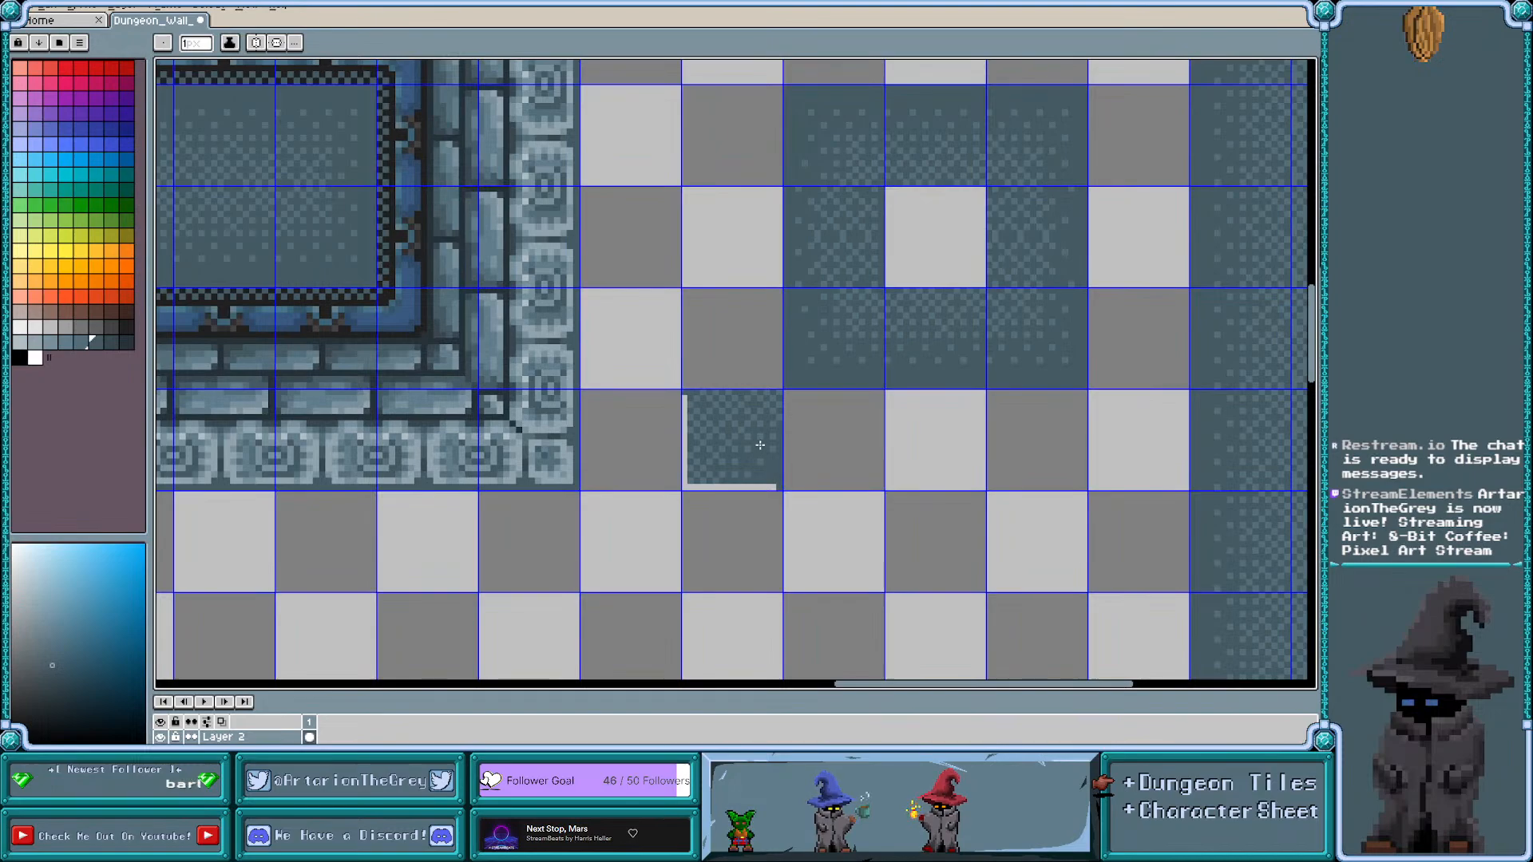
# Fill the light strips along the left and bottom edges of the standalone dithered floor tile with the dark slate base colour
pyautogui.hscroll(-5, 760, 444)
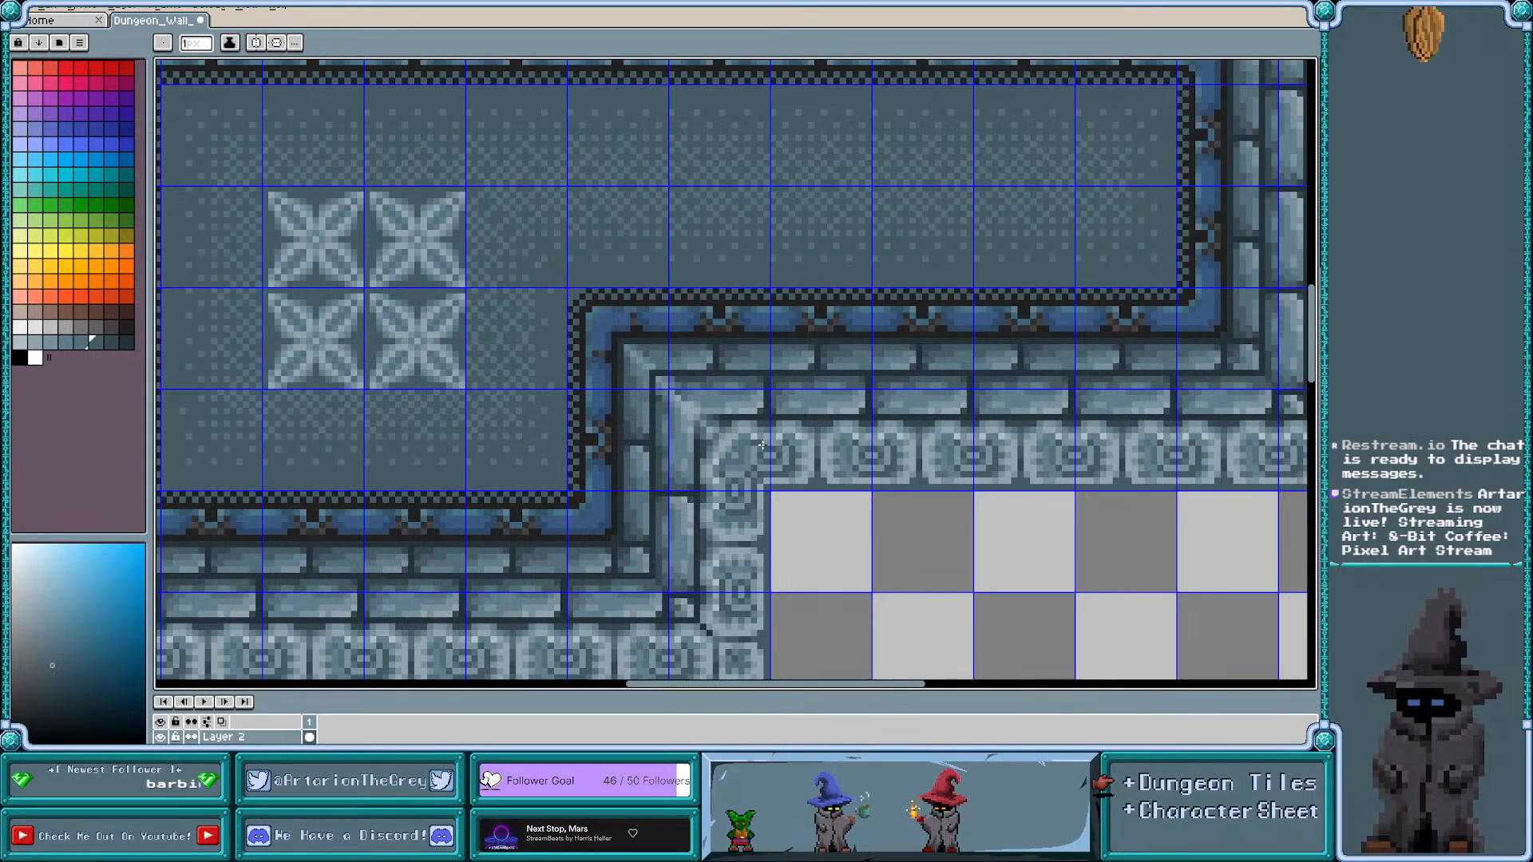
pyautogui.hscroll(5, 763, 445)
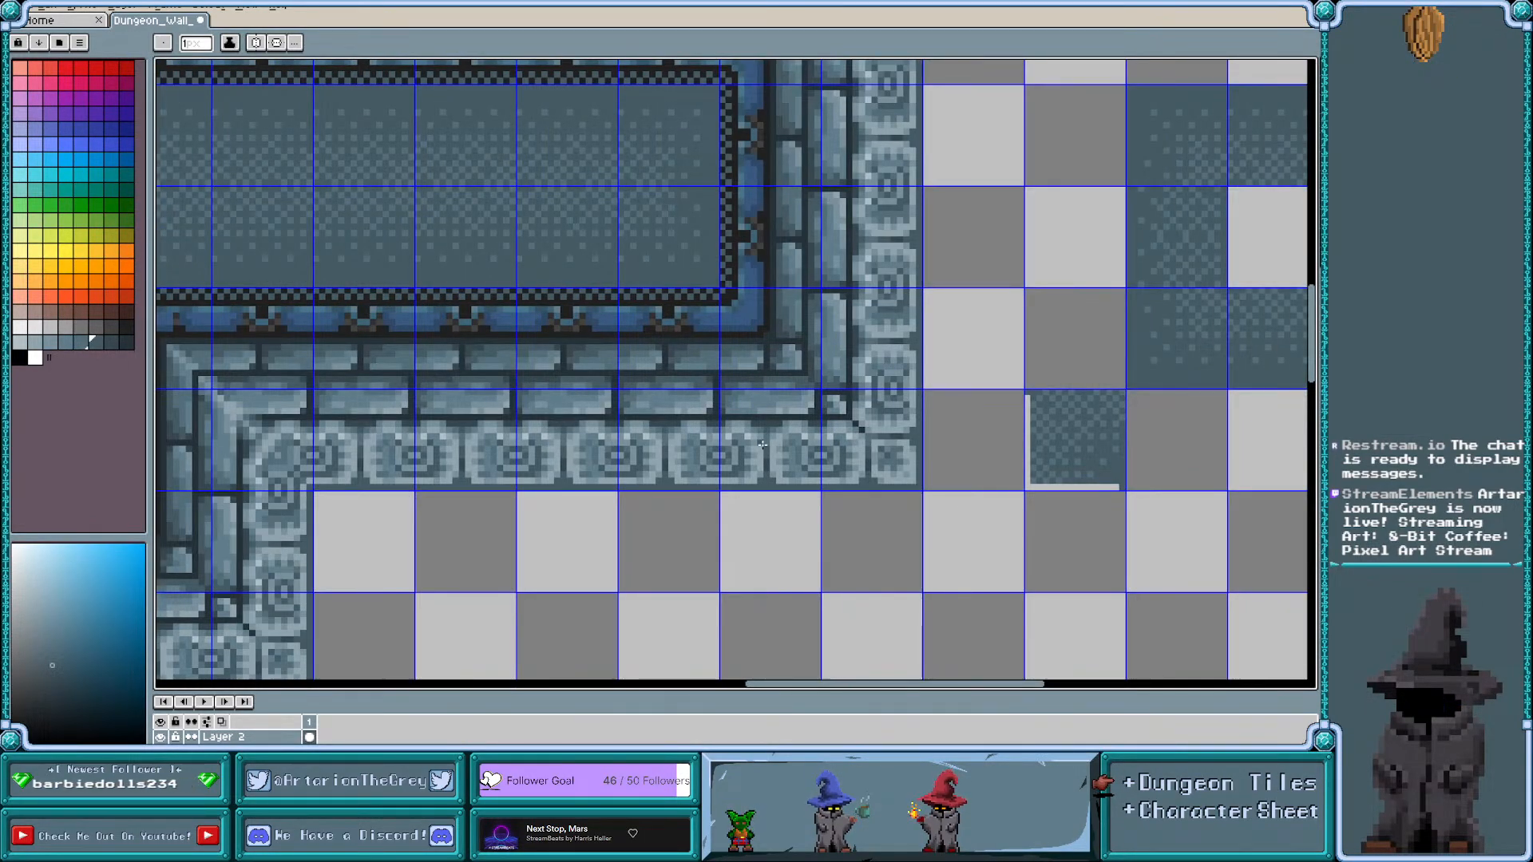
pyautogui.hscroll(3, 763, 445)
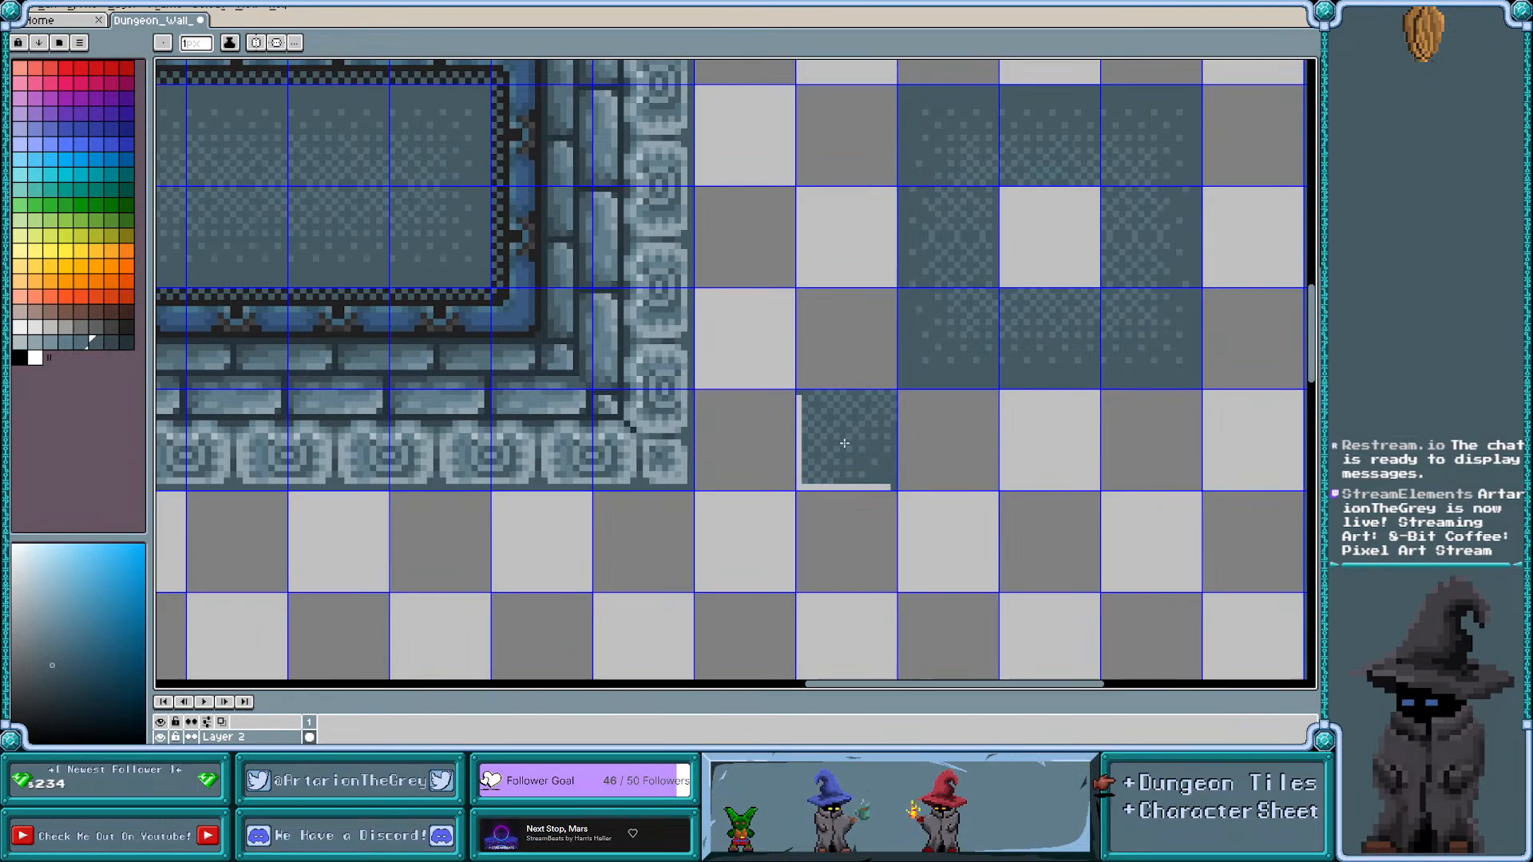
pyautogui.scroll(3, 844, 443)
pyautogui.hscroll(1, 844, 442)
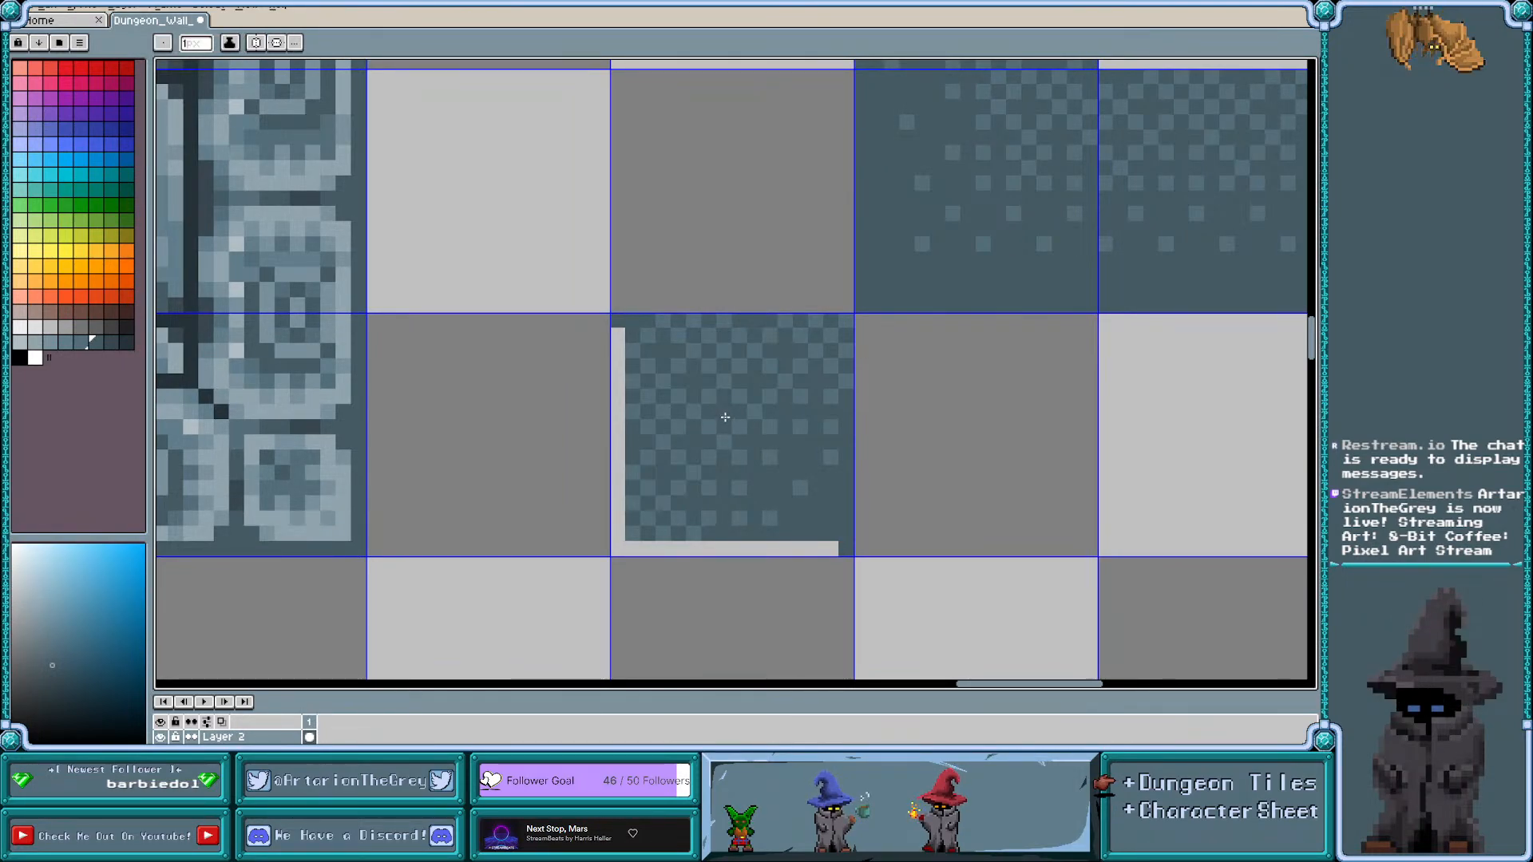
pyautogui.moveTo(618, 334)
pyautogui.mouseDown()
pyautogui.moveTo(622, 543)
pyautogui.moveTo(825, 549)
pyautogui.mouseUp()
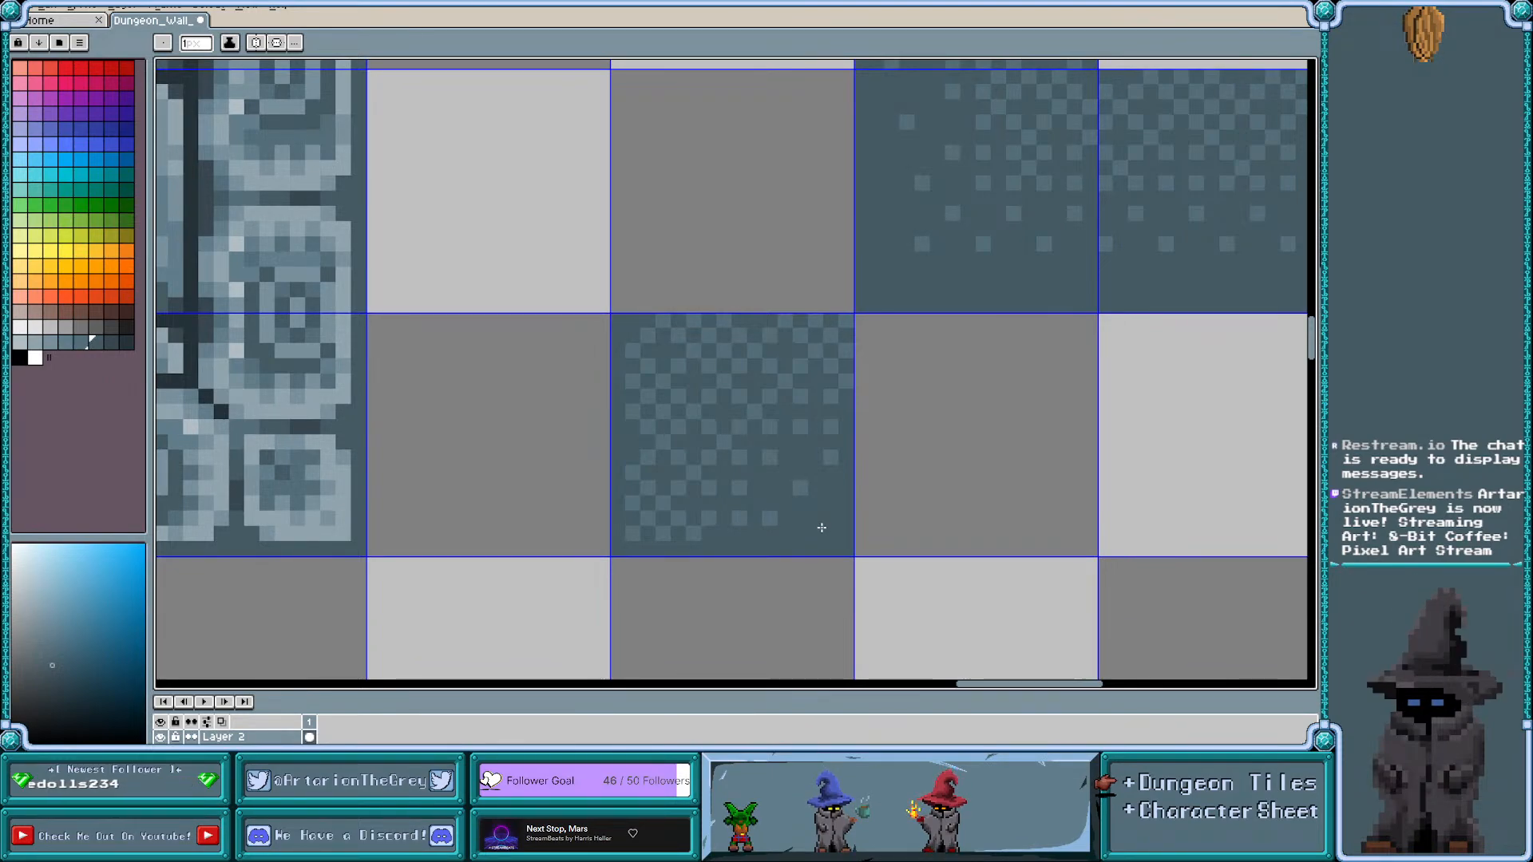
# Break up the tile's regular checker dither with sampled light and dark slate pixels, thinning it at the edges and across the upper-left area
pyautogui.keyDown('alt'); pyautogui.click(636, 530); pyautogui.keyUp('alt')
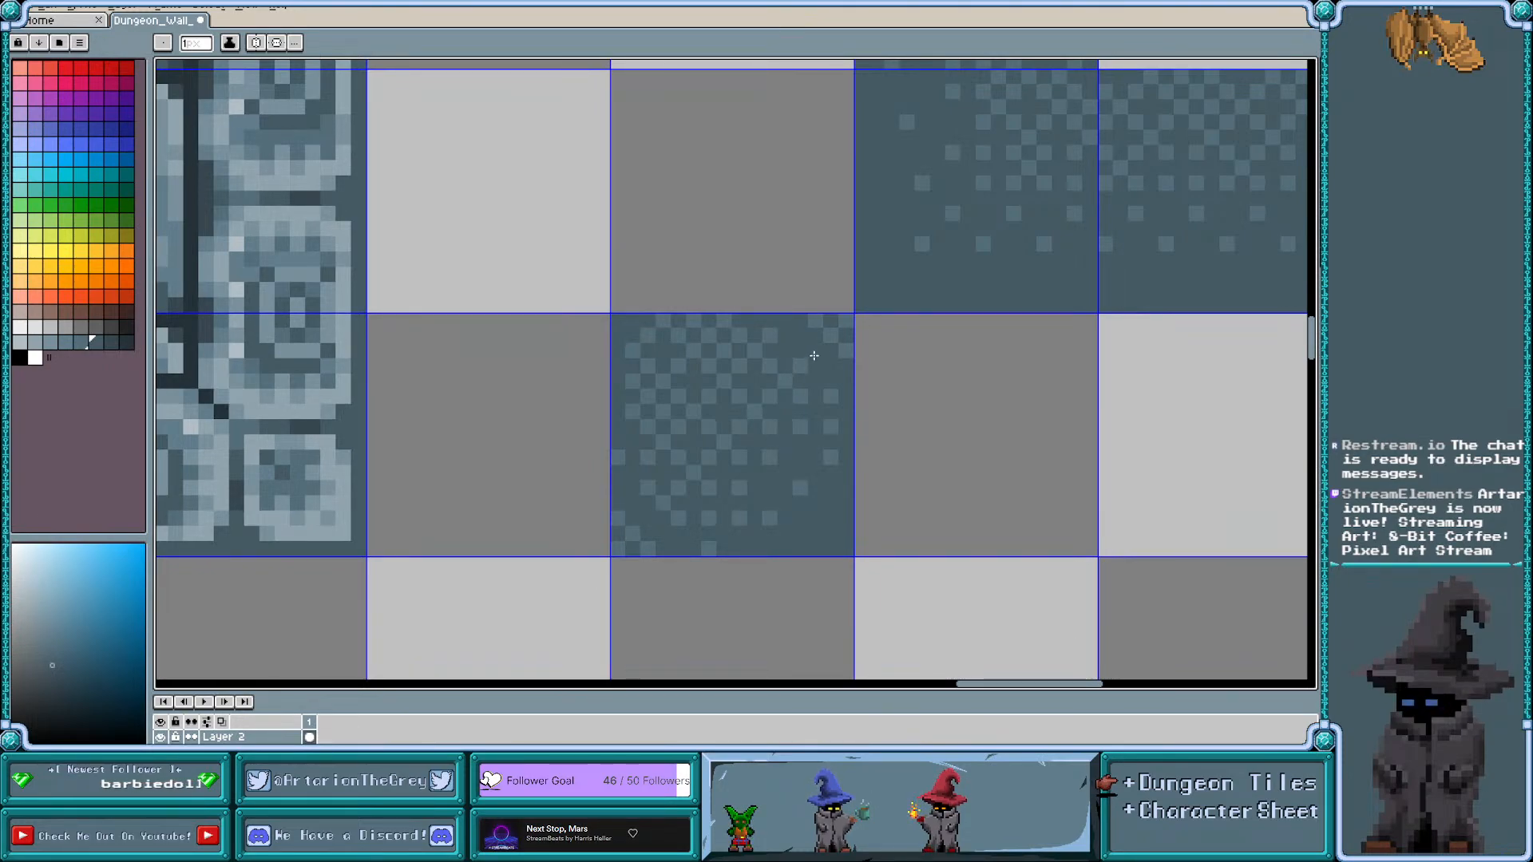
pyautogui.press('i')
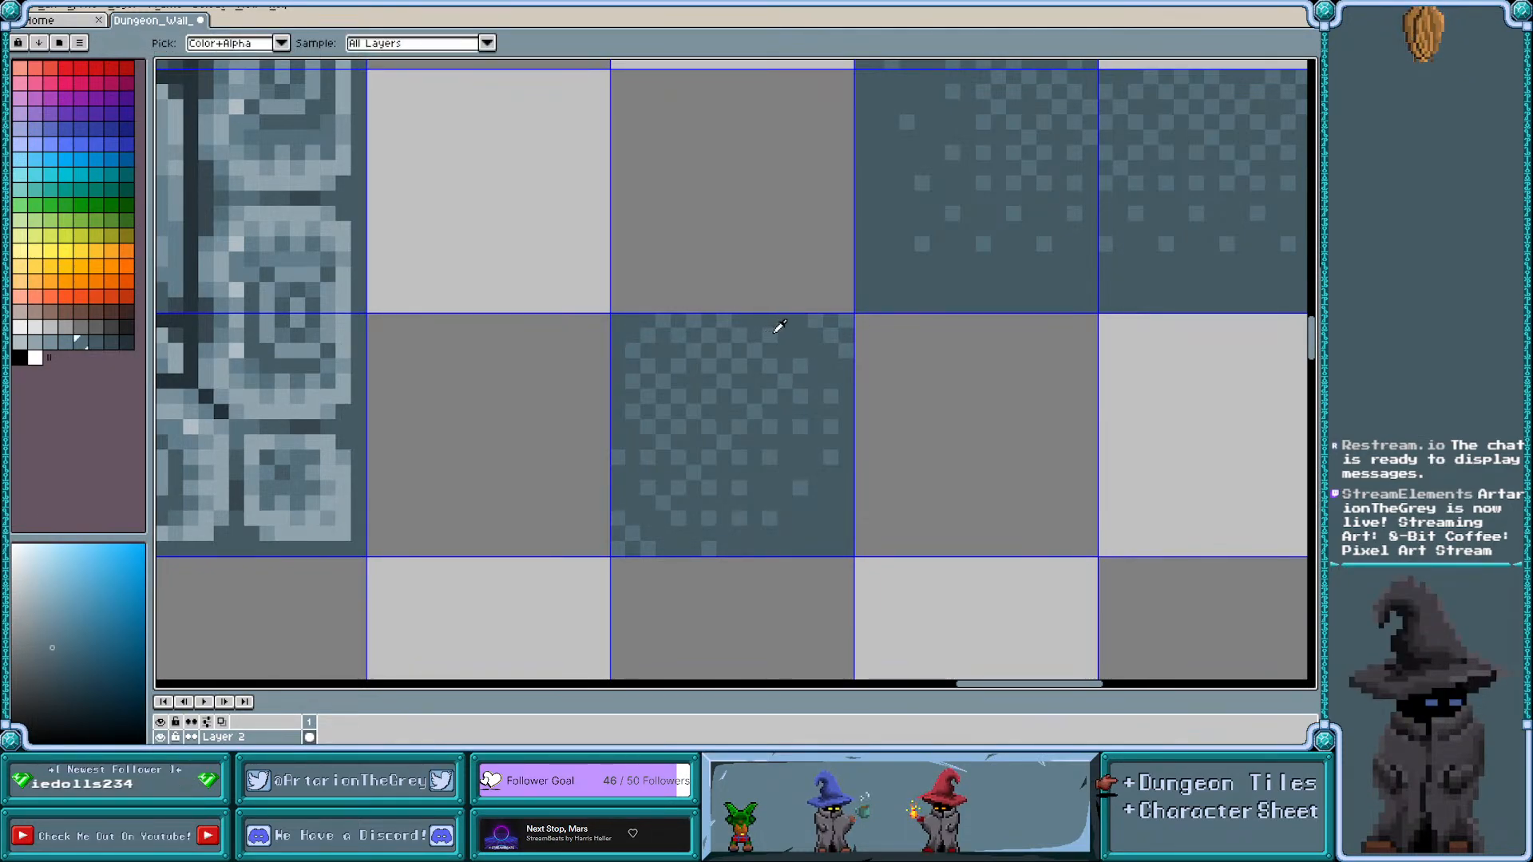
pyautogui.press('b')
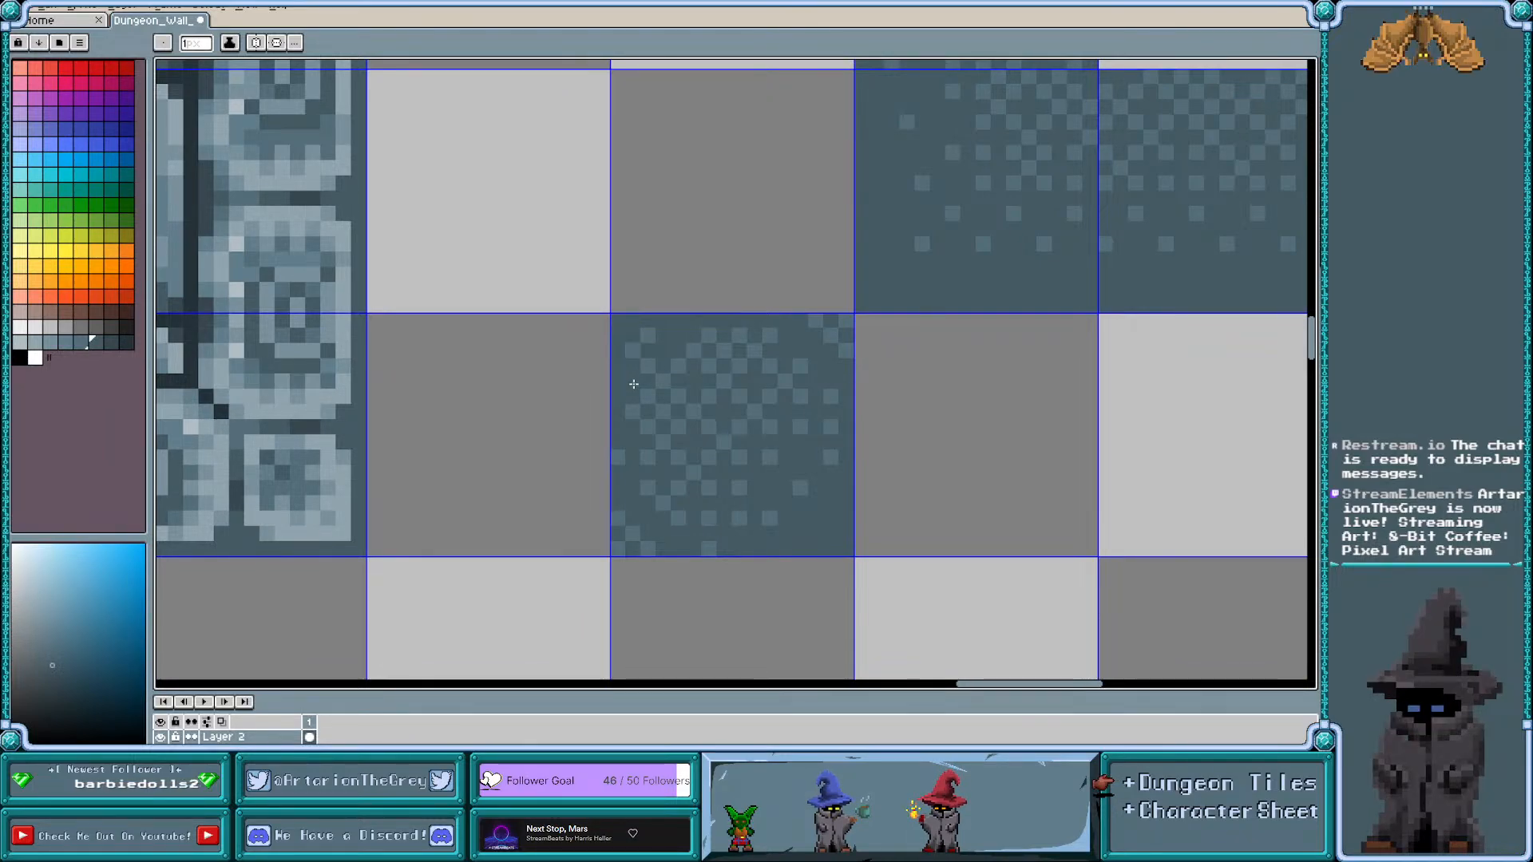
pyautogui.keyDown('alt'); pyautogui.click(648, 340); pyautogui.keyUp('alt')
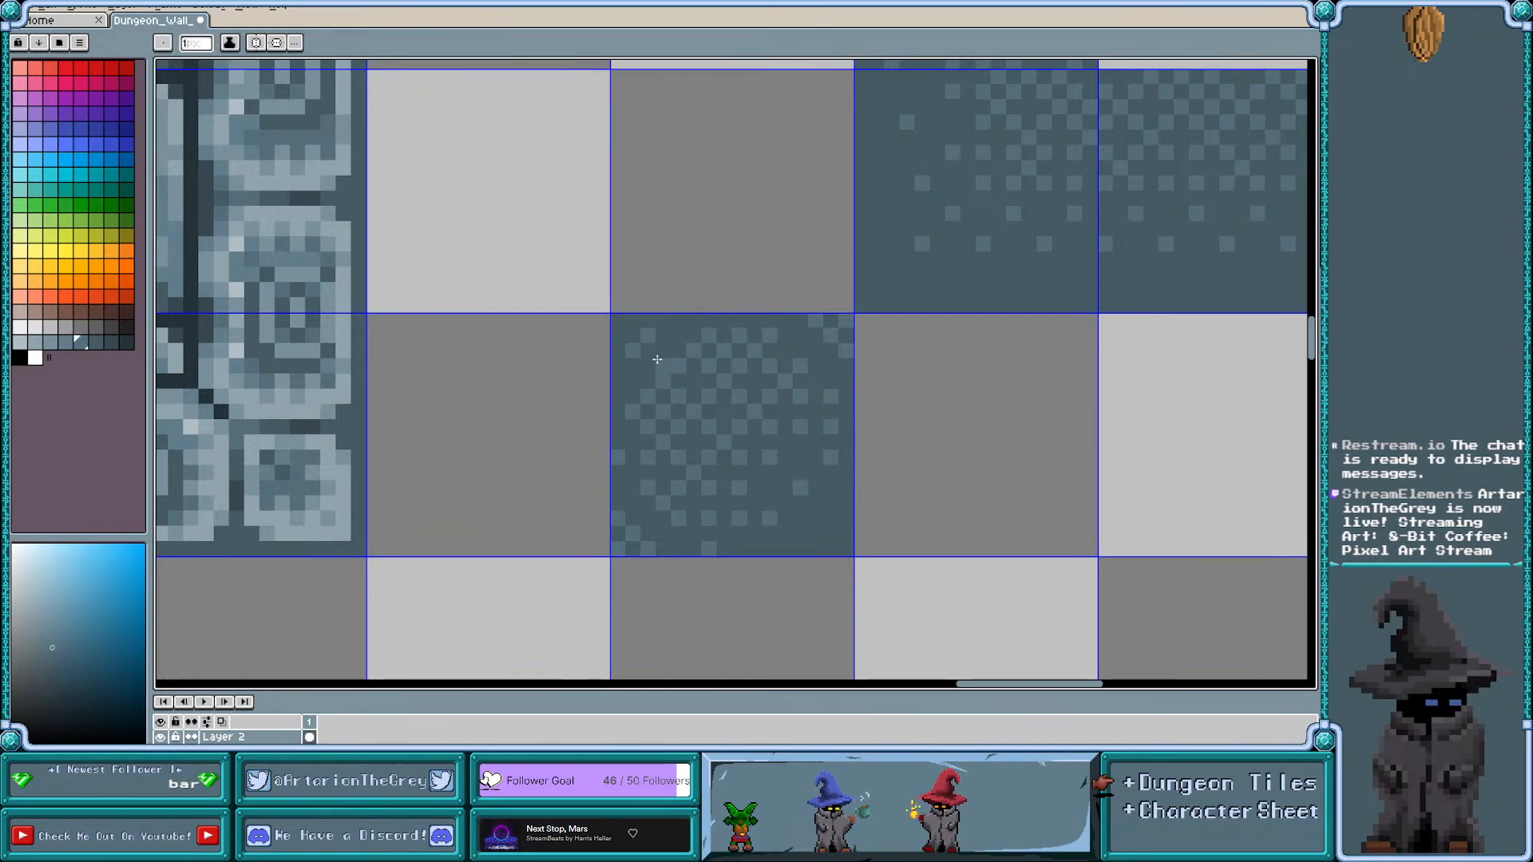
pyautogui.keyDown('alt'); pyautogui.click(681, 346); pyautogui.keyUp('alt')
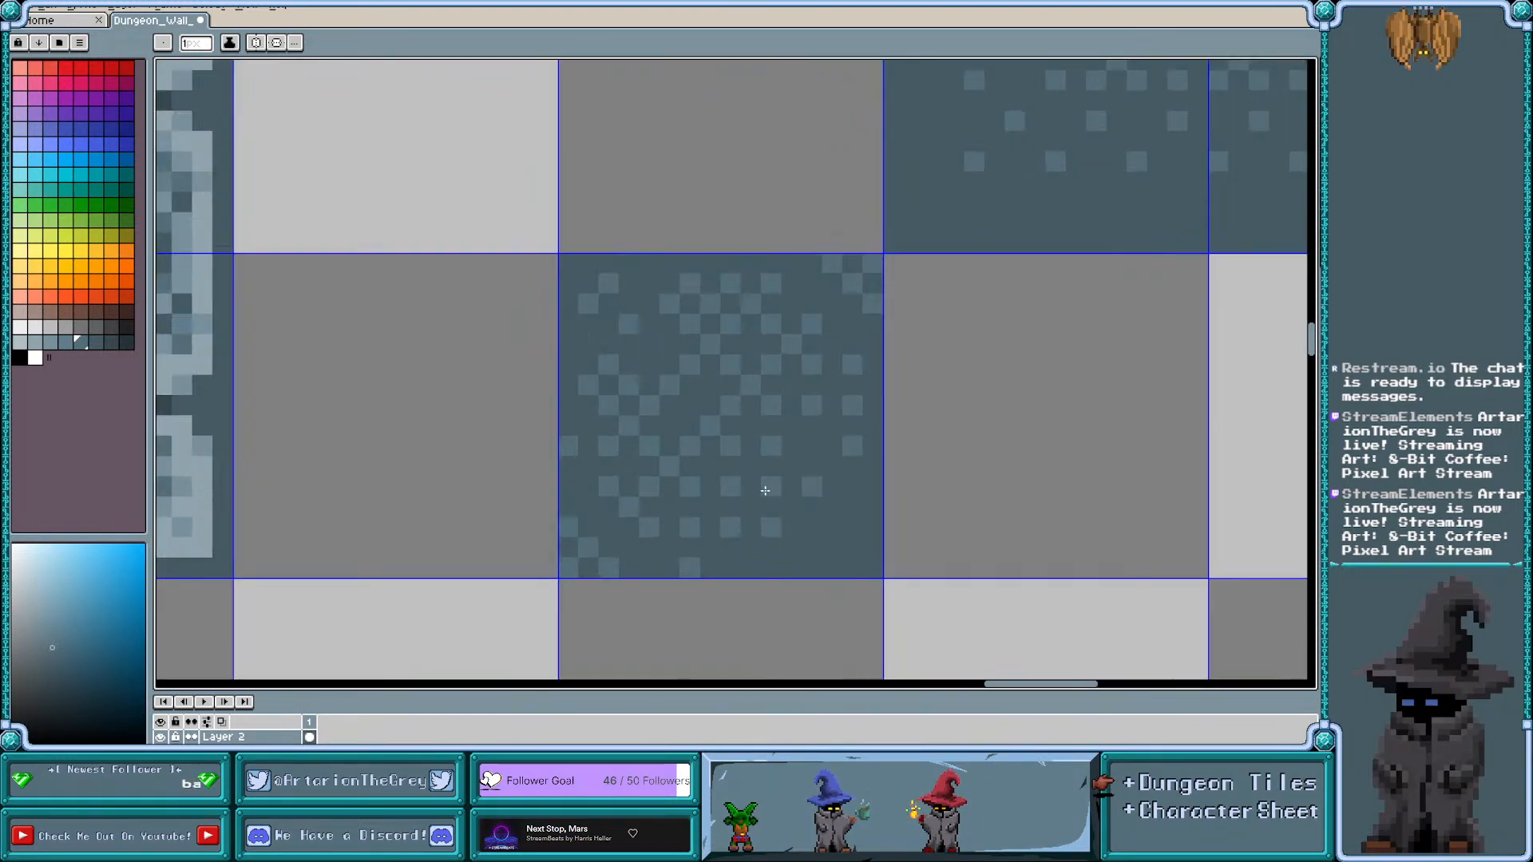
# Darken the regularly spaced light pixels in the tile's lower-right area and place irregularly scattered light ones towards the bottom-right corner
pyautogui.scroll(1, 755, 479)
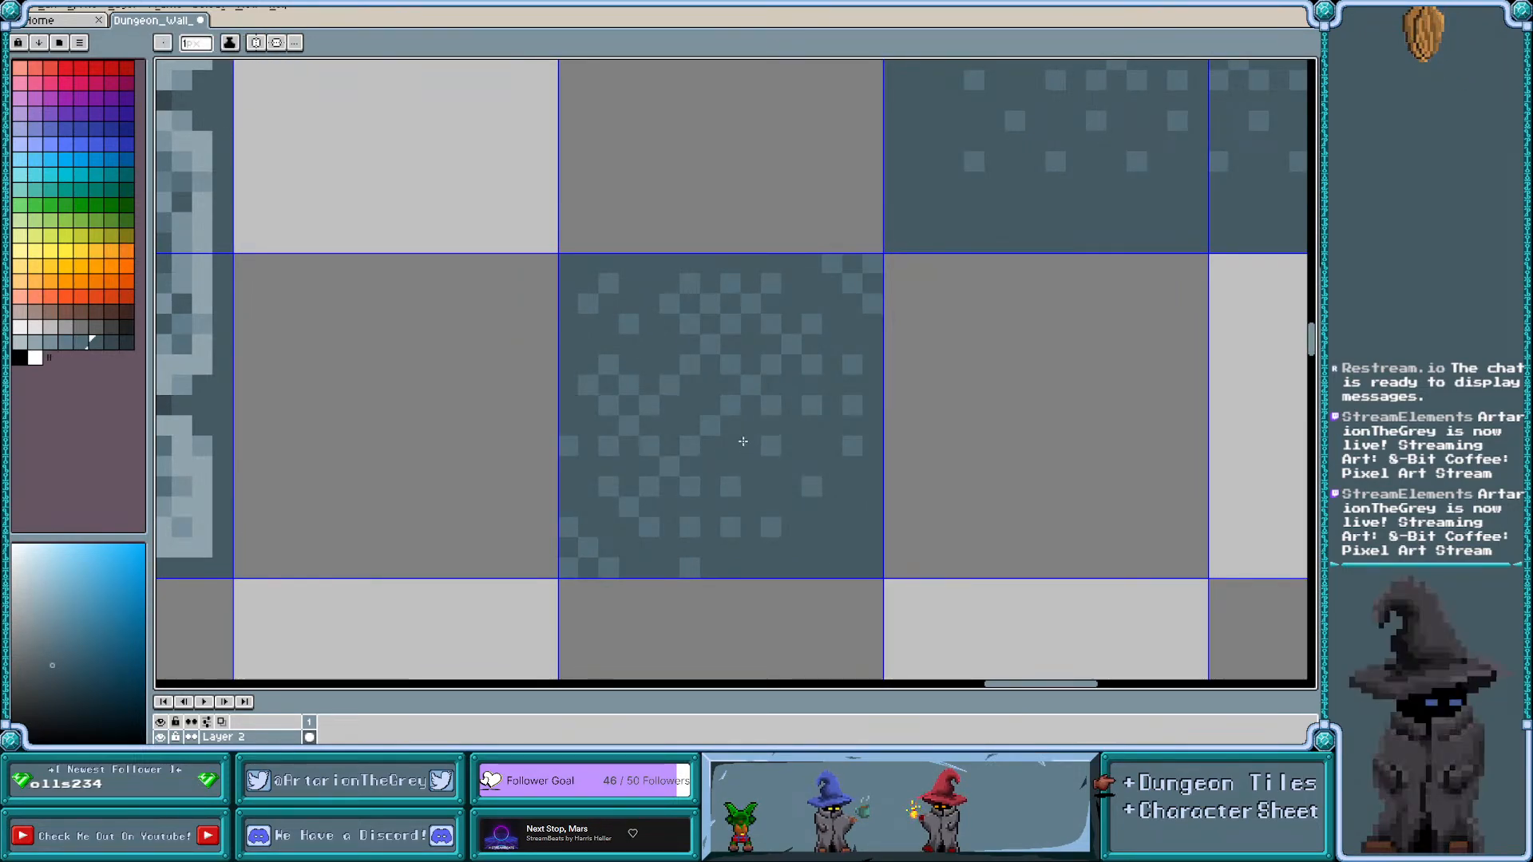
pyautogui.click(811, 487)
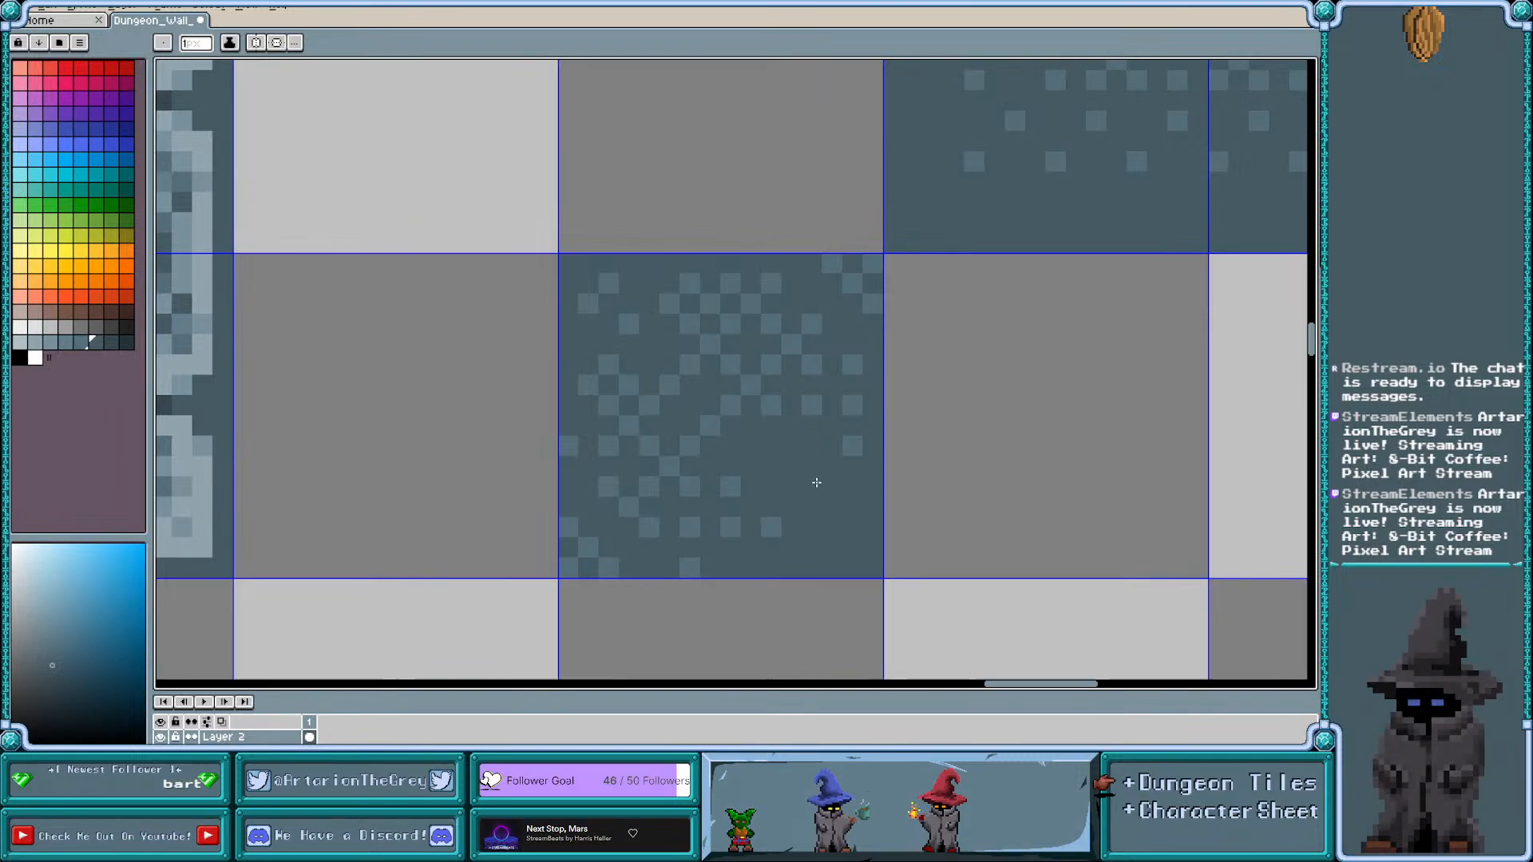
pyautogui.click(770, 527)
pyautogui.keyDown('alt'); pyautogui.click(726, 416); pyautogui.keyUp('alt')
pyautogui.click(751, 445)
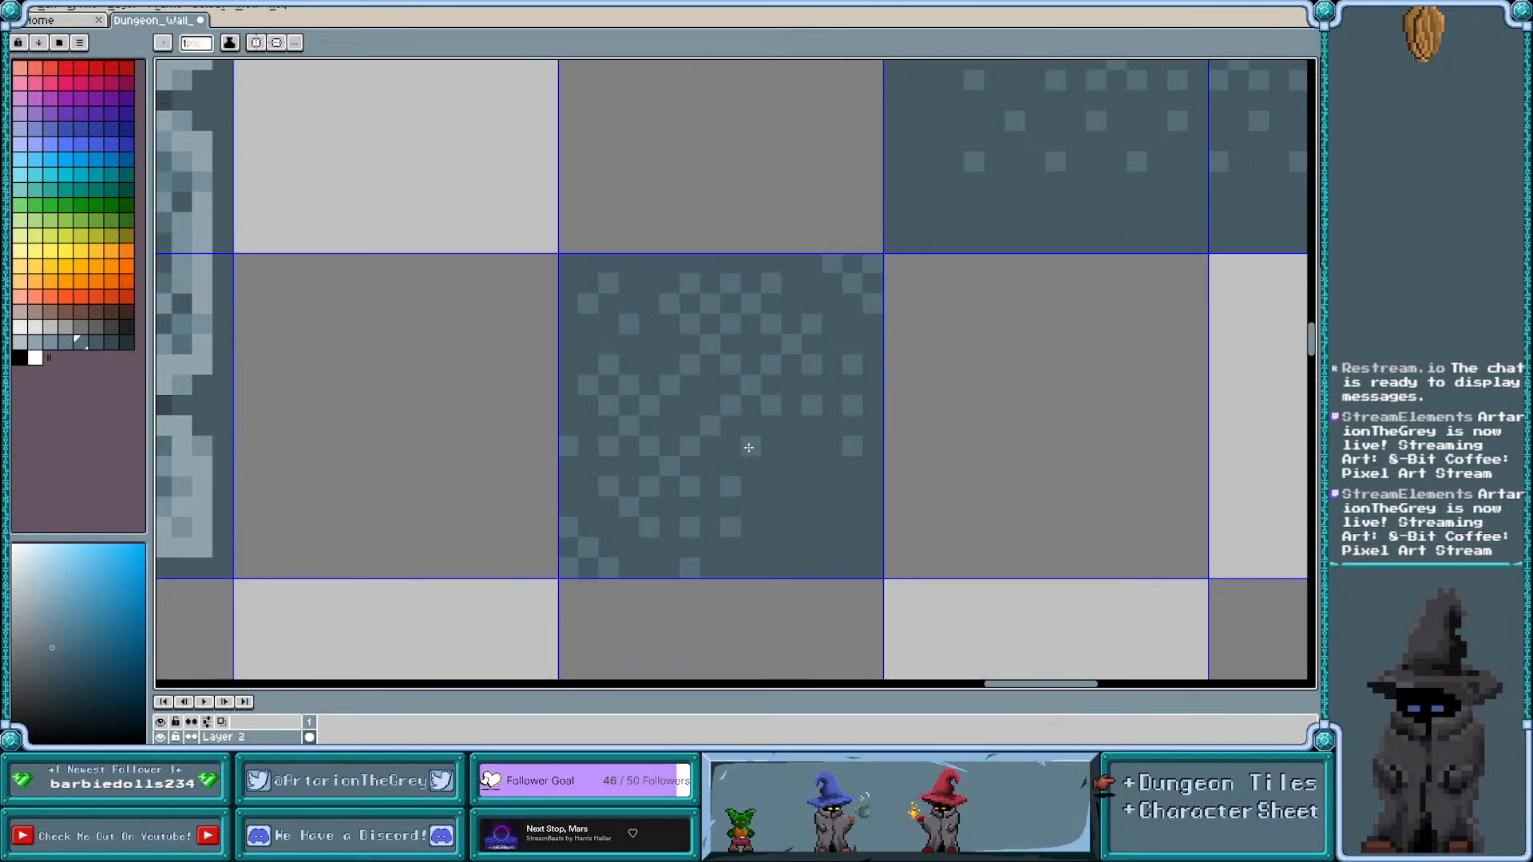
pyautogui.click(791, 487)
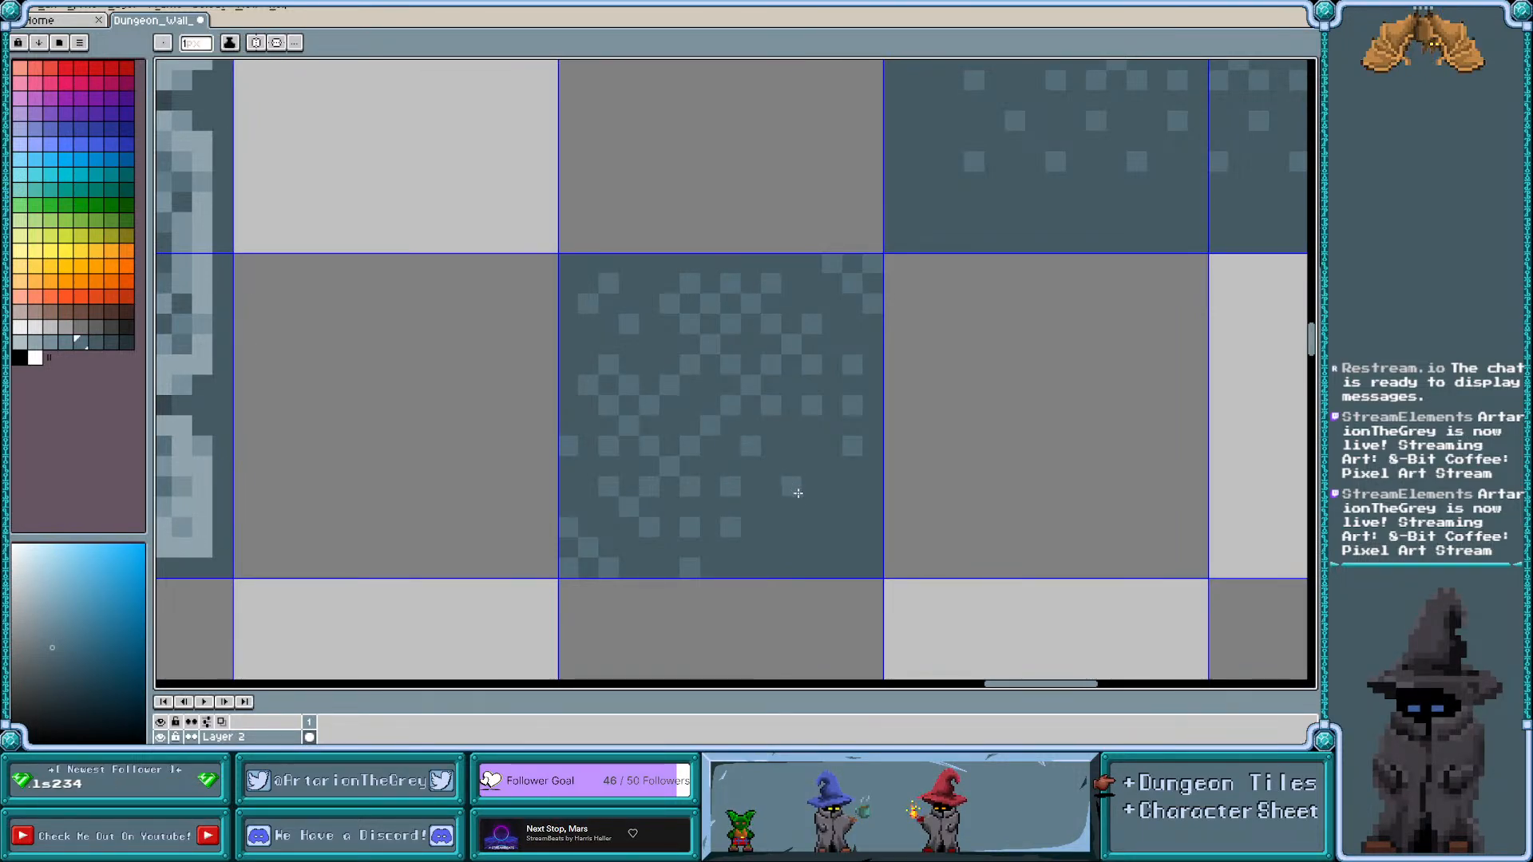
pyautogui.click(852, 548)
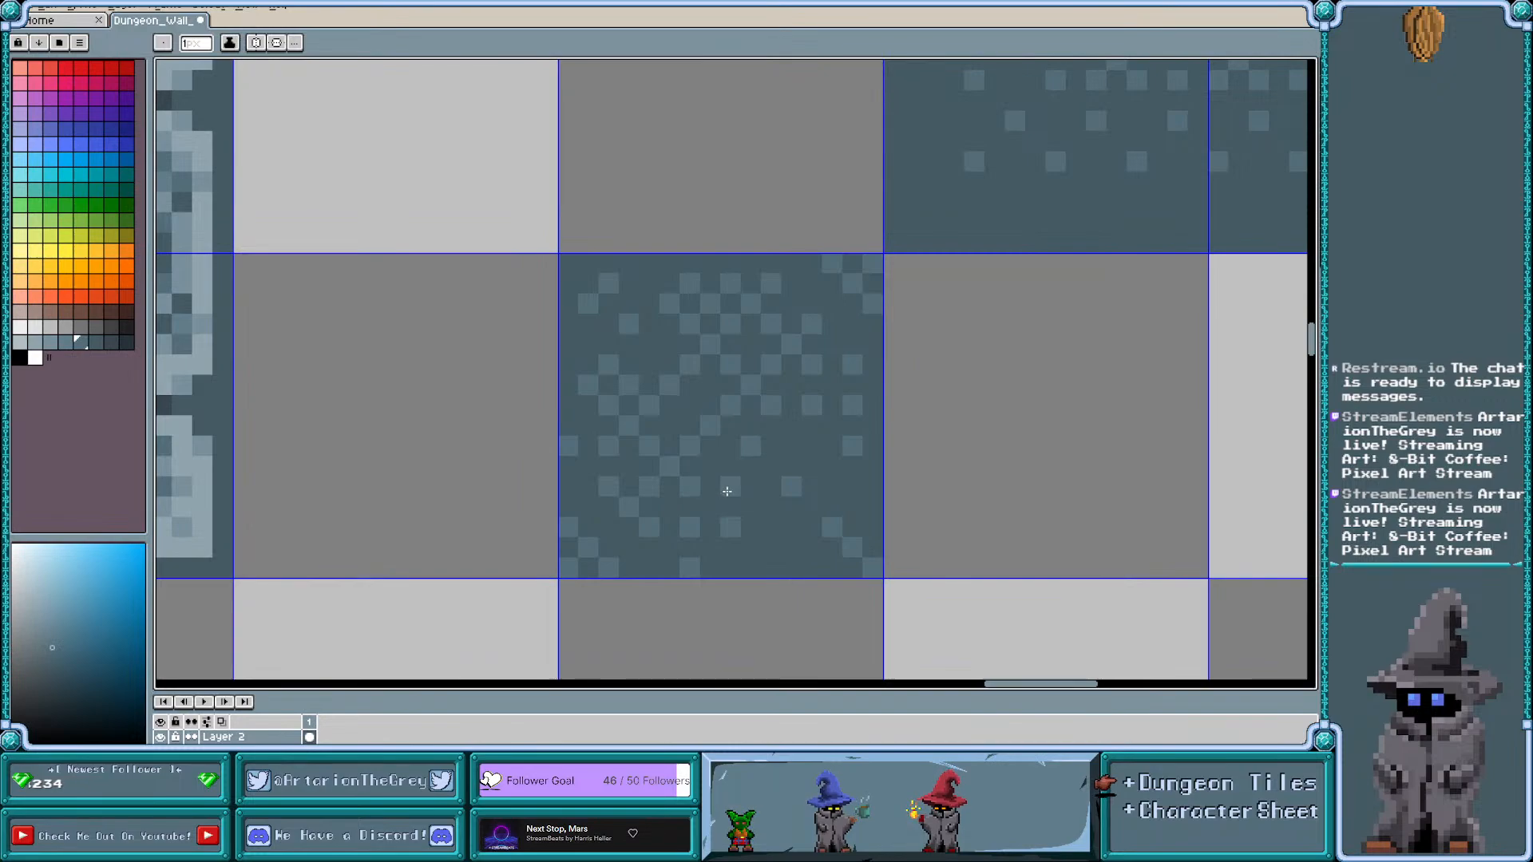
# Darken a few light pixels near the tile's top edge and lower middle, and add one light pixel on the top edge
pyautogui.keyDown('alt'); pyautogui.click(759, 484); pyautogui.keyUp('alt')
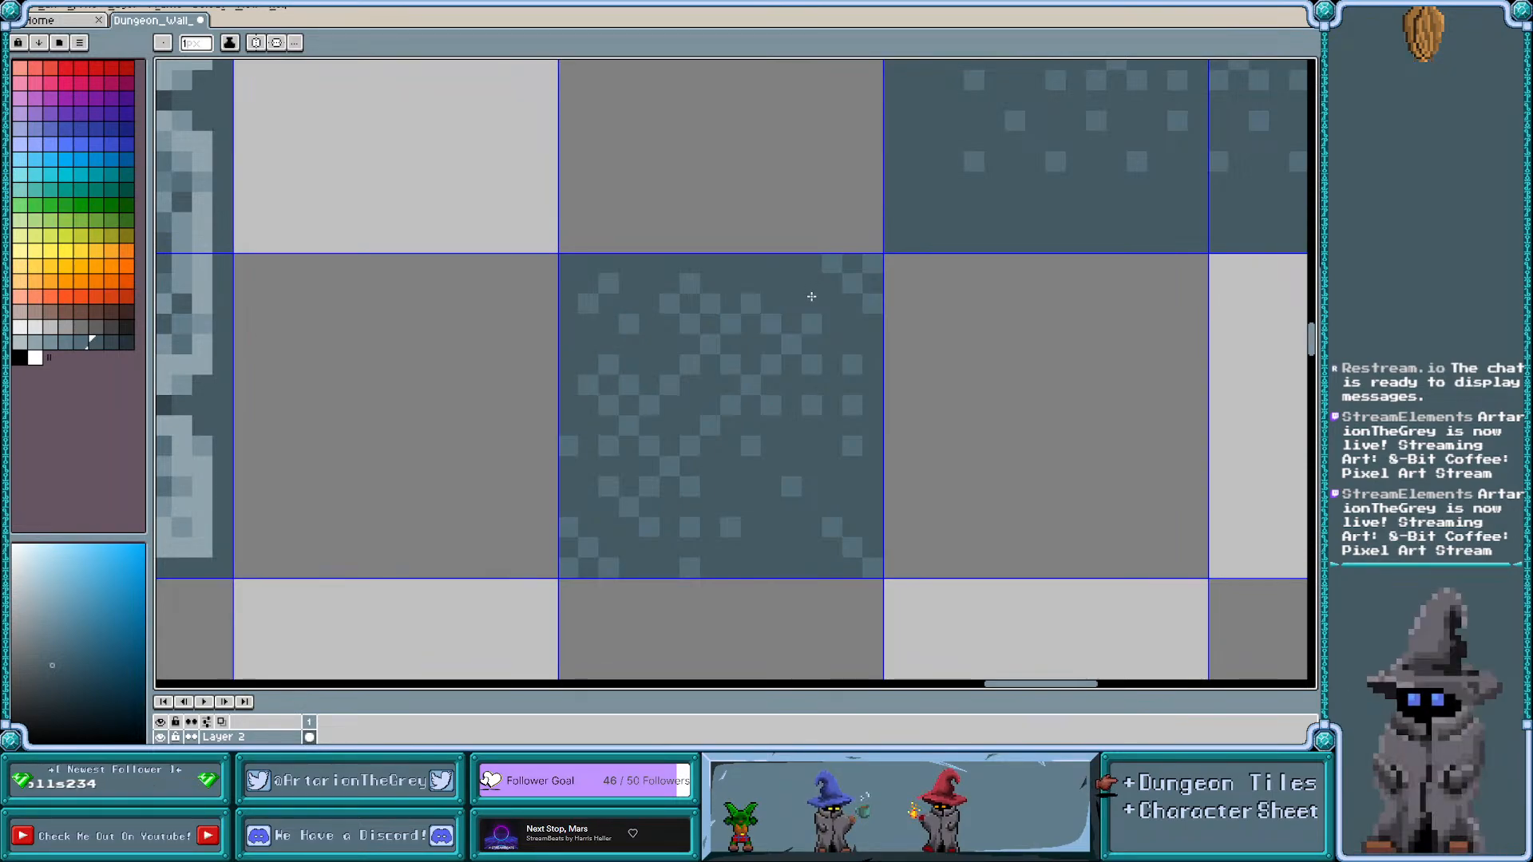
pyautogui.keyDown('alt'); pyautogui.click(568, 444); pyautogui.keyUp('alt')
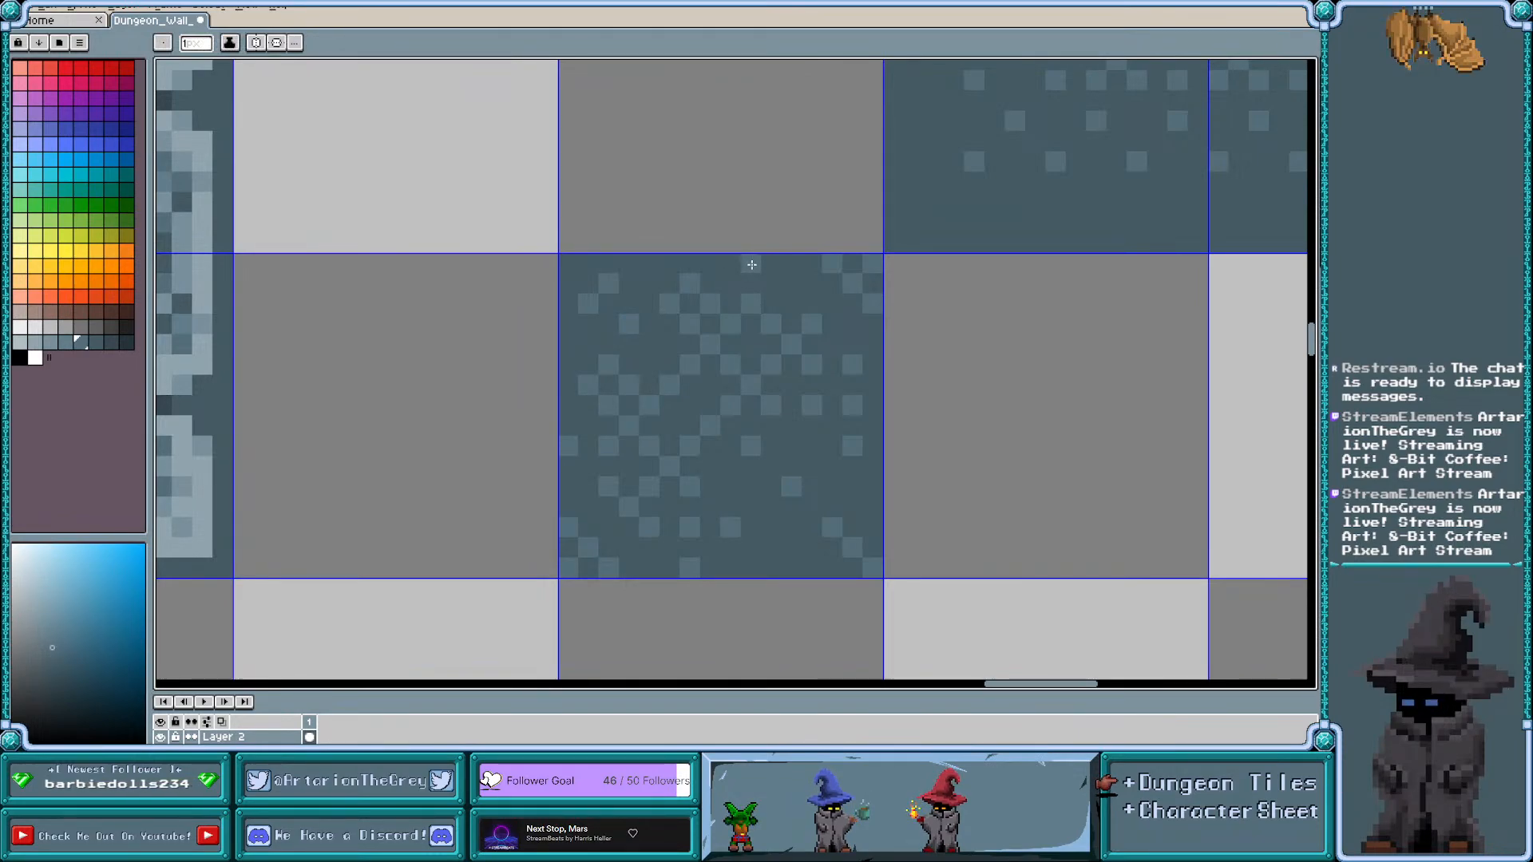
pyautogui.click(732, 493)
pyautogui.hotkey('ctrl', 'z')
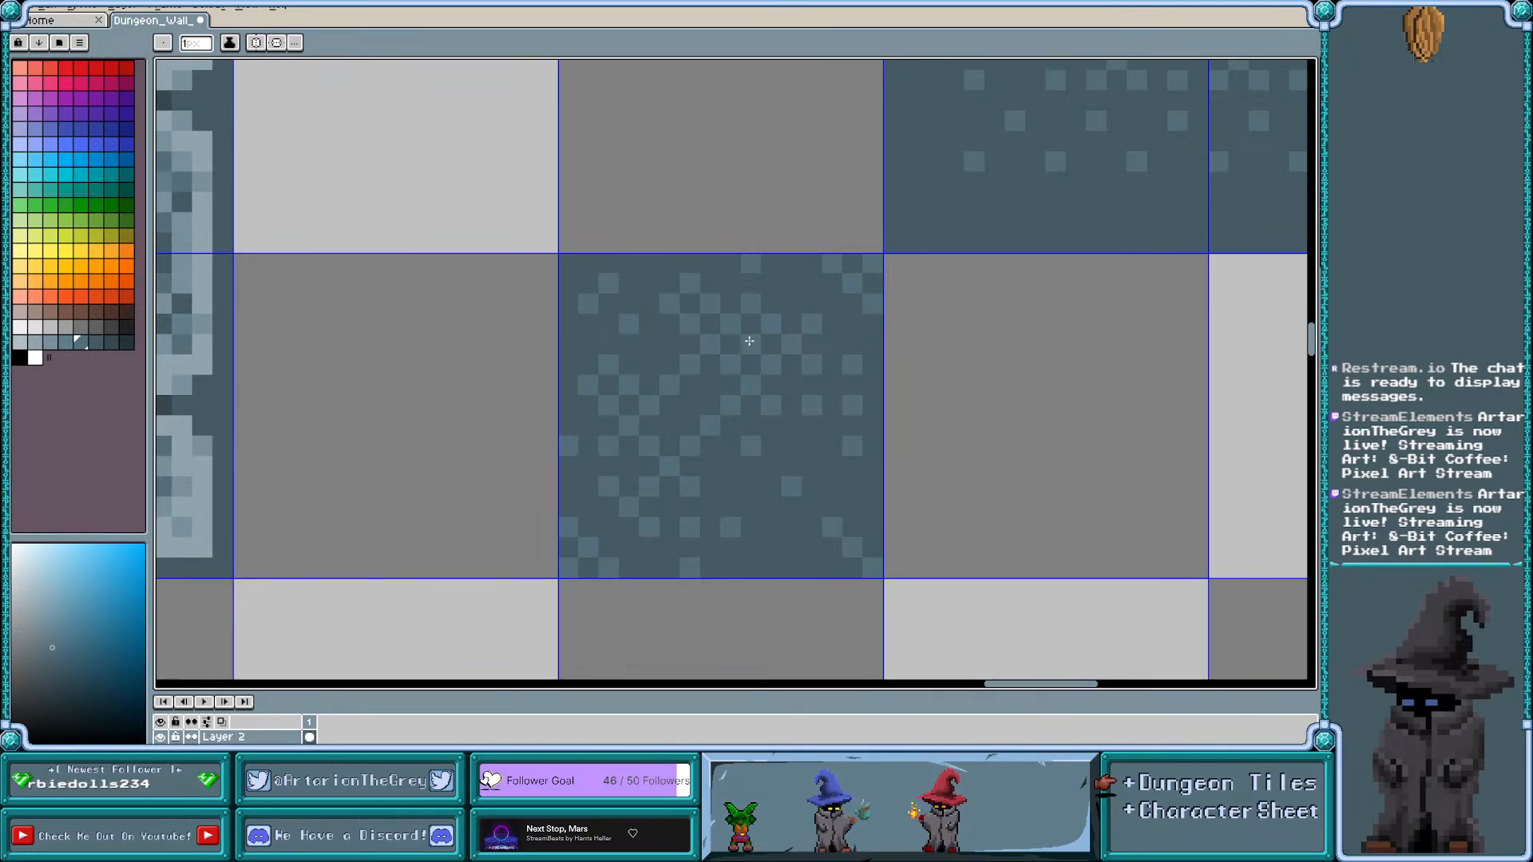
pyautogui.click(926, 503)
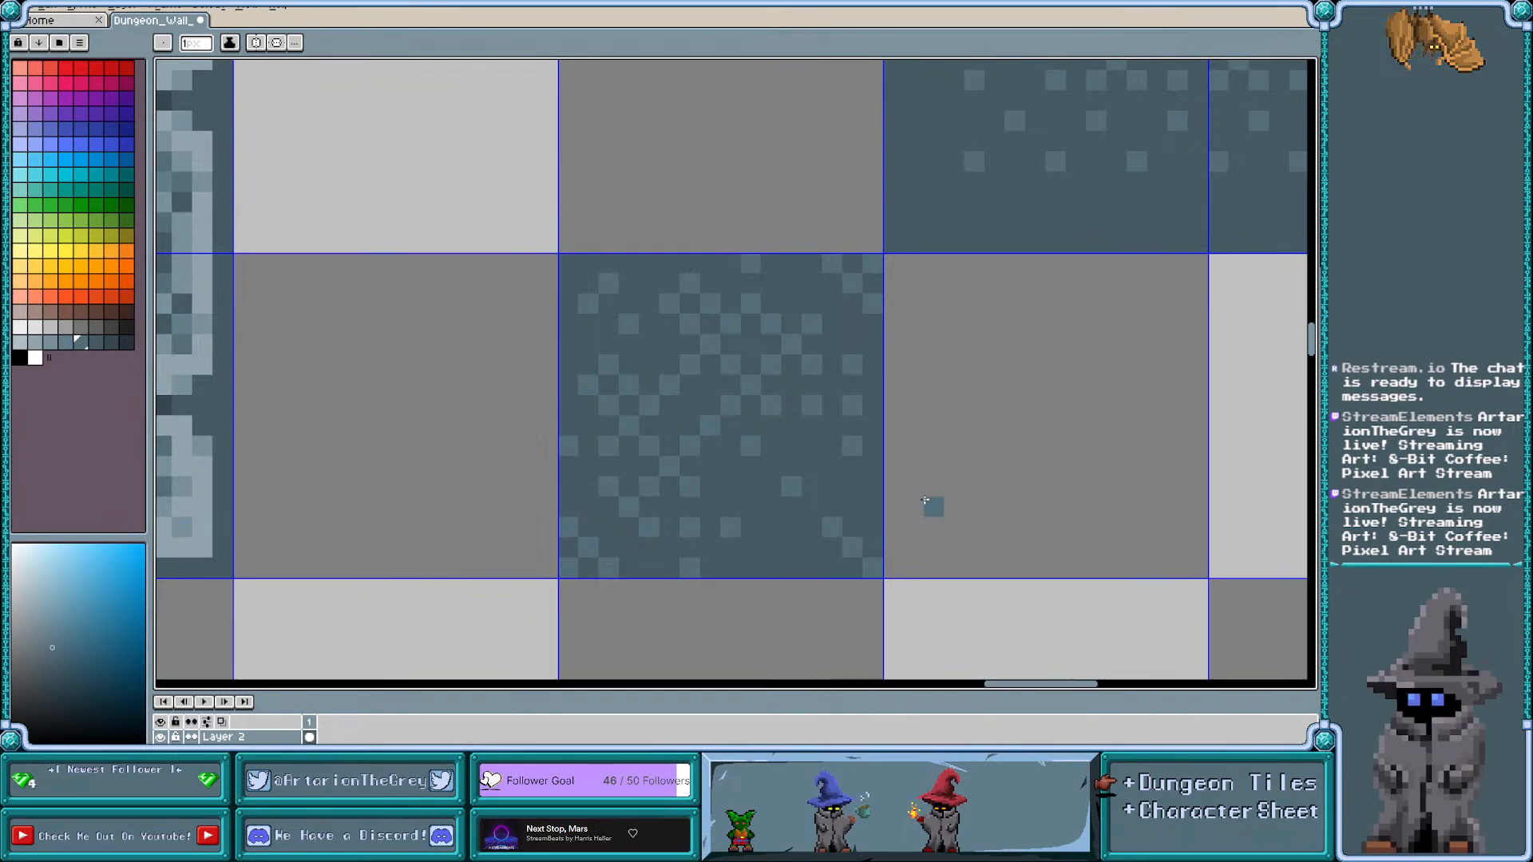
# Rearrange the light and dark slate pixels in the tile's upper-centre area into a less regular scatter
pyautogui.keyDown('alt'); pyautogui.click(798, 284); pyautogui.keyUp('alt')
pyautogui.click(753, 295)
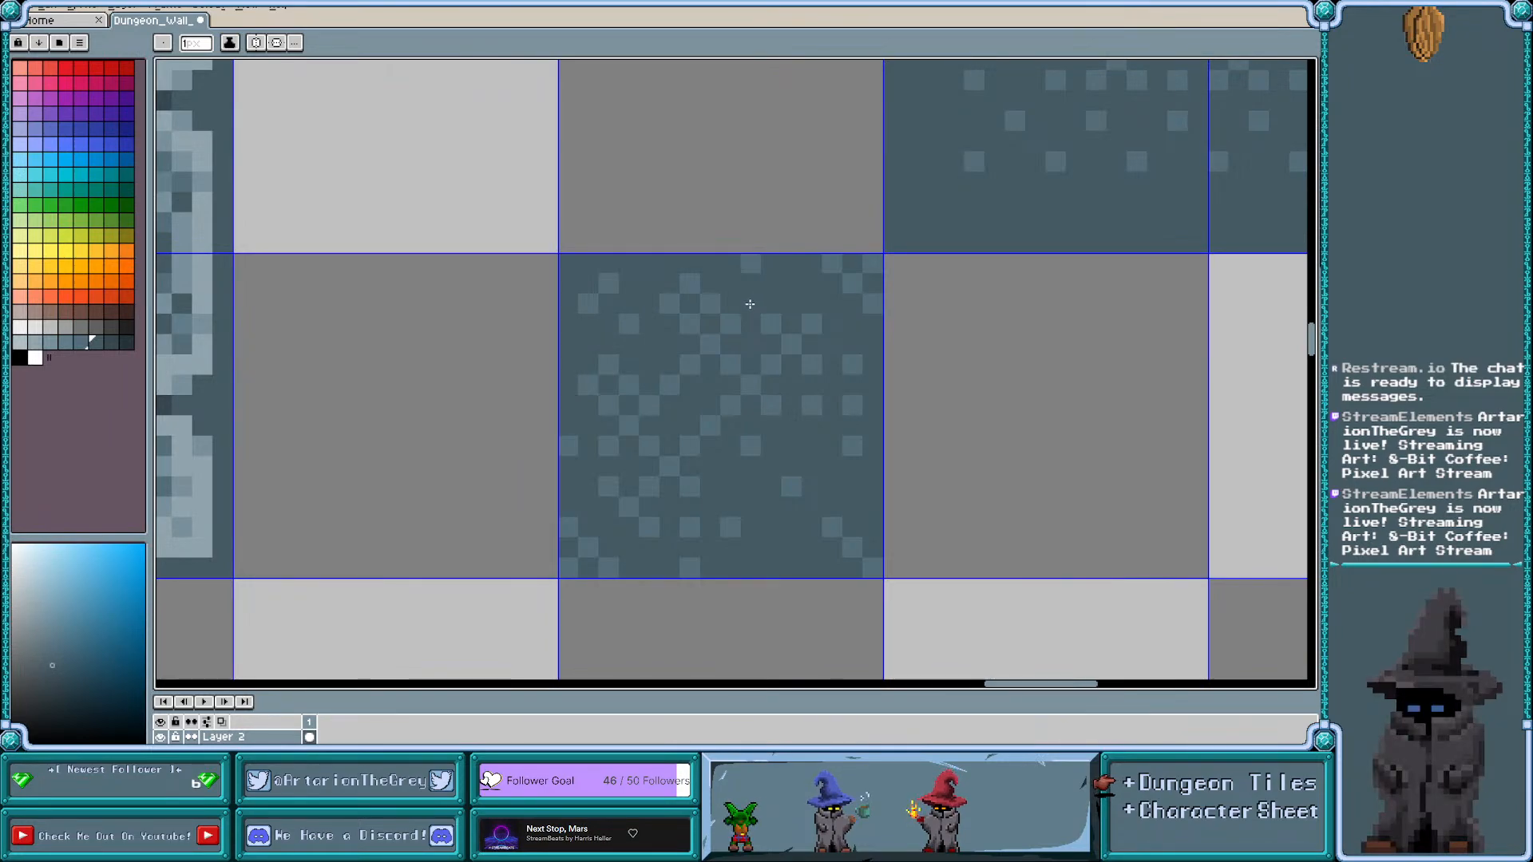
pyautogui.keyDown('alt'); pyautogui.click(733, 322); pyautogui.keyUp('alt')
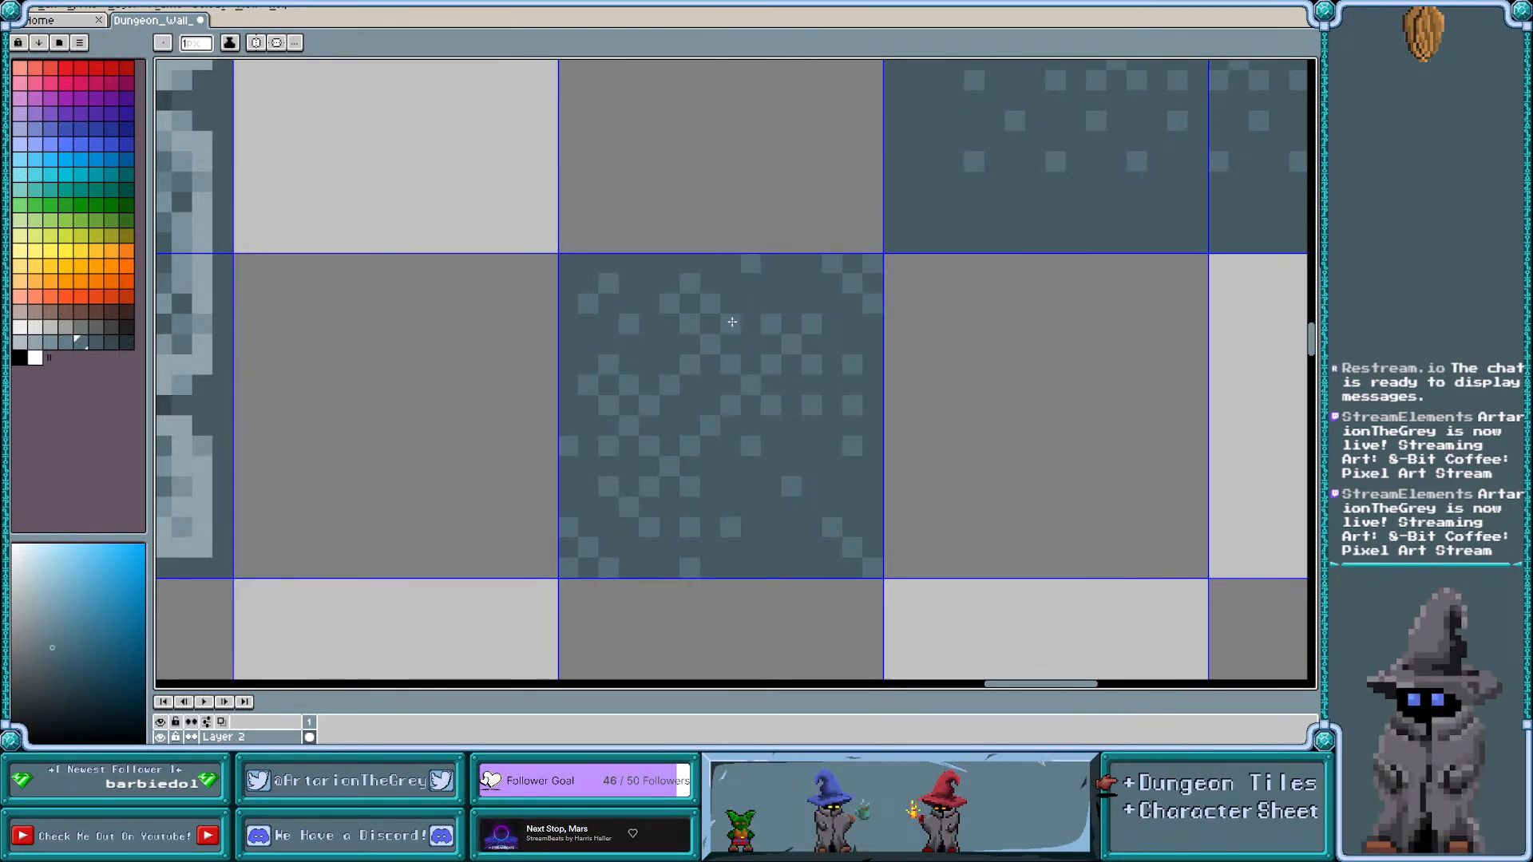
pyautogui.keyDown('alt'); pyautogui.click(774, 329); pyautogui.keyUp('alt')
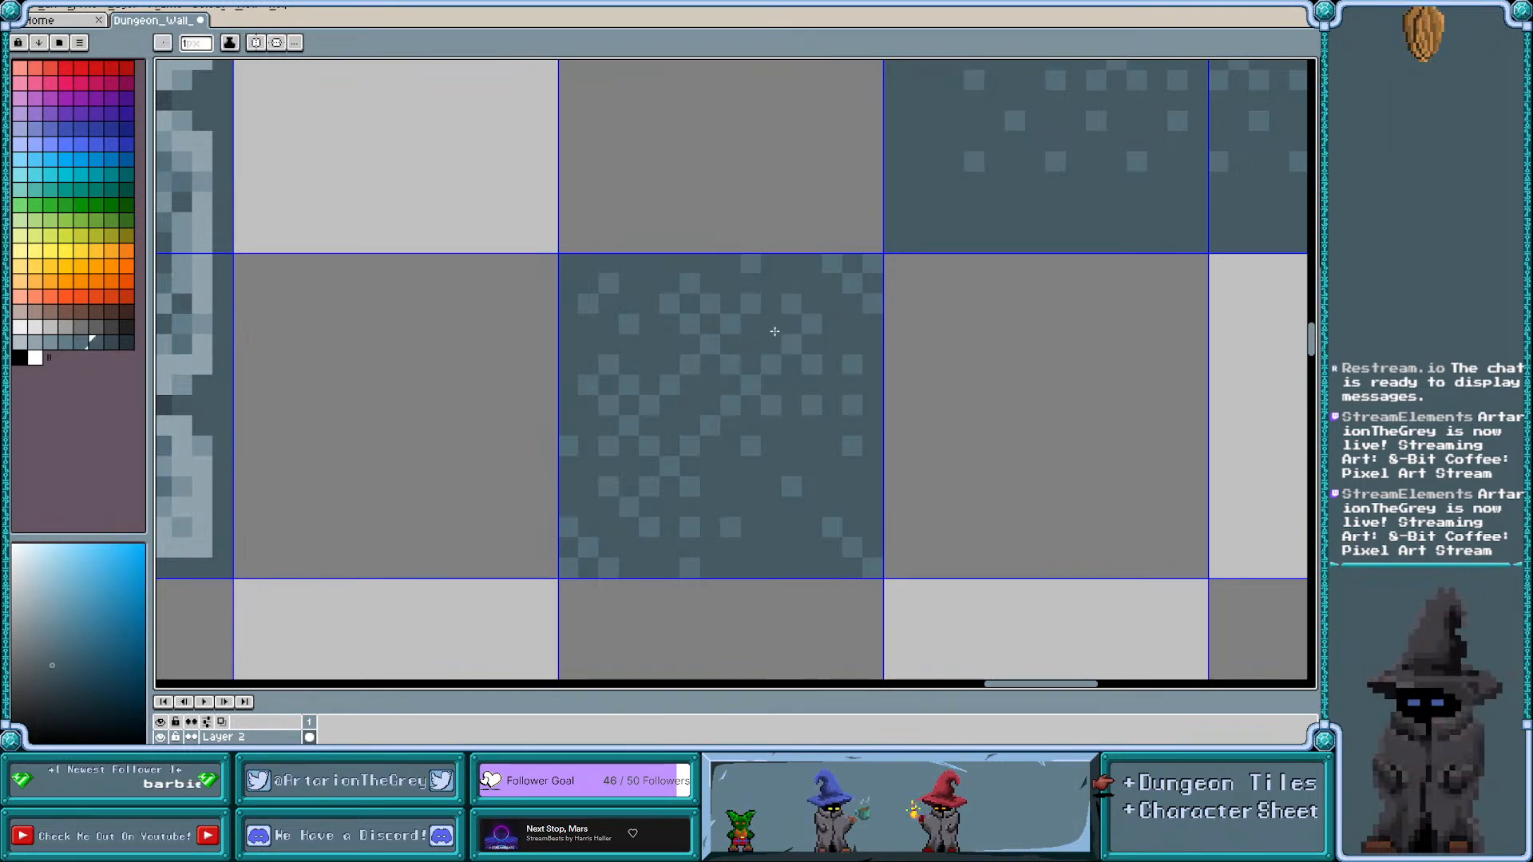
pyautogui.keyDown('alt'); pyautogui.click(734, 321); pyautogui.keyUp('alt')
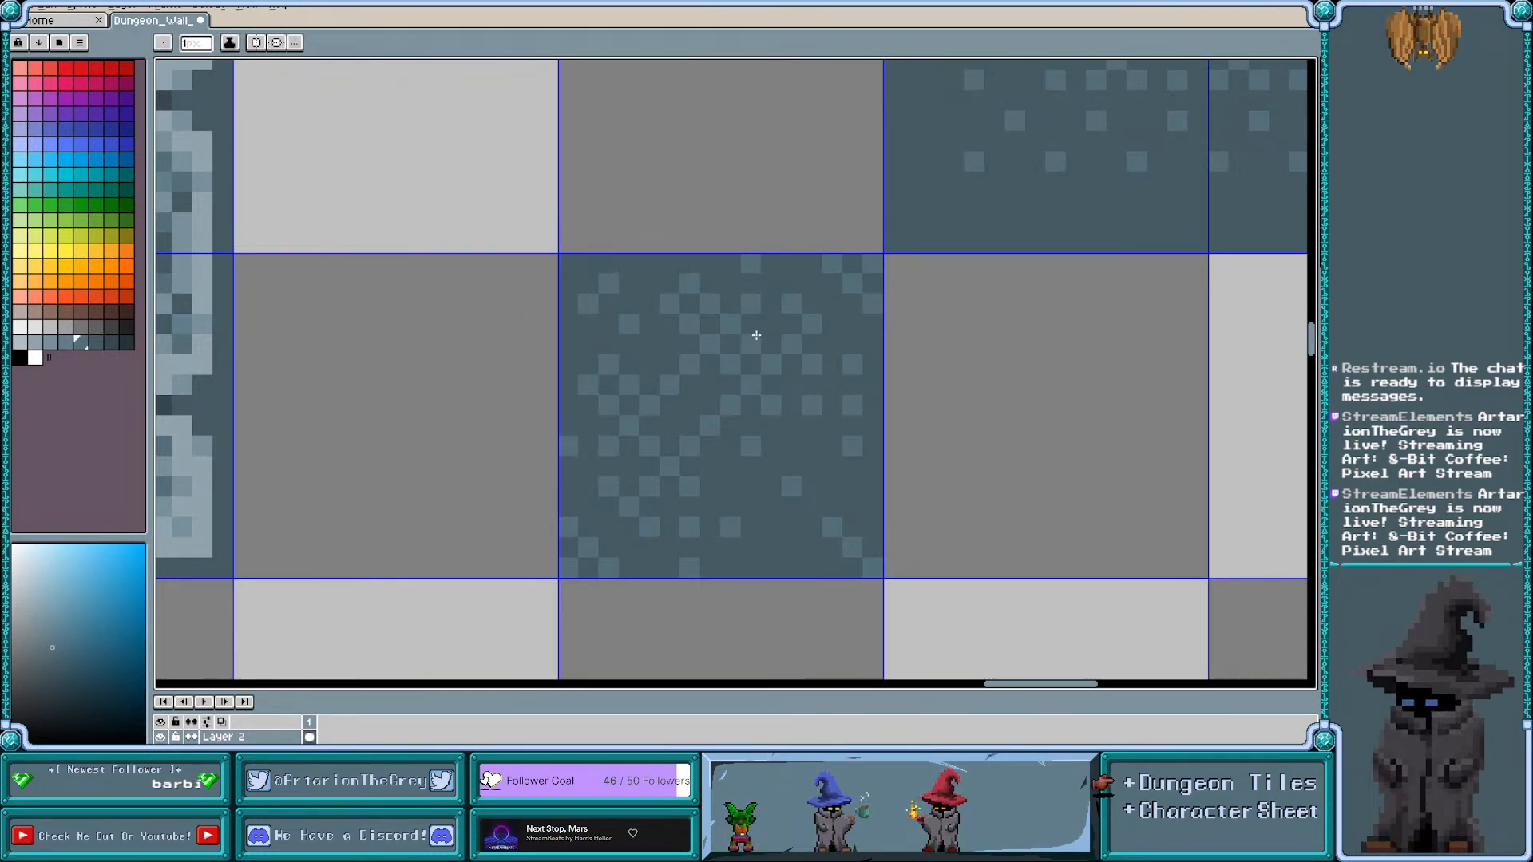
pyautogui.click(727, 367)
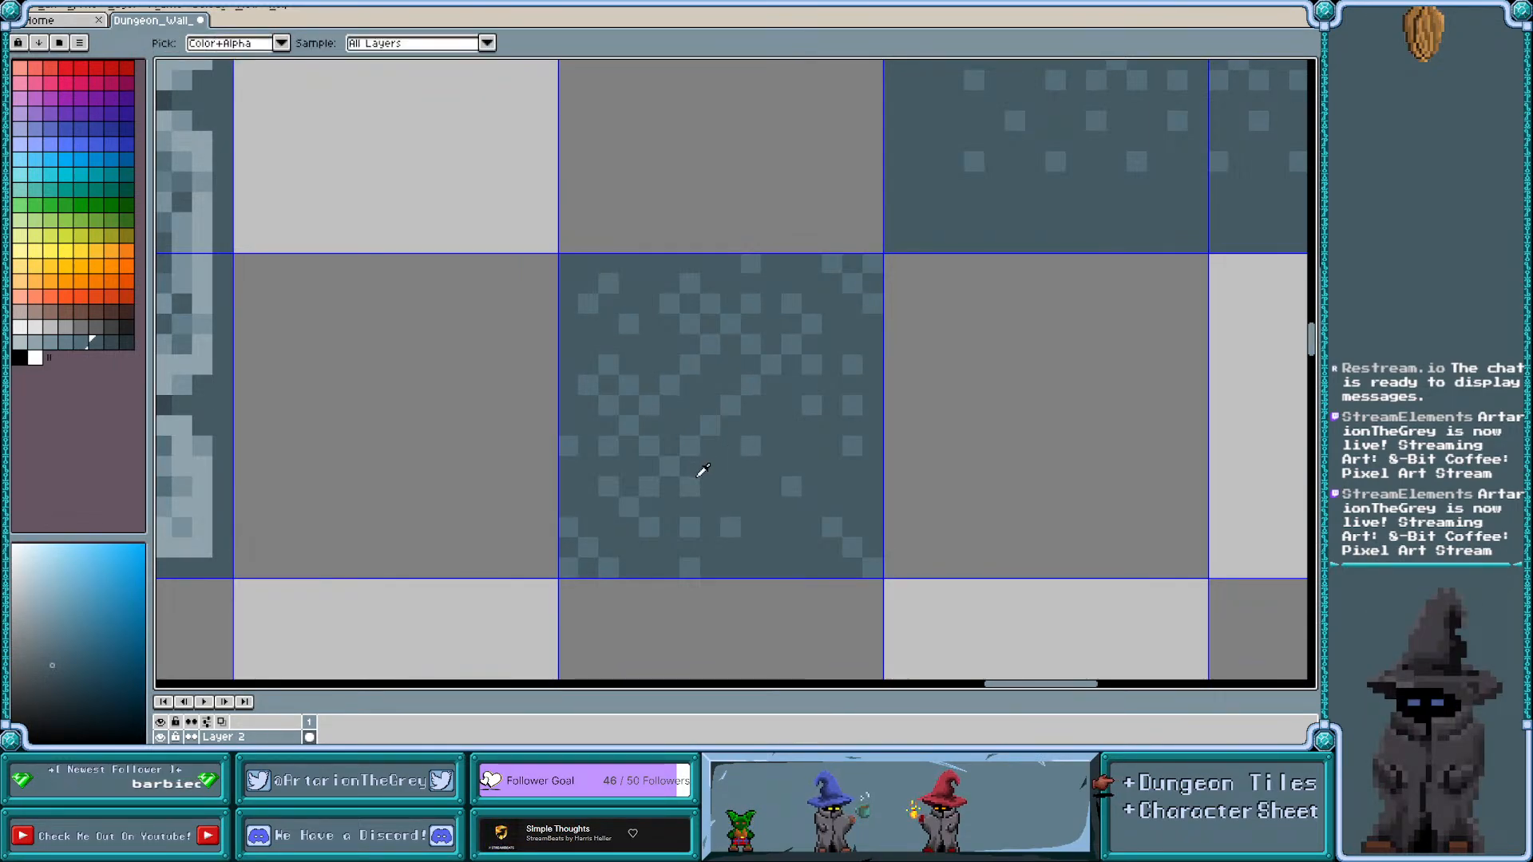
# Darken the evenly spaced light pixels on the tile's right side and add offset light pixels to make the texture irregular
pyautogui.click(811, 364)
pyautogui.keyDown('alt'); pyautogui.click(777, 363); pyautogui.keyUp('alt')
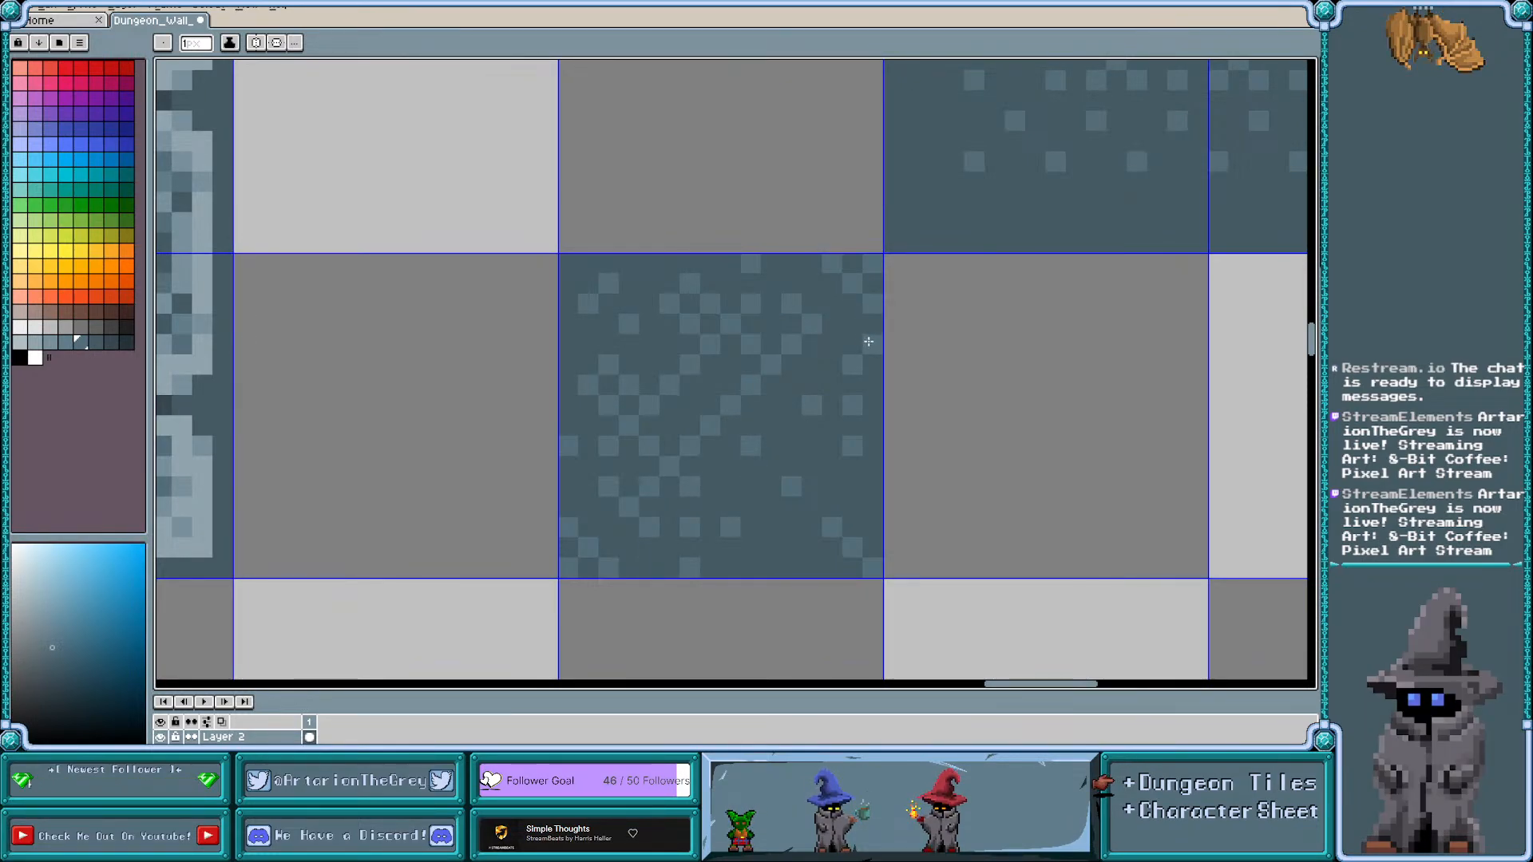
pyautogui.keyDown('alt'); pyautogui.click(839, 364); pyautogui.keyUp('alt')
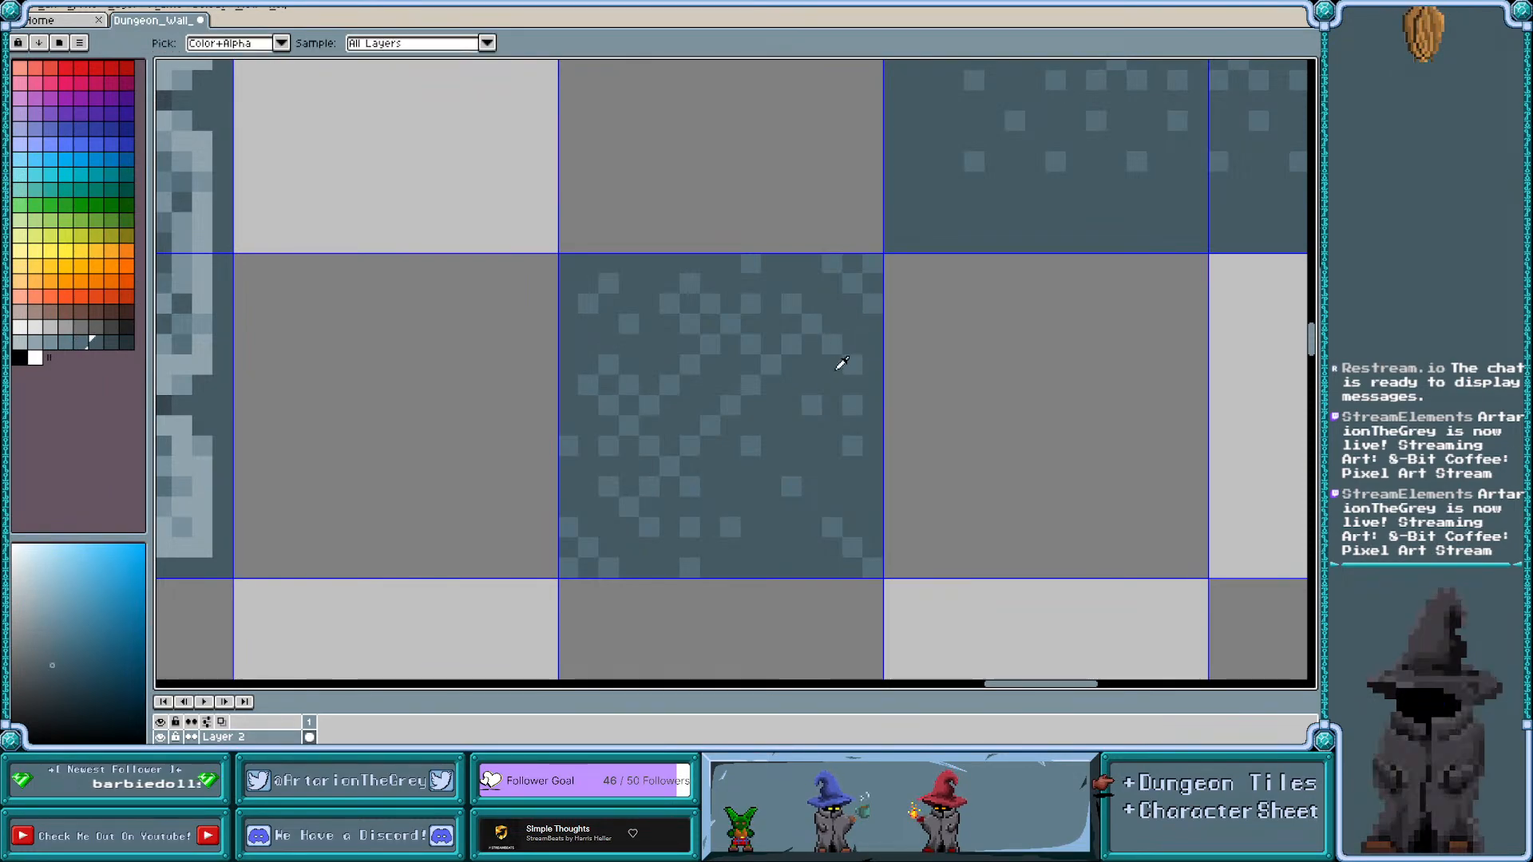
pyautogui.click(852, 360)
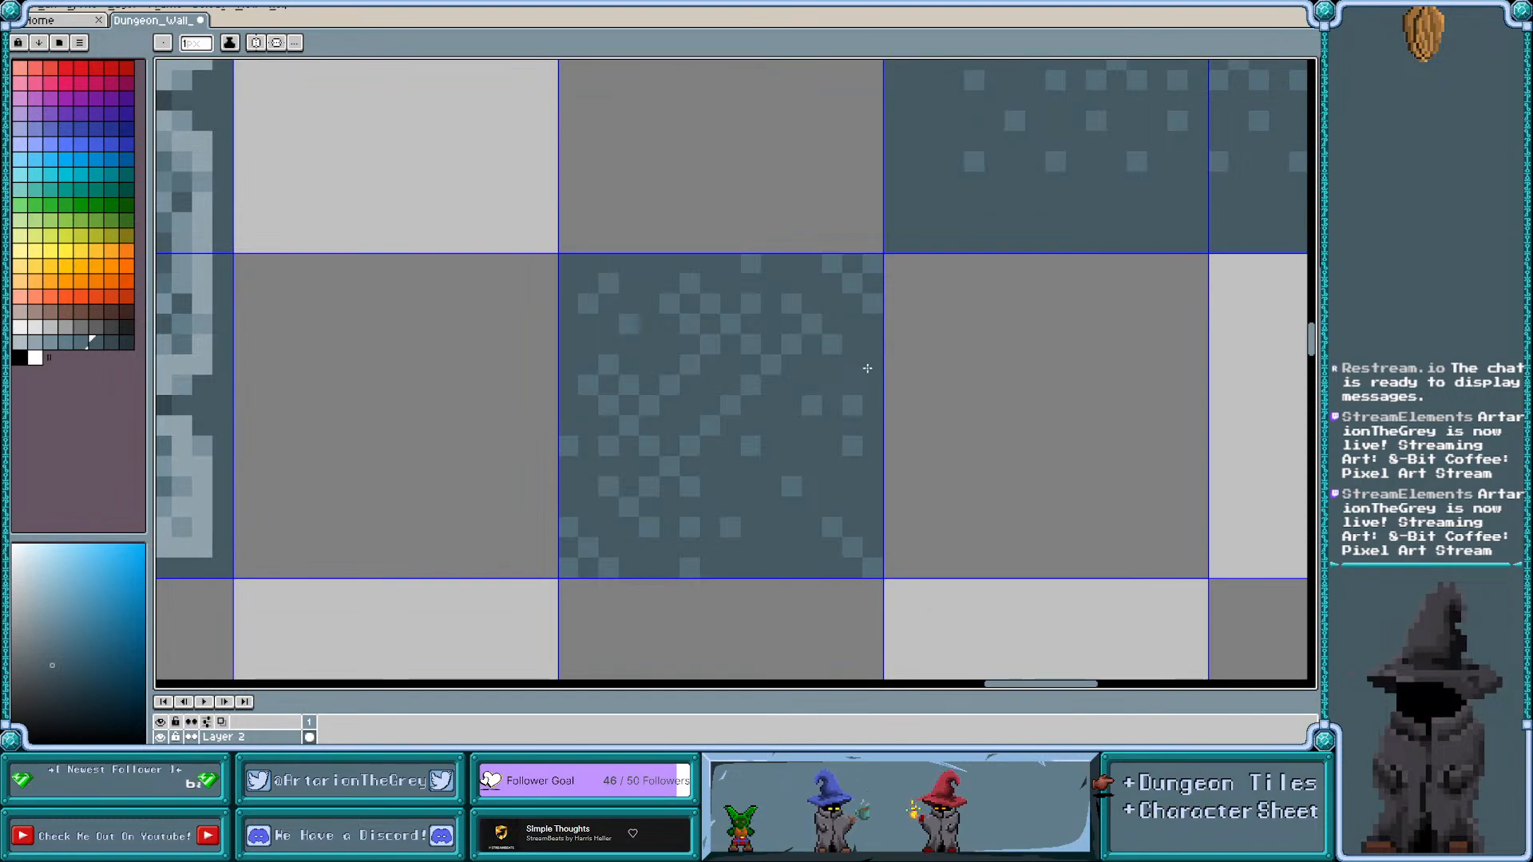
pyautogui.click(851, 447)
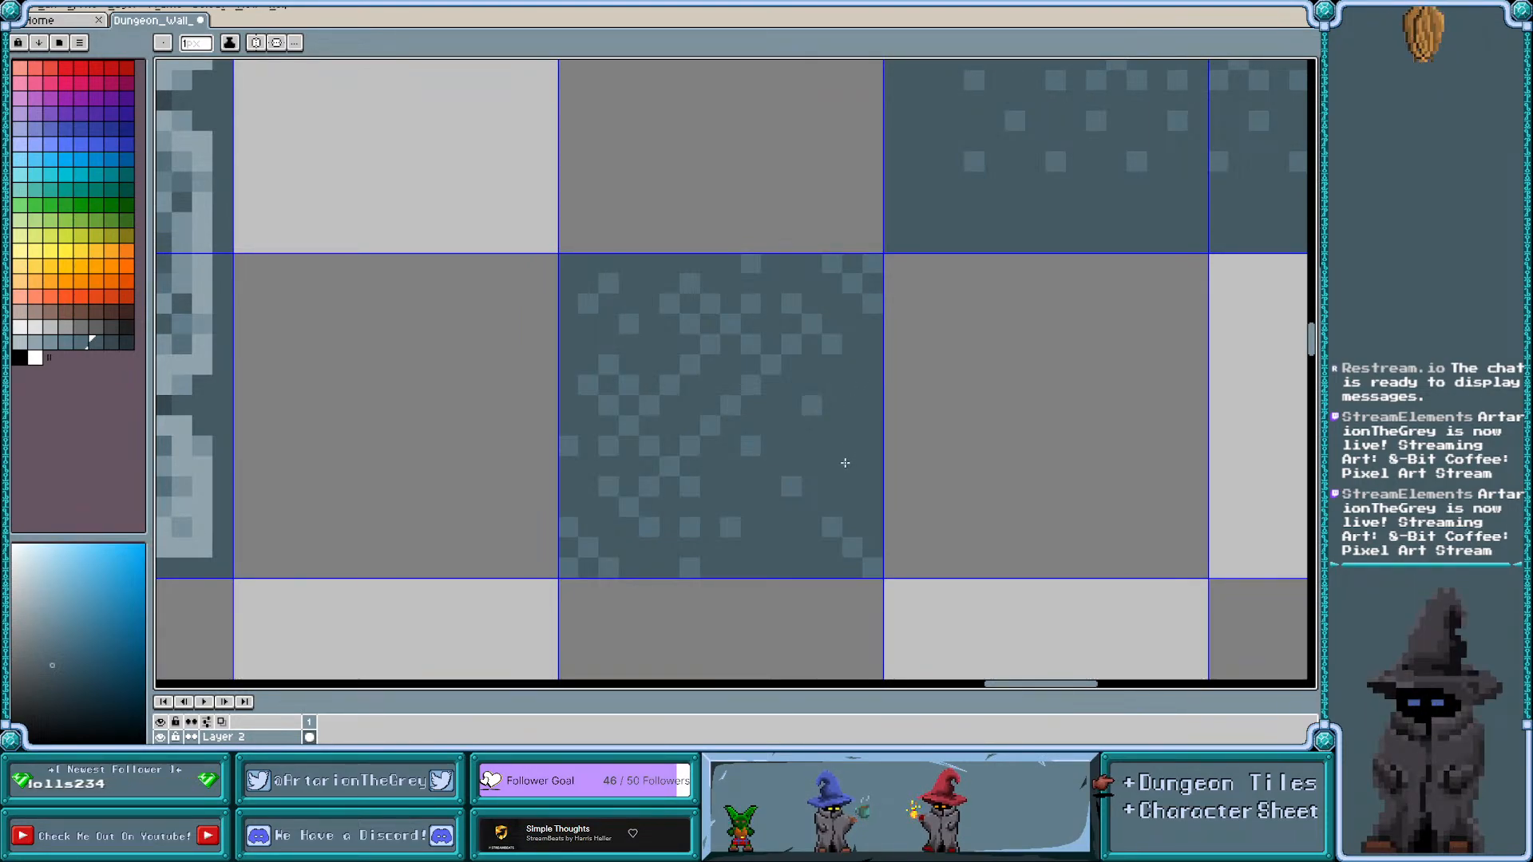
pyautogui.keyDown('alt'); pyautogui.click(691, 524); pyautogui.keyUp('alt')
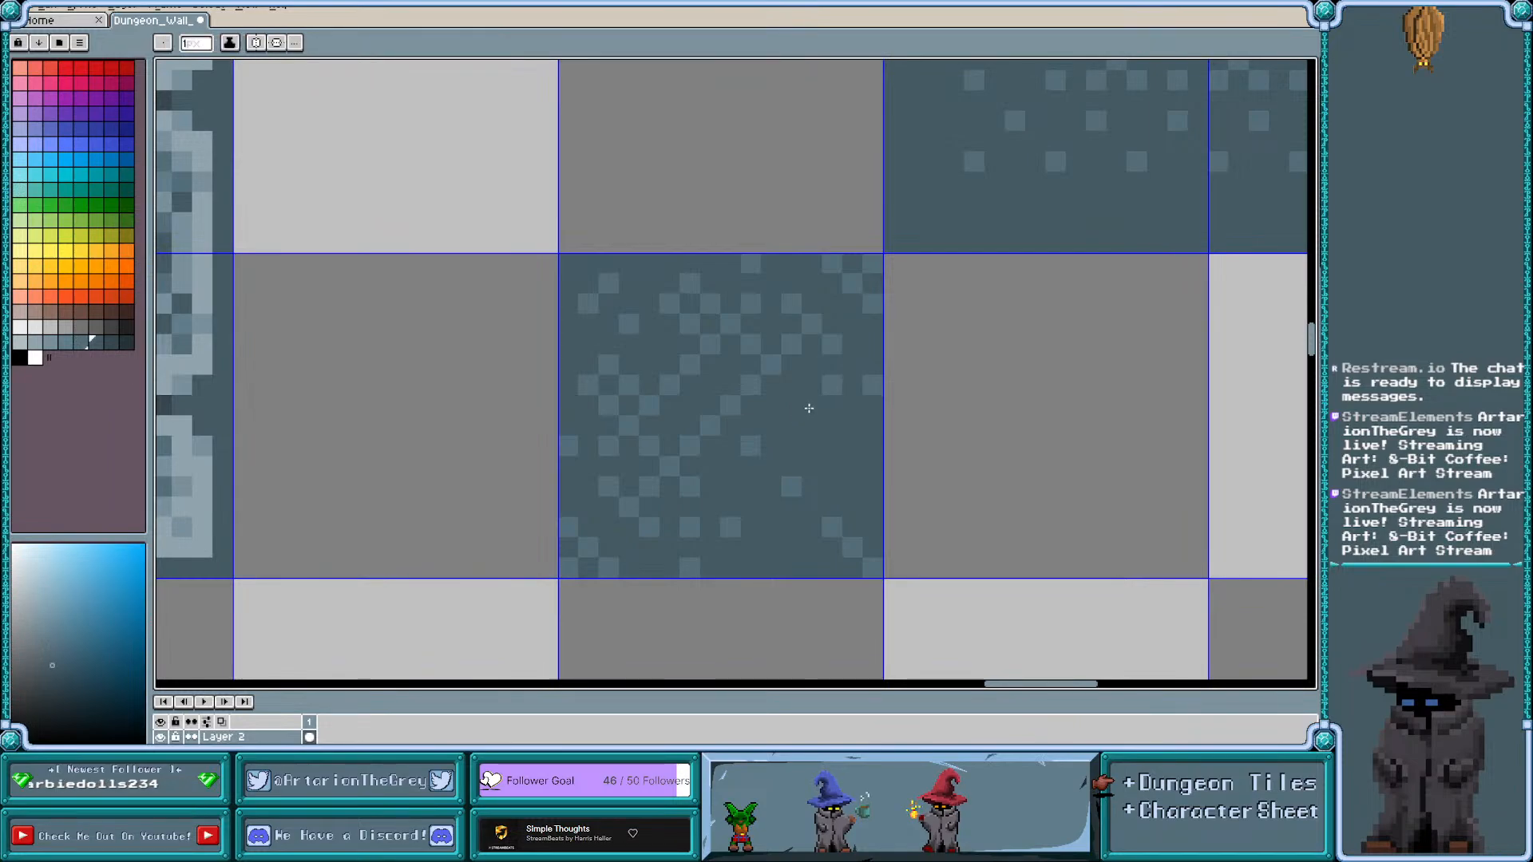
pyautogui.press('i')
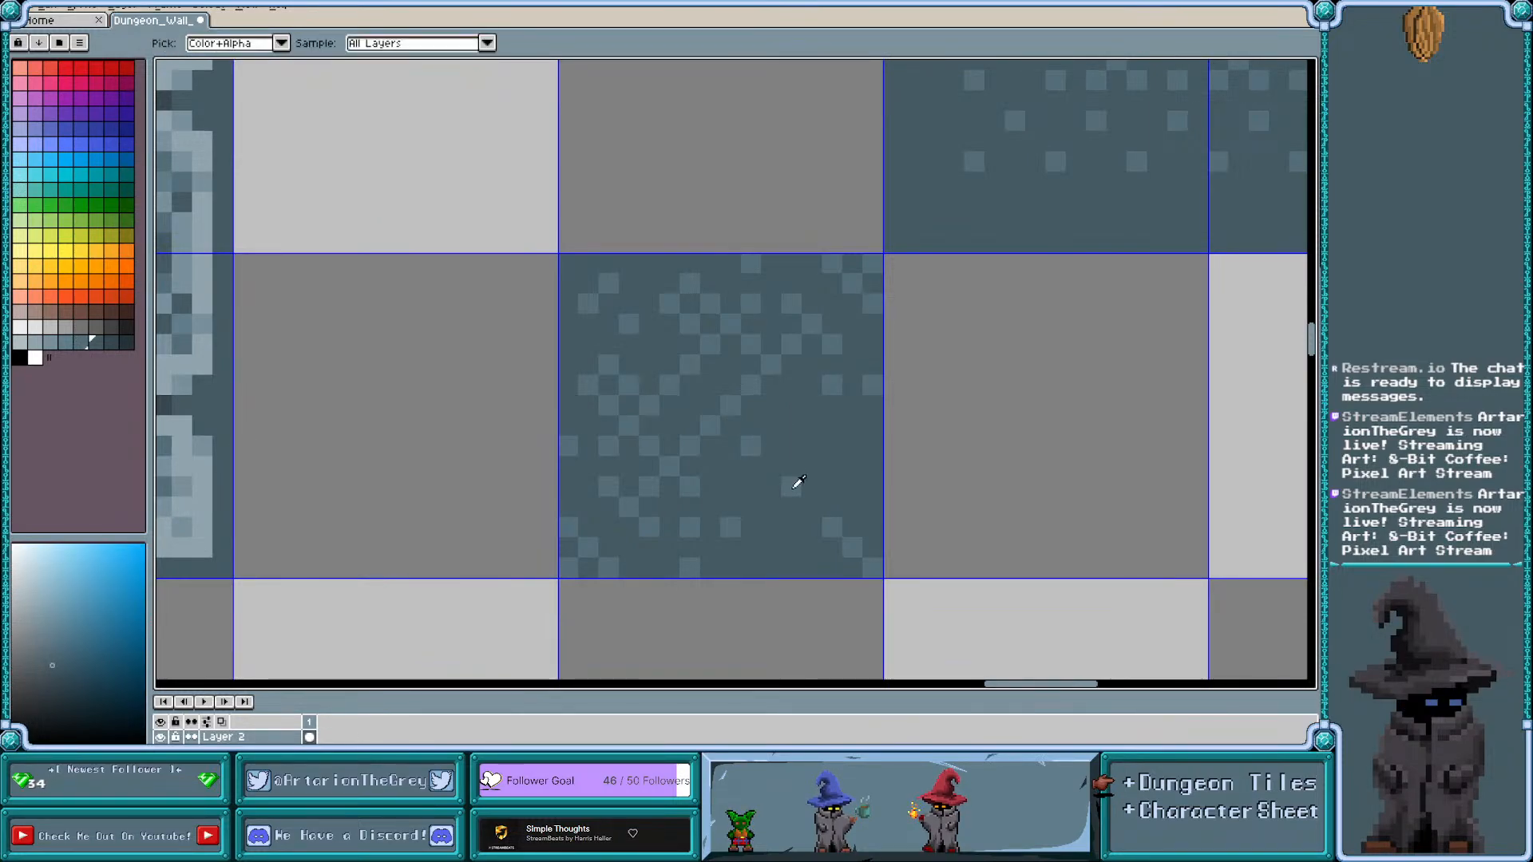
pyautogui.press('b')
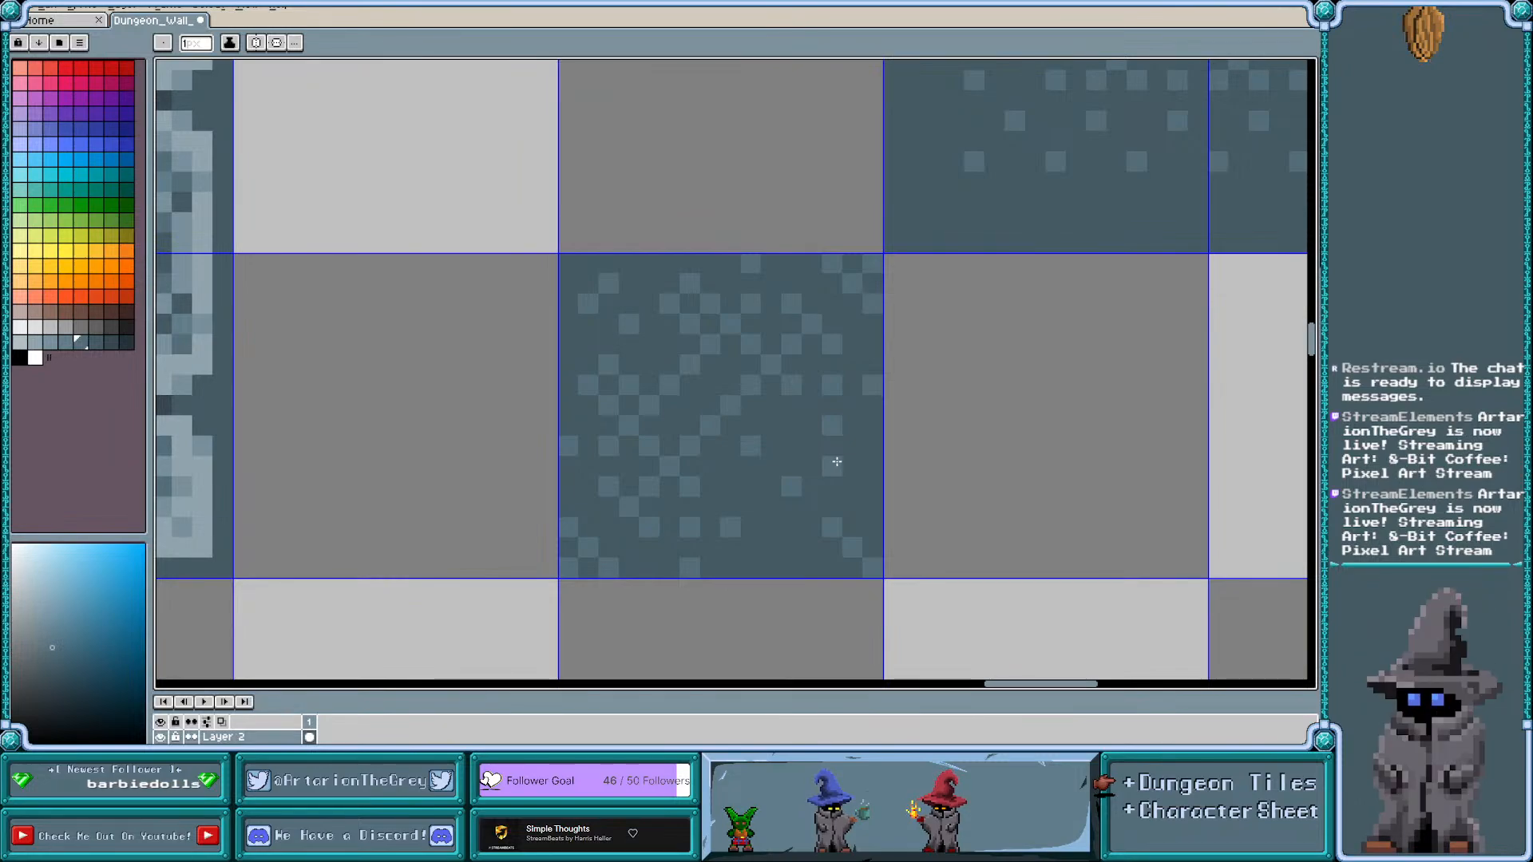
# Join scattered light pixels into small clumps at the tile's centre, lower right and upper left
pyautogui.scroll(-1, 809, 467)
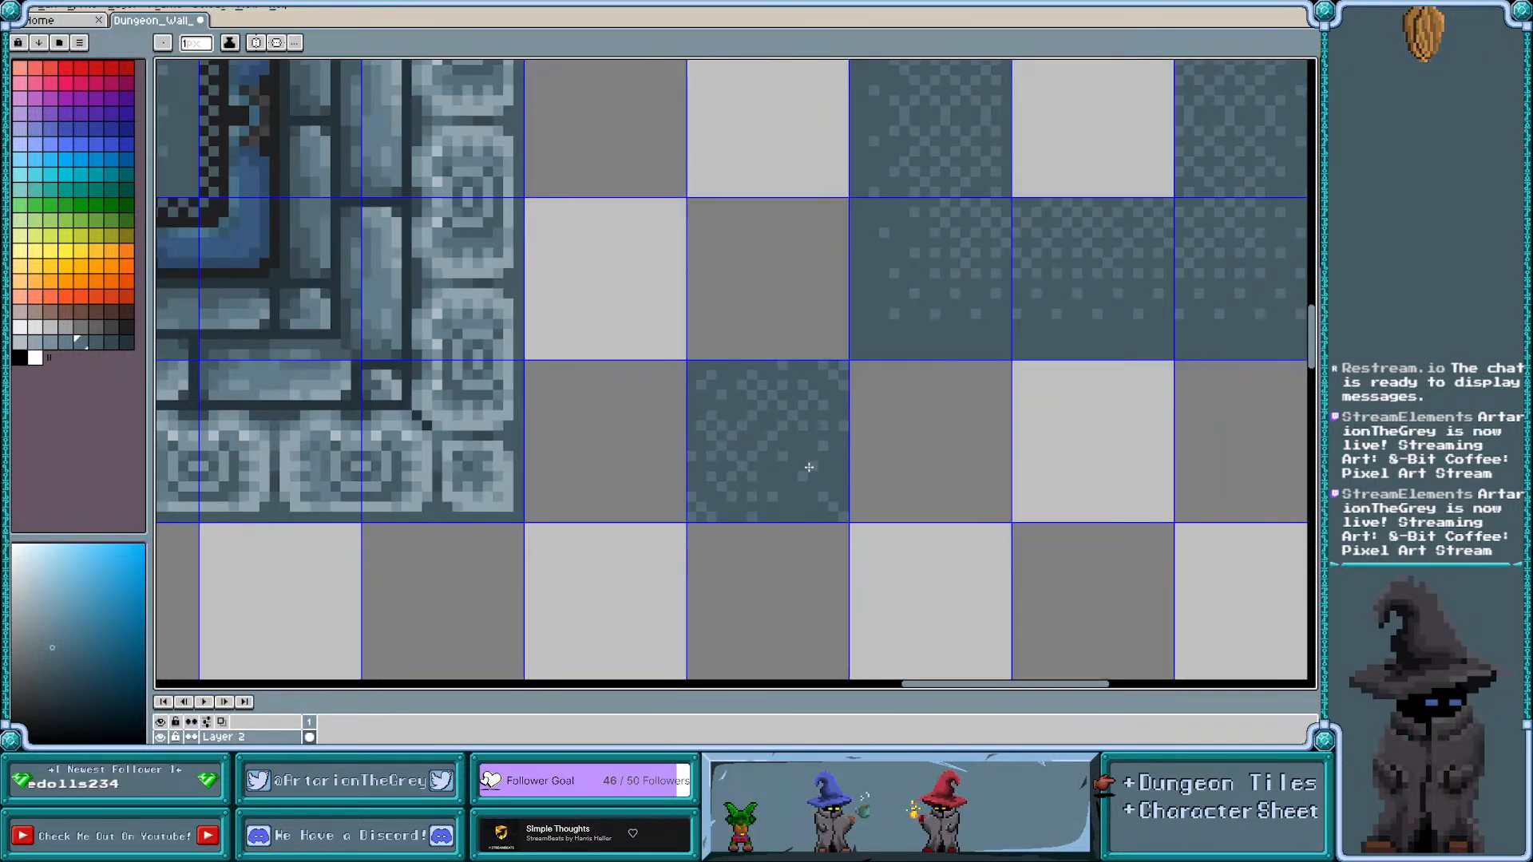
pyautogui.scroll(1, 808, 467)
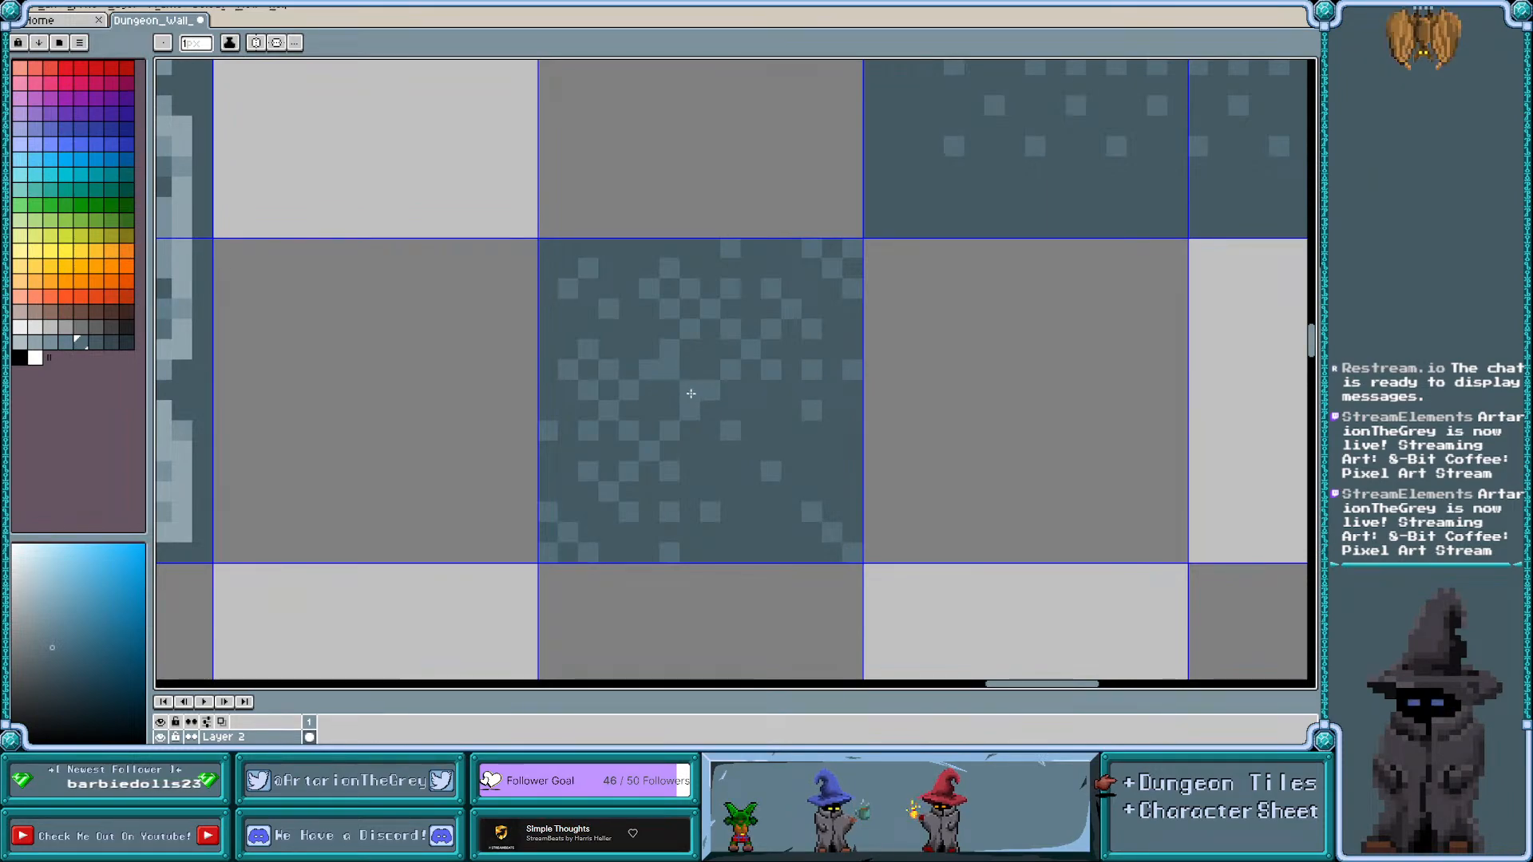
pyautogui.press('v')
pyautogui.press('b')
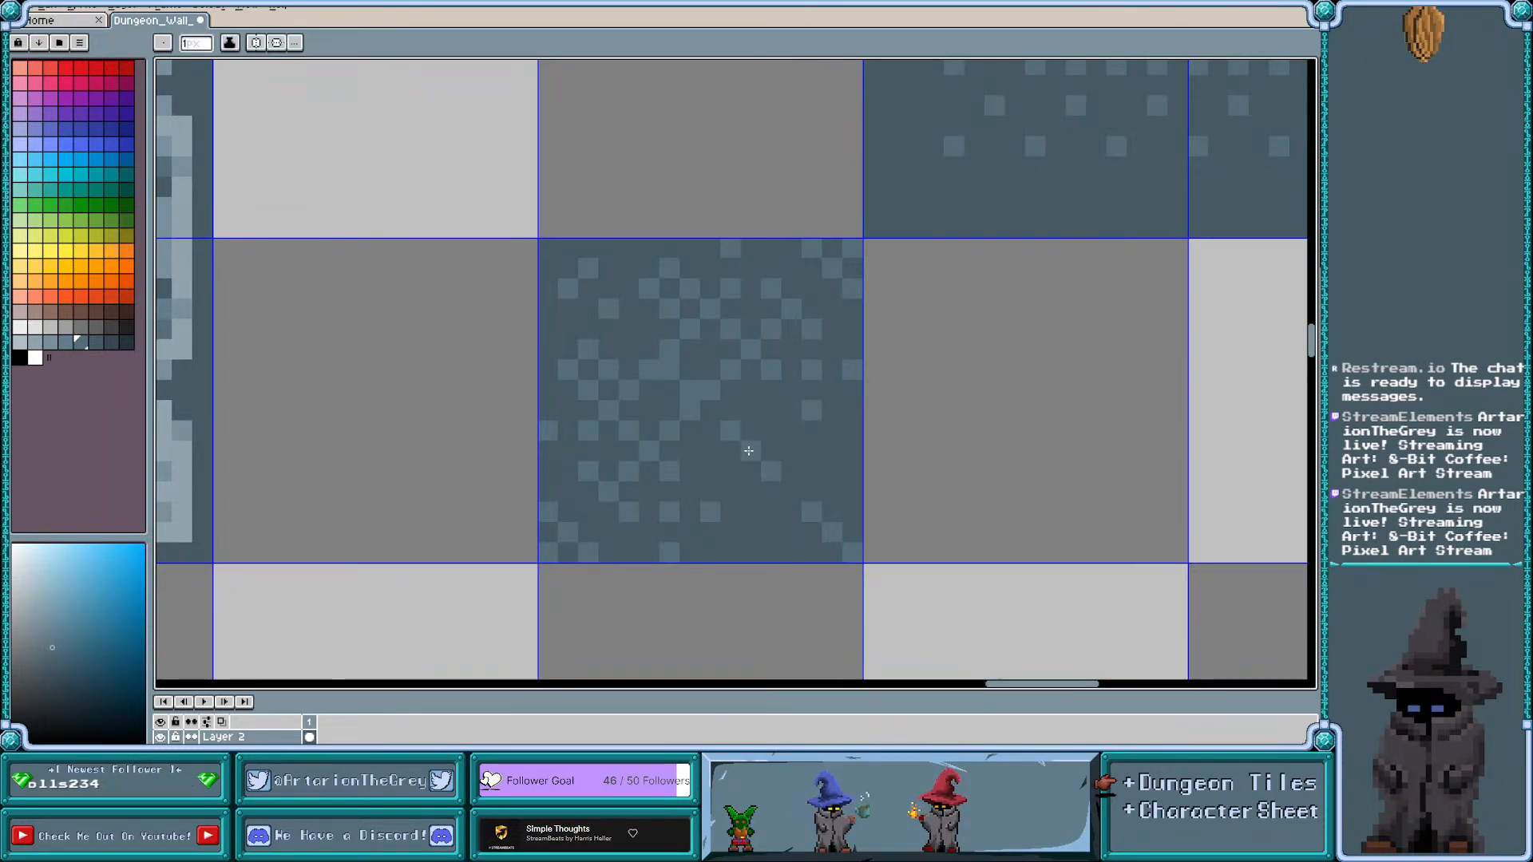
pyautogui.click(624, 290)
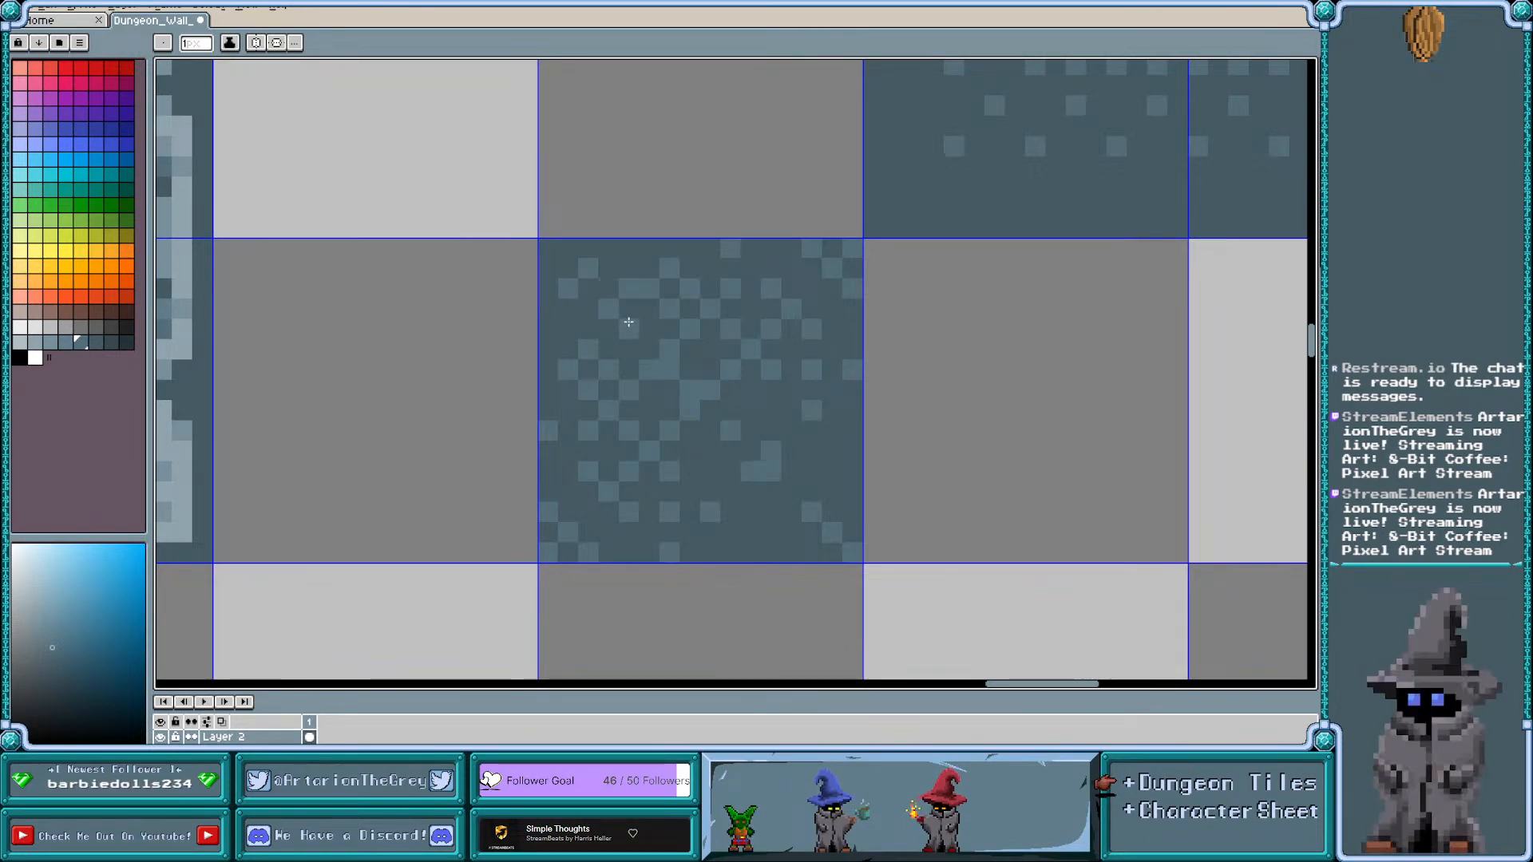
# Undo the last light pixel and join the tile's upper-left light pixels into a small L-shaped clump
pyautogui.hotkey('ctrl', 'z')
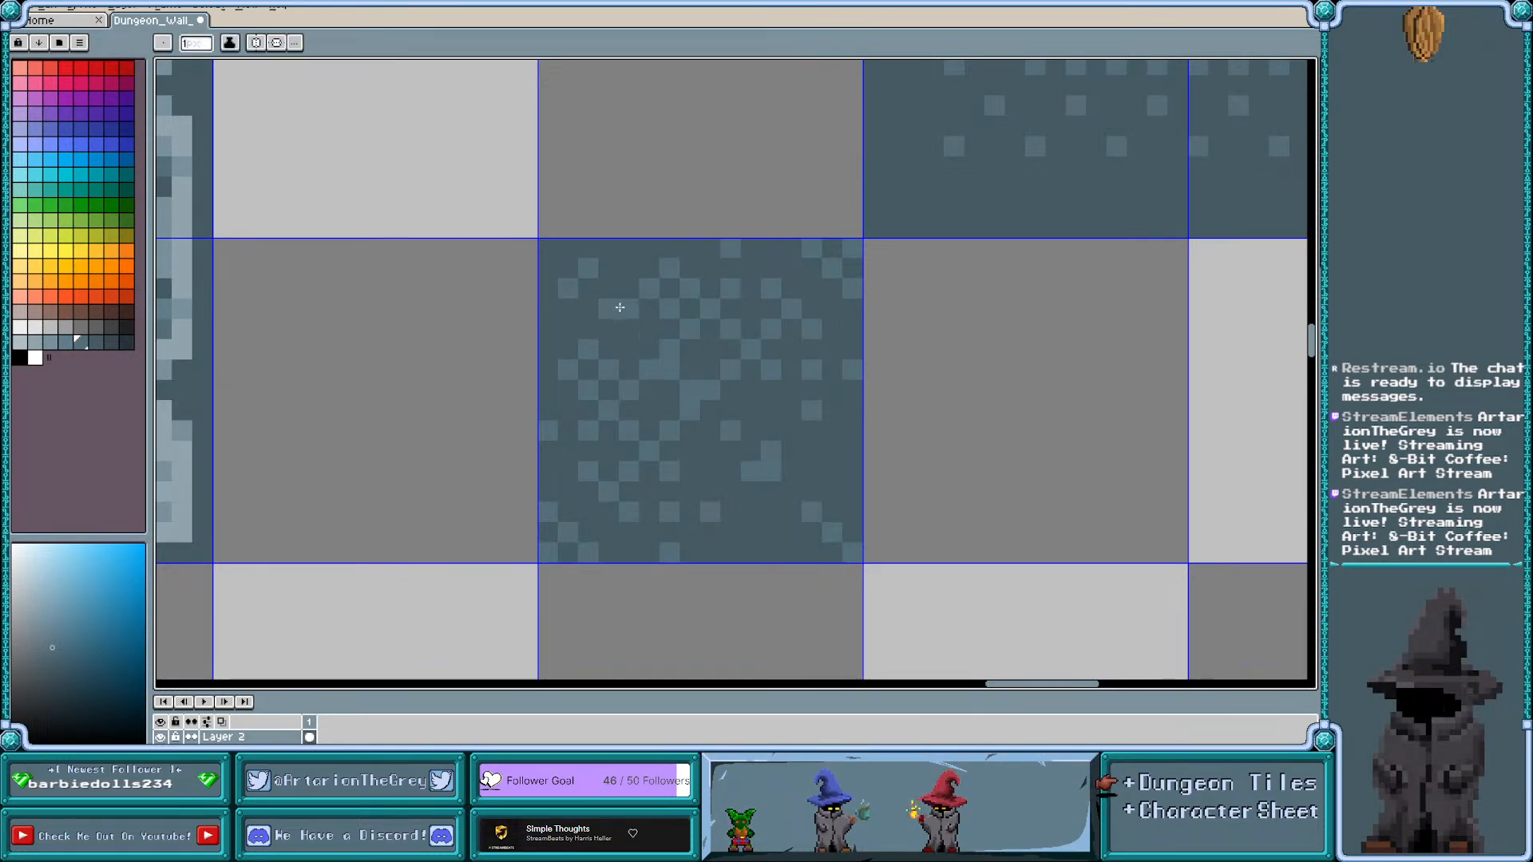
pyautogui.click(569, 269)
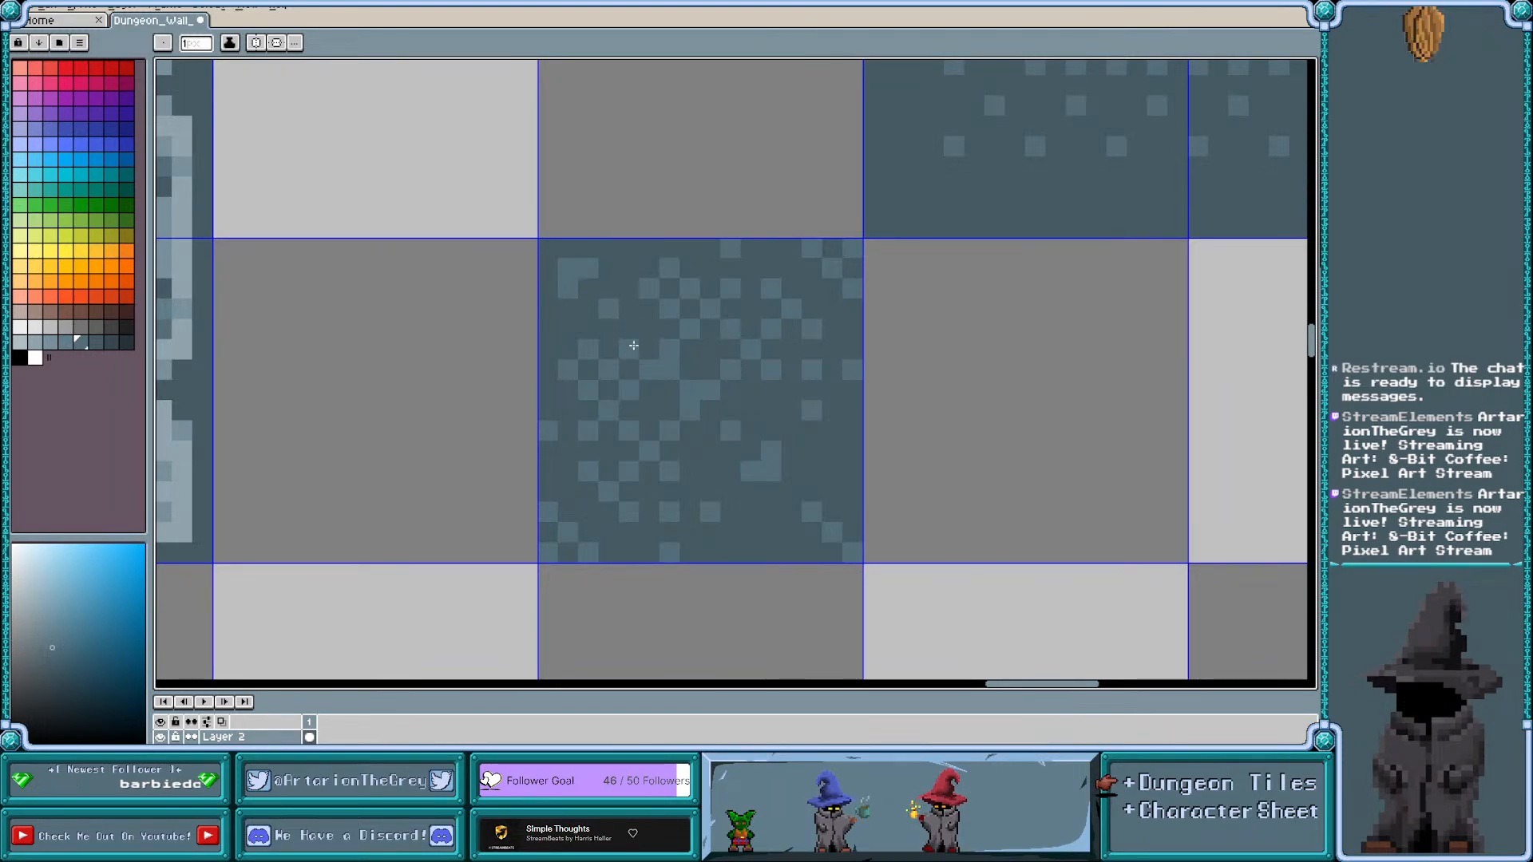
pyautogui.scroll(-2, 728, 475)
pyautogui.scroll(2, 718, 475)
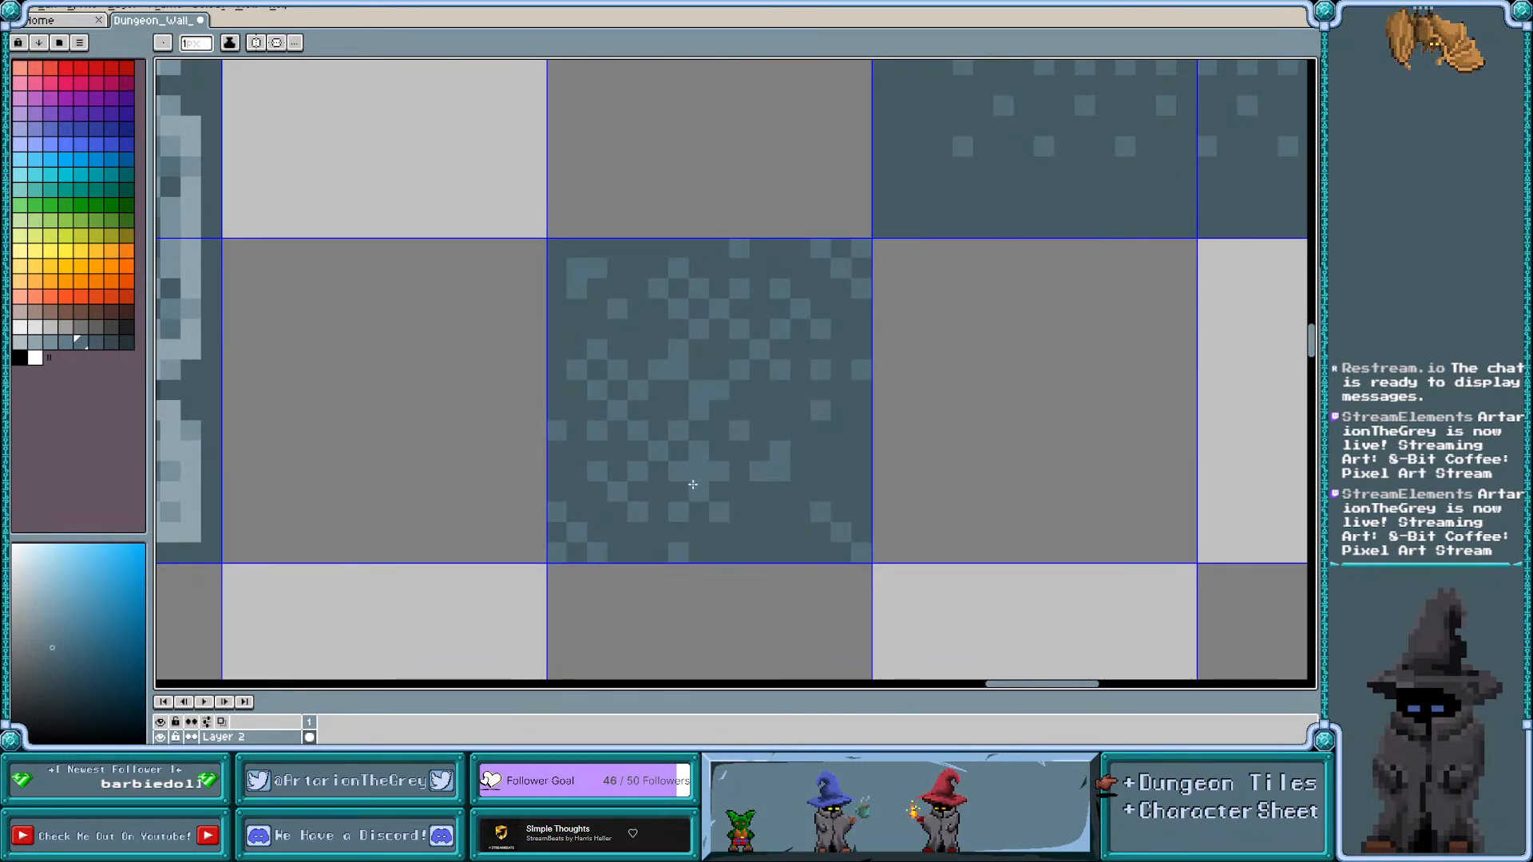
# Join scattered light slate pixels at the tile's lower centre and centre right into small irregular clumps
pyautogui.press('v')
pyautogui.press('i')
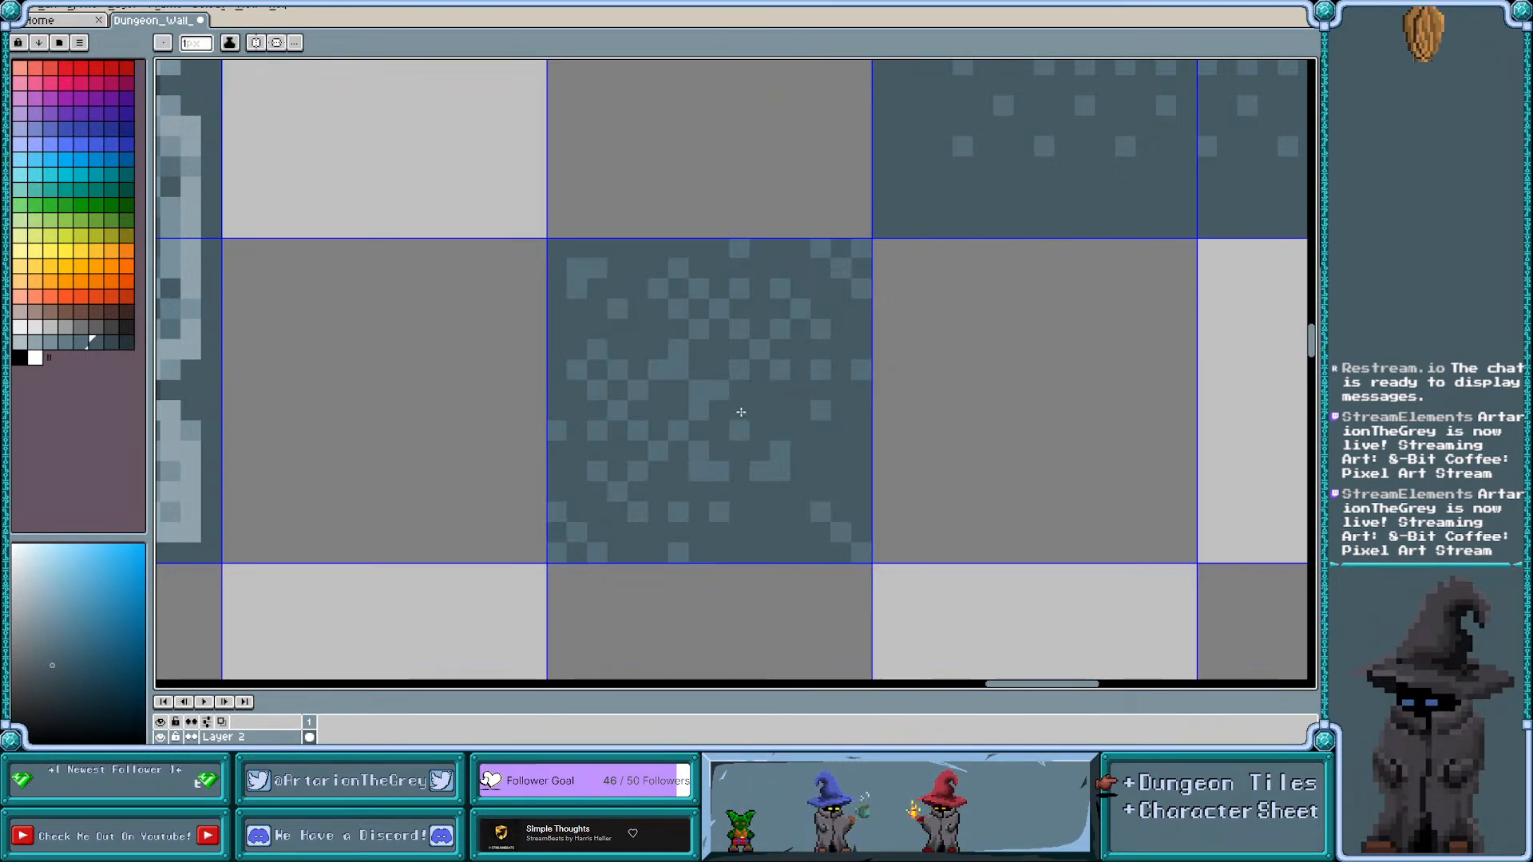
pyautogui.click(721, 380)
pyautogui.press('b')
pyautogui.moveTo(771, 390); pyautogui.dragTo(802, 447)
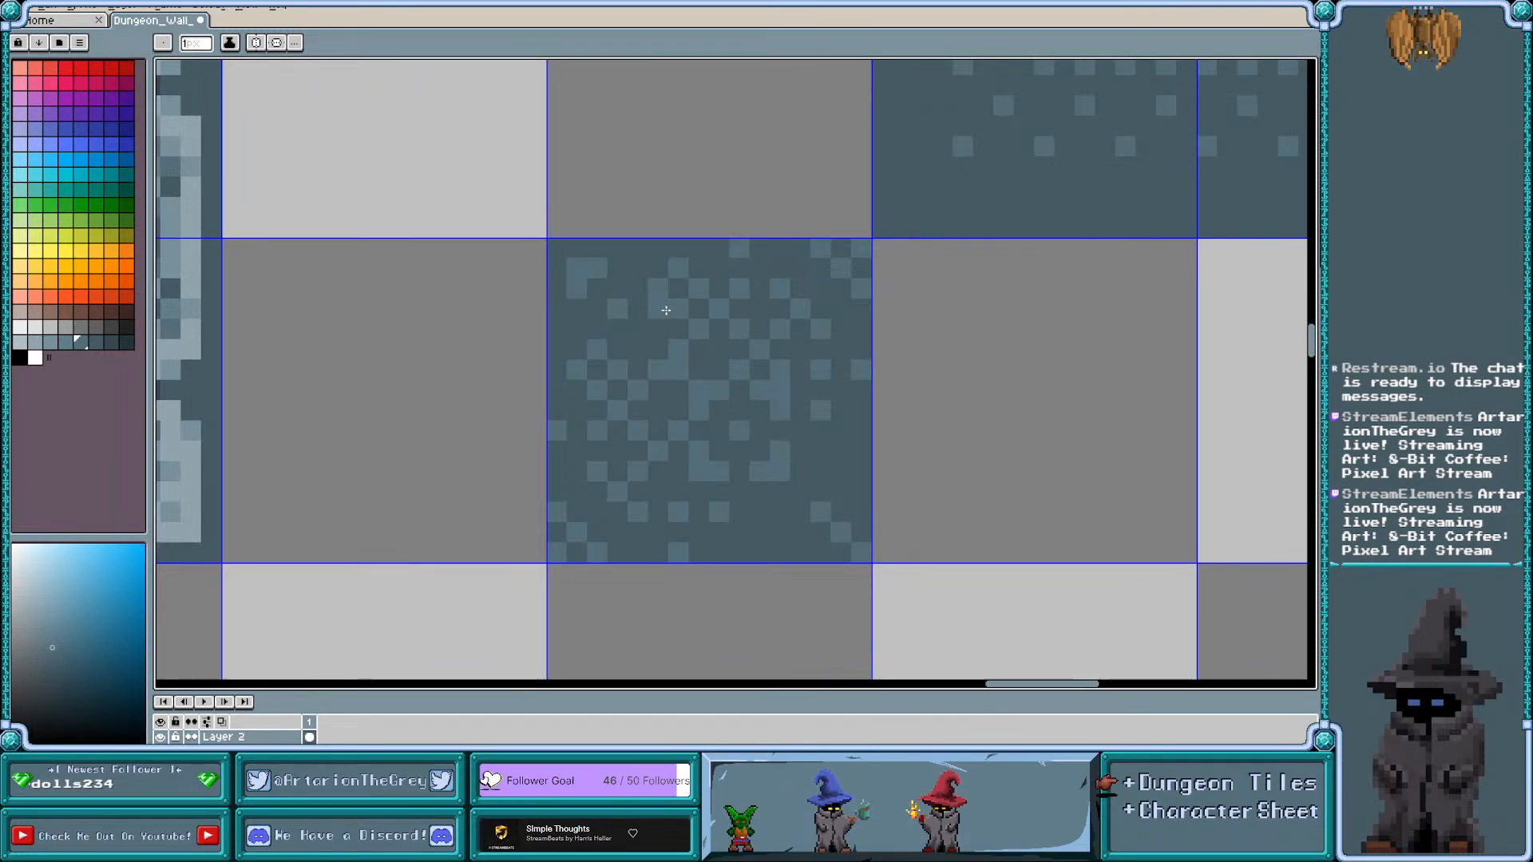
pyautogui.press('v')
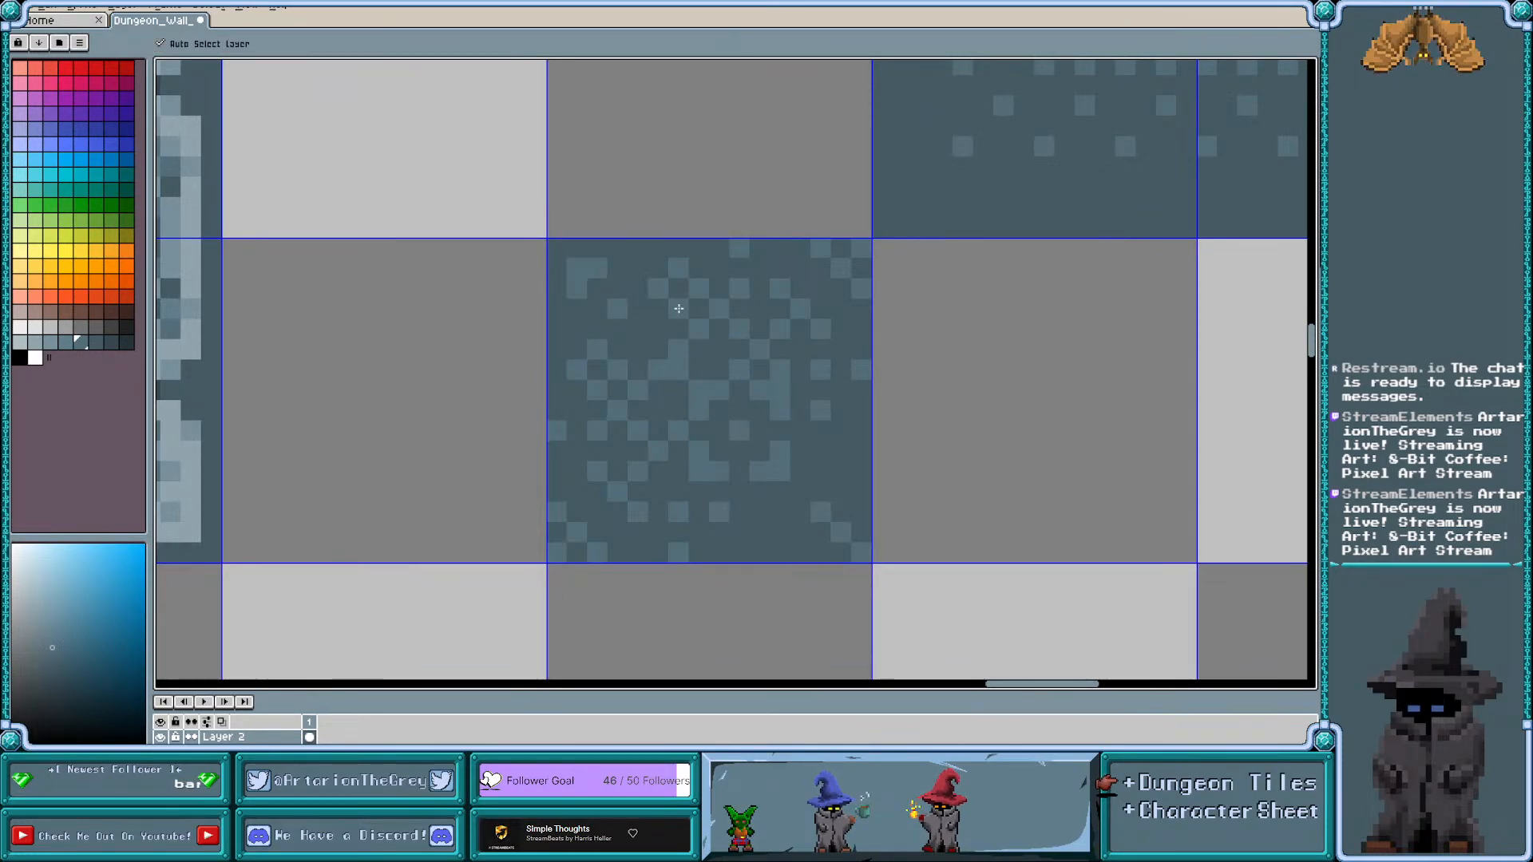
pyautogui.press('b')
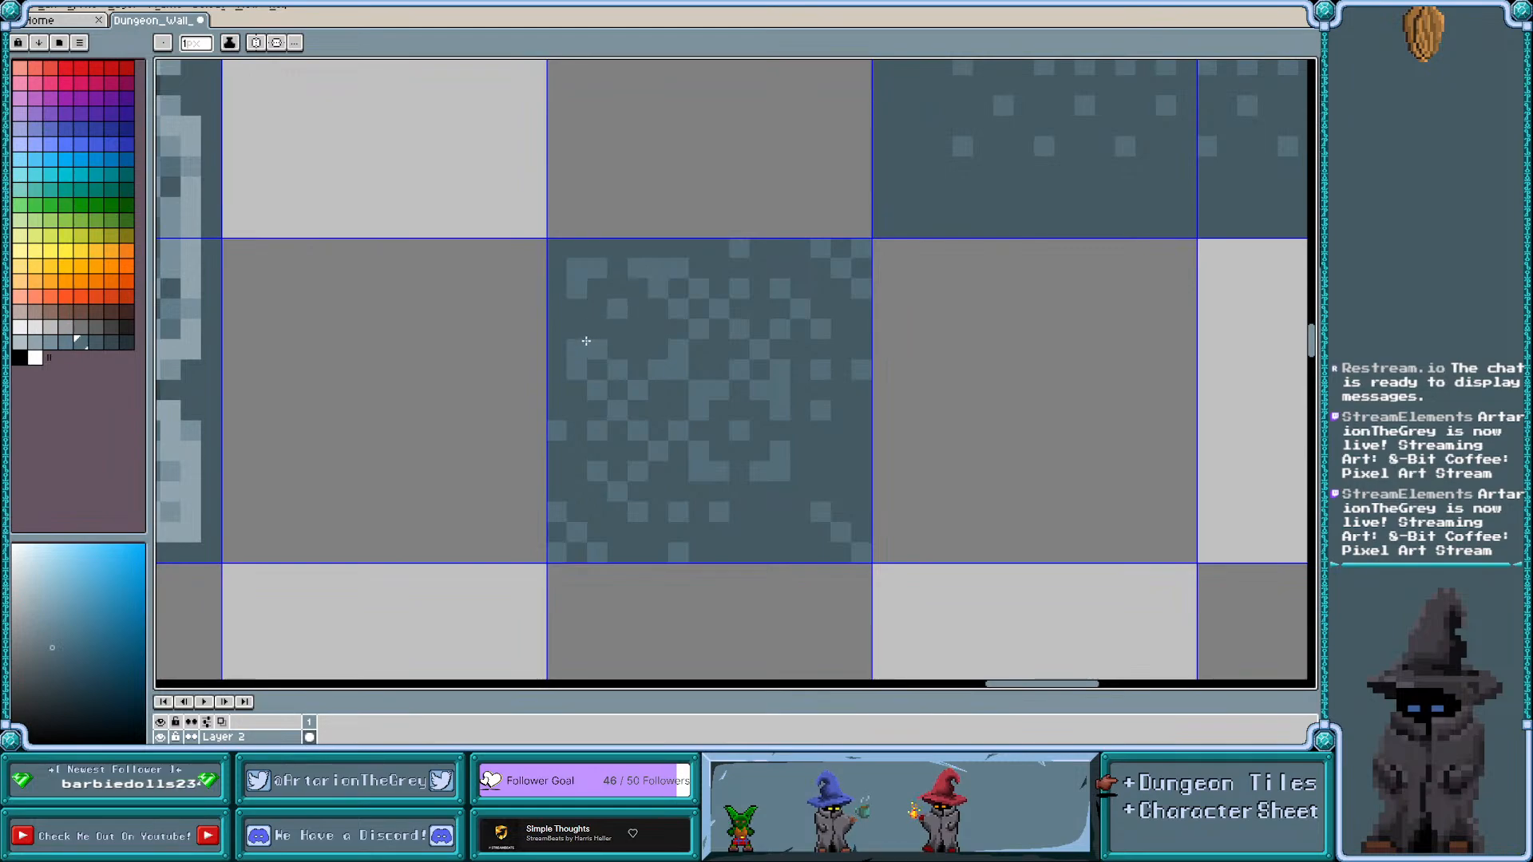
pyautogui.press('v')
pyautogui.press('b')
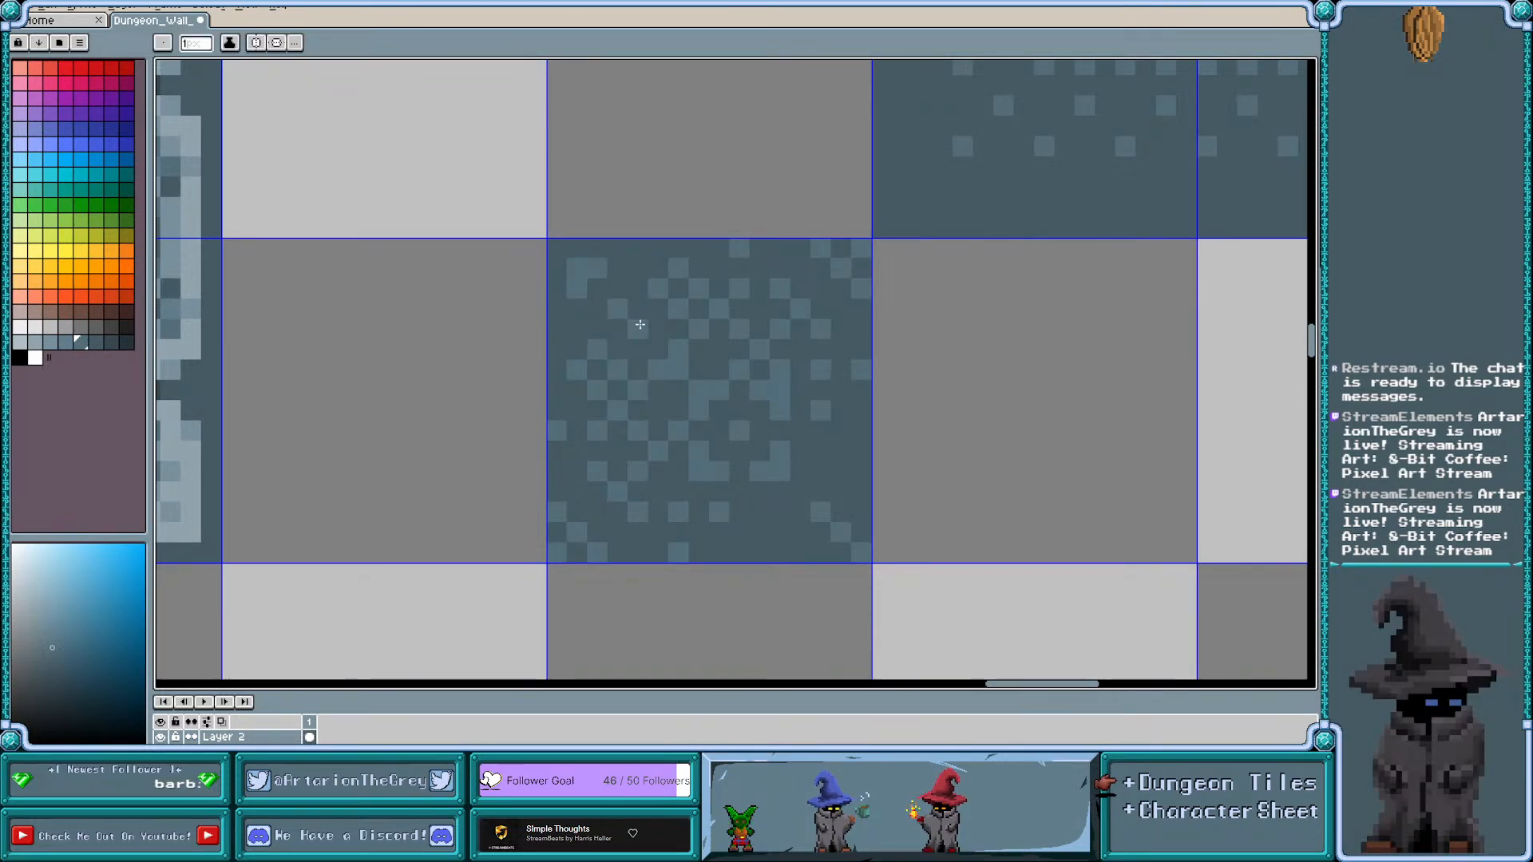
# Sample the dark slate colour and paint out the L-shaped clump and the nearby light pixel in the tile's upper-left area
pyautogui.keyDown('alt'); pyautogui.click(636, 300); pyautogui.keyUp('alt')
pyautogui.click(624, 305)
pyautogui.click(583, 275)
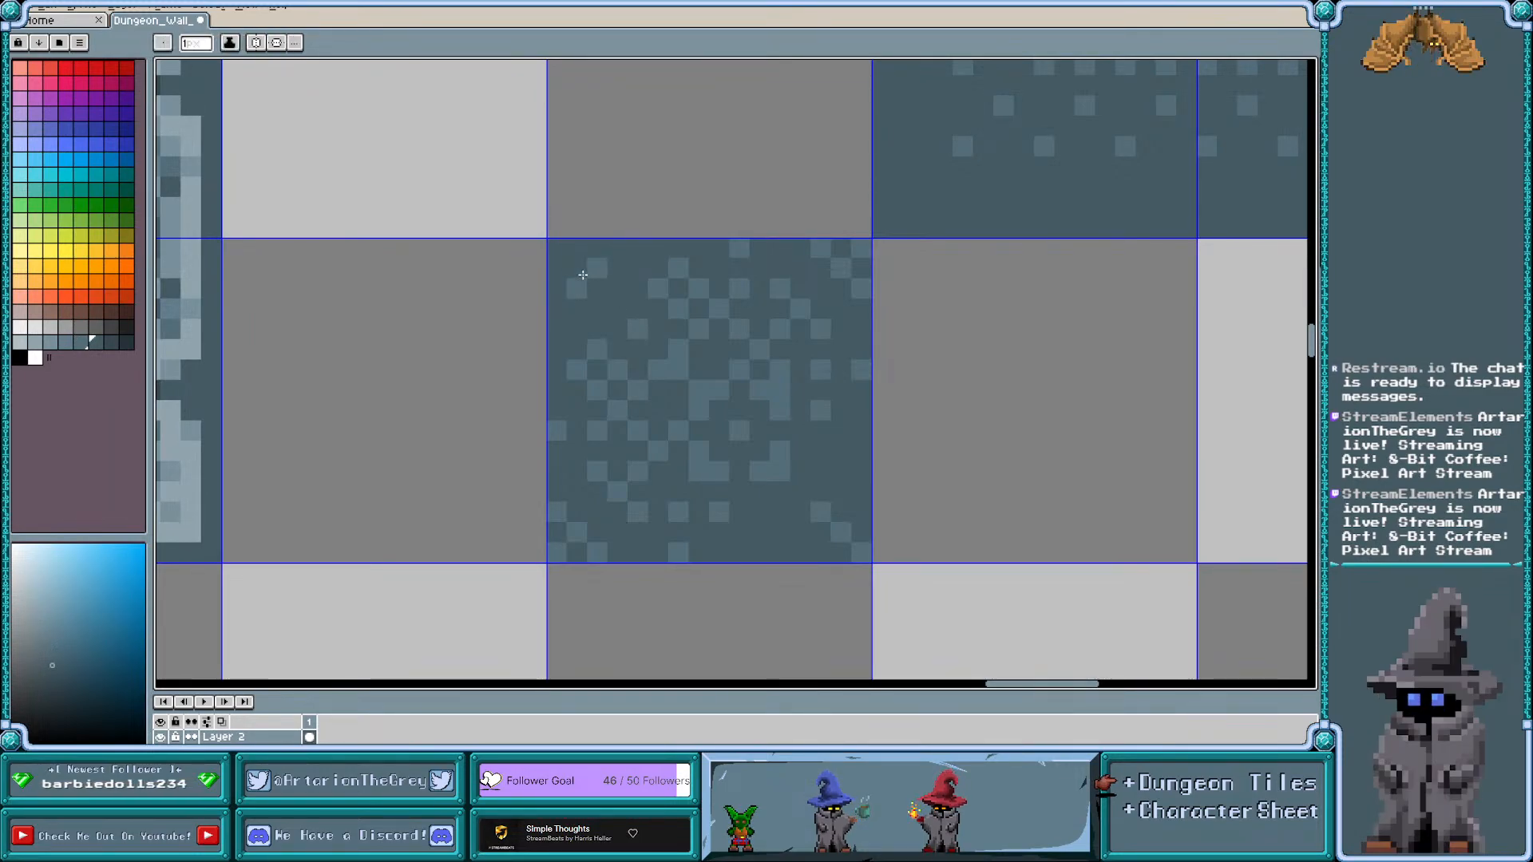
pyautogui.click(578, 285)
pyautogui.click(592, 270)
pyautogui.click(584, 269)
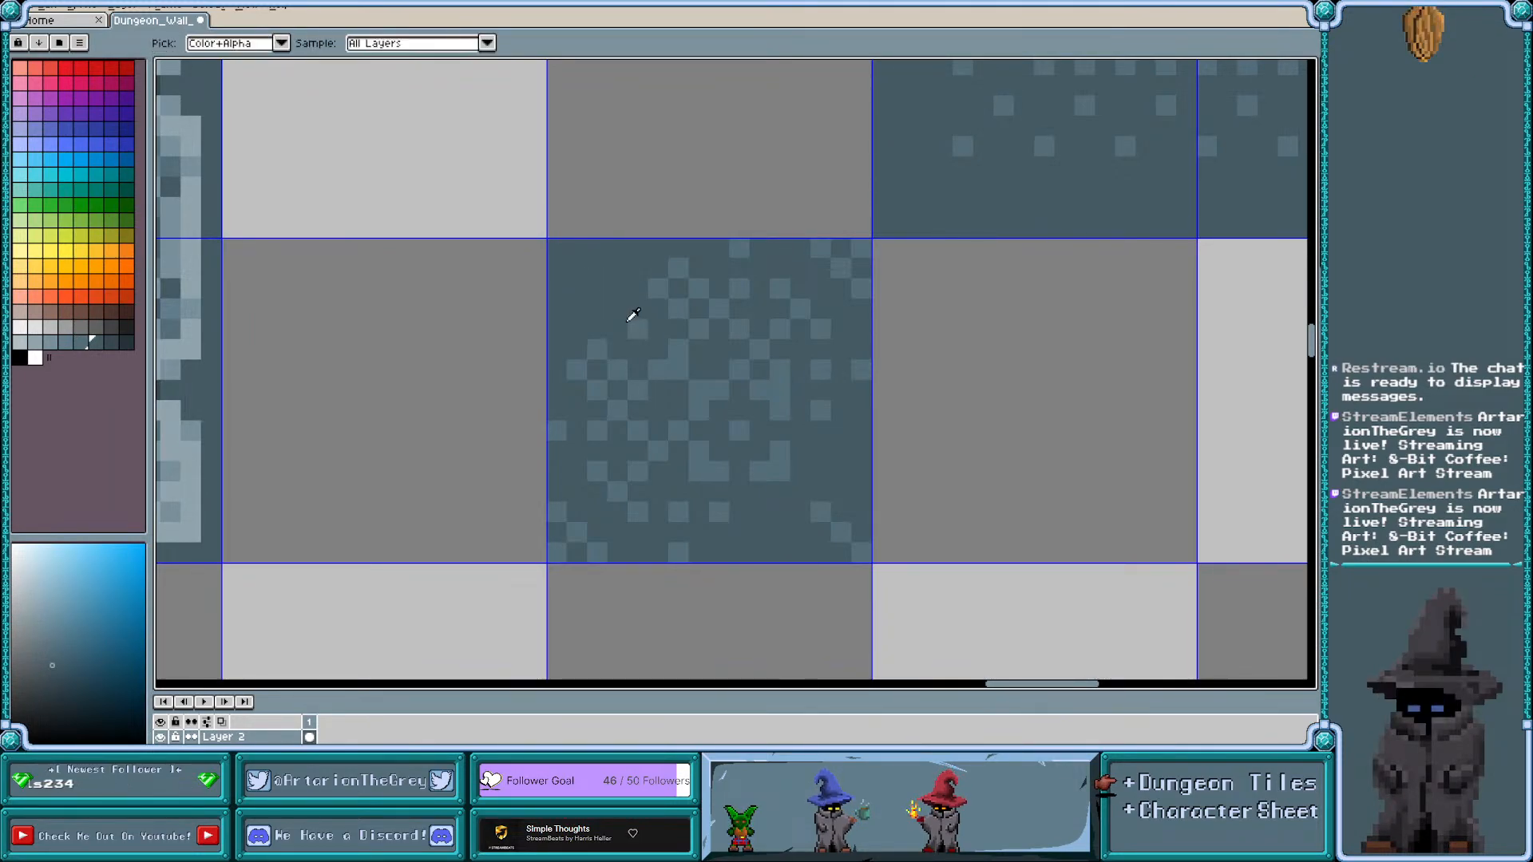
# Sample the light slate colour and paint an offset upper-left clump plus cross-shaped clumps at the left and upper centre
pyautogui.keyDown('alt'); pyautogui.click(630, 320); pyautogui.keyUp('alt')
pyautogui.click(604, 293)
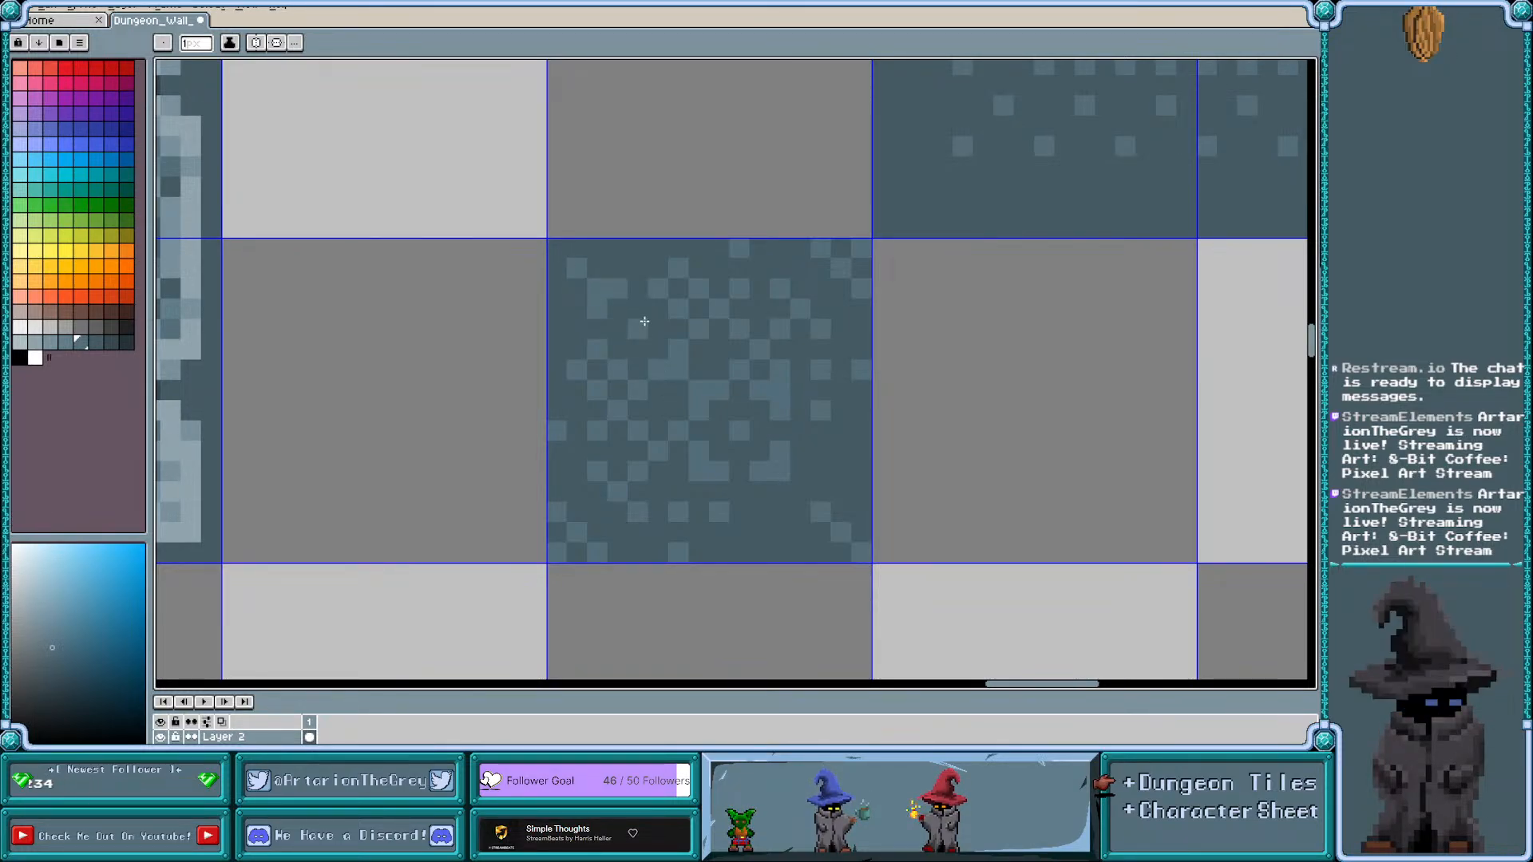
pyautogui.click(601, 368)
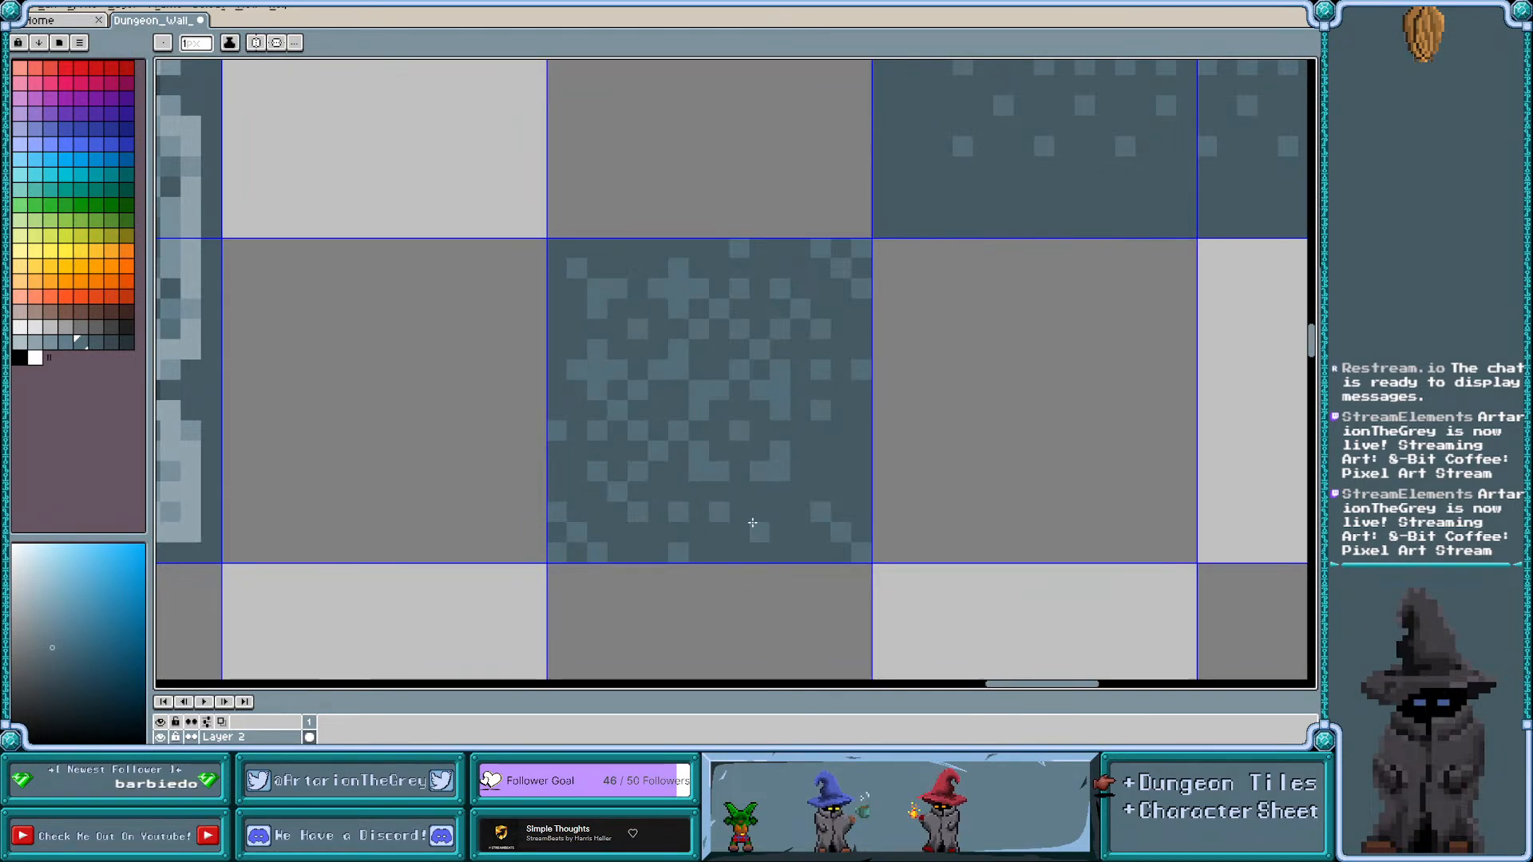
# Undo the last darkening at the tile's centre right and add light pixel clumps across its lower centre and lower right
pyautogui.scroll(-3, 697, 479)
pyautogui.scroll(2, 695, 425)
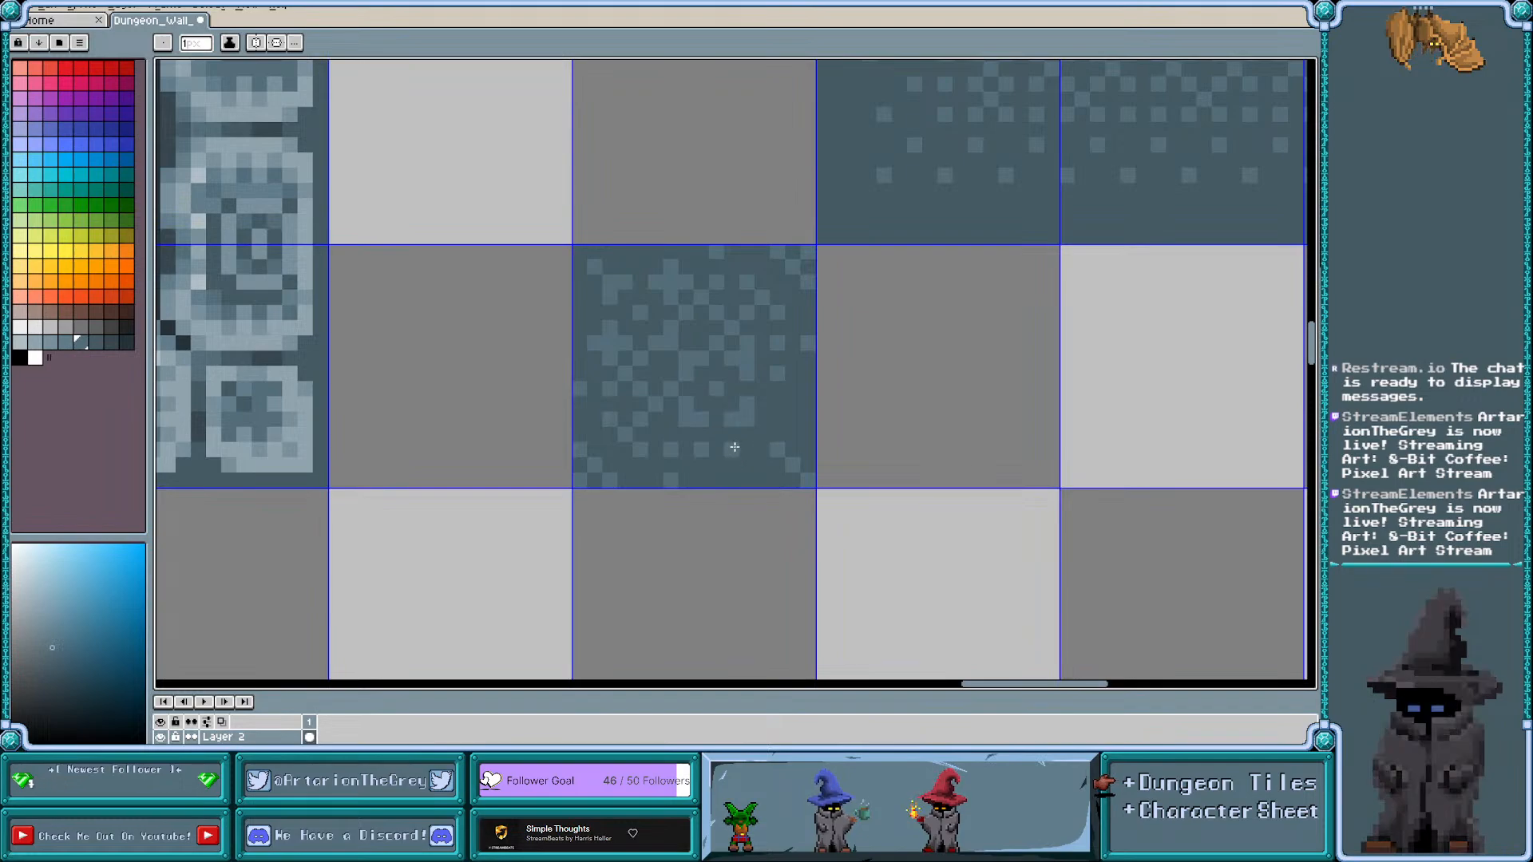
pyautogui.scroll(1, 734, 445)
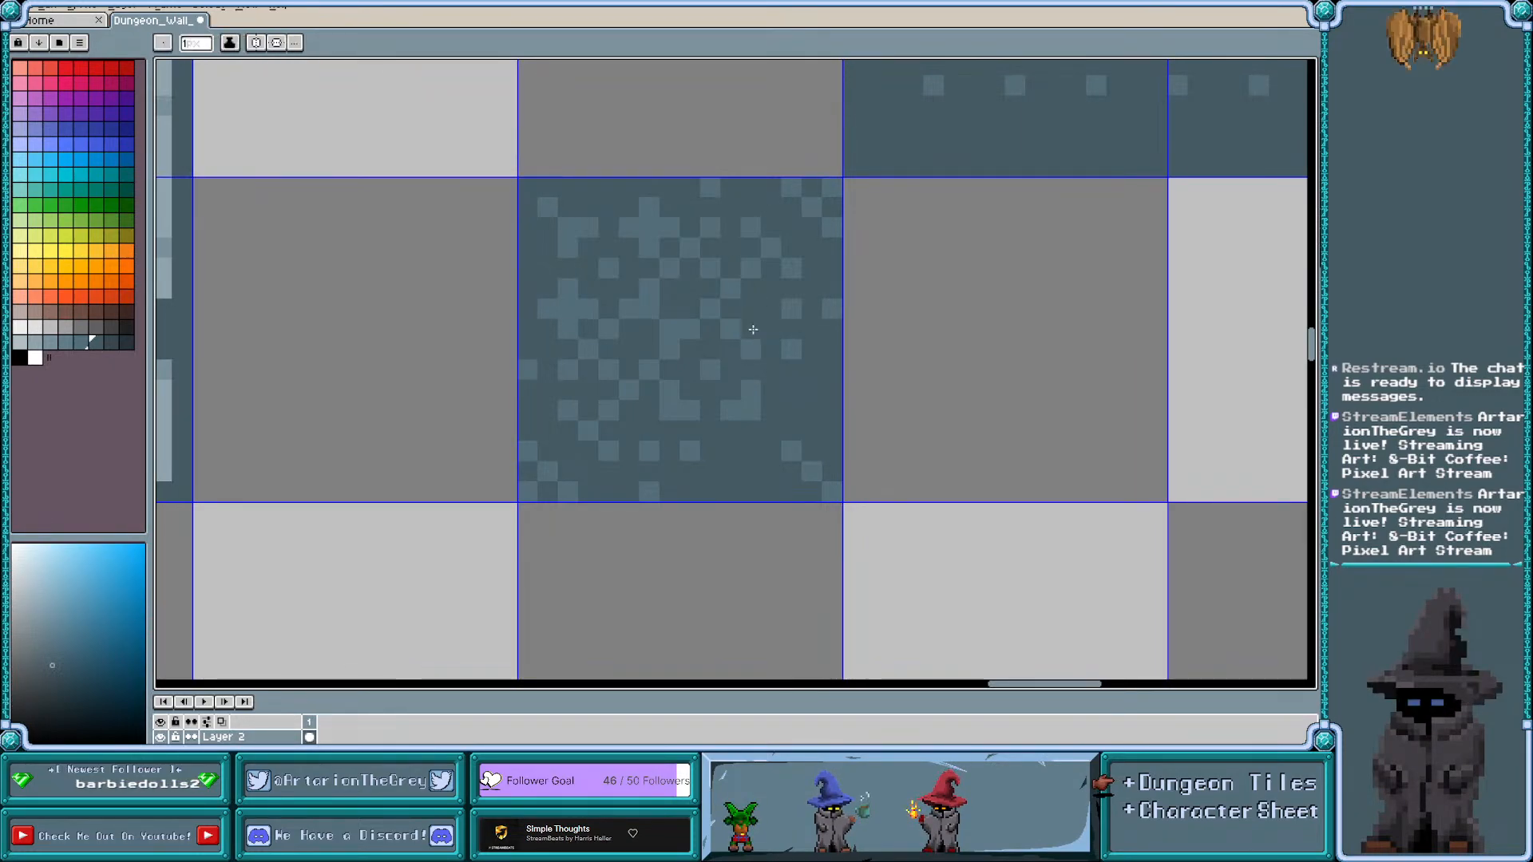
pyautogui.hotkey('ctrl', 'z')
pyautogui.keyDown('alt'); pyautogui.click(743, 328); pyautogui.keyUp('alt')
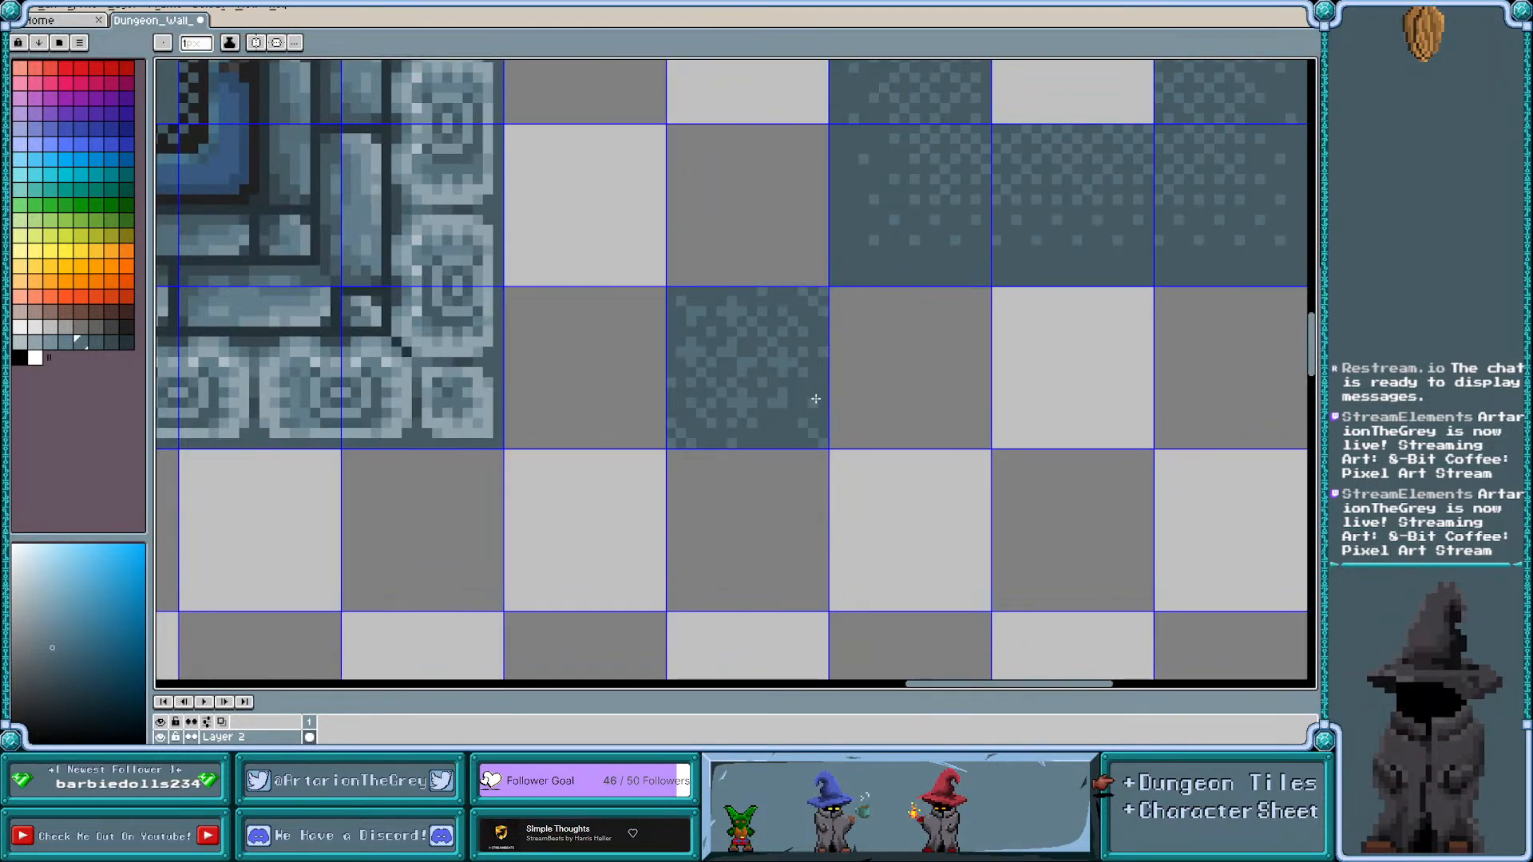
pyautogui.scroll(-1, 816, 397)
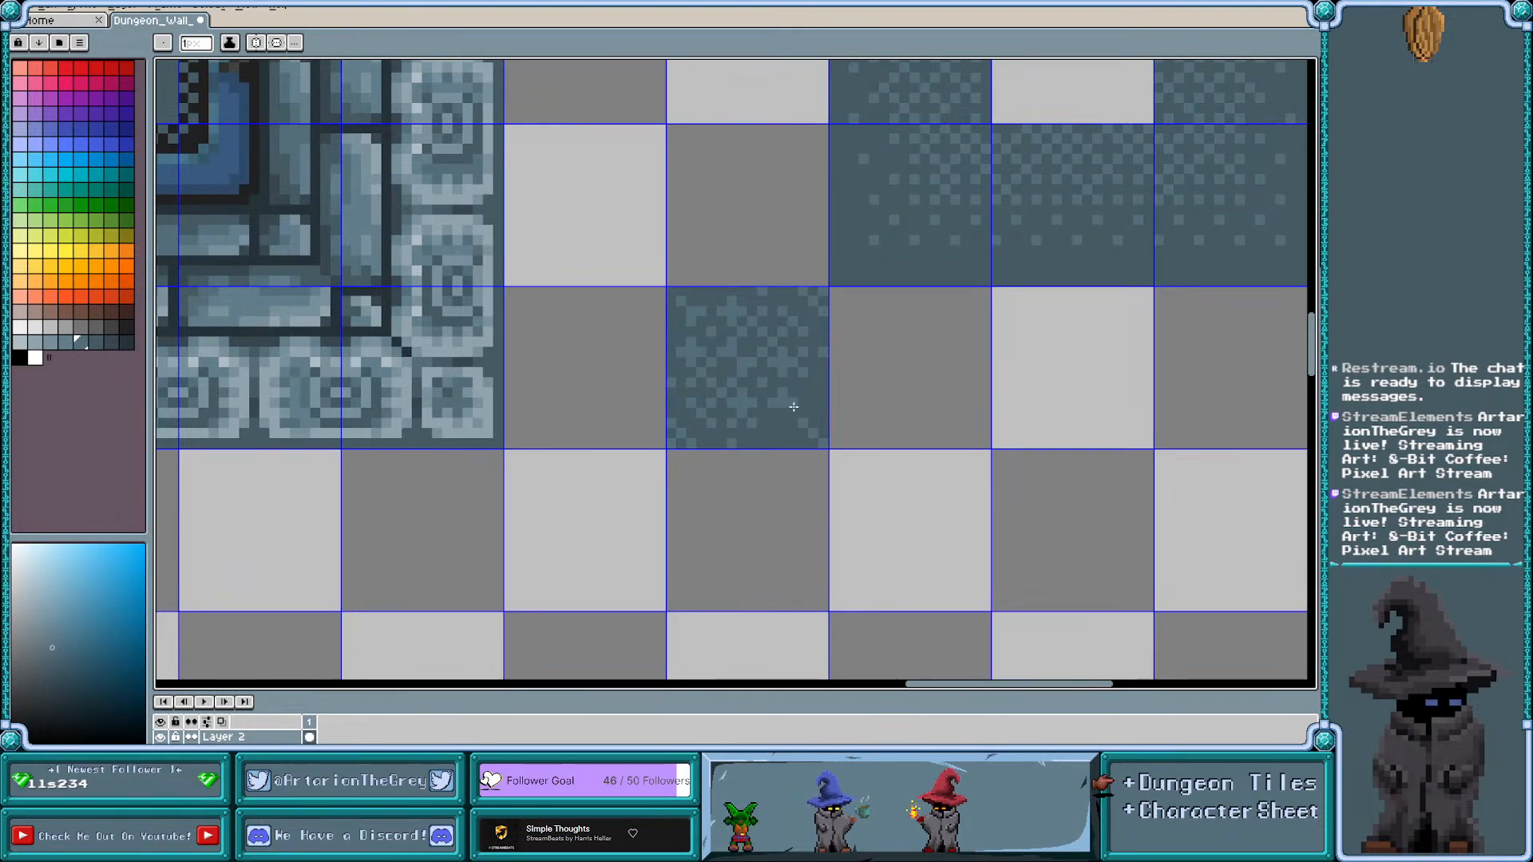
pyautogui.scroll(1, 791, 412)
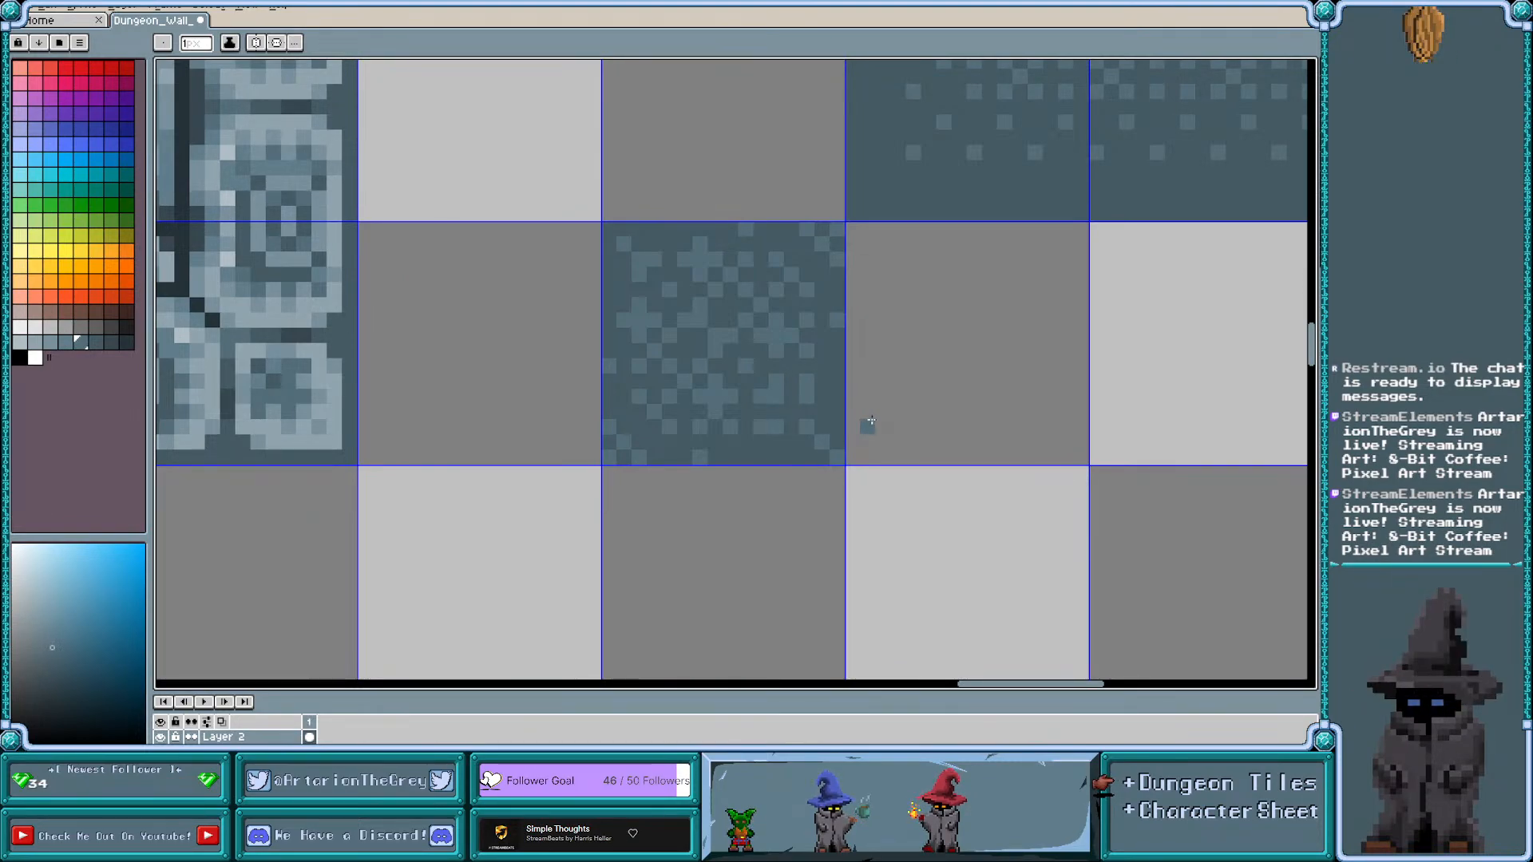
# Copy the textured tile onto the room's floor, directly right of the upper row of flower tiles
pyautogui.scroll(-3, 871, 421)
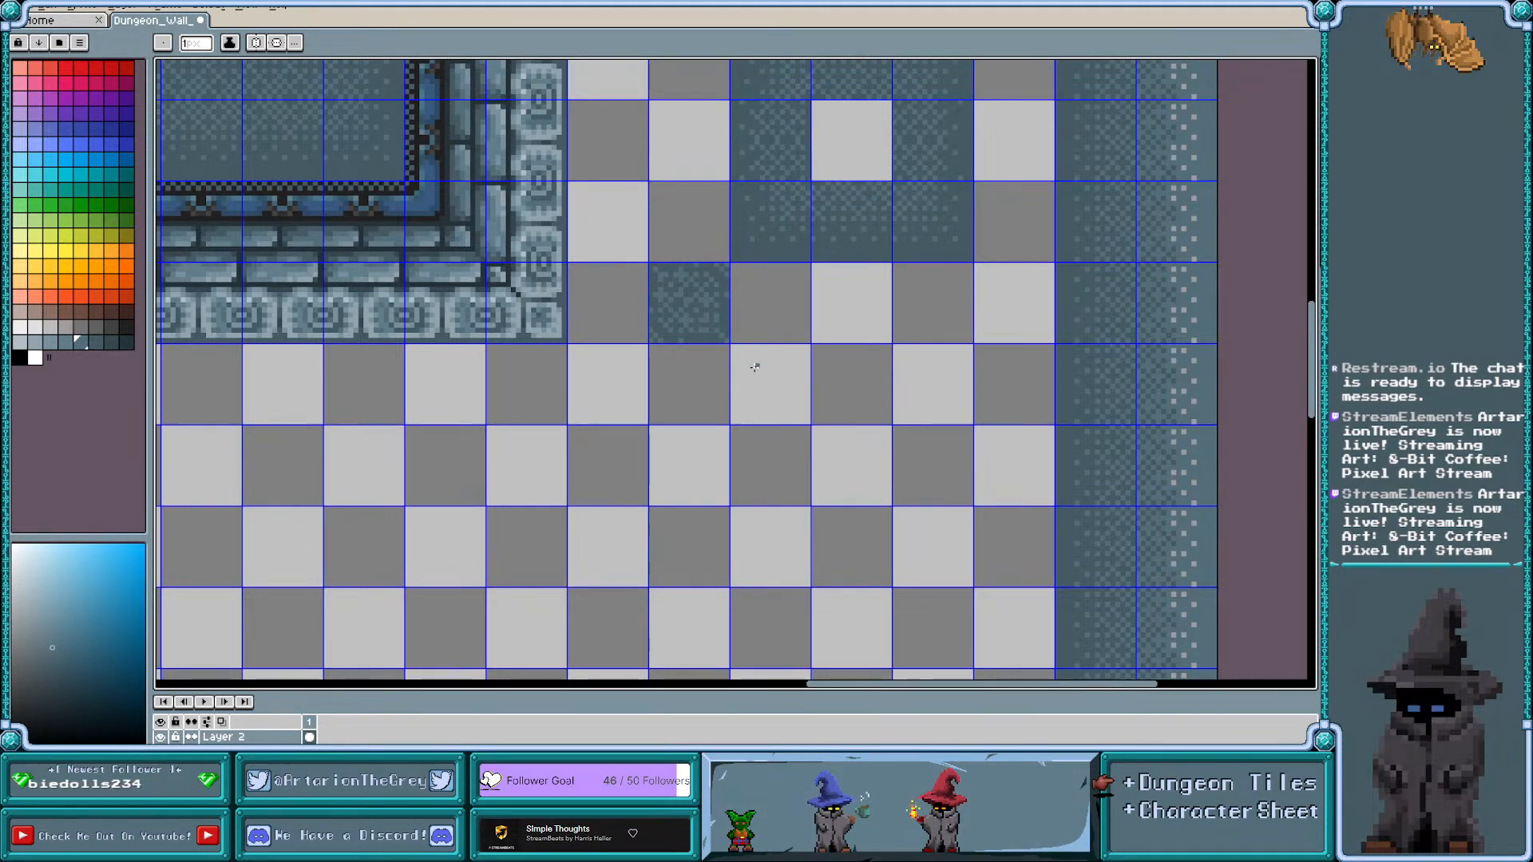
pyautogui.scroll(-2, 875, 402)
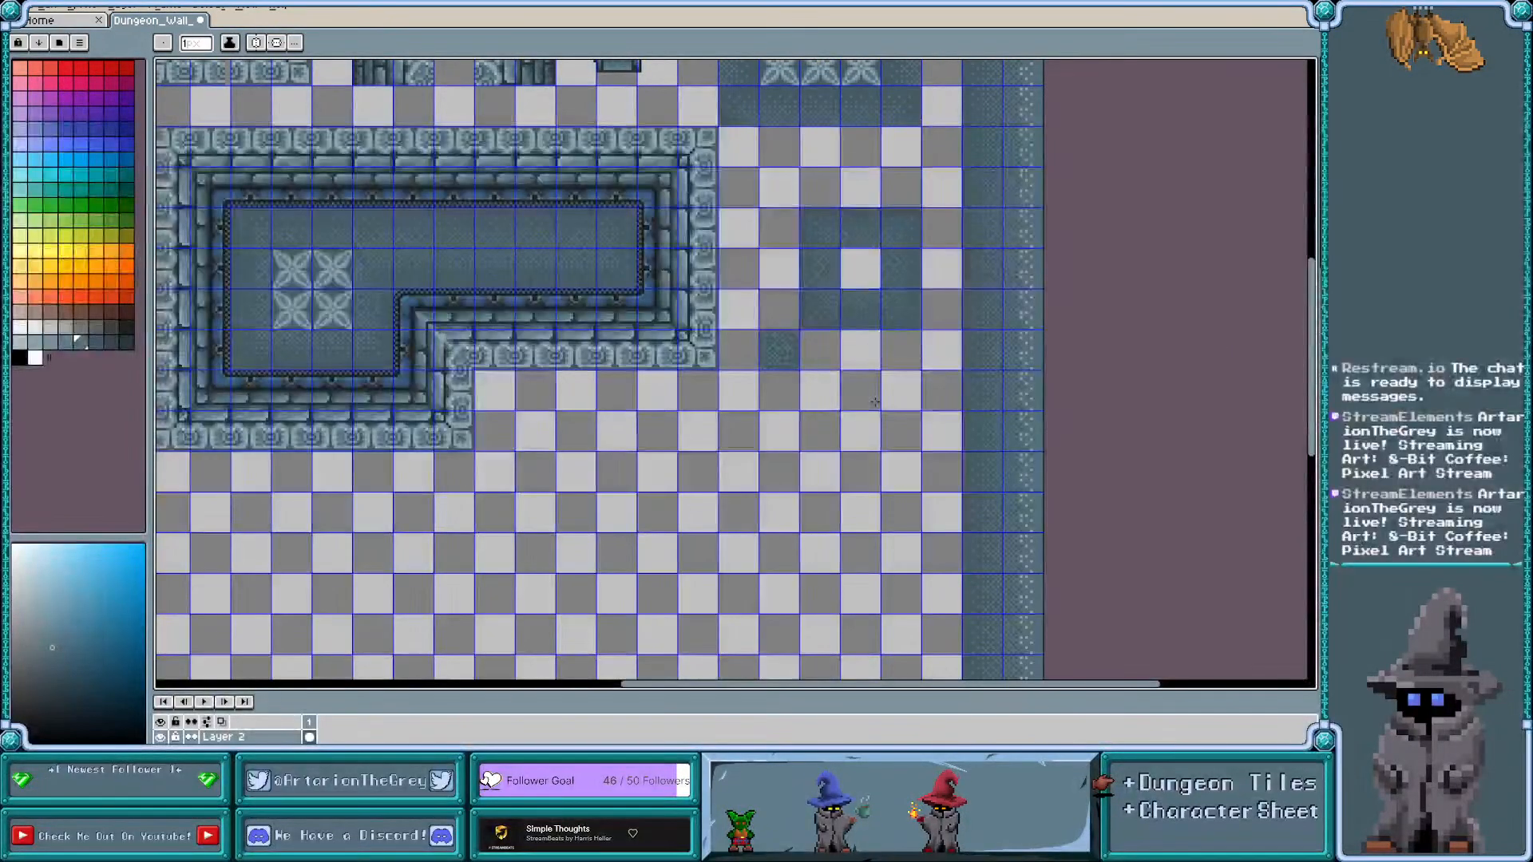
pyautogui.scroll(2, 875, 402)
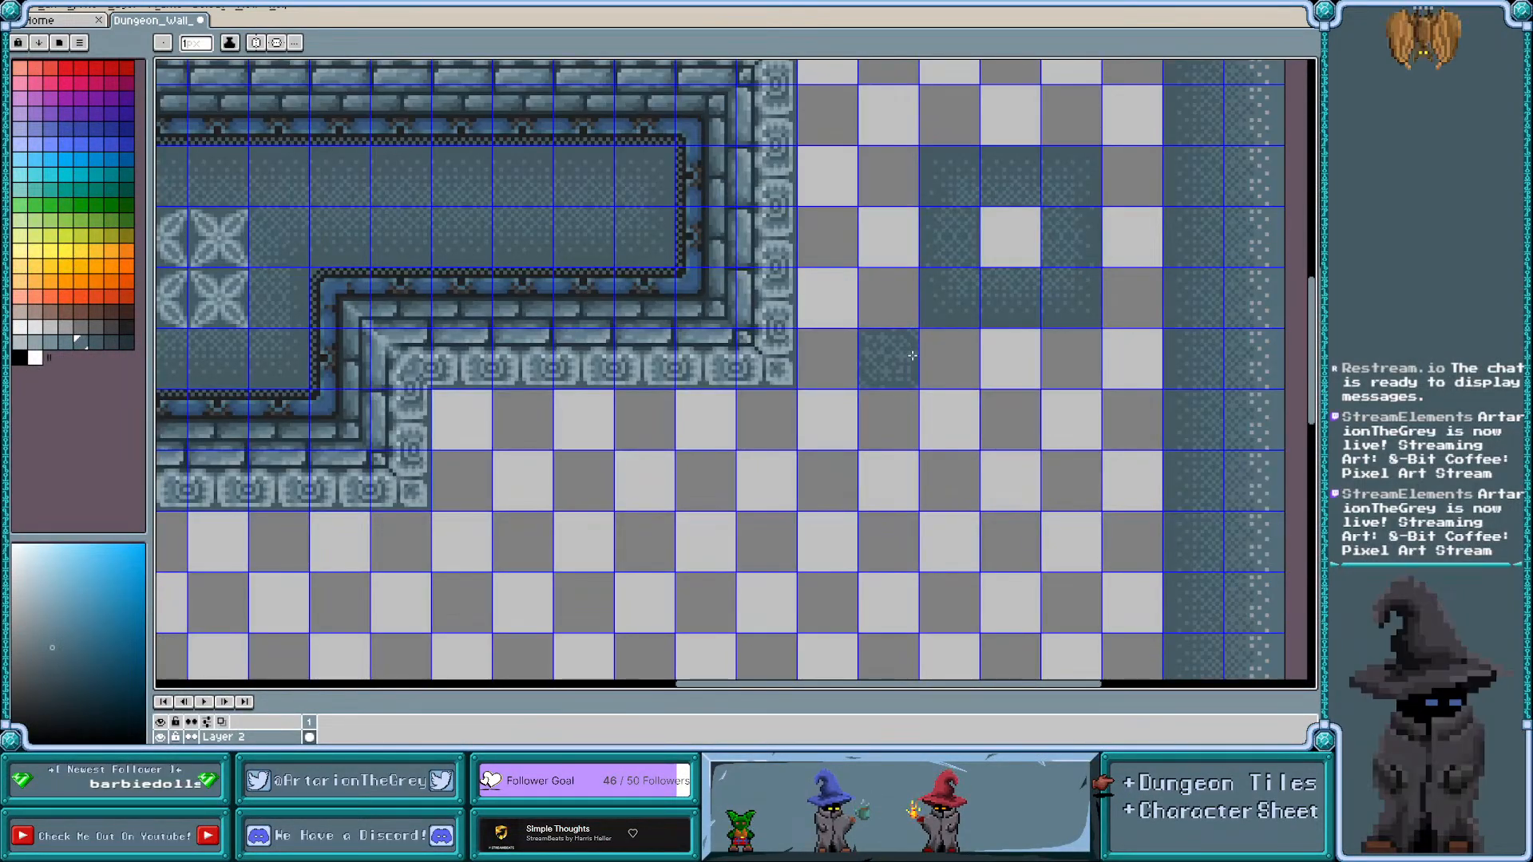
pyautogui.press('m')
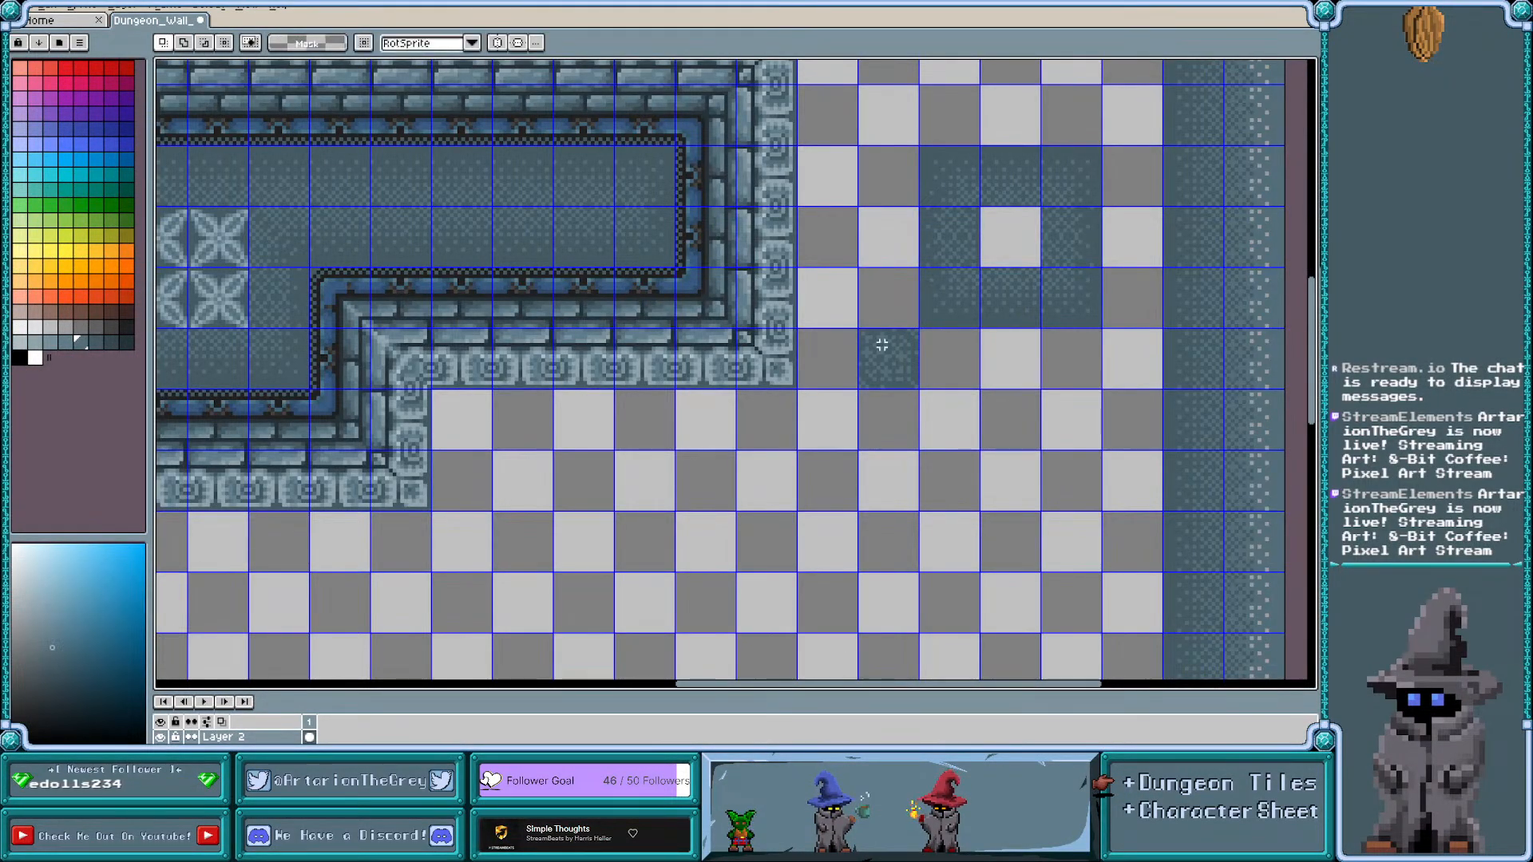
pyautogui.moveTo(859, 330); pyautogui.dragTo(924, 391)
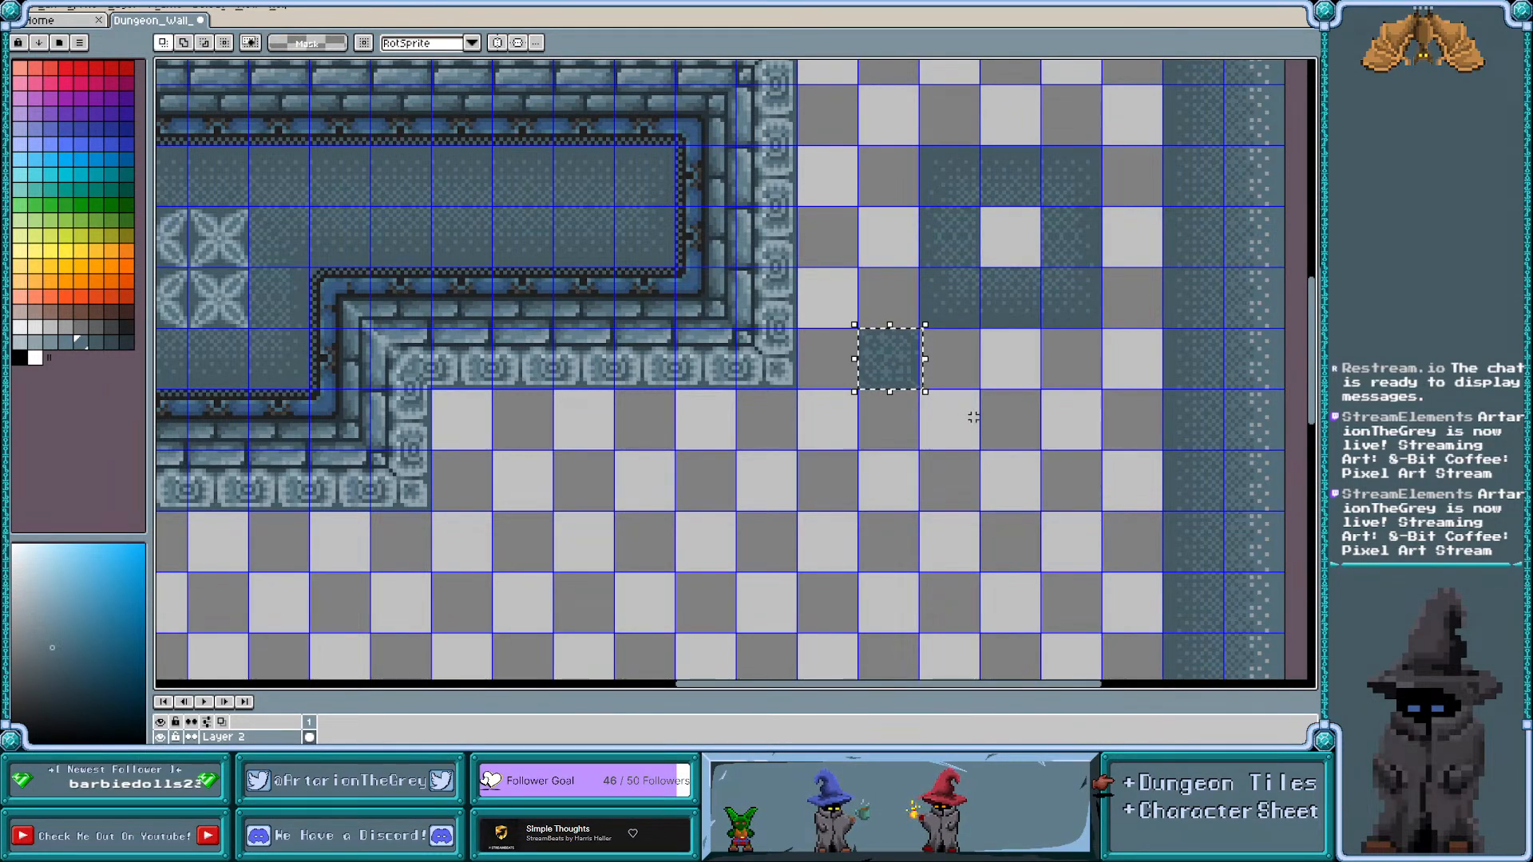
pyautogui.hscroll(-2, 972, 415)
pyautogui.moveTo(1119, 365); pyautogui.dragTo(517, 252)
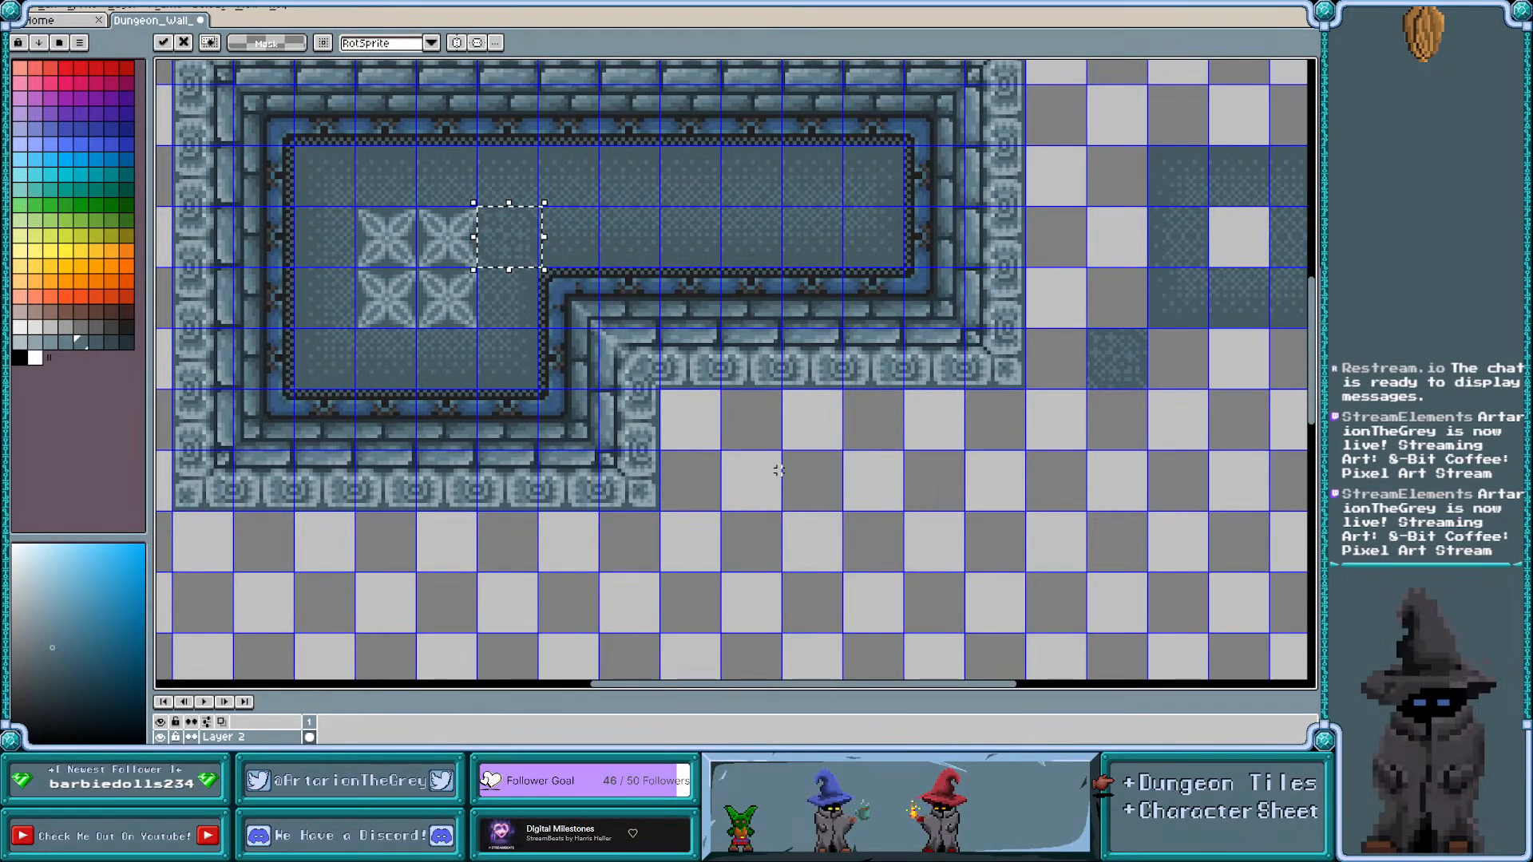
pyautogui.click(774, 469)
# Examine how the copied tile blends with the surrounding dithered floor, with the grid hidden and shown
pyautogui.scroll(1, 476, 255)
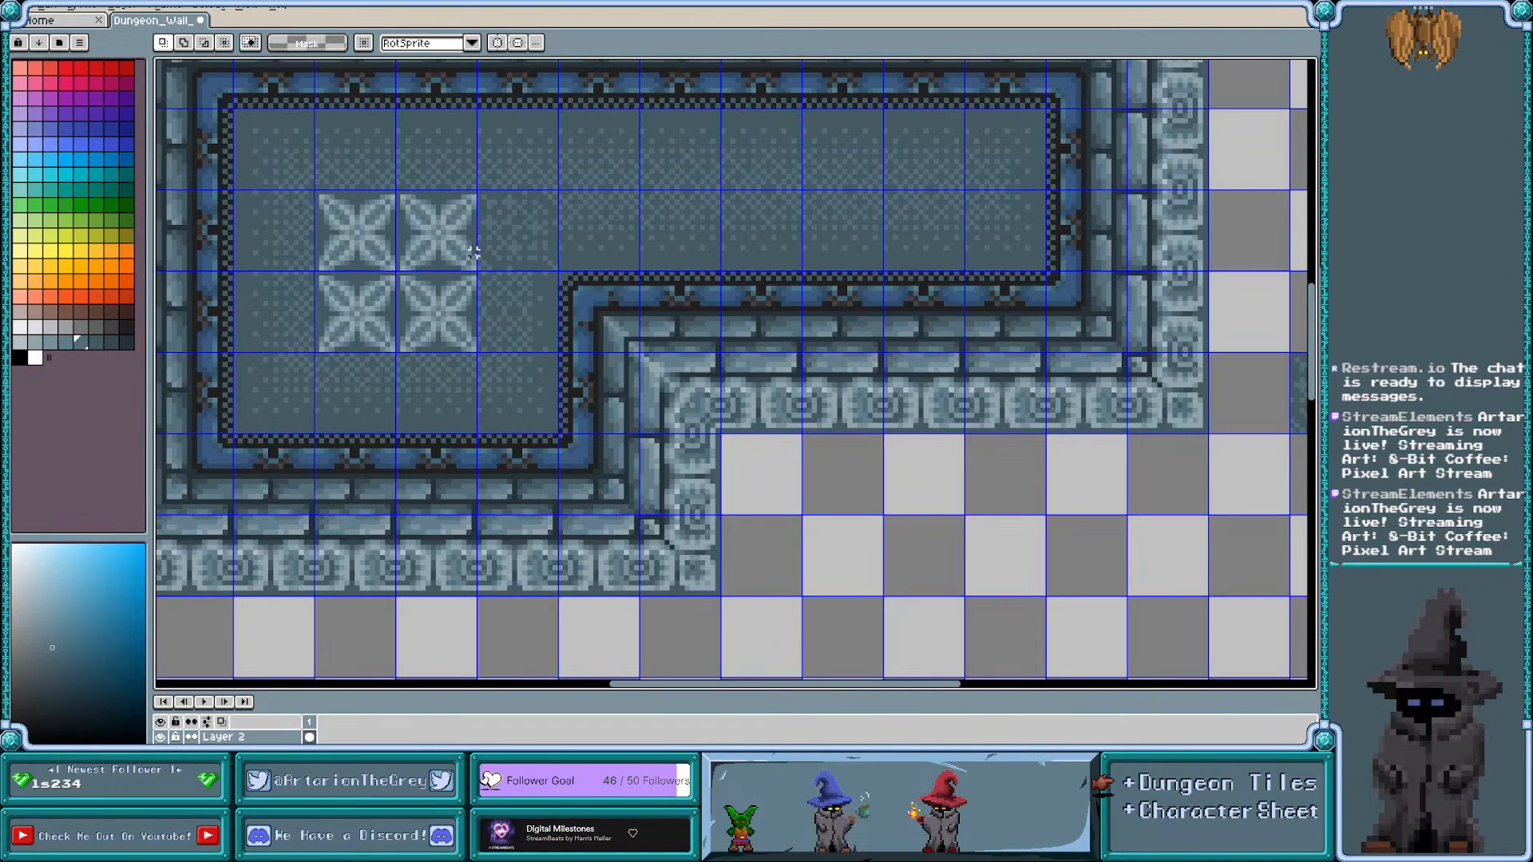
pyautogui.hotkey('ctrl', "'")
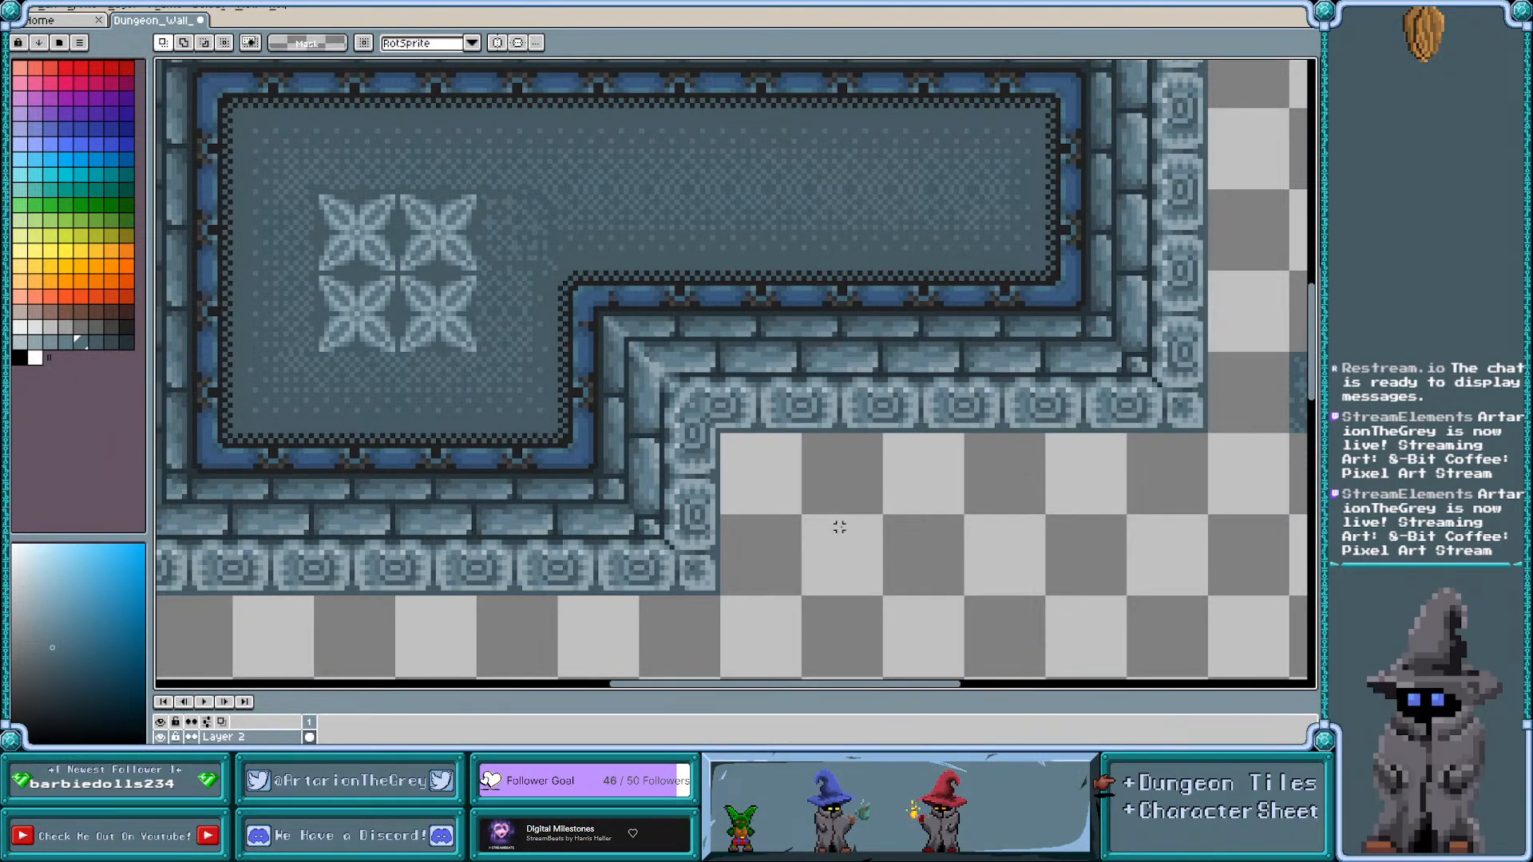
pyautogui.scroll(1, 534, 202)
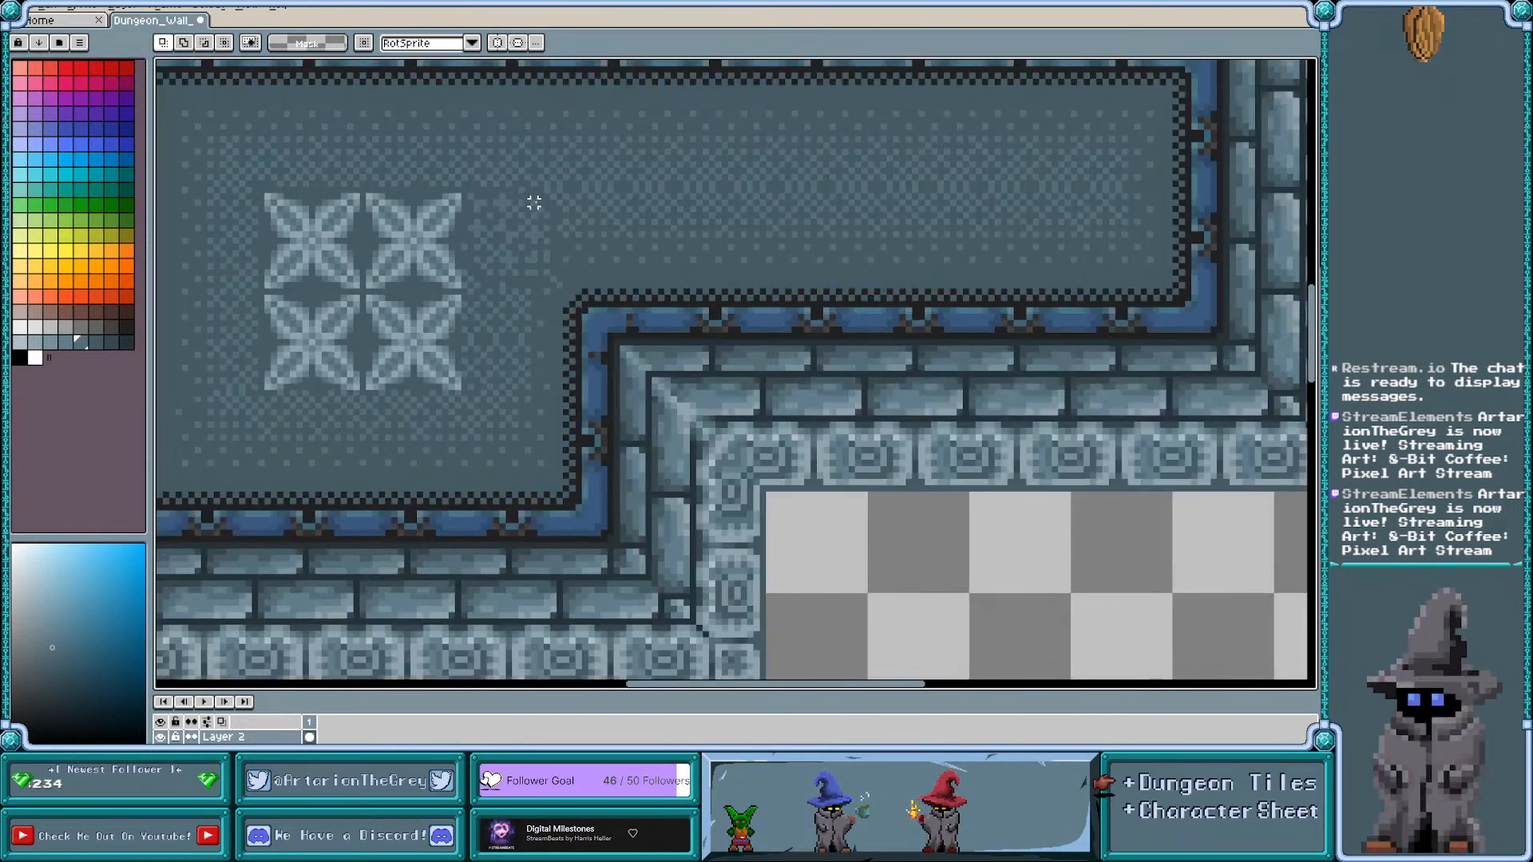
pyautogui.hotkey('ctrl', "'")
pyautogui.scroll(2, 535, 202)
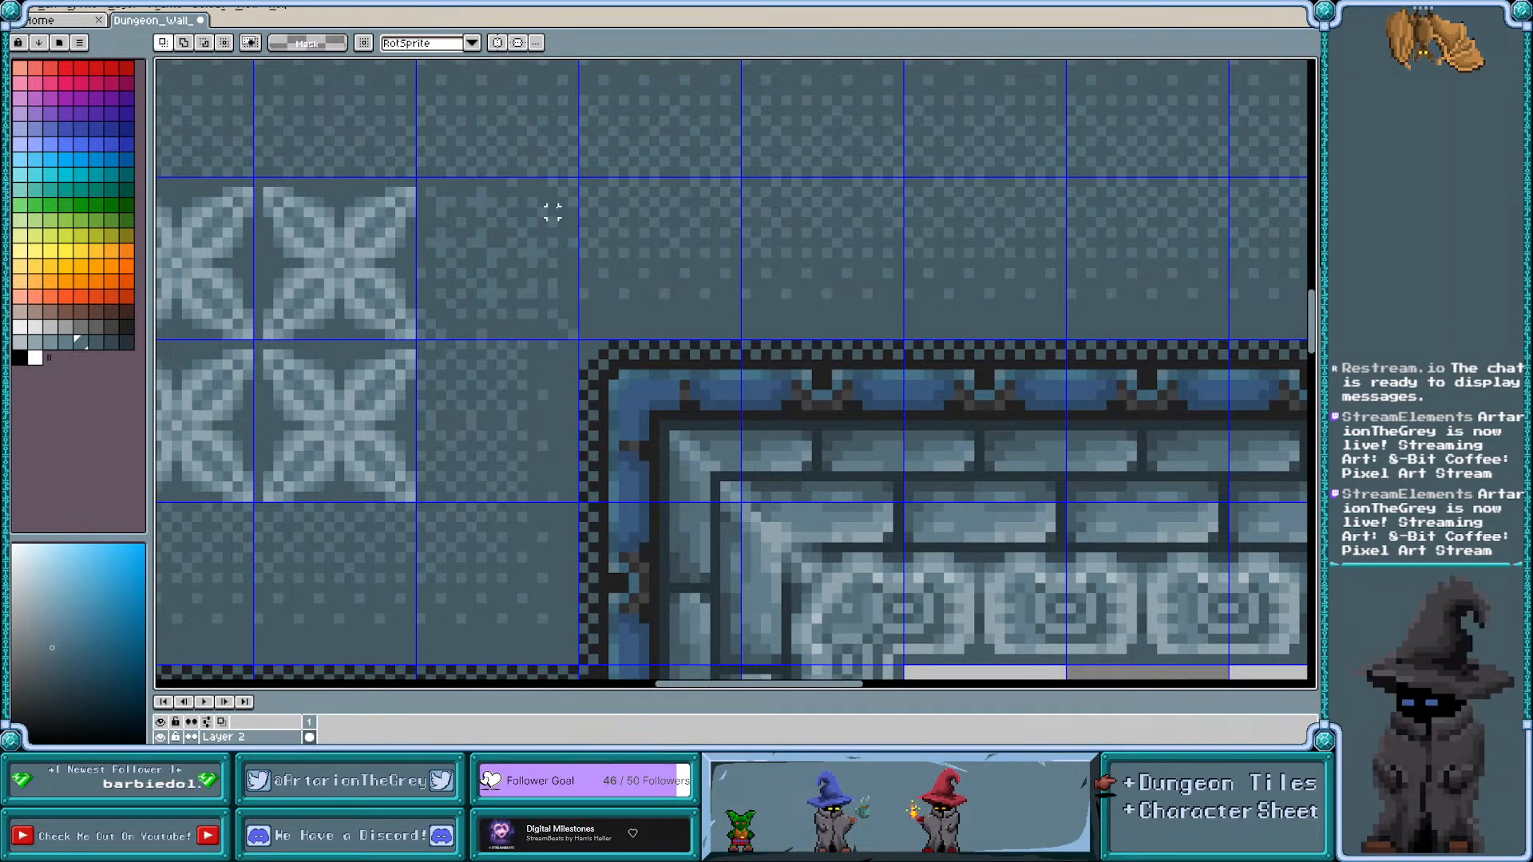
pyautogui.hotkey('ctrl', "'")
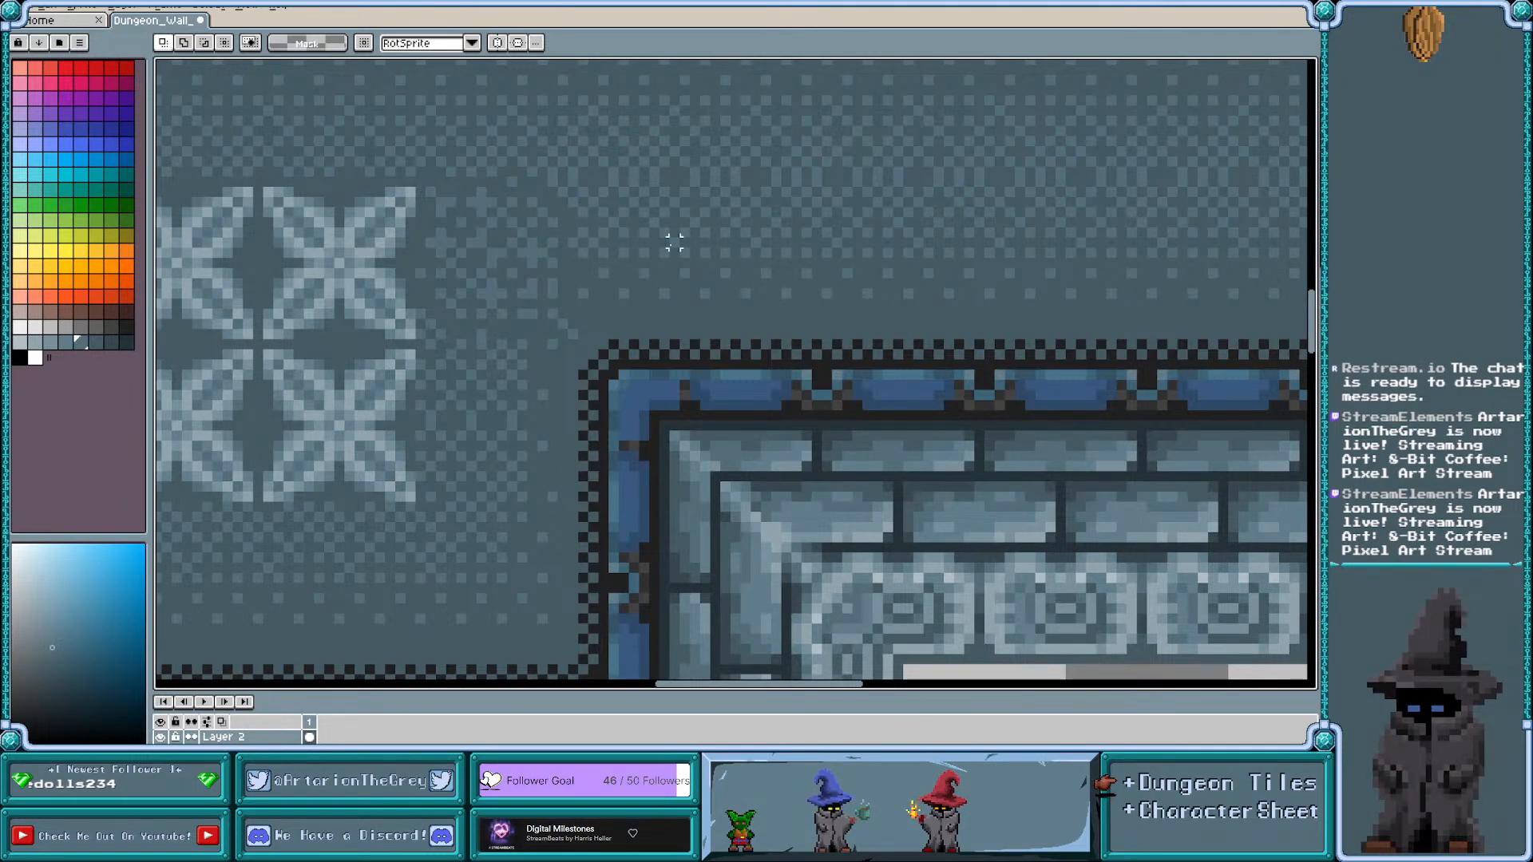
pyautogui.hotkey('ctrl', "'")
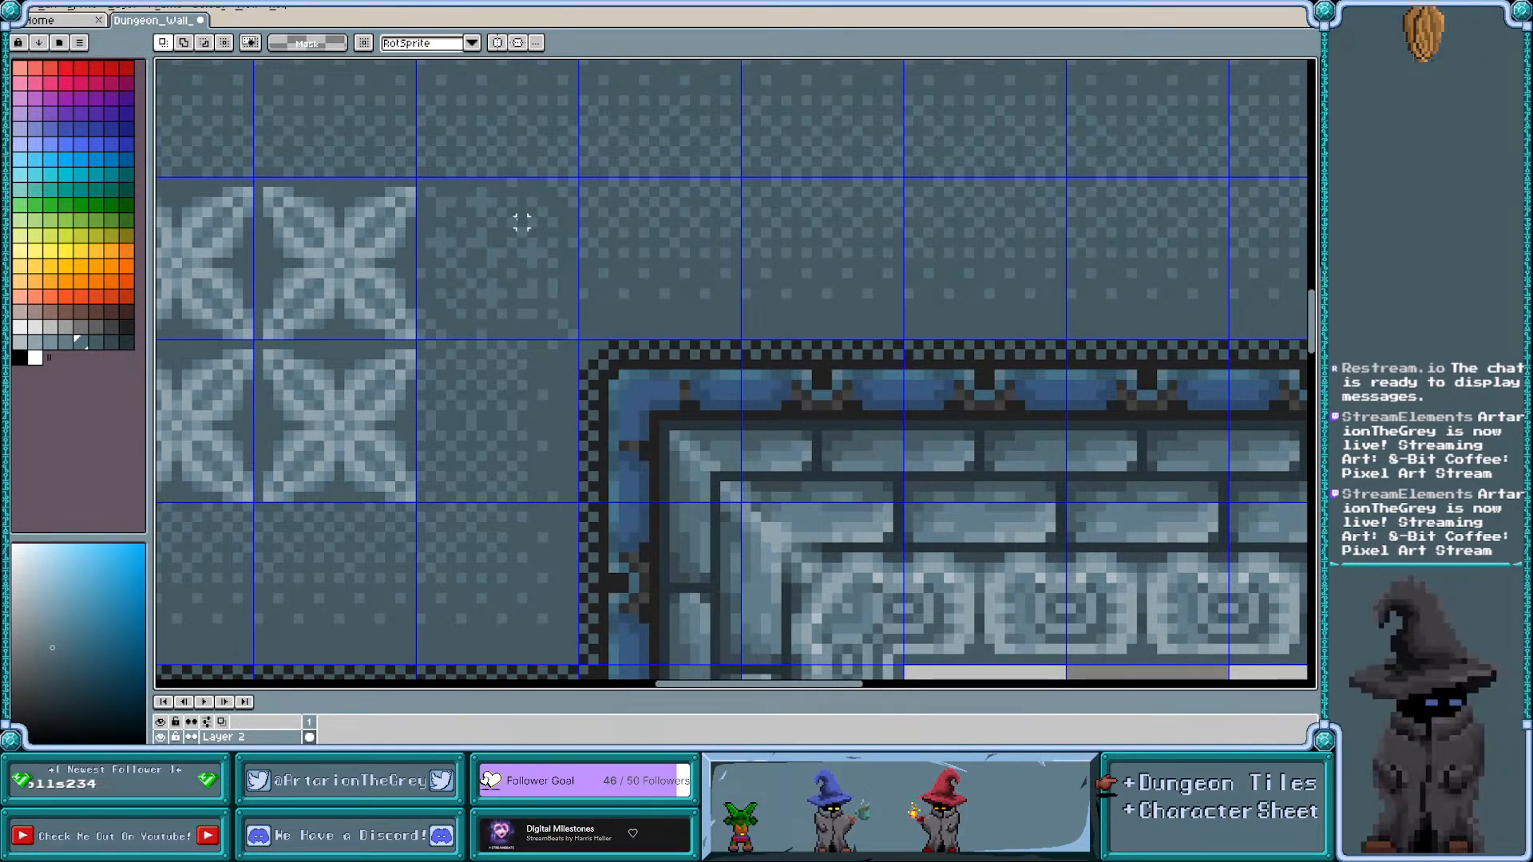
pyautogui.scroll(1, 521, 222)
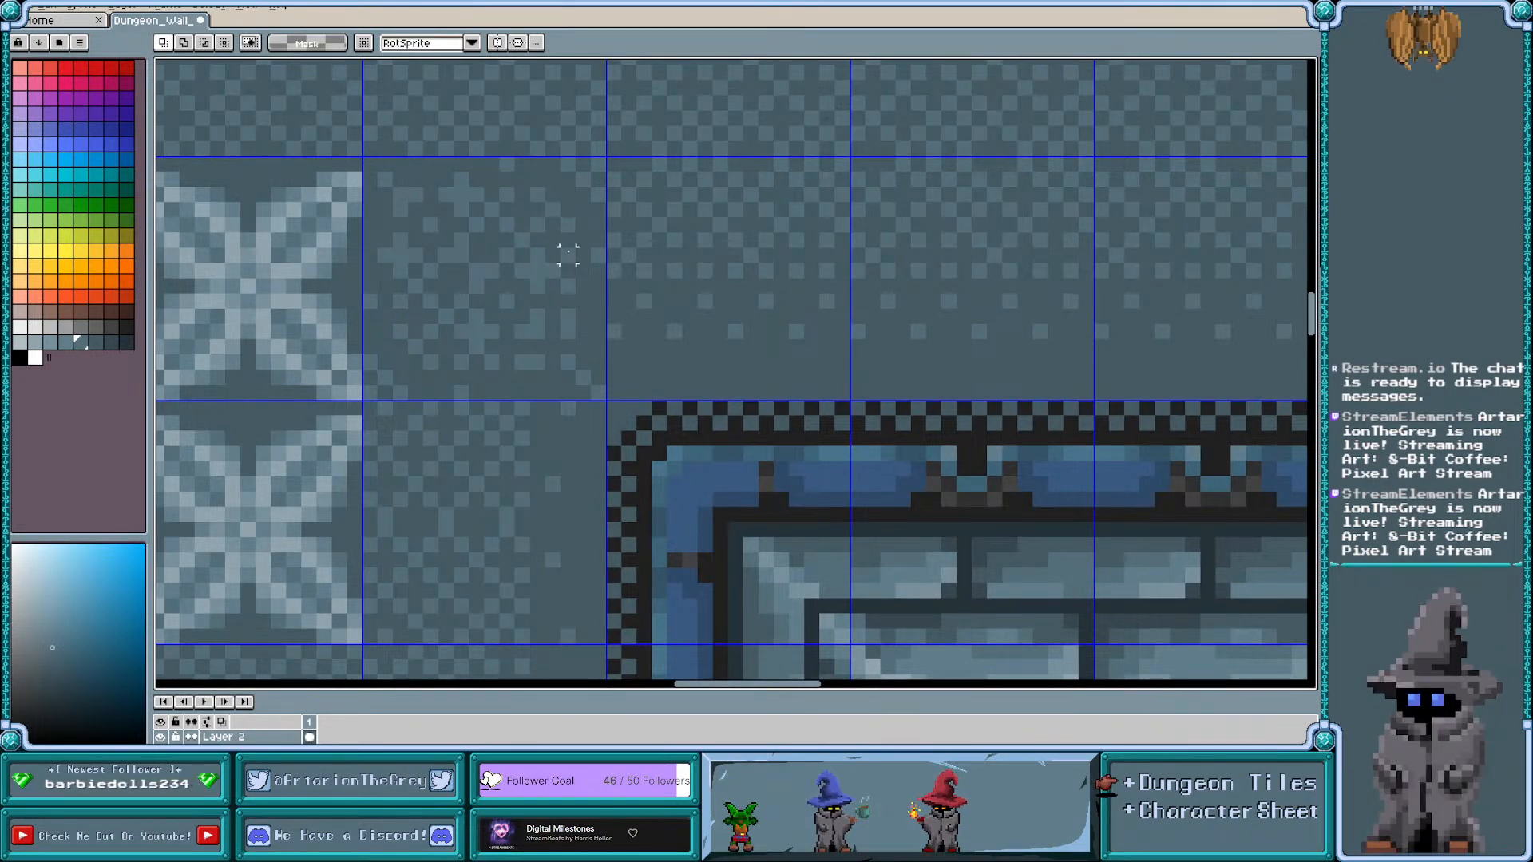
pyautogui.hotkey('ctrl', "'")
pyautogui.hotkey('ctrl', "'")
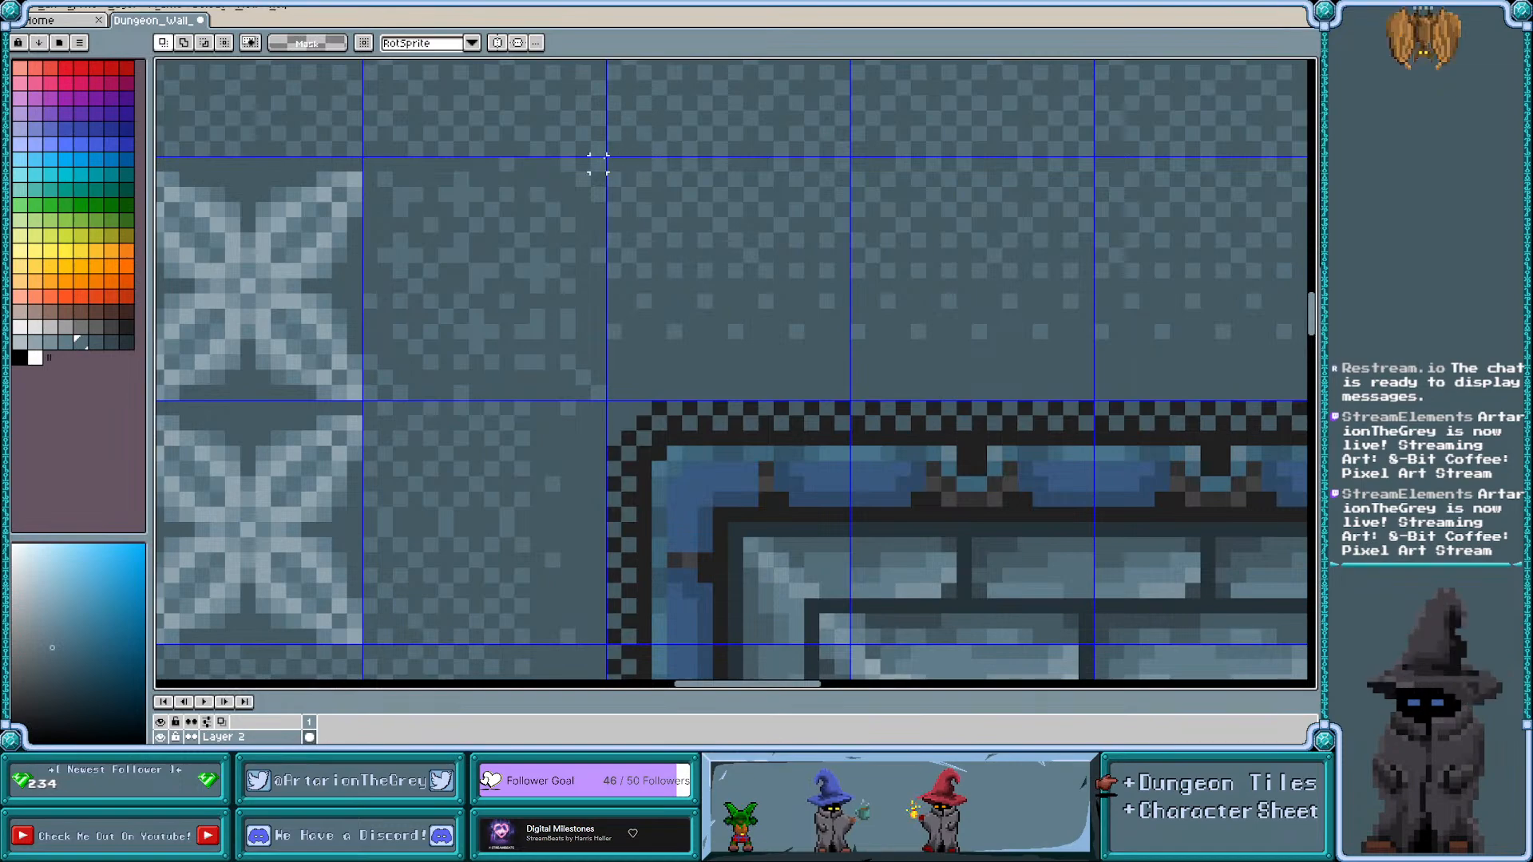
pyautogui.press('i')
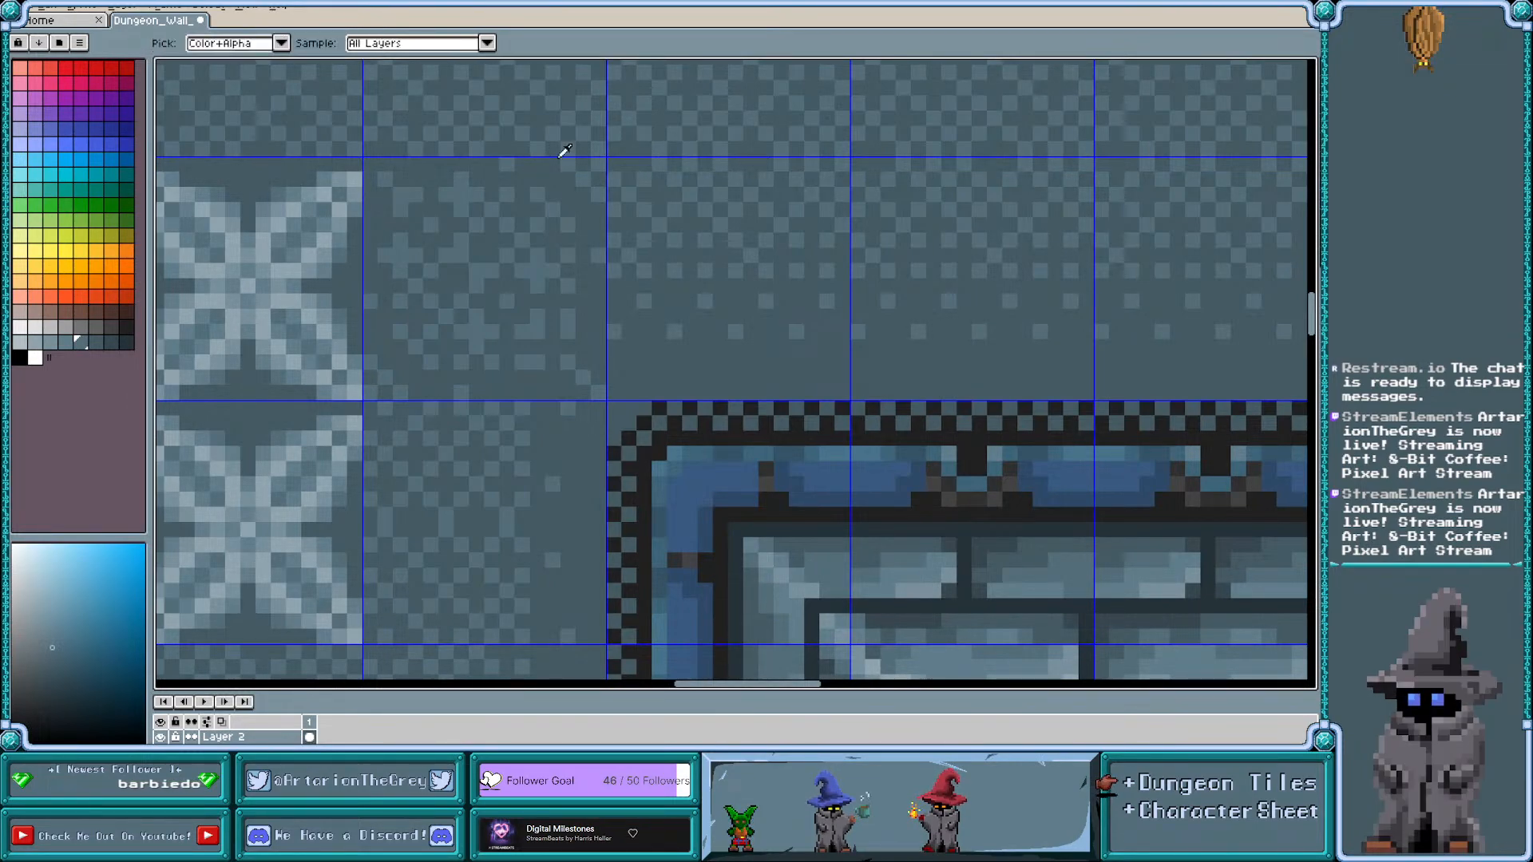
pyautogui.press('b')
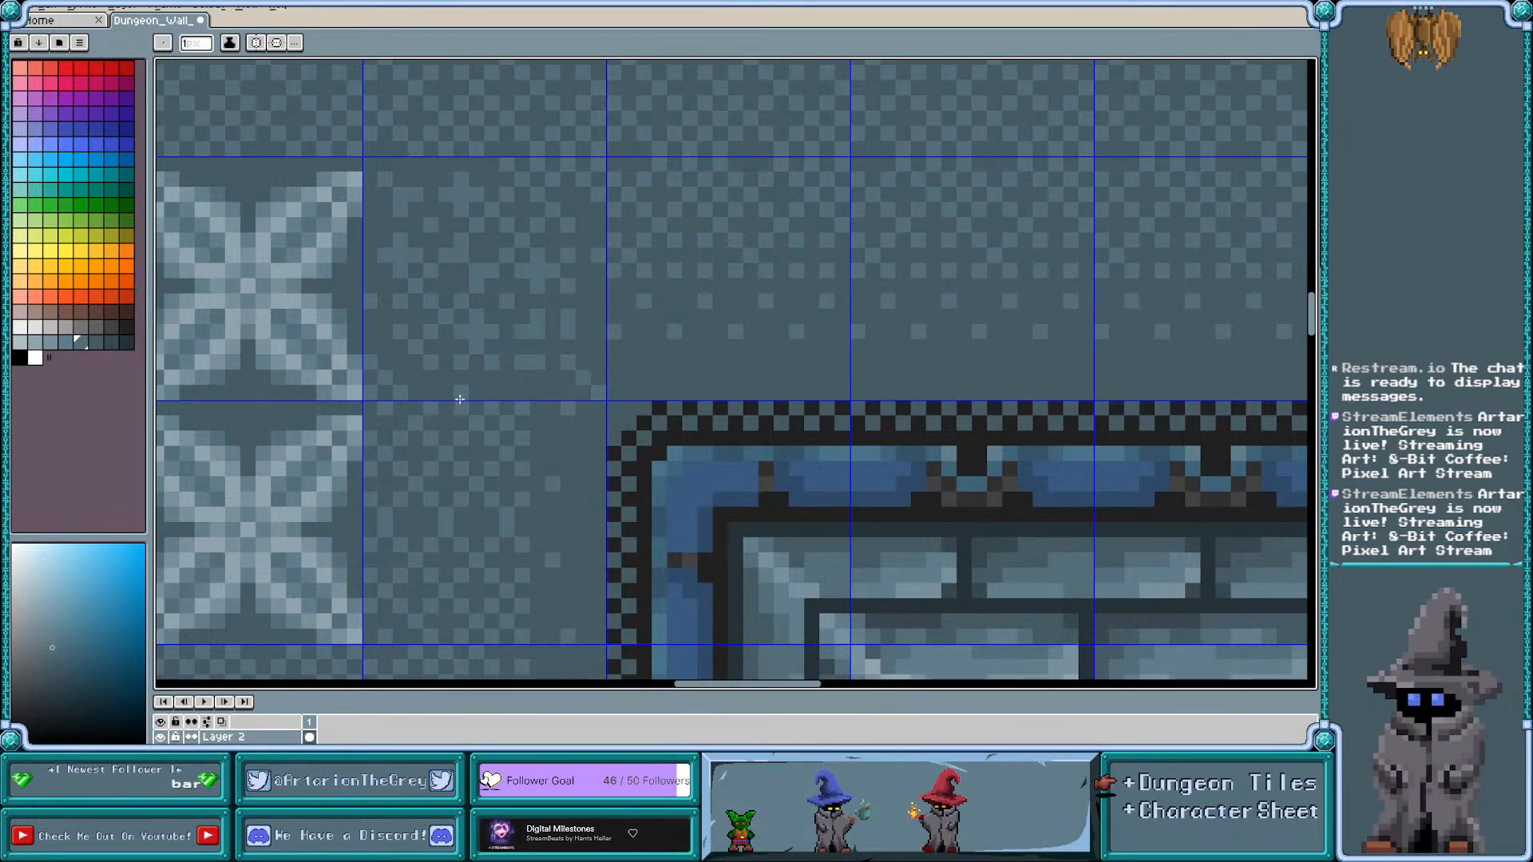
pyautogui.scroll(-1, 505, 397)
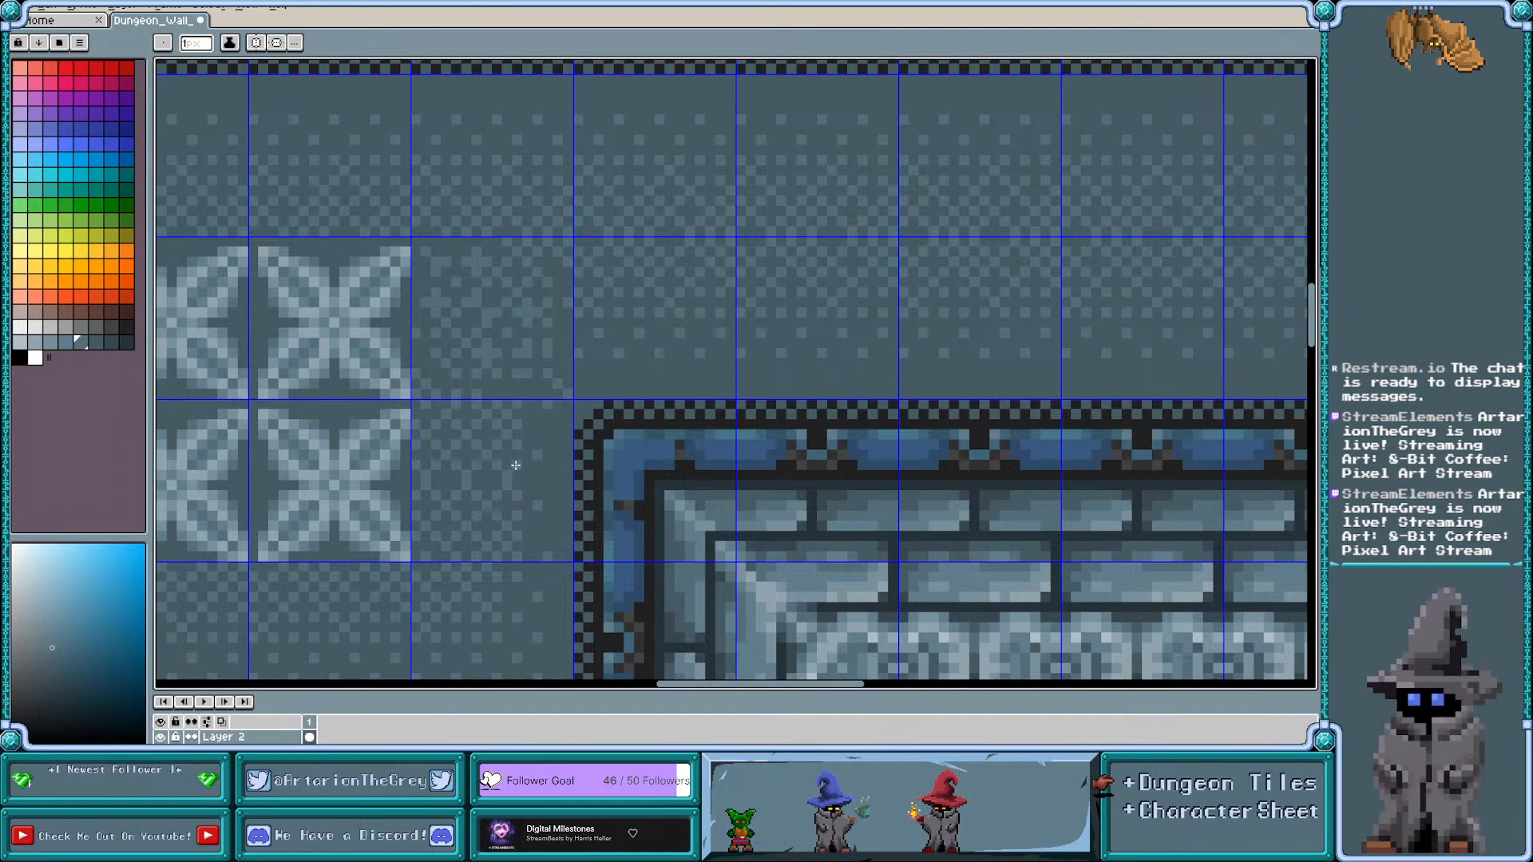
pyautogui.scroll(-2, 515, 469)
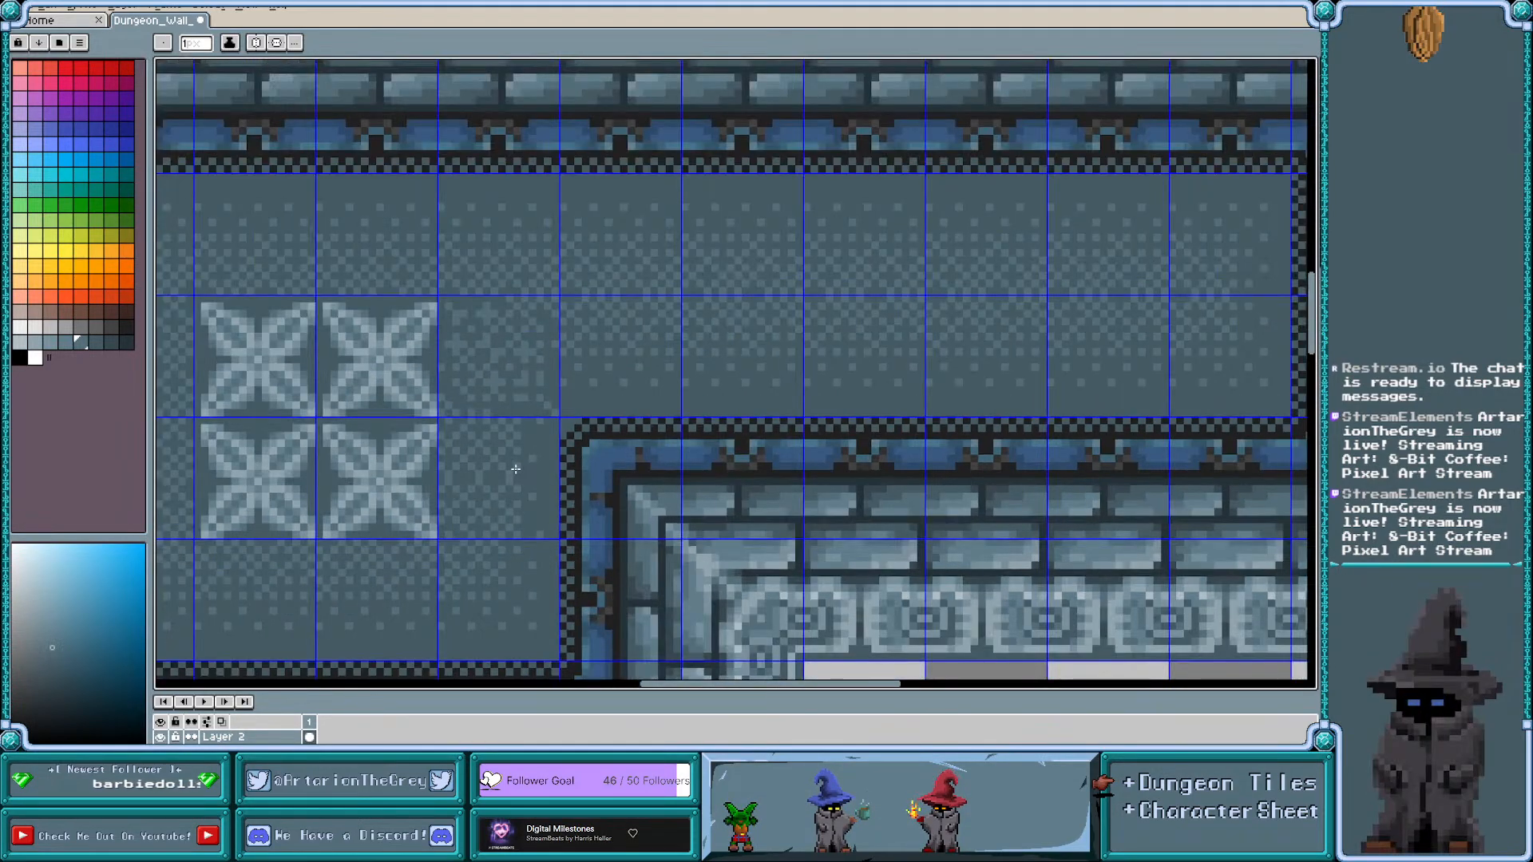
# Sample the tile's light and dark slate shades and retouch pixels along the upper-left edge of the textured tile beside the flower tiles
pyautogui.scroll(1, 515, 469)
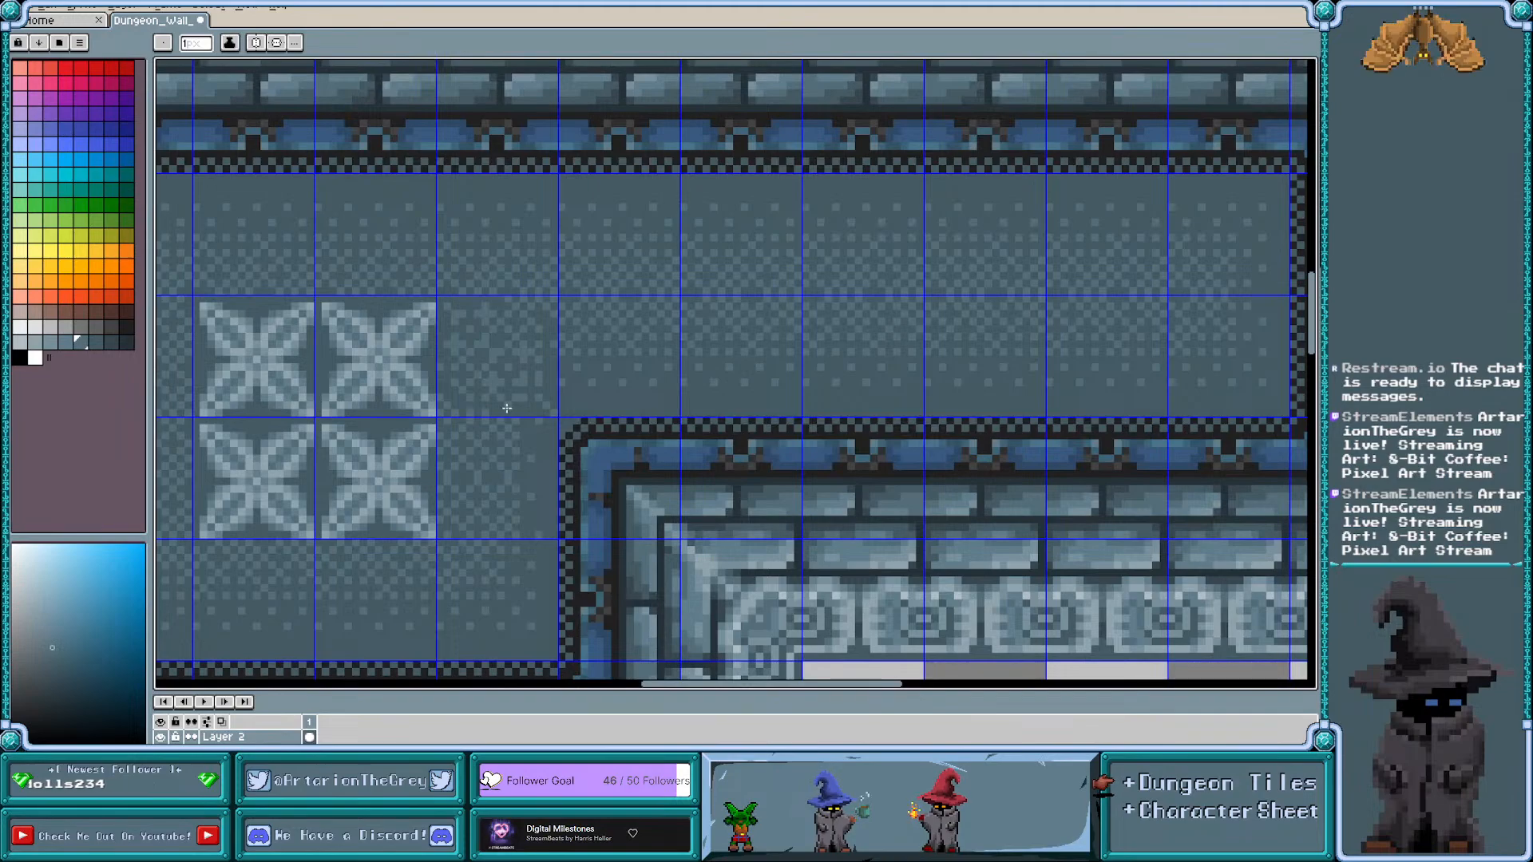
pyautogui.scroll(1, 510, 408)
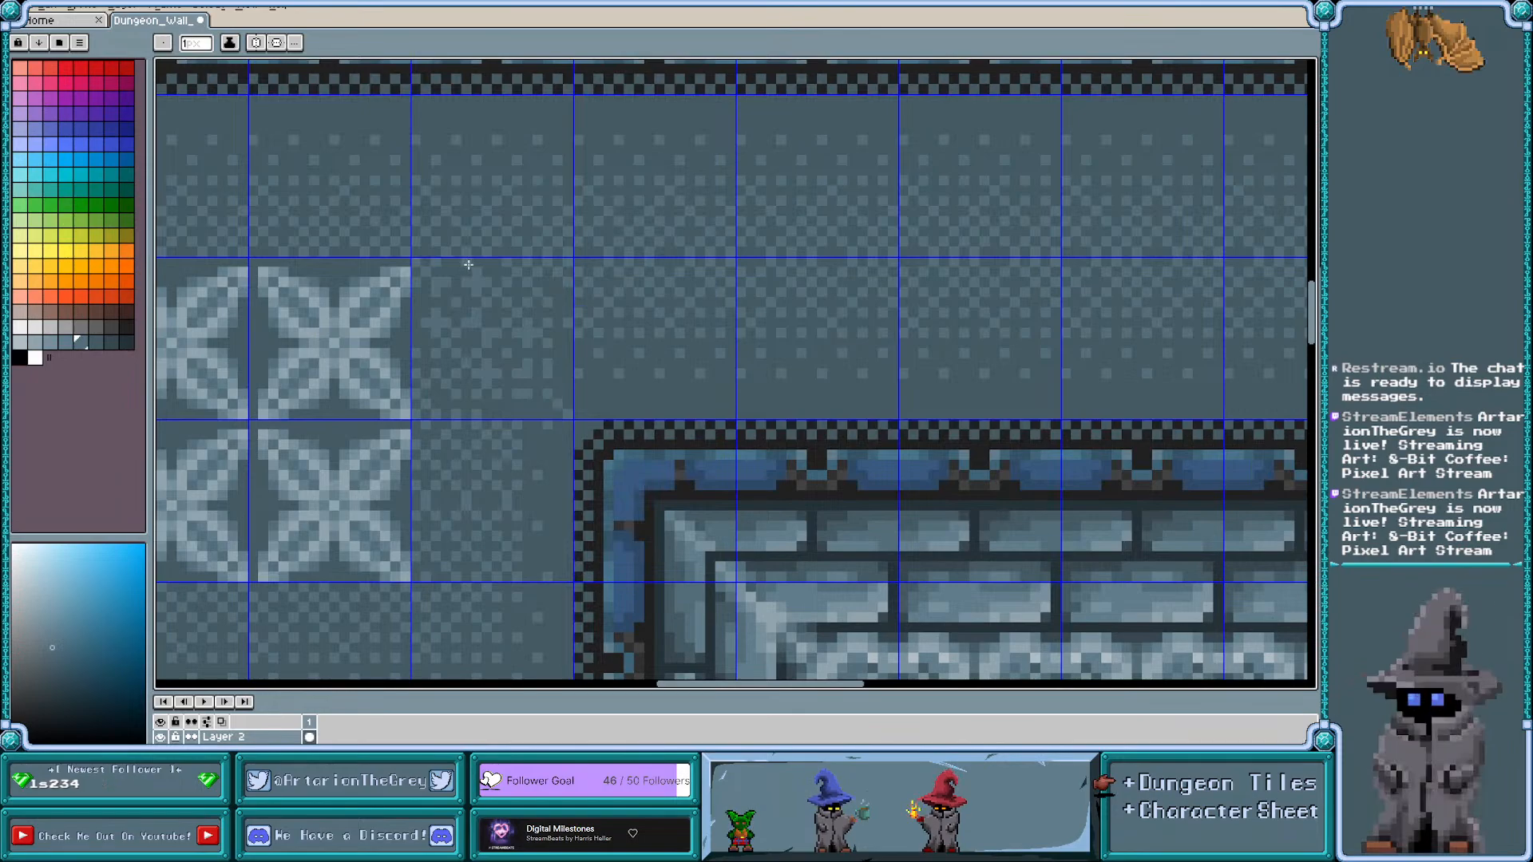
pyautogui.press('alt')
pyautogui.scroll(1, 505, 259)
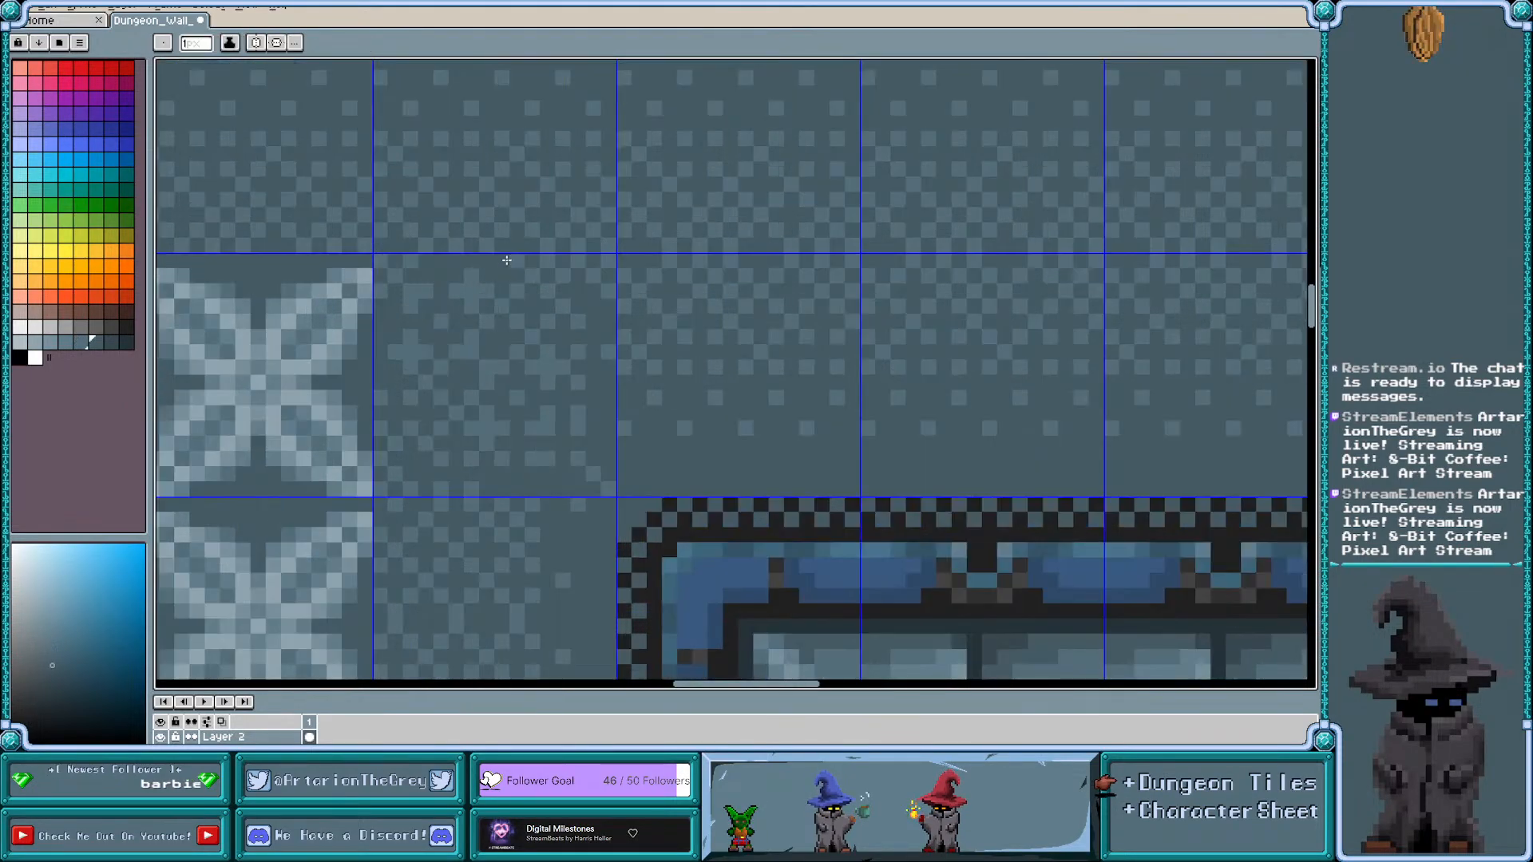
pyautogui.press('alt')
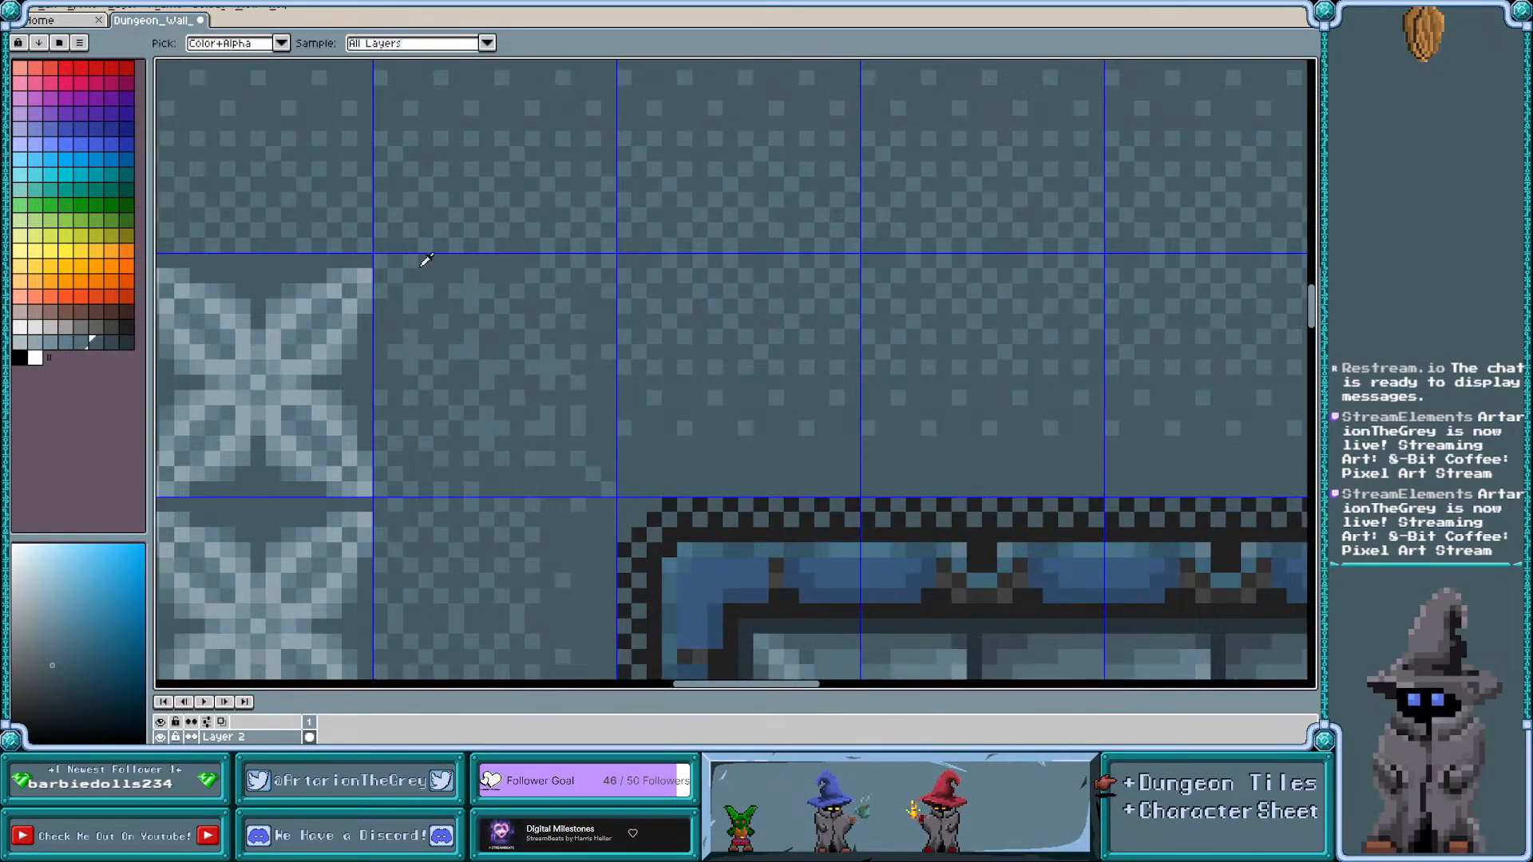
pyautogui.press('alt')
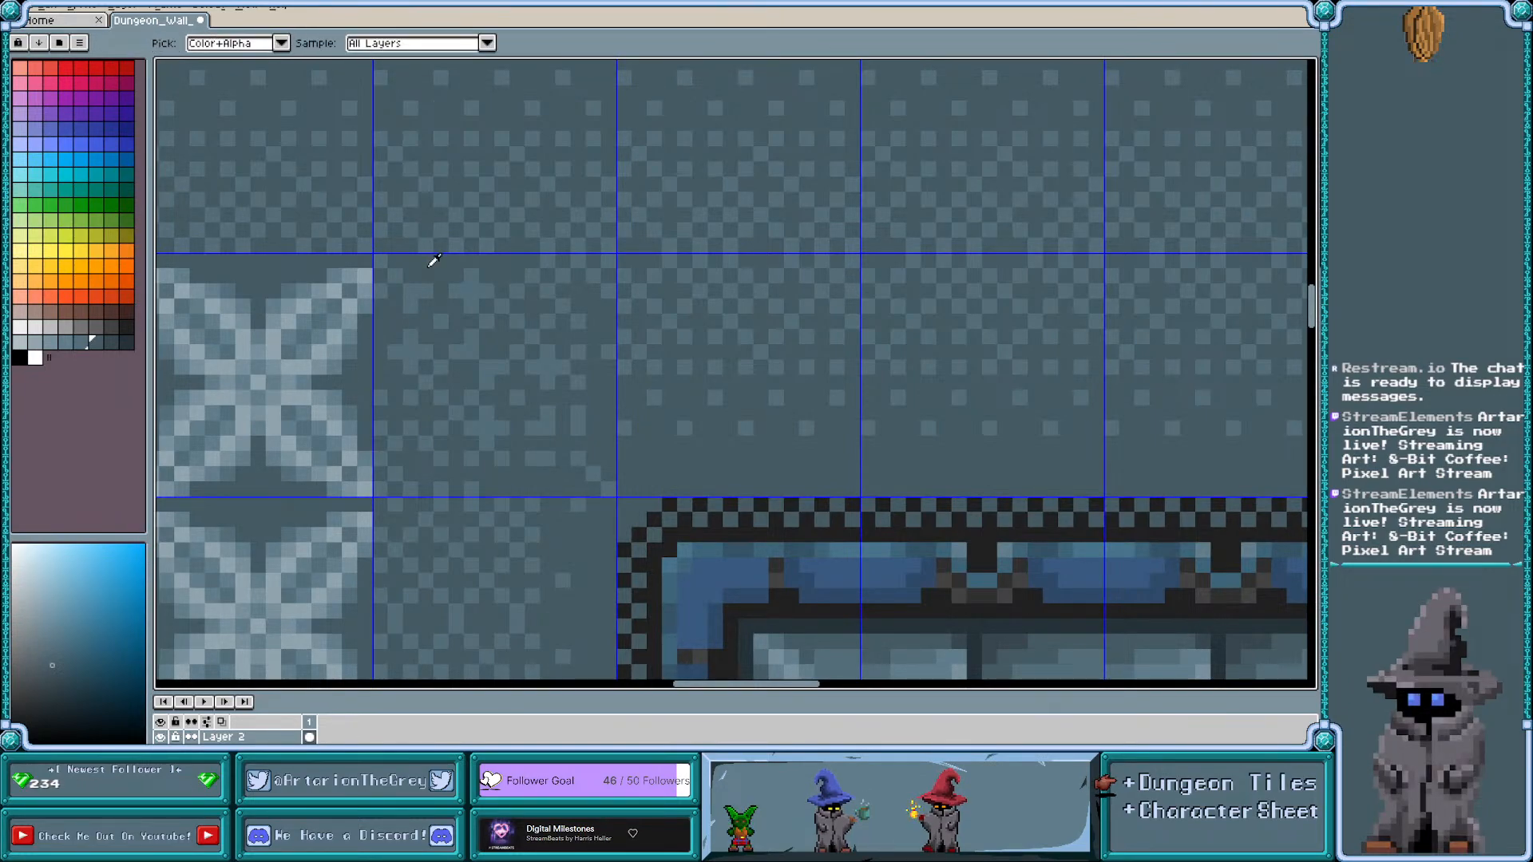
pyautogui.keyDown('alt'); pyautogui.click(414, 283); pyautogui.keyUp('alt')
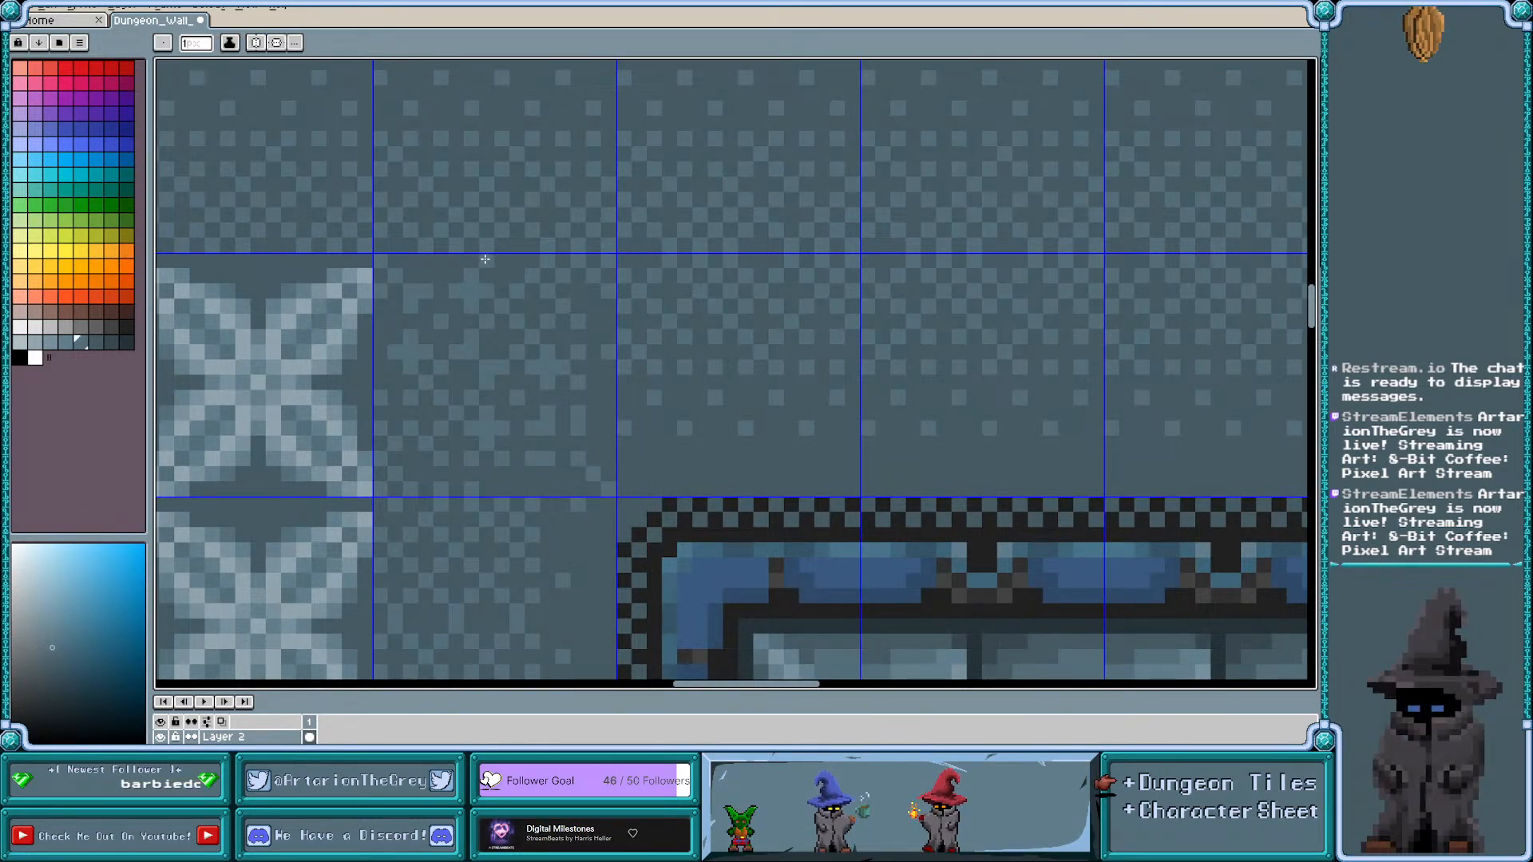
pyautogui.keyDown('alt'); pyautogui.click(416, 269); pyautogui.keyUp('alt')
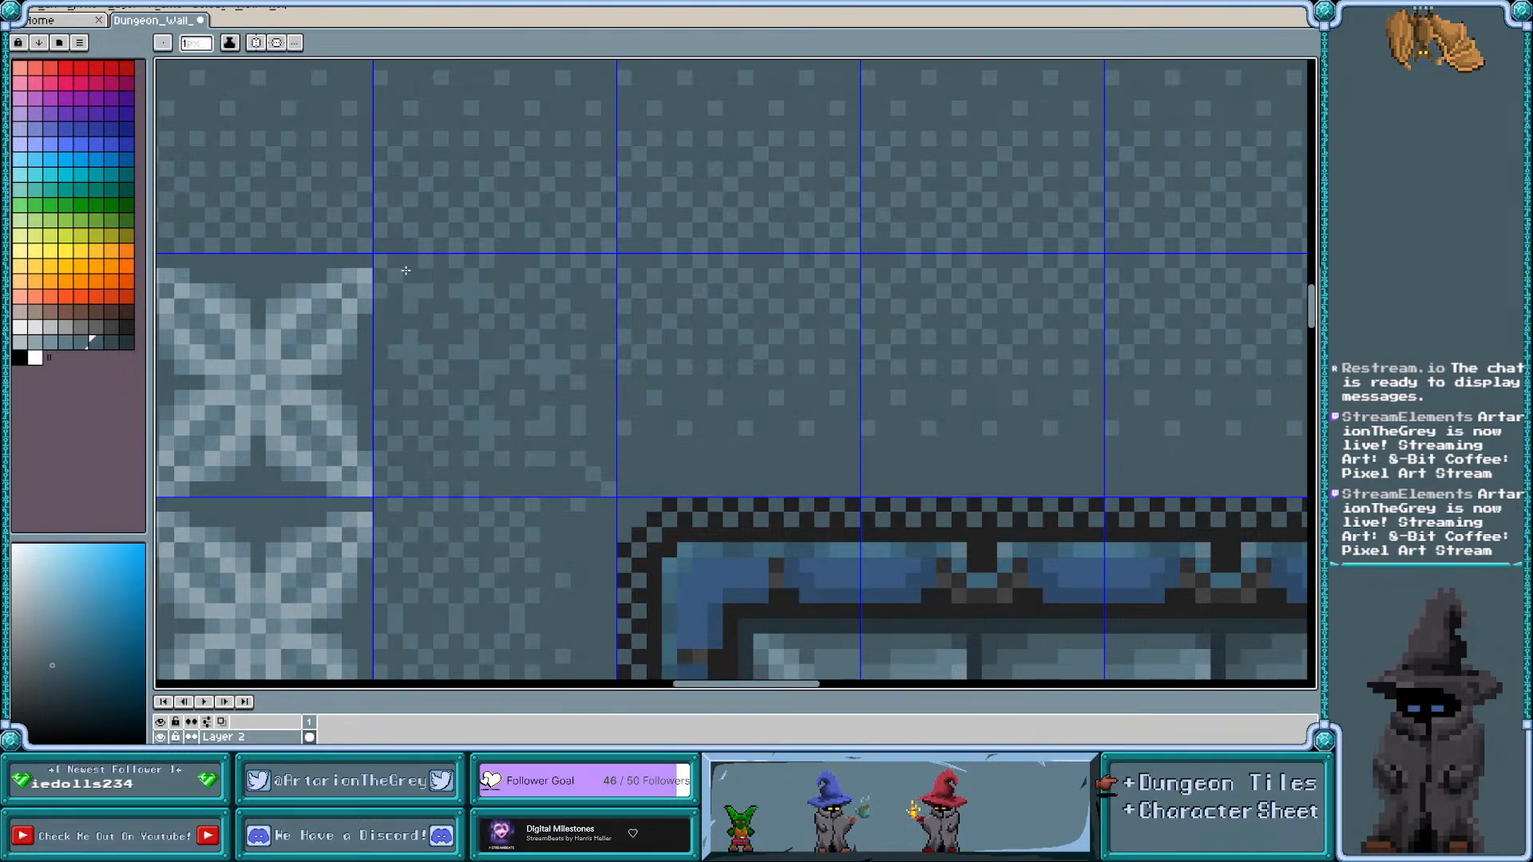
pyautogui.moveTo(409, 274); pyautogui.dragTo(395, 276)
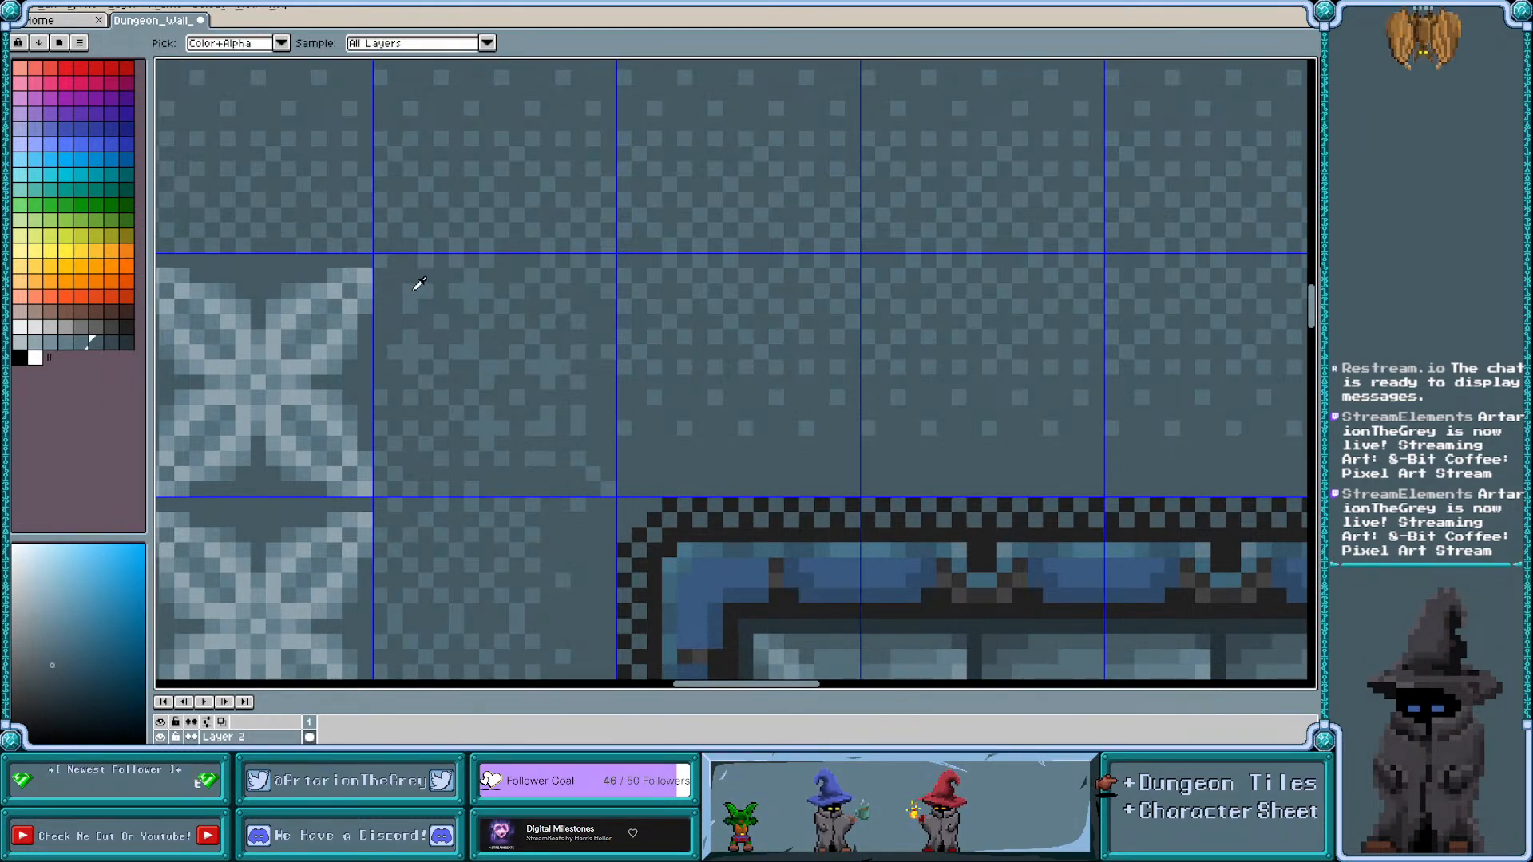
# Resample the light and dark slate shades and touch up the textured tile's left side and top-left corner
pyautogui.keyDown('alt'); pyautogui.click(411, 289); pyautogui.keyUp('alt')
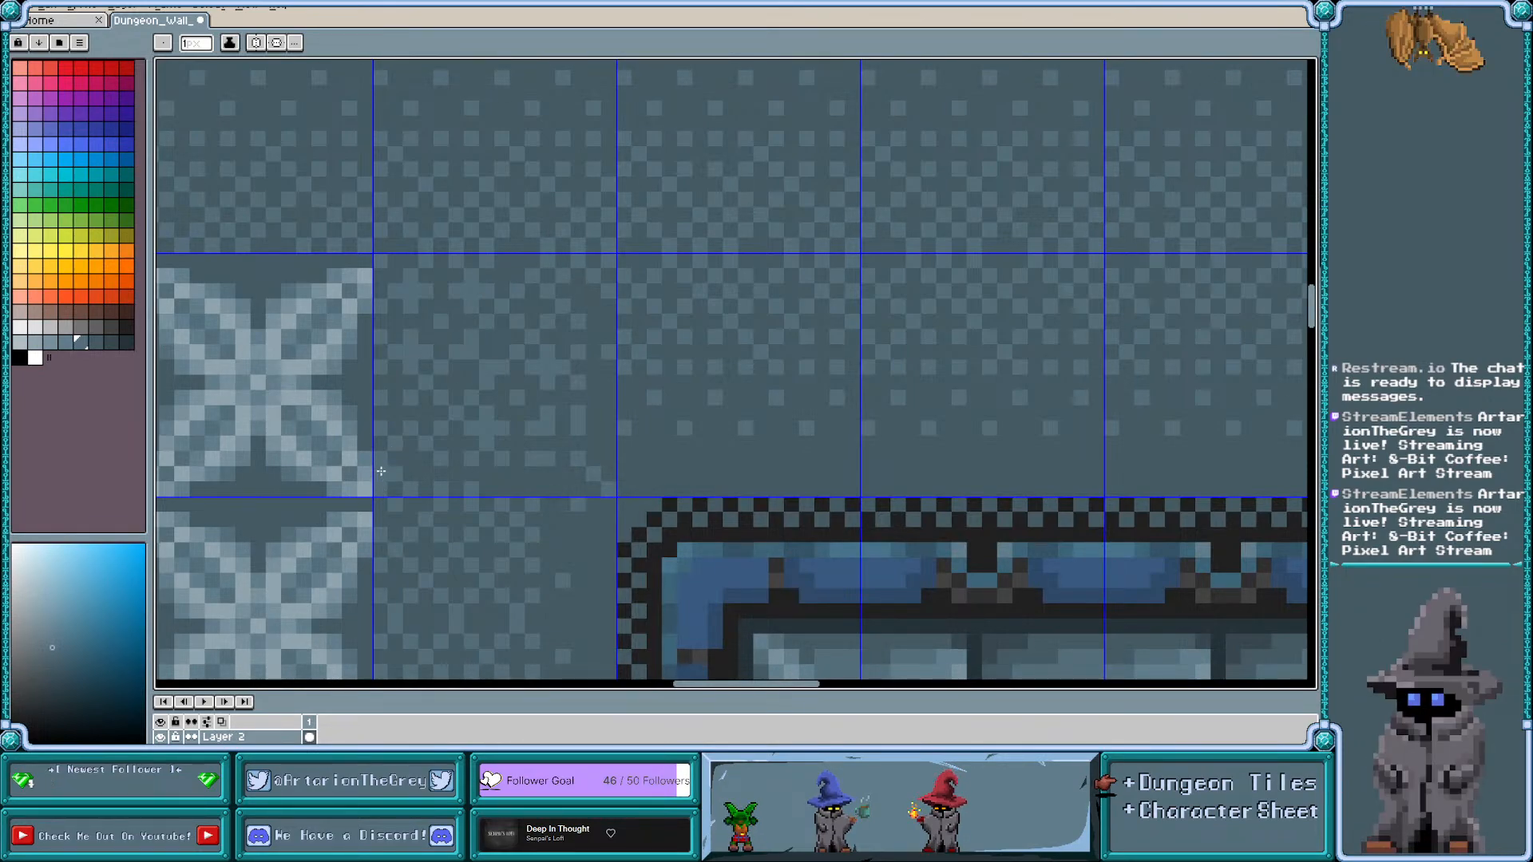
pyautogui.keyDown('alt'); pyautogui.click(384, 398); pyautogui.keyUp('alt')
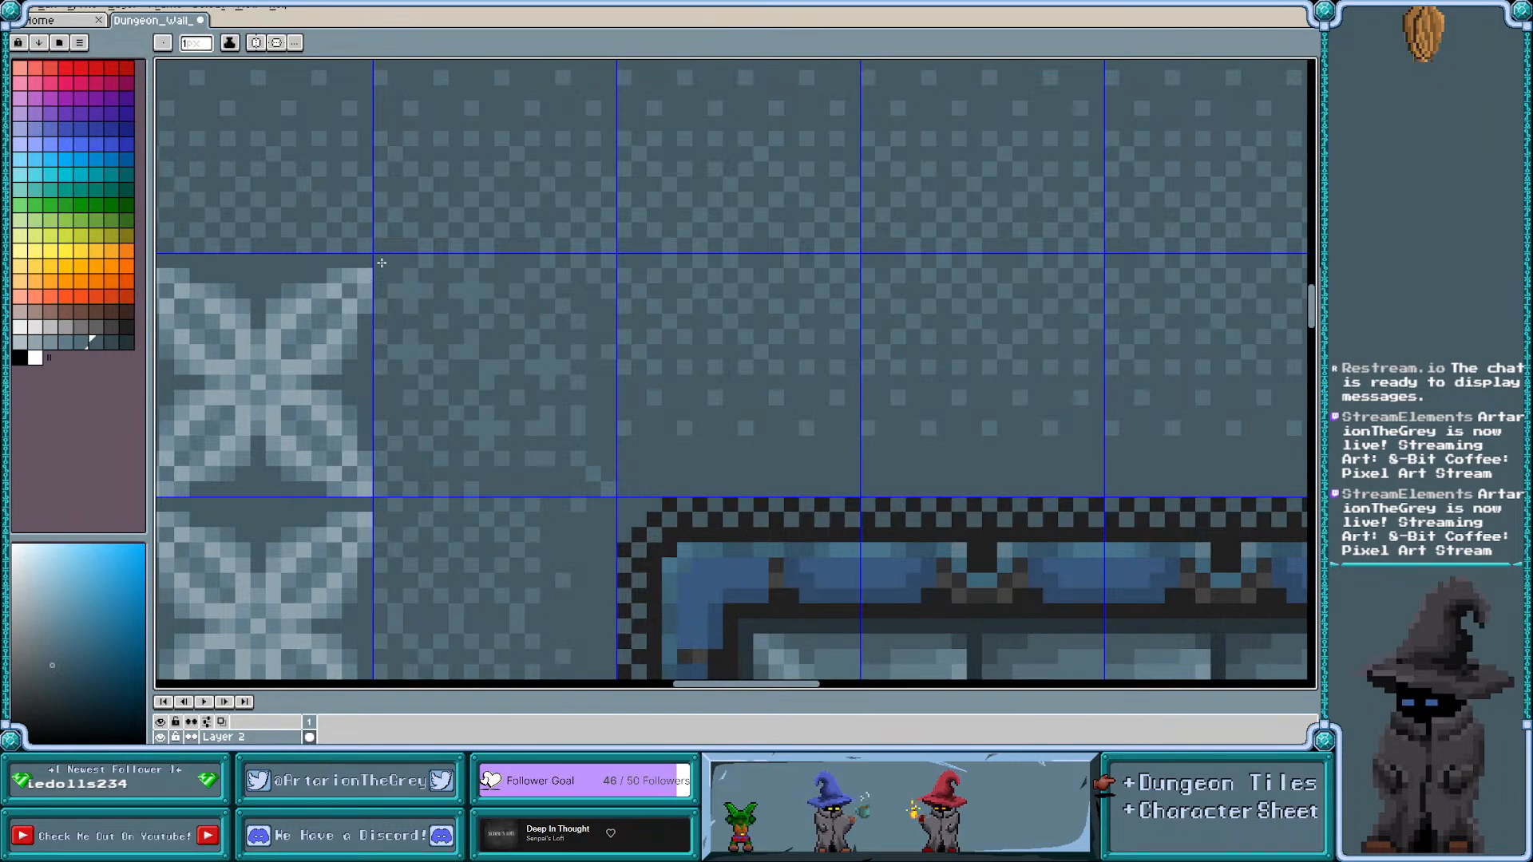
pyautogui.press('v')
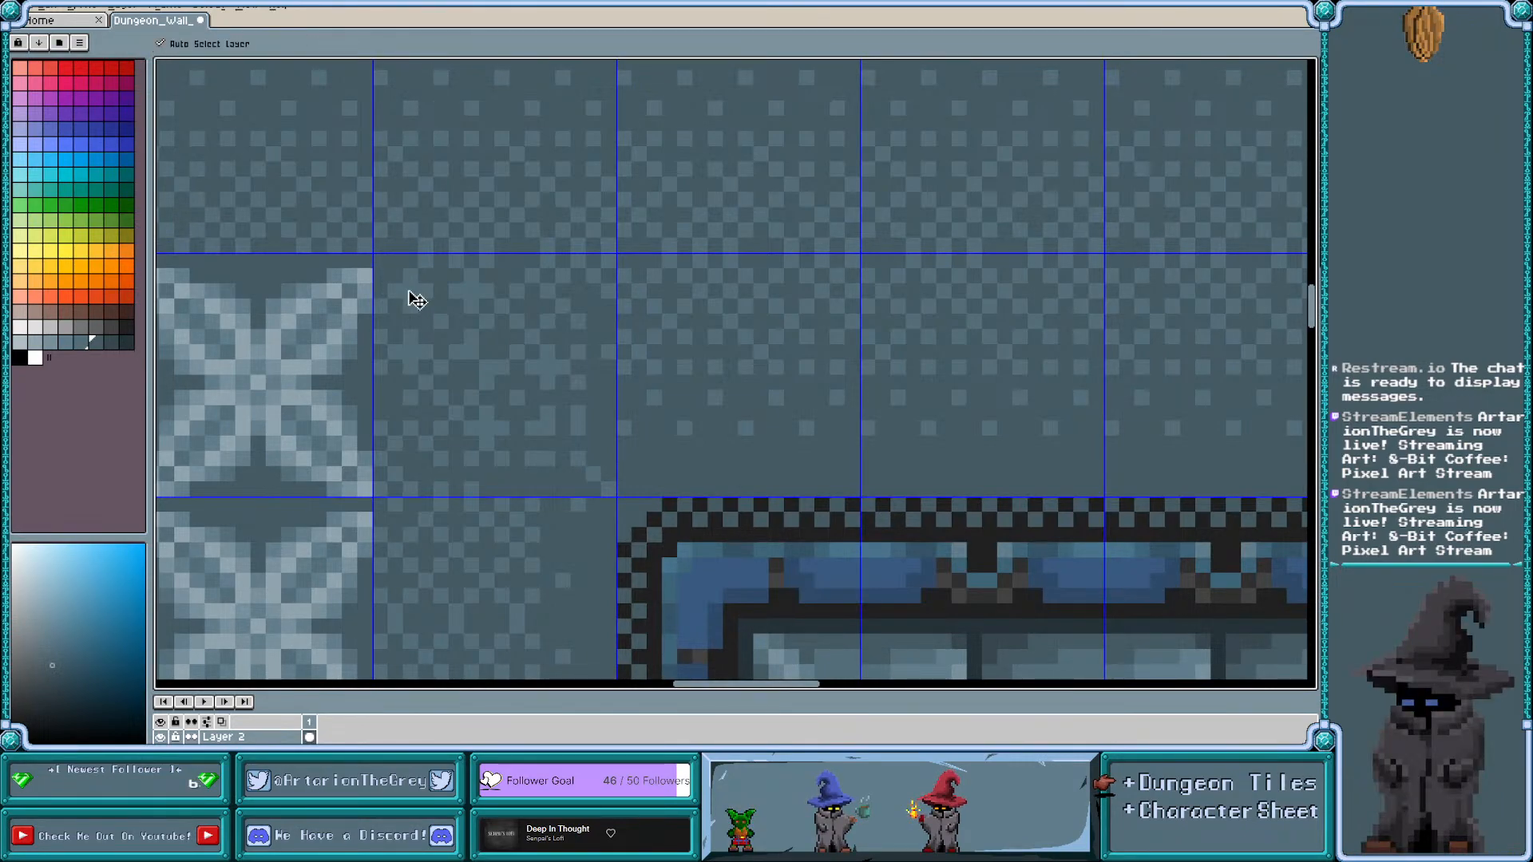
pyautogui.press('b')
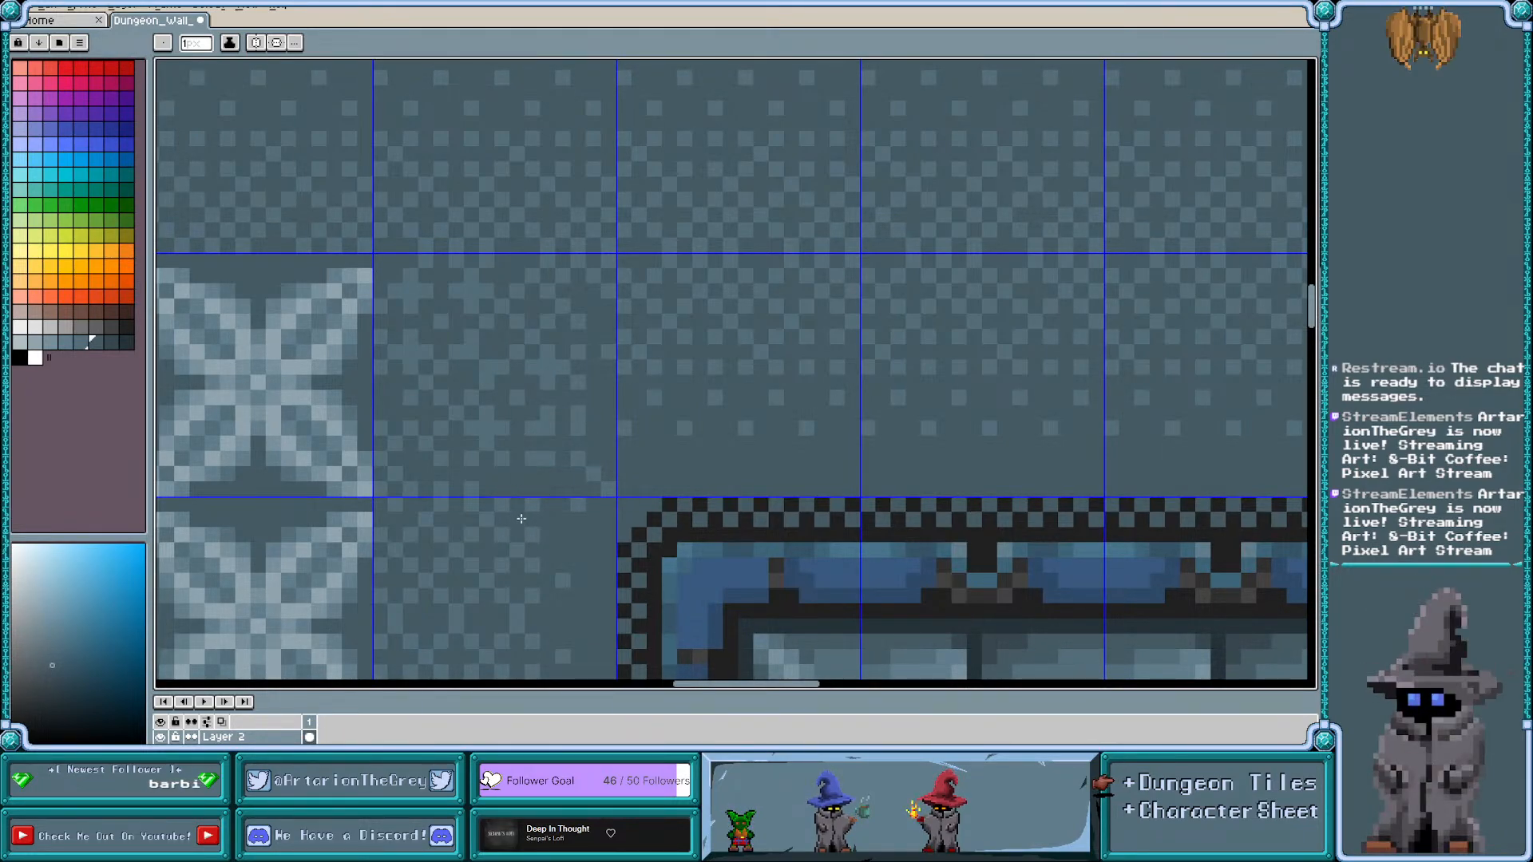
# Sample the light slate colour and retouch the pixels in the textured tile's lower-left corner
pyautogui.scroll(-1, 533, 539)
pyautogui.scroll(-1, 532, 539)
pyautogui.scroll(1, 510, 599)
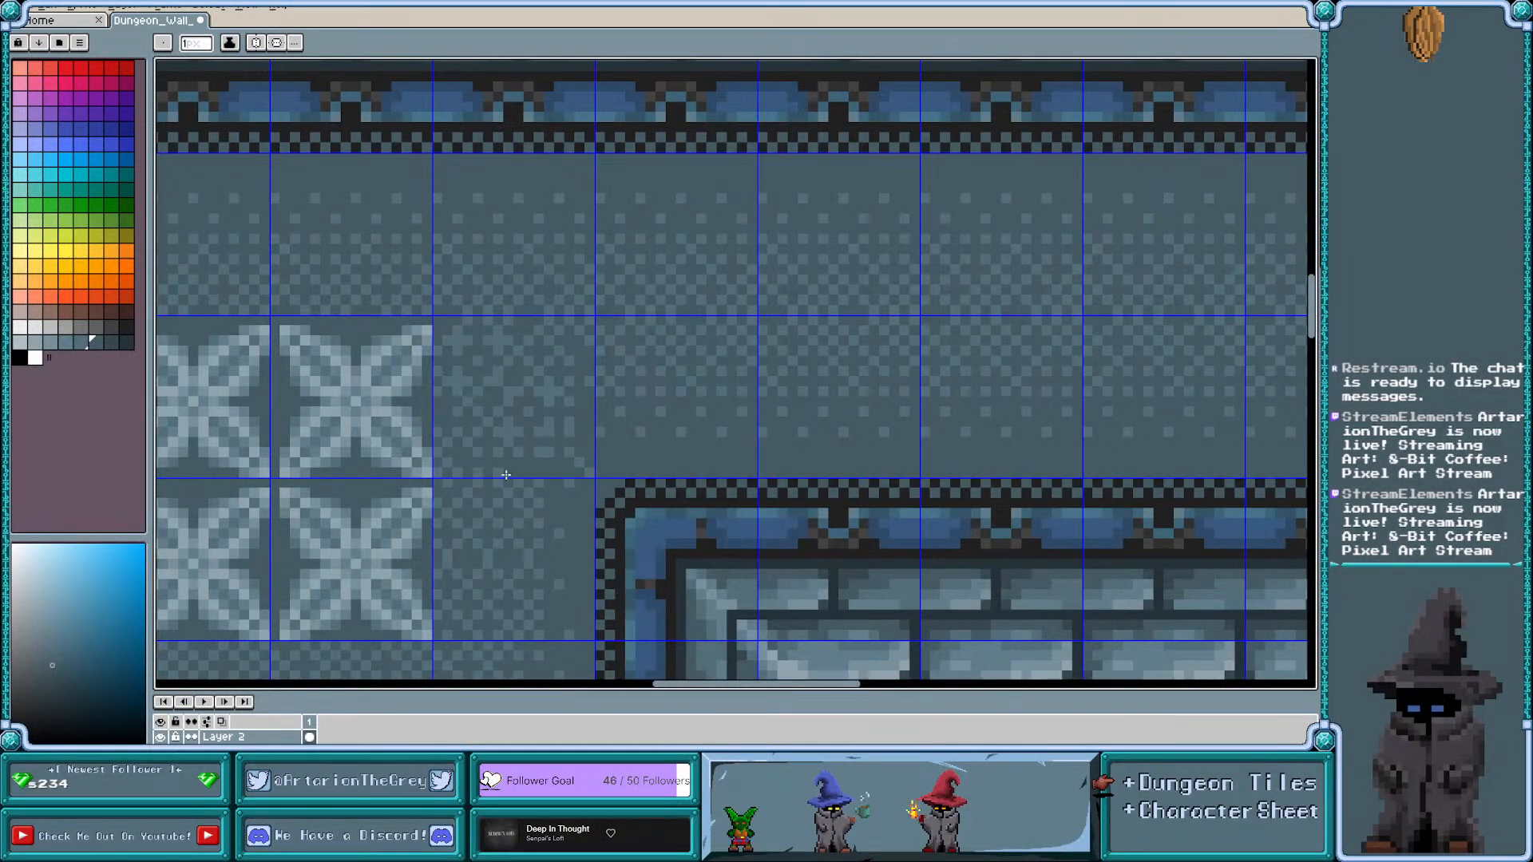
pyautogui.scroll(1, 509, 467)
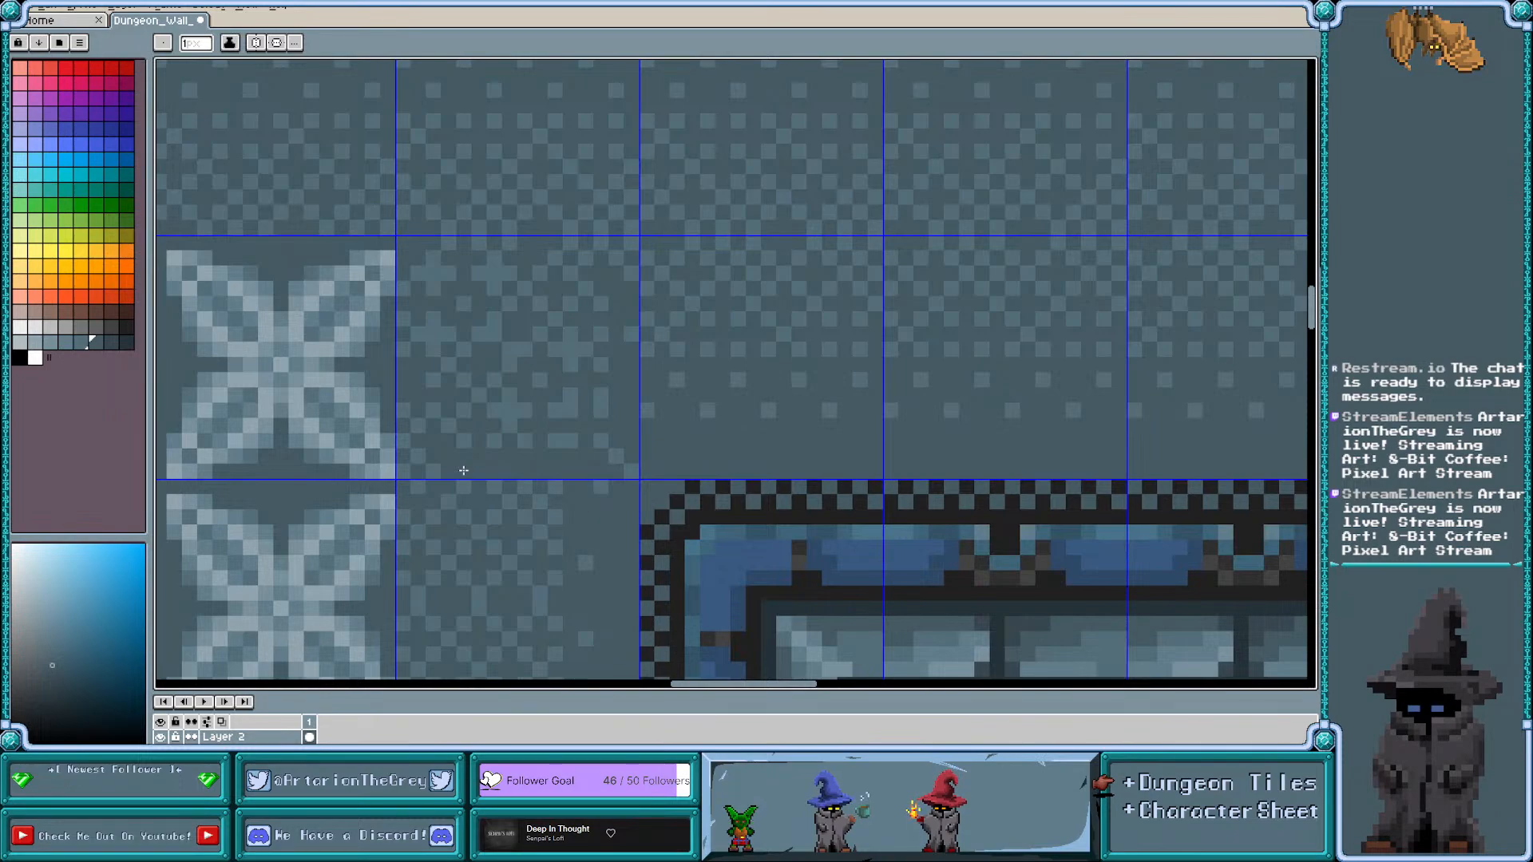
pyautogui.keyDown('alt'); pyautogui.click(417, 463); pyautogui.keyUp('alt')
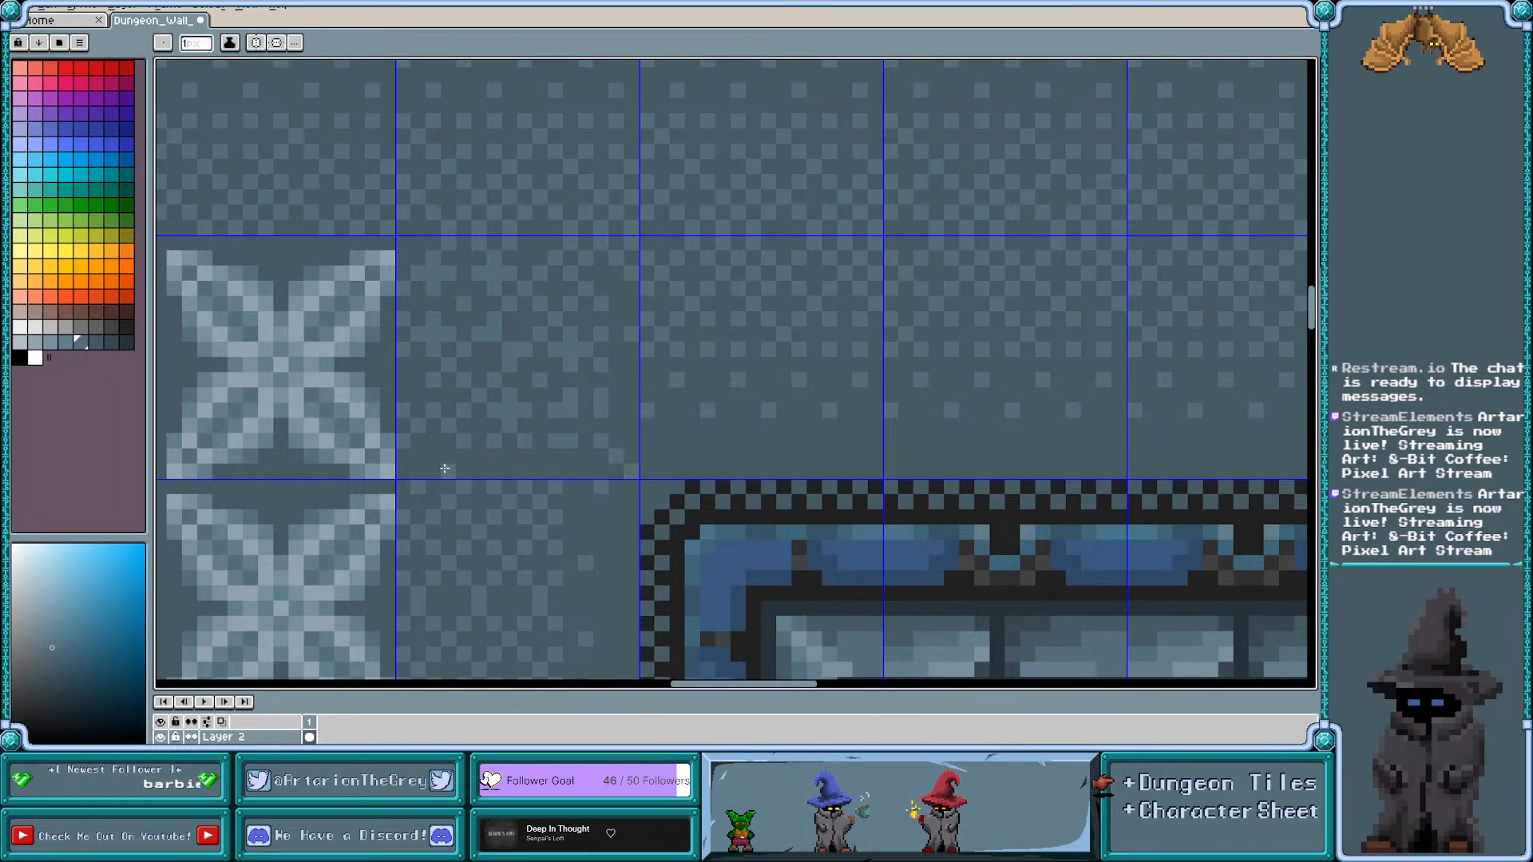
pyautogui.scroll(-1, 444, 469)
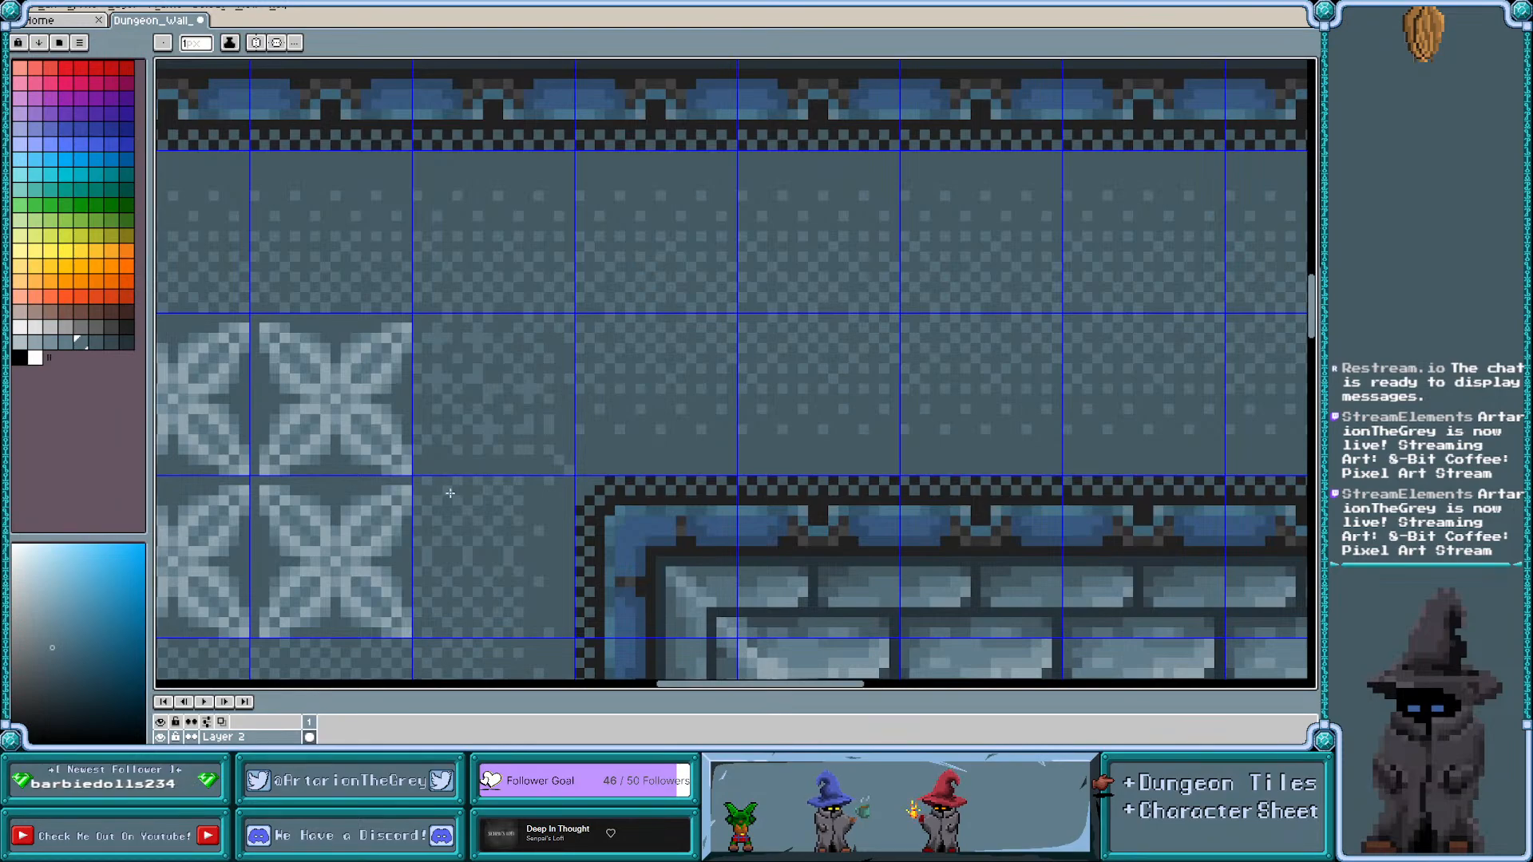
# Copy the dithered floor tile right of the lower row of flower tiles onto the empty canvas below the standalone textured tile
pyautogui.moveTo(1311, 318); pyautogui.dragTo(1316, 335)
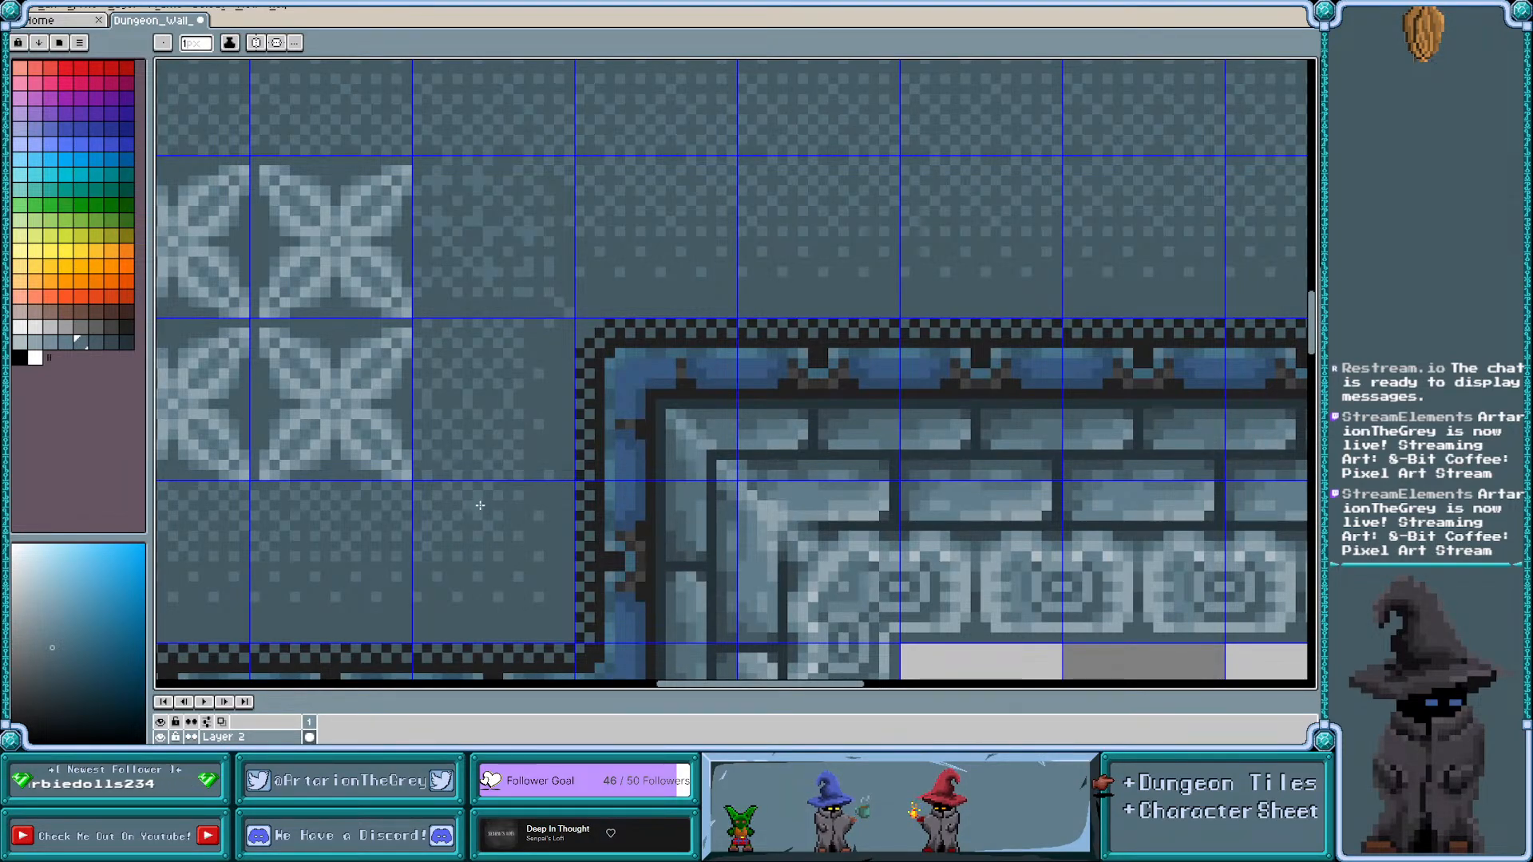
pyautogui.scroll(-2, 452, 393)
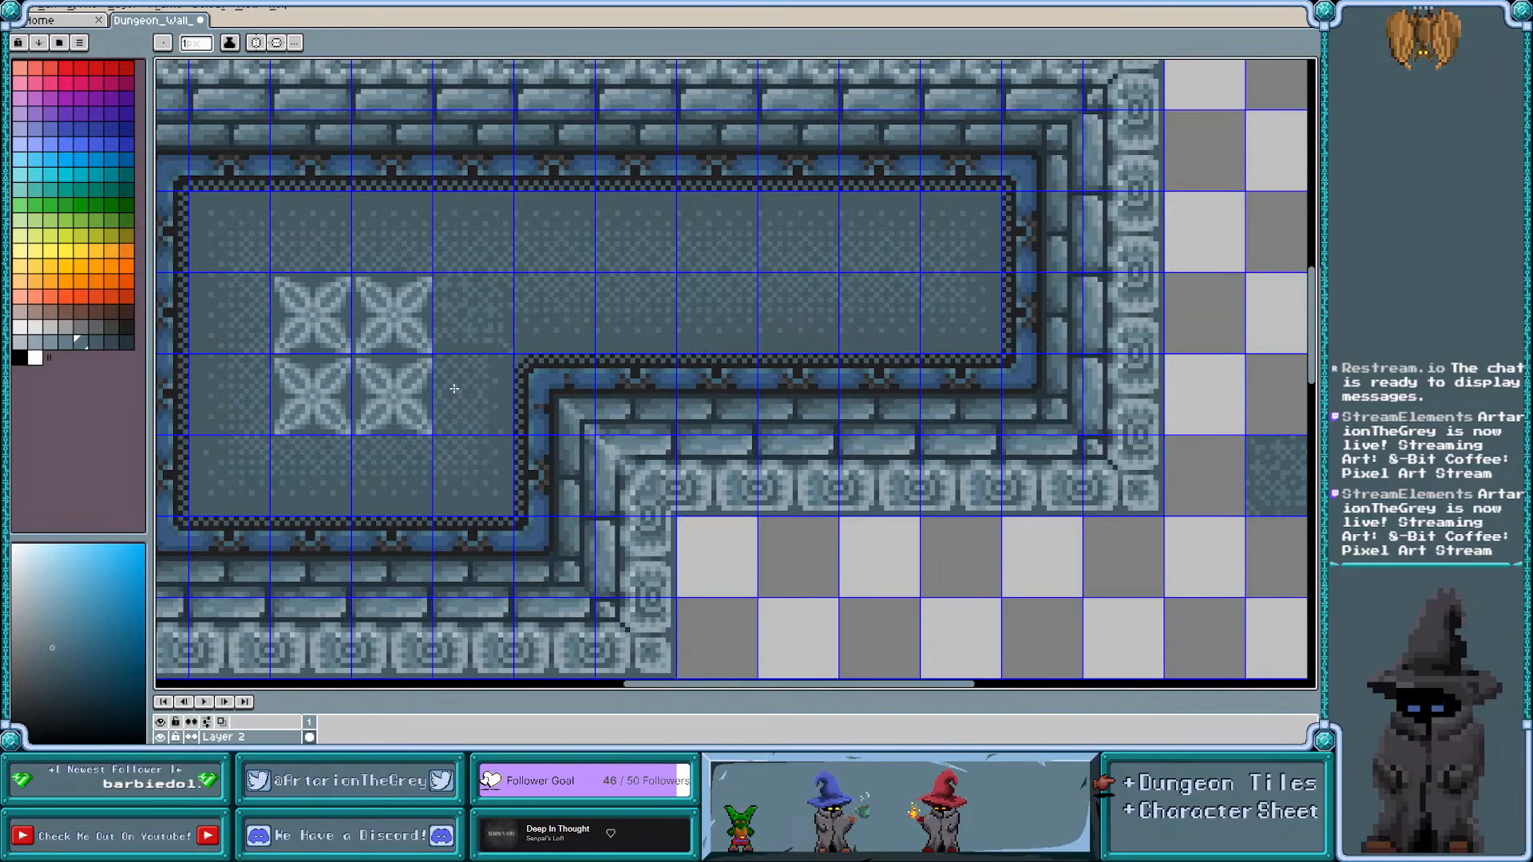
pyautogui.scroll(-1, 453, 389)
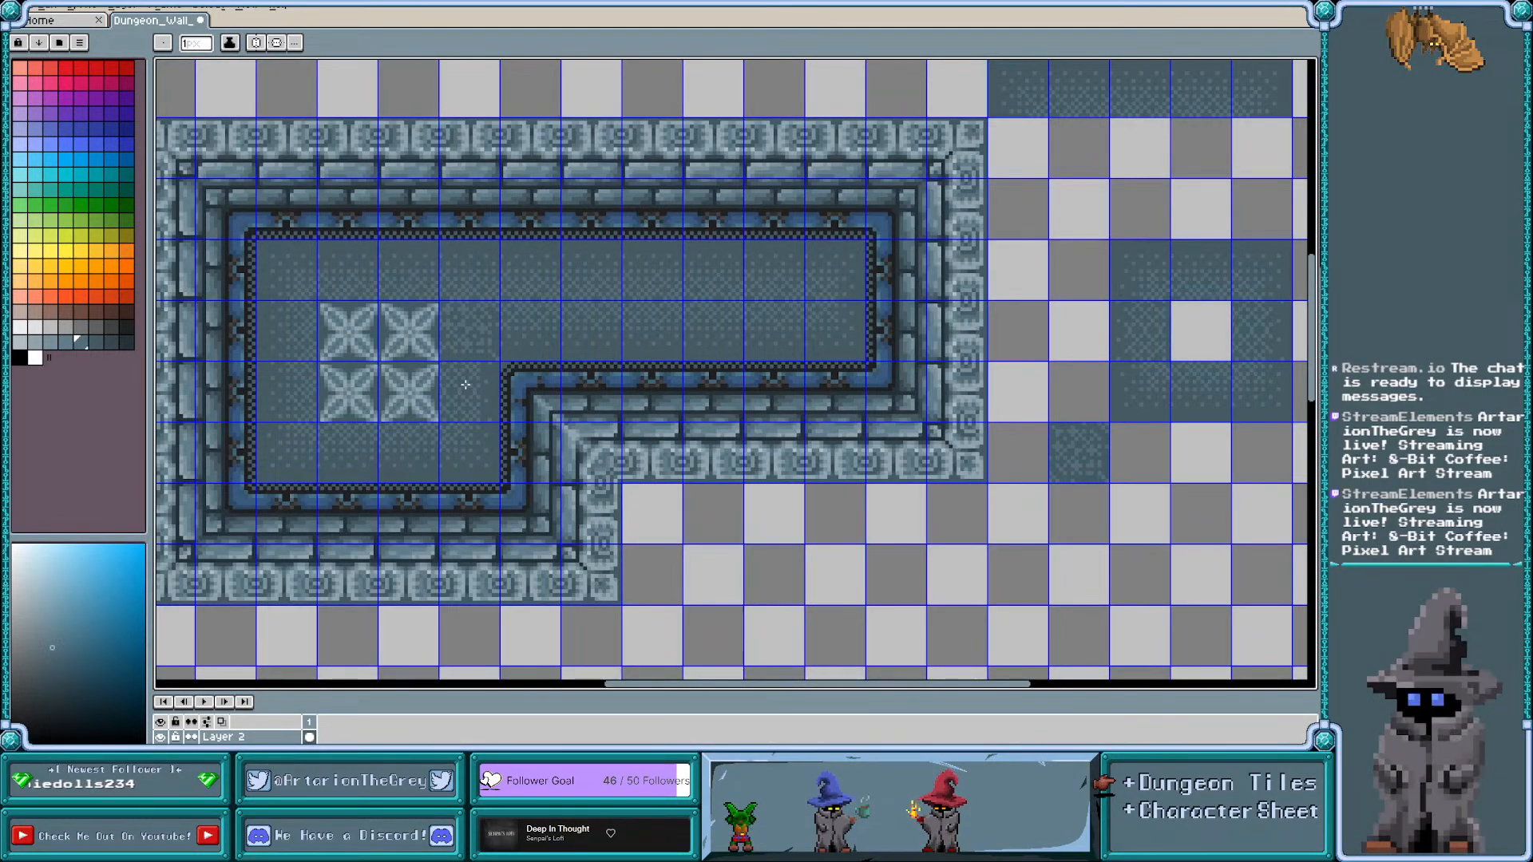
pyautogui.press('m')
pyautogui.scroll(1, 465, 385)
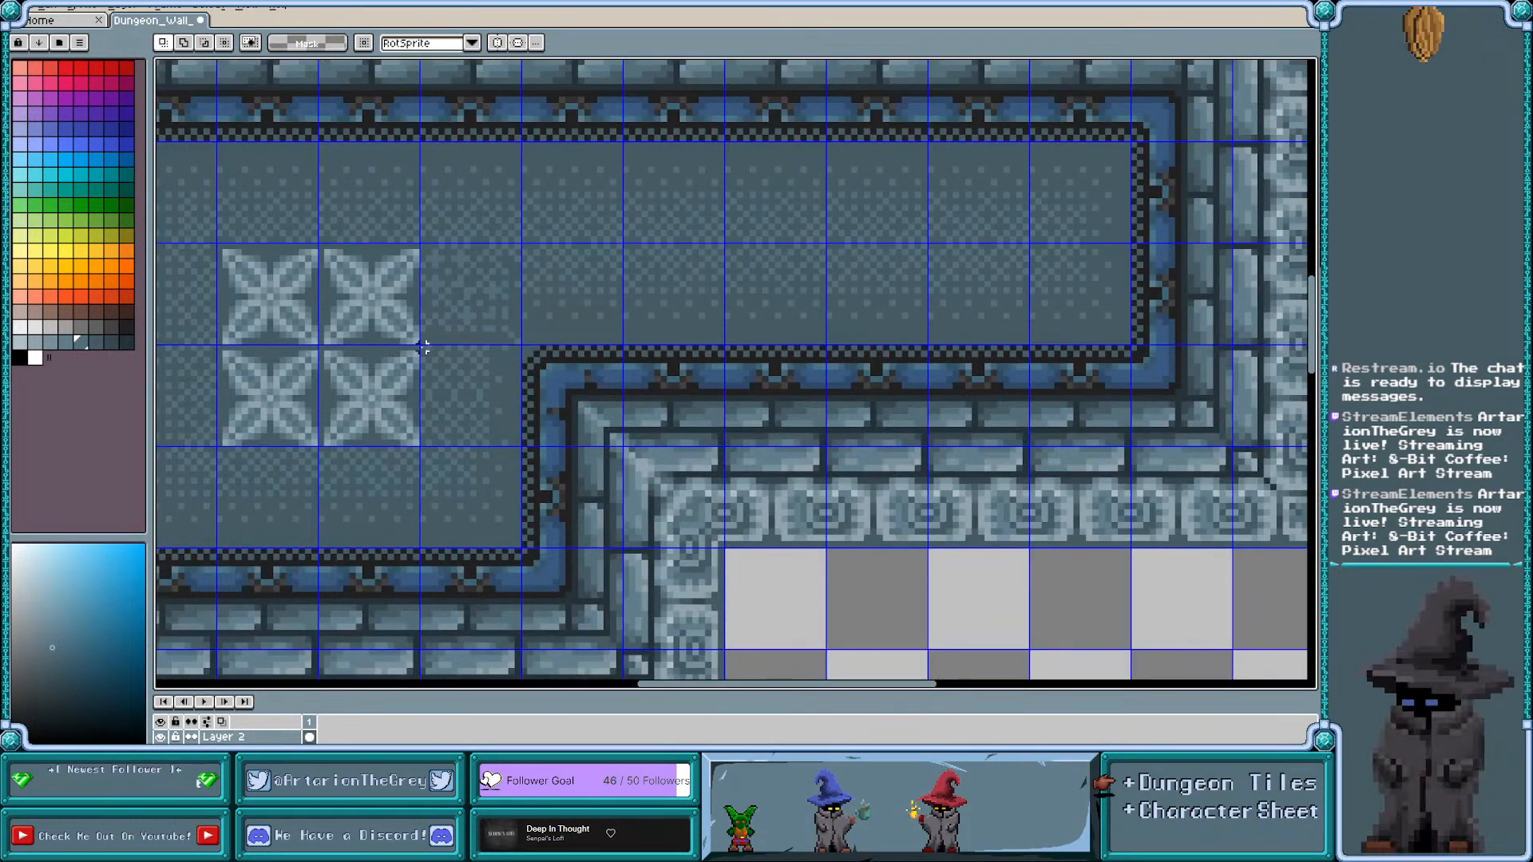
pyautogui.moveTo(420, 345); pyautogui.dragTo(951, 550)
pyautogui.scroll(-3, 519, 451)
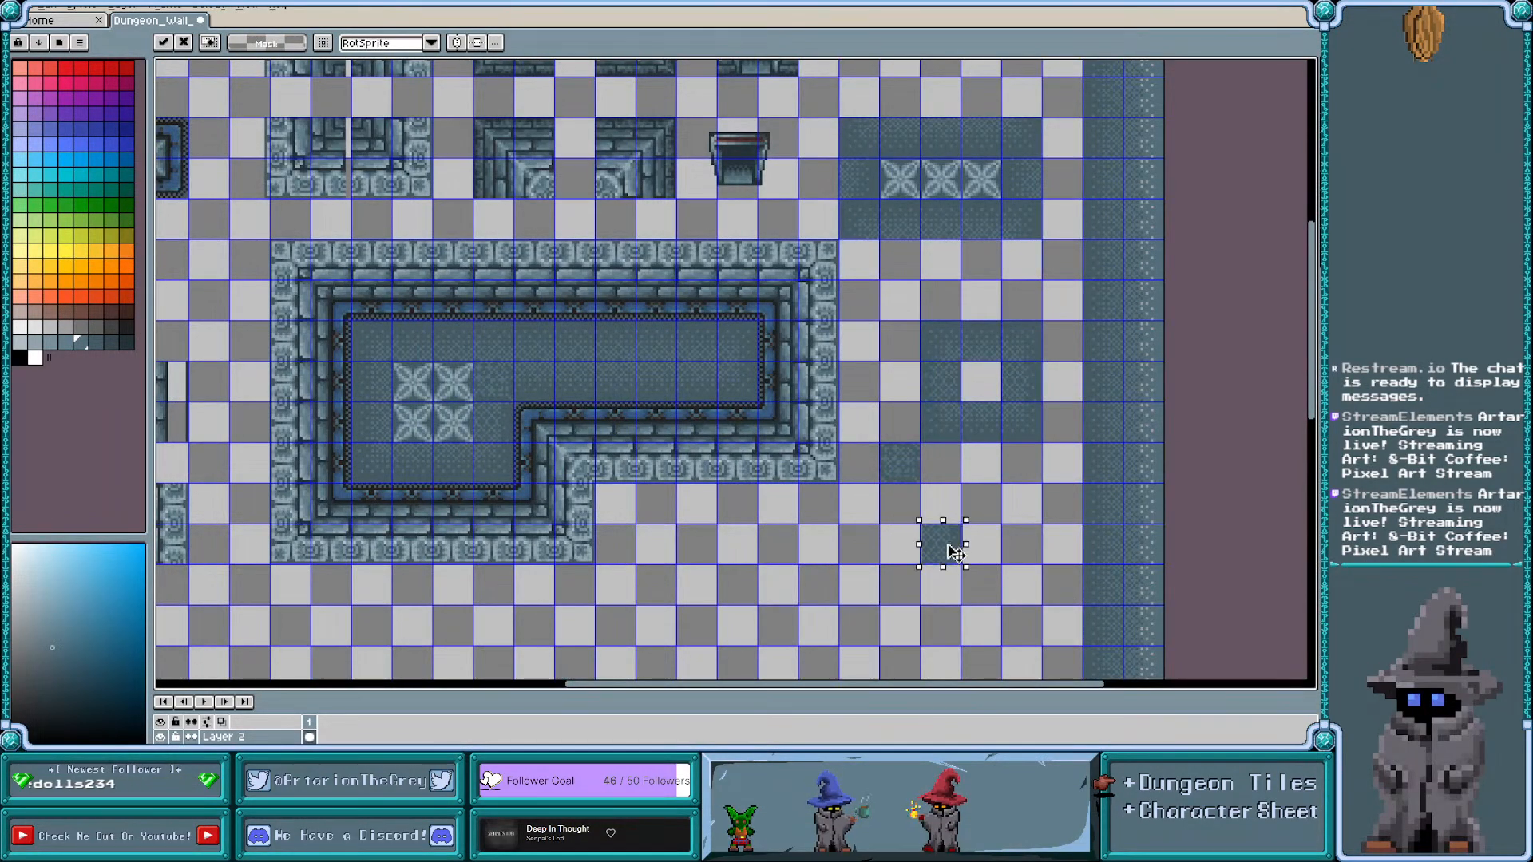
pyautogui.scroll(3, 992, 591)
pyautogui.scroll(2, 995, 590)
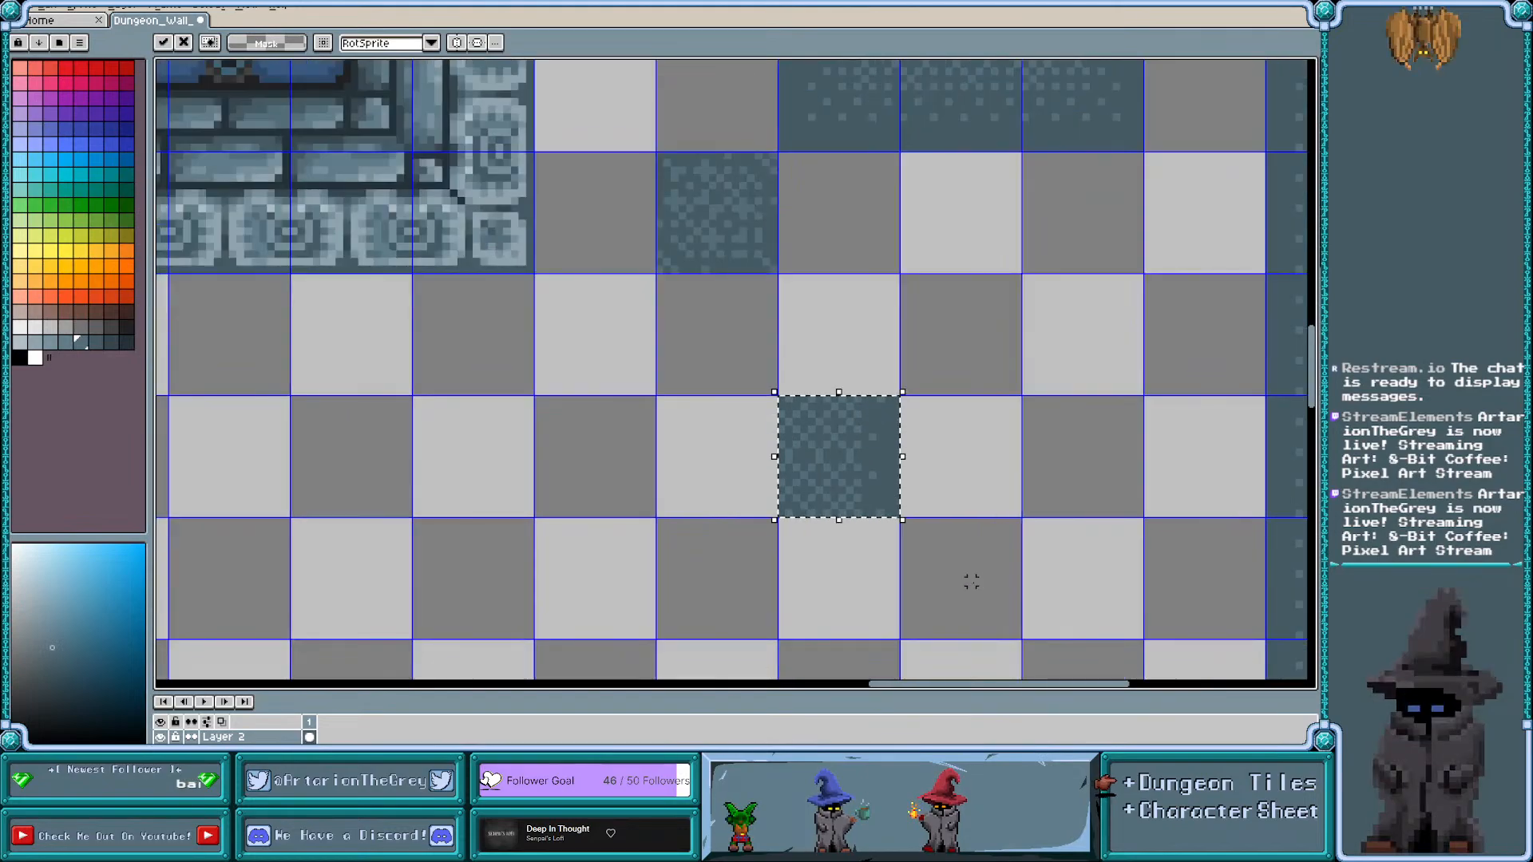
# Duplicate the copied floor tile downward to build a vertical column of four tiles, then deselect
pyautogui.moveTo(822, 445); pyautogui.dragTo(827, 563)
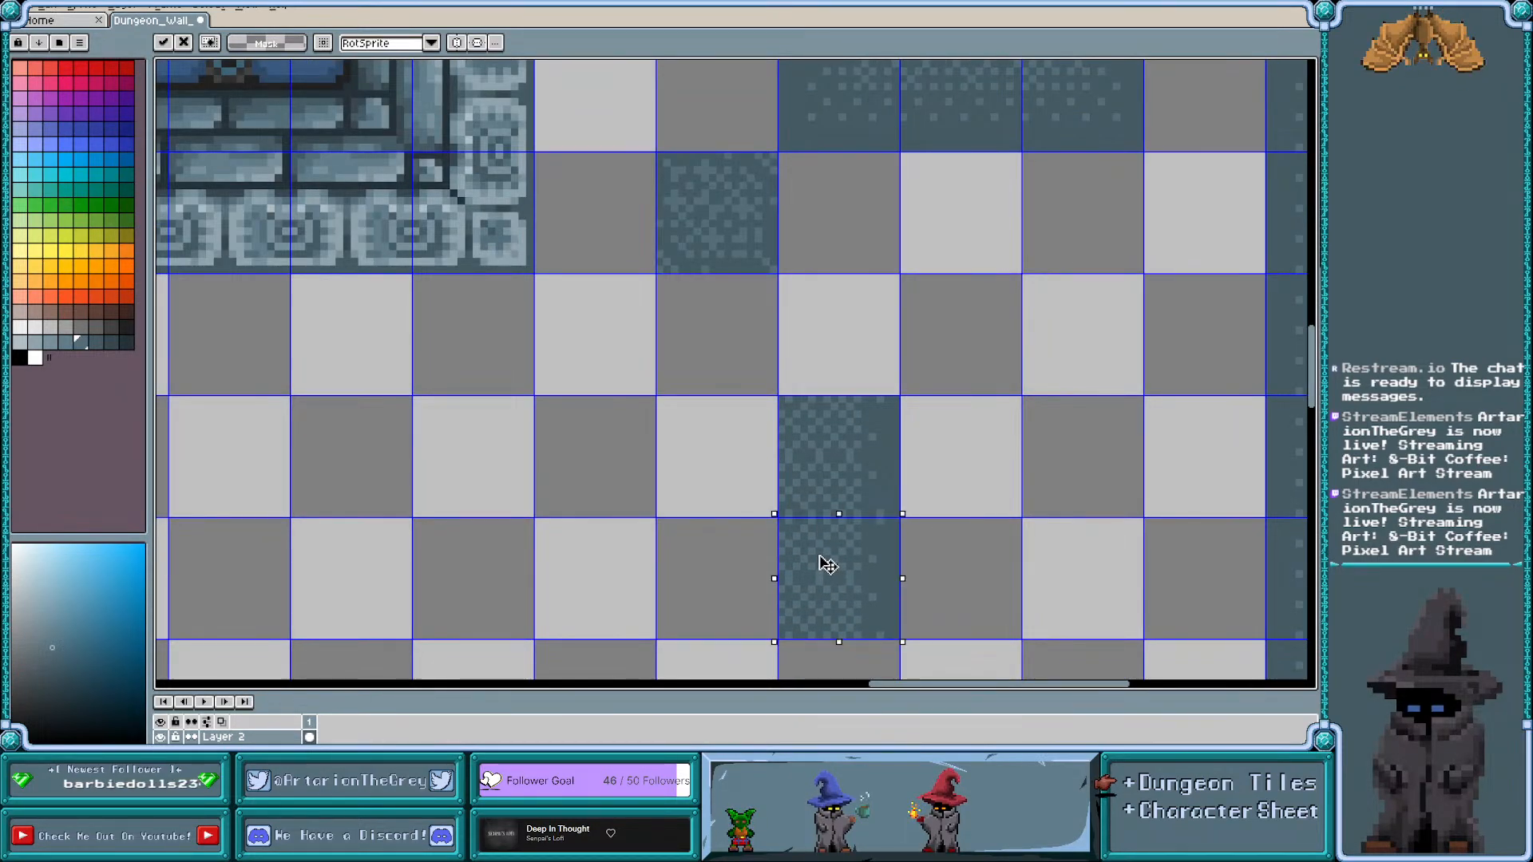
pyautogui.scroll(-2, 684, 472)
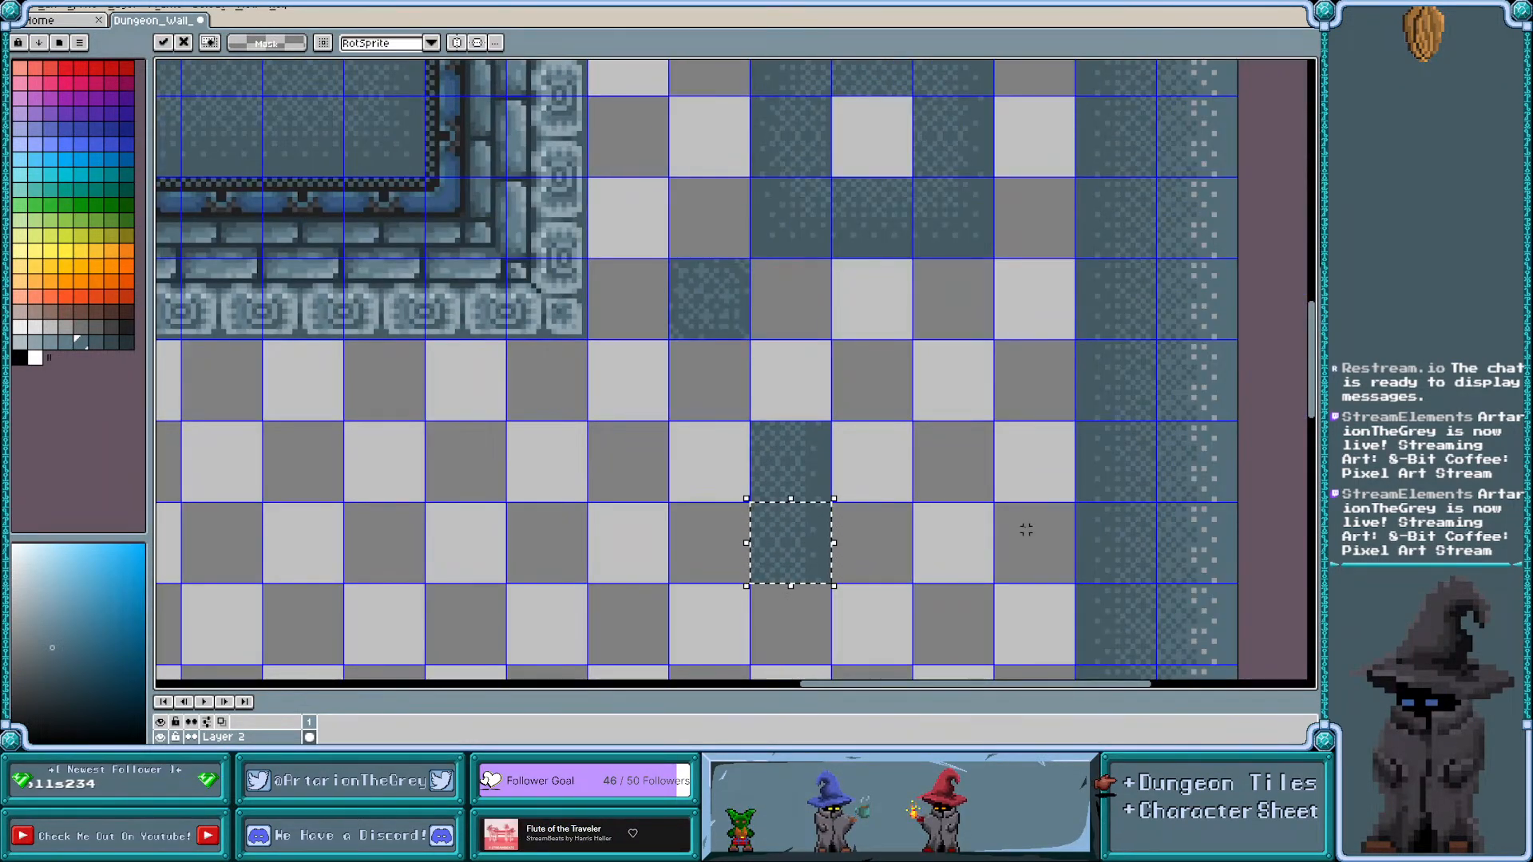
pyautogui.moveTo(1311, 352); pyautogui.dragTo(1317, 390)
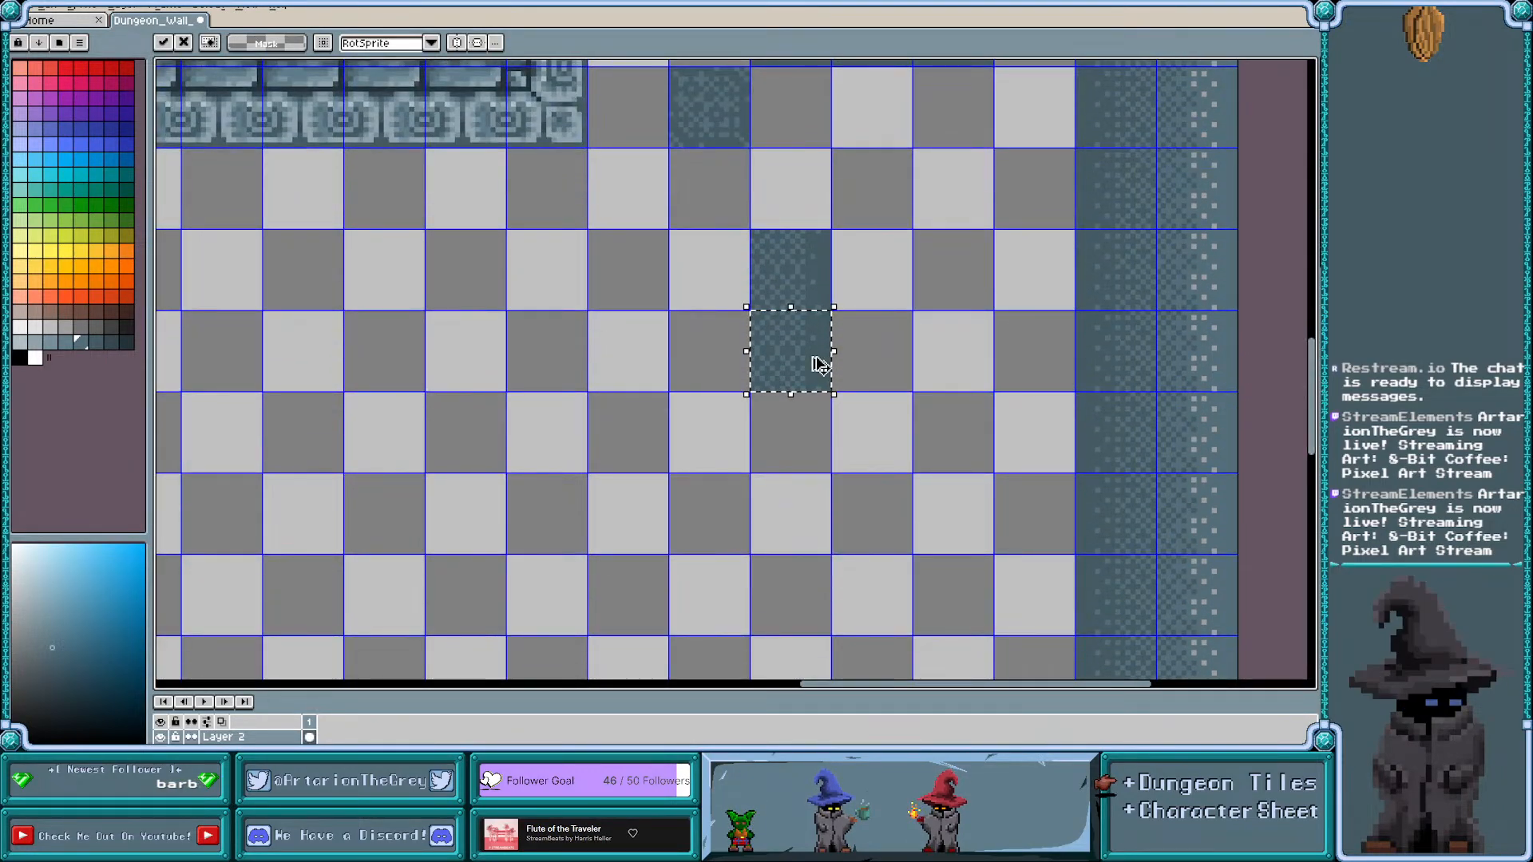
pyautogui.moveTo(818, 366); pyautogui.dragTo(811, 516)
pyautogui.click(883, 441)
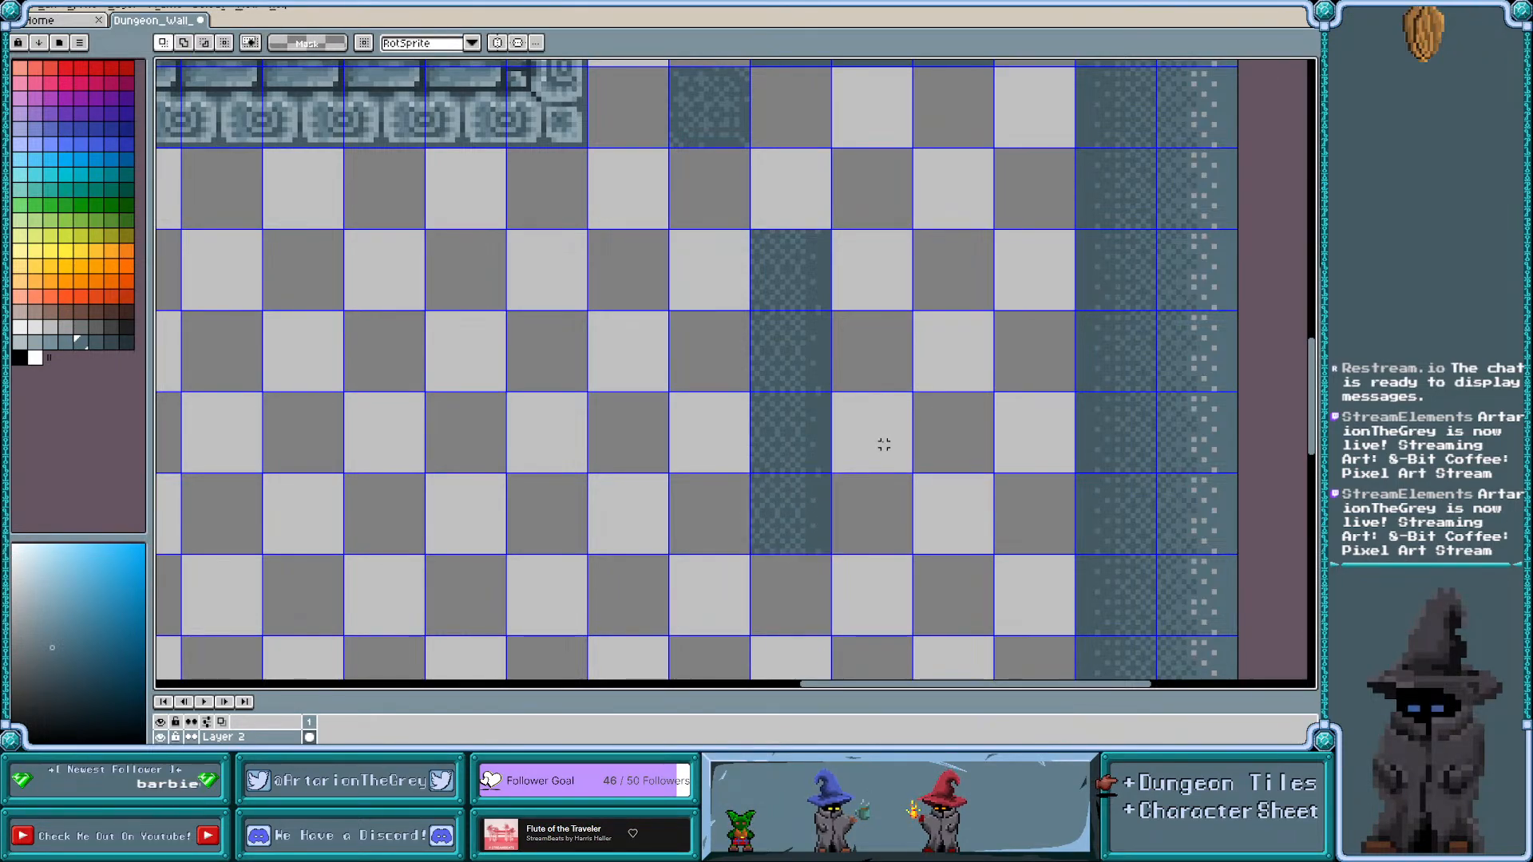
# Examine how the four-tile column repeats and compare it with the room's floor, with the grid hidden and shown
pyautogui.hotkey('ctrl', "'")
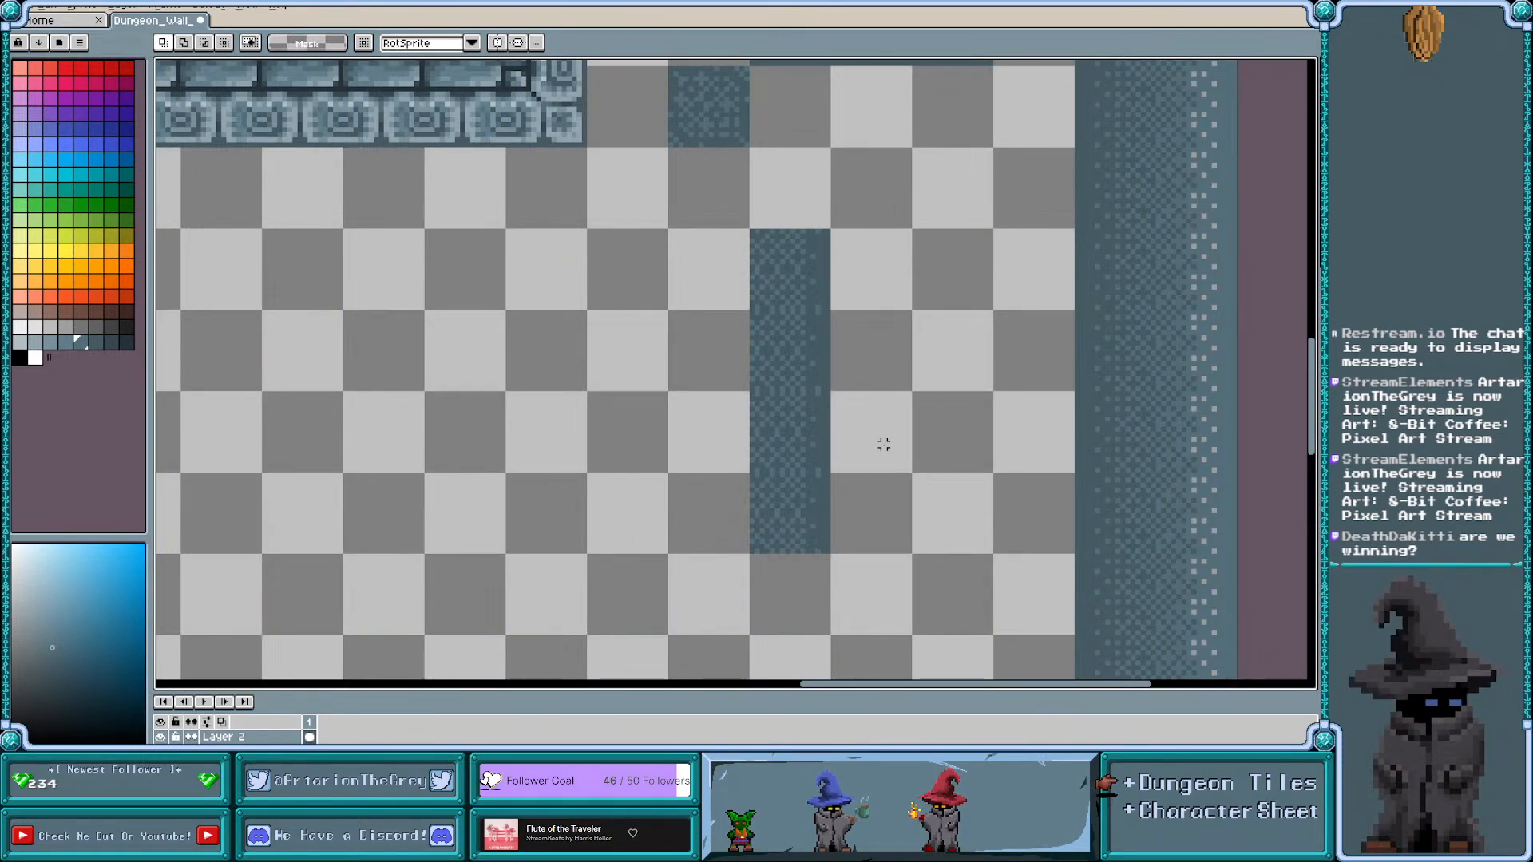
pyautogui.hscroll(1, 878, 444)
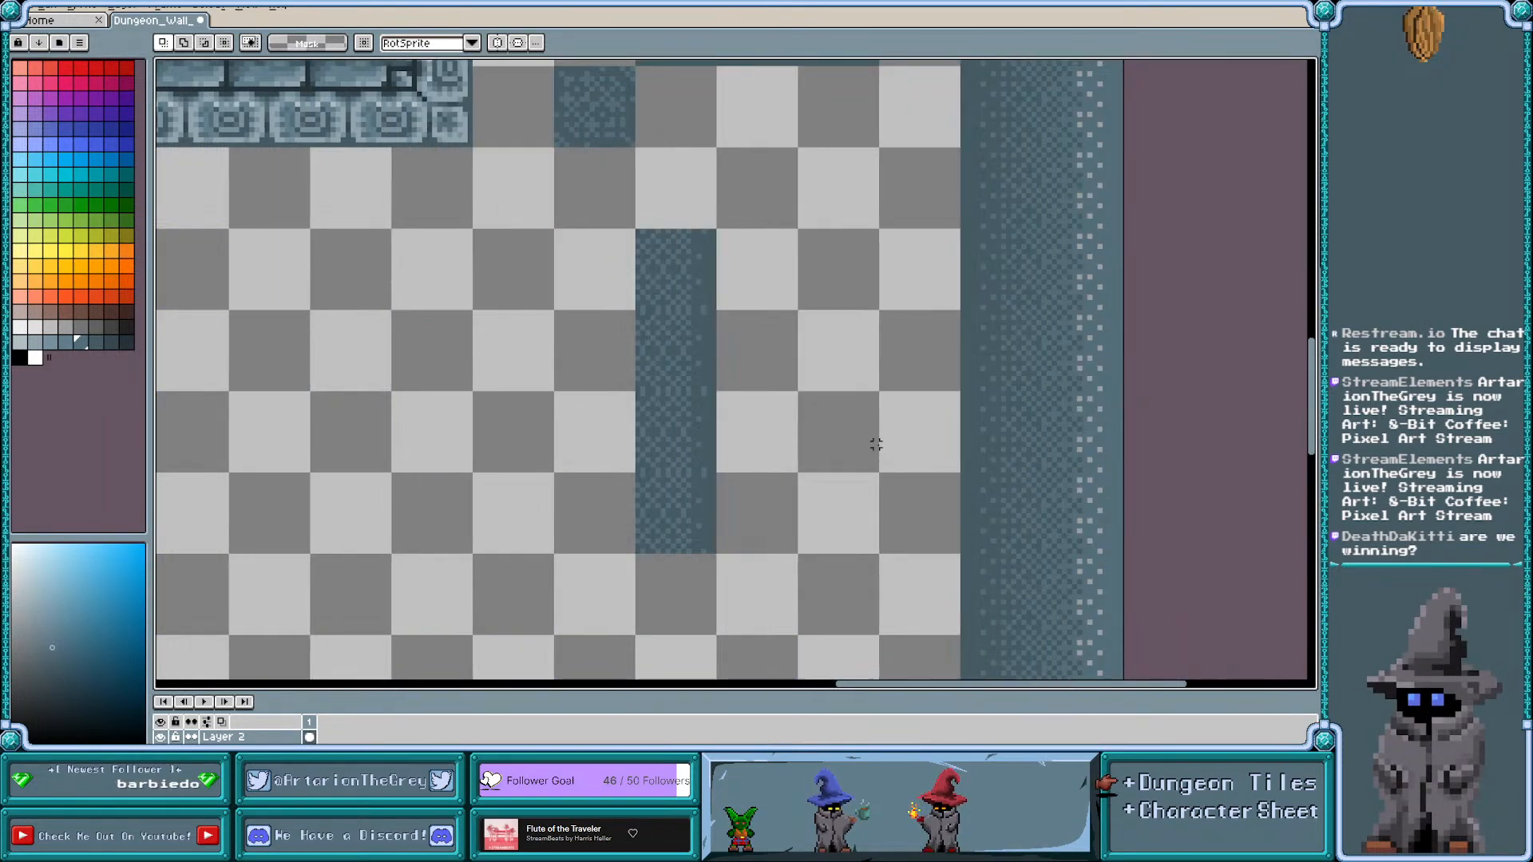
pyautogui.scroll(-1, 922, 521)
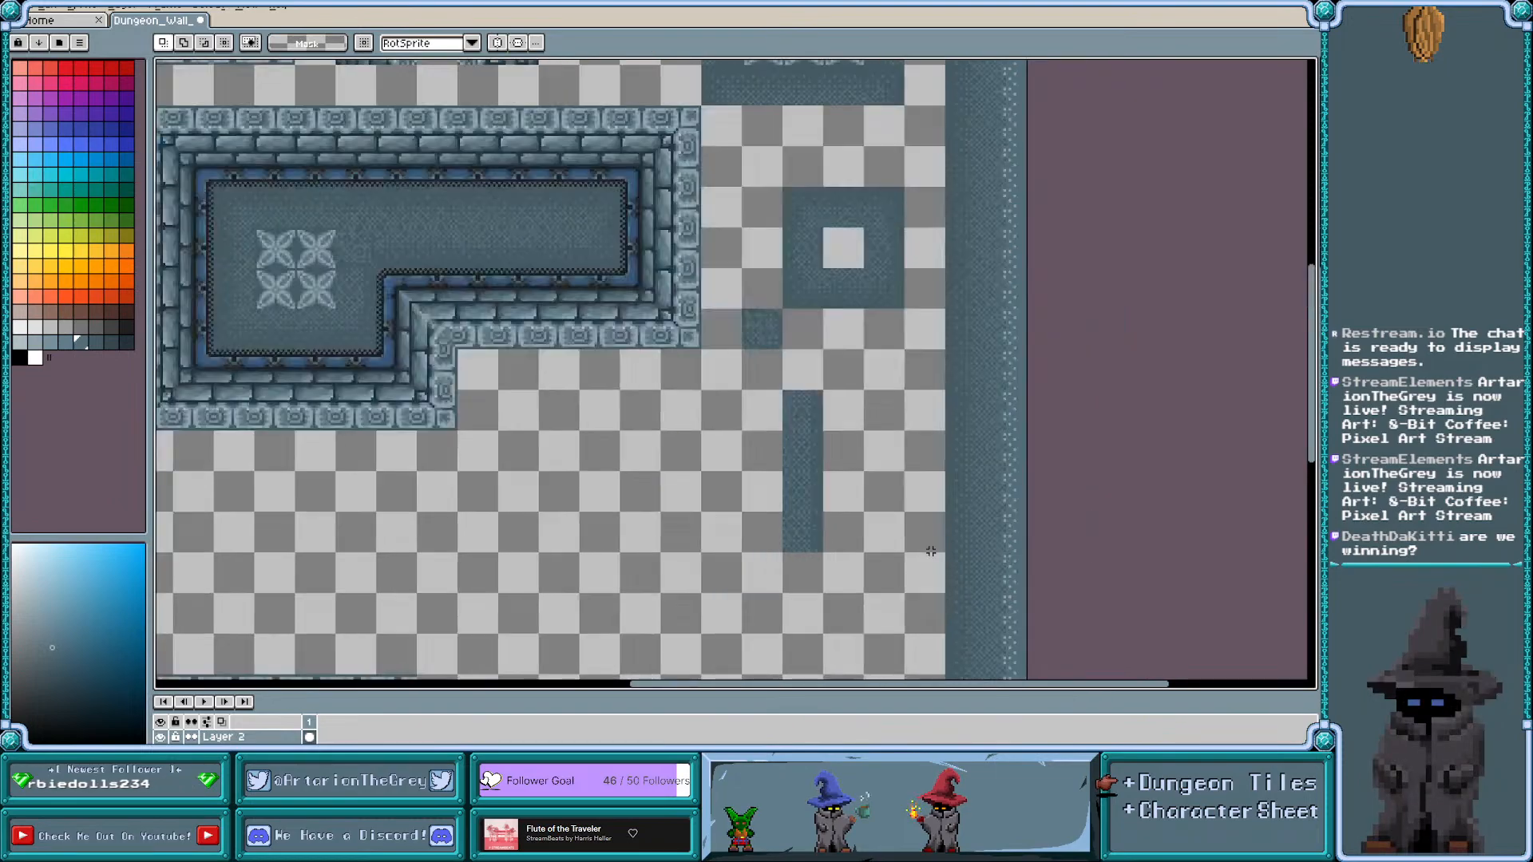
pyautogui.scroll(1, 931, 551)
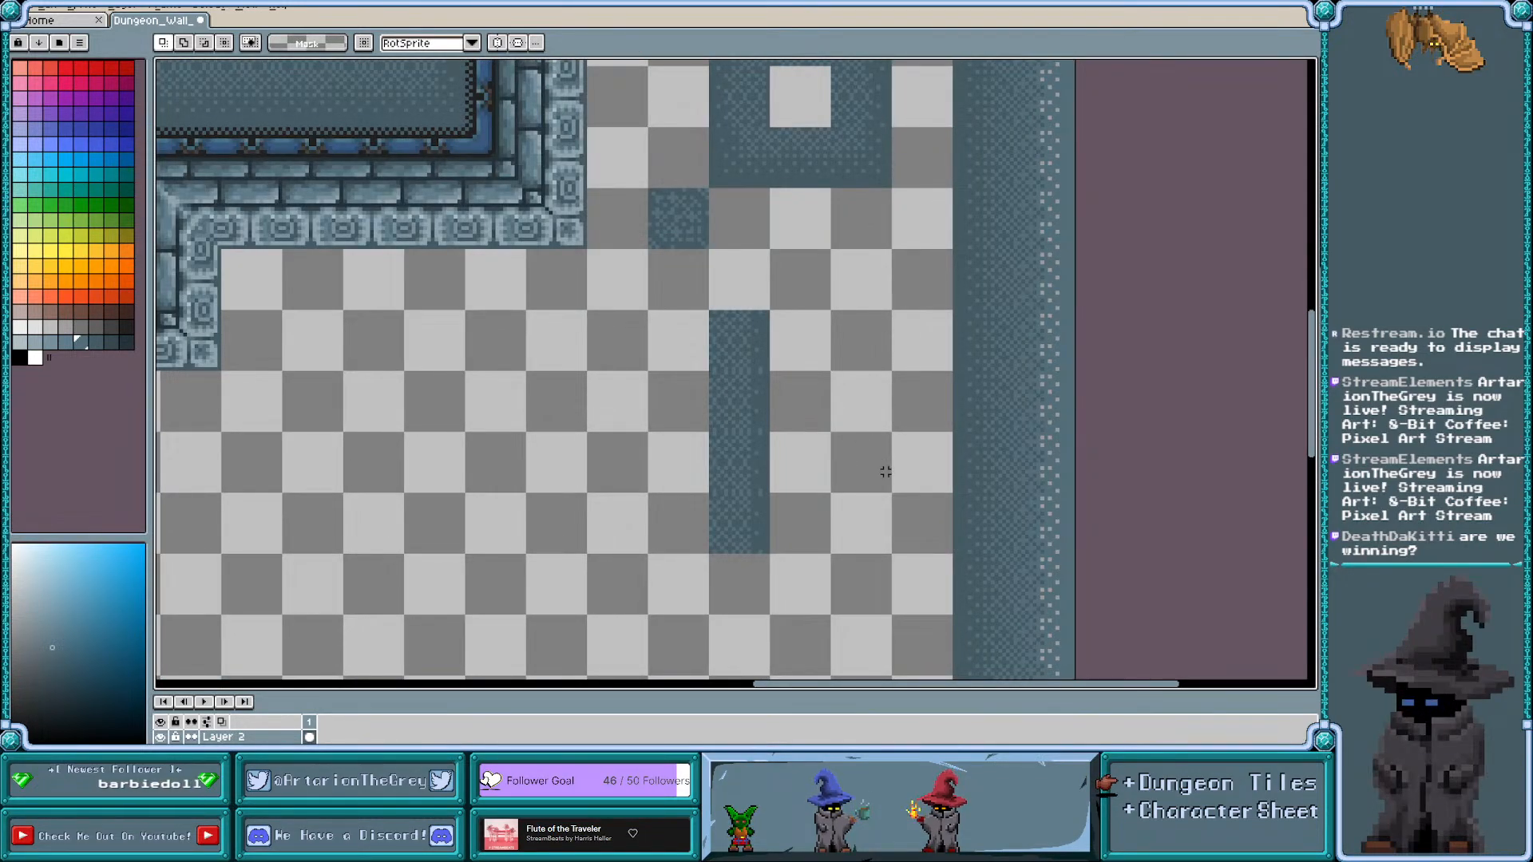
pyautogui.scroll(-1, 885, 472)
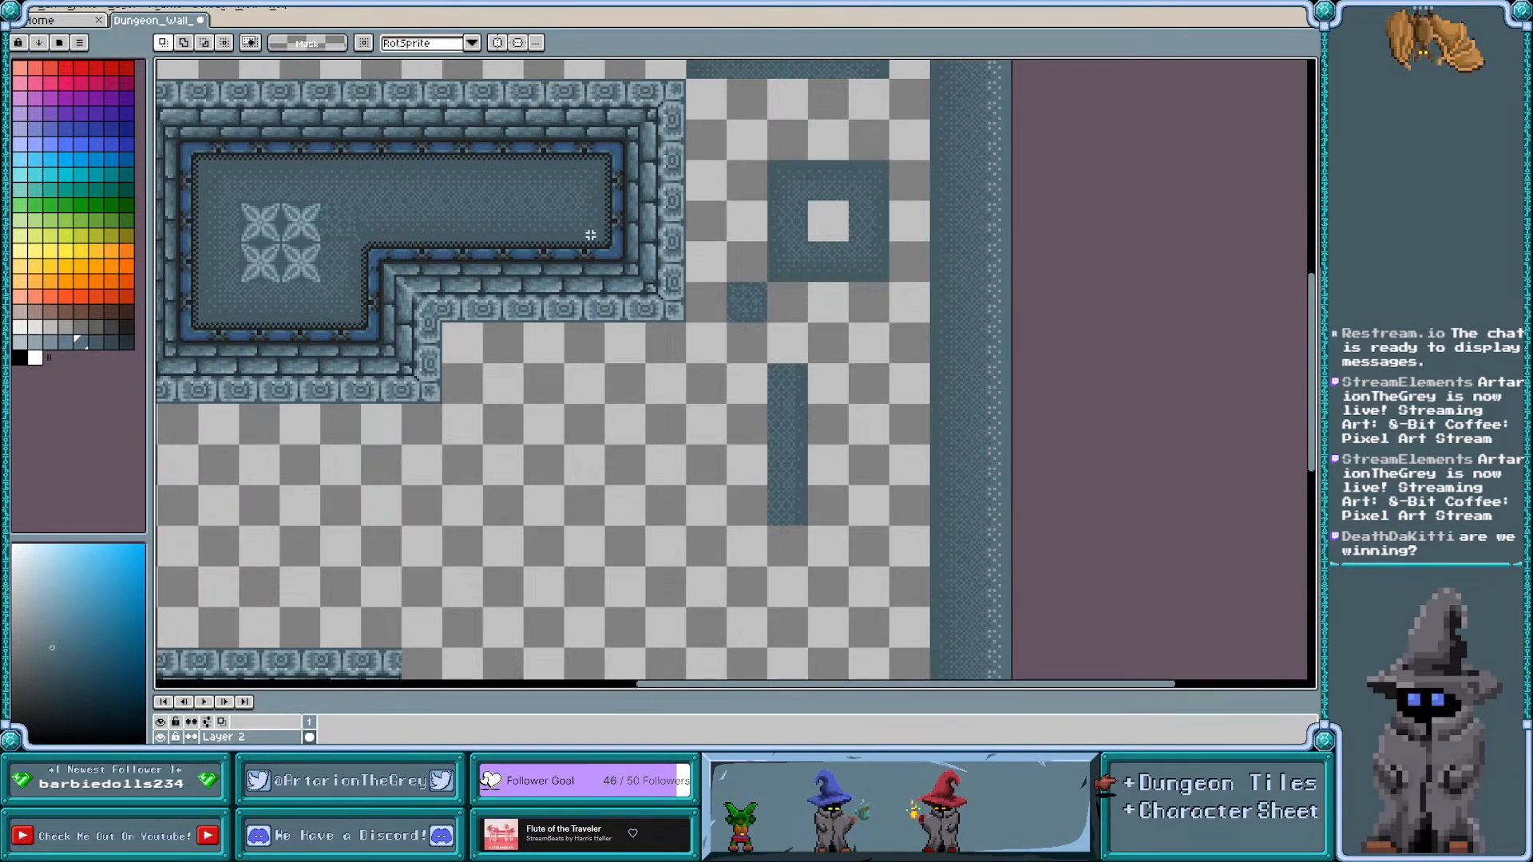
pyautogui.scroll(2, 323, 242)
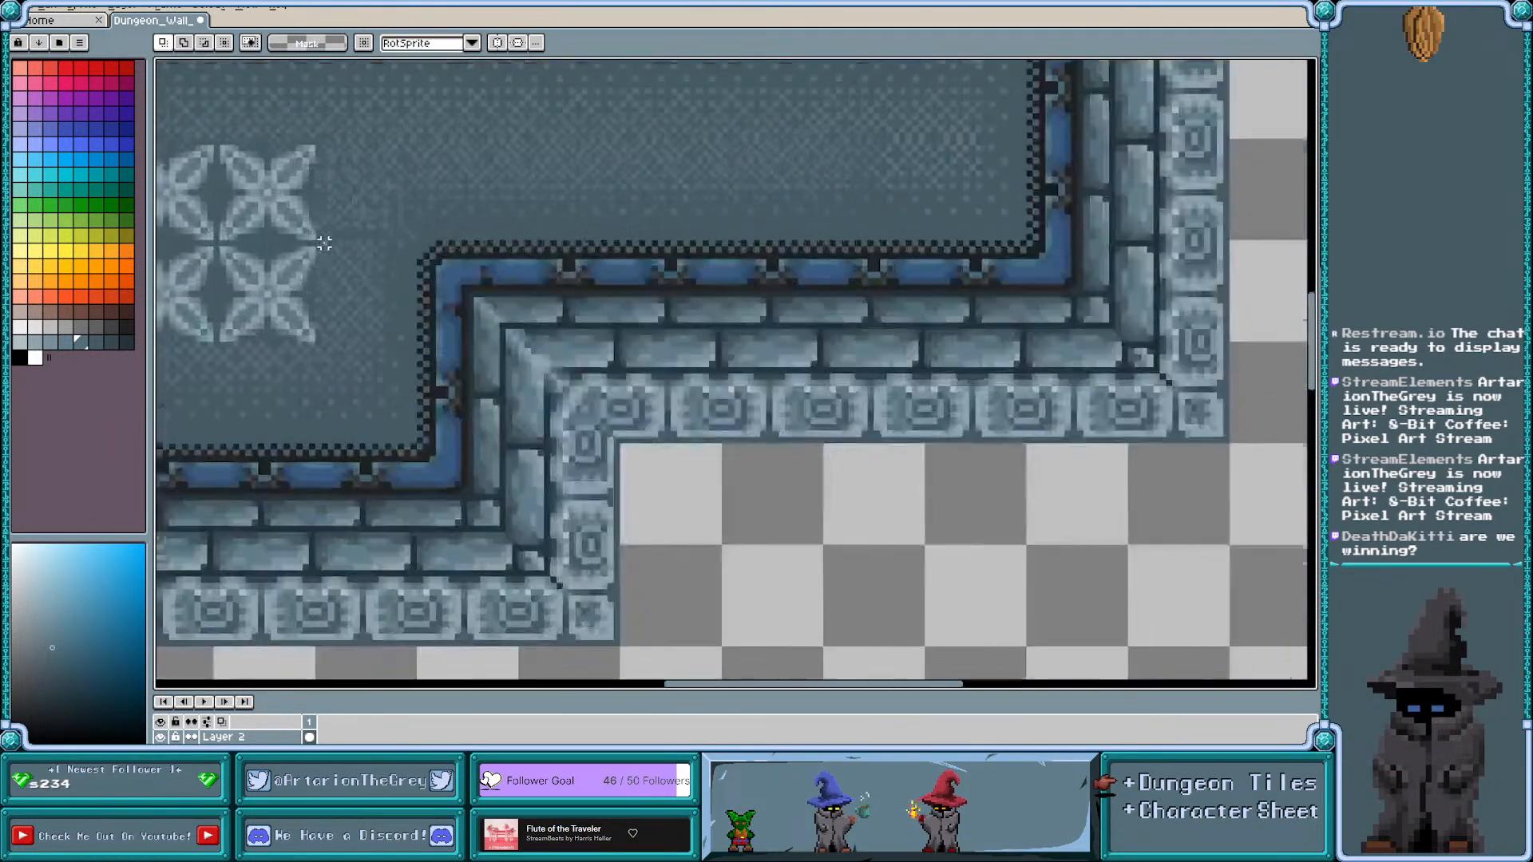
pyautogui.hotkey('ctrl', "'")
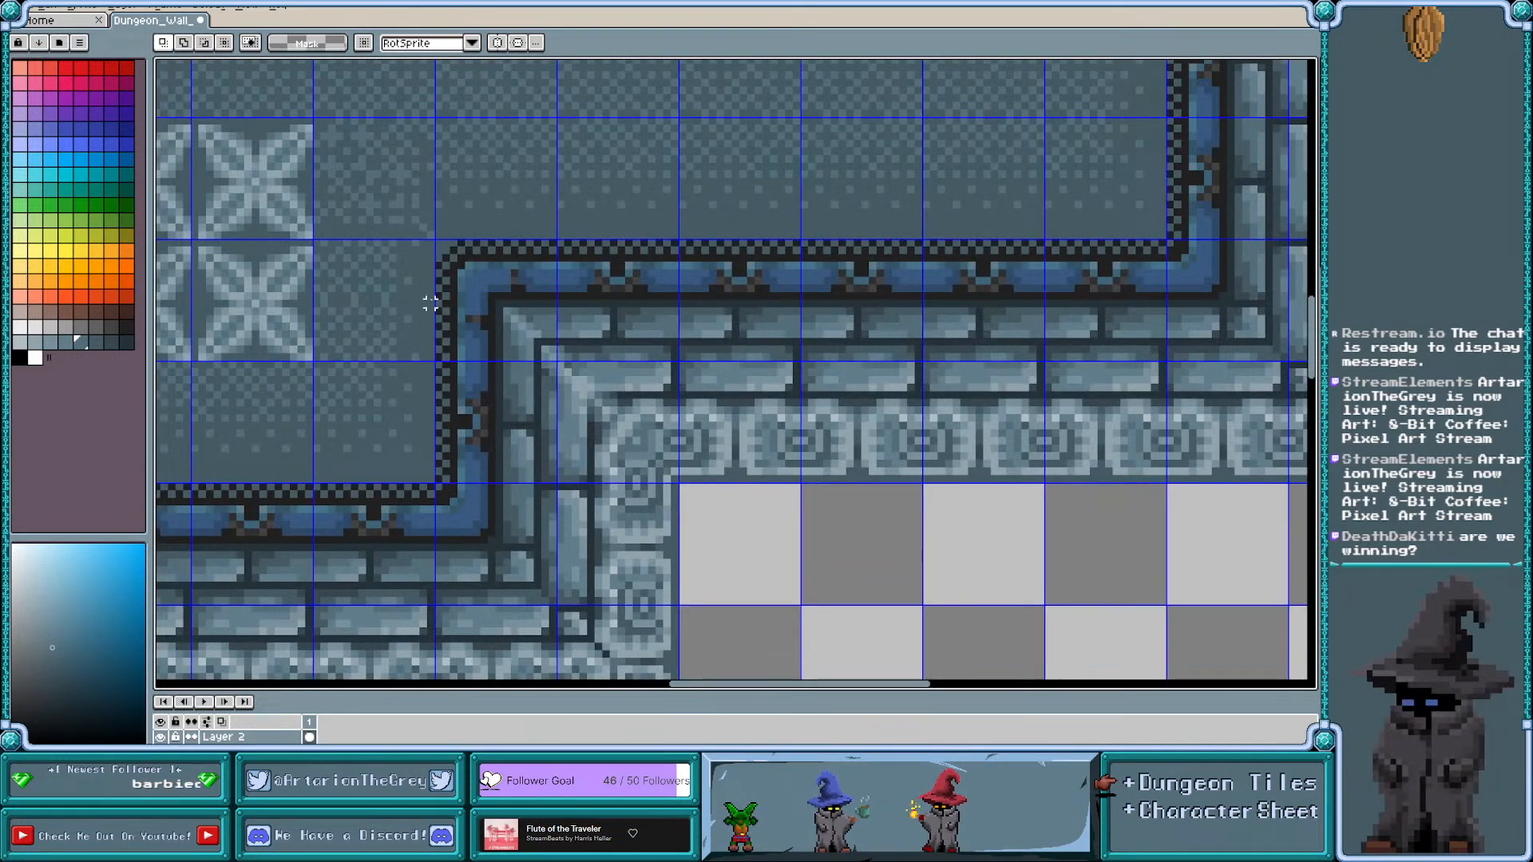
pyautogui.scroll(-3, 369, 320)
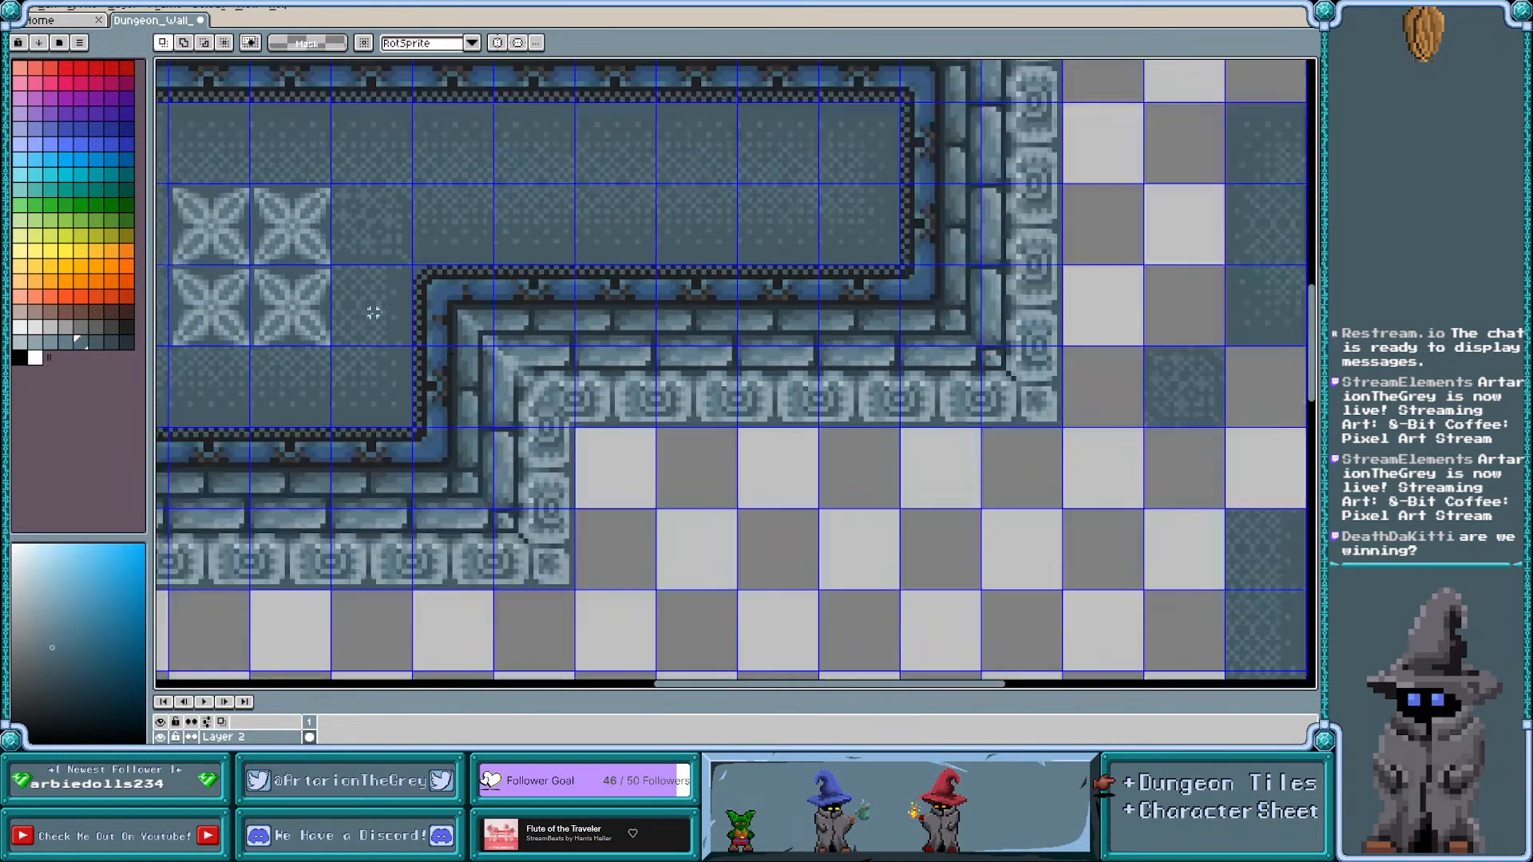
pyautogui.scroll(2, 1065, 633)
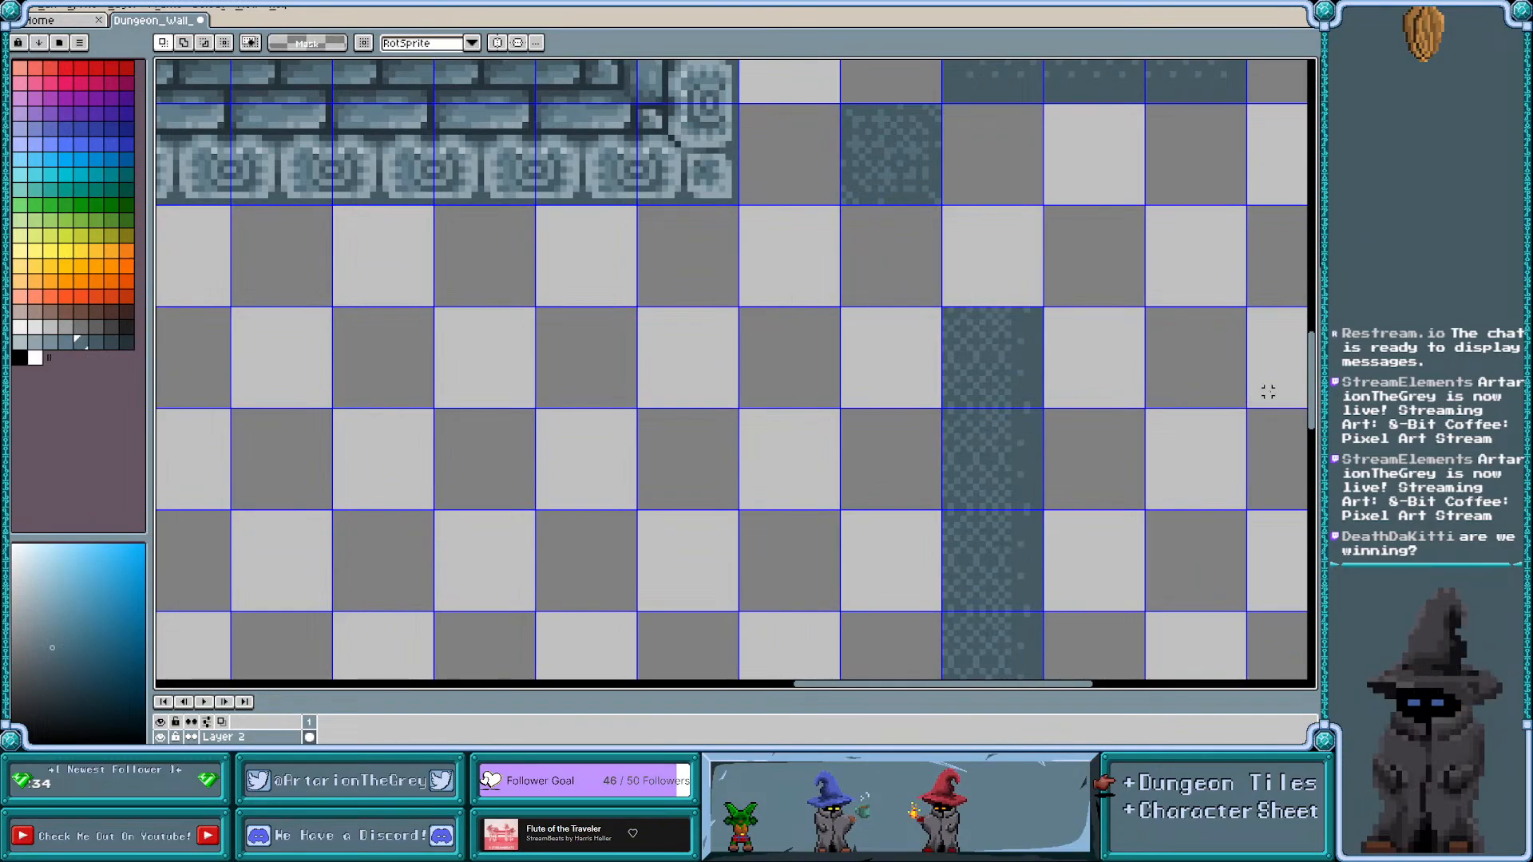
# Examine the four-tile column, the hollow dithered floor block and the standalone textured tile with the grid hidden
pyautogui.scroll(-2, 1270, 395)
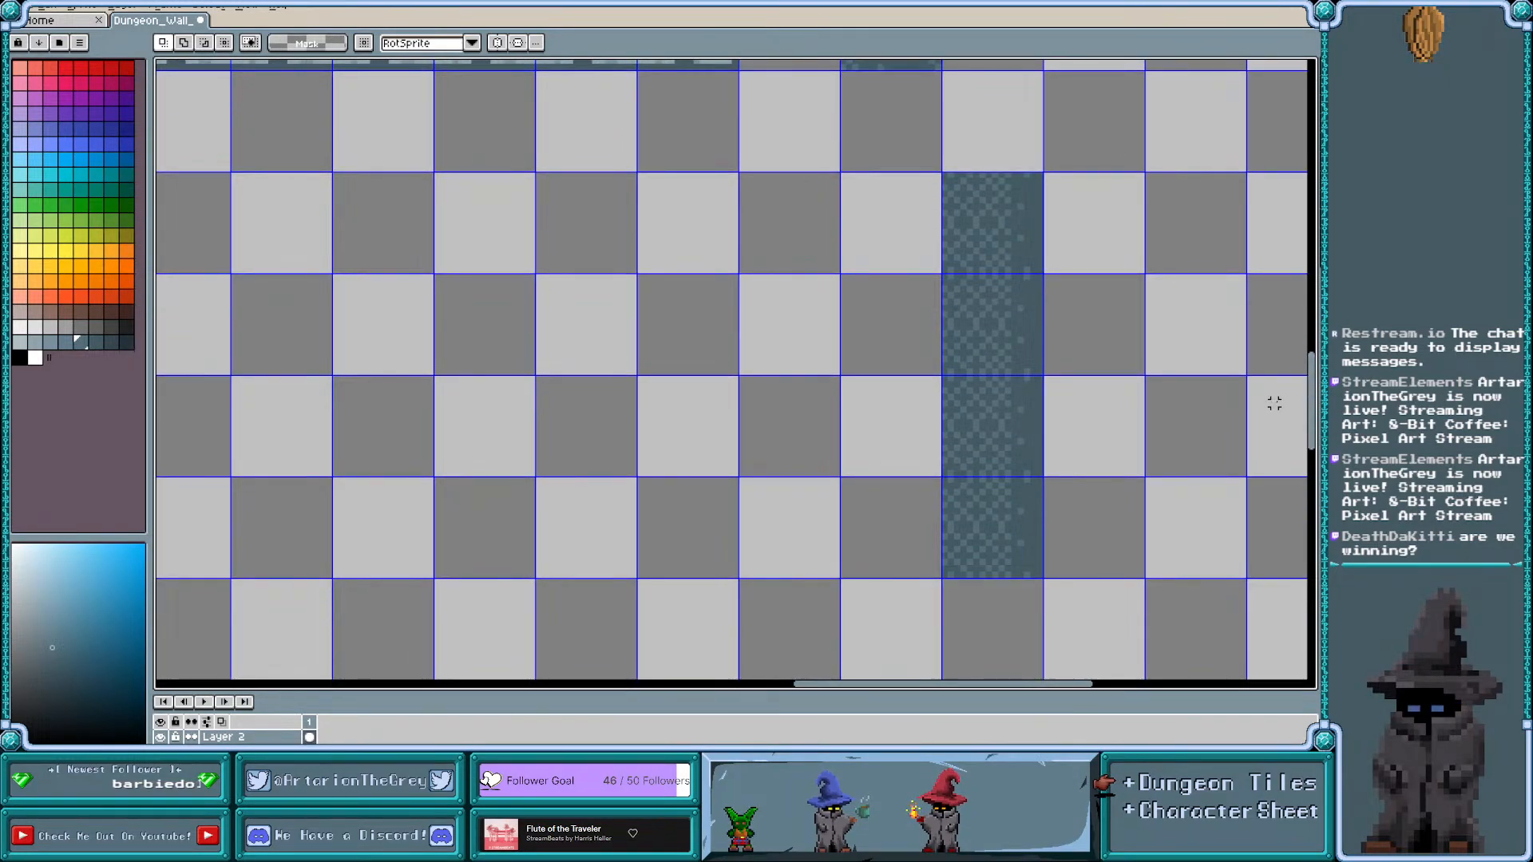
pyautogui.hotkey('ctrl', "'")
pyautogui.hscroll(2, 1274, 403)
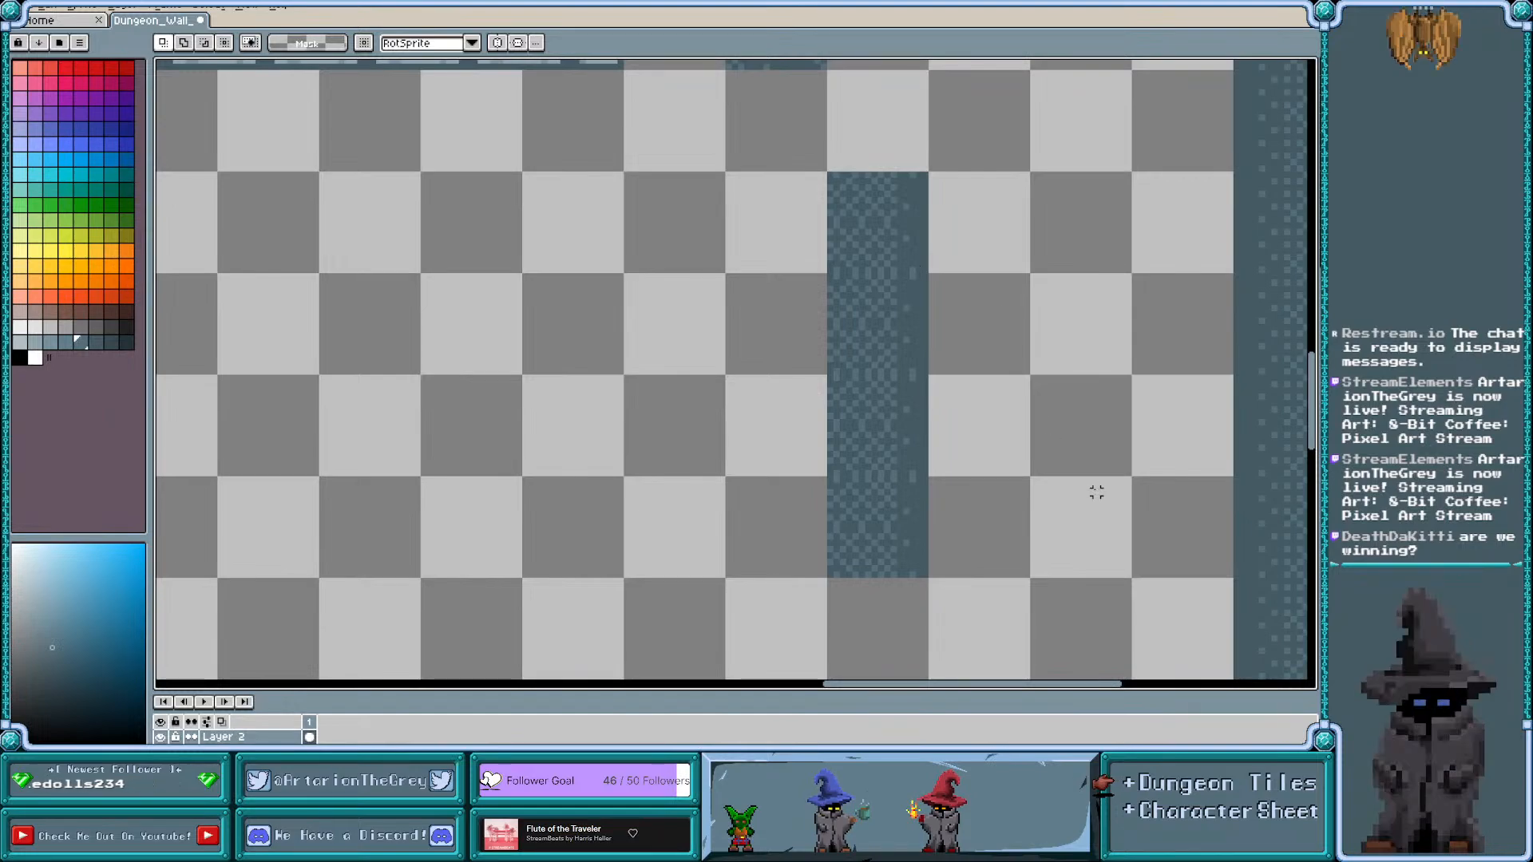
pyautogui.scroll(-1, 1095, 492)
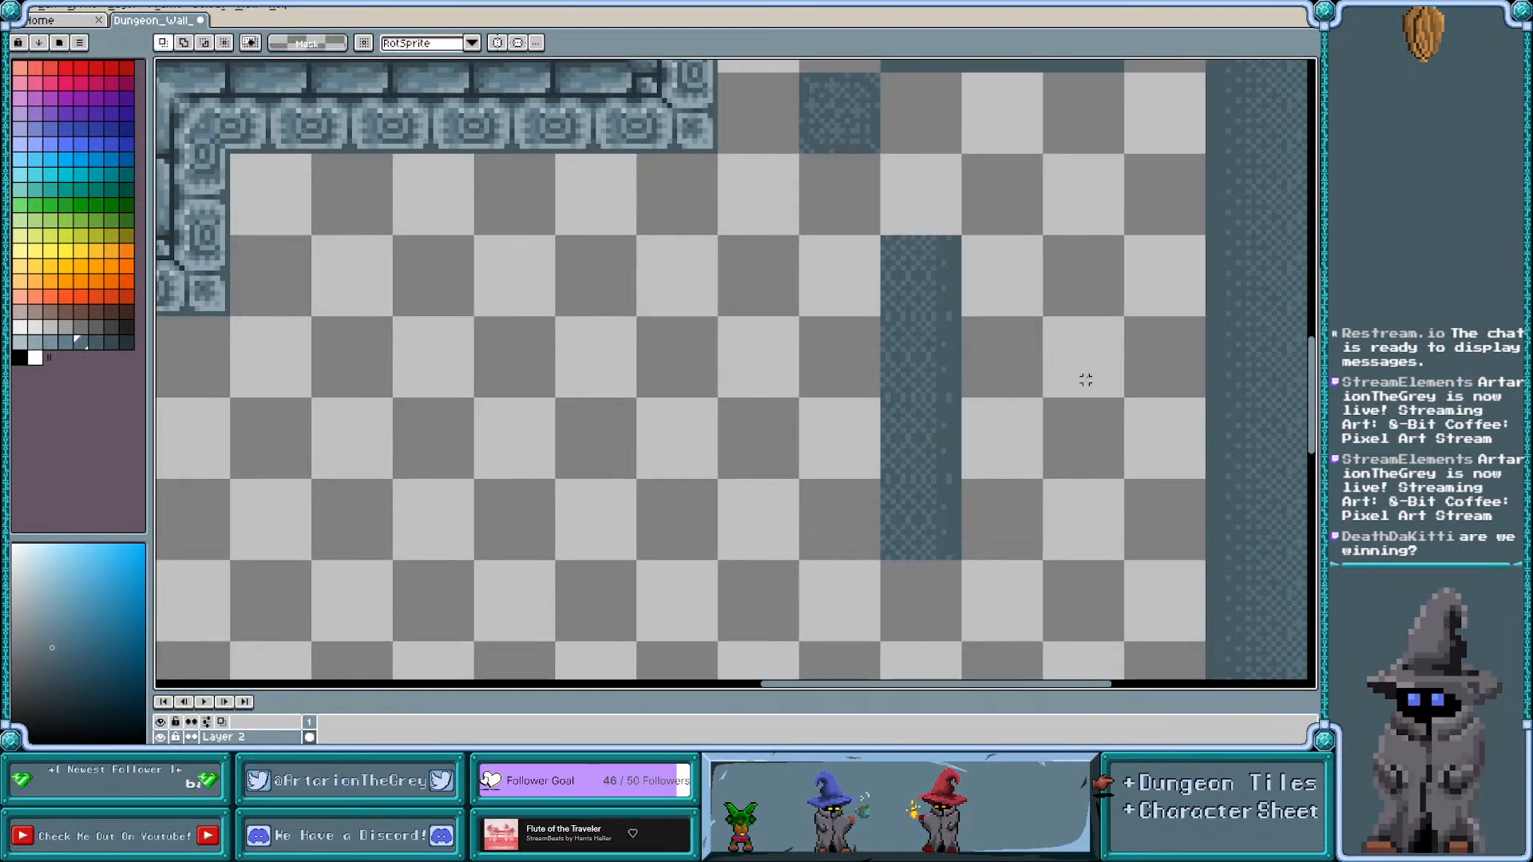
pyautogui.moveTo(1311, 385); pyautogui.dragTo(1310, 324)
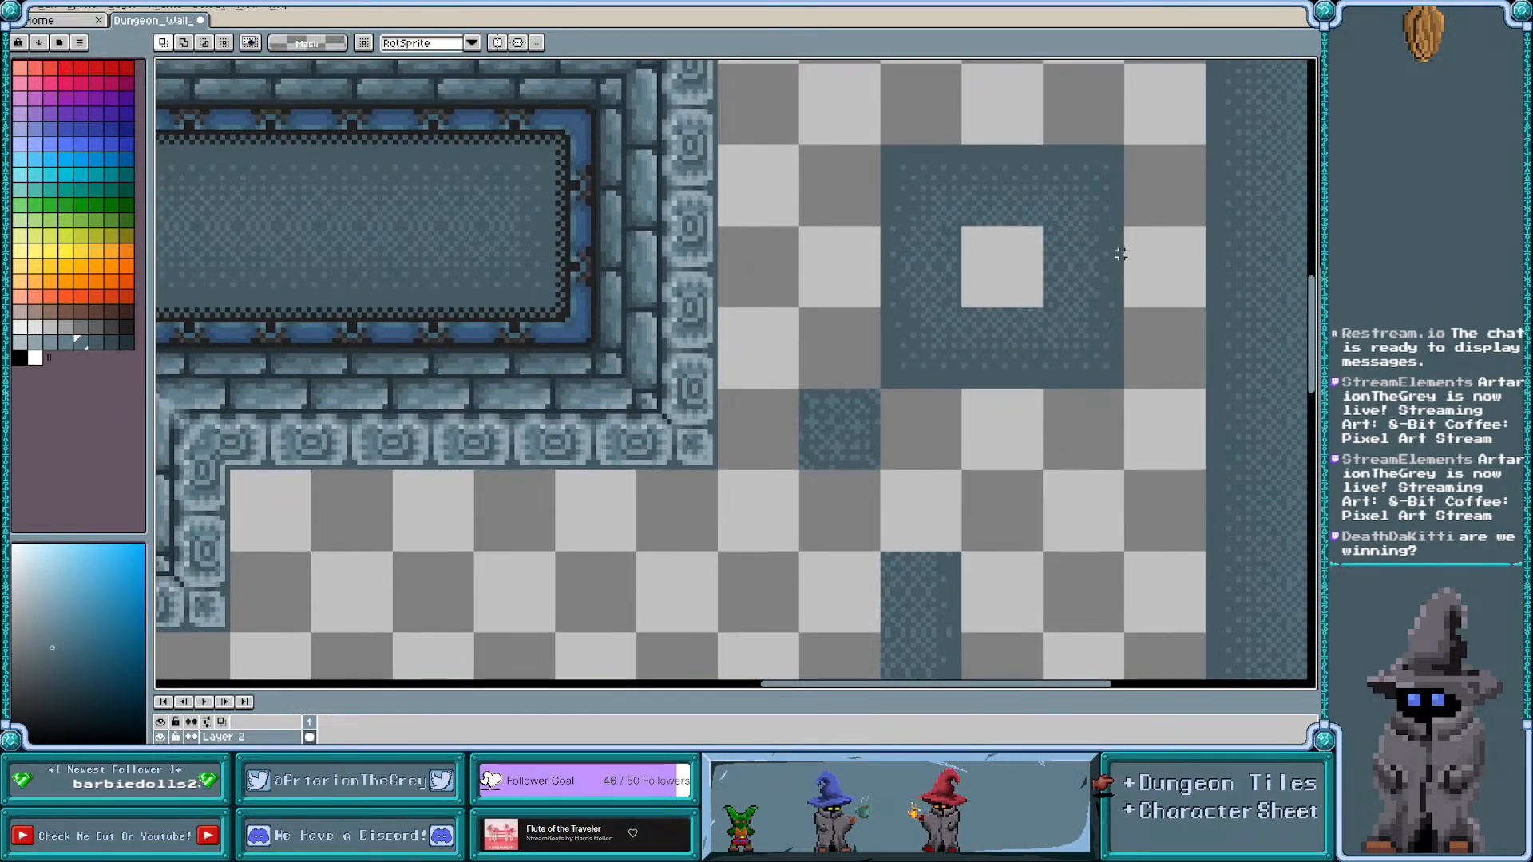
pyautogui.hscroll(1, 976, 228)
pyautogui.scroll(1, 1016, 195)
pyautogui.scroll(1, 979, 246)
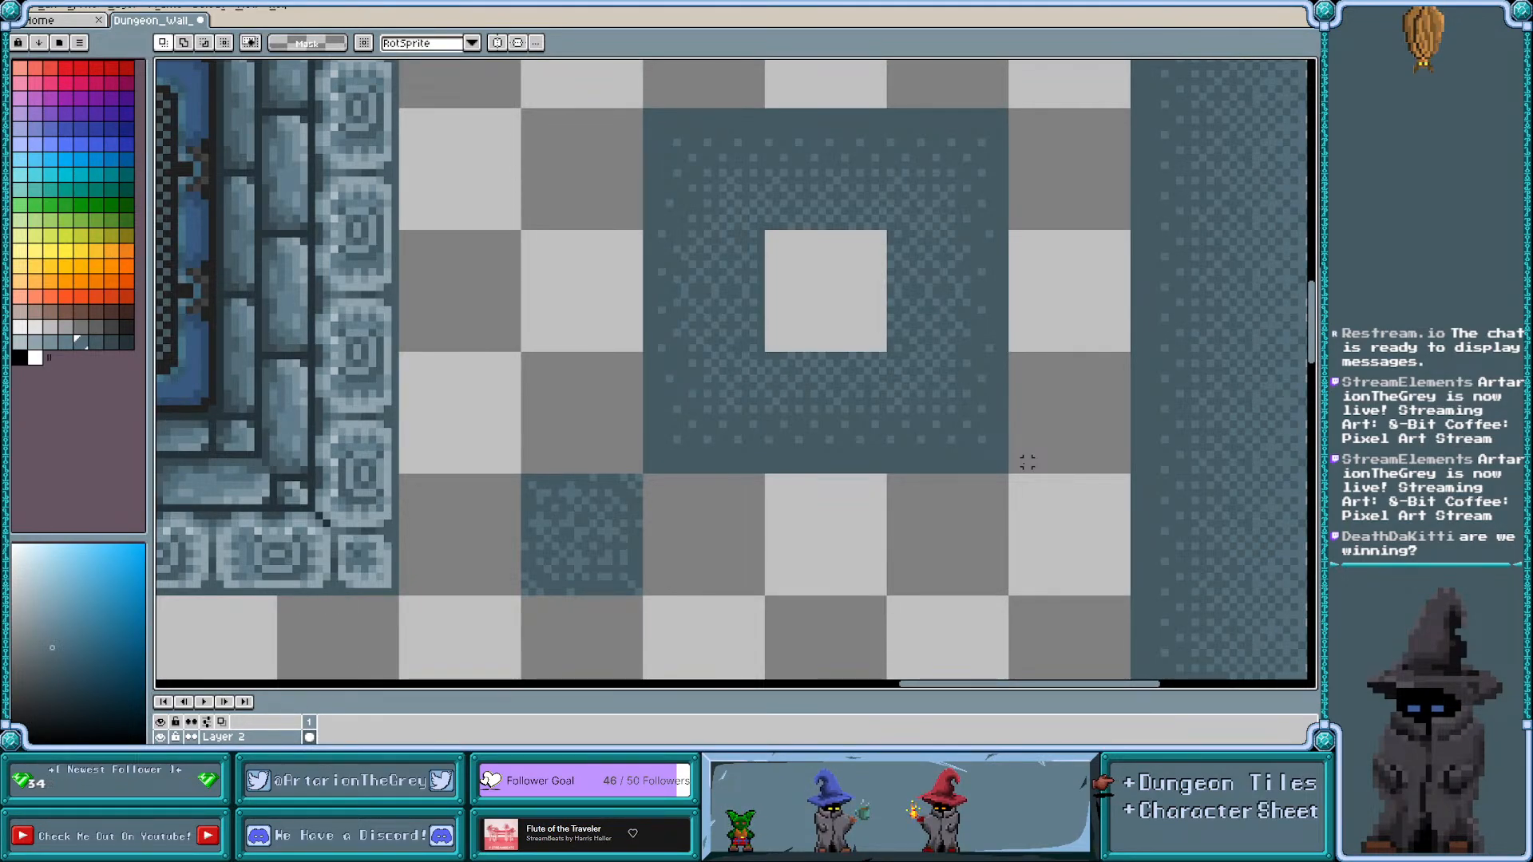
pyautogui.scroll(-1, 1028, 463)
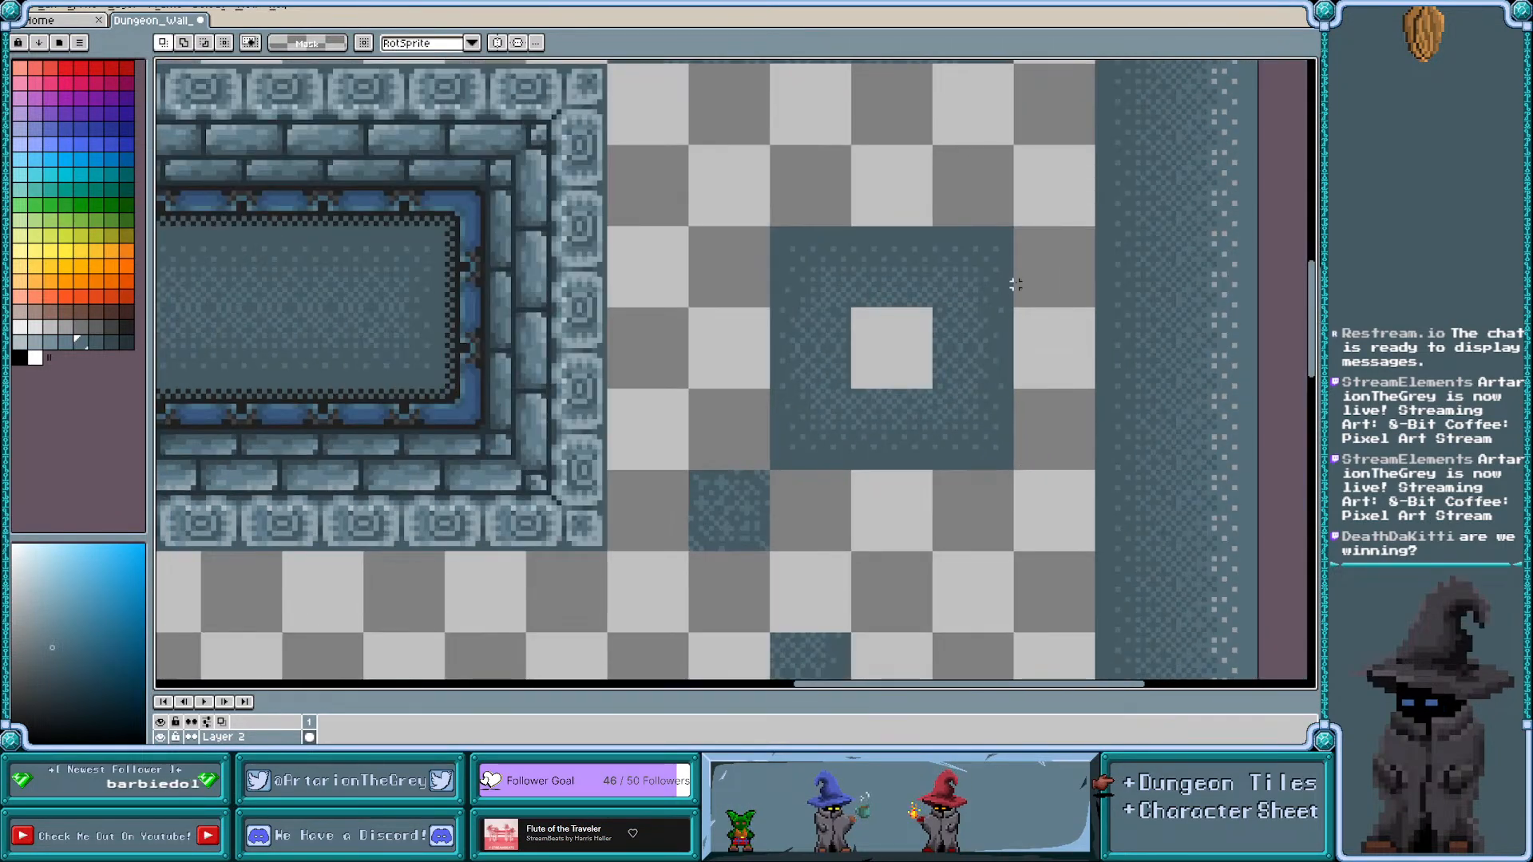
pyautogui.scroll(-2, 1026, 463)
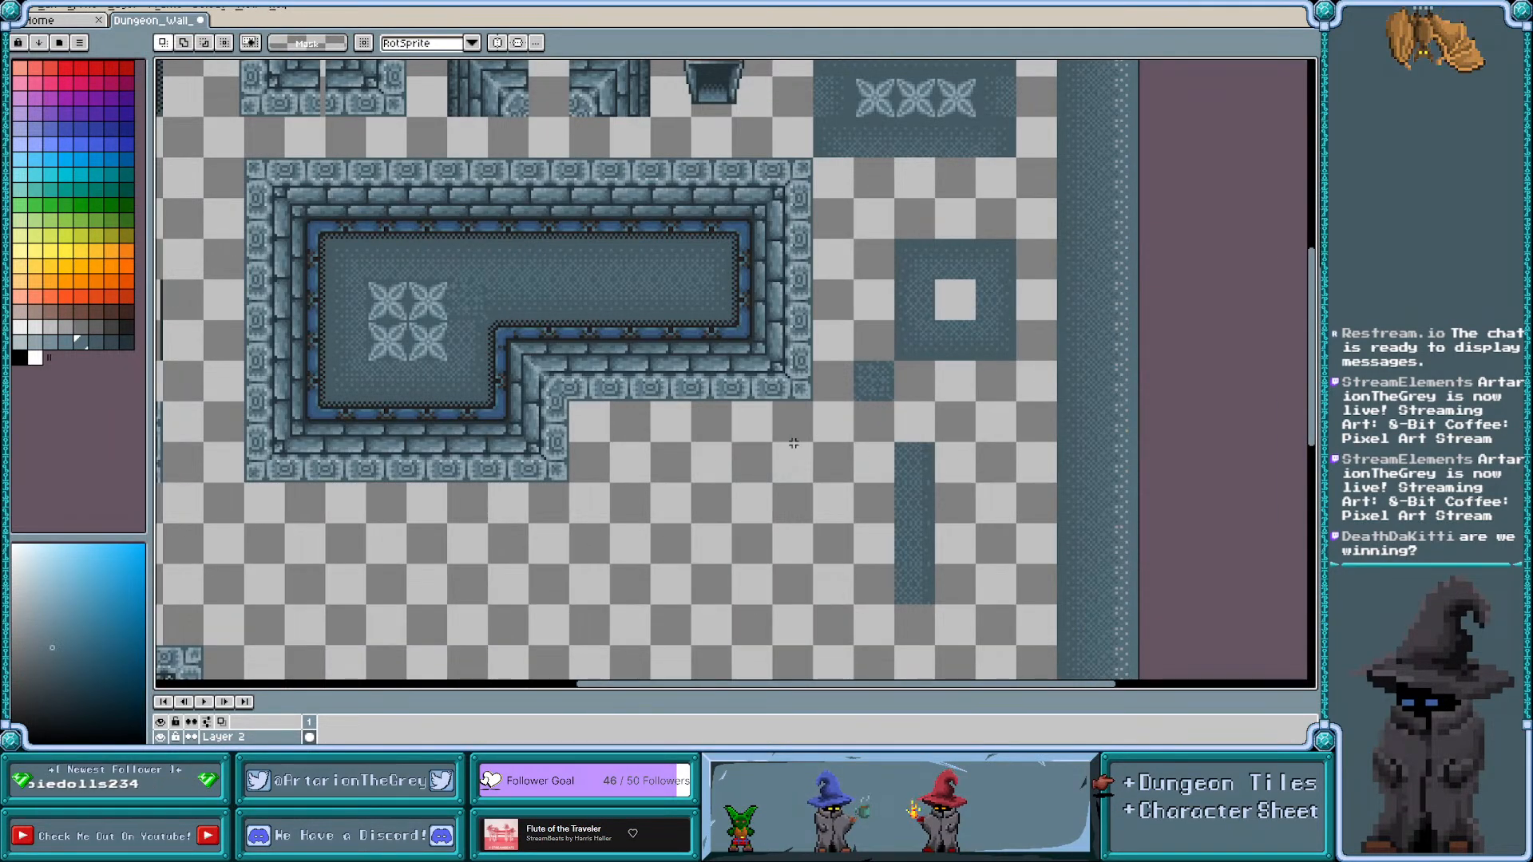
# Inspect the rough-textured tile beside the room's flower tiles against the grid, and sample the darker slate floor colour
pyautogui.scroll(2, 445, 344)
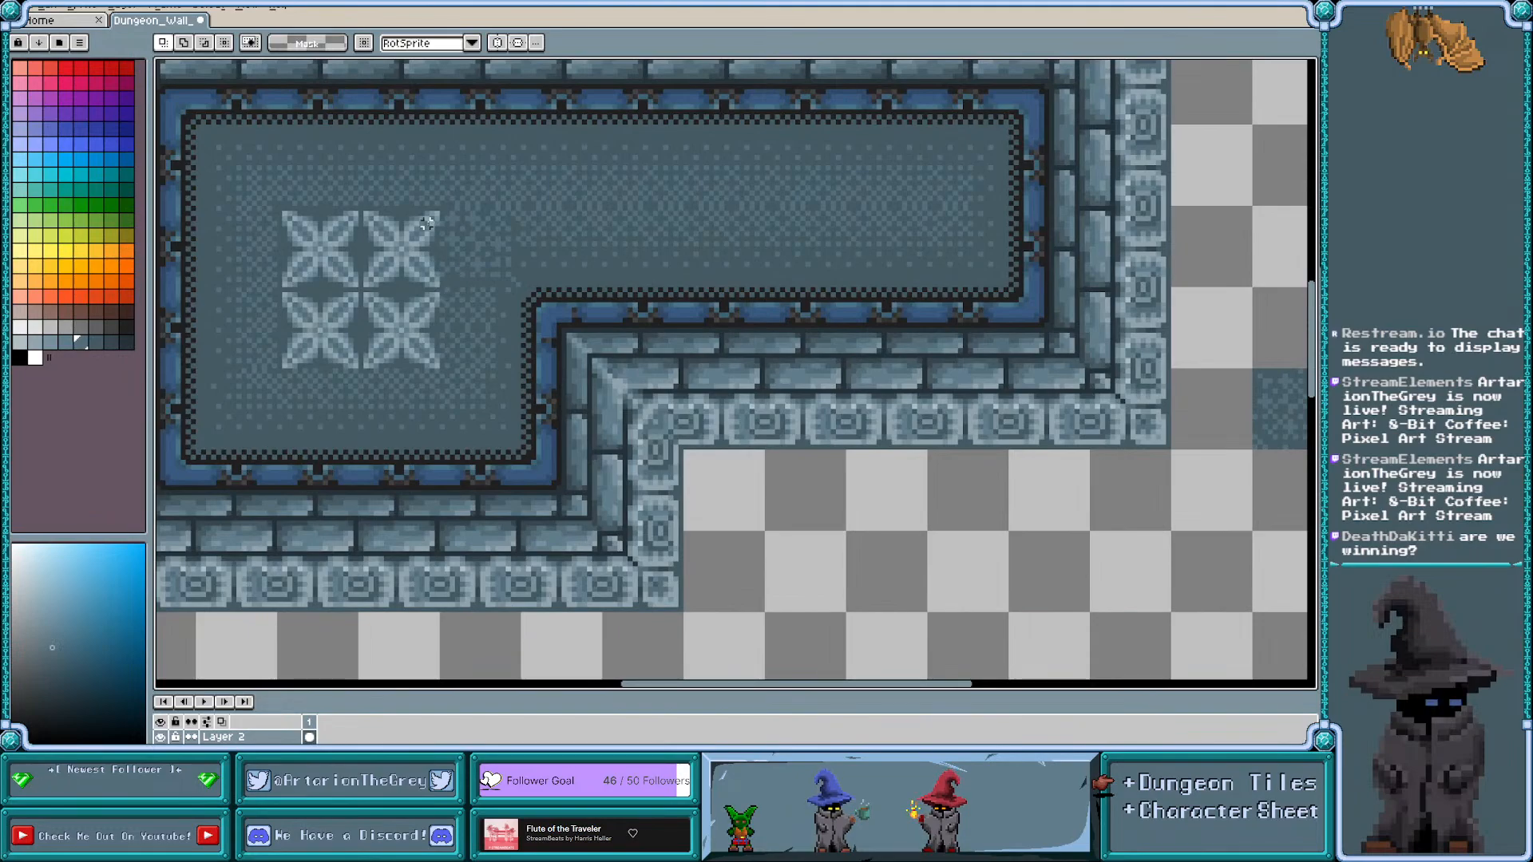
pyautogui.scroll(2, 427, 224)
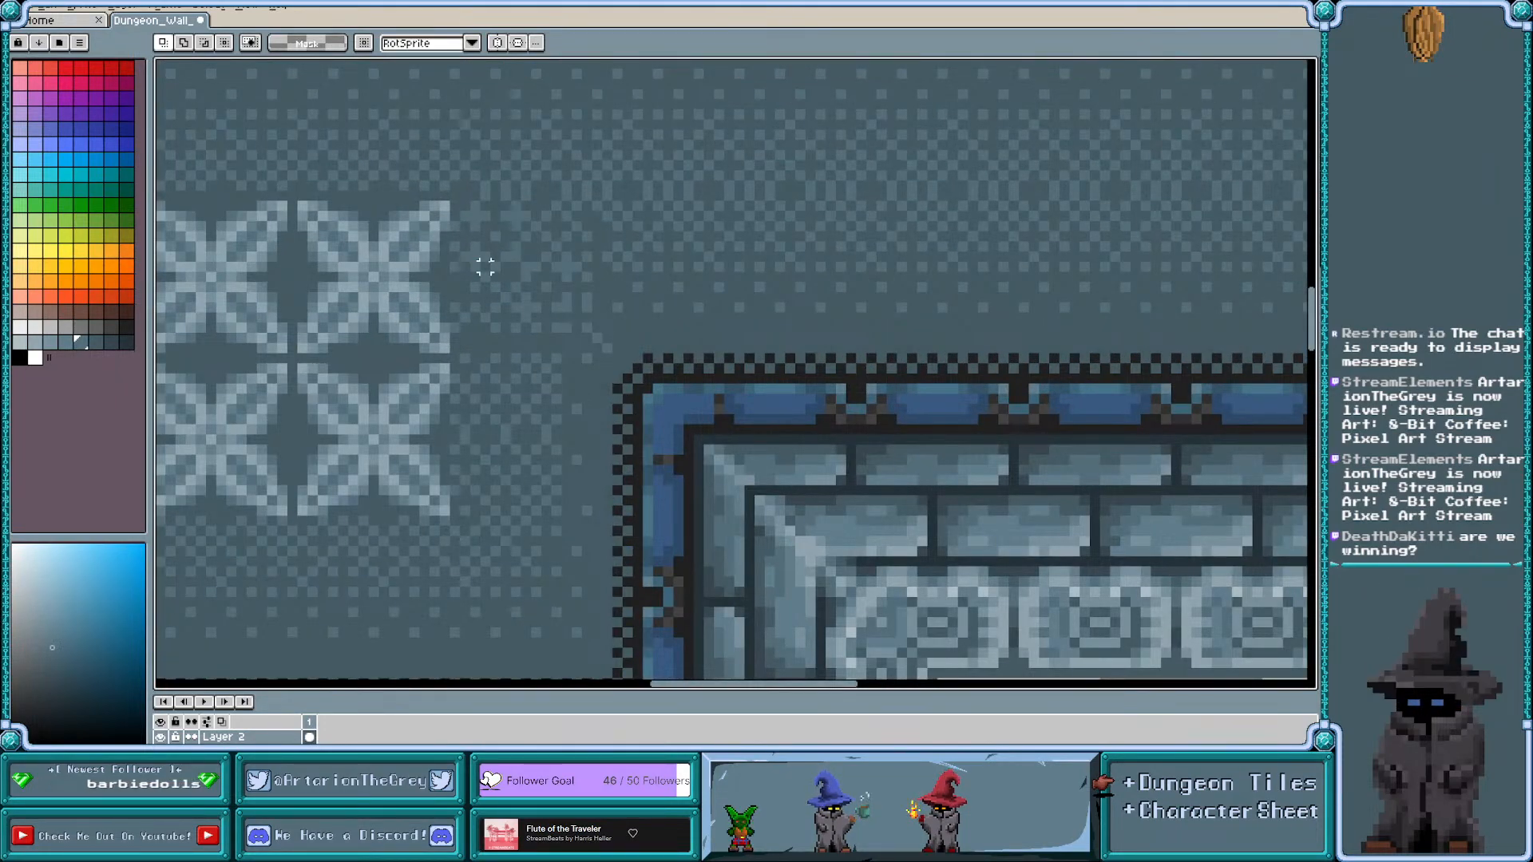
pyautogui.hotkey('ctrl', "'")
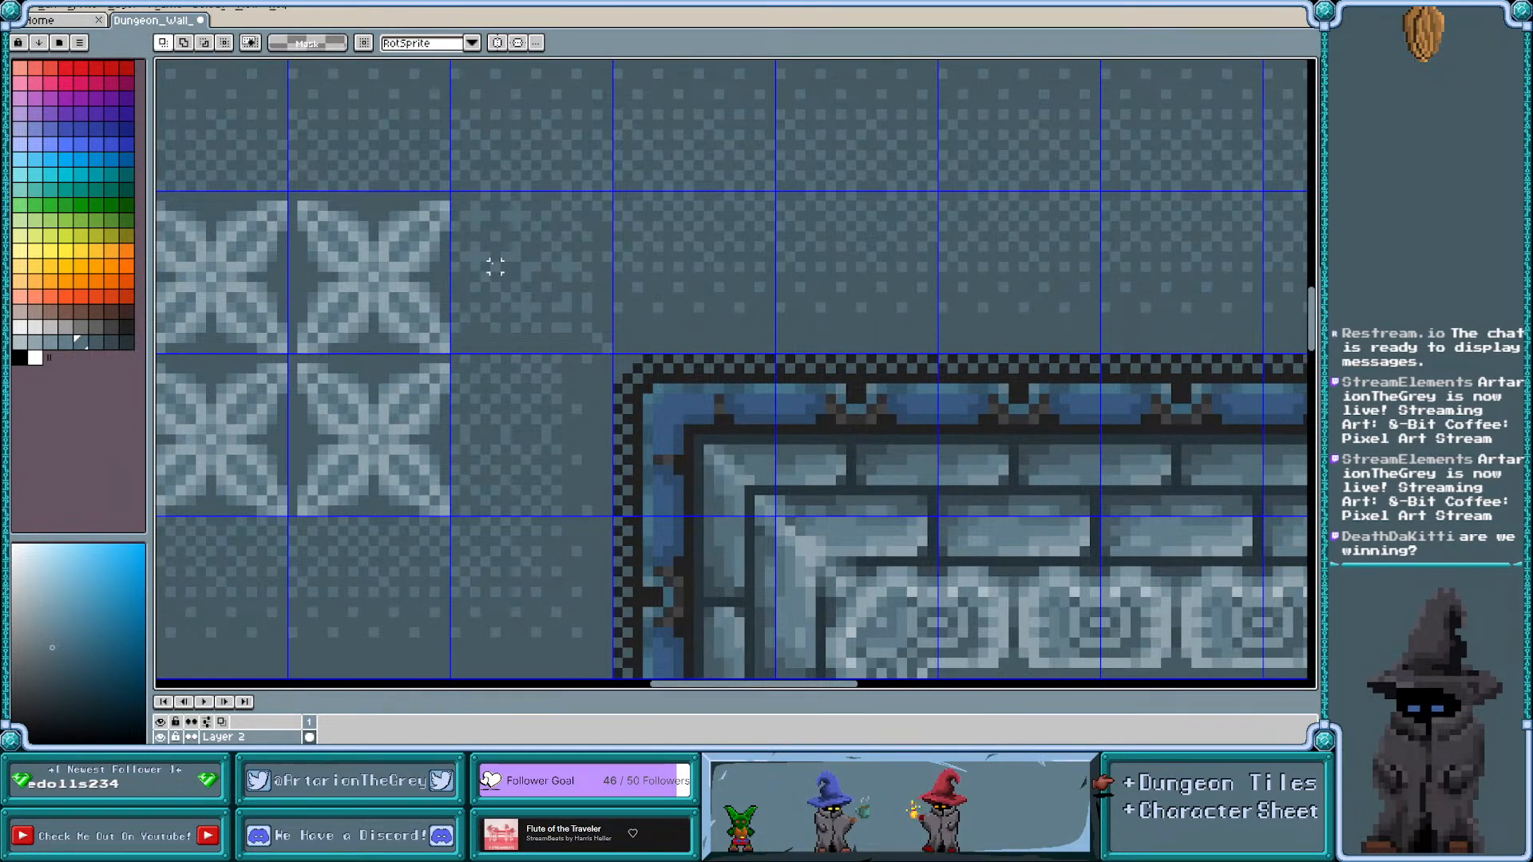
pyautogui.scroll(1, 526, 327)
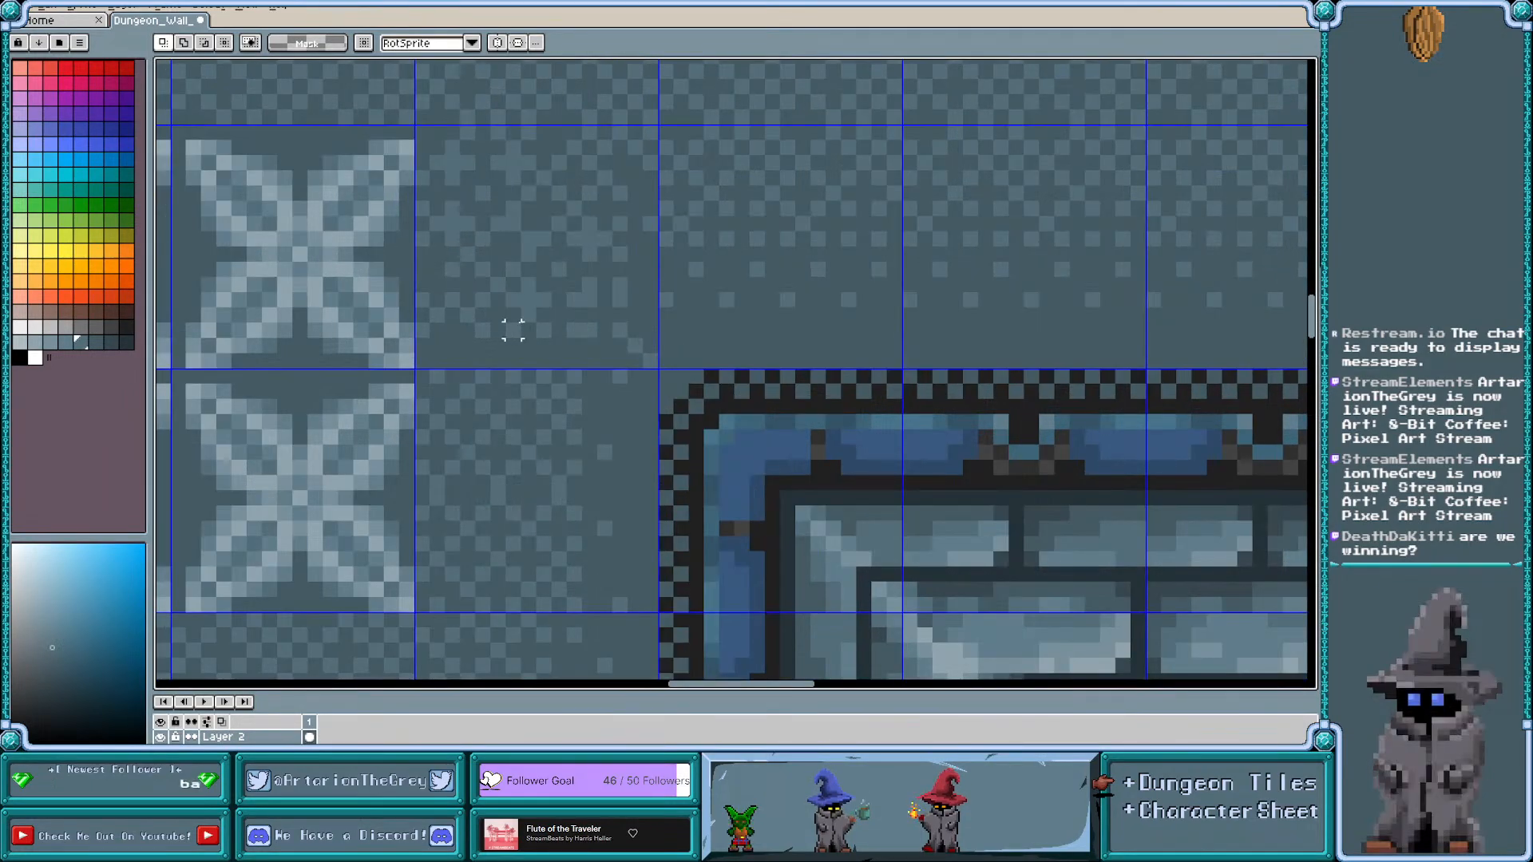
pyautogui.press('i')
pyautogui.press('m')
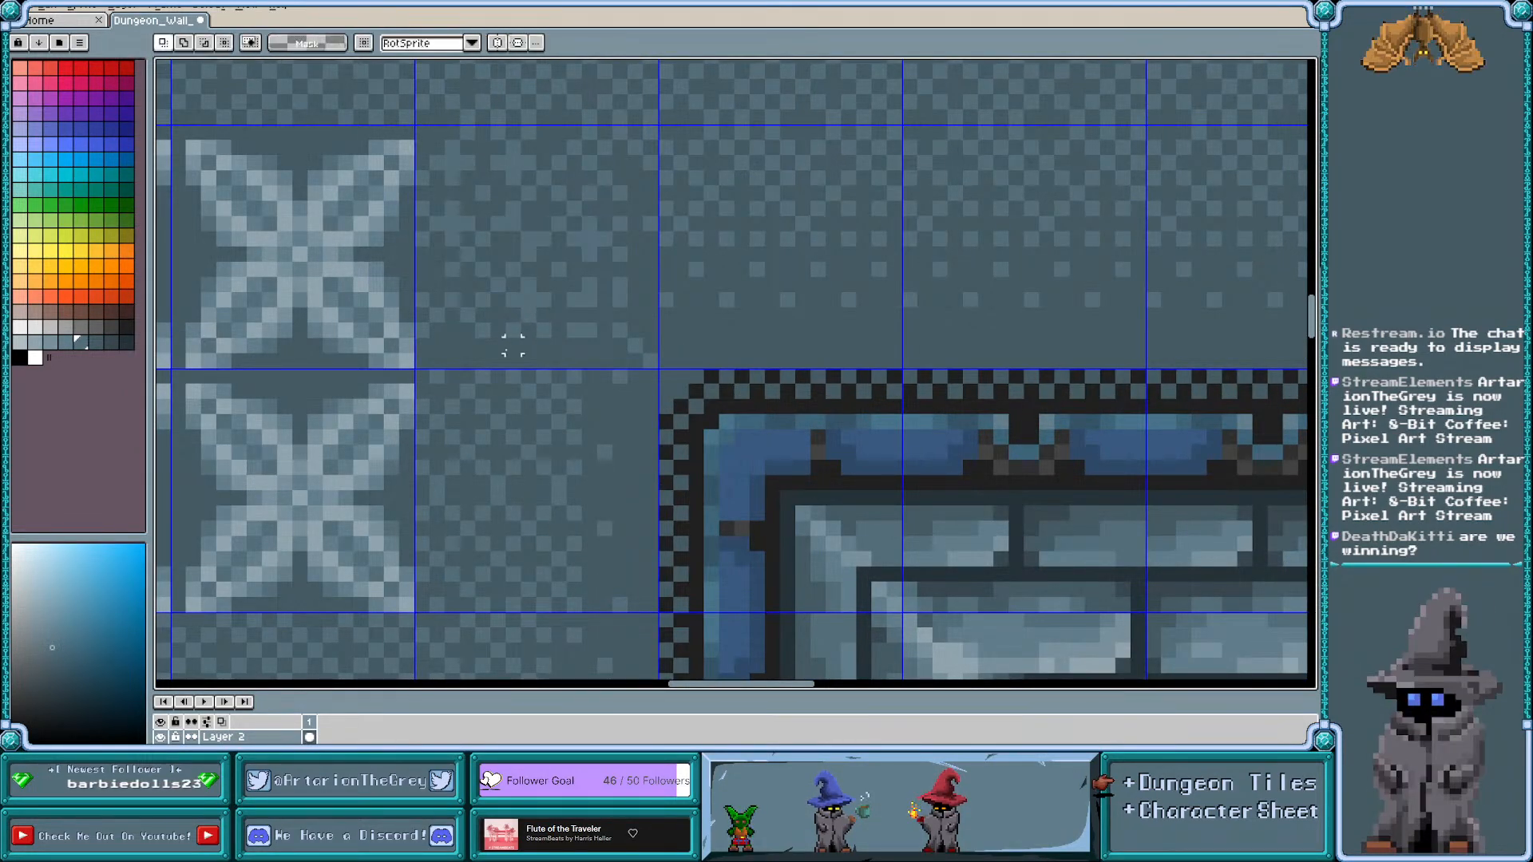
pyautogui.press('b')
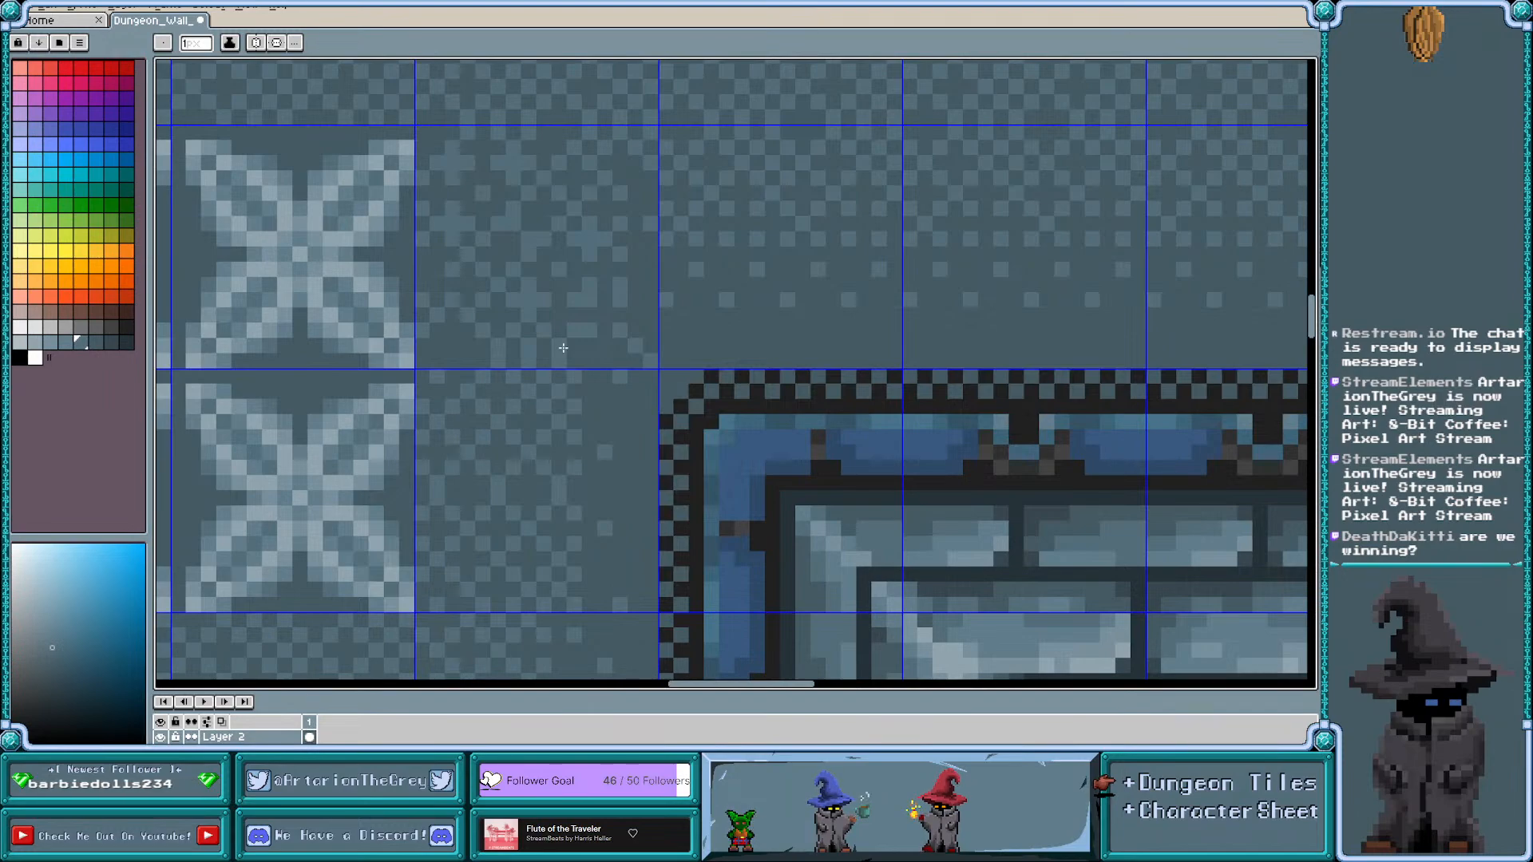
pyautogui.press('v')
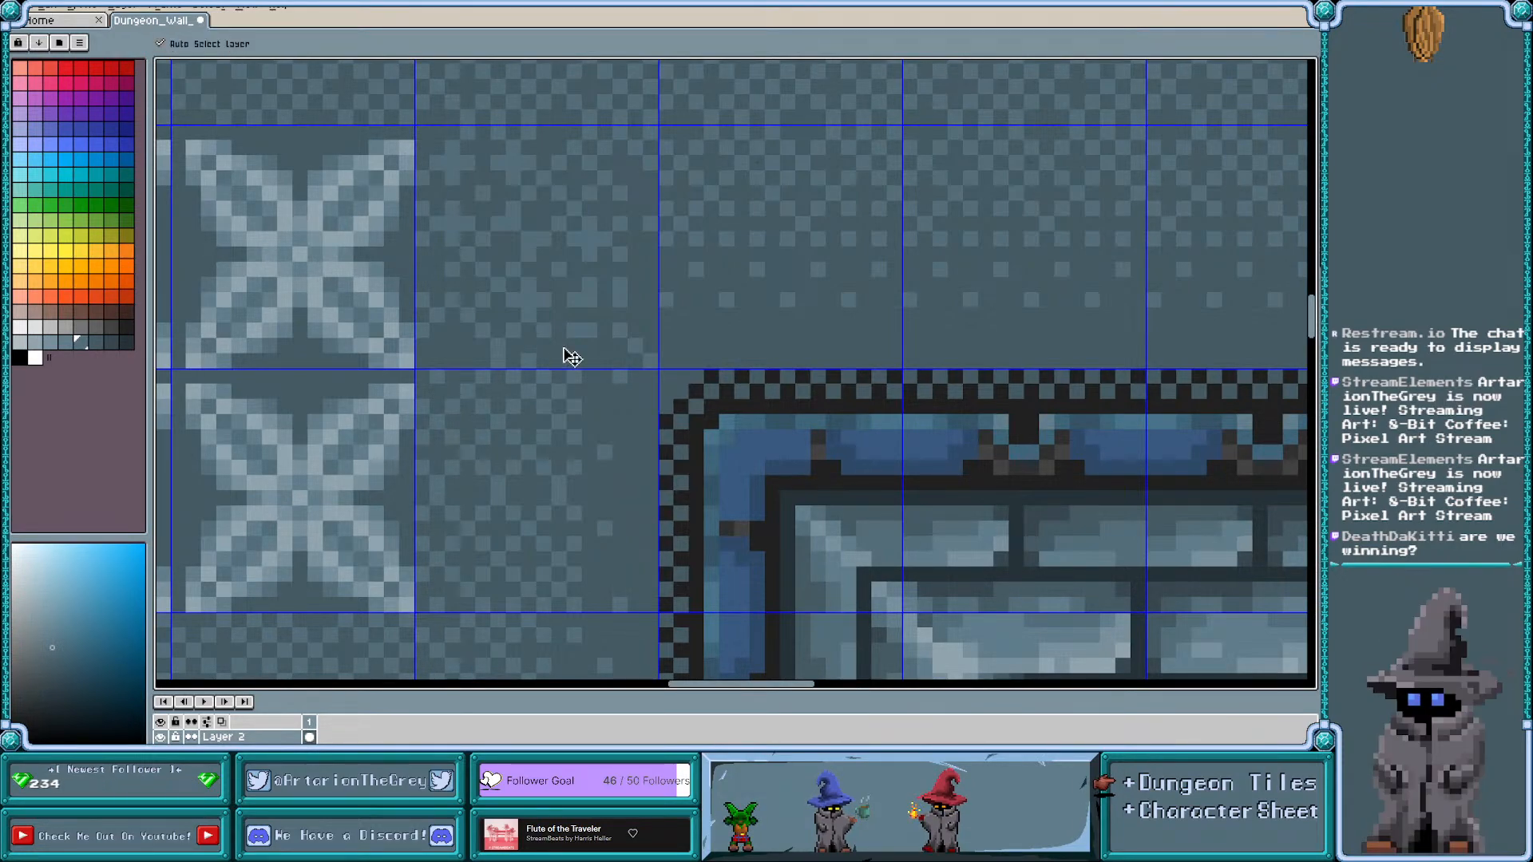
pyautogui.press('b')
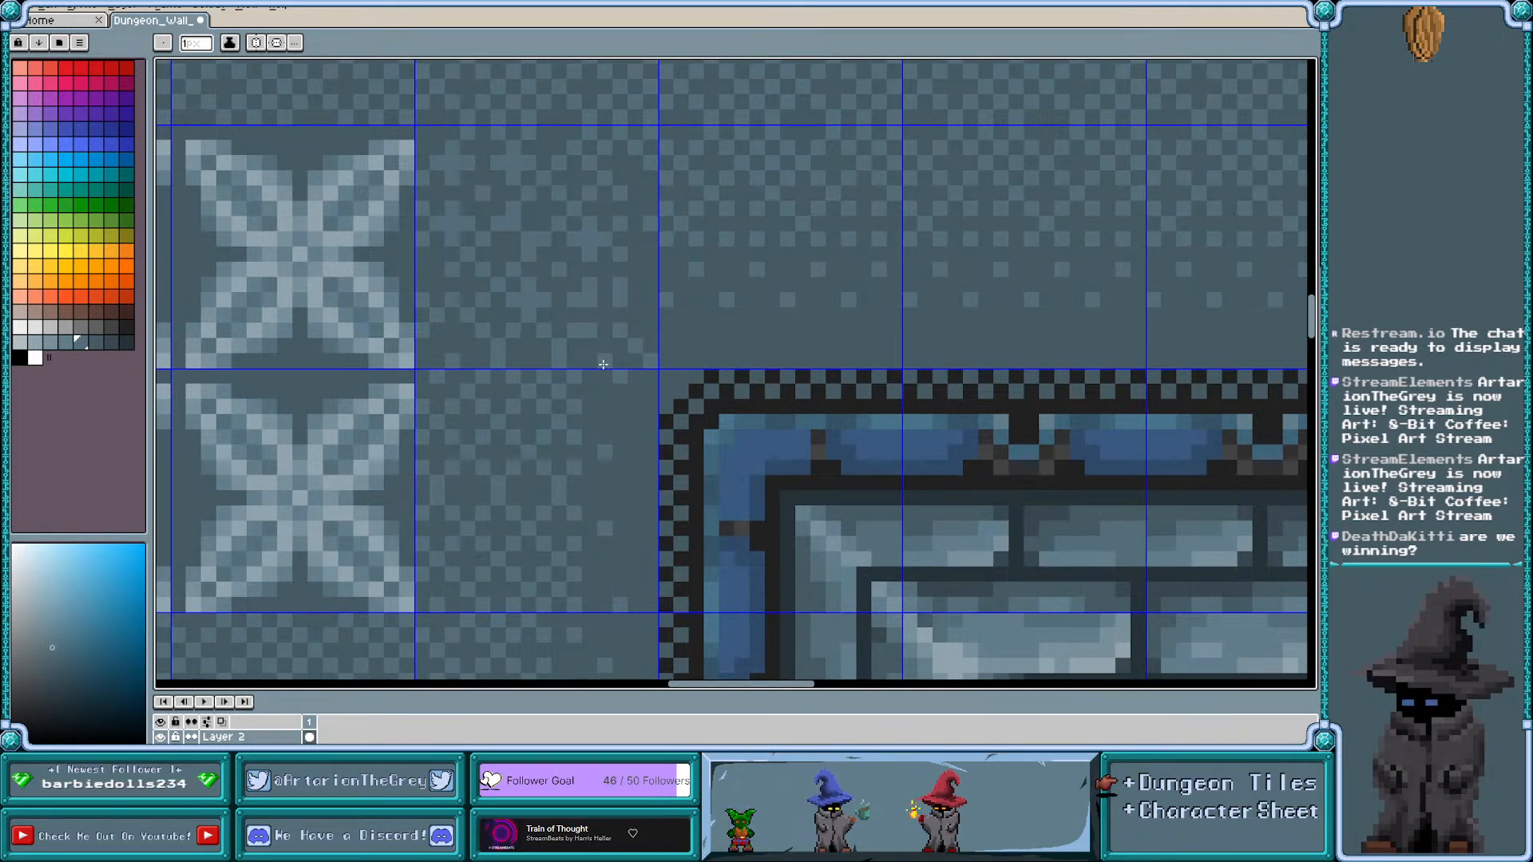
pyautogui.scroll(-3, 621, 440)
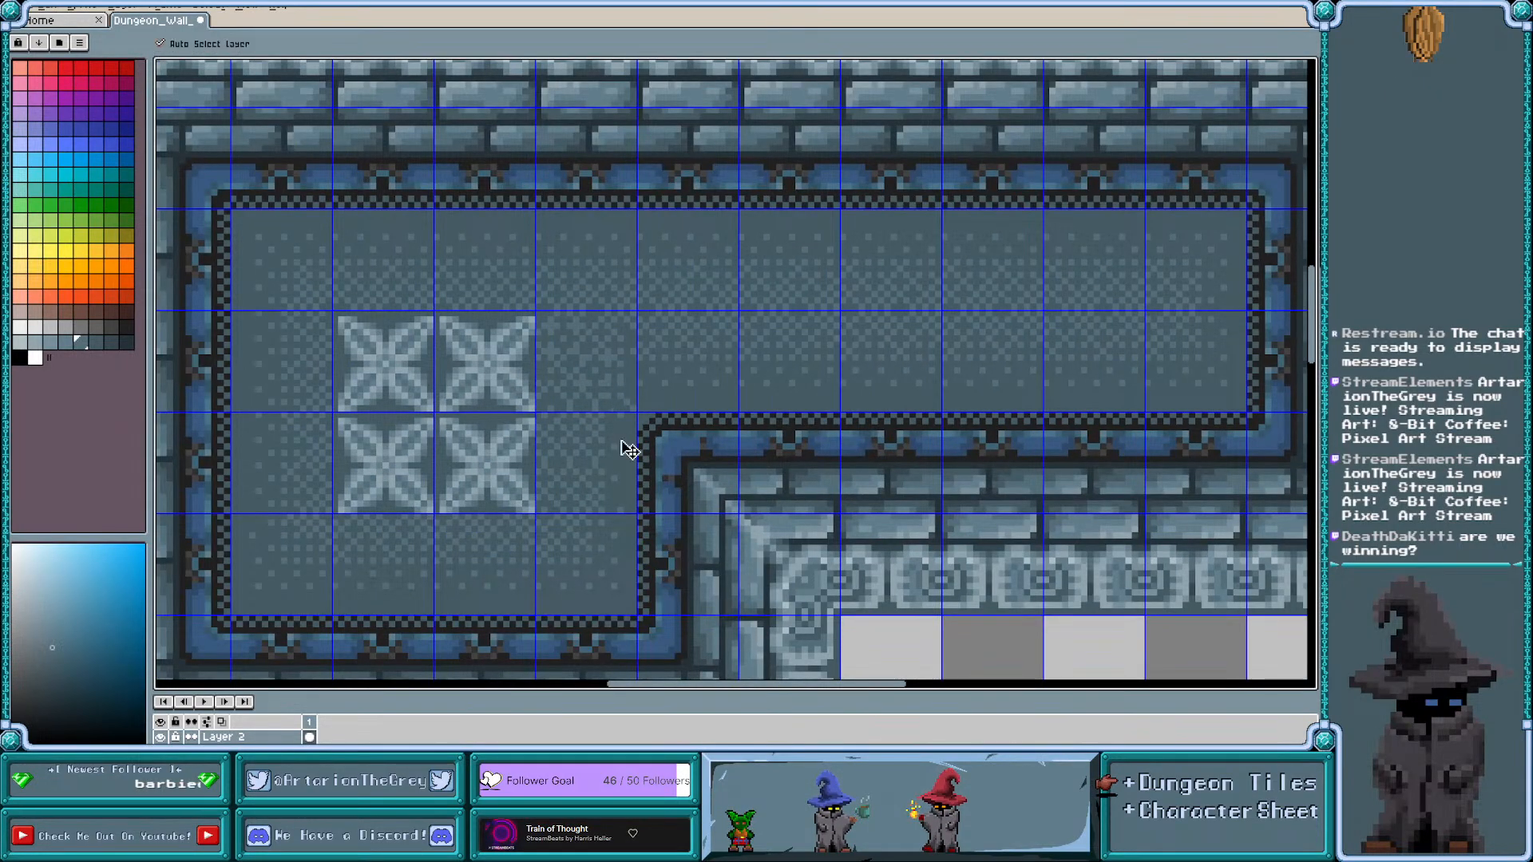
pyautogui.scroll(2, 621, 440)
pyautogui.keyDown('alt'); pyautogui.click(636, 387); pyautogui.keyUp('alt')
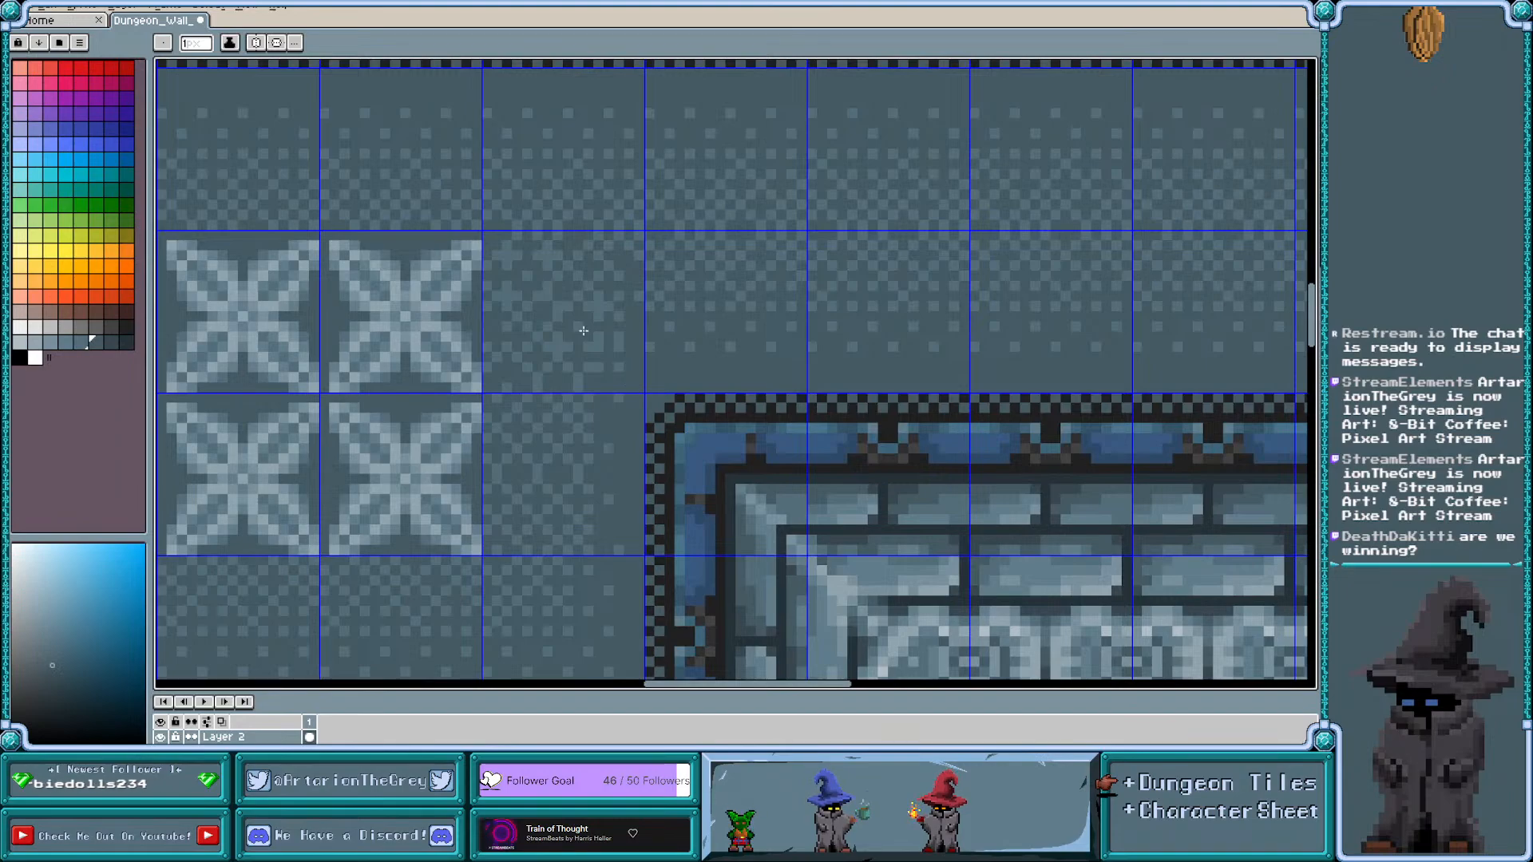
# Hide the grid and compare the room's floor with the framed flower tile and the dithered flower tile elsewhere on the sheet
pyautogui.scroll(-3, 583, 330)
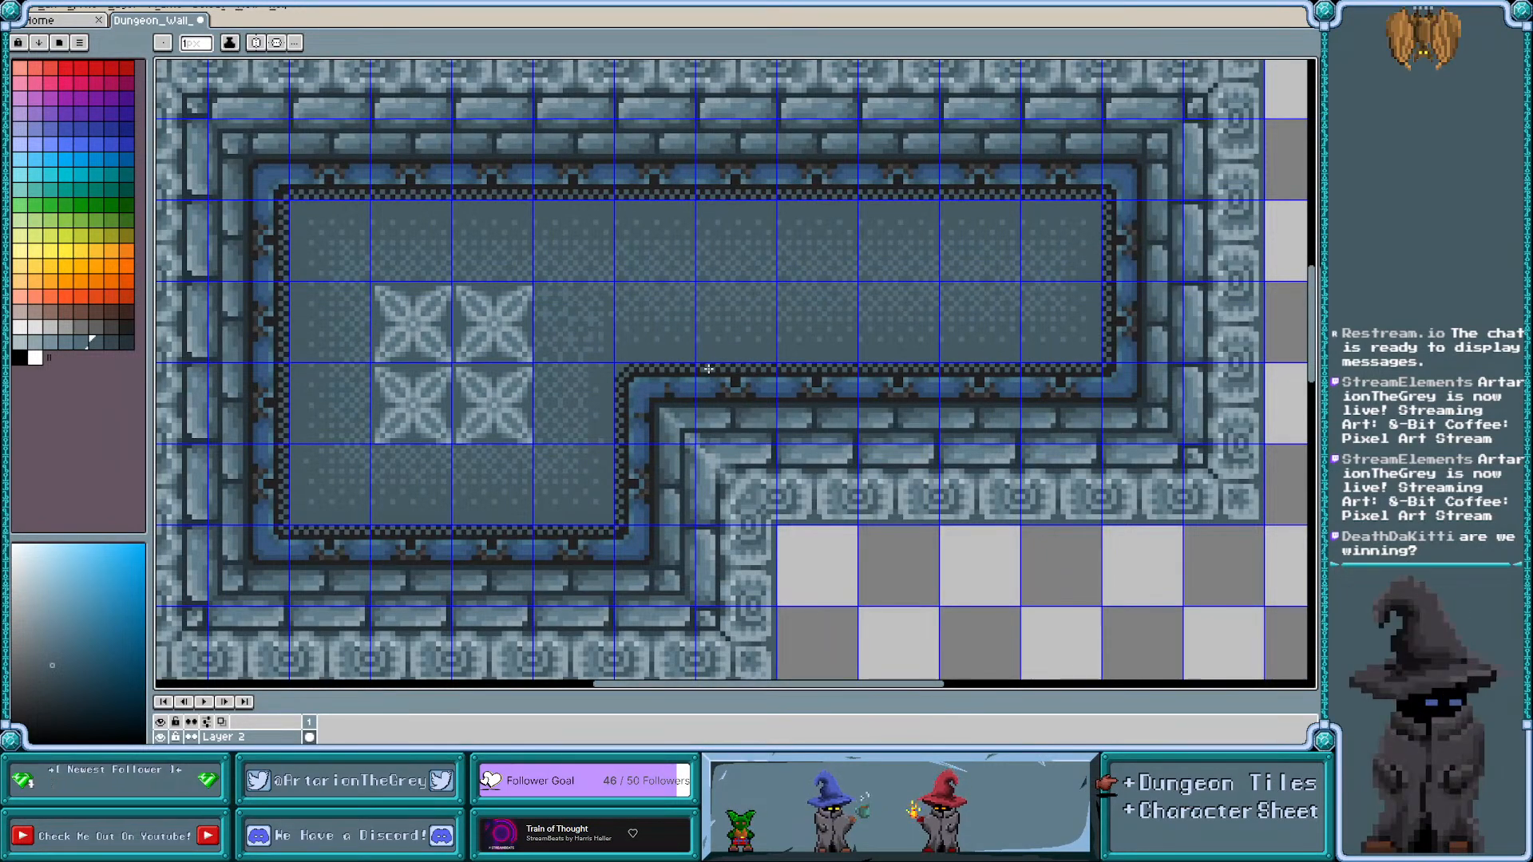
pyautogui.press('v')
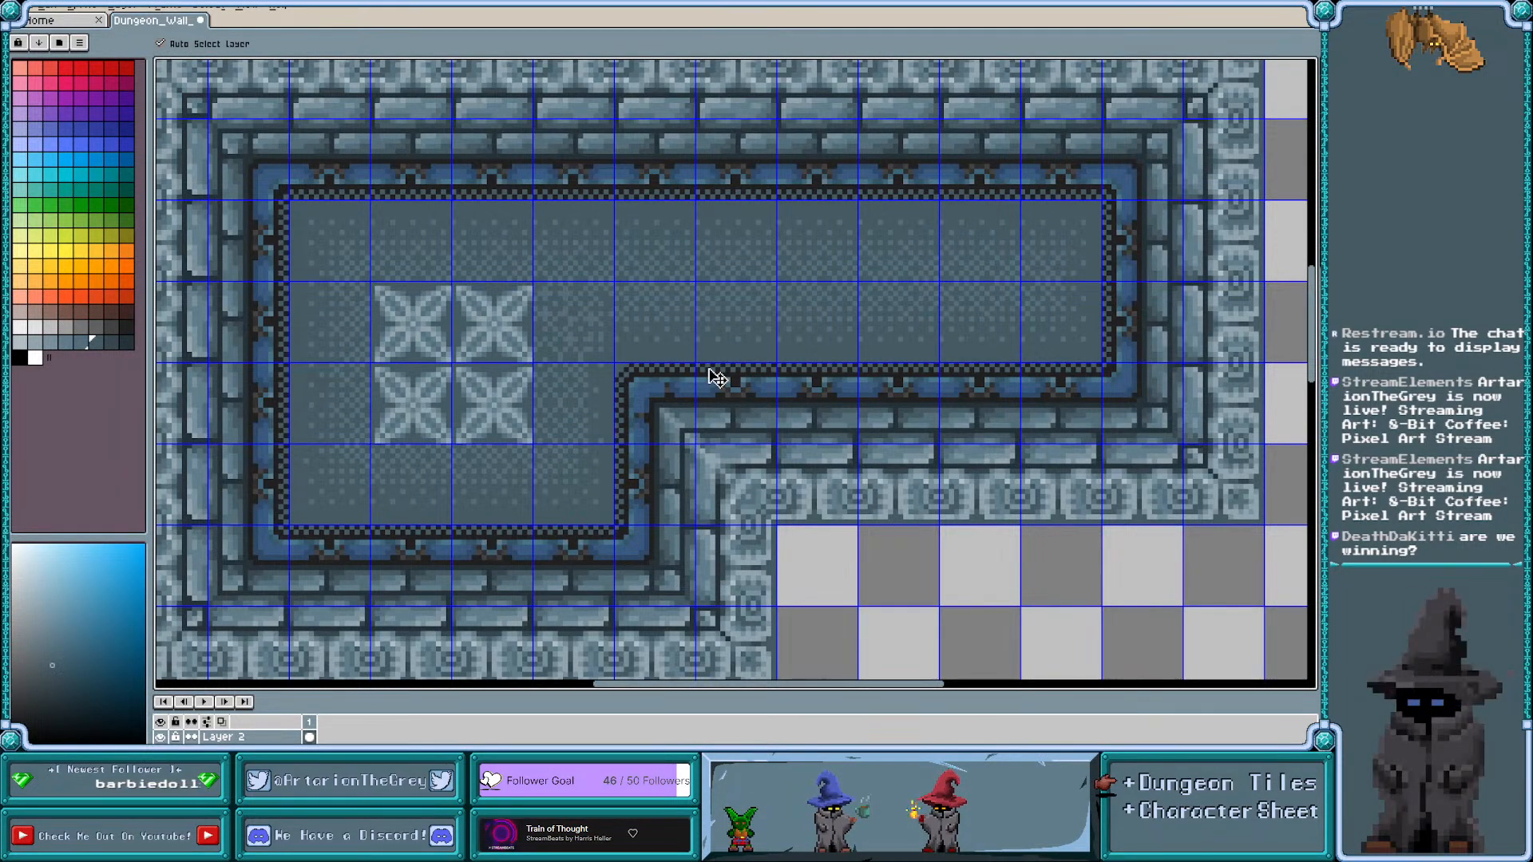
pyautogui.hotkey('ctrl', "'")
pyautogui.press('b')
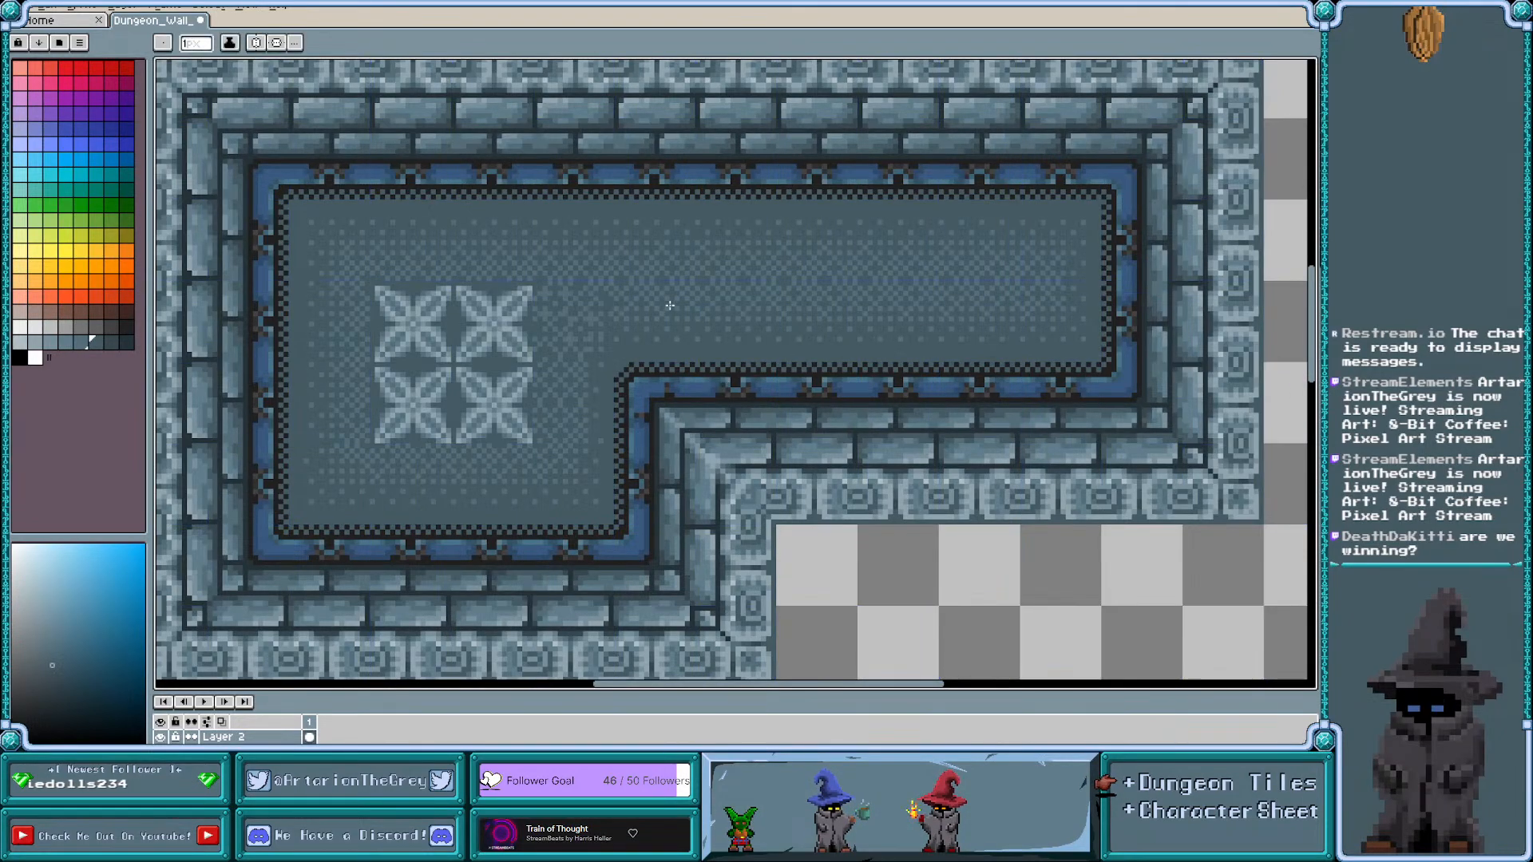
pyautogui.scroll(-2, 684, 316)
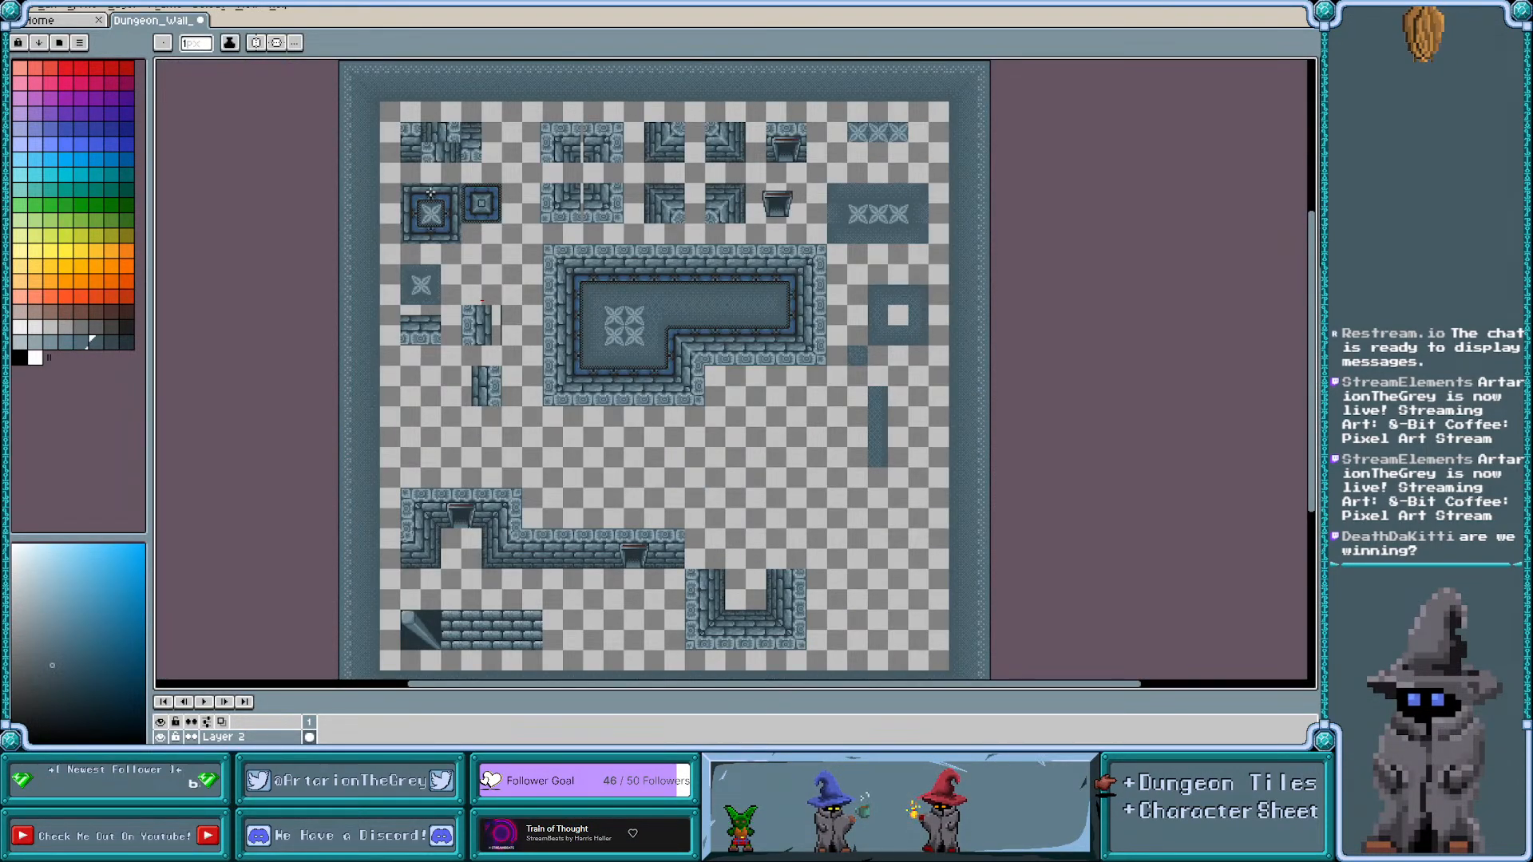
pyautogui.scroll(2, 435, 202)
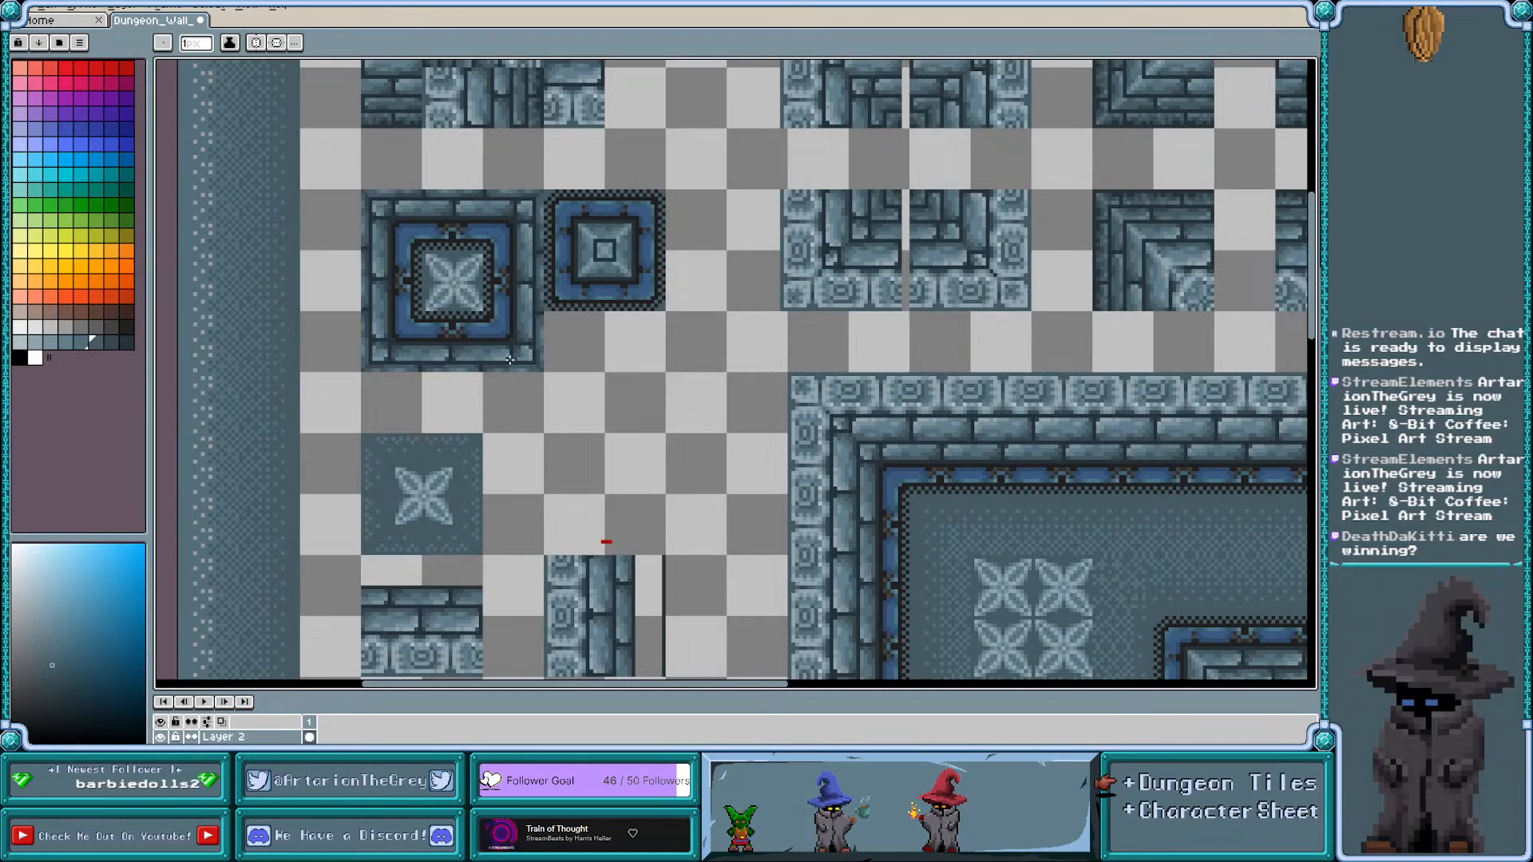
pyautogui.scroll(-1, 524, 361)
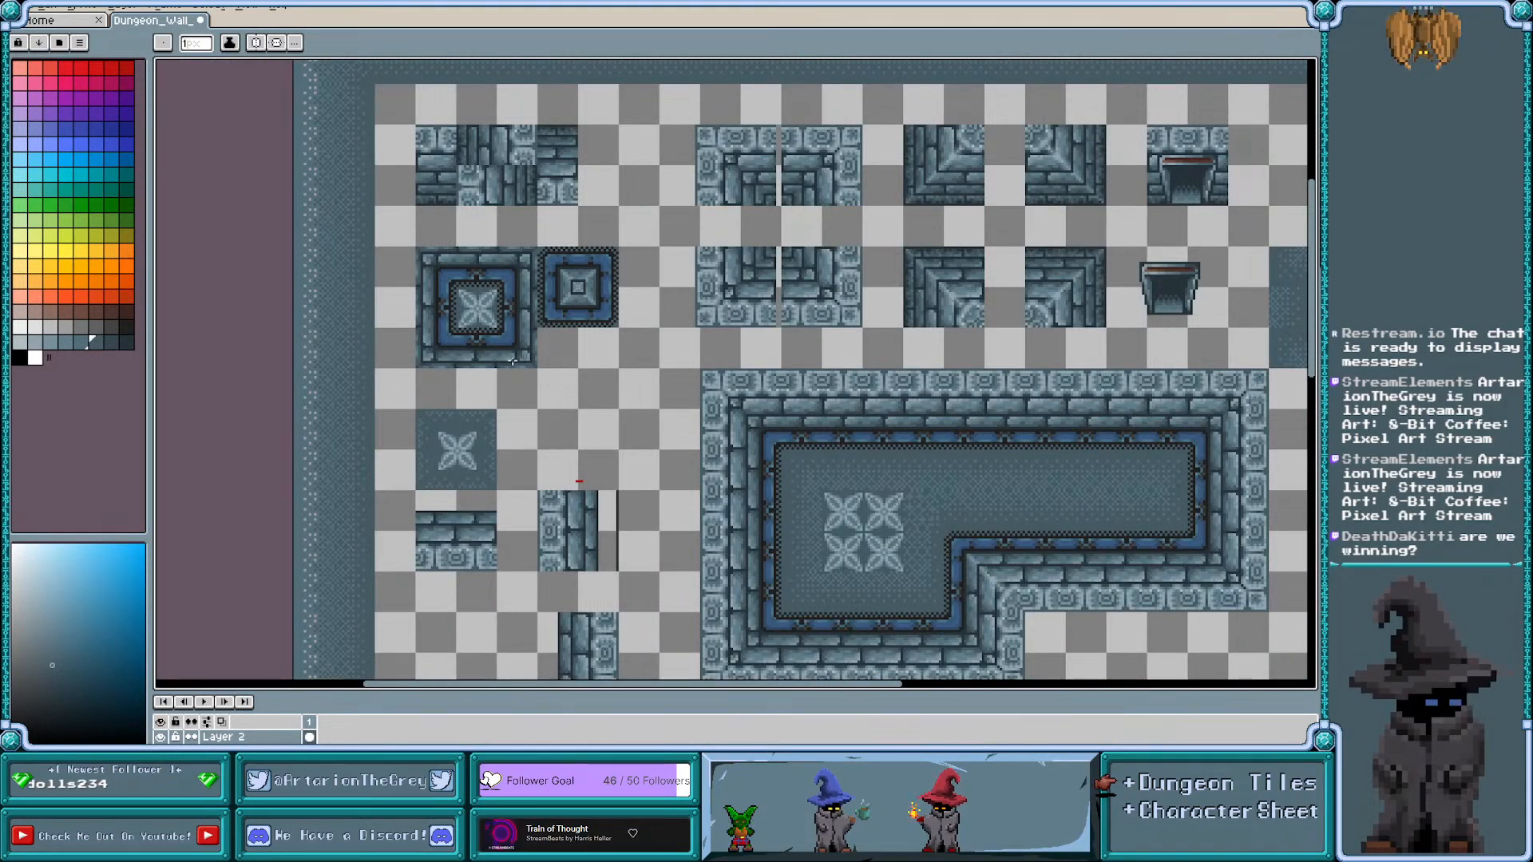
pyautogui.scroll(2, 464, 441)
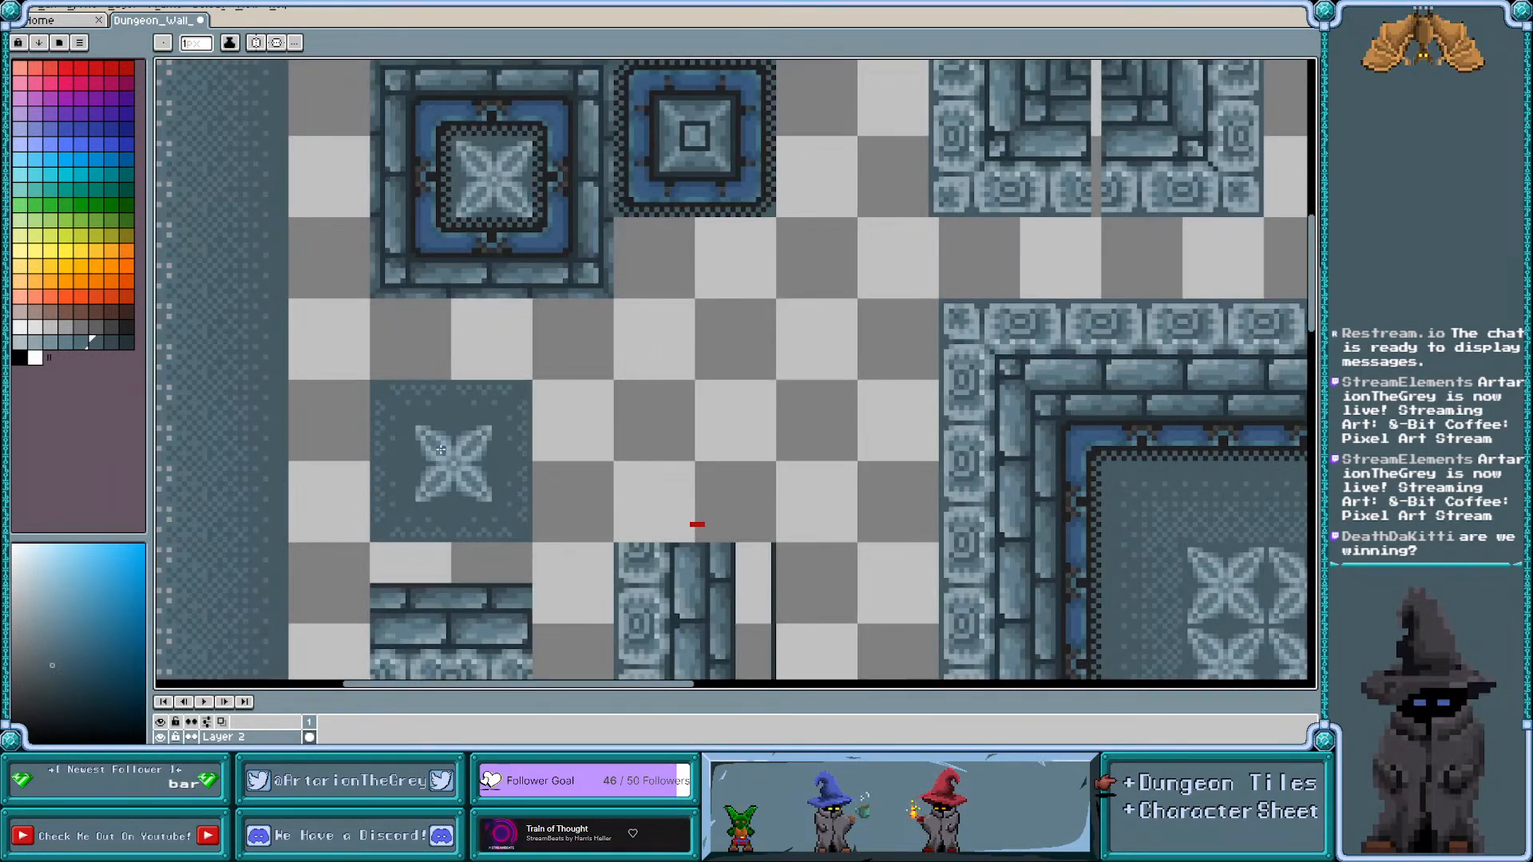
pyautogui.scroll(-1, 495, 479)
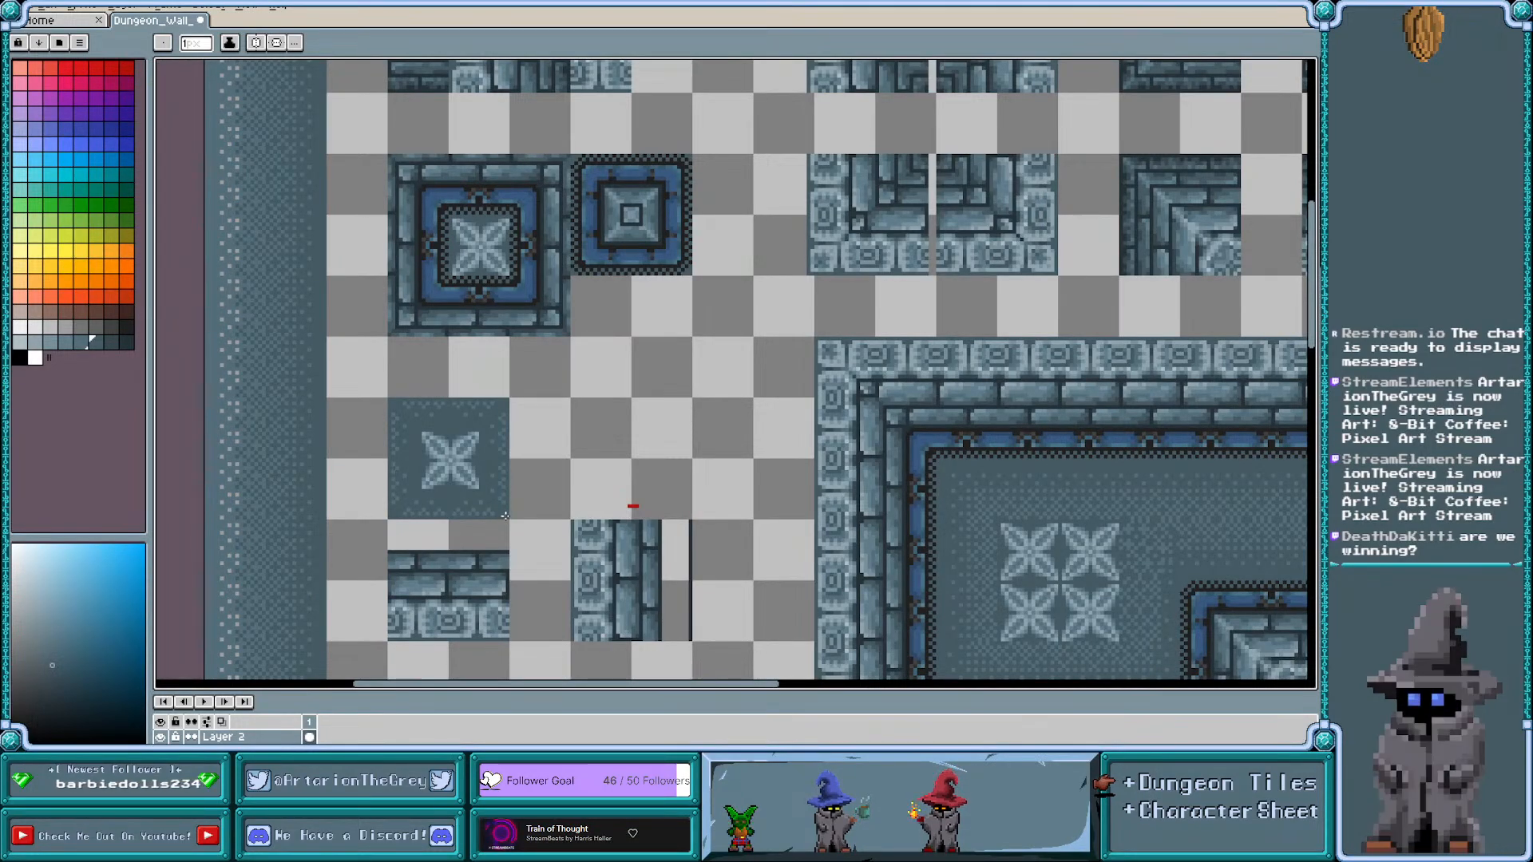
pyautogui.press('m')
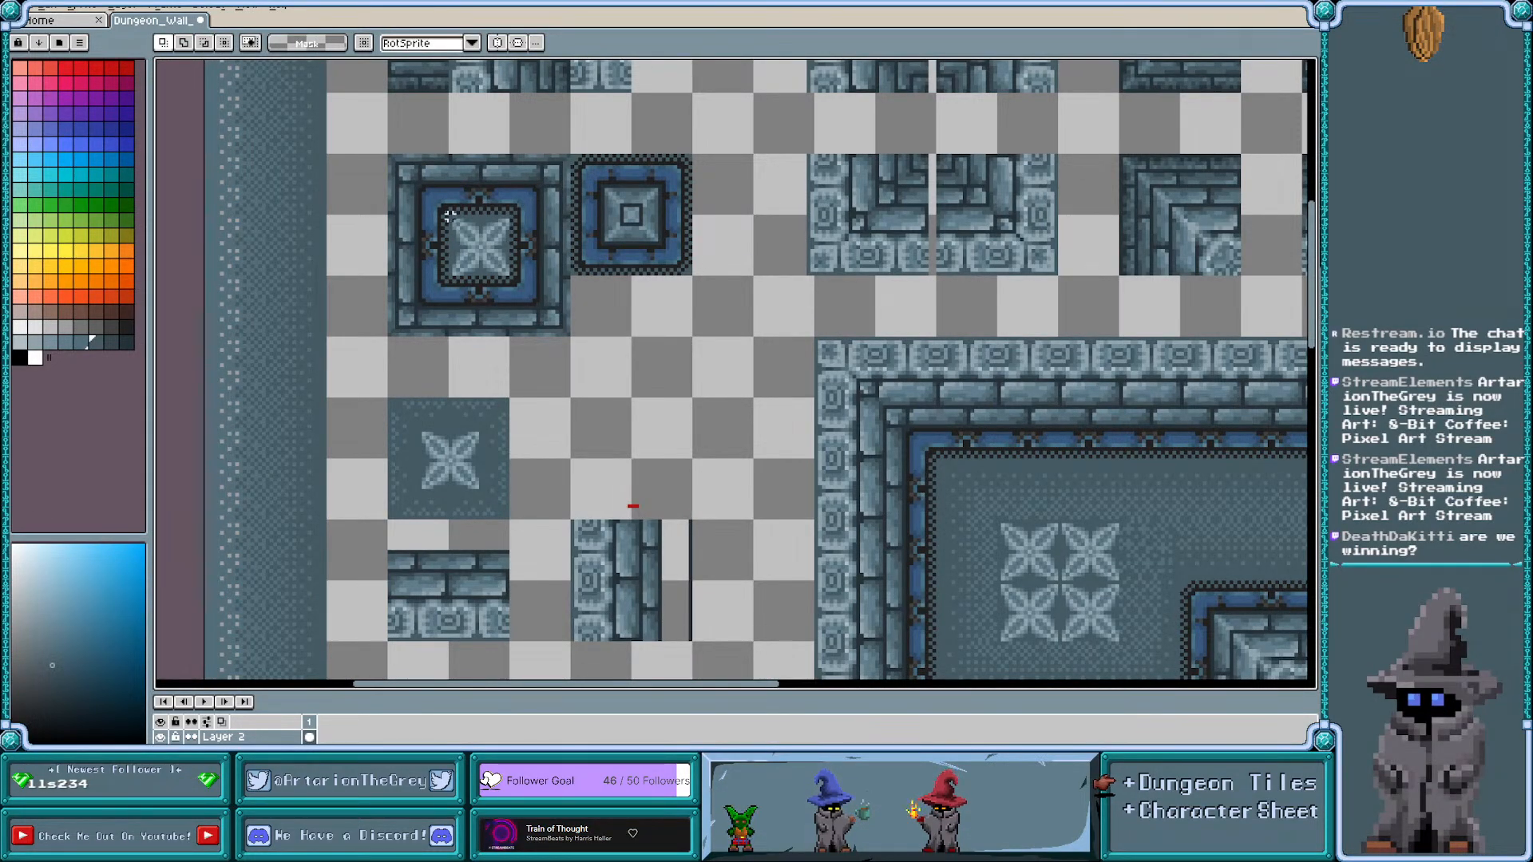
pyautogui.moveTo(450, 214); pyautogui.dragTo(513, 280)
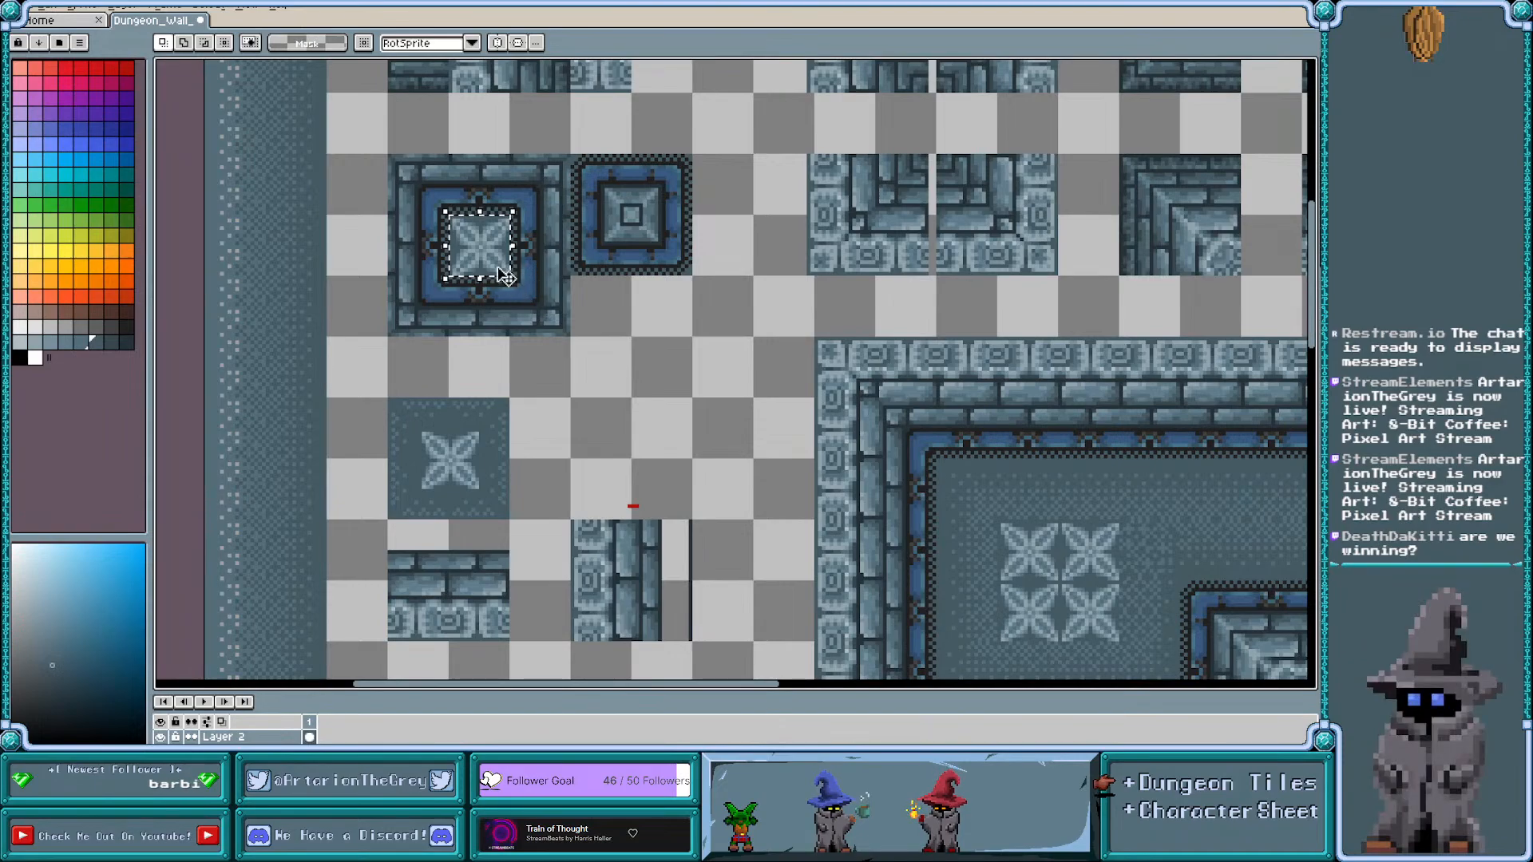
pyautogui.hotkey('ctrl', 'd')
# Show the grid and examine how the framed tiles, wall samples and the room's upper-left wall corner line up with it
pyautogui.hotkey('ctrl', "'")
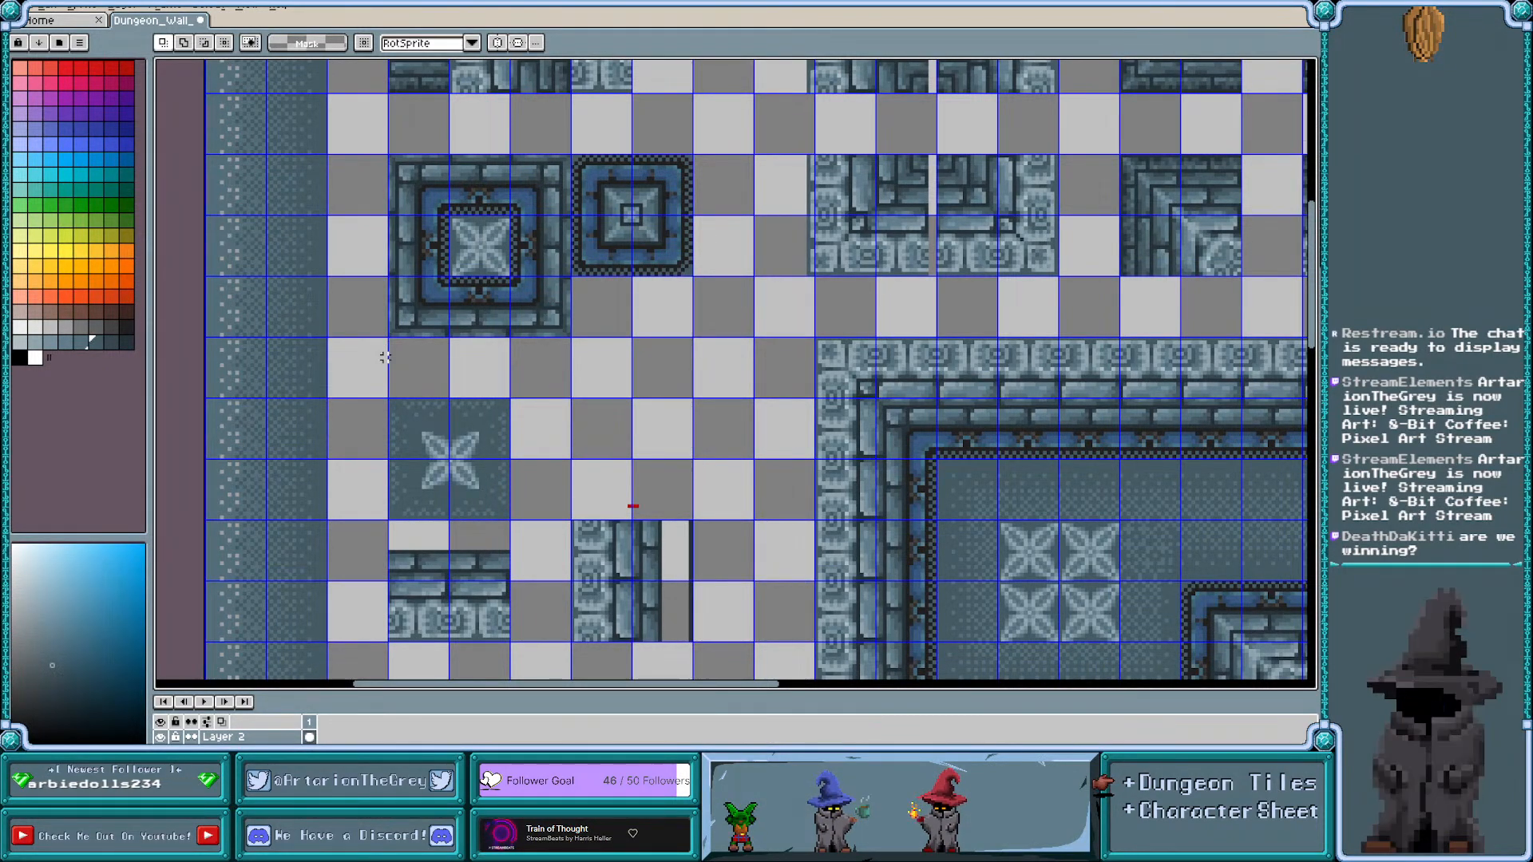
pyautogui.scroll(-1, 385, 358)
pyautogui.scroll(-1, 542, 427)
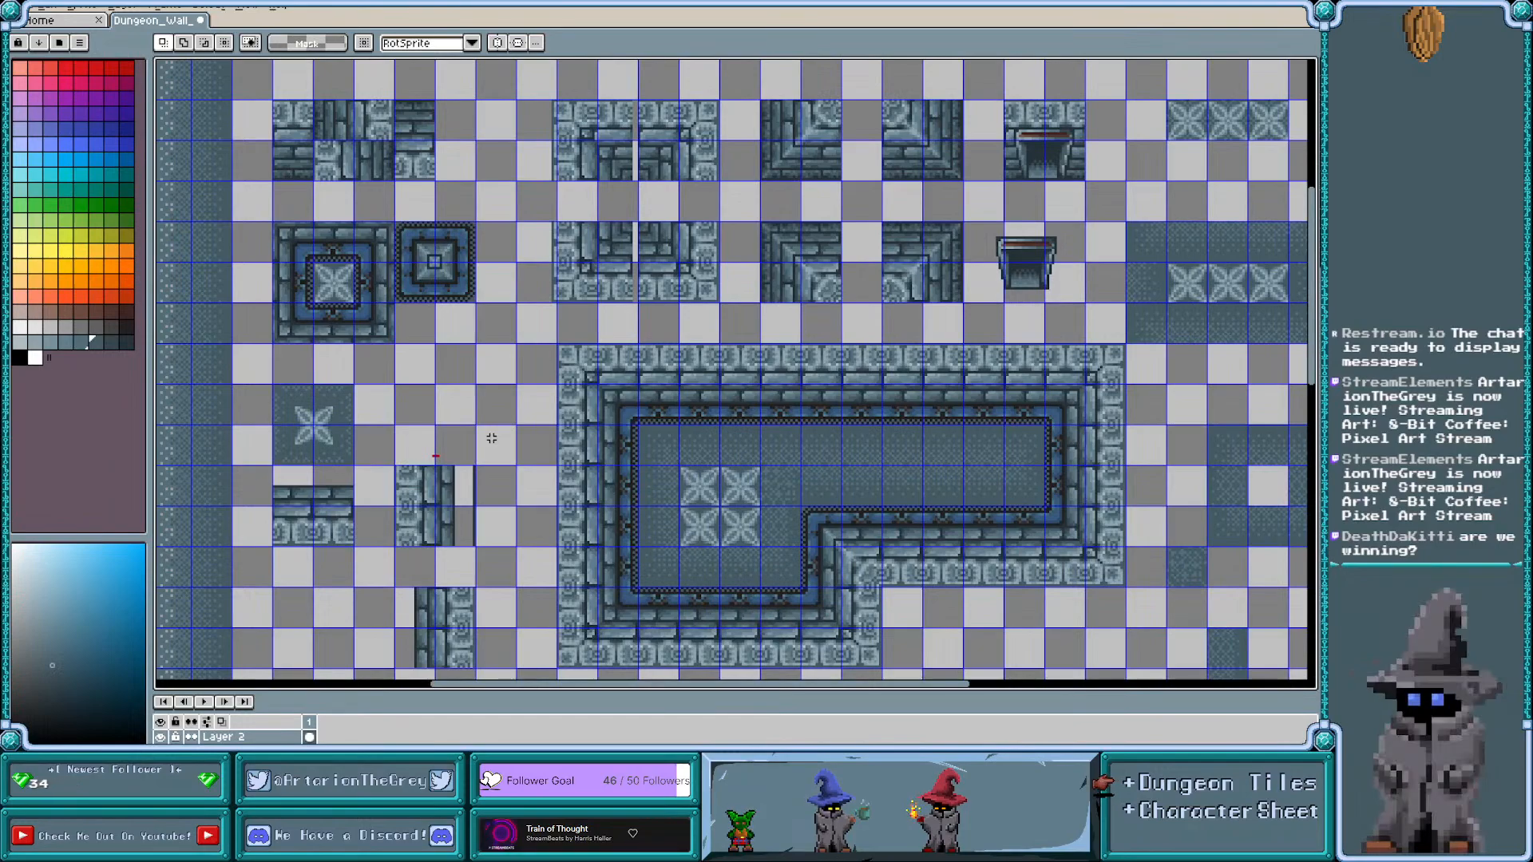
pyautogui.hscroll(2, 492, 439)
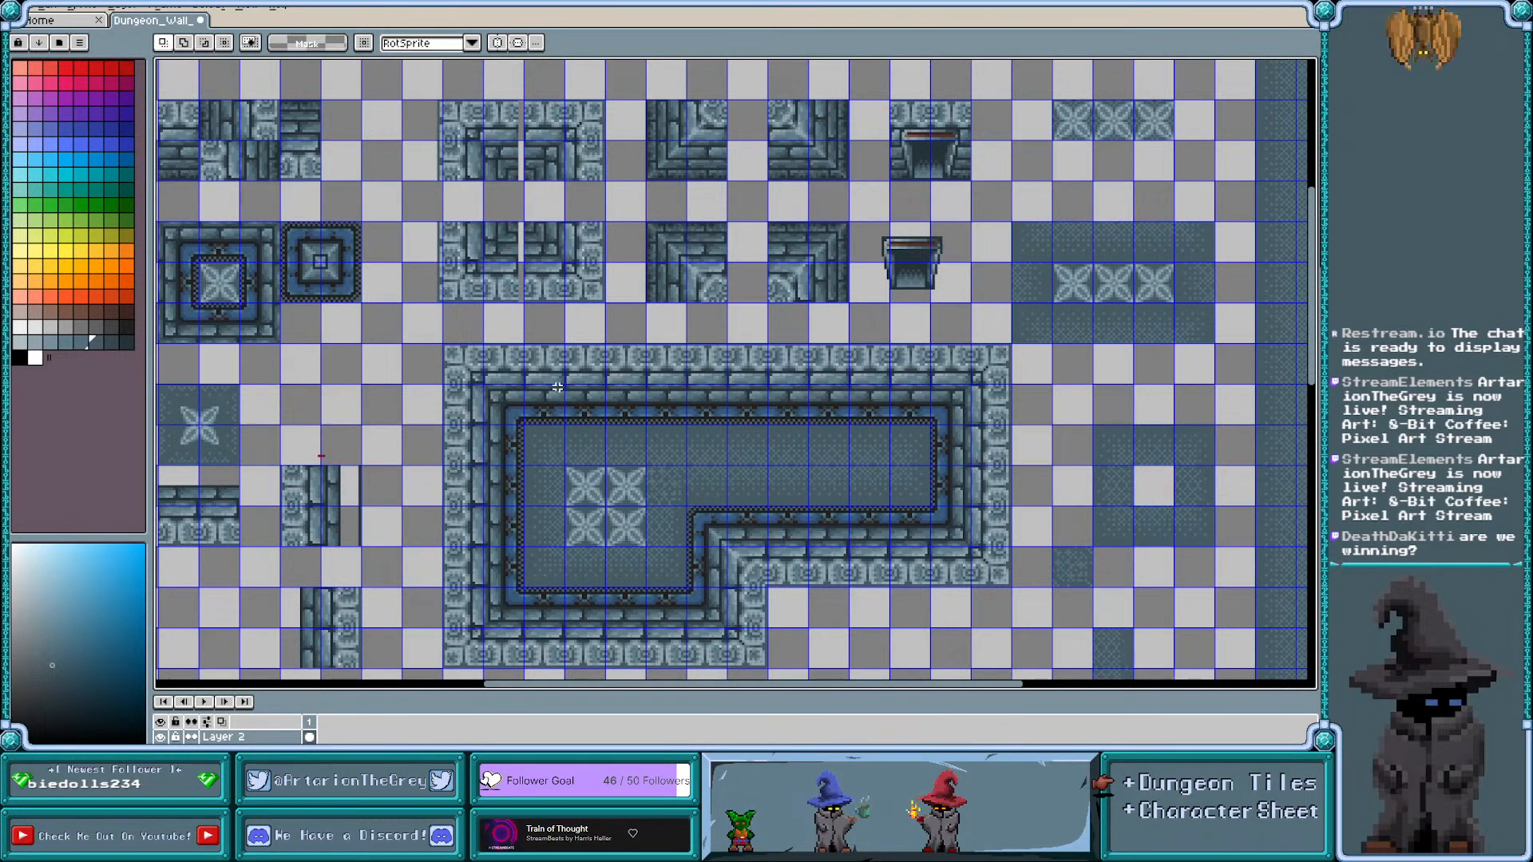
pyautogui.scroll(2, 572, 392)
pyautogui.scroll(-1, 530, 346)
pyautogui.scroll(-2, 530, 347)
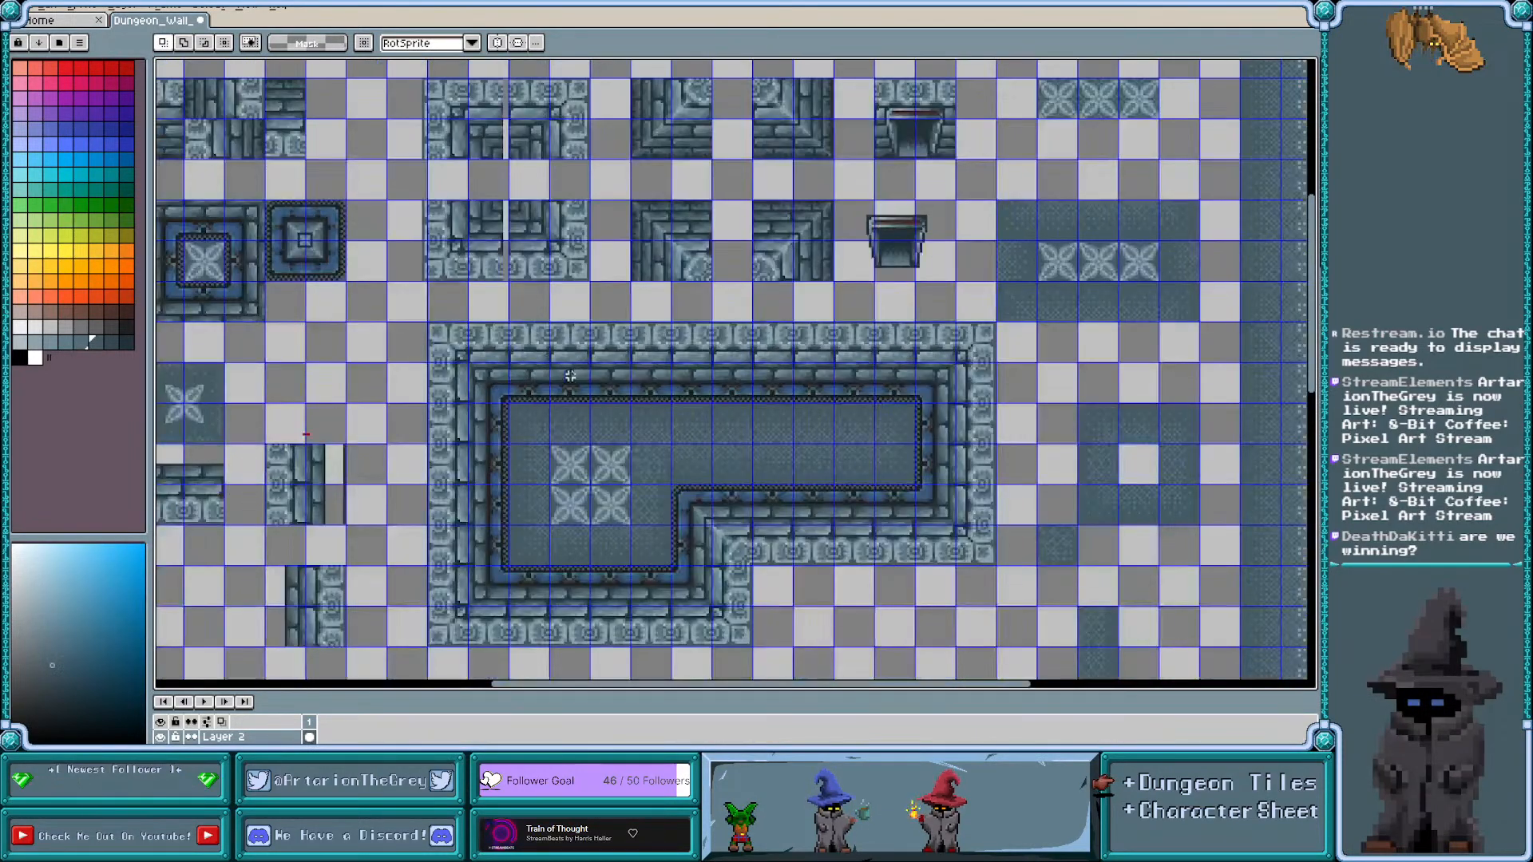
pyautogui.scroll(2, 435, 254)
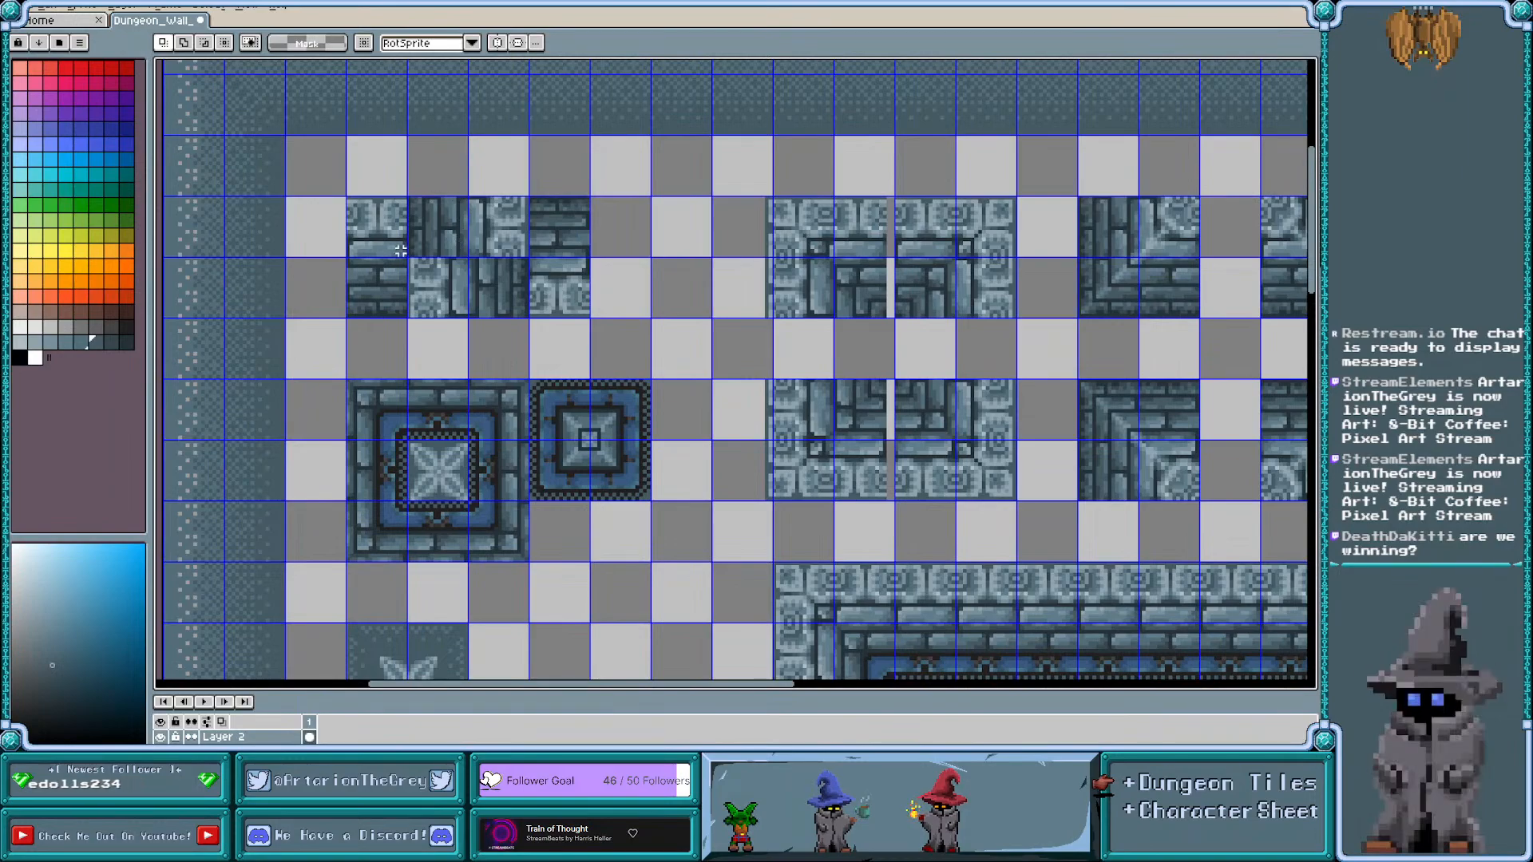
pyautogui.scroll(-1, 557, 293)
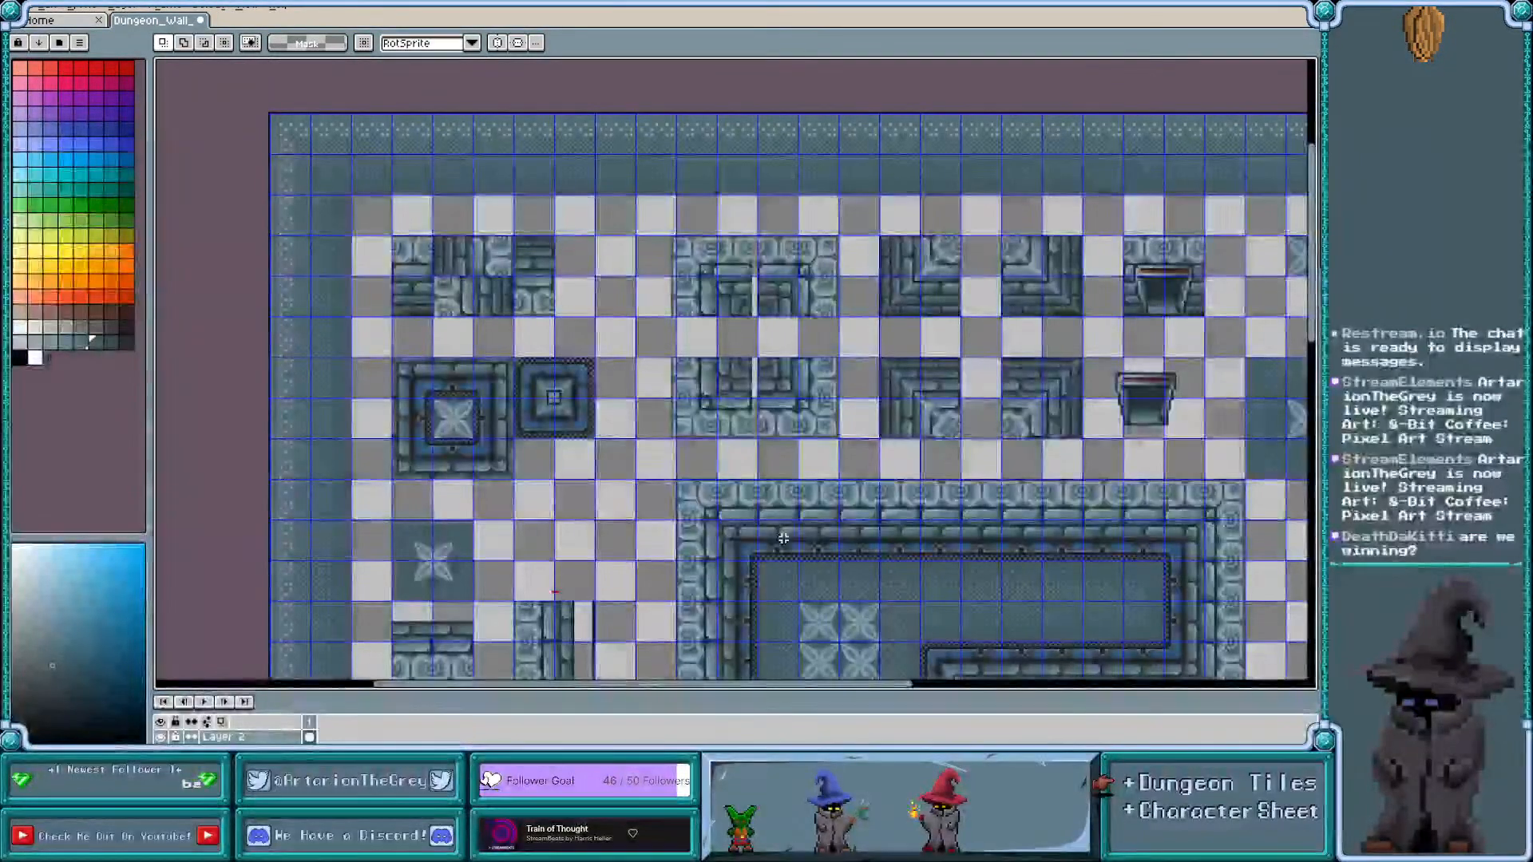
pyautogui.scroll(2, 729, 552)
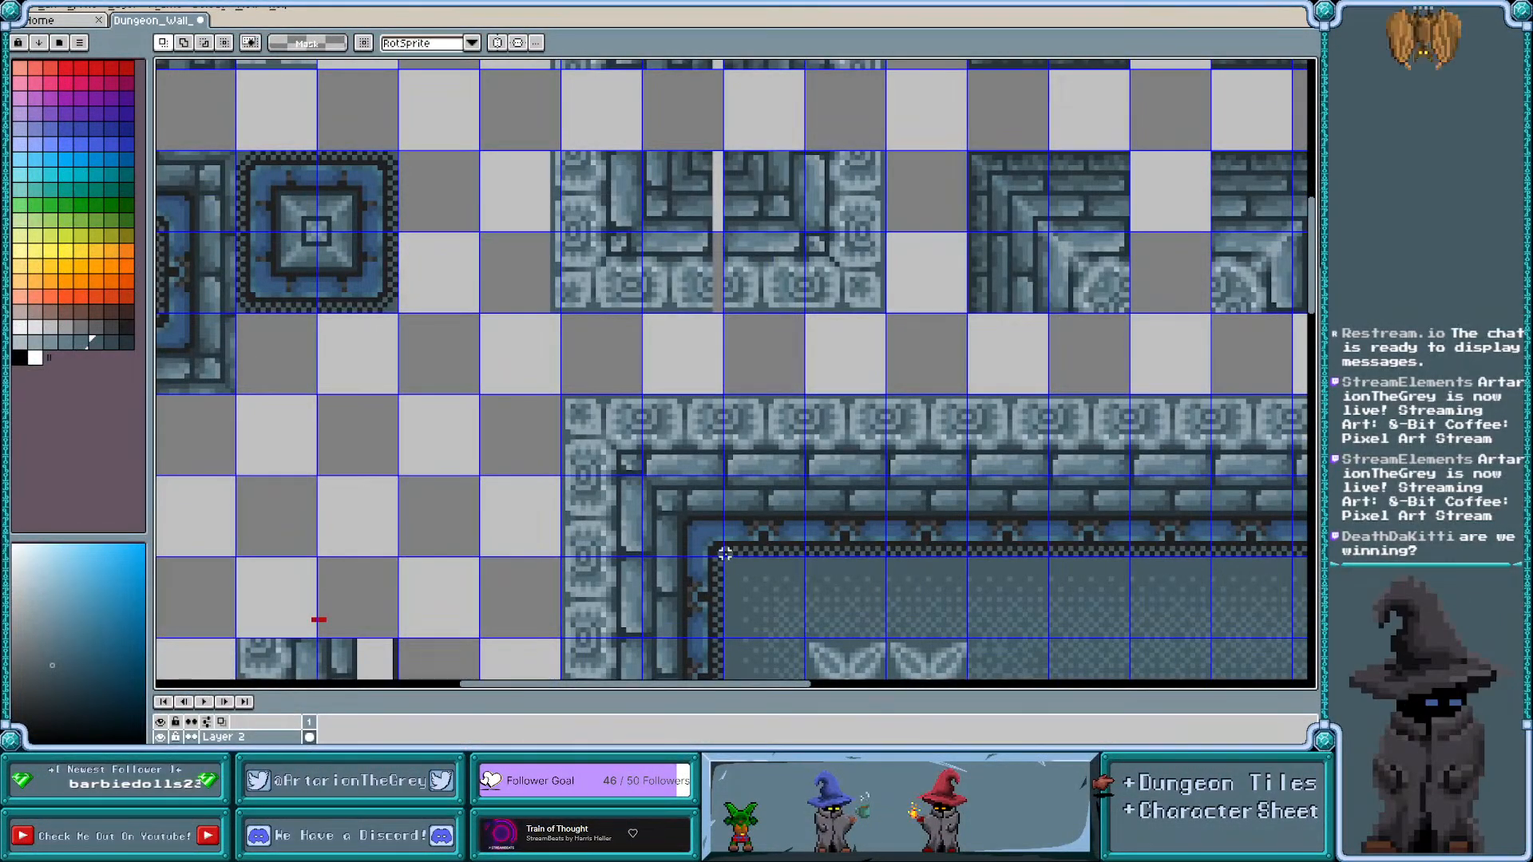
pyautogui.moveTo(859, 435); pyautogui.dragTo(886, 393)
pyautogui.click(724, 399)
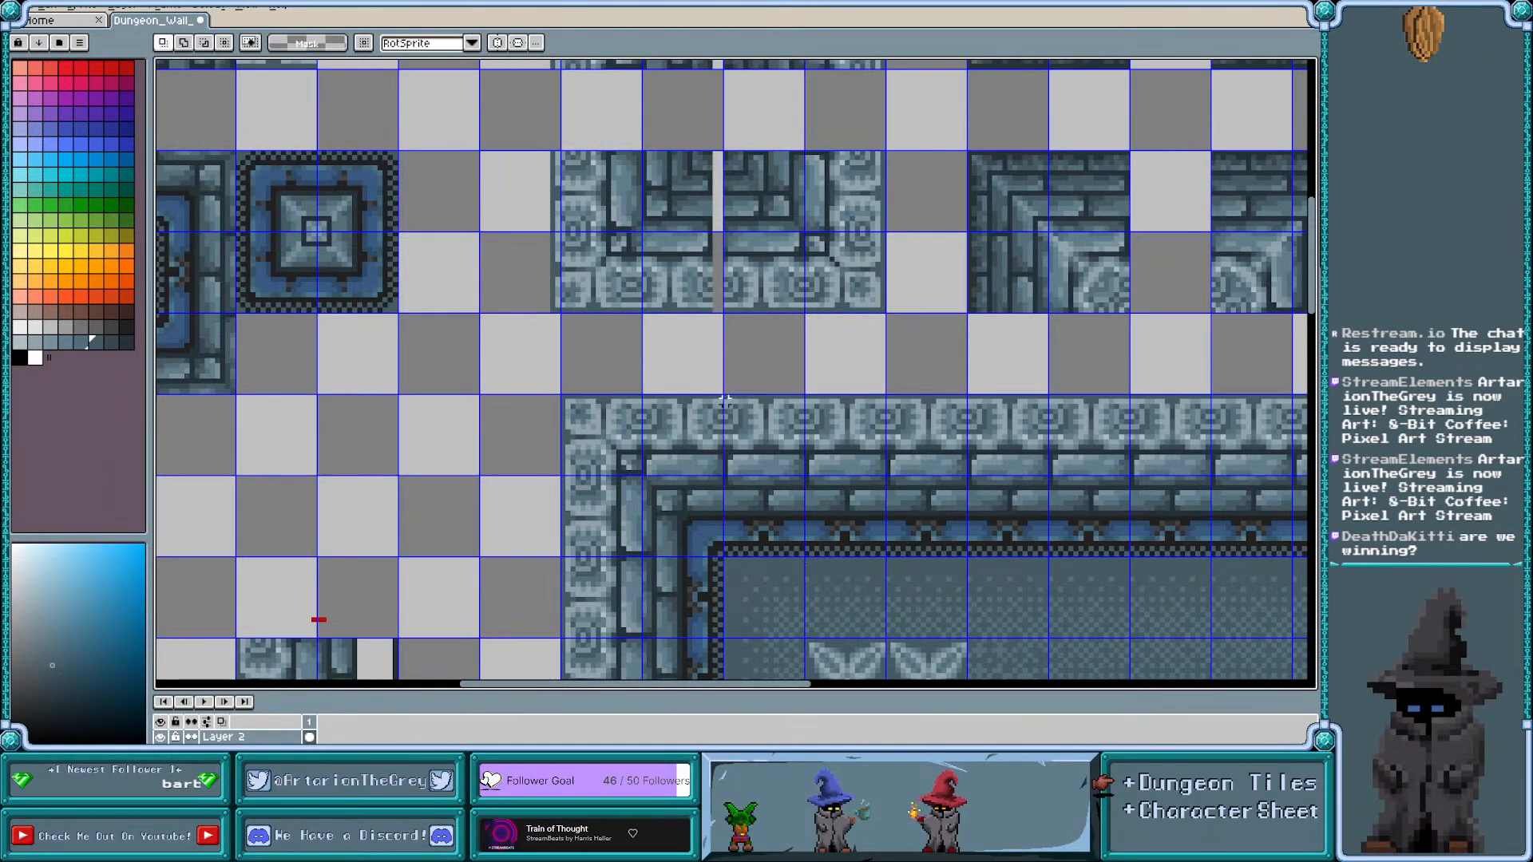
# Examine how the room's upper wall segment fits the grid, and look over the whole room beside the surrounding sample tiles
pyautogui.moveTo(725, 396); pyautogui.dragTo(804, 556)
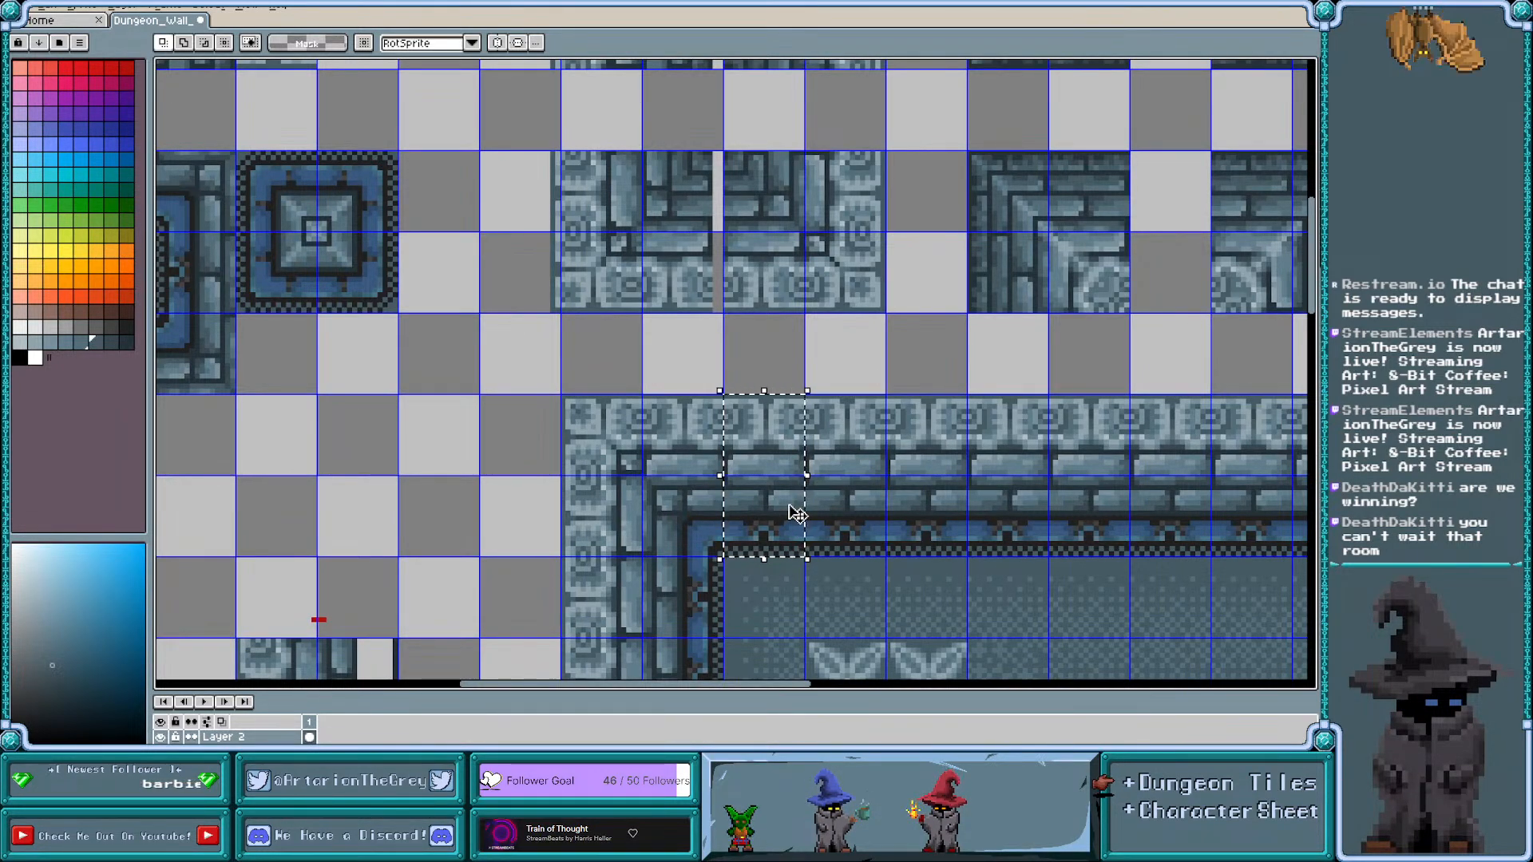
pyautogui.click(669, 355)
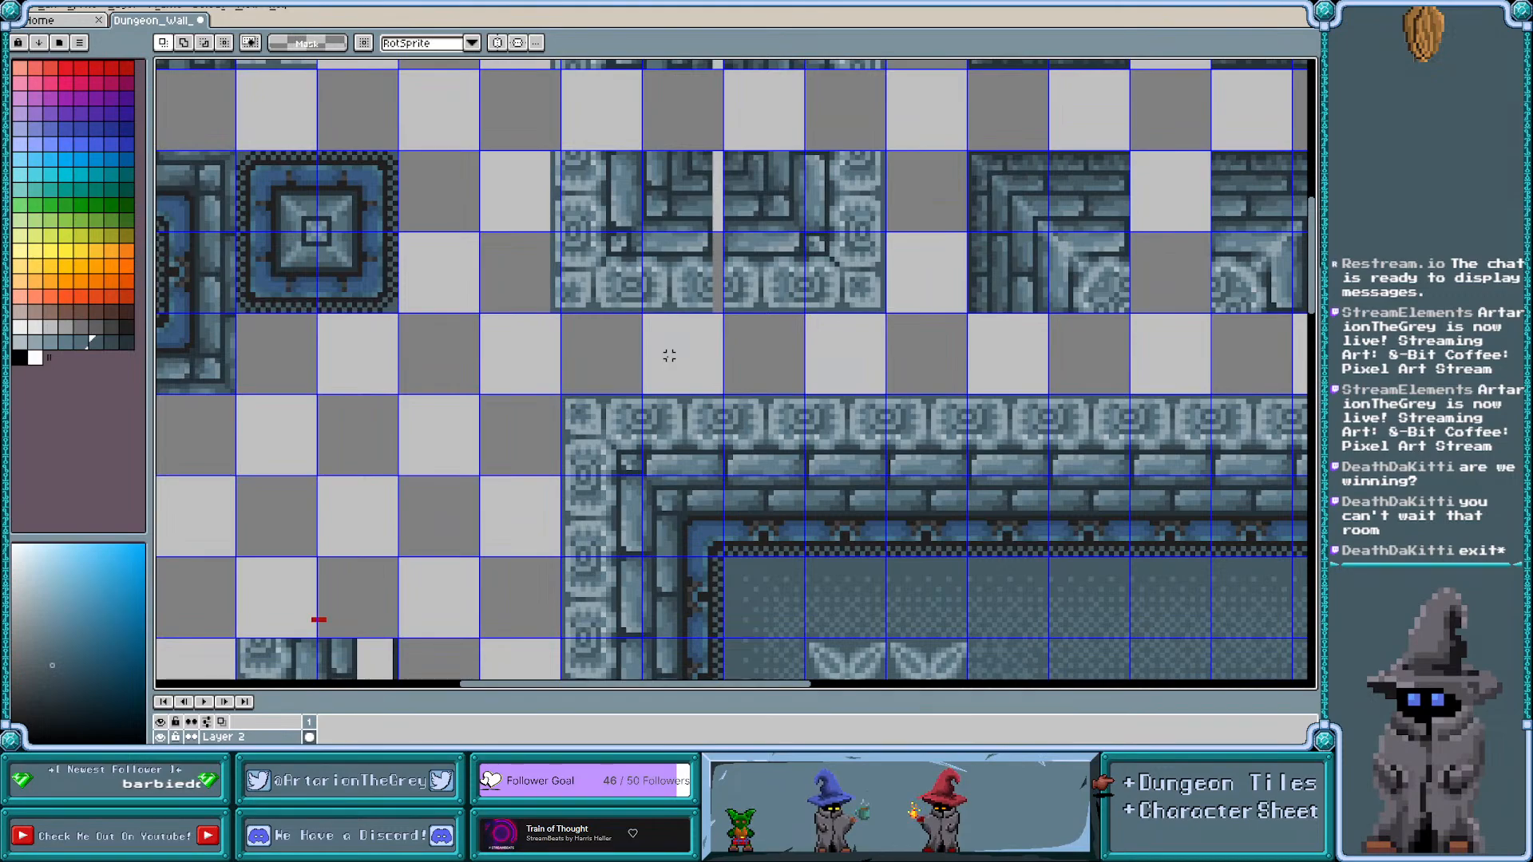
pyautogui.scroll(-3, 669, 355)
pyautogui.scroll(2, 772, 441)
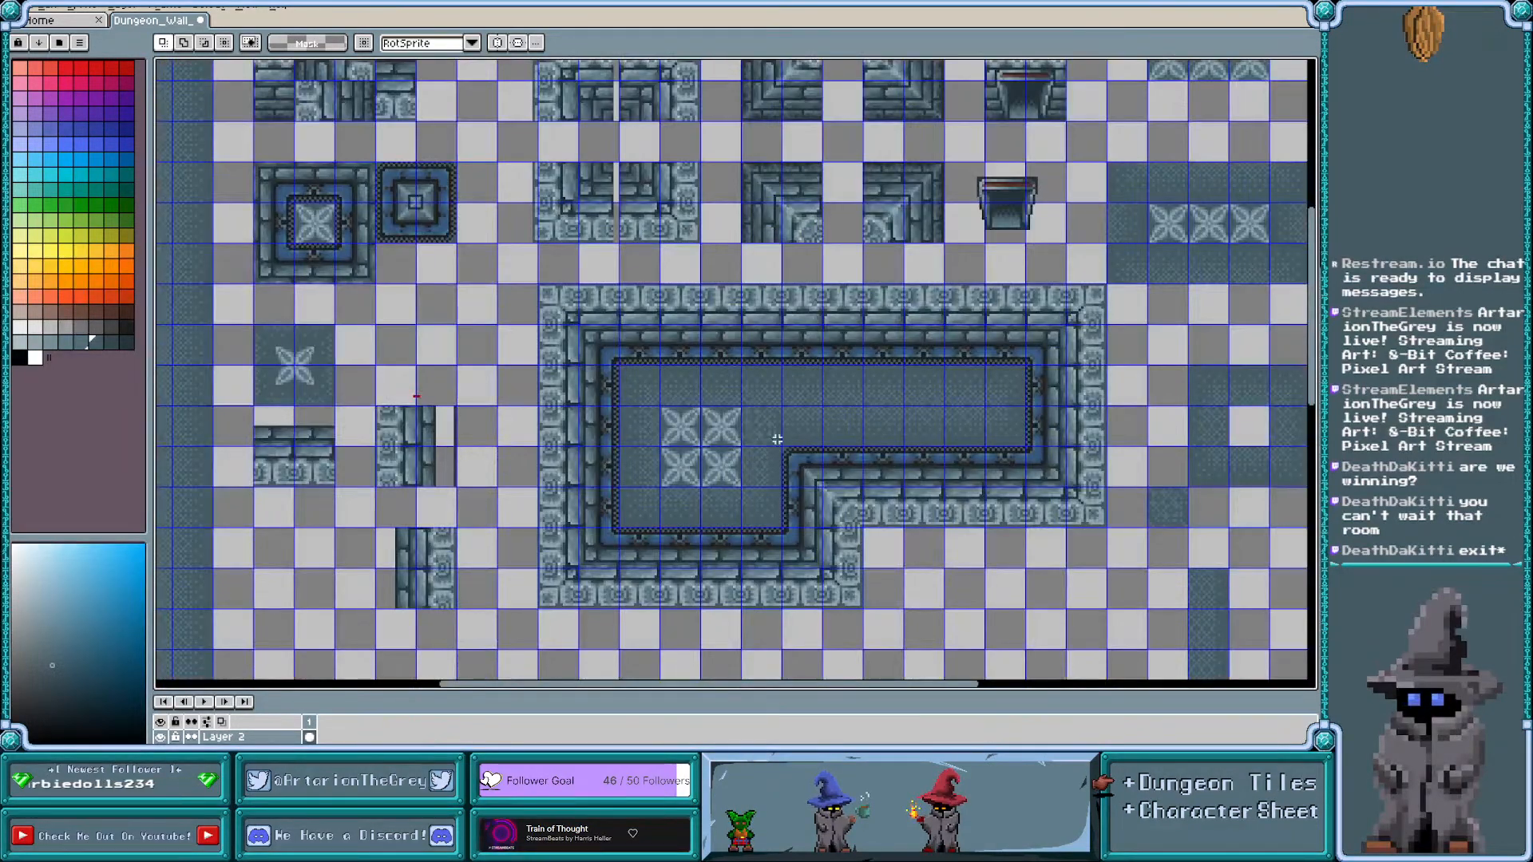
pyautogui.hscroll(3, 757, 450)
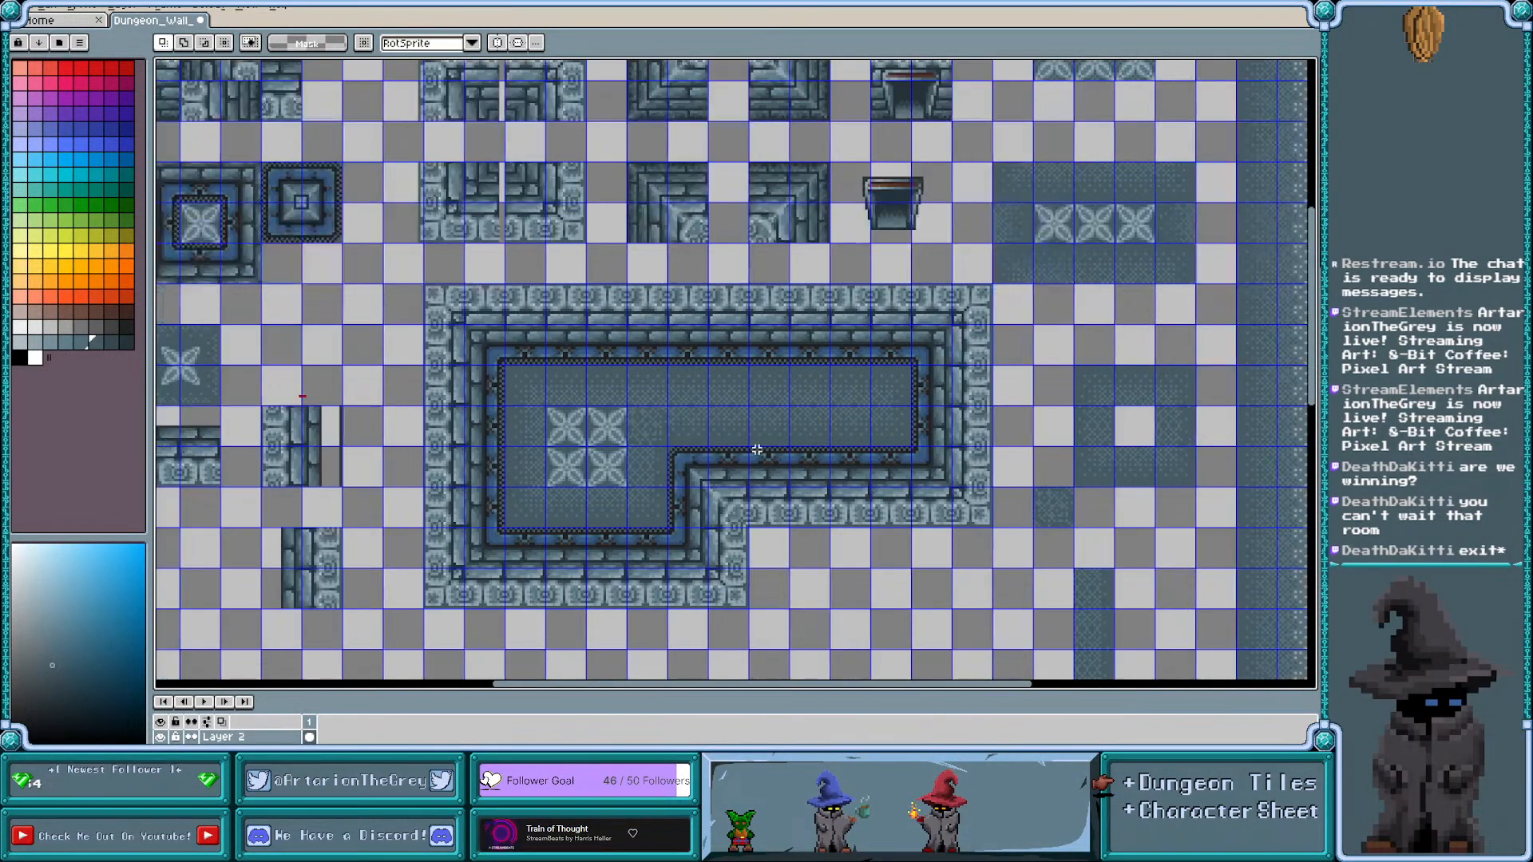
pyautogui.scroll(-1, 577, 491)
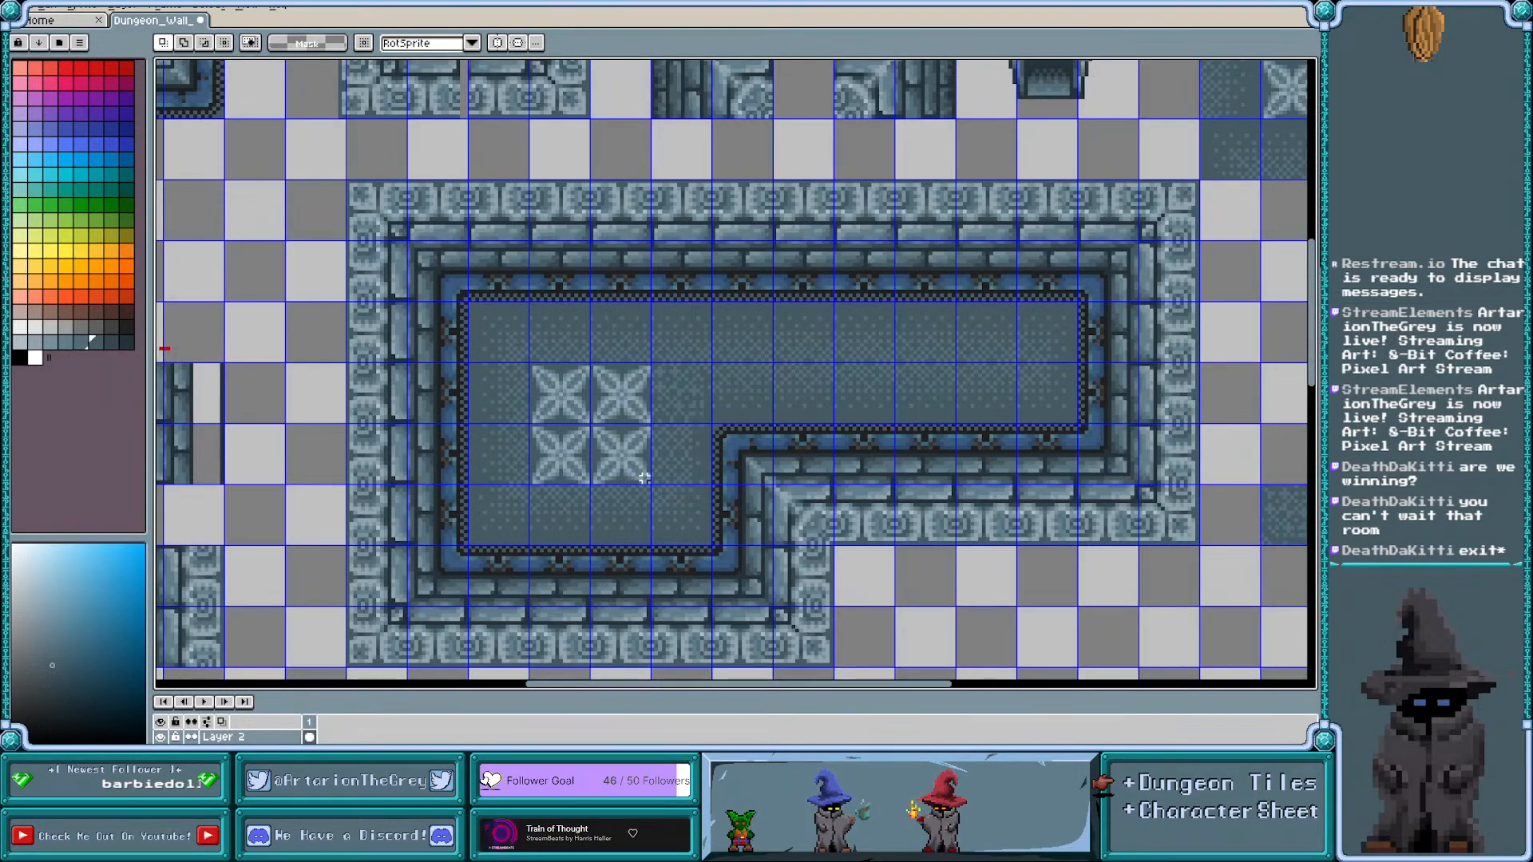
pyautogui.scroll(-3, 583, 384)
pyautogui.scroll(3, 598, 397)
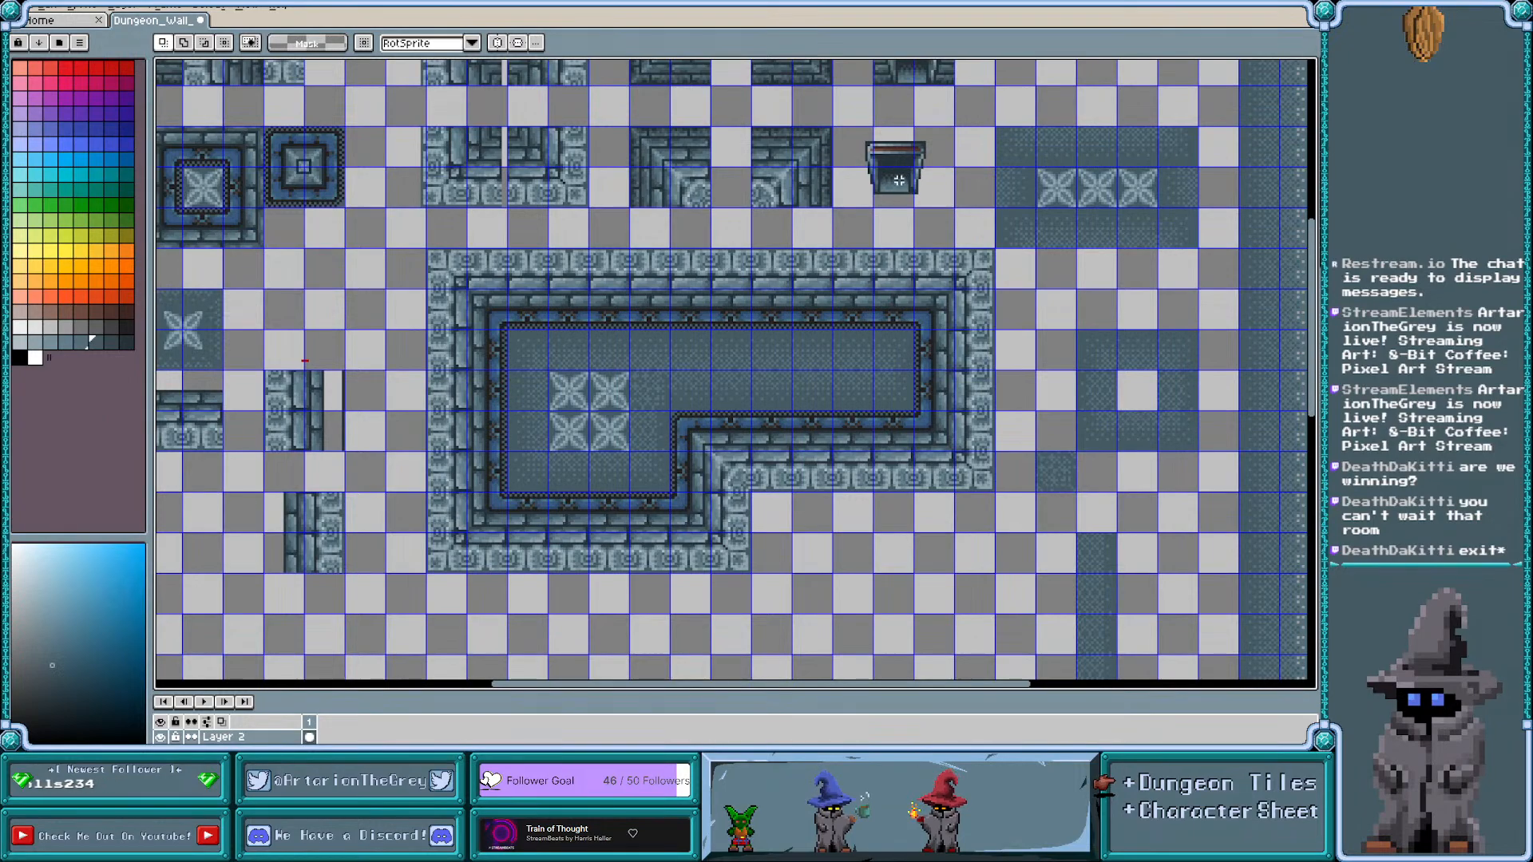
pyautogui.hscroll(-3, 902, 240)
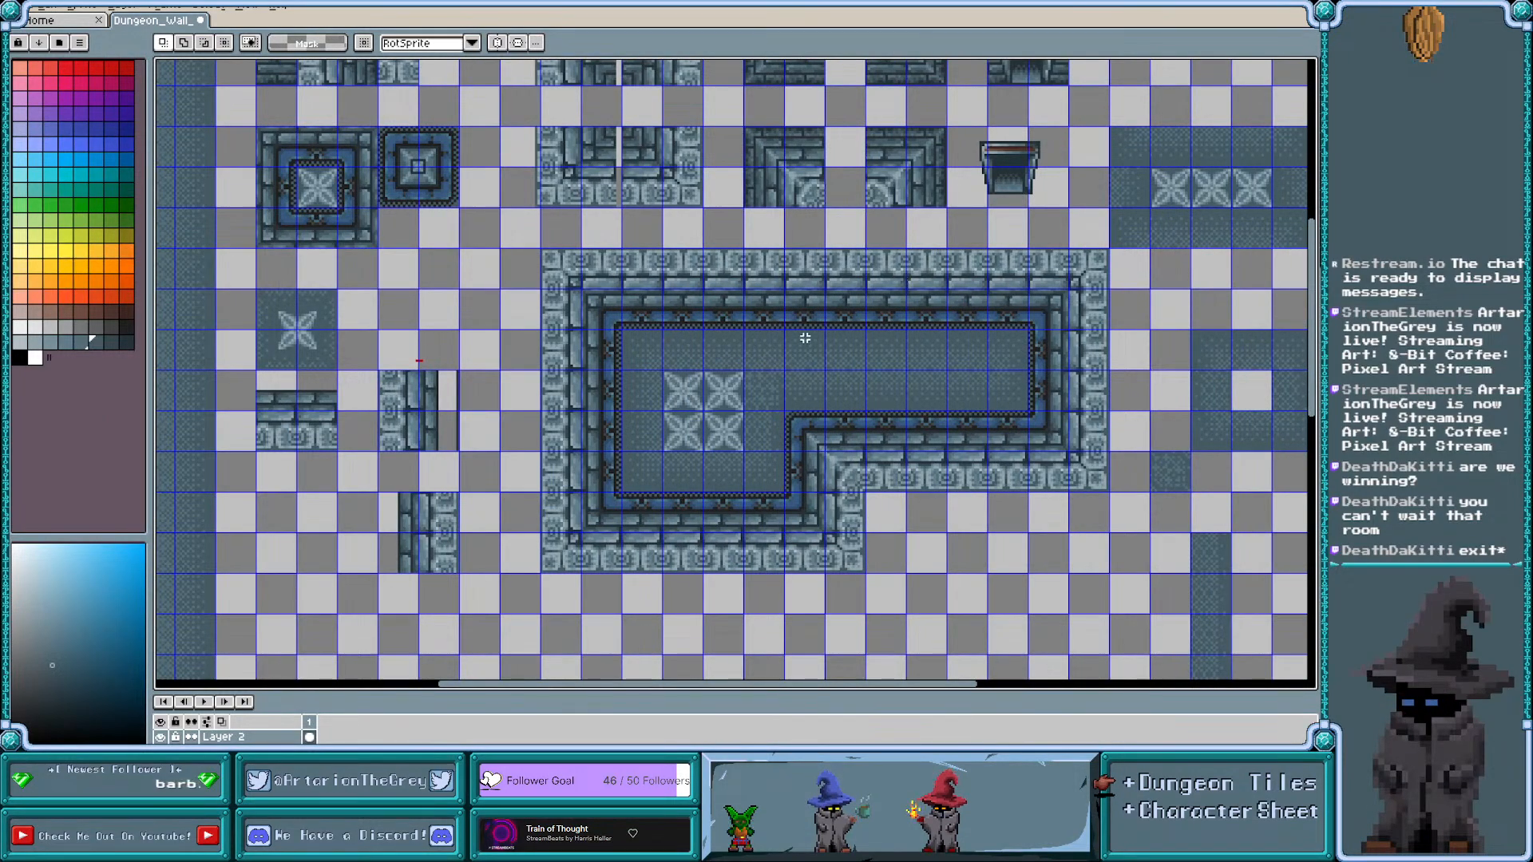
pyautogui.scroll(1, 384, 129)
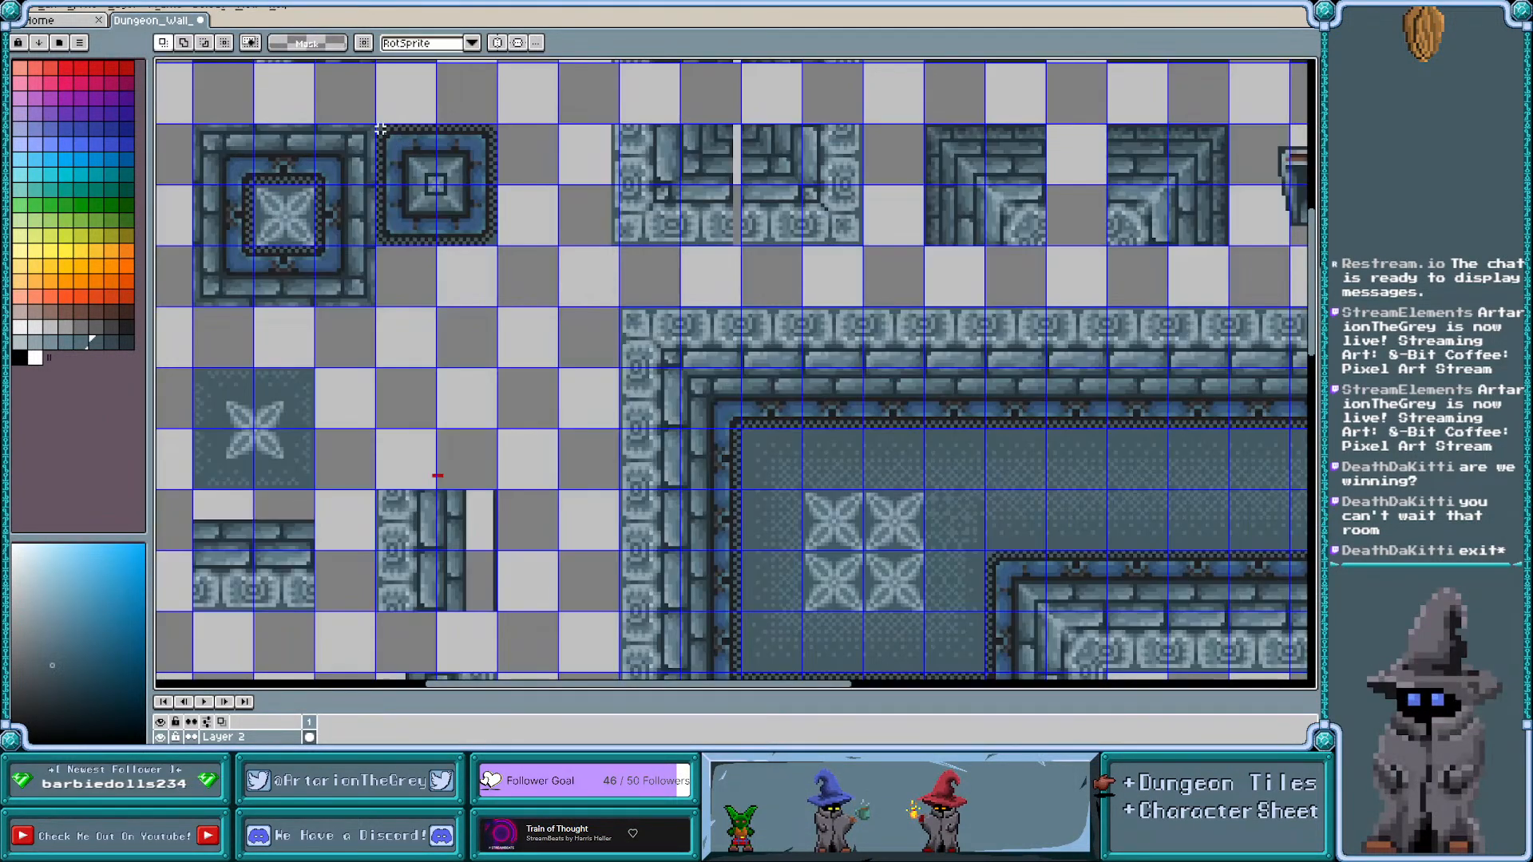
# Place a copy of the blue-framed pyramid tile over the room's four flower tiles
pyautogui.moveTo(379, 127); pyautogui.dragTo(496, 247)
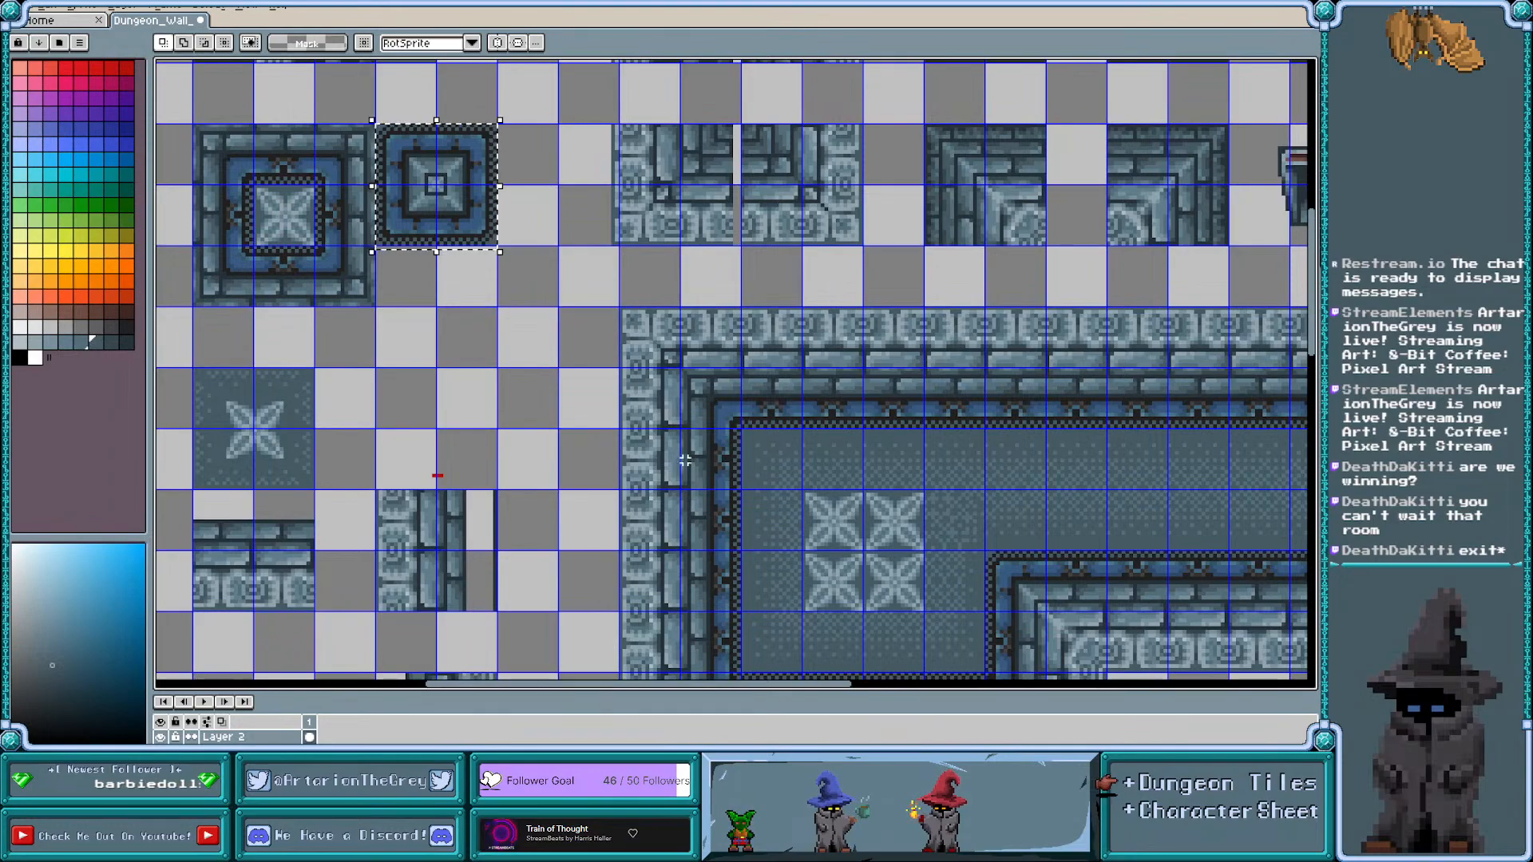
pyautogui.moveTo(438, 195); pyautogui.dragTo(864, 557)
pyautogui.scroll(-1, 523, 351)
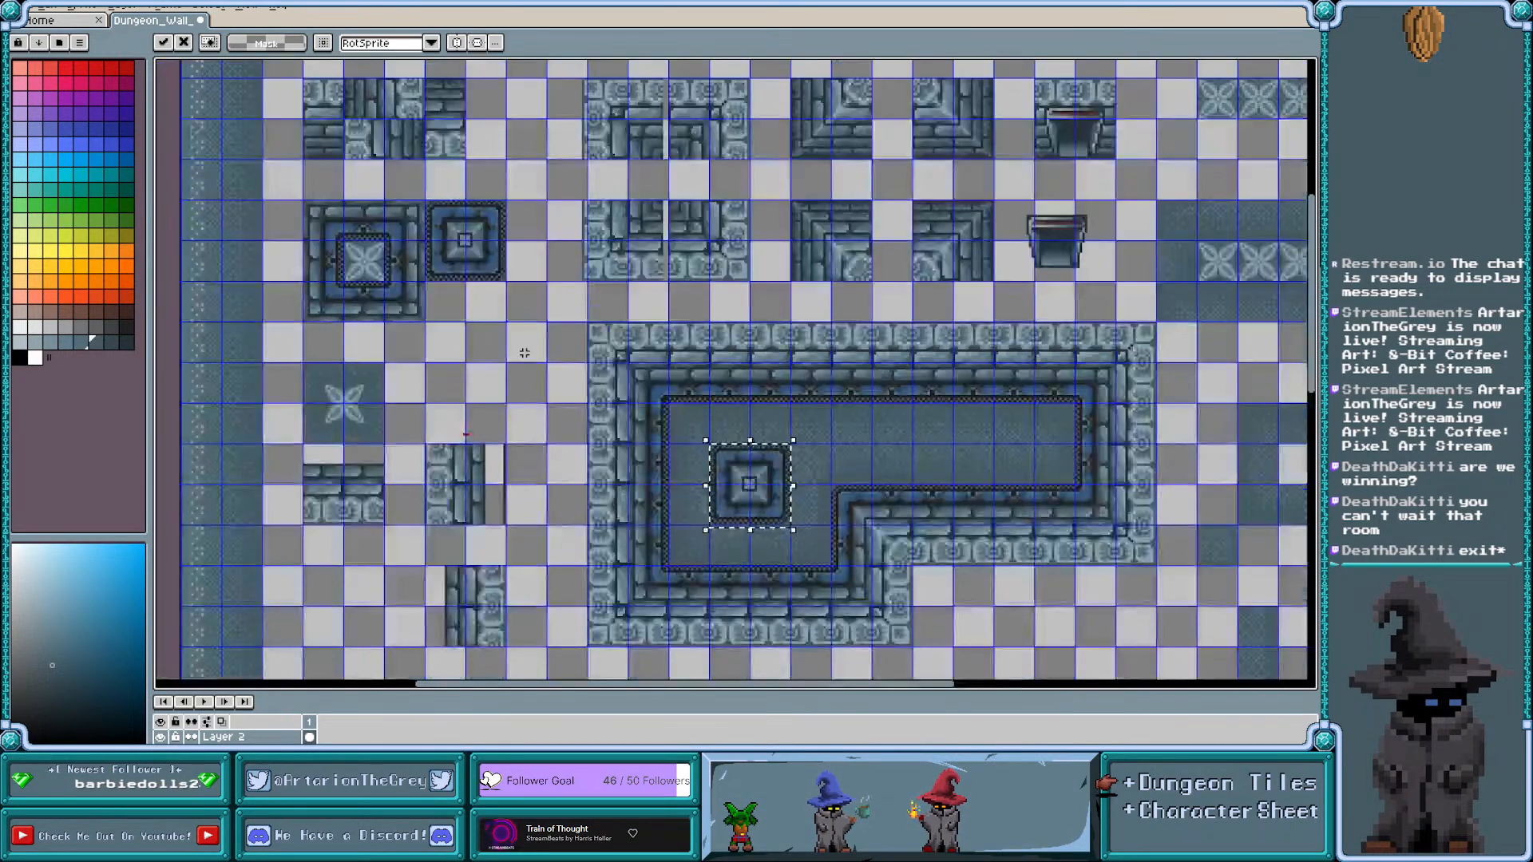
pyautogui.press('Return')
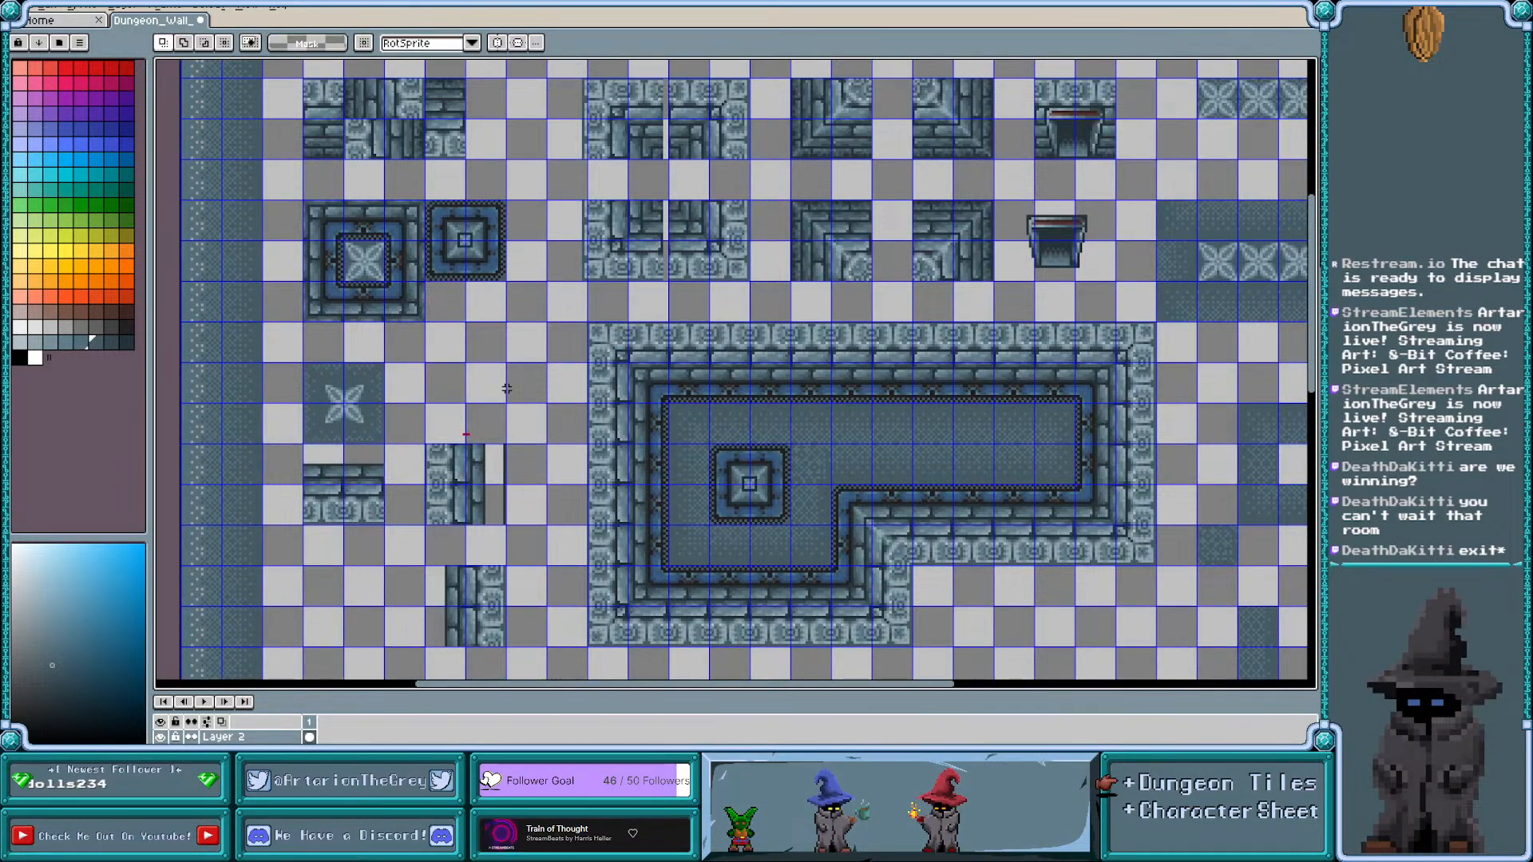
# Hide the grid to judge the framed pyramid inside the room, and undo its placement over the flower tiles
pyautogui.hotkey('ctrl', "'")
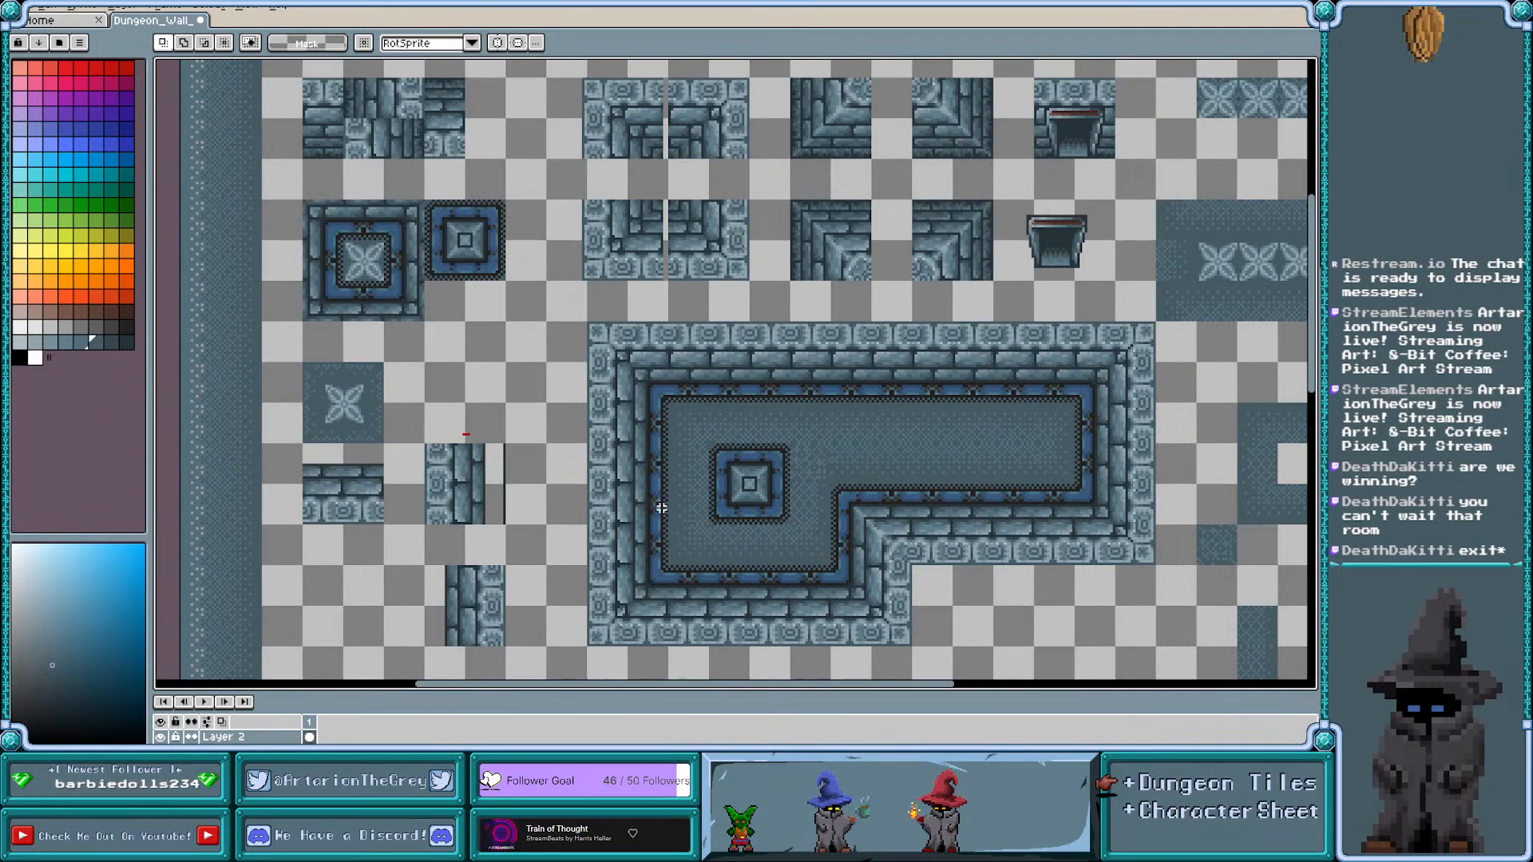
pyautogui.scroll(2, 783, 531)
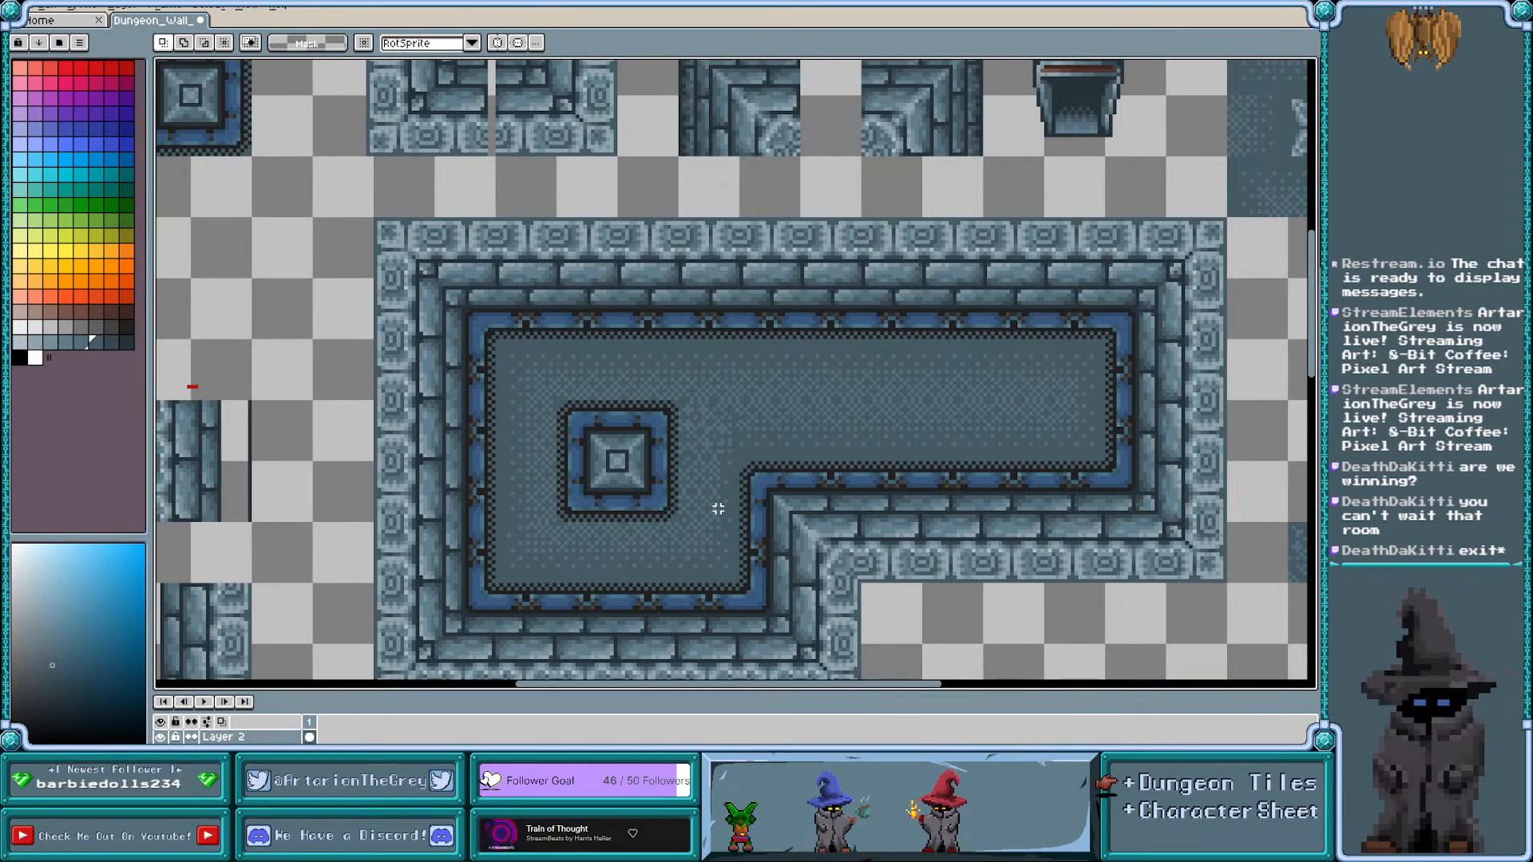
pyautogui.scroll(4, 620, 481)
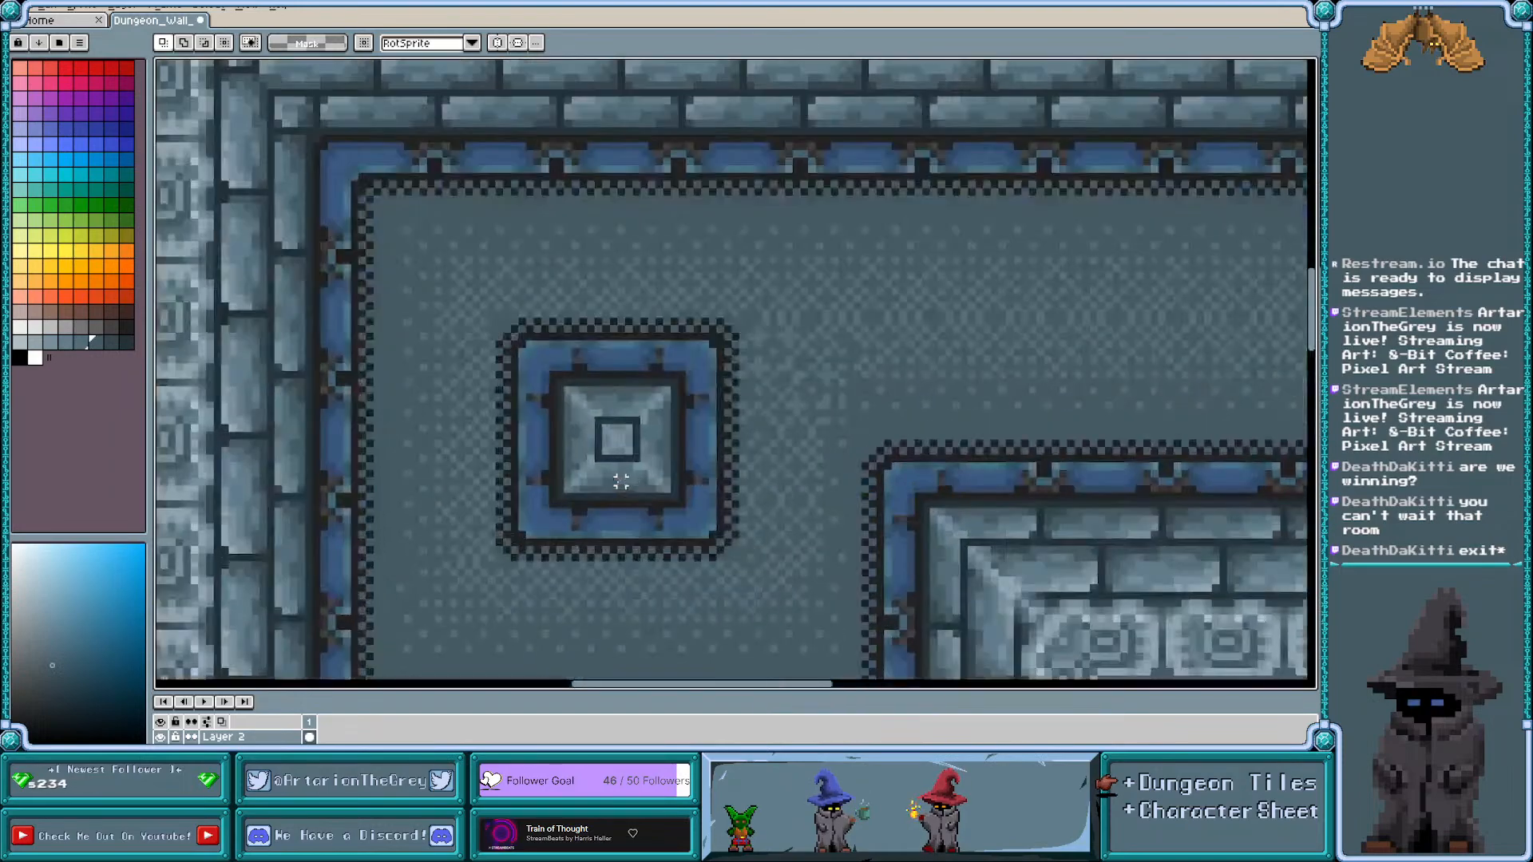
pyautogui.scroll(-2, 621, 480)
pyautogui.scroll(-4, 622, 480)
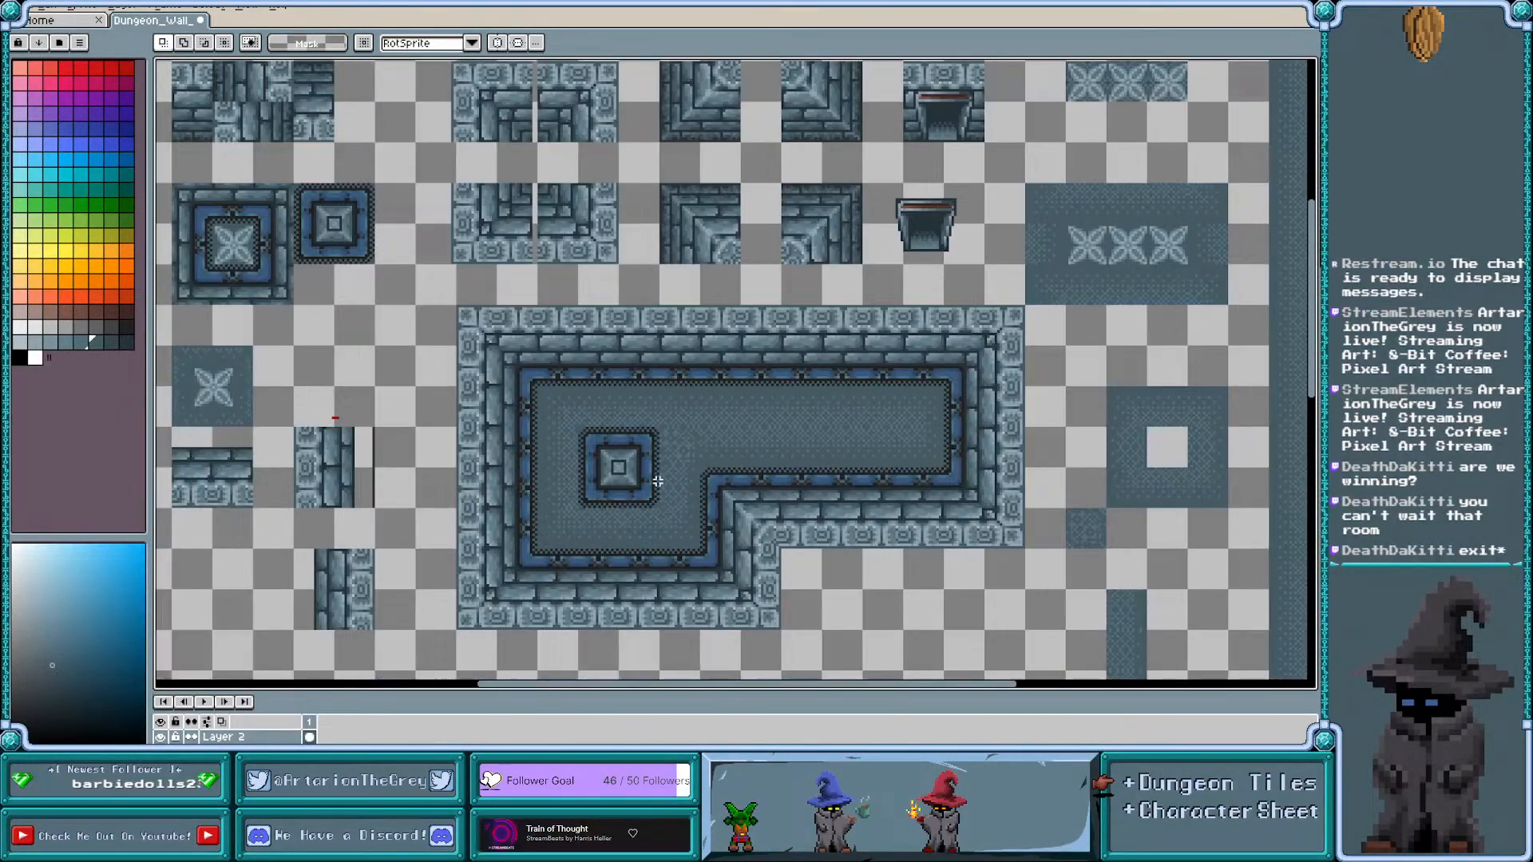
pyautogui.moveTo(575, 424); pyautogui.dragTo(663, 513)
pyautogui.hotkey('ctrl', 'z')
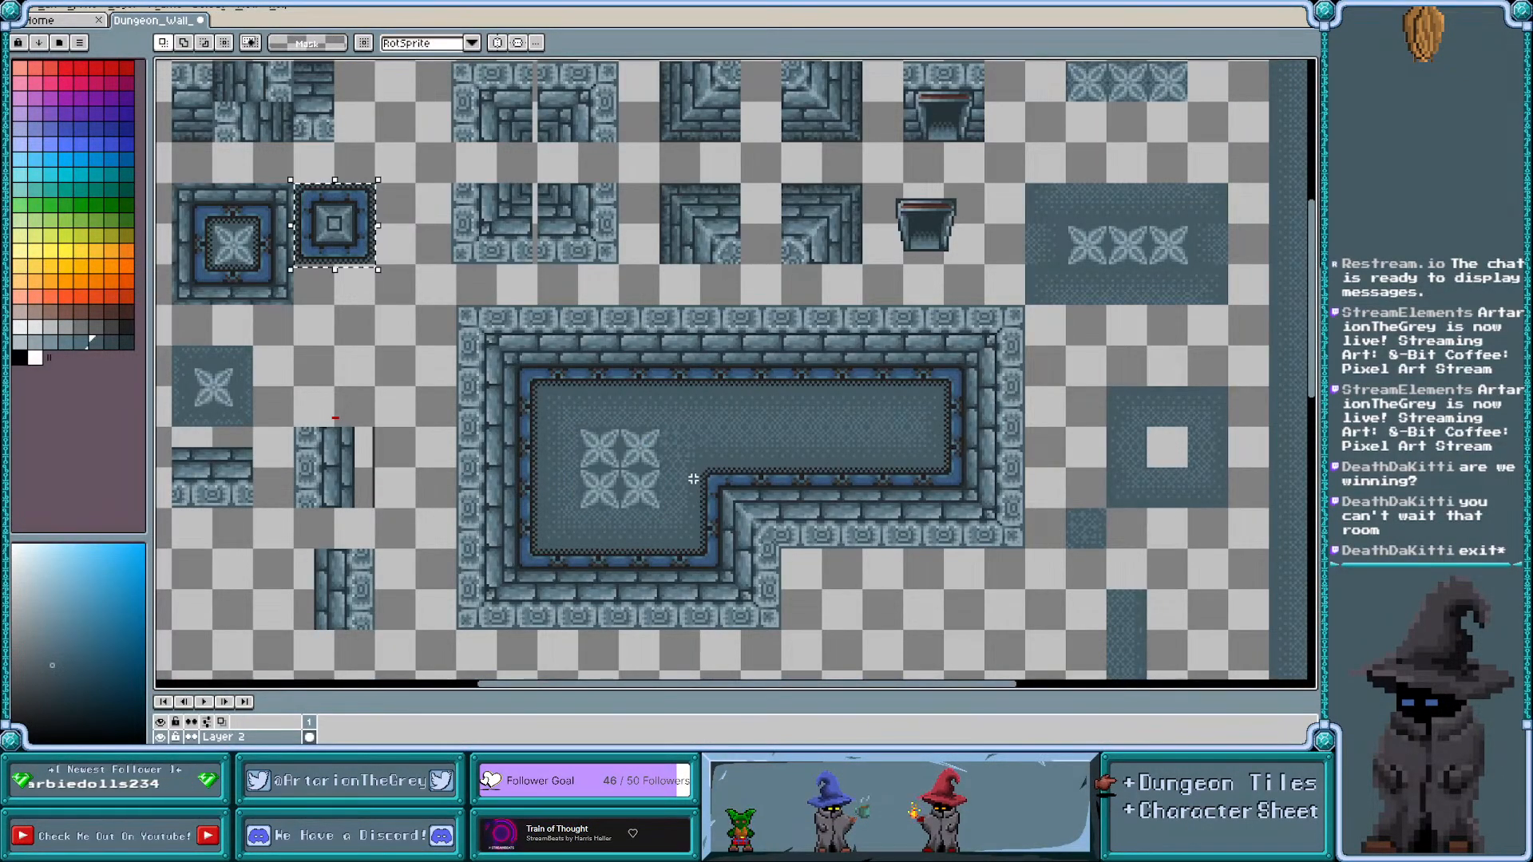
pyautogui.click(382, 374)
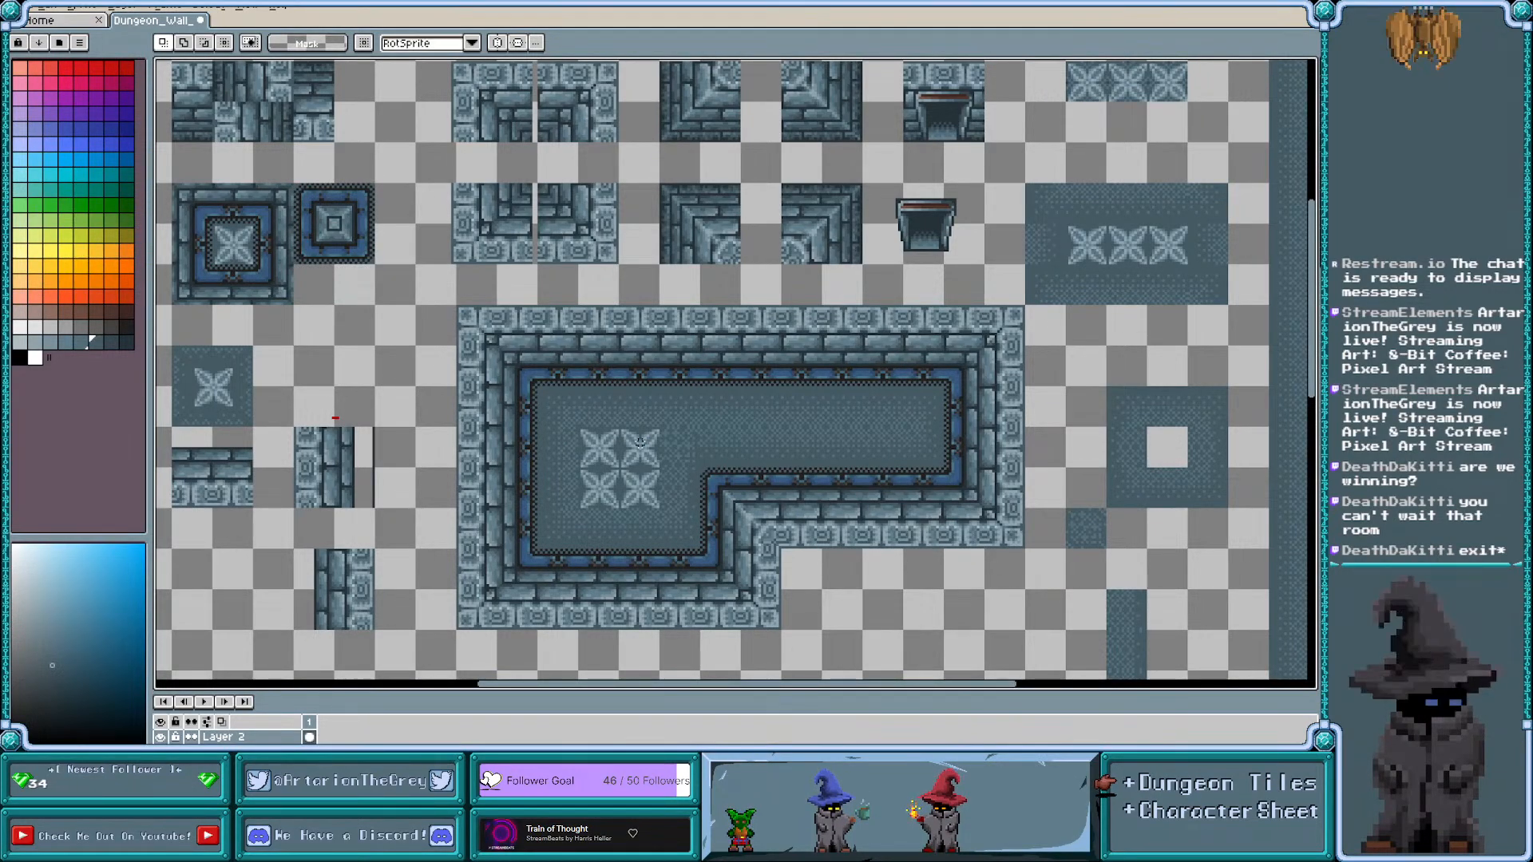
# Show the grid and move the upper-left wall corner sample block left, aligning it to whole grid cells
pyautogui.scroll(-2, 683, 479)
pyautogui.scroll(2, 507, 381)
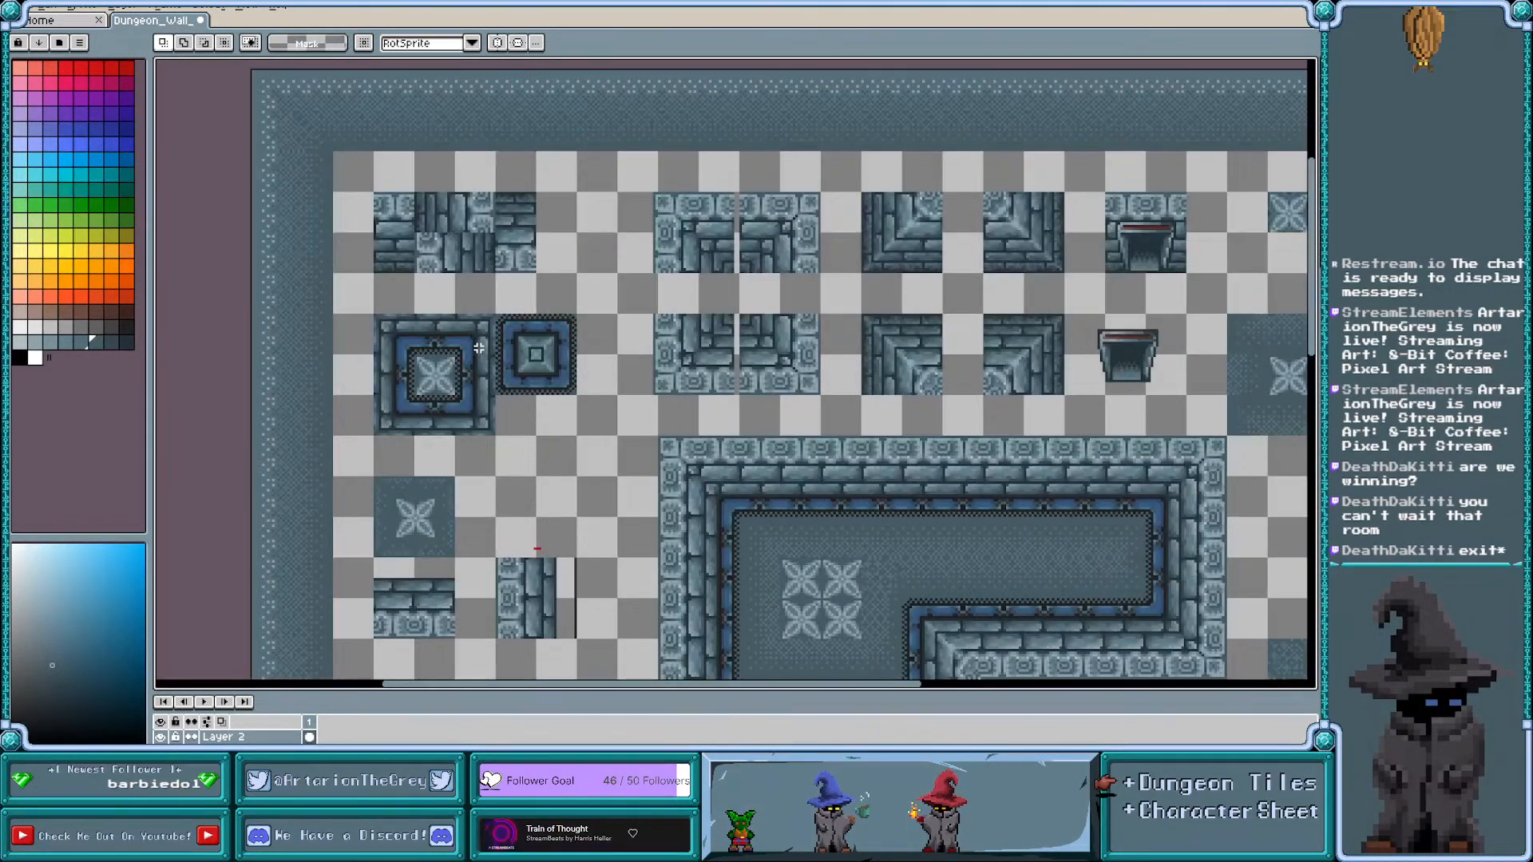
pyautogui.hotkey('ctrl', "'")
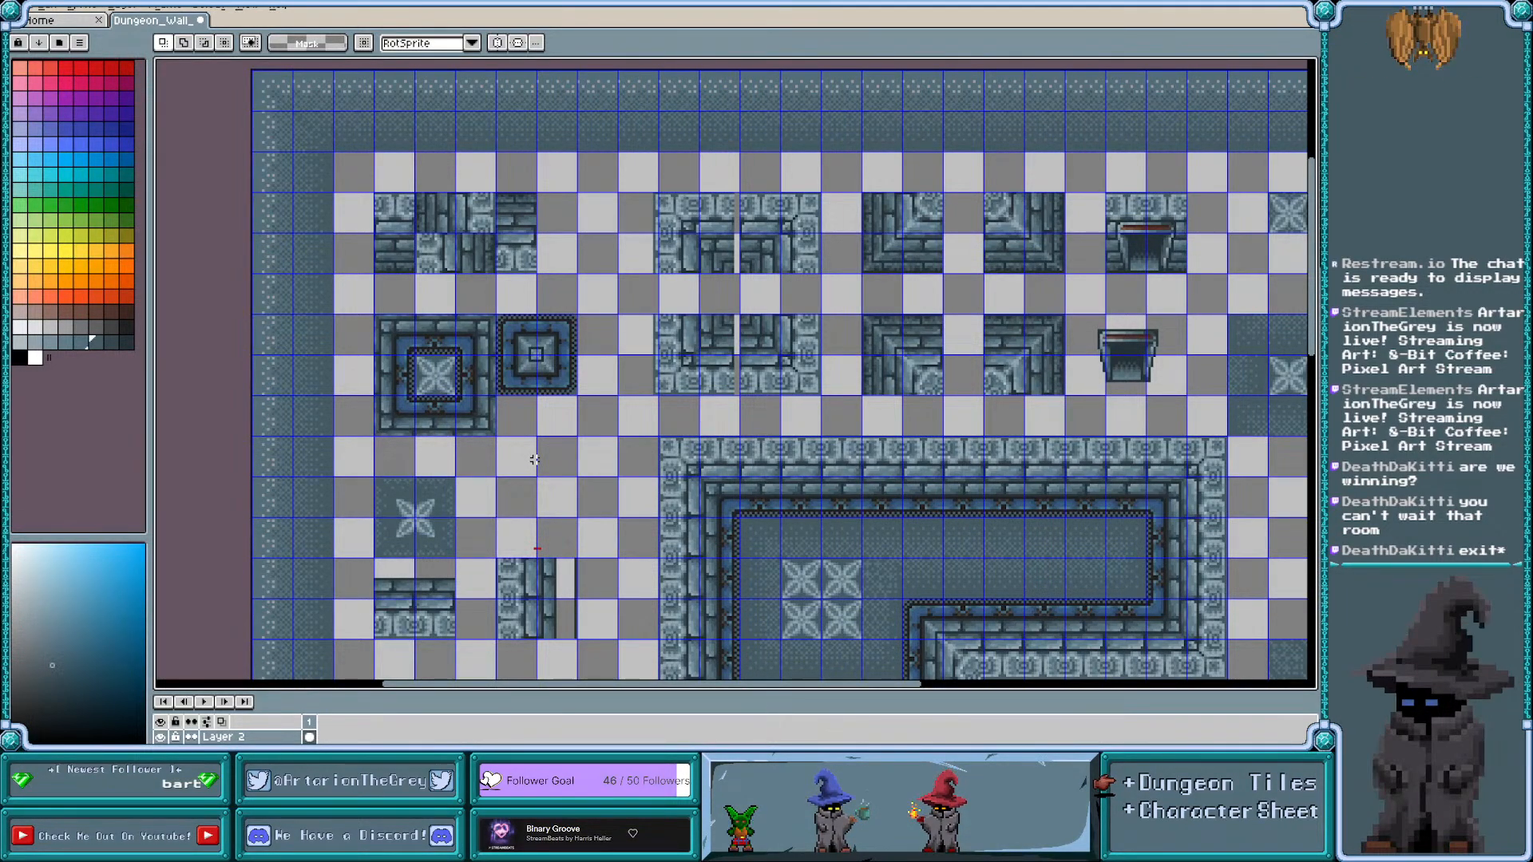
pyautogui.hscroll(3, 534, 460)
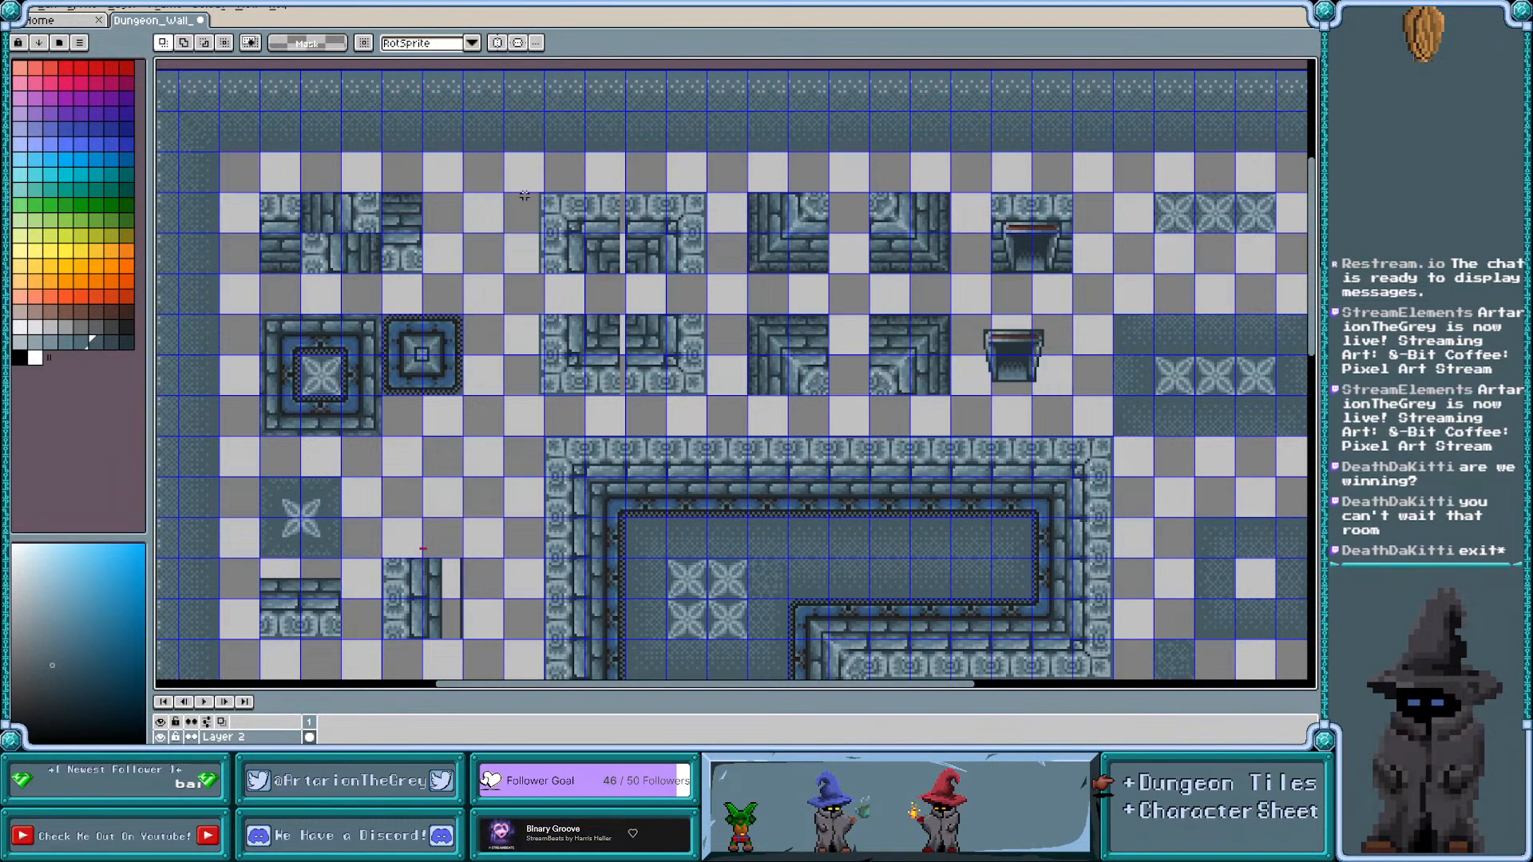
pyautogui.scroll(1, 515, 186)
pyautogui.hscroll(-1, 648, 215)
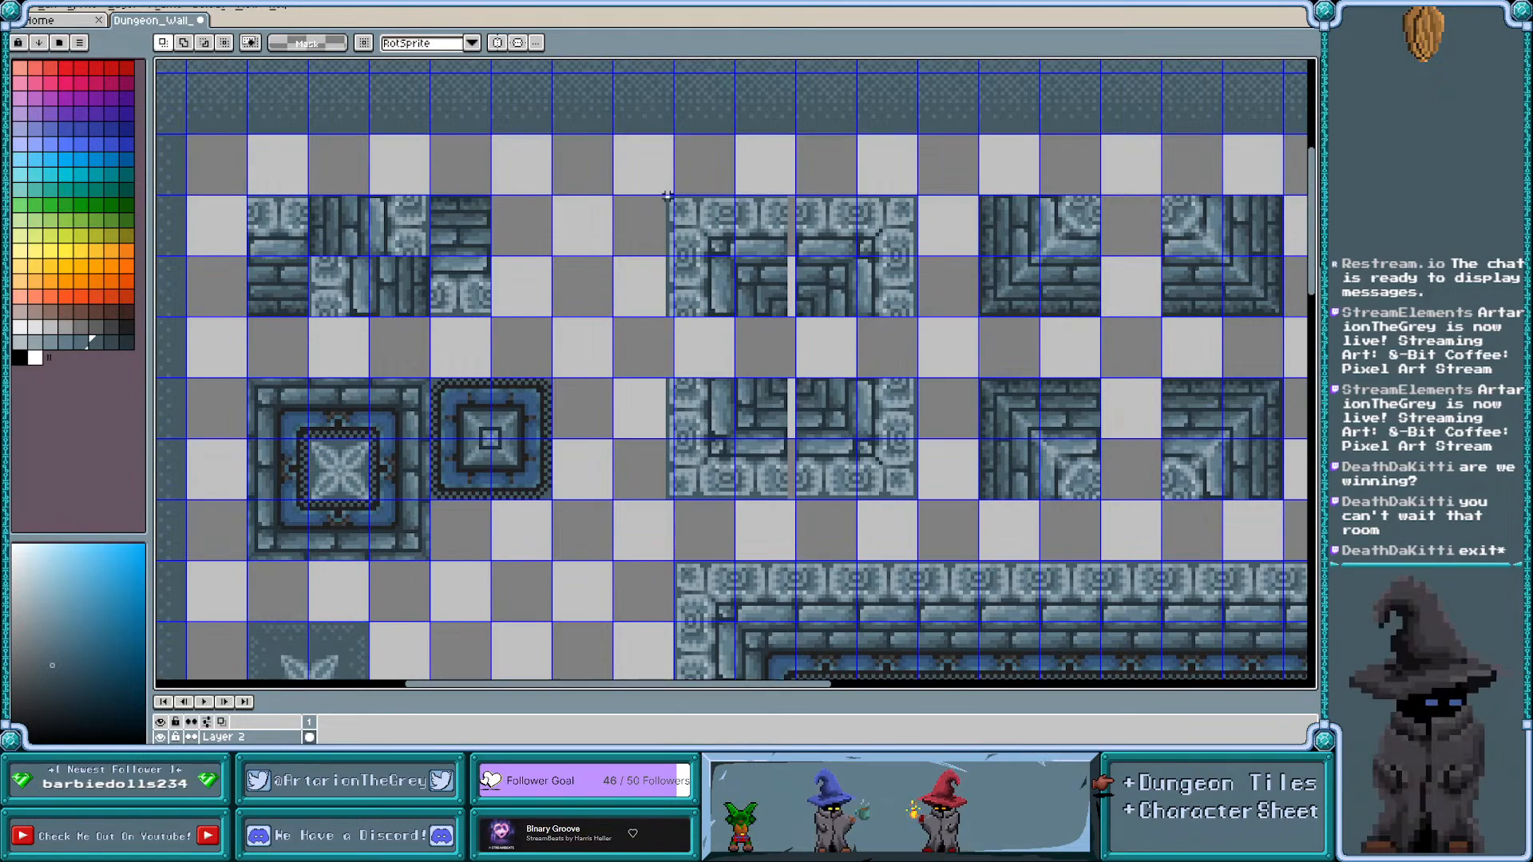
pyautogui.moveTo(671, 195); pyautogui.dragTo(713, 290)
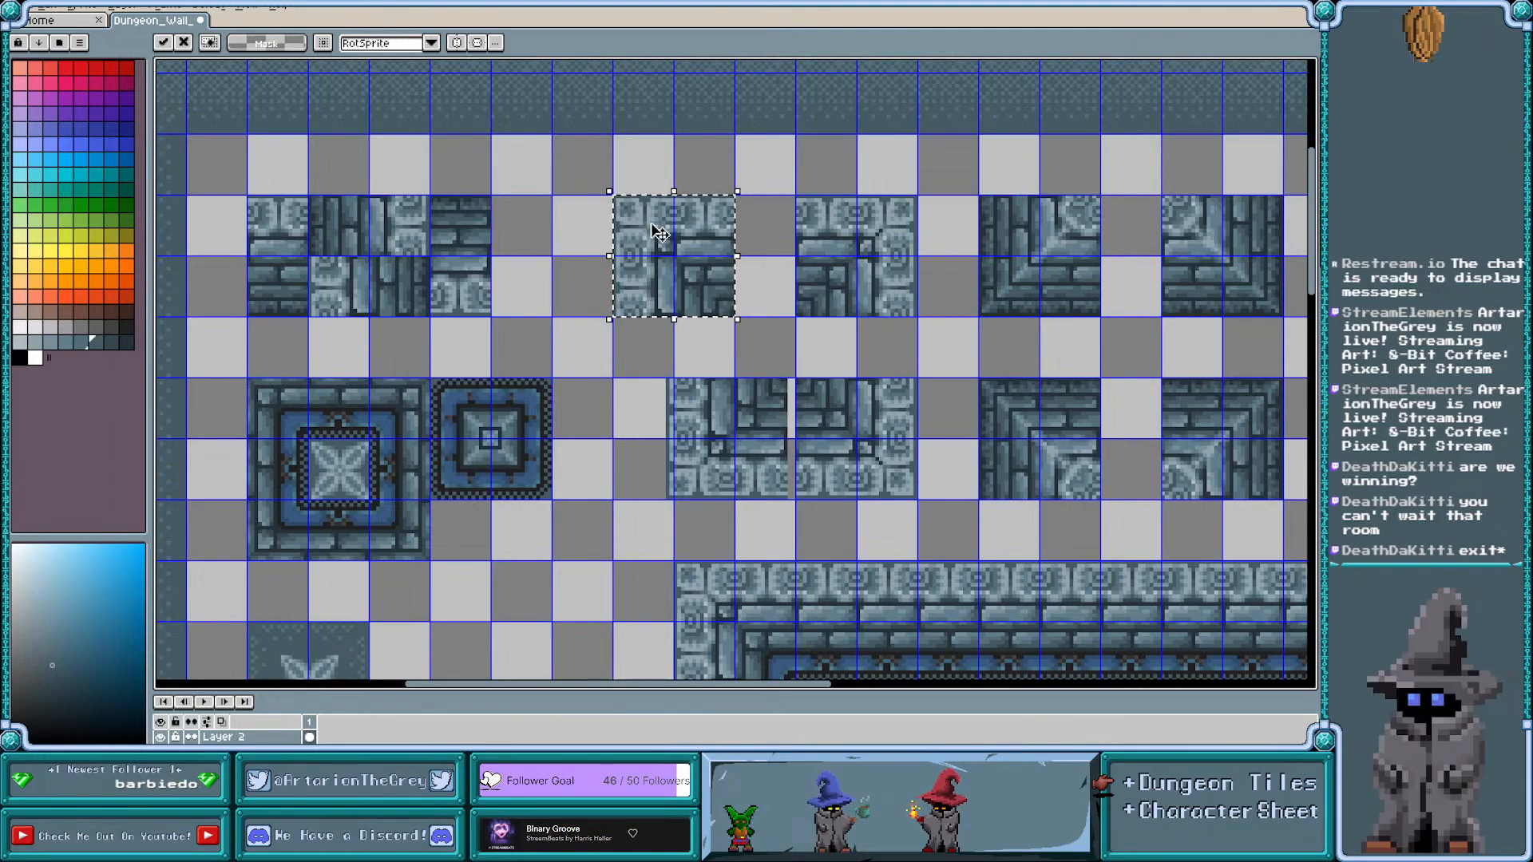
pyautogui.click(584, 303)
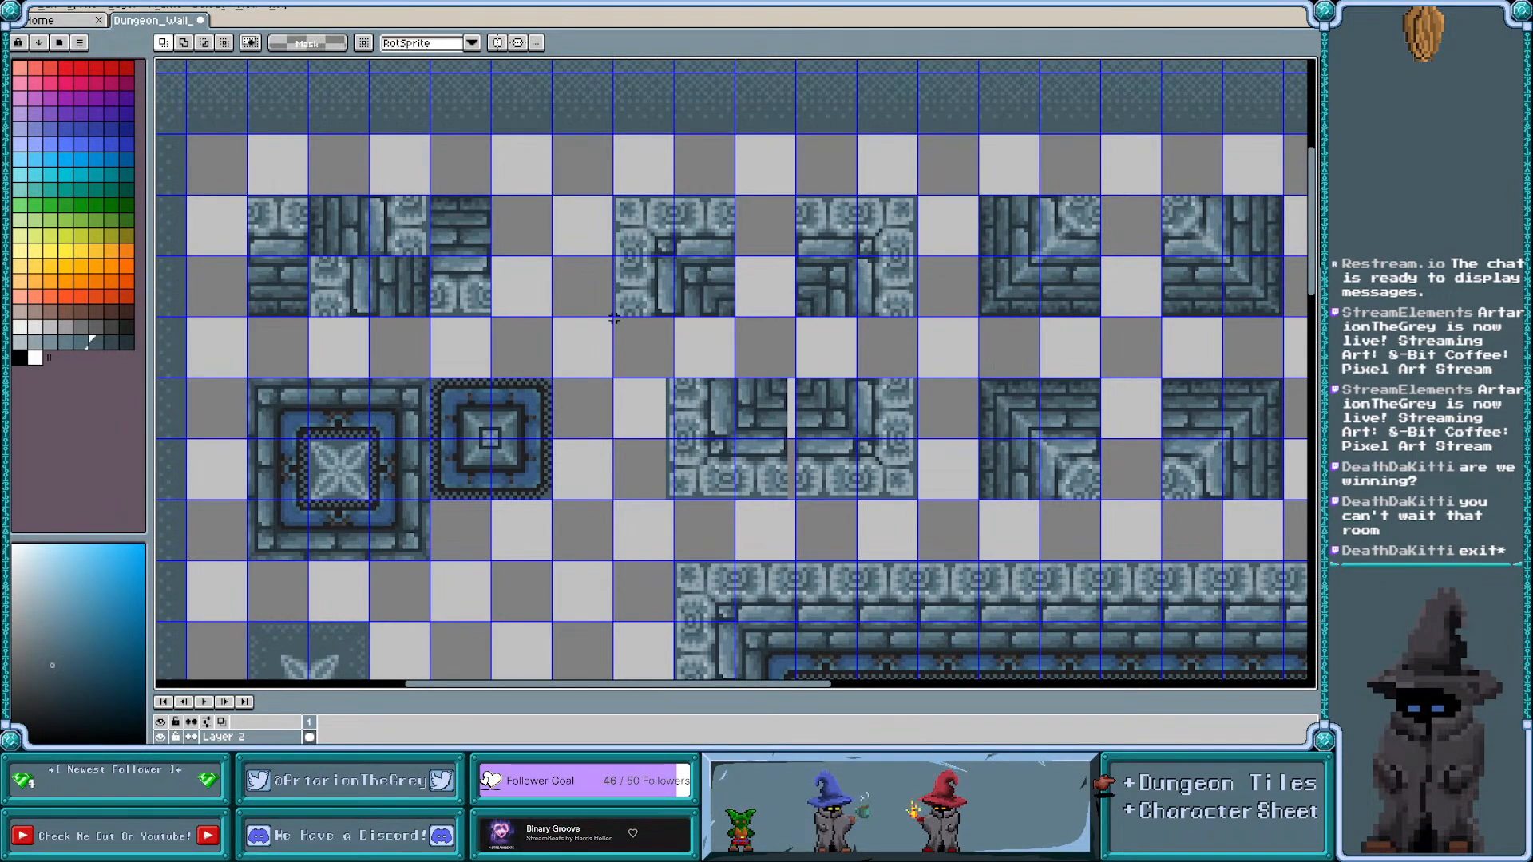
# Delete the upper-left block's two straight wall tiles and move its two remaining corner tiles directly beside the compact wall sample group
pyautogui.moveTo(614, 313); pyautogui.dragTo(673, 256)
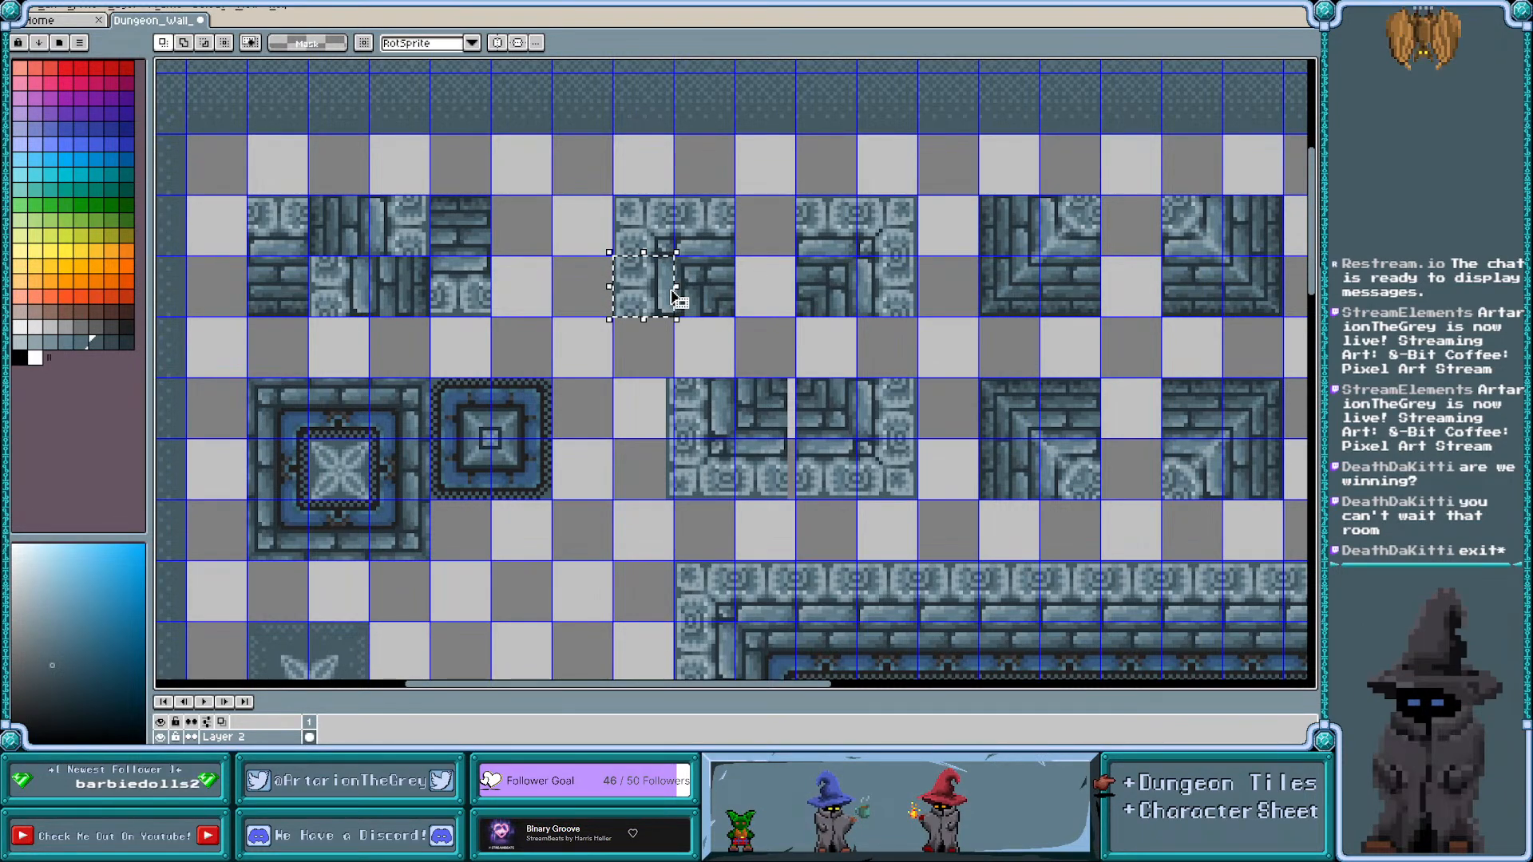
pyautogui.press('Delete')
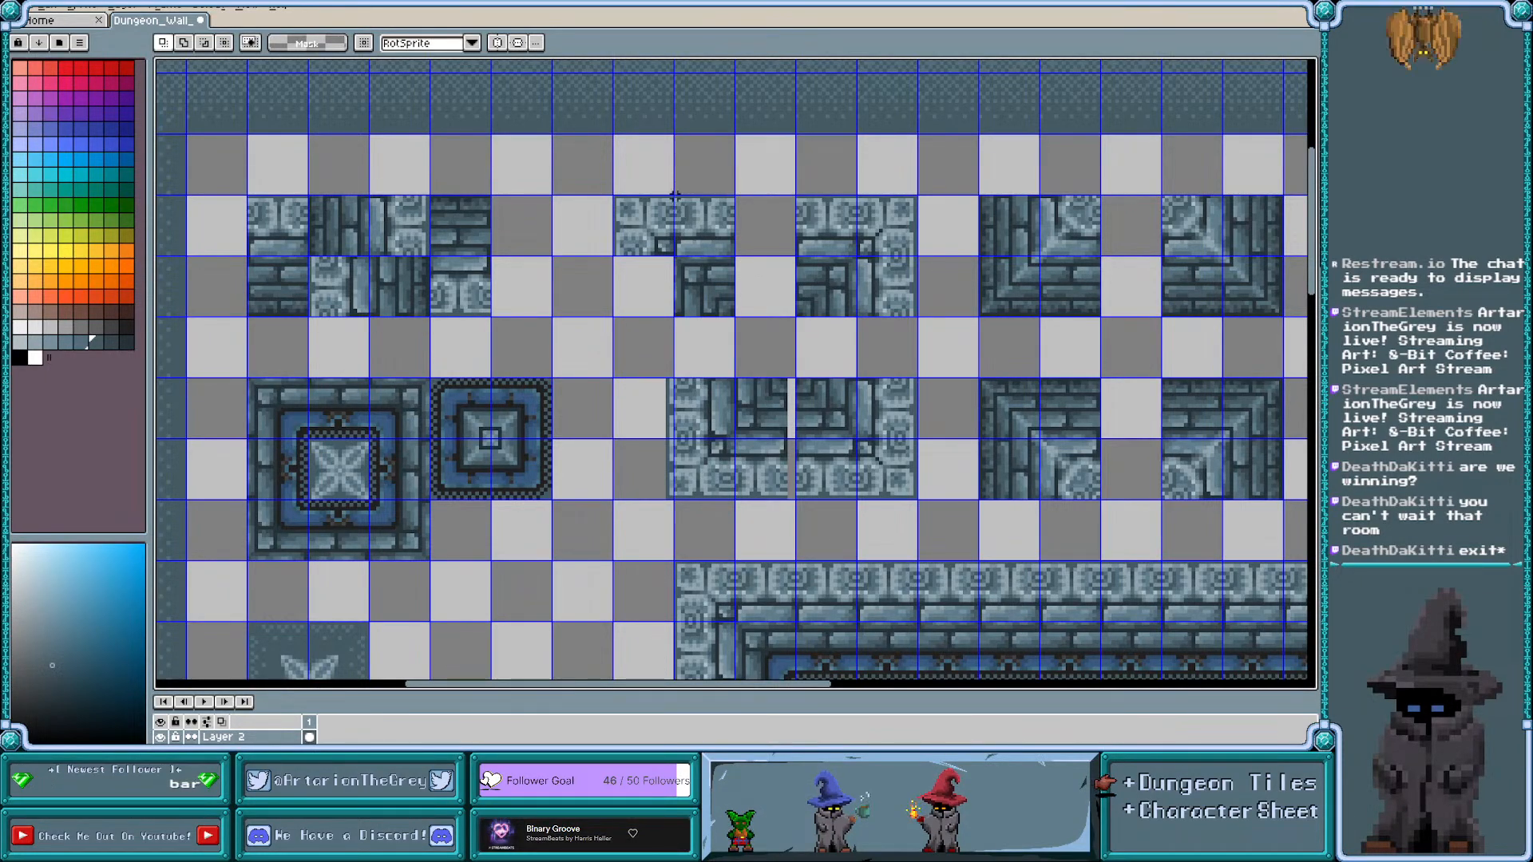
pyautogui.moveTo(676, 197); pyautogui.dragTo(731, 254)
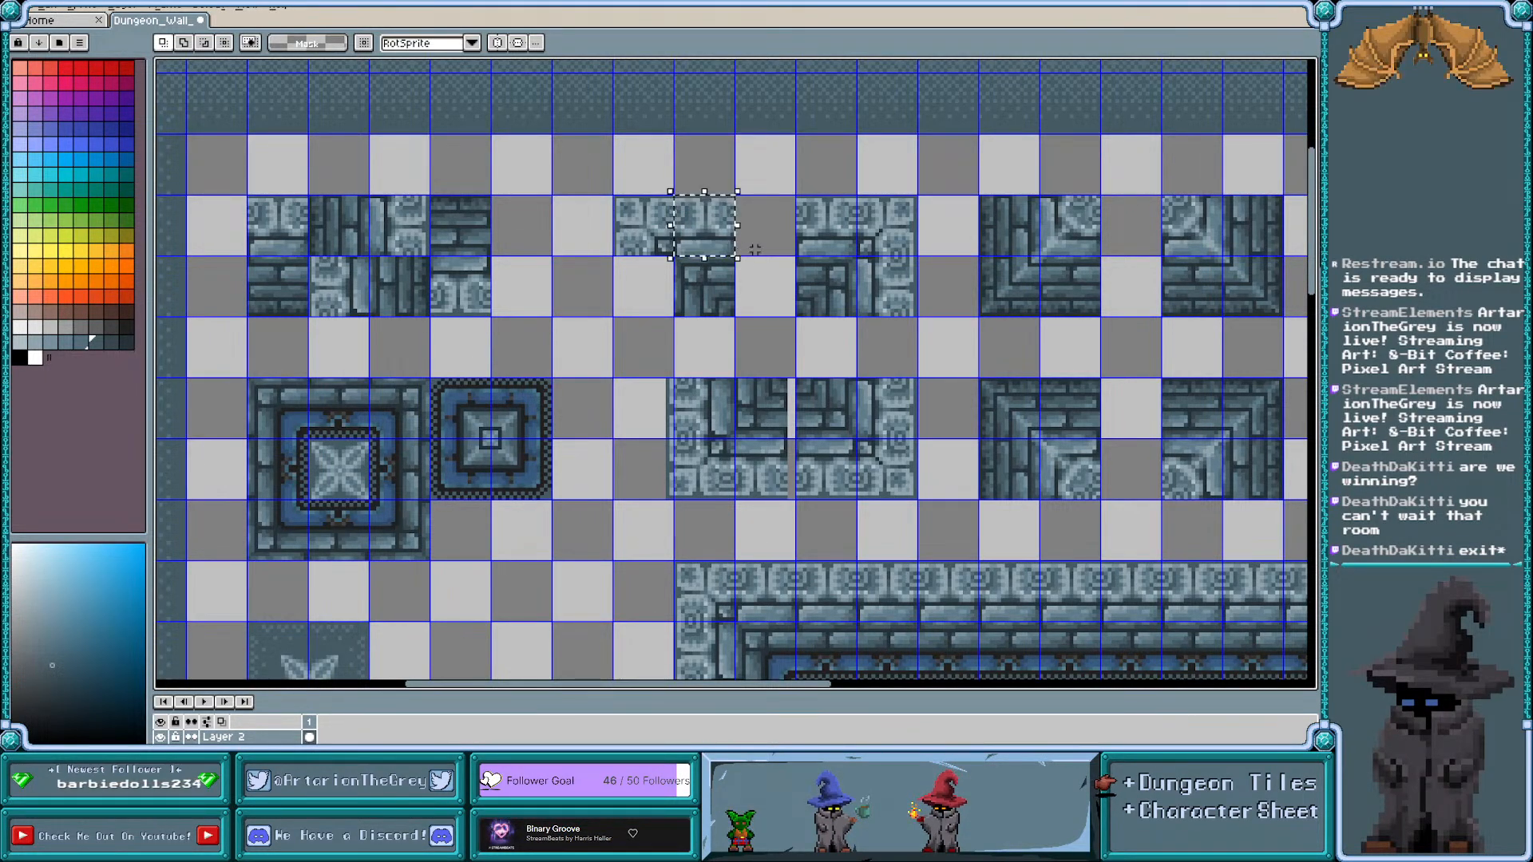
pyautogui.press('Delete')
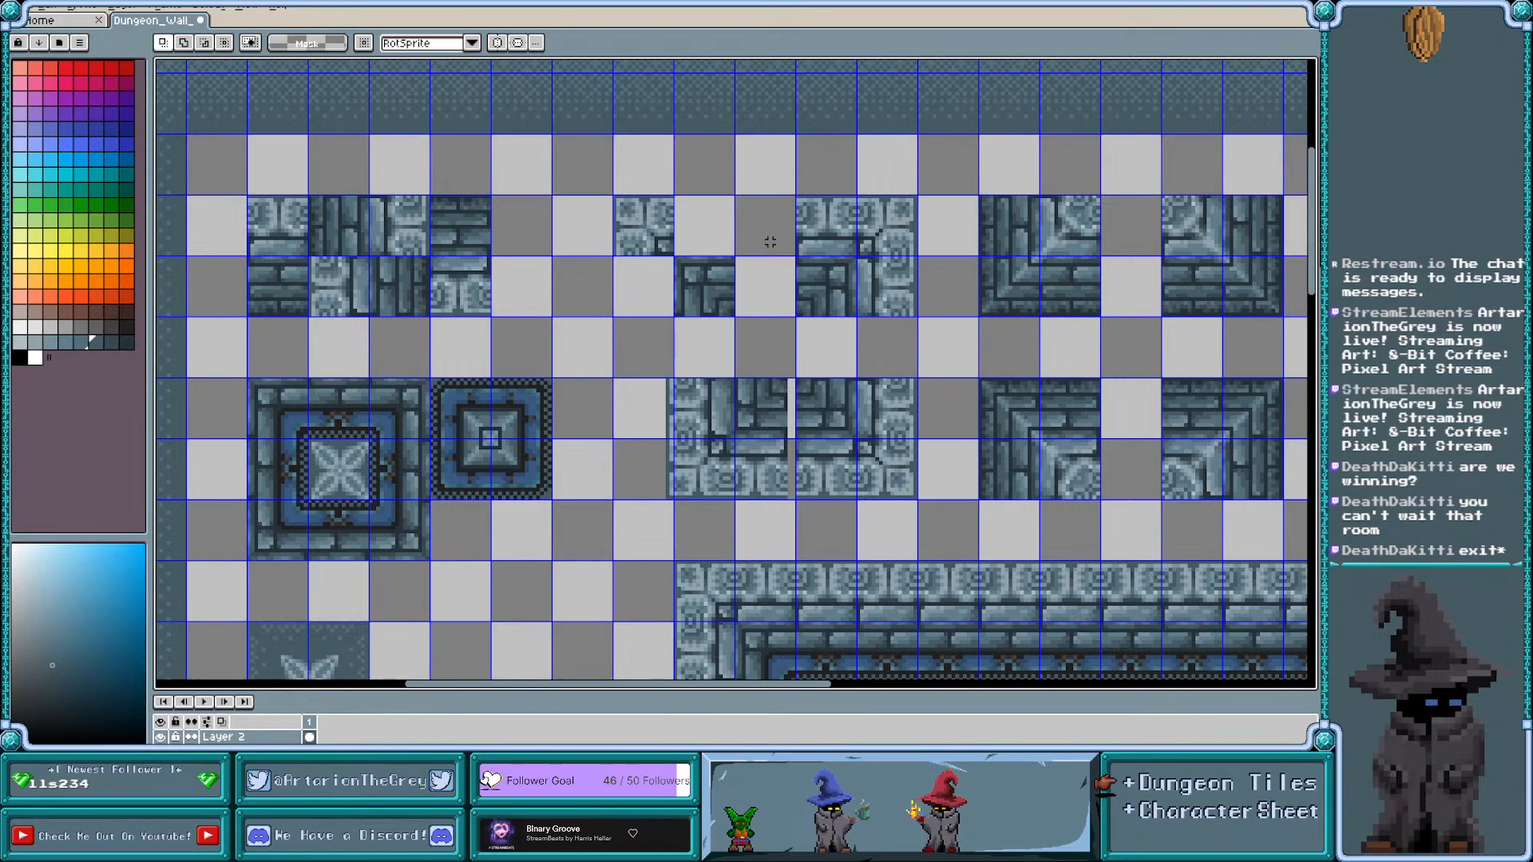
pyautogui.moveTo(613, 196); pyautogui.dragTo(615, 300)
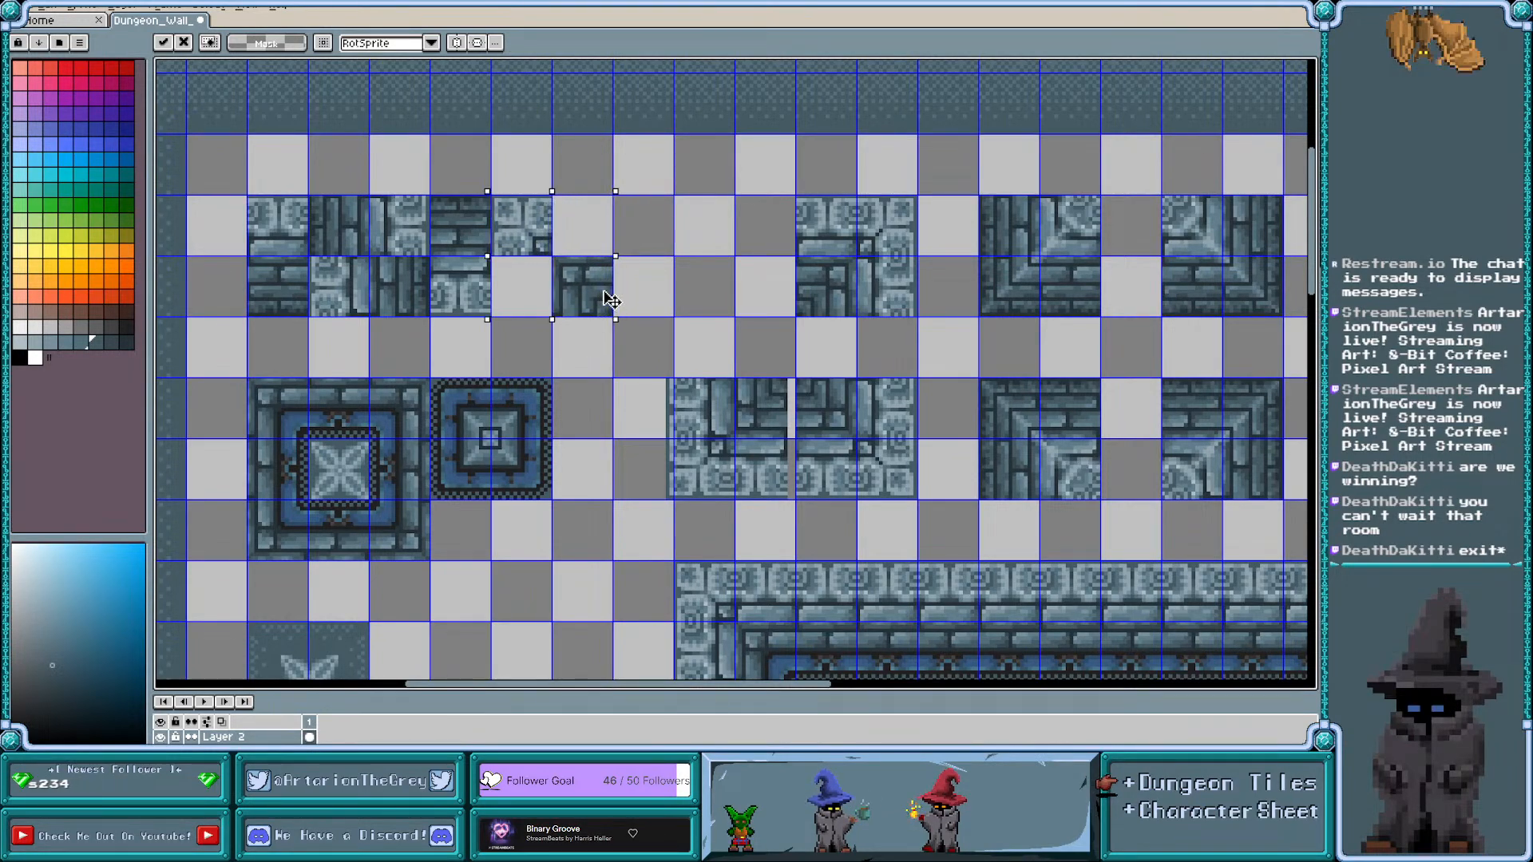
pyautogui.click(654, 289)
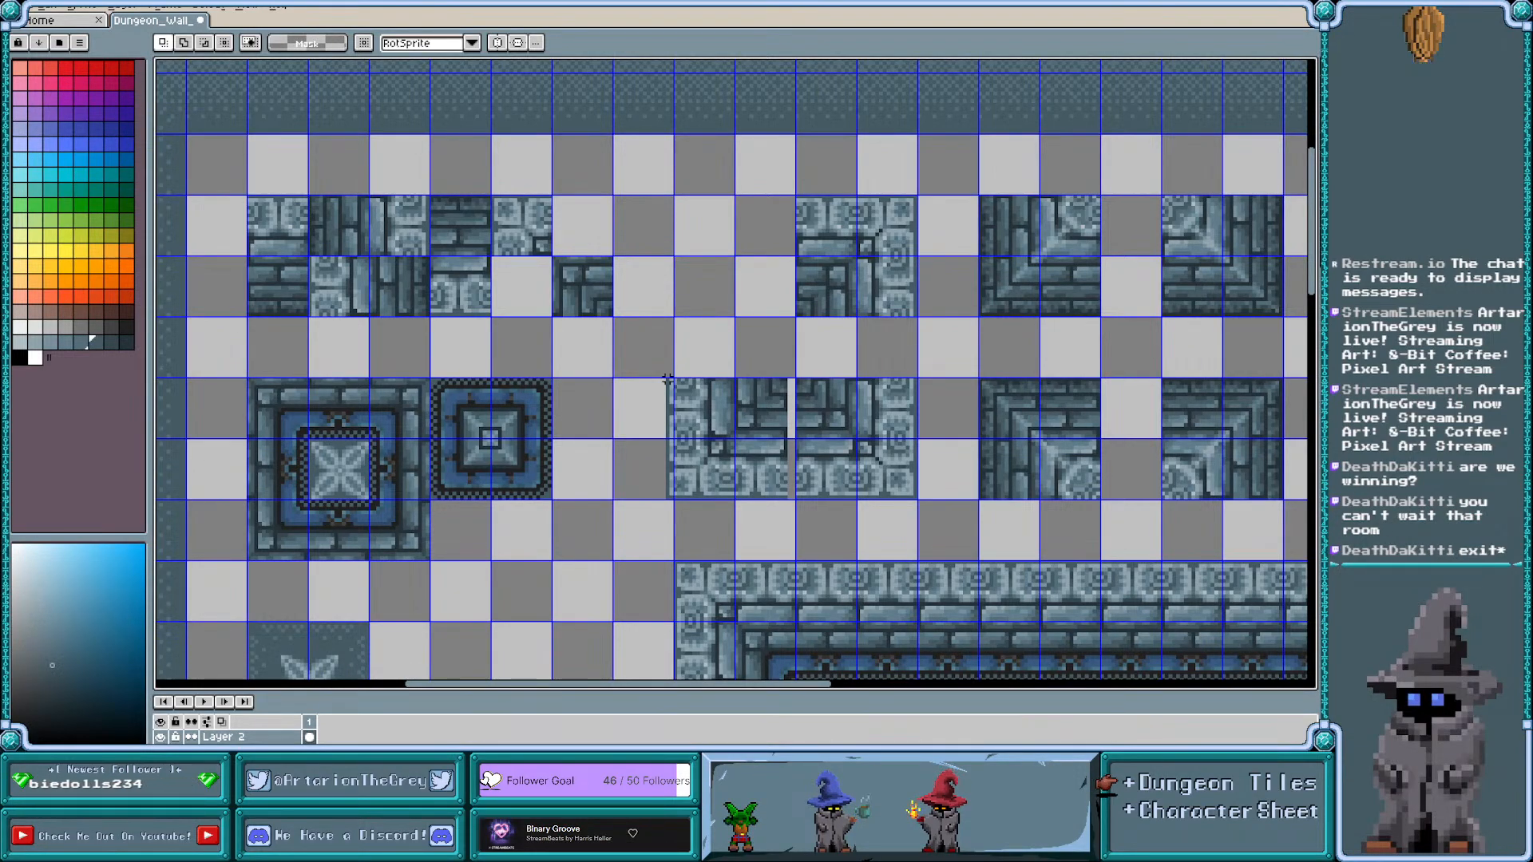
# Align the lower-left wall corner block to the grid and move its outer corner tile into the gap below the first outer corner tile
pyautogui.moveTo(668, 379); pyautogui.dragTo(723, 477)
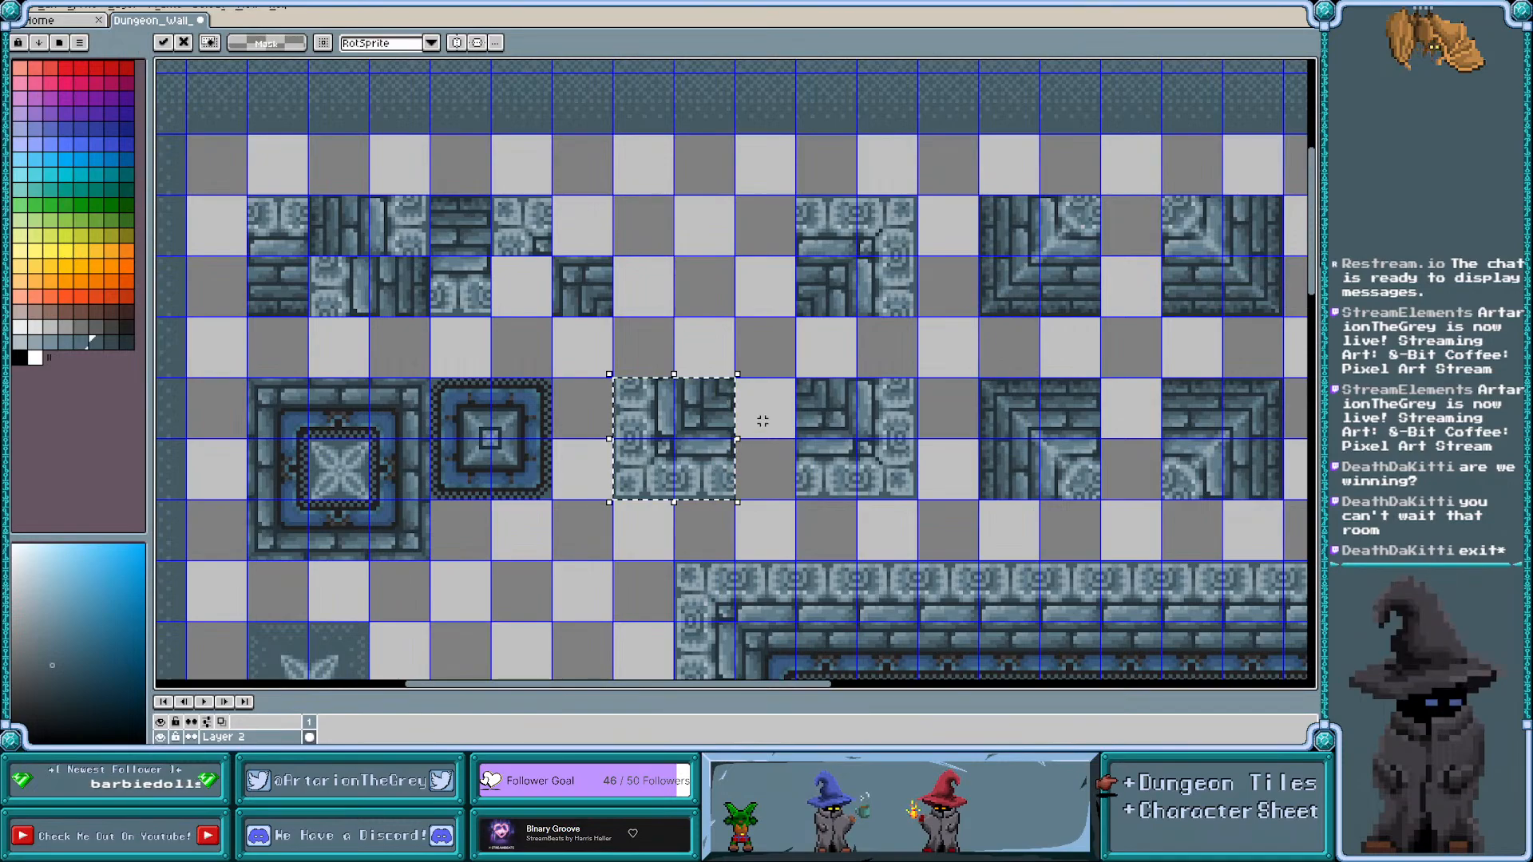
pyautogui.click(762, 421)
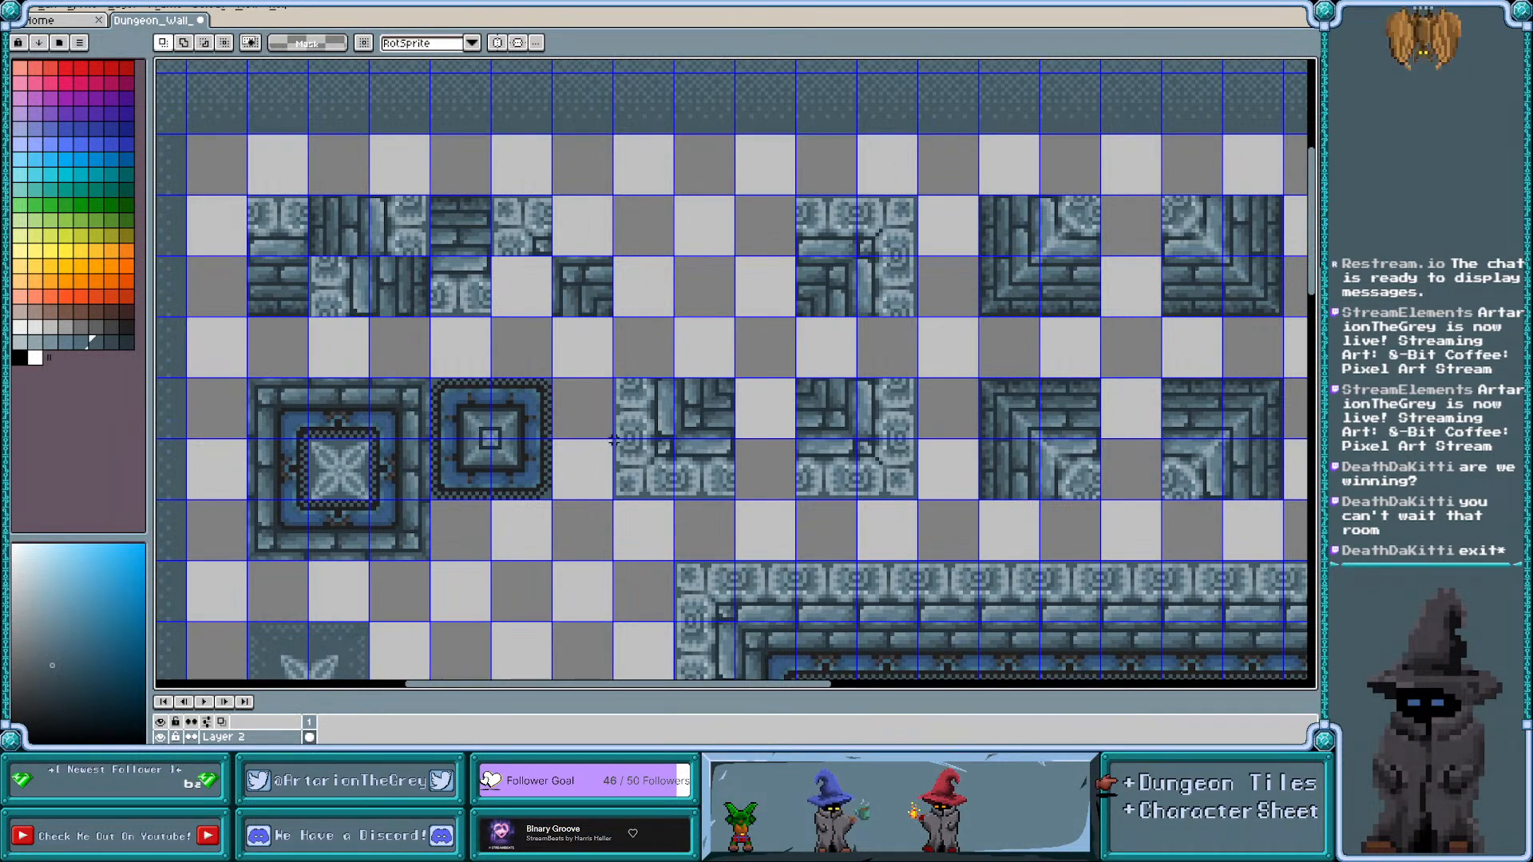
pyautogui.moveTo(615, 439); pyautogui.dragTo(540, 304)
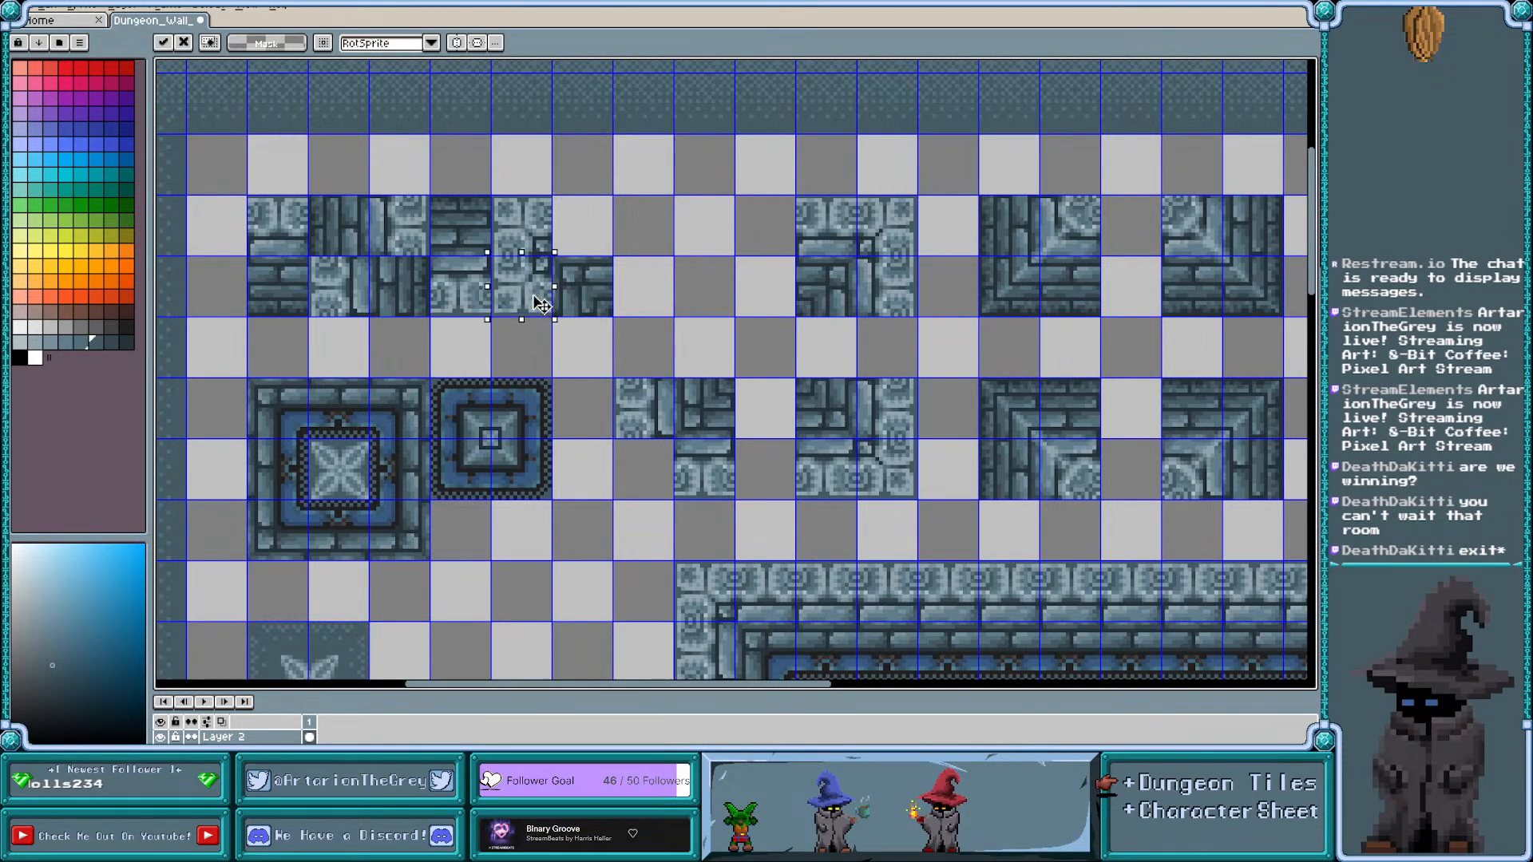
pyautogui.click(633, 291)
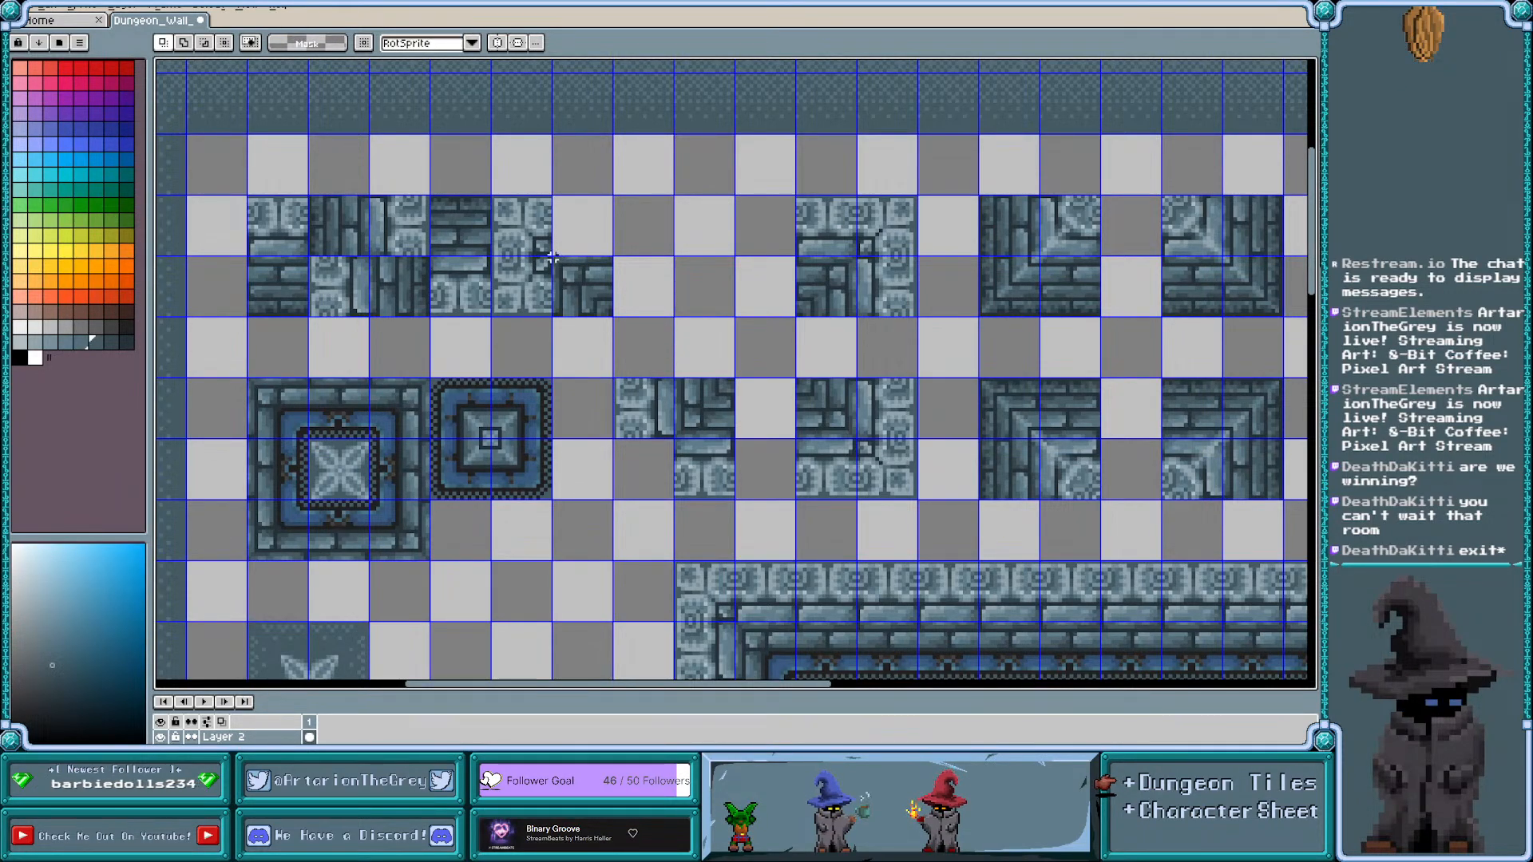
# Move the inner brick corner tile from the sample group to the upper row, leaving one empty column between them
pyautogui.moveTo(551, 257); pyautogui.dragTo(655, 239)
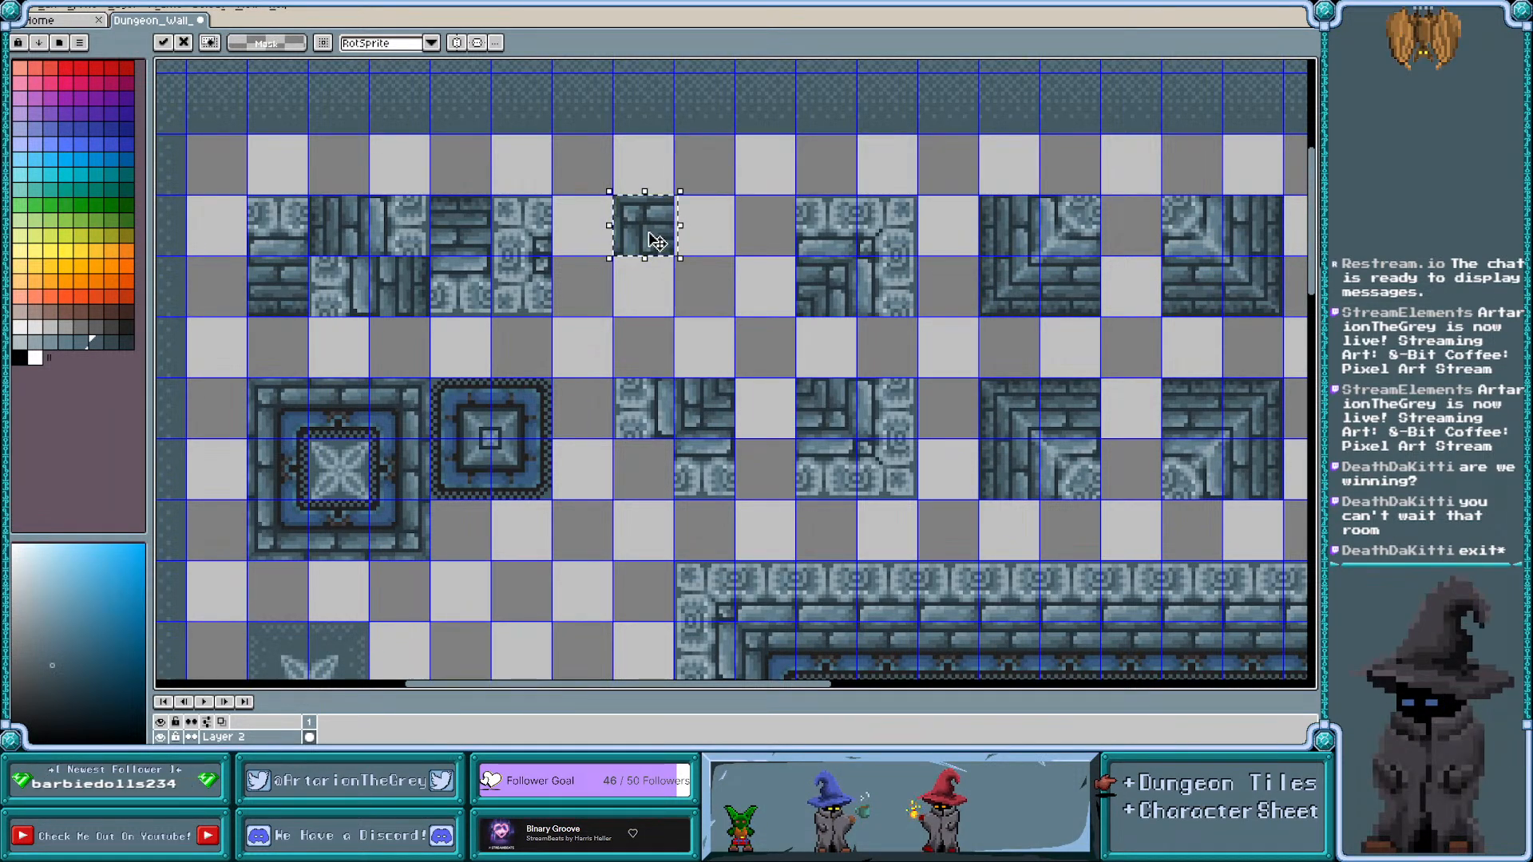
pyautogui.hotkey('ctrl', 'd')
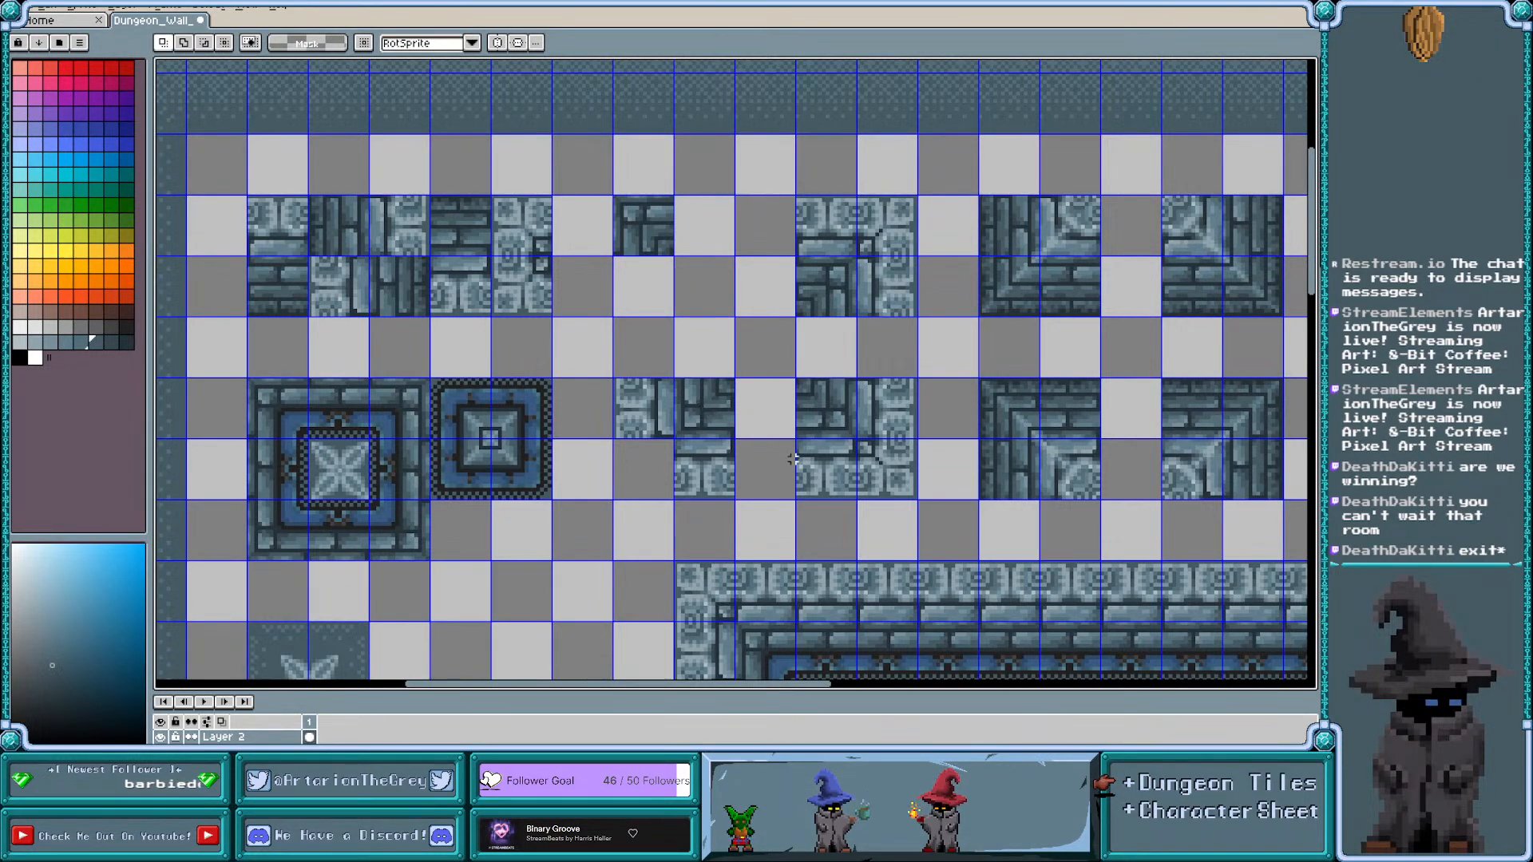
# Move the lower-right and upper-right outer corner tiles into the compact sample group, completing its two-by-two outer corner block
pyautogui.moveTo(859, 439); pyautogui.dragTo(588, 291)
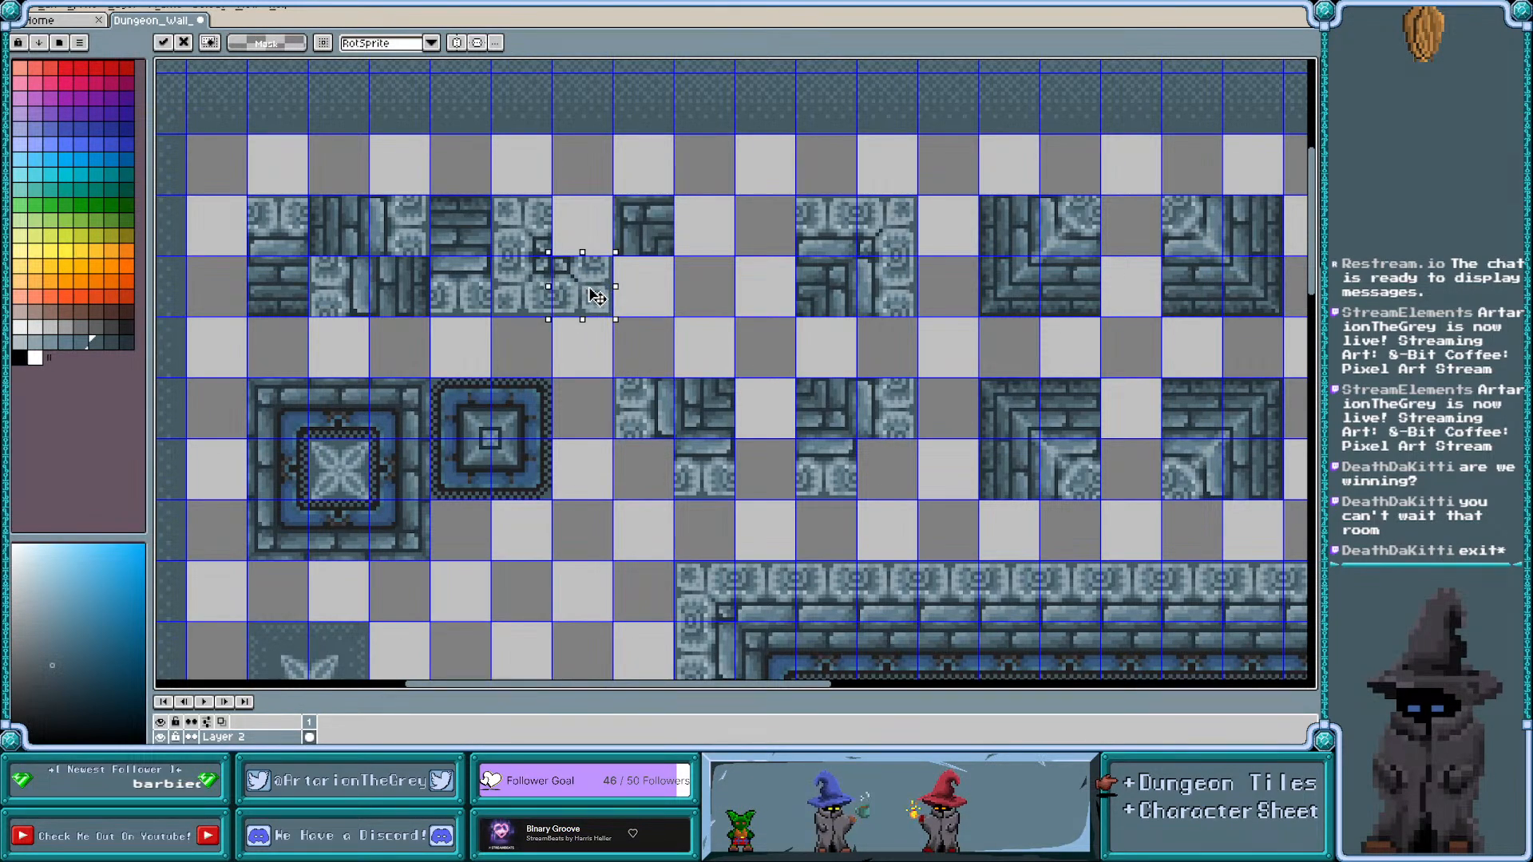
pyautogui.click(709, 318)
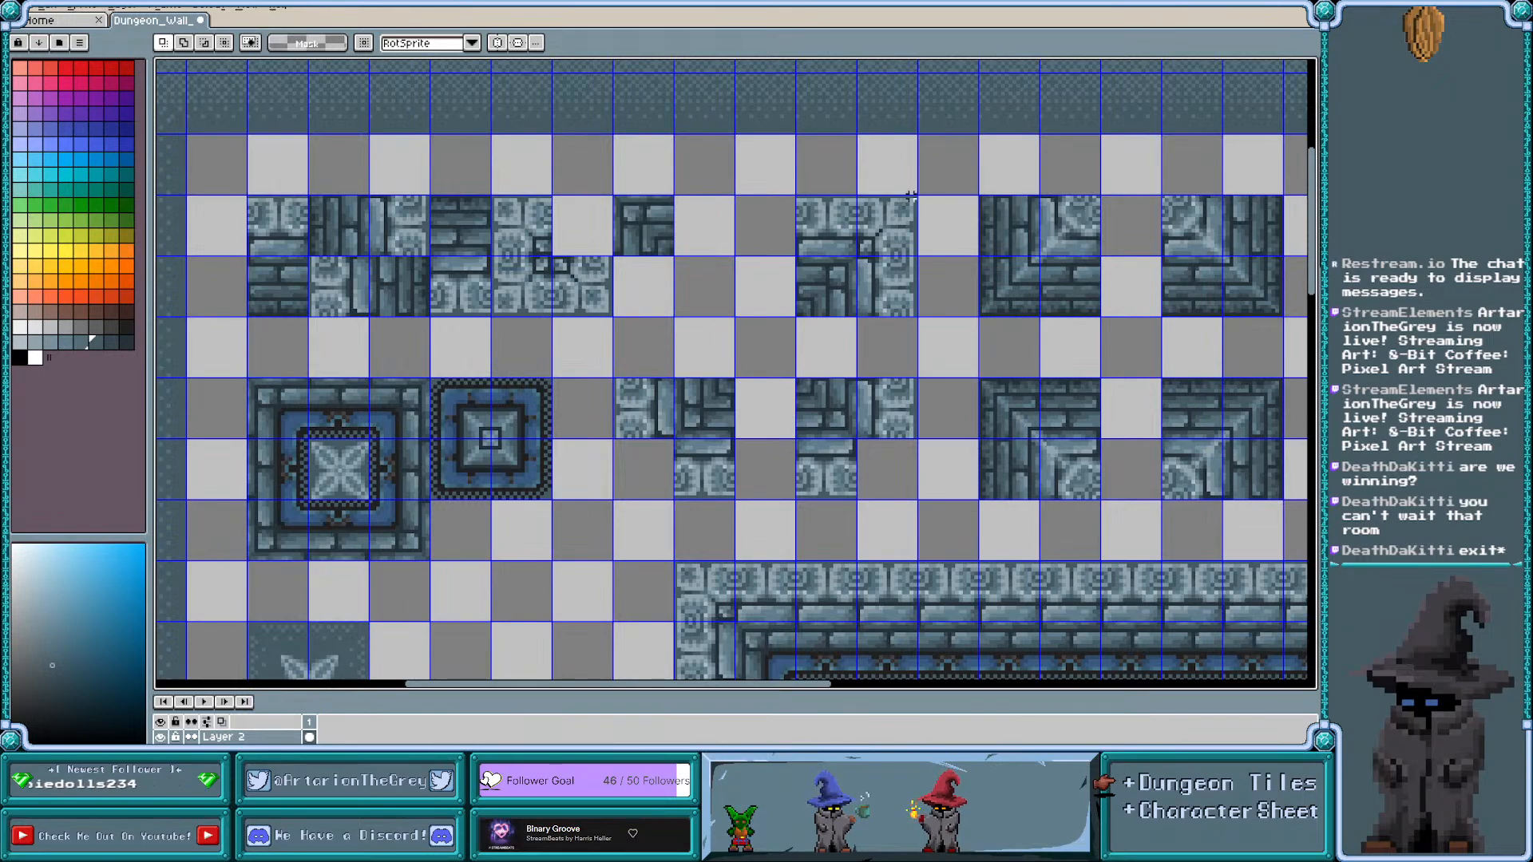
pyautogui.moveTo(915, 197); pyautogui.dragTo(588, 241)
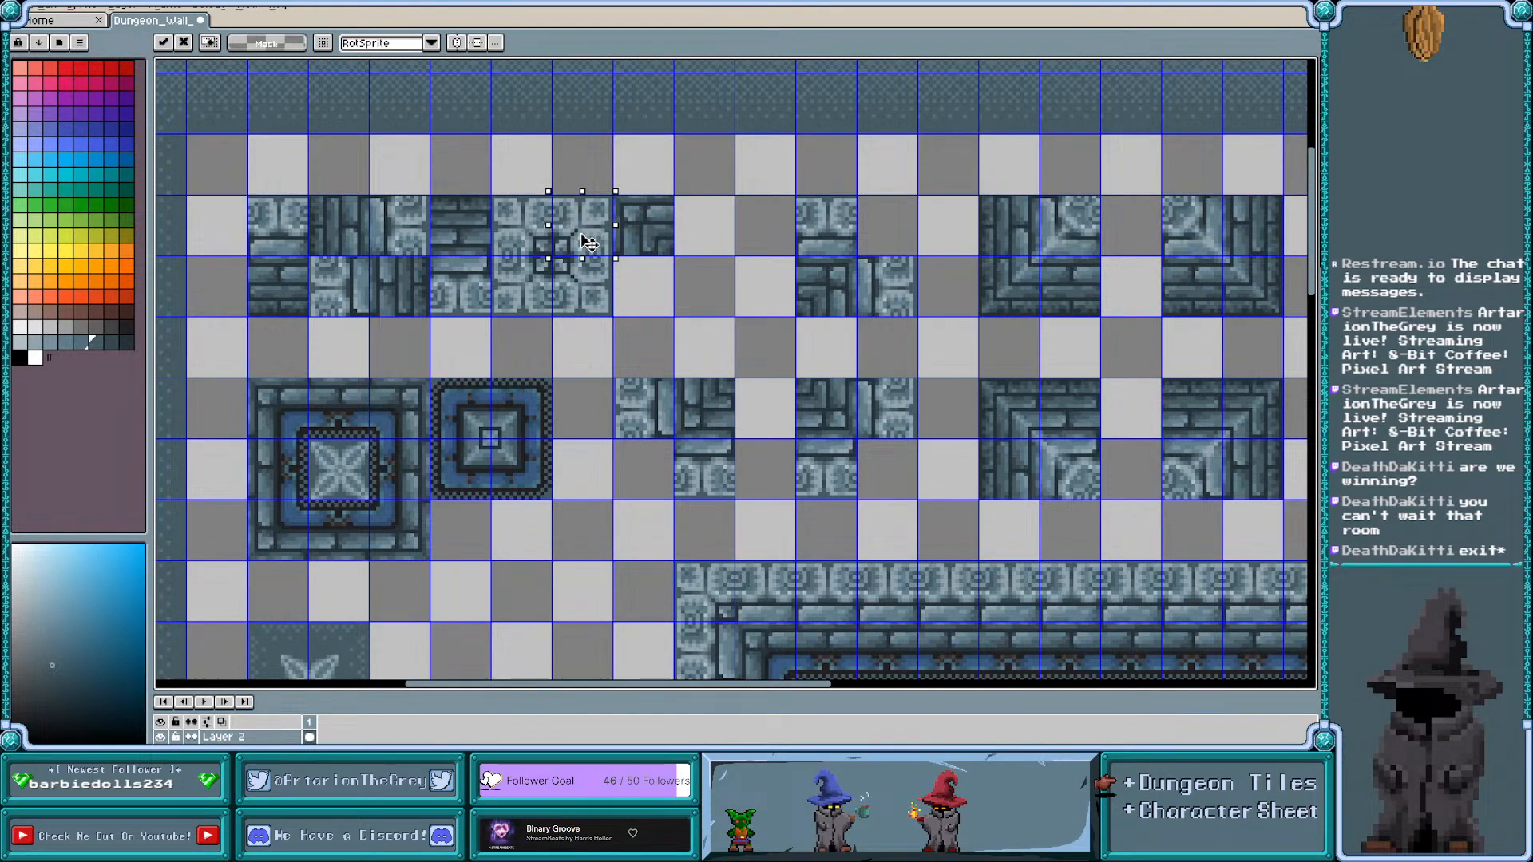
pyautogui.click(663, 288)
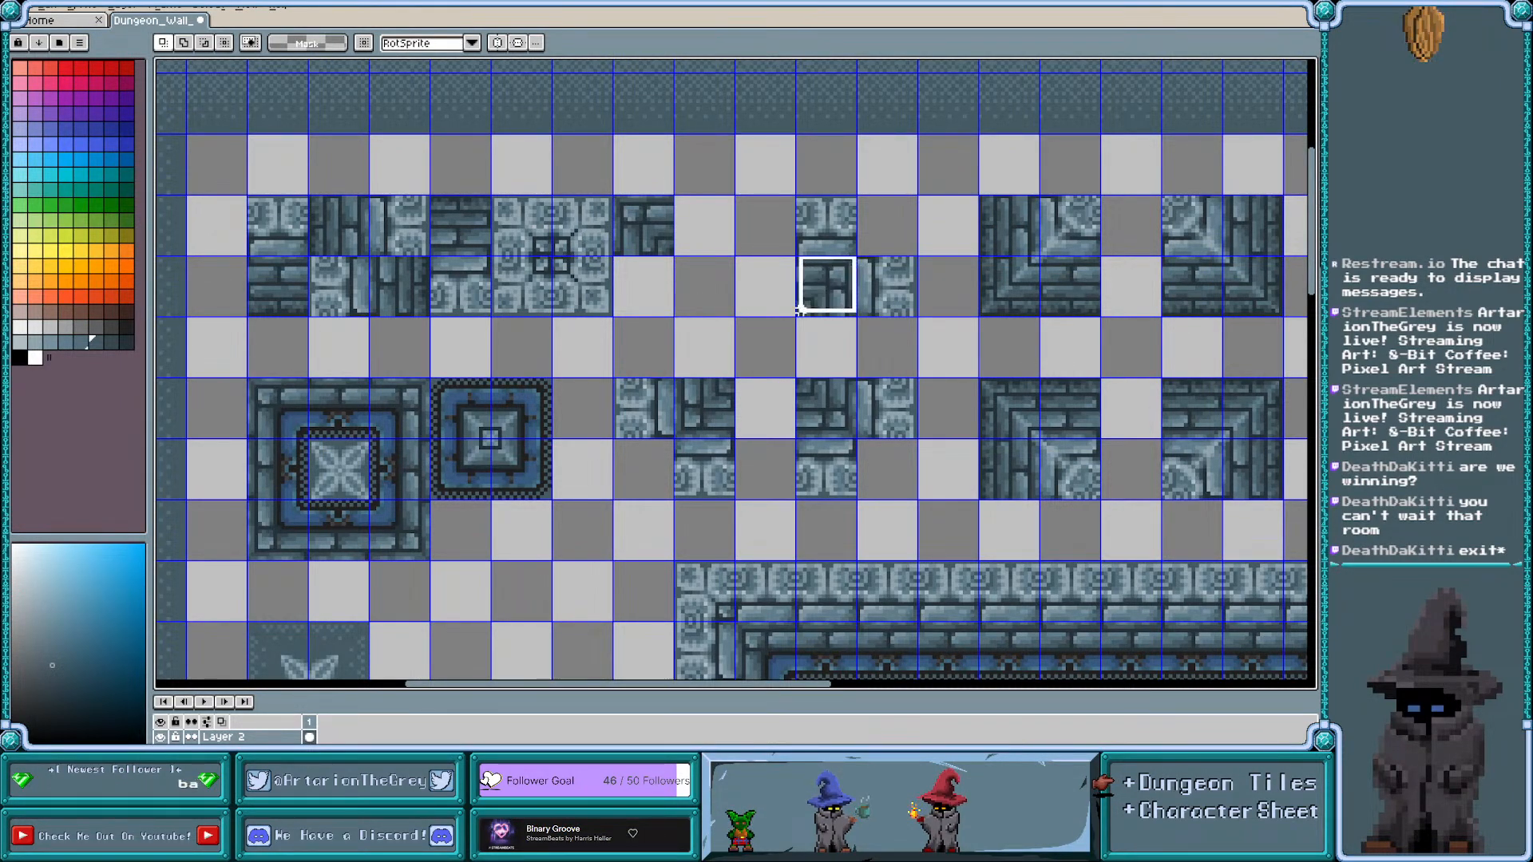
# Move the three remaining inner brick corner tiles around the first one to complete a two-by-two brick block beside the outer corners
pyautogui.moveTo(796, 314); pyautogui.dragTo(699, 246)
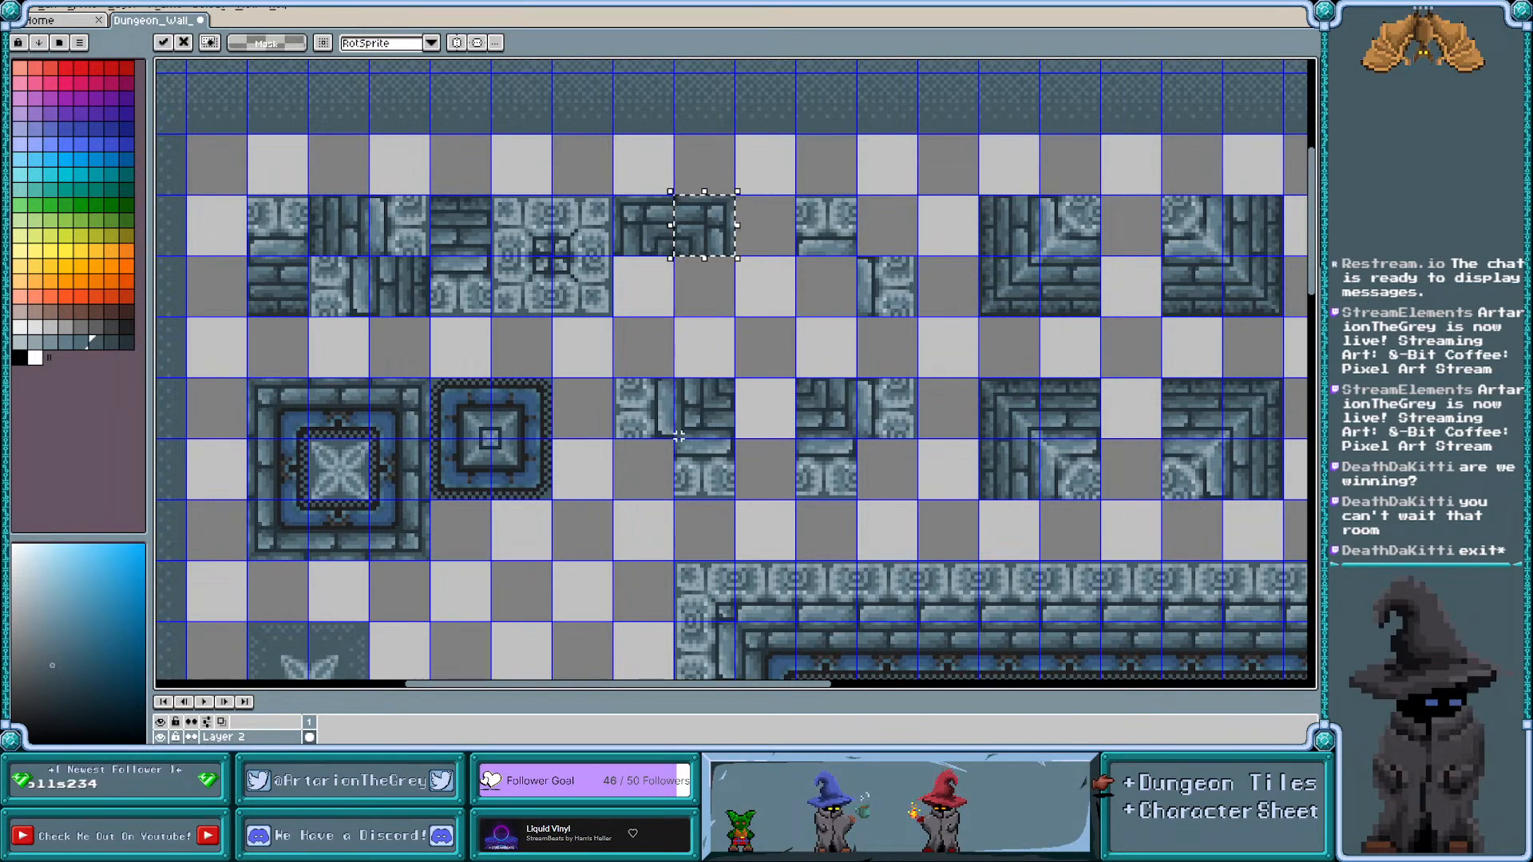
pyautogui.click(675, 437)
pyautogui.moveTo(675, 437); pyautogui.dragTo(659, 293)
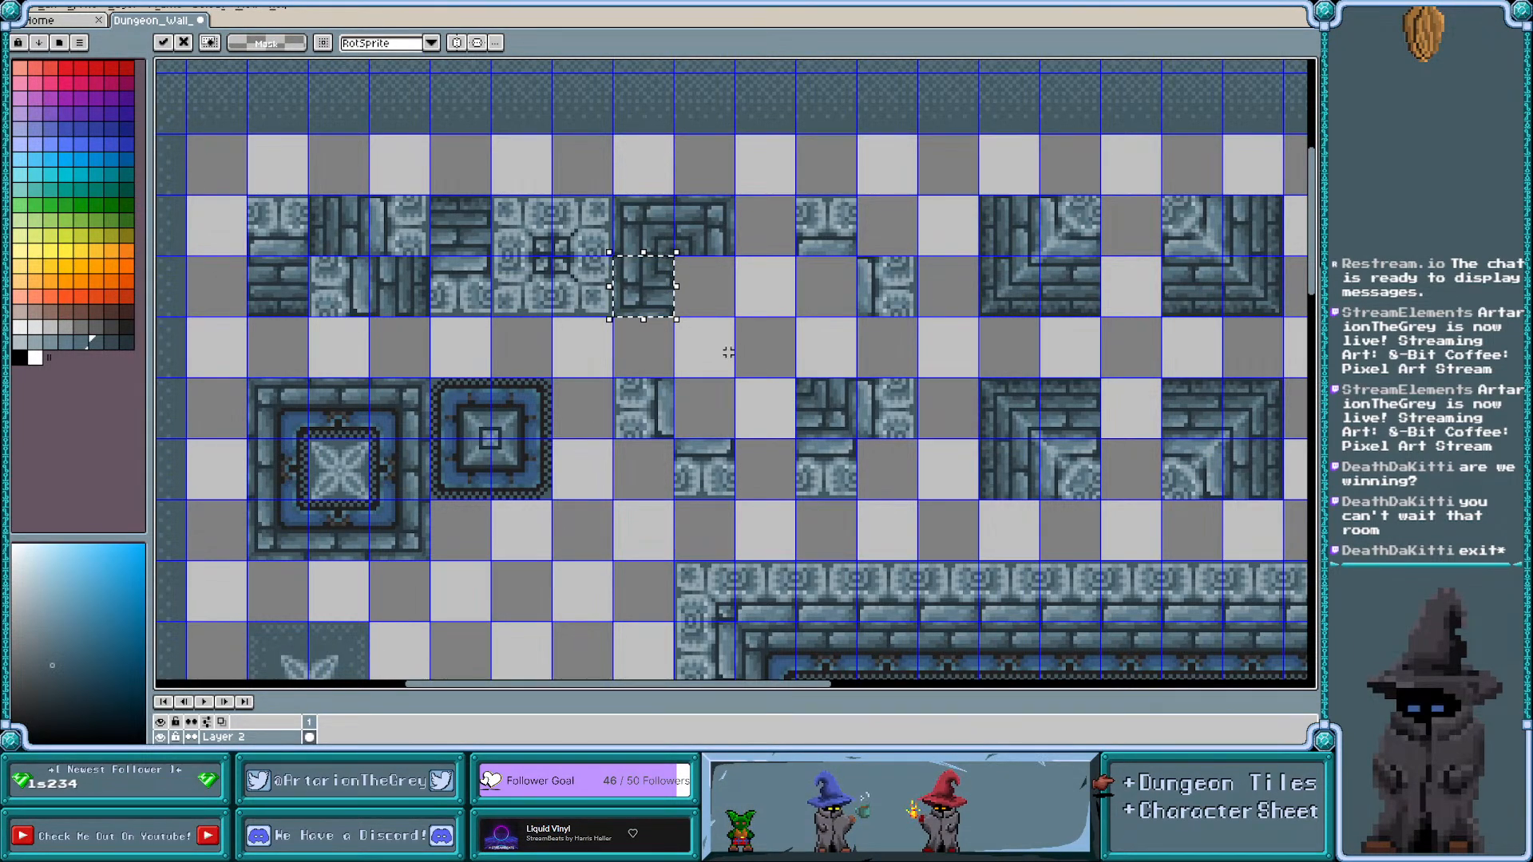
pyautogui.click(797, 436)
pyautogui.moveTo(797, 436); pyautogui.dragTo(721, 300)
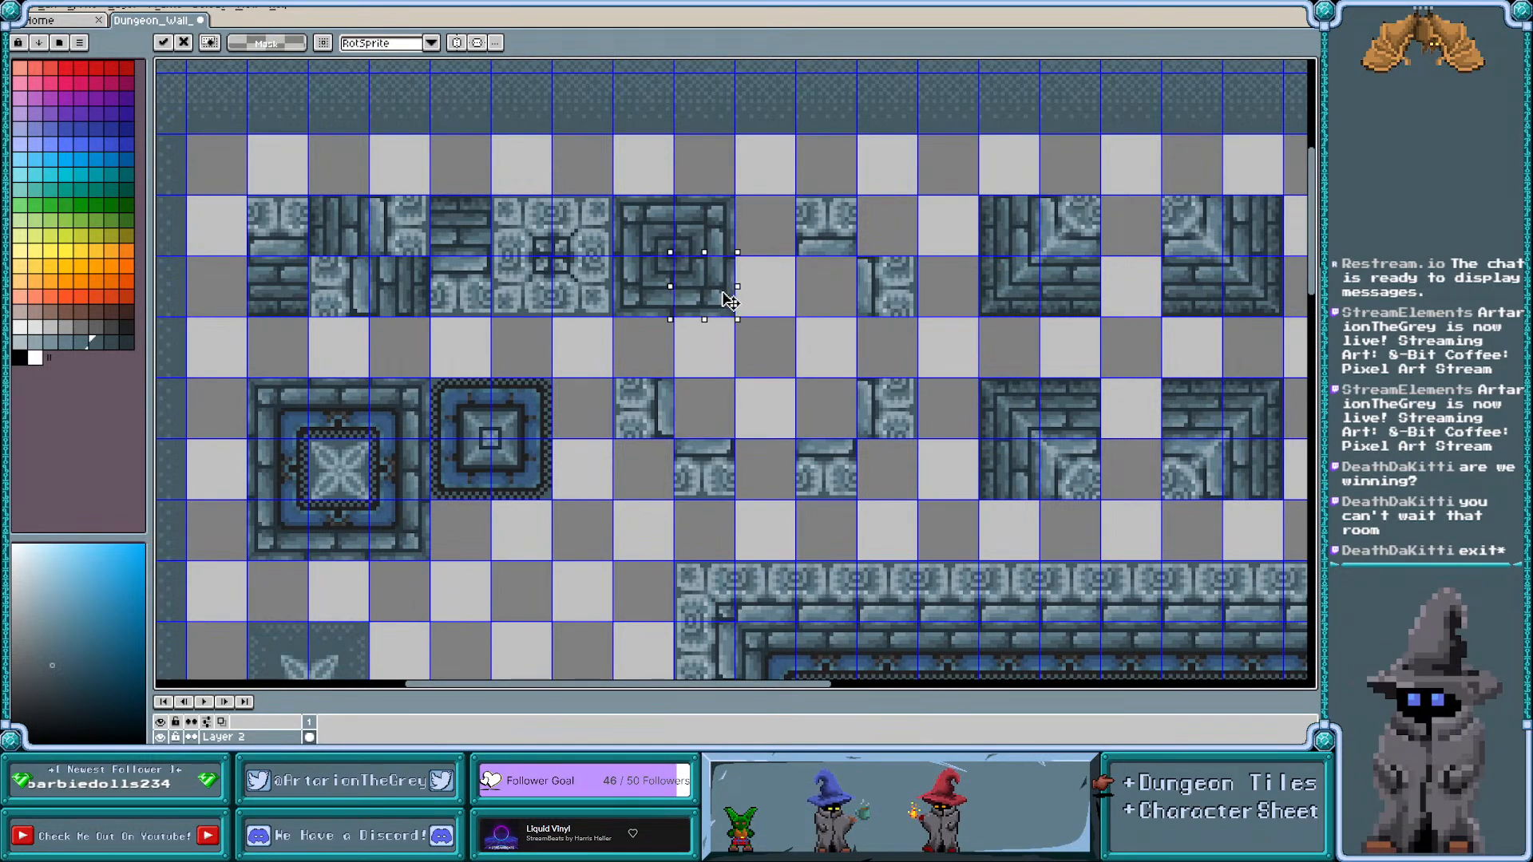
pyautogui.click(777, 364)
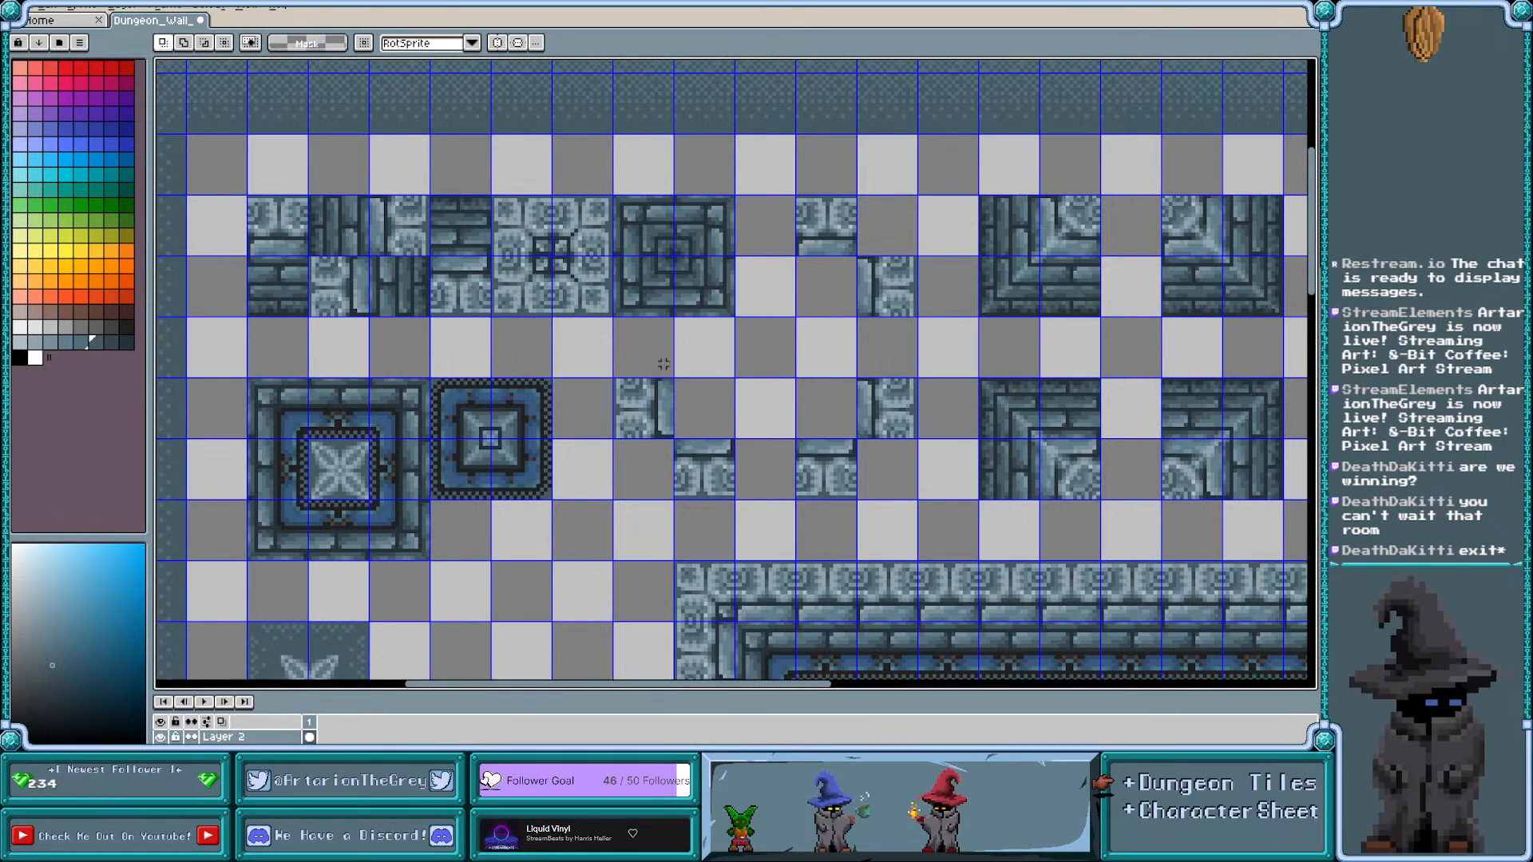
# Delete the six leftover straight wall tiles from the dismantled corner samples
pyautogui.moveTo(610, 356); pyautogui.dragTo(922, 500)
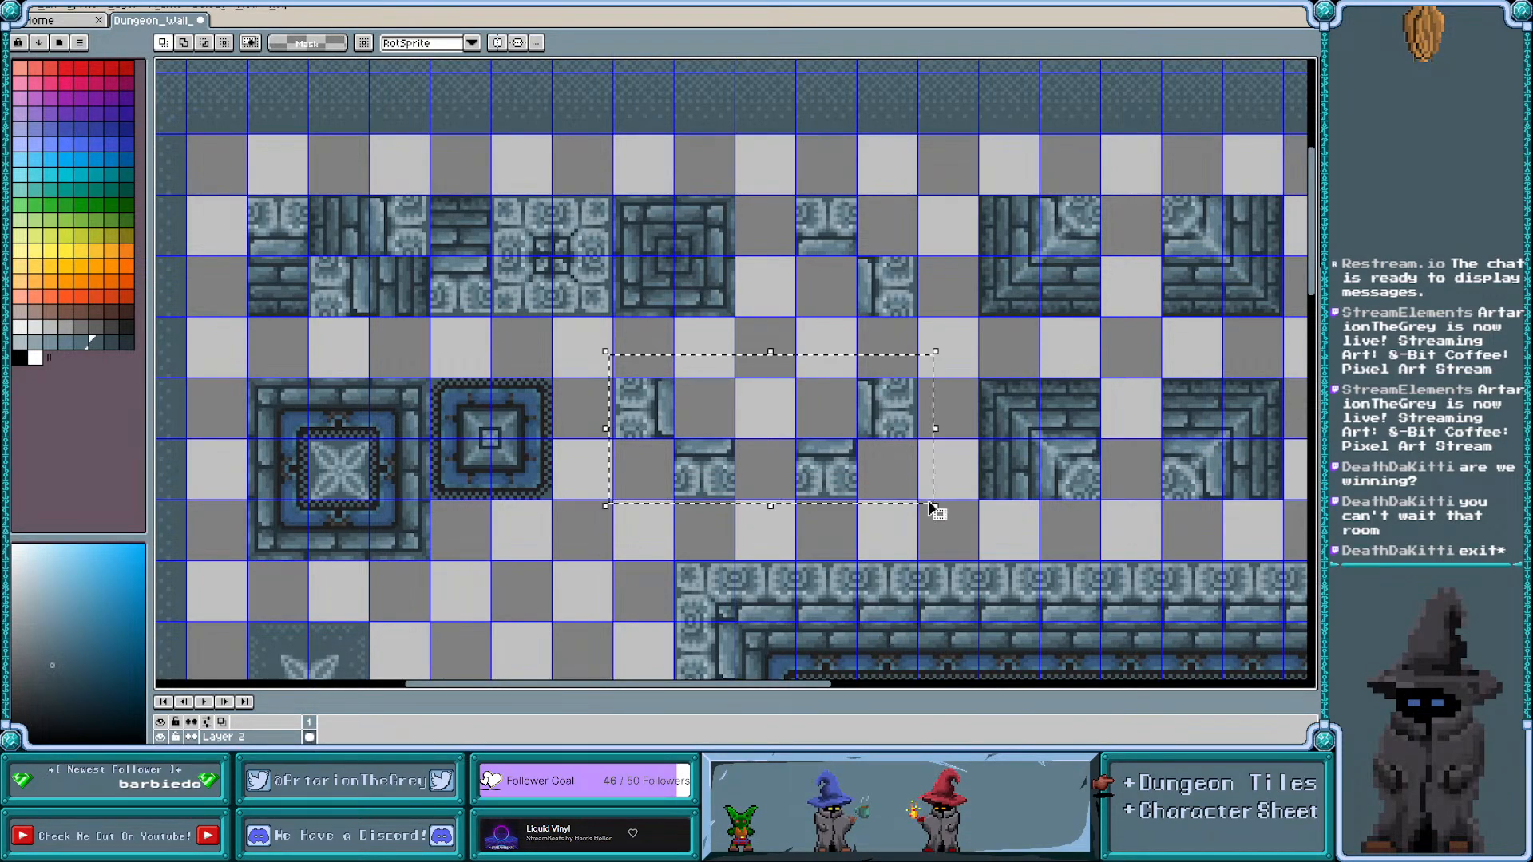
pyautogui.press('Delete')
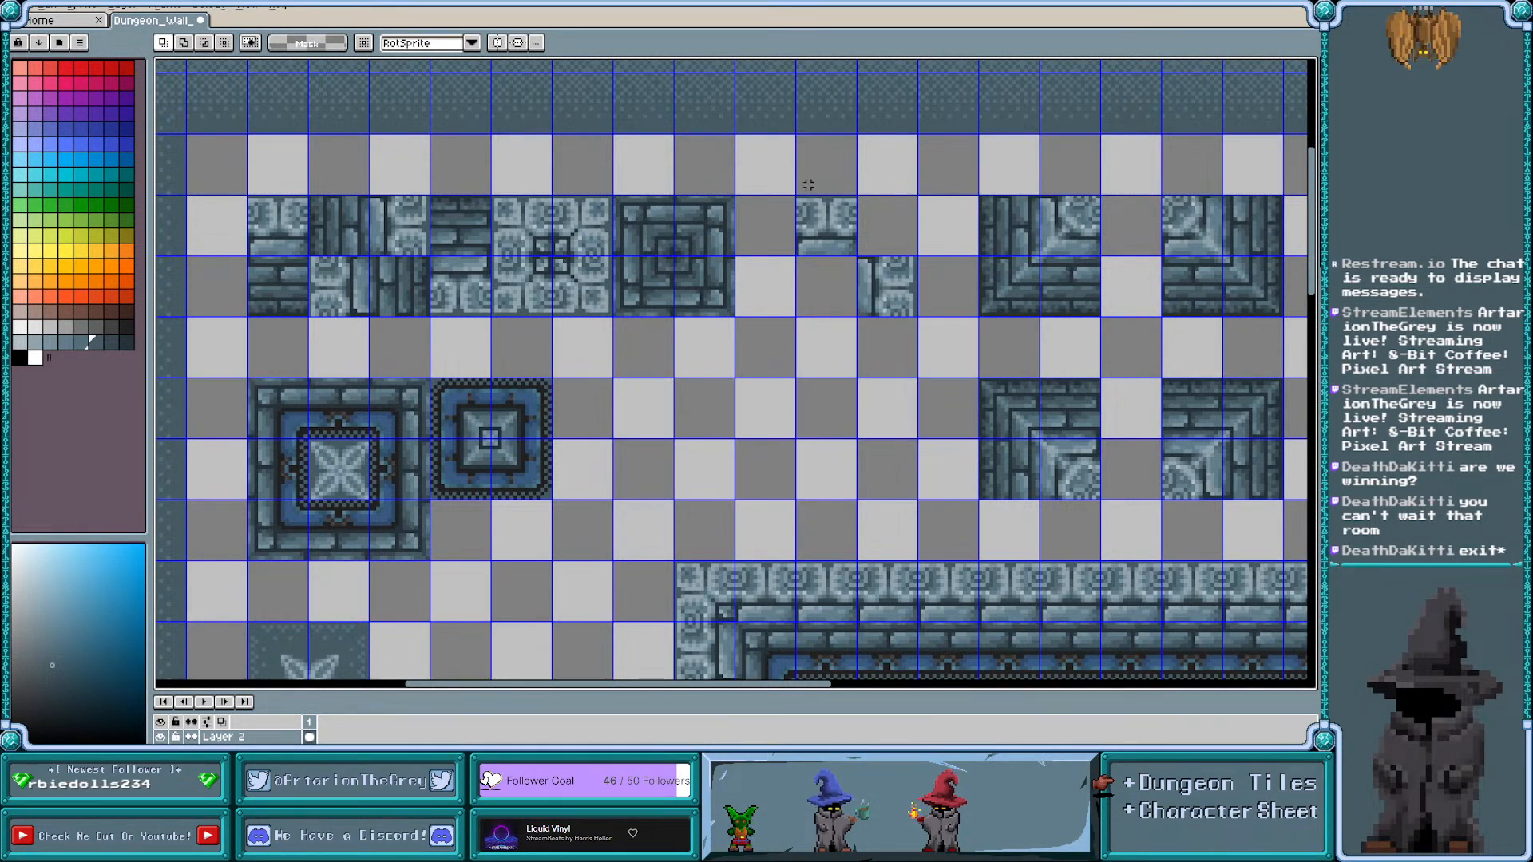
pyautogui.moveTo(777, 180); pyautogui.dragTo(949, 361)
pyautogui.press('Delete')
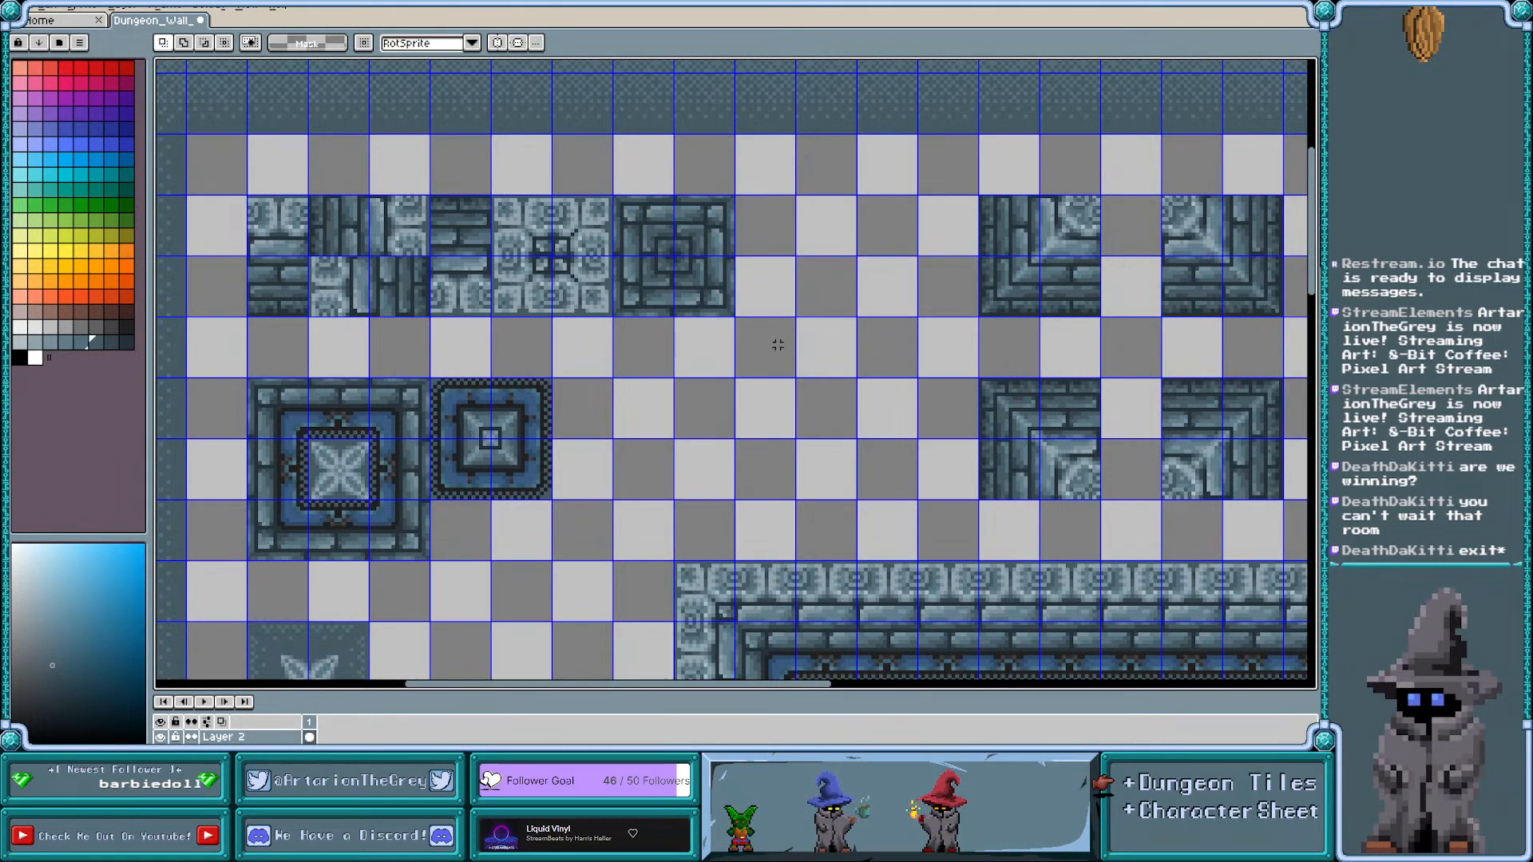
# Examine the compact wall tile group and compare its corner tiles with the walls of the assembled room
pyautogui.hscroll(1, 719, 343)
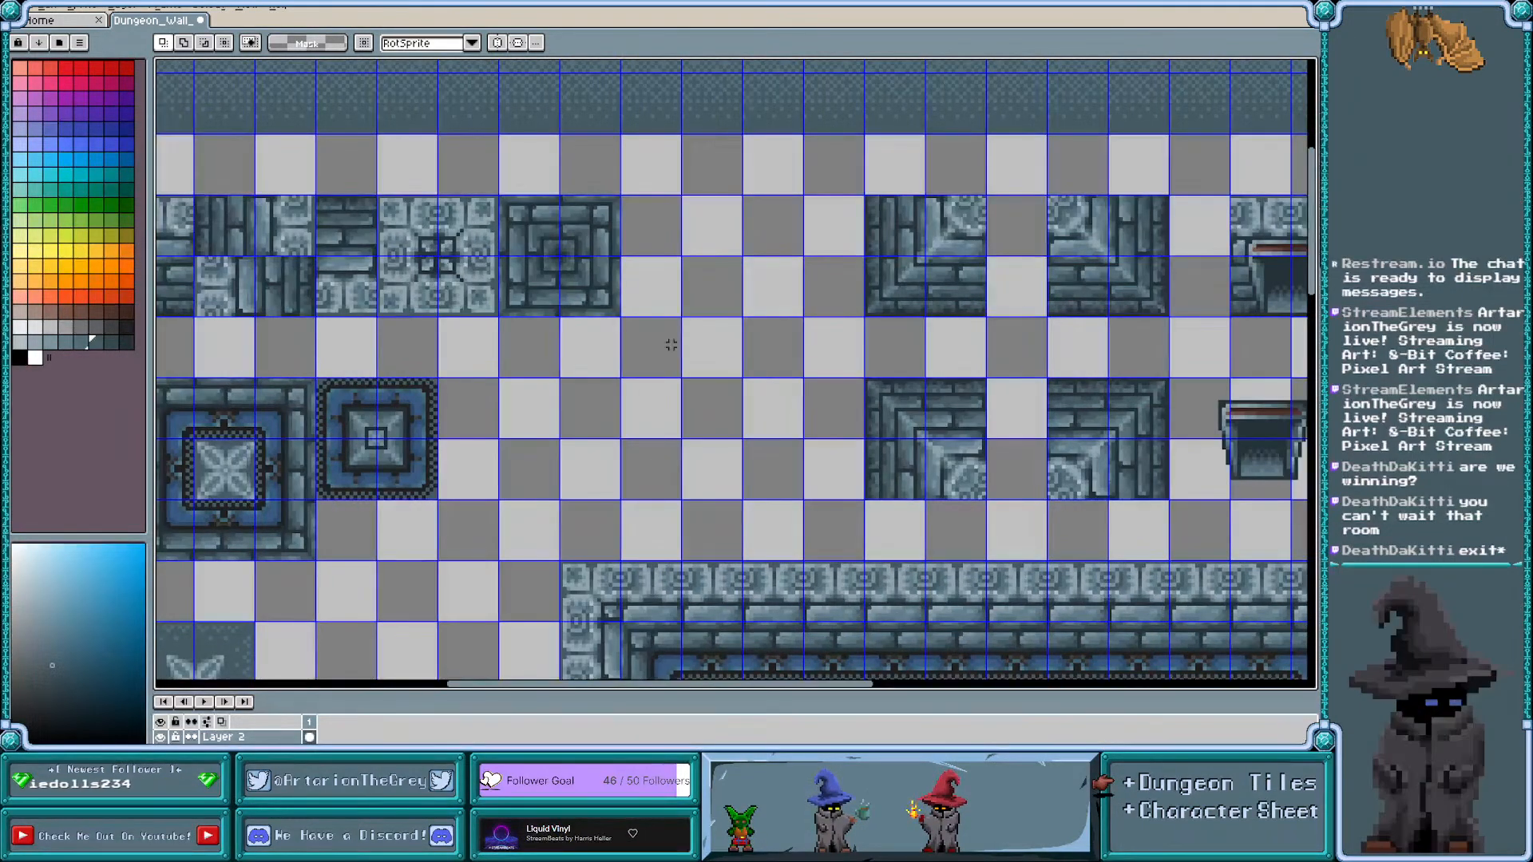
pyautogui.hscroll(-1, 639, 326)
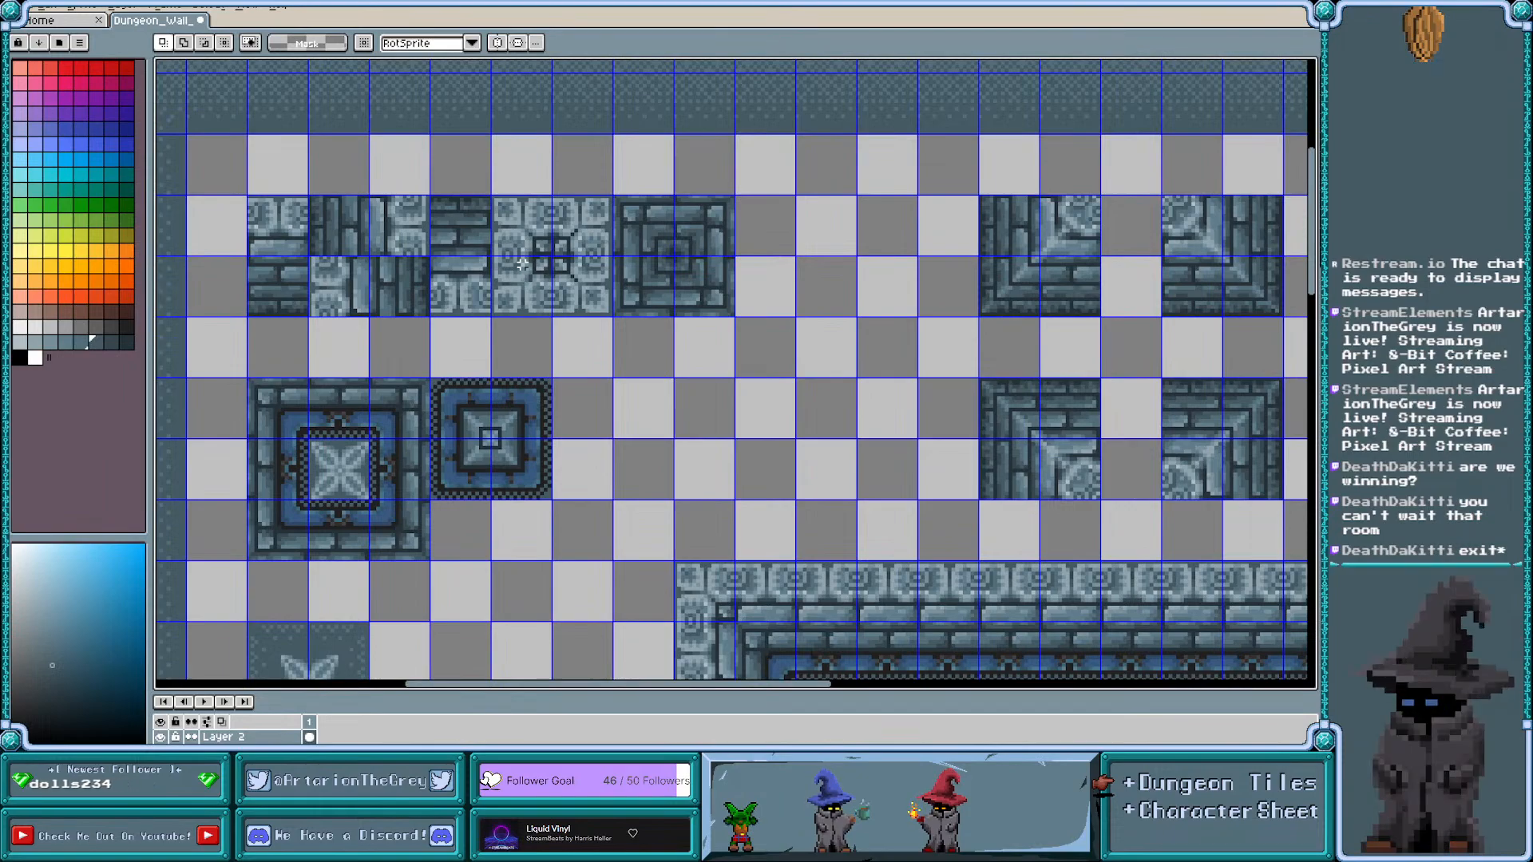
pyautogui.scroll(1, 267, 196)
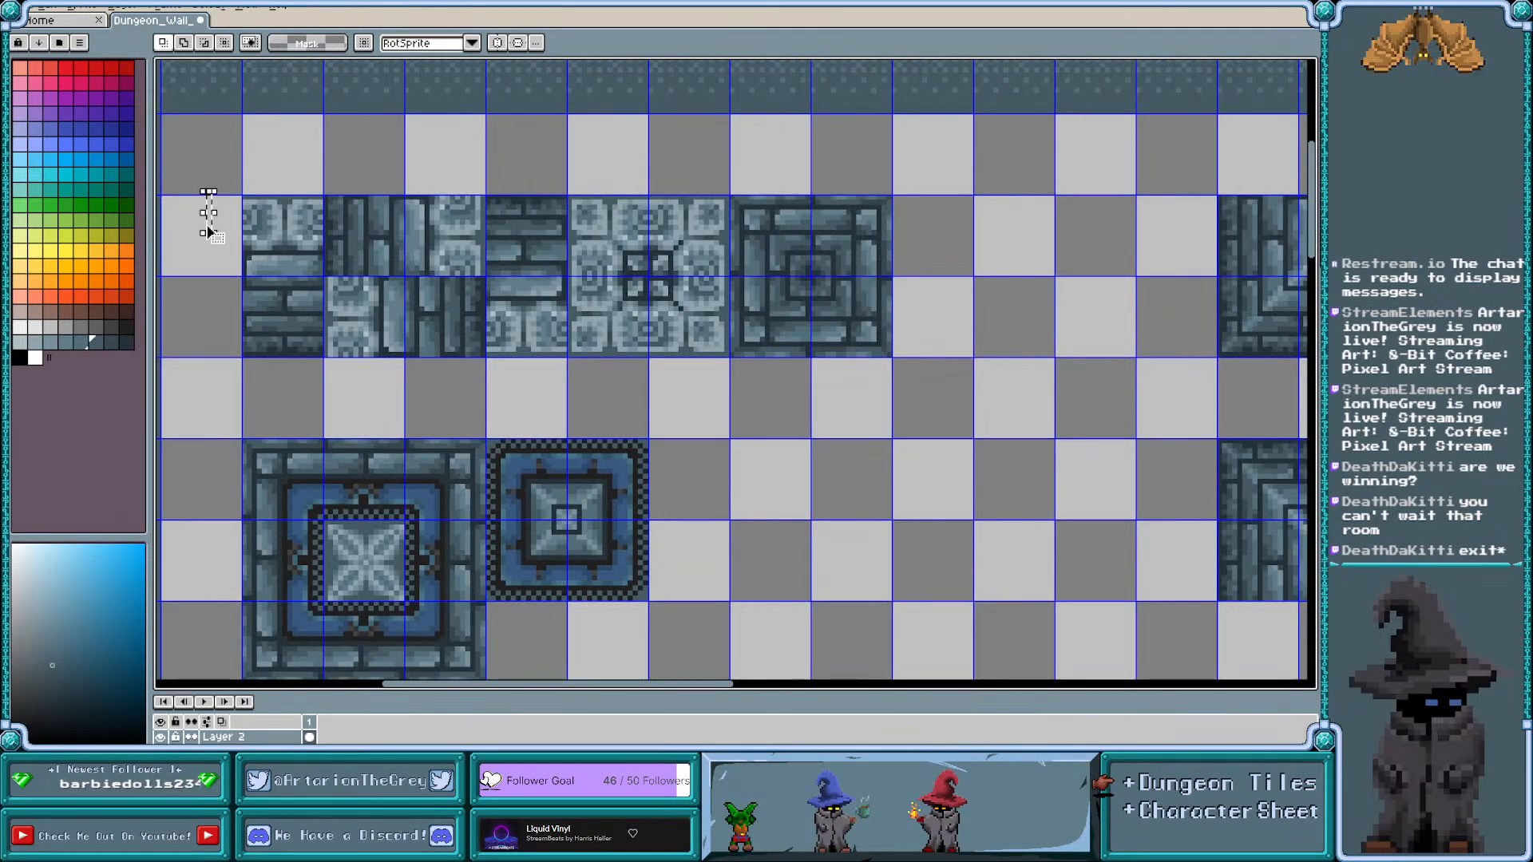
pyautogui.scroll(-2, 950, 405)
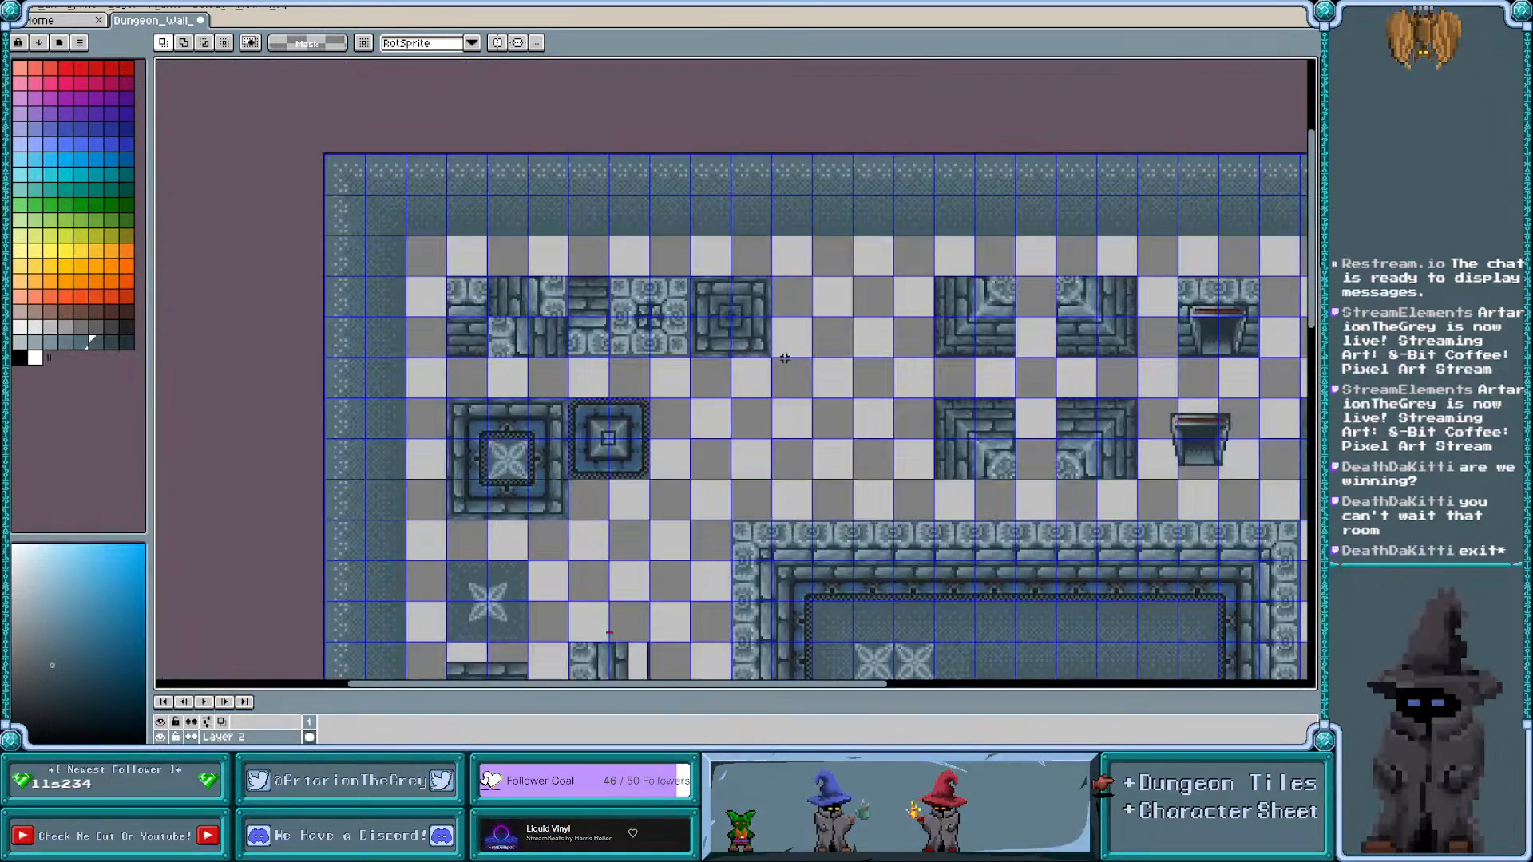
pyautogui.scroll(1, 842, 361)
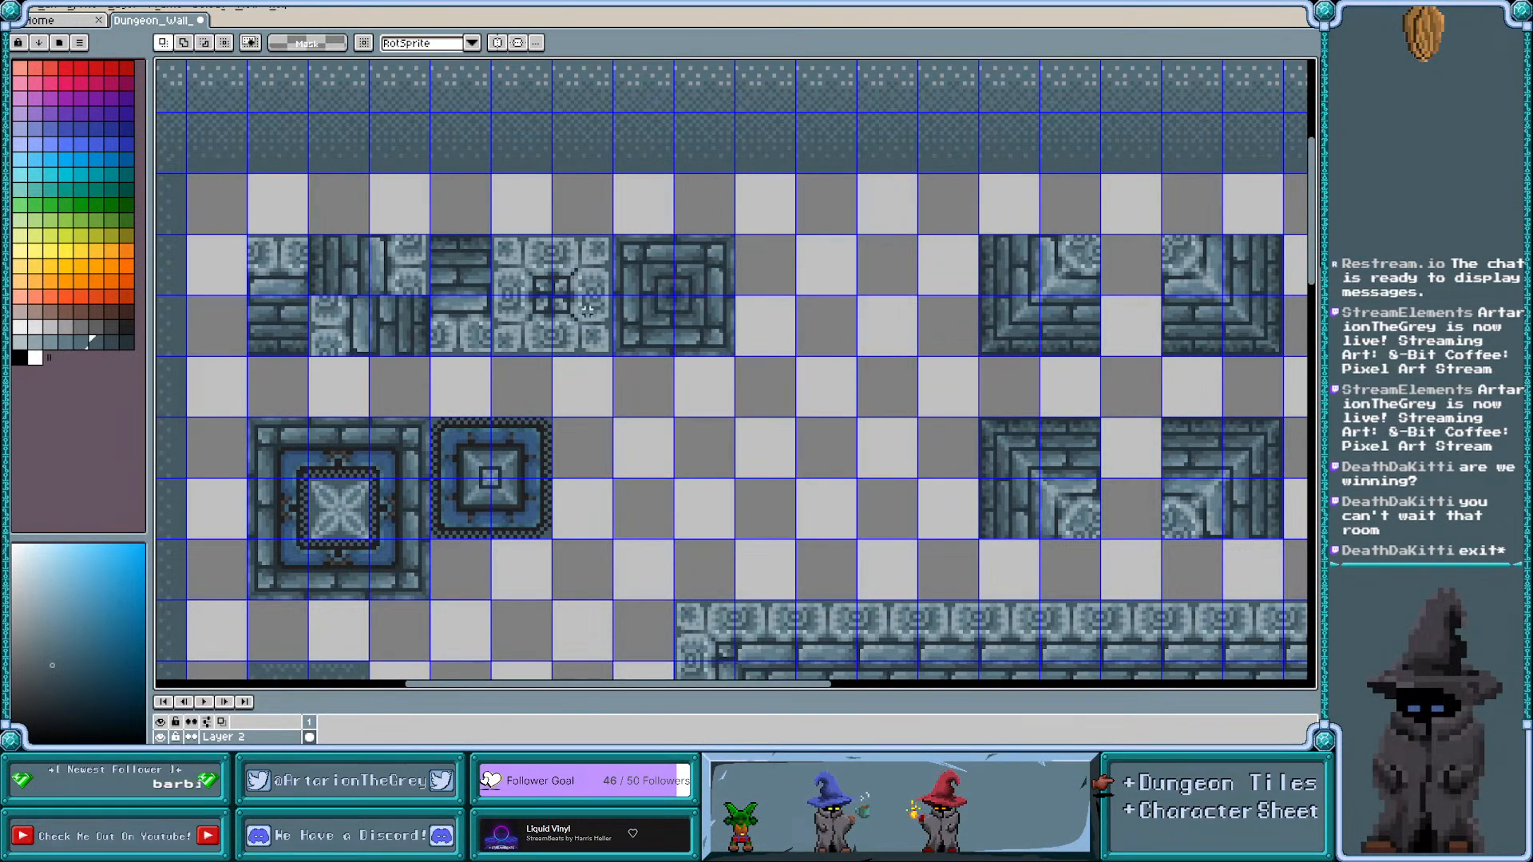
pyautogui.scroll(1, 587, 309)
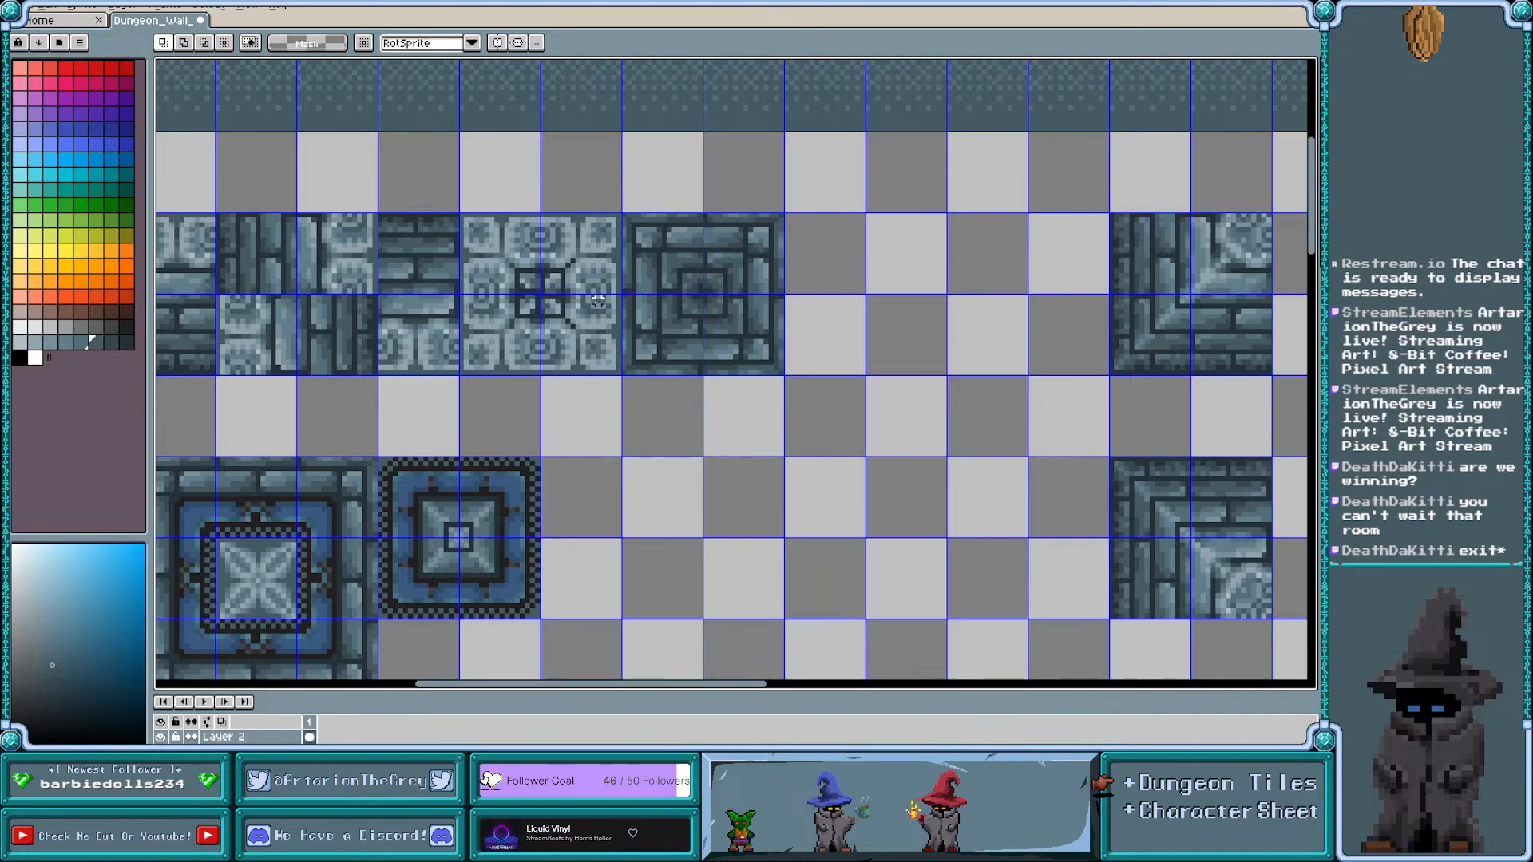
pyautogui.scroll(2, 598, 300)
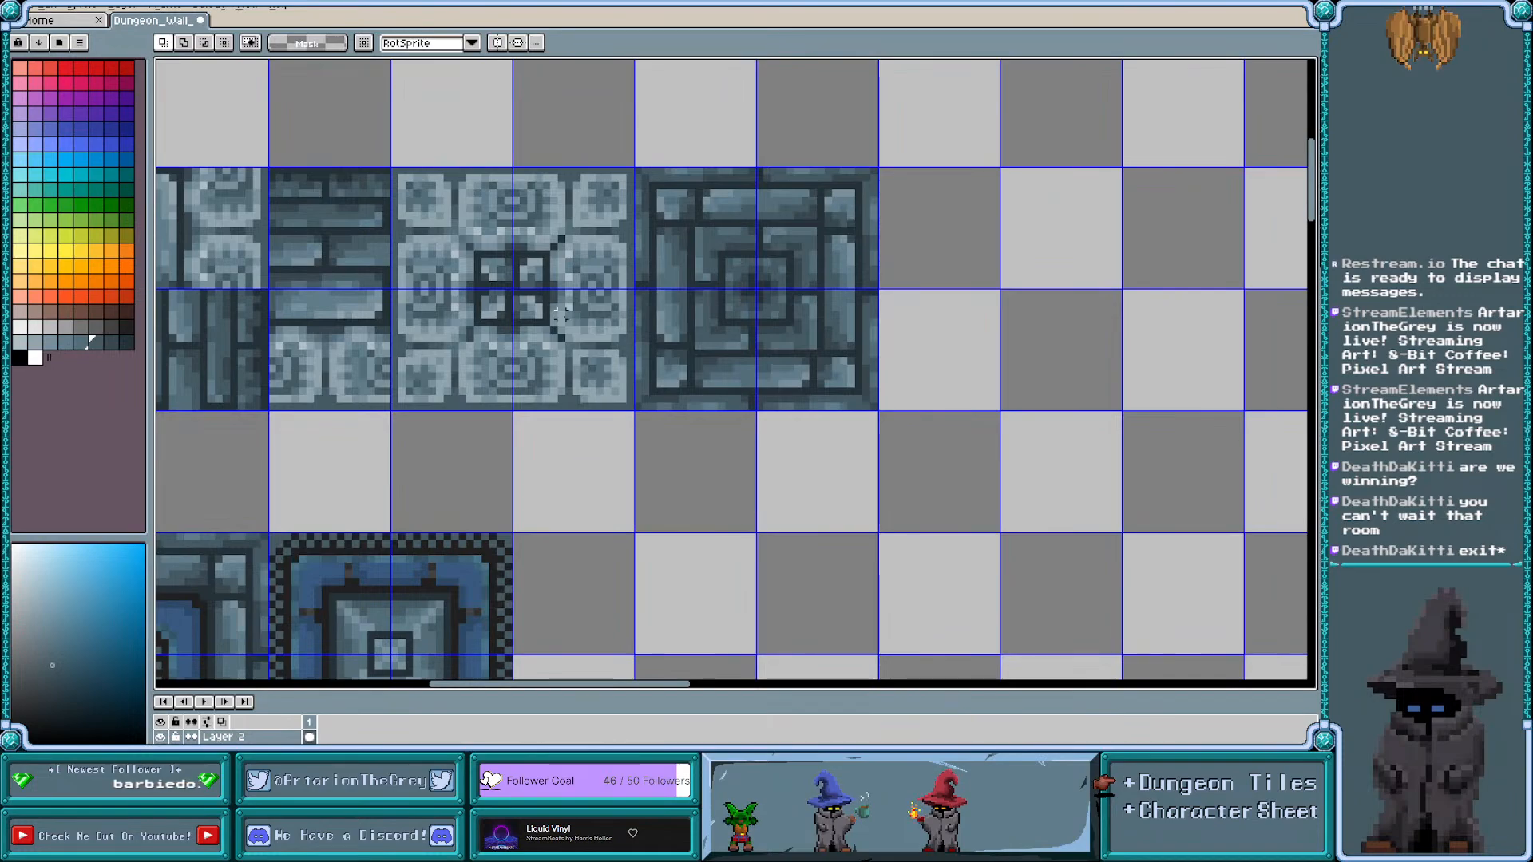
pyautogui.scroll(-3, 568, 314)
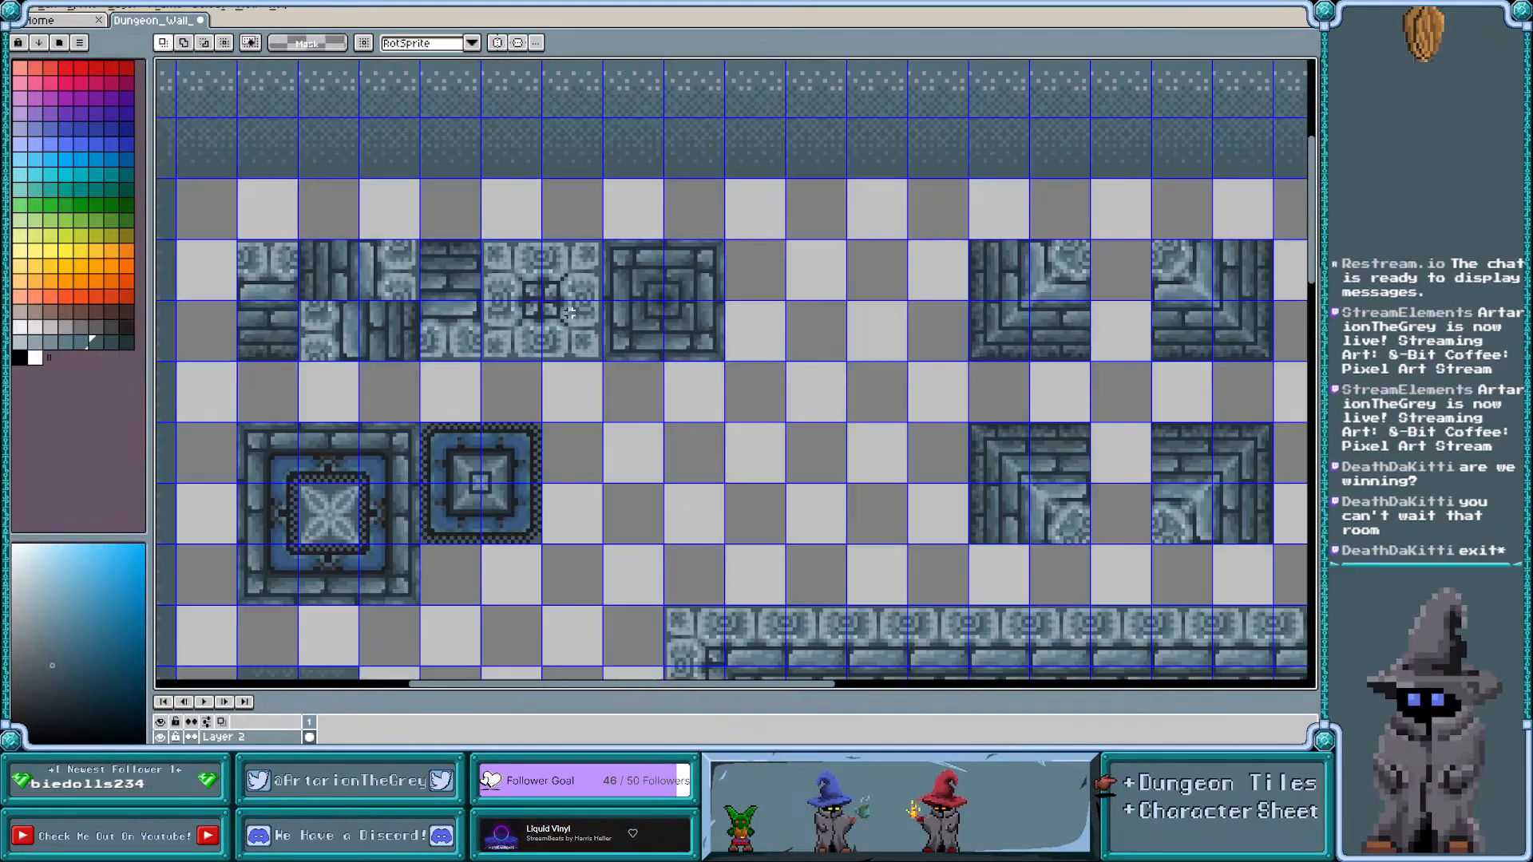
pyautogui.scroll(-3, 667, 404)
pyautogui.scroll(4, 743, 509)
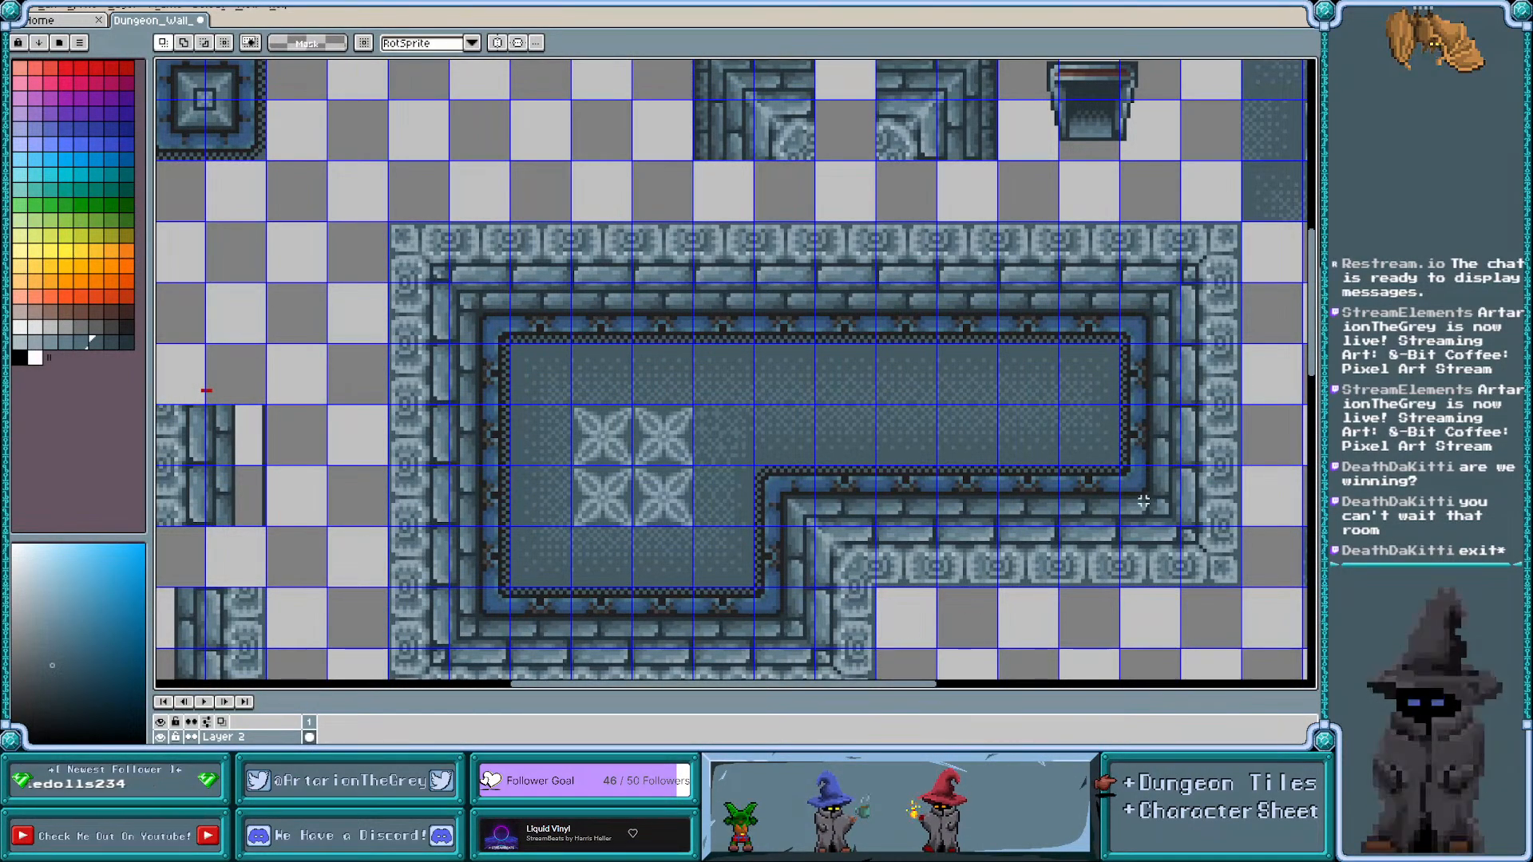
pyautogui.moveTo(1314, 357); pyautogui.dragTo(1310, 283)
pyautogui.hscroll(-1, 366, 159)
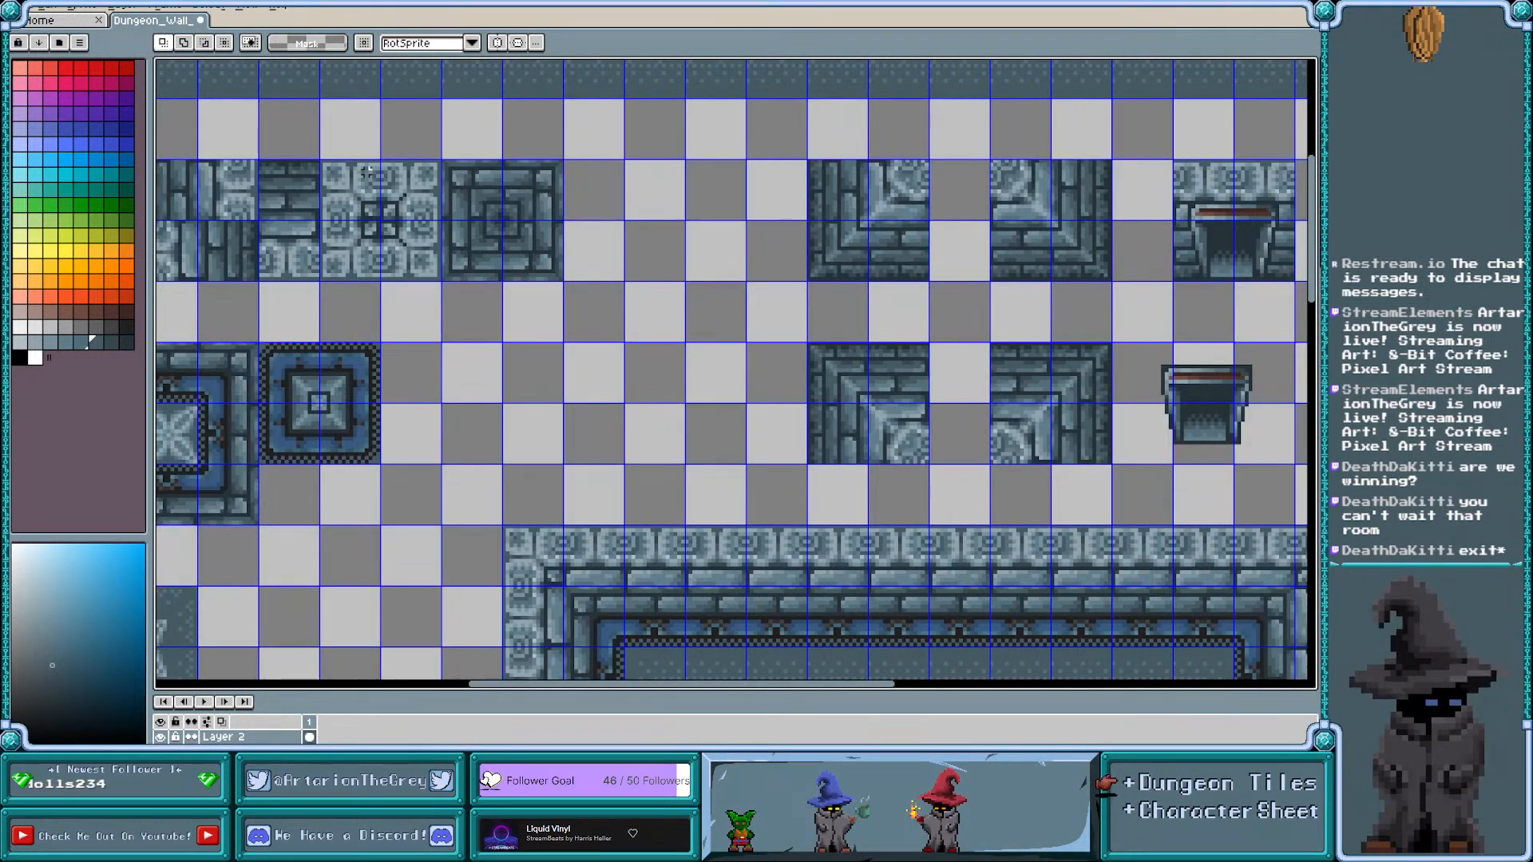
# Flip the lower half of the outer corner block's right-middle carved stone horizontally
pyautogui.scroll(4, 367, 184)
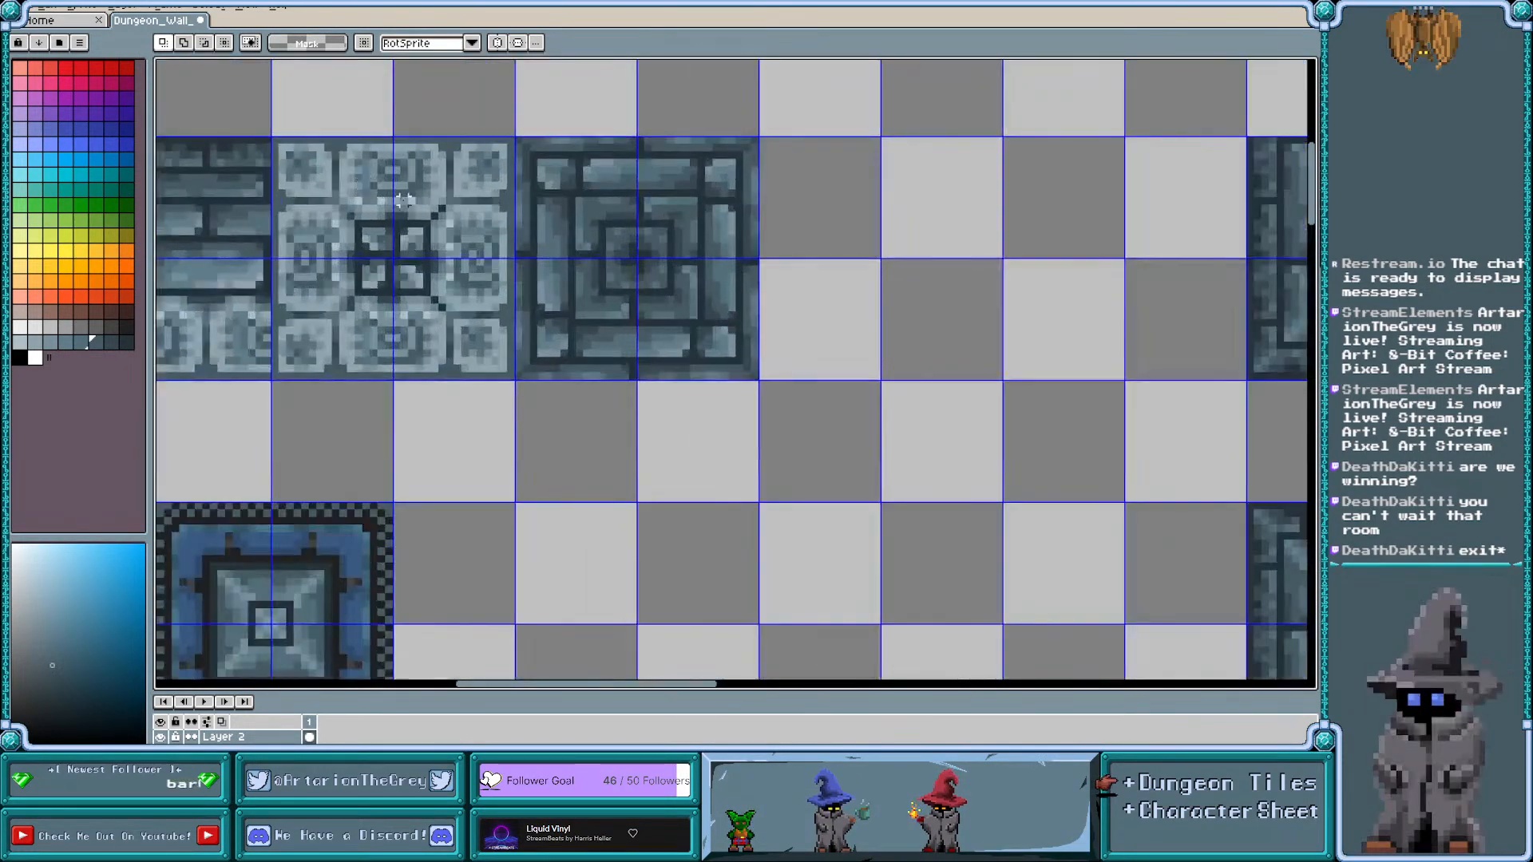
pyautogui.moveTo(478, 285); pyautogui.dragTo(555, 329)
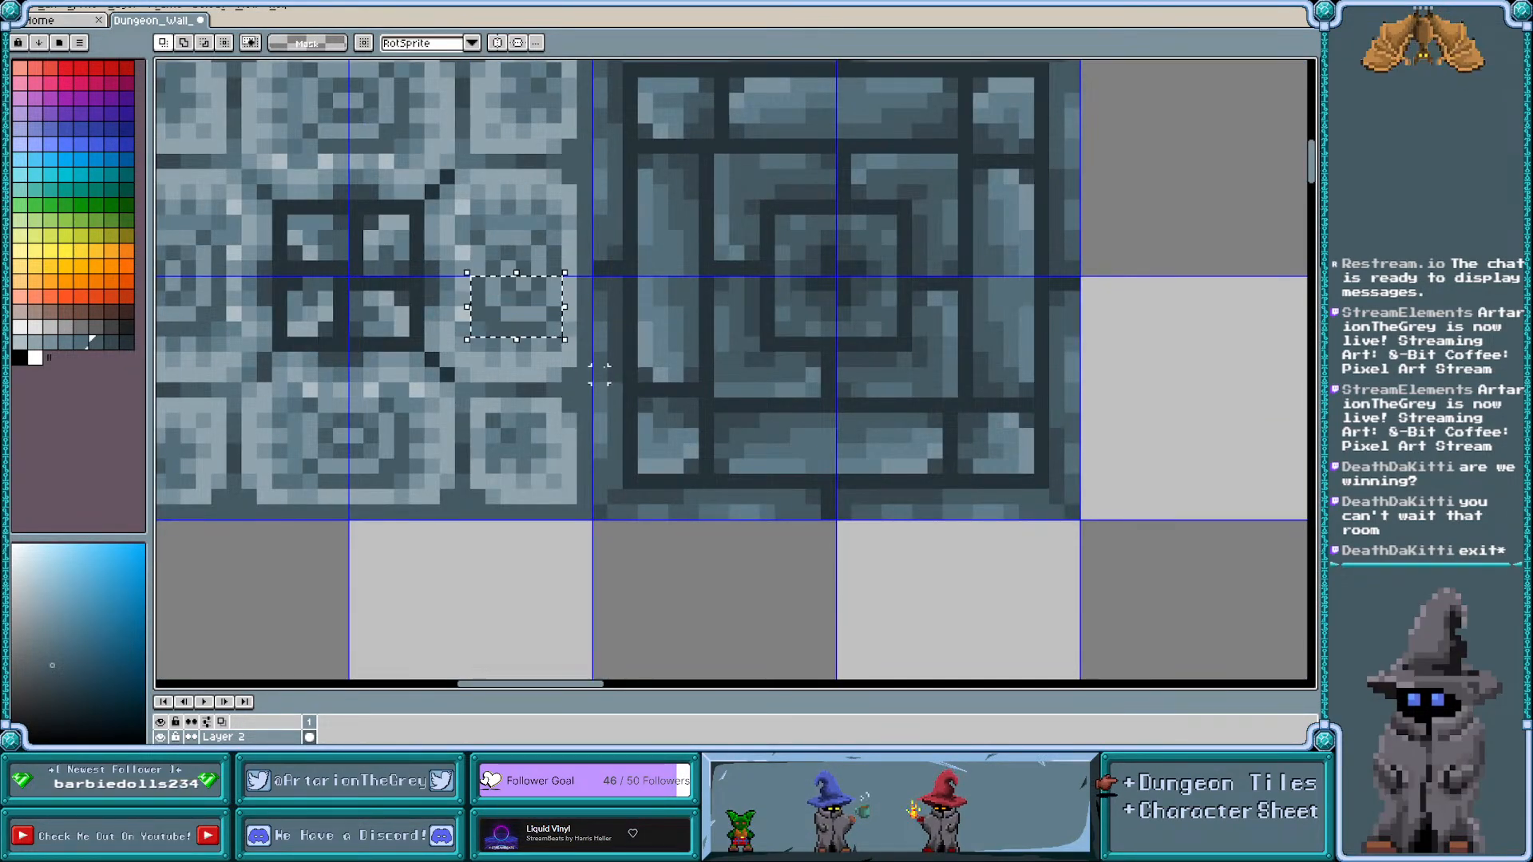
pyautogui.hotkey('shift', 'h')
pyautogui.press('Return')
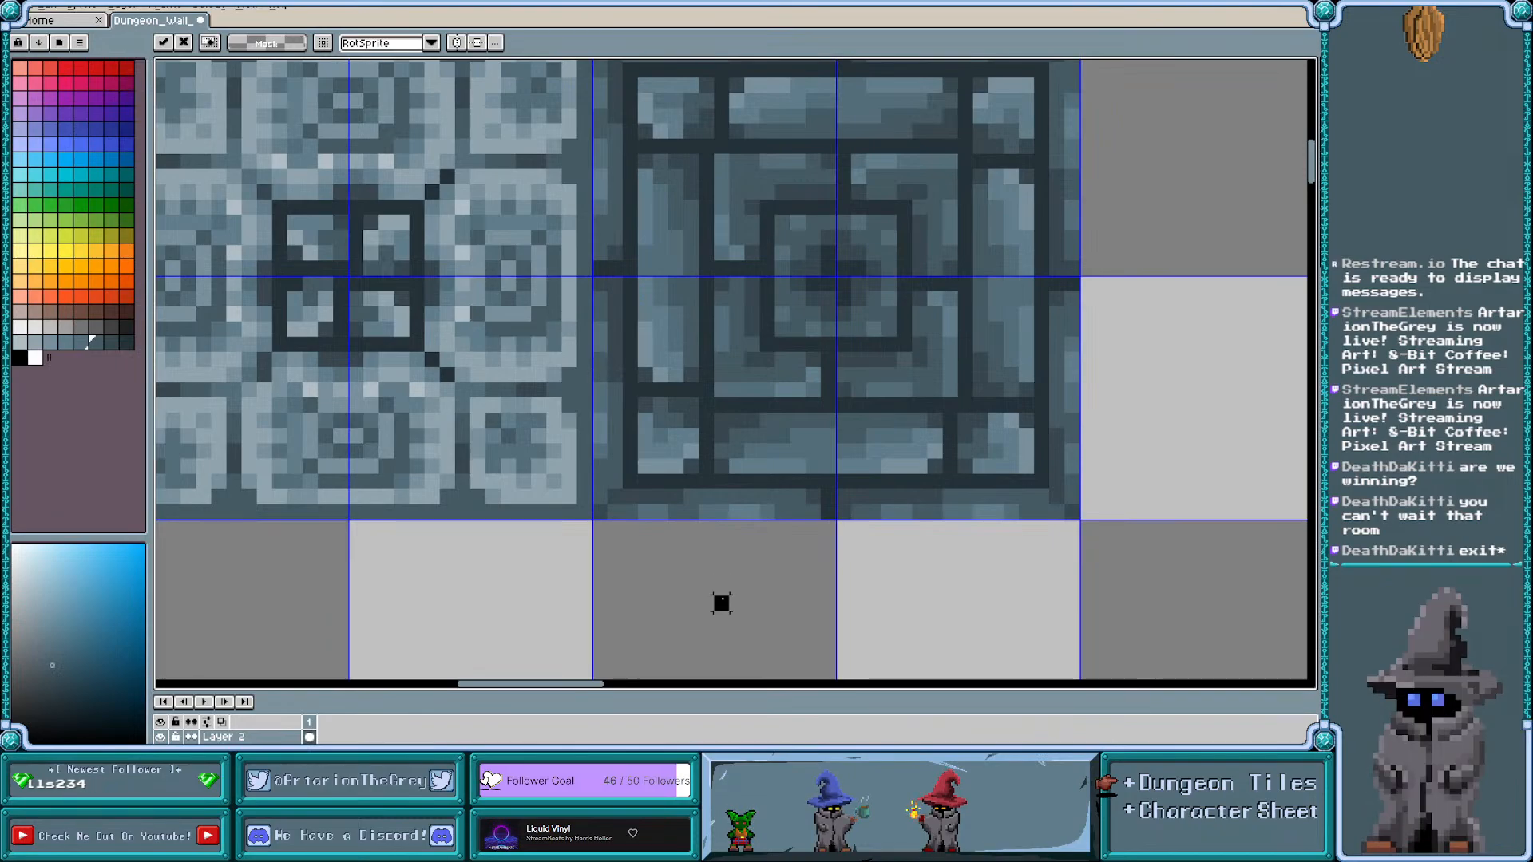
pyautogui.scroll(-1, 437, 282)
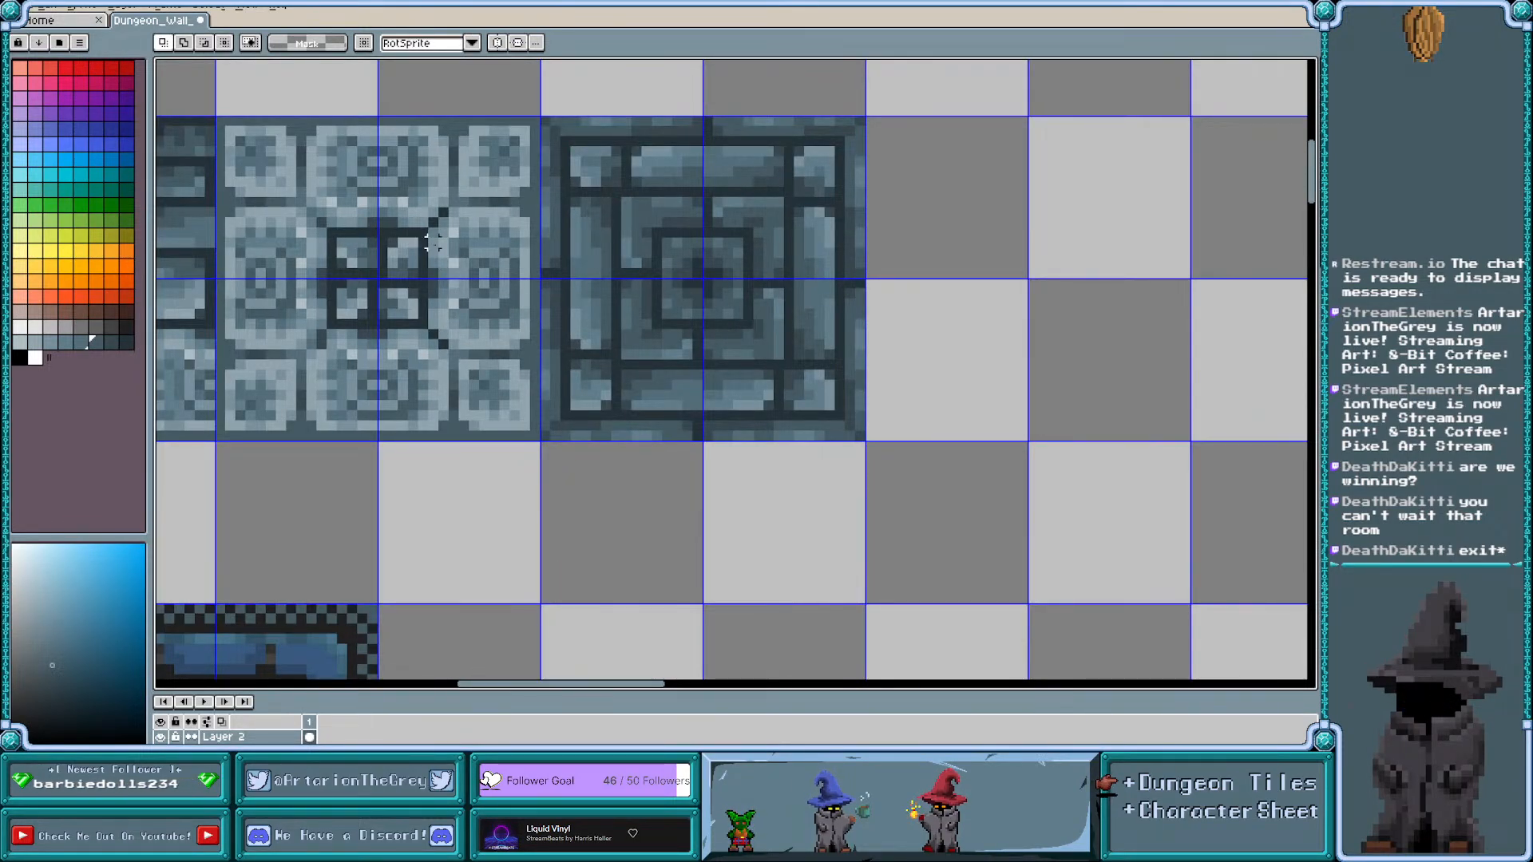
# Move the carved corner tile of the upper-left brick sample to the lower row, directly beside the two-by-two brick block
pyautogui.scroll(-3, 682, 421)
pyautogui.scroll(-1, 683, 421)
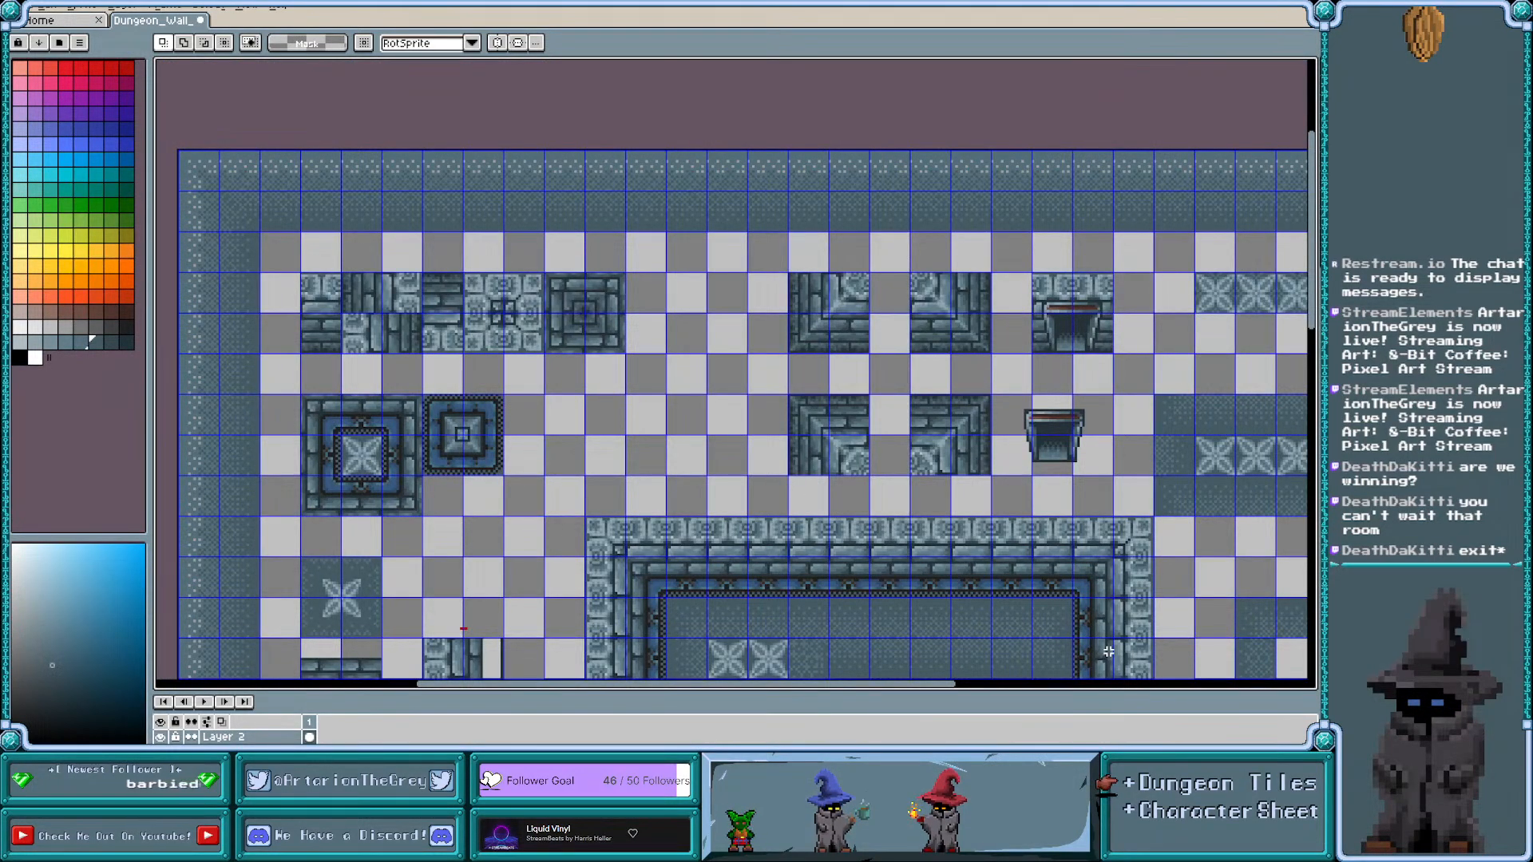
pyautogui.scroll(1, 503, 313)
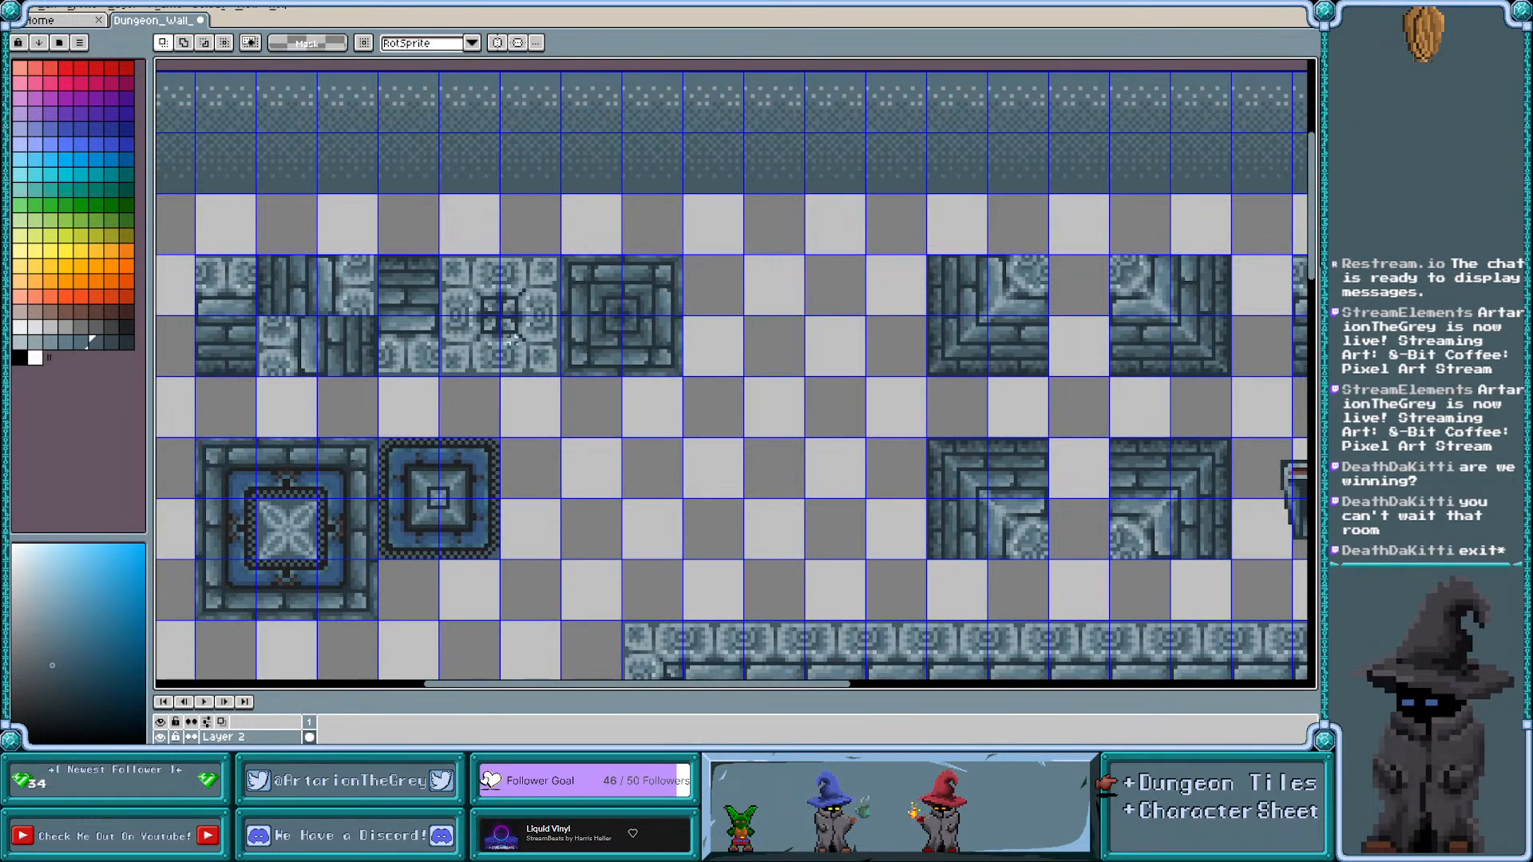
pyautogui.hscroll(2, 668, 405)
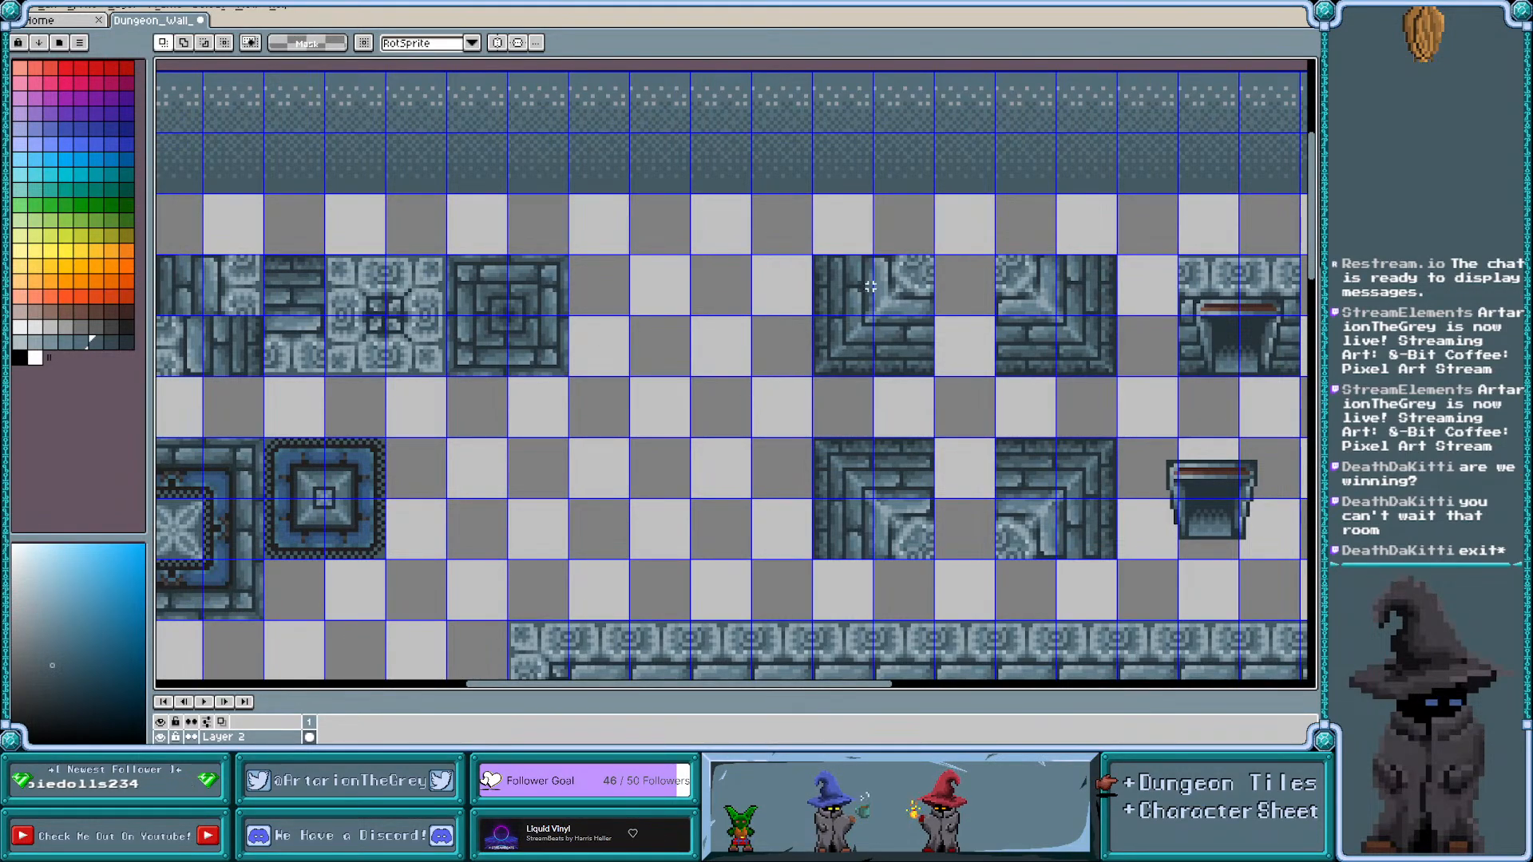
pyautogui.moveTo(875, 258); pyautogui.dragTo(936, 317)
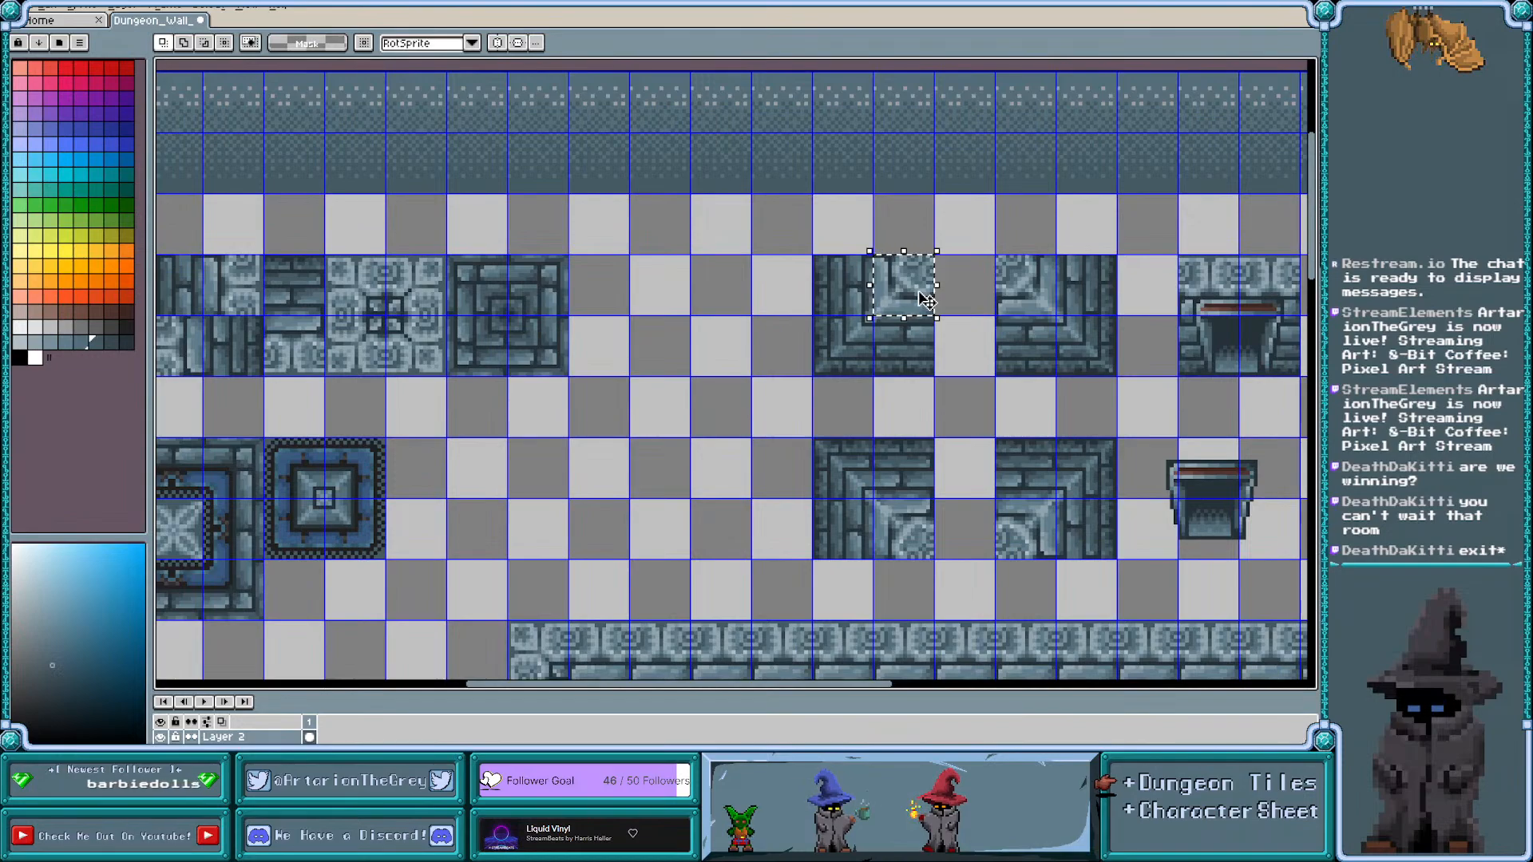
pyautogui.hscroll(-2, 919, 299)
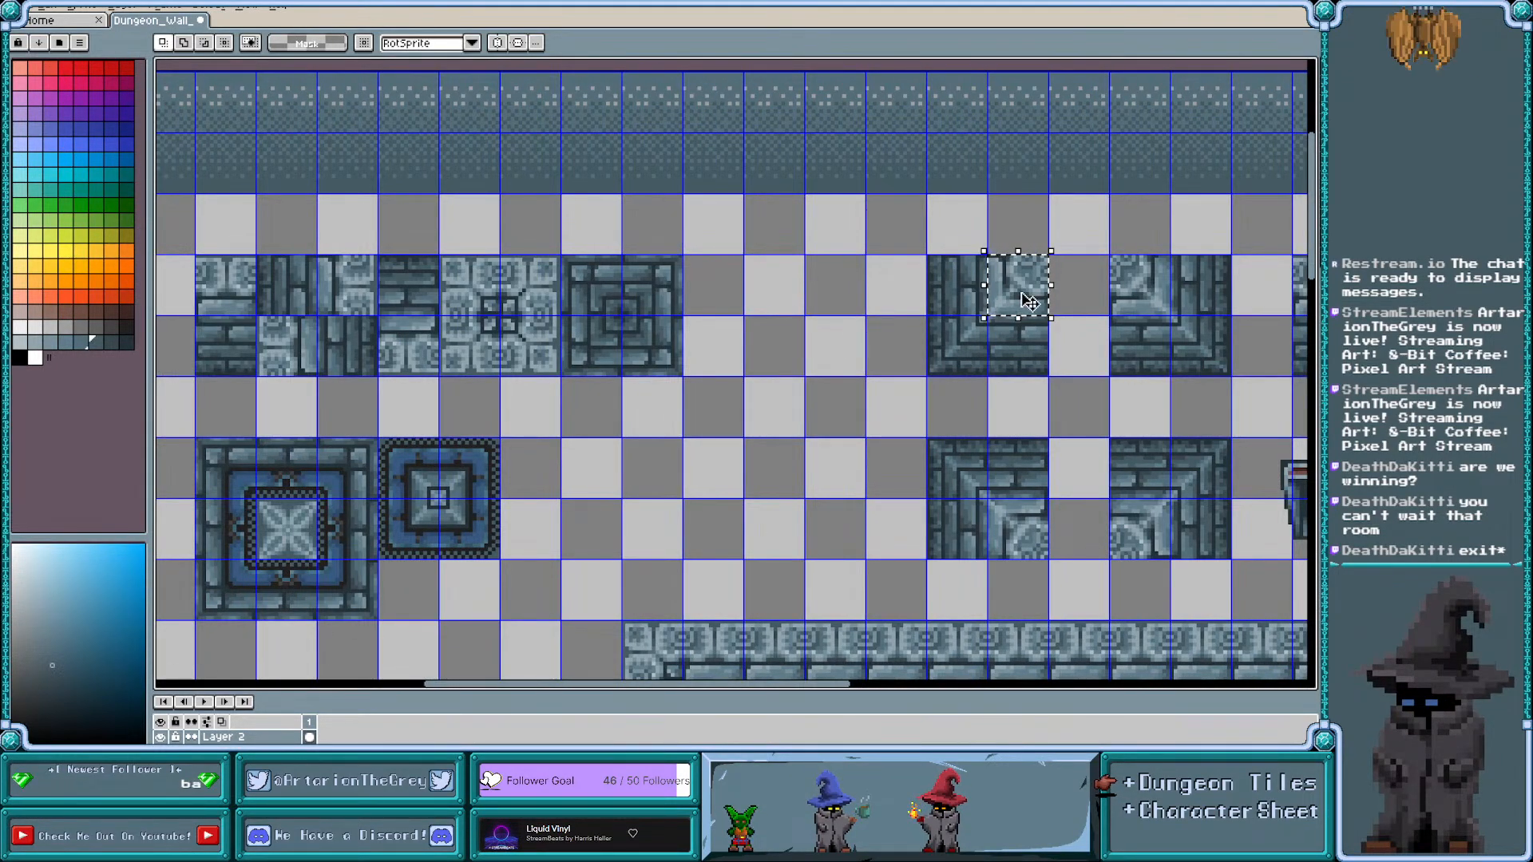
pyautogui.moveTo(1030, 302); pyautogui.dragTo(726, 364)
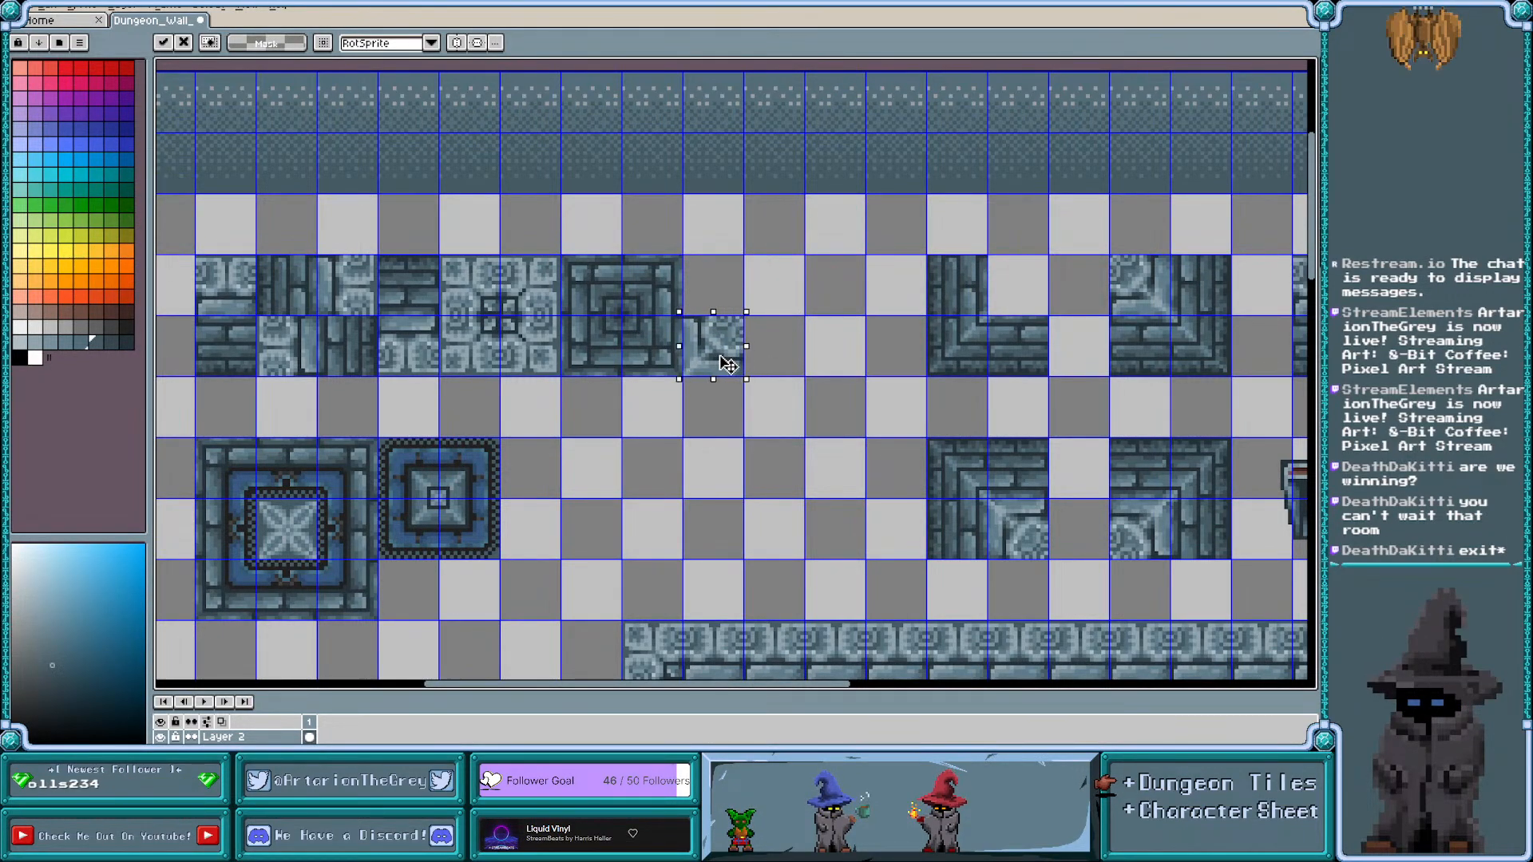
# Move the upper-right sample's carved corner tile beside the first moved one, and the lower-left sample's carved corner tile above the first
pyautogui.moveTo(1113, 257); pyautogui.dragTo(1167, 316)
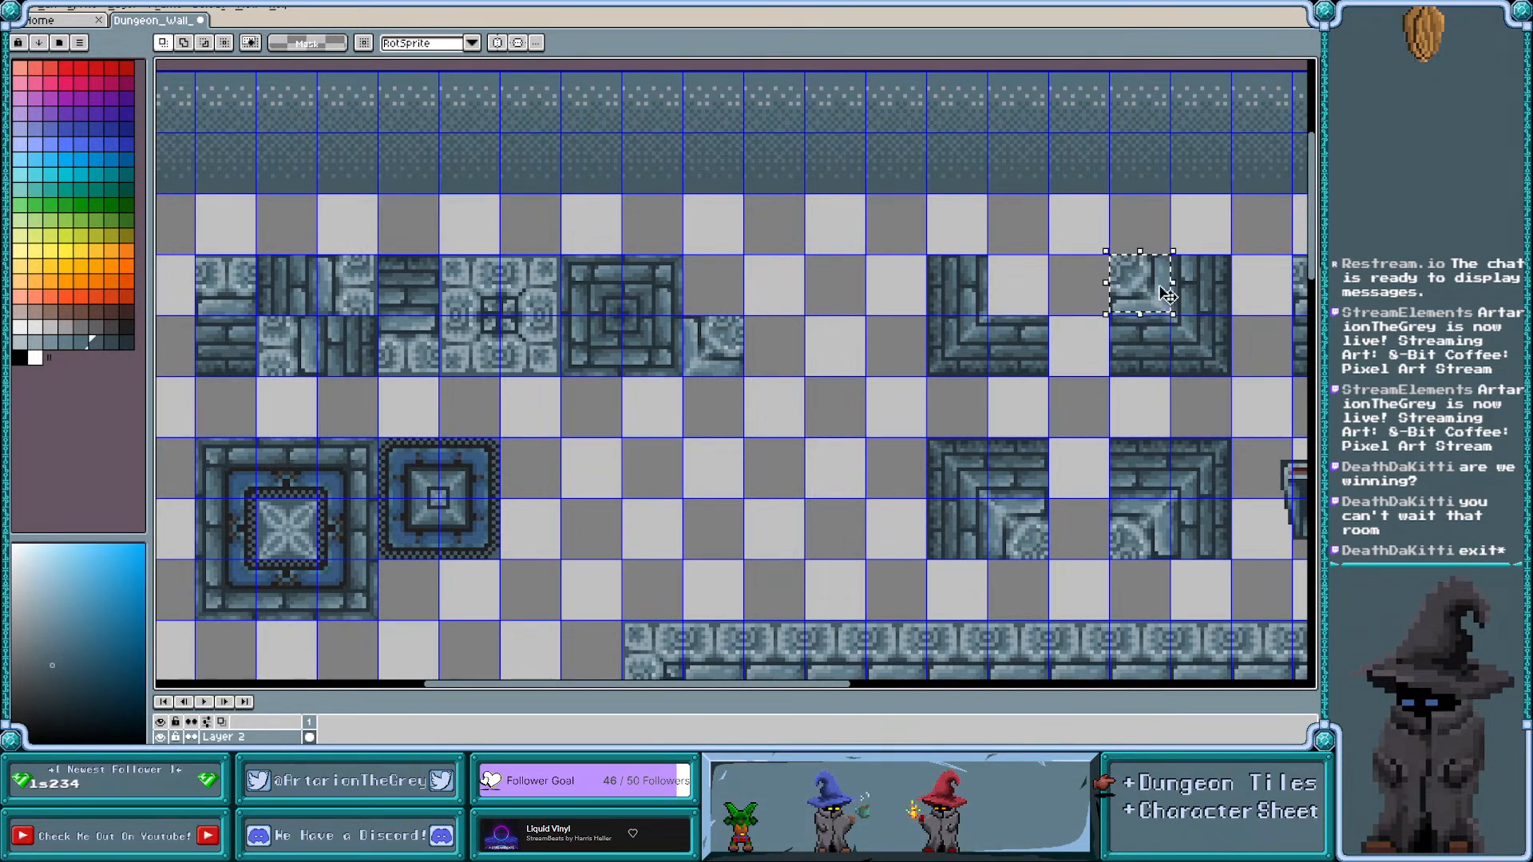
pyautogui.hscroll(3, 1014, 258)
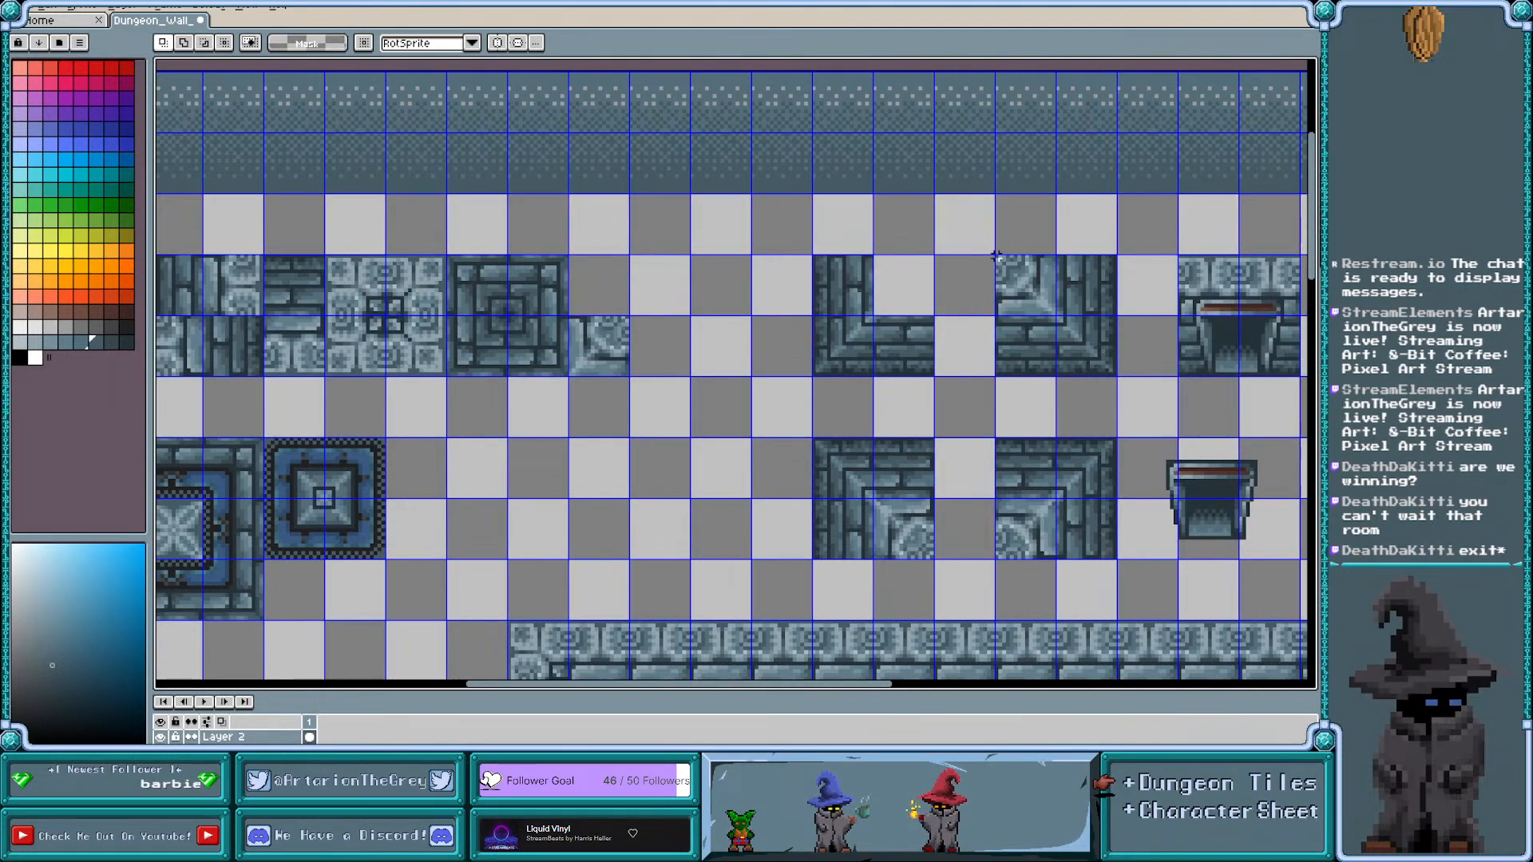
pyautogui.moveTo(1023, 278); pyautogui.dragTo(676, 364)
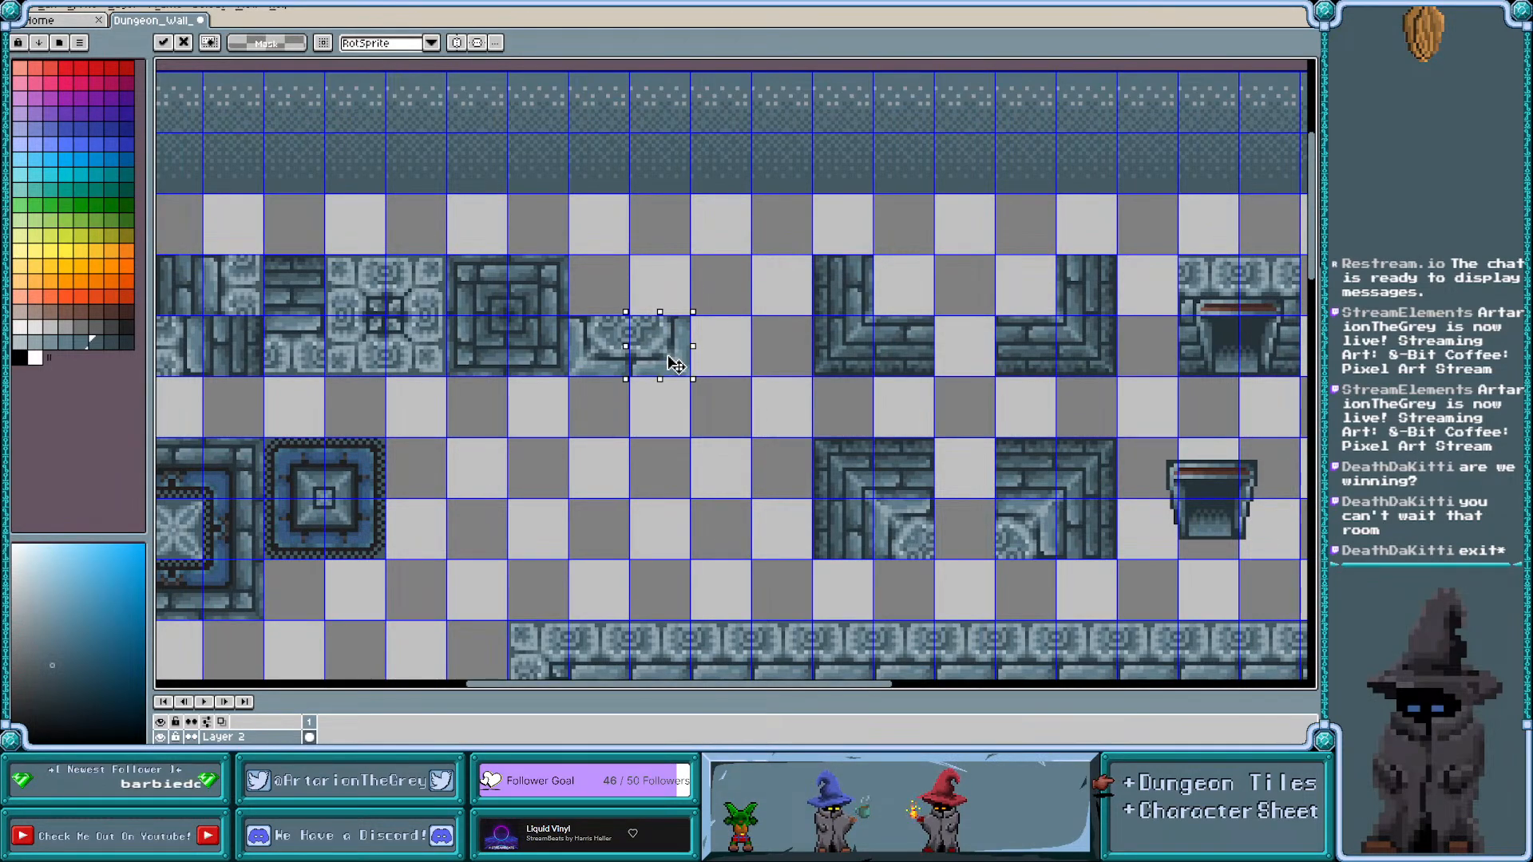
pyautogui.moveTo(874, 499)
pyautogui.mouseDown()
pyautogui.moveTo(931, 556)
pyautogui.moveTo(602, 299)
pyautogui.moveTo(622, 310)
pyautogui.mouseUp()
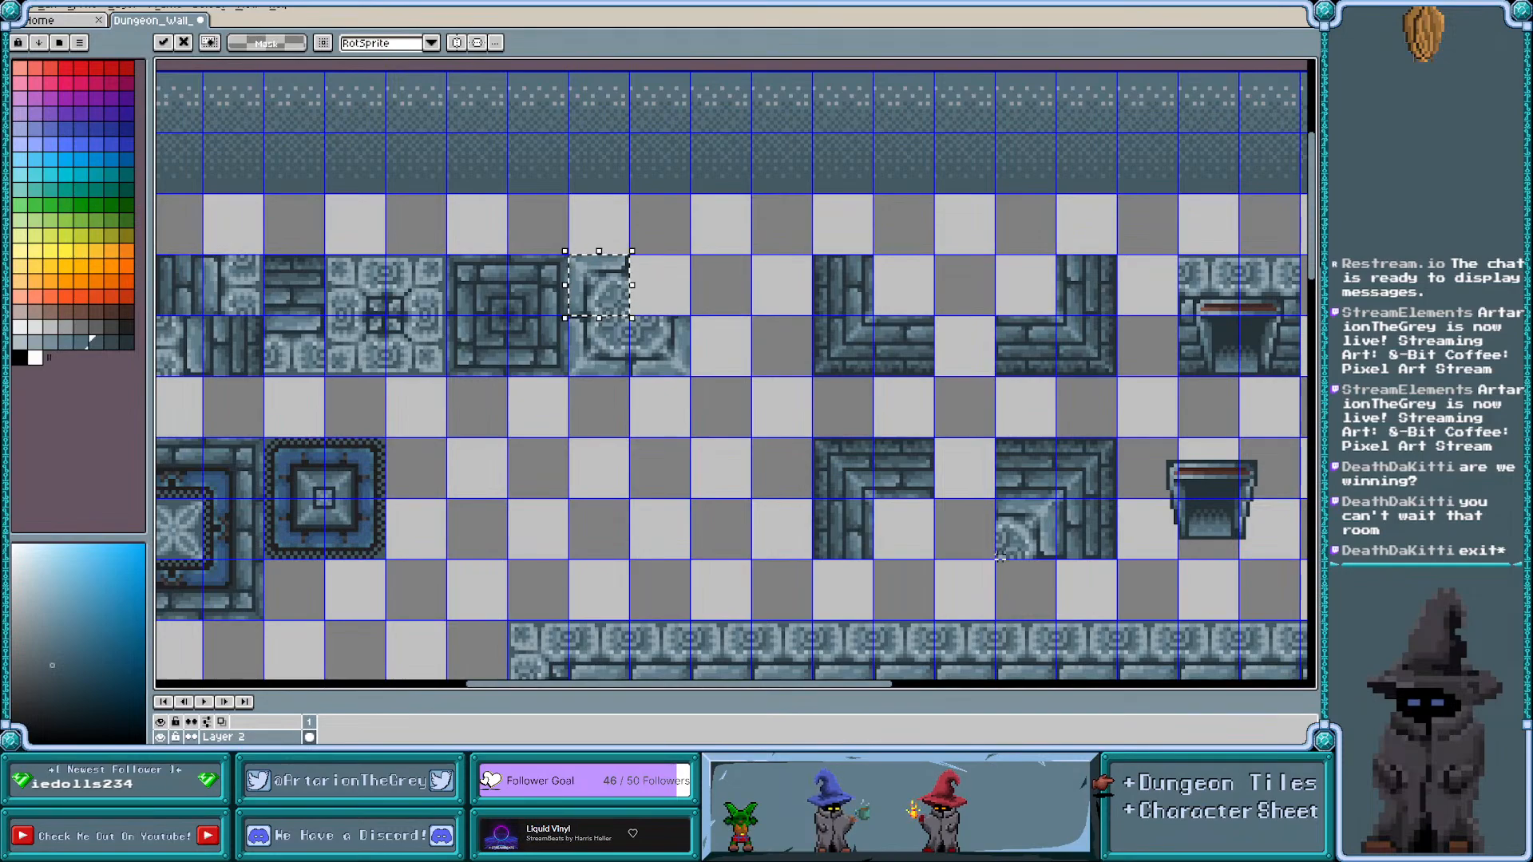
# Move the remaining sample's carved corner tile into the upper-right cell of the carved group, completing its two-by-two block
pyautogui.moveTo(998, 557); pyautogui.dragTo(677, 302)
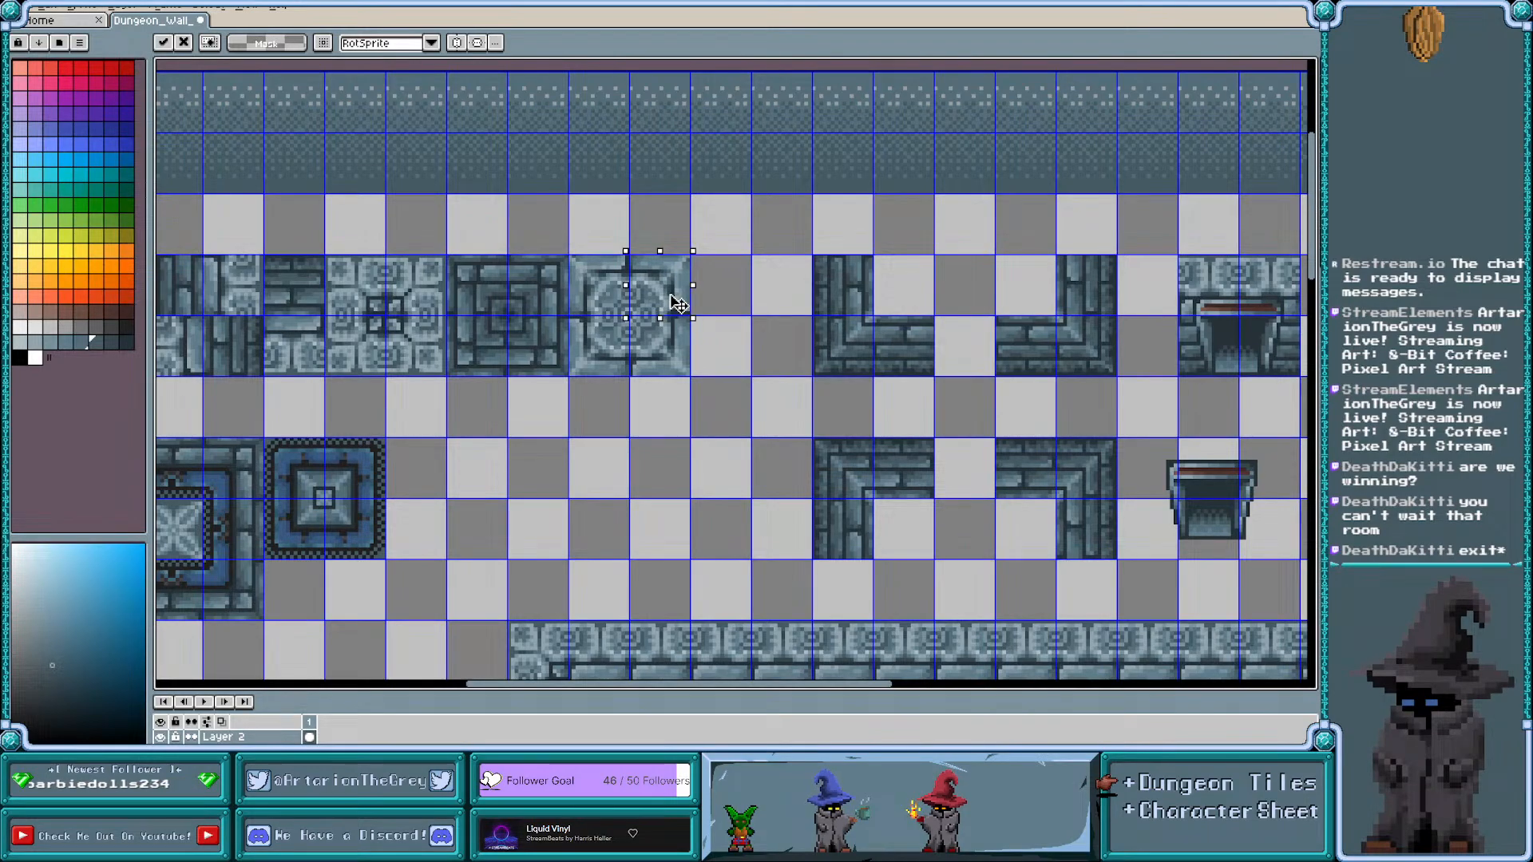
pyautogui.click(733, 348)
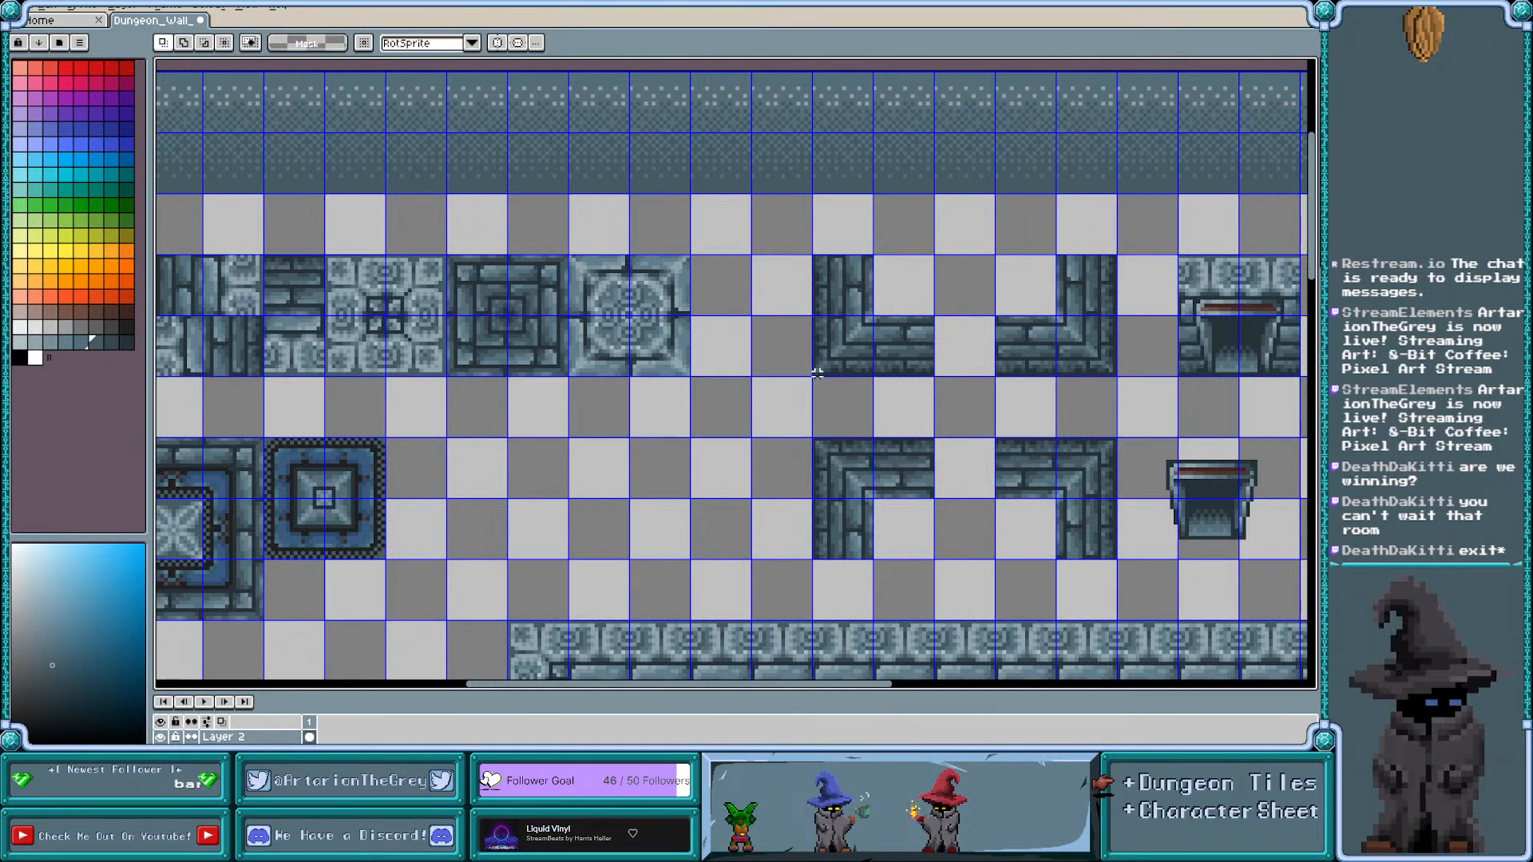
# Move the dark brick corner tiles of the four samples into a two-by-two block directly beside the carved corner block
pyautogui.moveTo(813, 374); pyautogui.dragTo(738, 352)
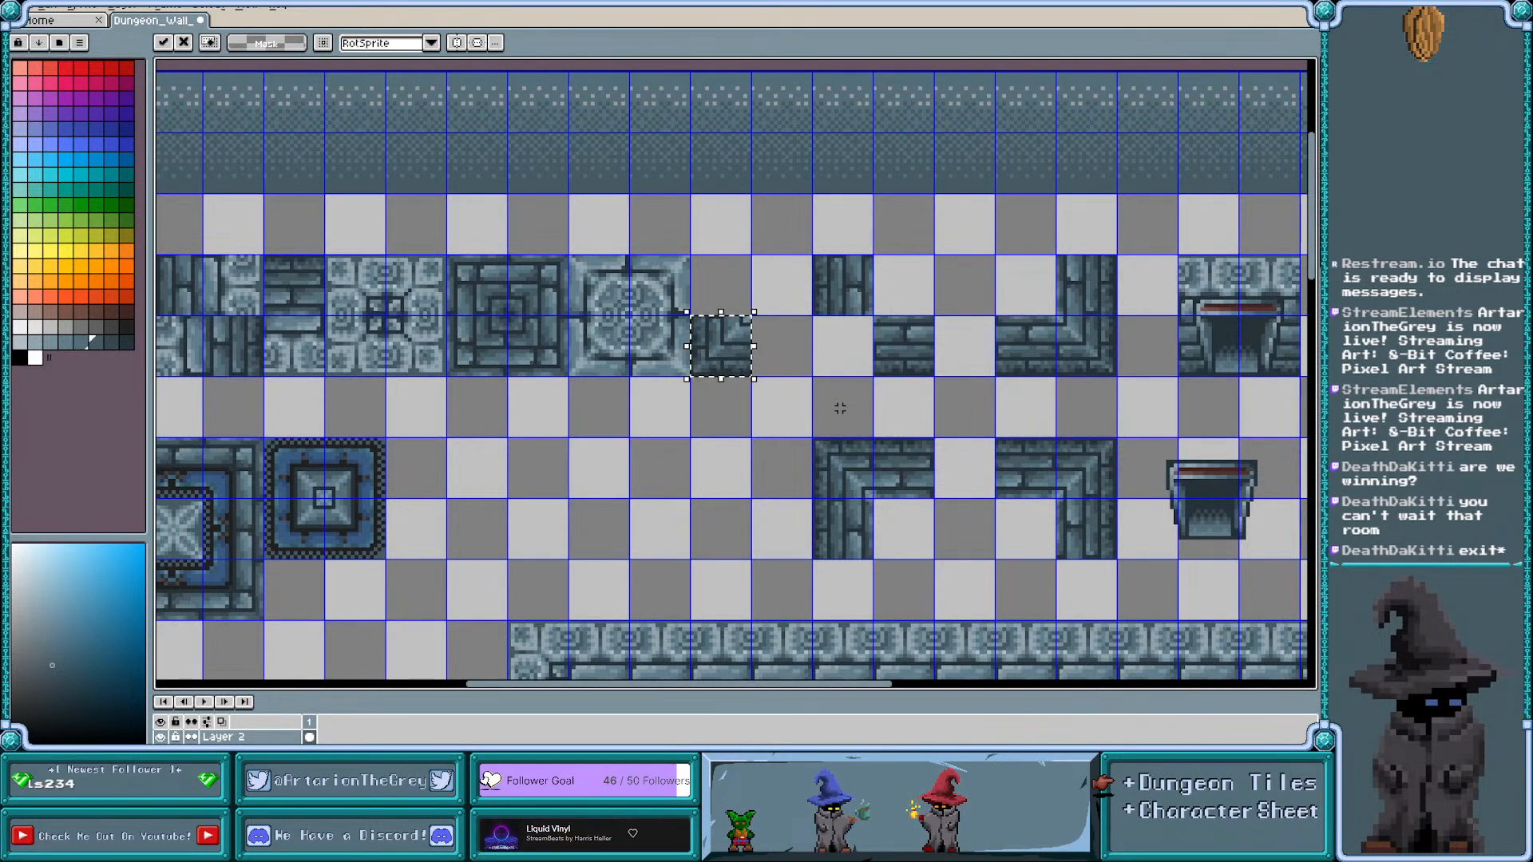
pyautogui.moveTo(813, 440); pyautogui.dragTo(741, 306)
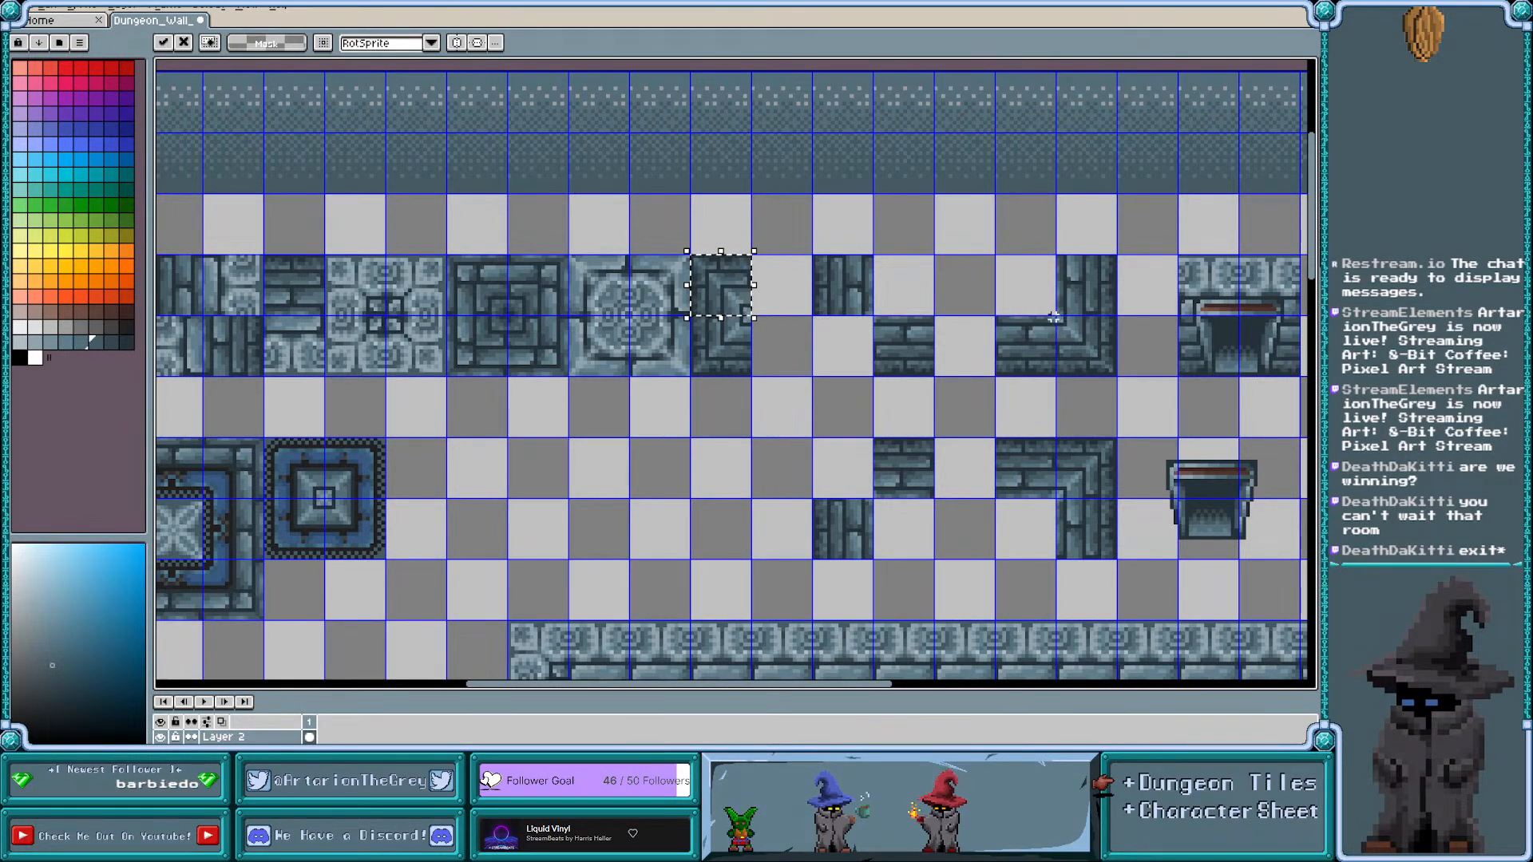
pyautogui.moveTo(1054, 317); pyautogui.dragTo(797, 365)
pyautogui.moveTo(1056, 495); pyautogui.dragTo(804, 299)
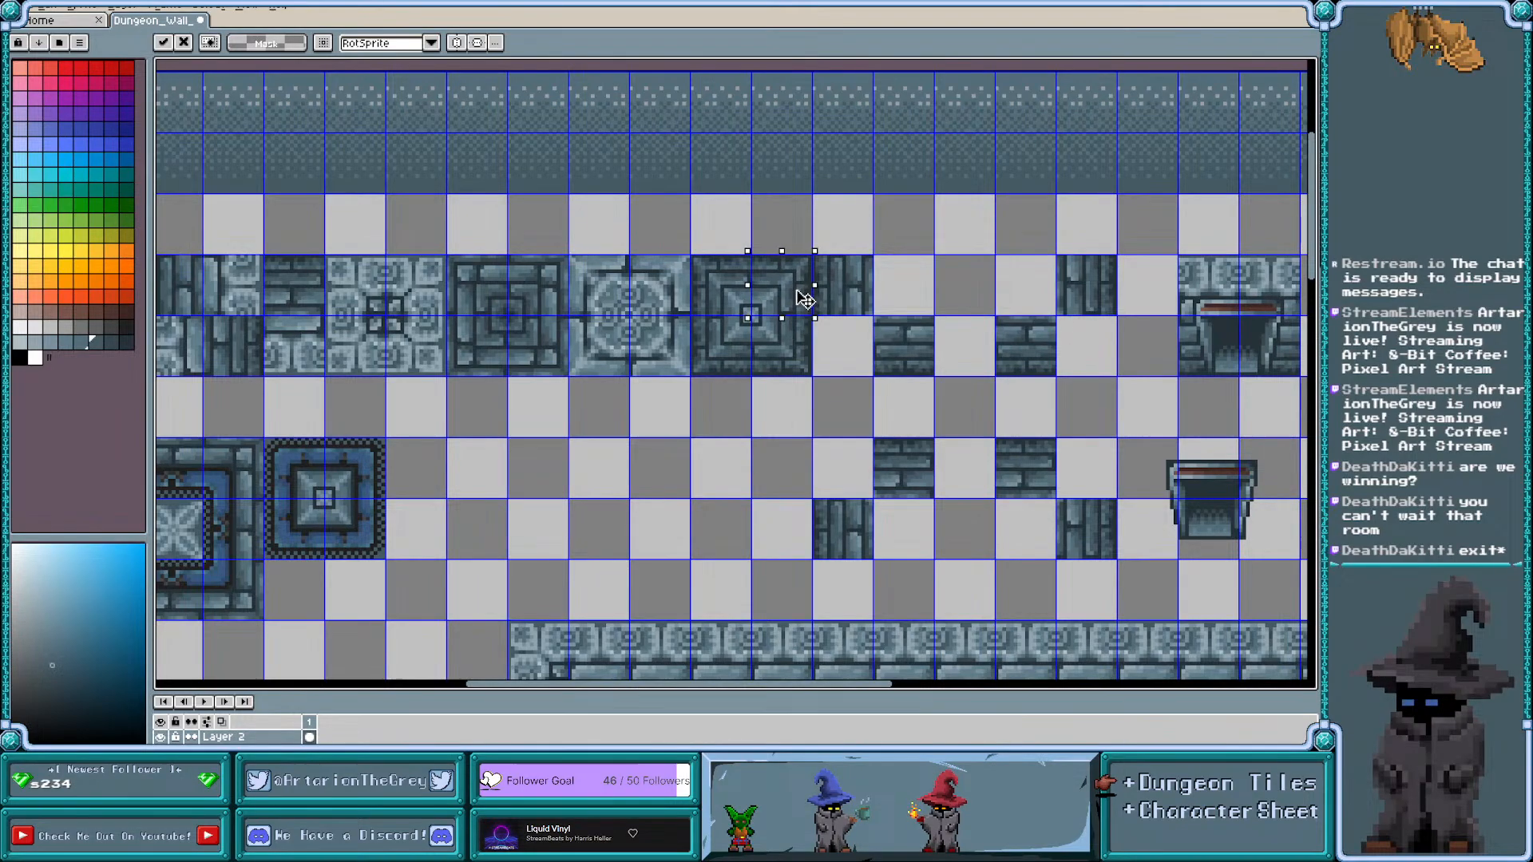
pyautogui.click(850, 349)
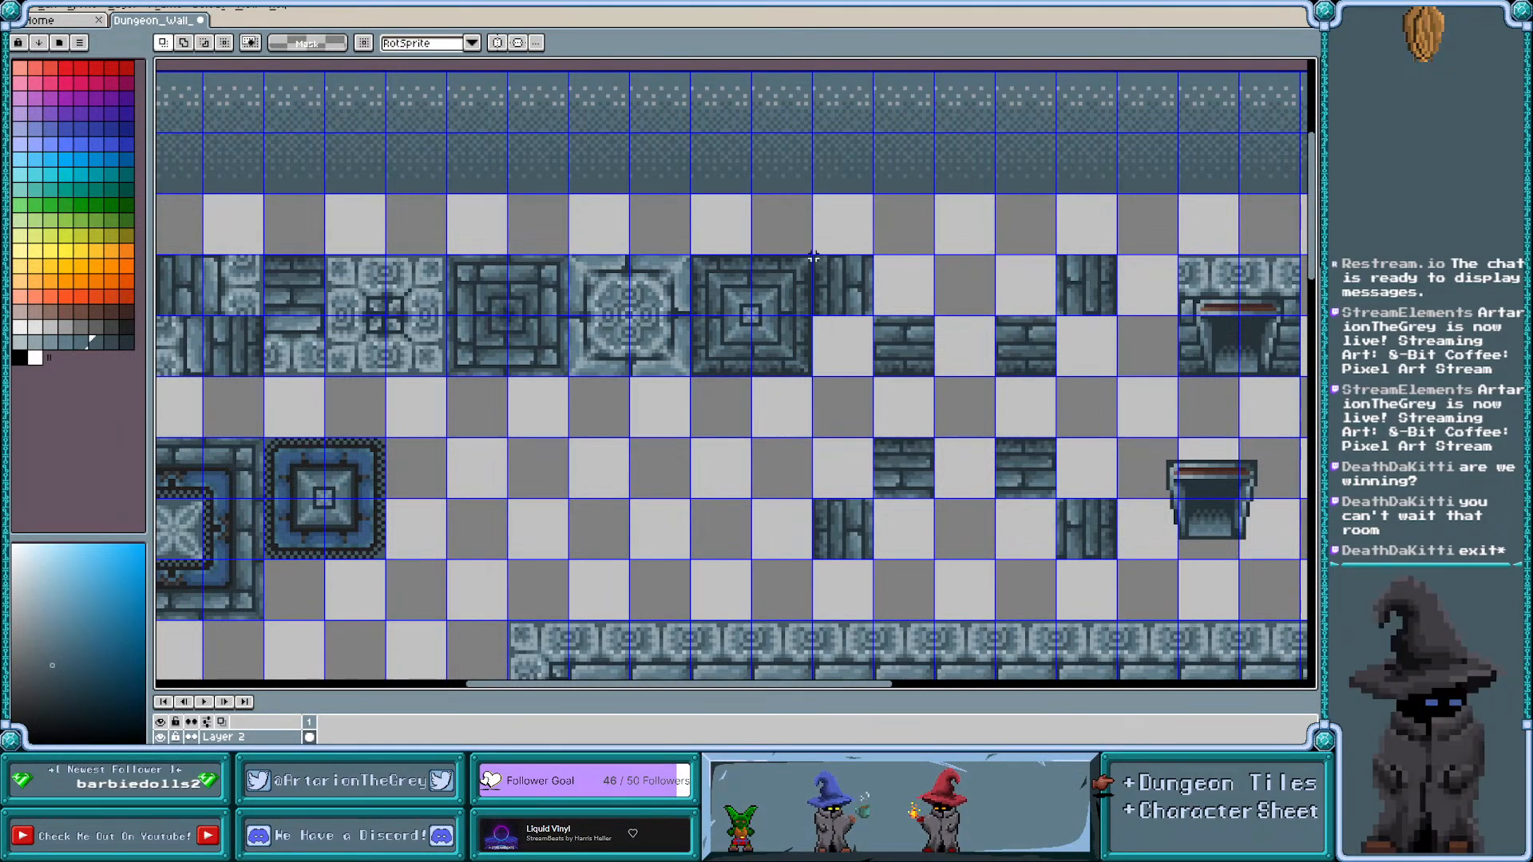
# Delete the leftover straight brick tiles of the four corner samples
pyautogui.moveTo(815, 257); pyautogui.dragTo(1120, 563)
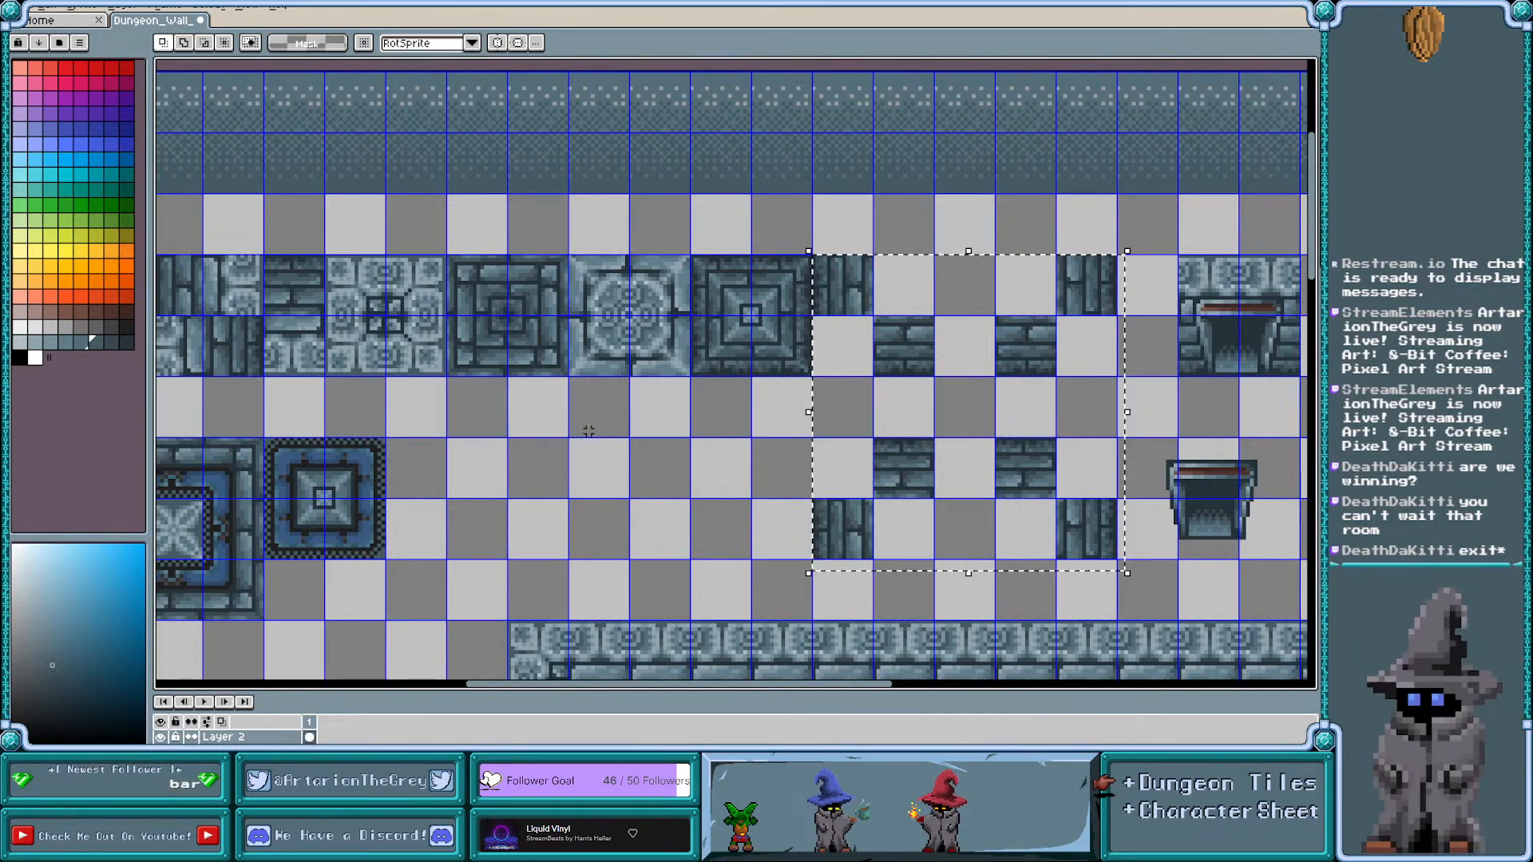
pyautogui.hscroll(-2, 359, 373)
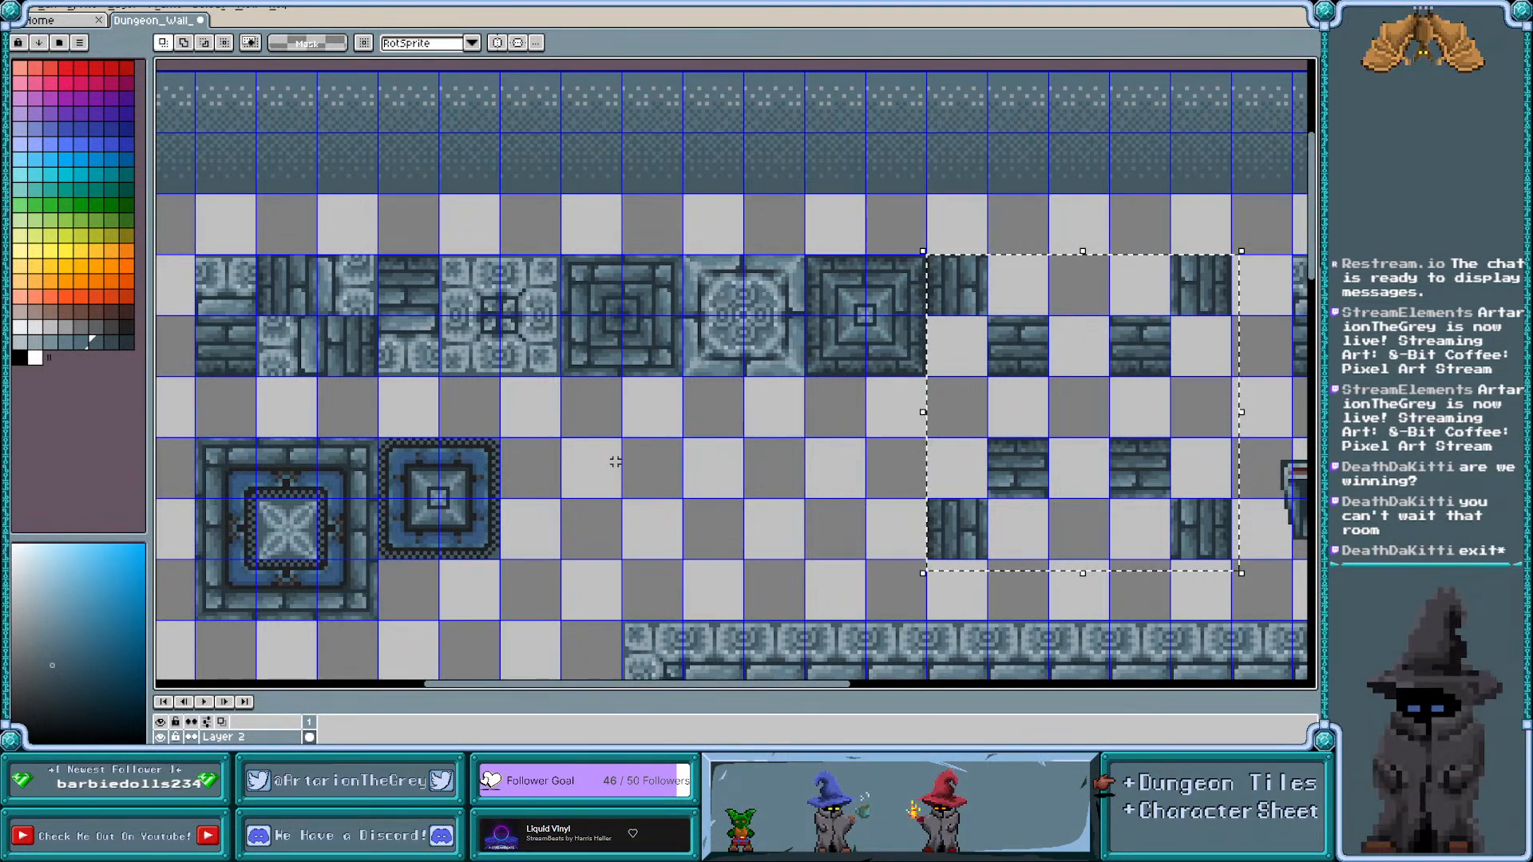
pyautogui.press('Delete')
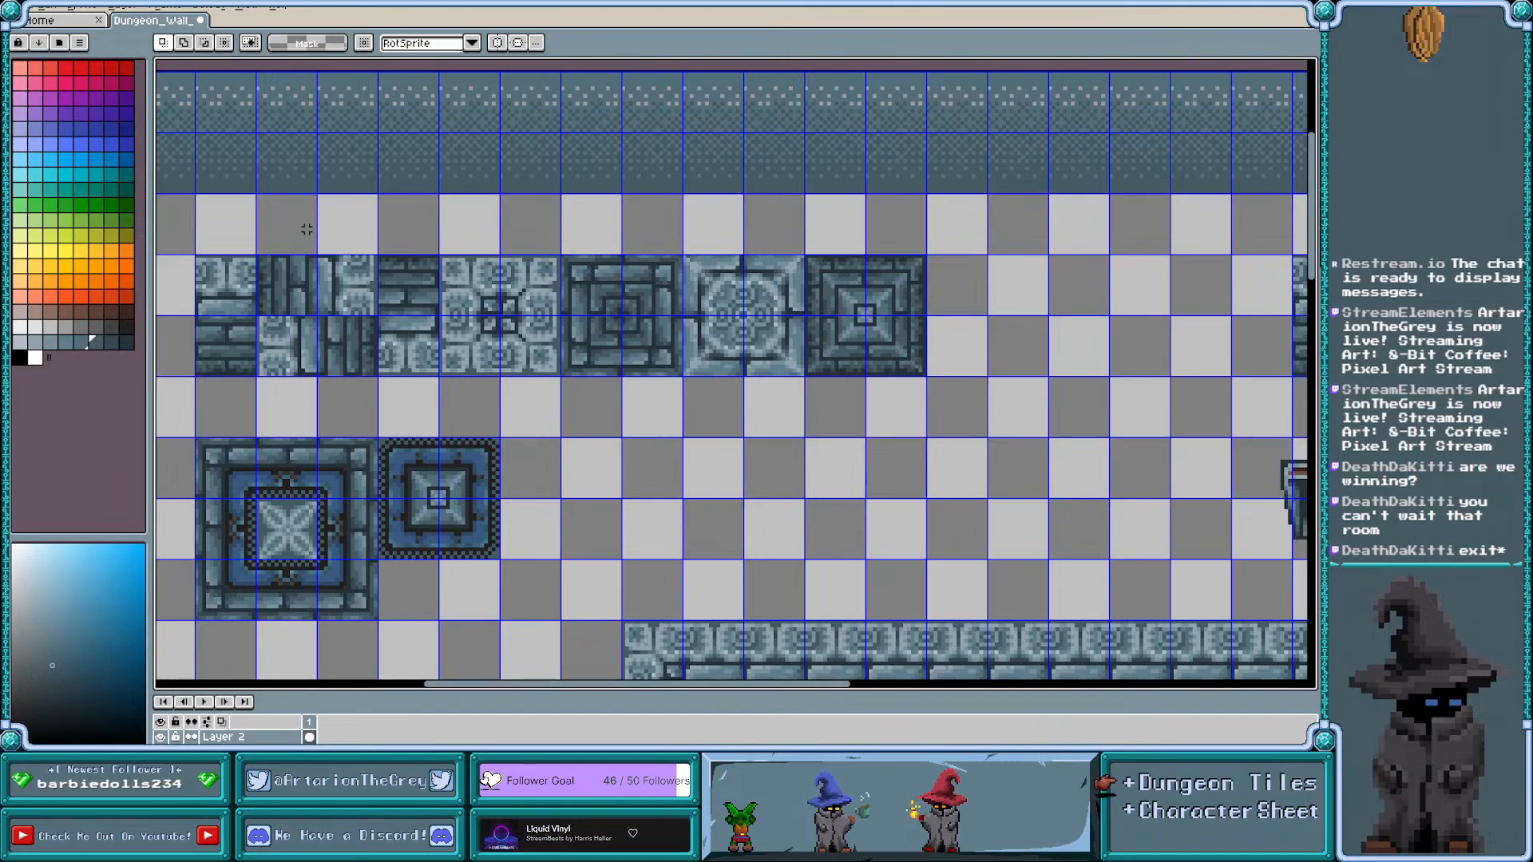
# Try the loose doorway sprite on the assembled room's upper wall, and place it beside the wall-mounted doorway sample above the room
pyautogui.scroll(-1, 307, 229)
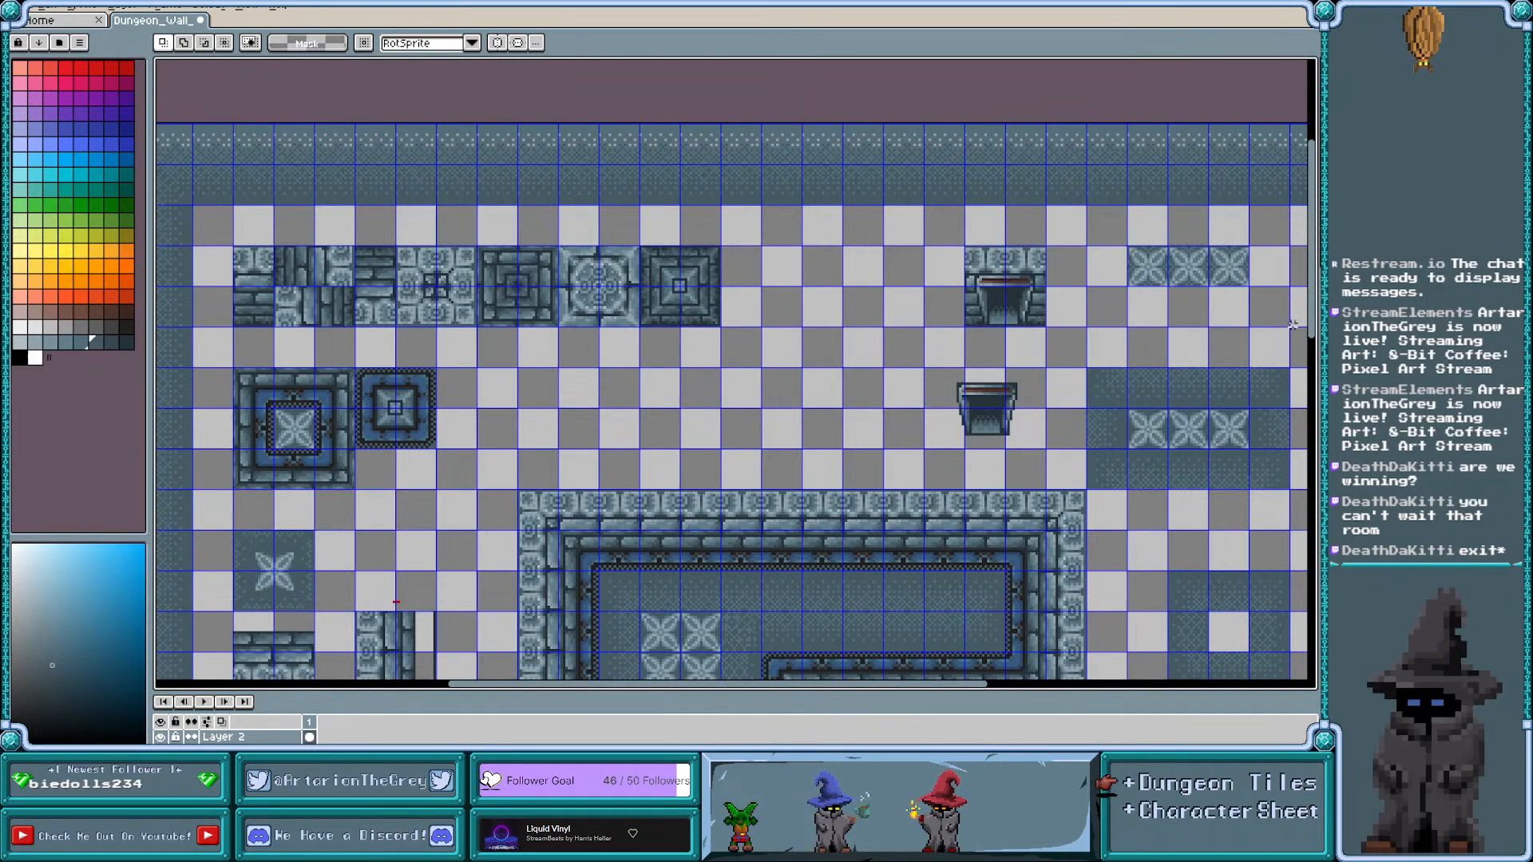
pyautogui.scroll(-5, 1292, 323)
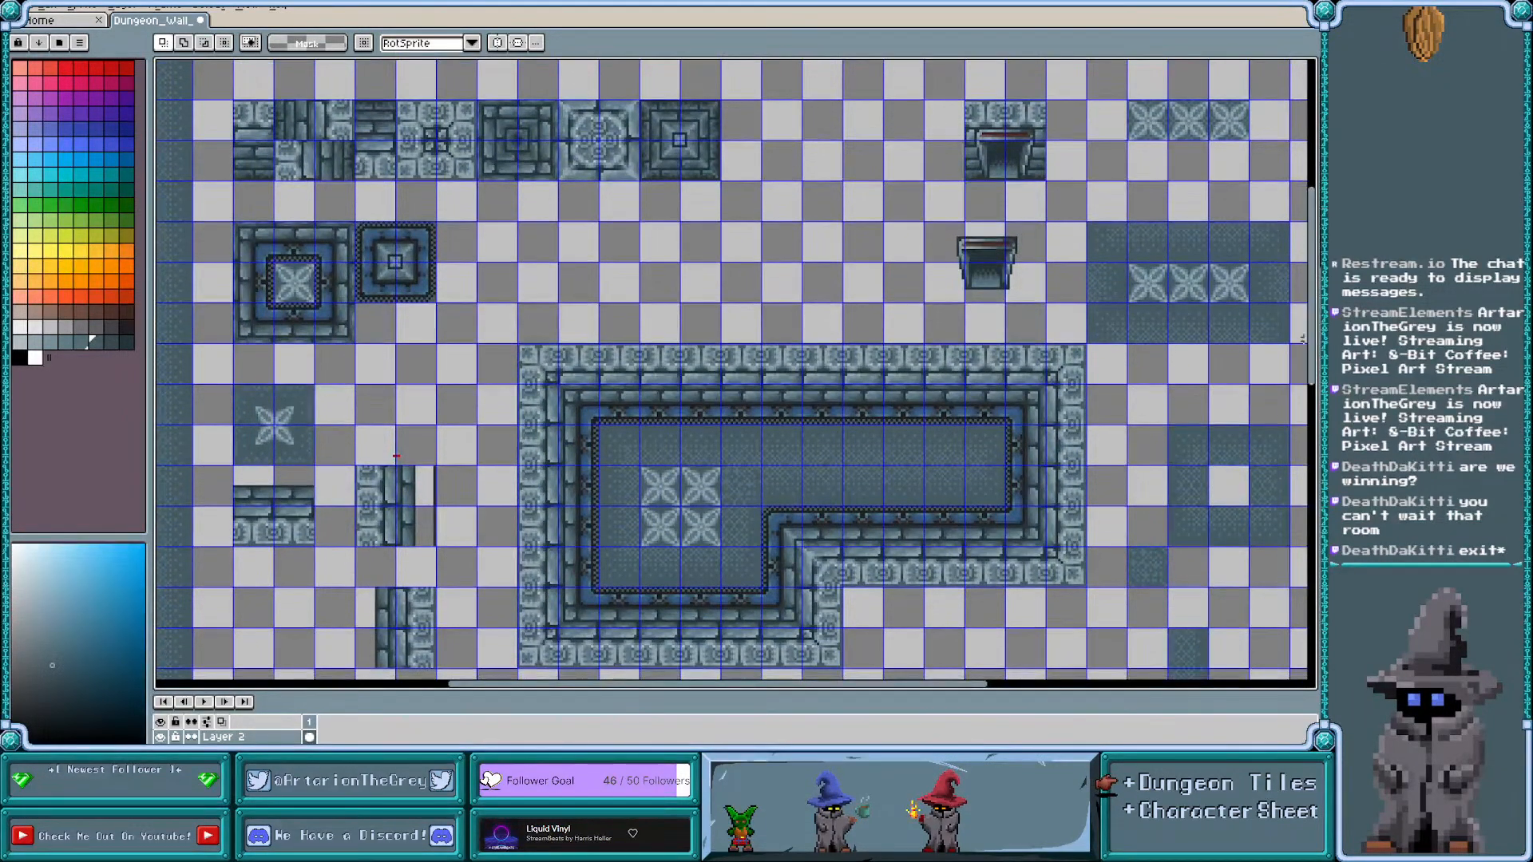
pyautogui.moveTo(958, 238); pyautogui.dragTo(1015, 286)
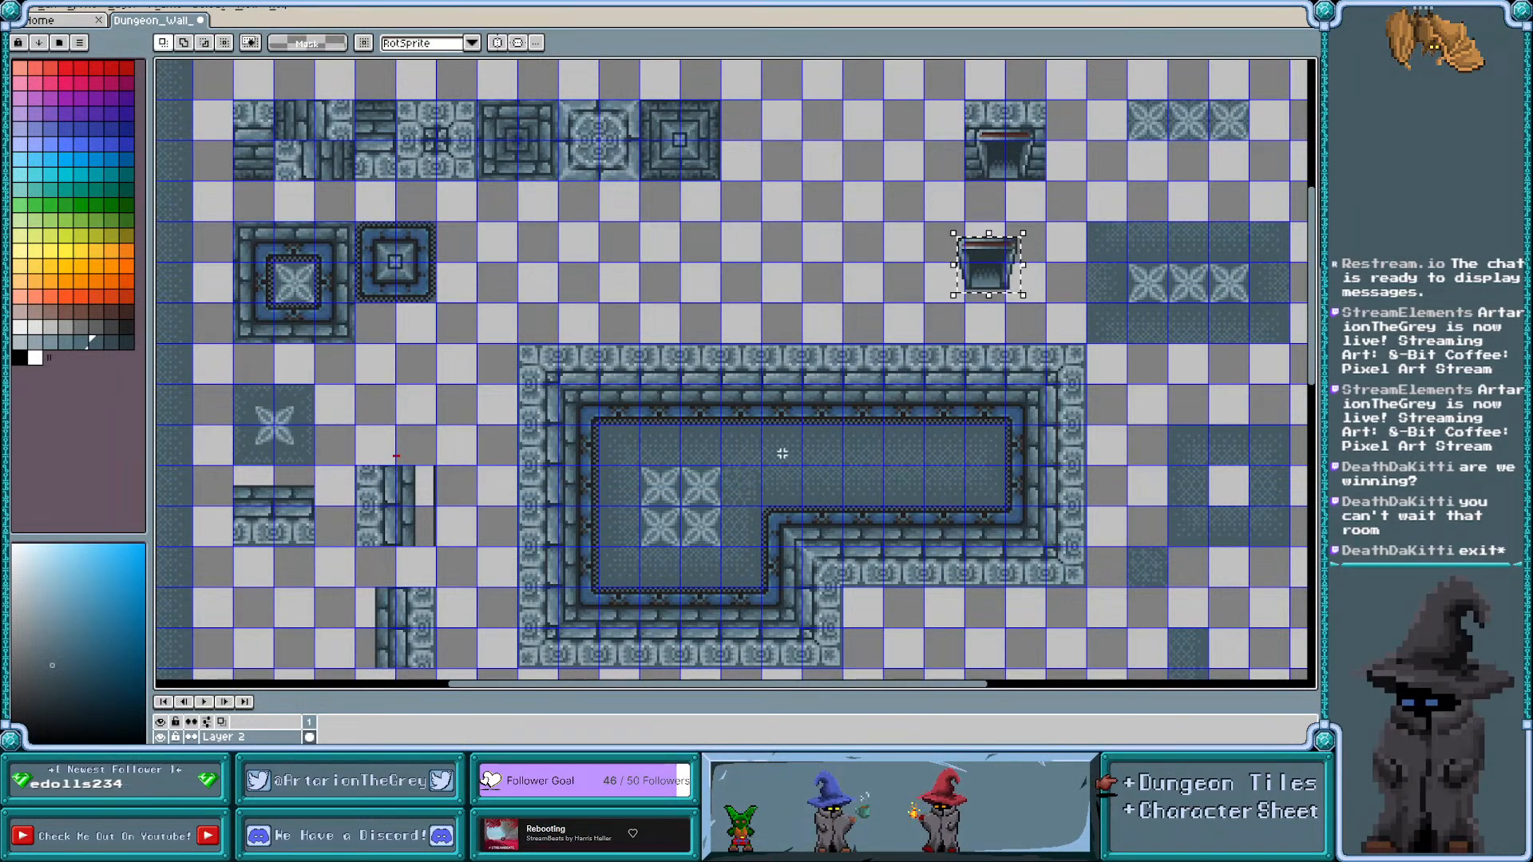
pyautogui.scroll(1, 665, 428)
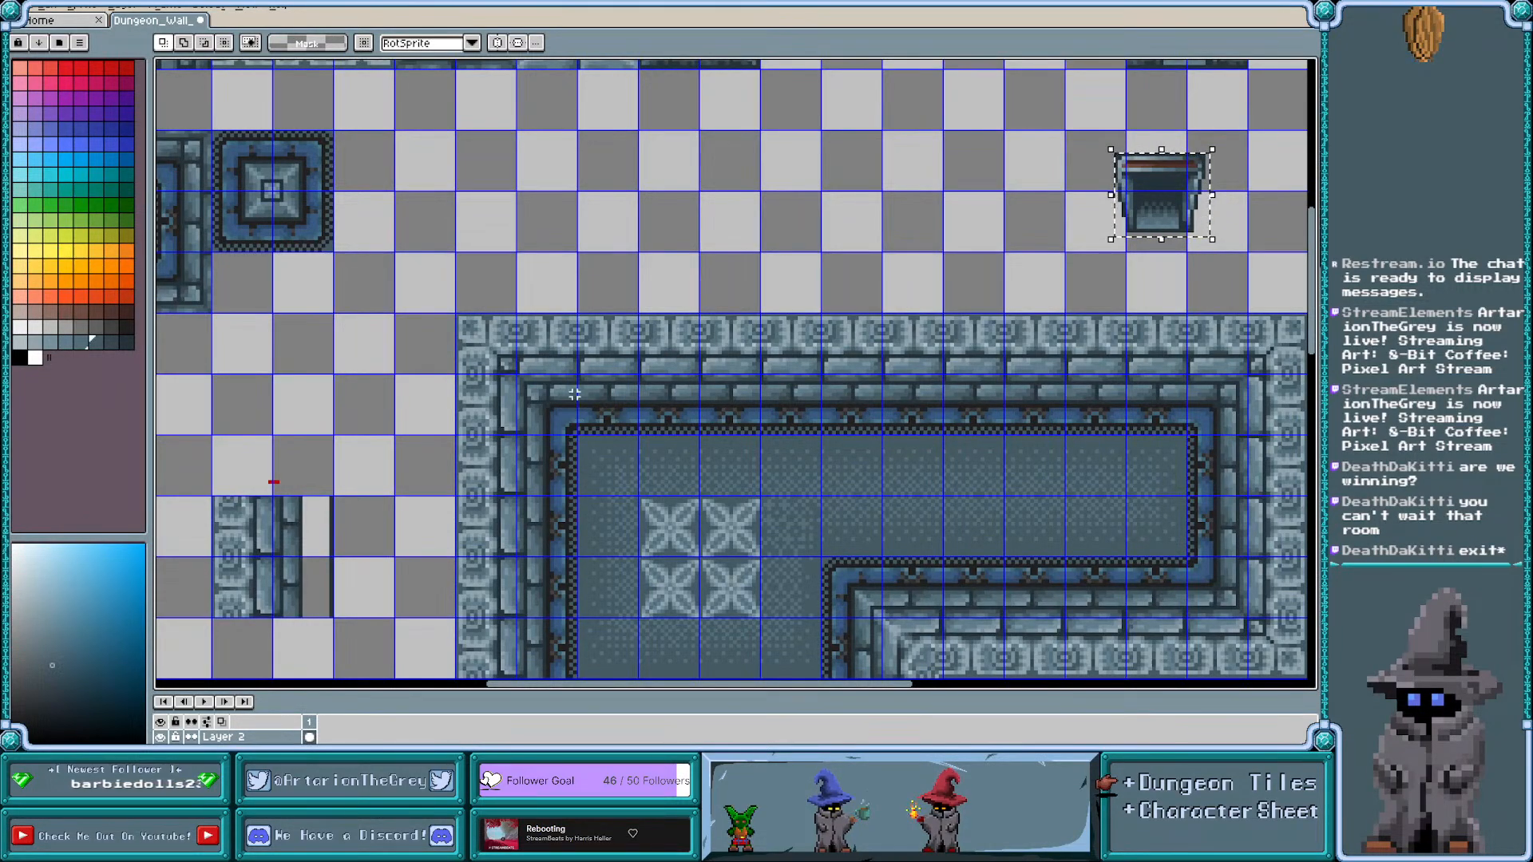
pyautogui.moveTo(1180, 196); pyautogui.dragTo(661, 396)
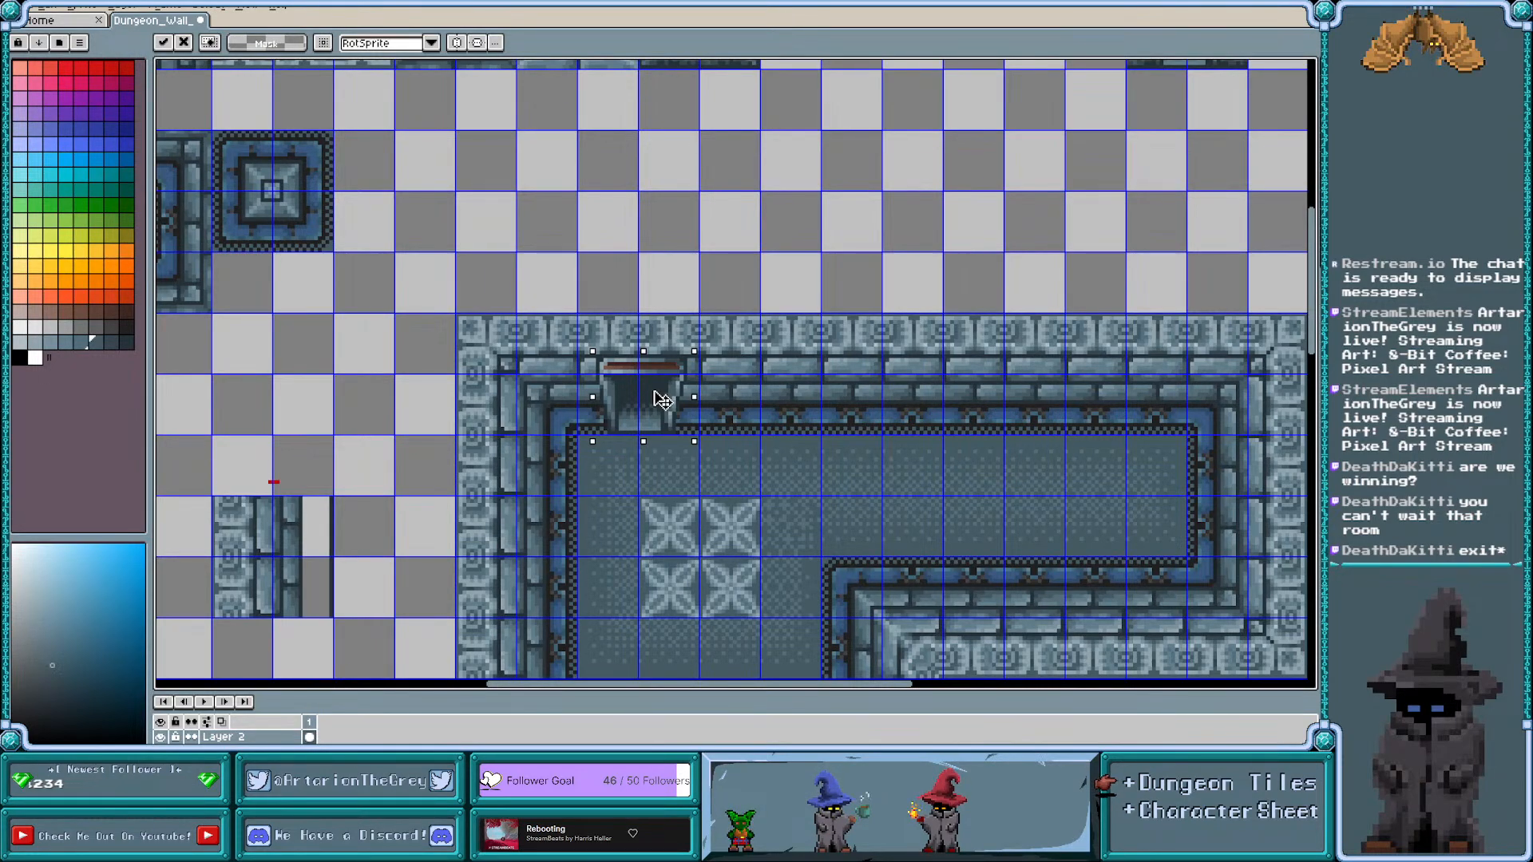
pyautogui.moveTo(660, 399); pyautogui.dragTo(652, 361)
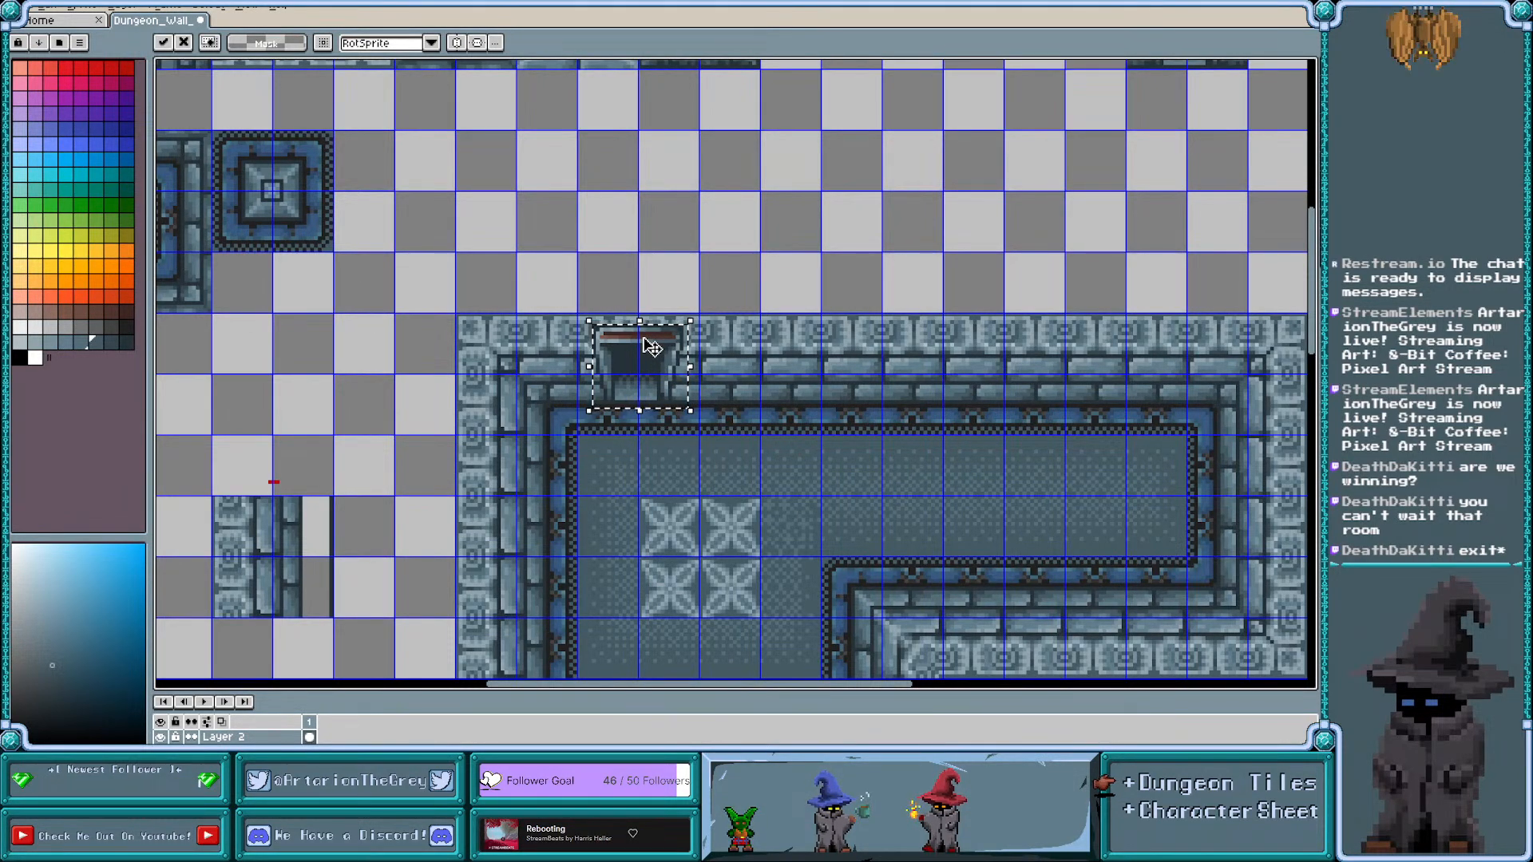
pyautogui.moveTo(652, 369); pyautogui.dragTo(1030, 170)
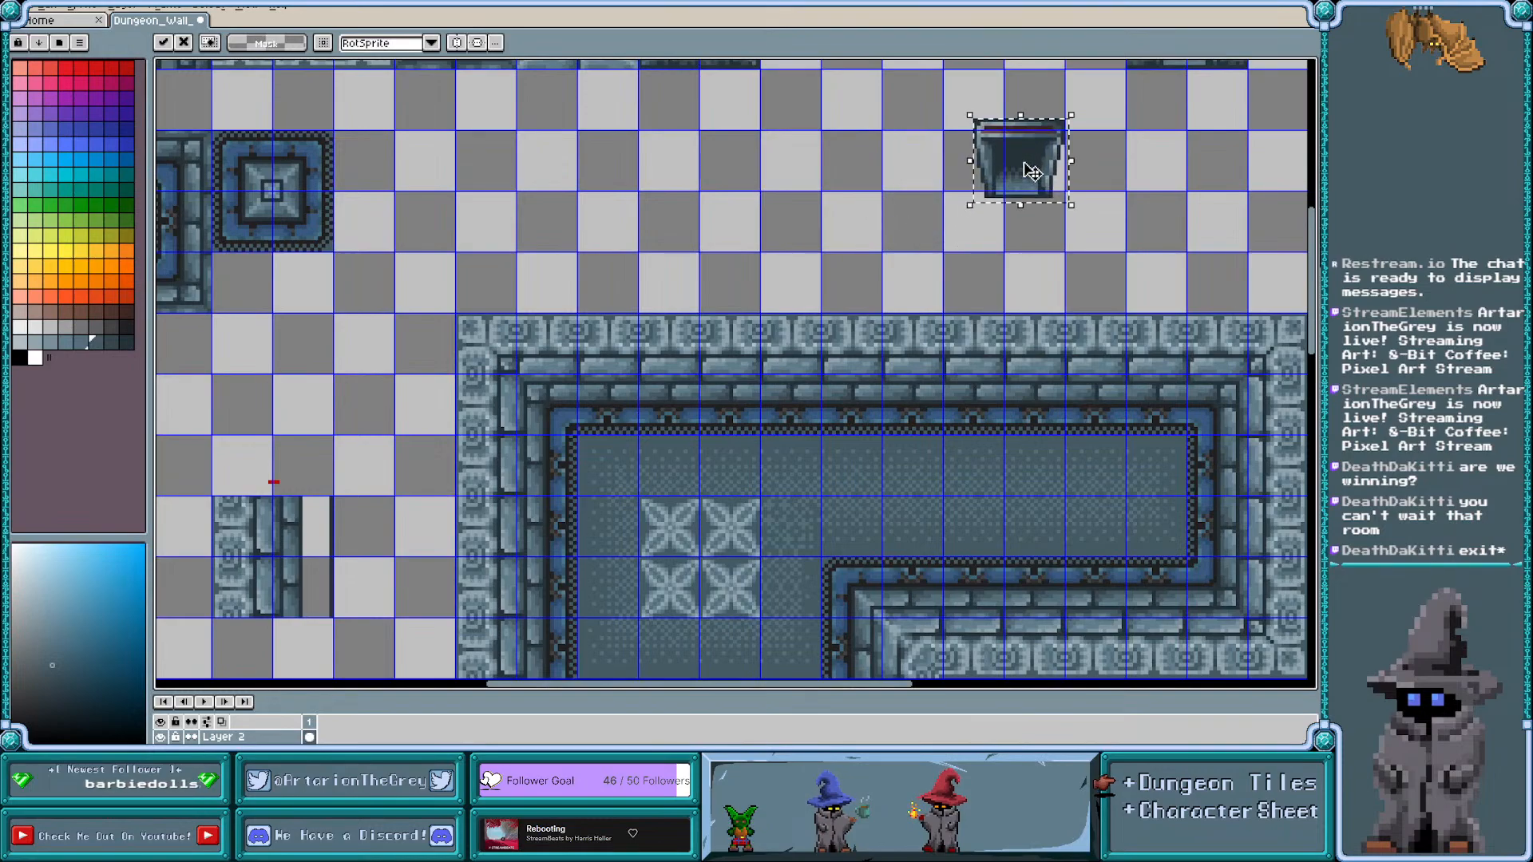
# Move the two blue-trimmed wall blocks up one tile, directly beneath the compact wall tile group
pyautogui.scroll(-3, 1030, 170)
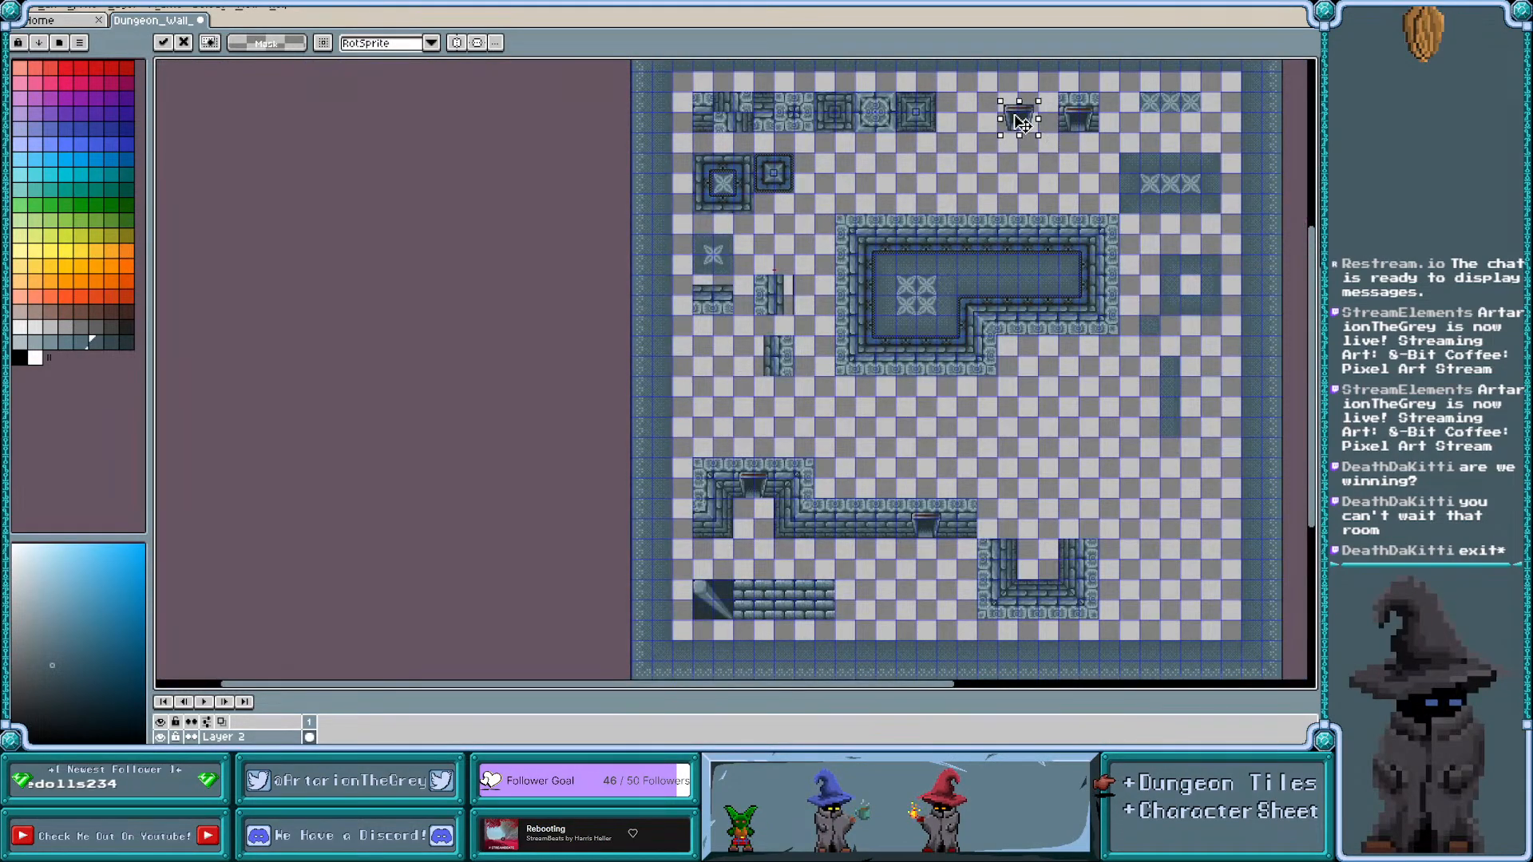
pyautogui.scroll(2, 986, 124)
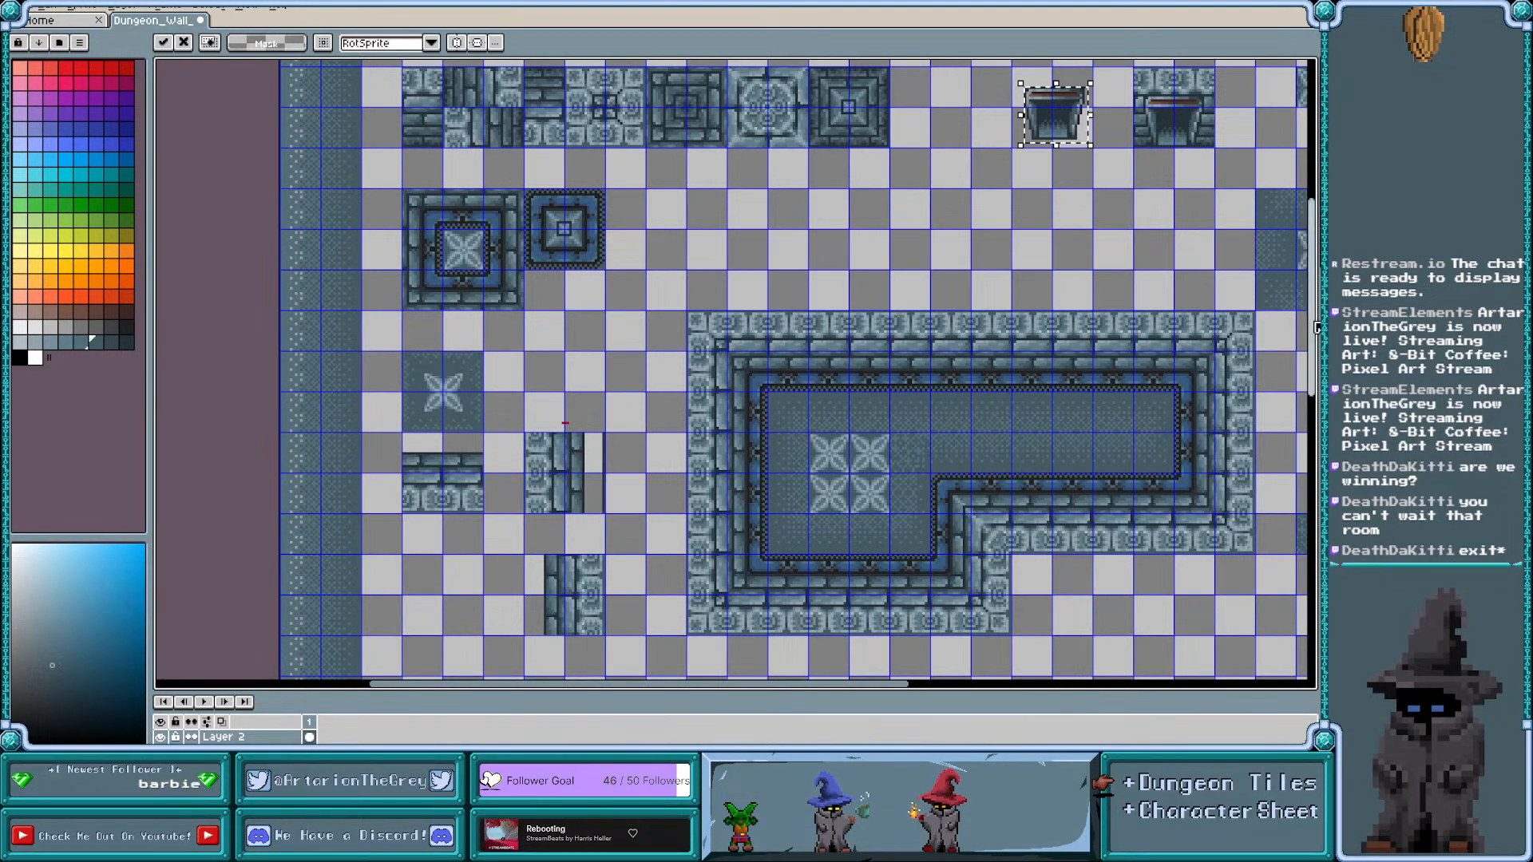
pyautogui.hscroll(3, 594, 299)
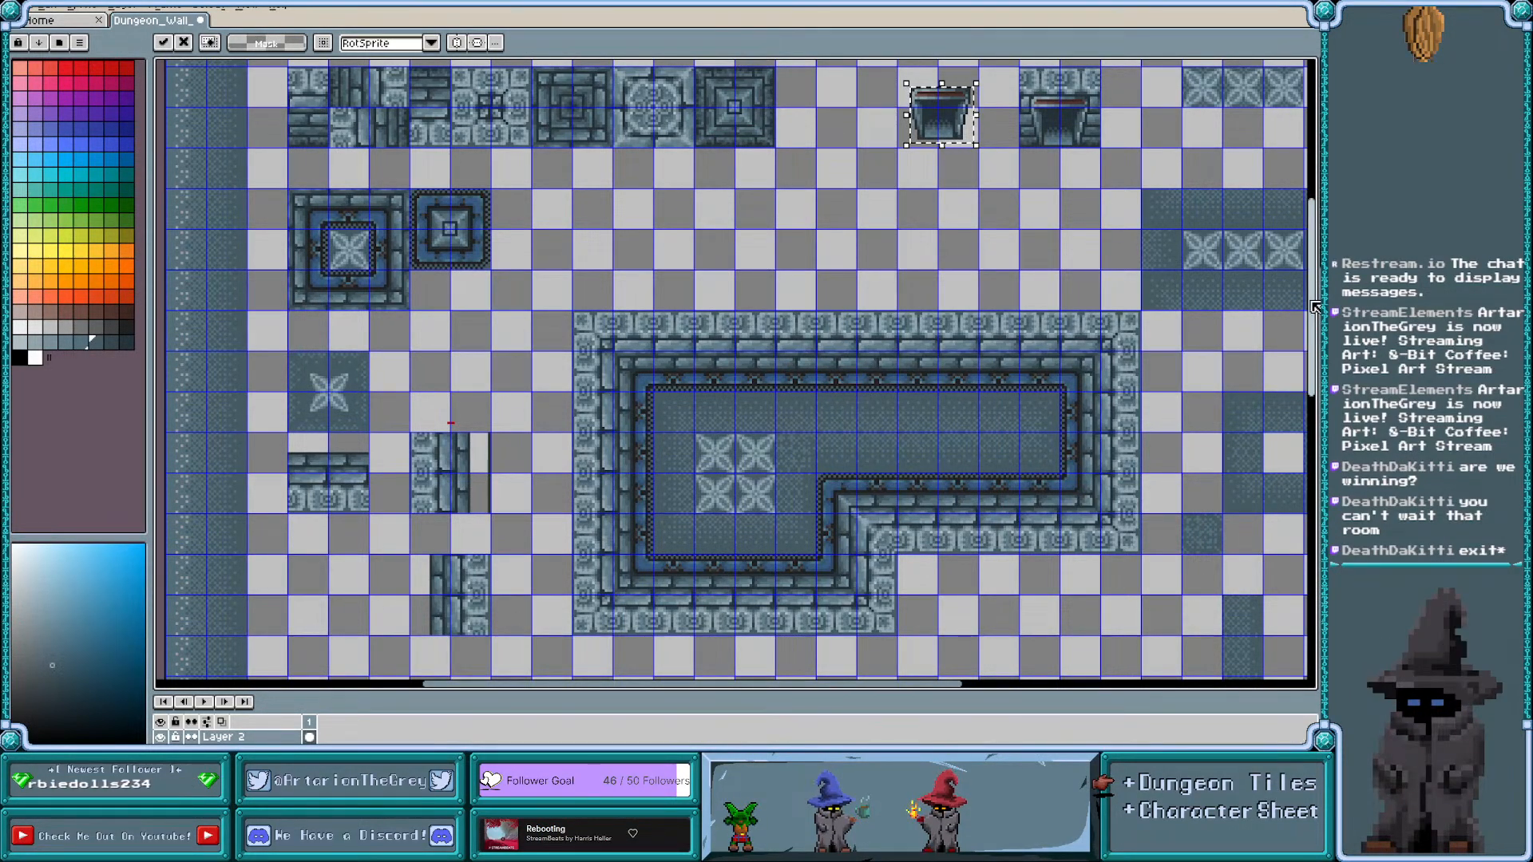
pyautogui.moveTo(1312, 303); pyautogui.dragTo(1311, 279)
pyautogui.hscroll(-1, 369, 196)
pyautogui.scroll(1, 514, 286)
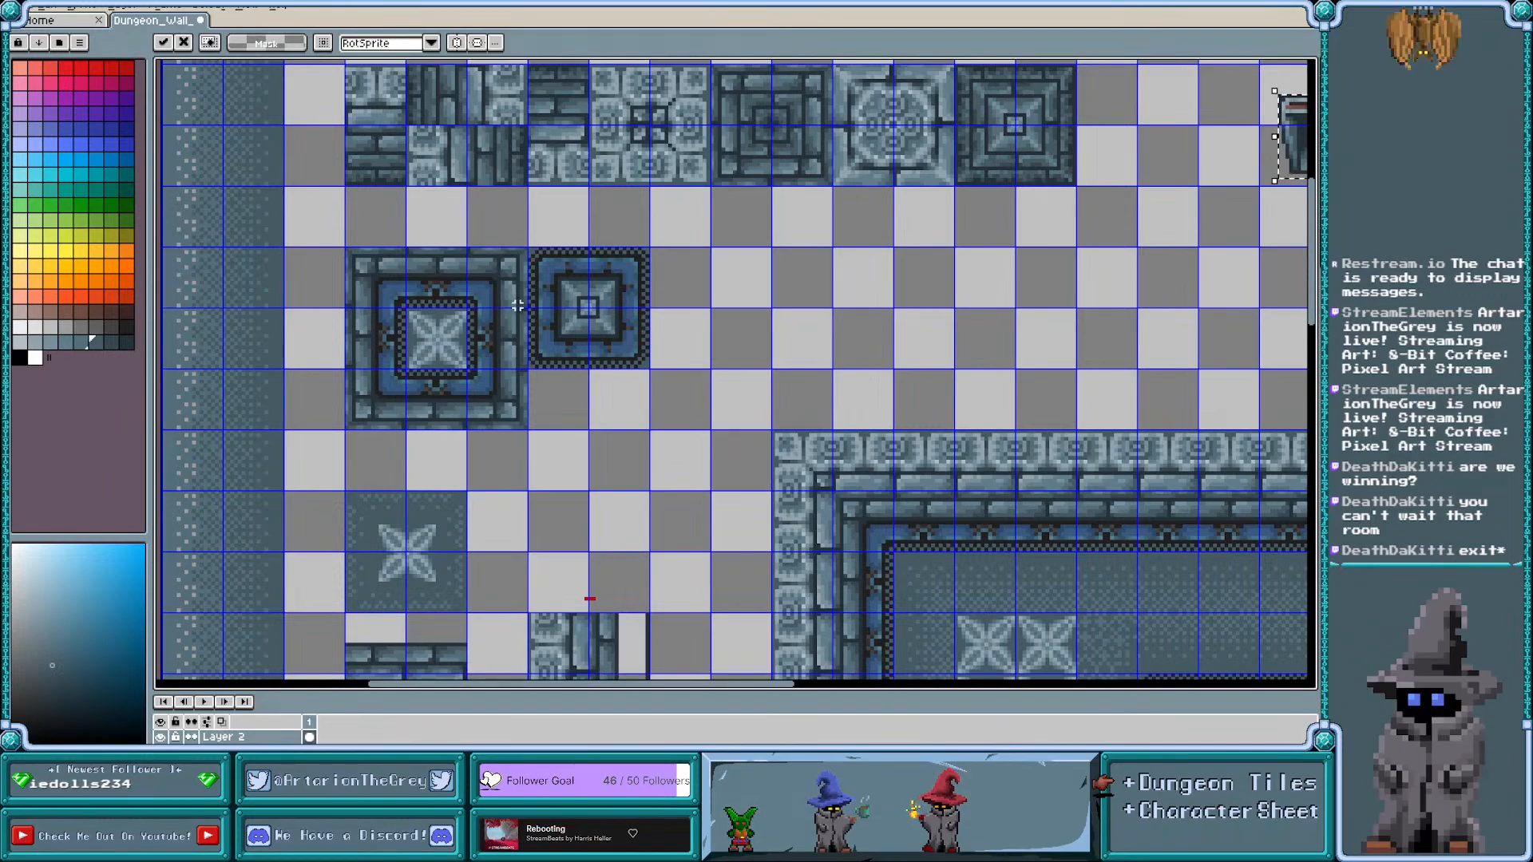
pyautogui.moveTo(347, 250); pyautogui.dragTo(617, 425)
pyautogui.moveTo(470, 391); pyautogui.dragTo(475, 330)
pyautogui.click(568, 411)
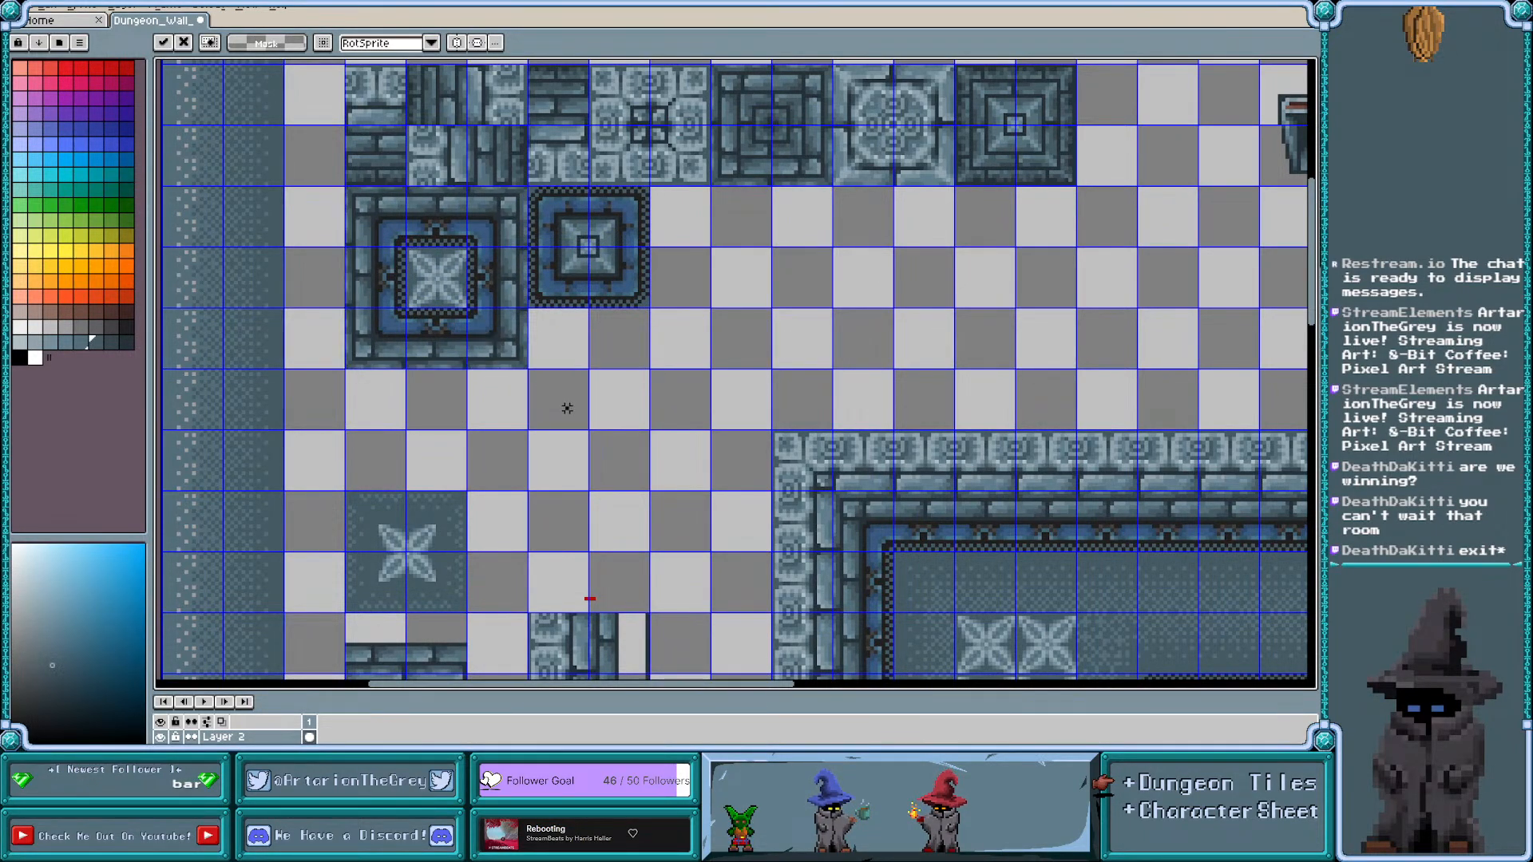
# Move the two blue-trimmed blocks down two tiles, leaving two empty rows beneath the compact wall tile group
pyautogui.scroll(-2, 509, 423)
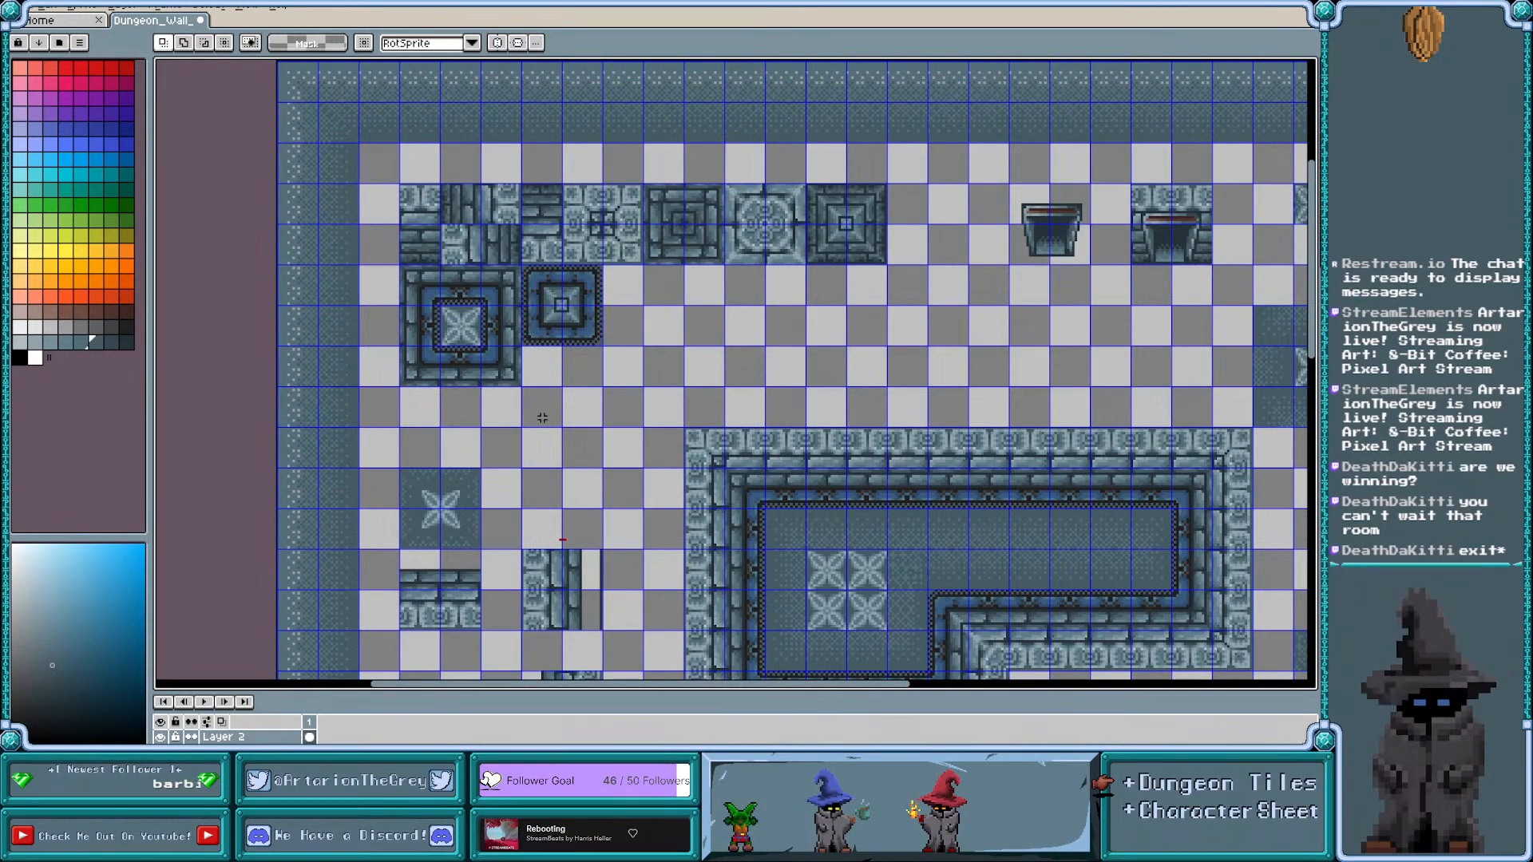
pyautogui.hscroll(3, 542, 417)
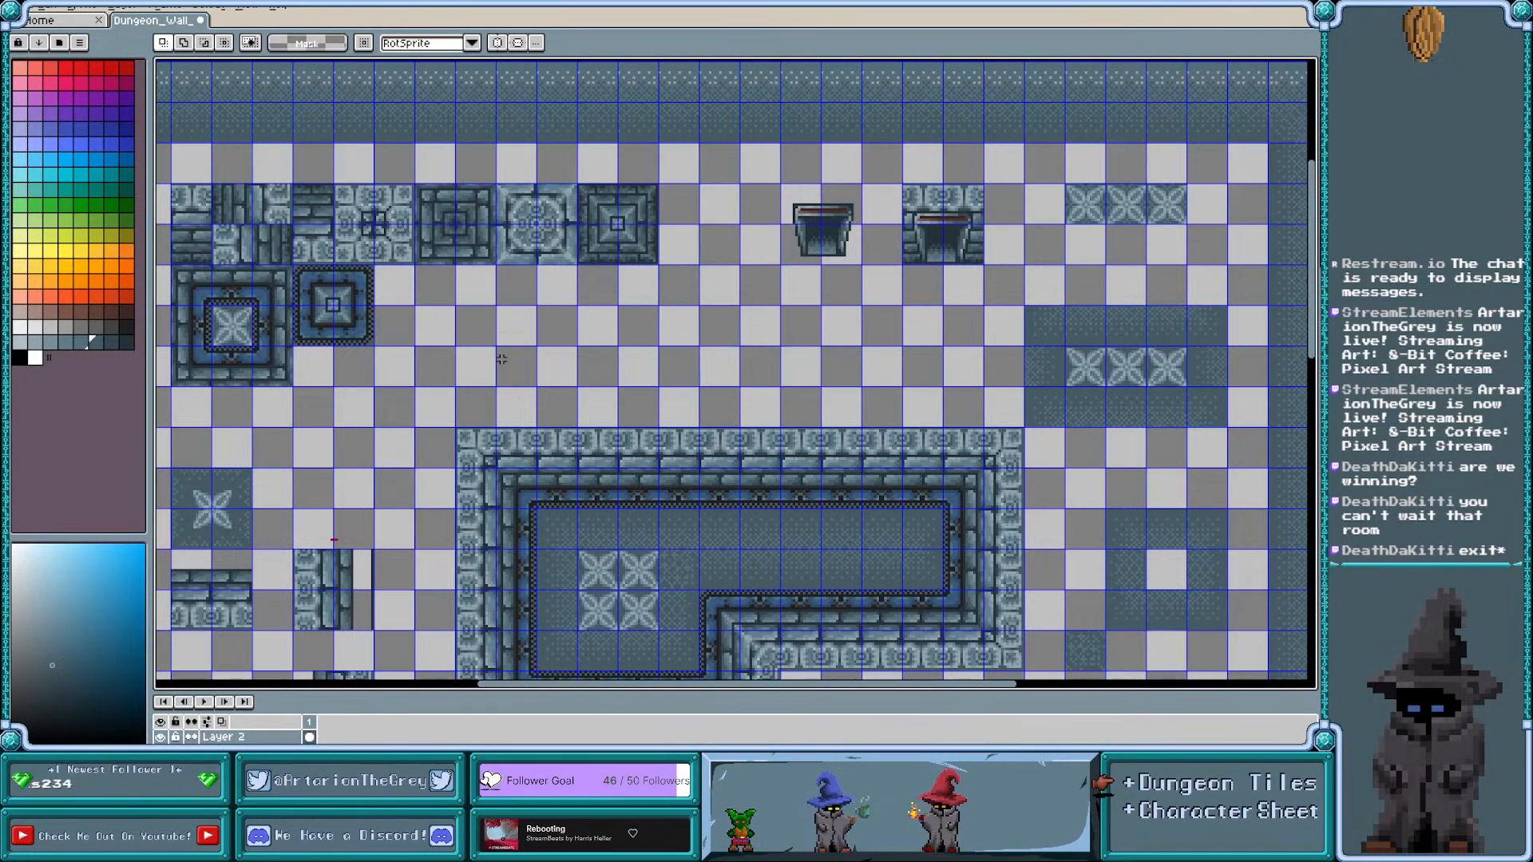
pyautogui.hscroll(-1, 502, 359)
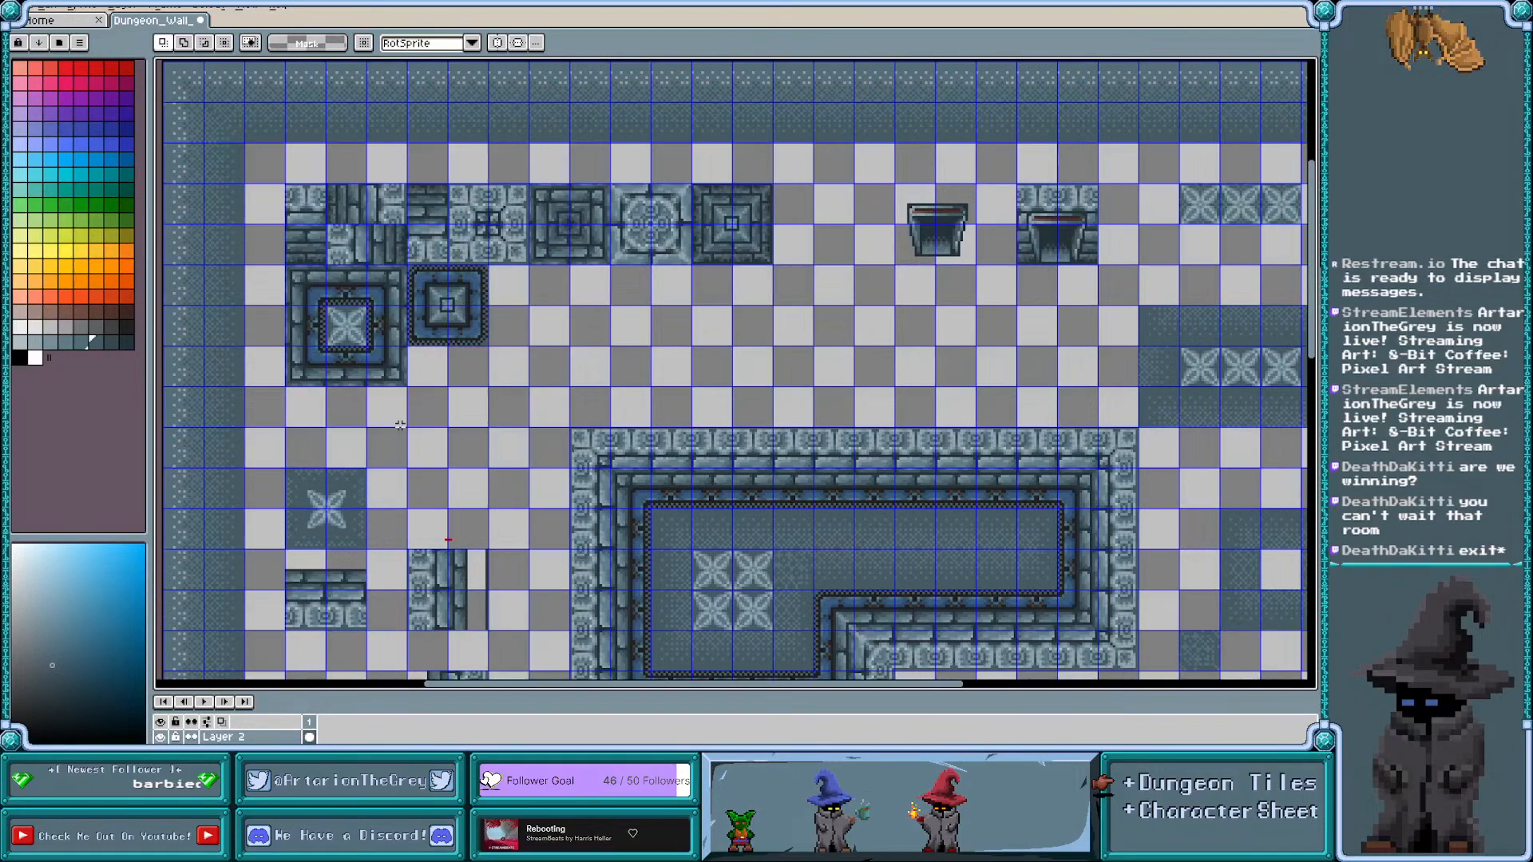
pyautogui.scroll(1, 351, 347)
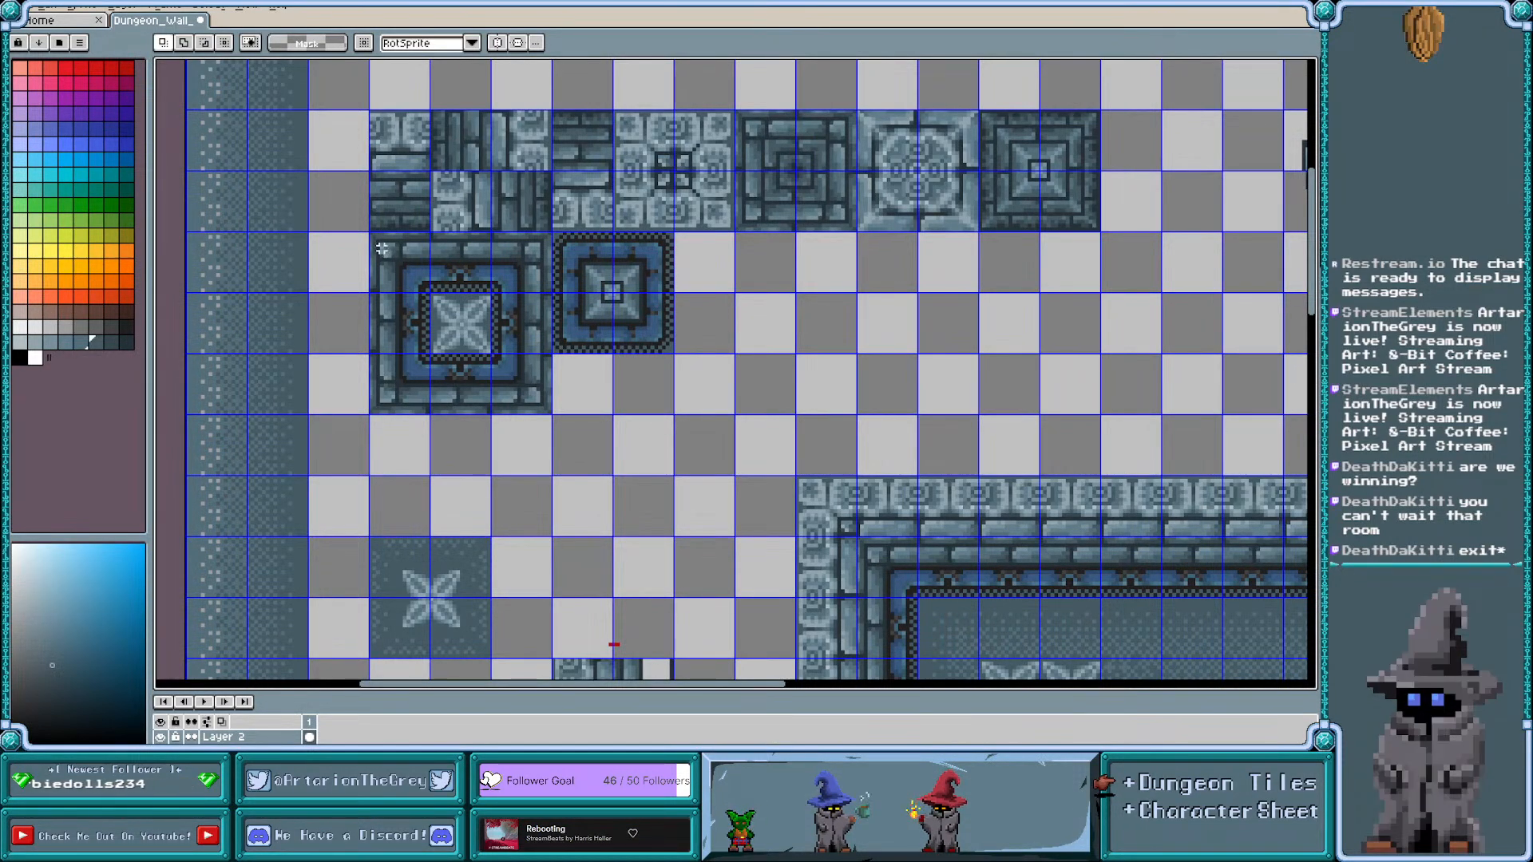
pyautogui.moveTo(386, 249); pyautogui.dragTo(463, 431)
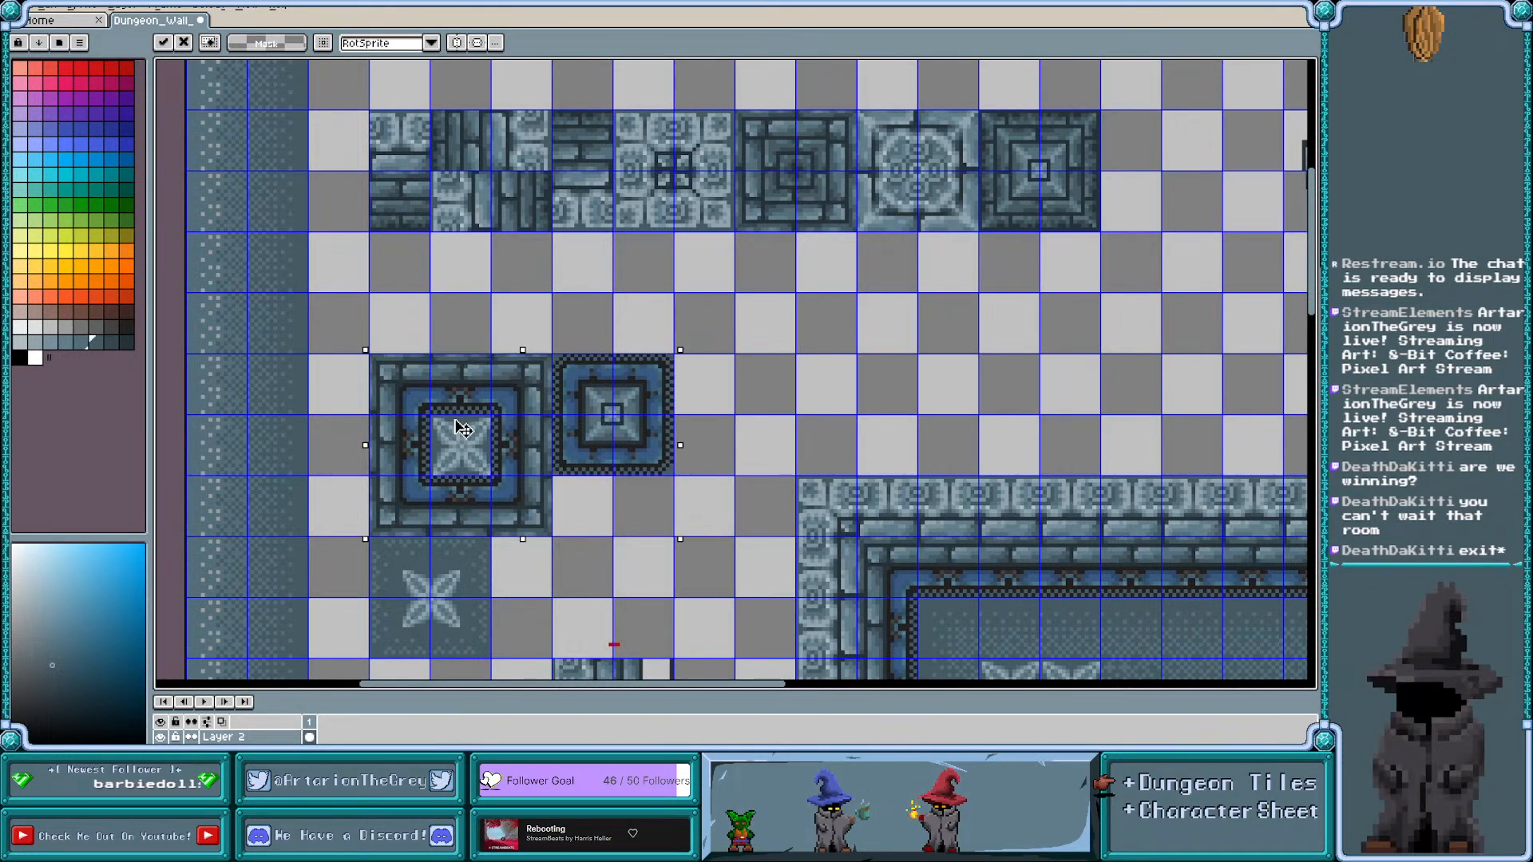
pyautogui.click(397, 328)
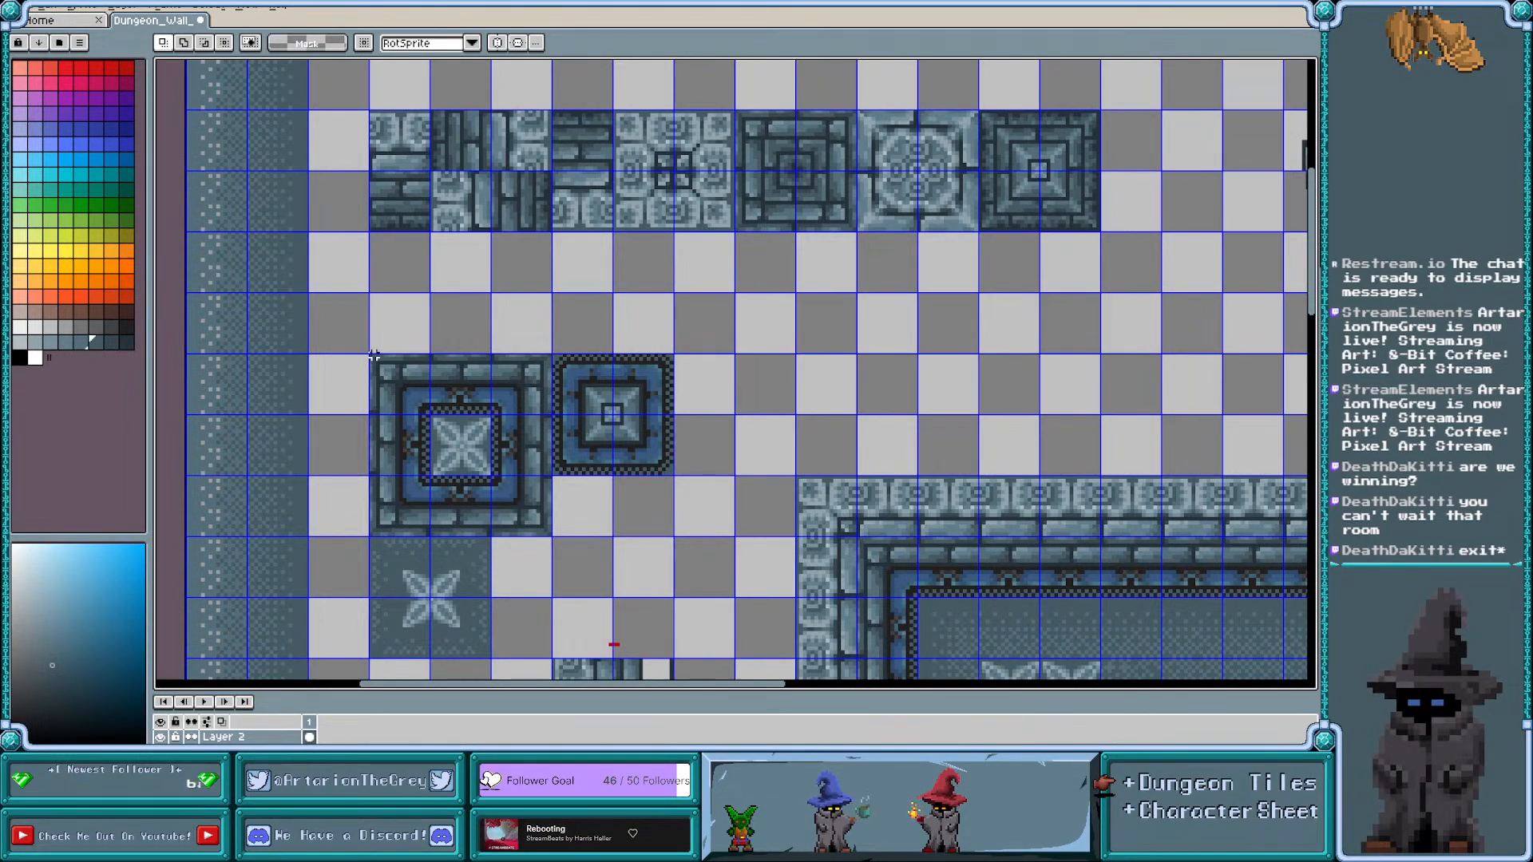
# Set the larger blue-trimmed block's upper-left corner tile aside, and stack its bottom and top edge tiles beneath the wall group's first column
pyautogui.moveTo(373, 356); pyautogui.dragTo(416, 281)
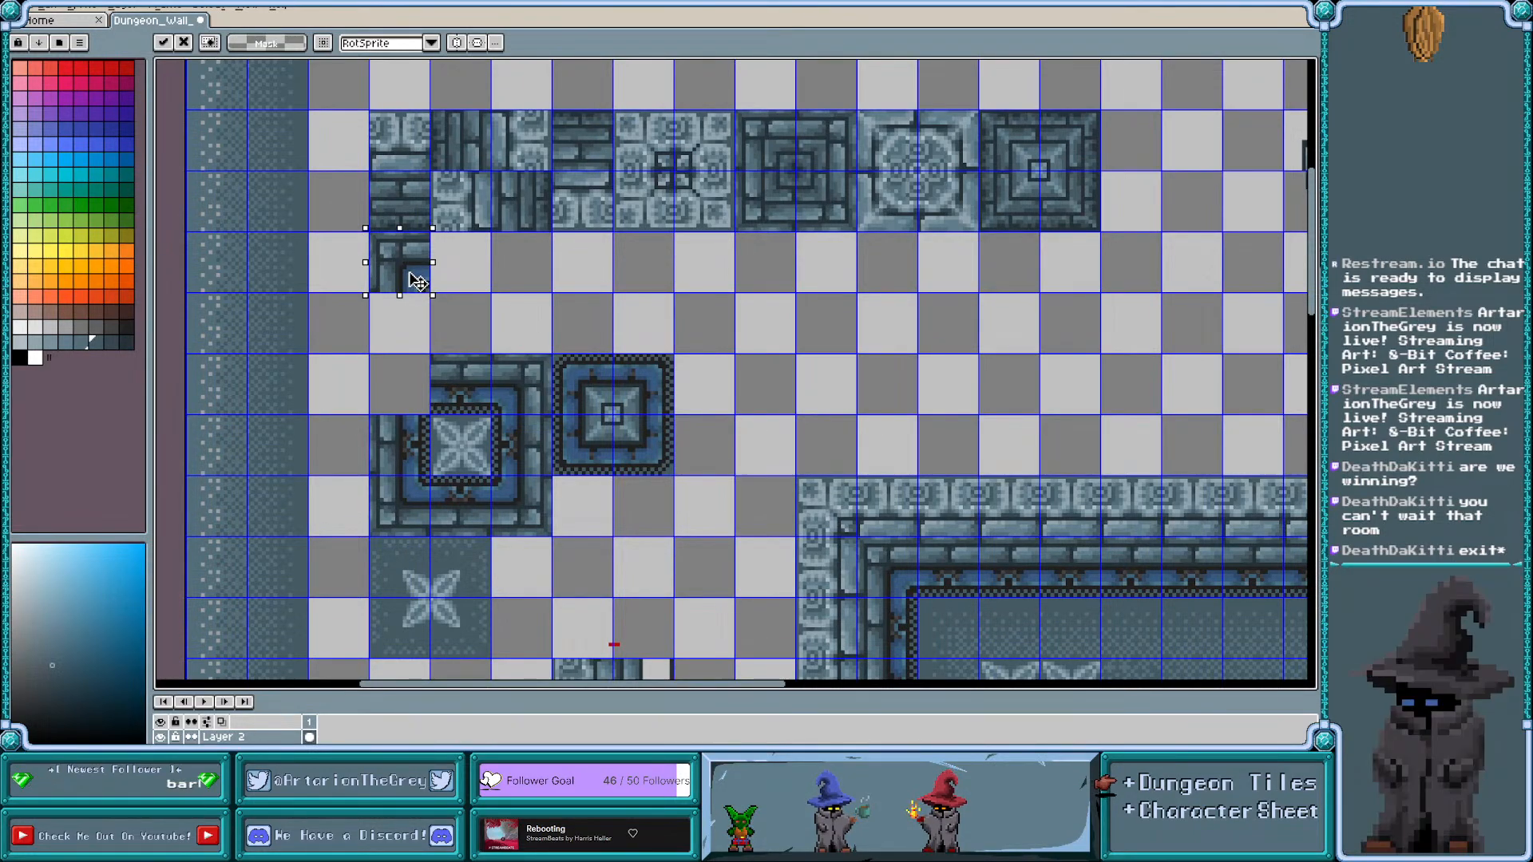
pyautogui.moveTo(417, 281); pyautogui.dragTo(782, 404)
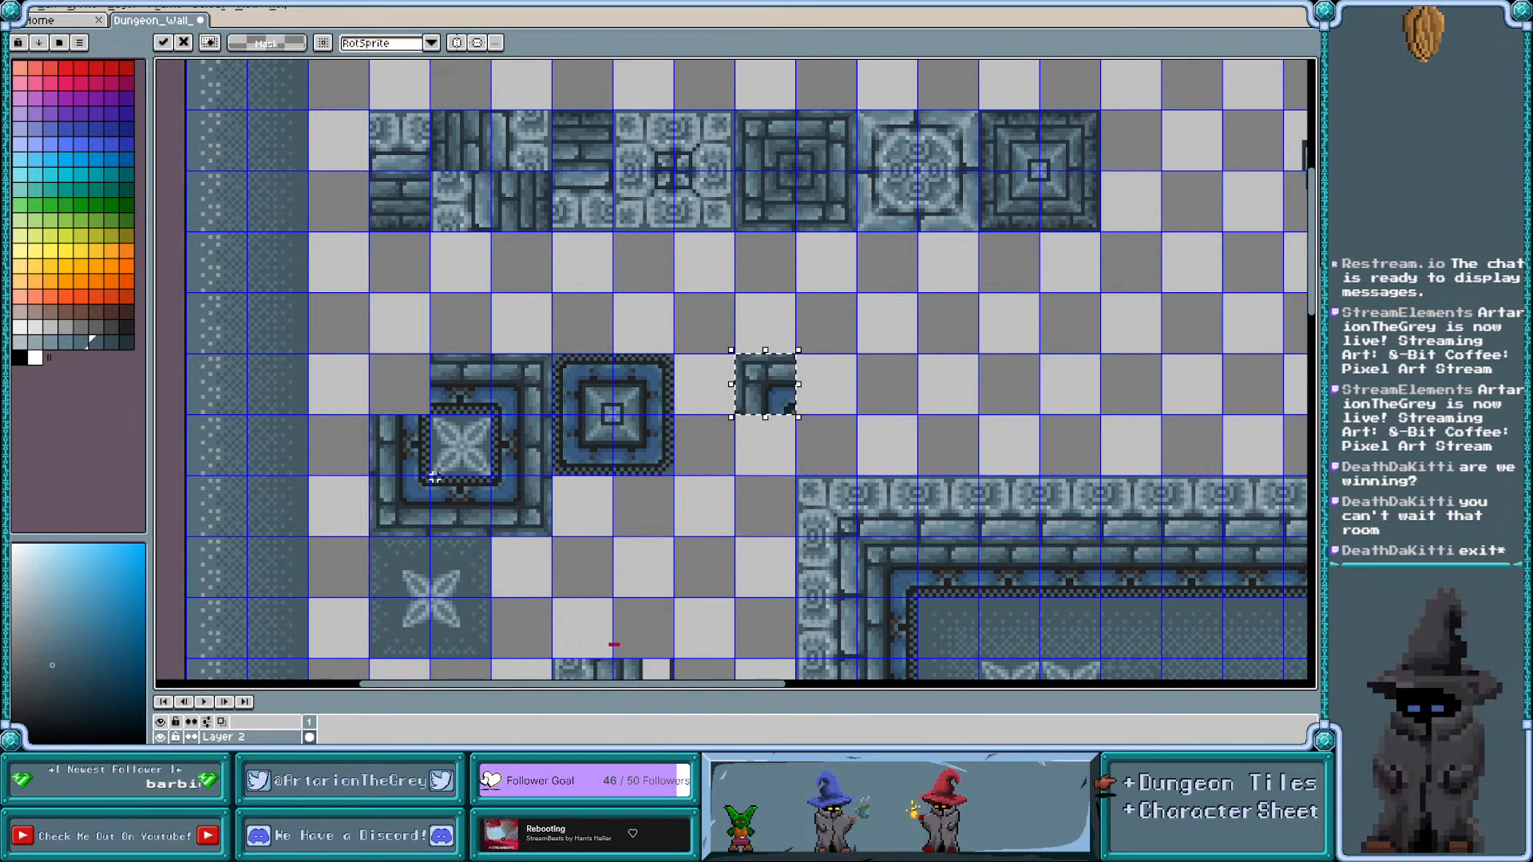
pyautogui.moveTo(430, 477); pyautogui.dragTo(415, 280)
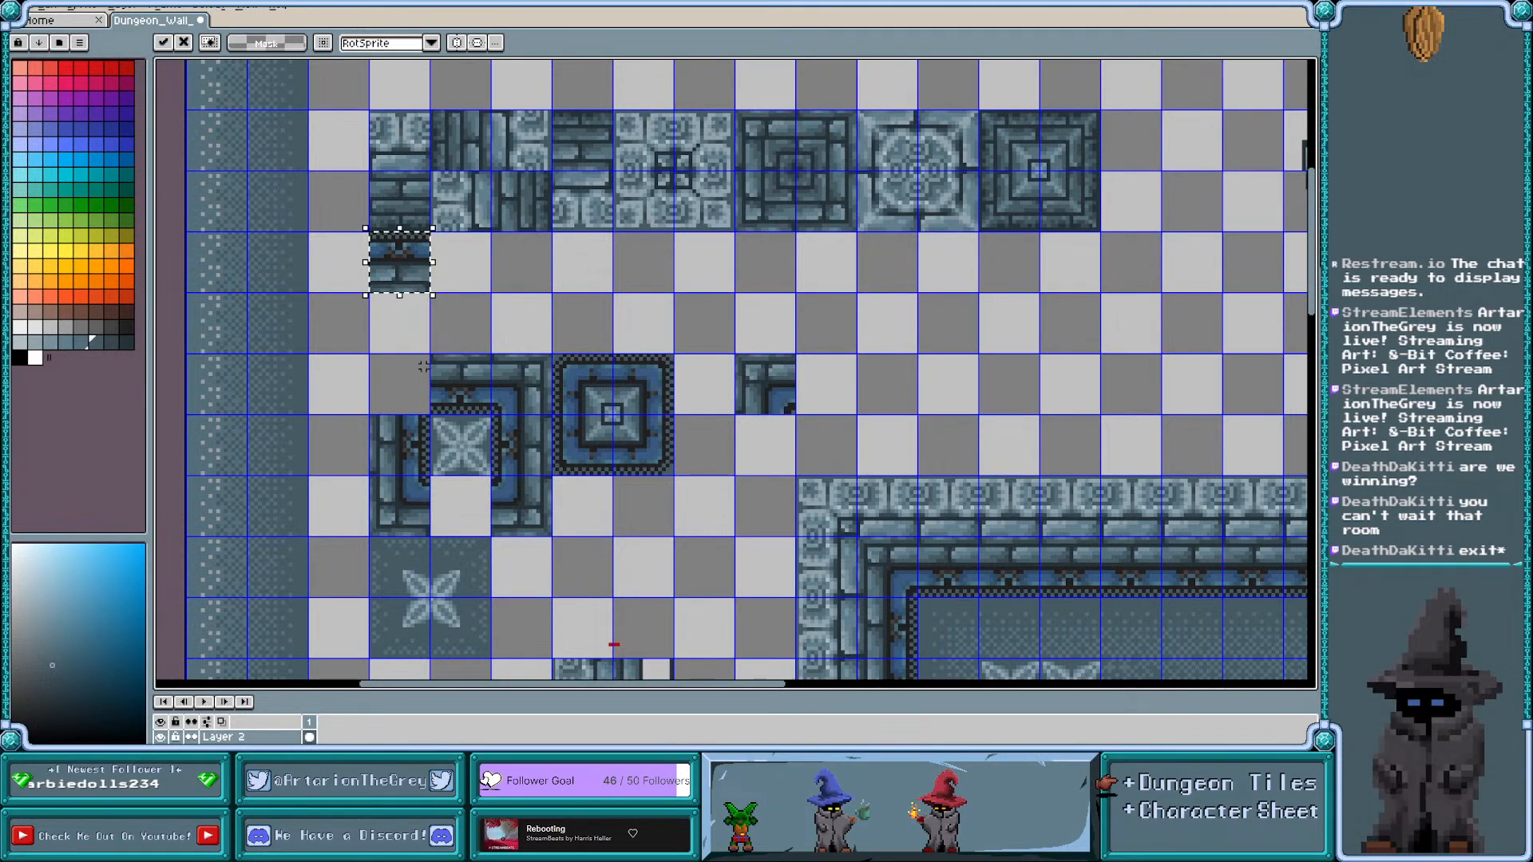
pyautogui.moveTo(432, 351)
pyautogui.mouseDown()
pyautogui.moveTo(484, 399)
pyautogui.moveTo(483, 285)
pyautogui.moveTo(422, 344)
pyautogui.mouseUp()
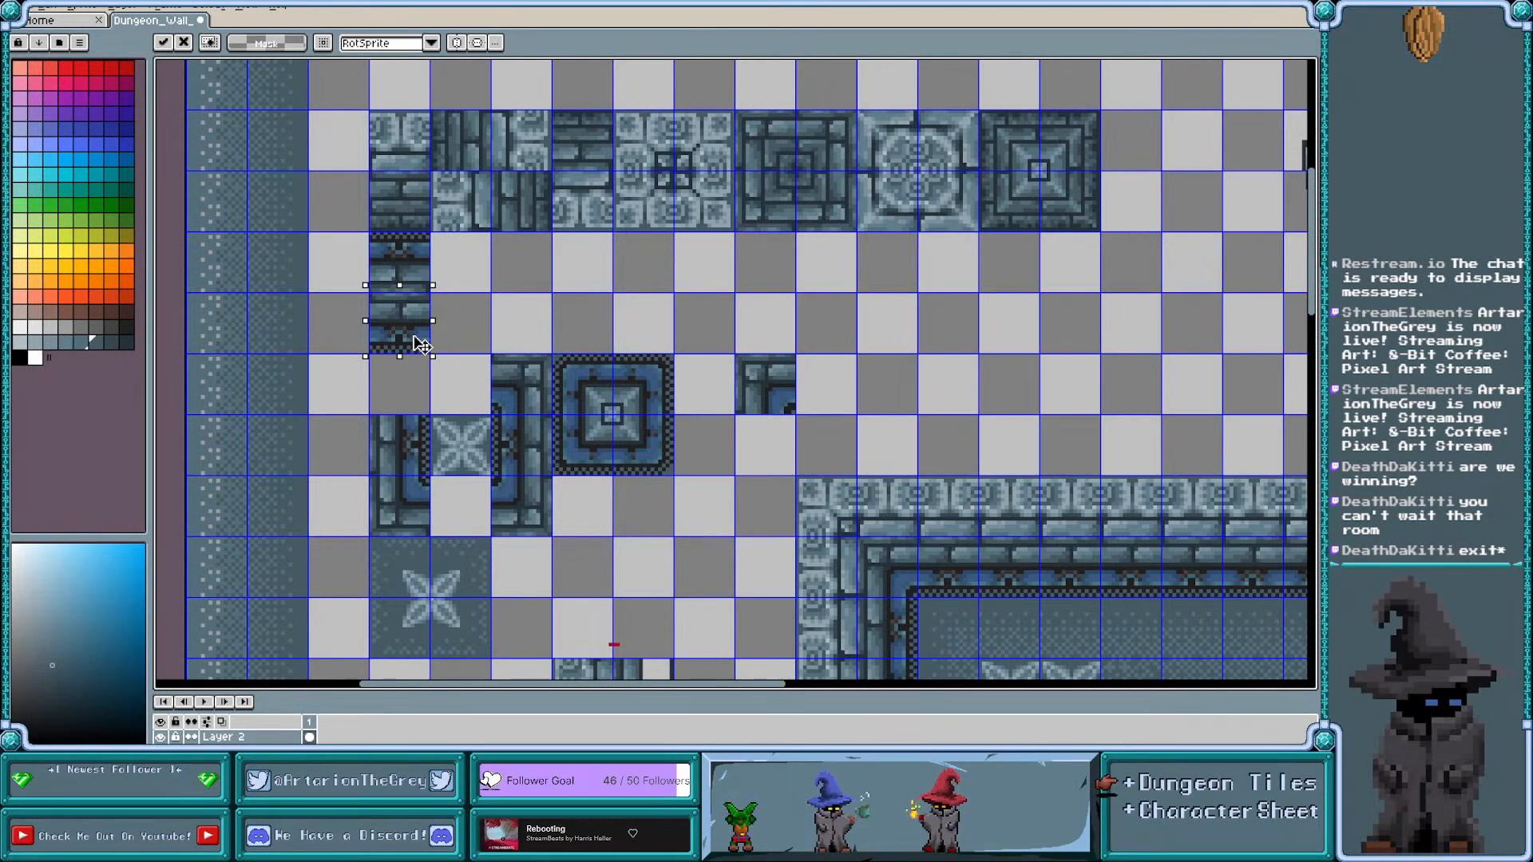
# Stack the larger blue-trimmed block's right and left edge tiles in the column beside the moved top and bottom edge tiles
pyautogui.click(496, 419)
pyautogui.moveTo(549, 474); pyautogui.dragTo(483, 289)
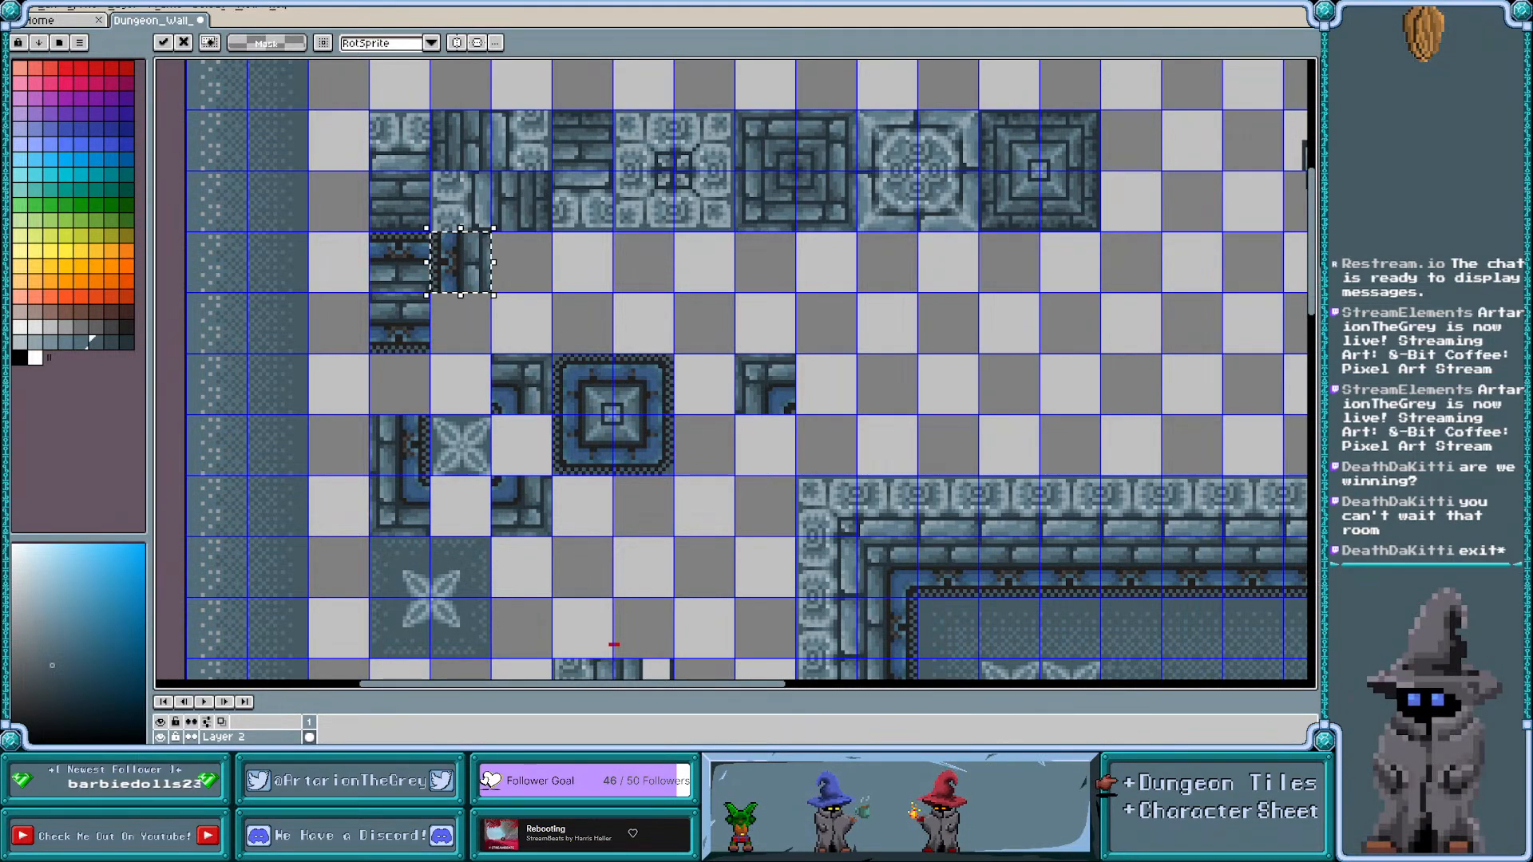
pyautogui.hotkey('alt', 'n')
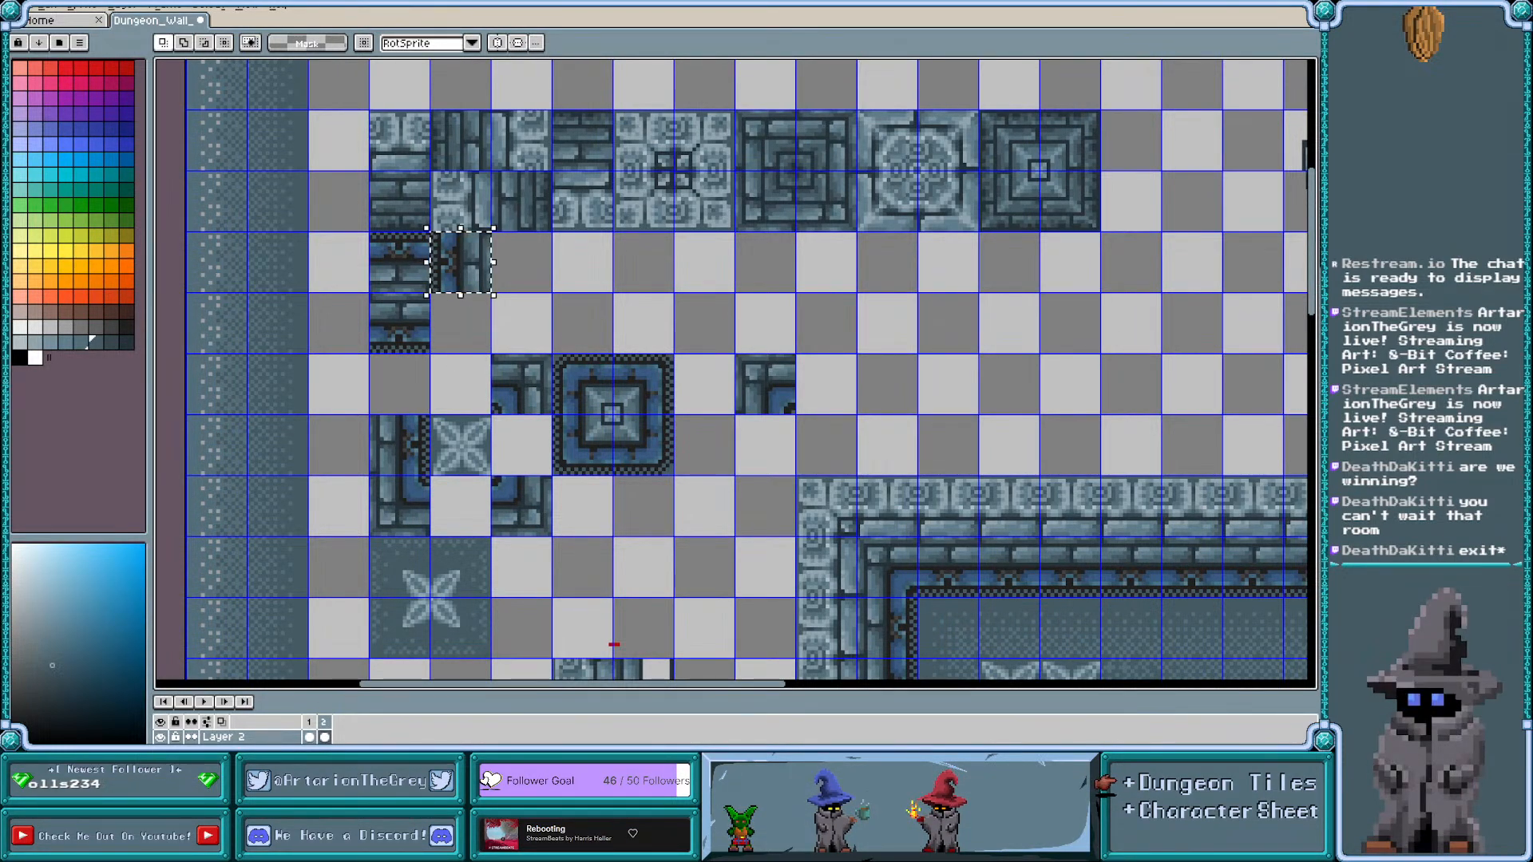
pyautogui.hotkey('ctrl', 'z')
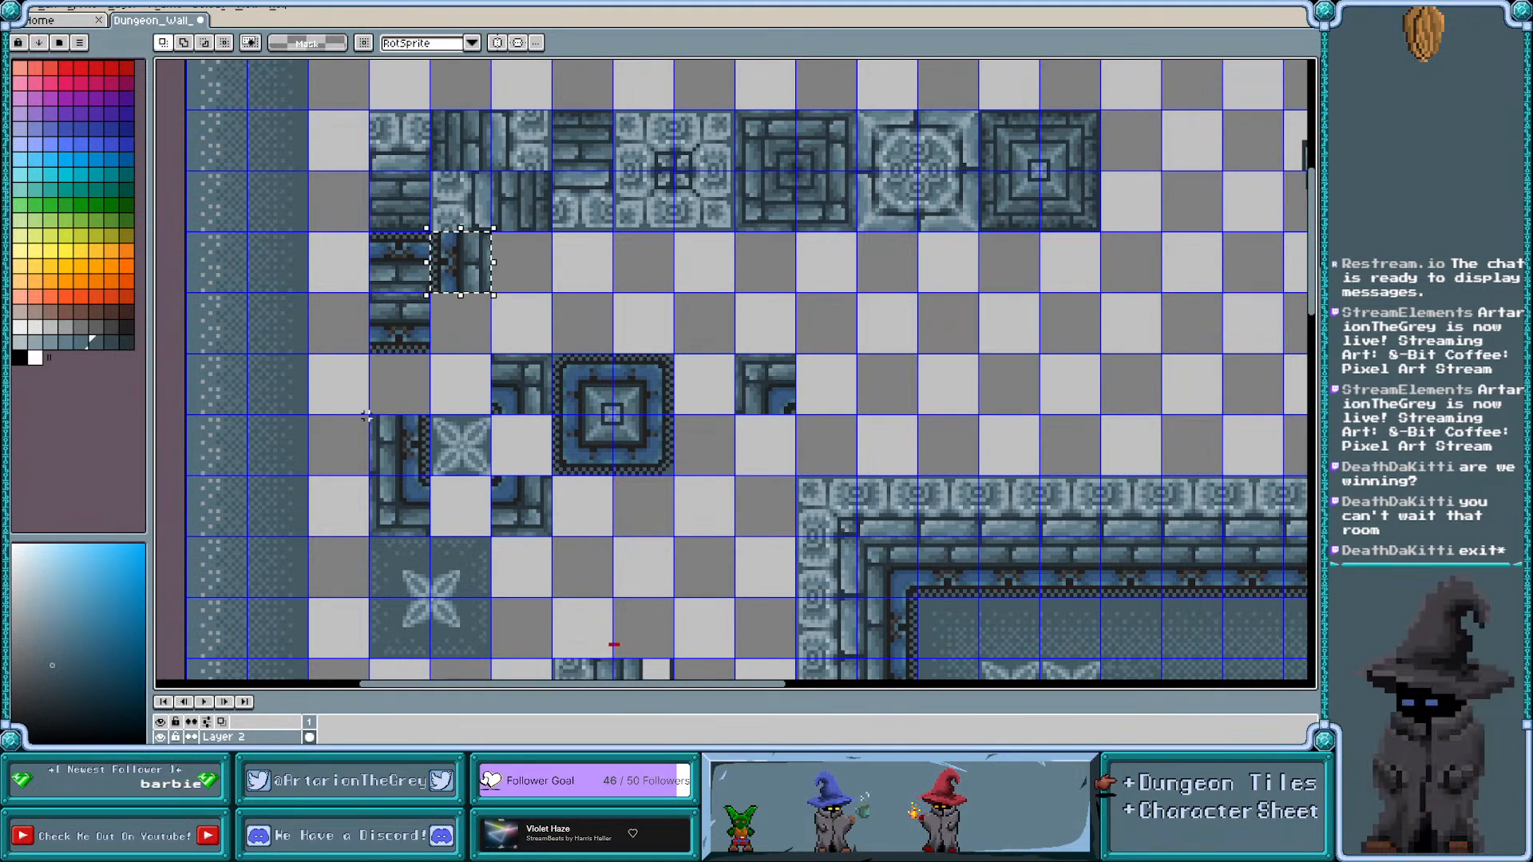
pyautogui.moveTo(370, 416); pyautogui.dragTo(467, 342)
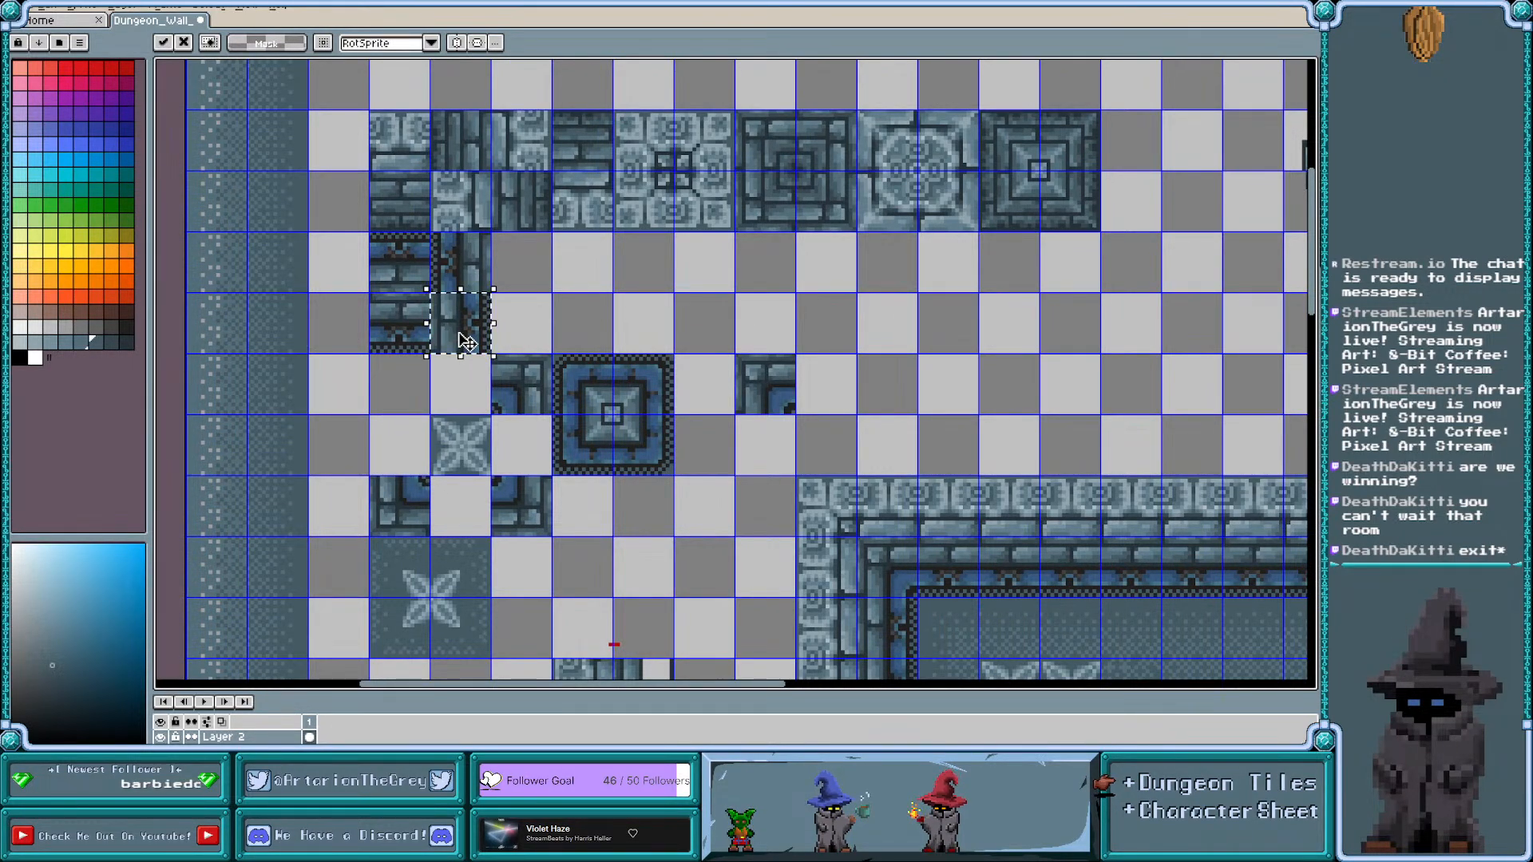
# Assemble the larger blue-trimmed block's four corner tiles into a two-by-two block beside its stacked right and left edge tiles
pyautogui.moveTo(735, 355); pyautogui.dragTo(531, 275)
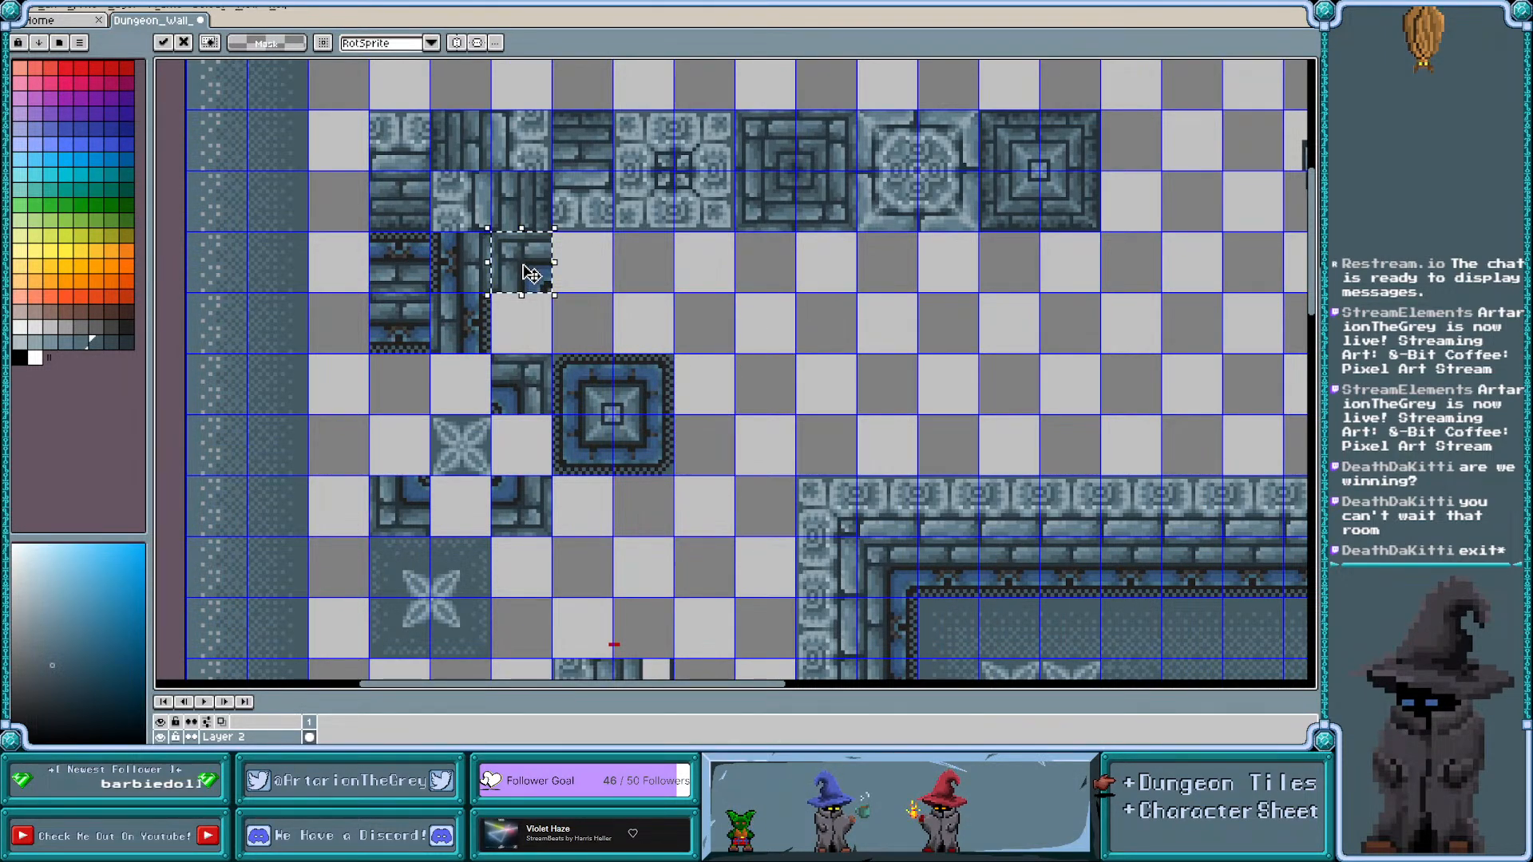
pyautogui.moveTo(492, 356); pyautogui.dragTo(595, 284)
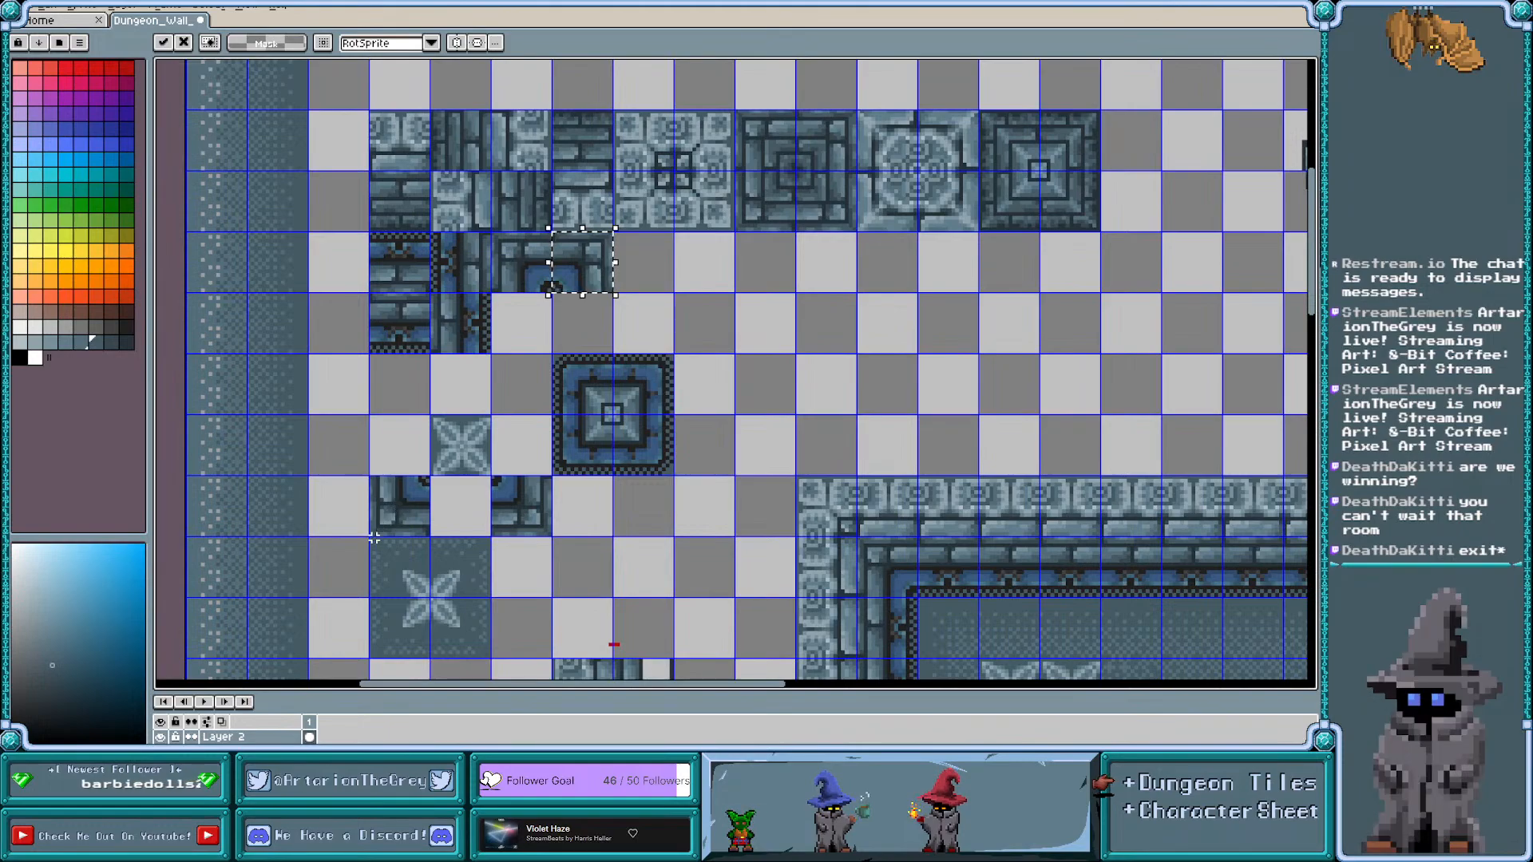
pyautogui.moveTo(370, 533); pyautogui.dragTo(539, 330)
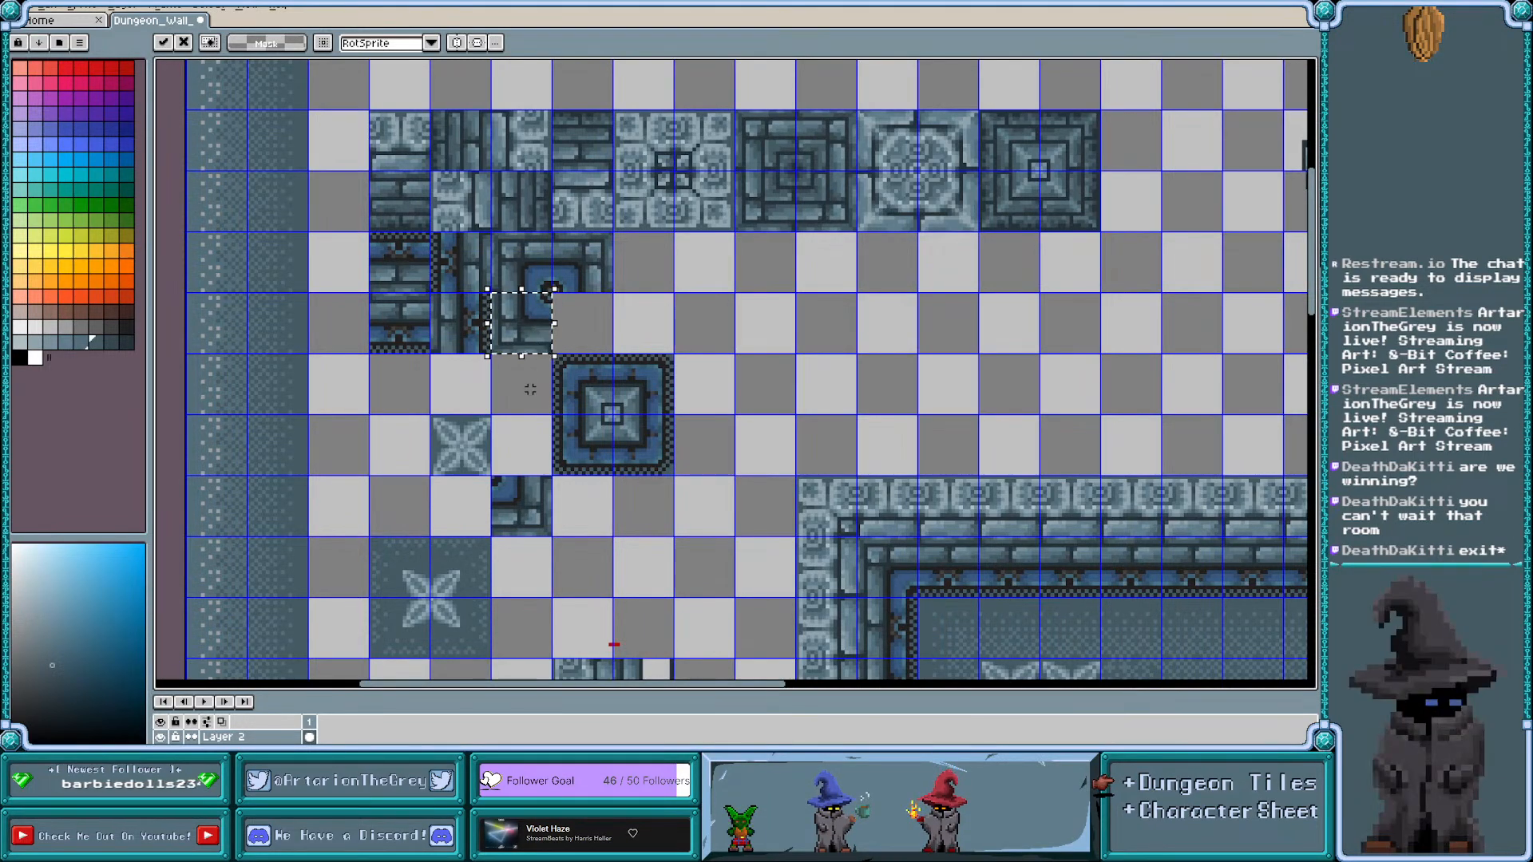
pyautogui.moveTo(493, 477); pyautogui.dragTo(585, 341)
pyautogui.click(685, 332)
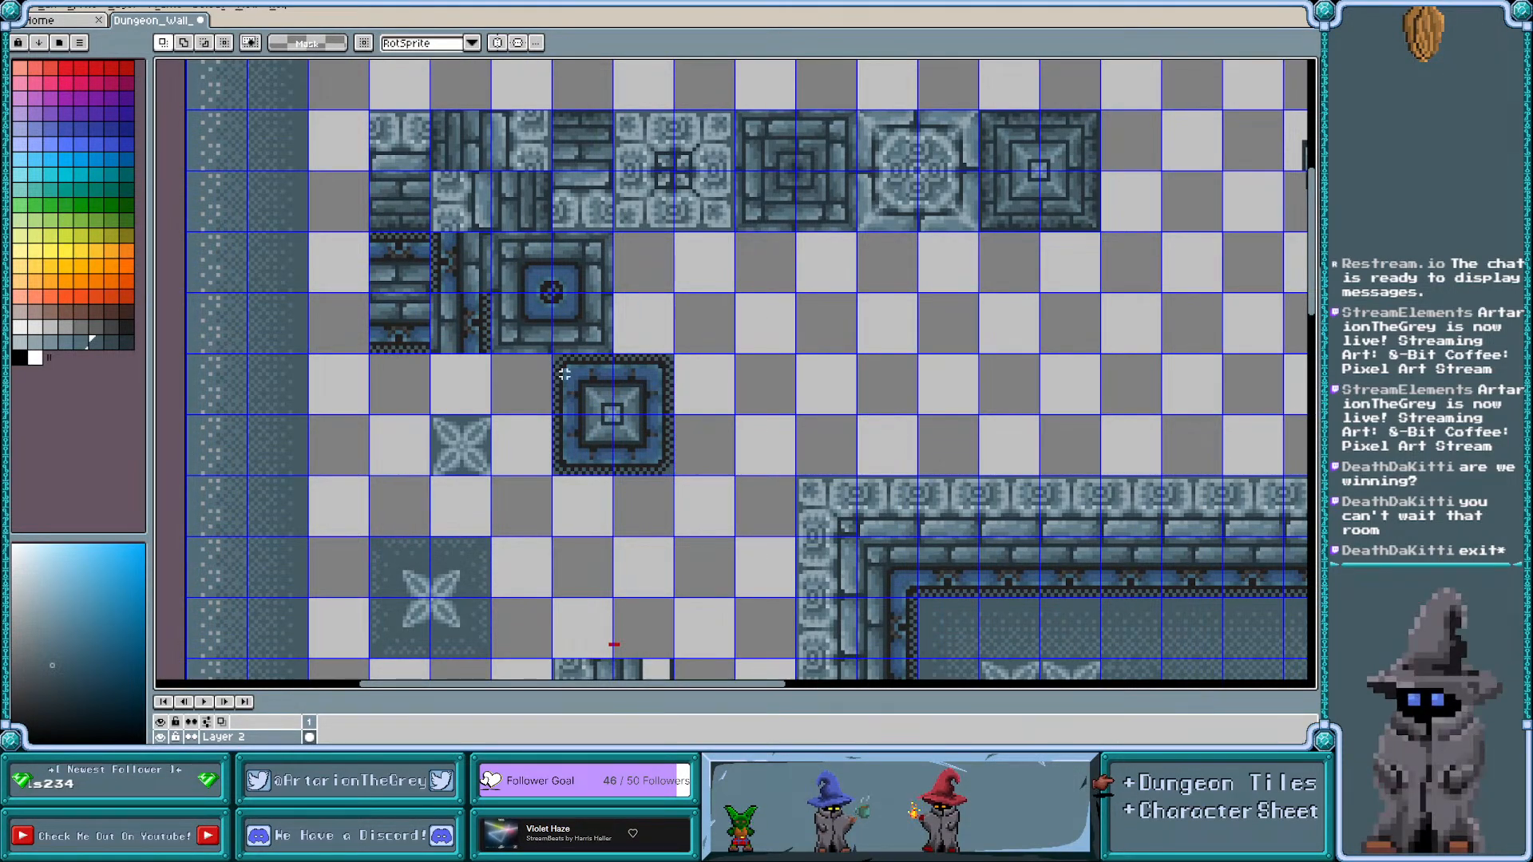
# Move the smaller two-by-two blue-trimmed block directly beside the reassembled corner block in the second tile row
pyautogui.moveTo(553, 357); pyautogui.dragTo(671, 473)
pyautogui.moveTo(609, 424); pyautogui.dragTo(663, 312)
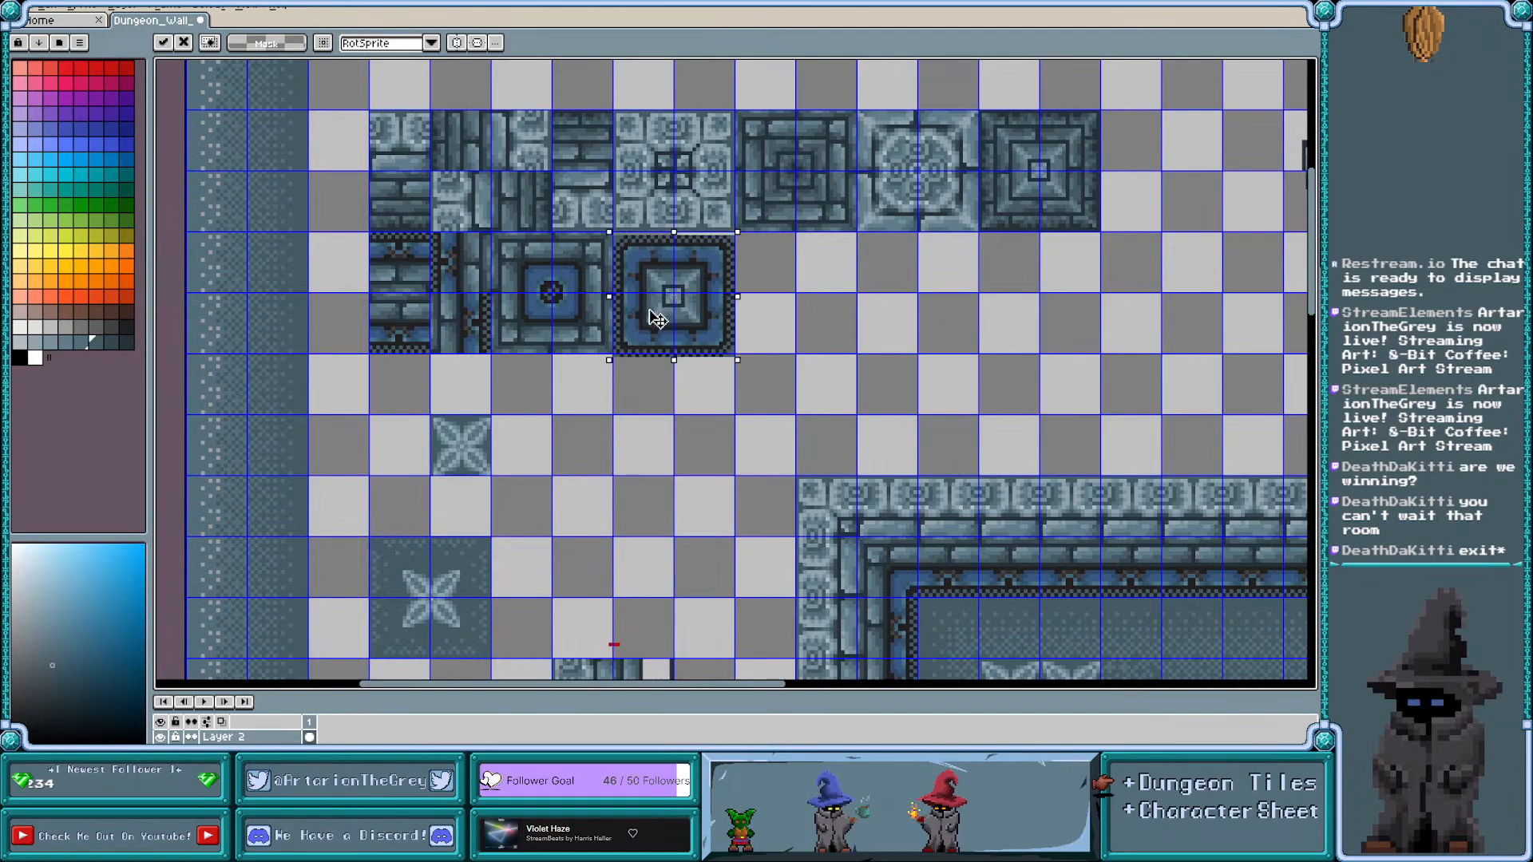
pyautogui.press('Return')
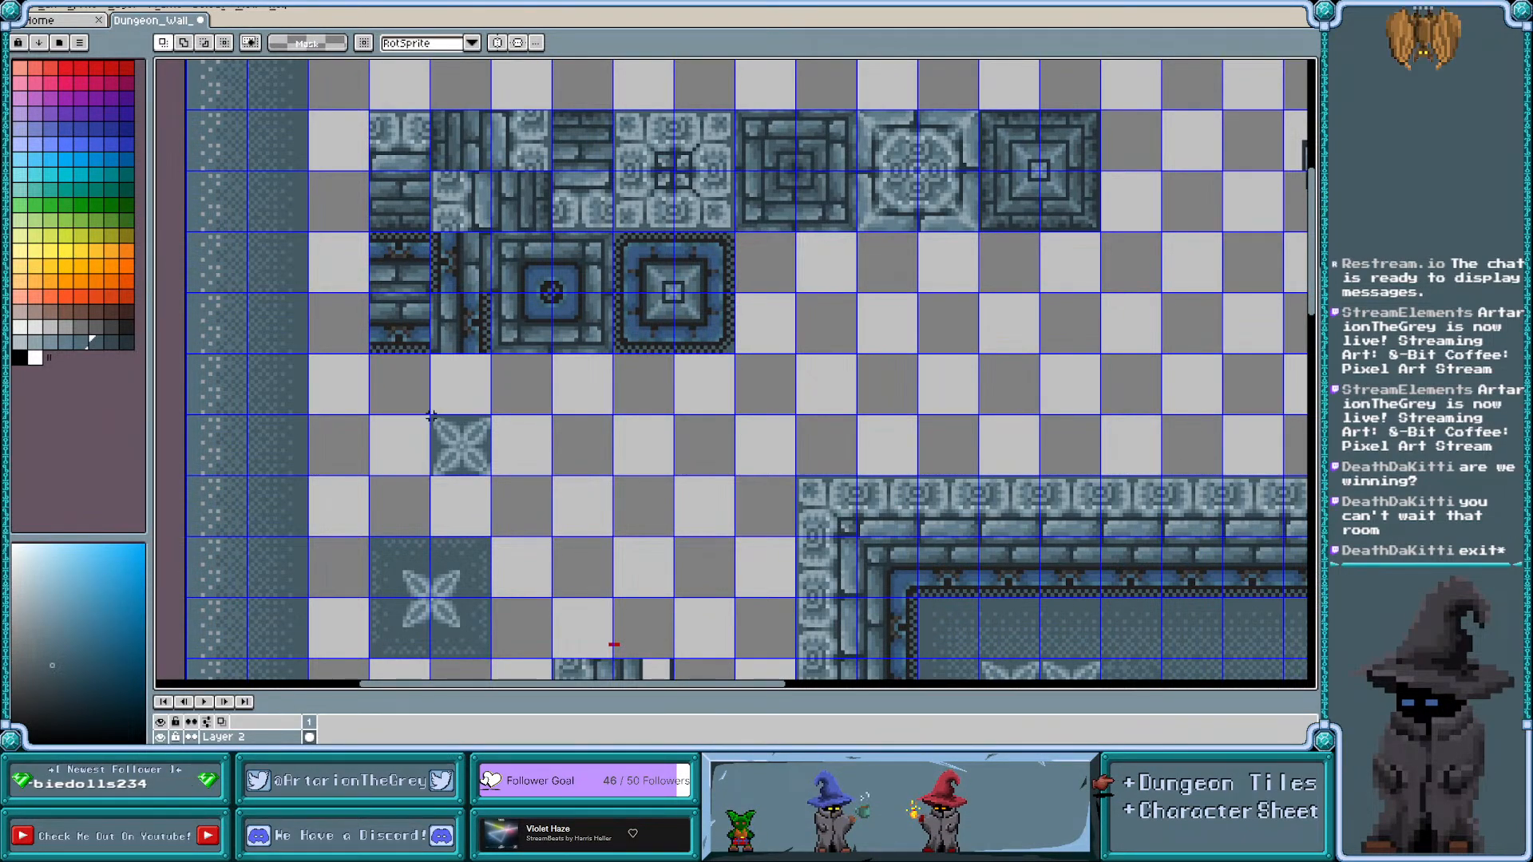
# Stack the lone petal tile and one from the row of three beside the smaller blue-trimmed block, and place the two-by-two flower floor block next to them
pyautogui.moveTo(432, 416); pyautogui.dragTo(767, 287)
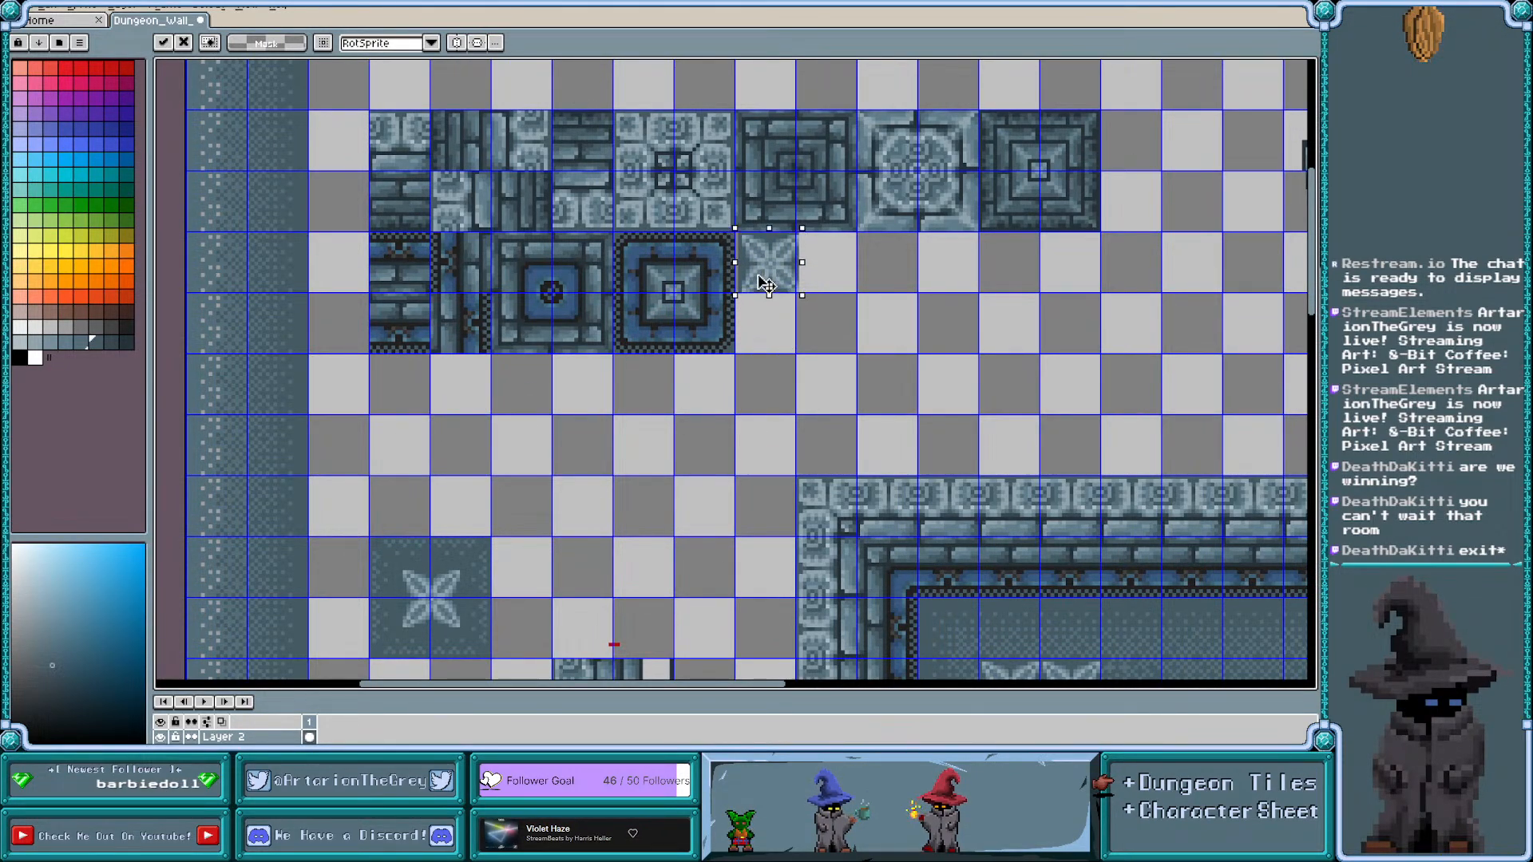
pyautogui.scroll(-1, 562, 211)
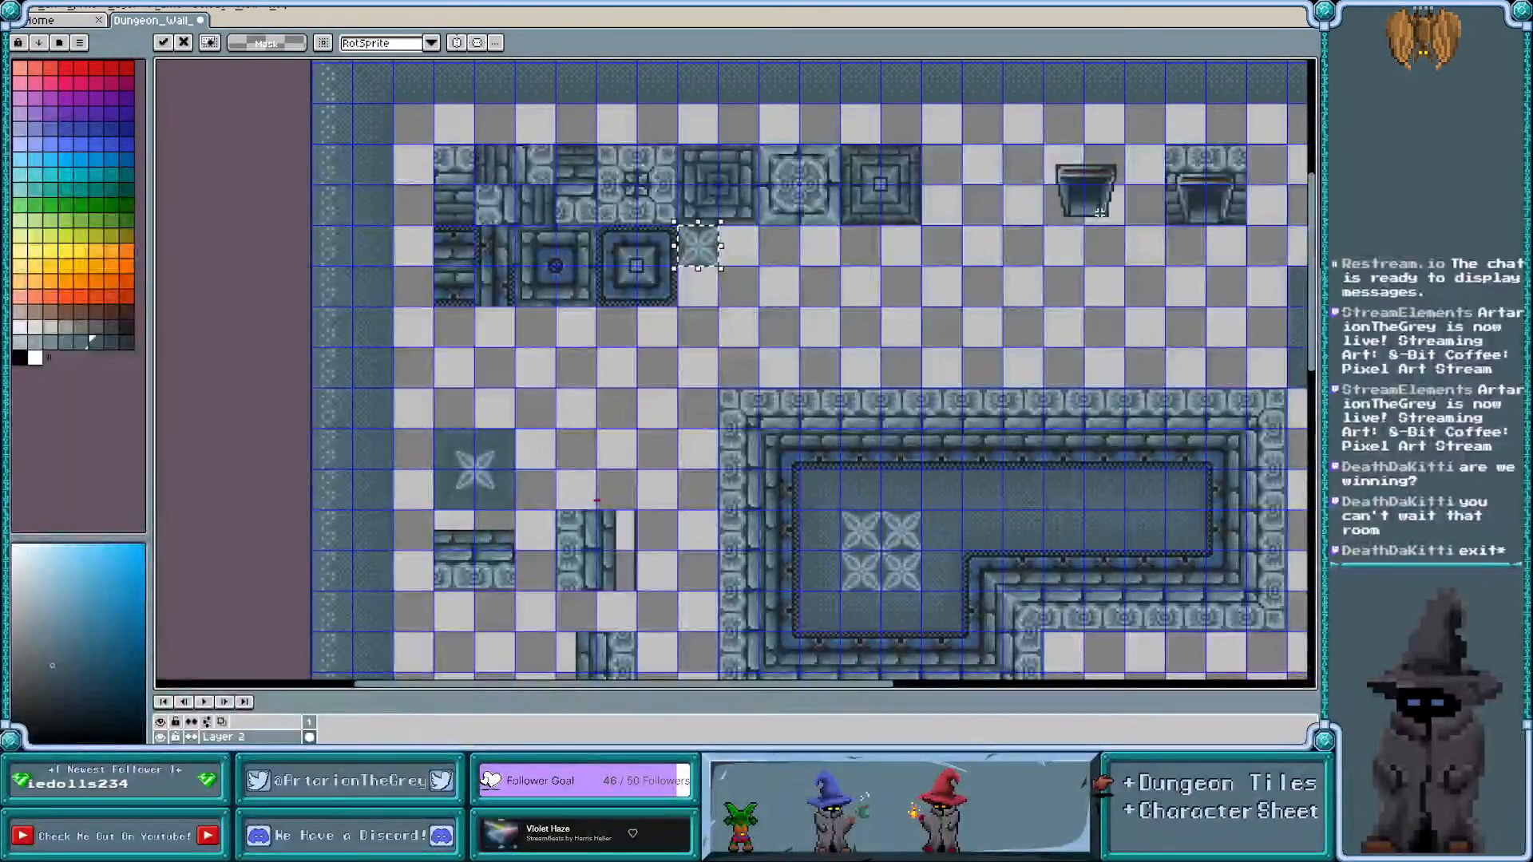
pyautogui.scroll(-2, 798, 232)
pyautogui.scroll(2, 1159, 254)
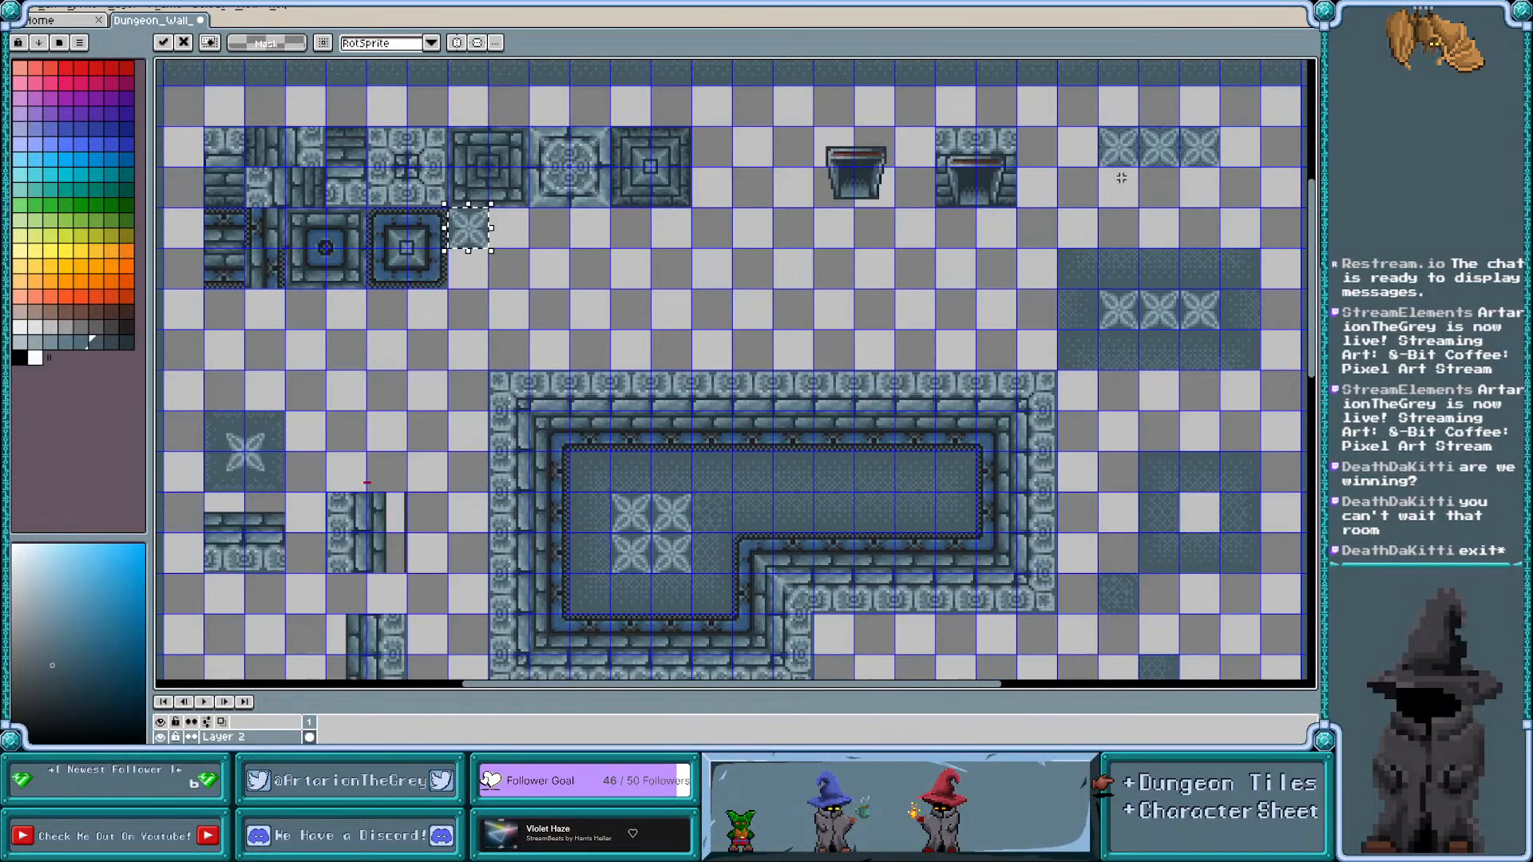
pyautogui.moveTo(1099, 128); pyautogui.dragTo(484, 275)
pyautogui.scroll(1, 458, 320)
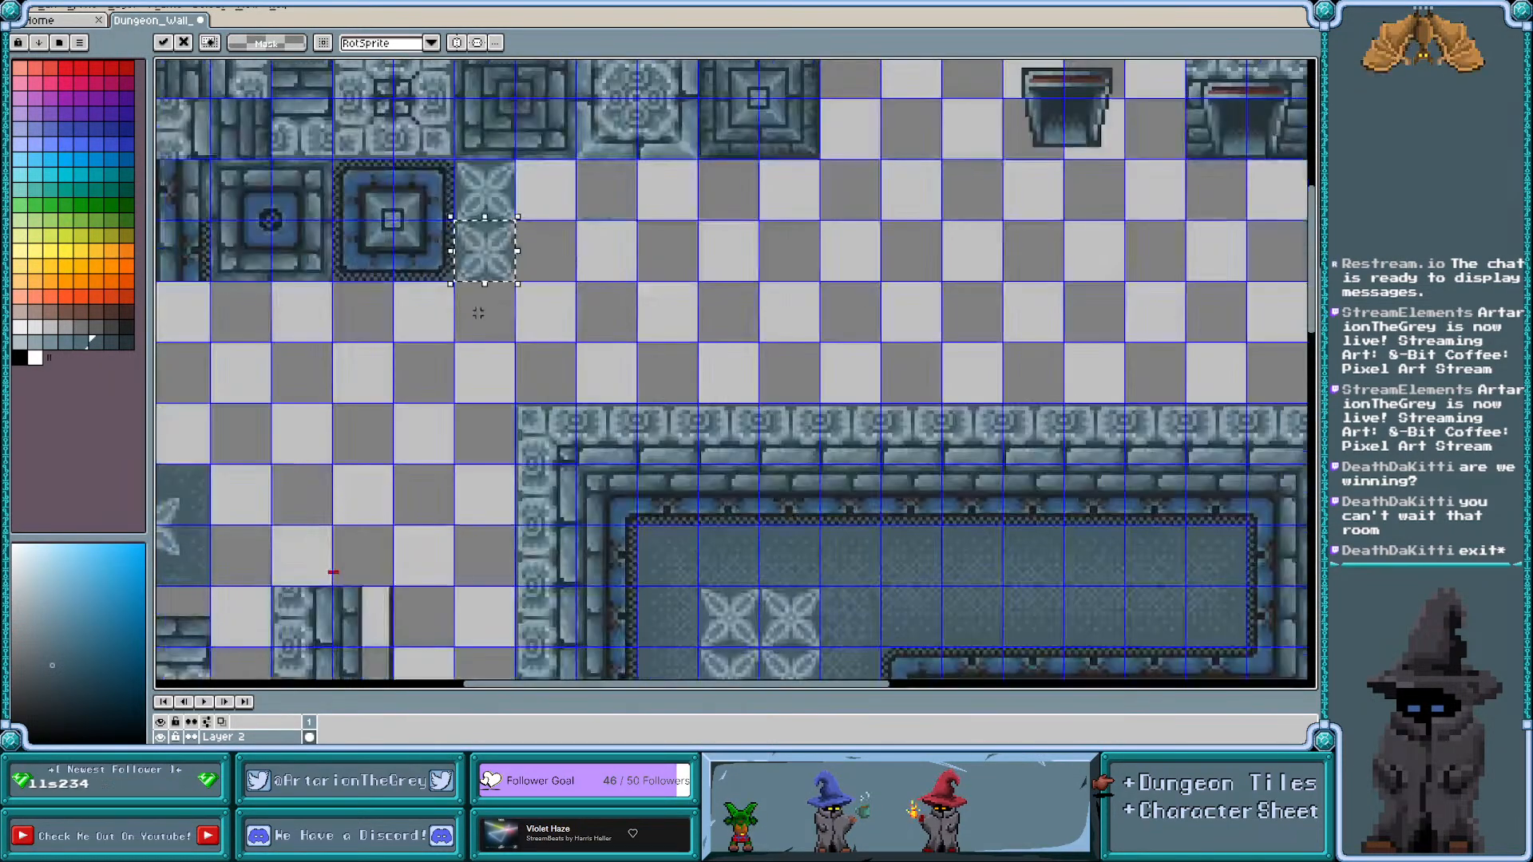
pyautogui.hscroll(-2, 482, 320)
pyautogui.press('Return')
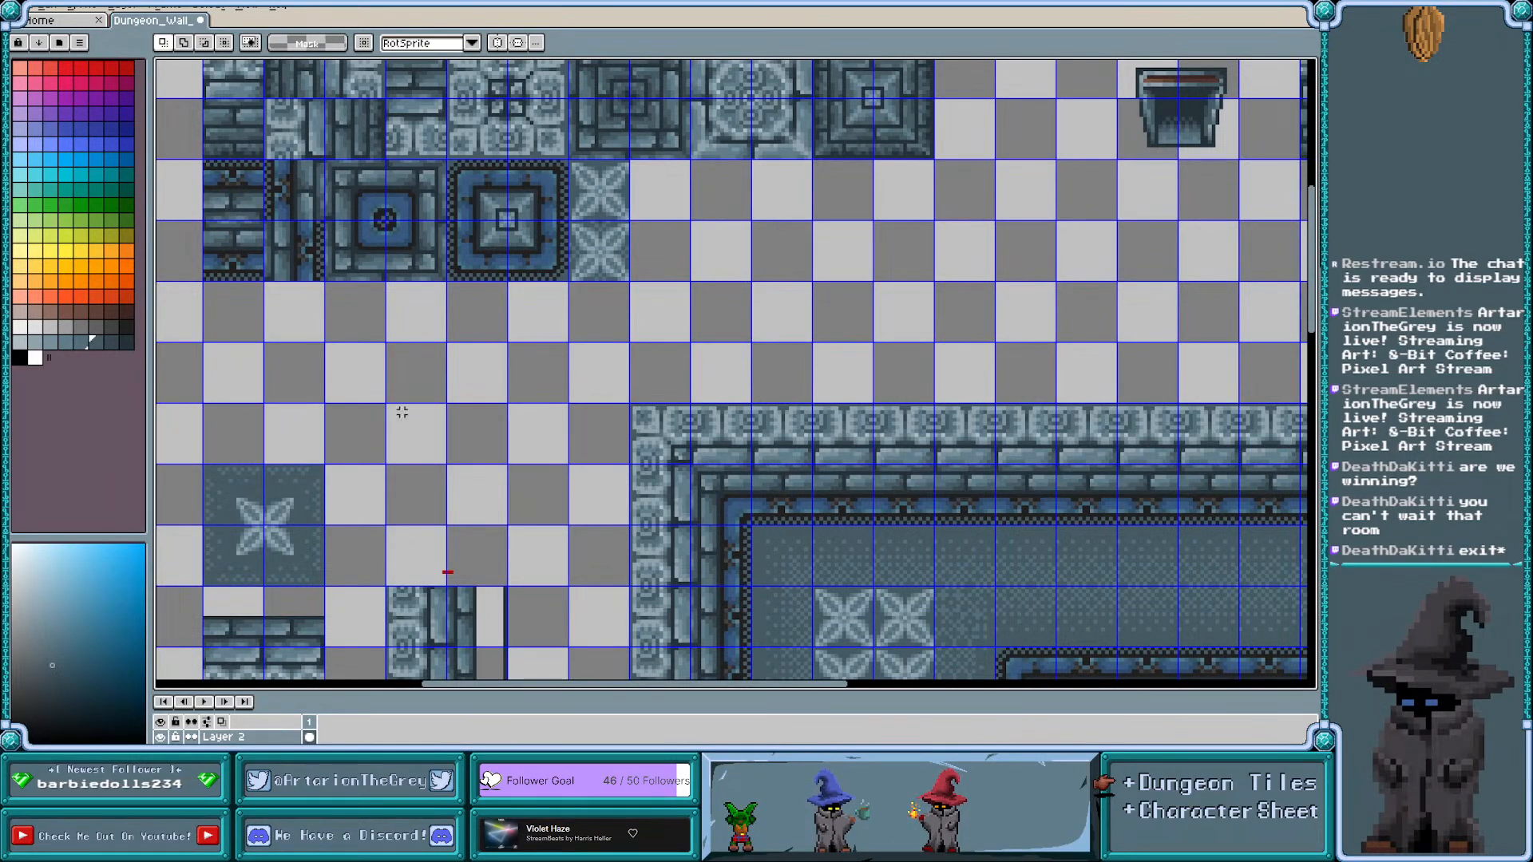
pyautogui.moveTo(203, 464); pyautogui.dragTo(700, 247)
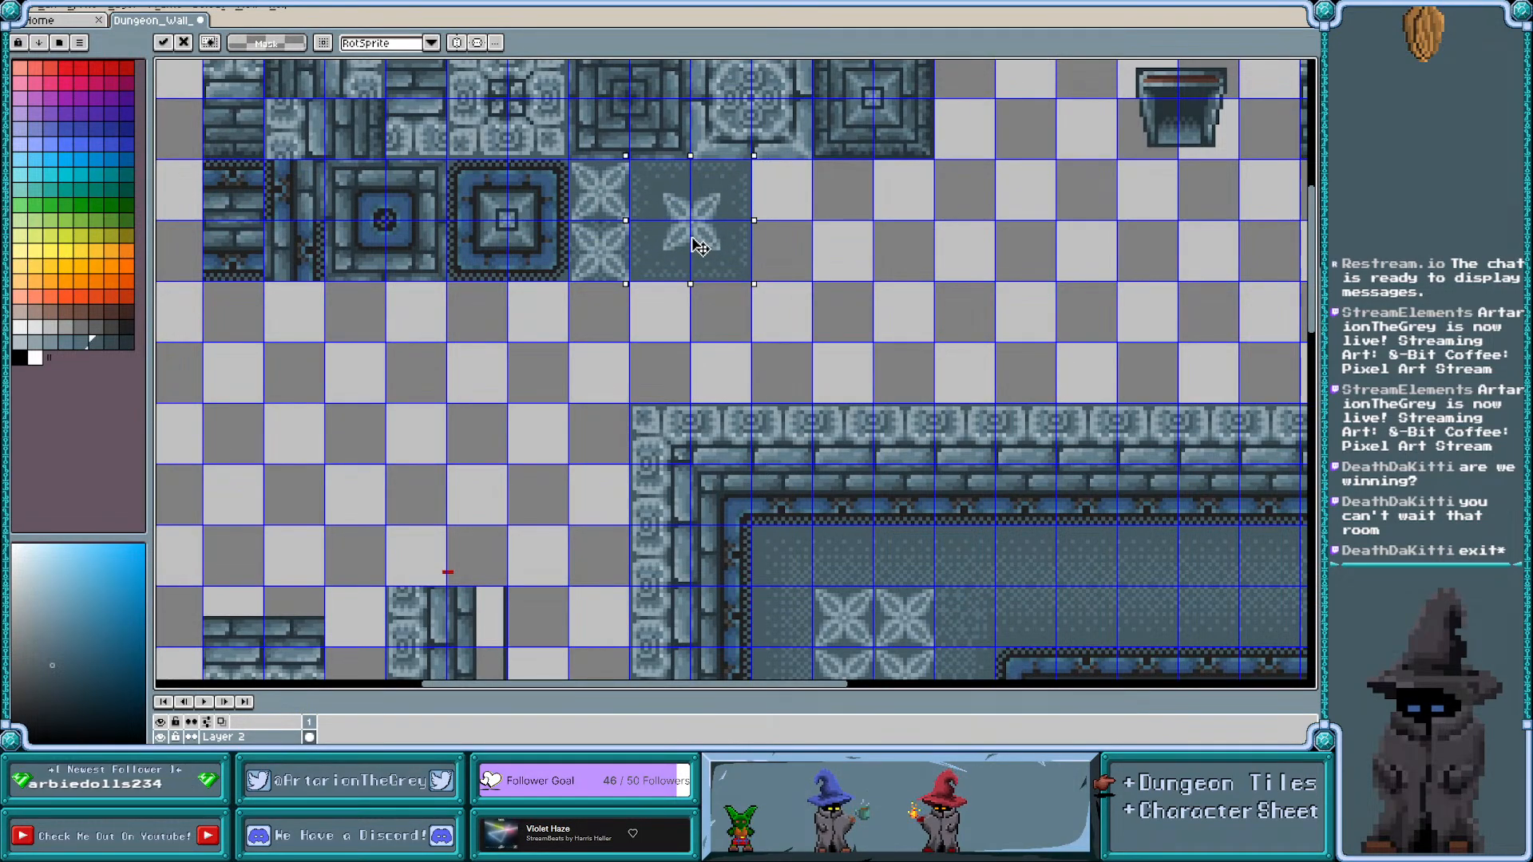
pyautogui.click(645, 336)
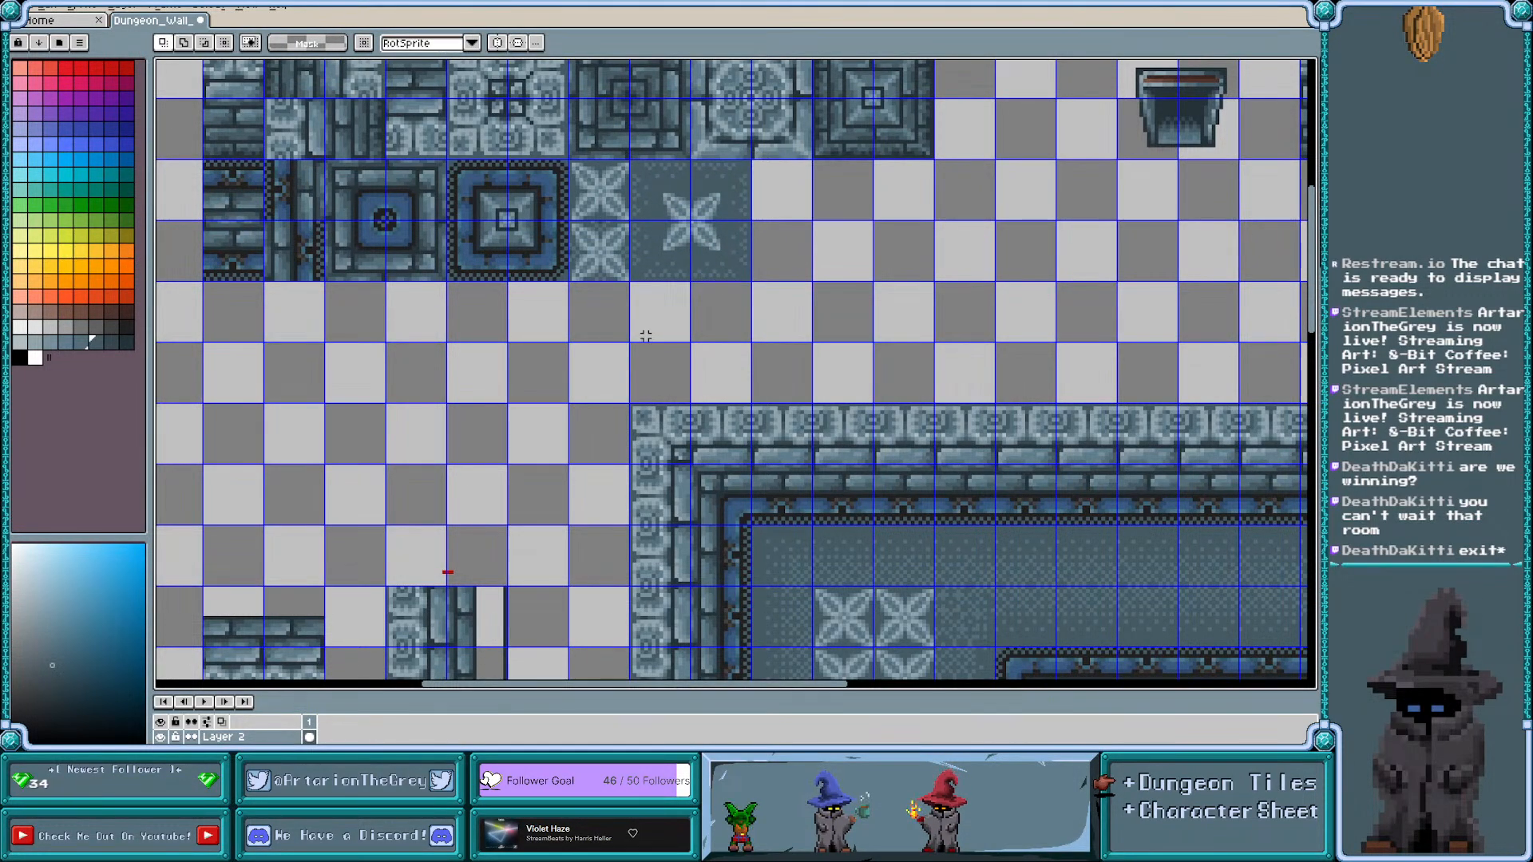
# Examine the two compact tile rows and compare them with the remaining samples across the dungeon wall sheet
pyautogui.scroll(-2, 645, 336)
pyautogui.scroll(-1, 552, 315)
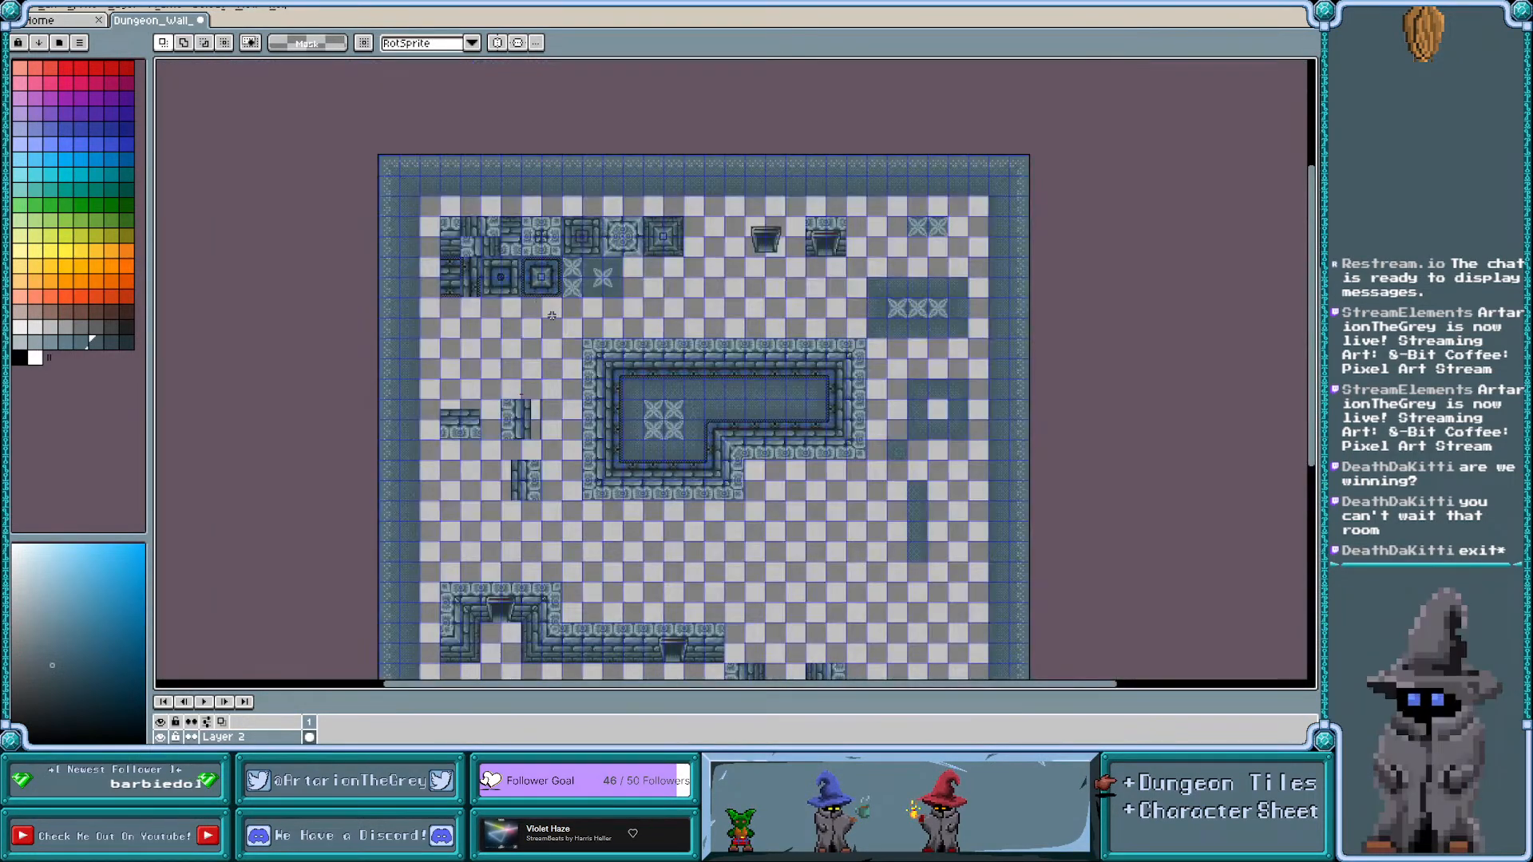
pyautogui.scroll(2, 551, 316)
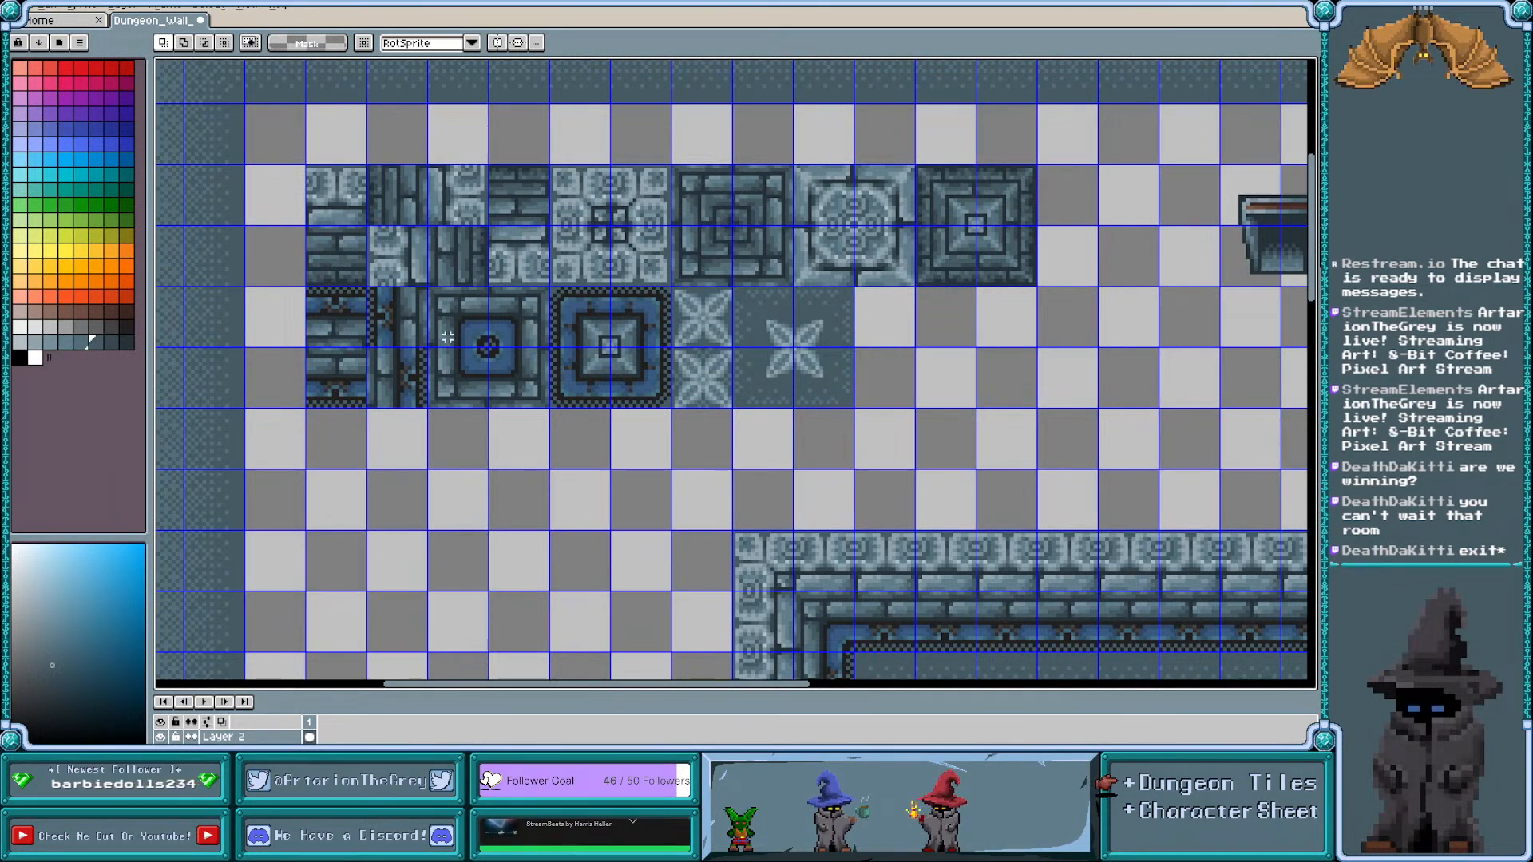
pyautogui.scroll(-1, 539, 289)
pyautogui.scroll(-2, 539, 289)
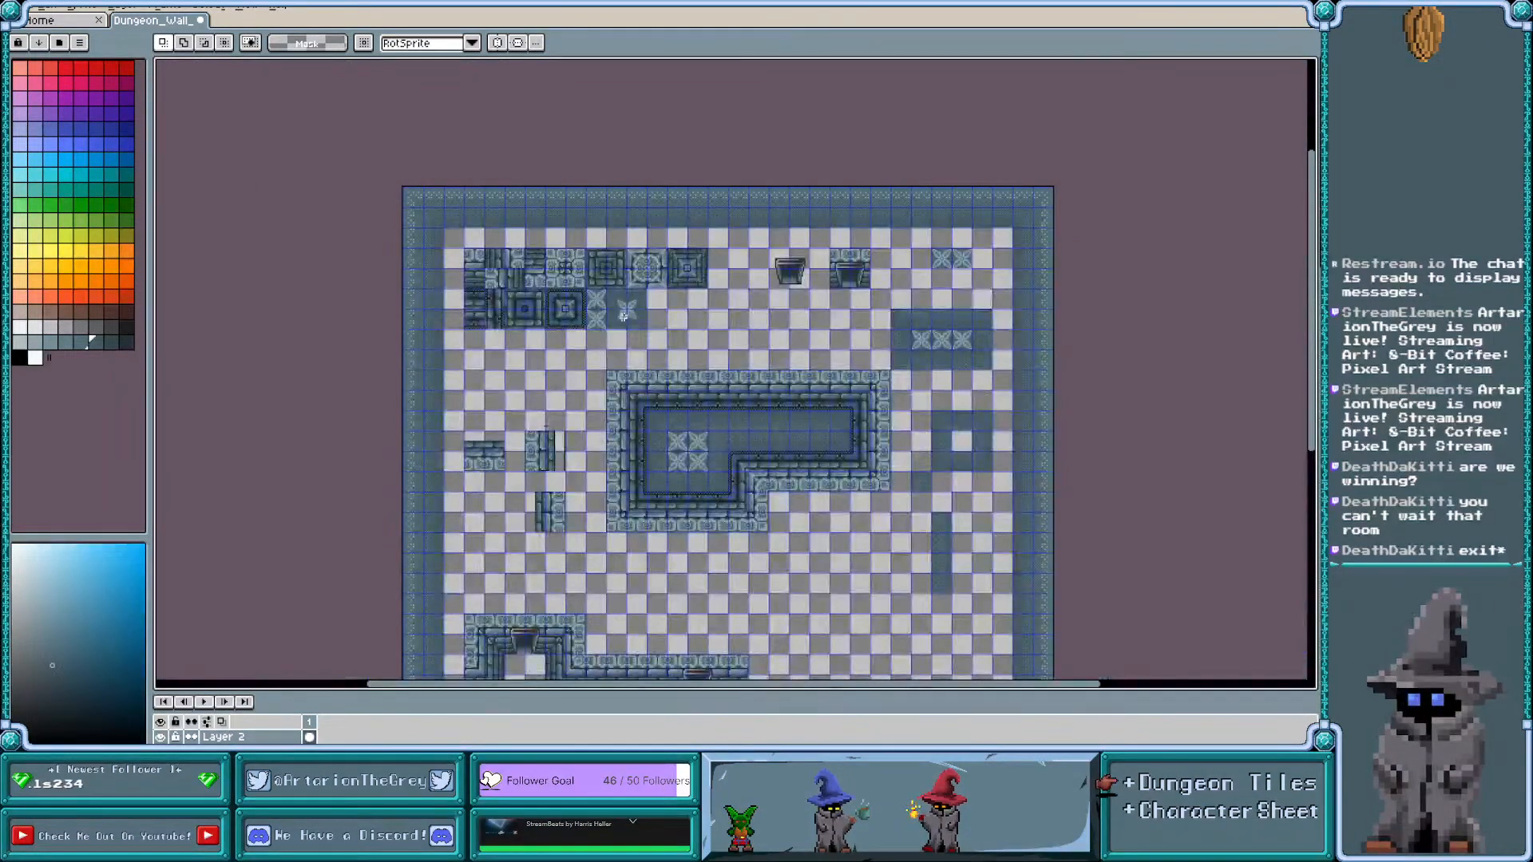
pyautogui.scroll(2, 629, 324)
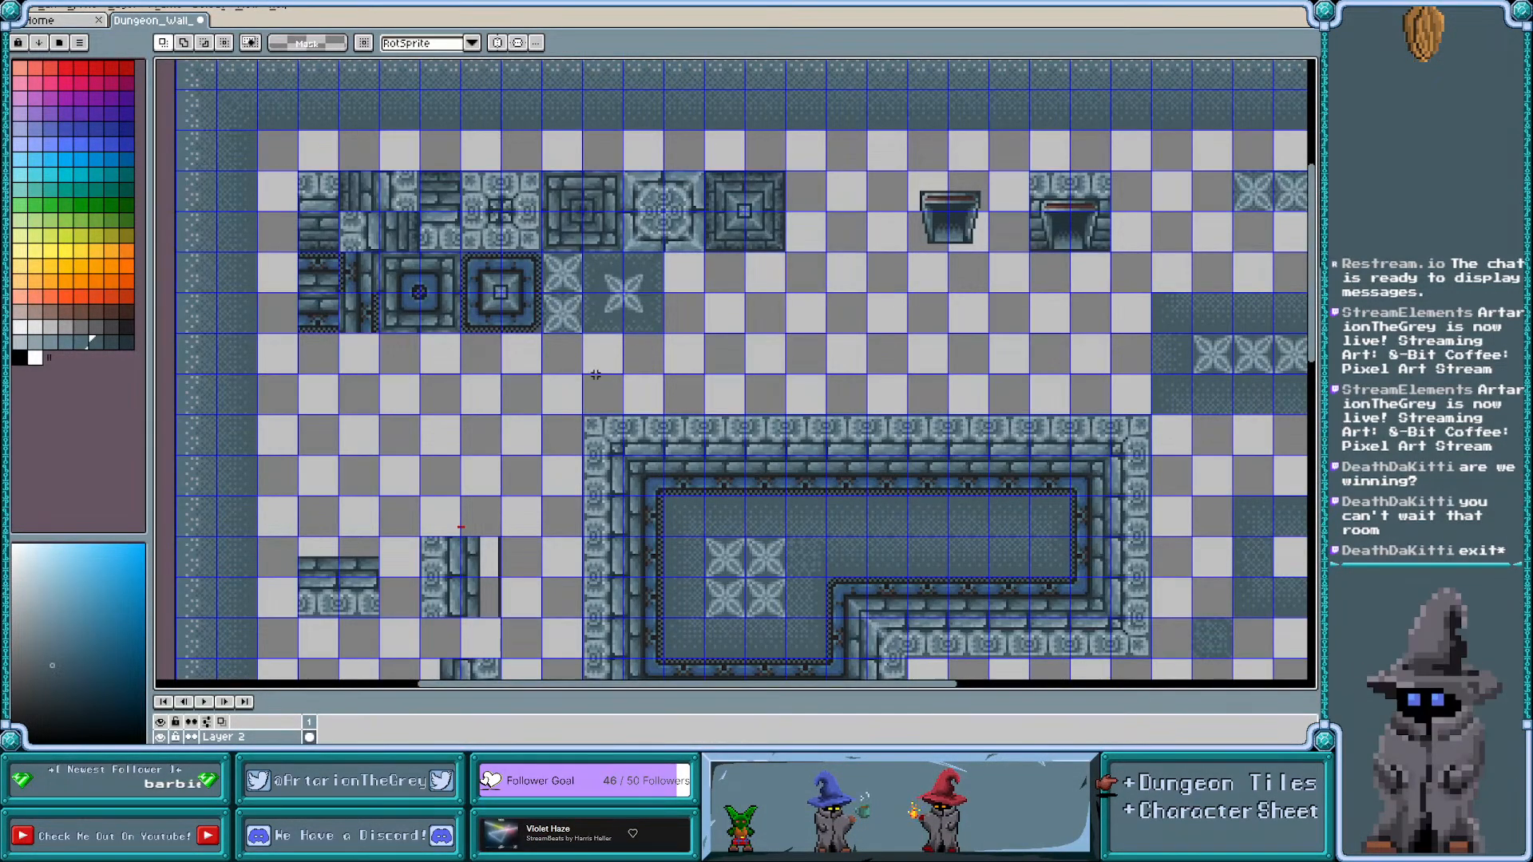
pyautogui.hscroll(2, 451, 409)
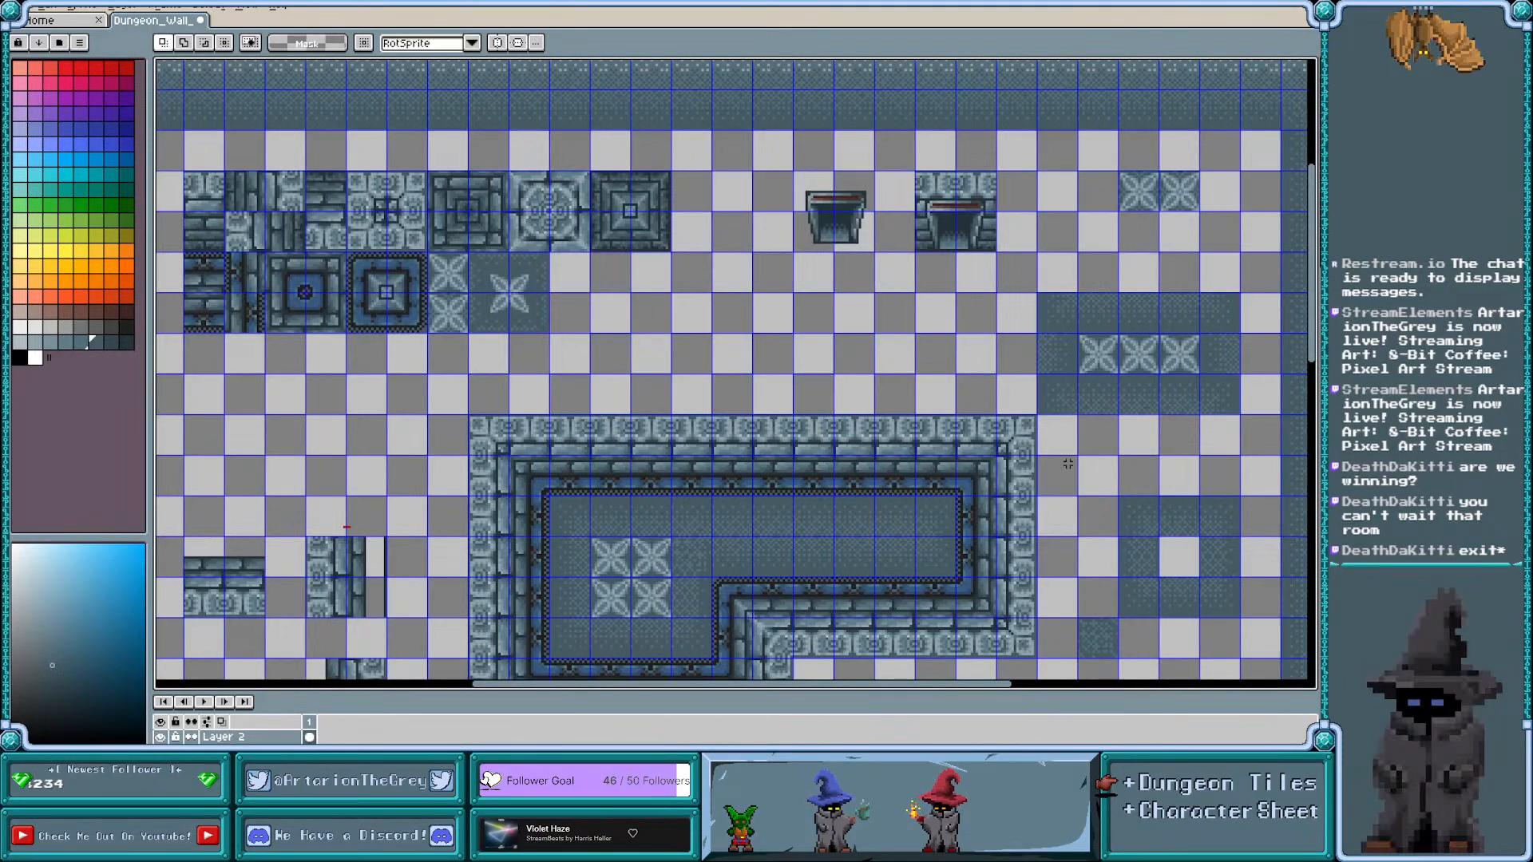
pyautogui.hscroll(-2, 853, 291)
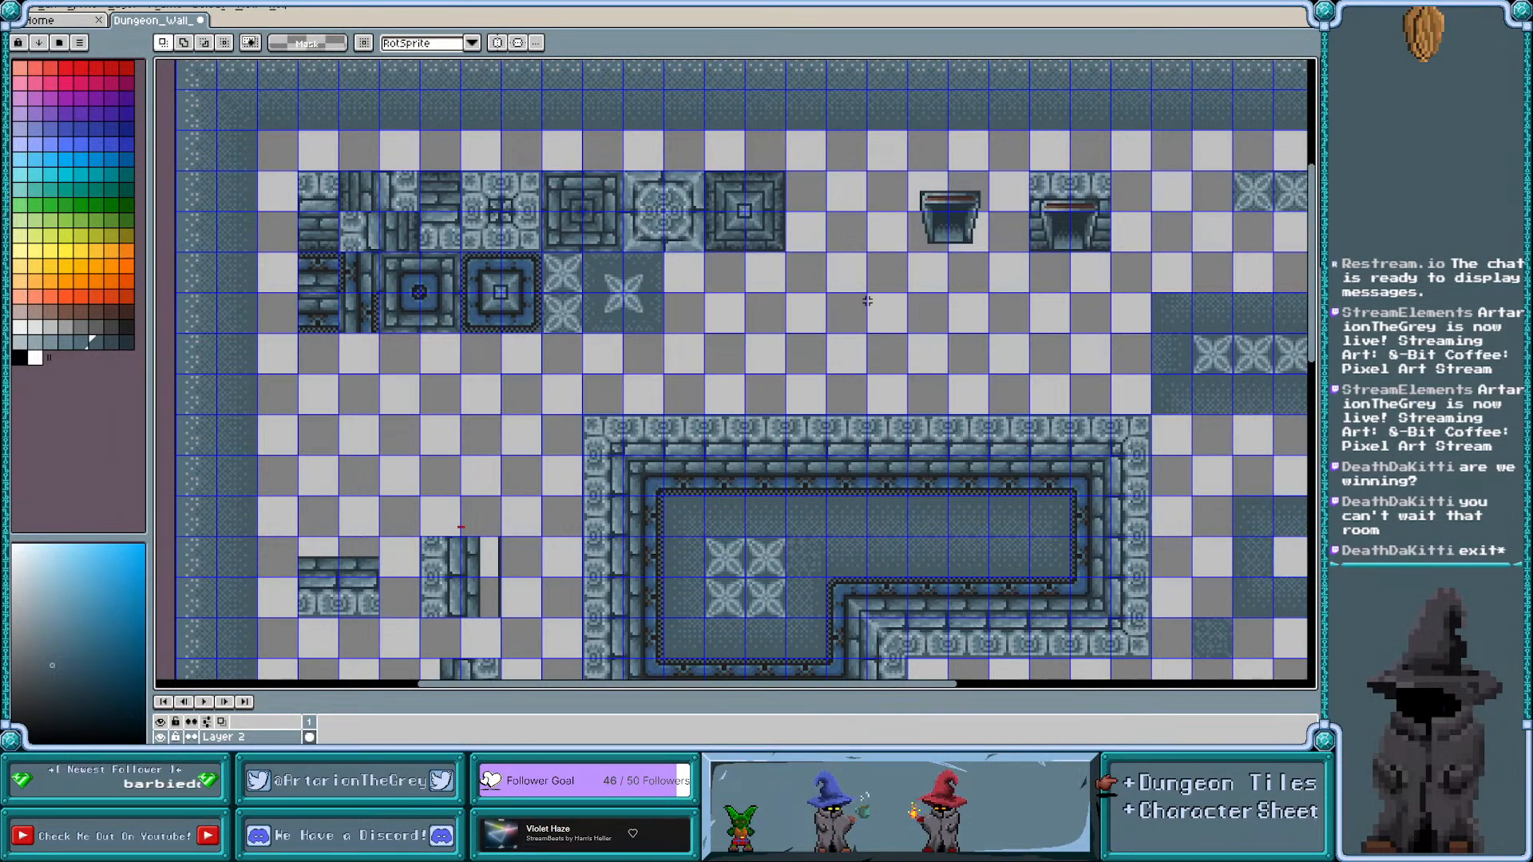
pyautogui.hscroll(-2, 867, 300)
pyautogui.hscroll(2, 875, 300)
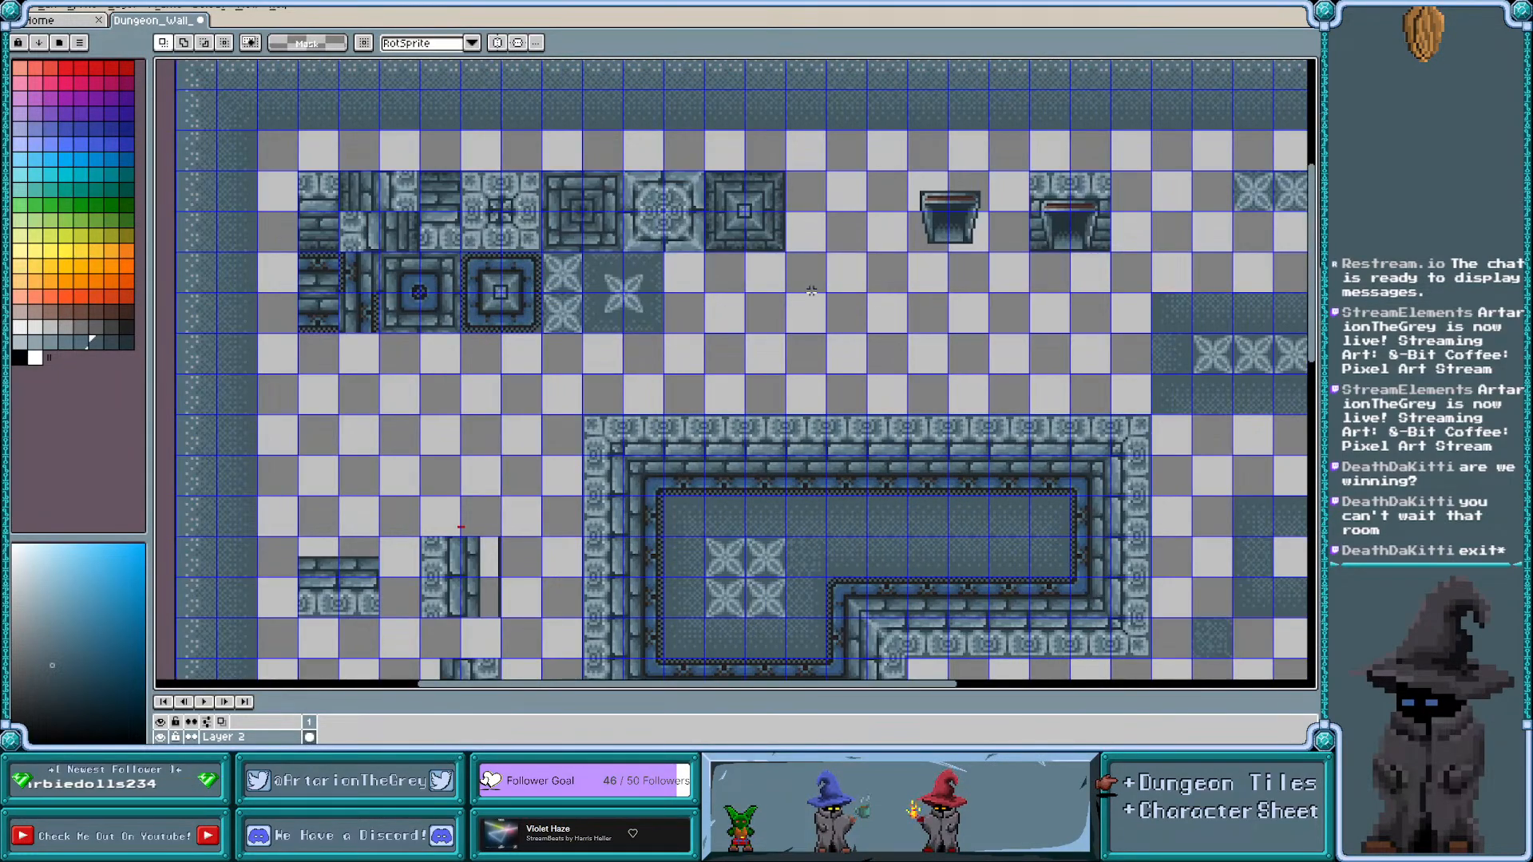
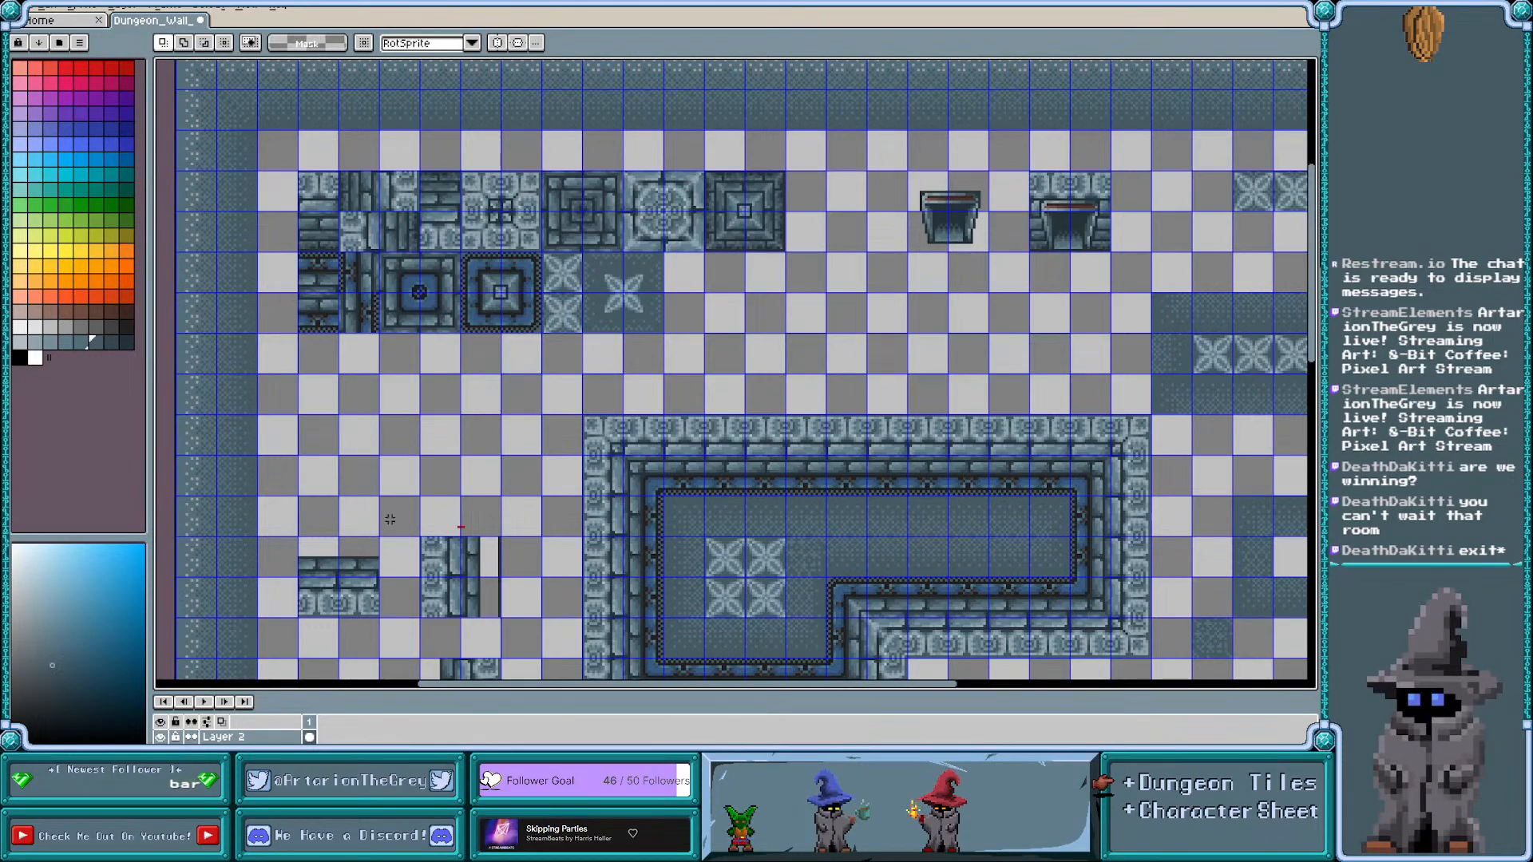
# Open the reference image REF2.png from the Pix_ART folder
pyautogui.click(68, 22)
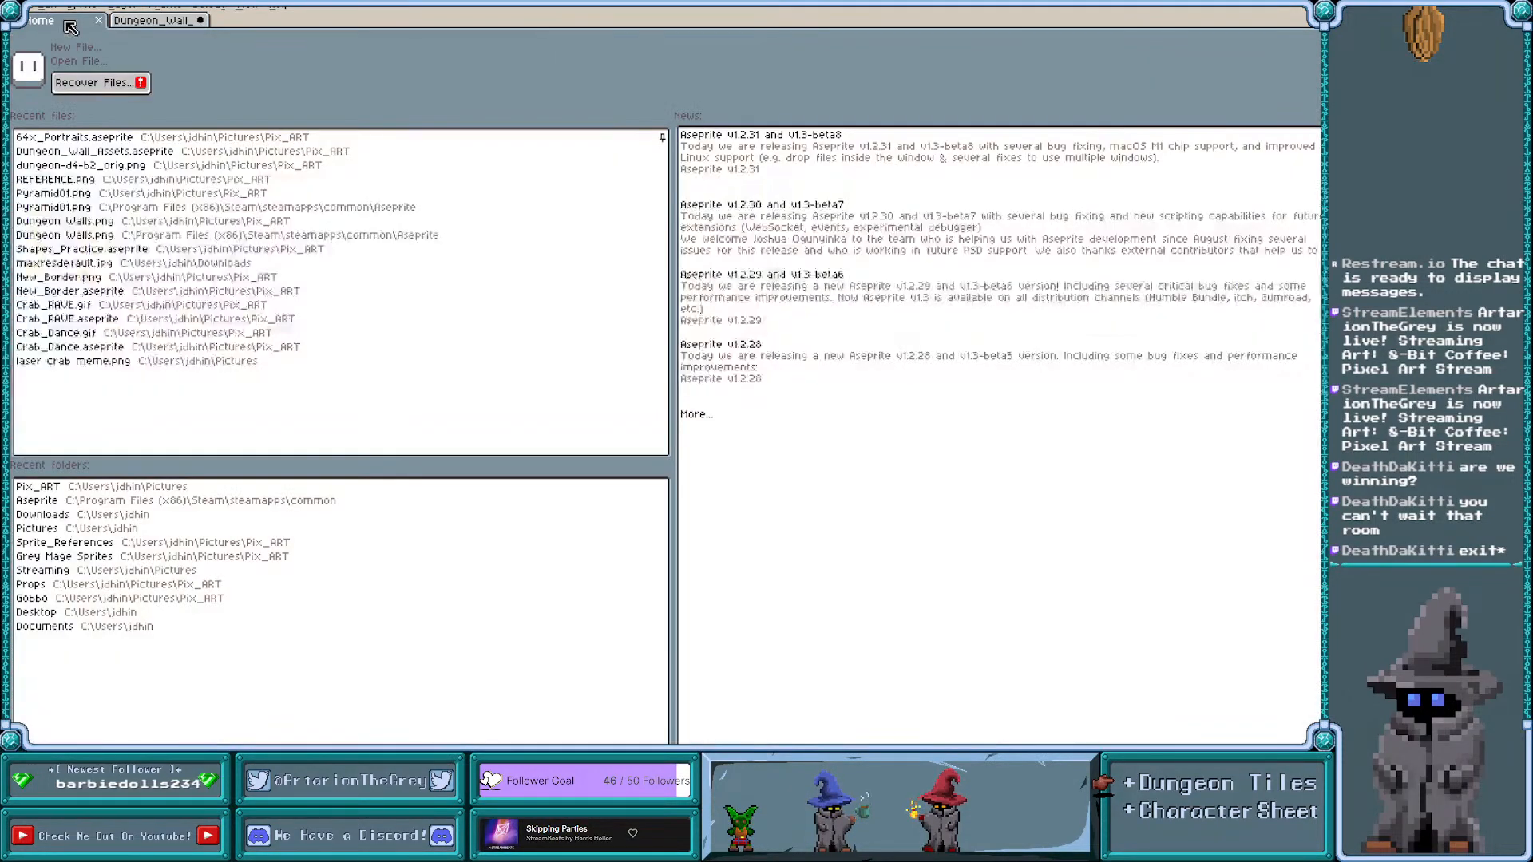
pyautogui.click(68, 63)
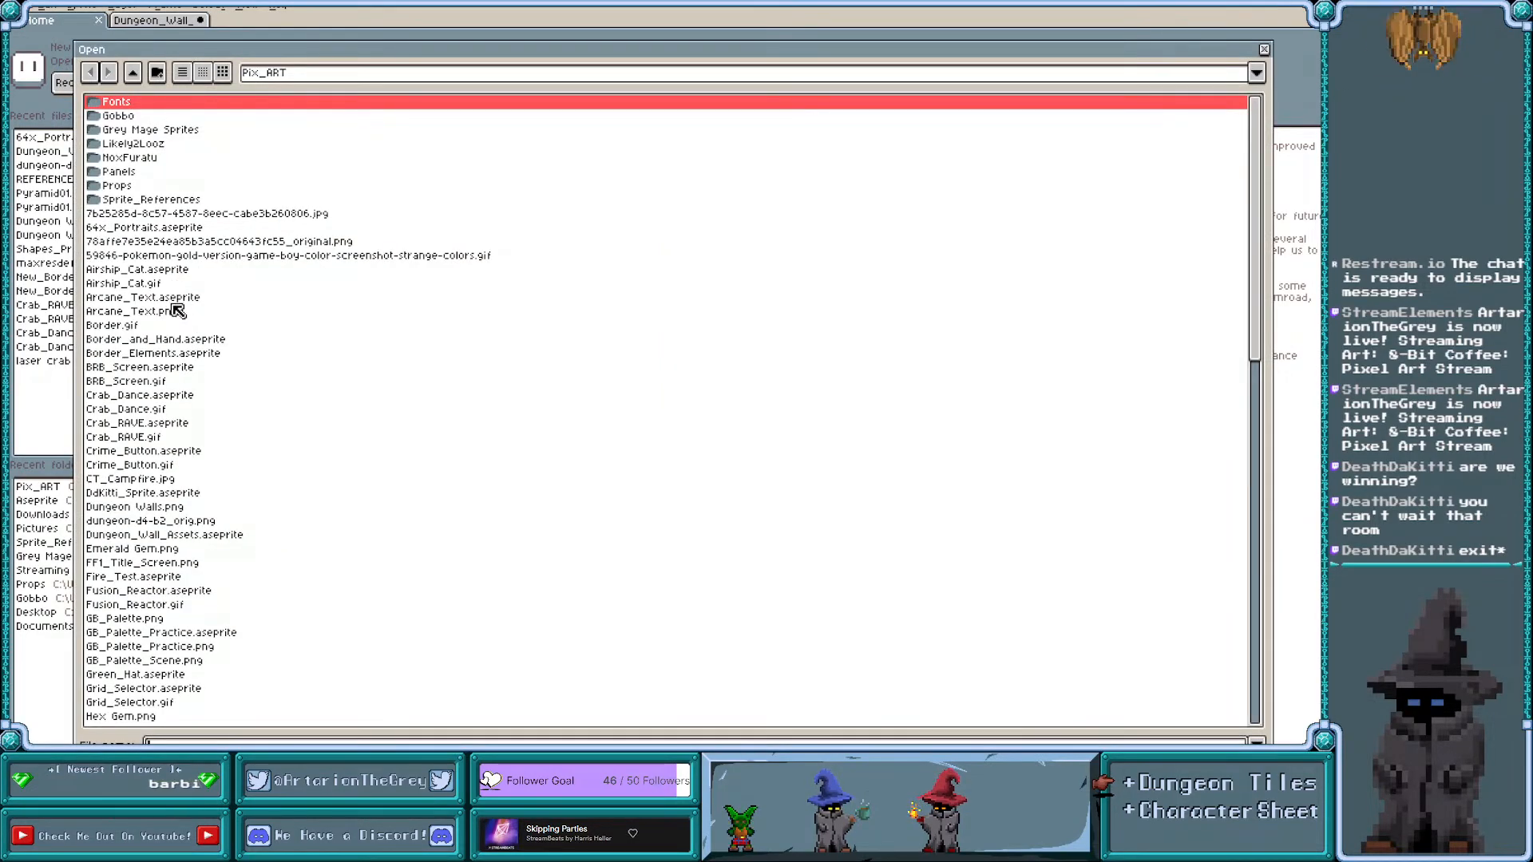
pyautogui.scroll(-11, 177, 310)
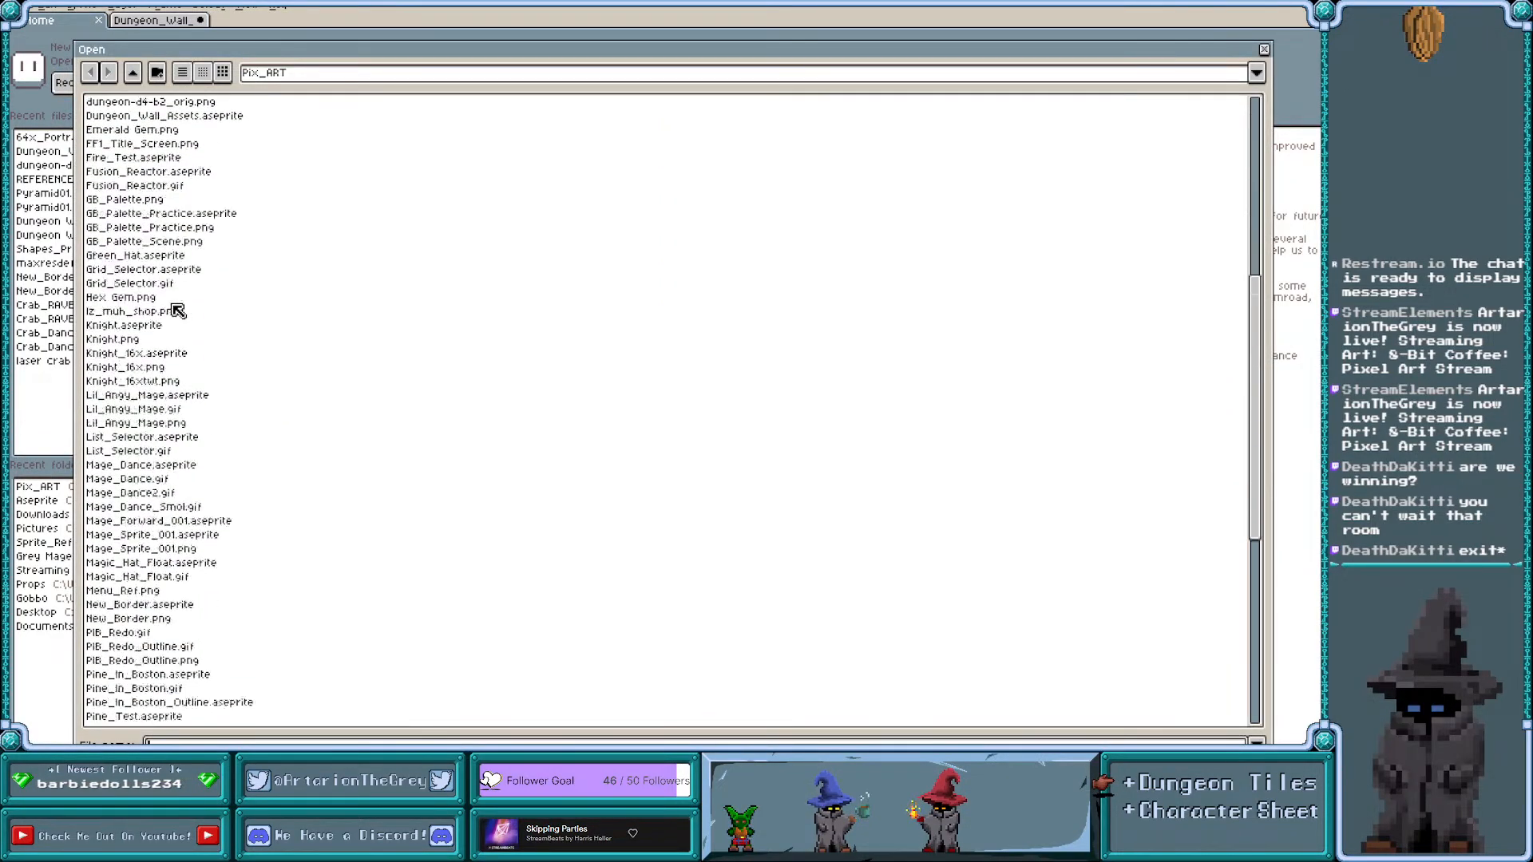
pyautogui.scroll(-5, 177, 310)
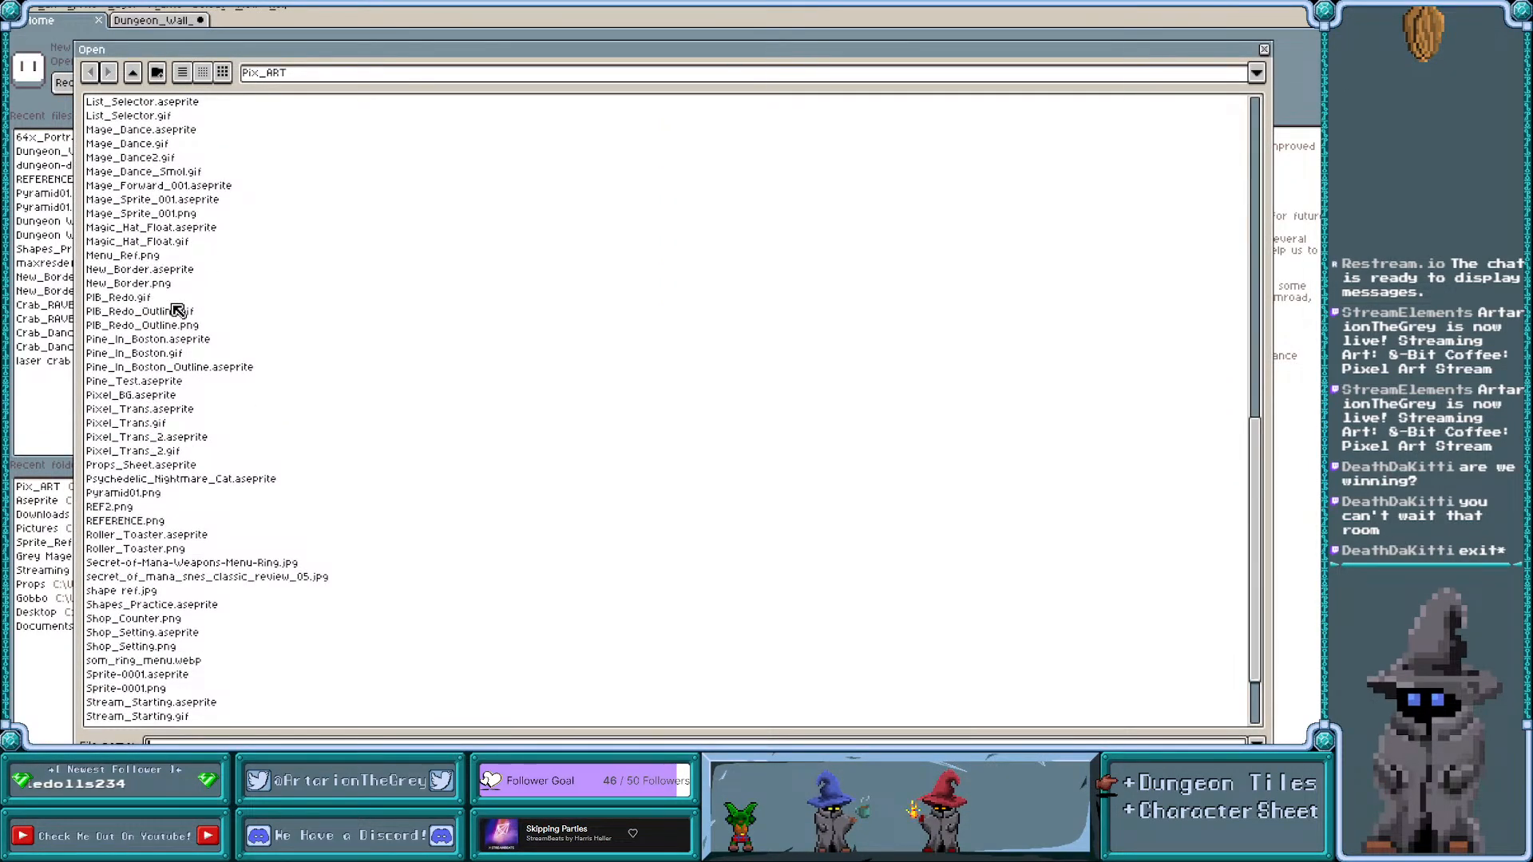
pyautogui.doubleClick(125, 508)
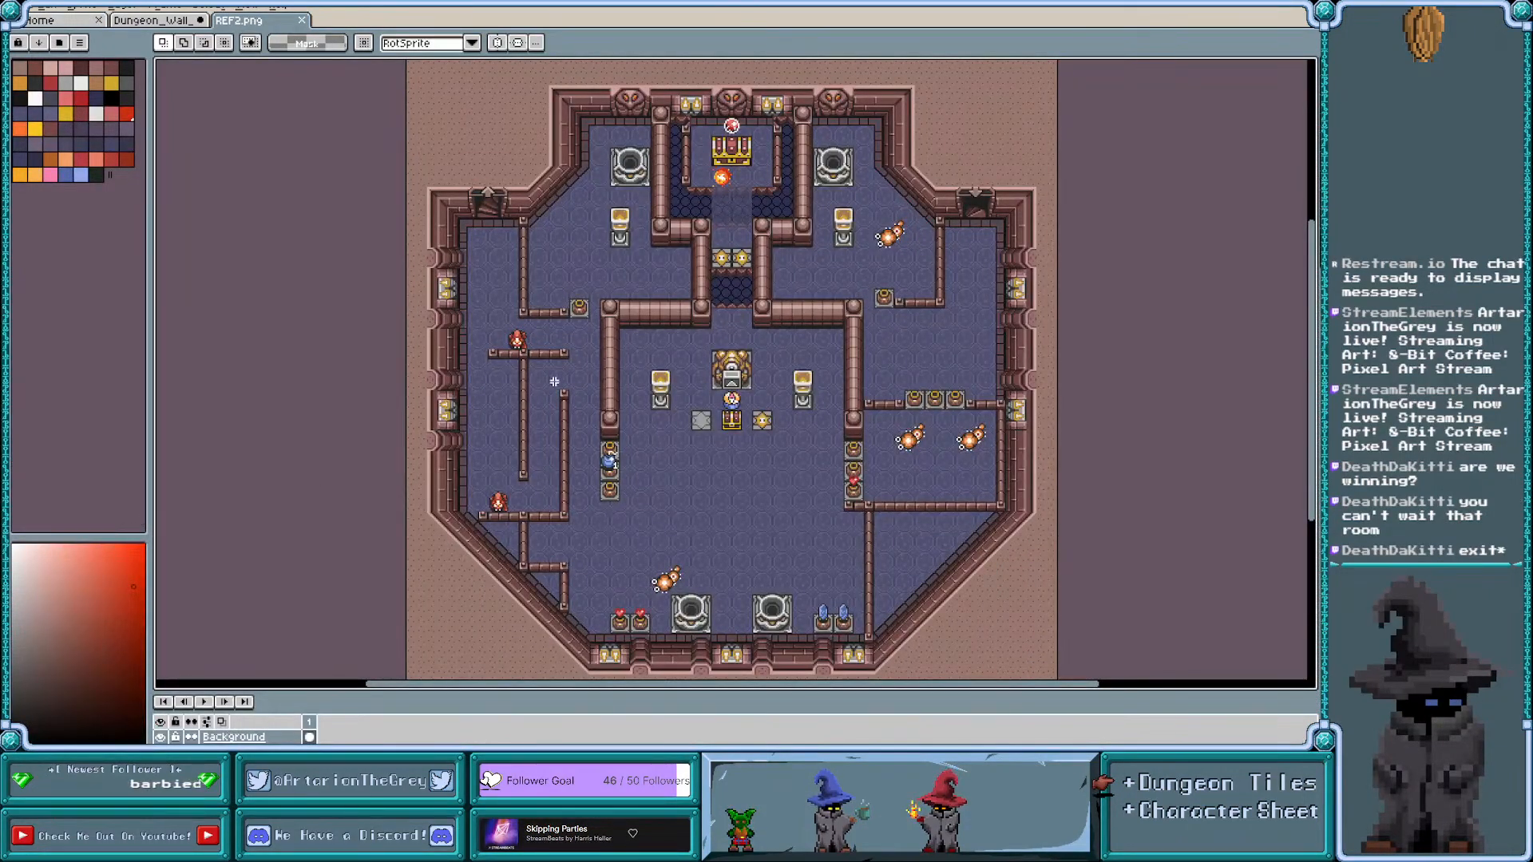
# Look over the reference dungeon map and show the grid on it
pyautogui.scroll(2, 515, 179)
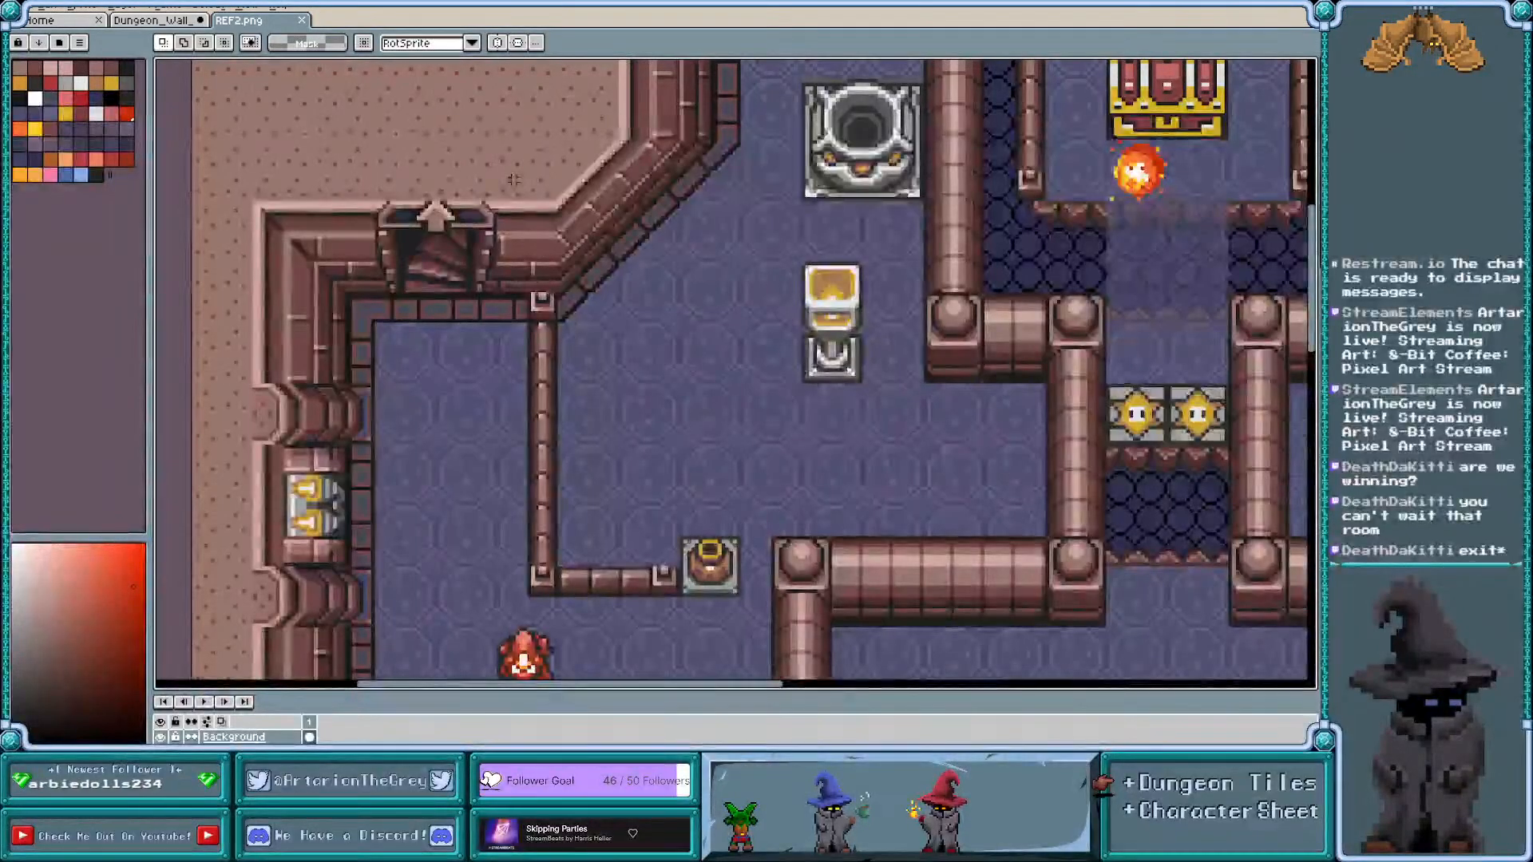
pyautogui.scroll(-2, 515, 180)
pyautogui.scroll(1, 514, 180)
pyautogui.scroll(-1, 514, 180)
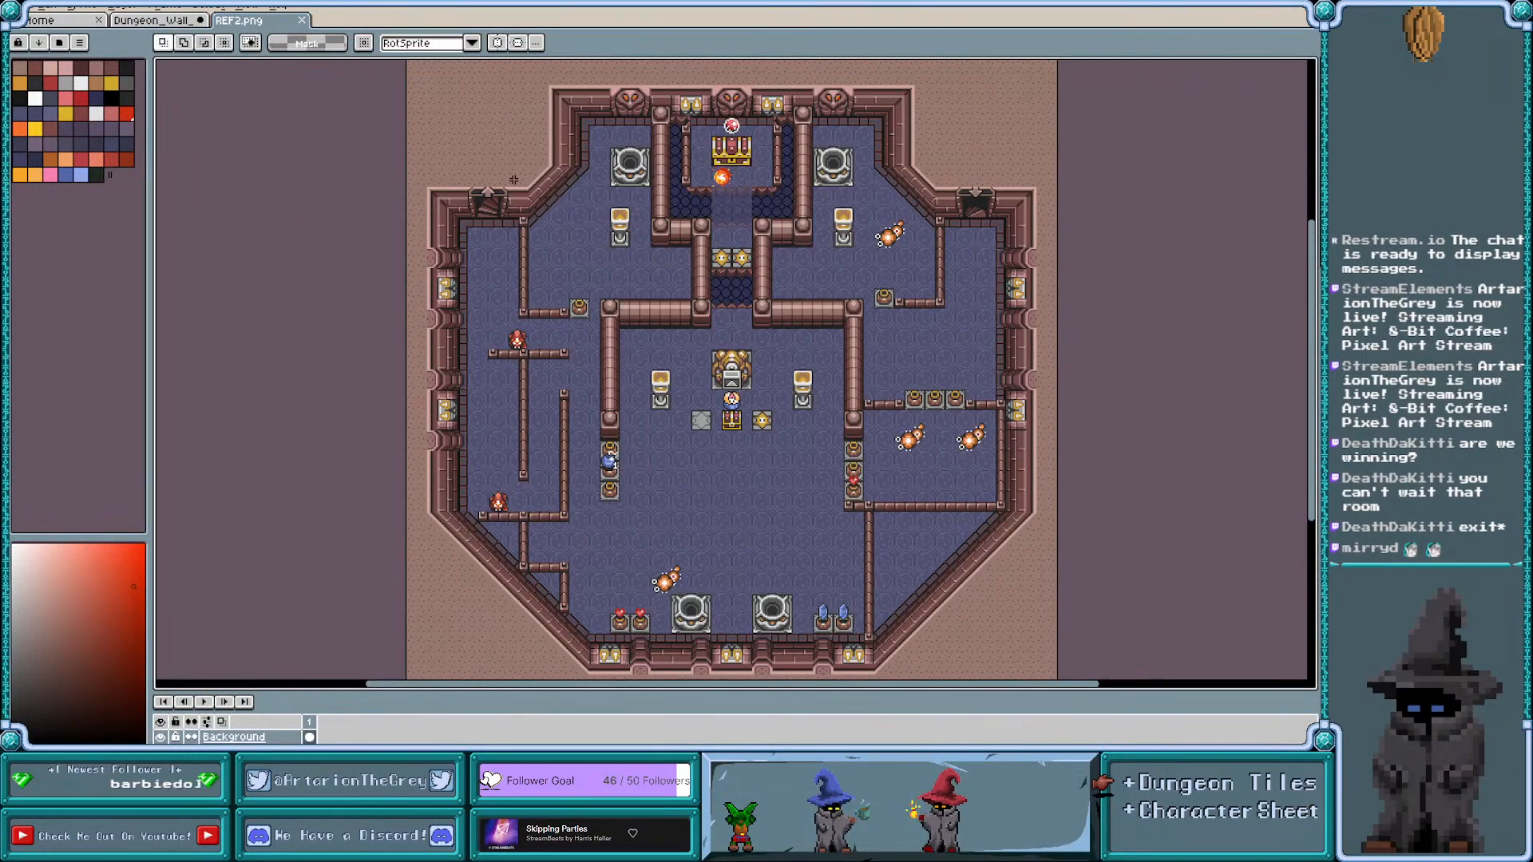
pyautogui.hotkey('ctrl', "'")
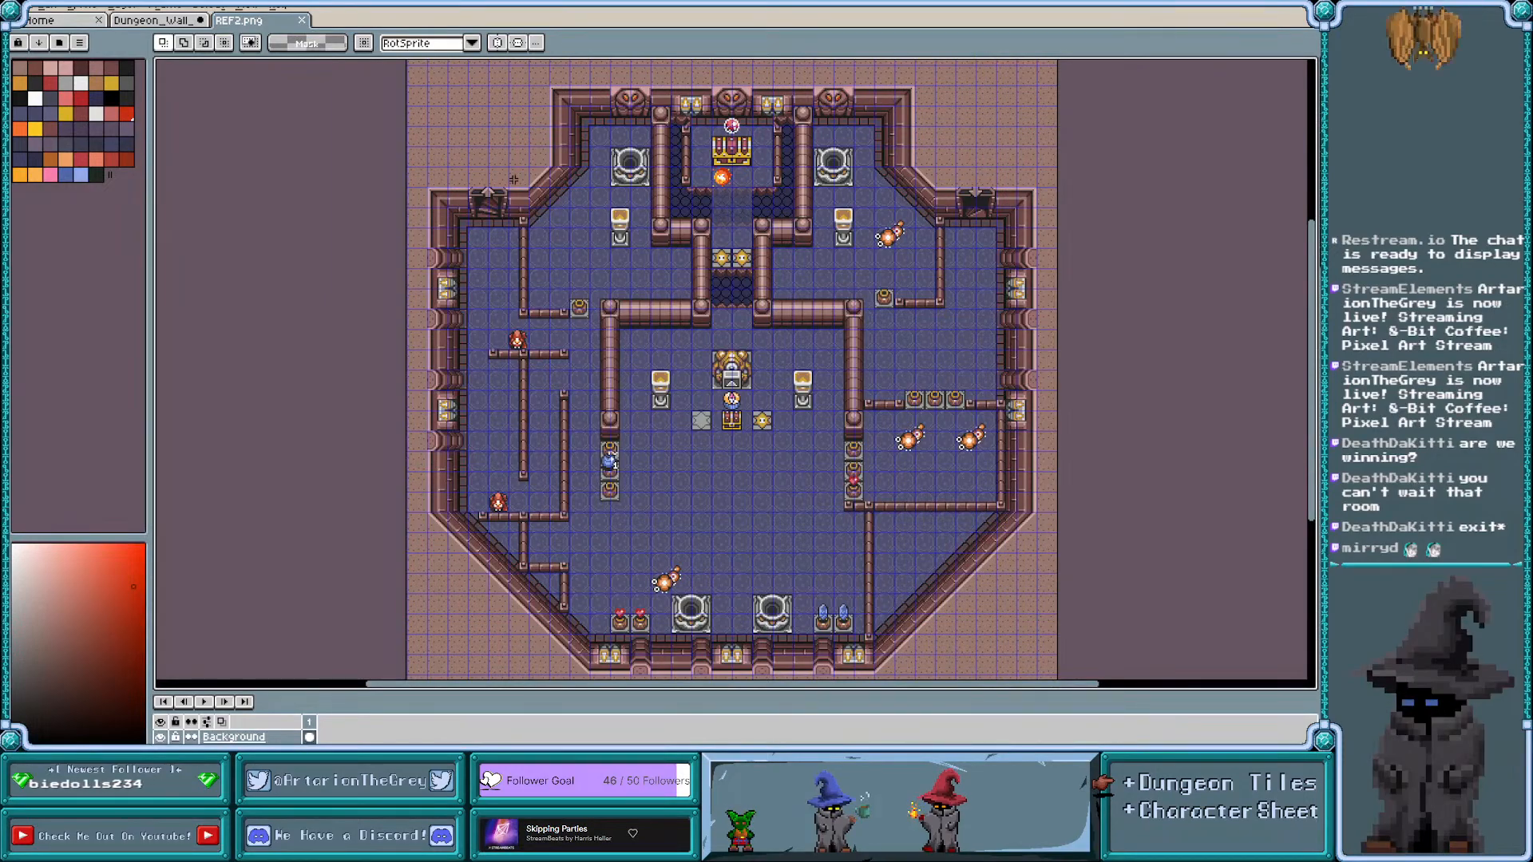
# Examine how the reference map's outer wall corner, doorway and diagonal wall section line up with the grid
pyautogui.scroll(3, 501, 164)
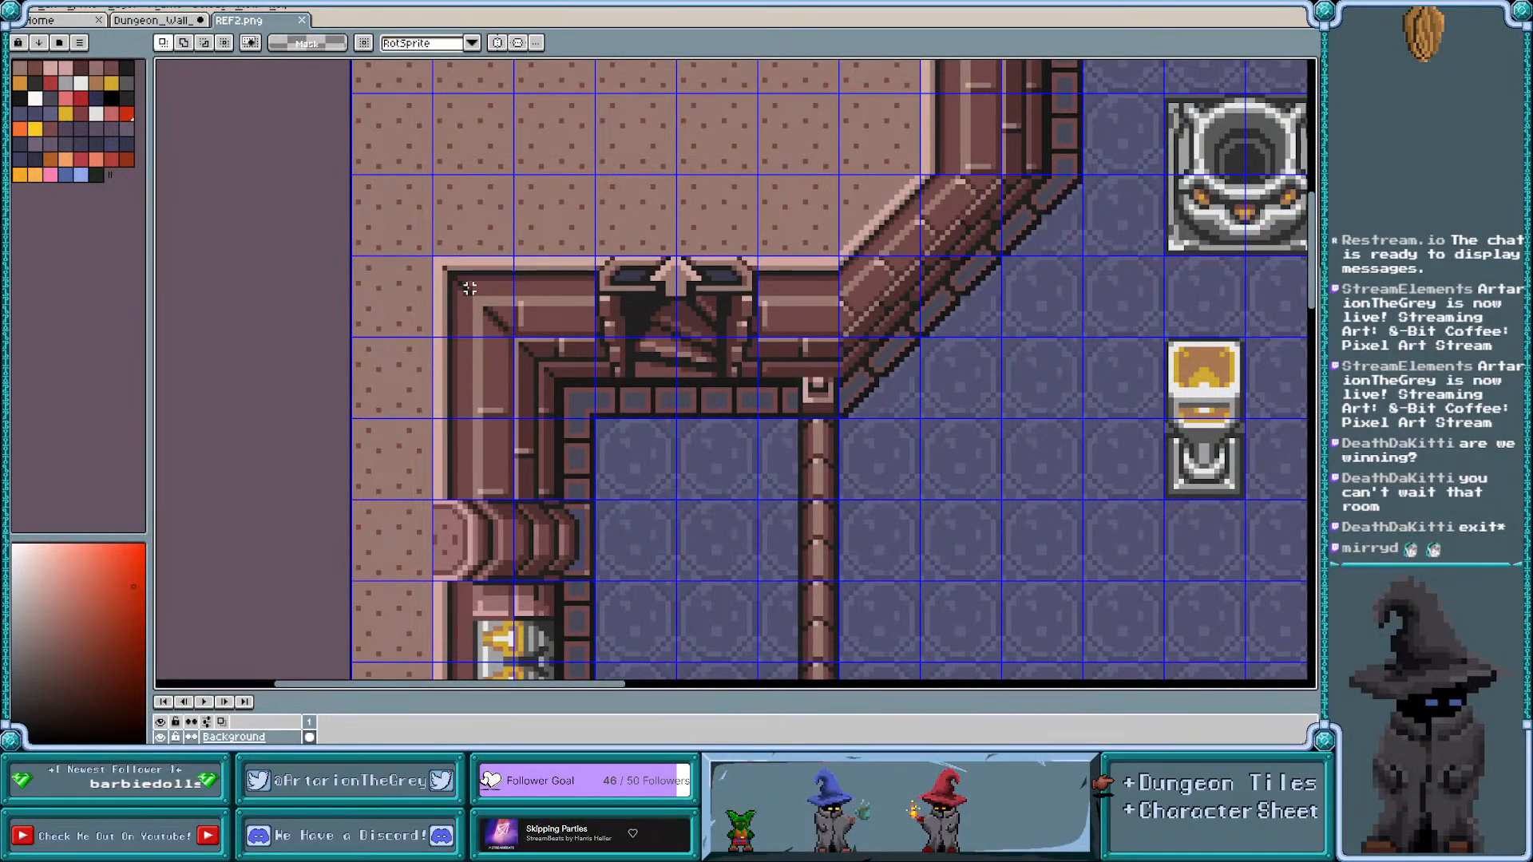
pyautogui.scroll(-1, 469, 288)
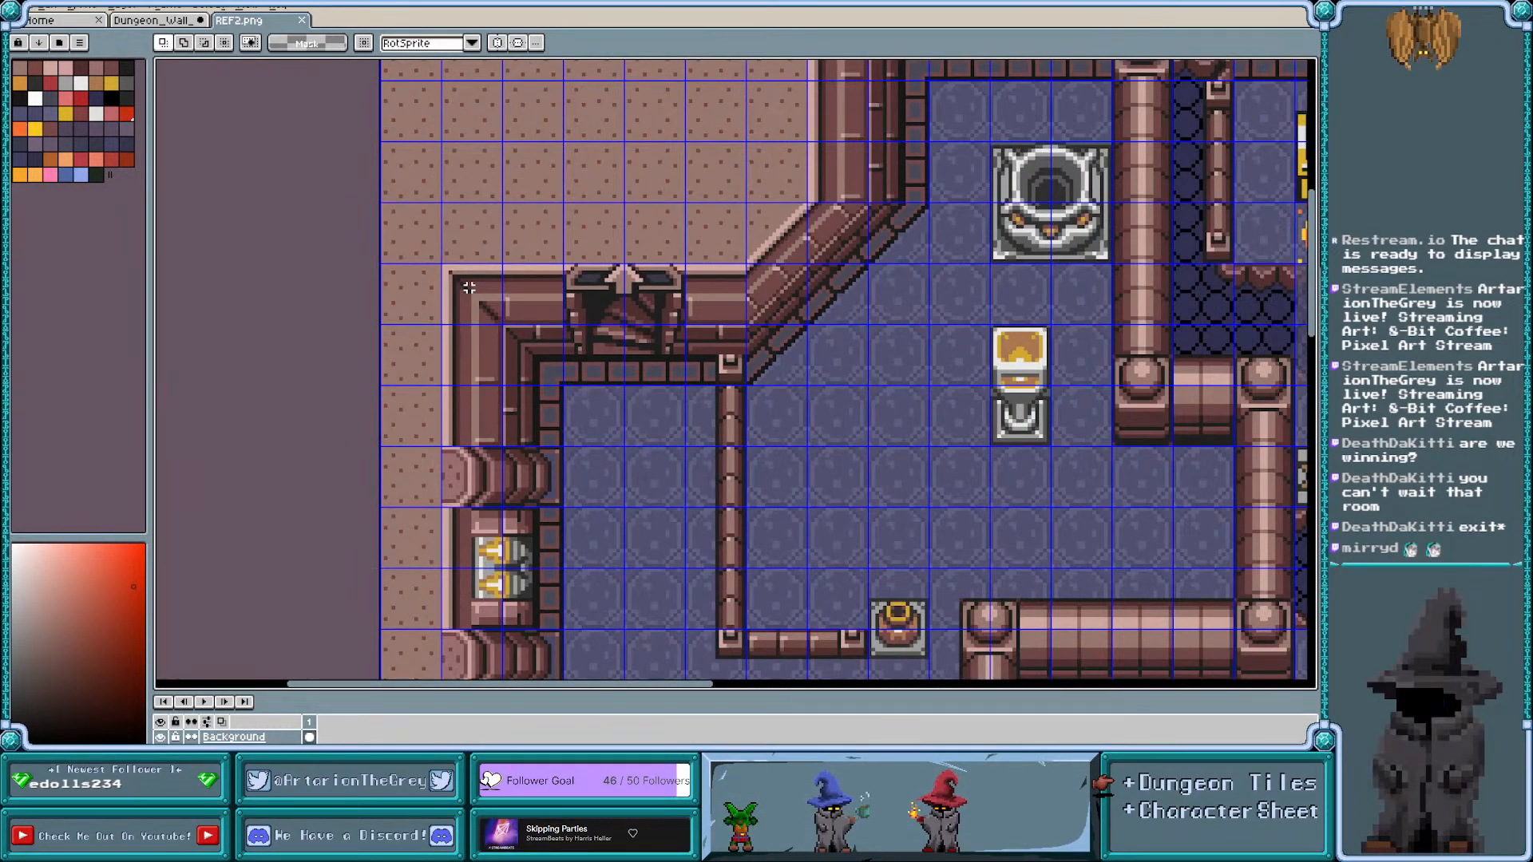
pyautogui.scroll(-1, 469, 288)
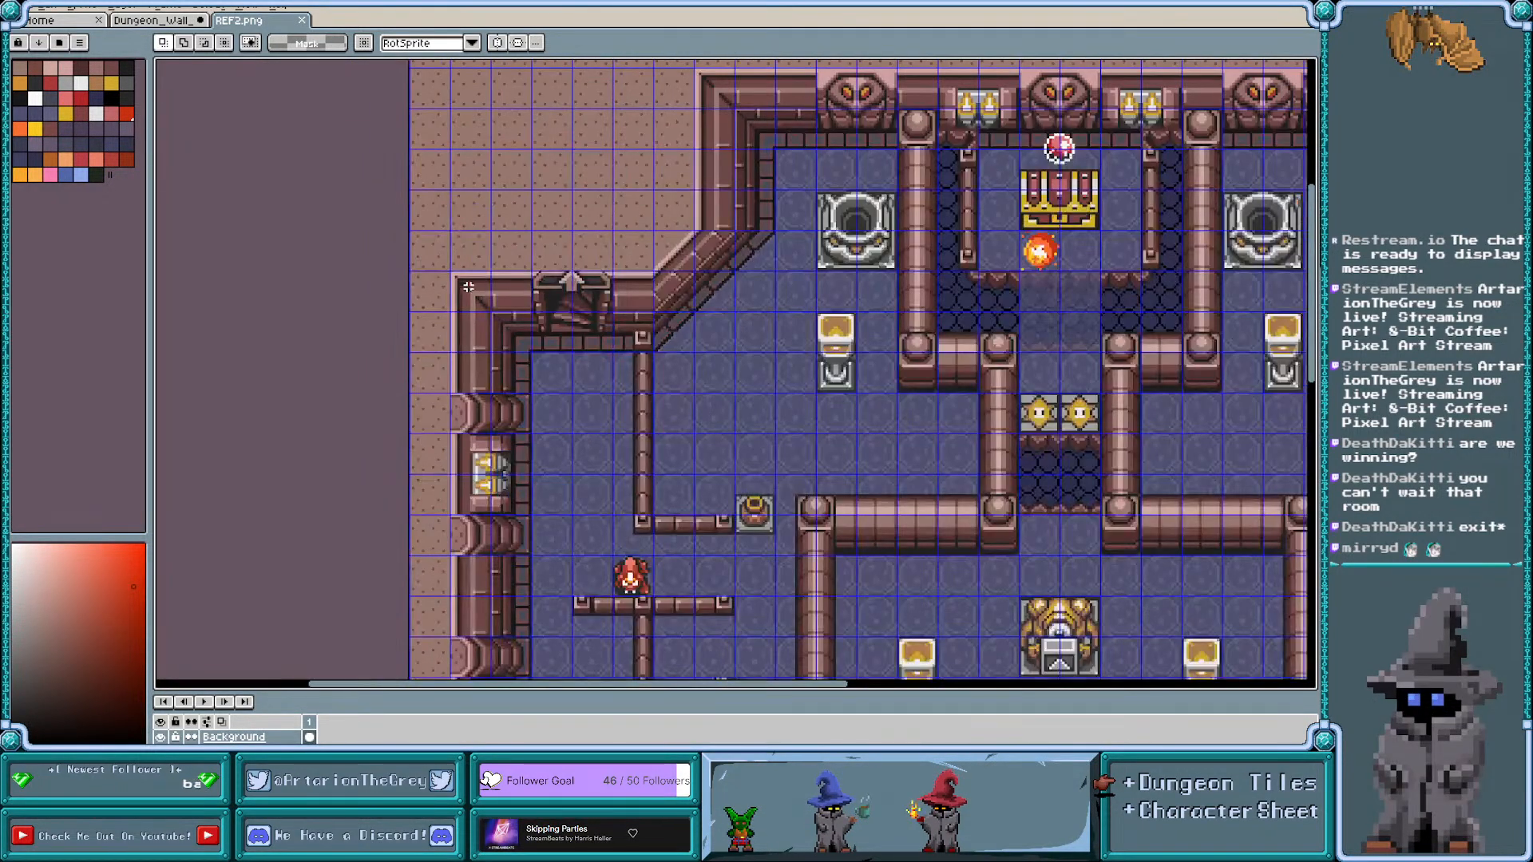
pyautogui.scroll(1, 715, 230)
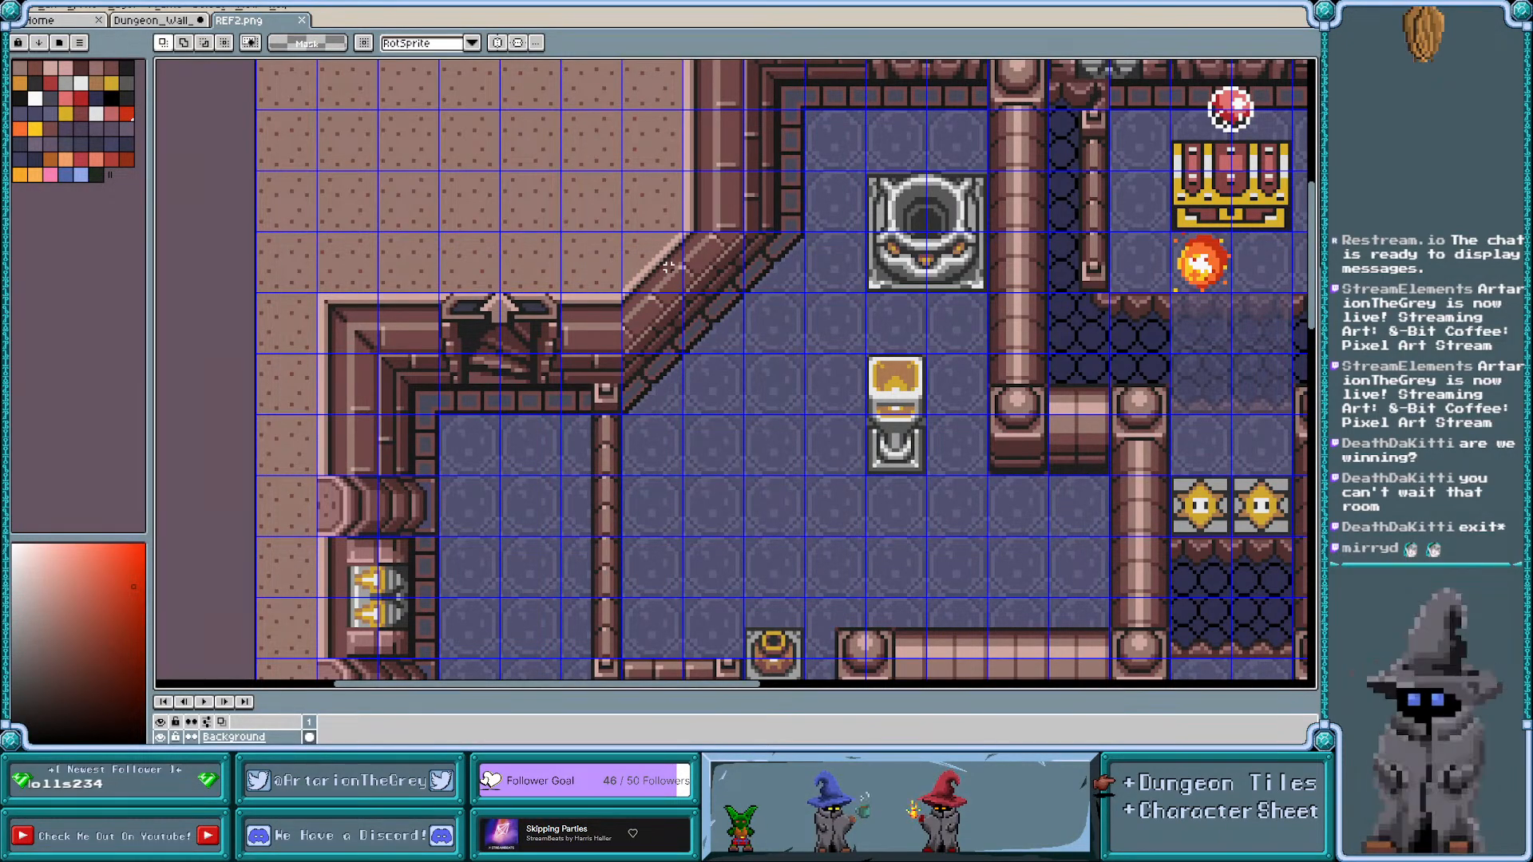
pyautogui.scroll(-1, 668, 266)
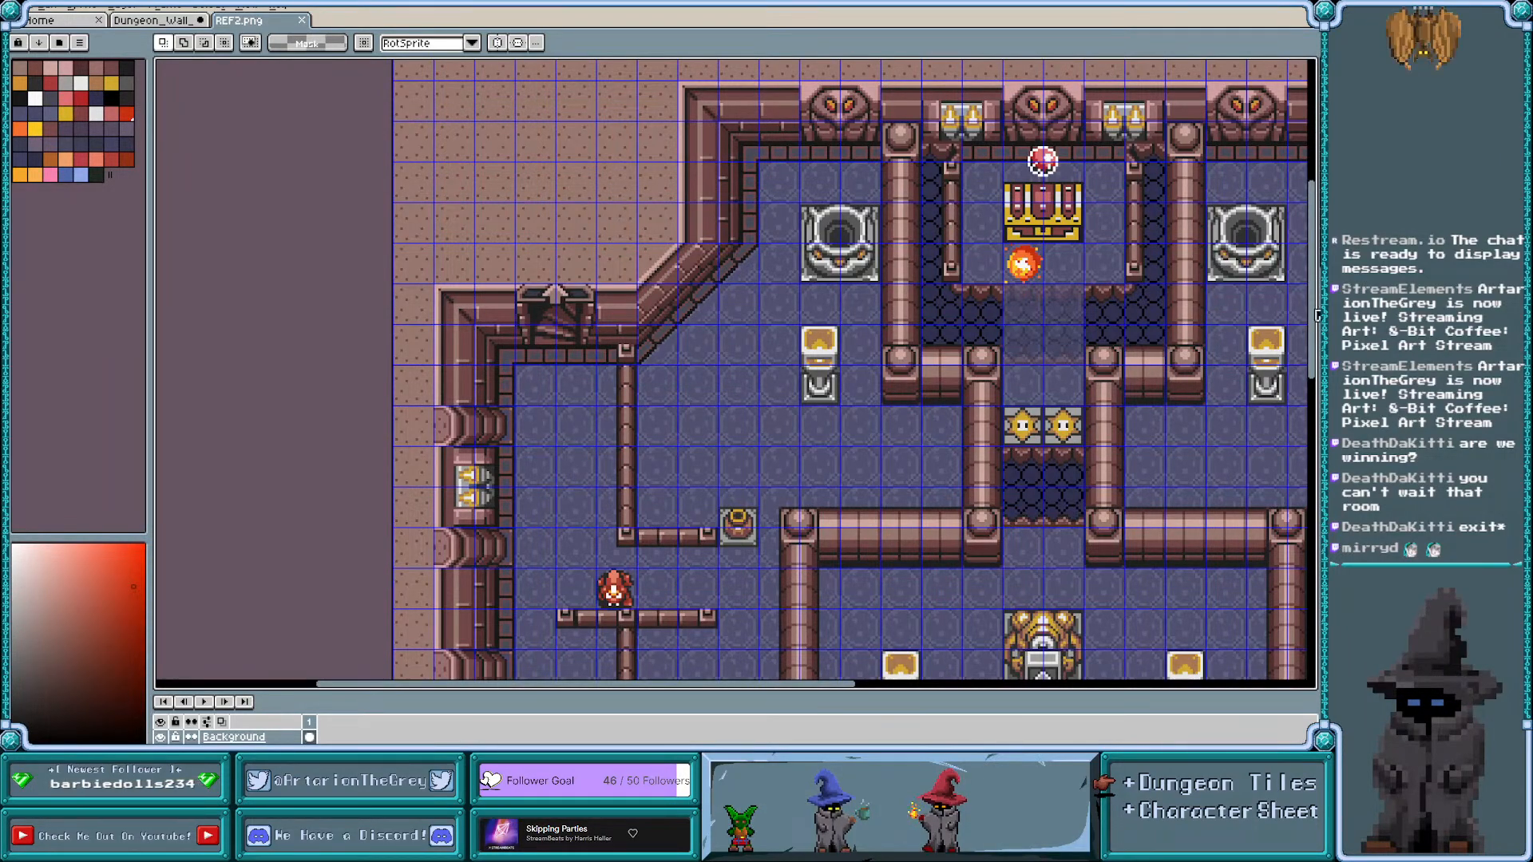
pyautogui.moveTo(1316, 315); pyautogui.dragTo(1317, 343)
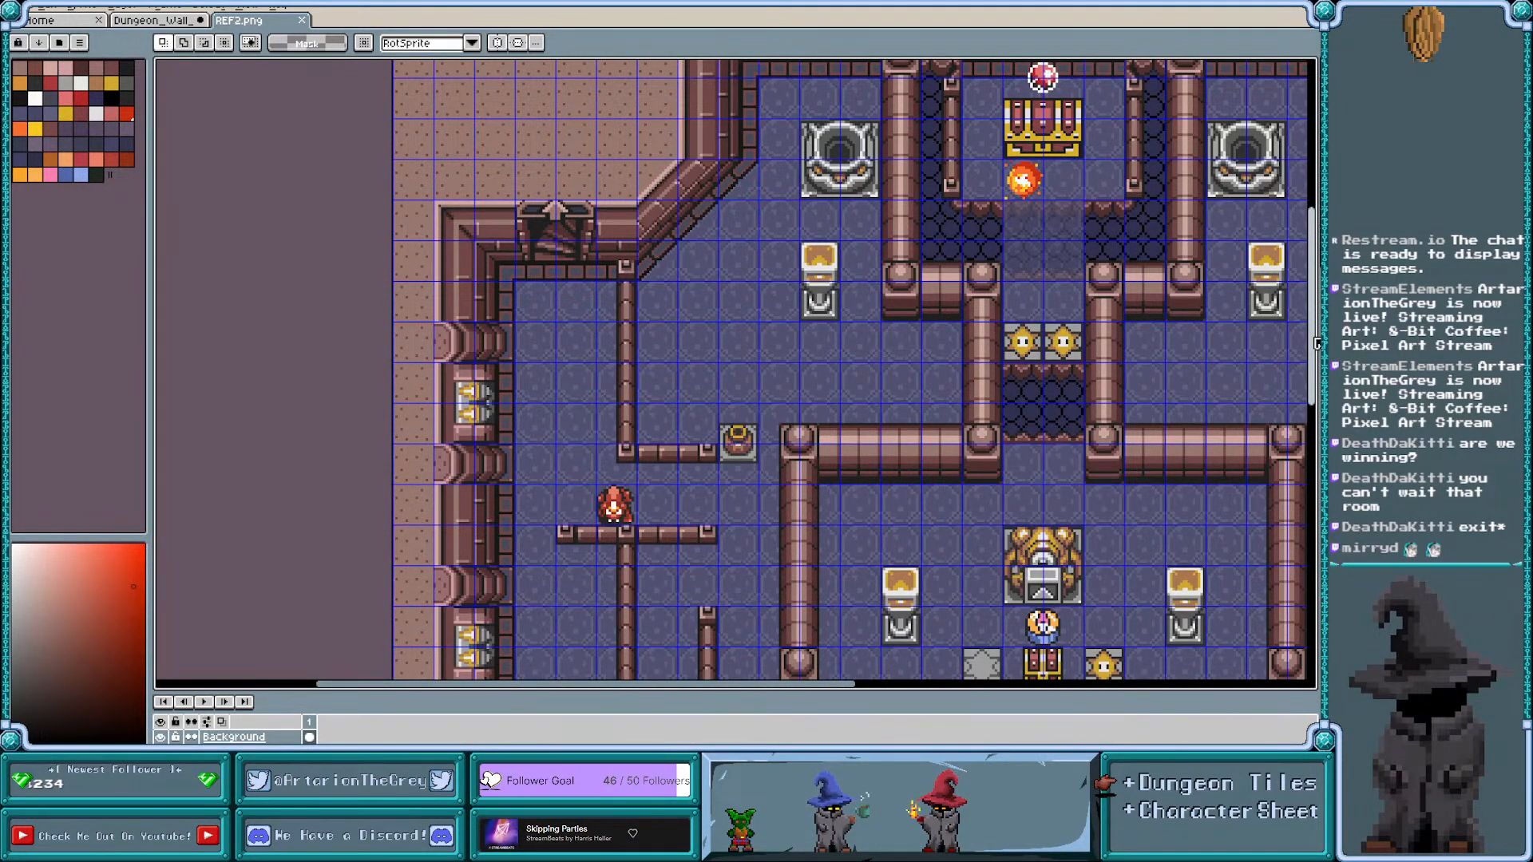
# Examine how the reference map's inner walls, side-wall torches and upper wall statues line up with the grid
pyautogui.scroll(-2, 1317, 343)
pyautogui.hscroll(3, 636, 378)
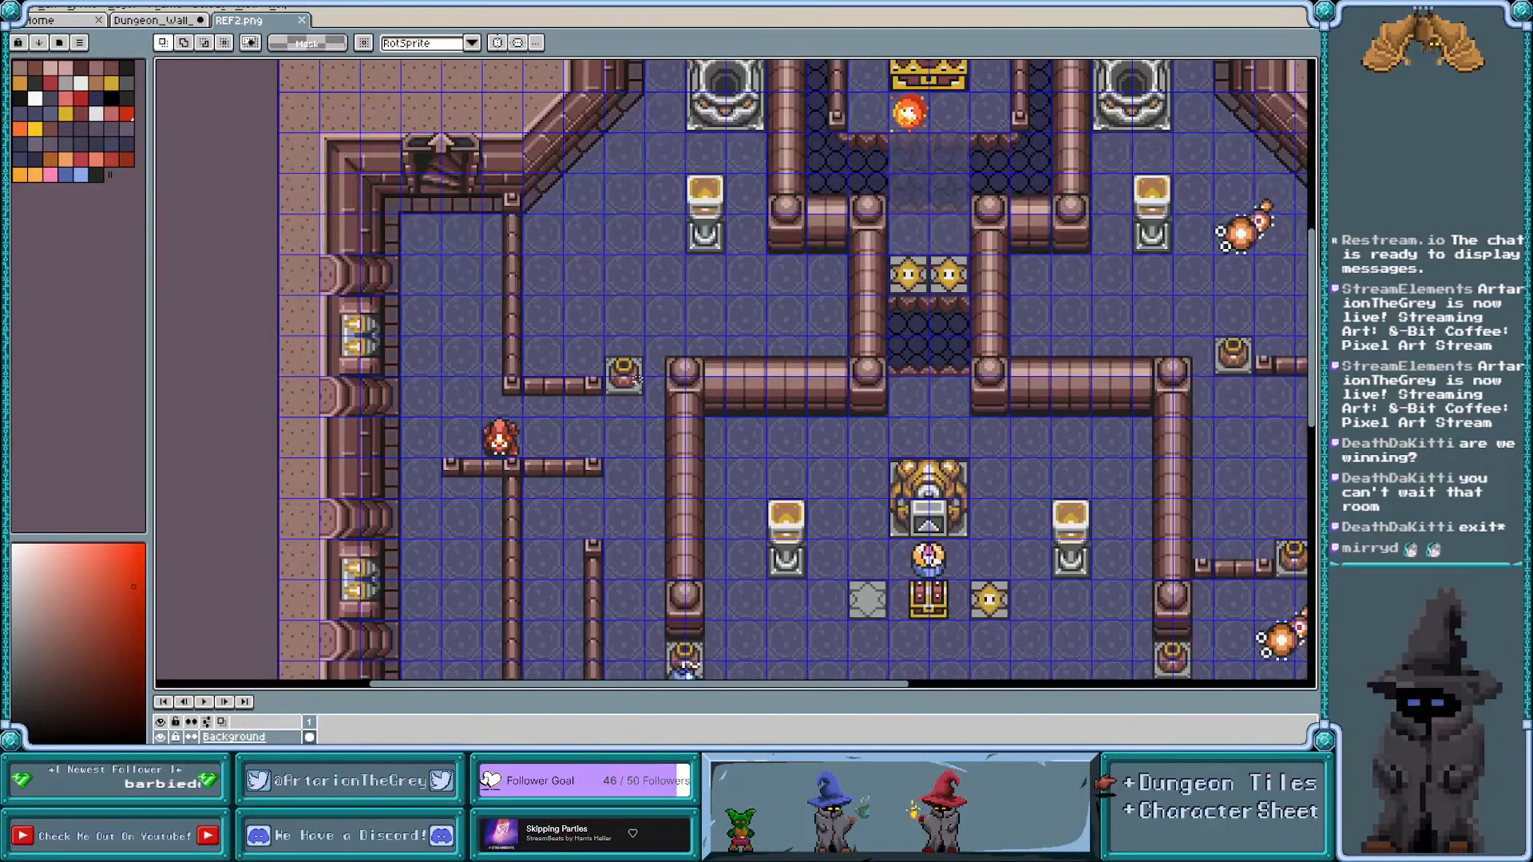
pyautogui.hscroll(3, 637, 380)
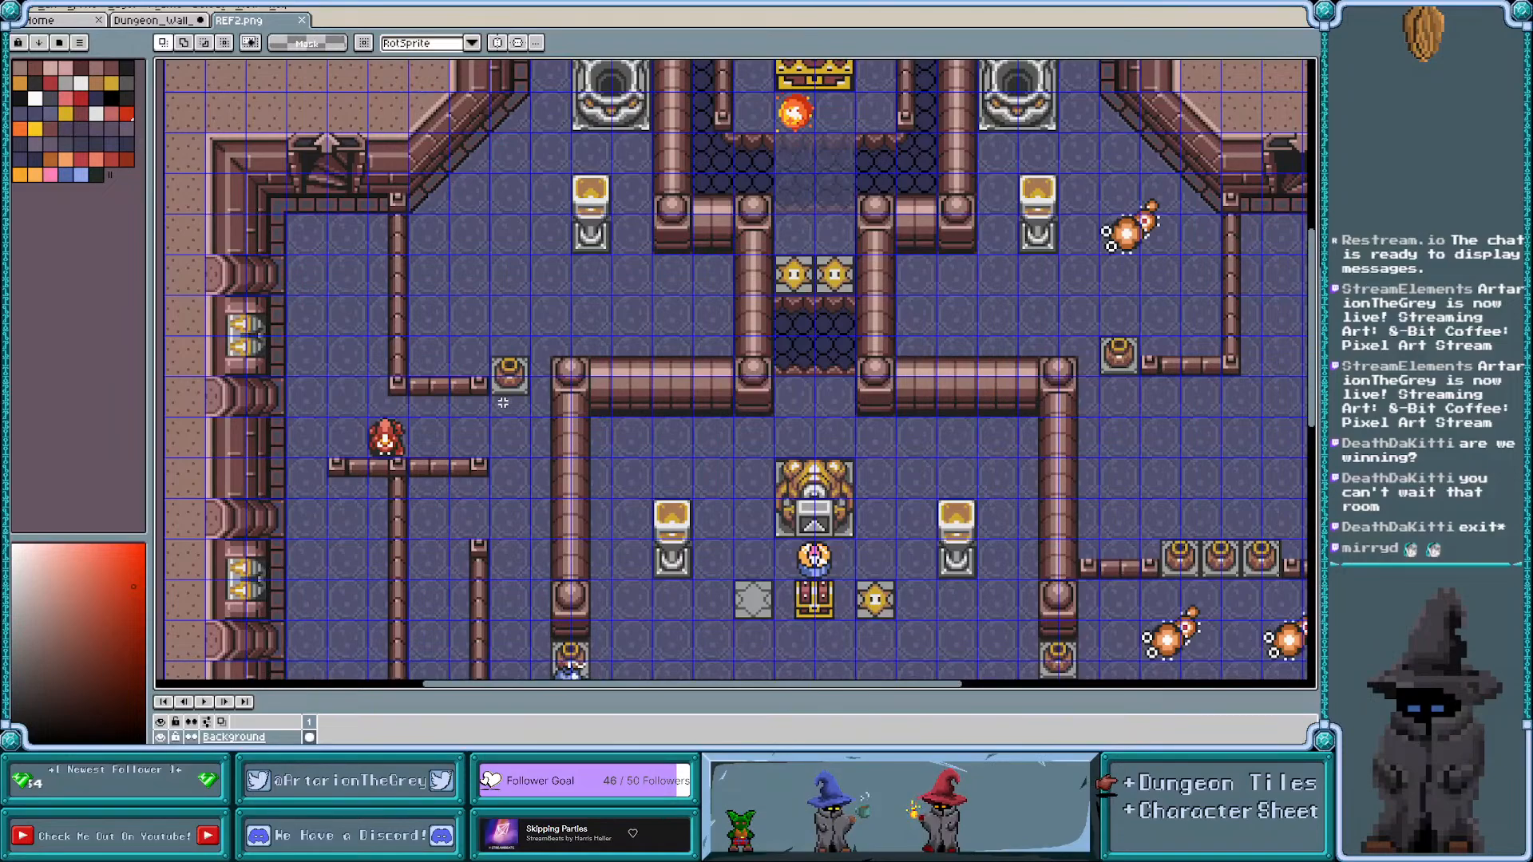
pyautogui.hscroll(2, 504, 401)
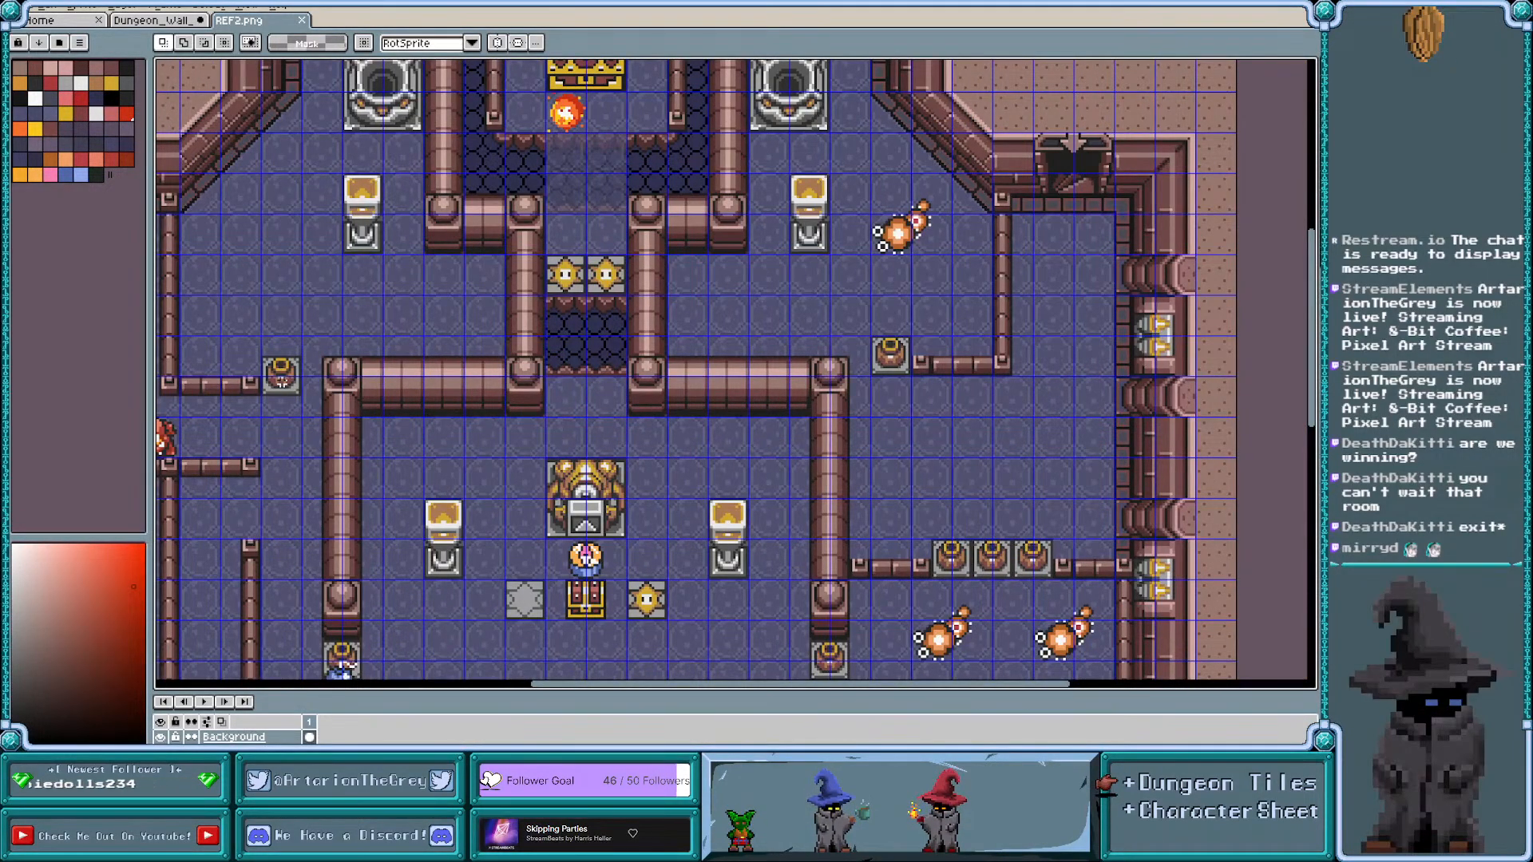
pyautogui.hscroll(-4, 424, 295)
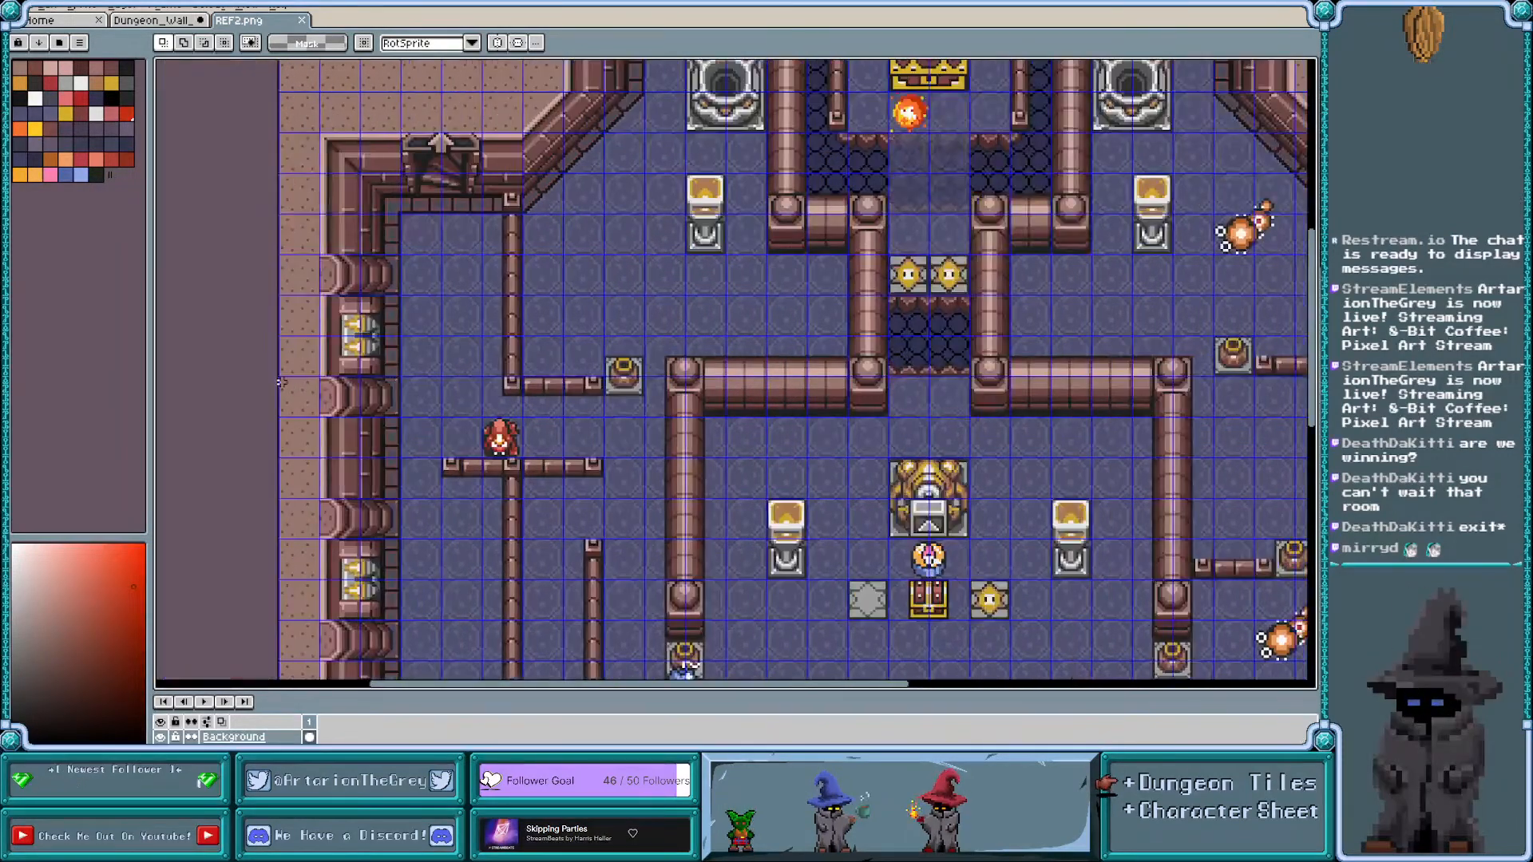
pyautogui.scroll(2, 424, 296)
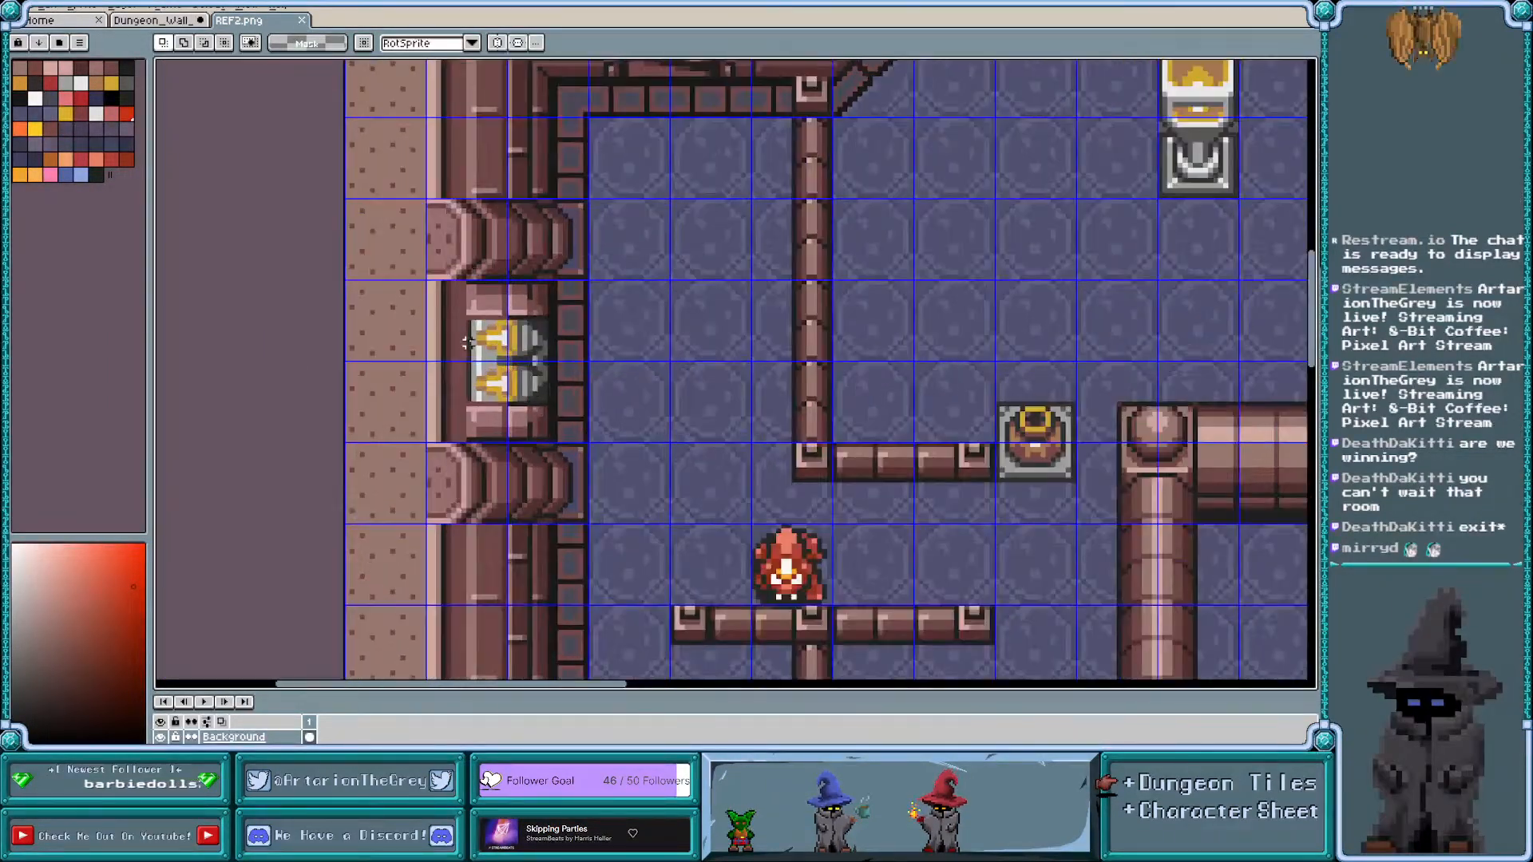
pyautogui.scroll(-3, 479, 345)
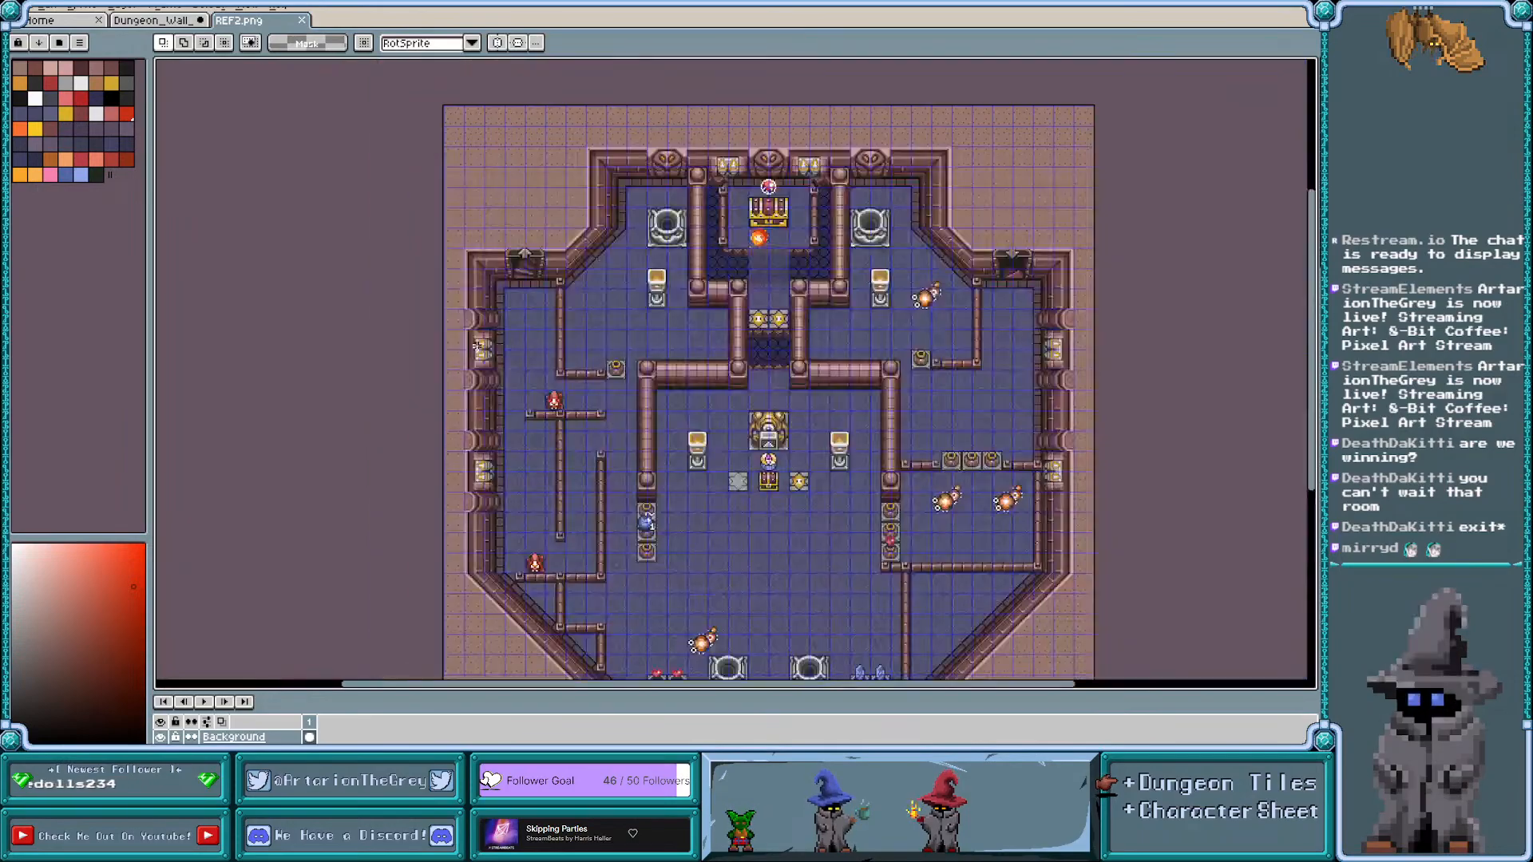
pyautogui.scroll(3, 672, 174)
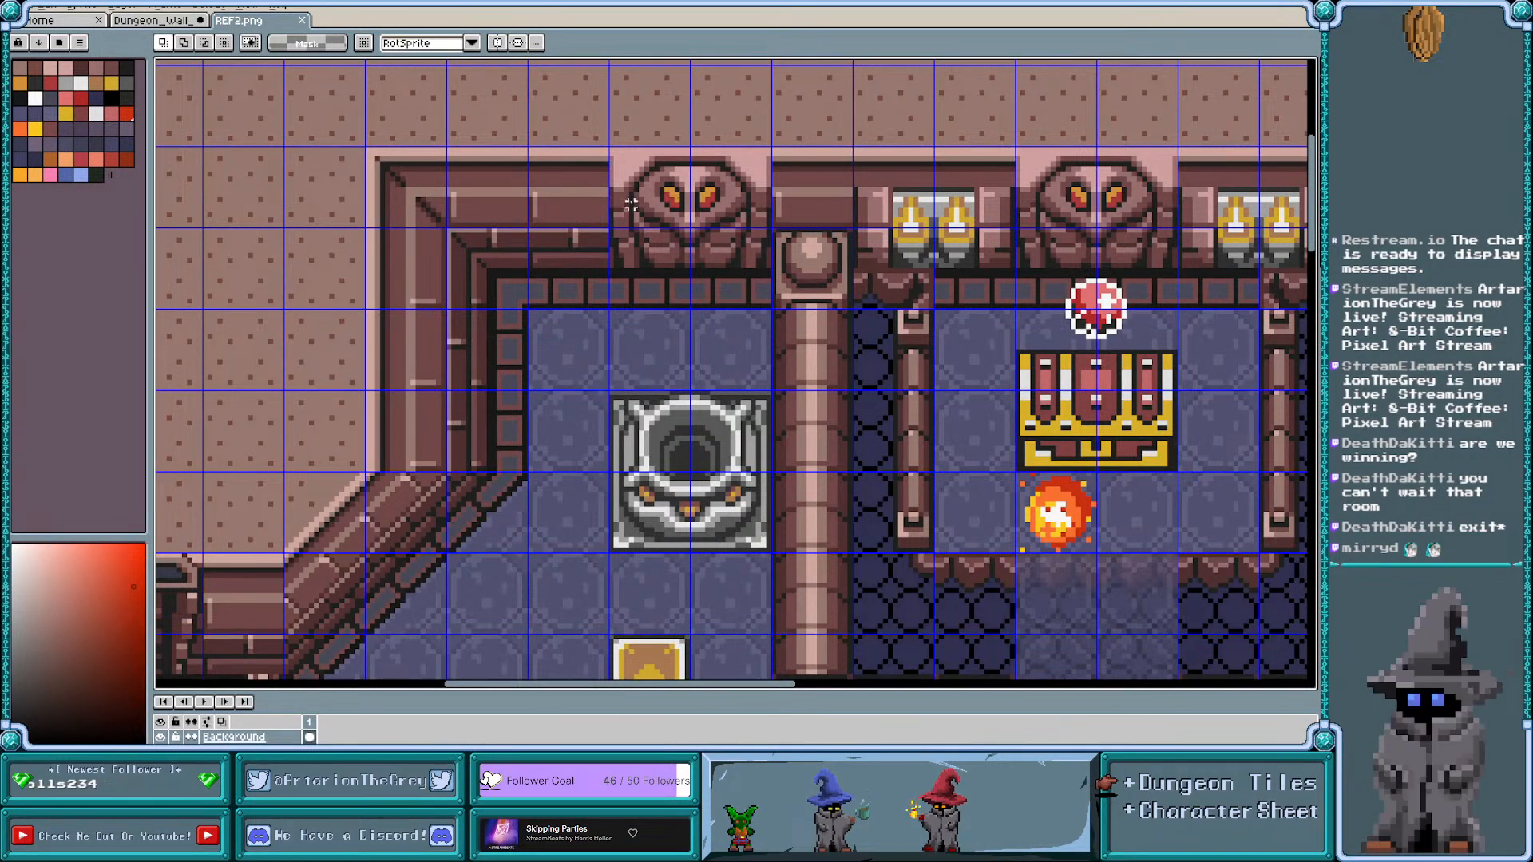
pyautogui.scroll(-1, 667, 197)
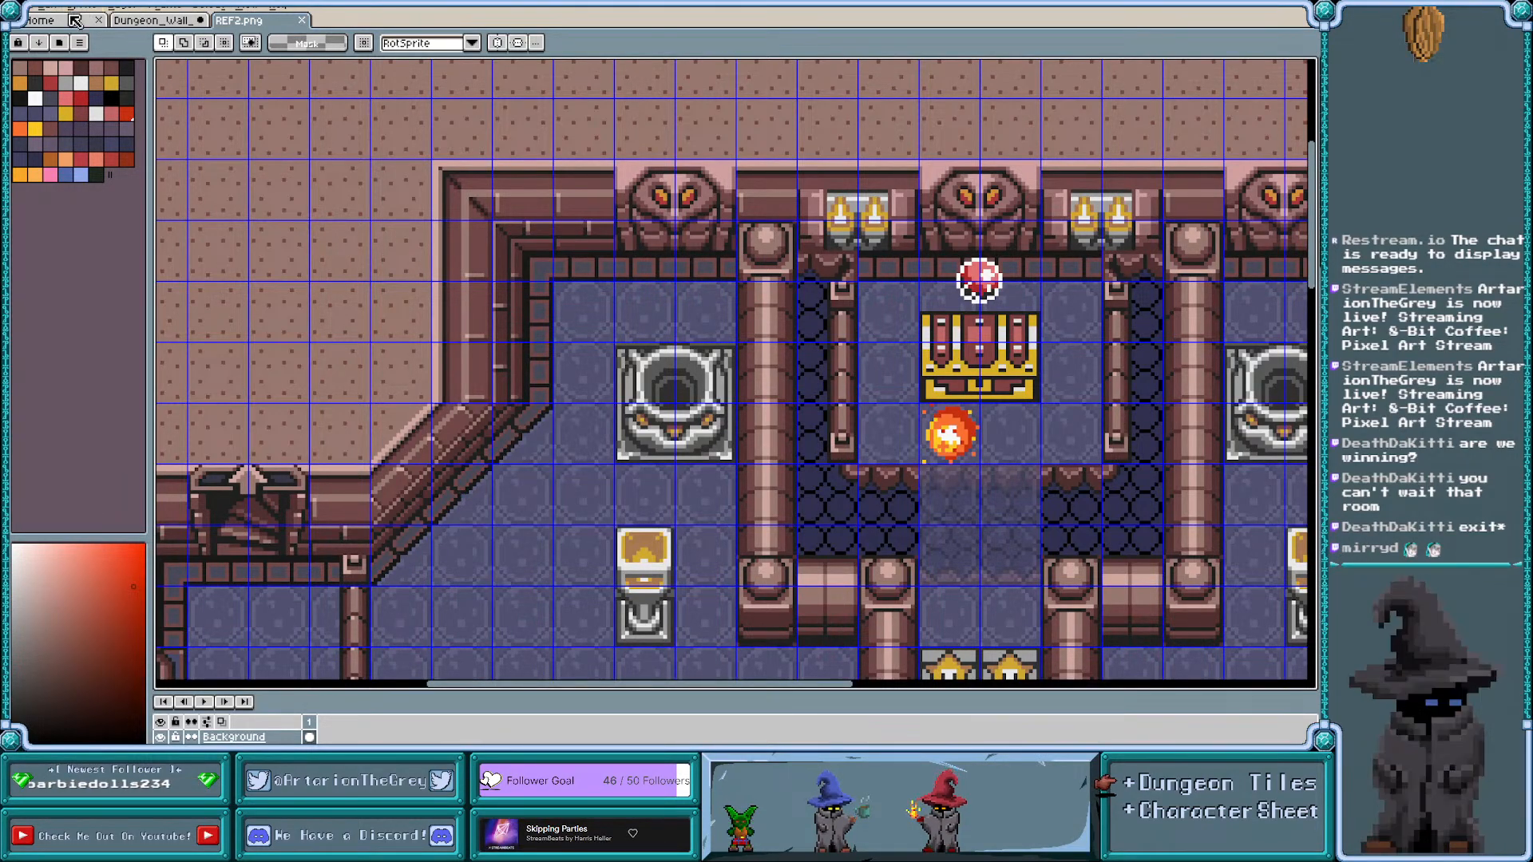
# Return to the Dungeon_Wall sheet and examine the compact tile rows, the two niche pieces and the wall sample below
pyautogui.click(128, 21)
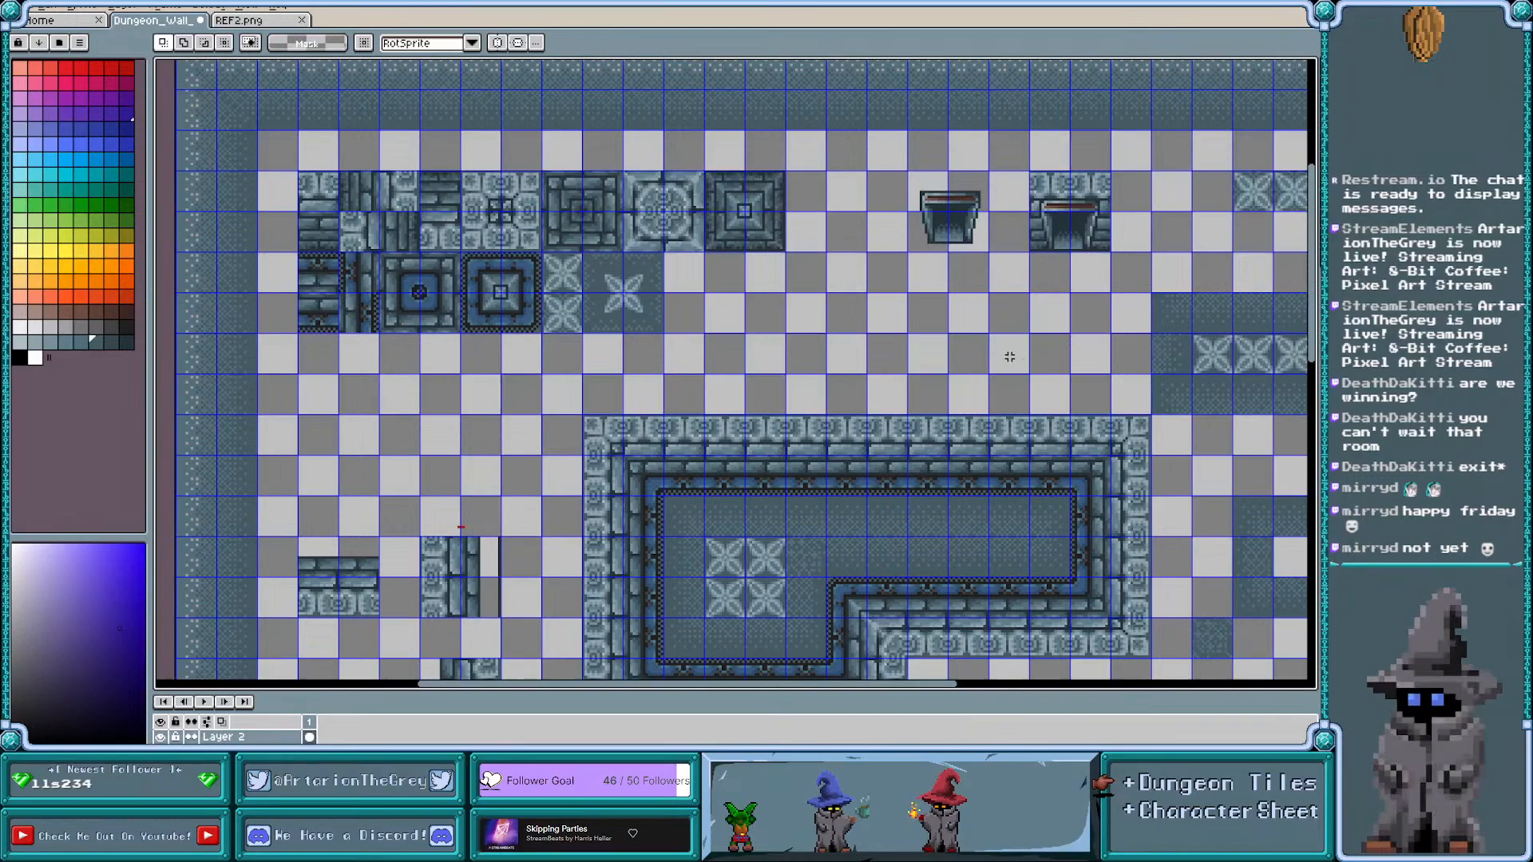
pyautogui.hscroll(1, 979, 363)
pyautogui.hscroll(-1, 769, 350)
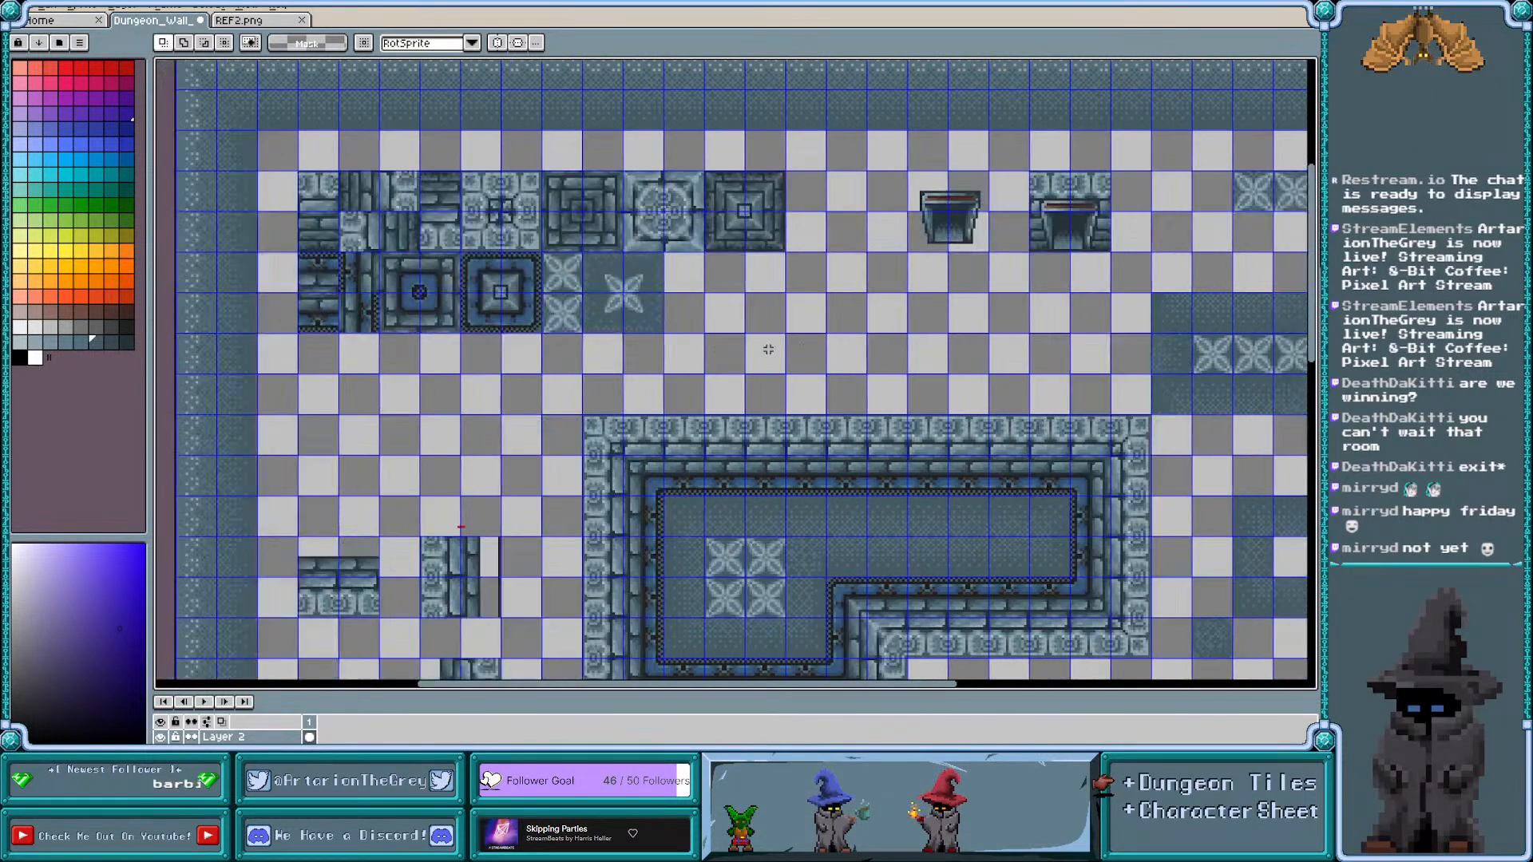
pyautogui.scroll(-3, 1317, 287)
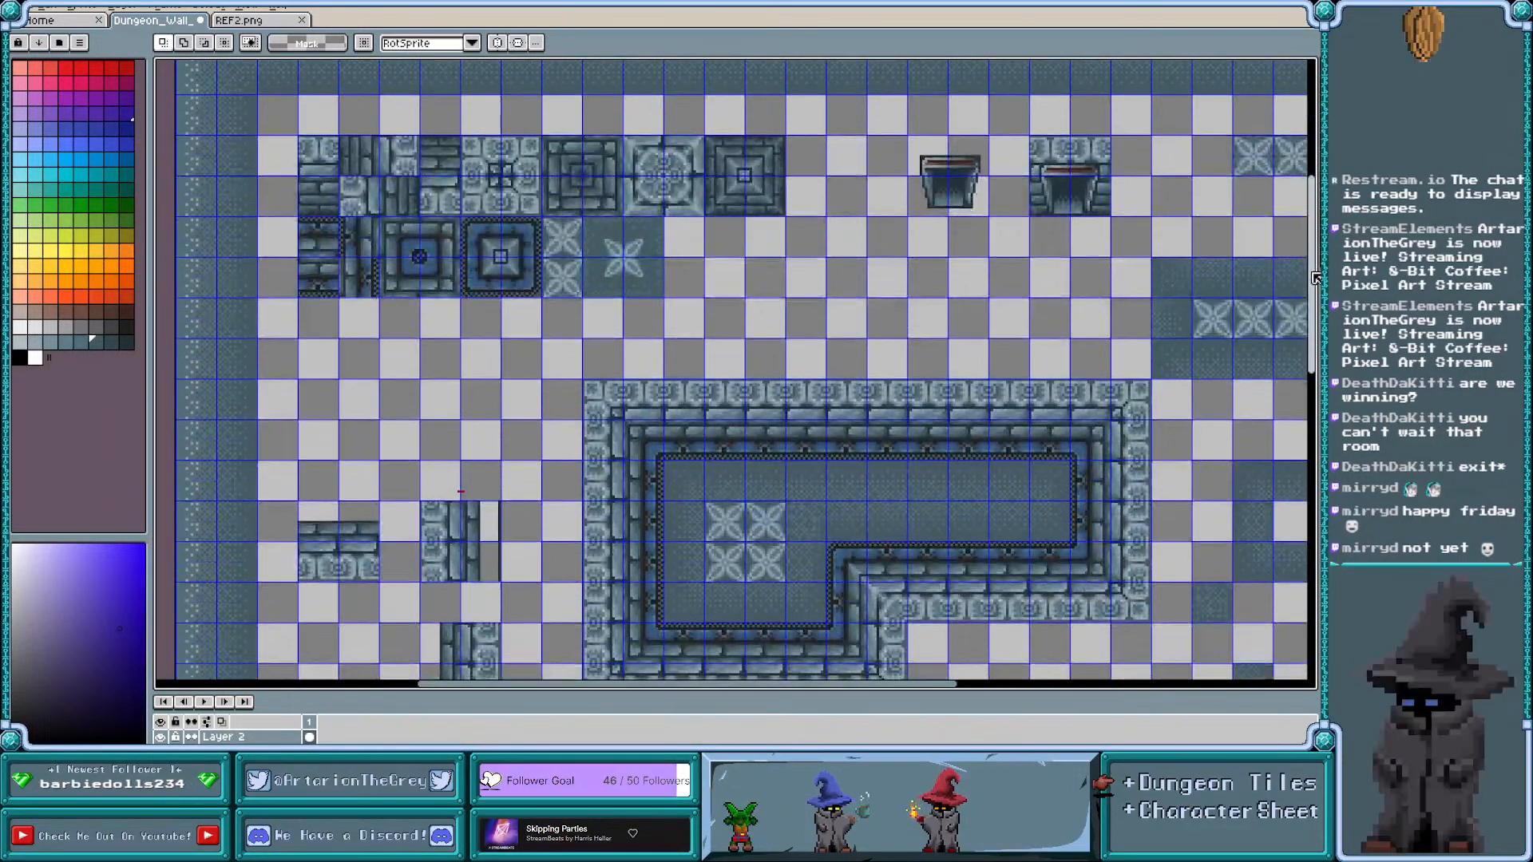
pyautogui.scroll(3, 1317, 288)
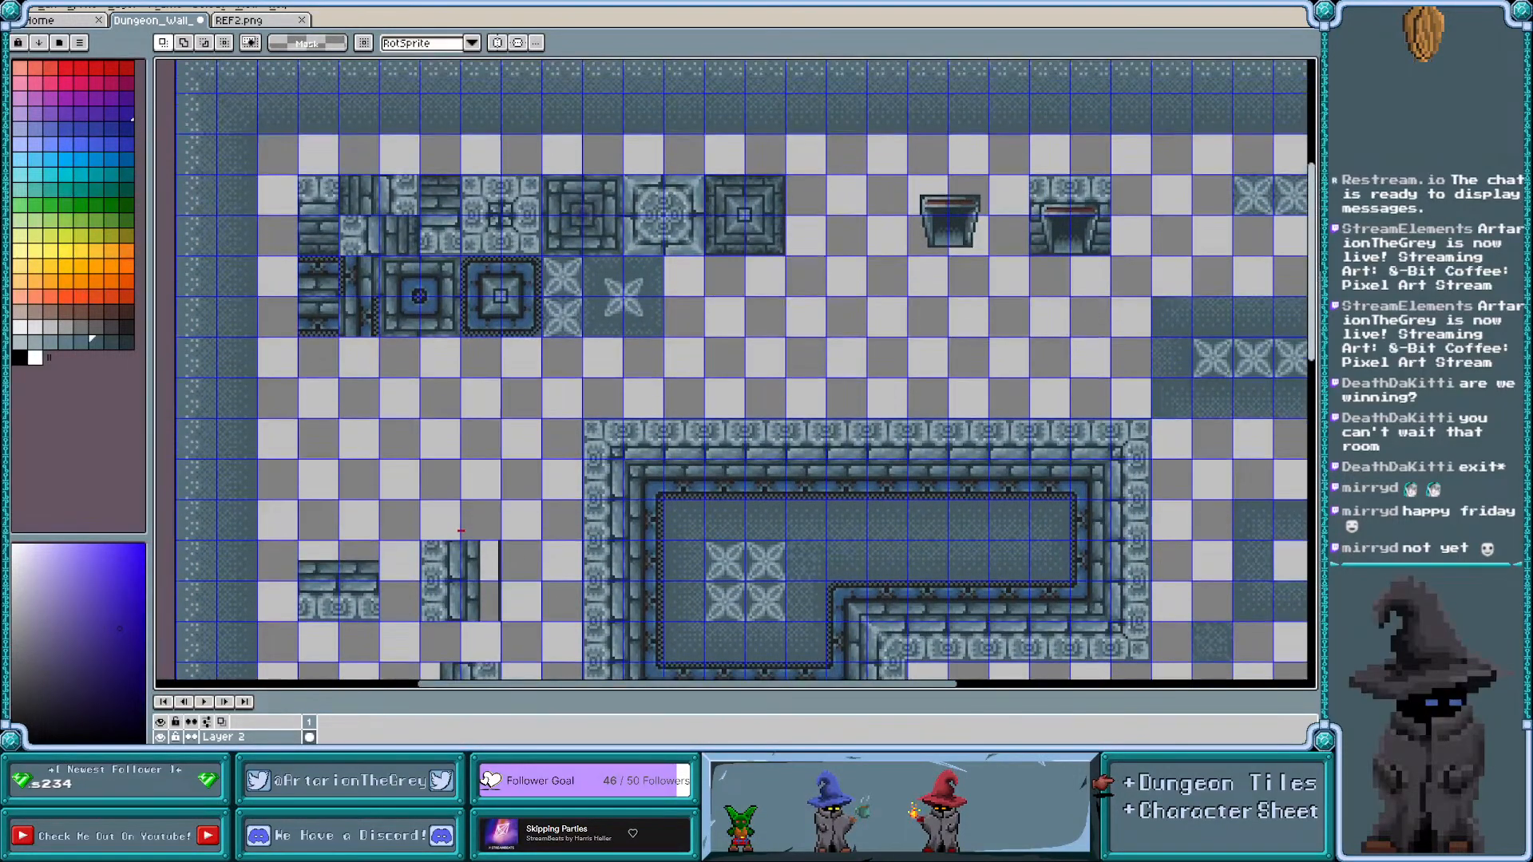
pyautogui.scroll(1, 743, 371)
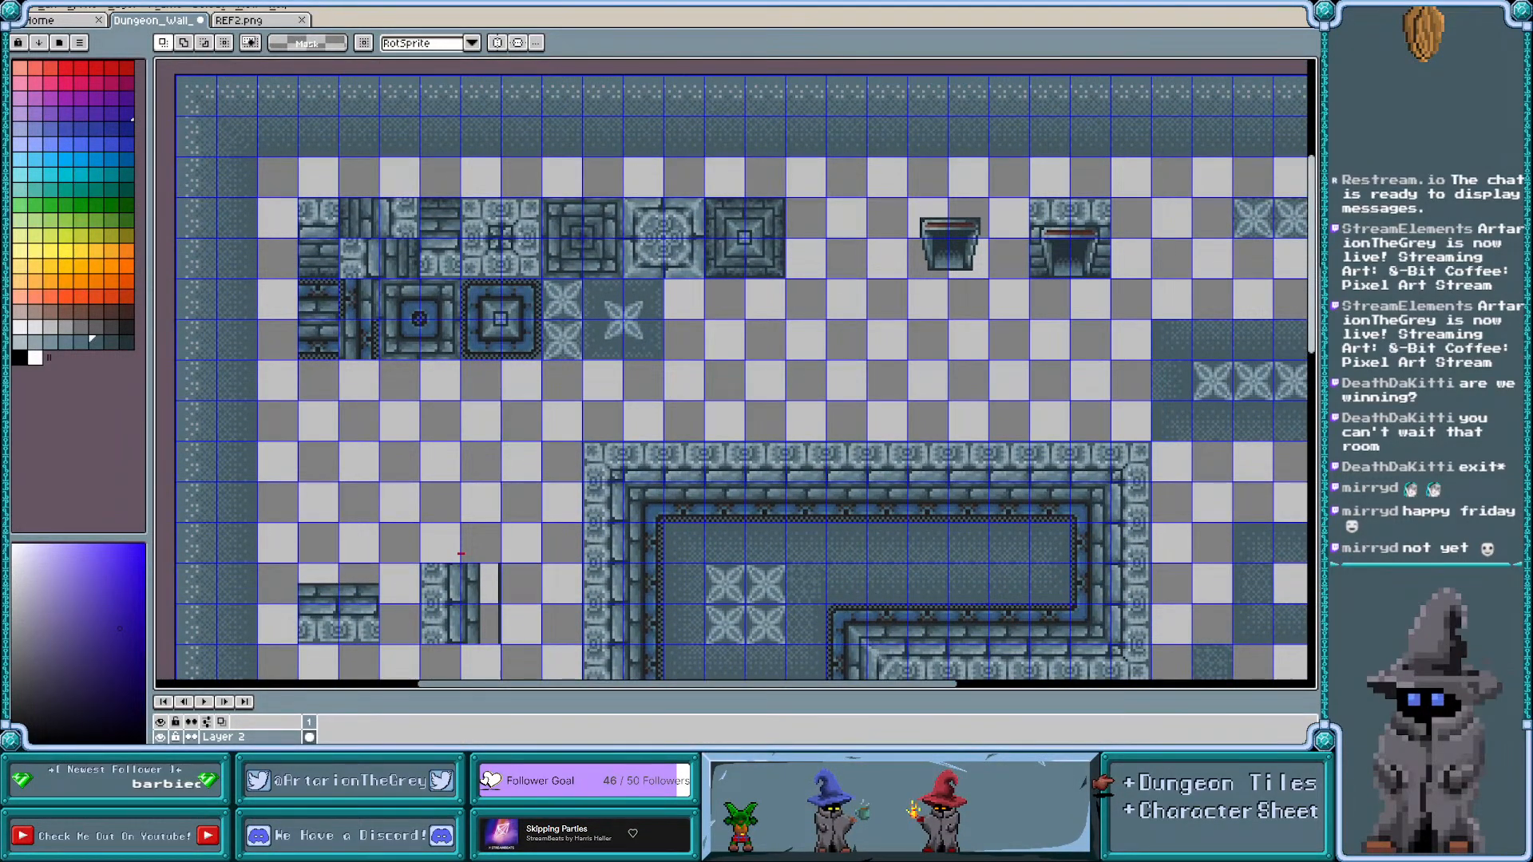
pyautogui.moveTo(1316, 257); pyautogui.dragTo(1316, 257)
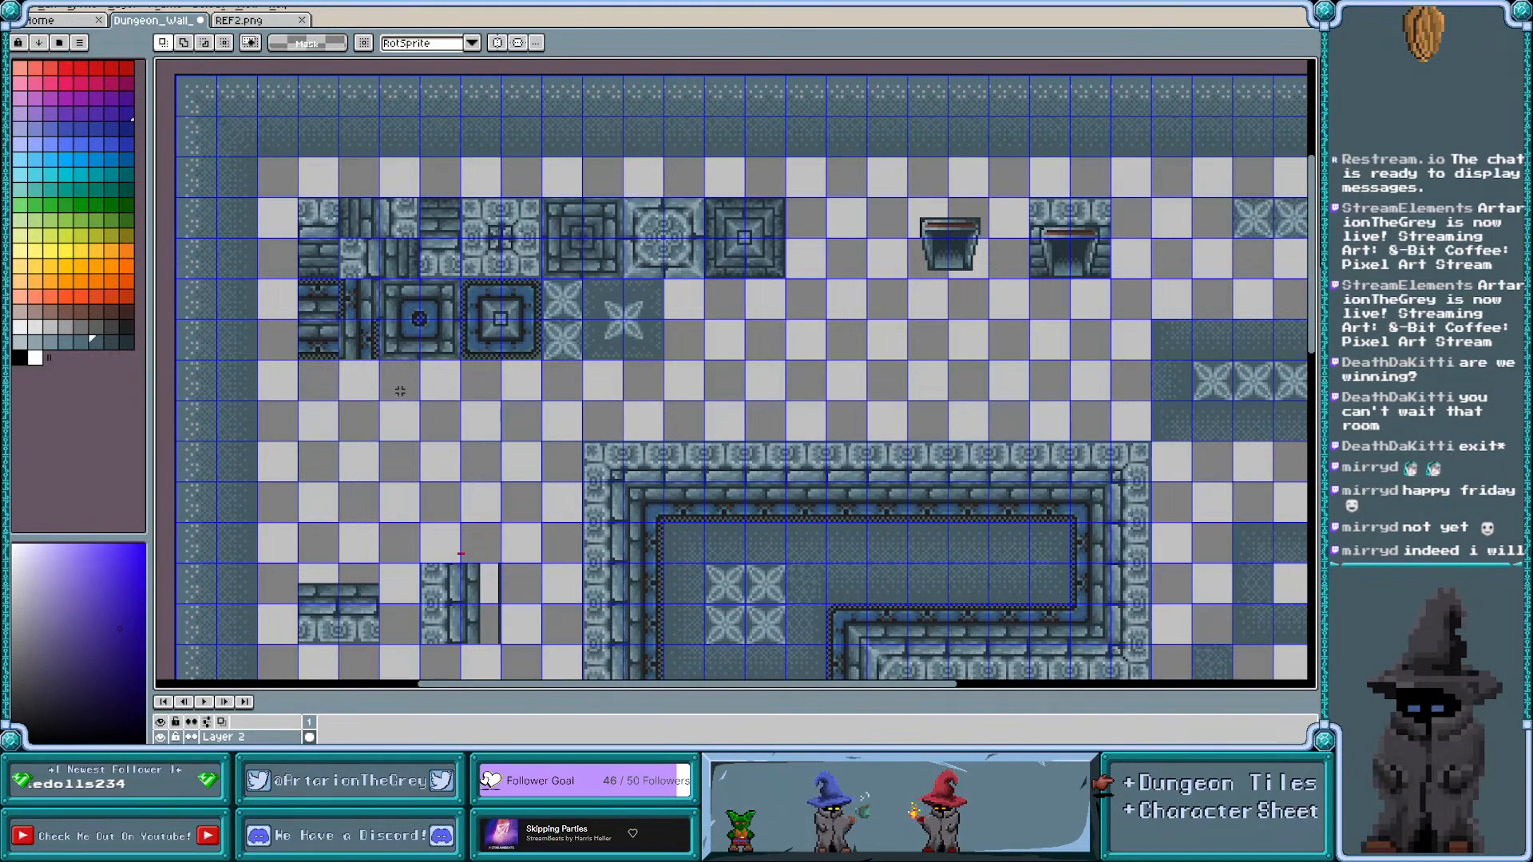
pyautogui.scroll(1, 400, 391)
pyautogui.scroll(-1, 399, 391)
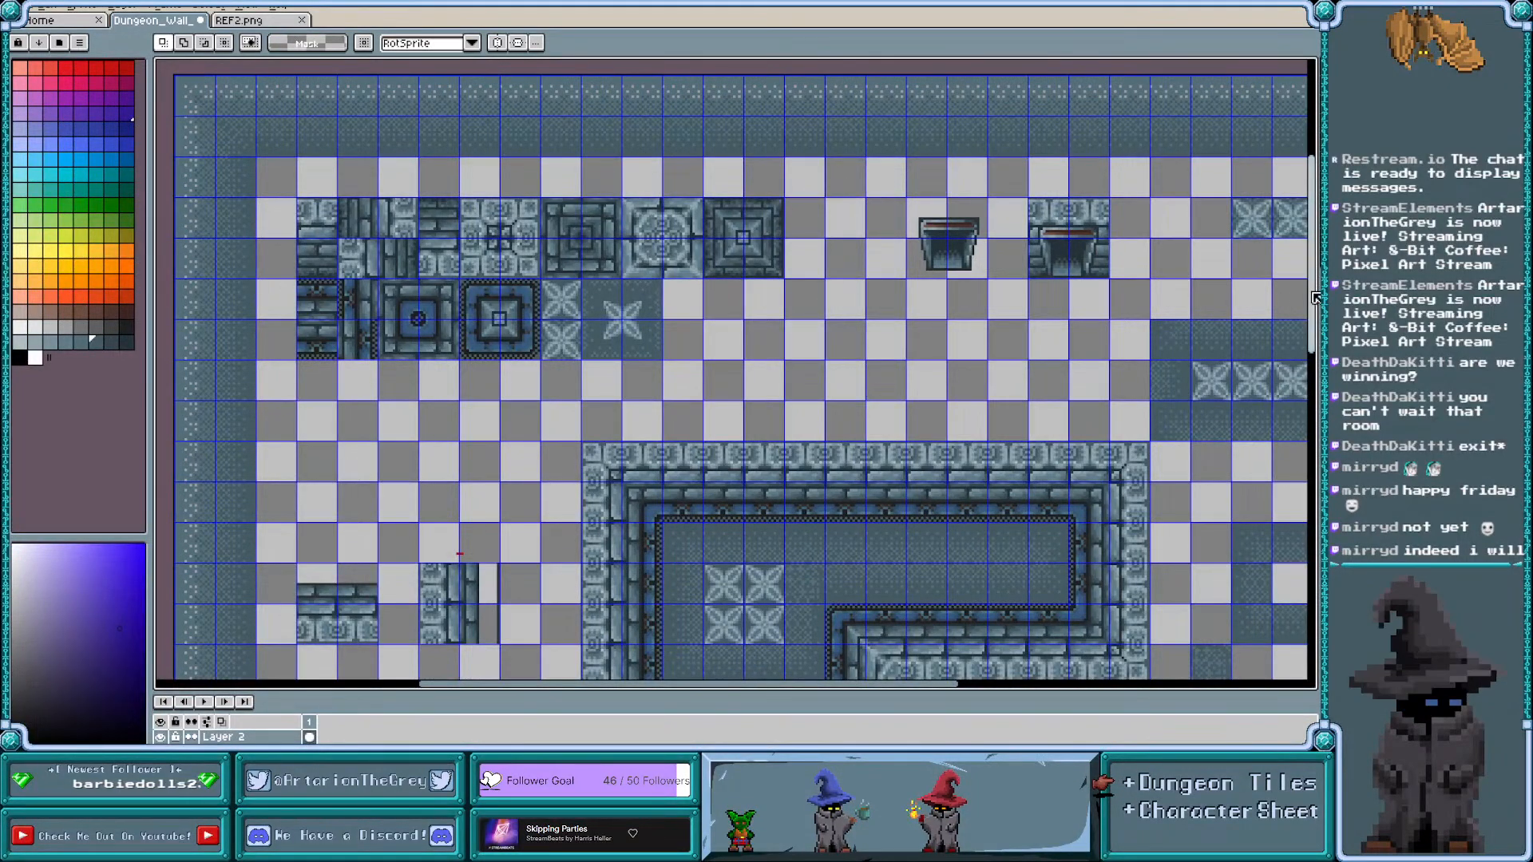
pyautogui.moveTo(1312, 294); pyautogui.dragTo(1313, 297)
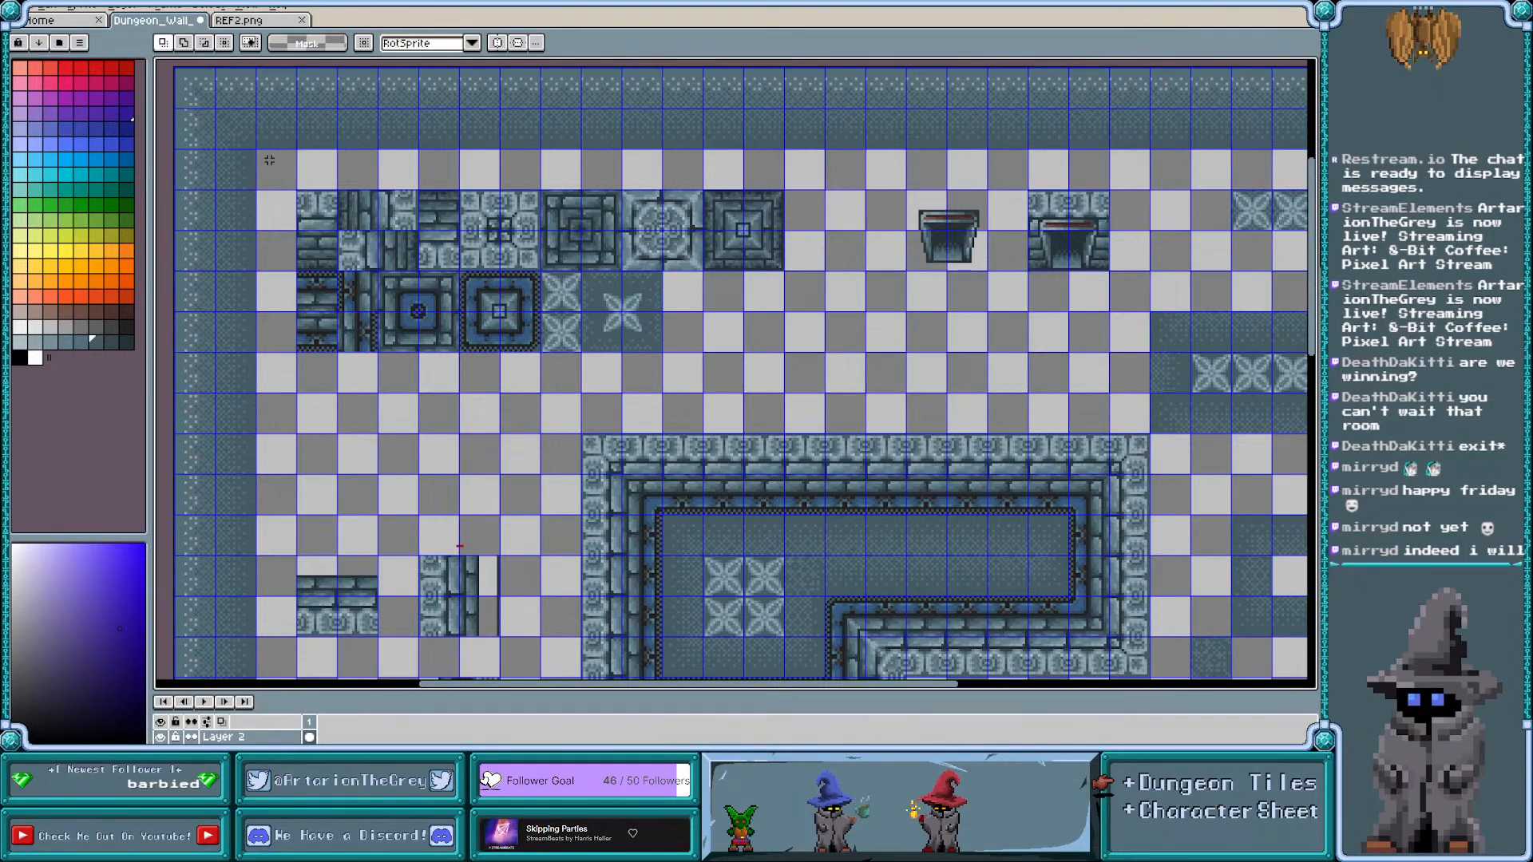
# Hide the grid on the REF2.png reference map and compare the map with the Dungeon_Wall sheet
pyautogui.click(279, 28)
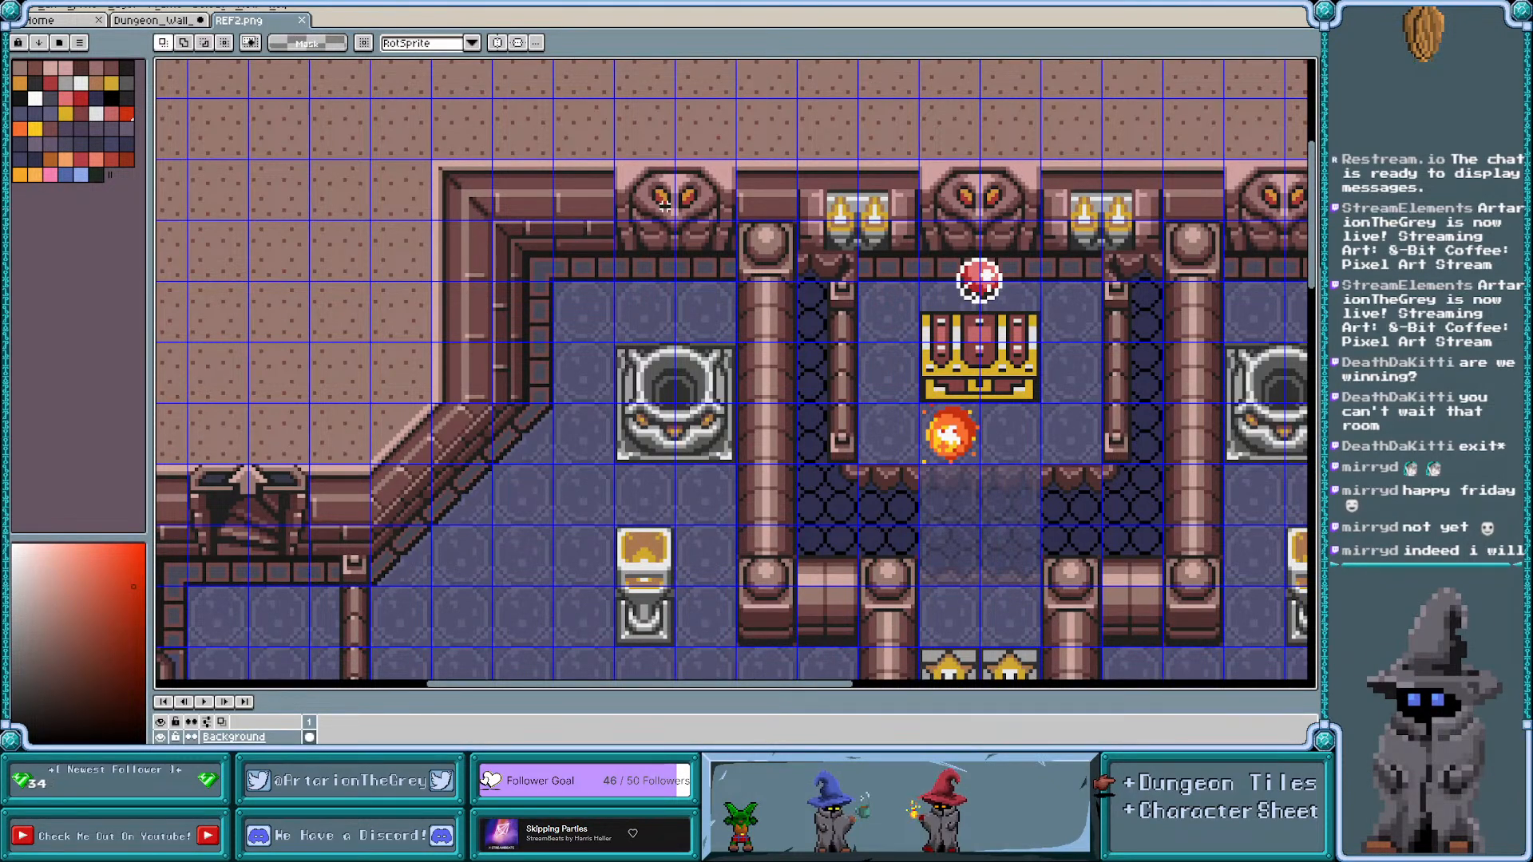
pyautogui.hotkey('ctrl', "'")
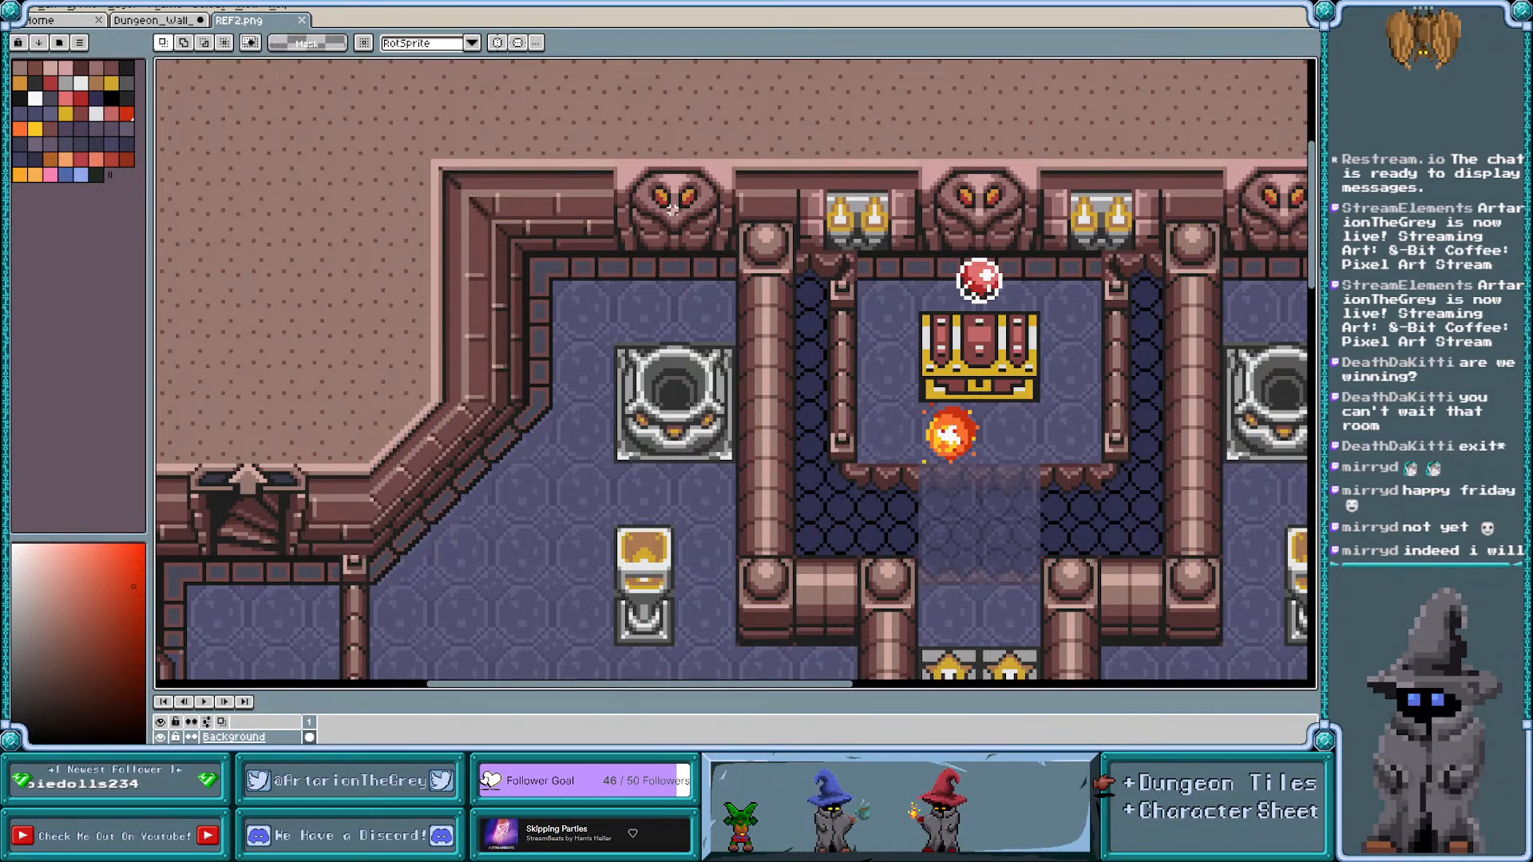
pyautogui.click(133, 28)
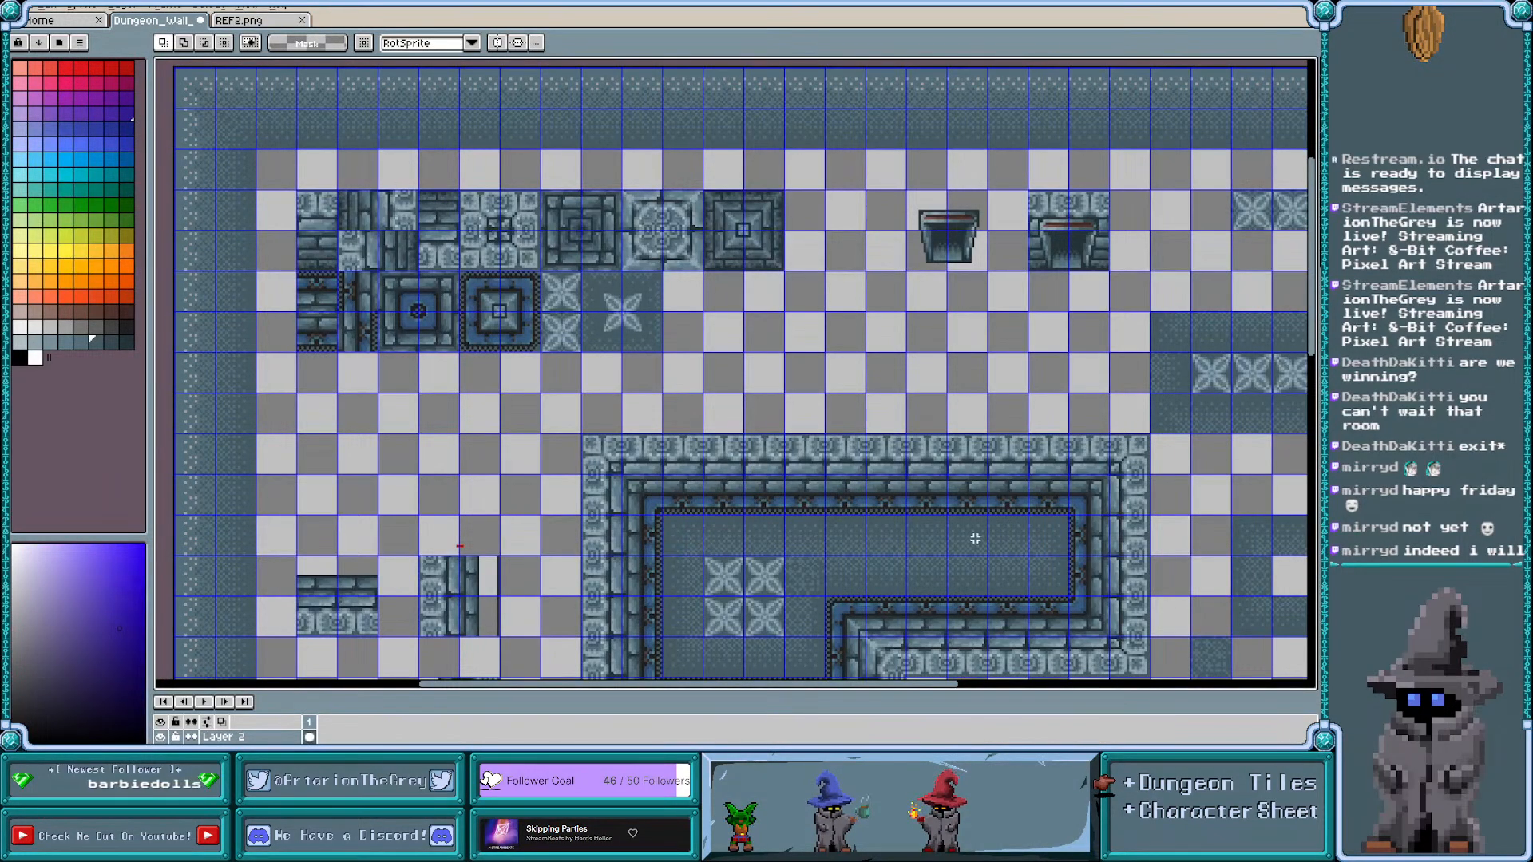
pyautogui.click(256, 20)
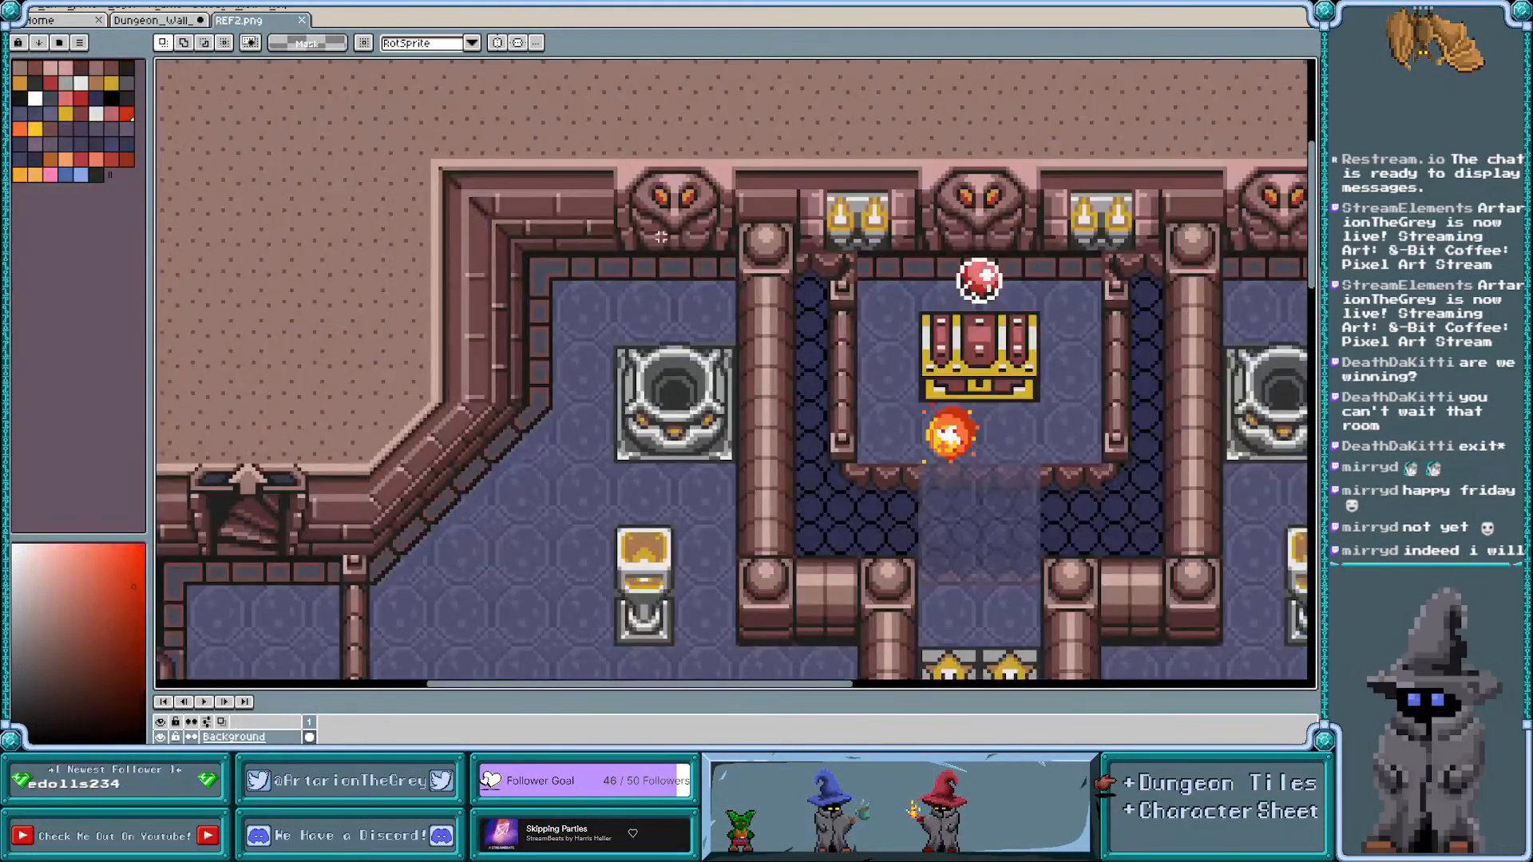
# Examine the statue set in the reference map's upper wall and how its edges meet the adjoining bricks and floor trim
pyautogui.scroll(3, 633, 196)
pyautogui.scroll(1, 592, 128)
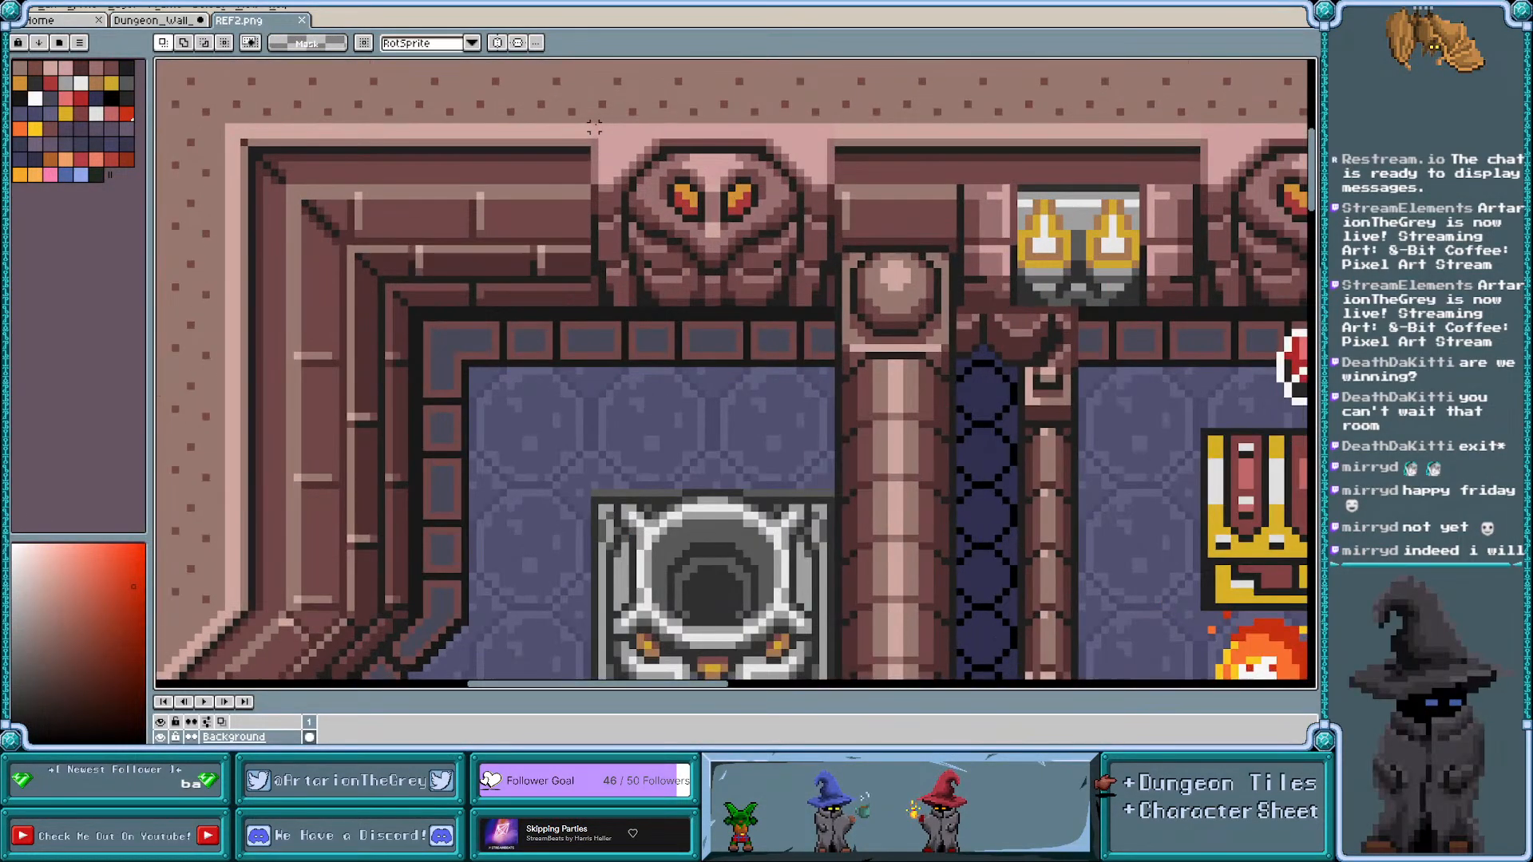
pyautogui.scroll(1, 593, 128)
pyautogui.scroll(1, 593, 128)
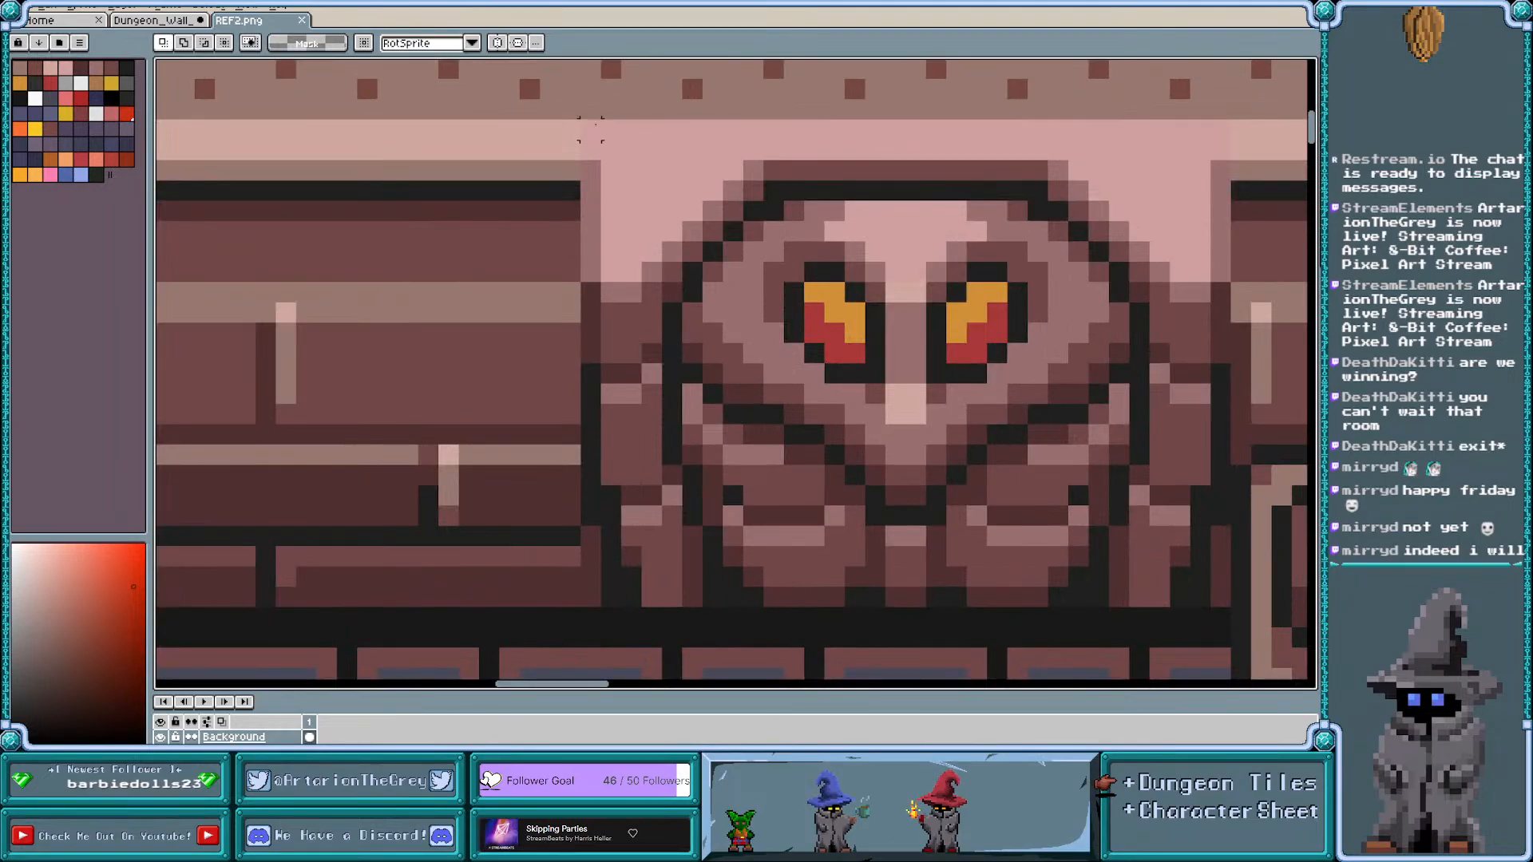
pyautogui.scroll(-1, 592, 128)
pyautogui.scroll(-1, 593, 127)
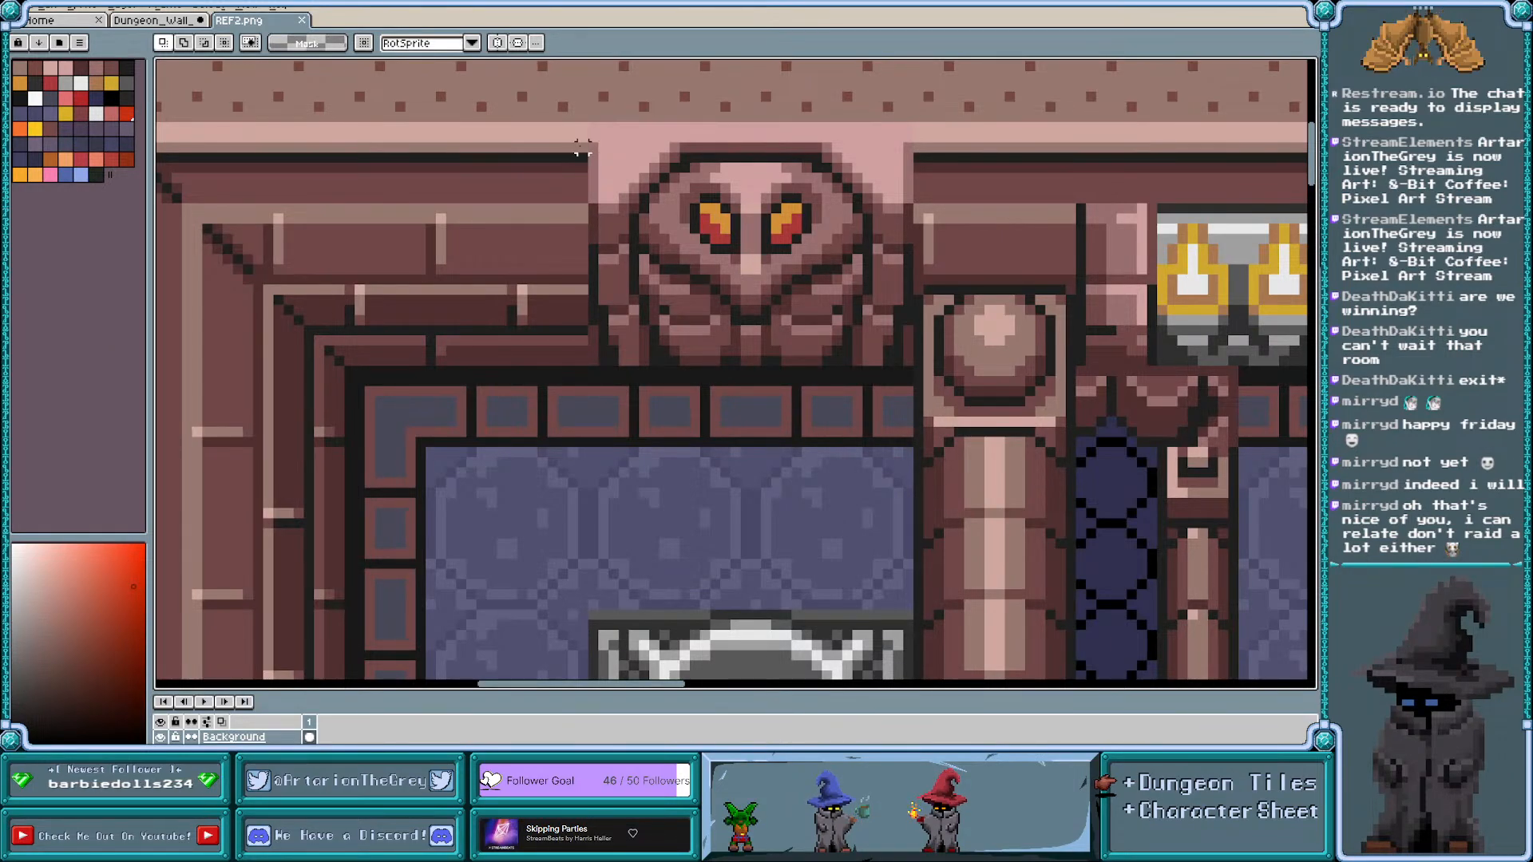
pyautogui.scroll(-1, 592, 137)
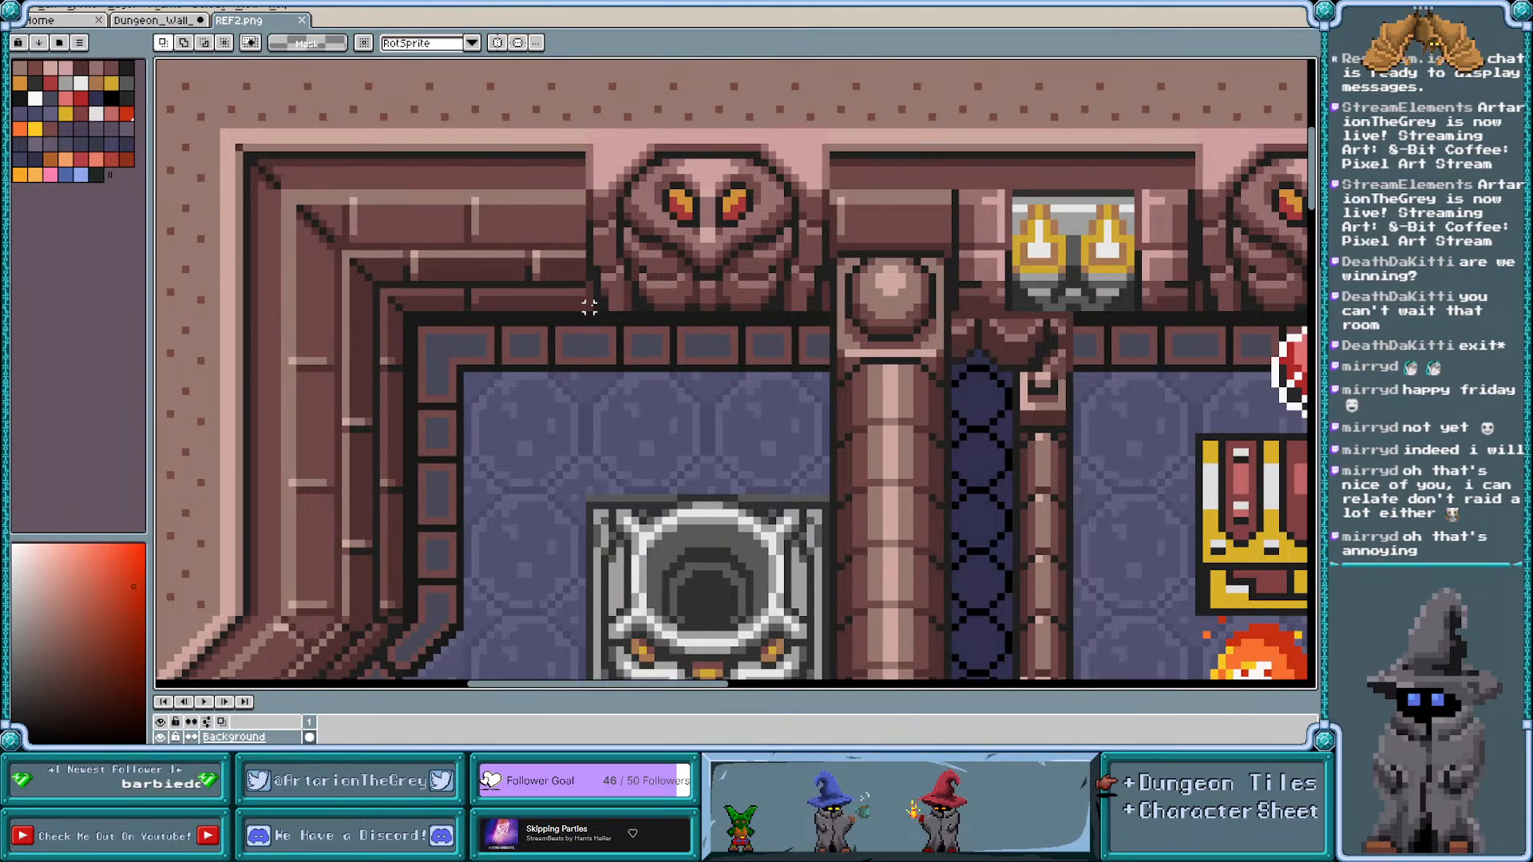
pyautogui.scroll(-2, 589, 307)
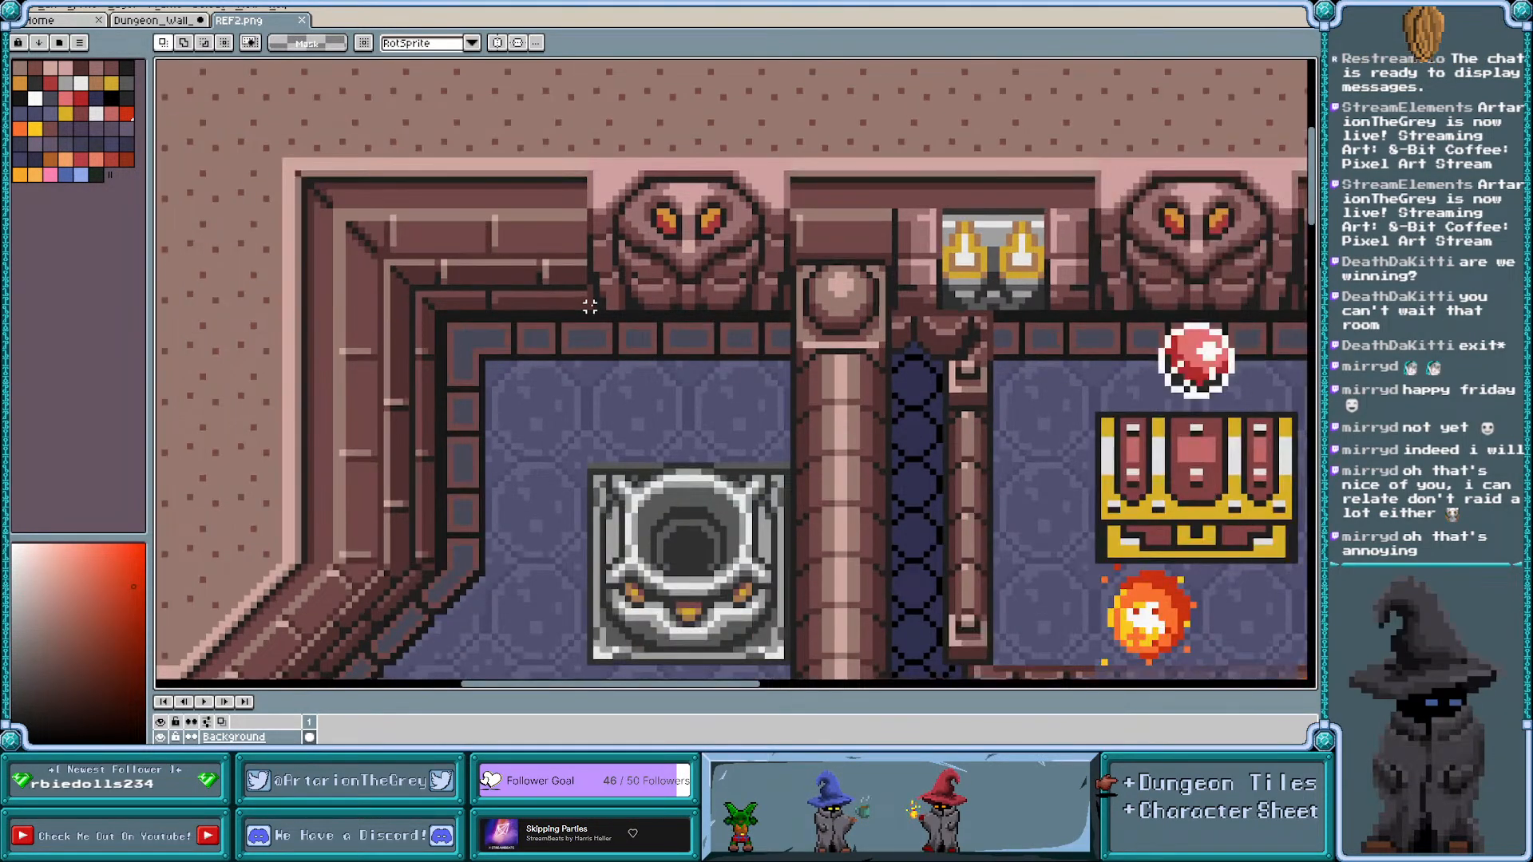
pyautogui.scroll(-1, 589, 307)
pyautogui.hscroll(3, 790, 272)
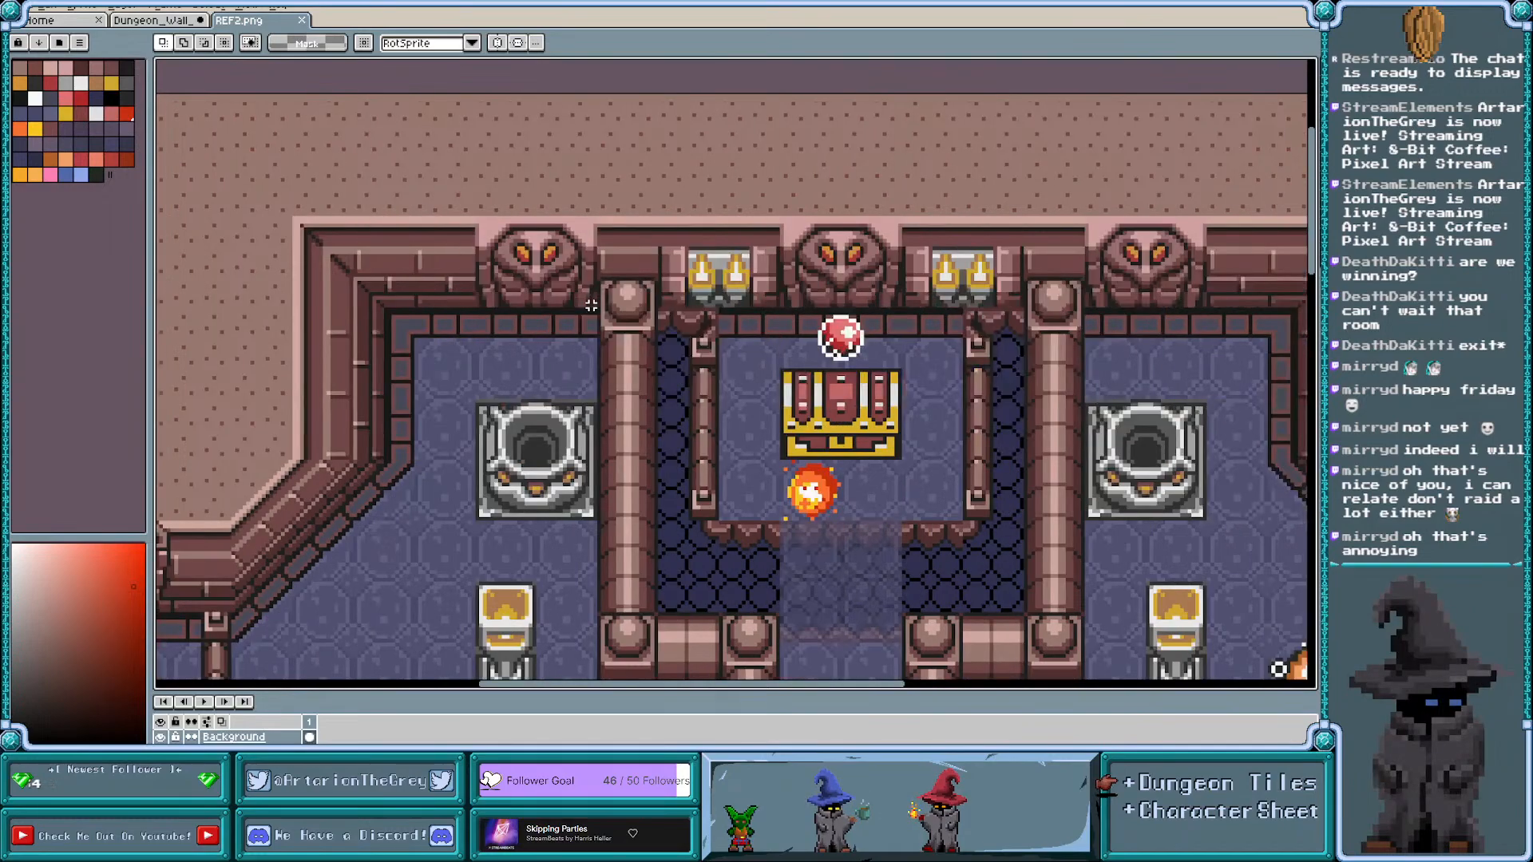
# Check the tile boundaries of the torch alcove and the bricks beside the statue by selecting single grid cells, and clear the selection
pyautogui.scroll(2, 790, 272)
pyautogui.scroll(1, 758, 260)
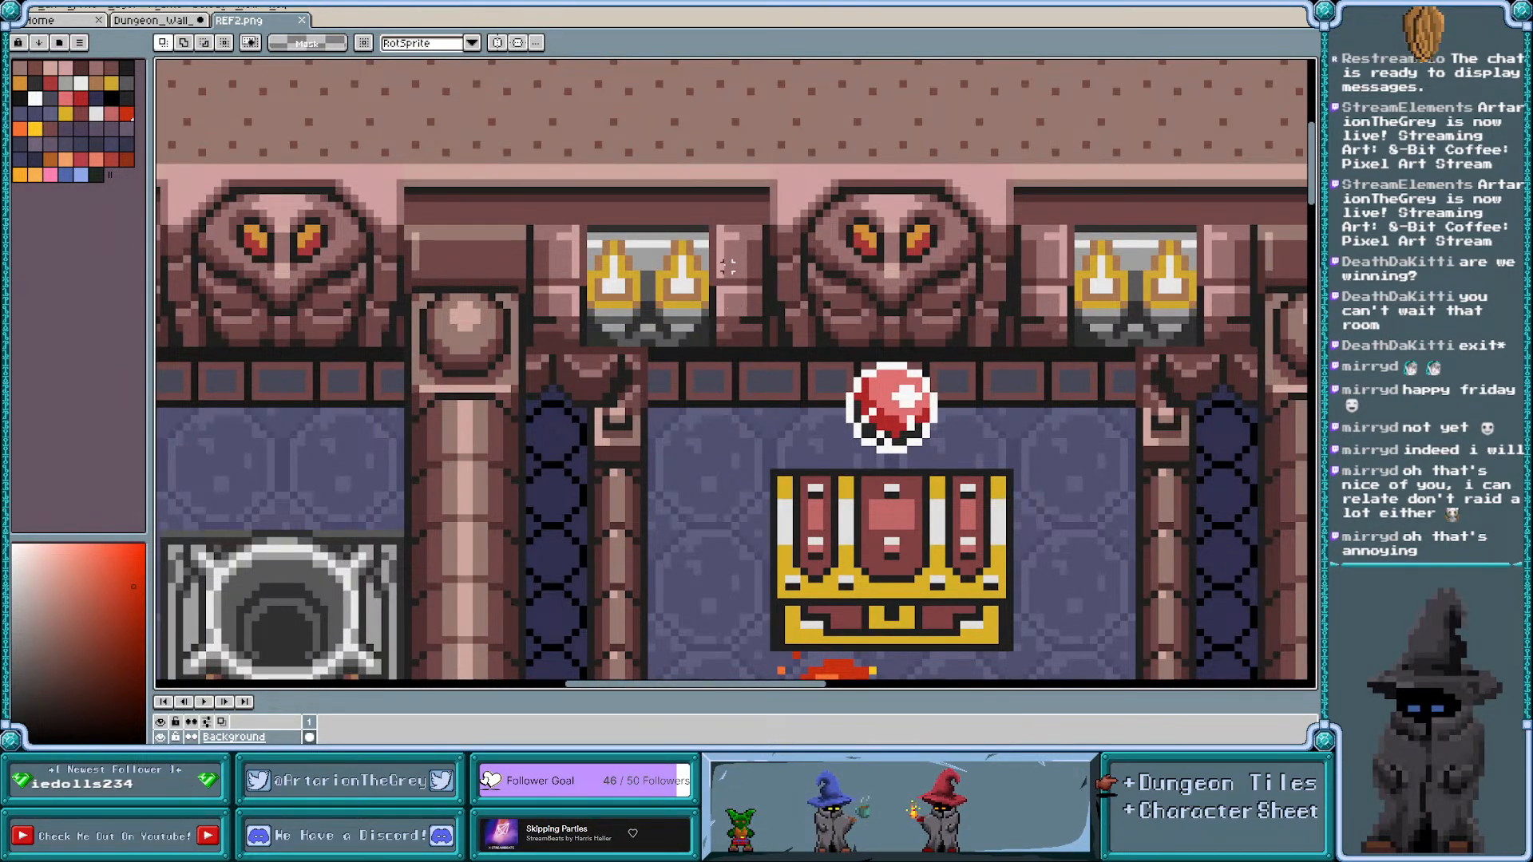
pyautogui.doubleClick(713, 258)
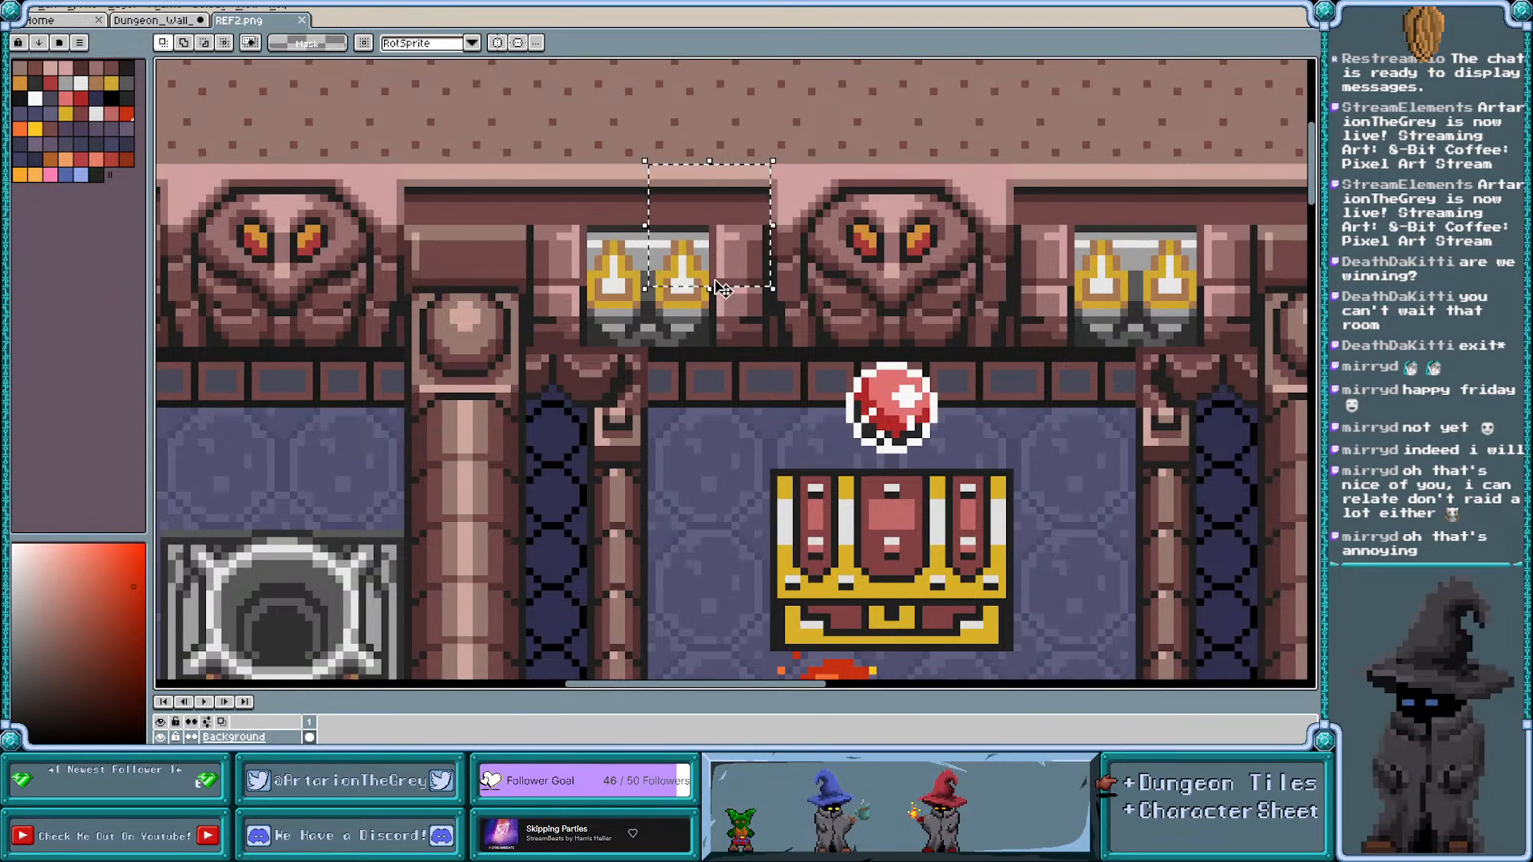
pyautogui.doubleClick(573, 265)
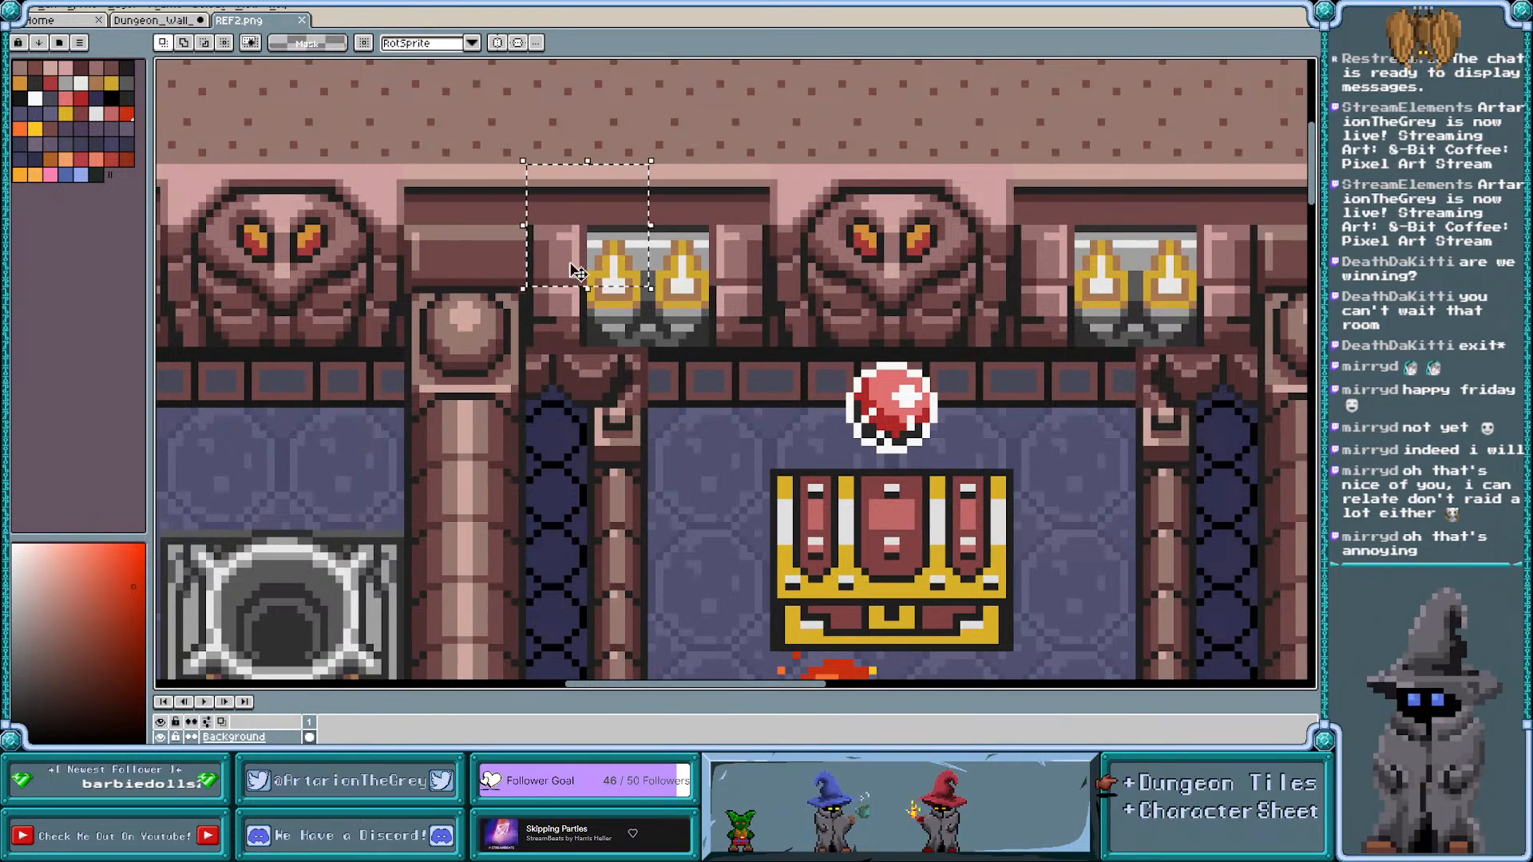
pyautogui.click(720, 327)
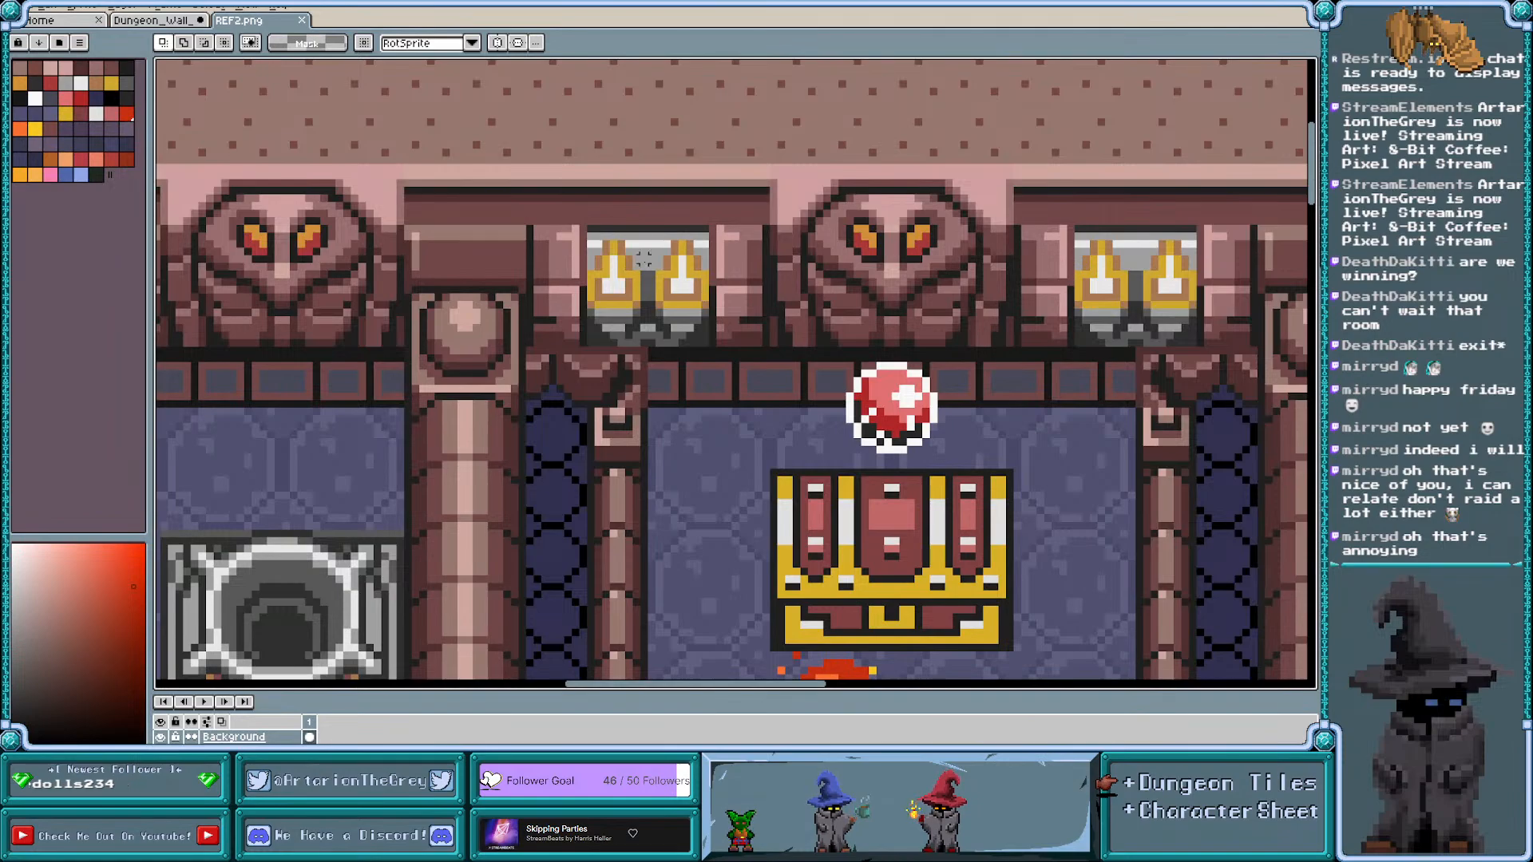
pyautogui.doubleClick(728, 258)
pyautogui.scroll(-1, 714, 258)
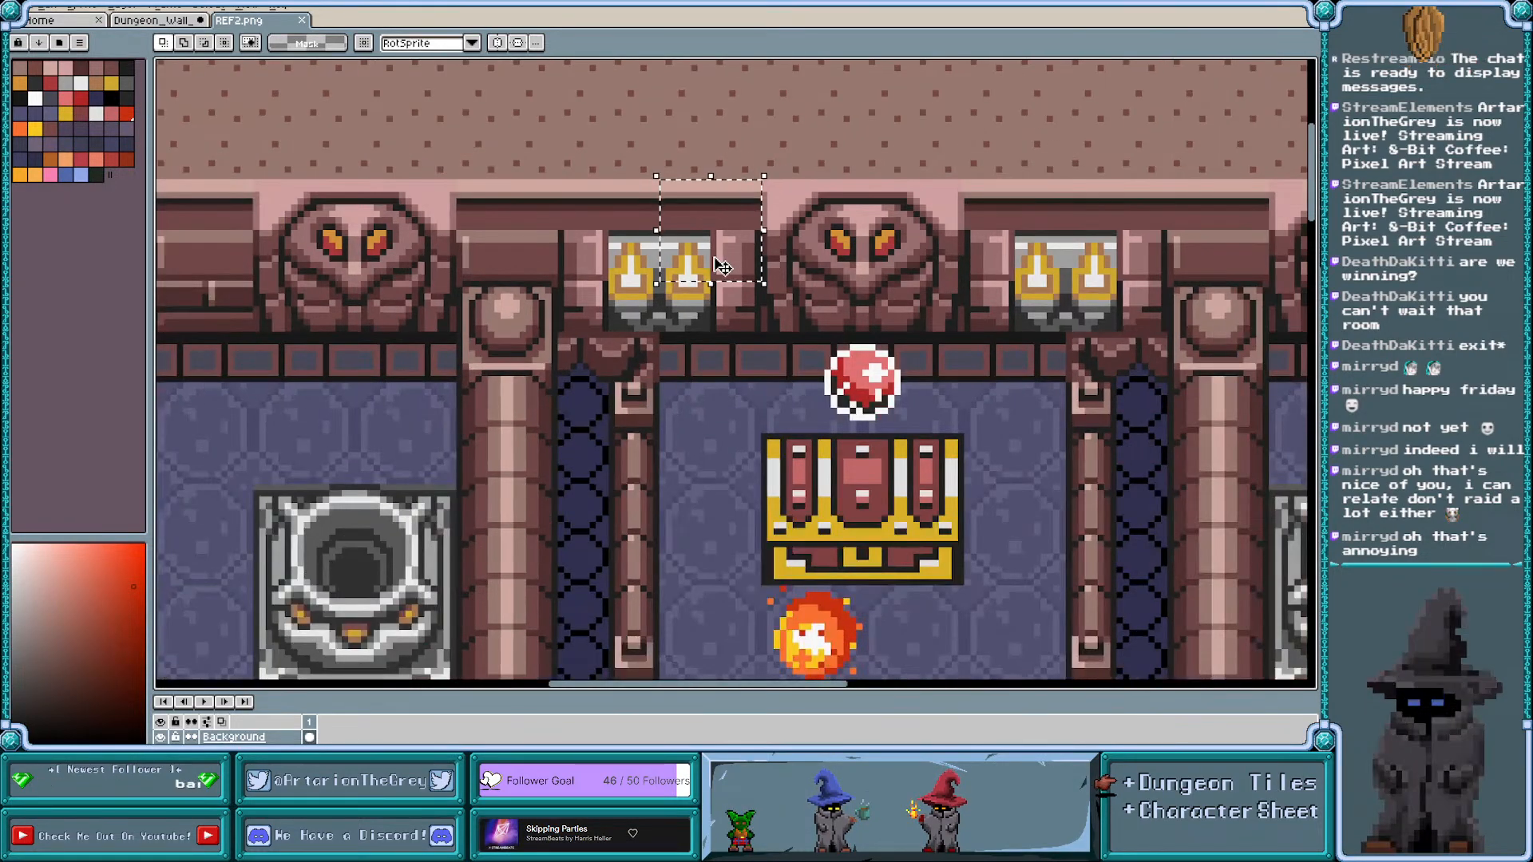
pyautogui.hscroll(-1, 713, 258)
pyautogui.doubleClick(325, 250)
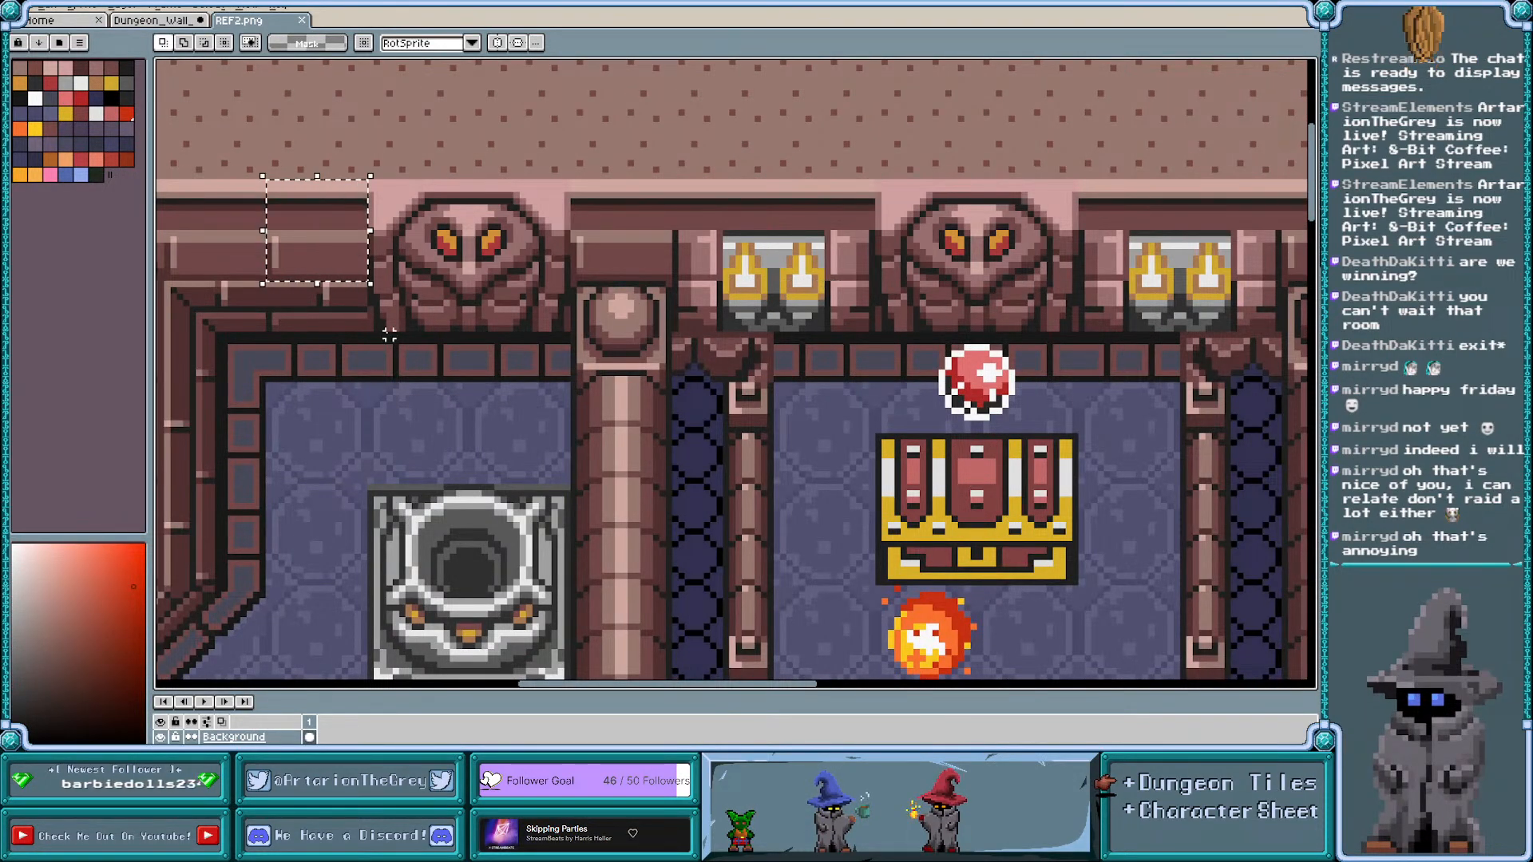
pyautogui.click(388, 335)
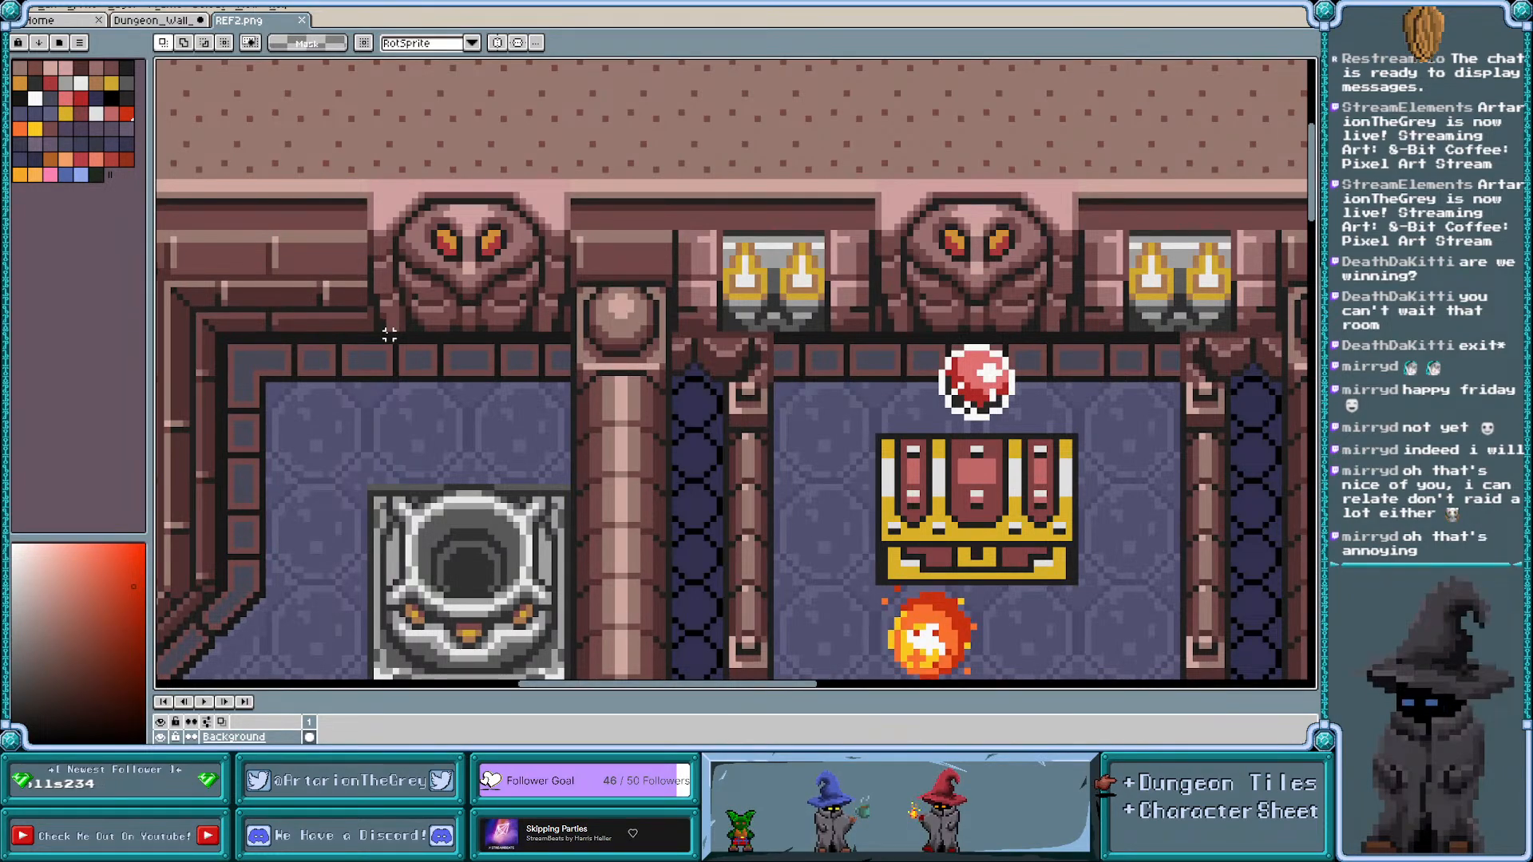
pyautogui.scroll(-3, 612, 265)
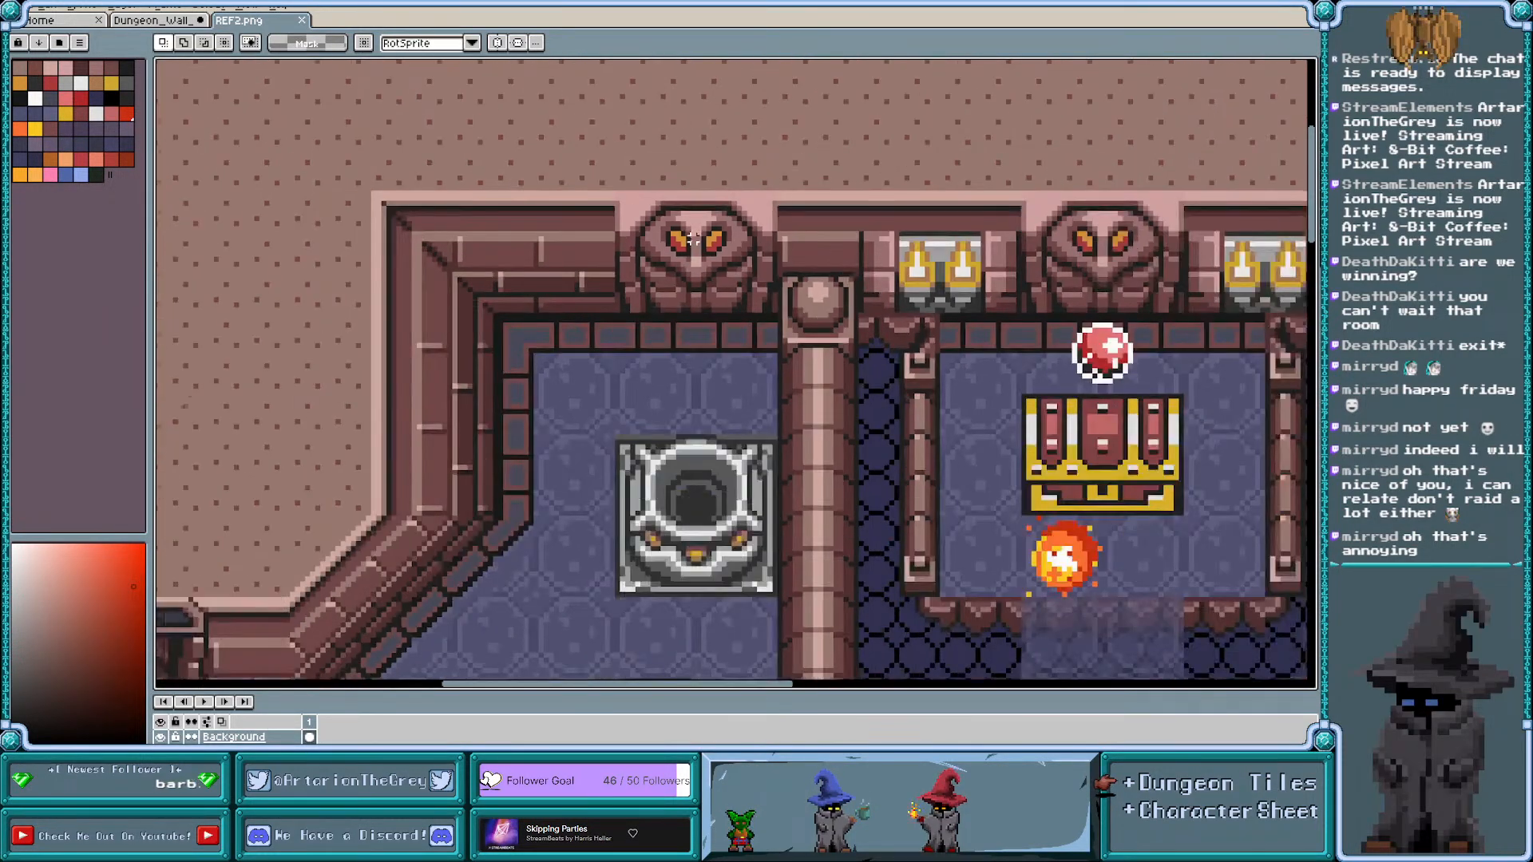
pyautogui.scroll(1, 343, 629)
pyautogui.scroll(-1, 344, 629)
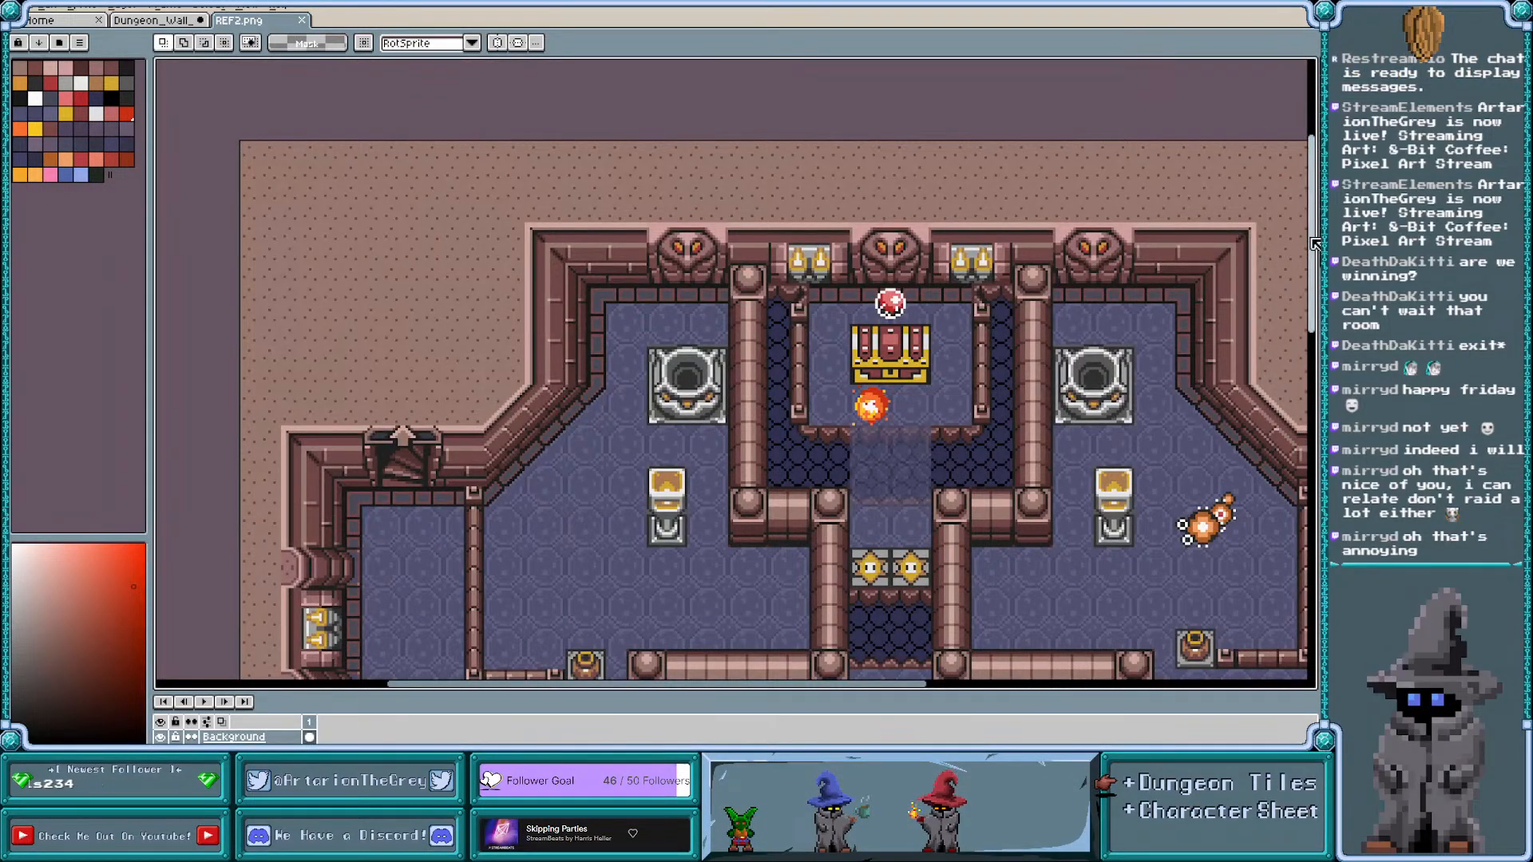
# Examine the rounded pillar in the reference map's west wall and its edge against the dotted ground, selecting one grid cell on it
pyautogui.moveTo(1304, 238); pyautogui.dragTo(1304, 354)
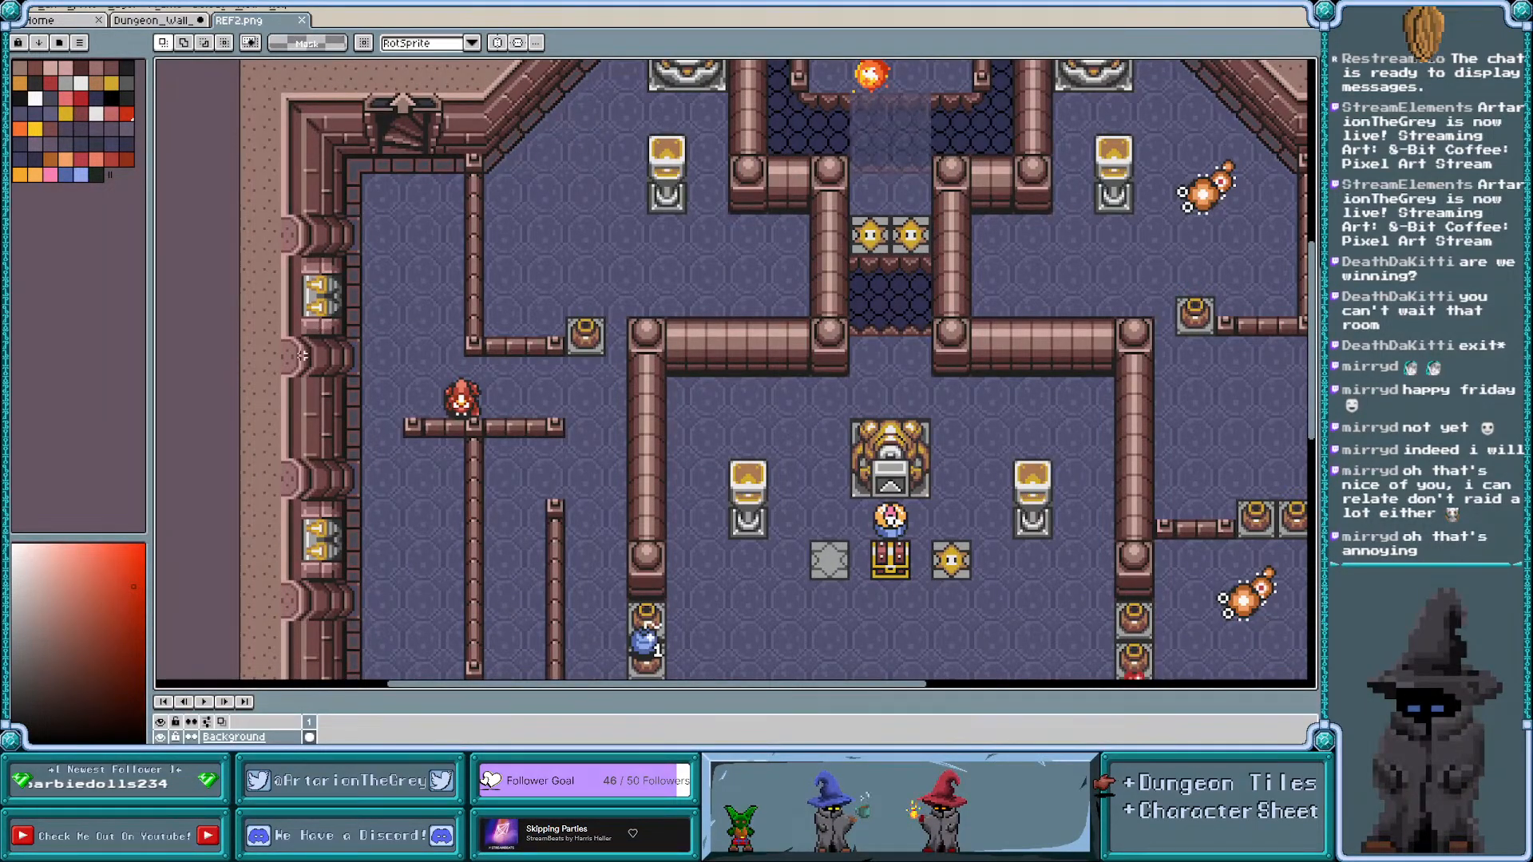
pyautogui.moveTo(302, 355); pyautogui.dragTo(323, 377)
pyautogui.scroll(2, 343, 365)
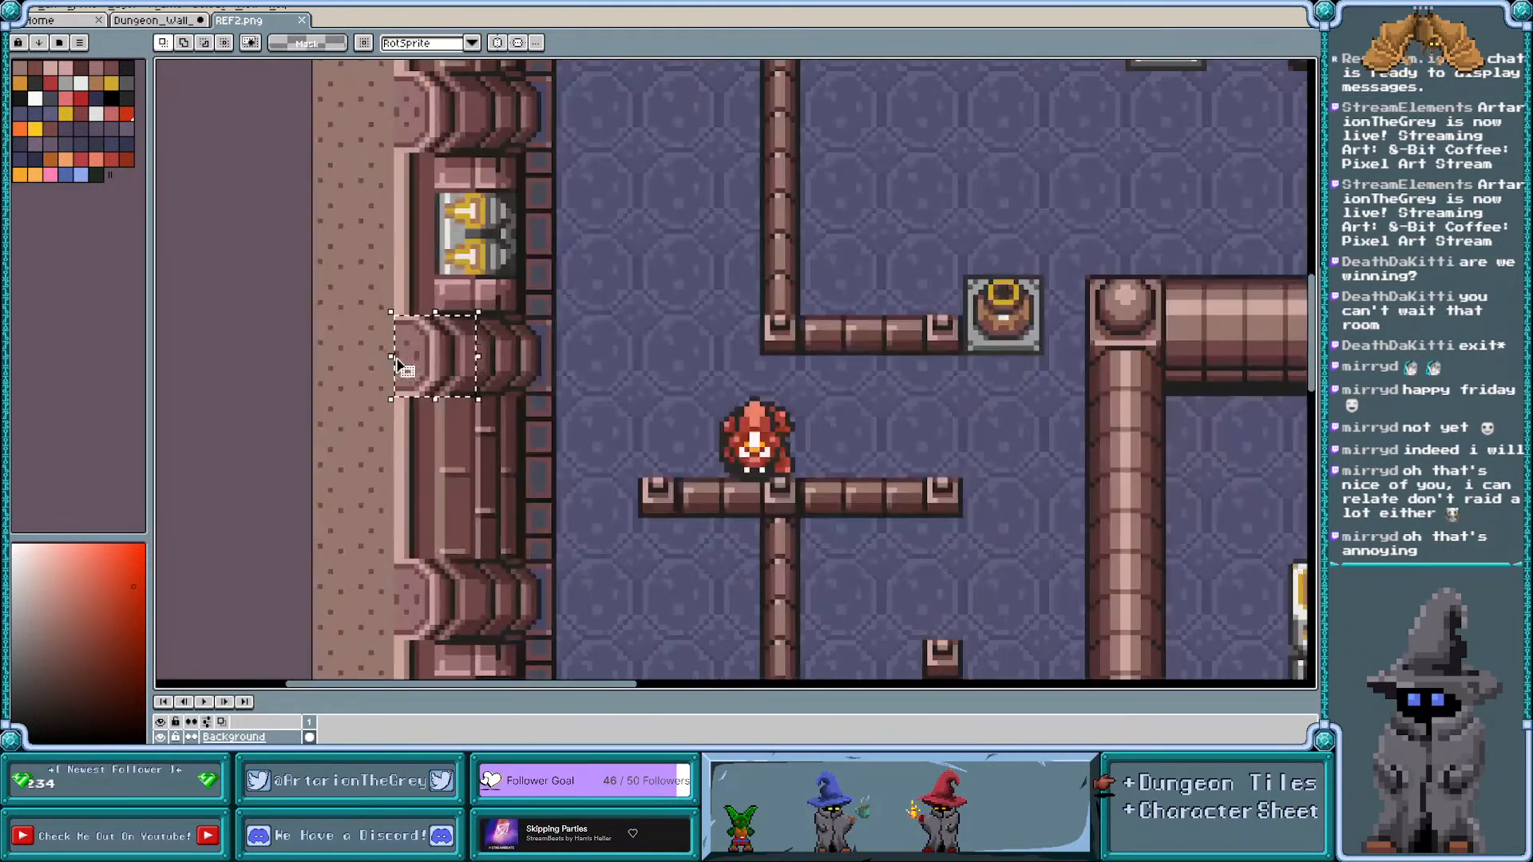
pyautogui.scroll(2, 356, 367)
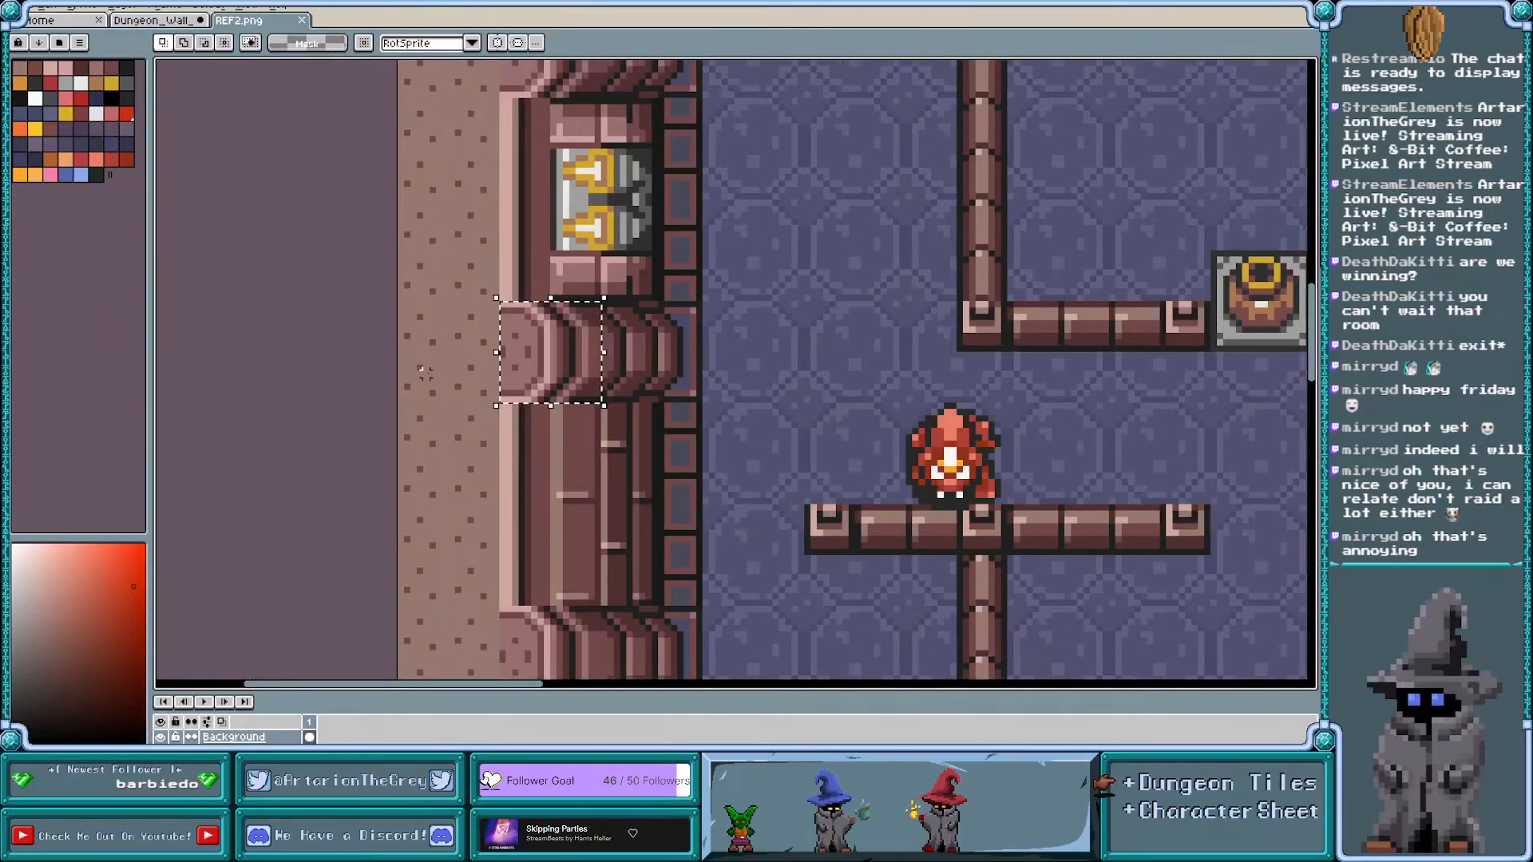
pyautogui.scroll(4, 479, 264)
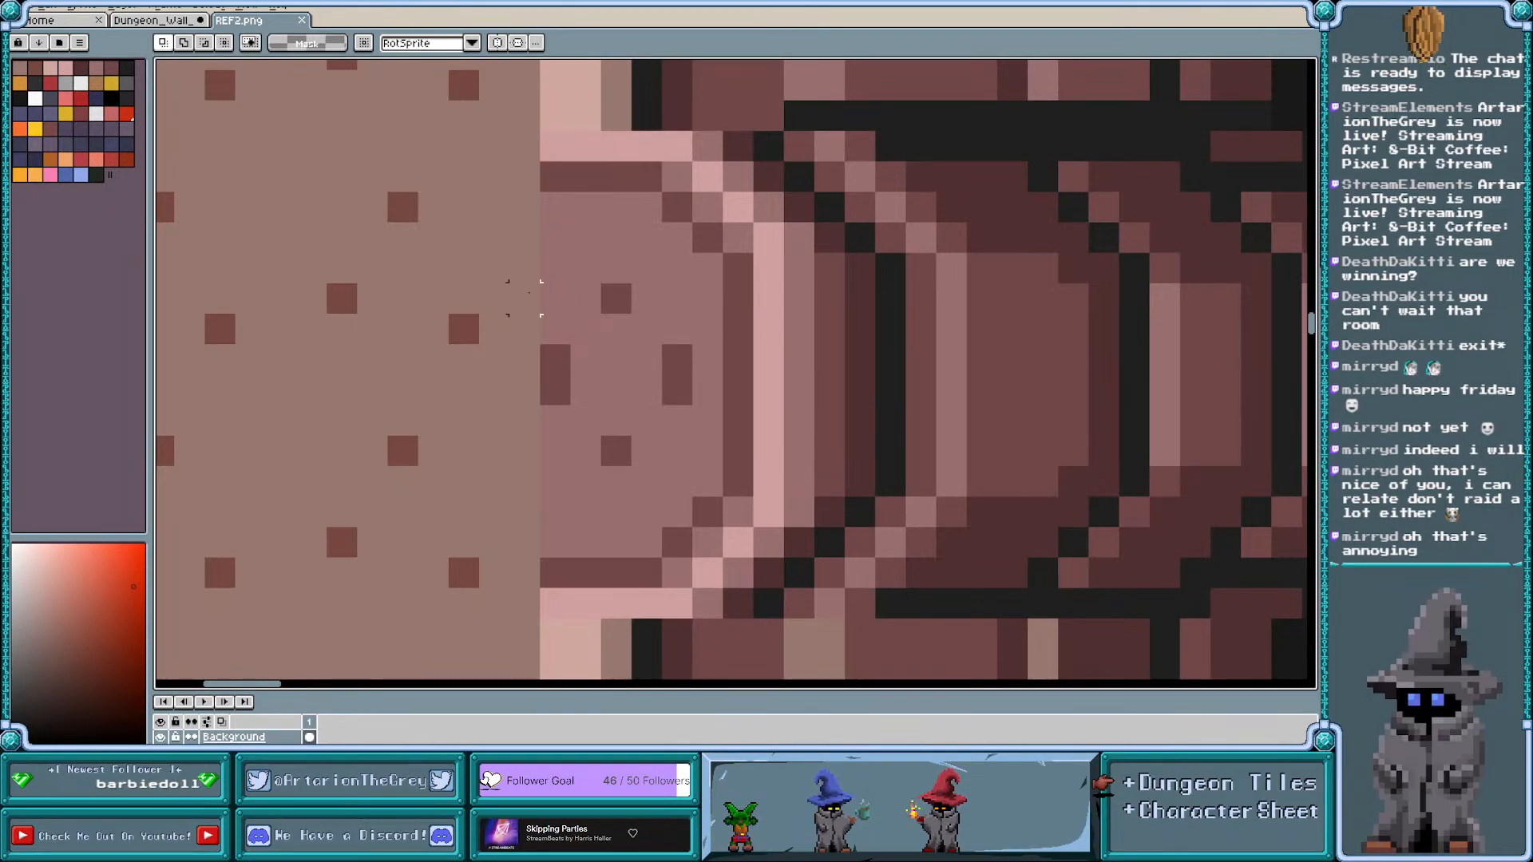
pyautogui.scroll(-2, 555, 299)
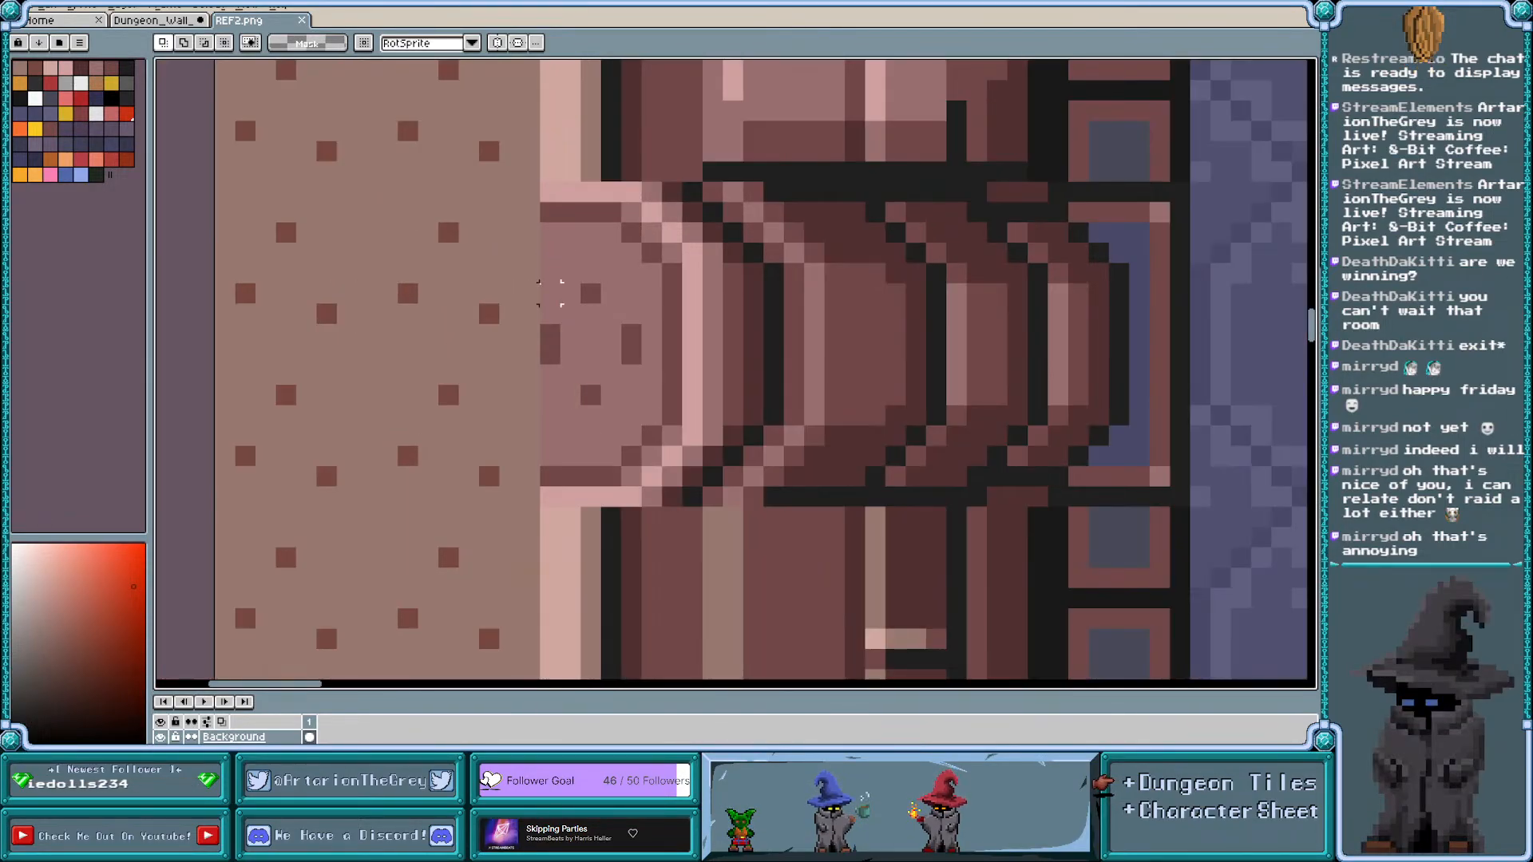
pyautogui.scroll(-3, 545, 287)
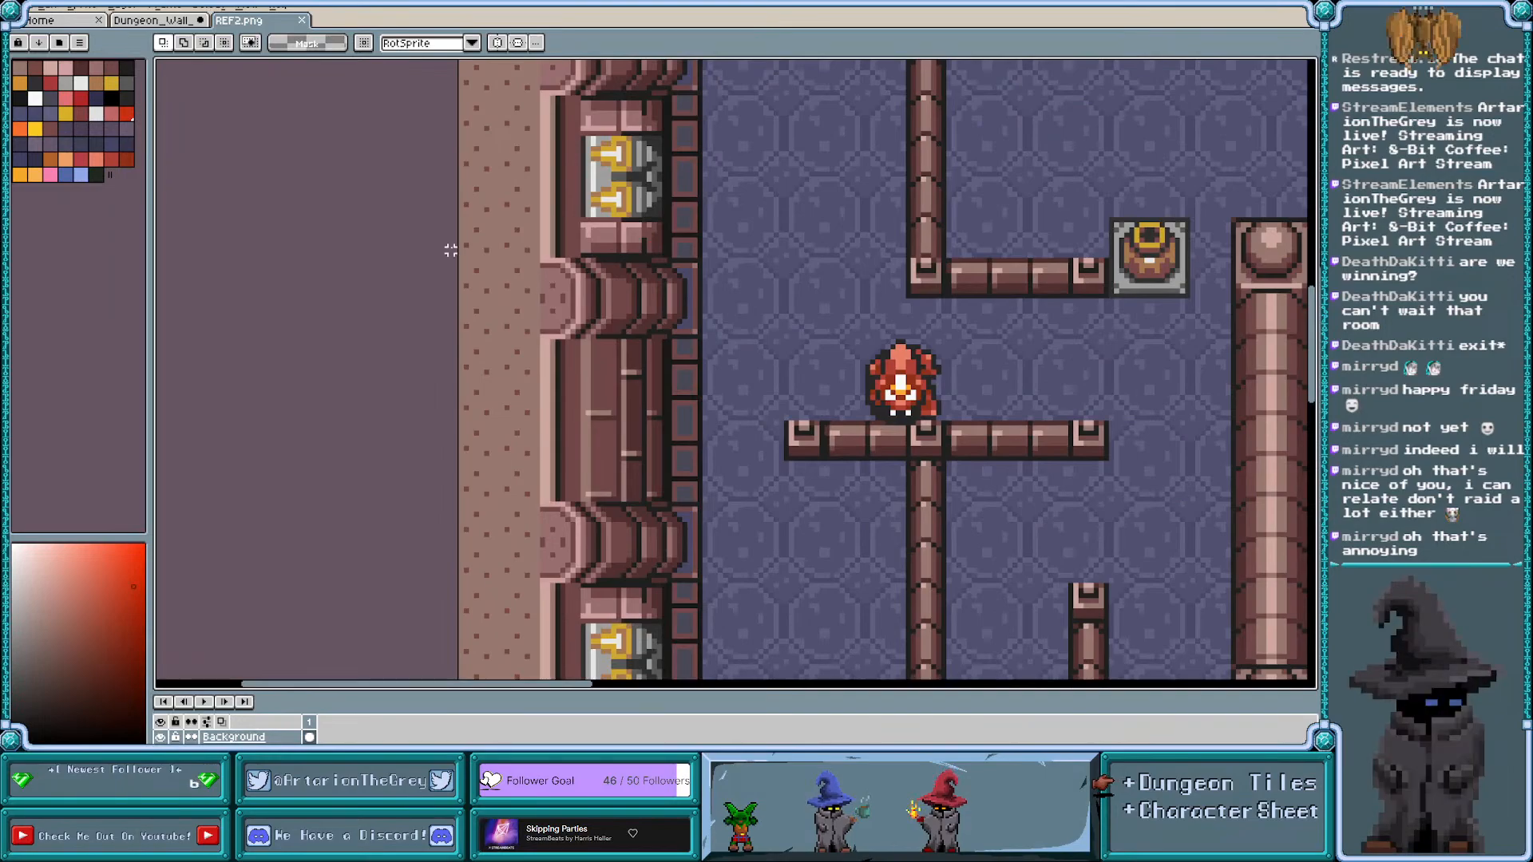
# Review the whole reference map, and examine the east wall's rounded pillars, torch alcove and the bricks just below the alcove
pyautogui.scroll(-2, 449, 249)
pyautogui.scroll(-1, 450, 249)
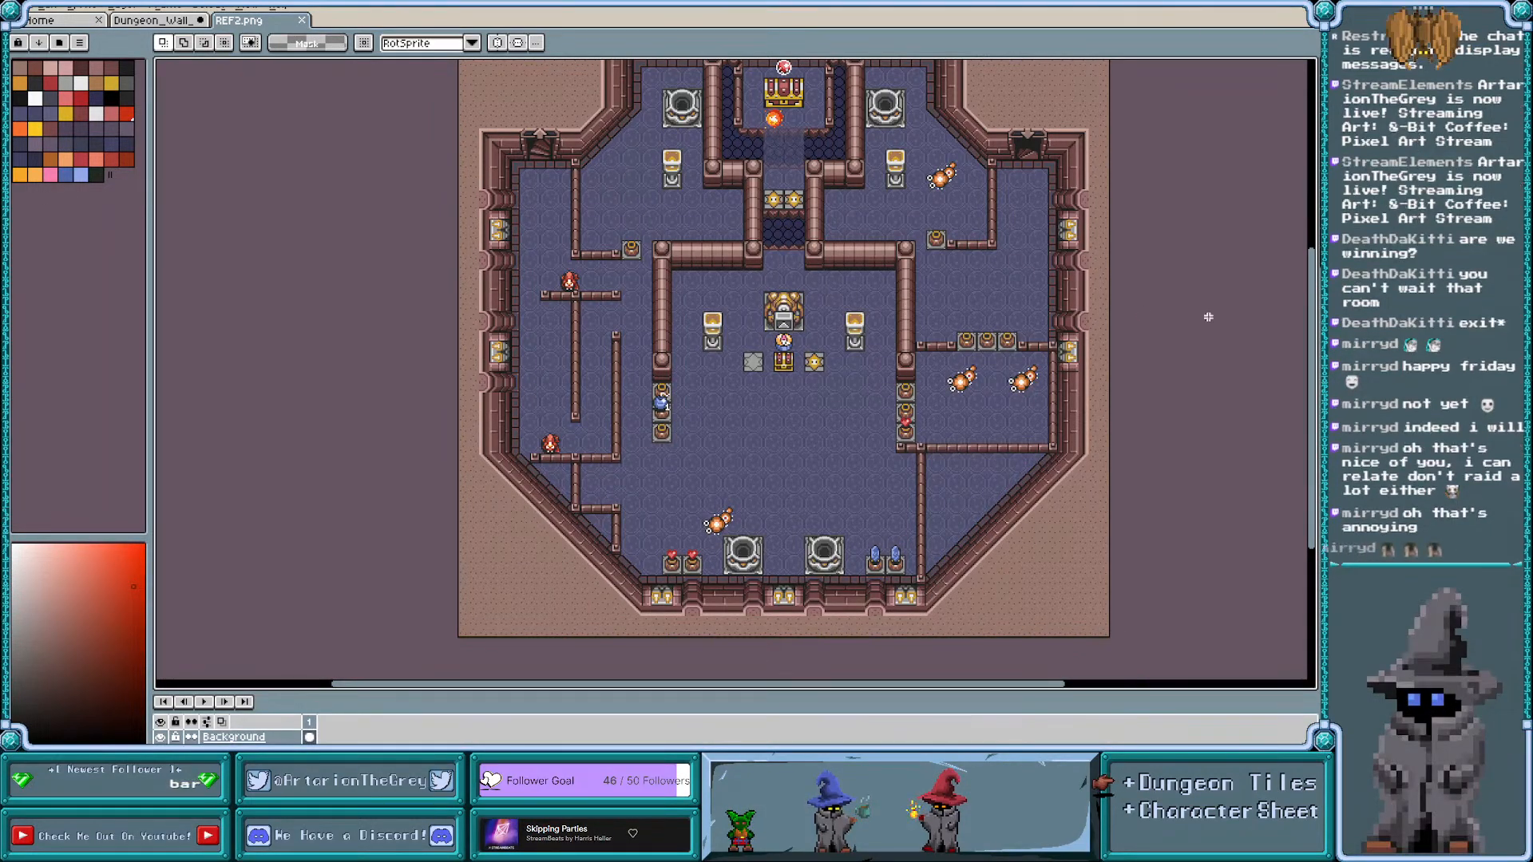
pyautogui.moveTo(1313, 359); pyautogui.dragTo(1319, 339)
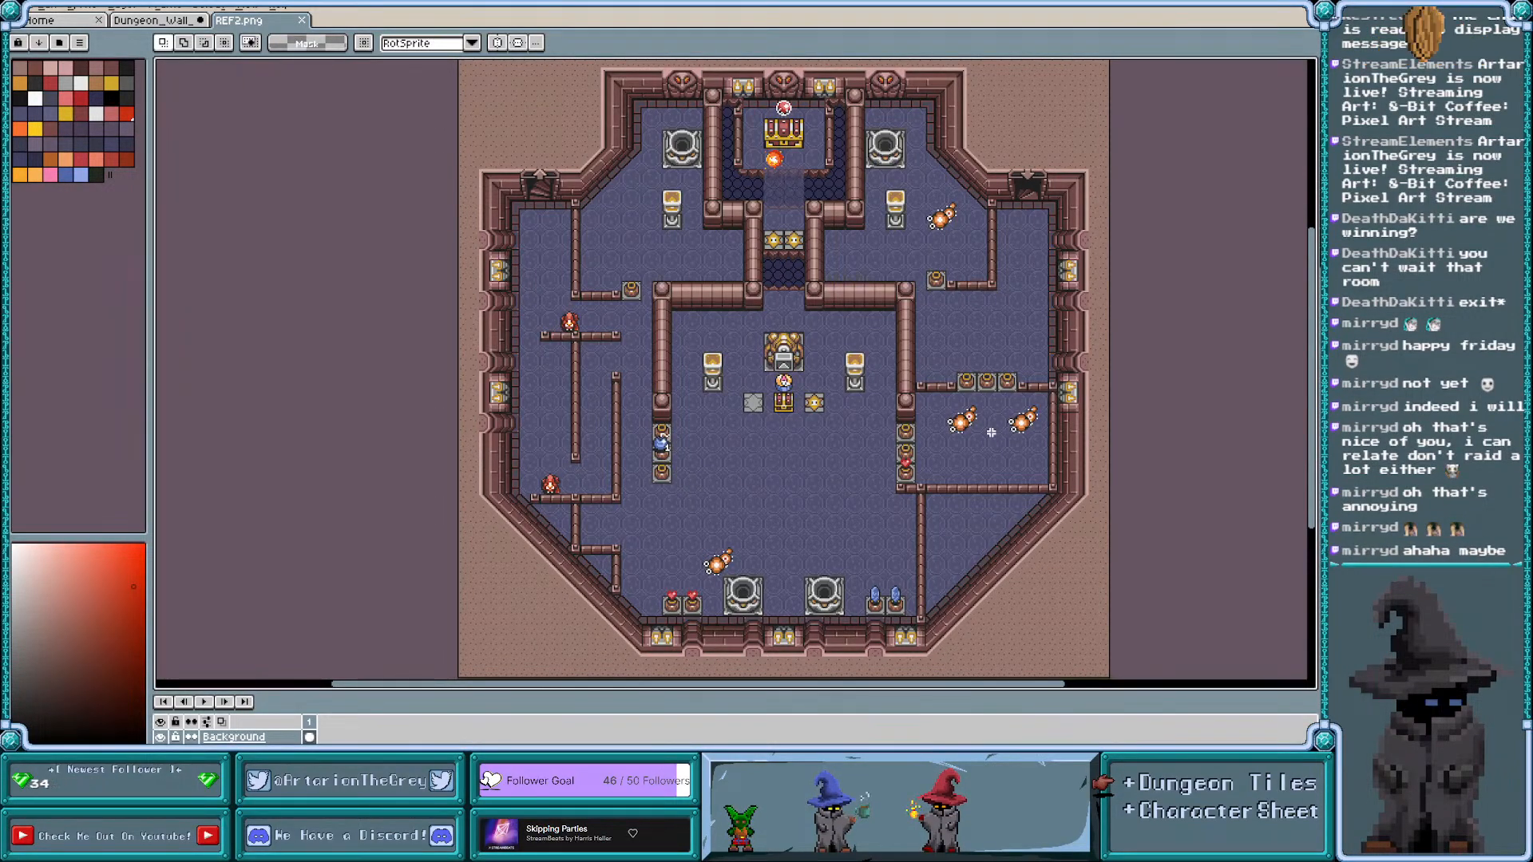
pyautogui.scroll(2, 1096, 365)
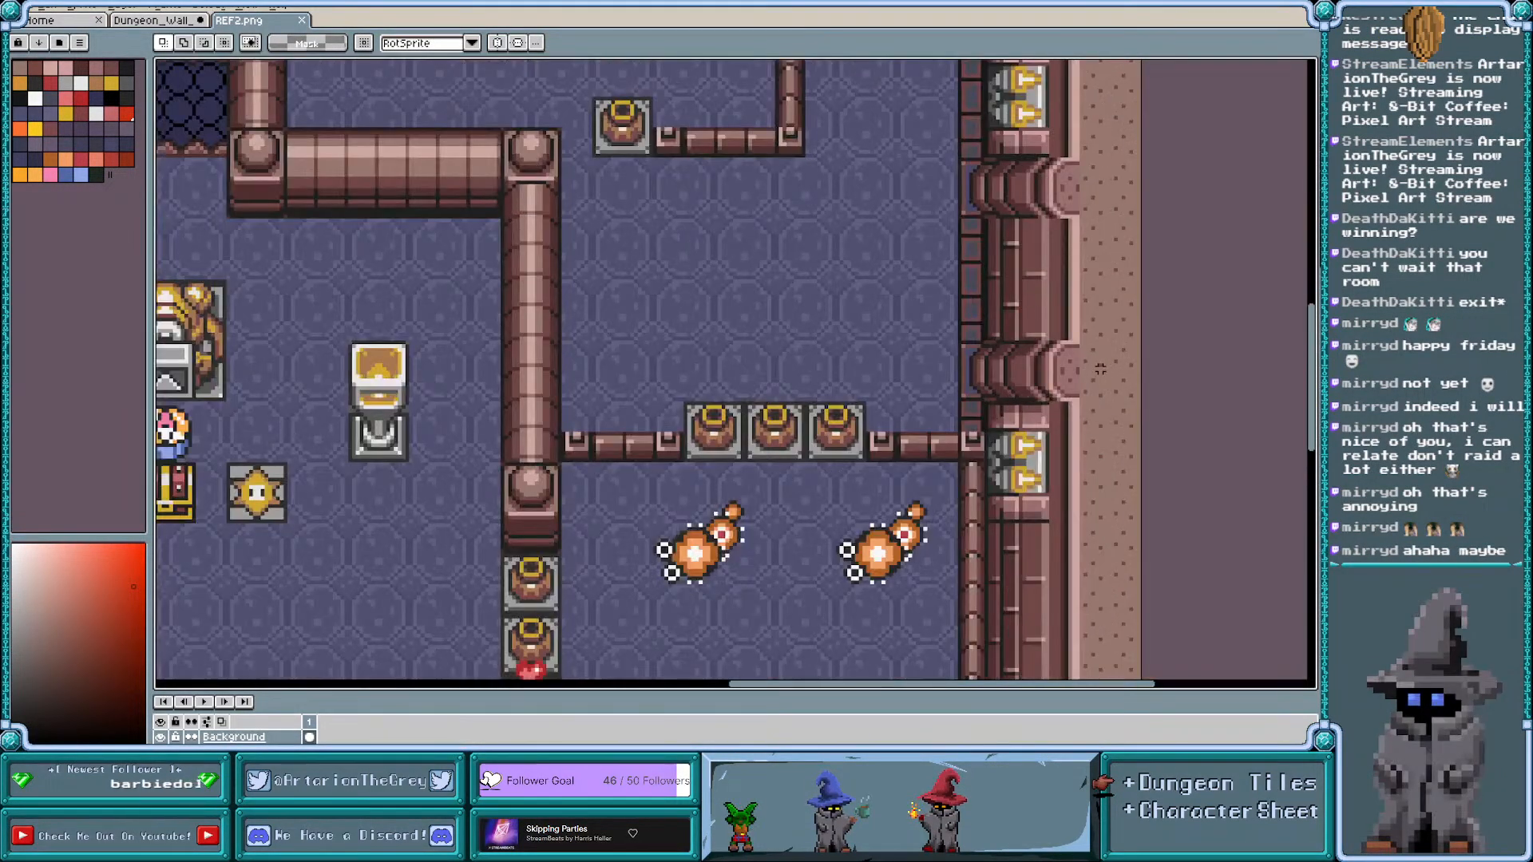
pyautogui.scroll(1, 1100, 369)
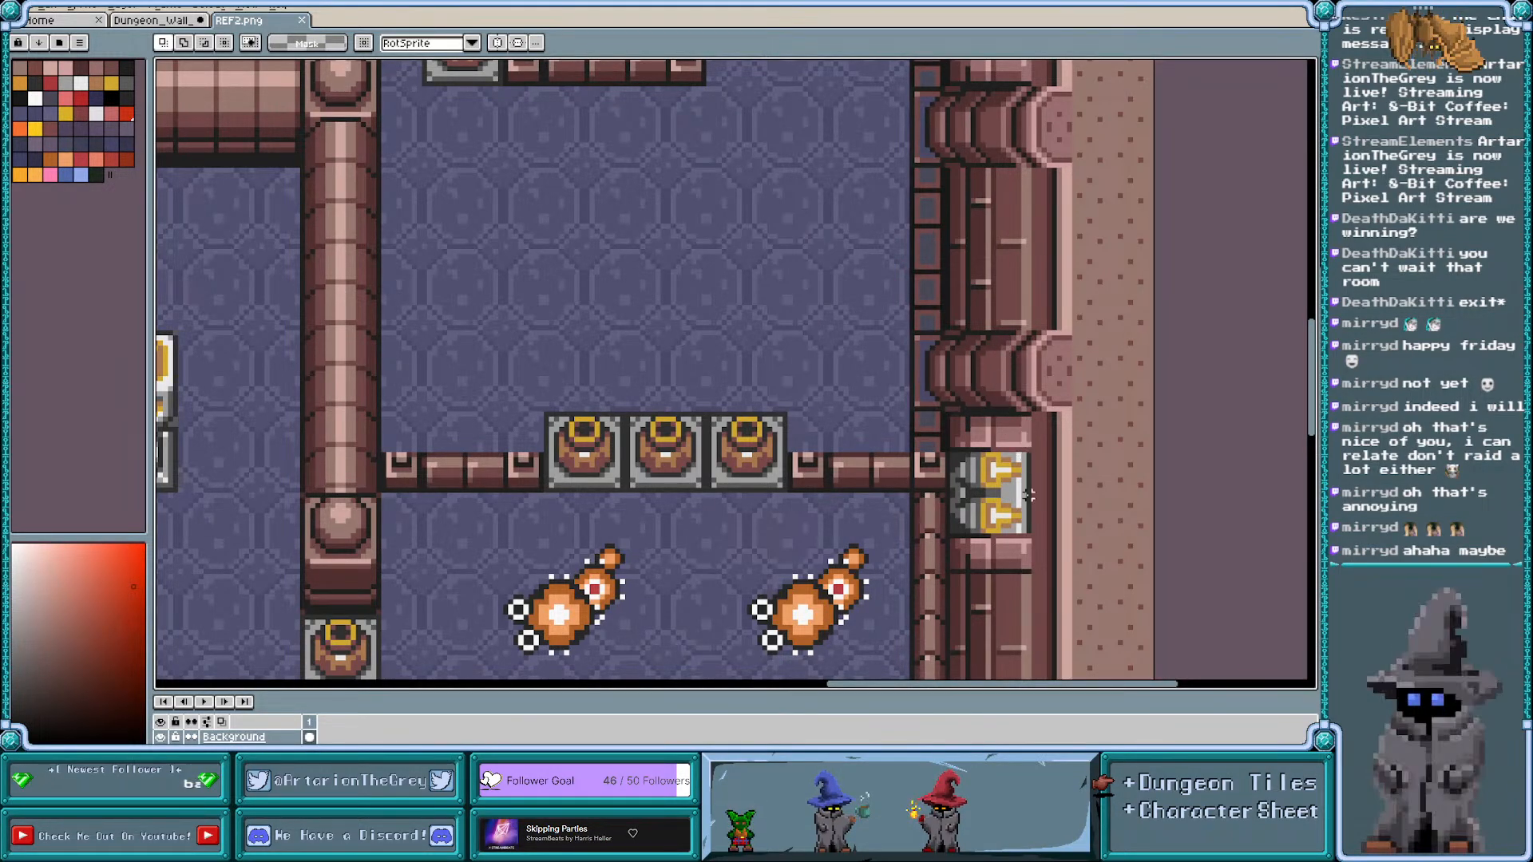
pyautogui.moveTo(1311, 376); pyautogui.dragTo(1317, 408)
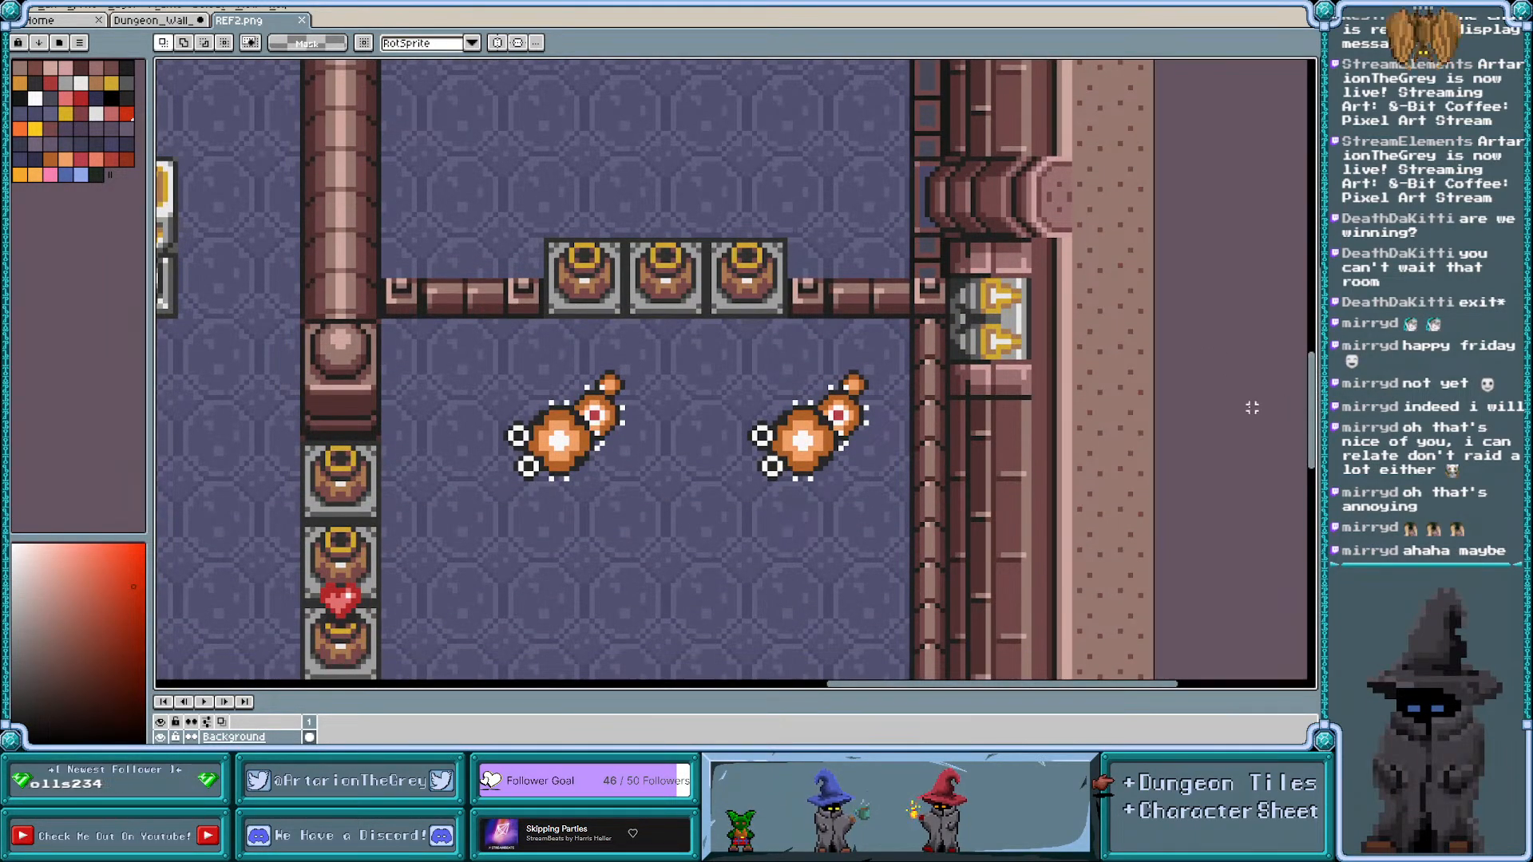
pyautogui.scroll(1, 1126, 408)
pyautogui.scroll(3, 1126, 408)
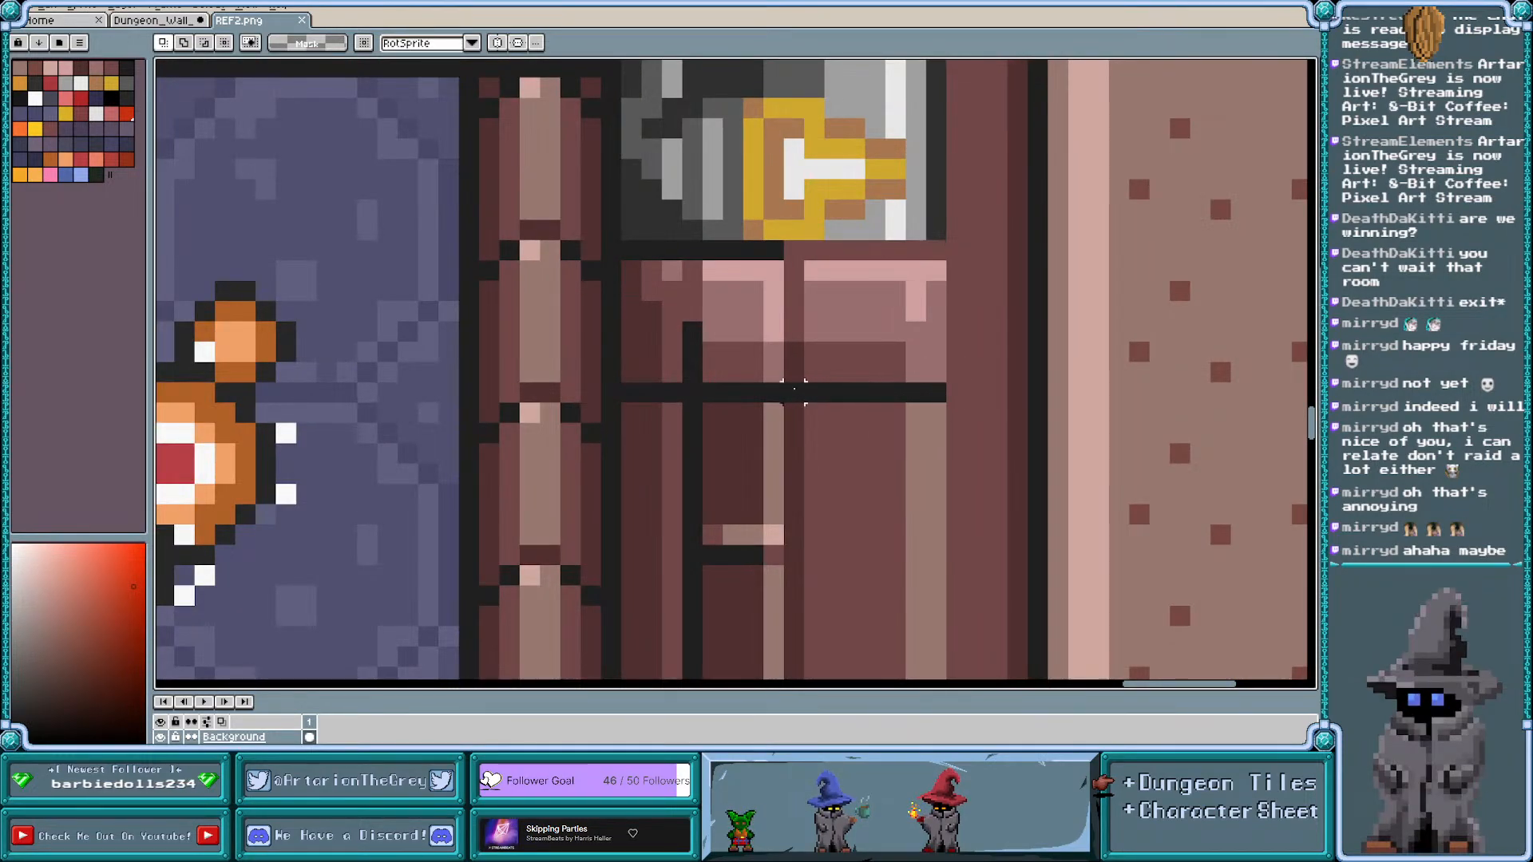
# Show the grid and check the tile boundary at the east torch alcove's lower end by selecting one grid cell, and clear the selection
pyautogui.hotkey('ctrl', "'")
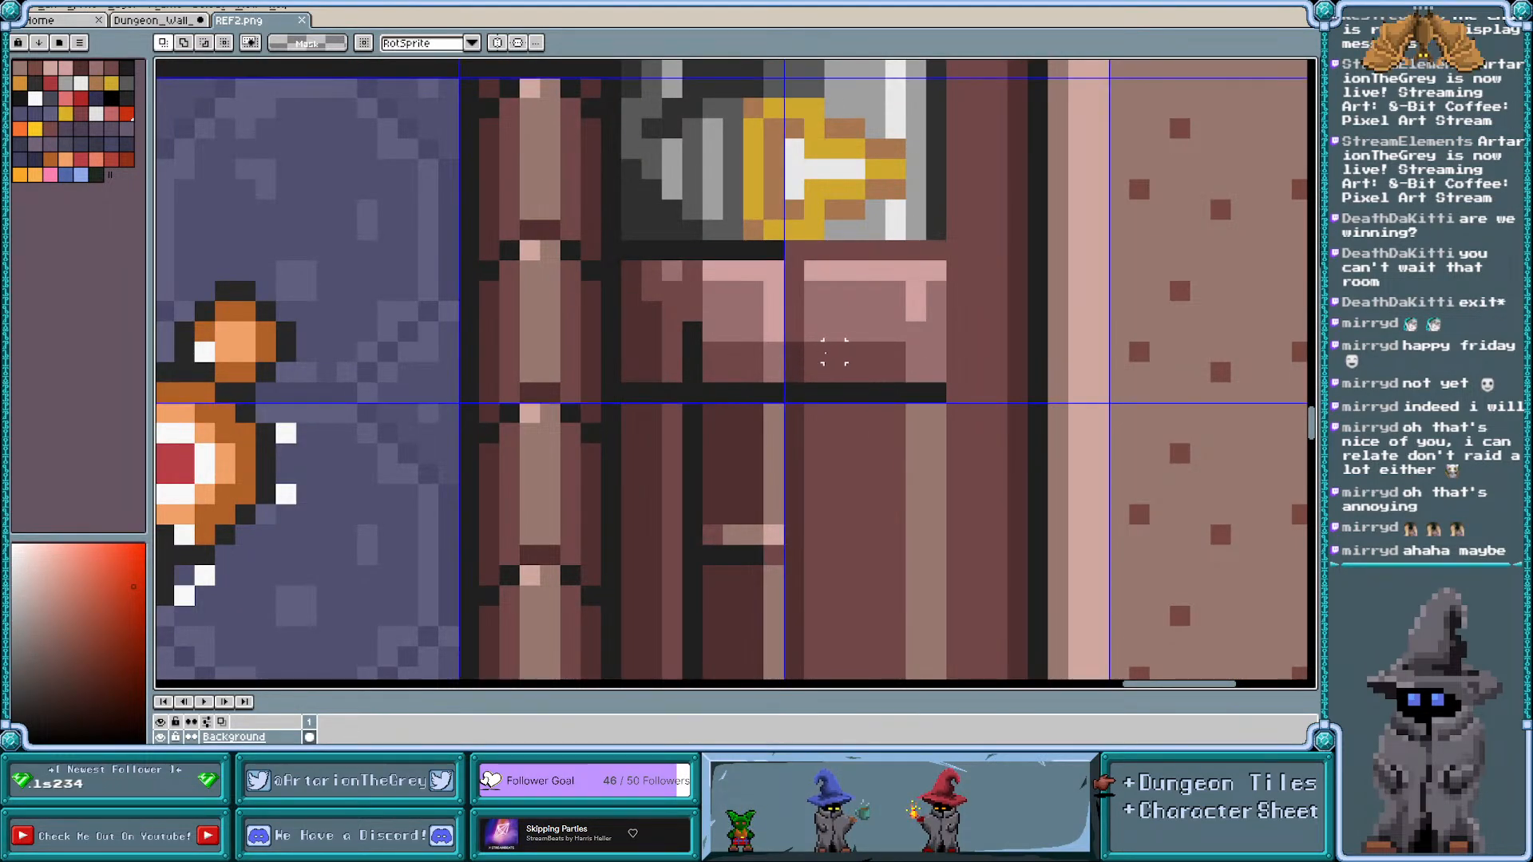
pyautogui.moveTo(834, 351); pyautogui.dragTo(863, 291)
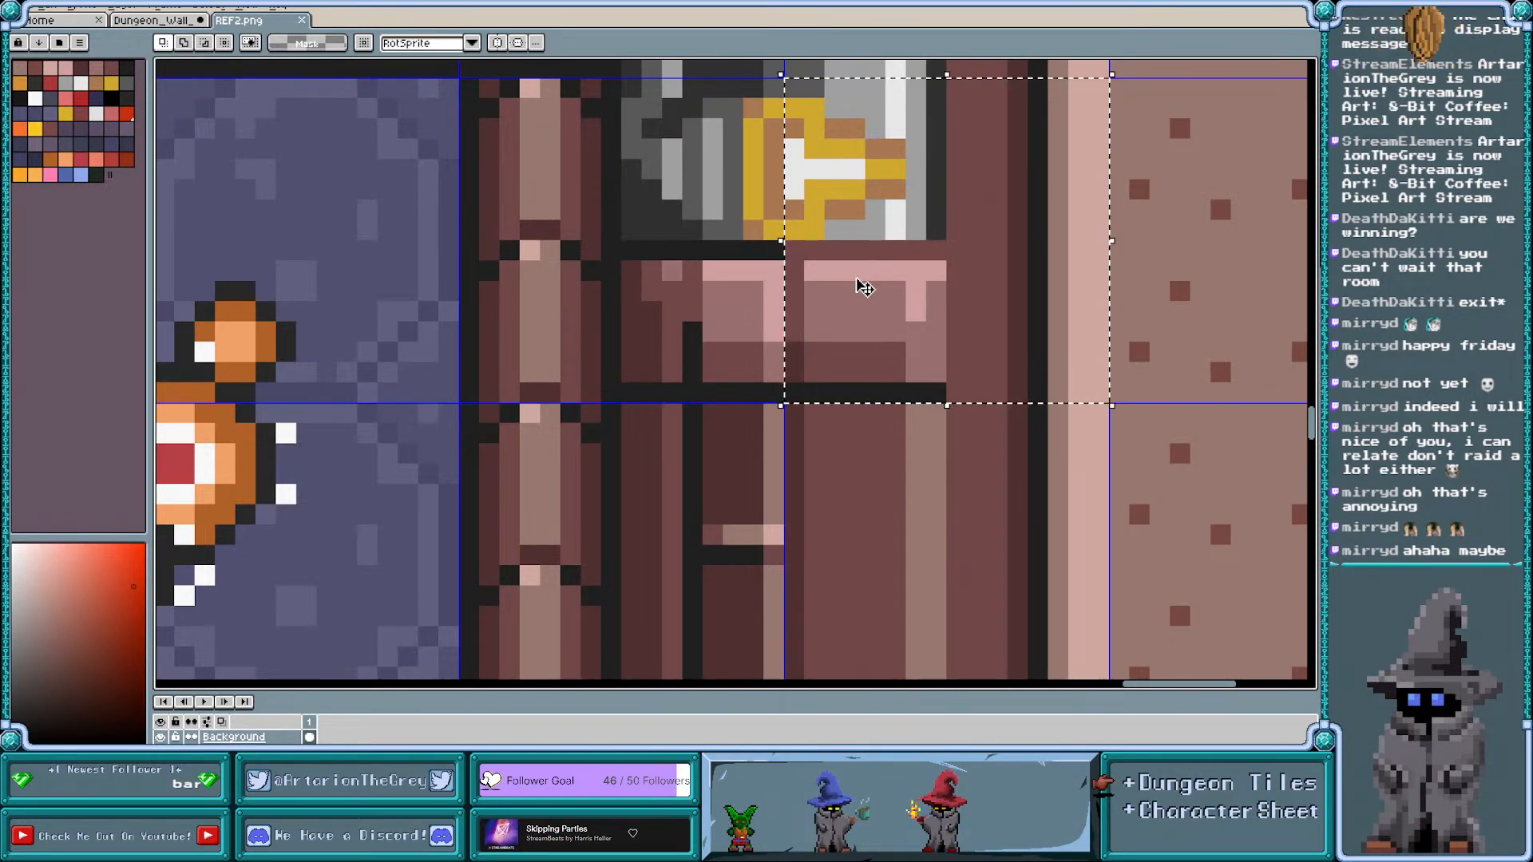
pyautogui.click(880, 332)
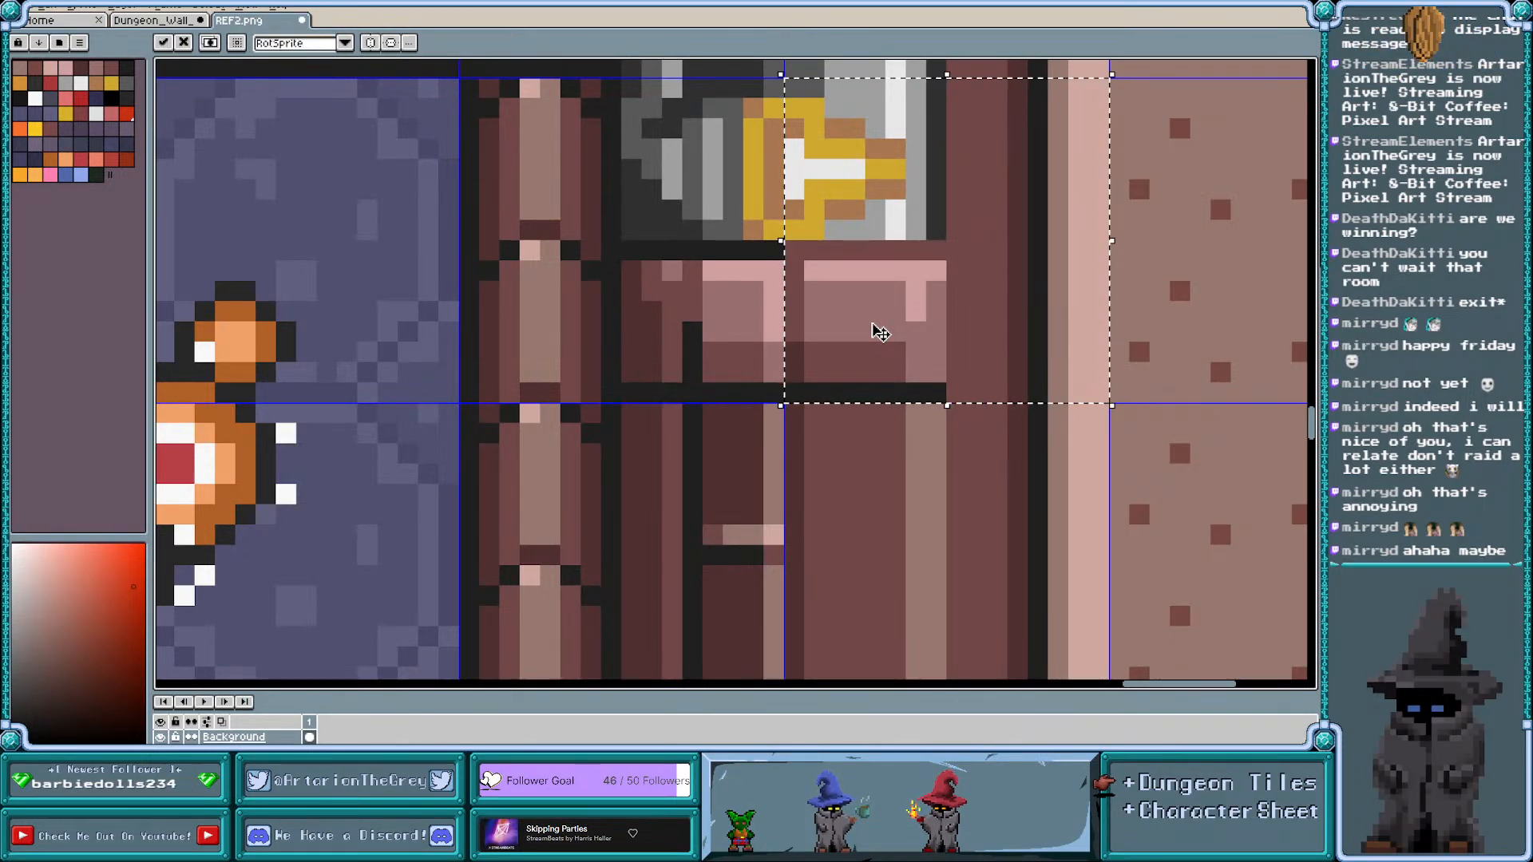
pyautogui.click(975, 452)
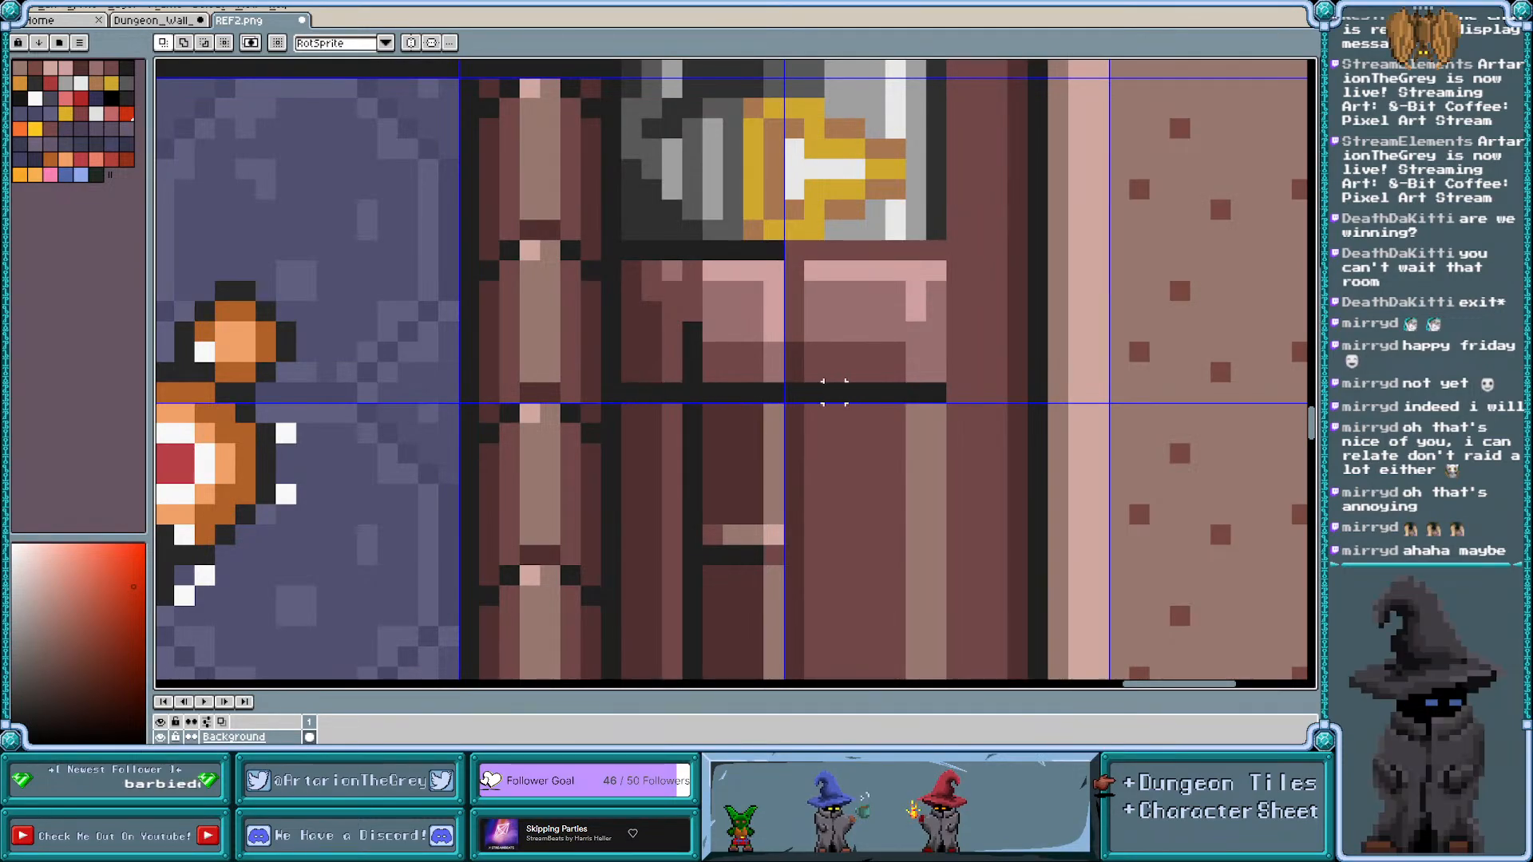
pyautogui.scroll(-1, 848, 386)
pyautogui.scroll(1, 850, 388)
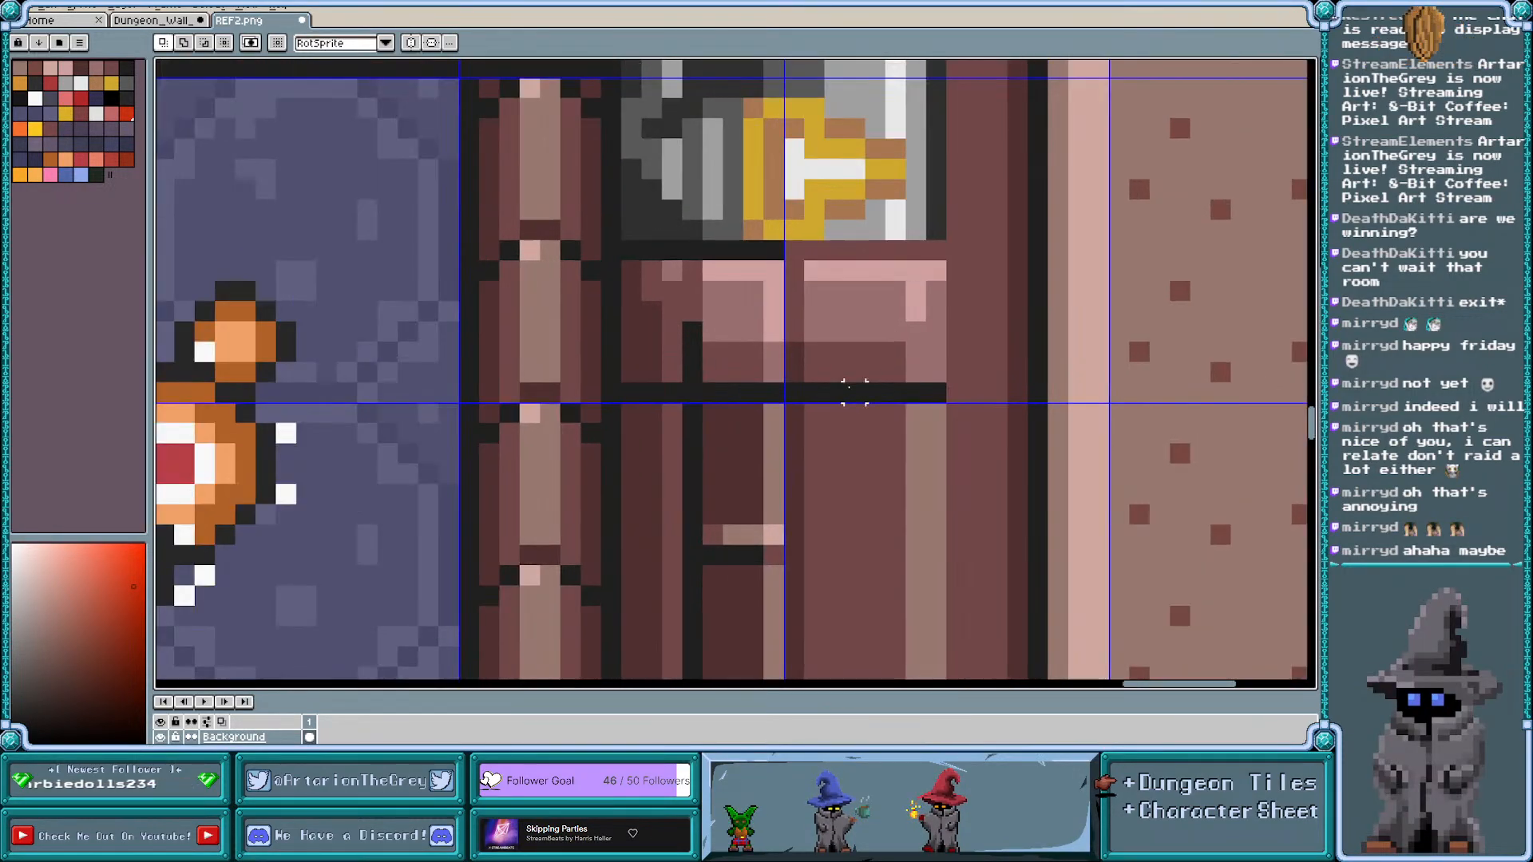
# Paint over the black line under the outer brick below the east torch alcove with colours sampled from that brick
pyautogui.keyDown('alt'); pyautogui.click(855, 366); pyautogui.keyUp('alt')
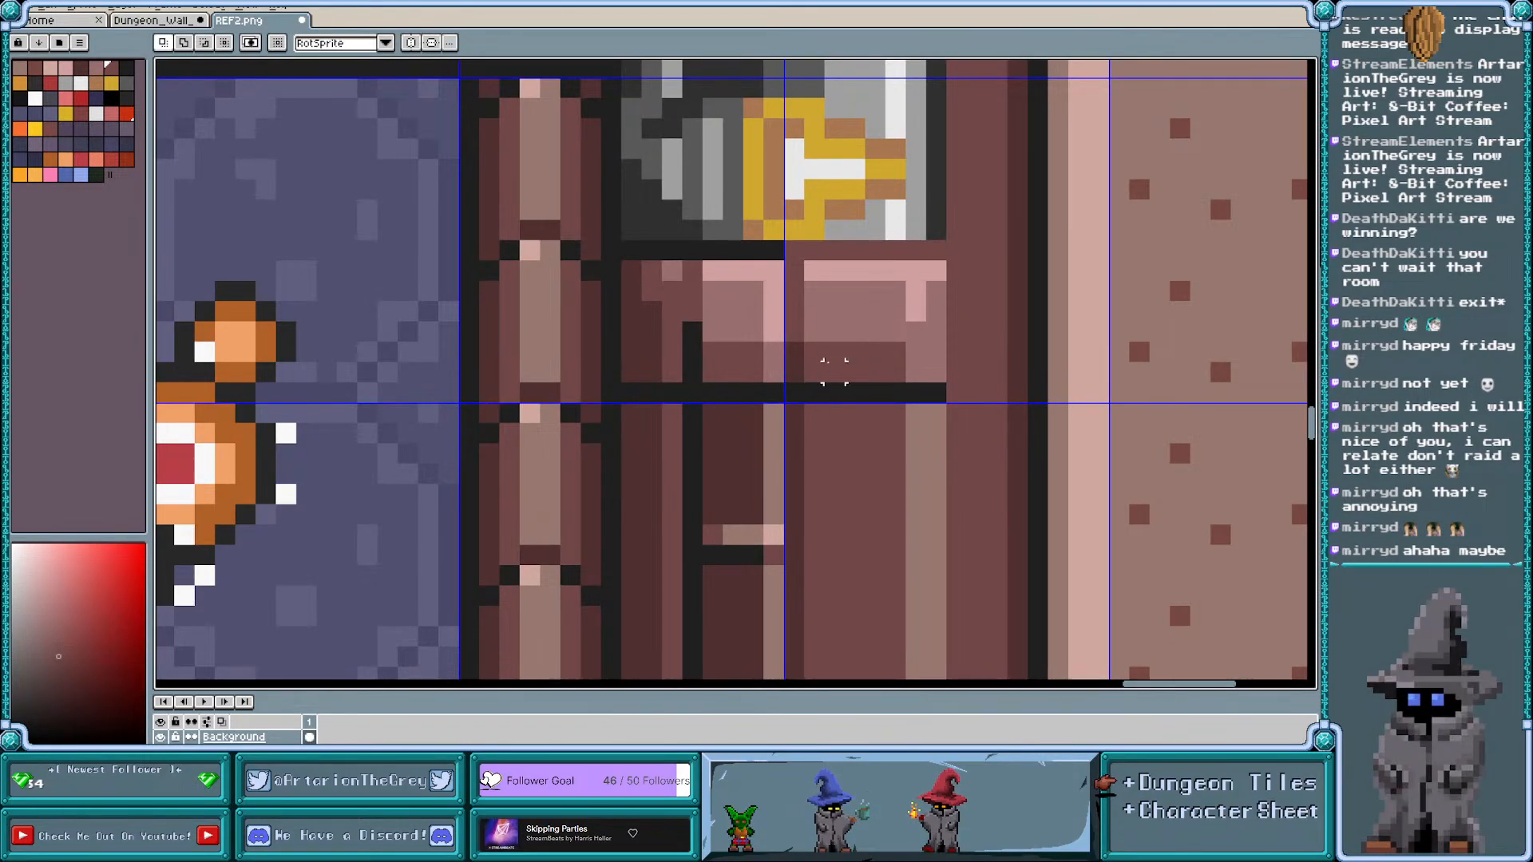
pyautogui.press('b')
pyautogui.moveTo(812, 394); pyautogui.dragTo(934, 393)
pyautogui.keyDown('alt'); pyautogui.click(920, 371); pyautogui.keyUp('alt')
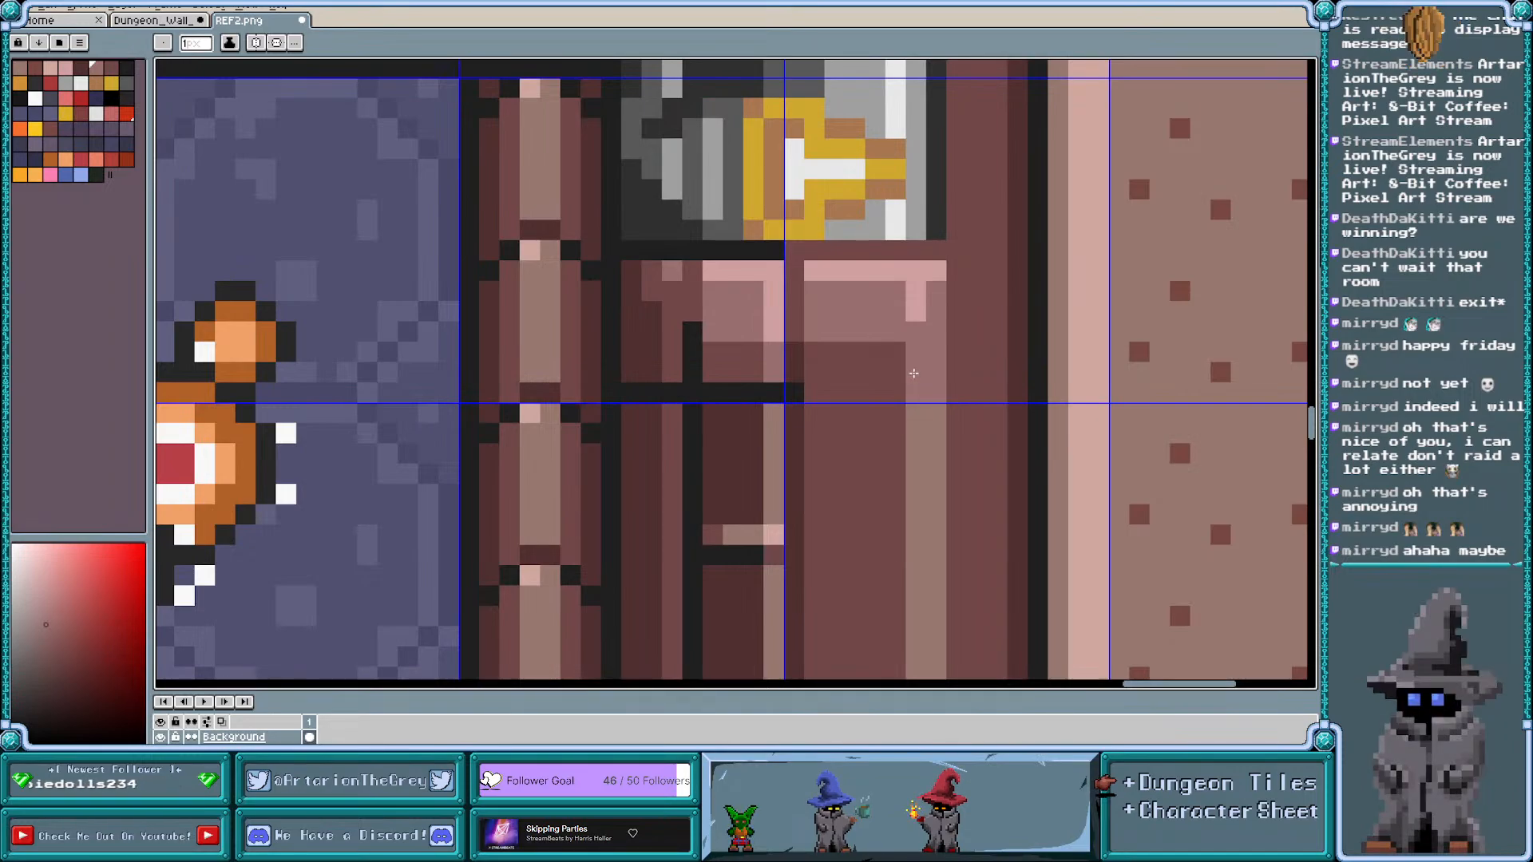
pyautogui.scroll(-1, 819, 387)
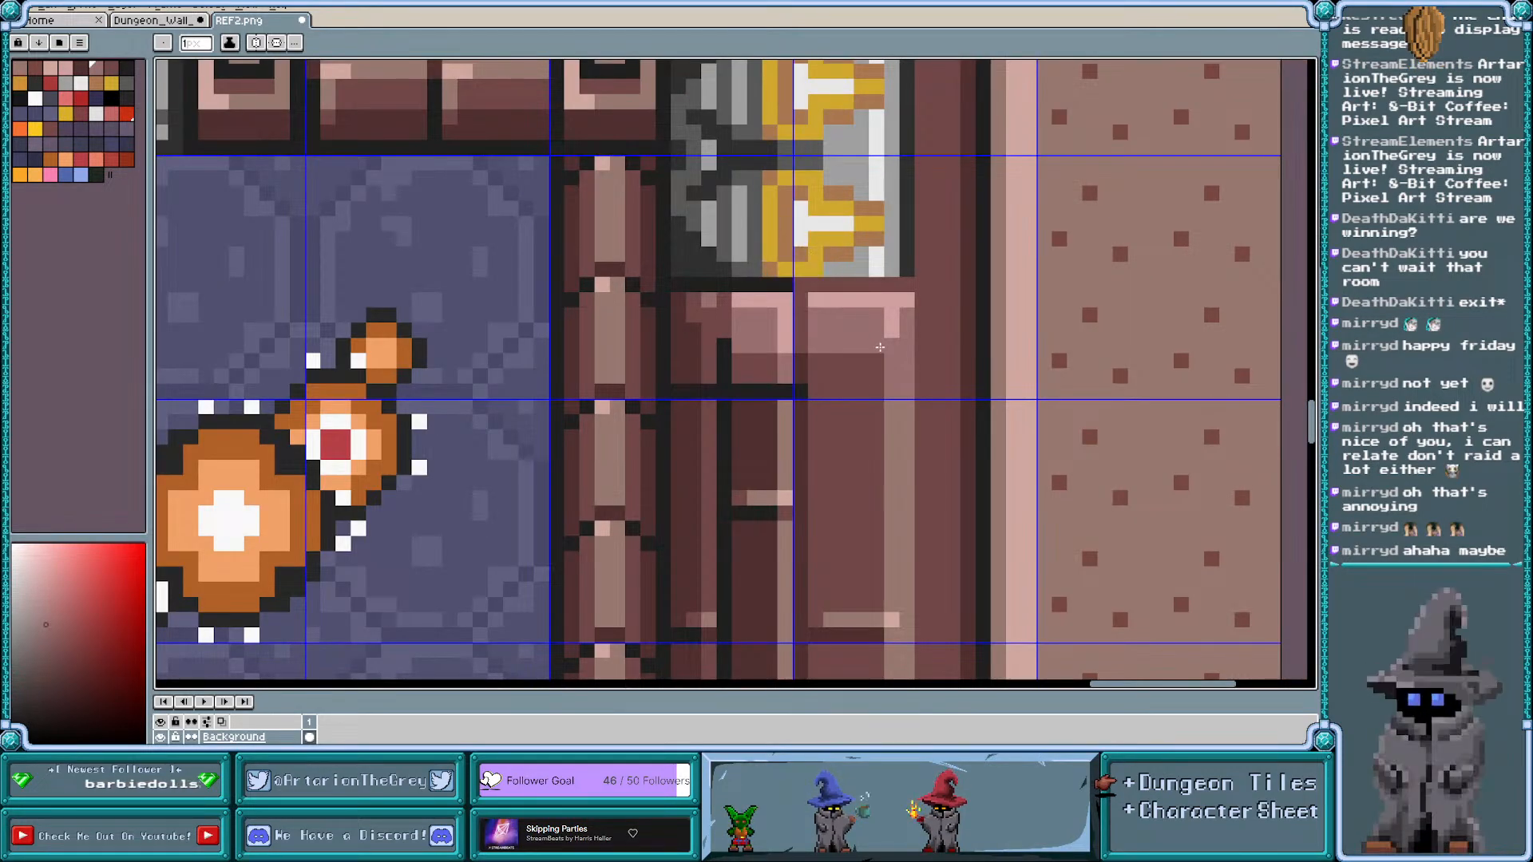
pyautogui.scroll(1, 801, 388)
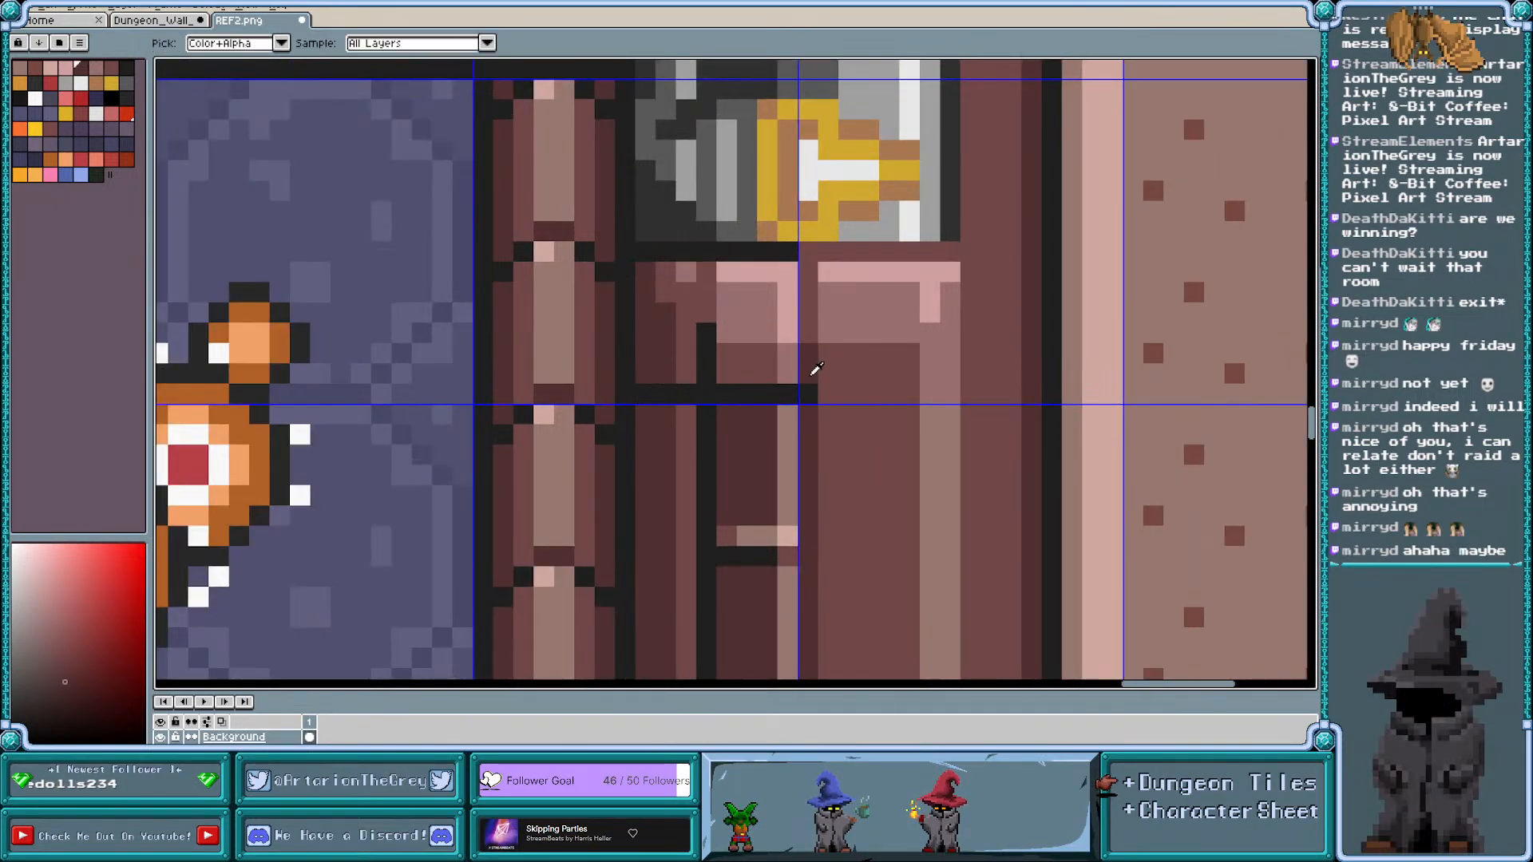
# Paint over the remaining black line under the inner brick below the torch alcove, using colours sampled from the adjoining brick
pyautogui.keyDown('alt'); pyautogui.click(789, 377); pyautogui.keyUp('alt')
pyautogui.click(786, 392)
pyautogui.keyDown('alt'); pyautogui.click(755, 373); pyautogui.keyUp('alt')
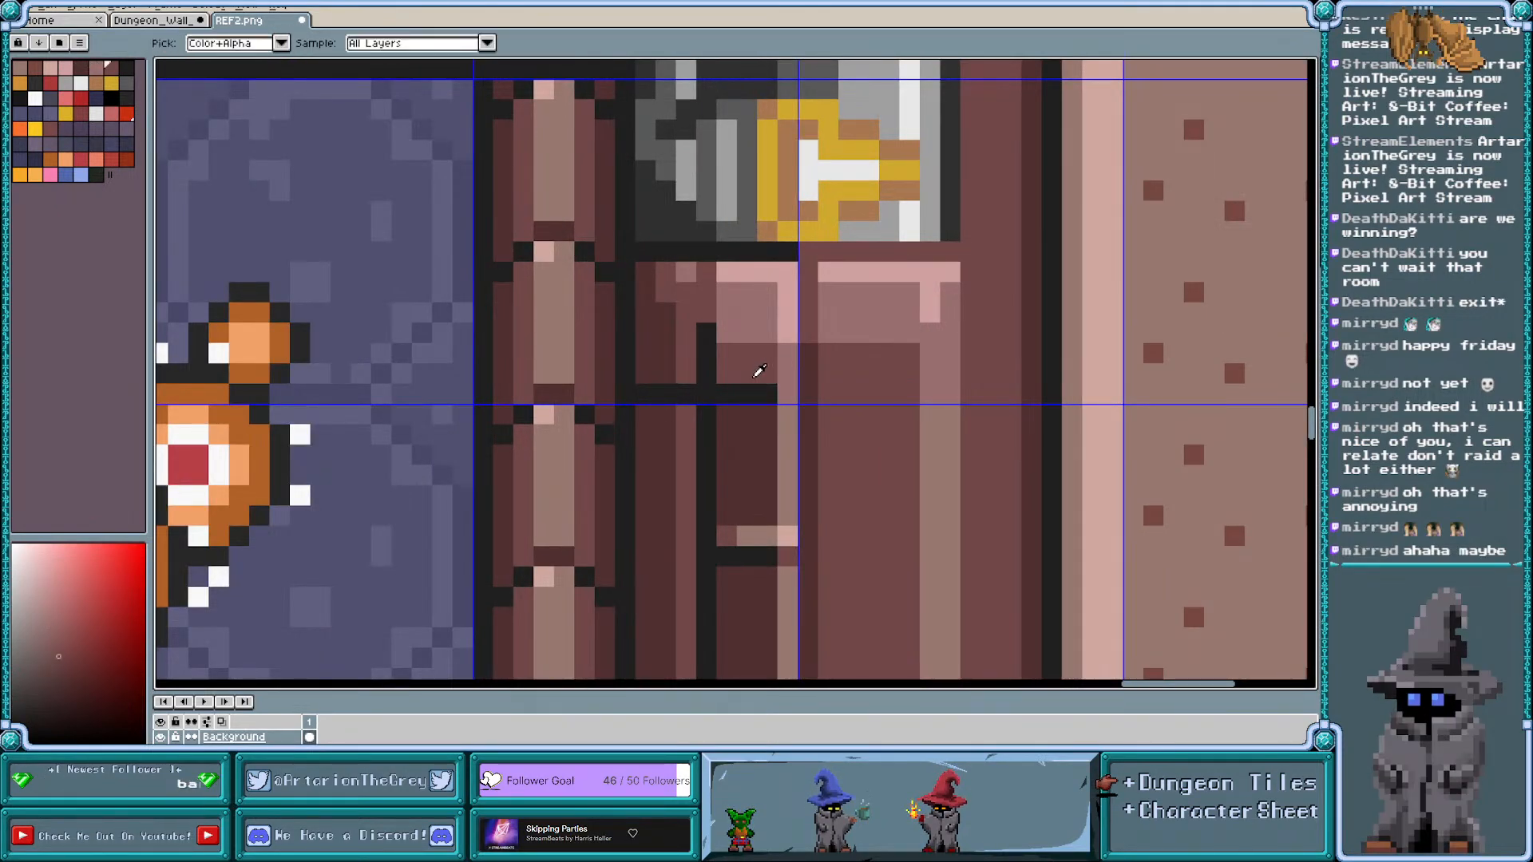
# Paint over the black horizontal line segment inside the right wall's dark brick column, just below the gold ornament, with dark brown
pyautogui.moveTo(751, 390); pyautogui.dragTo(760, 389)
pyautogui.click(722, 391)
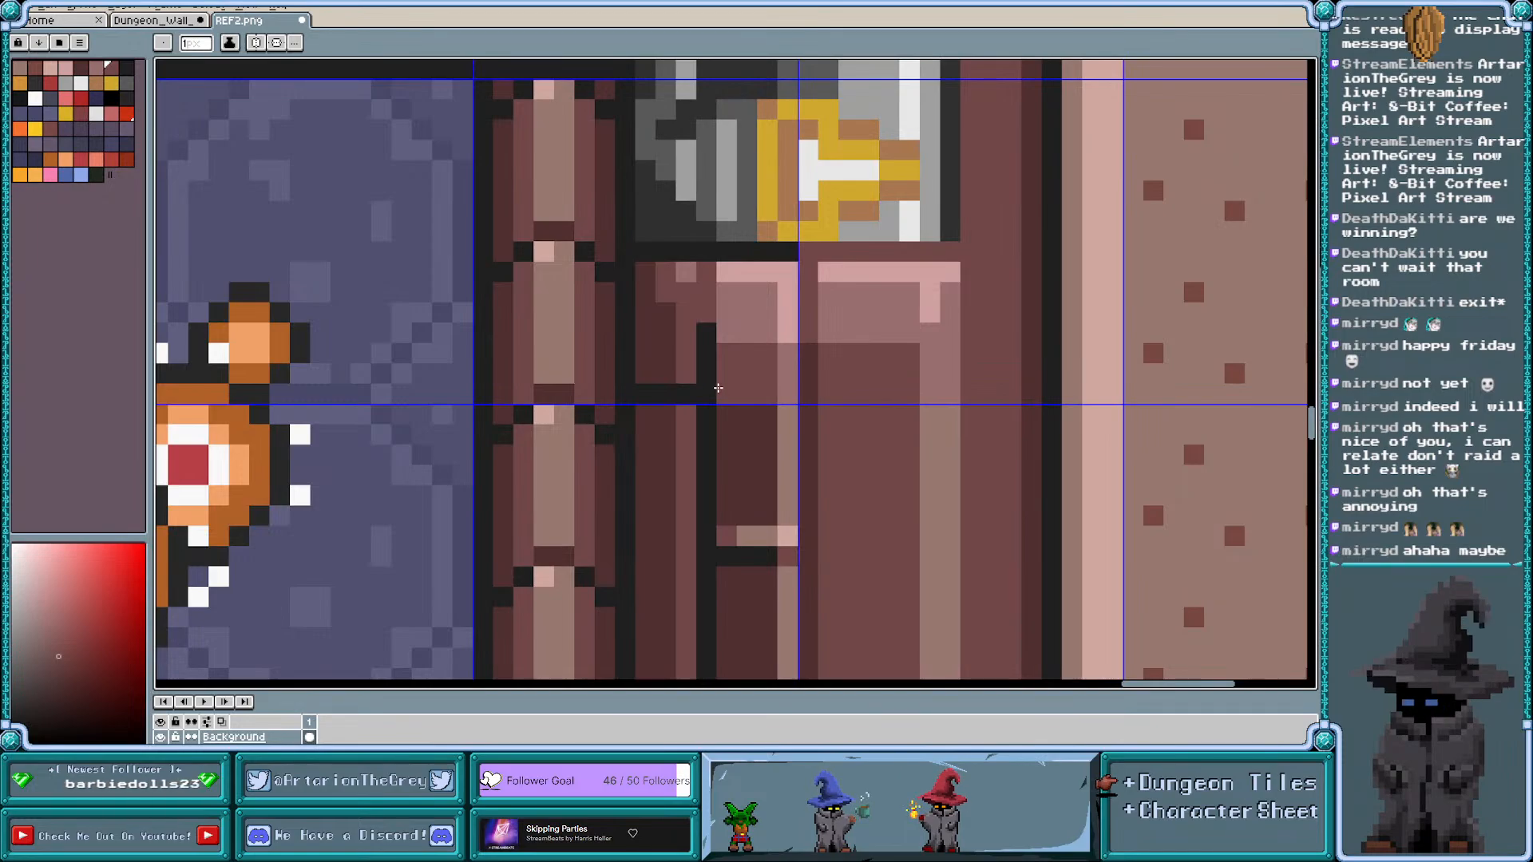
pyautogui.click(710, 376)
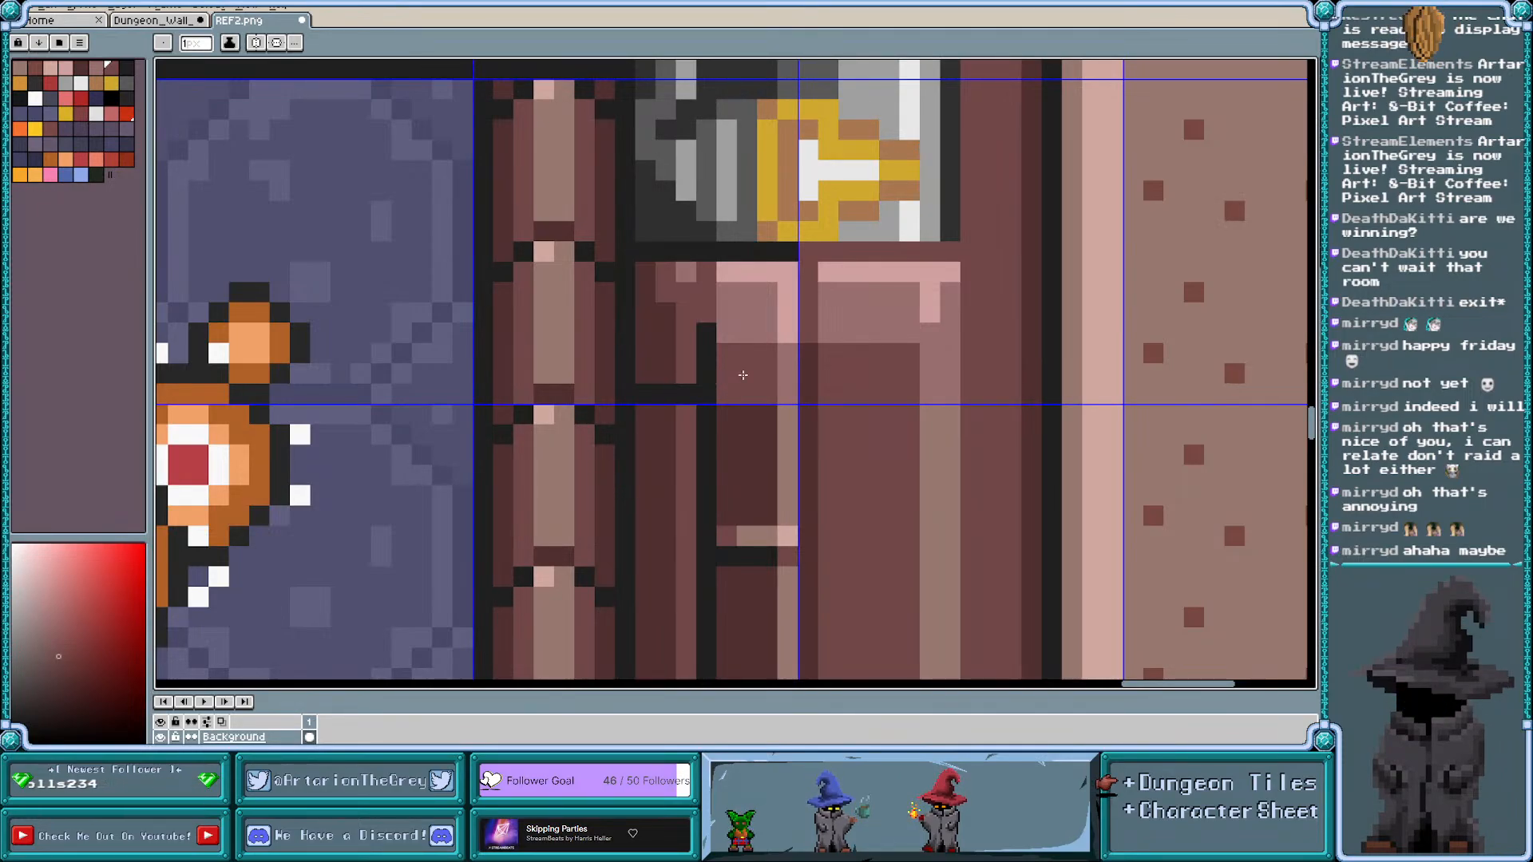
# Hide the grid and examine the edited right wall below the gold ornament, both close up and within the whole room
pyautogui.scroll(-3, 742, 375)
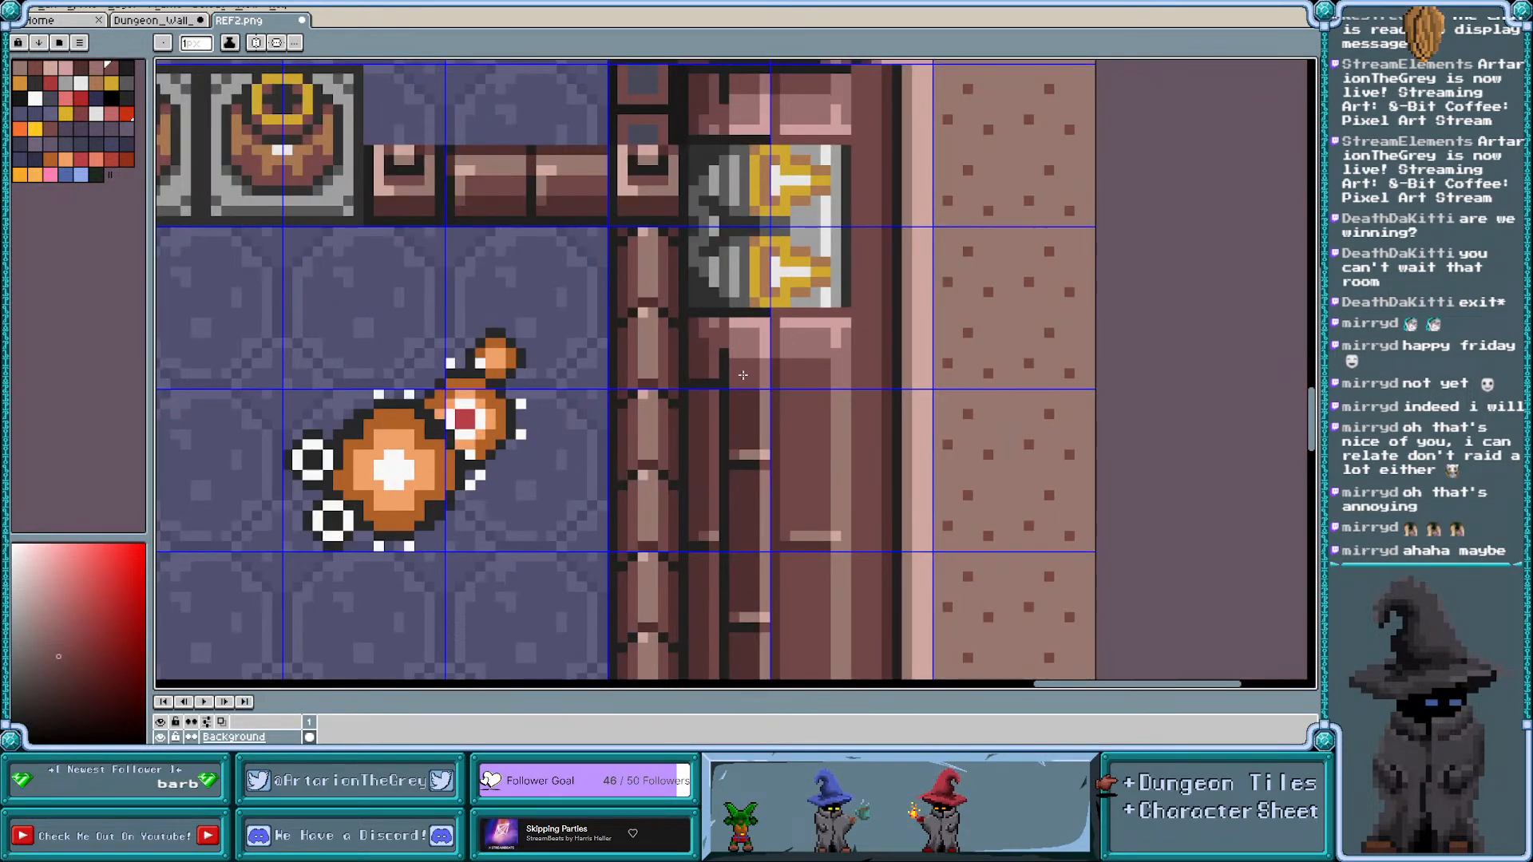
pyautogui.scroll(-2, 743, 375)
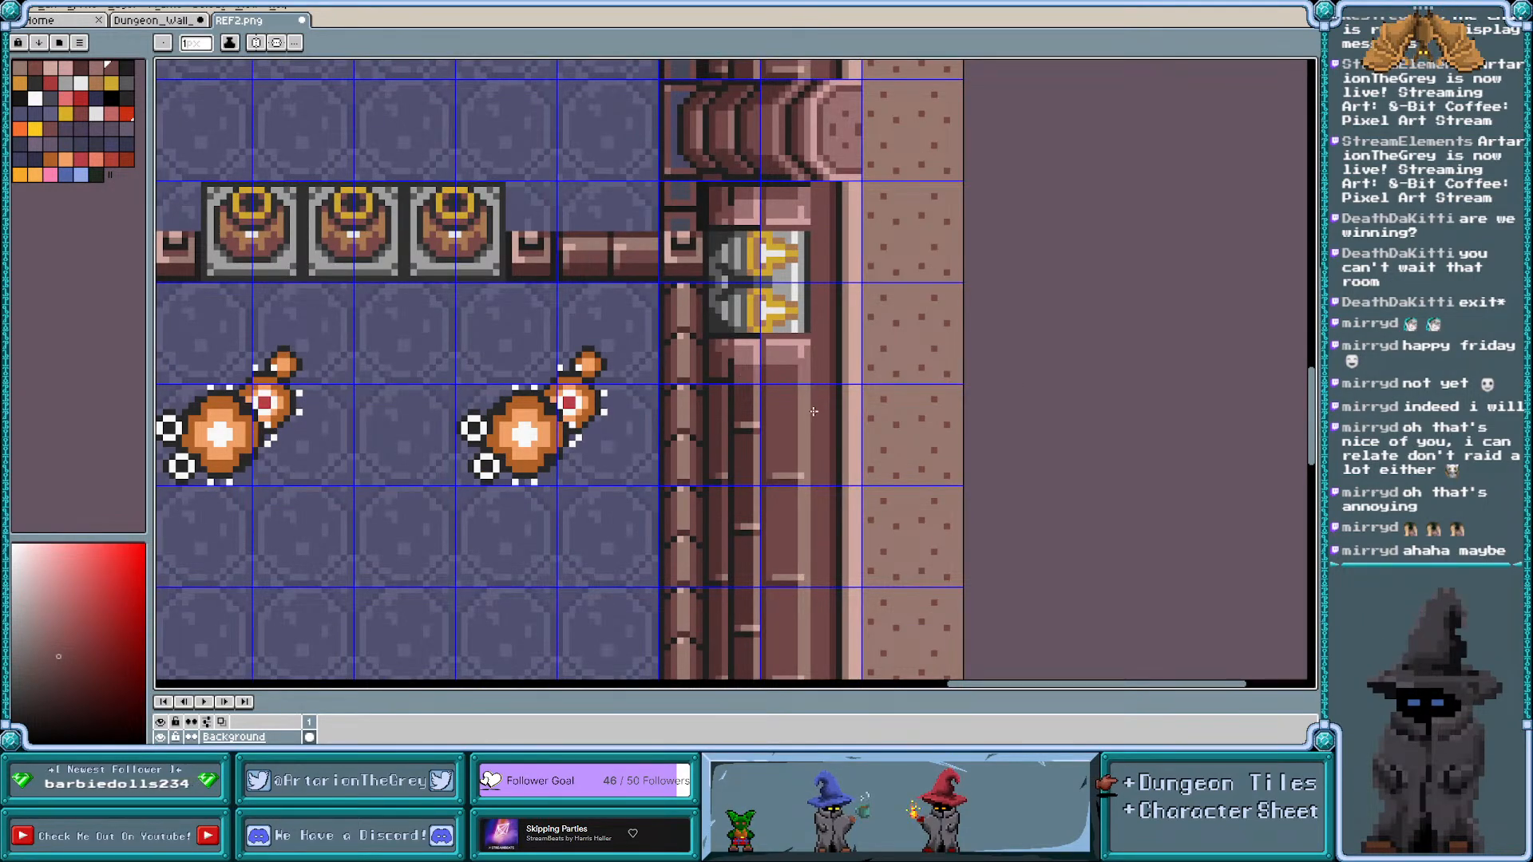
pyautogui.hotkey('ctrl', "'")
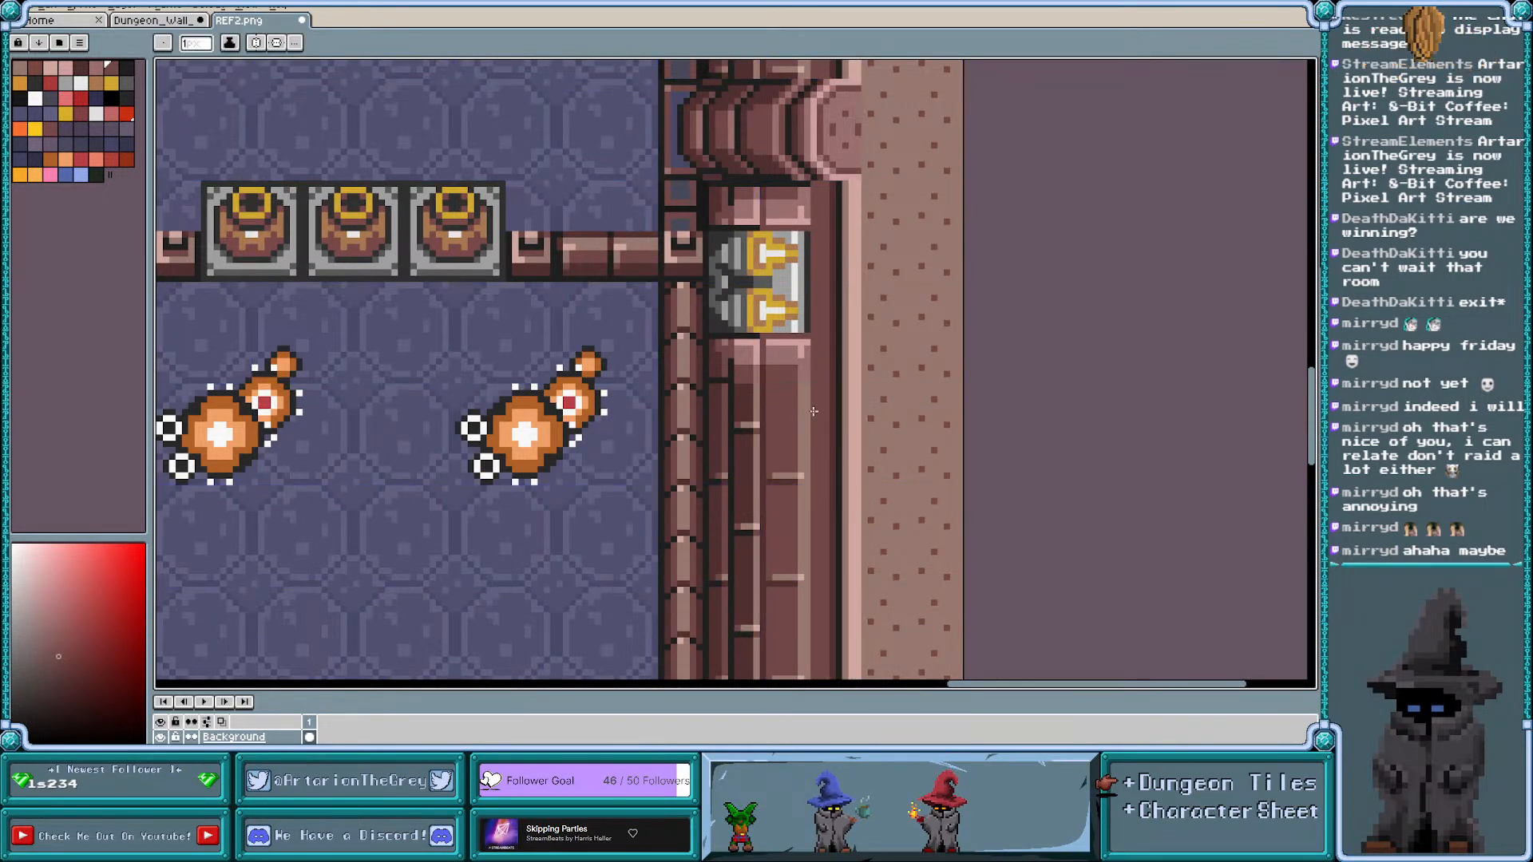
pyautogui.scroll(-1, 832, 431)
pyautogui.scroll(-3, 832, 431)
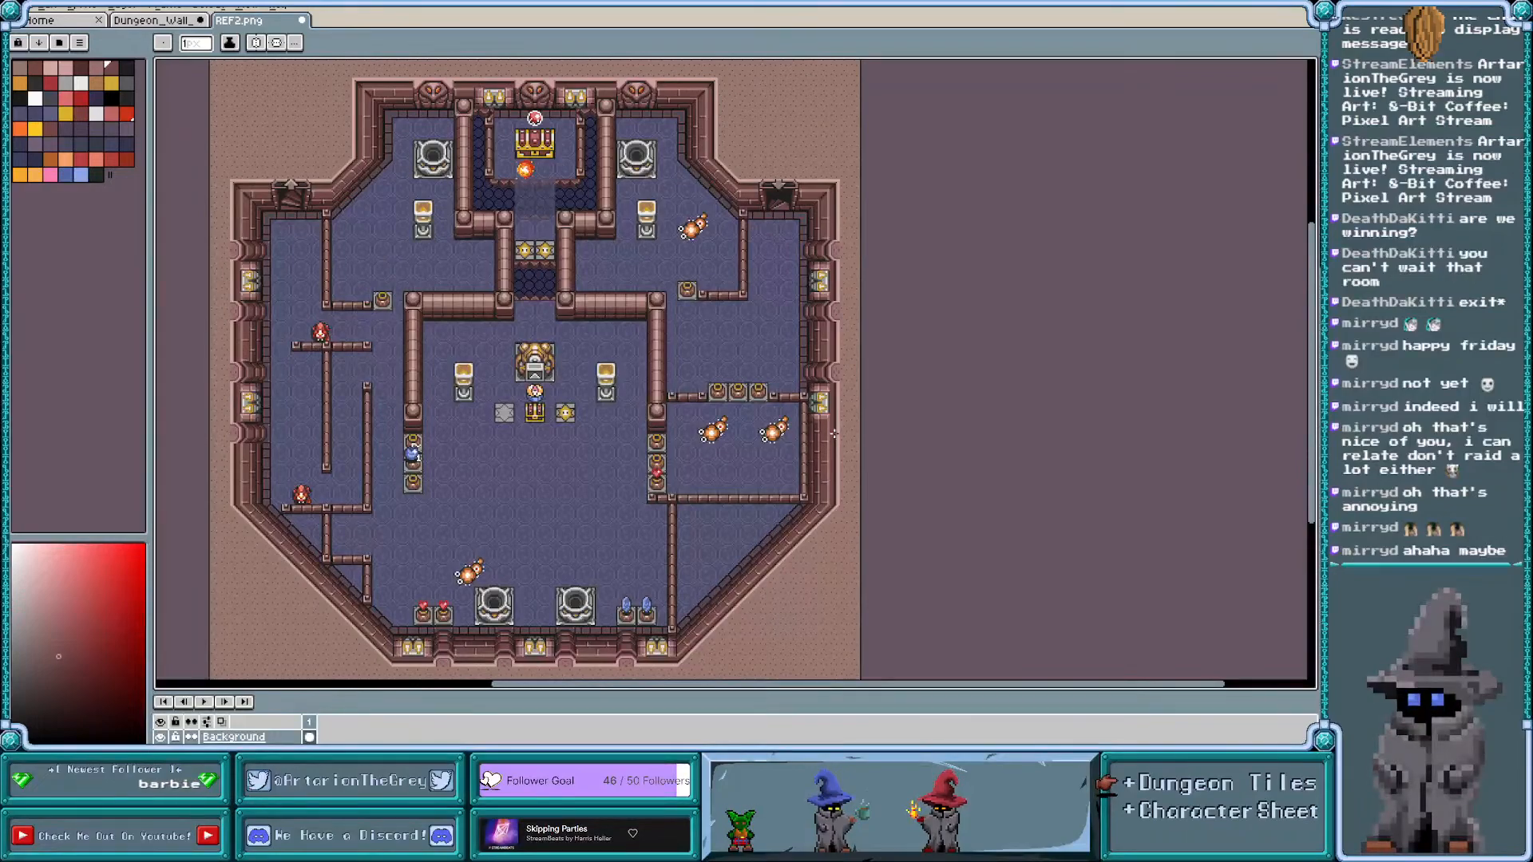
pyautogui.scroll(2, 816, 440)
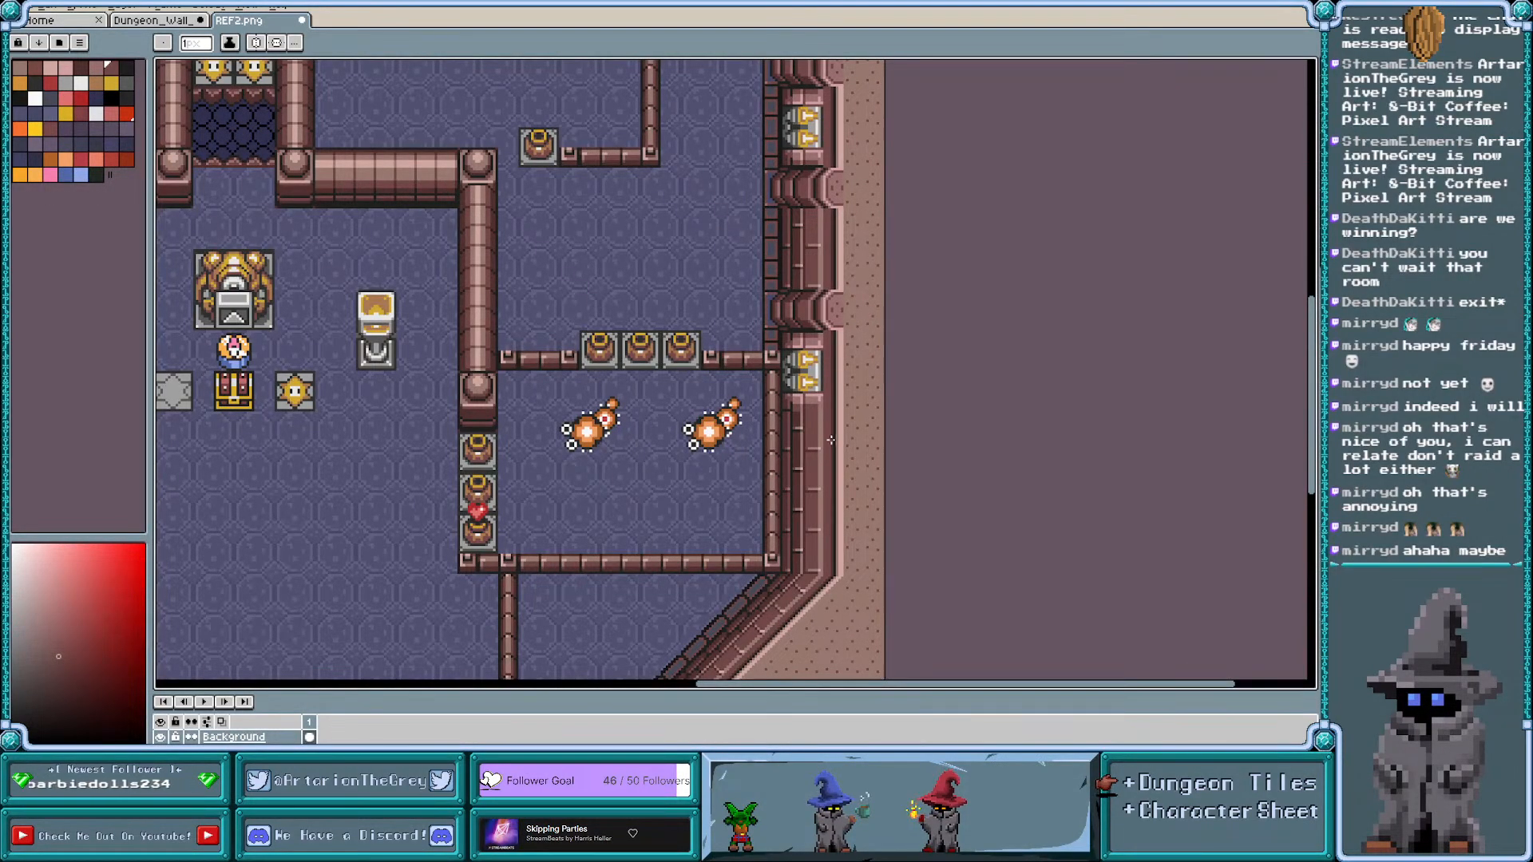
pyautogui.hscroll(-3, 830, 440)
pyautogui.press('v')
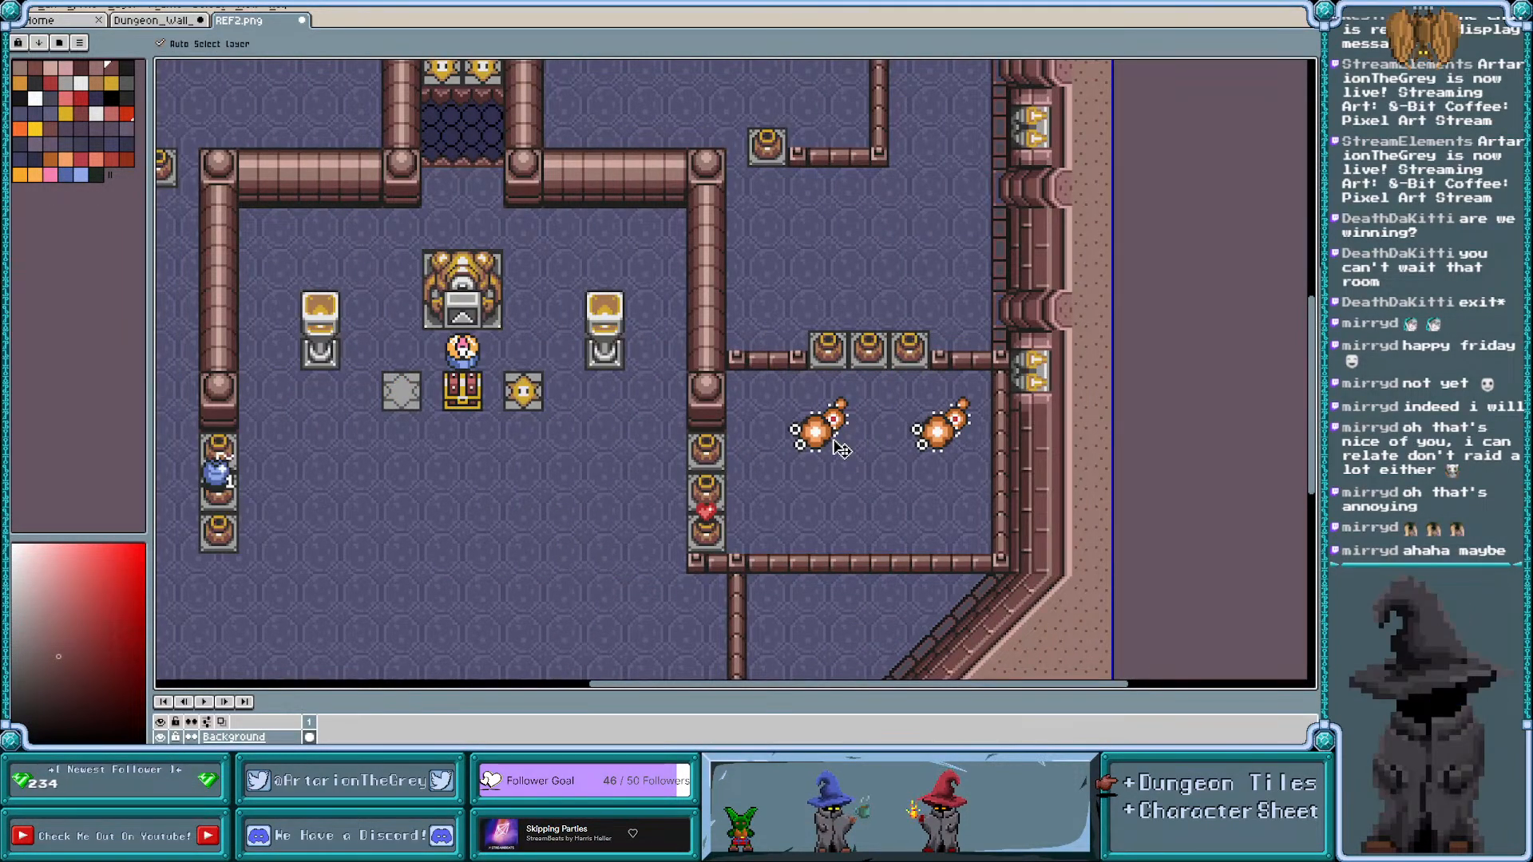
pyautogui.press('b')
pyautogui.scroll(2, 956, 404)
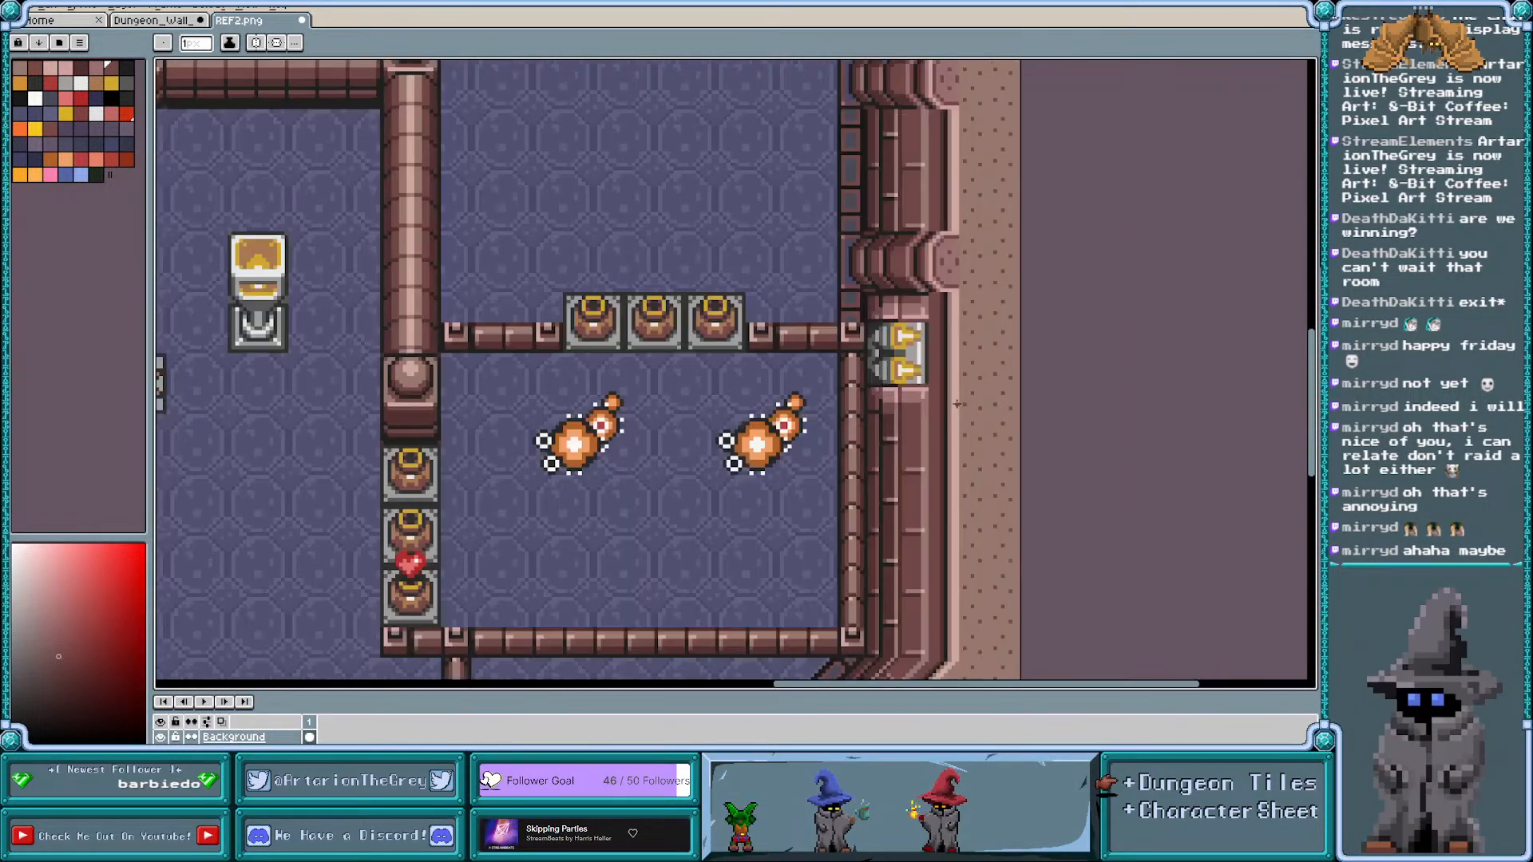
pyautogui.scroll(2, 957, 404)
pyautogui.scroll(2, 907, 397)
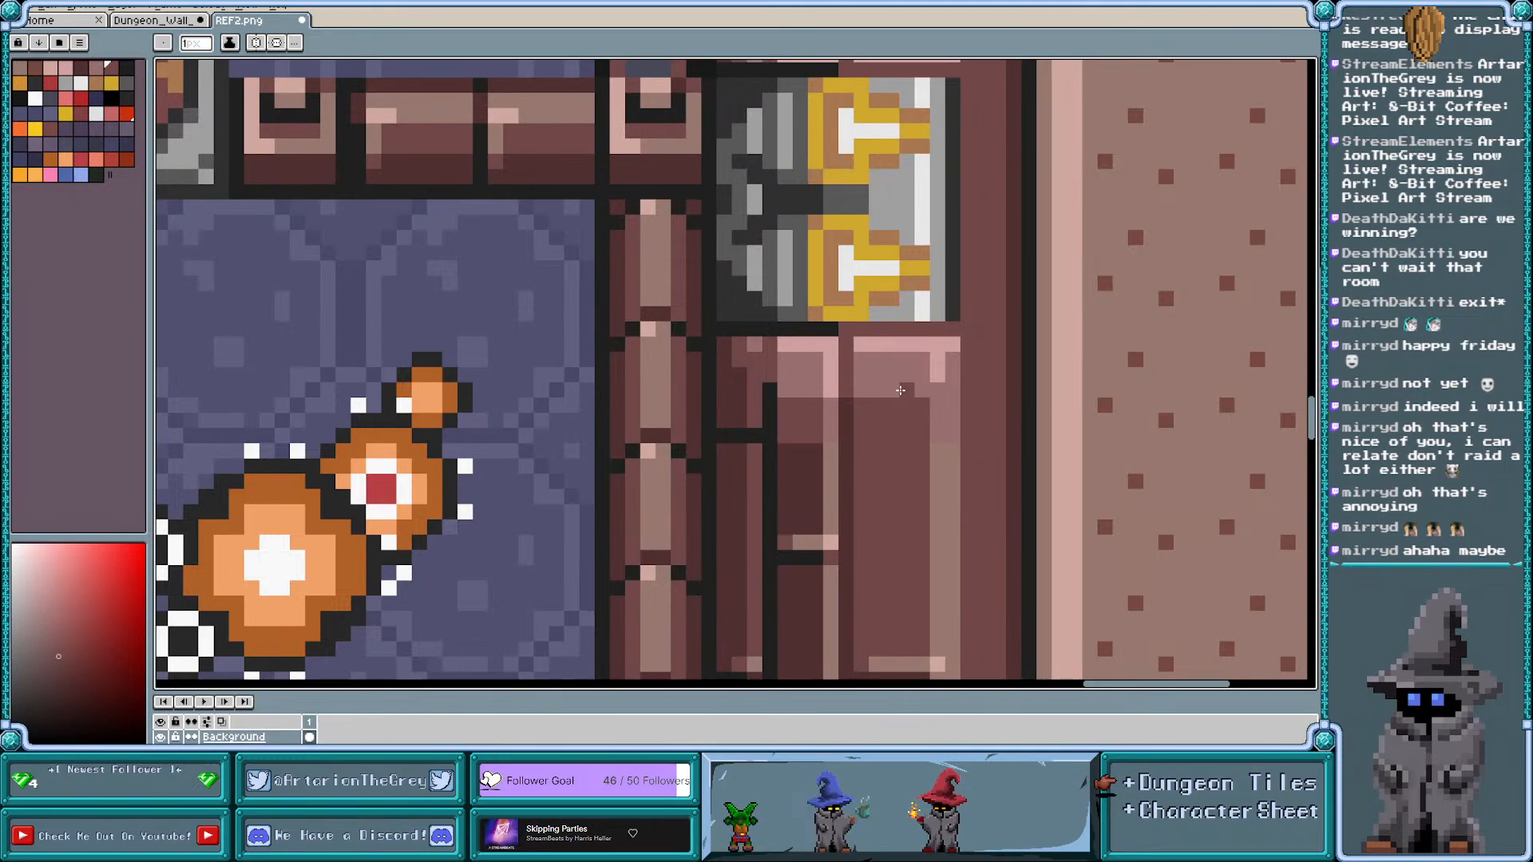
pyautogui.scroll(-5, 926, 406)
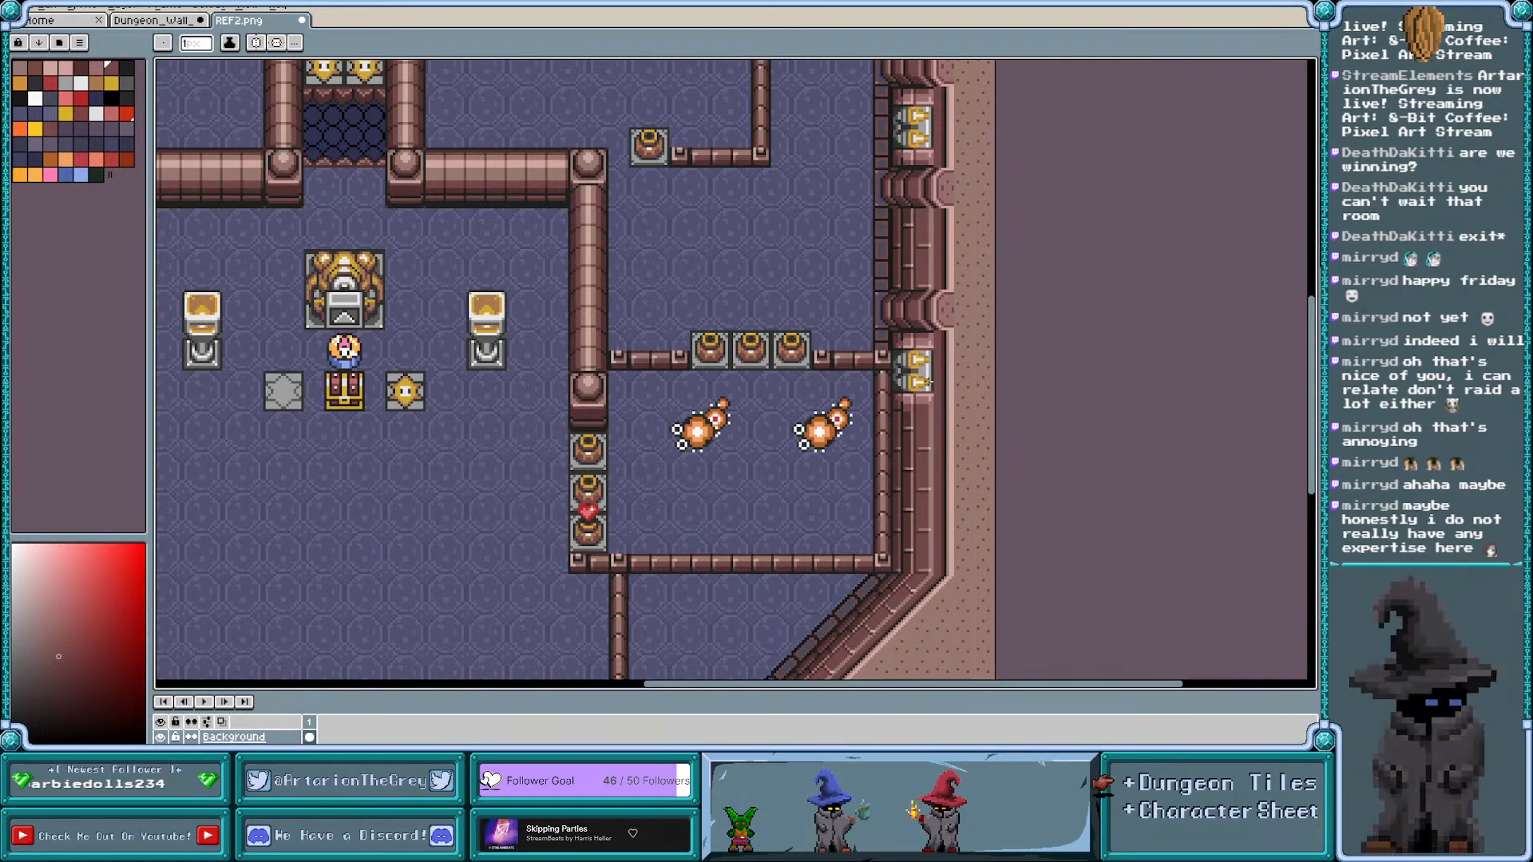
# Examine the room's upper-left walls around the stairway doorway, first without the grid and again with it shown
pyautogui.hscroll(-5, 928, 382)
pyautogui.scroll(-2, 928, 382)
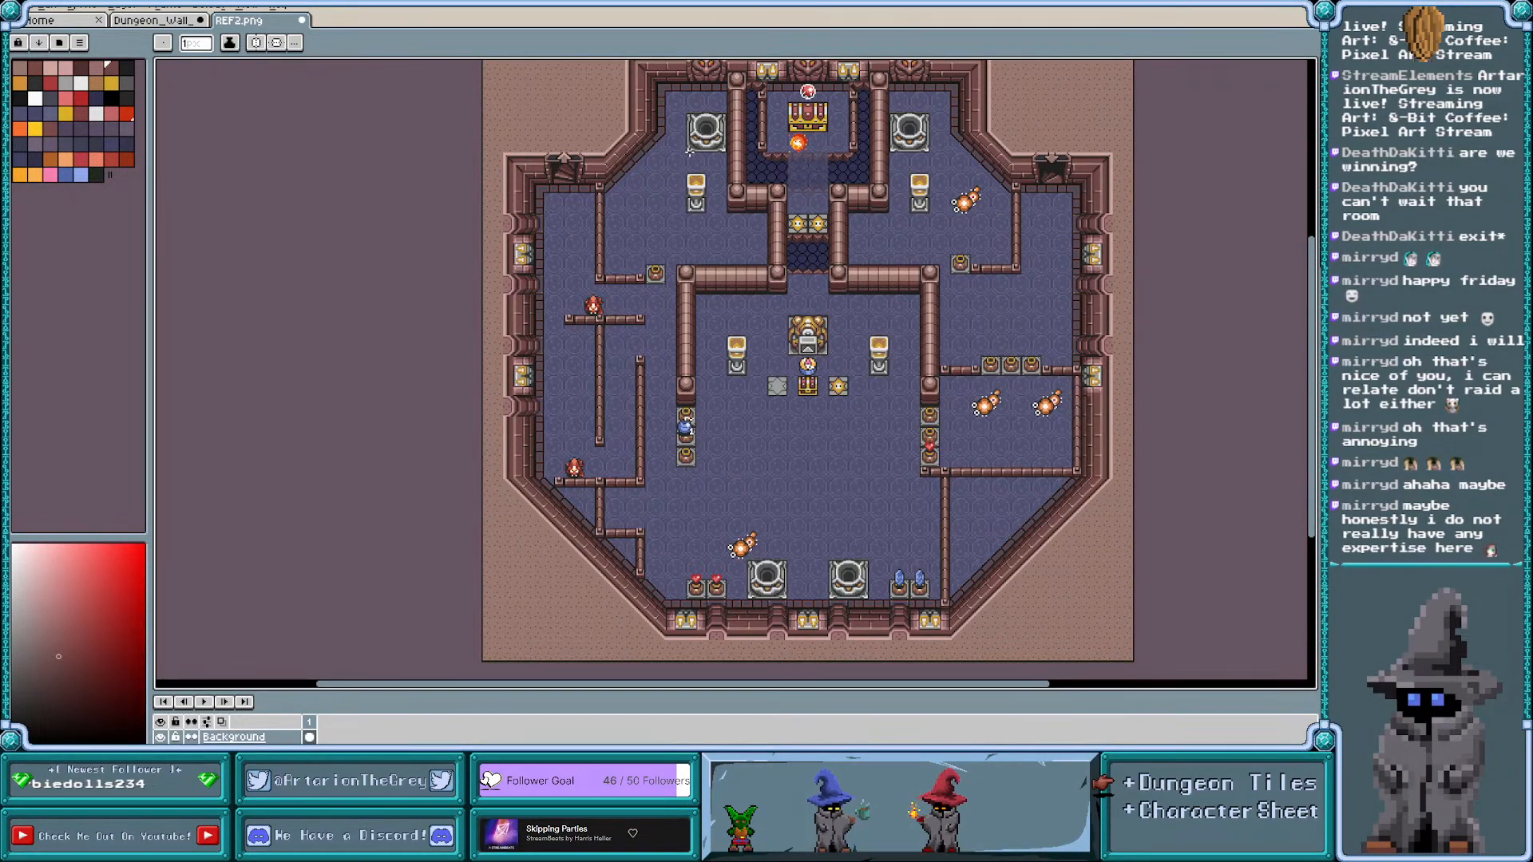
pyautogui.scroll(1, 564, 157)
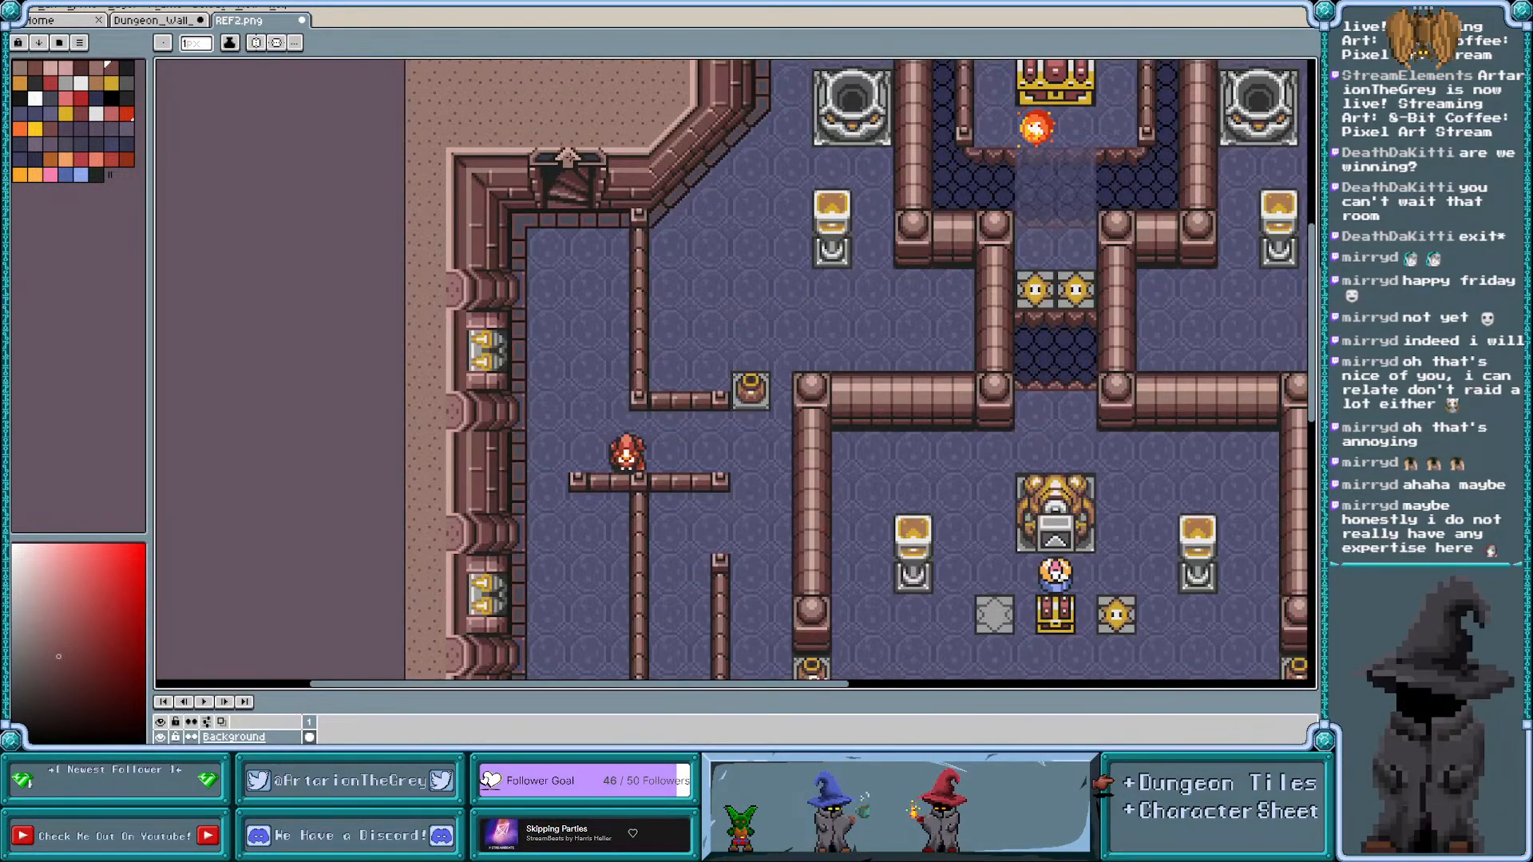
pyautogui.scroll(1, 563, 156)
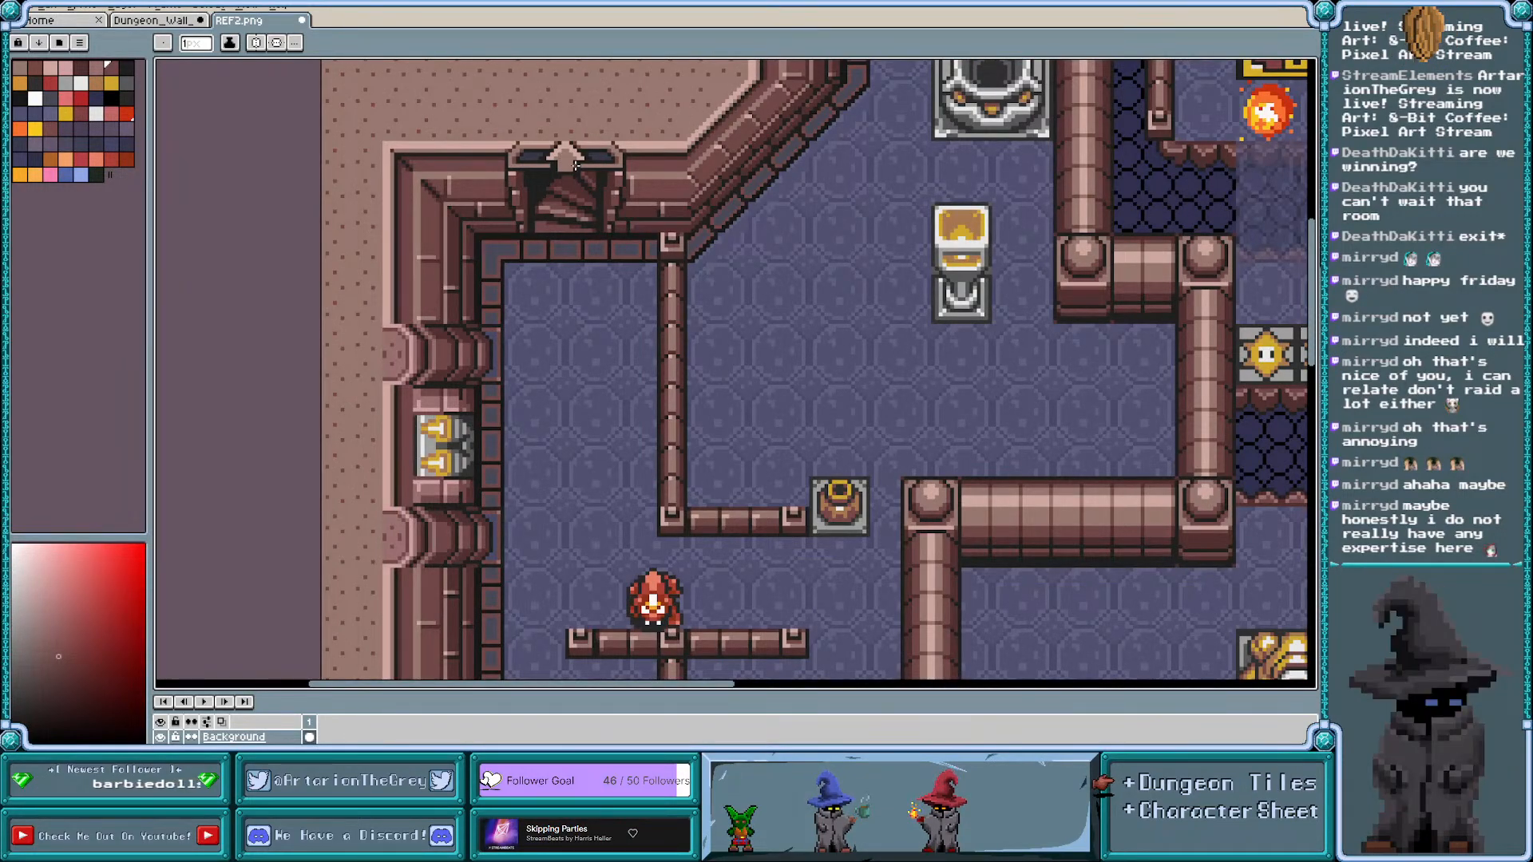
pyautogui.scroll(-1, 535, 166)
pyautogui.scroll(-1, 535, 166)
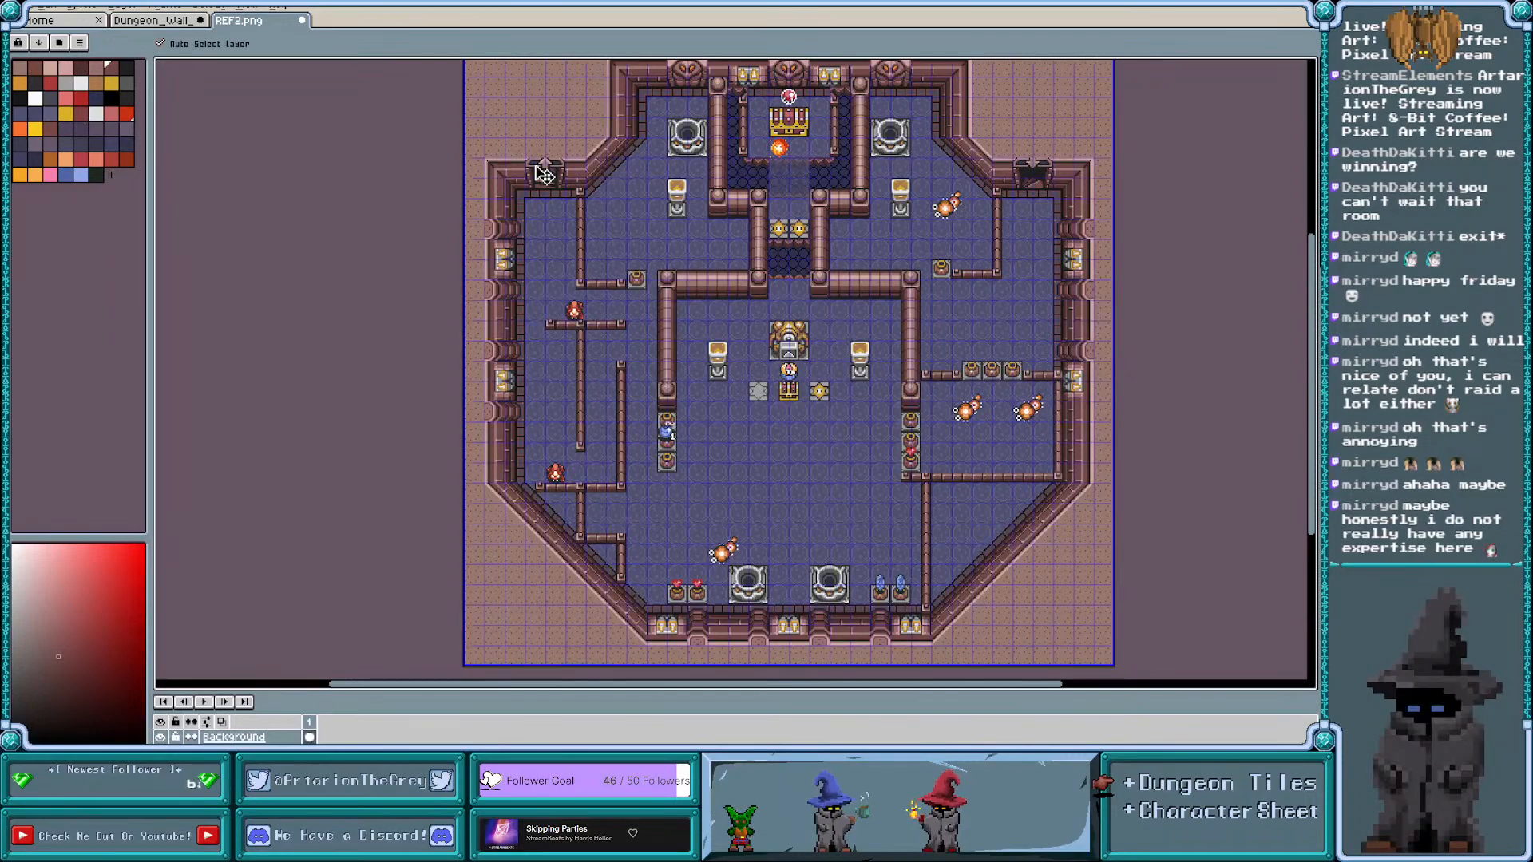
pyautogui.scroll(2, 535, 165)
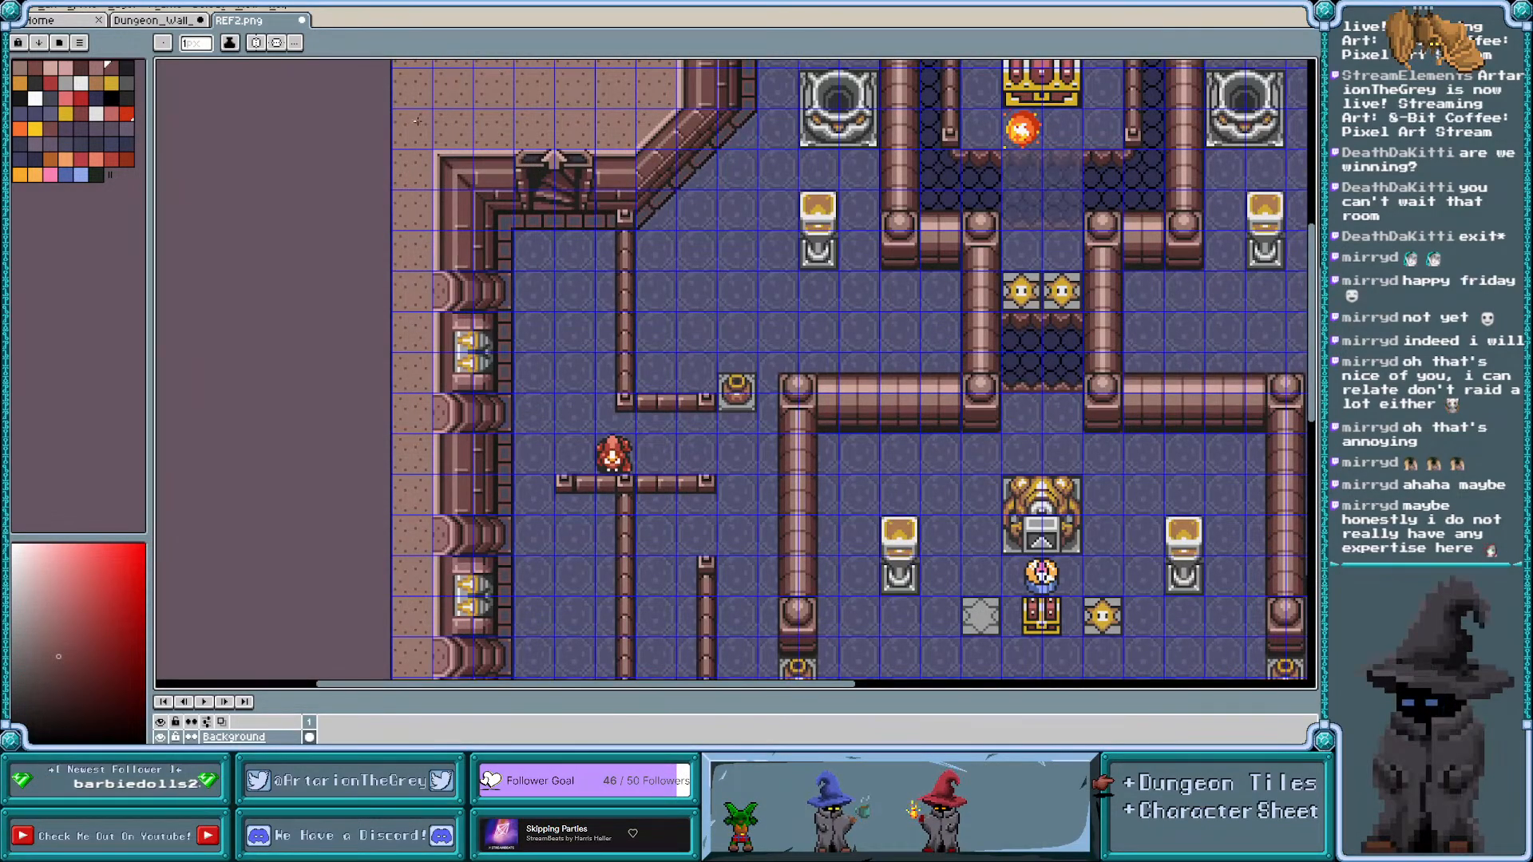
pyautogui.scroll(1, 424, 125)
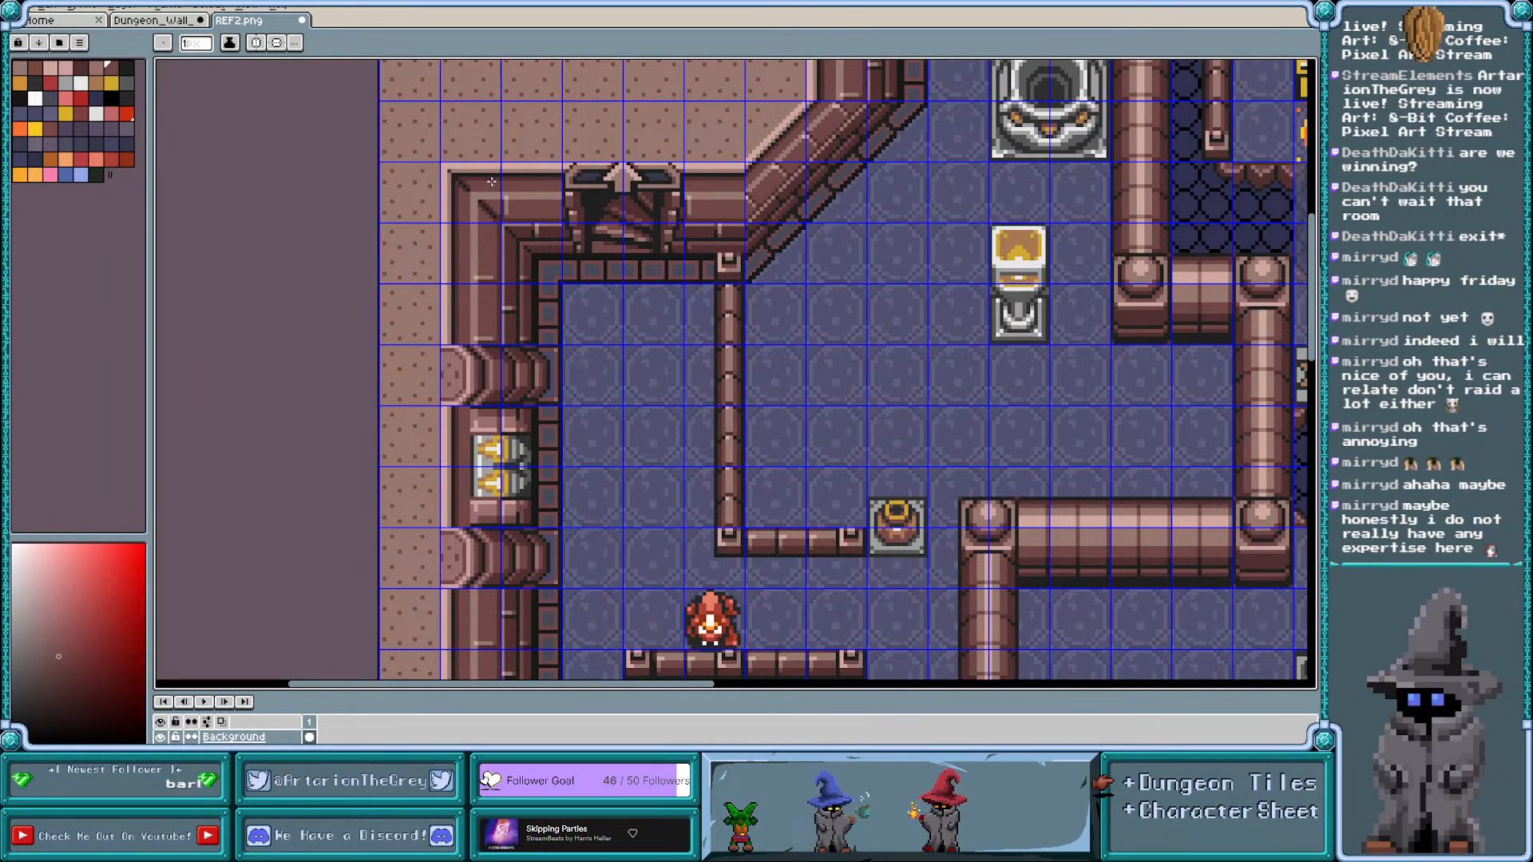
# Switch to the Dungeon_Wall file and examine its blue stone wall and floor tiles and the L-shaped sample room
pyautogui.click(172, 20)
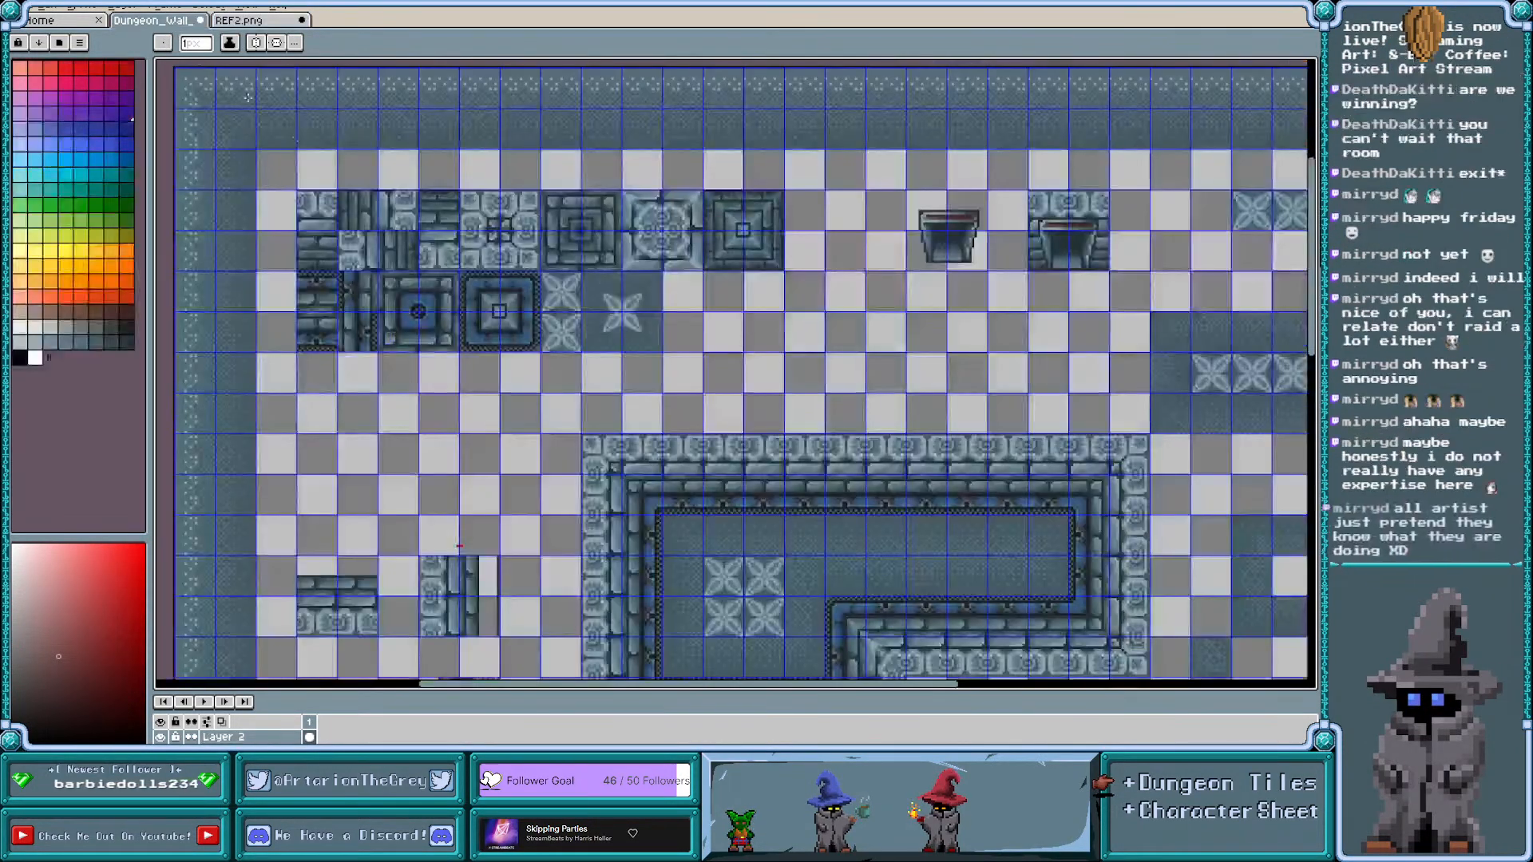
pyautogui.scroll(2, 624, 472)
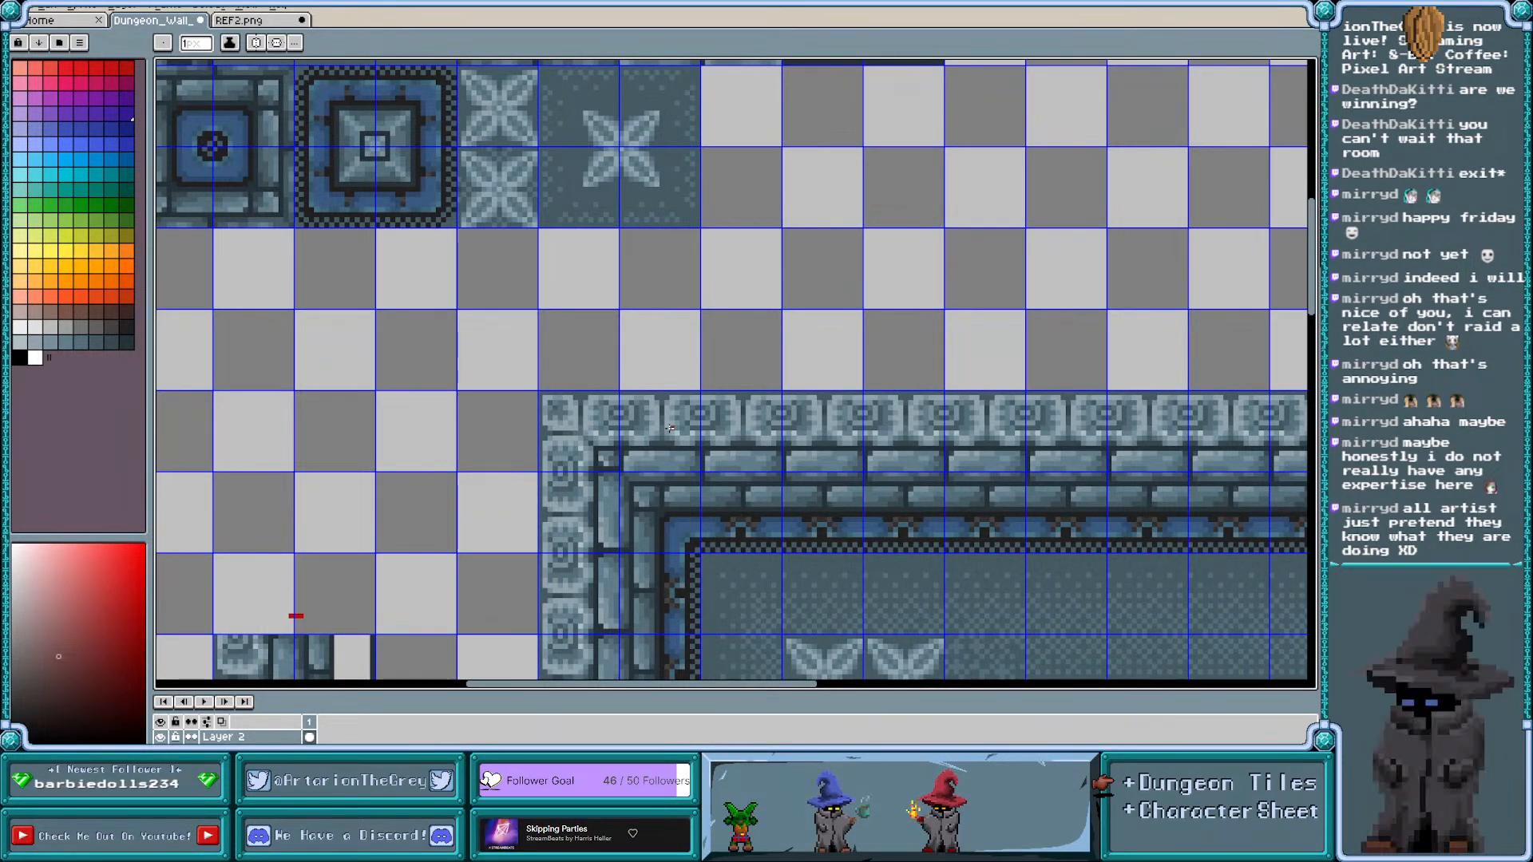
pyautogui.scroll(-1, 511, 336)
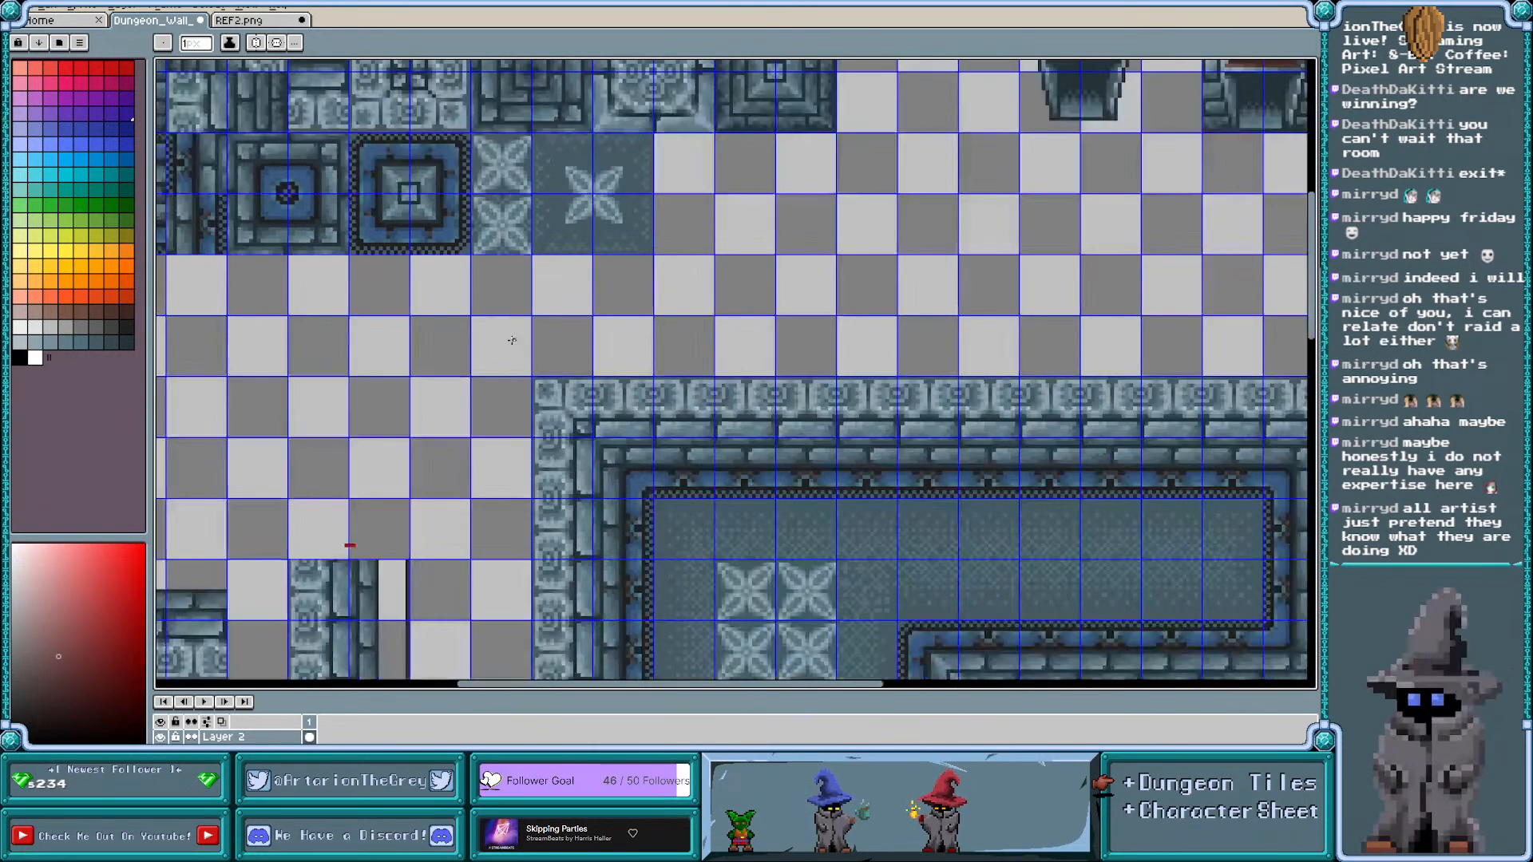
pyautogui.scroll(-1, 480, 304)
pyautogui.scroll(-1, 480, 305)
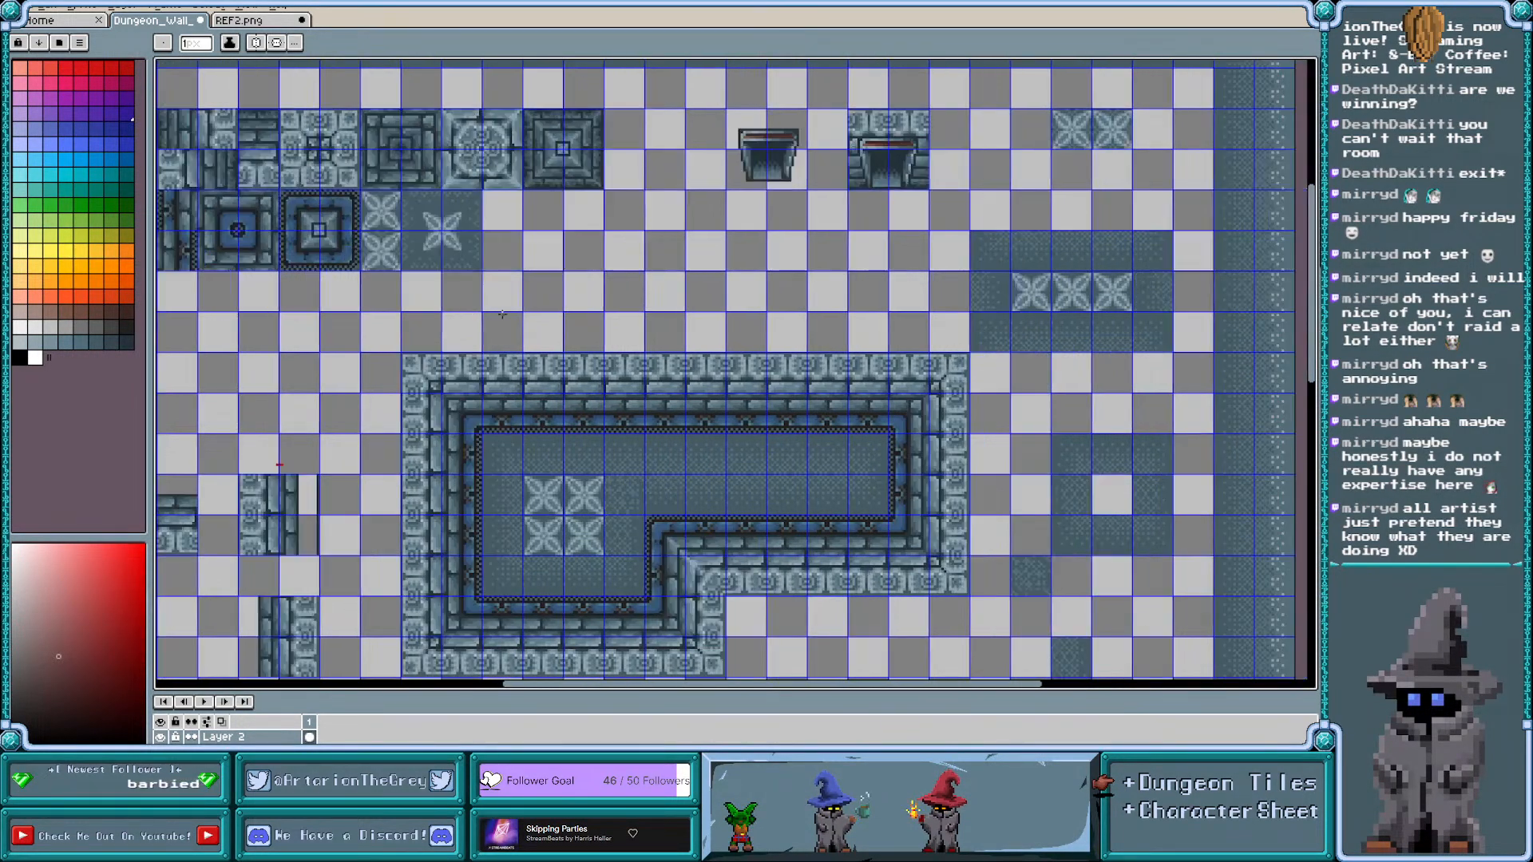
pyautogui.moveTo(908, 688); pyautogui.dragTo(867, 692)
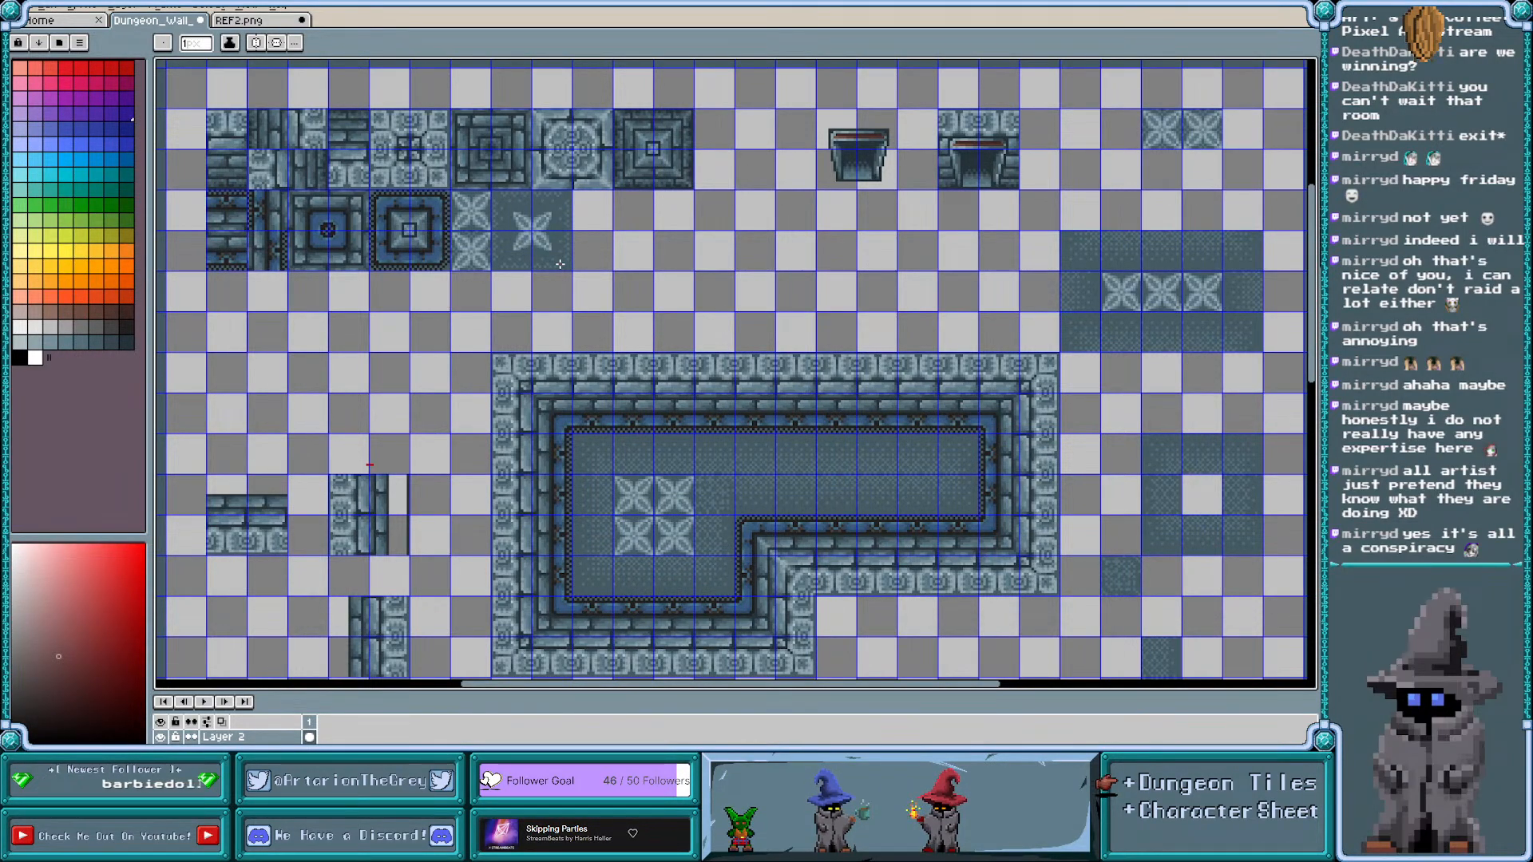
pyautogui.scroll(-2, 613, 285)
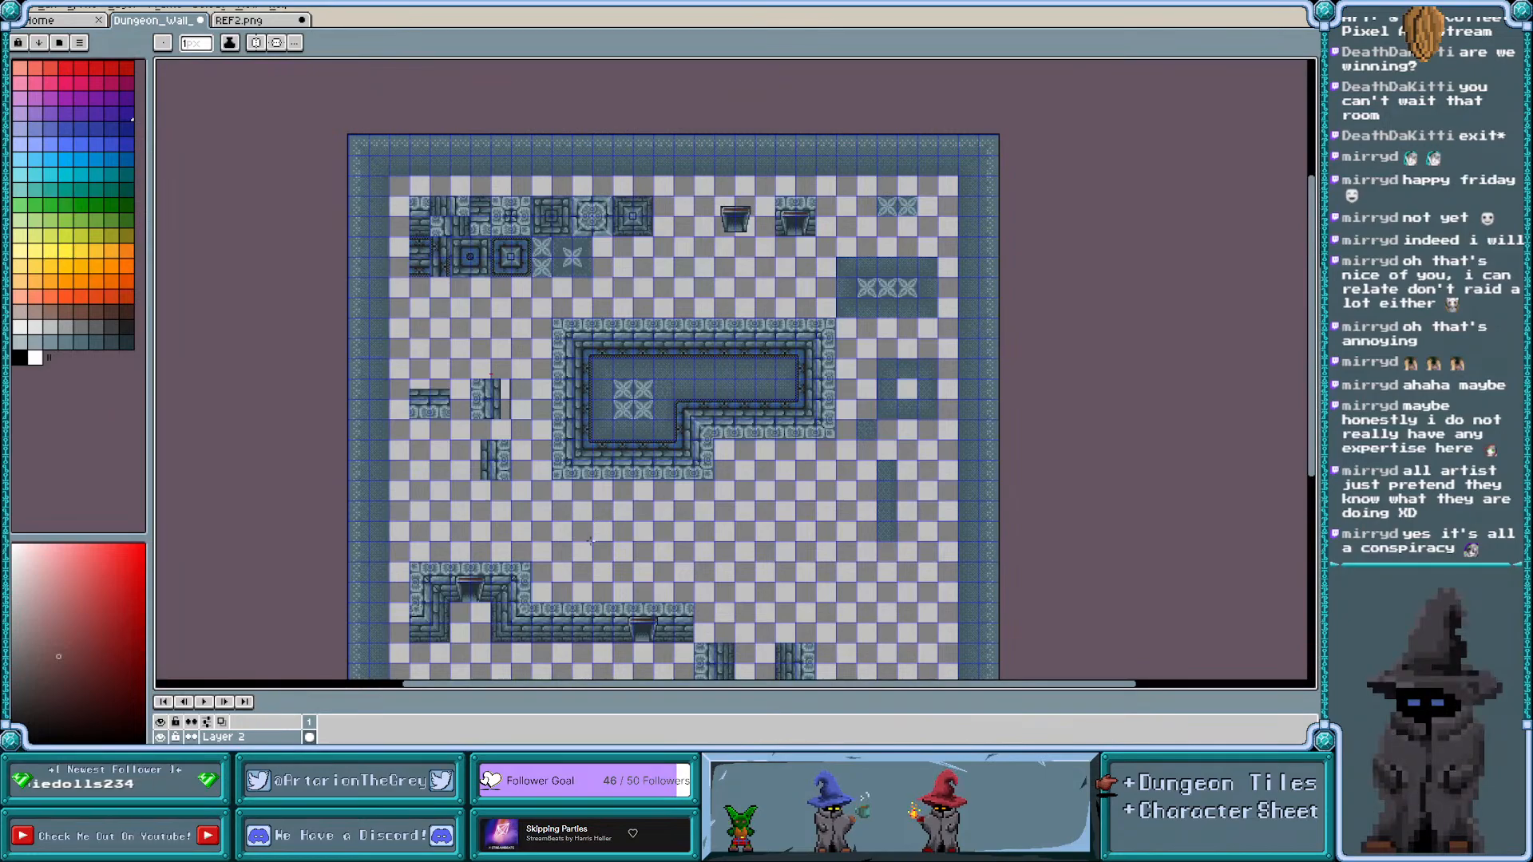
pyautogui.scroll(2, 635, 278)
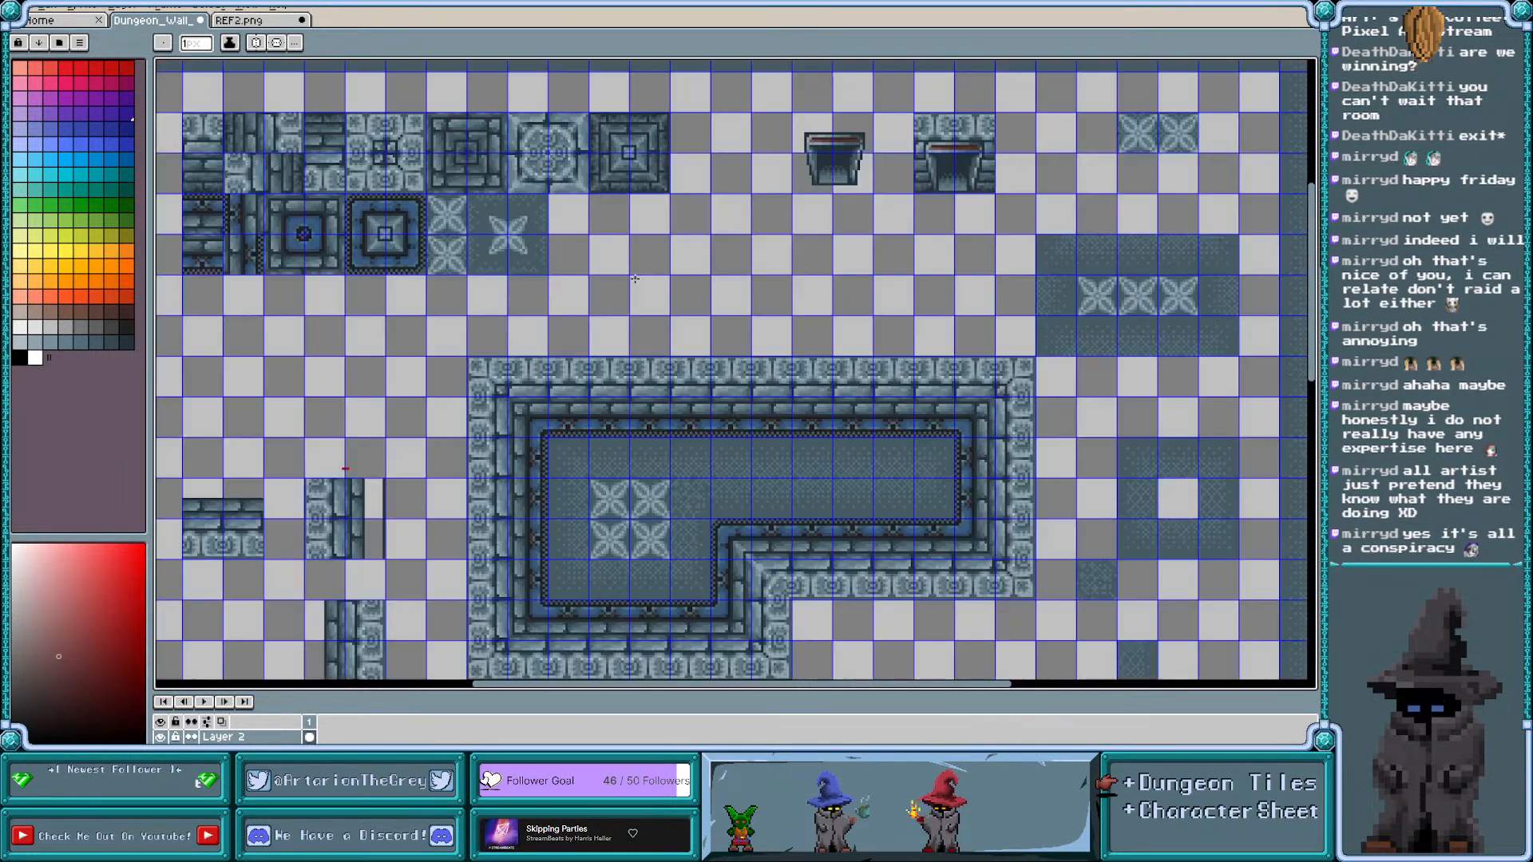
# Return to REF2.png and examine the pillars, wall rails and floor near the centre of the room with the grid hidden
pyautogui.click(249, 21)
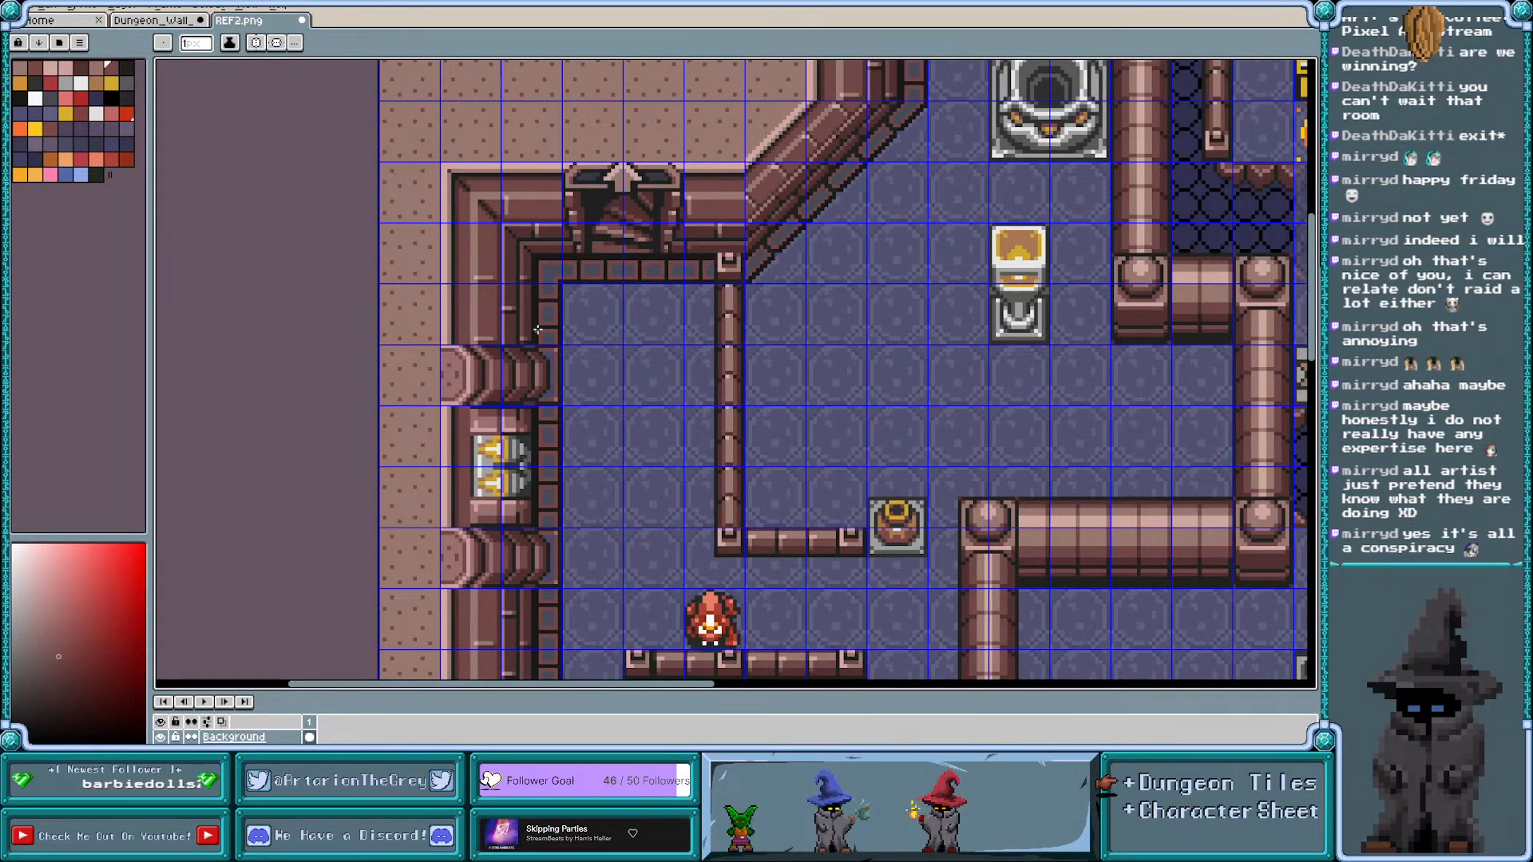
pyautogui.scroll(-4, 607, 280)
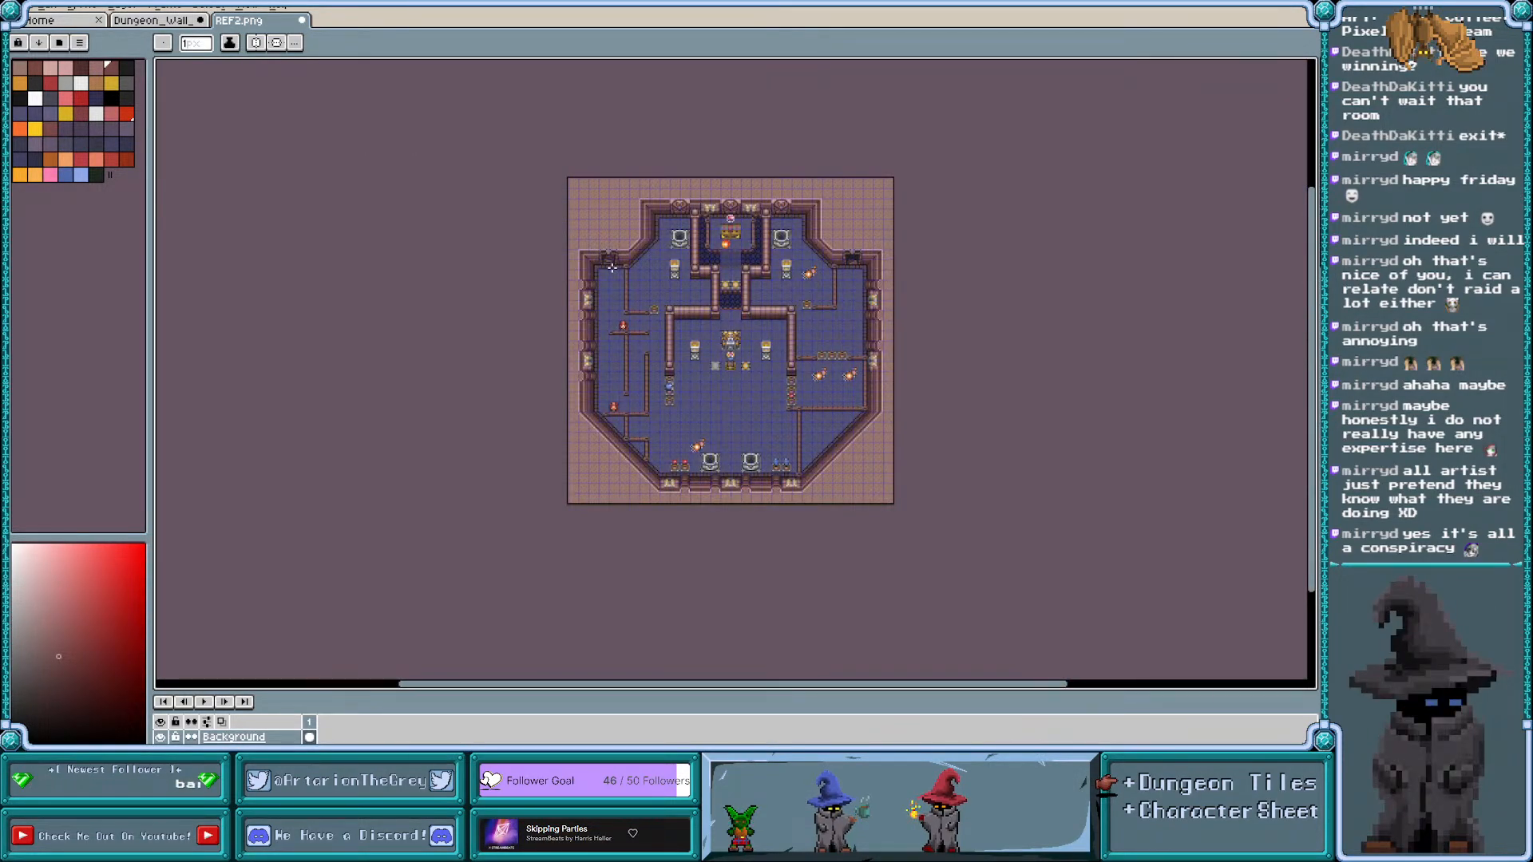
pyautogui.scroll(4, 729, 246)
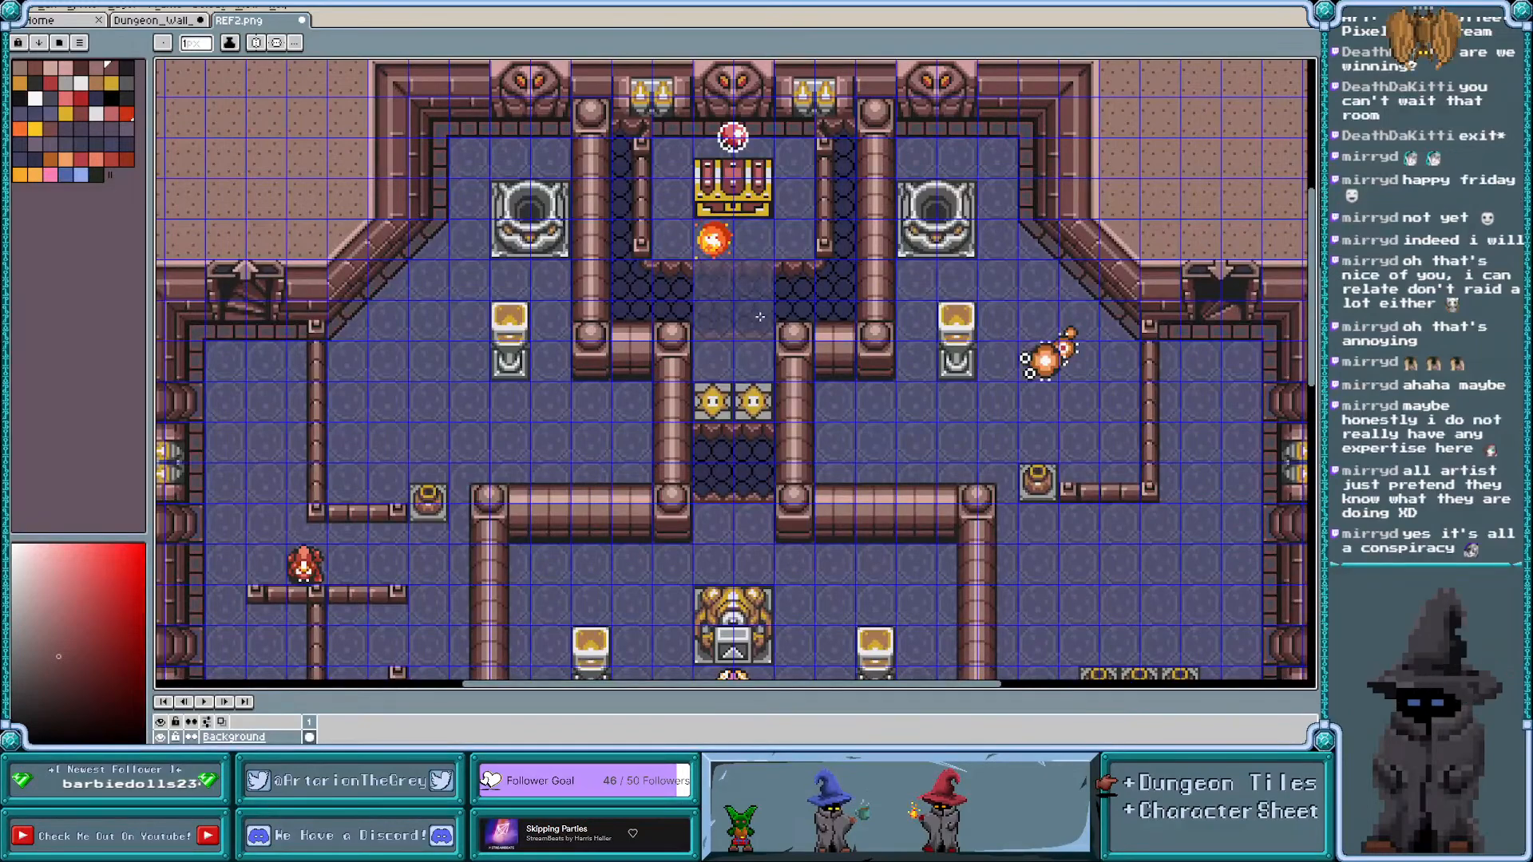
pyautogui.scroll(2, 553, 438)
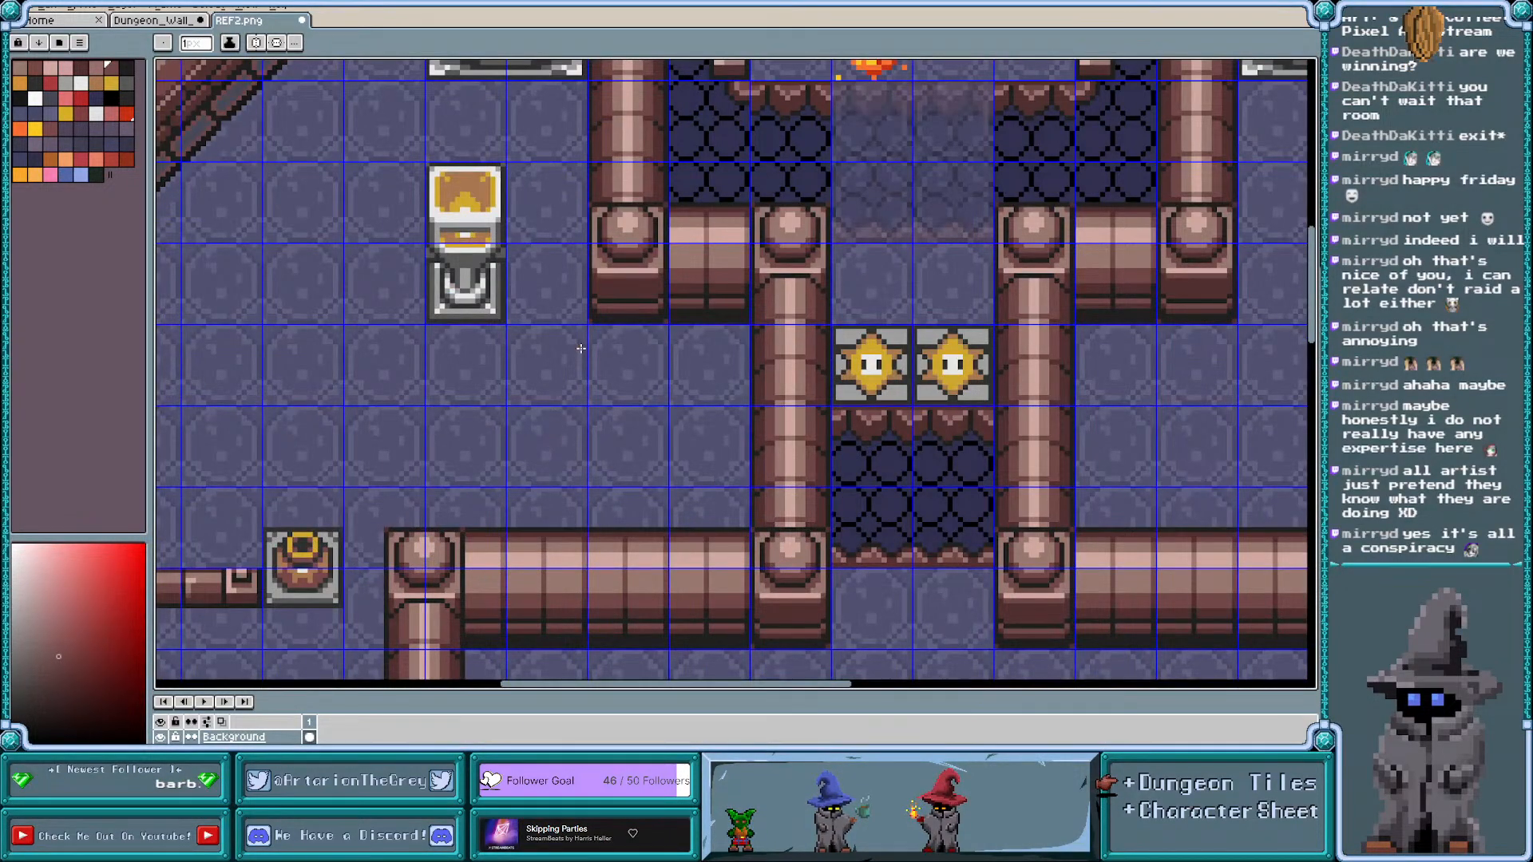
pyautogui.hscroll(-1, 580, 348)
pyautogui.hotkey('ctrl', "'")
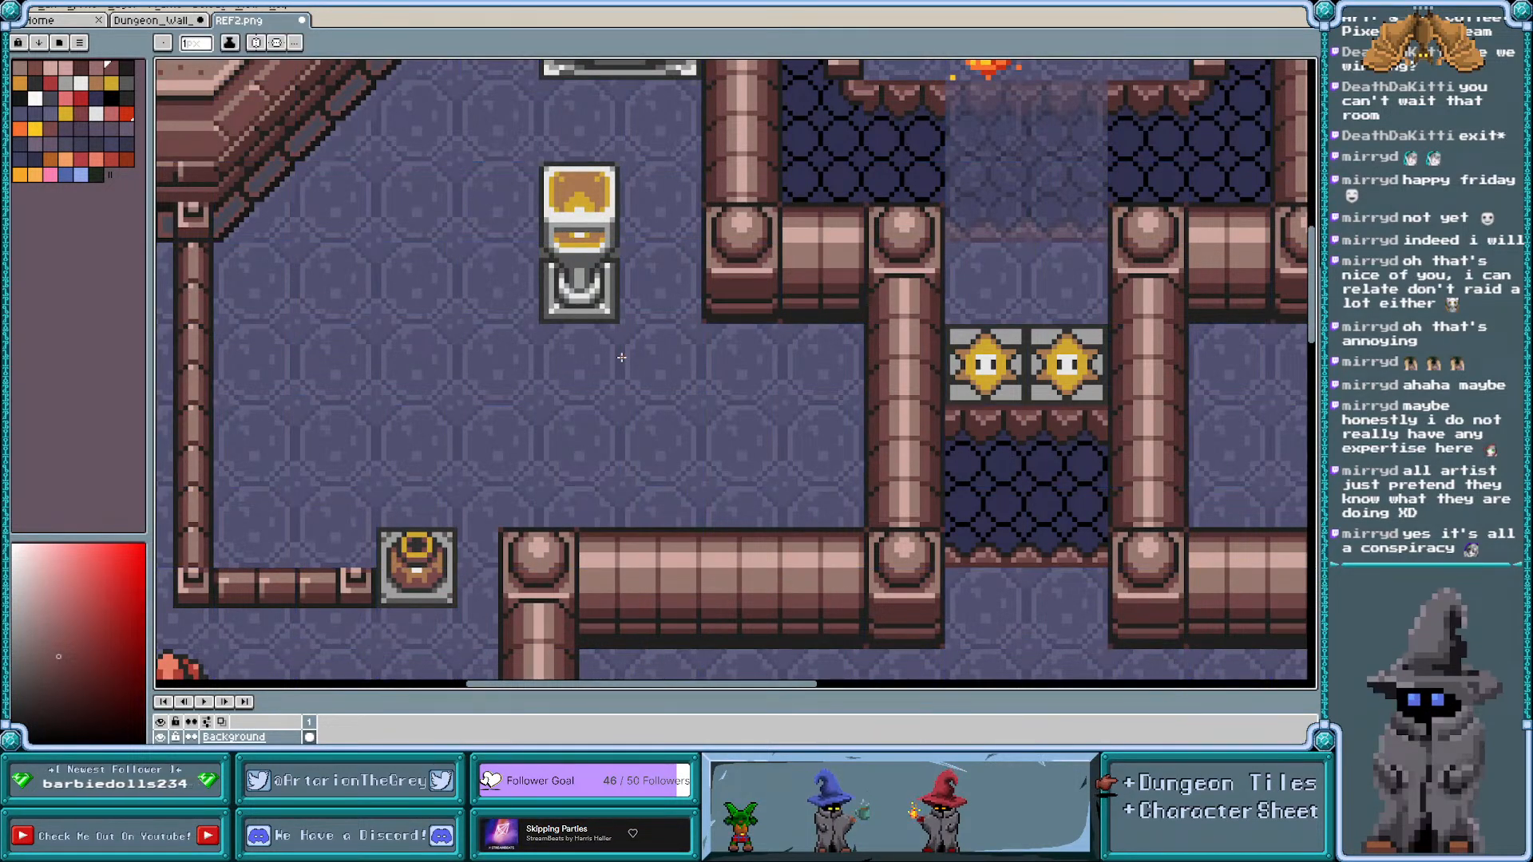
pyautogui.hscroll(-1, 548, 385)
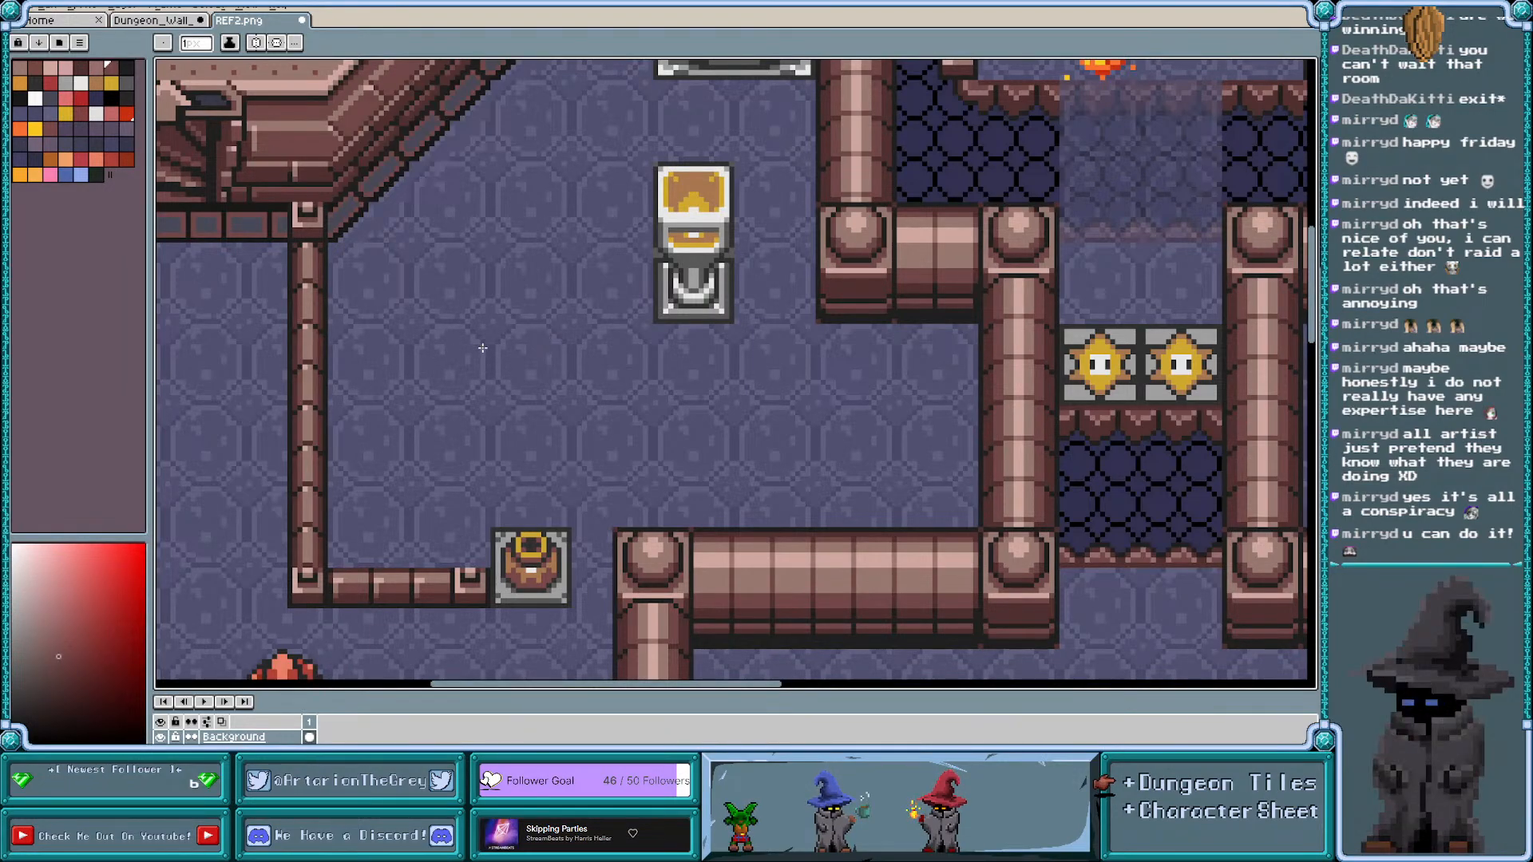
pyautogui.scroll(-1, 495, 345)
pyautogui.scroll(1, 497, 342)
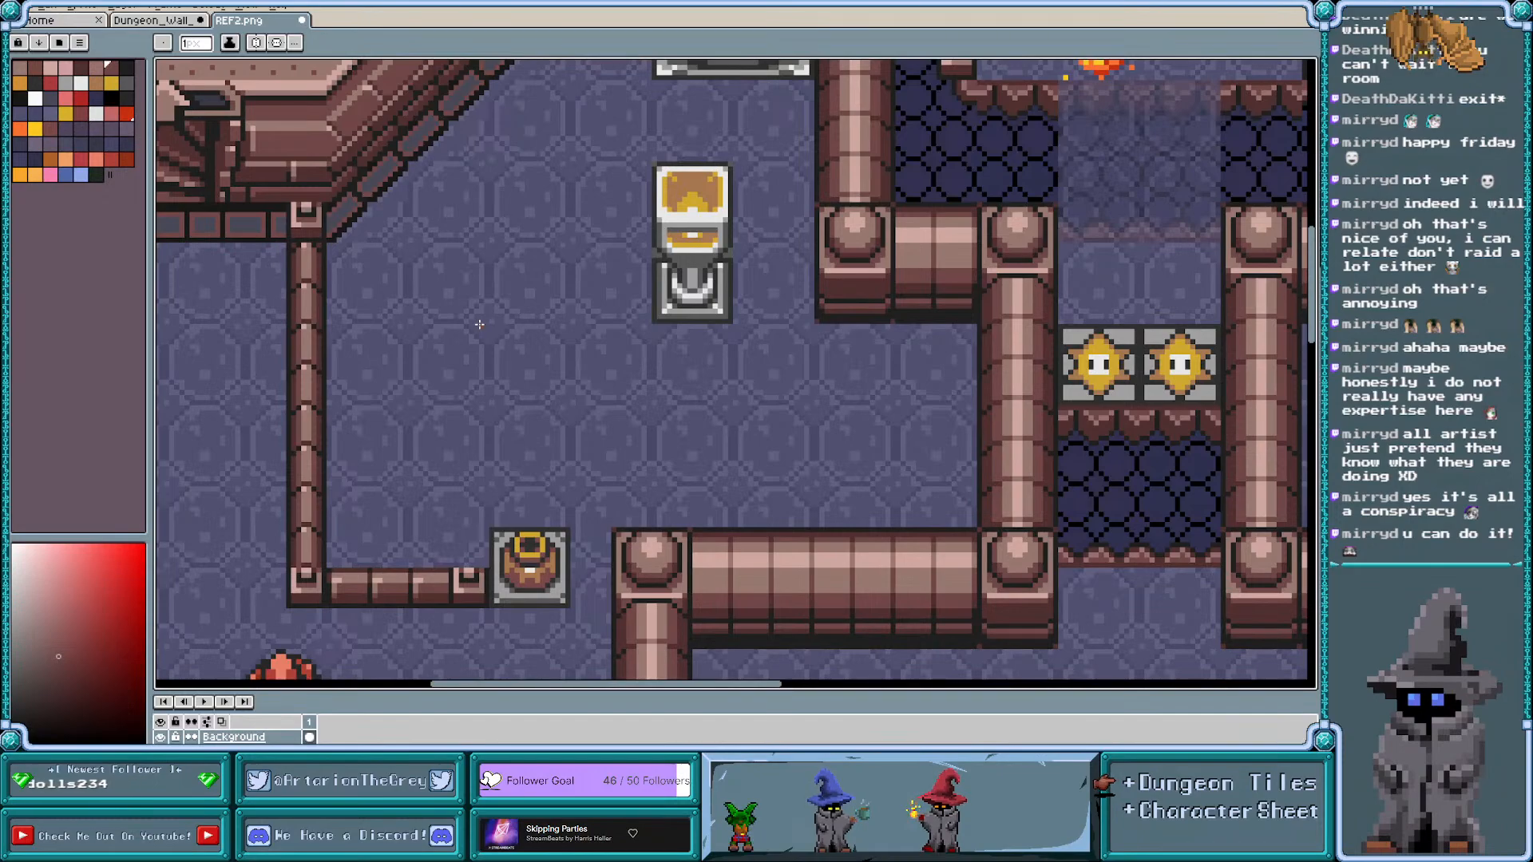
# Show the grid and examine up close how the rounded floor pattern repeats across the tile boundaries
pyautogui.scroll(1, 479, 324)
pyautogui.hotkey('ctrl', "'")
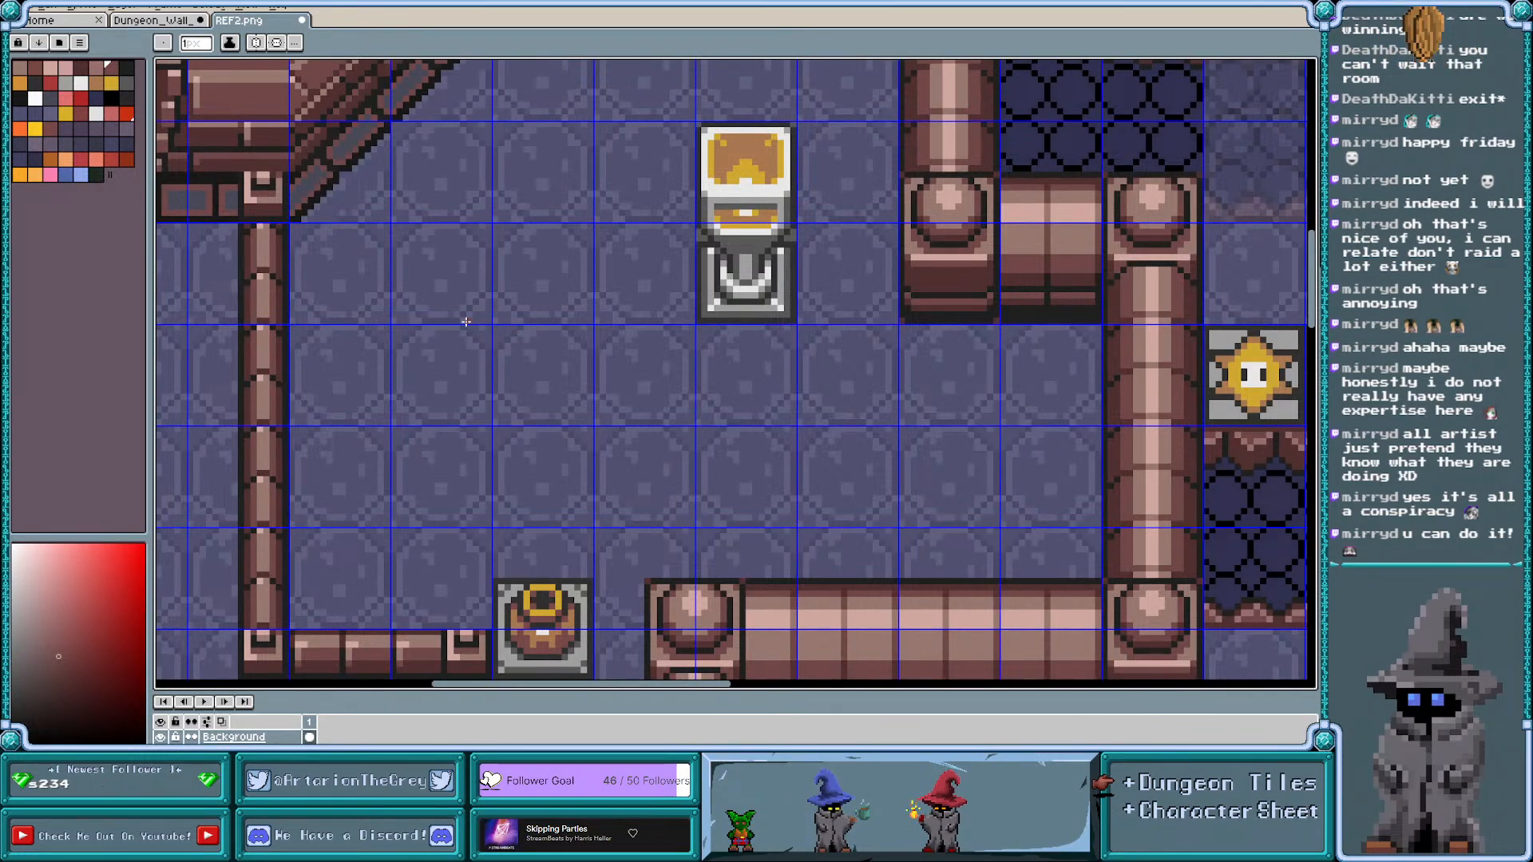
pyautogui.scroll(2, 407, 250)
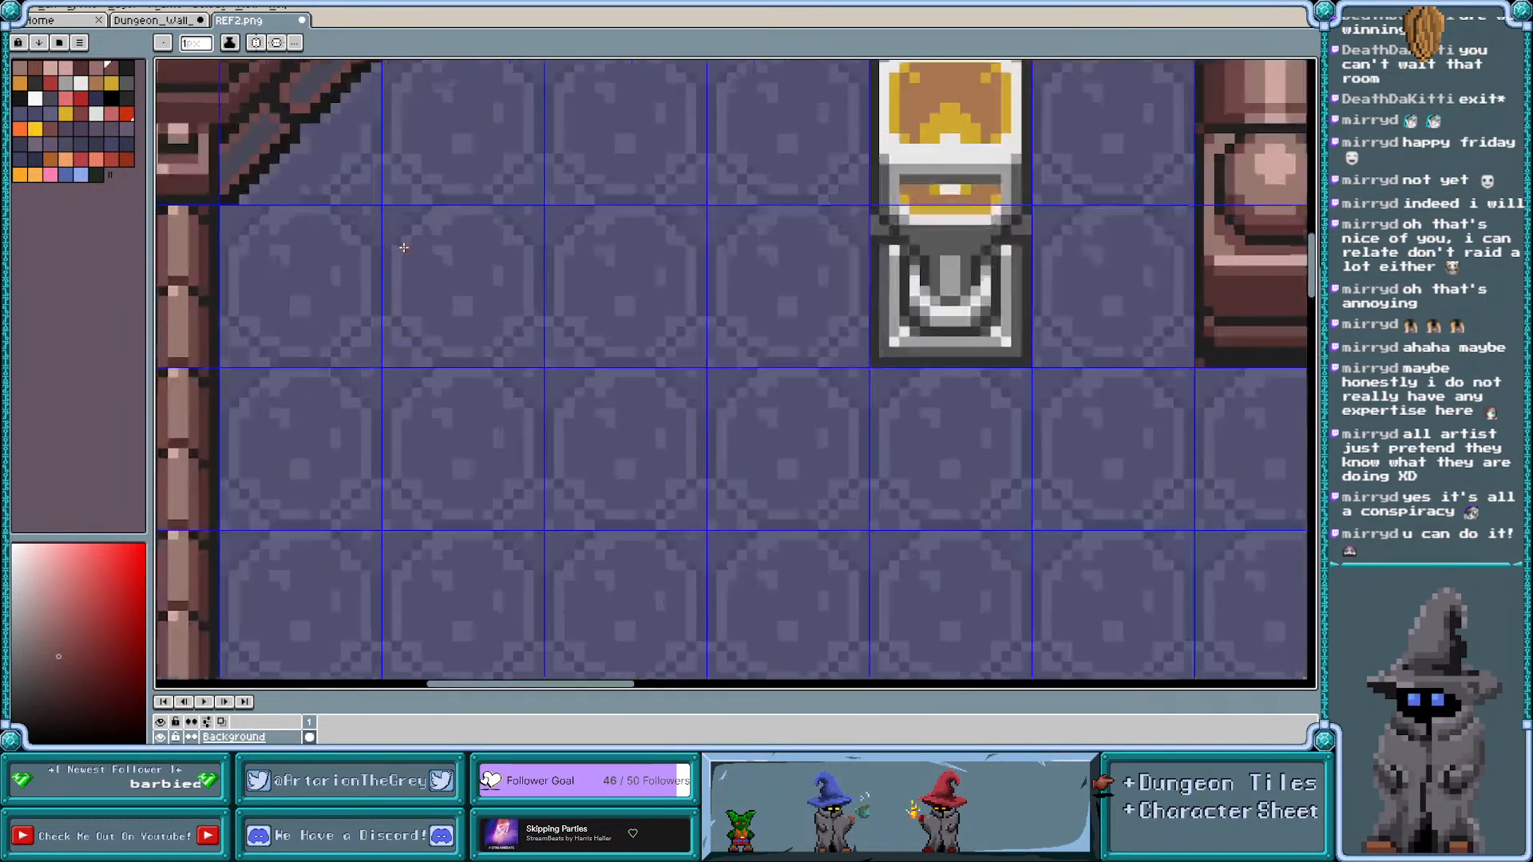
pyautogui.scroll(2, 404, 247)
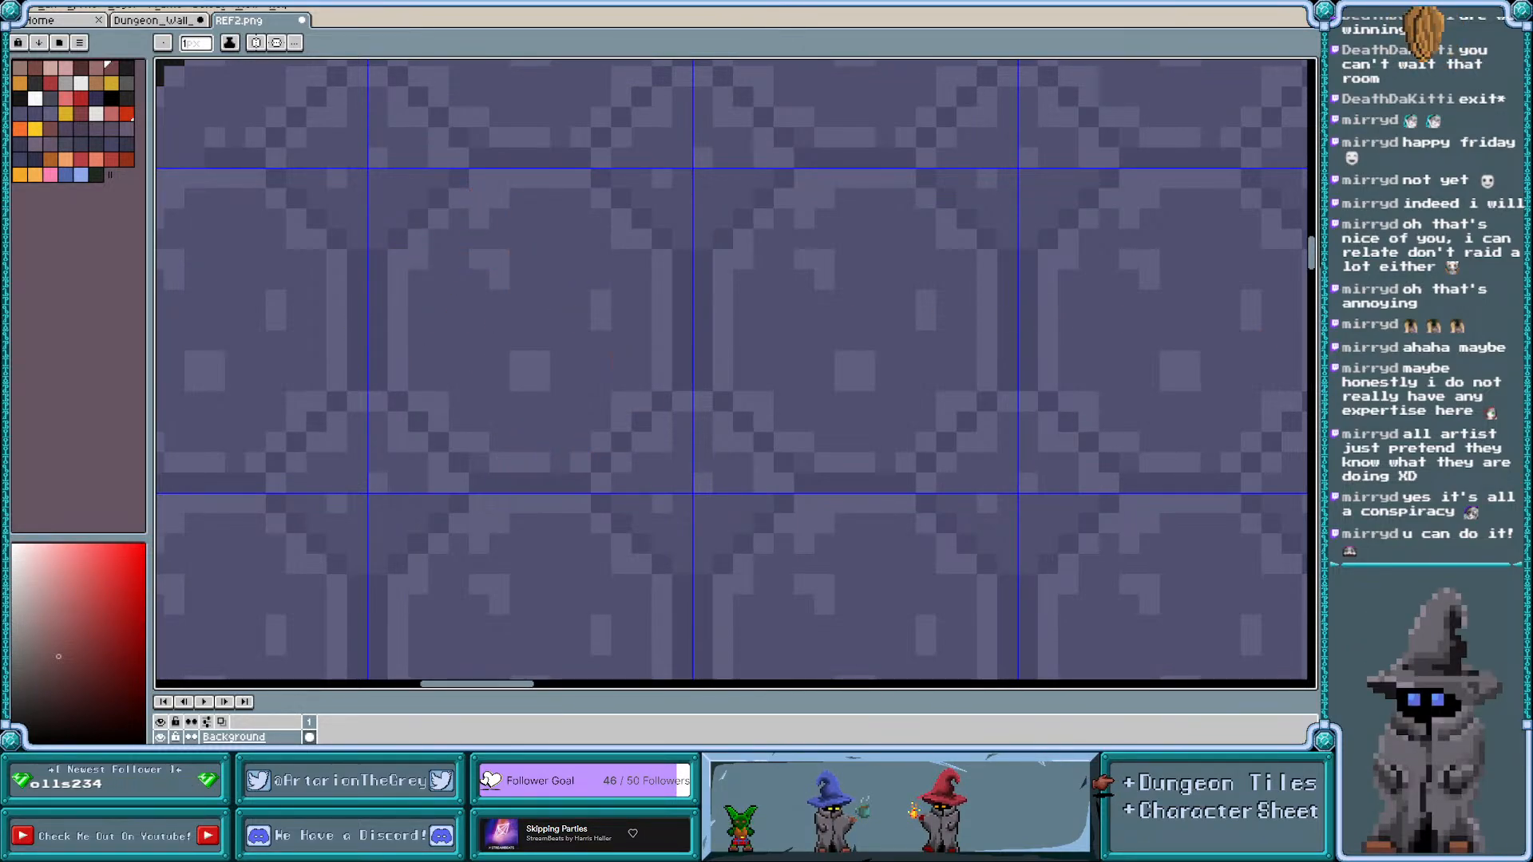
pyautogui.scroll(5, 701, 267)
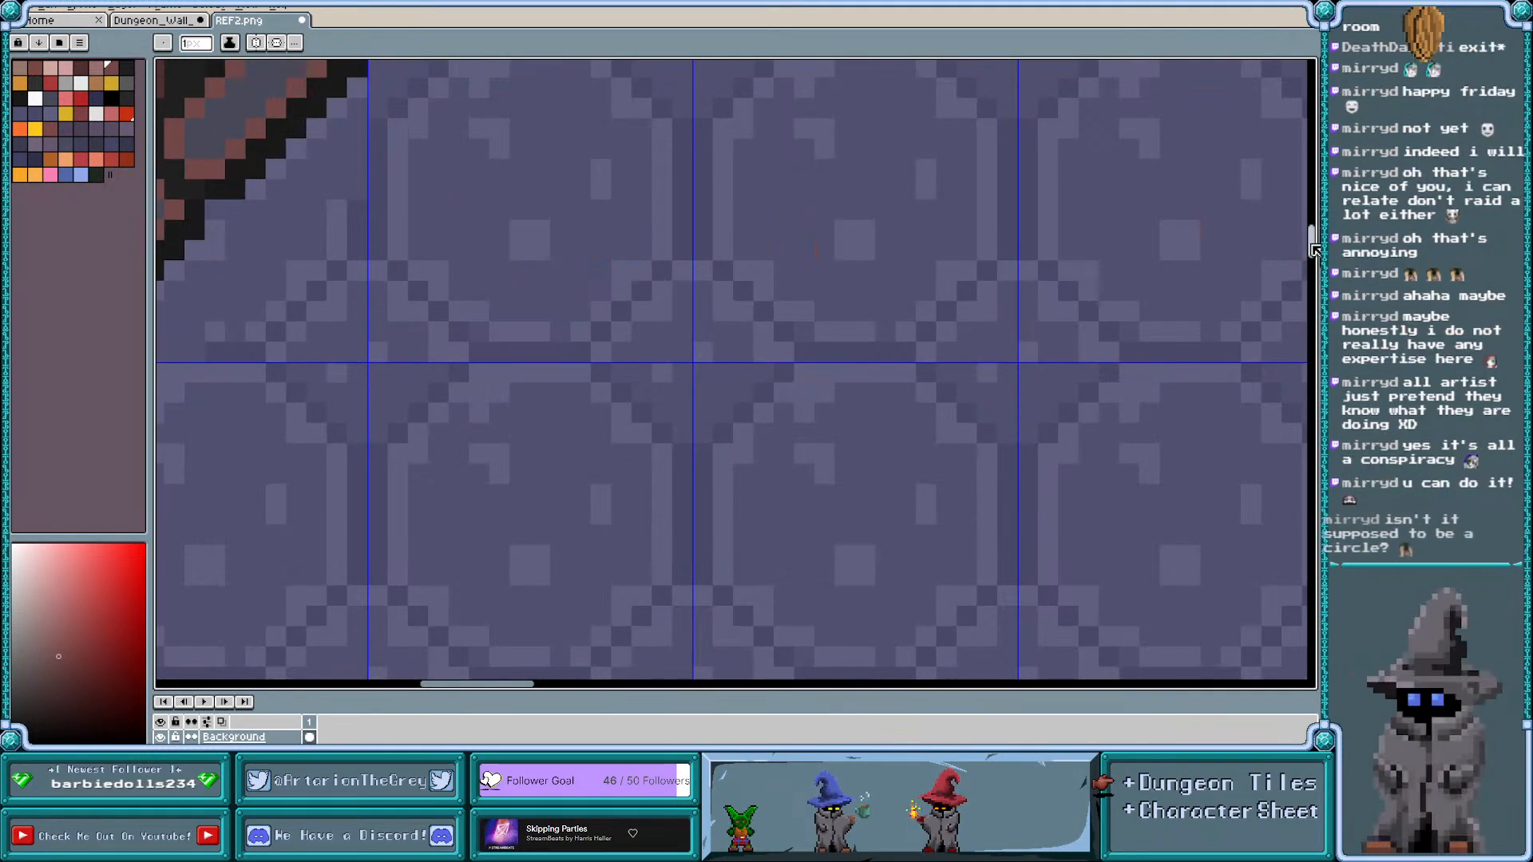
# Examine the rounded floor tiles up close against the grid, and look over the whole room
pyautogui.scroll(1, 1293, 246)
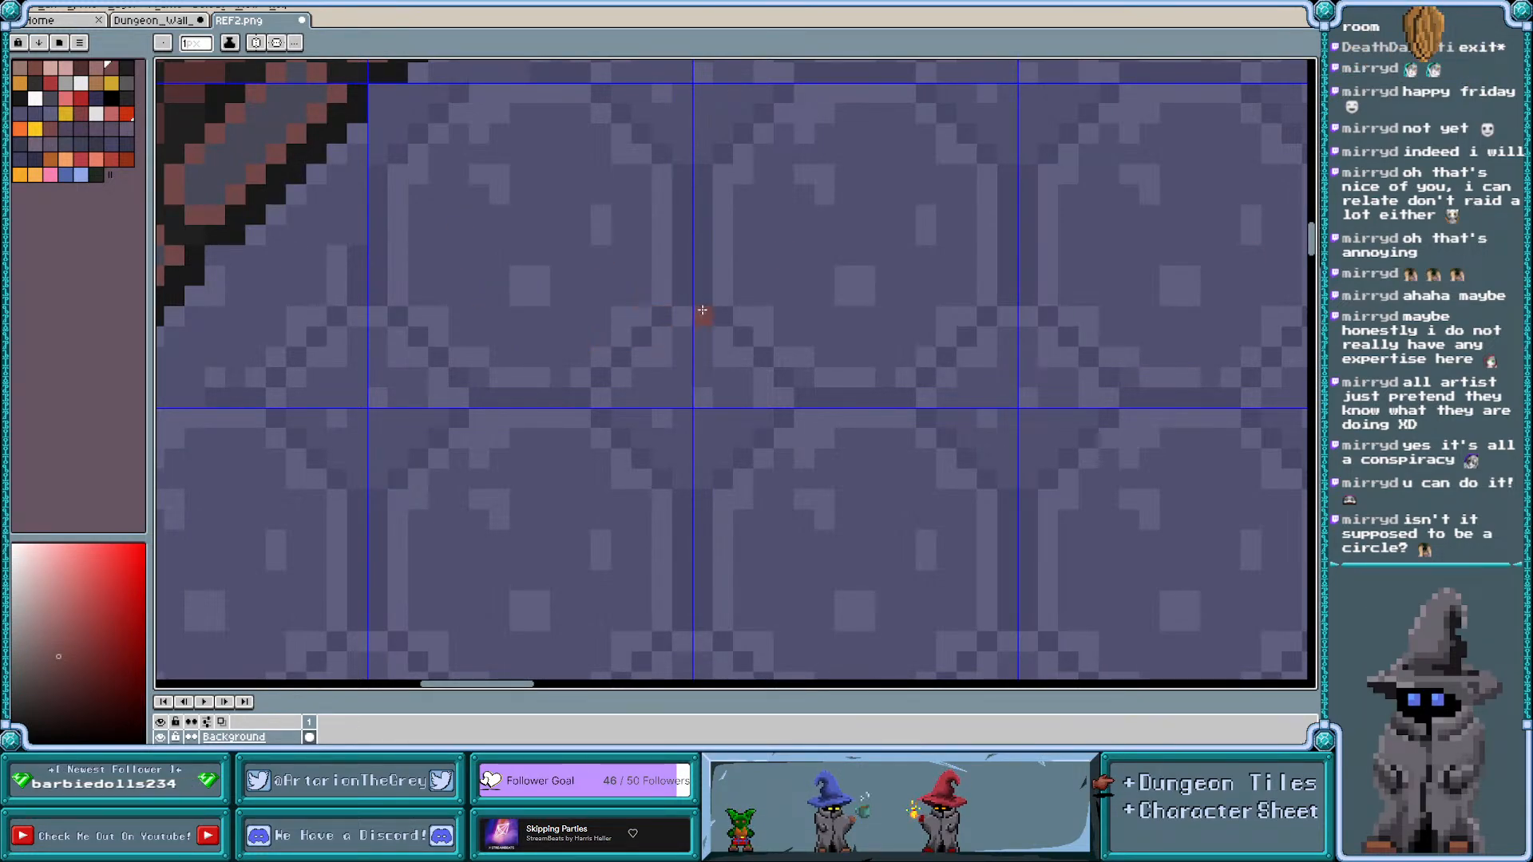
pyautogui.scroll(1, 1313, 253)
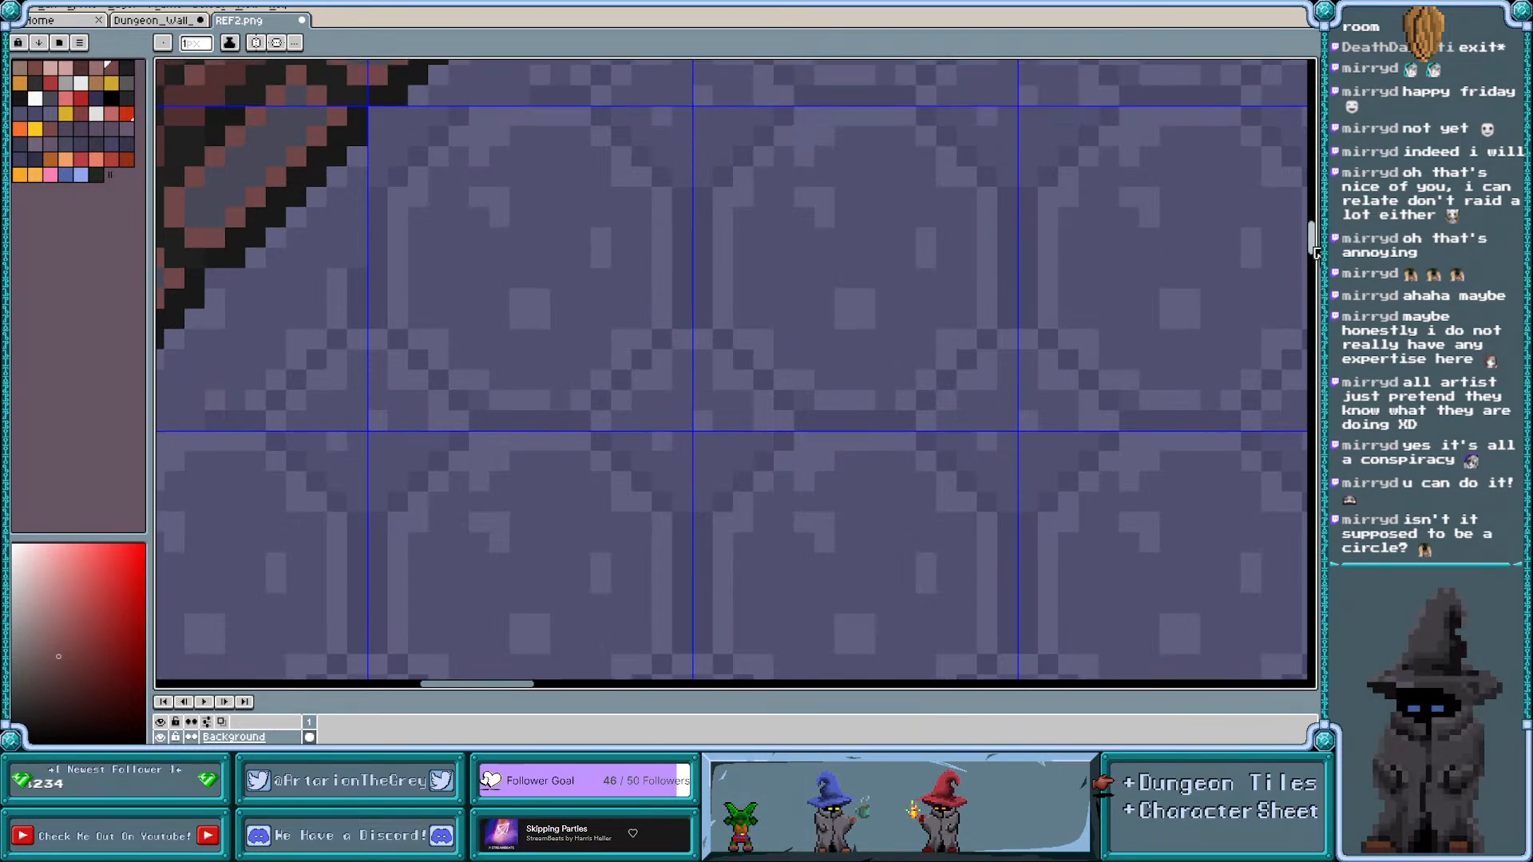
pyautogui.scroll(-1, 1314, 253)
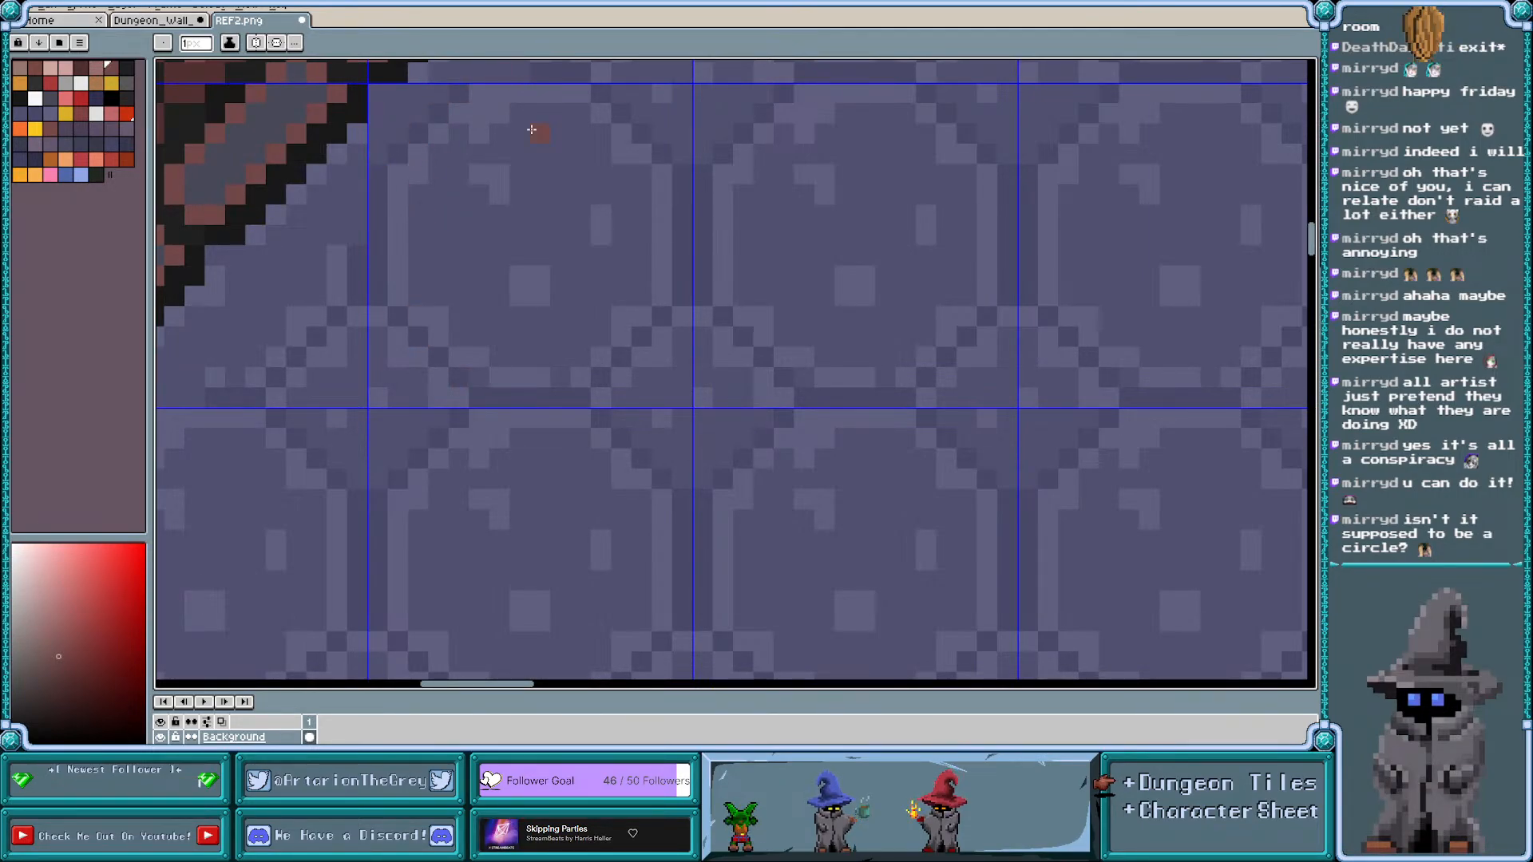
pyautogui.scroll(-8, 531, 130)
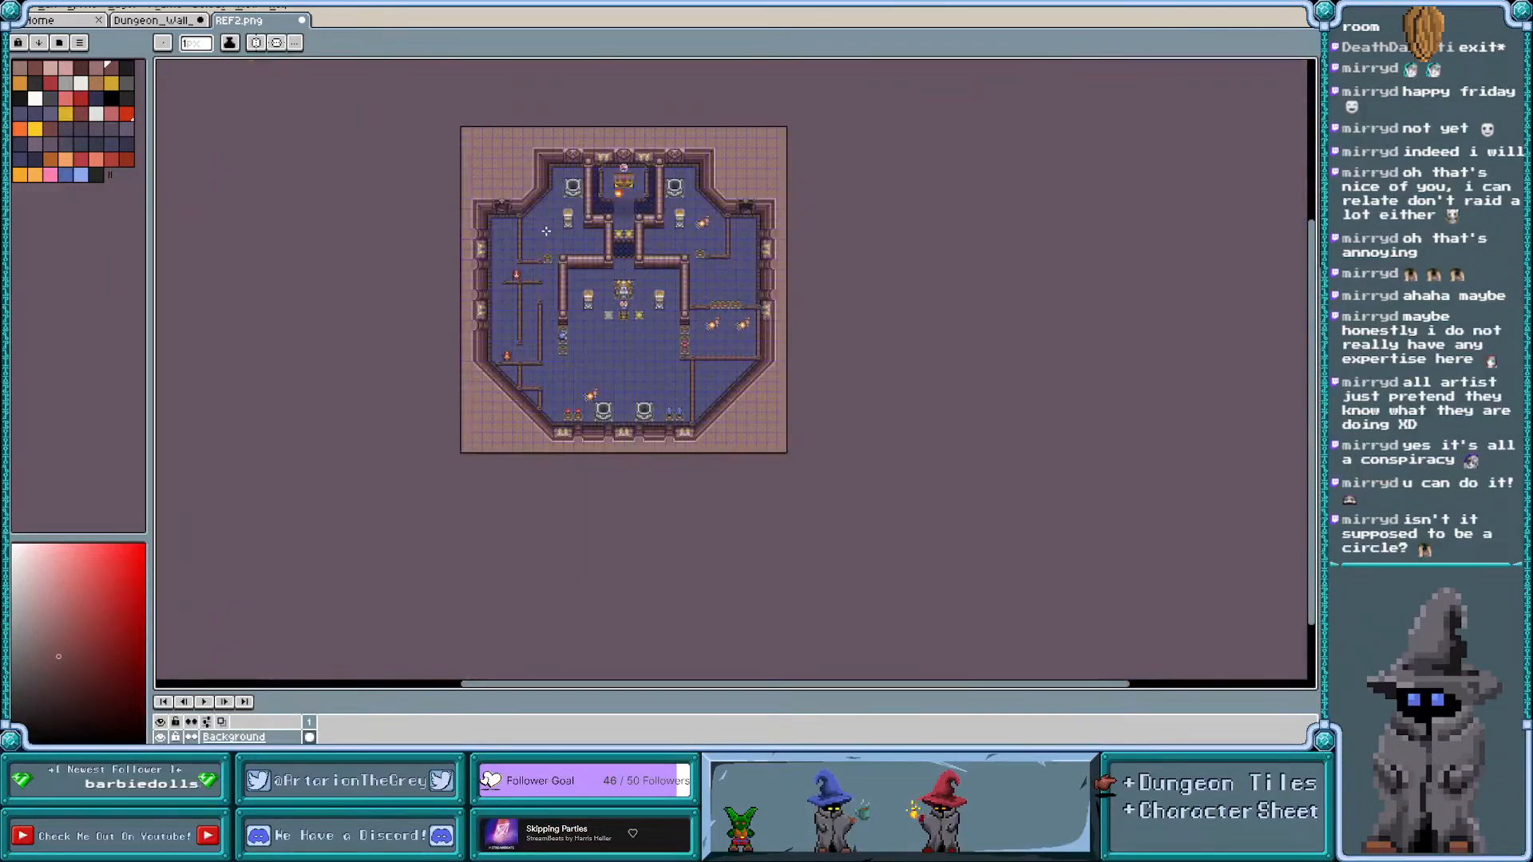
pyautogui.scroll(1, 546, 231)
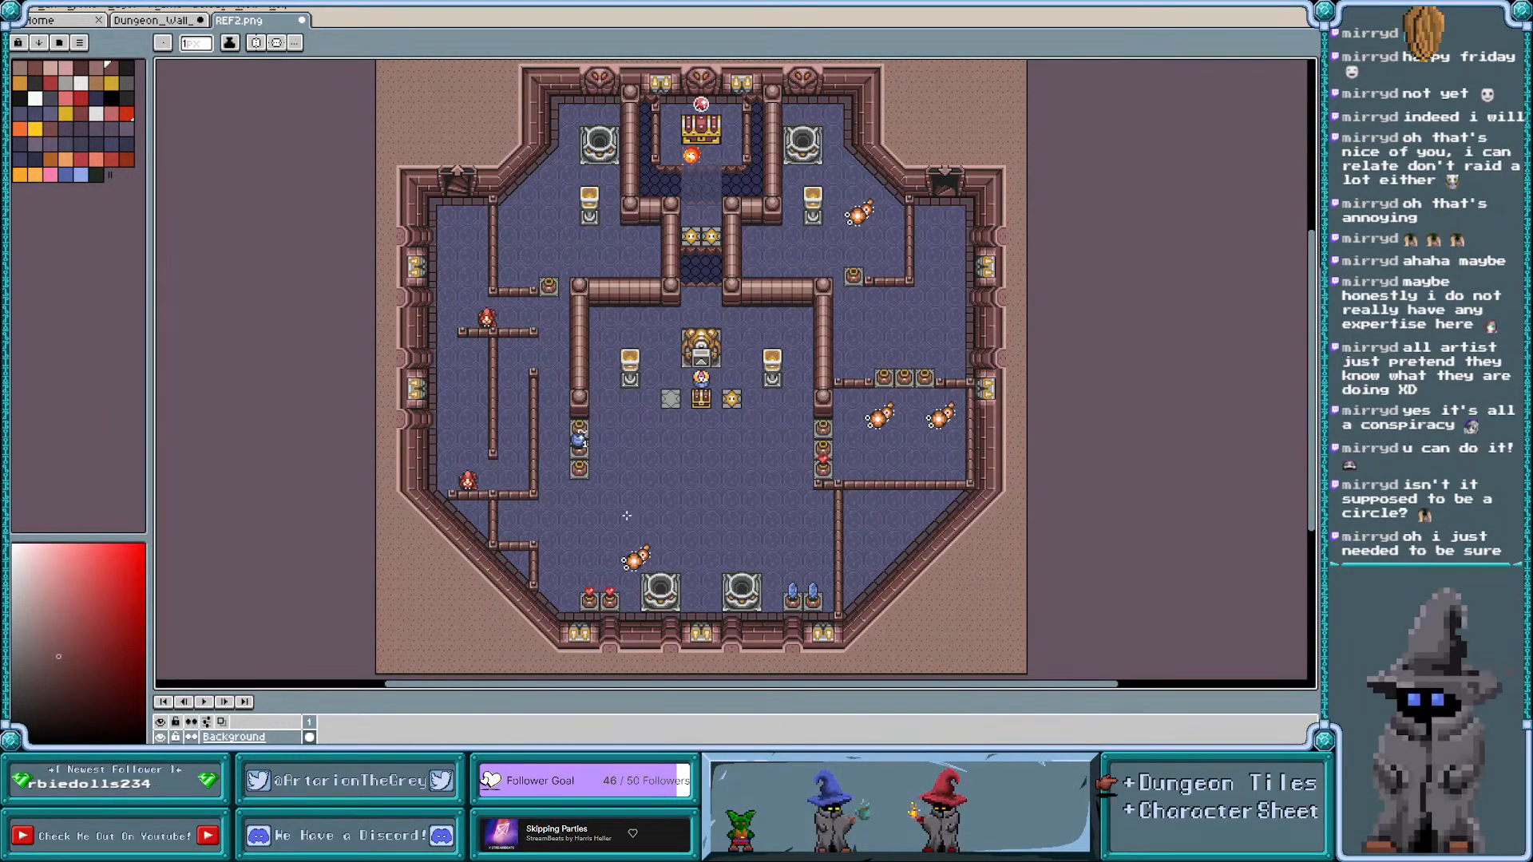
# Try outlining the lowest pot of the stack below the left pillar in red, and undo the strokes
pyautogui.scroll(3, 505, 319)
pyautogui.scroll(2, 506, 319)
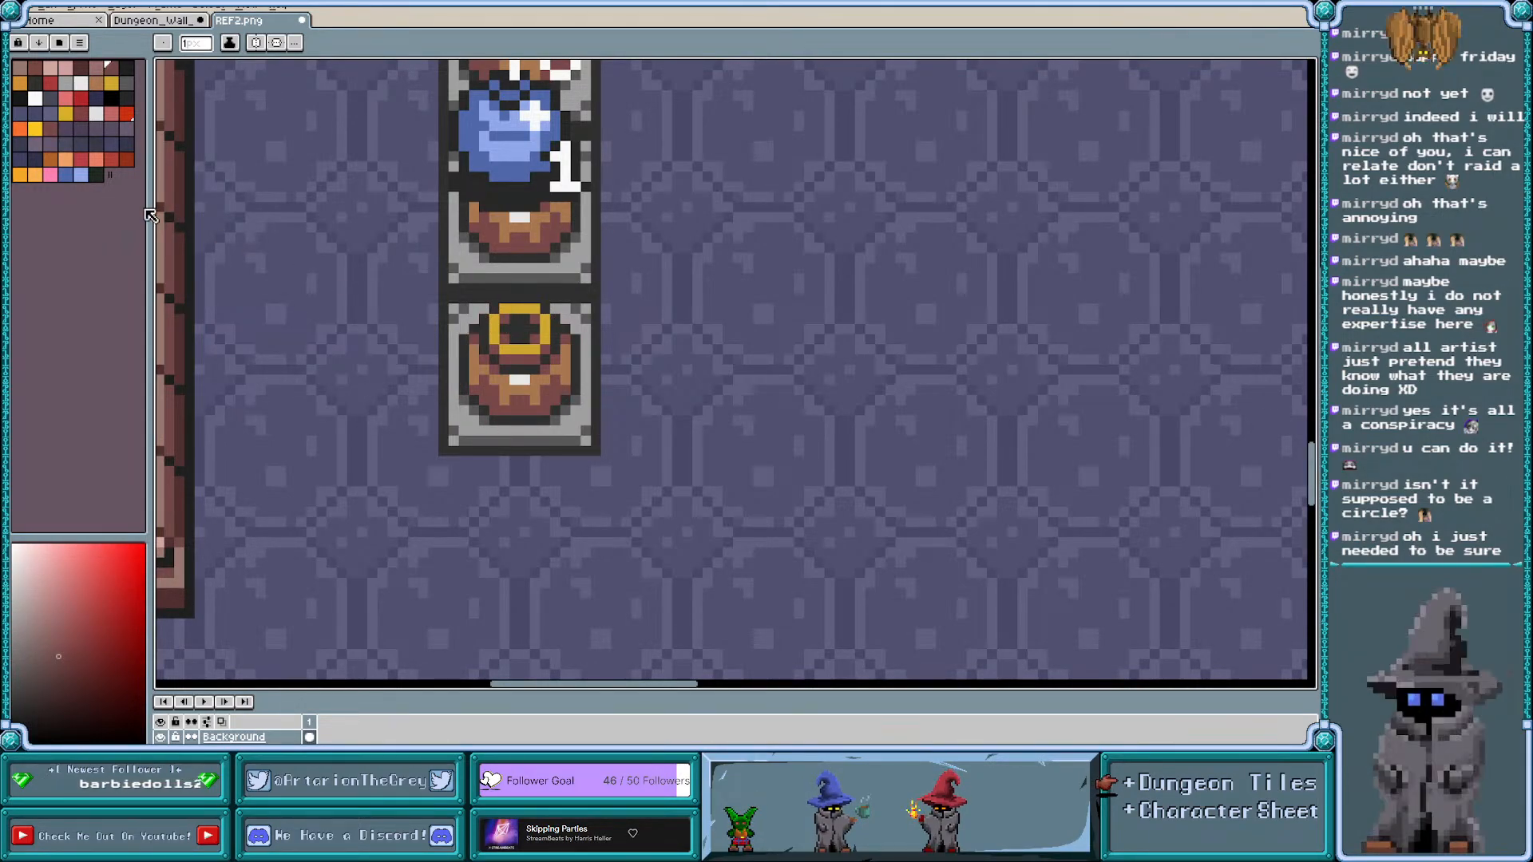
pyautogui.click(126, 113)
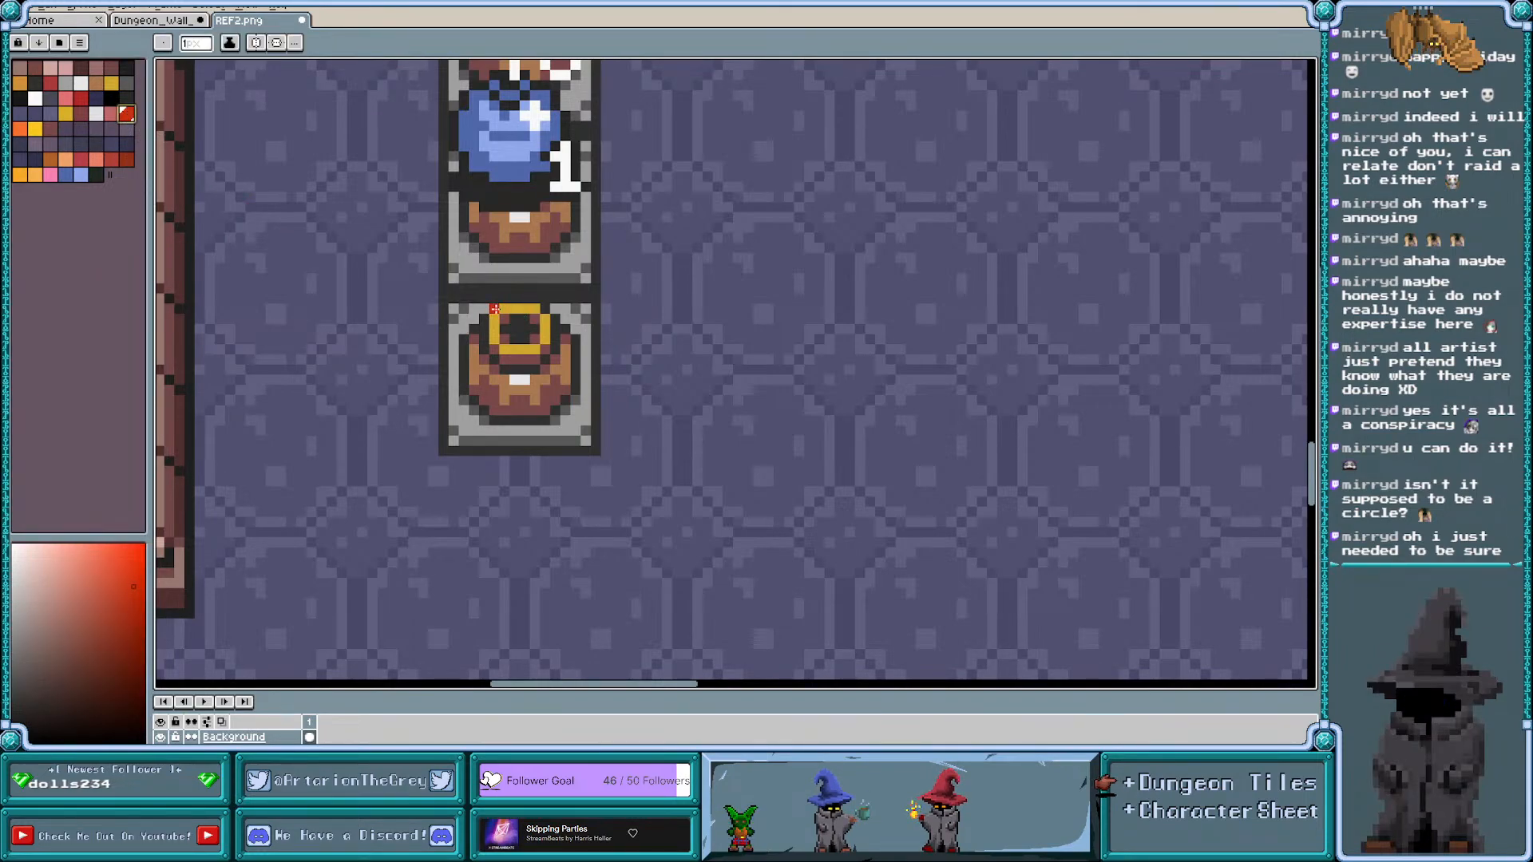
pyautogui.moveTo(464, 376)
pyautogui.mouseDown()
pyautogui.moveTo(494, 421)
pyautogui.moveTo(551, 426)
pyautogui.moveTo(573, 391)
pyautogui.mouseUp()
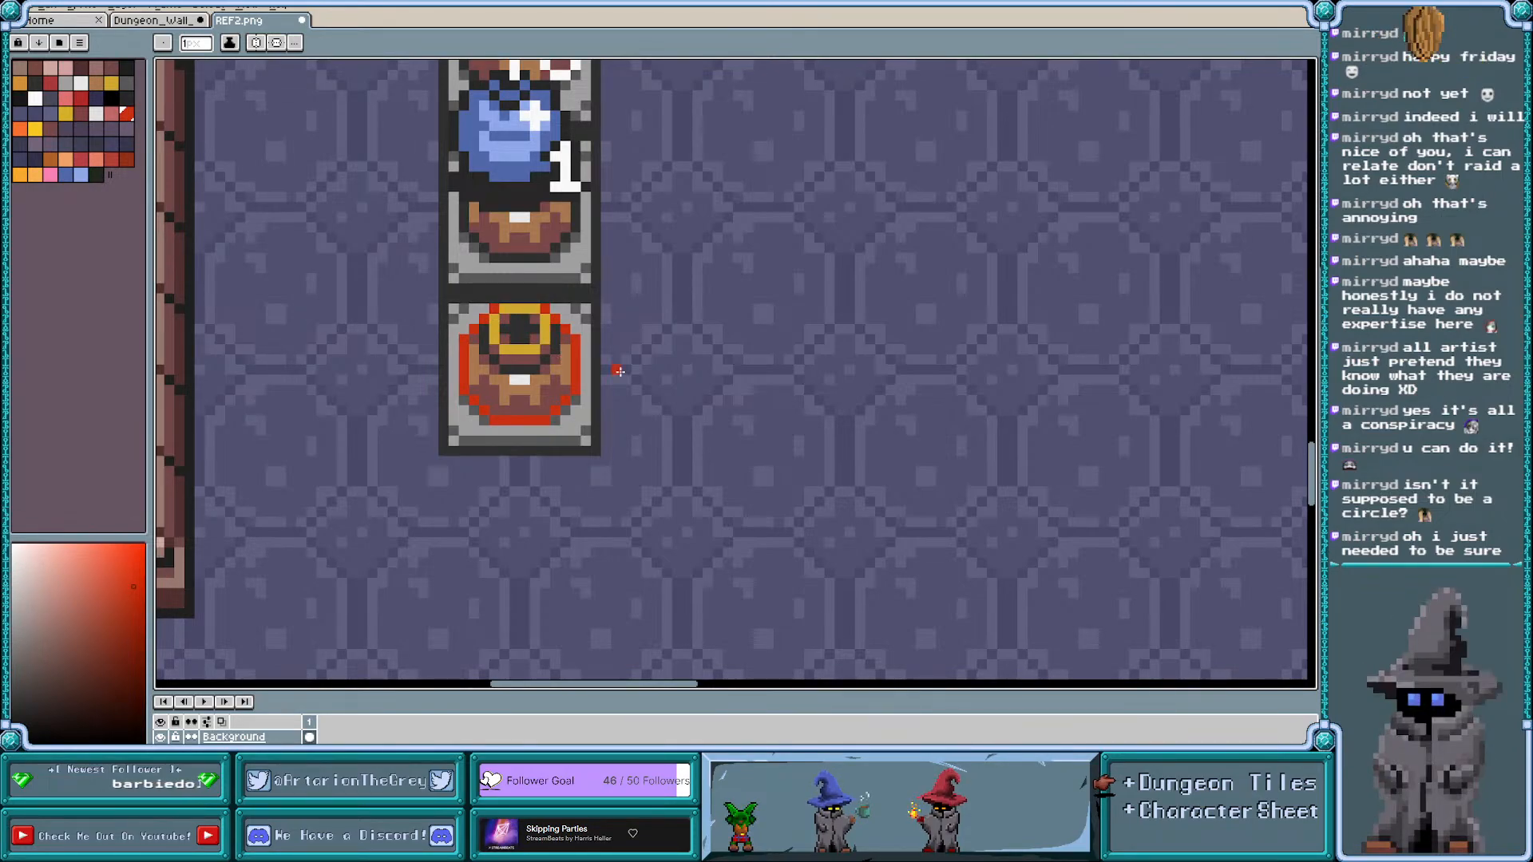
pyautogui.hotkey('ctrl', 'z')
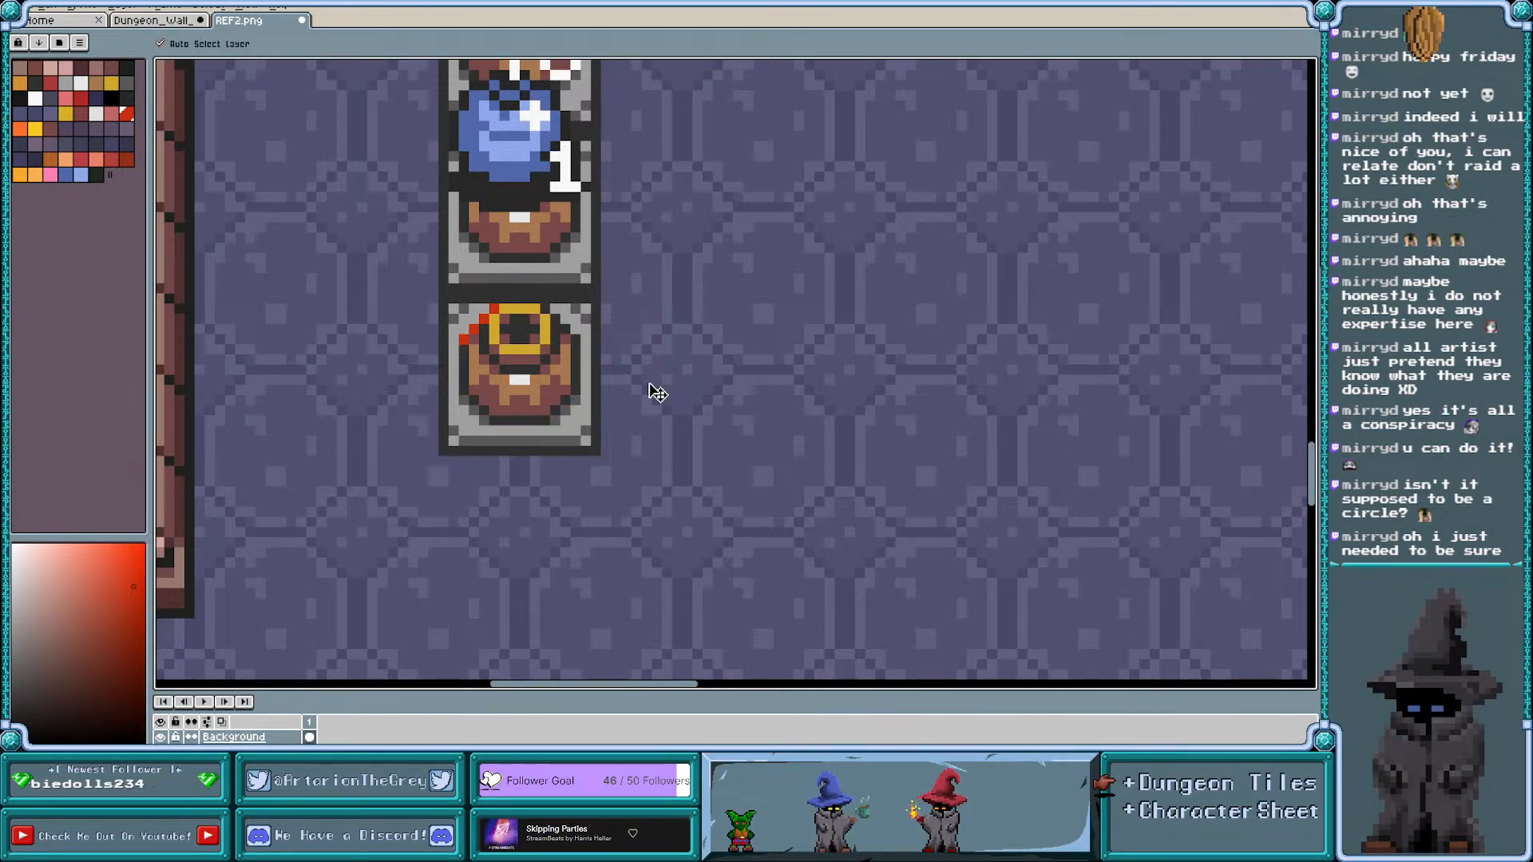
pyautogui.hotkey('ctrl', 'z')
pyautogui.scroll(-6, 527, 296)
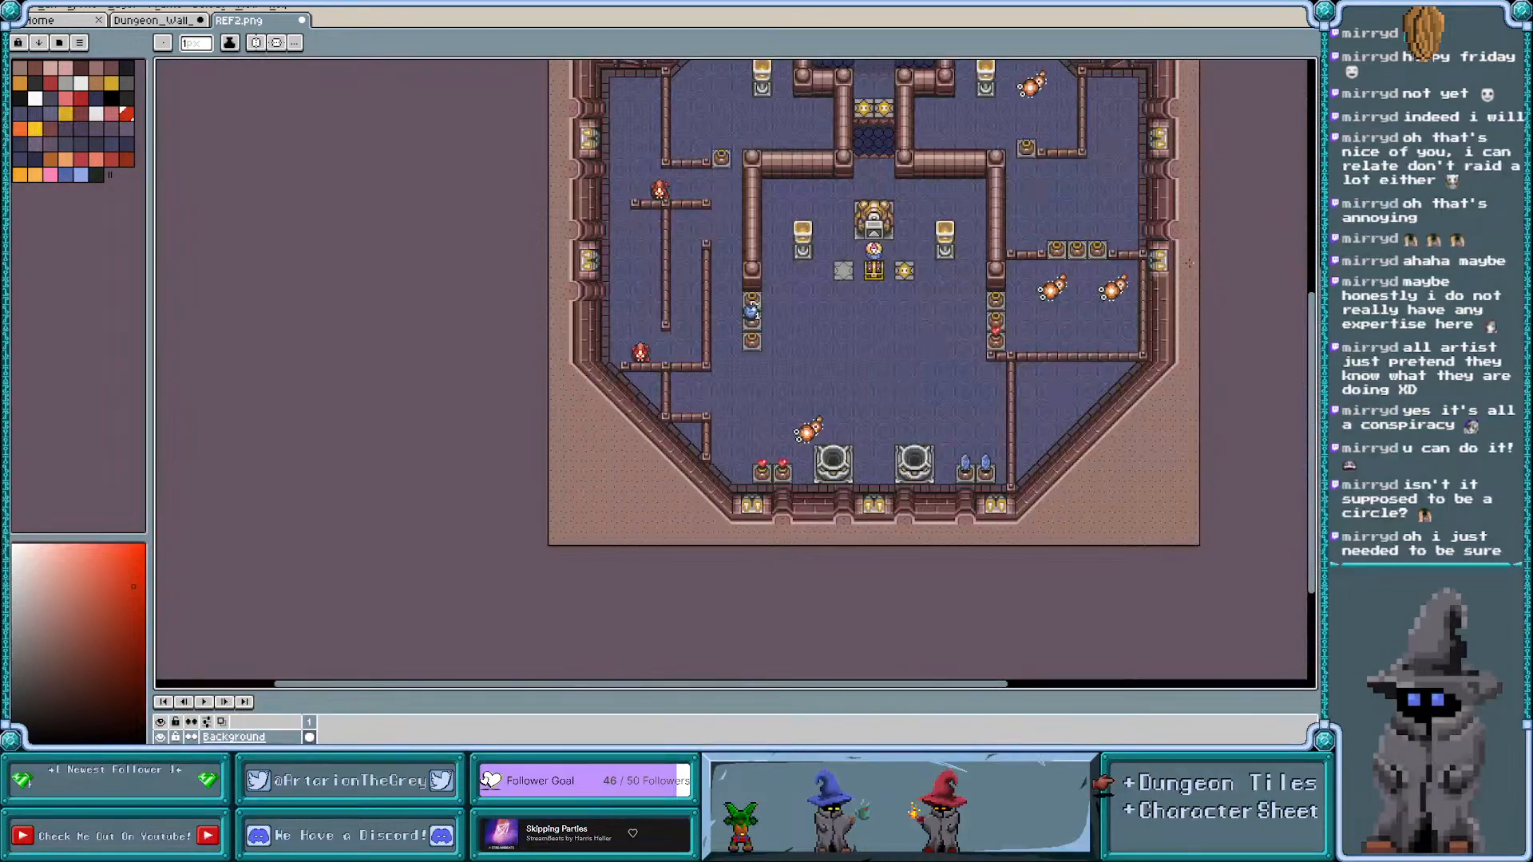
pyautogui.scroll(3, 1189, 264)
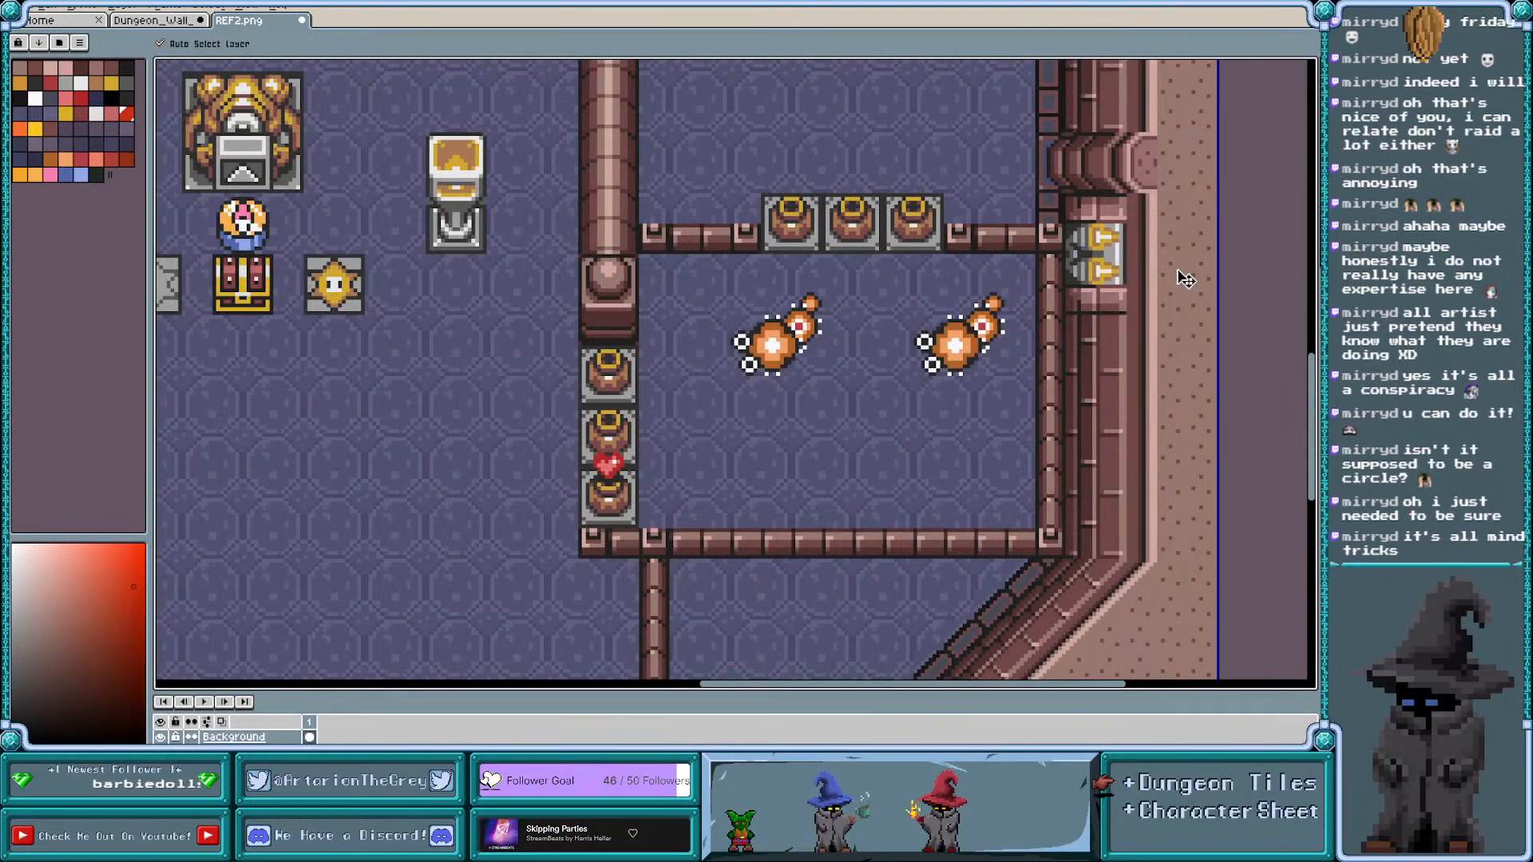
pyautogui.hotkey('ctrl', 'd')
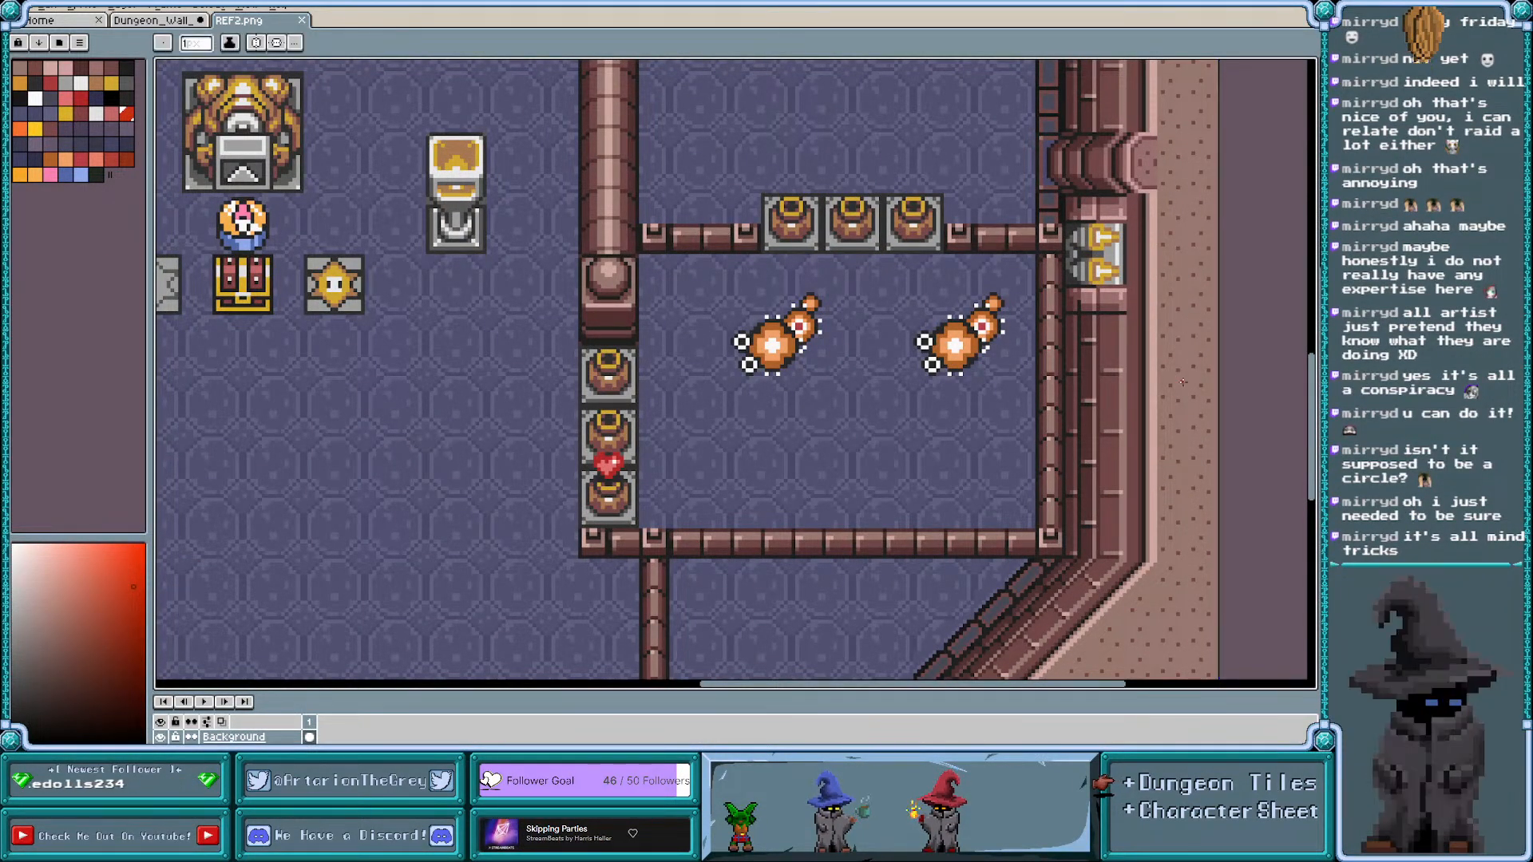
# Examine the central room's pillars and pots, the treasure chest alcove with its dark lattice floor, and the upper-left floor area
pyautogui.hscroll(-2, 1102, 392)
pyautogui.scroll(-1, 1051, 392)
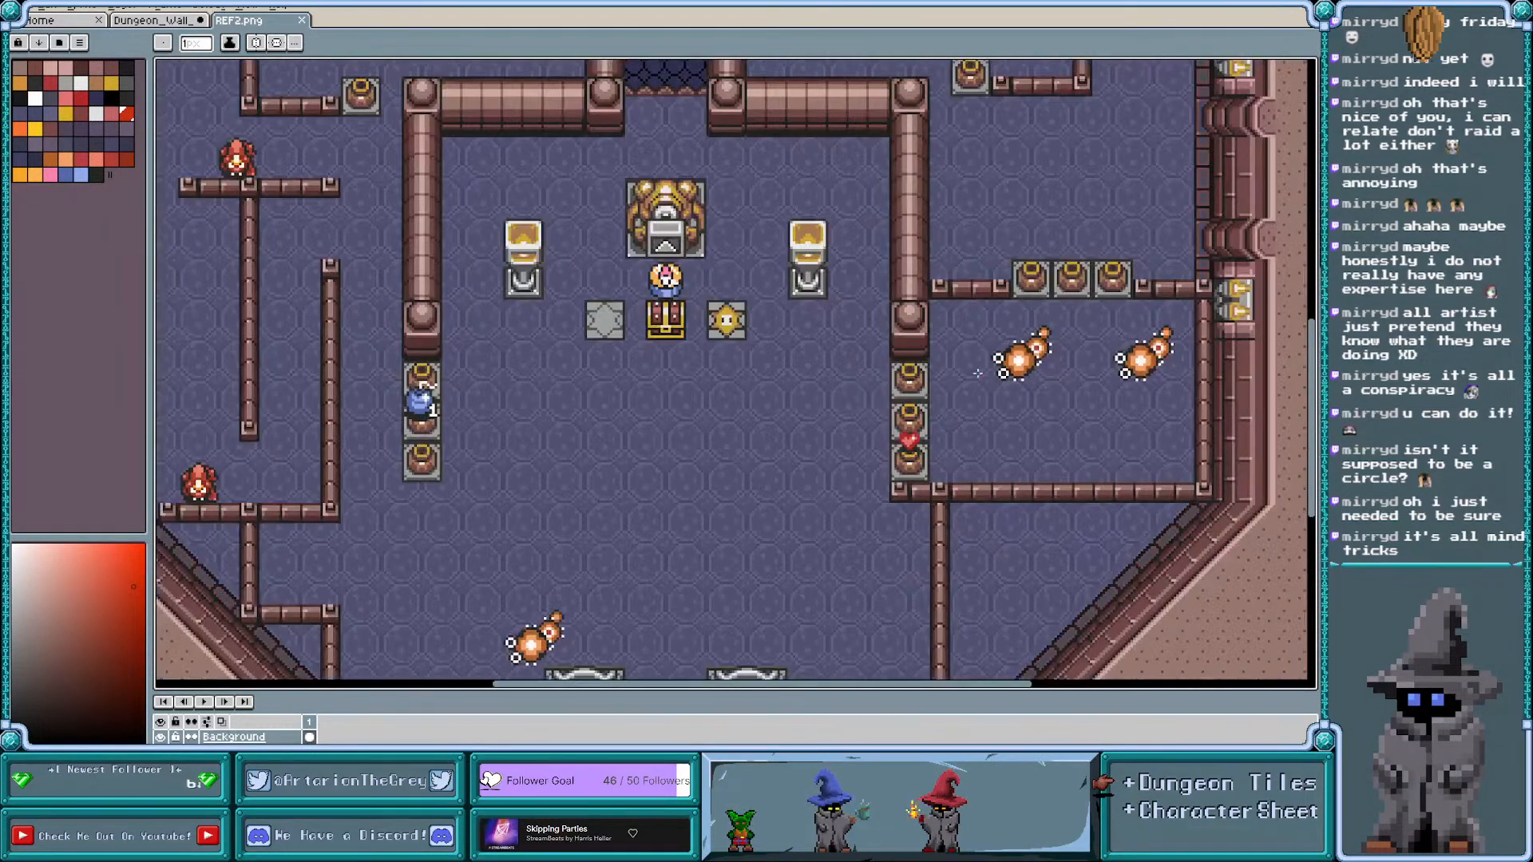
pyautogui.scroll(2, 896, 315)
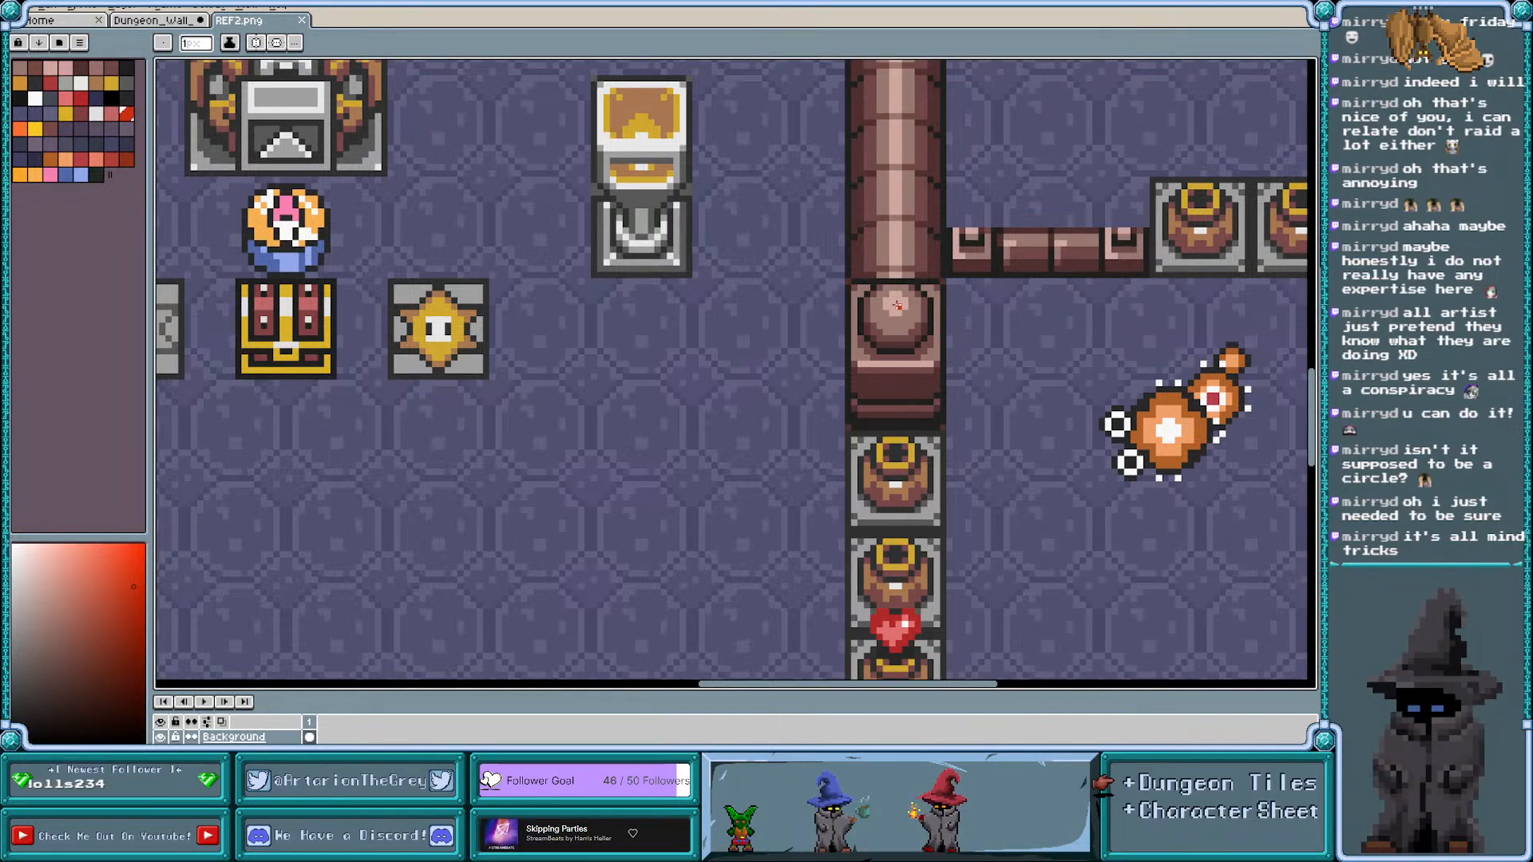
pyautogui.scroll(-3, 898, 312)
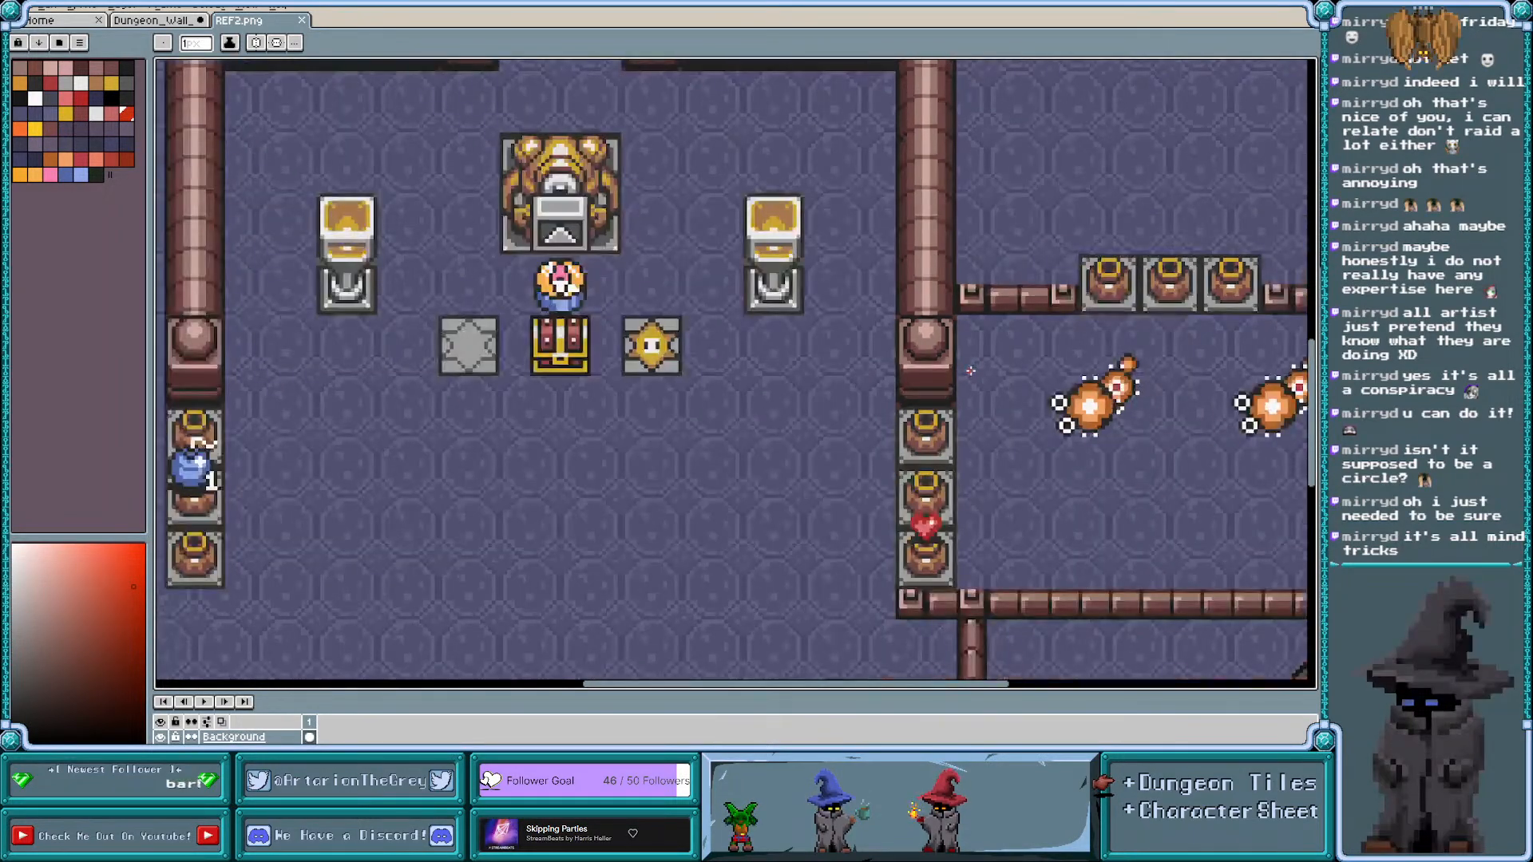
pyautogui.scroll(-2, 970, 371)
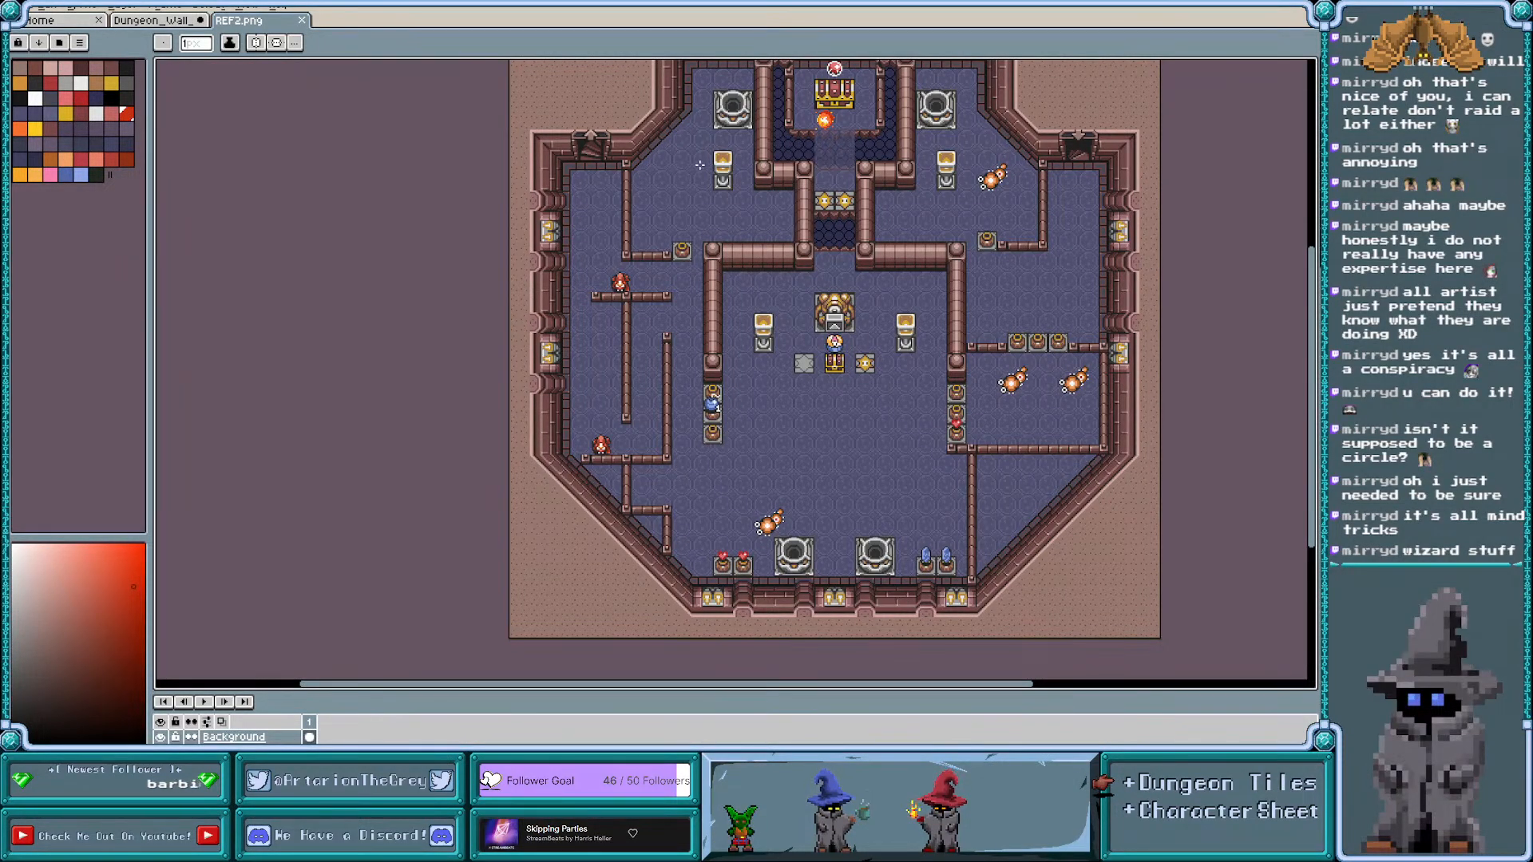
pyautogui.scroll(1, 699, 165)
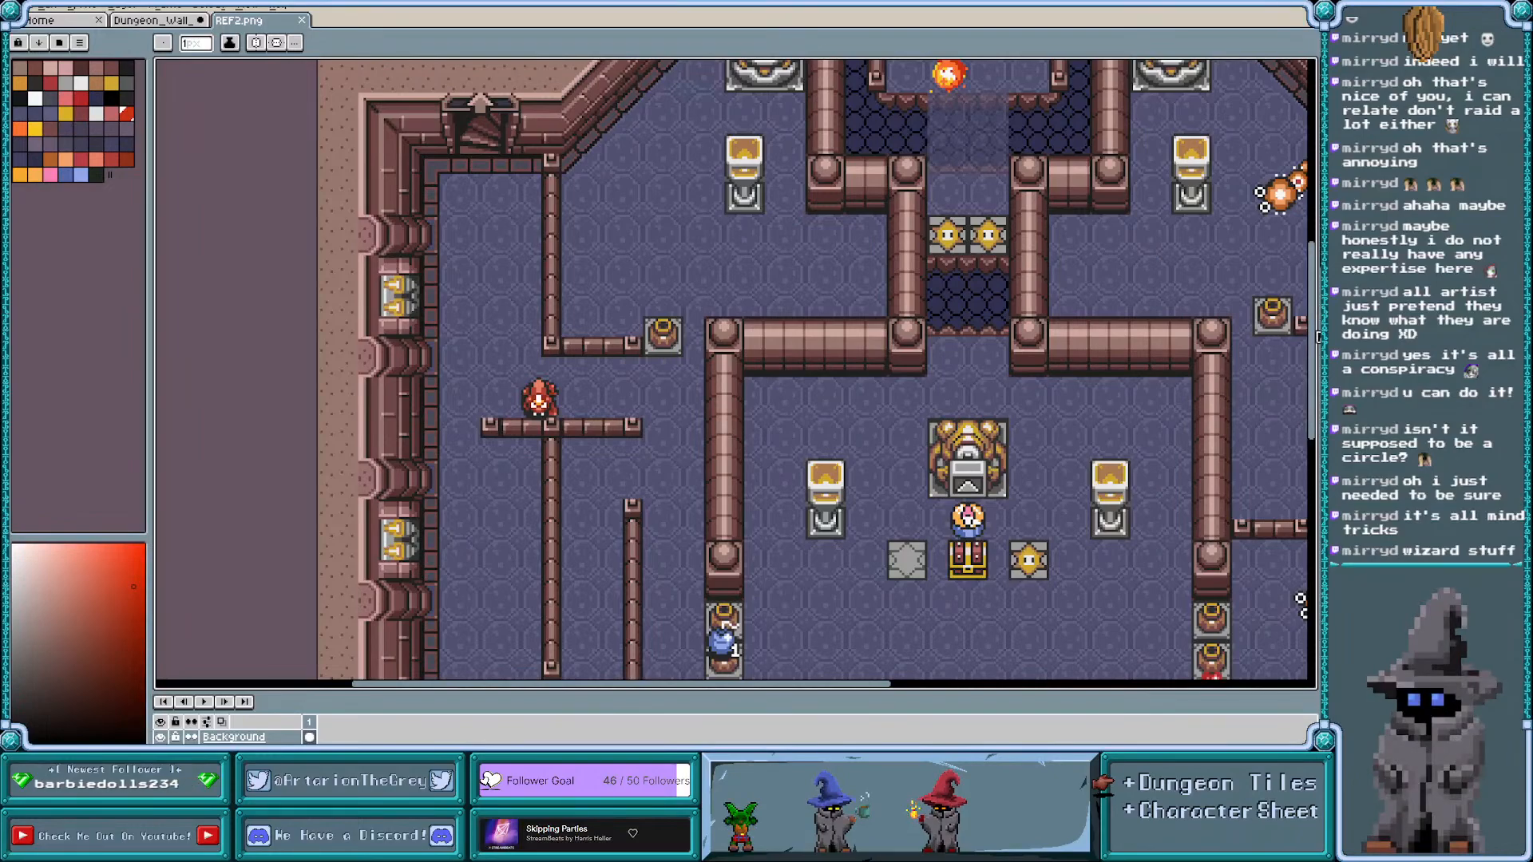
pyautogui.moveTo(1313, 337); pyautogui.dragTo(1313, 283)
pyautogui.scroll(2, 1044, 291)
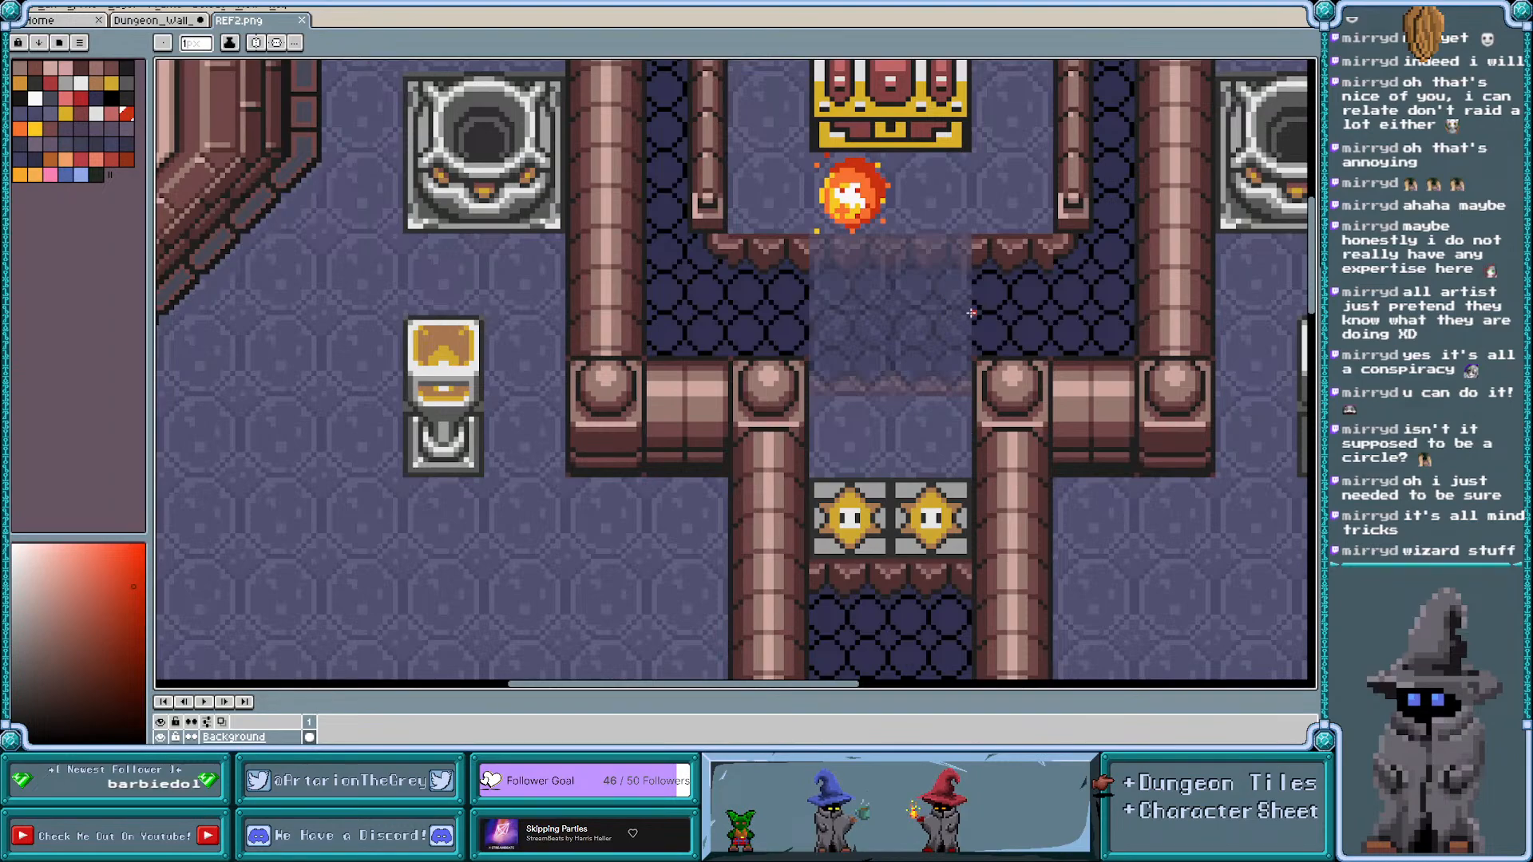
pyautogui.scroll(-2, 772, 326)
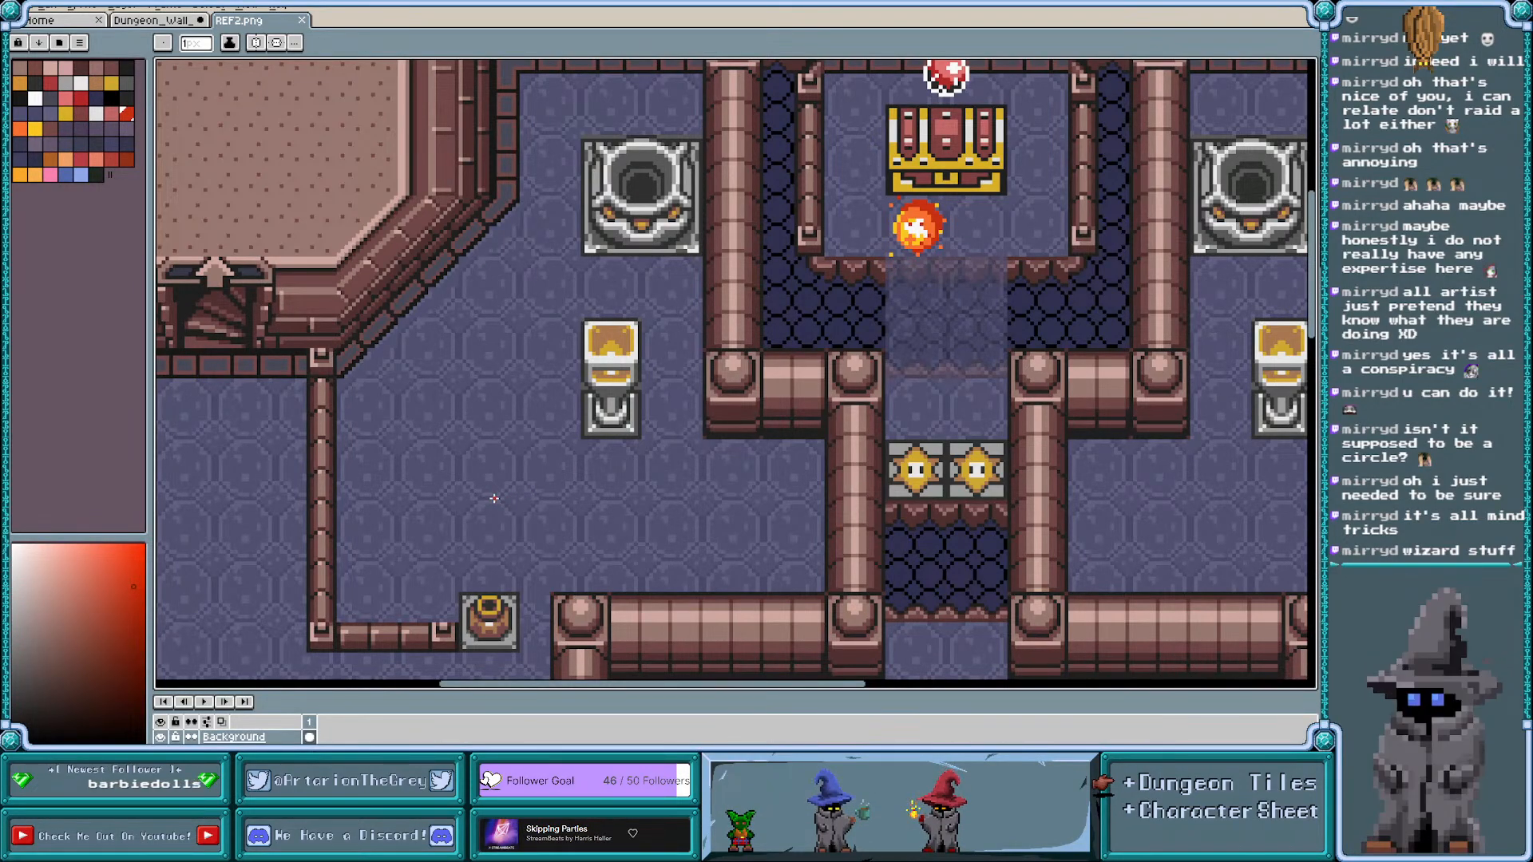
pyautogui.scroll(-1, 503, 465)
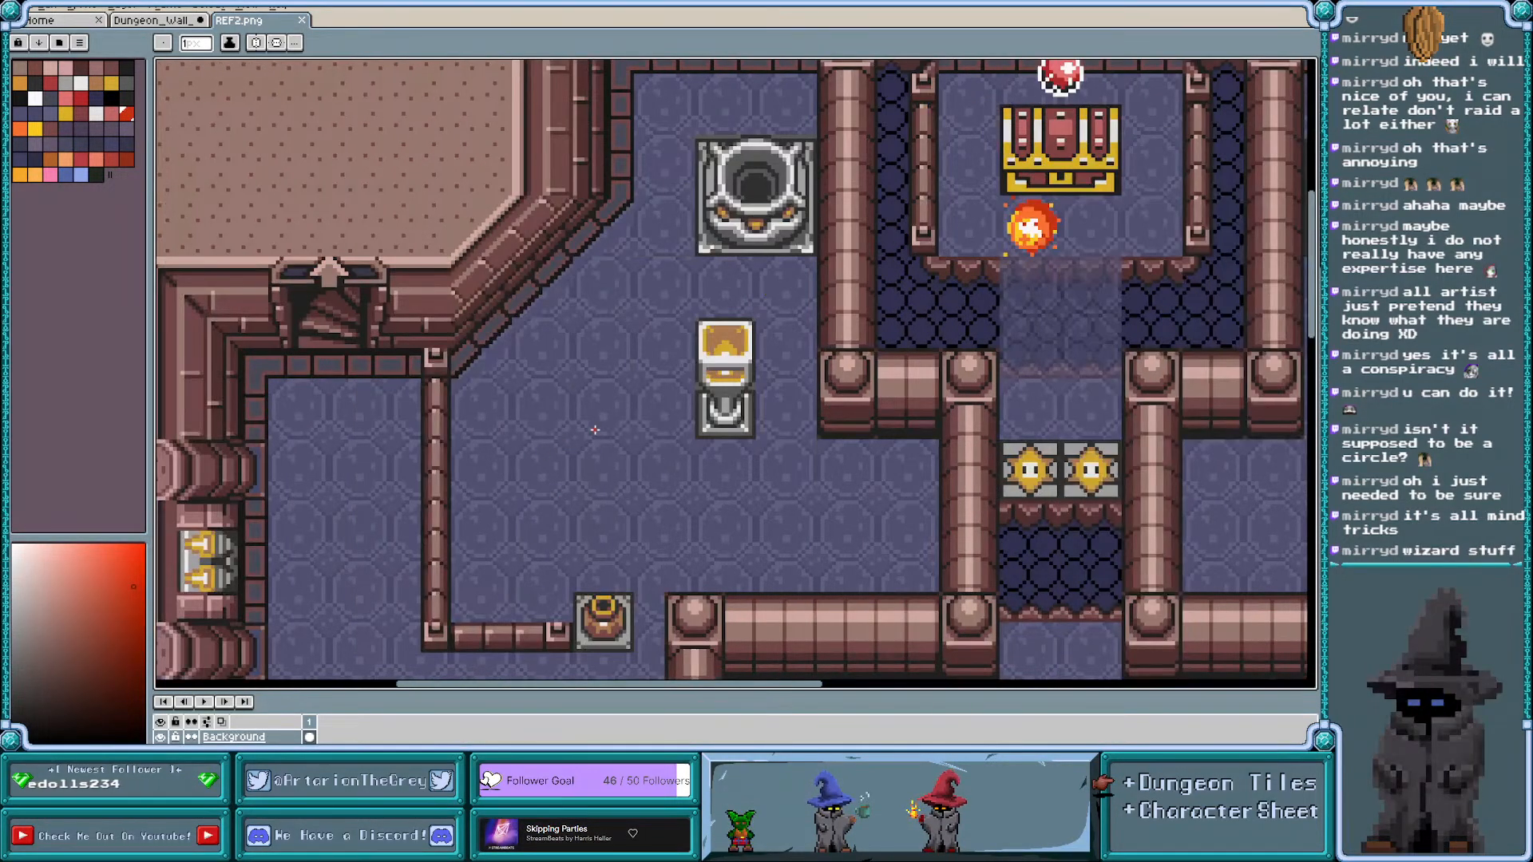
# With the grid shown, try shifting nearly all of a floor tile beside the open chest one pixel right, and cancel the move
pyautogui.scroll(3, 620, 352)
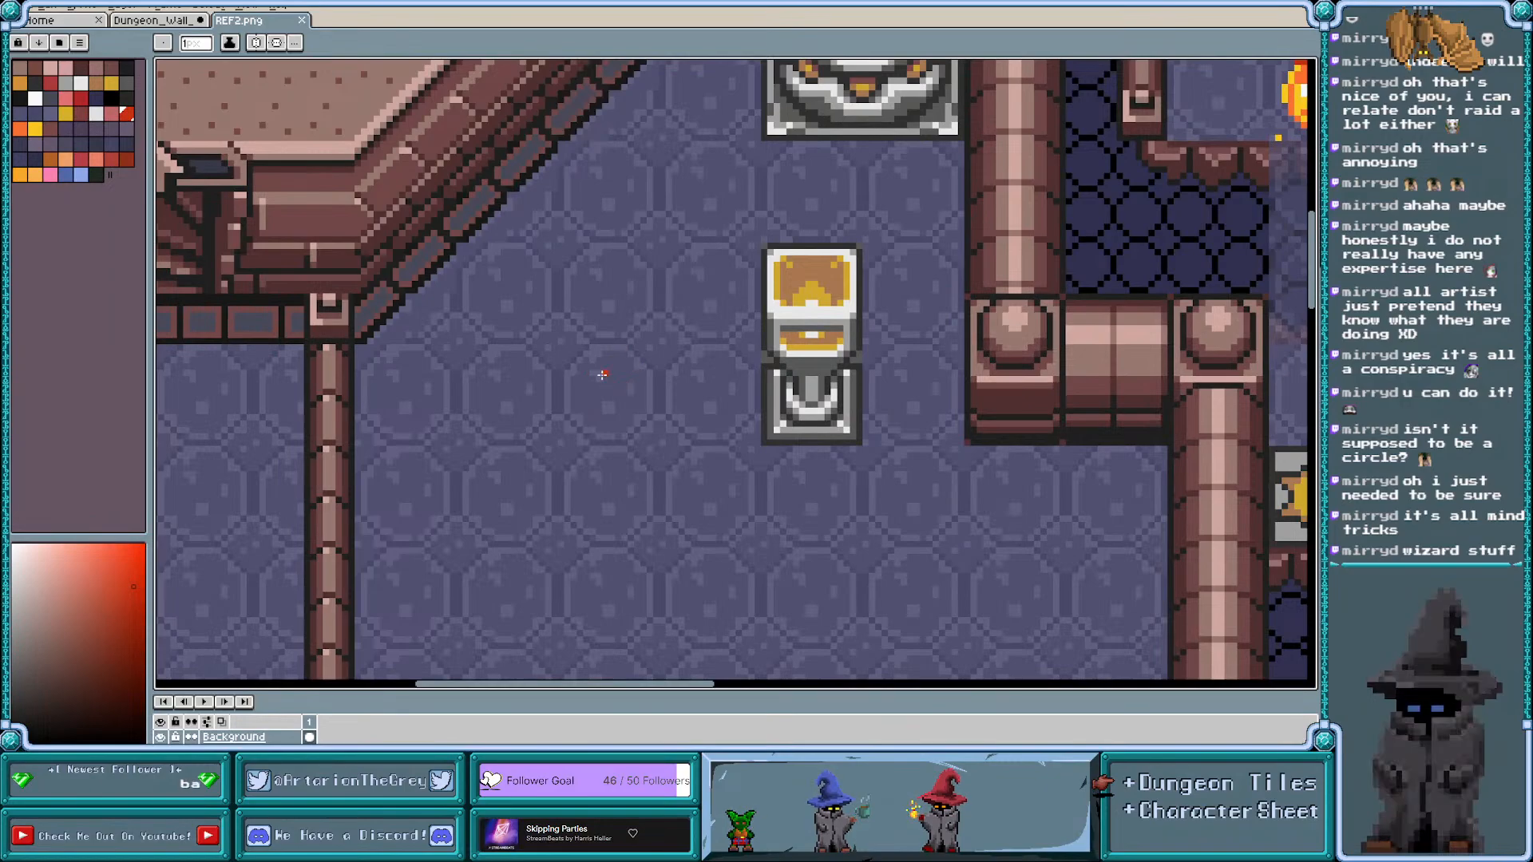
pyautogui.scroll(2, 611, 363)
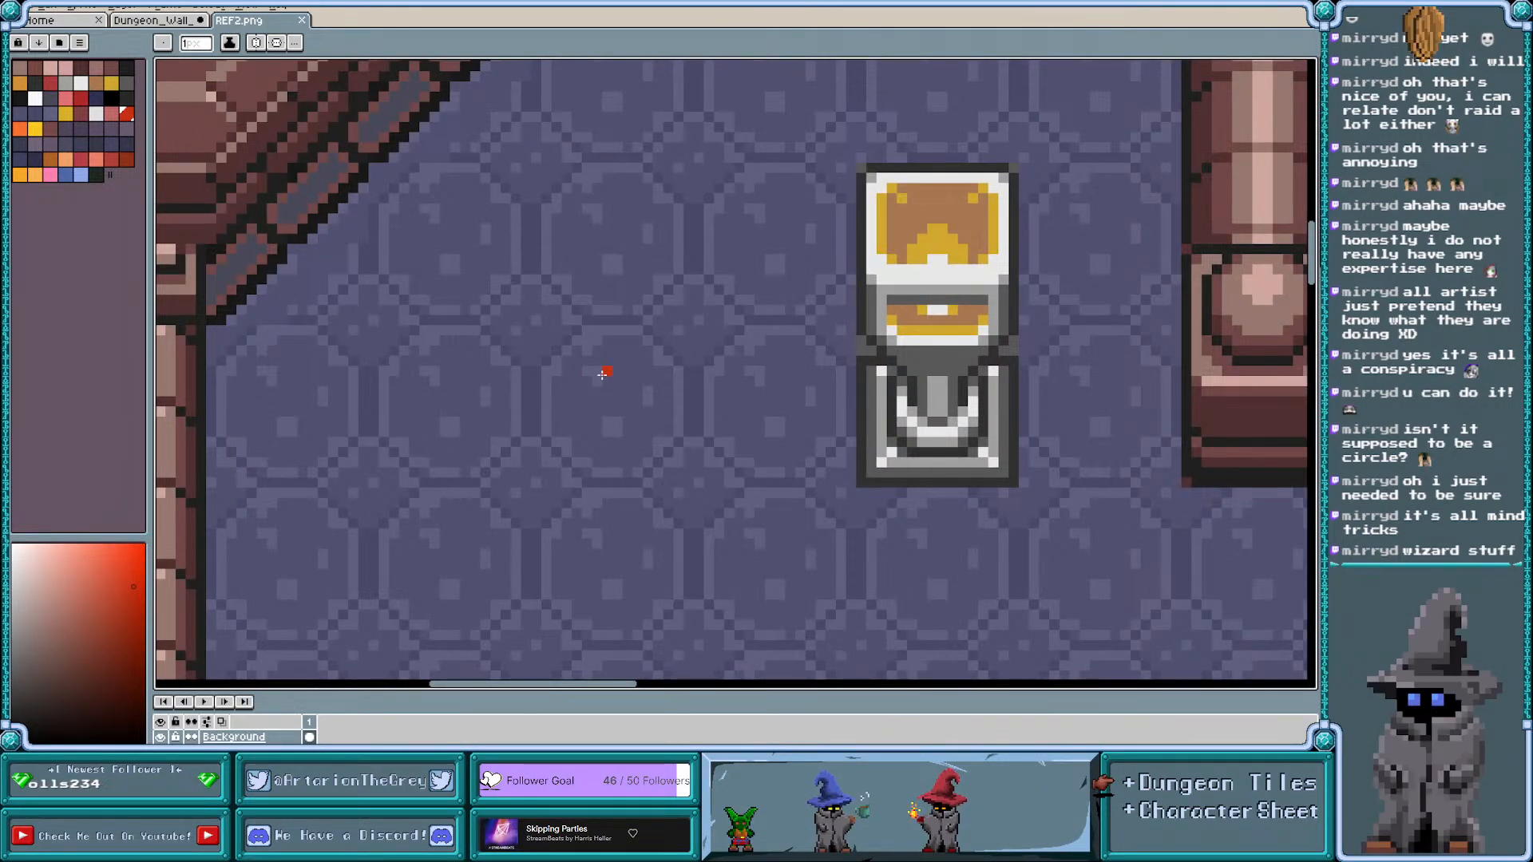
pyautogui.press('v')
pyautogui.hotkey('ctrl', "'")
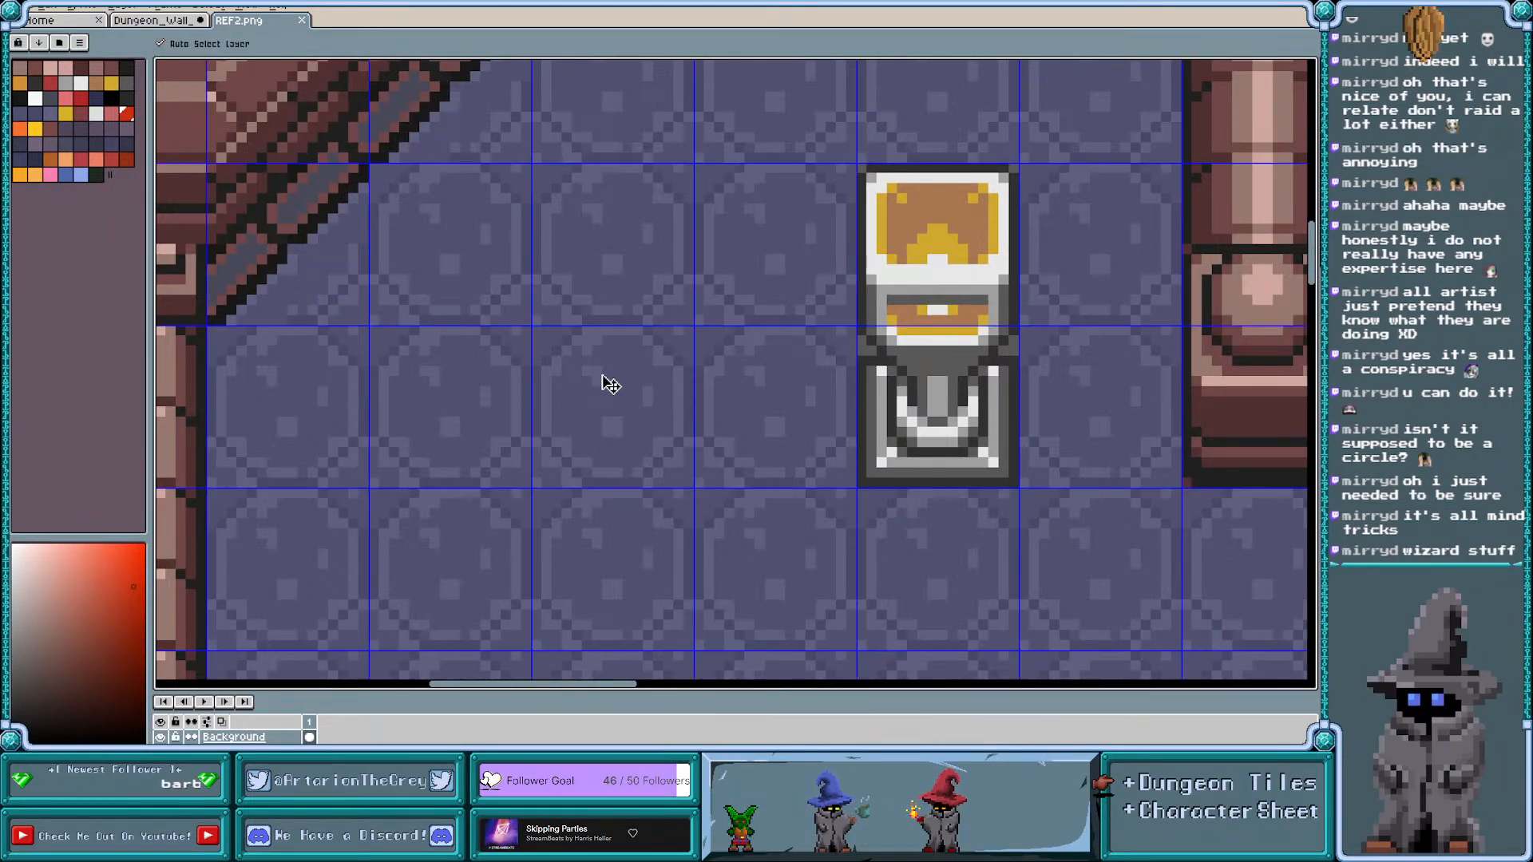
pyautogui.press('m')
pyautogui.scroll(1, 602, 371)
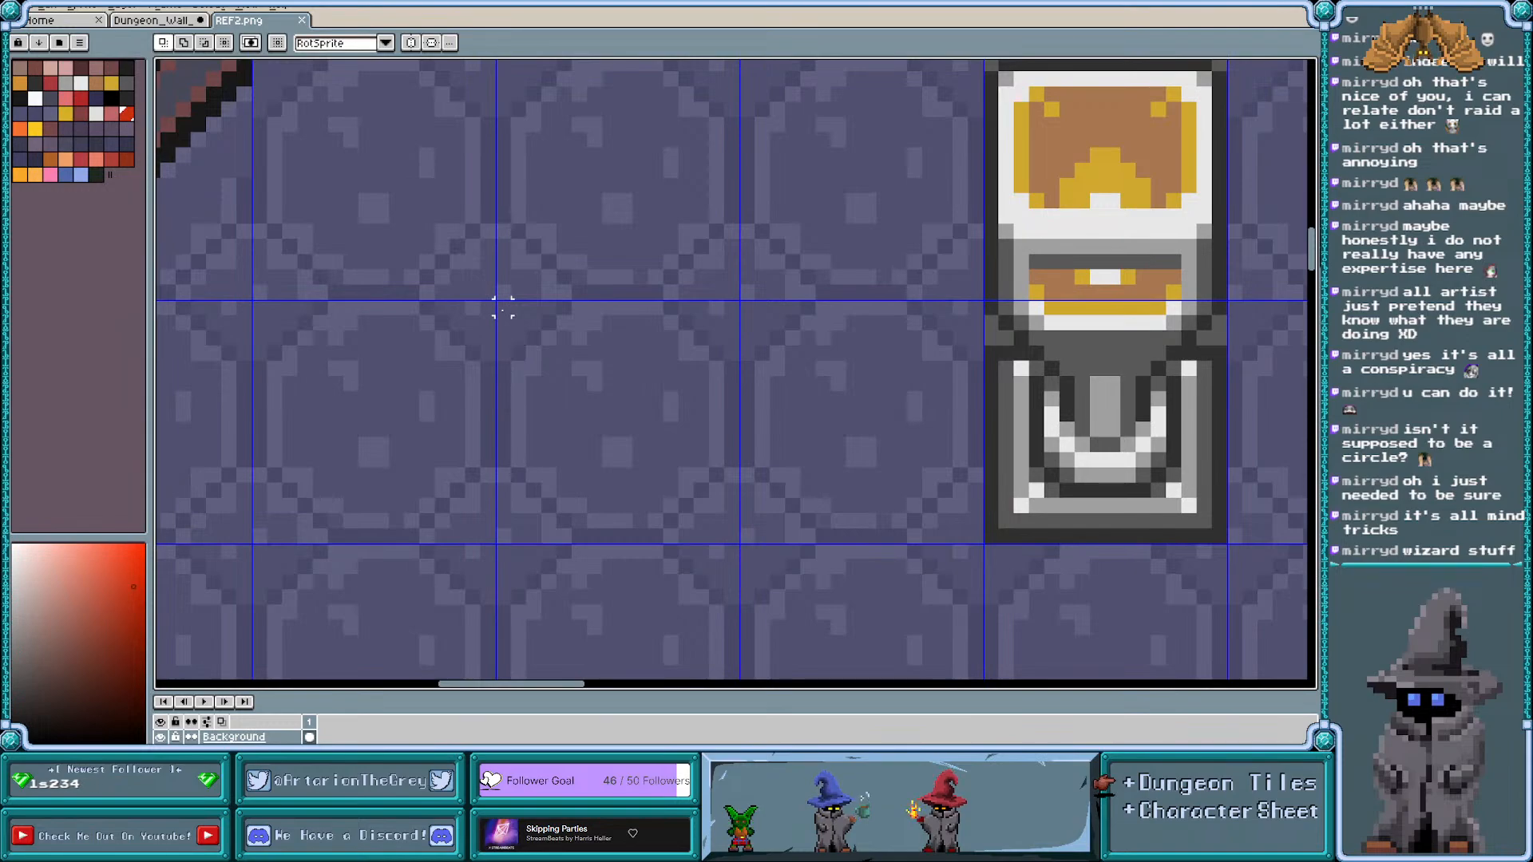
pyautogui.moveTo(503, 305); pyautogui.dragTo(726, 545)
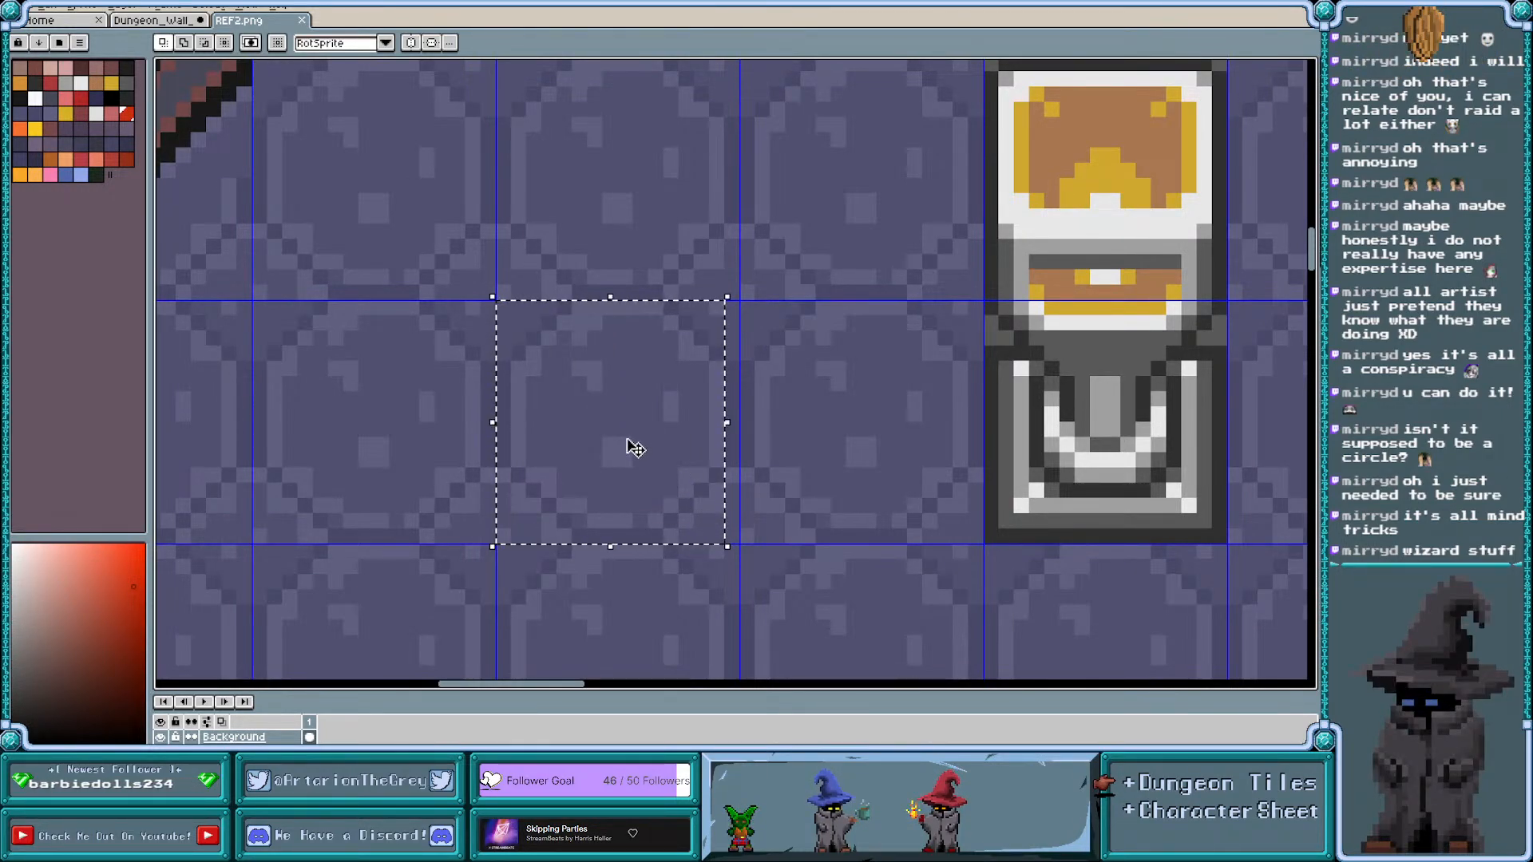
pyautogui.click(629, 448)
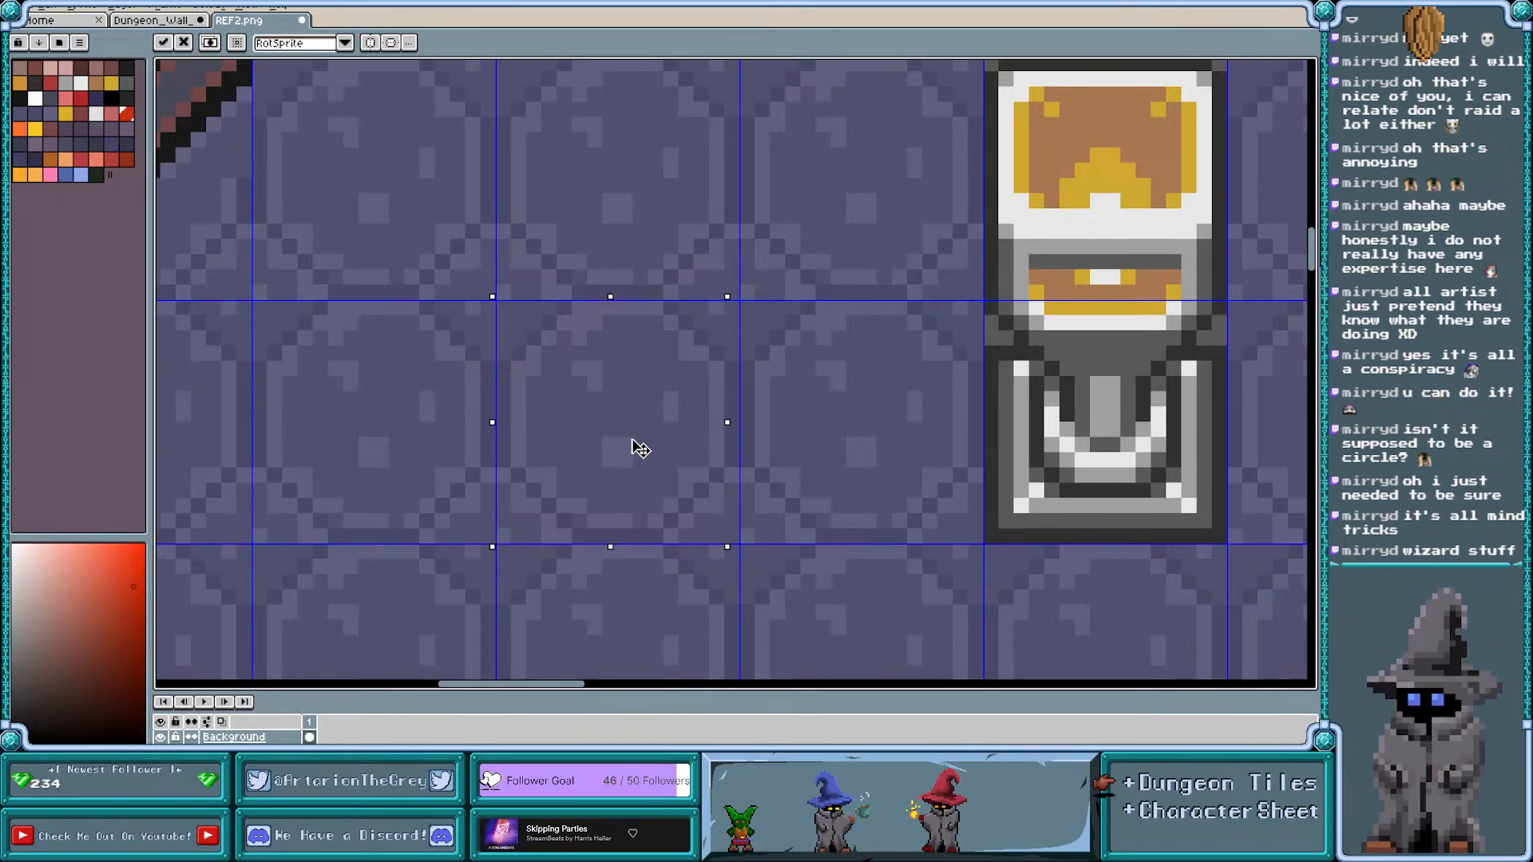
pyautogui.press('Right')
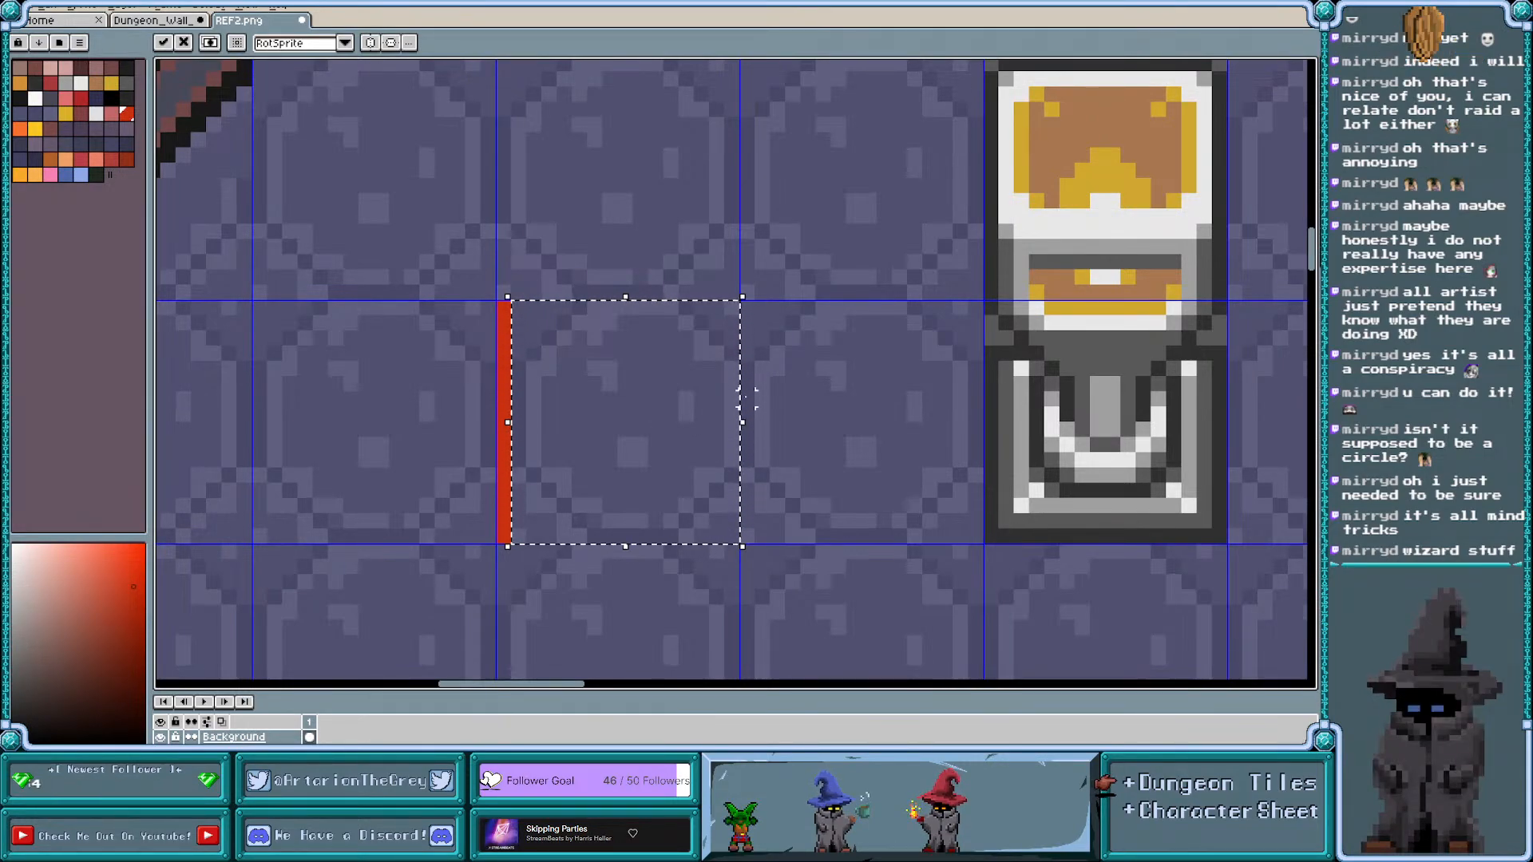
pyautogui.press('Escape')
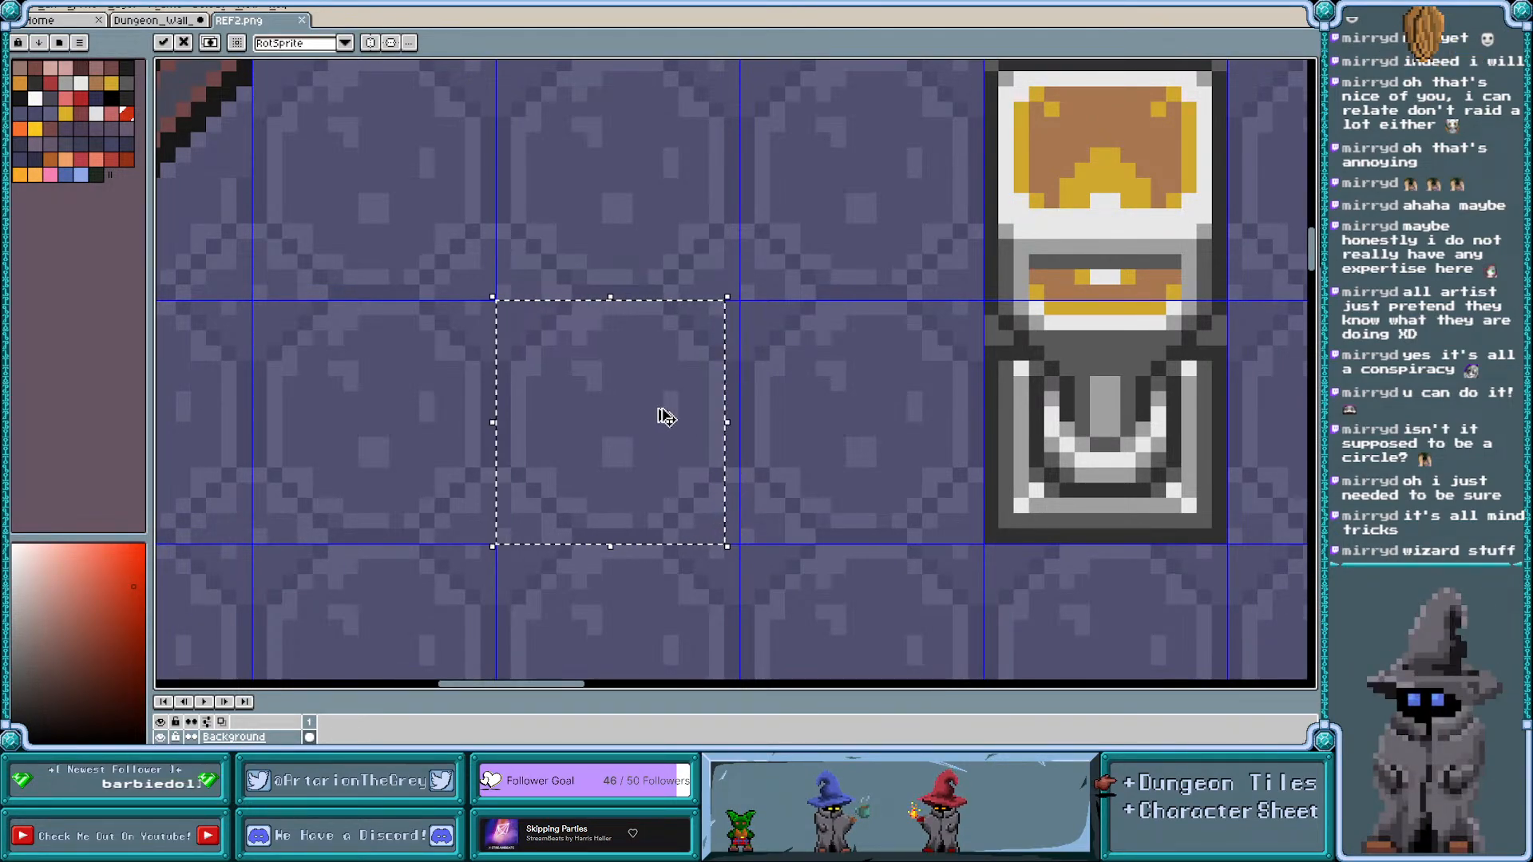
pyautogui.hotkey('ctrl', 'd')
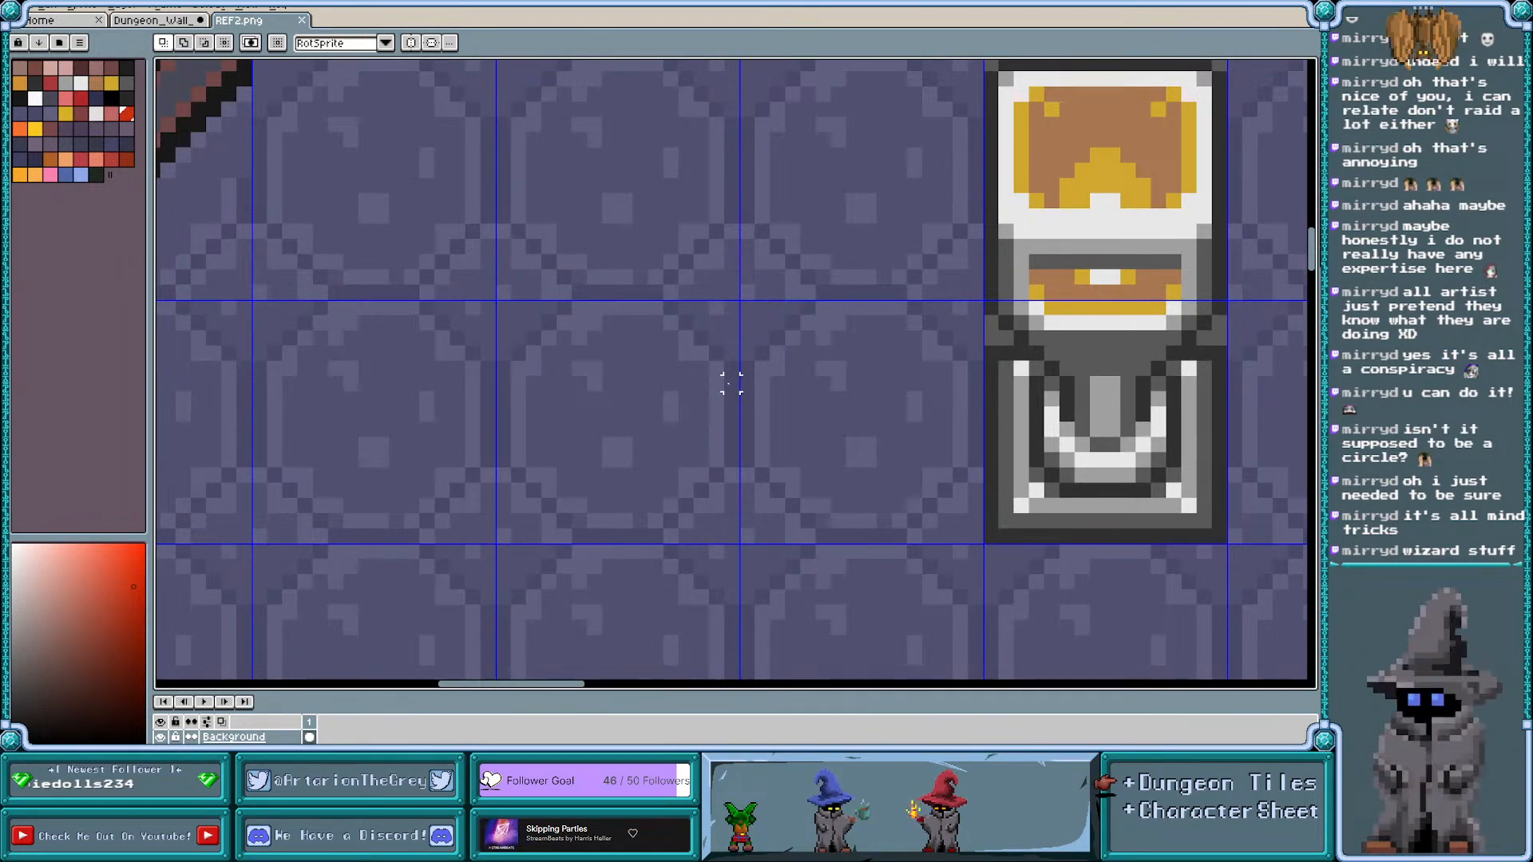
# Shift the upper strip of that floor tile down one pixel and fill the gap with a copy of its dark bottom row
pyautogui.hotkey('ctrl', "'")
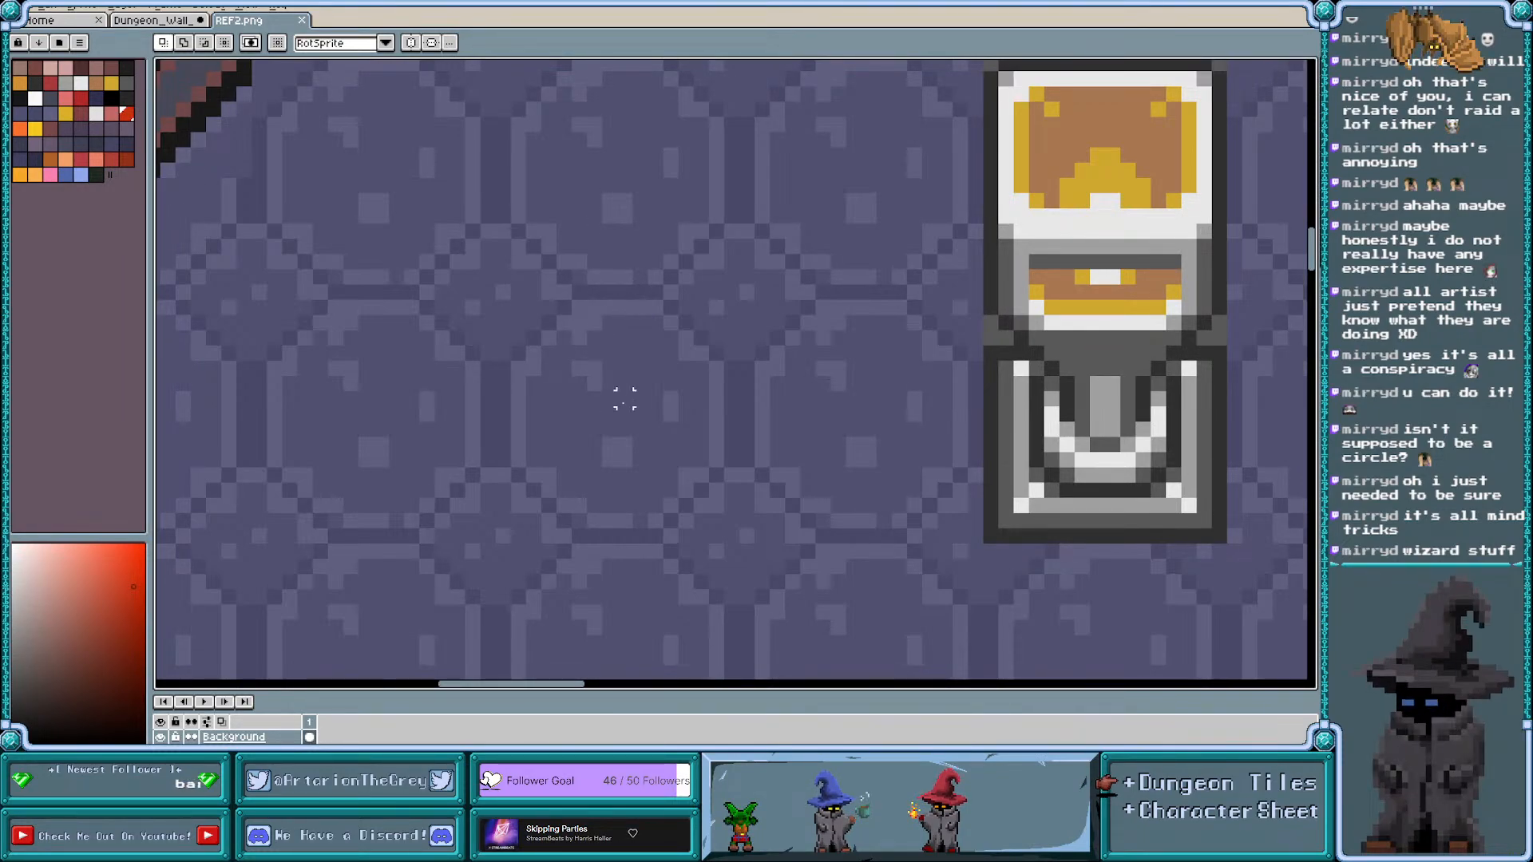
pyautogui.scroll(1, 655, 292)
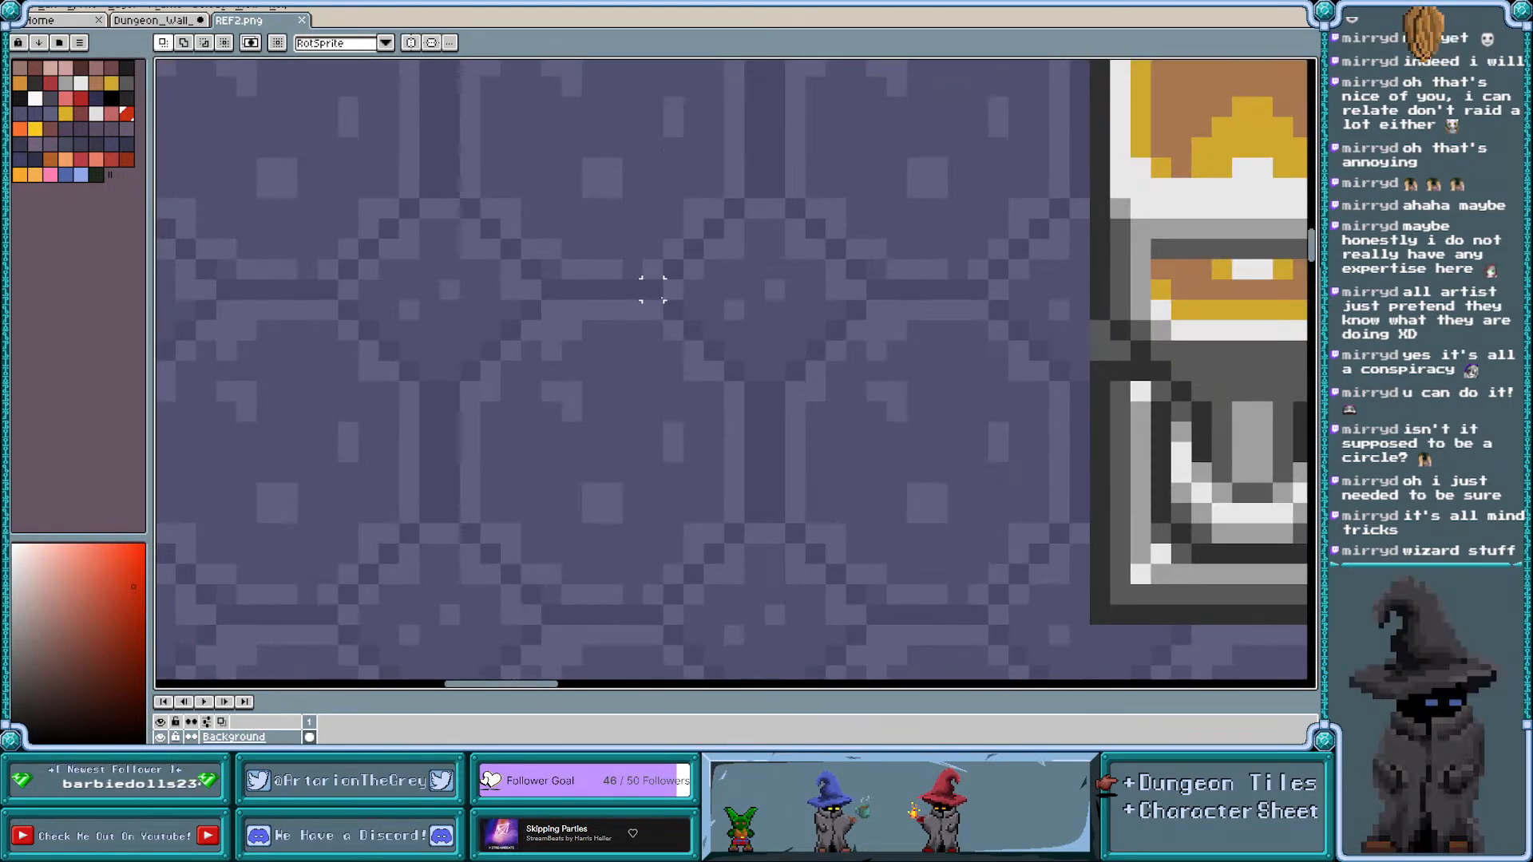
pyautogui.hotkey('ctrl', "'")
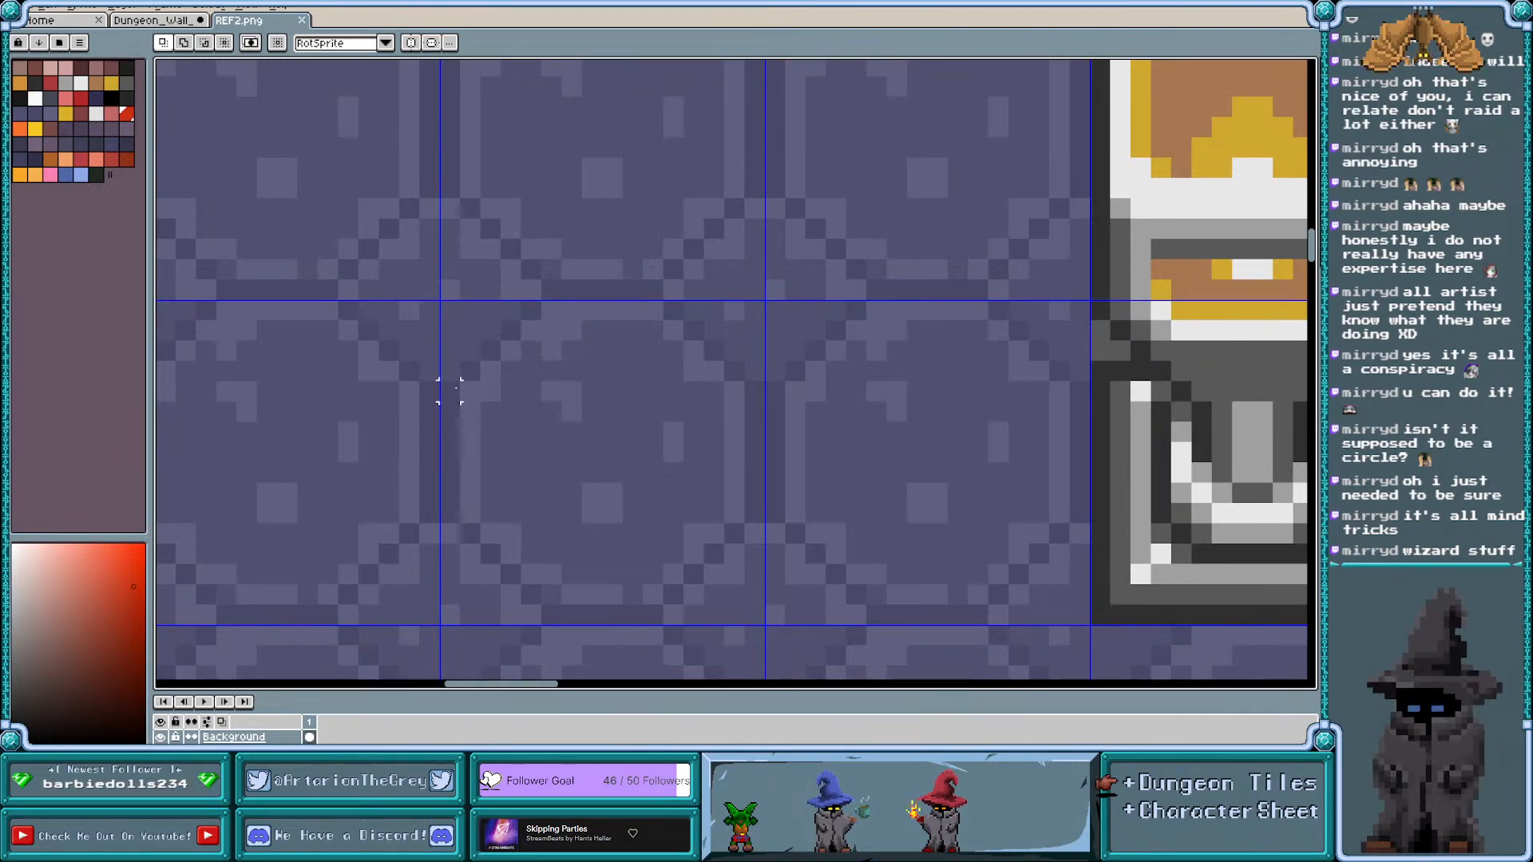
pyautogui.moveTo(450, 391); pyautogui.dragTo(754, 311)
pyautogui.moveTo(653, 376); pyautogui.dragTo(652, 376)
pyautogui.press('Down')
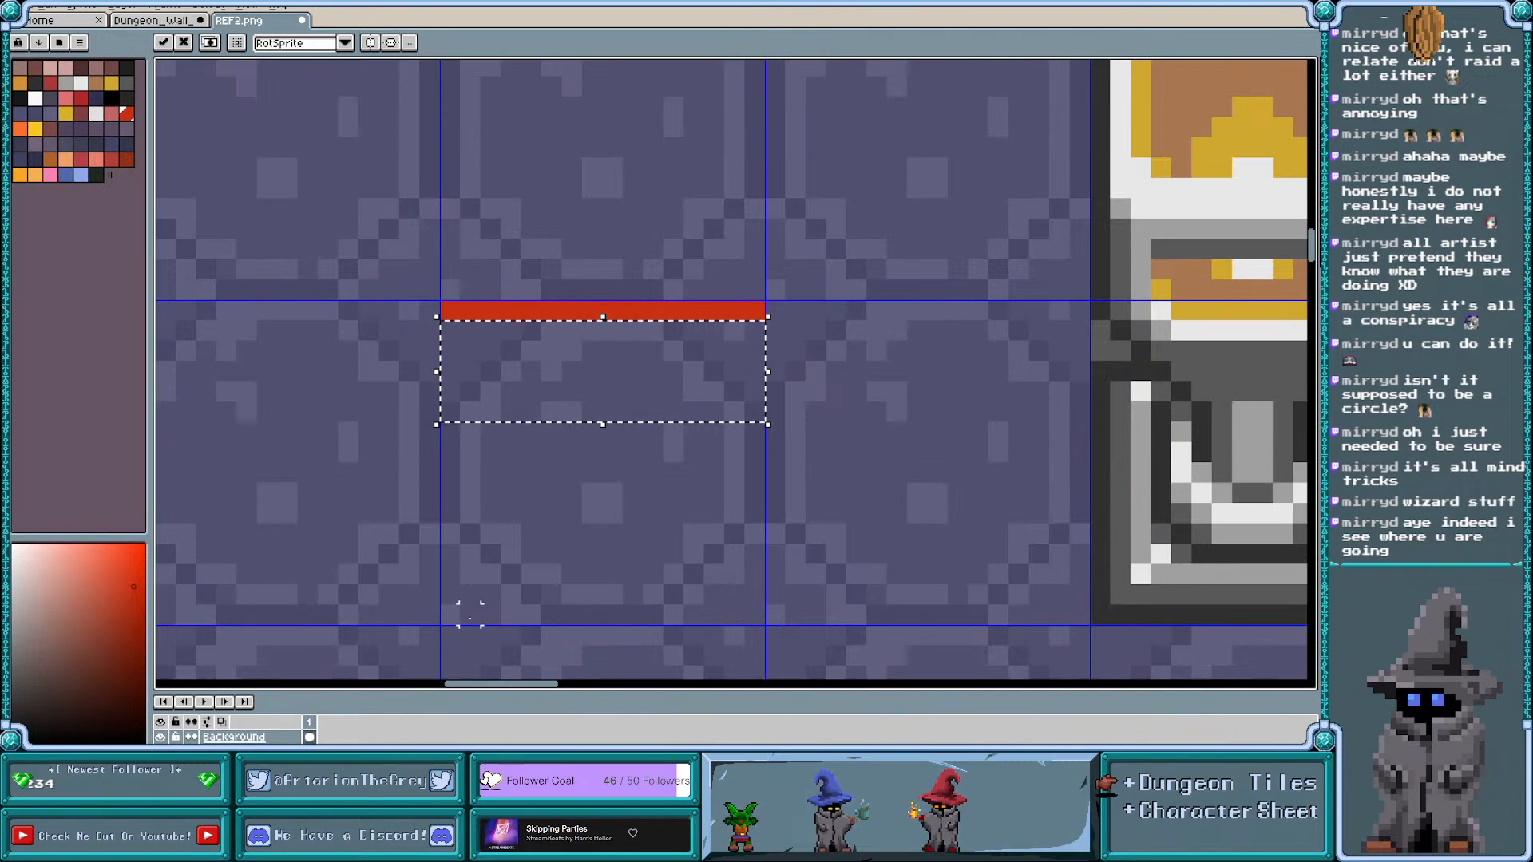
pyautogui.moveTo(441, 604); pyautogui.dragTo(741, 323)
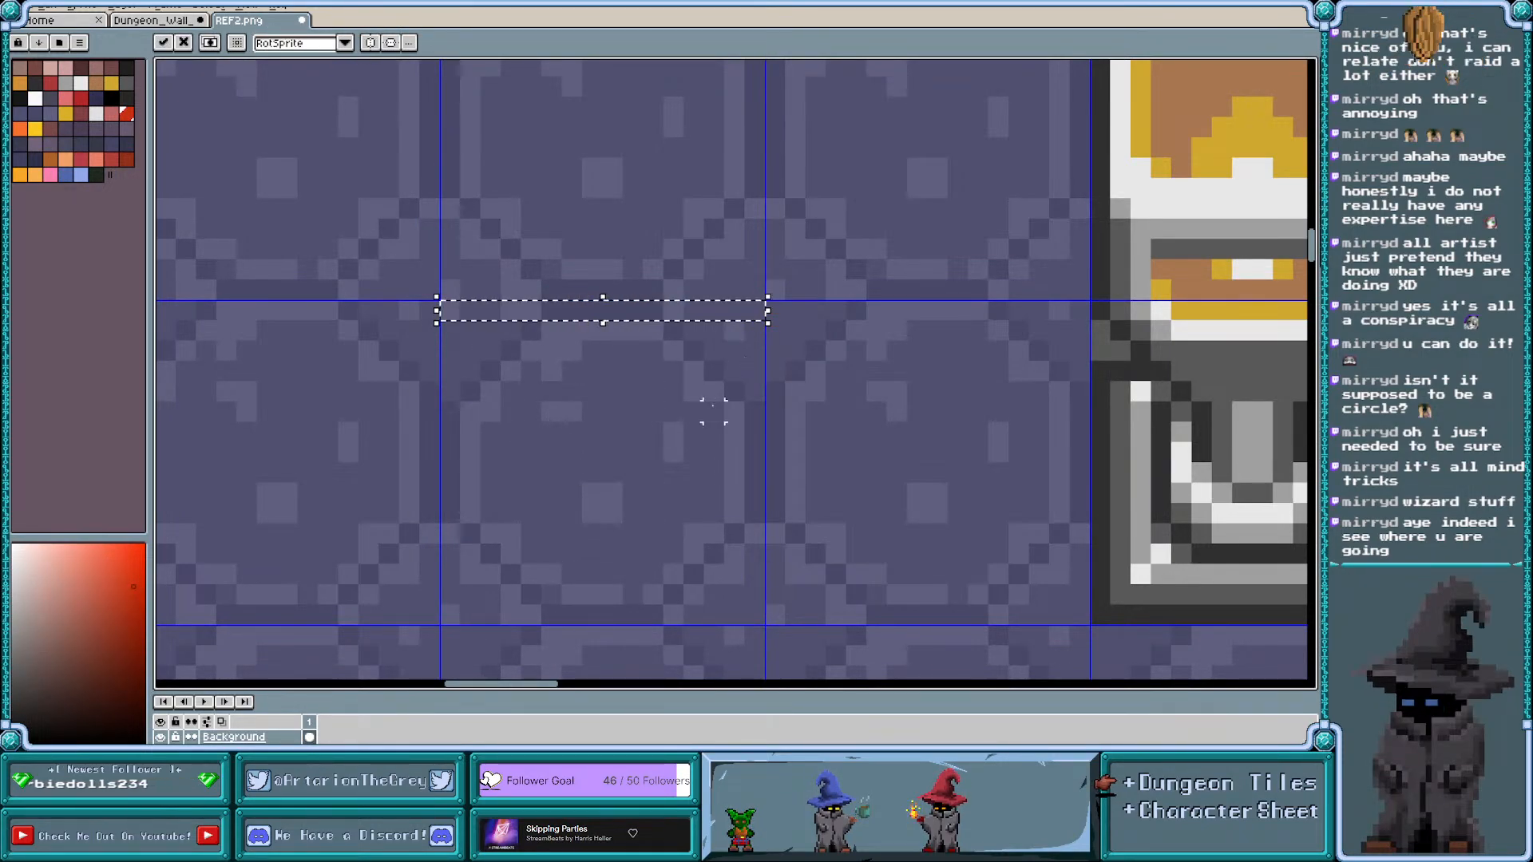
pyautogui.click(632, 371)
pyautogui.scroll(-2, 633, 432)
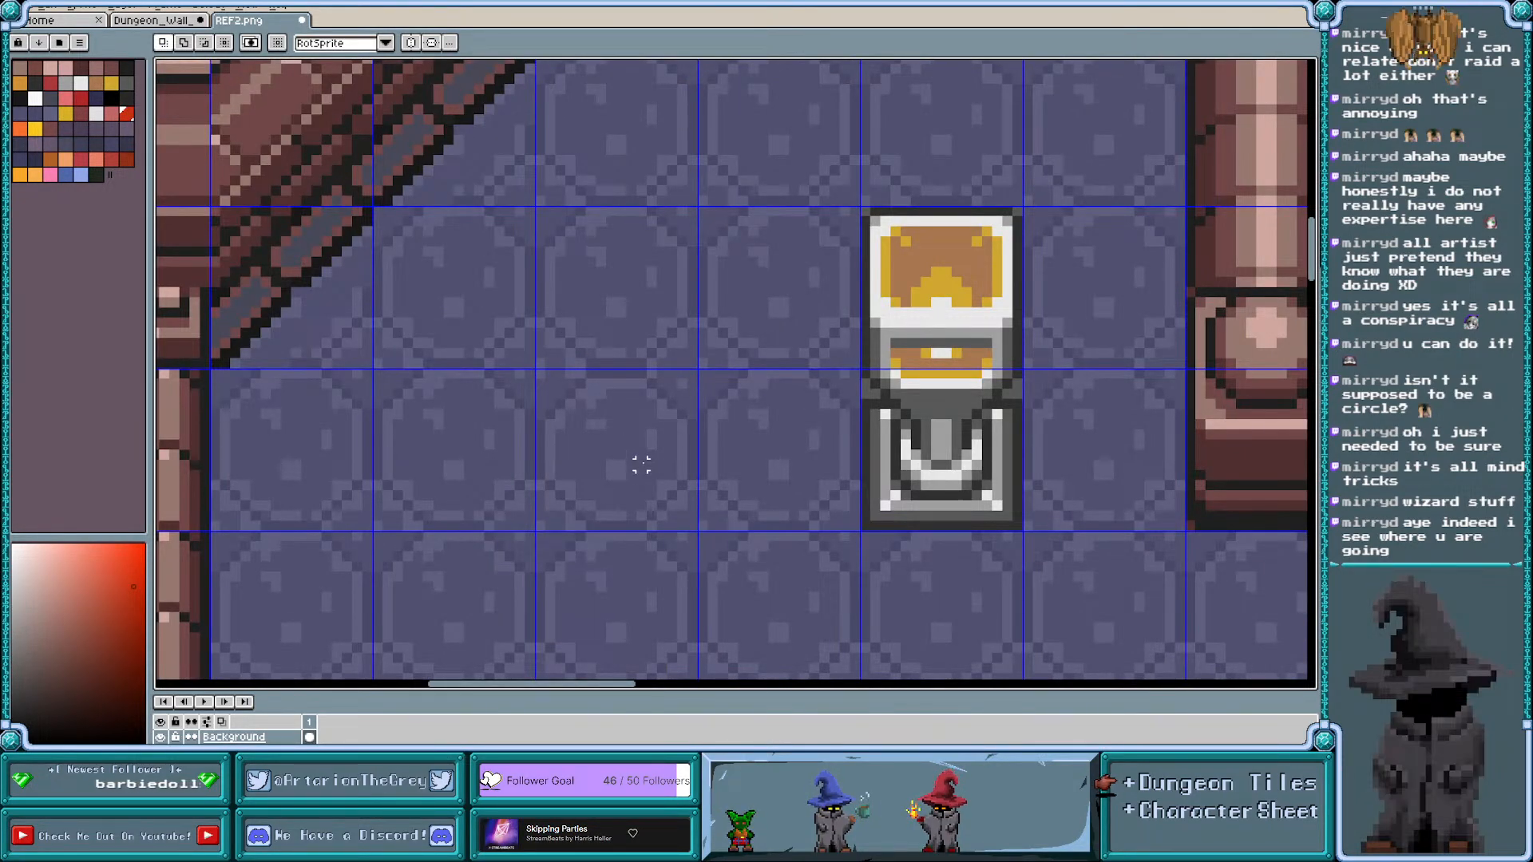
# Undo the strip shift and the copied bottom row on the floor tile beside the open chest
pyautogui.scroll(1, 641, 465)
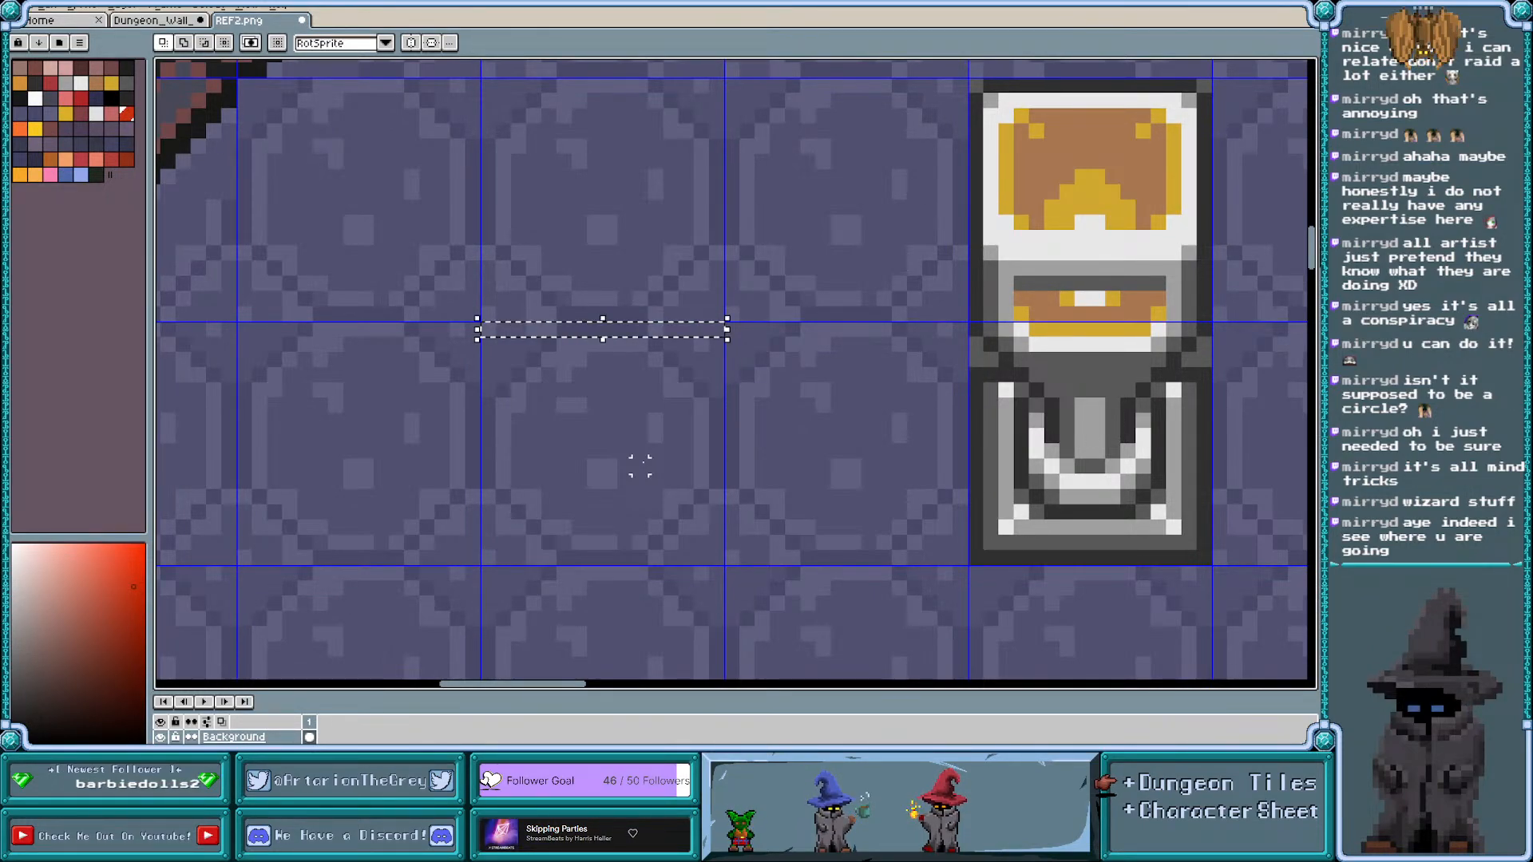
pyautogui.hotkey('ctrl', 'z')
pyautogui.hotkey('ctrl', 'z')
pyautogui.hotkey('ctrl', 'z')
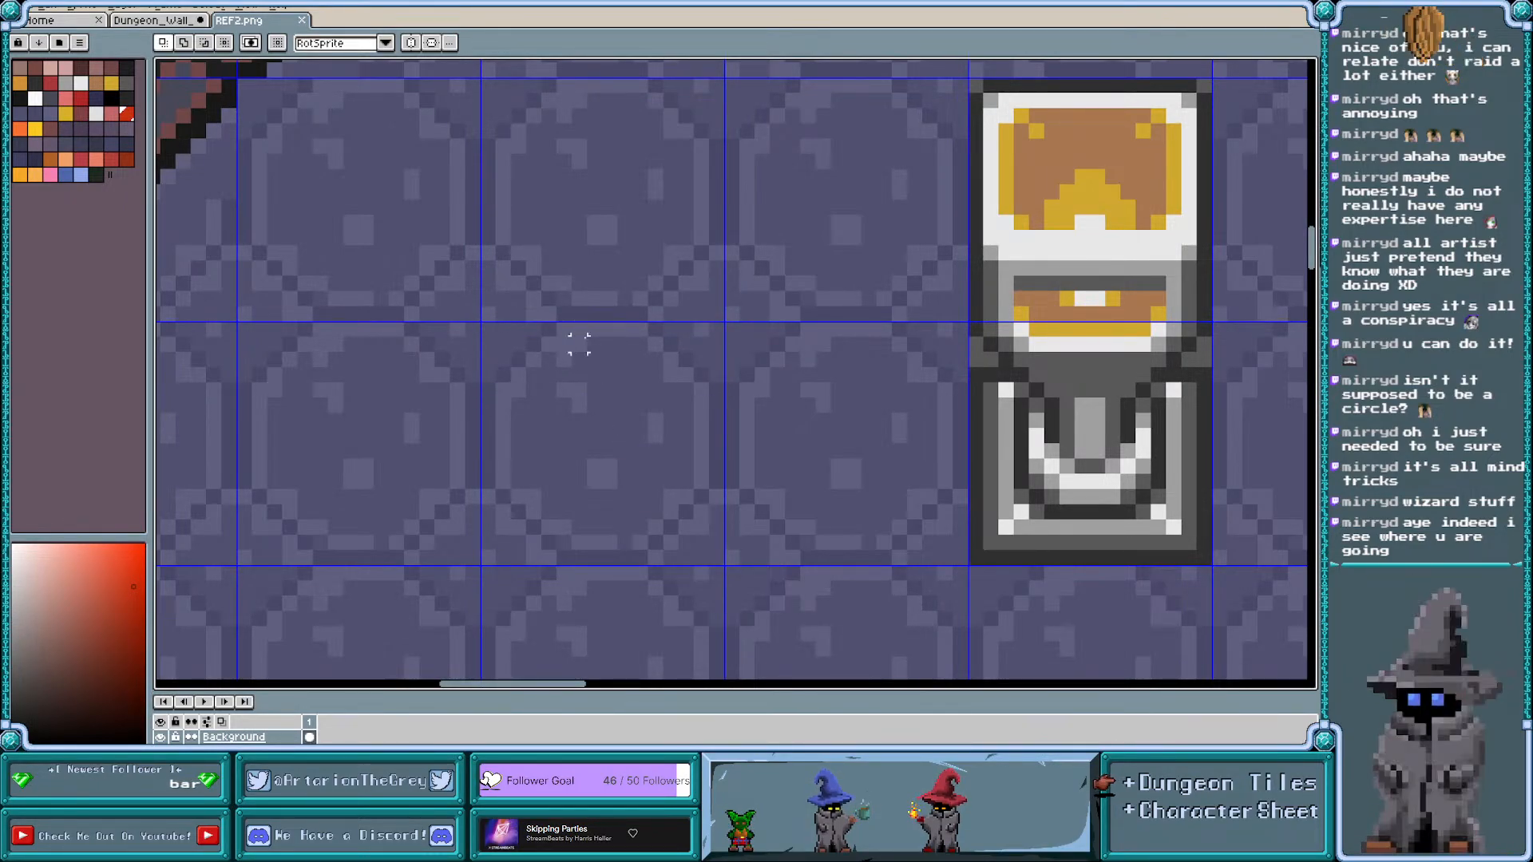
# Switch to the Dungeon_Wall tileset, examine the four-petal flower floor tiles, and hide the grid
pyautogui.click(177, 22)
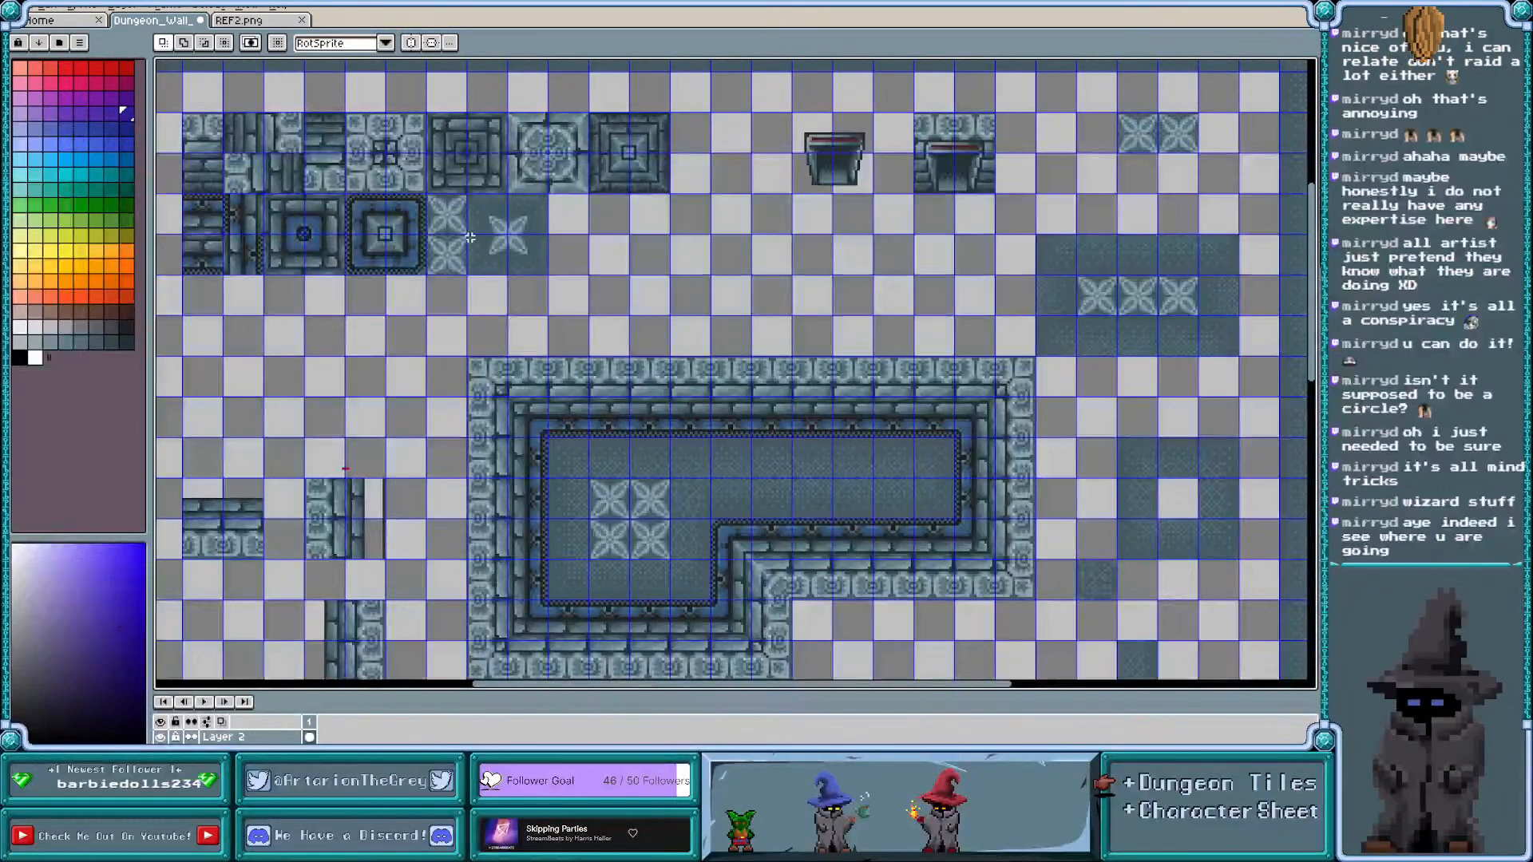
pyautogui.scroll(5, 447, 216)
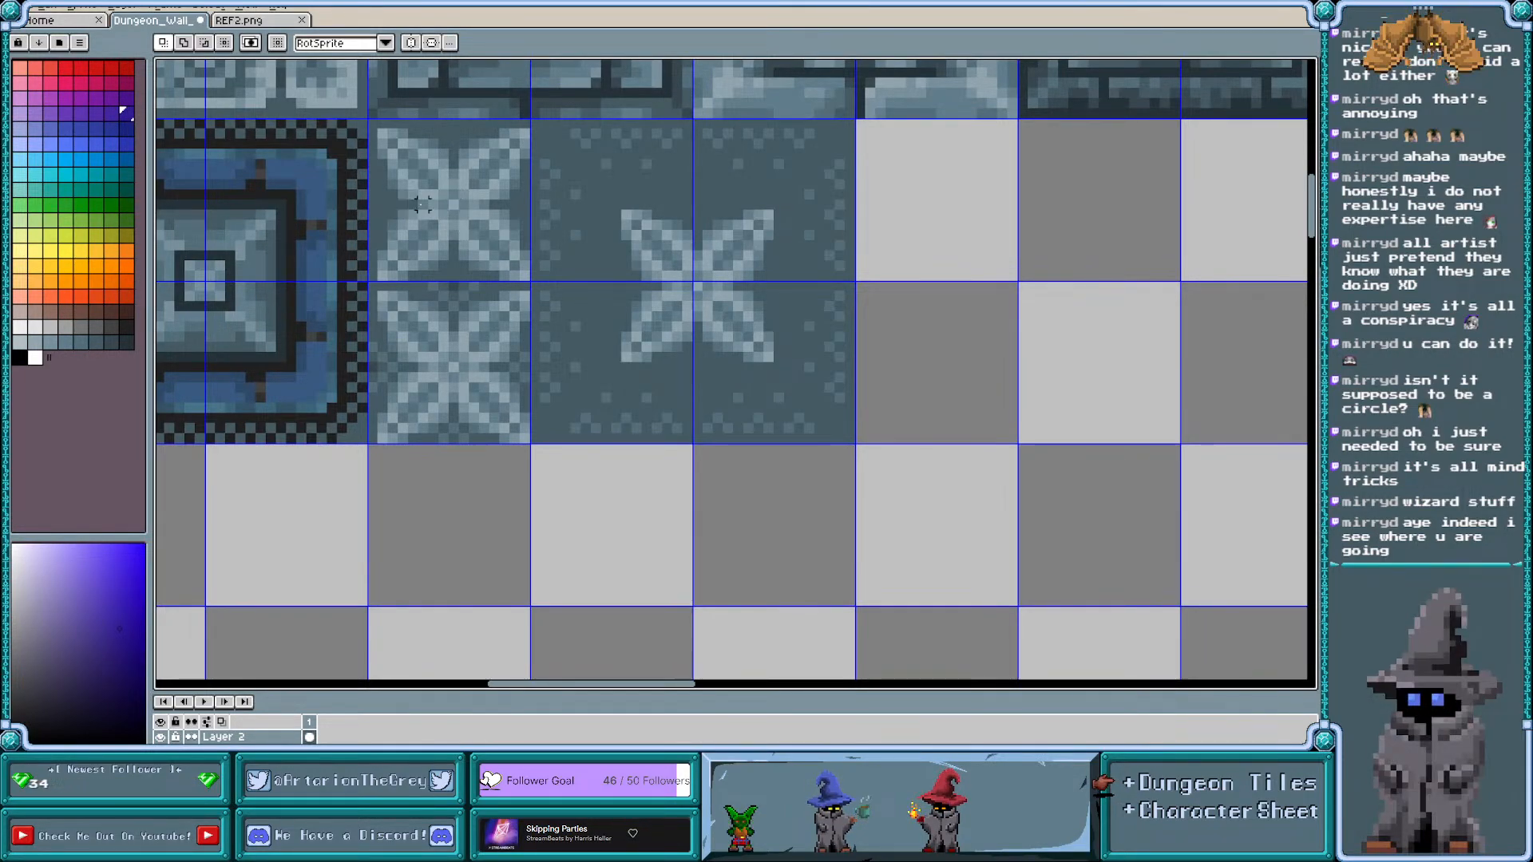
pyautogui.scroll(-1, 423, 204)
pyautogui.scroll(-1, 422, 205)
pyautogui.scroll(3, 986, 296)
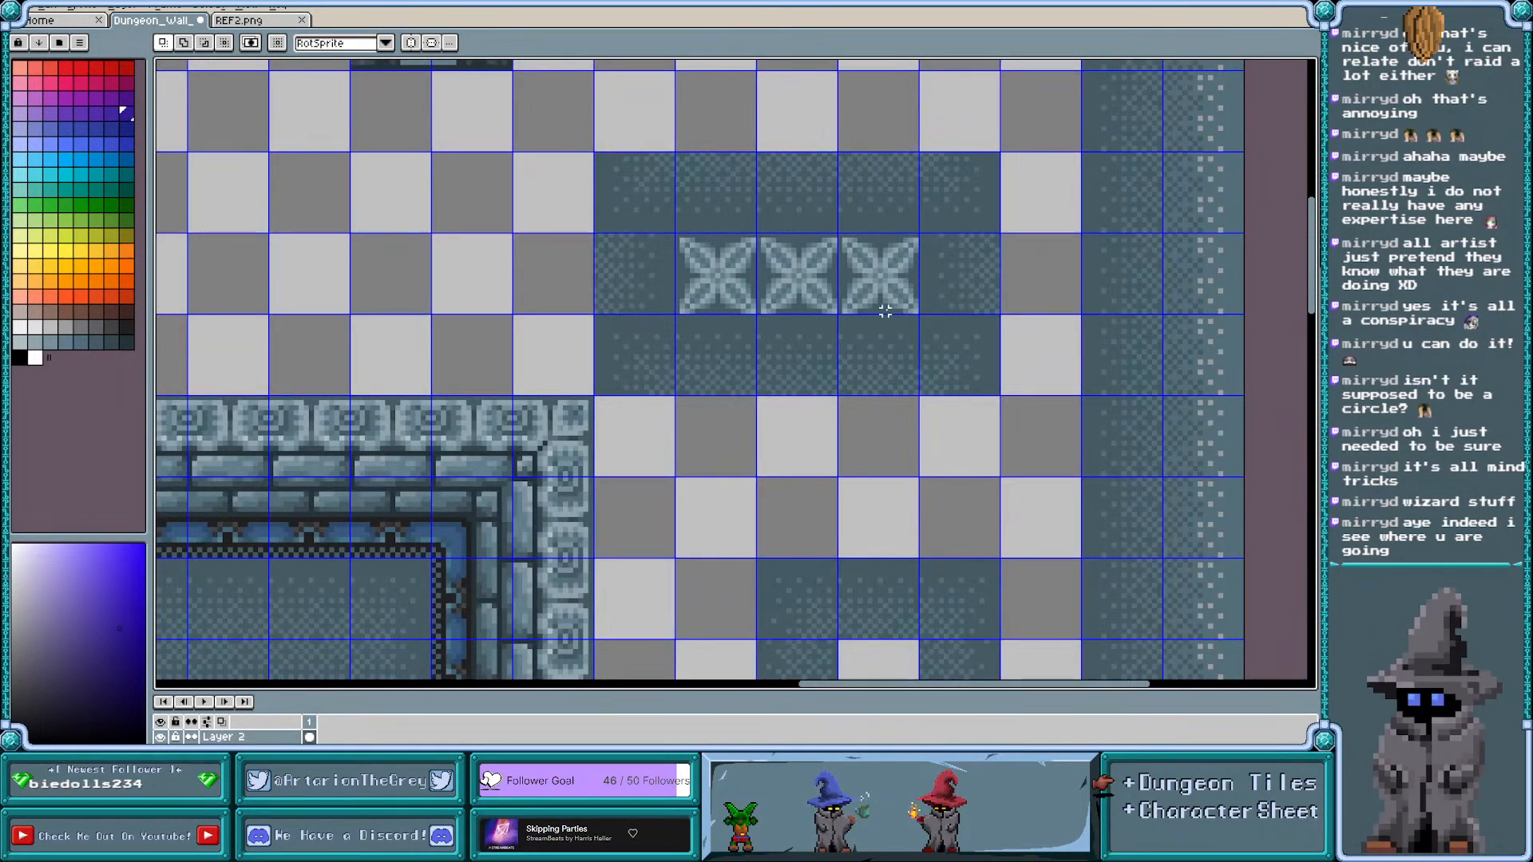
pyautogui.hotkey('ctrl', "'")
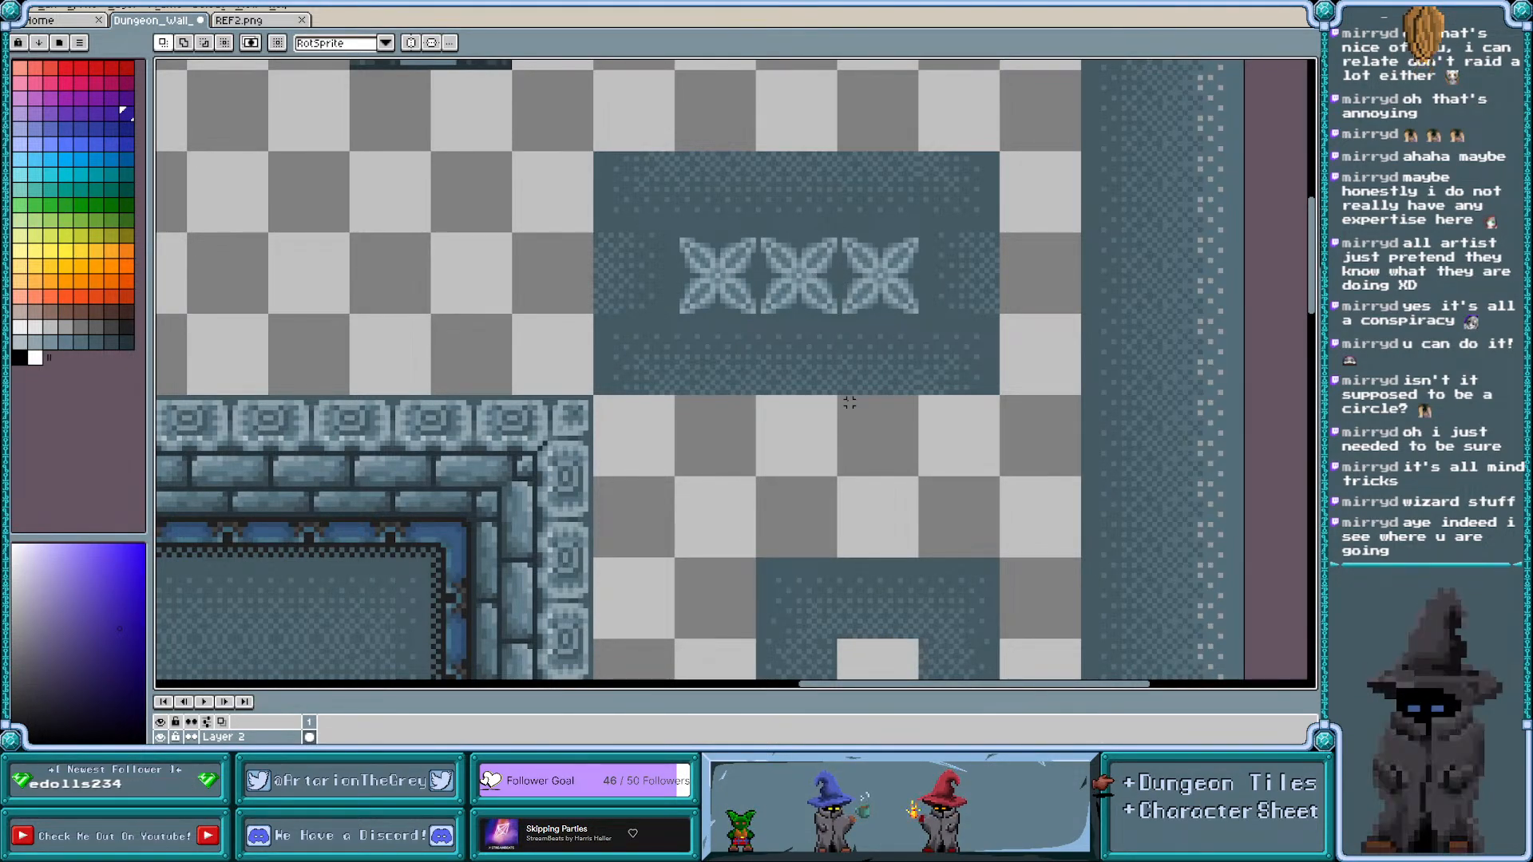
# Examine the L-shaped room mockup without the grid, focusing on the dithered floor around the four flower tiles and the inner corner
pyautogui.scroll(-4, 879, 403)
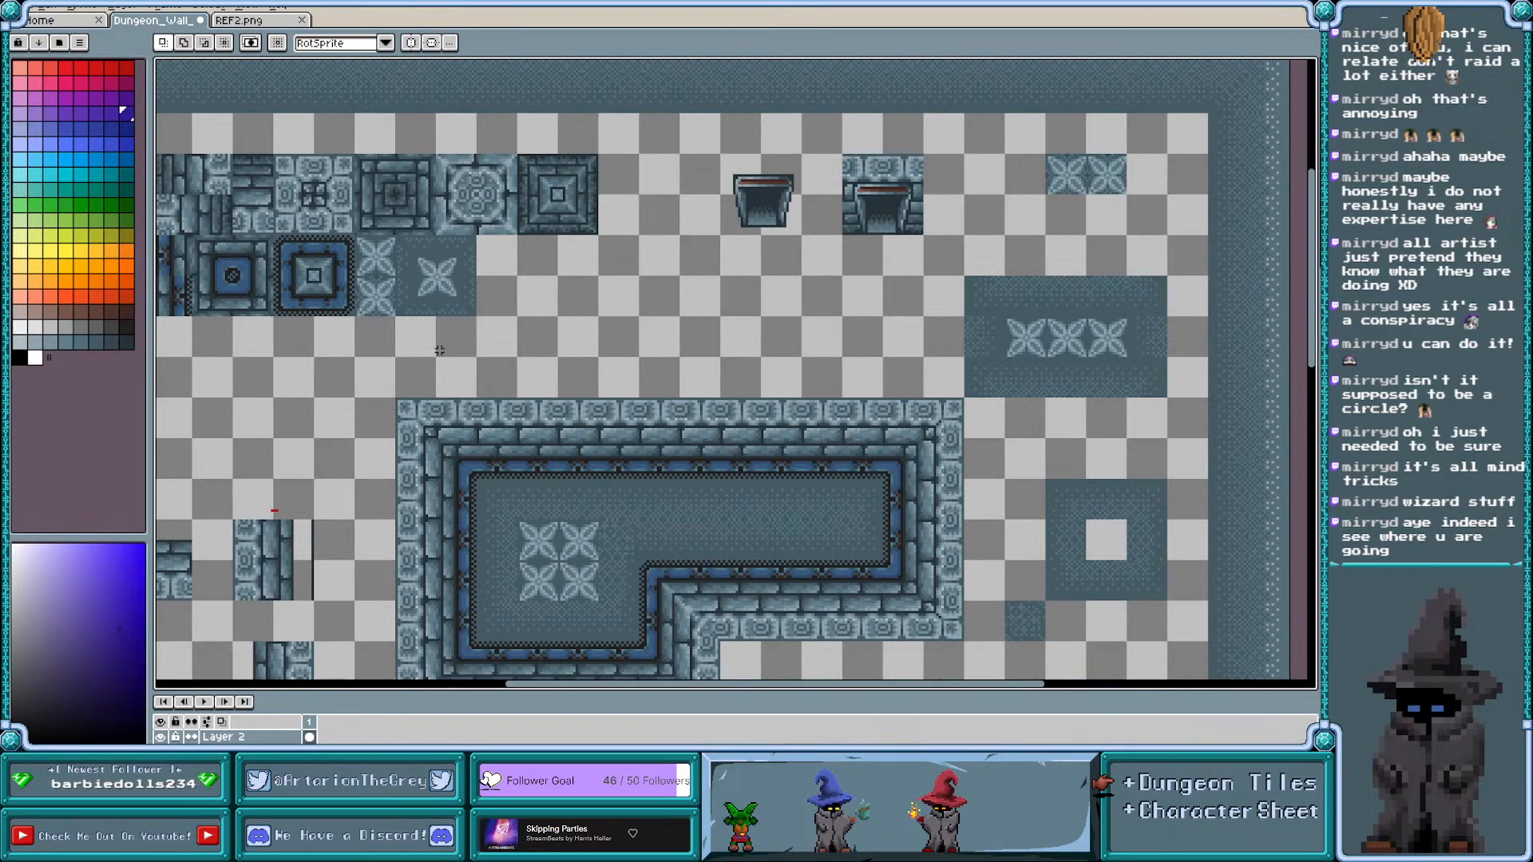
pyautogui.moveTo(1315, 258)
pyautogui.mouseDown()
pyautogui.moveTo(1318, 313)
pyautogui.moveTo(1318, 280)
pyautogui.mouseUp()
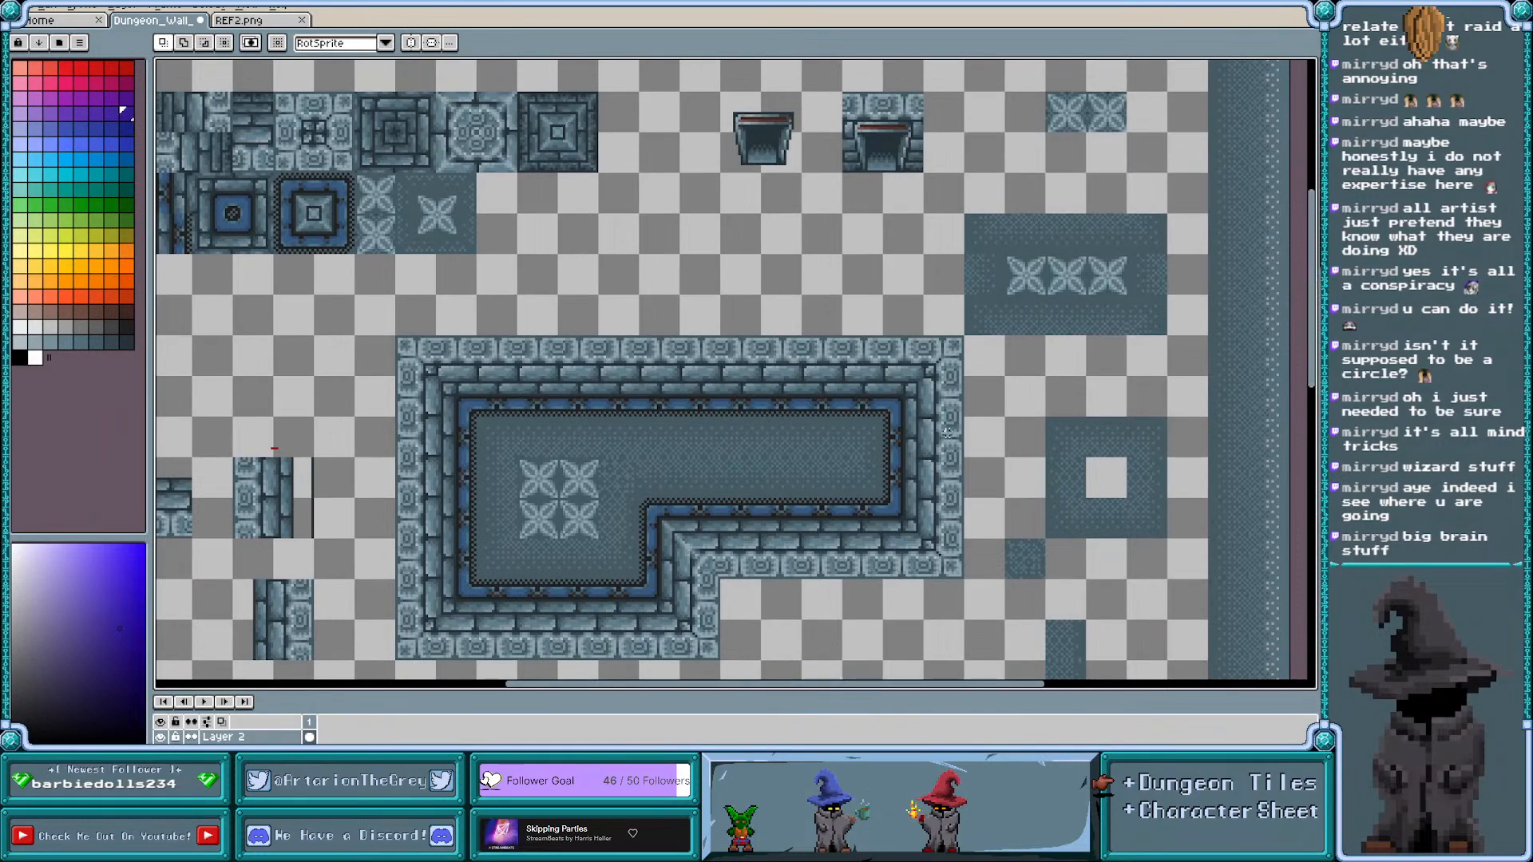
pyautogui.hscroll(-3, 746, 499)
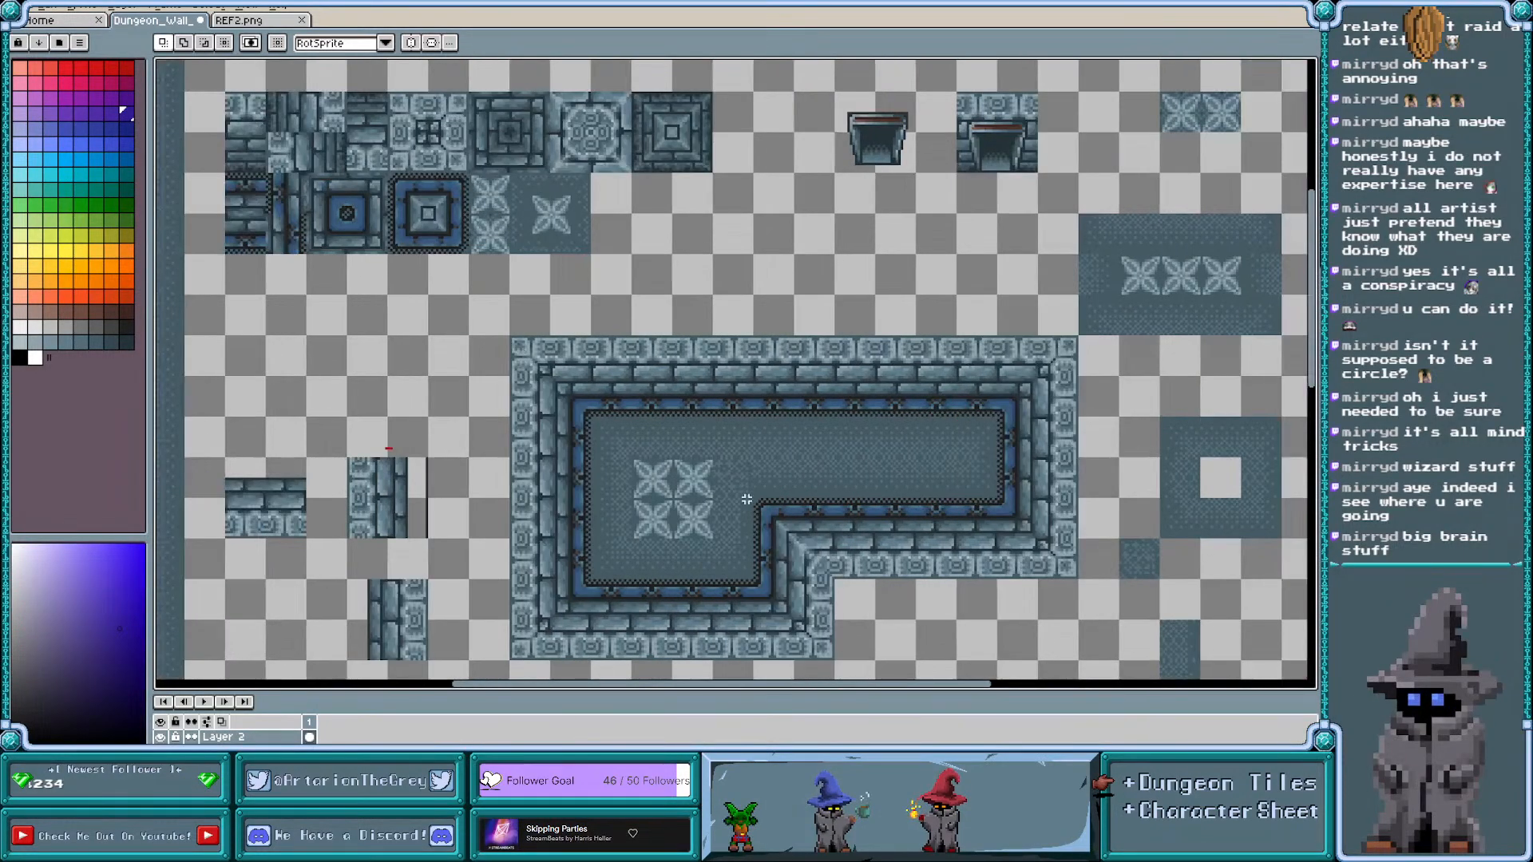
pyautogui.hscroll(3, 739, 527)
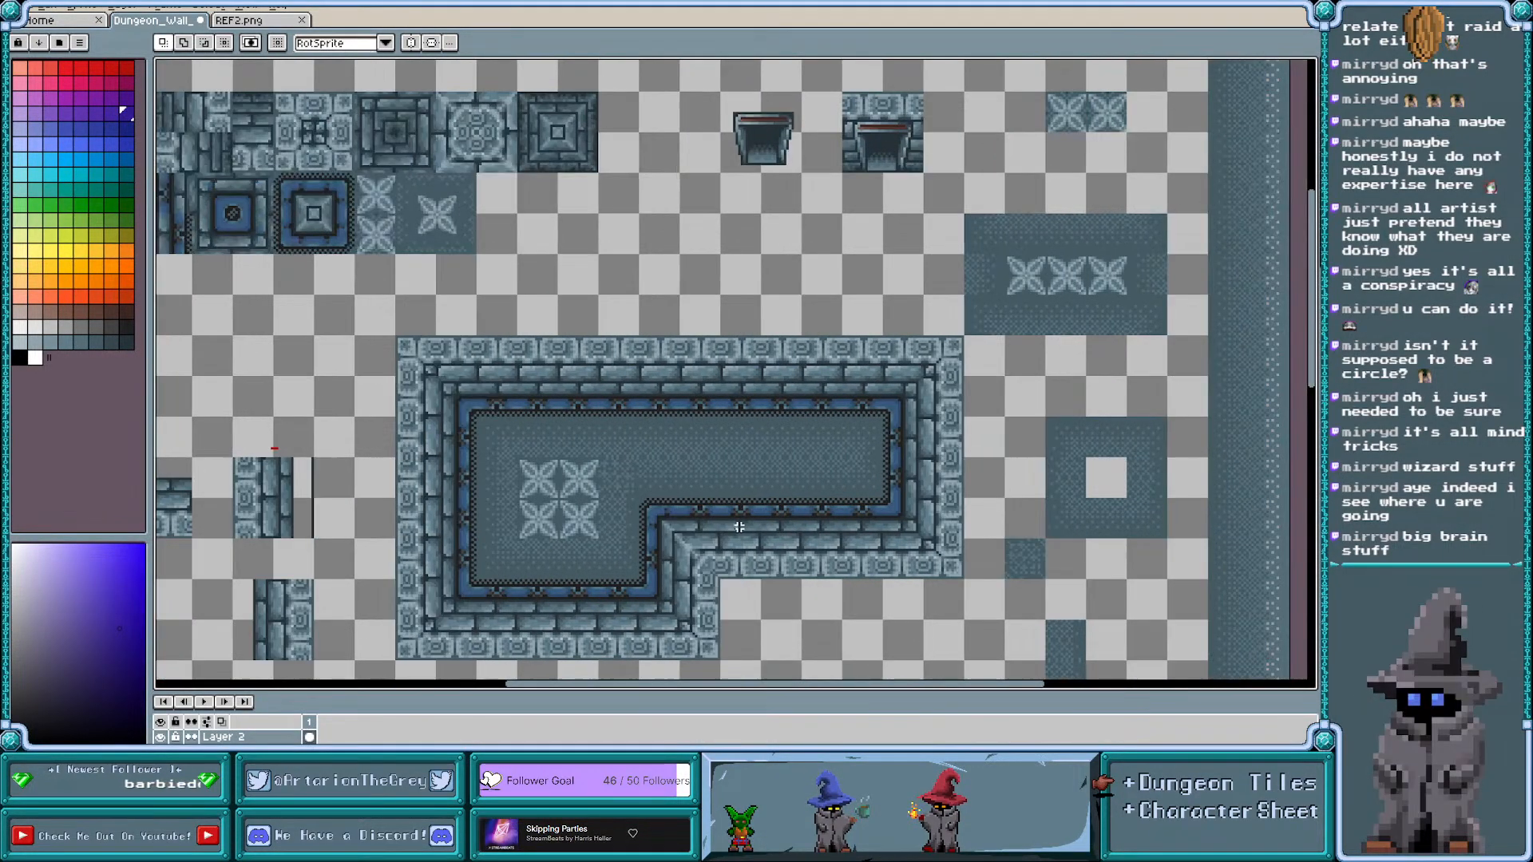
pyautogui.moveTo(1313, 326); pyautogui.dragTo(1316, 351)
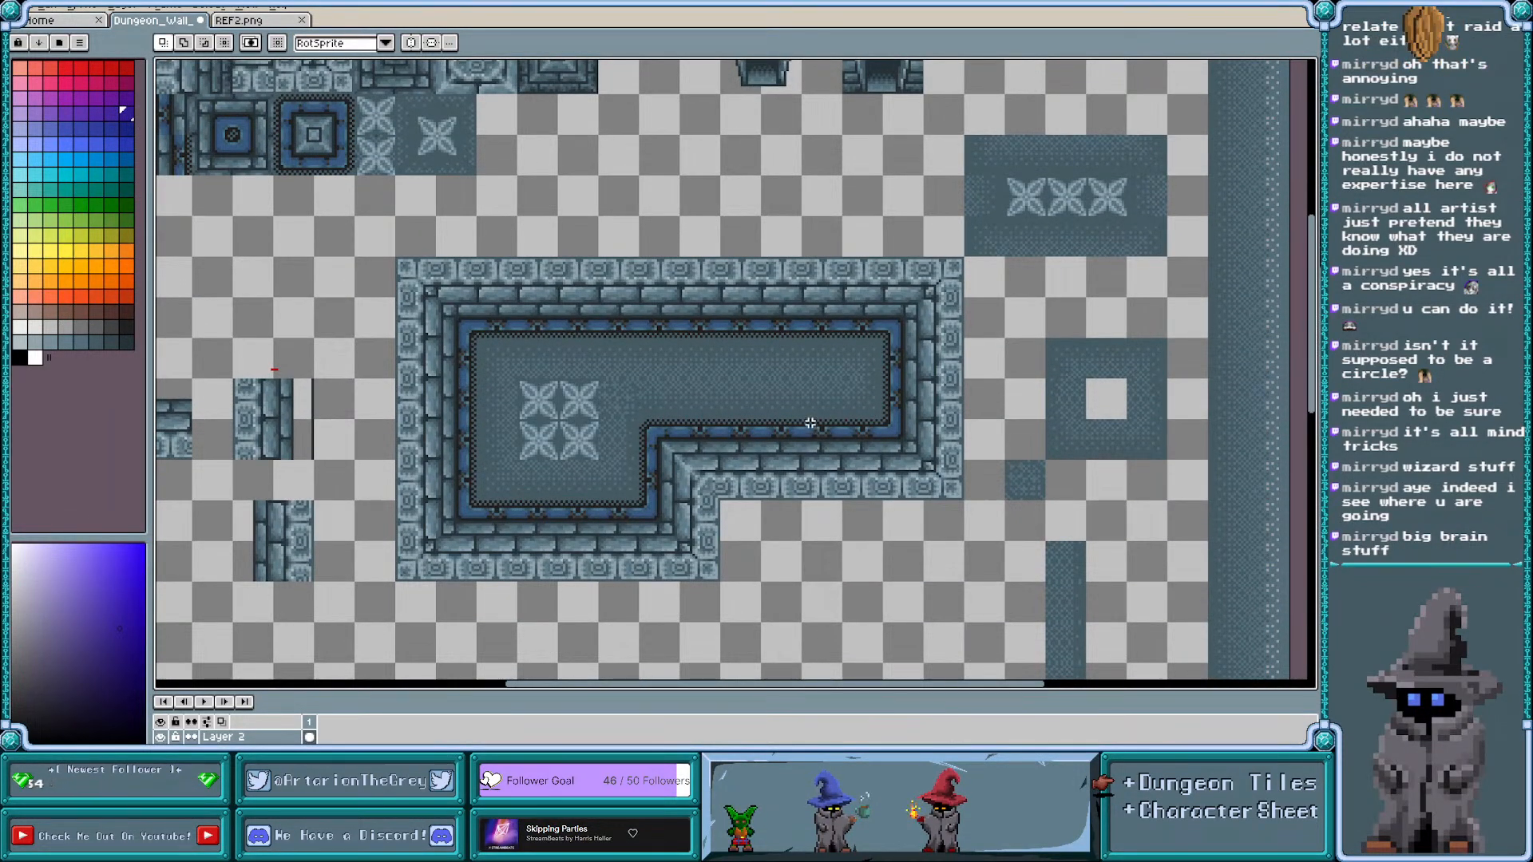
pyautogui.scroll(1, 810, 422)
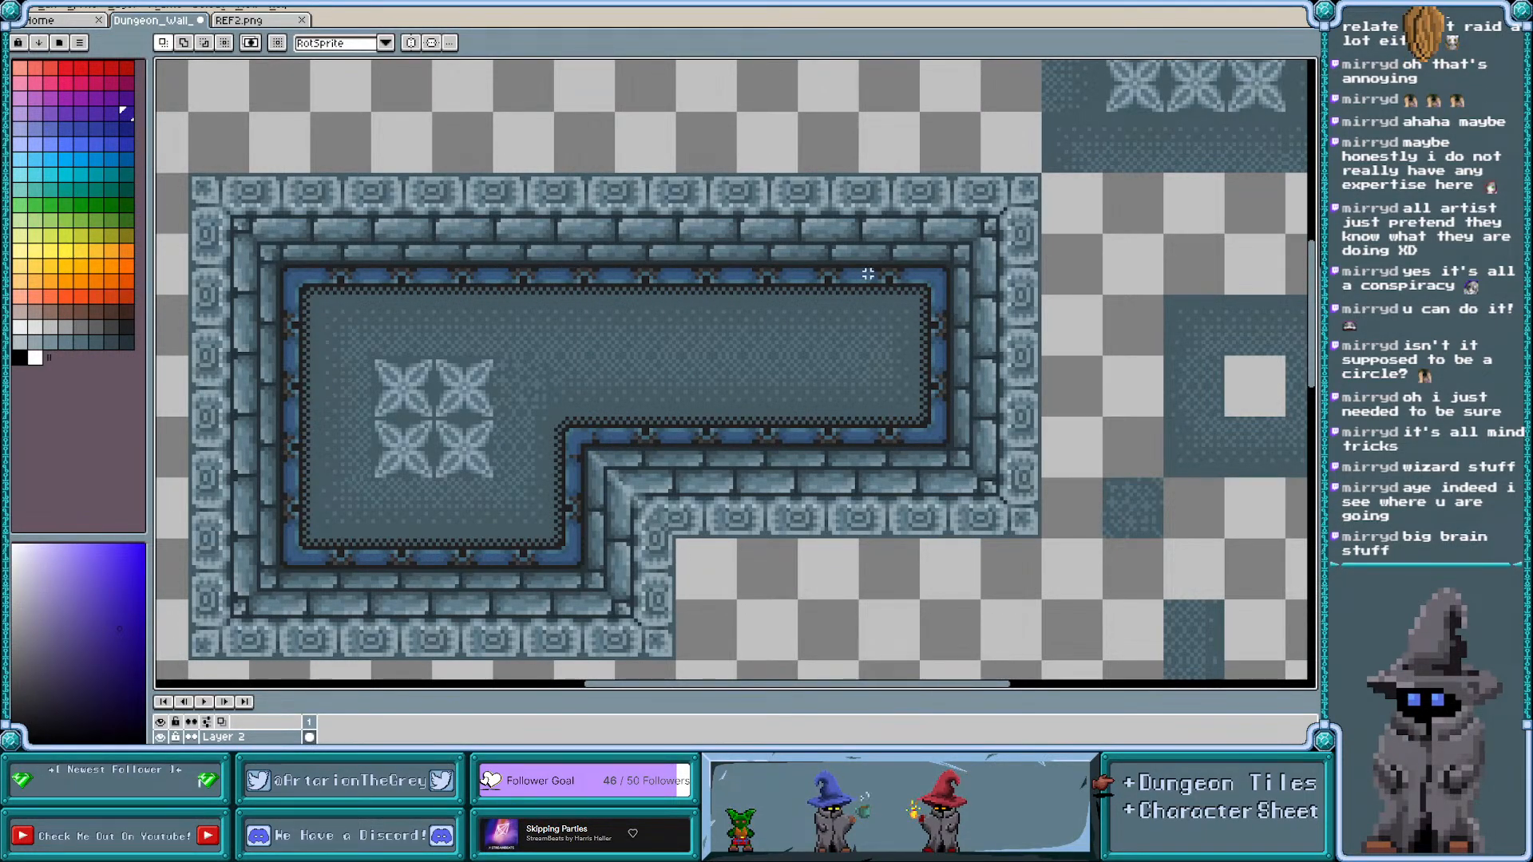
pyautogui.scroll(1, 856, 369)
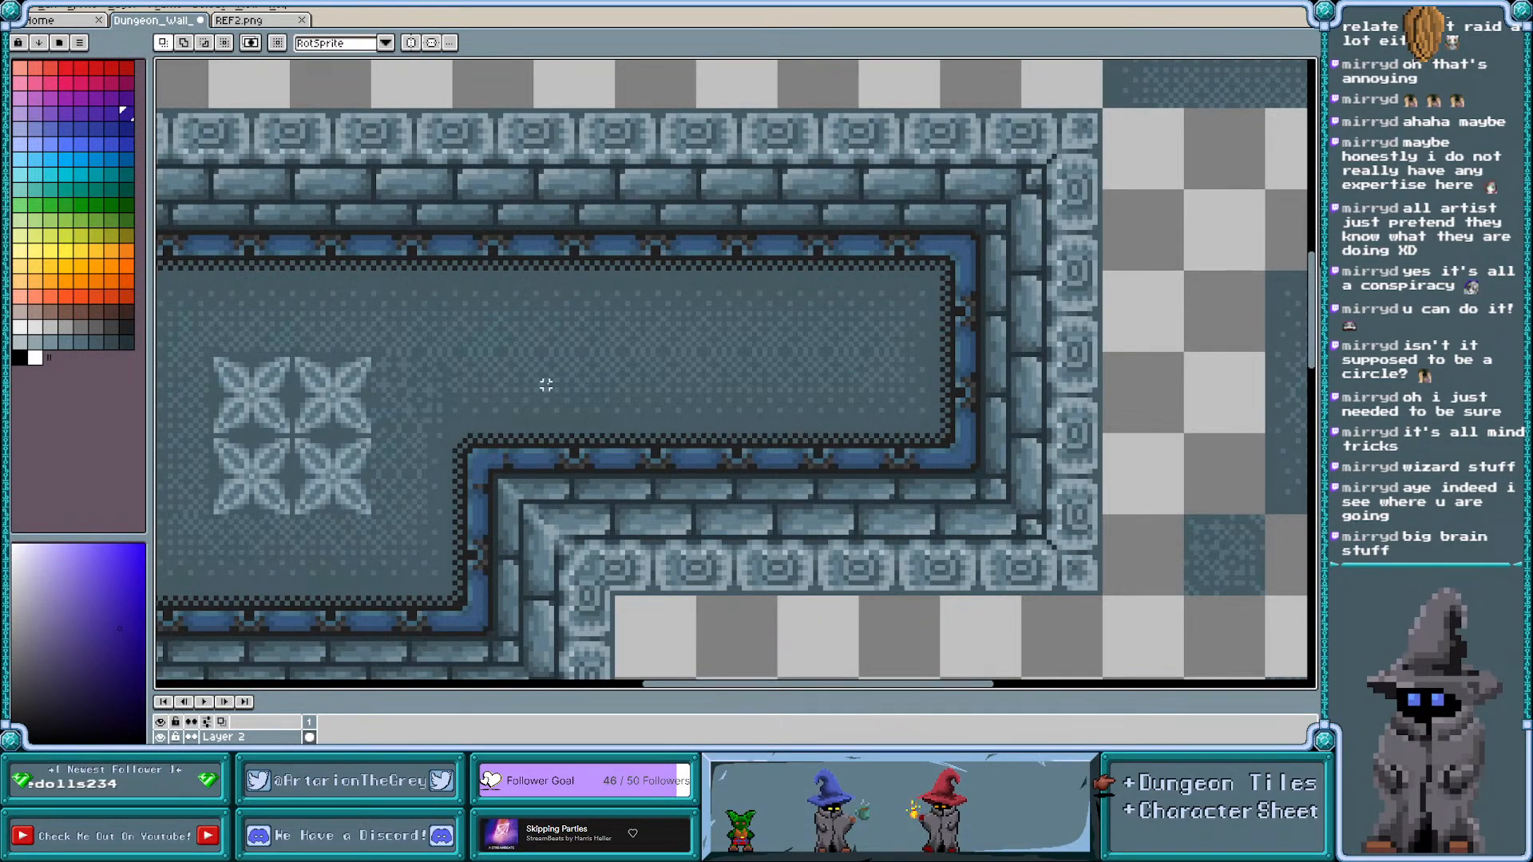
pyautogui.hscroll(-2, 555, 383)
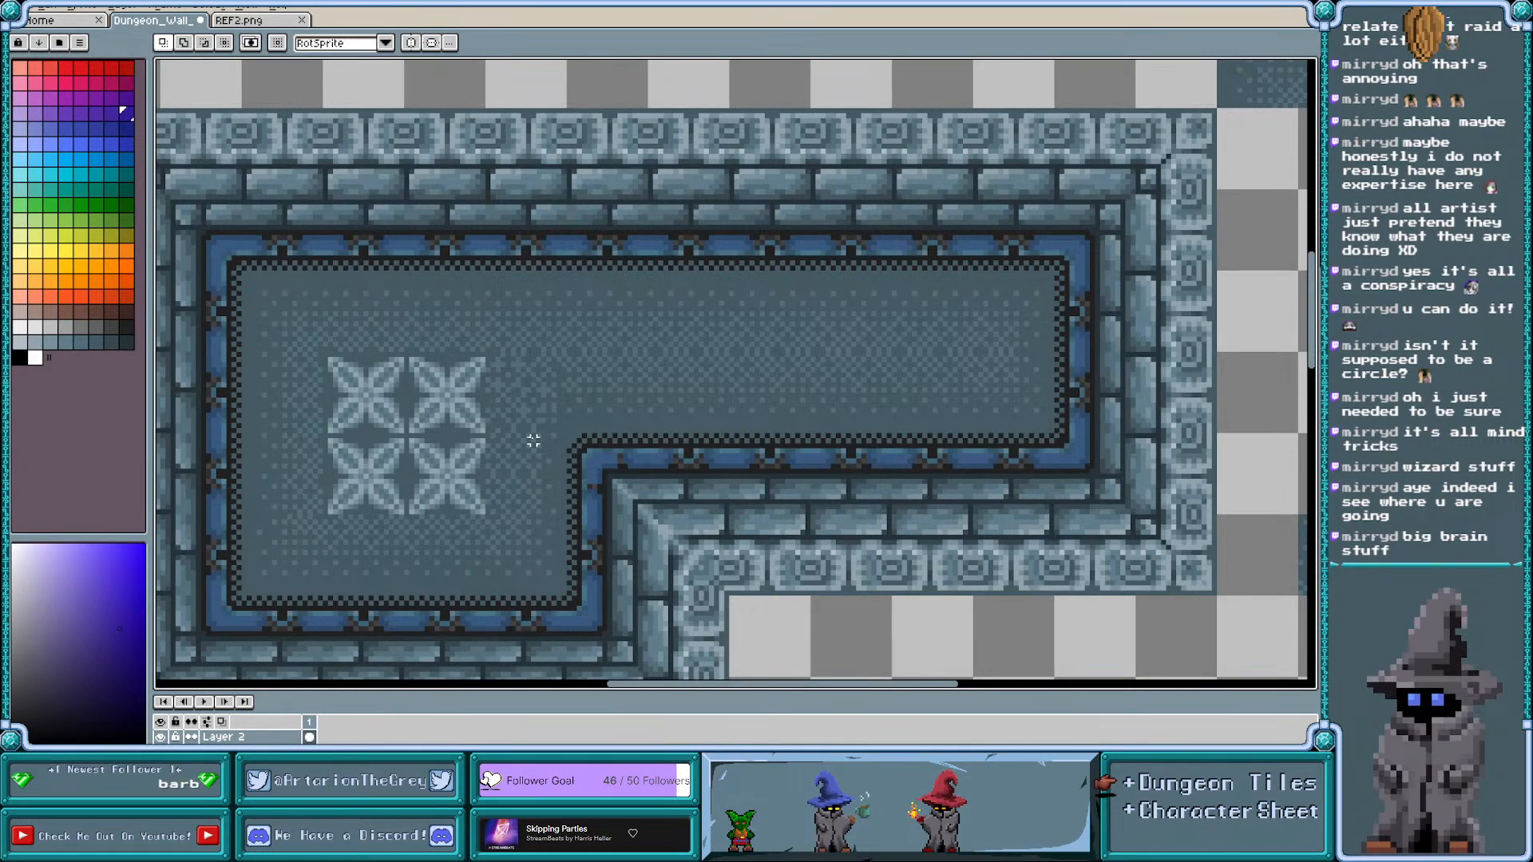
pyautogui.scroll(1, 529, 405)
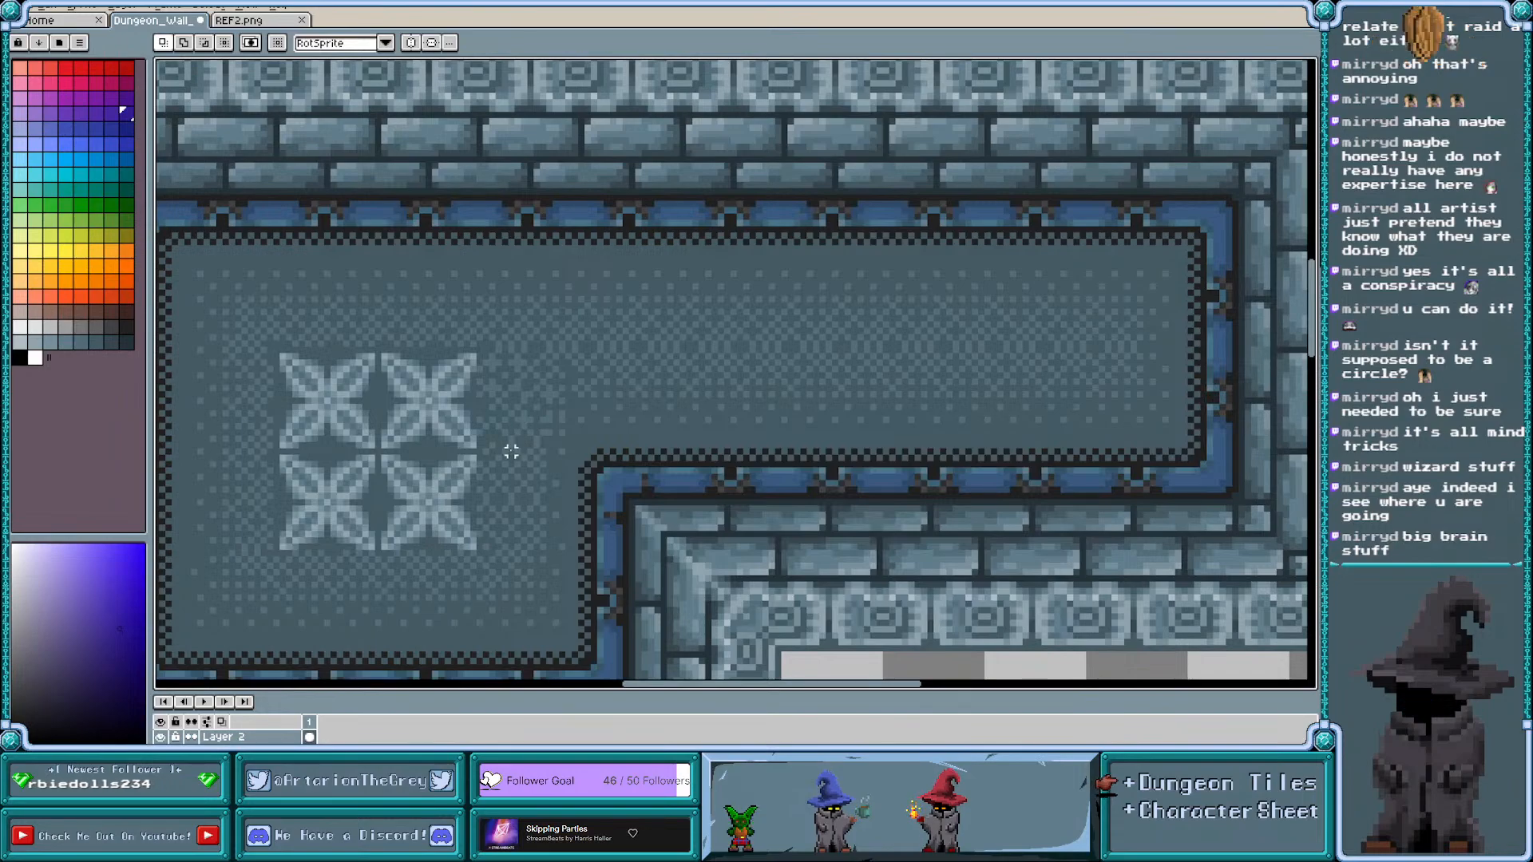
pyautogui.scroll(1, 509, 447)
pyautogui.scroll(1, 510, 452)
pyautogui.scroll(-1, 510, 452)
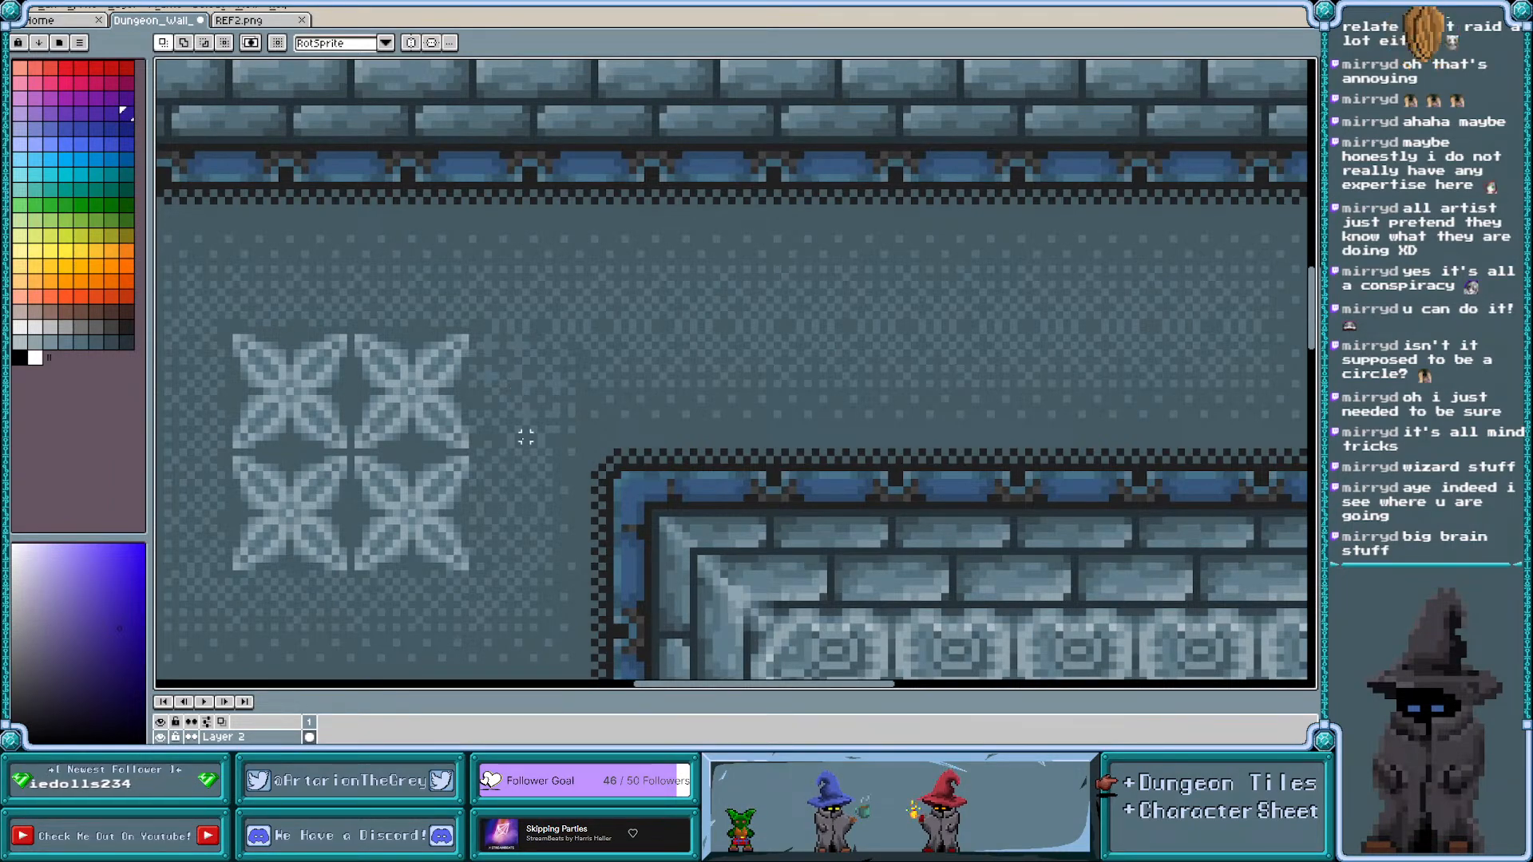
pyautogui.scroll(-1, 510, 475)
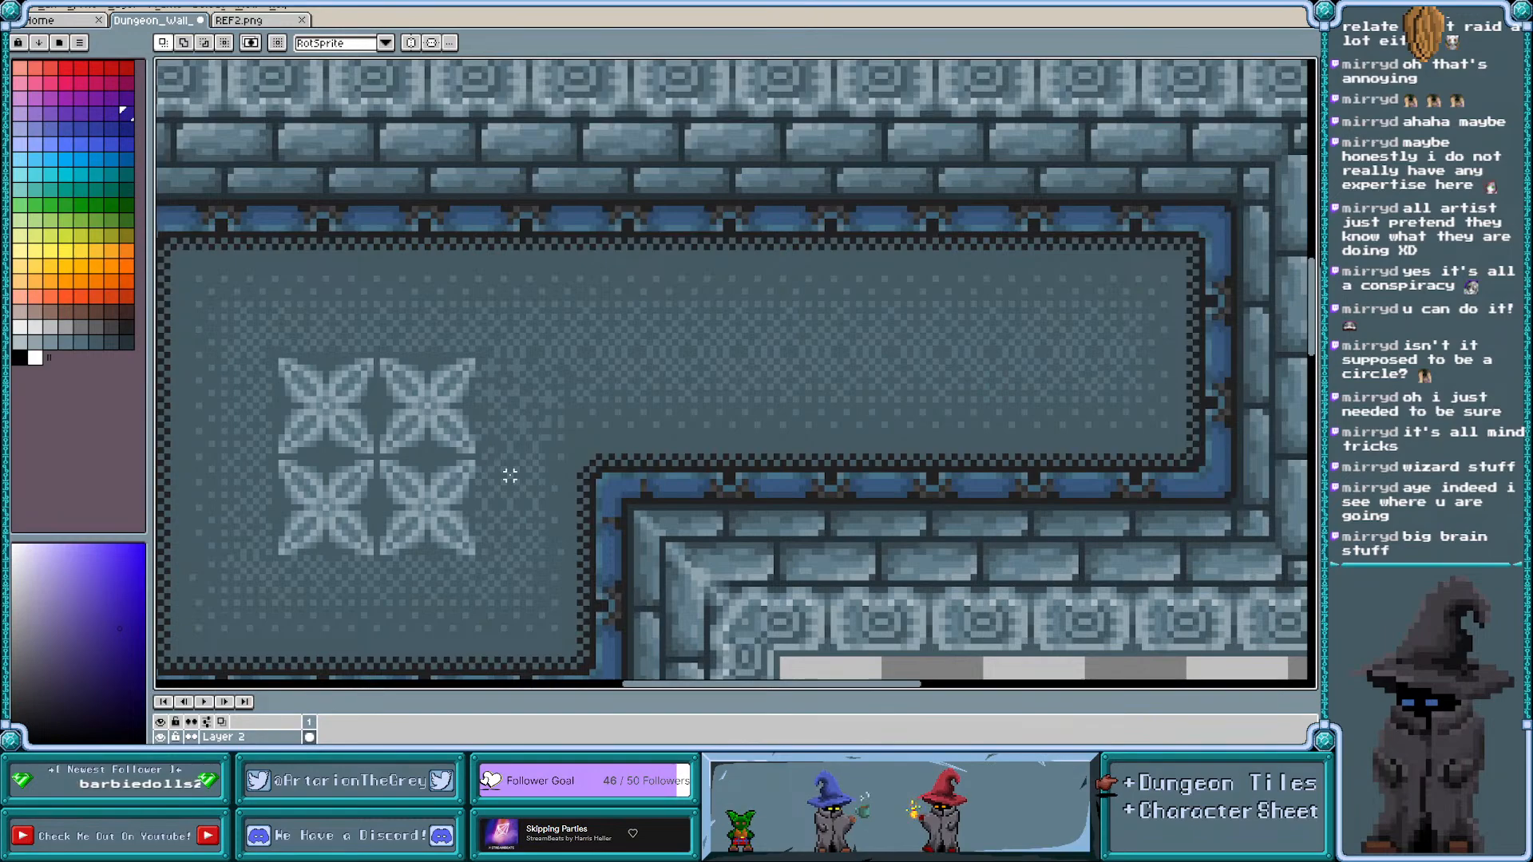
pyautogui.scroll(-1, 515, 428)
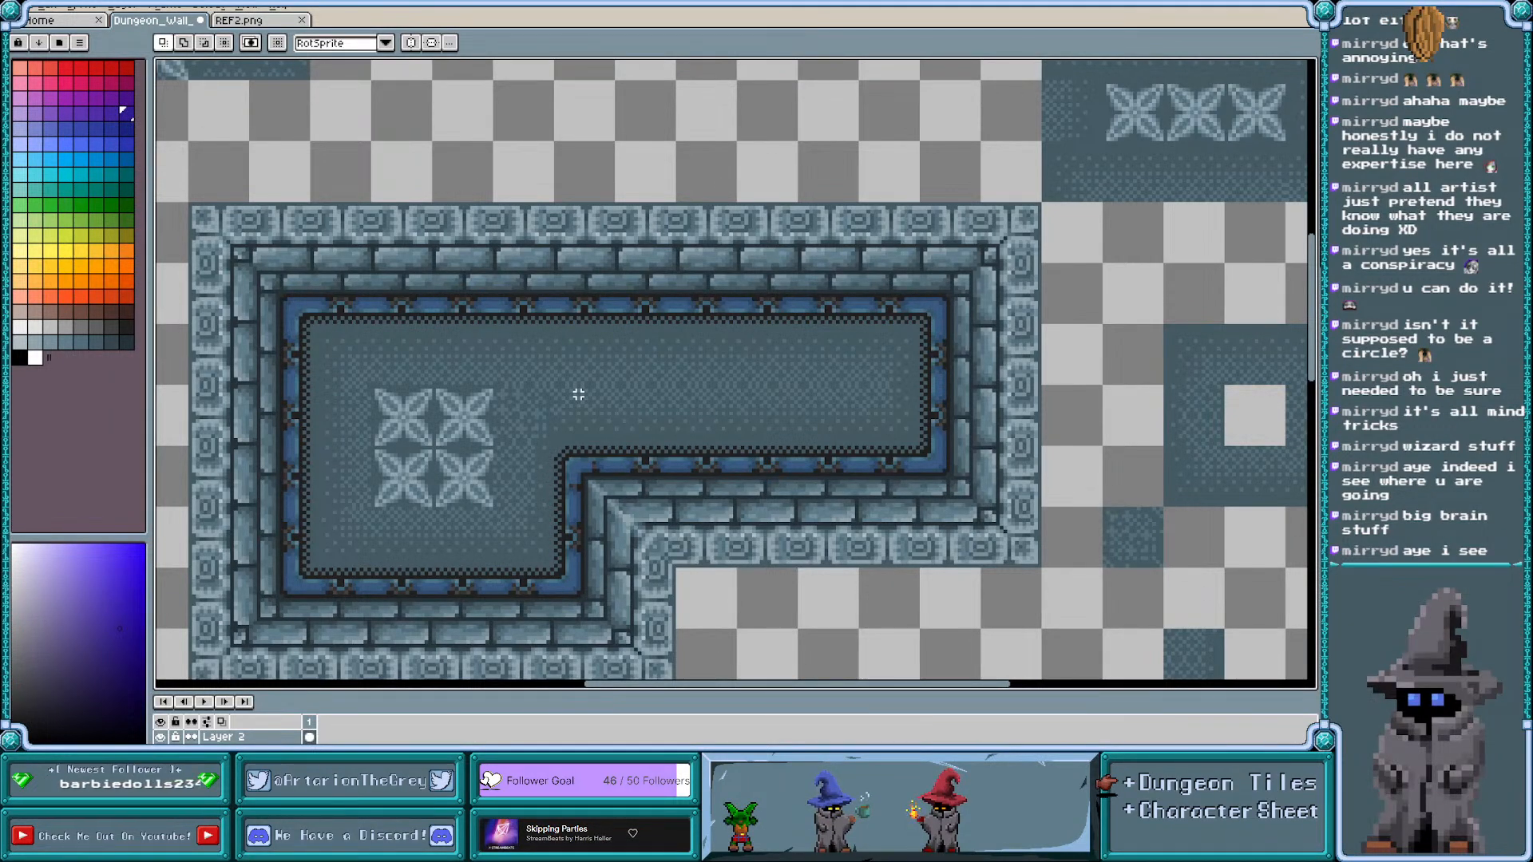
pyautogui.scroll(-1, 578, 395)
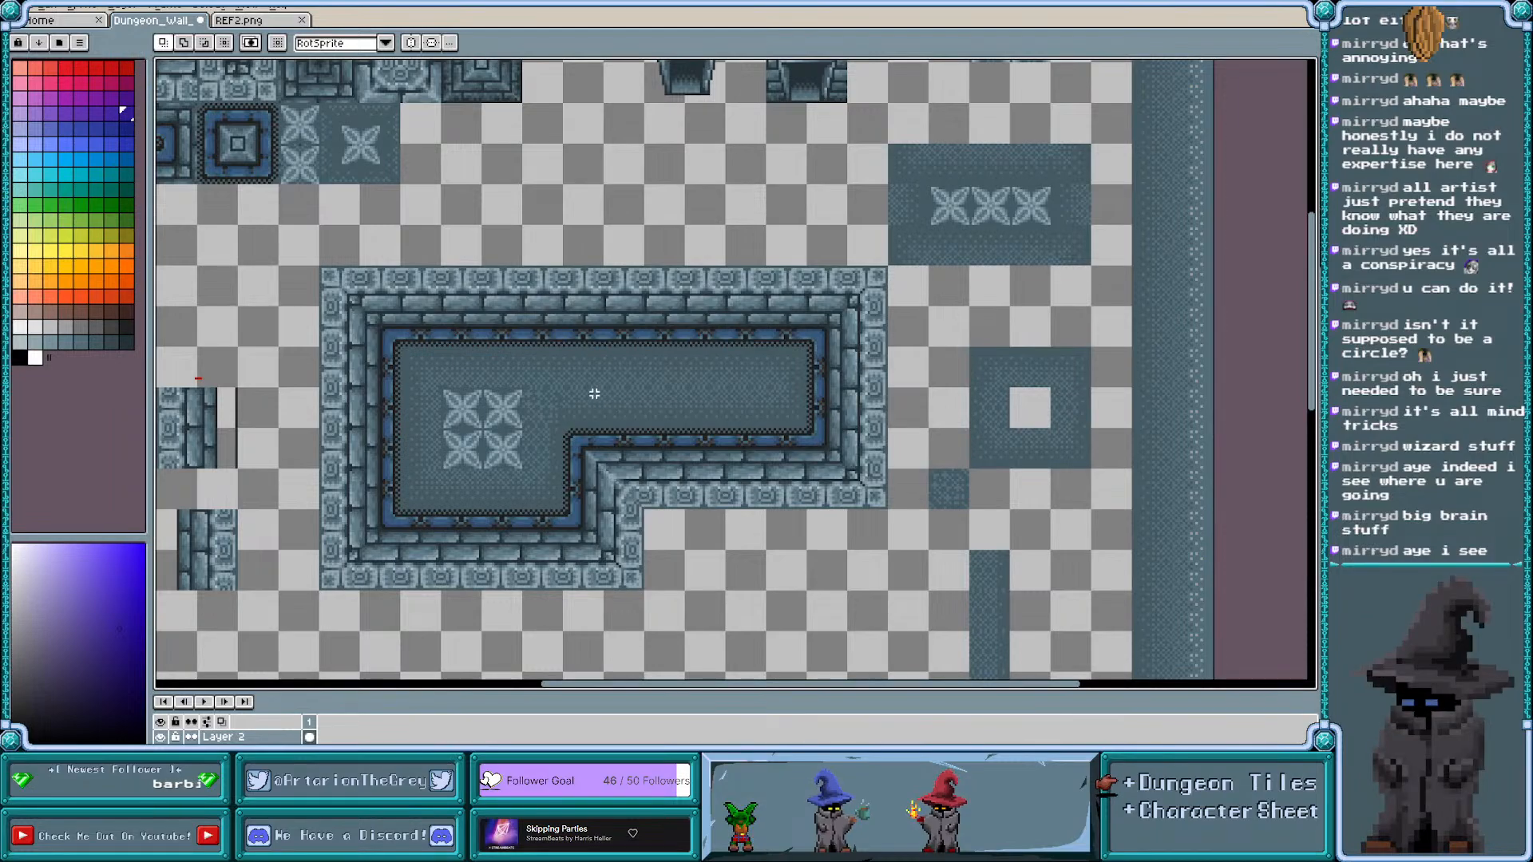
# Switch to REF2.png and examine the whole room without the grid, and the floor tiles along the upper-right diagonal wall with the grid shown
pyautogui.click(251, 21)
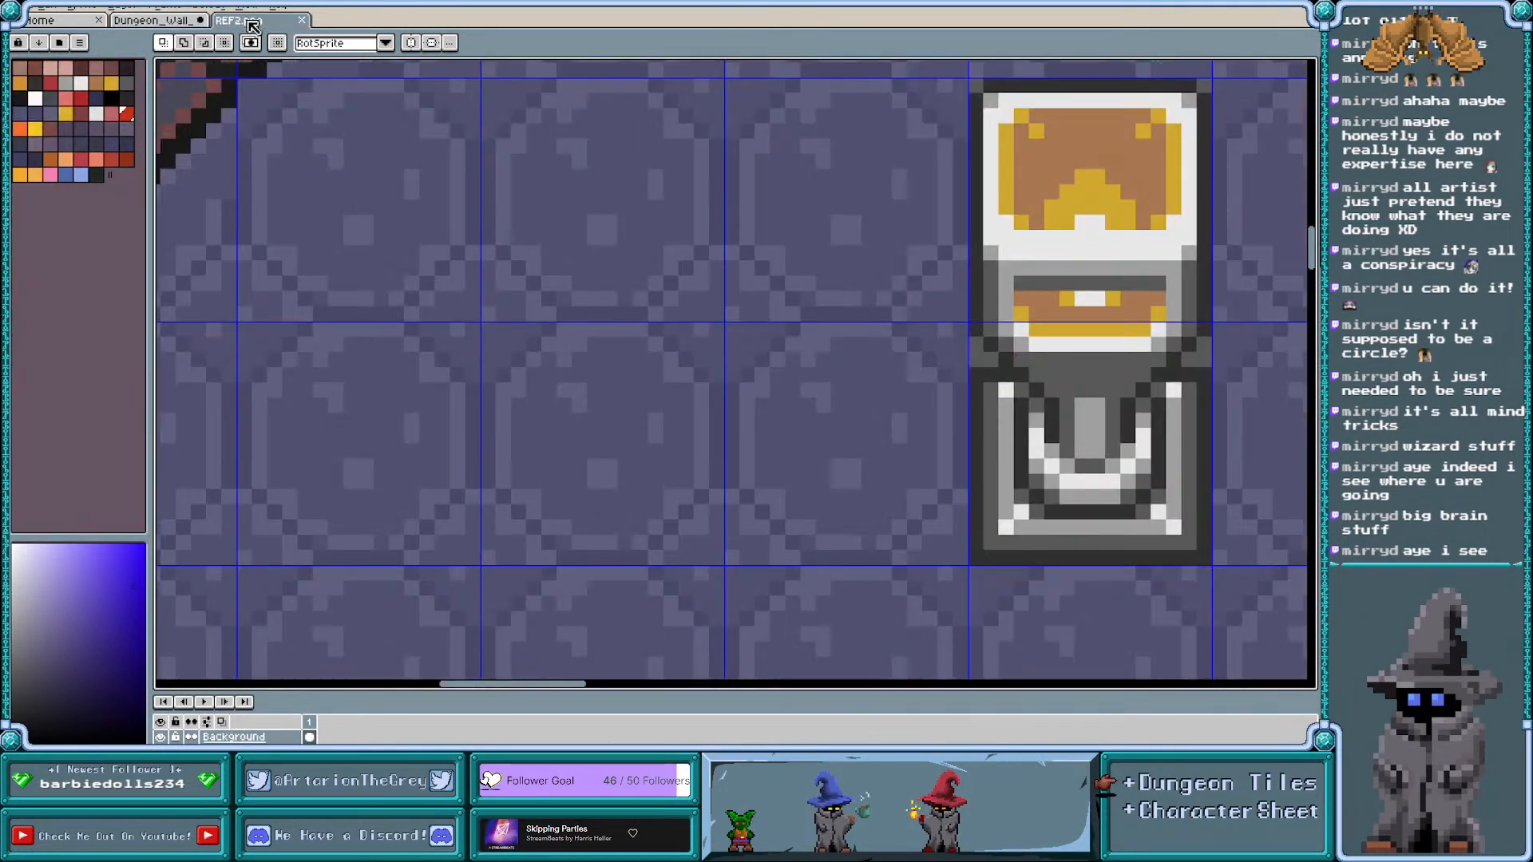
pyautogui.scroll(-4, 487, 284)
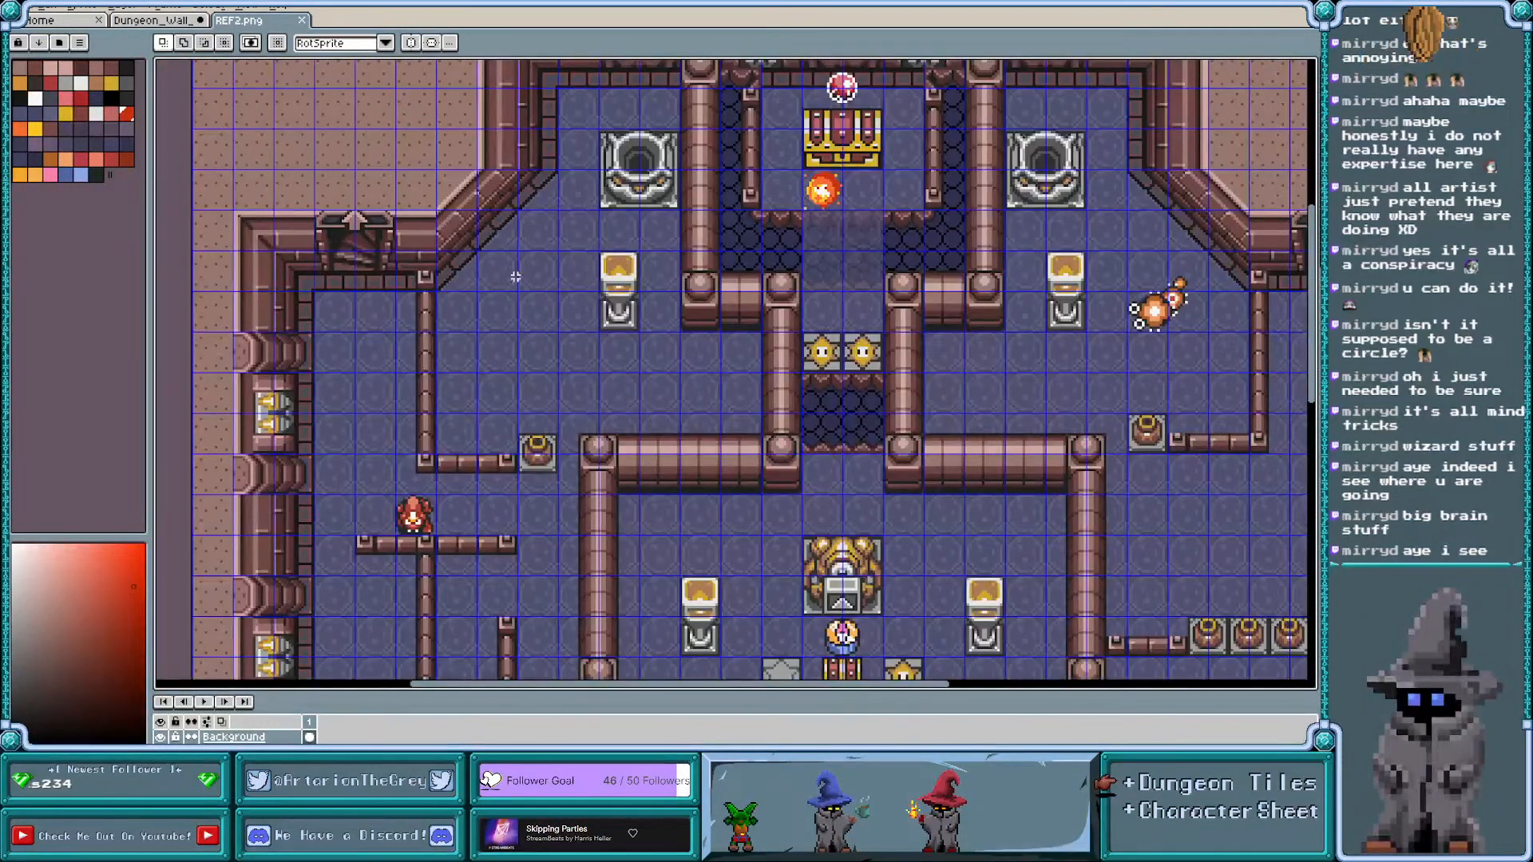
pyautogui.scroll(-2, 443, 193)
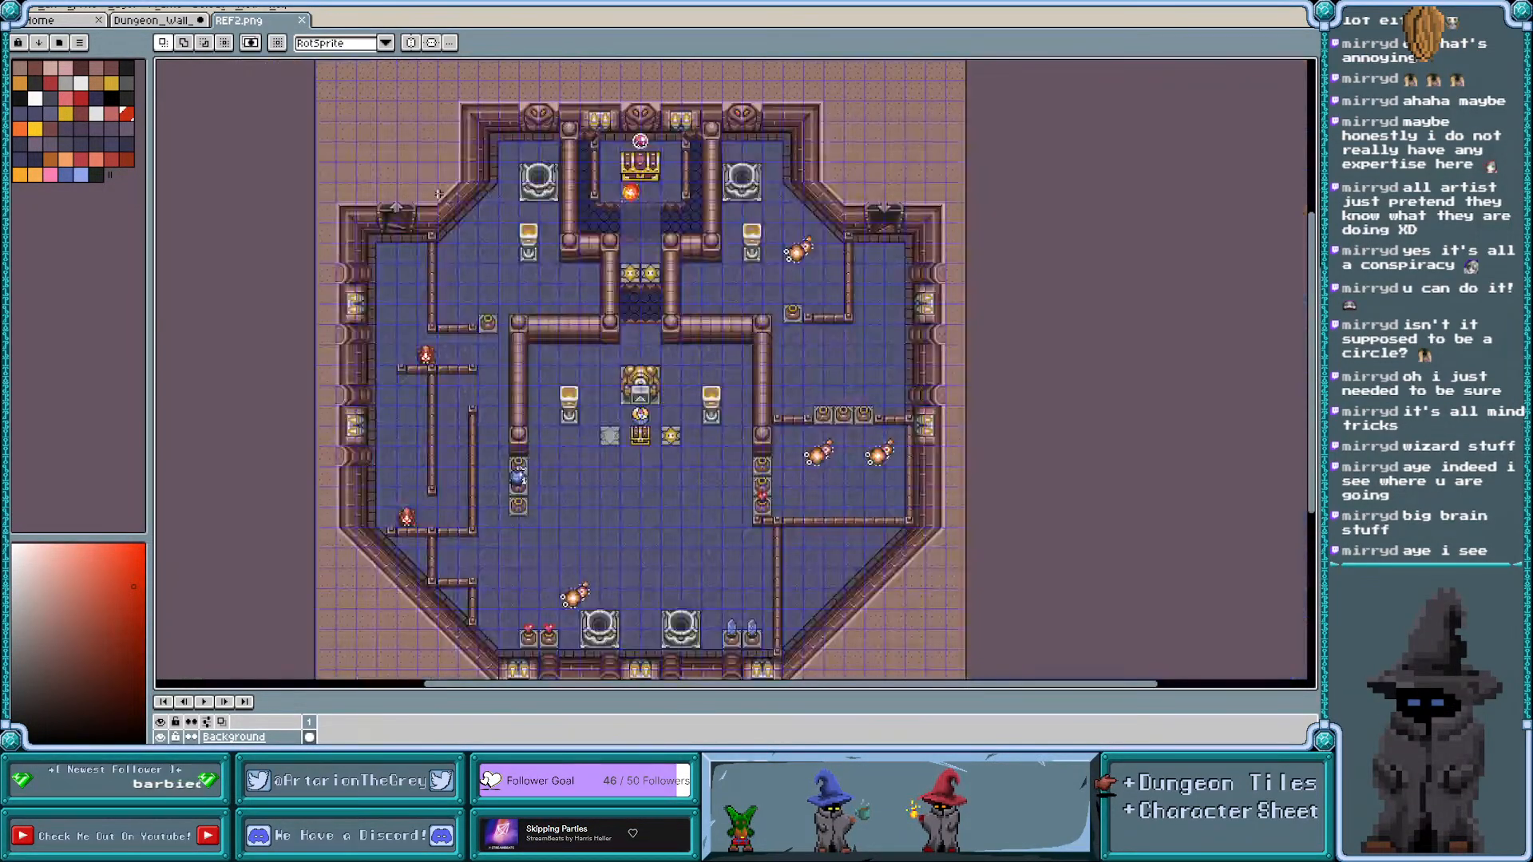
pyautogui.hotkey('ctrl', "'")
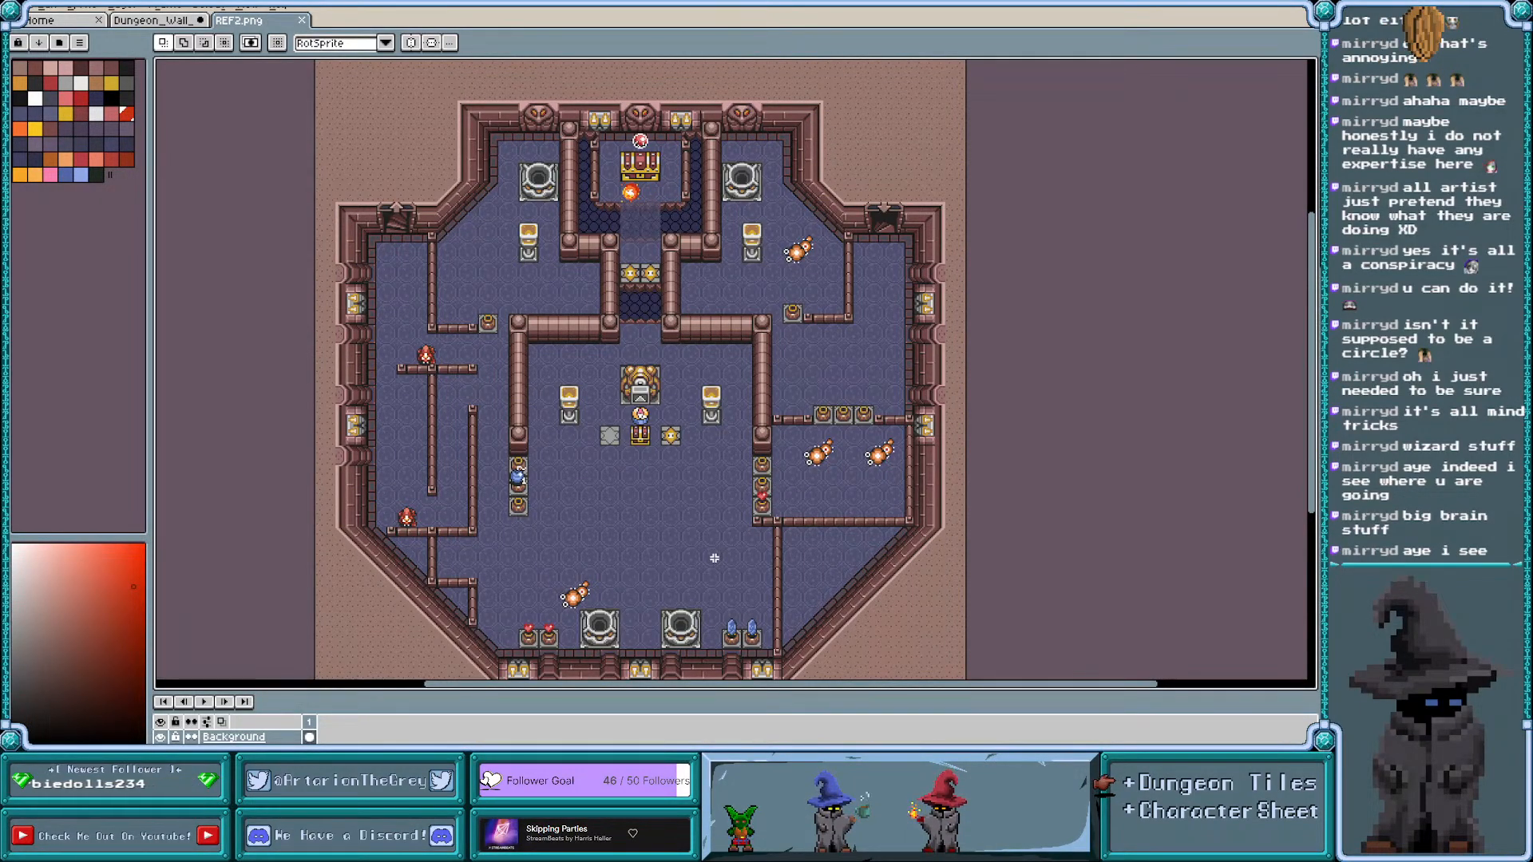
pyautogui.scroll(4, 813, 161)
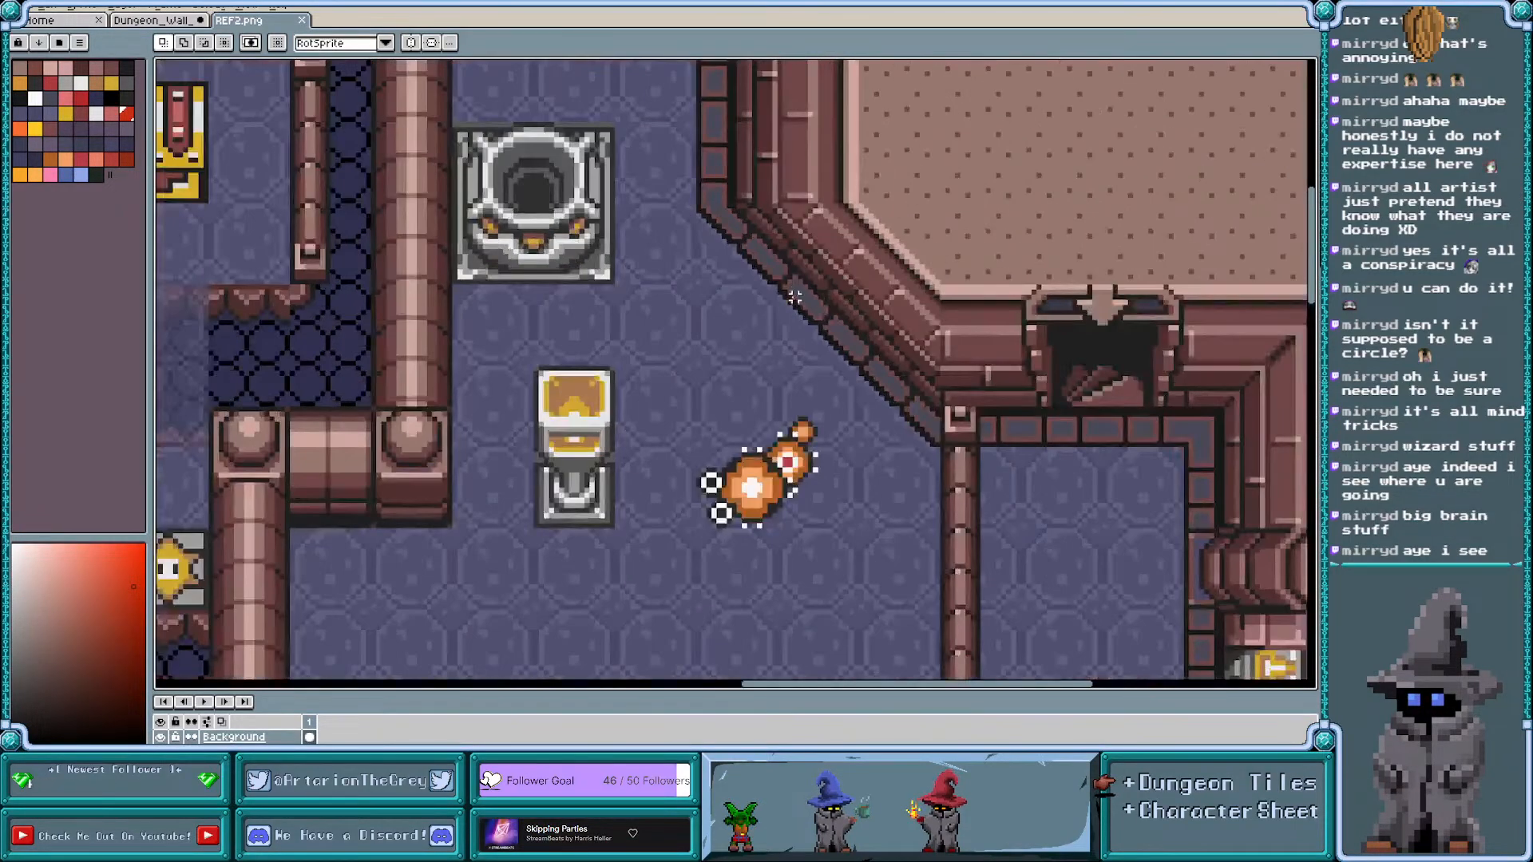
pyautogui.scroll(1, 795, 298)
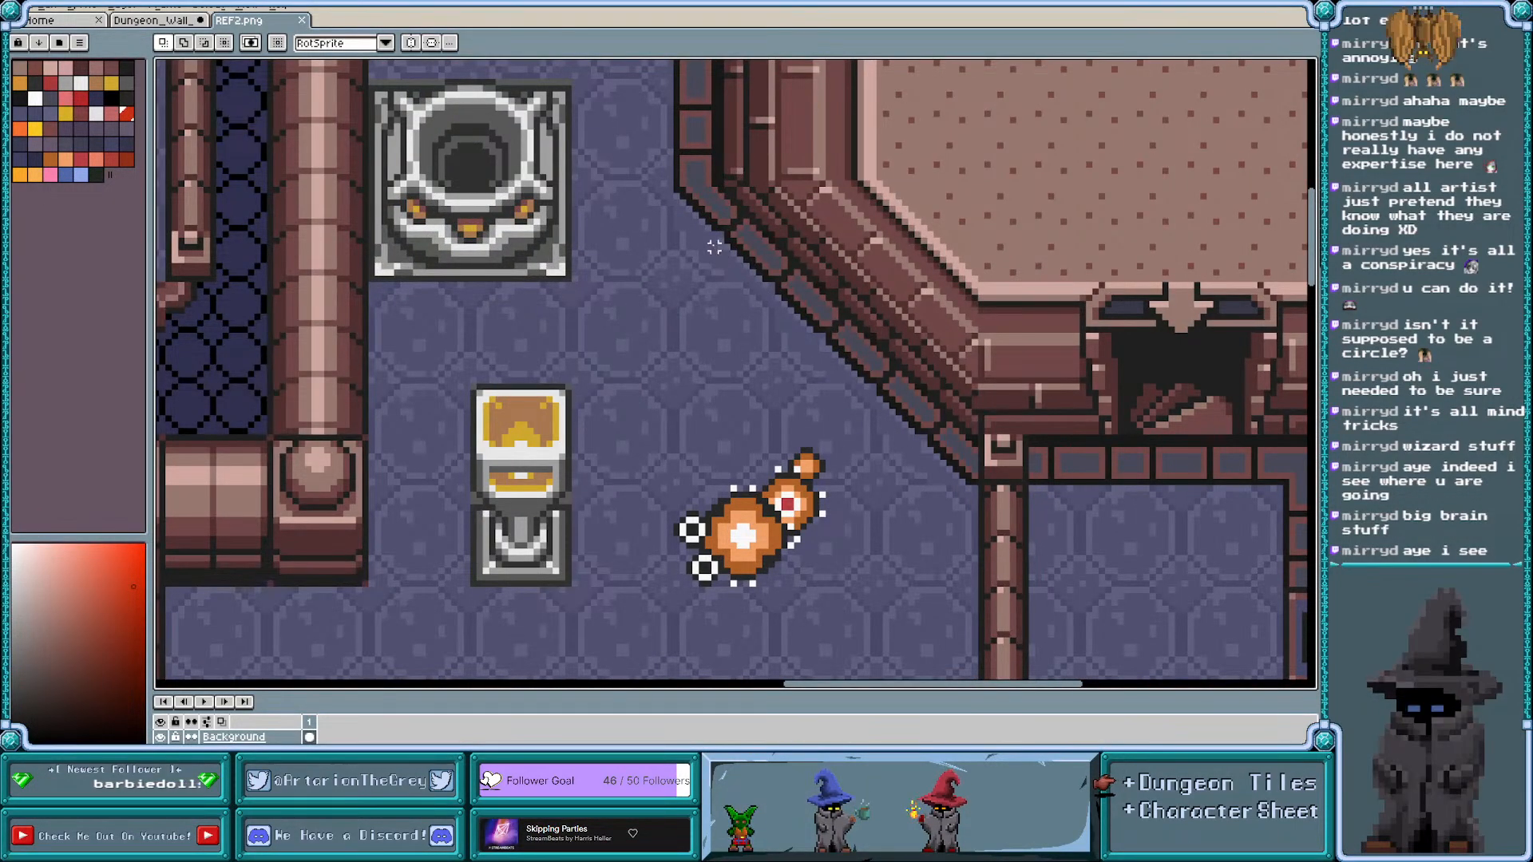
pyautogui.scroll(1, 759, 264)
pyautogui.hotkey('ctrl', "'")
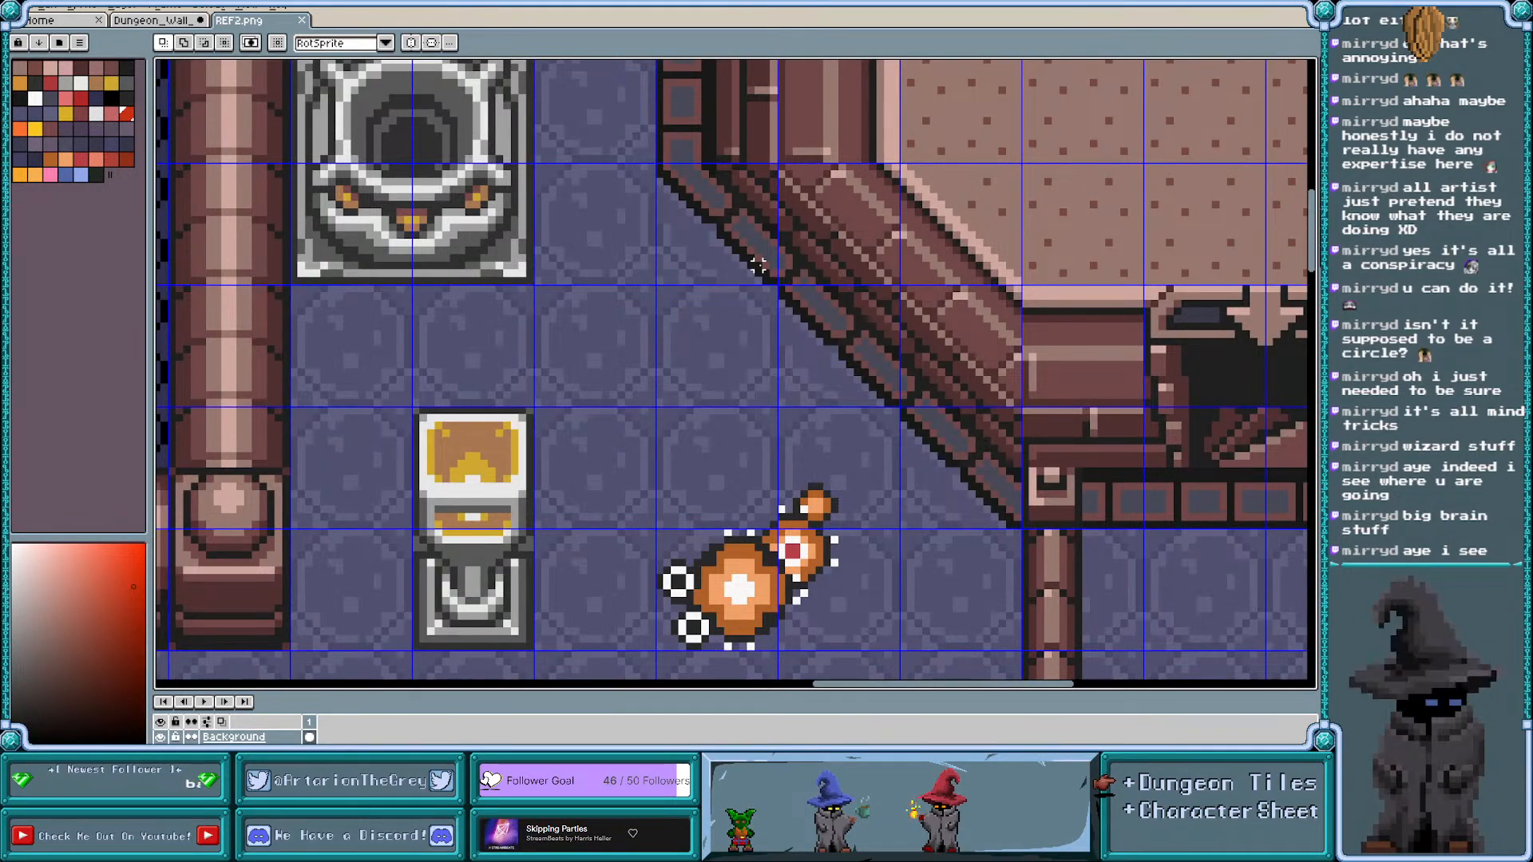
pyautogui.scroll(1, 727, 273)
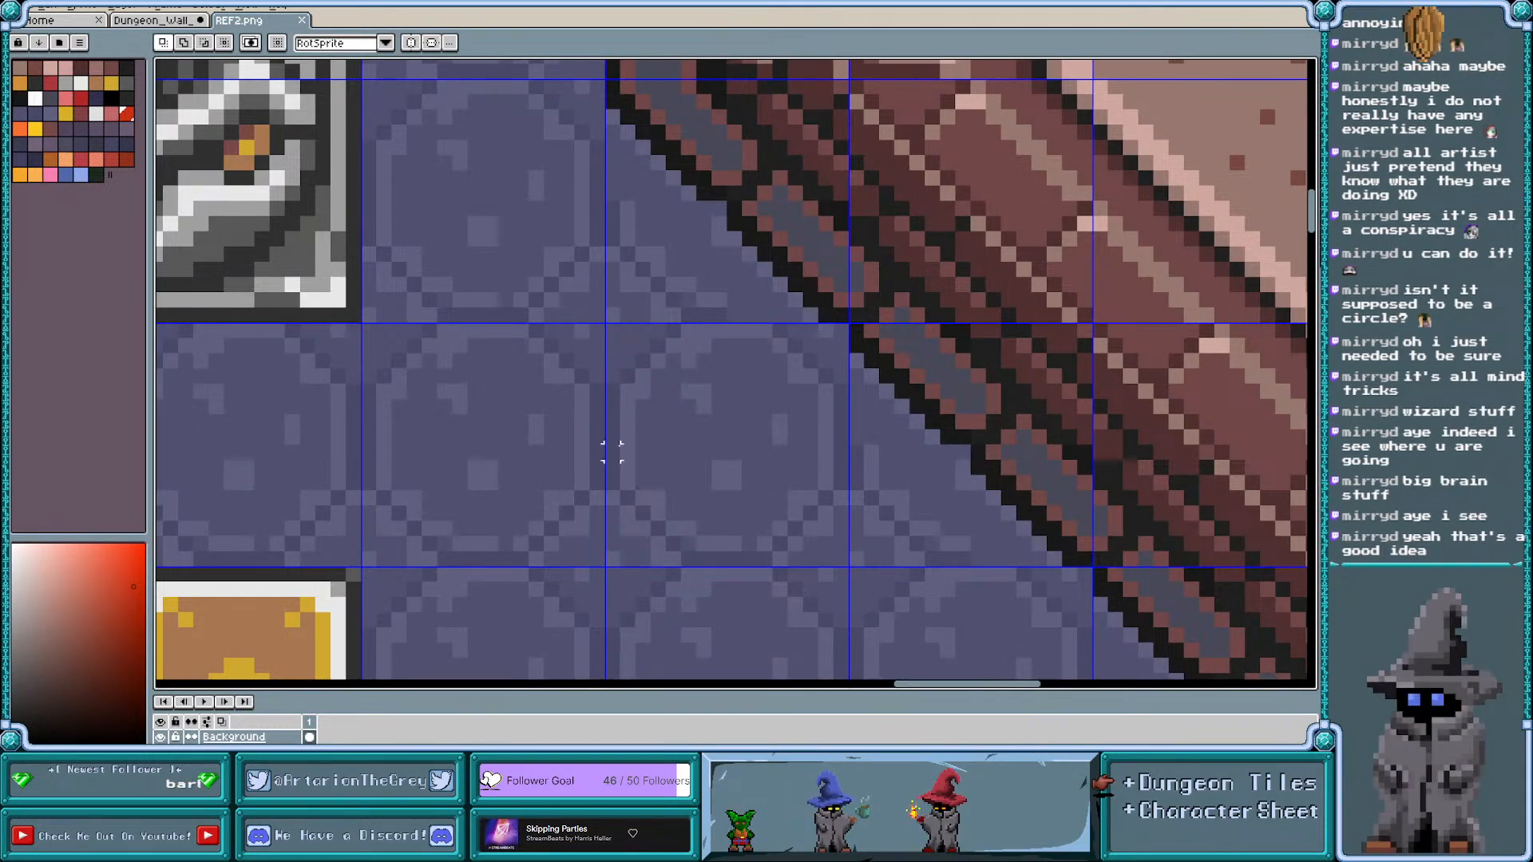
# Try selecting a roughly 9 by 9 pixel lower-left part of a floor tile near the diagonal wall, and clear the selection
pyautogui.click(622, 445)
pyautogui.moveTo(634, 459); pyautogui.dragTo(744, 568)
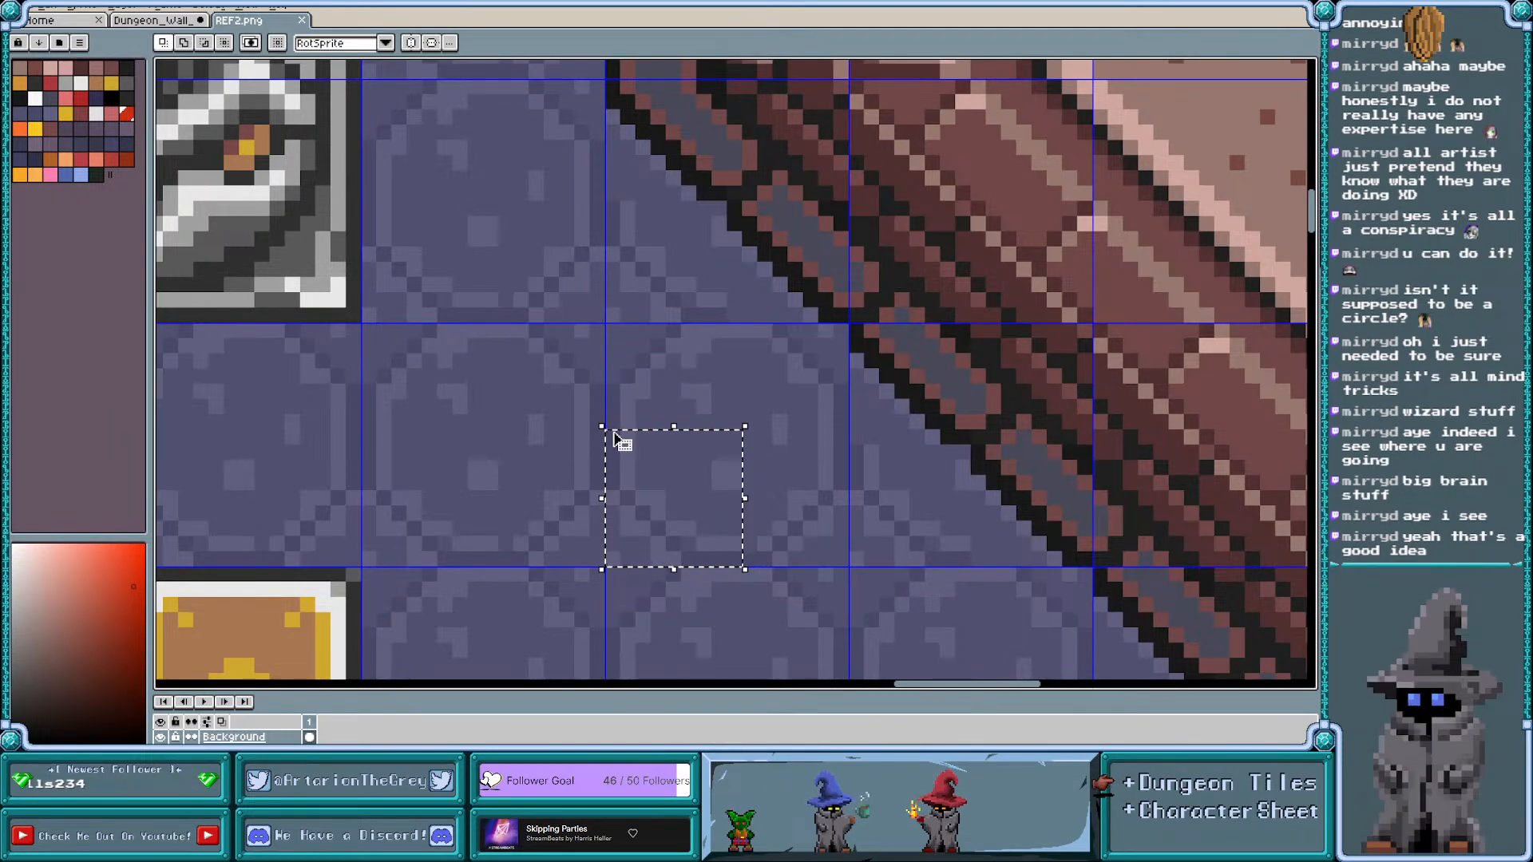
pyautogui.click(701, 472)
pyautogui.click(793, 476)
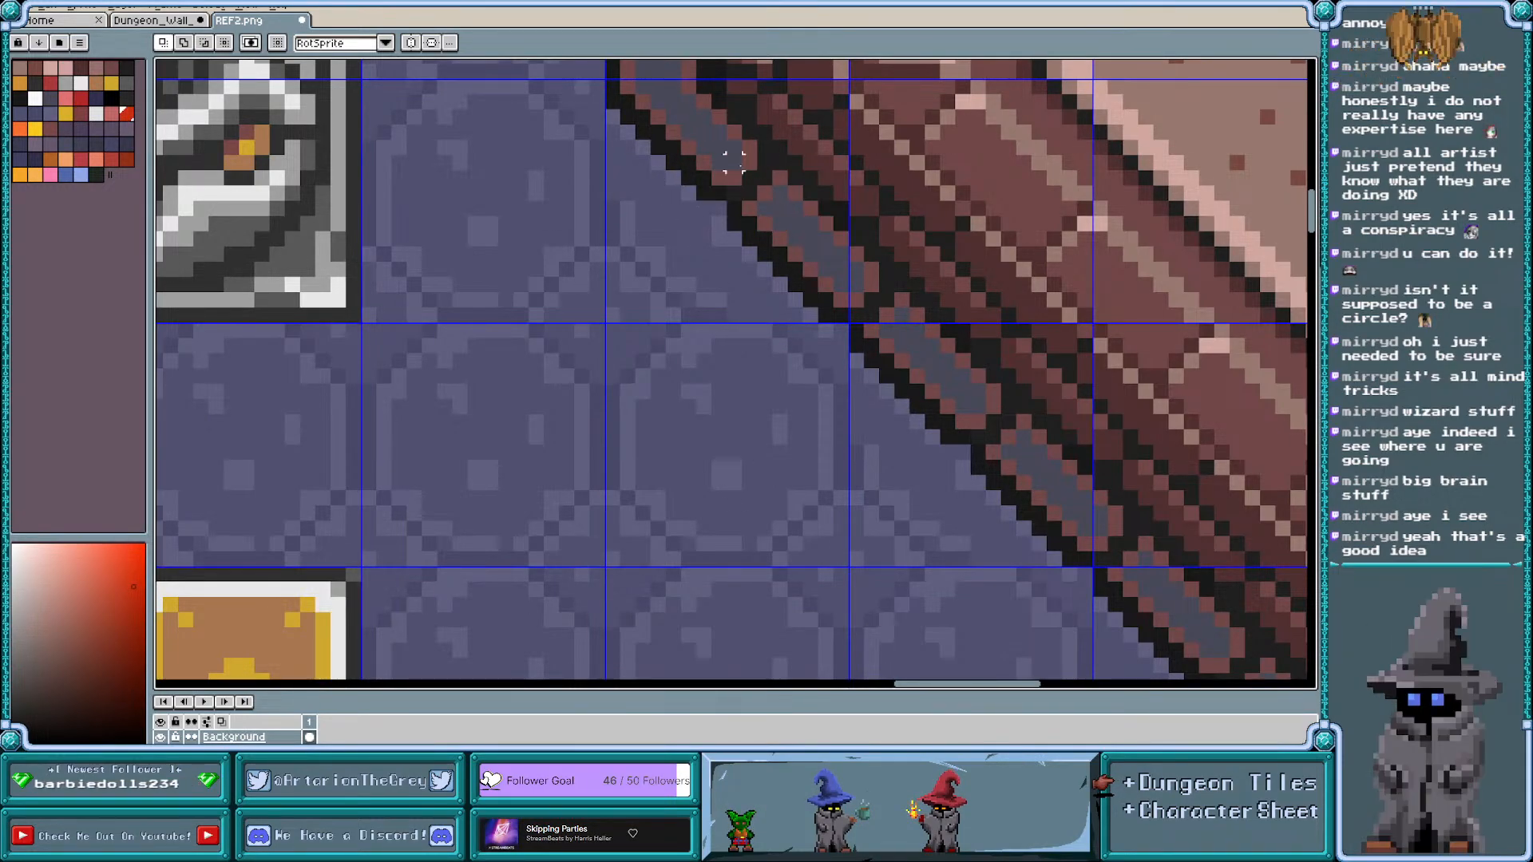
# Compare the upper-right rooms' floor in REF2.png with the flower-tiled floor of the L-shaped room in Dungeon_Wall
pyautogui.scroll(-4, 780, 251)
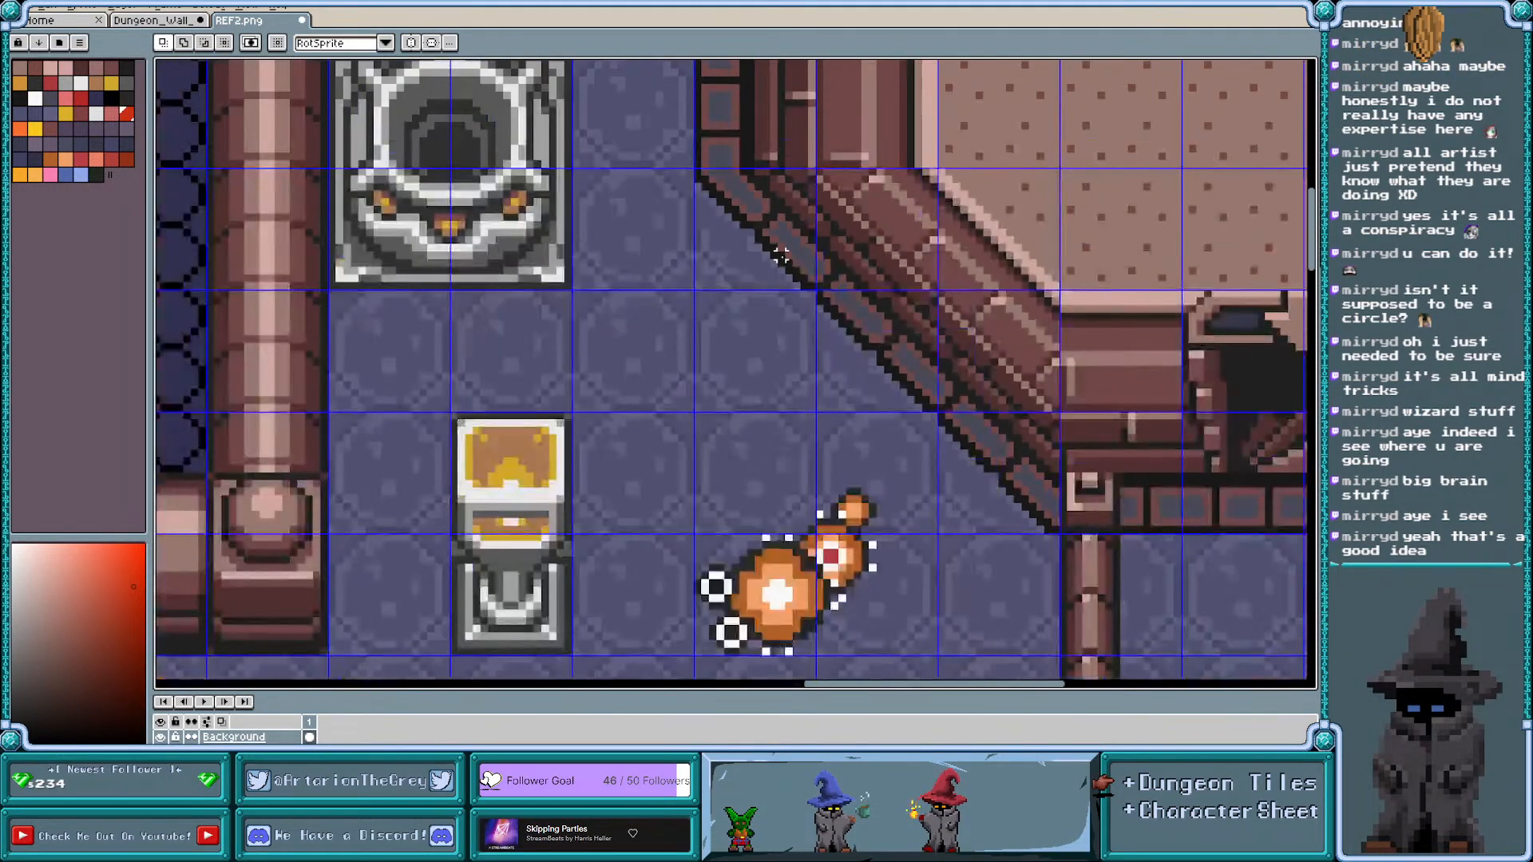
pyautogui.scroll(-3, 795, 211)
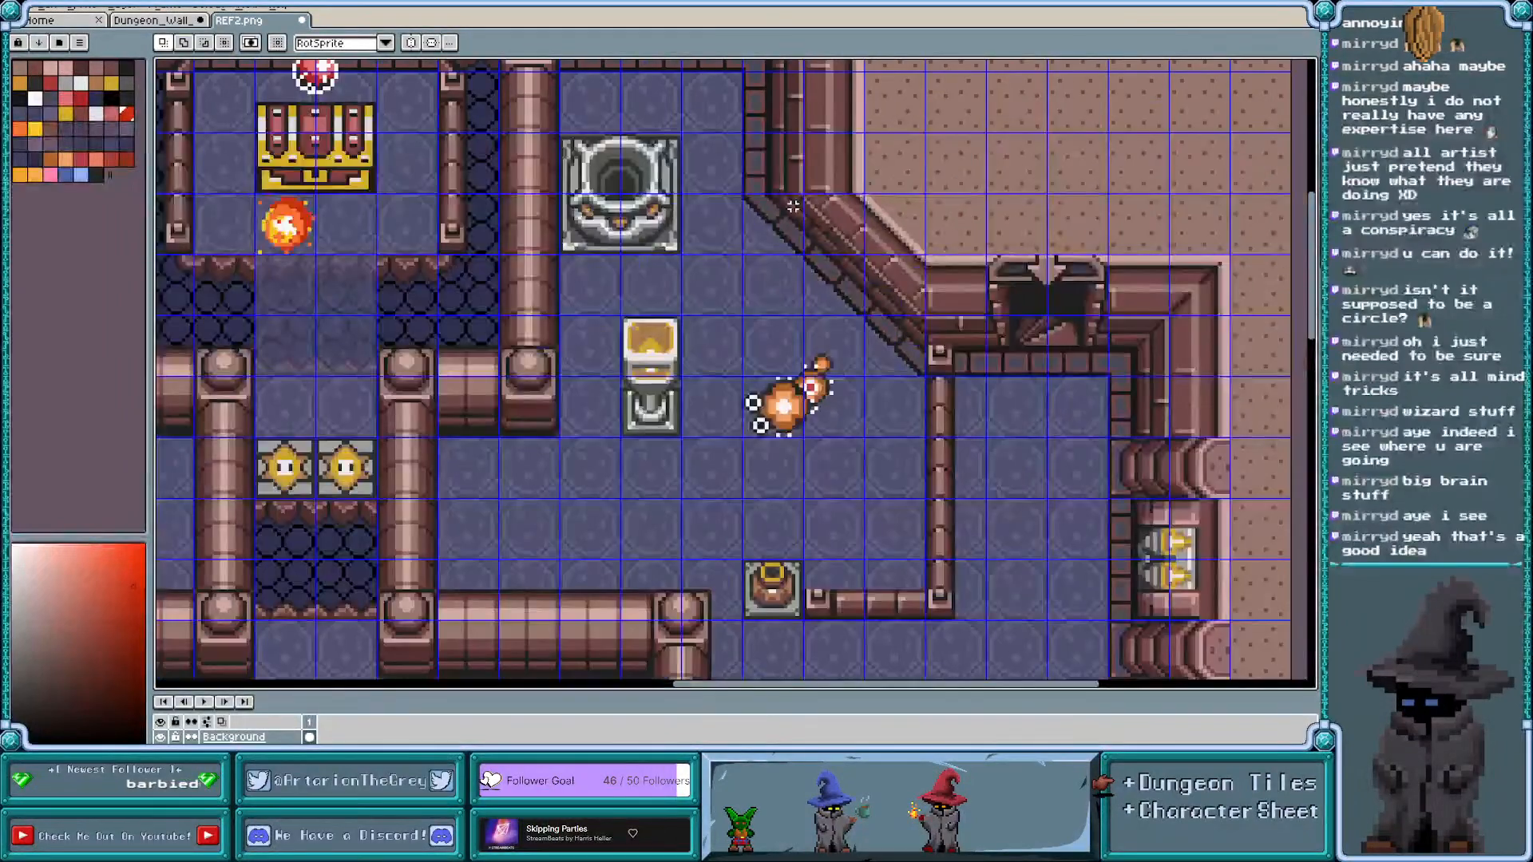
pyautogui.scroll(-2, 793, 206)
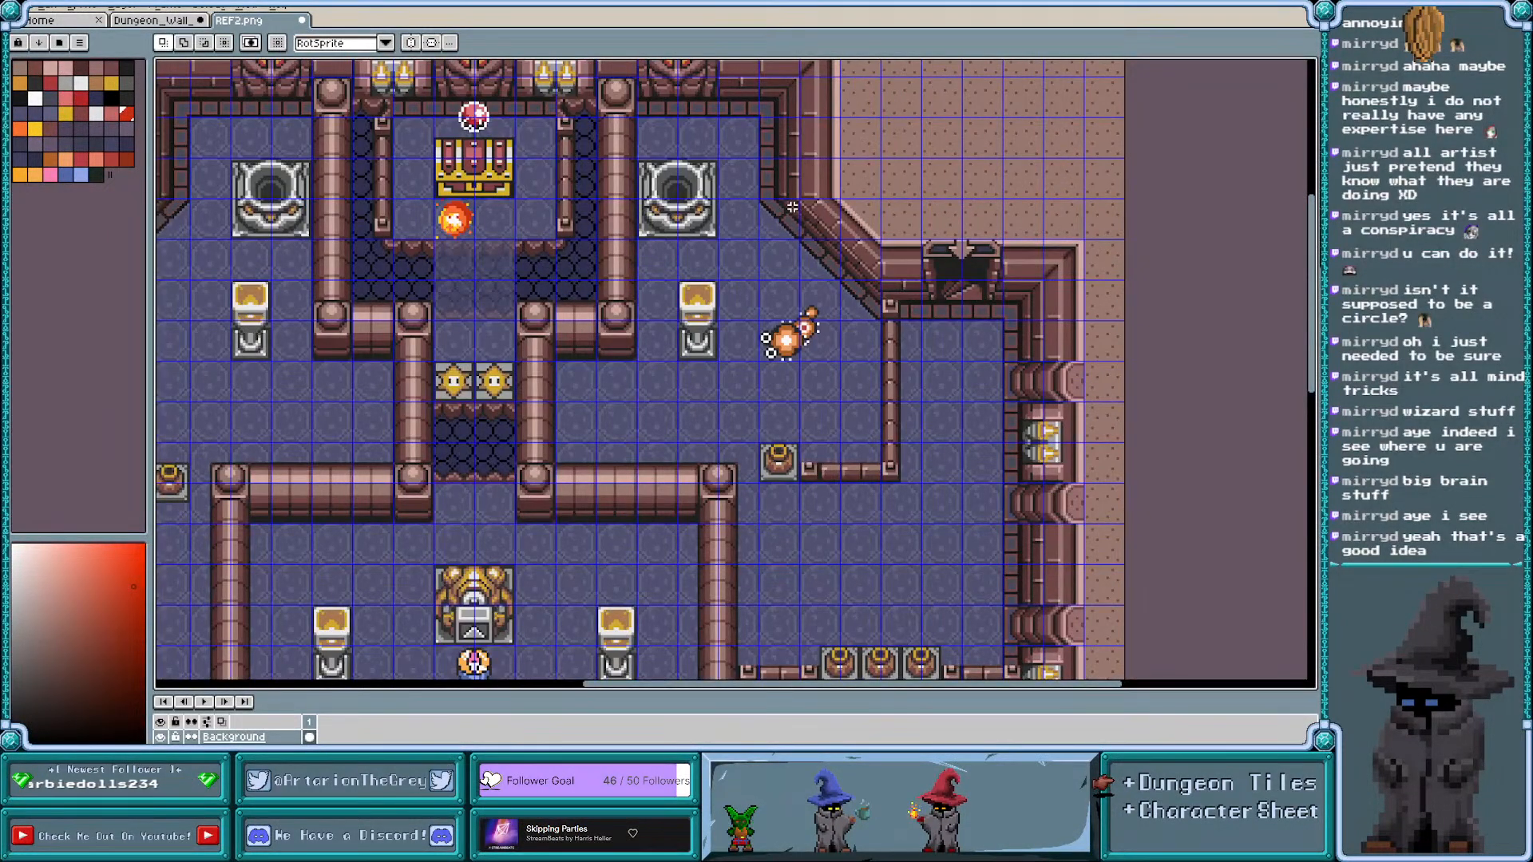
pyautogui.scroll(2, 656, 429)
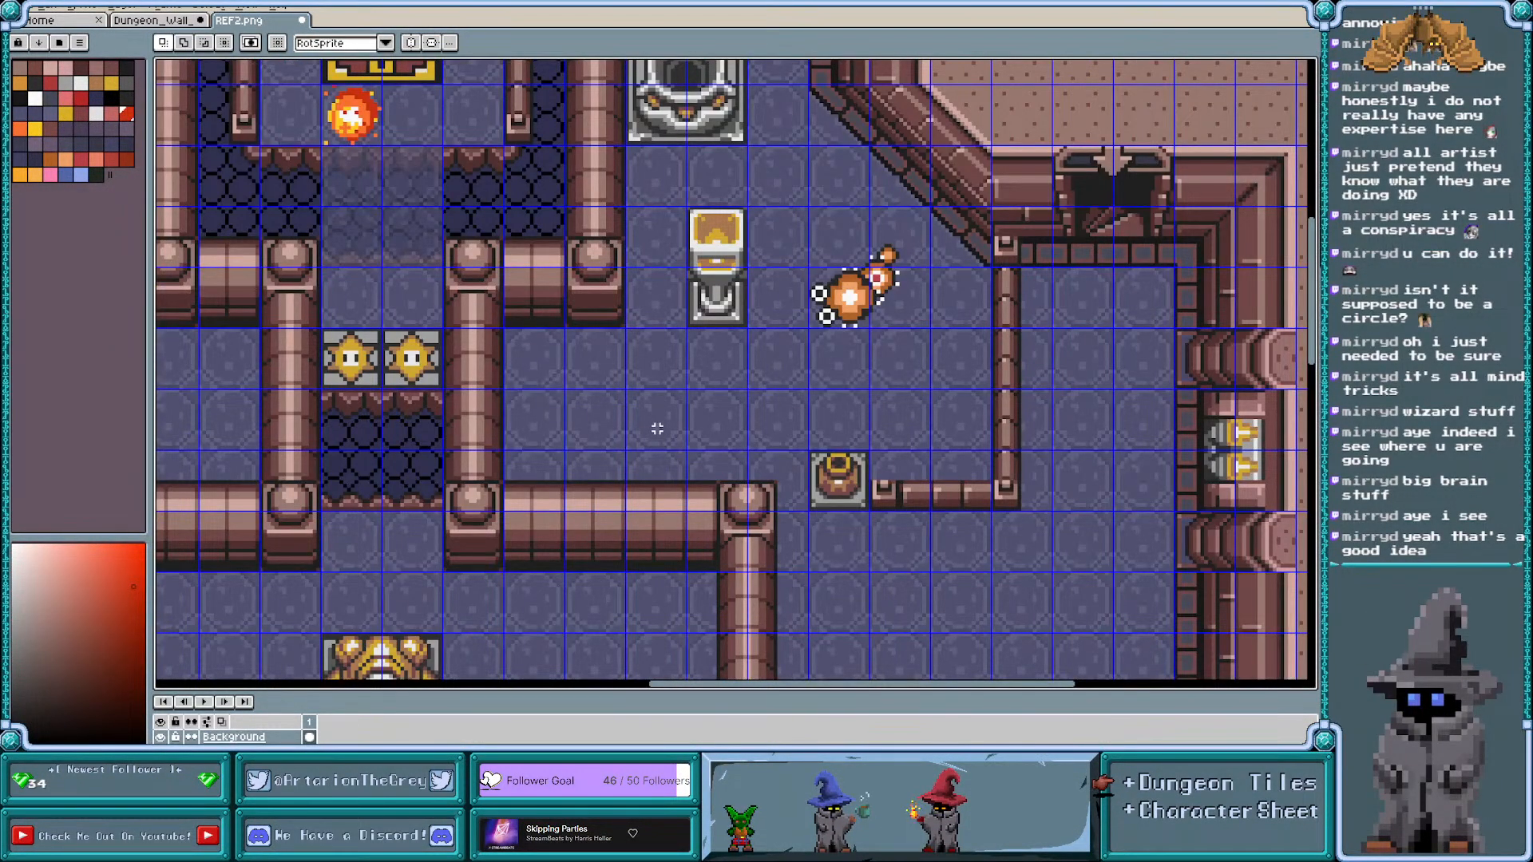
pyautogui.click(158, 21)
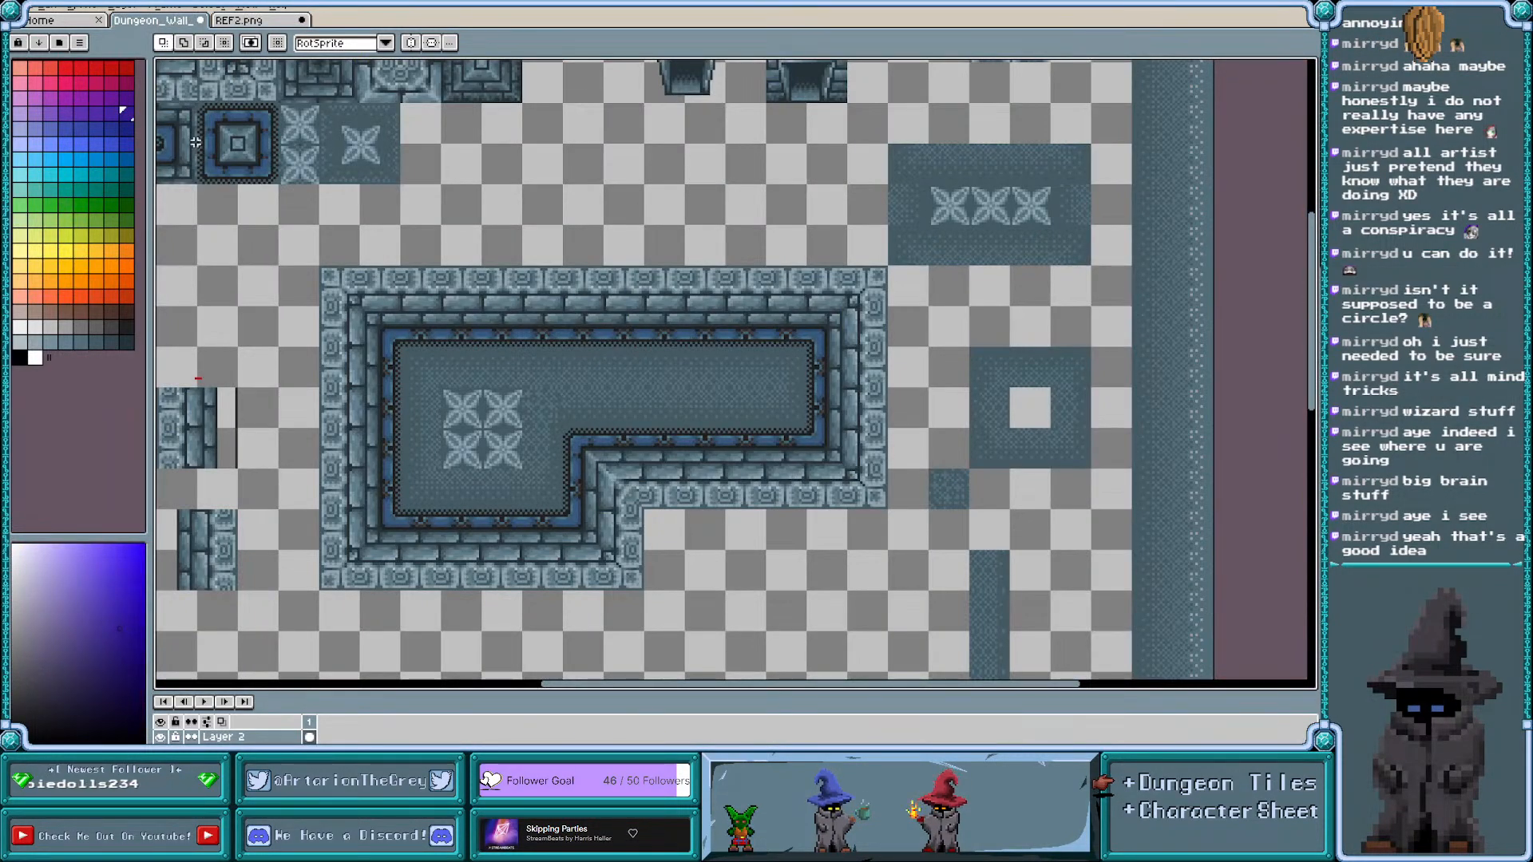
pyautogui.hscroll(-1, 497, 335)
pyautogui.scroll(1, 592, 436)
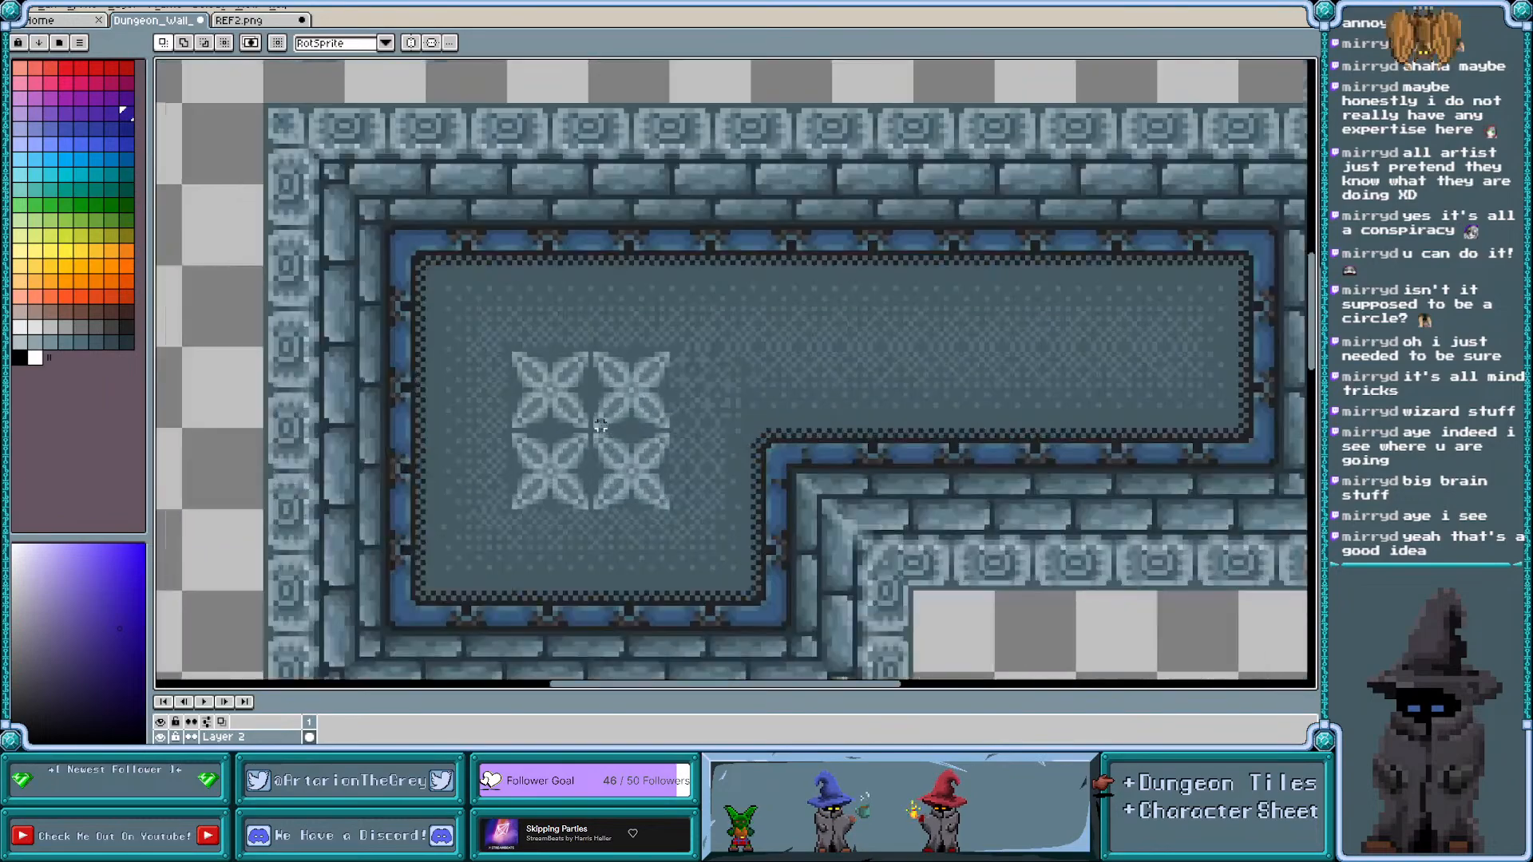
# With the grid shown, copy the upper flower tile beside the framed pyramid tile into an empty grid cell above the L-shaped room
pyautogui.scroll(1, 631, 392)
pyautogui.scroll(-3, 630, 391)
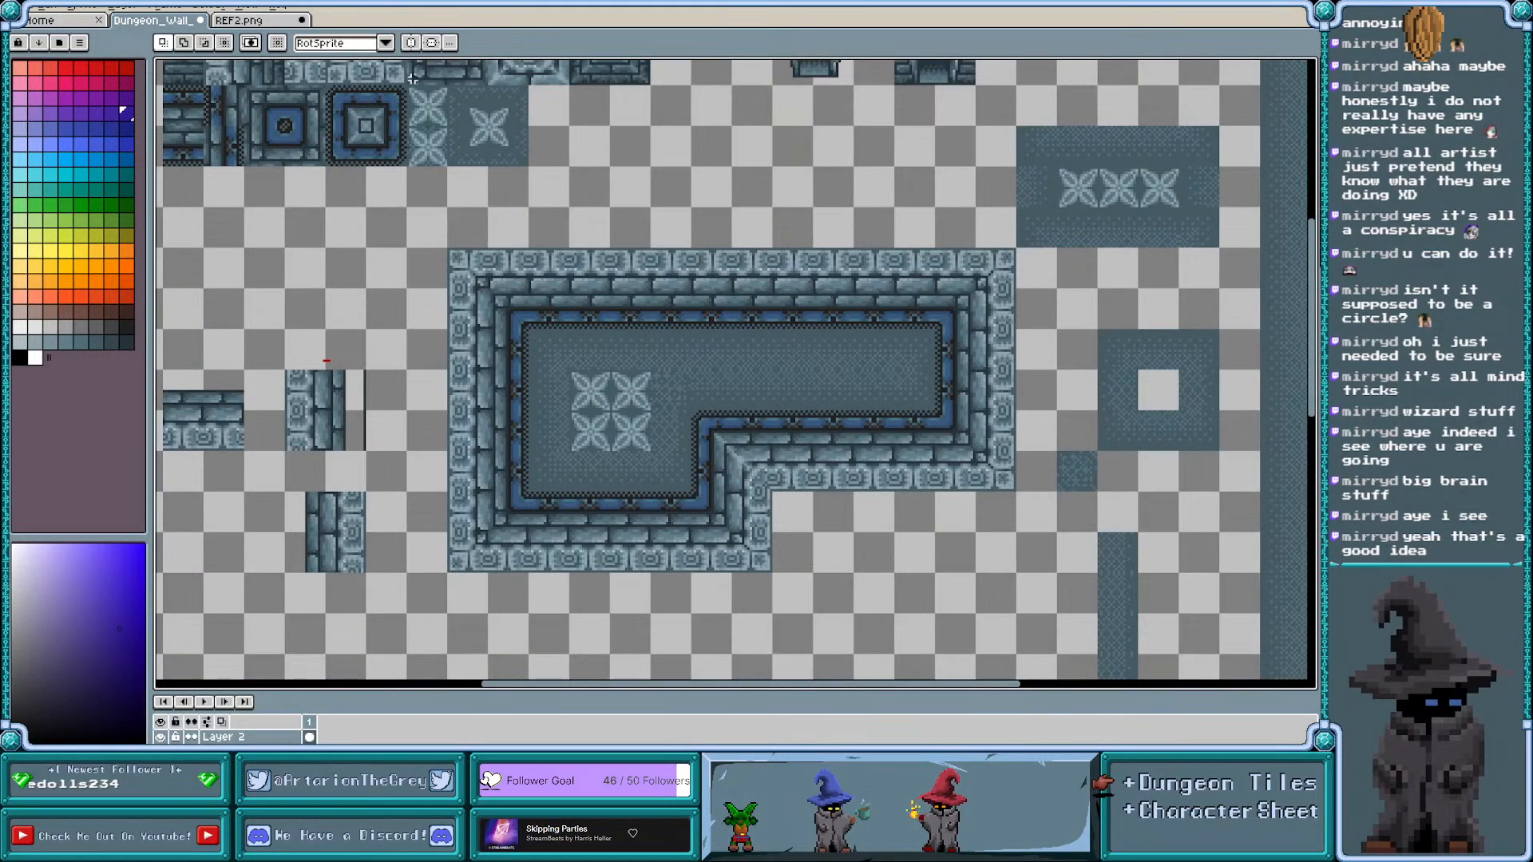
pyautogui.scroll(2, 412, 79)
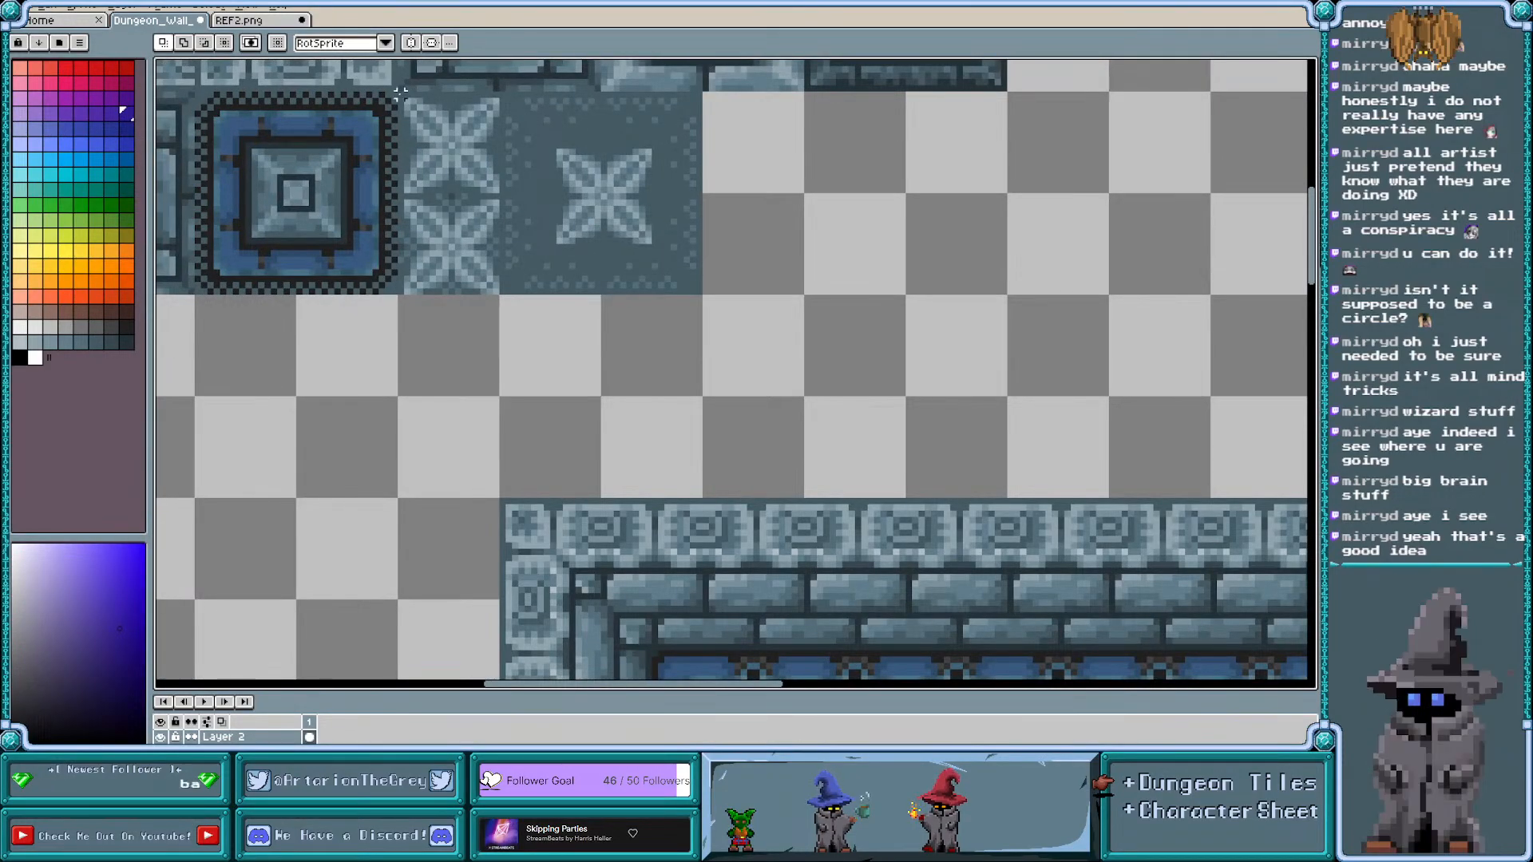
pyautogui.moveTo(399, 93); pyautogui.dragTo(503, 193)
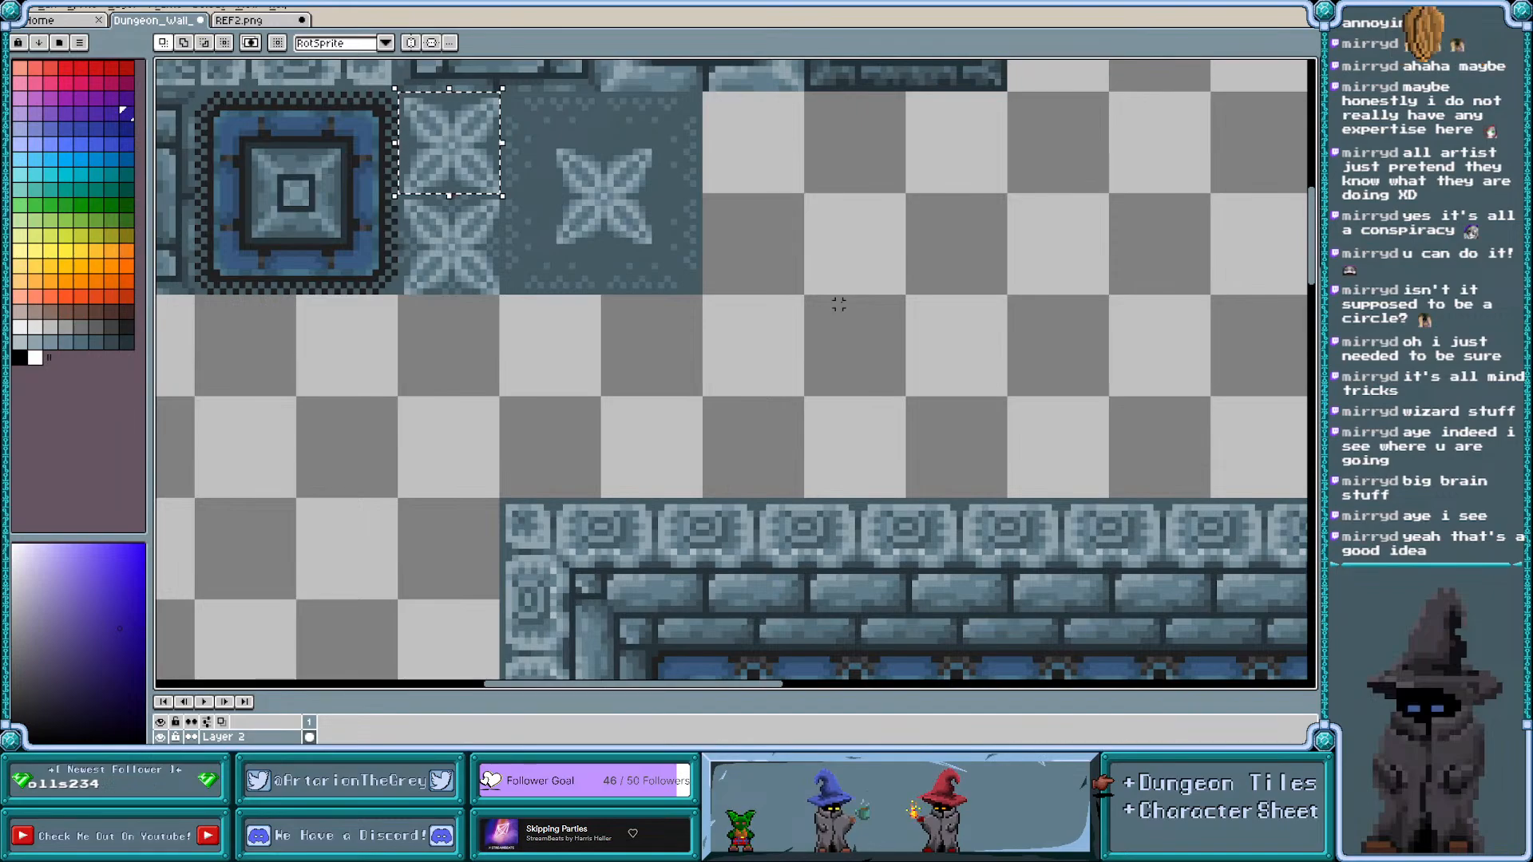
pyautogui.press("ctrl+'")
pyautogui.hotkey('ctrl', 'c')
pyautogui.hotkey('ctrl', 'v')
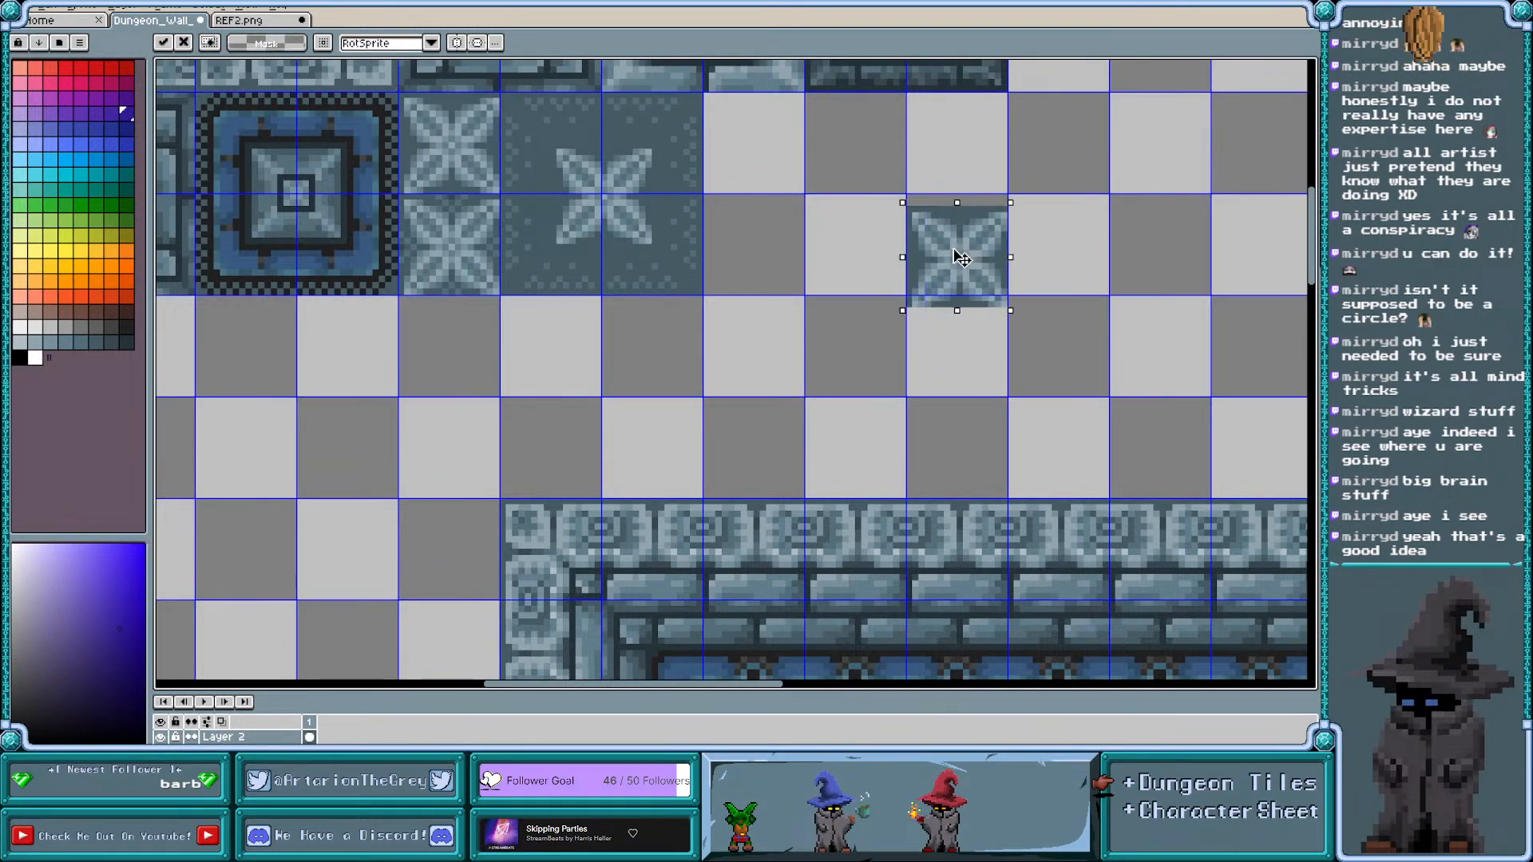
pyautogui.moveTo(962, 258); pyautogui.dragTo(963, 246)
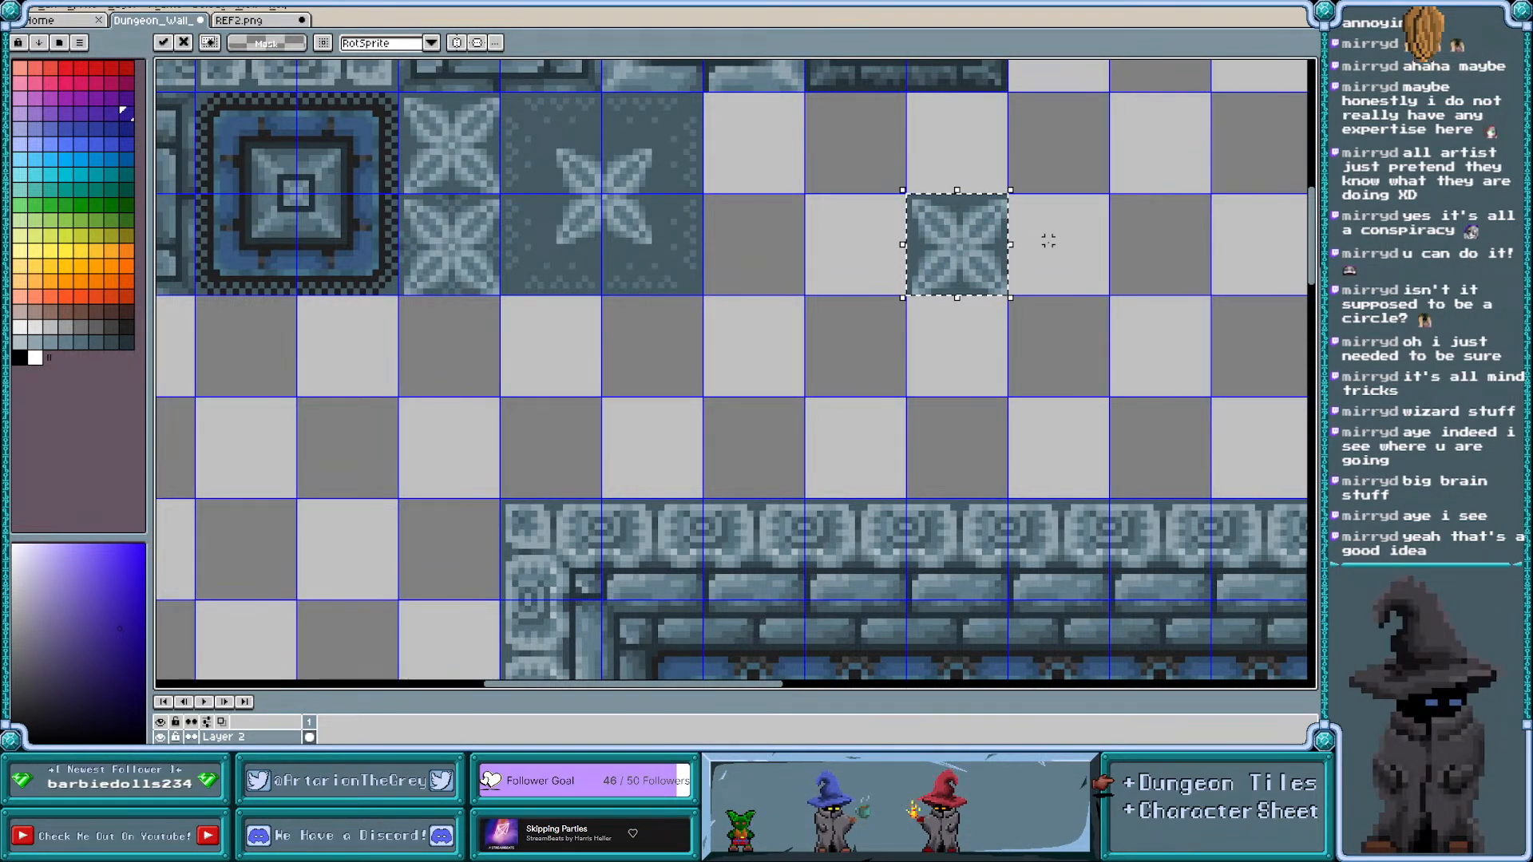
# Try replacing a petal tone of the copied flower tile with a slate shade sampled from it, and undo the fill
pyautogui.scroll(3, 1009, 236)
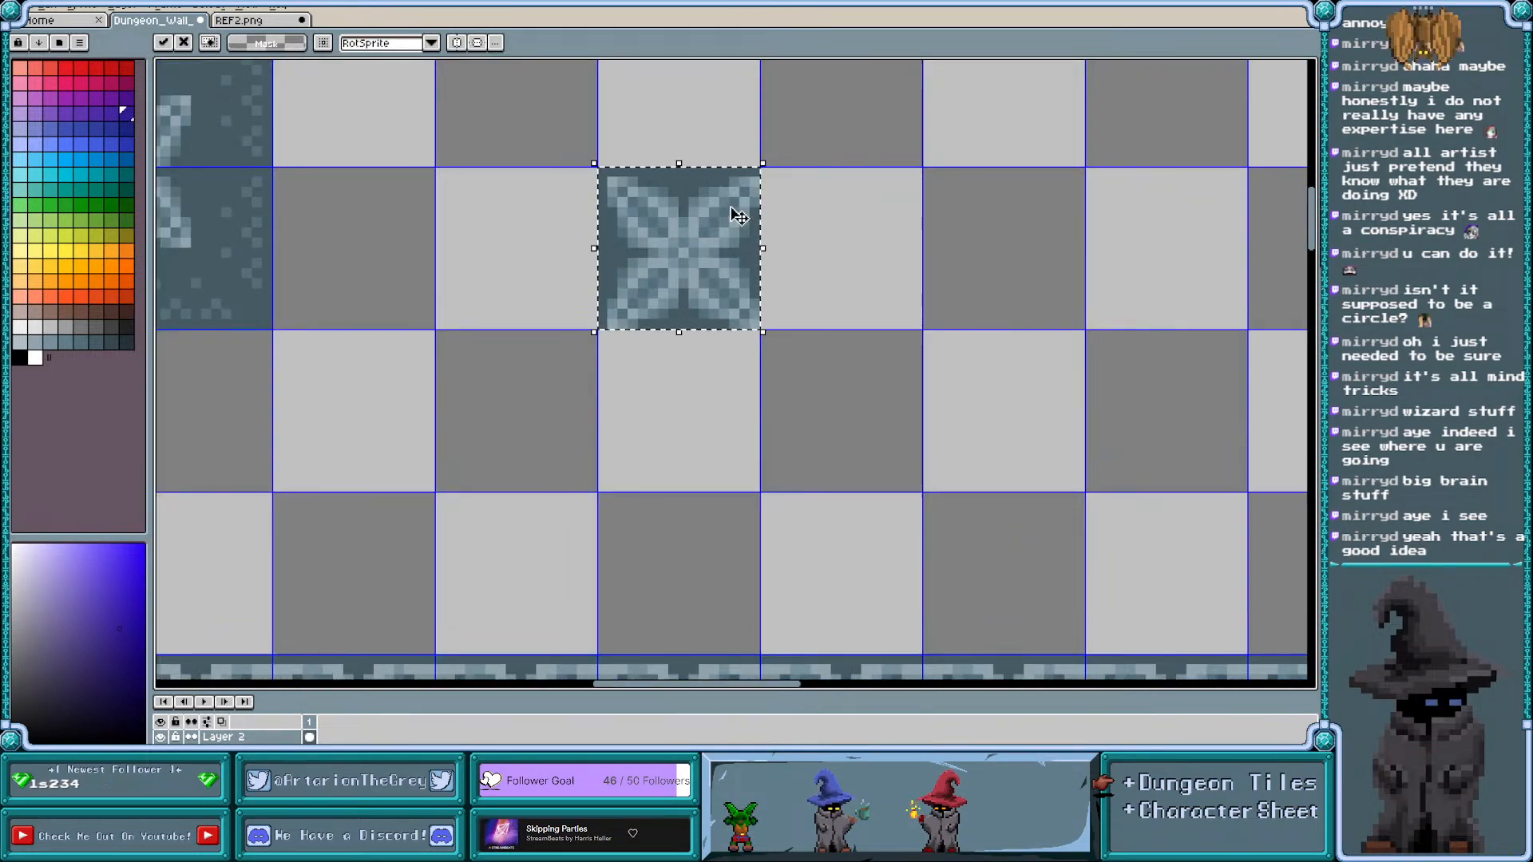
pyautogui.scroll(1, 738, 216)
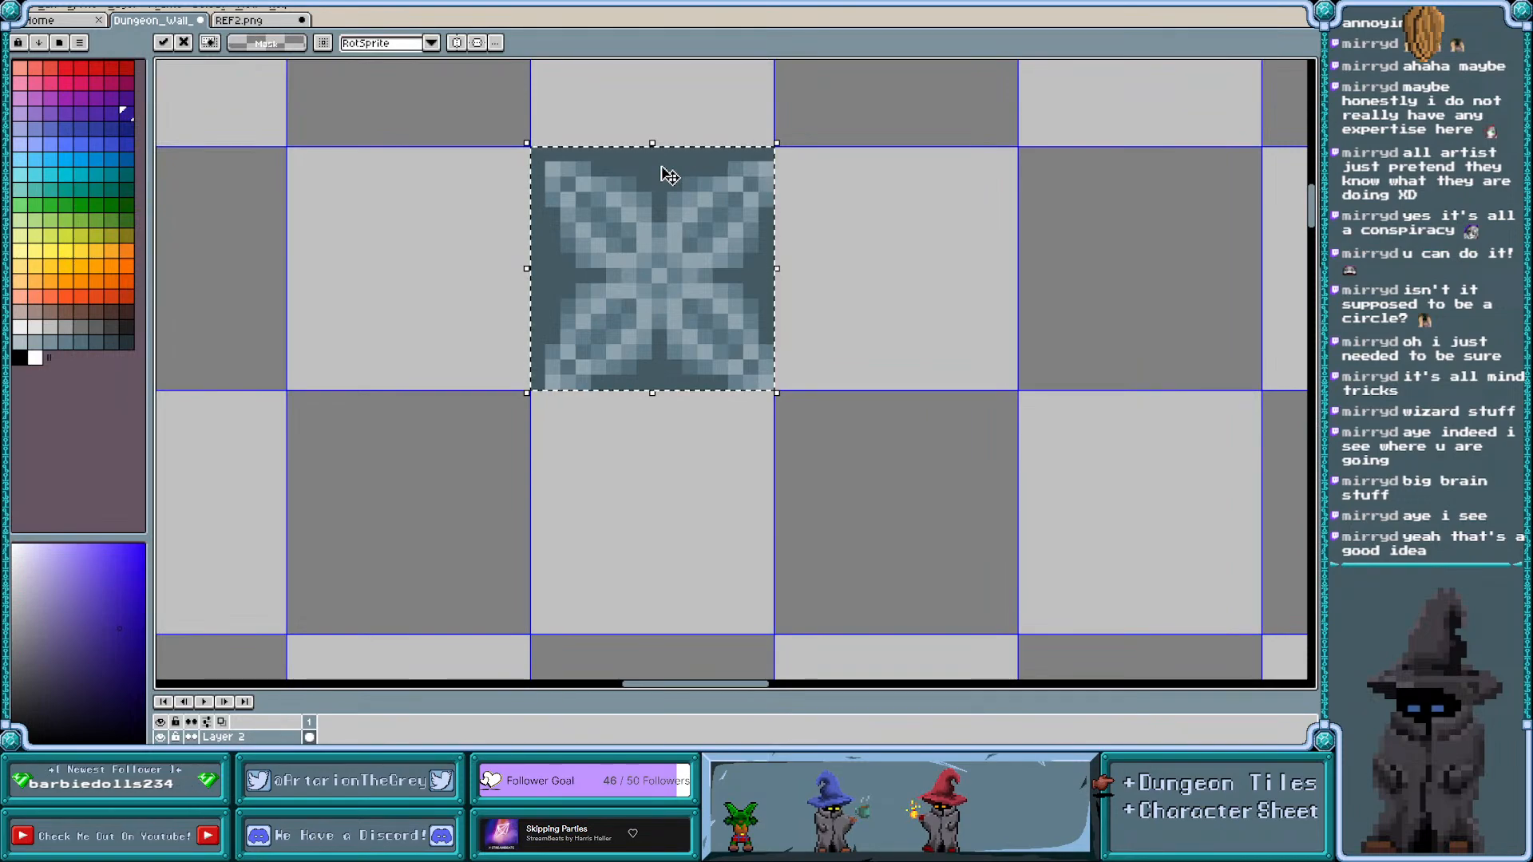
pyautogui.press('b')
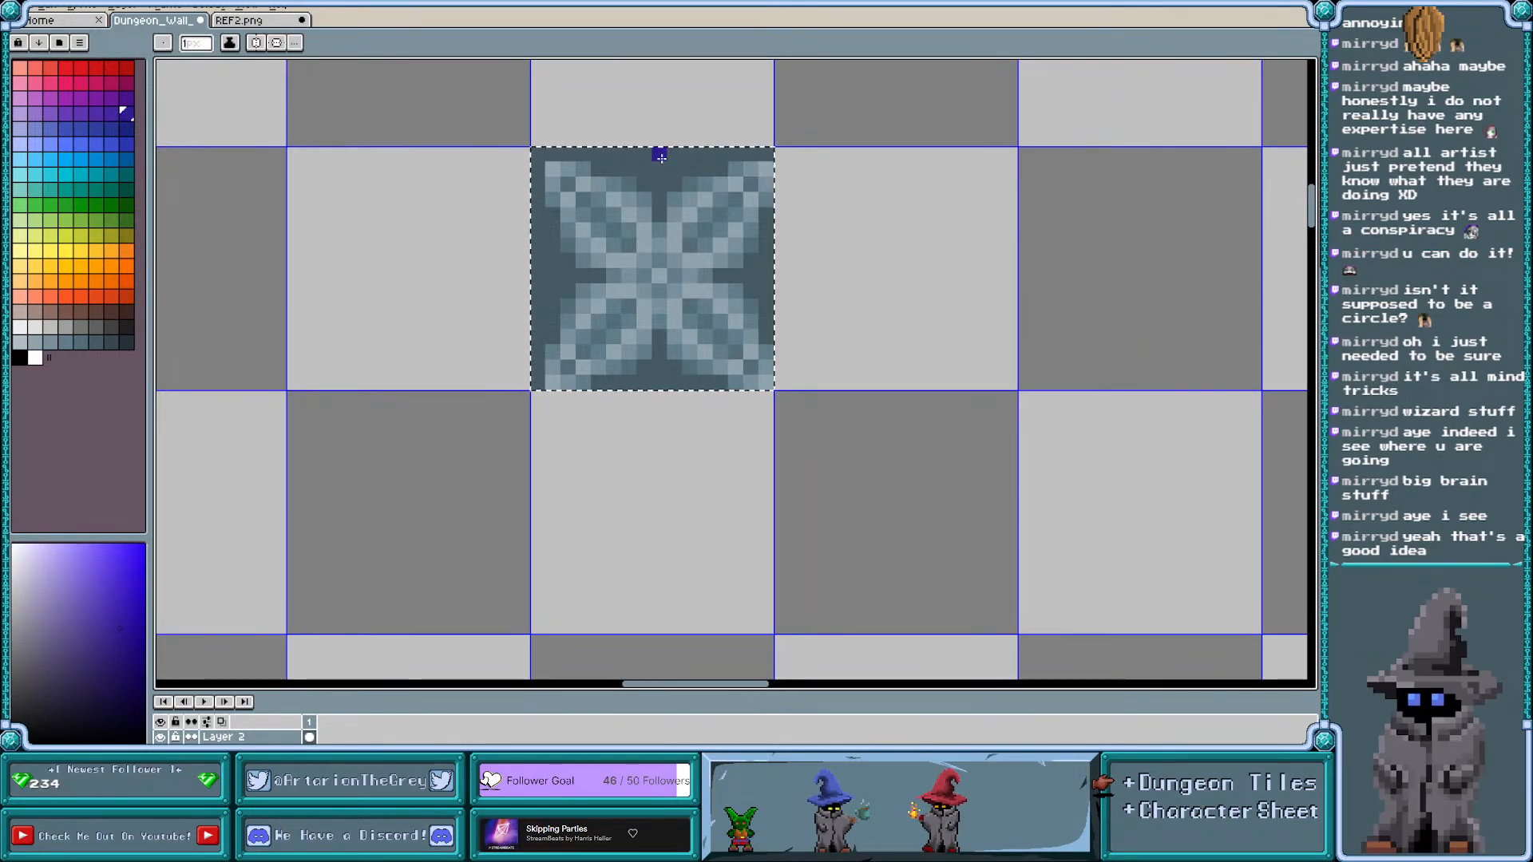
pyautogui.press('i')
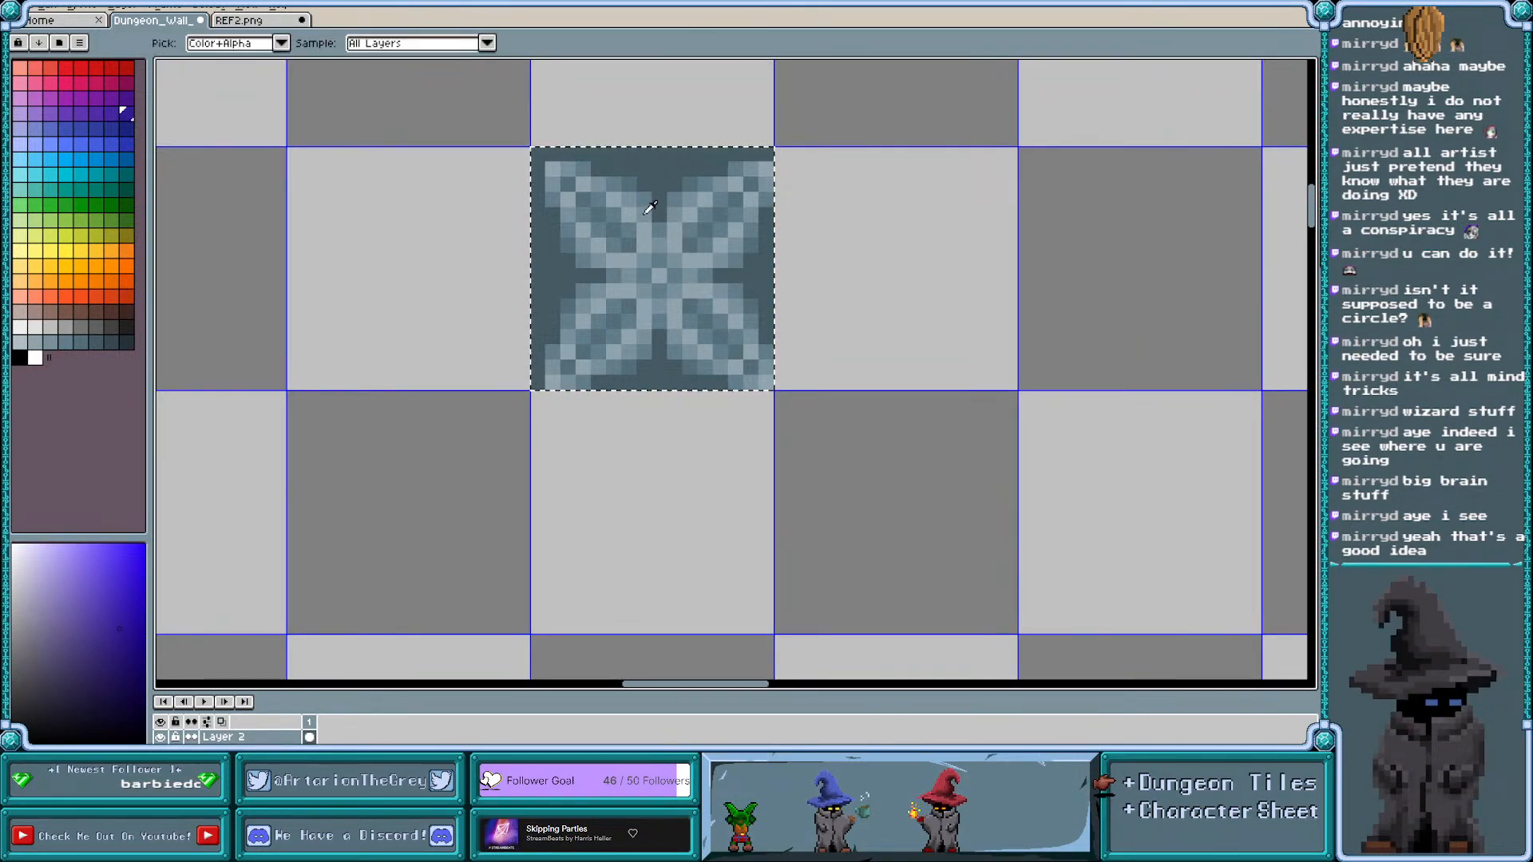
pyautogui.click(650, 207)
pyautogui.press('g')
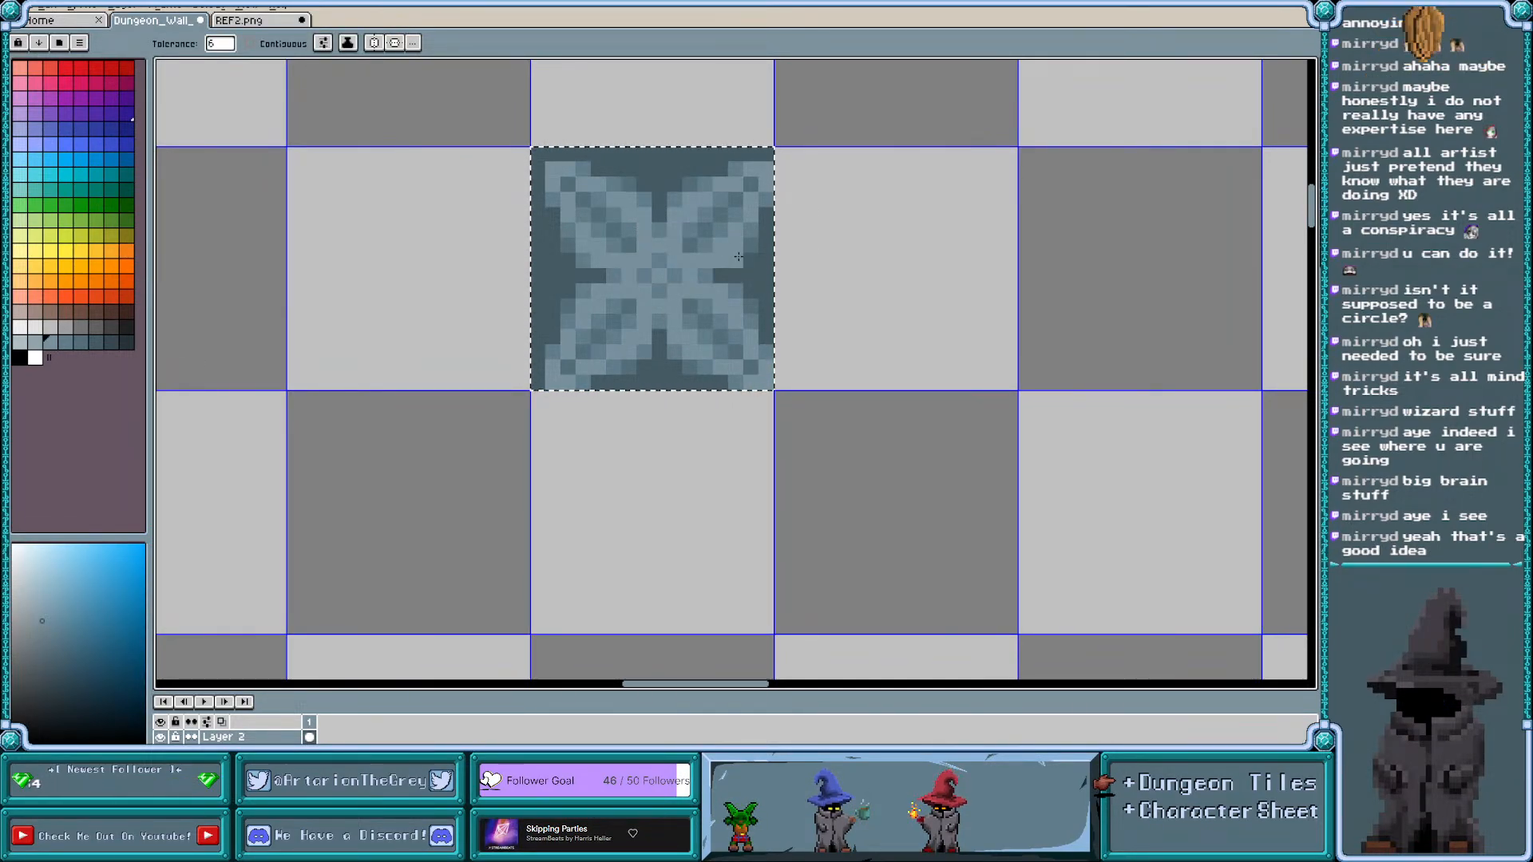
pyautogui.press('v')
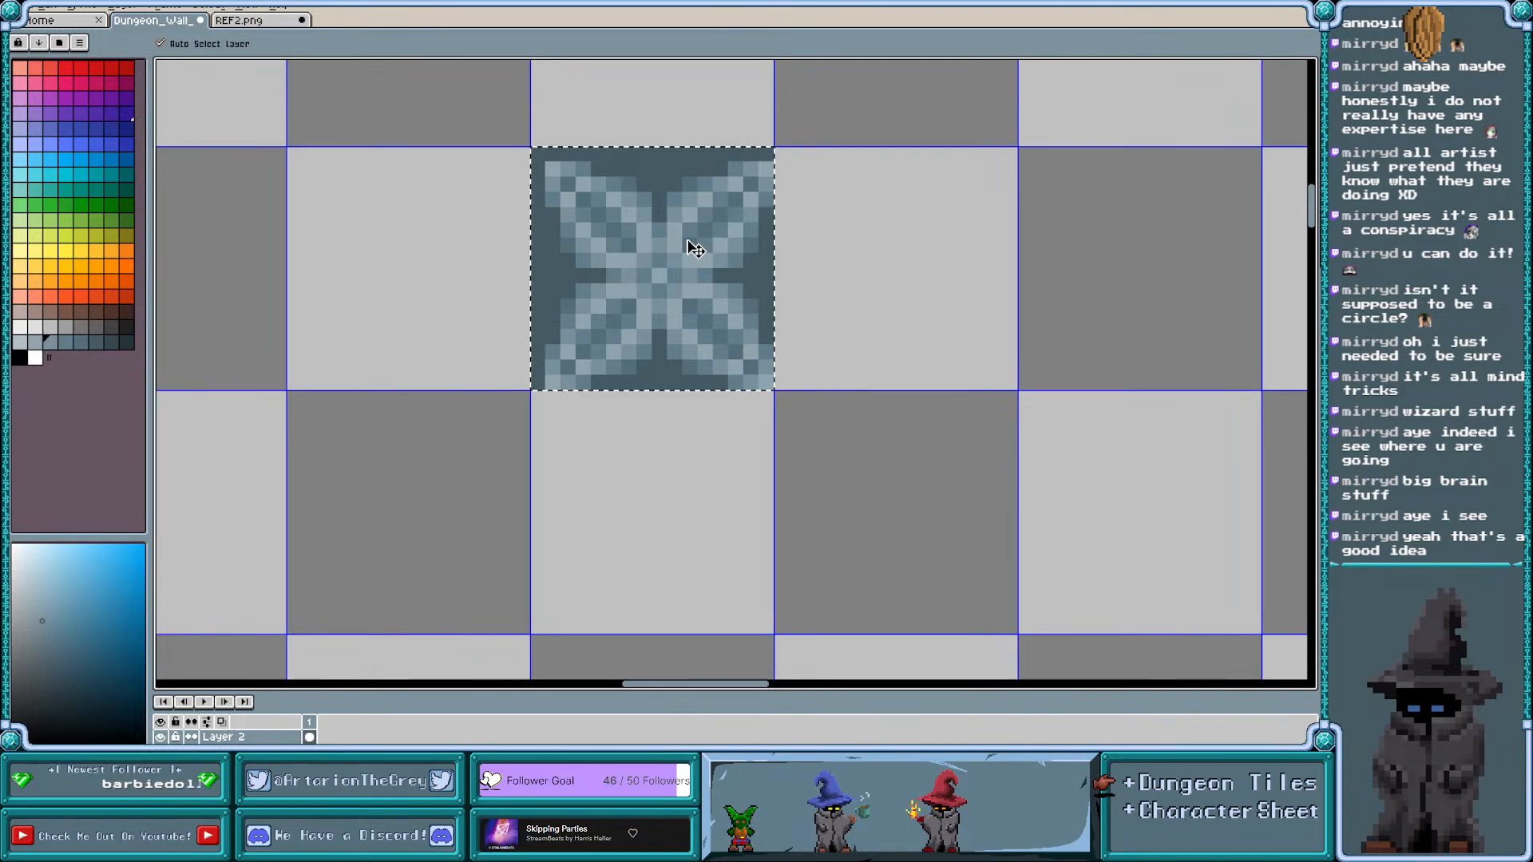
# Fill the copied flower tile's background with the next darker slate shade of the palette
pyautogui.press('i')
pyautogui.click(661, 163)
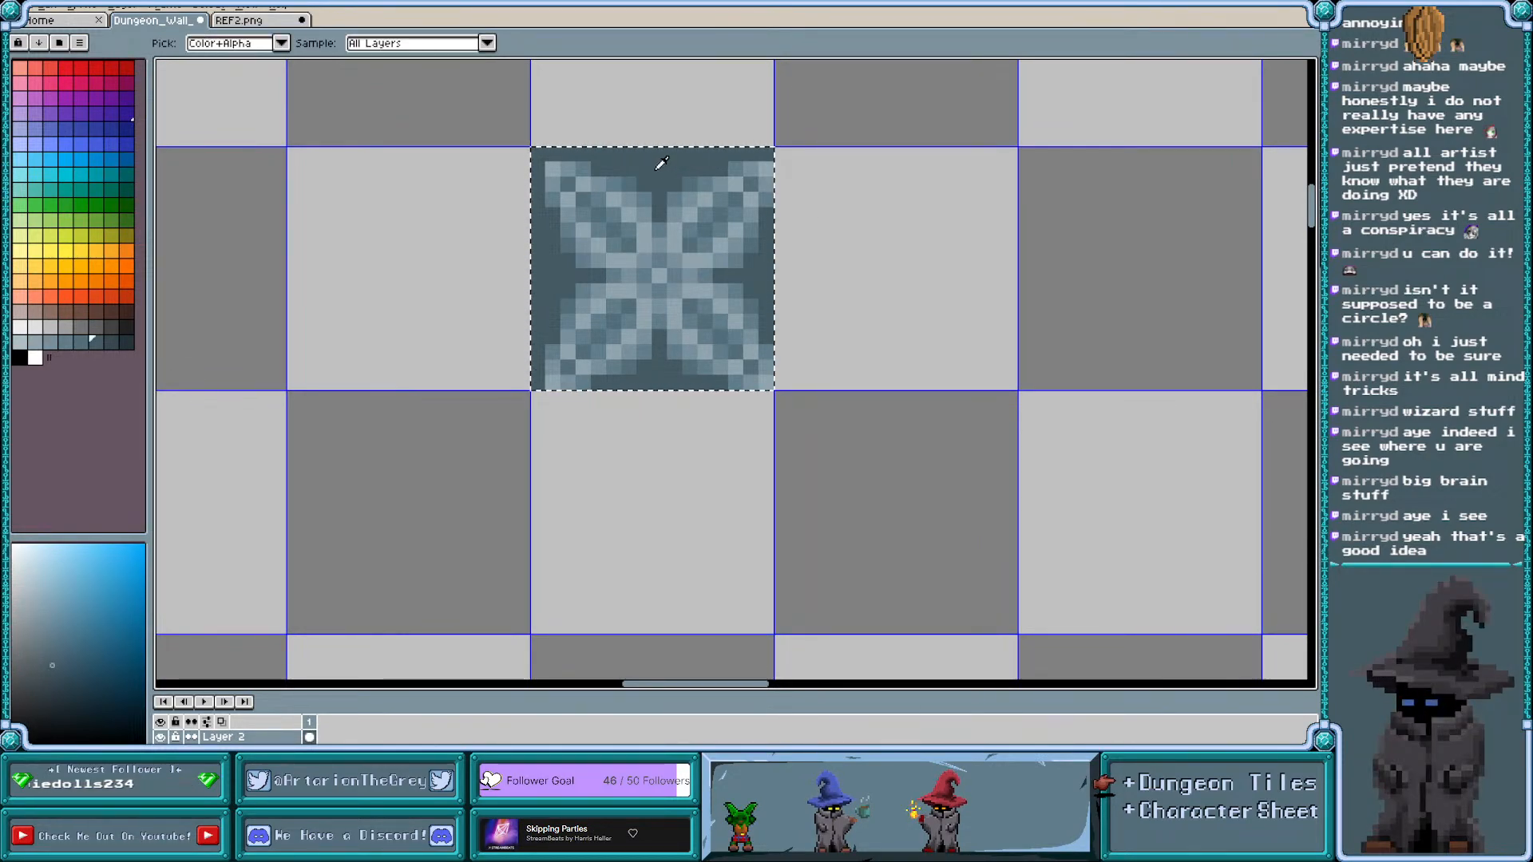
pyautogui.press('g')
pyautogui.click(112, 344)
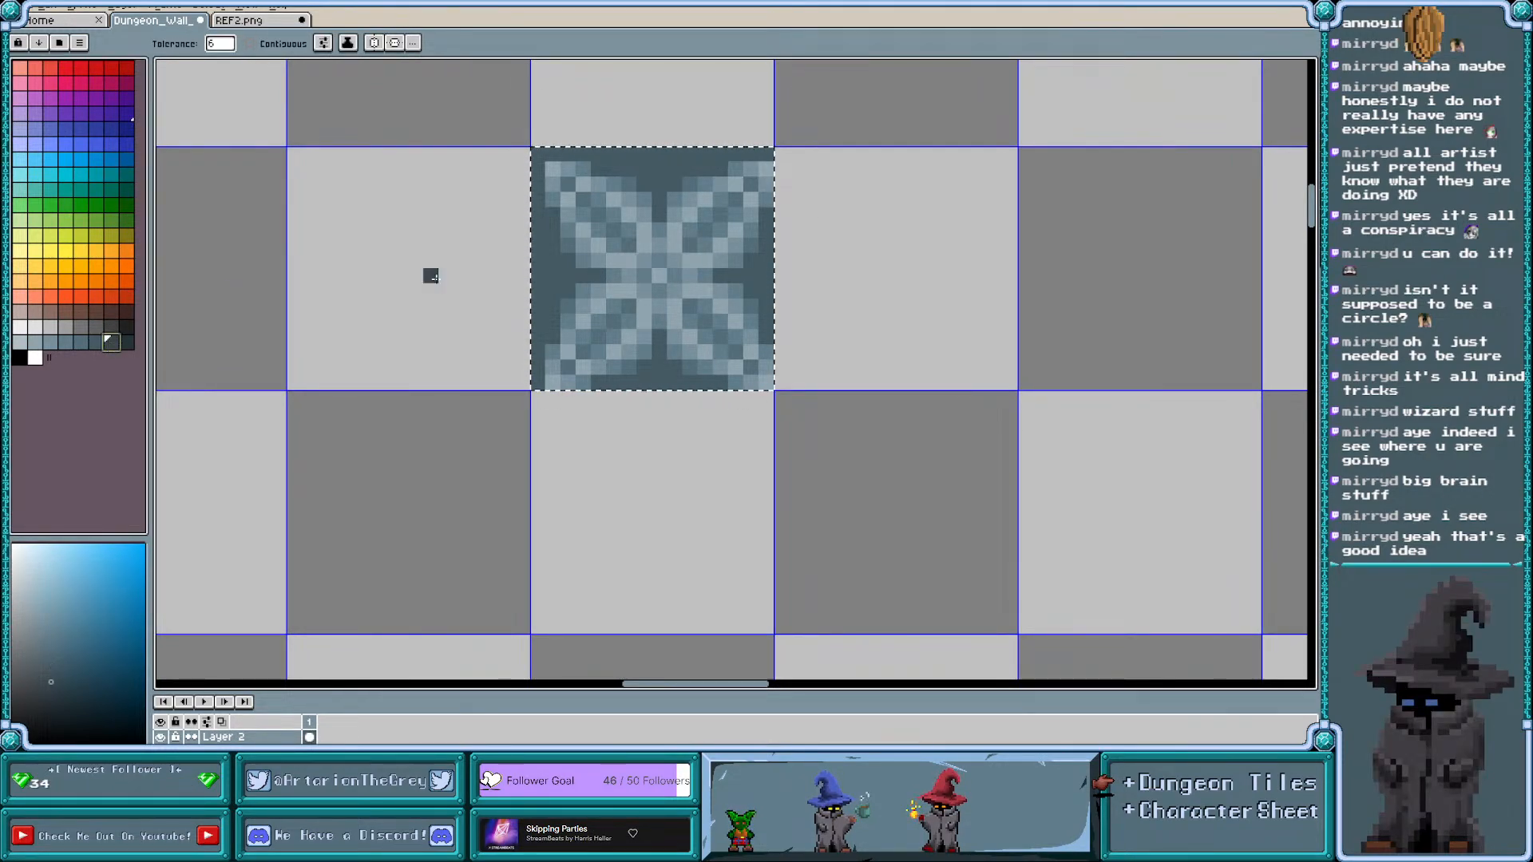
pyautogui.click(664, 172)
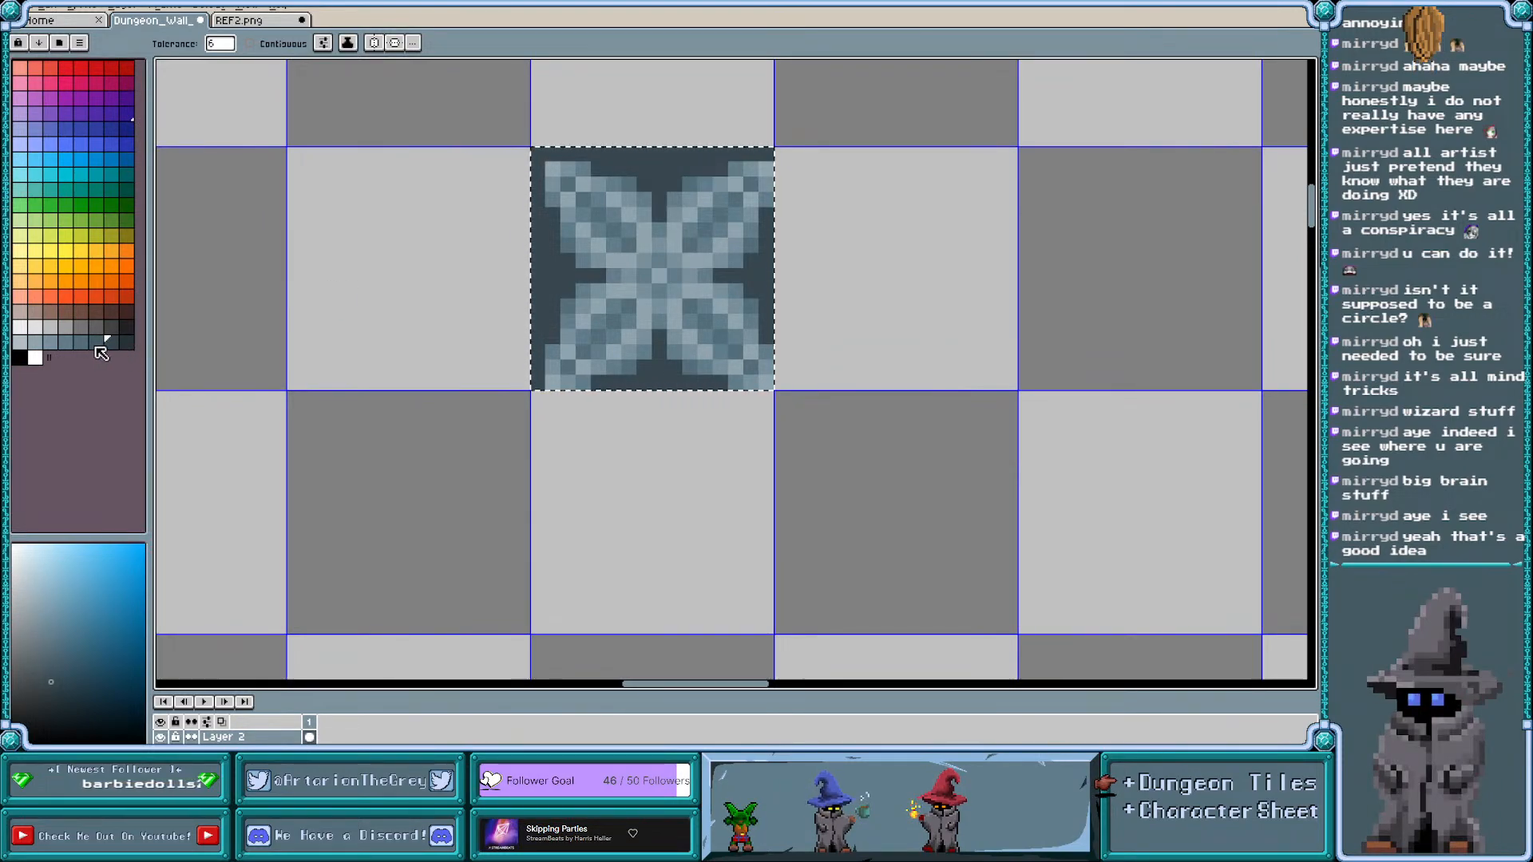
# Darken the copied flower's inner, edge and highlight petal tones by filling each with a darker slate shade from the palette
pyautogui.click(97, 343)
pyautogui.click(630, 189)
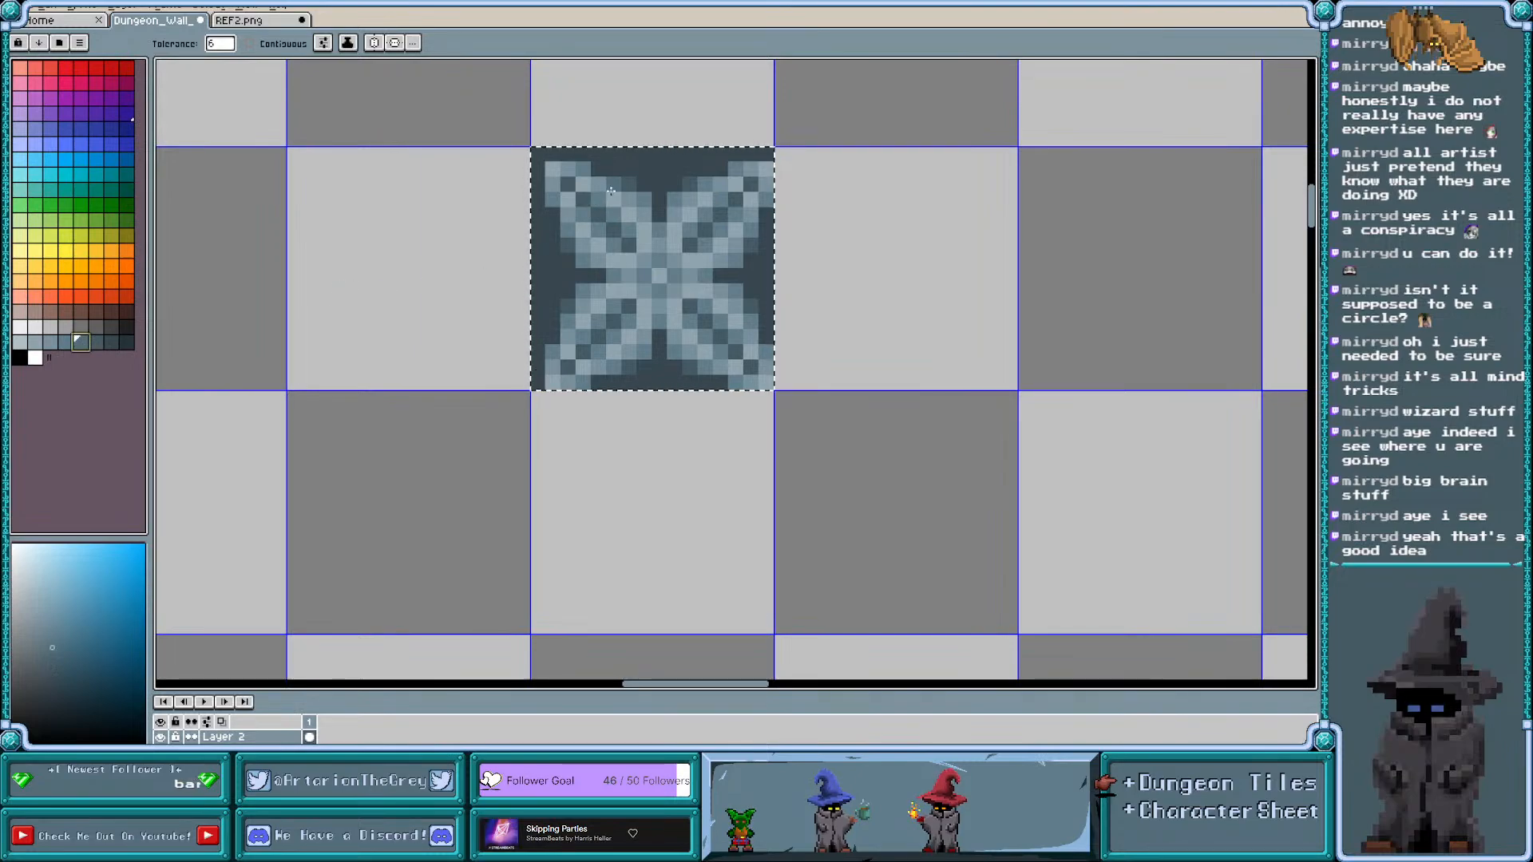
pyautogui.scroll(1, 630, 188)
pyautogui.click(68, 342)
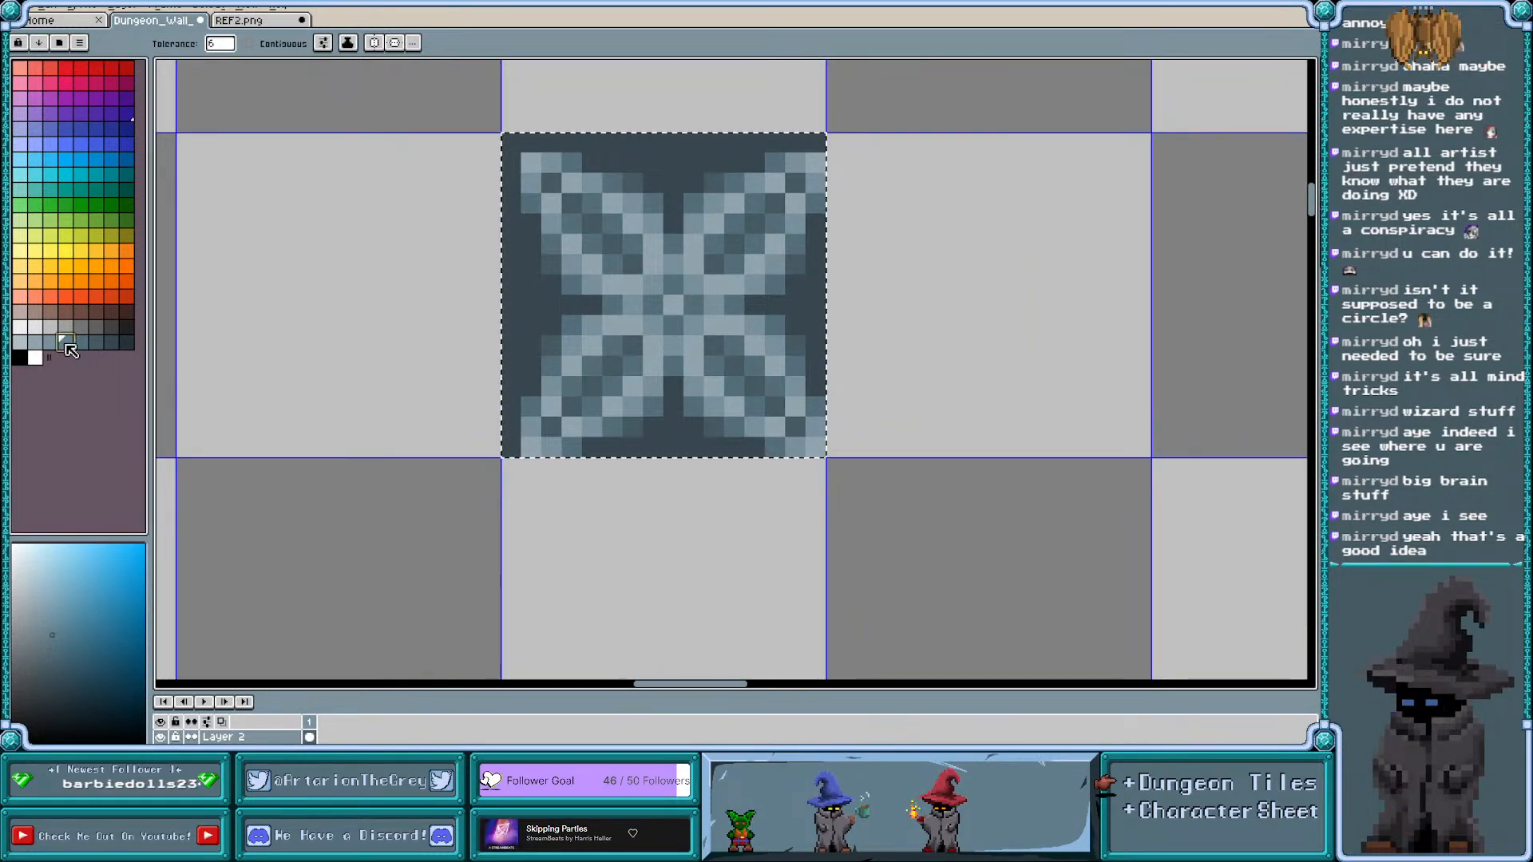
pyautogui.click(598, 185)
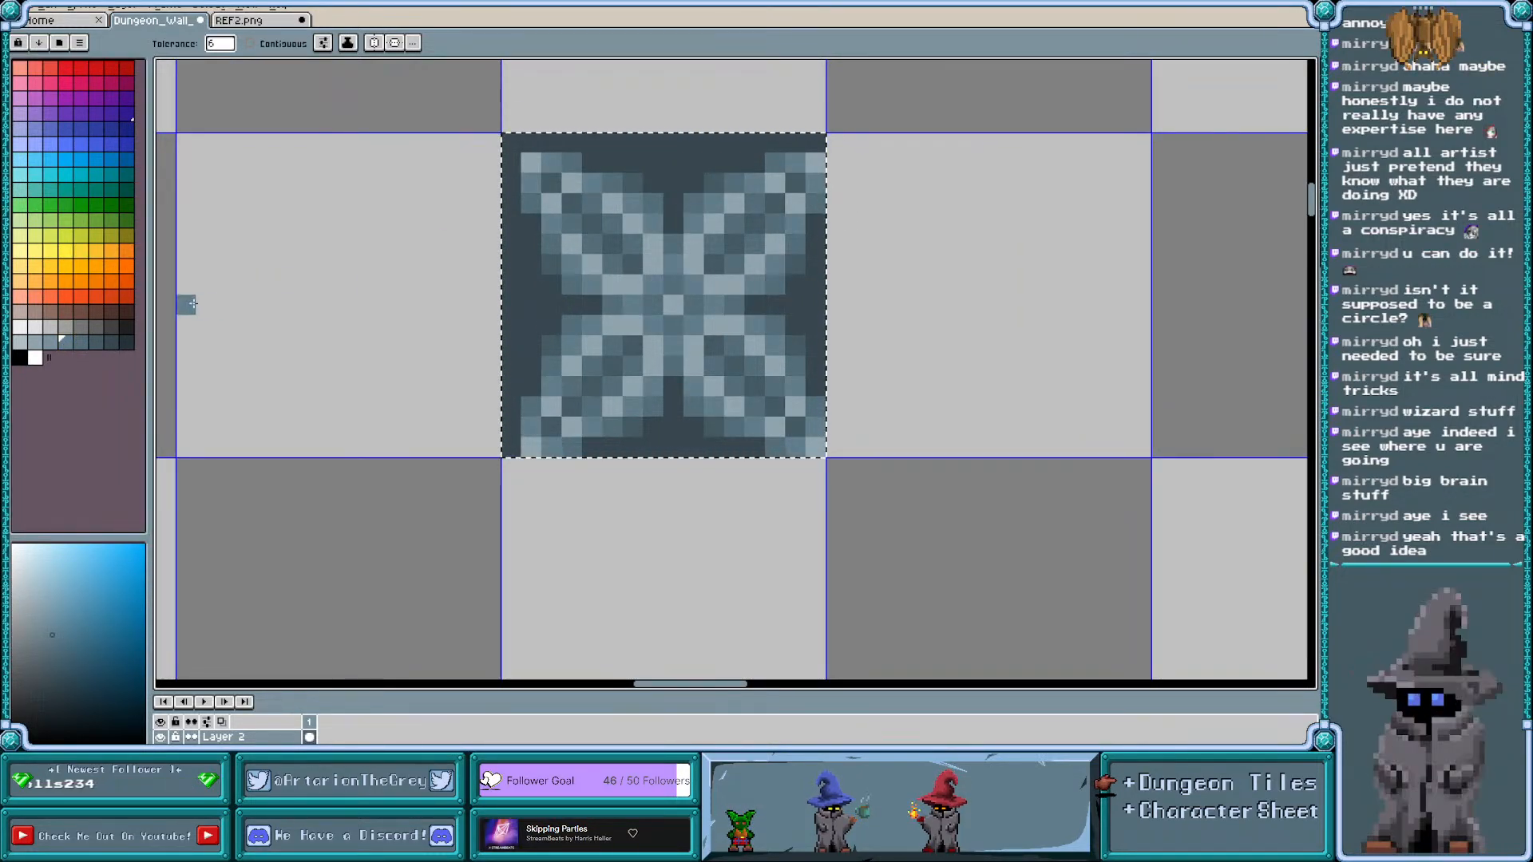
pyautogui.click(50, 344)
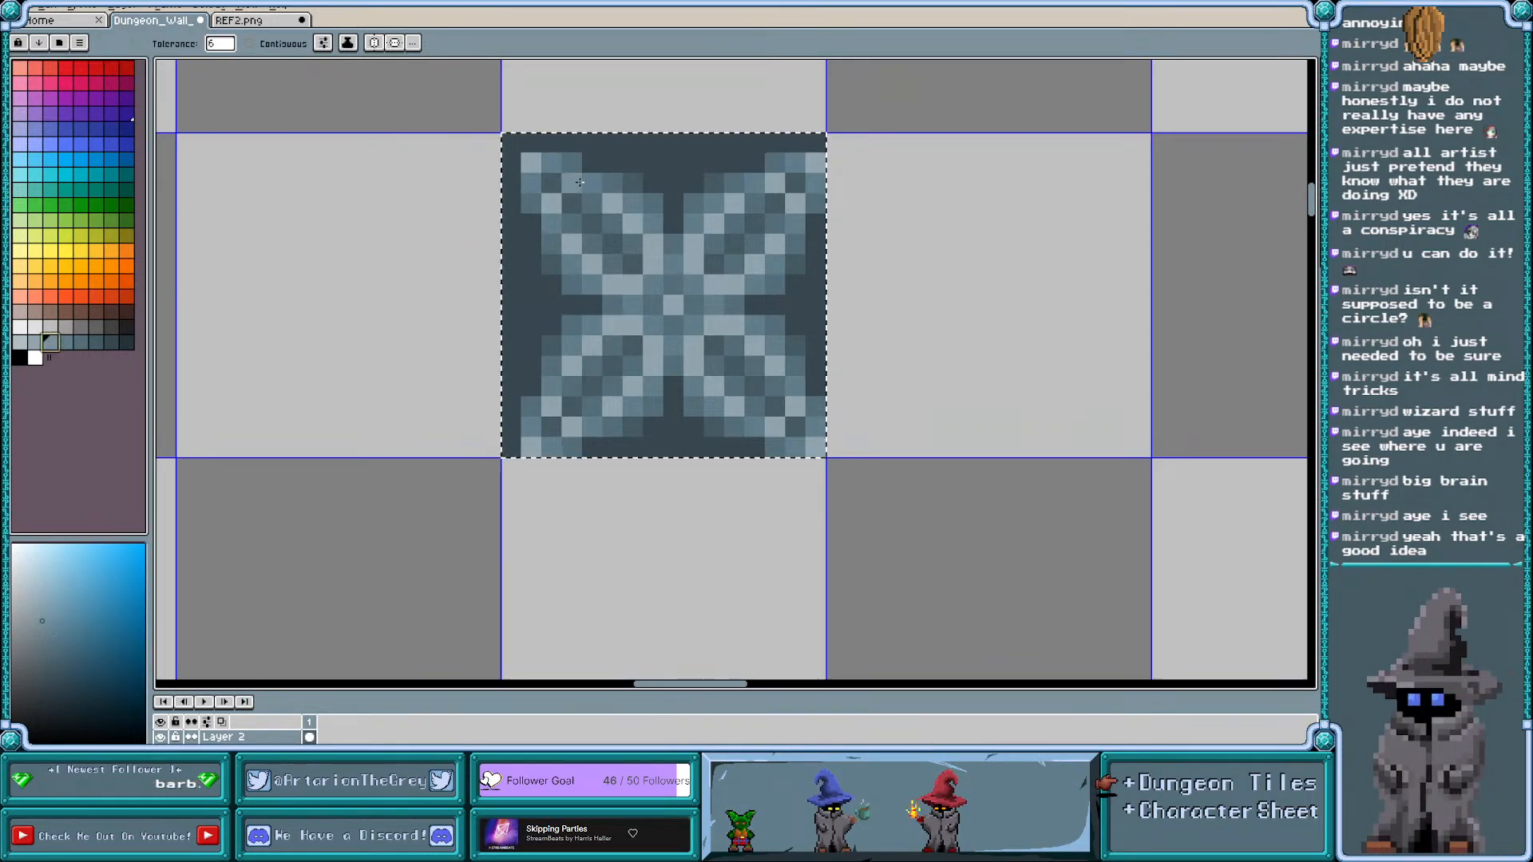
pyautogui.scroll(-3, 451, 183)
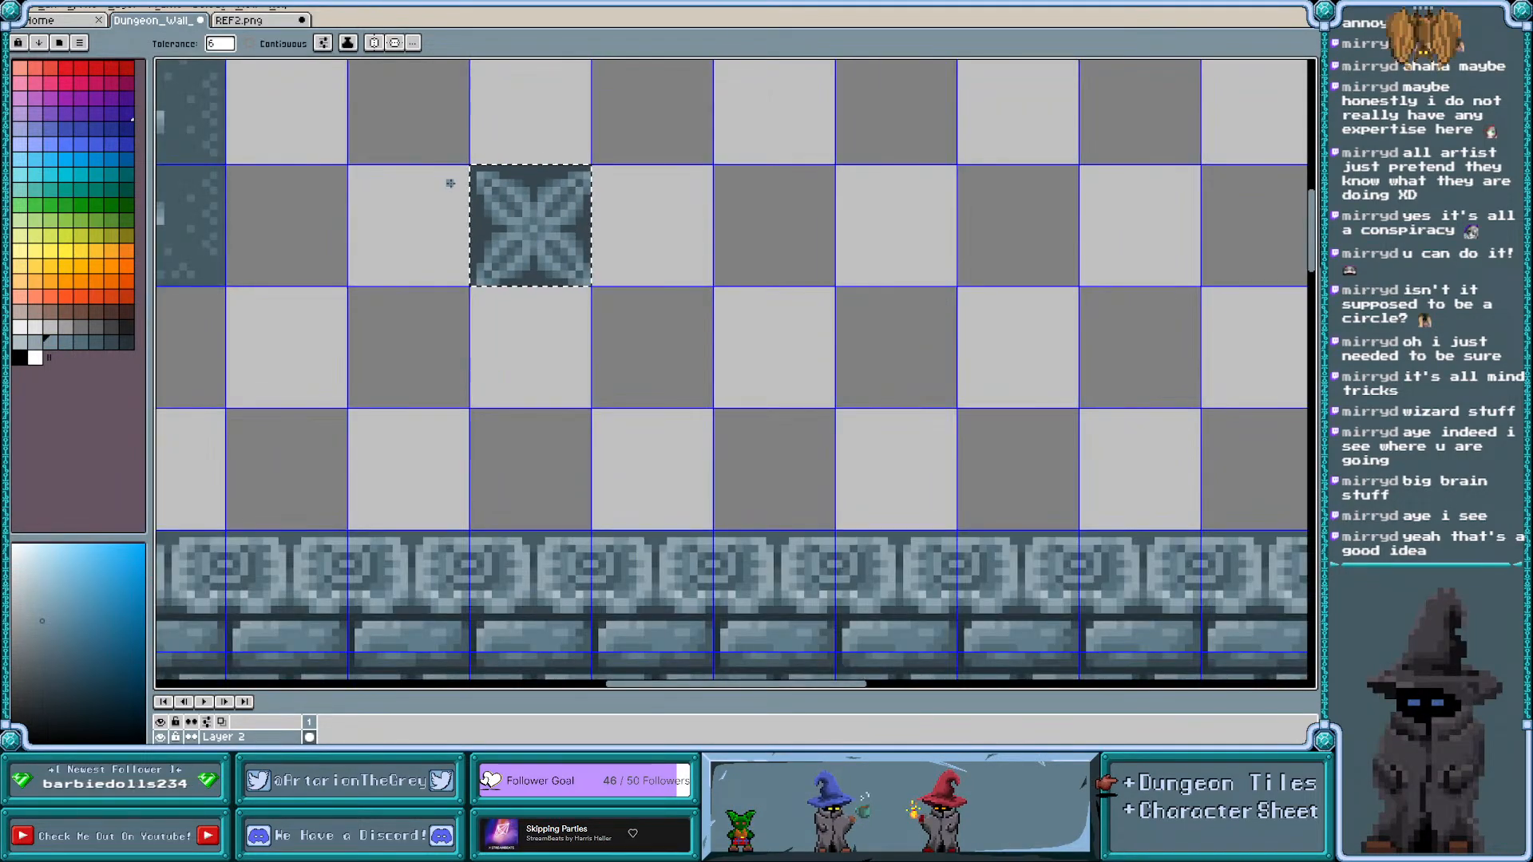
pyautogui.scroll(-2, 451, 184)
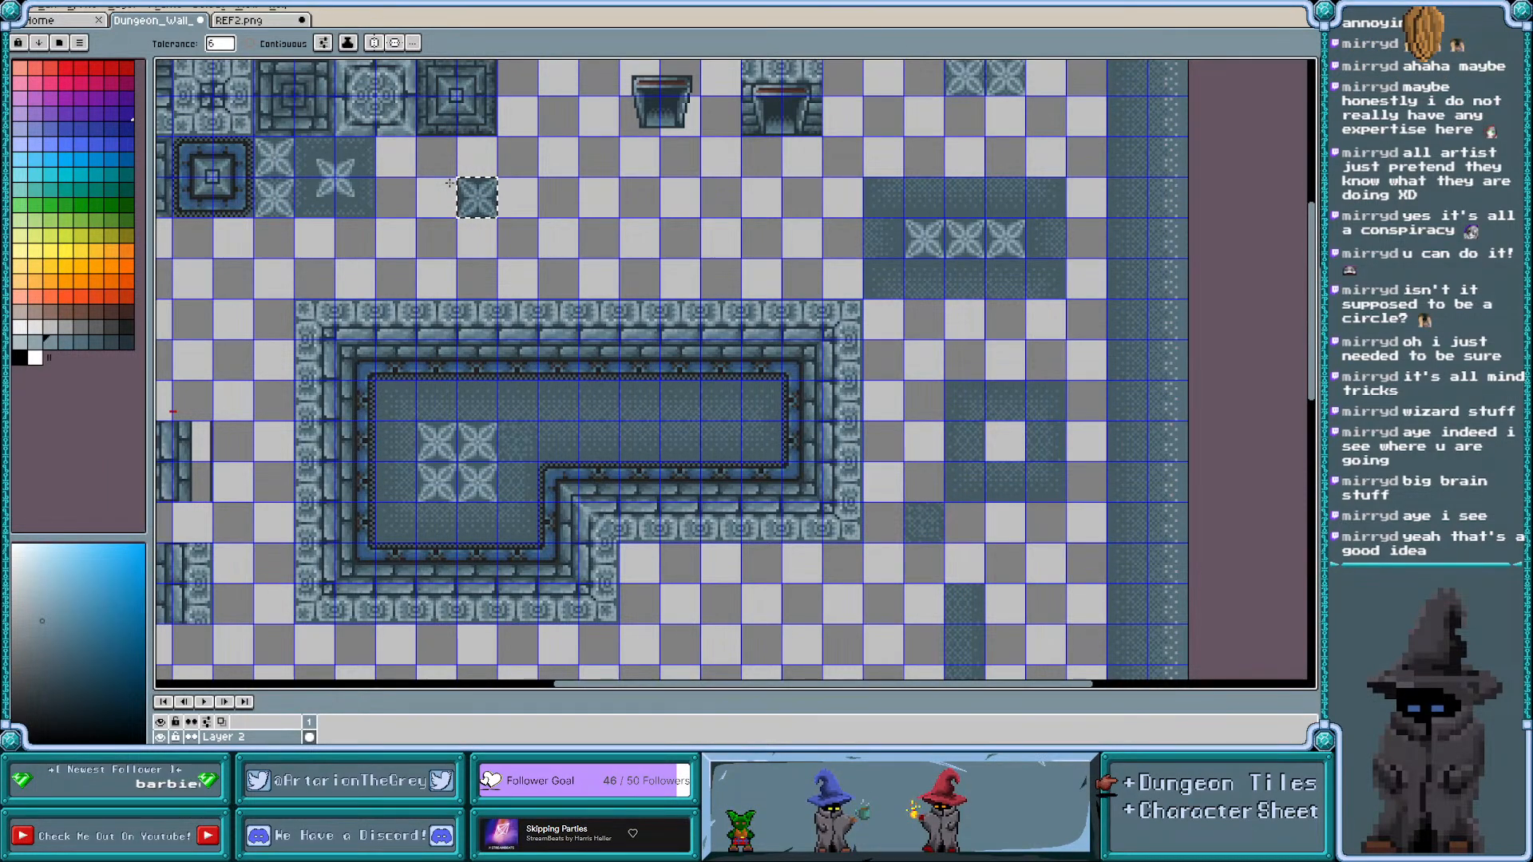
# Try filling the copied flower tile's background with a one-step lighter slate shade and compare it with the surrounding tiles
pyautogui.scroll(4, 451, 184)
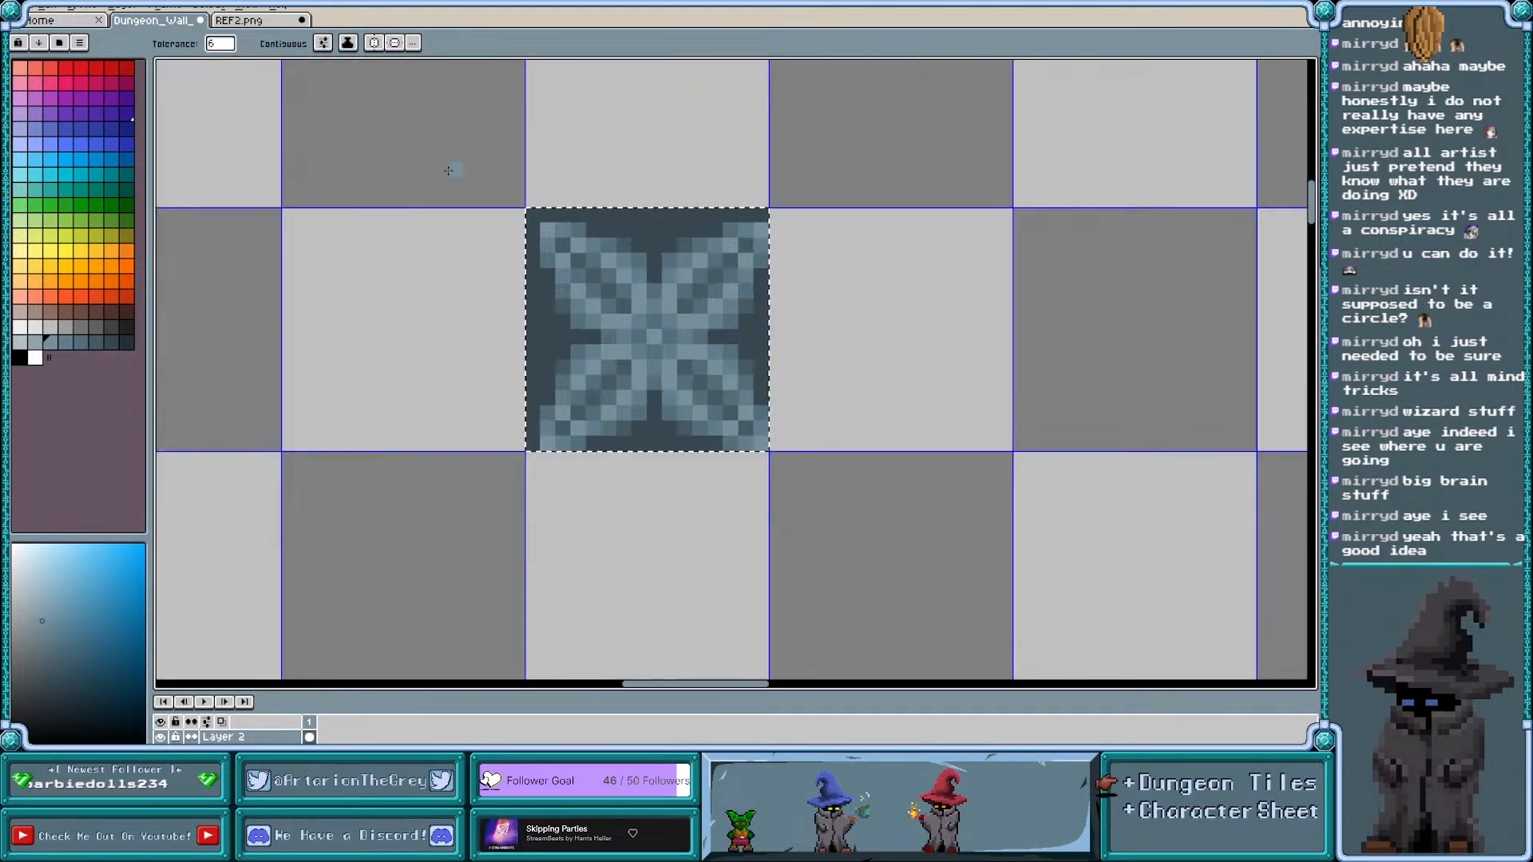
pyautogui.keyDown('alt'); pyautogui.click(566, 349); pyautogui.keyUp('alt')
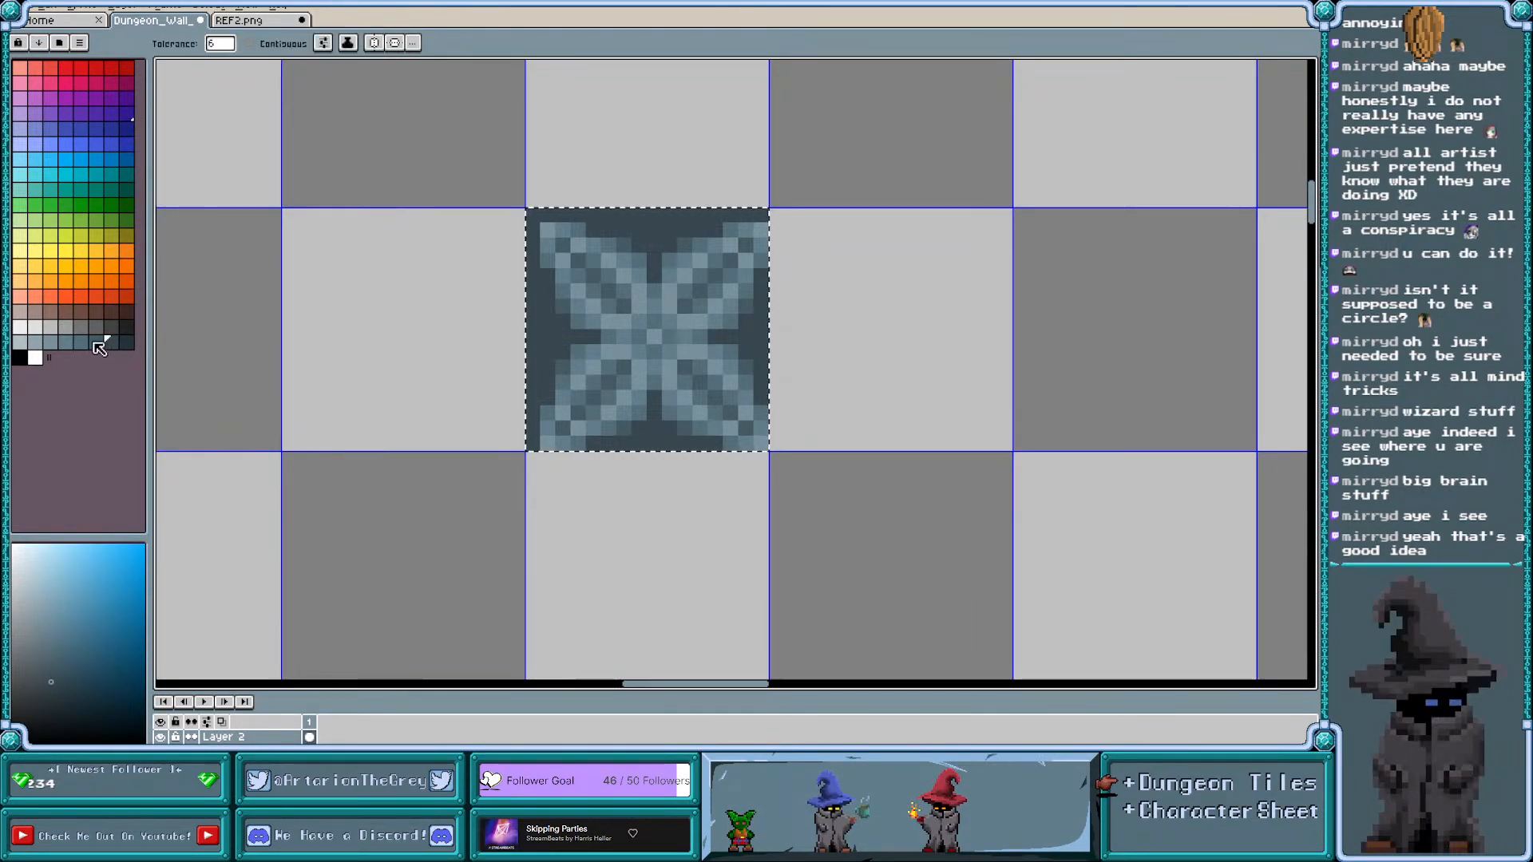
pyautogui.click(551, 334)
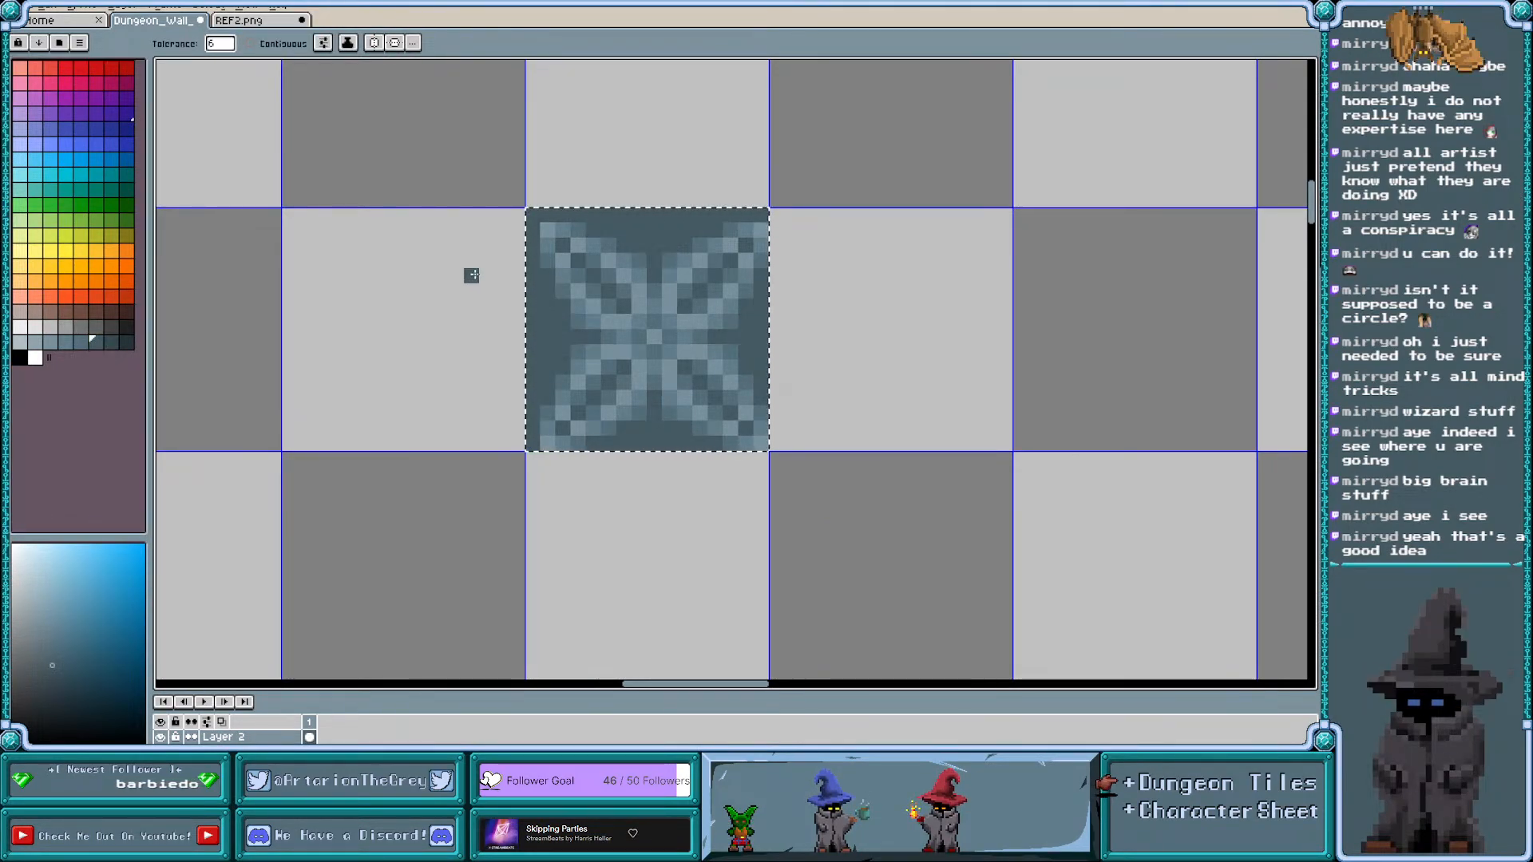
pyautogui.scroll(-3, 441, 231)
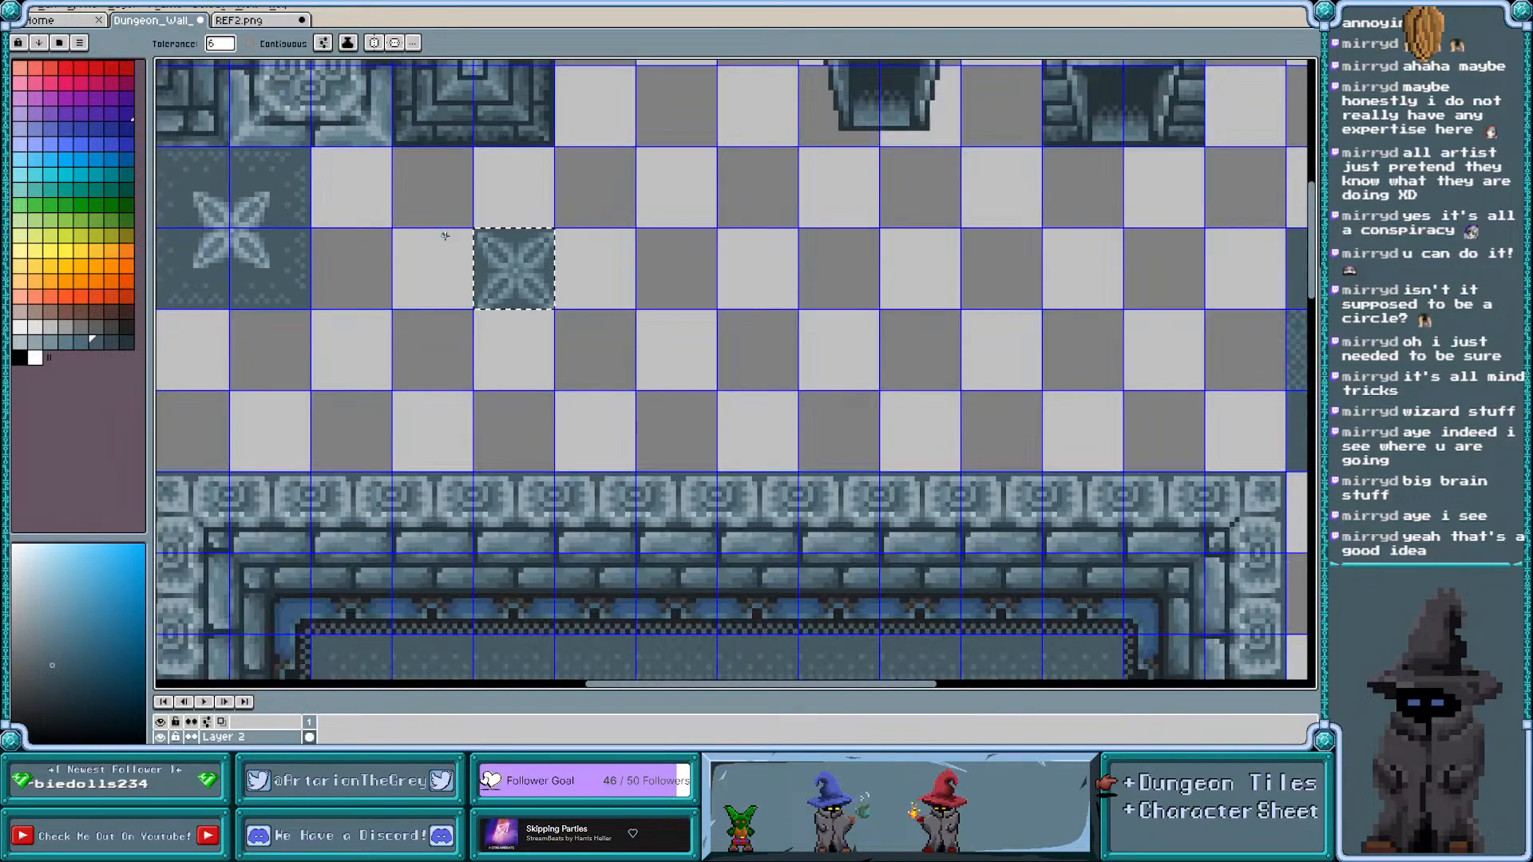
pyautogui.scroll(-1, 444, 235)
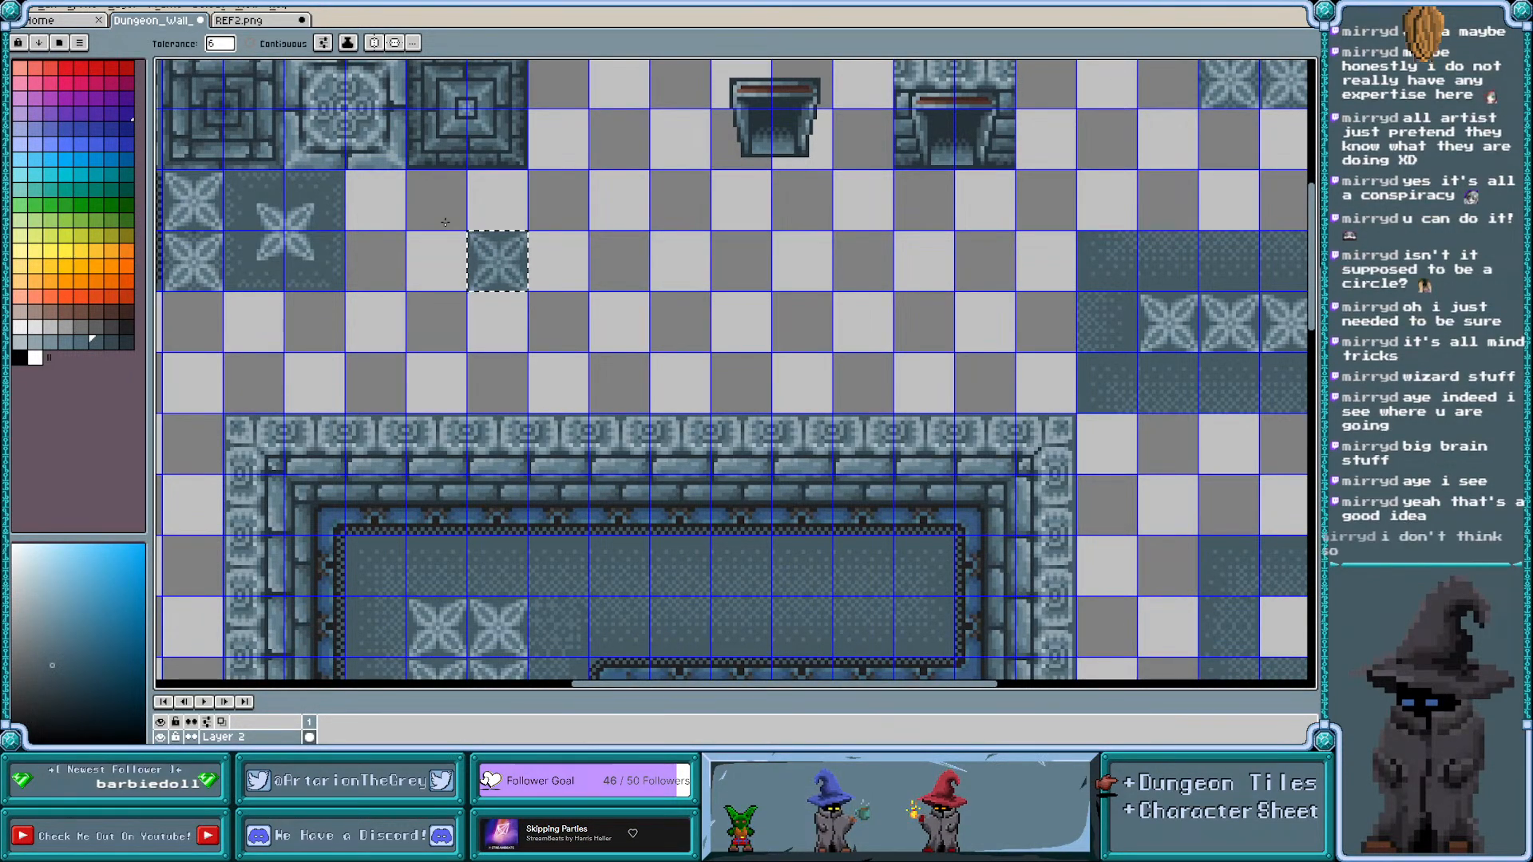
pyautogui.scroll(6, 445, 237)
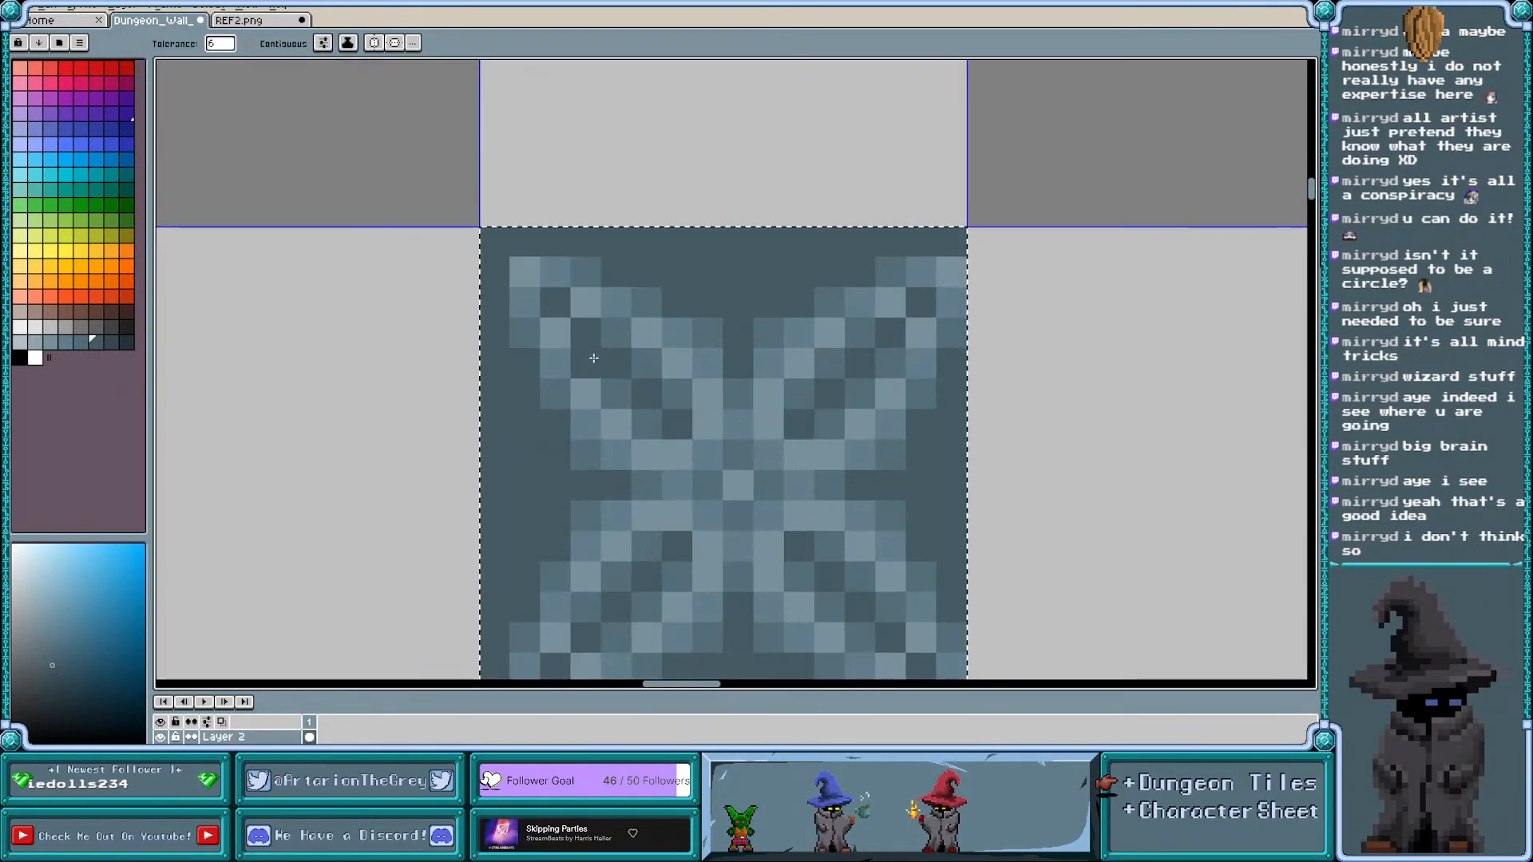
# Try filling the copied flower's light petal pixels with a darker slate shade sampled from the tile, and undo the fill
pyautogui.press('i')
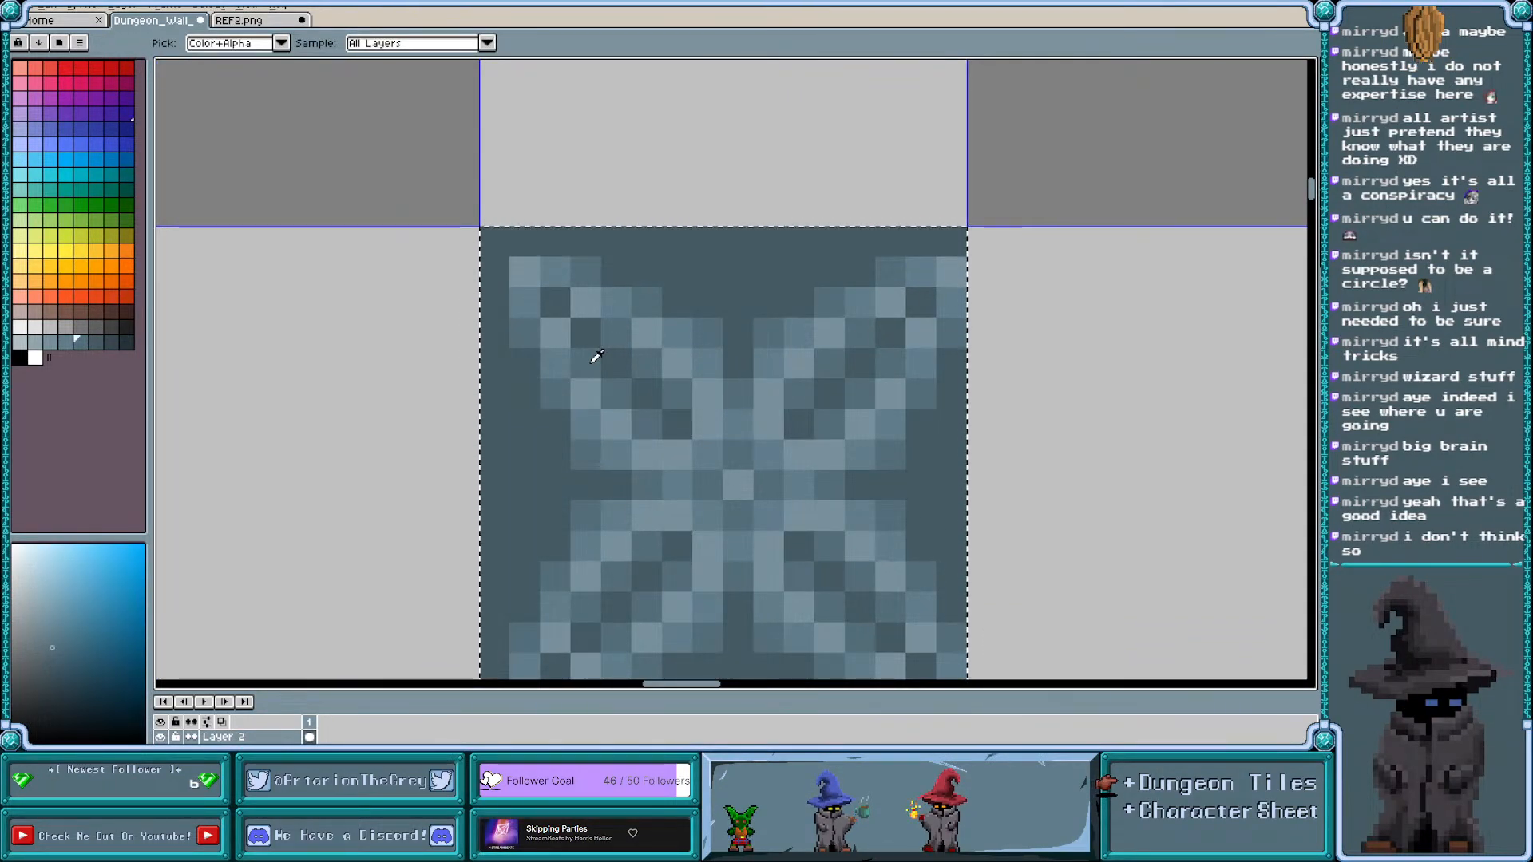
pyautogui.click(571, 343)
pyautogui.click(574, 351)
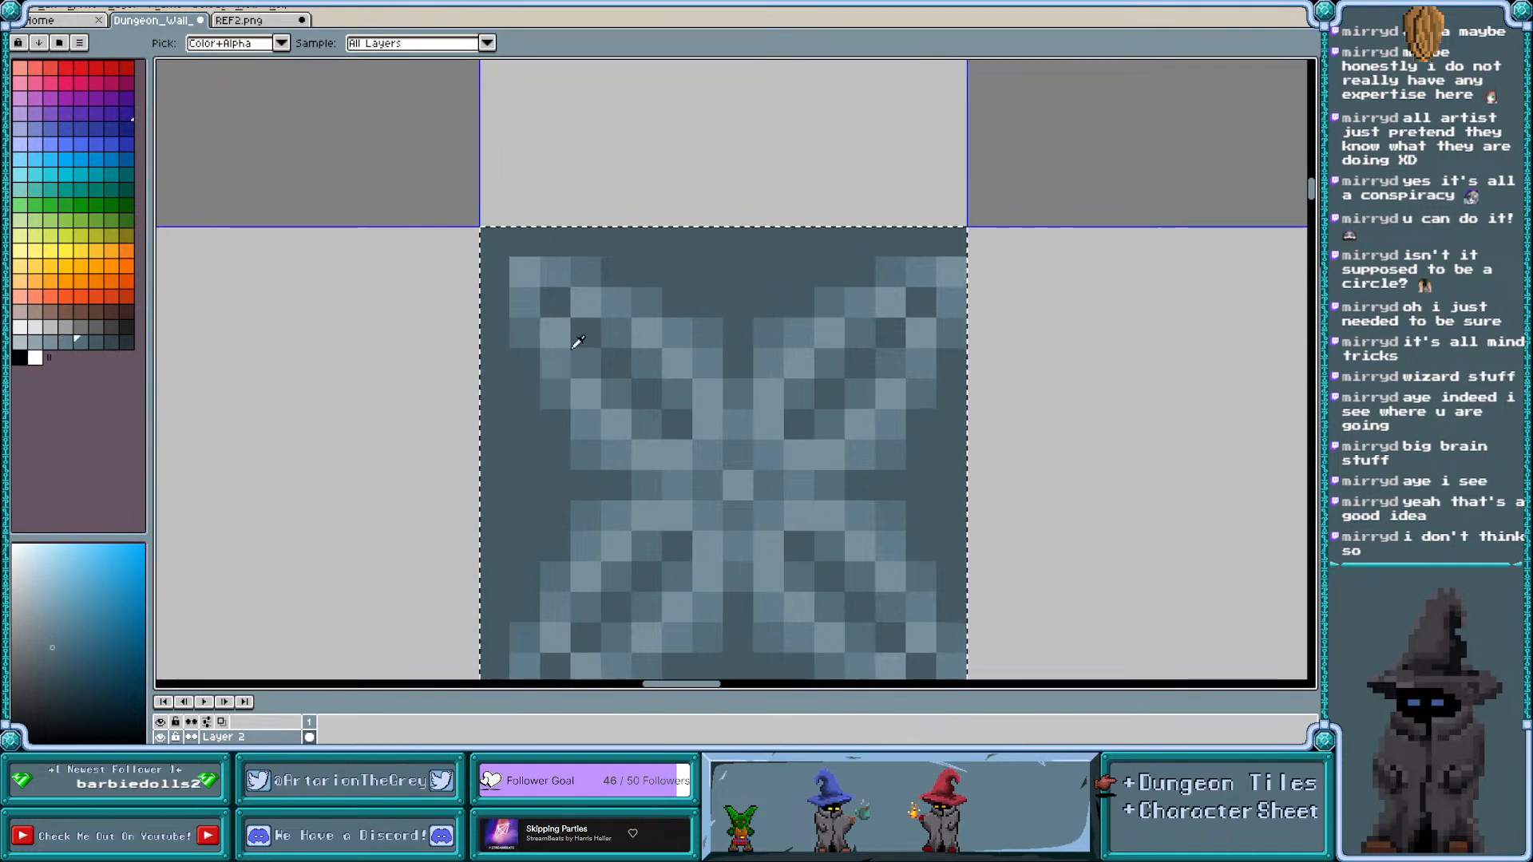
pyautogui.press('g')
pyautogui.click(560, 335)
pyautogui.scroll(-1, 495, 304)
pyautogui.scroll(-1, 492, 303)
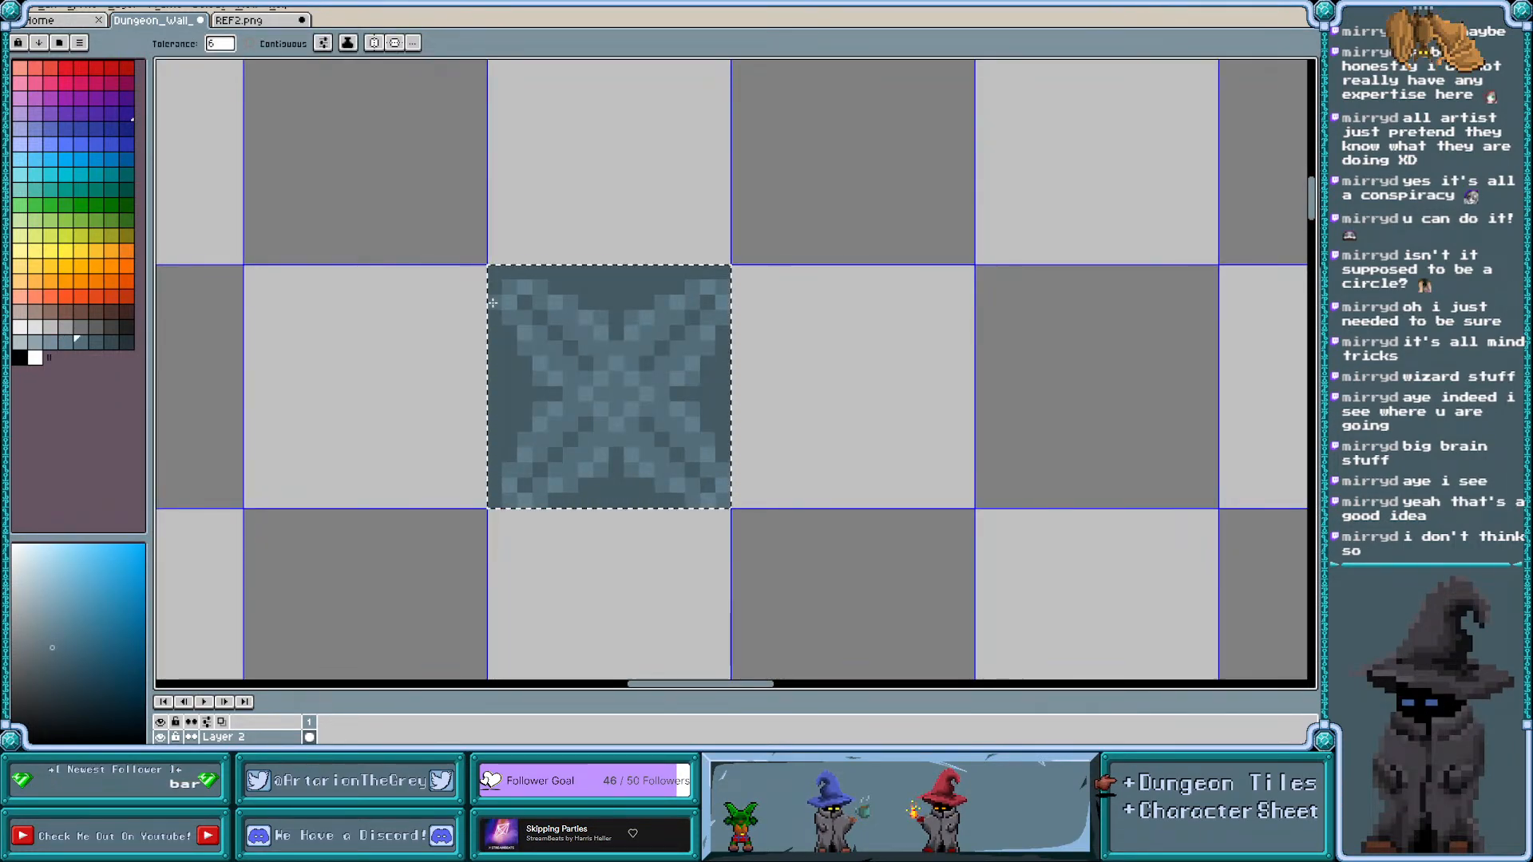
pyautogui.hotkey('ctrl', 'z')
pyautogui.hotkey('ctrl', 'z')
pyautogui.hotkey('ctrl', 'z')
pyautogui.scroll(1, 552, 316)
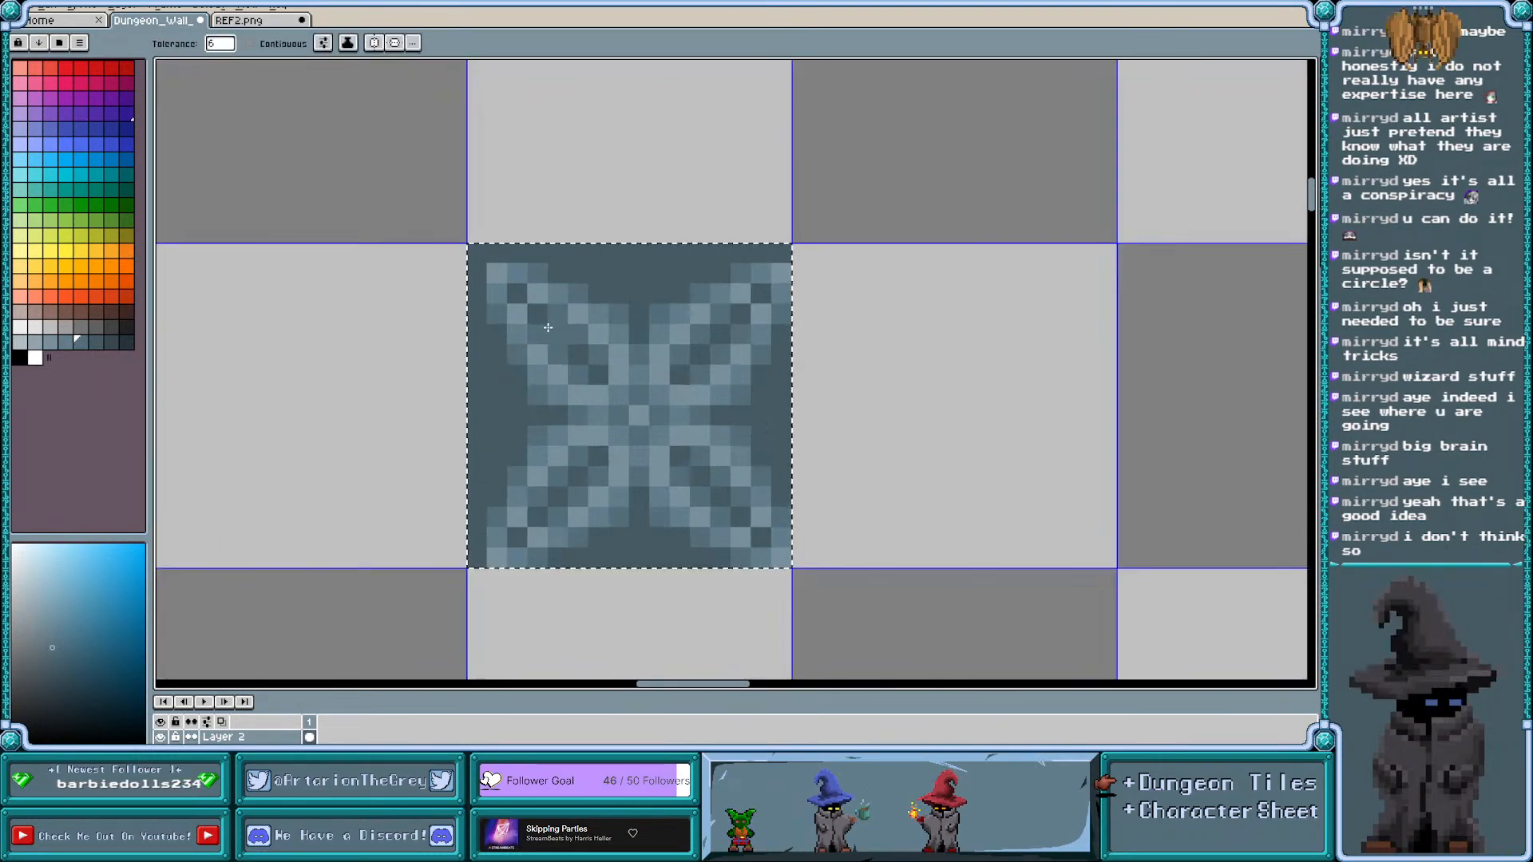
# Try recolouring with the slate-blue edge tone sampled from the petals, and bring back the copied tile's darker background
pyautogui.press('alt')
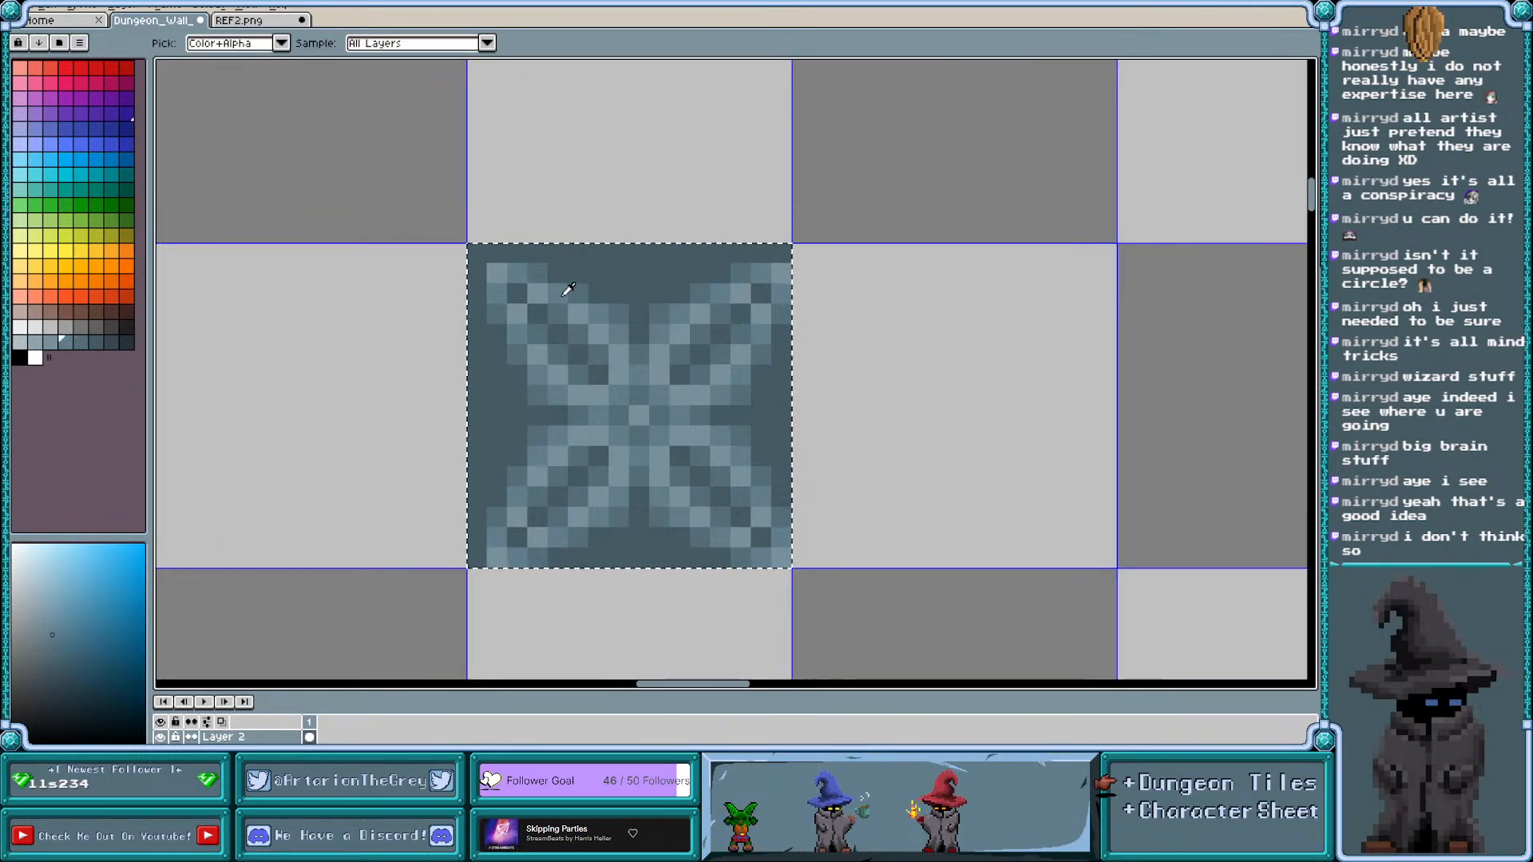
pyautogui.click(573, 313)
pyautogui.hotkey('ctrl', 'z')
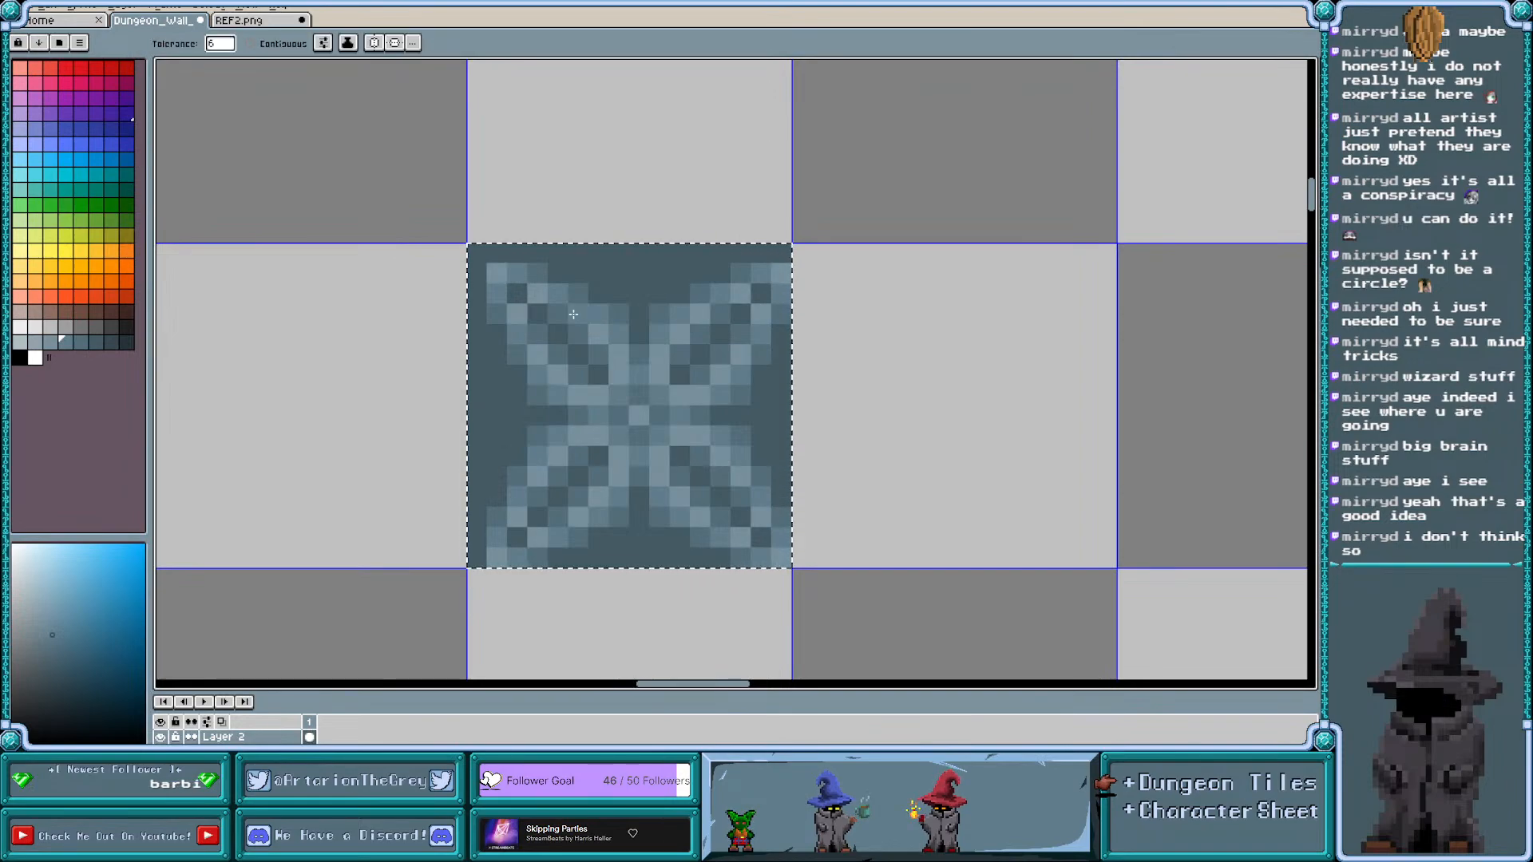
pyautogui.press('b')
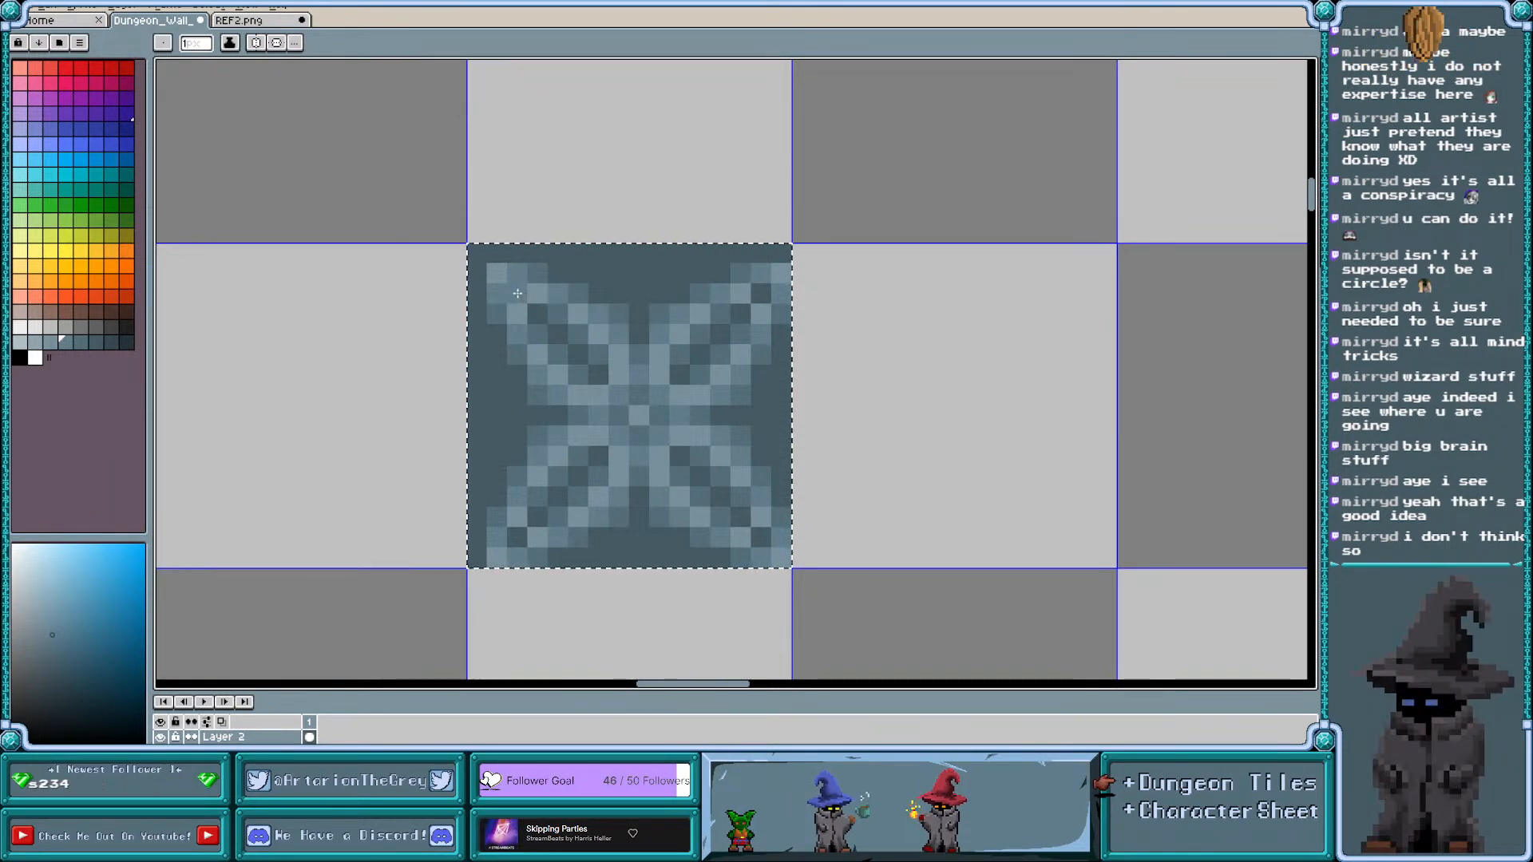
pyautogui.press('i')
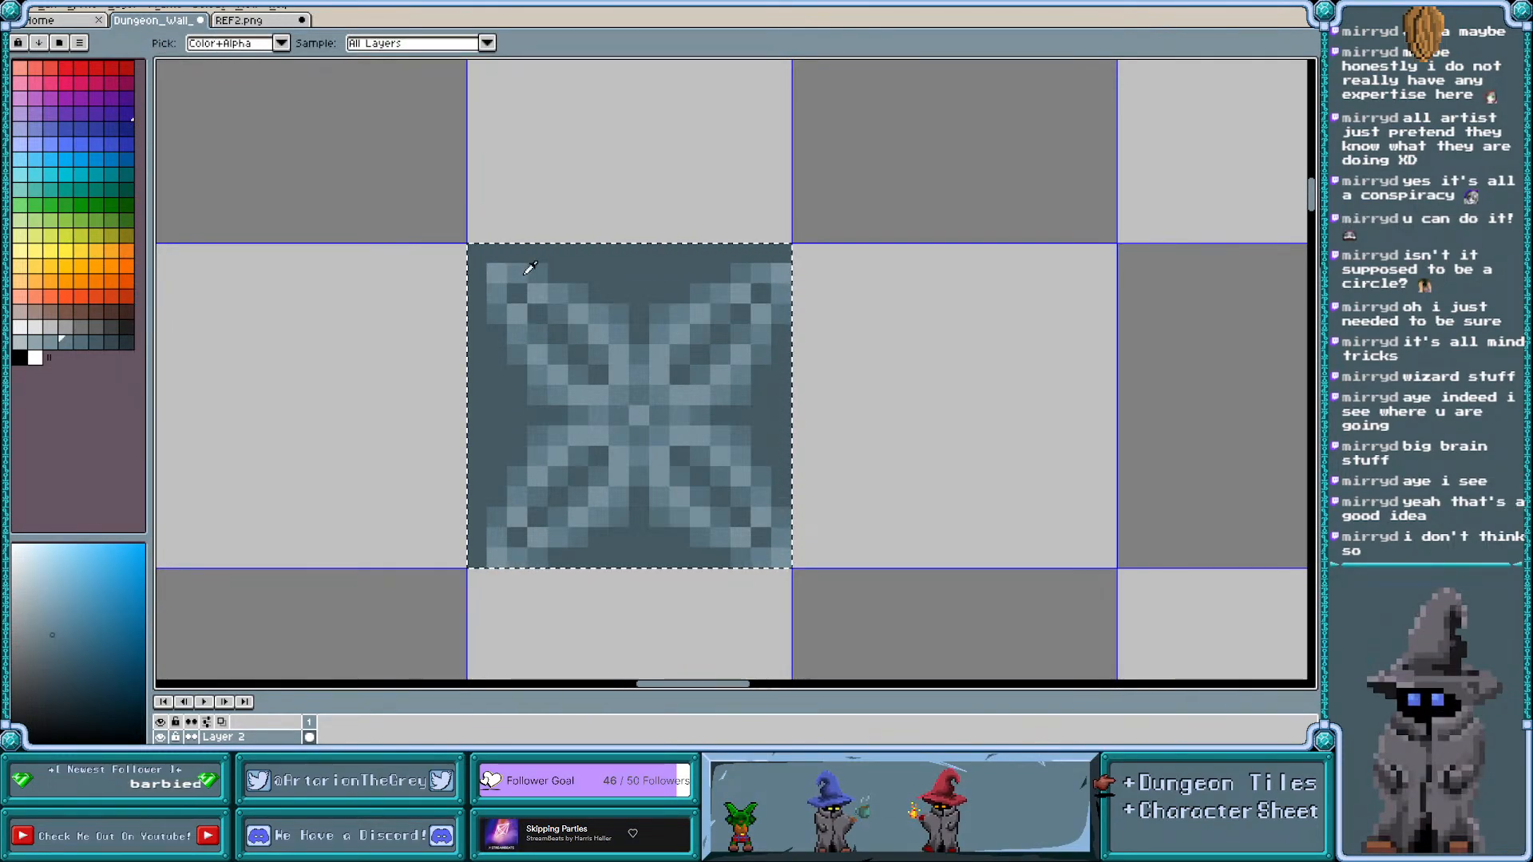
pyautogui.click(517, 271)
pyautogui.press('v')
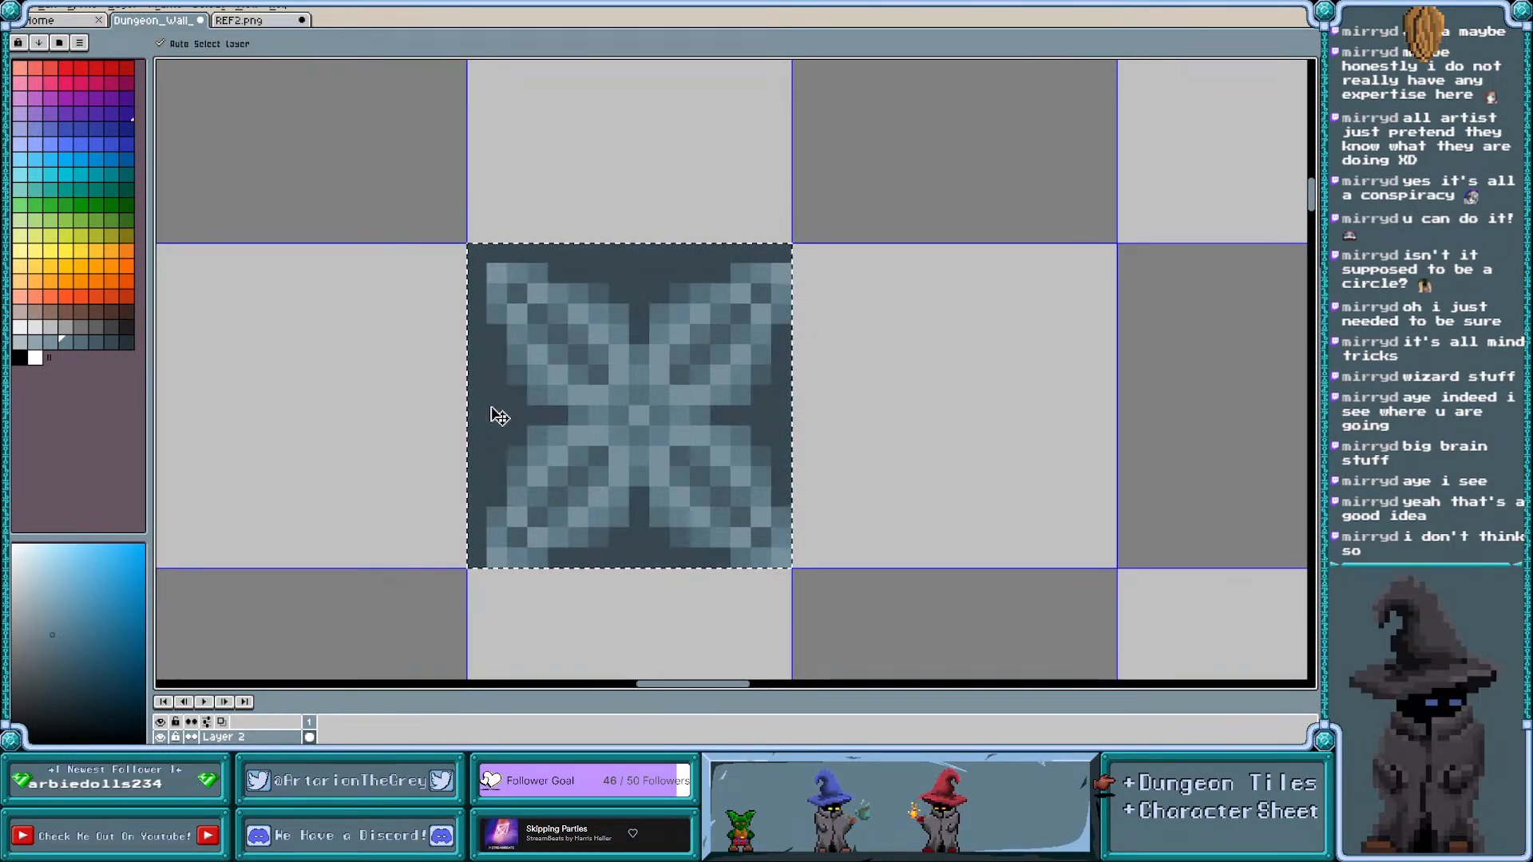
# Fill the copied flower tile's background with a slate shade one step lighter from the palette
pyautogui.press('b')
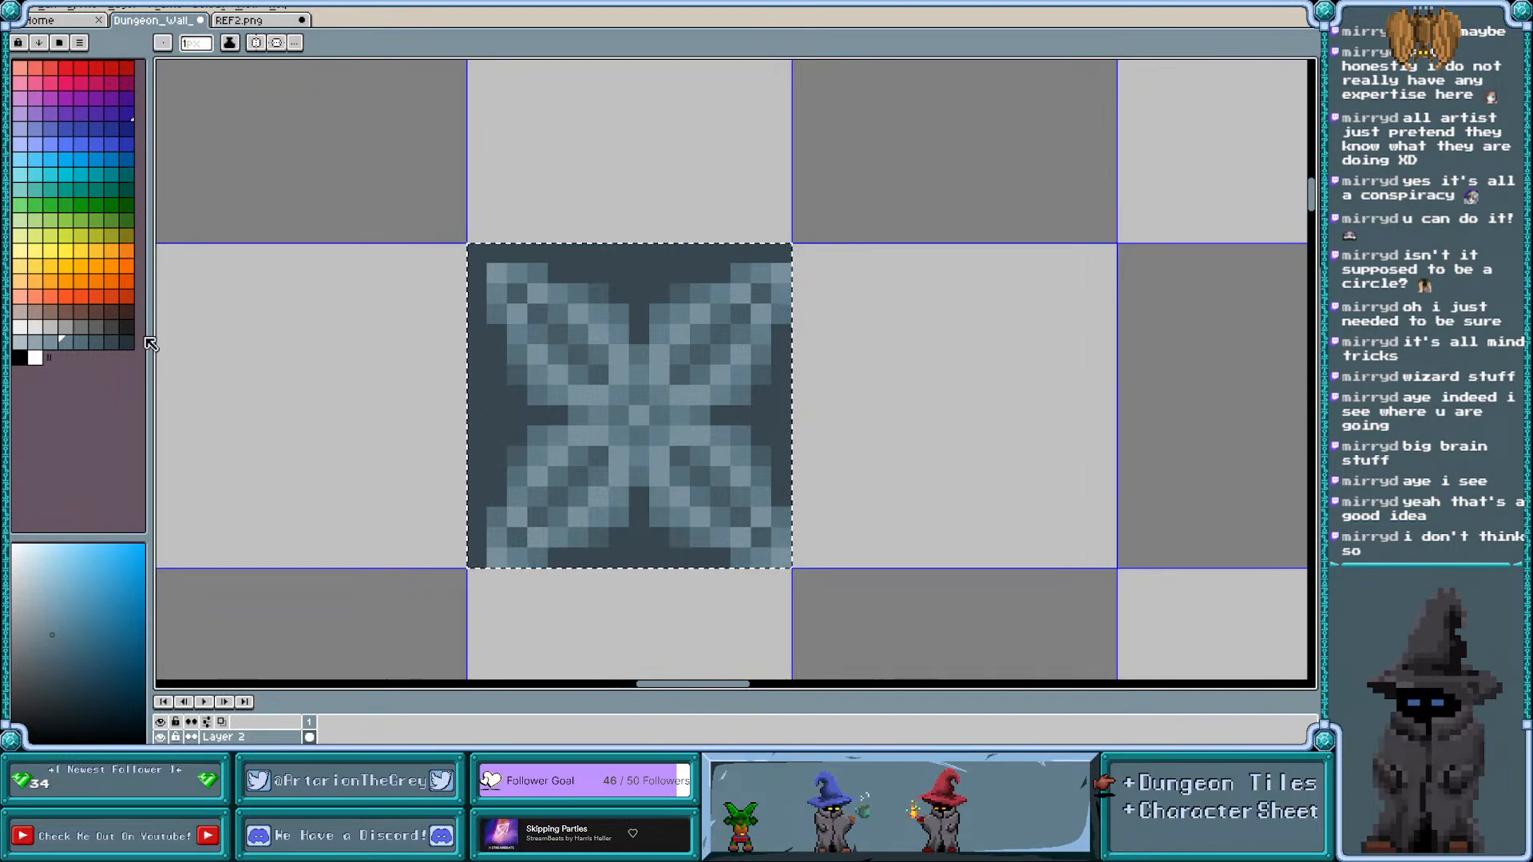
pyautogui.click(101, 344)
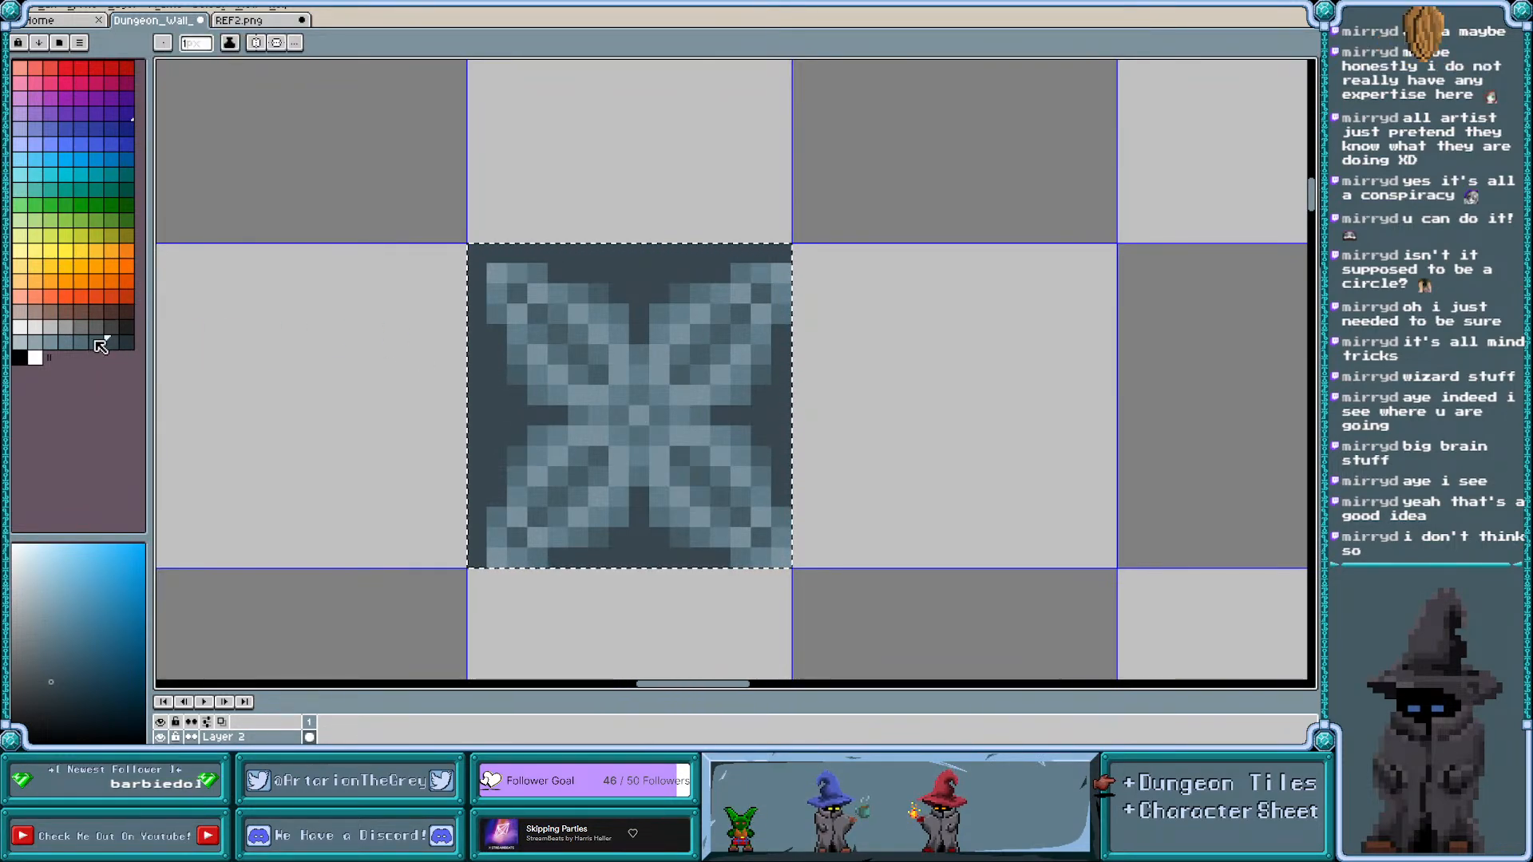
pyautogui.click(96, 342)
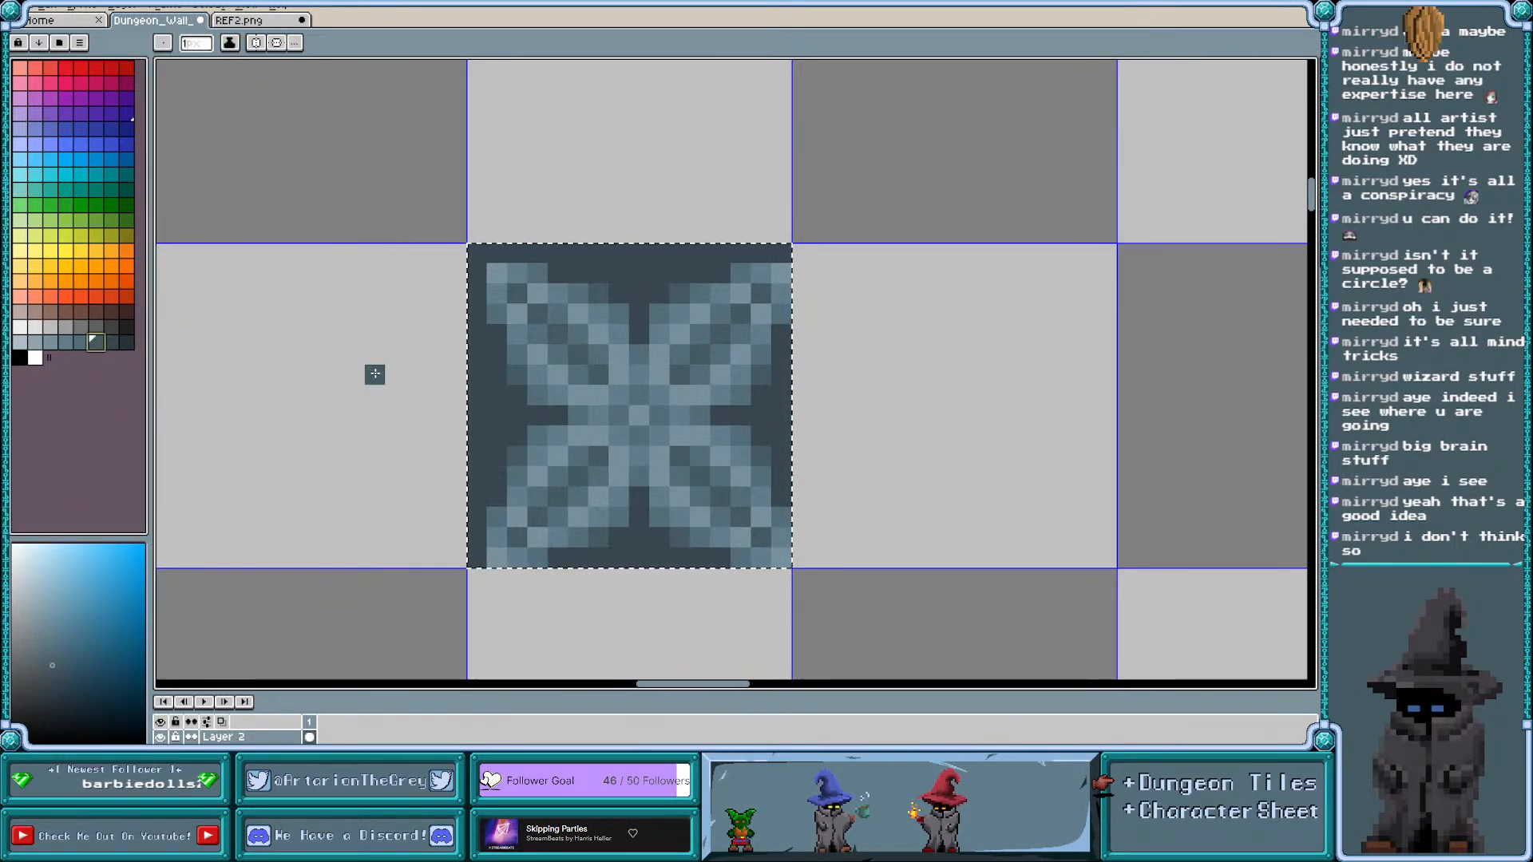
pyautogui.press('g')
pyautogui.click(484, 399)
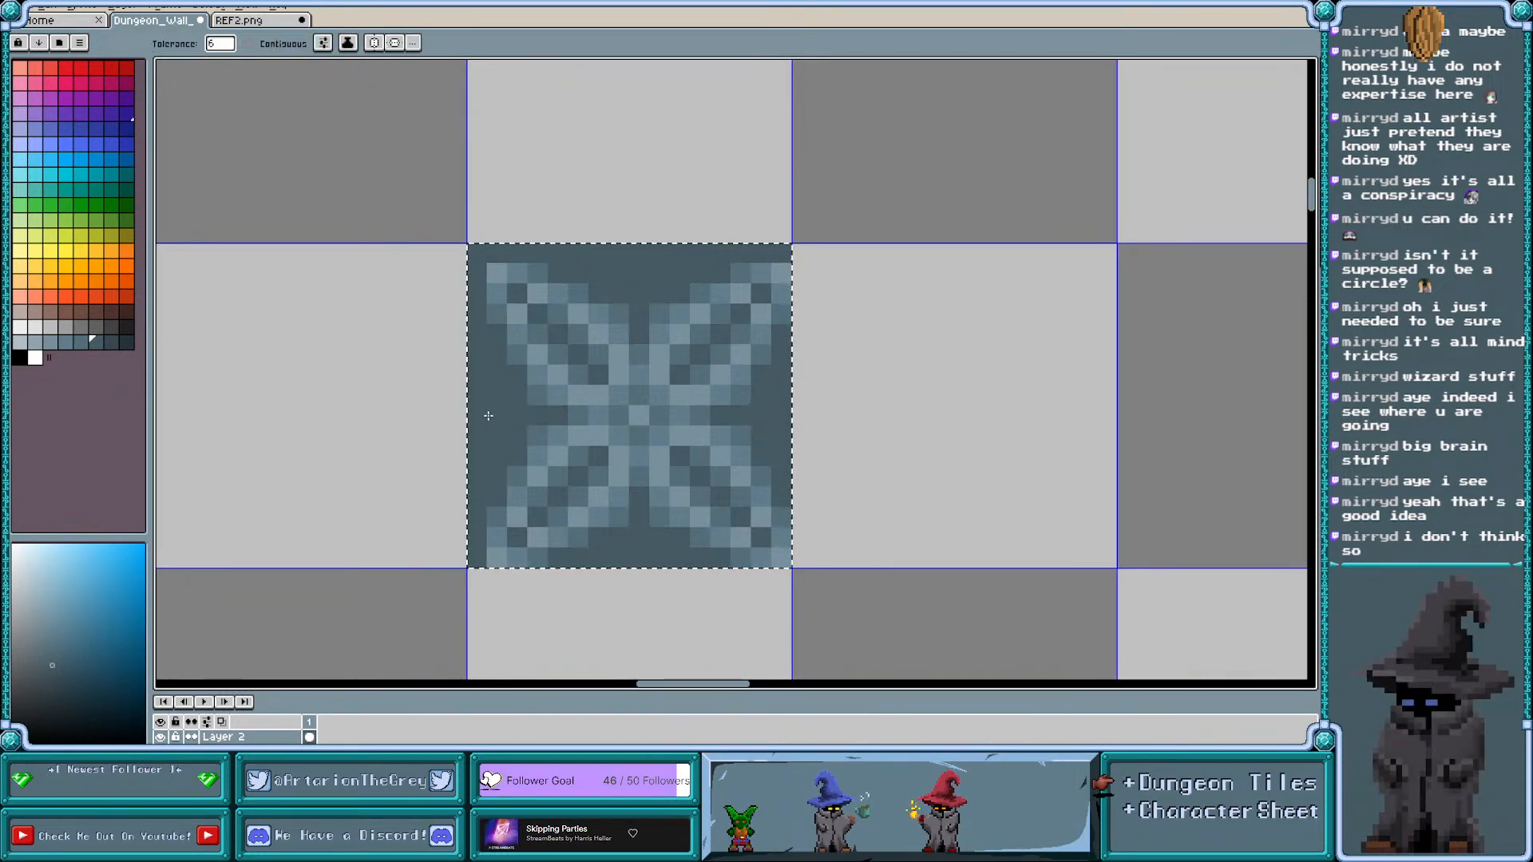
# Undo a petal fill made in the background tone and fill those petal pixels with the slate one step lighter than the background
pyautogui.click(585, 393)
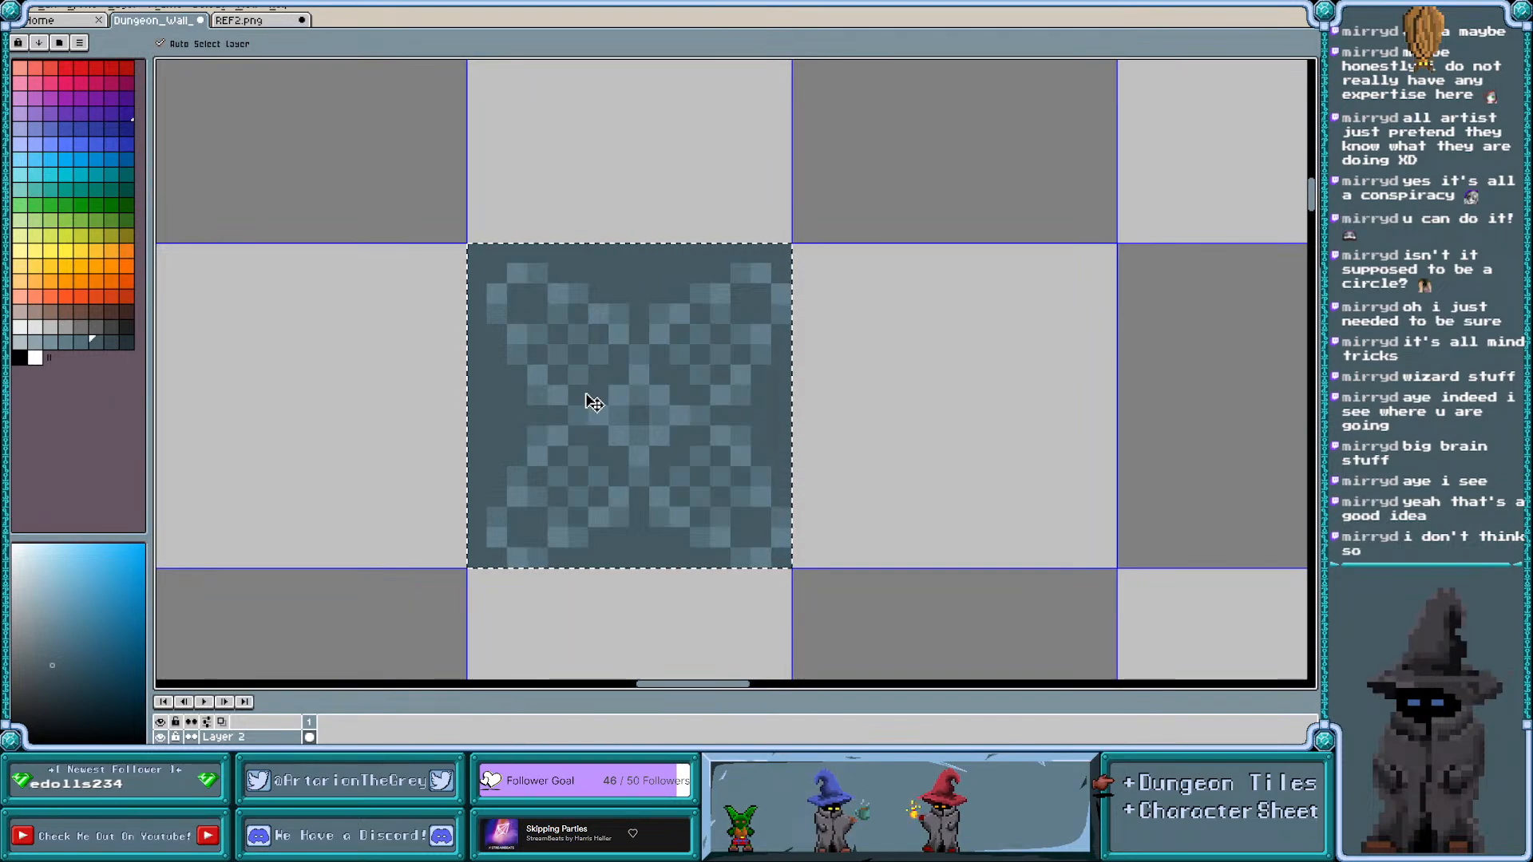
pyautogui.hotkey('ctrl', 'z')
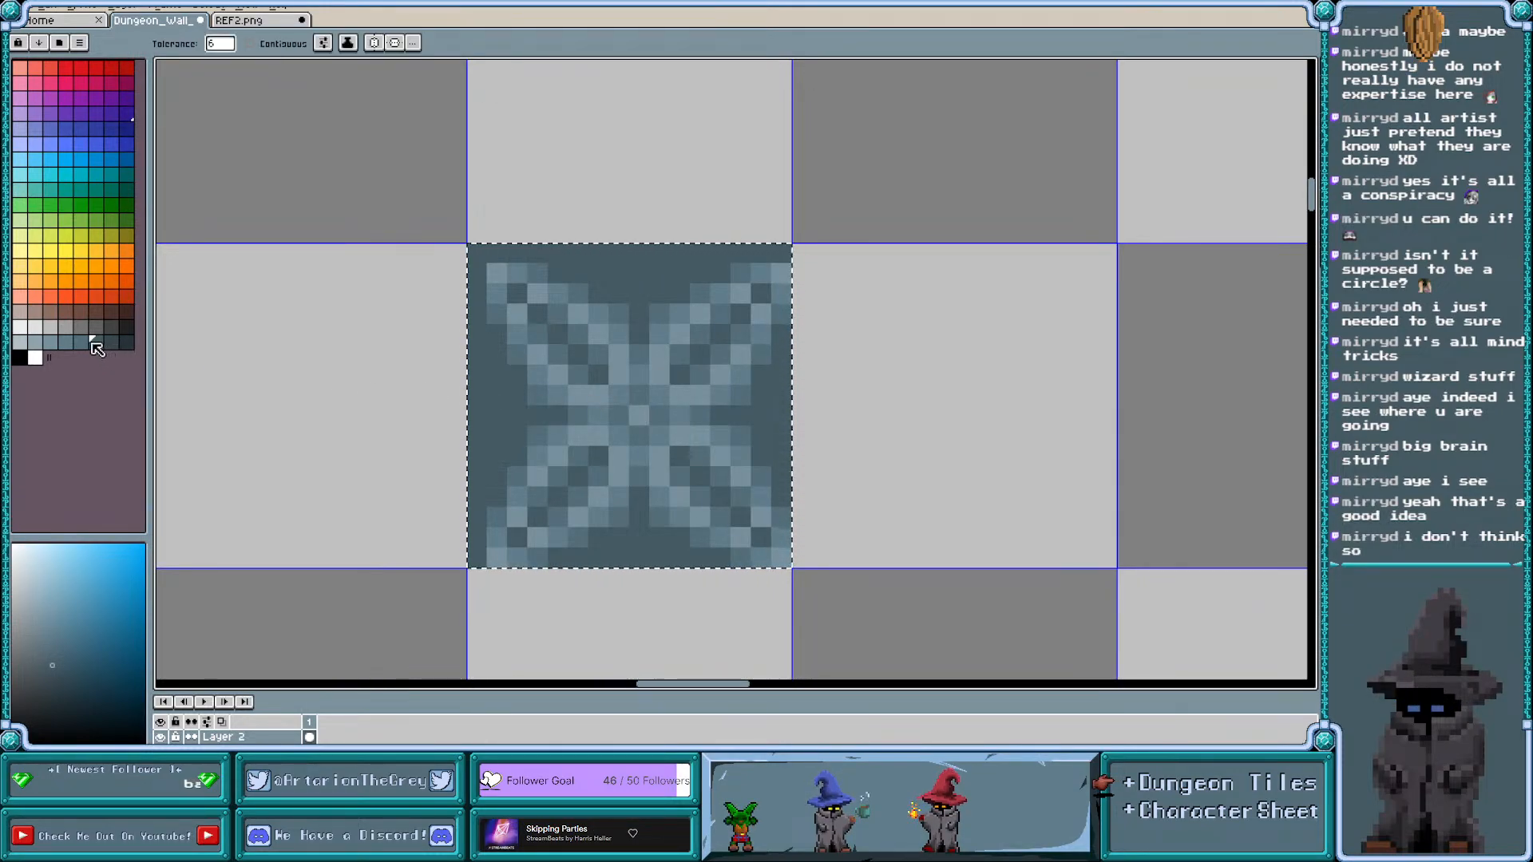
pyautogui.click(80, 342)
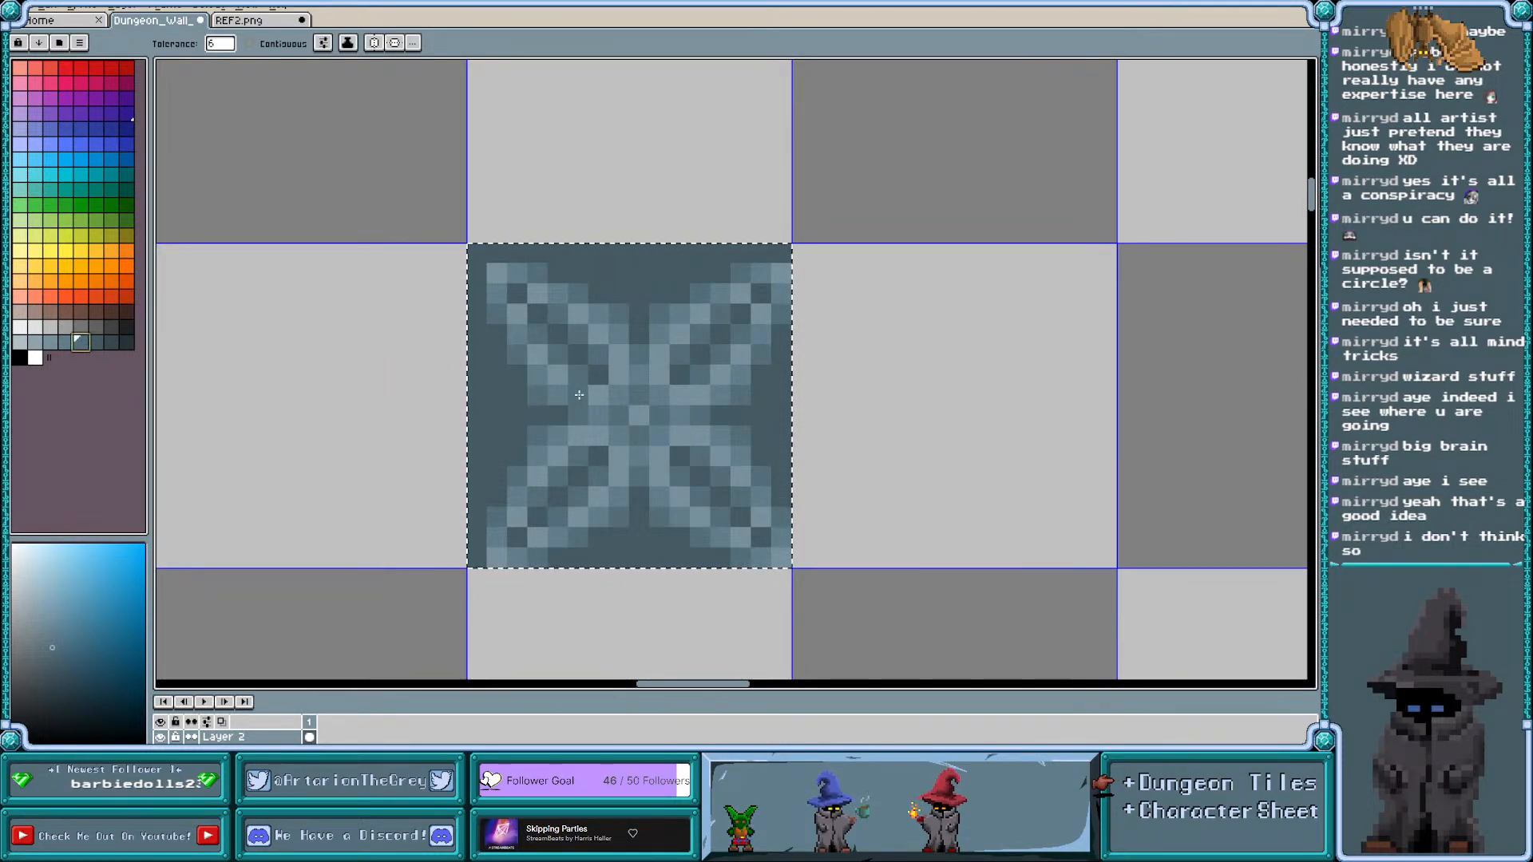
pyautogui.click(579, 394)
pyautogui.scroll(-3, 470, 396)
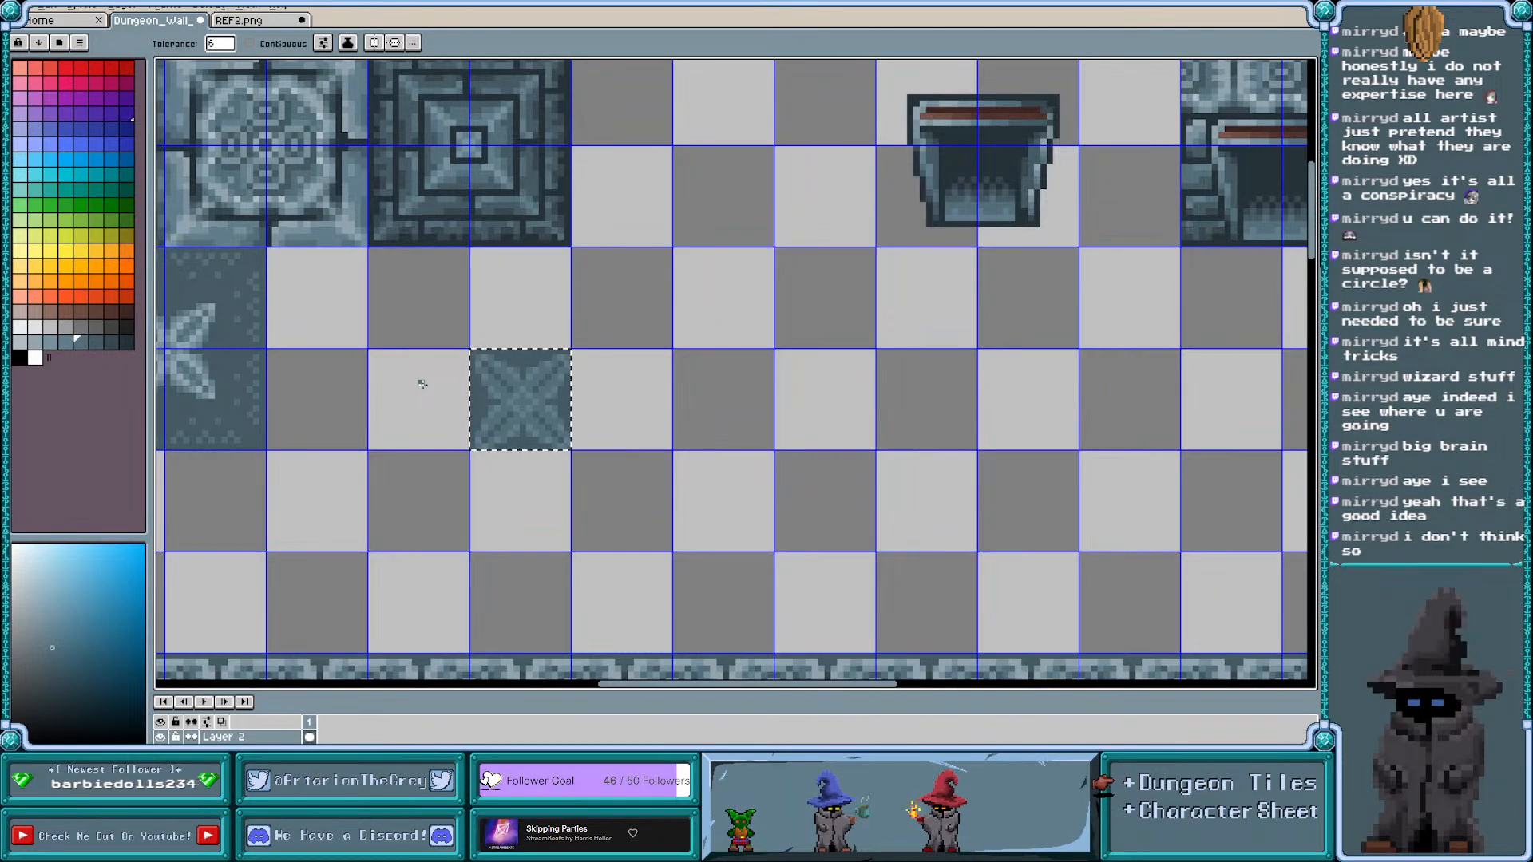
pyautogui.scroll(-1, 422, 384)
# Darken the single pixel at the centre of the copied flower with the slate background tone
pyautogui.scroll(5, 425, 385)
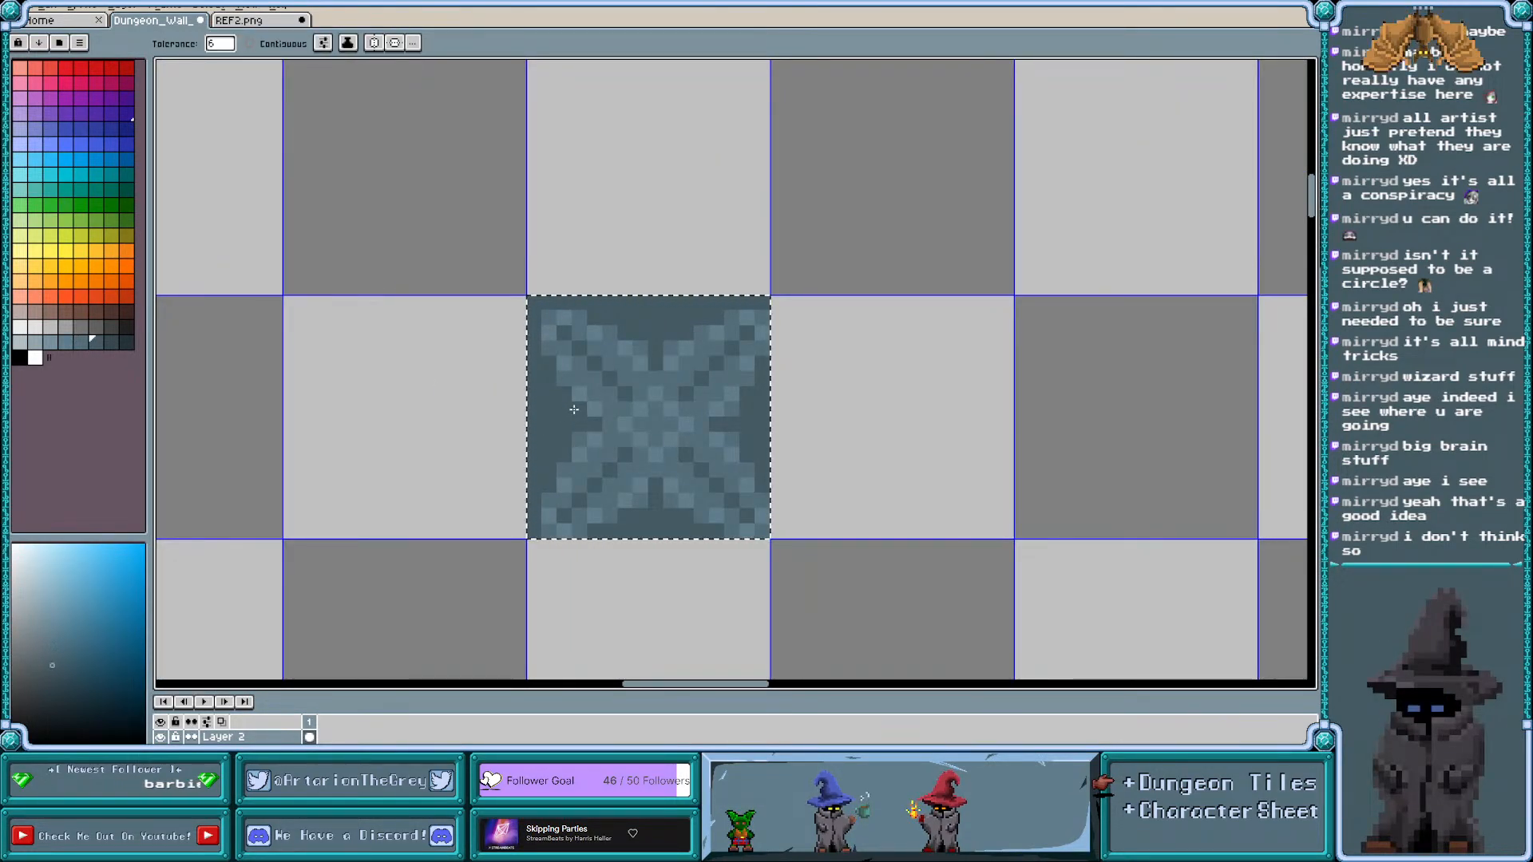
pyautogui.scroll(1, 567, 412)
pyautogui.press('b')
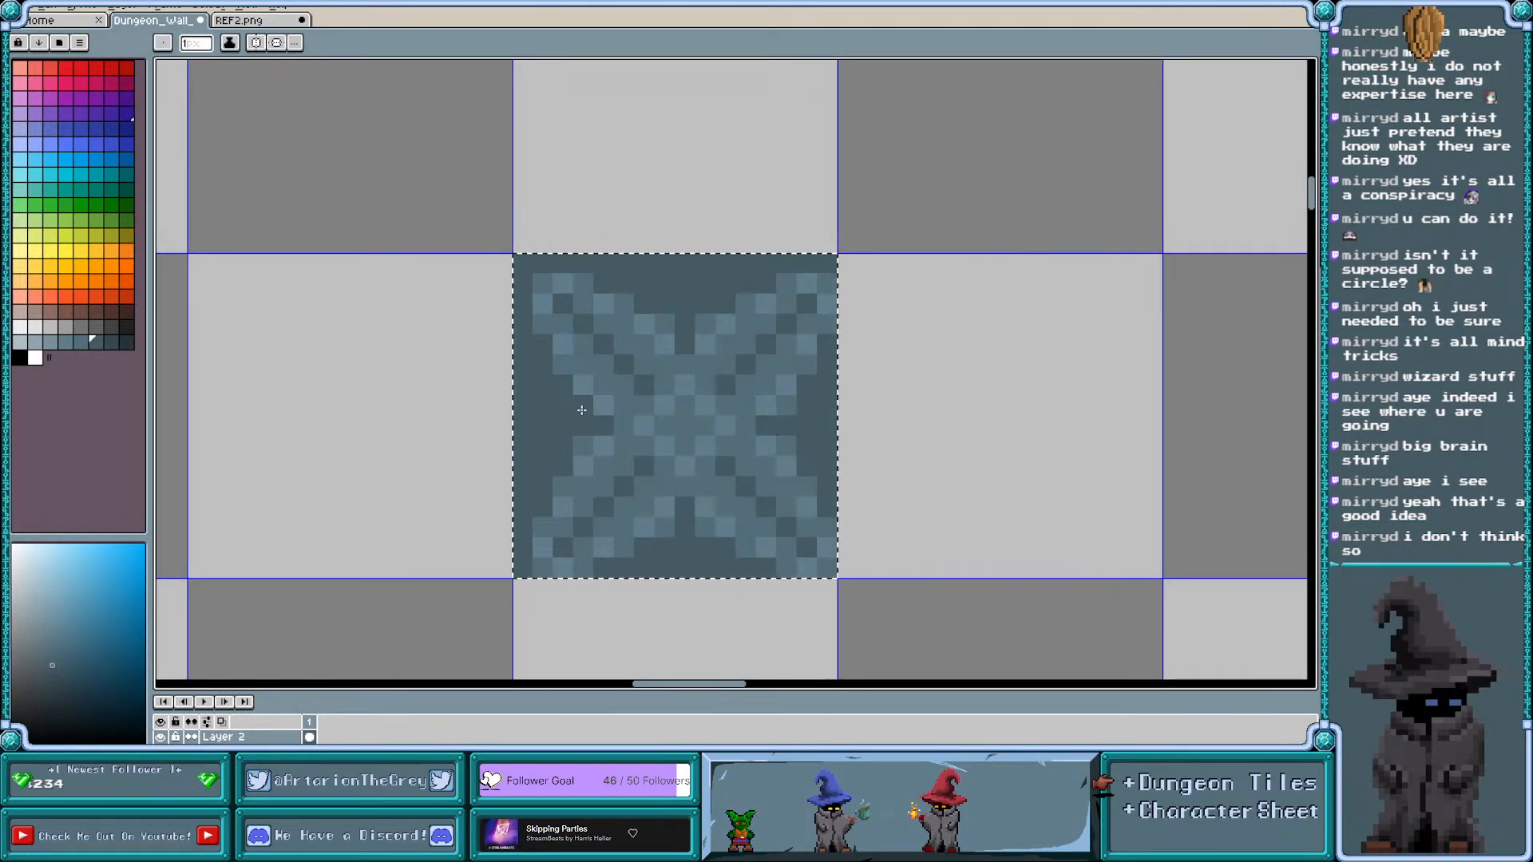
pyautogui.scroll(1, 565, 423)
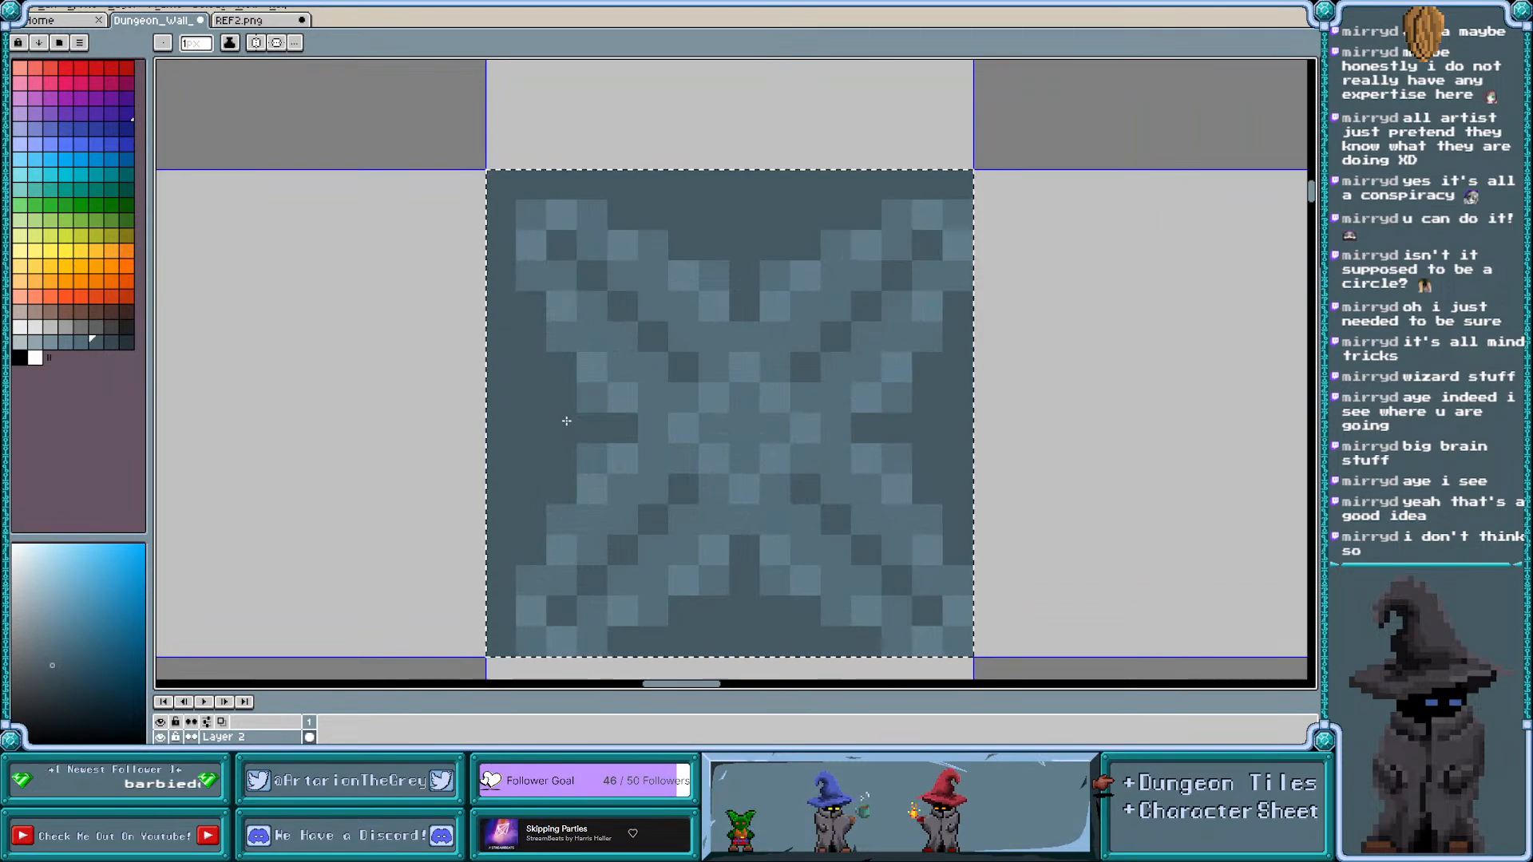
pyautogui.scroll(-2, 690, 382)
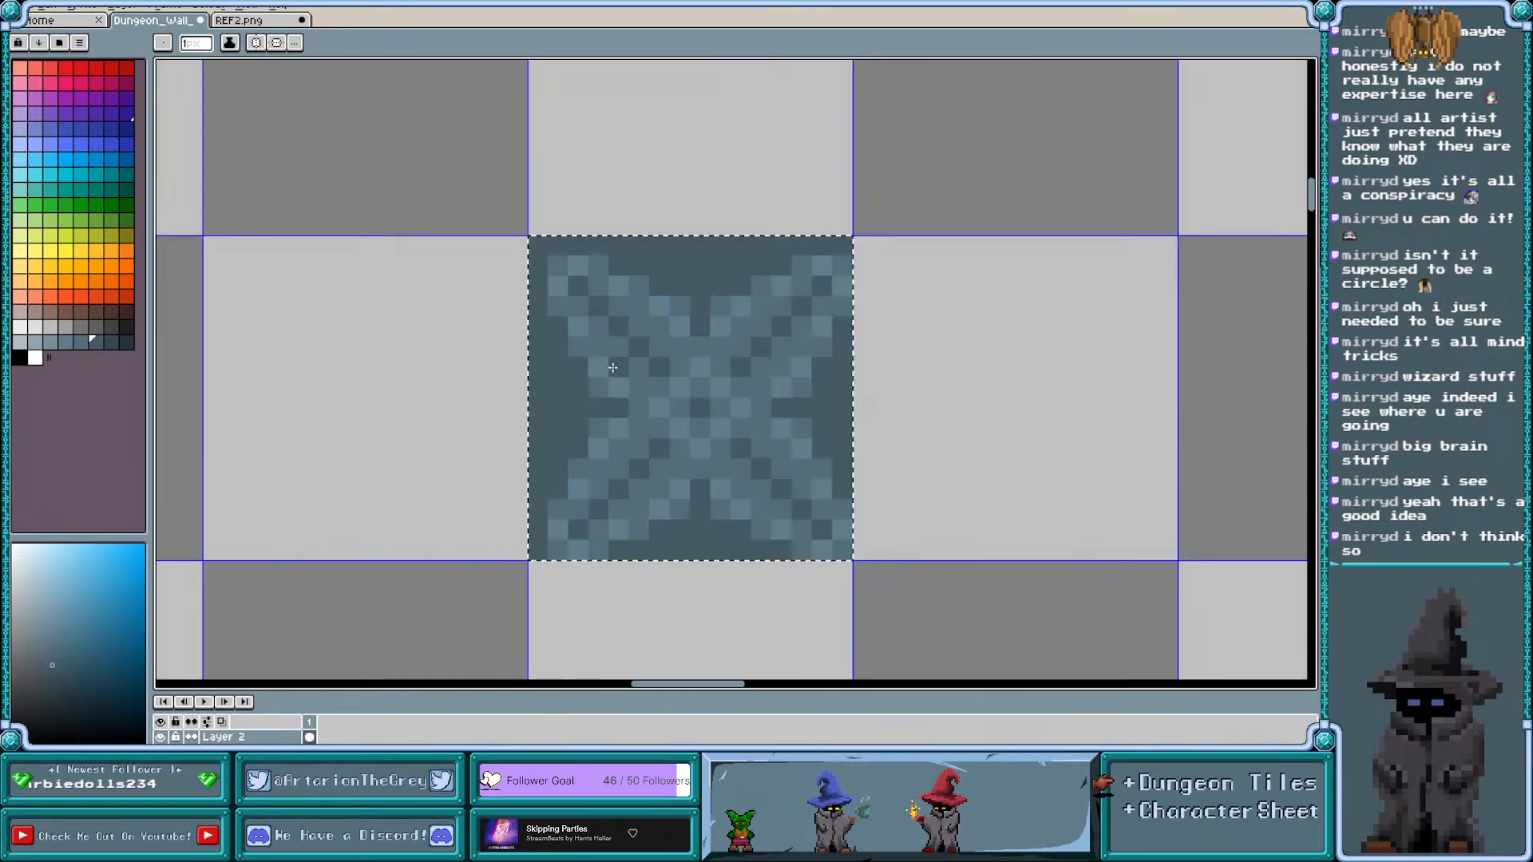
pyautogui.scroll(1, 621, 377)
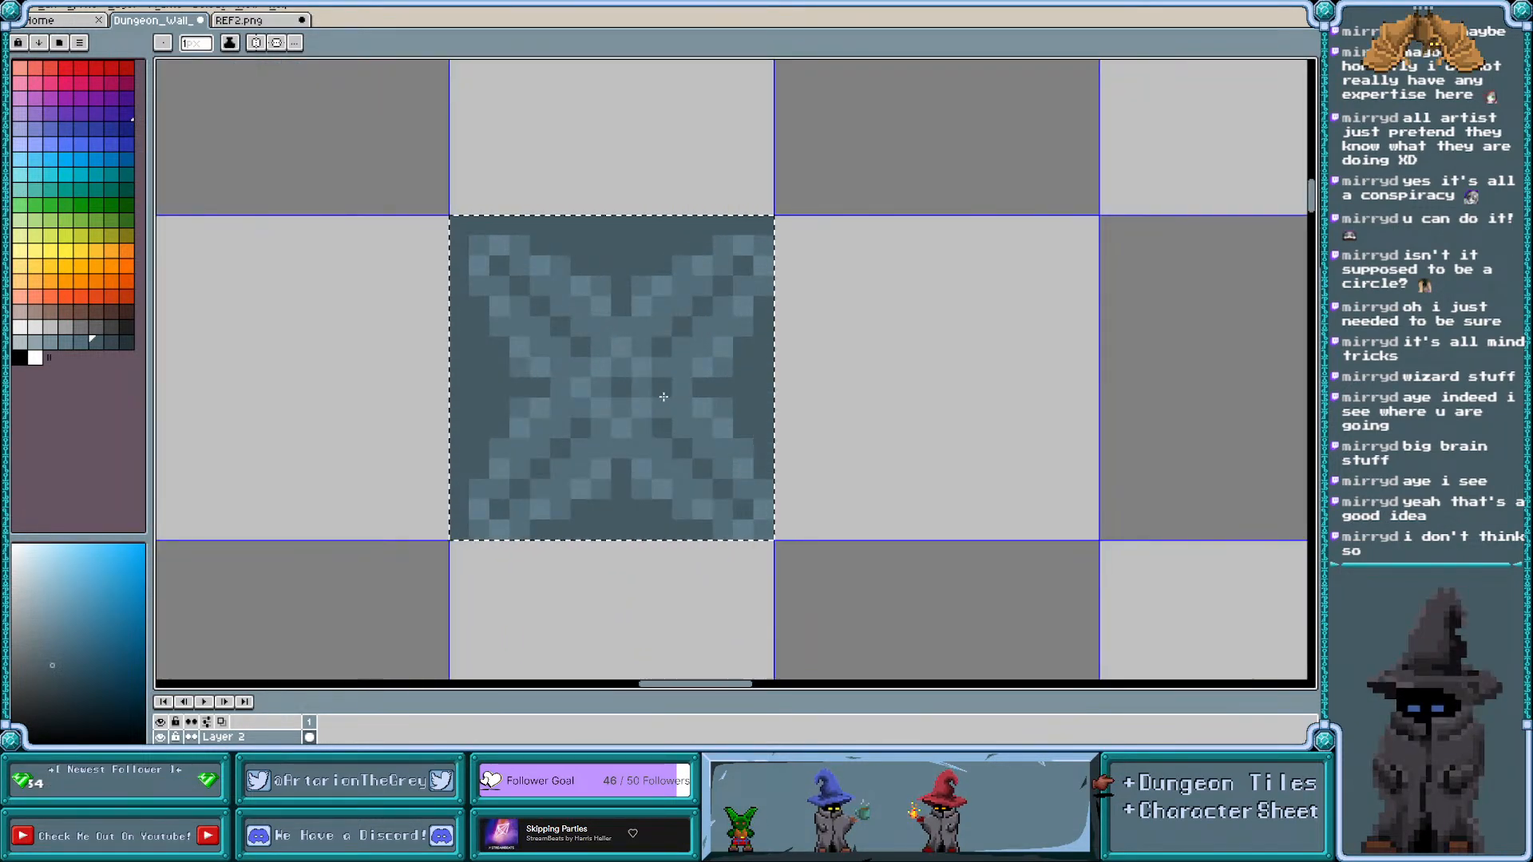
# Compare the low-contrast flower tile with the surrounding wall tiles, floor pieces and the assembled room below
pyautogui.scroll(-1, 594, 361)
pyautogui.scroll(-2, 594, 361)
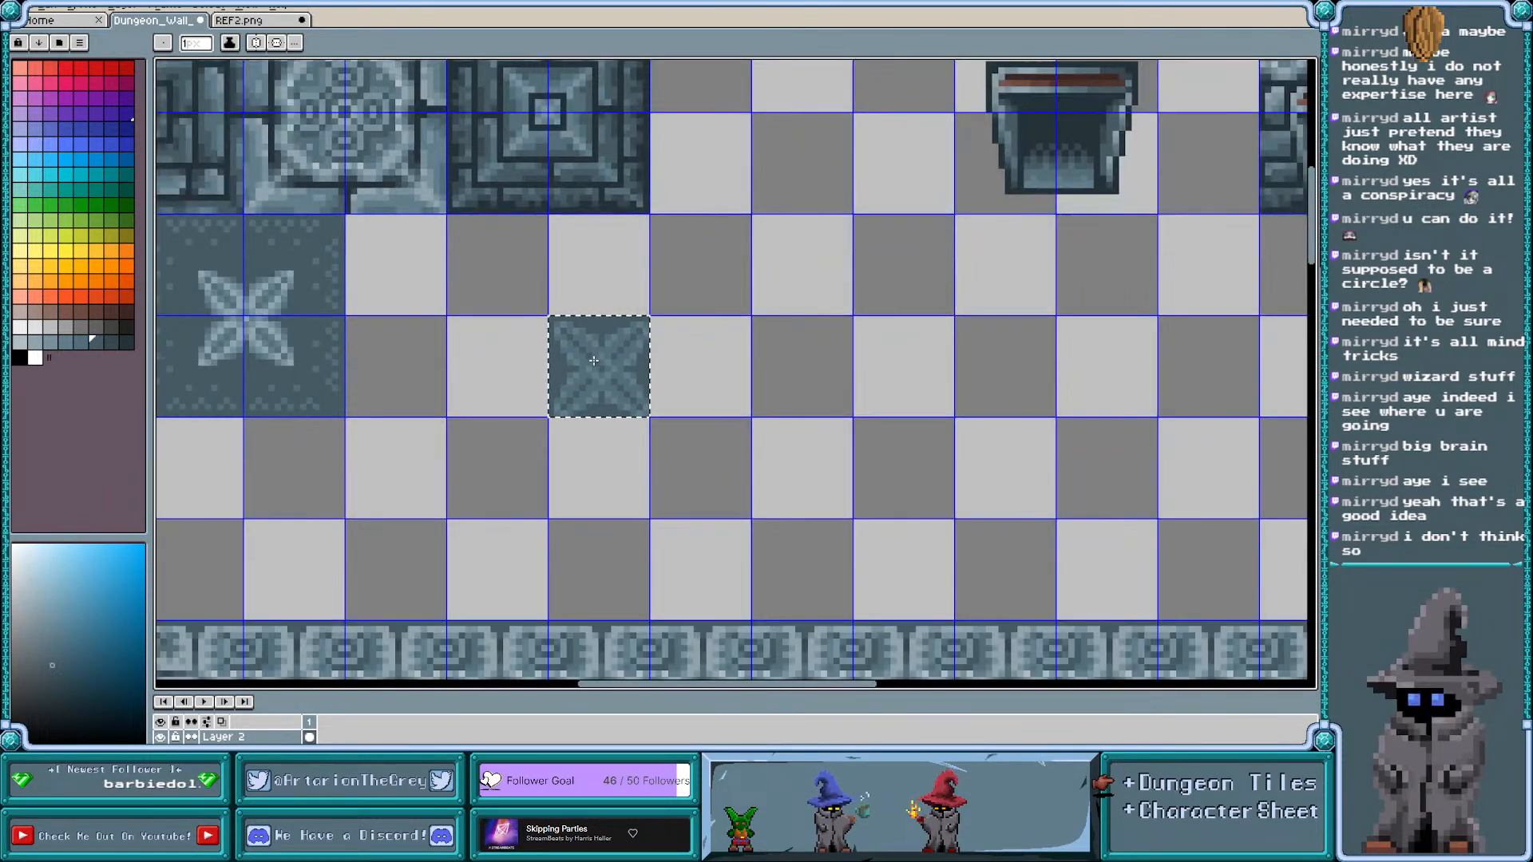
pyautogui.scroll(-1, 594, 361)
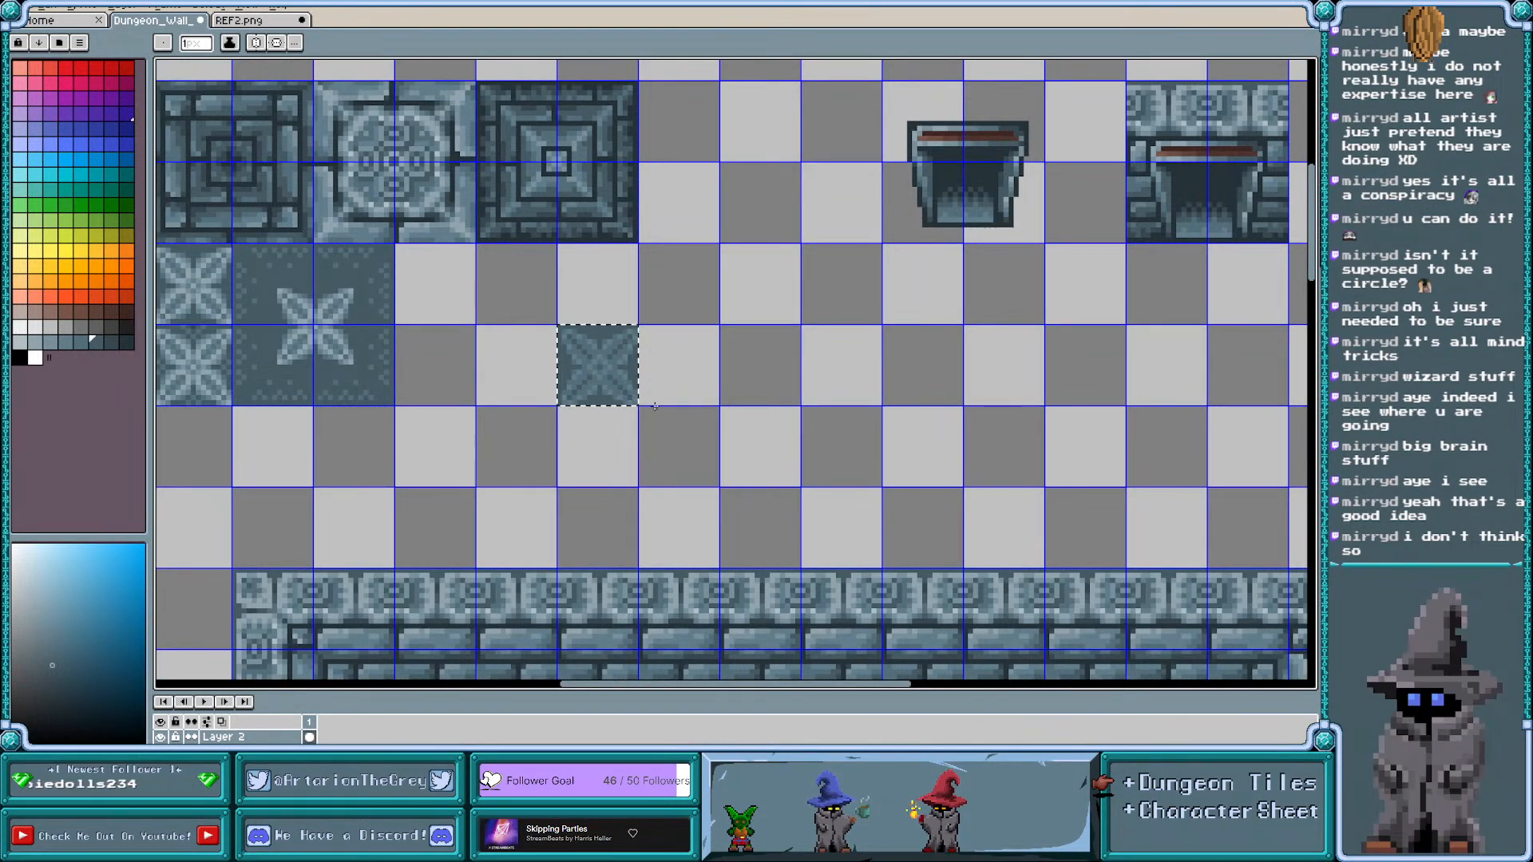
pyautogui.scroll(-1, 658, 409)
pyautogui.hscroll(1, 658, 409)
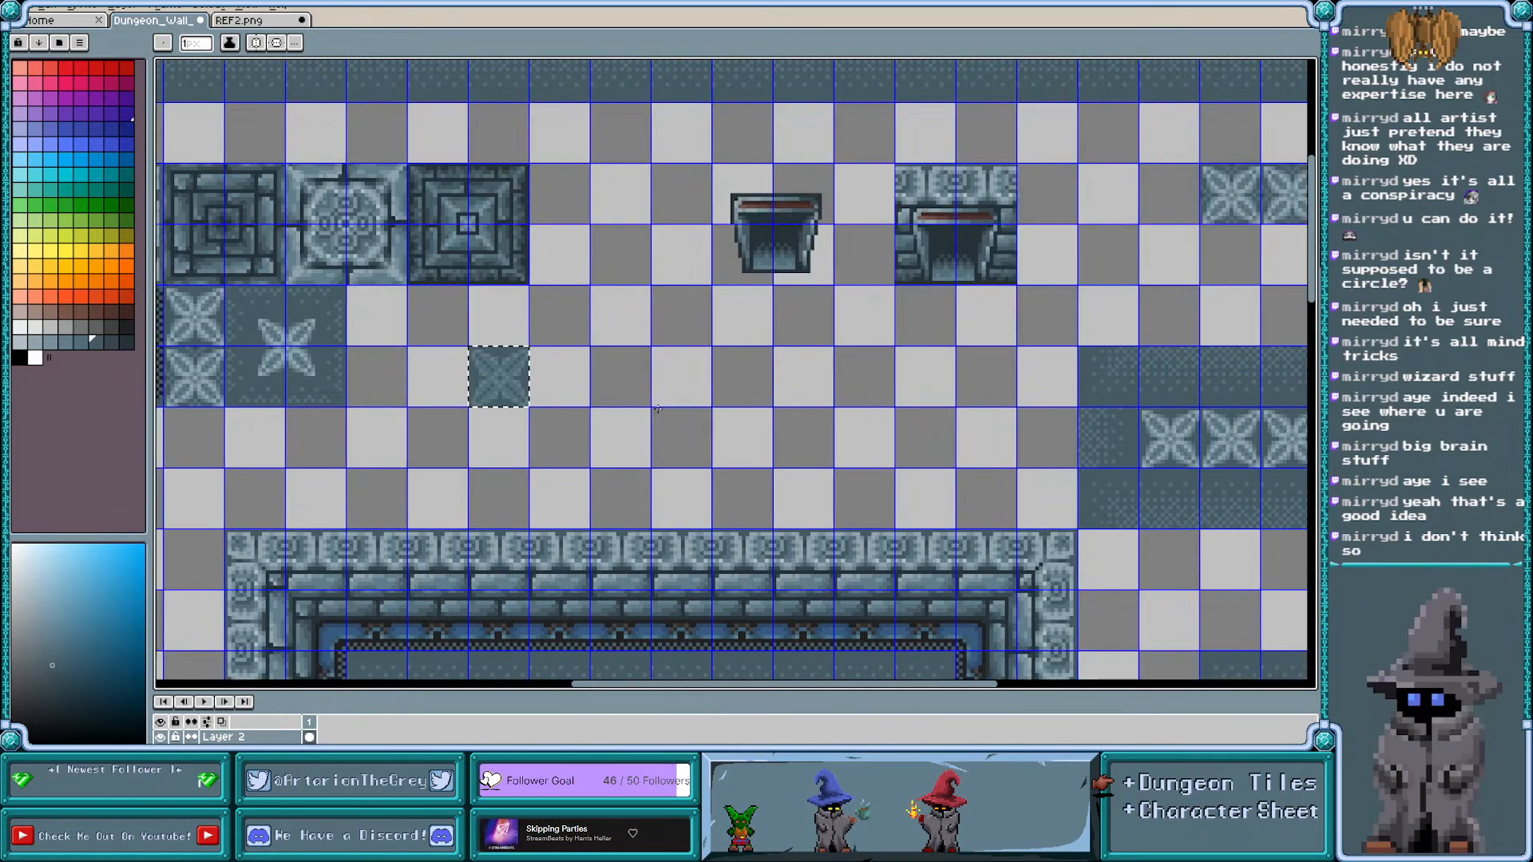
pyautogui.hscroll(-1, 658, 409)
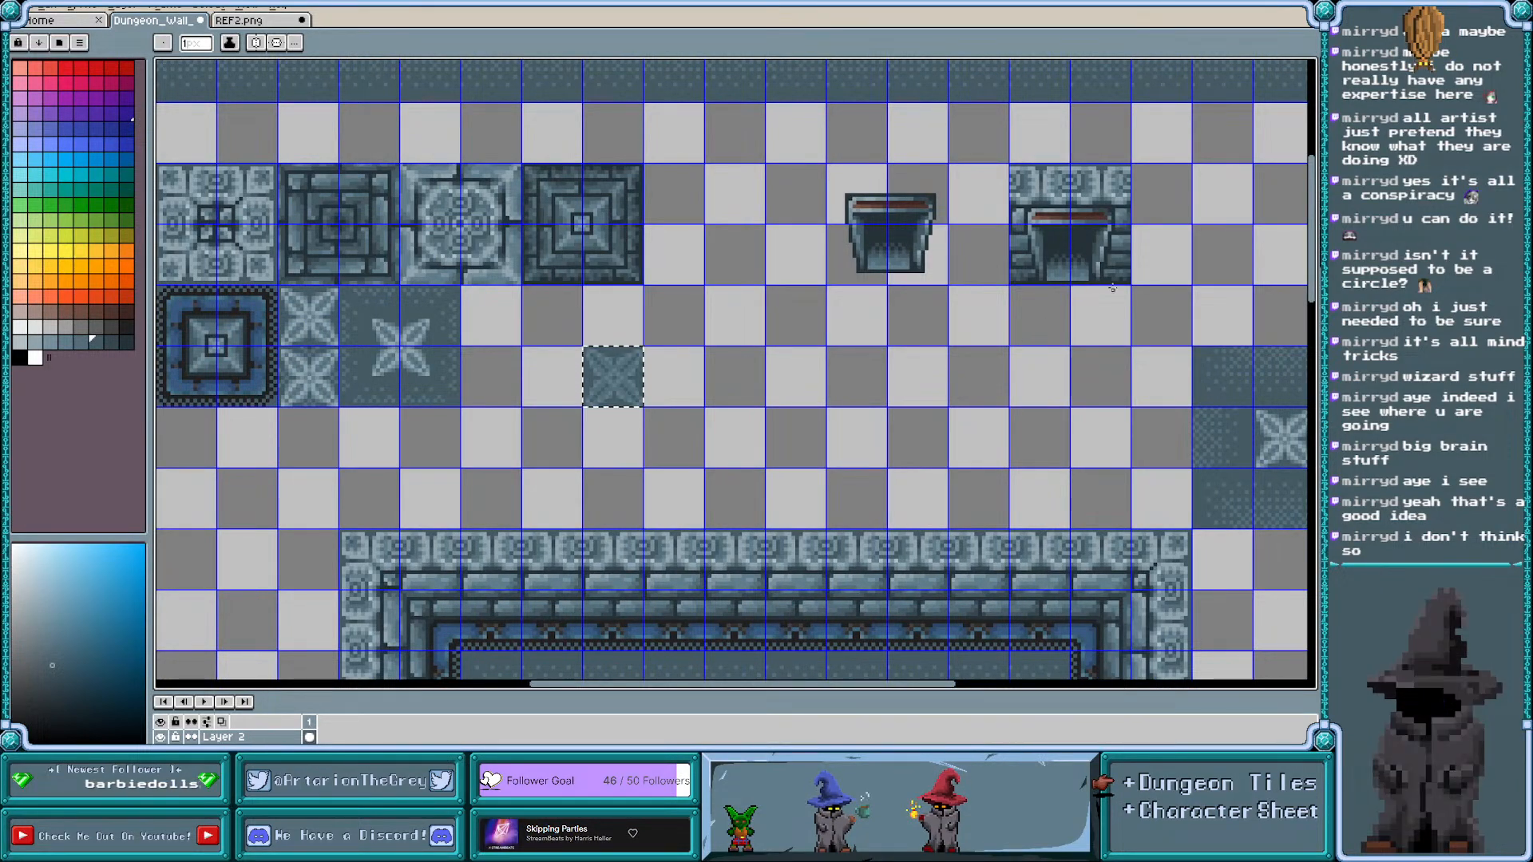
pyautogui.moveTo(1314, 247); pyautogui.dragTo(1316, 292)
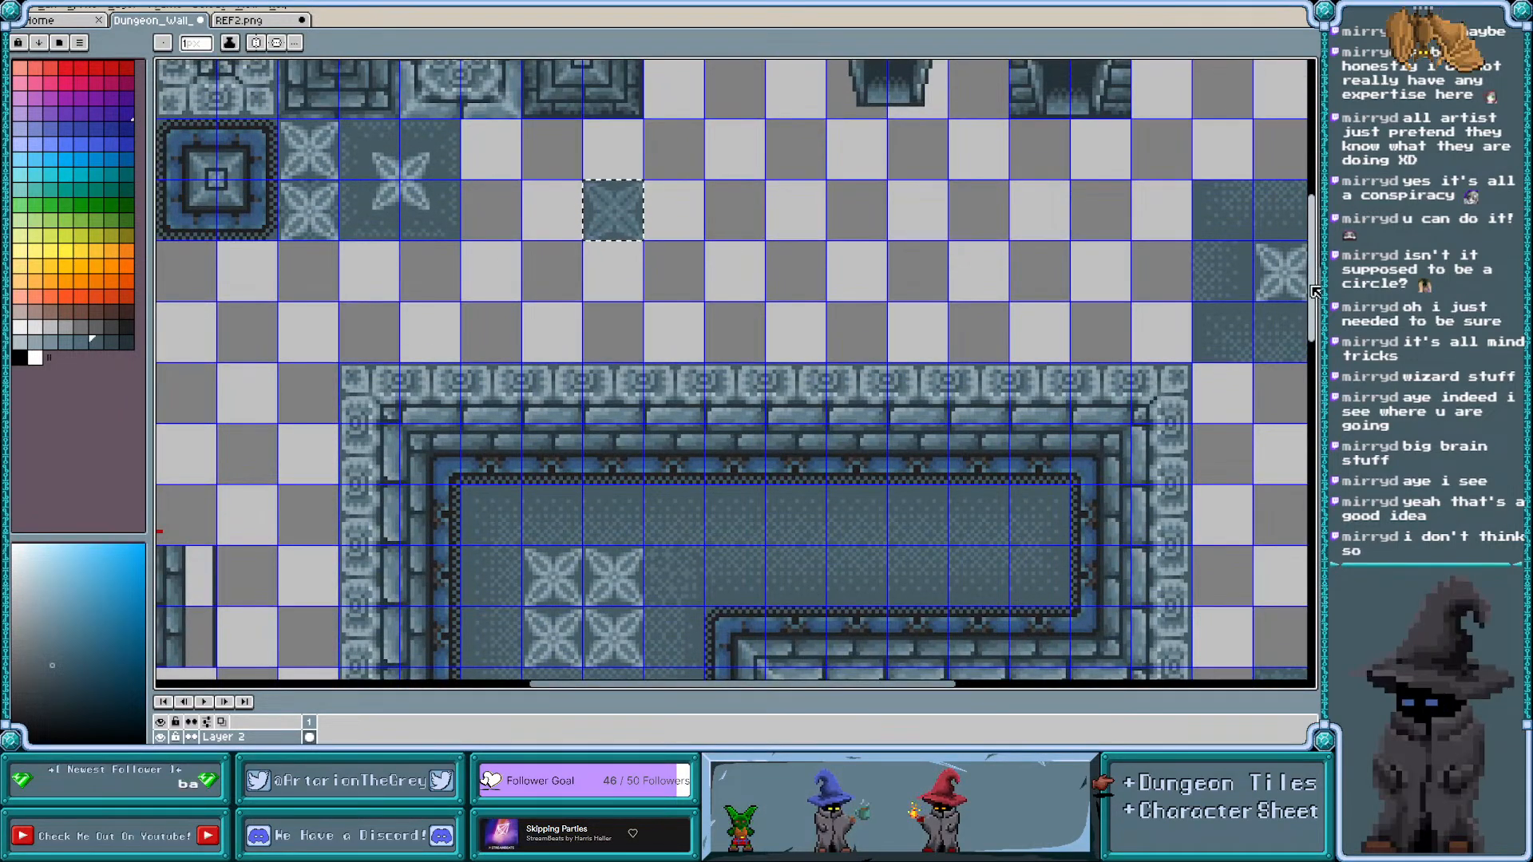
pyautogui.scroll(1, 654, 201)
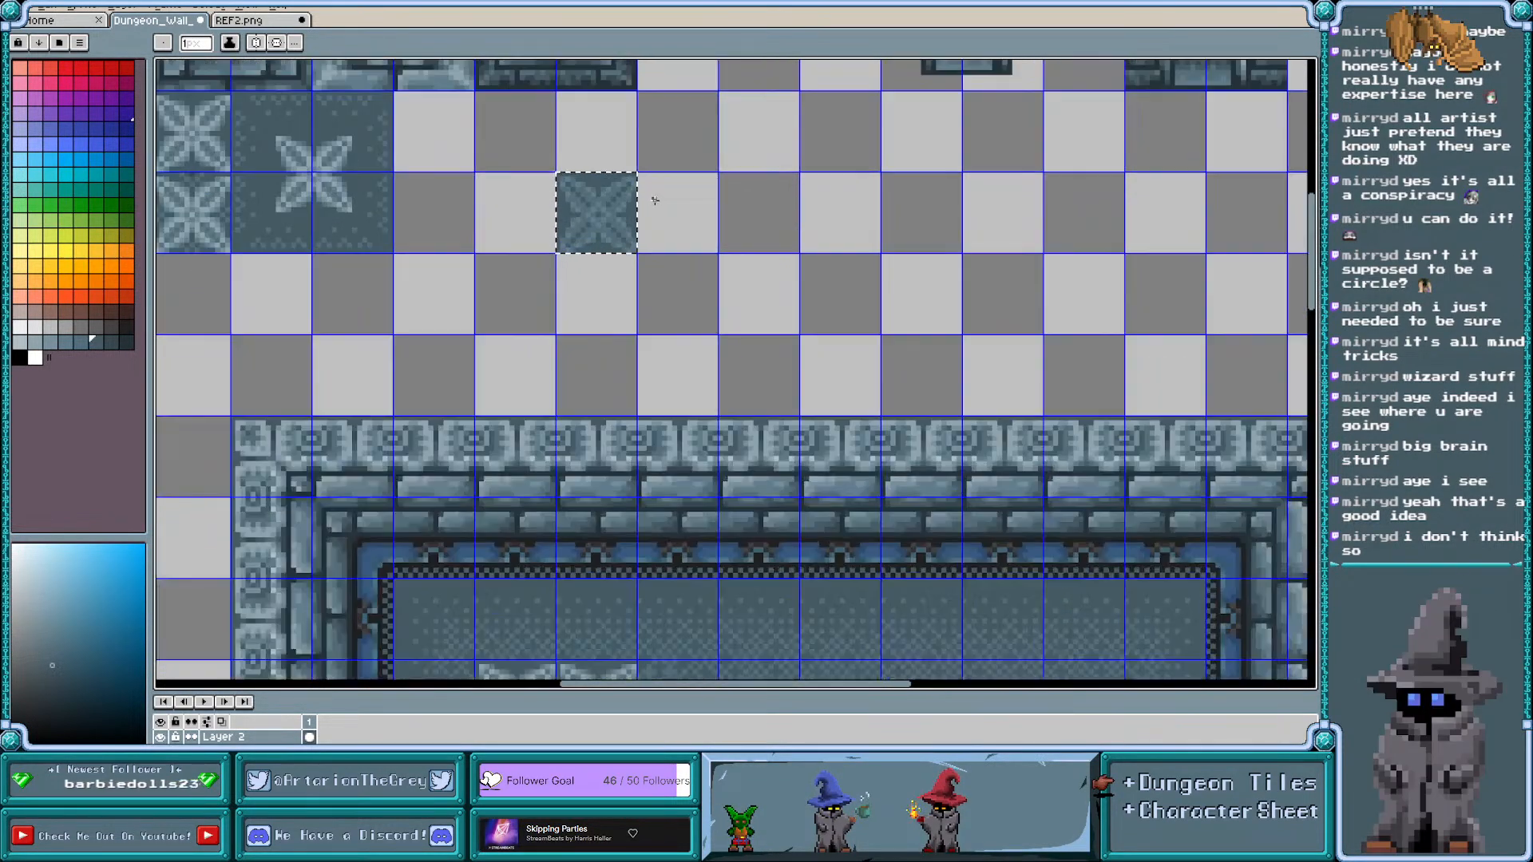
pyautogui.scroll(4, 568, 150)
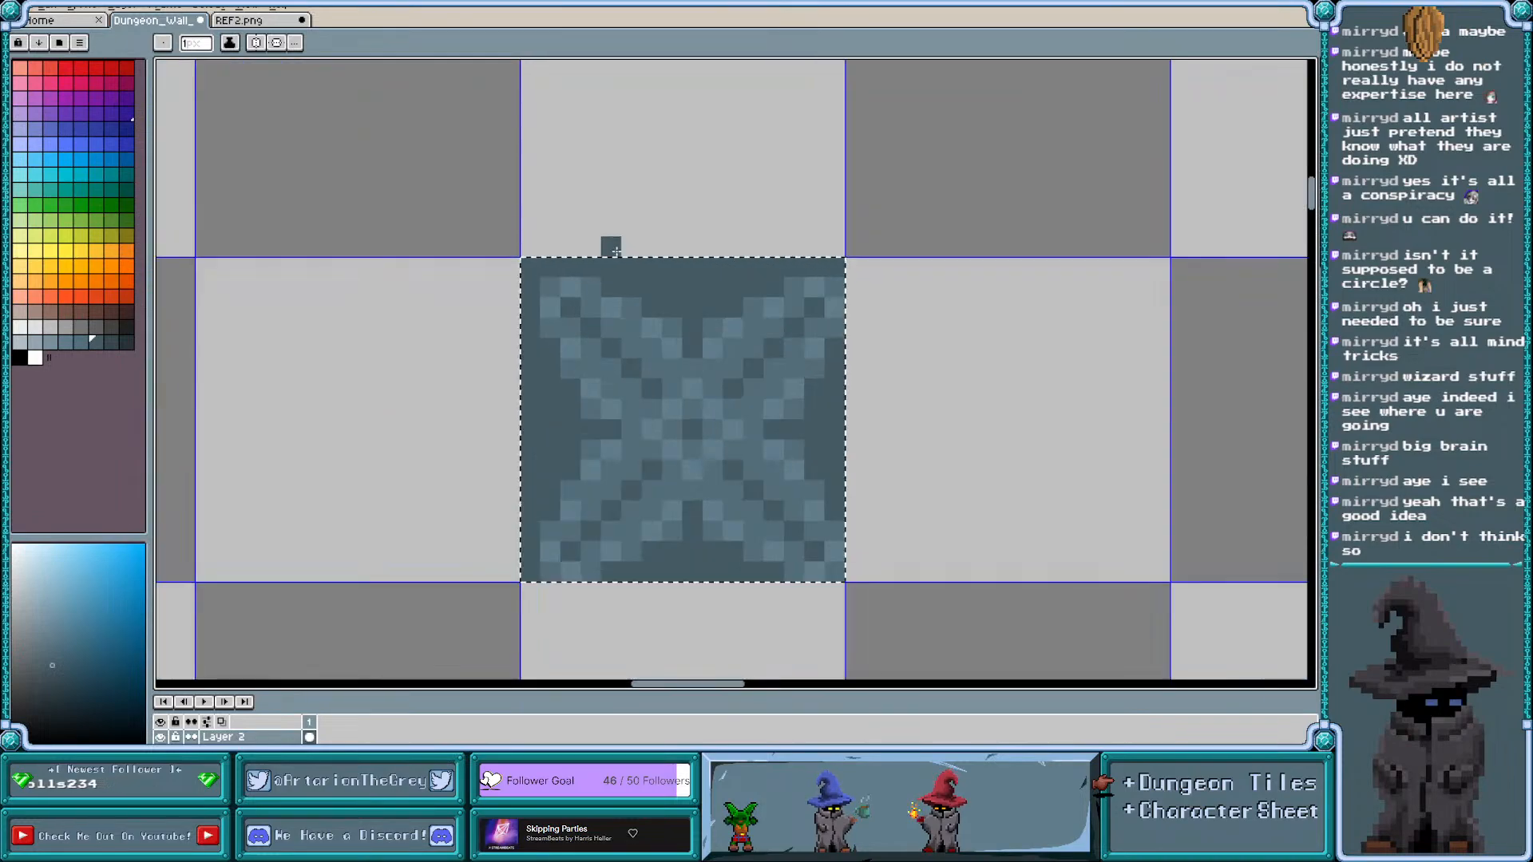
# Repaint the outlines of the copied flower's four petals with the lighter slate tone sampled from the tile
pyautogui.press('i')
pyautogui.click(621, 299)
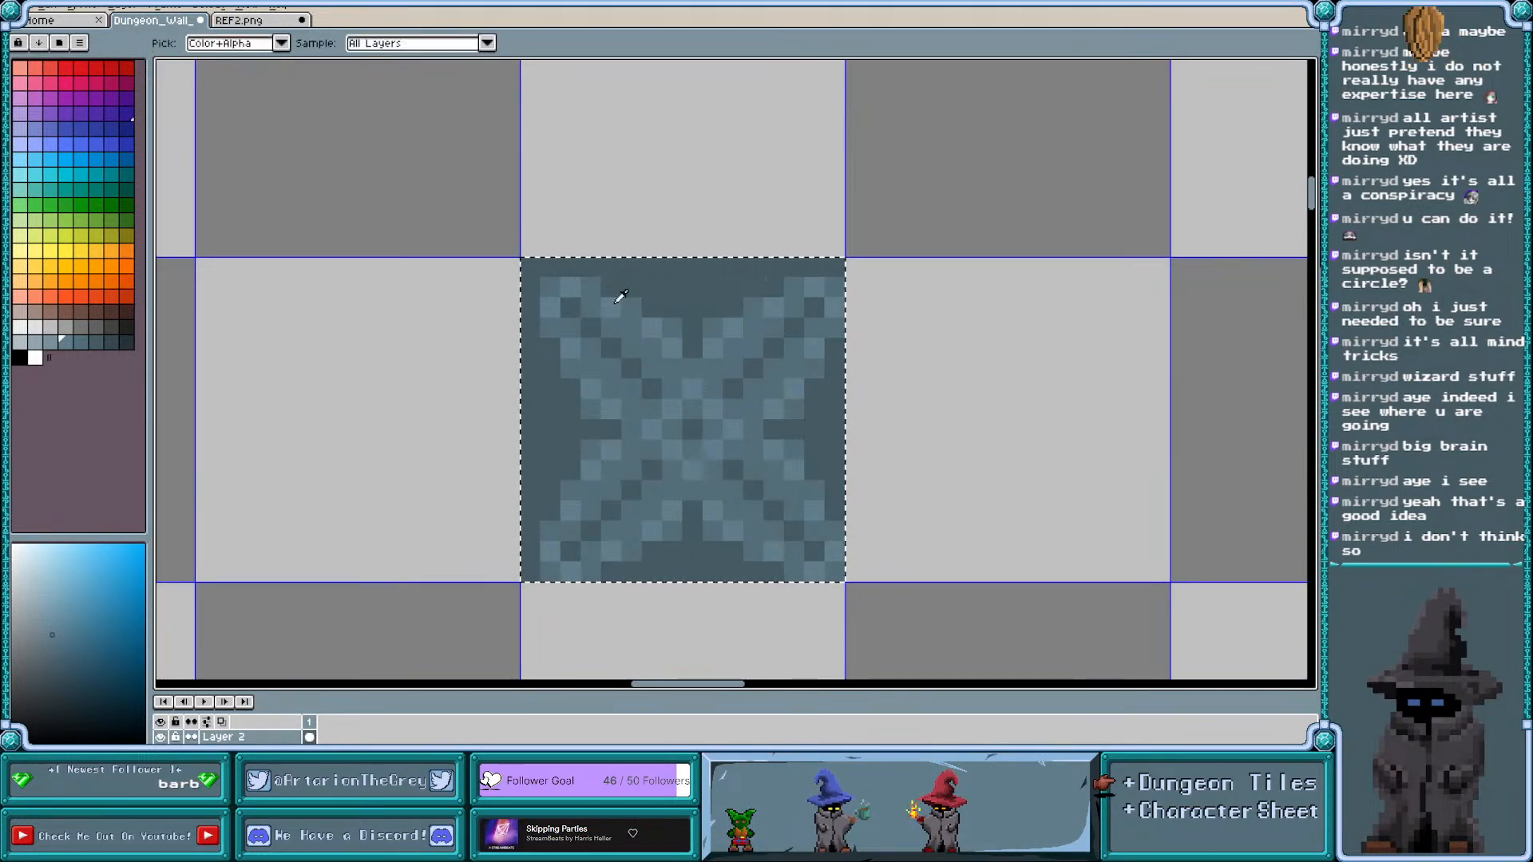
pyautogui.press('b')
pyautogui.click(81, 343)
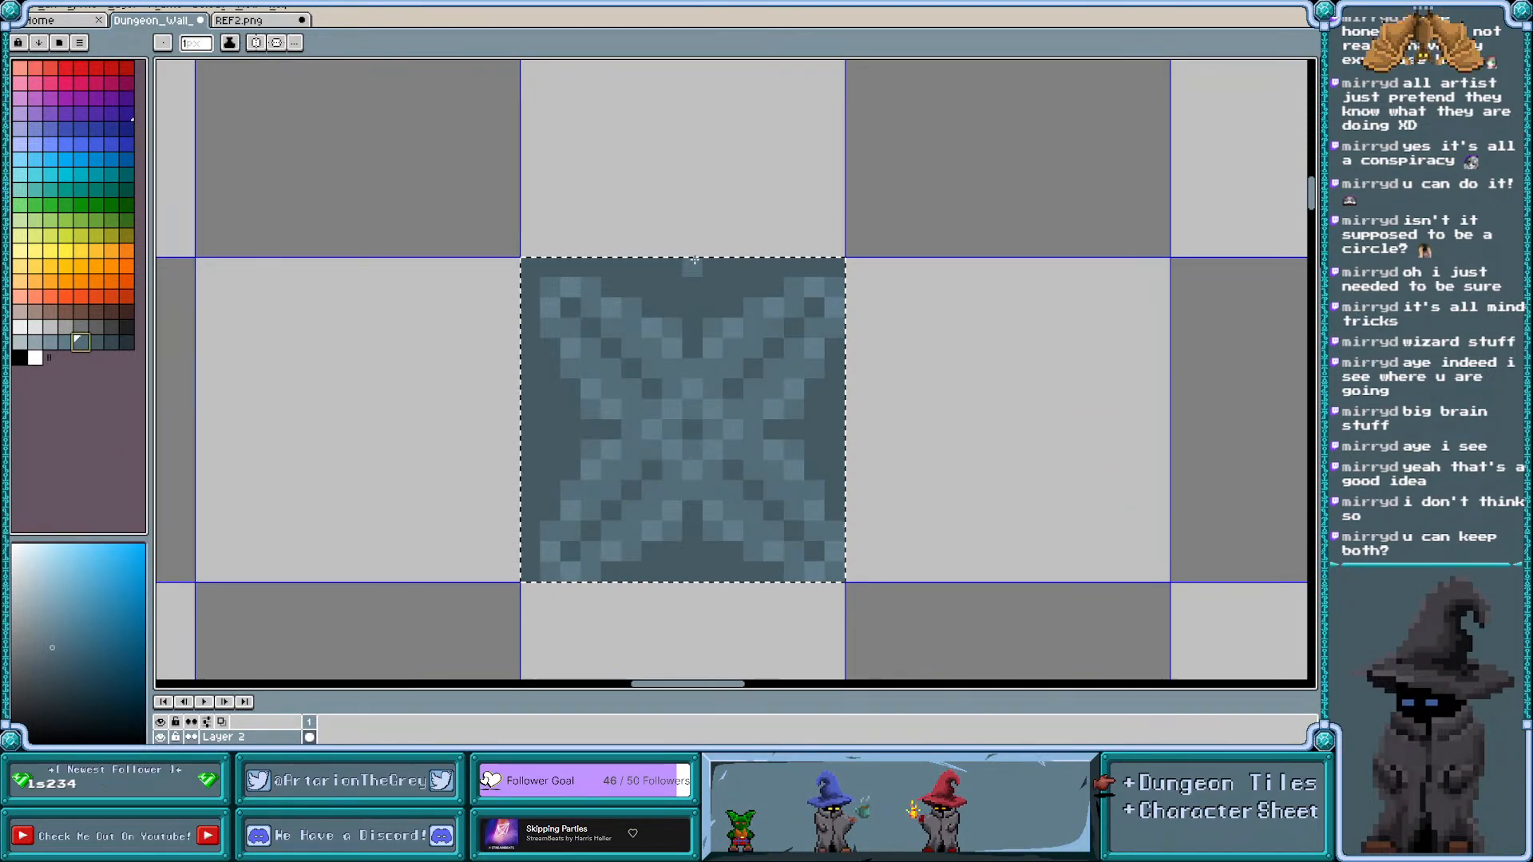
pyautogui.scroll(-3, 917, 367)
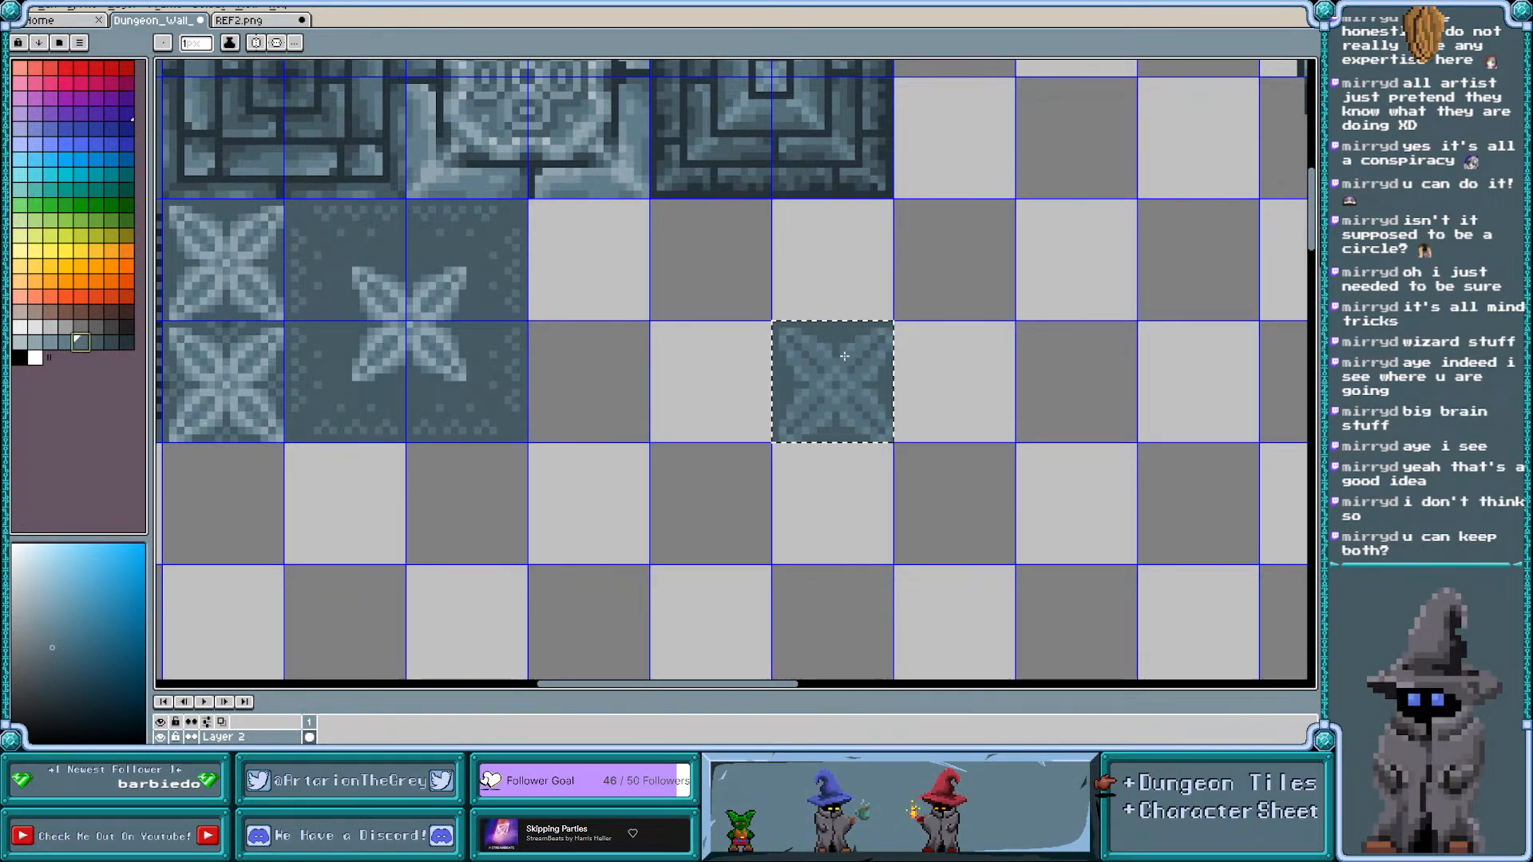
pyautogui.hscroll(1, 844, 356)
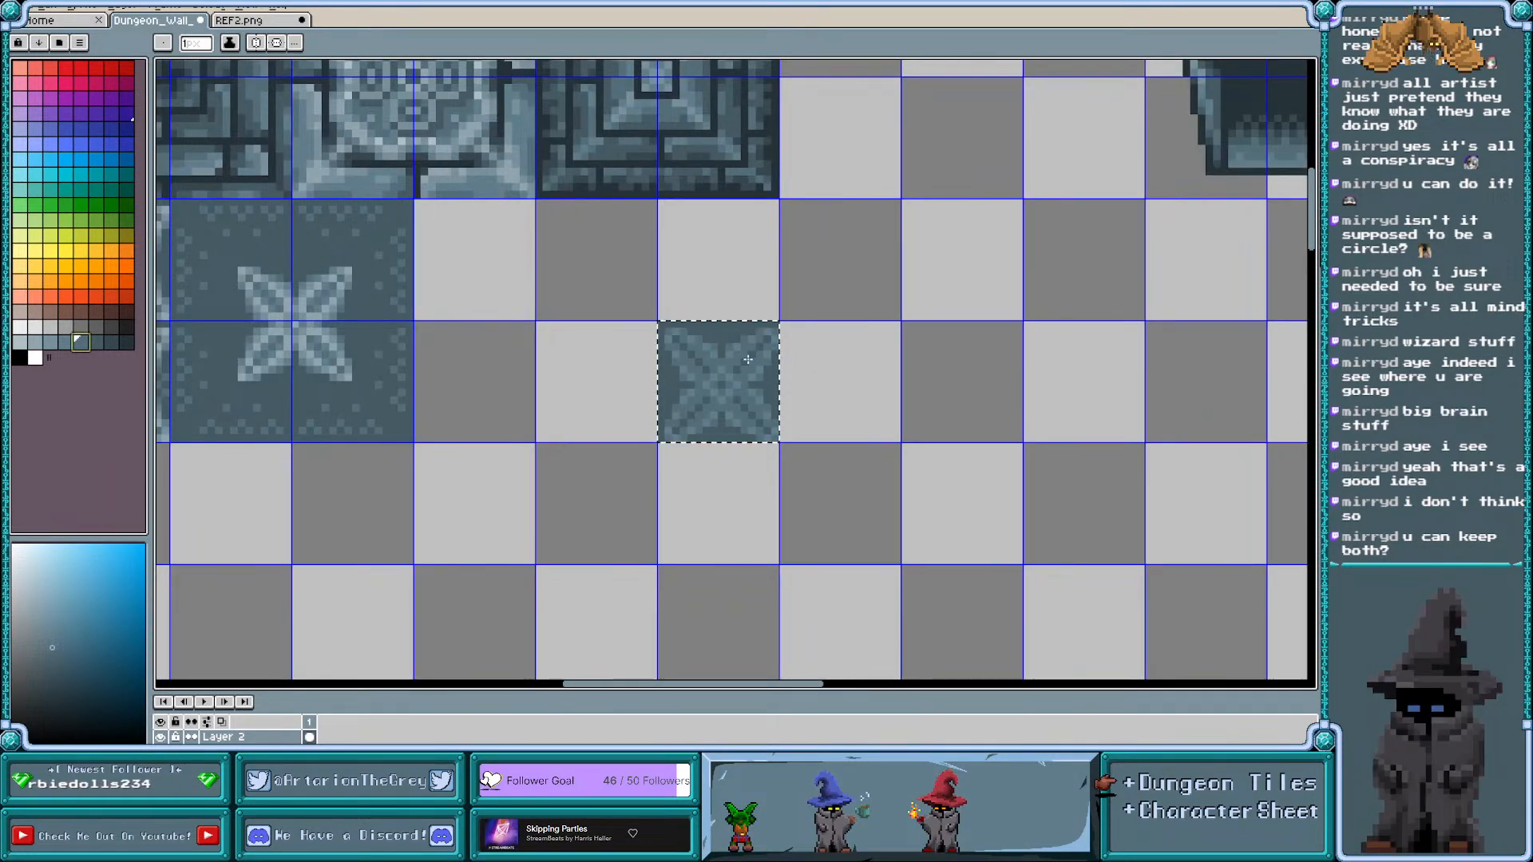
pyautogui.scroll(3, 736, 362)
pyautogui.press('alt')
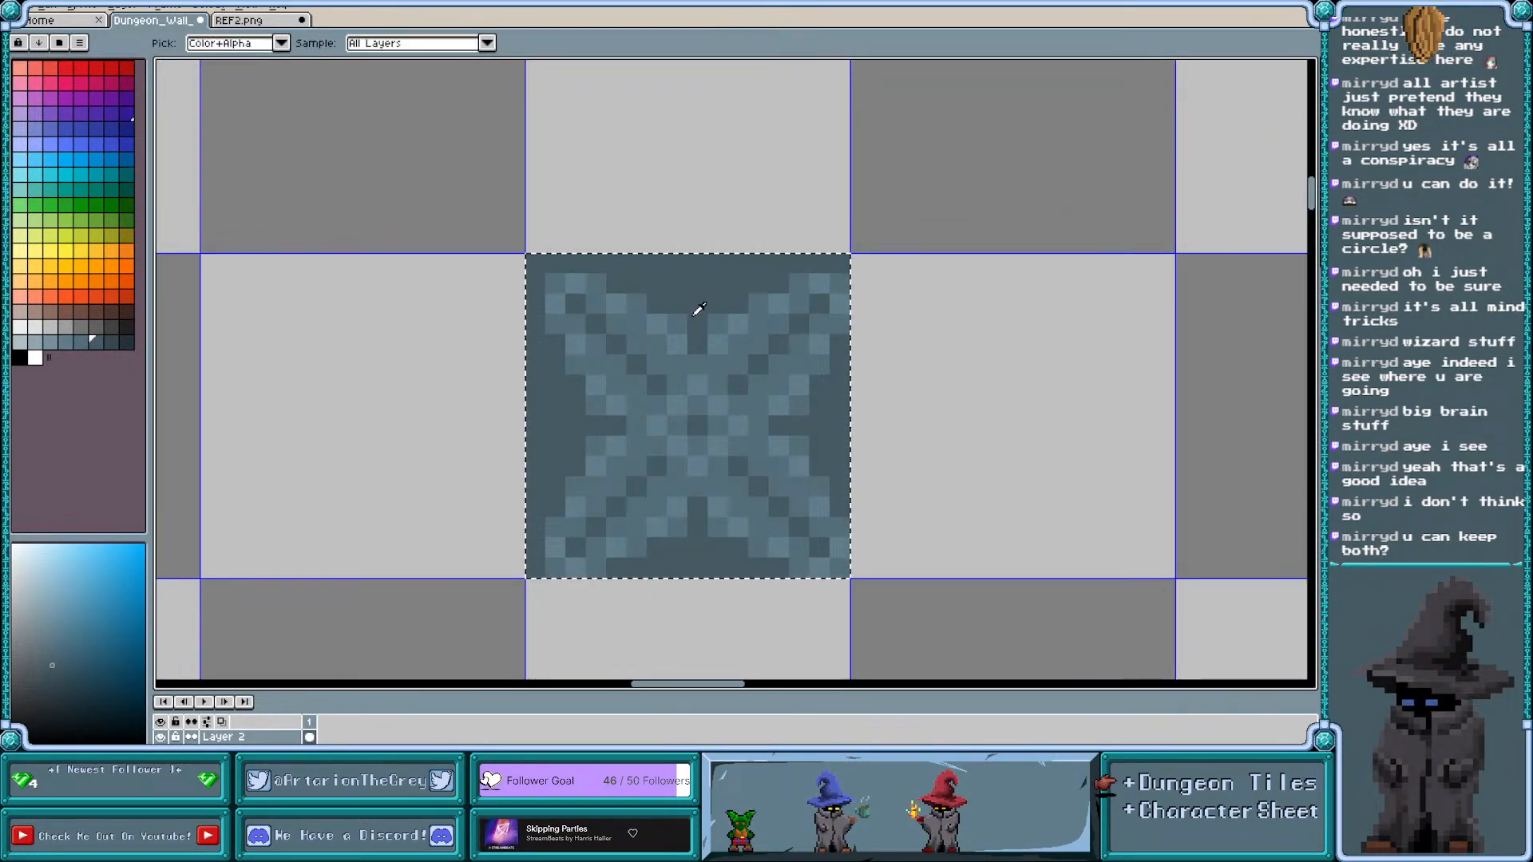
pyautogui.press('b')
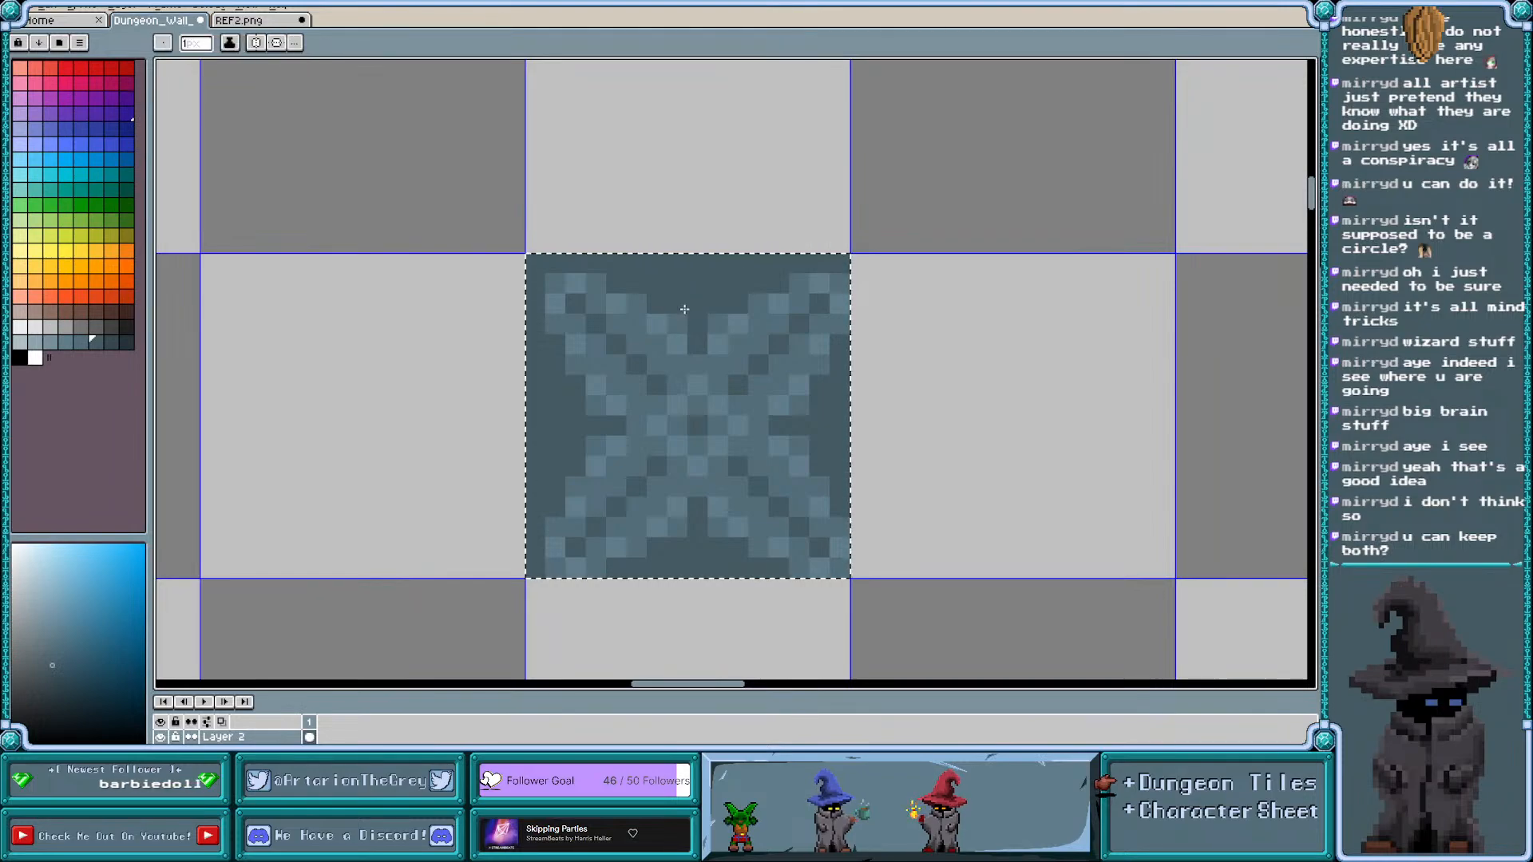
pyautogui.keyDown('alt'); pyautogui.click(678, 320); pyautogui.keyUp('alt')
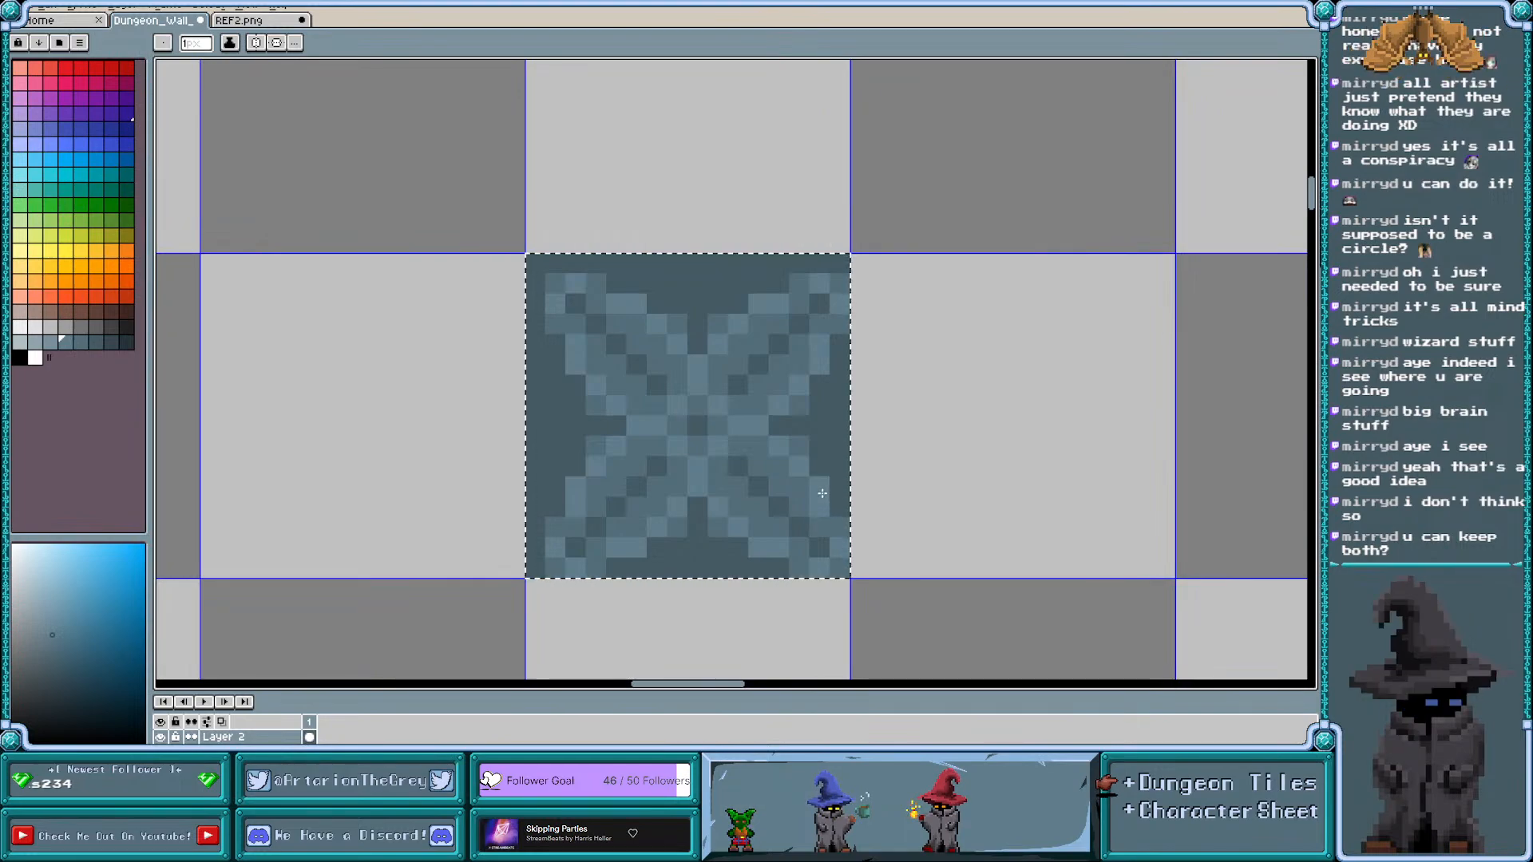
# Examine the repainted flower tile up close and beside the original bright flower tiles
pyautogui.scroll(-4, 862, 443)
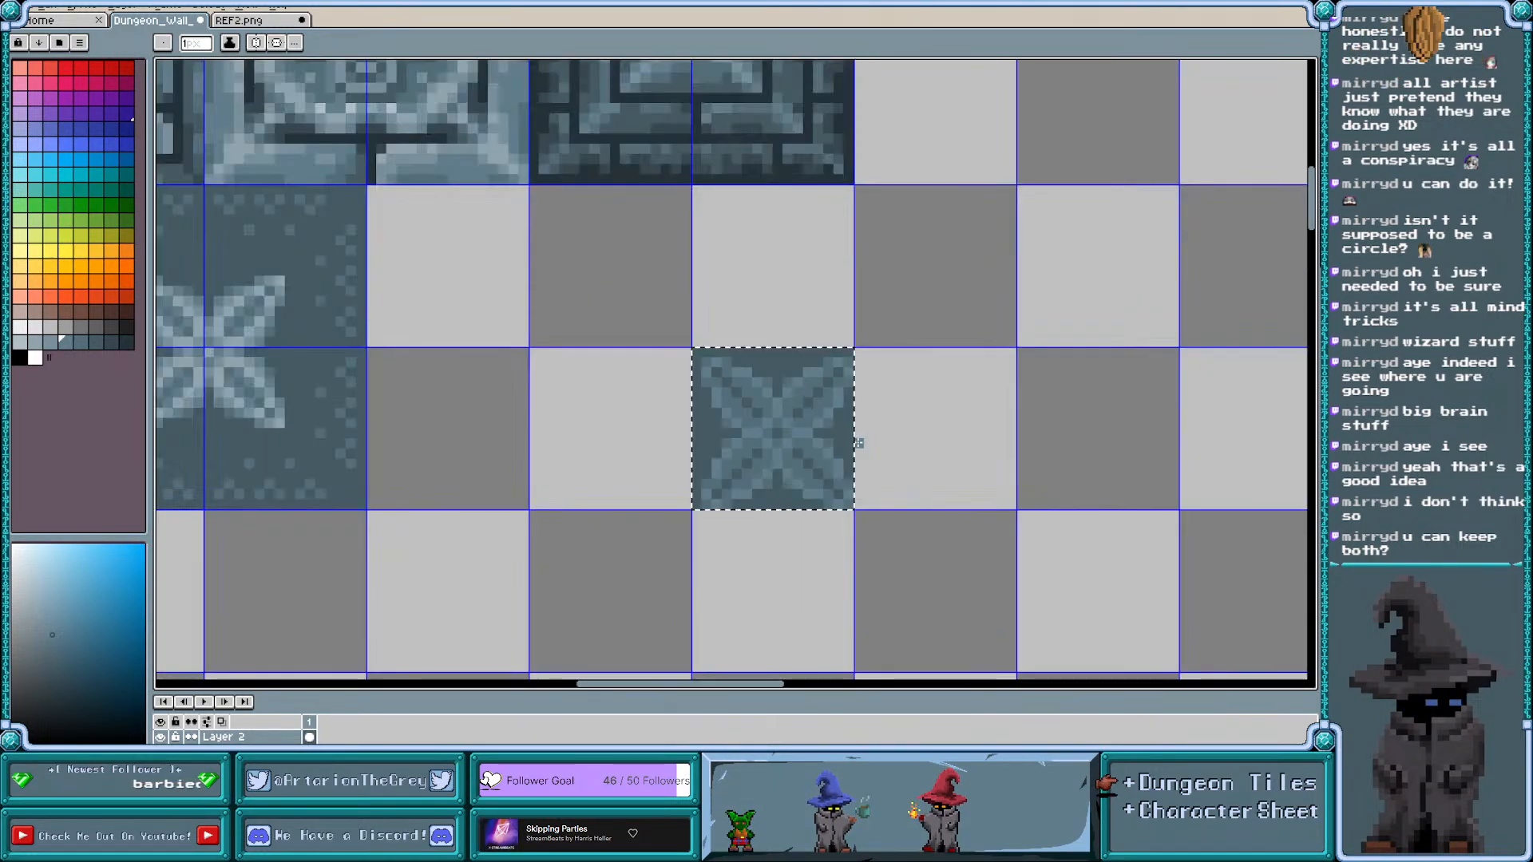
pyautogui.hscroll(1, 861, 442)
pyautogui.scroll(2, 680, 427)
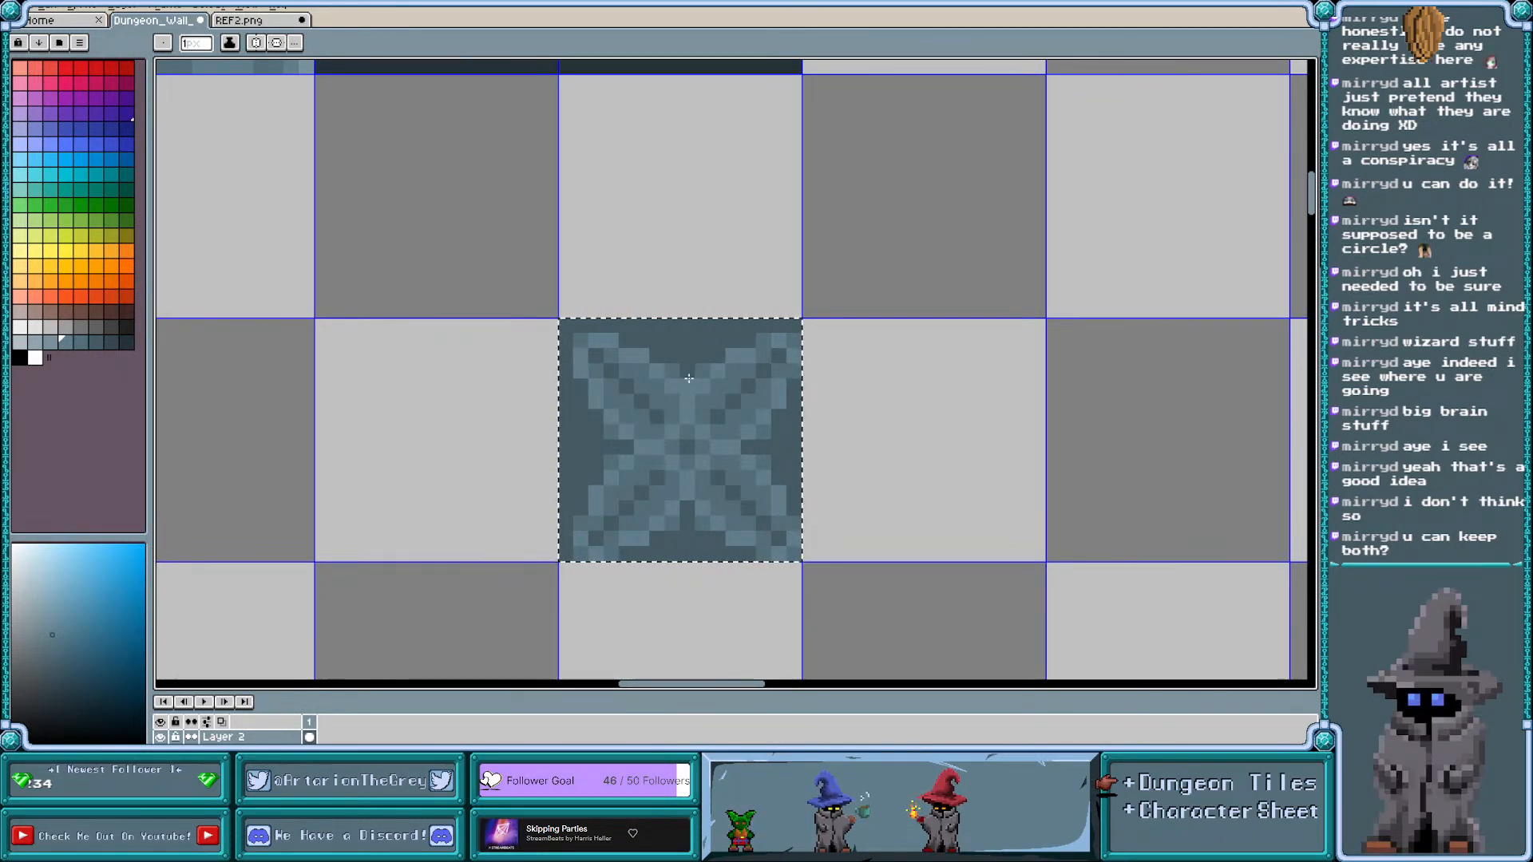
pyautogui.press('v')
pyautogui.press('b')
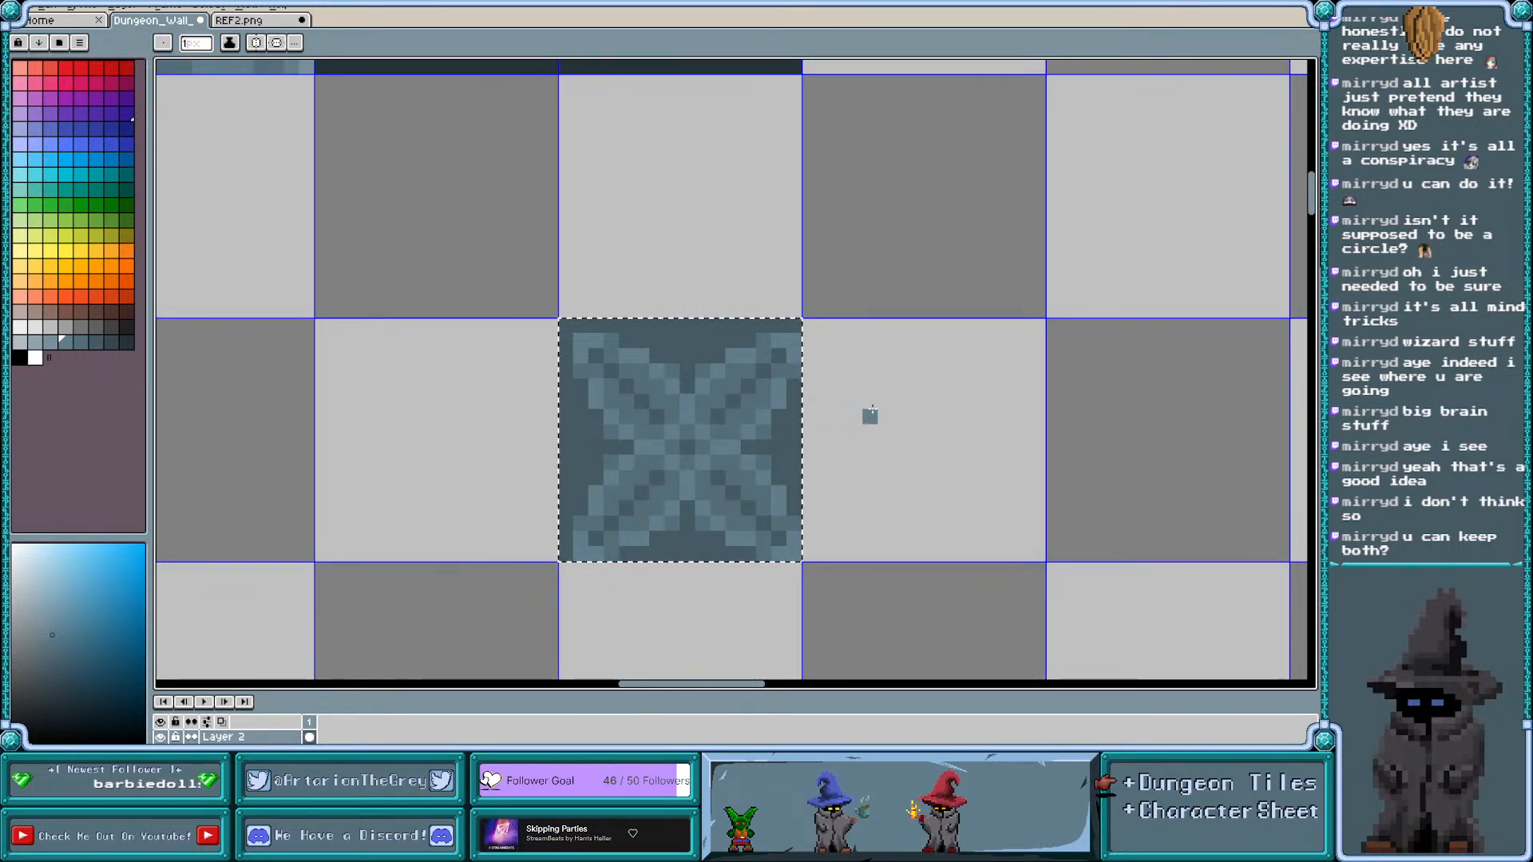
pyautogui.scroll(-4, 870, 415)
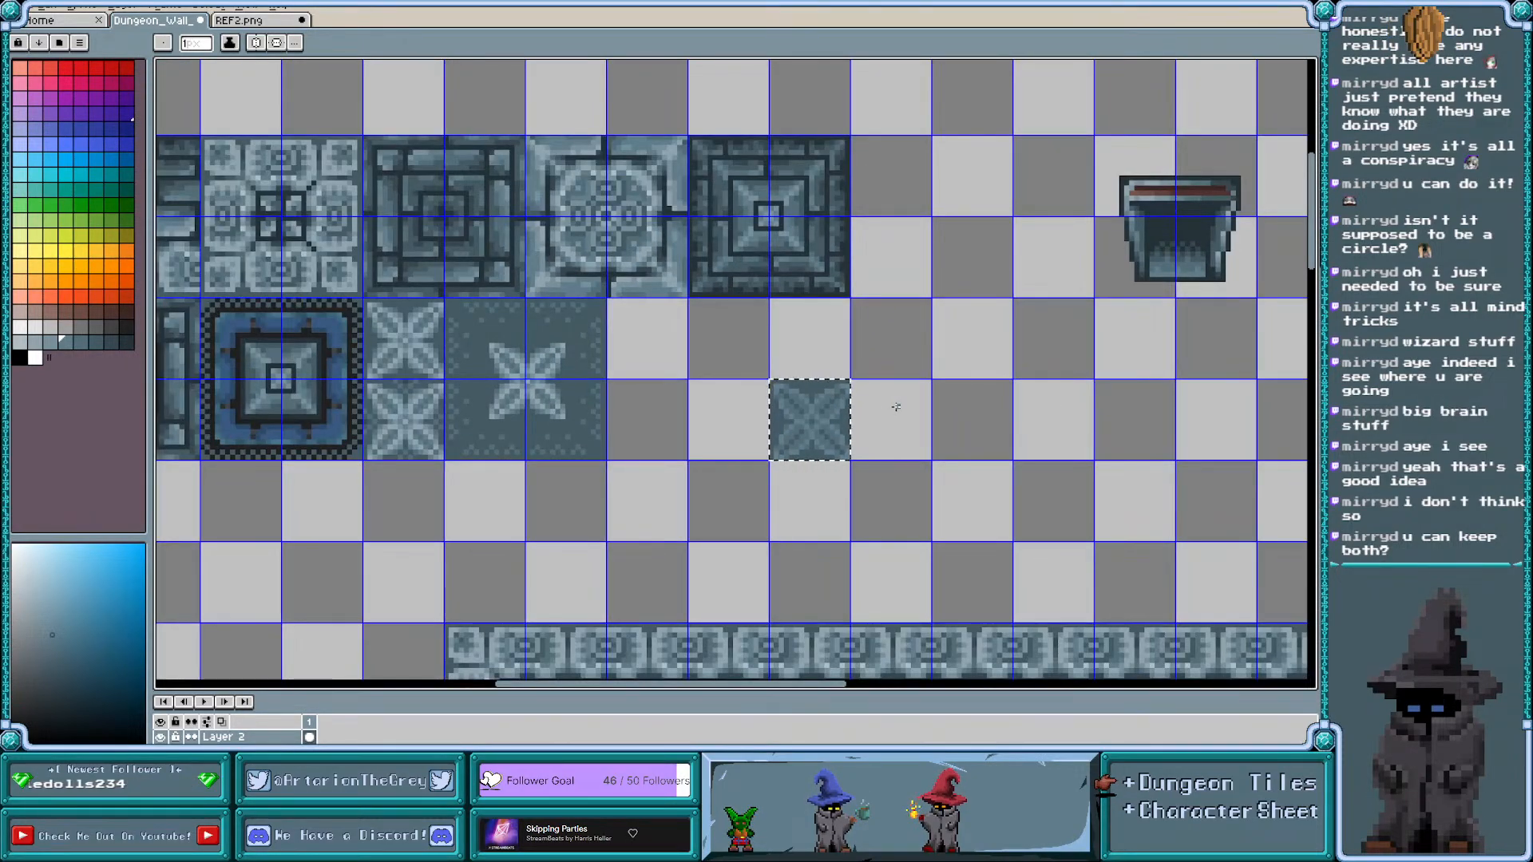
pyautogui.press('v')
pyautogui.press('b')
pyautogui.scroll(4, 796, 410)
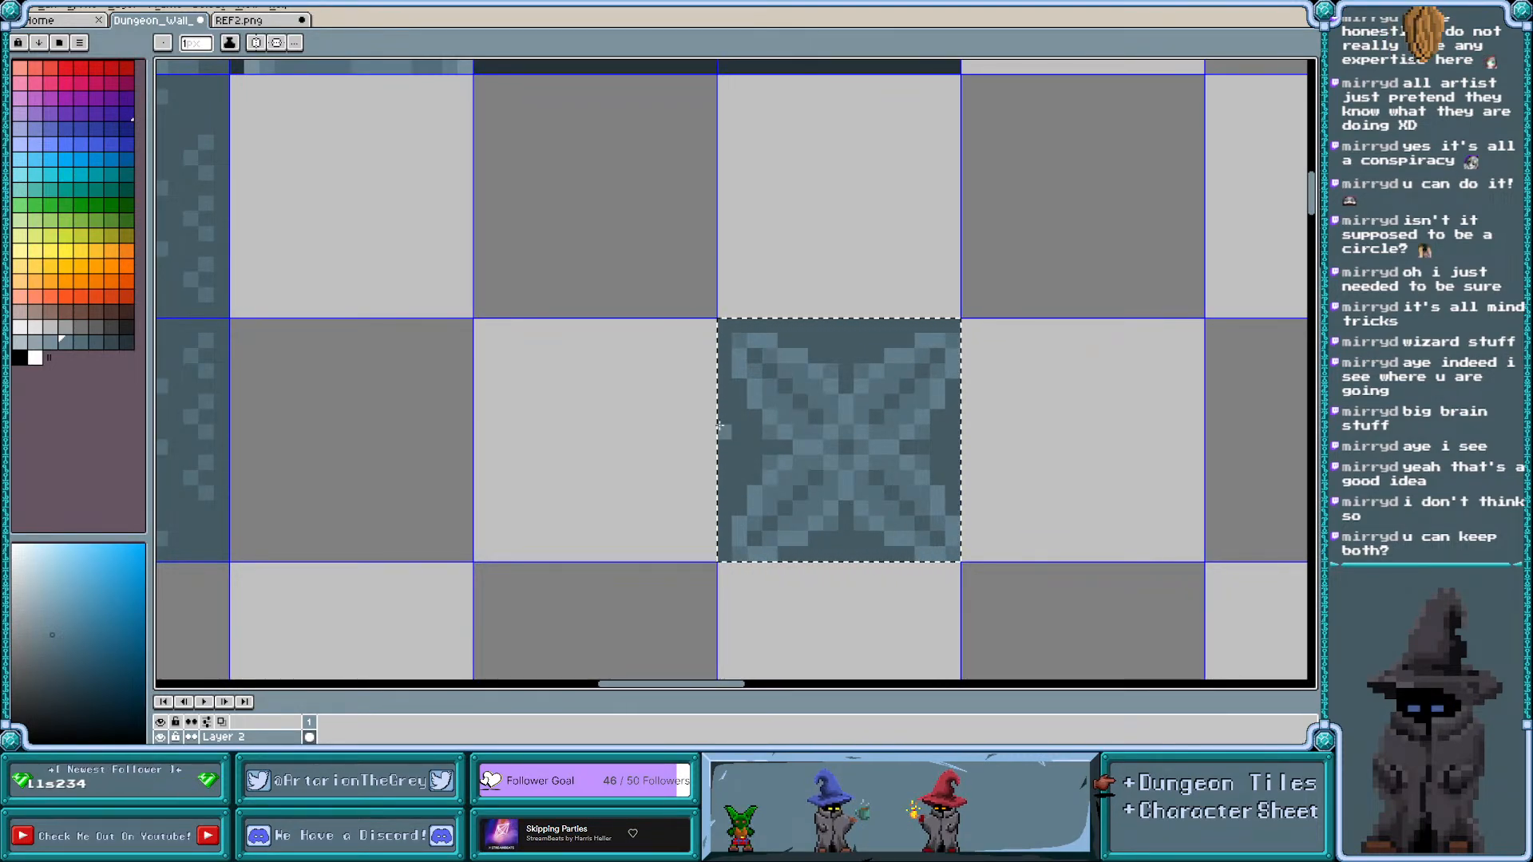
pyautogui.scroll(-4, 719, 425)
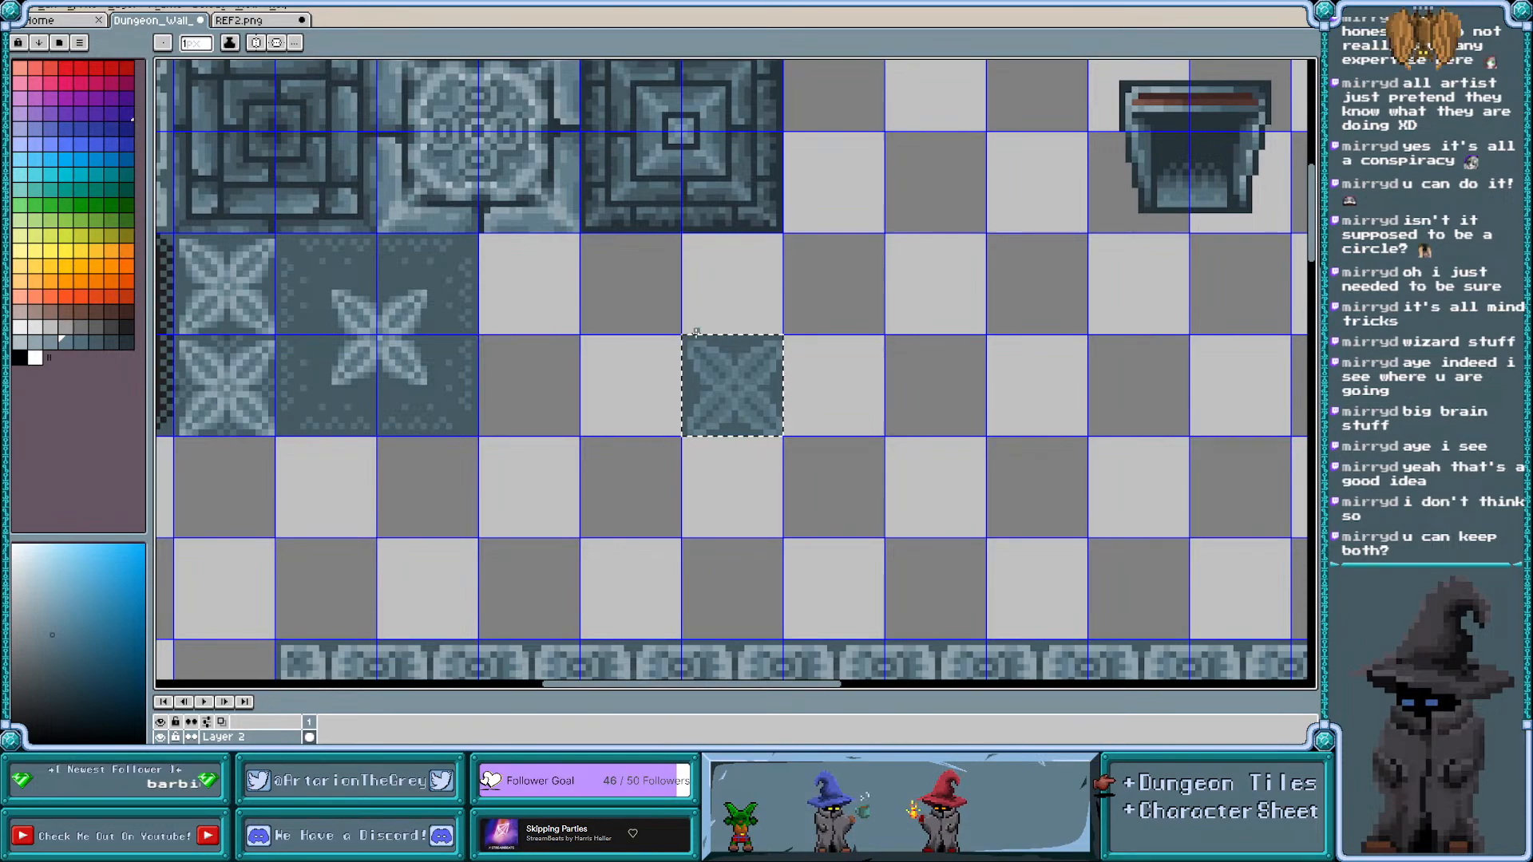
# Lighten the centre pixel of the darkened flower tile with a lighter slate tone from the palette
pyautogui.scroll(3, 656, 345)
pyautogui.press('i')
pyautogui.press('b')
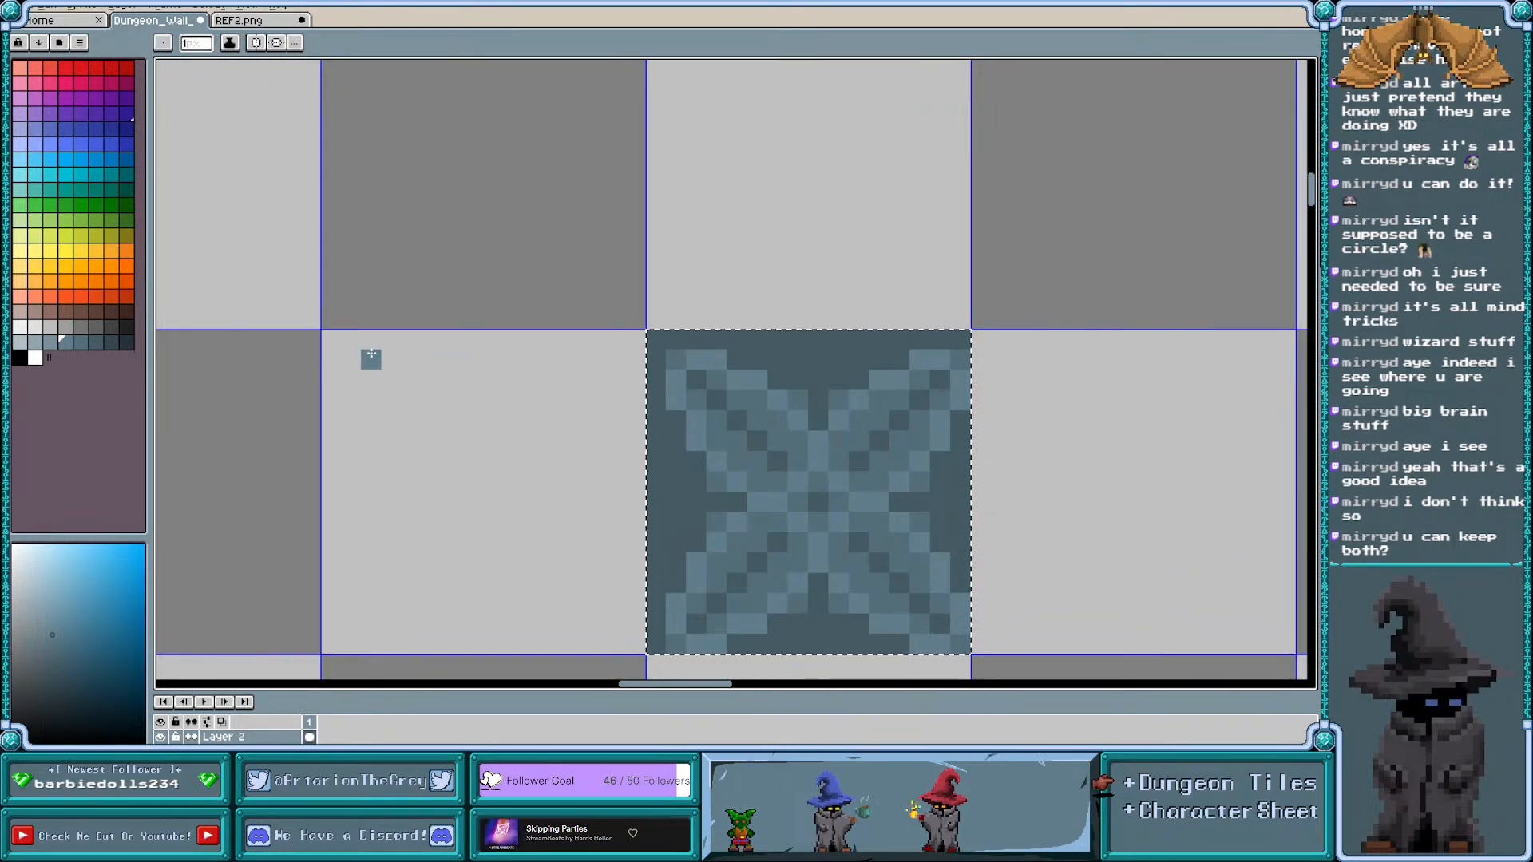
pyautogui.click(50, 342)
pyautogui.scroll(-2, 856, 461)
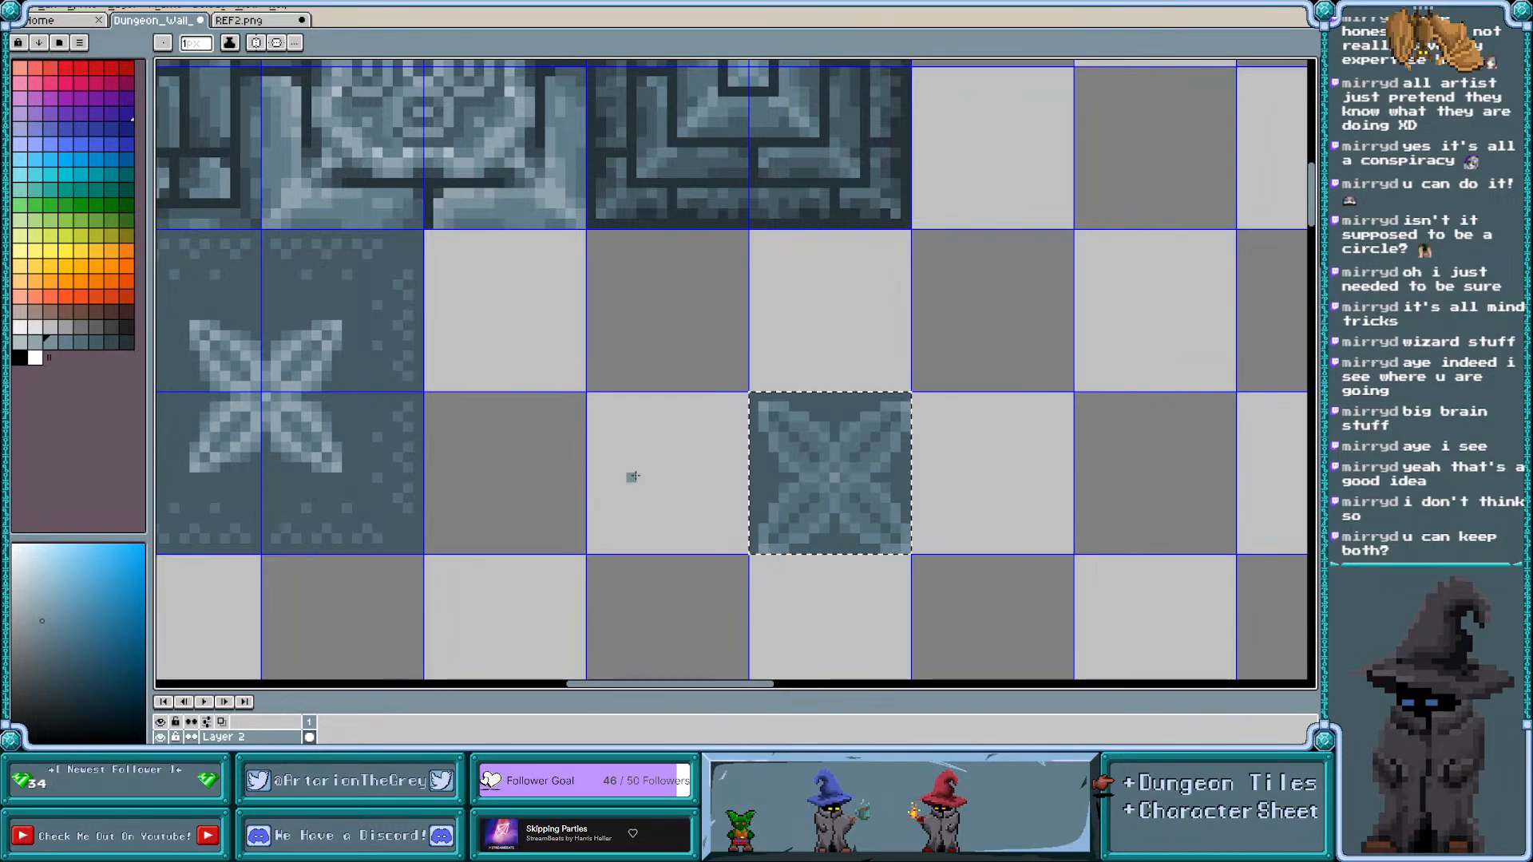
pyautogui.scroll(-1, 632, 477)
pyautogui.scroll(-1, 634, 476)
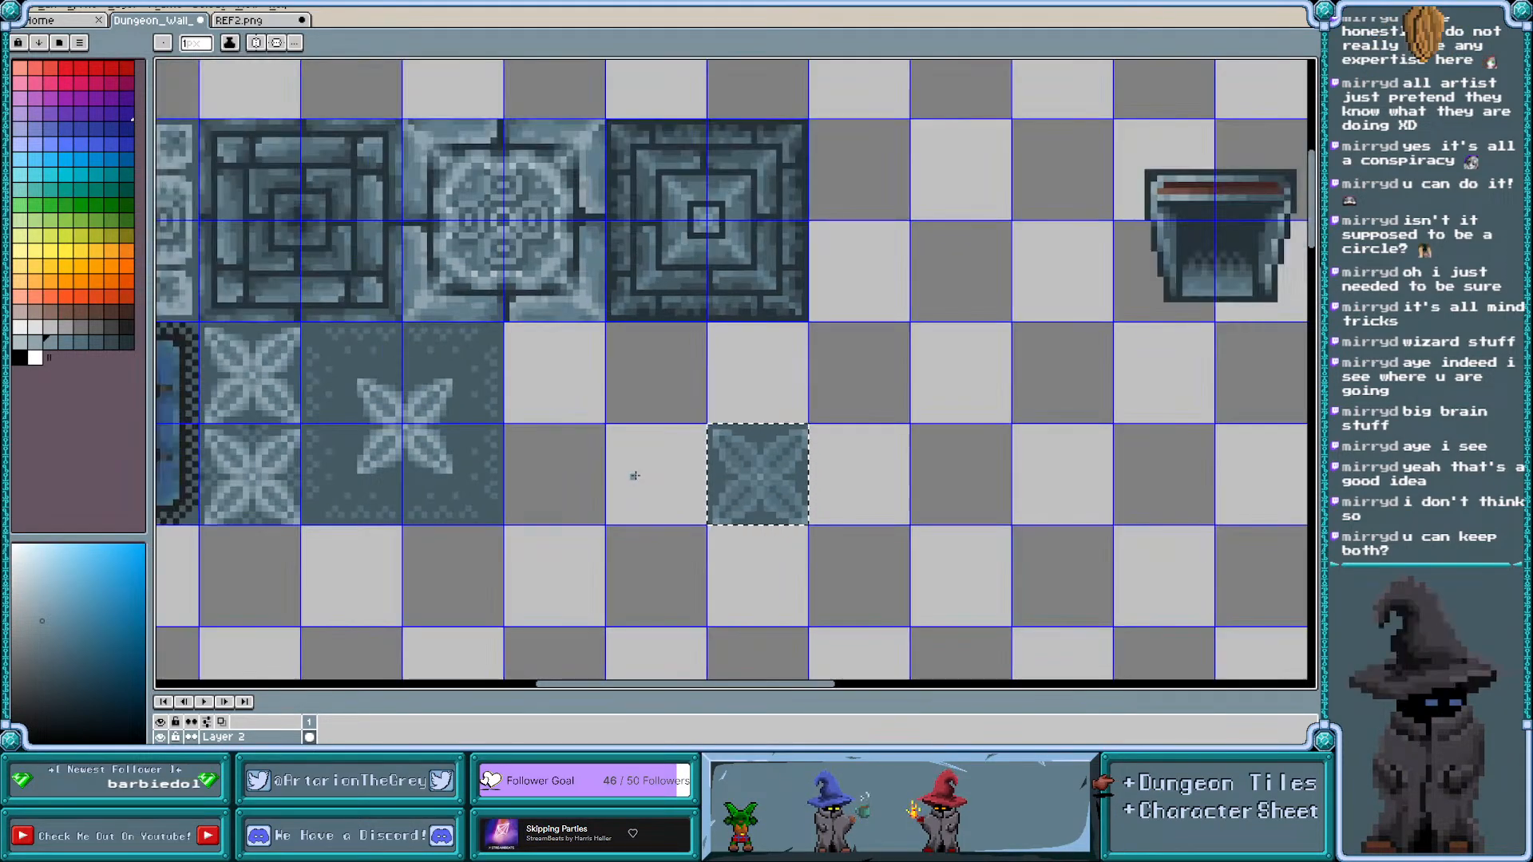
pyautogui.scroll(3, 812, 483)
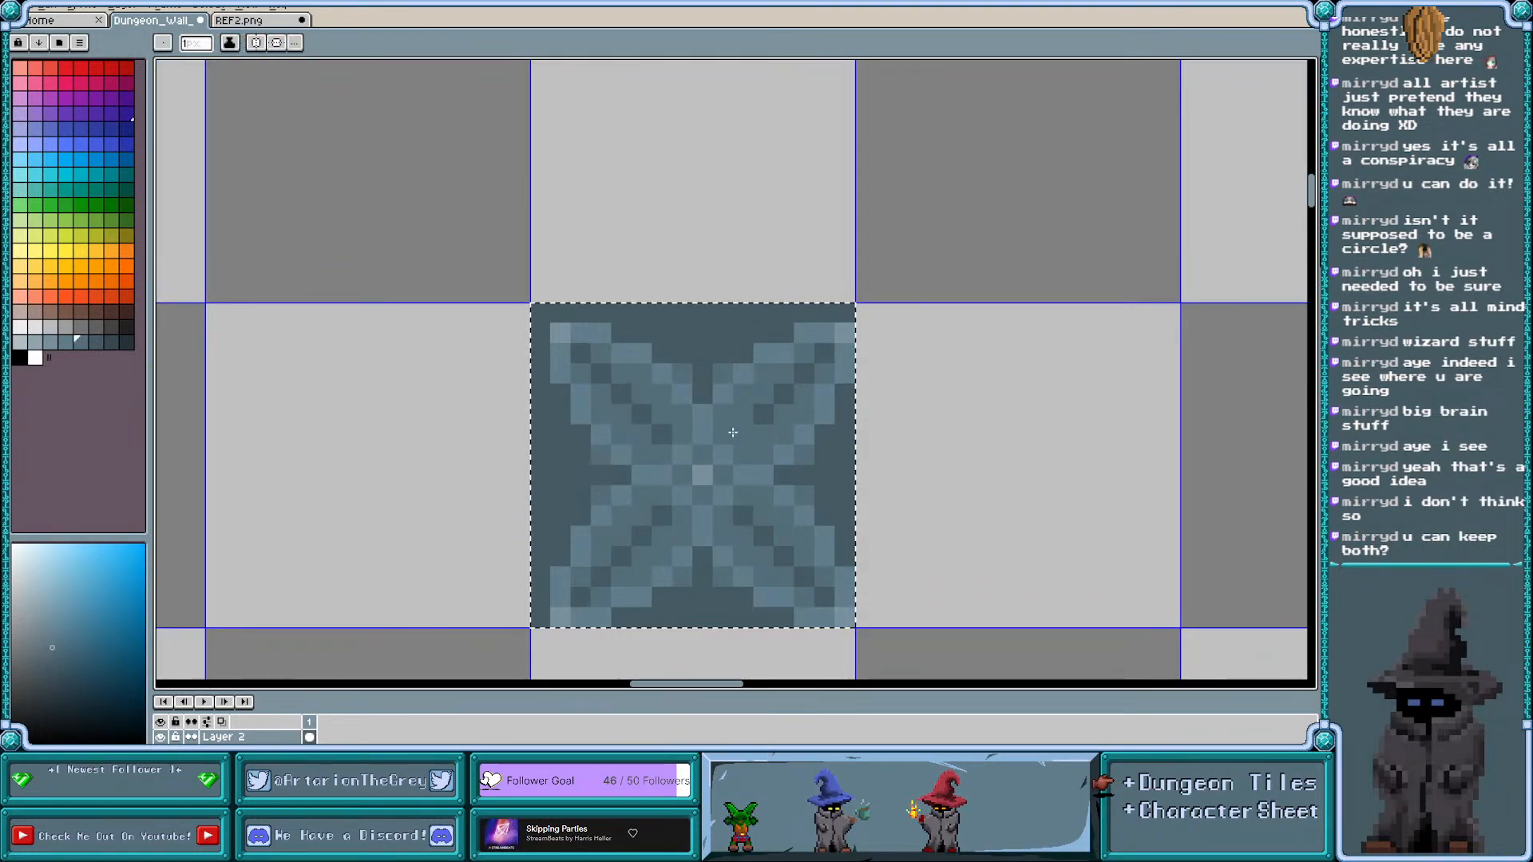
# Redraw the diagonal centre lines of the flower's four petals with a darker slate tone from the palette
pyautogui.keyDown('alt'); pyautogui.click(761, 417); pyautogui.keyUp('alt')
pyautogui.click(746, 432)
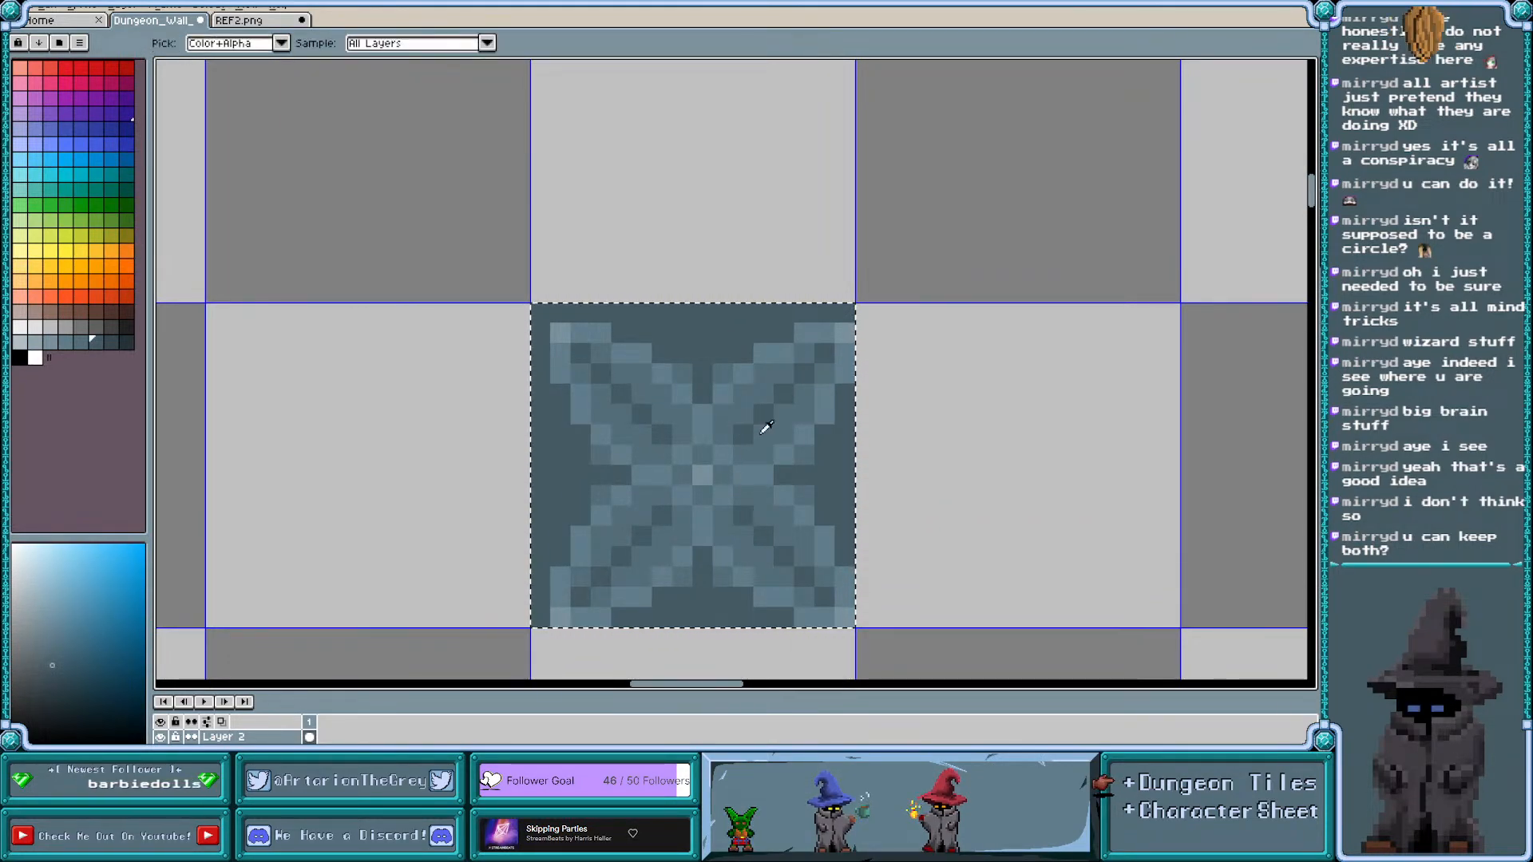
pyautogui.click(743, 431)
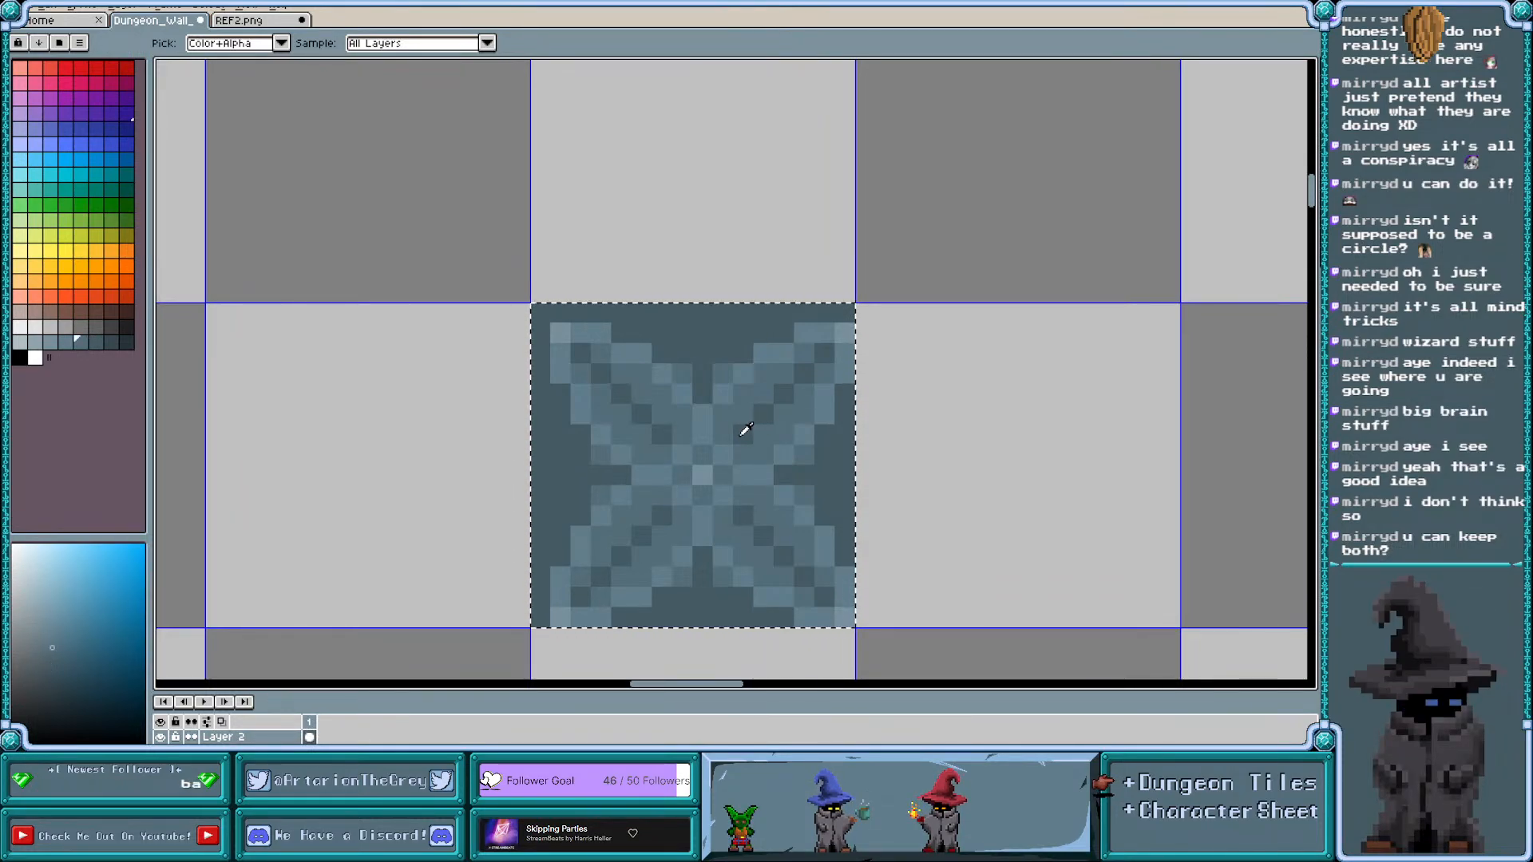
pyautogui.press('b')
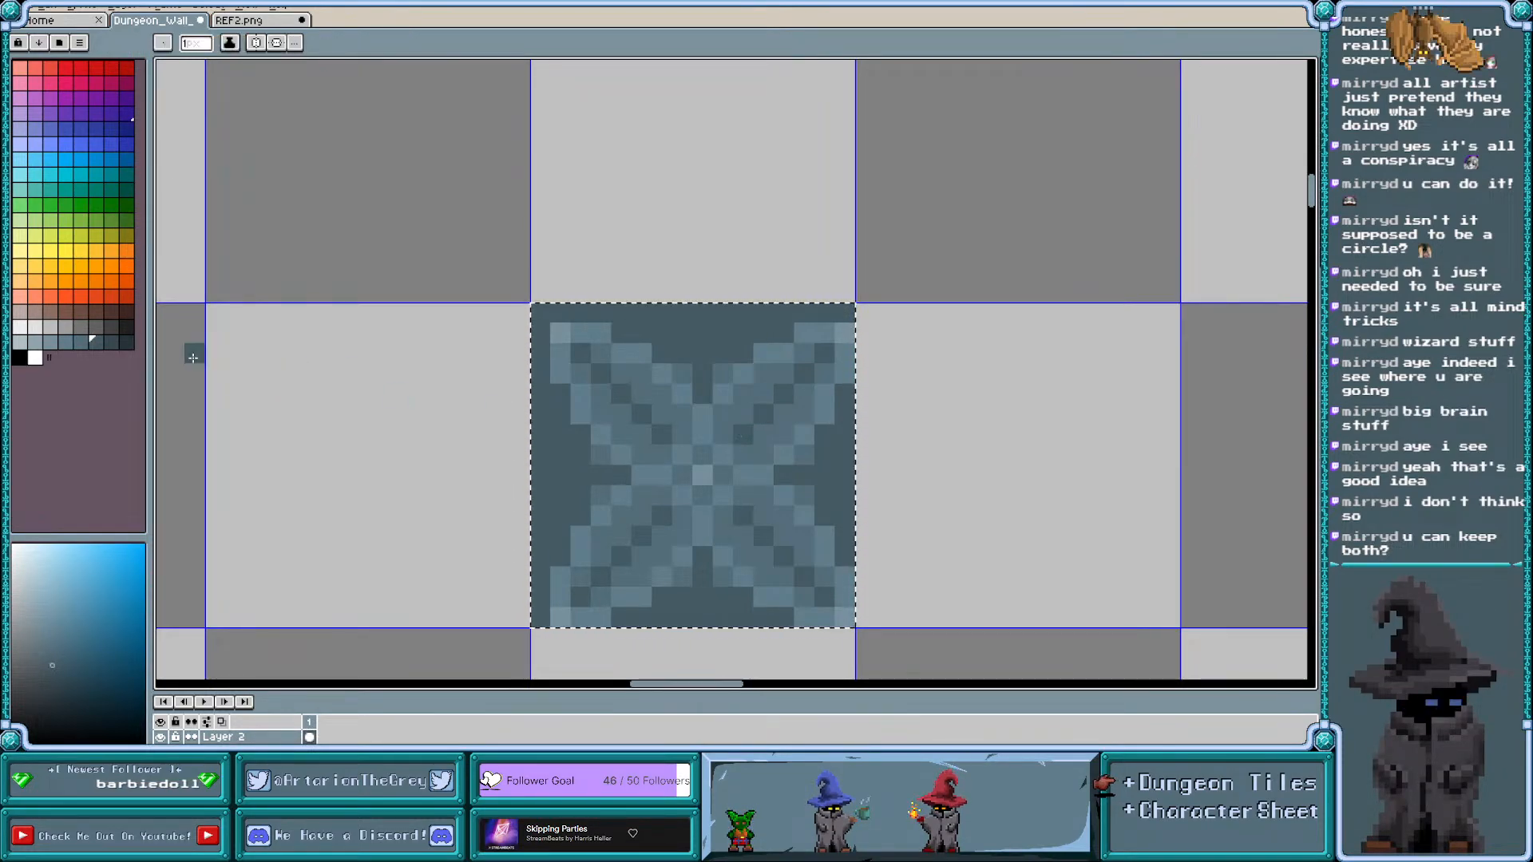
pyautogui.click(111, 341)
pyautogui.moveTo(743, 432); pyautogui.dragTo(810, 368)
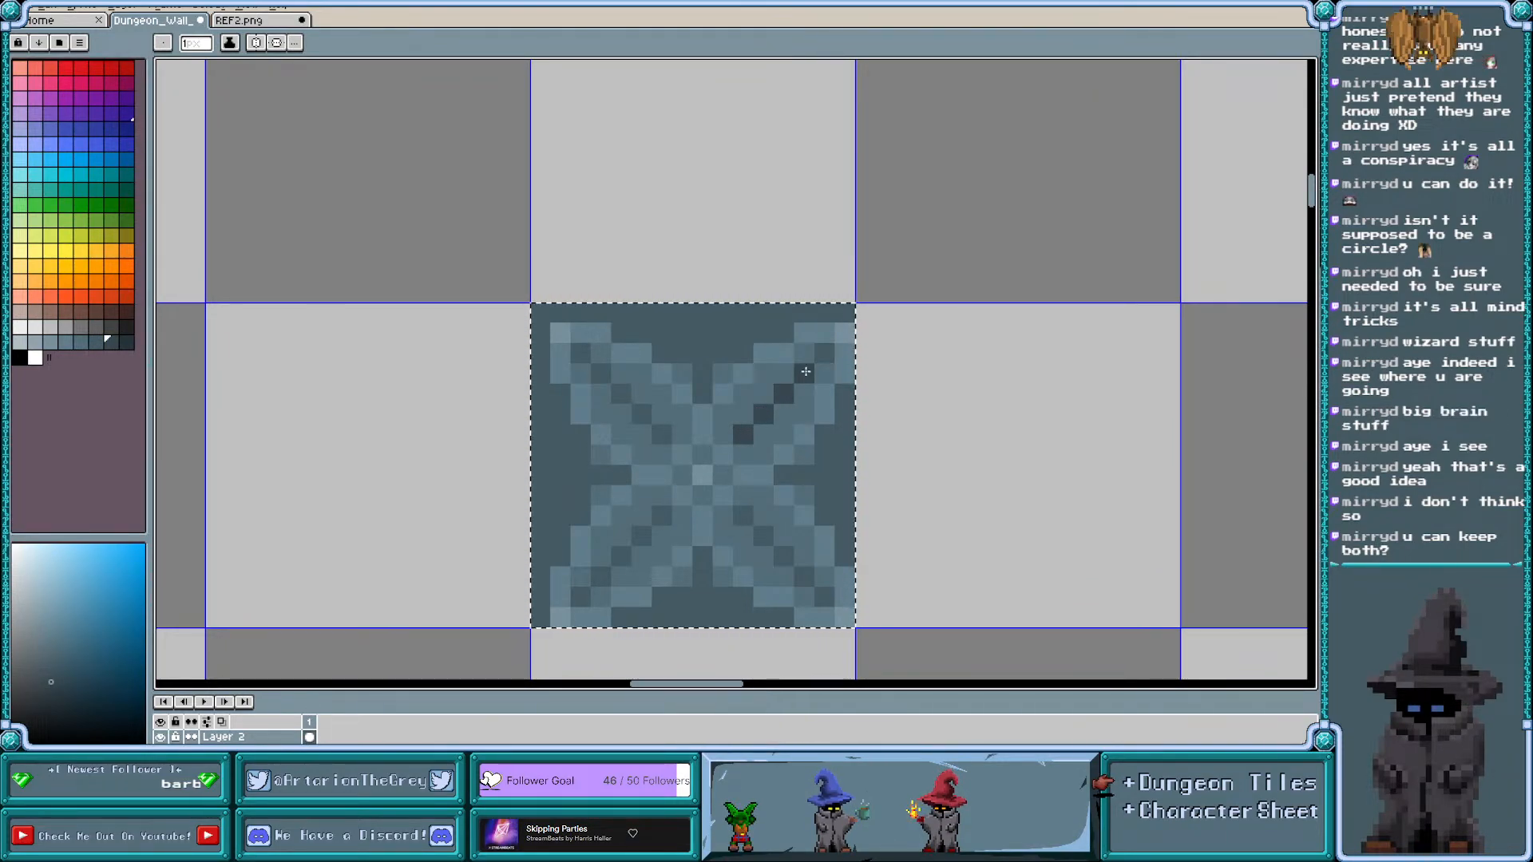
pyautogui.moveTo(657, 517); pyautogui.dragTo(594, 580)
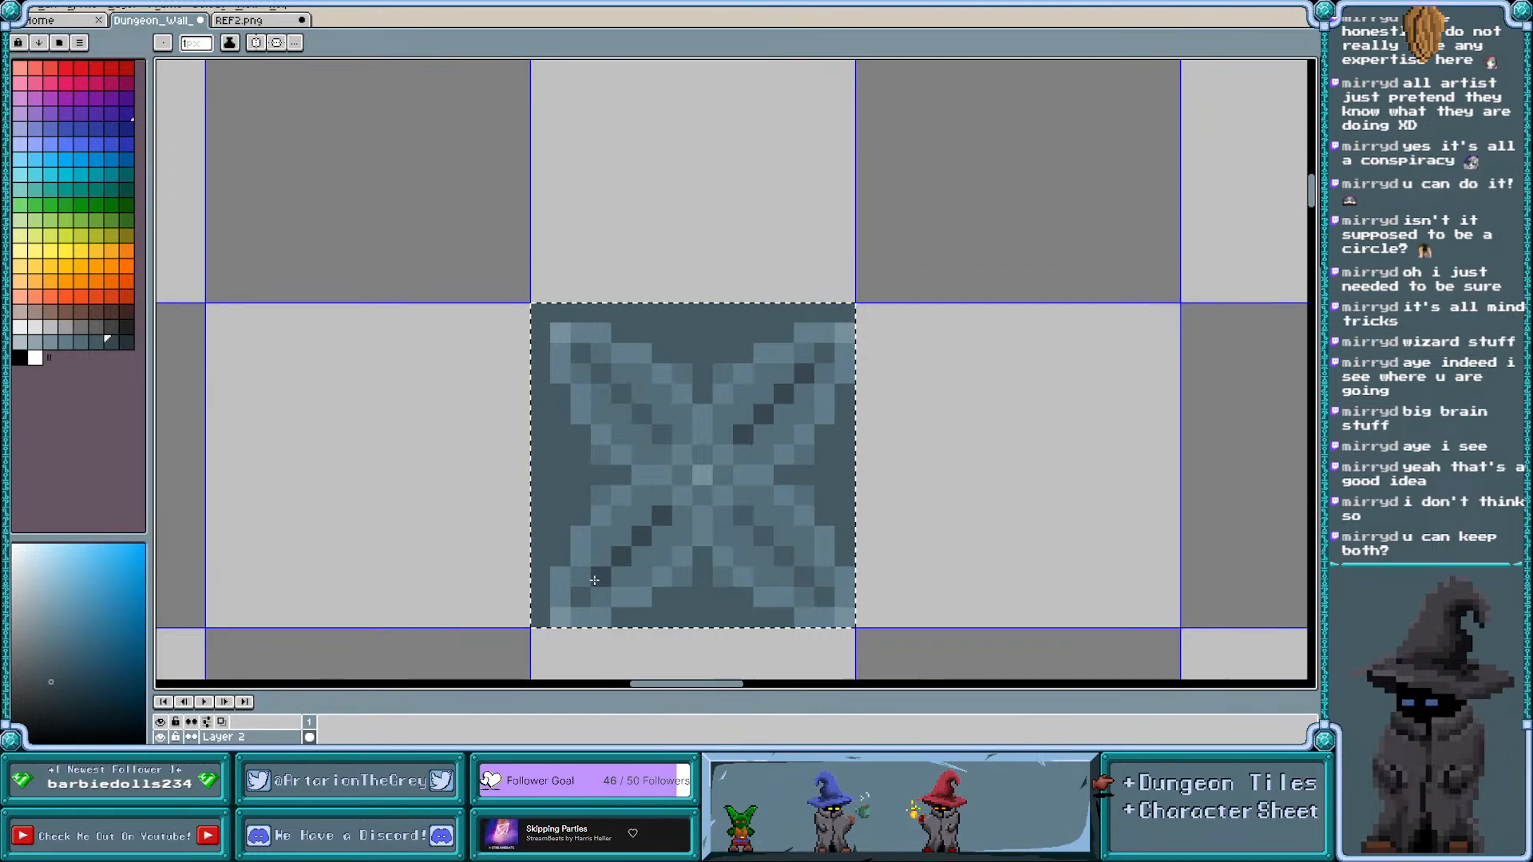
pyautogui.moveTo(606, 383); pyautogui.dragTo(666, 439)
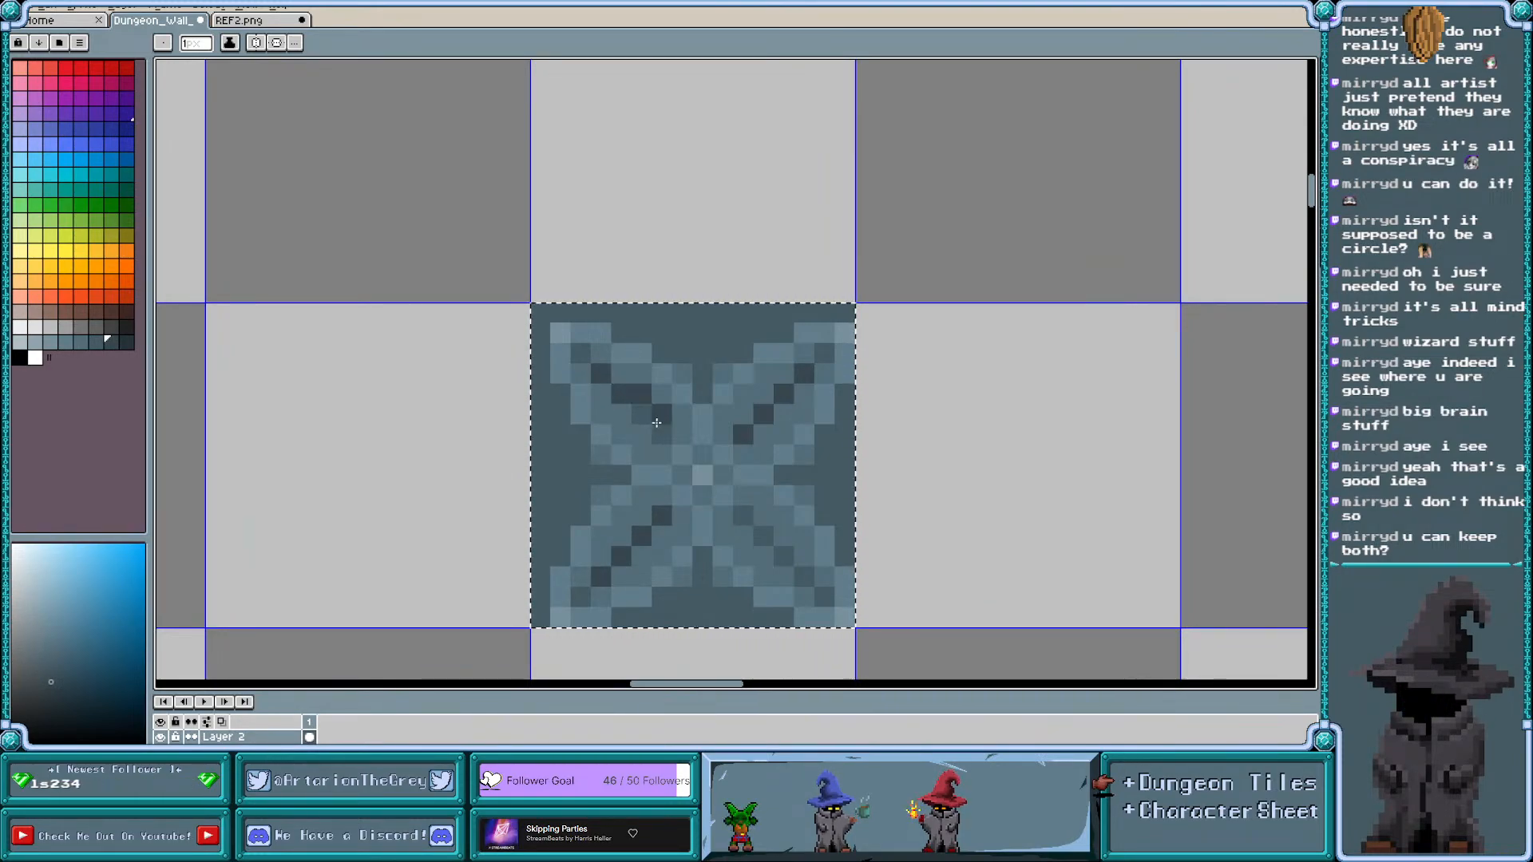
pyautogui.moveTo(736, 513); pyautogui.dragTo(809, 575)
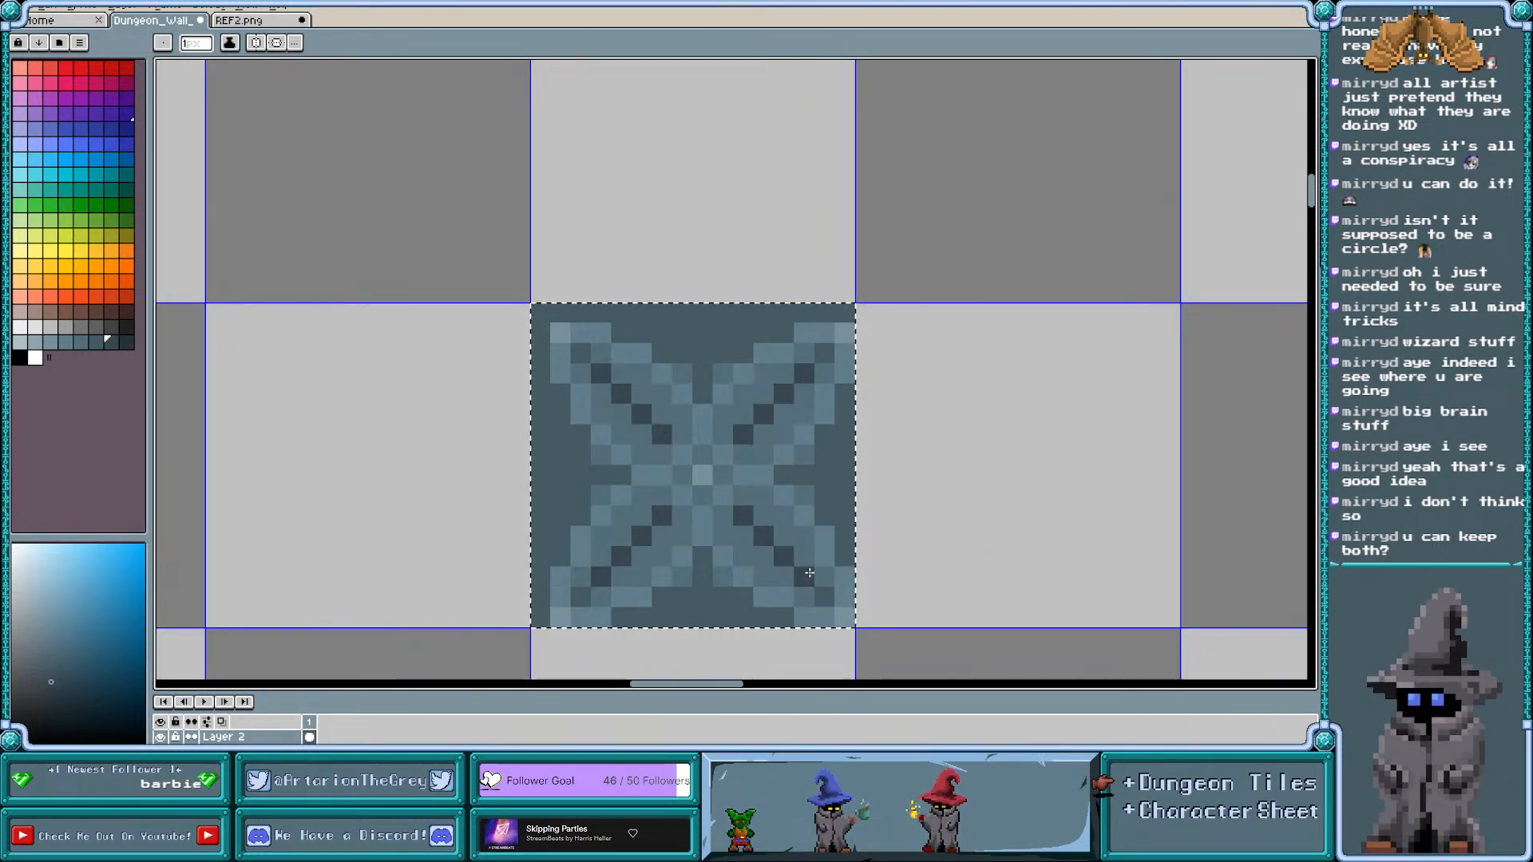
# Shade the pixels beside the dark centre line in each of the four petals with the tile's background slate tone
pyautogui.keyDown('alt'); pyautogui.click(846, 488); pyautogui.keyUp('alt')
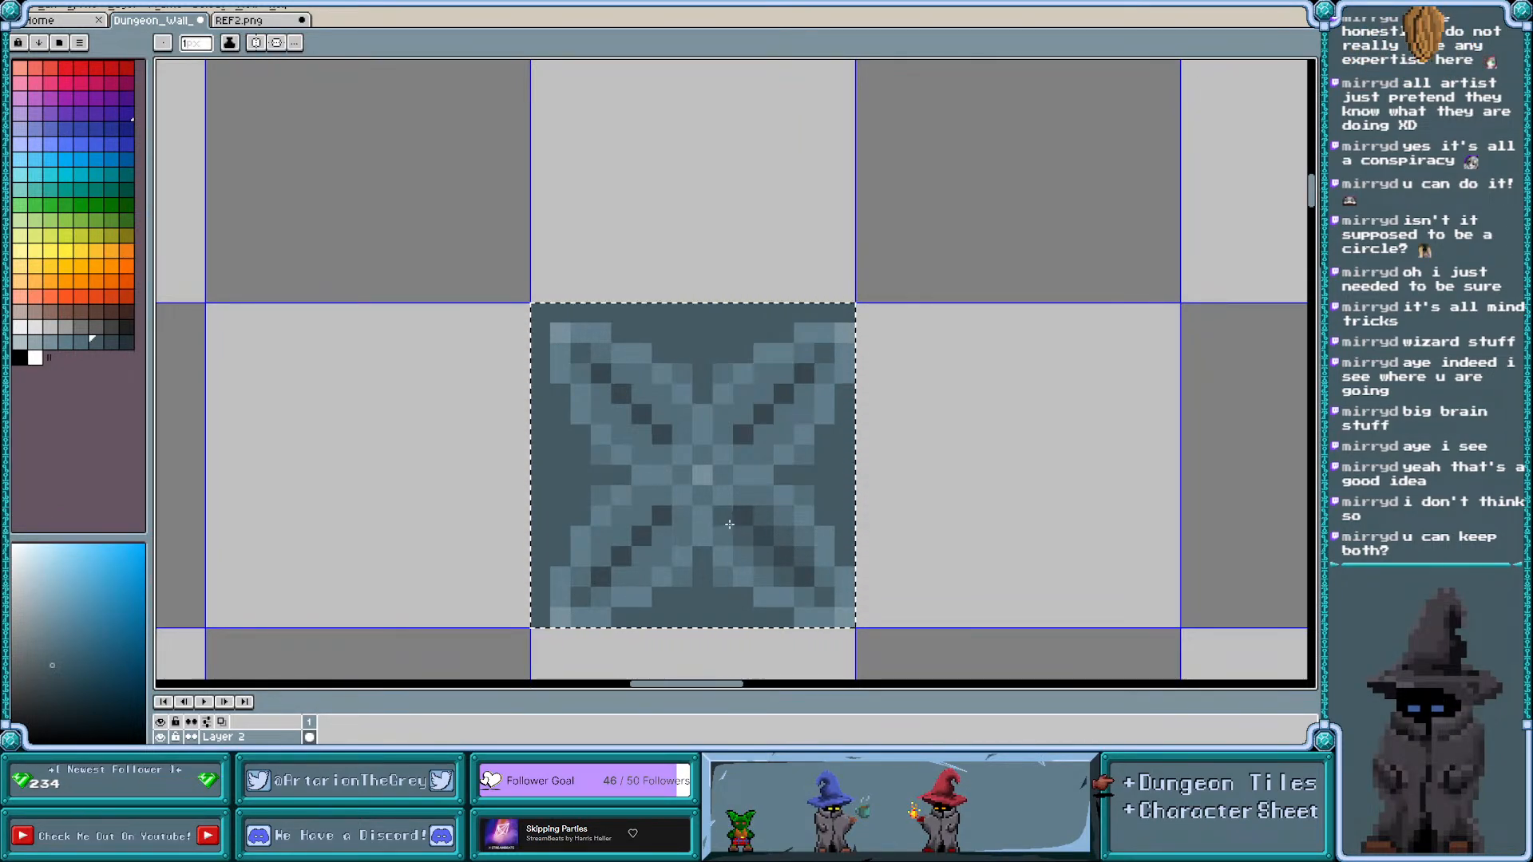
pyautogui.moveTo(729, 520); pyautogui.dragTo(744, 503)
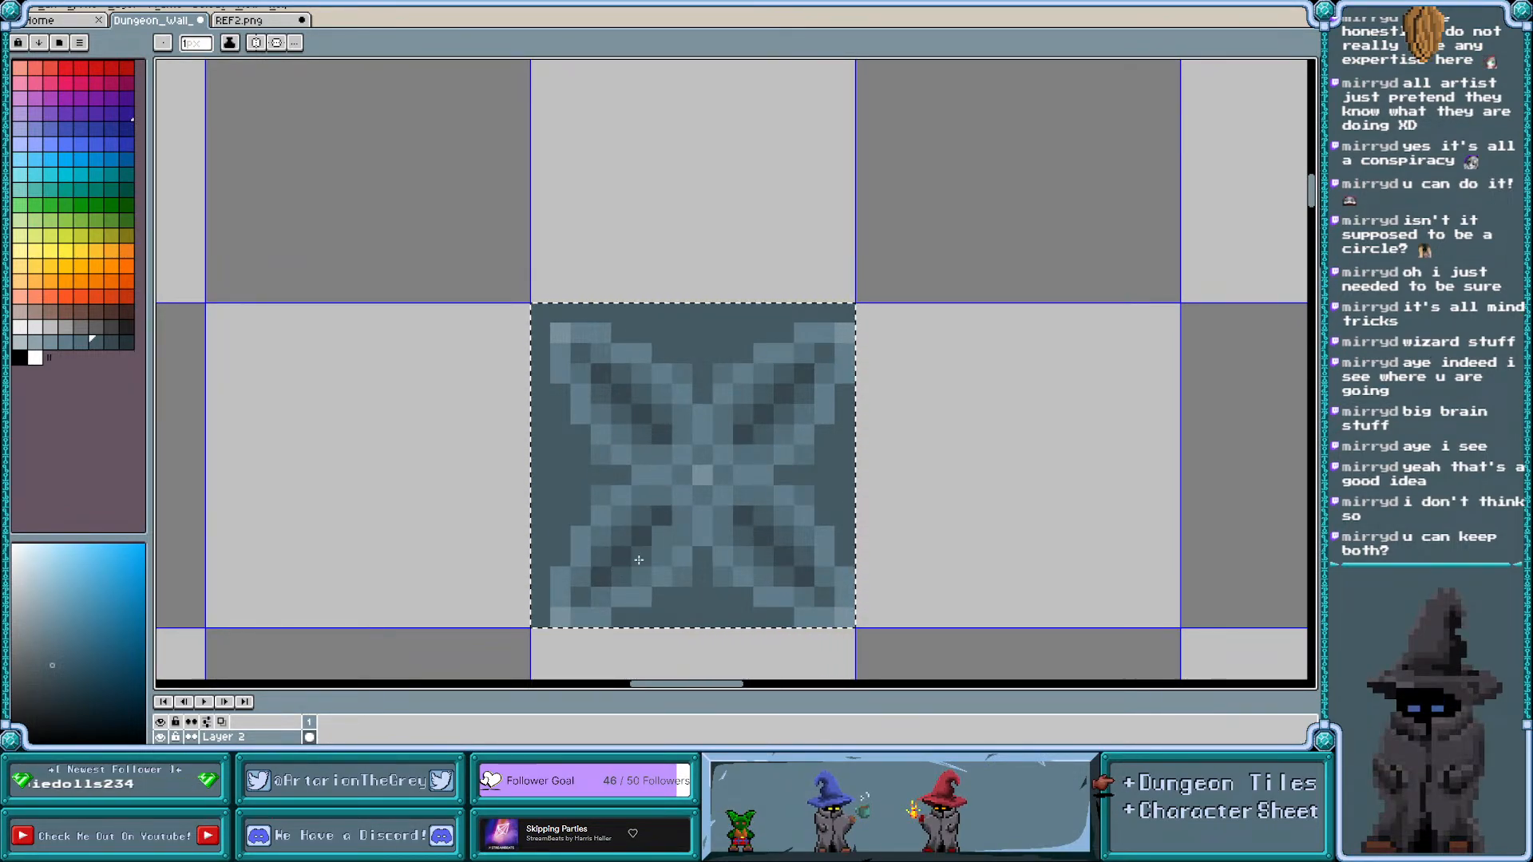
pyautogui.scroll(-2, 609, 528)
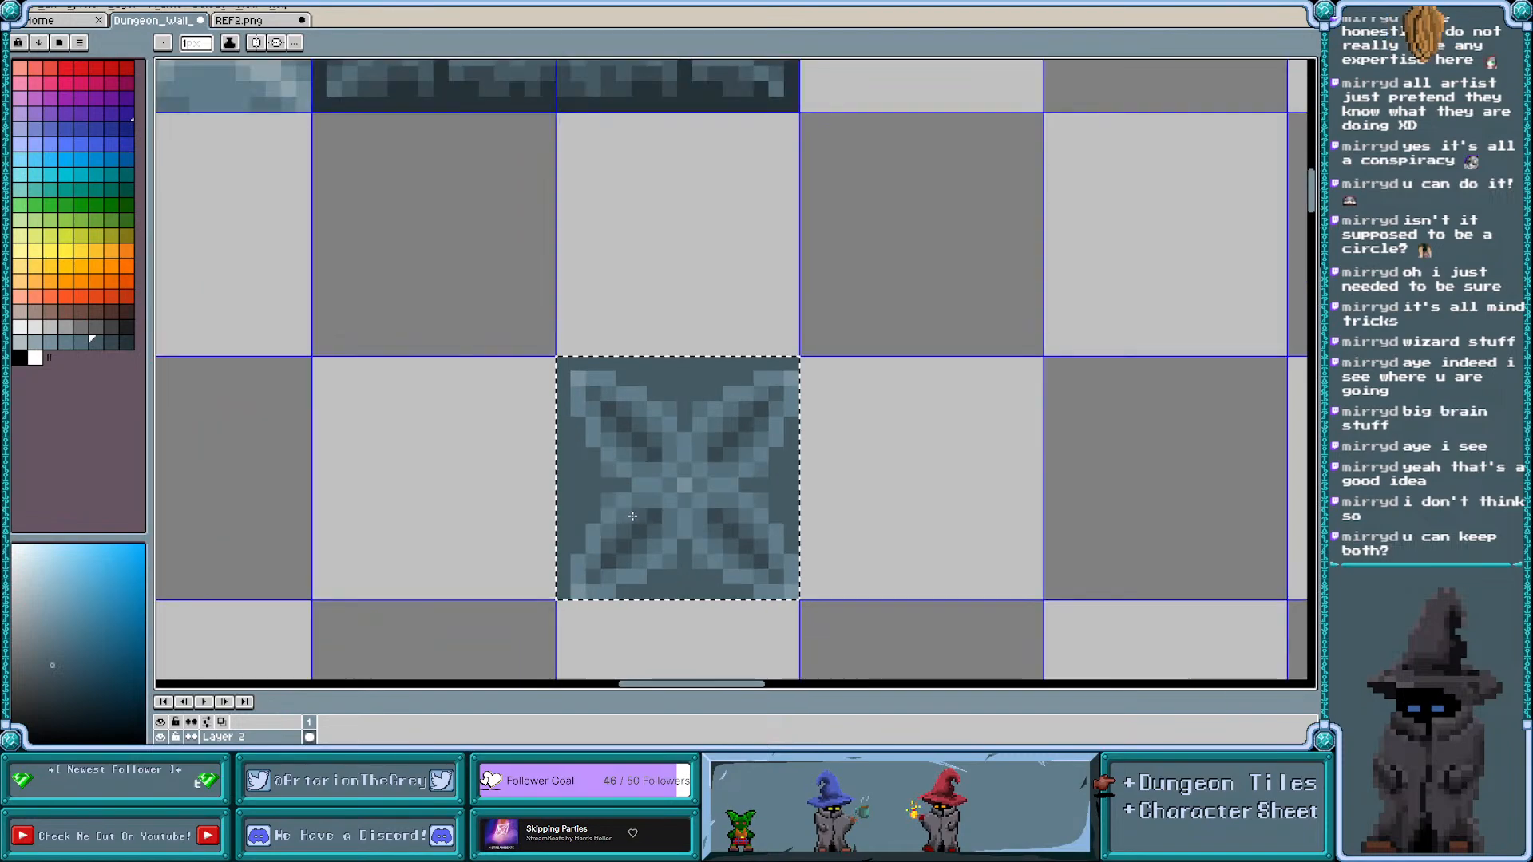
pyautogui.scroll(2, 657, 517)
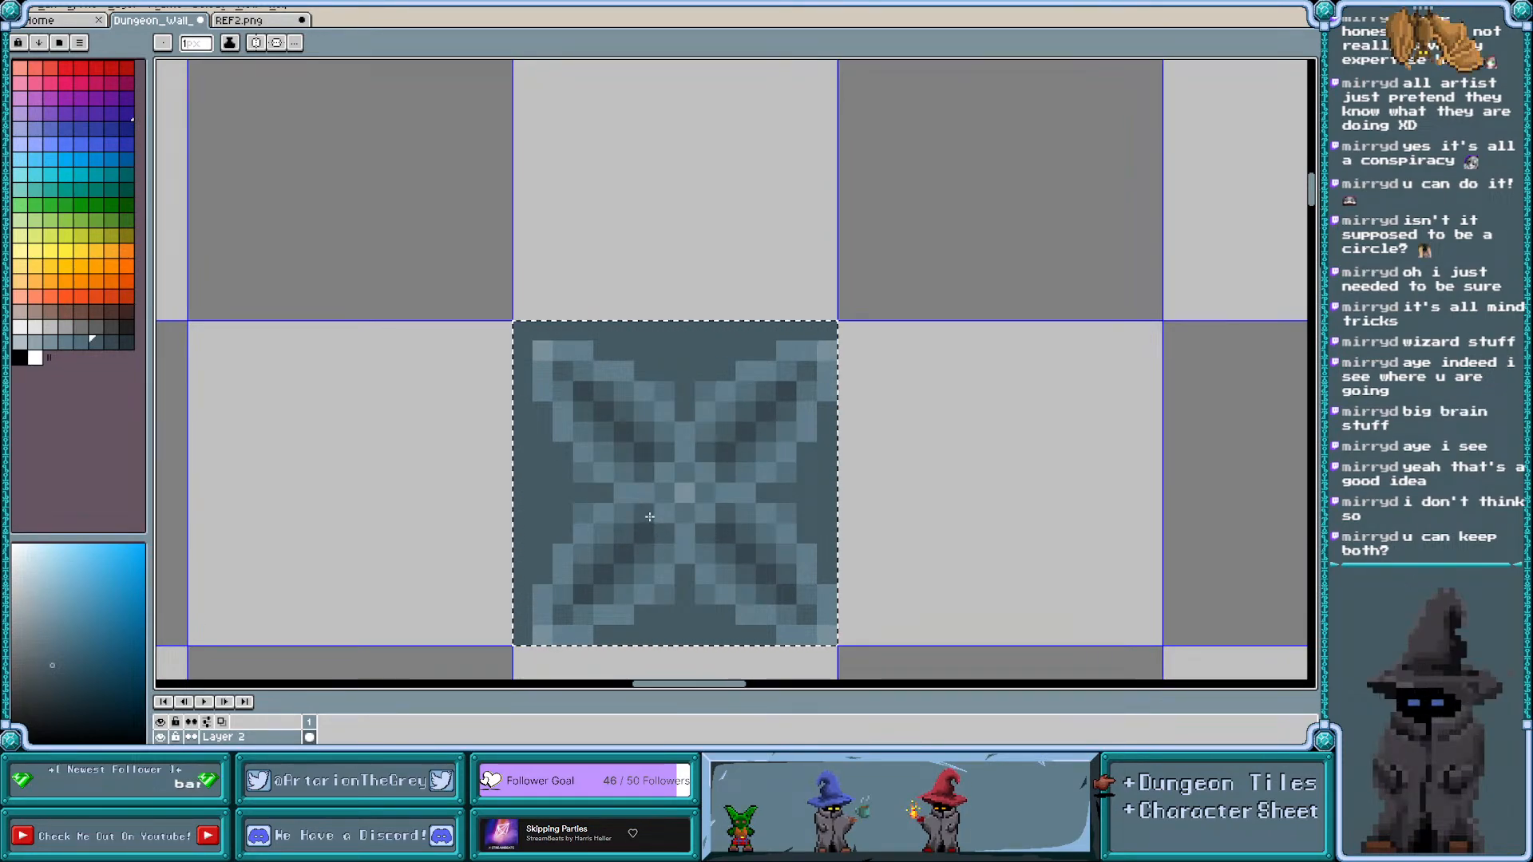
pyautogui.scroll(-4, 532, 439)
pyautogui.scroll(-2, 530, 444)
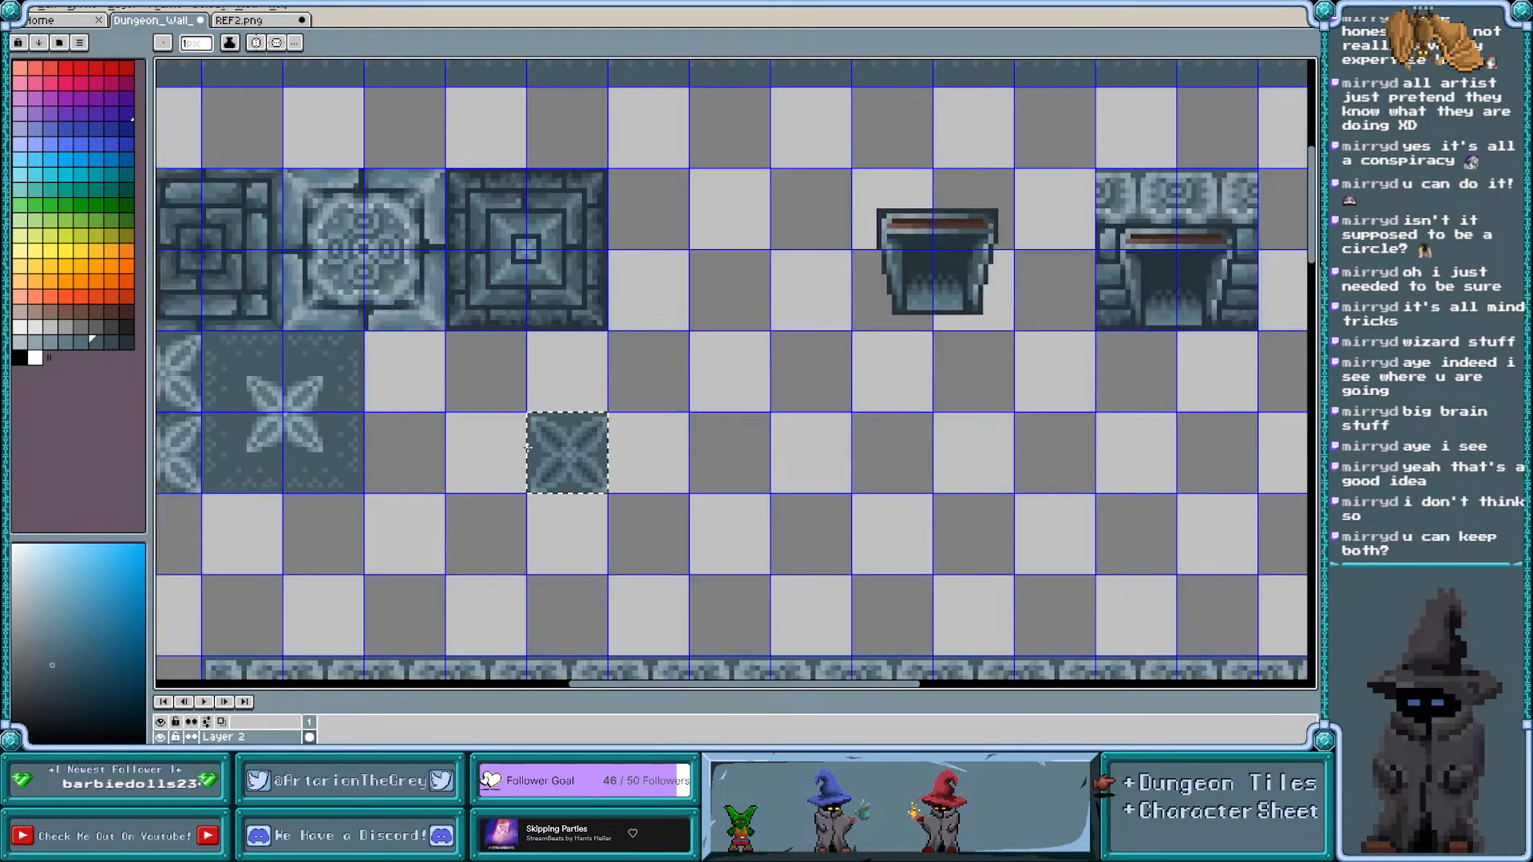
# Place copies of the darkened flower tile over the two upper bright flower tiles in the L-shaped room
pyautogui.hscroll(-1, 628, 530)
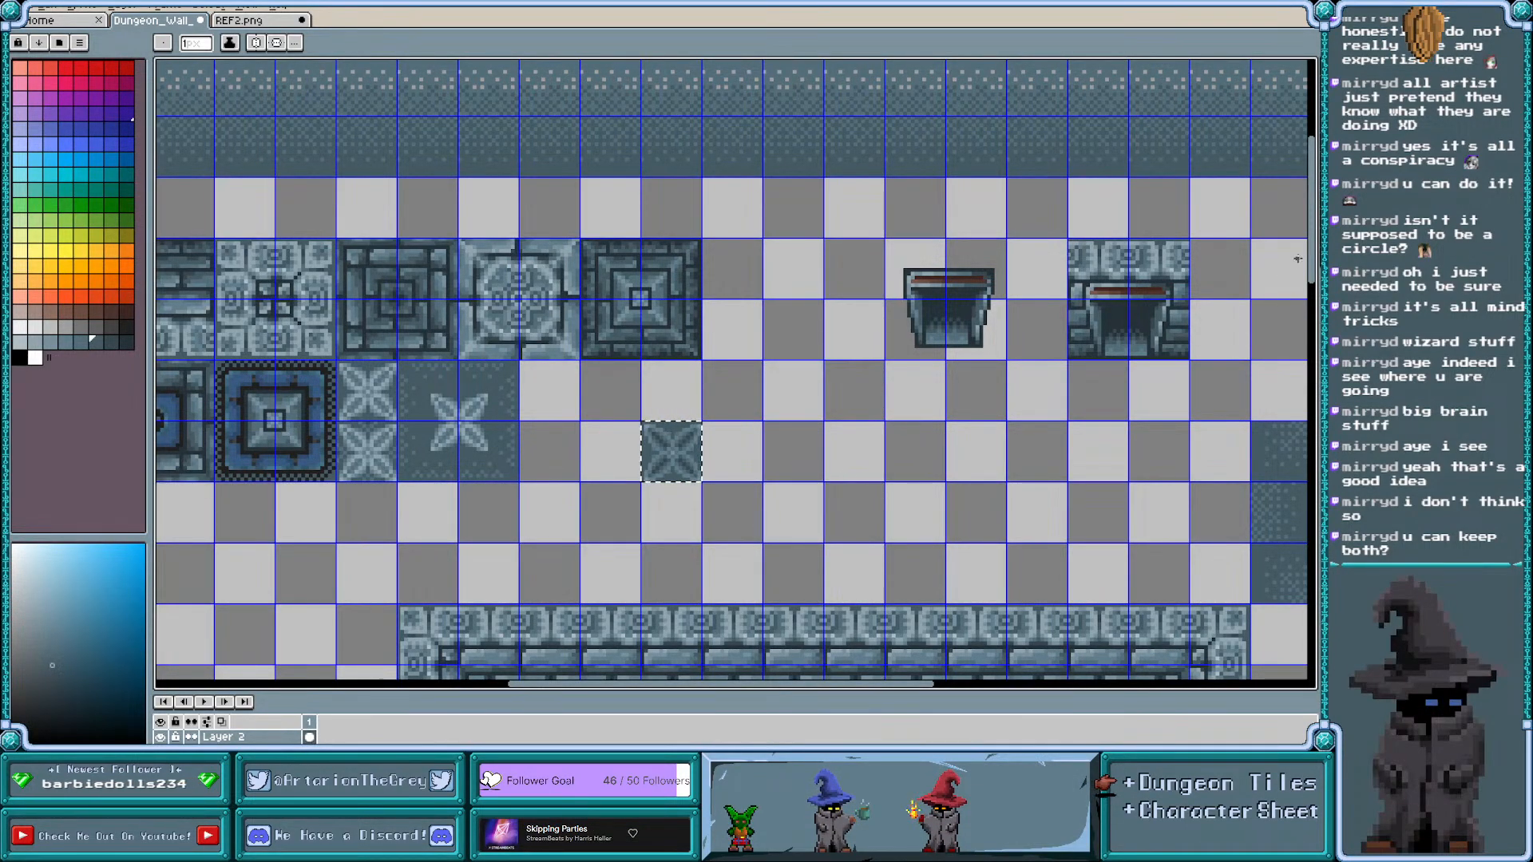
pyautogui.scroll(-3, 844, 477)
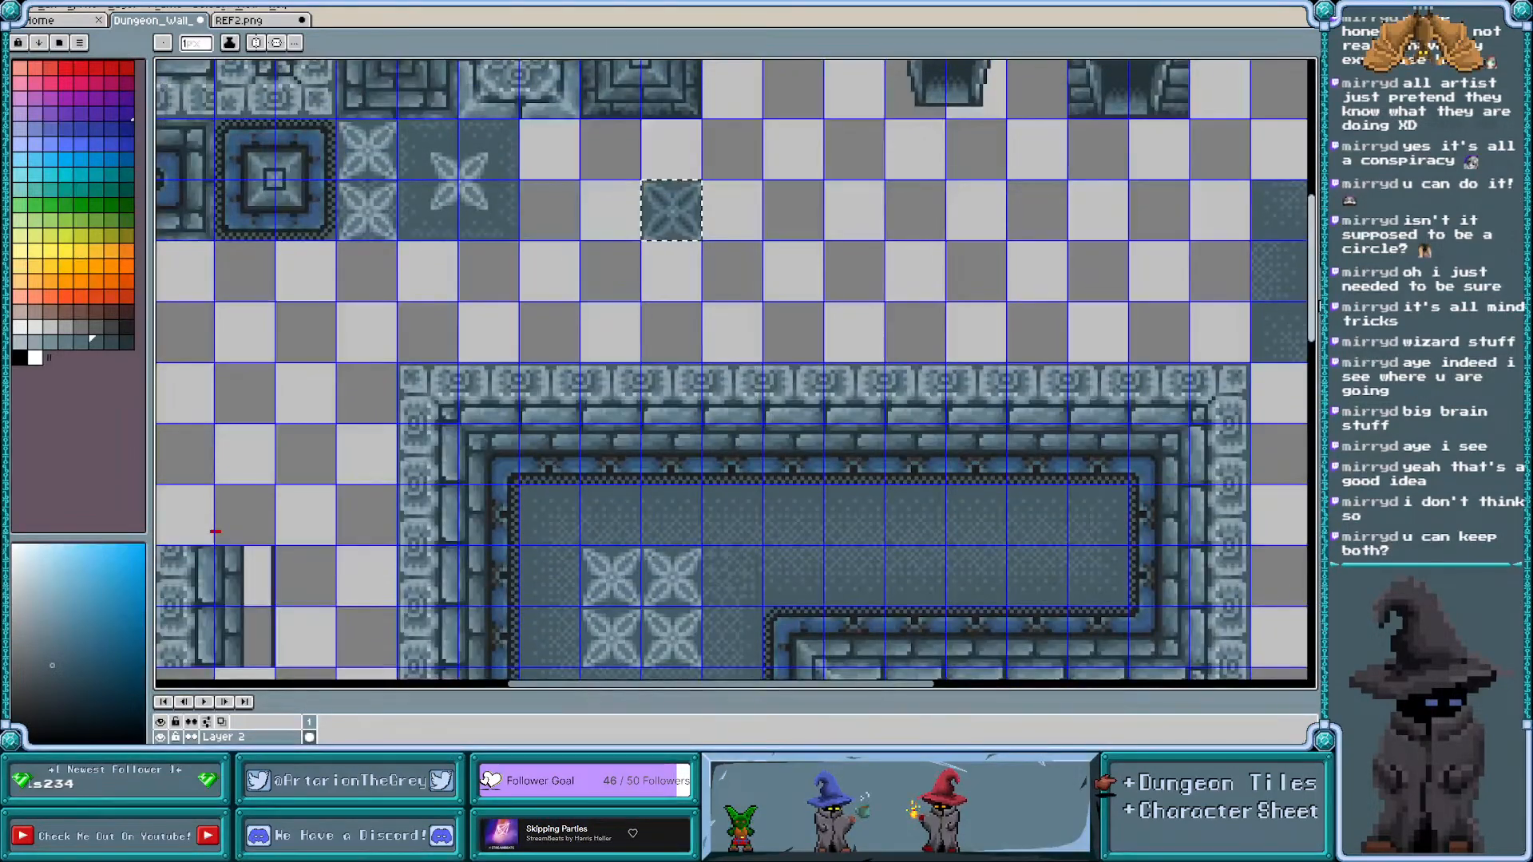
pyautogui.press('v')
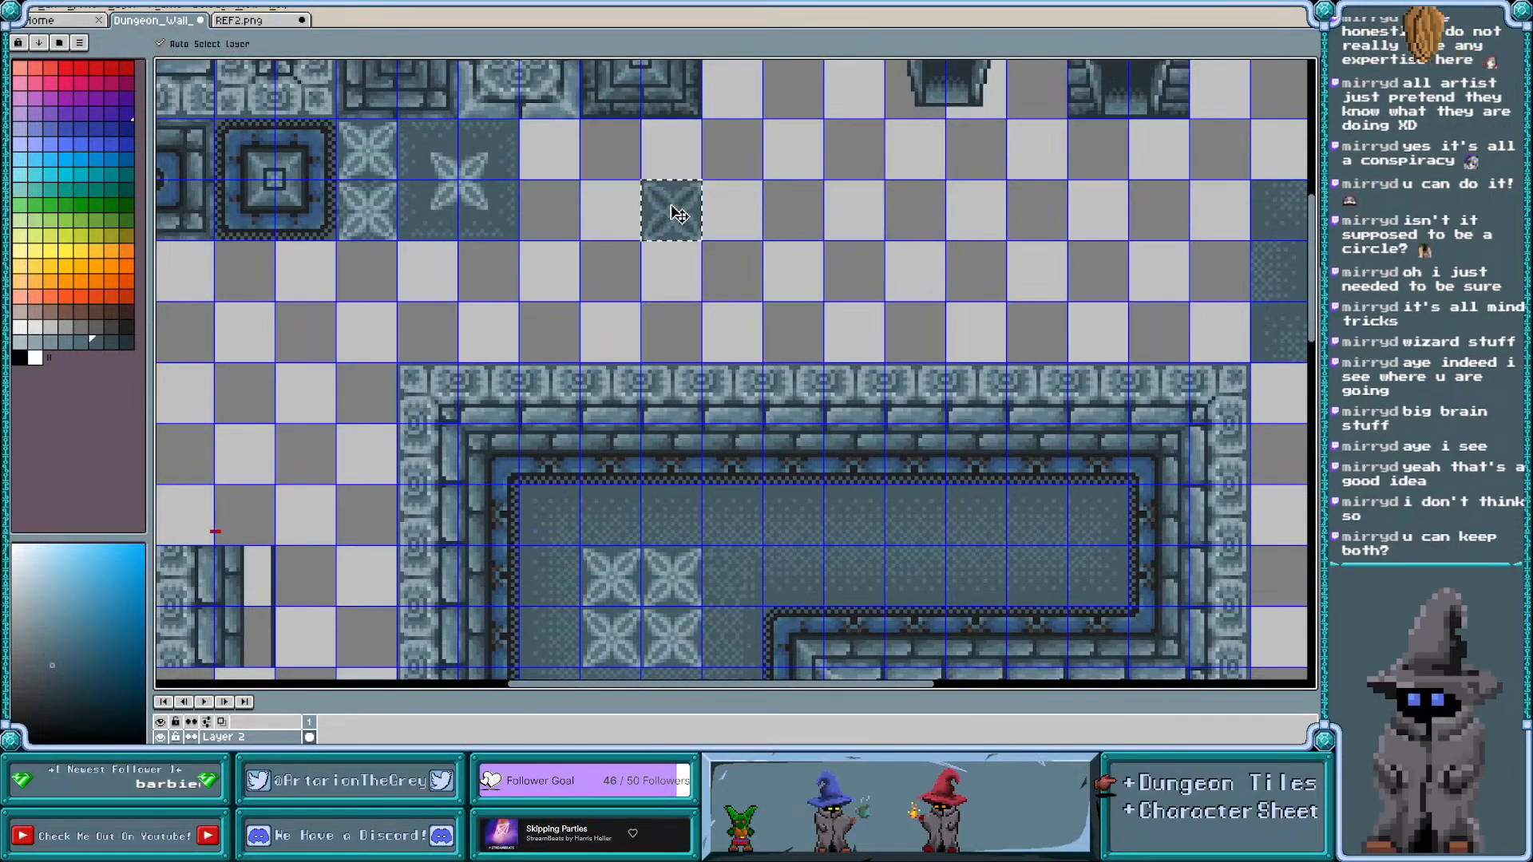
pyautogui.scroll(-2, 679, 211)
pyautogui.scroll(2, 643, 415)
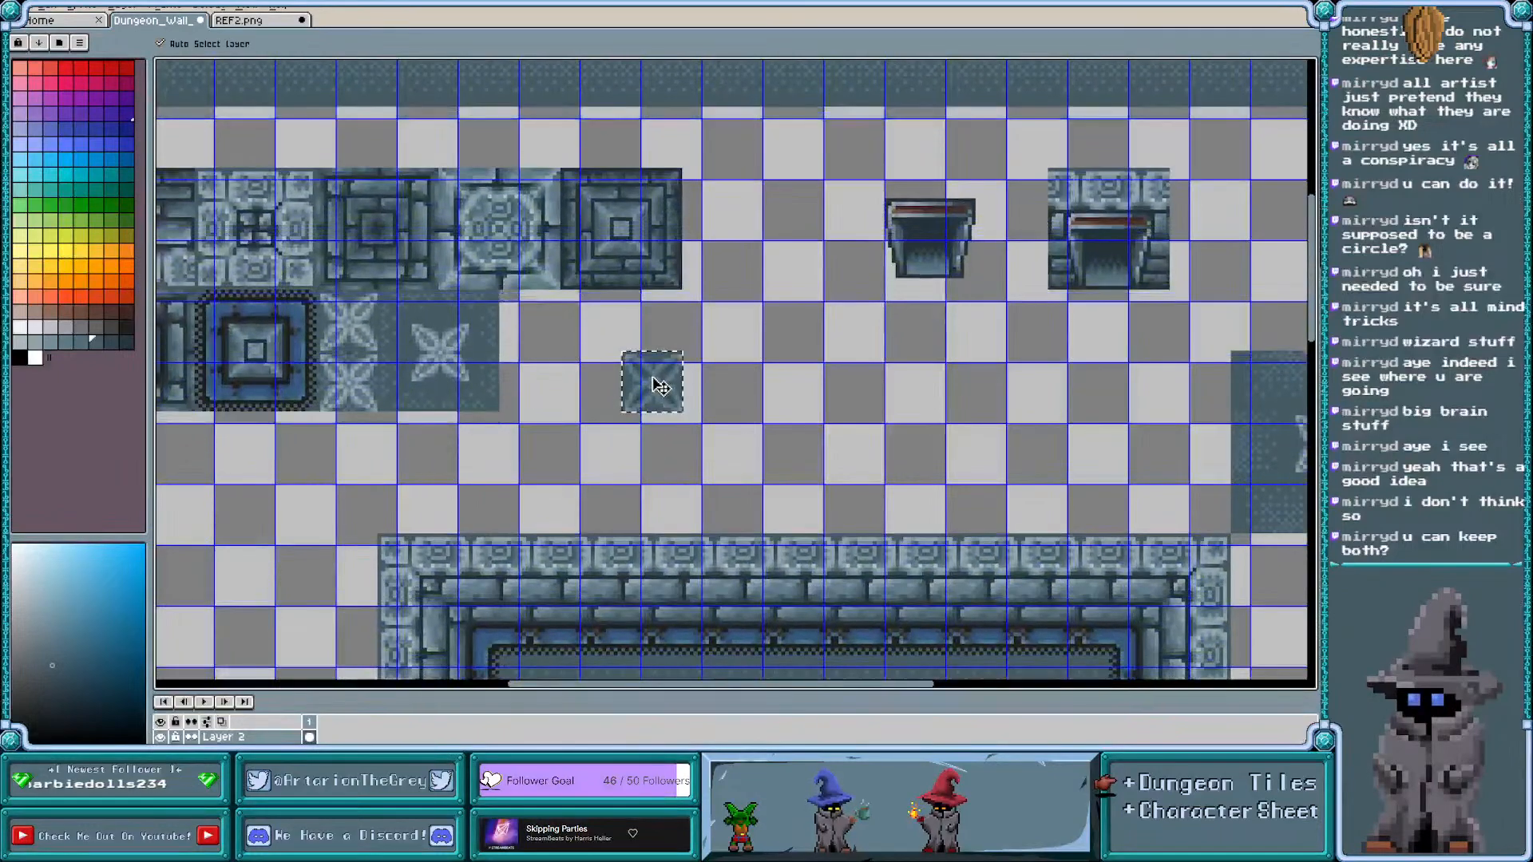
pyautogui.scroll(-2, 733, 406)
pyautogui.press('b')
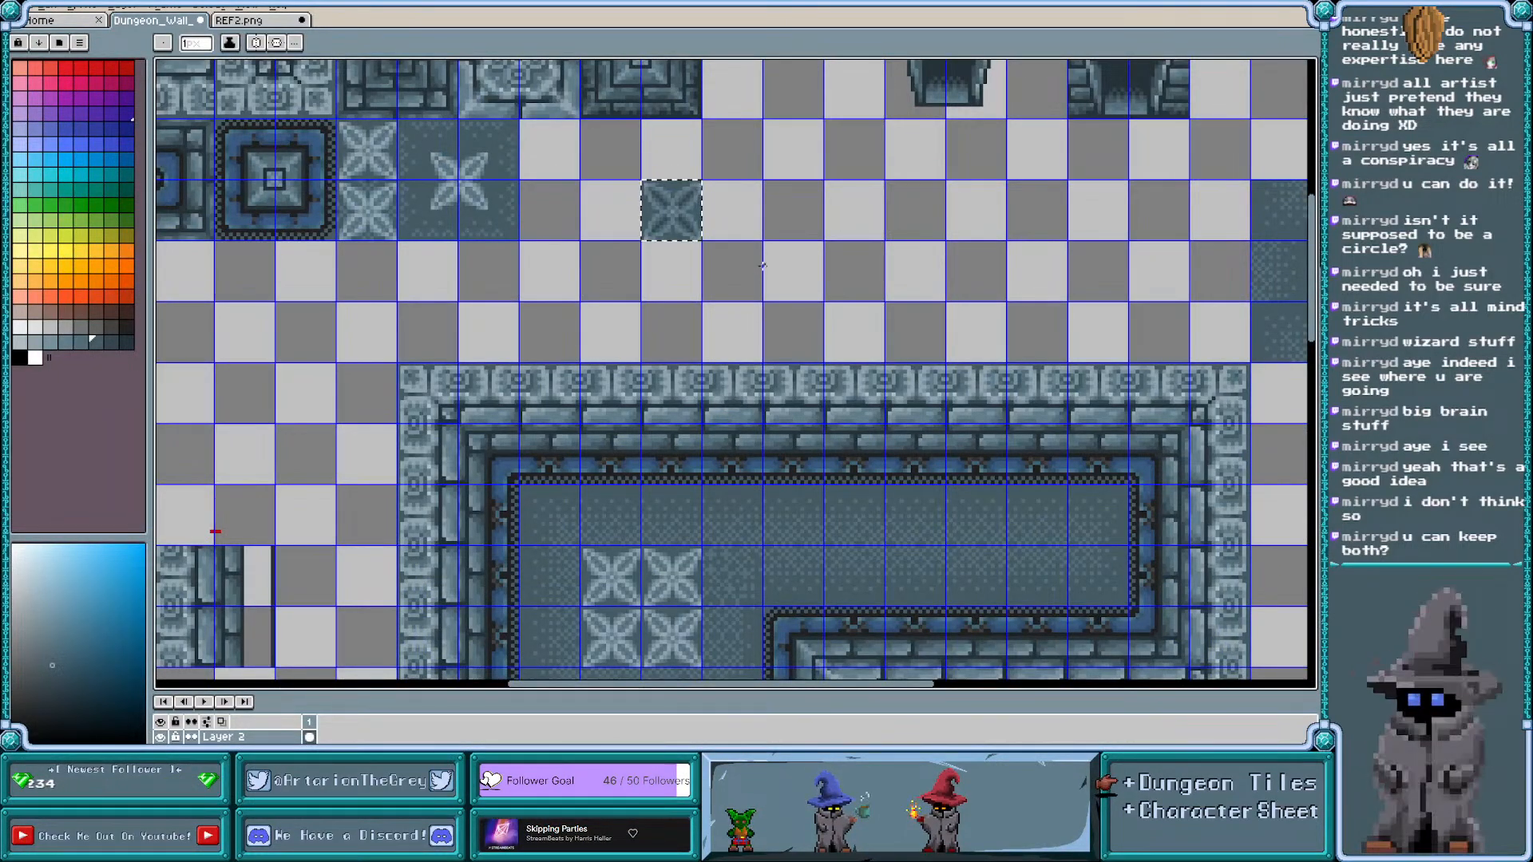
pyautogui.press('m')
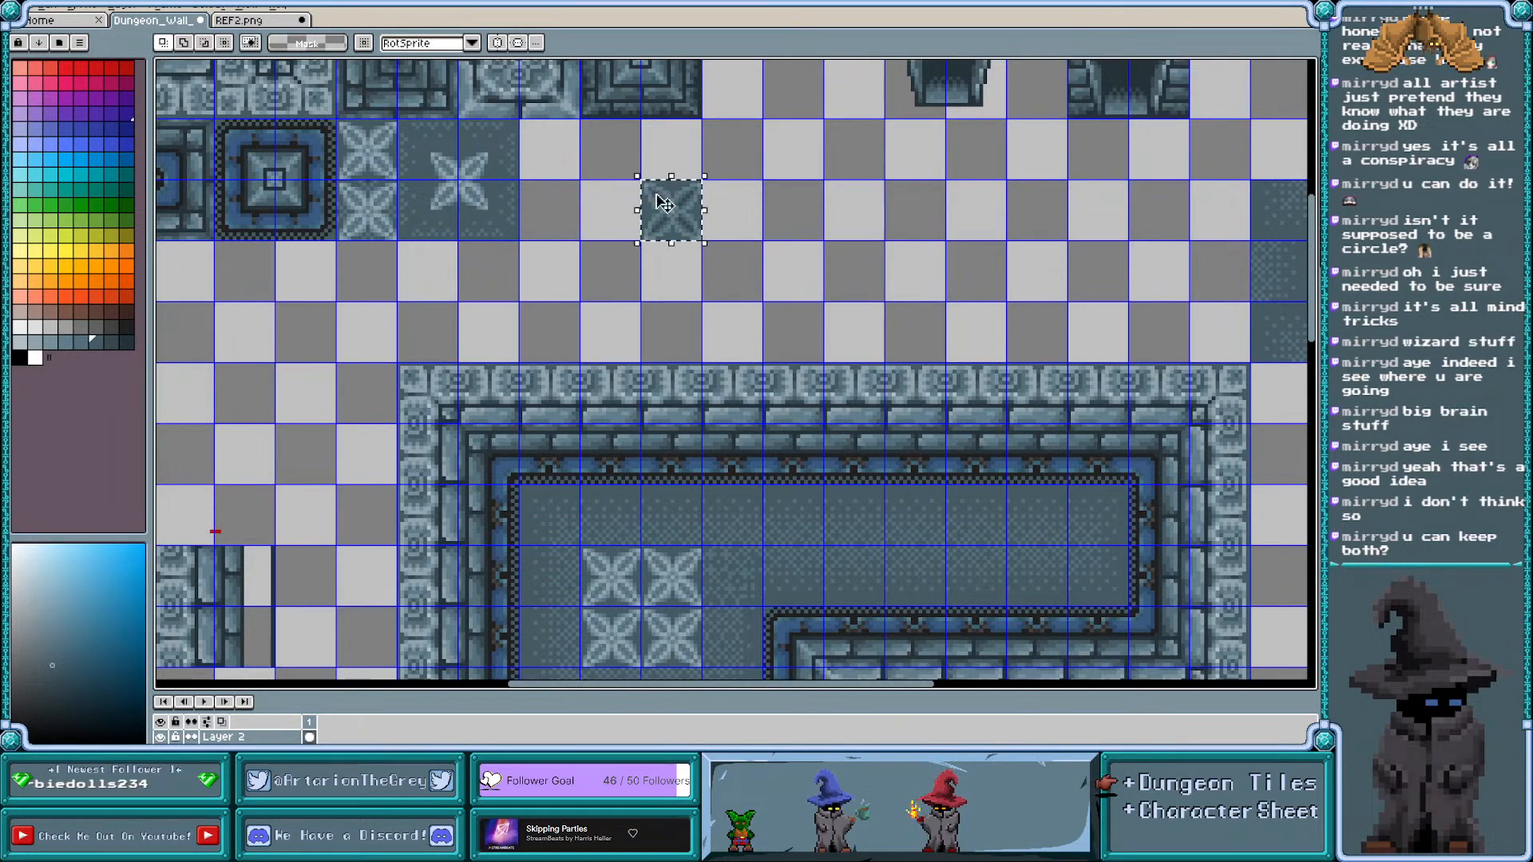
pyautogui.moveTo(664, 204); pyautogui.dragTo(678, 583)
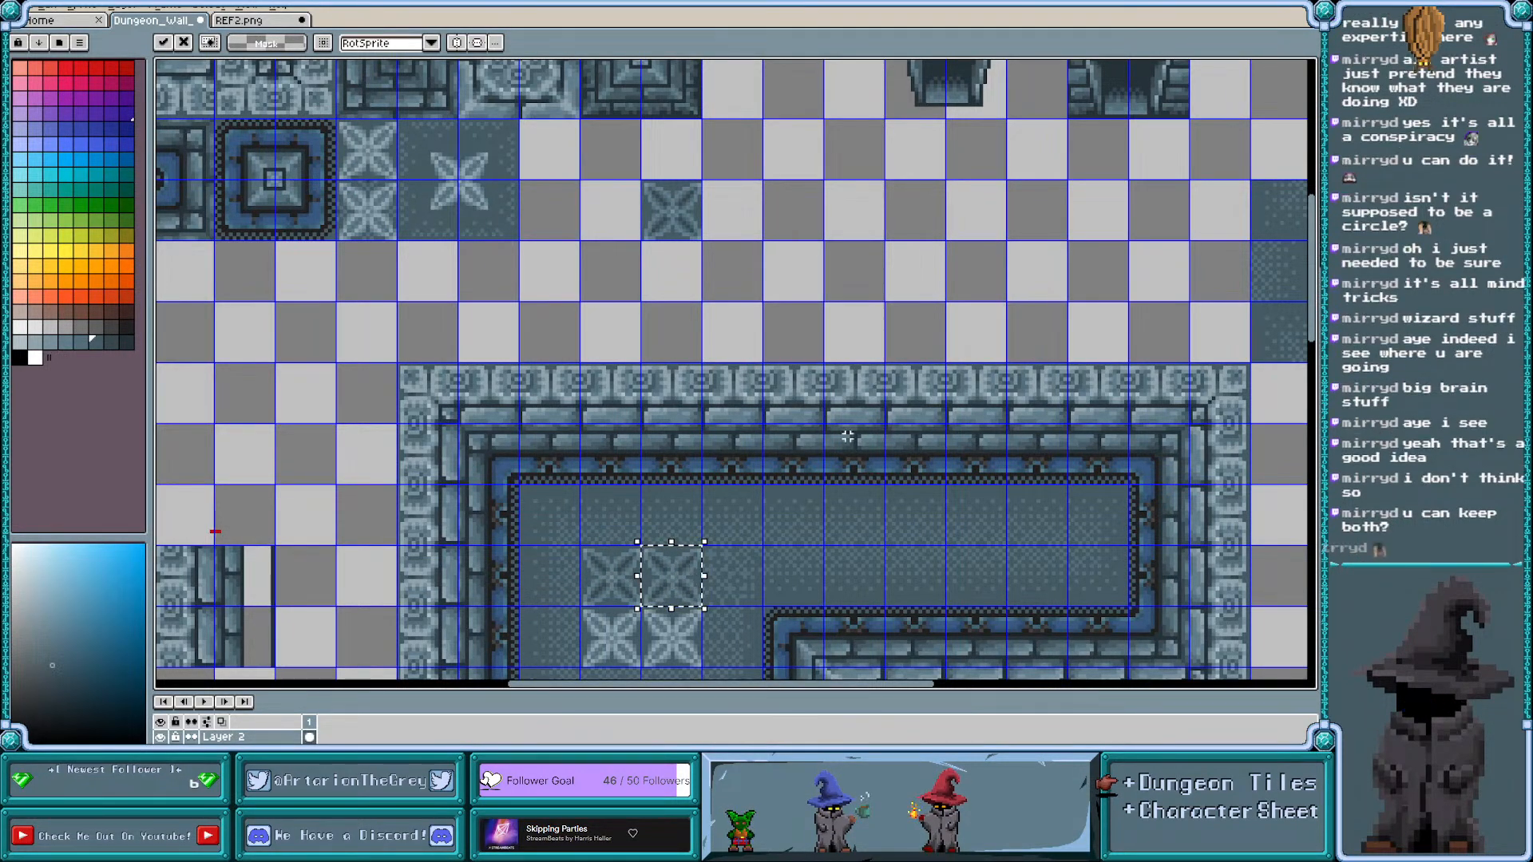
# Cover the two lower bright flower tiles in the L-shaped room with the darkened tile and clear the selection
pyautogui.moveTo(1313, 309); pyautogui.dragTo(1314, 364)
pyautogui.scroll(1, 633, 409)
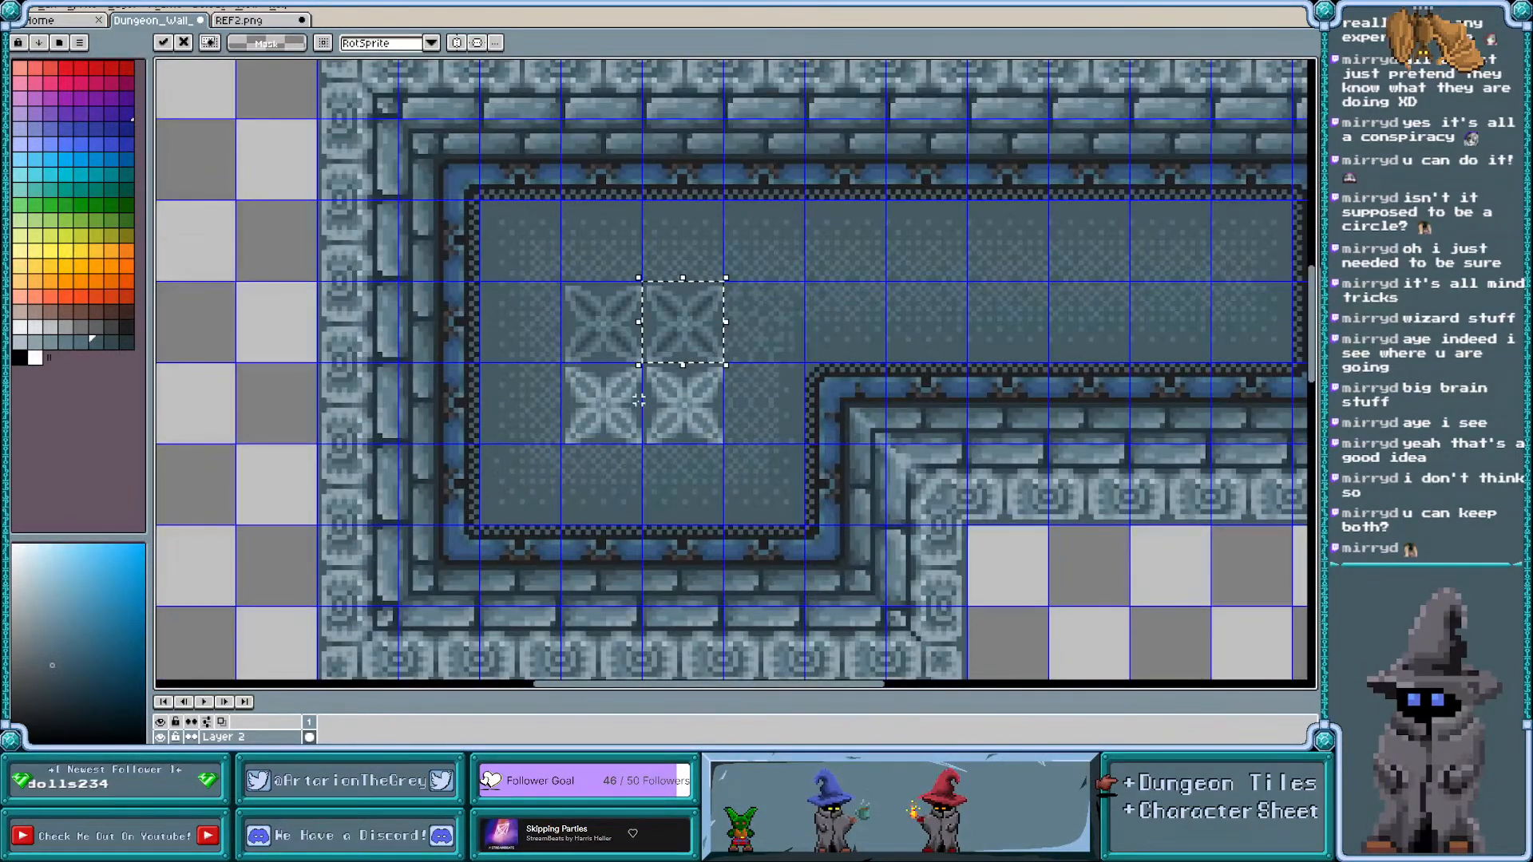
pyautogui.moveTo(684, 342); pyautogui.dragTo(621, 429)
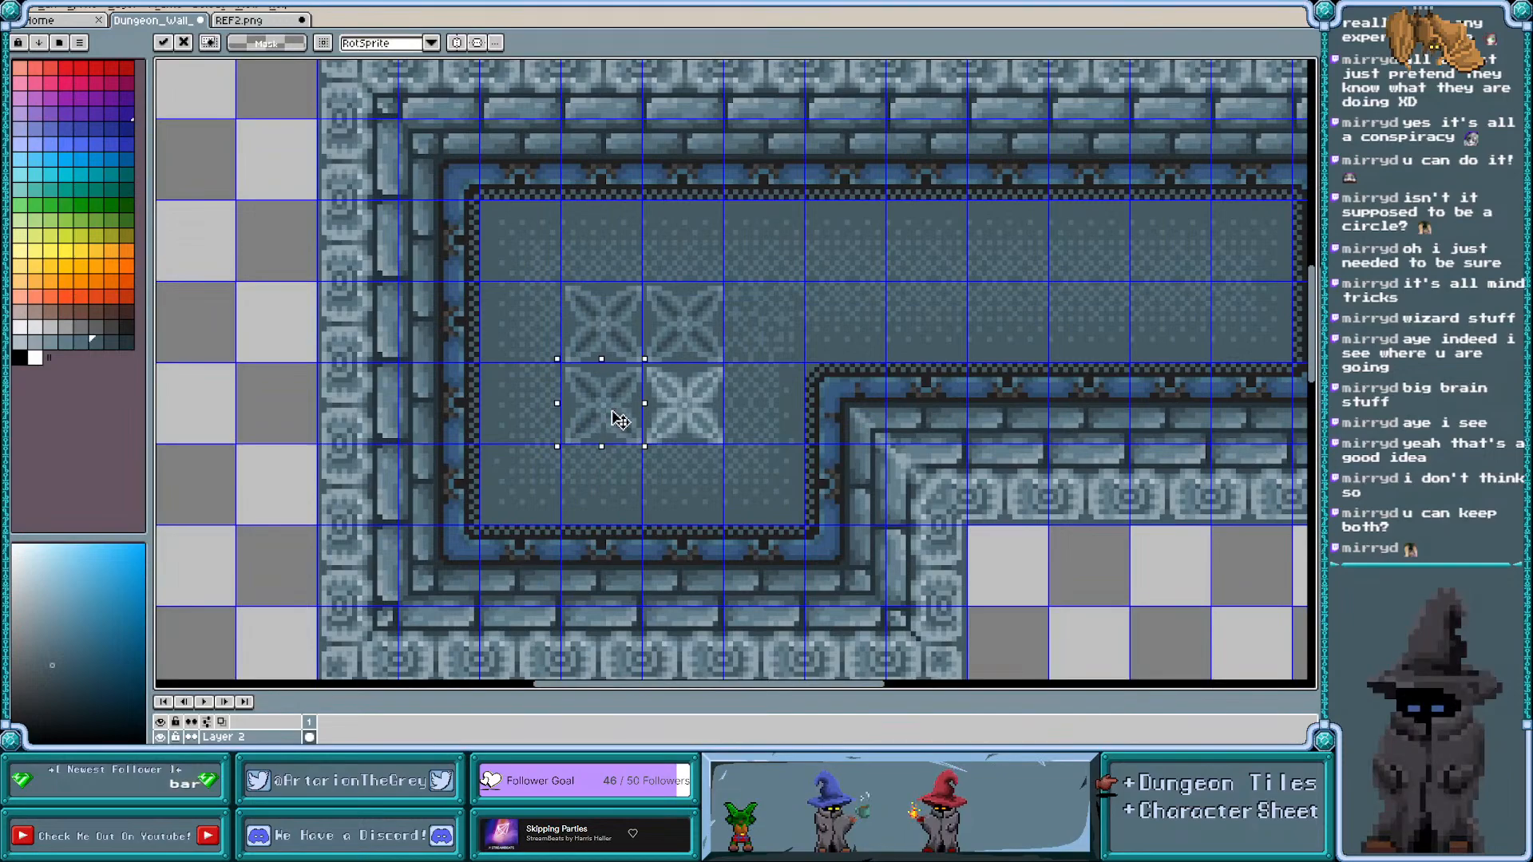
pyautogui.moveTo(615, 421); pyautogui.dragTo(695, 424)
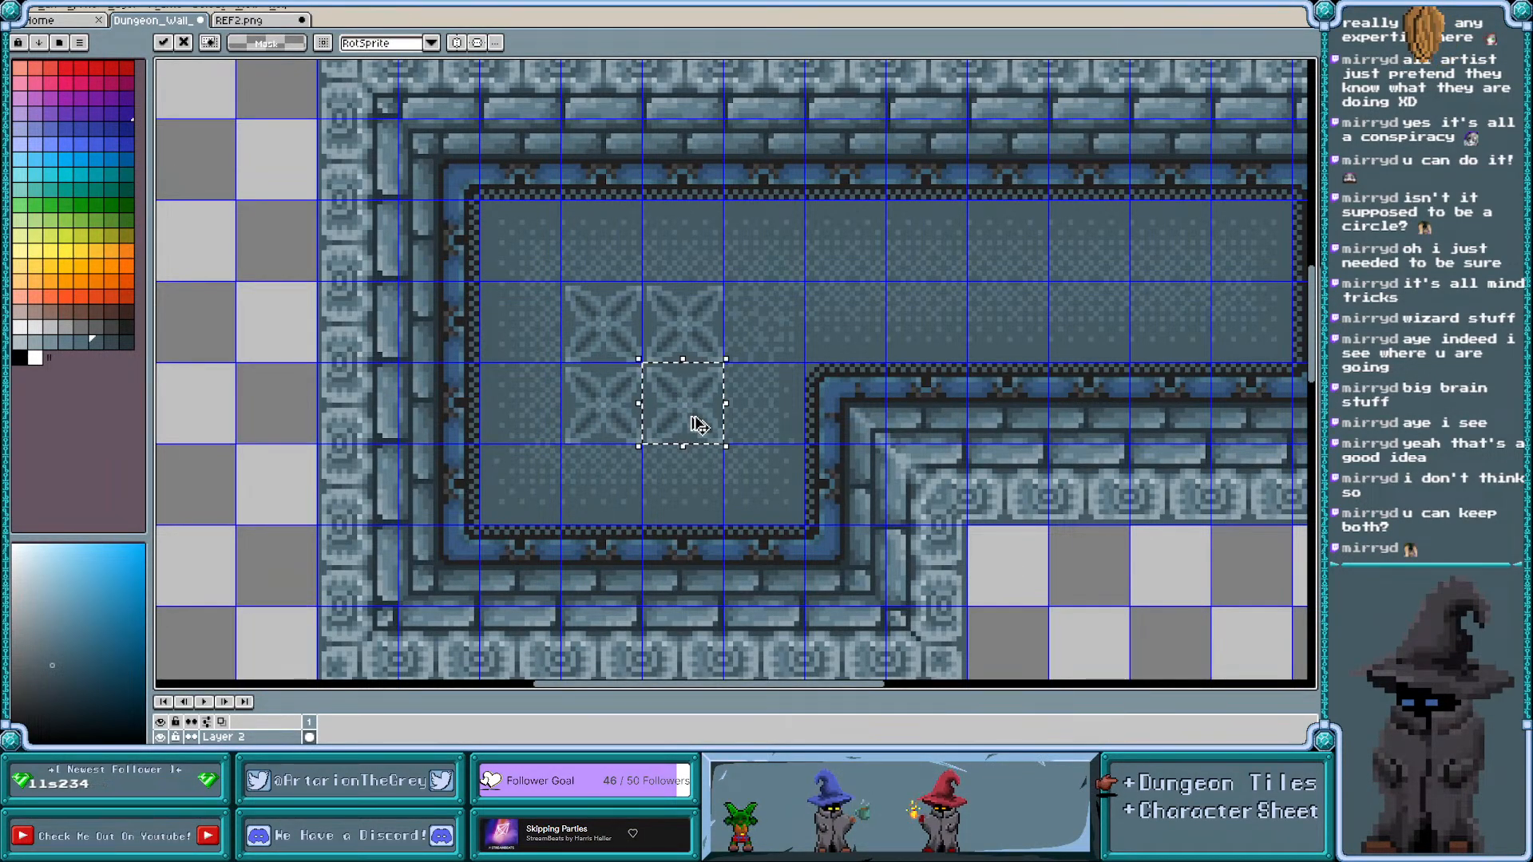
pyautogui.click(1040, 572)
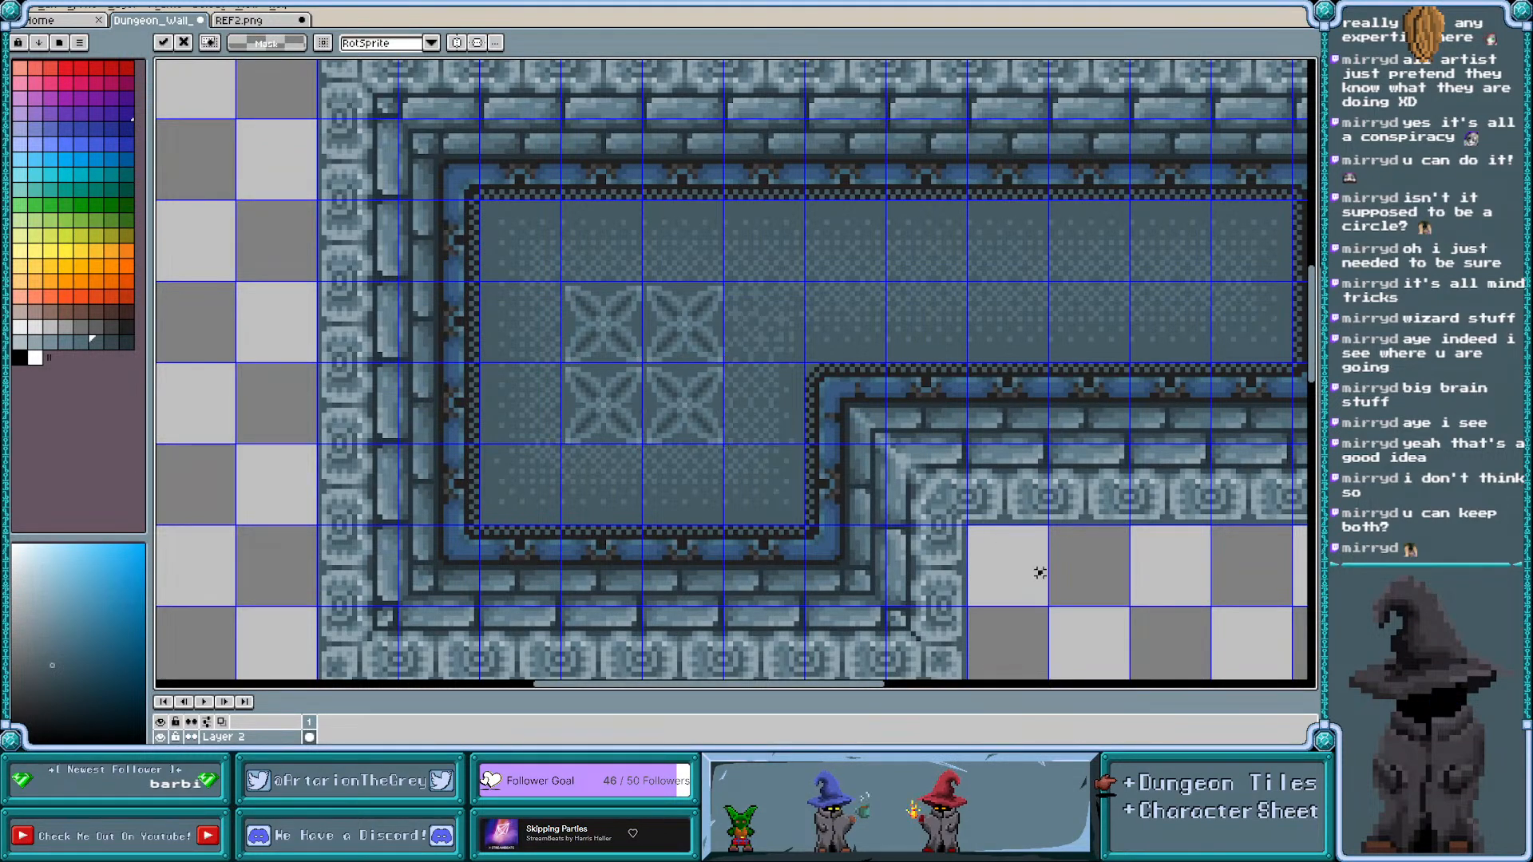
# With the tile grid hidden, examine how the two-by-two dark flower block blends with the room's floor, up close and from afar
pyautogui.scroll(-2, 644, 343)
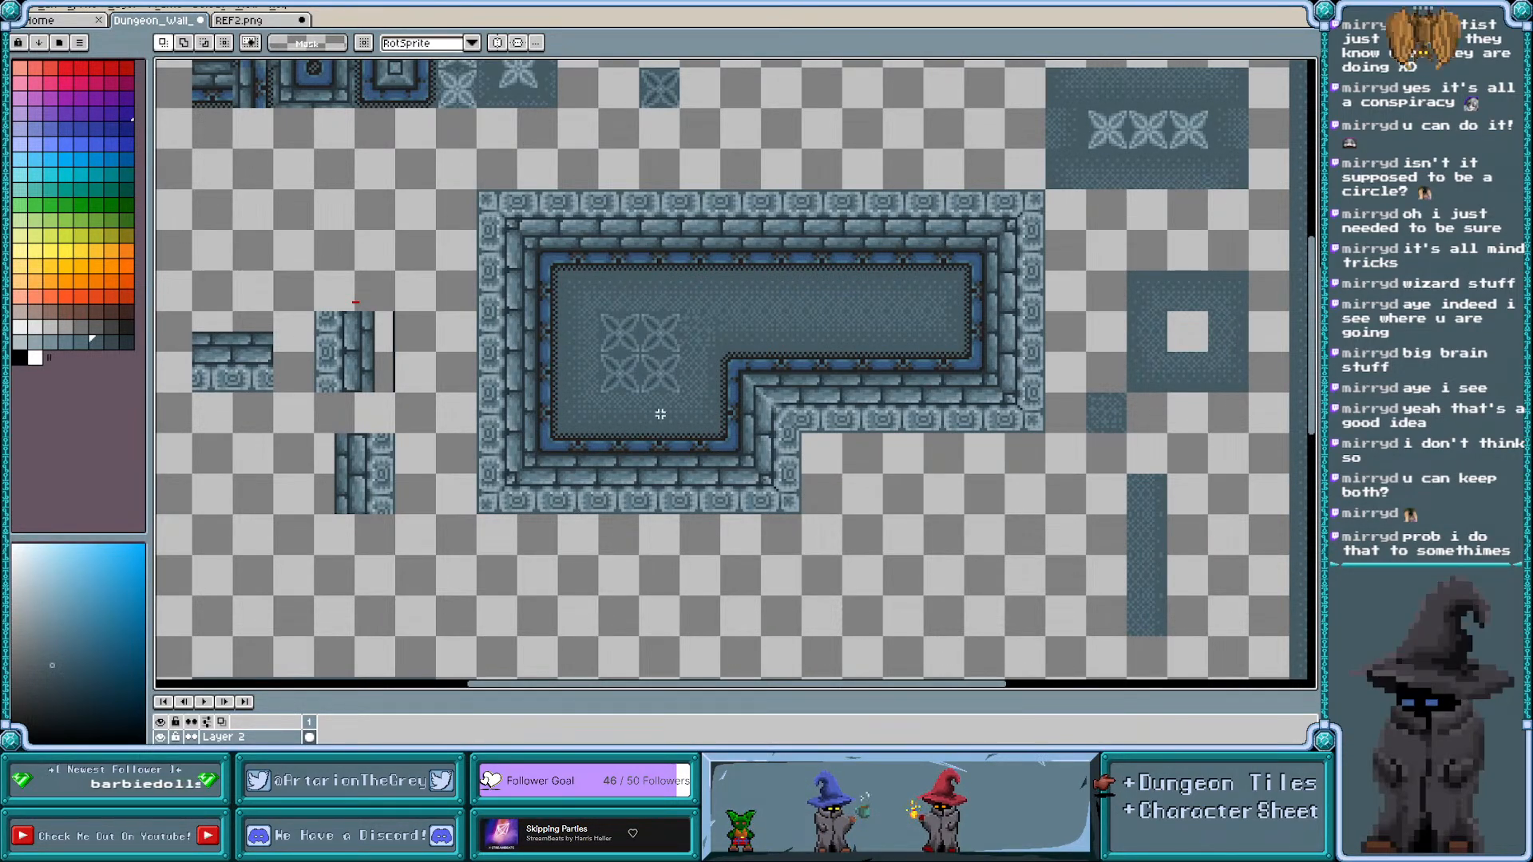
pyautogui.scroll(3, 643, 369)
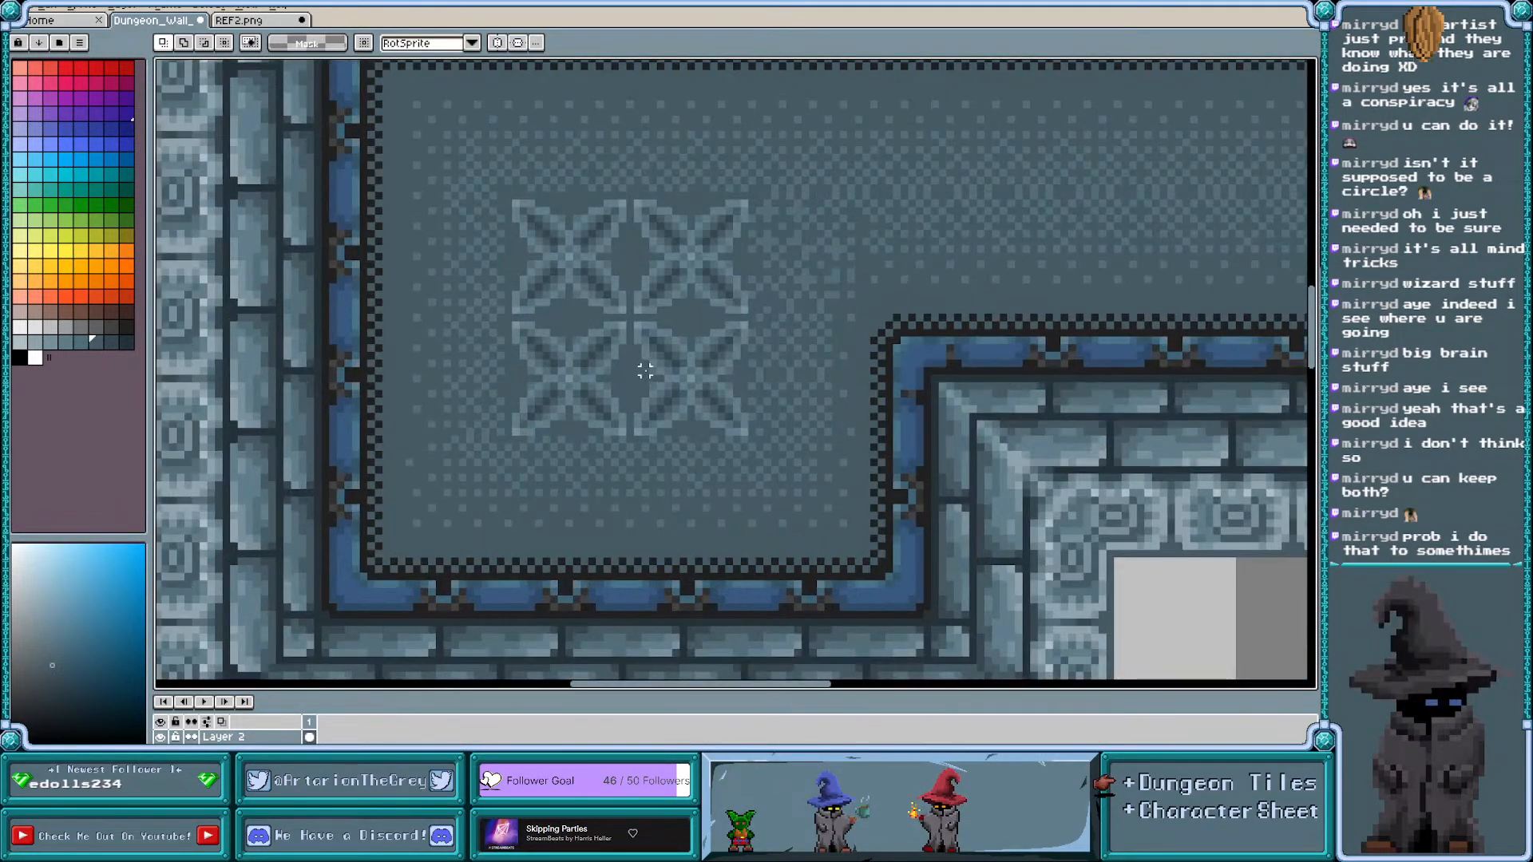
pyautogui.scroll(-5, 645, 371)
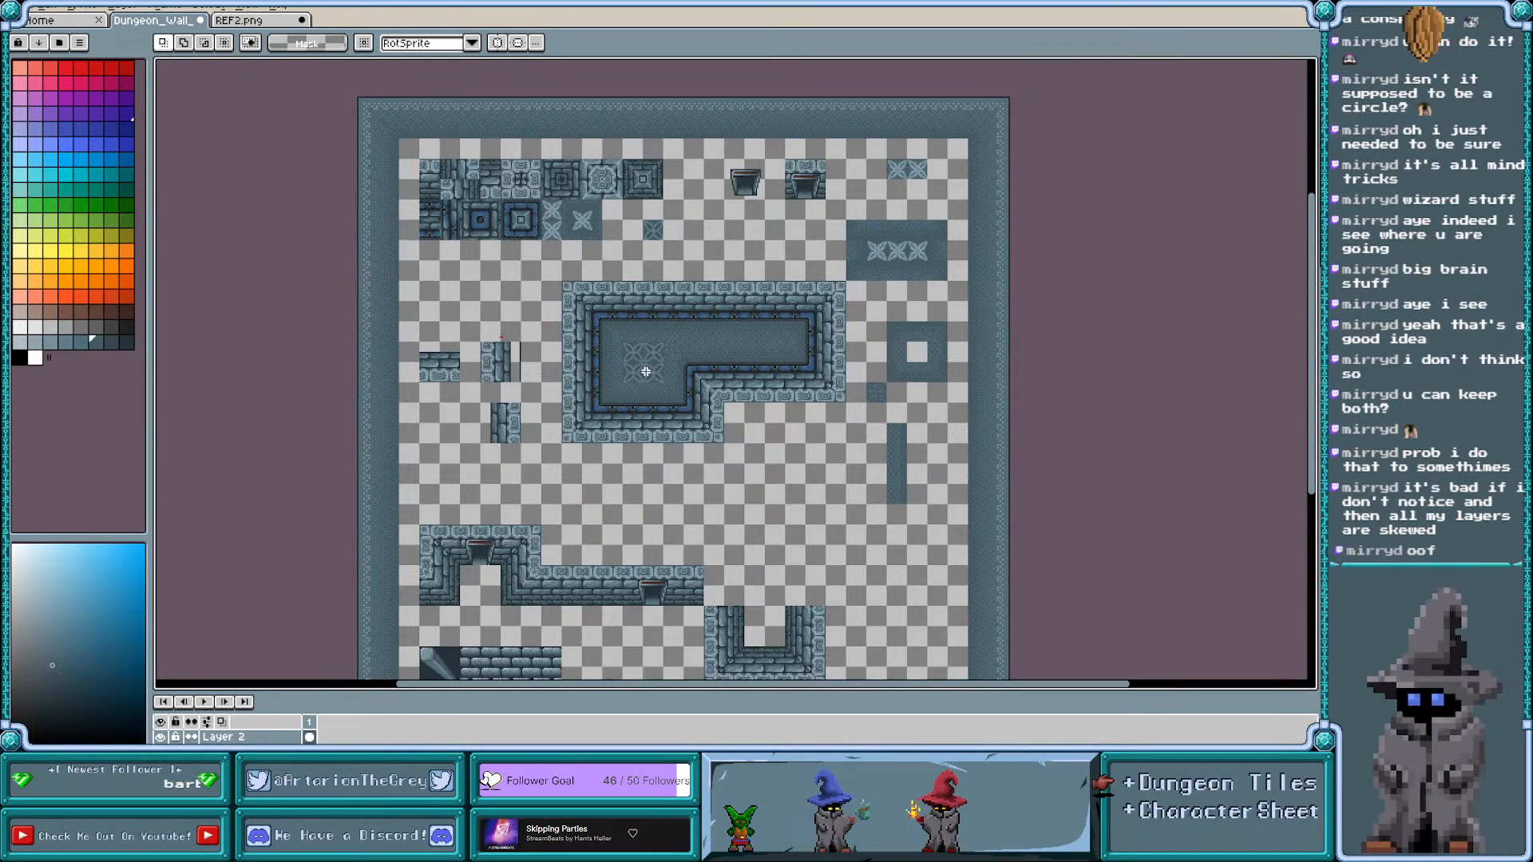
pyautogui.scroll(1, 746, 501)
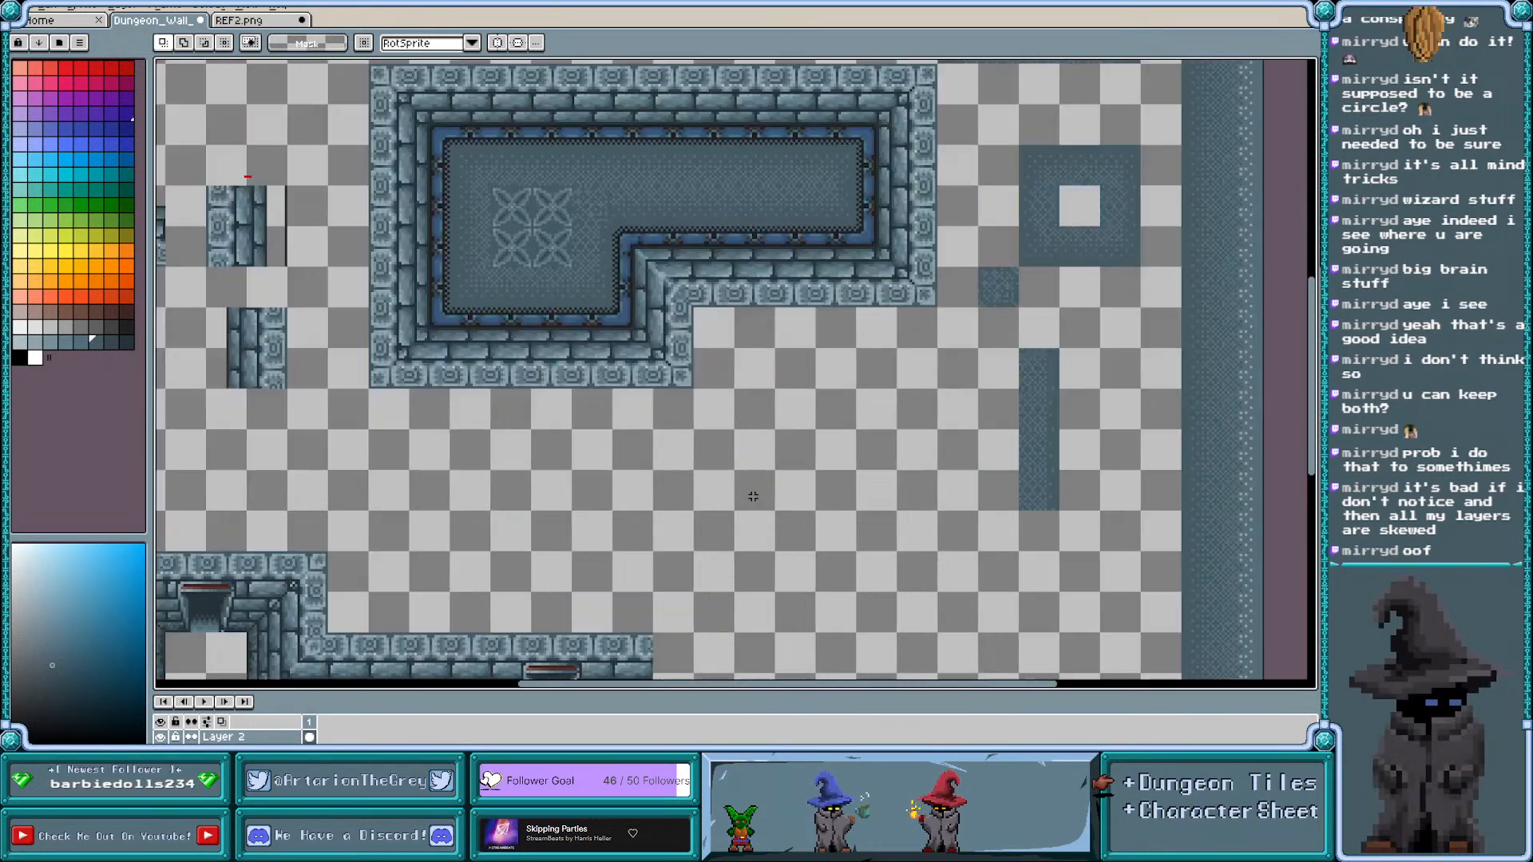
pyautogui.scroll(-1, 754, 497)
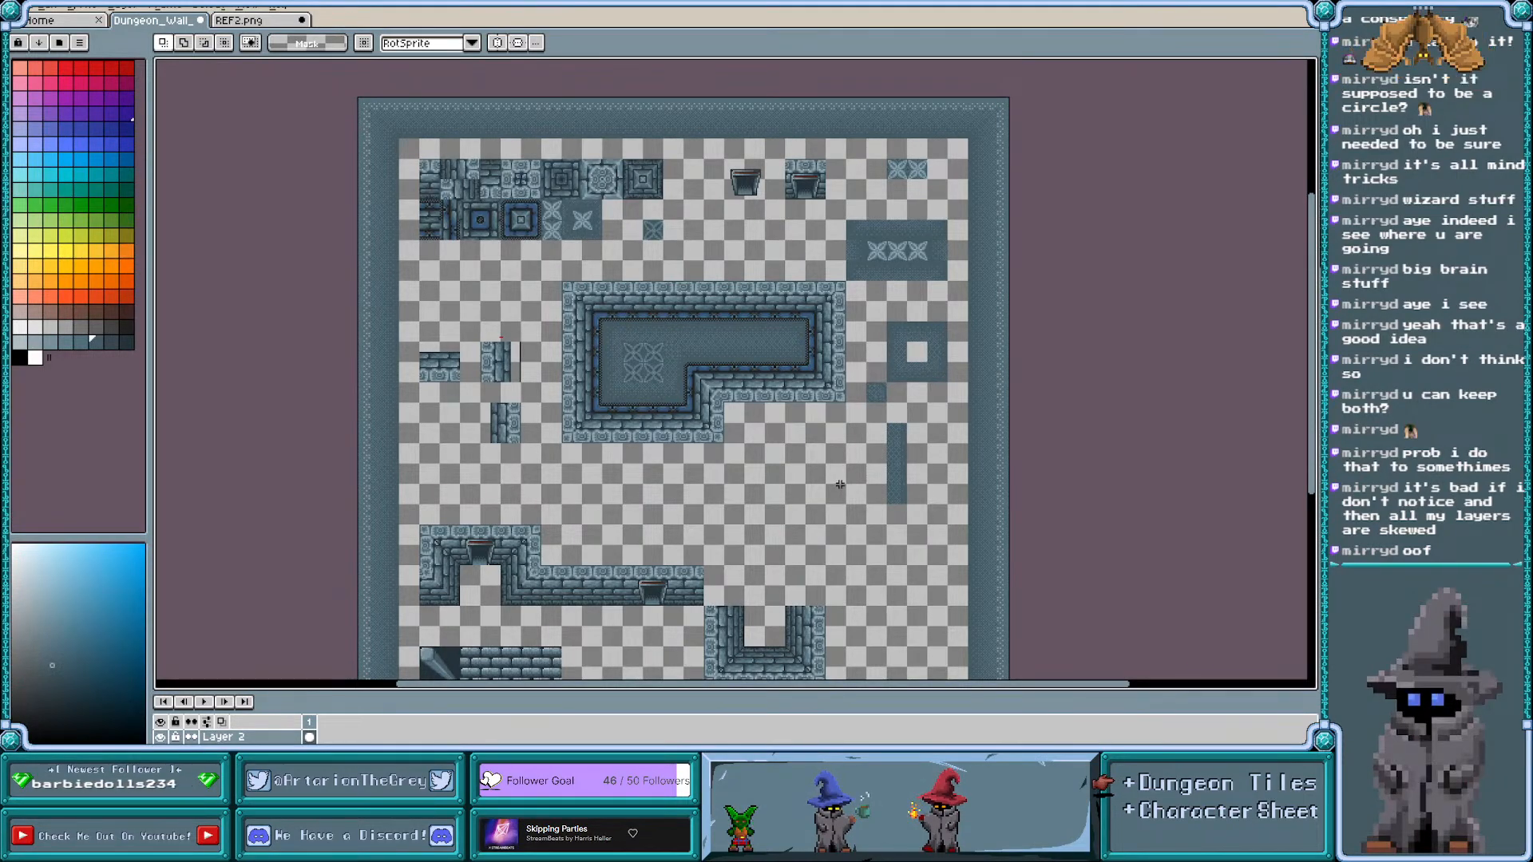
pyautogui.scroll(1, 941, 369)
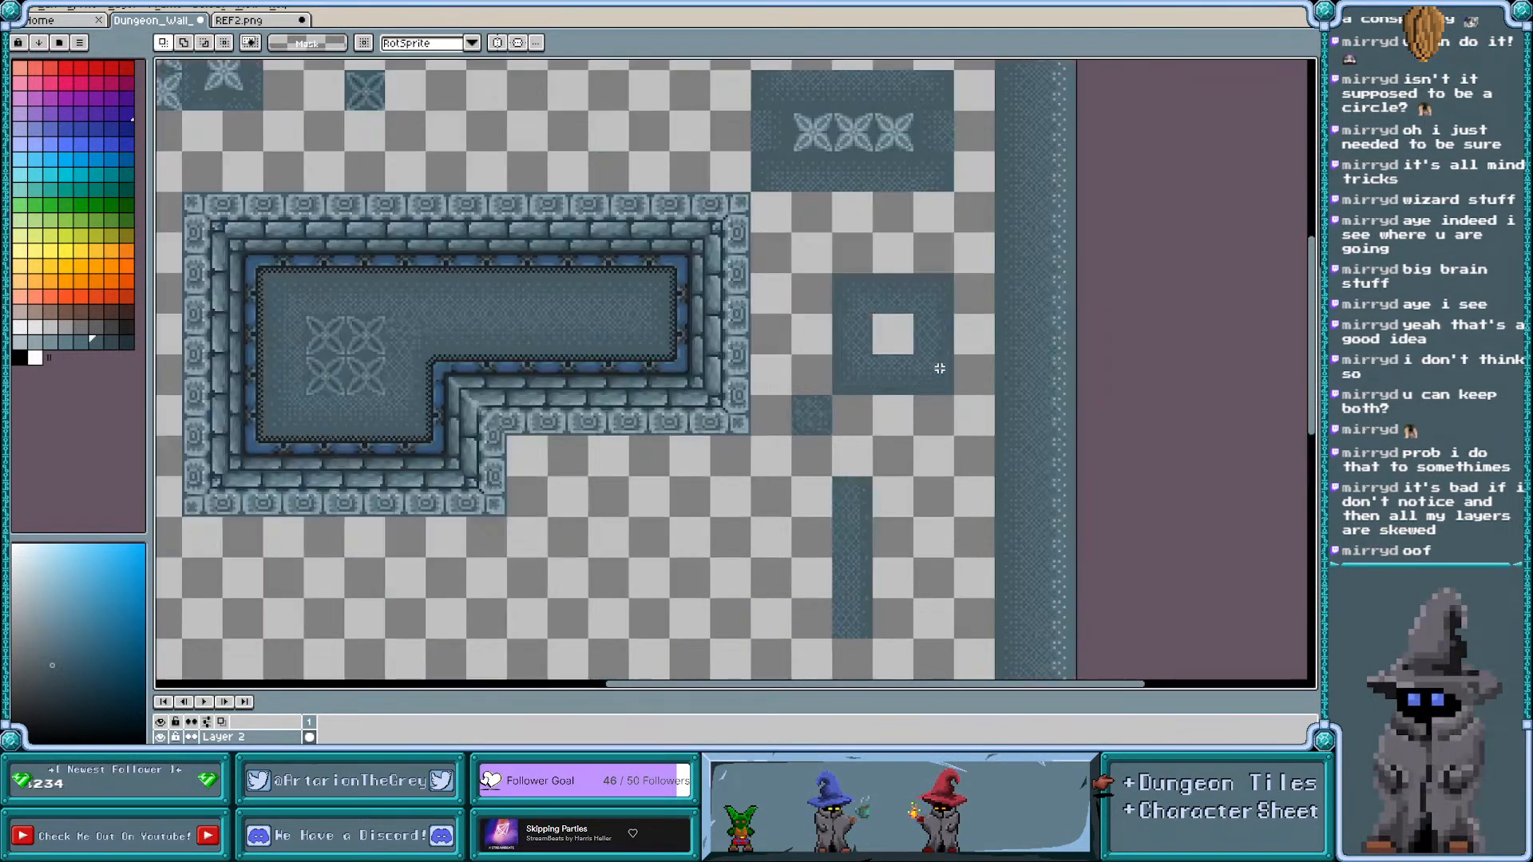
pyautogui.scroll(1, 941, 369)
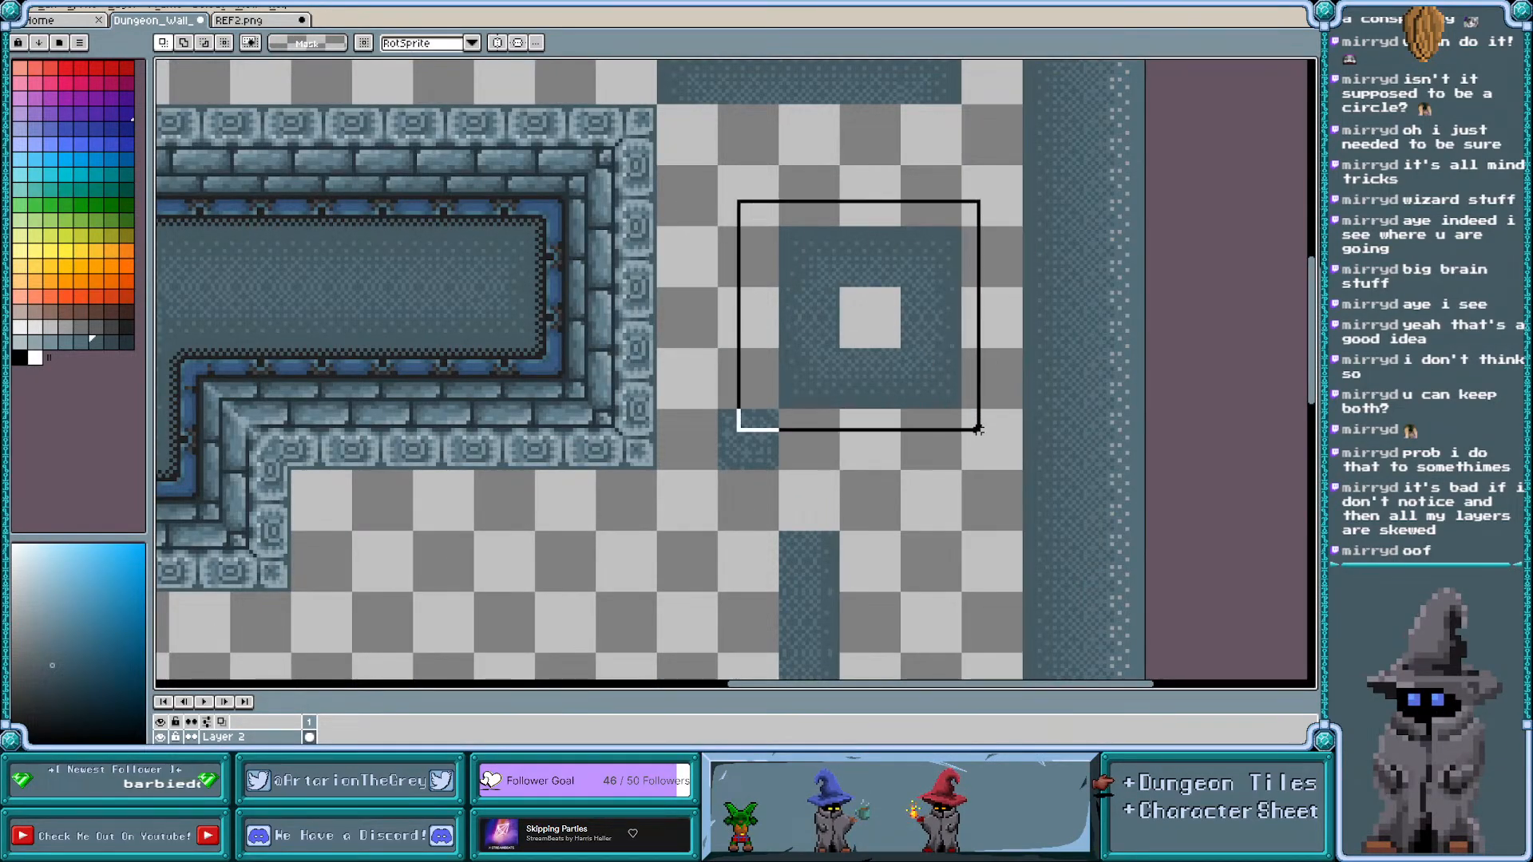
pyautogui.moveTo(994, 433); pyautogui.dragTo(997, 438)
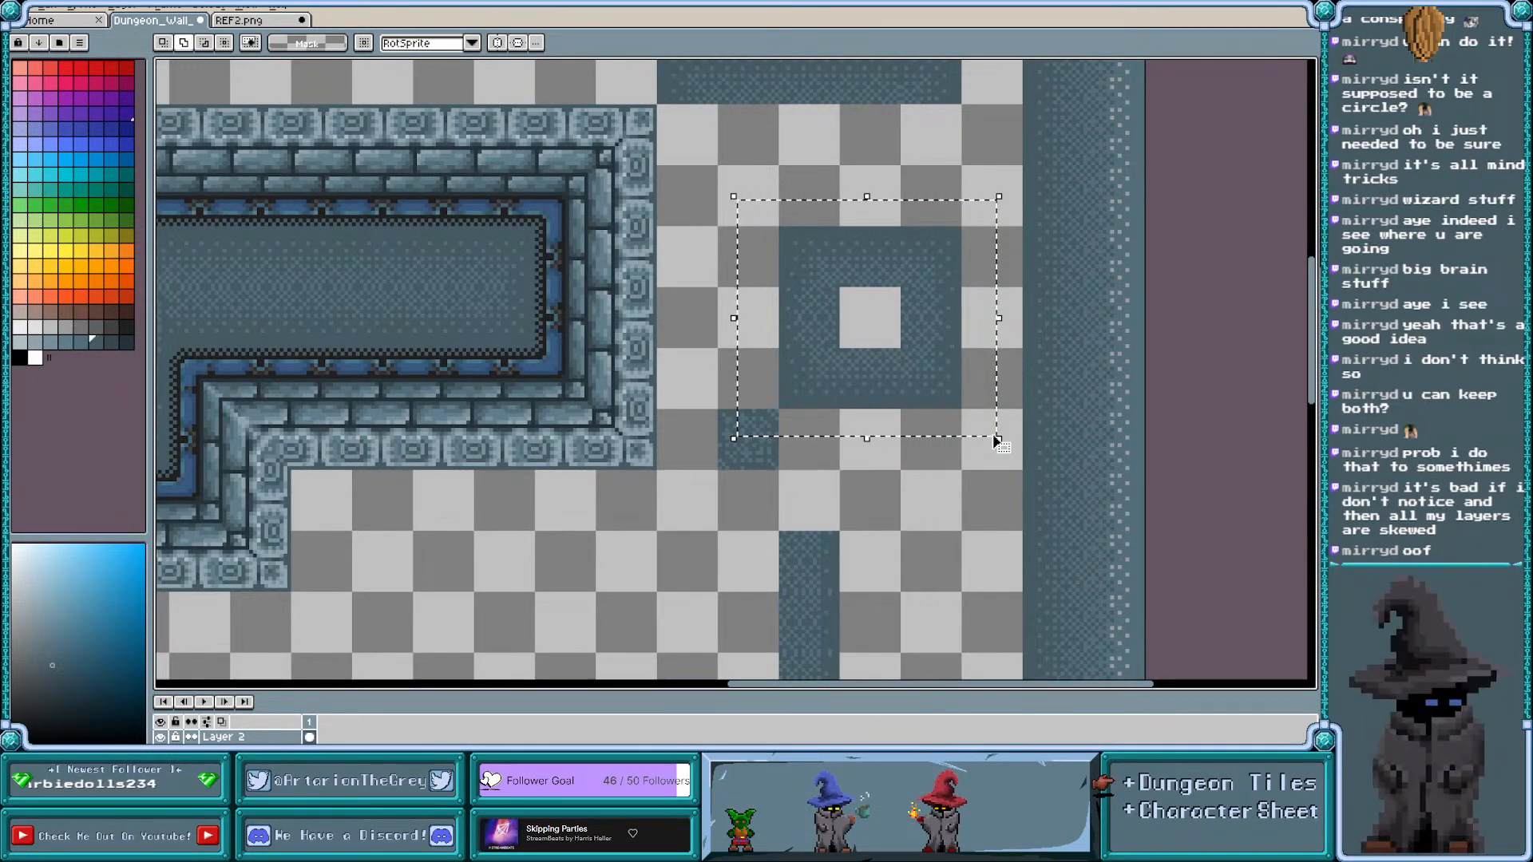
pyautogui.press('o')
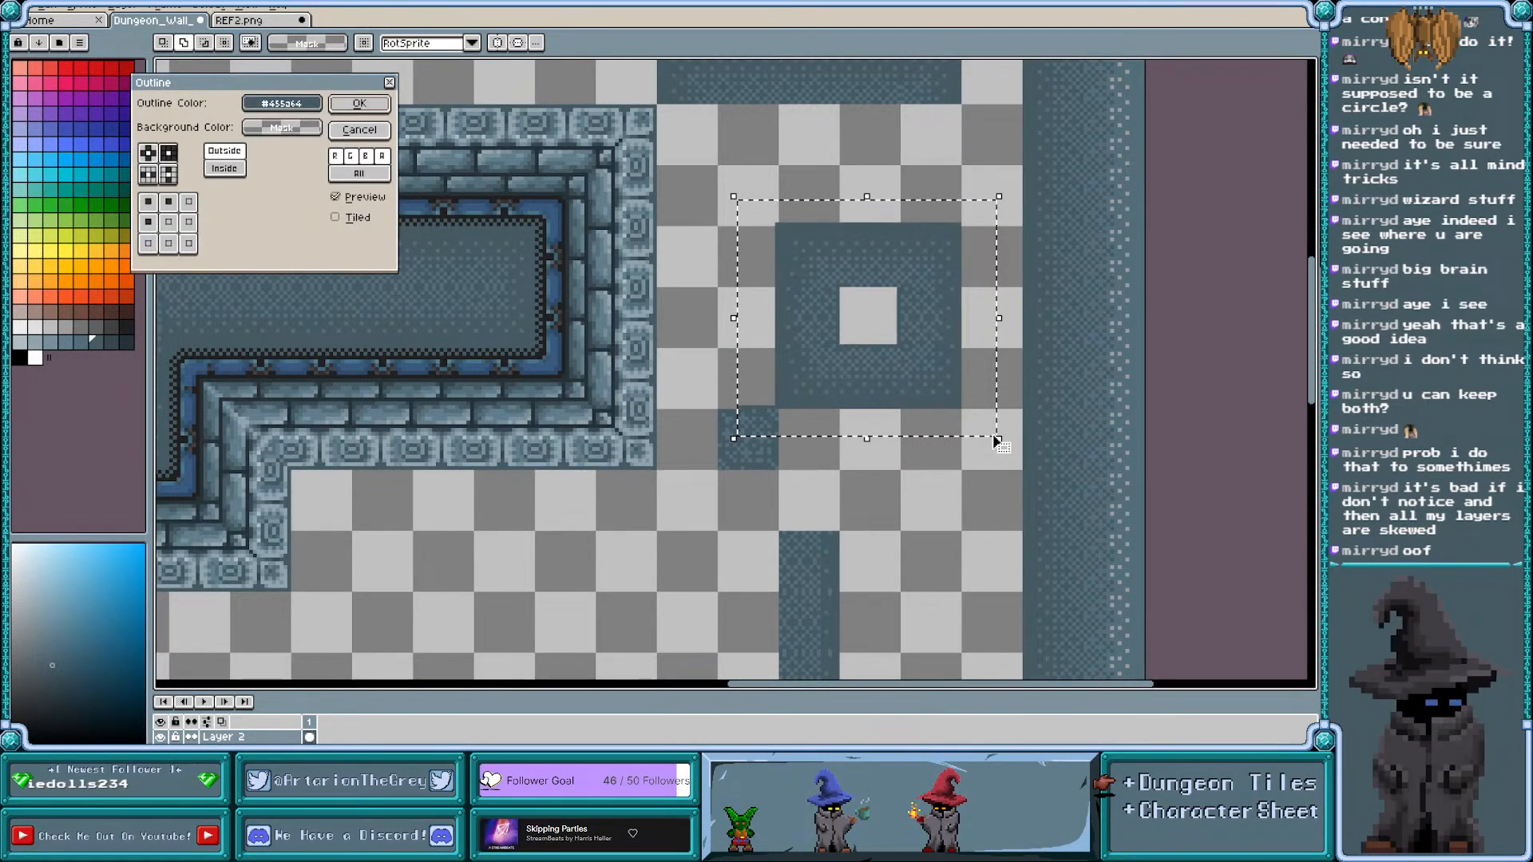
pyautogui.click(304, 104)
pyautogui.click(261, 127)
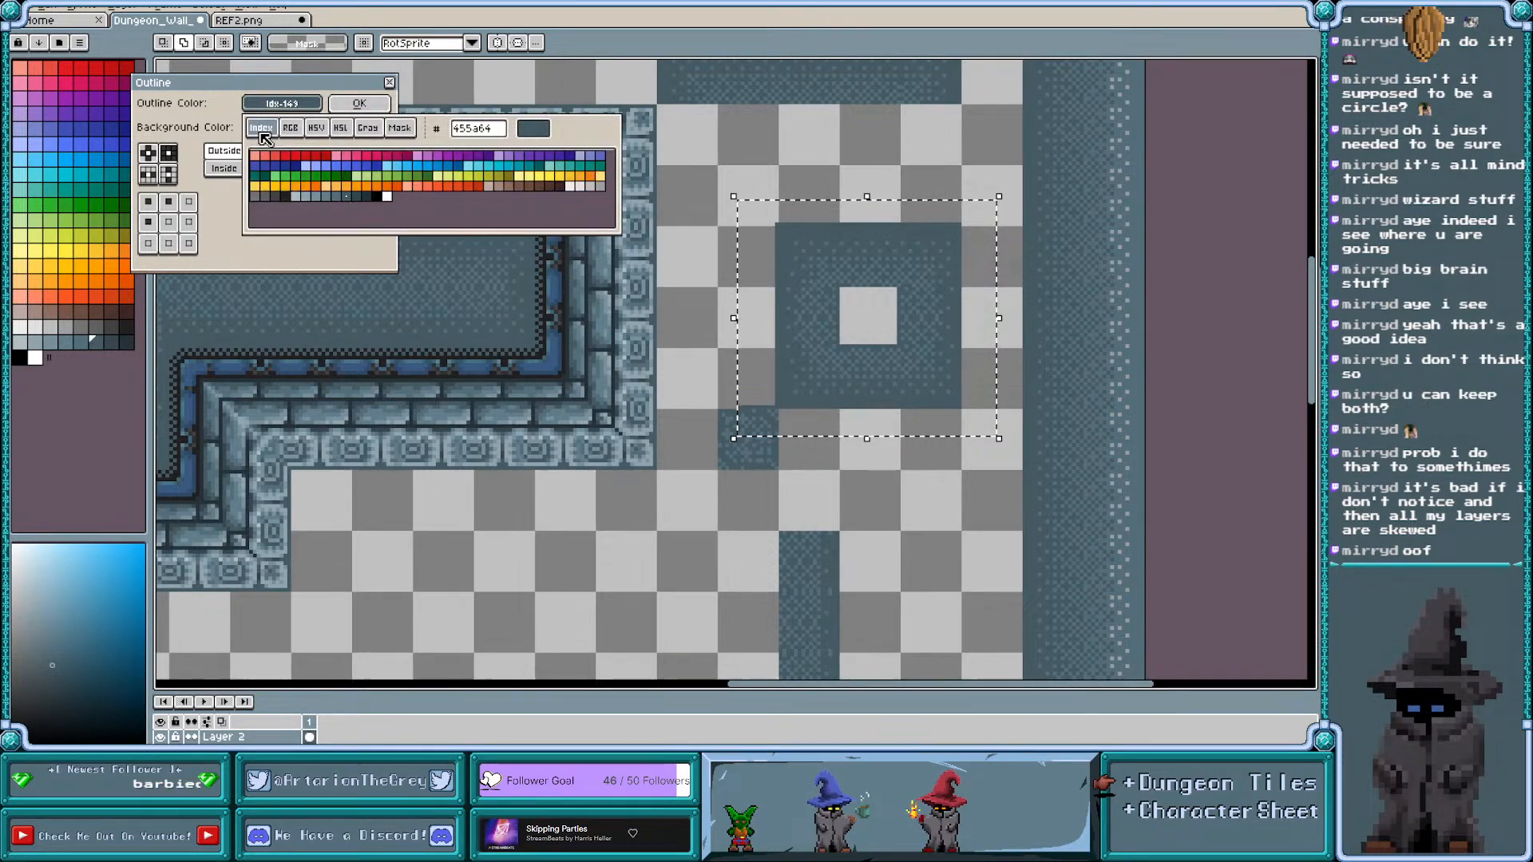
pyautogui.click(380, 195)
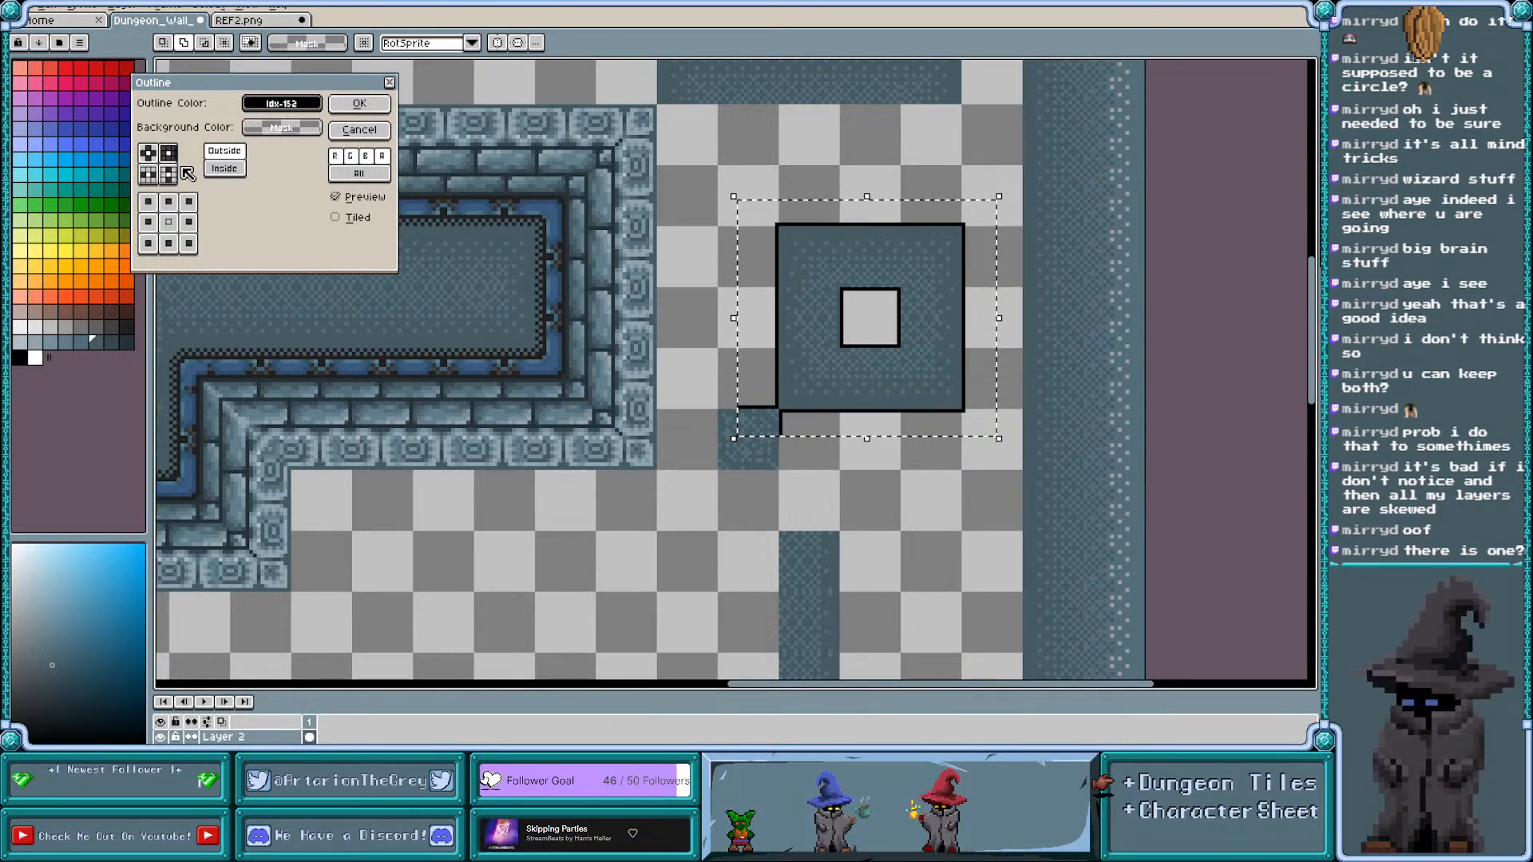
pyautogui.click(151, 154)
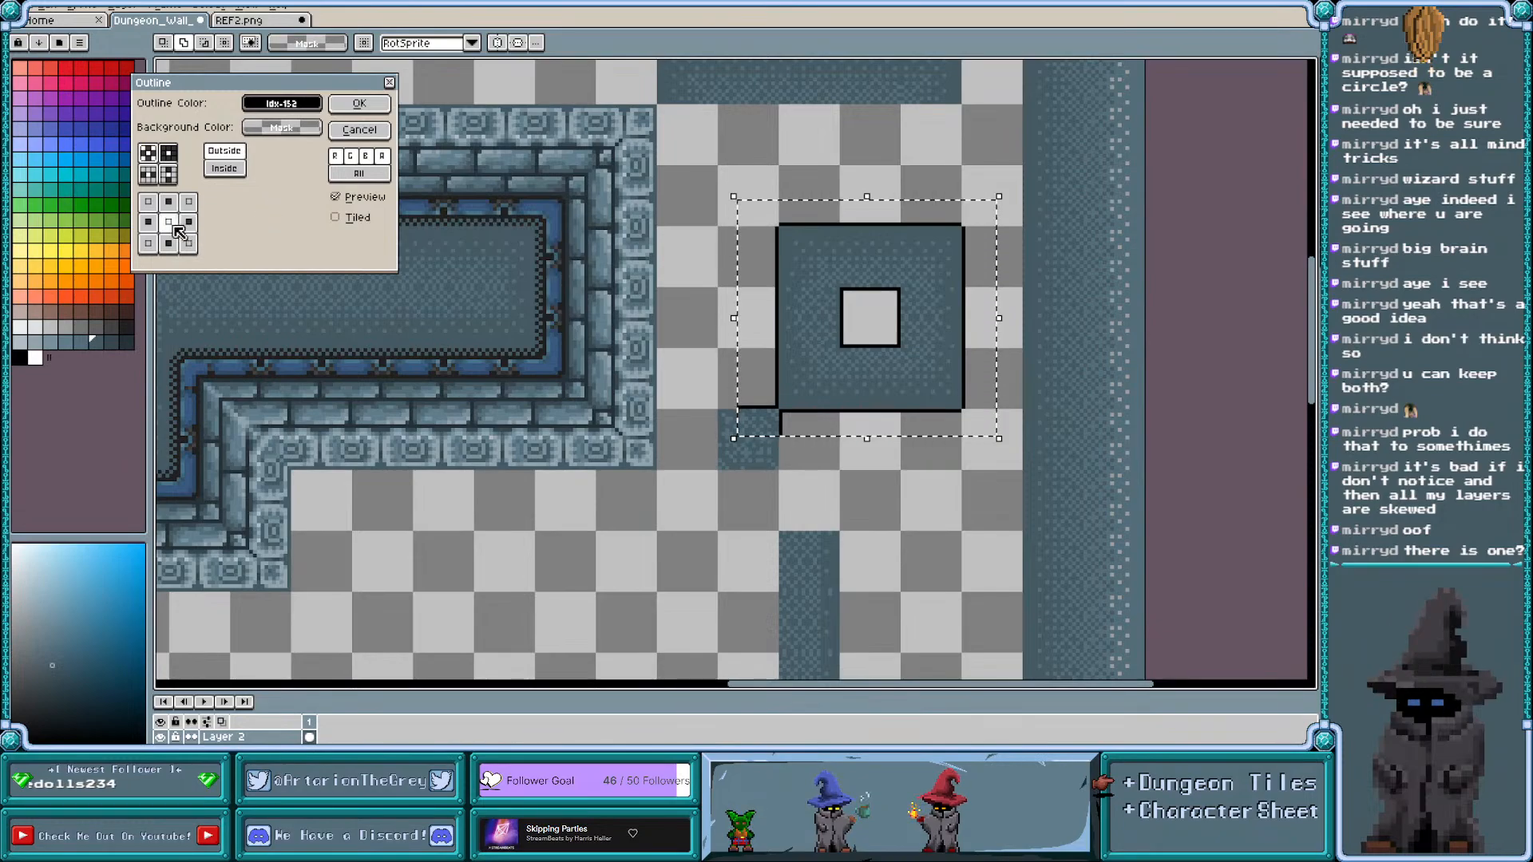
pyautogui.click(169, 175)
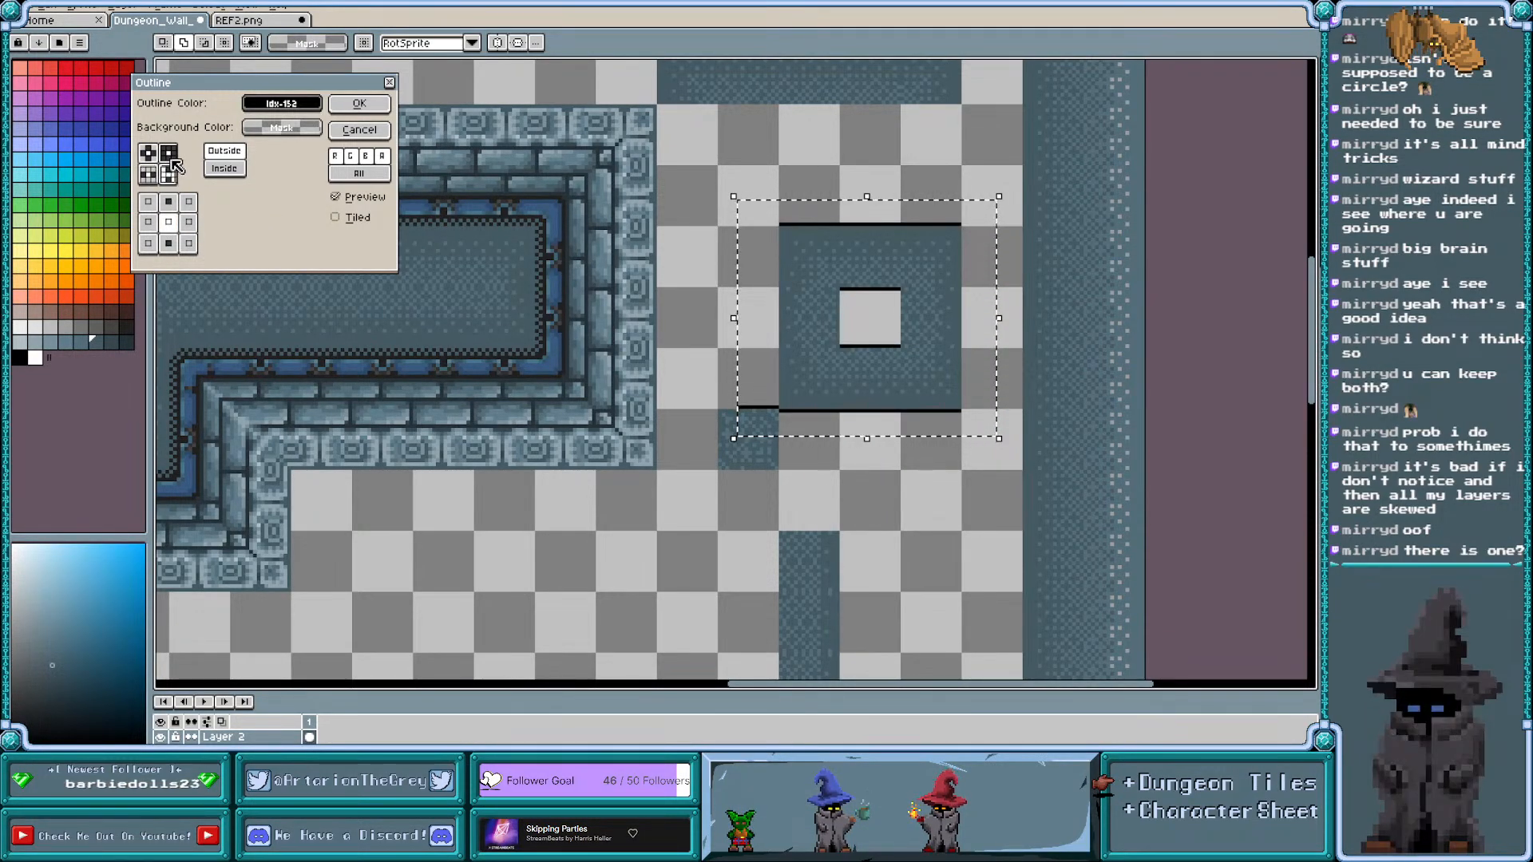
pyautogui.click(155, 155)
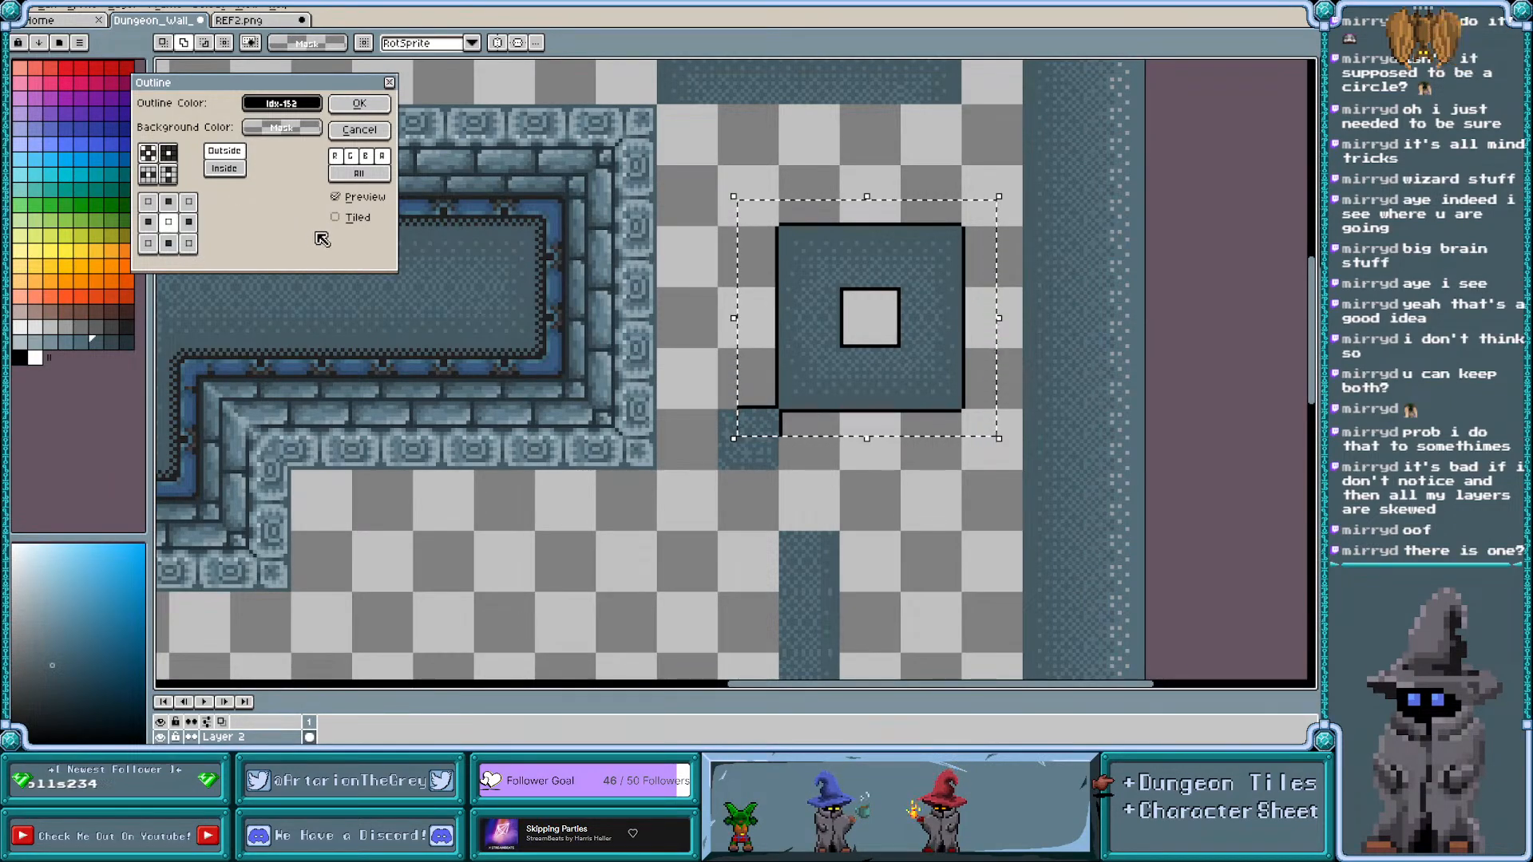
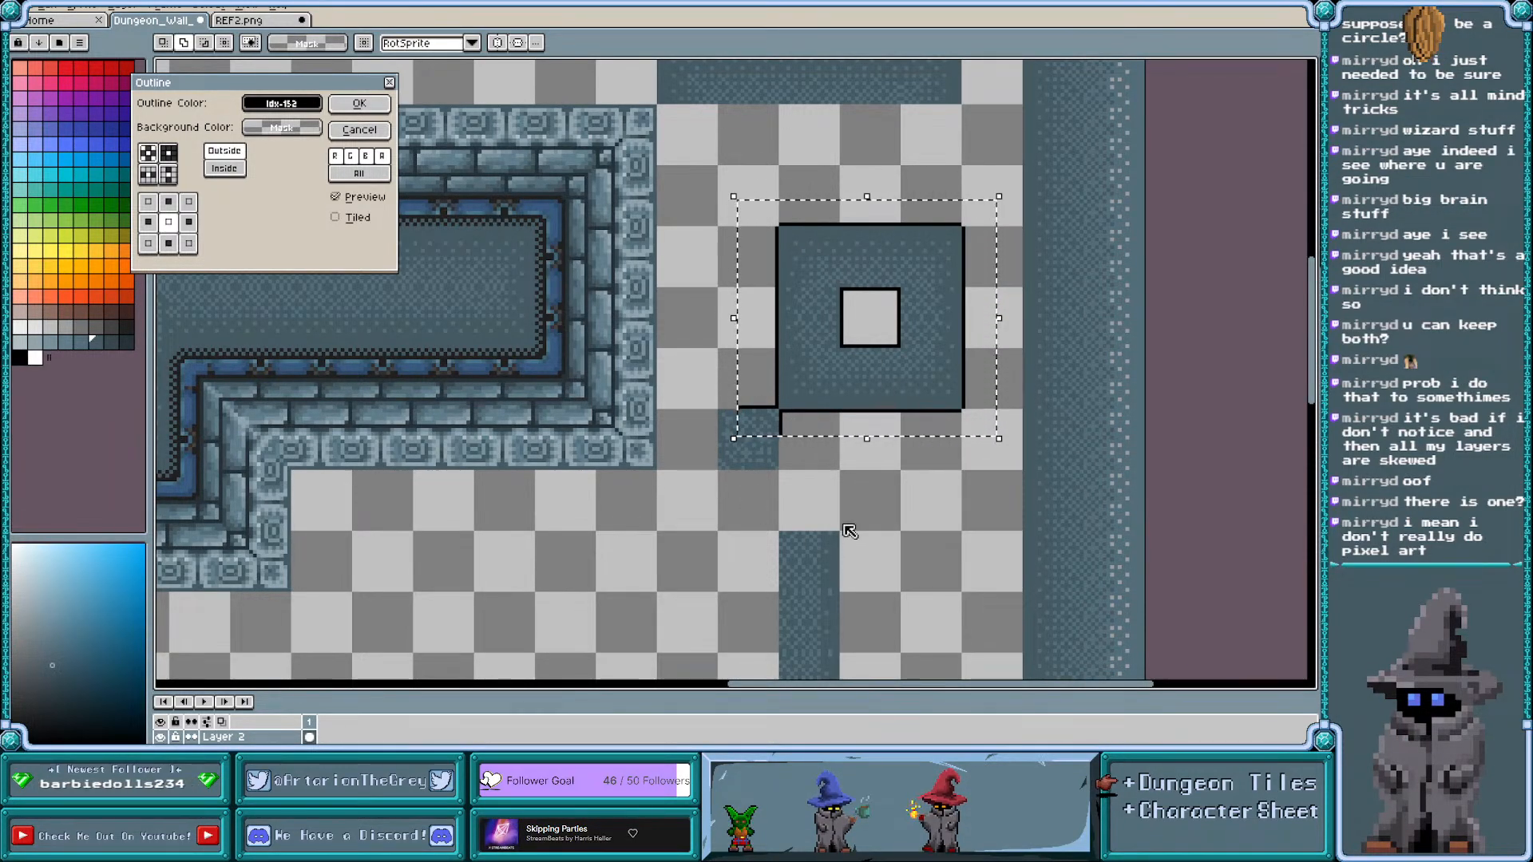
pyautogui.click(359, 129)
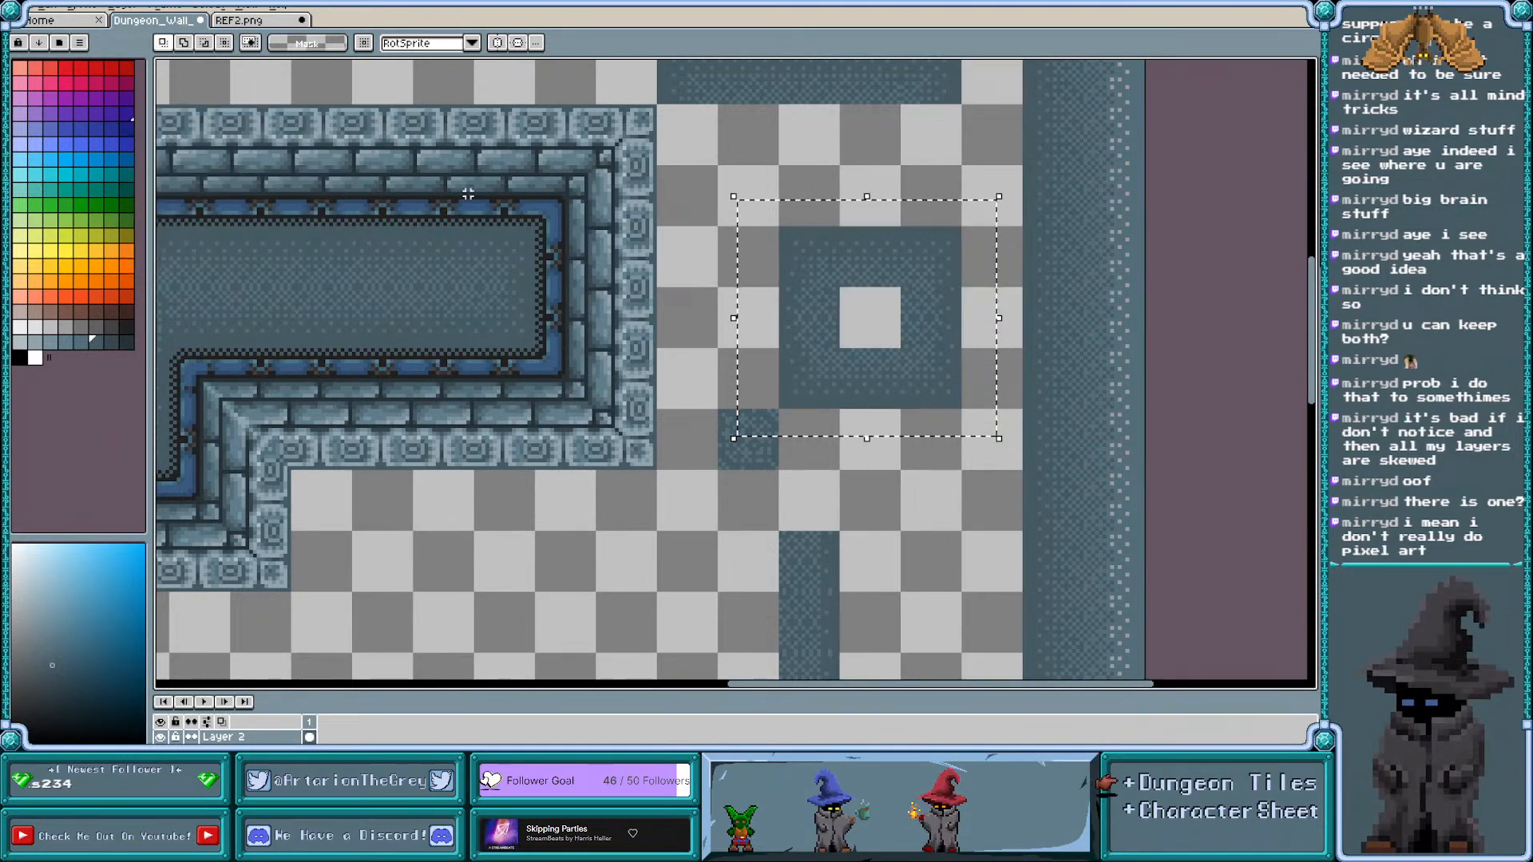
pyautogui.click(814, 497)
# Move the dark flower tile beside the two-by-two bright flower block, place a half-tile-offset copy on empty canvas, and show the tile grid
pyautogui.scroll(-1, 816, 497)
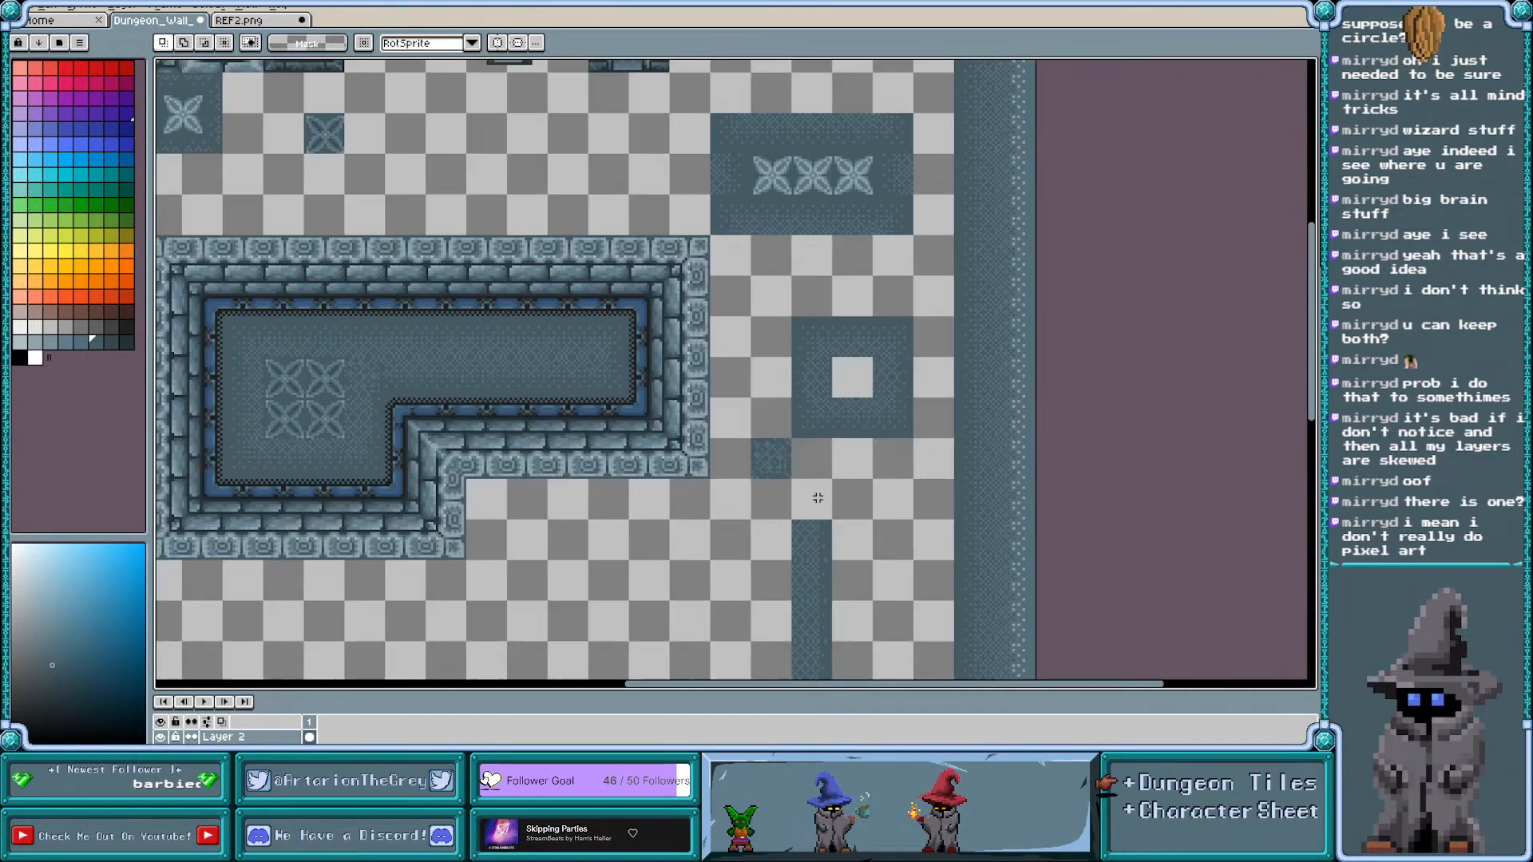
pyautogui.hscroll(-2, 828, 498)
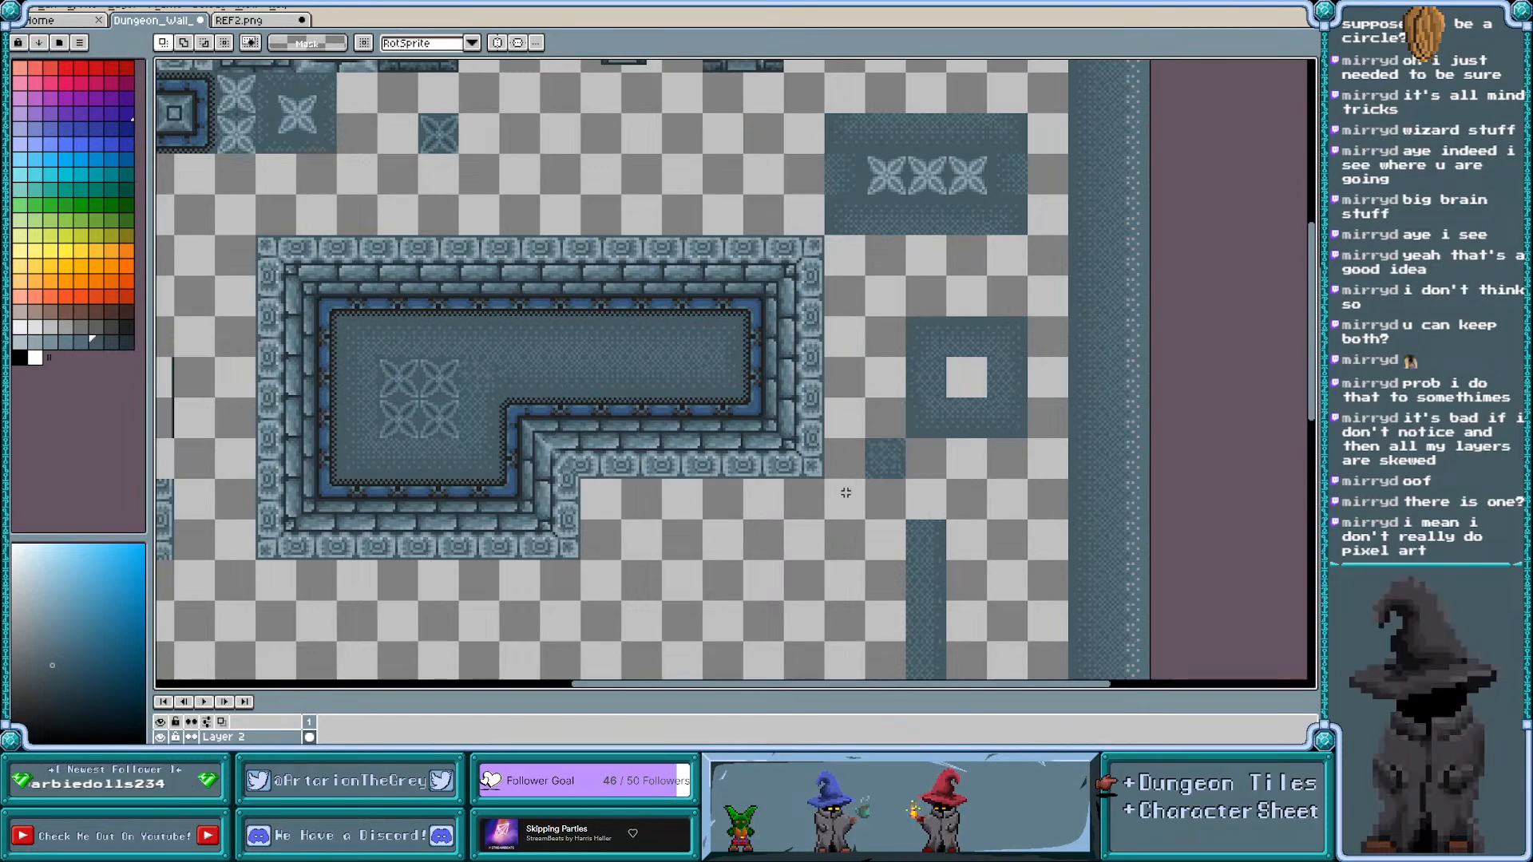
pyautogui.hscroll(-2, 845, 493)
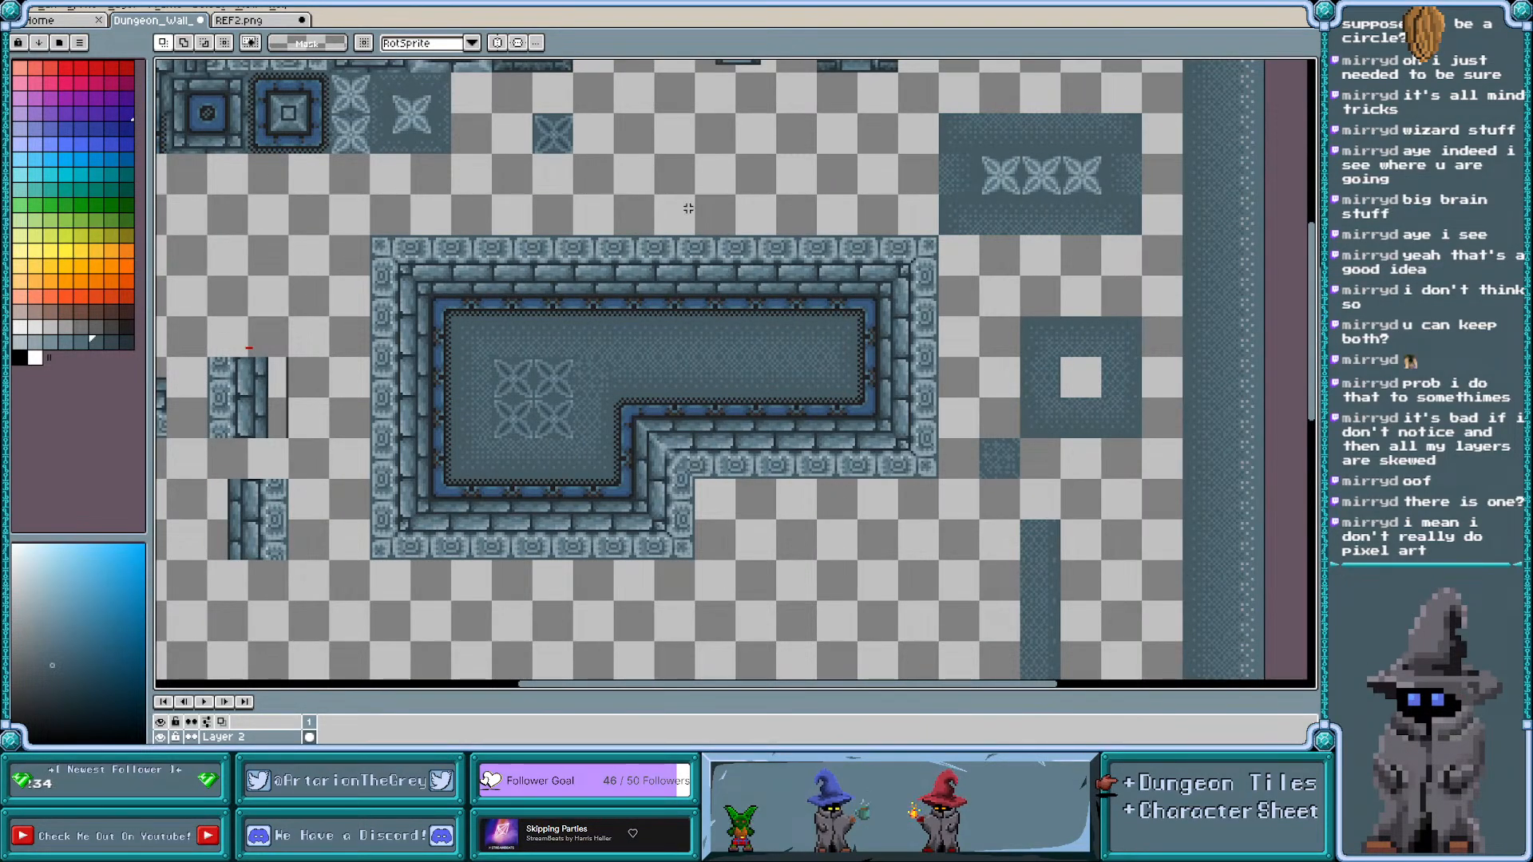
pyautogui.scroll(-2, 688, 208)
pyautogui.scroll(2, 691, 210)
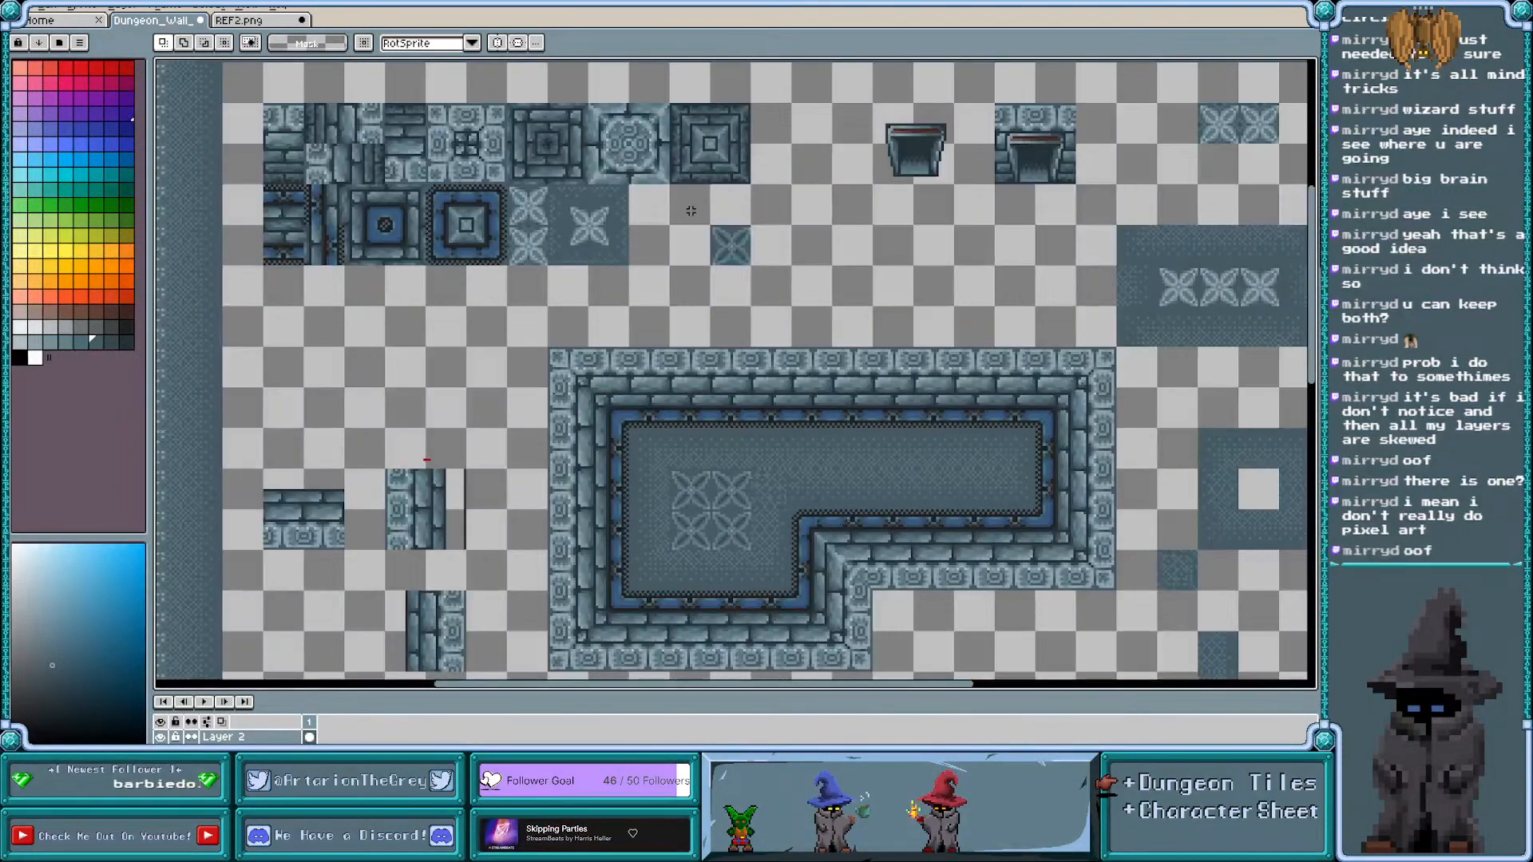
pyautogui.scroll(1, 691, 210)
pyautogui.scroll(1, 772, 238)
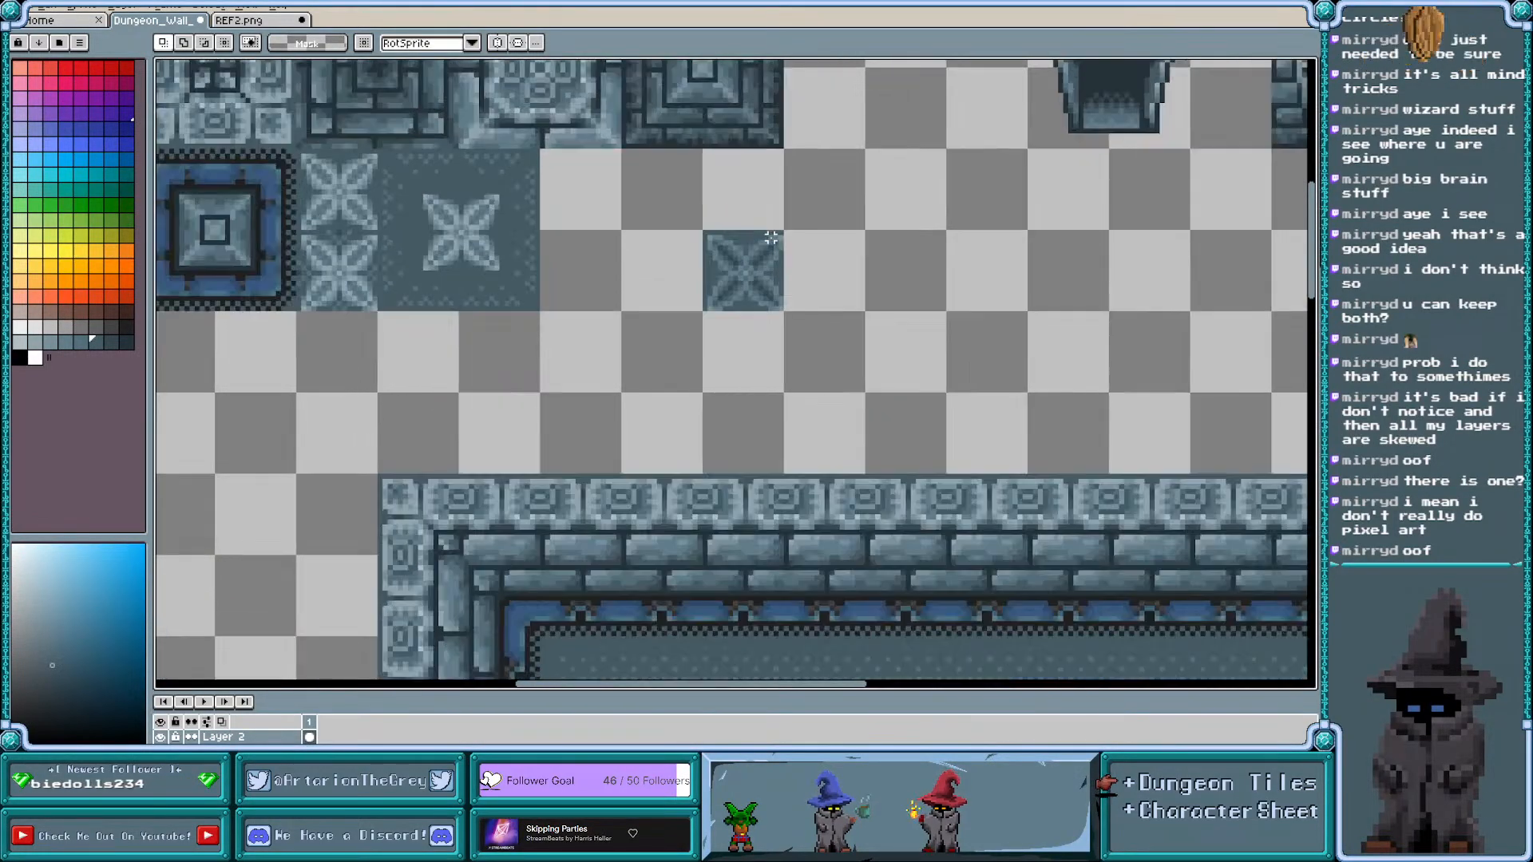
pyautogui.moveTo(705, 232); pyautogui.dragTo(602, 216)
pyautogui.scroll(1, 601, 216)
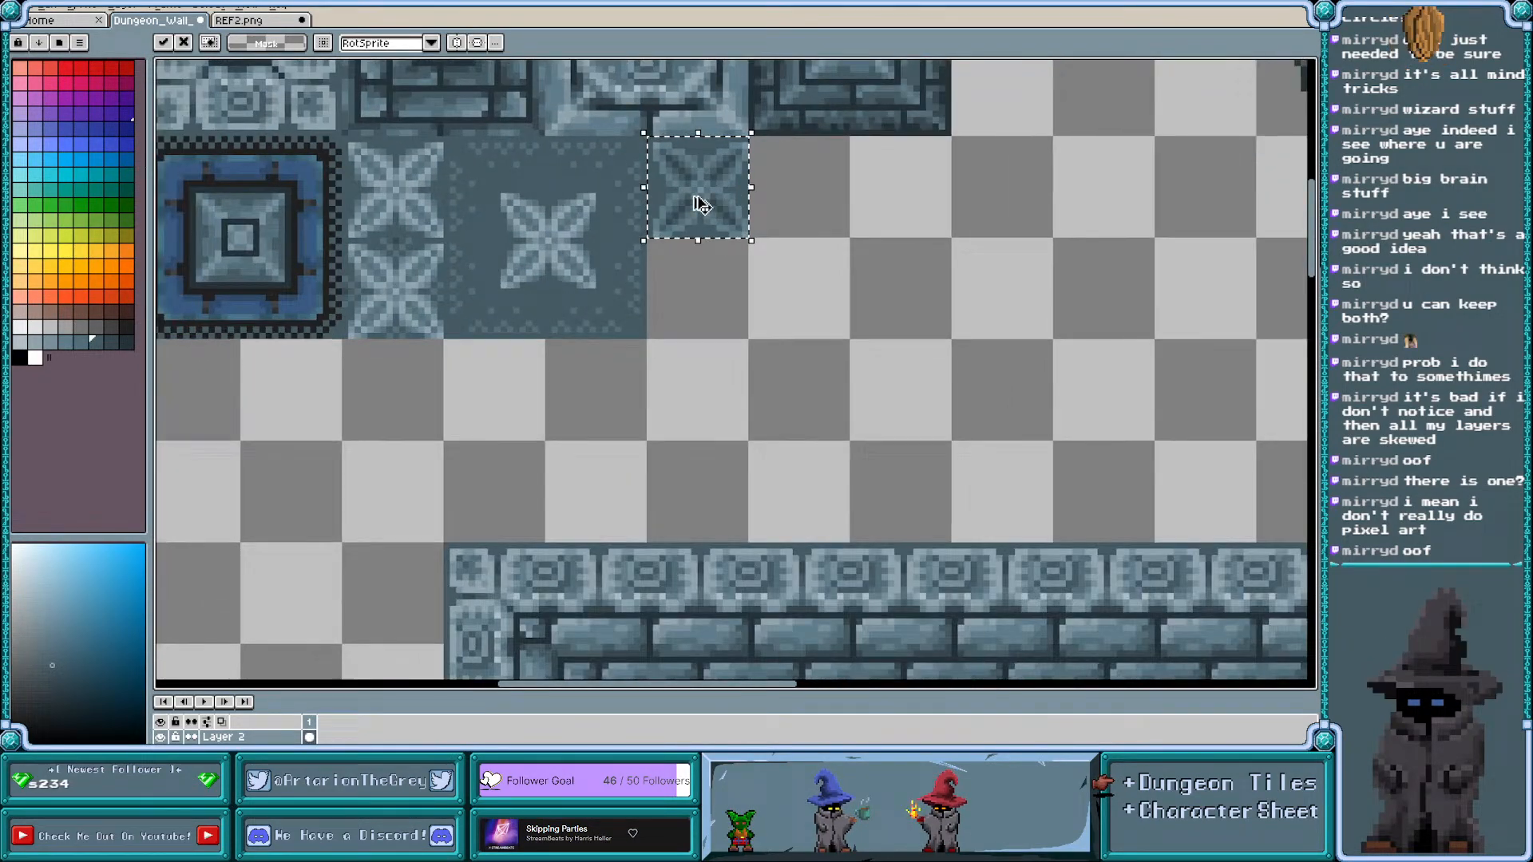
pyautogui.moveTo(701, 204); pyautogui.dragTo(949, 356)
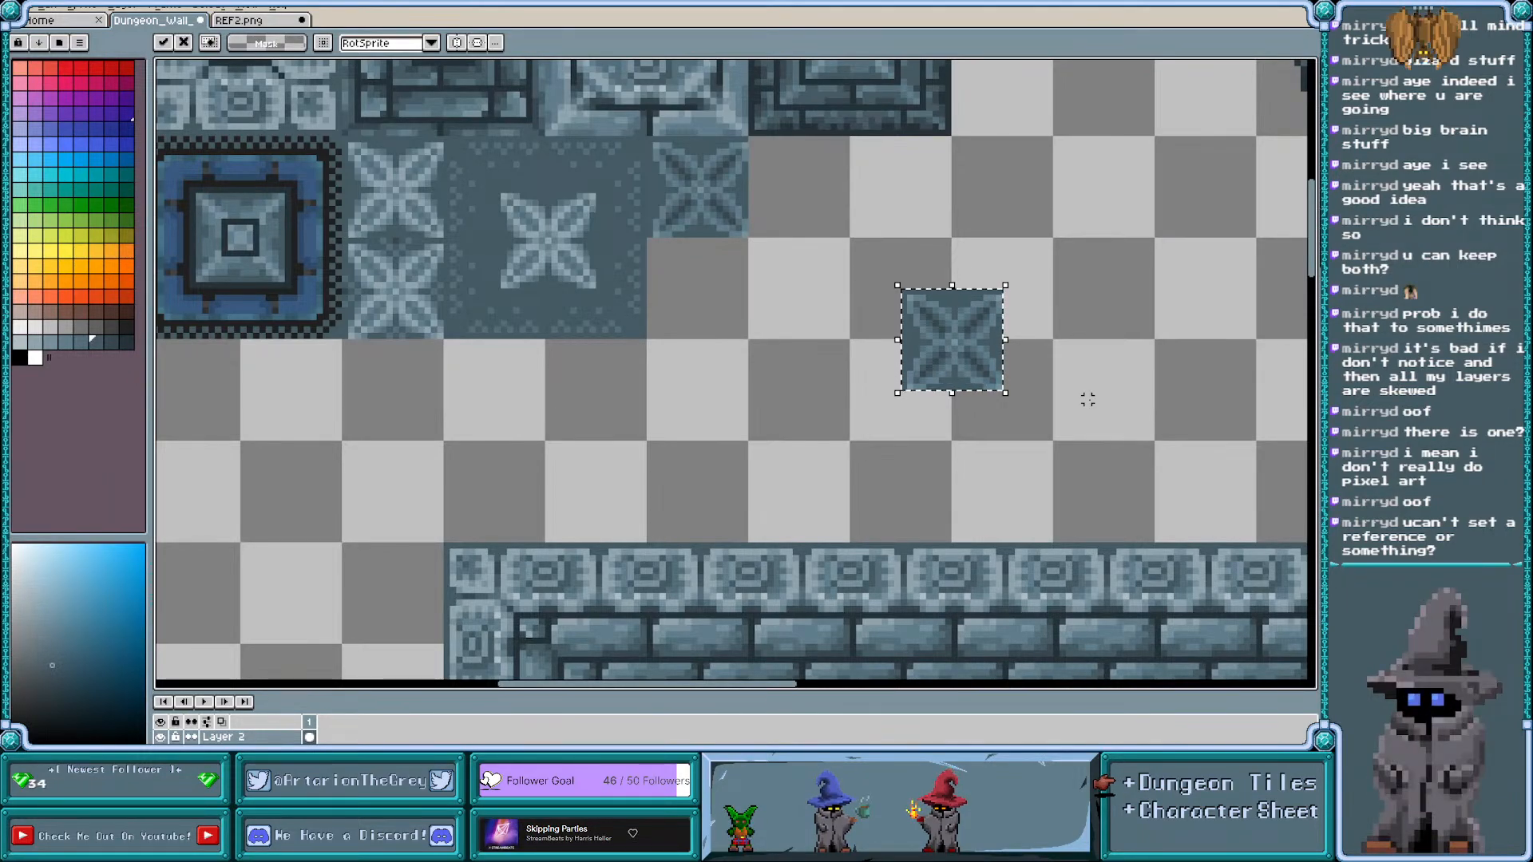
pyautogui.hotkey('ctrl', "'")
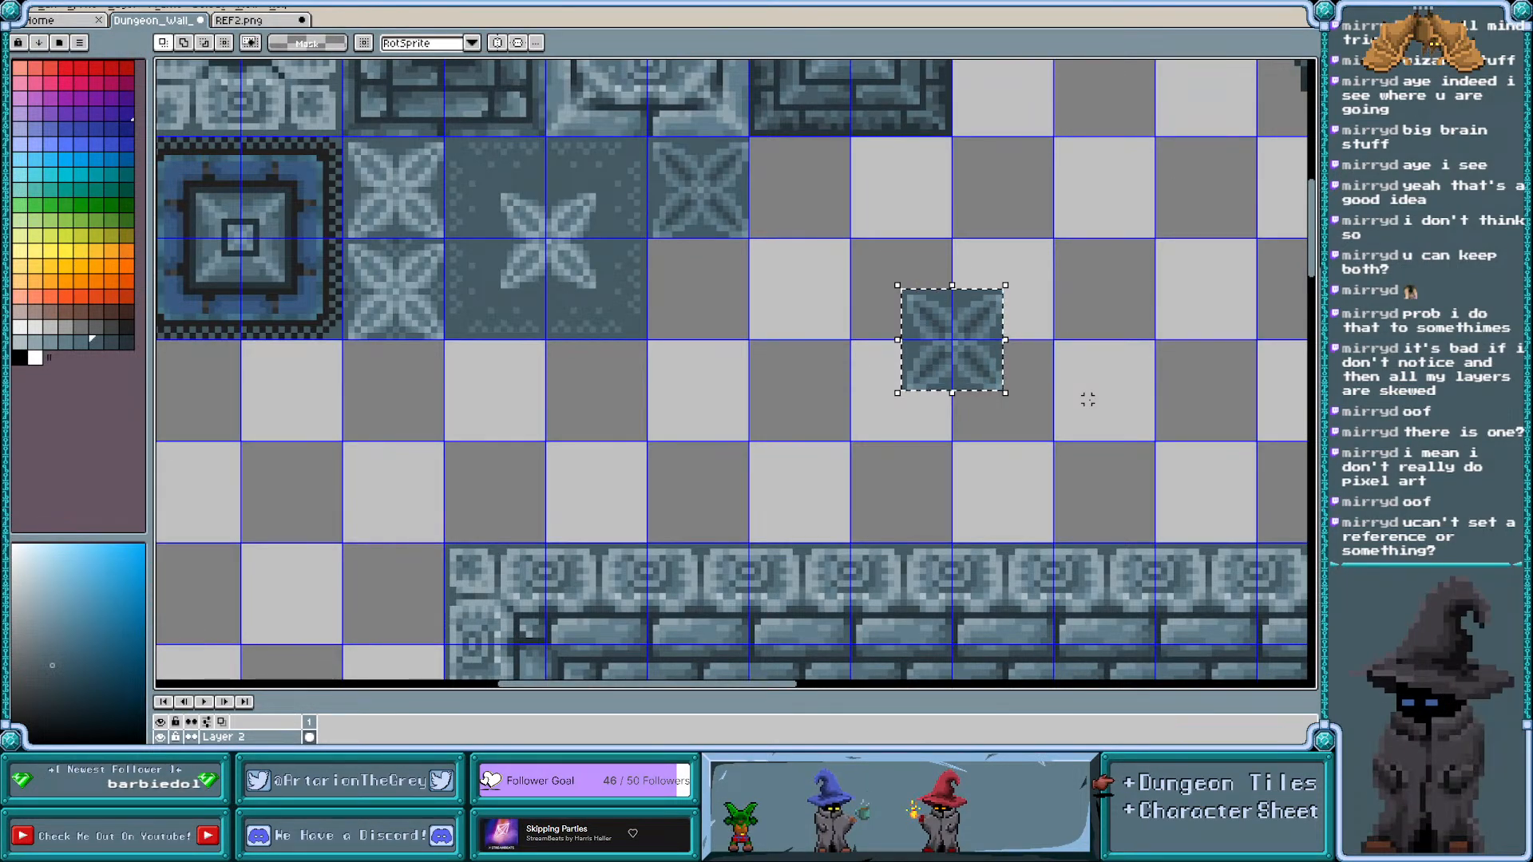
# Copy the dithered floor frame from the bright flower block around the offset dark flower and move the combined block beside the single dark tile
pyautogui.hscroll(2, 1014, 357)
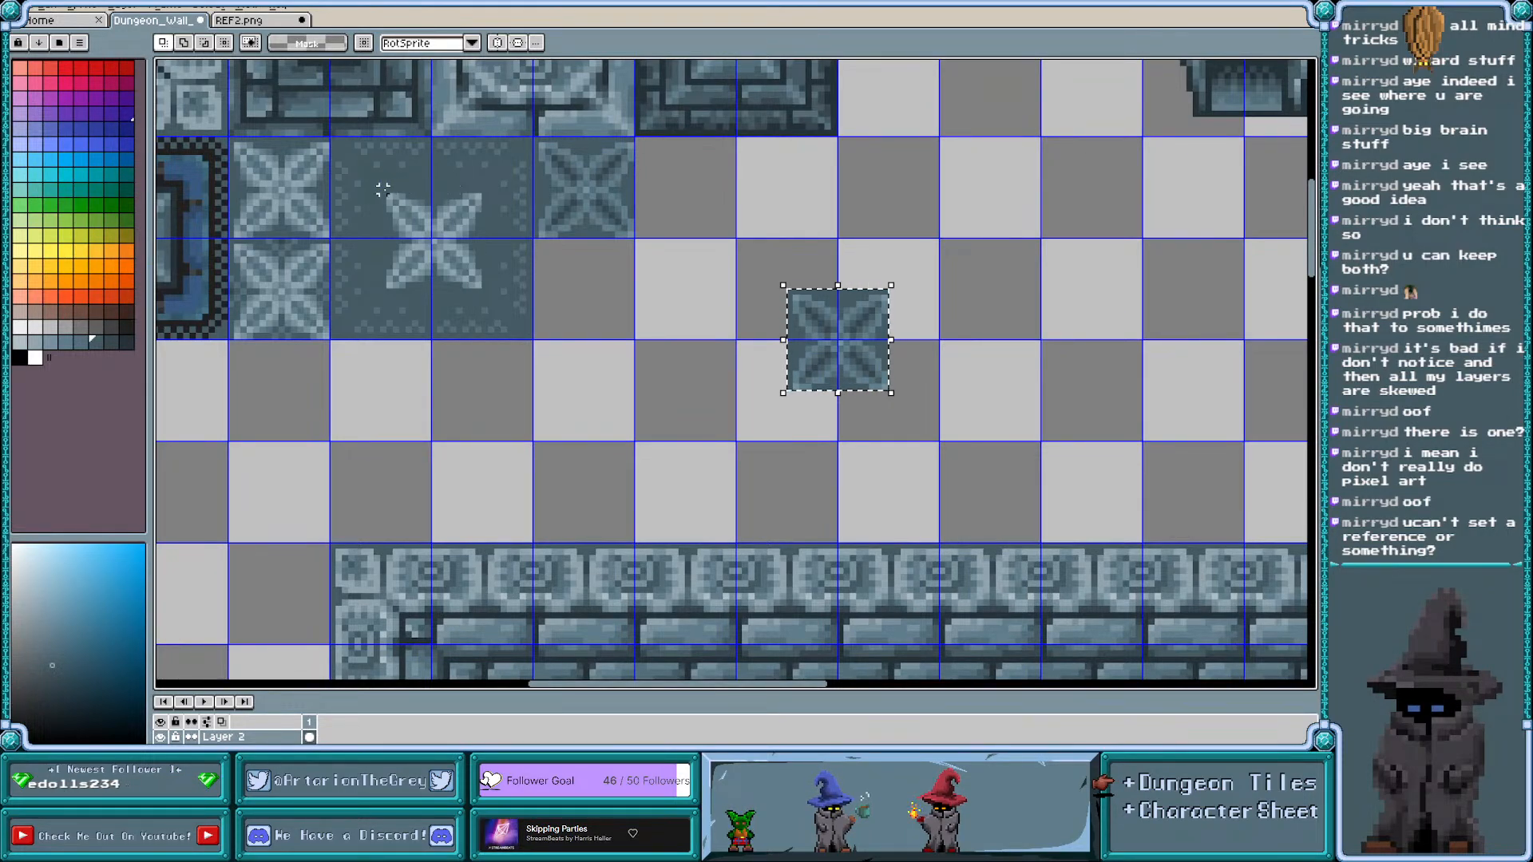
pyautogui.moveTo(382, 191); pyautogui.dragTo(535, 135)
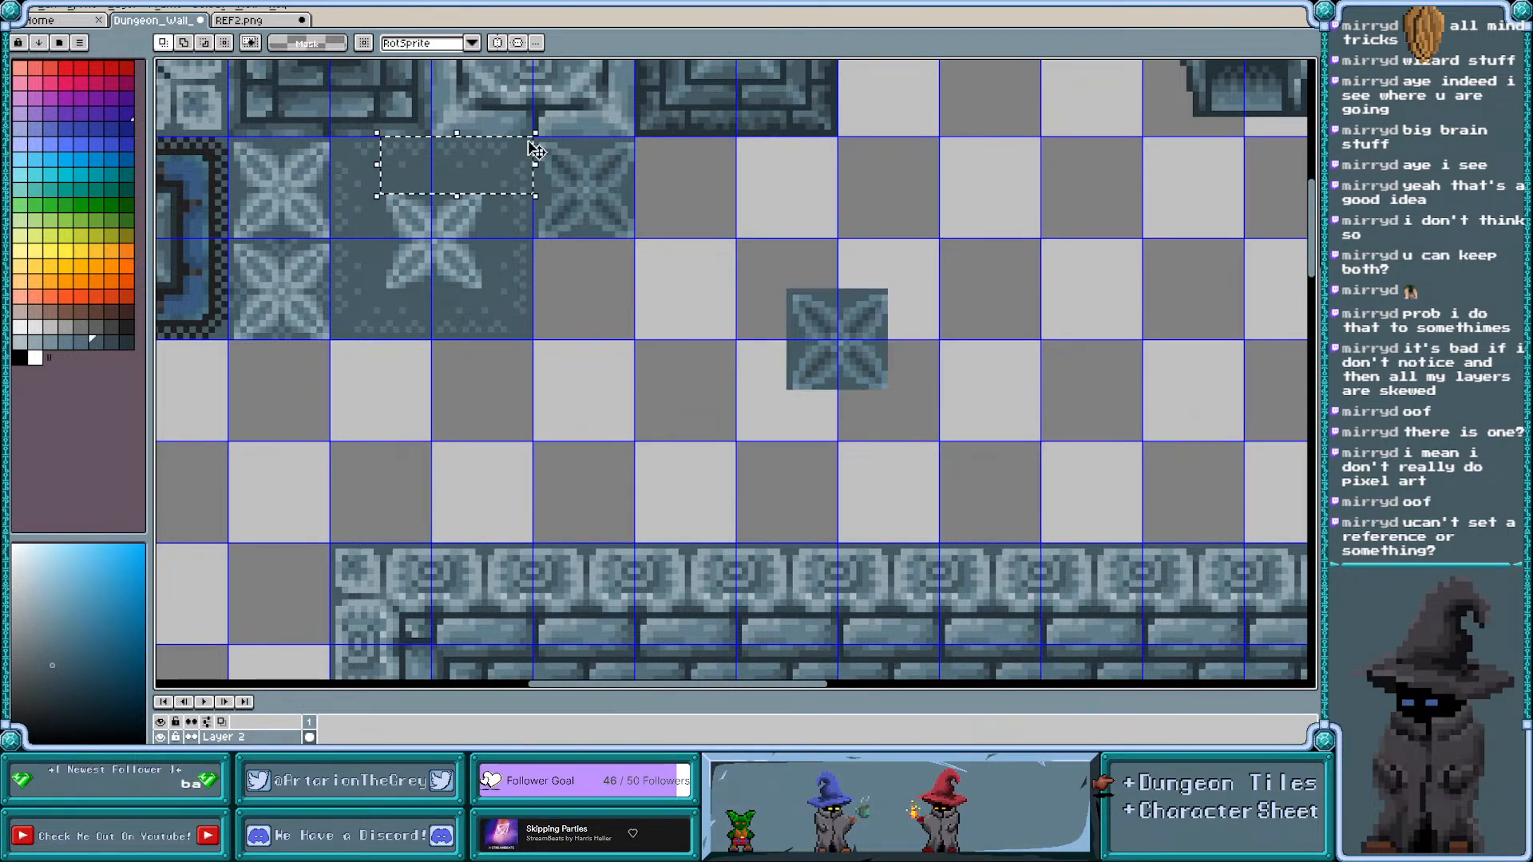
pyautogui.moveTo(483, 195); pyautogui.dragTo(530, 342)
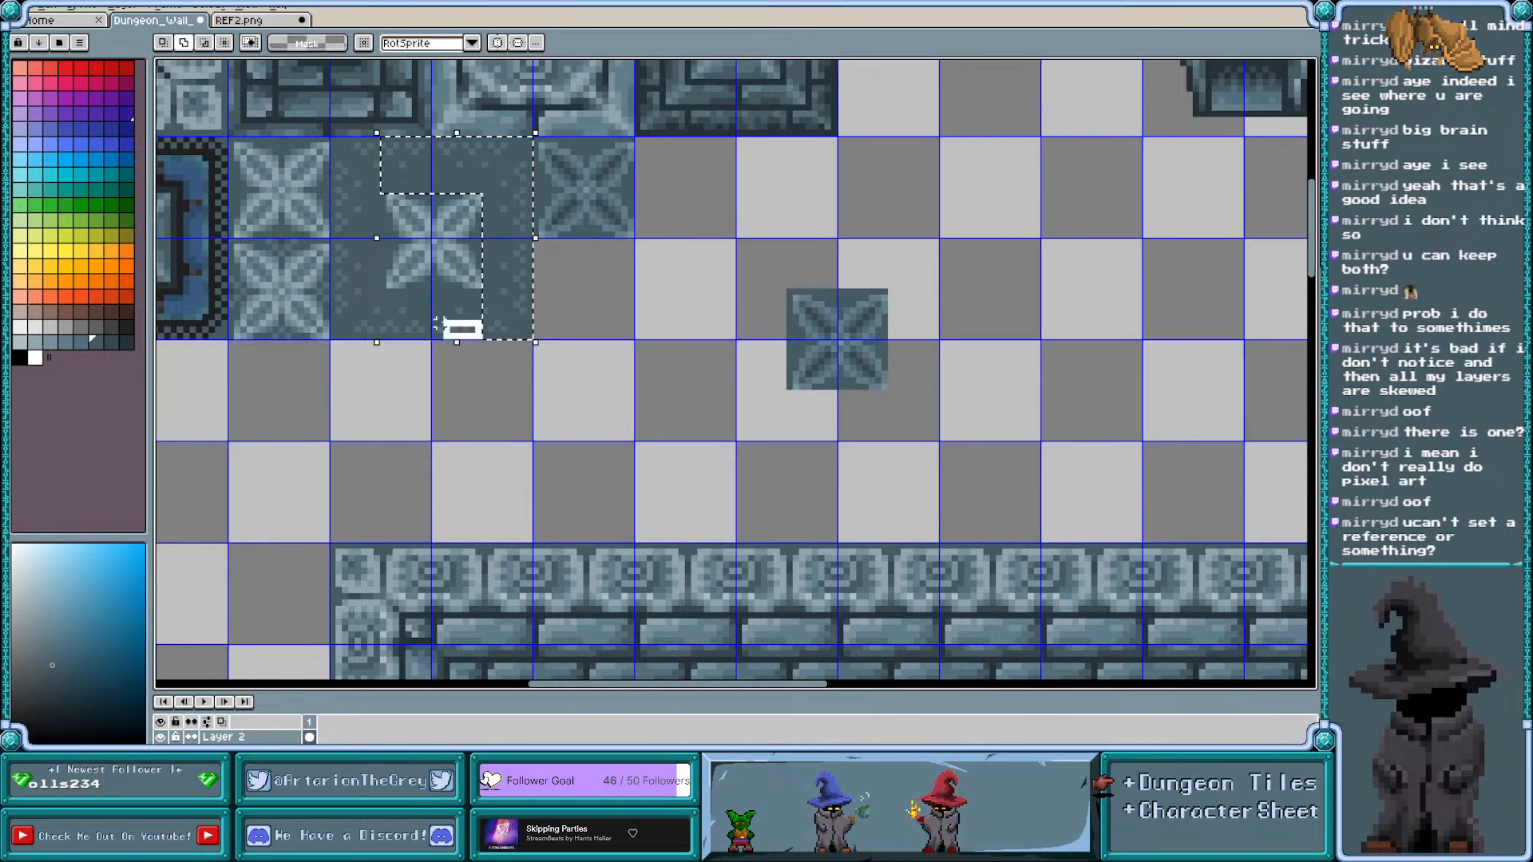
pyautogui.moveTo(438, 323); pyautogui.dragTo(331, 140)
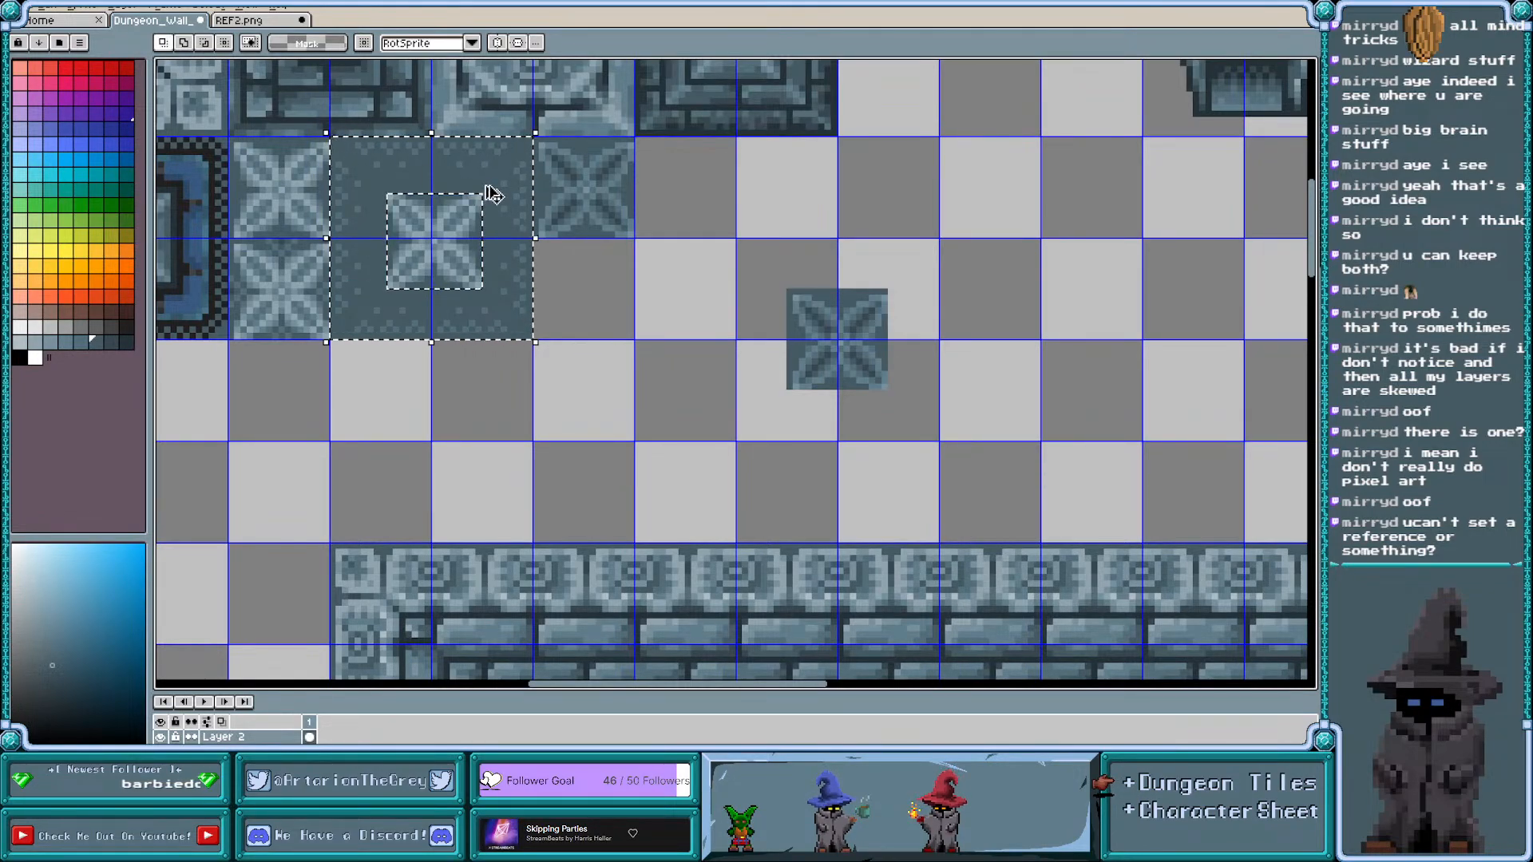
pyautogui.moveTo(492, 194); pyautogui.dragTo(896, 286)
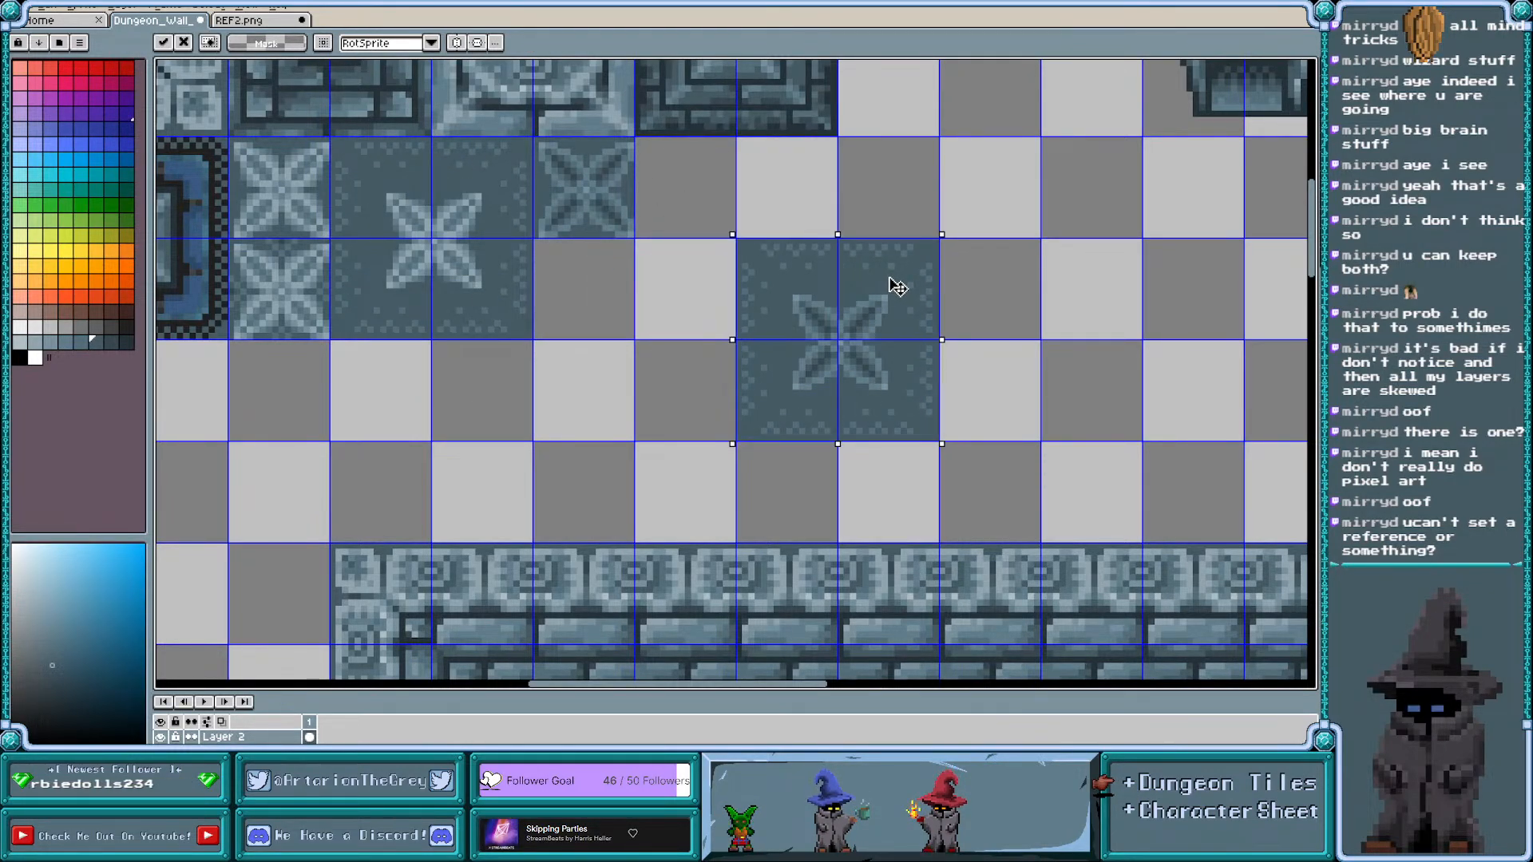
pyautogui.click(999, 317)
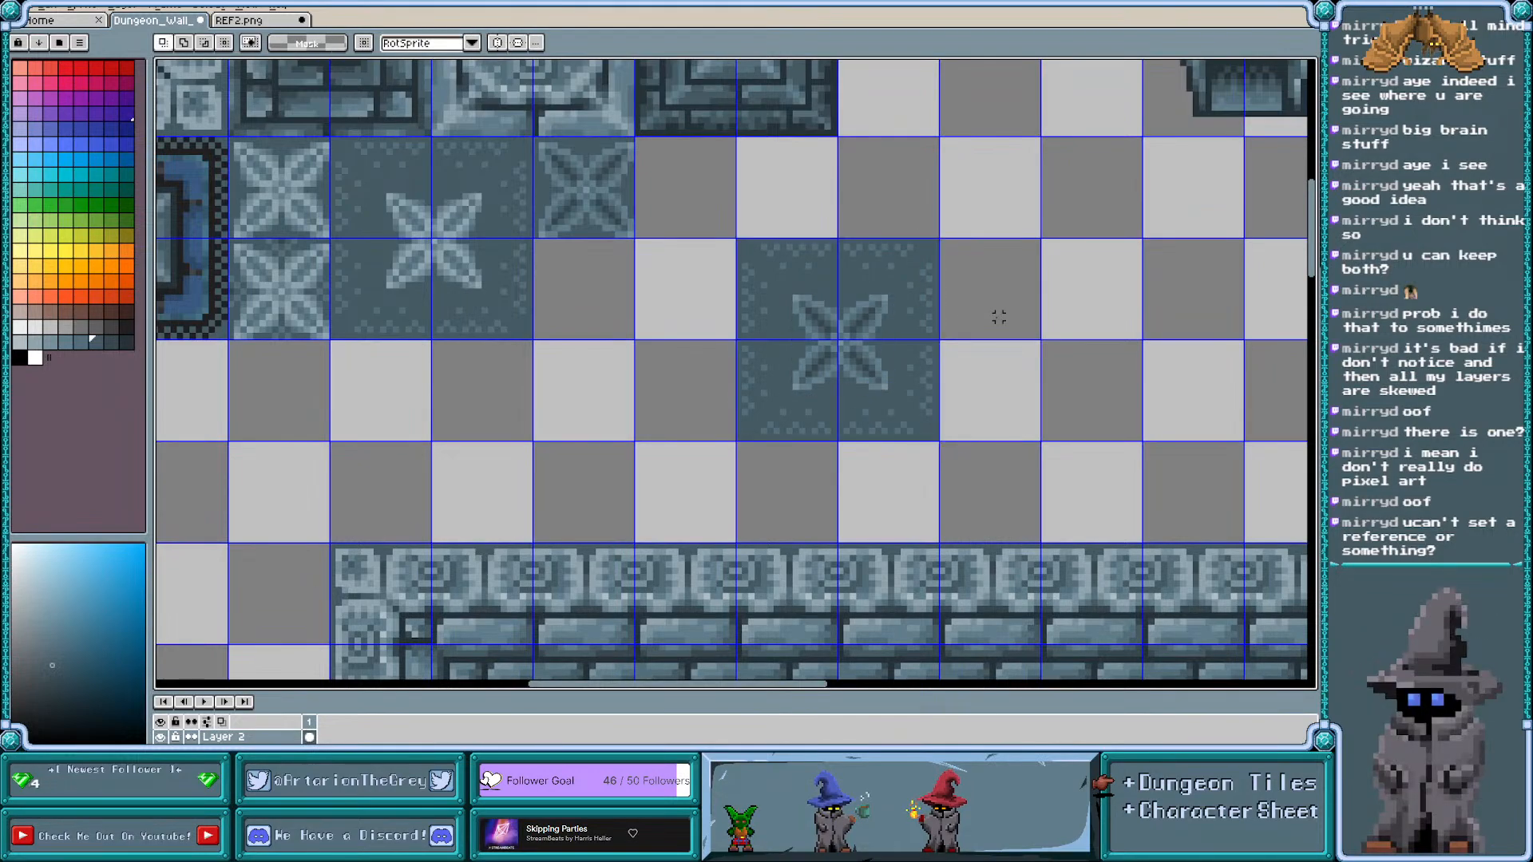
pyautogui.scroll(-2, 740, 227)
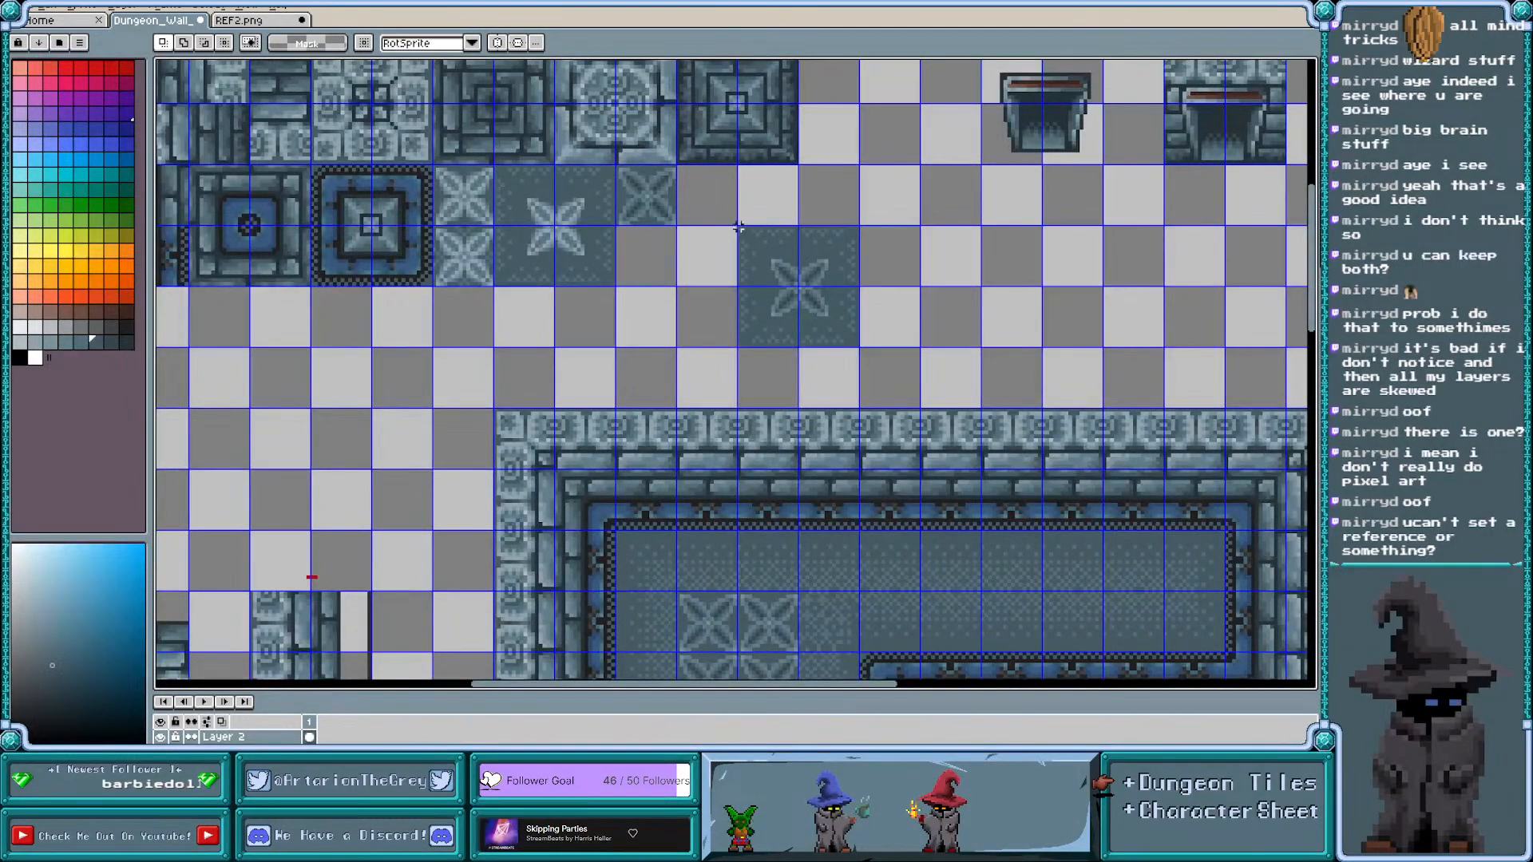
pyautogui.moveTo(740, 226); pyautogui.dragTo(778, 270)
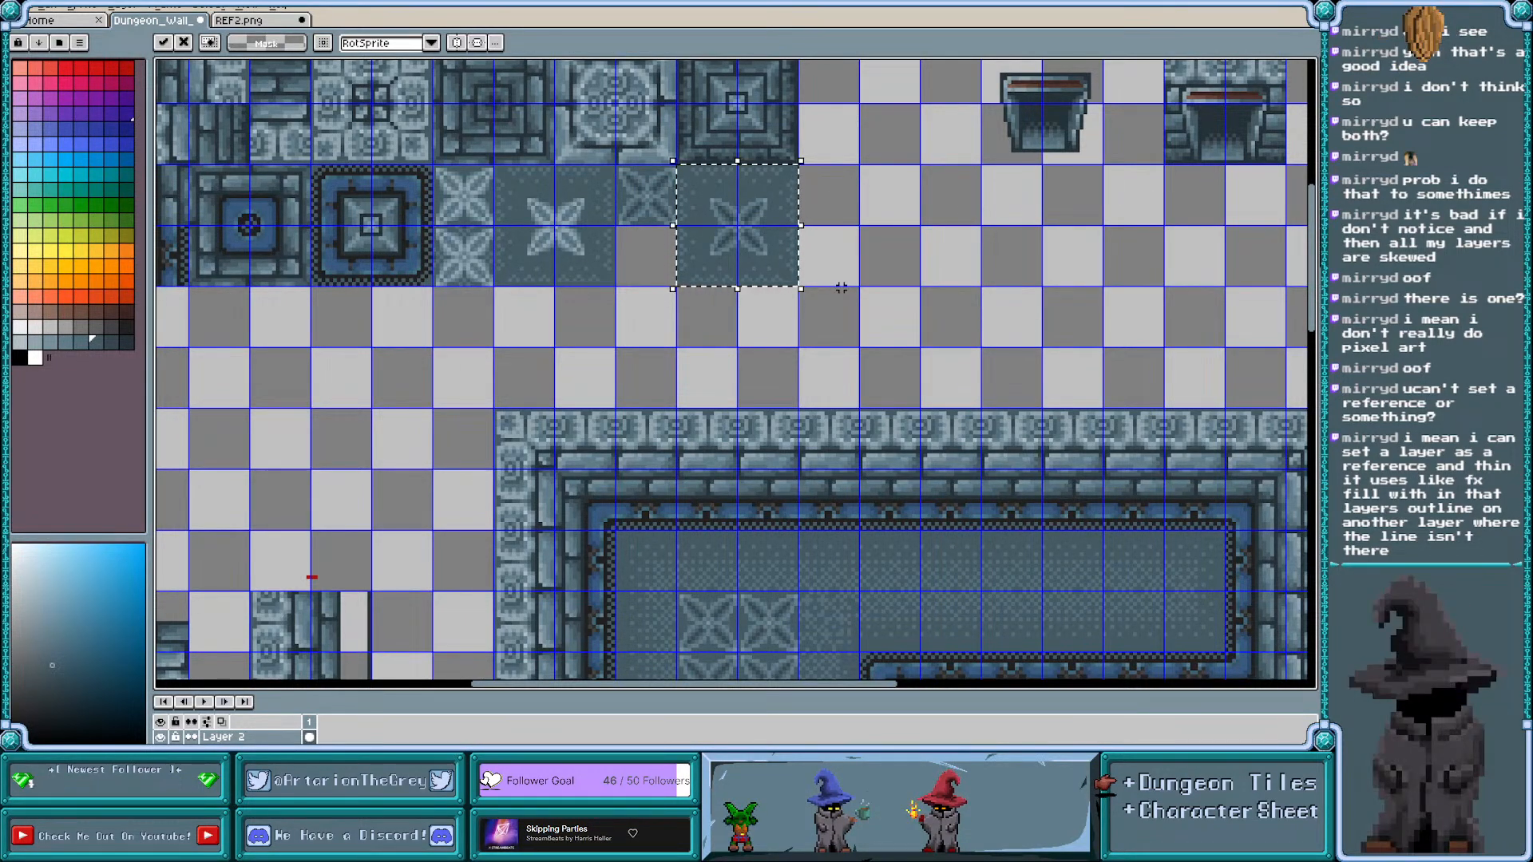
pyautogui.hscroll(2, 791, 310)
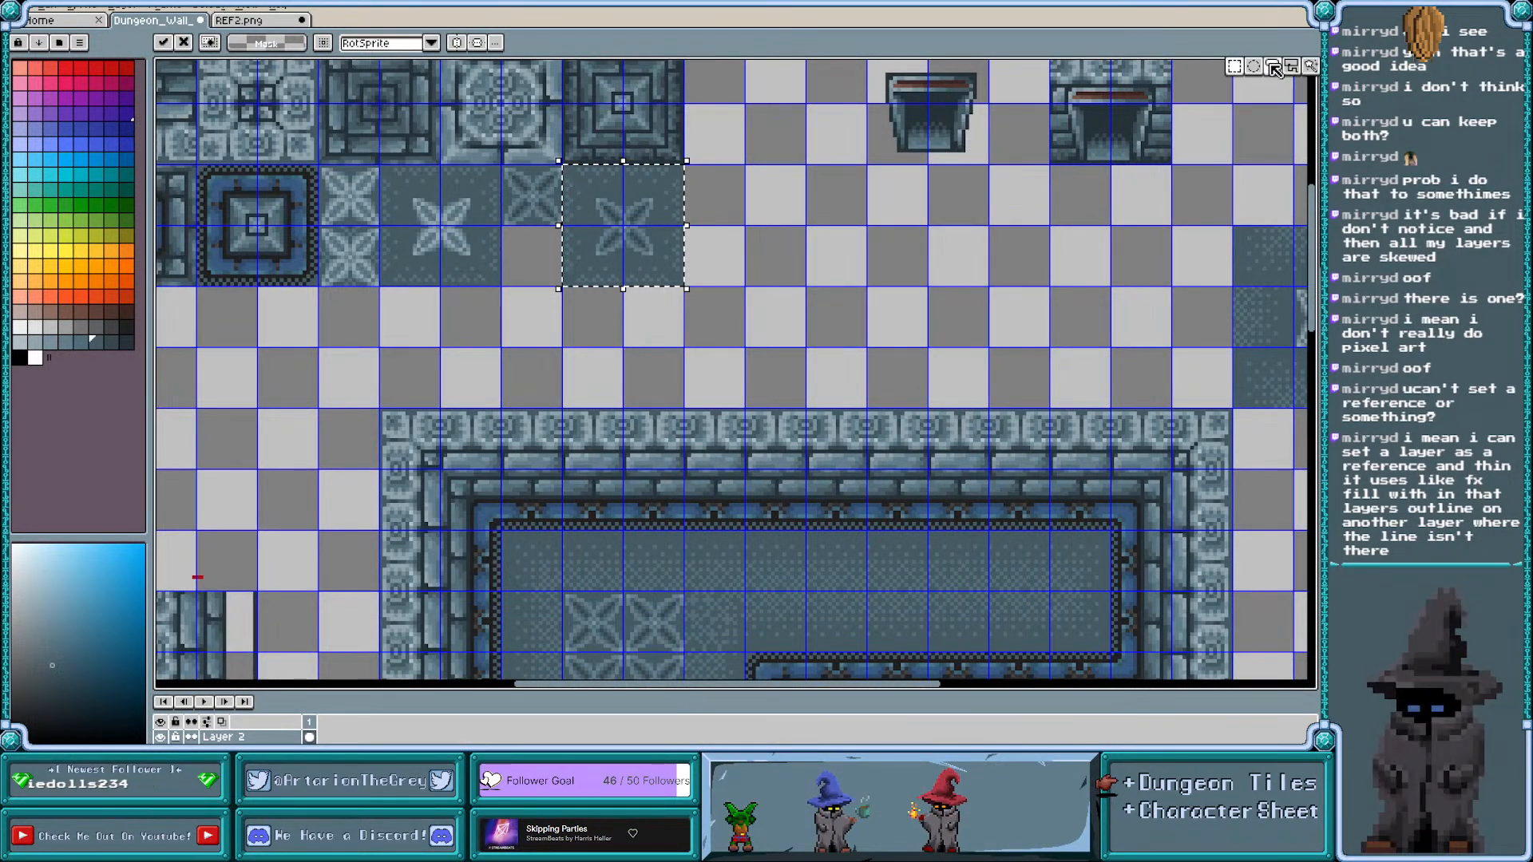
pyautogui.moveTo(831, 365)
pyautogui.mouseDown()
pyautogui.moveTo(856, 299)
pyautogui.moveTo(802, 210)
pyautogui.moveTo(906, 204)
pyautogui.moveTo(1026, 252)
pyautogui.moveTo(955, 364)
pyautogui.moveTo(869, 397)
pyautogui.moveTo(831, 364)
pyautogui.mouseUp()
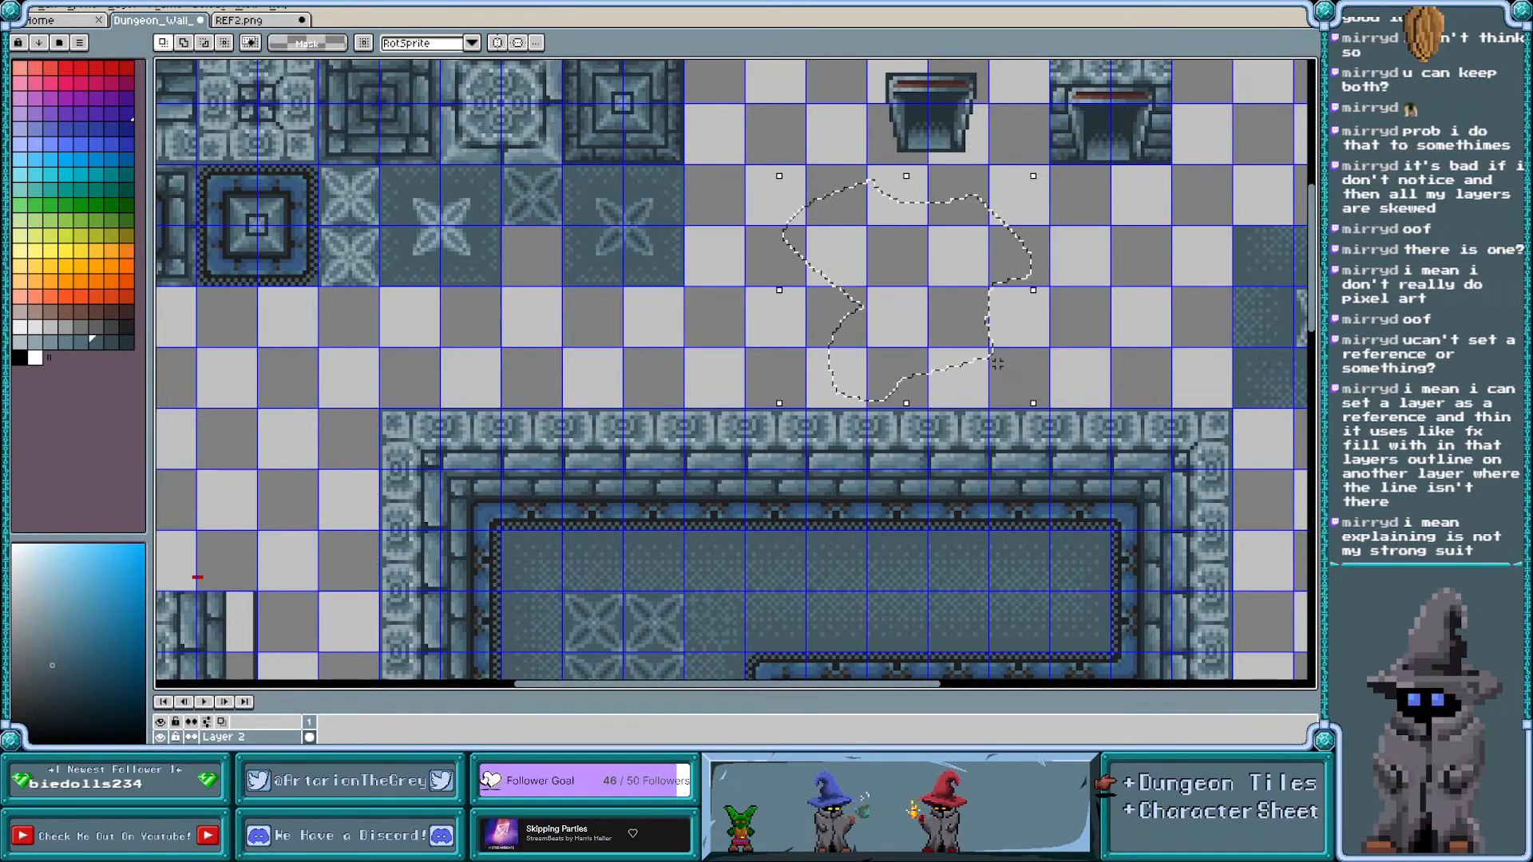
pyautogui.hscroll(2, 410, 257)
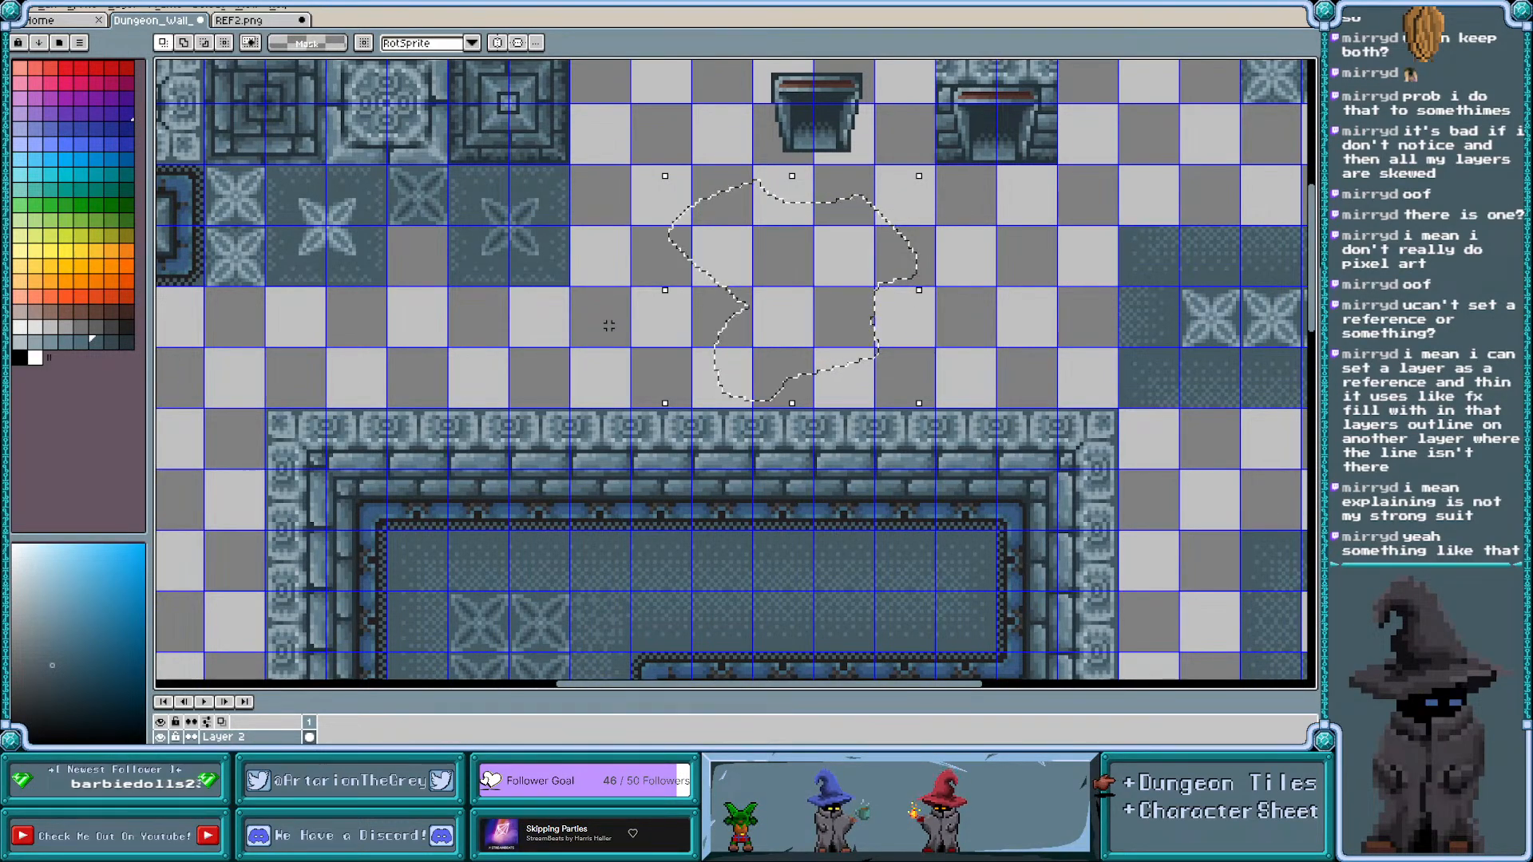
pyautogui.hotkey('ctrl', 'd')
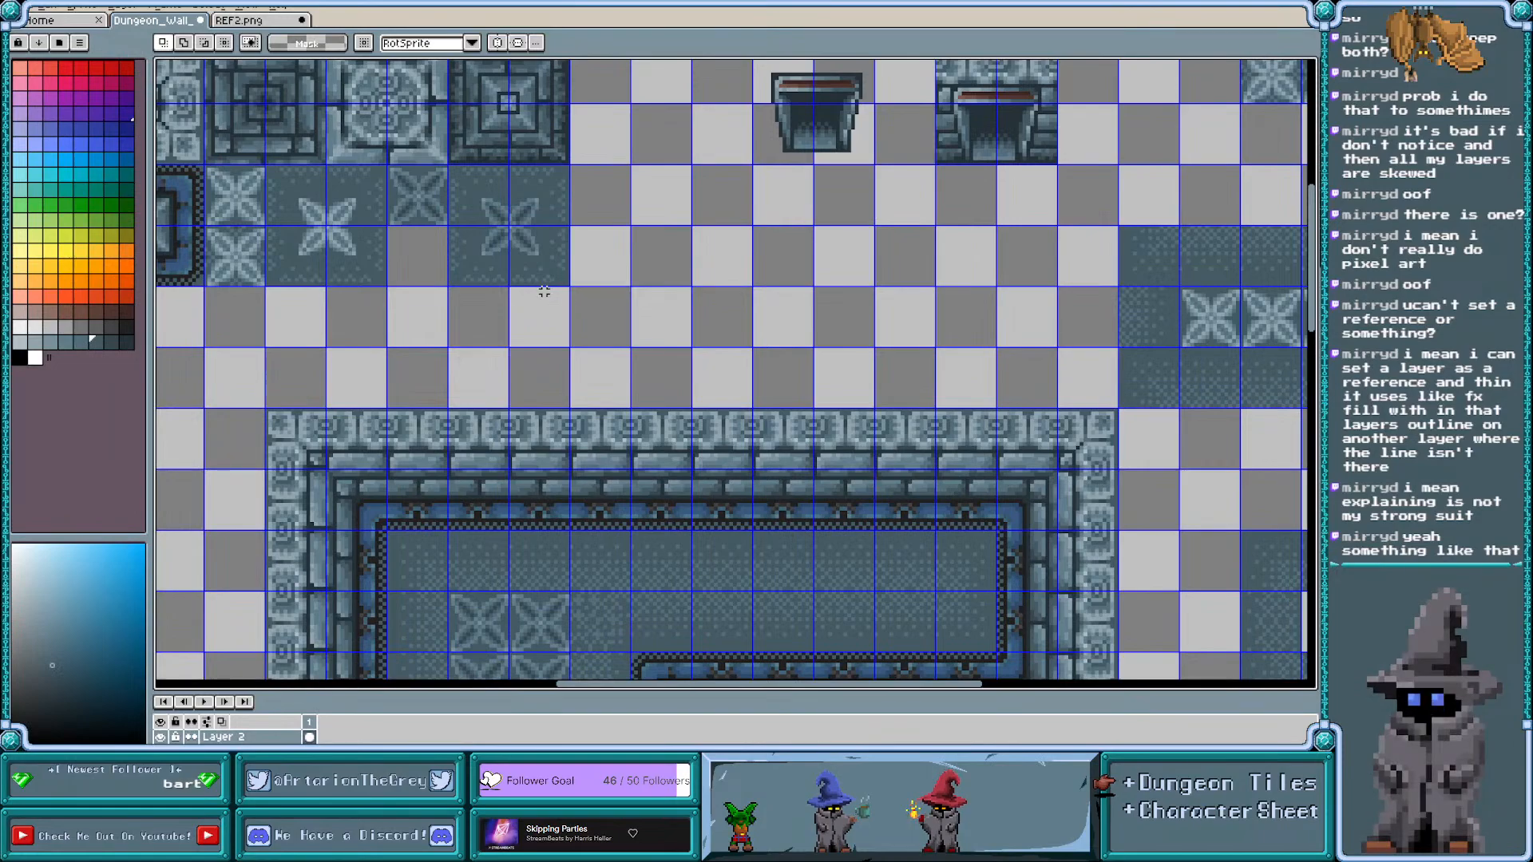
# Place a copy of the single dark flower tile directly below the original, between the bright and dark flower blocks
pyautogui.moveTo(388, 173); pyautogui.dragTo(561, 318)
pyautogui.scroll(2, 499, 177)
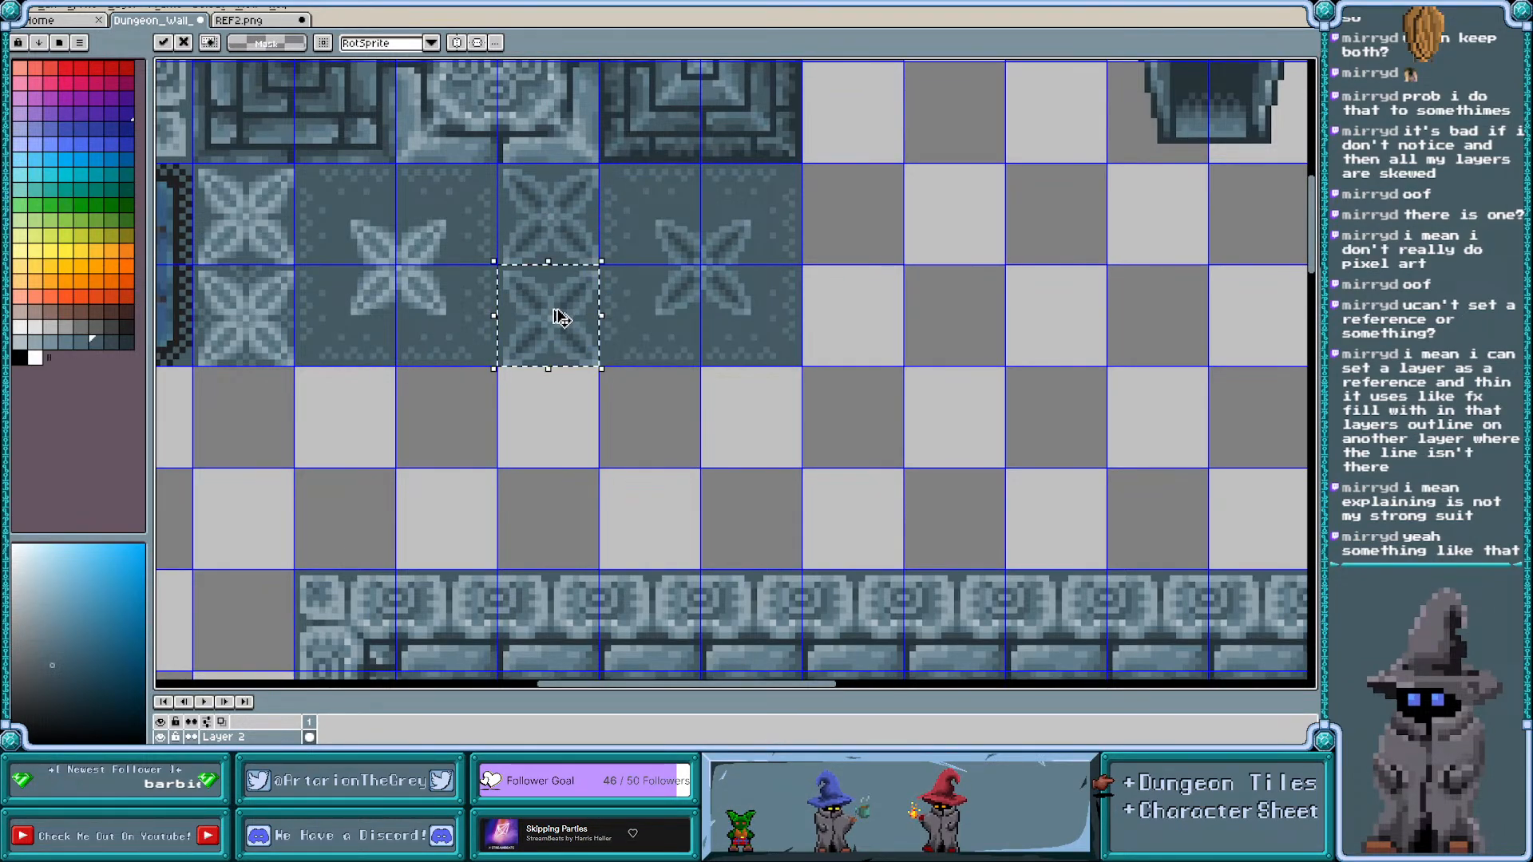
pyautogui.hscroll(-1, 581, 325)
pyautogui.click(582, 418)
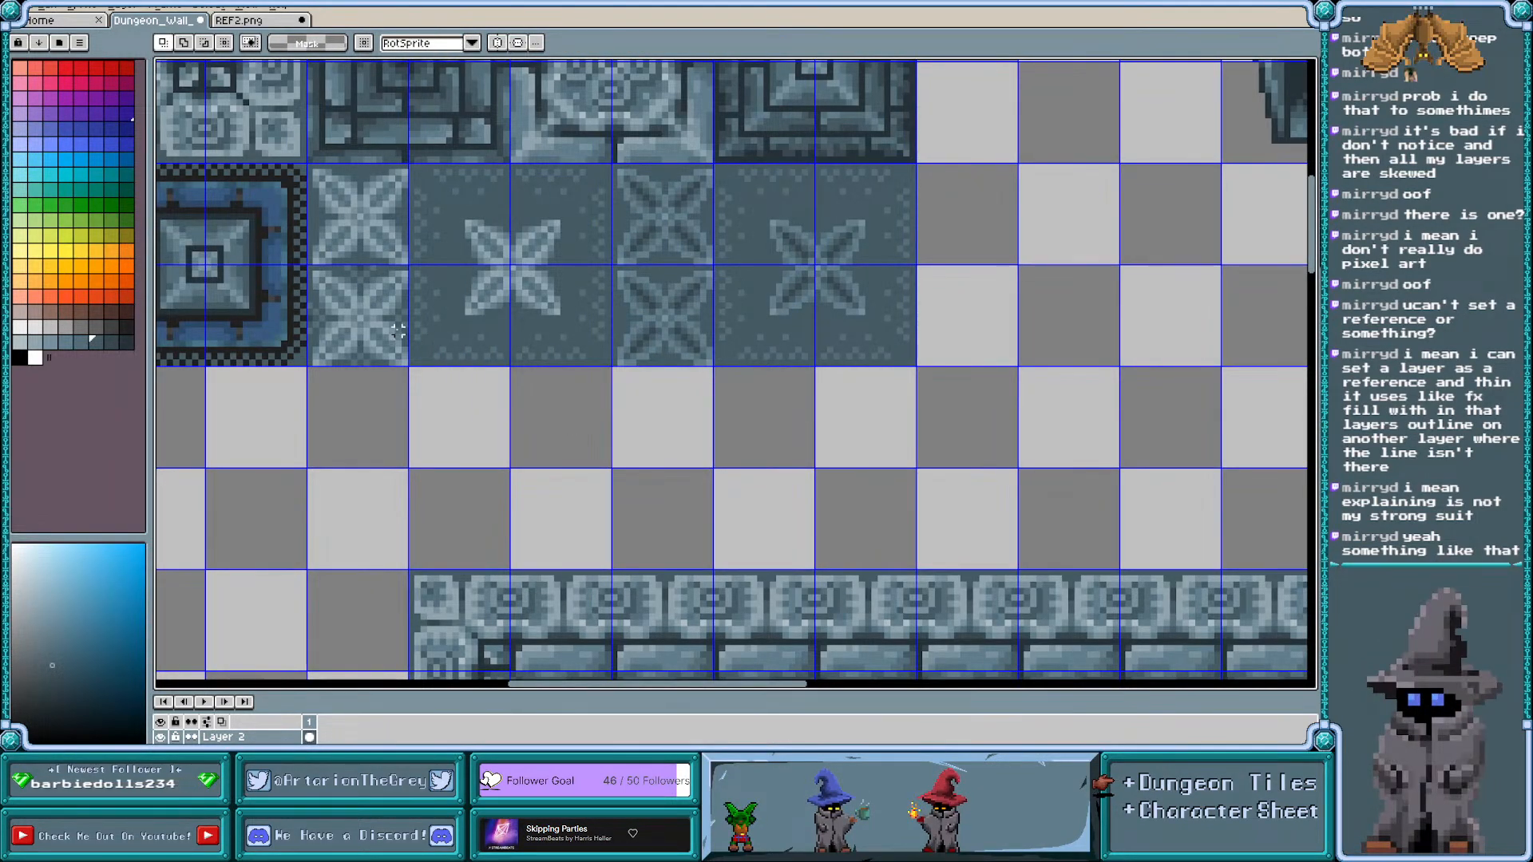
# Sample the accent shades from the lower bright flower tile and start a dark accent at the side edge of the lower dark flower tile
pyautogui.press('i')
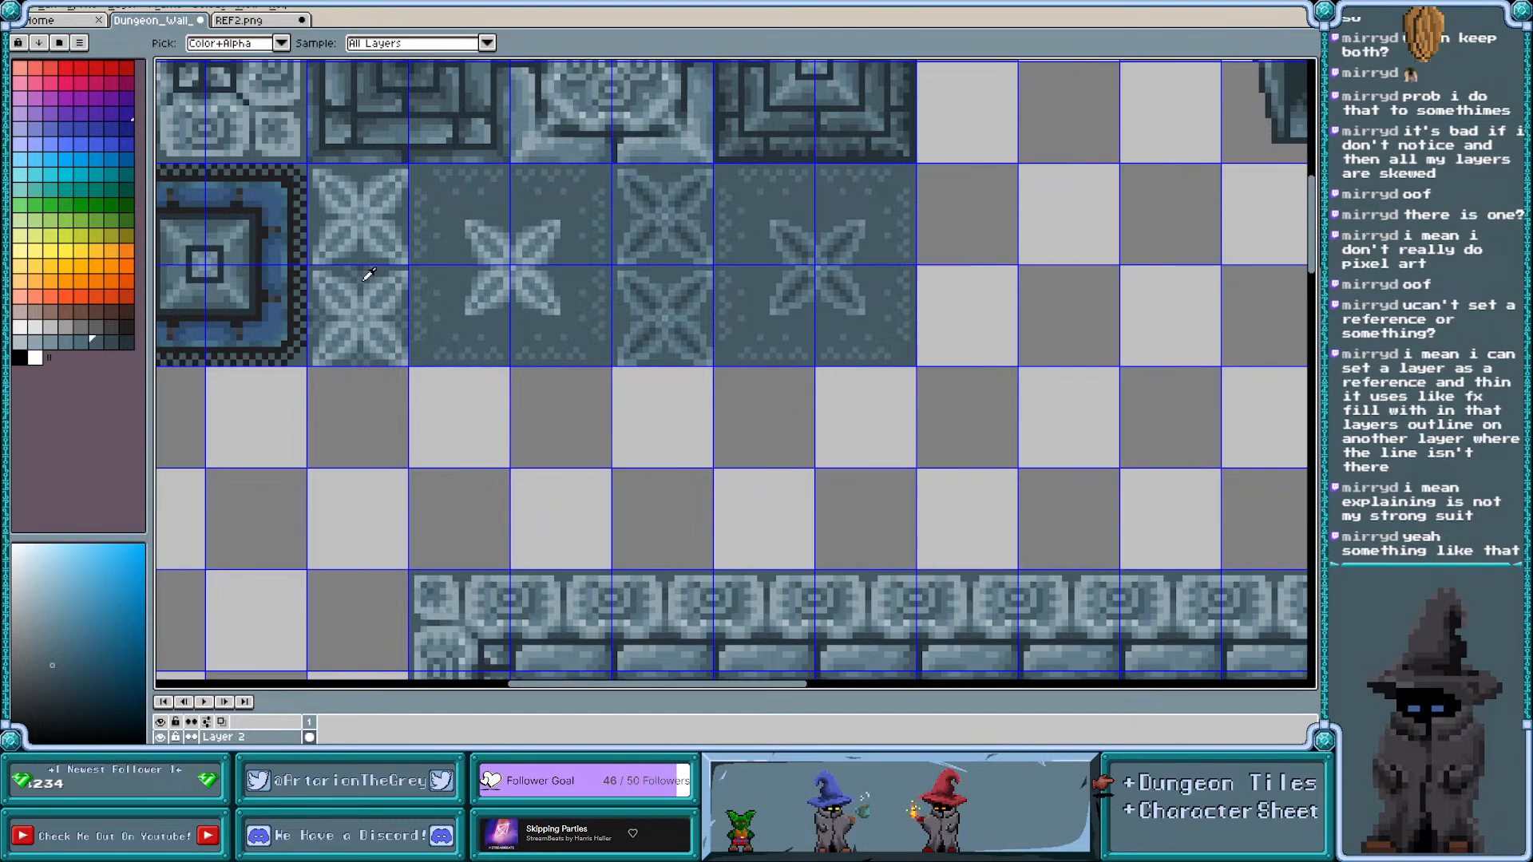
pyautogui.press('m')
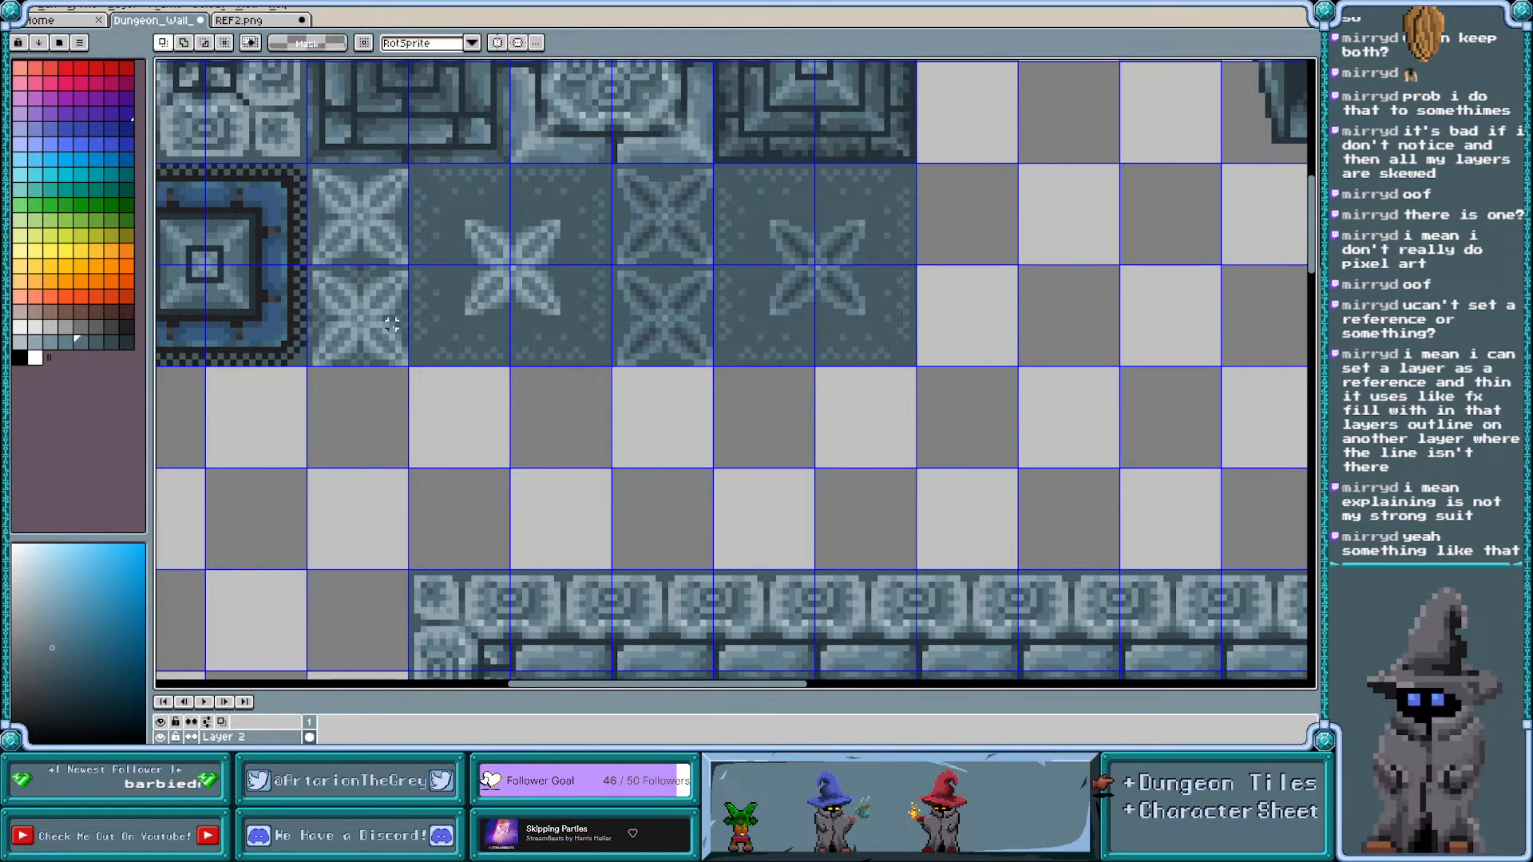
pyautogui.press('b')
pyautogui.scroll(2, 661, 275)
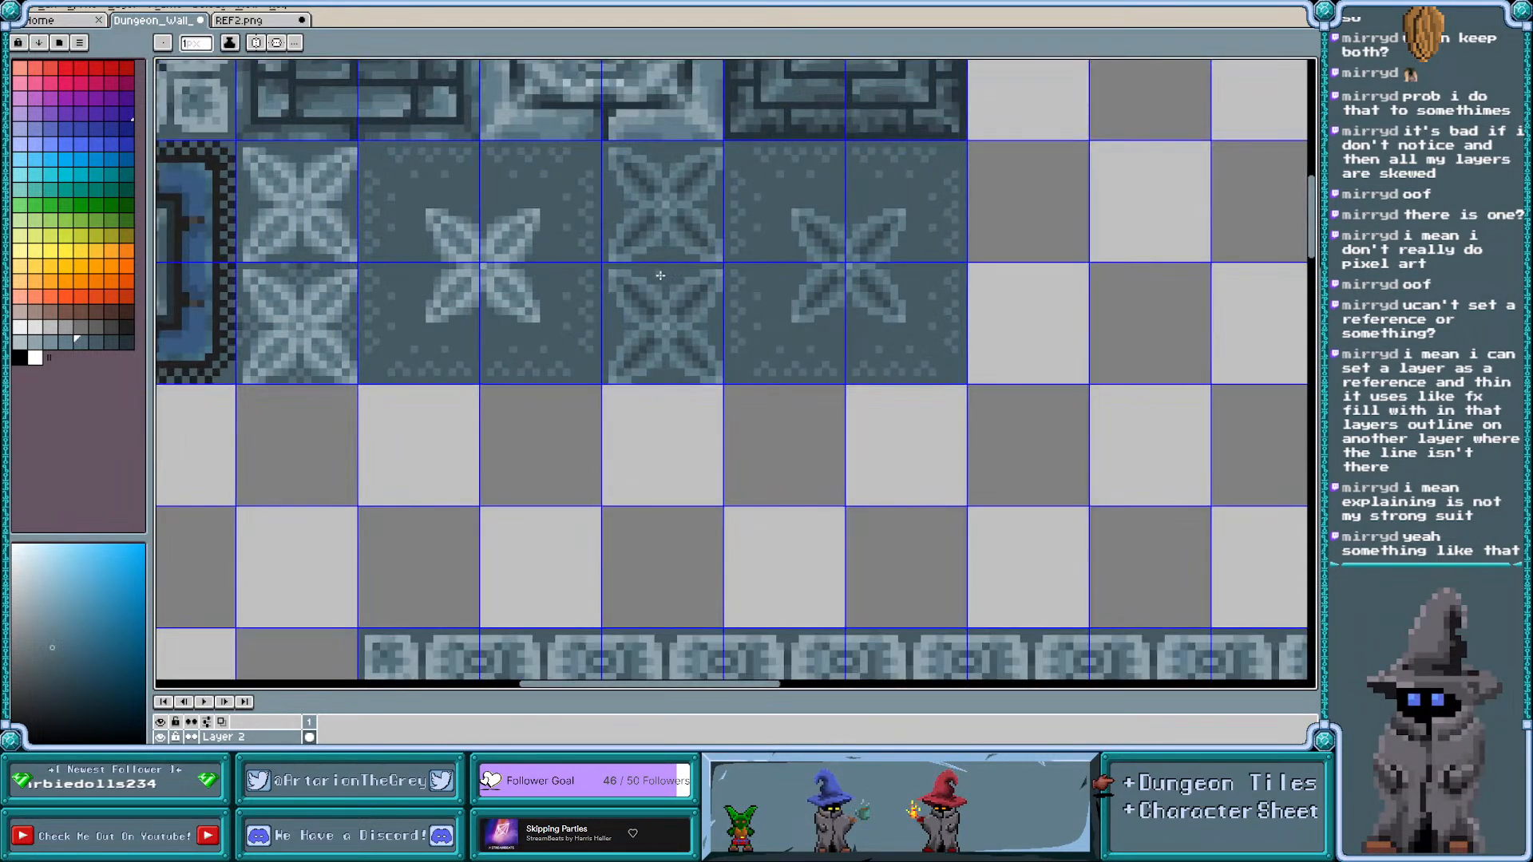
pyautogui.scroll(-2, 661, 276)
pyautogui.scroll(2, 702, 325)
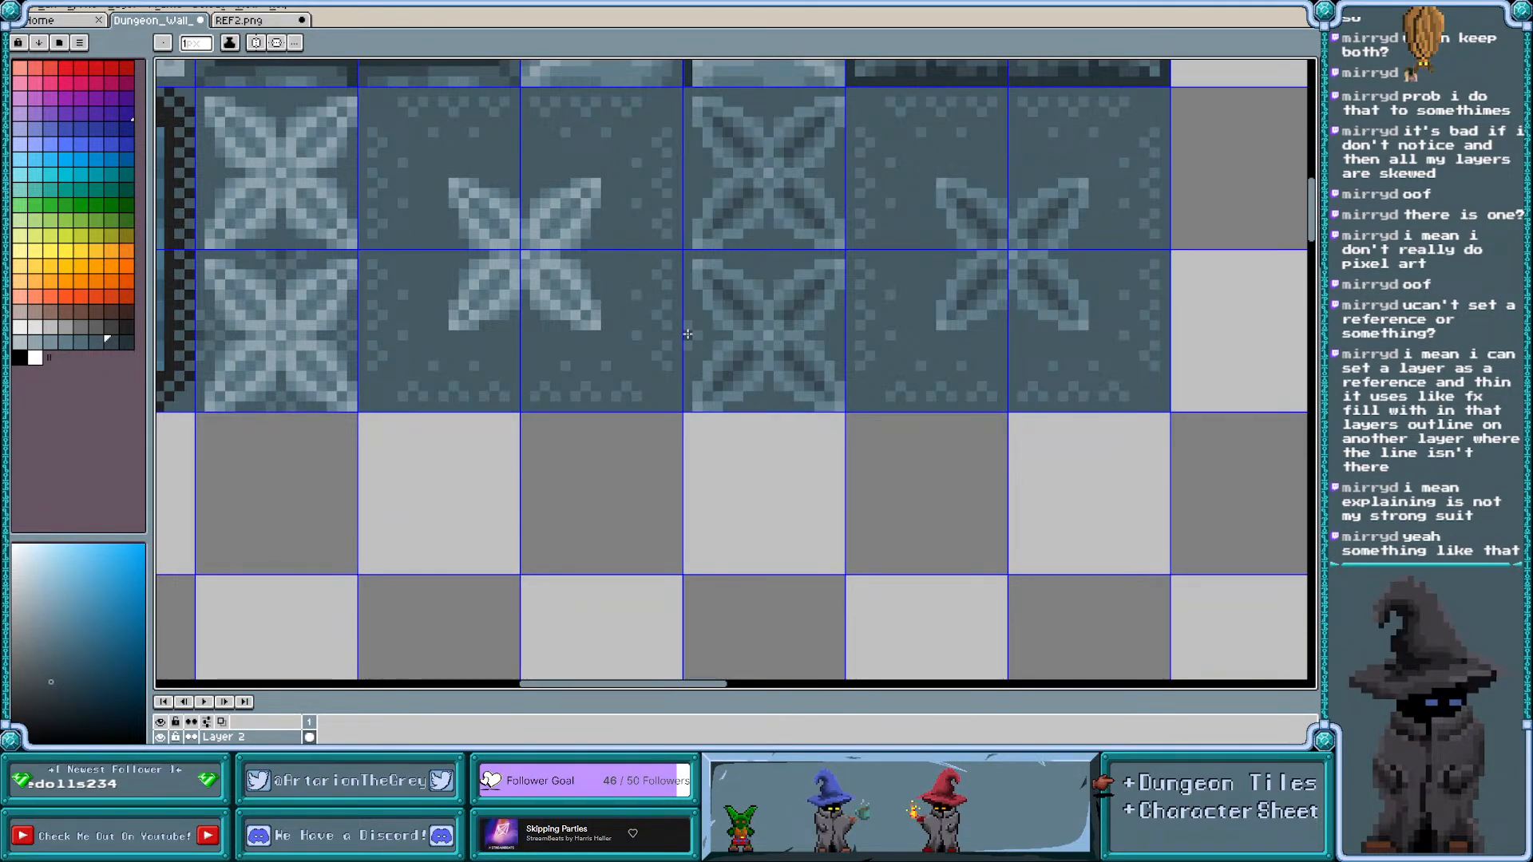
pyautogui.press('i')
pyautogui.press('b')
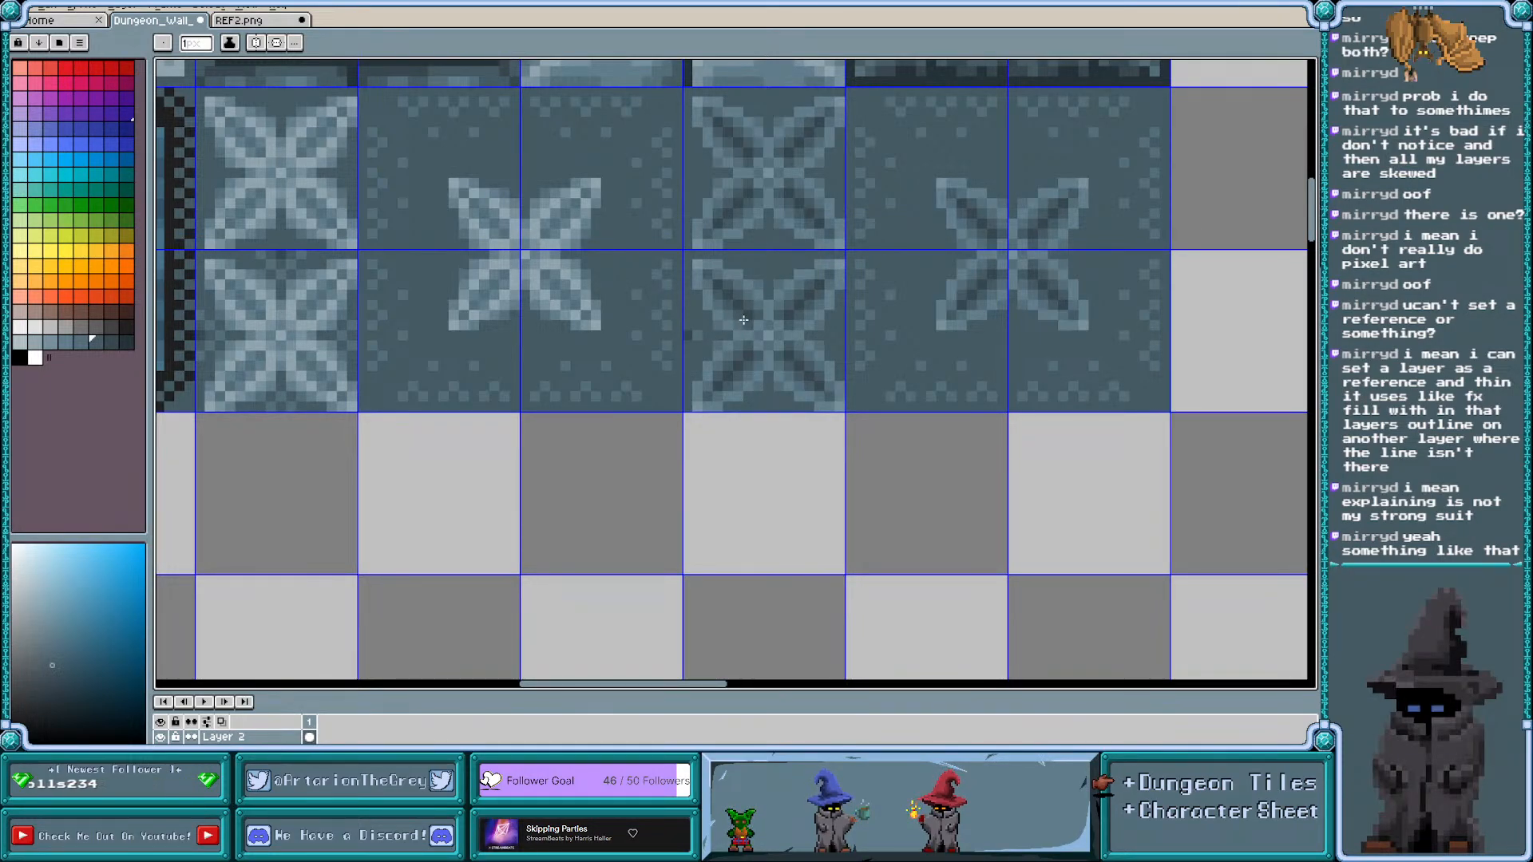
# Paint the remaining dithered accent pixels between the petals along the edges of the lower dark flower tile, using sampled shades
pyautogui.press('i')
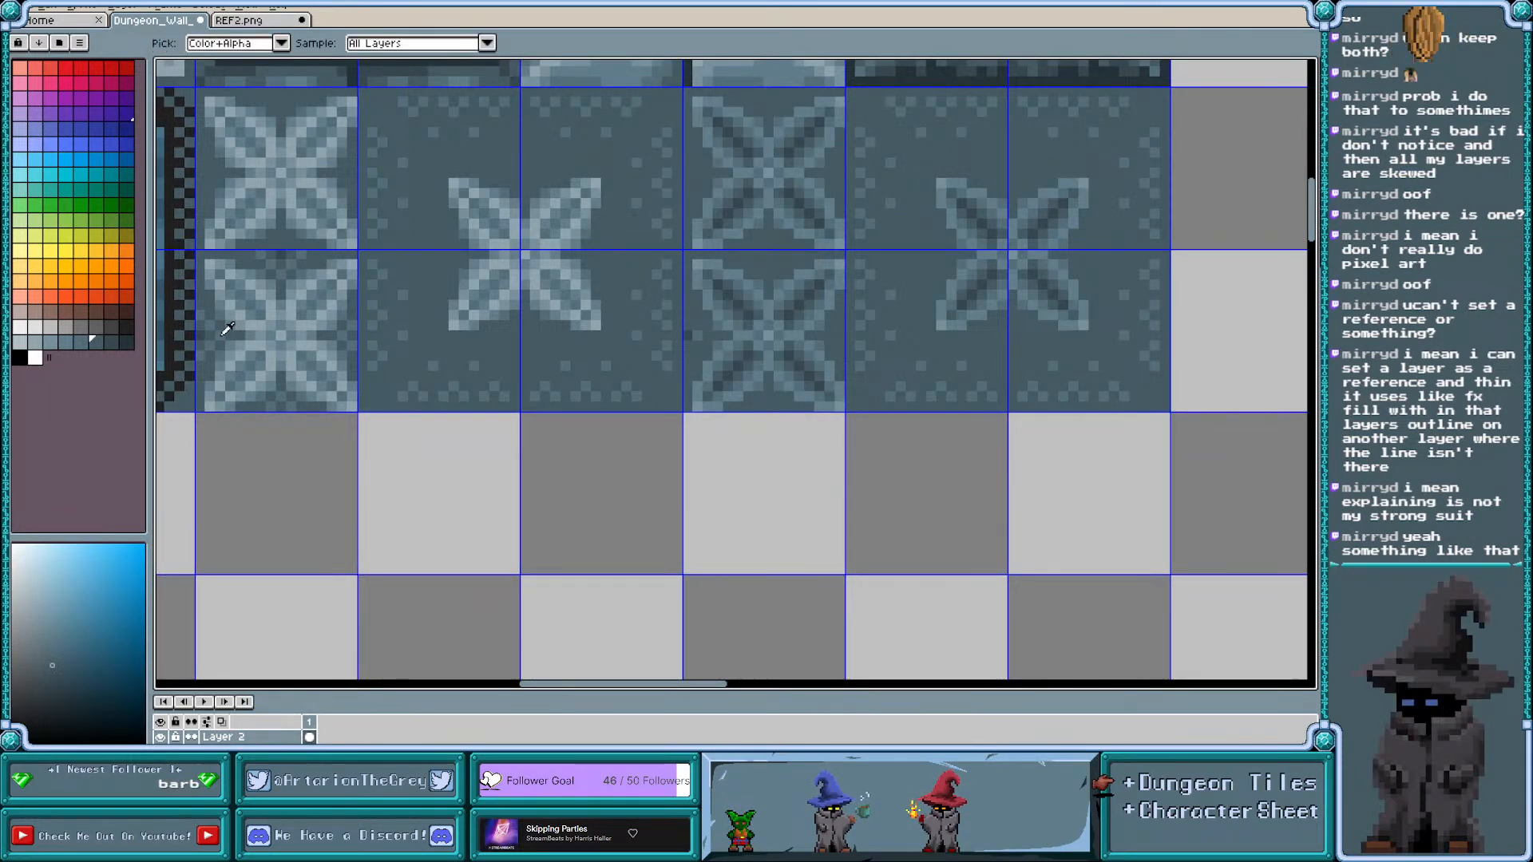
pyautogui.keyDown('alt'); pyautogui.click(223, 333); pyautogui.keyUp('alt')
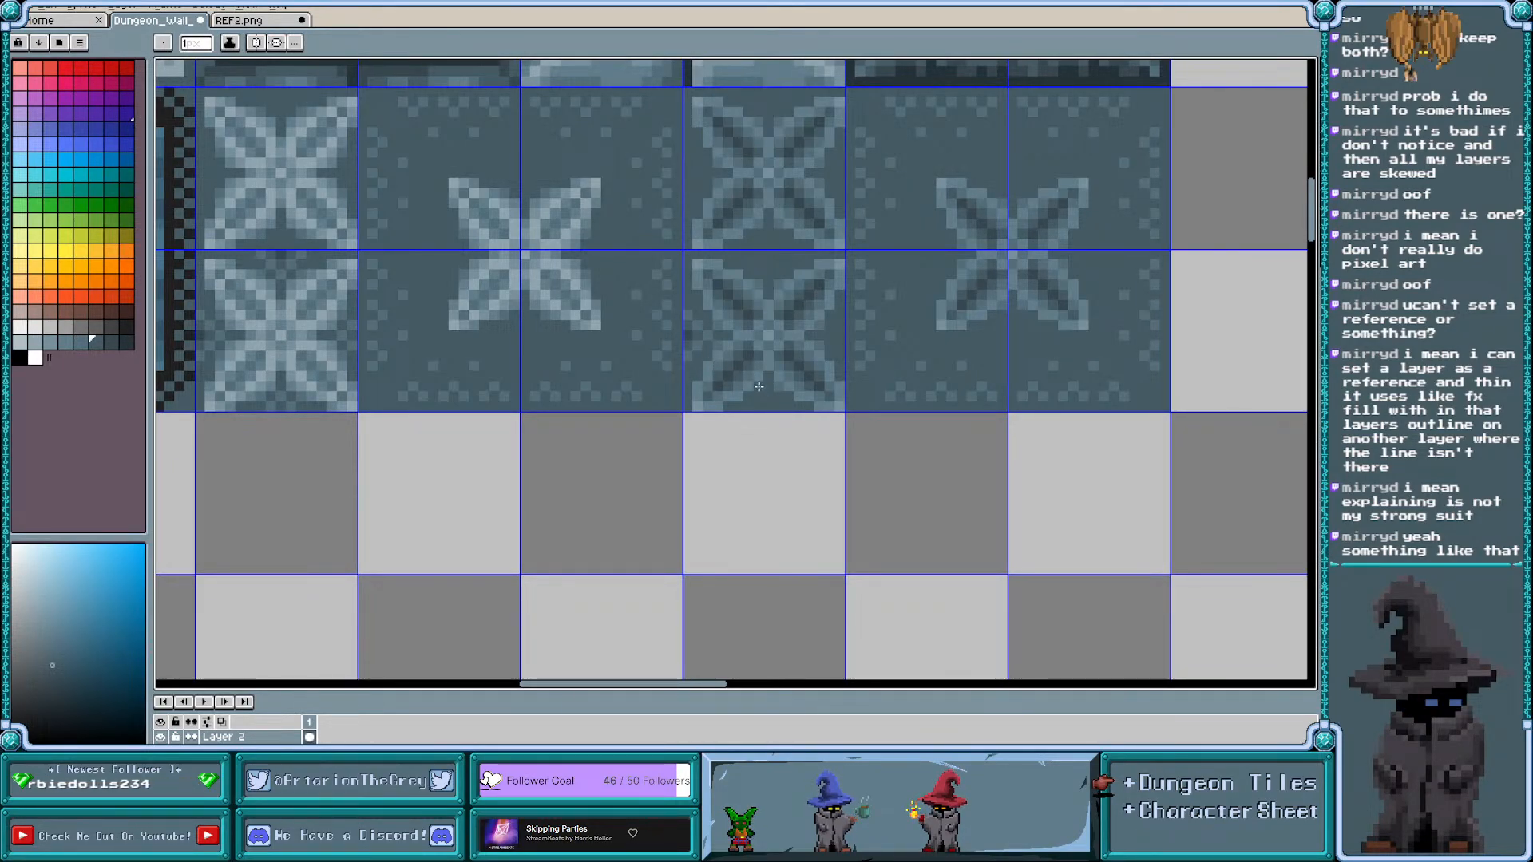
pyautogui.keyDown('alt'); pyautogui.click(711, 332); pyautogui.keyUp('alt')
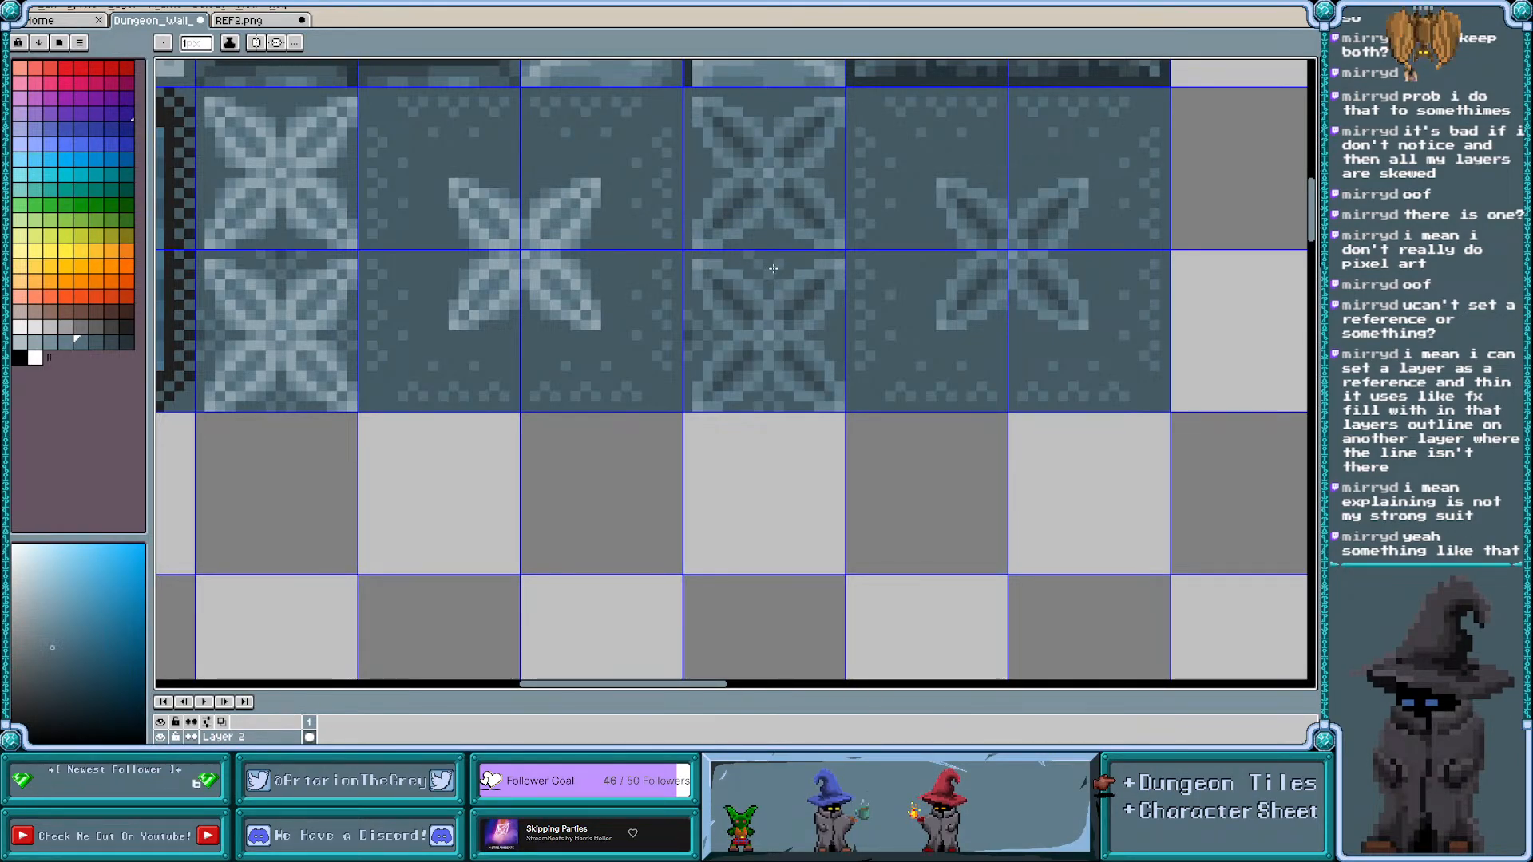
pyautogui.press('alt')
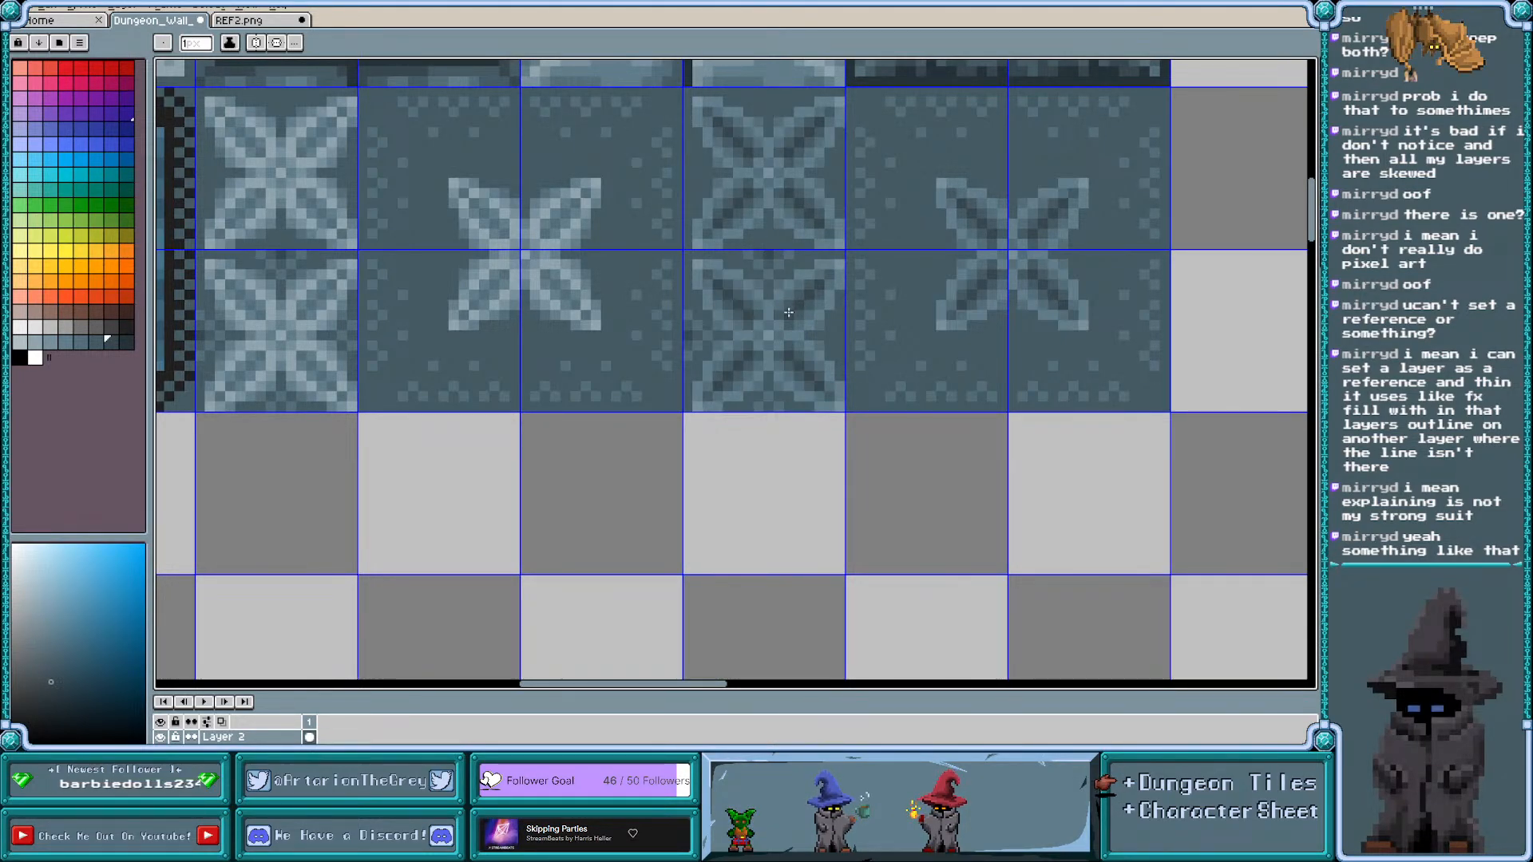
pyautogui.press('alt')
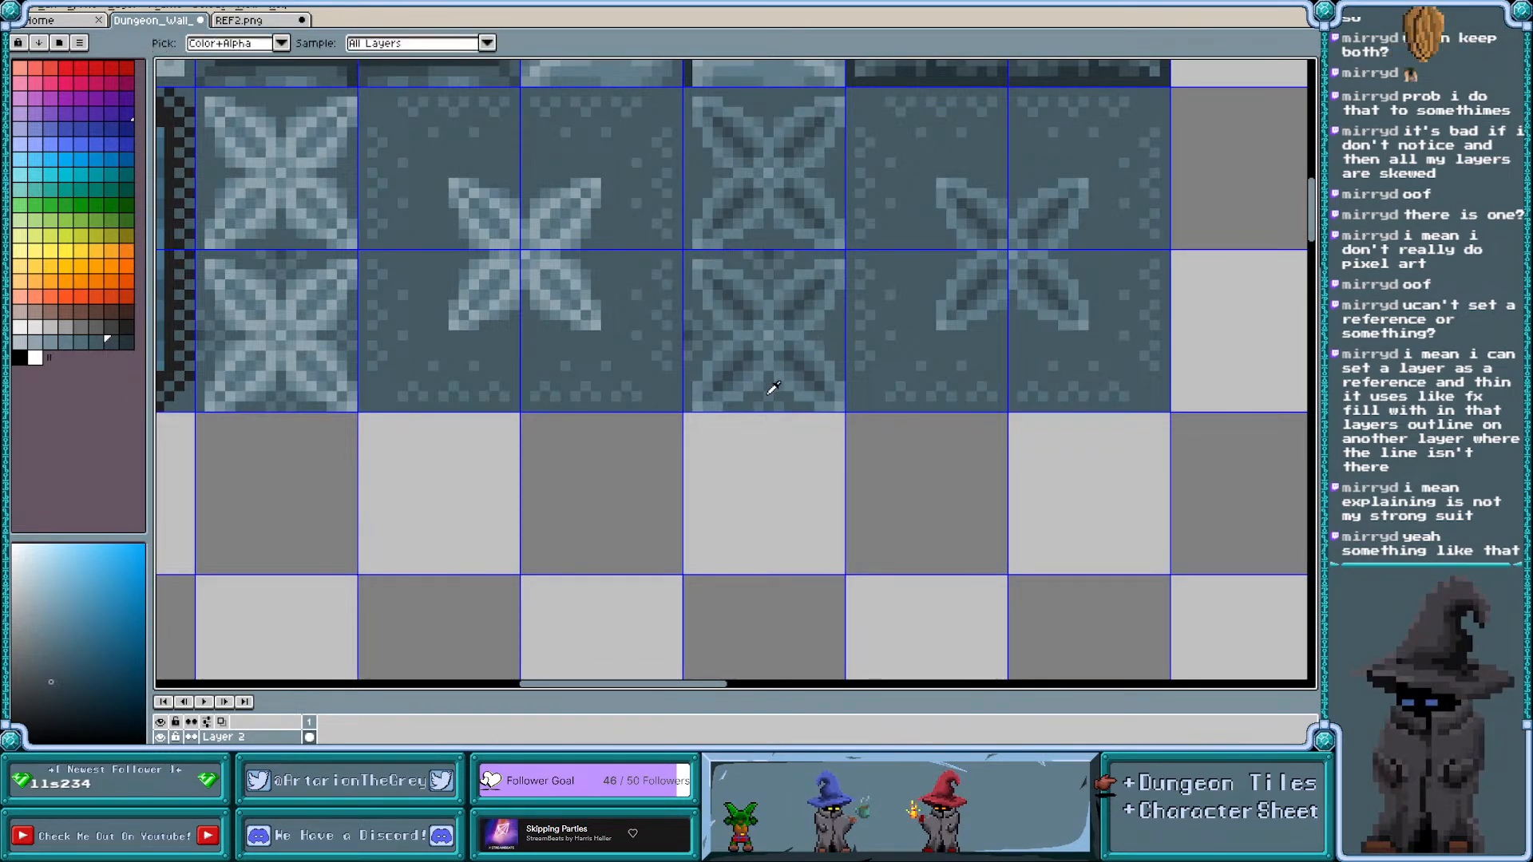
pyautogui.keyDown('alt'); pyautogui.click(769, 393); pyautogui.keyUp('alt')
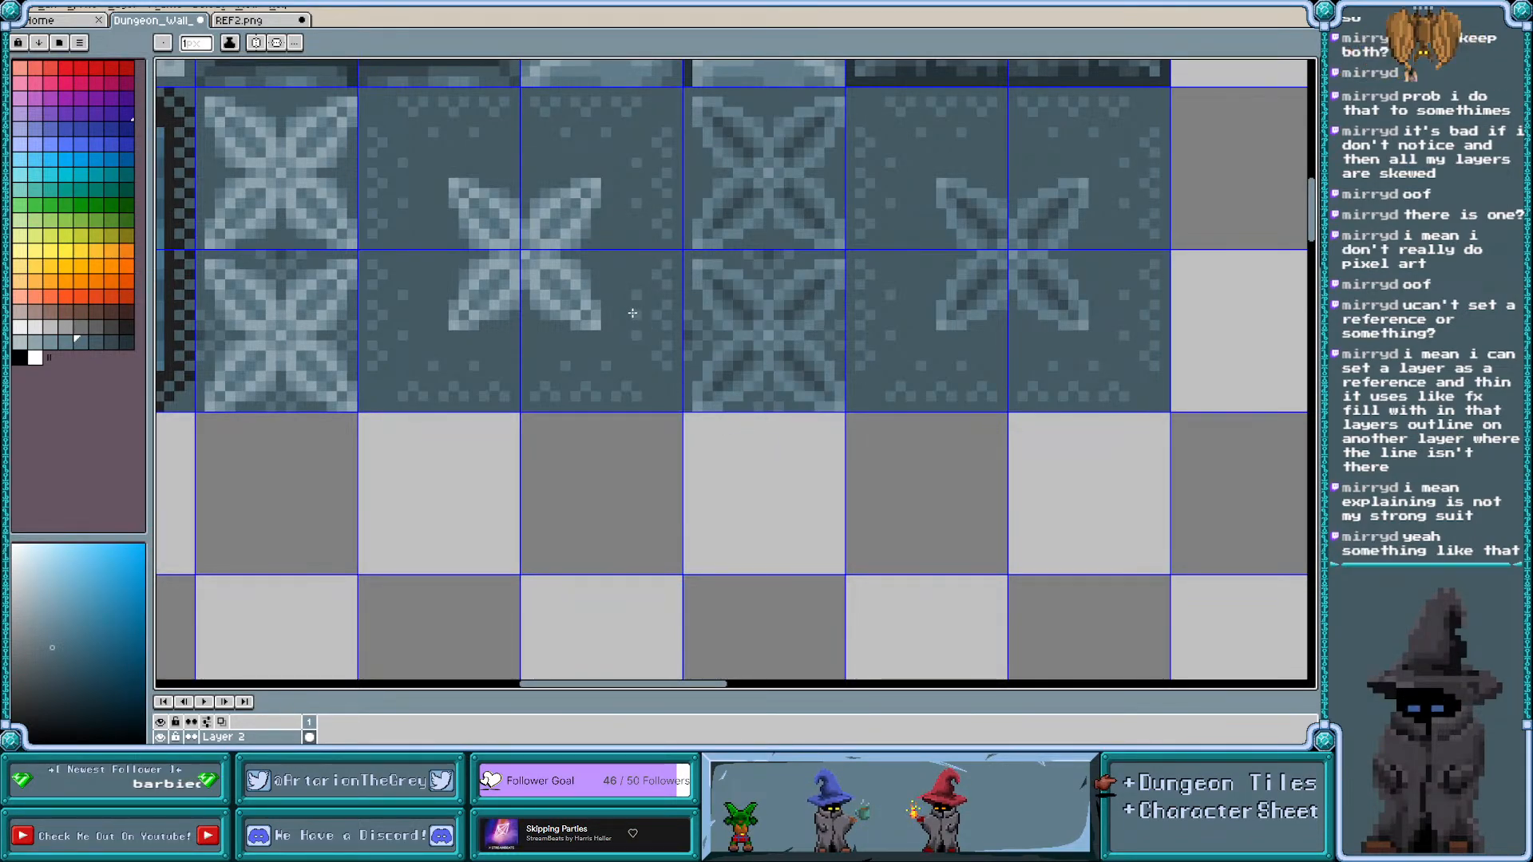
# Examine the accented lower dark flower tile against the plain, bright and framed flower tiles, up close and from afar
pyautogui.scroll(-2, 633, 313)
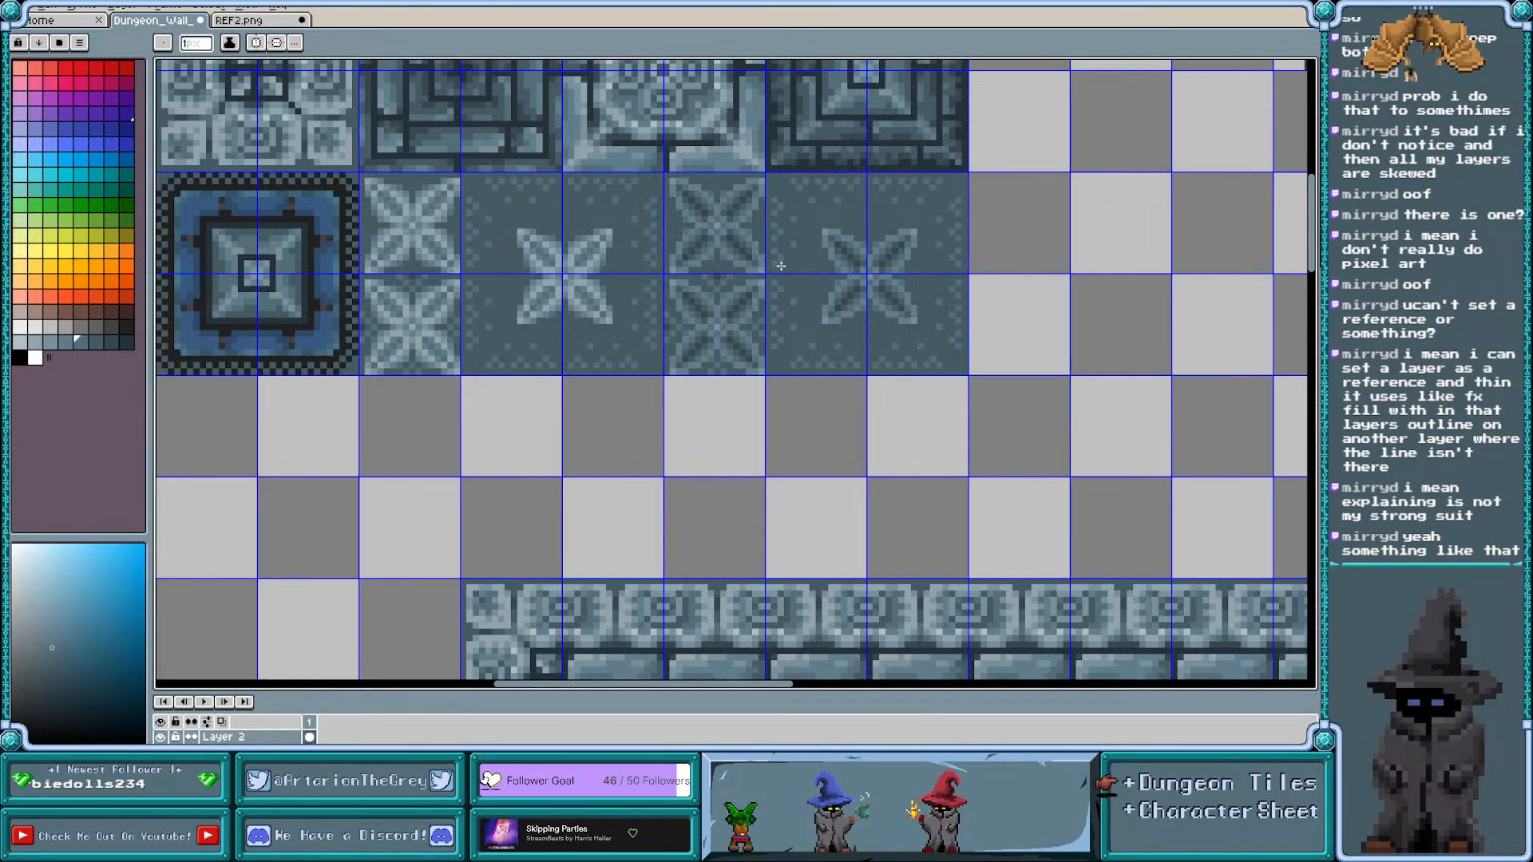
pyautogui.scroll(1, 781, 266)
pyautogui.scroll(-1, 611, 279)
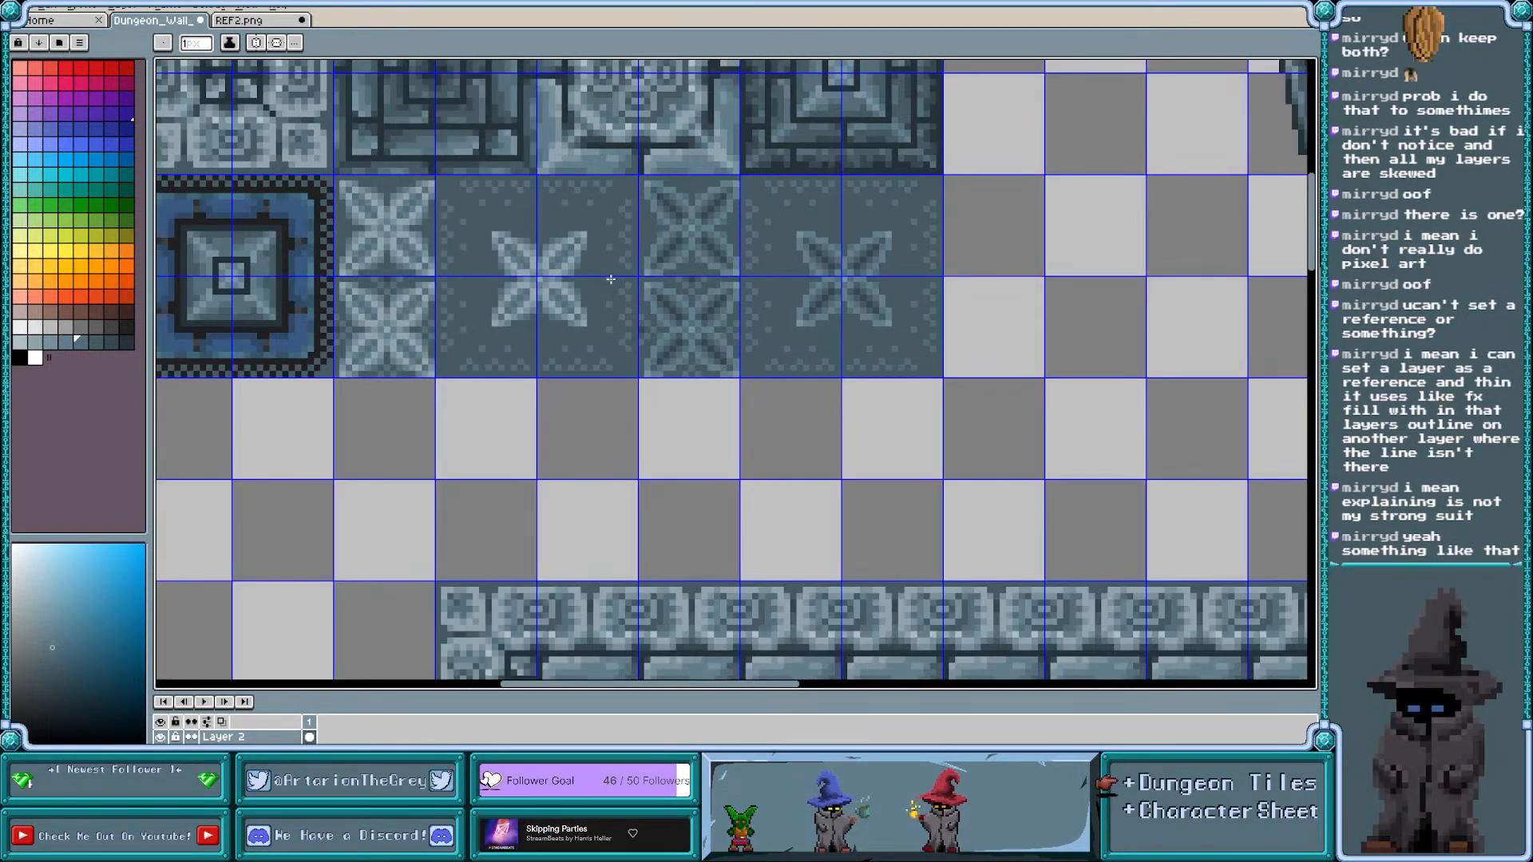
pyautogui.scroll(-2, 611, 279)
pyautogui.scroll(3, 611, 278)
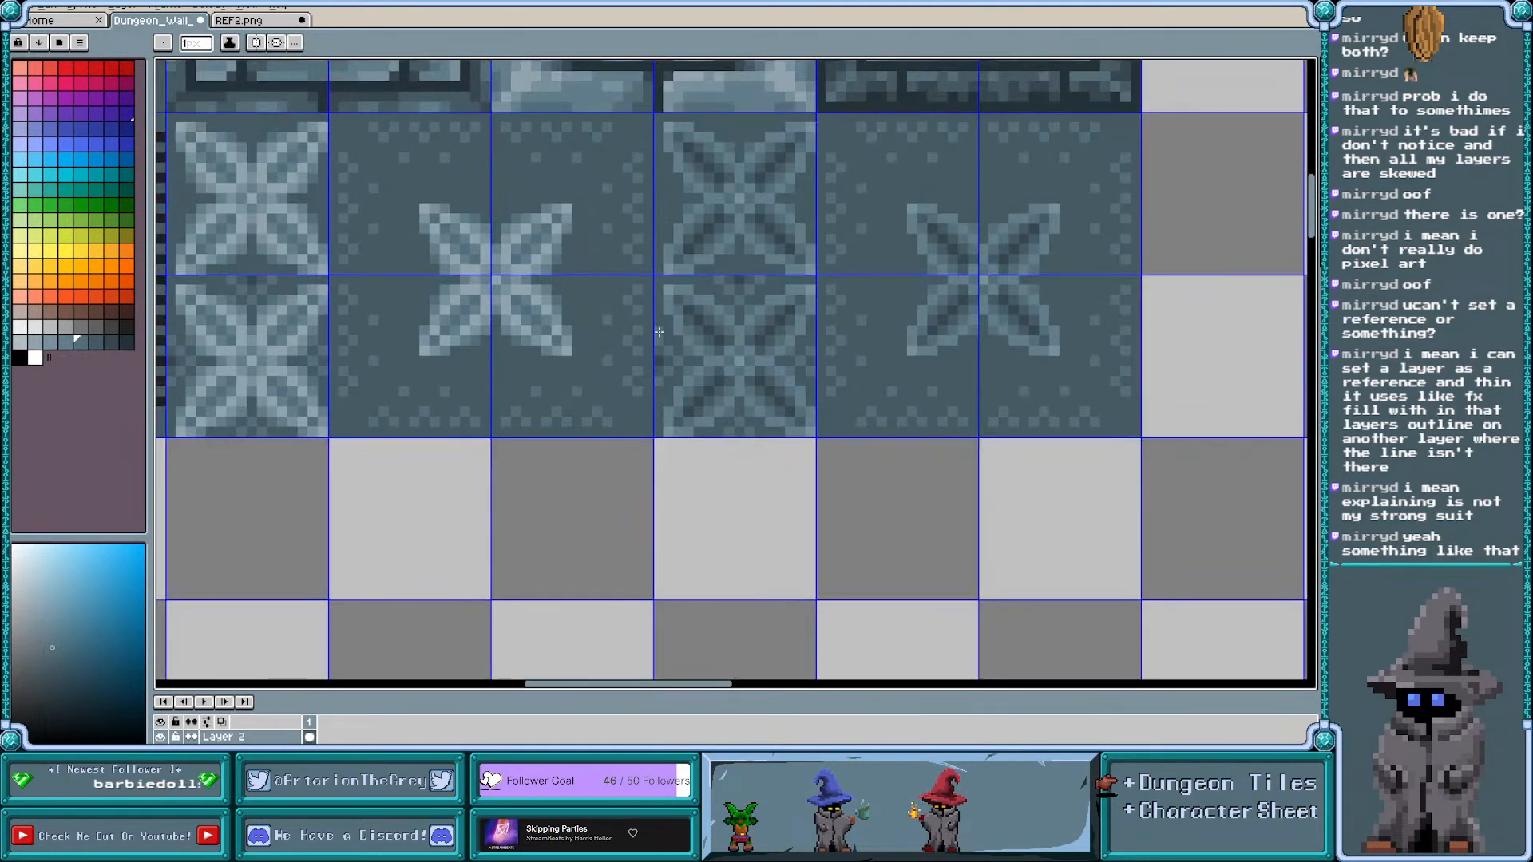
pyautogui.scroll(-3, 660, 334)
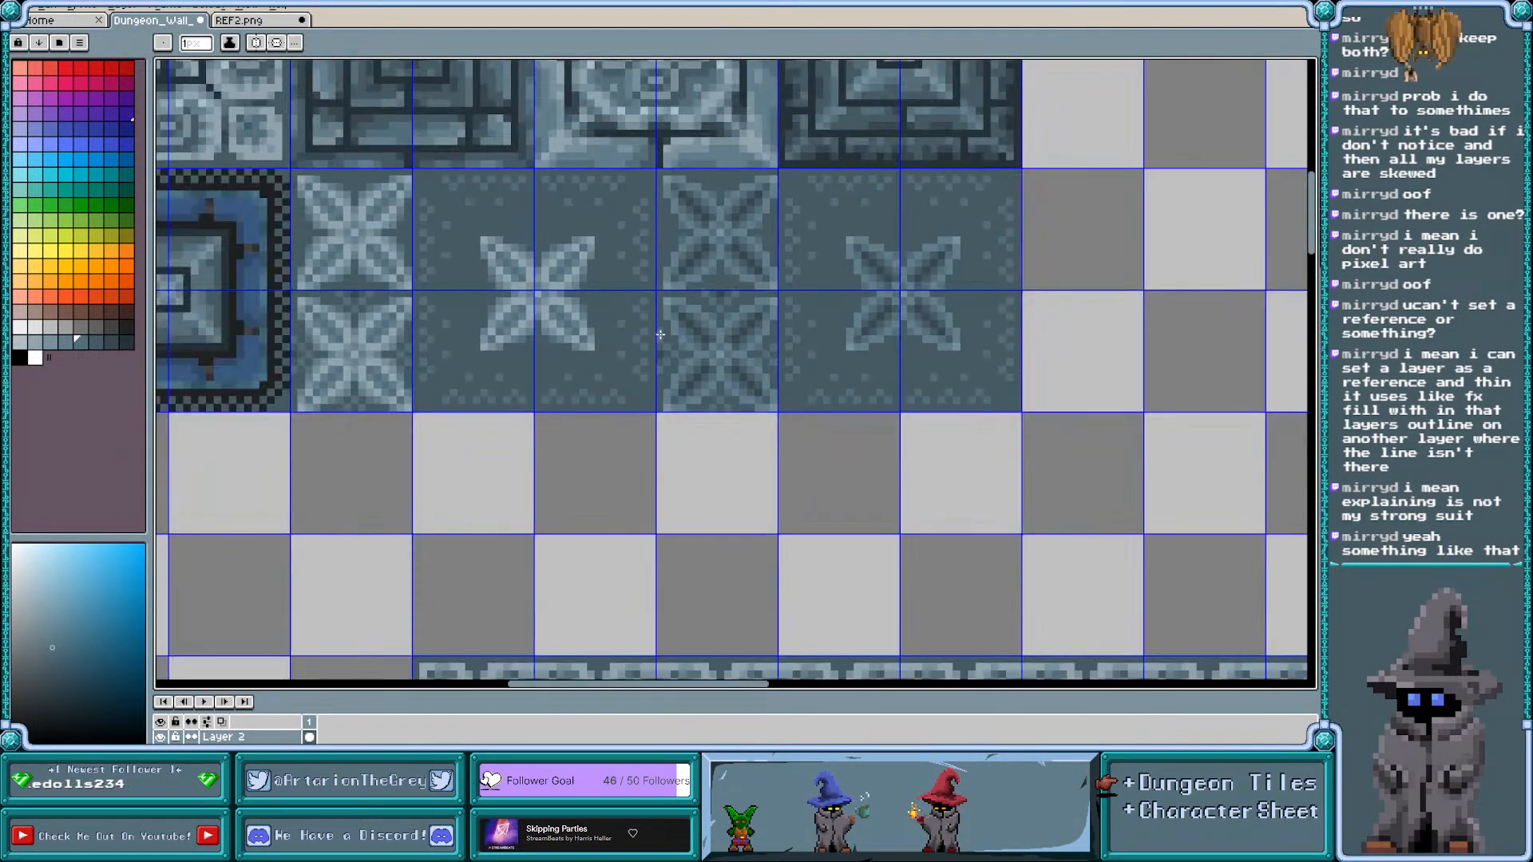
pyautogui.scroll(-1, 753, 338)
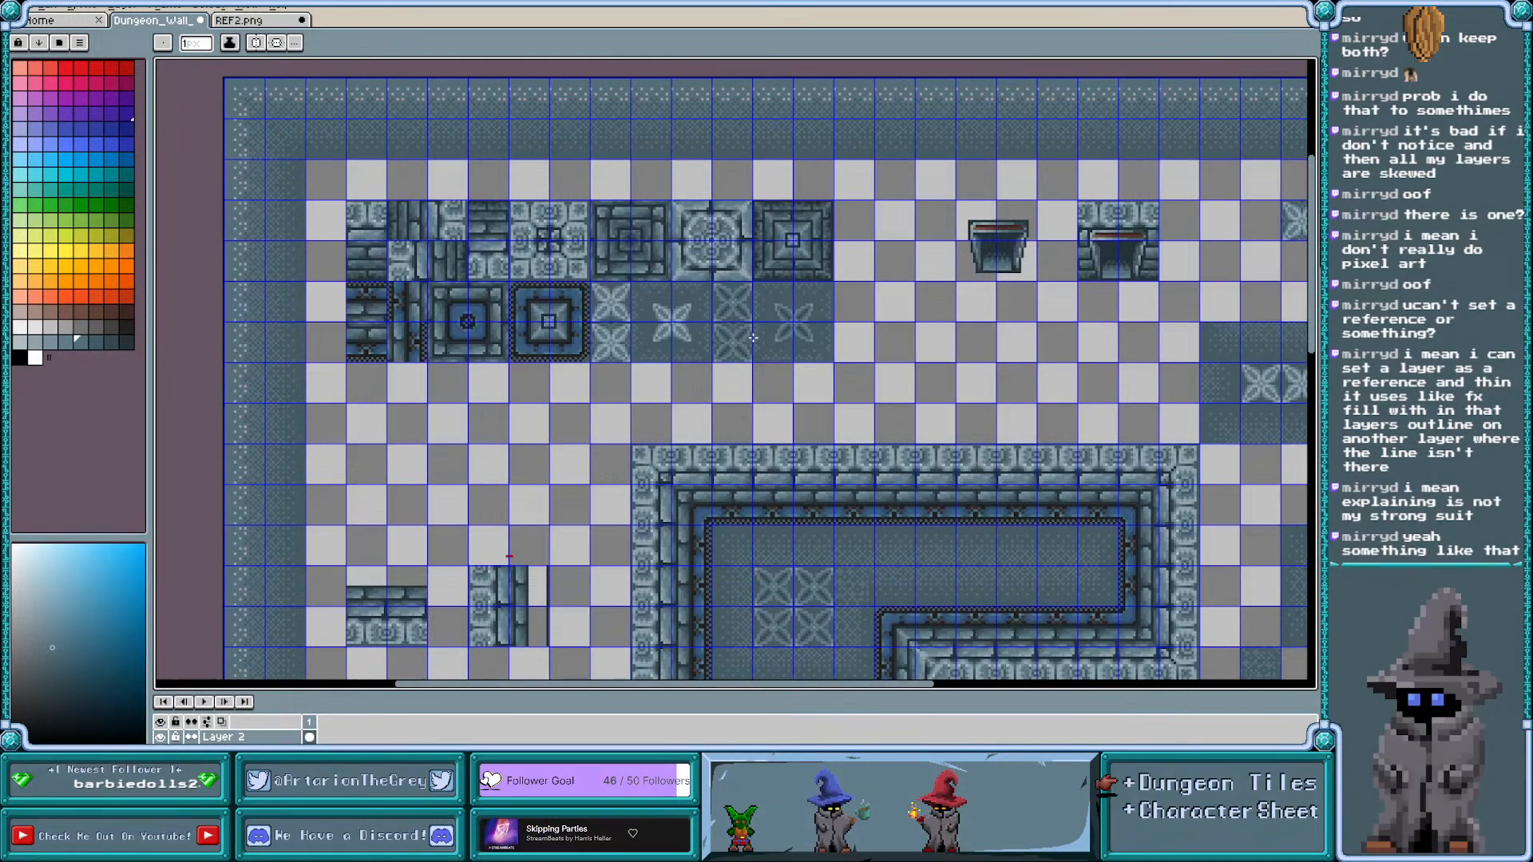
pyautogui.scroll(1, 779, 327)
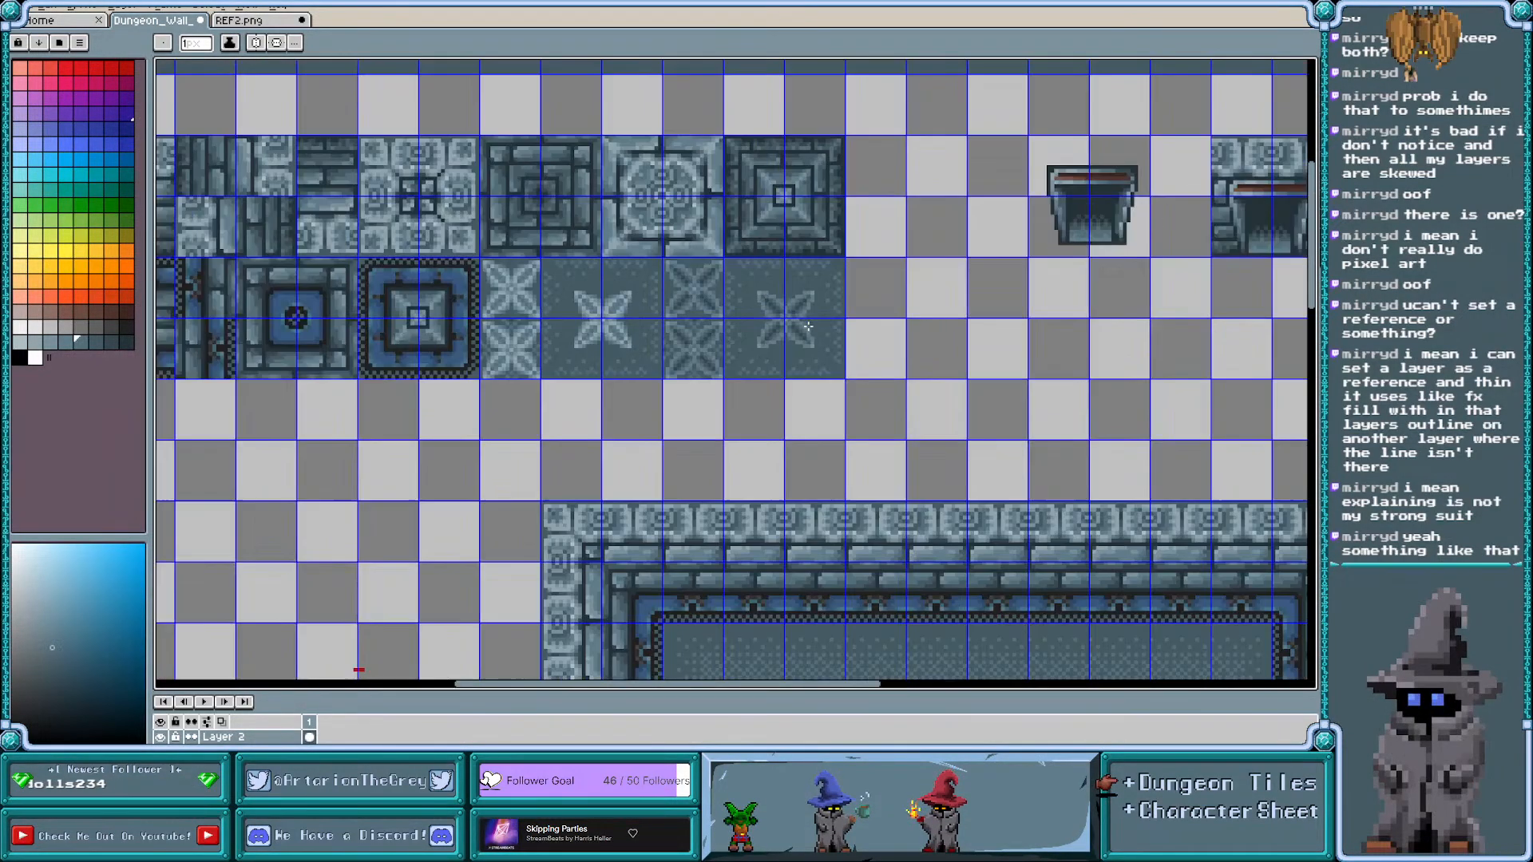
pyautogui.scroll(1, 808, 325)
pyautogui.scroll(1, 808, 326)
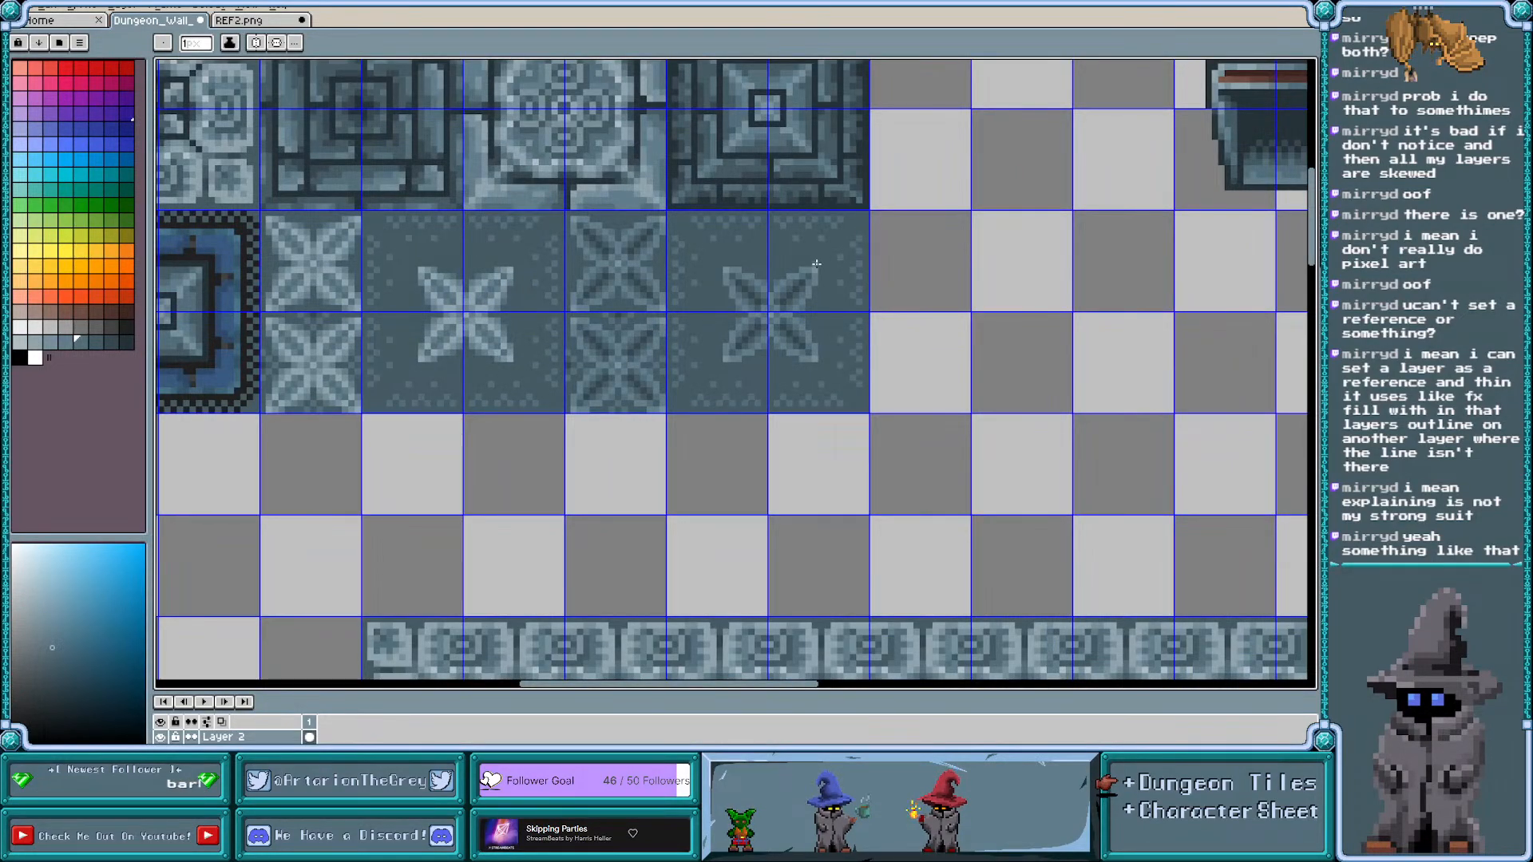
pyautogui.scroll(1, 816, 263)
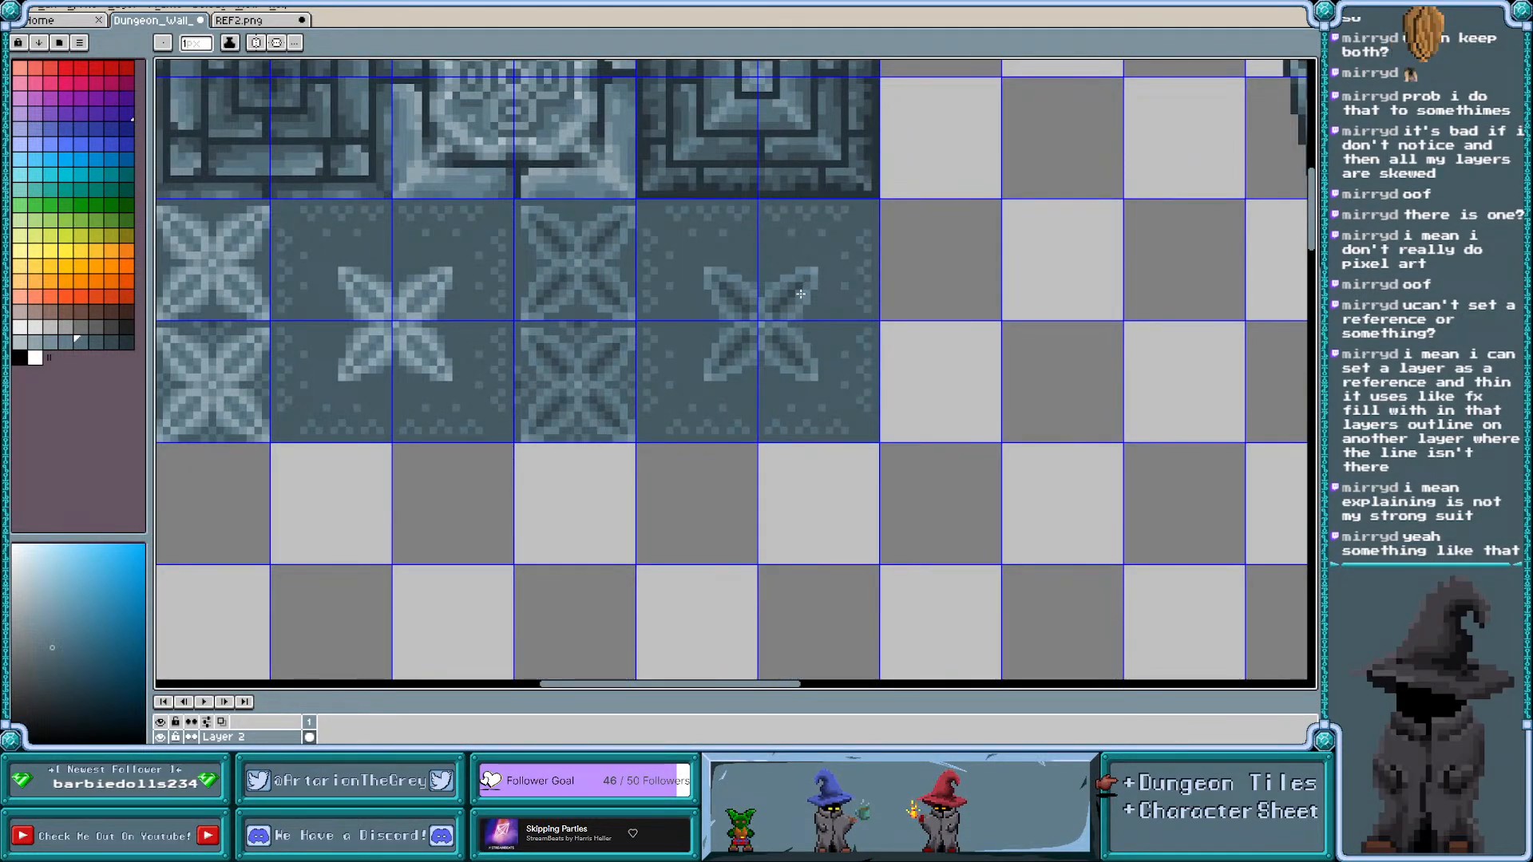
pyautogui.scroll(1, 801, 294)
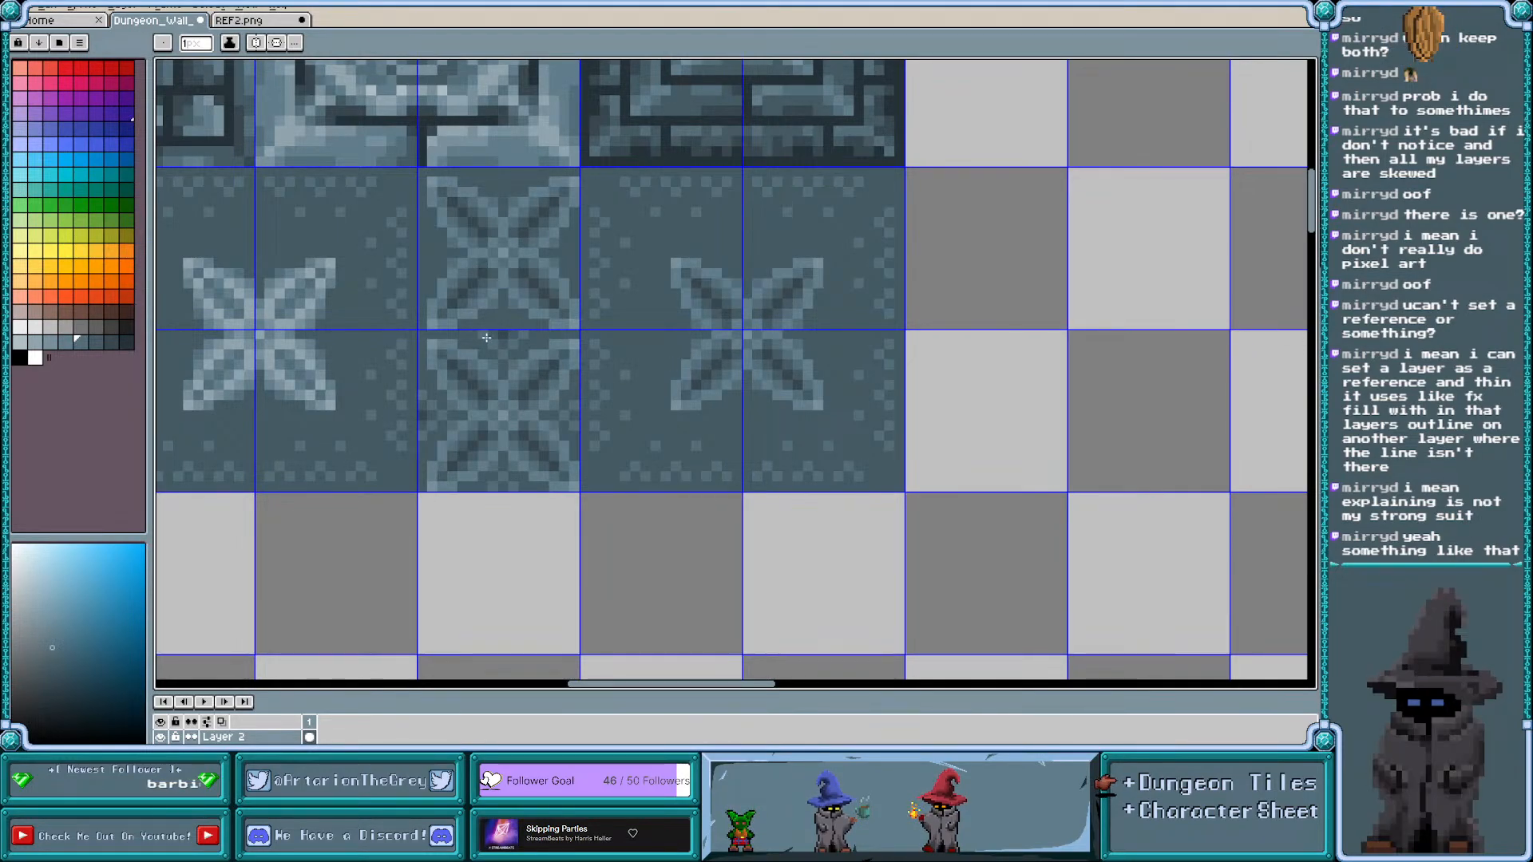
# Copy the accent from the lower dark flower tile into the gaps between petals on all four sides of the framed dark flower
pyautogui.press('m')
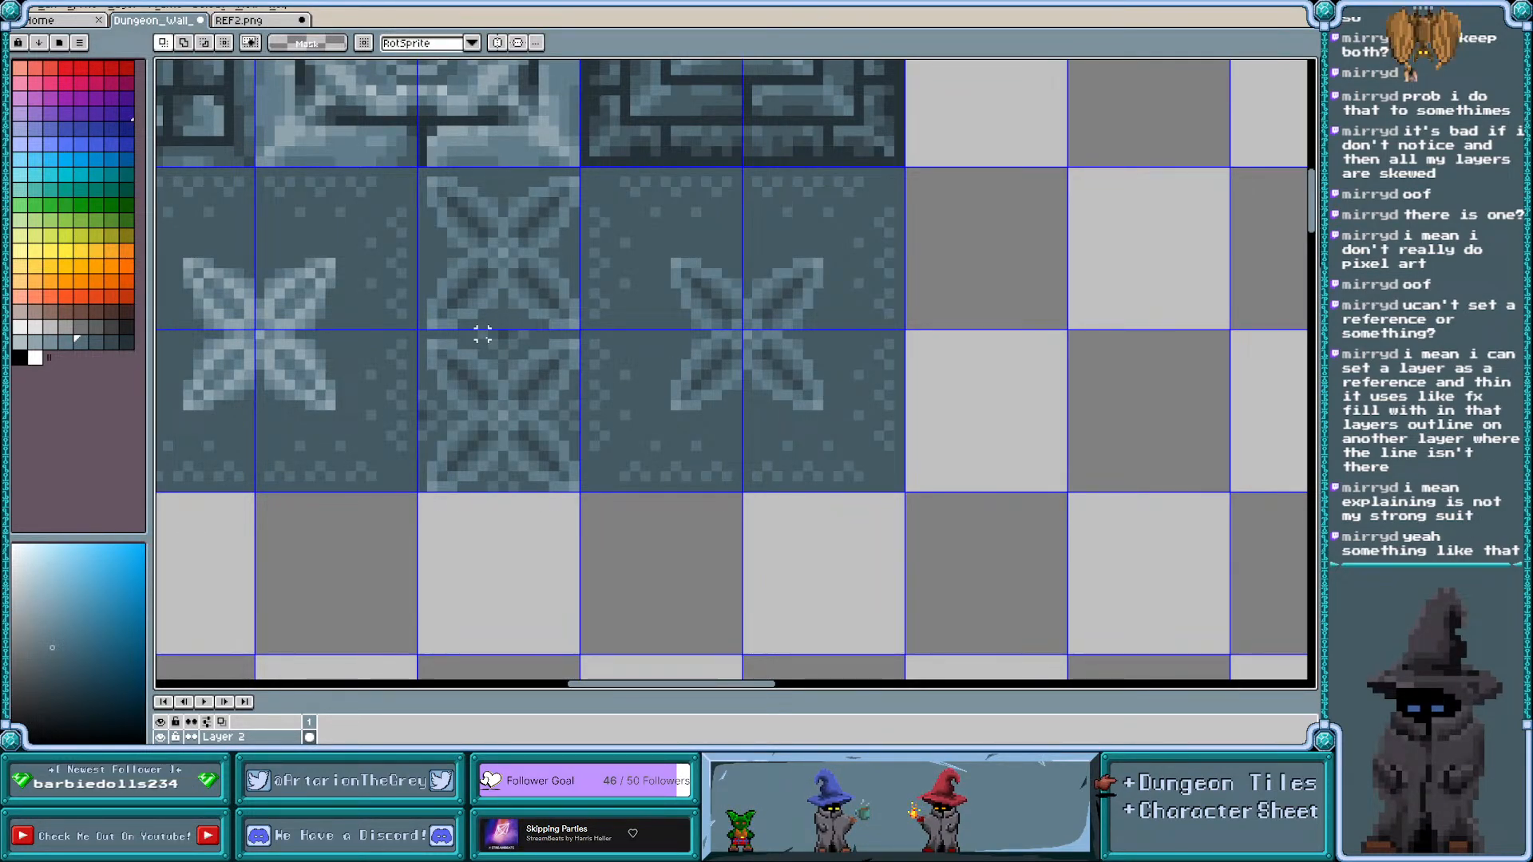
pyautogui.moveTo(475, 327); pyautogui.dragTo(752, 284)
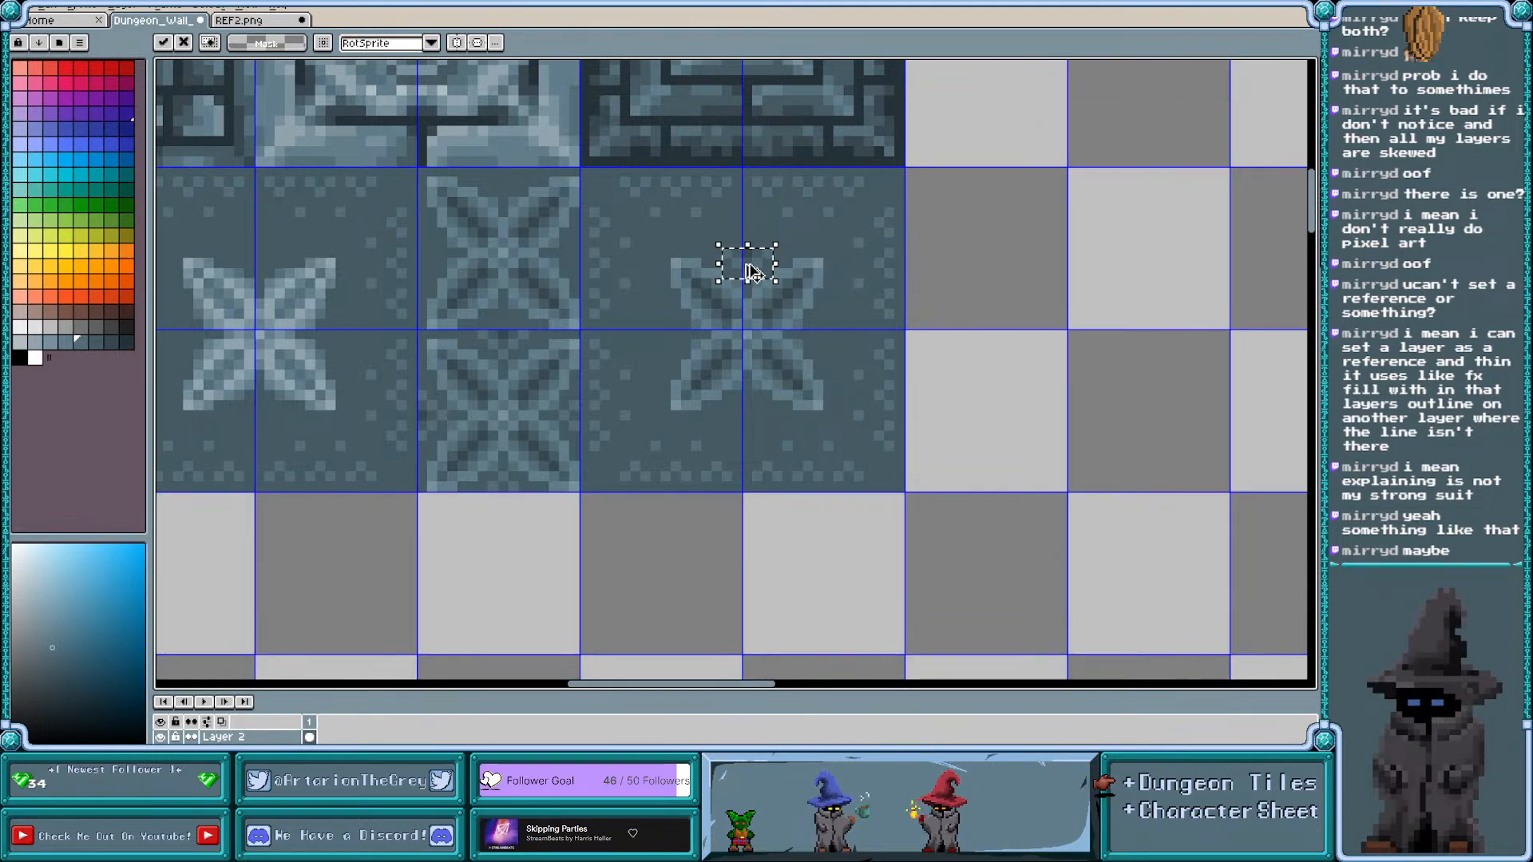
pyautogui.moveTo(745, 265); pyautogui.dragTo(942, 252)
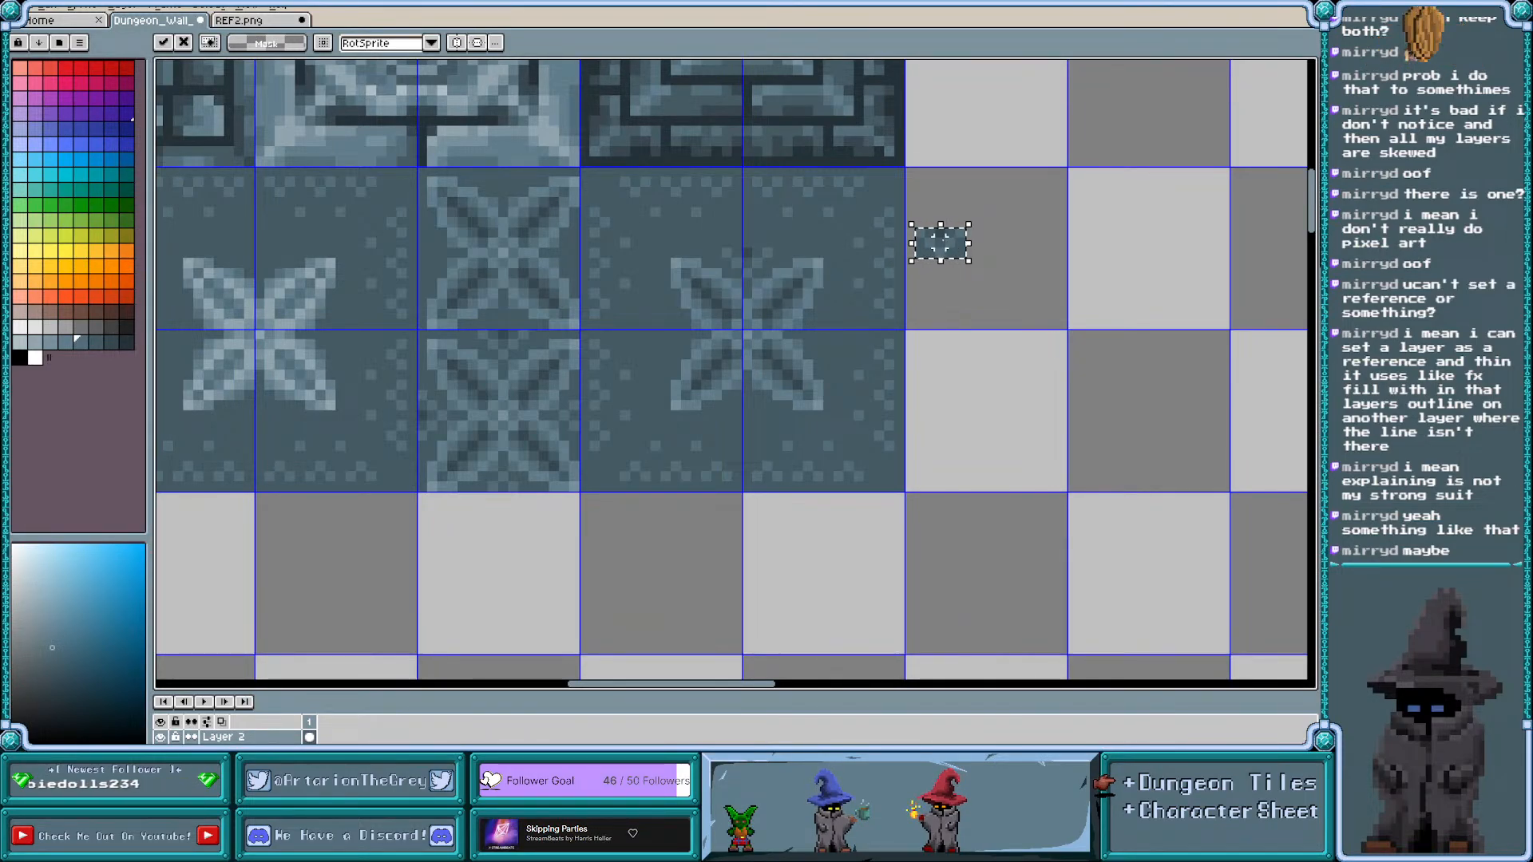
pyautogui.moveTo(942, 242); pyautogui.dragTo(750, 243)
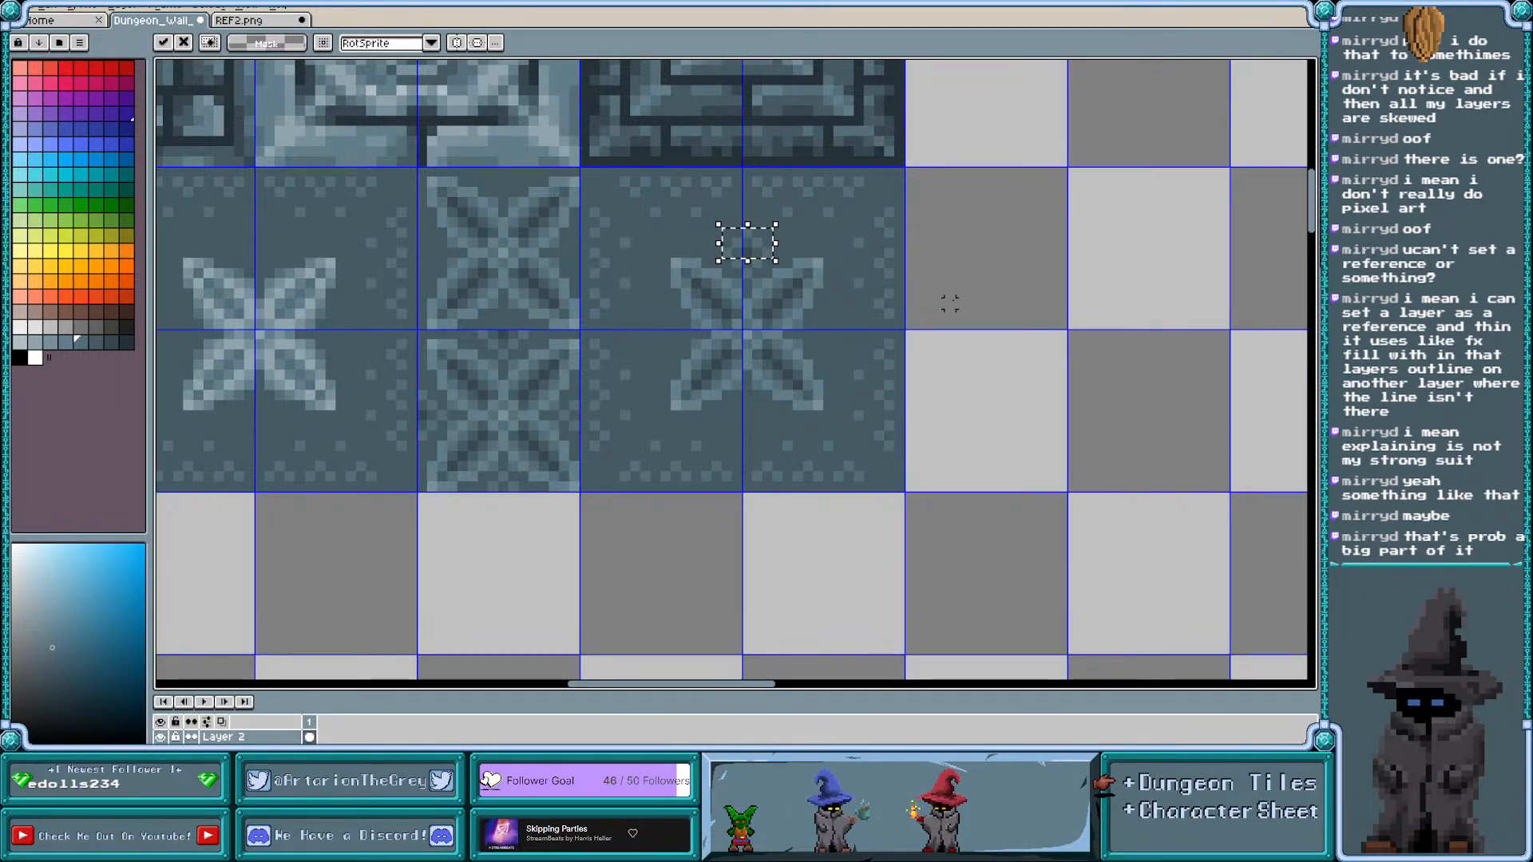
pyautogui.click(746, 283)
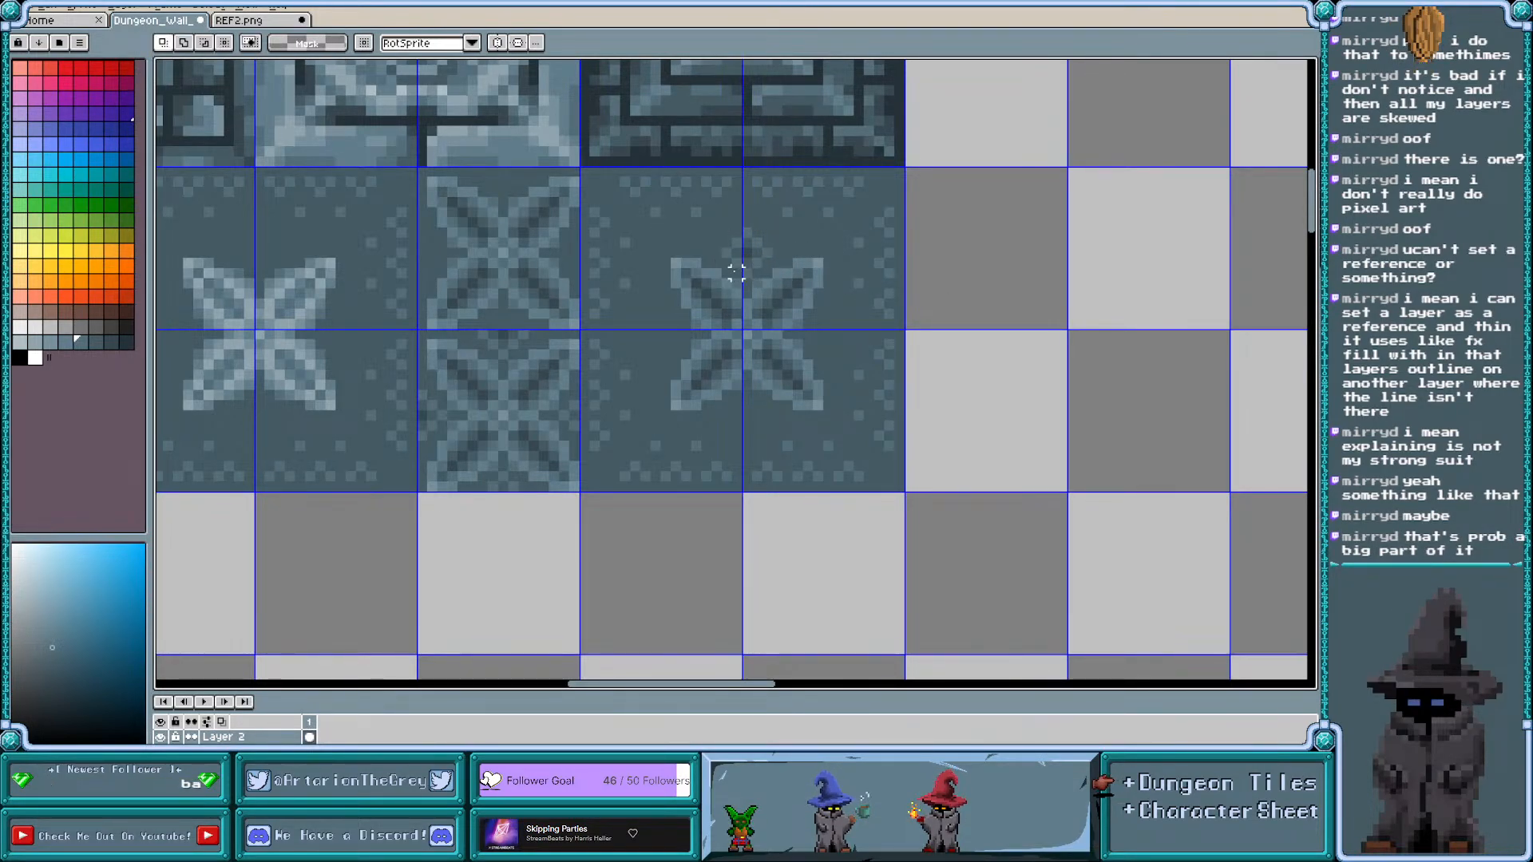
pyautogui.moveTo(724, 280); pyautogui.dragTo(837, 340)
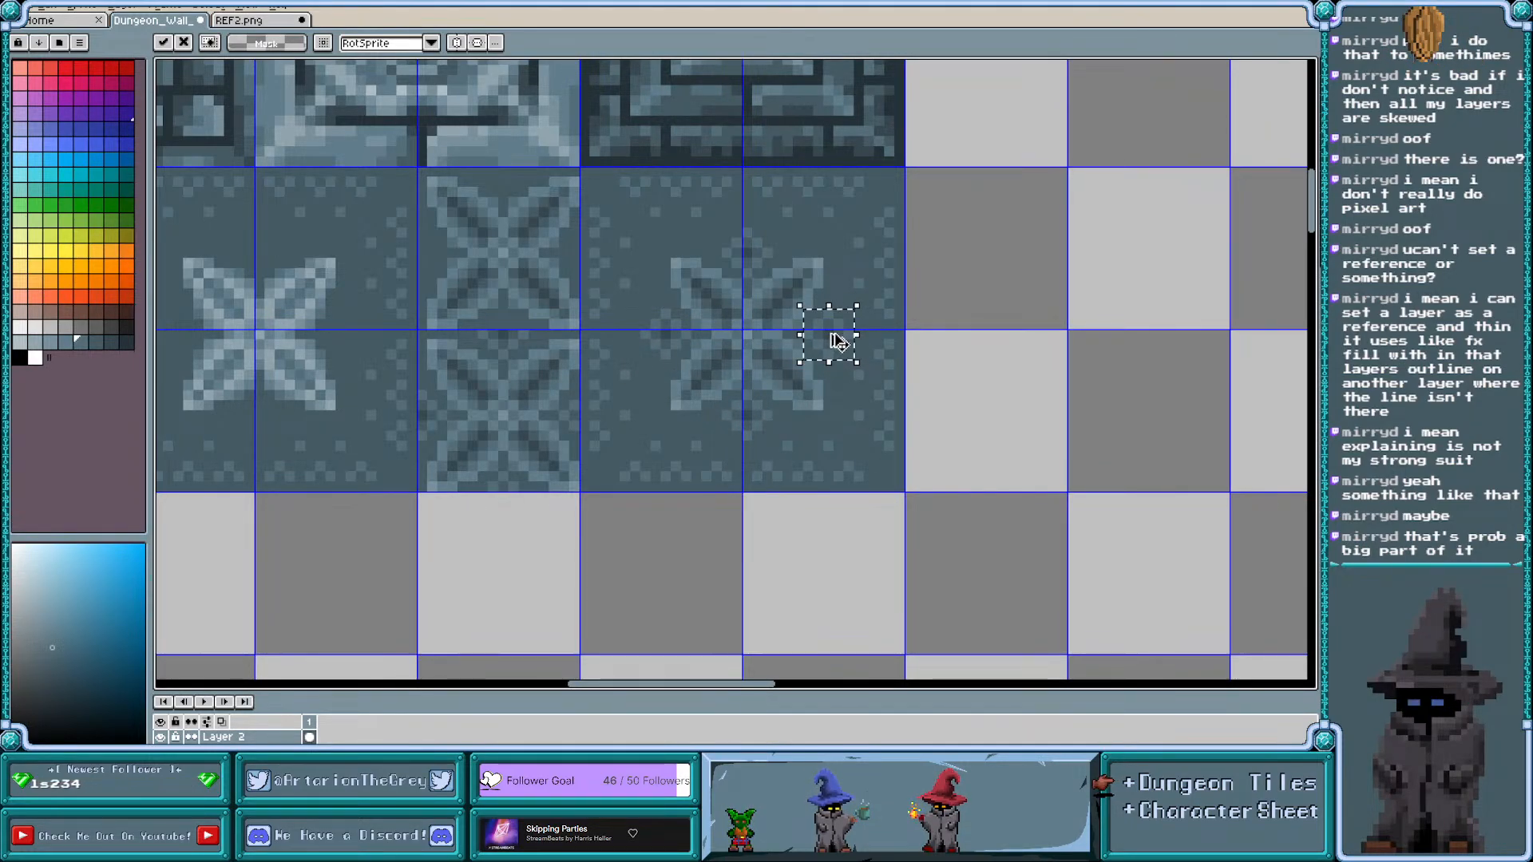
pyautogui.scroll(-1, 961, 404)
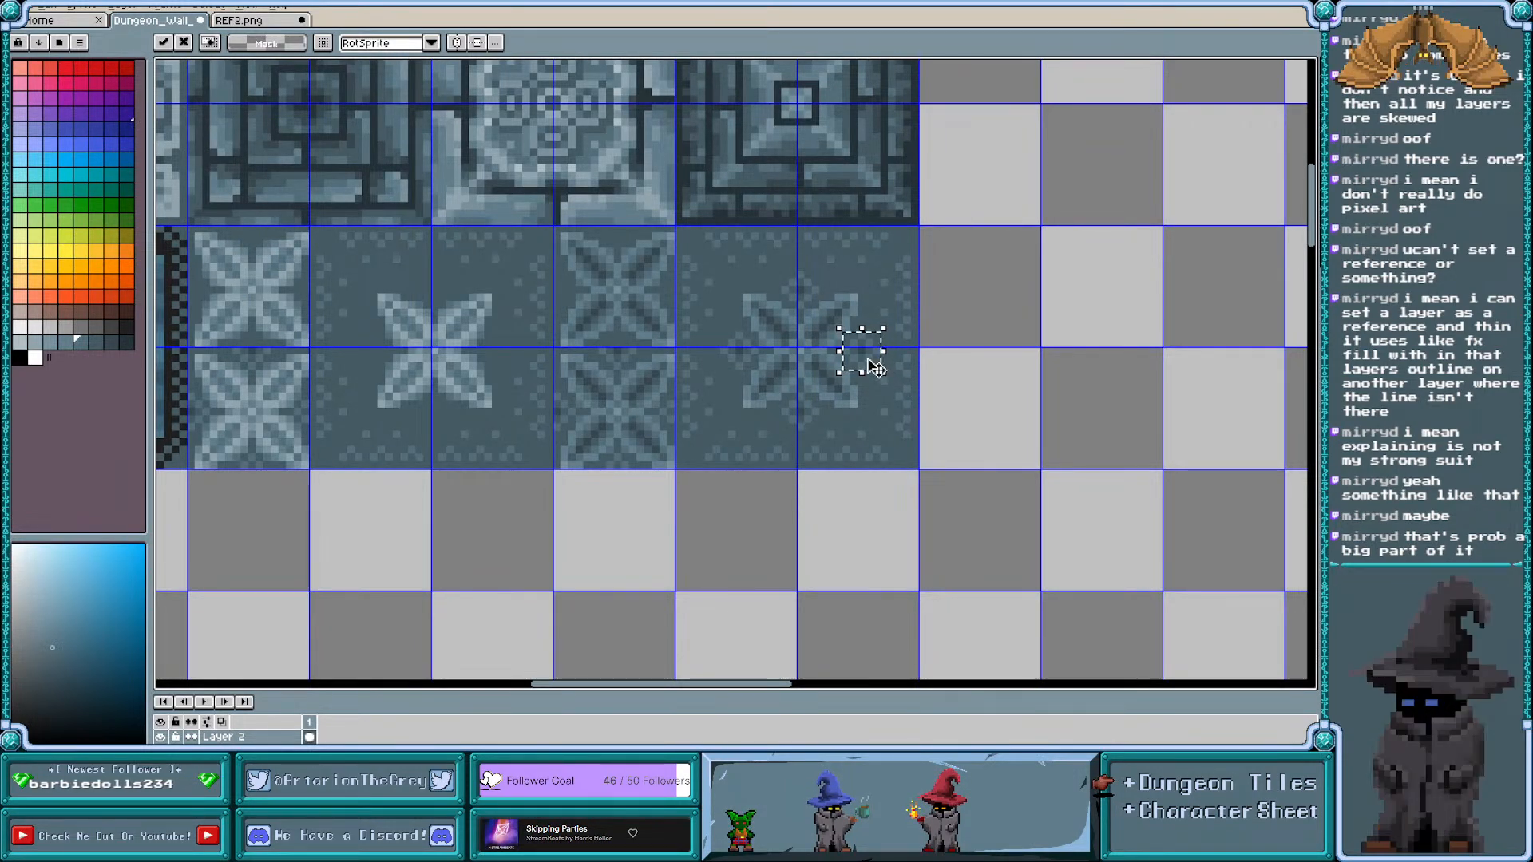
pyautogui.moveTo(654, 532); pyautogui.dragTo(618, 542)
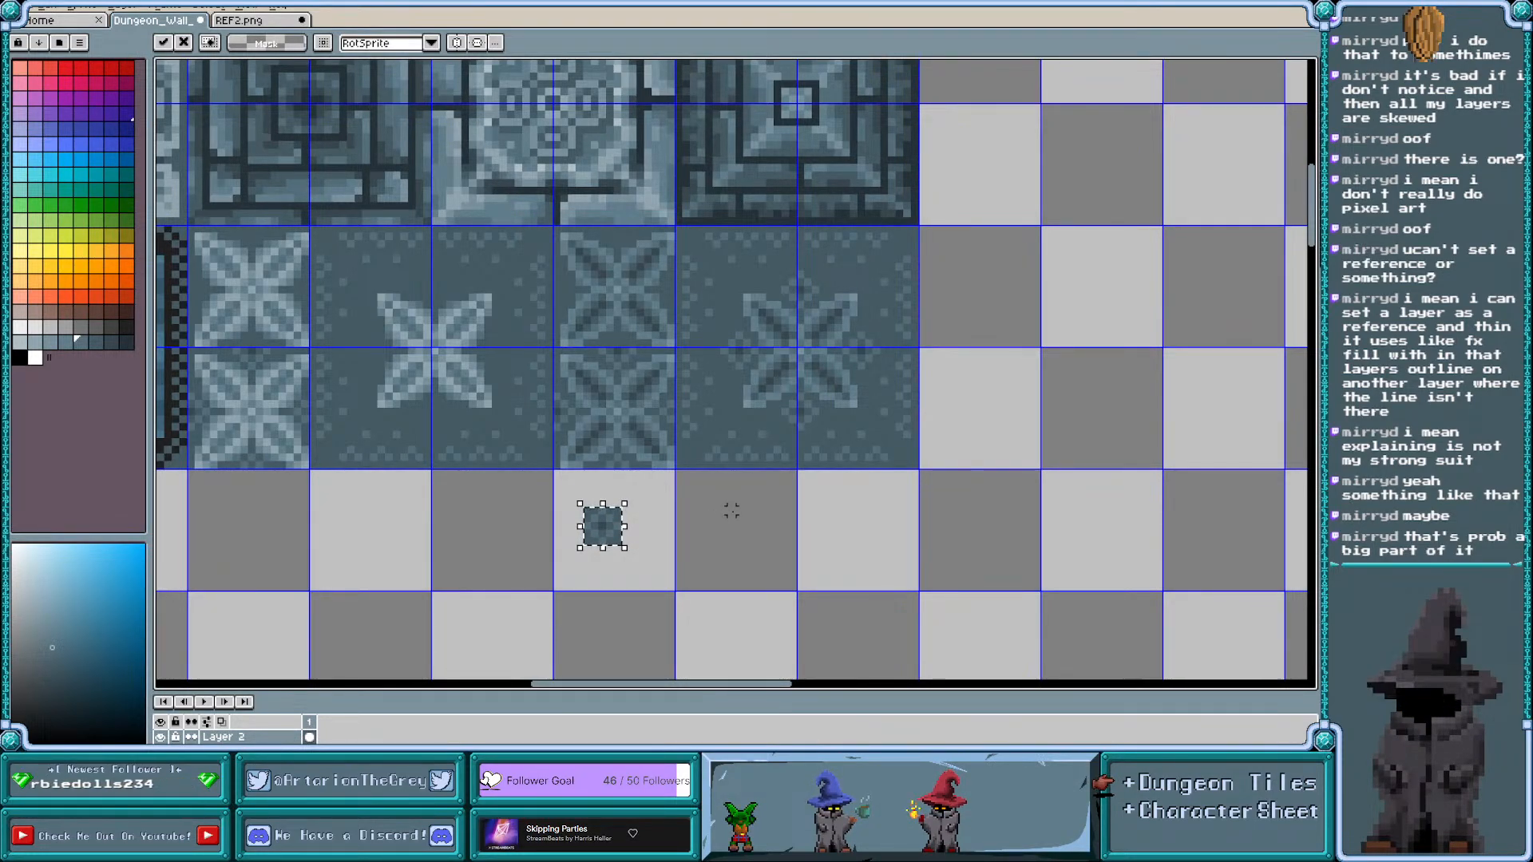
pyautogui.hscroll(3, 769, 511)
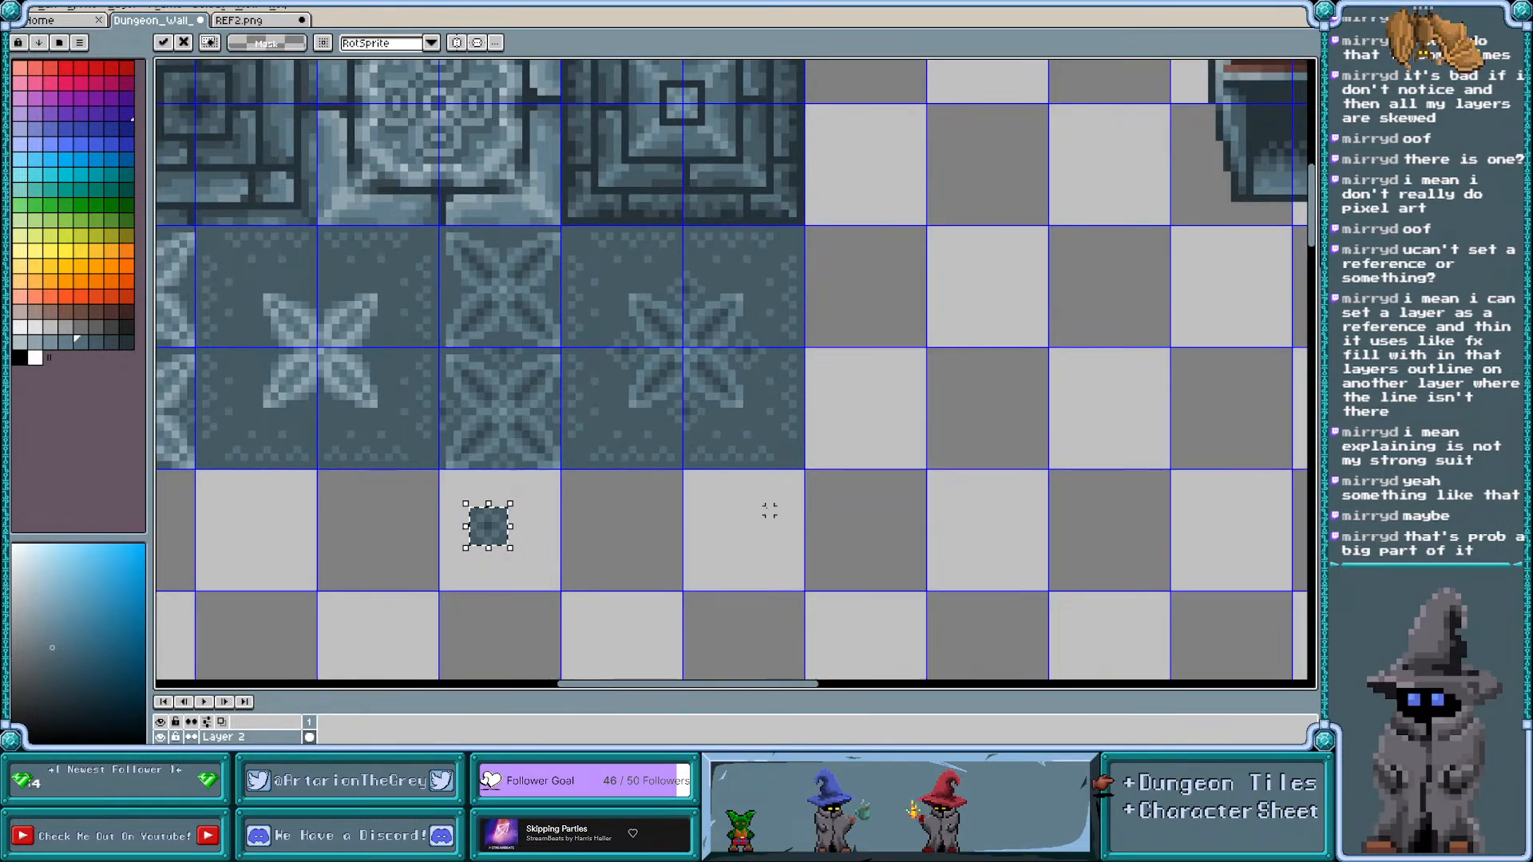
pyautogui.press('Escape')
pyautogui.hotkey('ctrl', 'v')
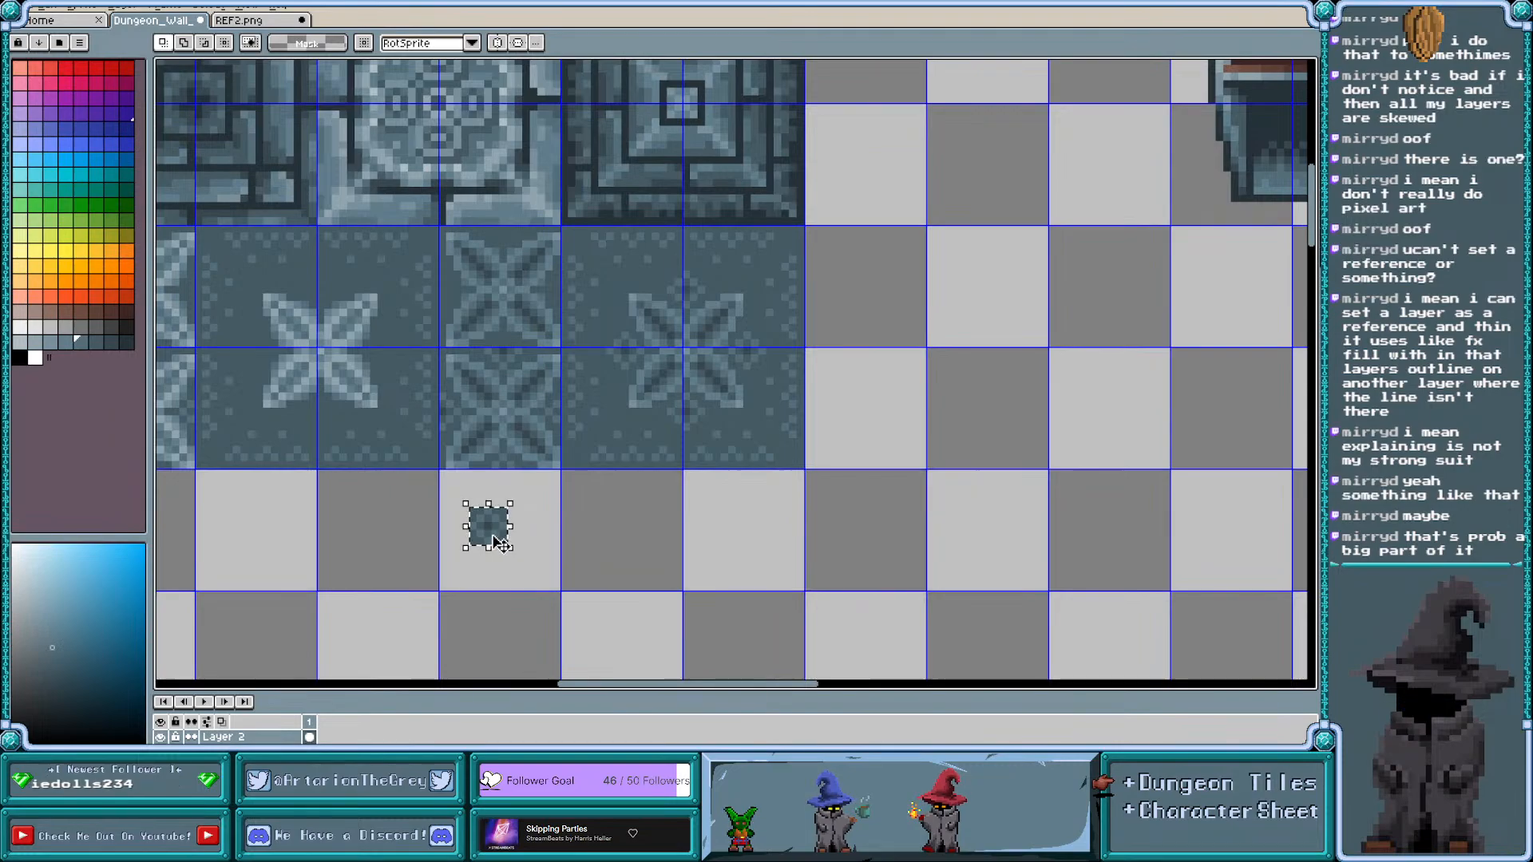
pyautogui.press('Escape')
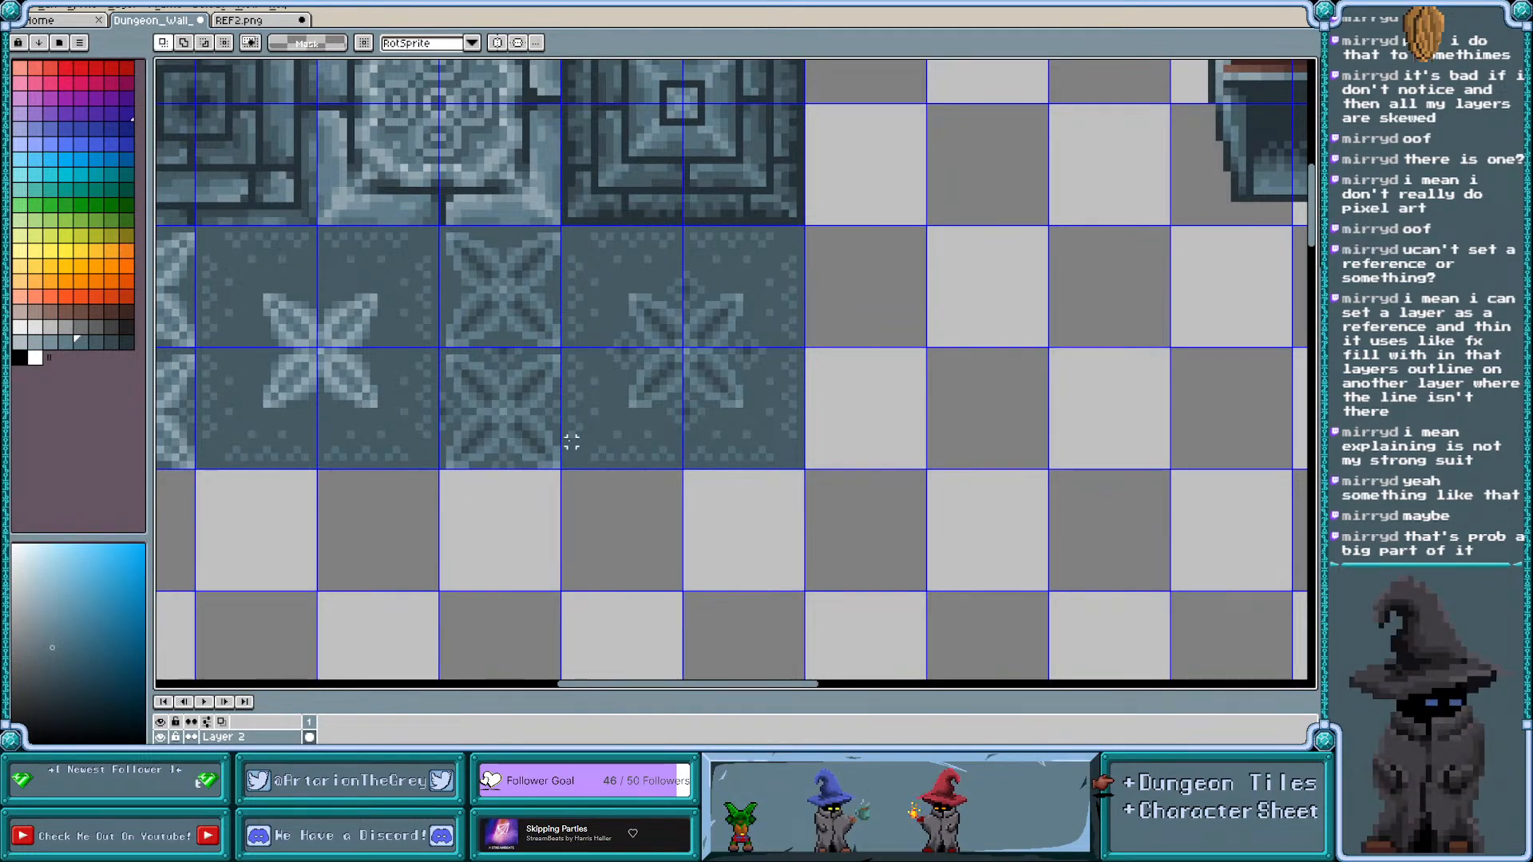
# Move the two single dark flower tiles and the framed dark flower block together two tiles to the right
pyautogui.scroll(-3, 610, 457)
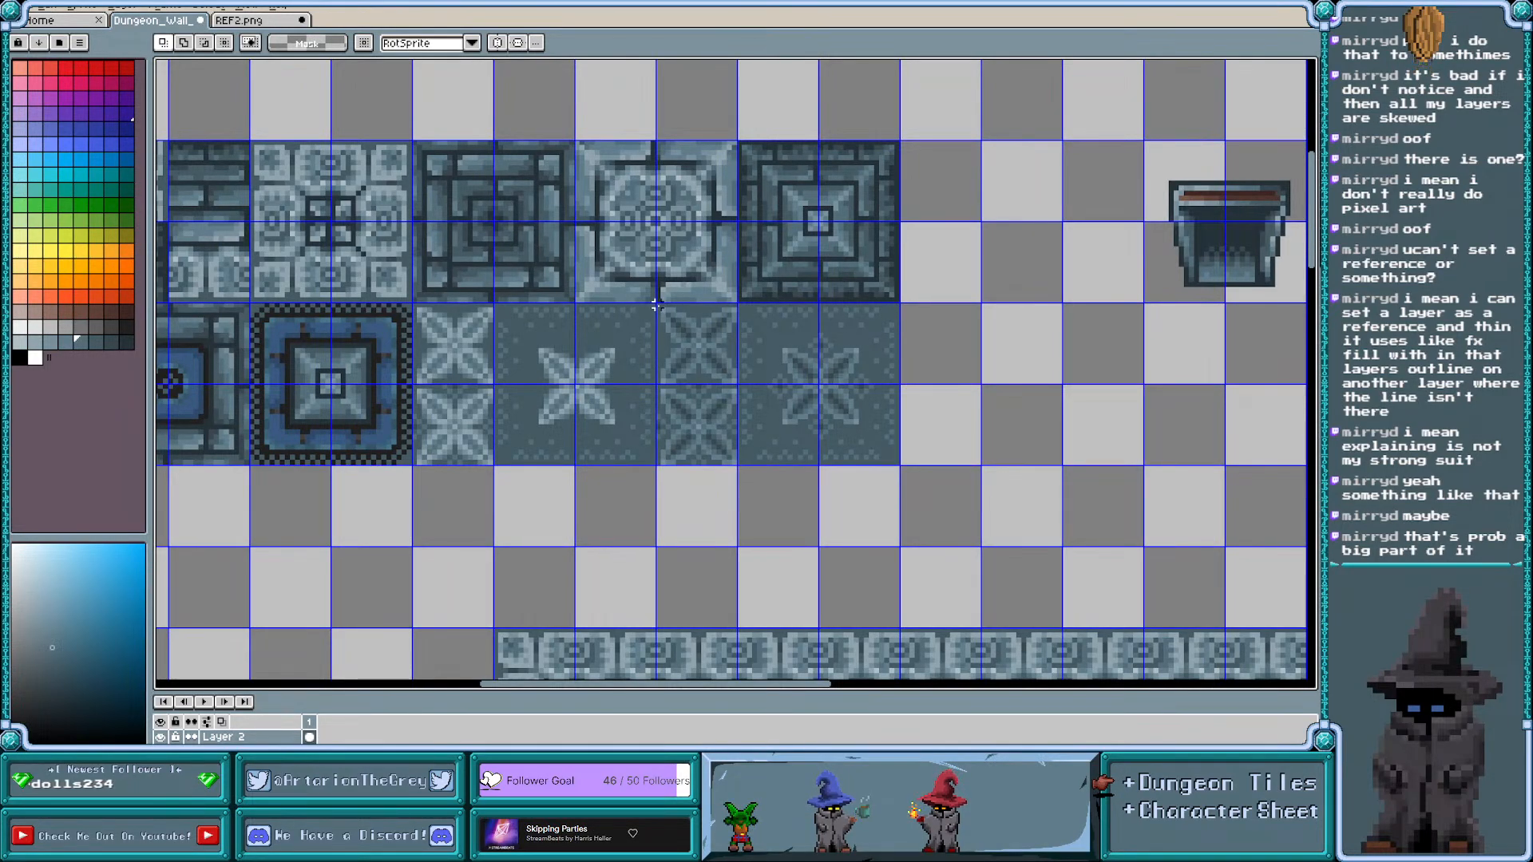
pyautogui.moveTo(668, 318); pyautogui.dragTo(903, 468)
pyautogui.moveTo(716, 401); pyautogui.dragTo(880, 402)
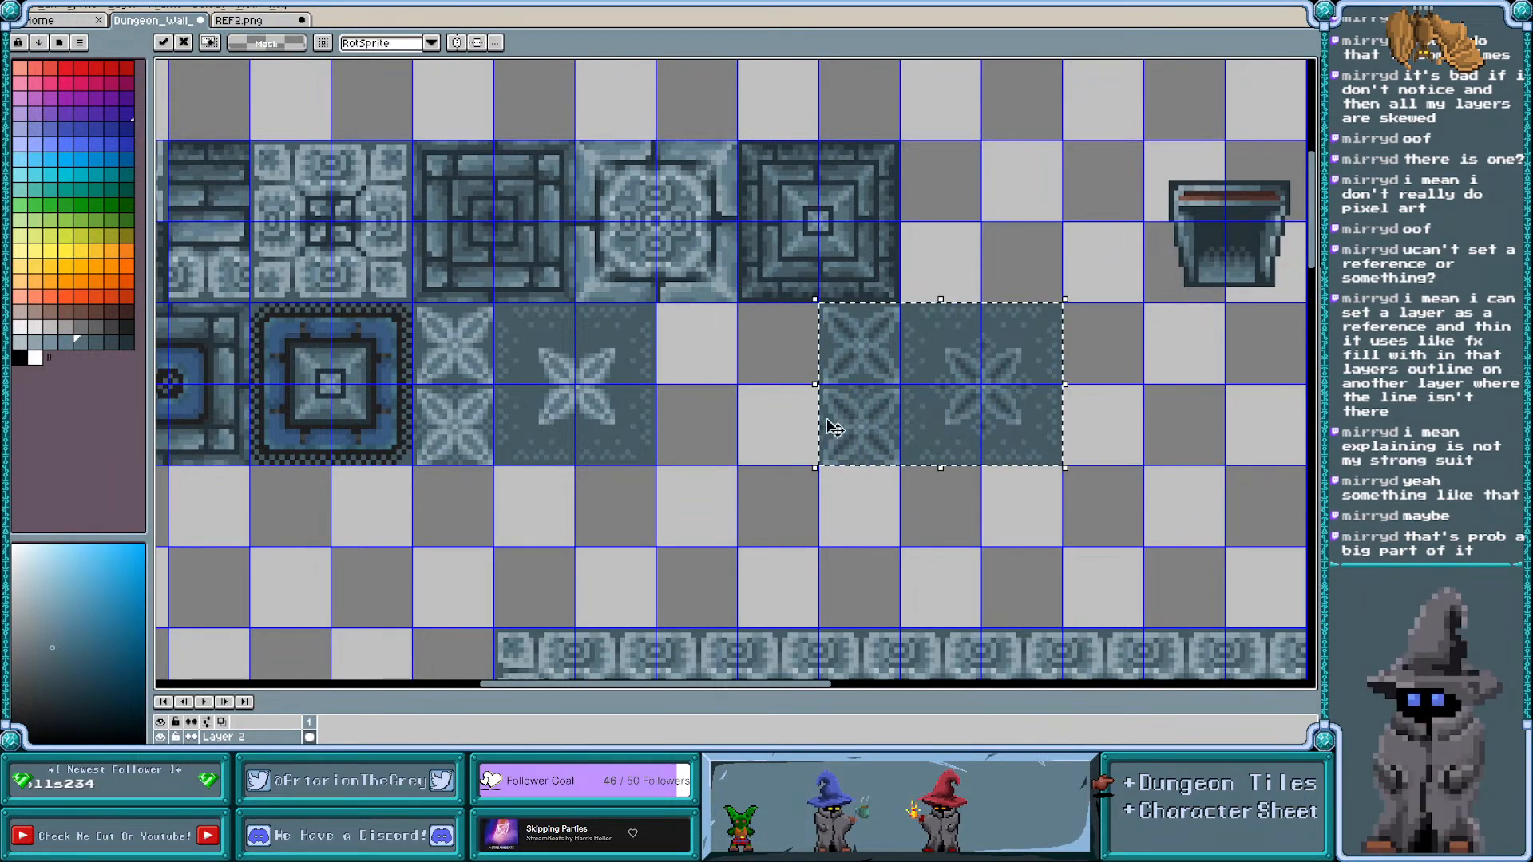
pyautogui.press('Return')
# Duplicate the framed bright flower block into the empty space between it and the single dark flower tiles
pyautogui.scroll(1, 569, 383)
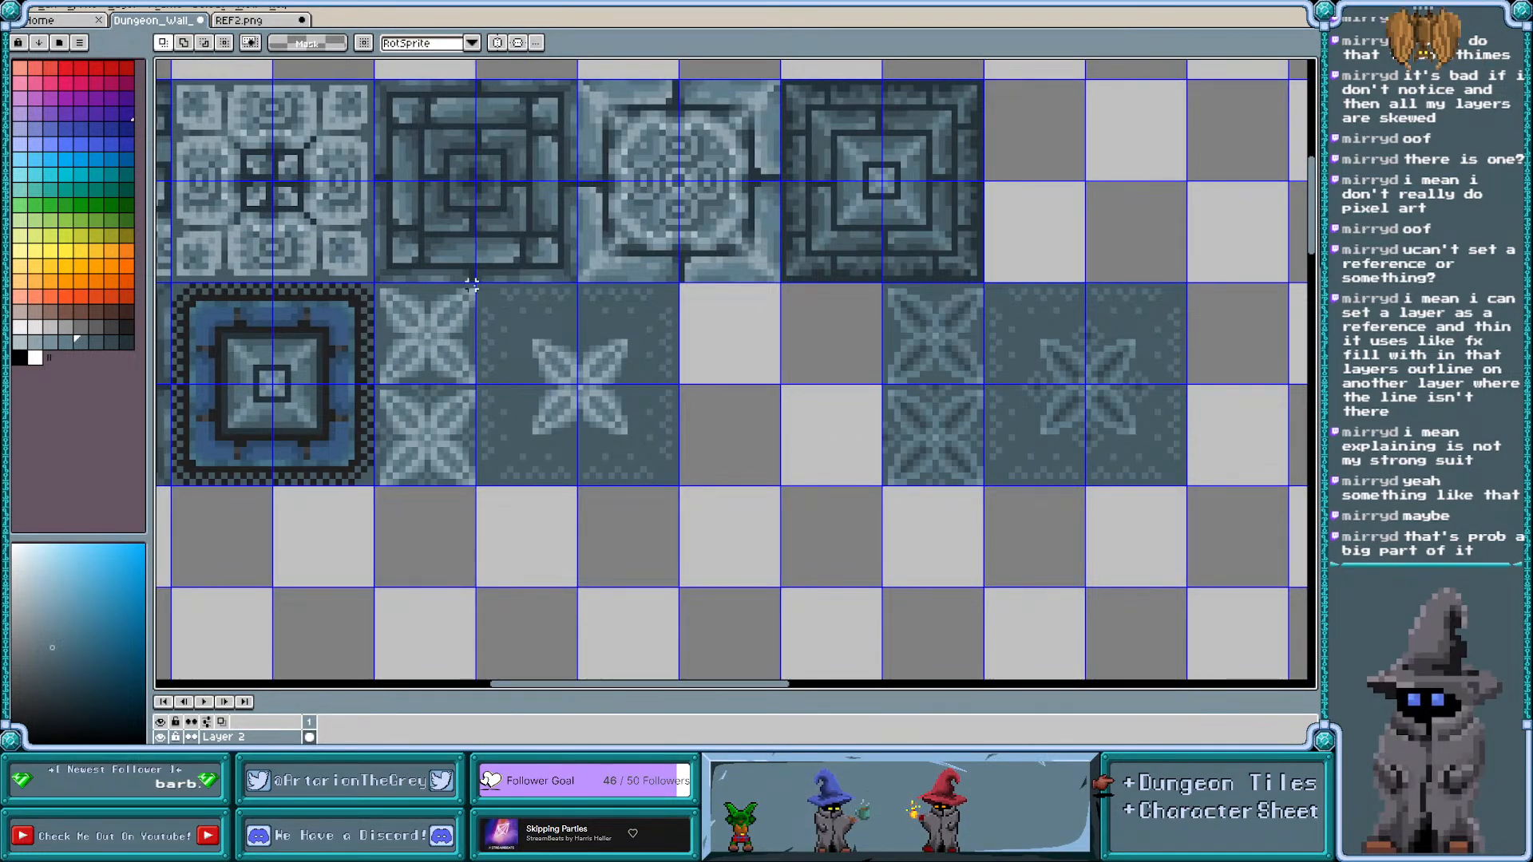
pyautogui.moveTo(477, 298); pyautogui.dragTo(669, 477)
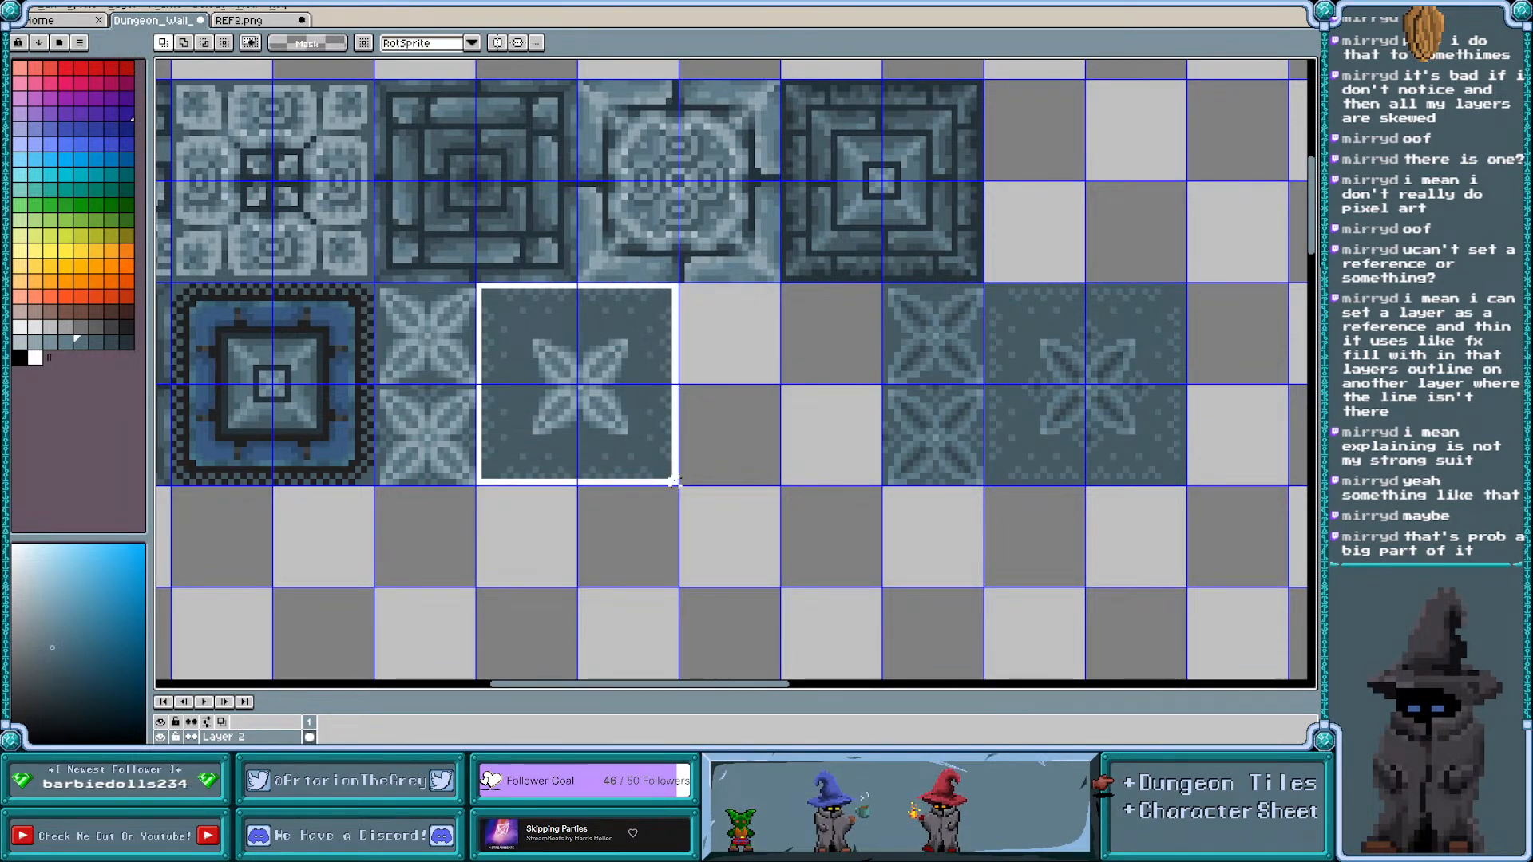
pyautogui.moveTo(567, 435); pyautogui.dragTo(740, 452)
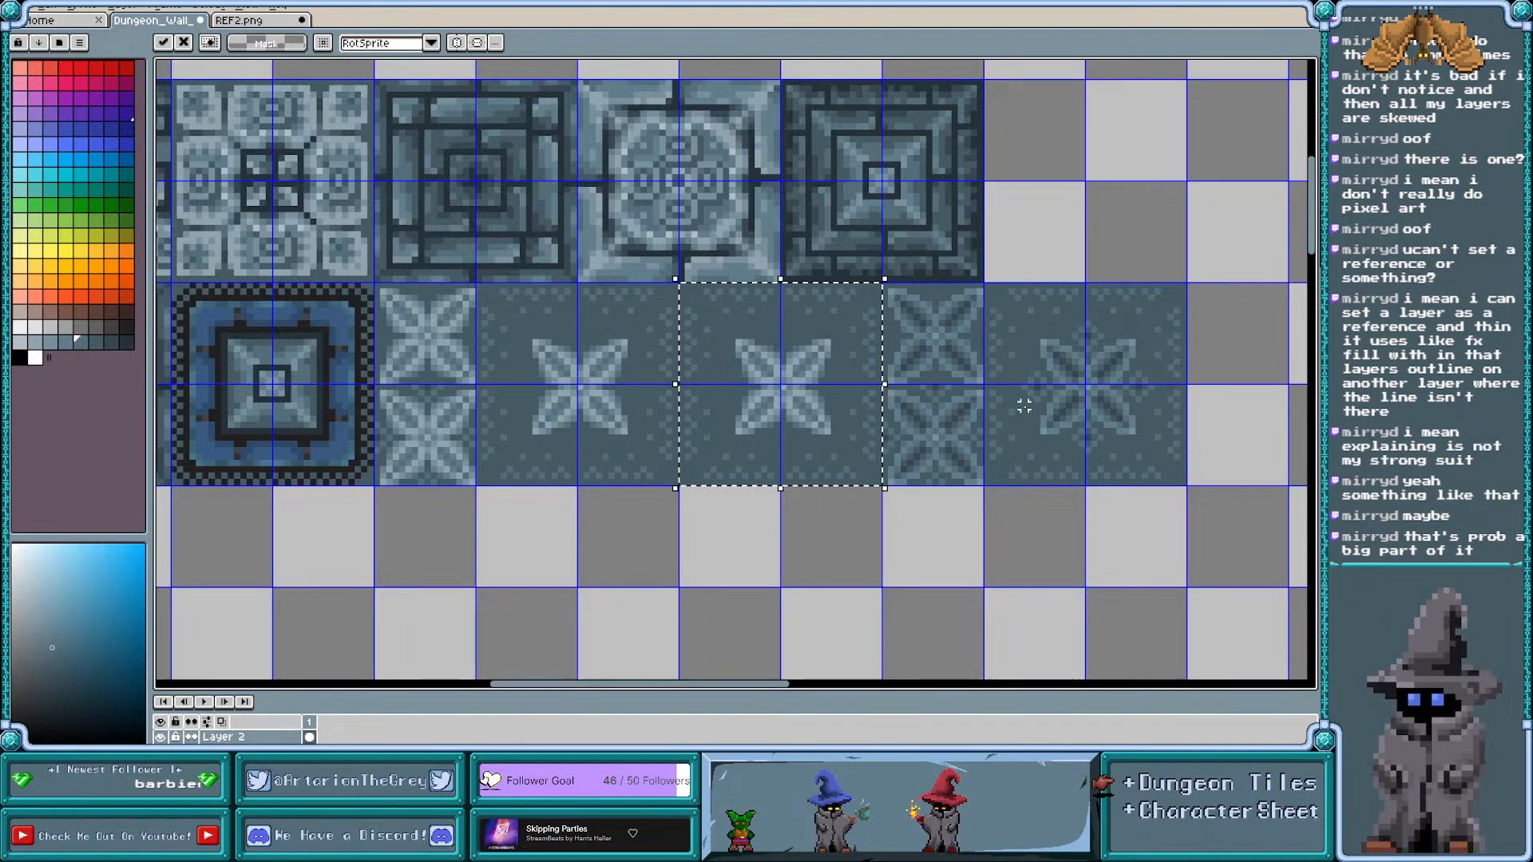
pyautogui.click(750, 535)
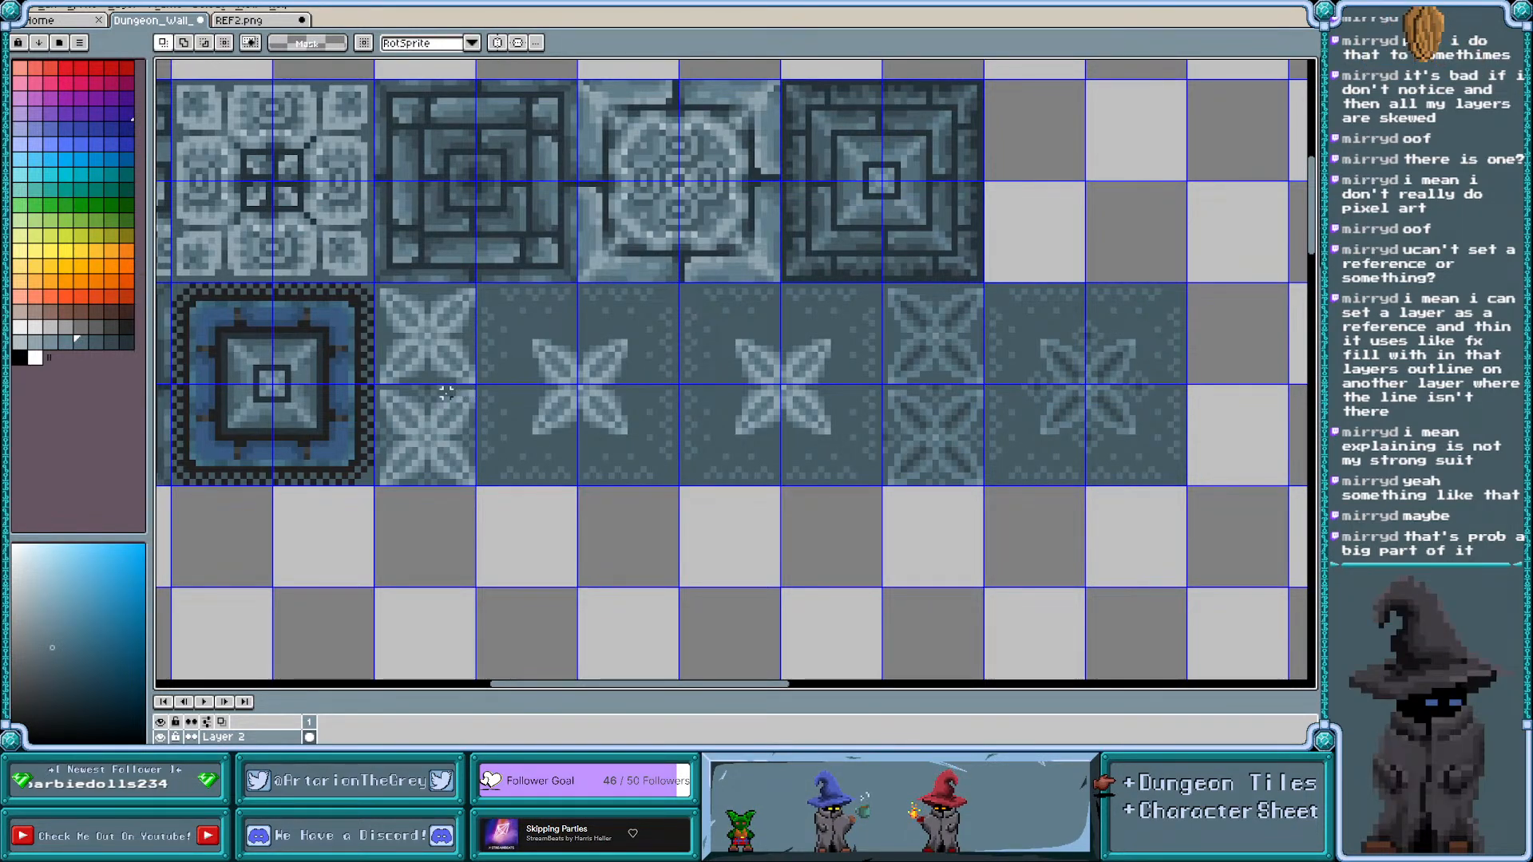
# Copy the accent from the framed dark flower into the left petal gap of the duplicated framed bright flower
pyautogui.scroll(2, 1037, 418)
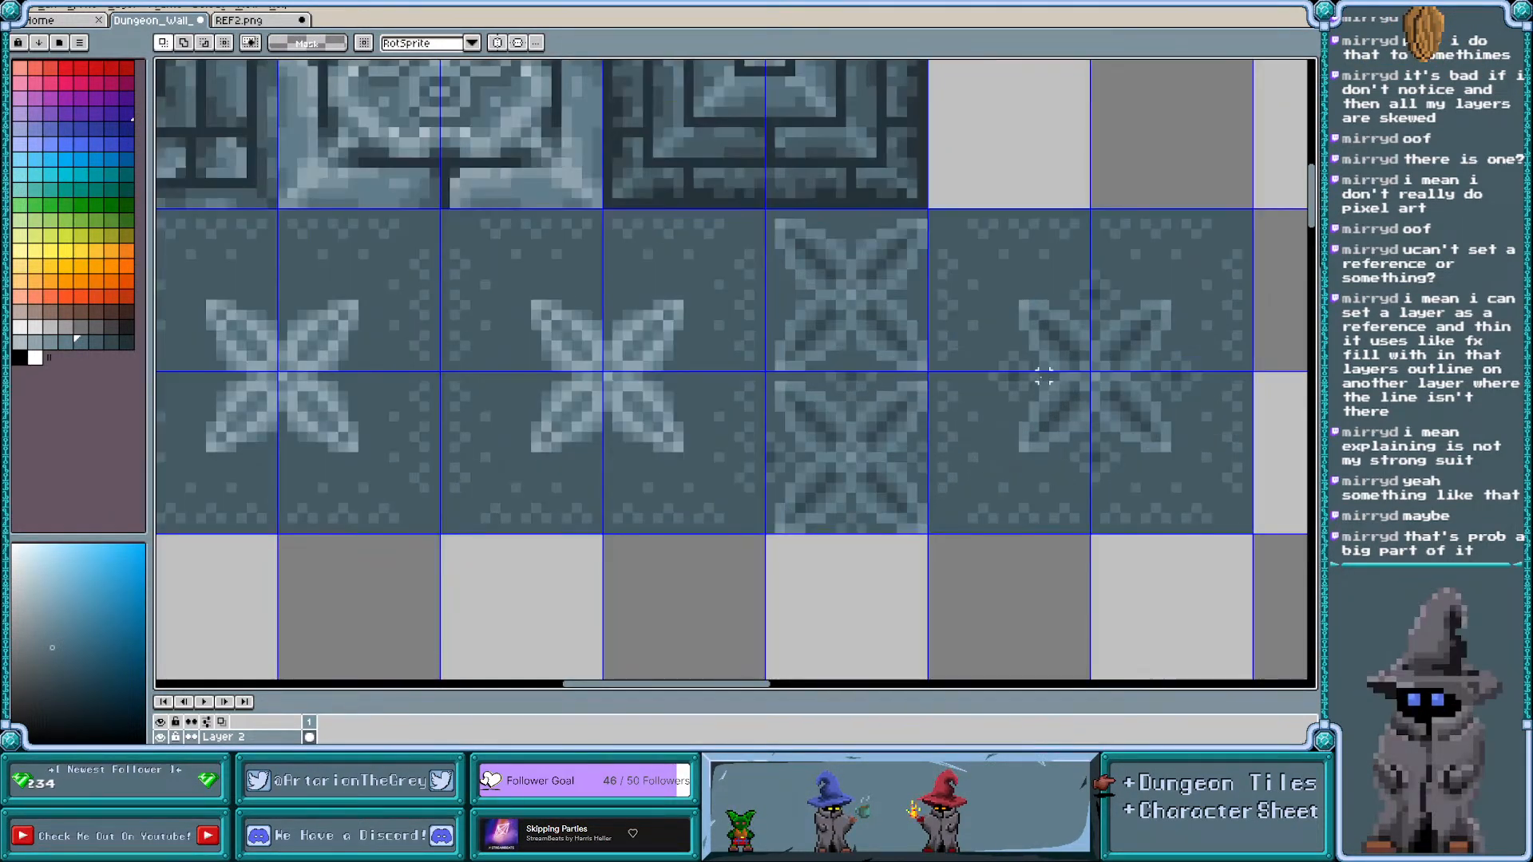
pyautogui.moveTo(1038, 353); pyautogui.dragTo(627, 308)
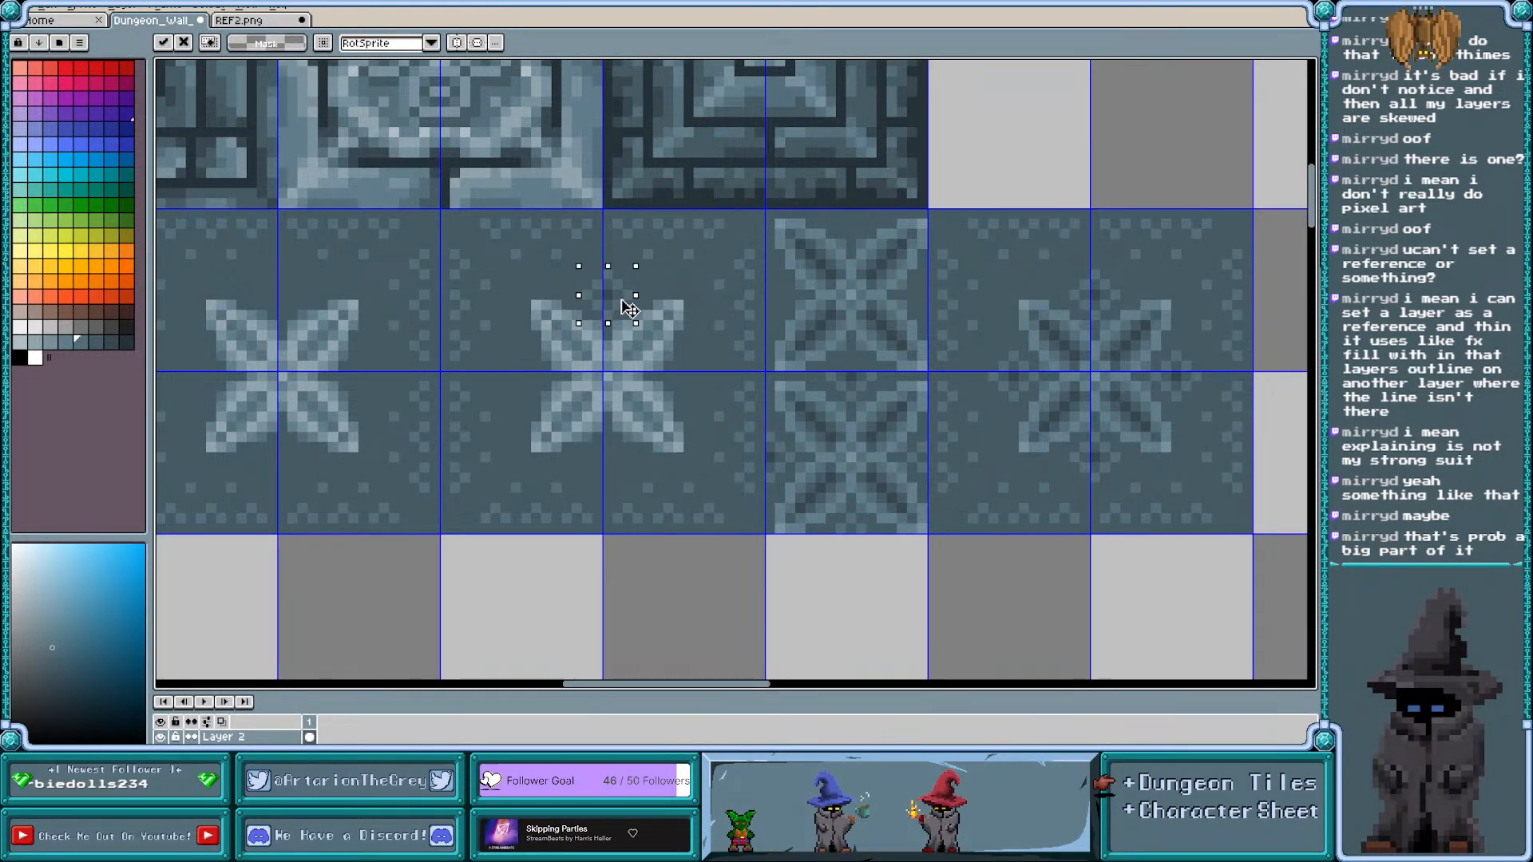
pyautogui.press('Up')
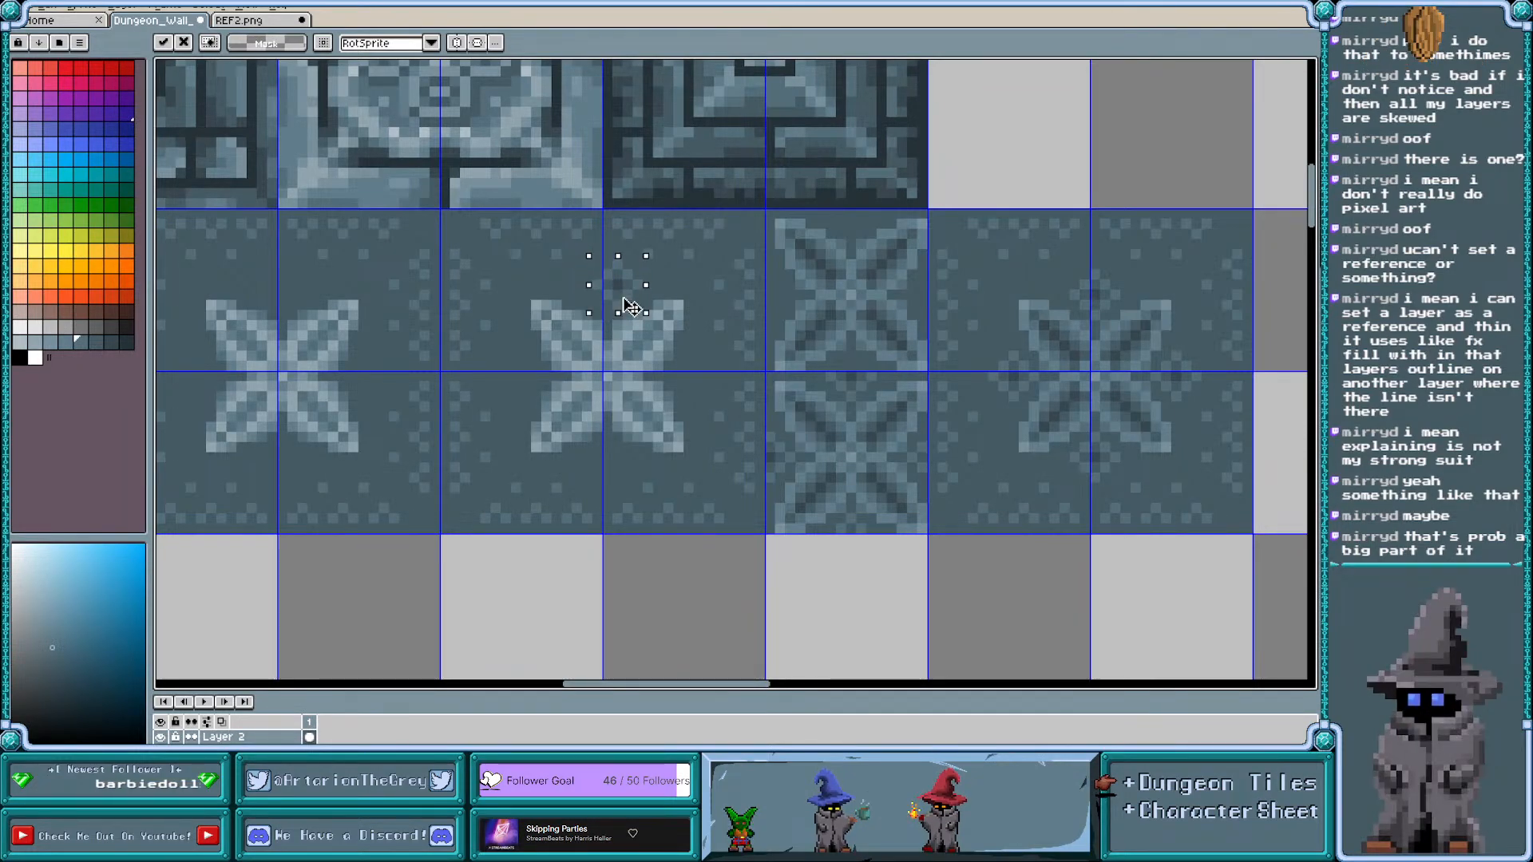
pyautogui.moveTo(629, 307); pyautogui.dragTo(526, 383)
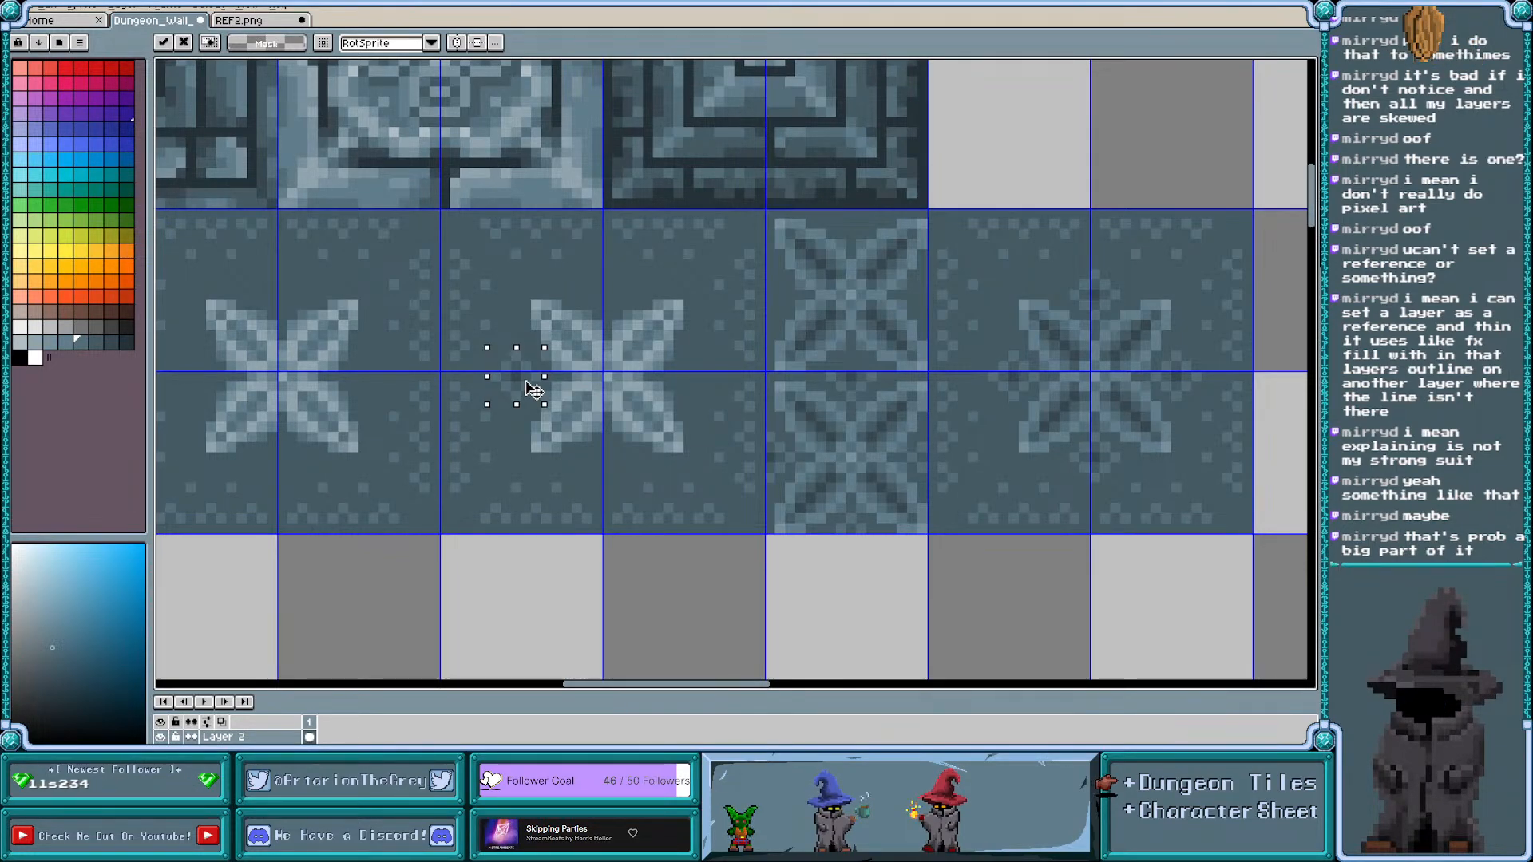
pyautogui.moveTo(534, 390)
pyautogui.mouseDown()
pyautogui.moveTo(755, 577)
pyautogui.moveTo(833, 593)
pyautogui.moveTo(707, 610)
pyautogui.moveTo(530, 388)
pyautogui.mouseUp()
pyautogui.click(687, 609)
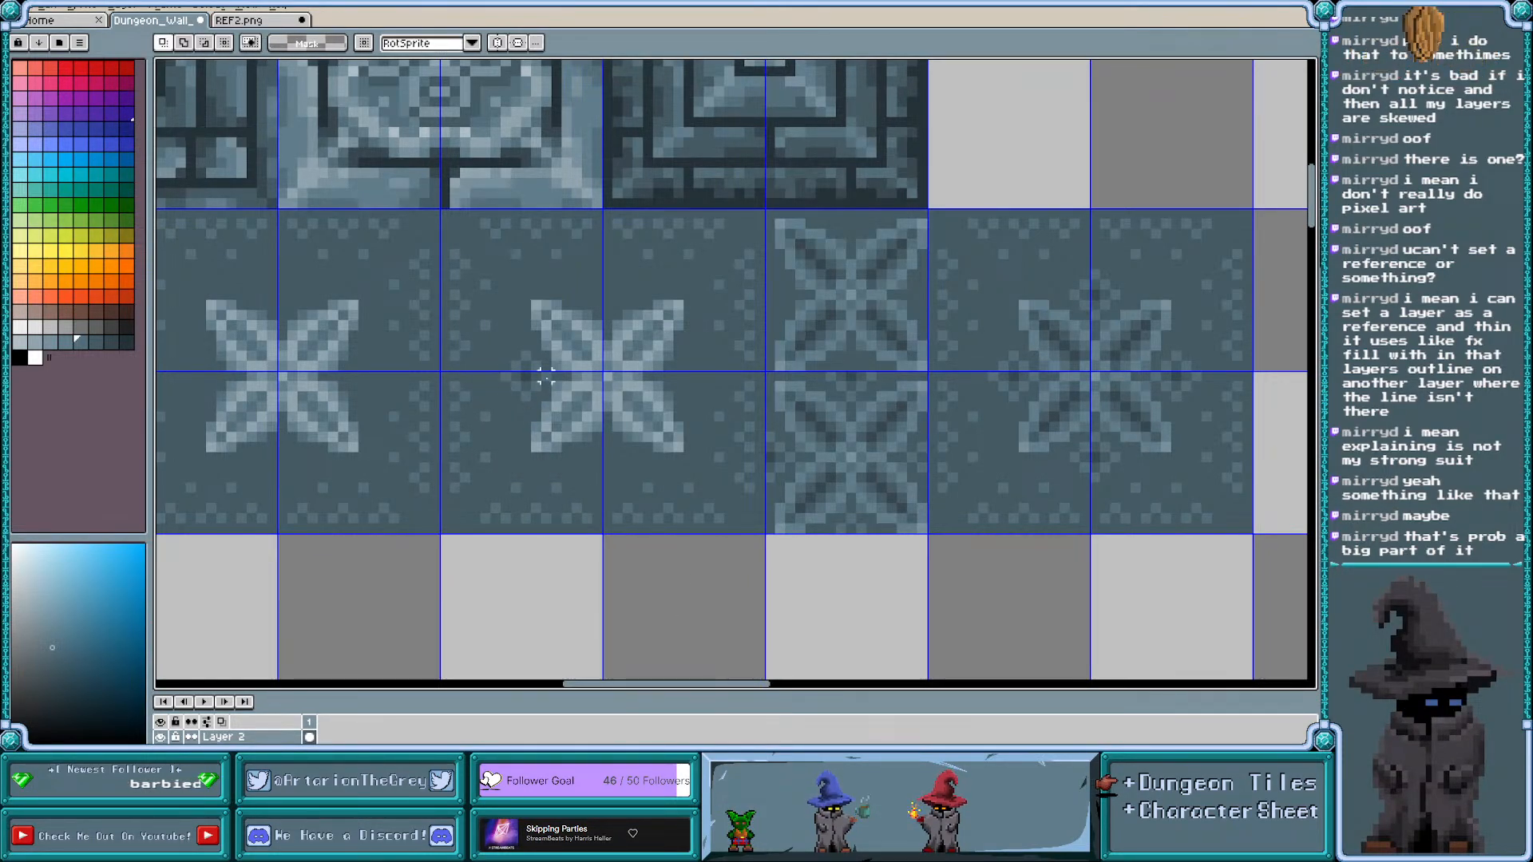
pyautogui.scroll(1, 546, 377)
pyautogui.press('b')
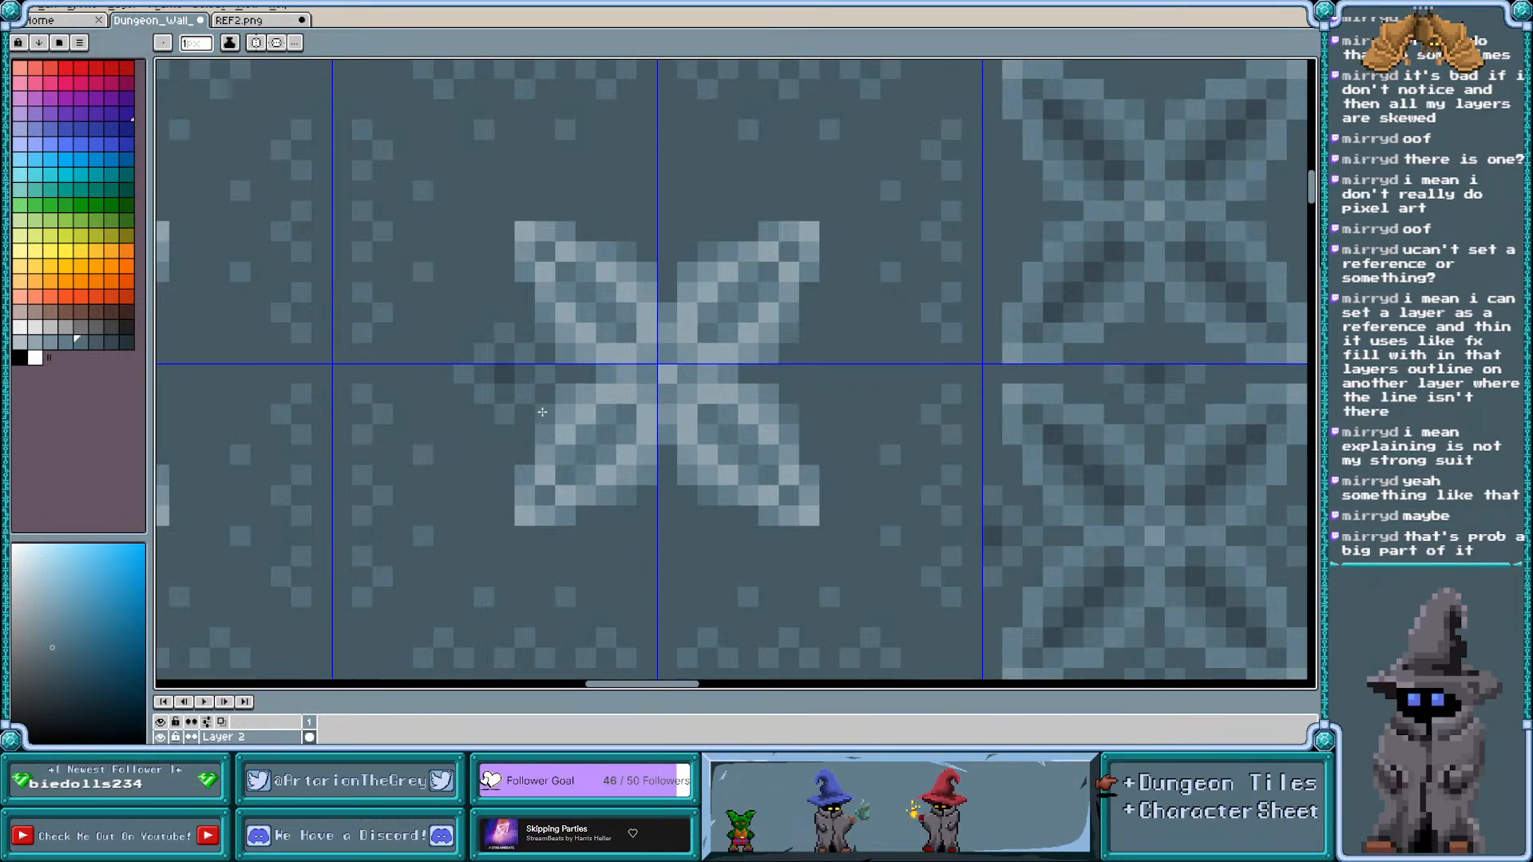
pyautogui.scroll(-1, 607, 406)
pyautogui.scroll(-2, 607, 405)
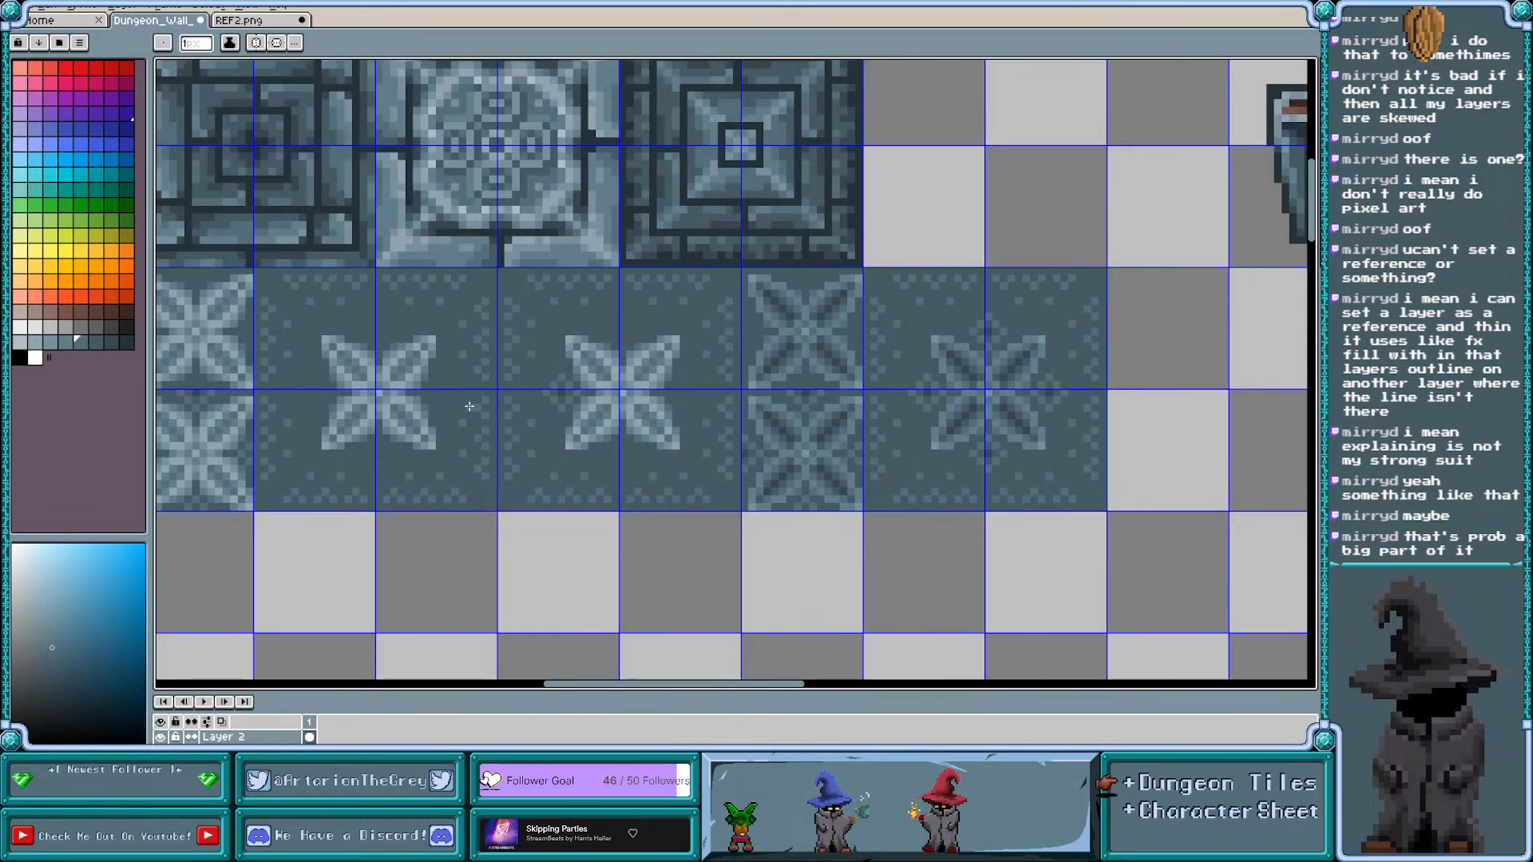
pyautogui.scroll(2, 564, 405)
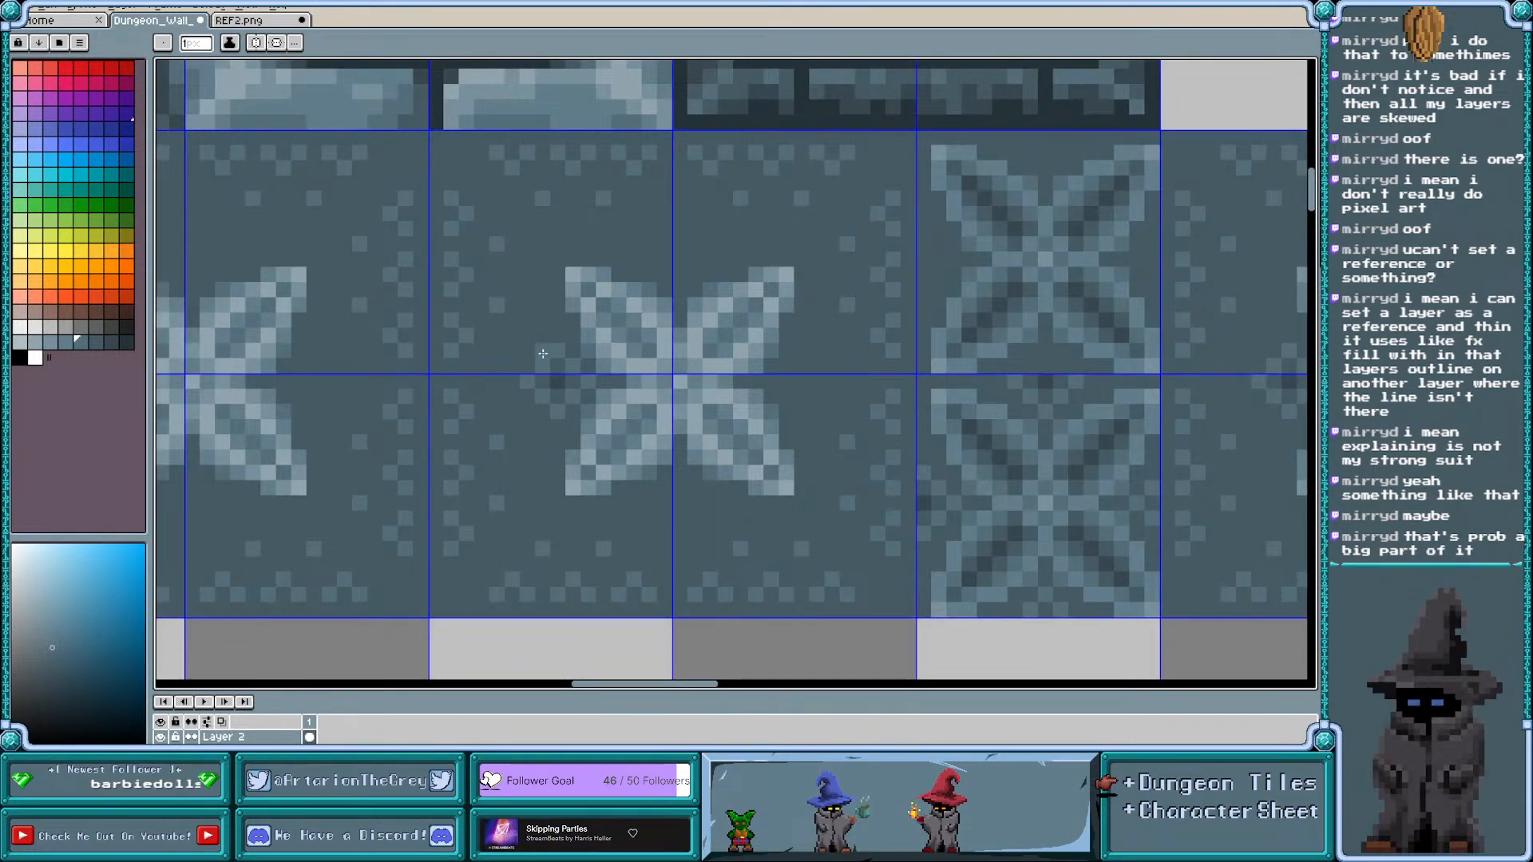
# Copy the left accent of the duplicated bright flower into its upper, right and lower petal gaps
pyautogui.press('m')
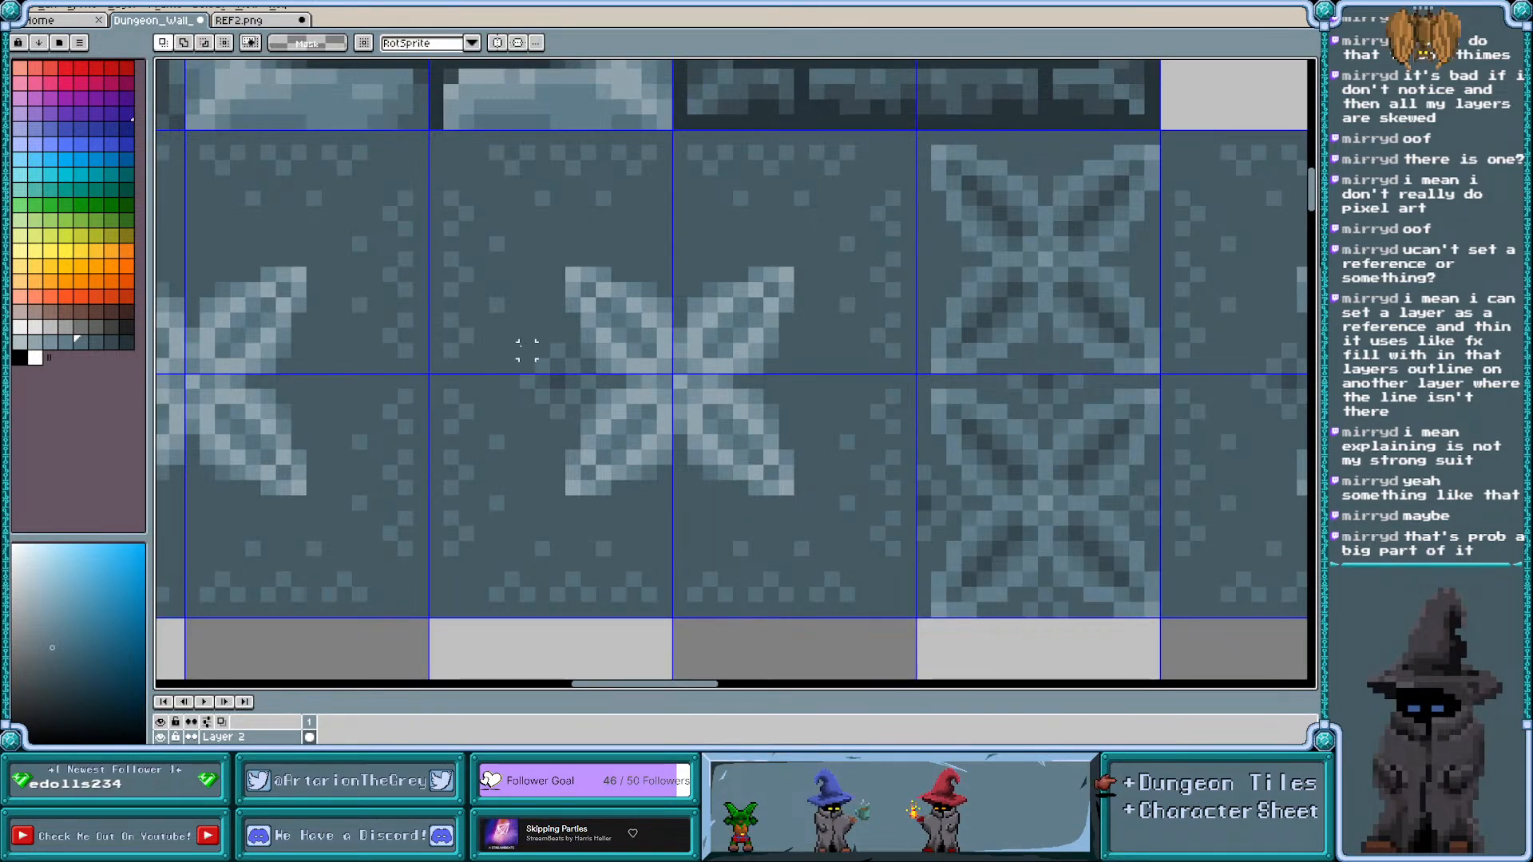
pyautogui.moveTo(520, 342); pyautogui.dragTo(586, 408)
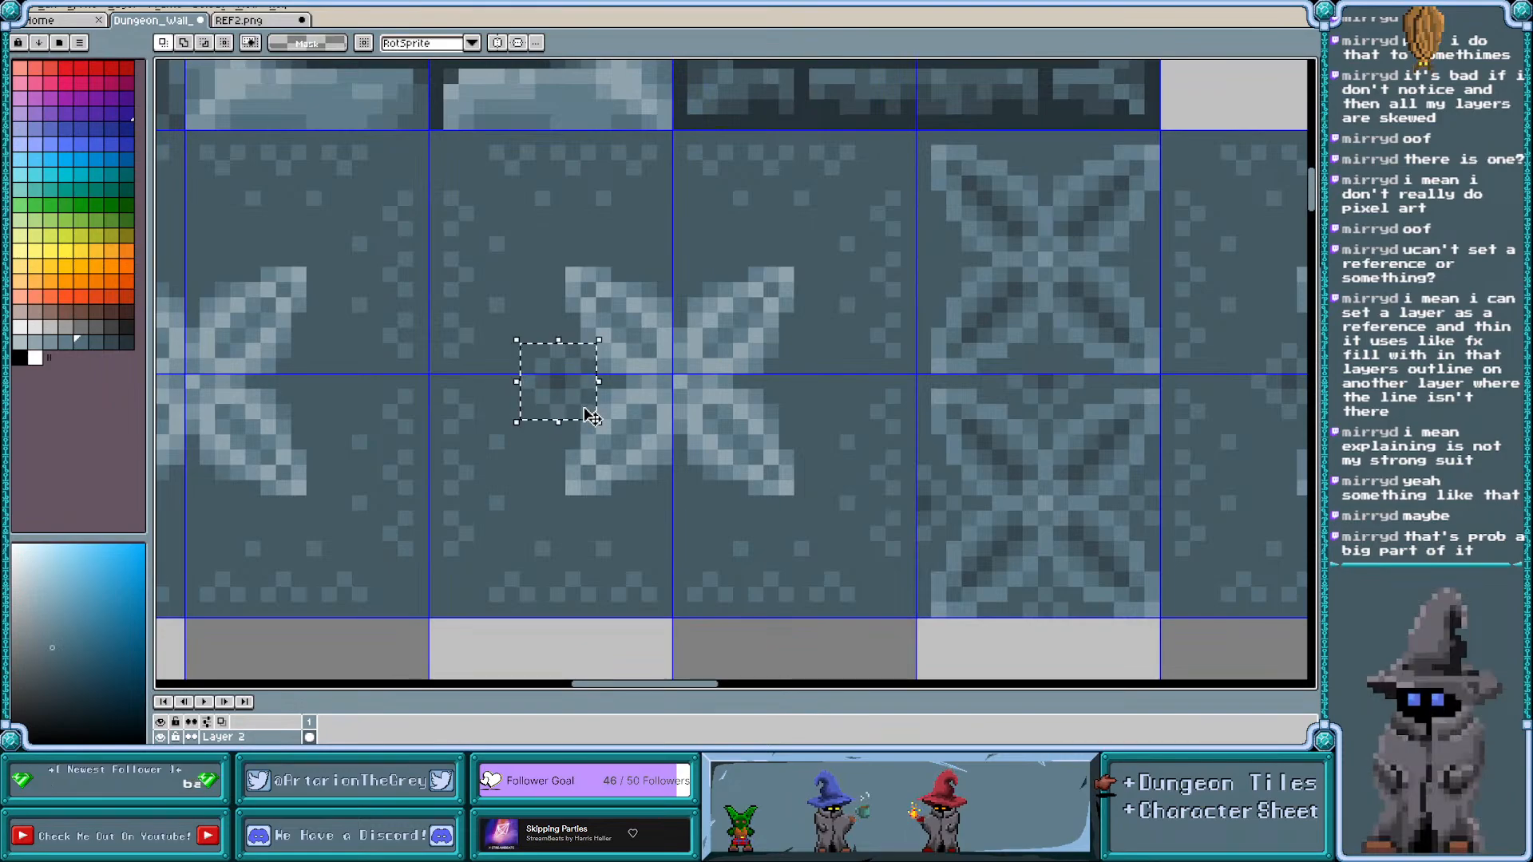
pyautogui.click(558, 442)
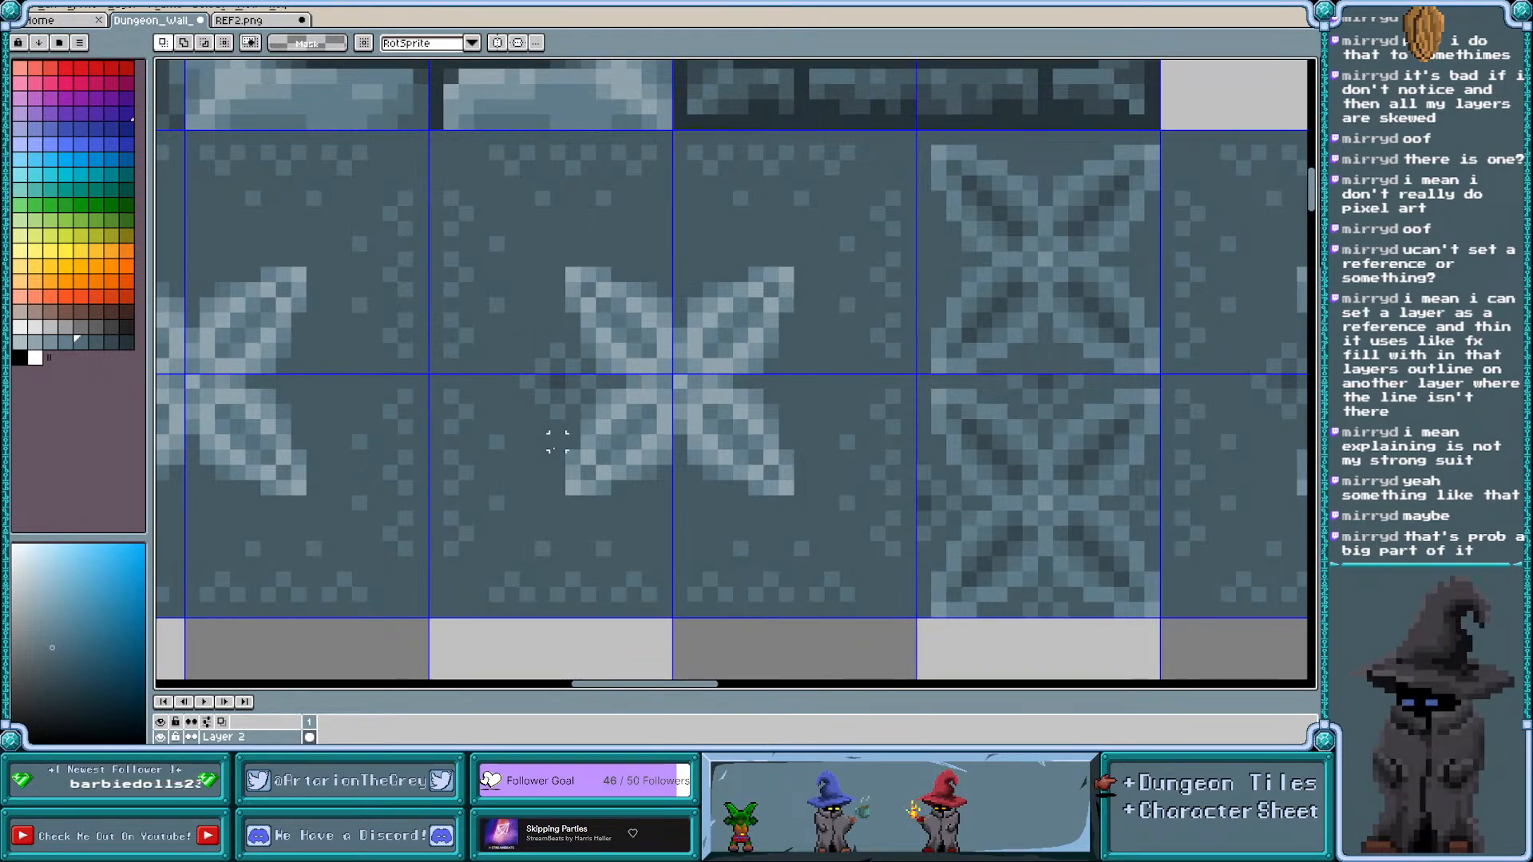
pyautogui.moveTo(558, 352)
pyautogui.mouseDown()
pyautogui.moveTo(588, 382)
pyautogui.moveTo(558, 412)
pyautogui.moveTo(525, 382)
pyautogui.moveTo(616, 344)
pyautogui.moveTo(675, 264)
pyautogui.moveTo(780, 338)
pyautogui.moveTo(799, 378)
pyautogui.moveTo(683, 507)
pyautogui.mouseUp()
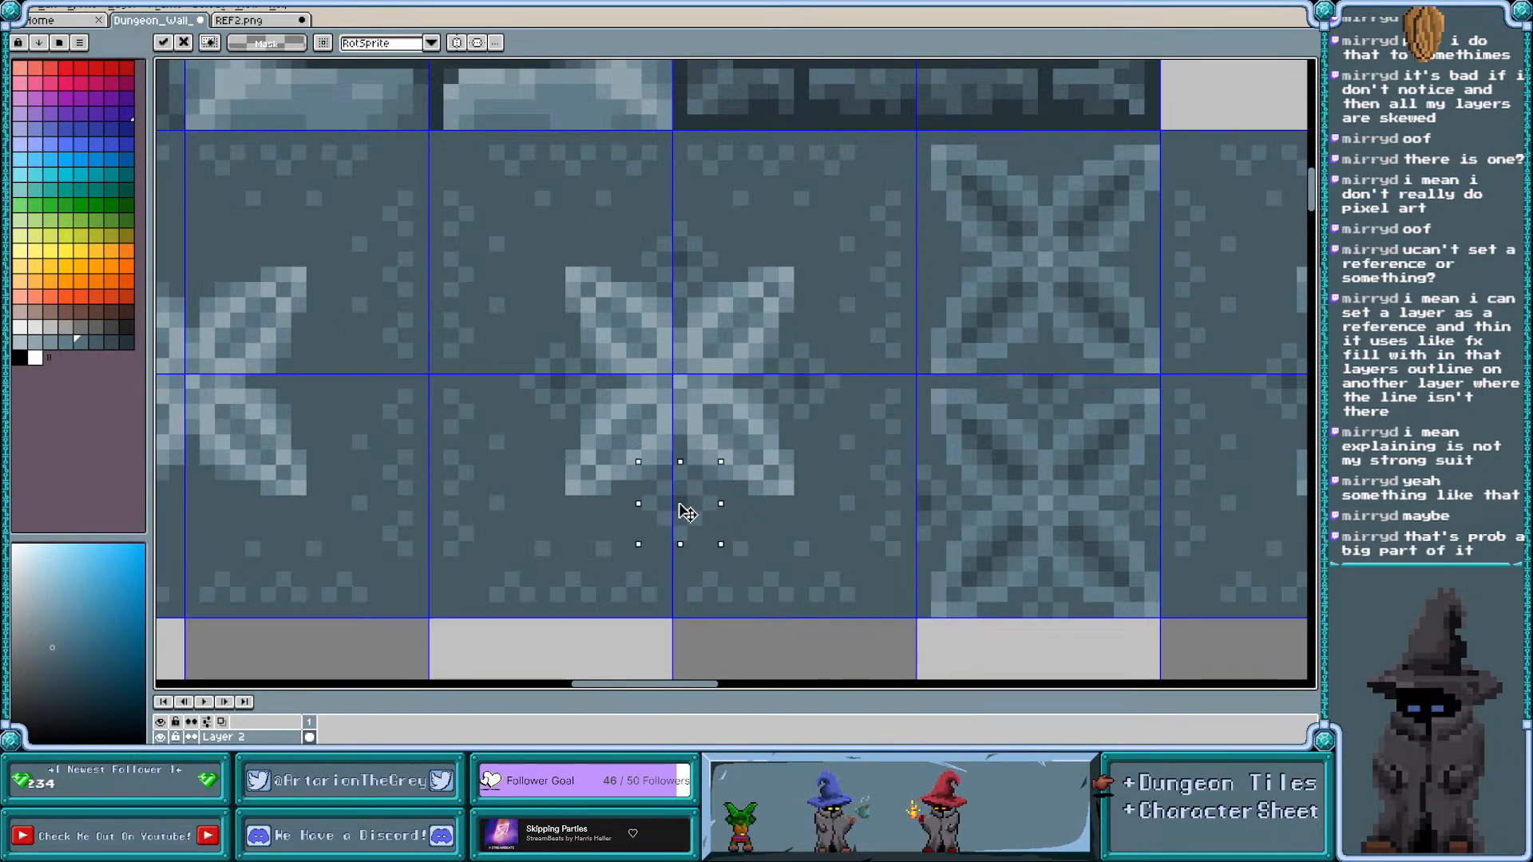
pyautogui.click(709, 638)
# Duplicate the accented framed dark flower block directly to its right
pyautogui.scroll(-4, 572, 383)
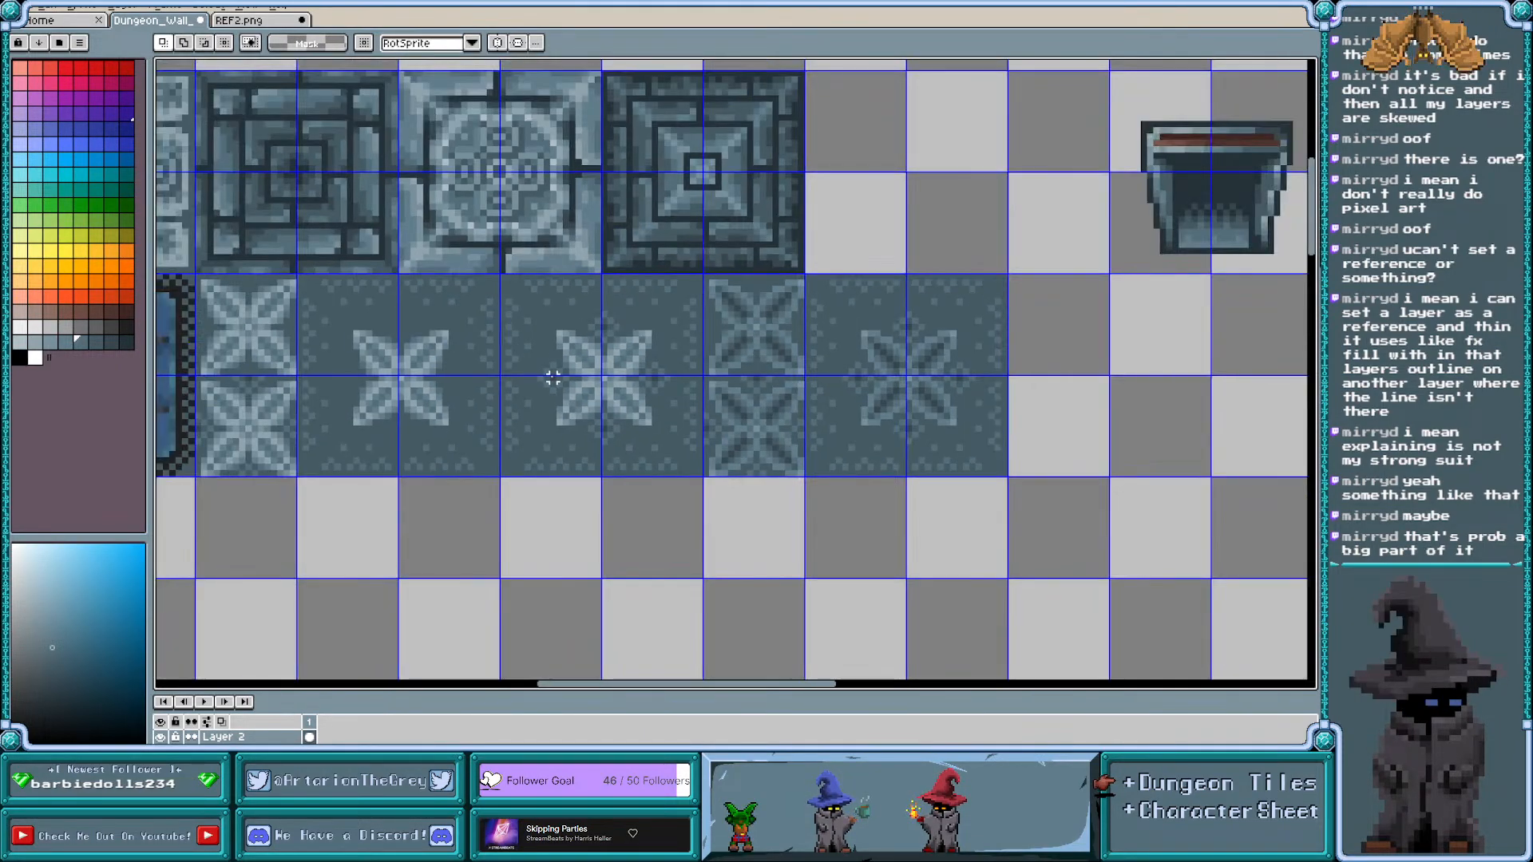
pyautogui.scroll(-1, 642, 388)
pyautogui.hscroll(1, 731, 380)
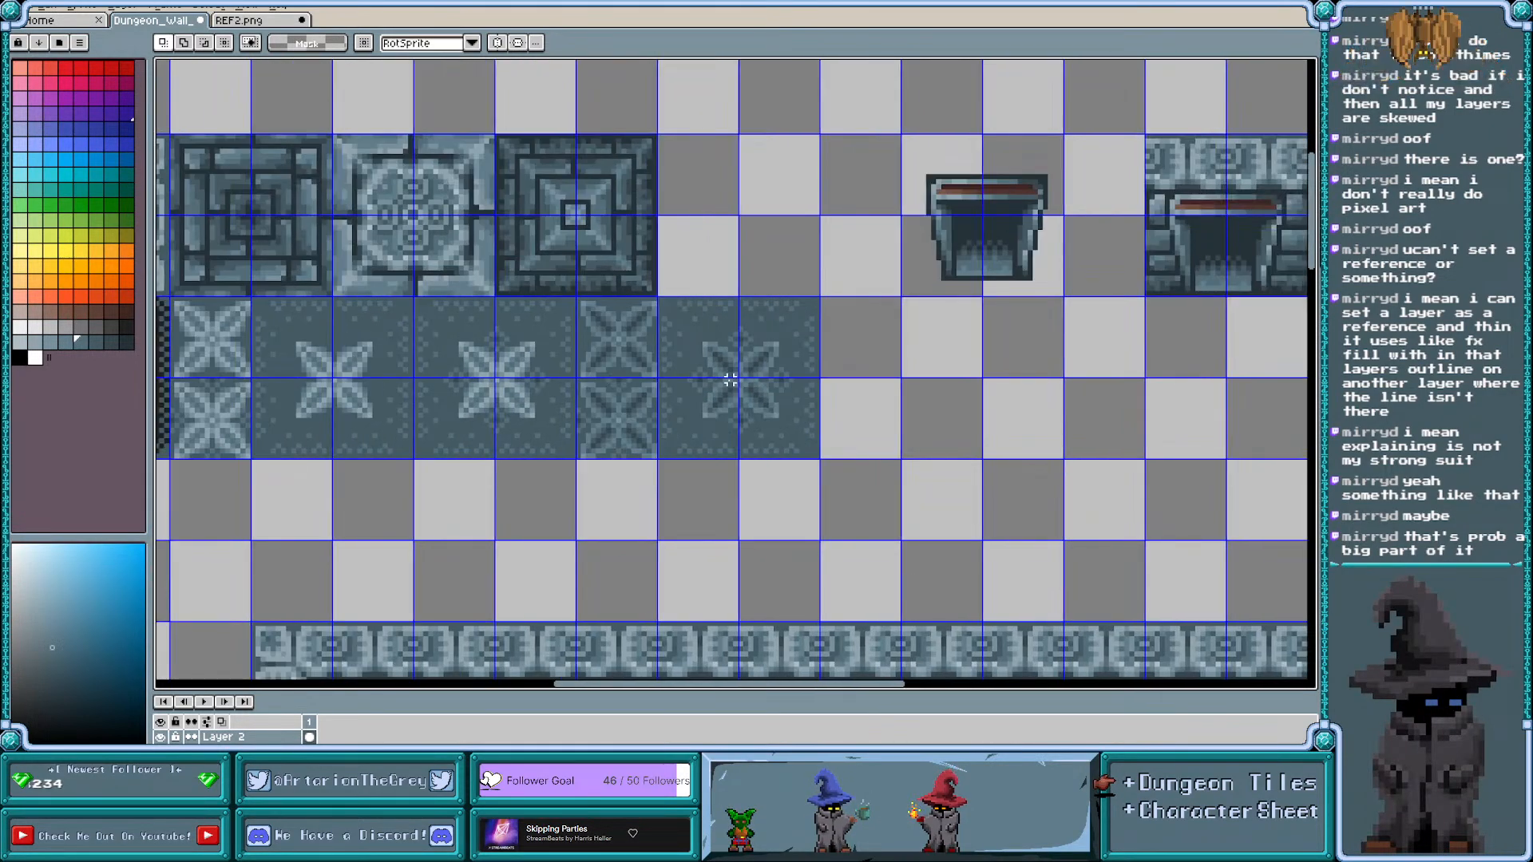
pyautogui.hscroll(-2, 731, 380)
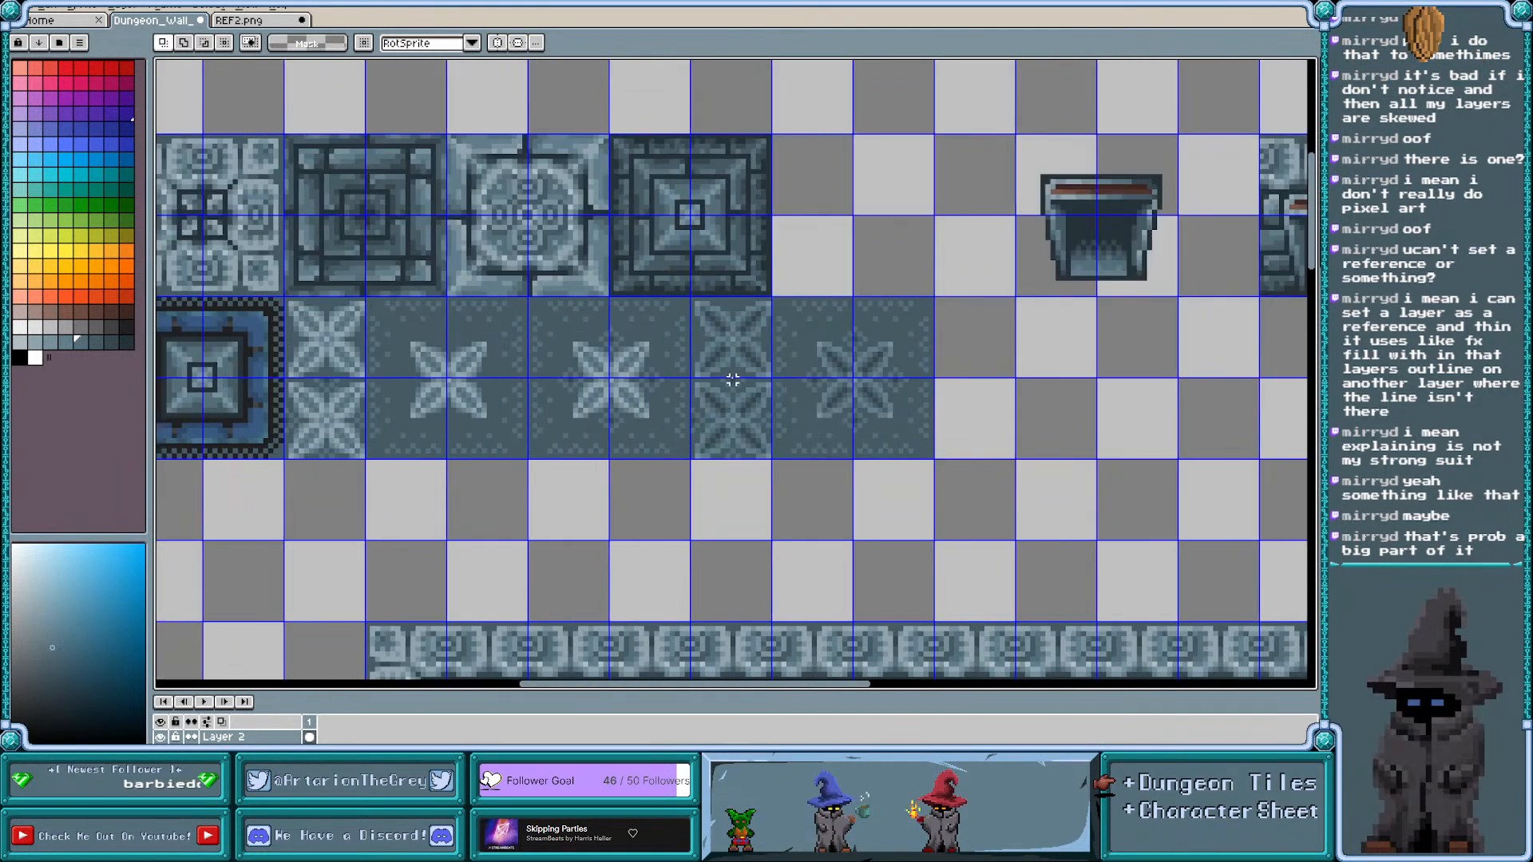
pyautogui.hscroll(2, 733, 380)
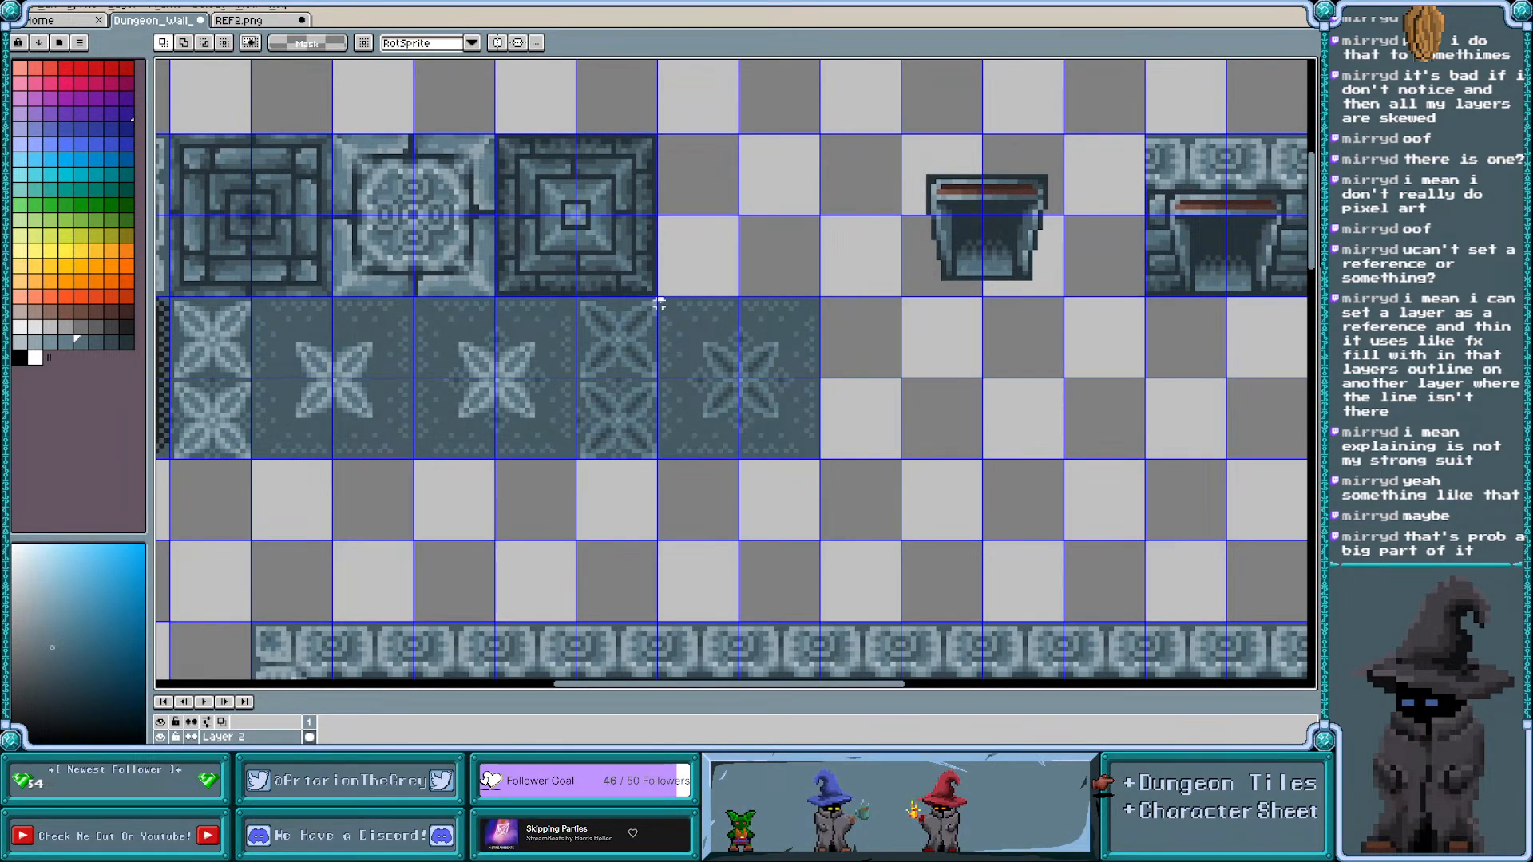
pyautogui.moveTo(659, 302); pyautogui.dragTo(821, 461)
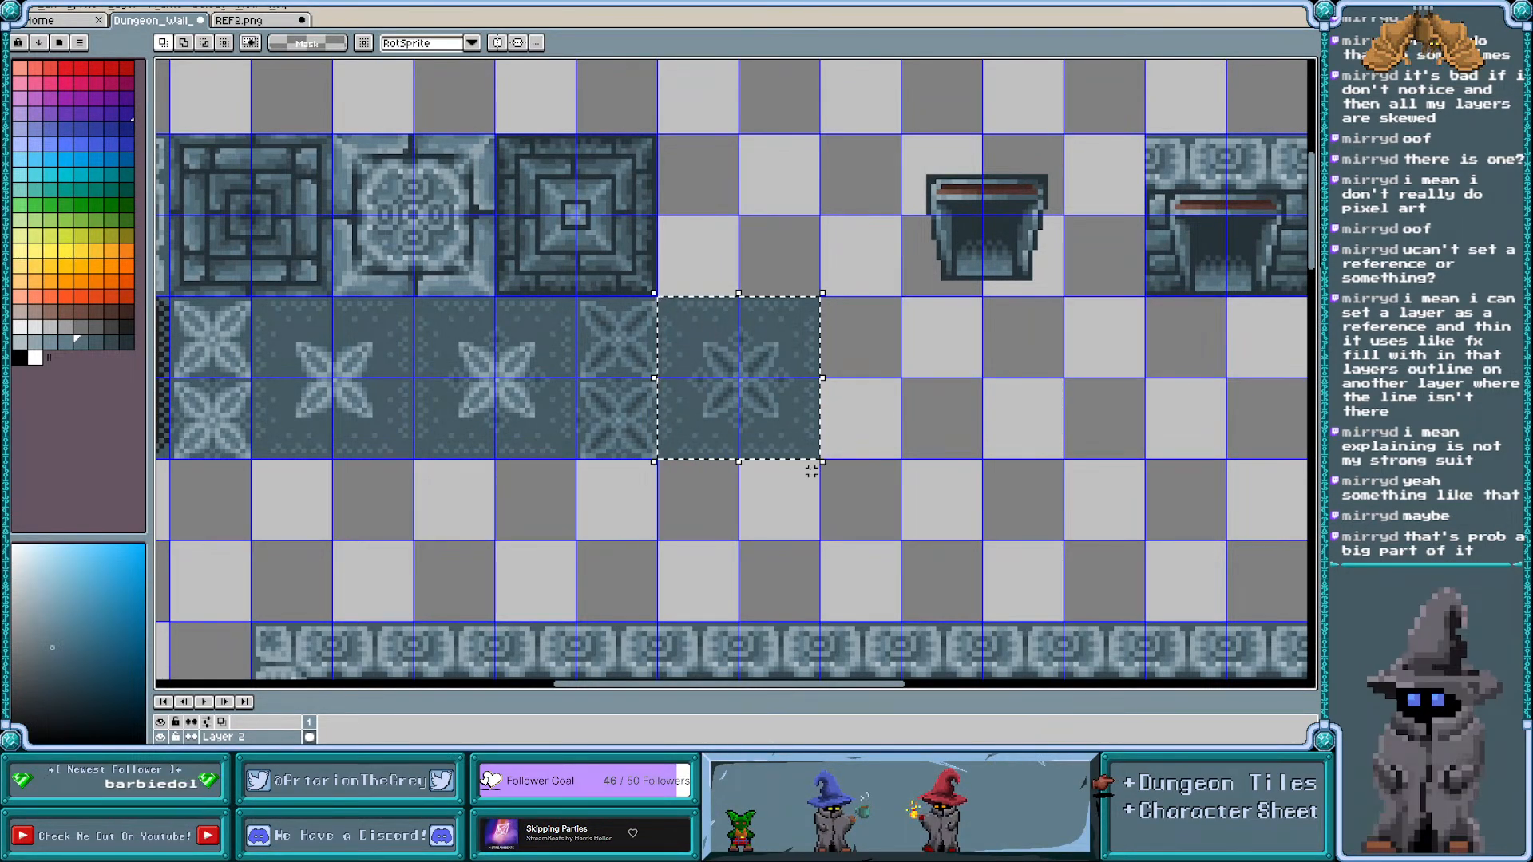
pyautogui.moveTo(726, 386); pyautogui.dragTo(889, 385)
pyautogui.click(791, 502)
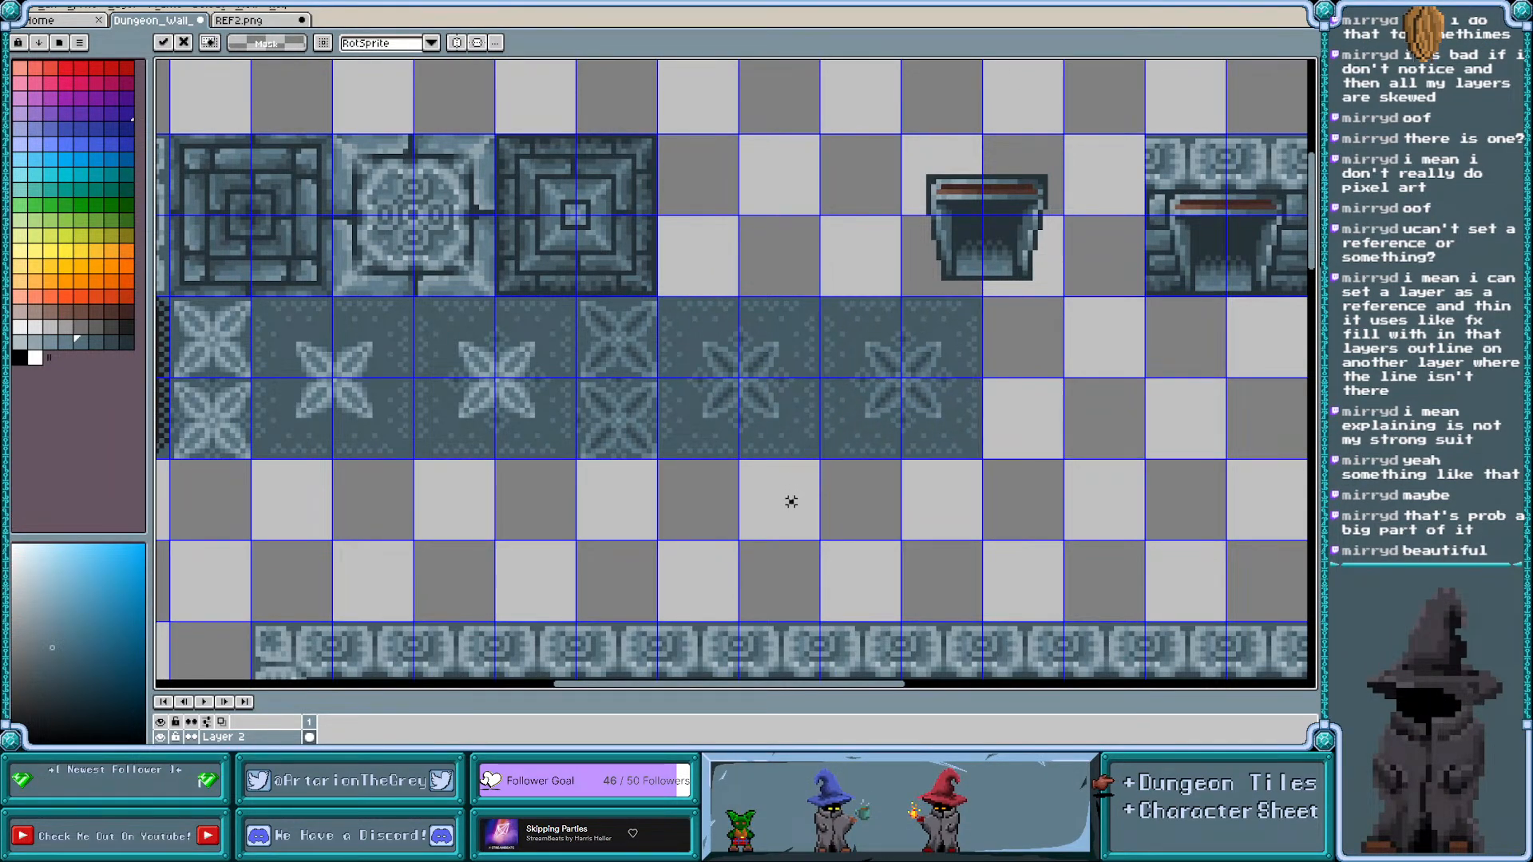
# Paint over the accent pixels between the petals of the first framed dark flower to make a plain variant
pyautogui.scroll(1, 761, 334)
pyautogui.scroll(1, 761, 334)
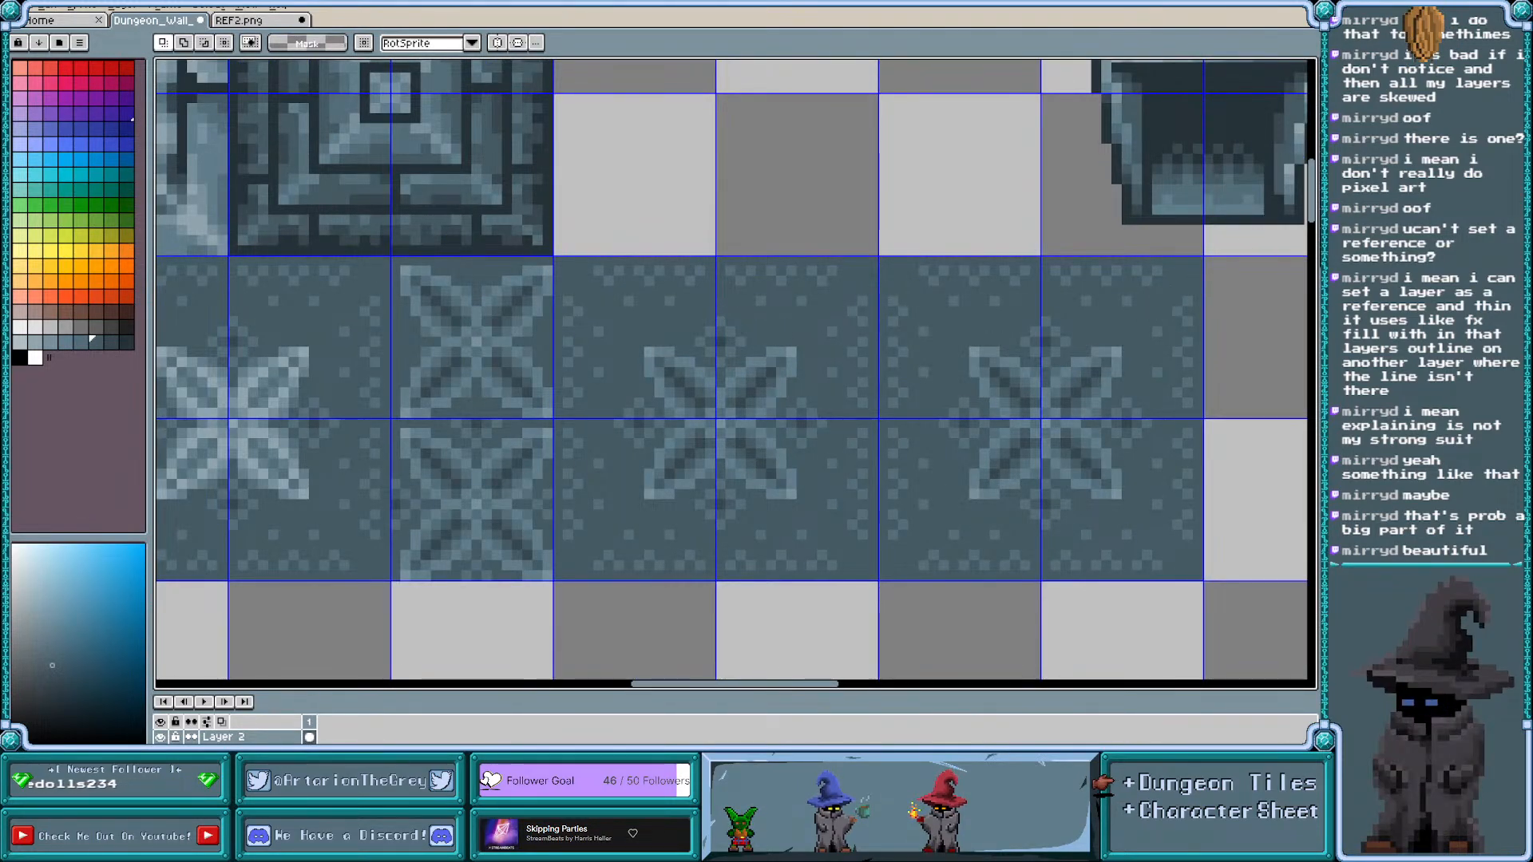
pyautogui.press('u')
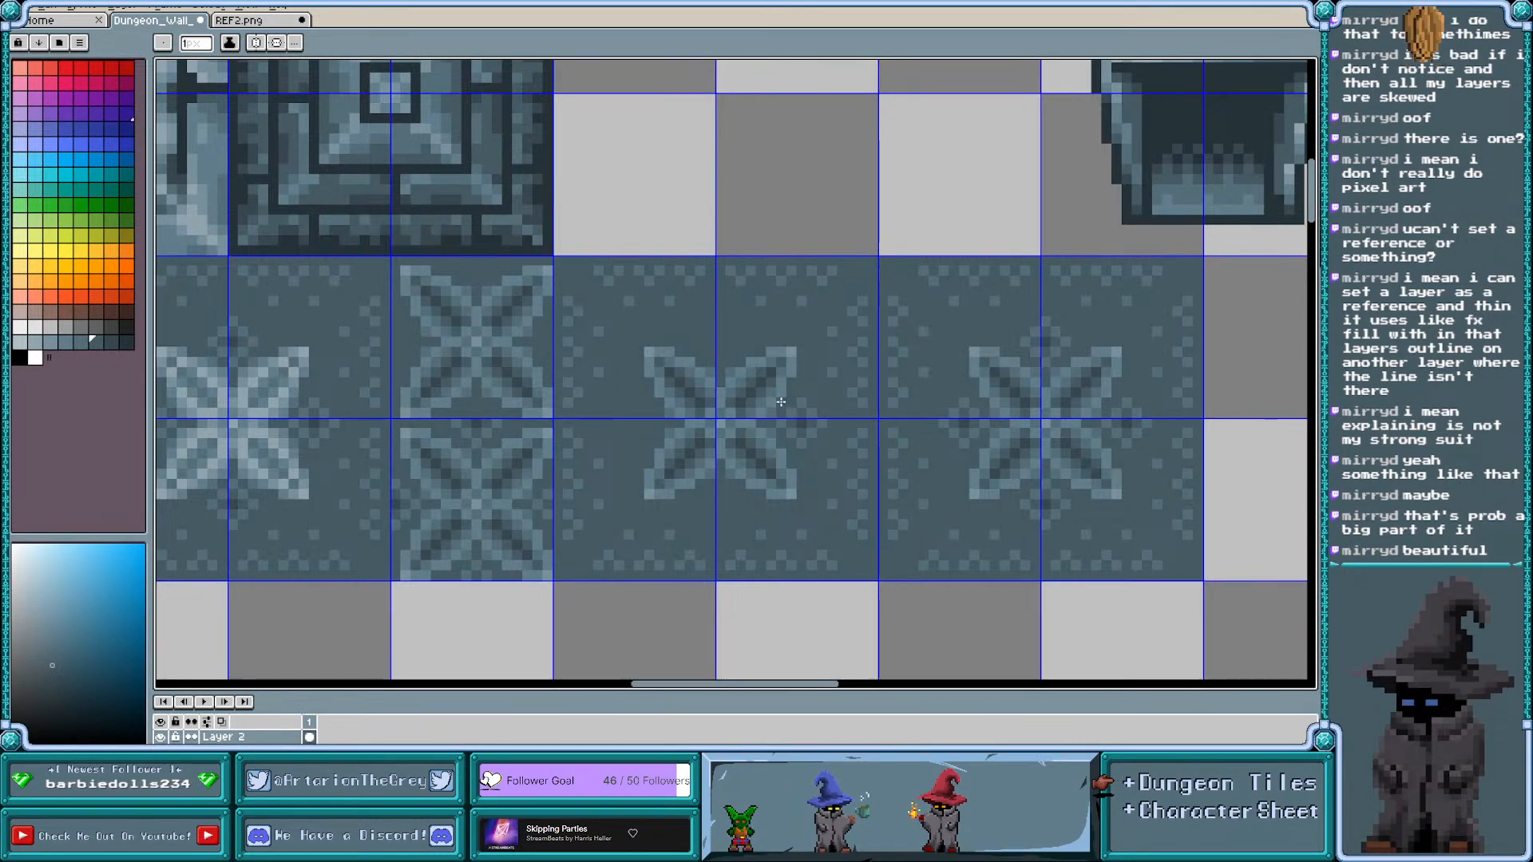
# Hide the tile grid and examine the plain and accented flower blocks alongside the rest of the tileset
pyautogui.scroll(-2, 834, 449)
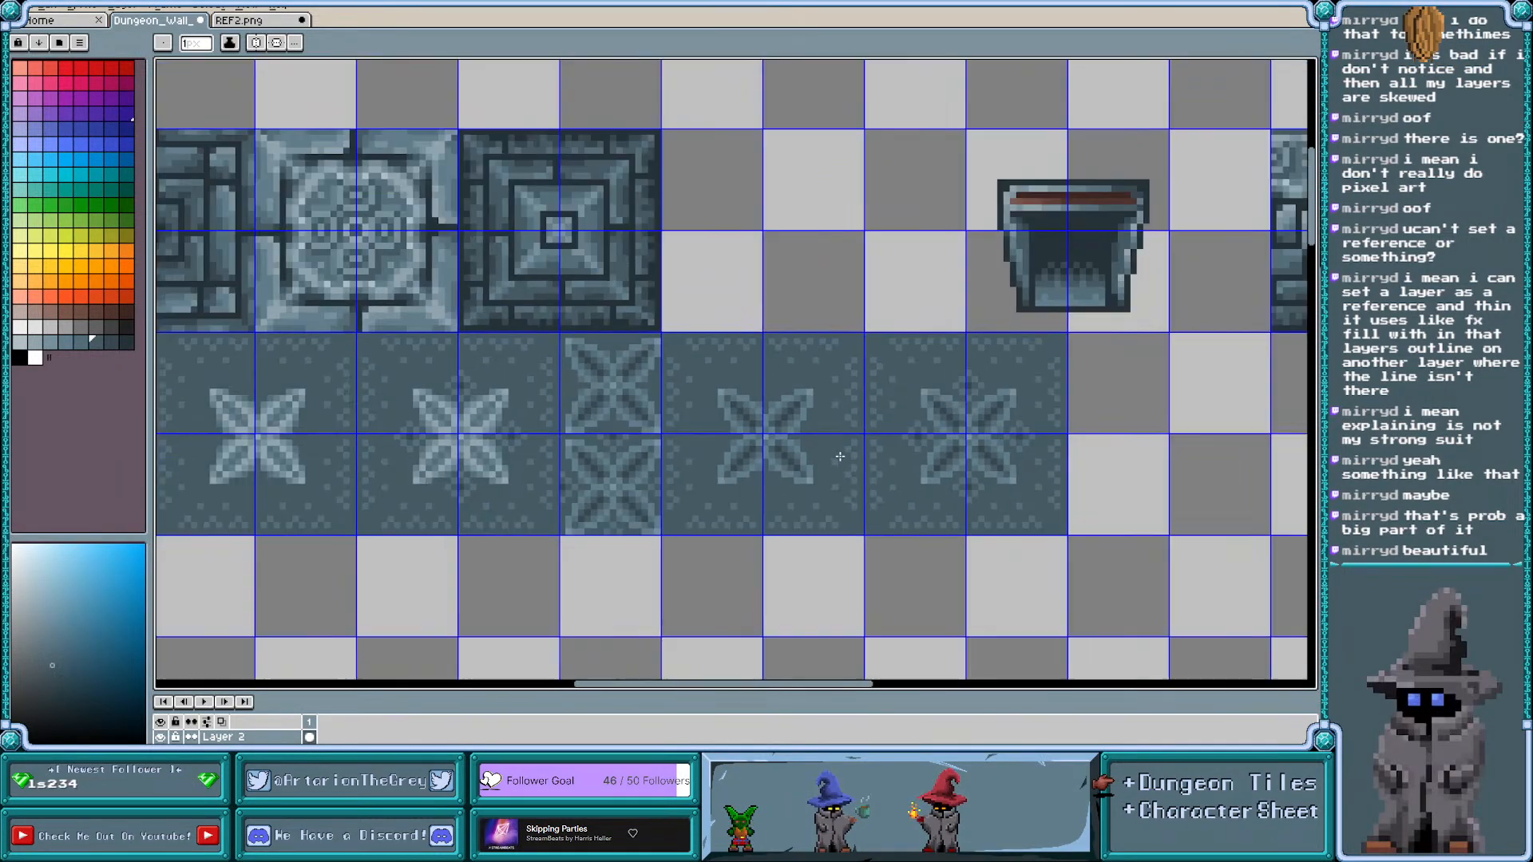
pyautogui.hotkey('ctrl', "'")
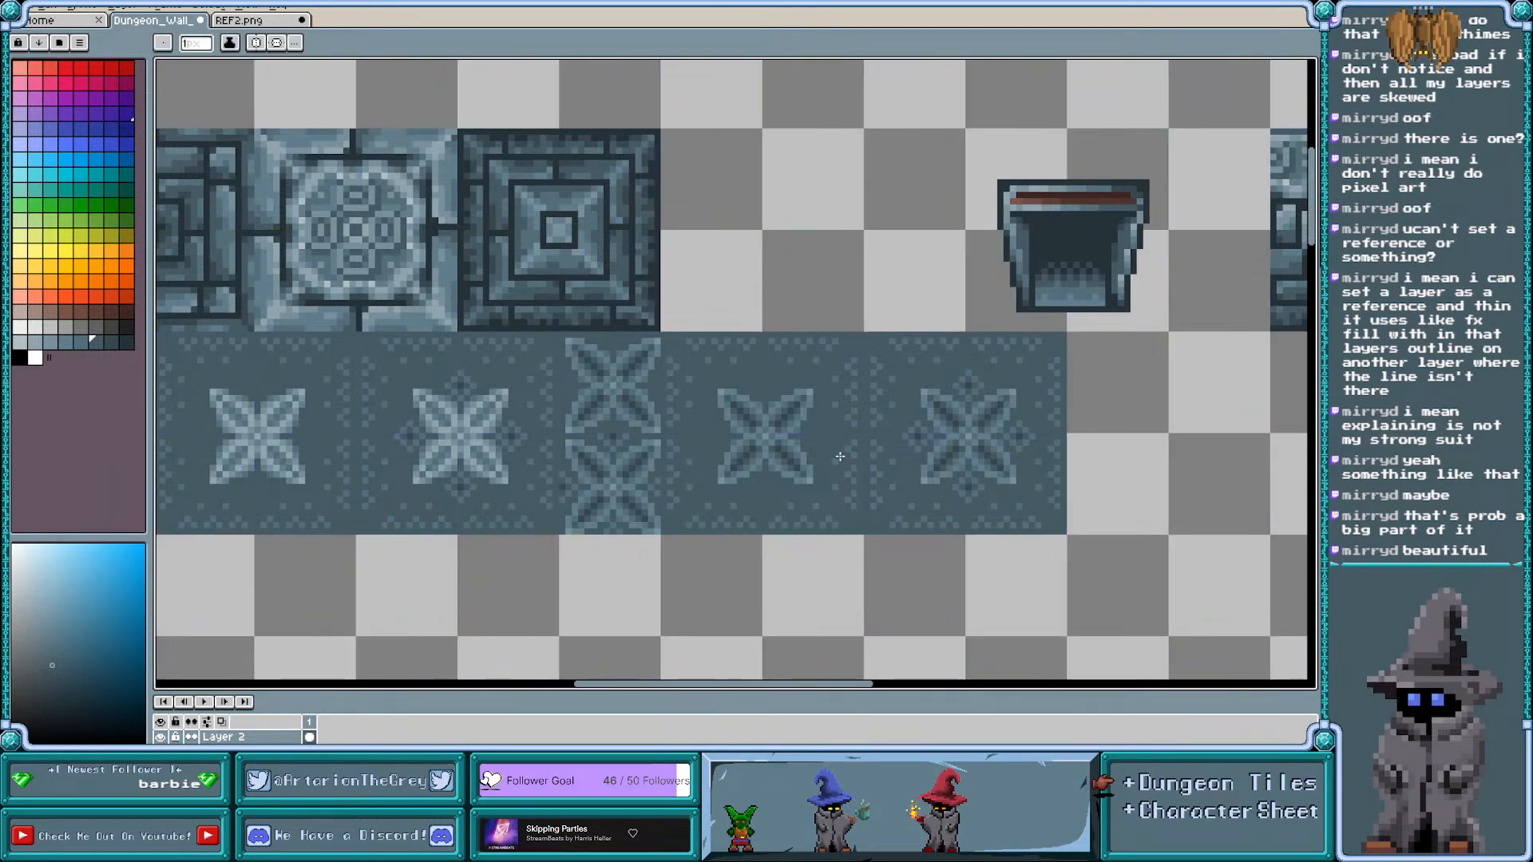
pyautogui.scroll(-1, 891, 393)
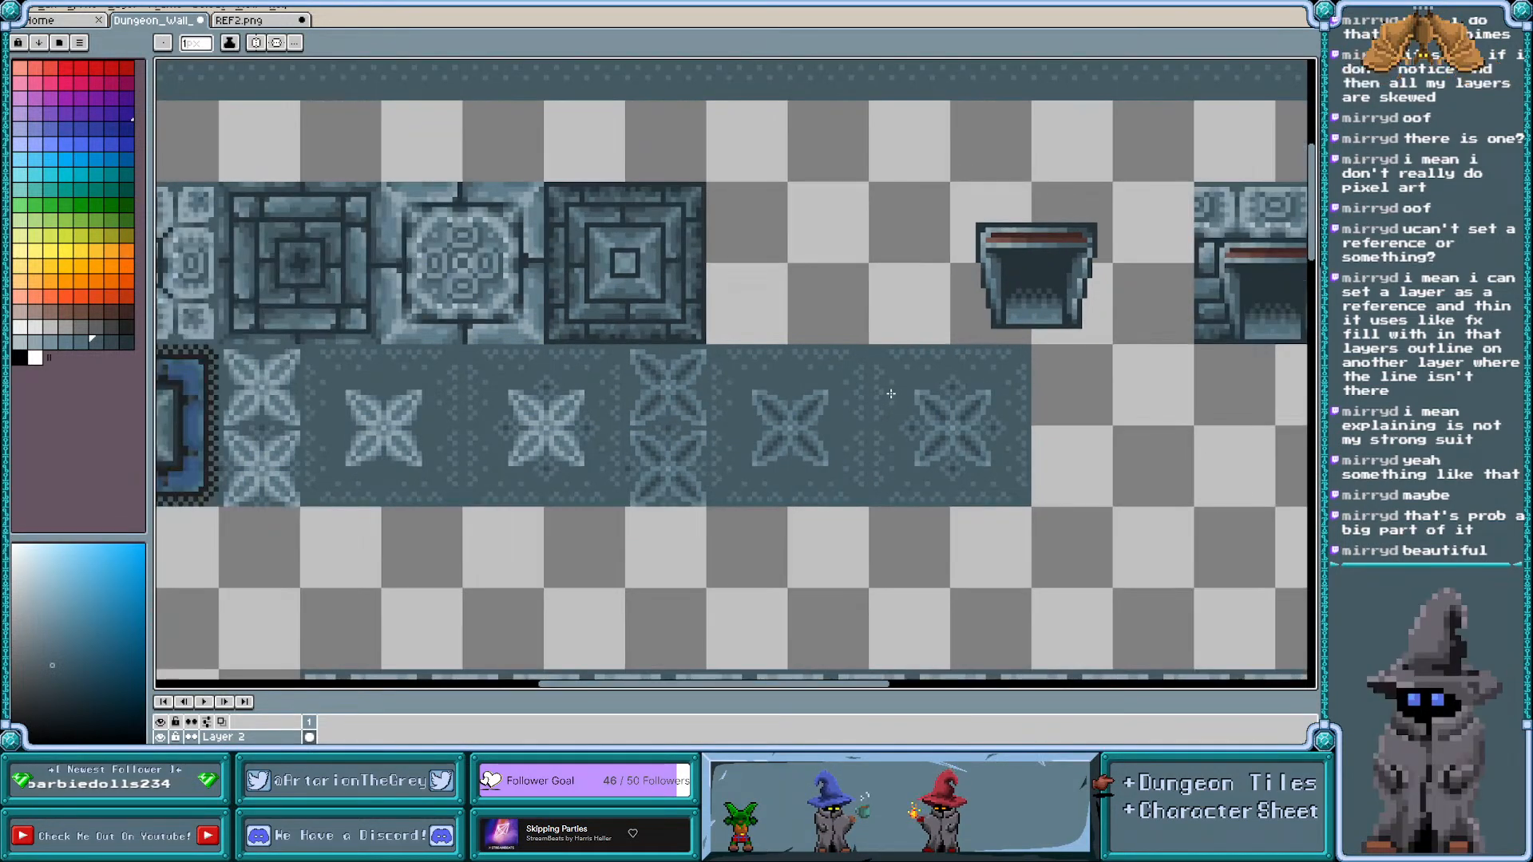
pyautogui.scroll(-1, 891, 393)
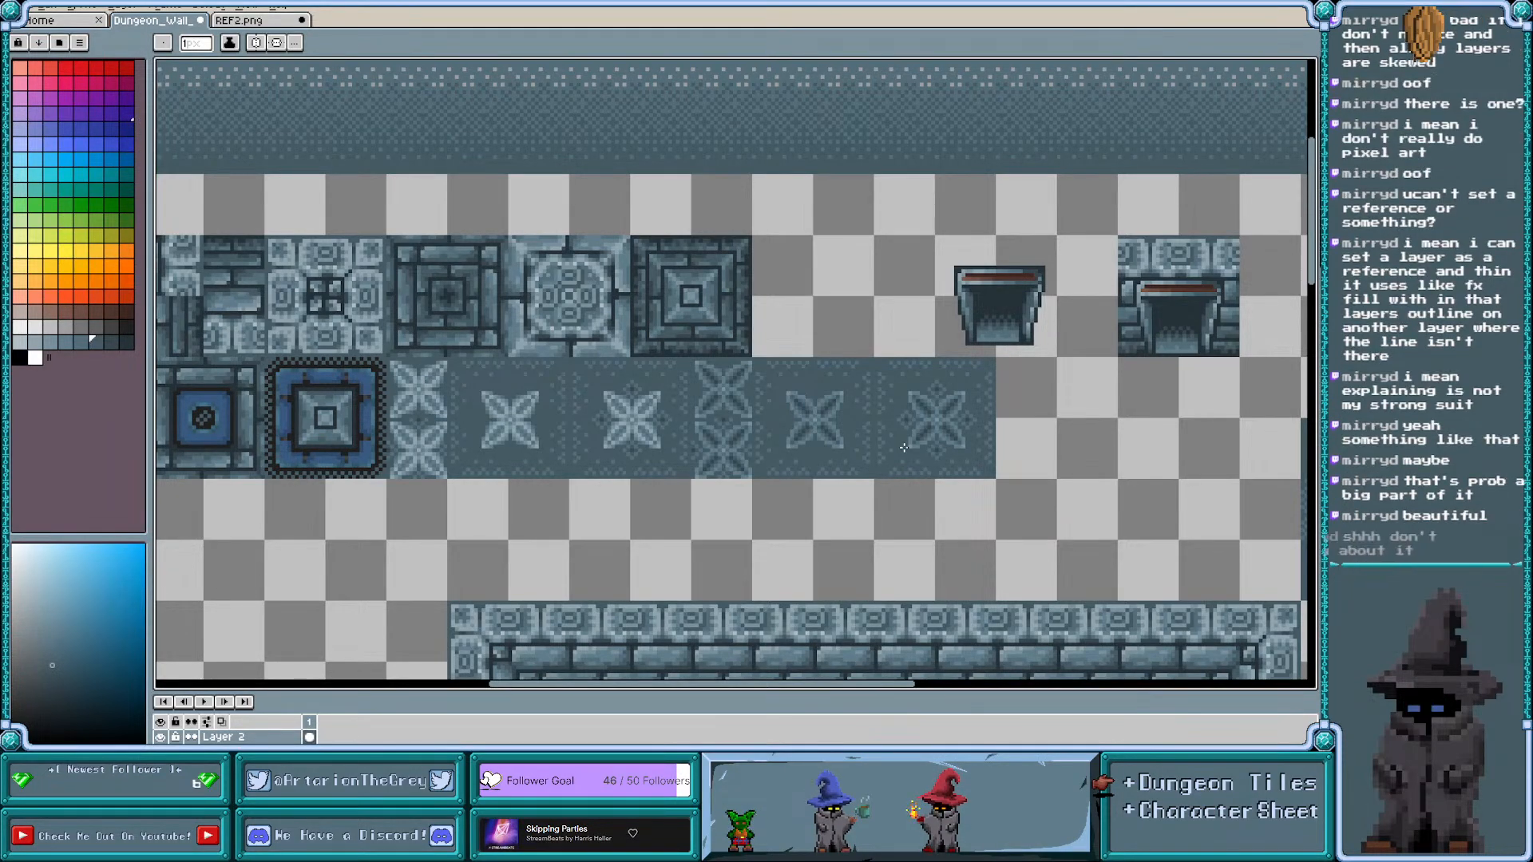
pyautogui.scroll(-3, 905, 447)
pyautogui.scroll(2, 908, 447)
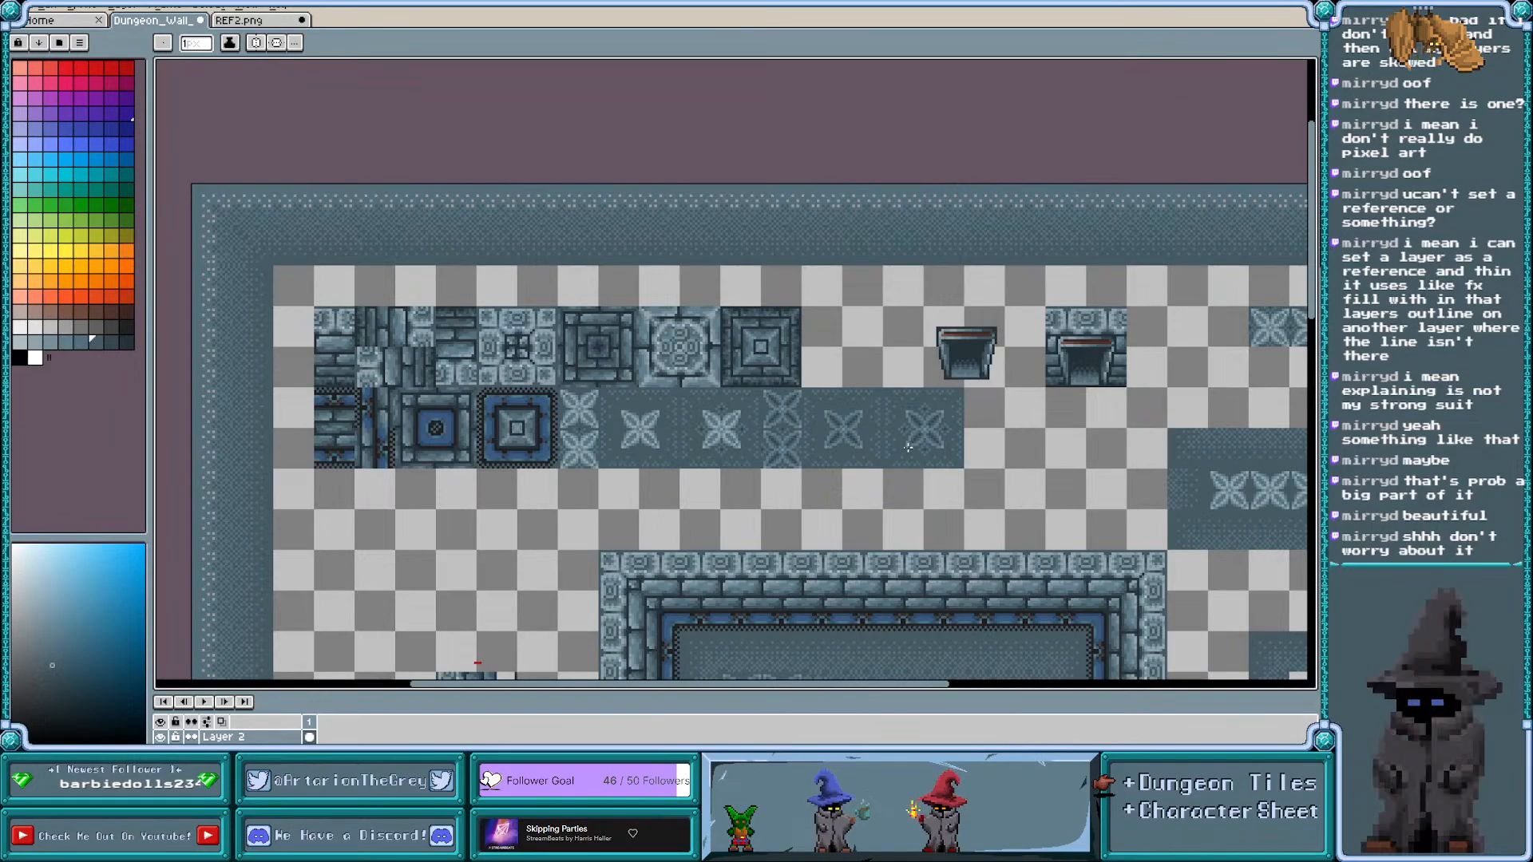
pyautogui.scroll(1, 841, 470)
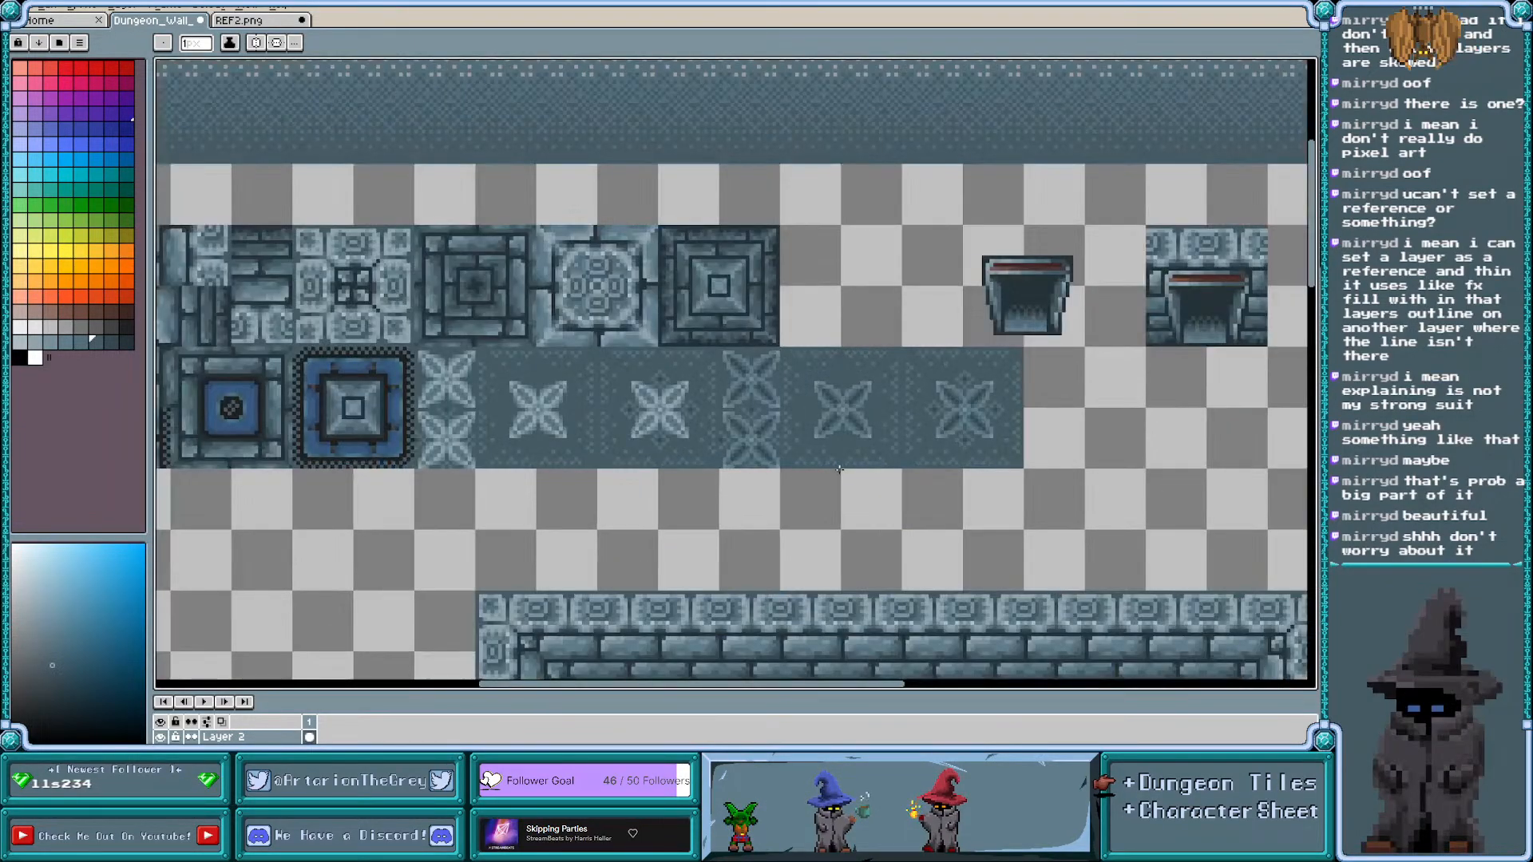
pyautogui.hscroll(-2, 848, 459)
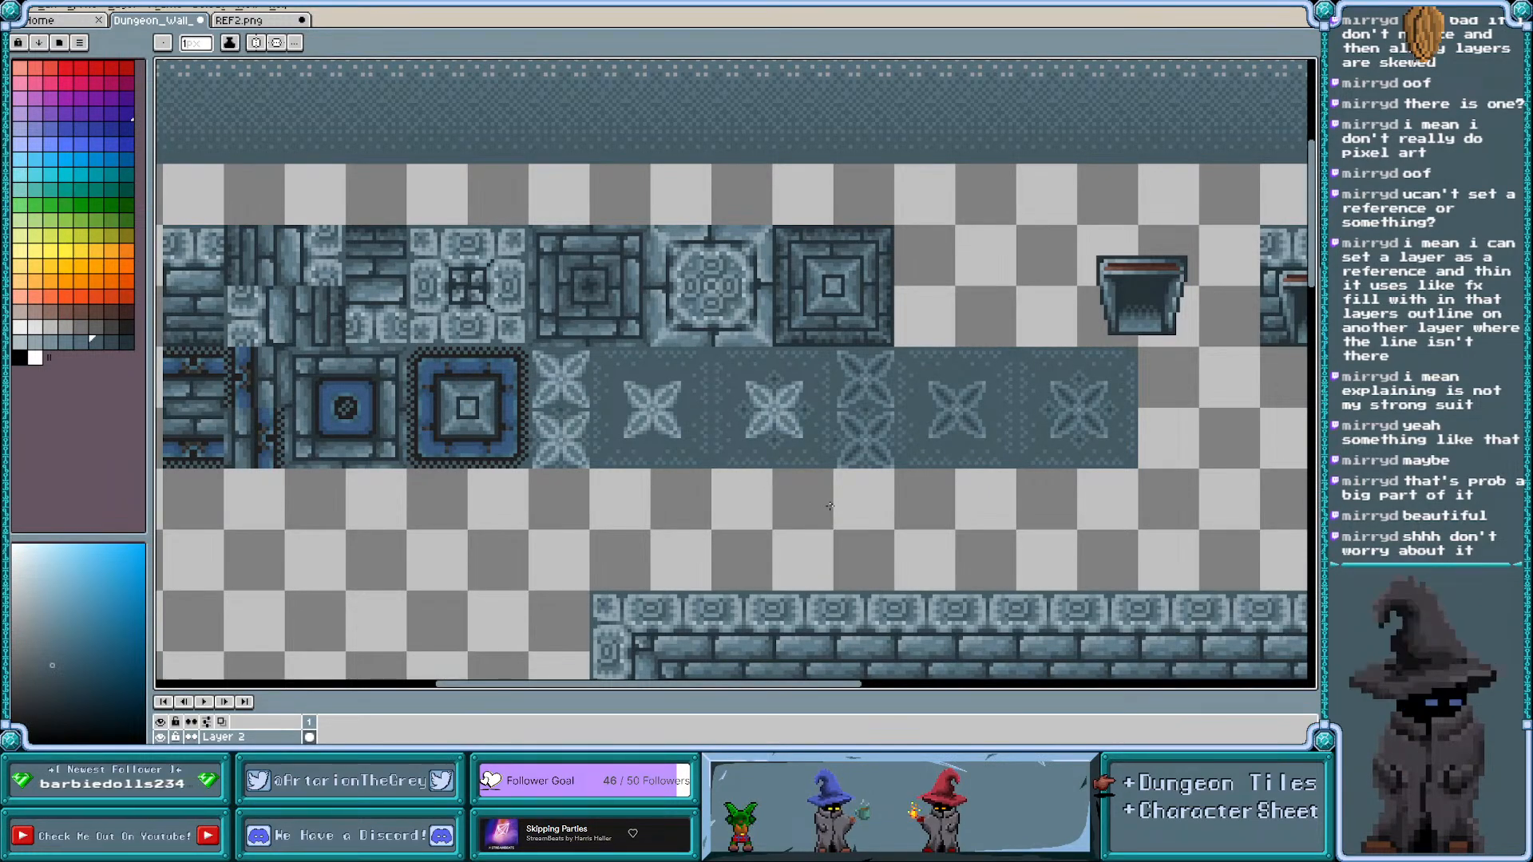
pyautogui.press('m')
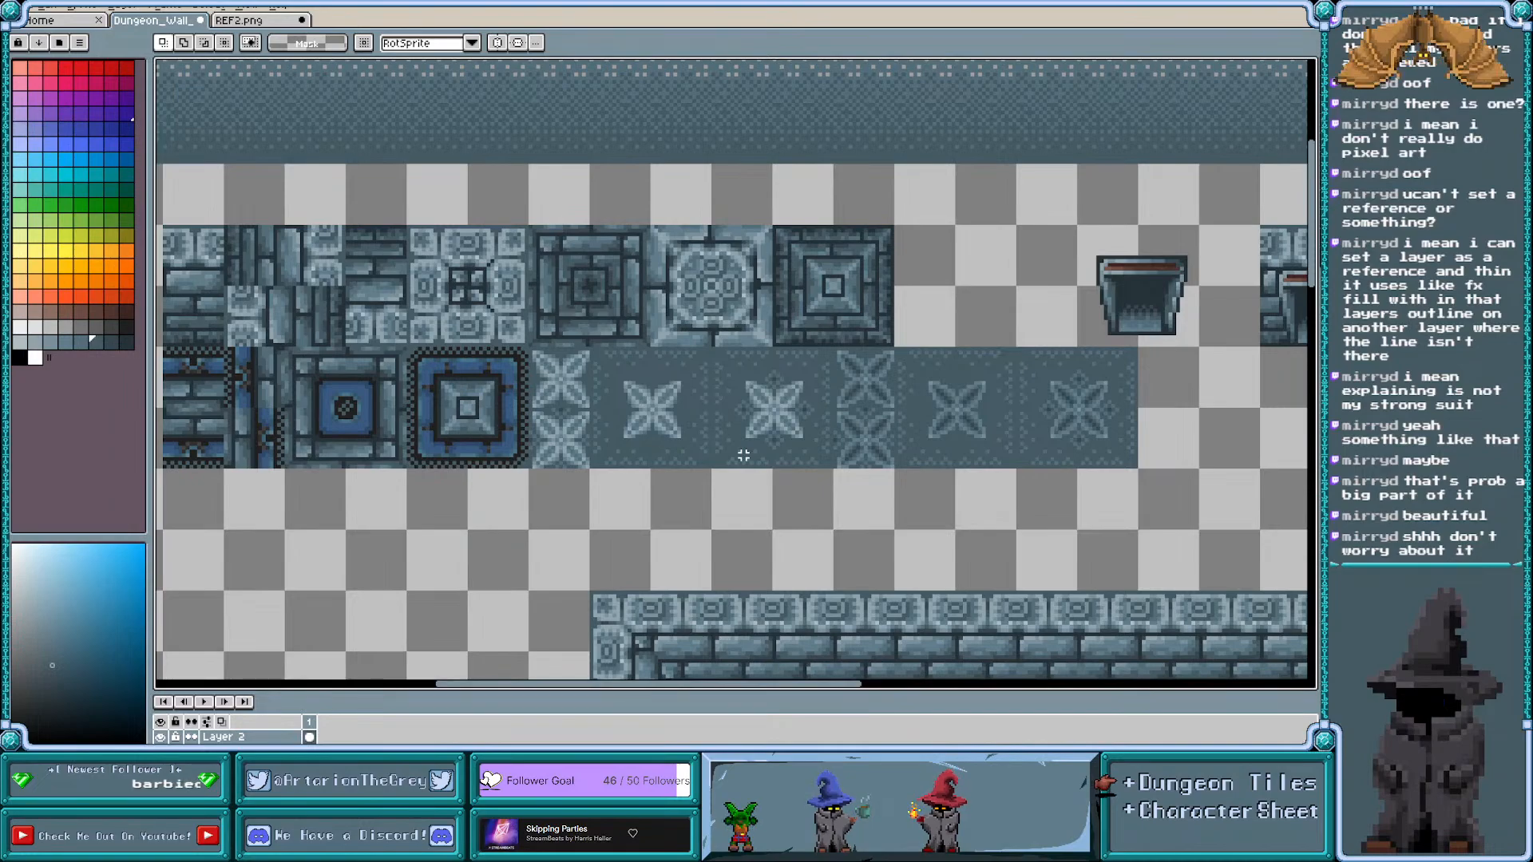
pyautogui.scroll(-2, 635, 322)
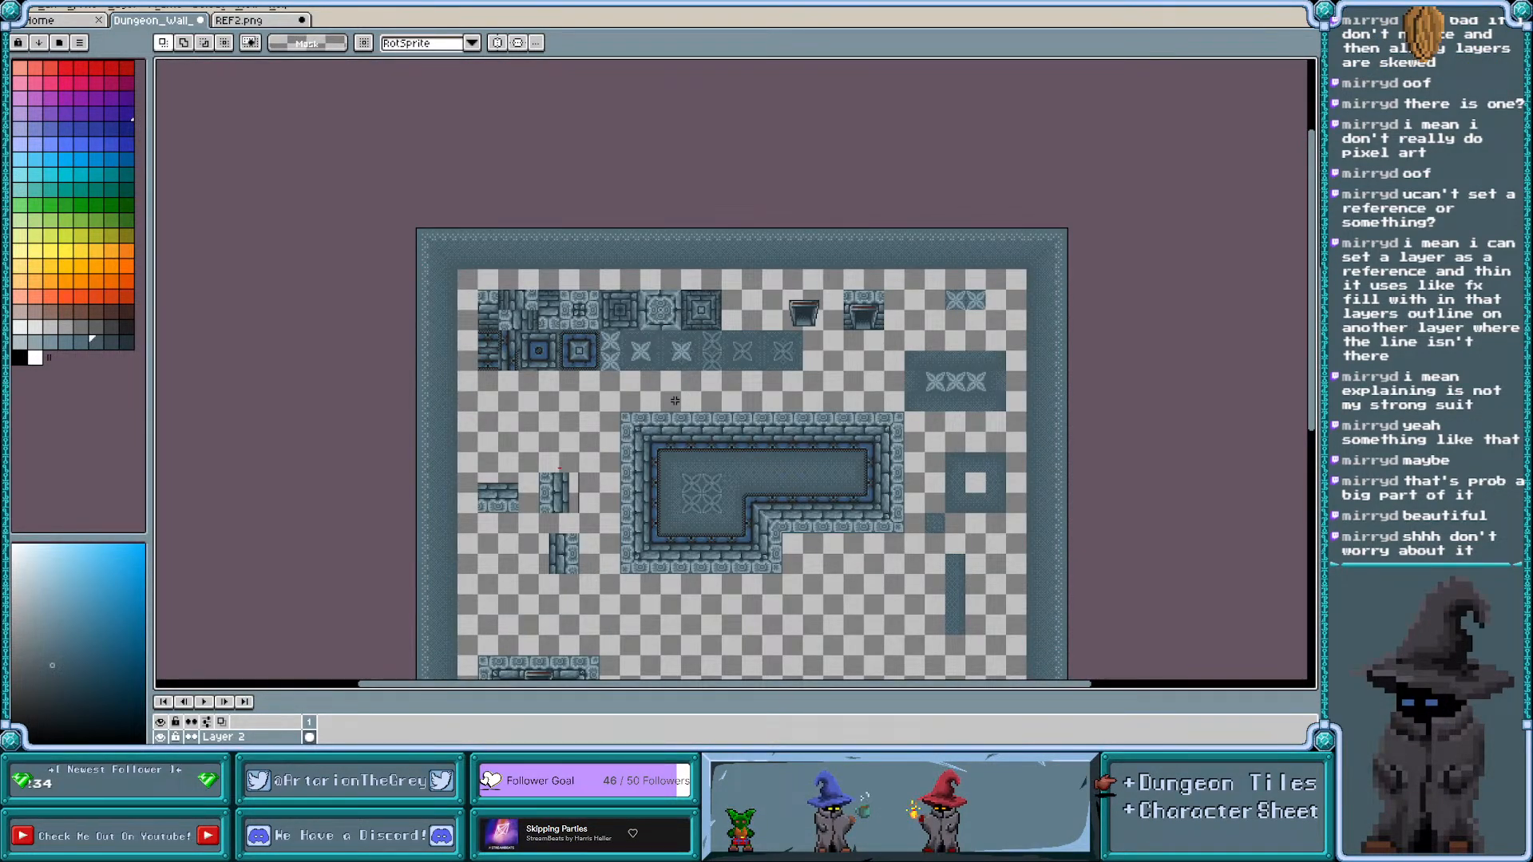
pyautogui.scroll(1, 972, 421)
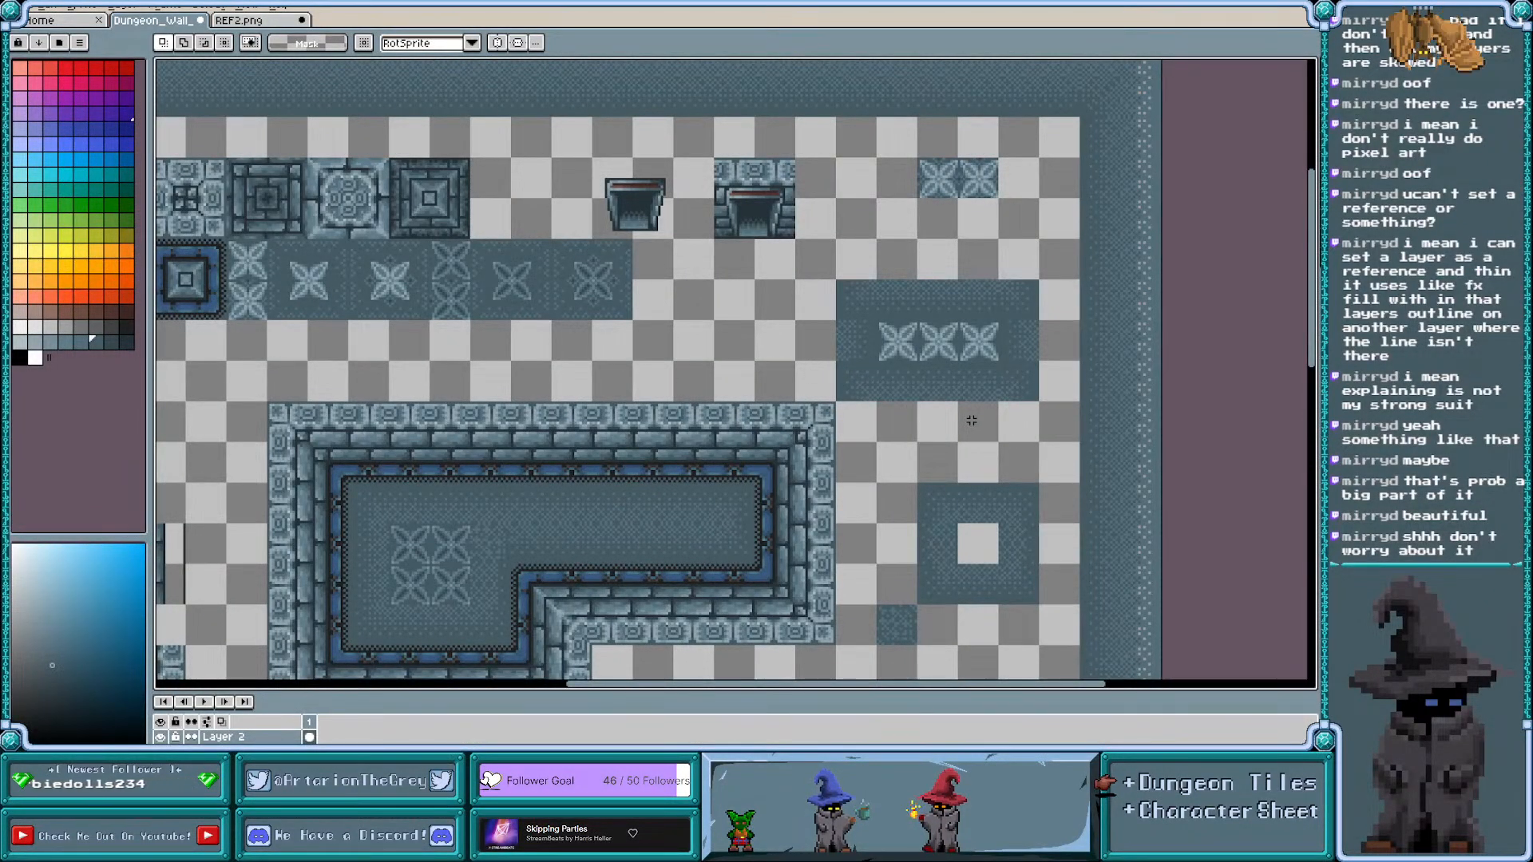
pyautogui.hscroll(-2, 973, 420)
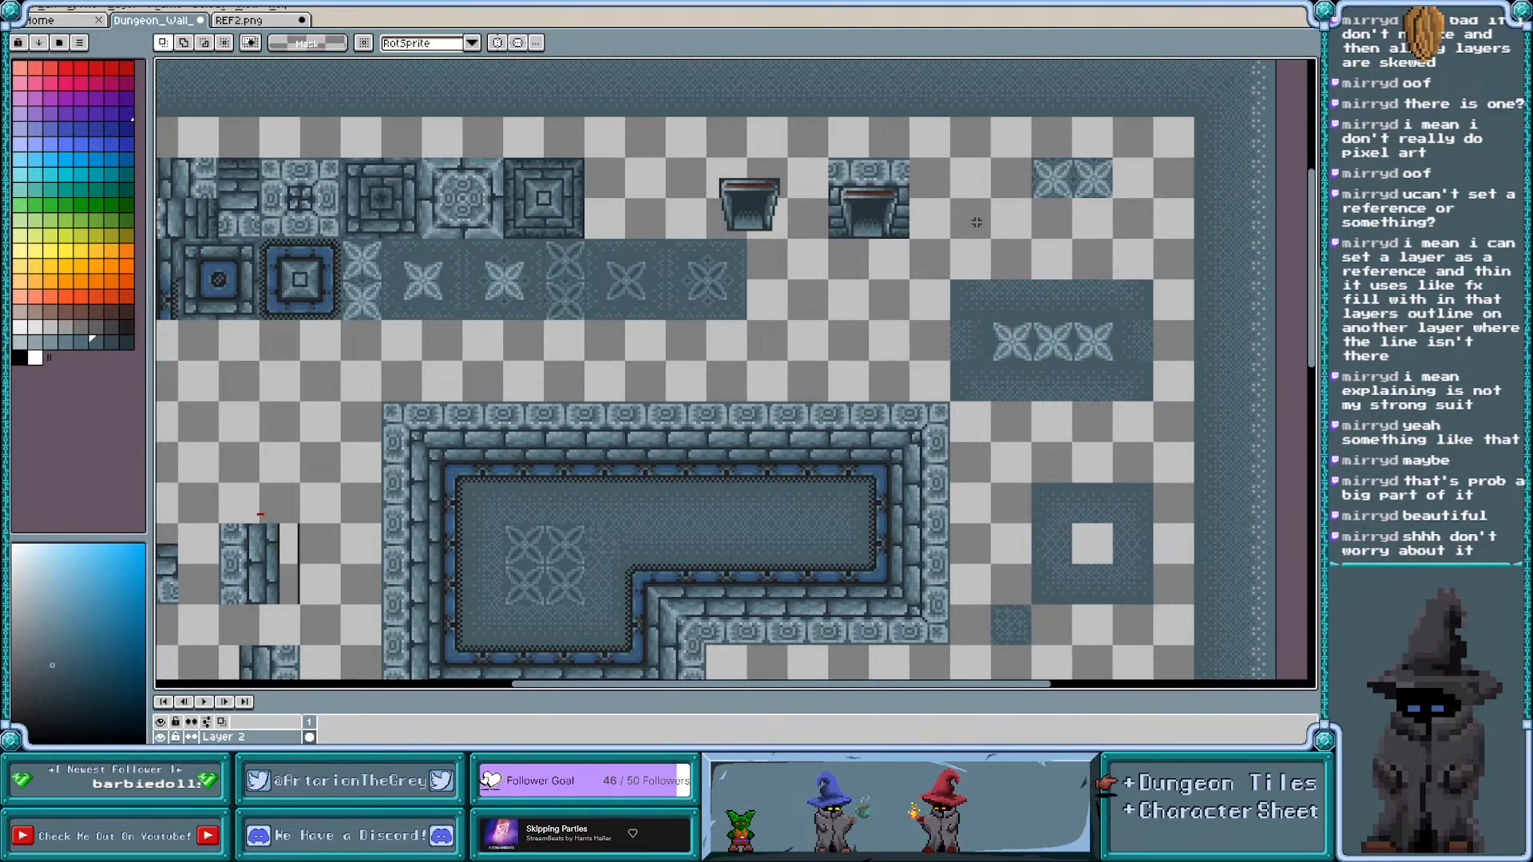
# Delete the leftover pair of flower tiles and the brick-framed wall opening block near the upper edge of the sheet
pyautogui.moveTo(1016, 141); pyautogui.dragTo(1130, 226)
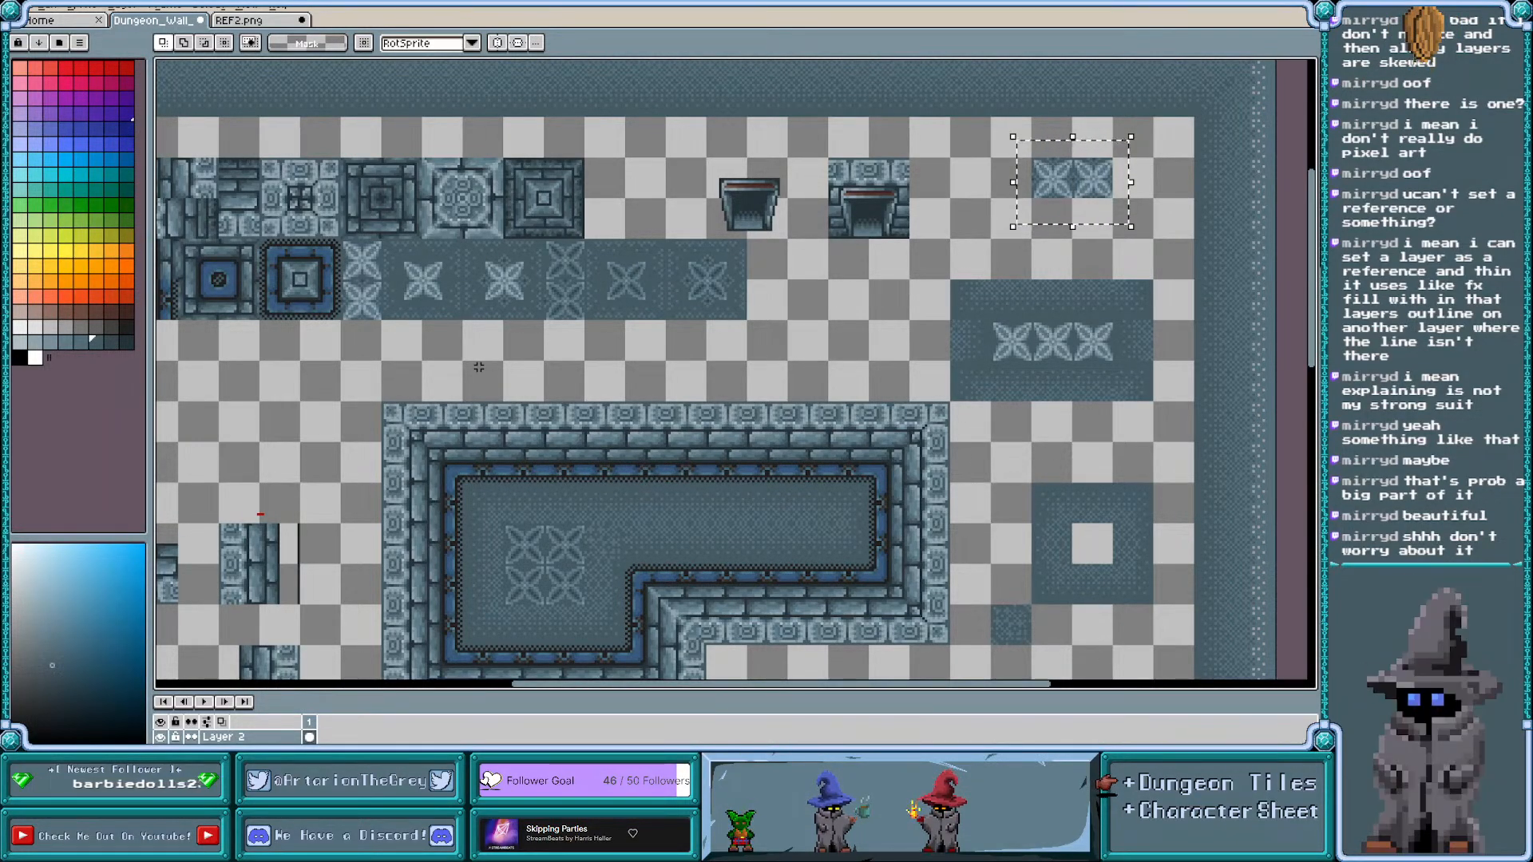
pyautogui.press('Delete')
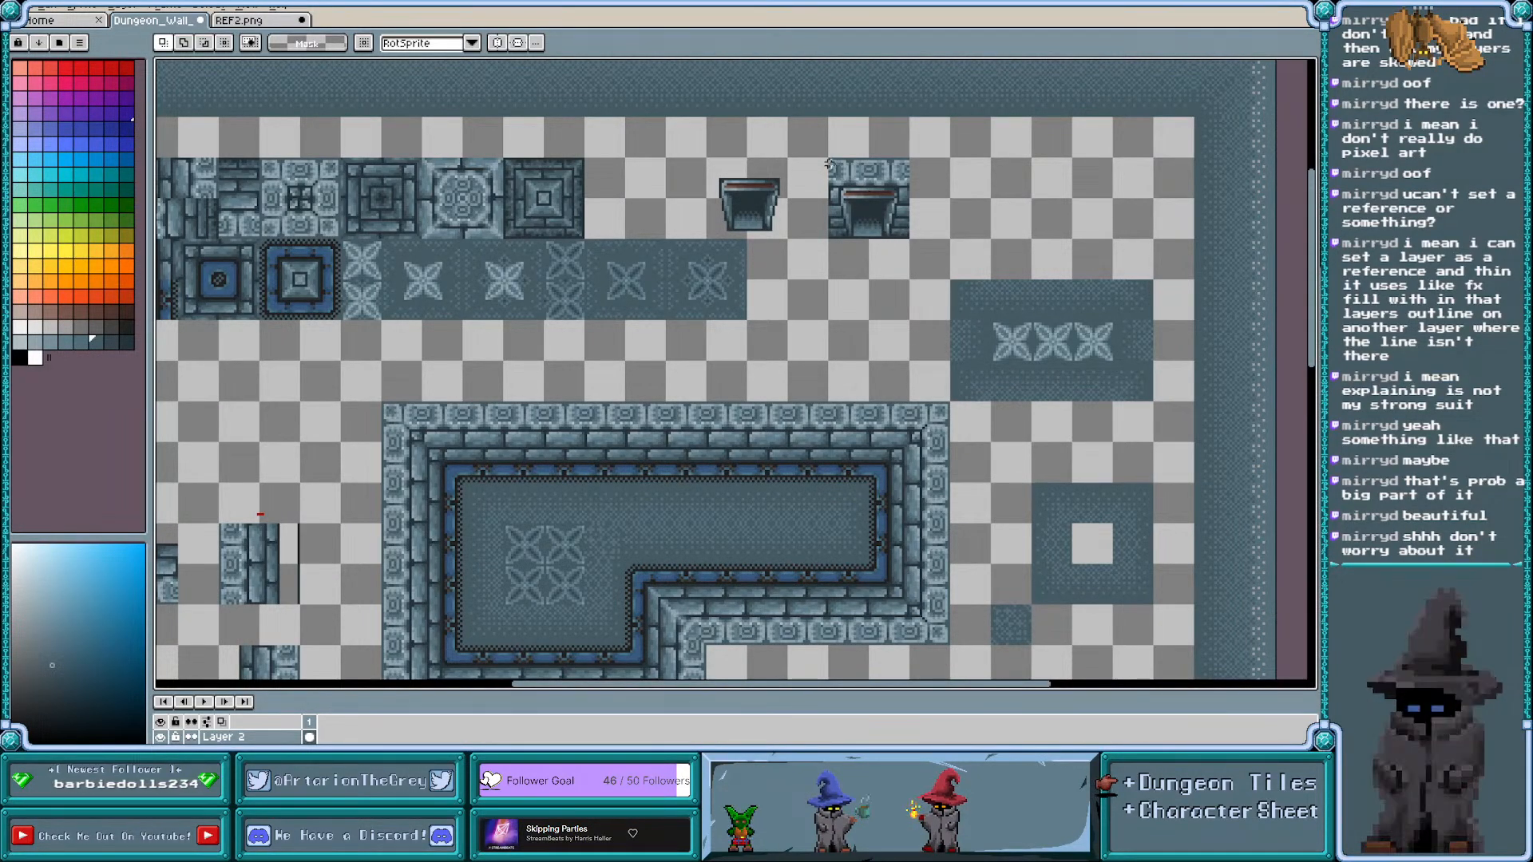
pyautogui.moveTo(829, 159); pyautogui.dragTo(918, 253)
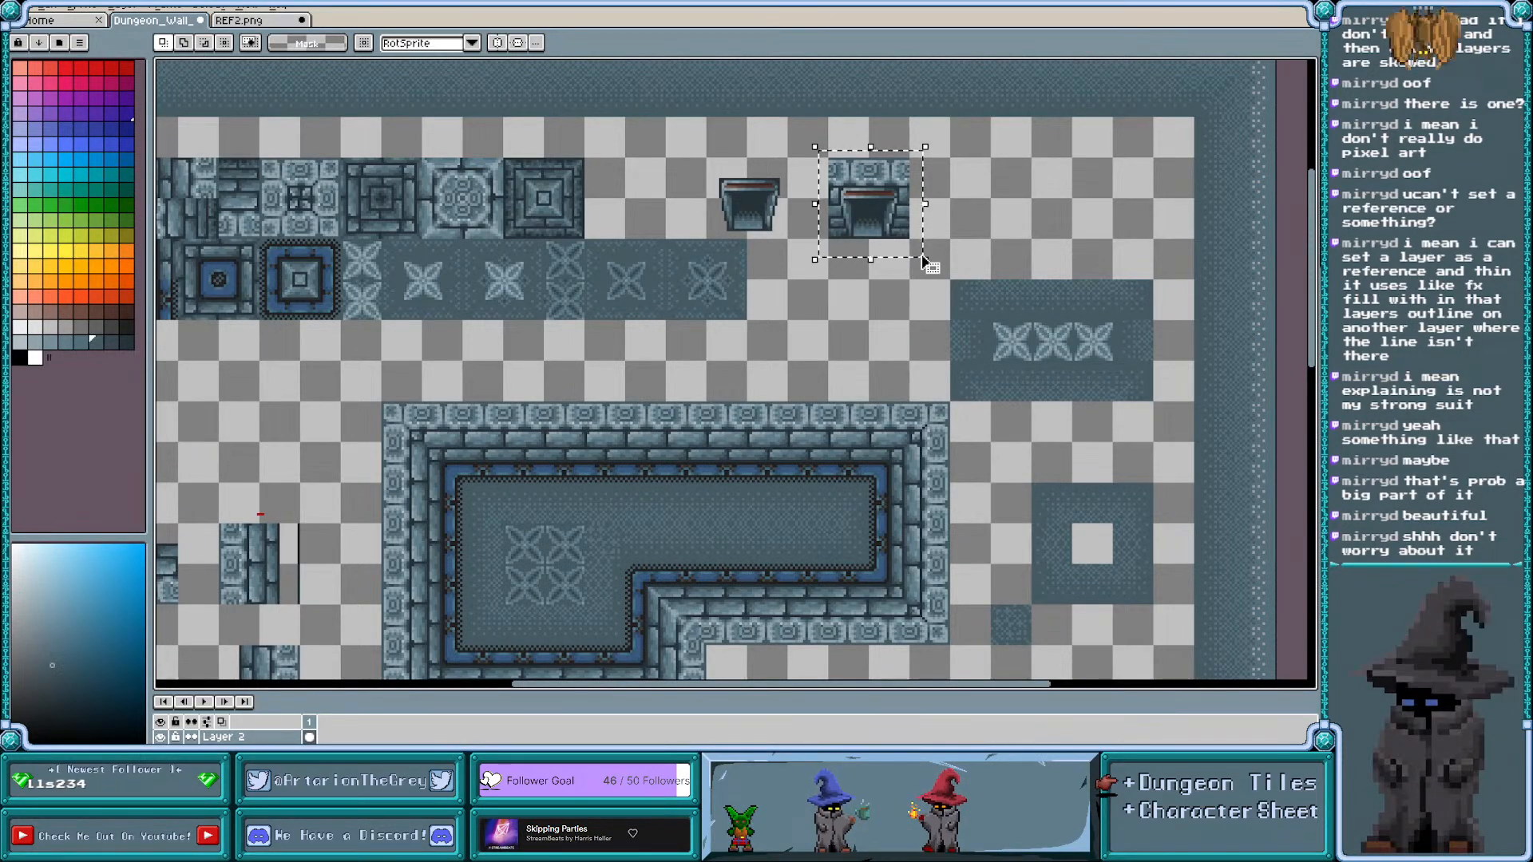
pyautogui.press('Delete')
# Move the standalone wall opening sprite to the empty area left of the room, above the small wall segments
pyautogui.moveTo(716, 168); pyautogui.dragTo(250, 466)
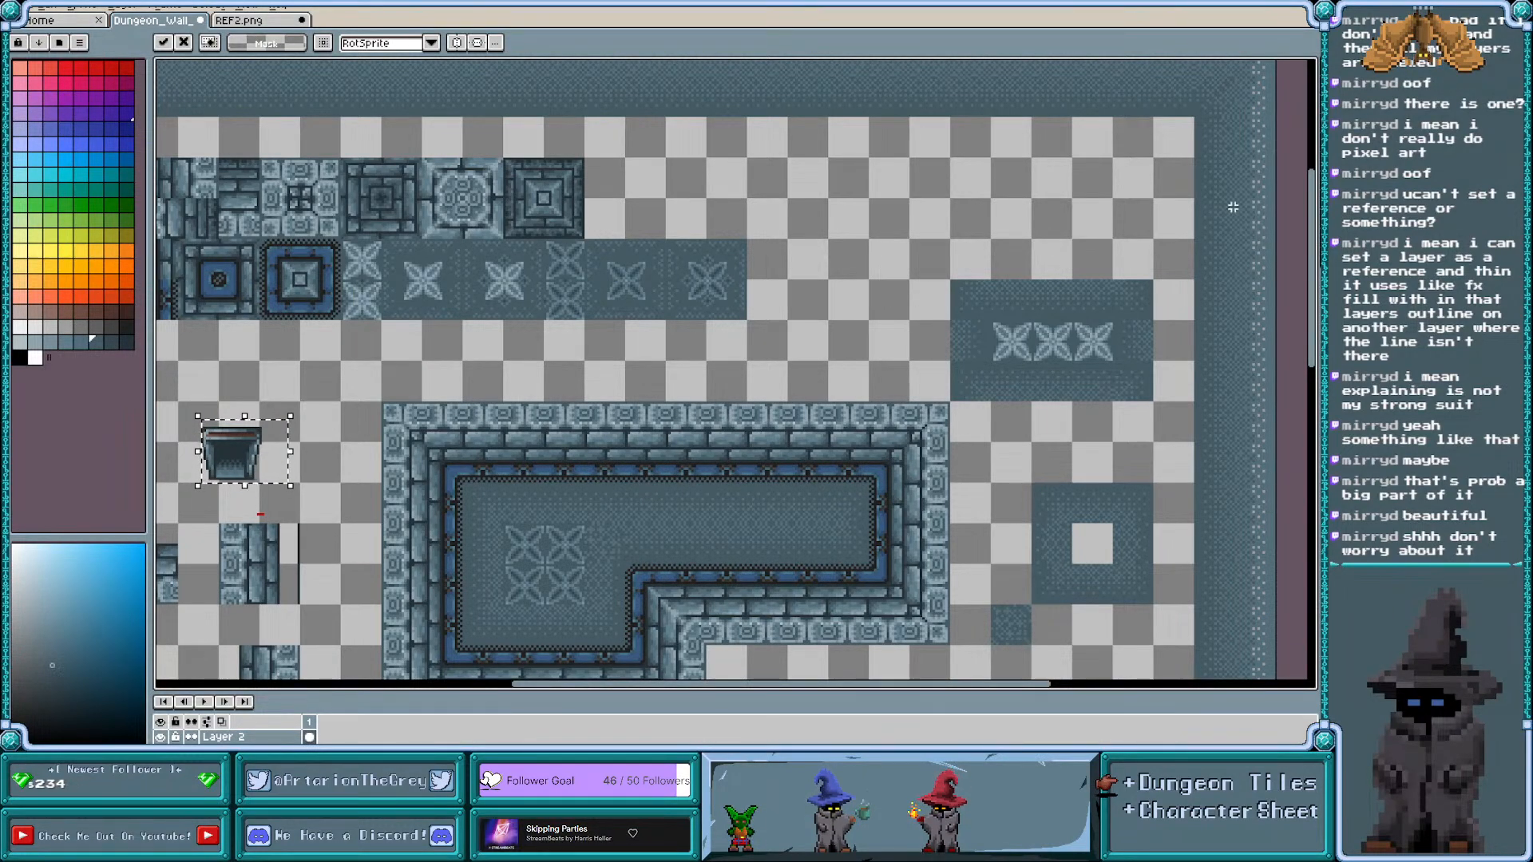
pyautogui.moveTo(1311, 239); pyautogui.dragTo(1310, 284)
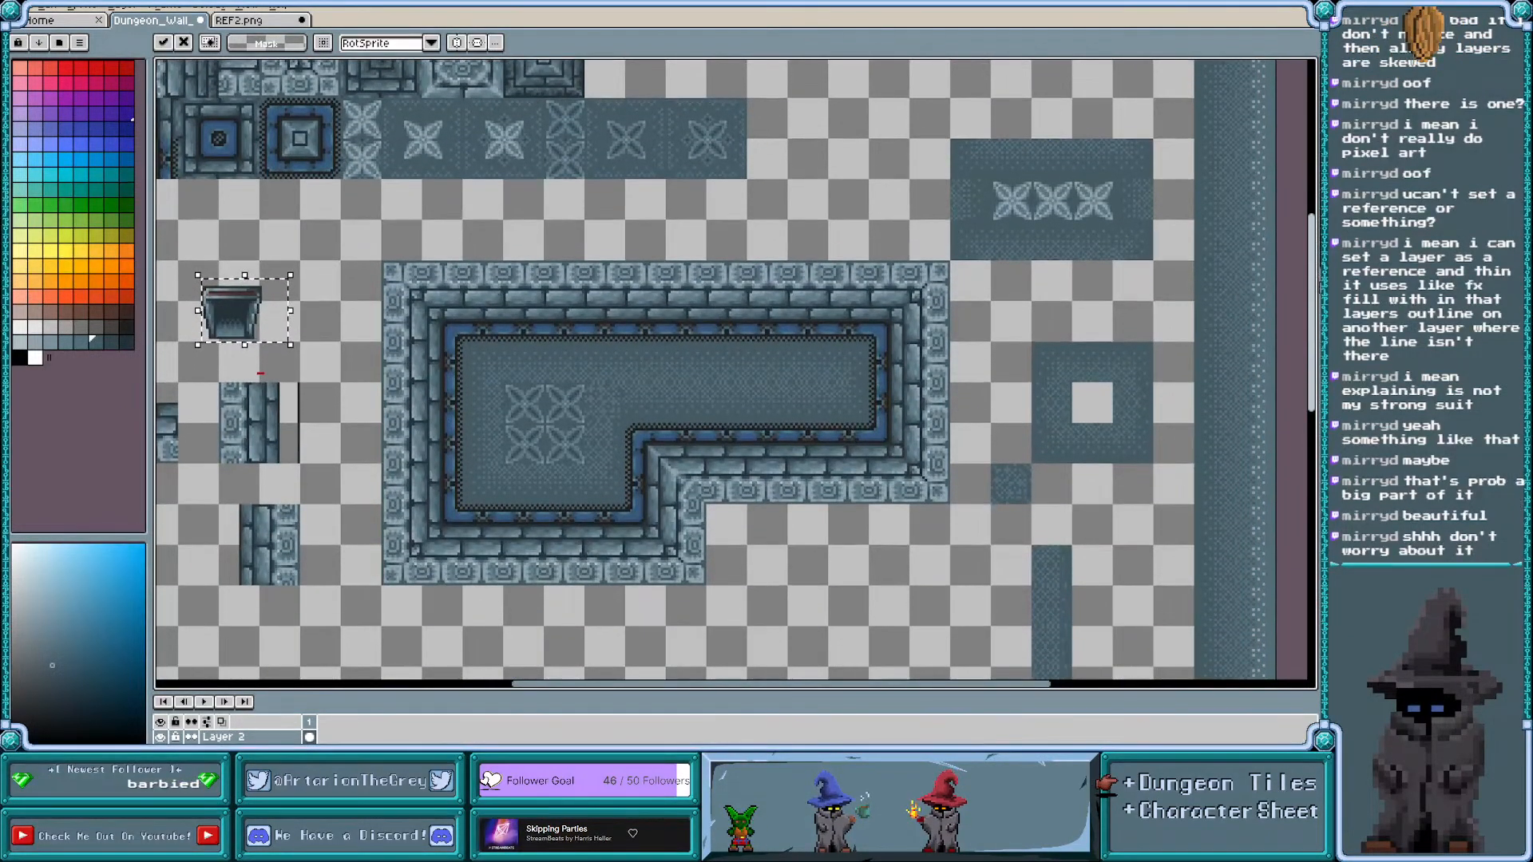
pyautogui.scroll(-1, 1123, 294)
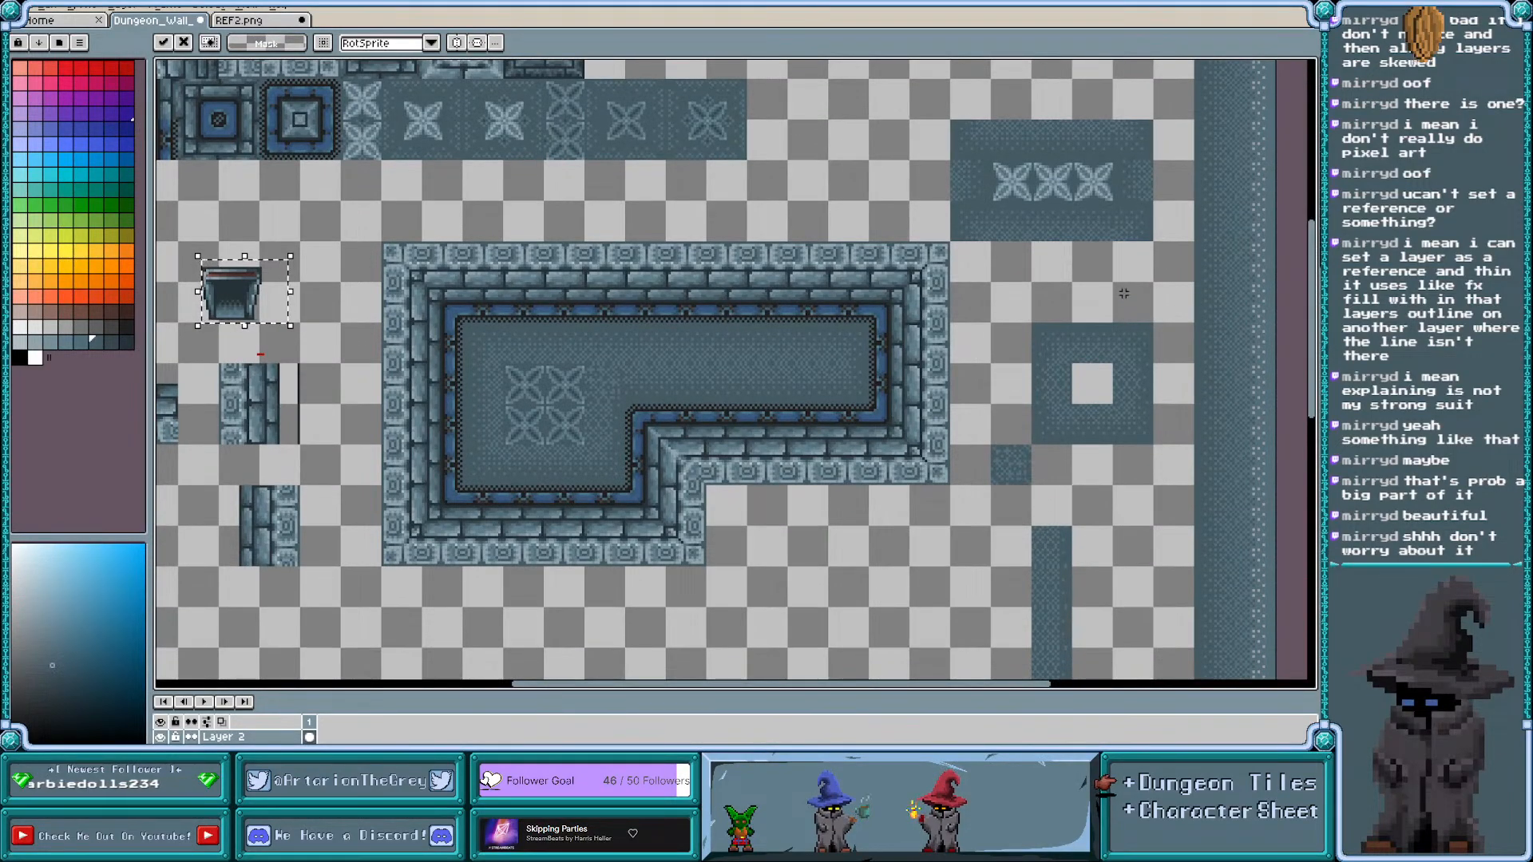
# Delete the stepped wall test section and the U-shaped wall piece from the lower part of the sheet
pyautogui.scroll(-2, 1134, 166)
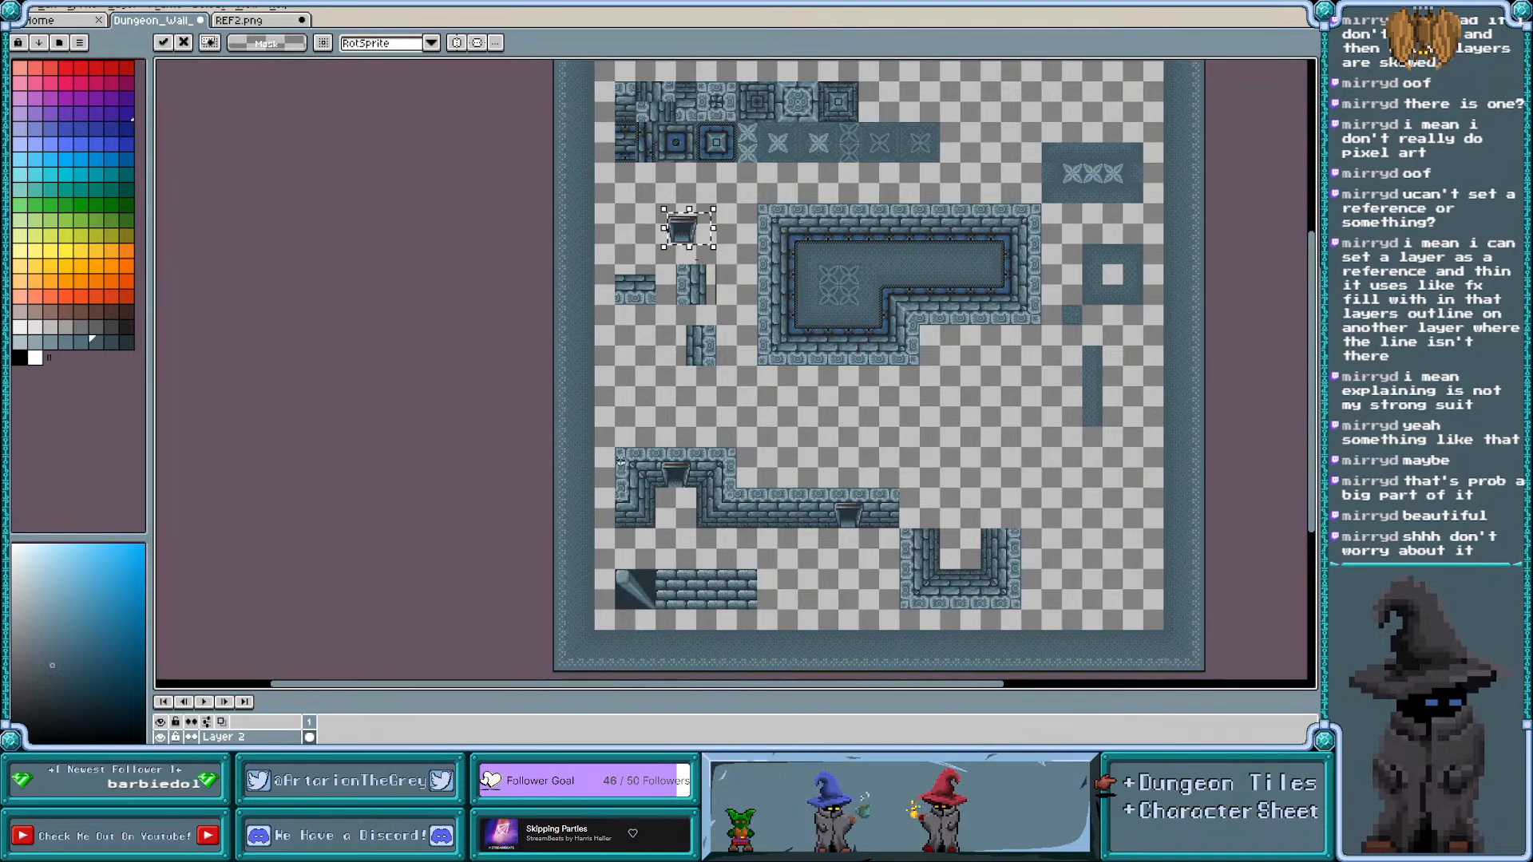
pyautogui.moveTo(609, 442); pyautogui.dragTo(1062, 567)
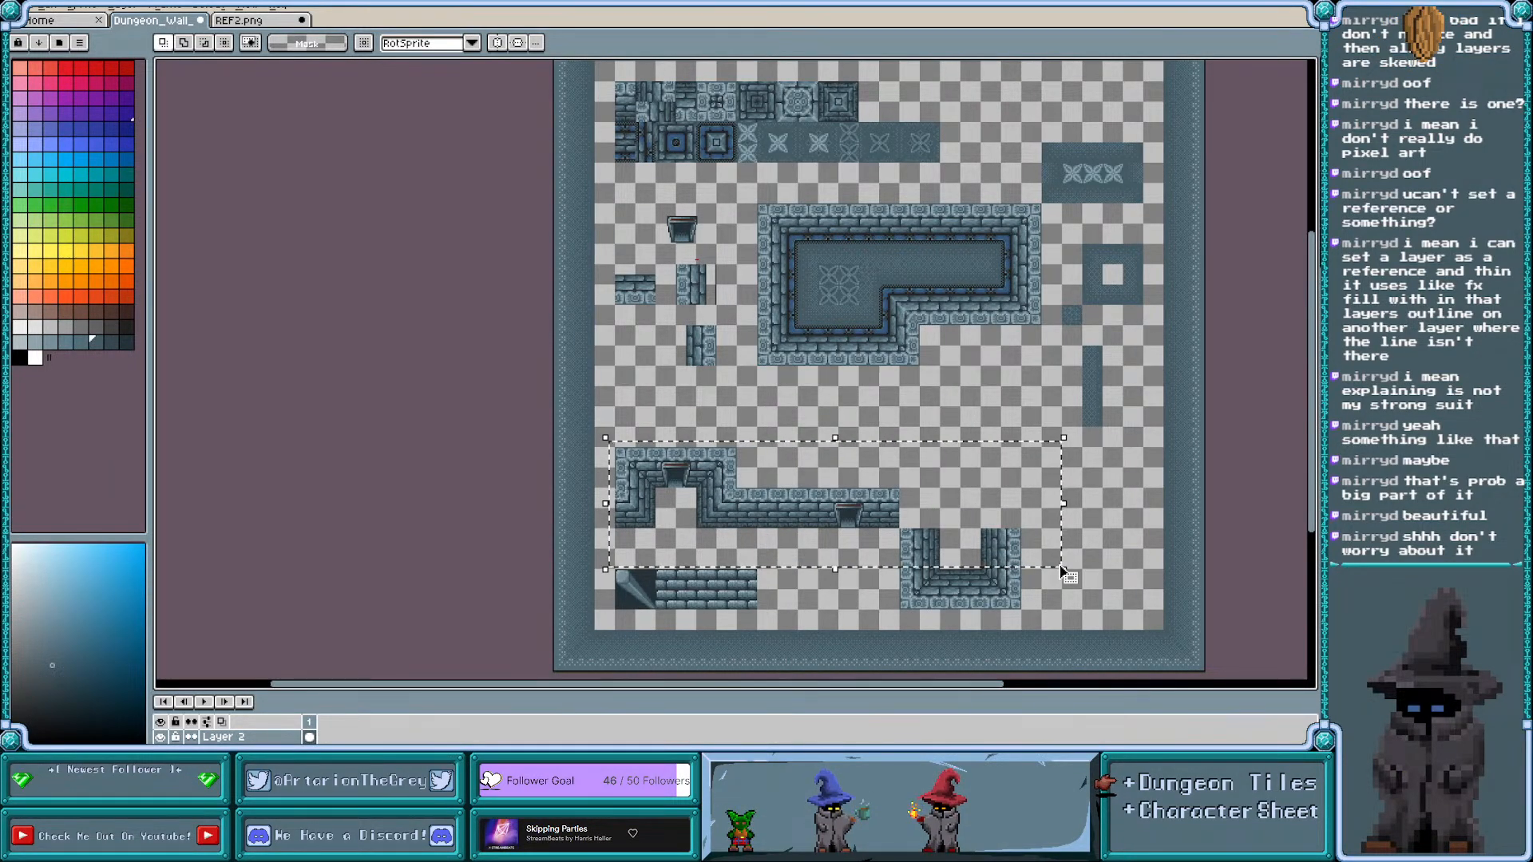
pyautogui.hotkey('ctrl', 'x')
pyautogui.moveTo(887, 542); pyautogui.dragTo(1053, 621)
pyautogui.press('Delete')
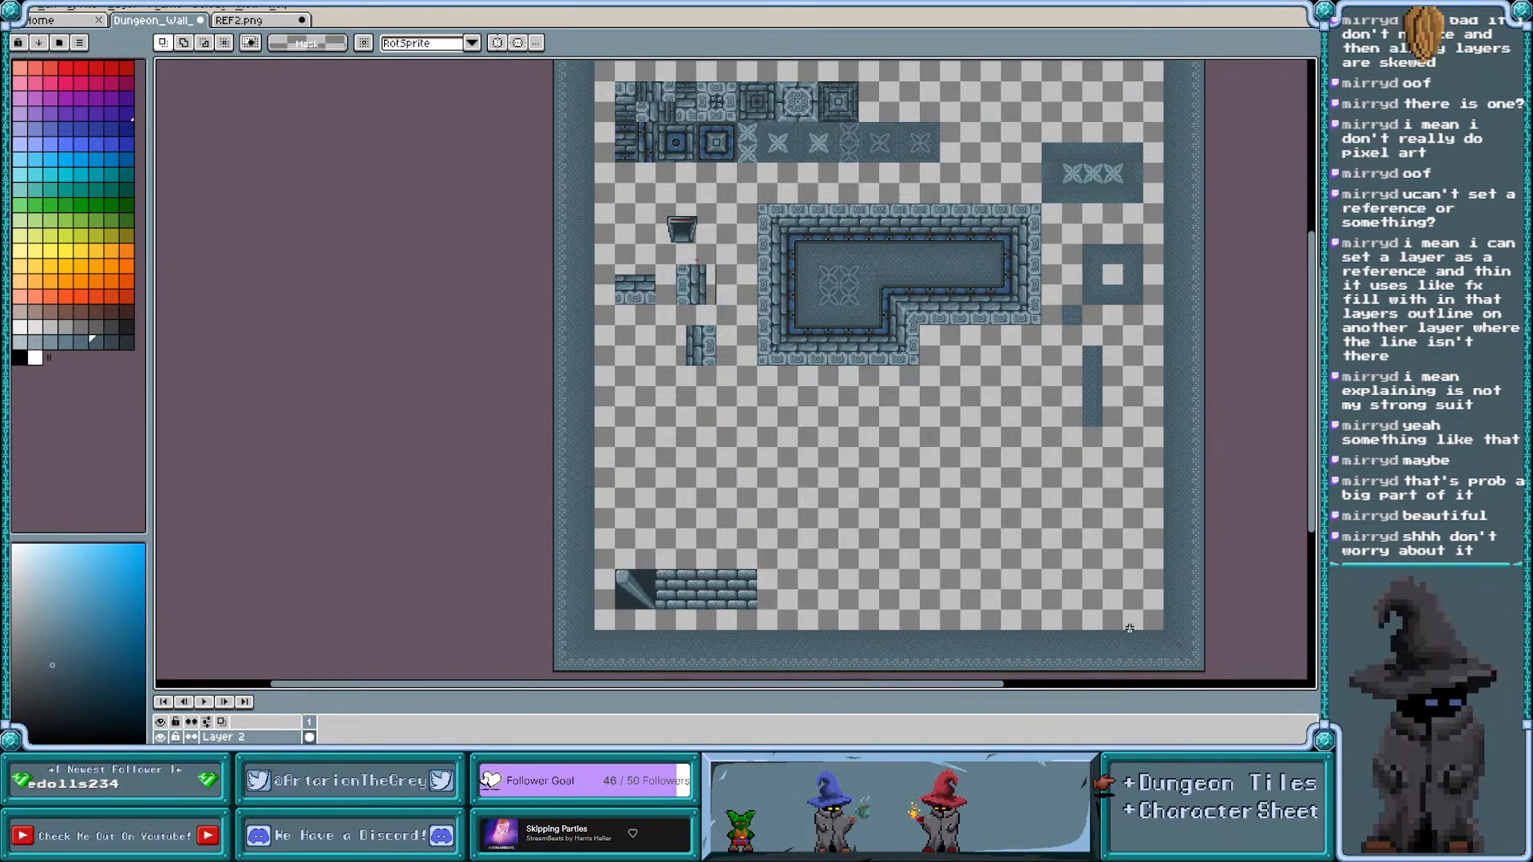
# Examine the tile rows, the room and the remaining loose pieces across the tileset
pyautogui.scroll(1, 1173, 624)
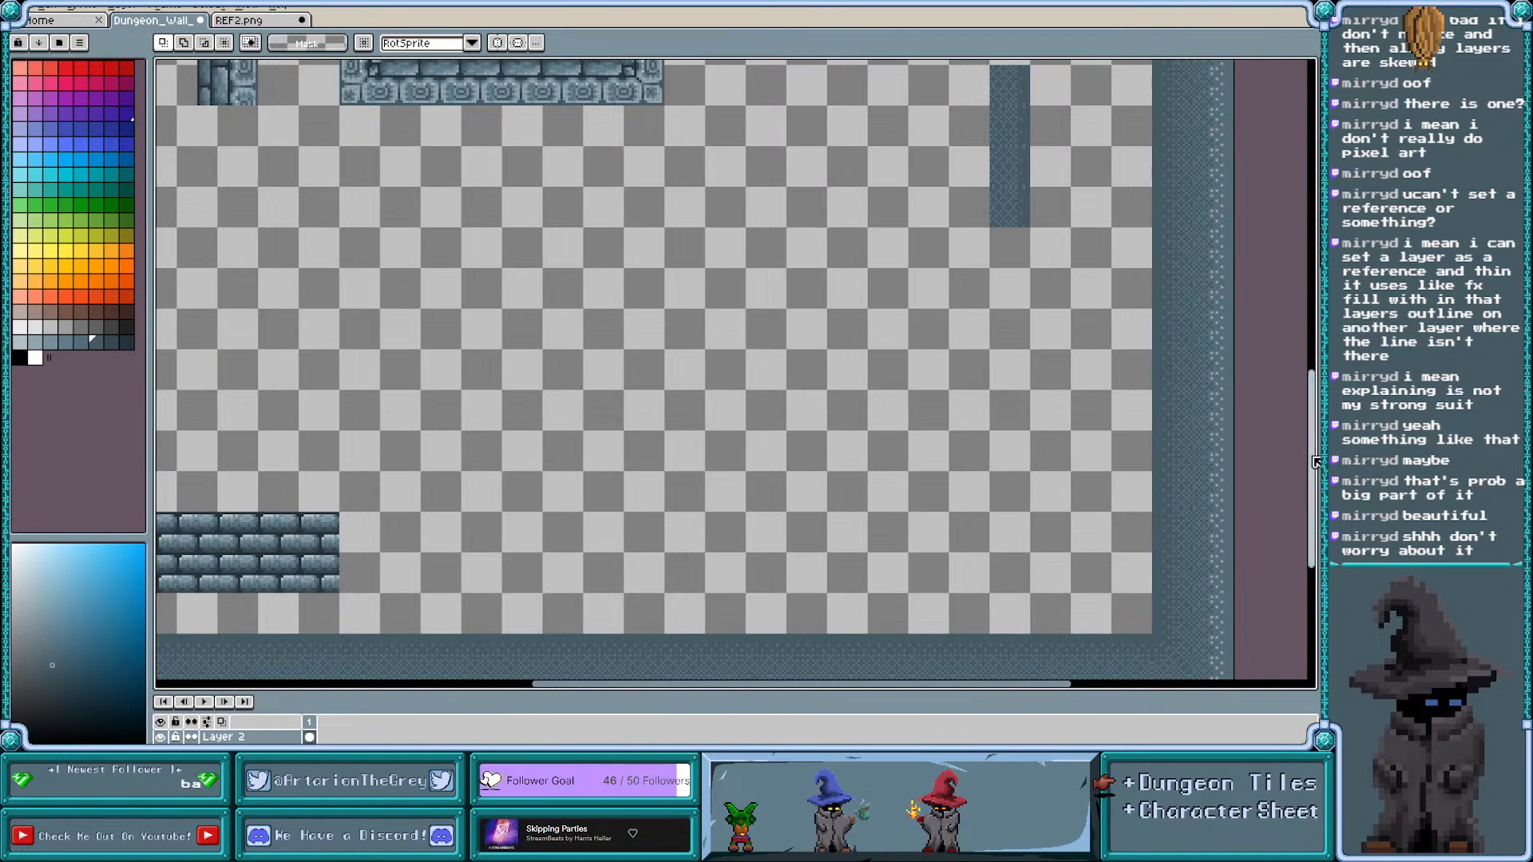
pyautogui.moveTo(1310, 455); pyautogui.dragTo(1317, 310)
pyautogui.scroll(5, 638, 451)
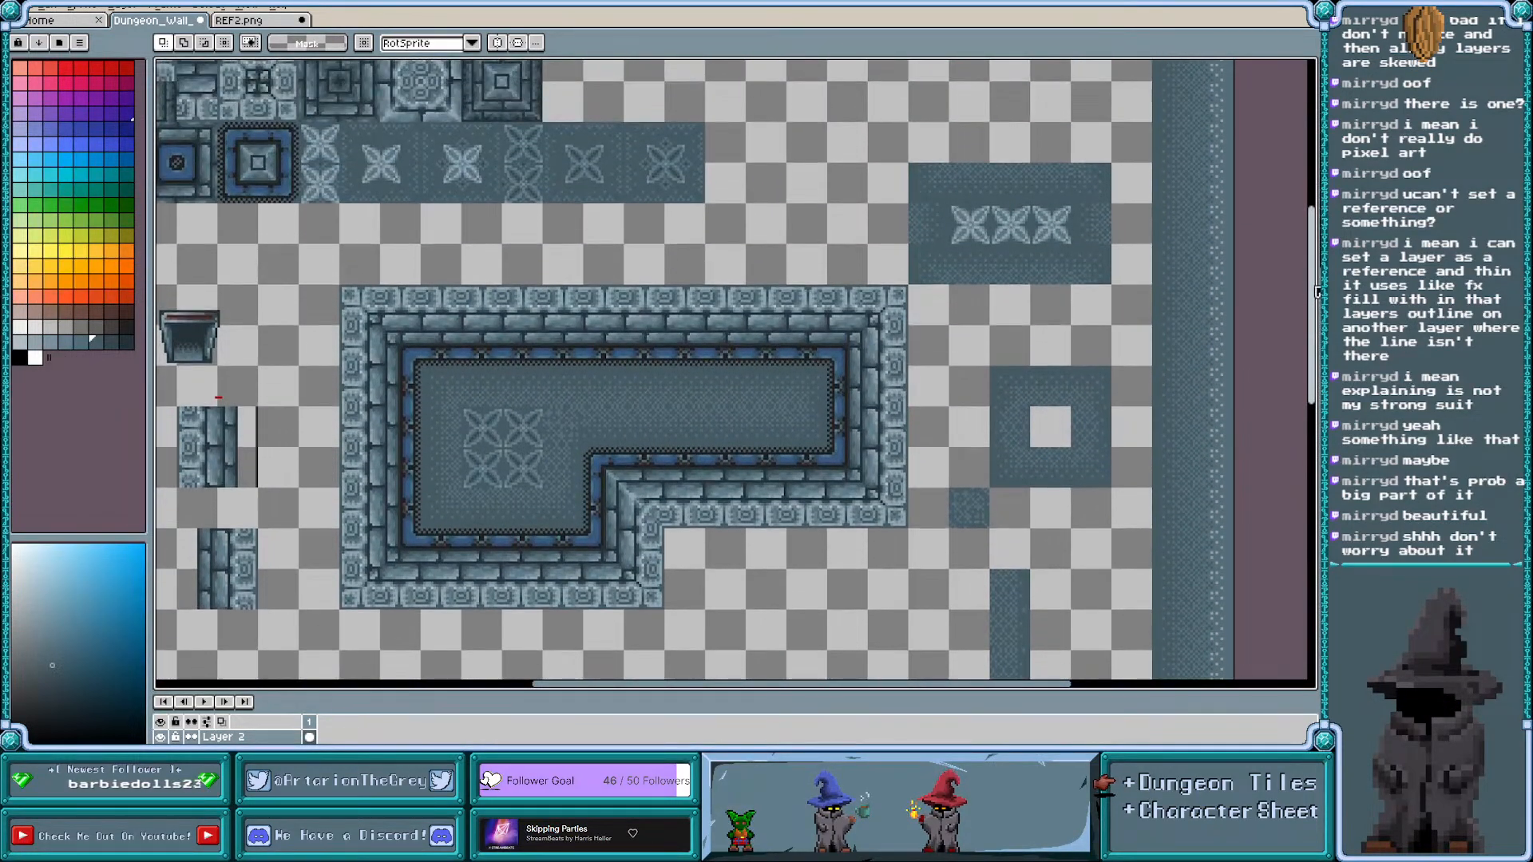
pyautogui.hscroll(-3, 637, 451)
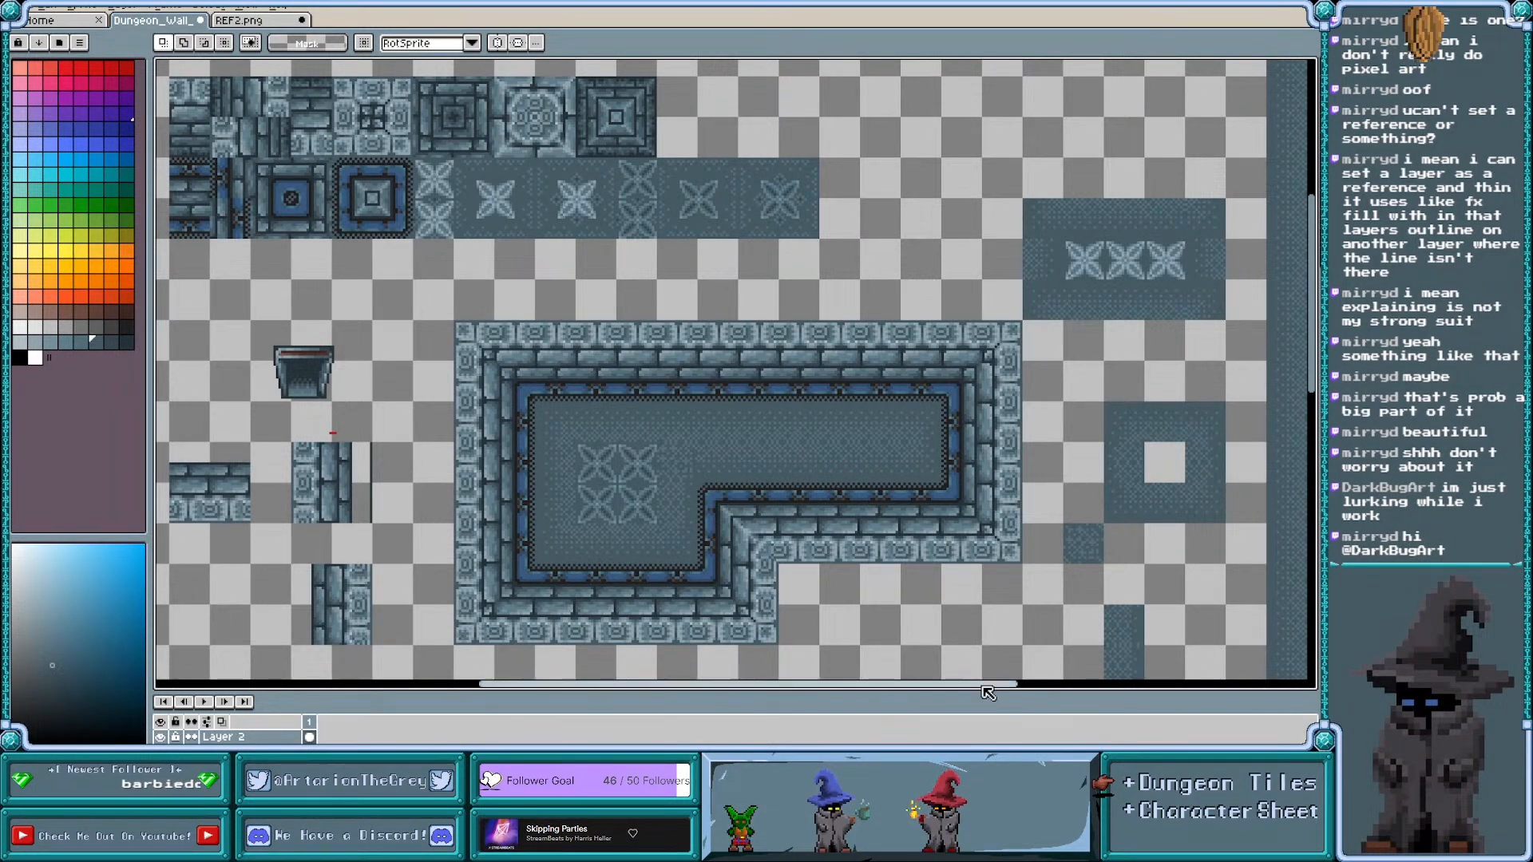
pyautogui.moveTo(990, 685); pyautogui.dragTo(967, 685)
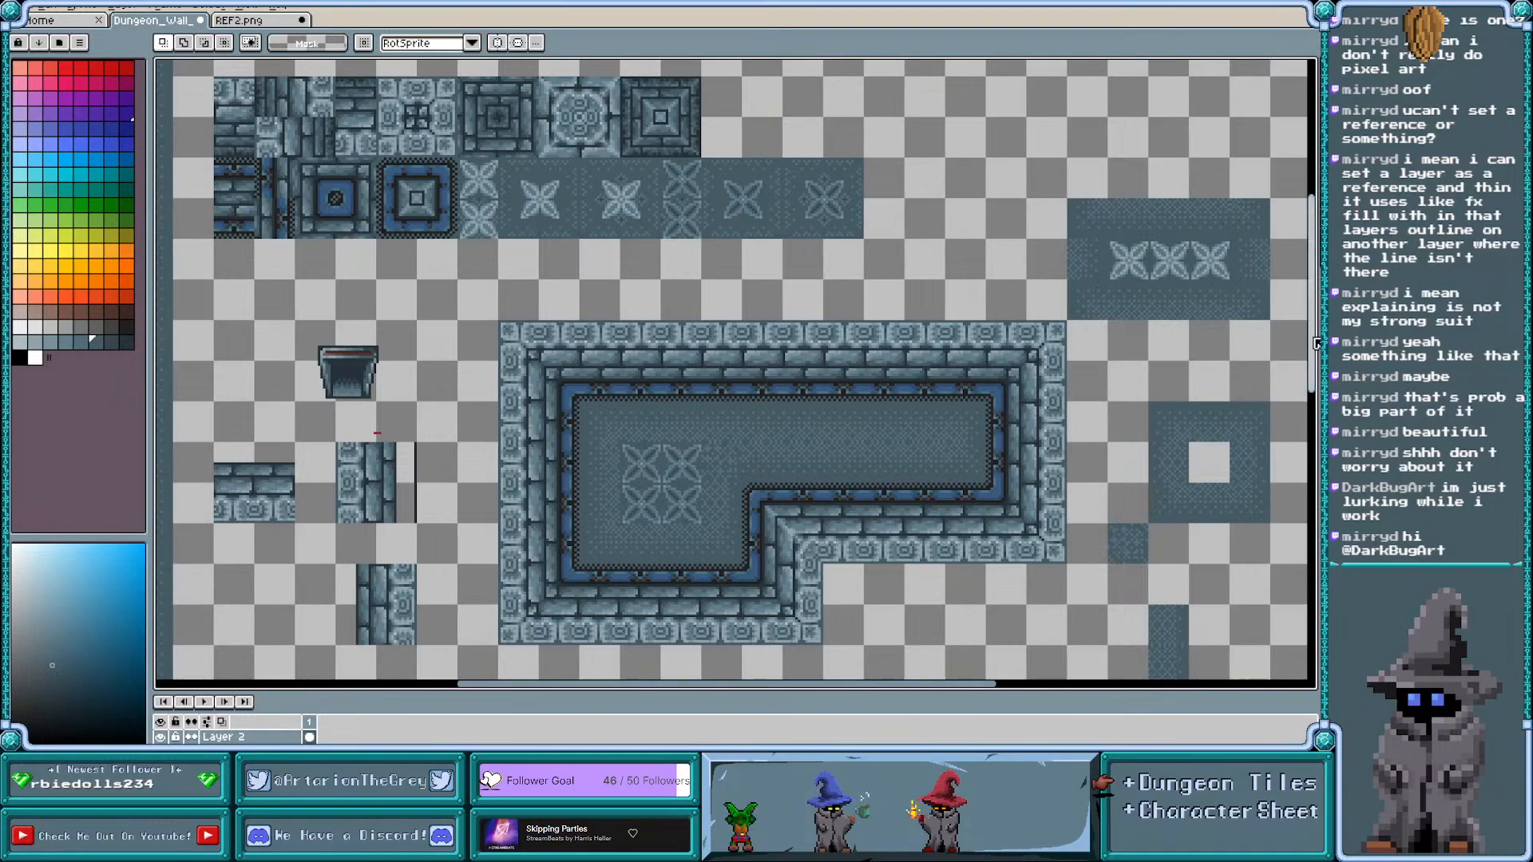
pyautogui.moveTo(1316, 345); pyautogui.dragTo(1317, 332)
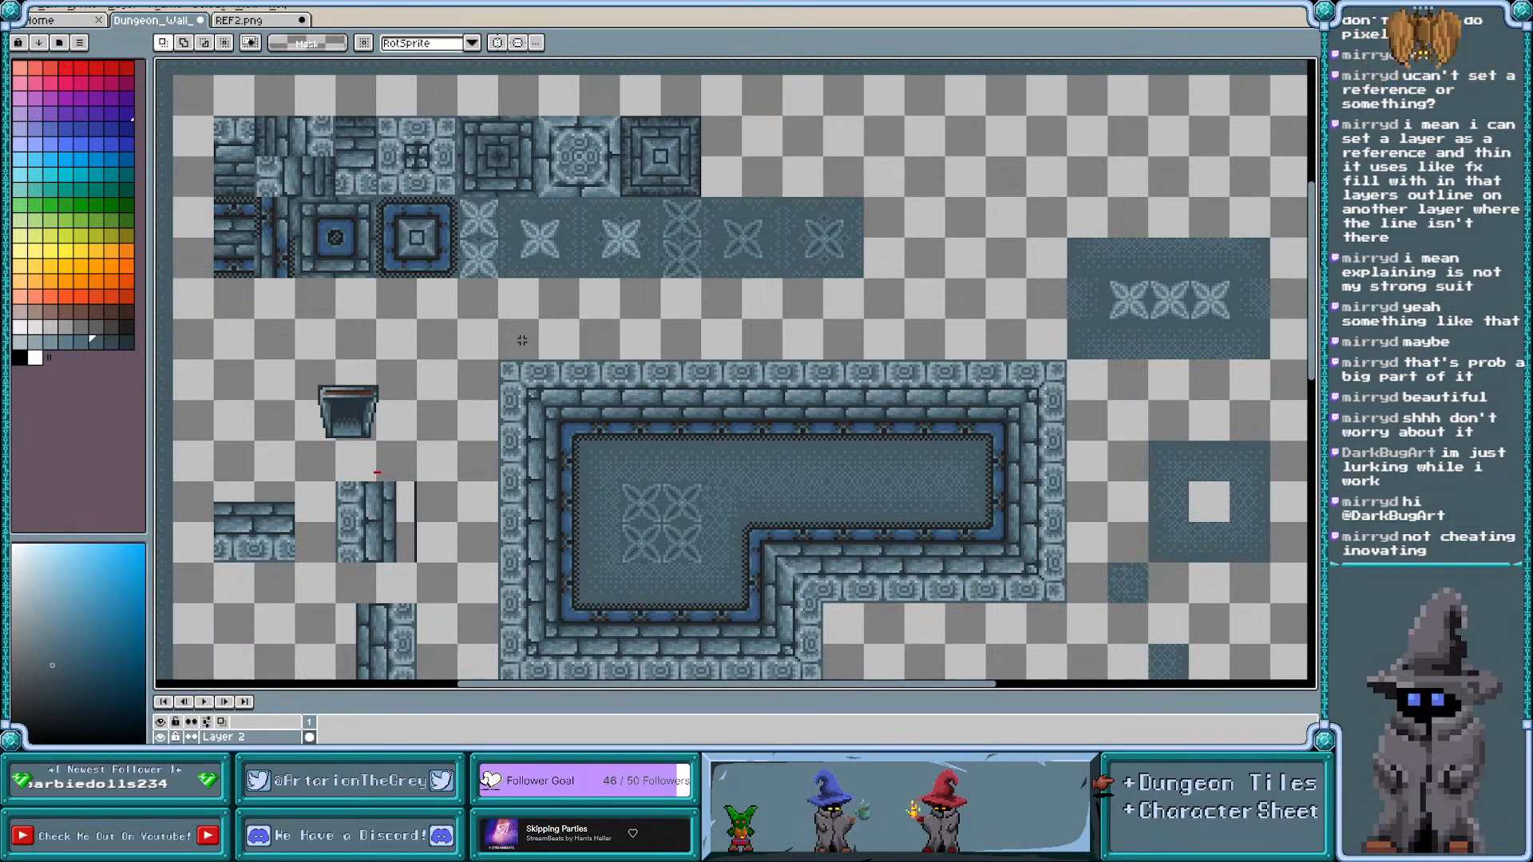
pyautogui.hscroll(-3, 521, 340)
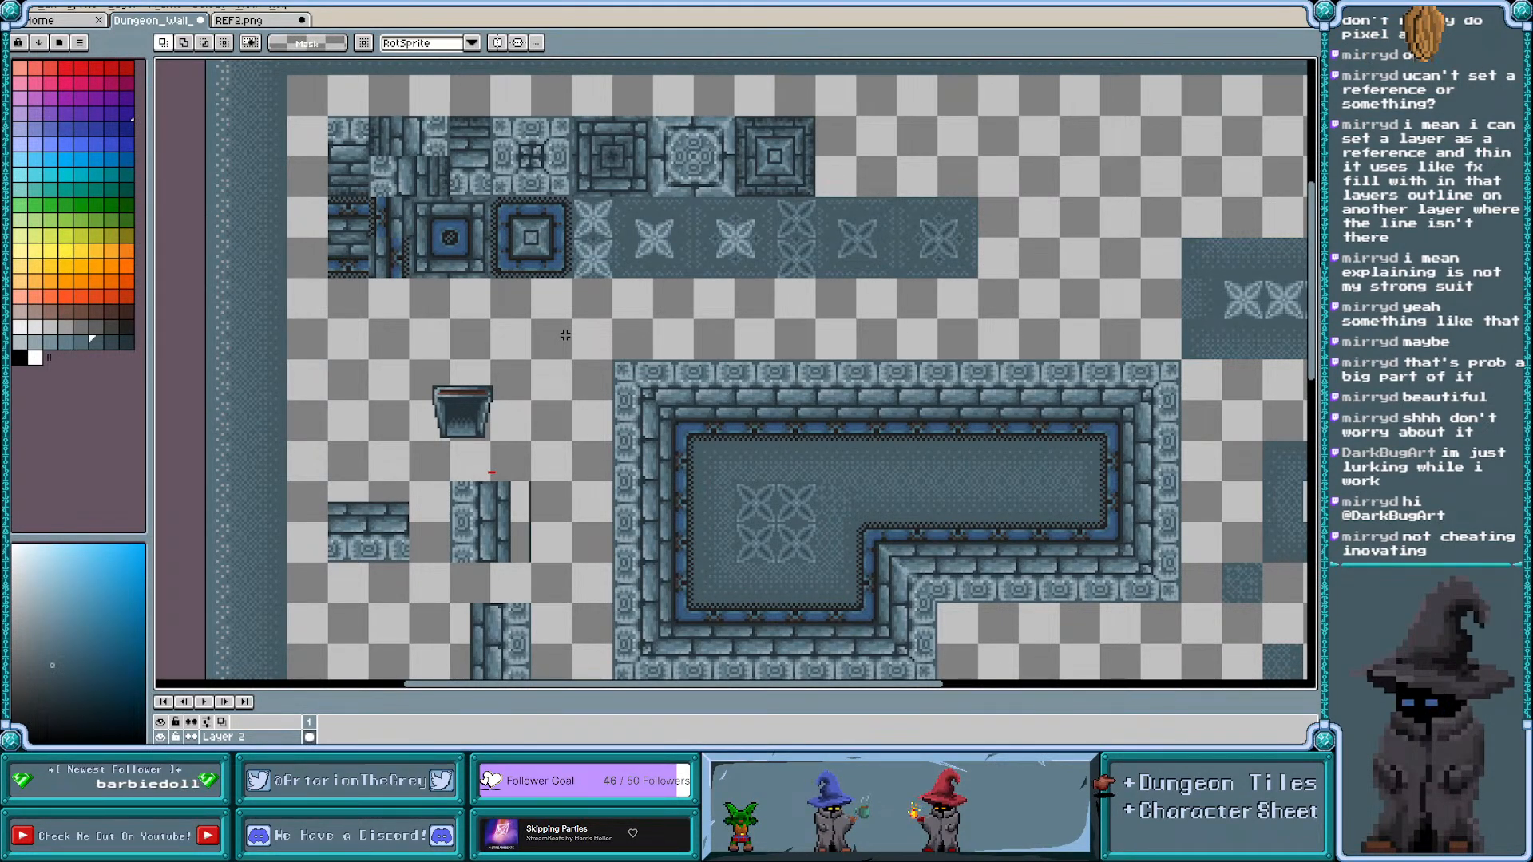
pyautogui.hscroll(3, 566, 336)
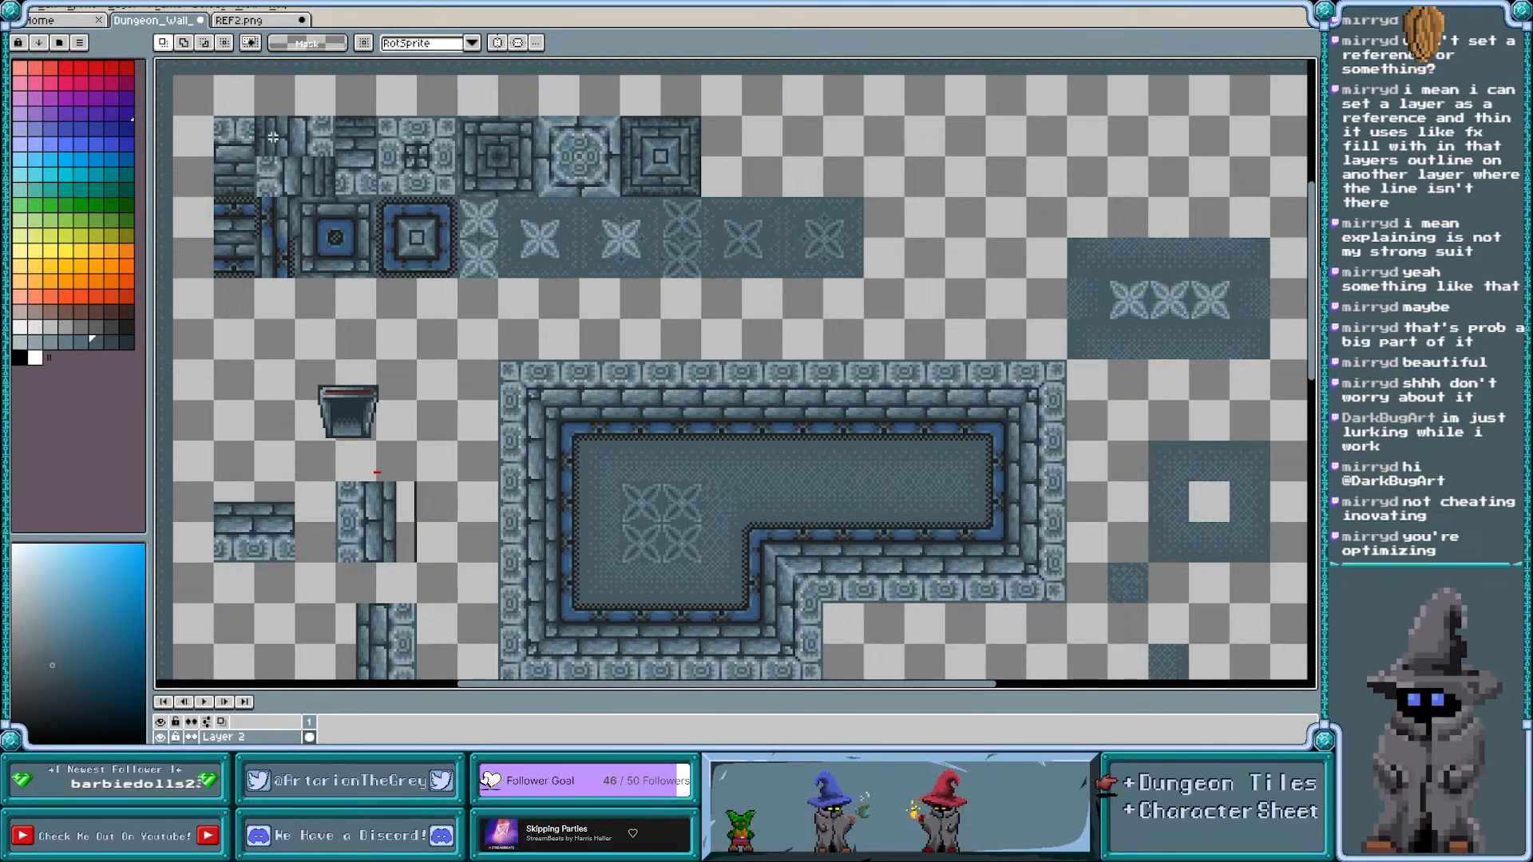
# Duplicate the first stone-topped brick wall tile into the empty column directly to its left
pyautogui.scroll(2, 563, 135)
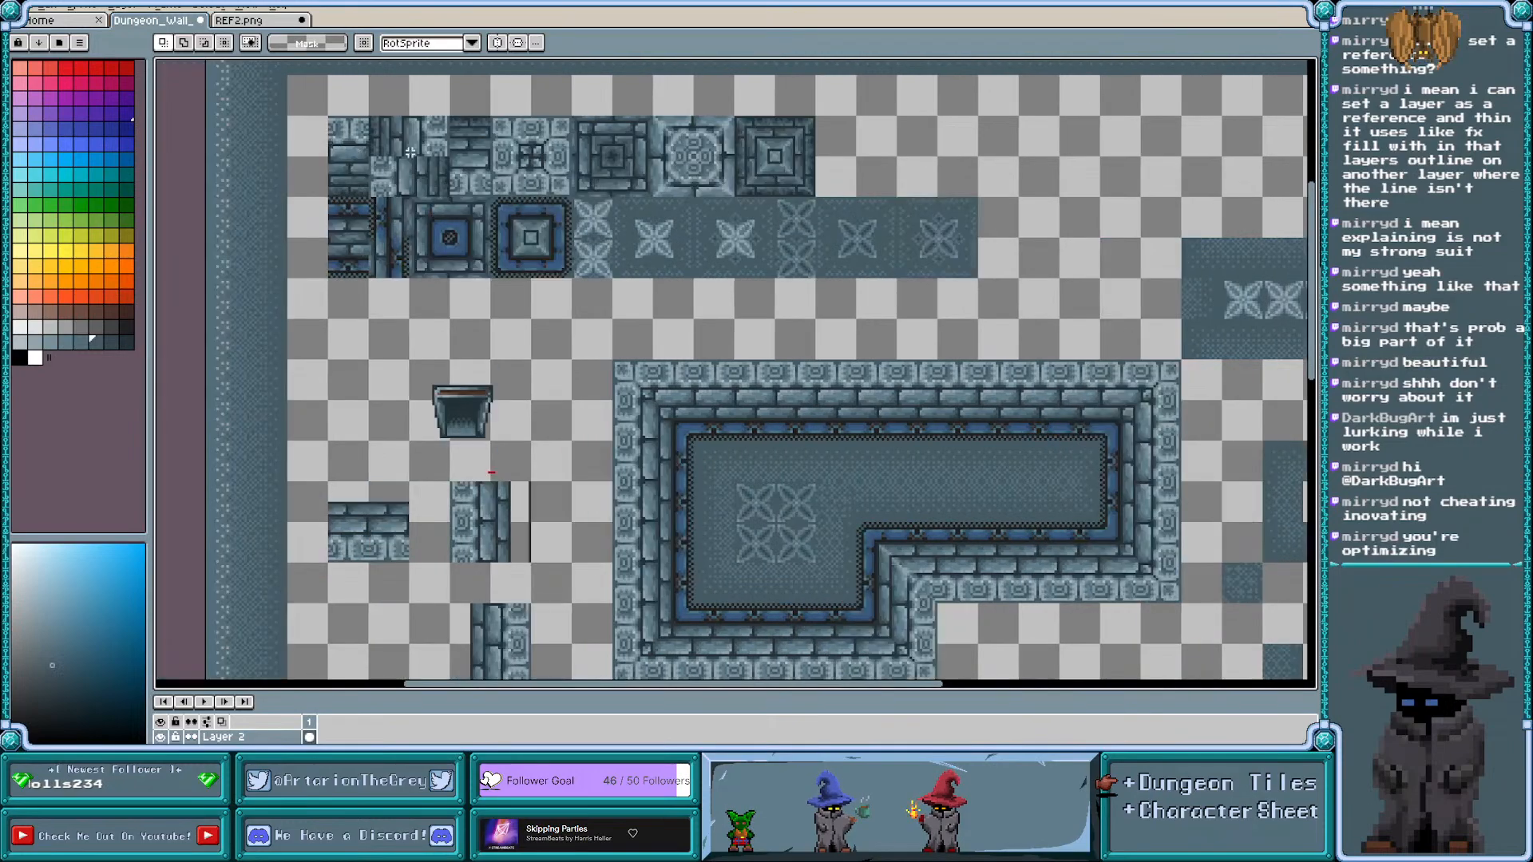
pyautogui.scroll(1, 563, 135)
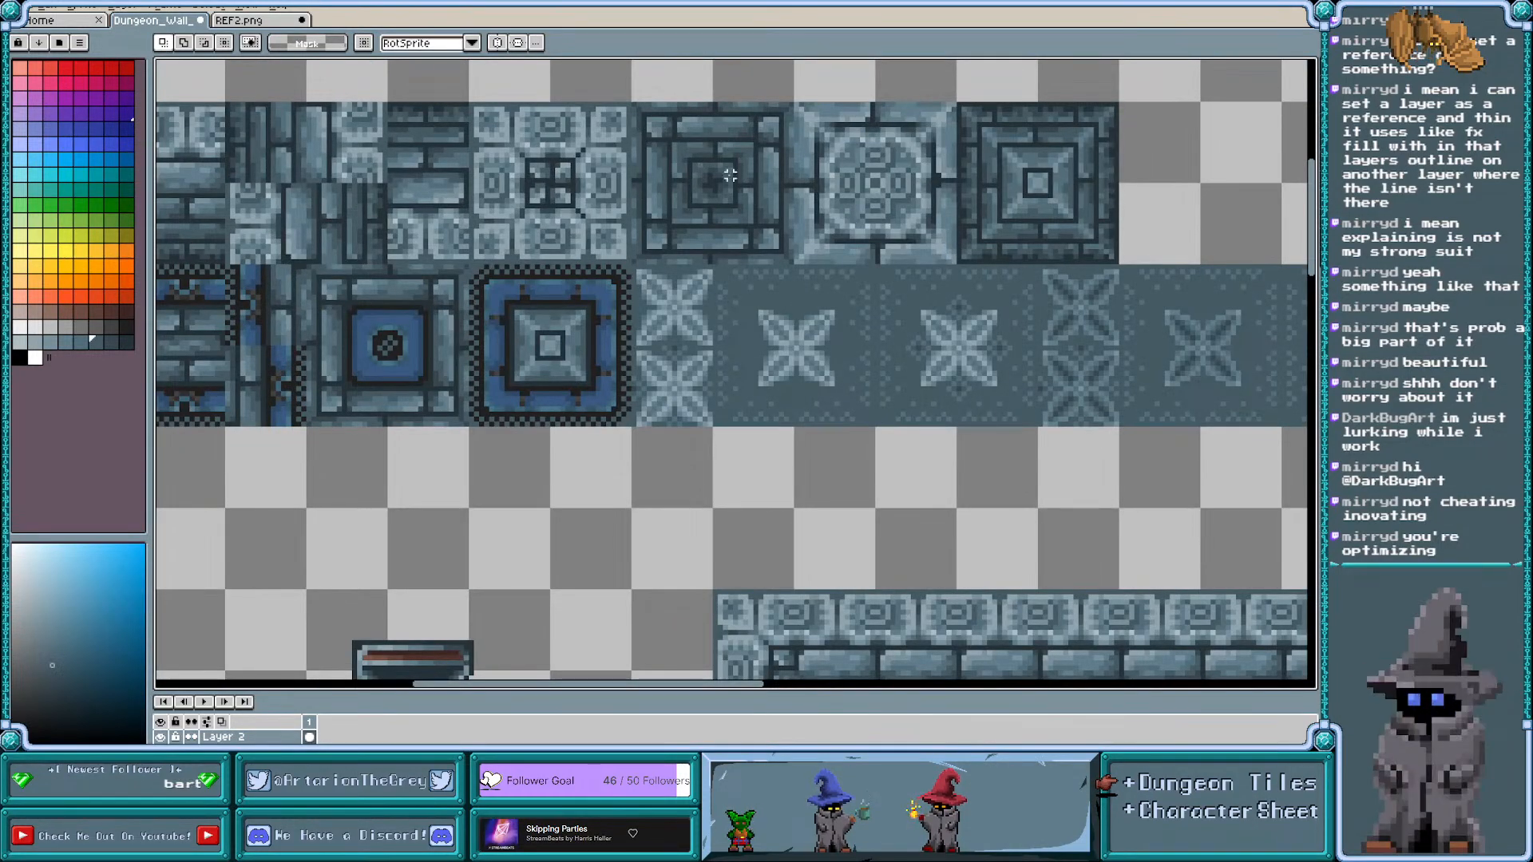
pyautogui.hscroll(-3, 721, 195)
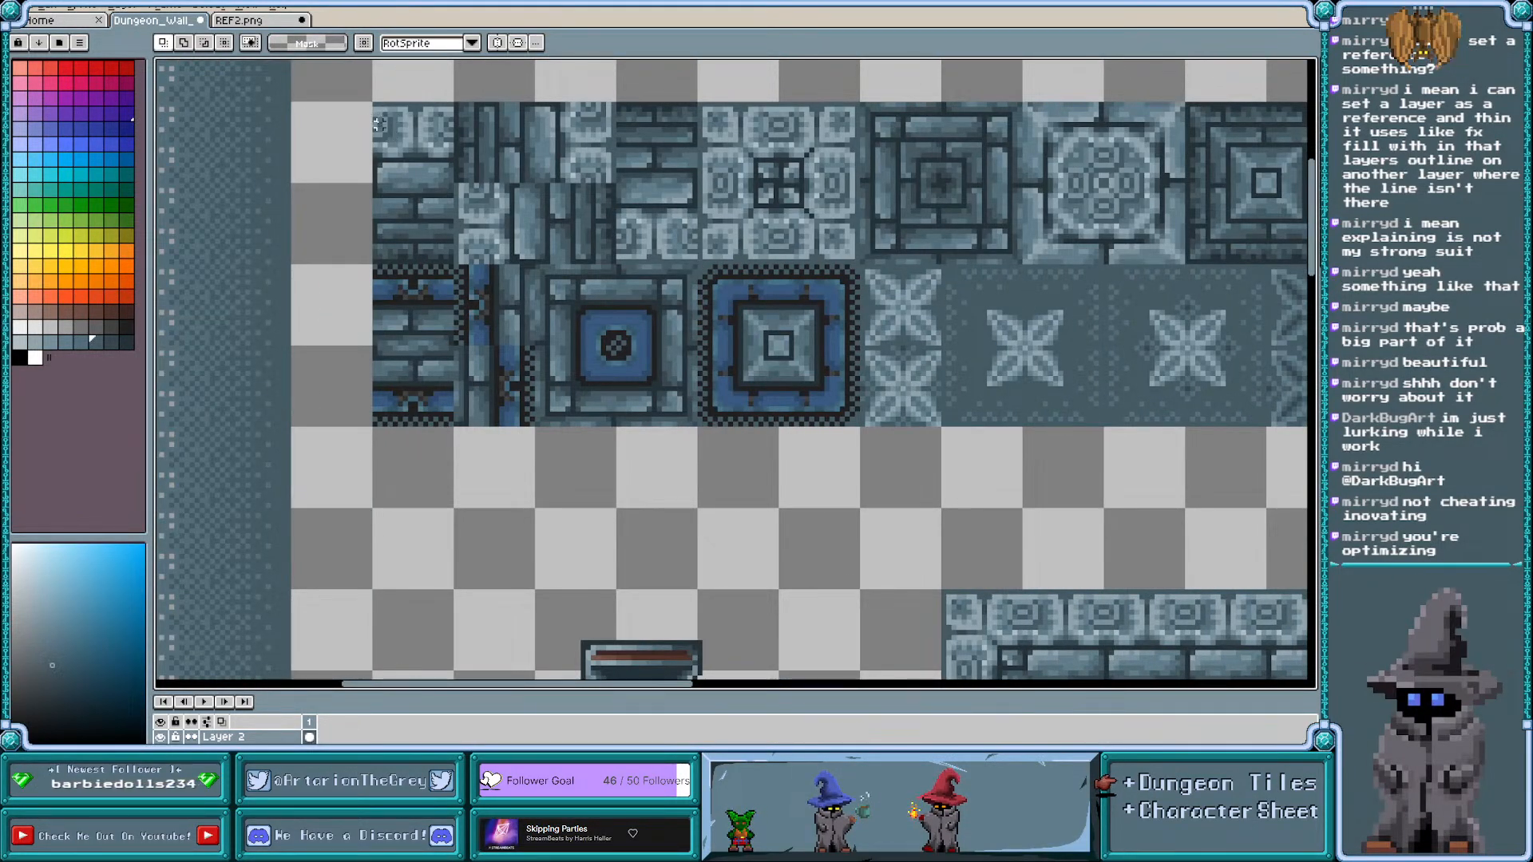
pyautogui.moveTo(375, 106); pyautogui.dragTo(345, 211)
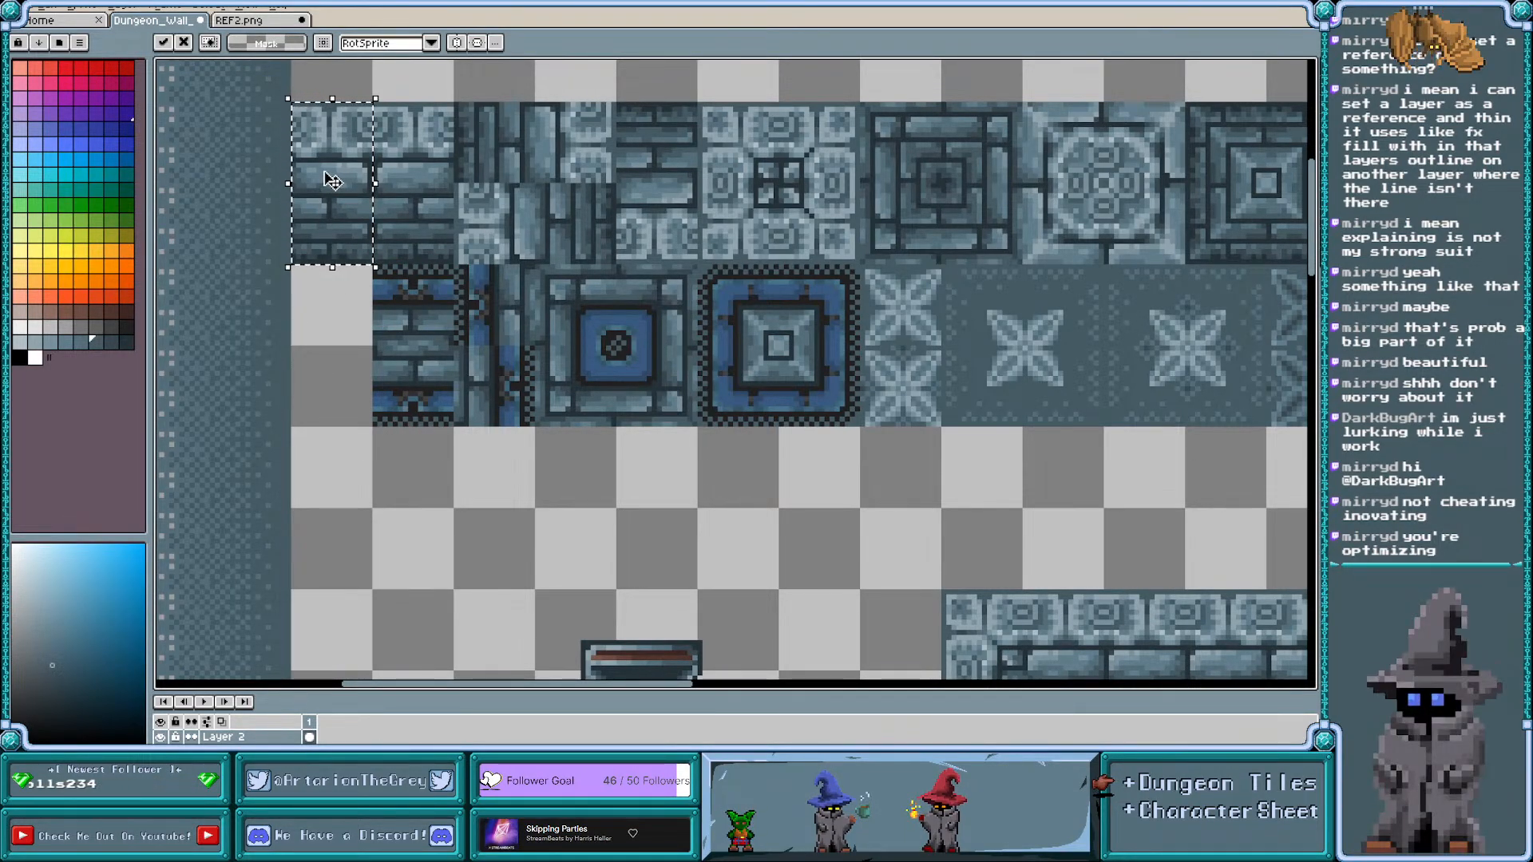
# Place another copy of the stone-topped brick wall tile directly below, in the empty start of the second row
pyautogui.scroll(2, 333, 182)
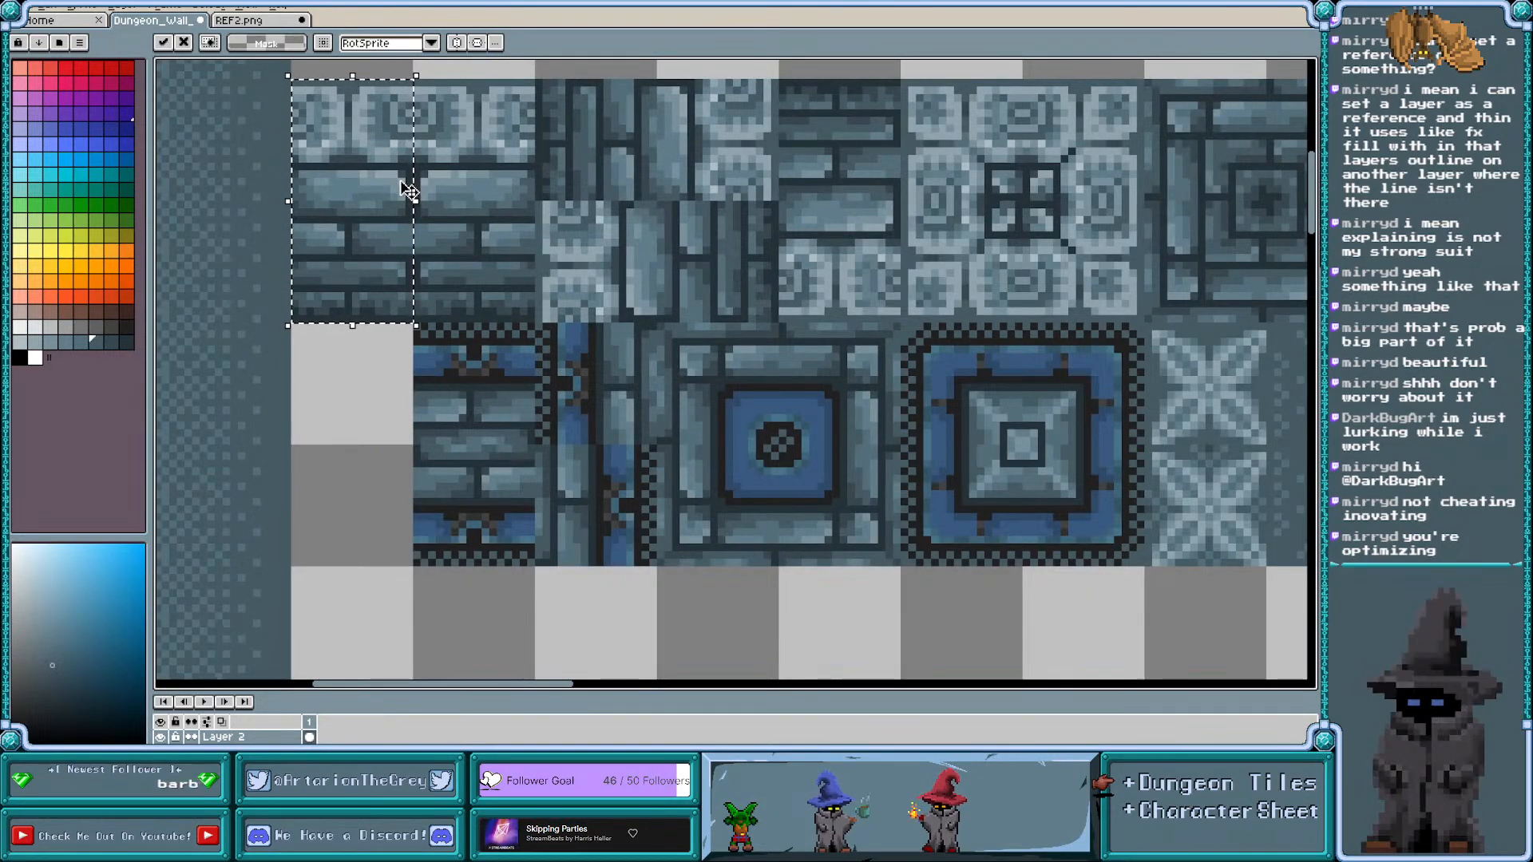
pyautogui.hscroll(-2, 447, 204)
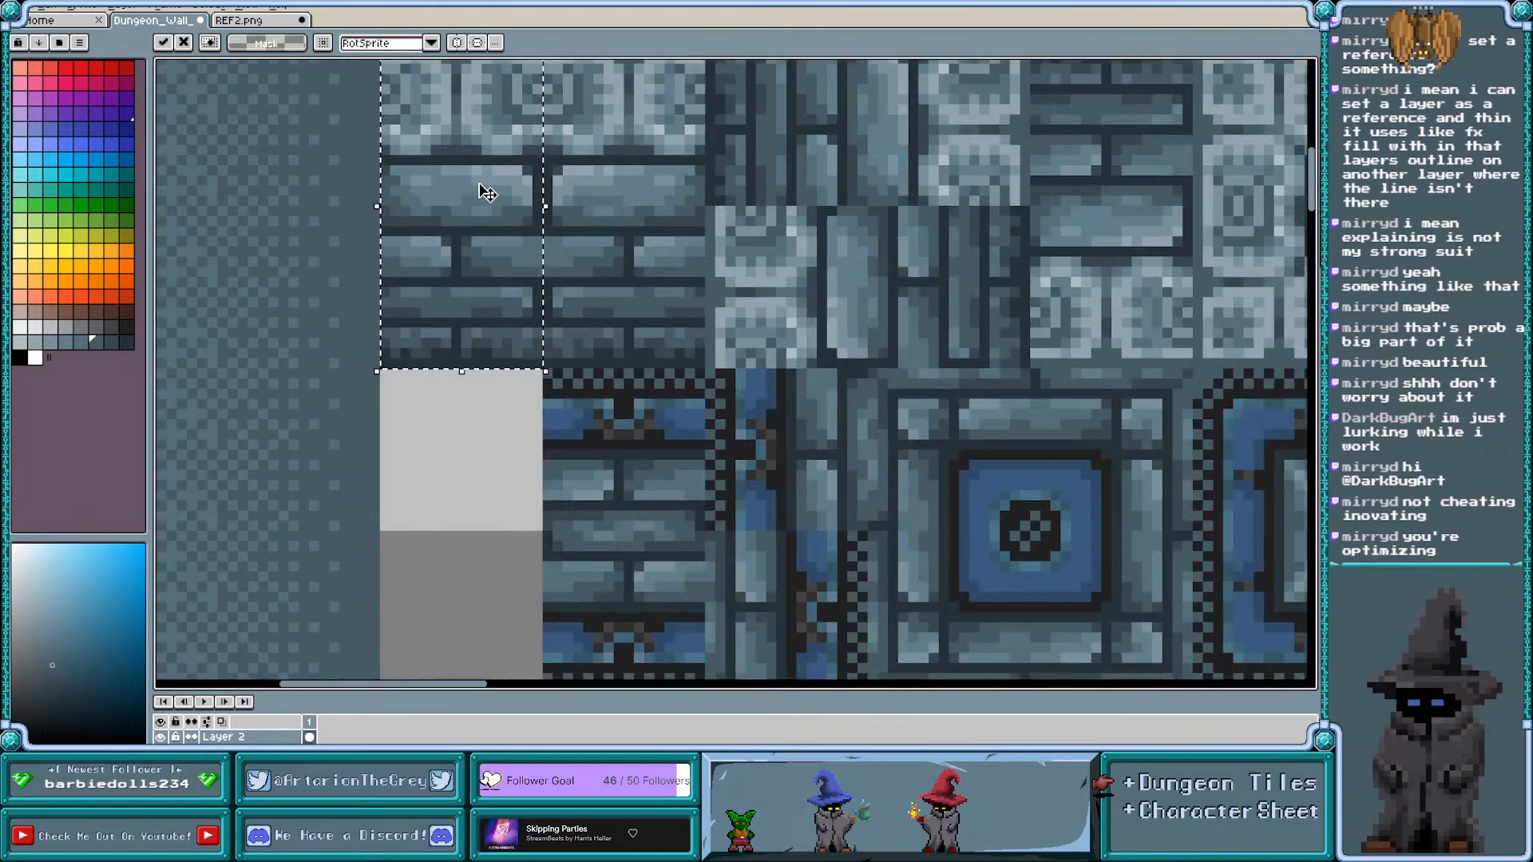
pyautogui.scroll(1, 484, 192)
pyautogui.scroll(2, 930, 264)
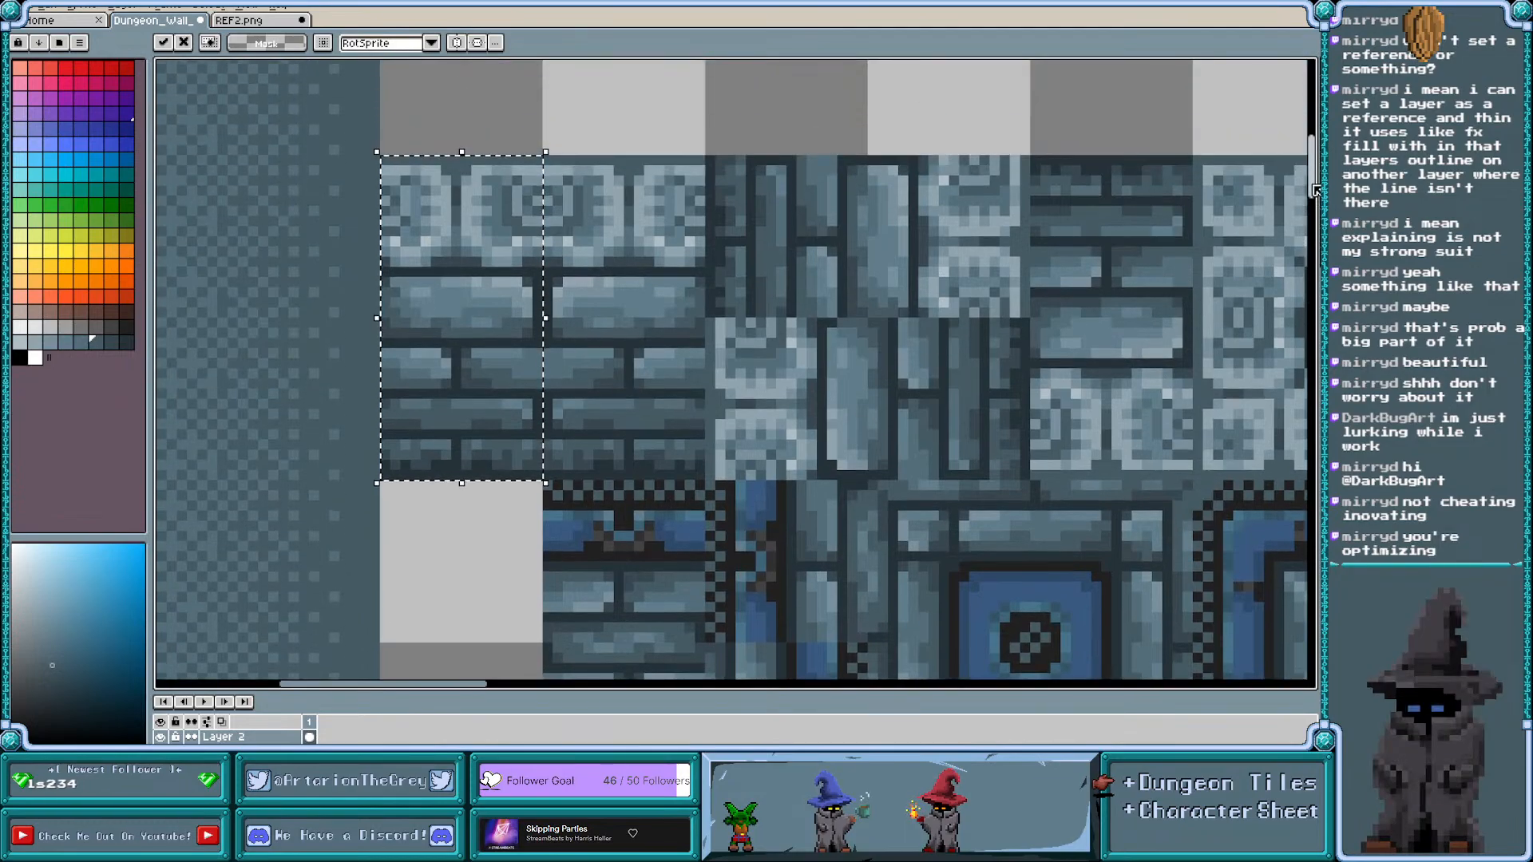
pyautogui.scroll(-1, 931, 264)
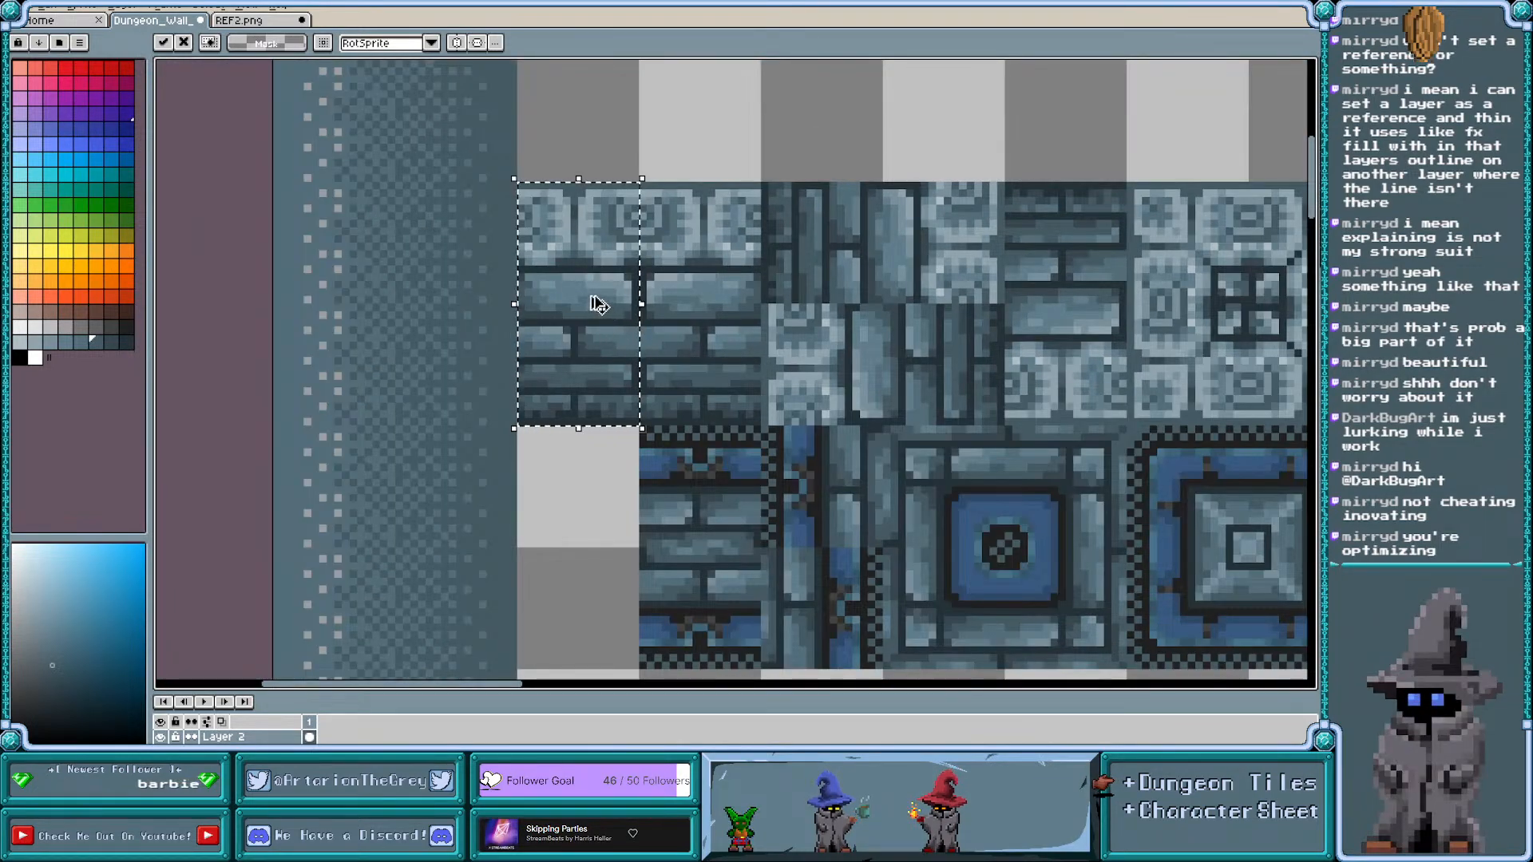
pyautogui.moveTo(595, 301); pyautogui.dragTo(593, 536)
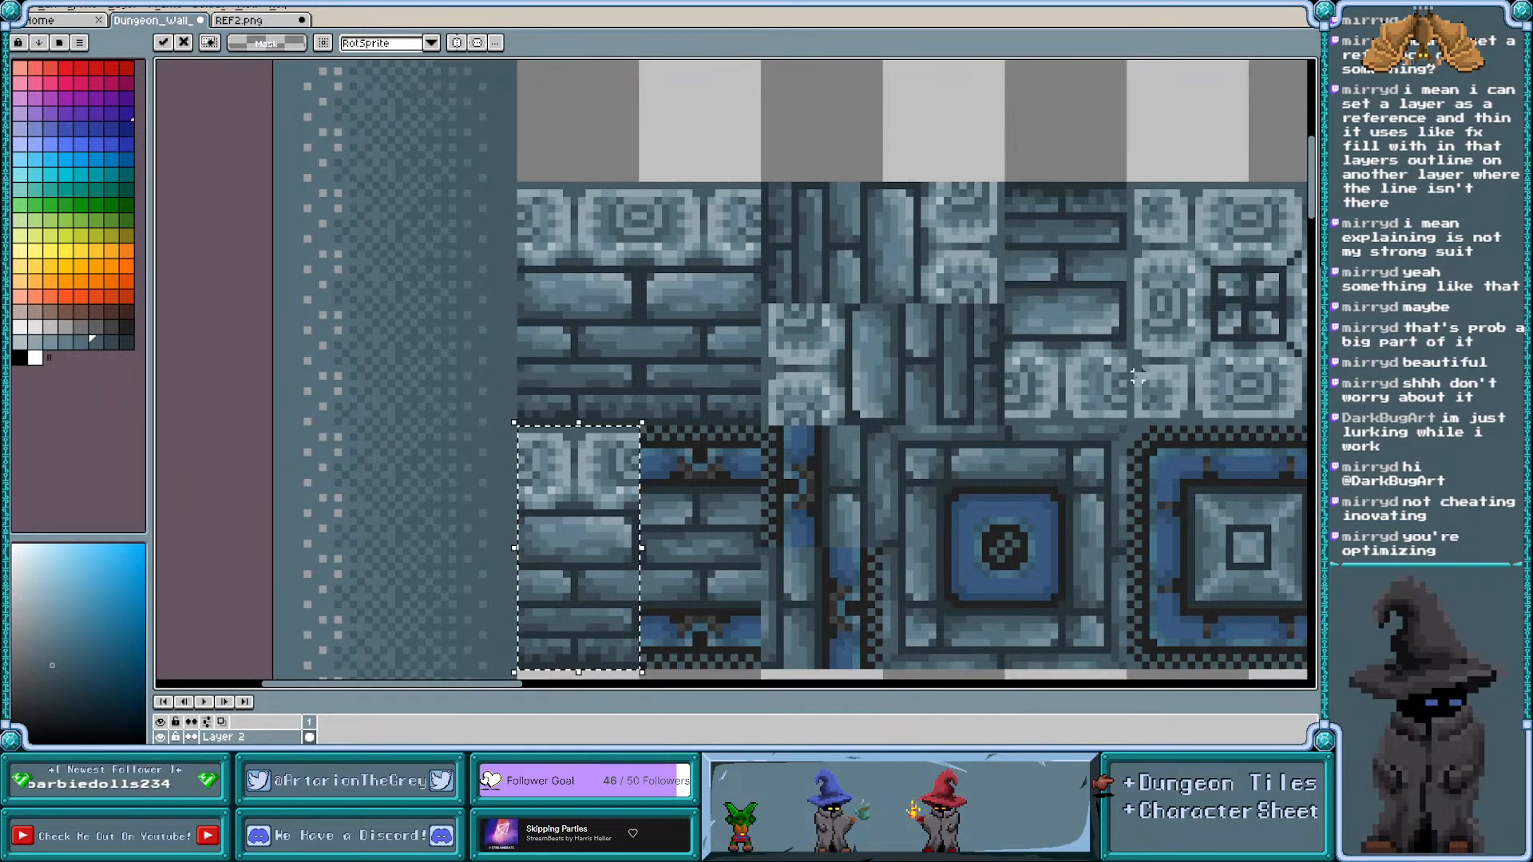
pyautogui.moveTo(1311, 195); pyautogui.dragTo(1314, 222)
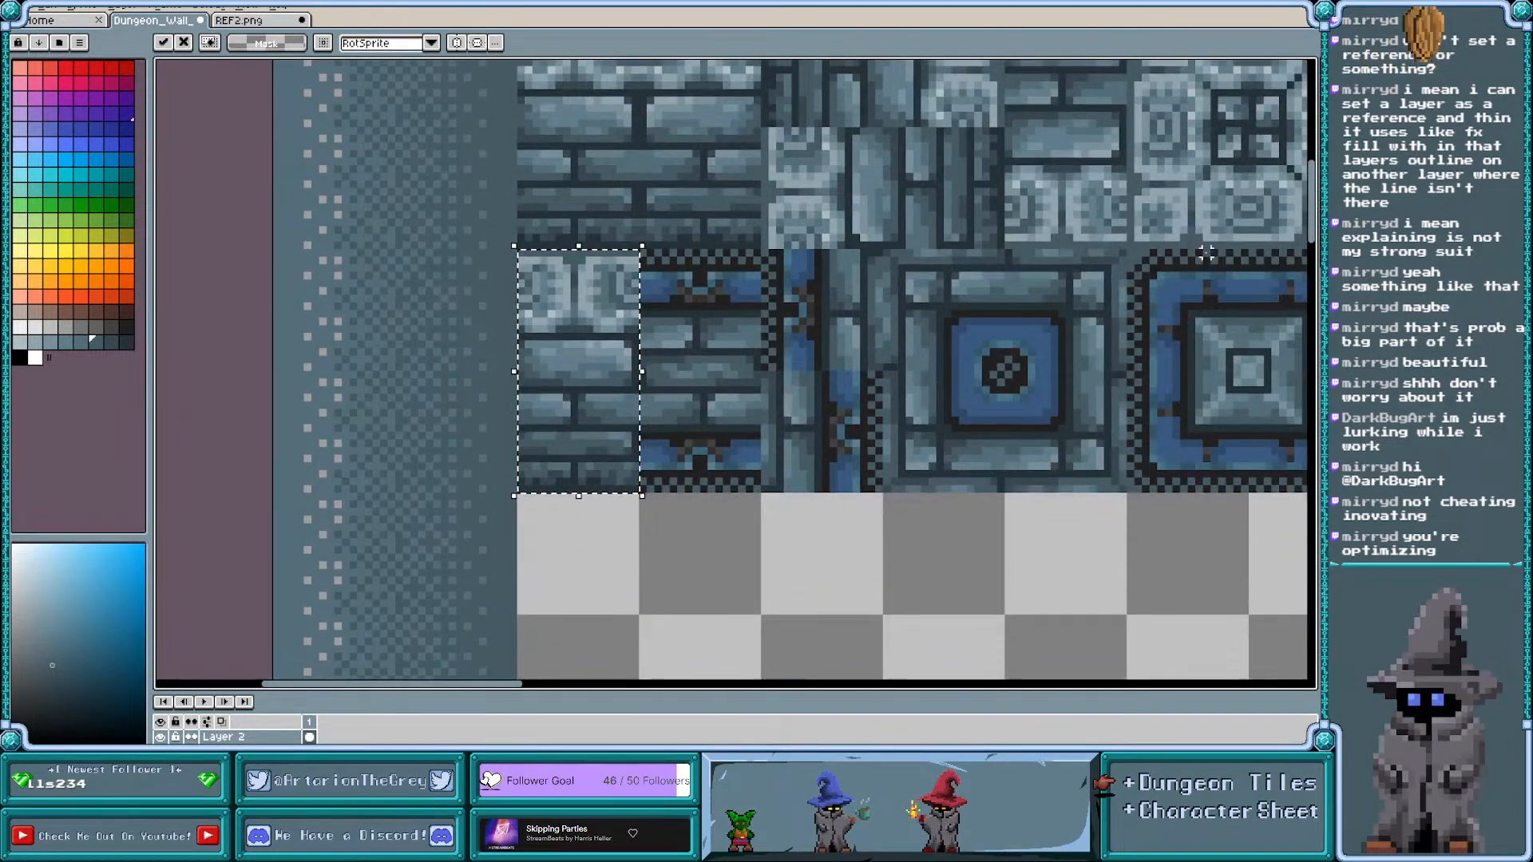
pyautogui.click(602, 548)
# Copy the brick section from the right half of the lower wall tile copy over its left half
pyautogui.moveTo(577, 252); pyautogui.dragTo(516, 494)
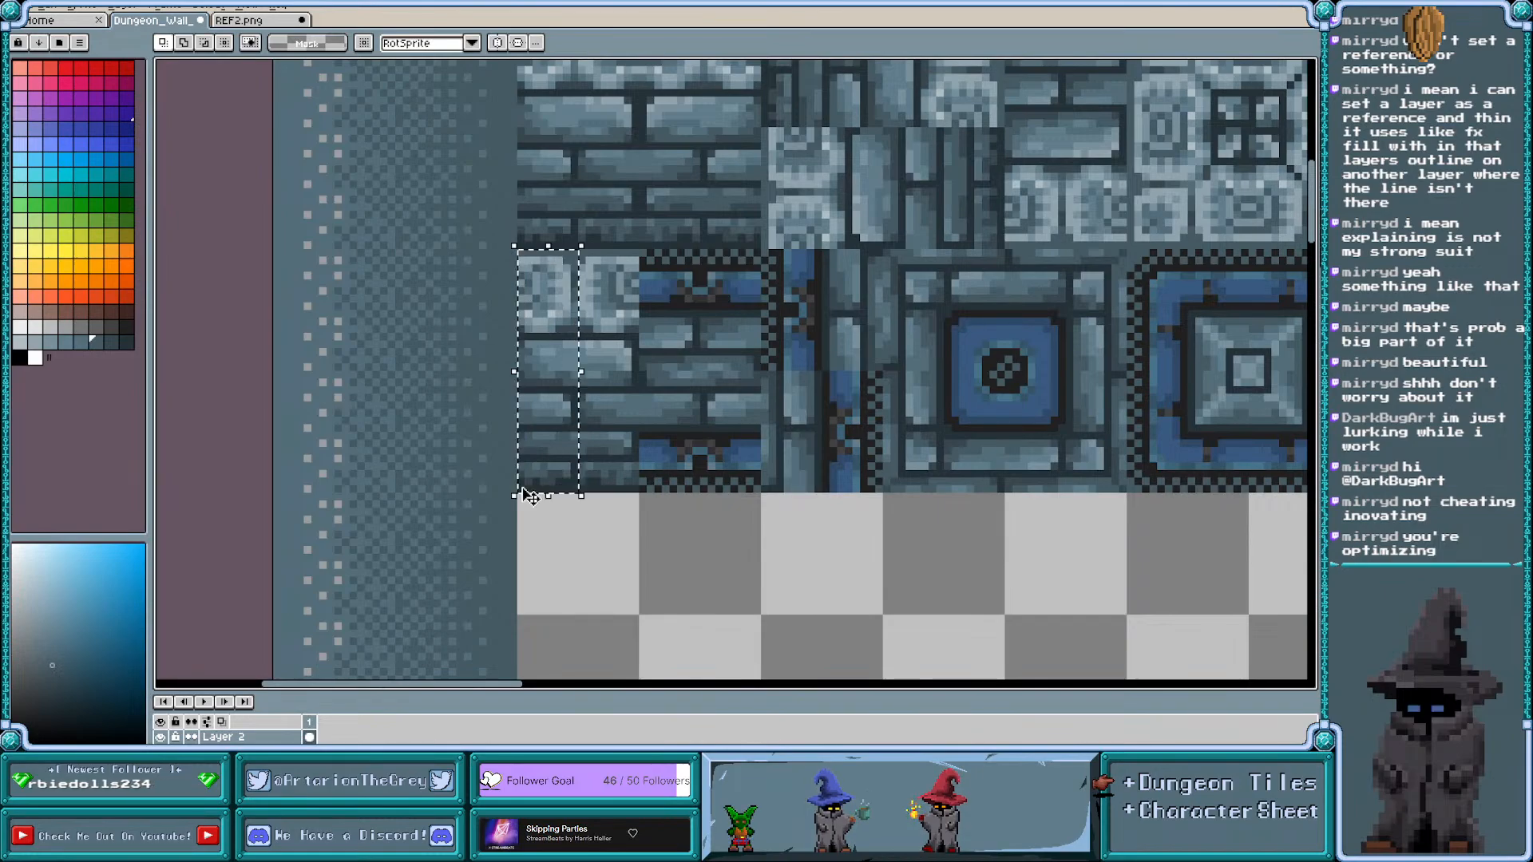
pyautogui.click(578, 514)
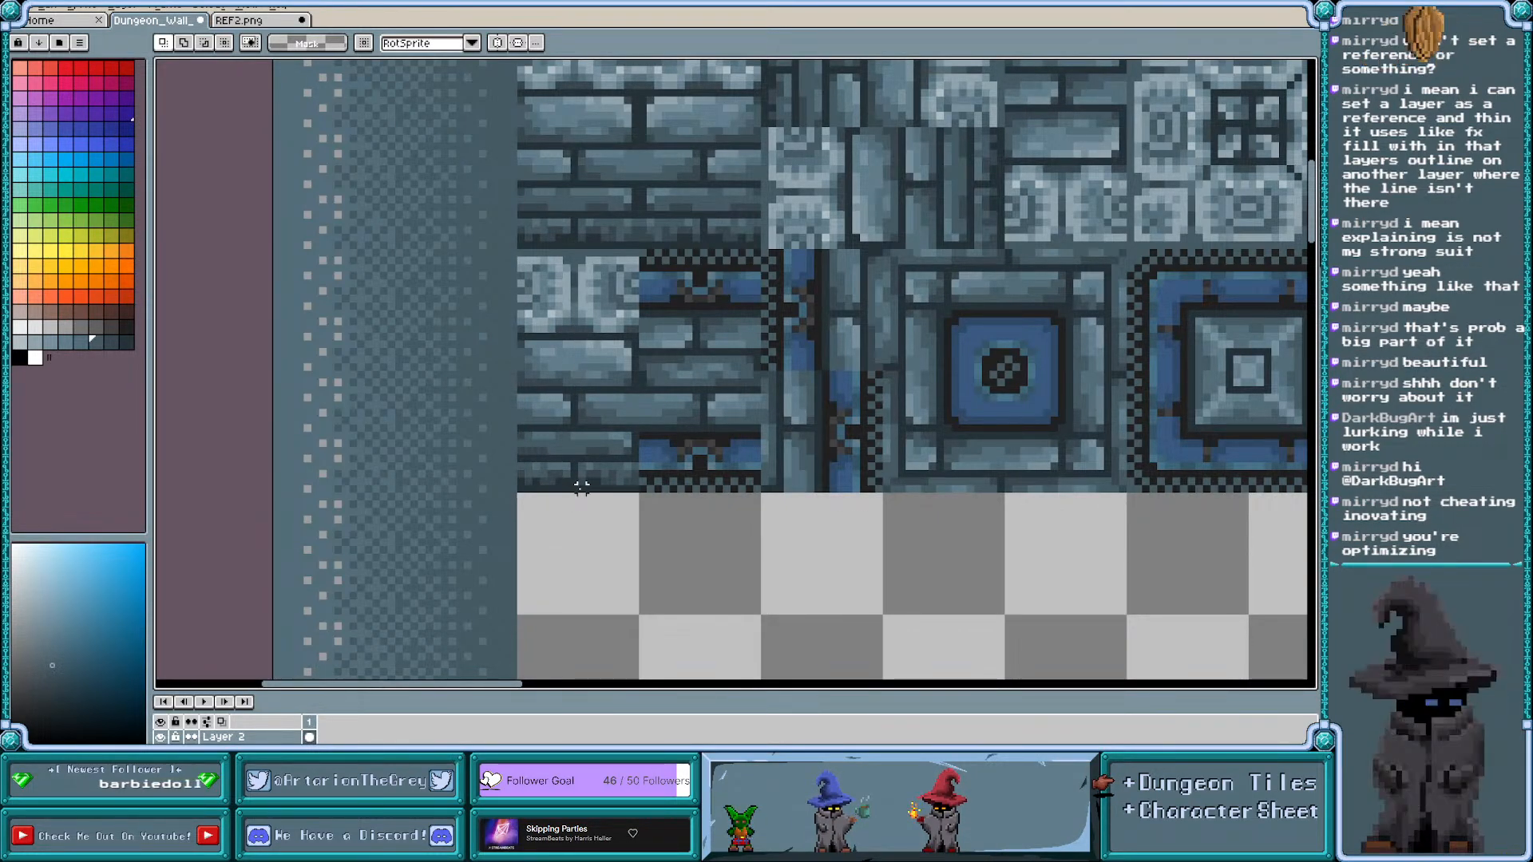
pyautogui.moveTo(582, 489); pyautogui.dragTo(632, 335)
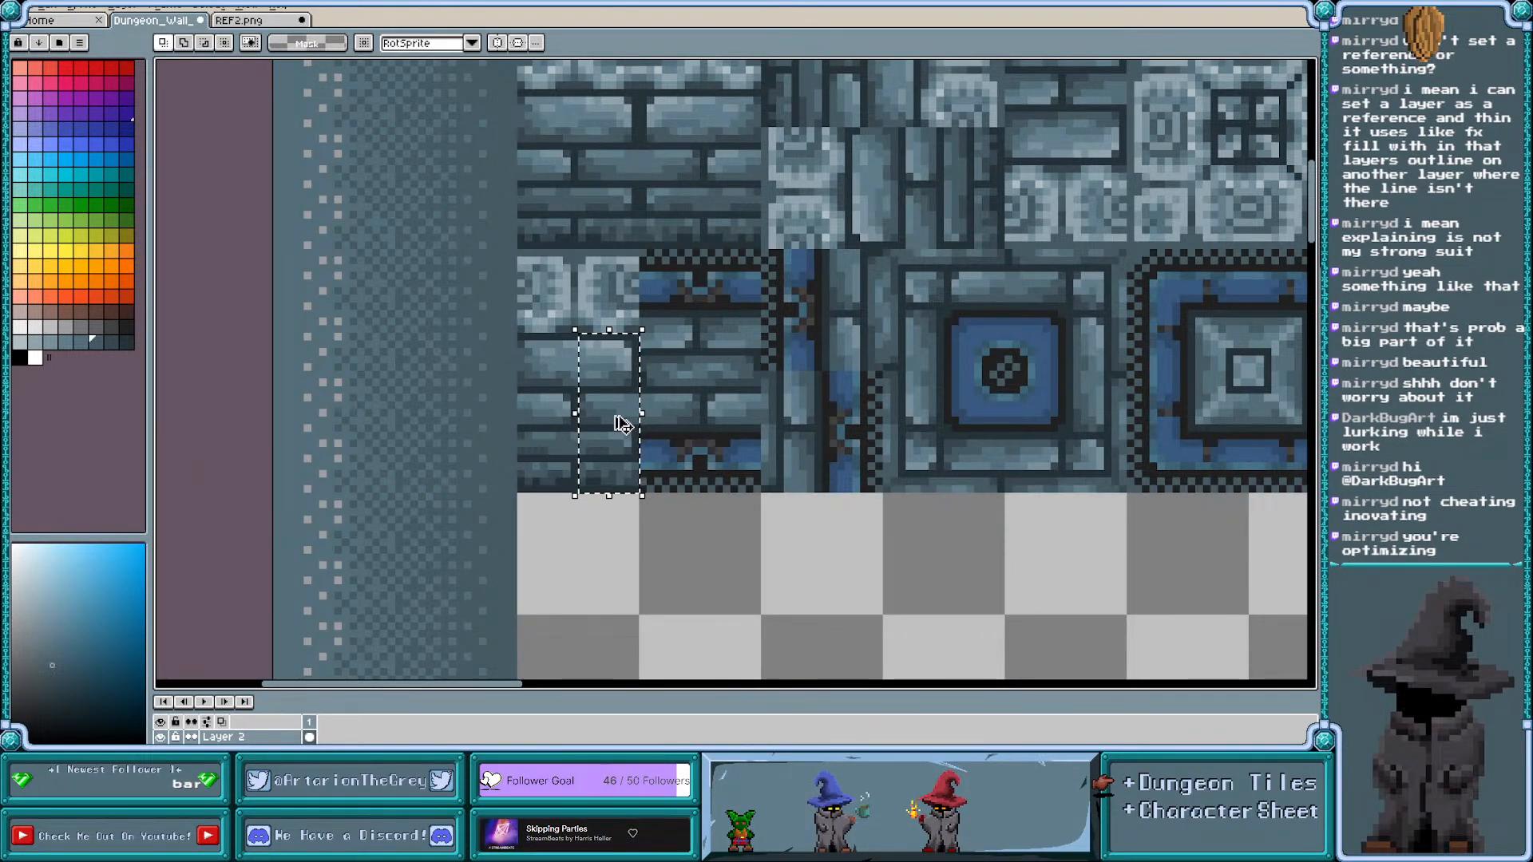
pyautogui.click(635, 512)
pyautogui.moveTo(579, 491); pyautogui.dragTo(628, 344)
pyautogui.moveTo(598, 393); pyautogui.dragTo(549, 415)
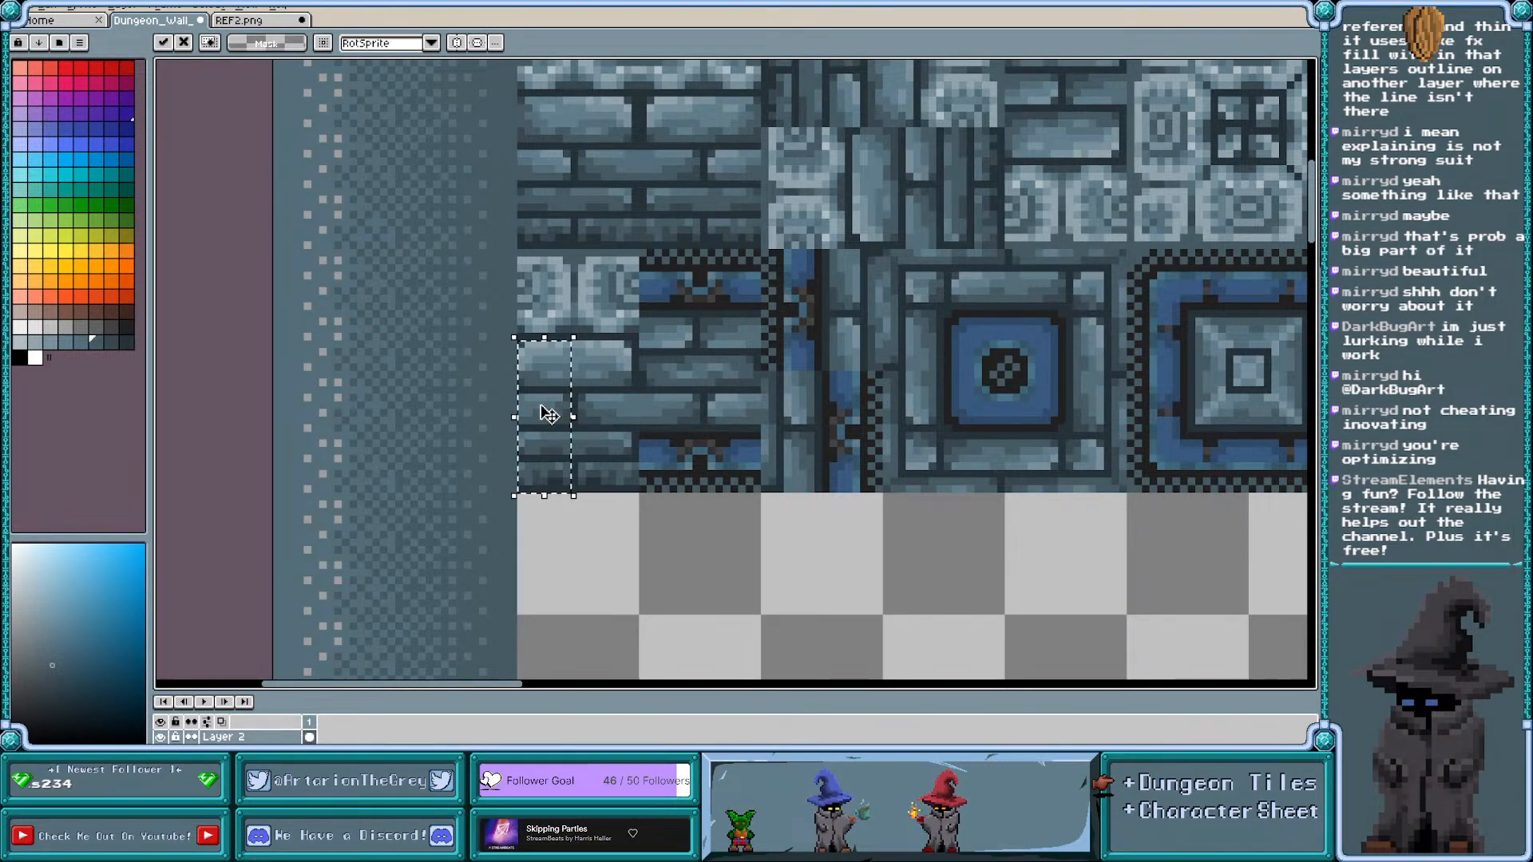
pyautogui.click(665, 552)
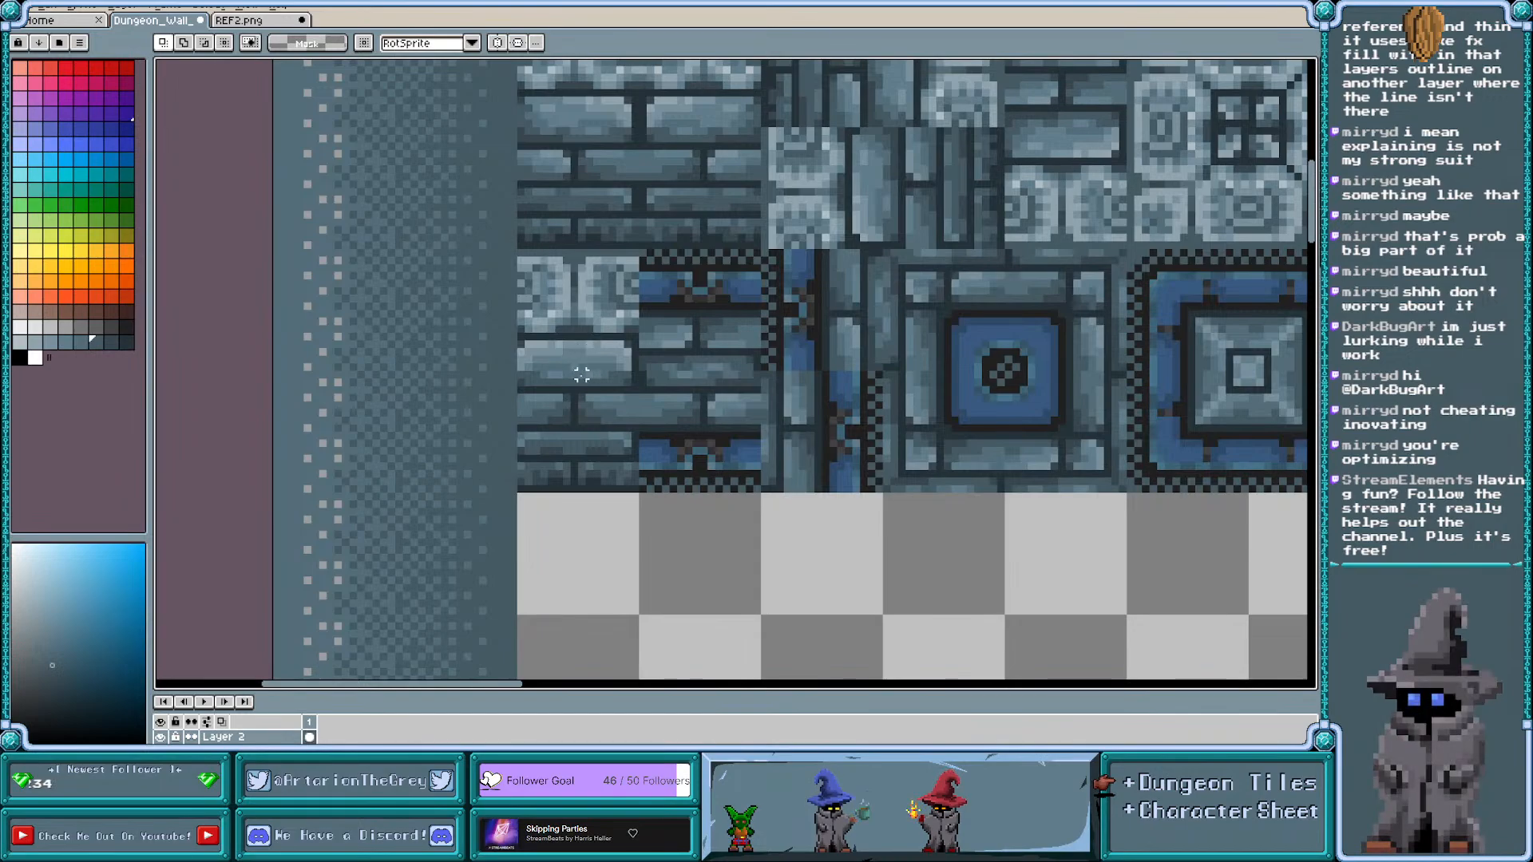
# Examine how the extended brick tiles at the start of both tile rows compare with the assembled L-shaped wall layout
pyautogui.scroll(1, 588, 361)
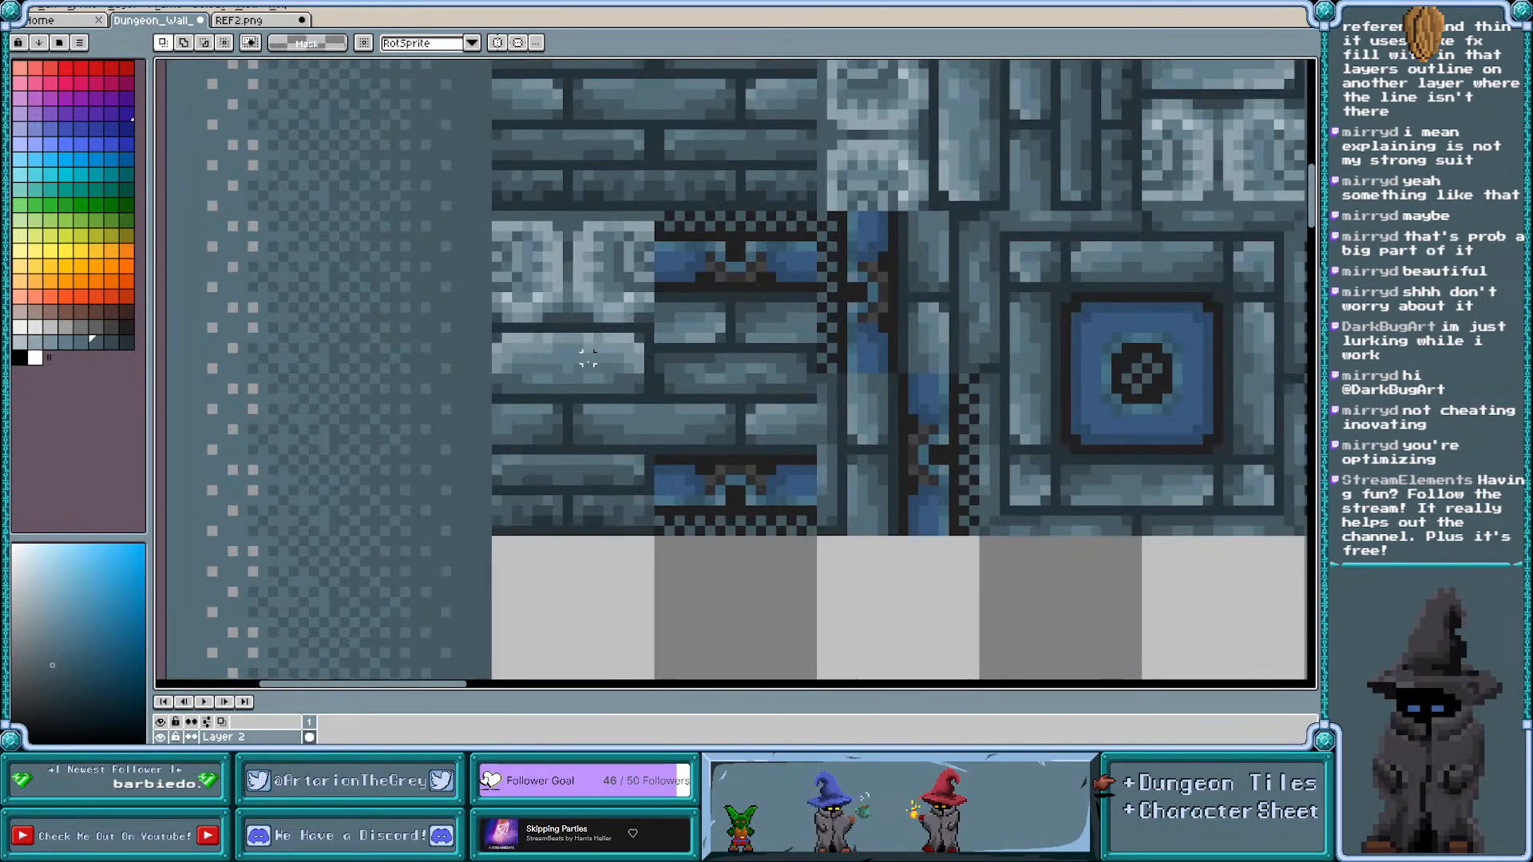
pyautogui.scroll(-1, 589, 361)
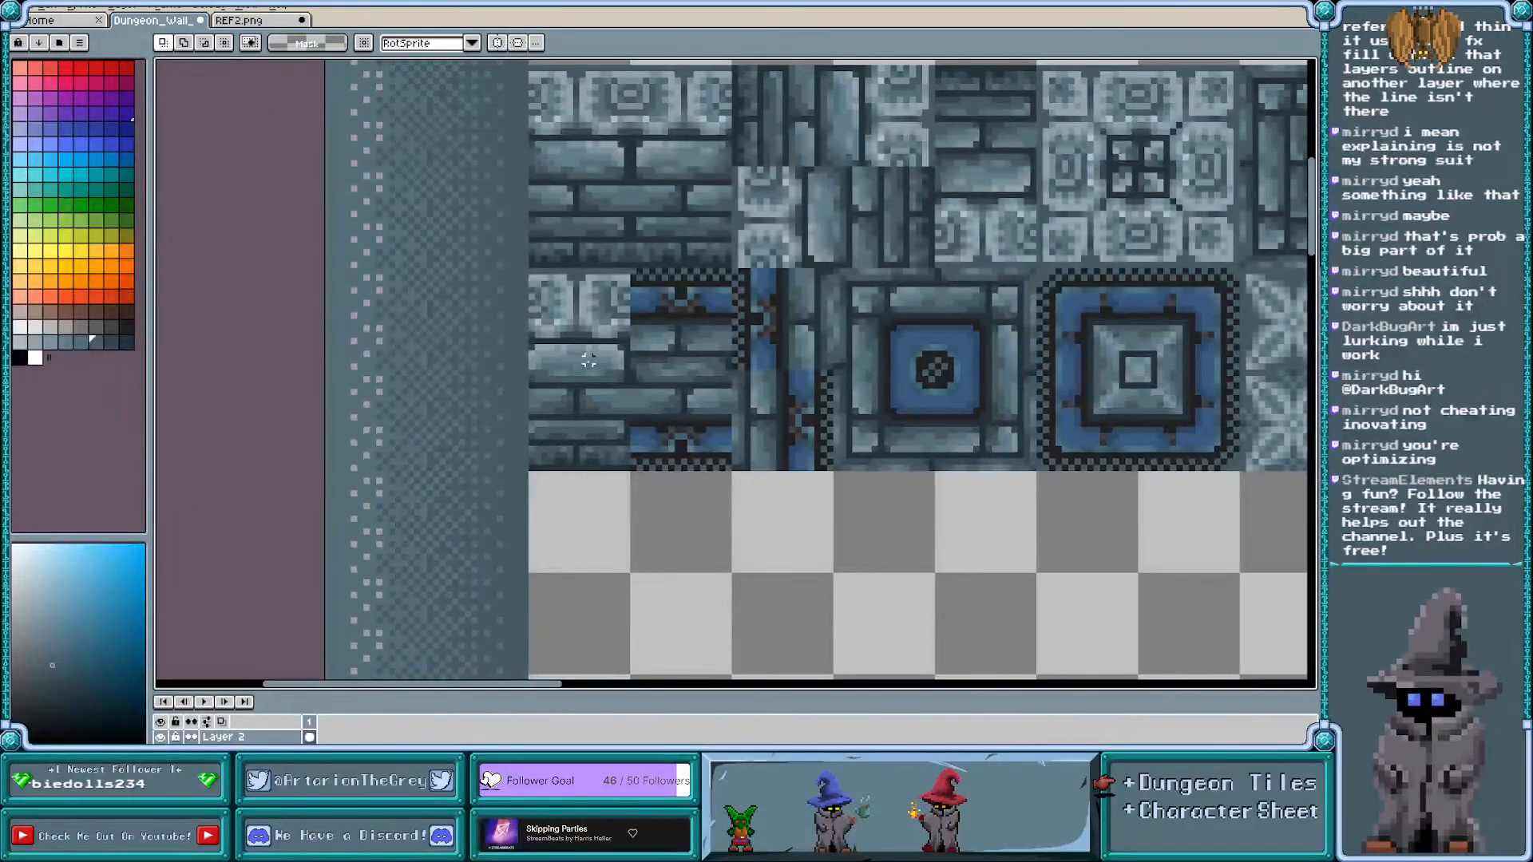
pyautogui.scroll(-1, 588, 361)
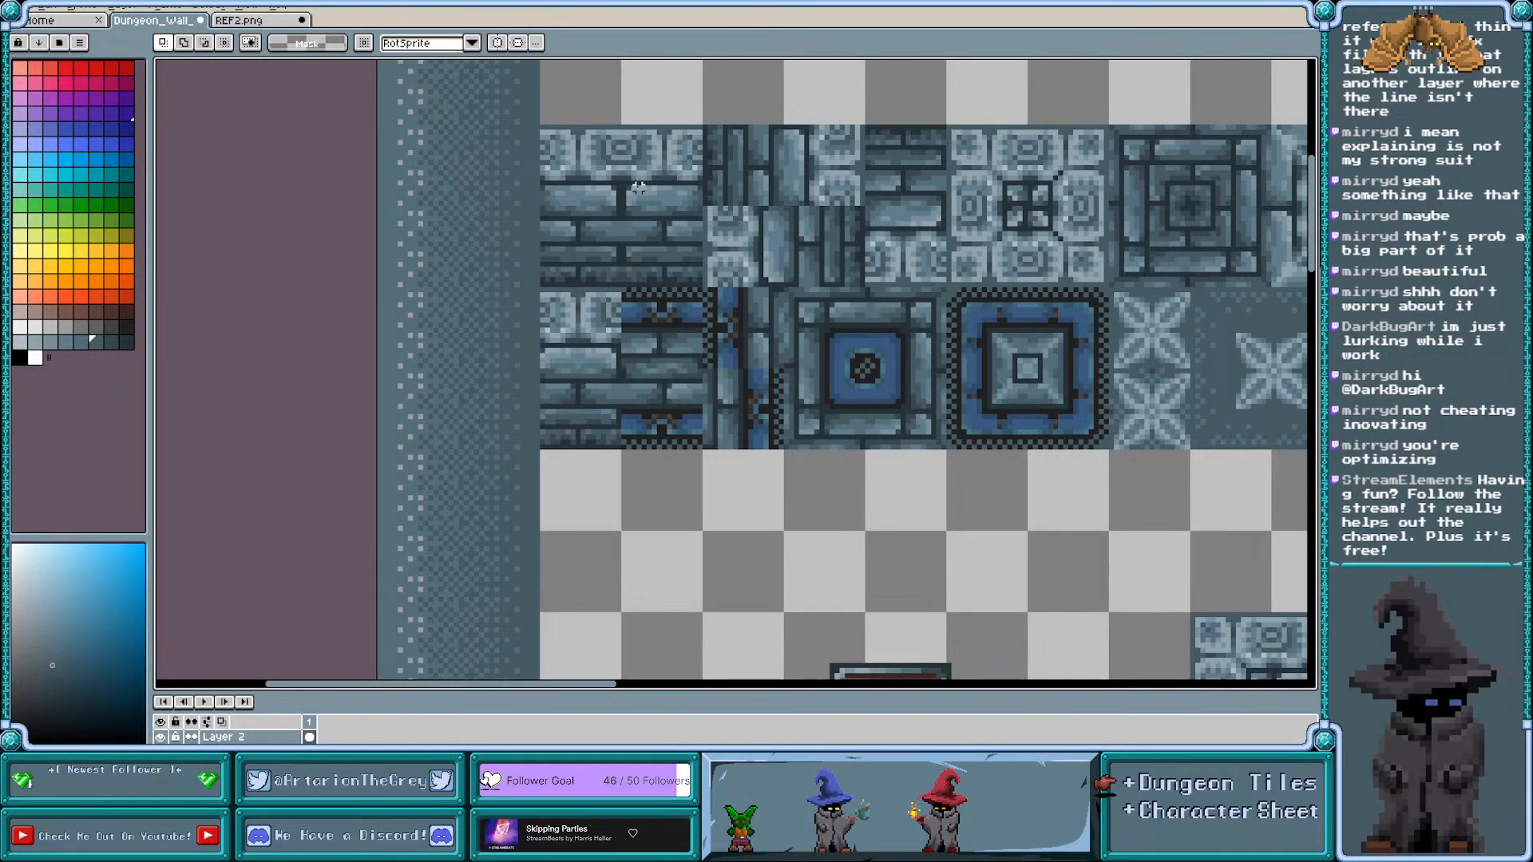
pyautogui.scroll(1, 655, 199)
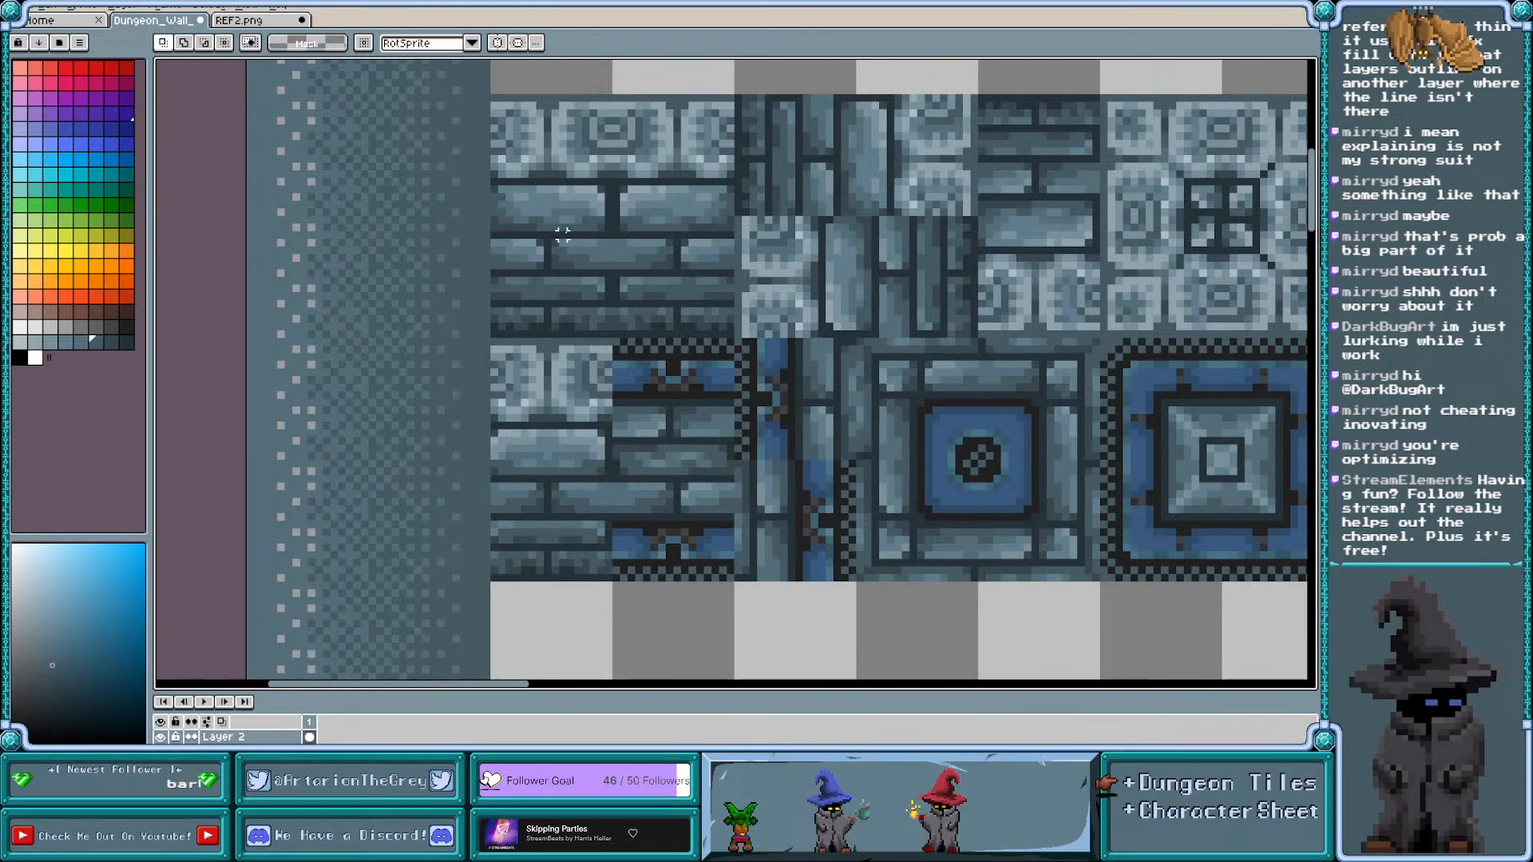
pyautogui.scroll(-3, 614, 210)
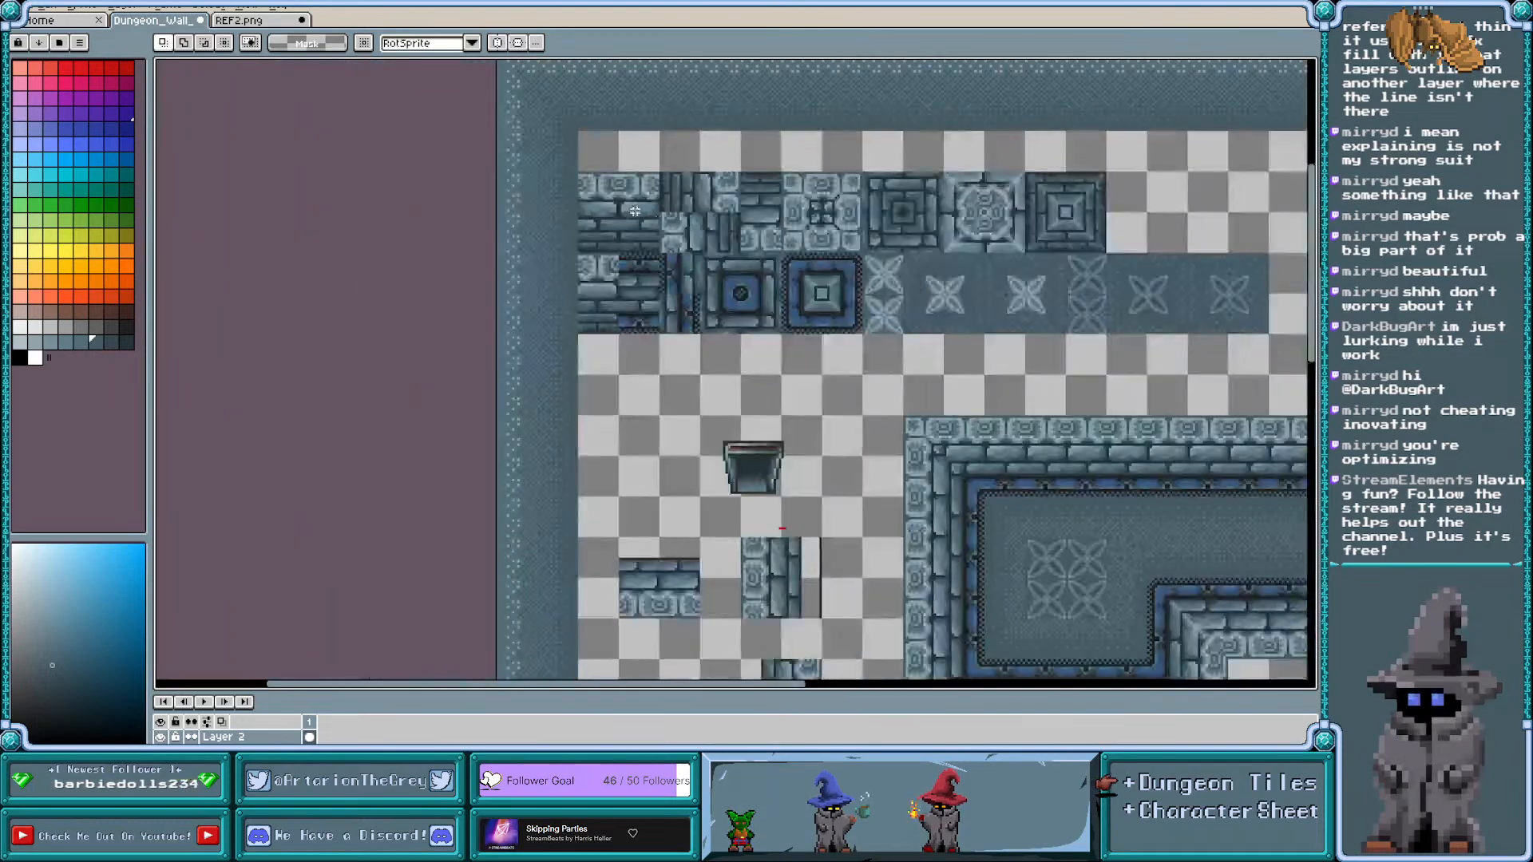
pyautogui.scroll(3, 1125, 498)
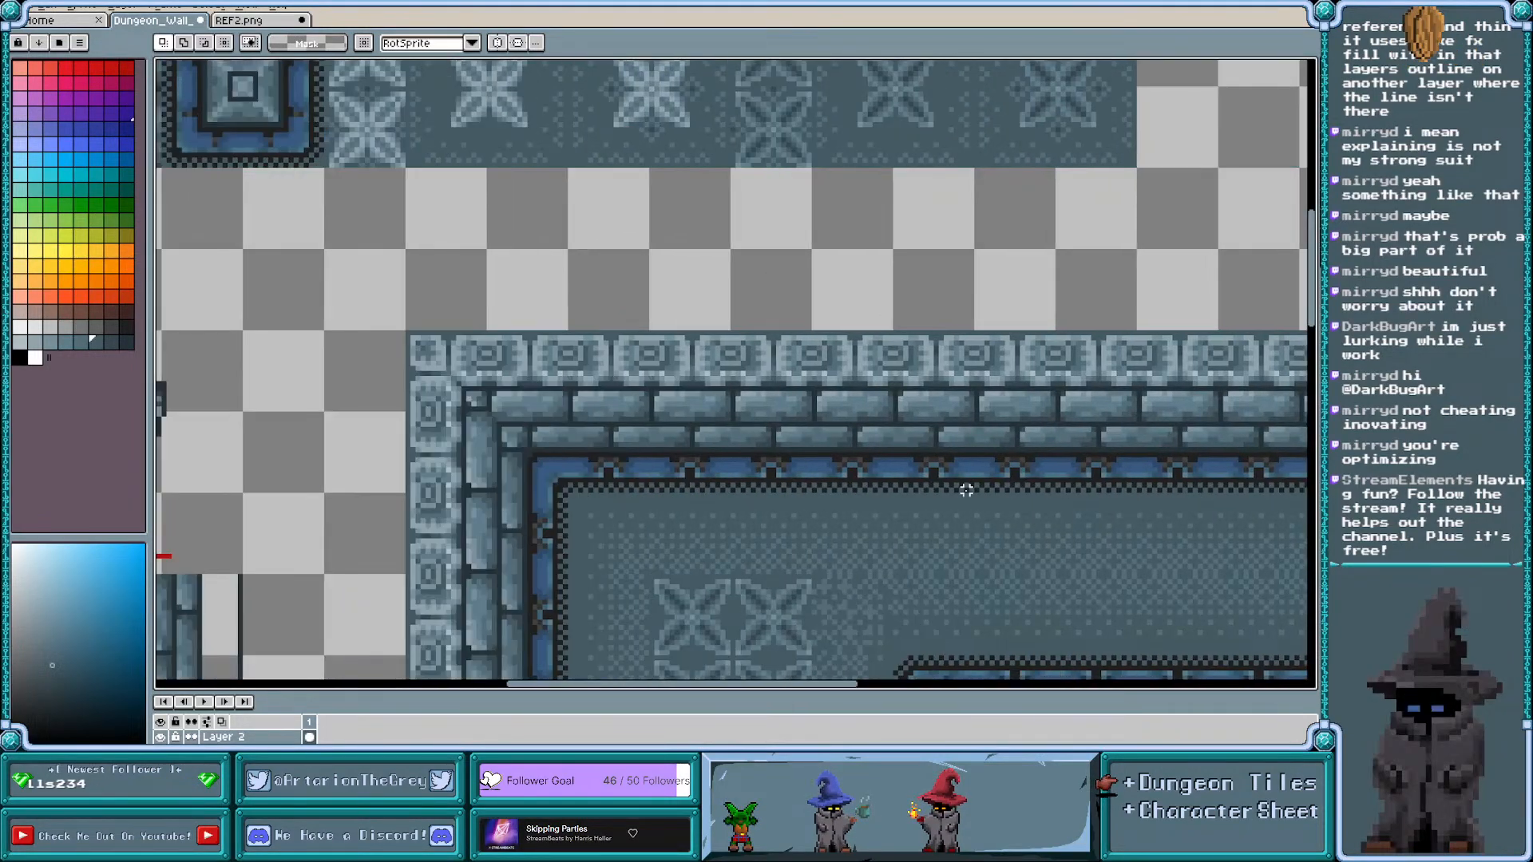
pyautogui.hscroll(1, 660, 388)
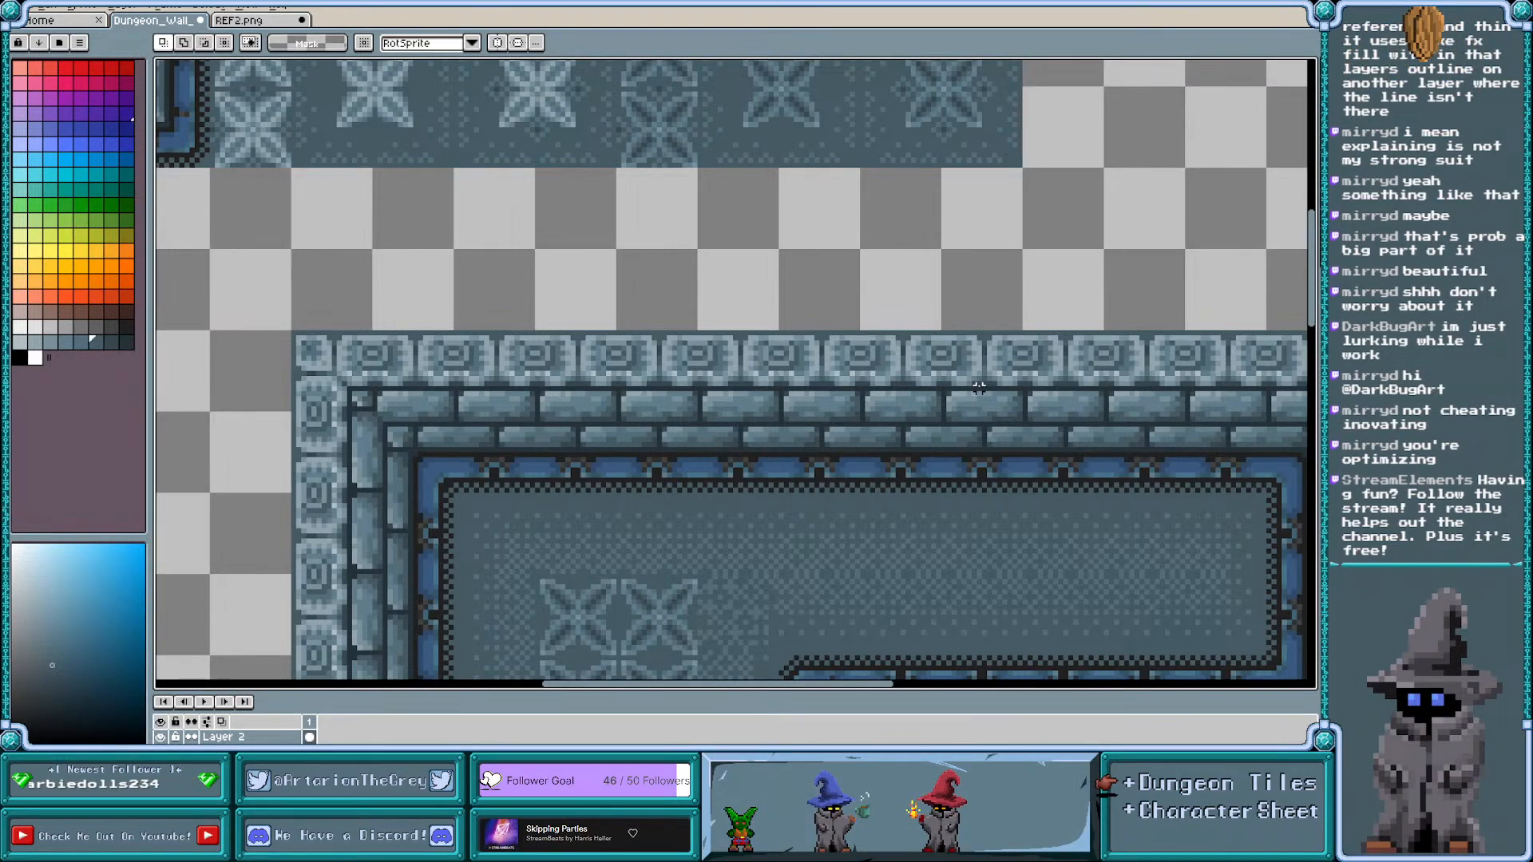
pyautogui.scroll(-4, 942, 404)
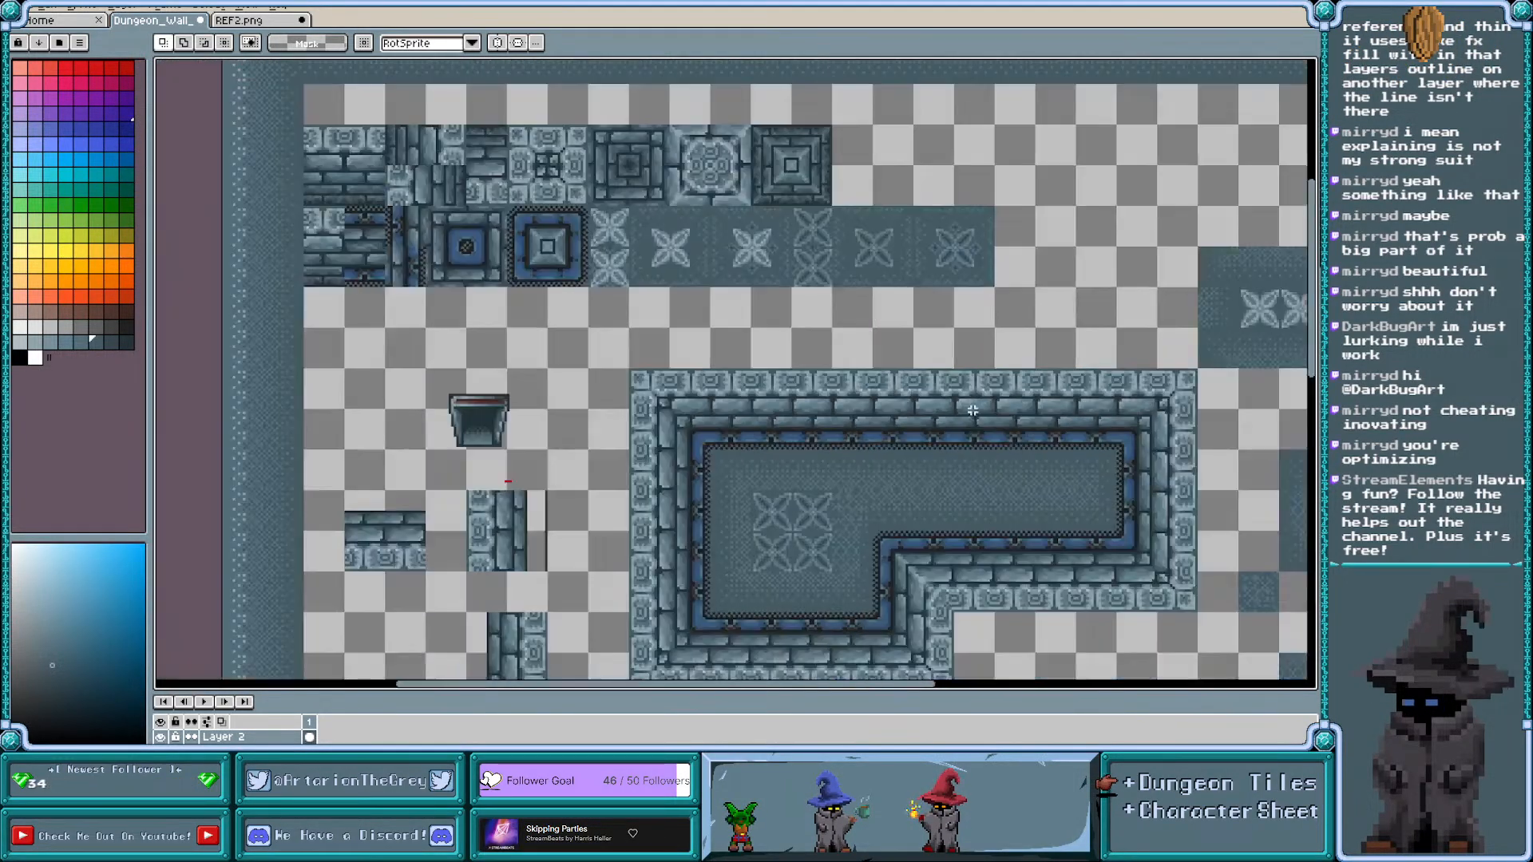
pyautogui.scroll(3, 688, 295)
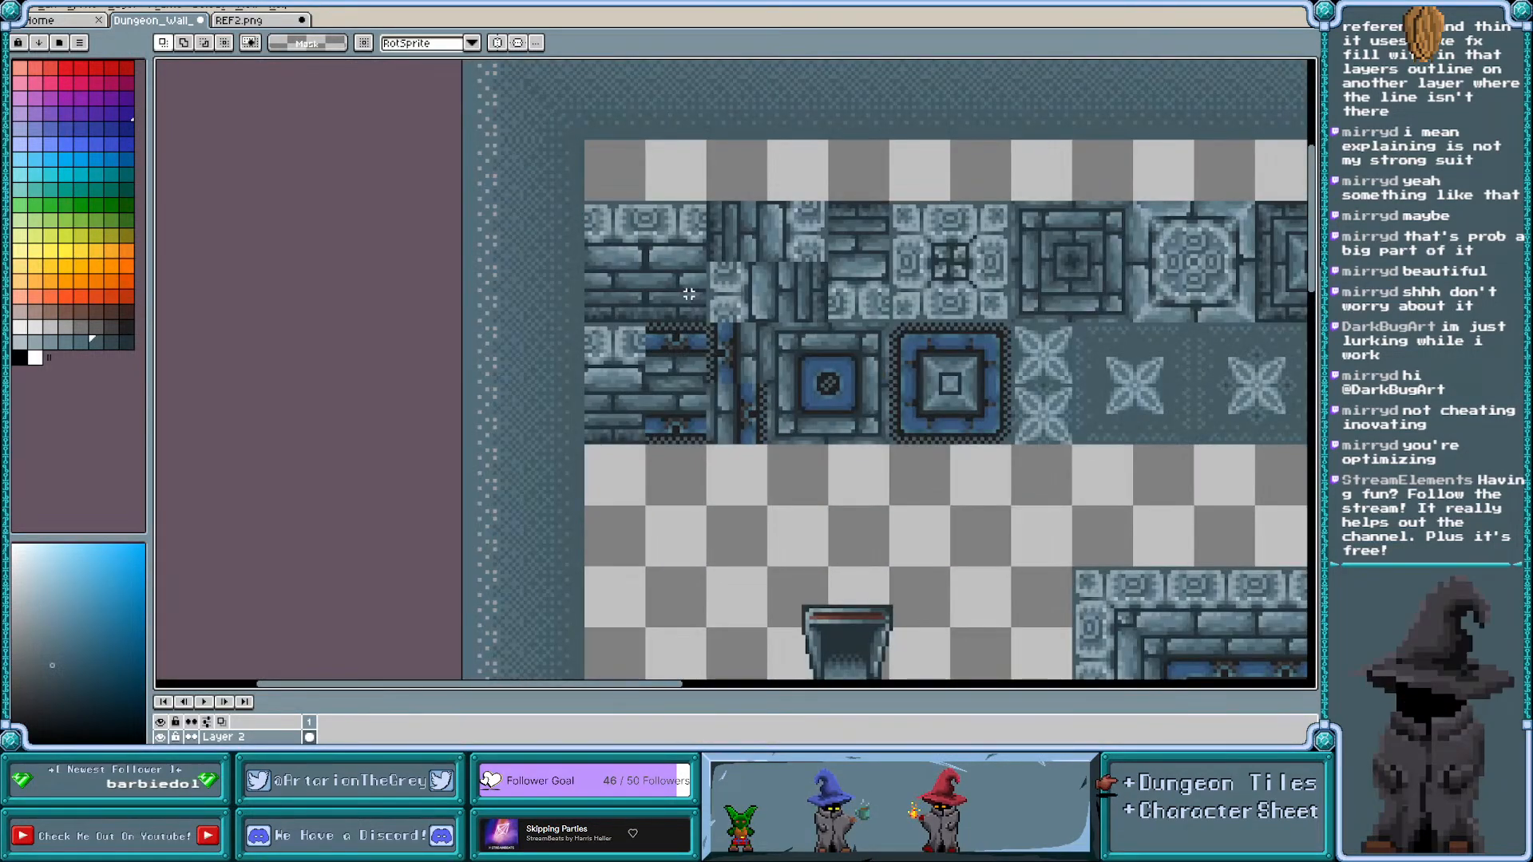
pyautogui.hscroll(2, 688, 295)
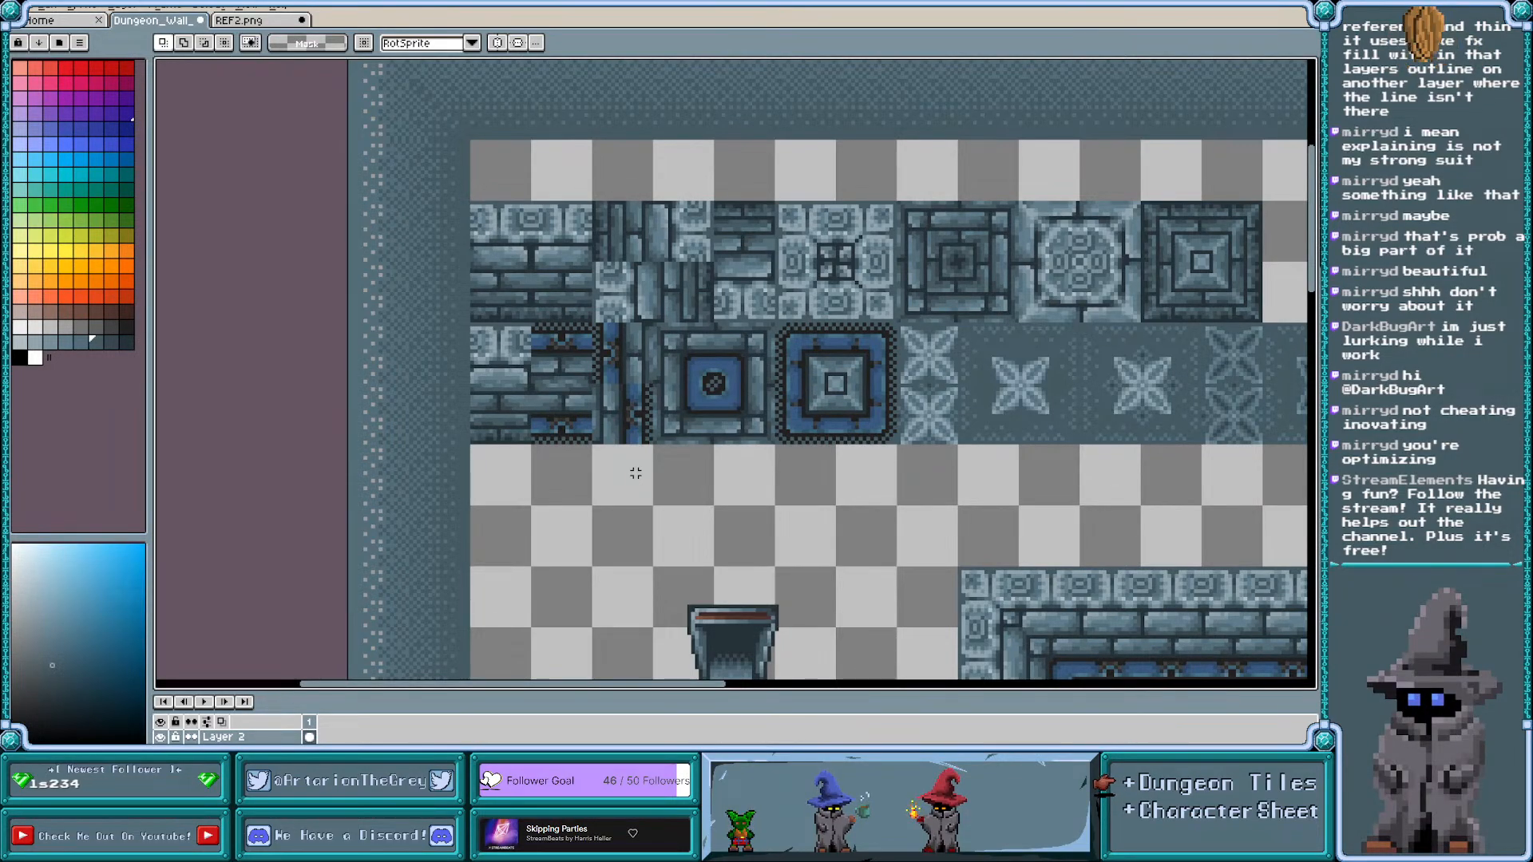
# Undo the recent edits that added an extra column of brick tiles at the start of both tile rows
pyautogui.hotkey('ctrl', 'z')
pyautogui.hotkey('ctrl', 'z')
pyautogui.hotkey('ctrl', 'z')
pyautogui.hotkey('ctrl', 'z')
pyautogui.hotkey('ctrl', 'z')
pyautogui.hotkey('ctrl', 'z')
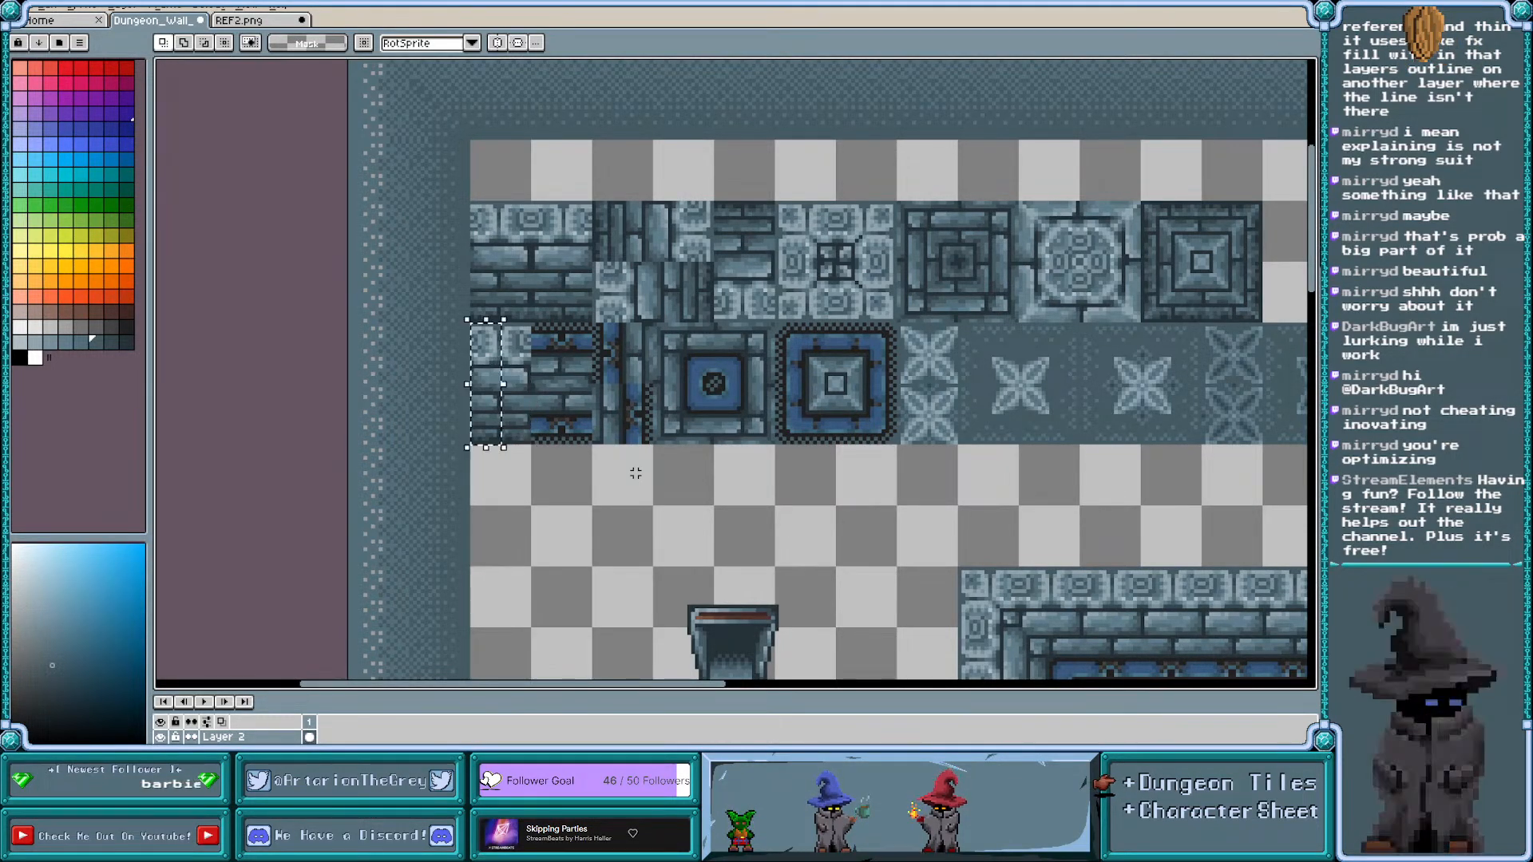
pyautogui.hotkey('ctrl', 'z')
pyautogui.hotkey('ctrl', 'z')
pyautogui.hotkey('ctrl', 'z')
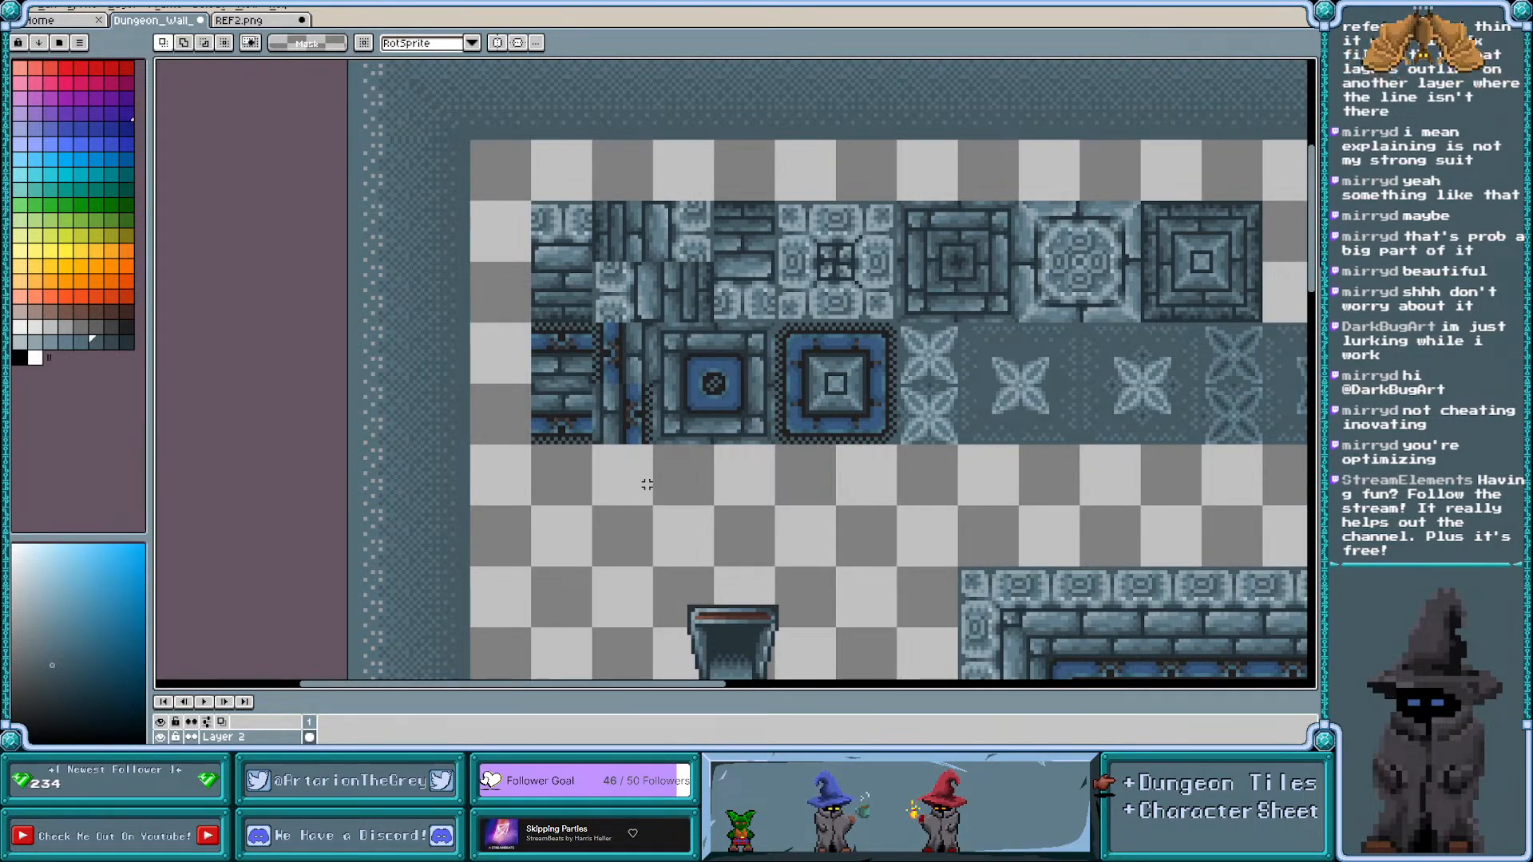
# Check the tile boundaries of the first column in the upper wall row, selecting its lower and upper tiles one at a time
pyautogui.hscroll(2, 647, 485)
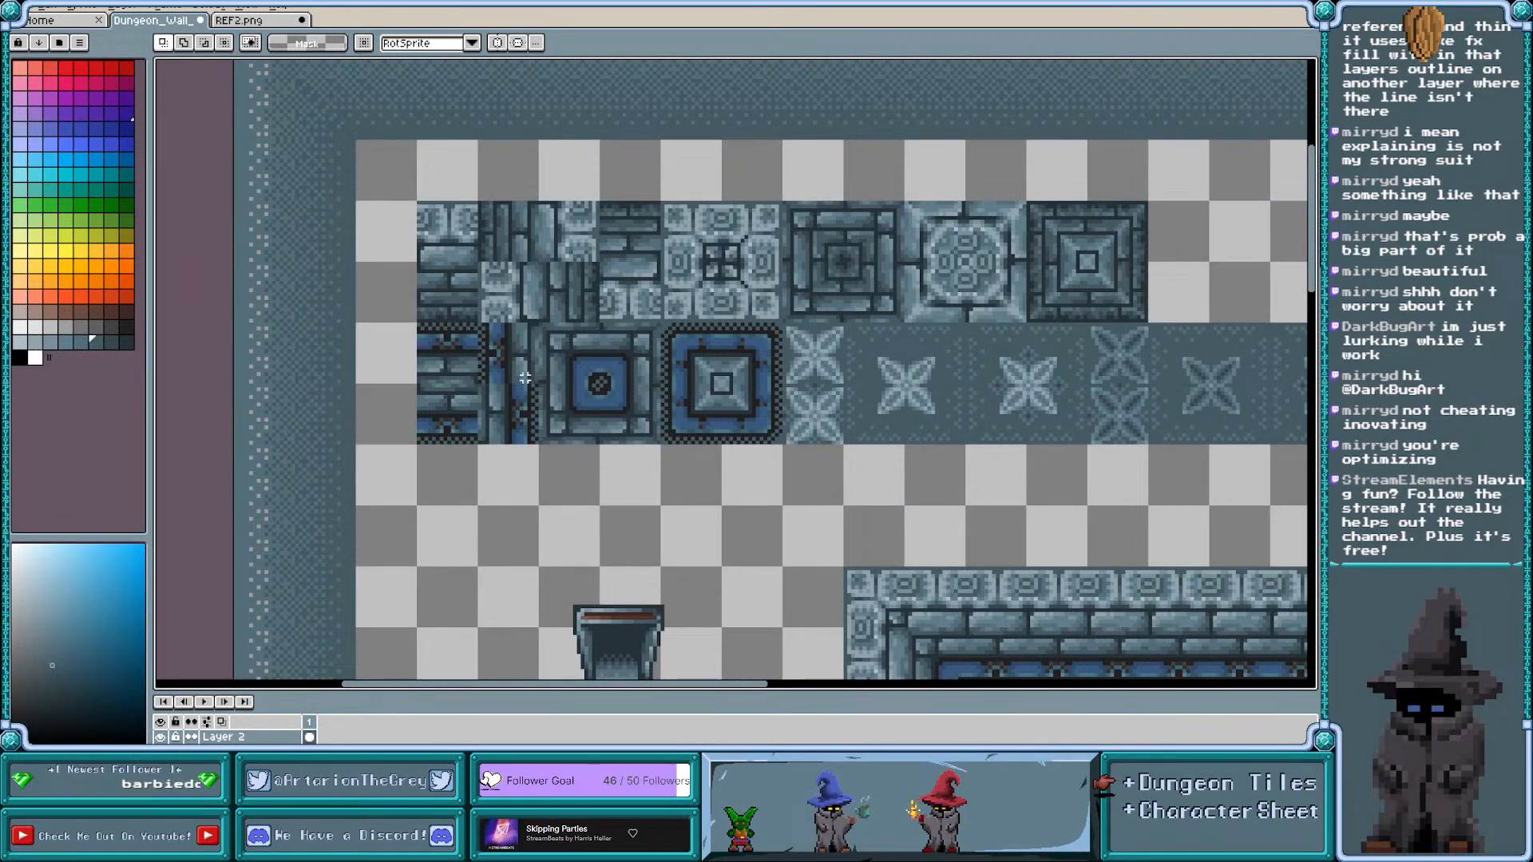
pyautogui.scroll(1, 437, 286)
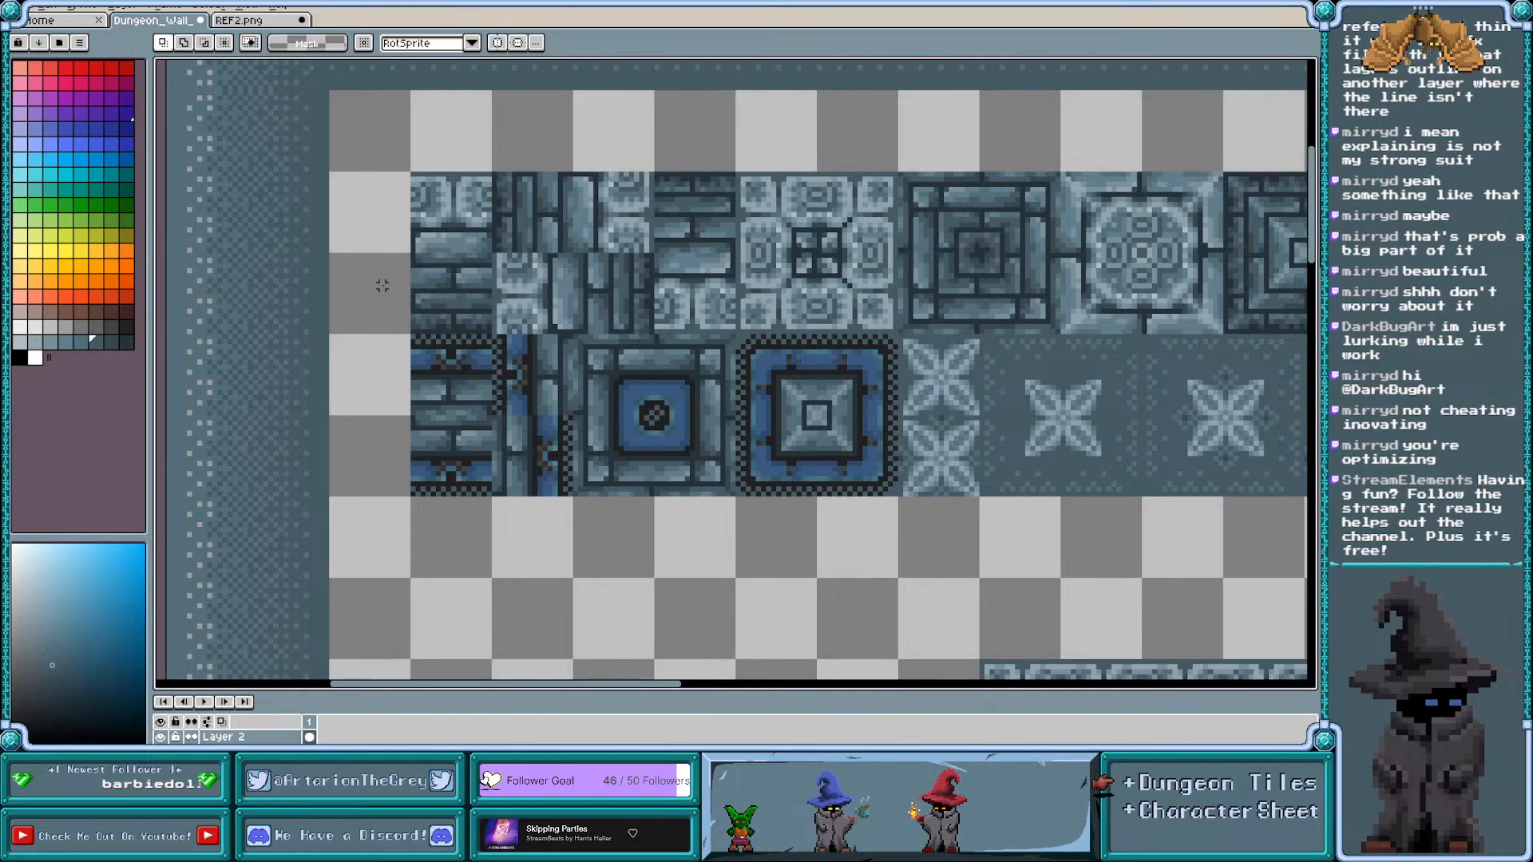
pyautogui.scroll(-1, 382, 286)
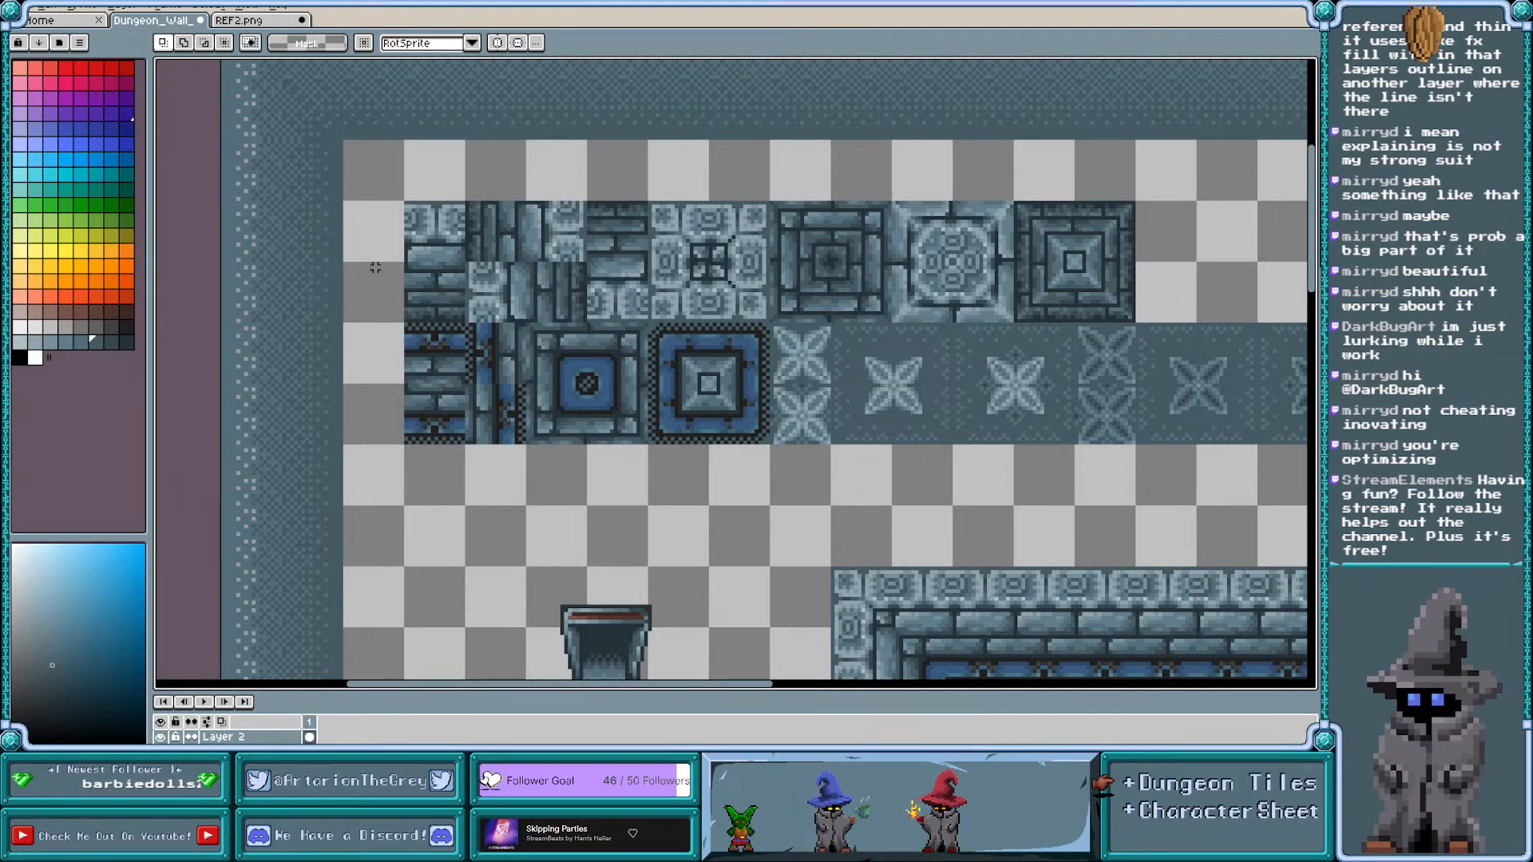
pyautogui.scroll(1, 376, 267)
pyautogui.moveTo(413, 267); pyautogui.dragTo(493, 342)
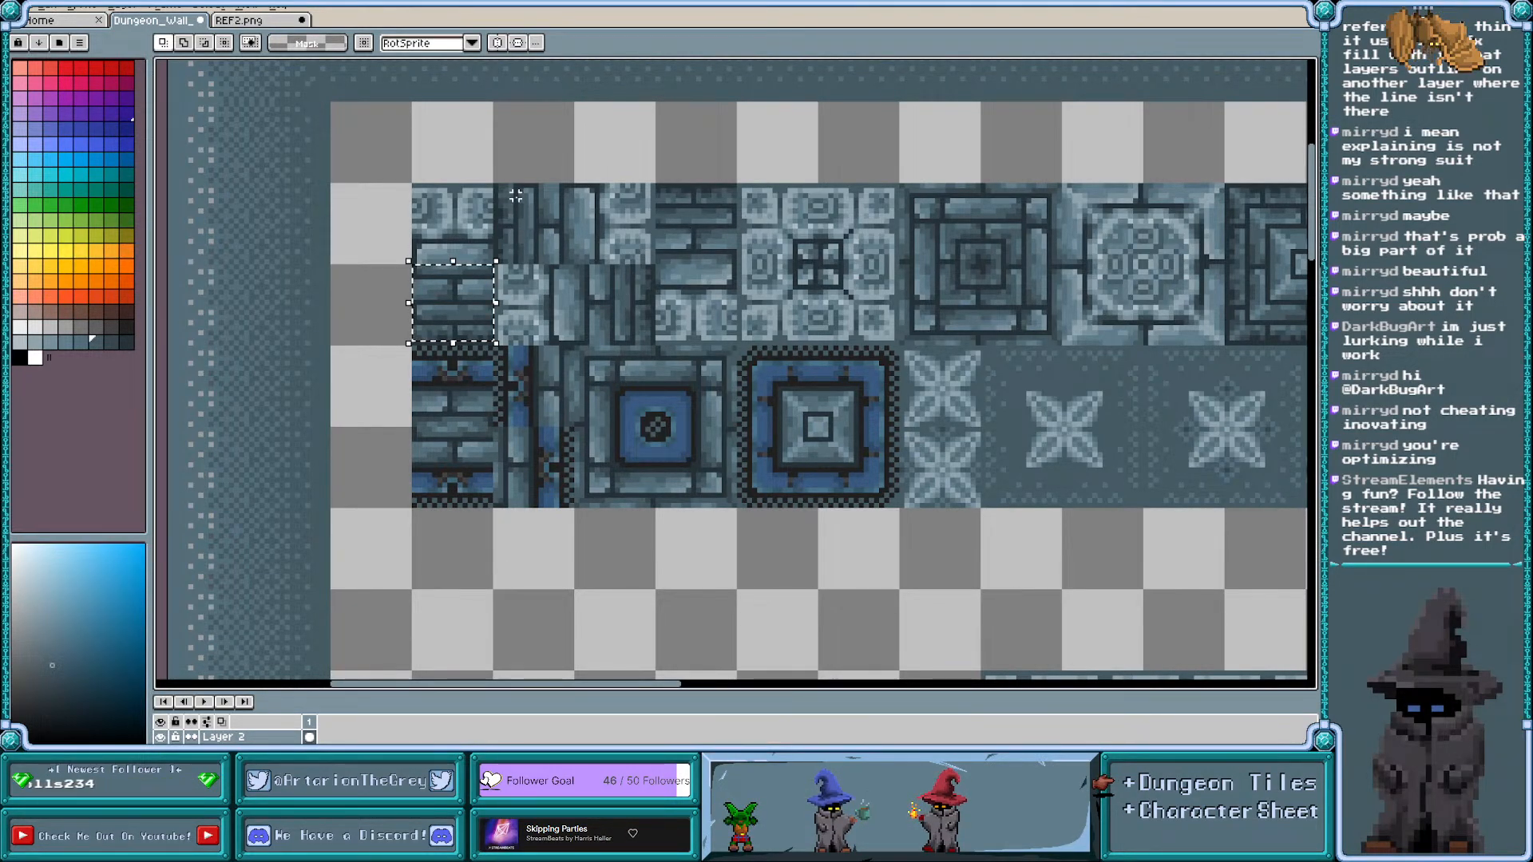
pyautogui.click(373, 210)
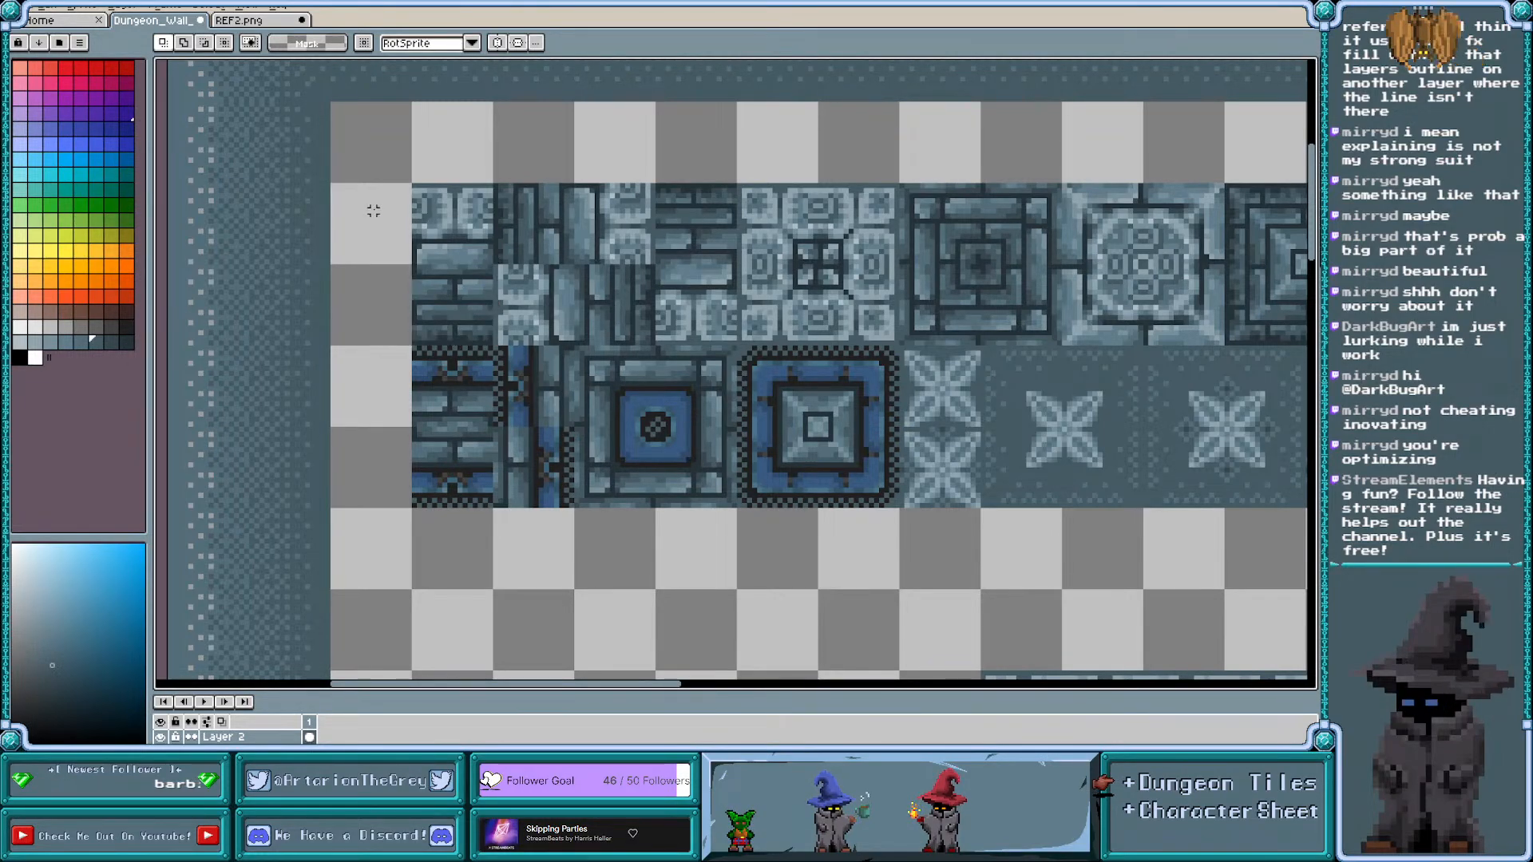
pyautogui.moveTo(417, 189); pyautogui.dragTo(453, 225)
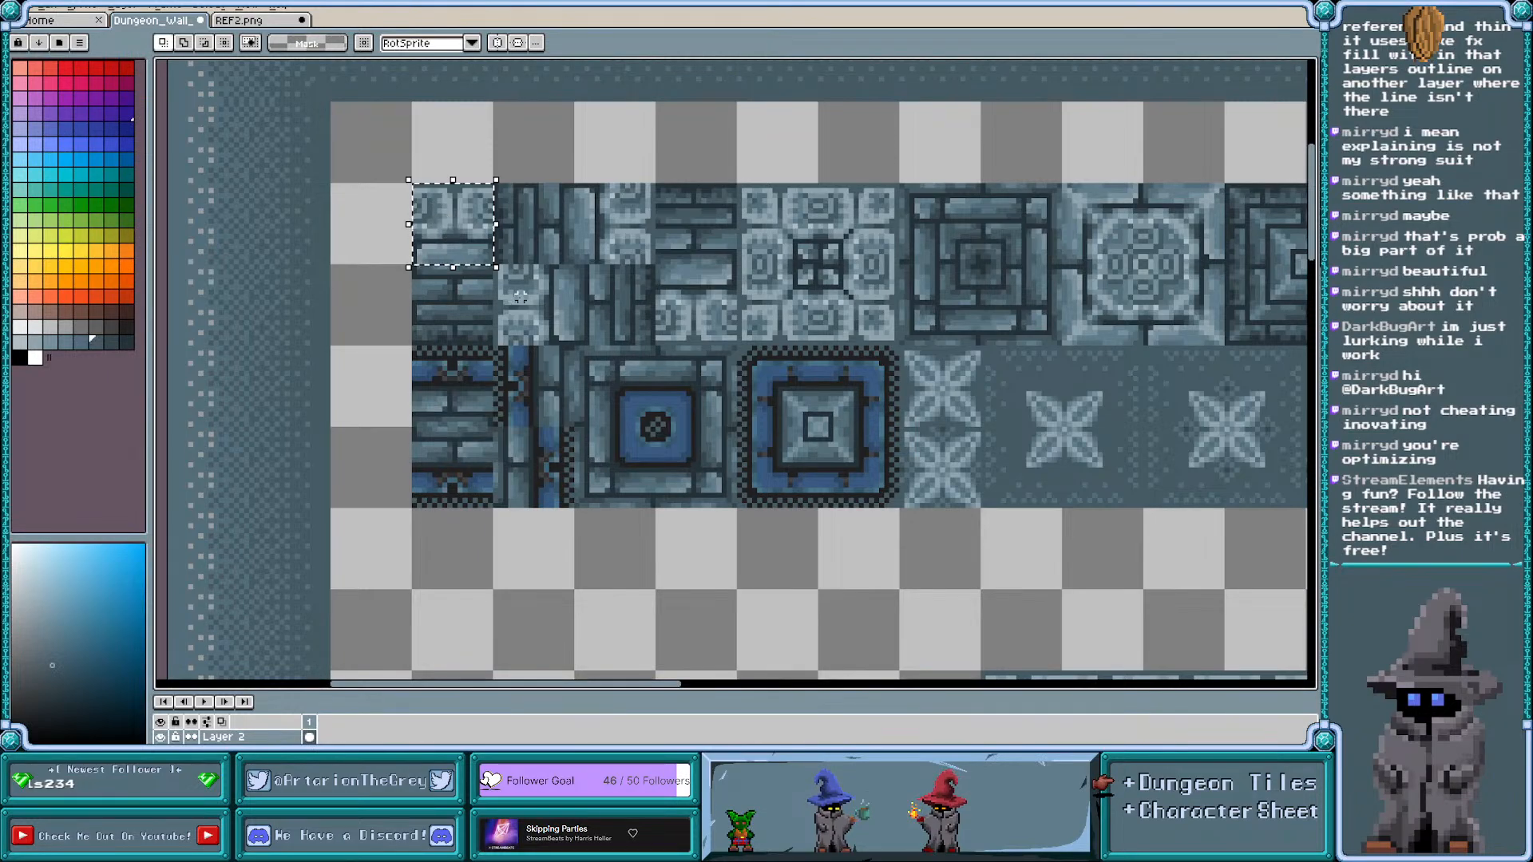
pyautogui.click(383, 327)
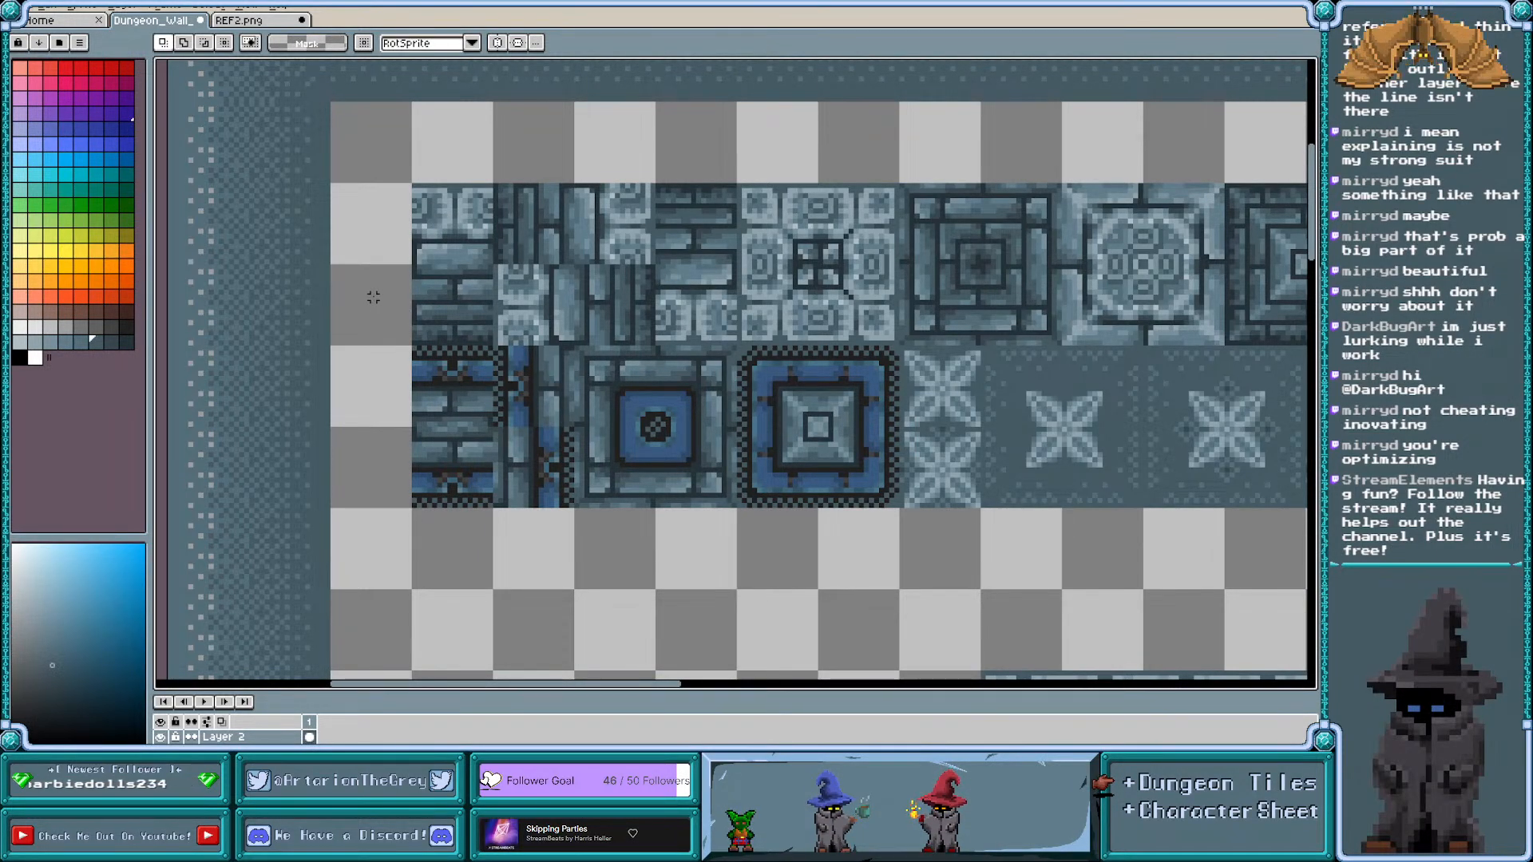
pyautogui.scroll(-1, 373, 297)
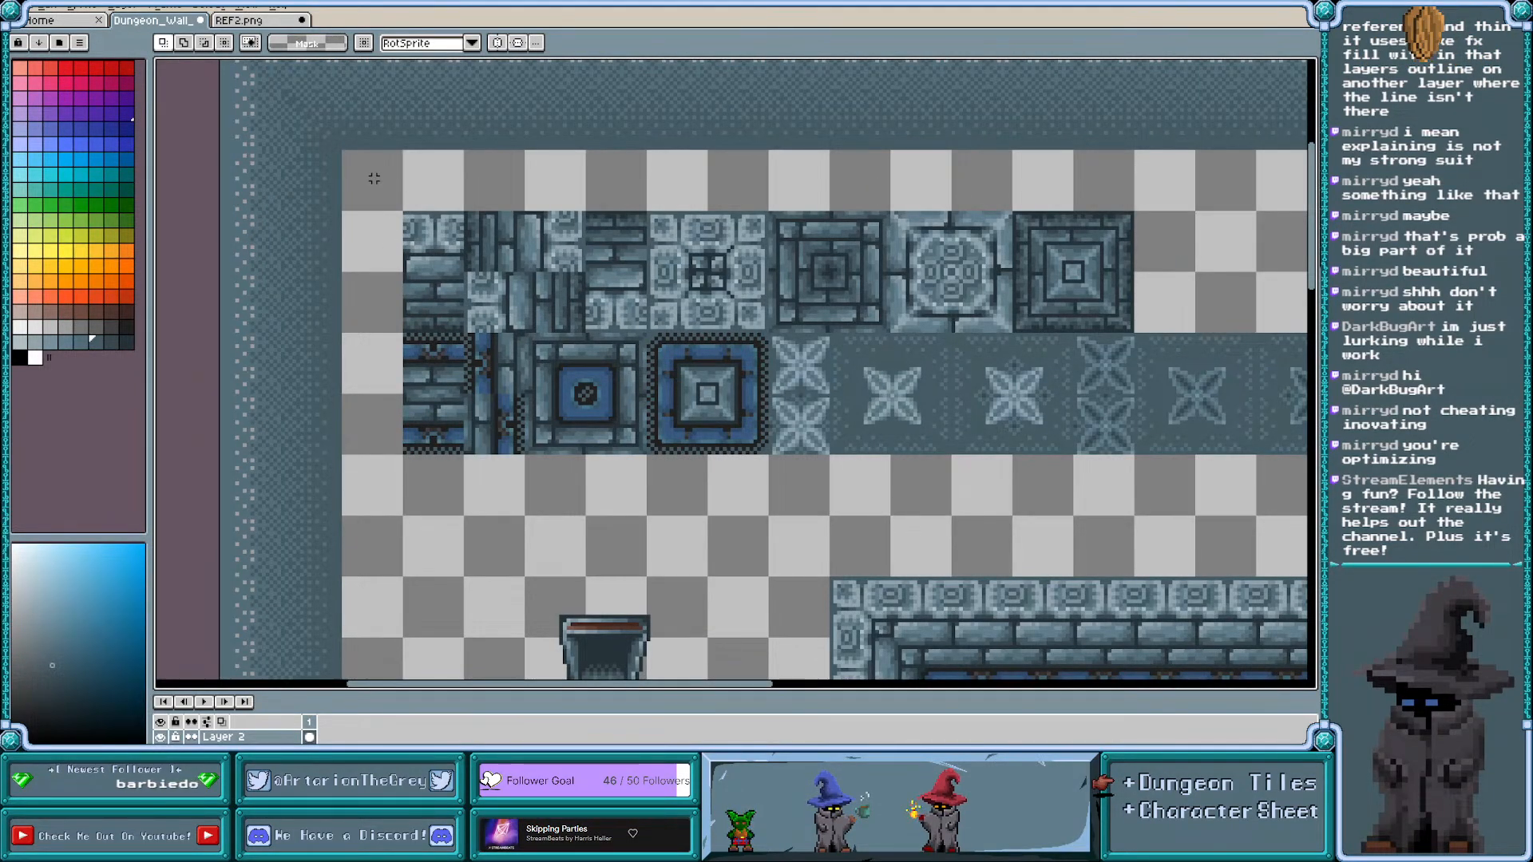
pyautogui.scroll(-1, 373, 178)
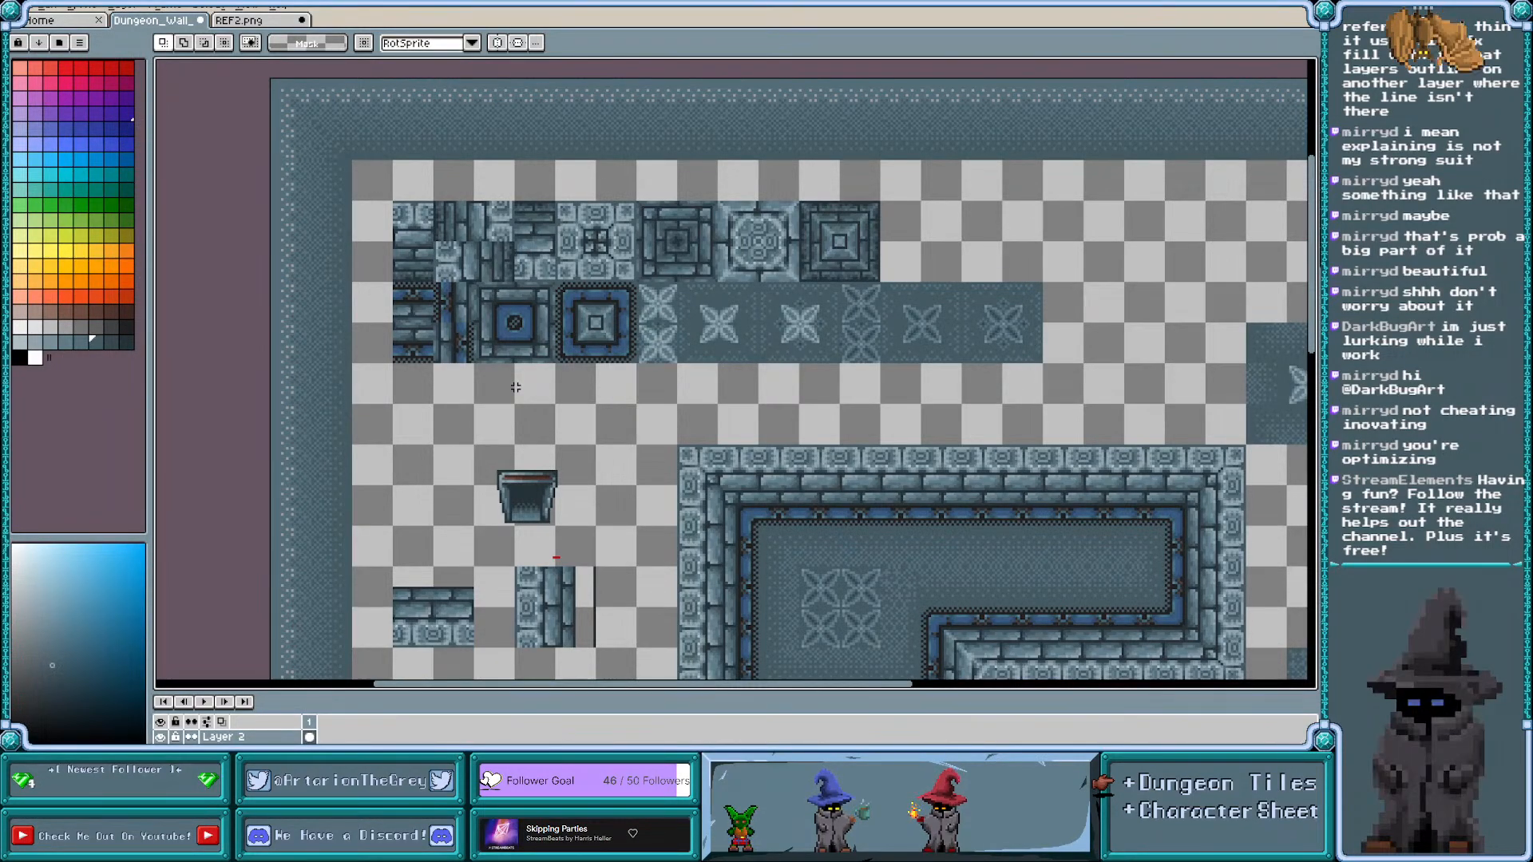
# Select the lower-left quarter of the round-centred blue tile and examine the L-shaped wall layout and neighbouring floor tiles
pyautogui.doubleClick(494, 351)
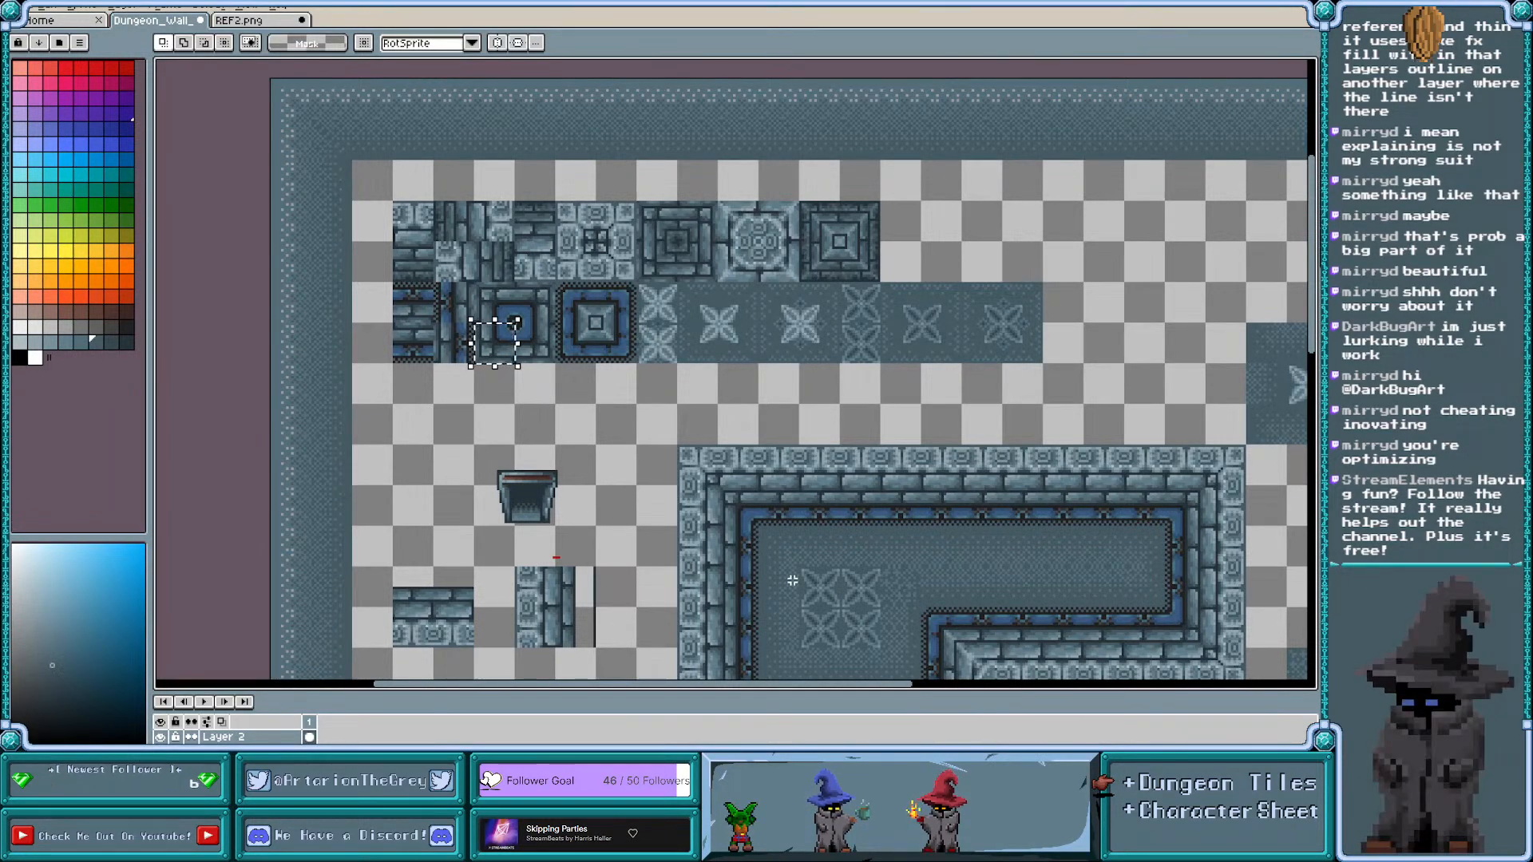
pyautogui.scroll(2, 792, 580)
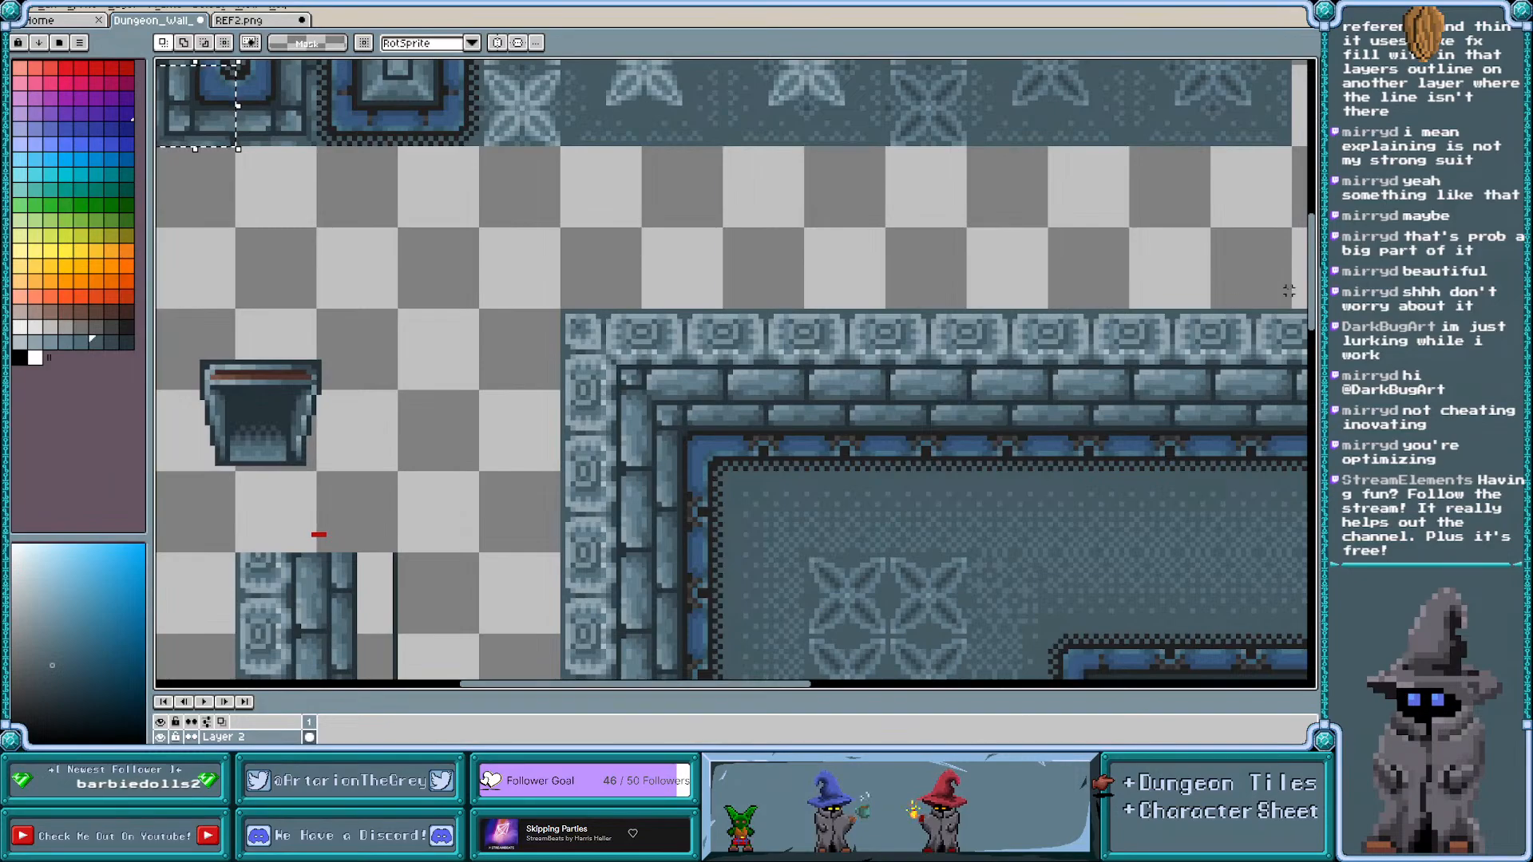
pyautogui.moveTo(1313, 279); pyautogui.dragTo(1312, 301)
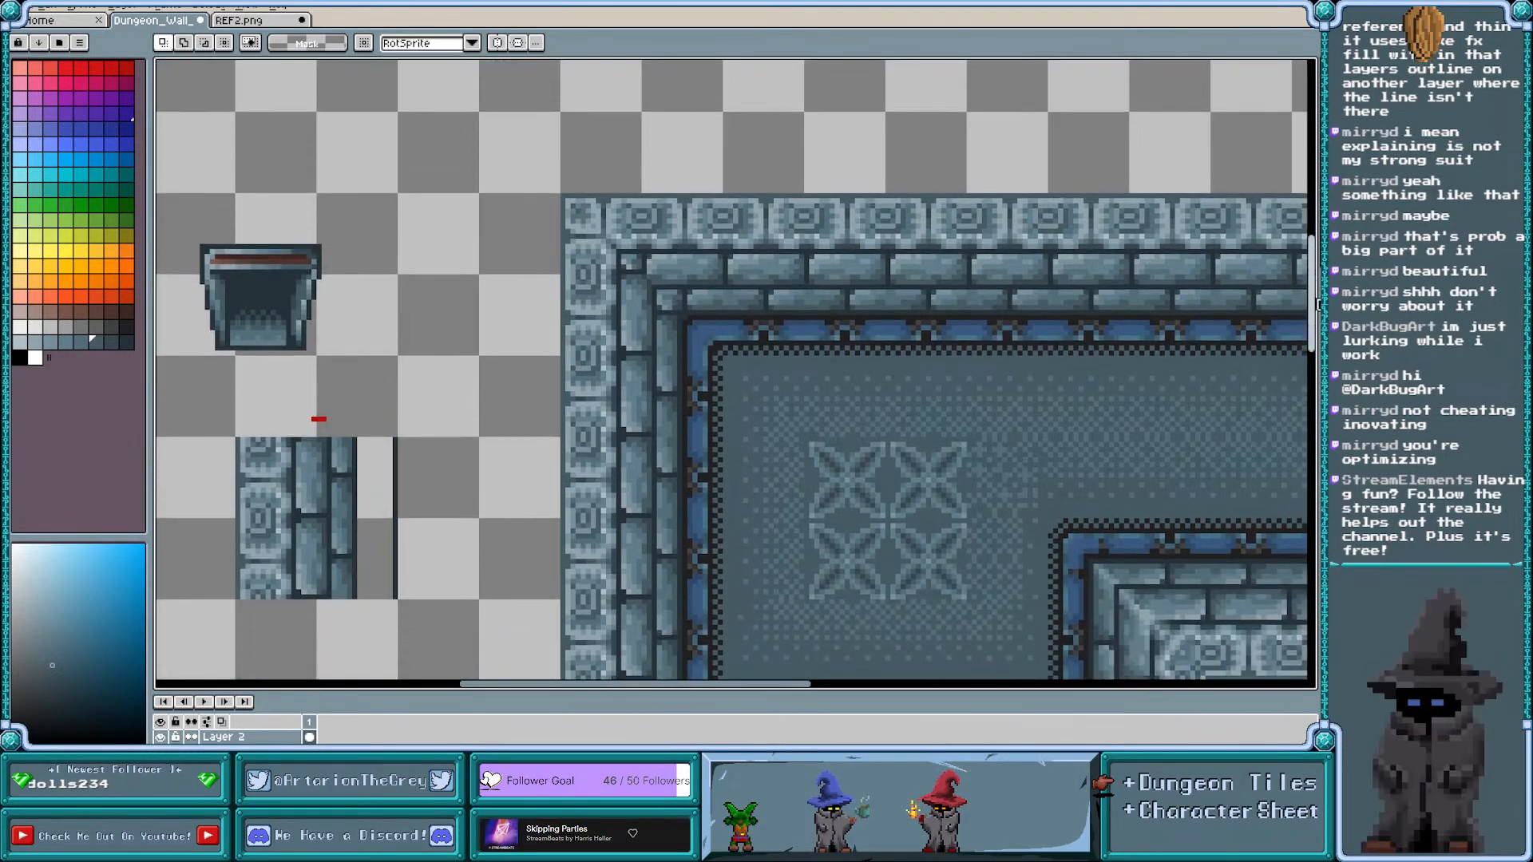
pyautogui.hscroll(1, 732, 388)
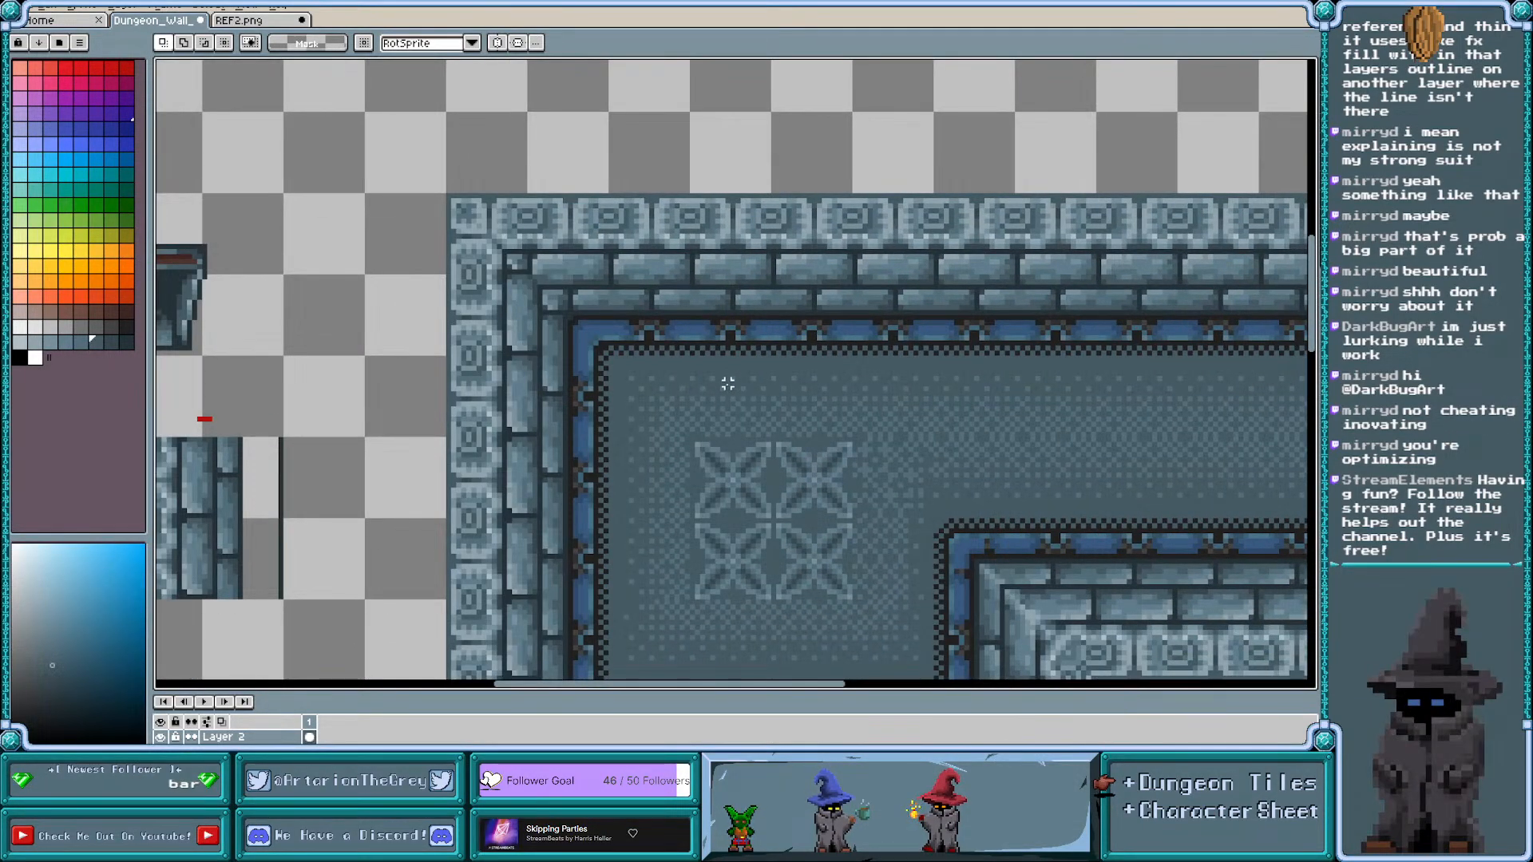
pyautogui.scroll(-2, 727, 384)
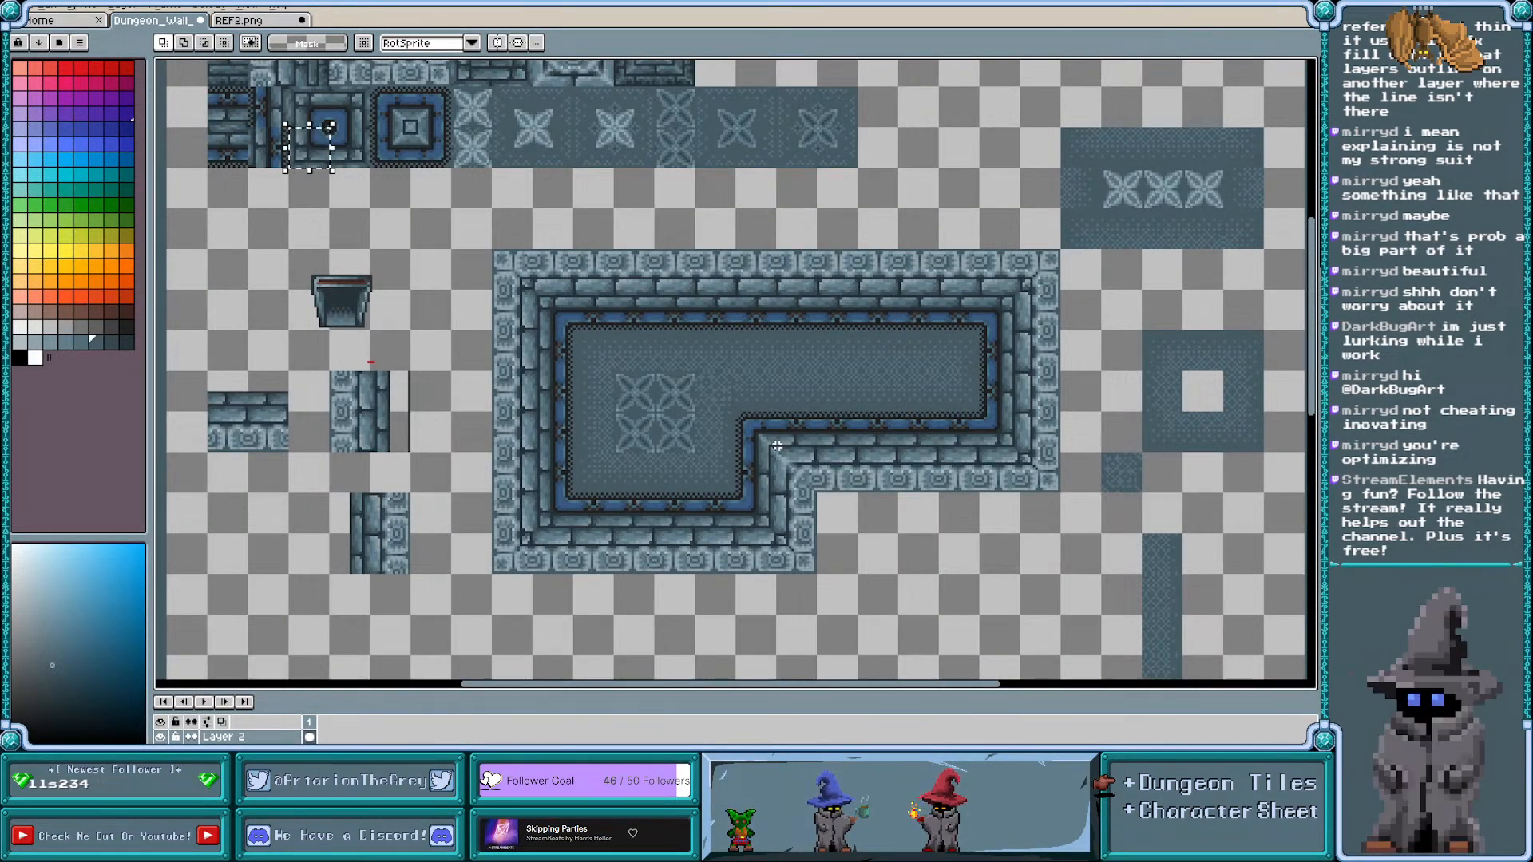
pyautogui.scroll(2, 415, 108)
pyautogui.scroll(1, 410, 109)
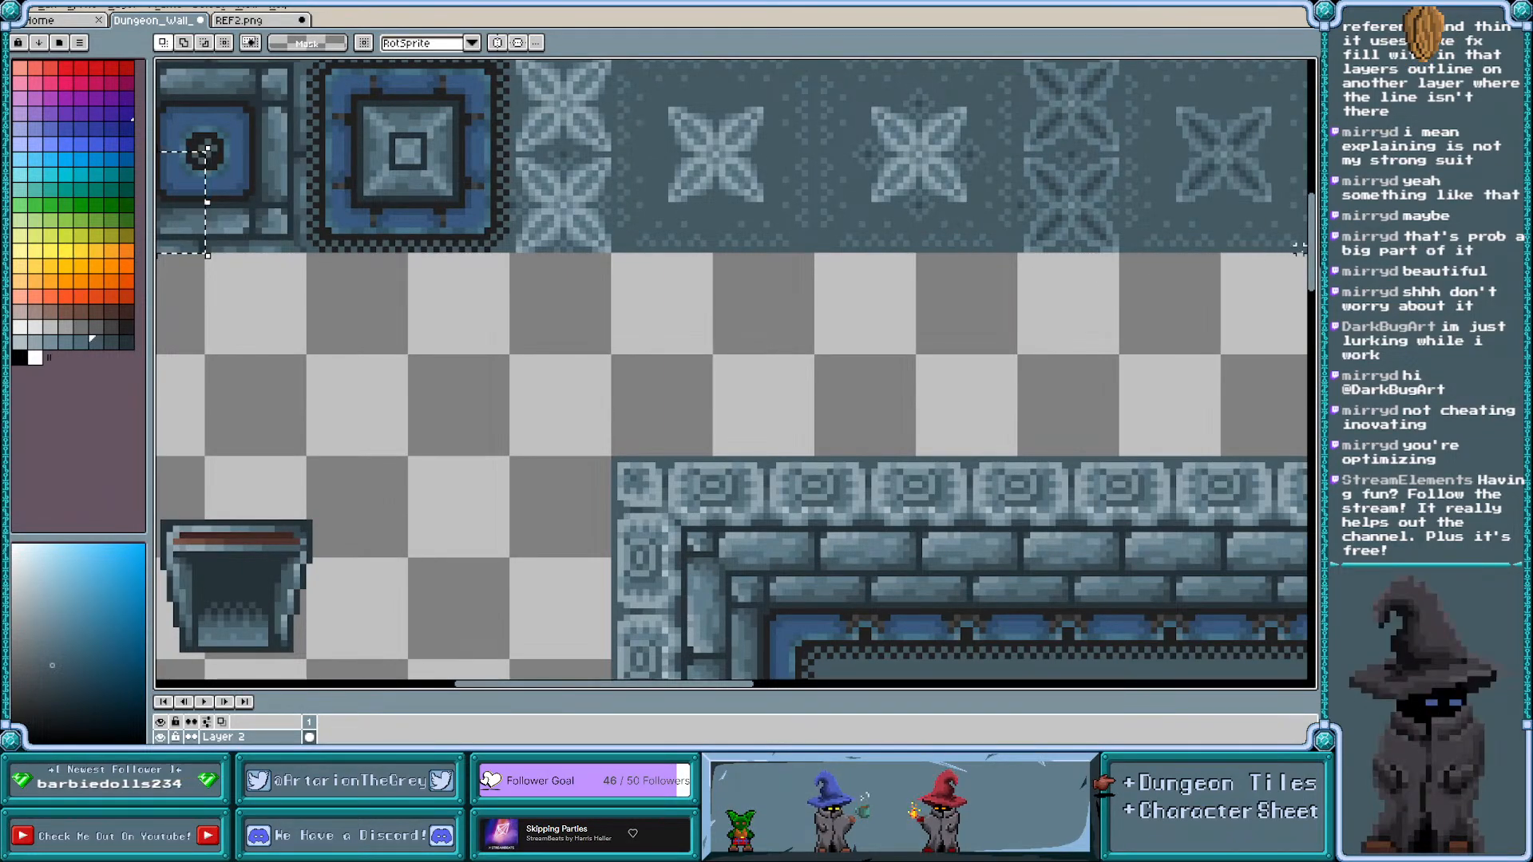
pyautogui.moveTo(1312, 257); pyautogui.dragTo(1312, 234)
pyautogui.moveTo(623, 684); pyautogui.dragTo(594, 684)
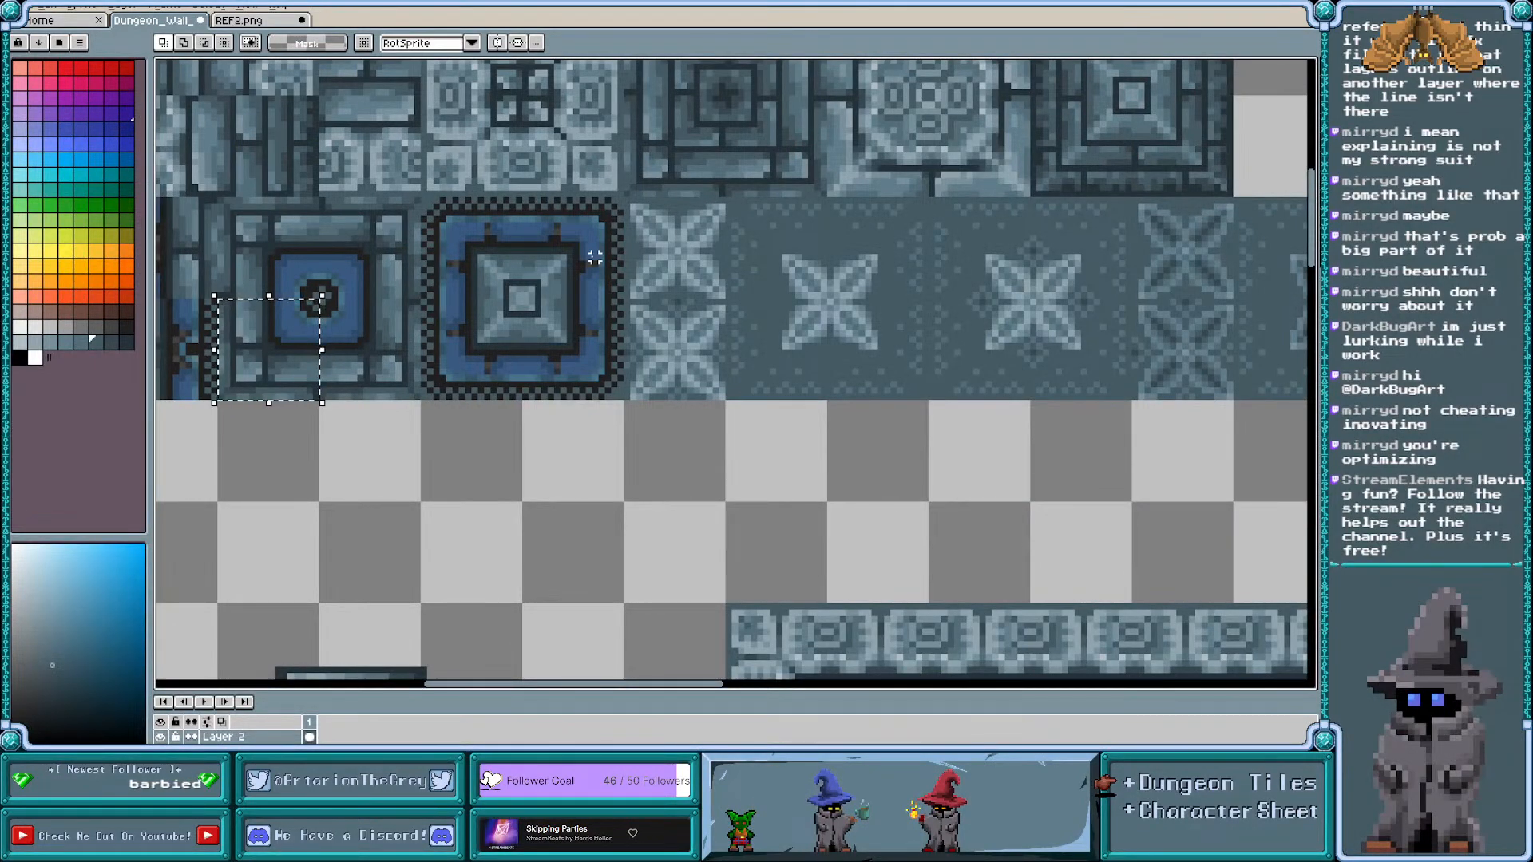
# Show the grid and sample the blue from the border of the square-centred tile as the drawing colour
pyautogui.hotkey('ctrl', "'")
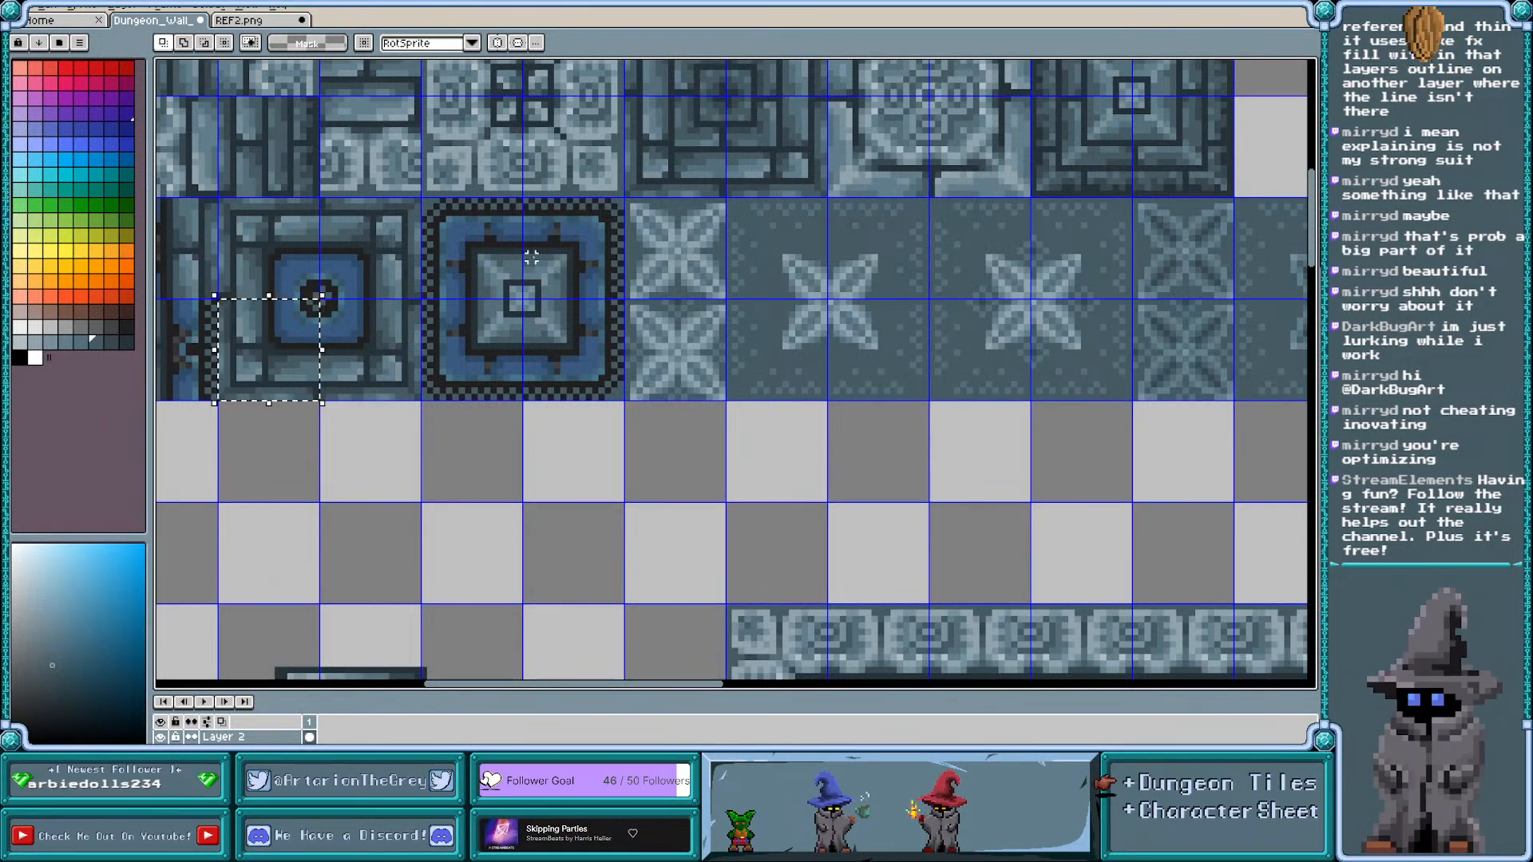
pyautogui.scroll(1, 563, 276)
pyautogui.scroll(1, 478, 242)
pyautogui.scroll(2, 559, 239)
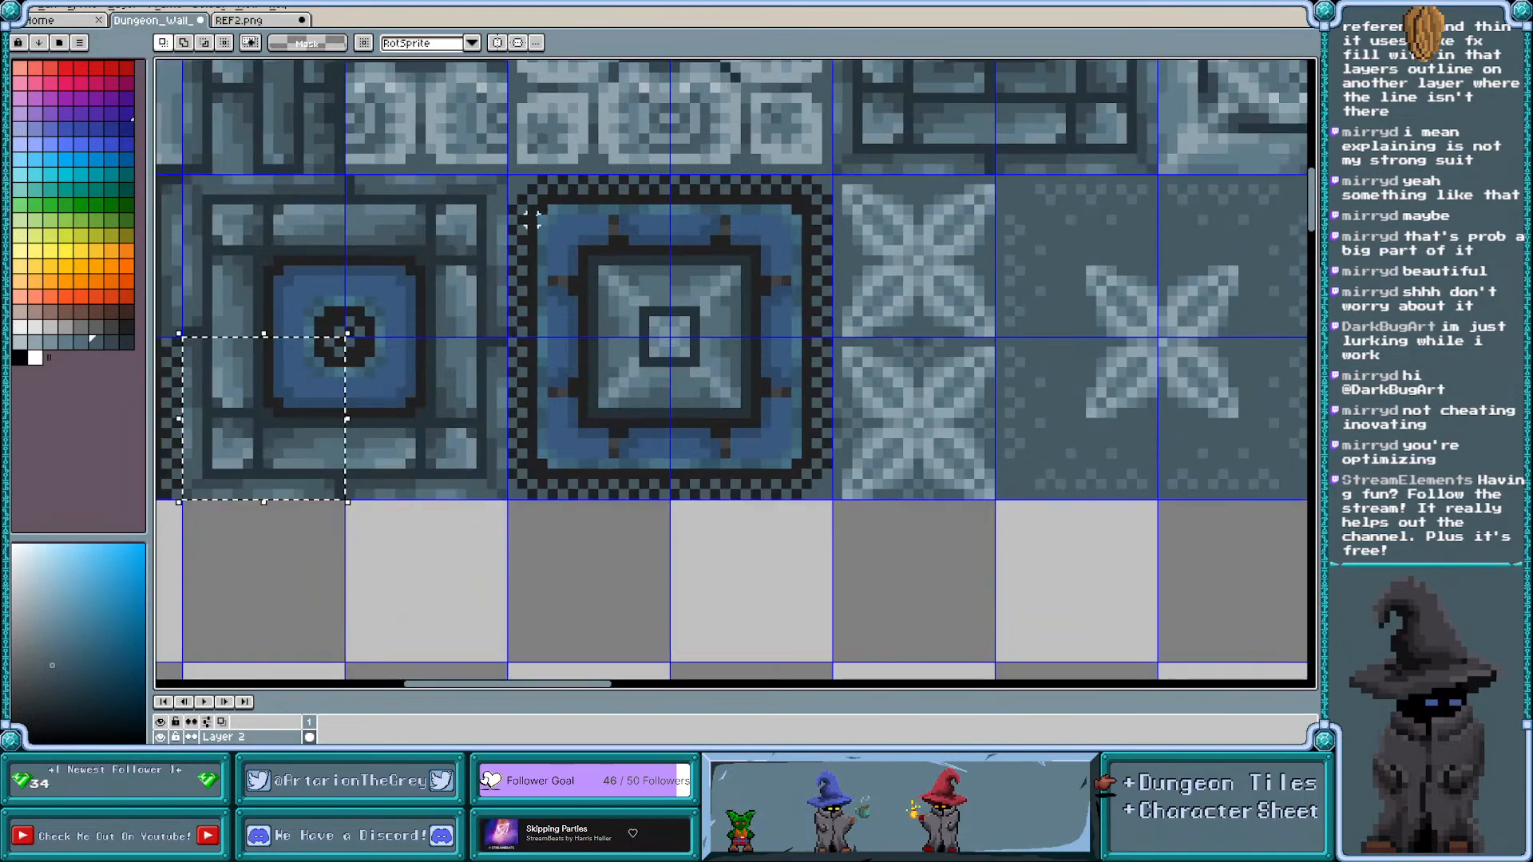
pyautogui.scroll(1, 594, 217)
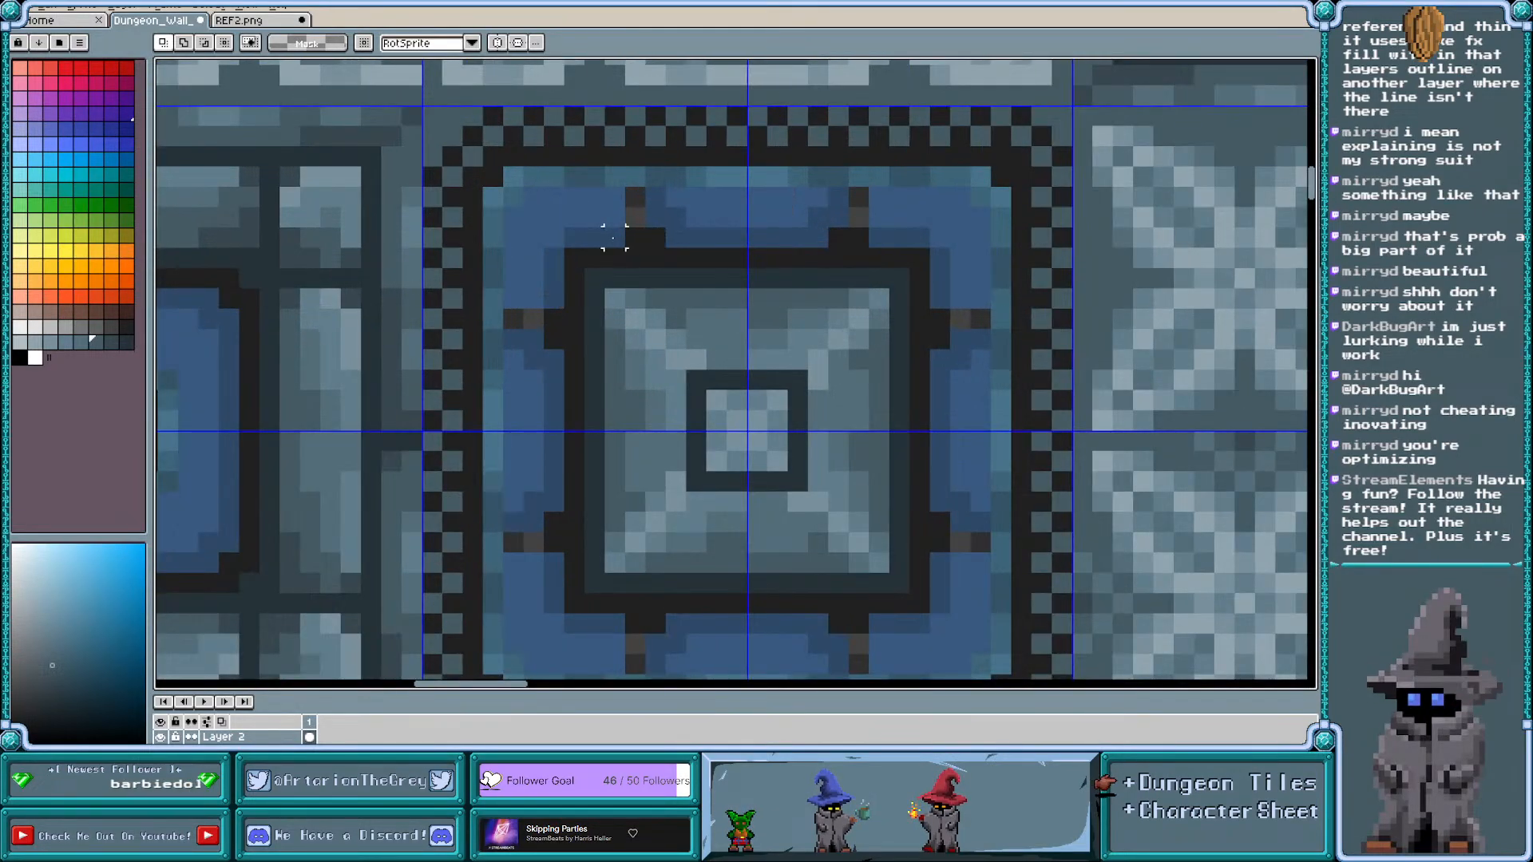
pyautogui.keyDown('alt'); pyautogui.click(631, 237); pyautogui.keyUp('alt')
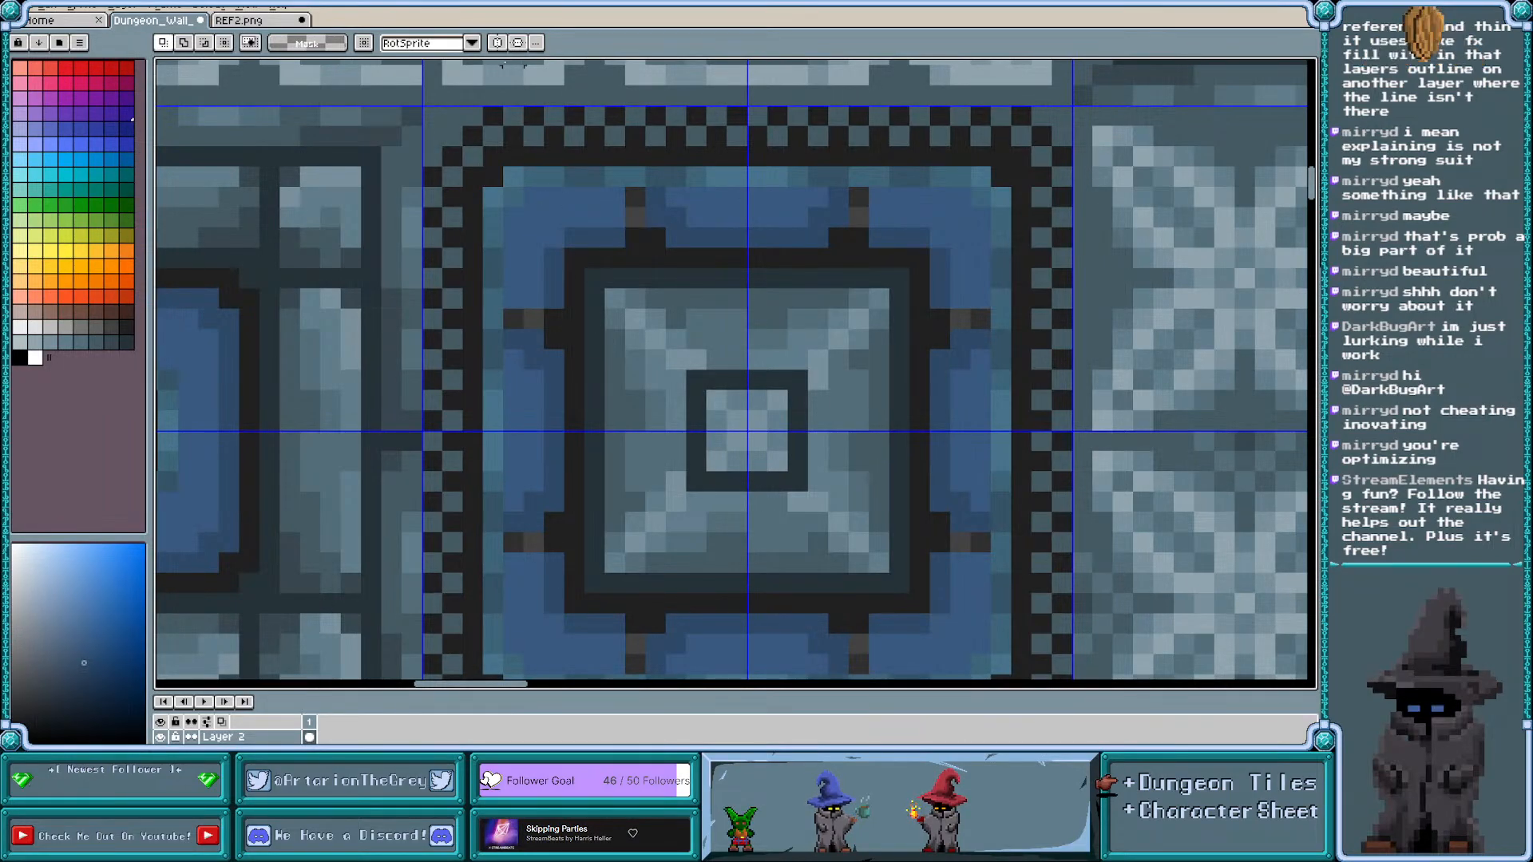
# Move the vertical and horizontal symmetry axes to cross at the centre of the square-centred blue-bordered tile
pyautogui.scroll(-3, 481, 186)
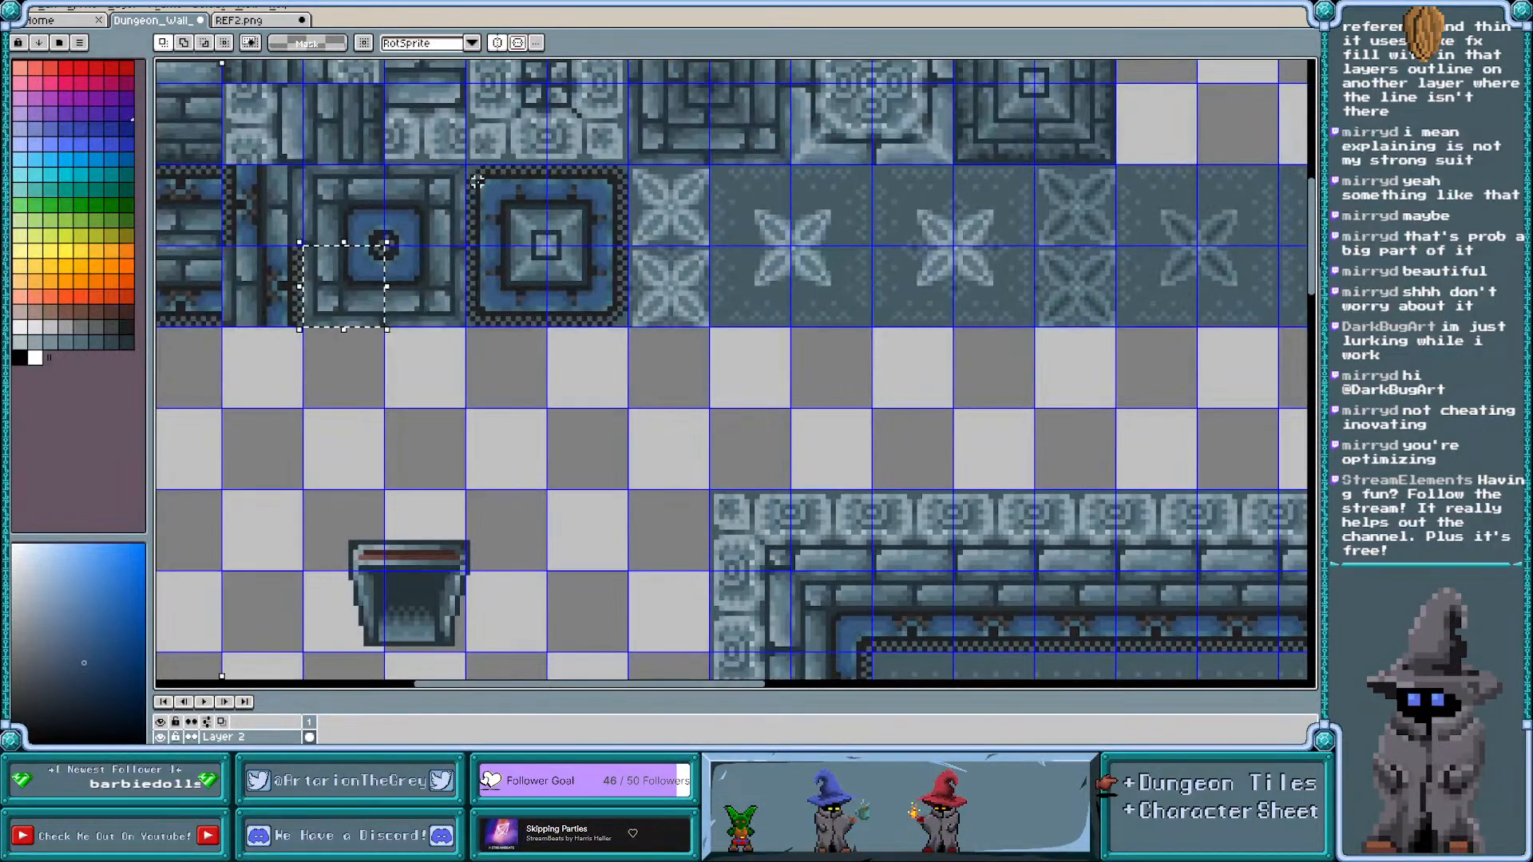
pyautogui.scroll(-2, 415, 381)
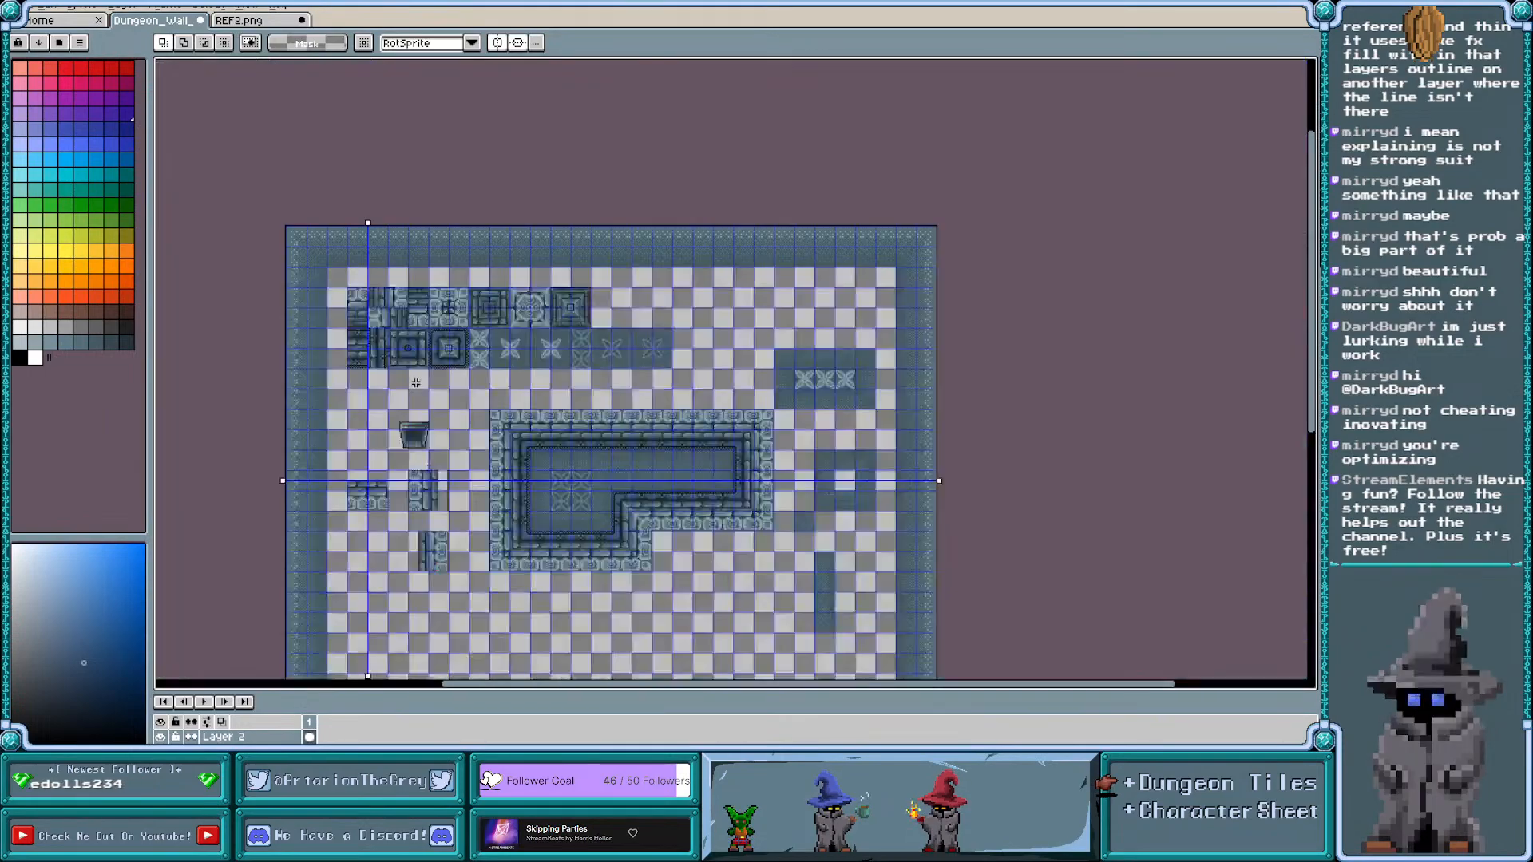
pyautogui.moveTo(368, 222); pyautogui.dragTo(448, 222)
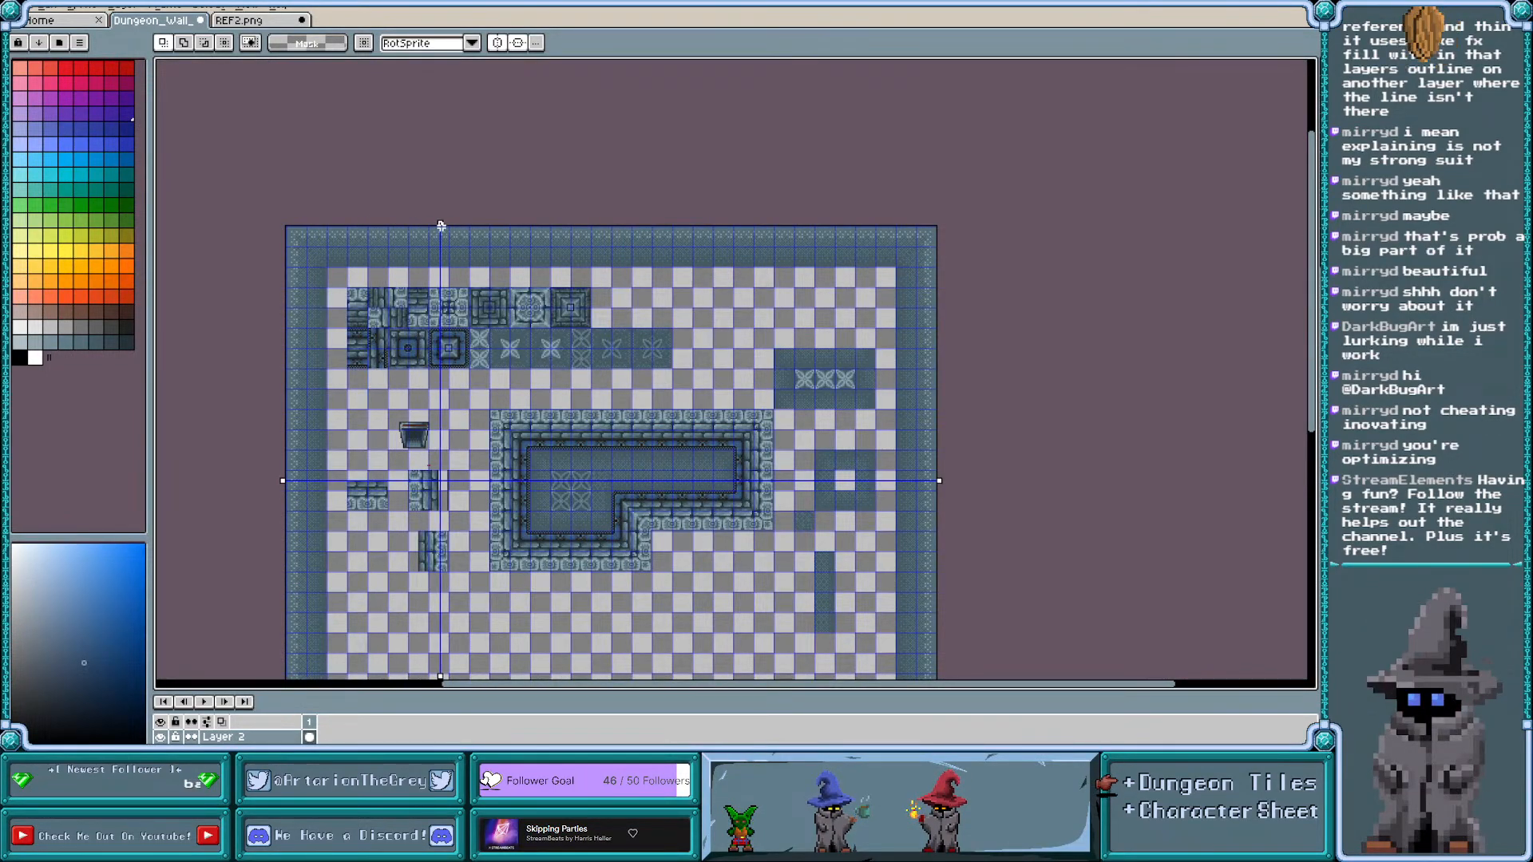
pyautogui.moveTo(282, 481); pyautogui.dragTo(286, 349)
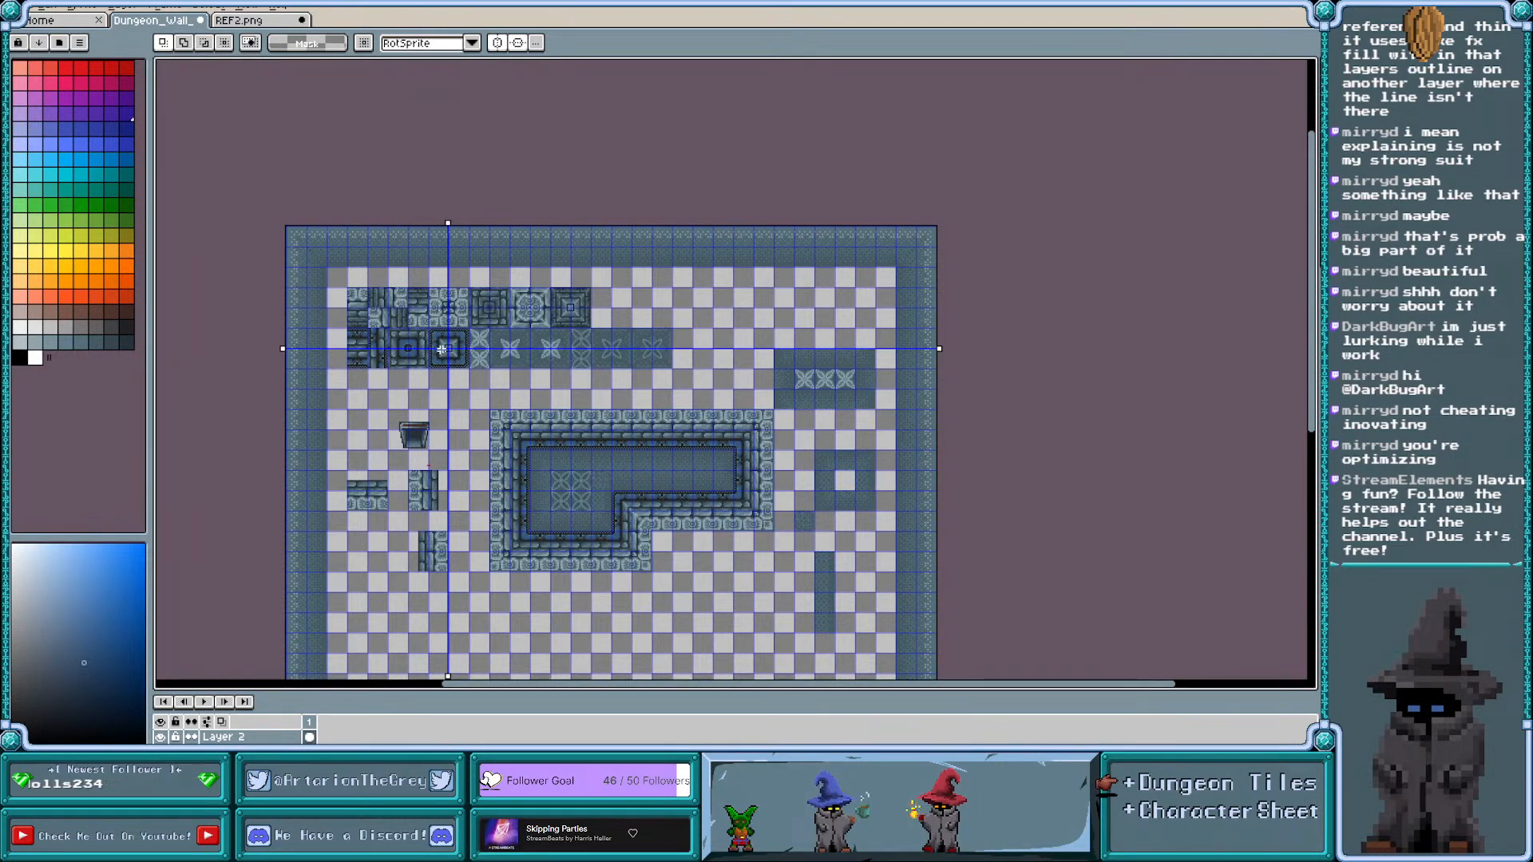
pyautogui.scroll(4, 442, 349)
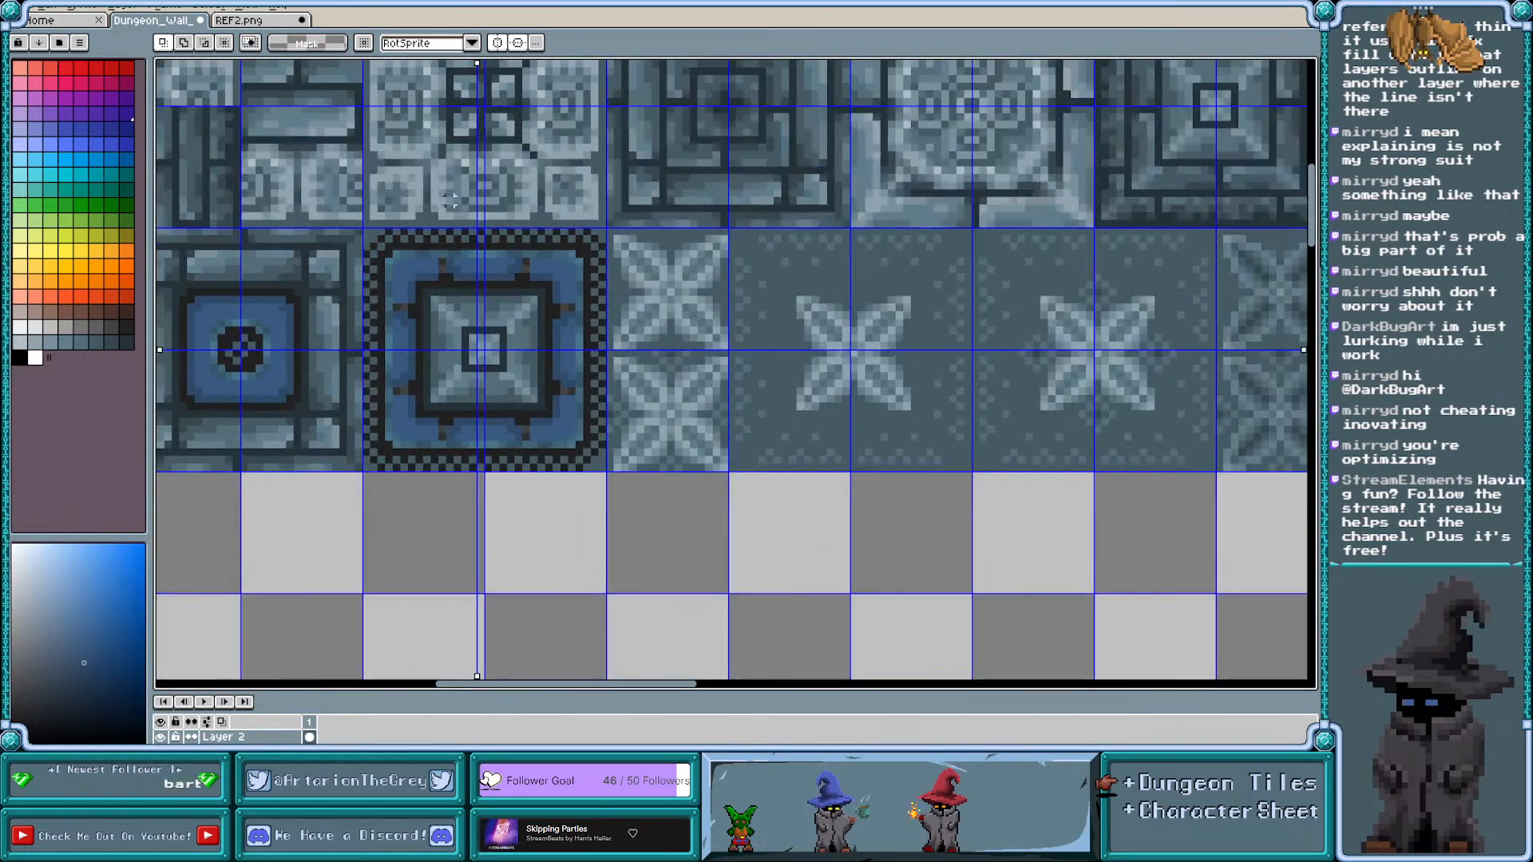
pyautogui.moveTo(476, 62); pyautogui.dragTo(483, 63)
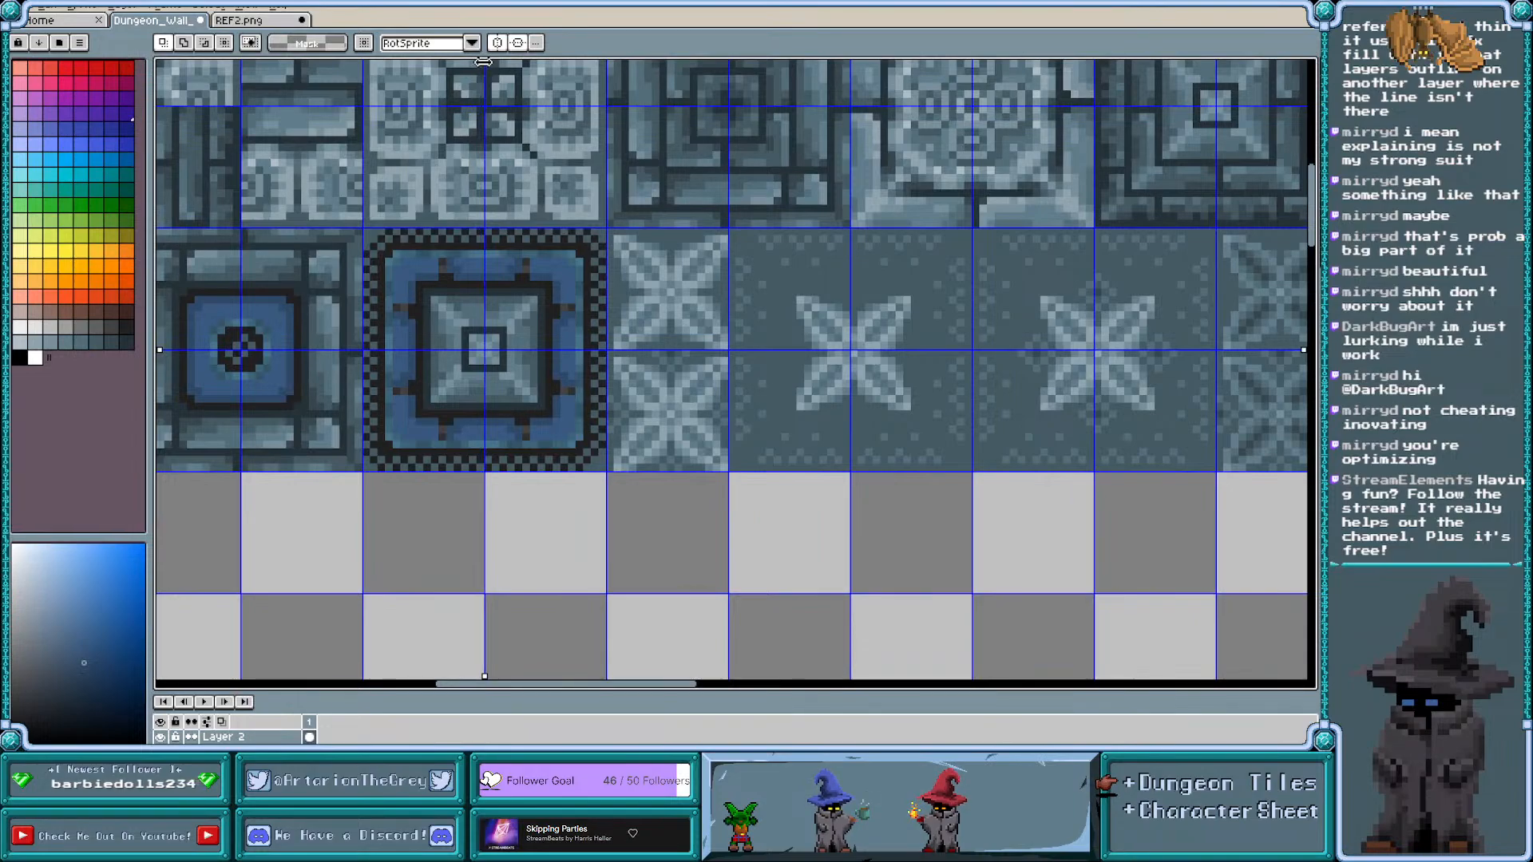
# Widen the dark studs on the tile's inner frame with mirrored dark pixels and cut the frame's corners with the border blue
pyautogui.scroll(1, 418, 291)
pyautogui.hscroll(-2, 479, 258)
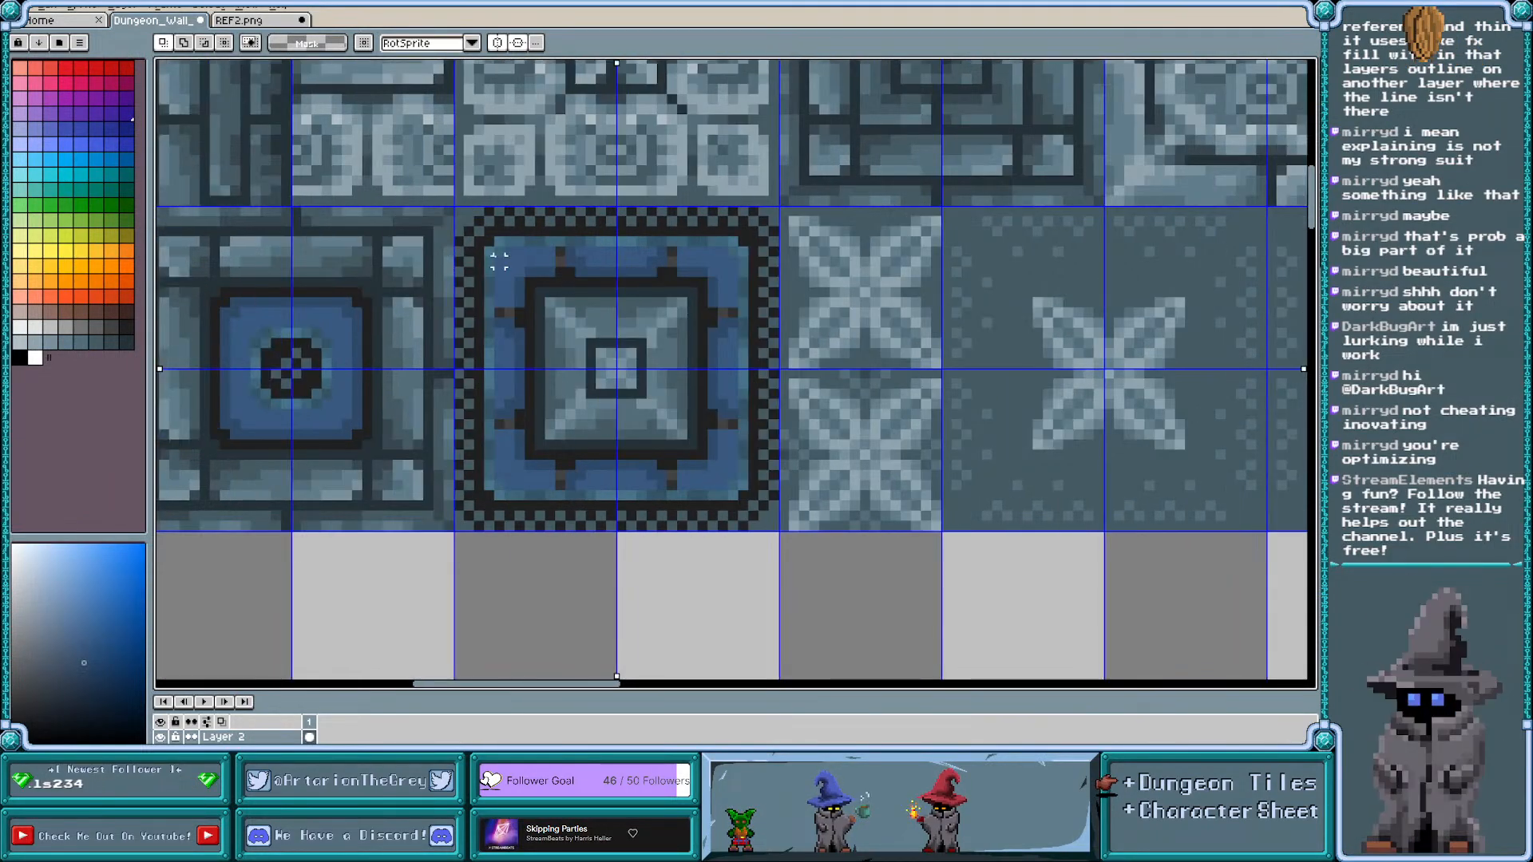
pyautogui.hscroll(-6, 496, 260)
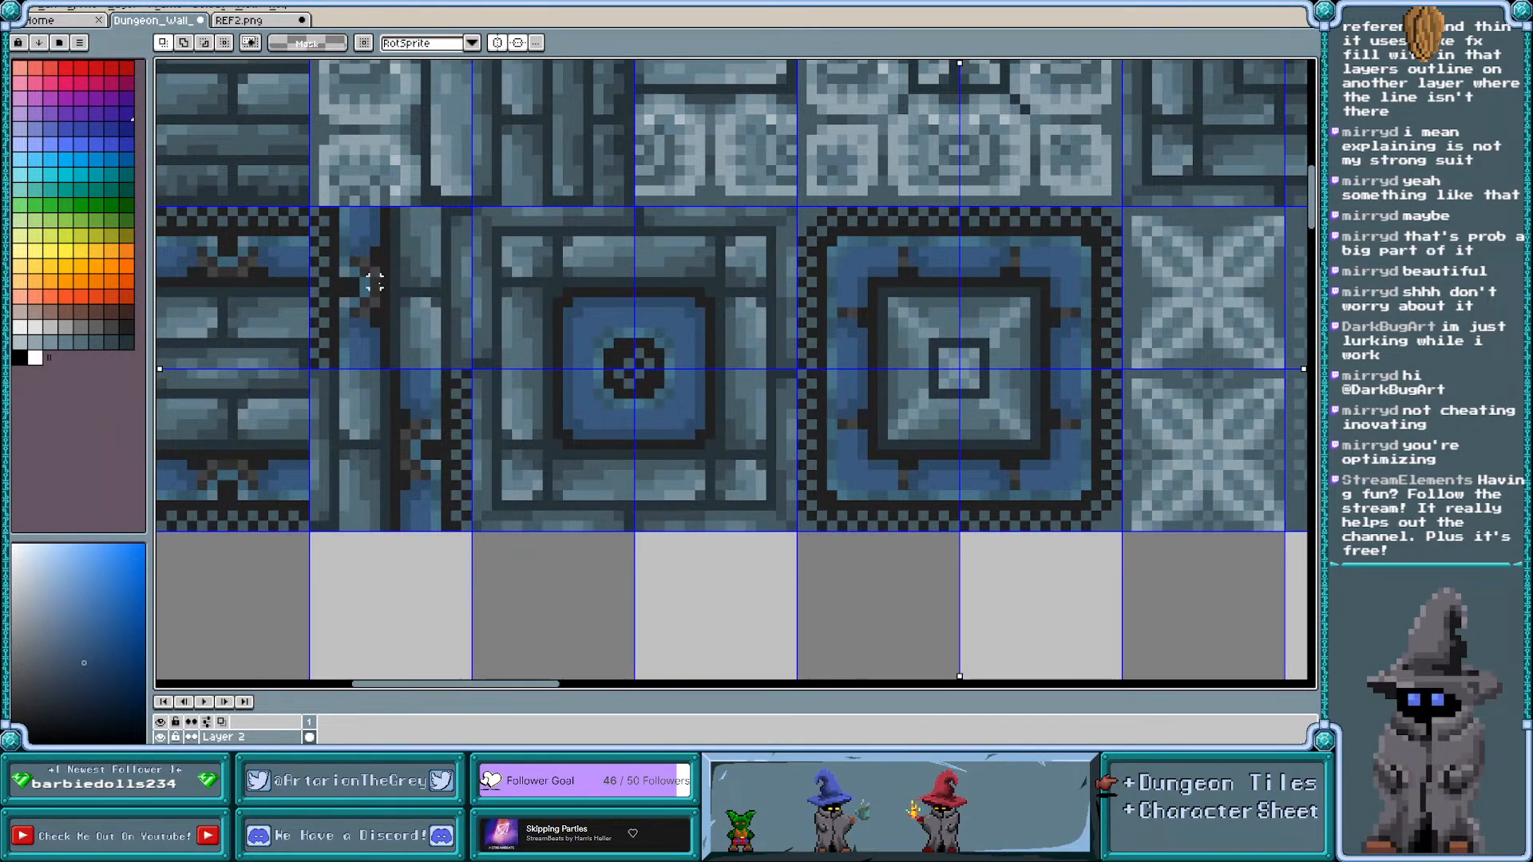
pyautogui.scroll(3, 622, 307)
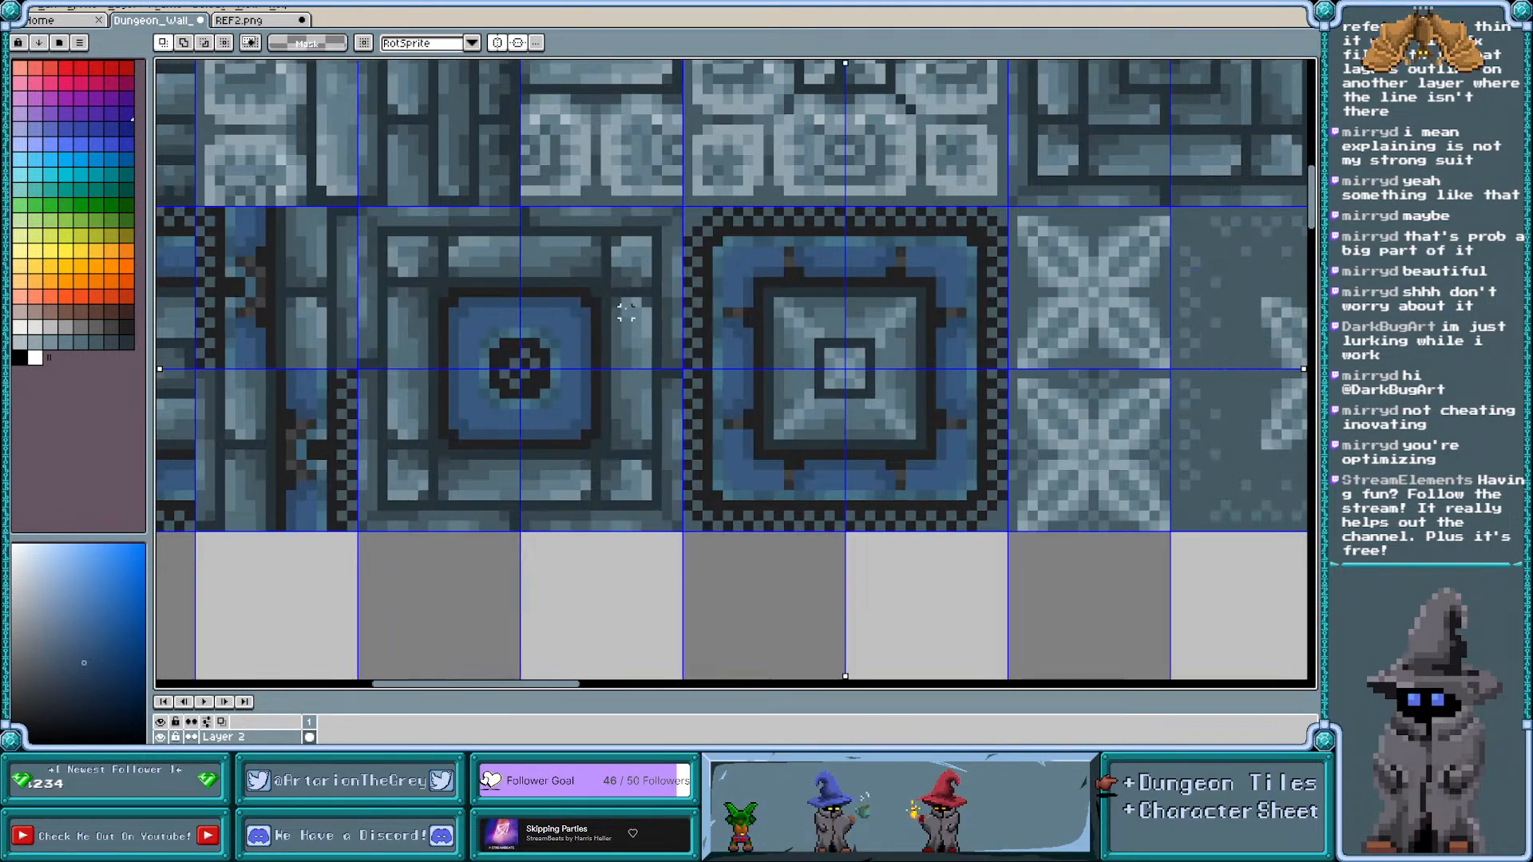
pyautogui.press('b')
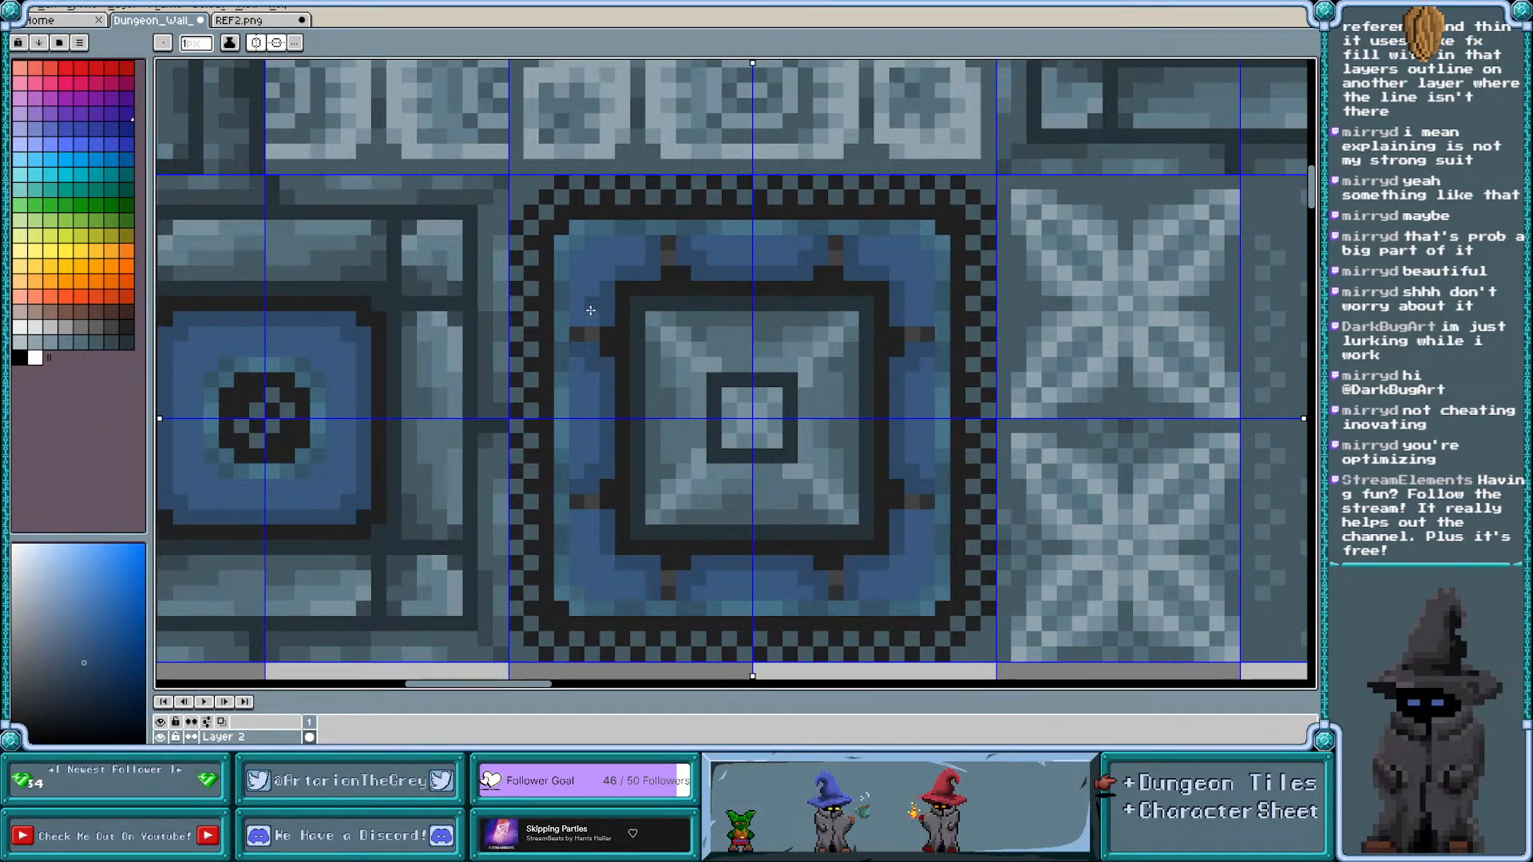
pyautogui.keyDown('alt'); pyautogui.click(614, 336); pyautogui.keyUp('alt')
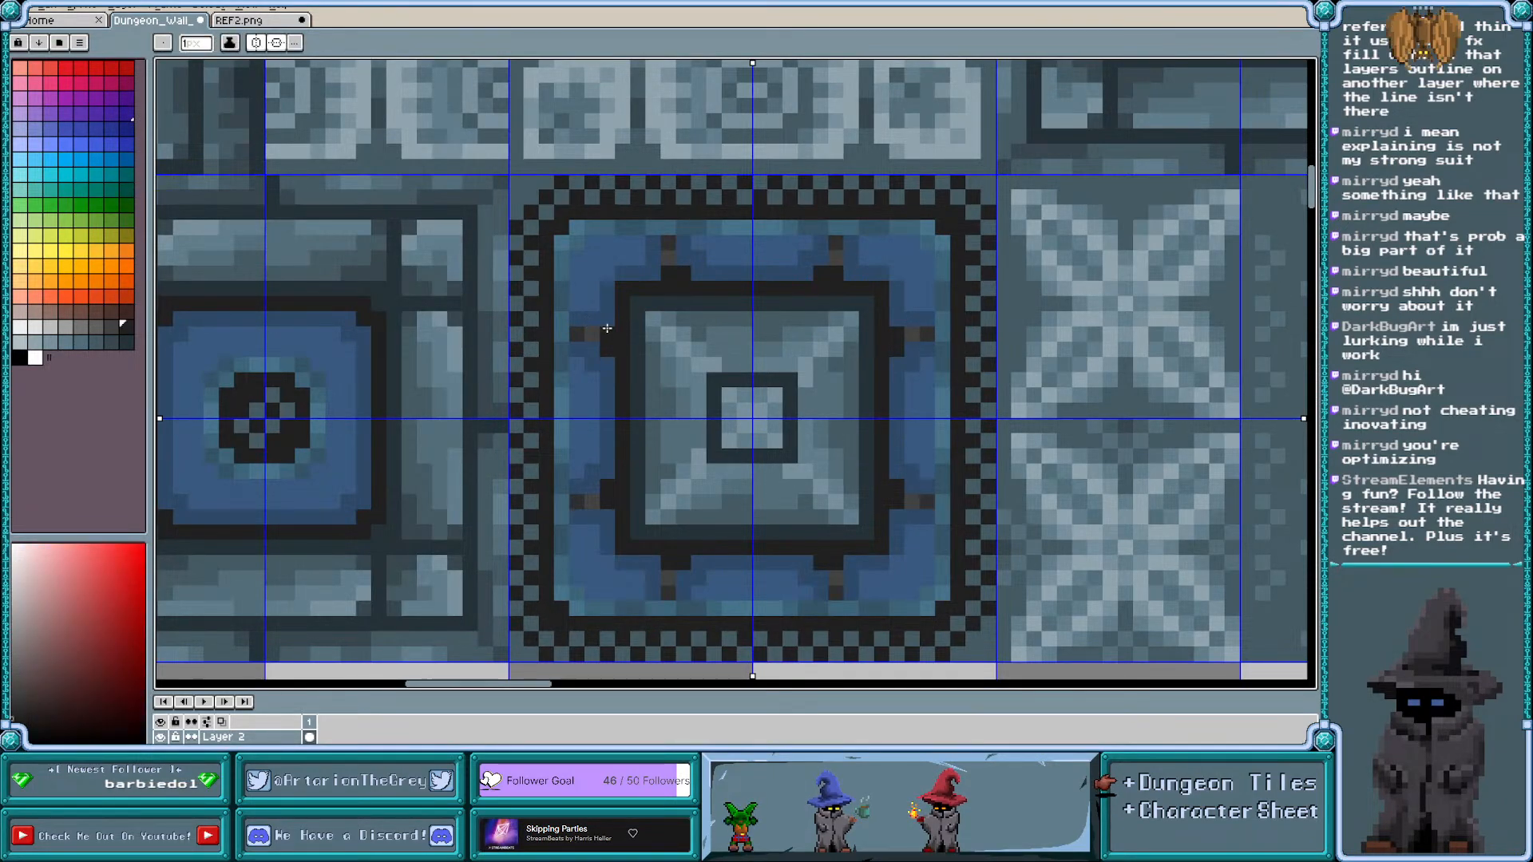
pyautogui.click(609, 319)
pyautogui.click(851, 274)
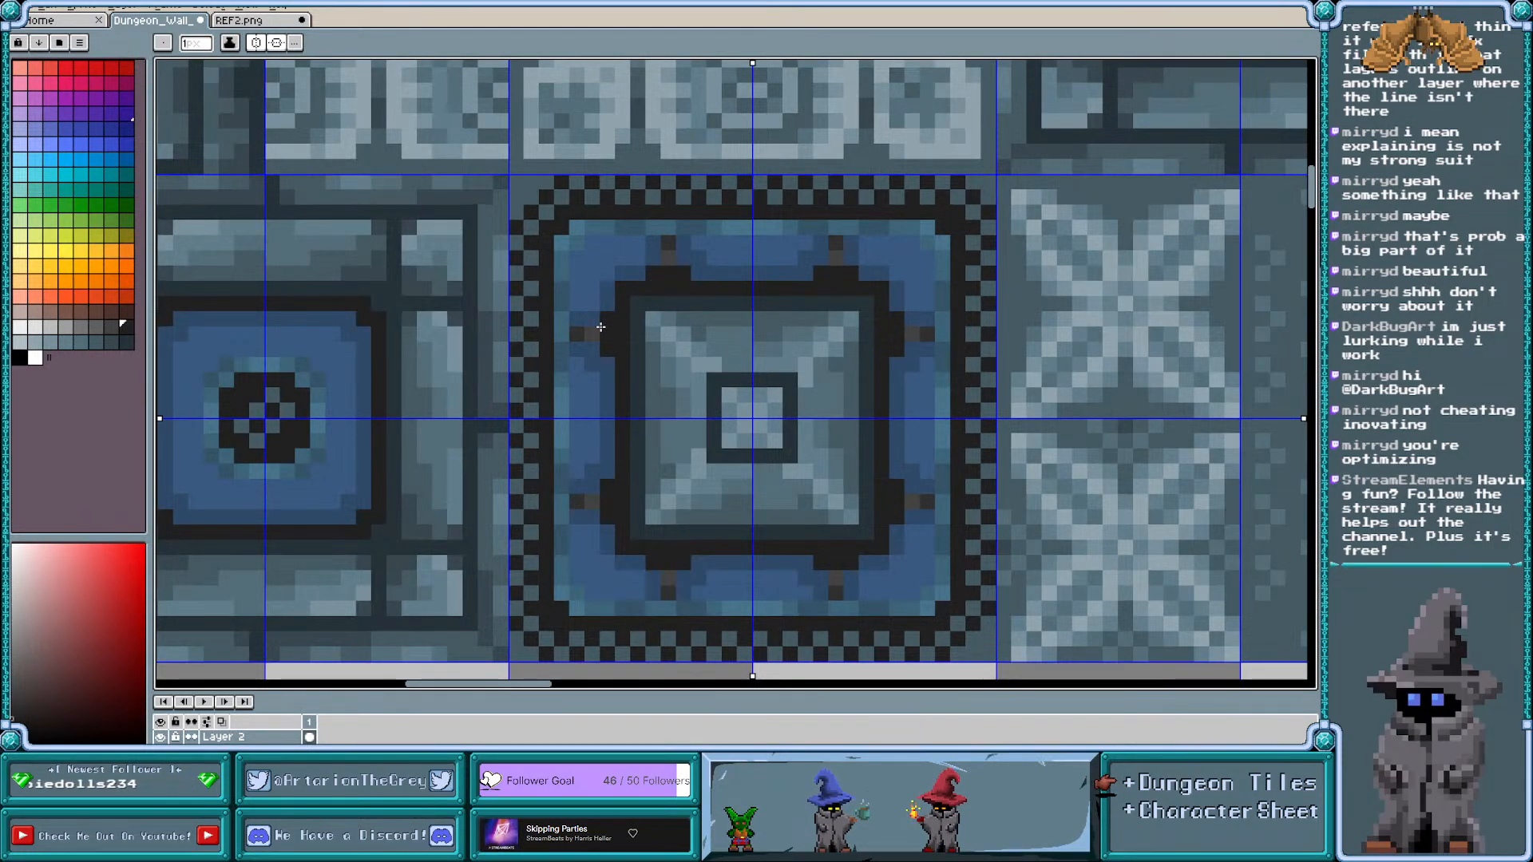
pyautogui.keyDown('alt'); pyautogui.click(813, 259); pyautogui.keyUp('alt')
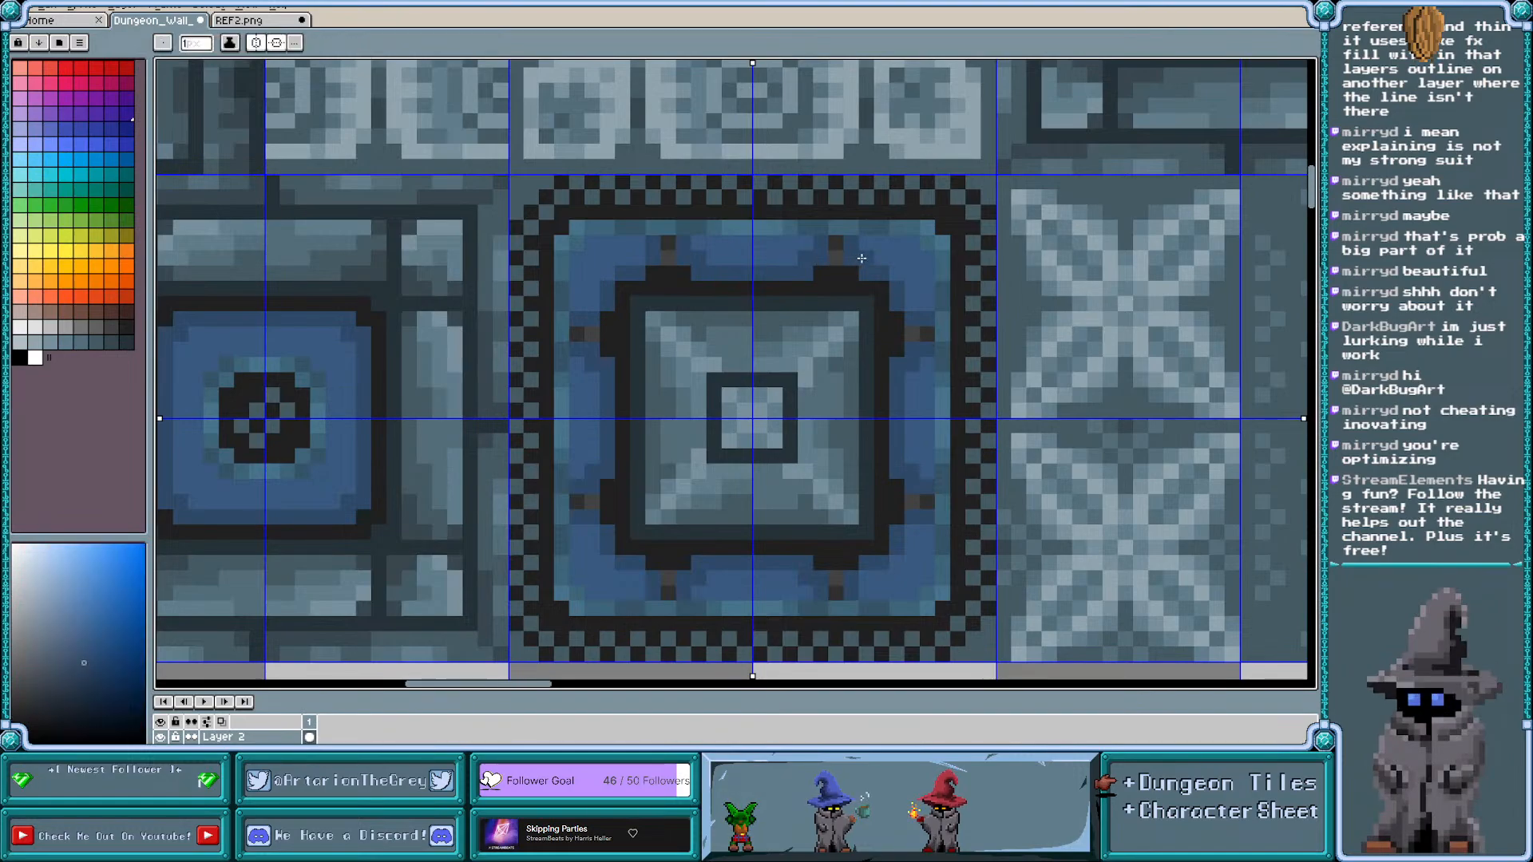
pyautogui.click(866, 302)
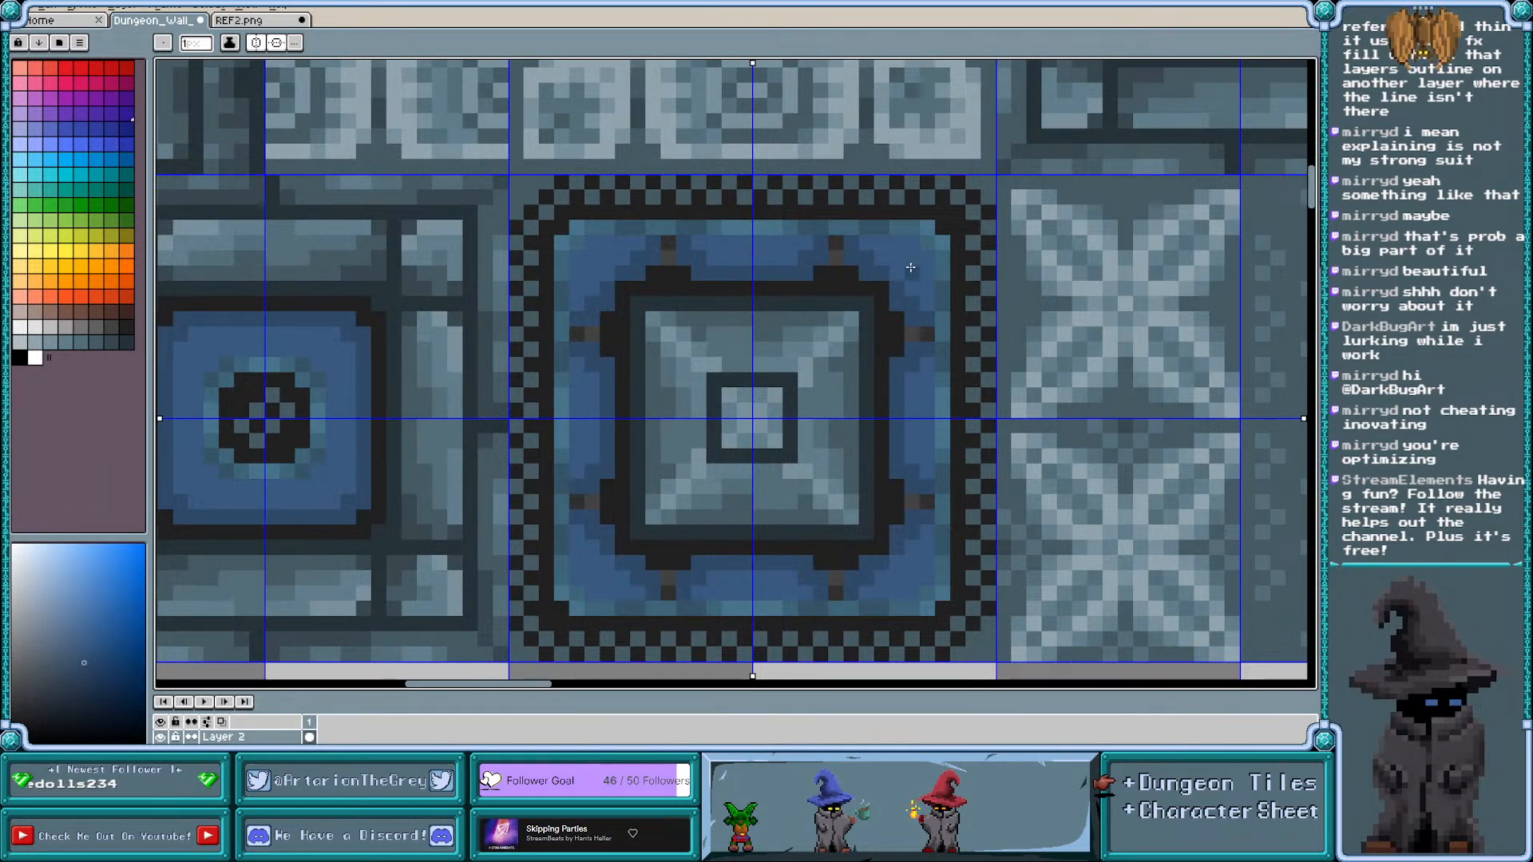
pyautogui.click(881, 285)
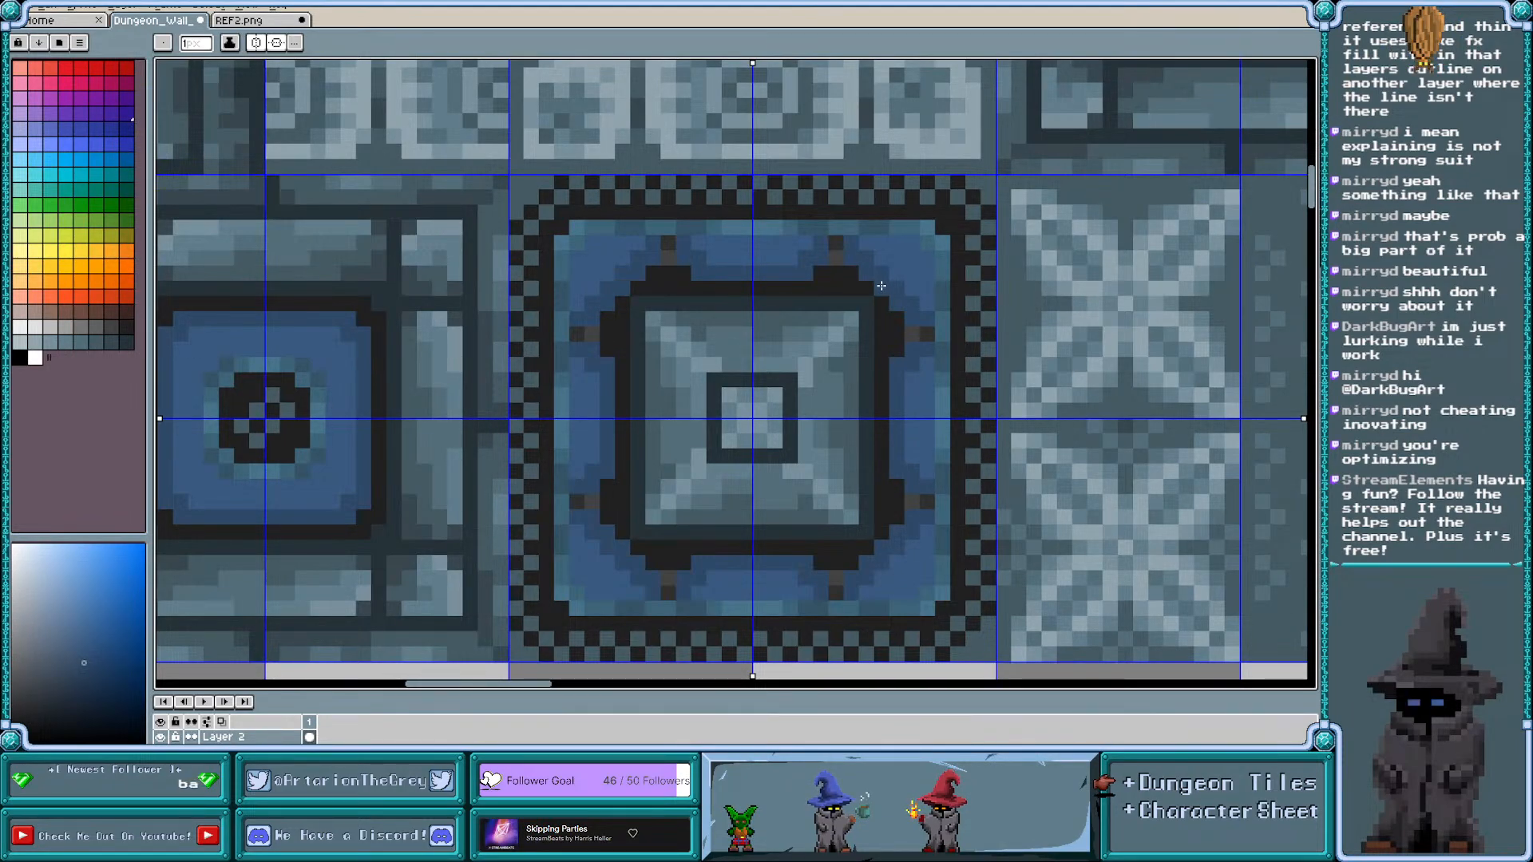
# Try extending the dark studs further toward the corners of the inner frame, then undo the added pixels
pyautogui.keyDown('alt'); pyautogui.click(890, 269); pyautogui.keyUp('alt')
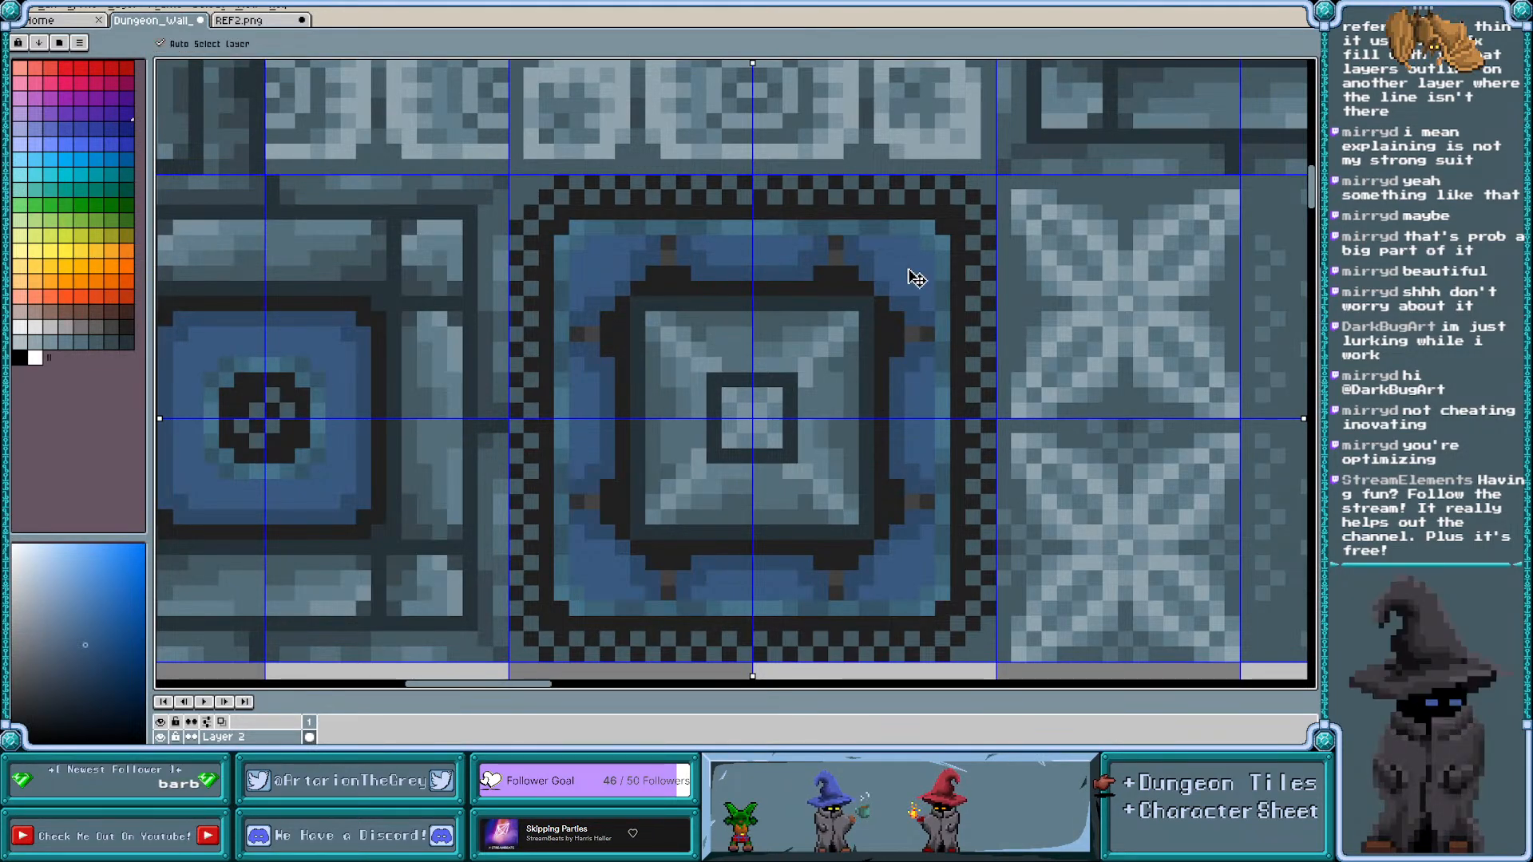
pyautogui.hotkey('ctrl', 'z')
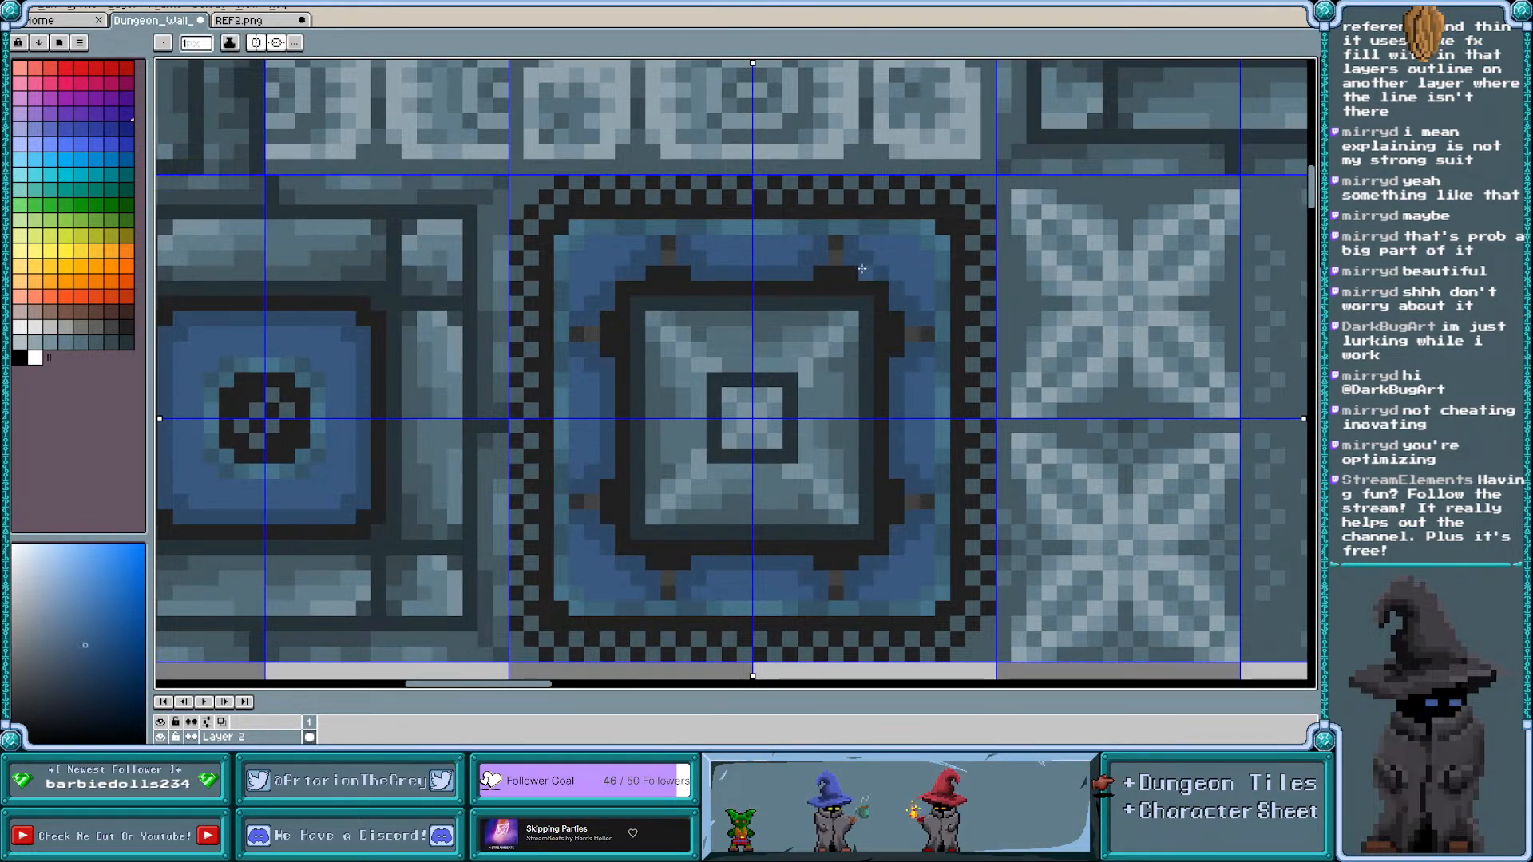
pyautogui.keyDown('alt'); pyautogui.click(870, 279); pyautogui.keyUp('alt')
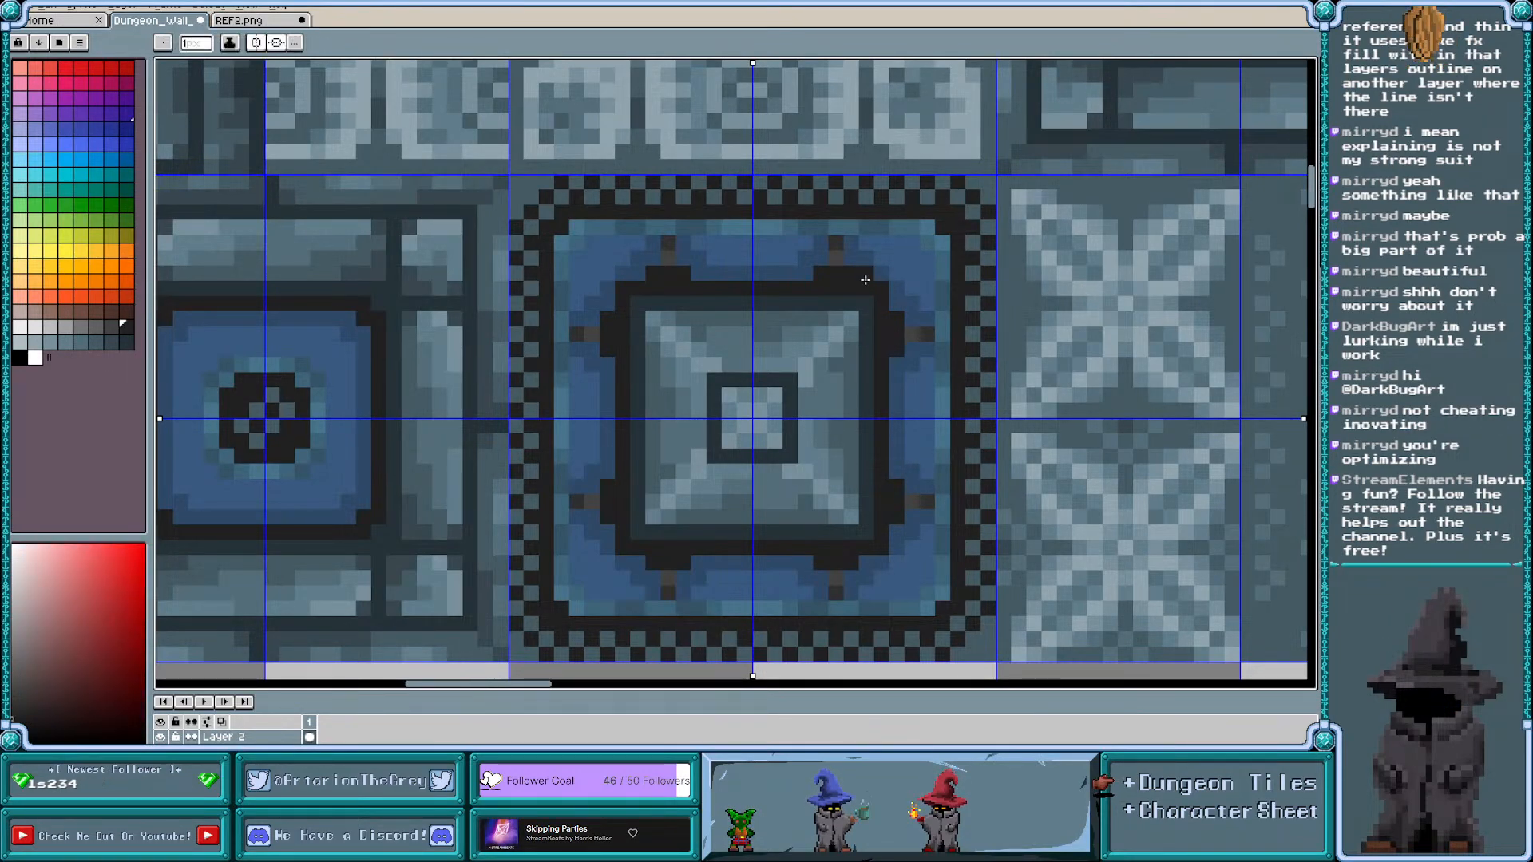
pyautogui.keyDown('alt'); pyautogui.click(872, 254); pyautogui.keyUp('alt')
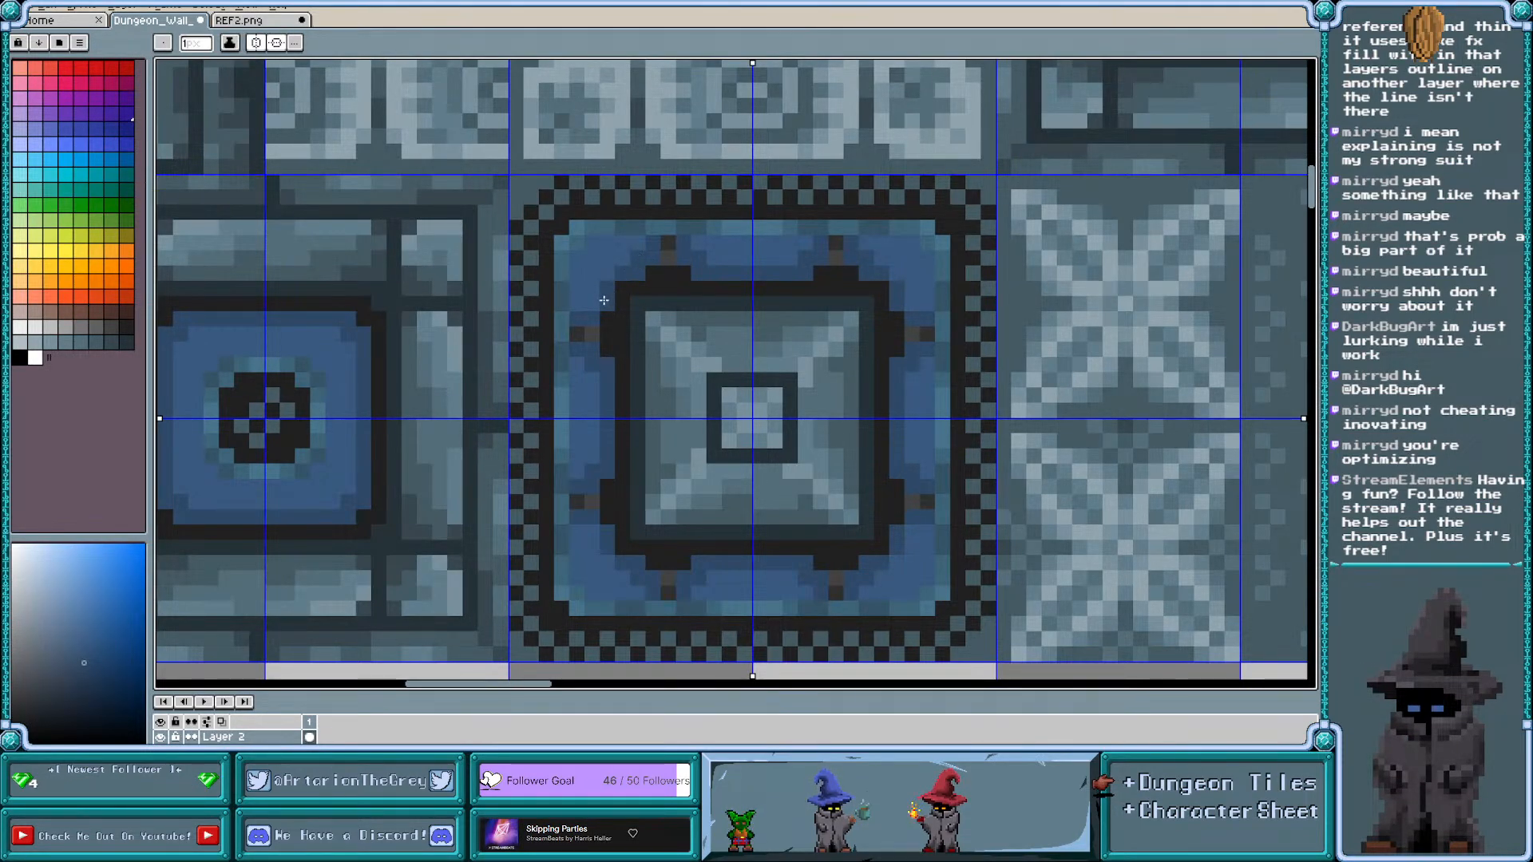
pyautogui.keyDown('alt'); pyautogui.click(629, 289); pyautogui.keyUp('alt')
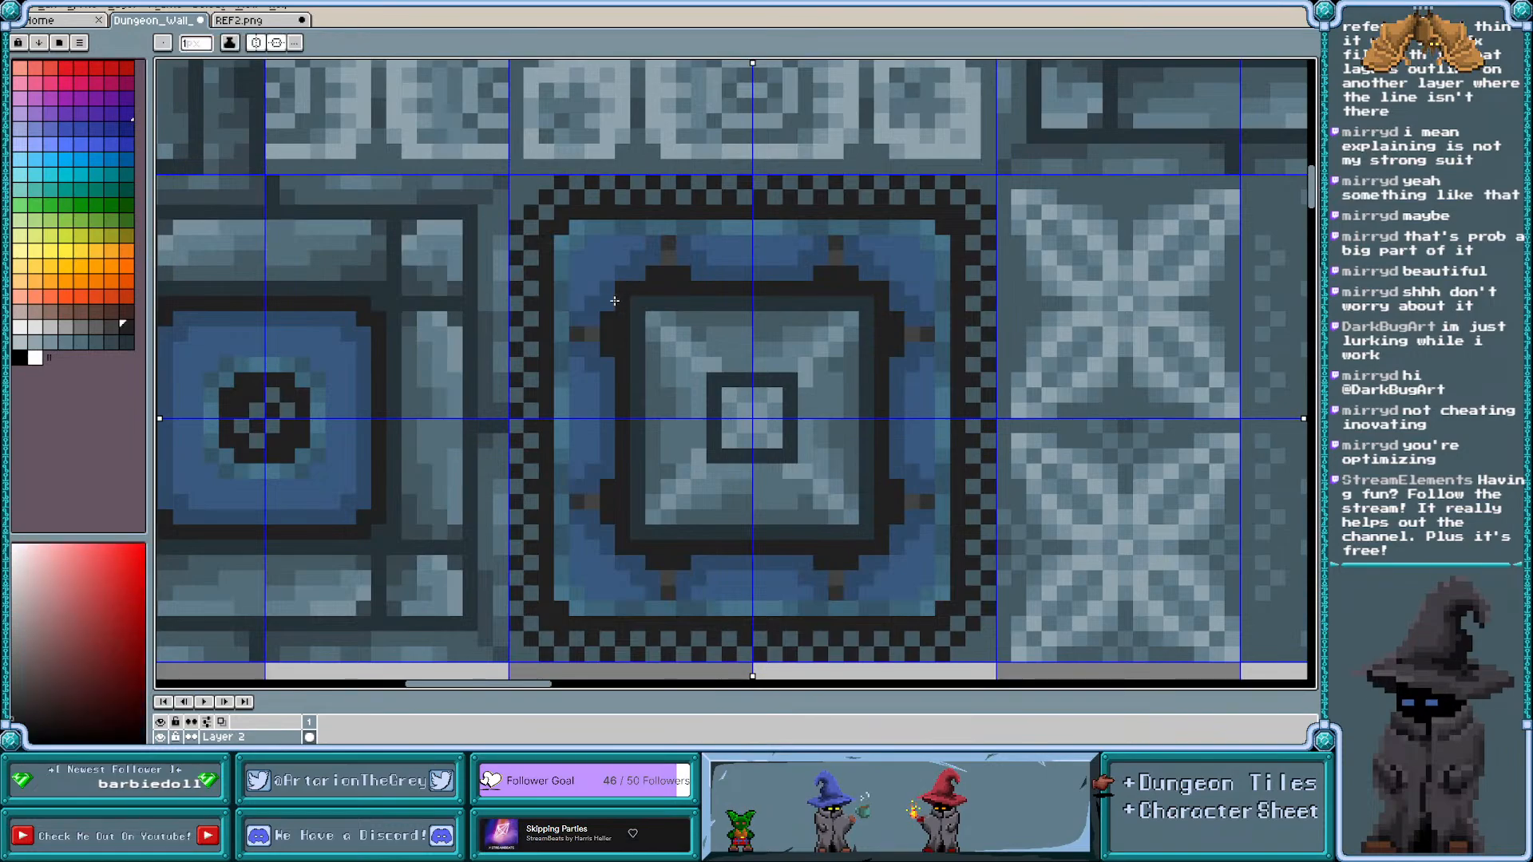
pyautogui.click(608, 302)
pyautogui.click(639, 276)
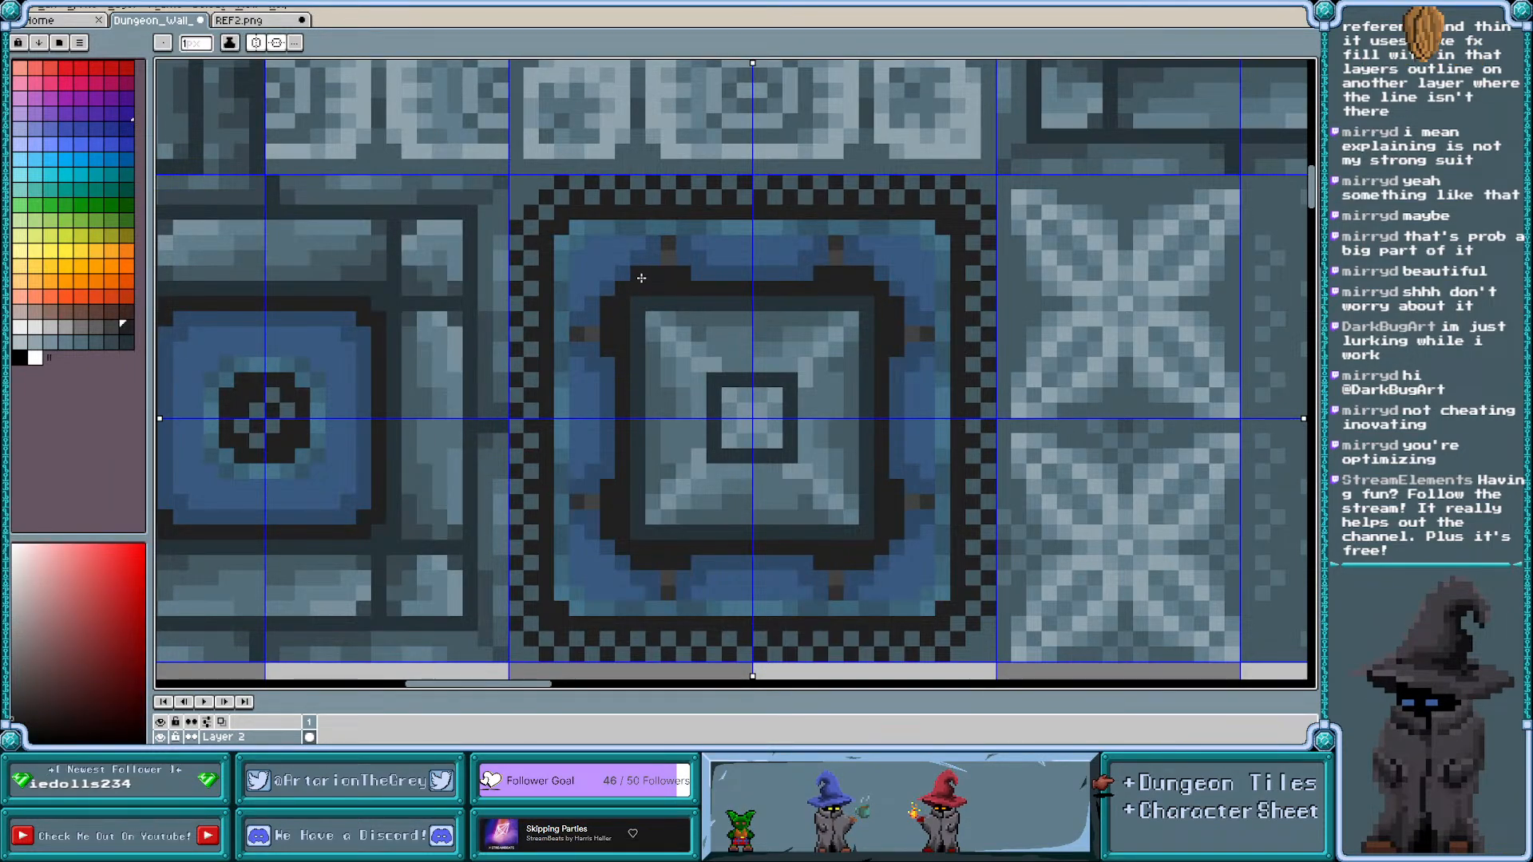
pyautogui.scroll(-1, 591, 328)
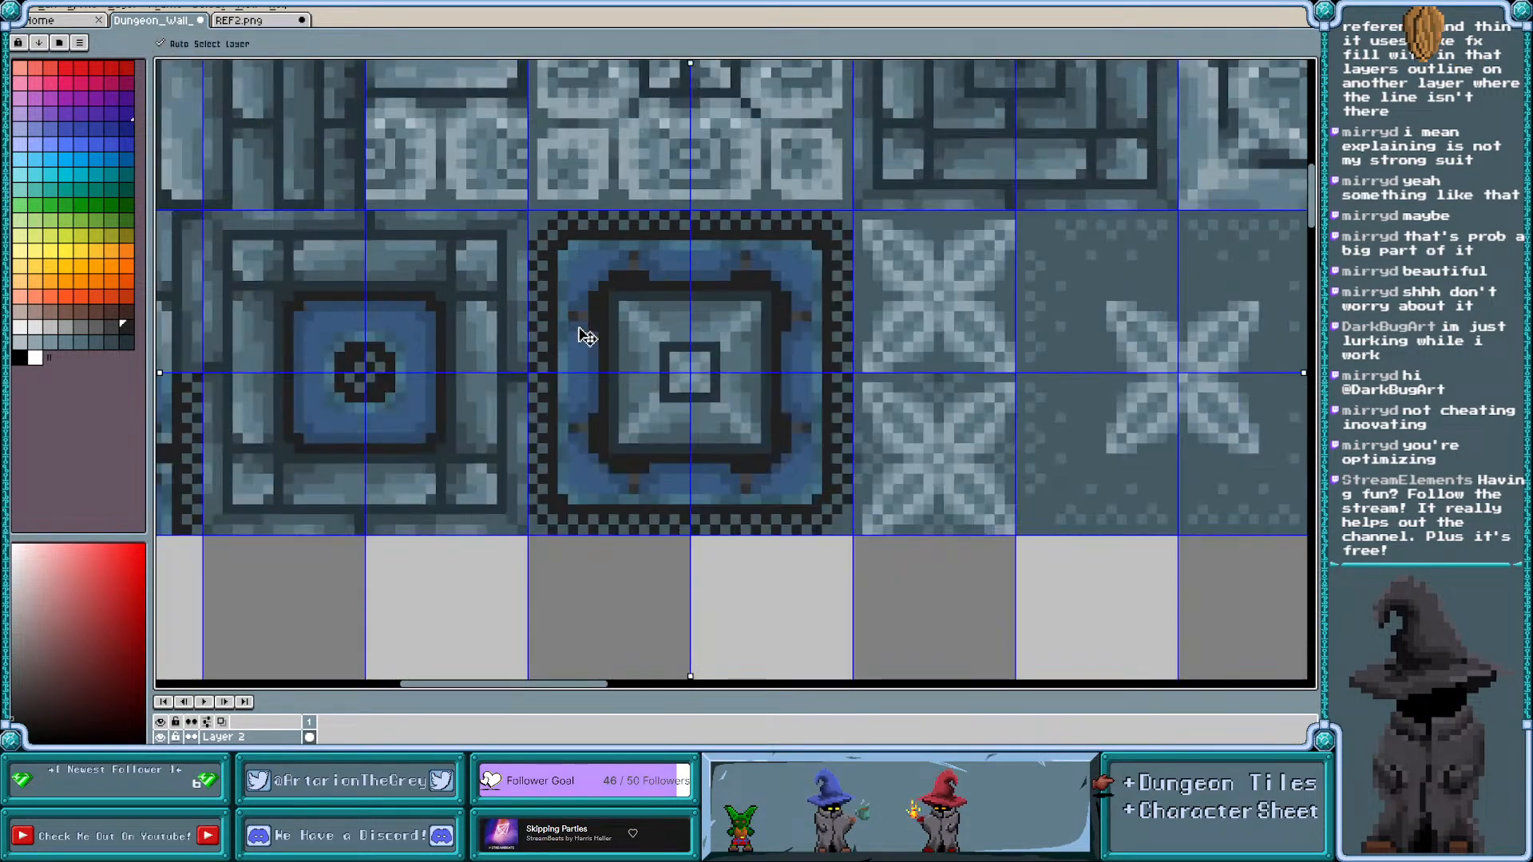
pyautogui.hotkey('ctrl', 'z')
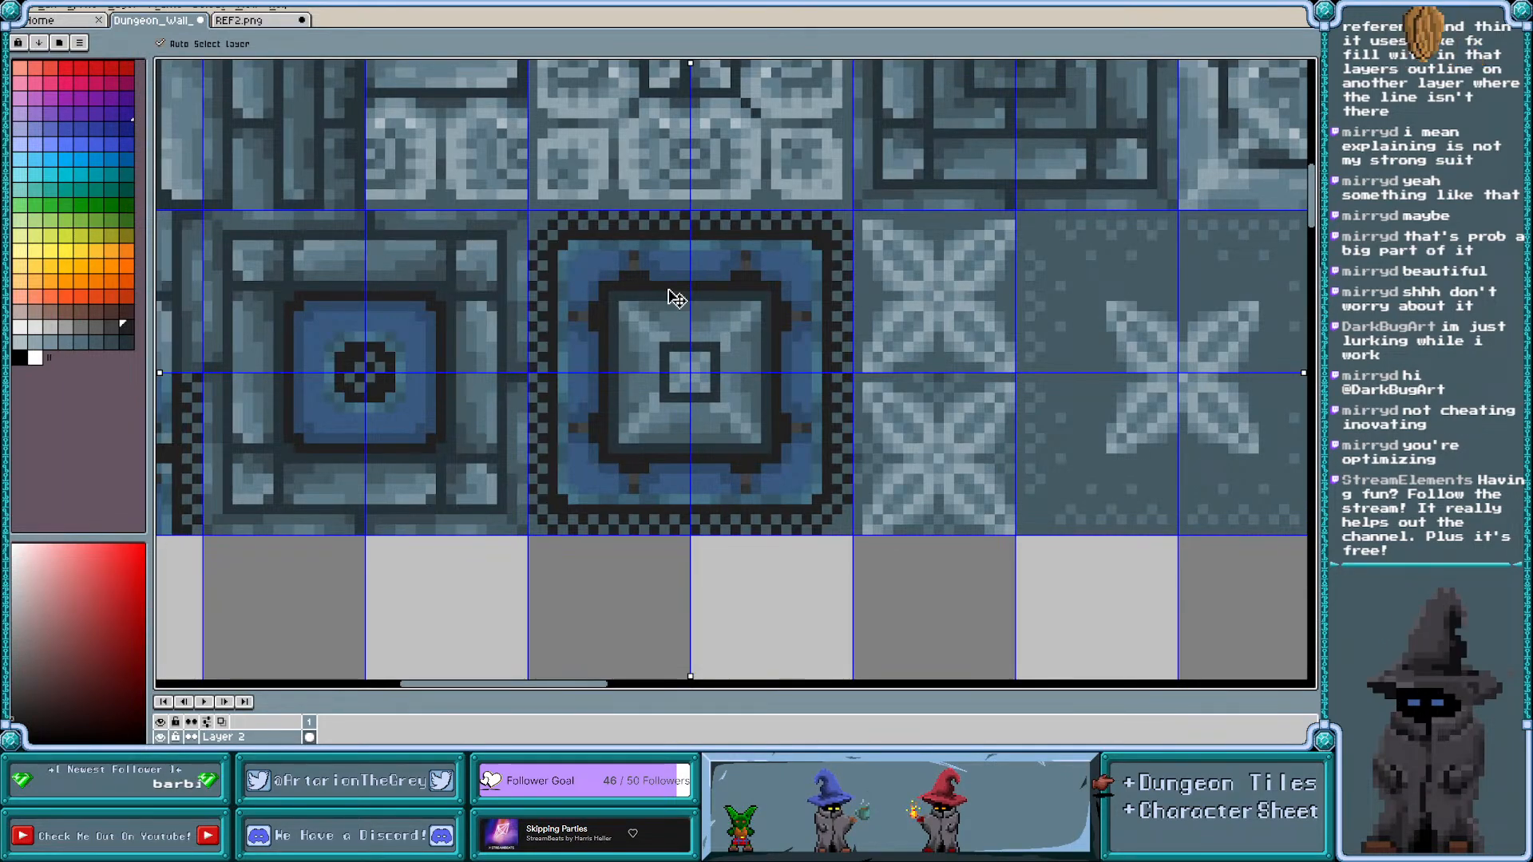
# Sample the lighter blue from the tile's border and paint a mirrored pixel of it outside the inner frame's corners
pyautogui.press('b')
pyautogui.scroll(2, 671, 289)
pyautogui.scroll(-1, 664, 279)
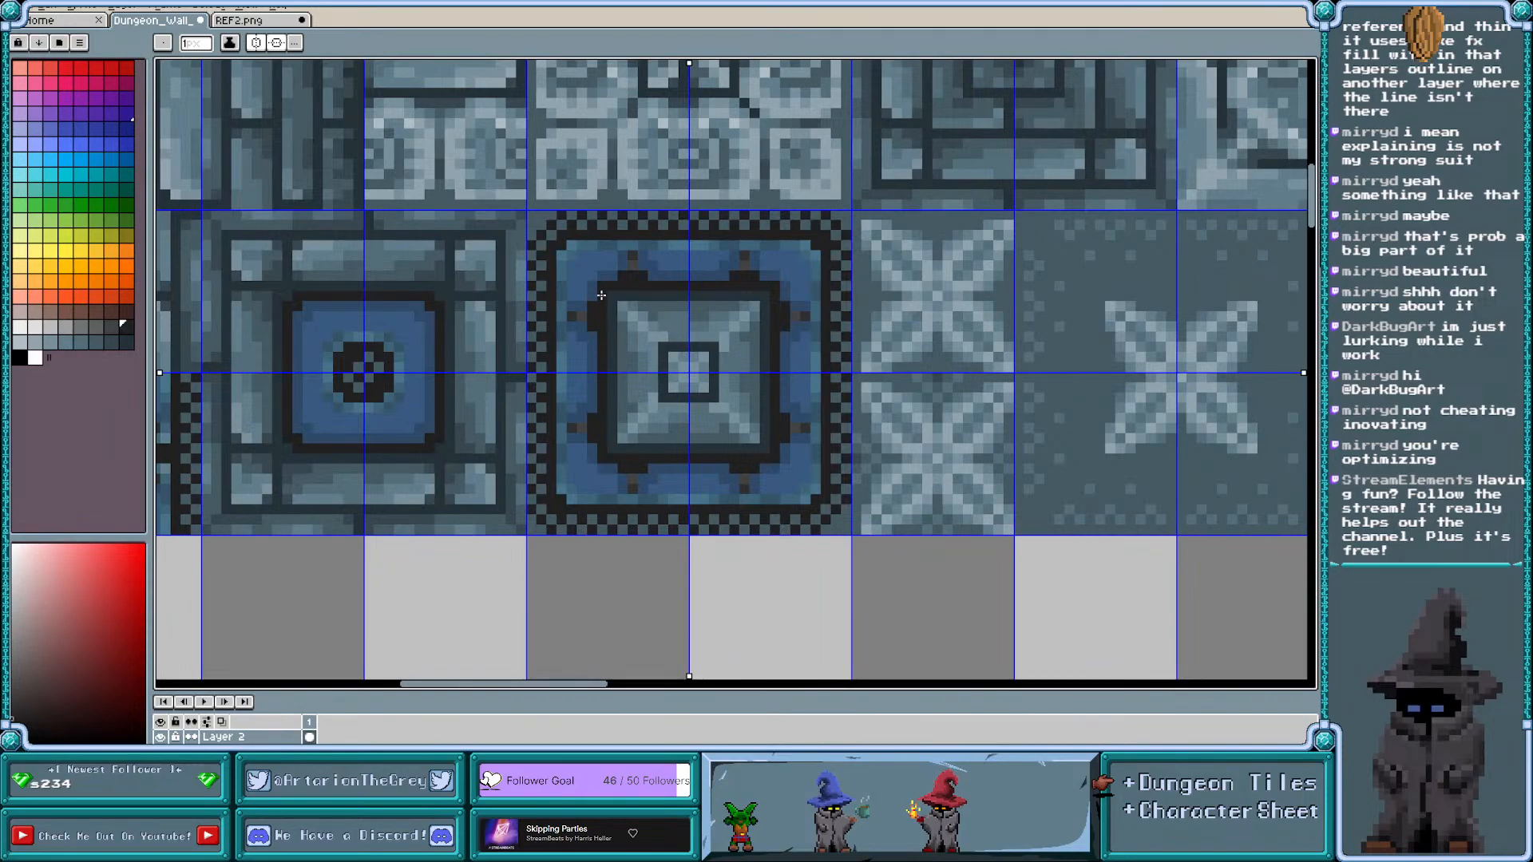
pyautogui.scroll(1, 611, 296)
pyautogui.keyDown('alt'); pyautogui.click(591, 277); pyautogui.keyUp('alt')
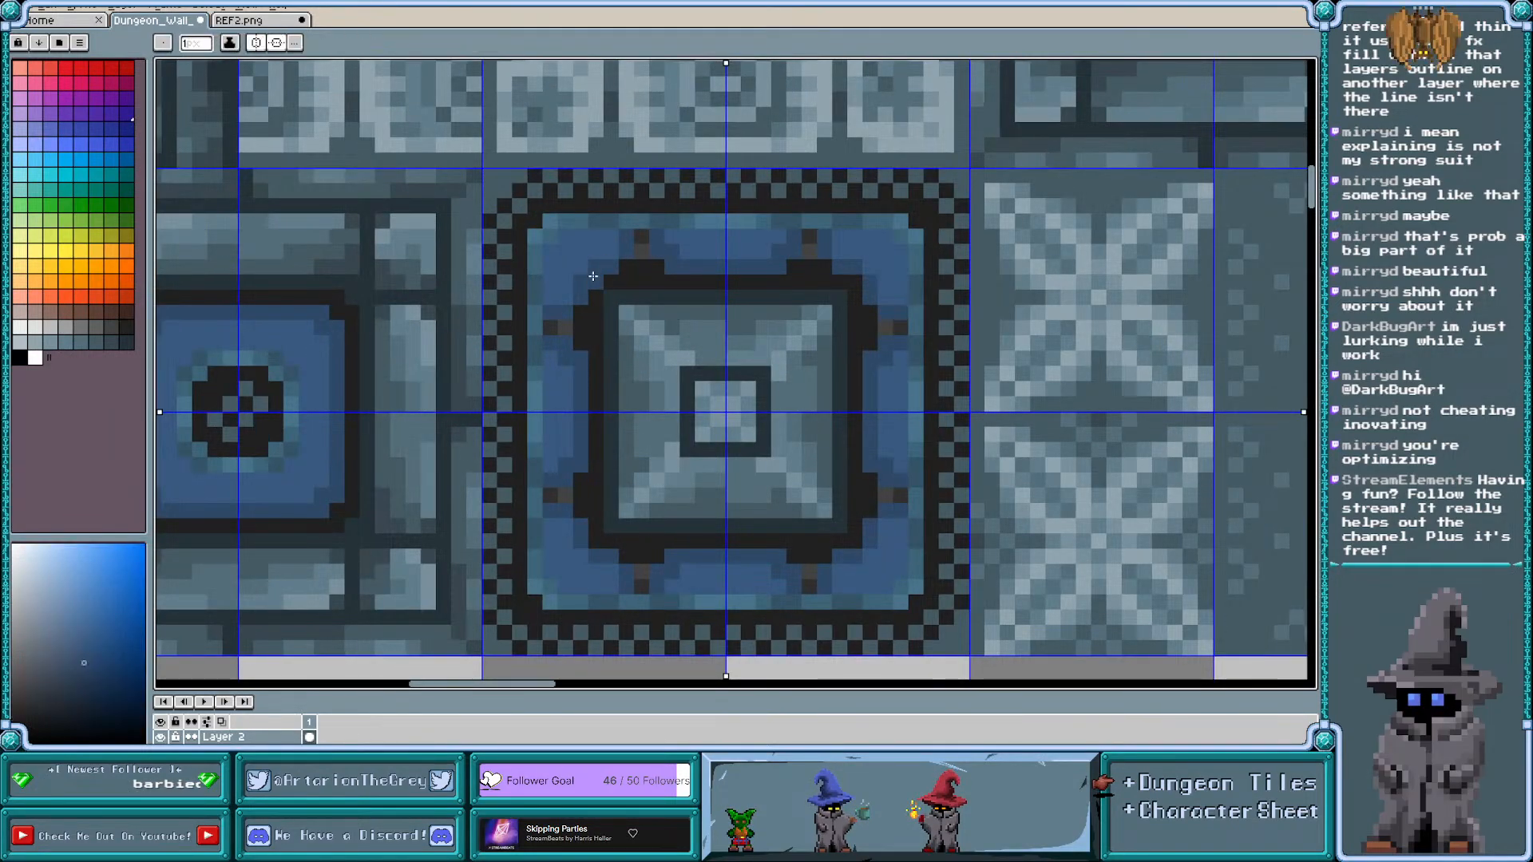
pyautogui.keyDown('alt'); pyautogui.click(578, 257); pyautogui.keyUp('alt')
pyautogui.click(581, 280)
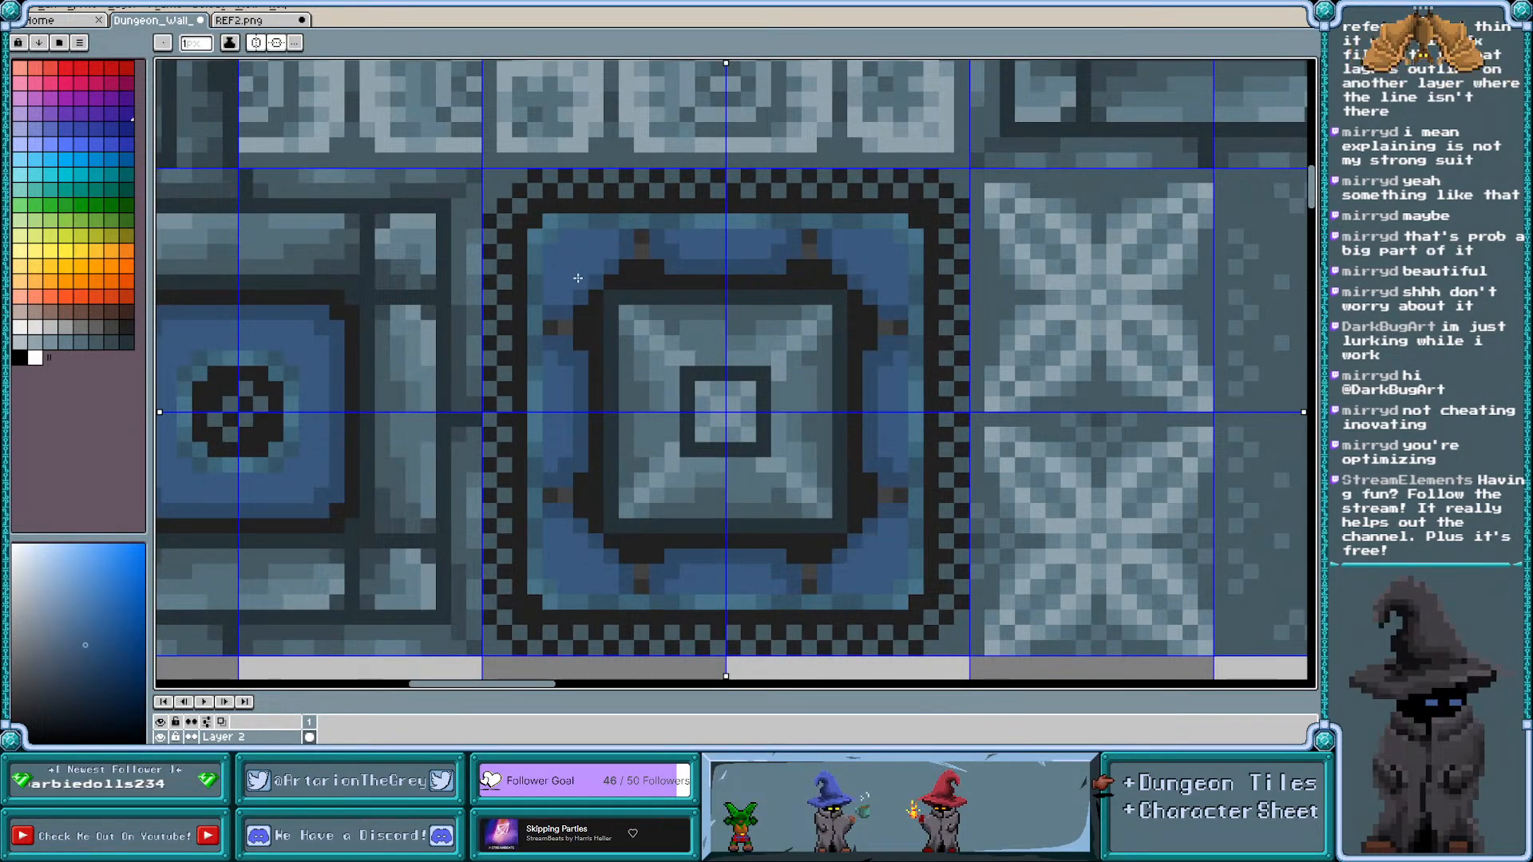
# Adjust the blue shading in the border's four corners with mirrored pixels of the darker and lighter border blues
pyautogui.press('alt')
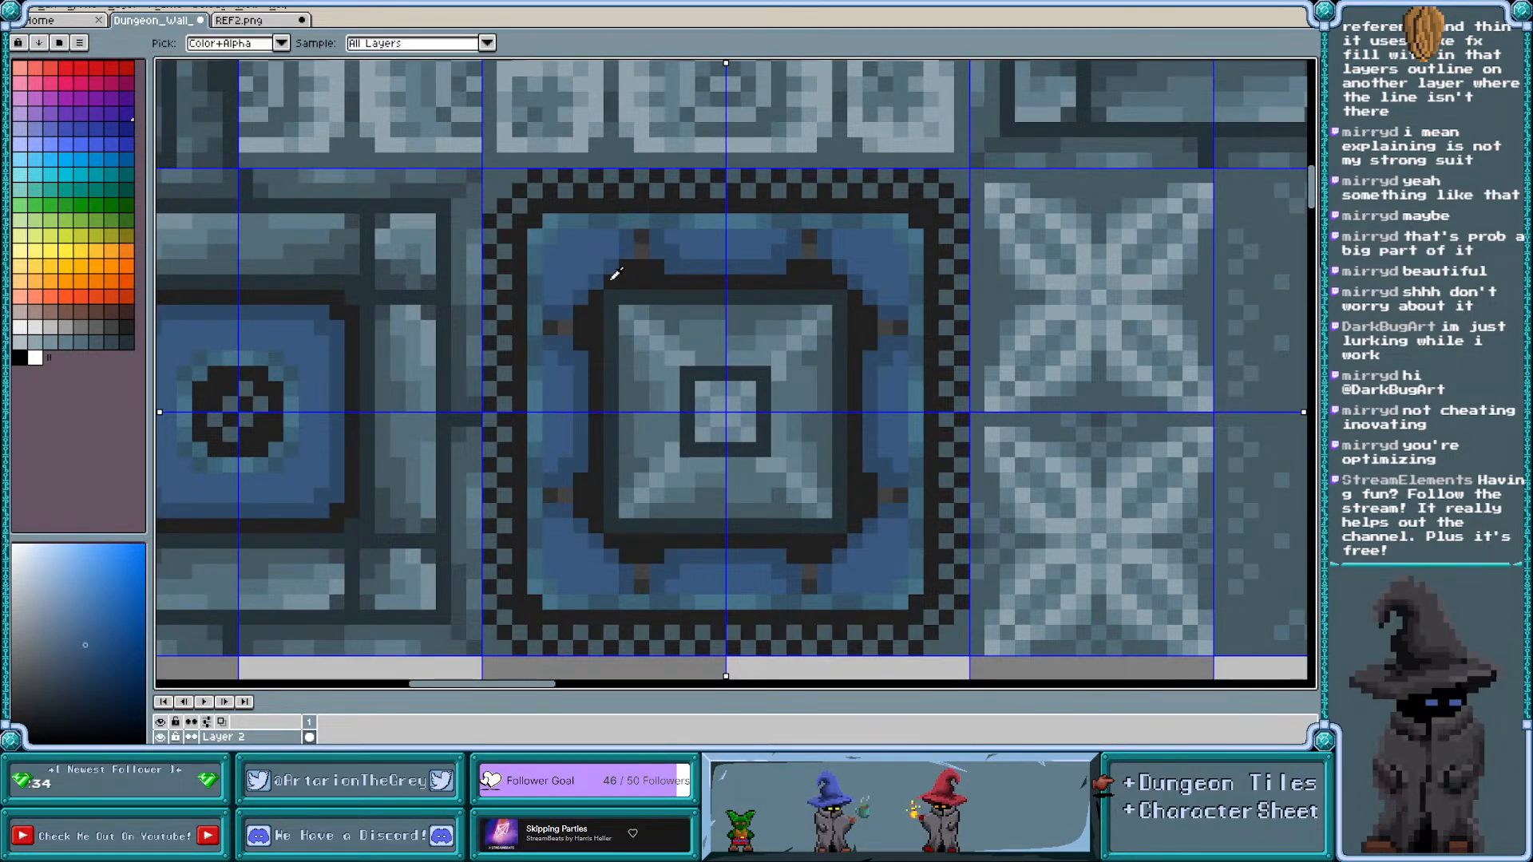
pyautogui.press('ctrl')
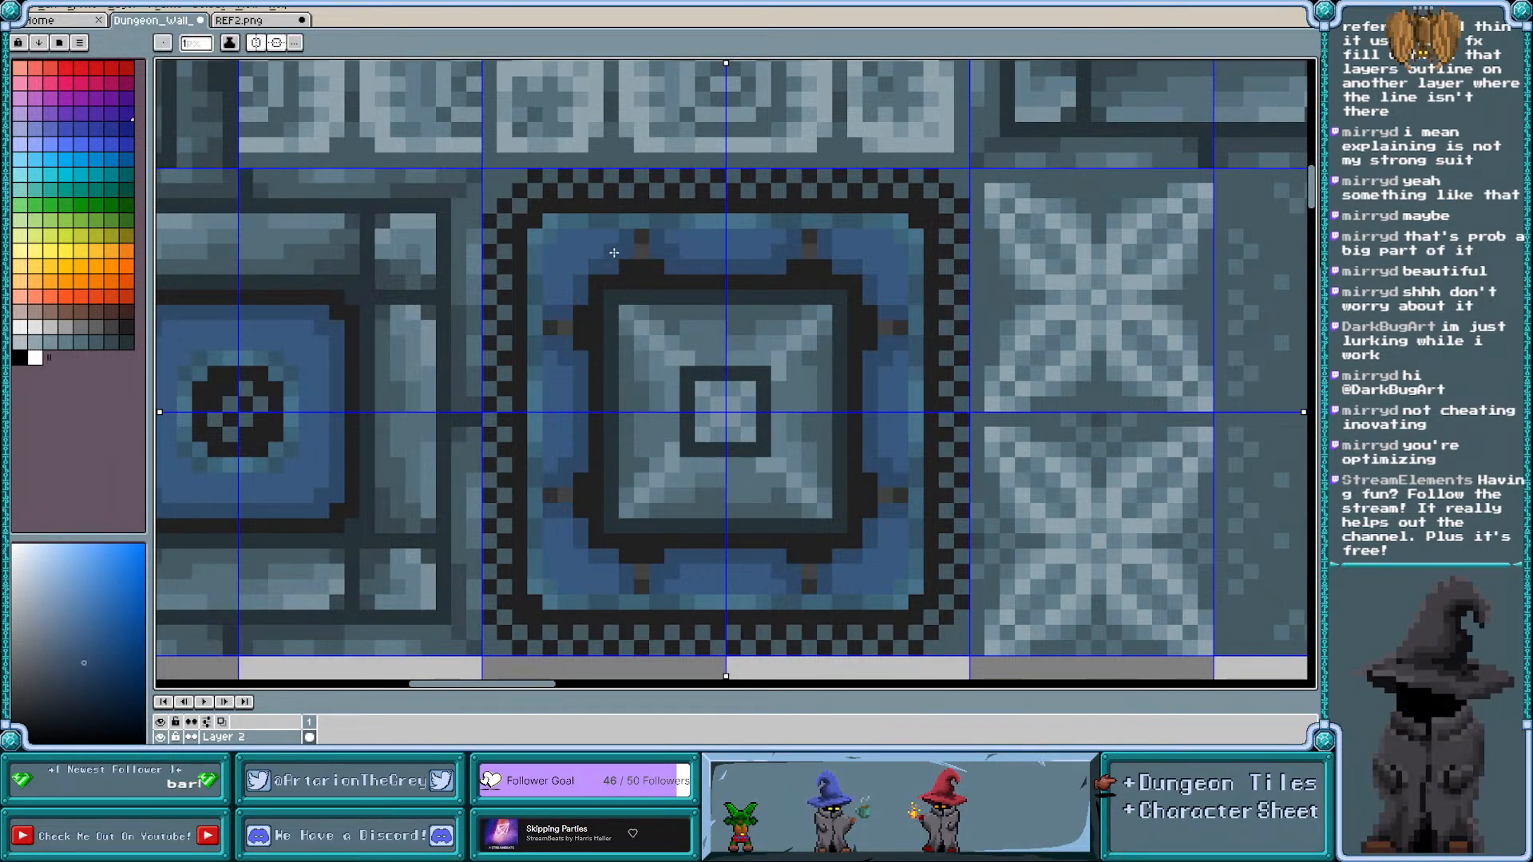
pyautogui.click(564, 294)
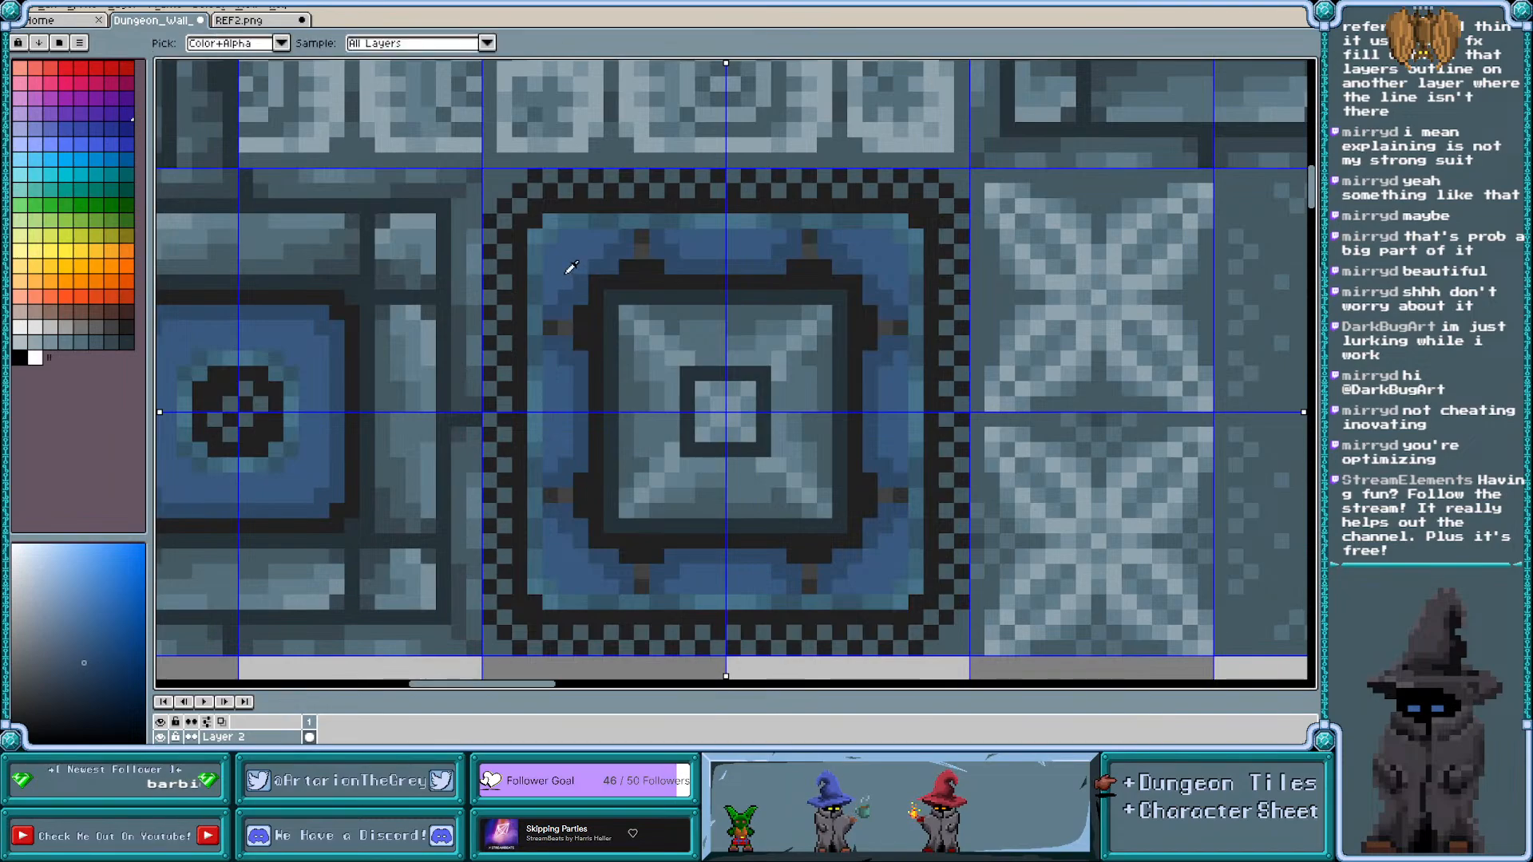
pyautogui.keyDown('alt'); pyautogui.click(580, 267); pyautogui.keyUp('alt')
pyautogui.click(581, 283)
pyautogui.click(589, 265)
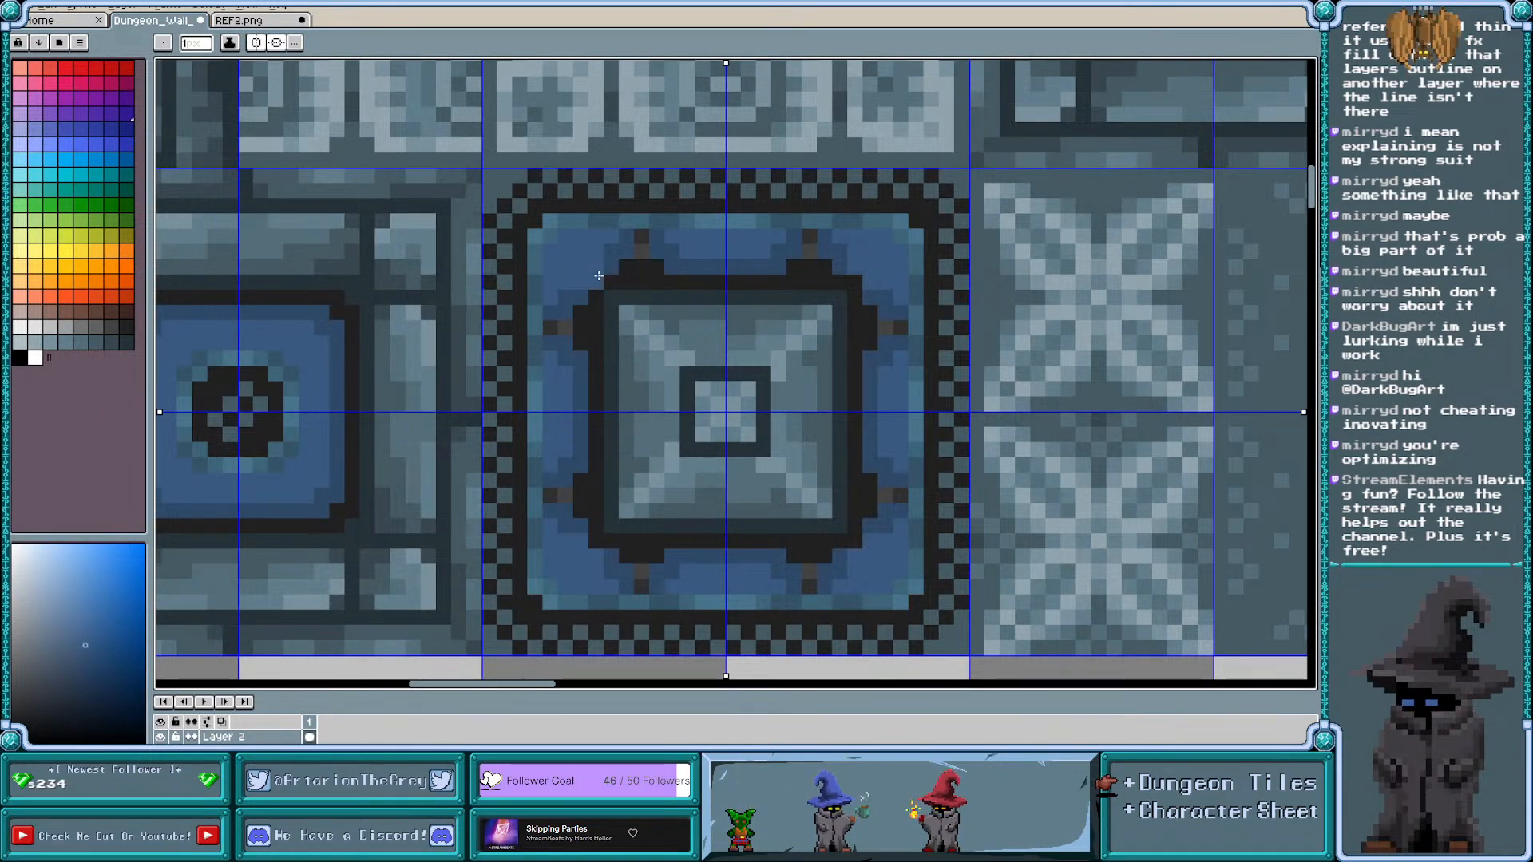
pyautogui.click(600, 278)
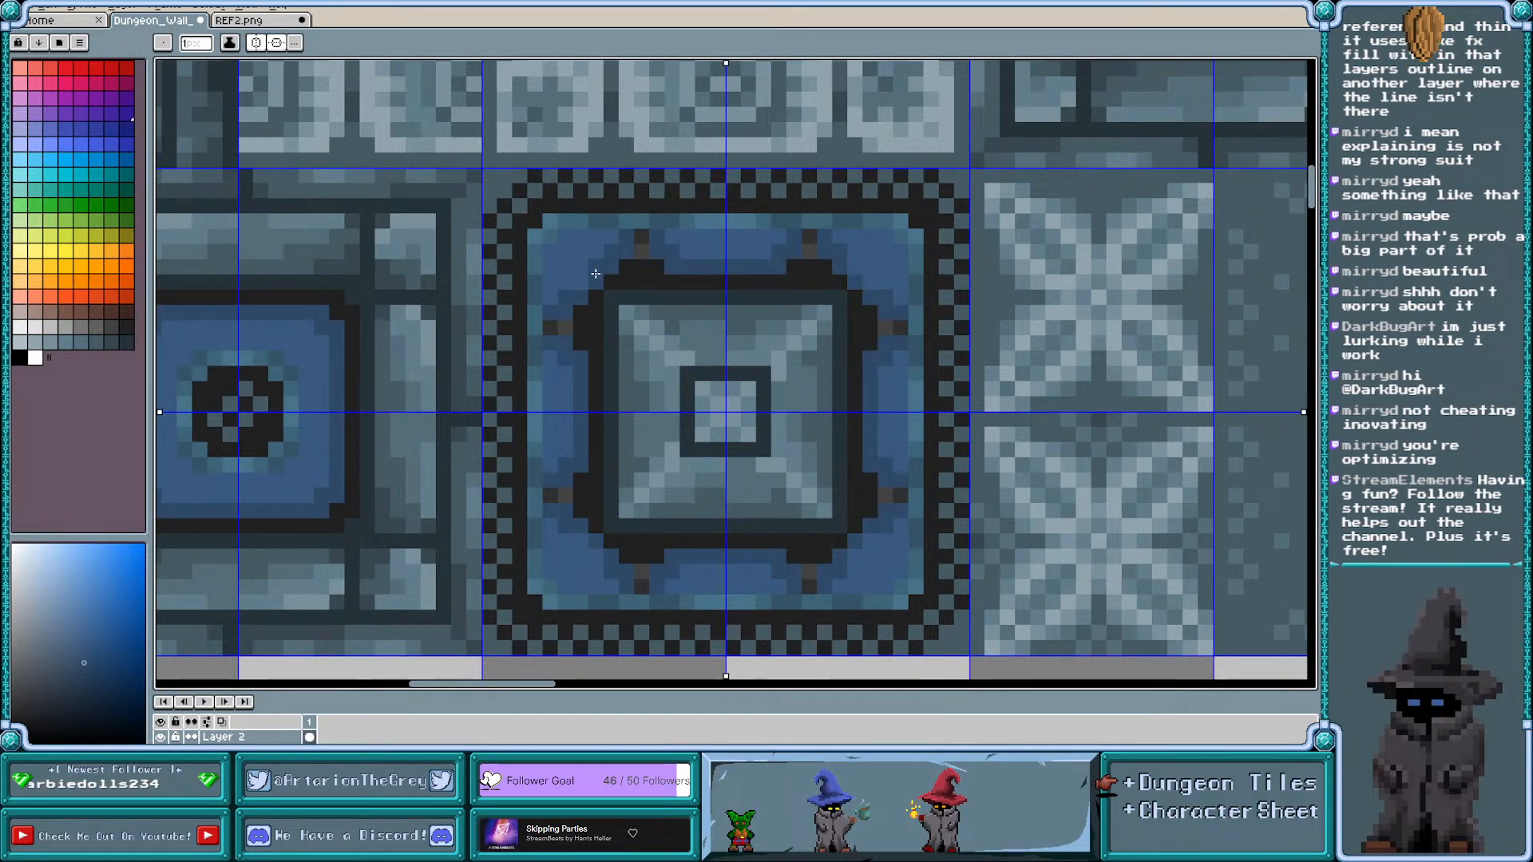
# Review the edited tile within the tileset, examine the whole REF2.png dungeon reference, and bring up the Home page
pyautogui.scroll(-5, 609, 297)
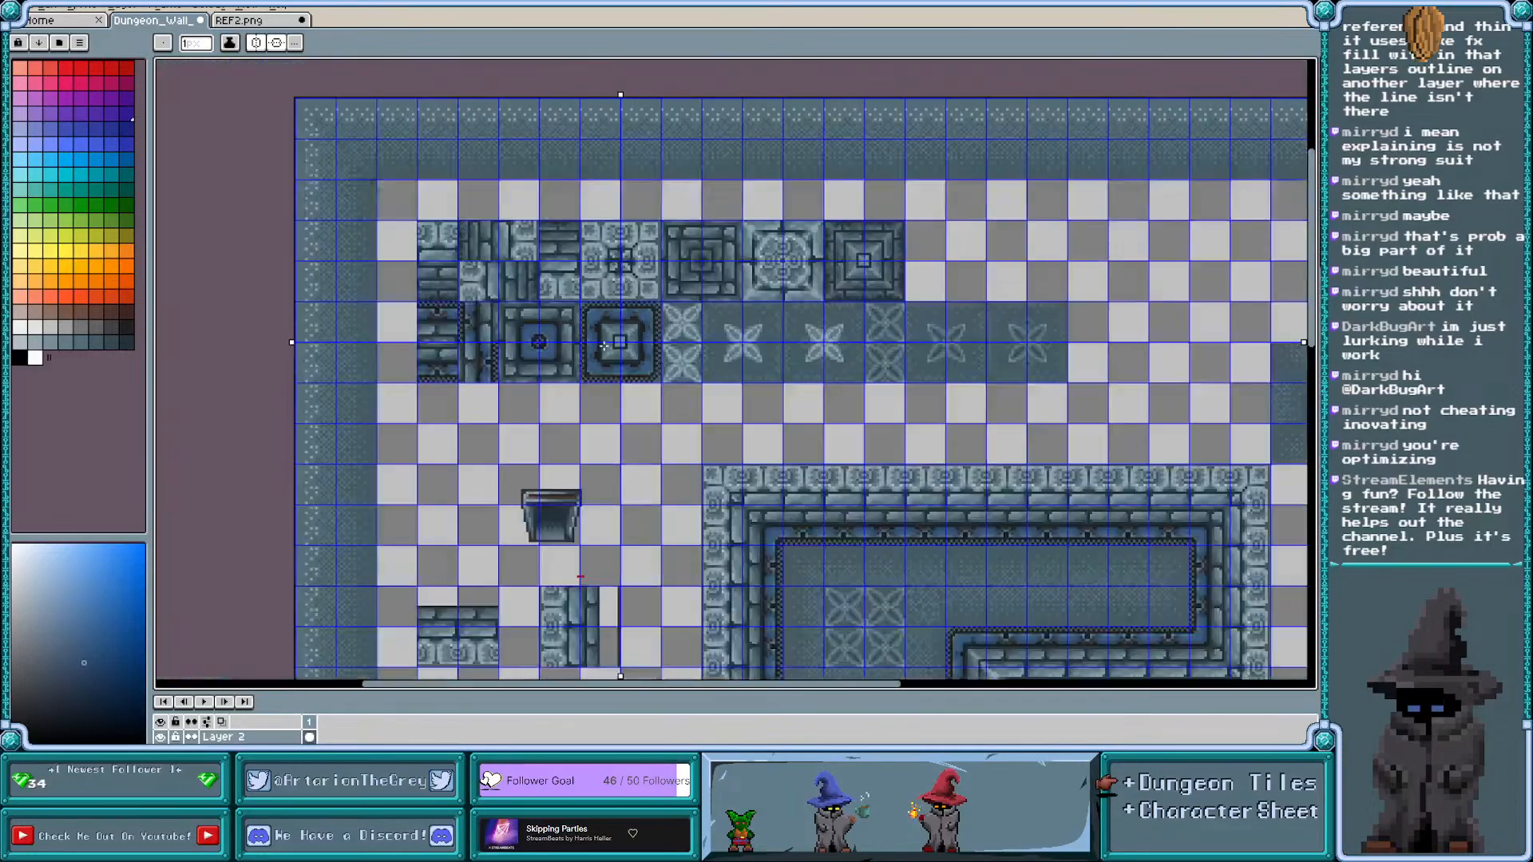
pyautogui.scroll(3, 603, 345)
pyautogui.click(254, 20)
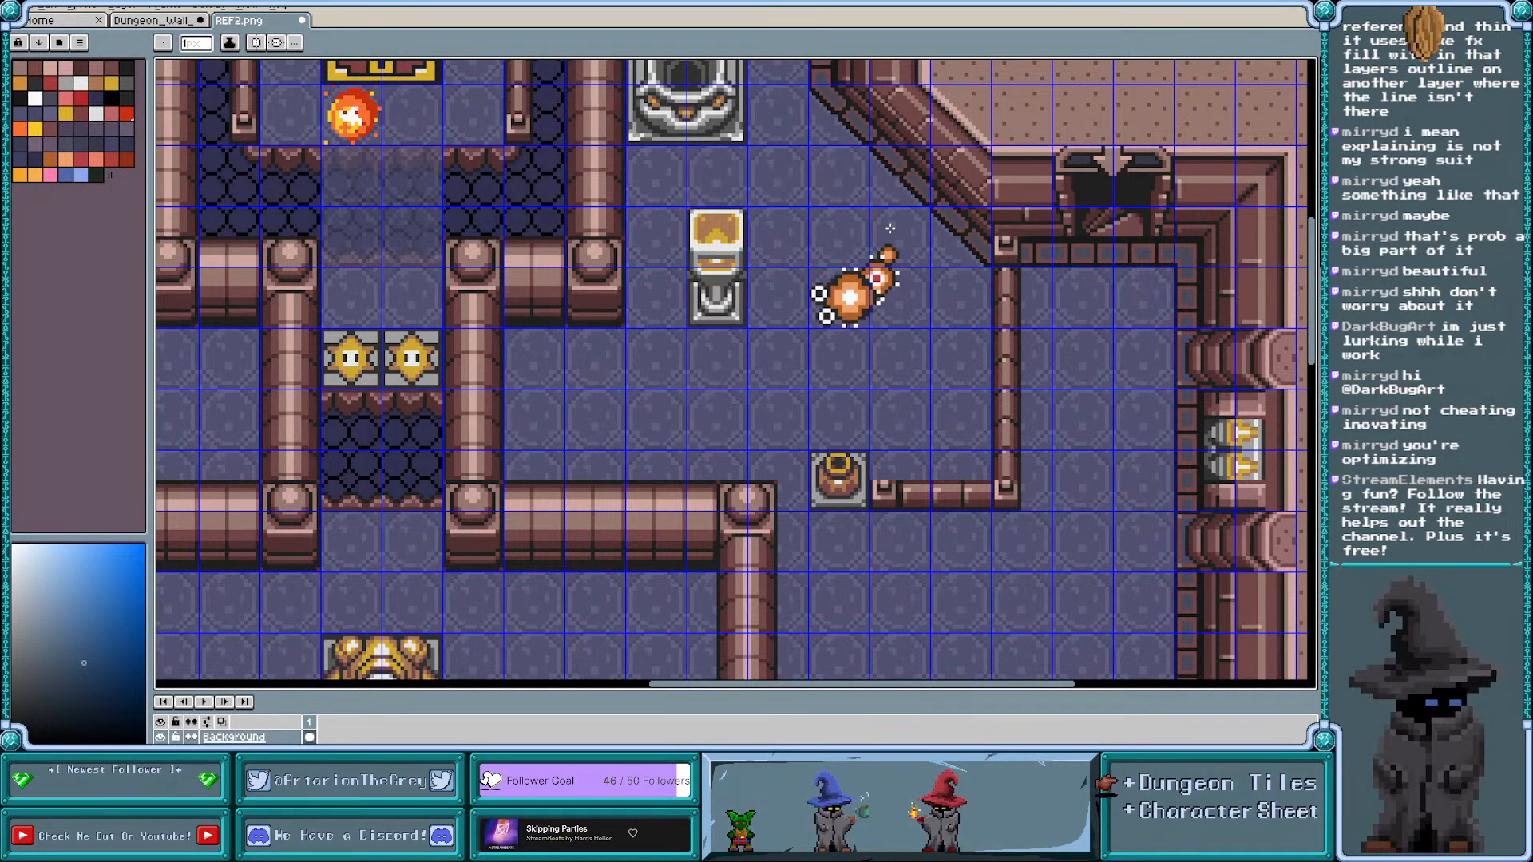
pyautogui.scroll(-4, 890, 228)
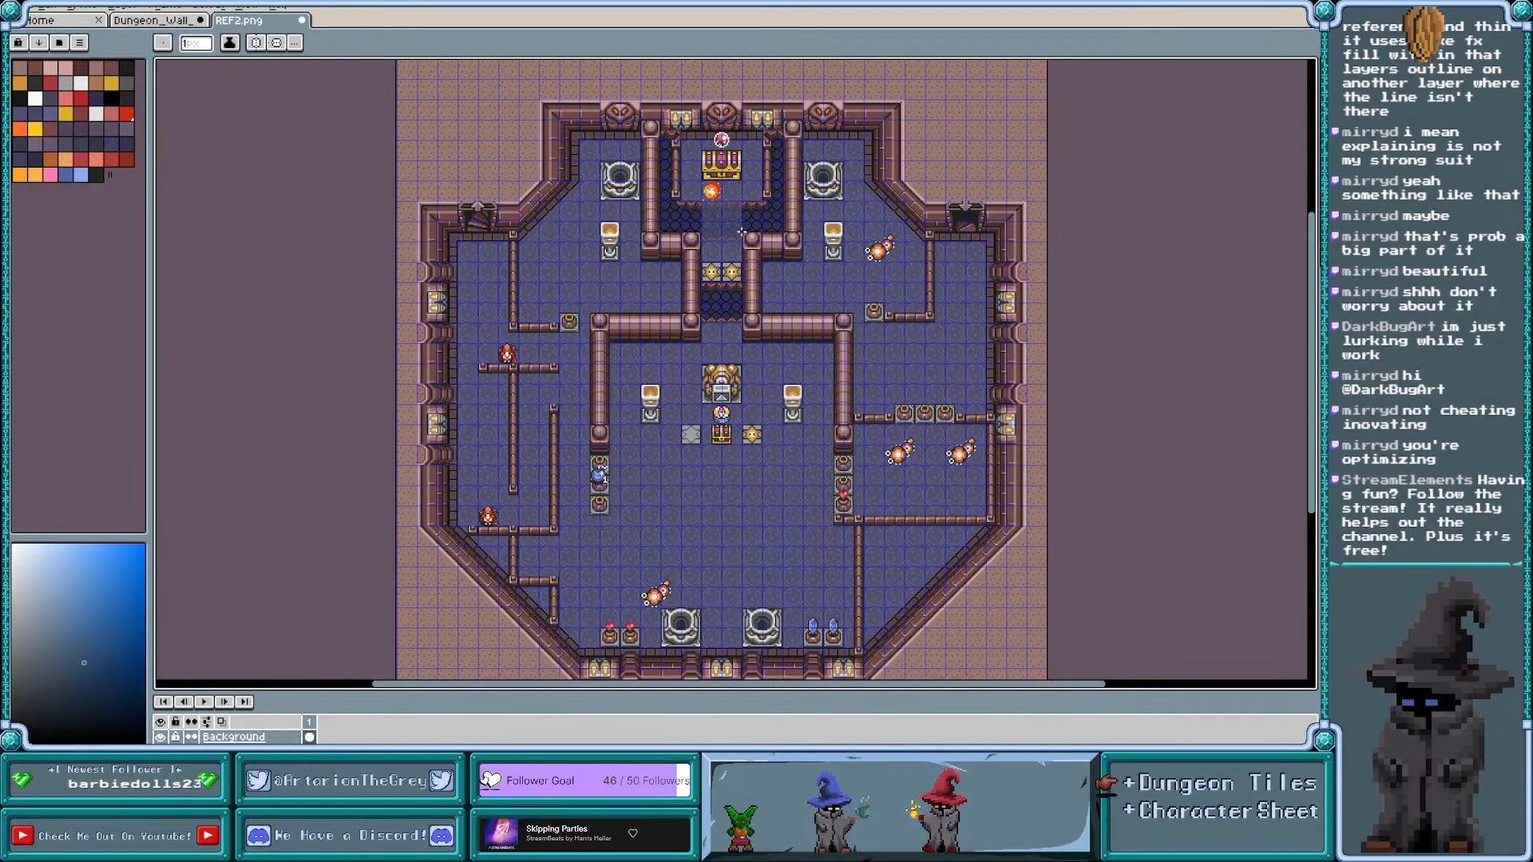
pyautogui.click(70, 20)
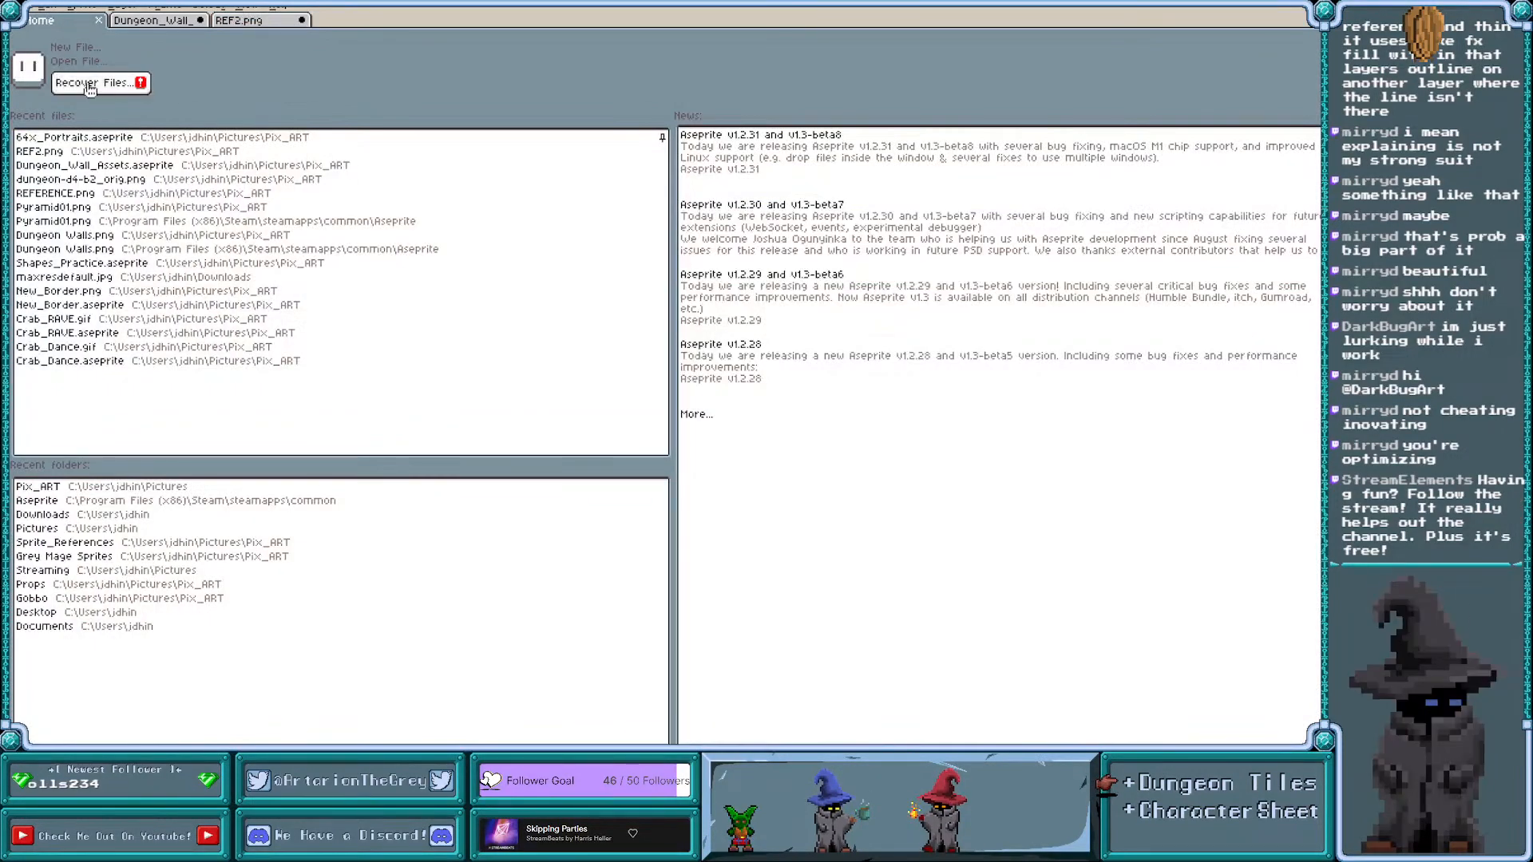
# Open REFERENCE.png from the recent files, examine the purple dungeon's walls up close, and close the file
pyautogui.click(95, 193)
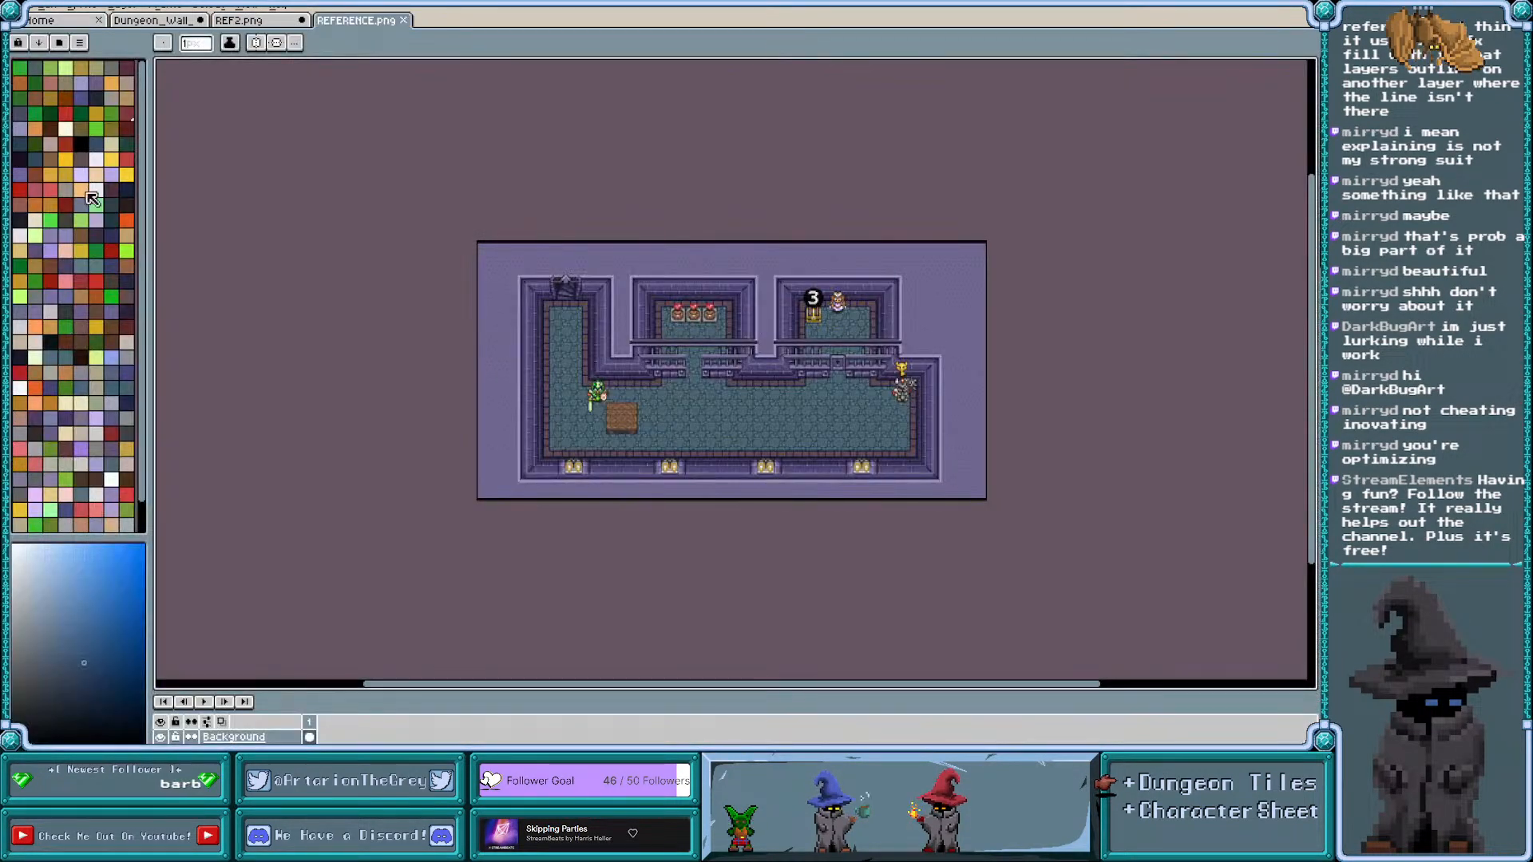
pyautogui.scroll(2, 595, 313)
pyautogui.scroll(-1, 600, 380)
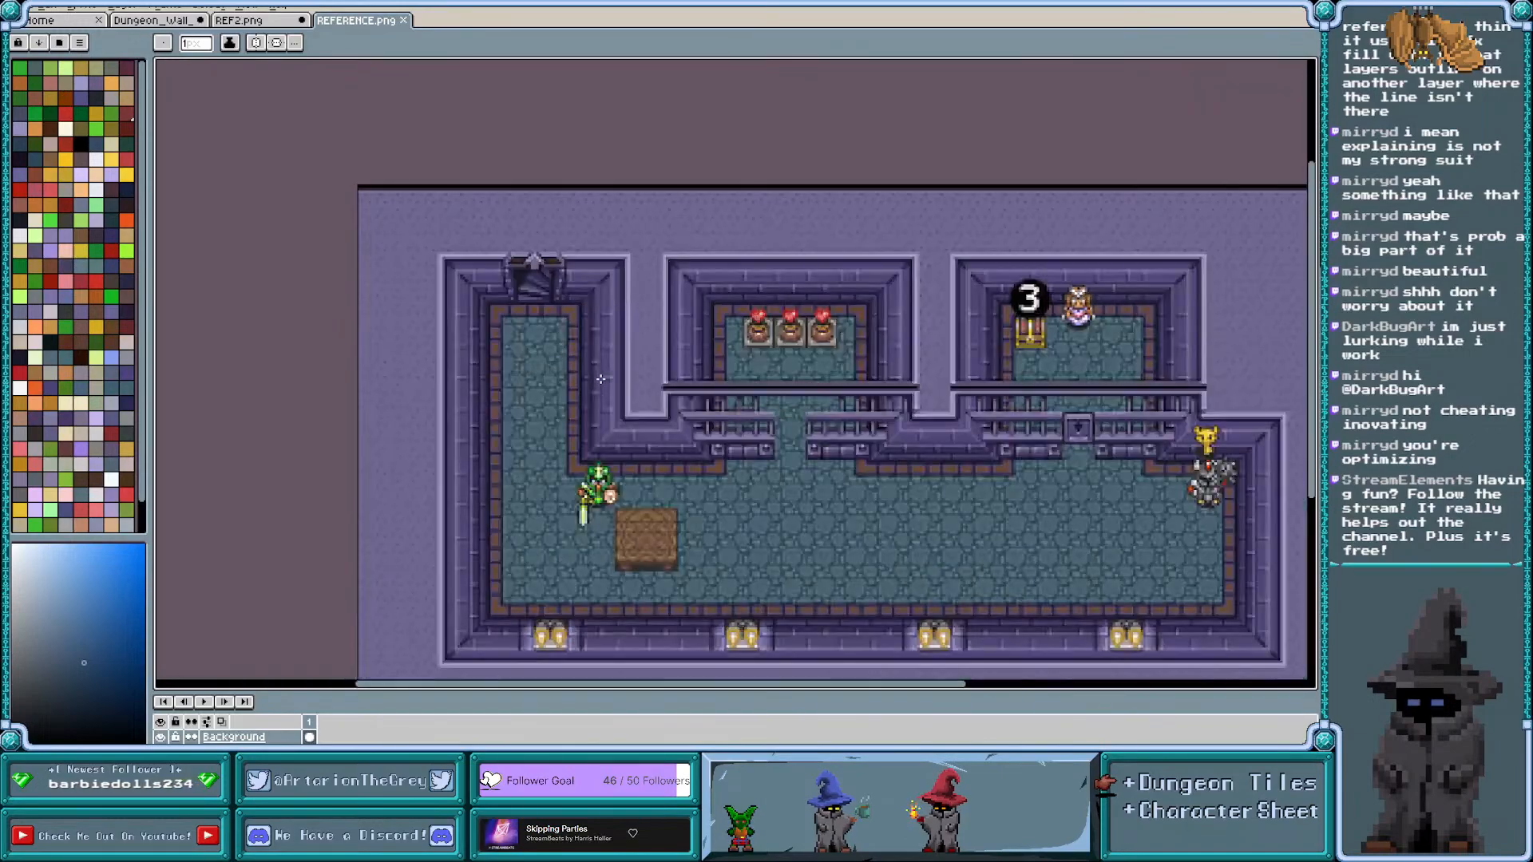
pyautogui.click(403, 20)
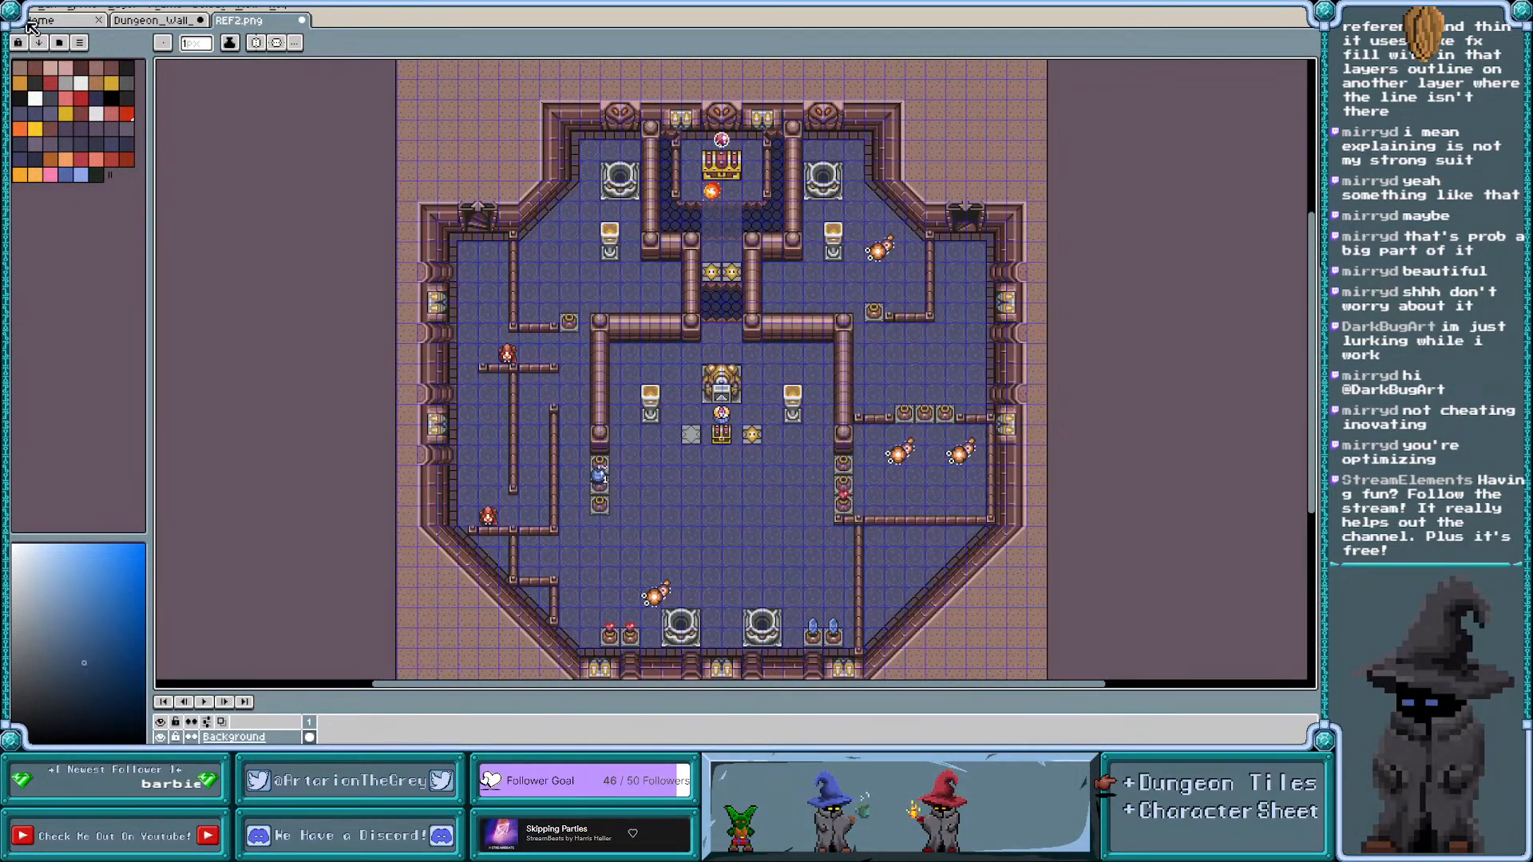
# Open dungeon-d4-b2_orig.png, turn on its grid, and examine the green trim where the walls meet the floor
pyautogui.click(36, 20)
pyautogui.click(118, 197)
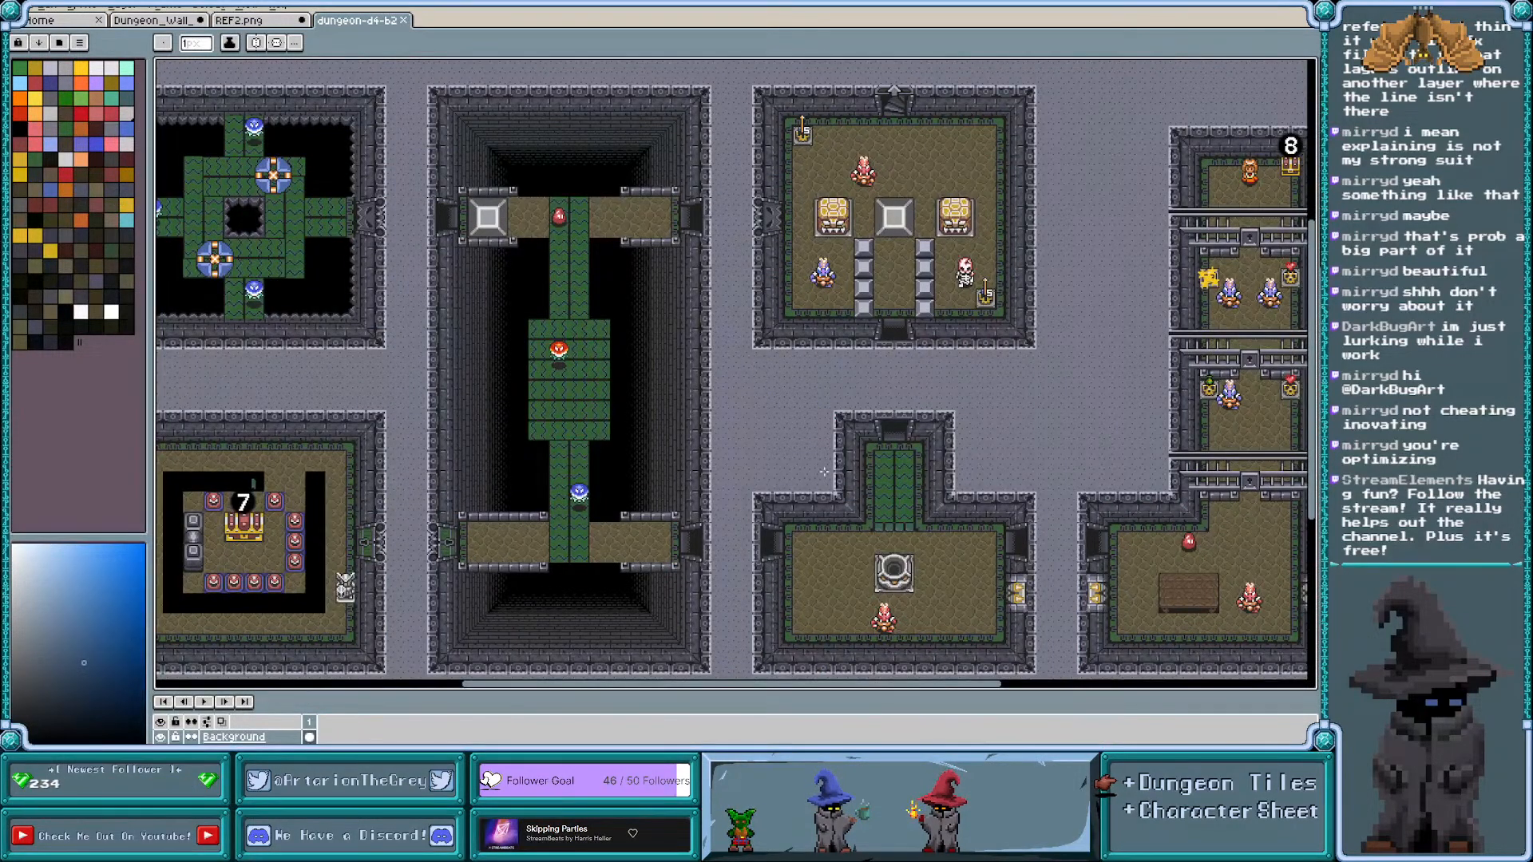
pyautogui.scroll(3, 823, 472)
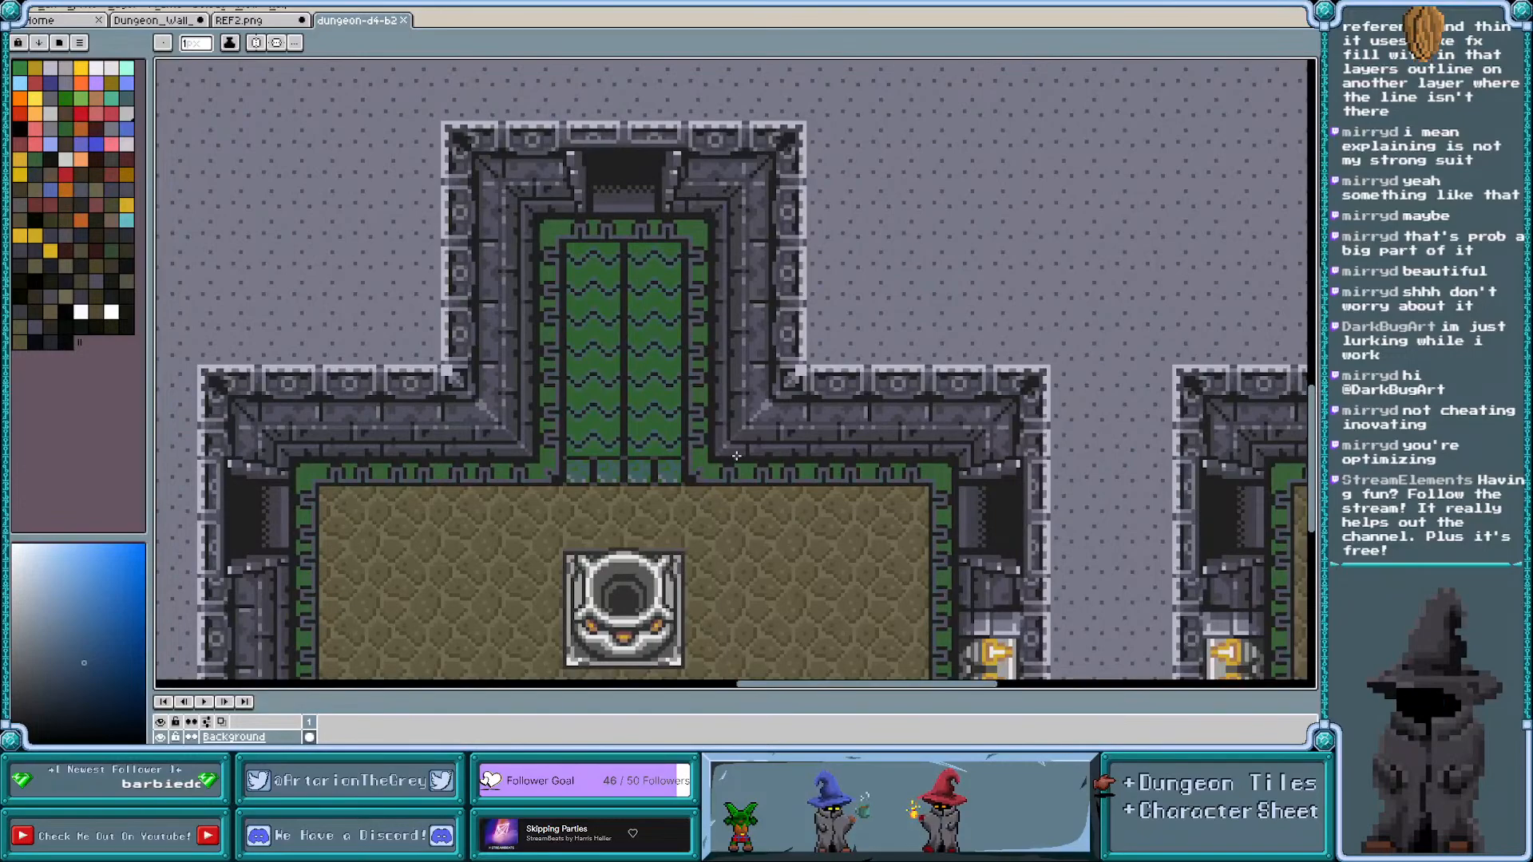
pyautogui.scroll(3, 549, 480)
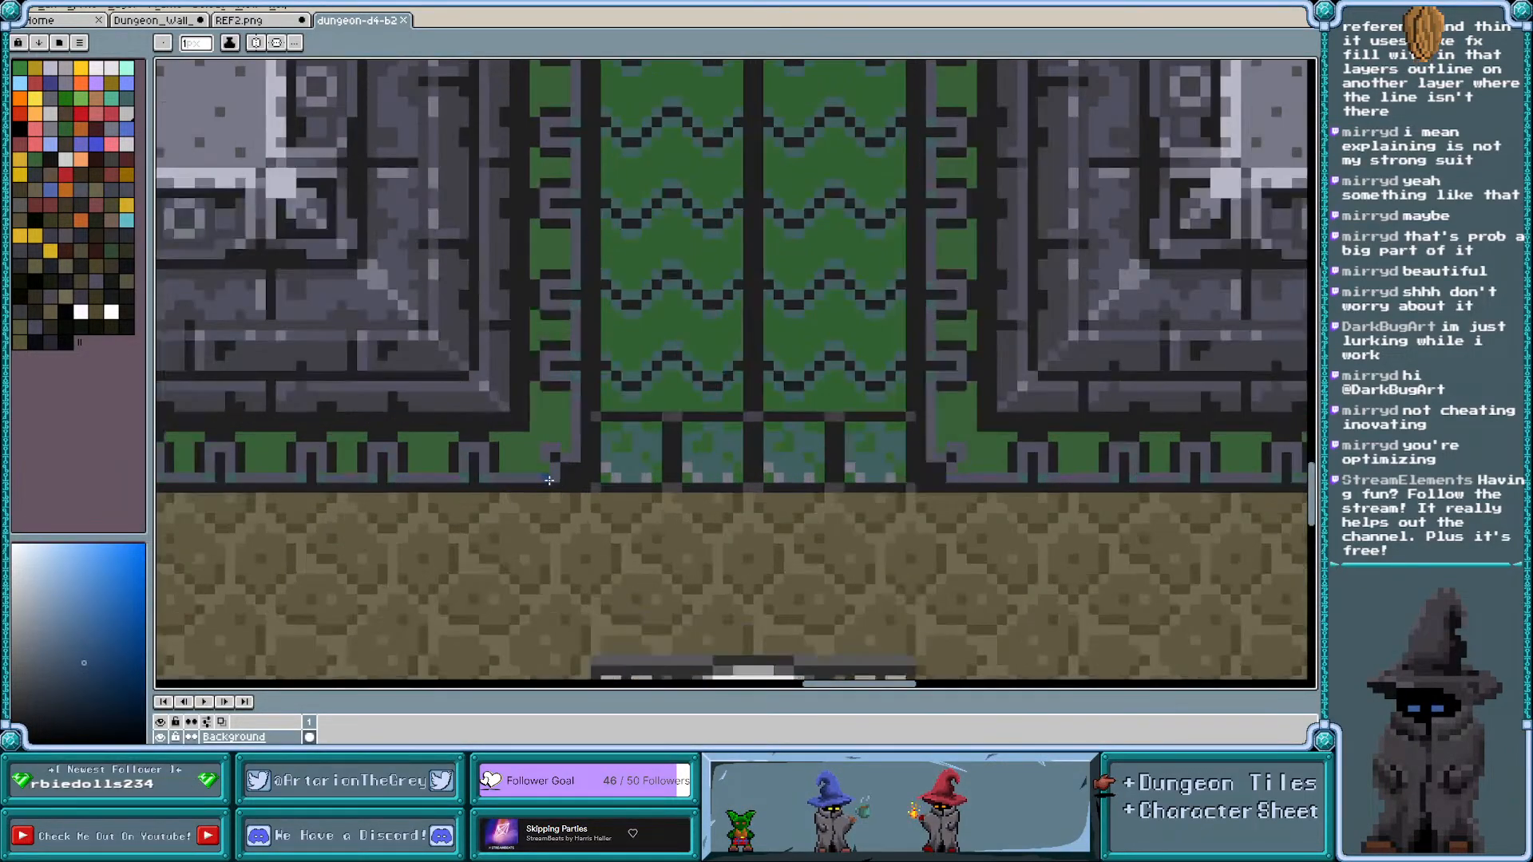
pyautogui.hotkey('ctrl', "'")
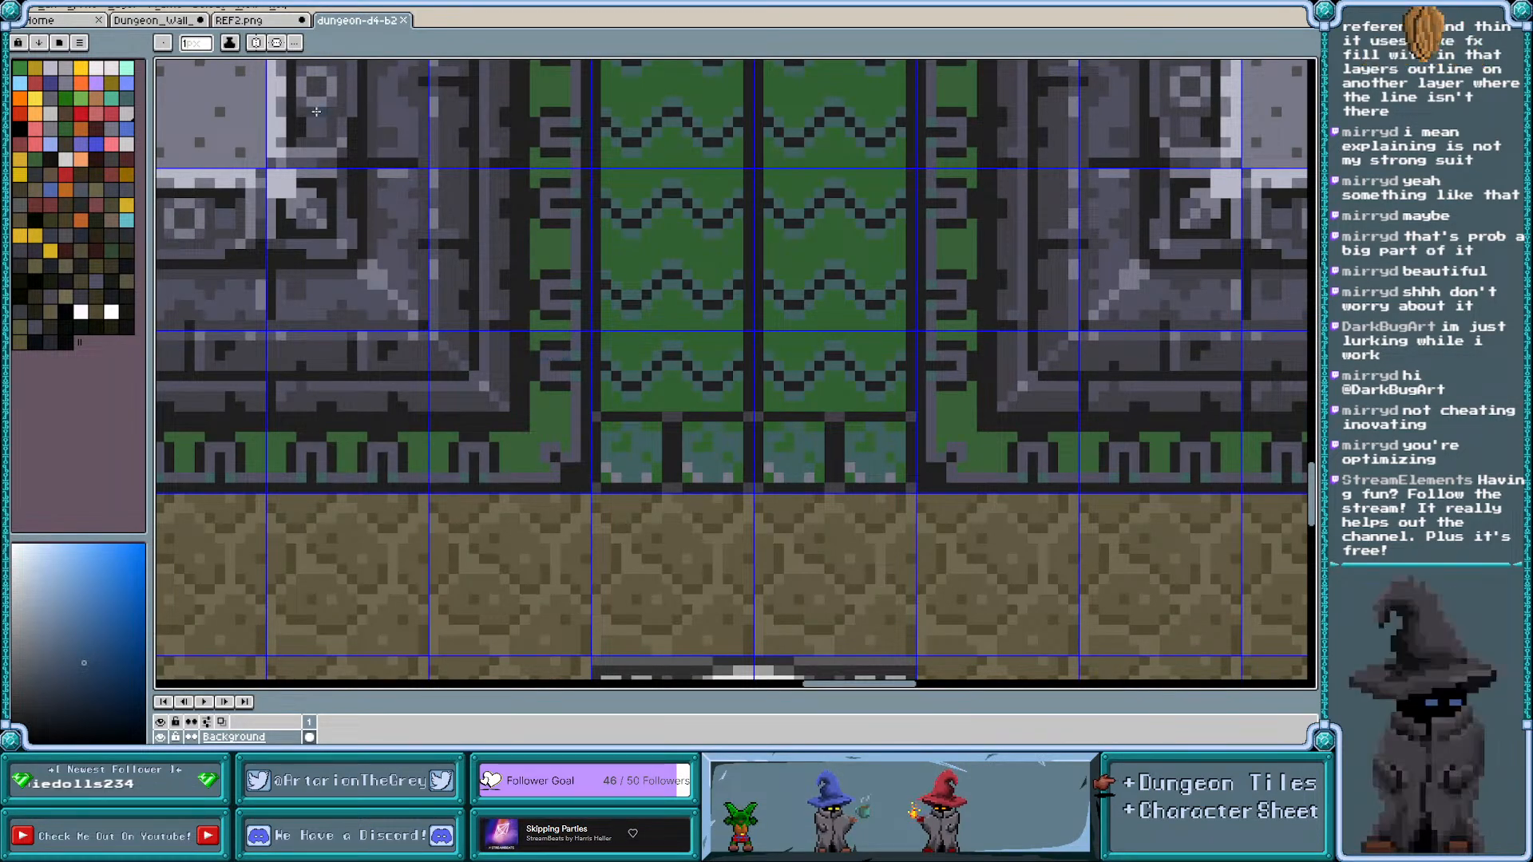
pyautogui.scroll(-5, 366, 157)
pyautogui.scroll(3, 372, 285)
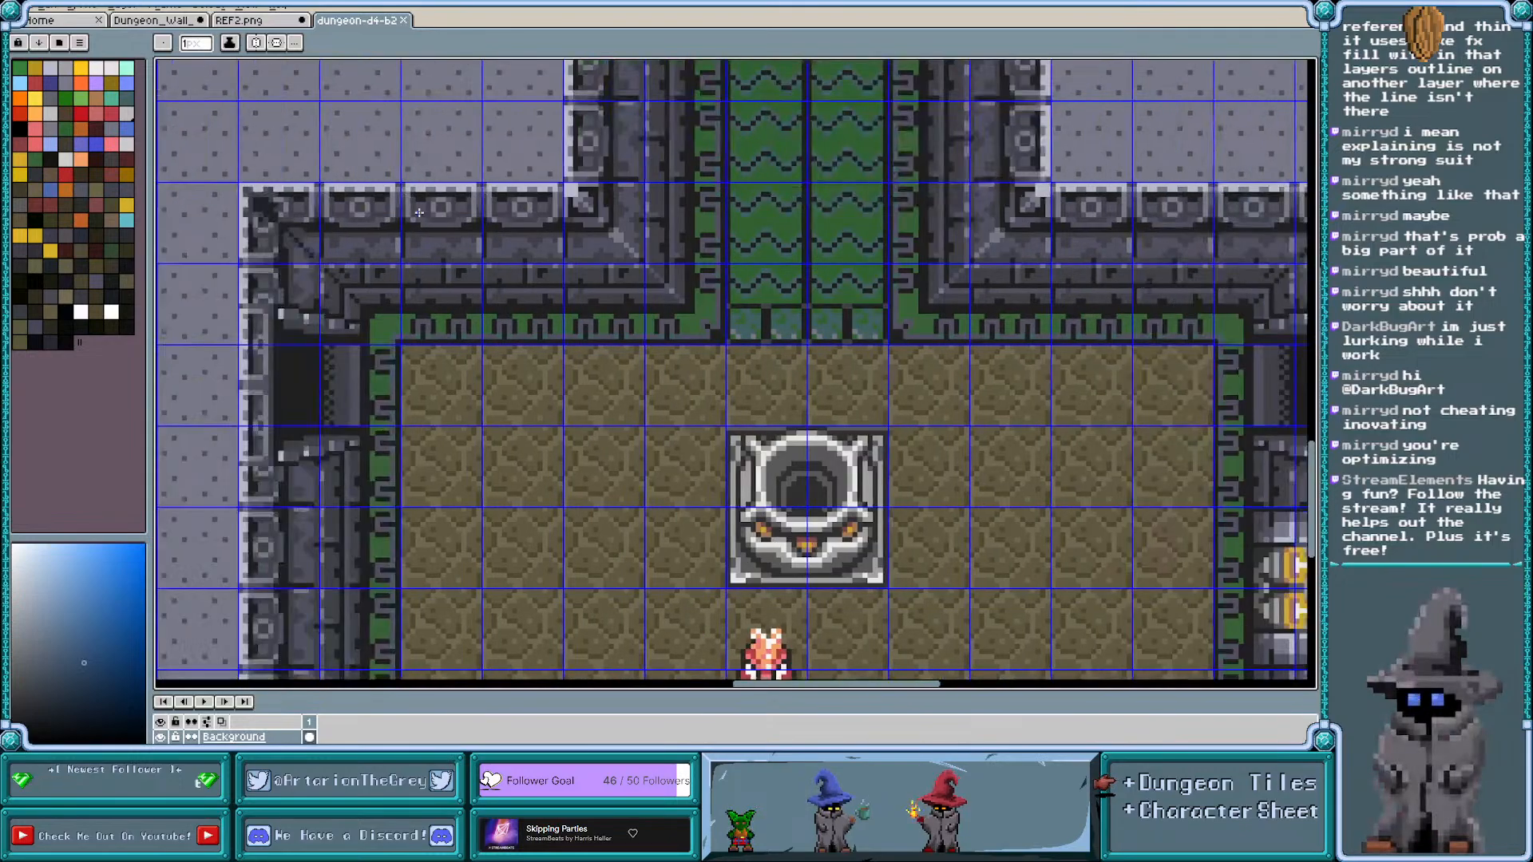
pyautogui.scroll(2, 372, 285)
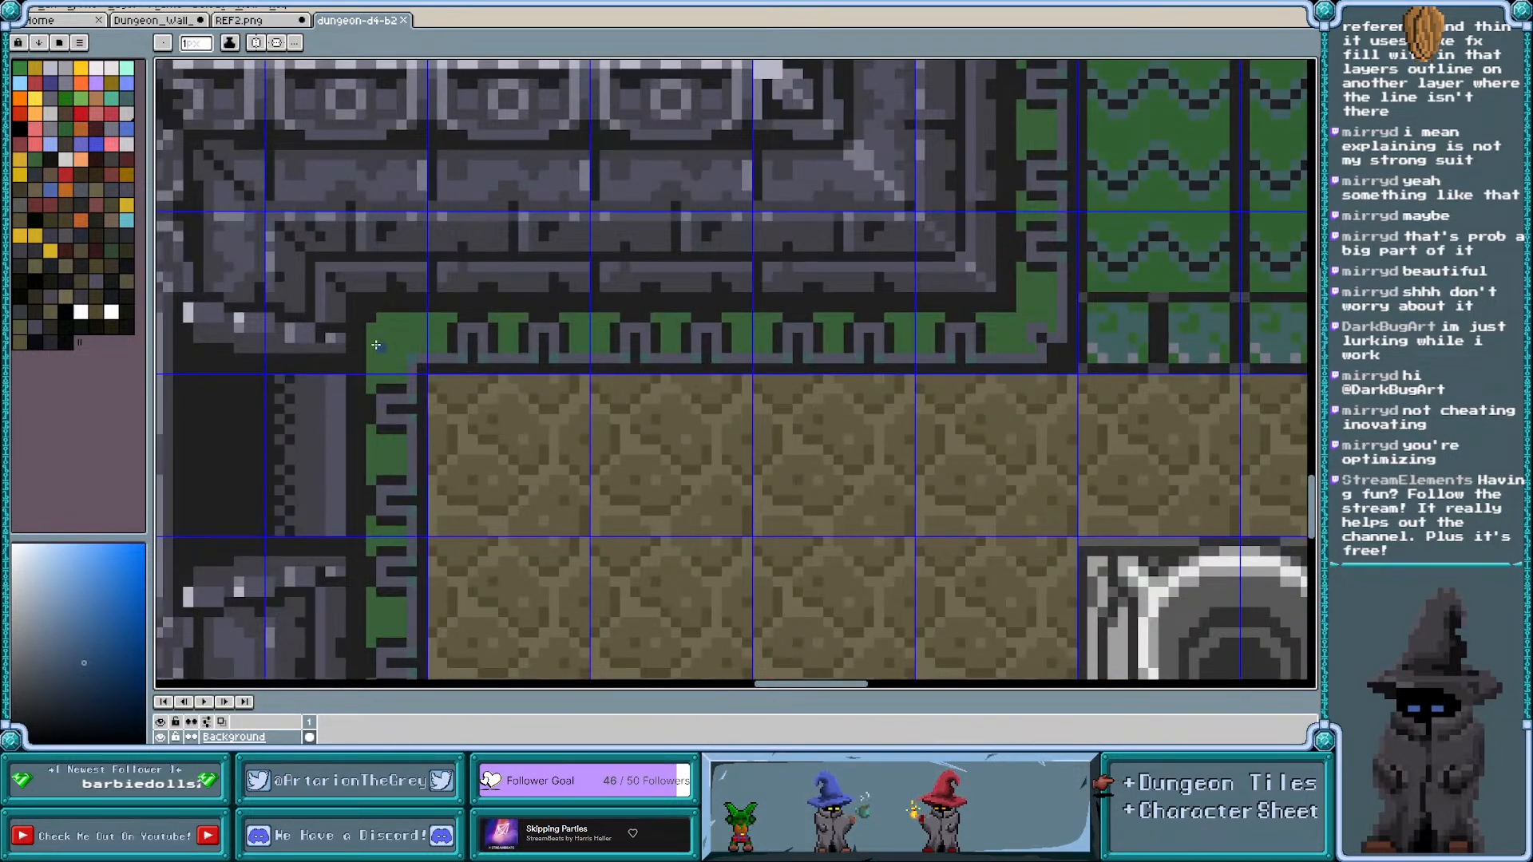
# Compare the tileset's blue-bordered square tile with the green wall trim in the dungeon-d4-b2 reference and with REF2.png
pyautogui.click(180, 23)
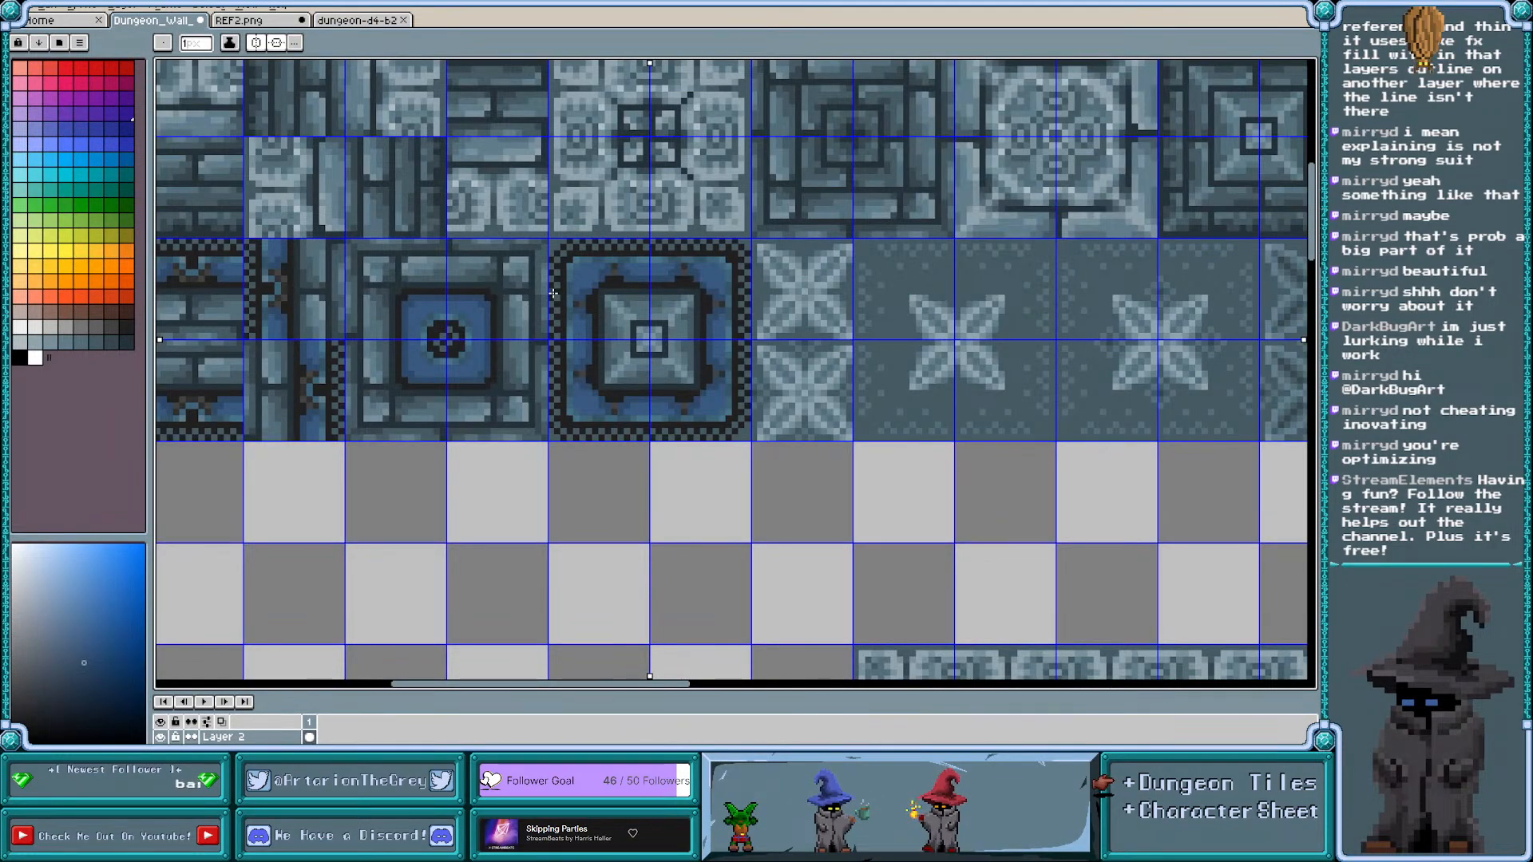
pyautogui.scroll(1, 590, 295)
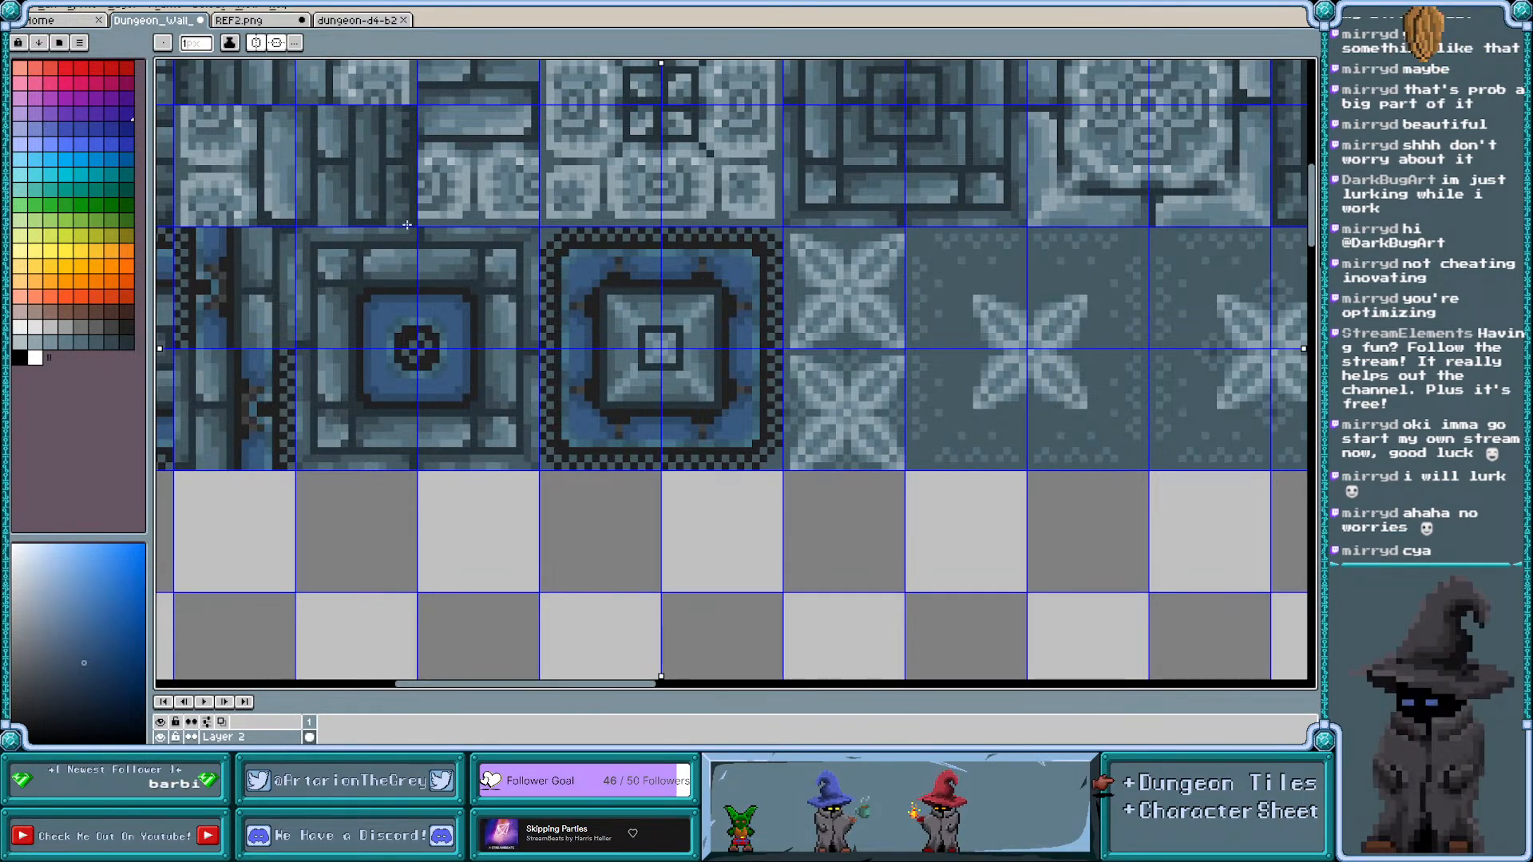
pyautogui.click(281, 24)
pyautogui.click(366, 24)
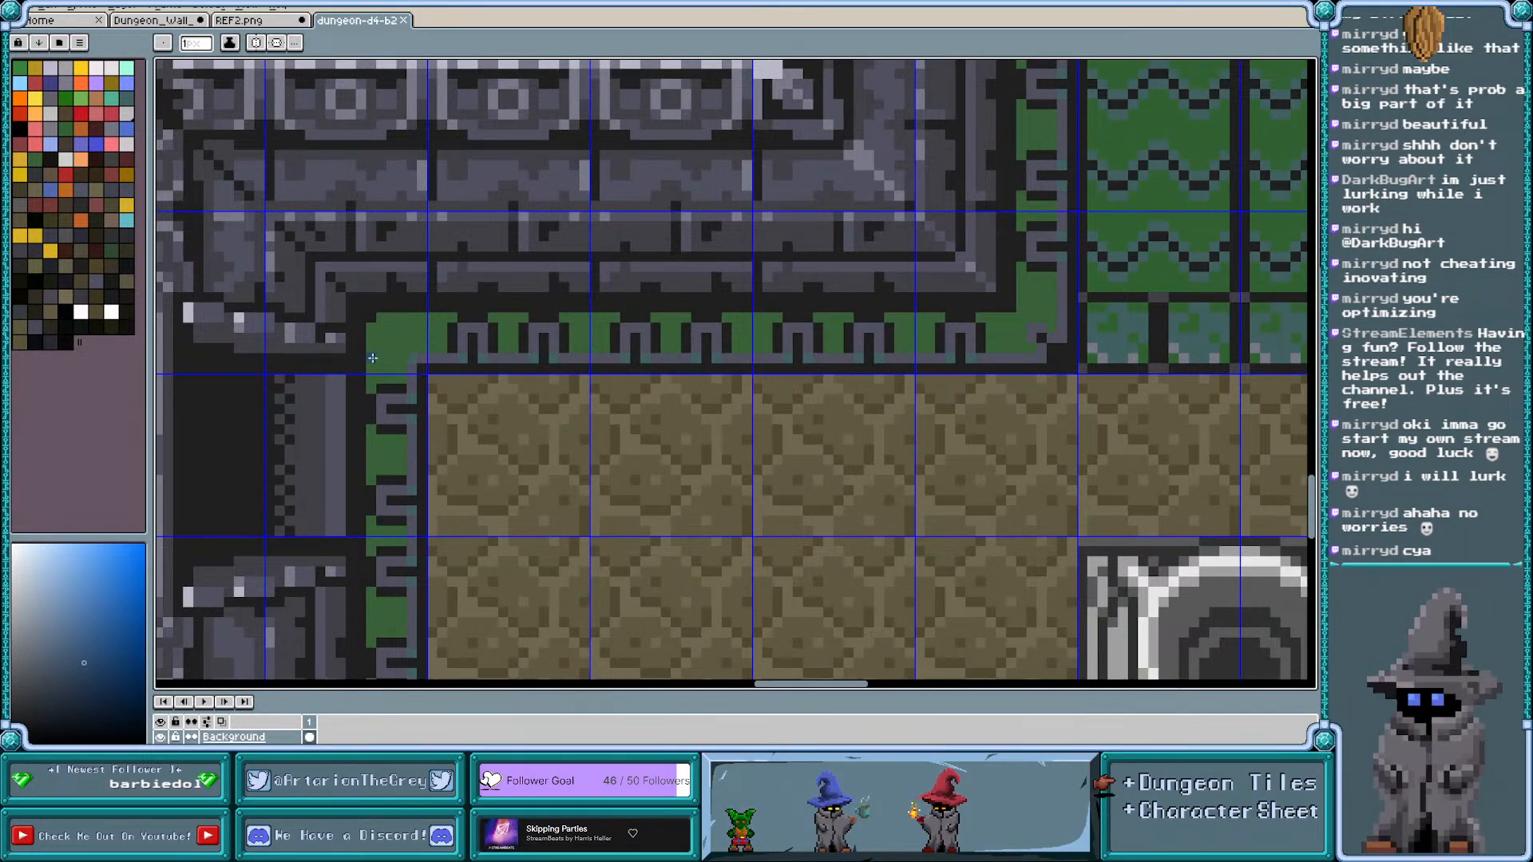
pyautogui.click(249, 22)
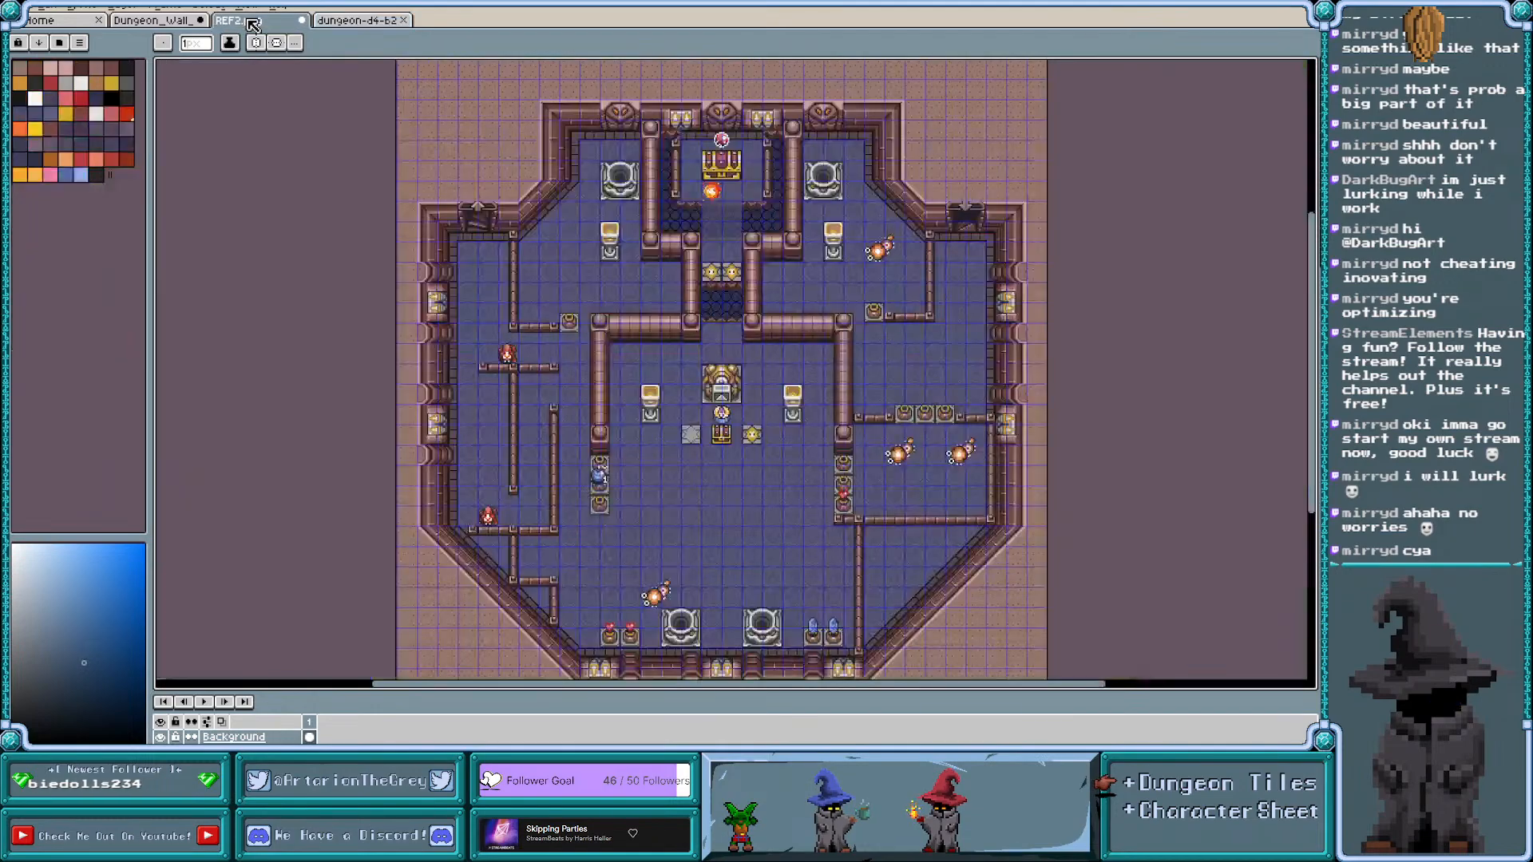
pyautogui.click(165, 23)
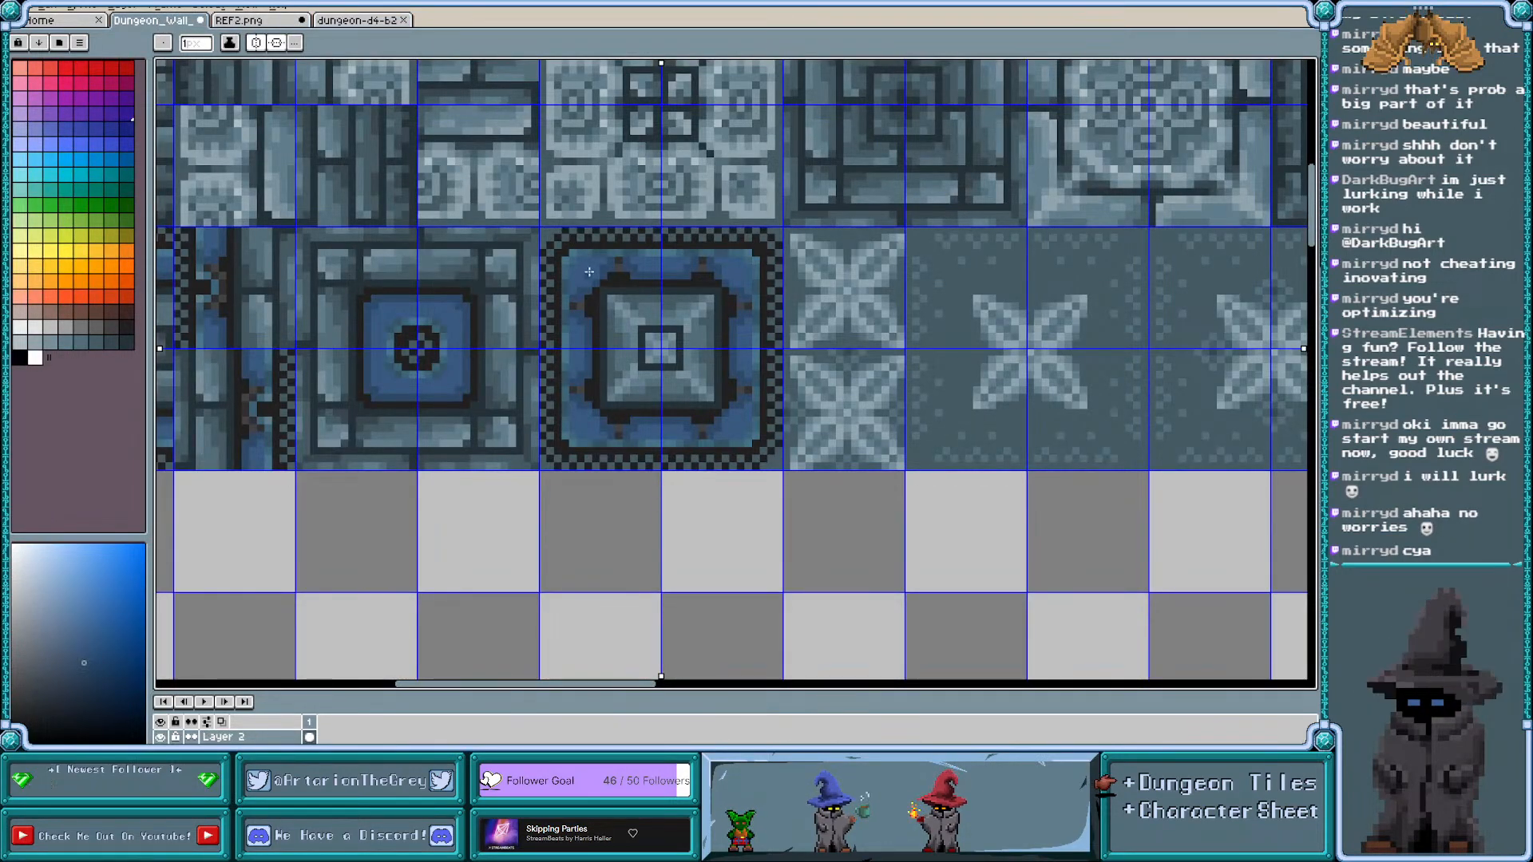
pyautogui.scroll(2, 701, 316)
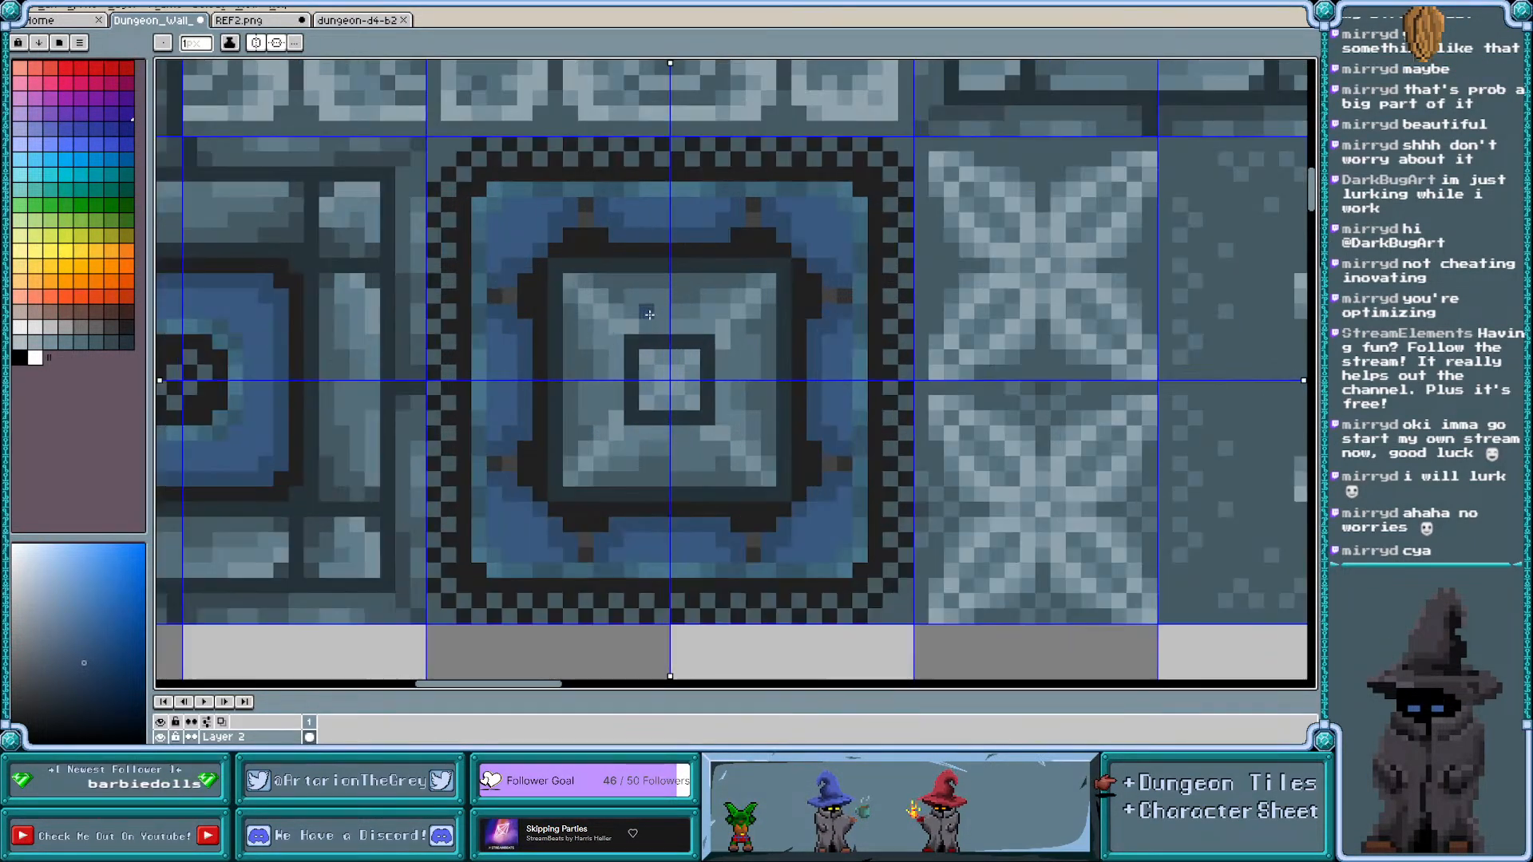
pyautogui.click(333, 23)
pyautogui.scroll(2, 400, 359)
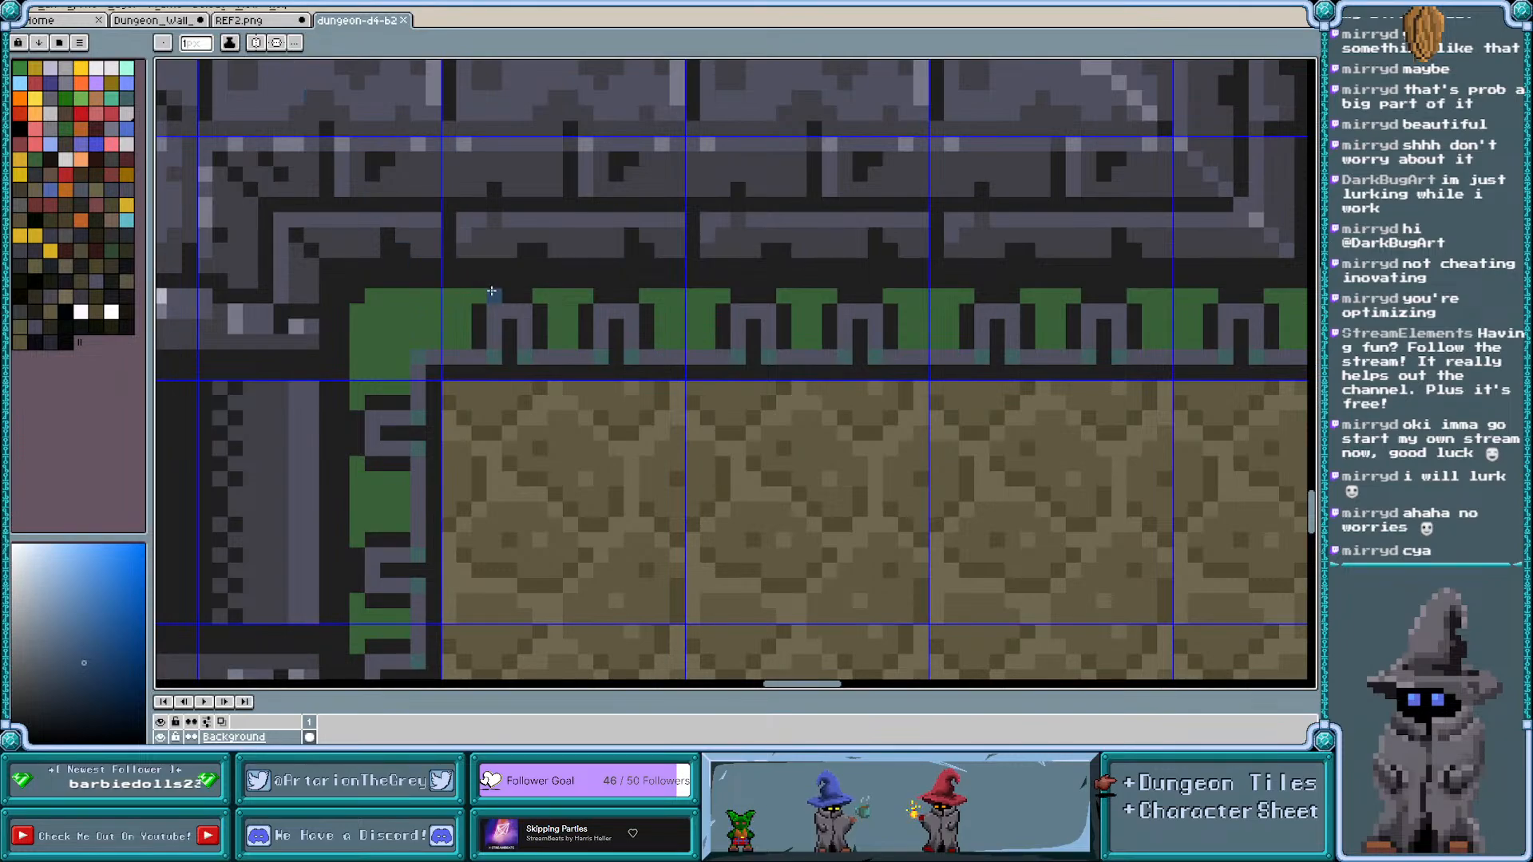
pyautogui.scroll(-1, 492, 291)
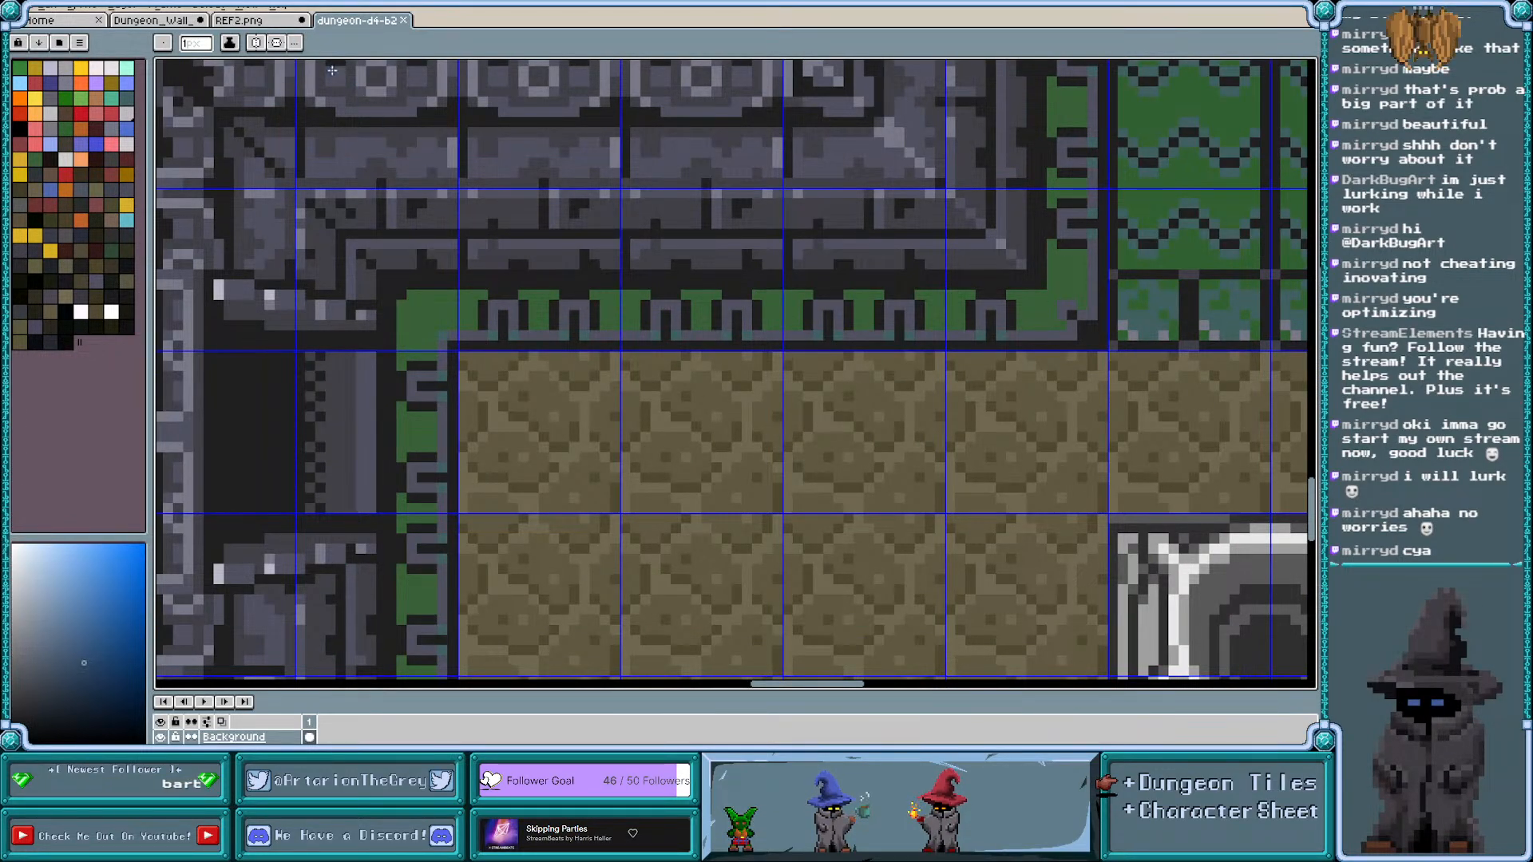
# Reorder the open files so the dungeon-d4-b2 reference sits directly after the tileset, and return to the tileset
pyautogui.click(269, 23)
pyautogui.click(154, 22)
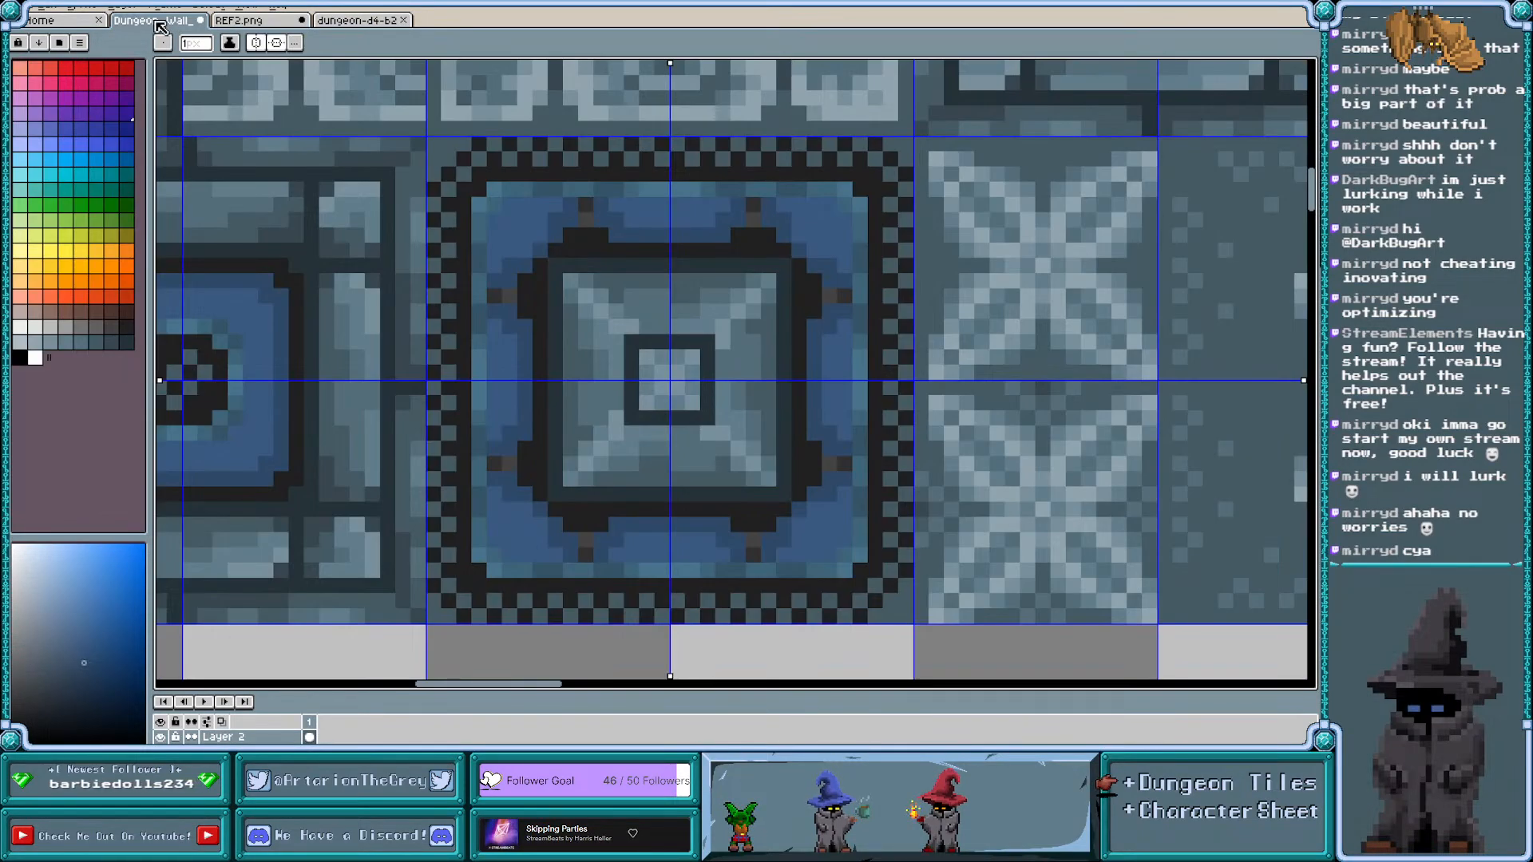
pyautogui.moveTo(350, 23); pyautogui.dragTo(253, 20)
pyautogui.click(156, 23)
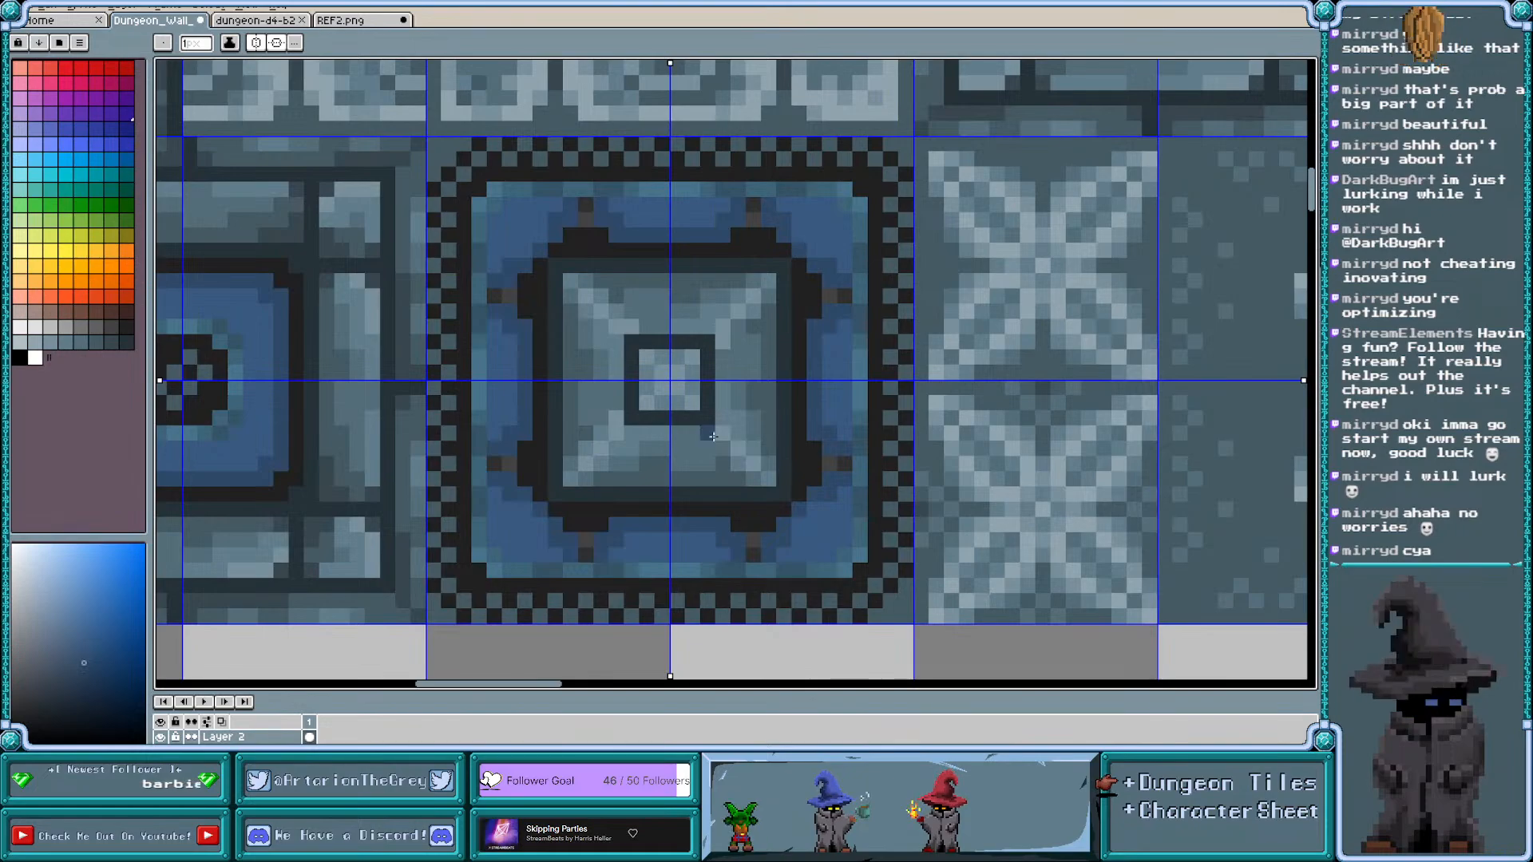
# Compare the blue-bordered tile's inner frame corners with the trim corner in the dungeon-d4-b2 reference and with REF2.png
pyautogui.hscroll(3, 730, 479)
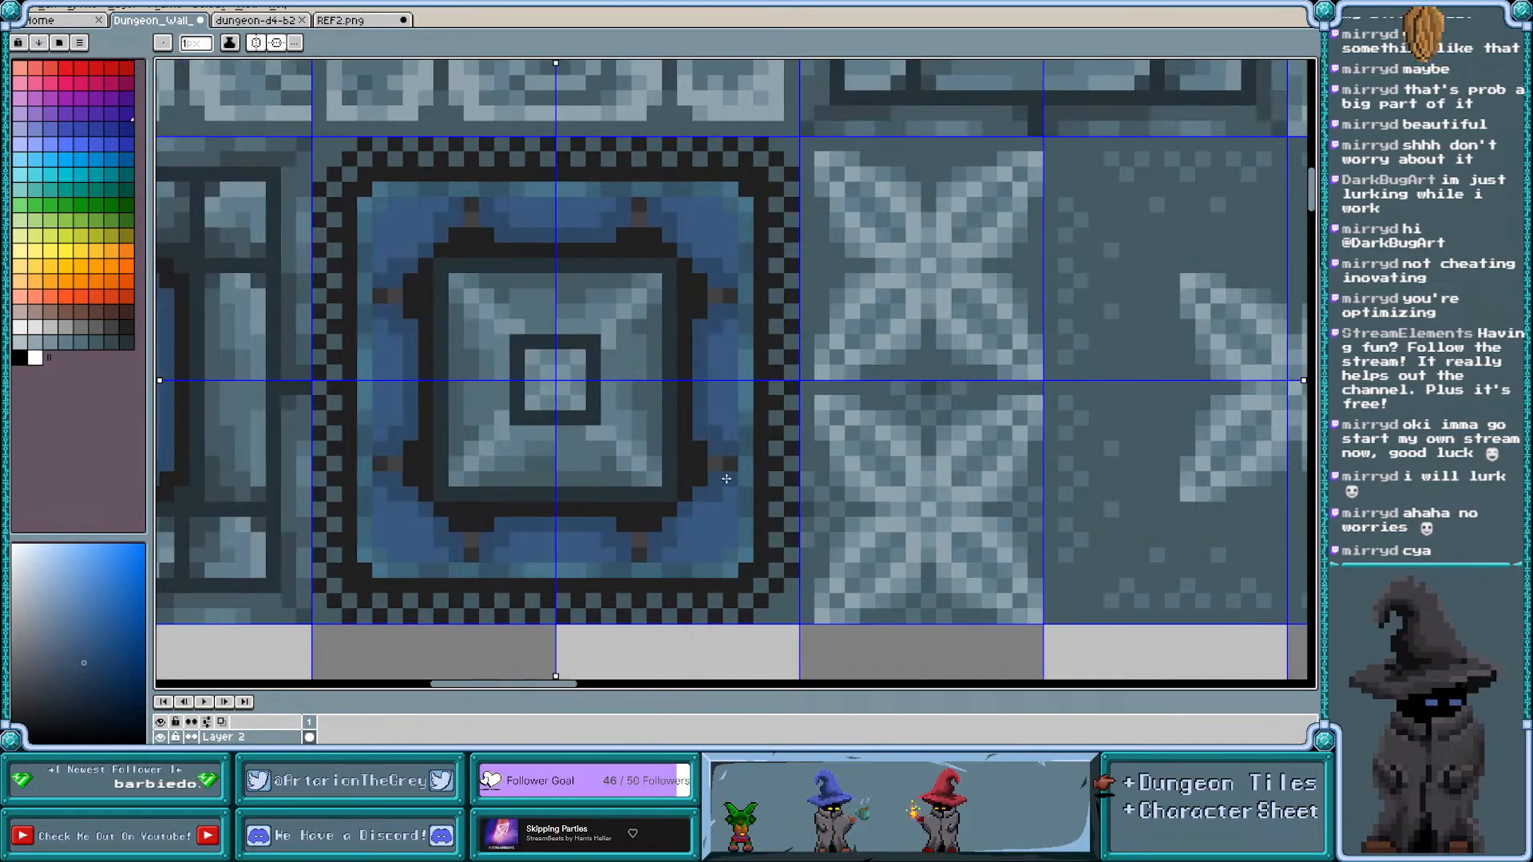
pyautogui.click(271, 22)
pyautogui.hscroll(5, 740, 206)
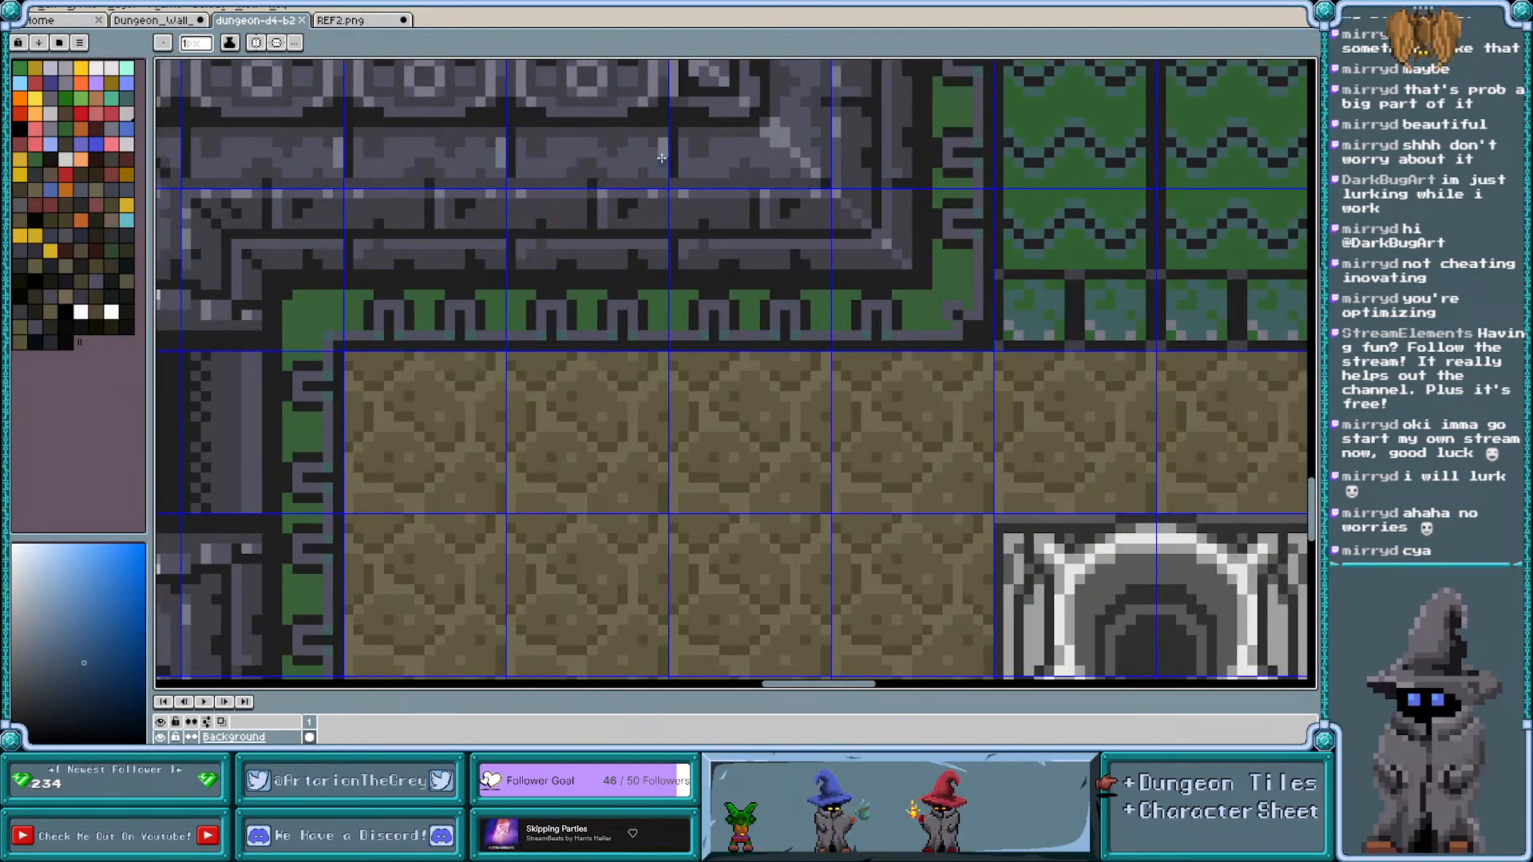
pyautogui.scroll(1, 711, 253)
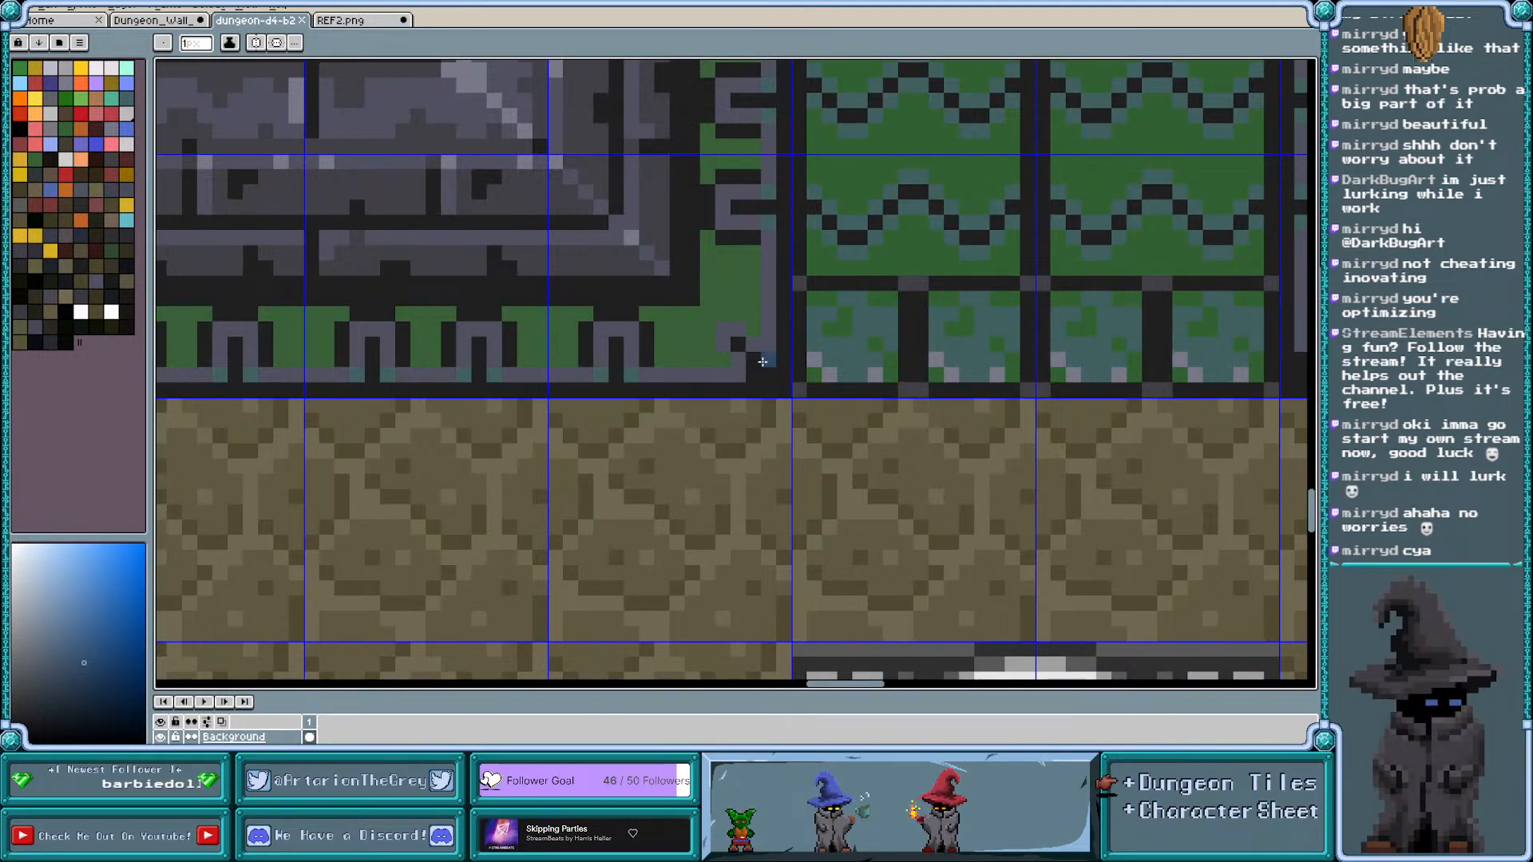
pyautogui.click(346, 22)
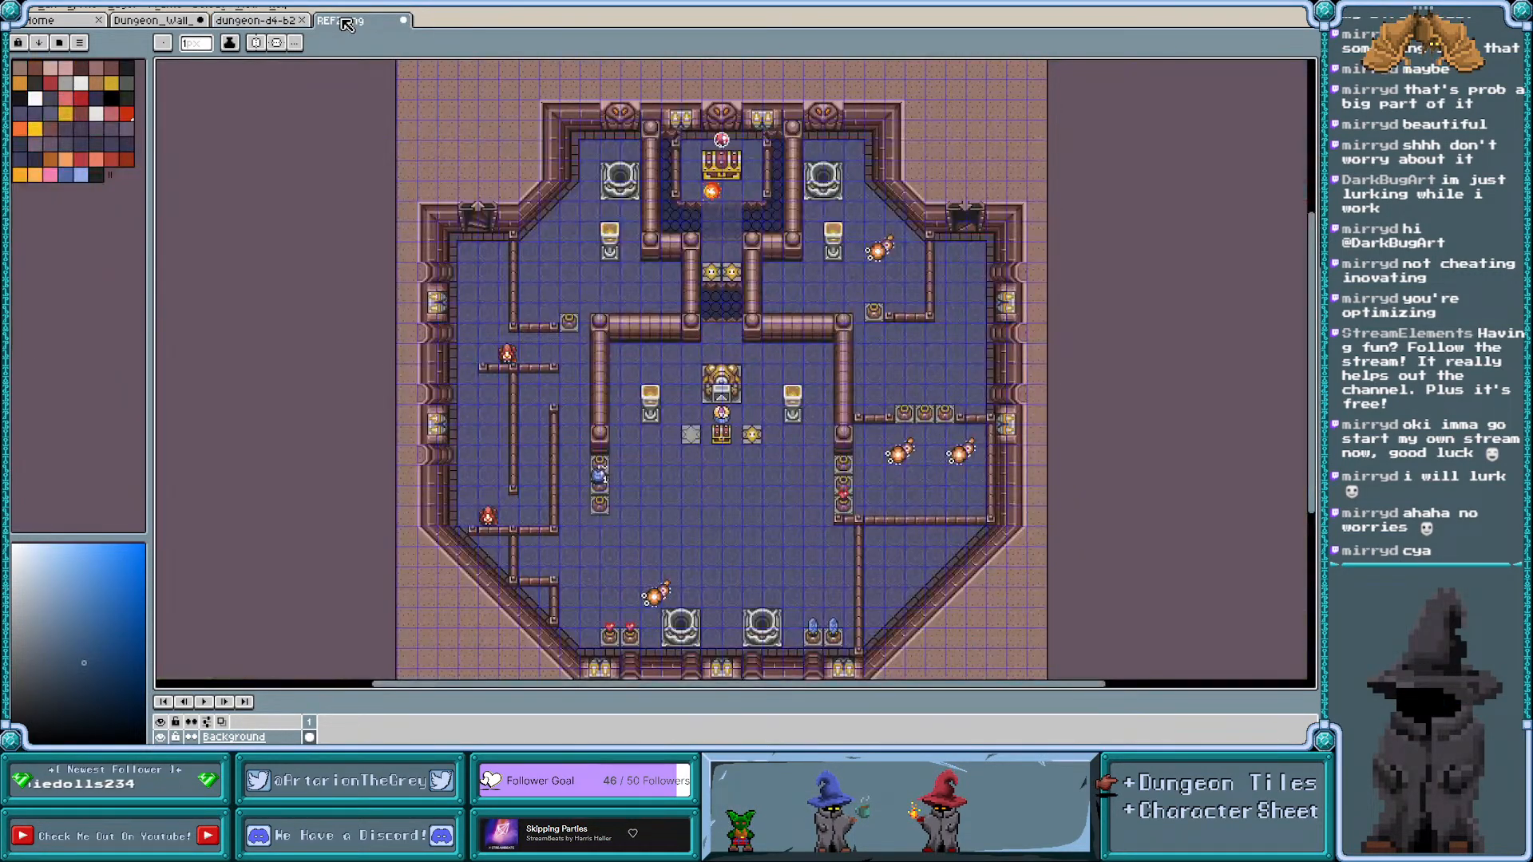
pyautogui.click(160, 24)
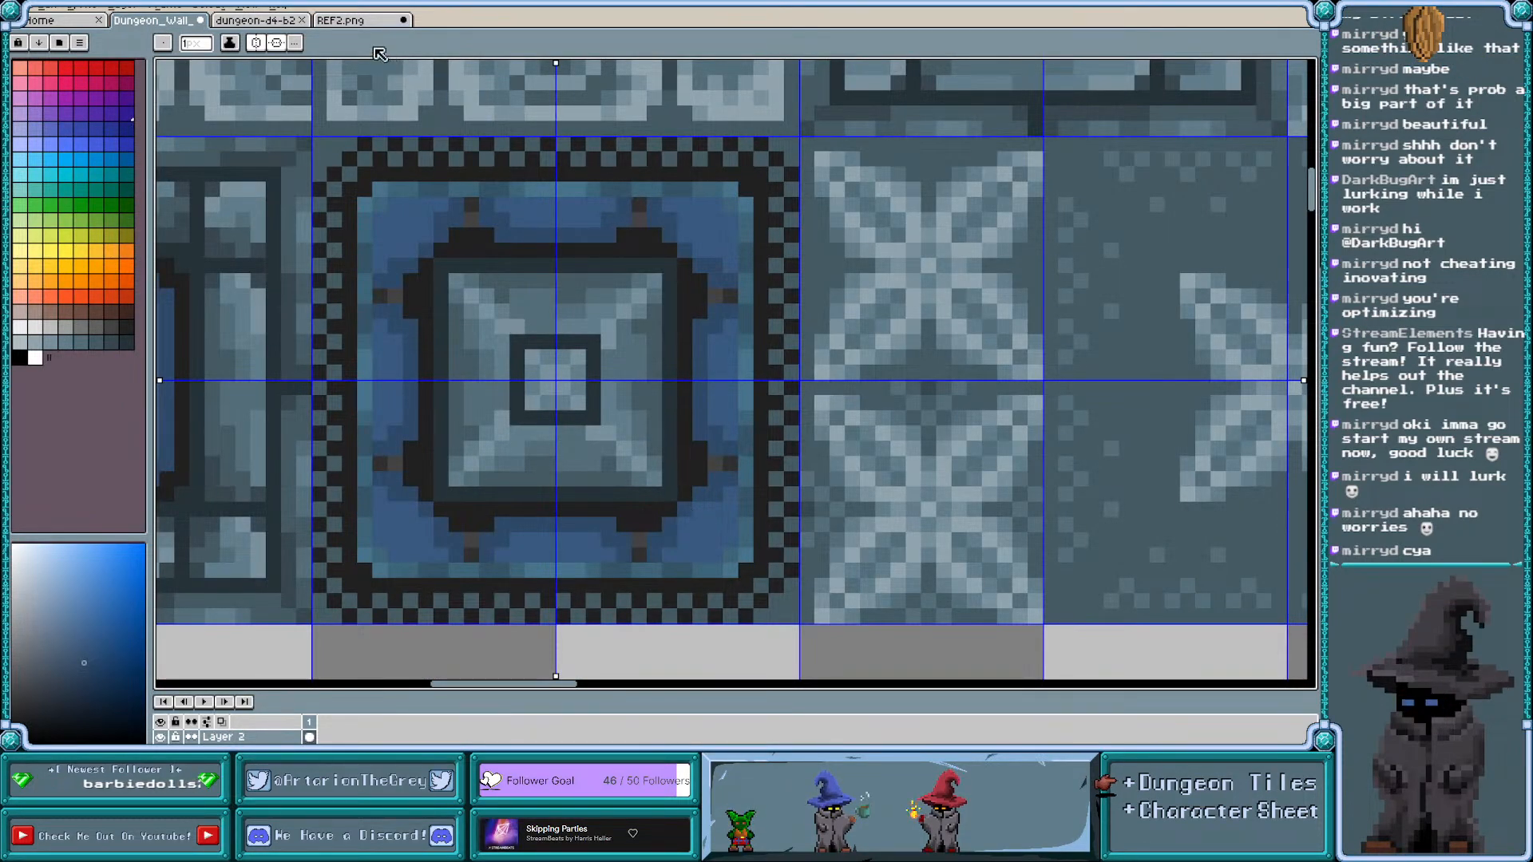
pyautogui.click(356, 21)
pyautogui.click(186, 23)
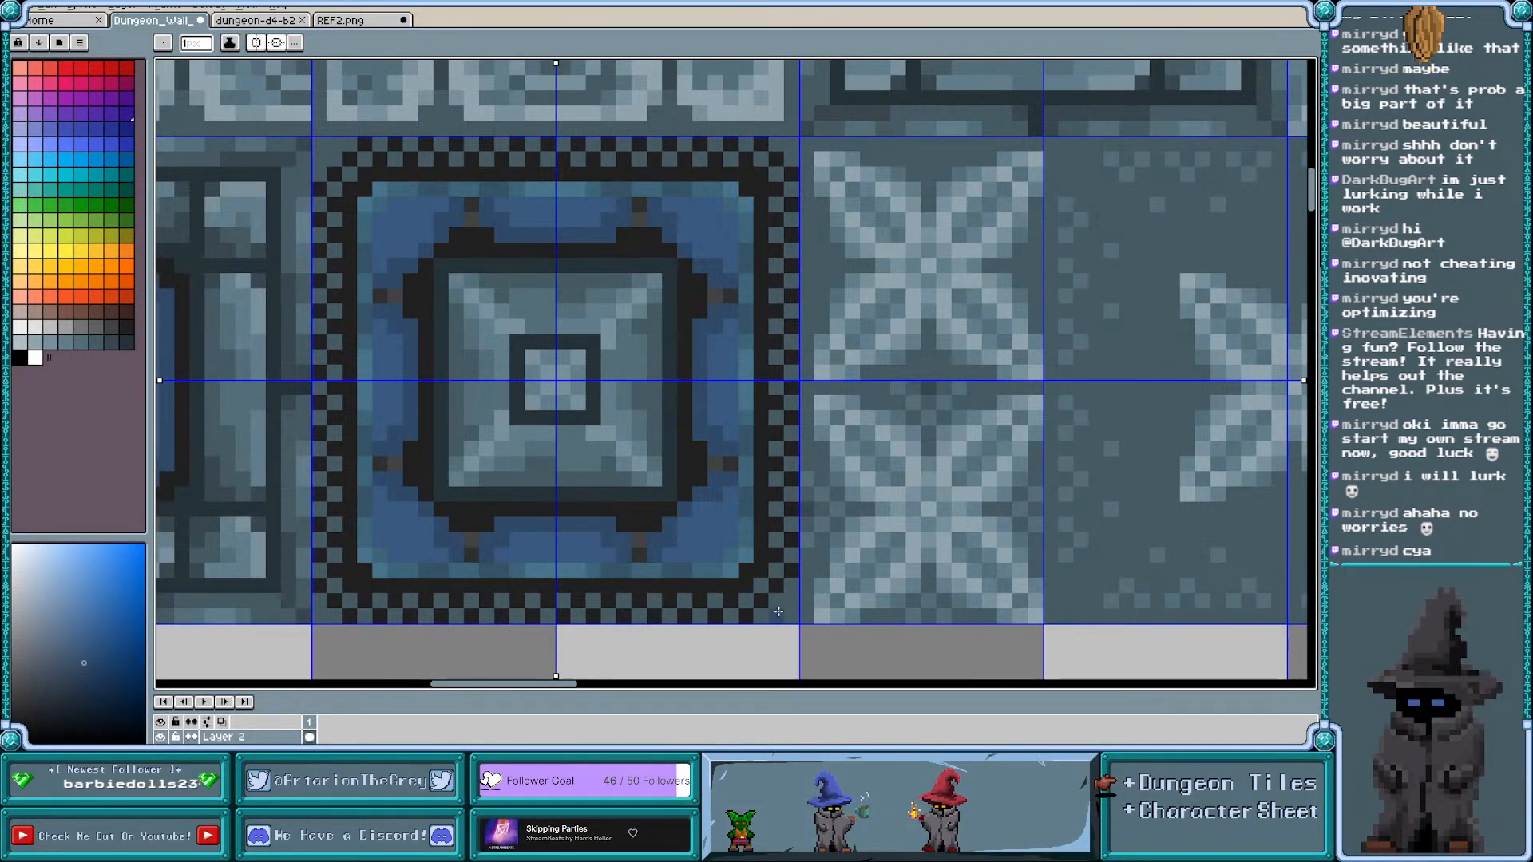
pyautogui.click(259, 22)
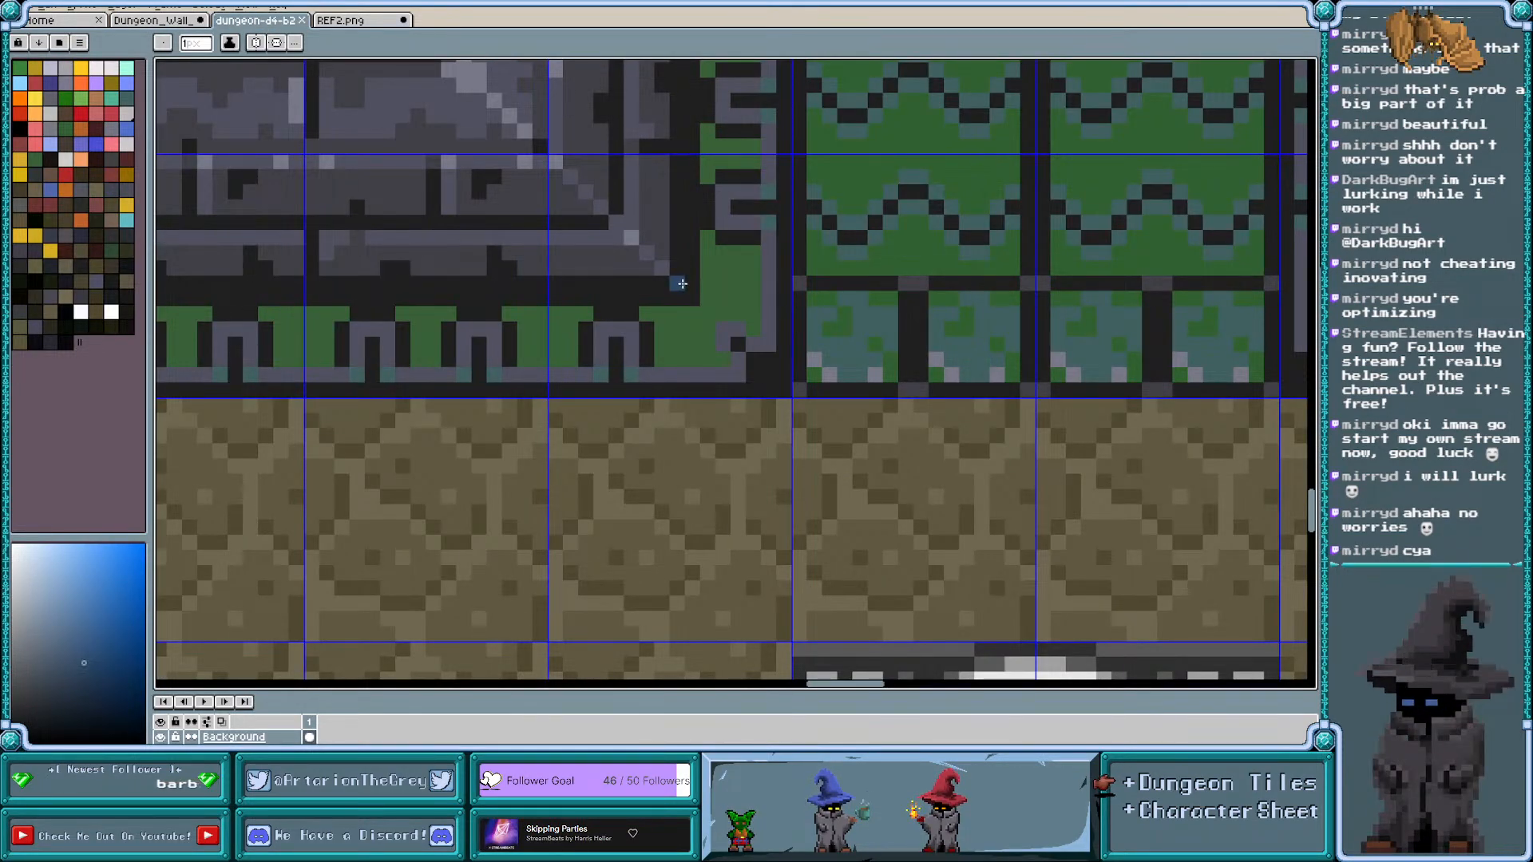
# Sample the tile's near-black outline color and fill the inner frame's outer corners with mirrored pixels to square them off
pyautogui.click(137, 21)
pyautogui.scroll(1, 673, 556)
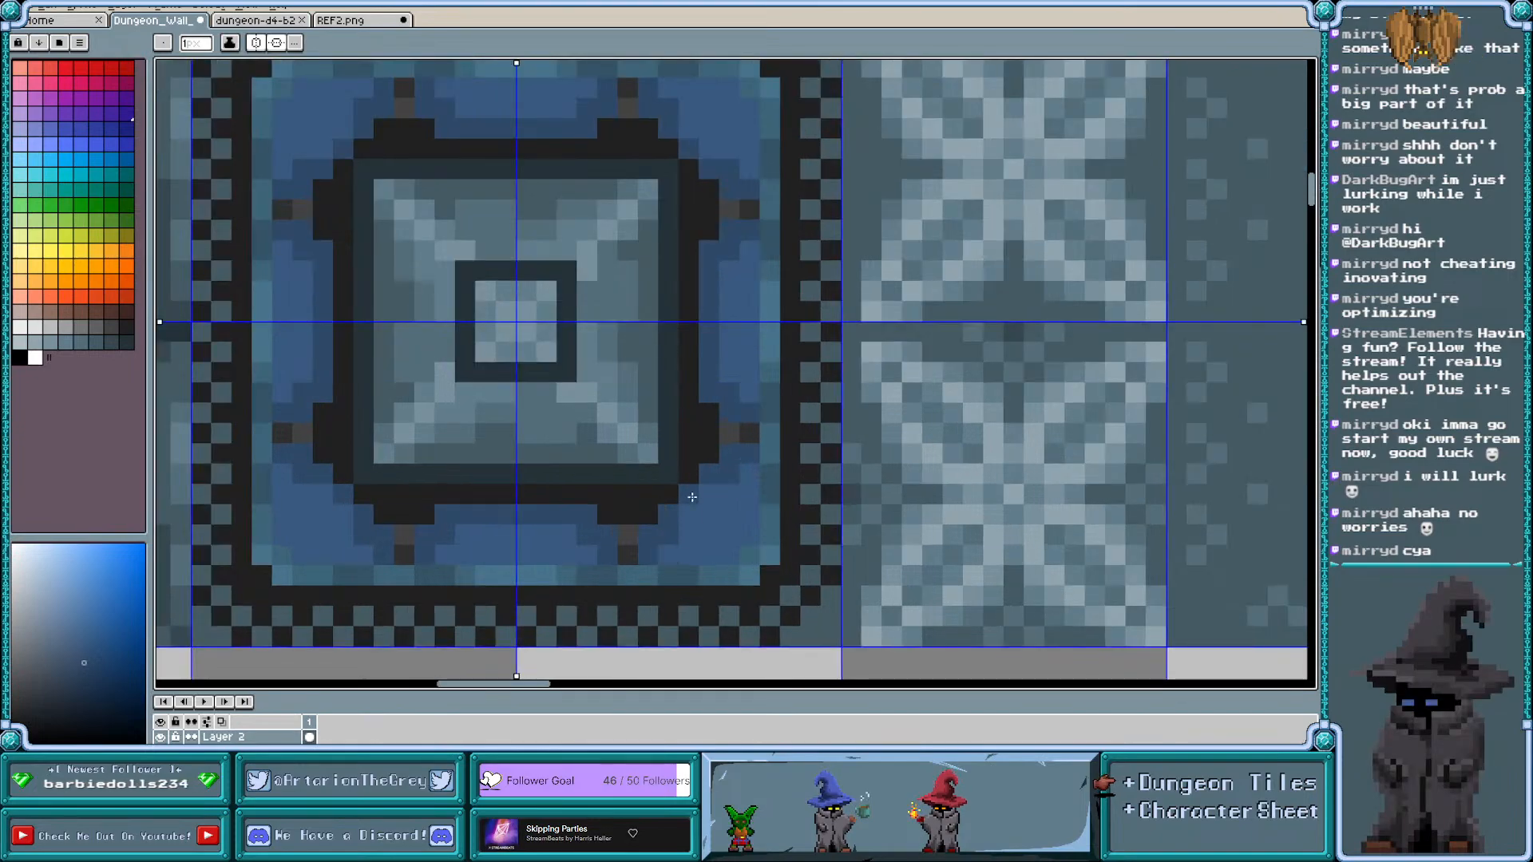
pyautogui.keyDown('alt'); pyautogui.click(689, 476); pyautogui.keyUp('alt')
pyautogui.click(686, 489)
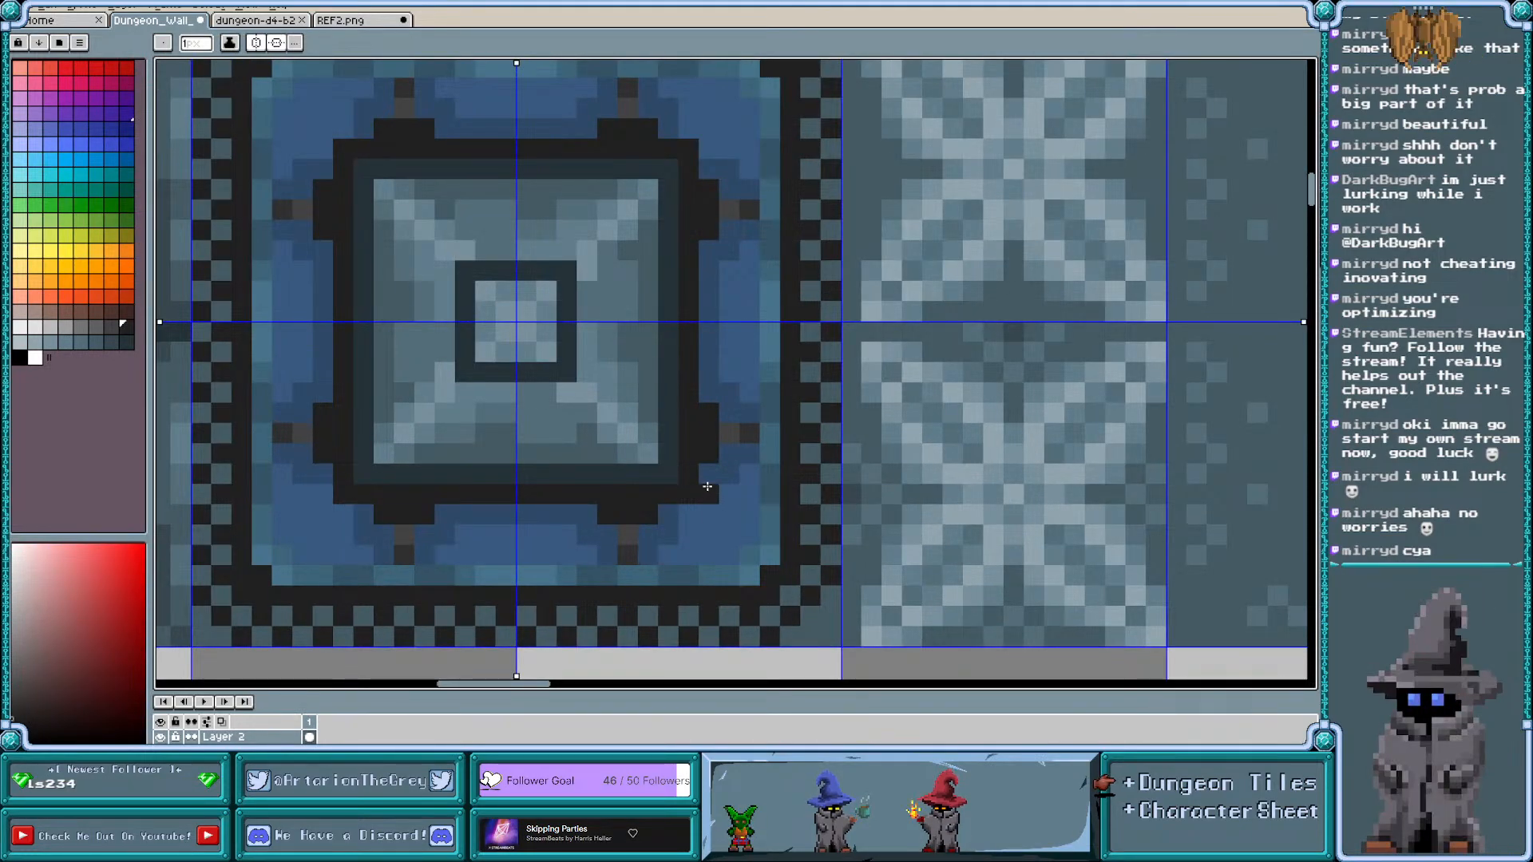
pyautogui.click(703, 483)
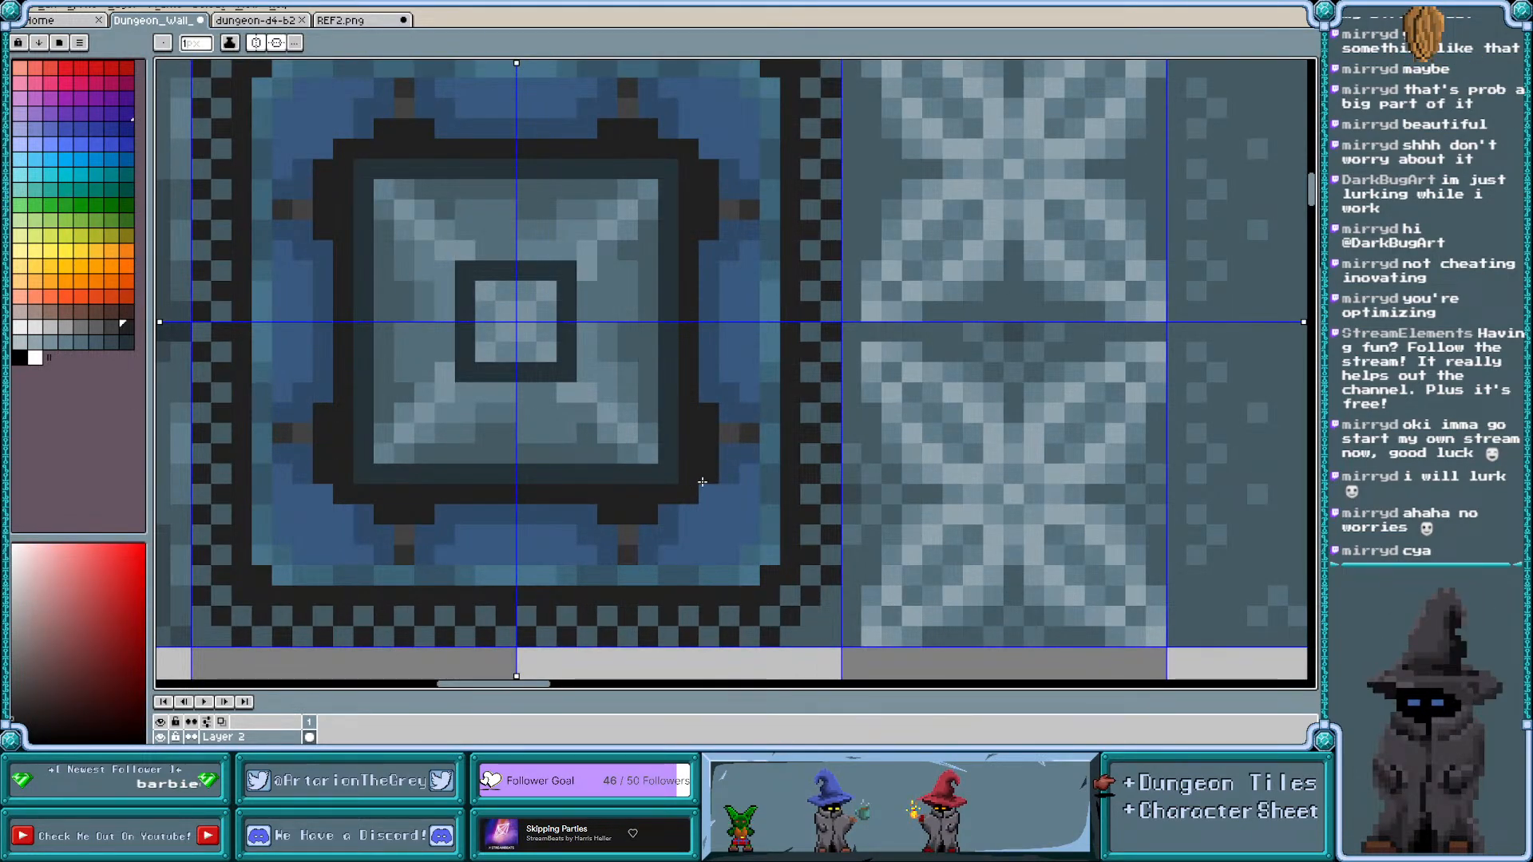
# Try enlarging the inner frame's corners into dark square blocks, separated from the nearby studs with mirrored pixels of sampled blue
pyautogui.click(709, 494)
pyautogui.click(689, 513)
pyautogui.click(701, 508)
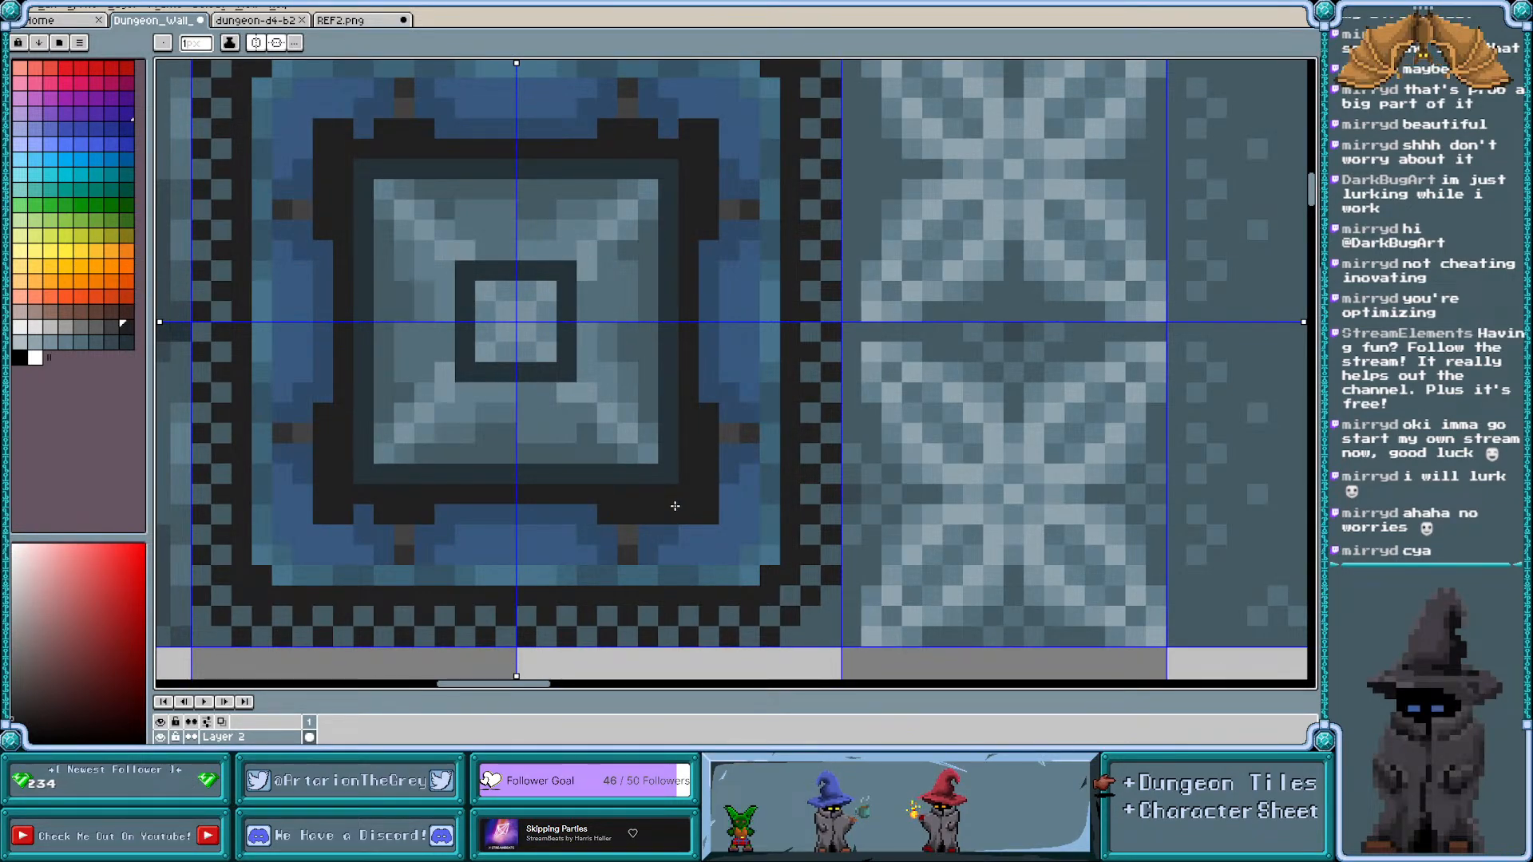
pyautogui.keyDown('alt'); pyautogui.click(730, 456); pyautogui.keyUp('alt')
pyautogui.click(515, 285)
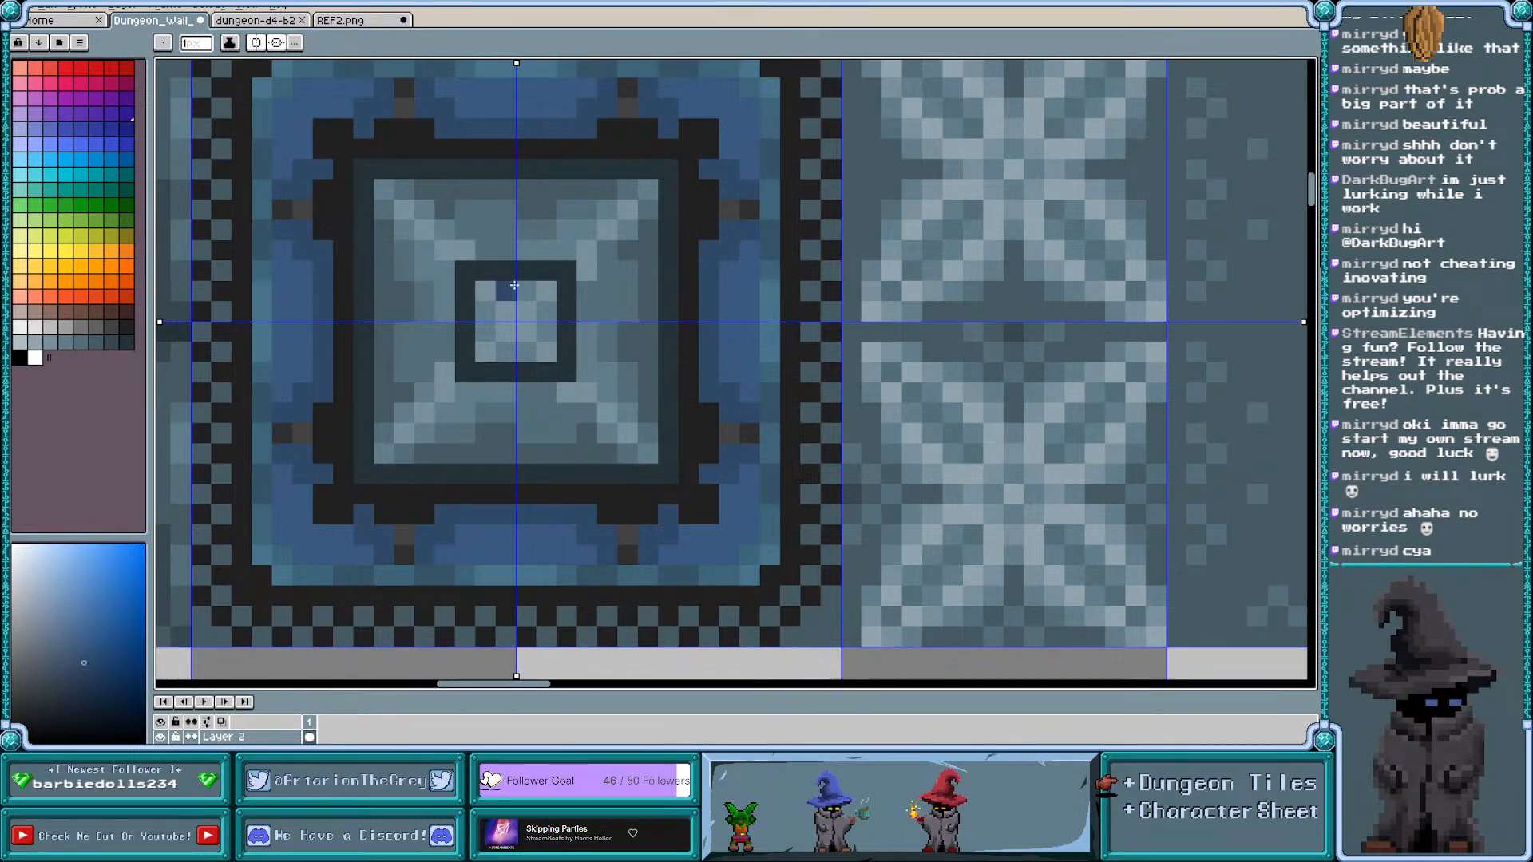
# Check the corner blocks against the dungeon-d4-b2 trim, paint their outer pixels blue, and bring the reference up again
pyautogui.click(243, 19)
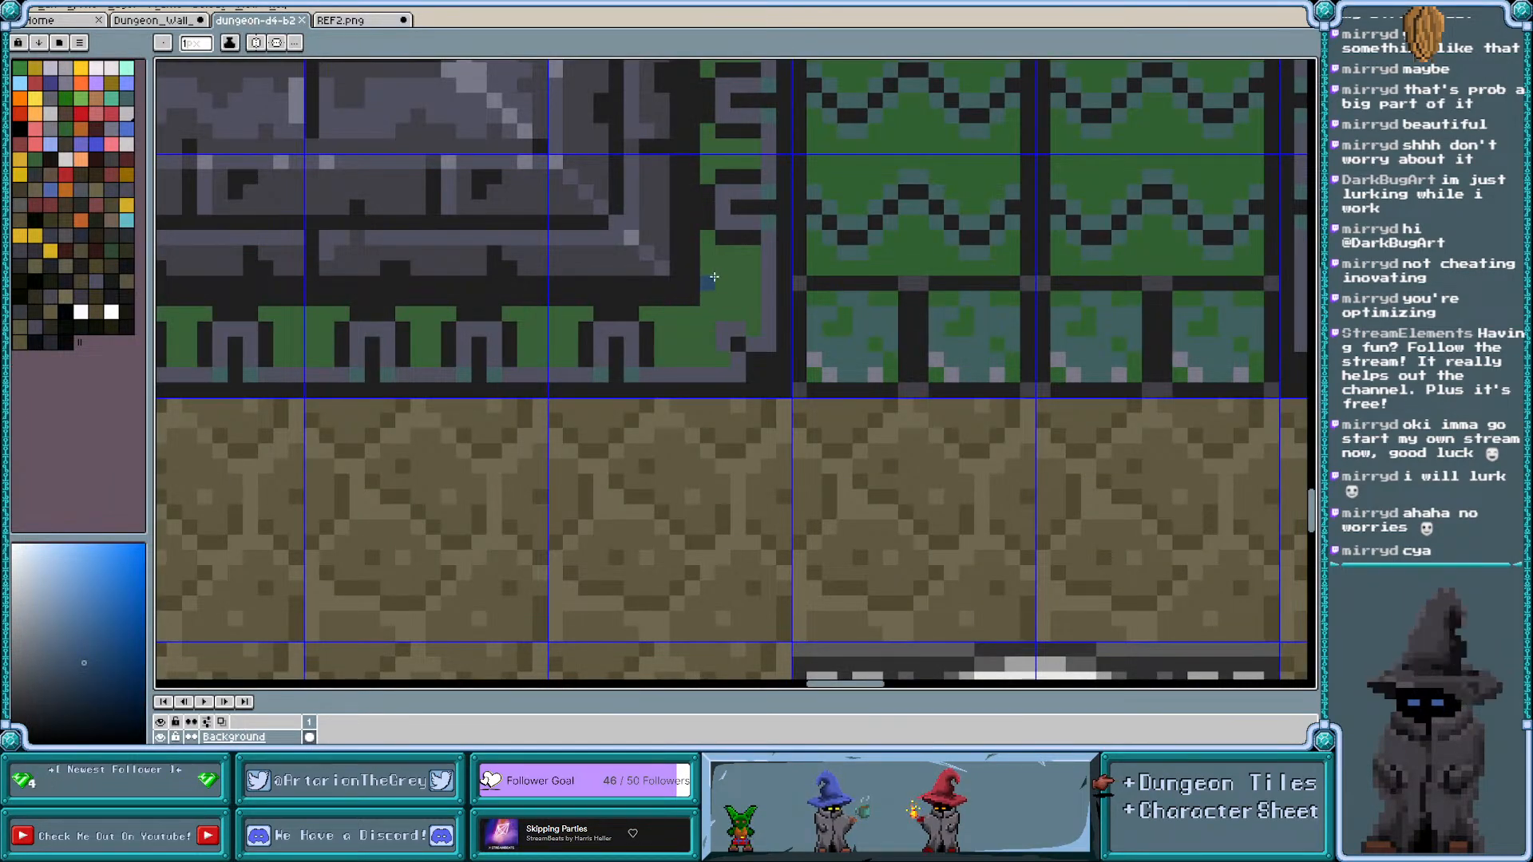
pyautogui.click(151, 19)
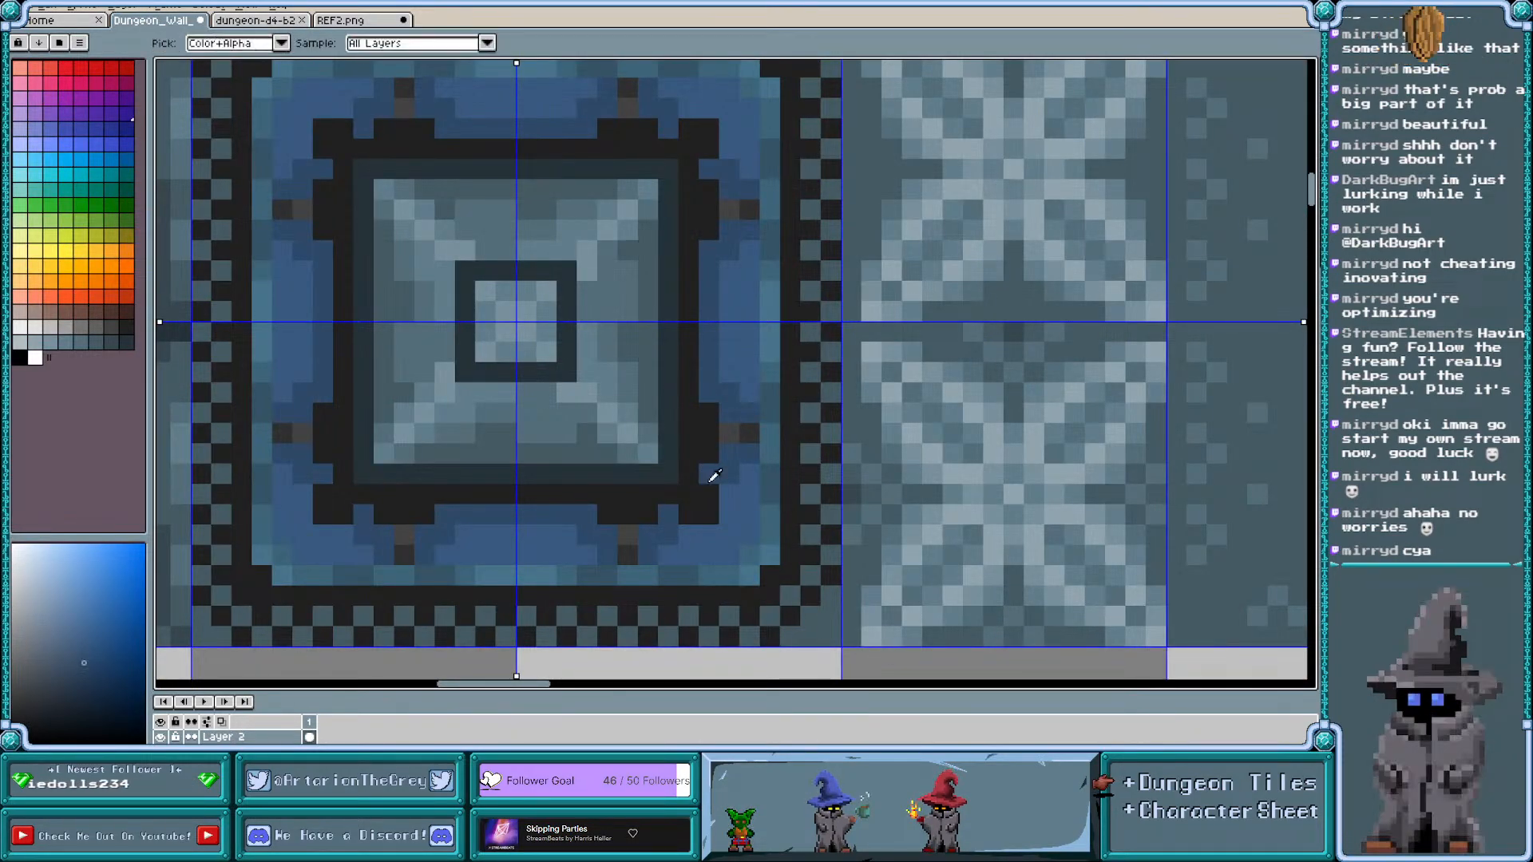
pyautogui.moveTo(713, 504); pyautogui.dragTo(693, 514)
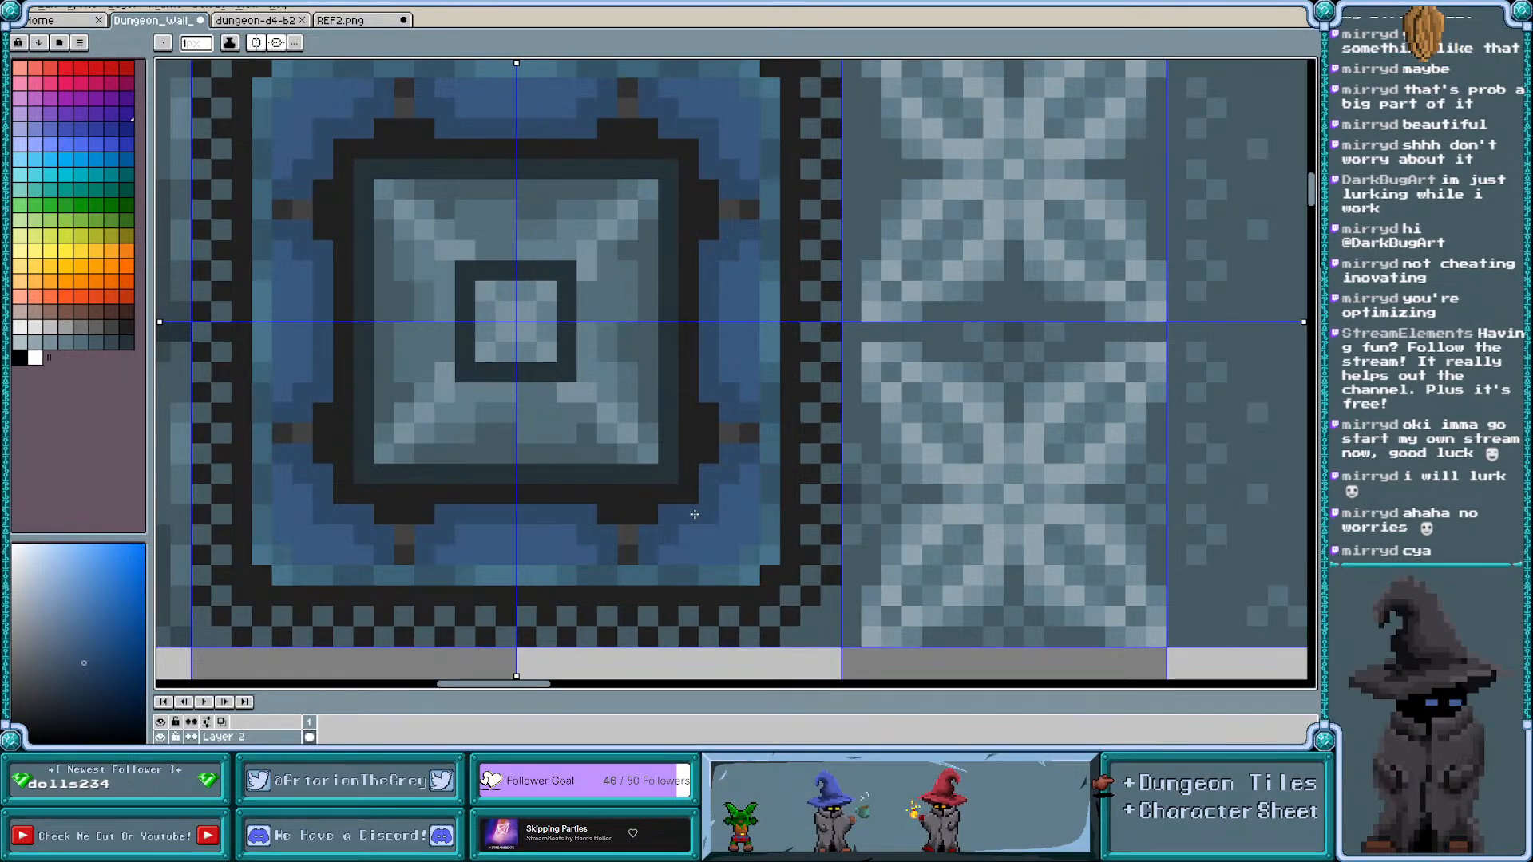
pyautogui.click(267, 21)
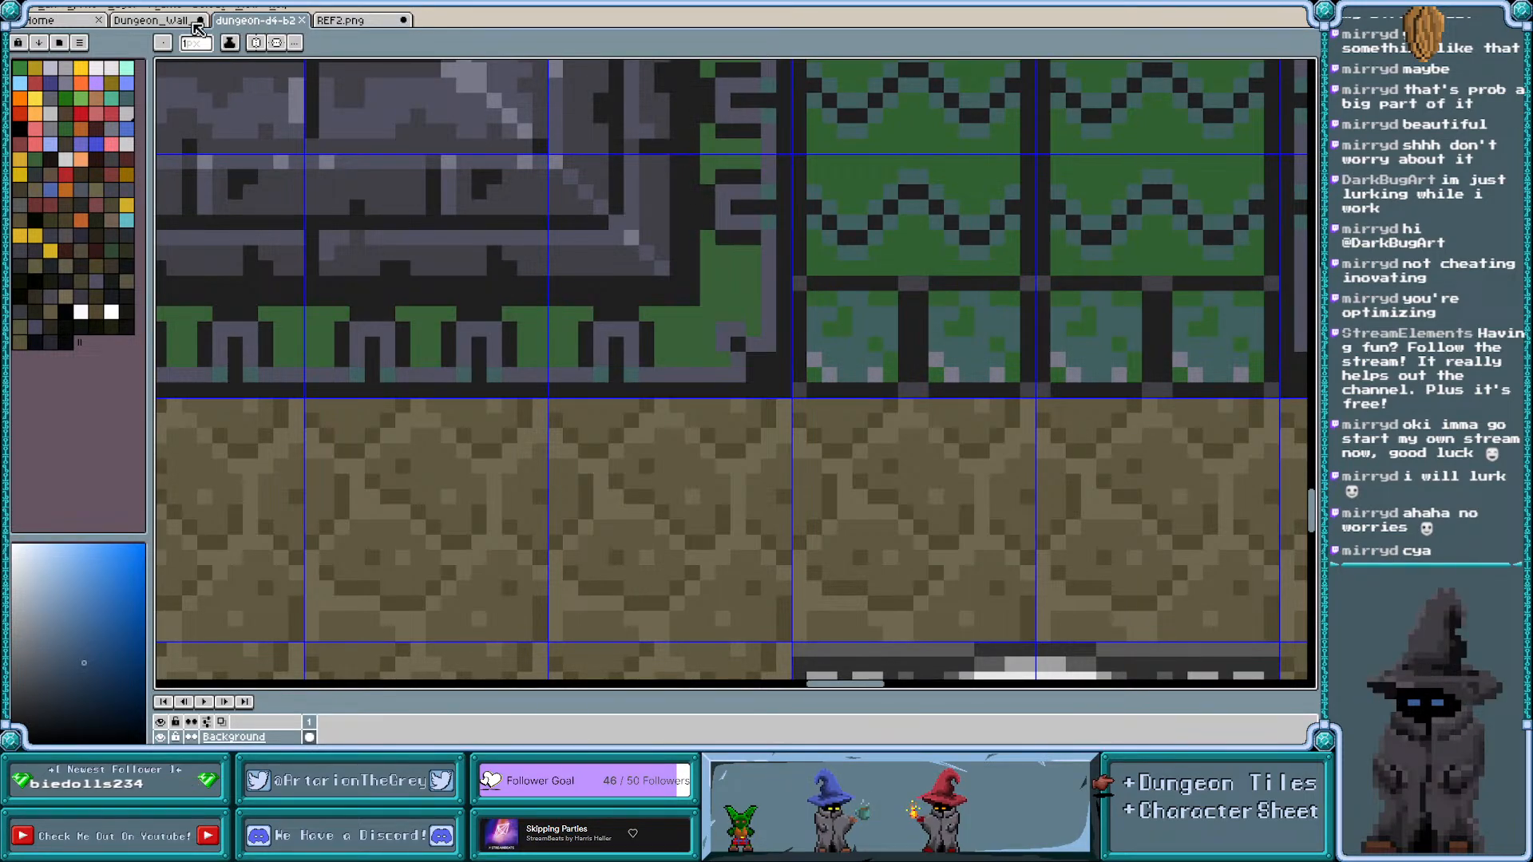
# Add a mirrored near-black pixel diagonally outside each inner frame corner of the blue-bordered tile and paint the frame's corner pixels blue
pyautogui.click(163, 24)
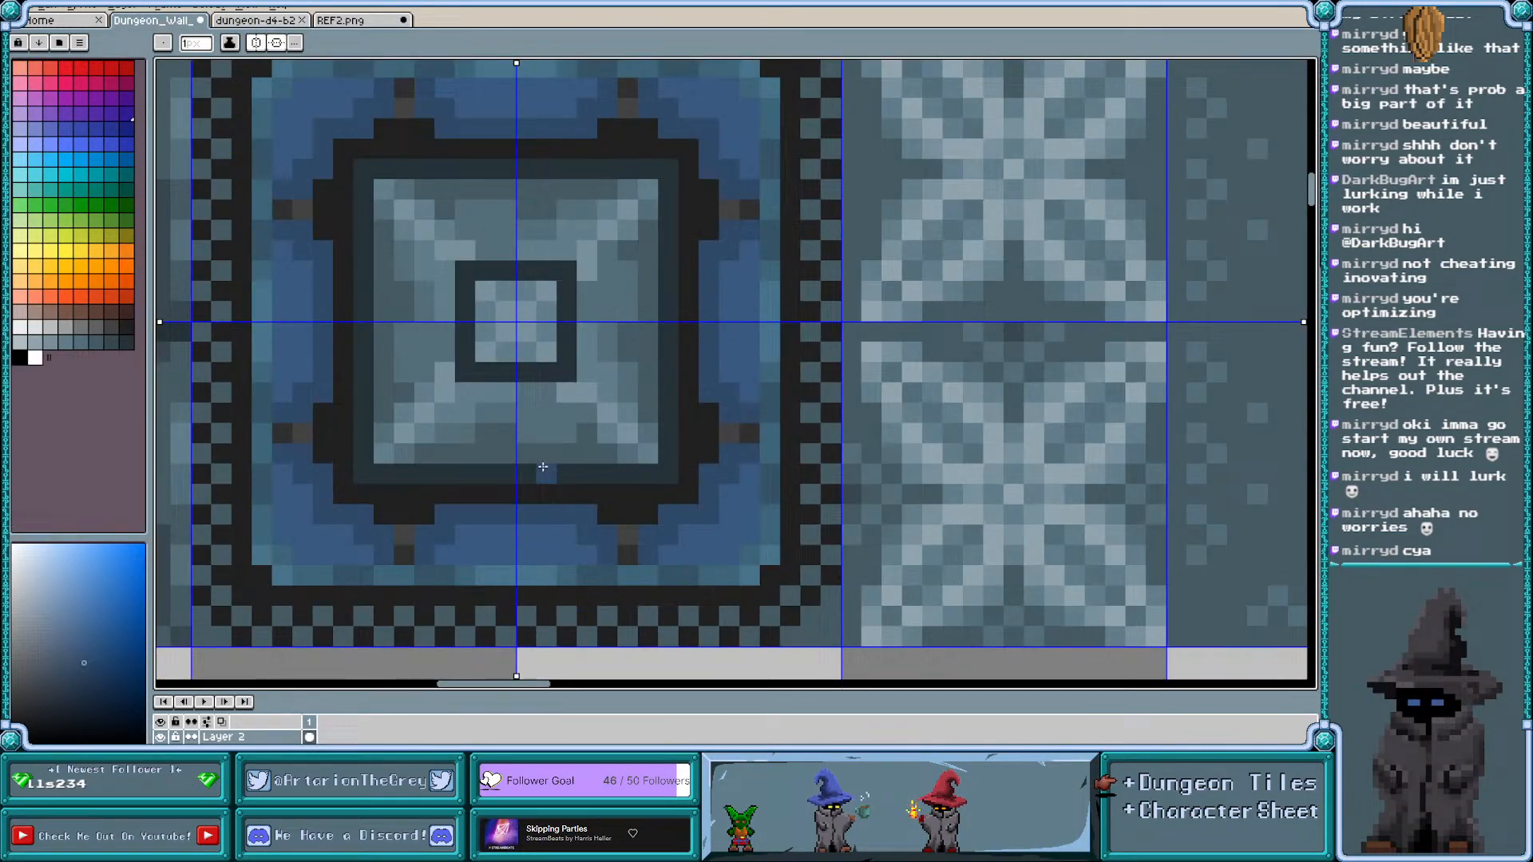
pyautogui.keyDown('alt'); pyautogui.click(689, 496); pyautogui.keyUp('alt')
pyautogui.click(709, 514)
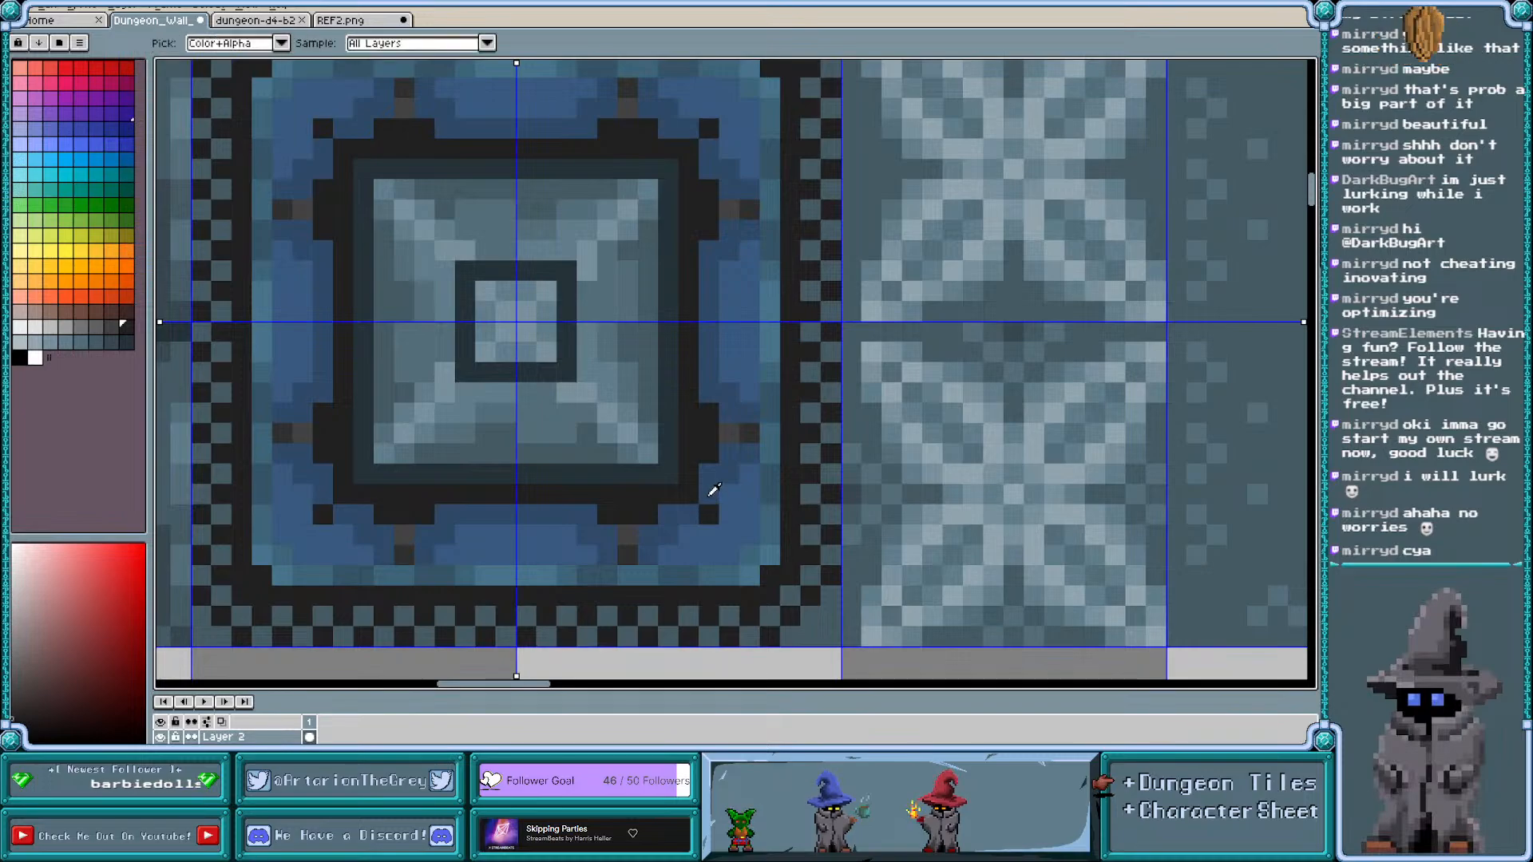
pyautogui.keyDown('alt'); pyautogui.click(710, 494); pyautogui.keyUp('alt')
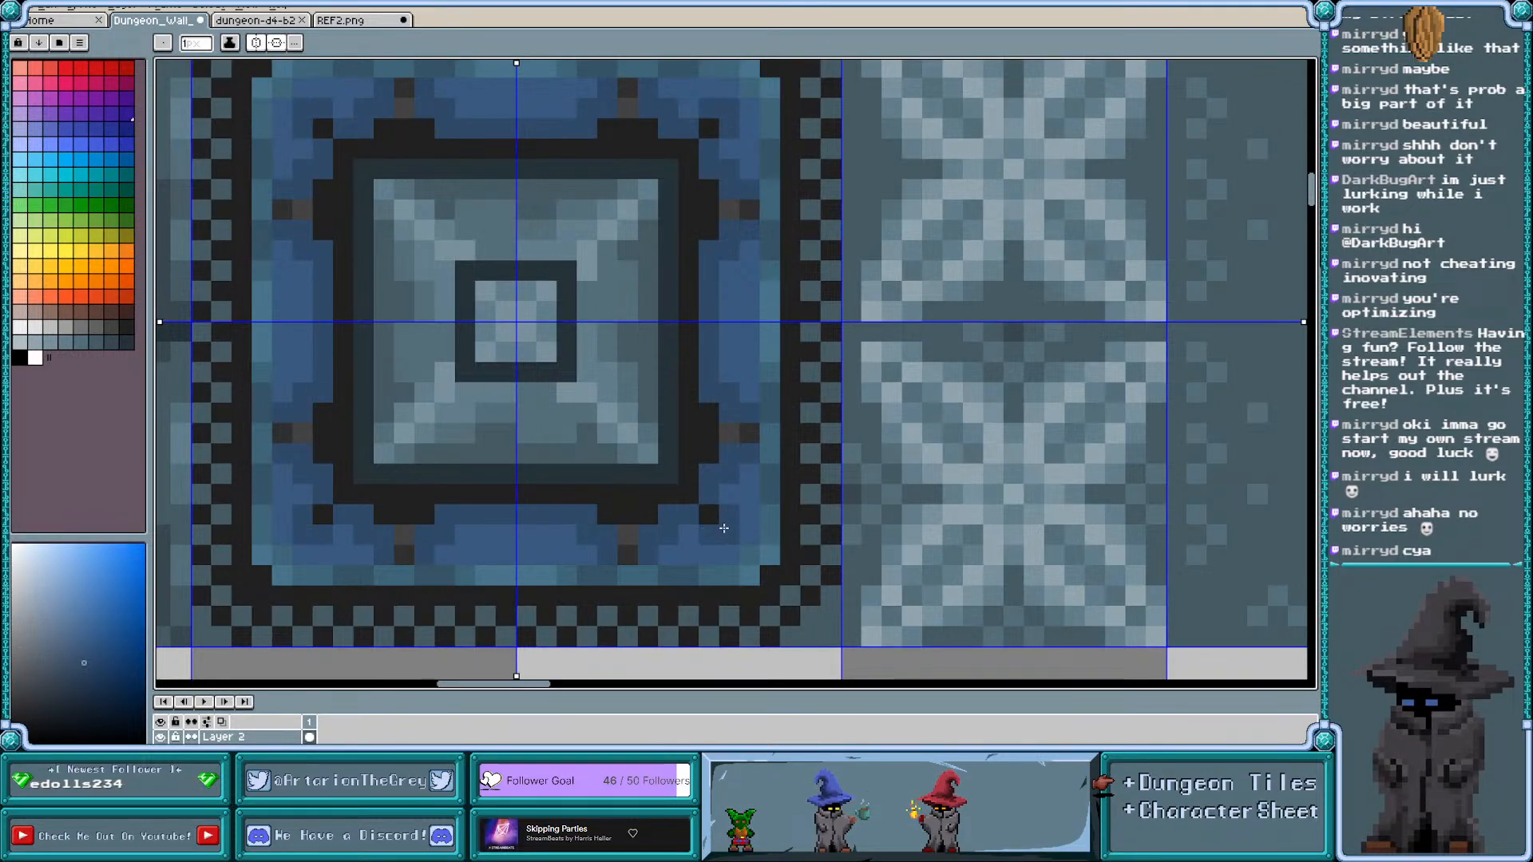
pyautogui.click(691, 501)
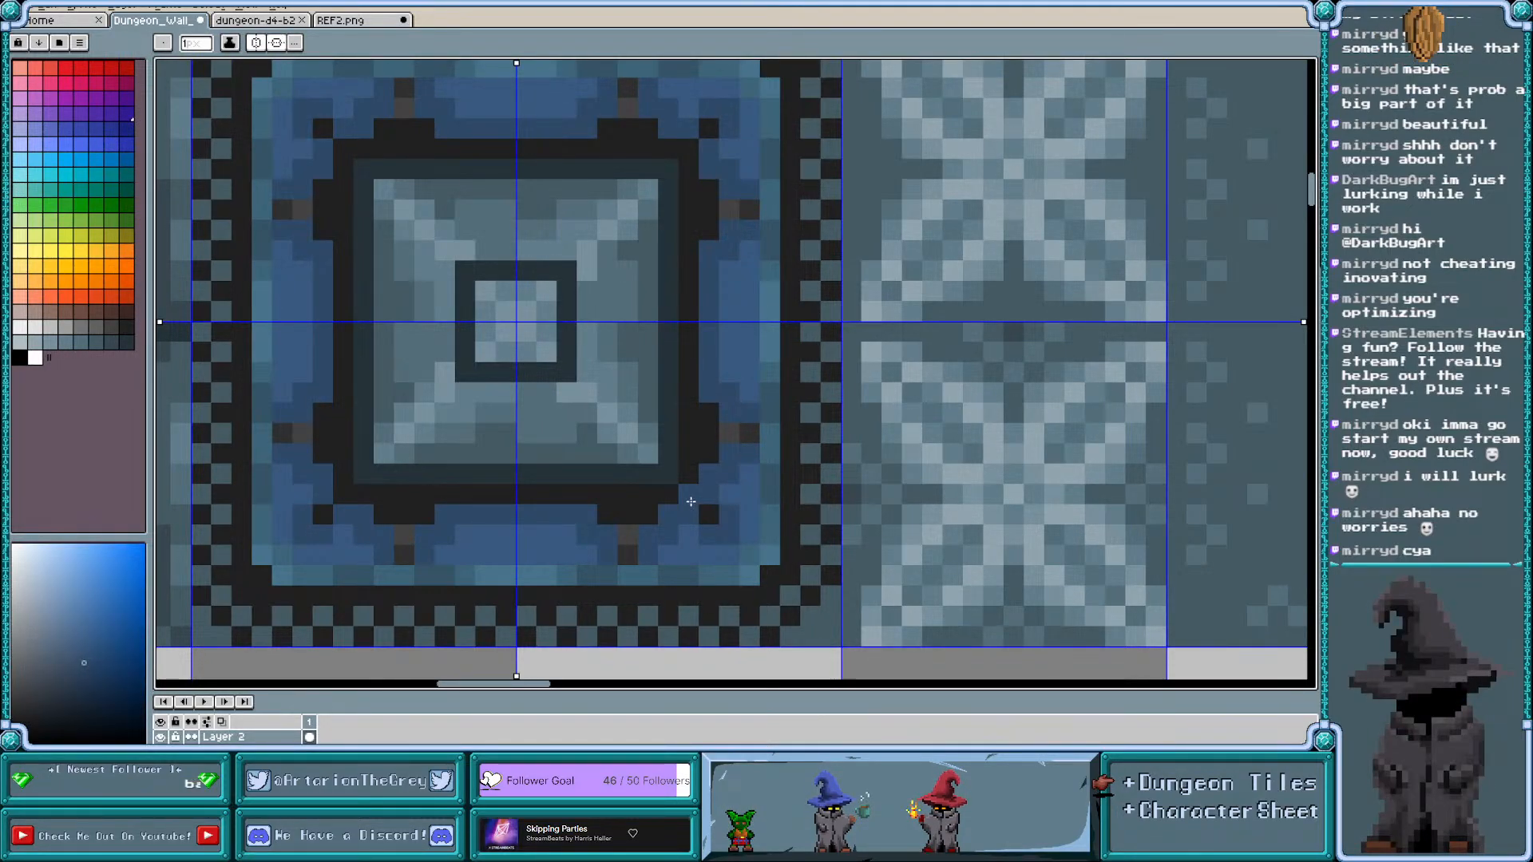
# Check the corners against the dungeon-d4-b2 reference and recolor the detached corner dots with the brown sampled from the studs
pyautogui.click(273, 21)
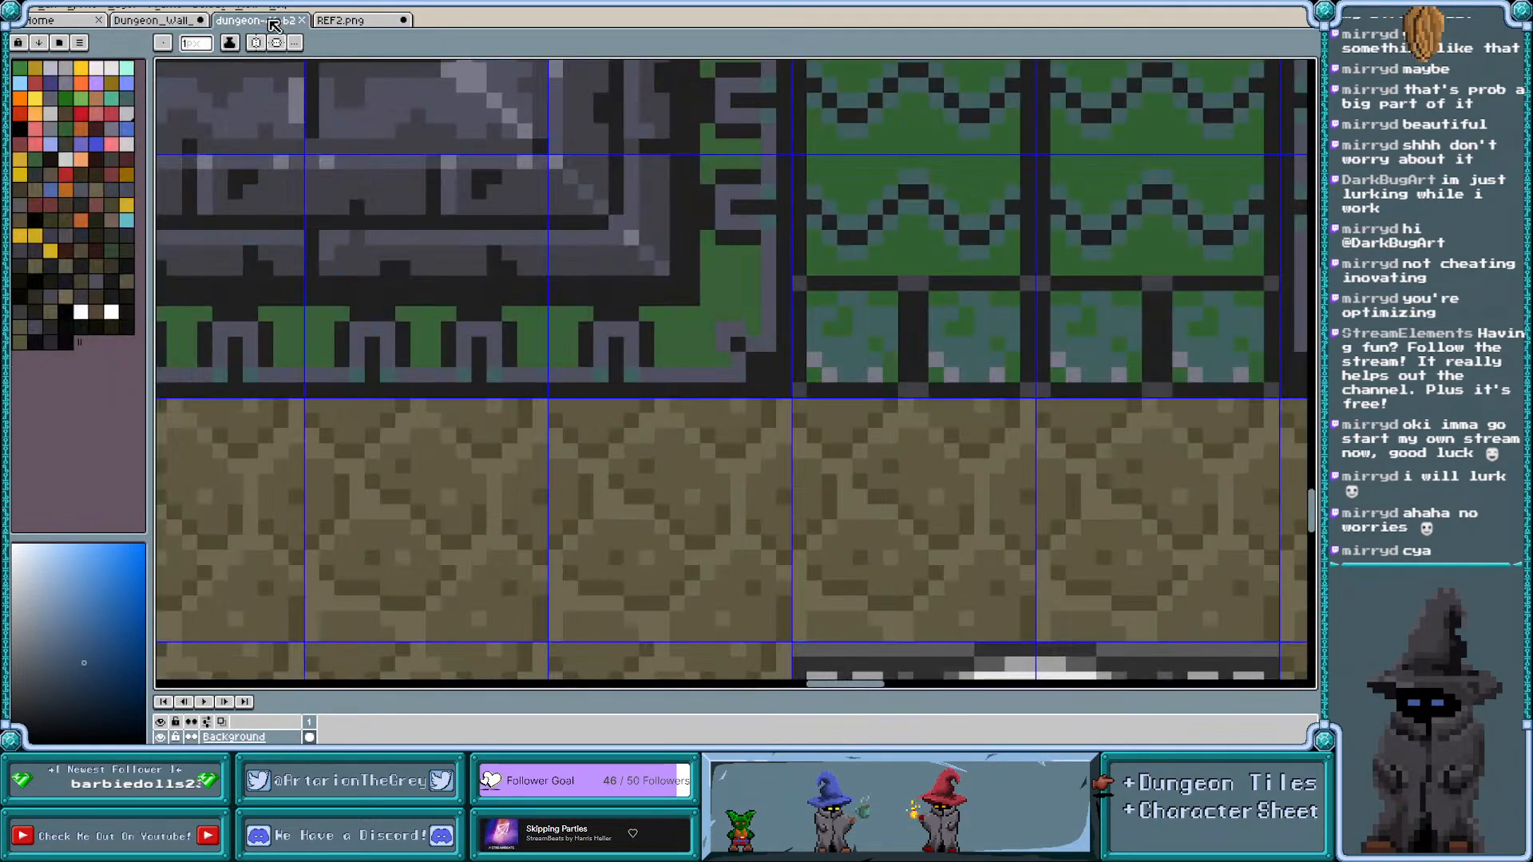
pyautogui.click(179, 24)
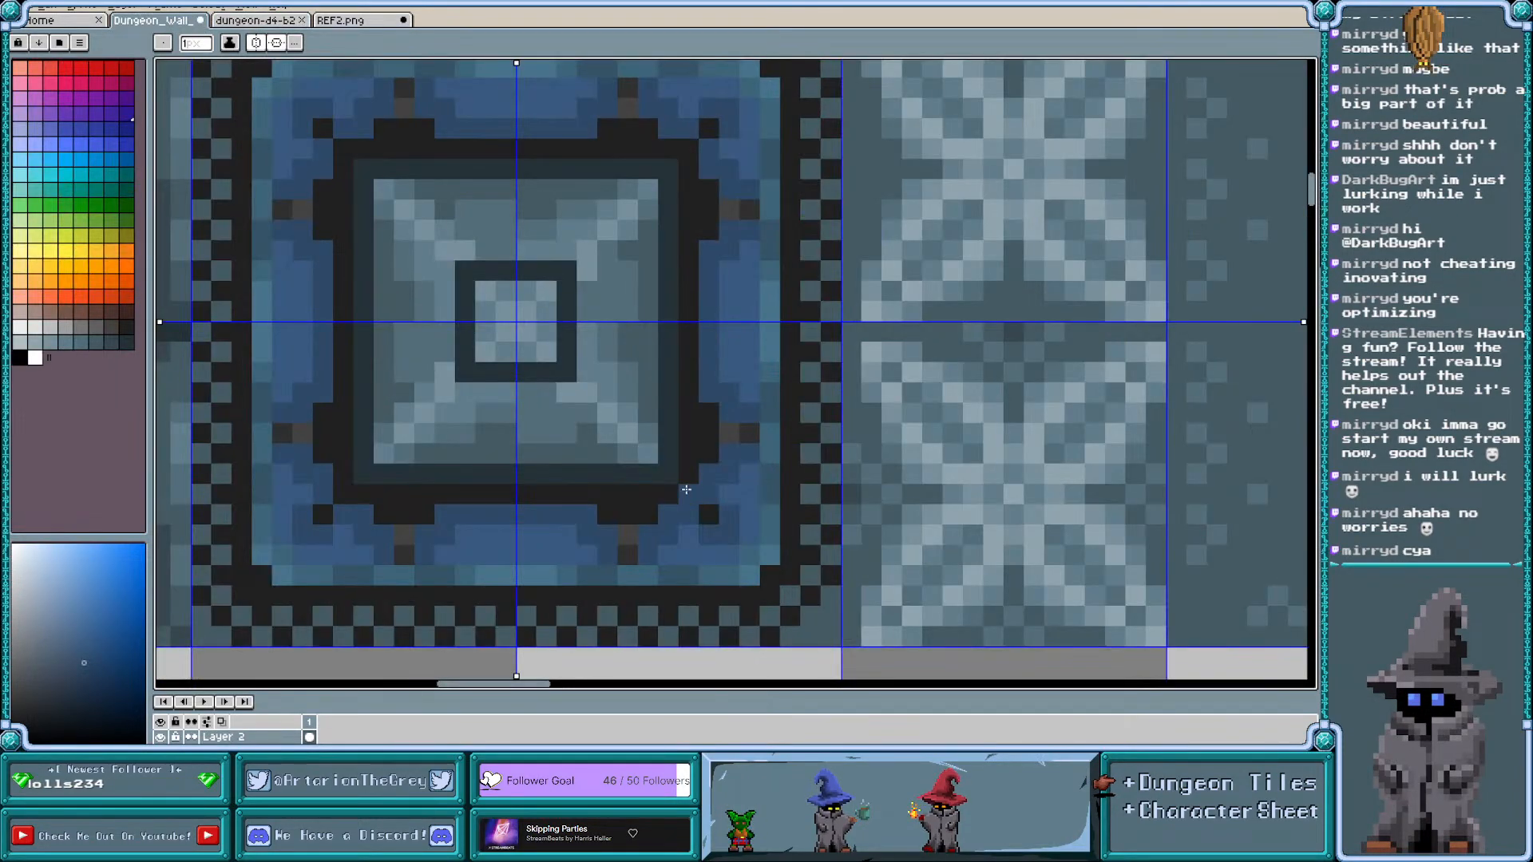
pyautogui.scroll(-1, 718, 531)
pyautogui.scroll(1, 720, 553)
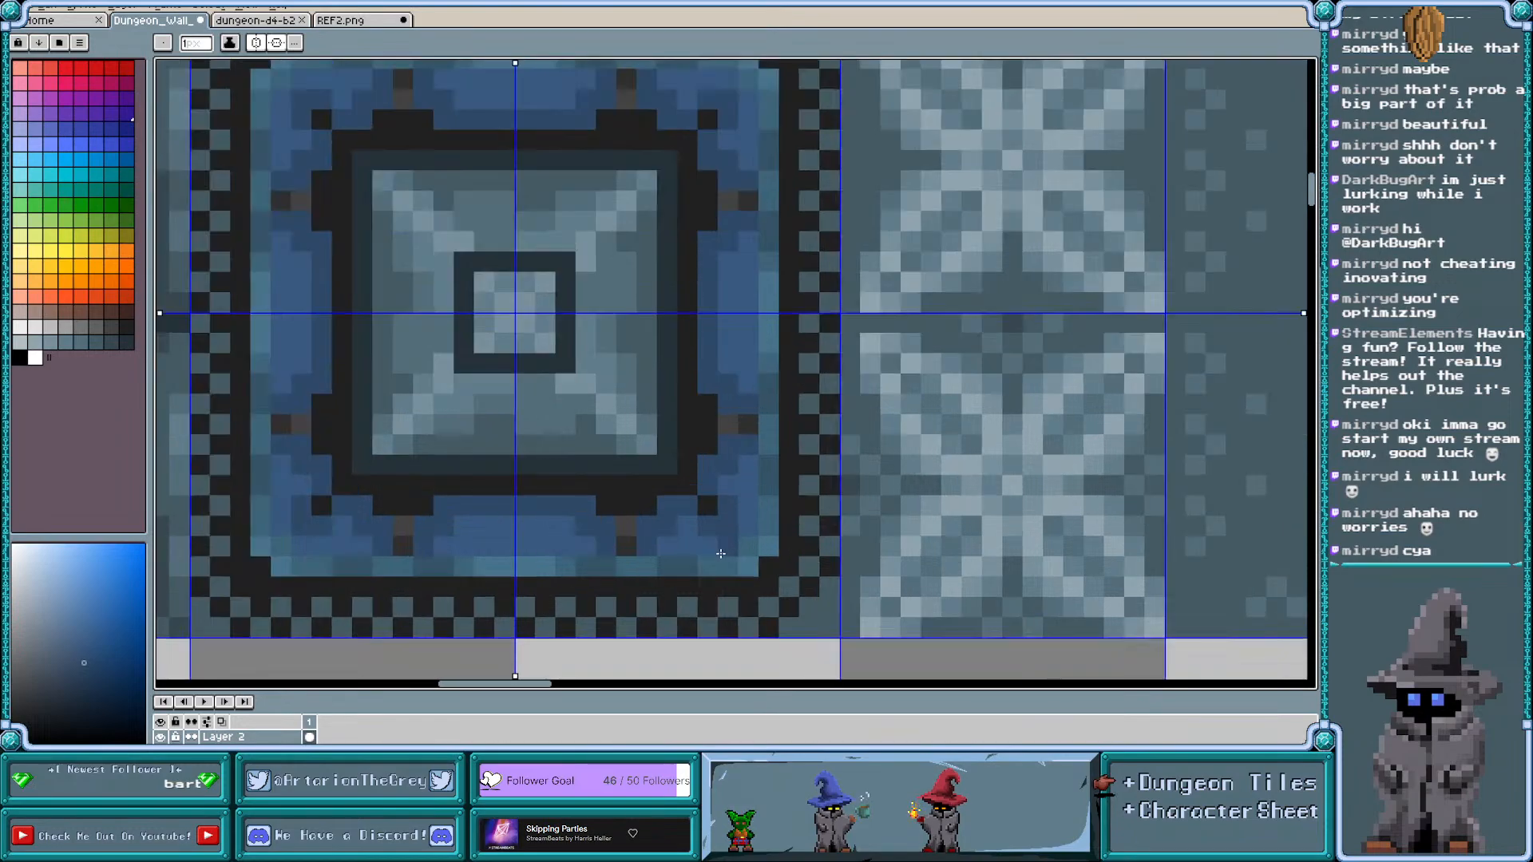
pyautogui.keyDown('alt'); pyautogui.click(629, 545); pyautogui.keyUp('alt')
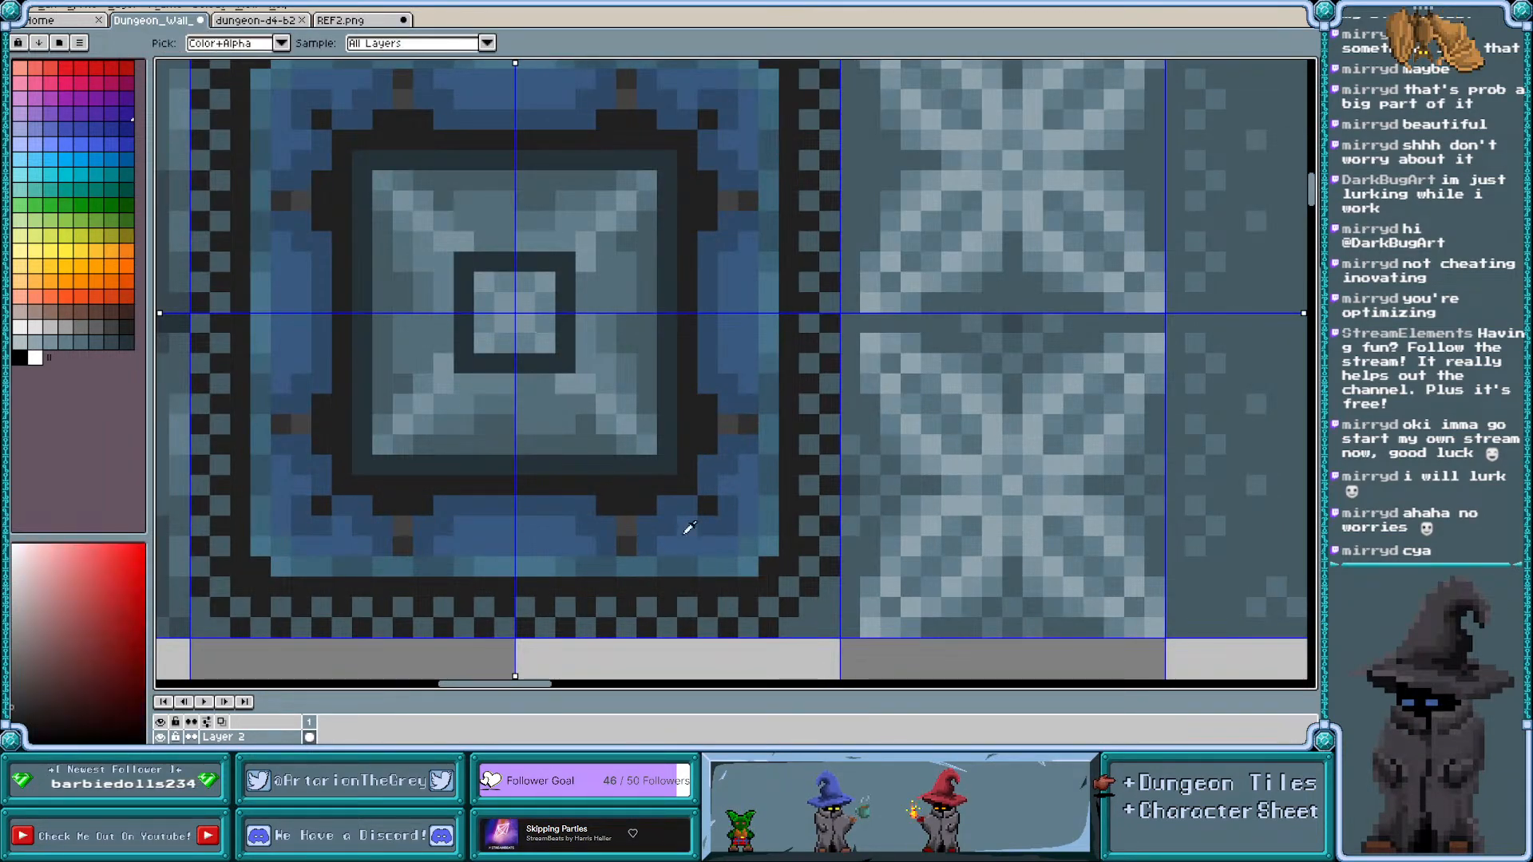
pyautogui.scroll(-2, 742, 558)
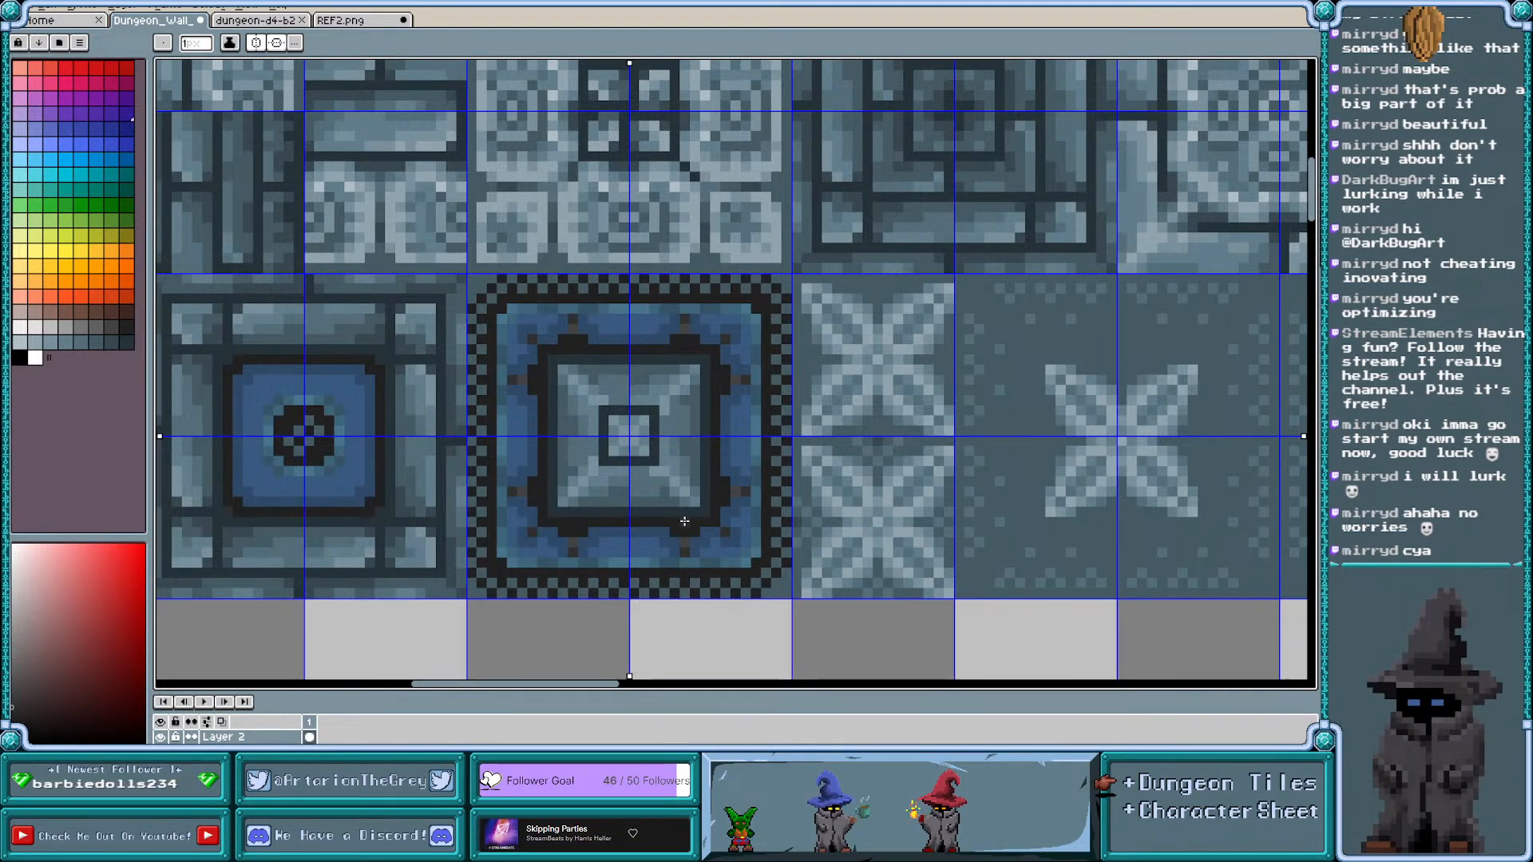
pyautogui.scroll(-2, 604, 427)
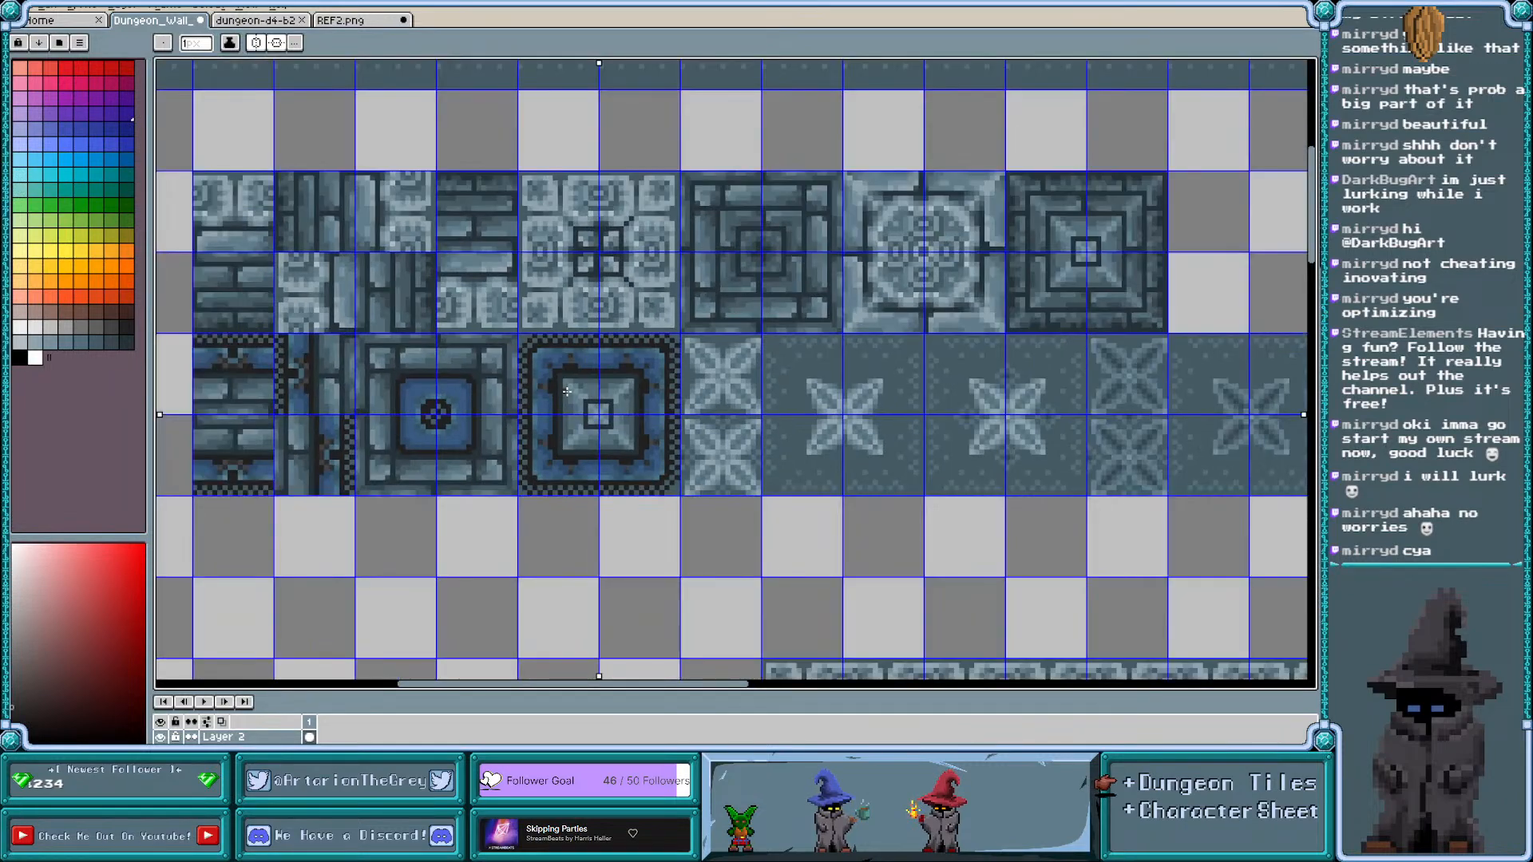
# Try darkening the brown studs around the inner frame with the sampled near-black outline color
pyautogui.scroll(3, 573, 309)
pyautogui.keyDown('alt'); pyautogui.click(569, 315); pyautogui.keyUp('alt')
pyautogui.click(576, 264)
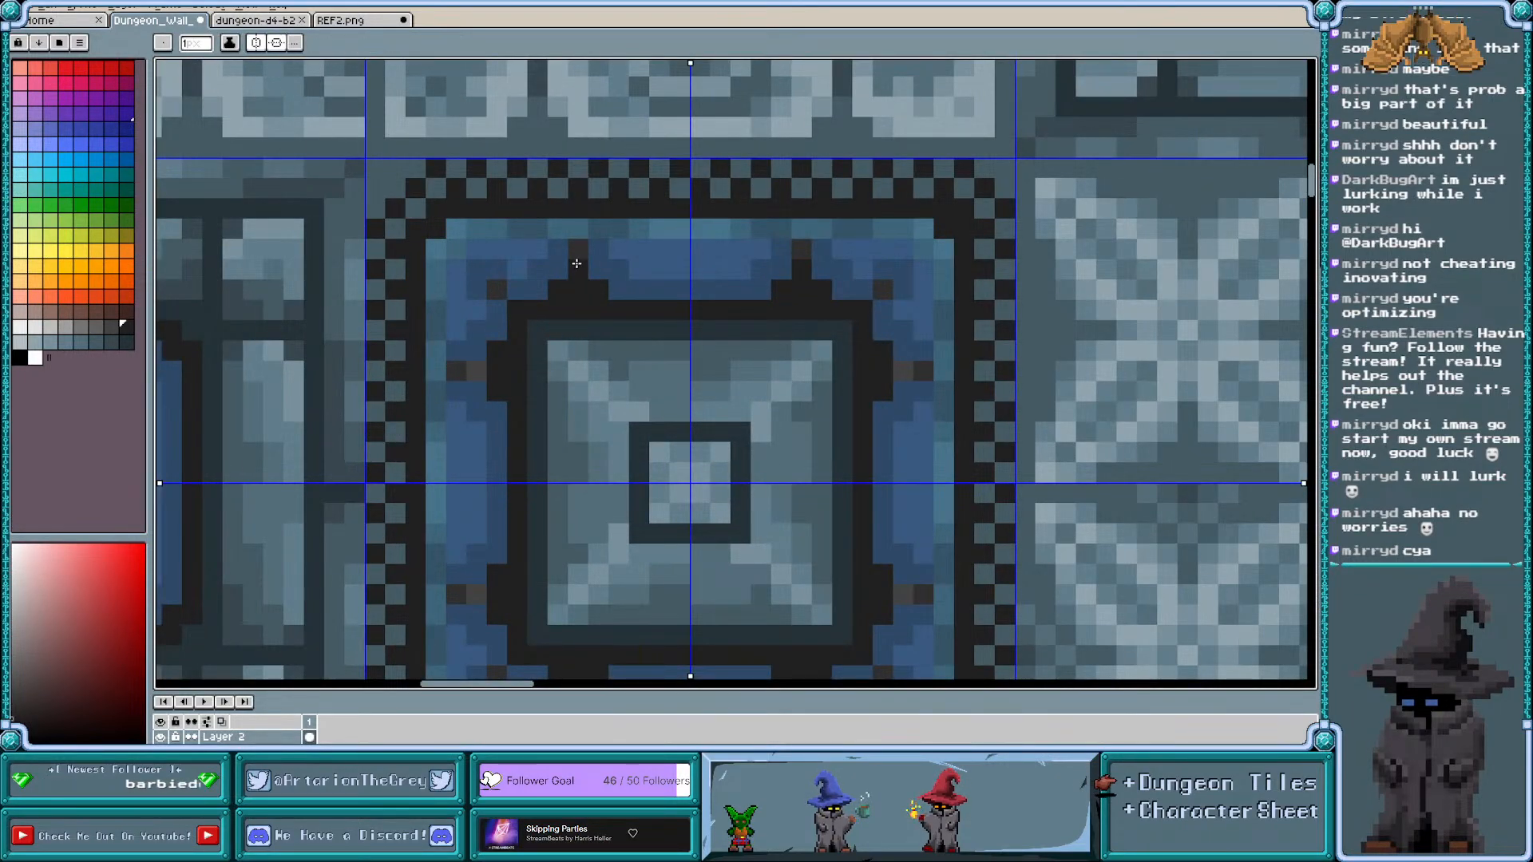
pyautogui.scroll(-3, 433, 325)
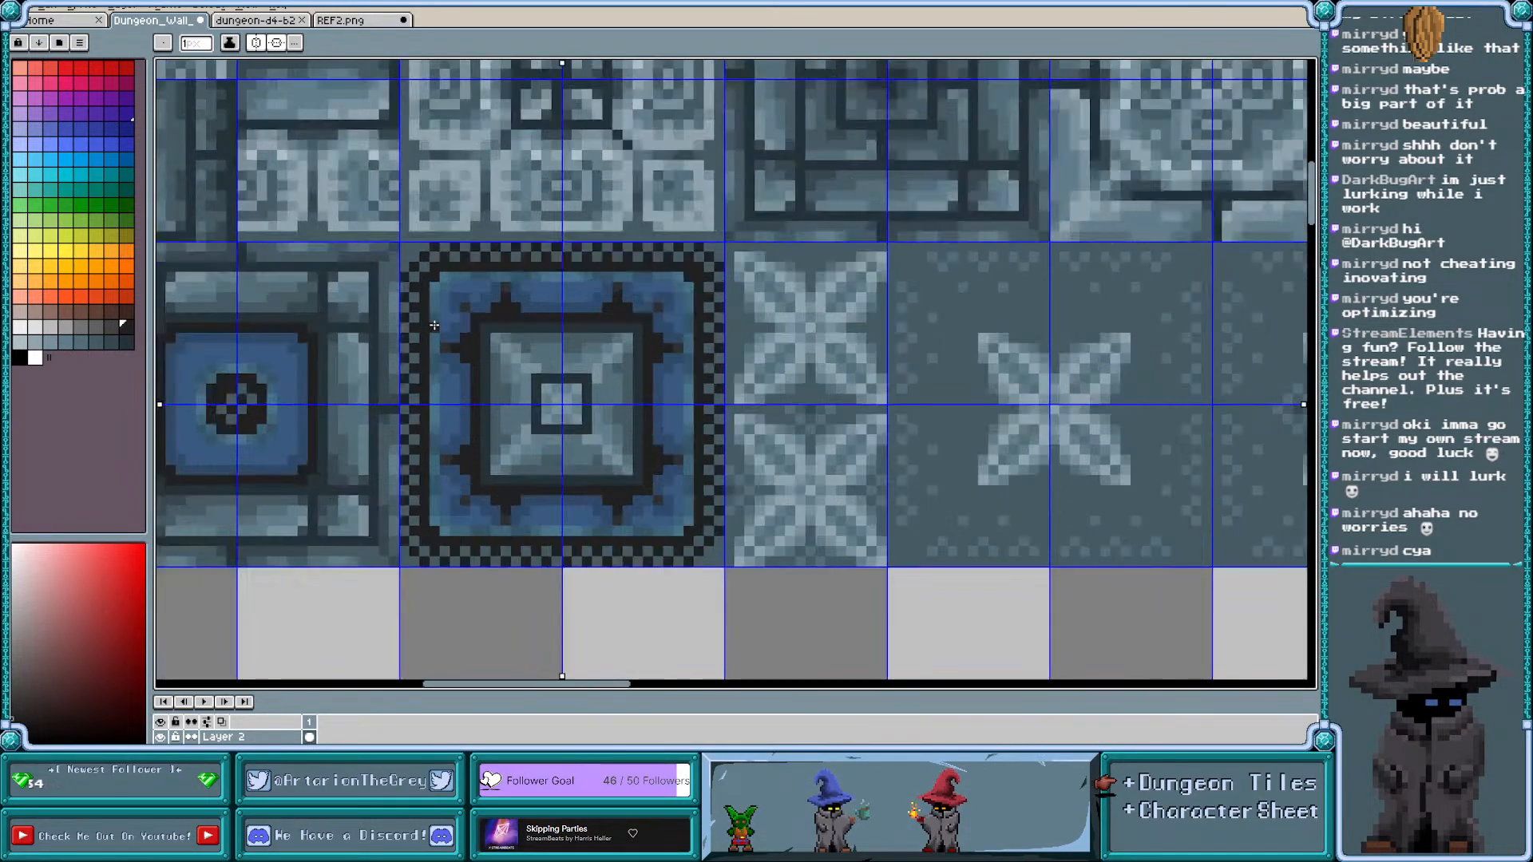
pyautogui.press('v')
pyautogui.press('b')
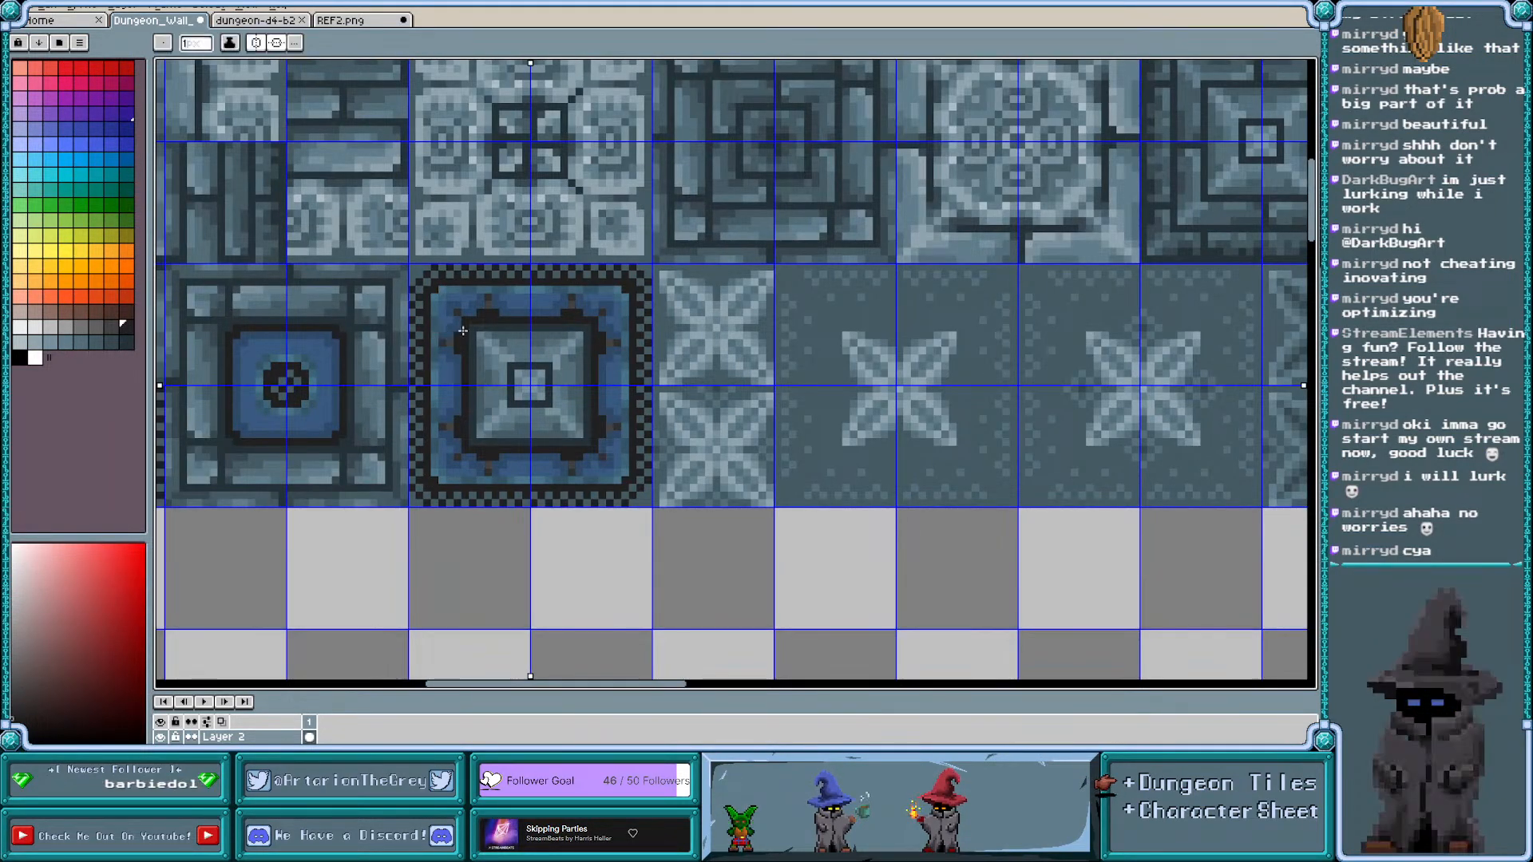
# Sample the studs' brown and paint the inner frame's notched corner pixels with it, mirrored on all four corners
pyautogui.hscroll(-3, 461, 335)
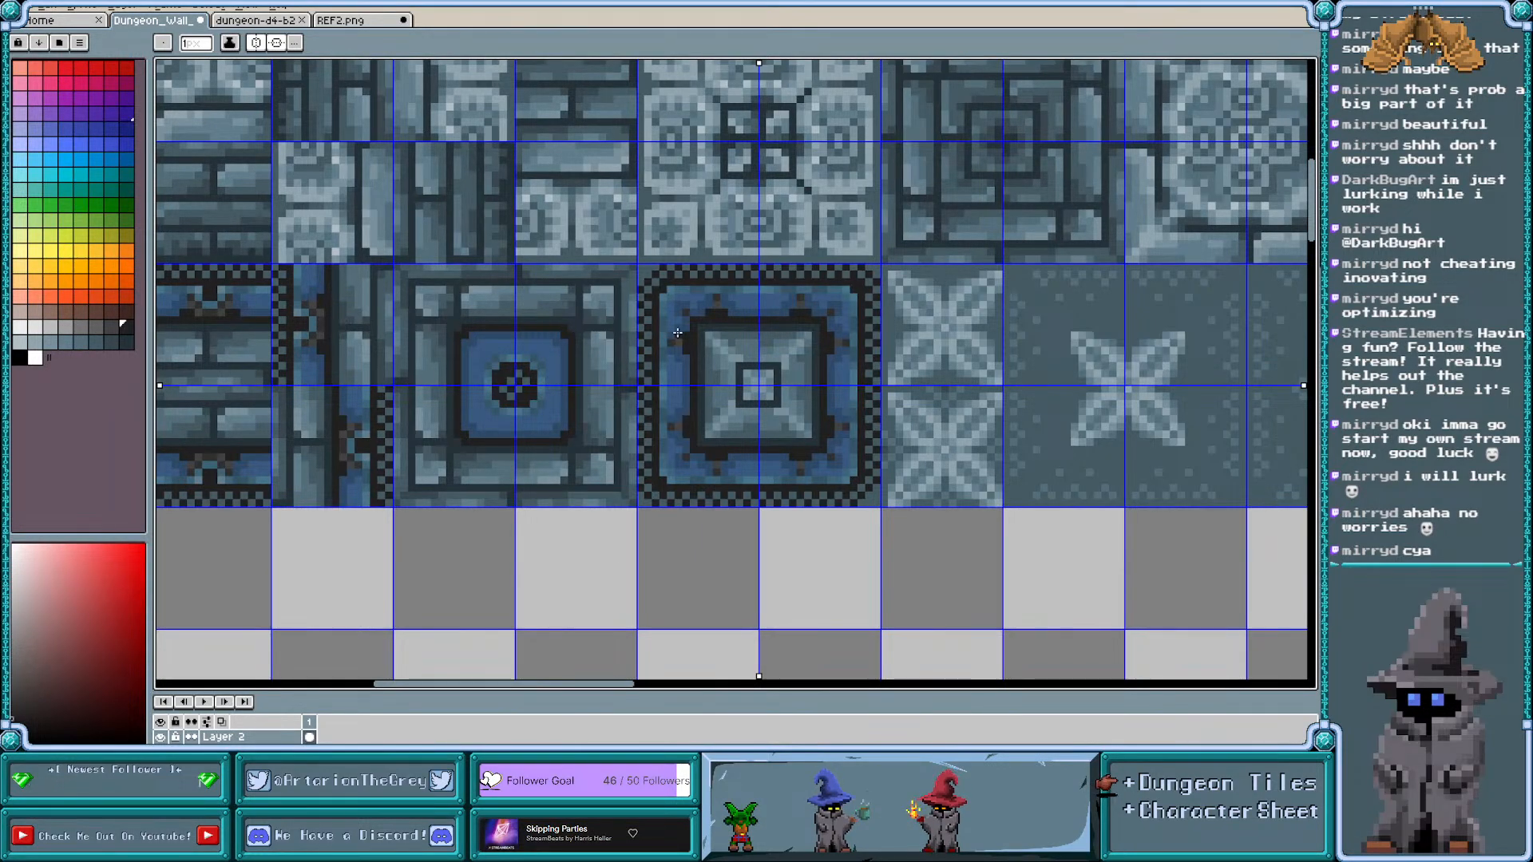
pyautogui.scroll(4, 703, 320)
pyautogui.press('alt')
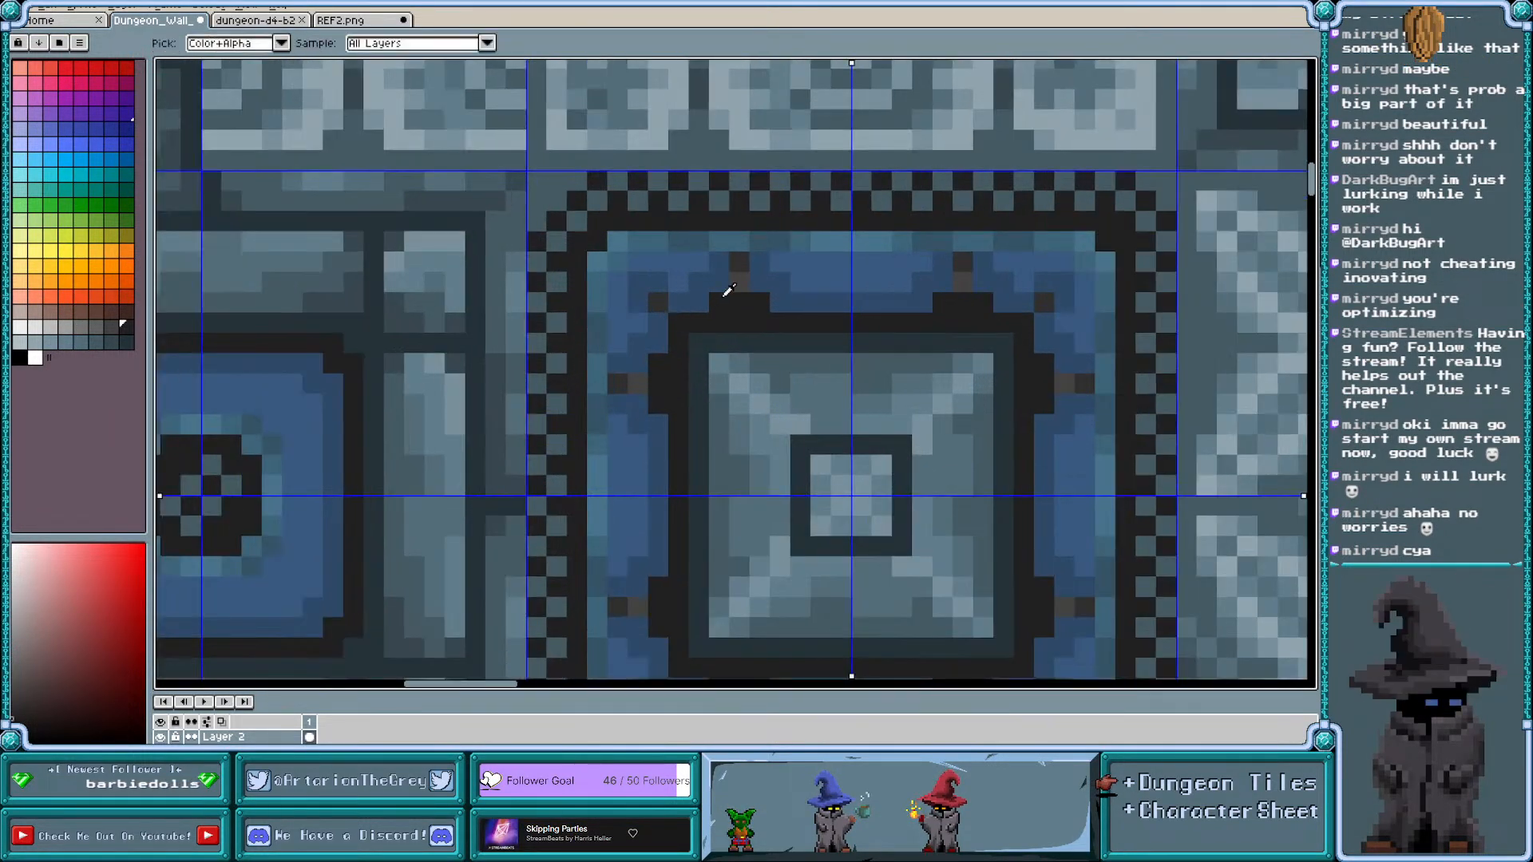
pyautogui.click(681, 322)
pyautogui.scroll(-2, 684, 334)
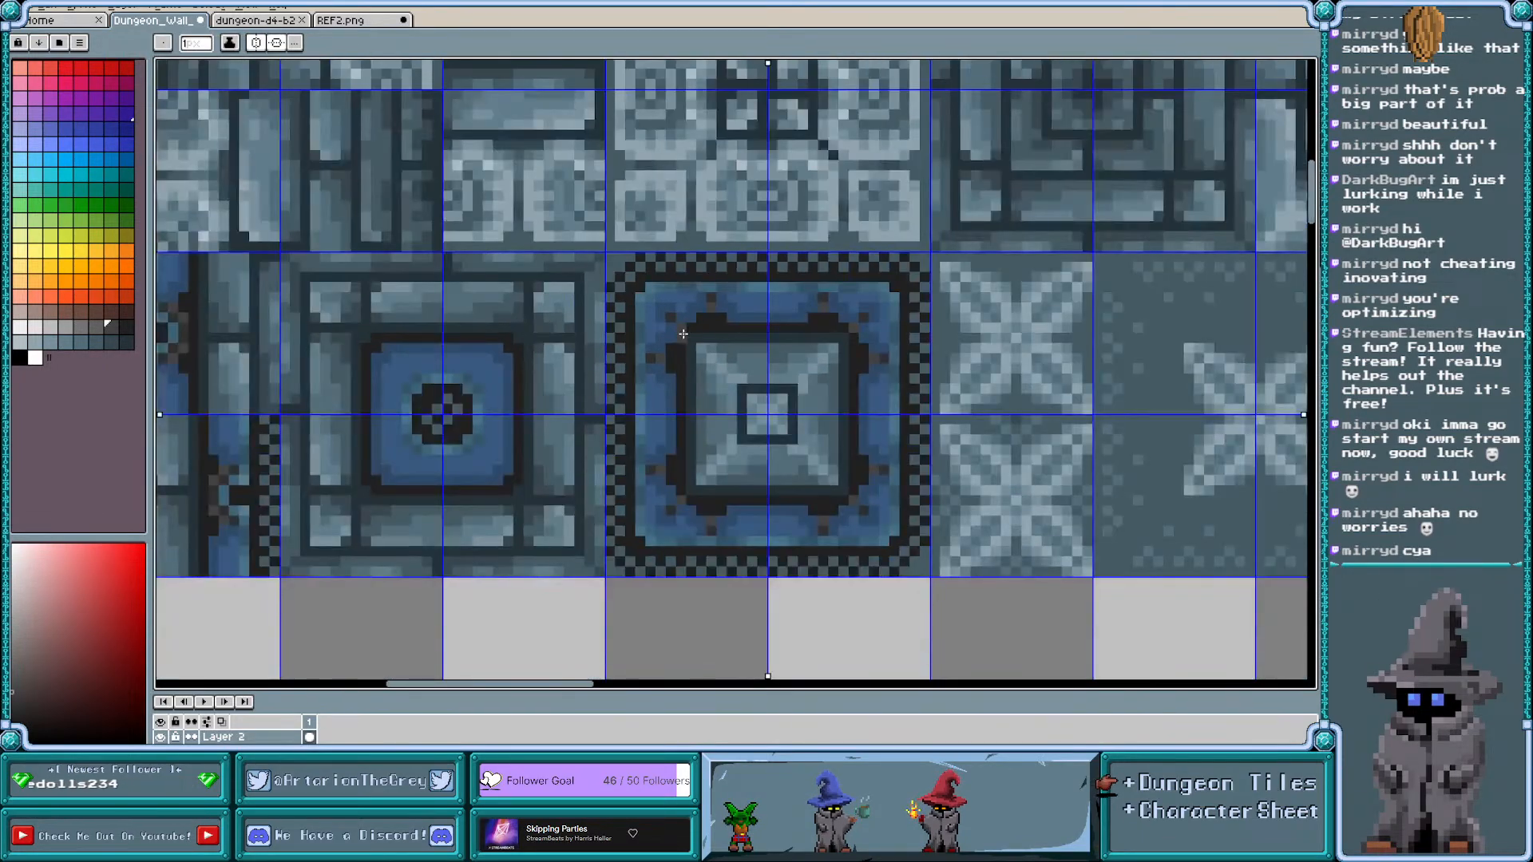
pyautogui.scroll(1, 822, 504)
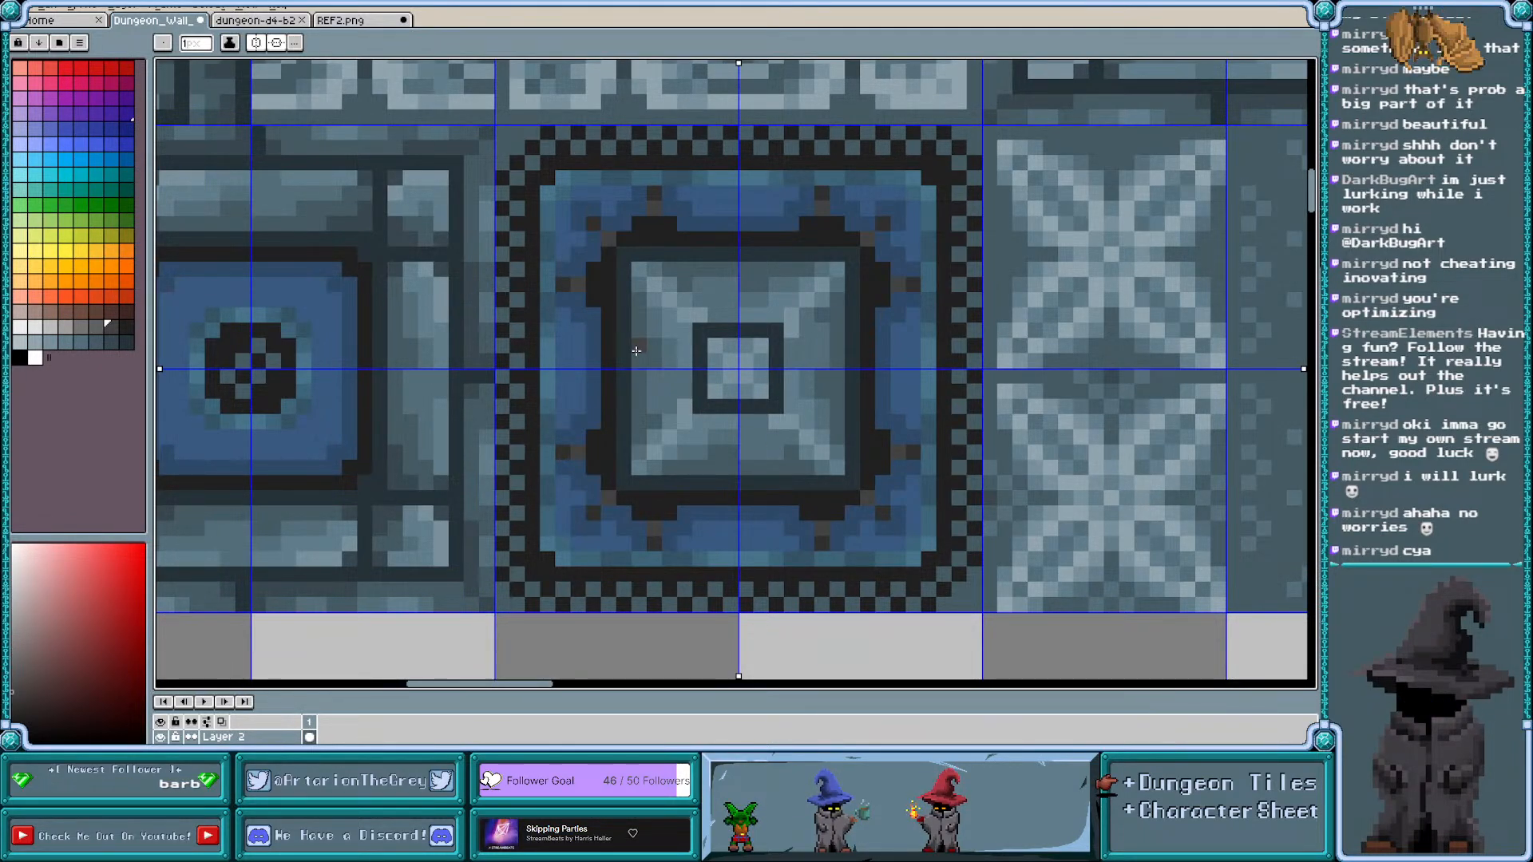
pyautogui.scroll(-3, 635, 350)
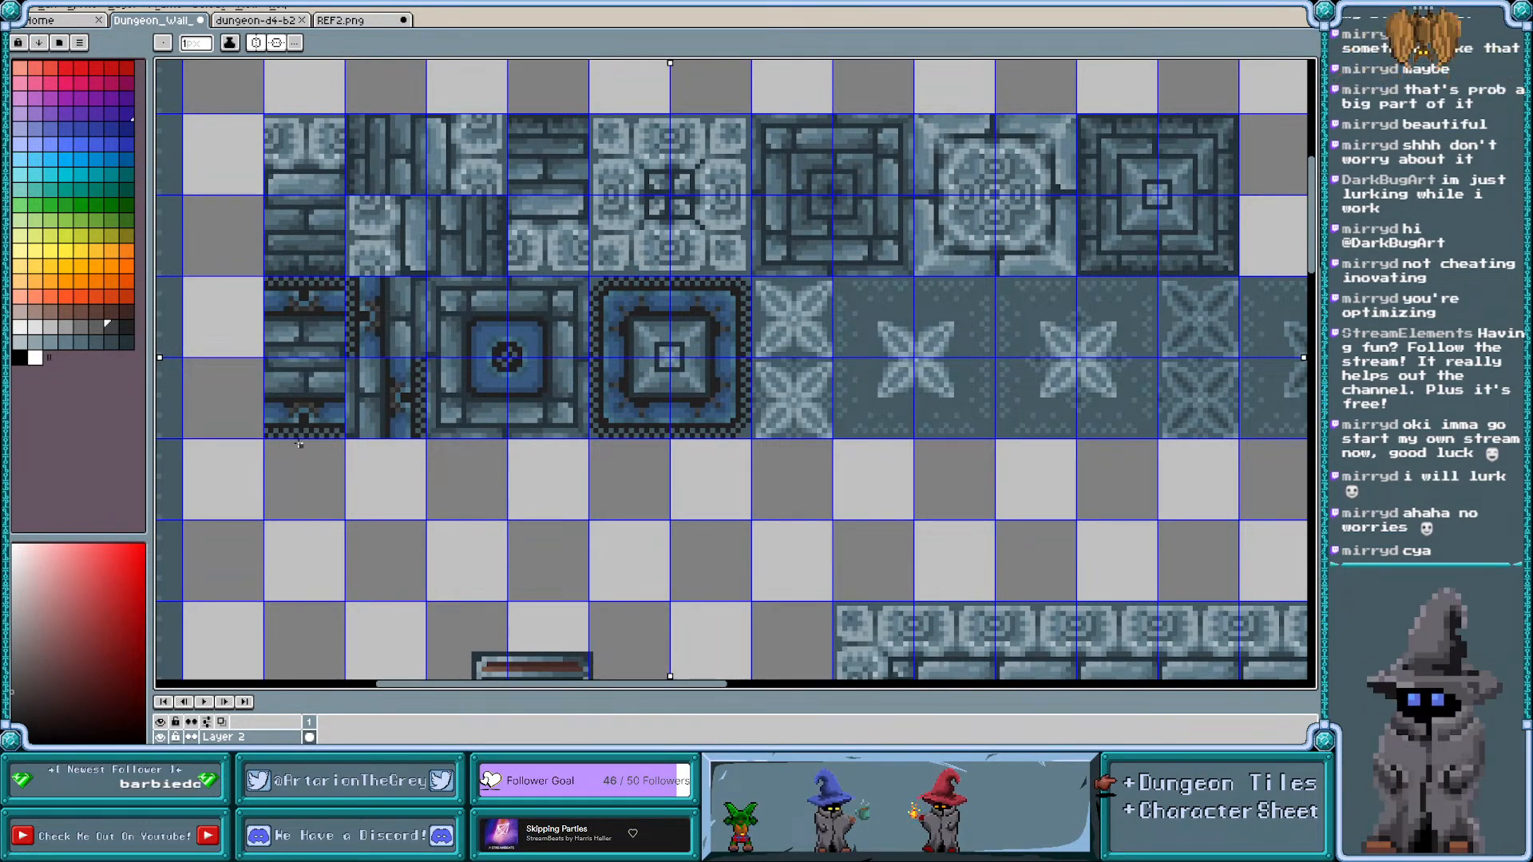
pyautogui.hscroll(-3, 299, 444)
pyautogui.press('m')
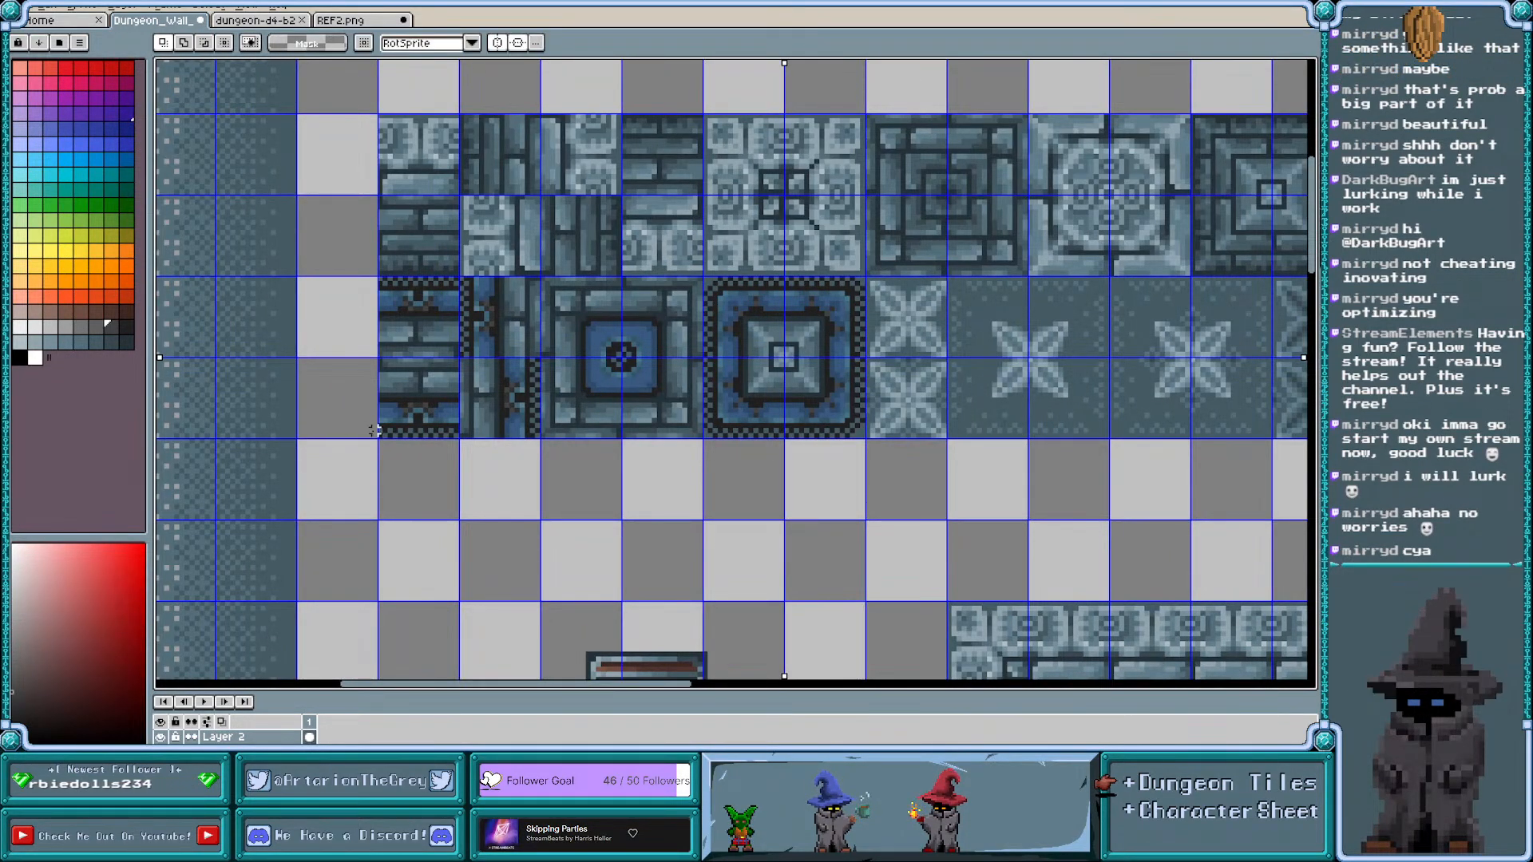
pyautogui.scroll(1, 374, 433)
pyautogui.moveTo(385, 375); pyautogui.dragTo(543, 418)
pyautogui.hotkey('shift', 'h')
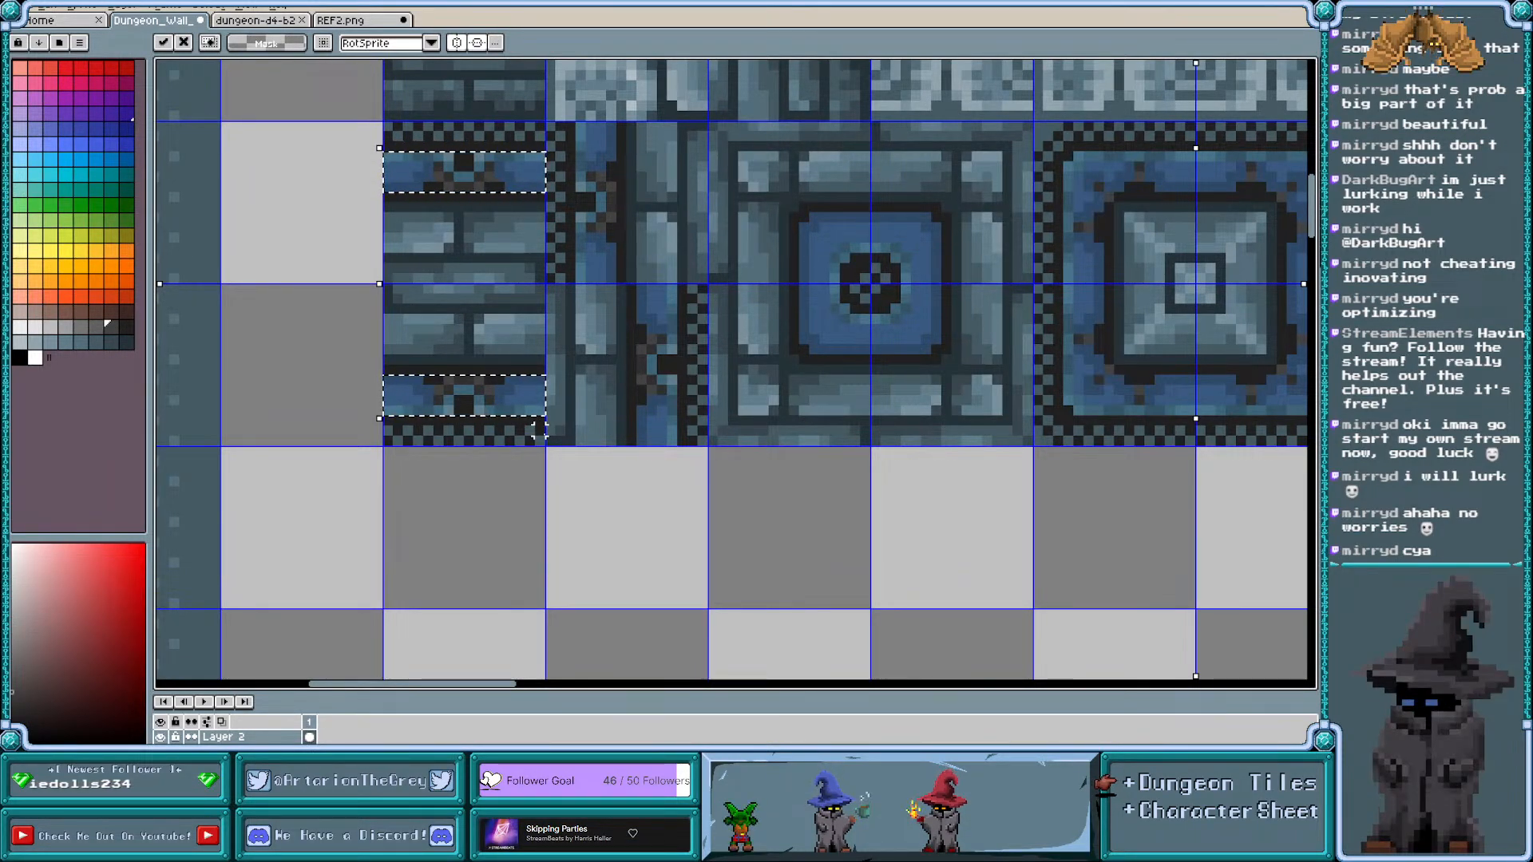
pyautogui.press('Delete')
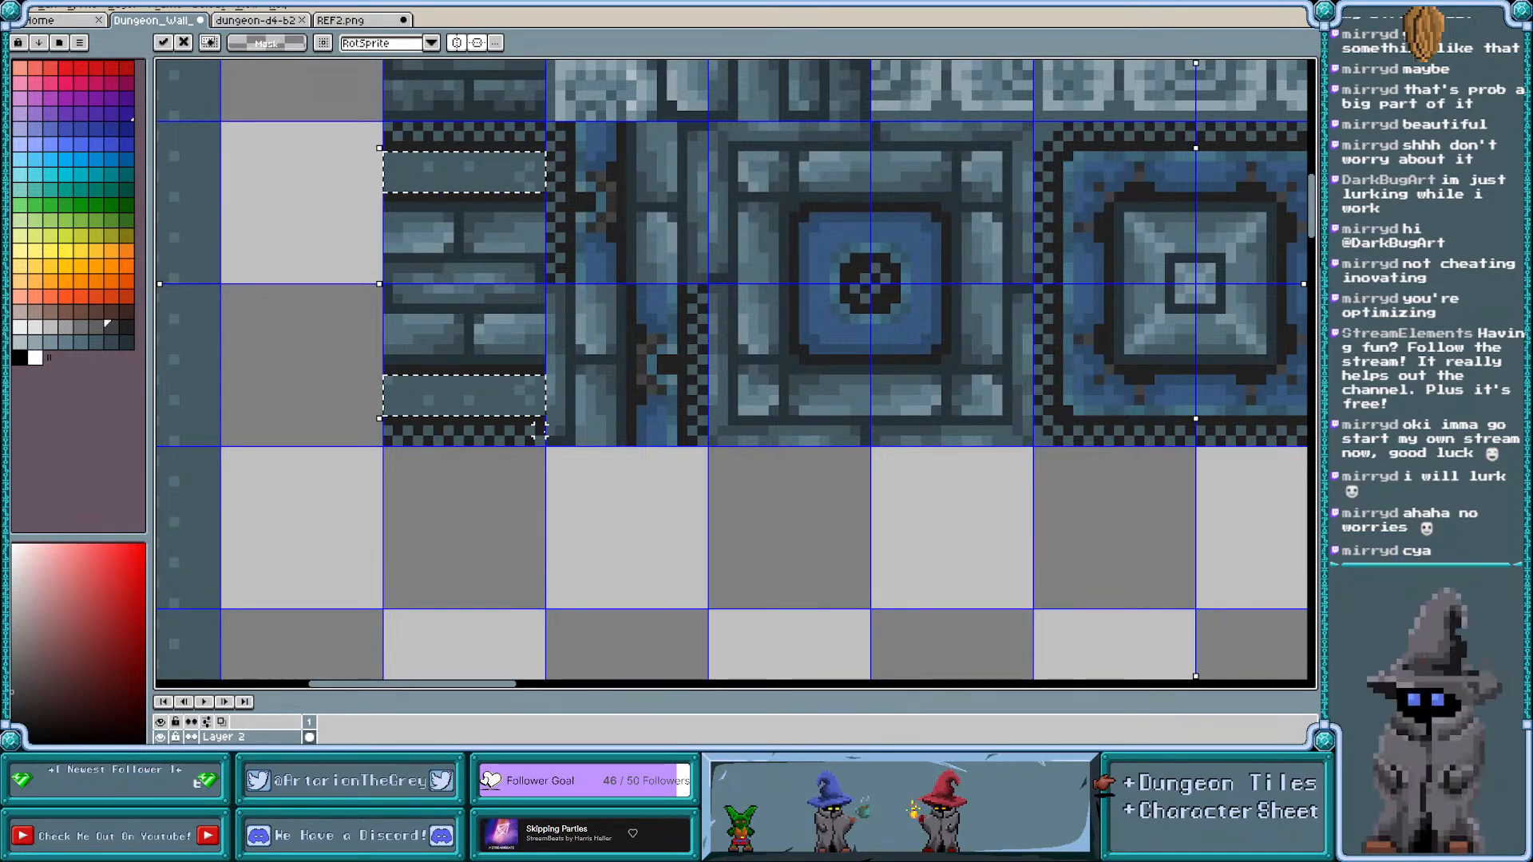
pyautogui.press('Escape')
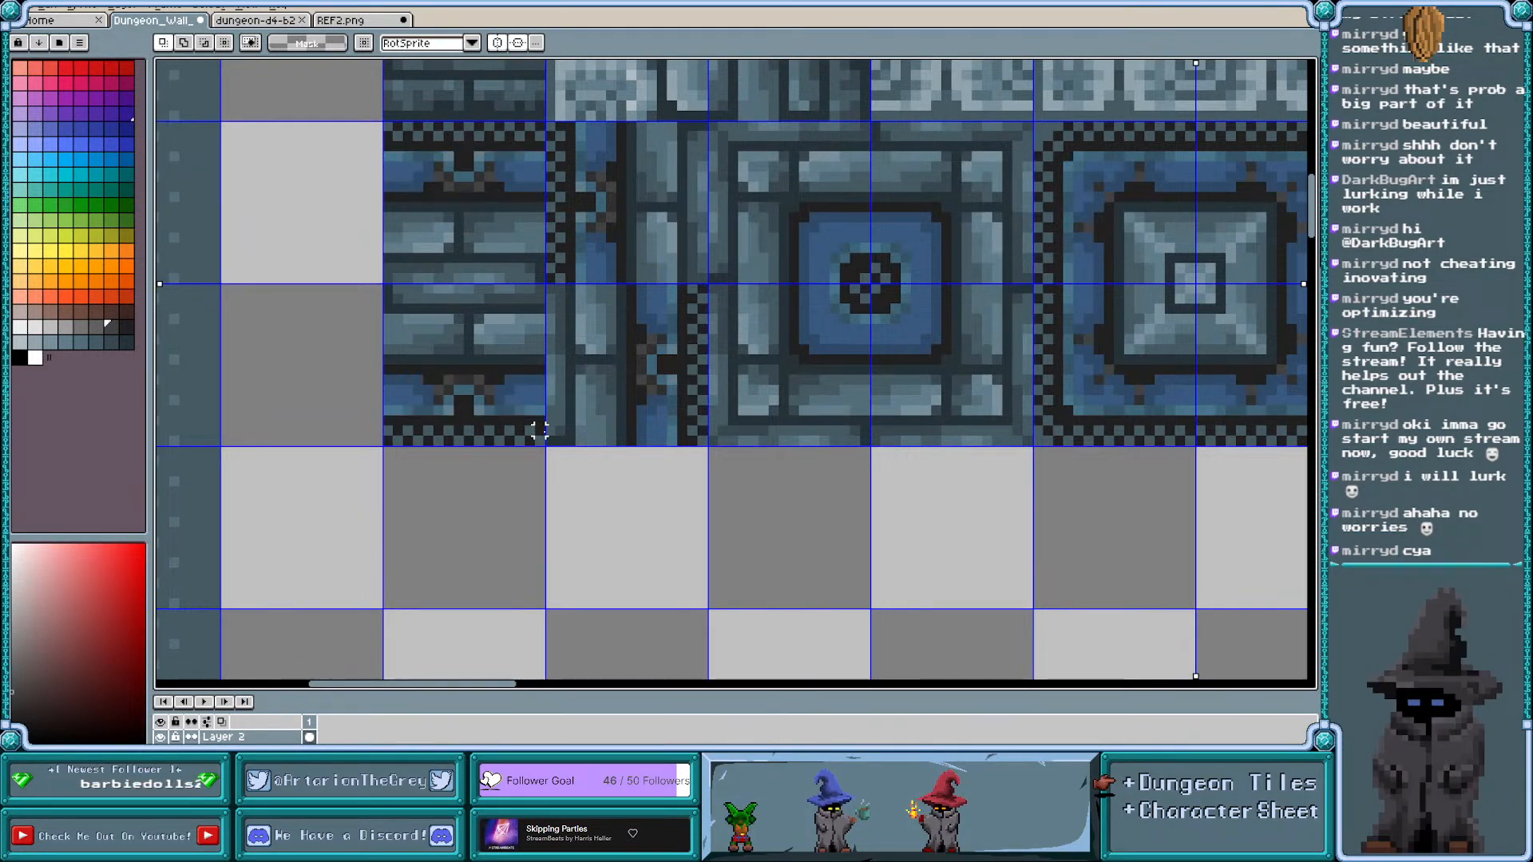
# Turn off the symmetry mode so that selections and edits are no longer mirrored across the tileset
pyautogui.scroll(-3, 539, 431)
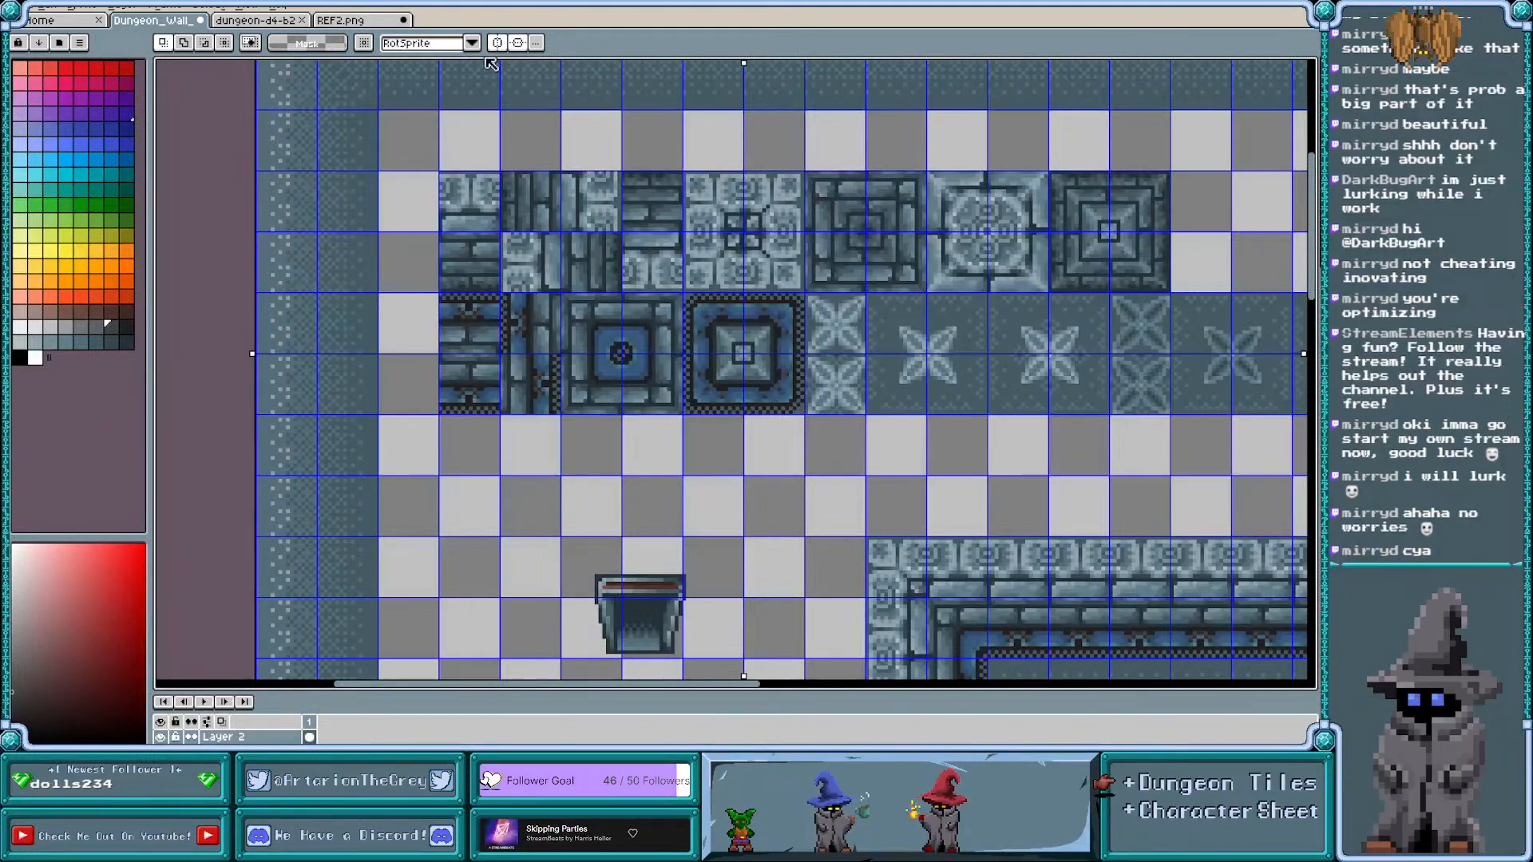
pyautogui.click(496, 44)
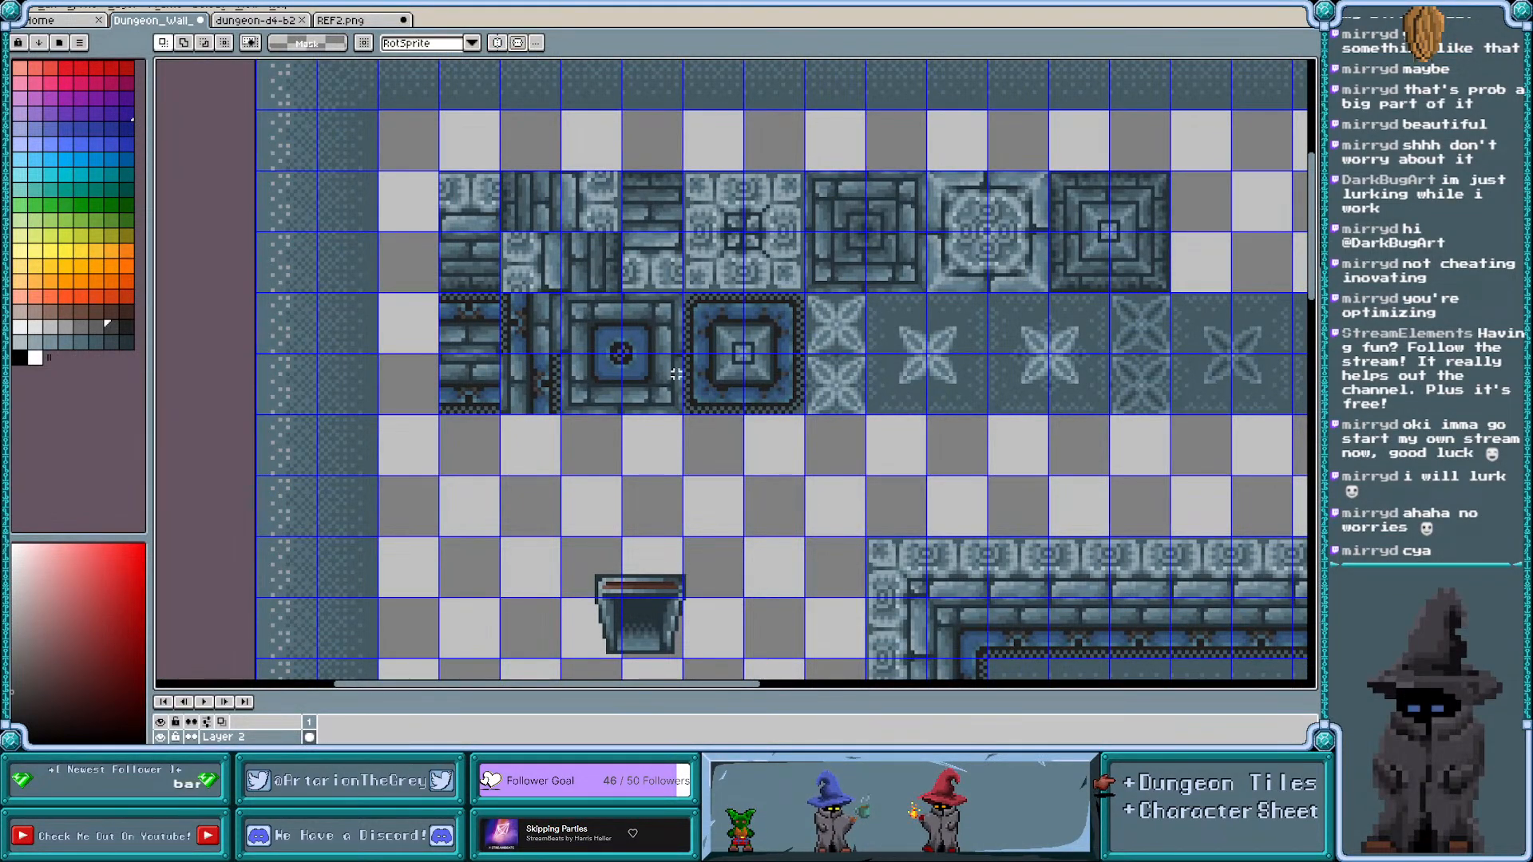
pyautogui.hscroll(4, 677, 374)
pyautogui.hscroll(-3, 676, 374)
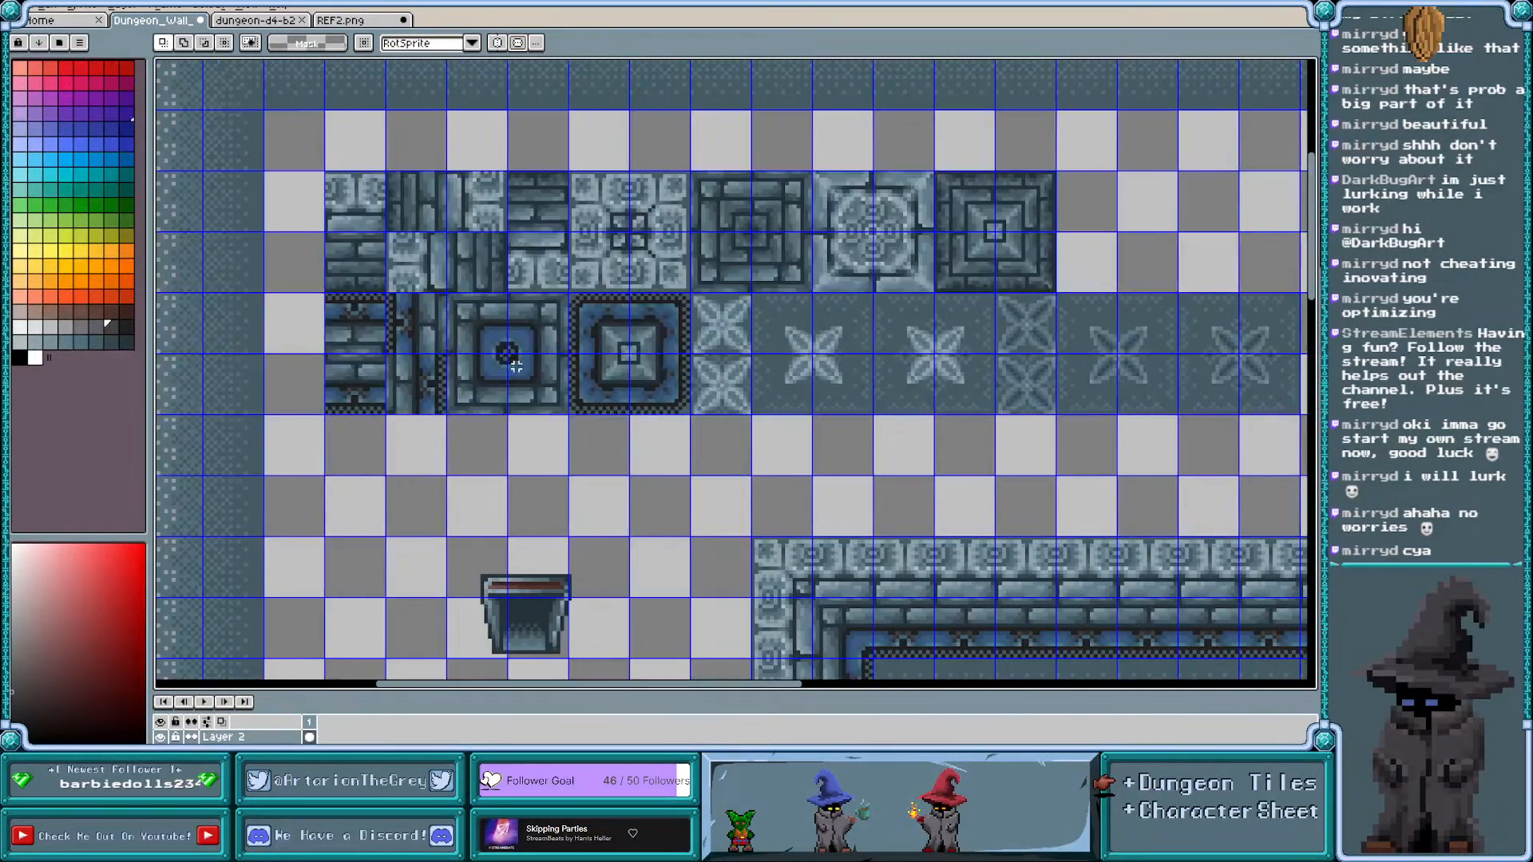
# Select the lower blue trim band of the leftmost brick tile, including its dark outlines, and flip it vertically
pyautogui.scroll(4, 516, 366)
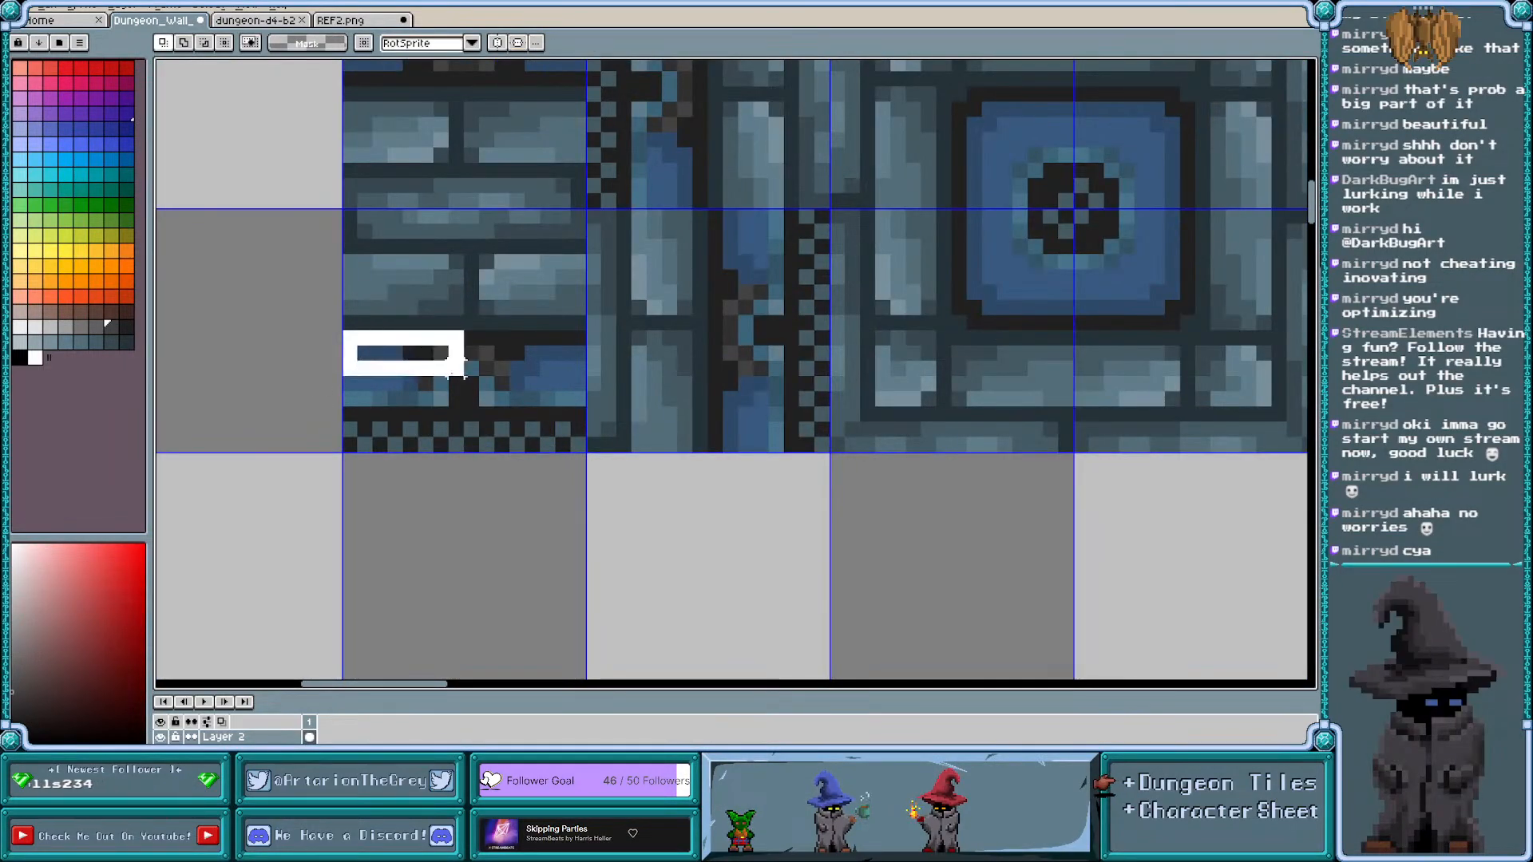
pyautogui.moveTo(461, 373); pyautogui.dragTo(587, 423)
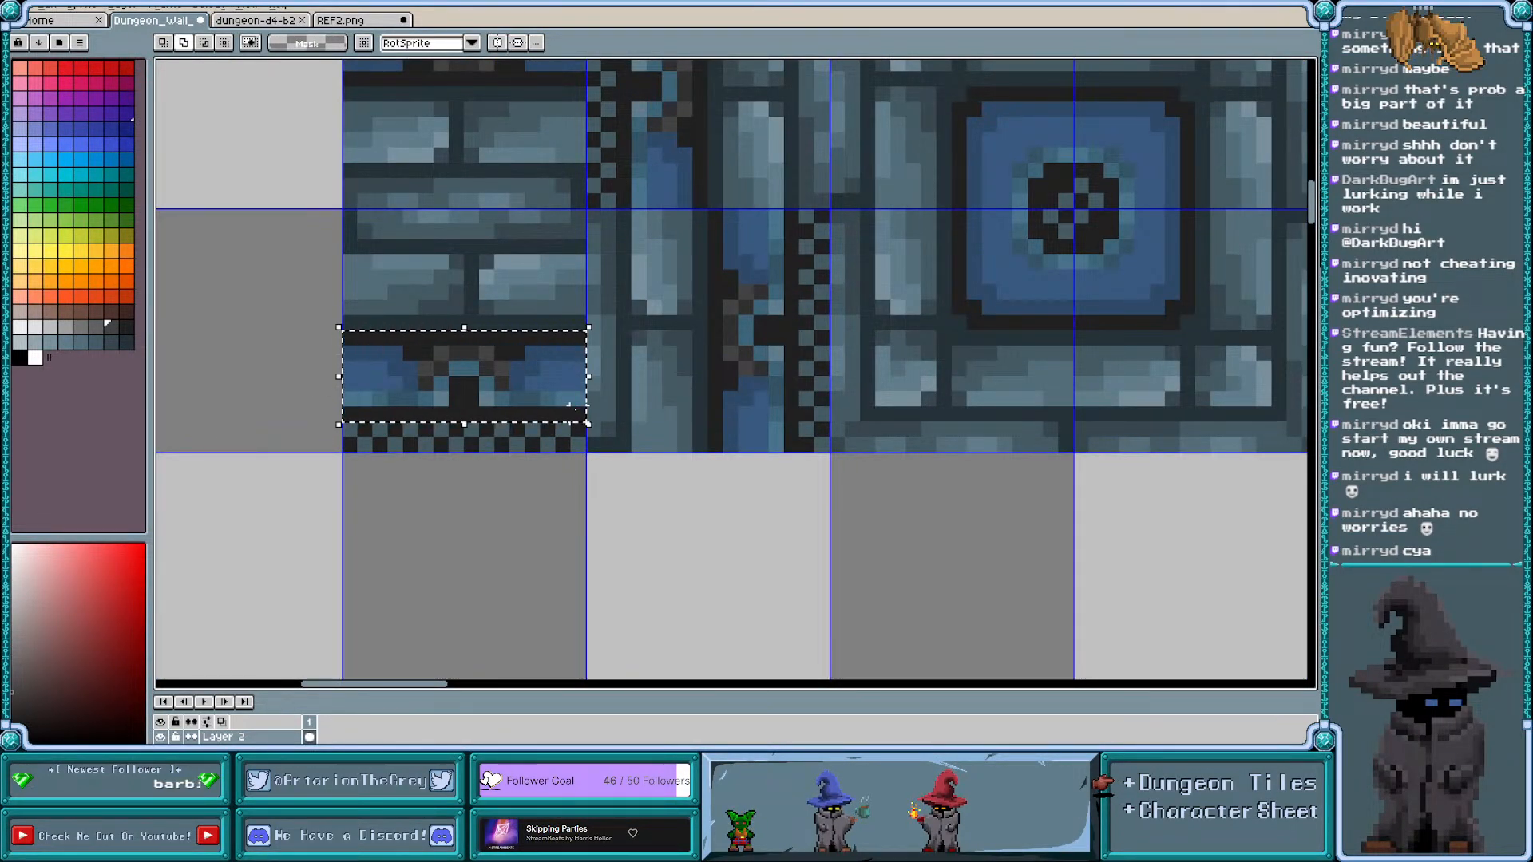
pyautogui.hotkey('shift', 'v')
pyautogui.hotkey('ctrl', 'd')
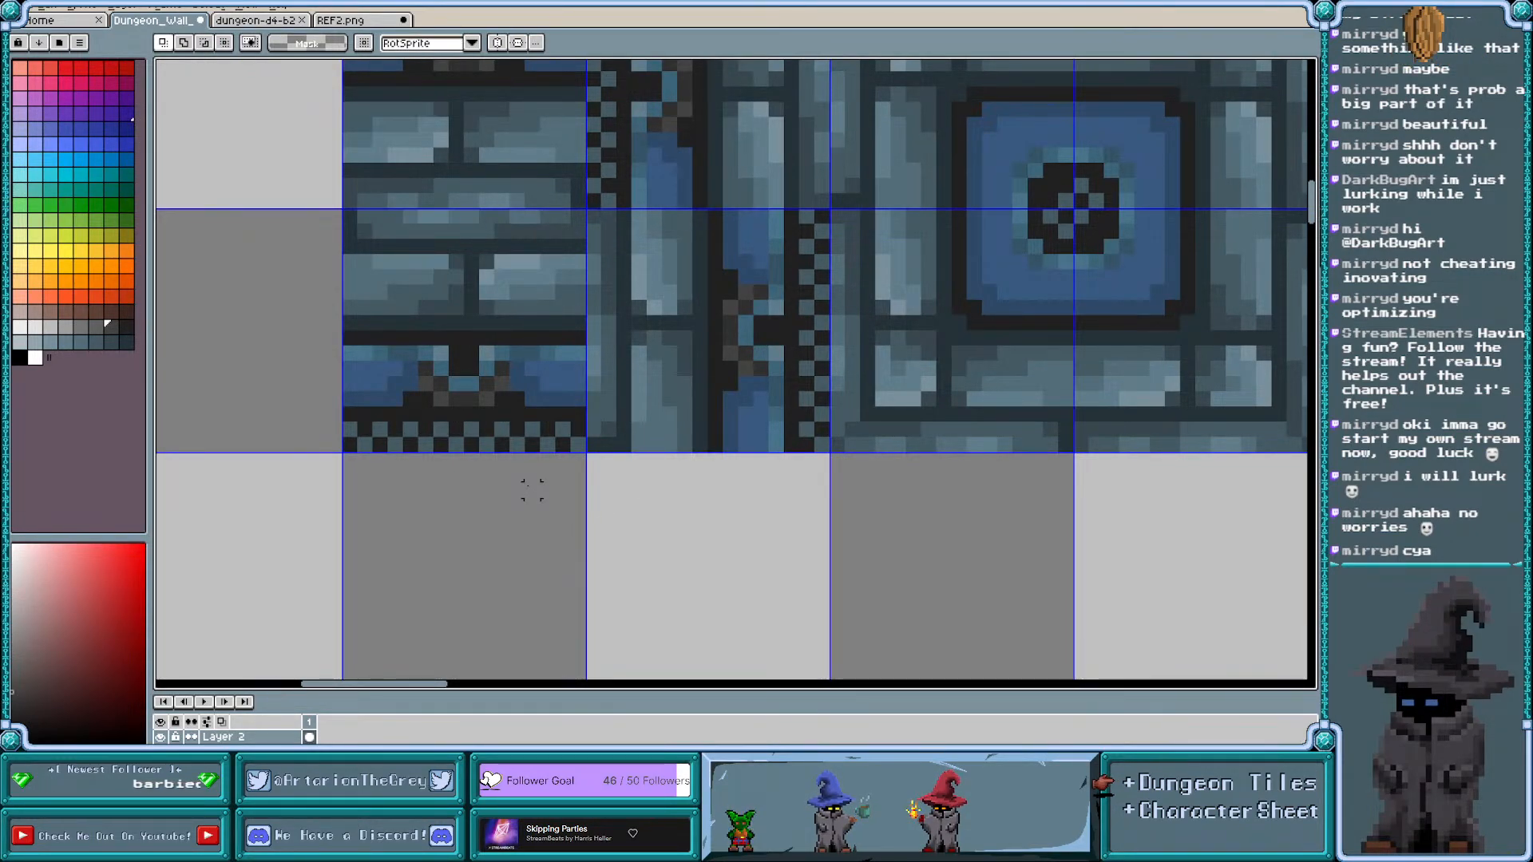
# Restore the selection around the lower trim band, flip it vertically back to its original orientation, and deselect it
pyautogui.scroll(-1, 594, 487)
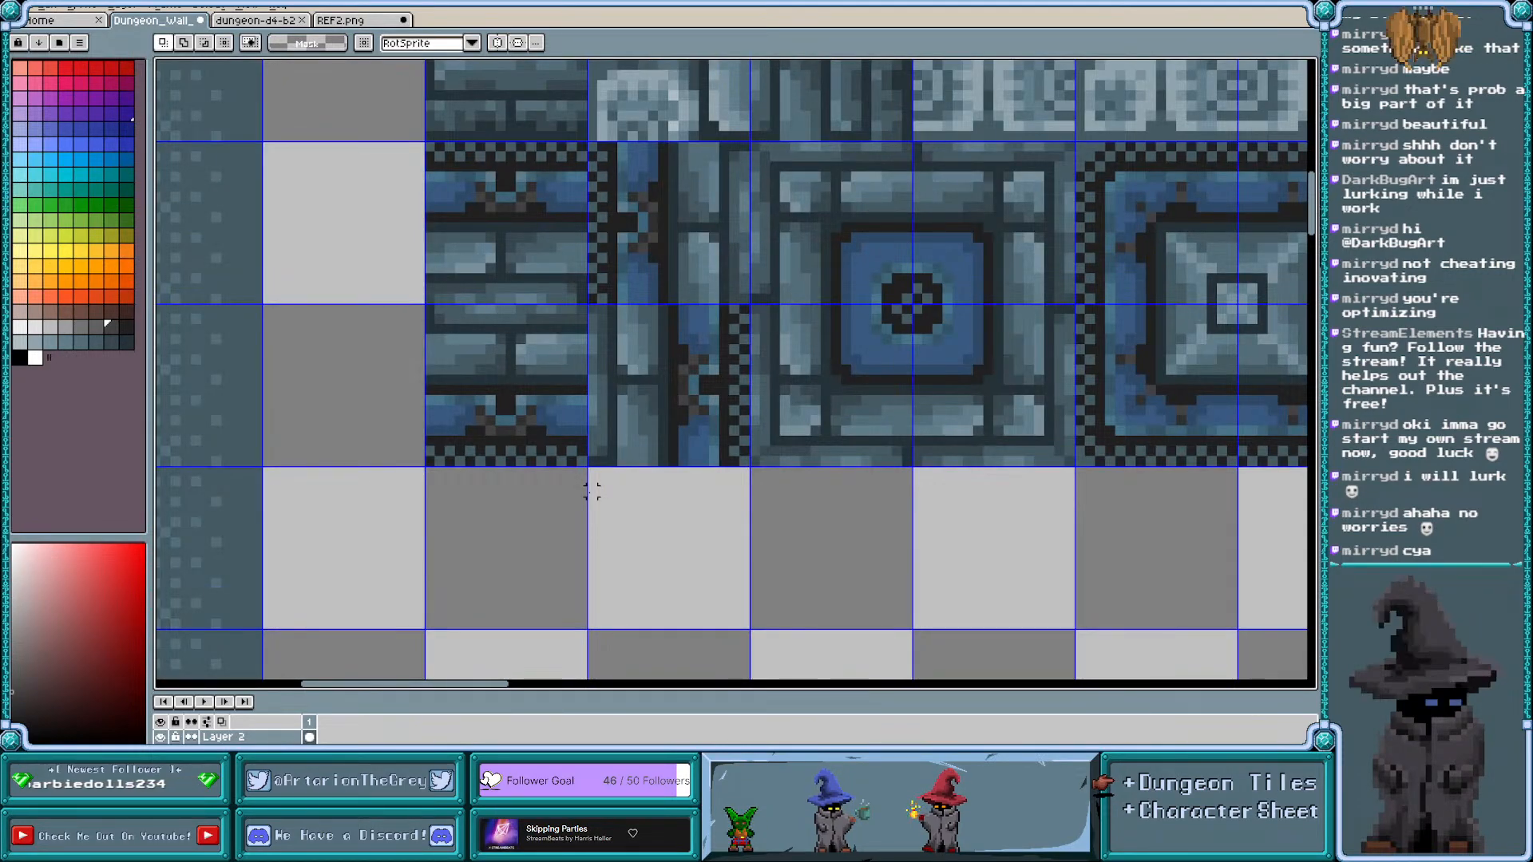
pyautogui.hotkey('ctrl', 'z')
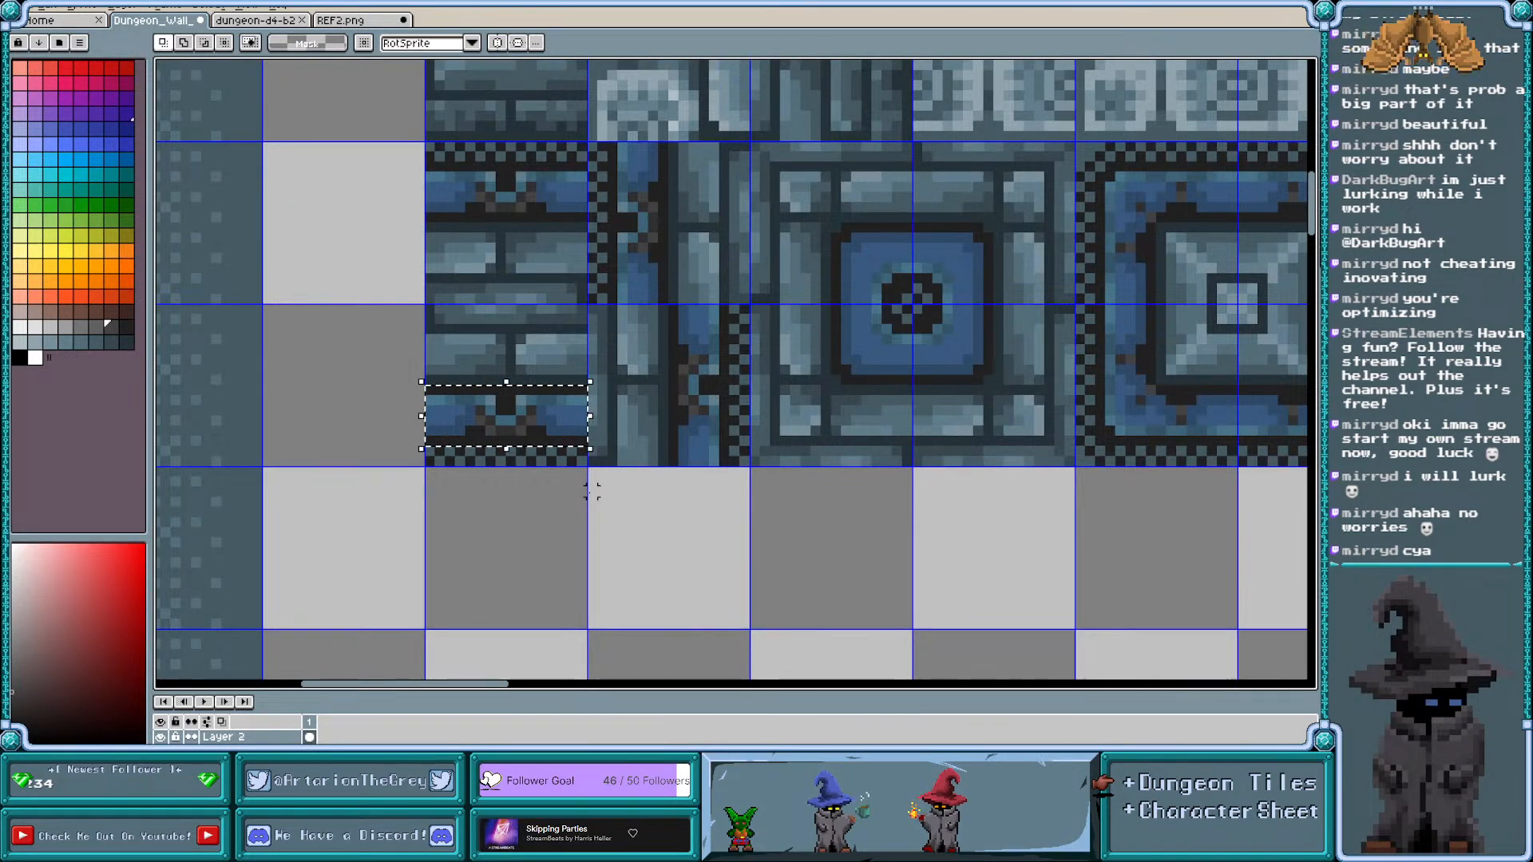
pyautogui.hotkey('shift', 'v')
pyautogui.hotkey('ctrl', 'd')
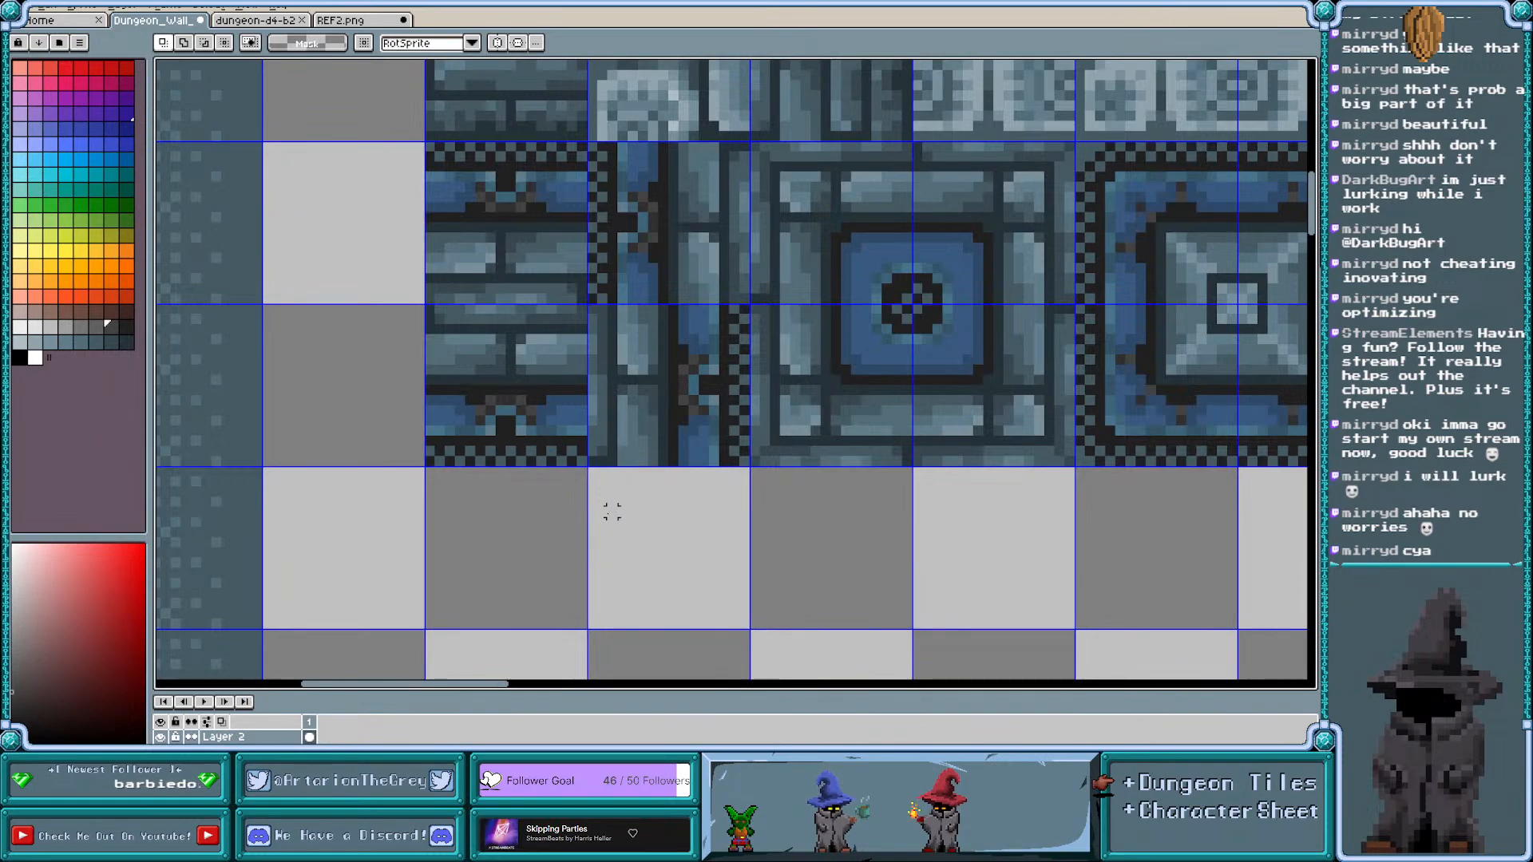
# Select the two-by-two block of blue-trimmed brick wall tiles and place a copy directly beneath it in the empty grid cells
pyautogui.scroll(-1, 611, 512)
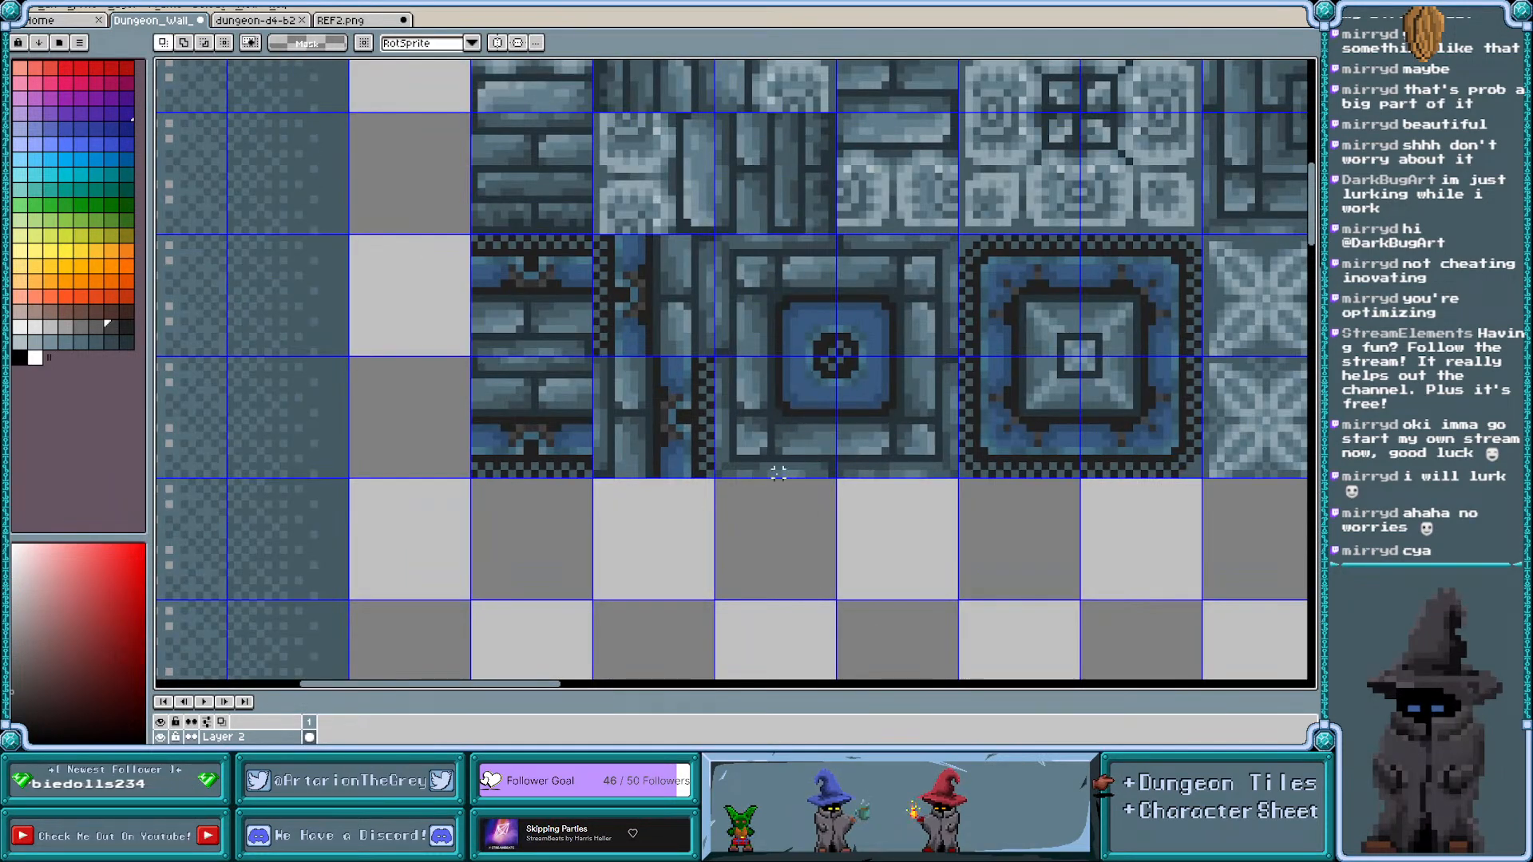
pyautogui.moveTo(1316, 214); pyautogui.dragTo(1316, 226)
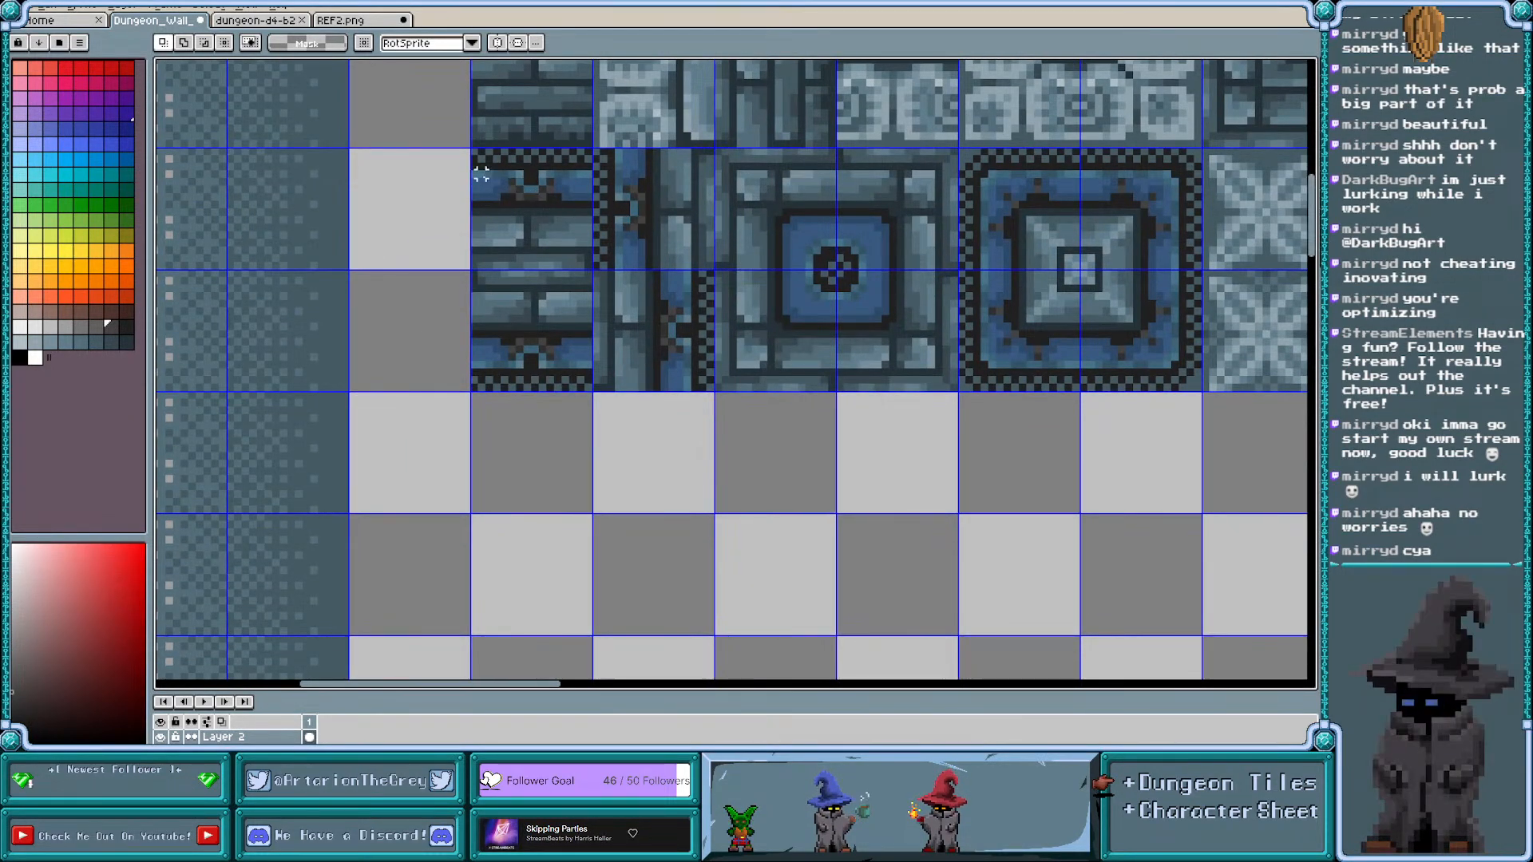
pyautogui.moveTo(469, 150); pyautogui.dragTo(712, 392)
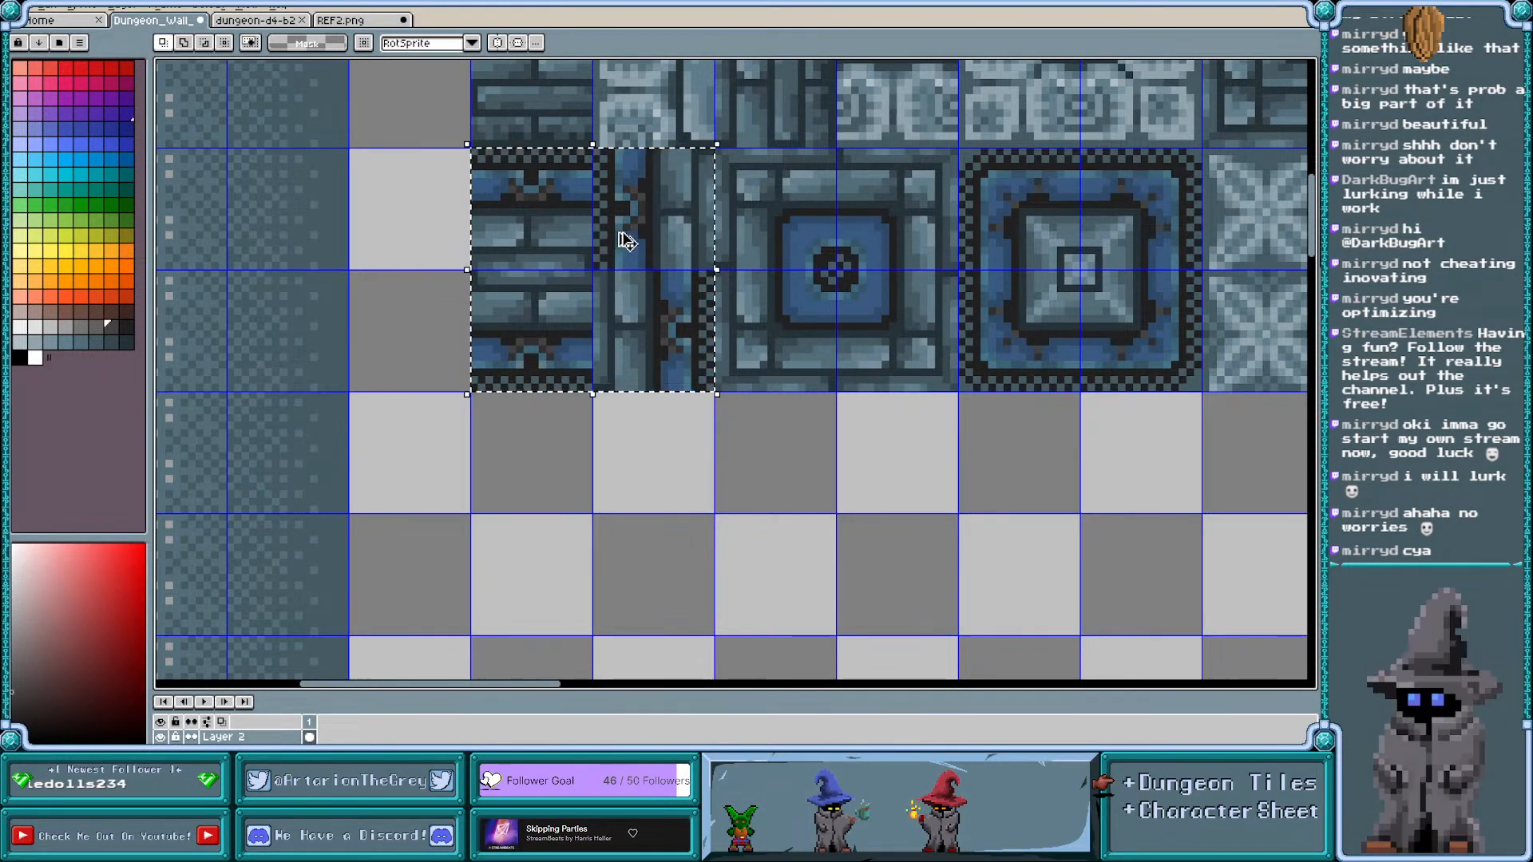
pyautogui.moveTo(629, 260); pyautogui.dragTo(628, 491)
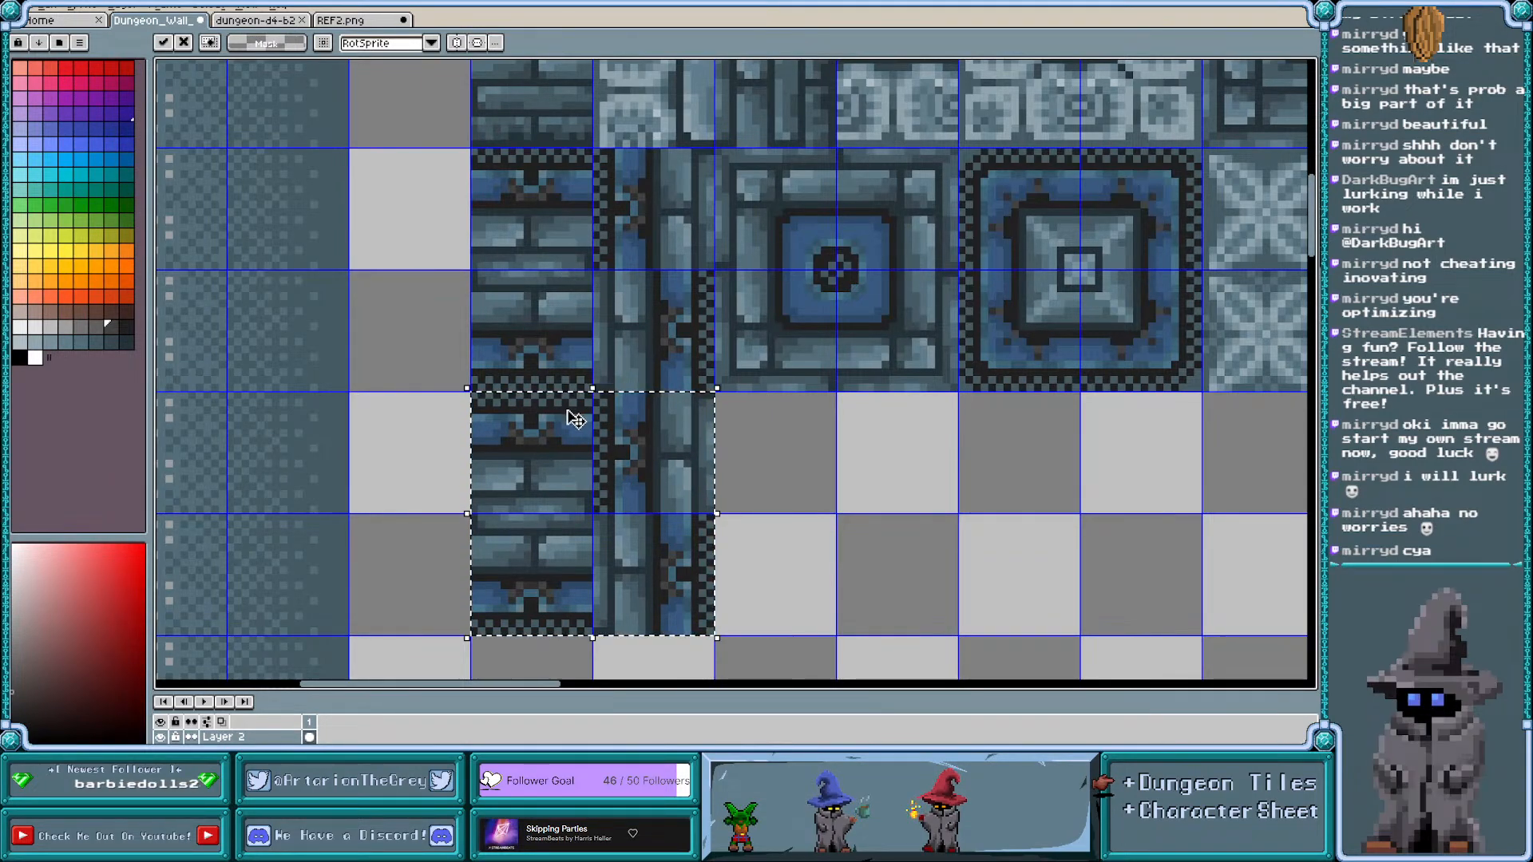
# Flip the upper and lower blue trim bands of the copied horizontal brick tiles vertically, selecting each band separately
pyautogui.scroll(1, 574, 420)
pyautogui.click(448, 397)
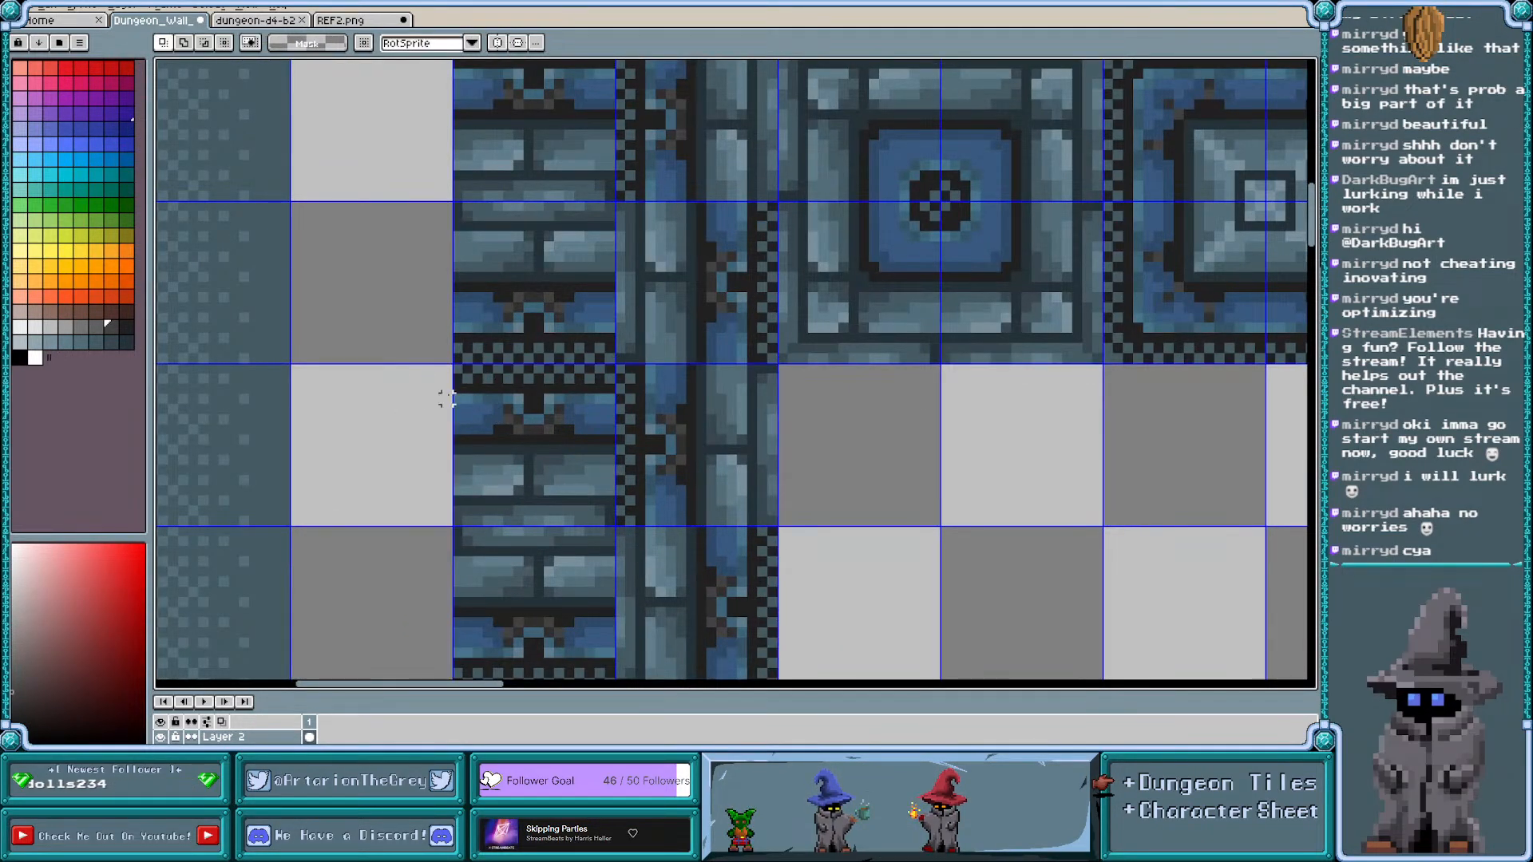
pyautogui.moveTo(450, 393); pyautogui.dragTo(615, 435)
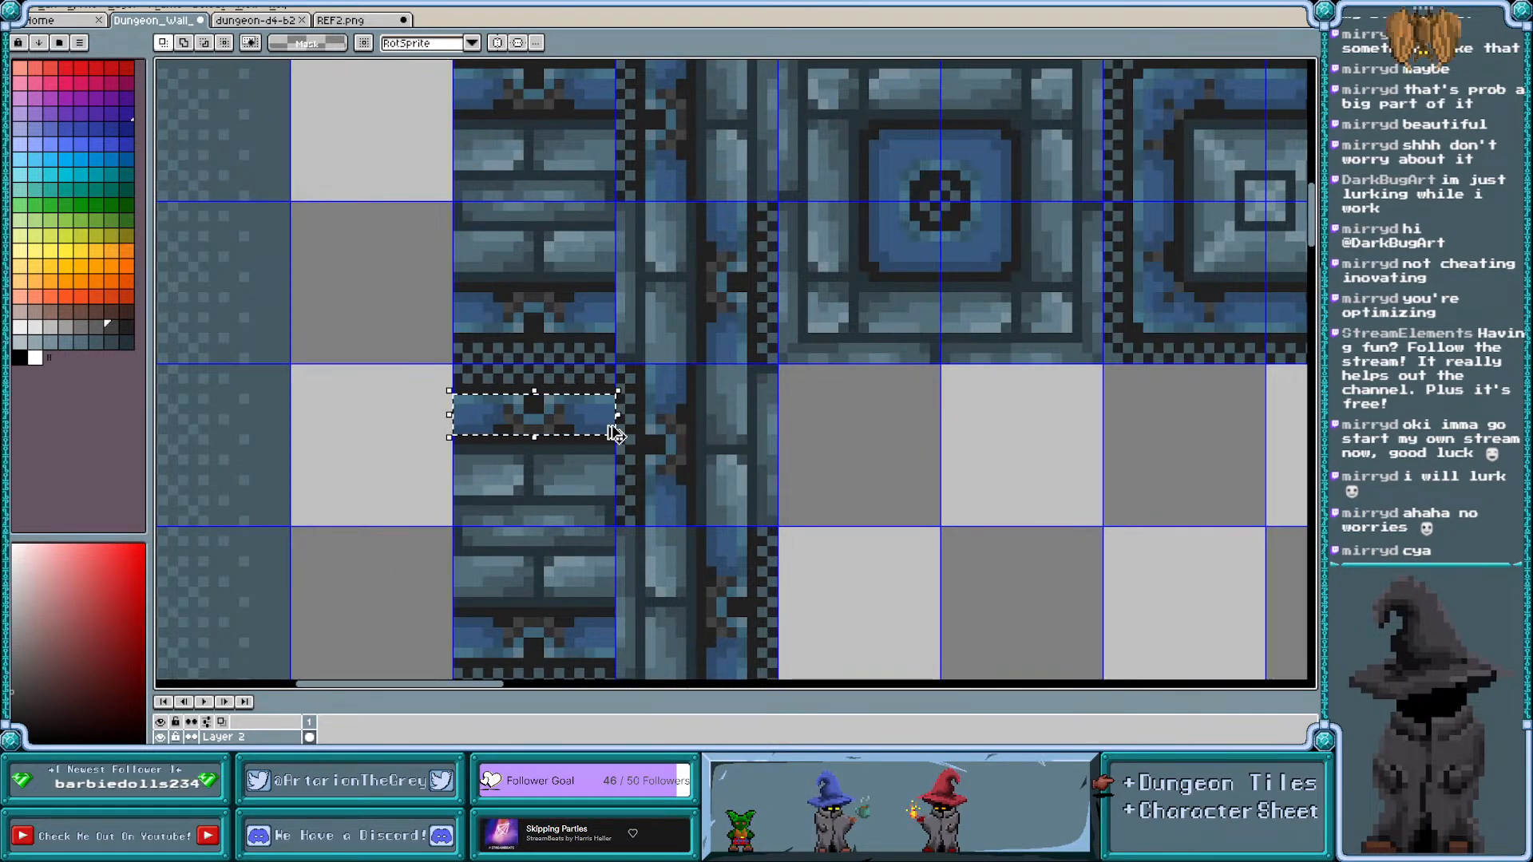
pyautogui.hotkey('ctrl', 'c')
pyautogui.hotkey('ctrl', 'v')
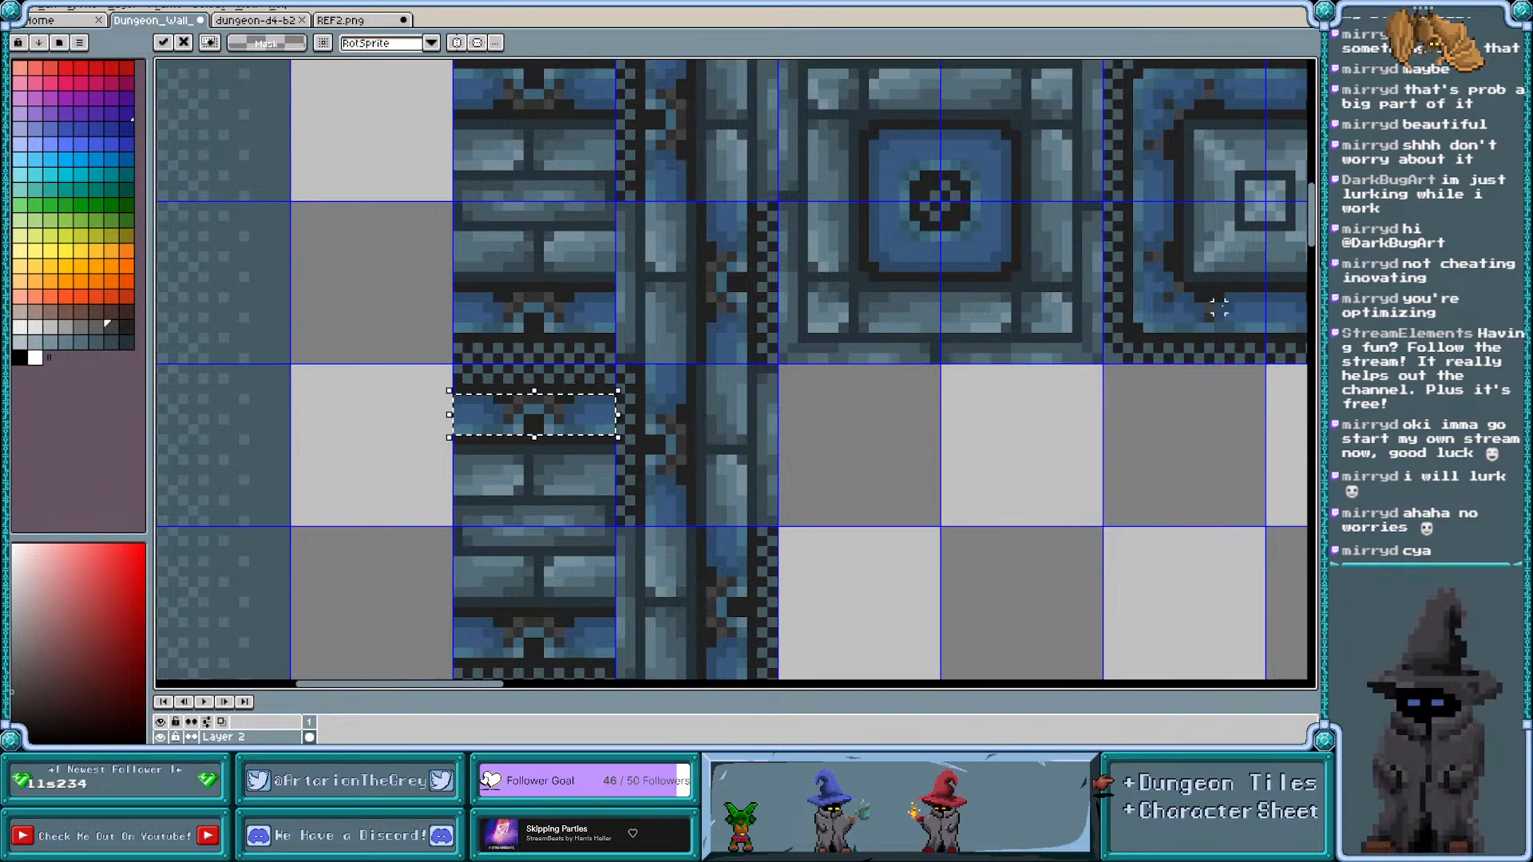
pyautogui.scroll(-2, 1218, 308)
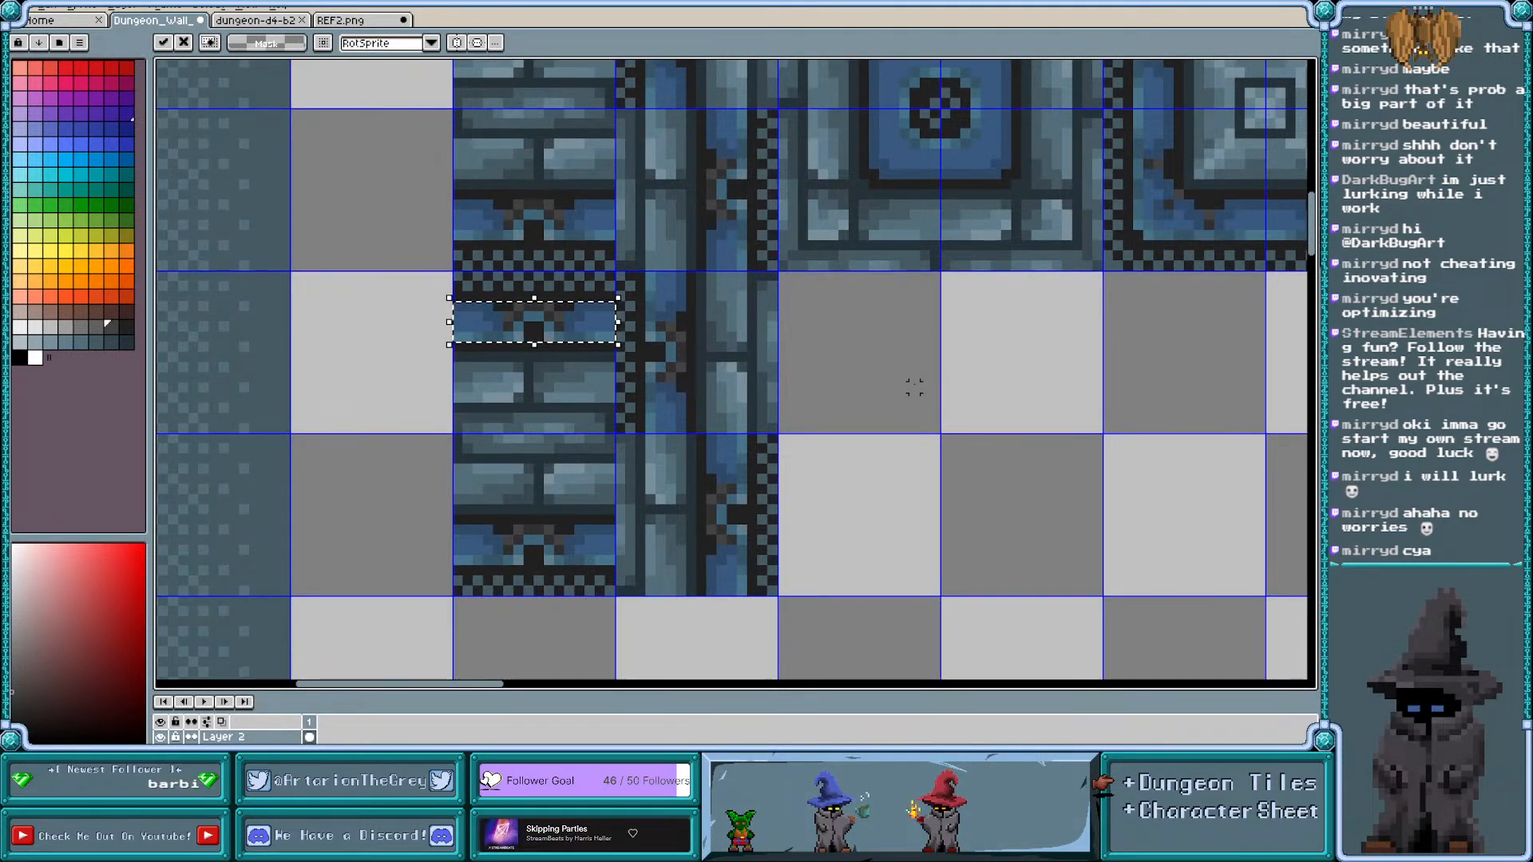
pyautogui.hotkey('ctrl', 'd')
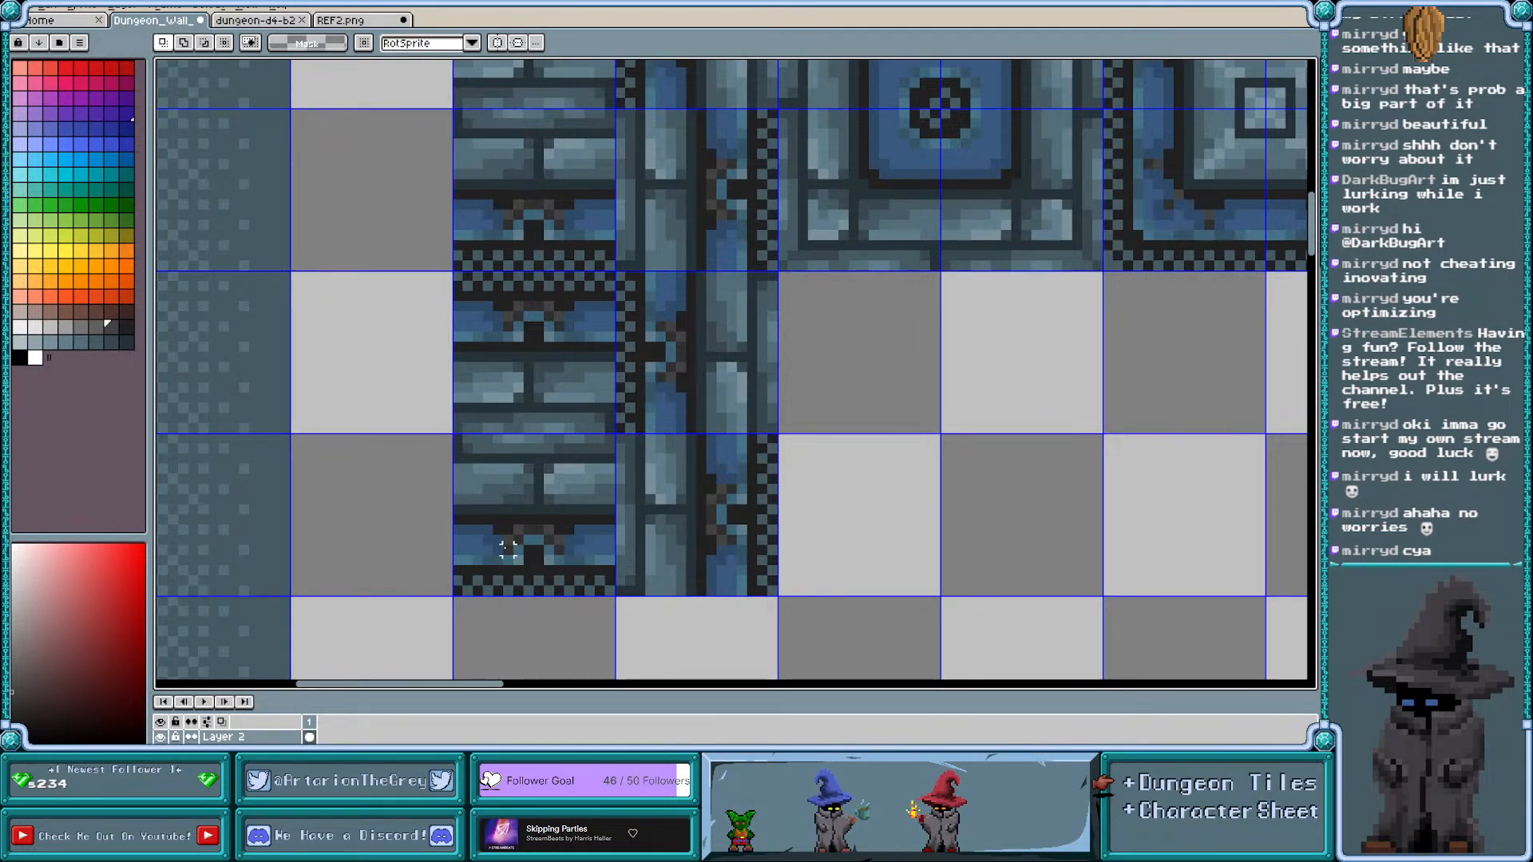
pyautogui.moveTo(453, 525); pyautogui.dragTo(617, 568)
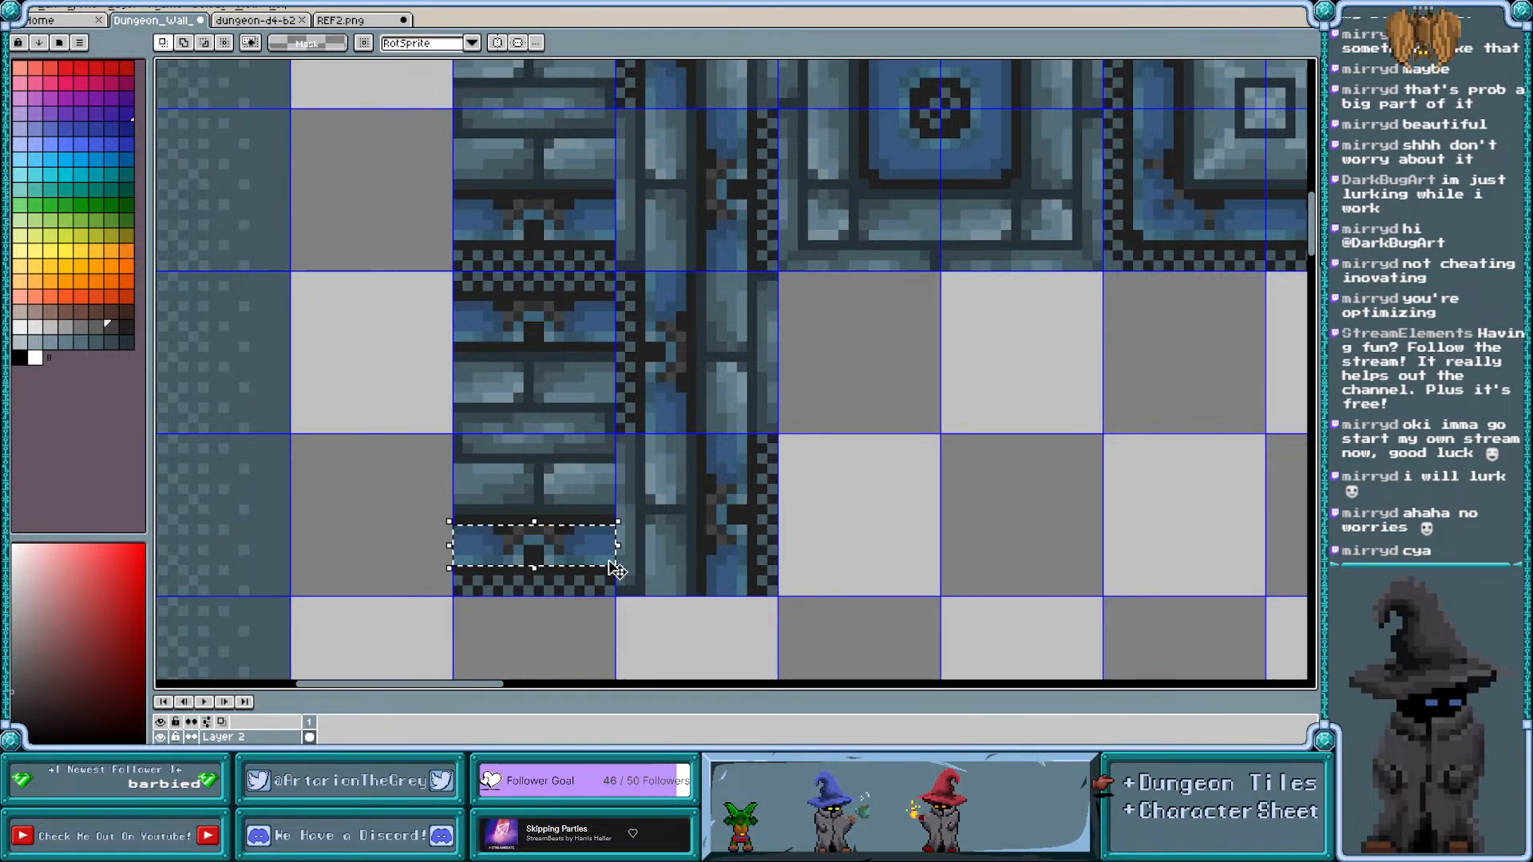
pyautogui.hotkey('shift', 'v')
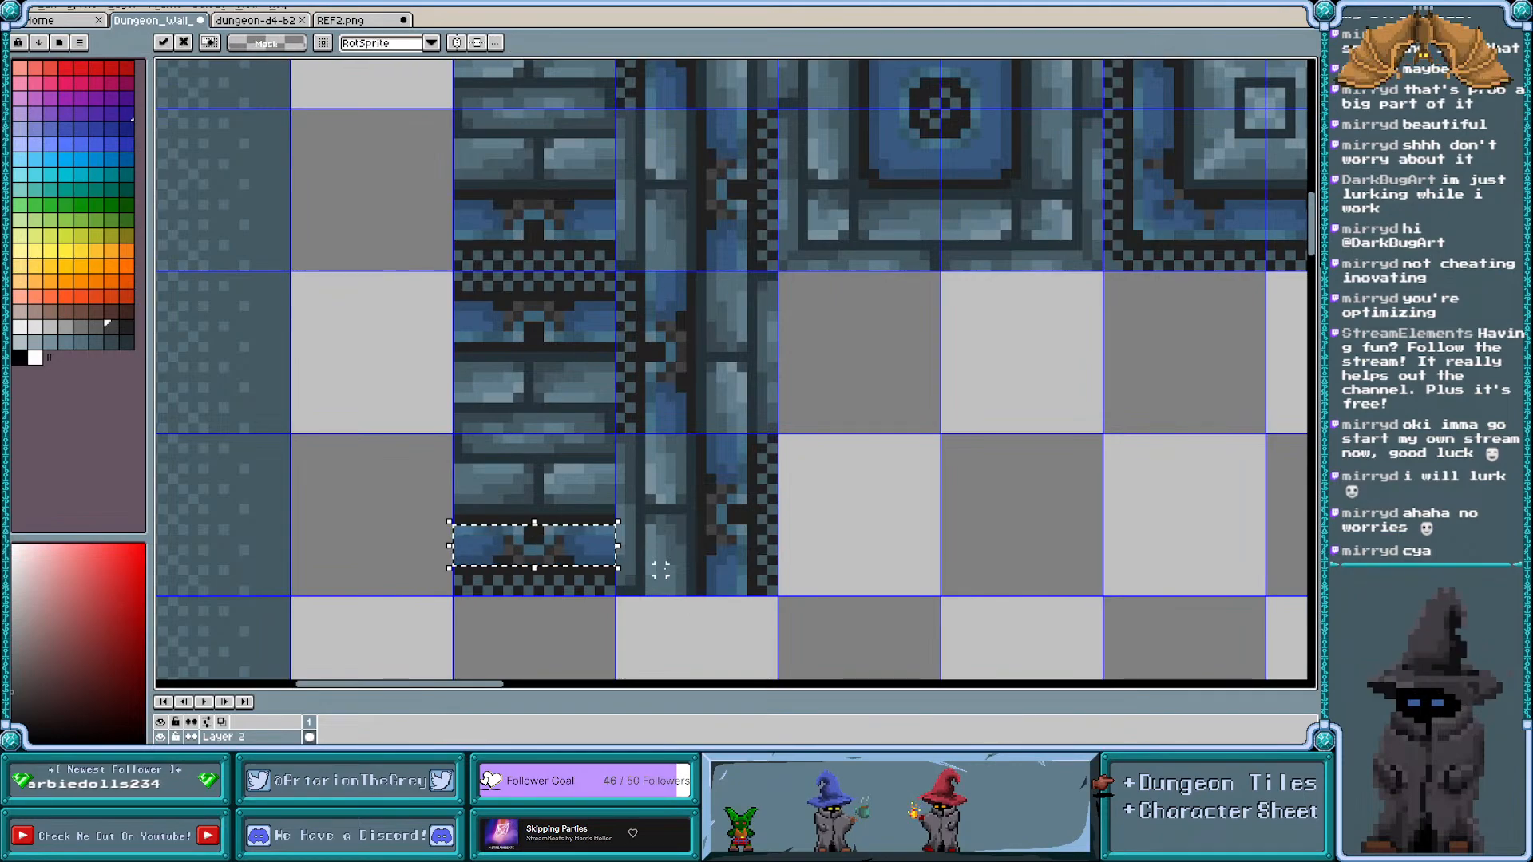
# Flip the two vertical blue trim bands in the copied vertical brick tiles horizontally, one at a time, and deselect
pyautogui.moveTo(747, 595); pyautogui.dragTo(645, 271)
pyautogui.hotkey('shift', 'h')
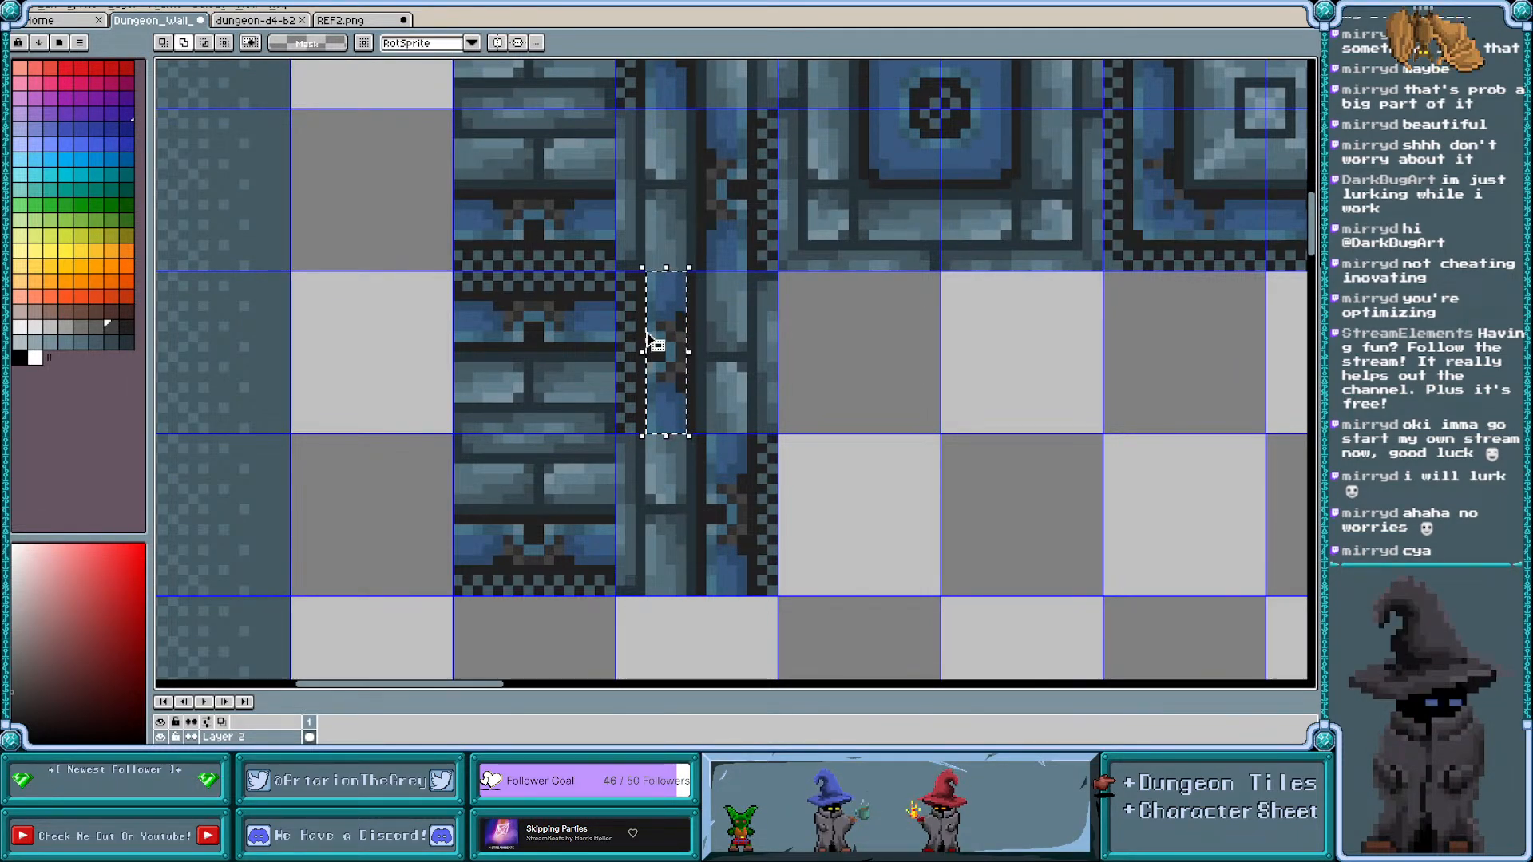
pyautogui.hotkey('shift', 'h')
pyautogui.click(923, 383)
# Move the original right-trimmed vertical tile below the copied pair and the original left-trimmed tile directly above it, forming one continuous column
pyautogui.scroll(-2, 924, 383)
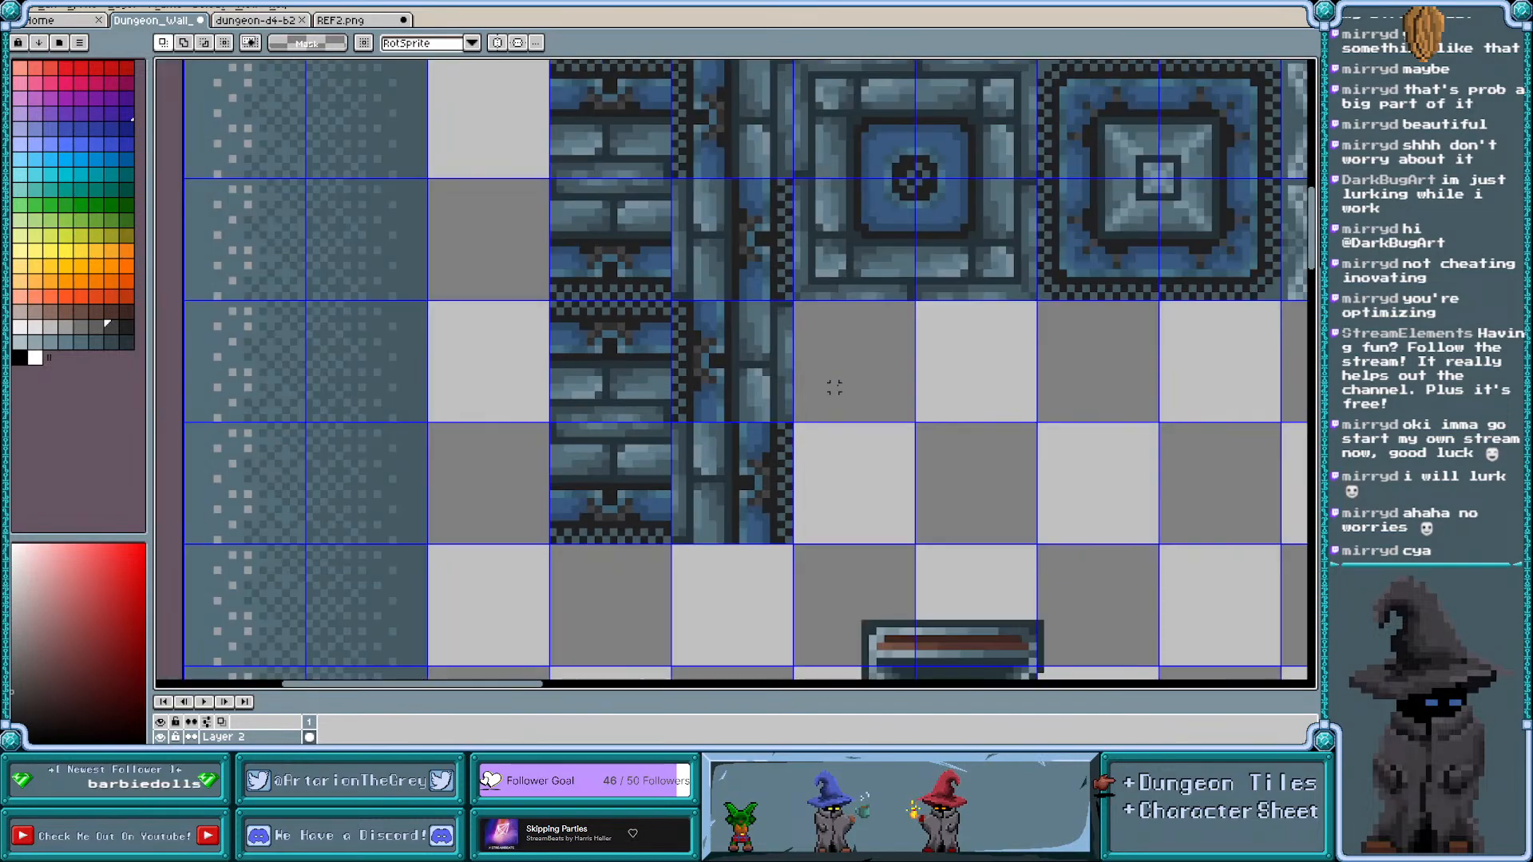
pyautogui.hscroll(2, 835, 386)
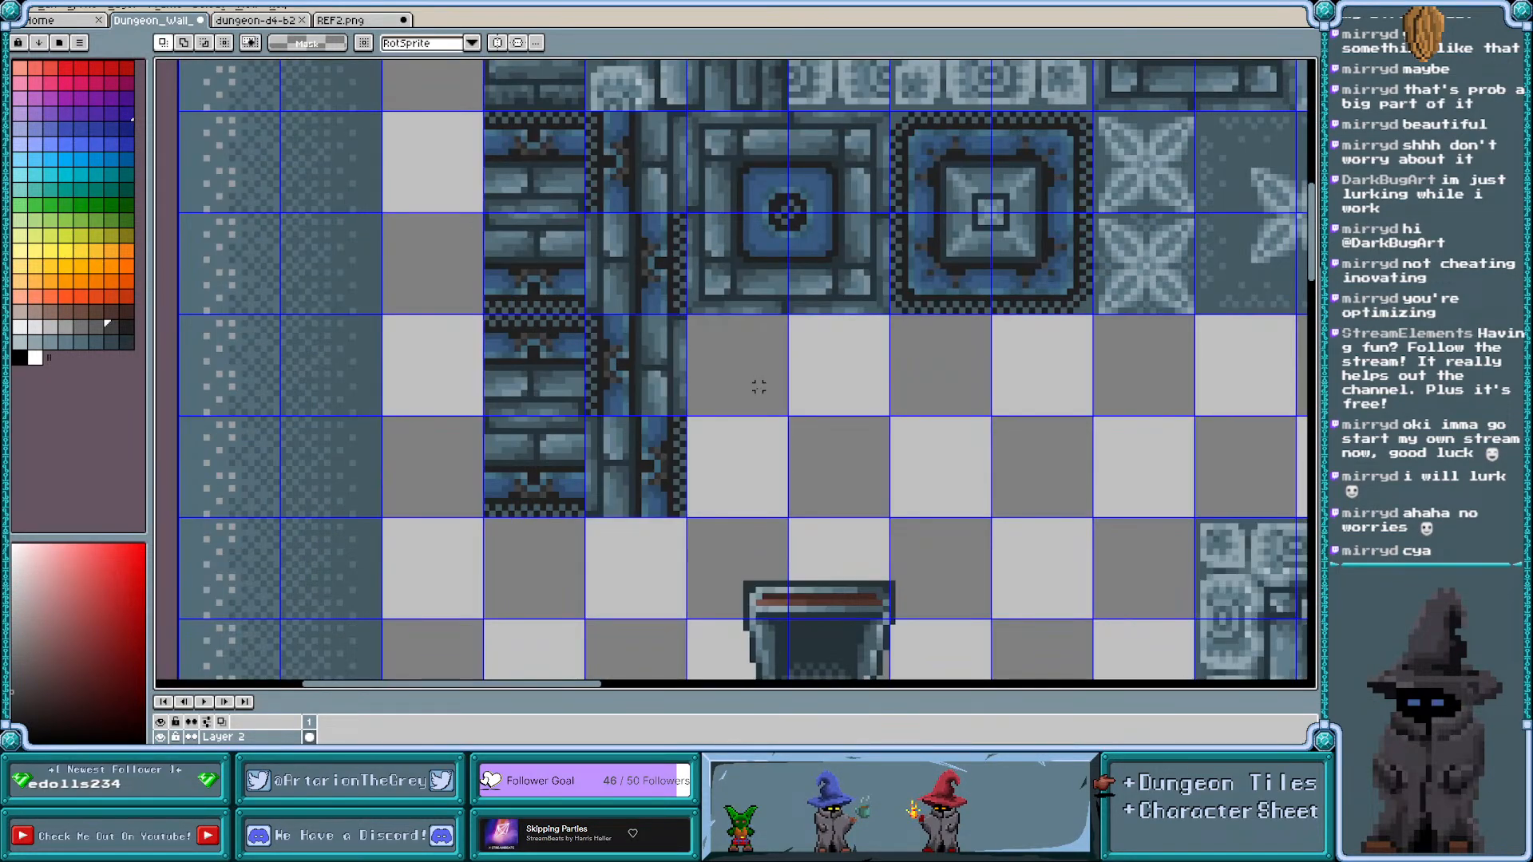
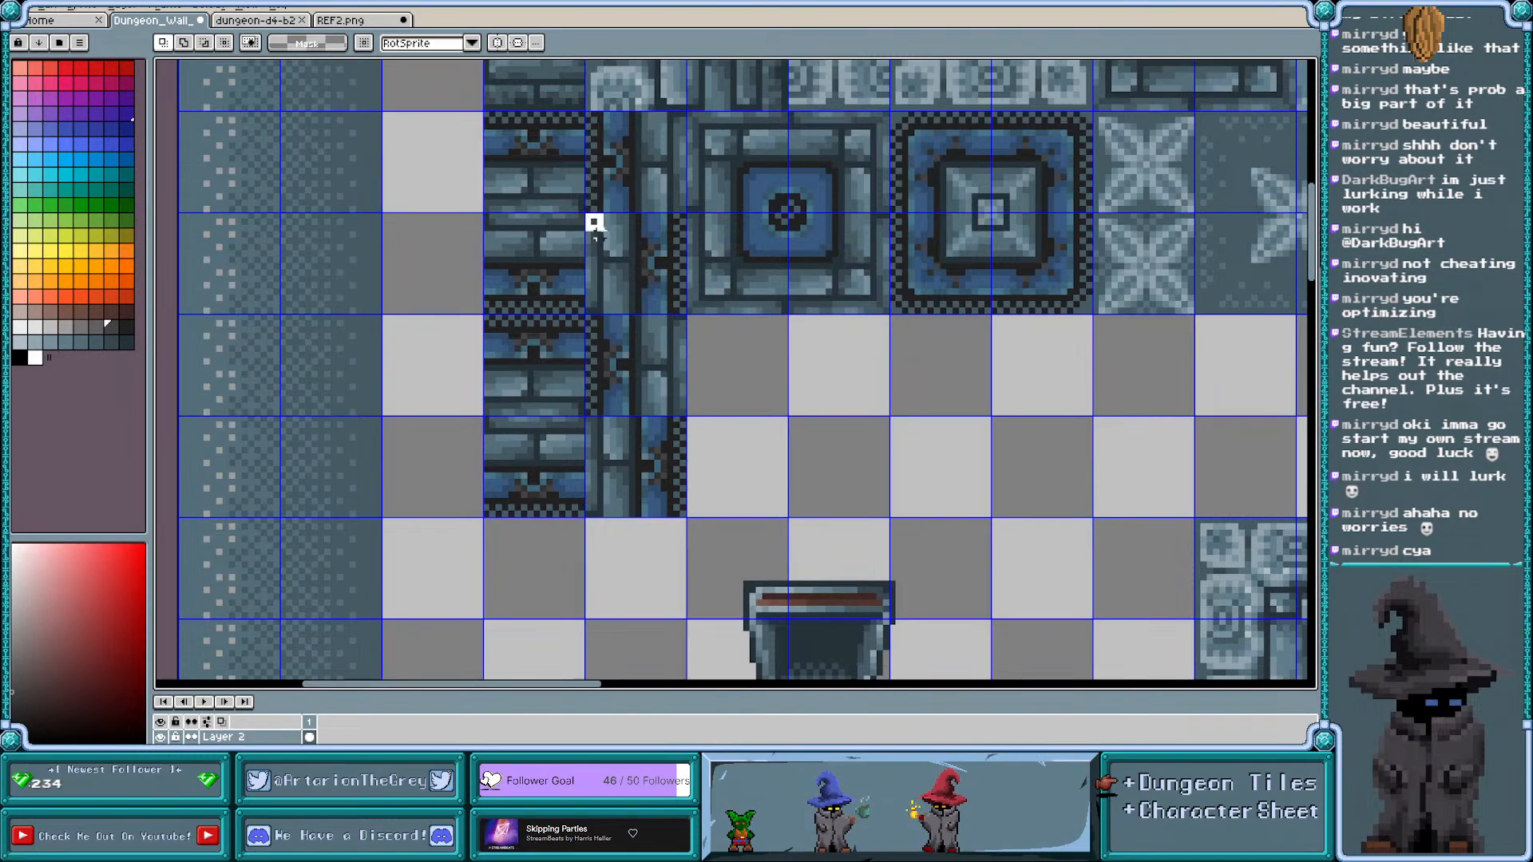
pyautogui.moveTo(594, 222); pyautogui.dragTo(640, 575)
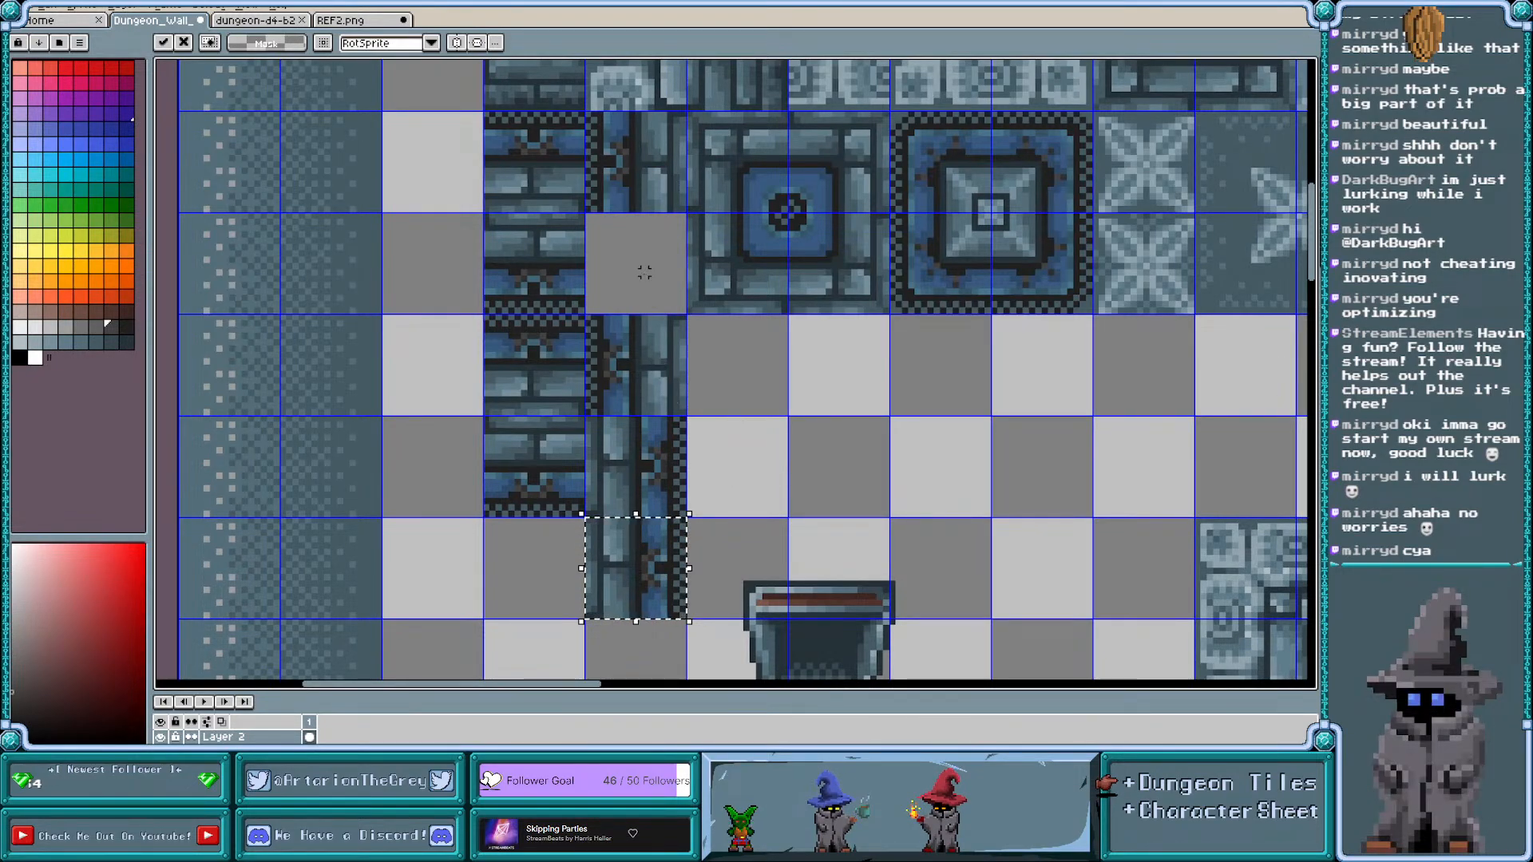
pyautogui.moveTo(588, 113); pyautogui.dragTo(665, 272)
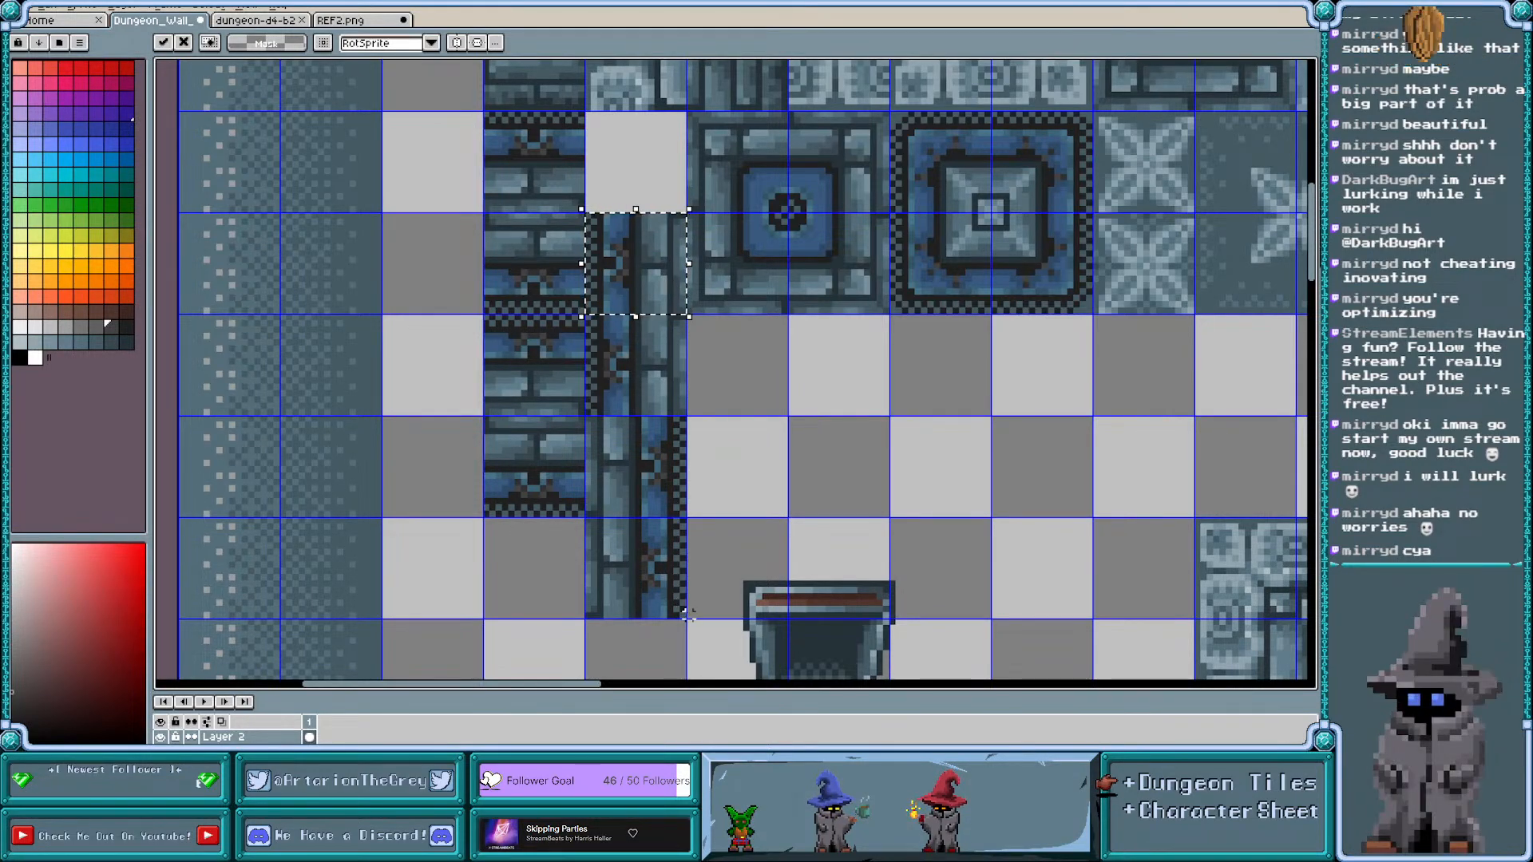
# Select the four-tile column of vertical bricks and park it in the empty cells beyond the bucket-shaped sprite
pyautogui.moveTo(681, 615); pyautogui.dragTo(588, 214)
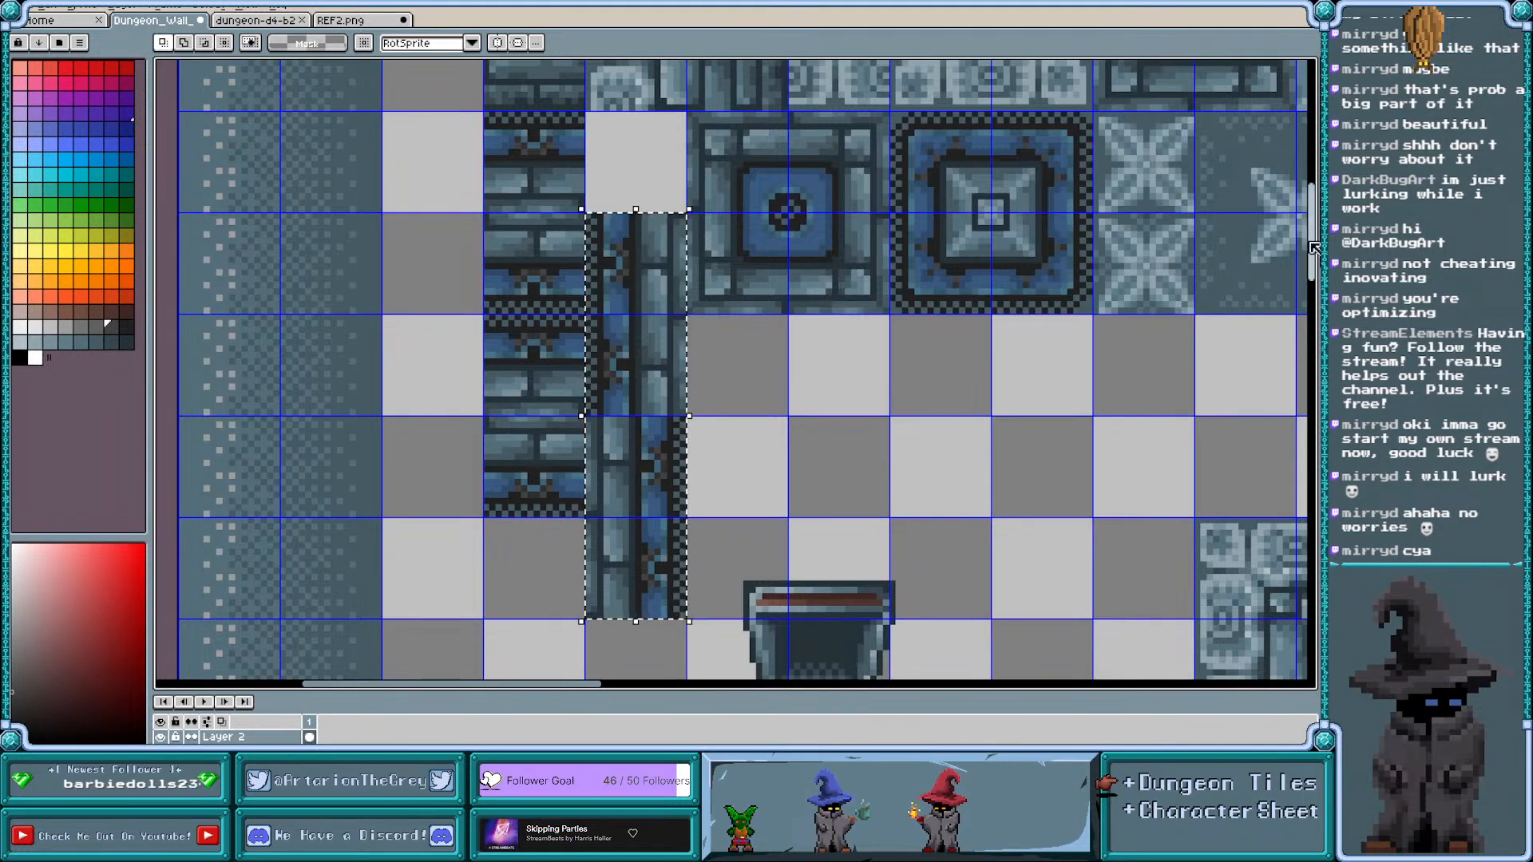
pyautogui.scroll(-2, 1316, 254)
pyautogui.scroll(-1, 1315, 254)
pyautogui.scroll(-1, 711, 285)
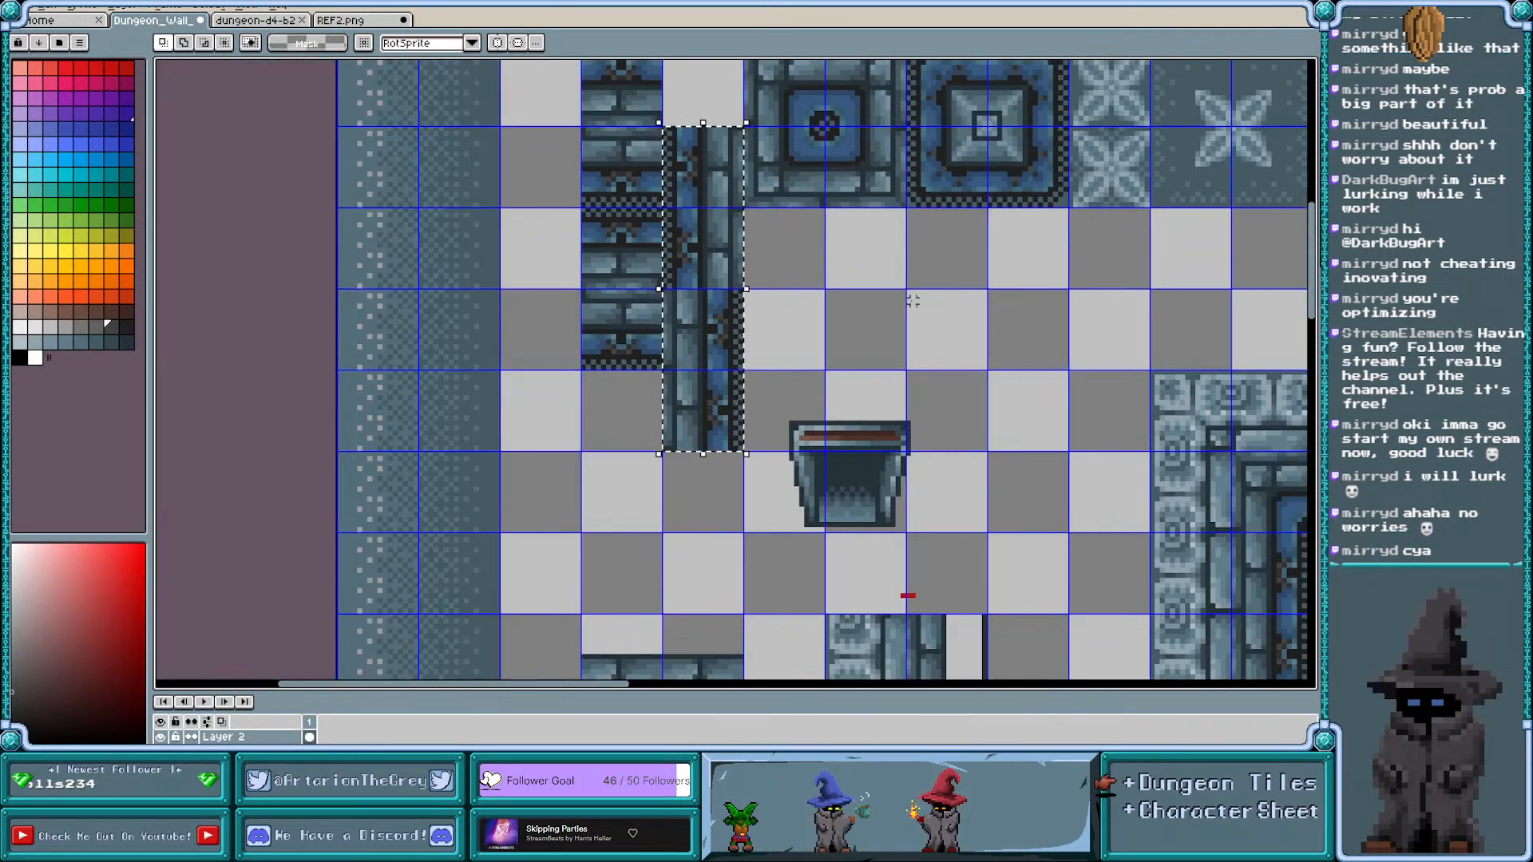
pyautogui.moveTo(709, 186); pyautogui.dragTo(1033, 348)
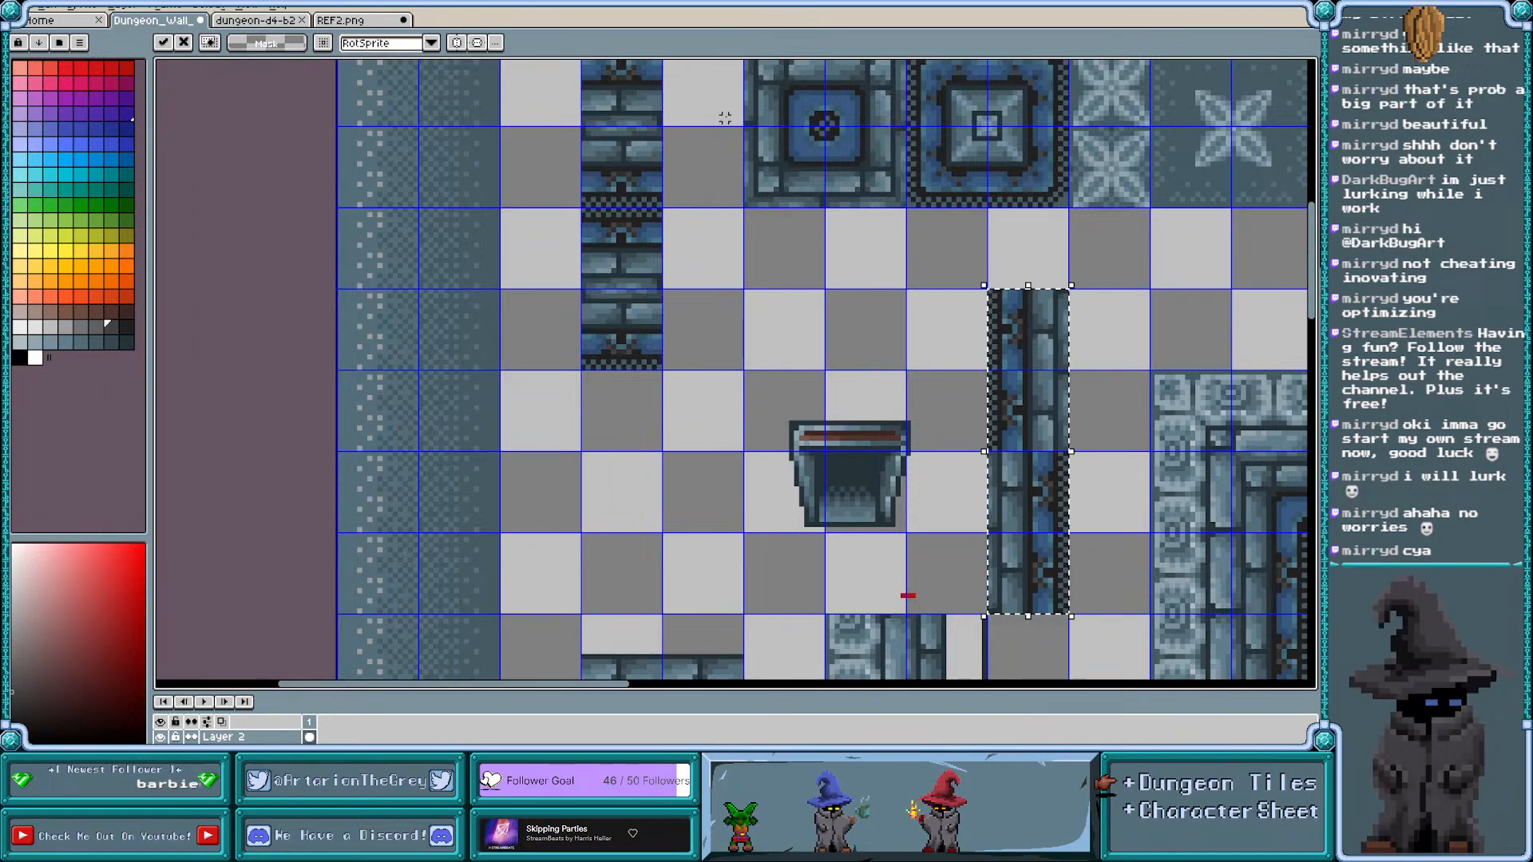
# Move the copied pair of horizontal blue-trimmed brick tiles beside the original pair, then check the seam with the grid hidden
pyautogui.scroll(2, 1055, 250)
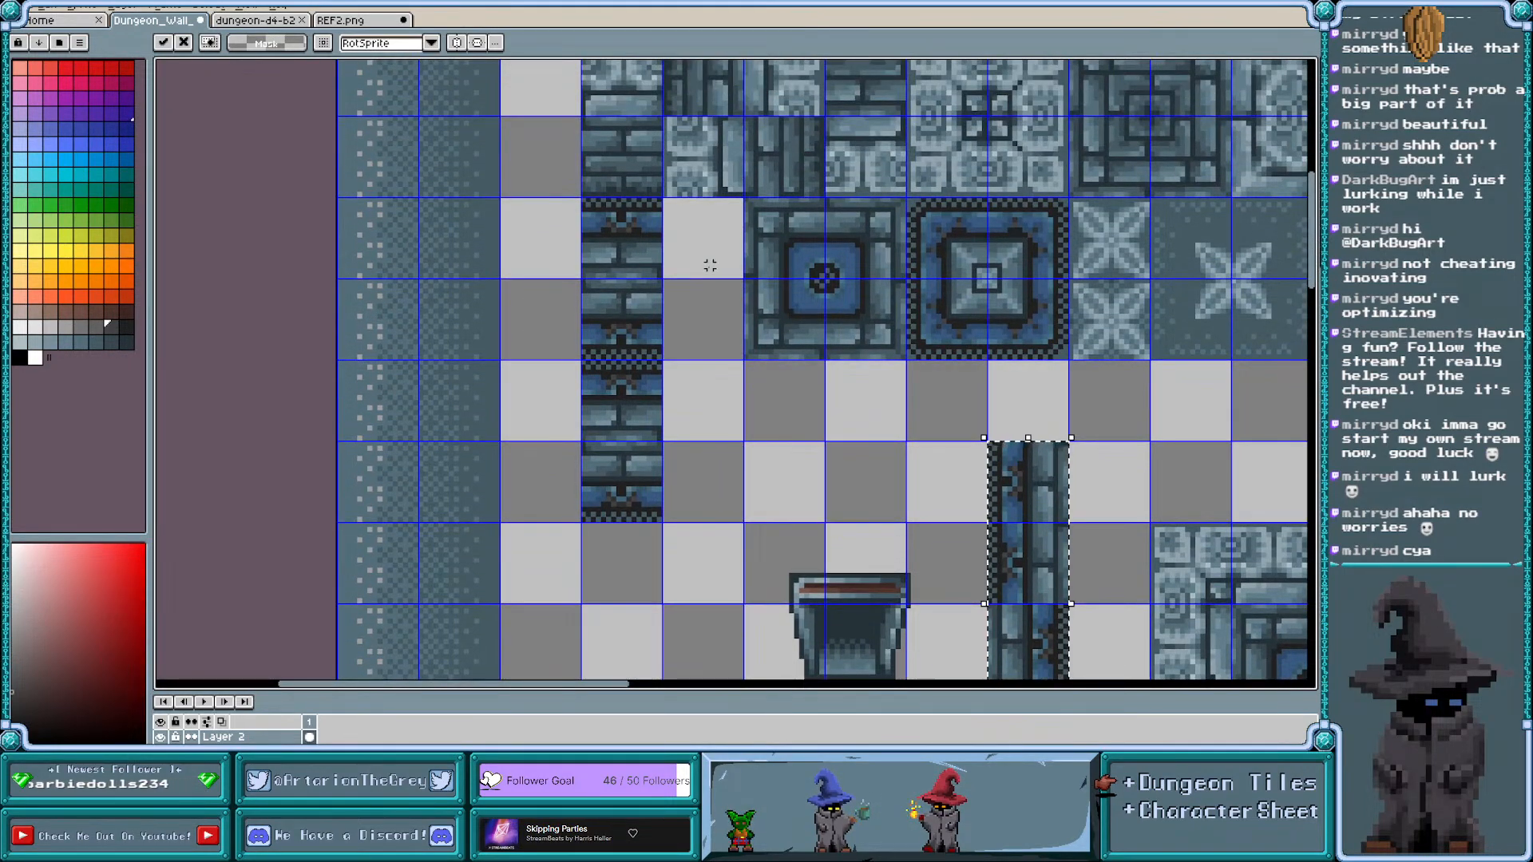
pyautogui.scroll(1, 709, 265)
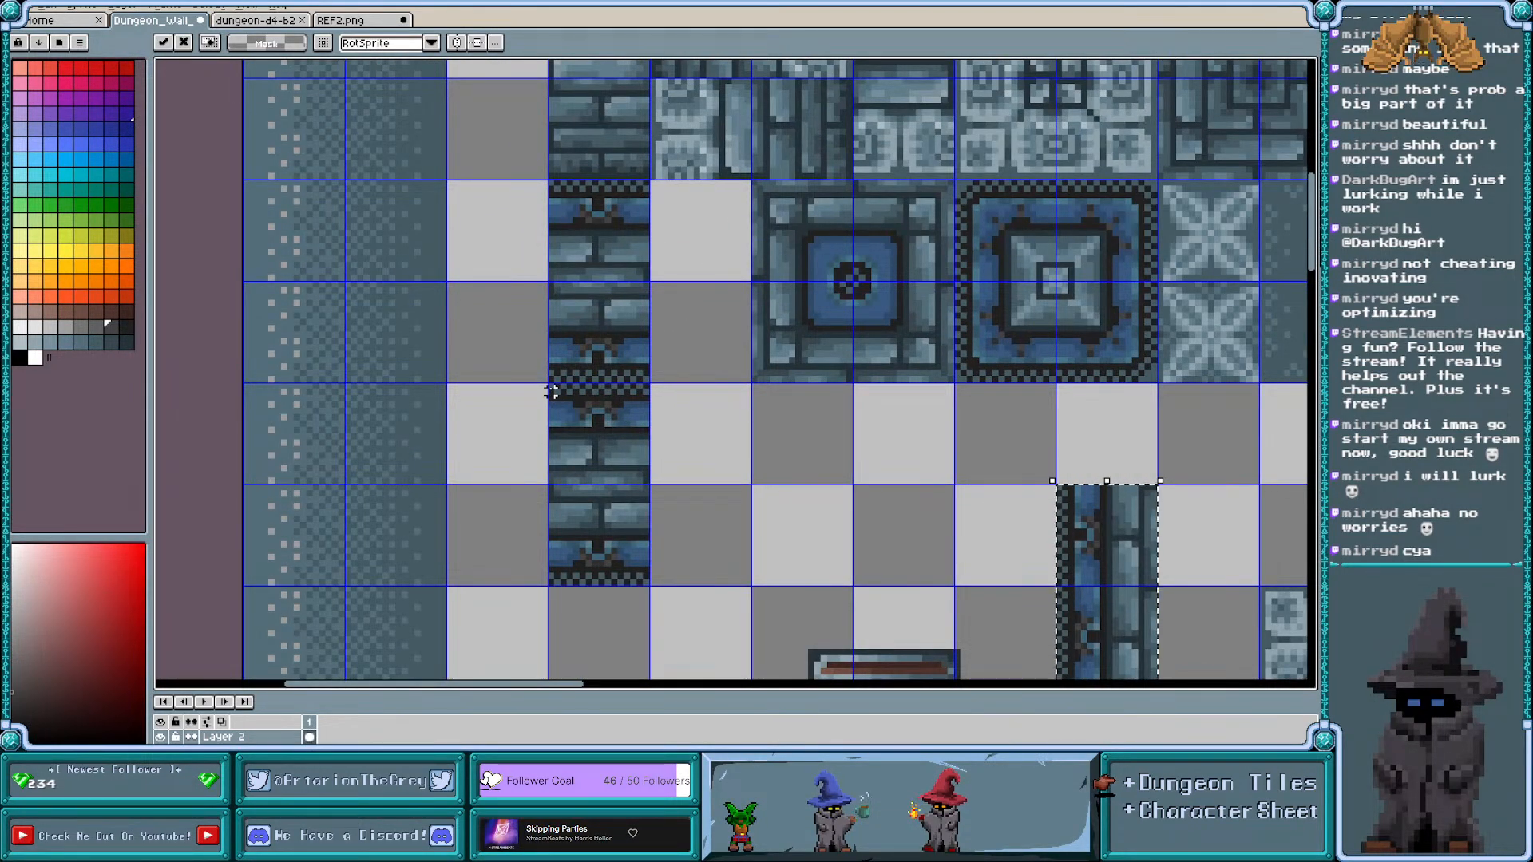
pyautogui.moveTo(551, 387); pyautogui.dragTo(648, 587)
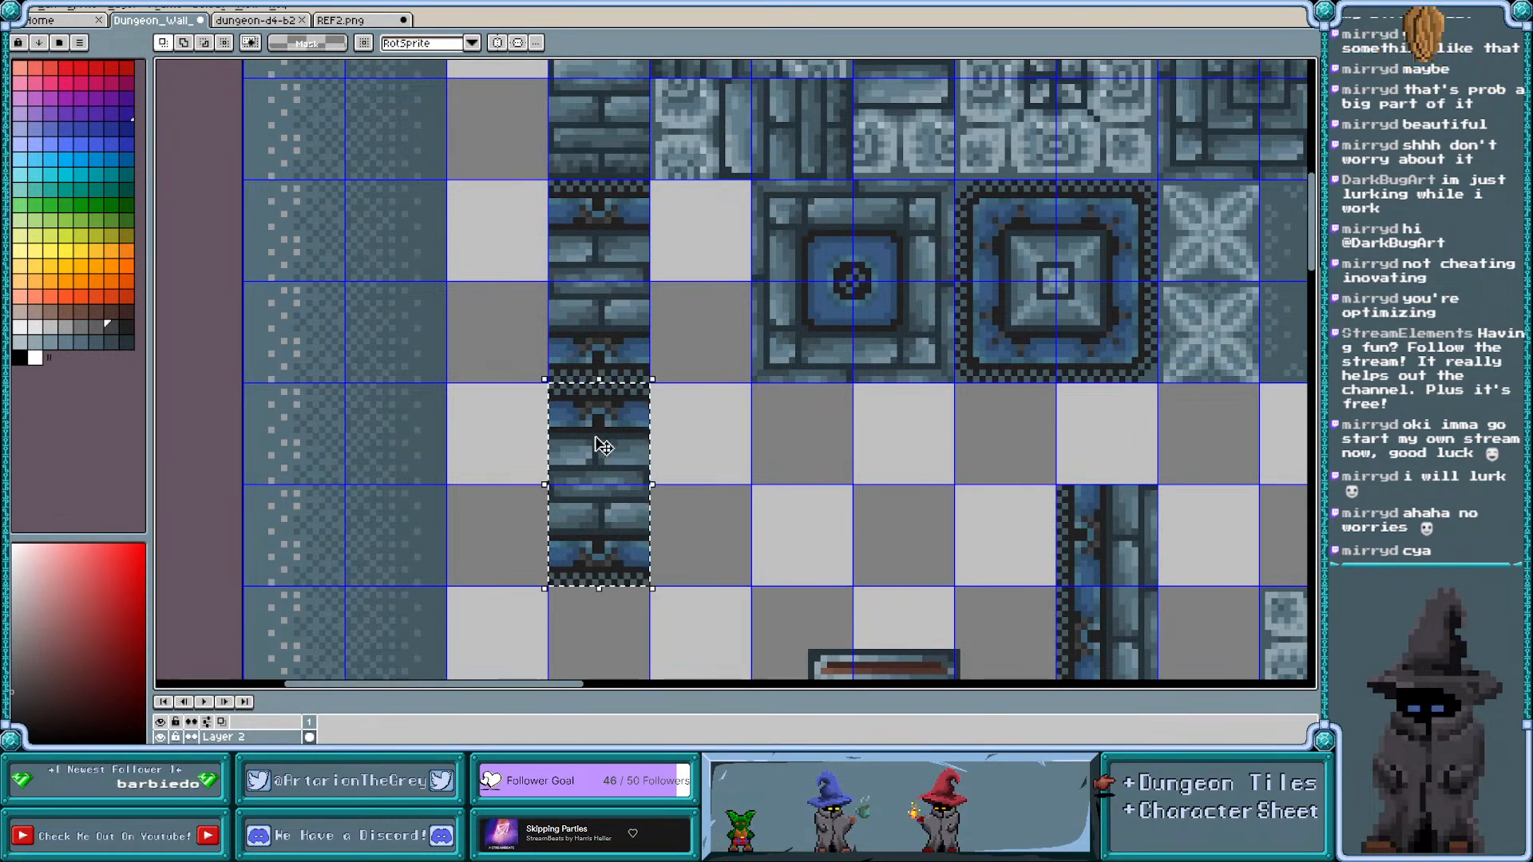
pyautogui.moveTo(605, 447); pyautogui.dragTo(705, 241)
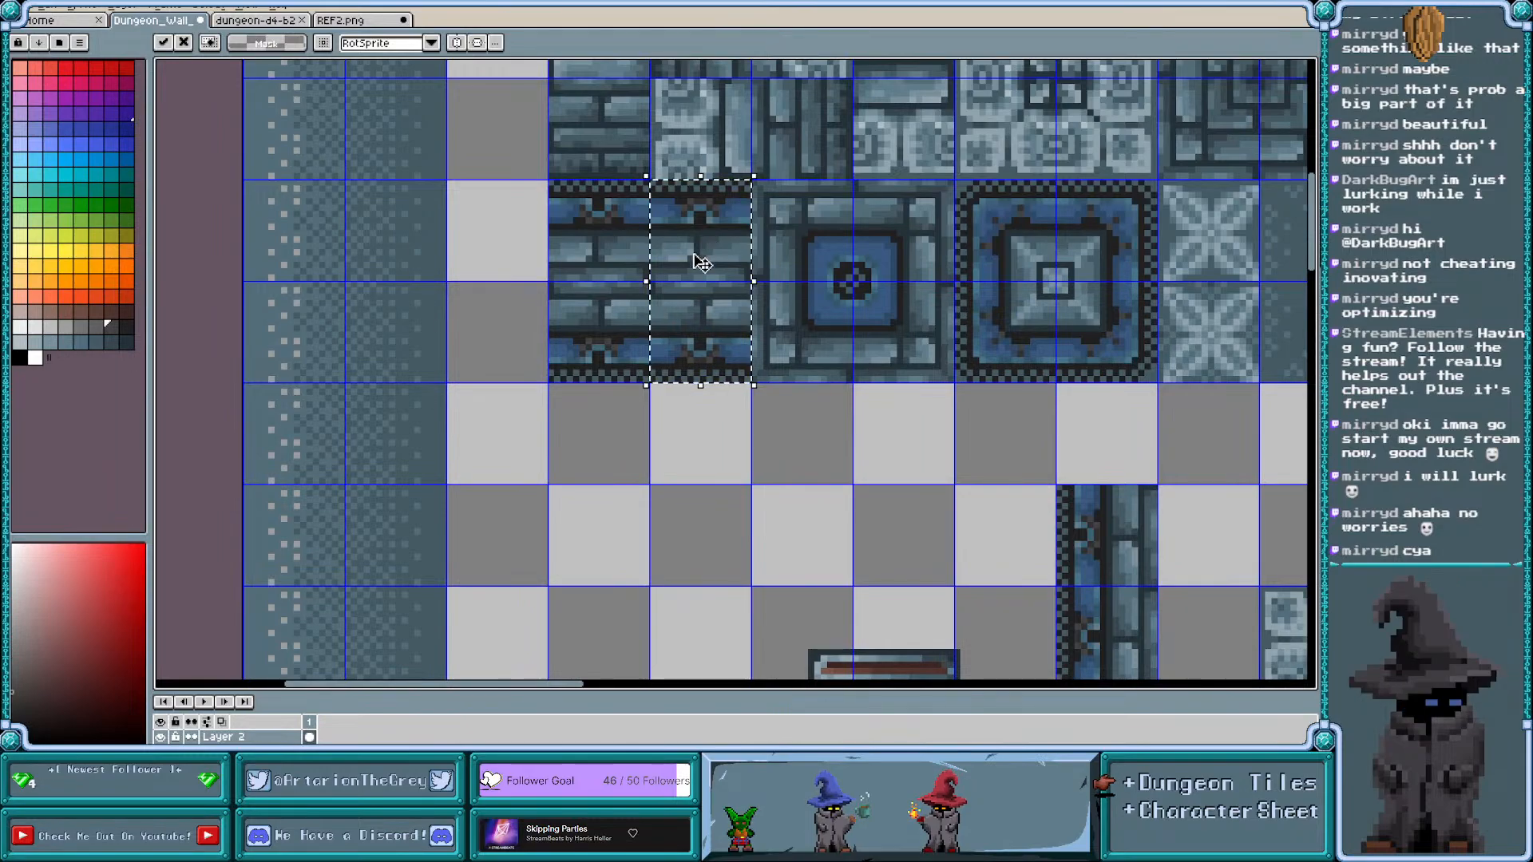
pyautogui.click(627, 442)
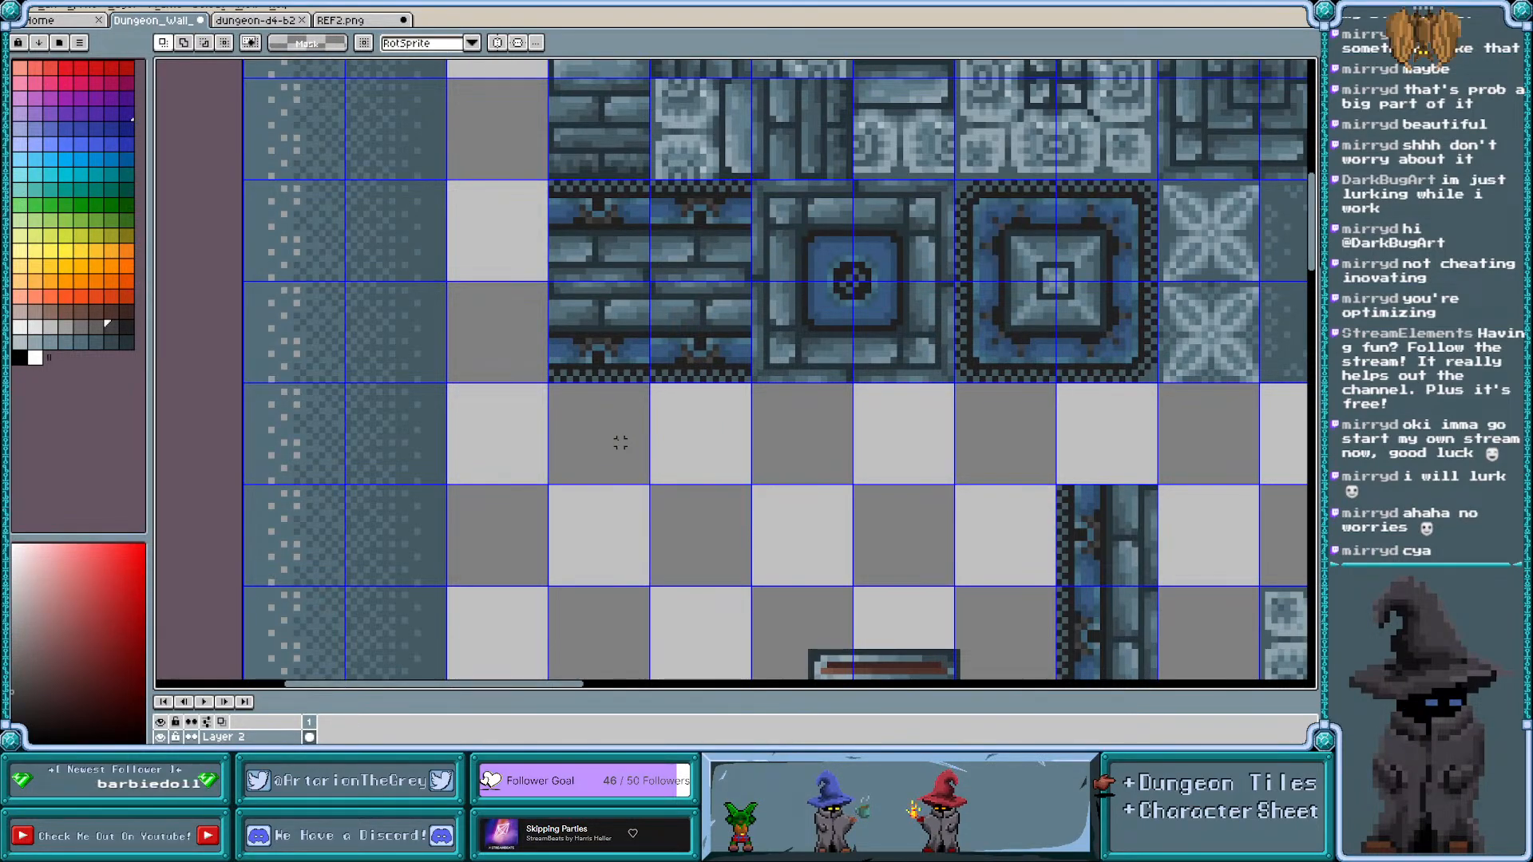
pyautogui.hotkey('ctrl', "'")
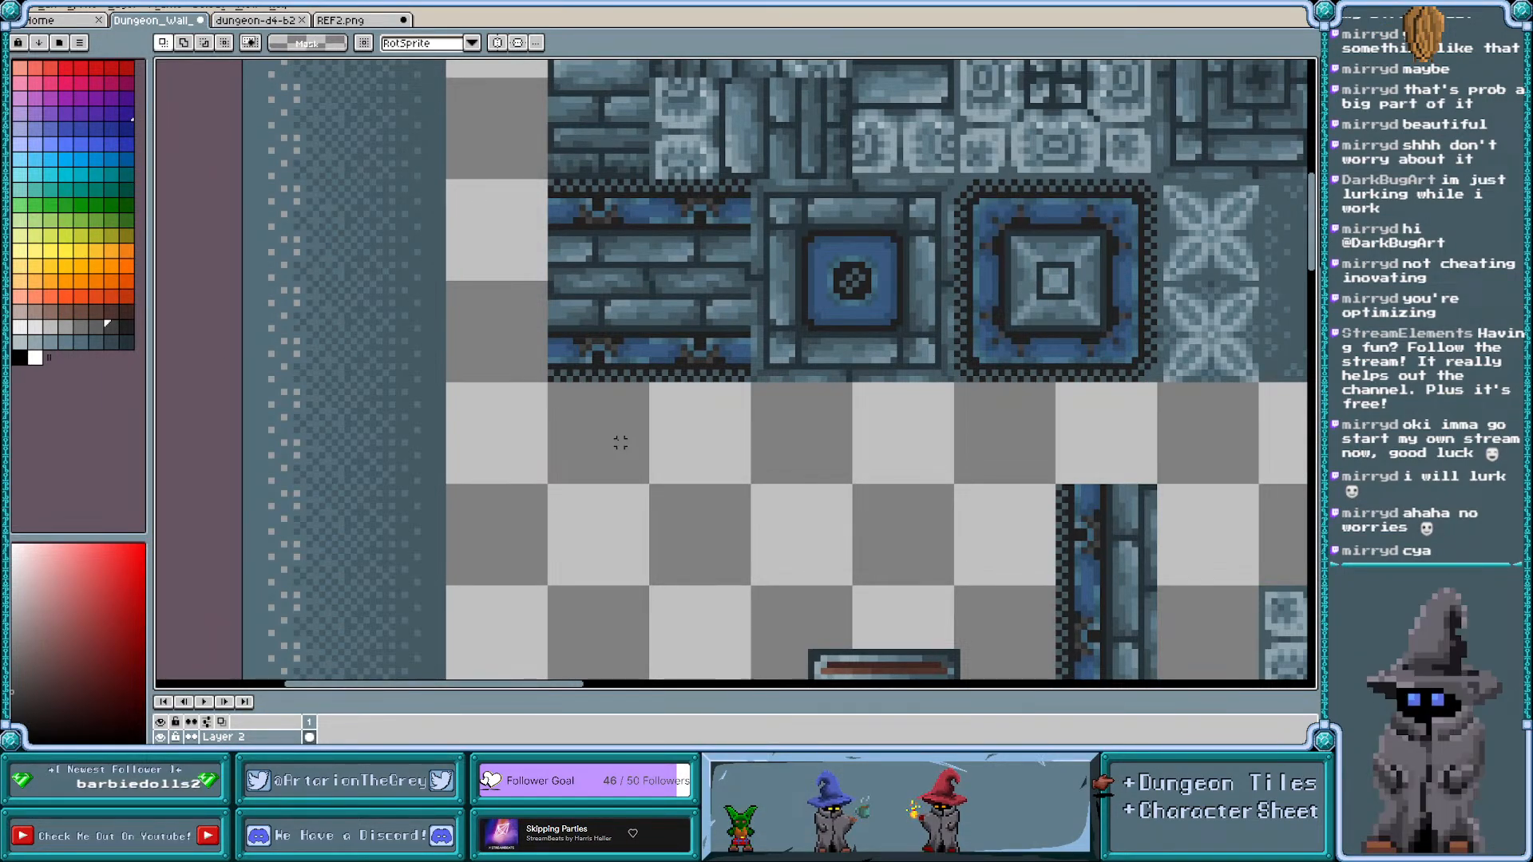
pyautogui.hotkey('ctrl', "'")
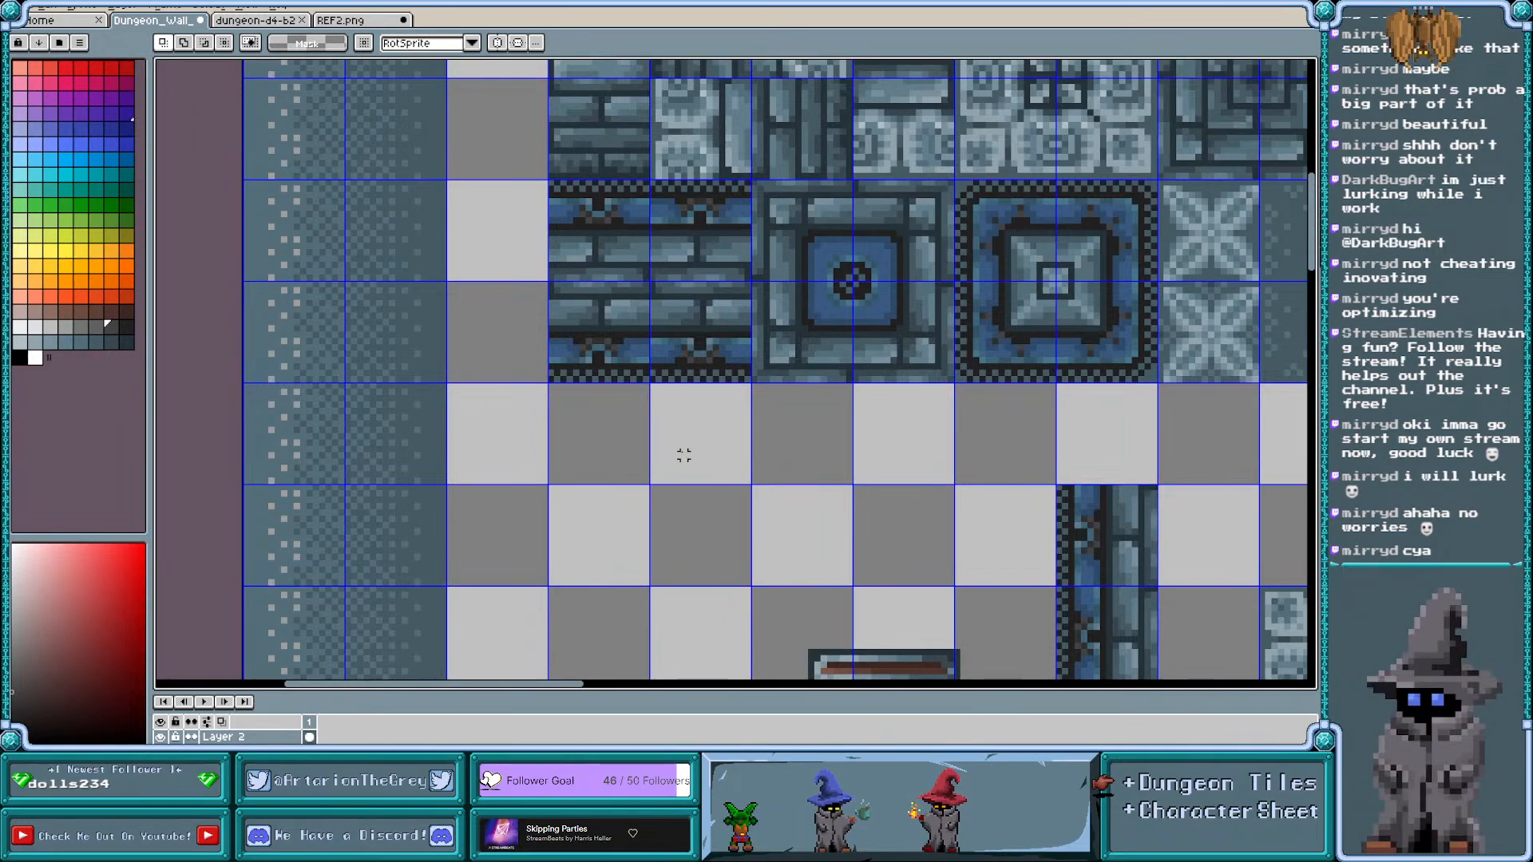
# Place the parked left-trimmed and right-trimmed vertical brick pairs side by side directly beneath the horizontal brick block
pyautogui.scroll(-1, 860, 529)
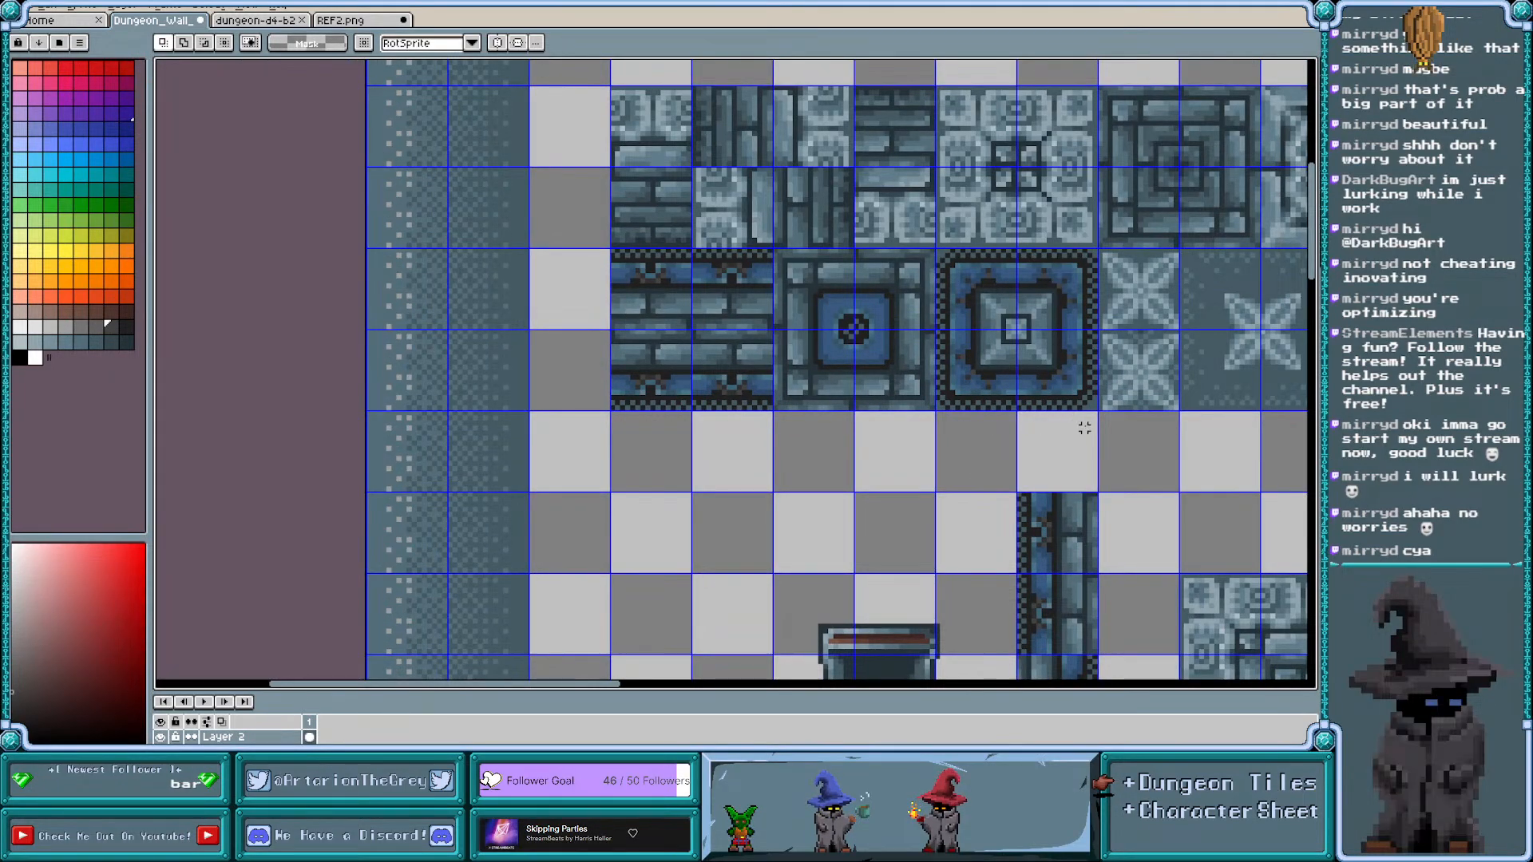
pyautogui.moveTo(1312, 251); pyautogui.dragTo(1318, 283)
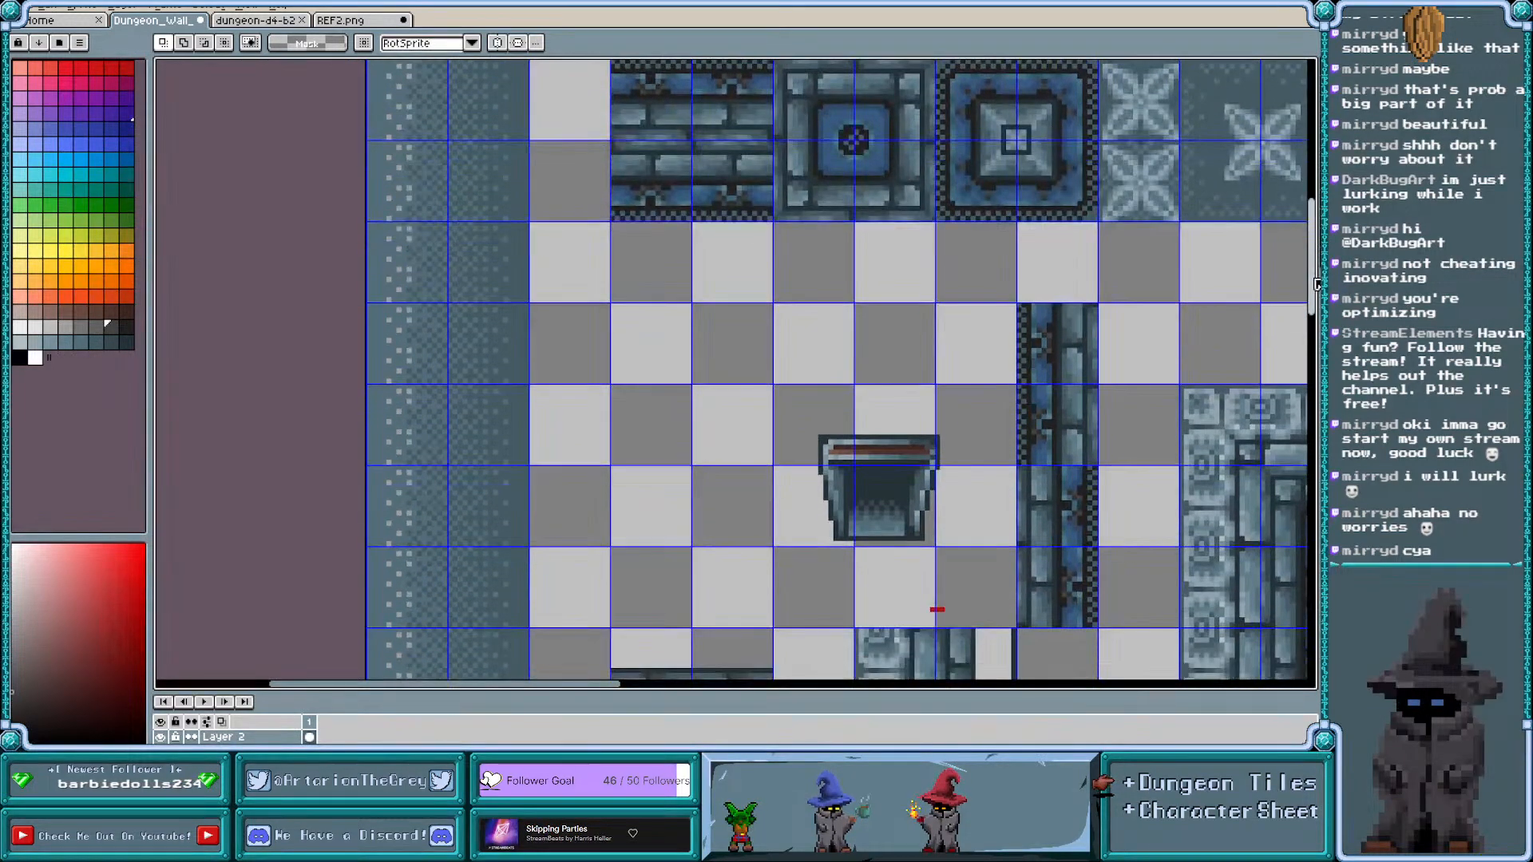
pyautogui.moveTo(1030, 347); pyautogui.dragTo(677, 354)
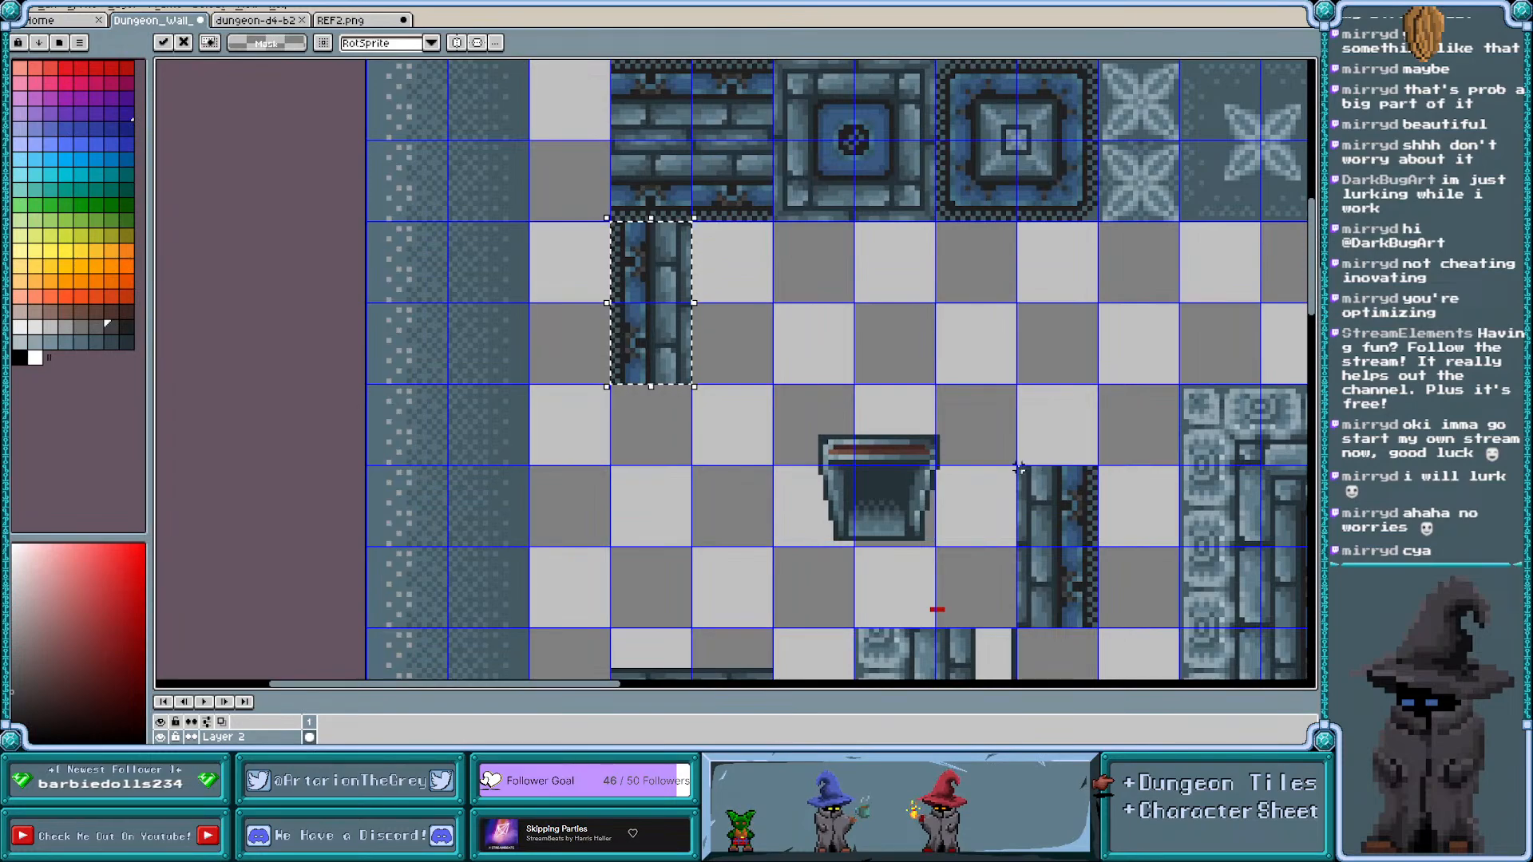
pyautogui.moveTo(1020, 467); pyautogui.dragTo(1100, 631)
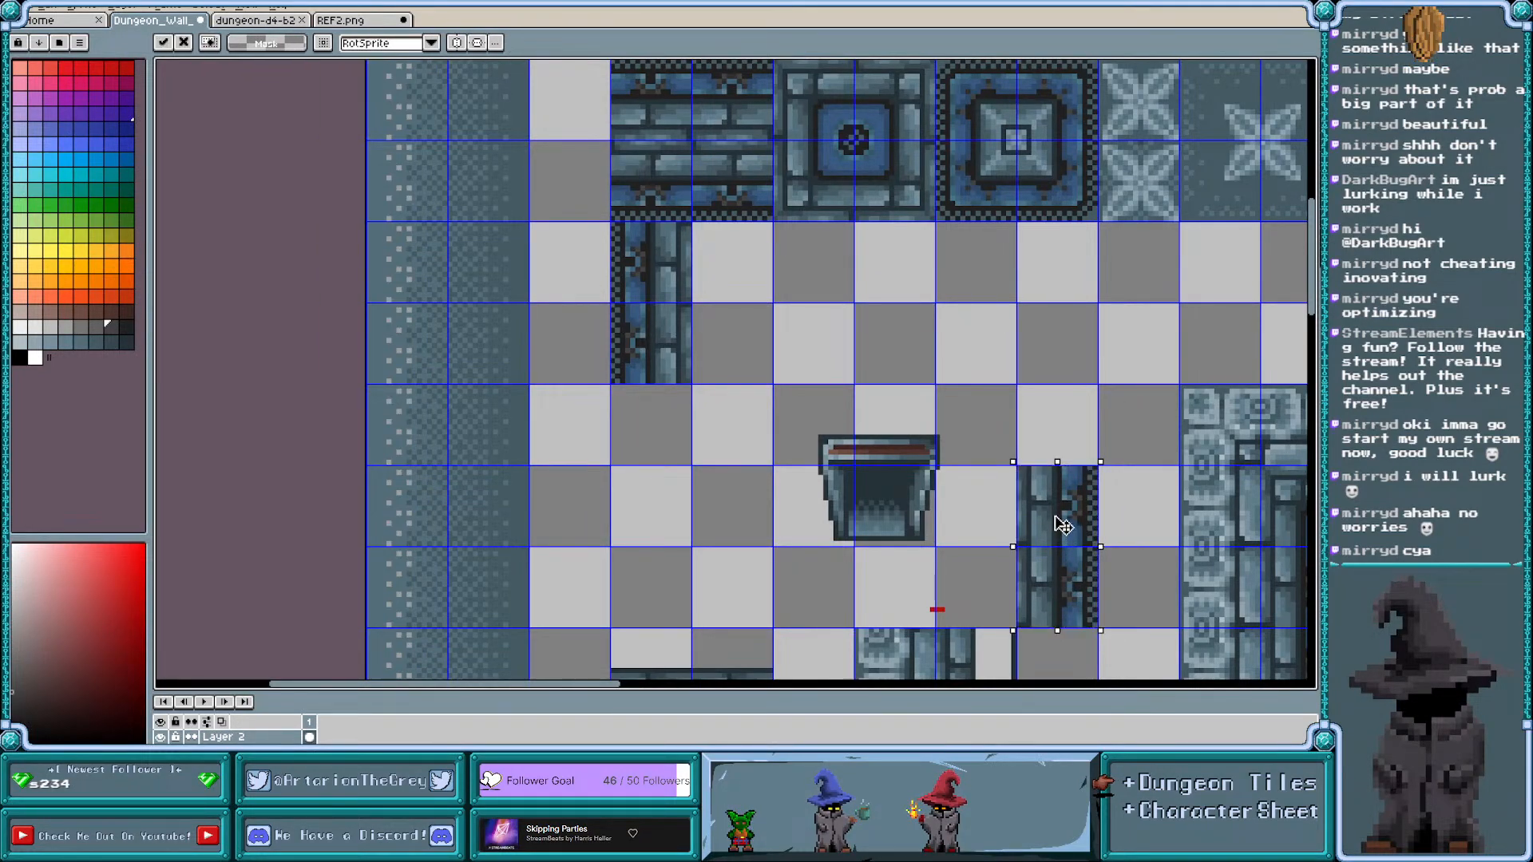
pyautogui.moveTo(1055, 517); pyautogui.dragTo(731, 273)
pyautogui.click(820, 275)
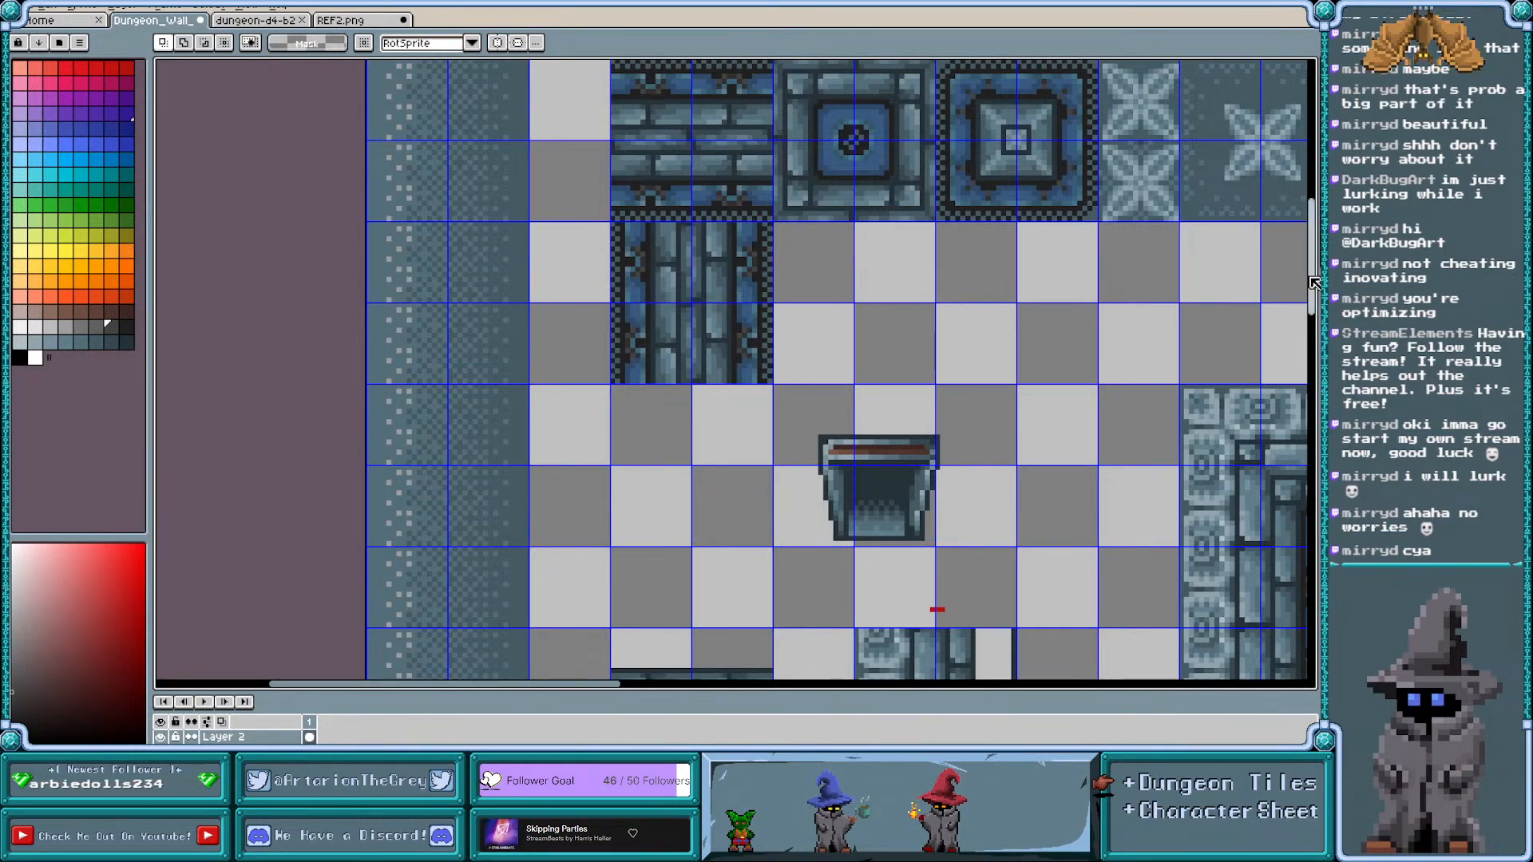
# Hide the grid and examine how the rearranged brick blocks look beside the rest of the tileset
pyautogui.moveTo(1314, 279); pyautogui.dragTo(1316, 254)
pyautogui.hscroll(1, 879, 414)
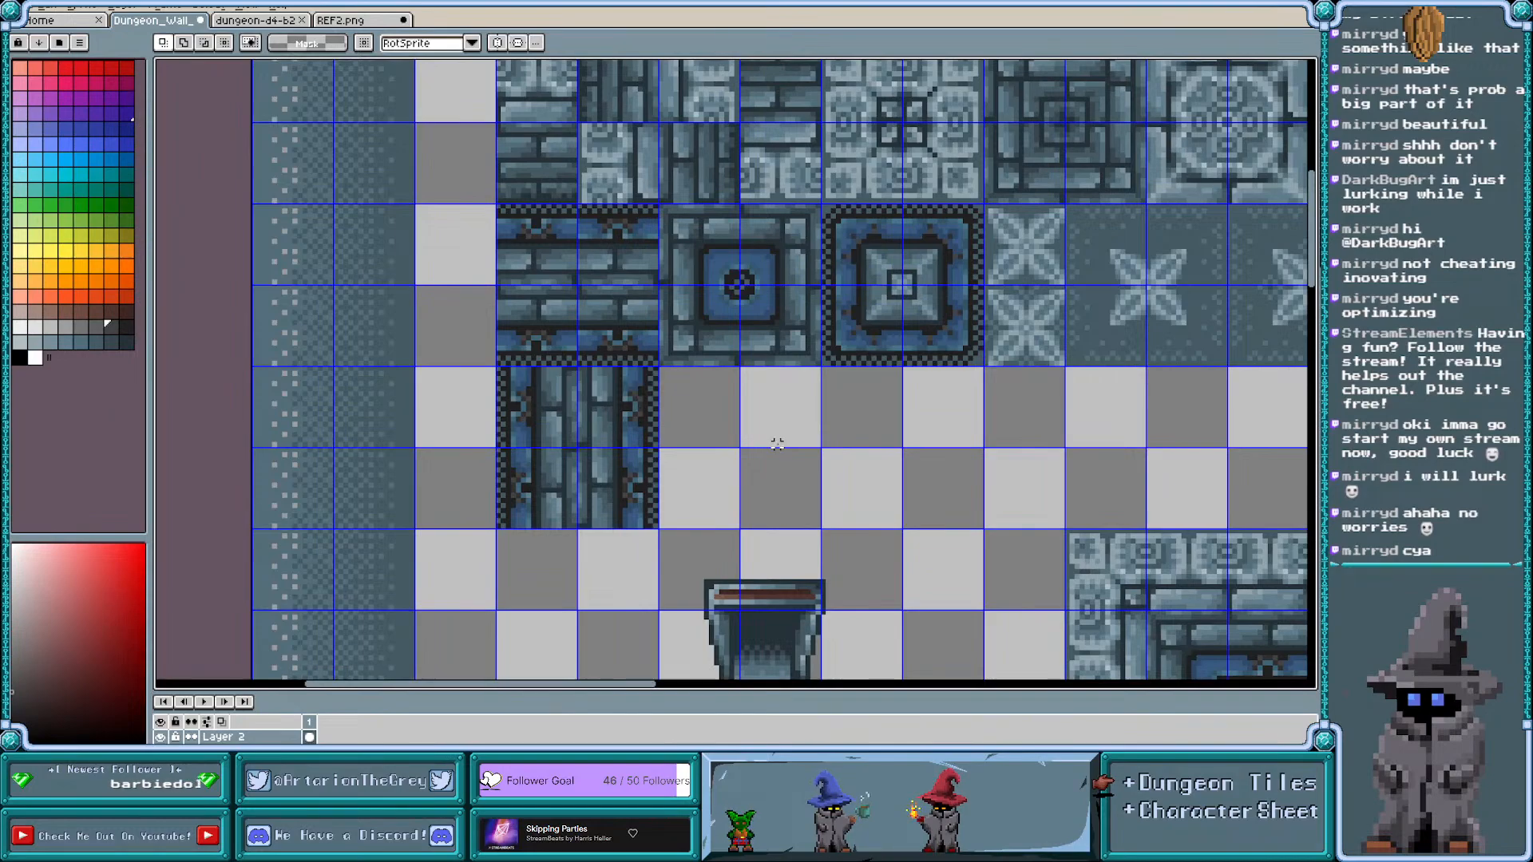
pyautogui.hotkey('ctrl', "'")
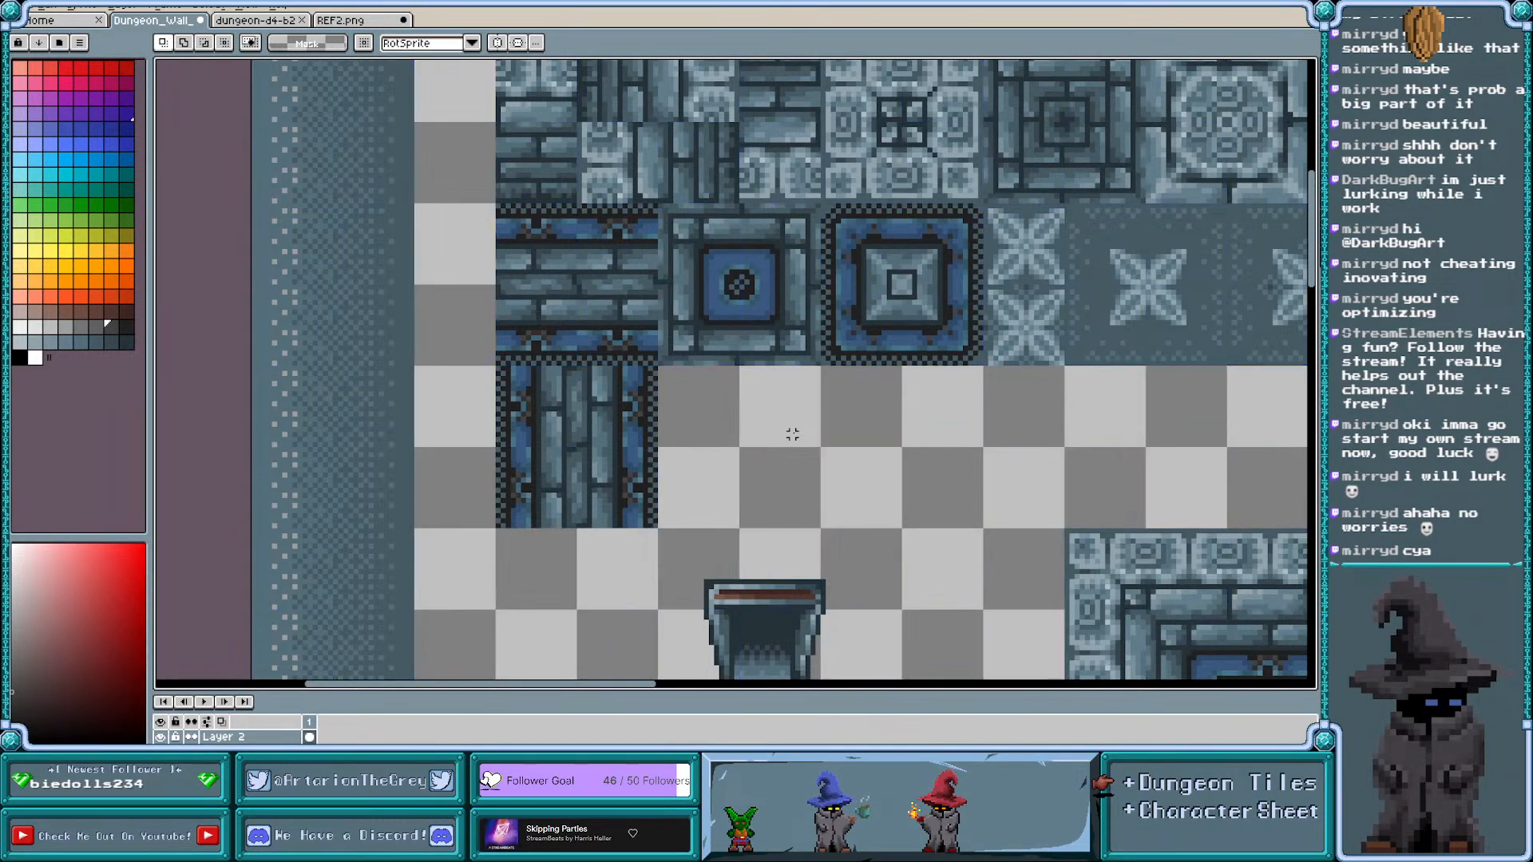
pyautogui.scroll(-1, 792, 434)
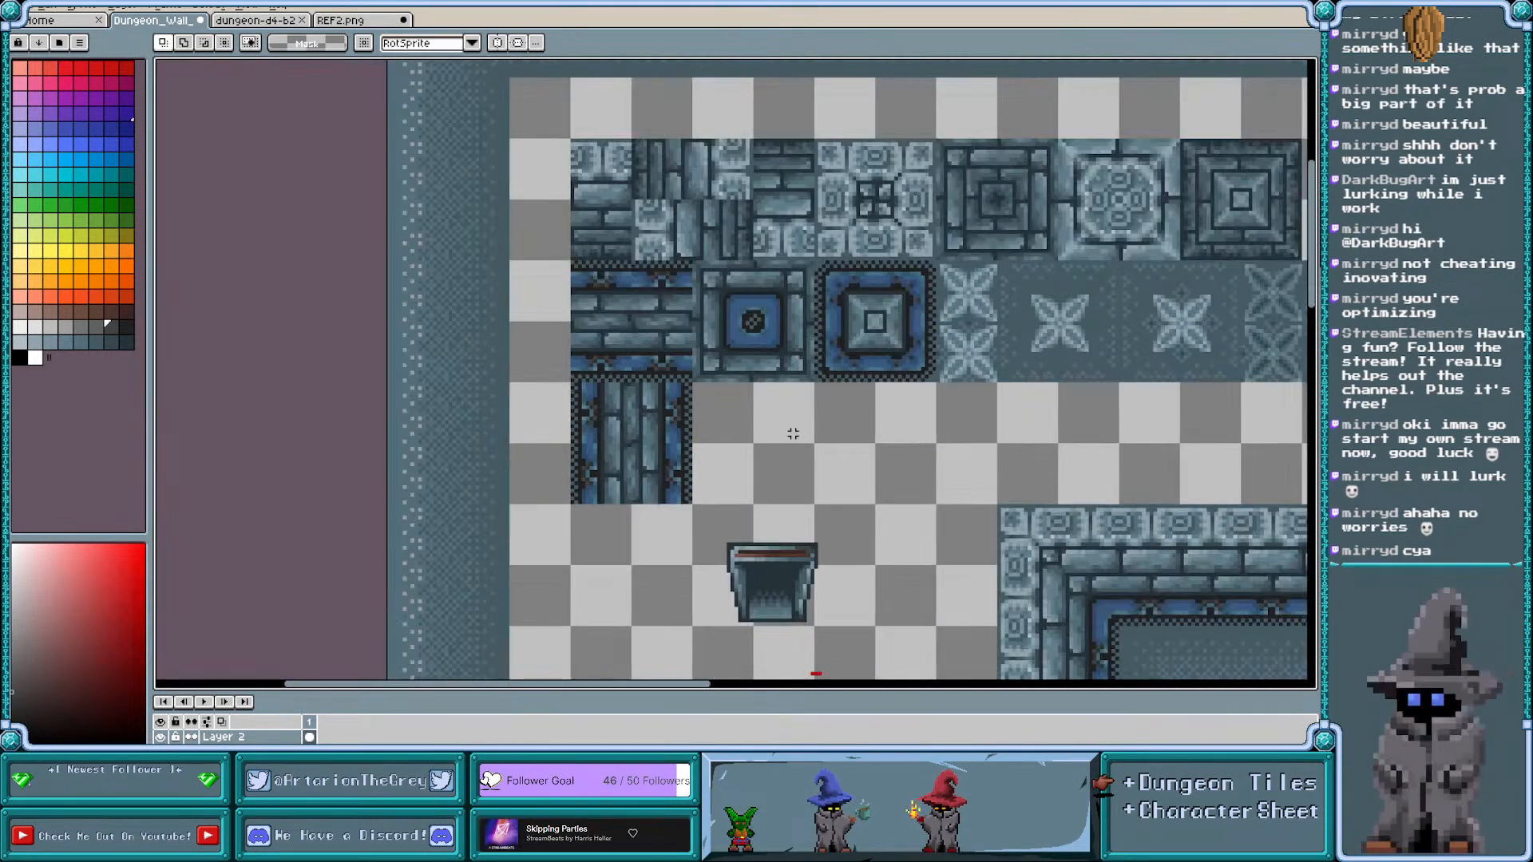
pyautogui.hscroll(1, 792, 434)
pyautogui.hscroll(2, 793, 434)
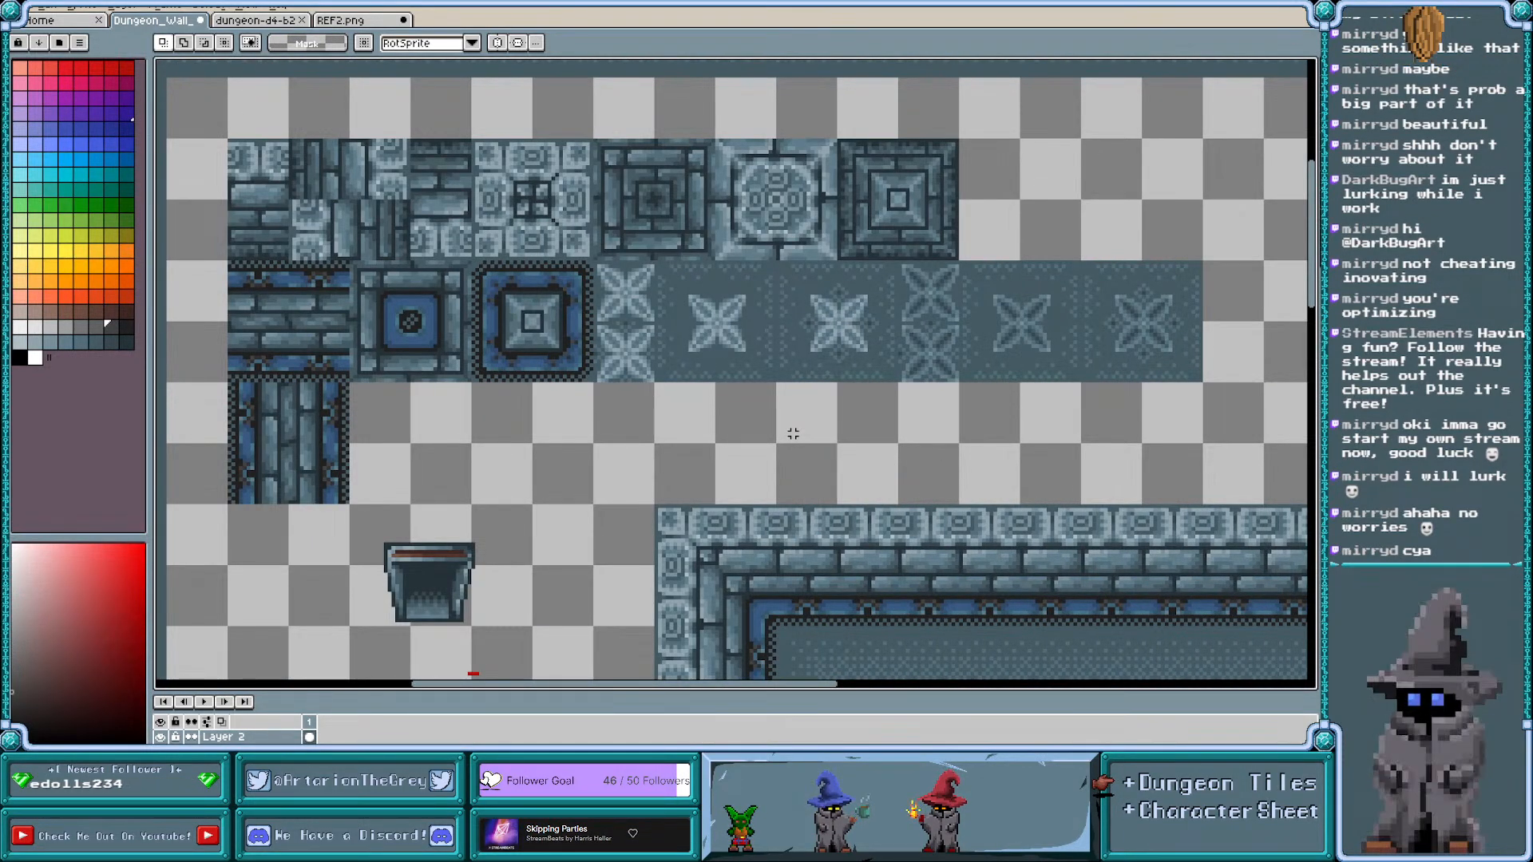
pyautogui.hscroll(-1, 793, 433)
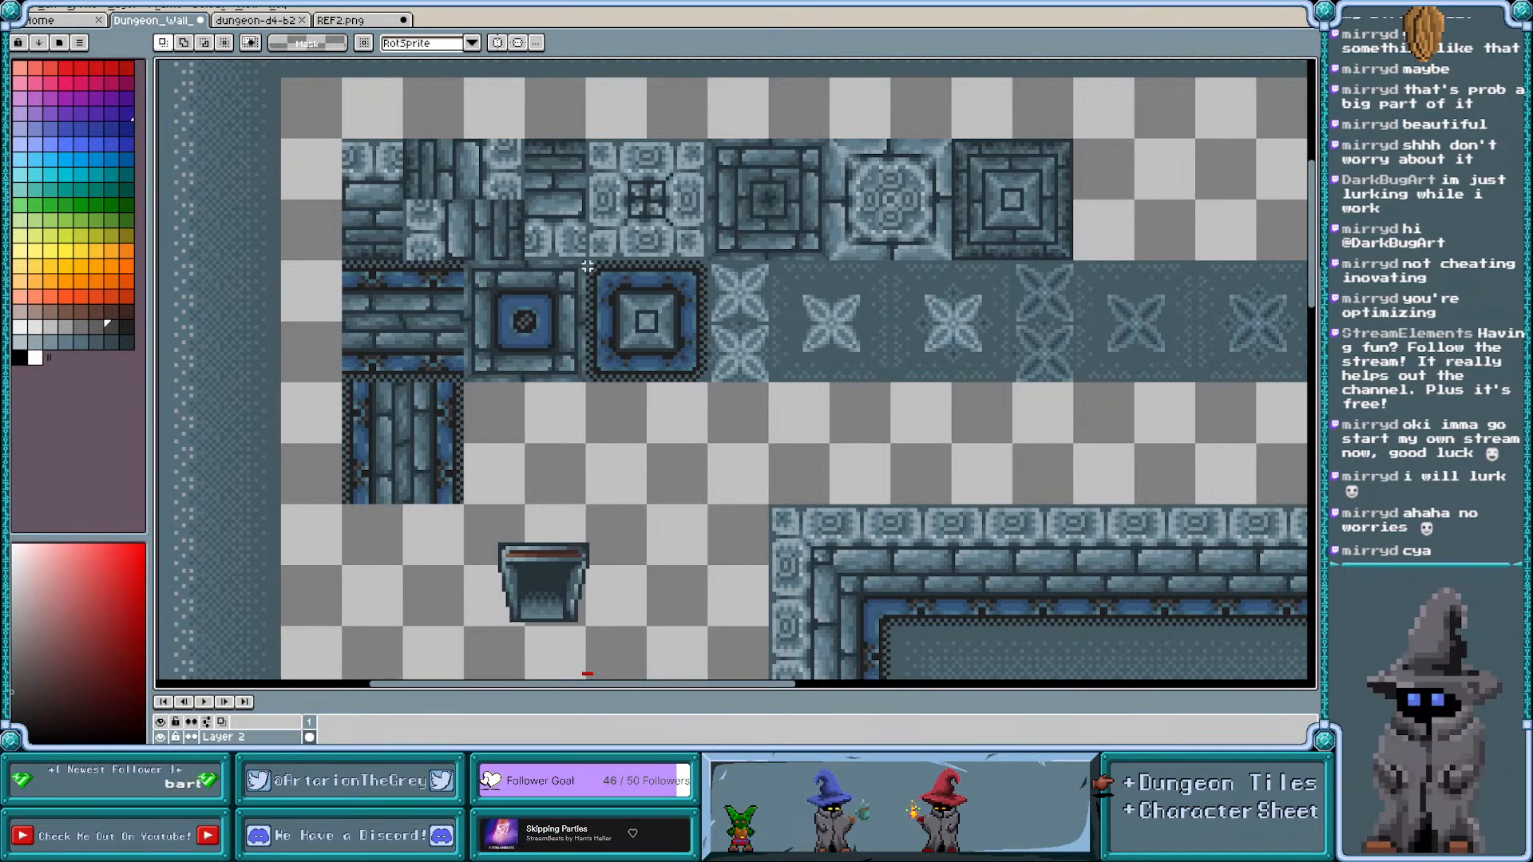
# Show the grid and move the blue-bordered tile into the empty cells directly beneath the tile with the blue centre
pyautogui.moveTo(705, 380); pyautogui.dragTo(588, 260)
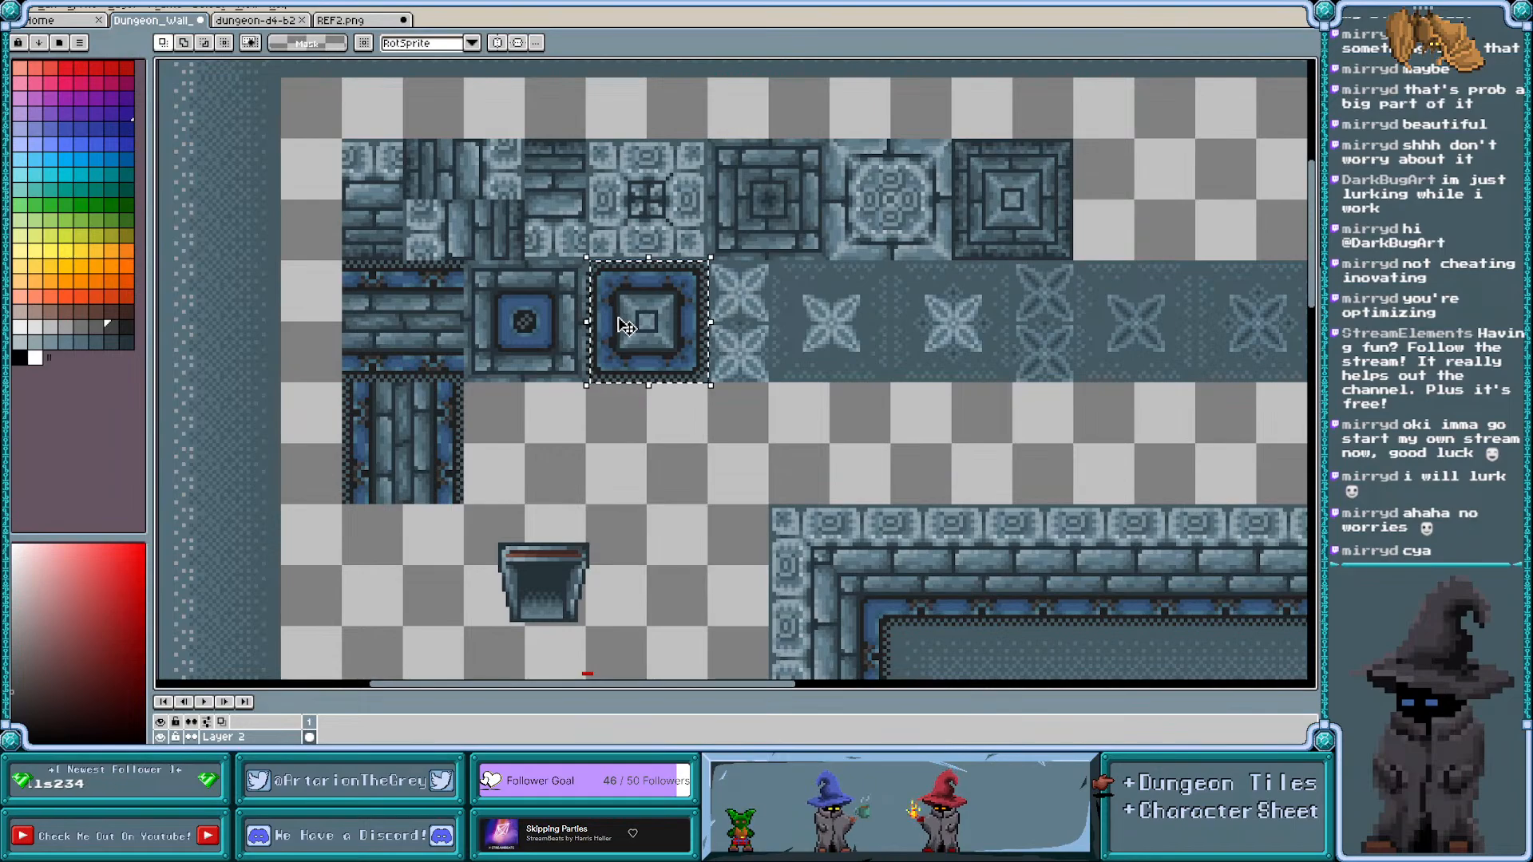
pyautogui.hotkey('ctrl', "'")
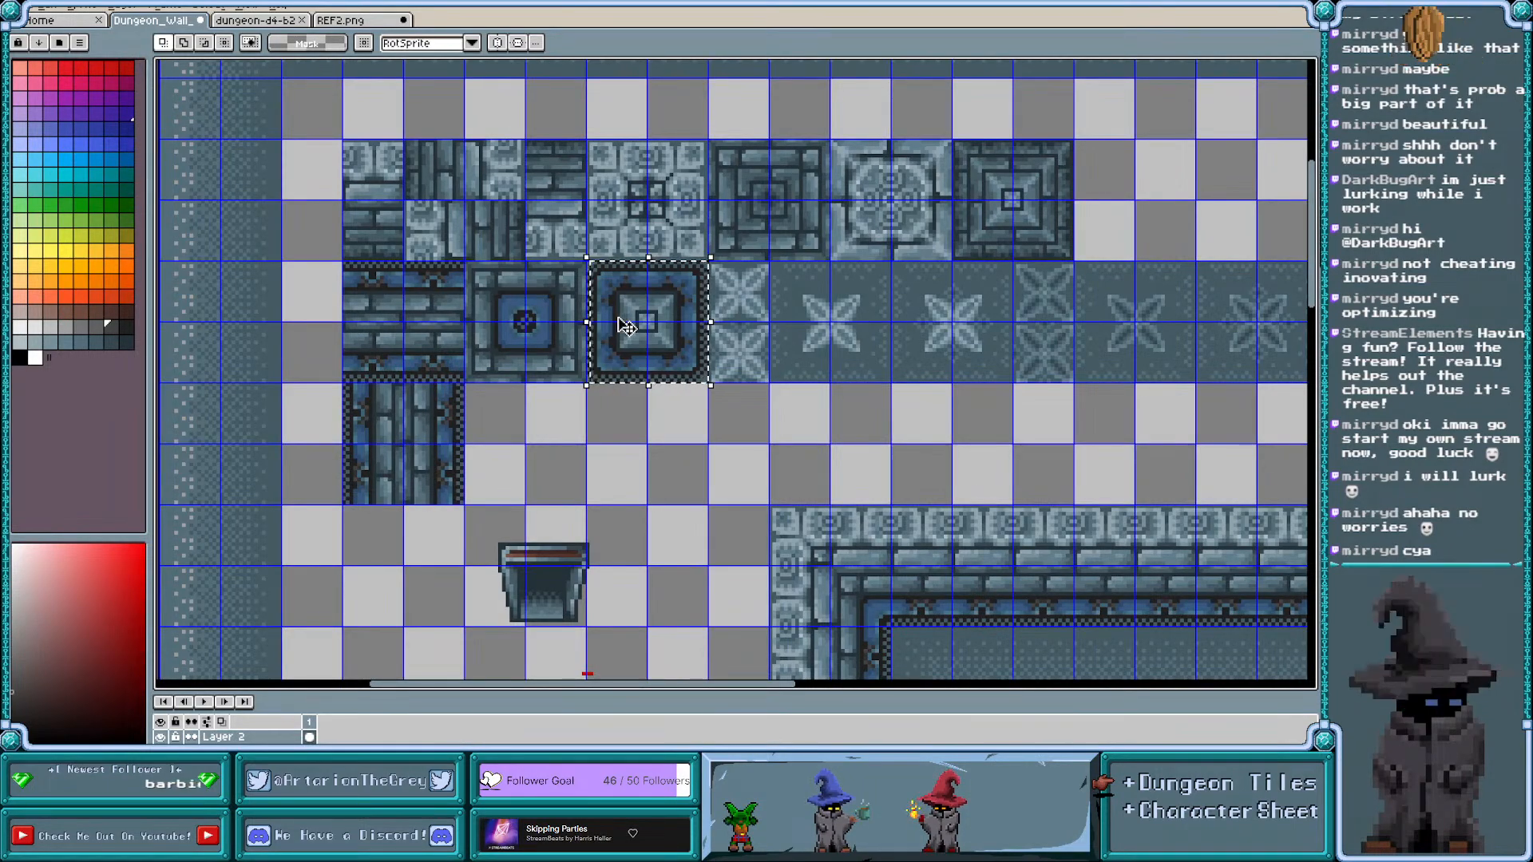
pyautogui.moveTo(629, 318); pyautogui.dragTo(586, 437)
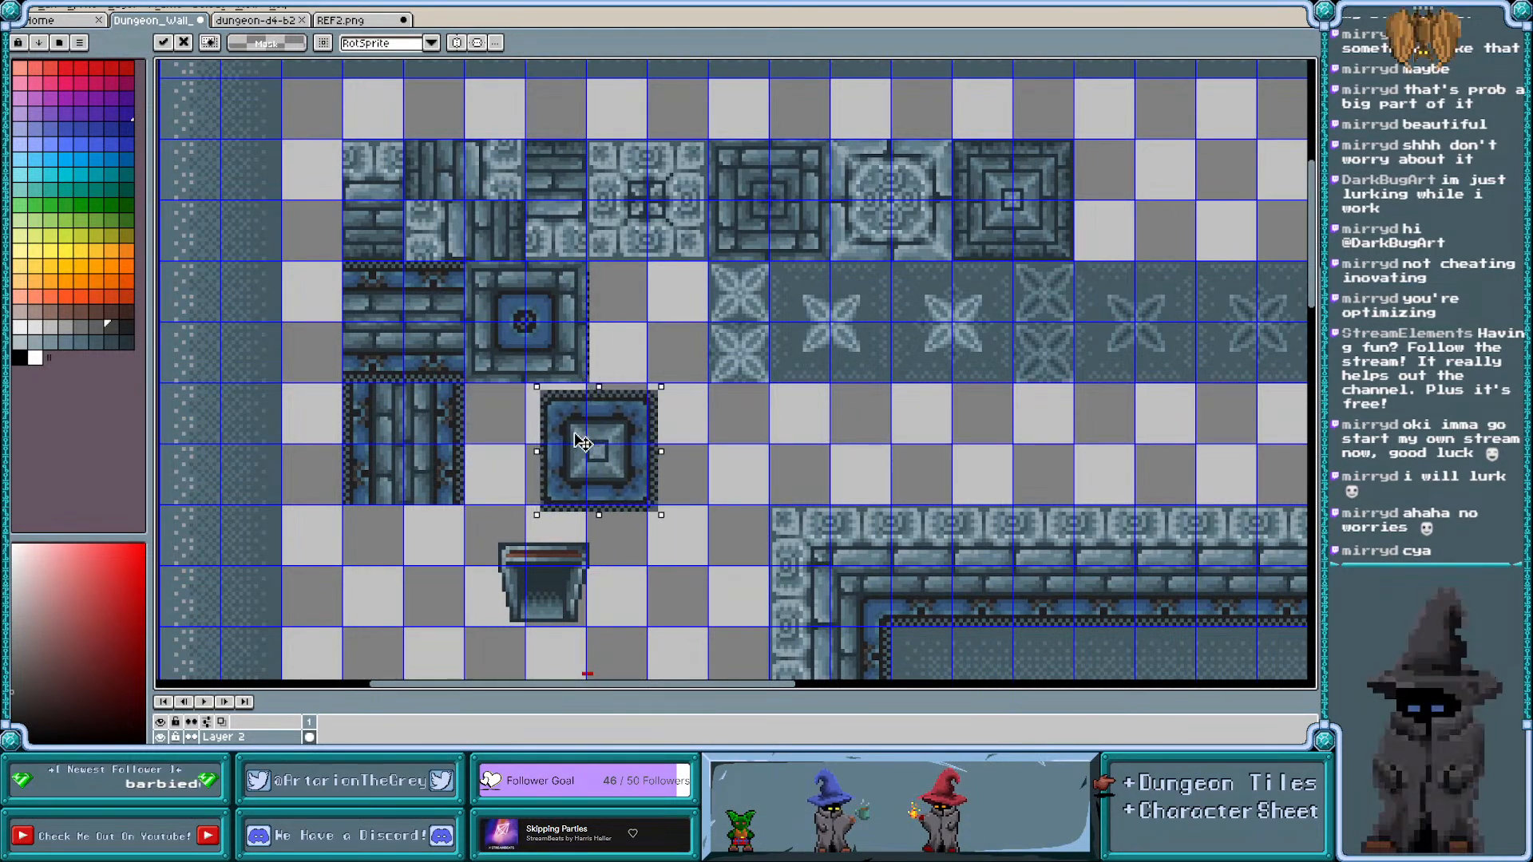
pyautogui.press('Escape')
pyautogui.scroll(1, 598, 369)
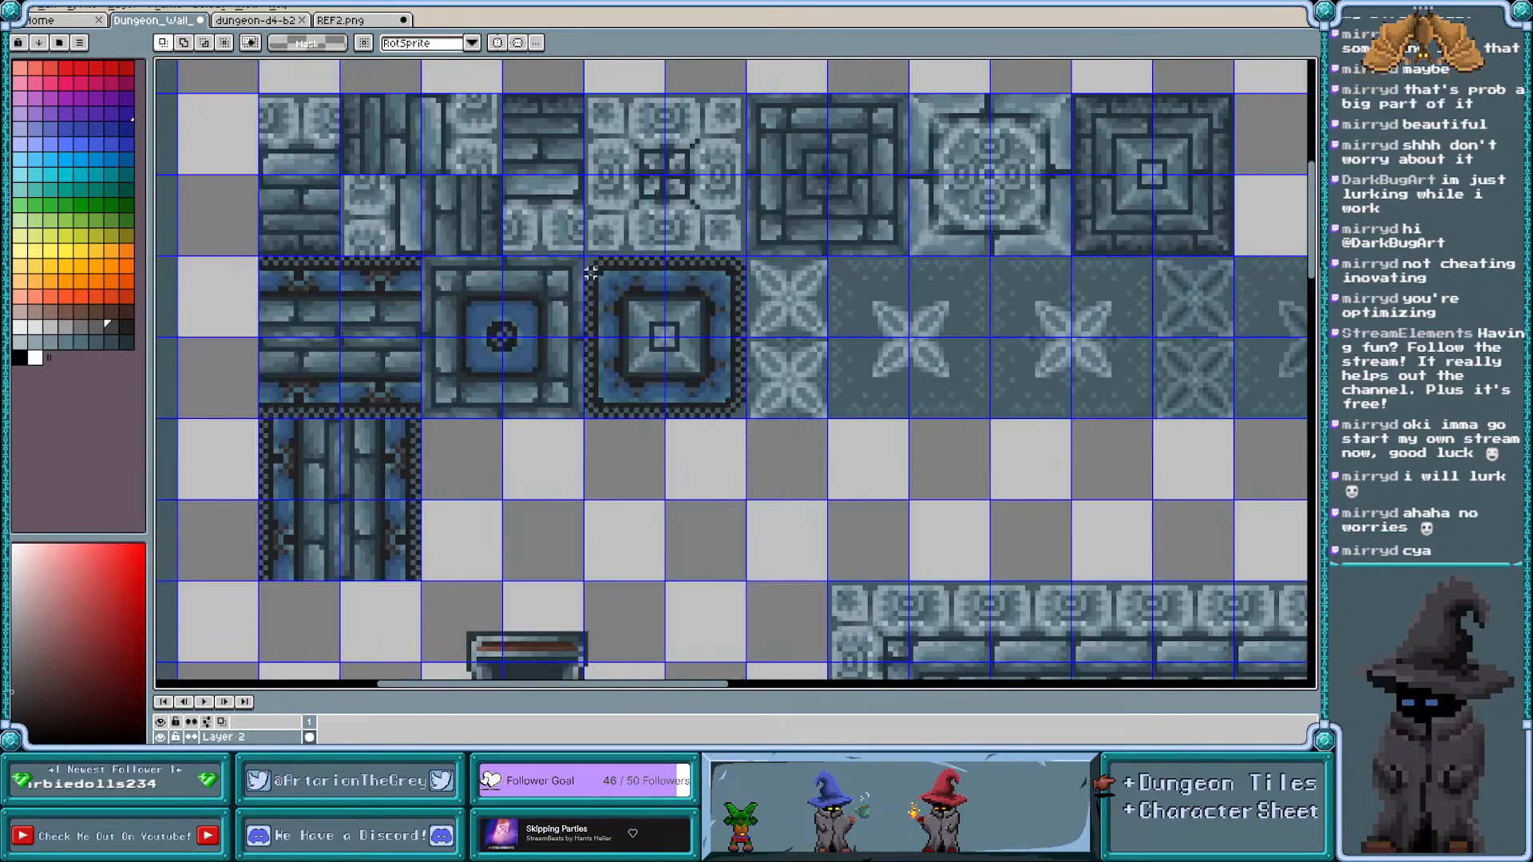
pyautogui.moveTo(587, 258); pyautogui.dragTo(741, 418)
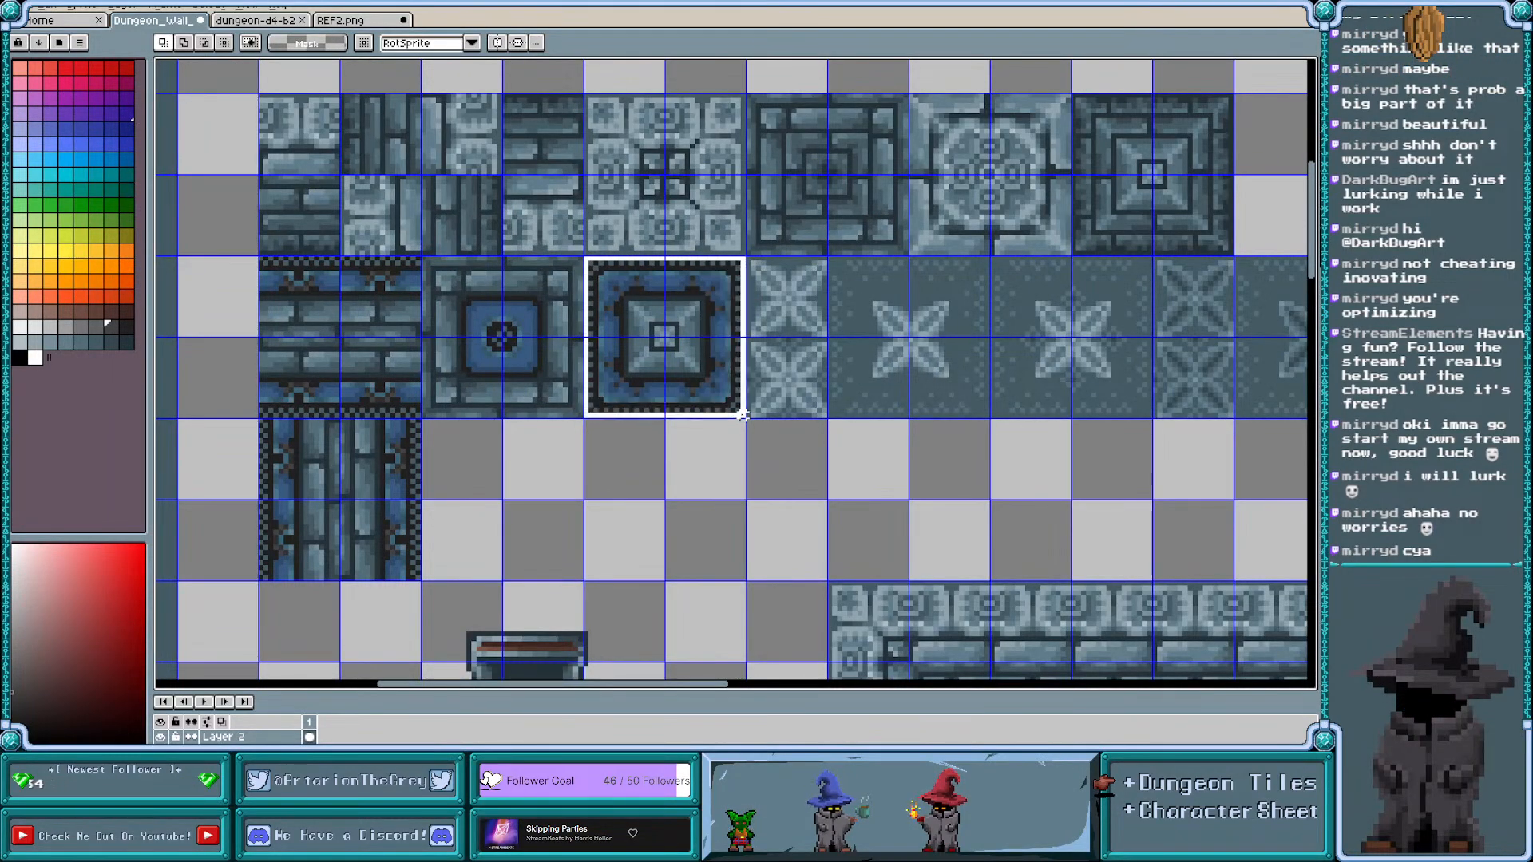
pyautogui.moveTo(694, 323); pyautogui.dragTo(527, 484)
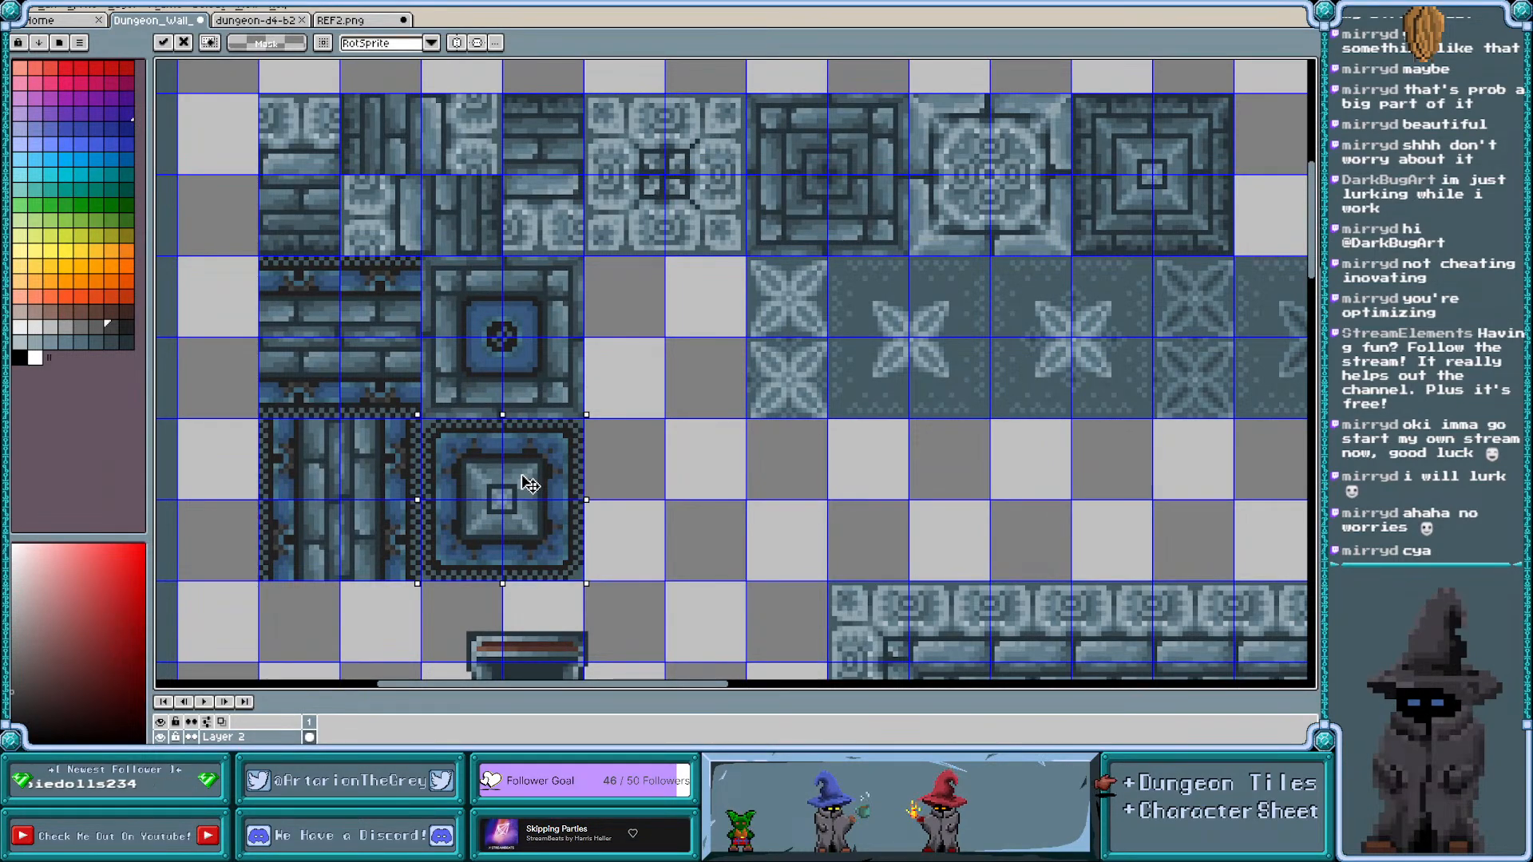
pyautogui.click(608, 481)
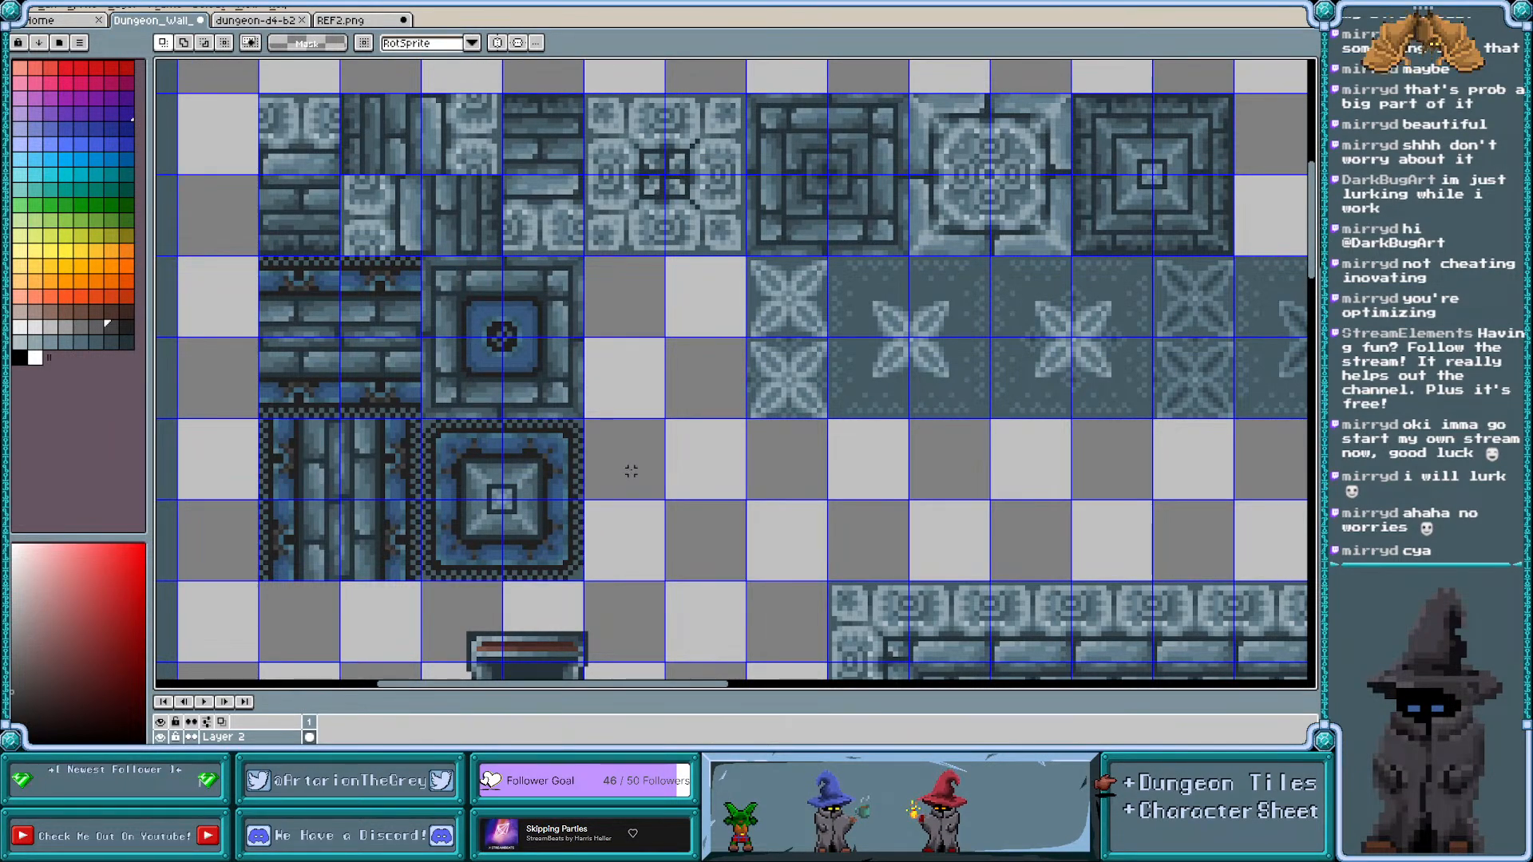
pyautogui.scroll(-1, 626, 380)
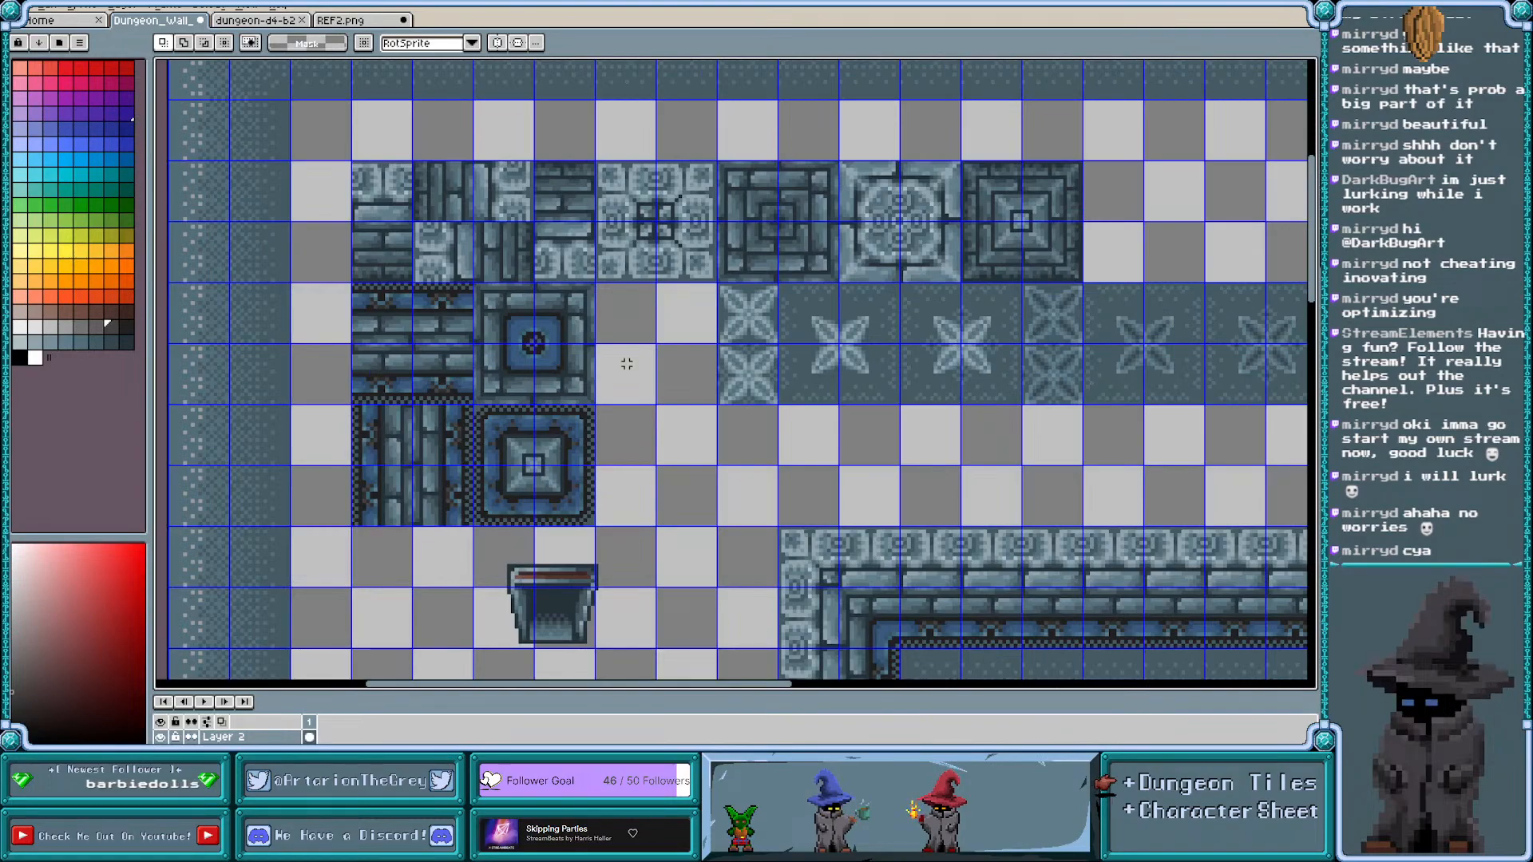
# Move the strip of bright flower floor tiles over so it sits directly beside the tile with the blue centre
pyautogui.scroll(-1, 379, 231)
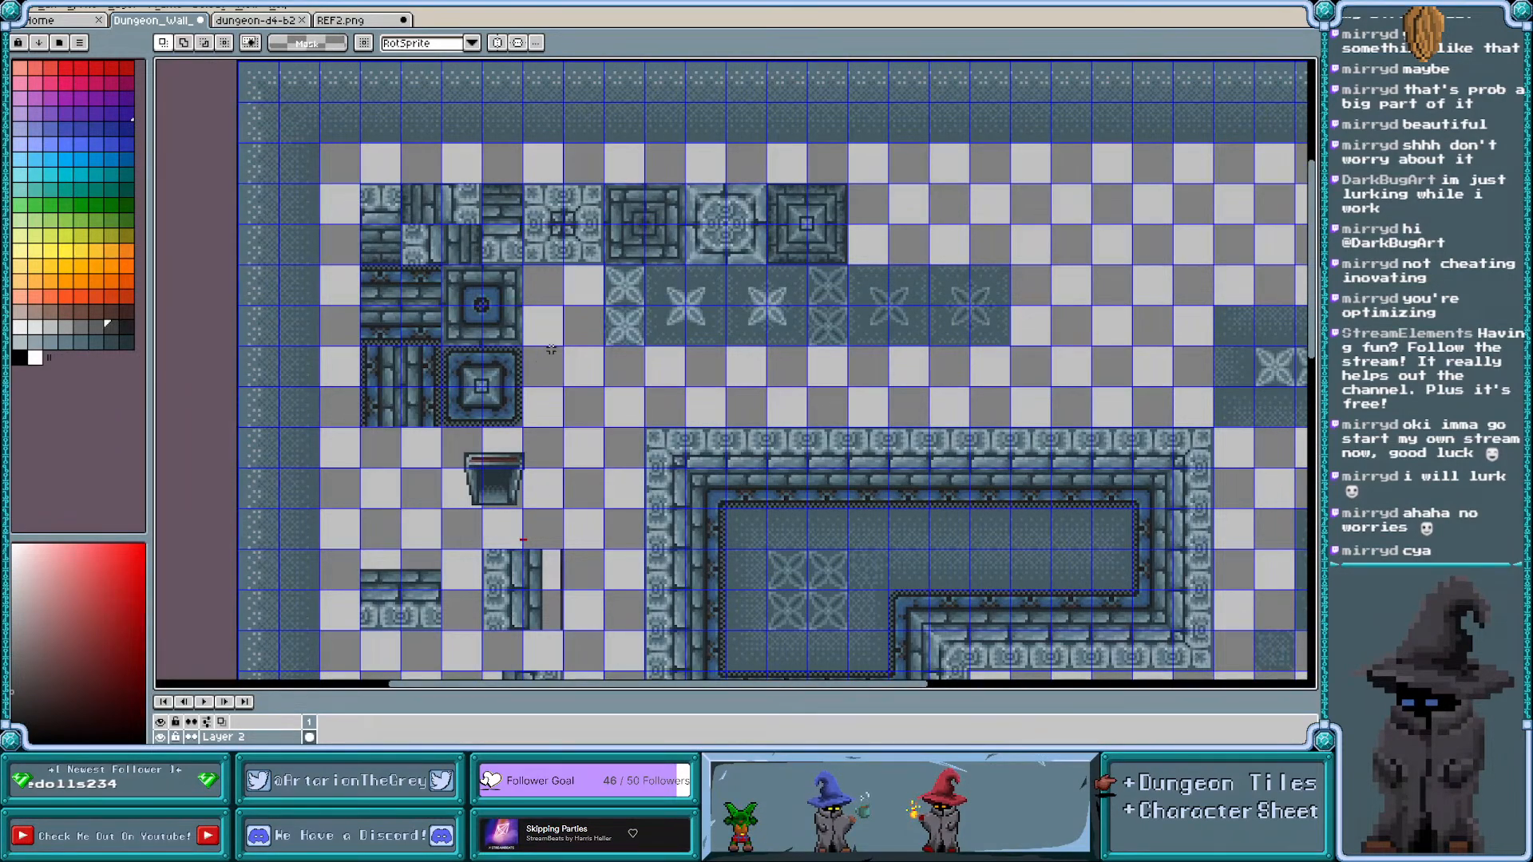
pyautogui.moveTo(605, 268); pyautogui.dragTo(805, 346)
pyautogui.scroll(1, 805, 352)
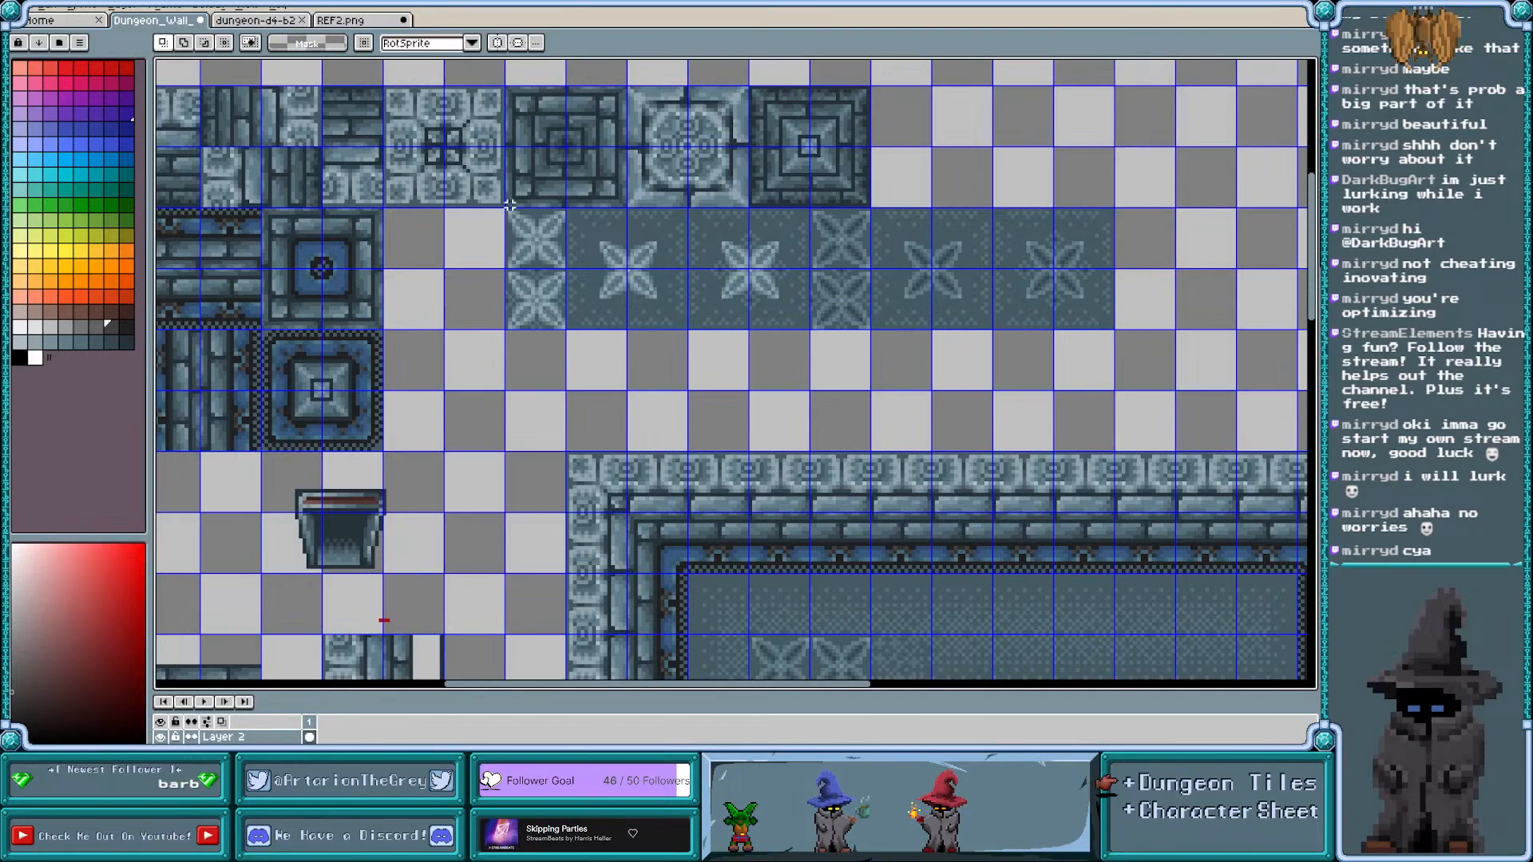
pyautogui.moveTo(506, 210); pyautogui.dragTo(806, 327)
pyautogui.moveTo(717, 278); pyautogui.dragTo(588, 280)
pyautogui.click(754, 300)
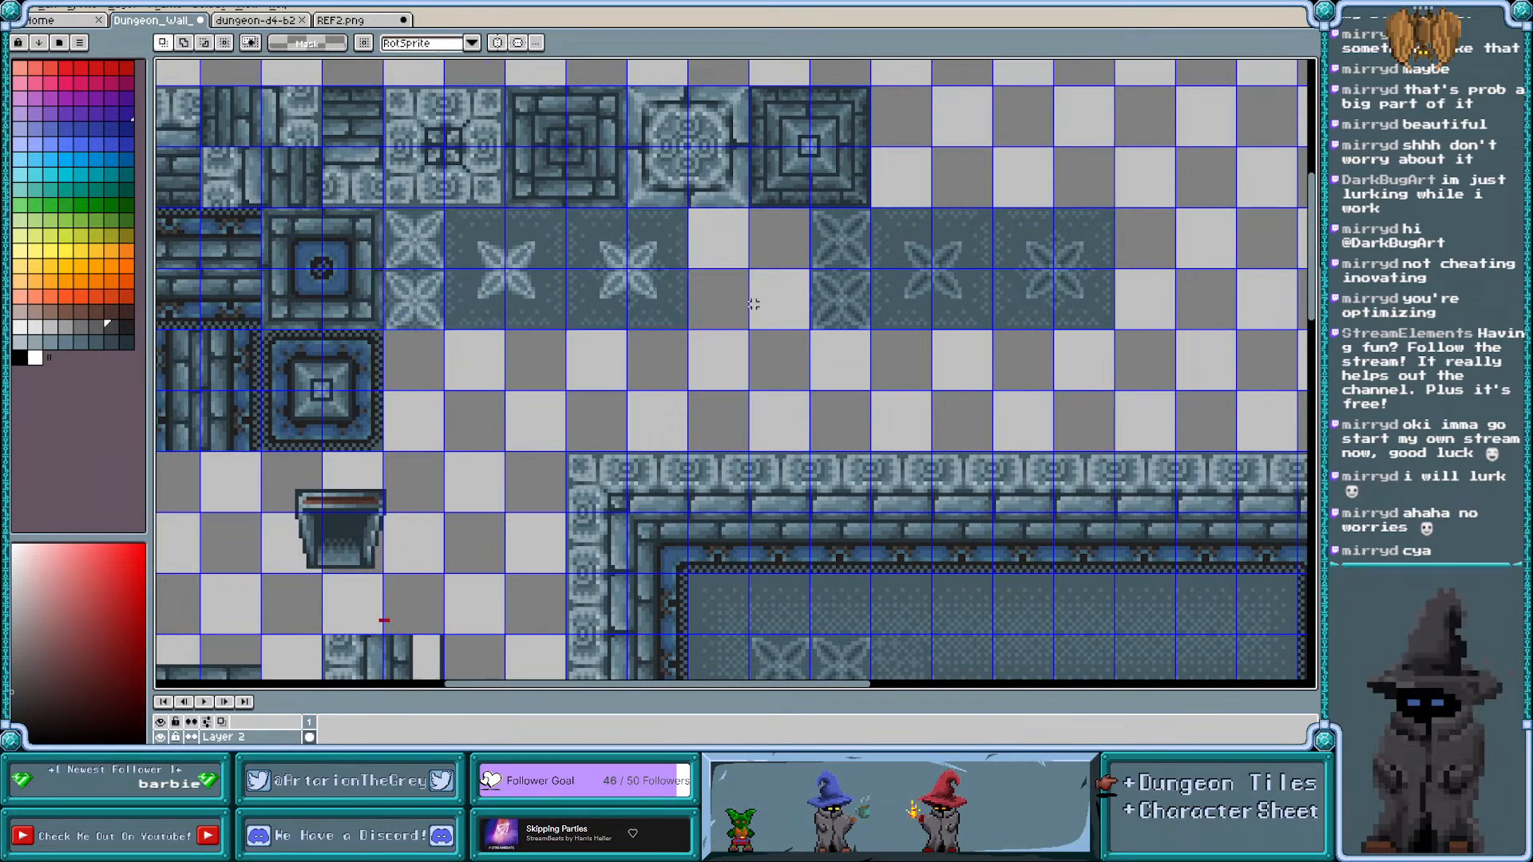
# Move the strip of faded flower floor tiles directly beneath the bright flower strip
pyautogui.moveTo(810, 208); pyautogui.dragTo(1116, 331)
pyautogui.moveTo(1008, 265); pyautogui.dragTo(599, 384)
pyautogui.click(770, 360)
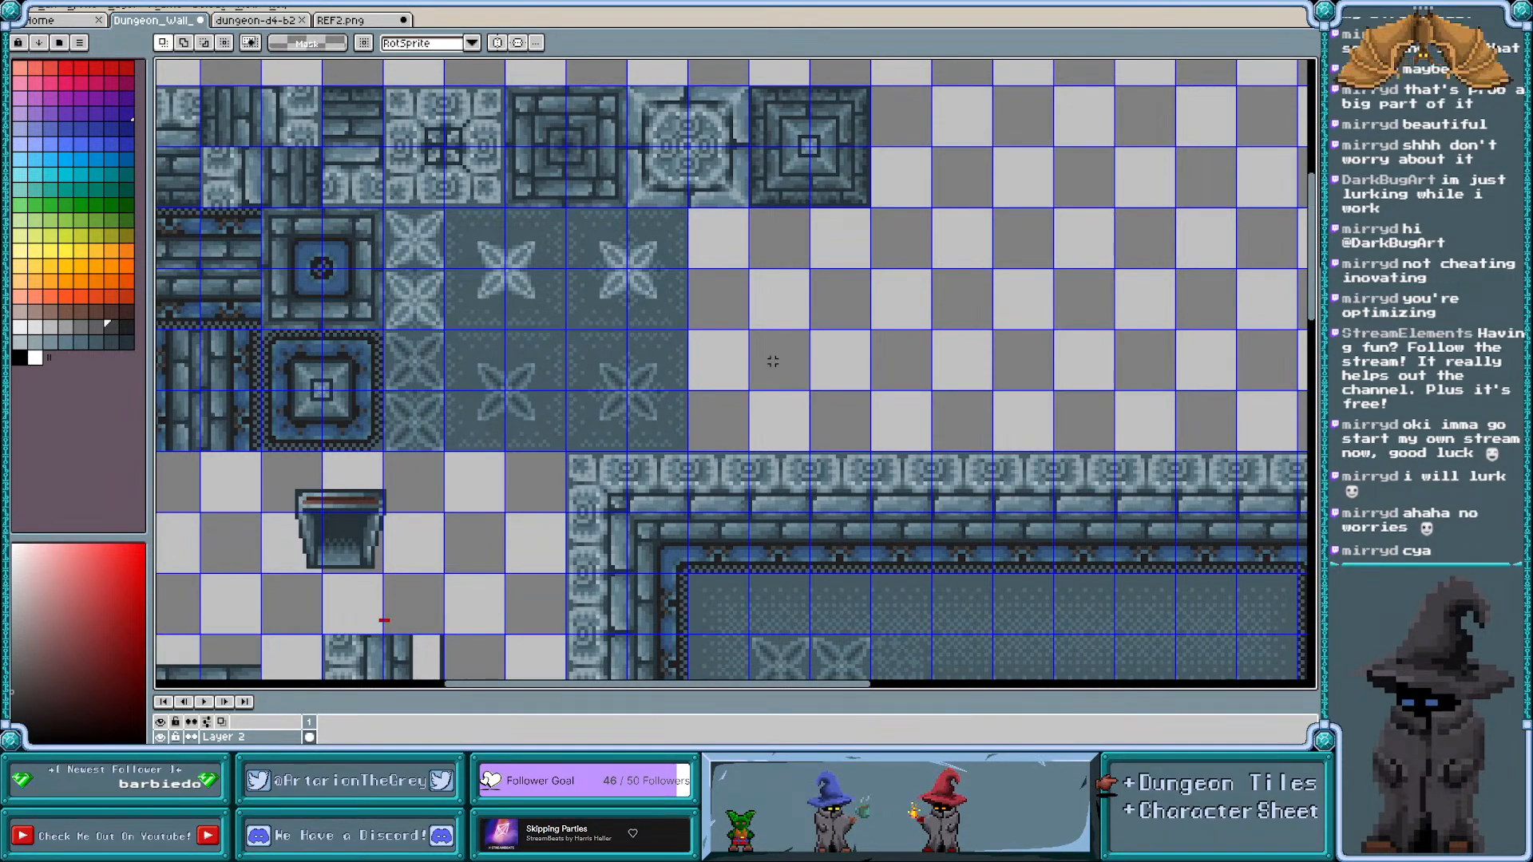
# Move the faded flower floor strip up into the same row as the bright strip, joining its far end
pyautogui.hscroll(-2, 864, 353)
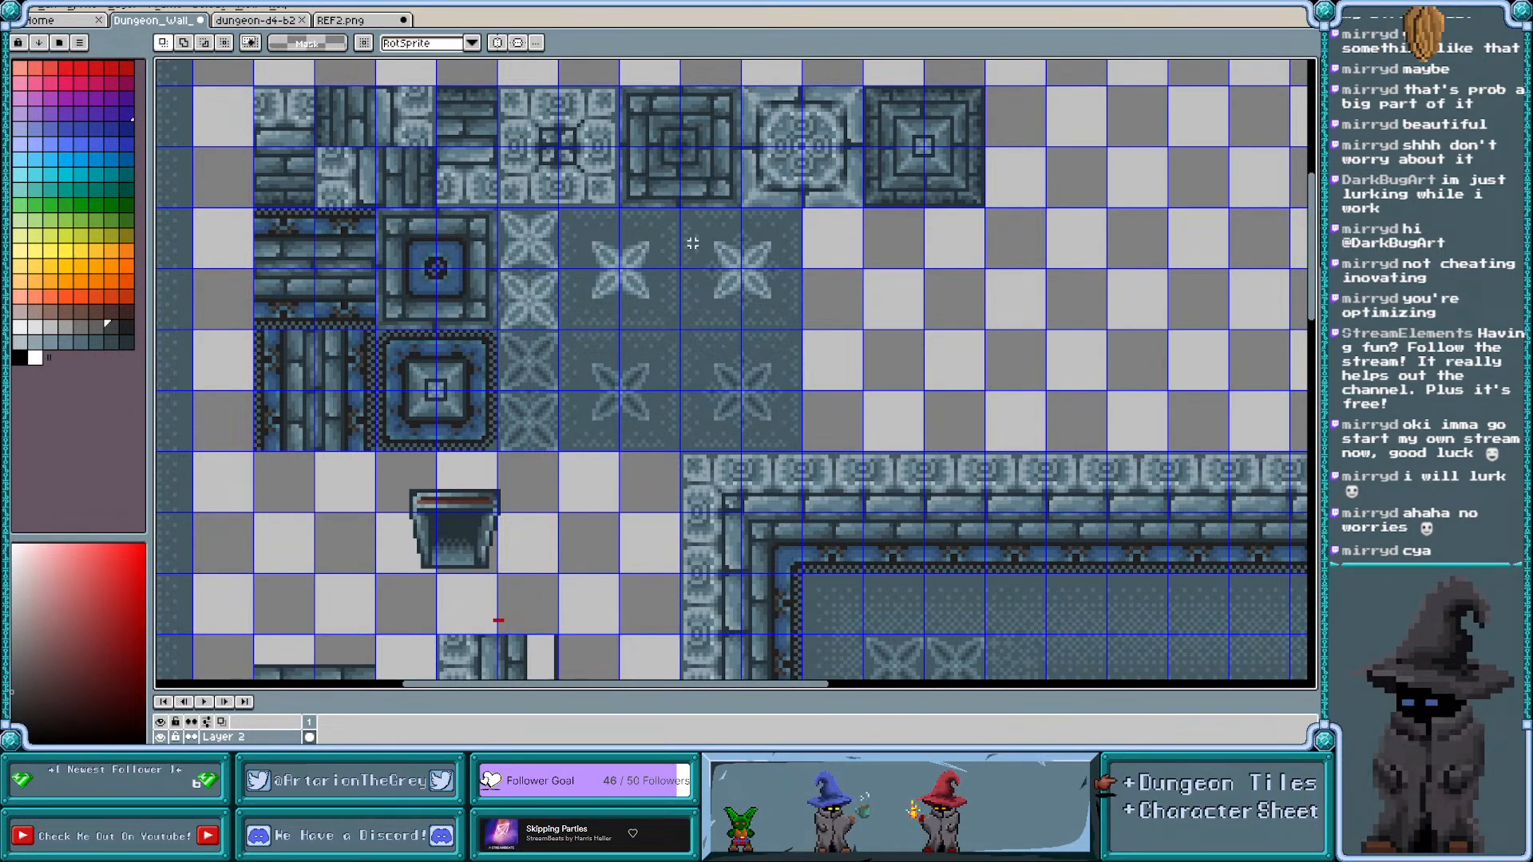
pyautogui.scroll(-2, 692, 244)
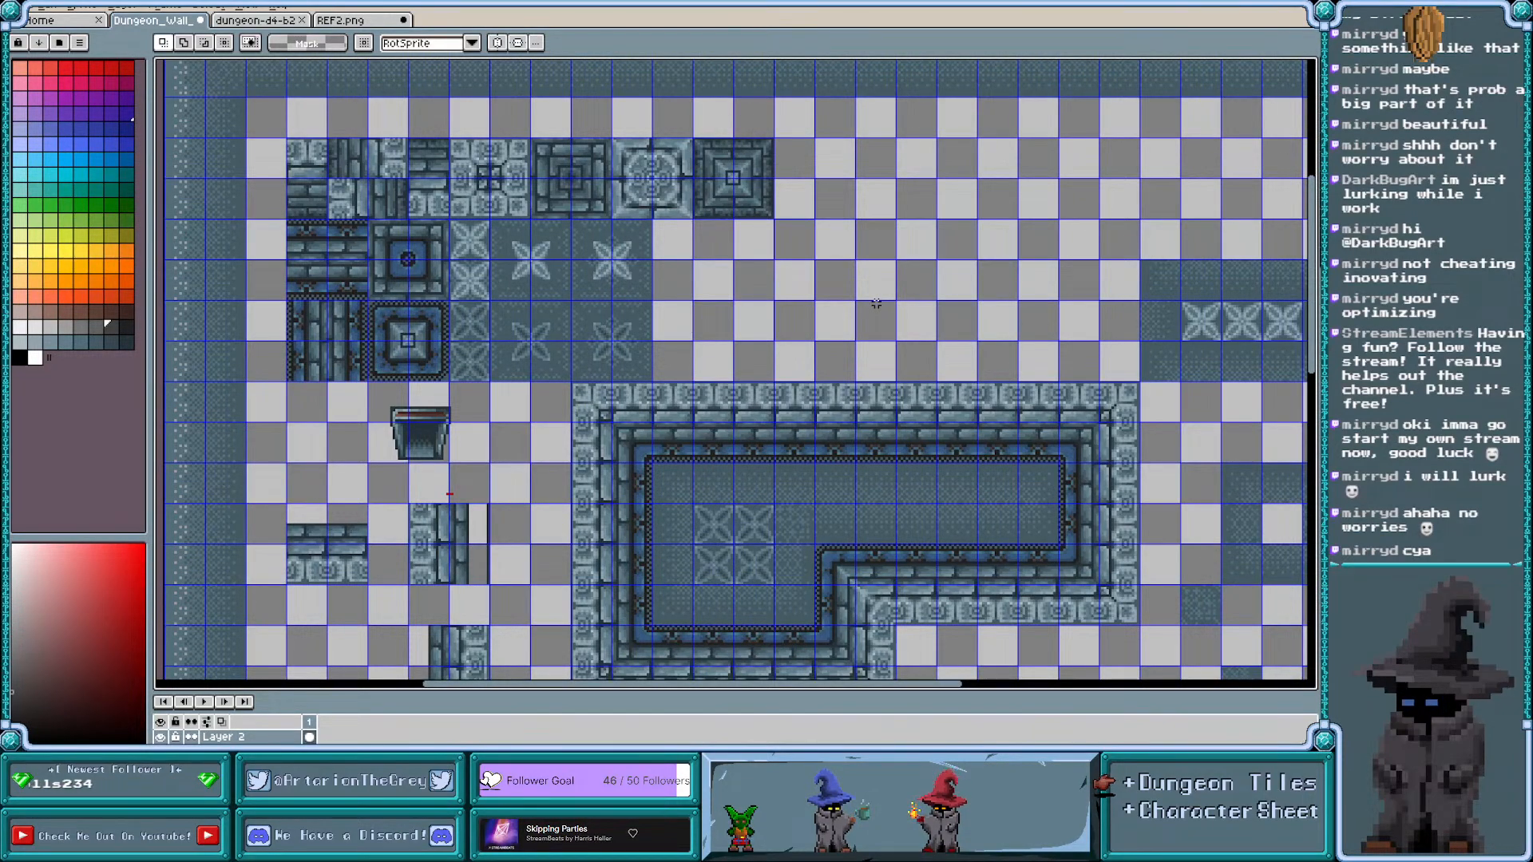
pyautogui.scroll(1, 393, 307)
pyautogui.scroll(1, 393, 307)
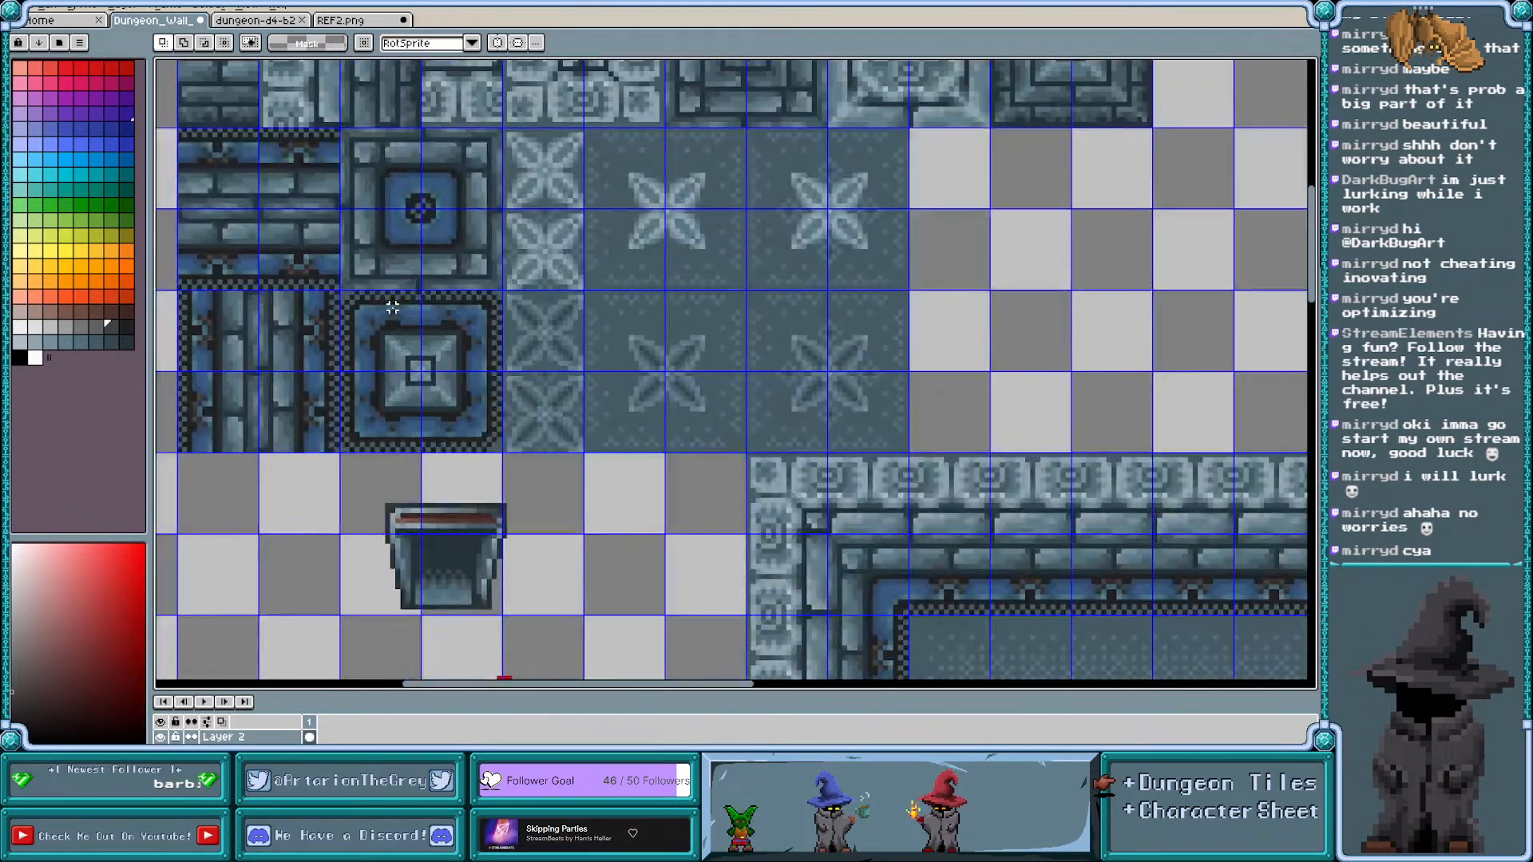
pyautogui.scroll(-1, 393, 307)
pyautogui.moveTo(475, 298); pyautogui.dragTo(778, 414)
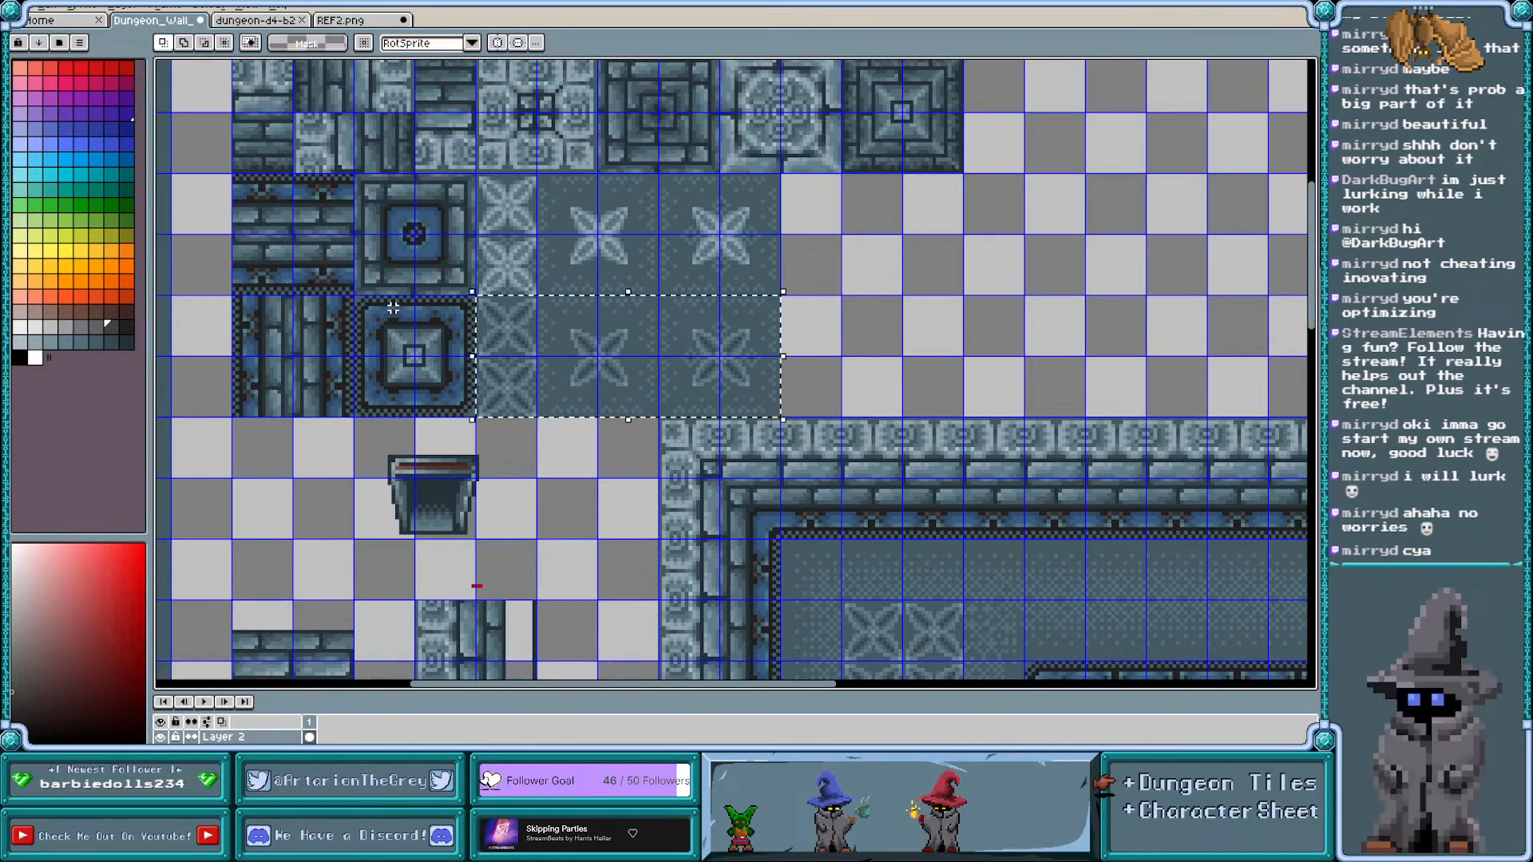
pyautogui.moveTo(591, 343); pyautogui.dragTo(922, 239)
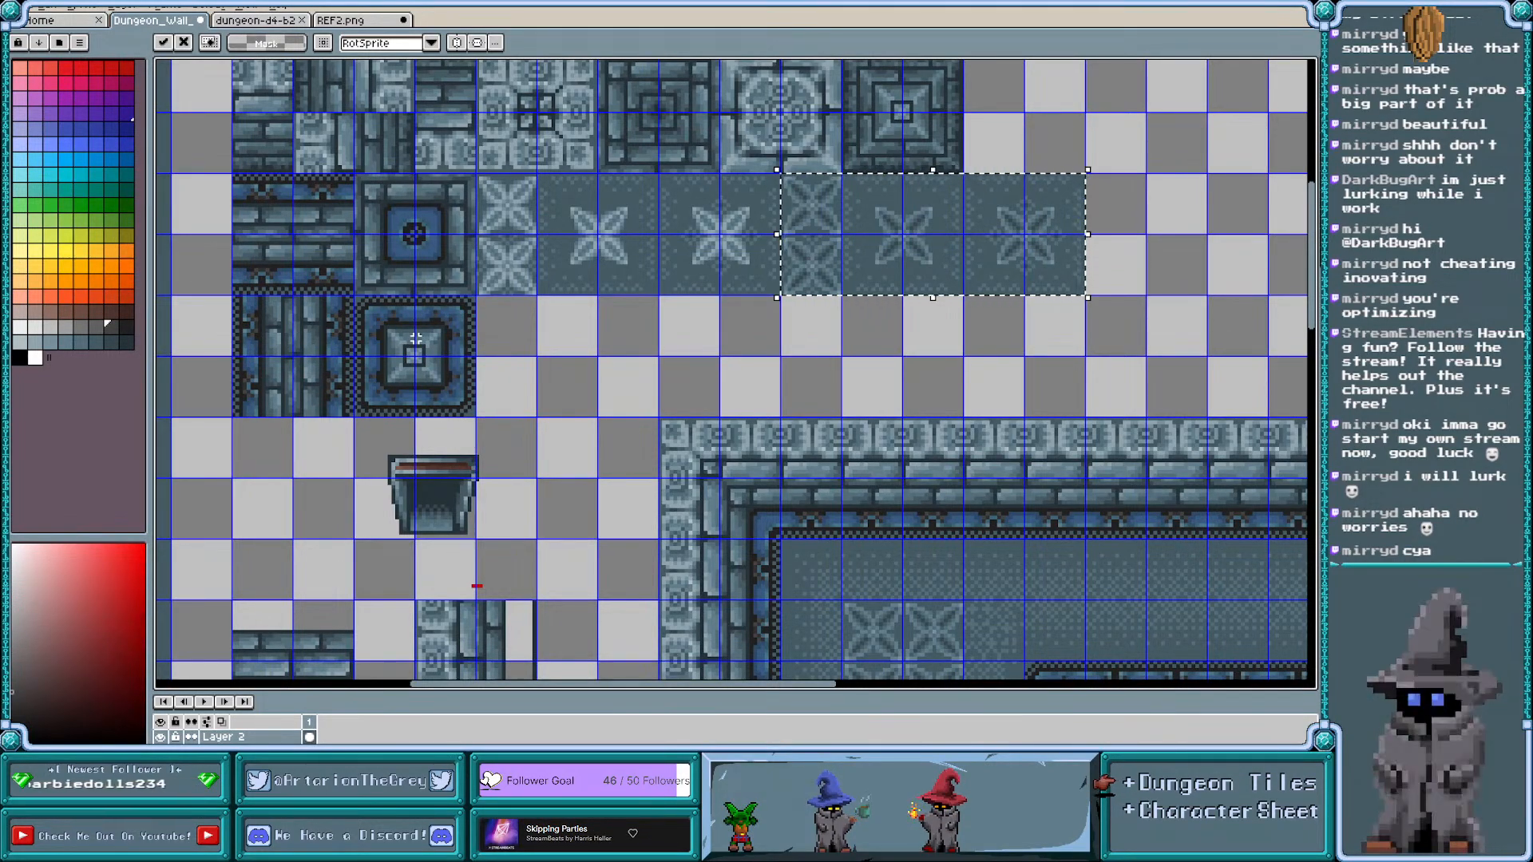
# Duplicate the blue-bordered pyramid tile and place the copy directly beside the original, beneath the bright flower strip
pyautogui.scroll(2, 416, 339)
pyautogui.scroll(1, 536, 345)
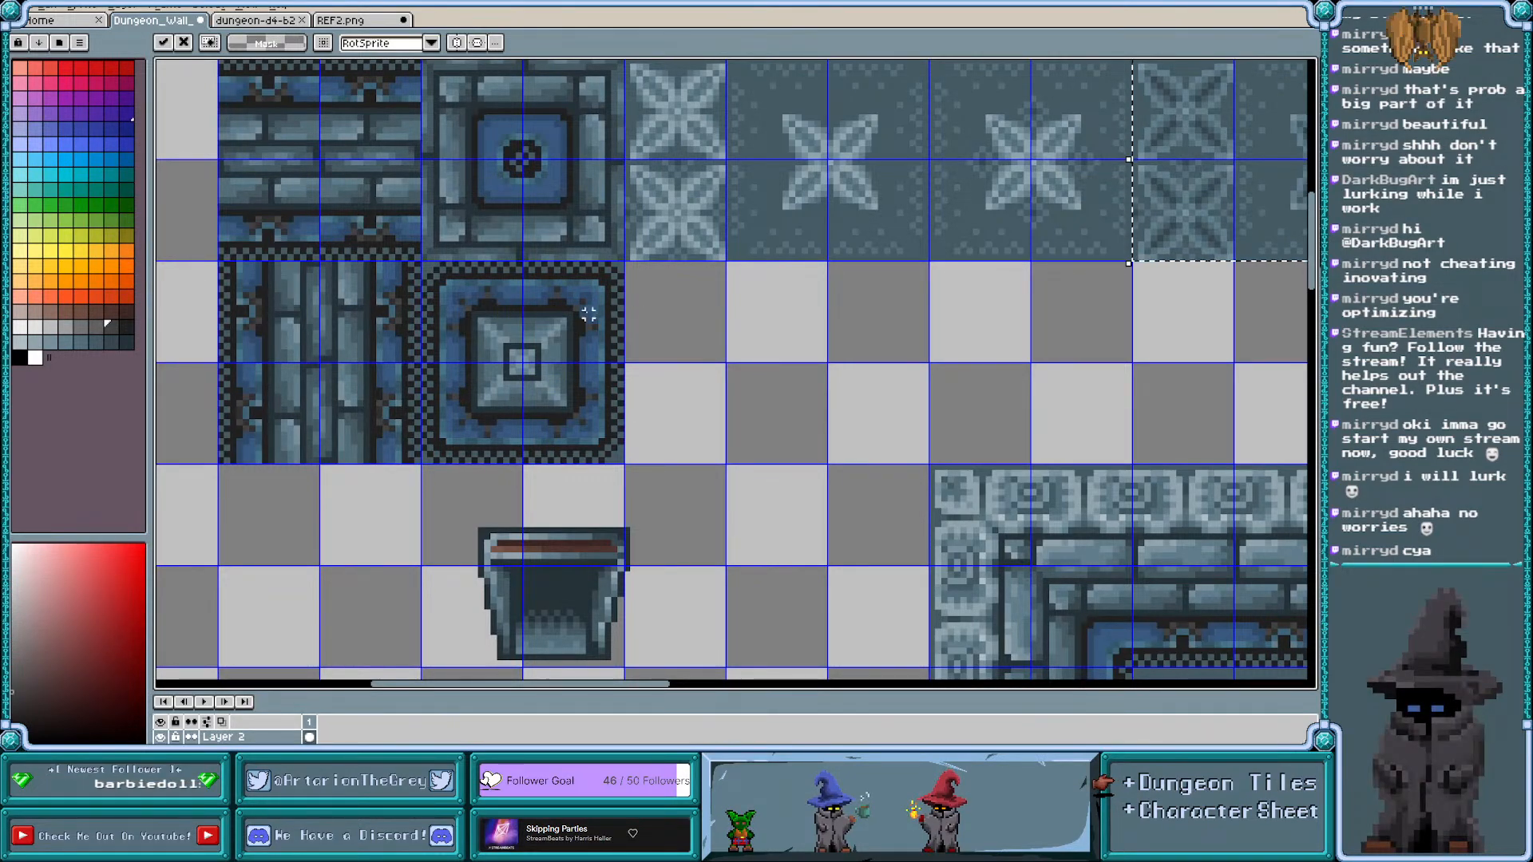
pyautogui.hscroll(-2, 615, 314)
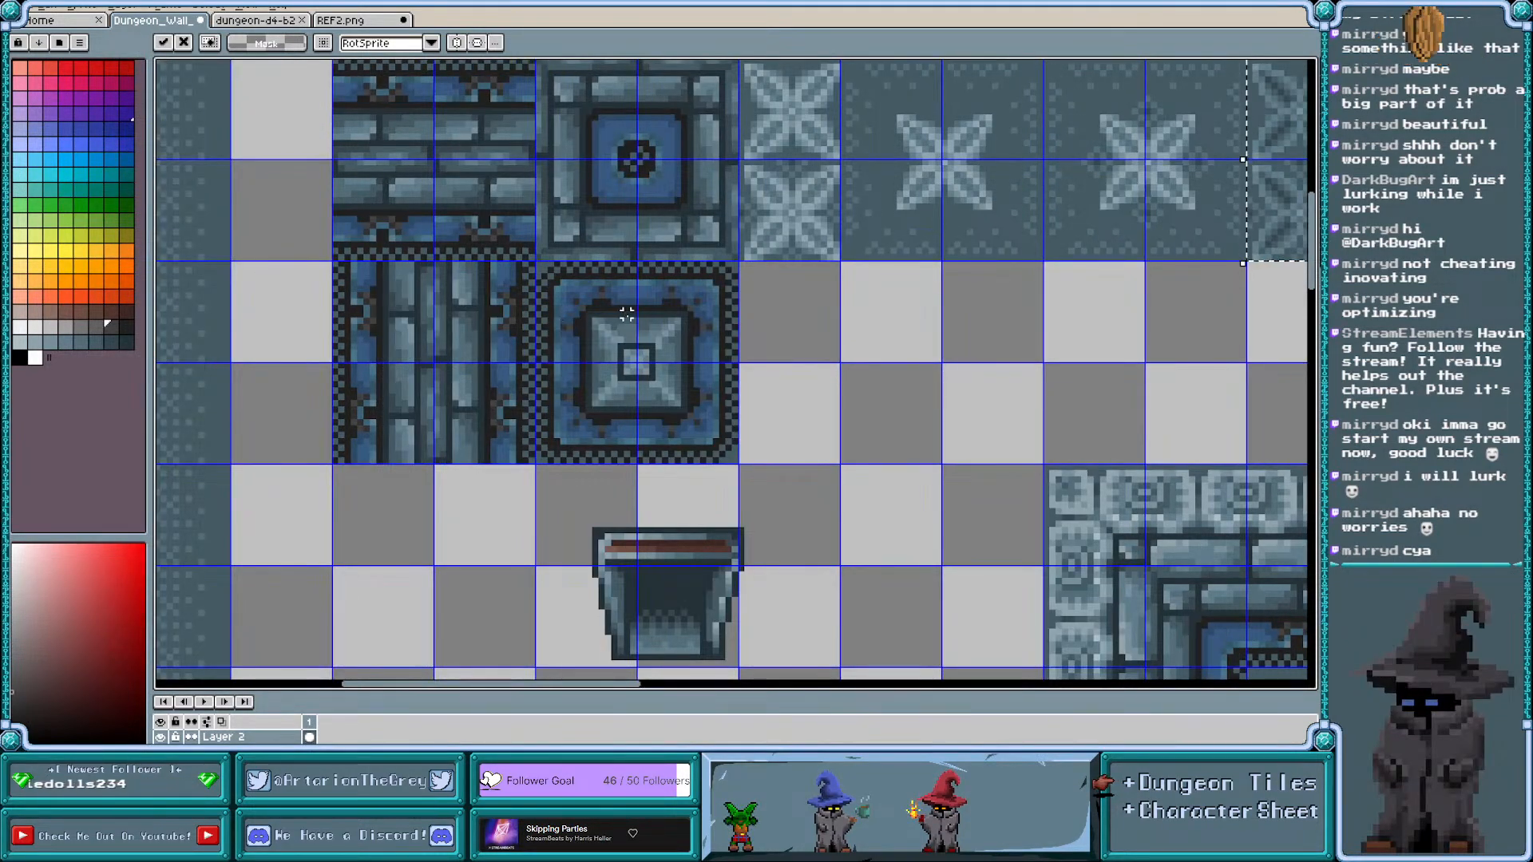
pyautogui.scroll(1, 640, 319)
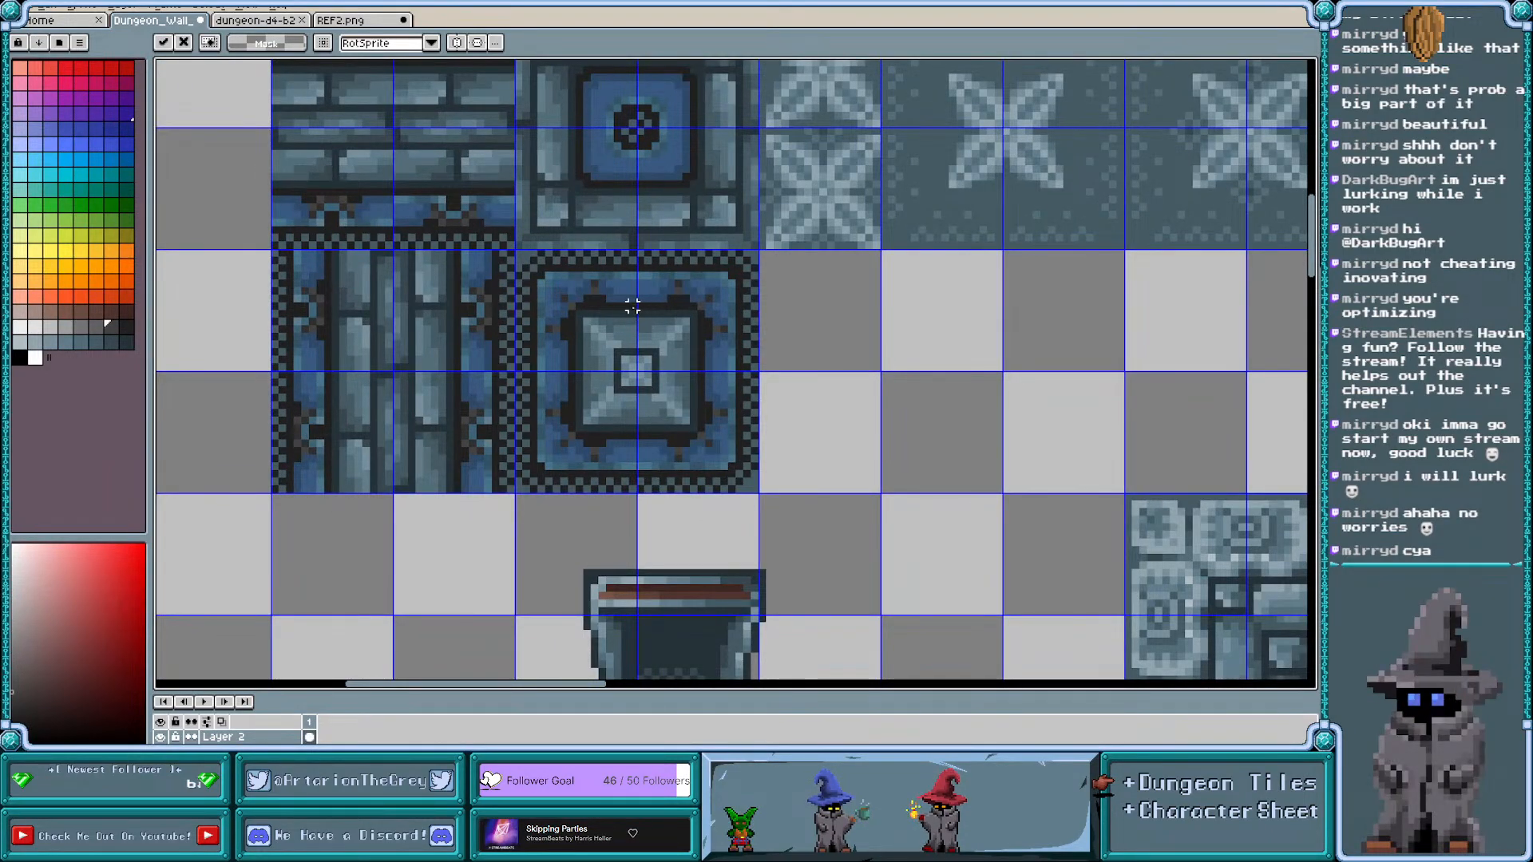
pyautogui.click(632, 307)
pyautogui.moveTo(587, 274); pyautogui.dragTo(579, 277)
pyautogui.hotkey('ctrl', 'd')
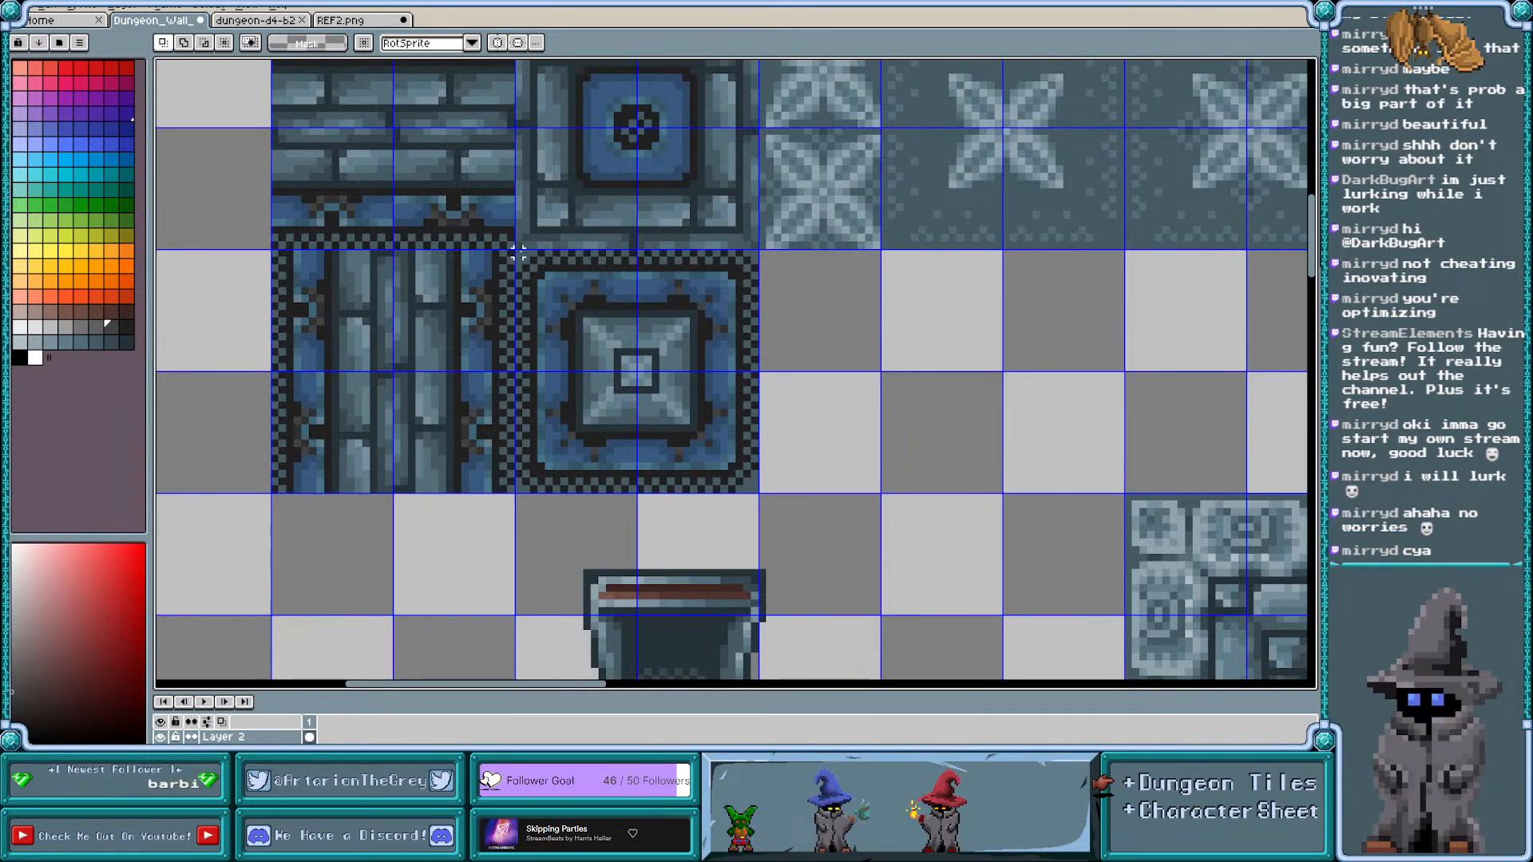
pyautogui.moveTo(518, 253); pyautogui.dragTo(757, 488)
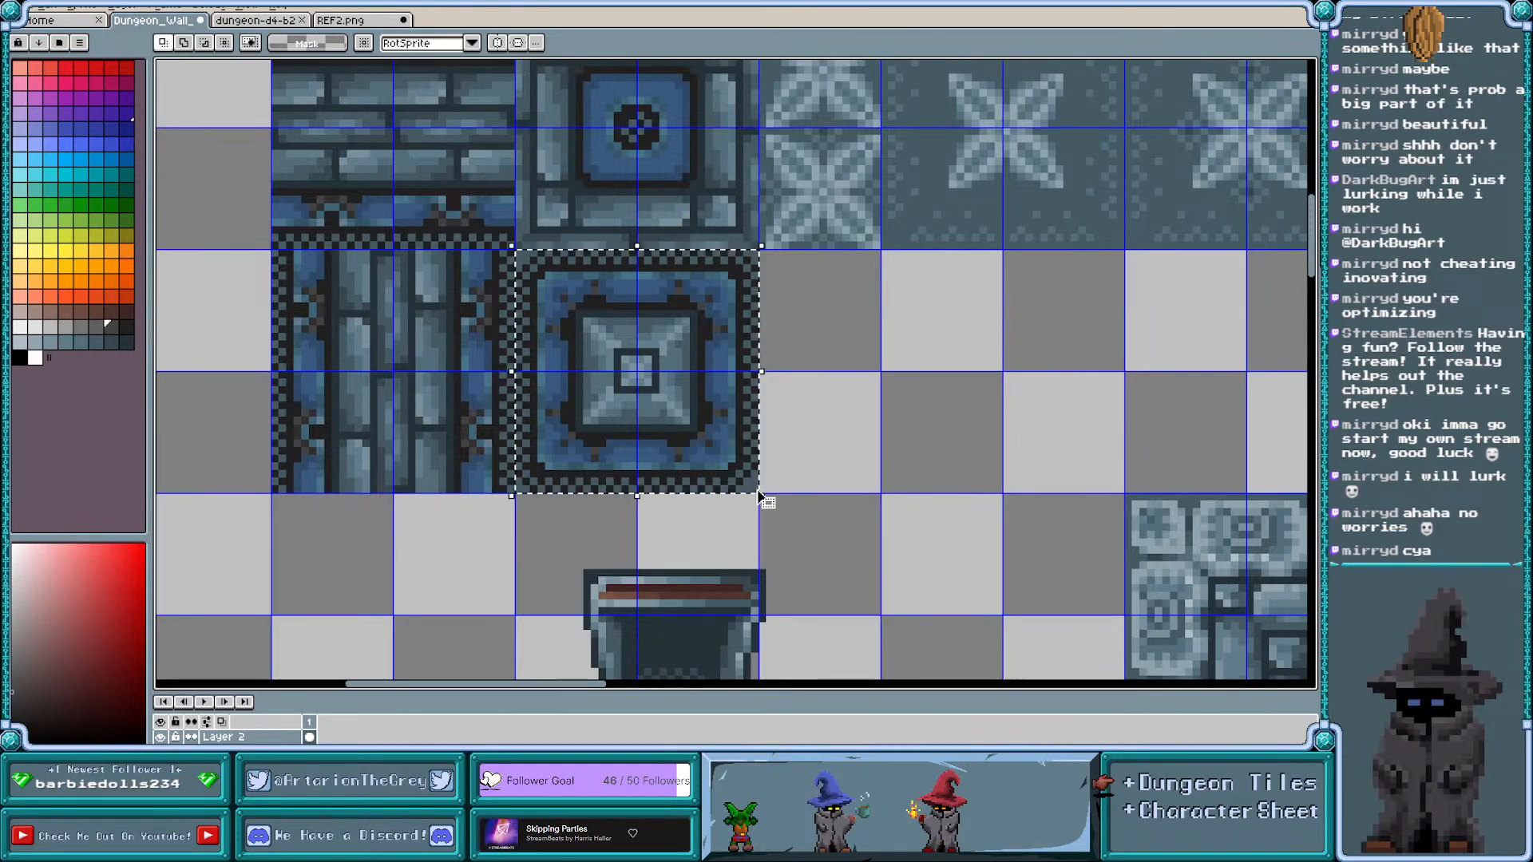
pyautogui.hotkey('ctrl', 'c')
pyautogui.hotkey('ctrl', 'v')
pyautogui.moveTo(587, 333); pyautogui.dragTo(833, 336)
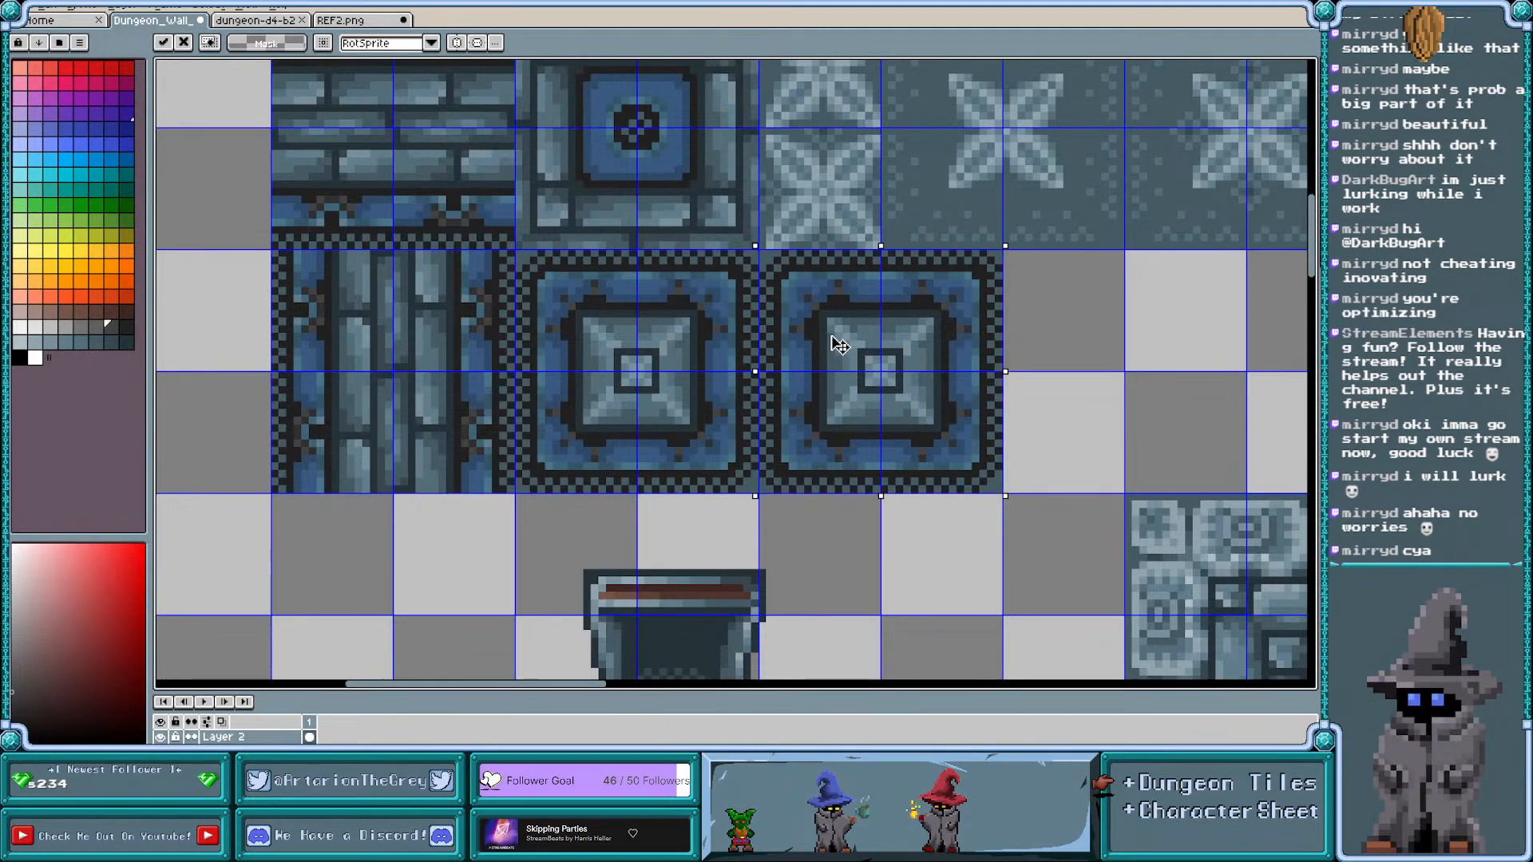
pyautogui.hscroll(1, 912, 345)
pyautogui.click(950, 313)
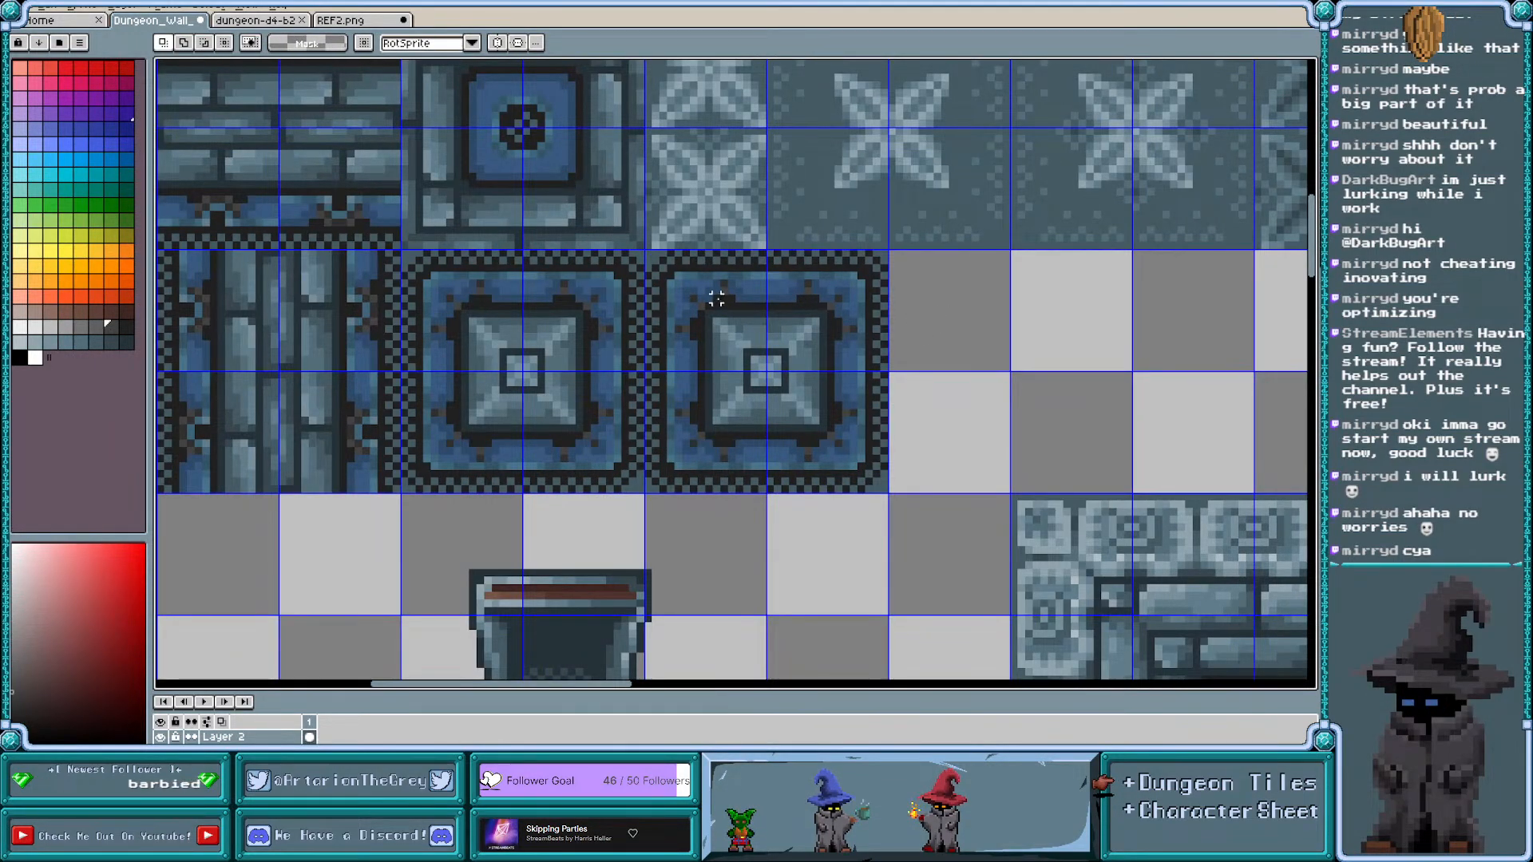
# Flip the upper and lower blue trim strips of the copied pyramid tile vertically, leaving out the corners
pyautogui.moveTo(709, 299); pyautogui.dragTo(830, 269)
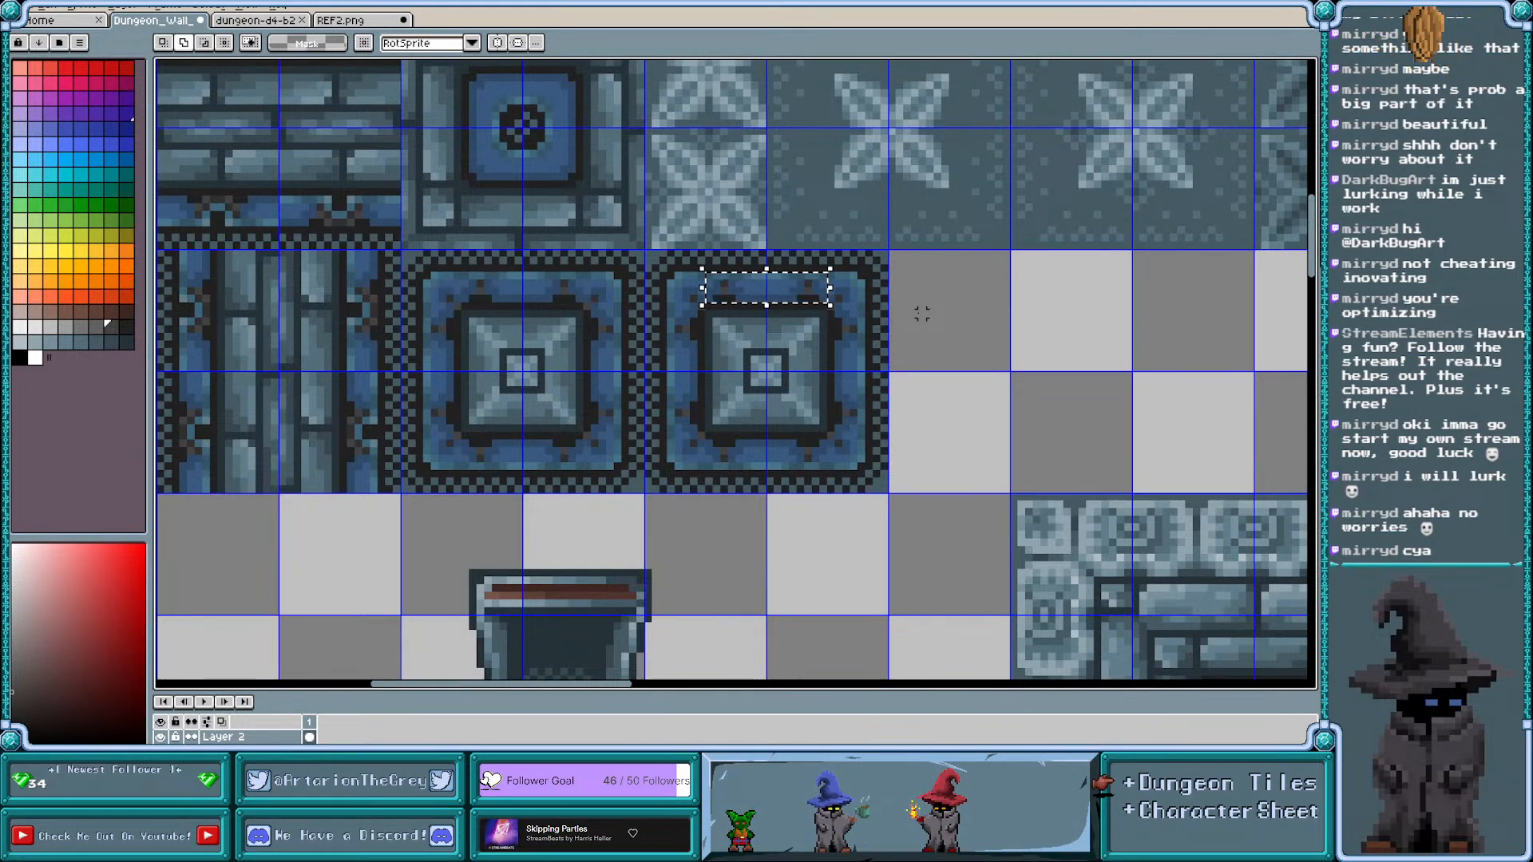
pyautogui.hotkey('shift', 'v')
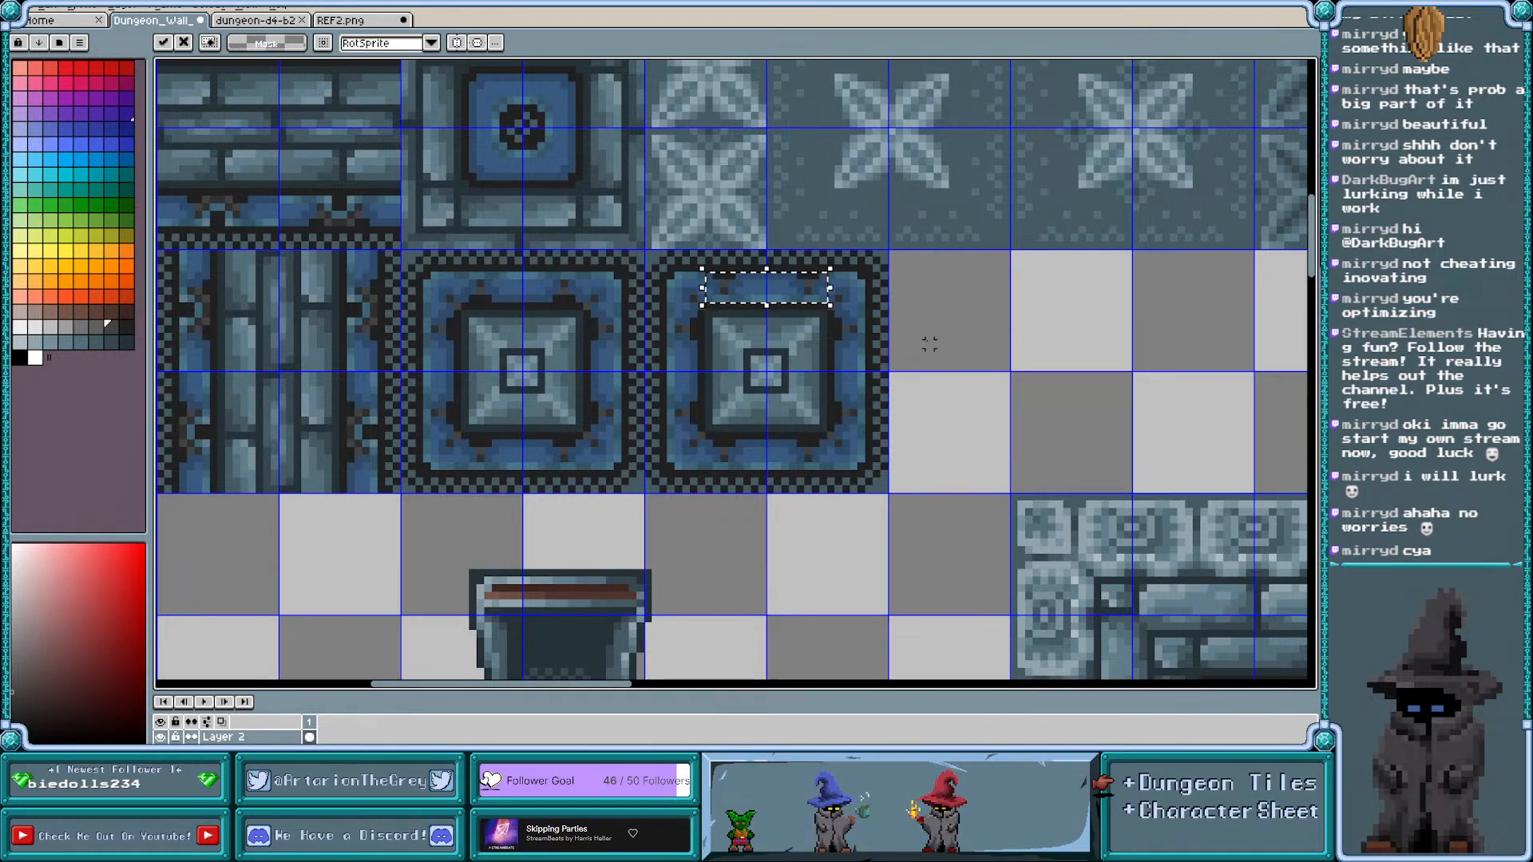
pyautogui.click(924, 344)
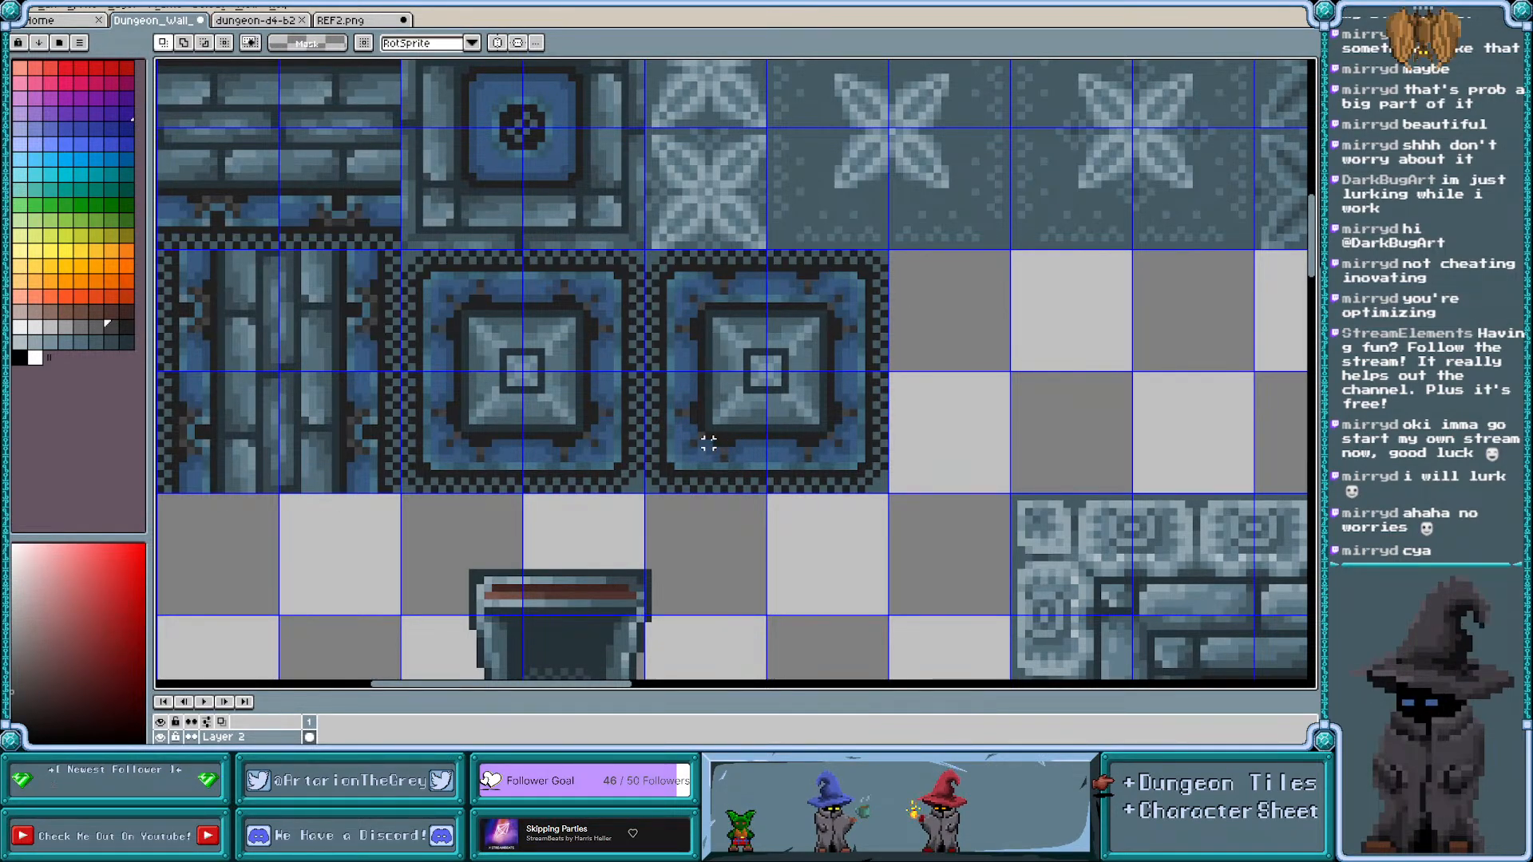
pyautogui.moveTo(755, 443); pyautogui.dragTo(823, 466)
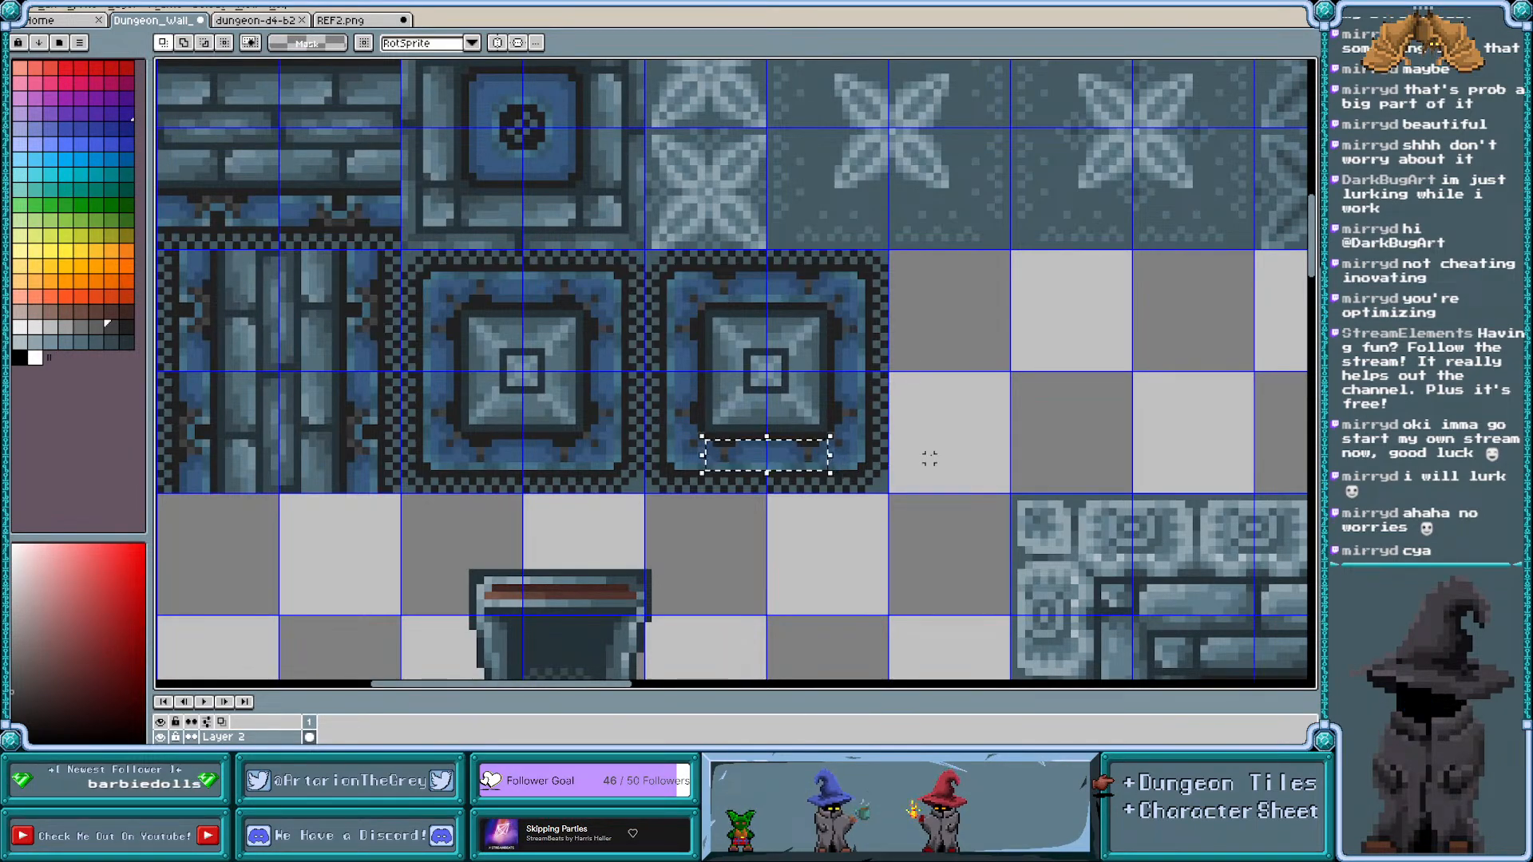
pyautogui.hotkey('shift', 'v')
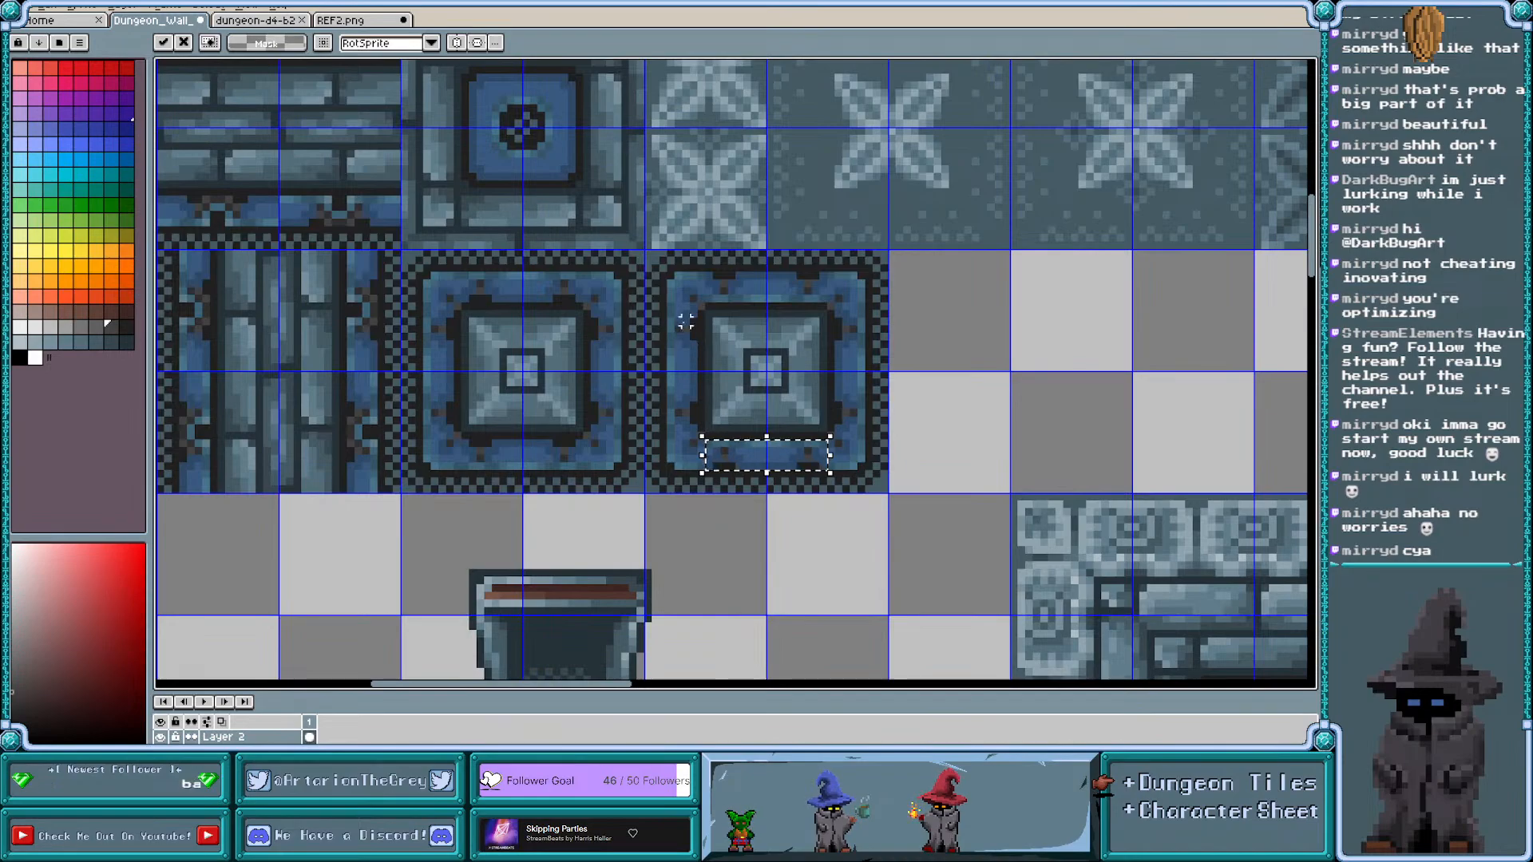
# Flip the left and right blue trim strips of the copied pyramid tile horizontally
pyautogui.moveTo(697, 311); pyautogui.dragTo(672, 432)
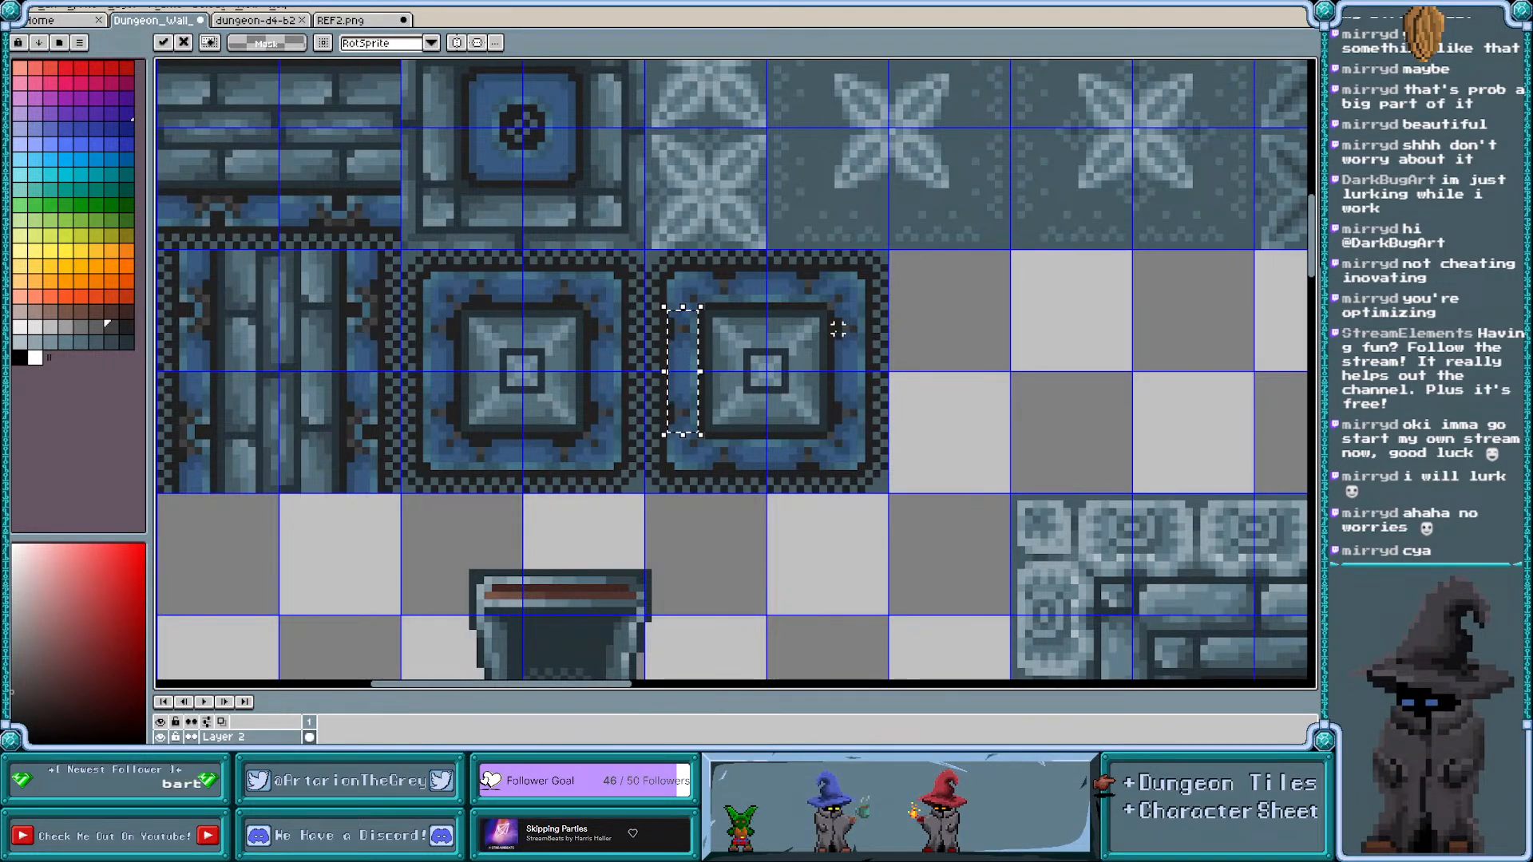
pyautogui.moveTo(836, 313); pyautogui.dragTo(860, 429)
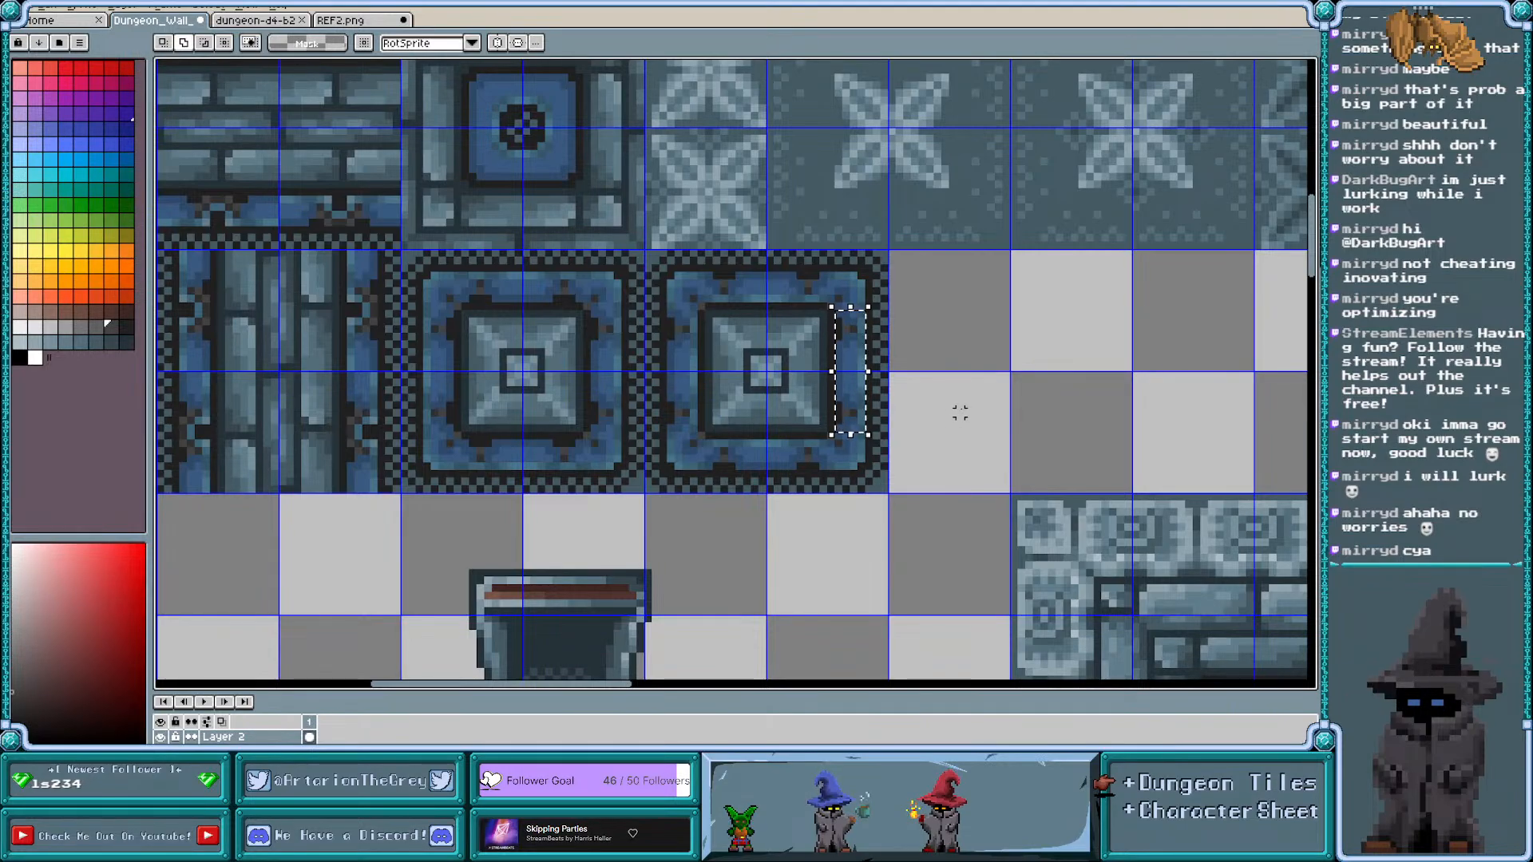
pyautogui.click(968, 412)
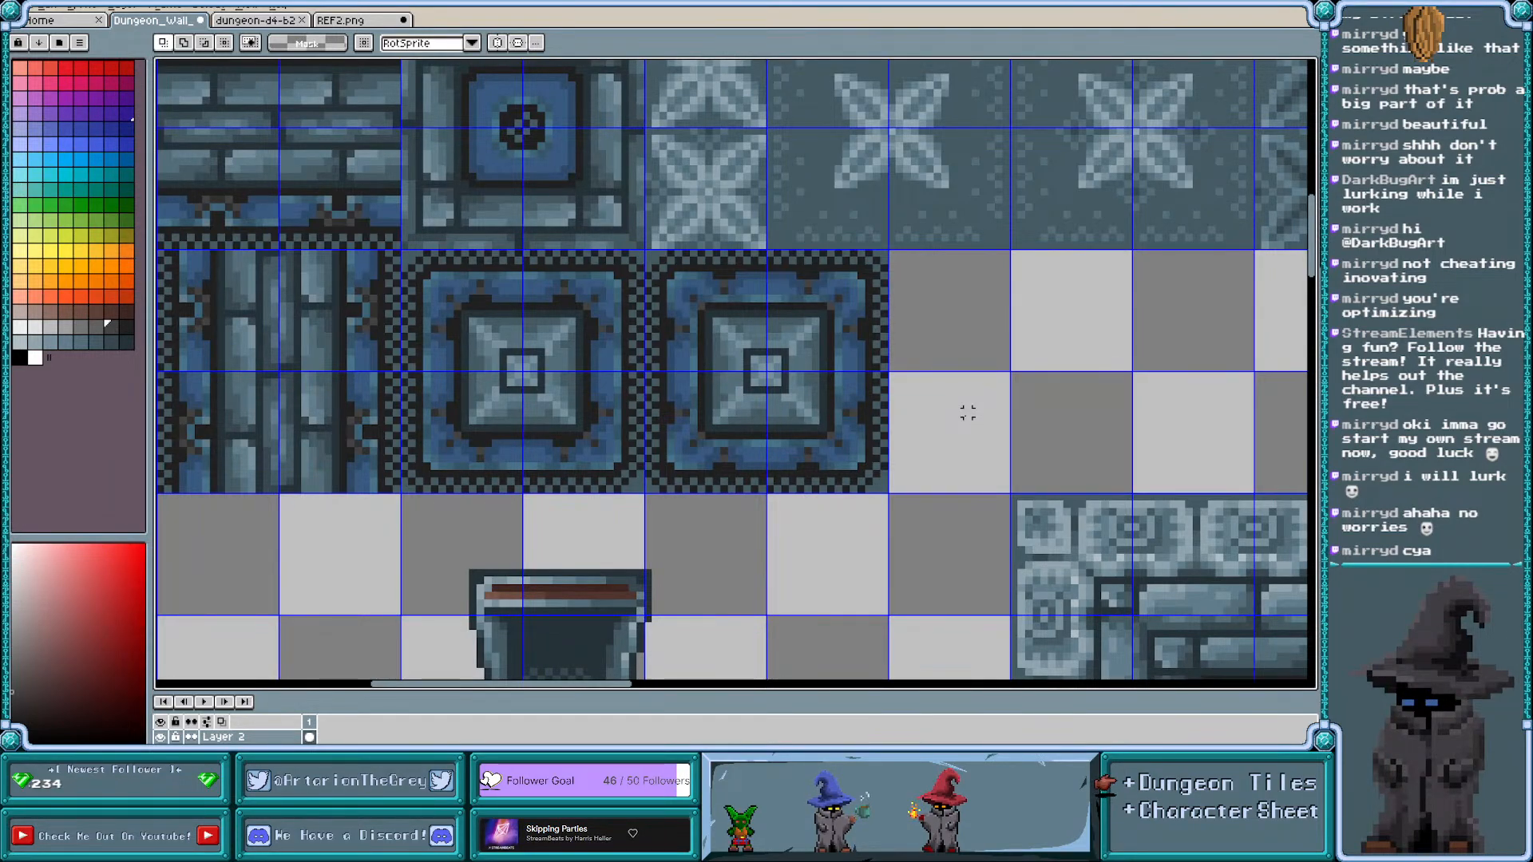
# Flip the upper-left blue trim corner of the copied pyramid tile both horizontally and vertically
pyautogui.scroll(3, 732, 314)
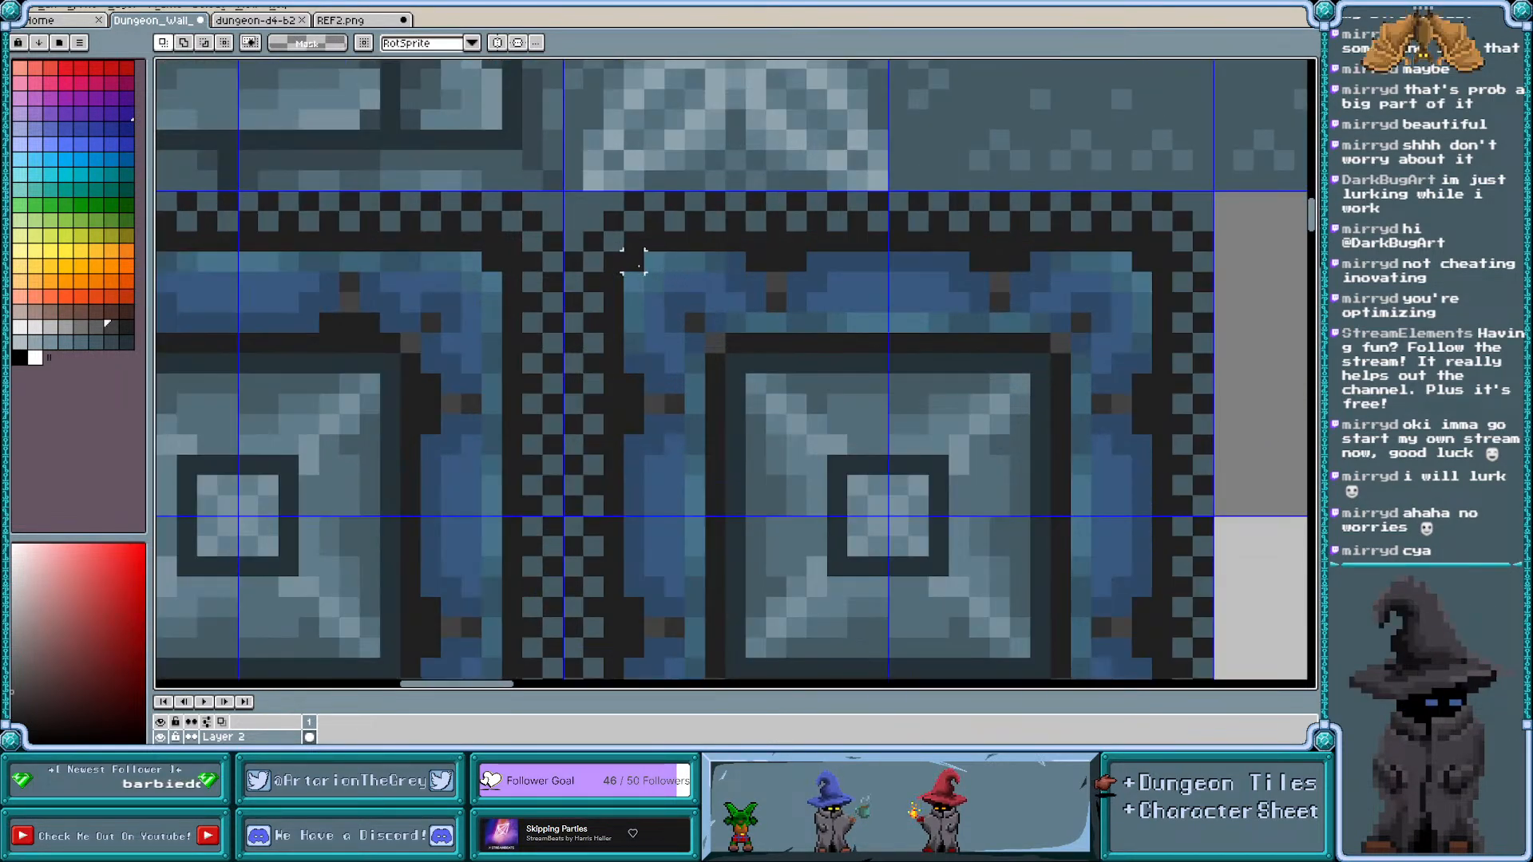
pyautogui.moveTo(633, 261); pyautogui.dragTo(723, 350)
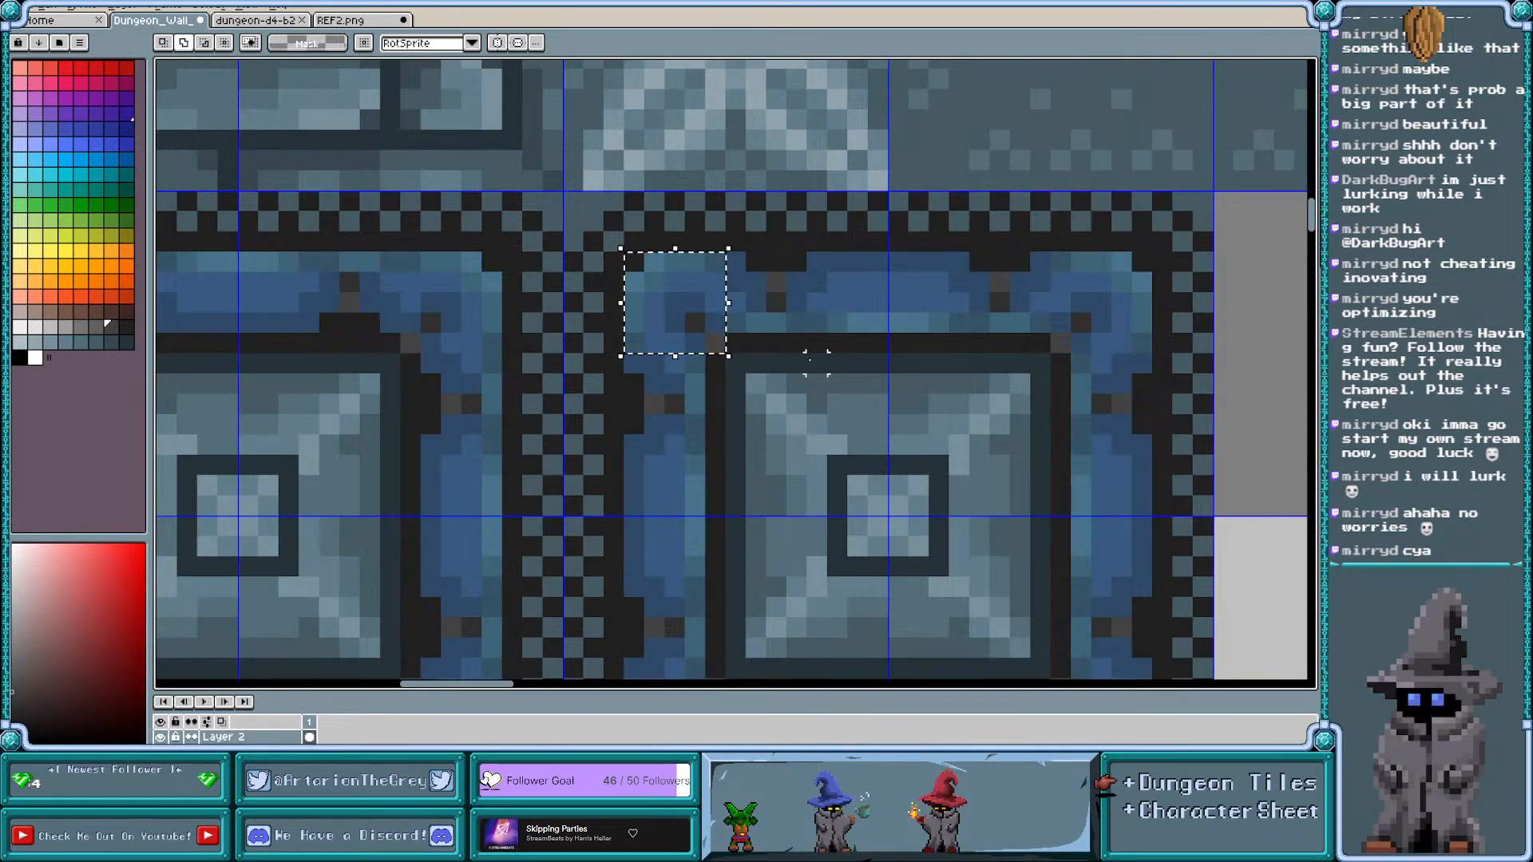
pyautogui.hotkey('shift', 'h')
pyautogui.hotkey('shift', 'v')
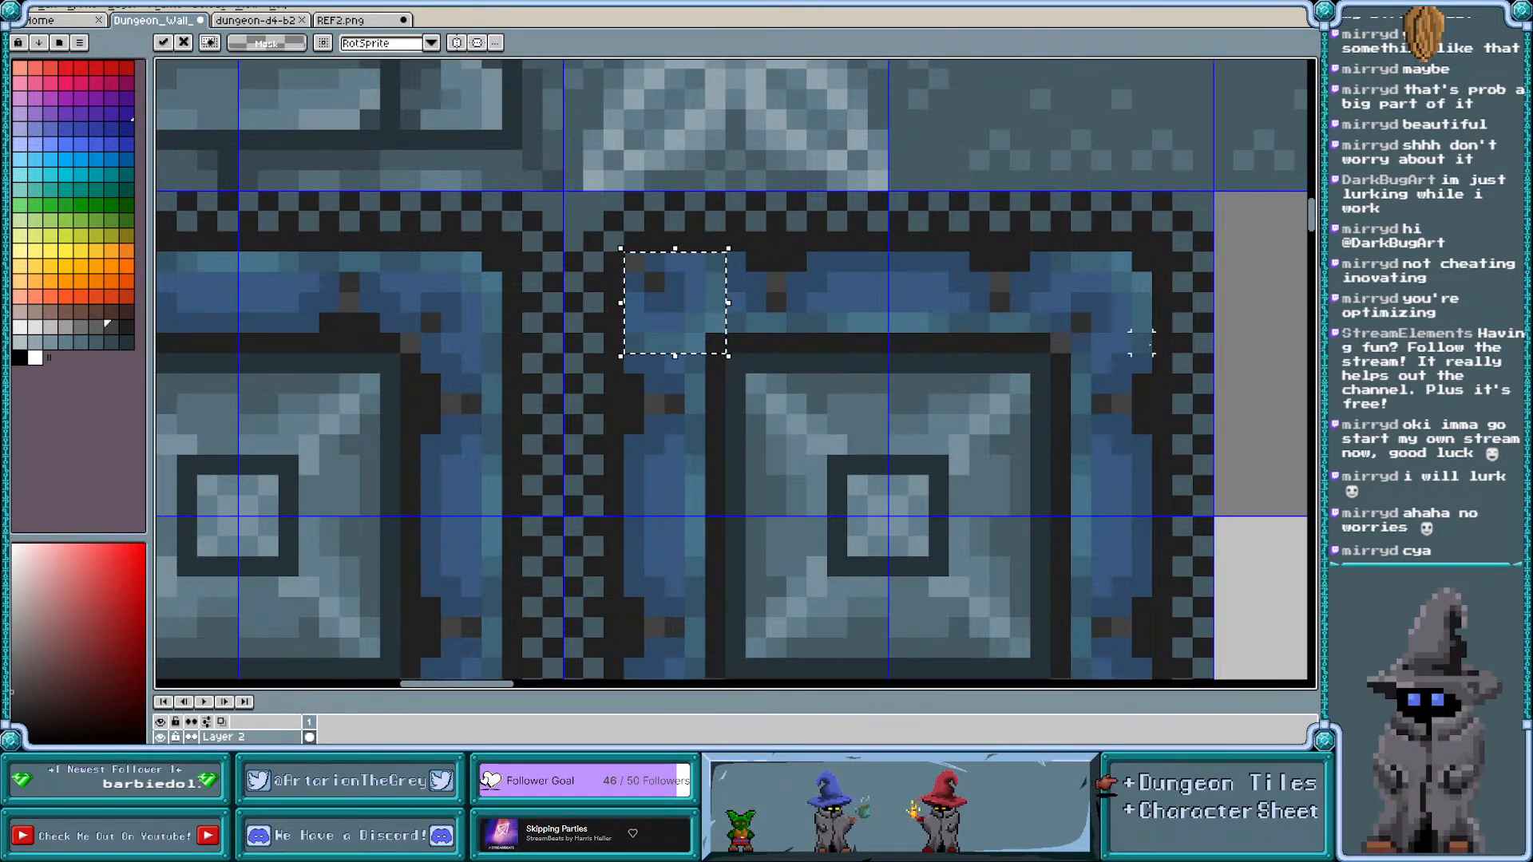
# Deselect the flipped upper-left trim corner of the copied pyramid tile
pyautogui.scroll(-1, 976, 347)
pyautogui.scroll(-2, 1071, 376)
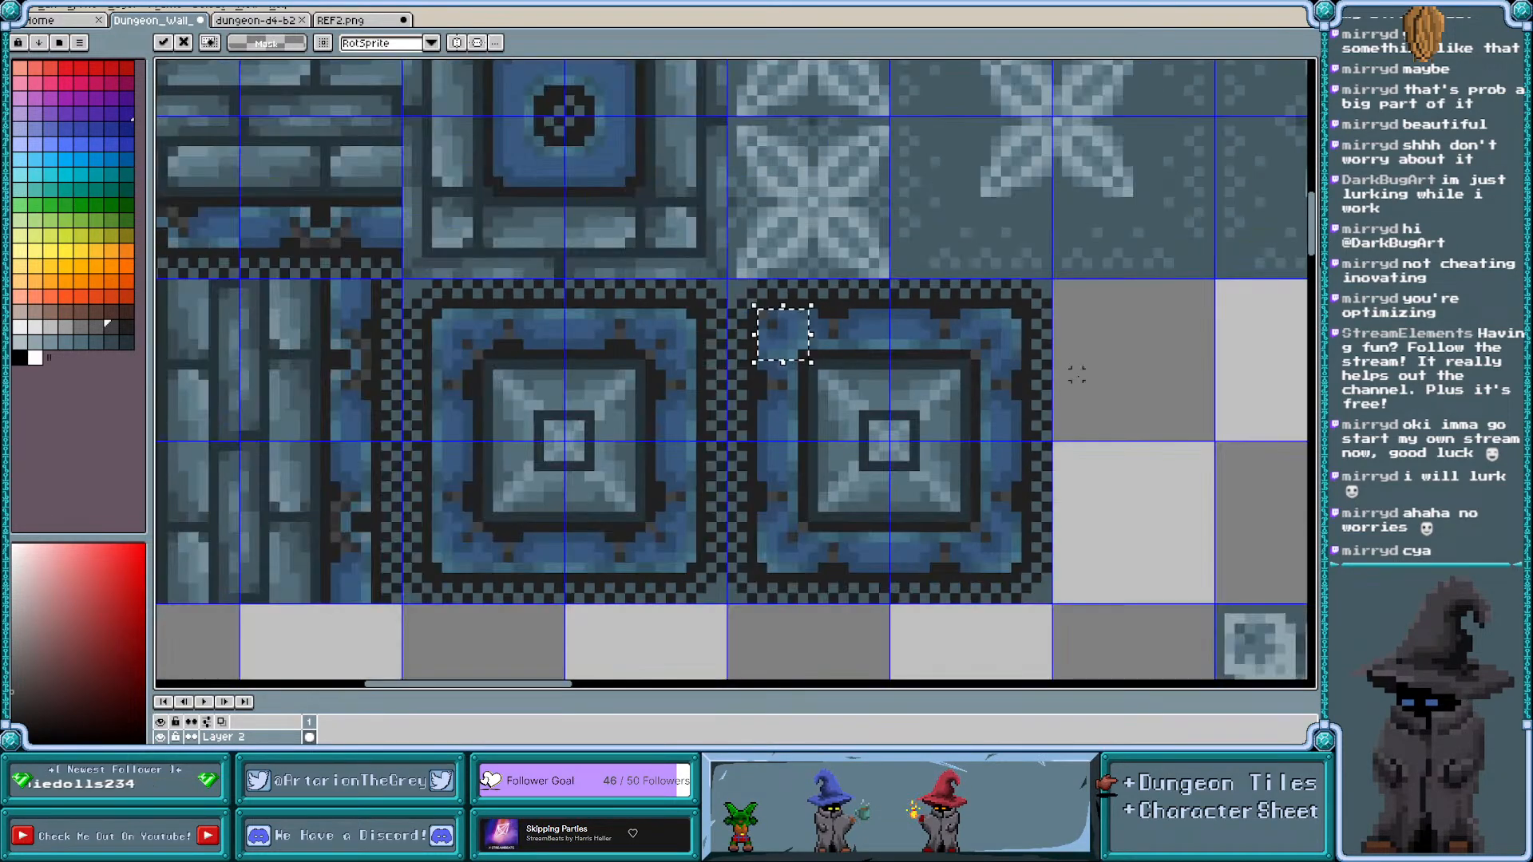
pyautogui.hscroll(1, 1097, 374)
pyautogui.hotkey('ctrl', 'd')
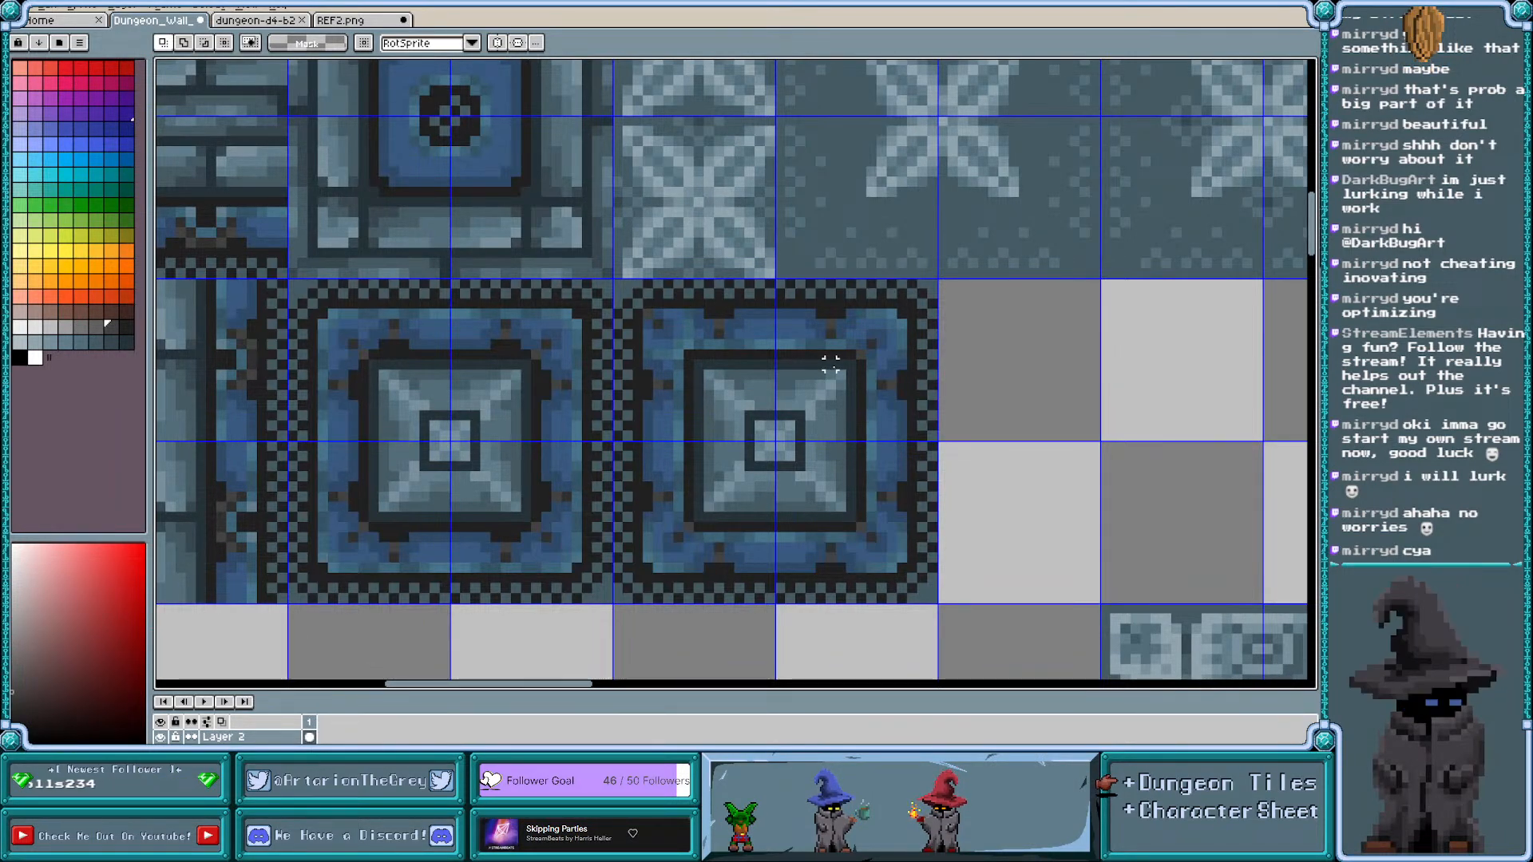
pyautogui.scroll(-1, 890, 380)
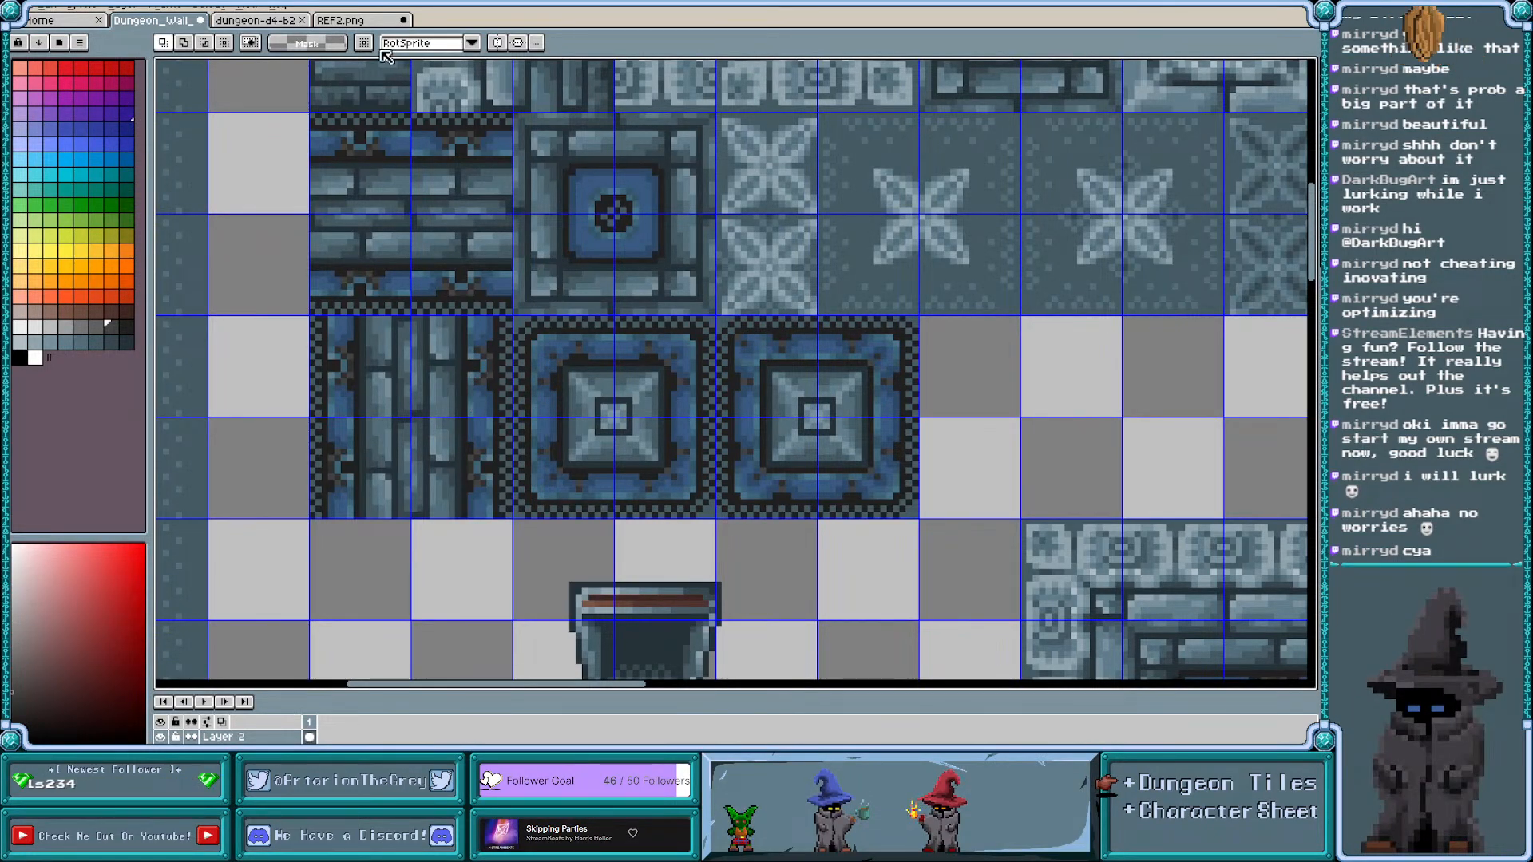
# Examine the wall corners in the dungeon-d4-b2 reference and compare them with the wall and pyramid tiles in Dungeon_Wall
pyautogui.click(342, 22)
pyautogui.click(248, 22)
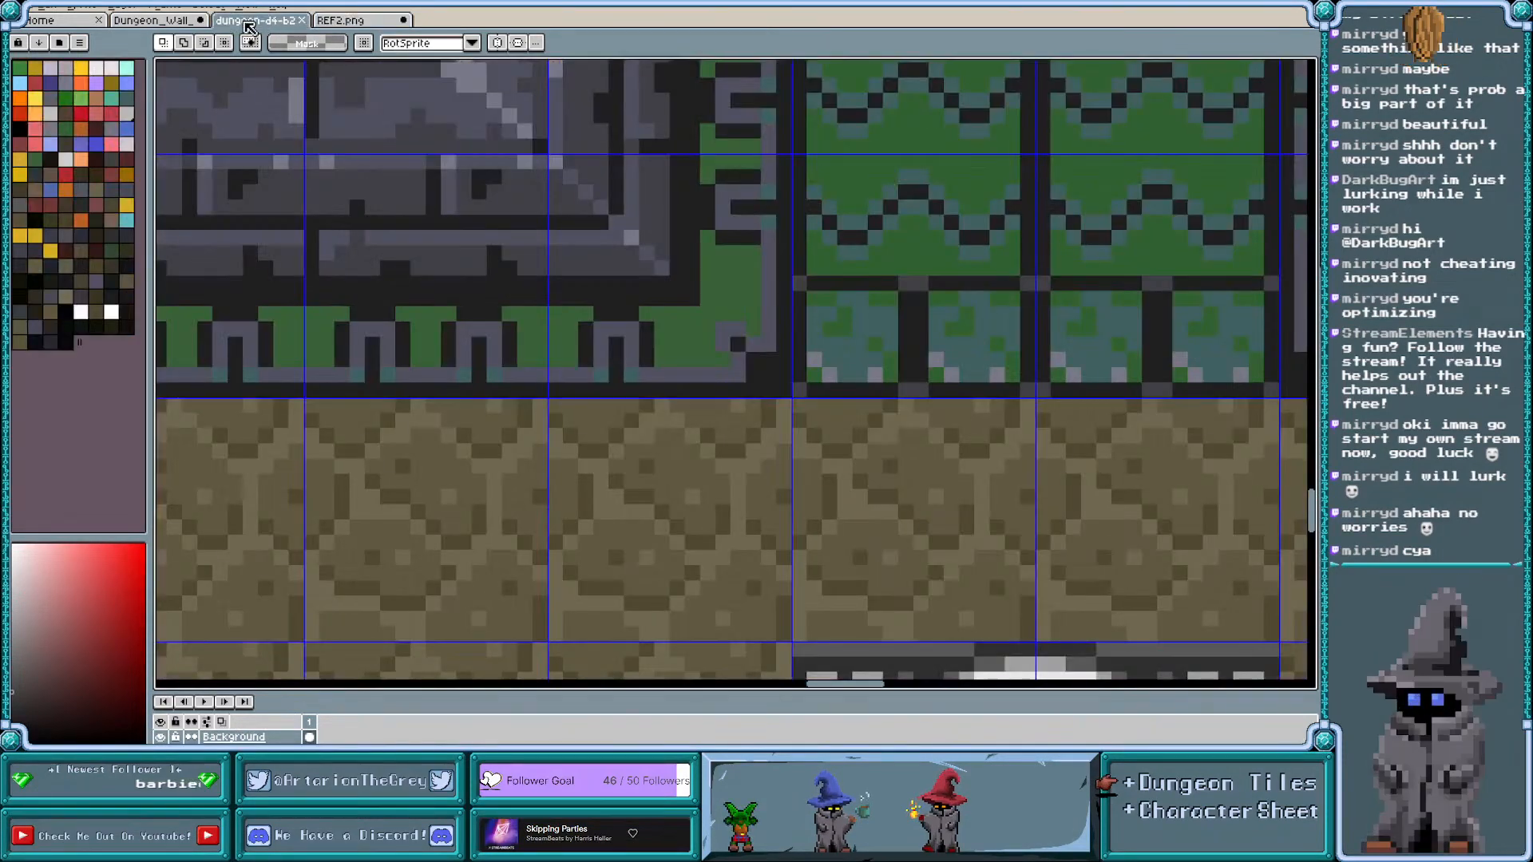
pyautogui.scroll(-2, 661, 338)
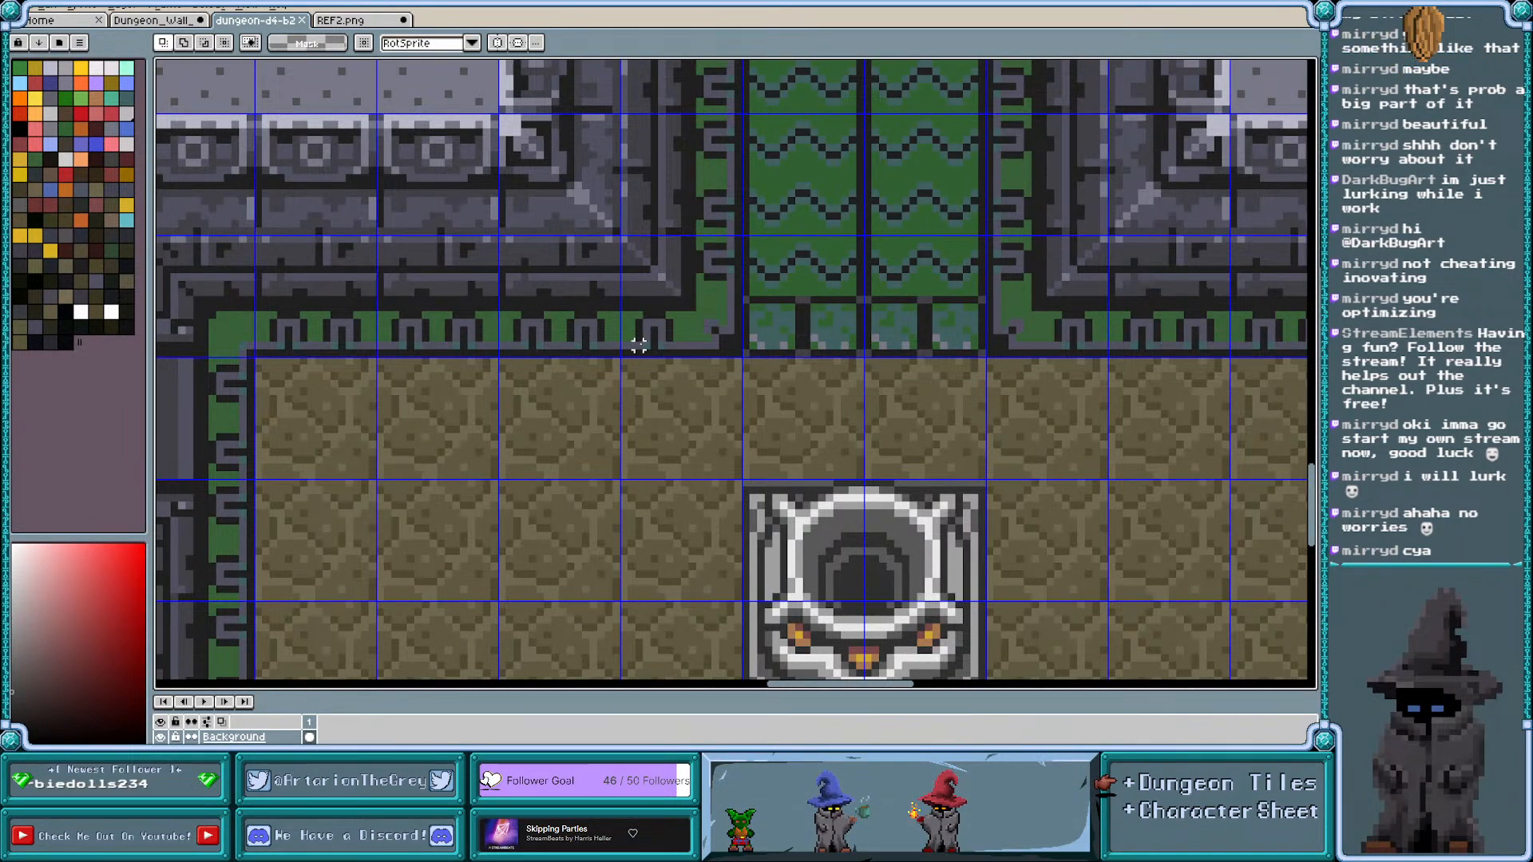
pyautogui.click(159, 22)
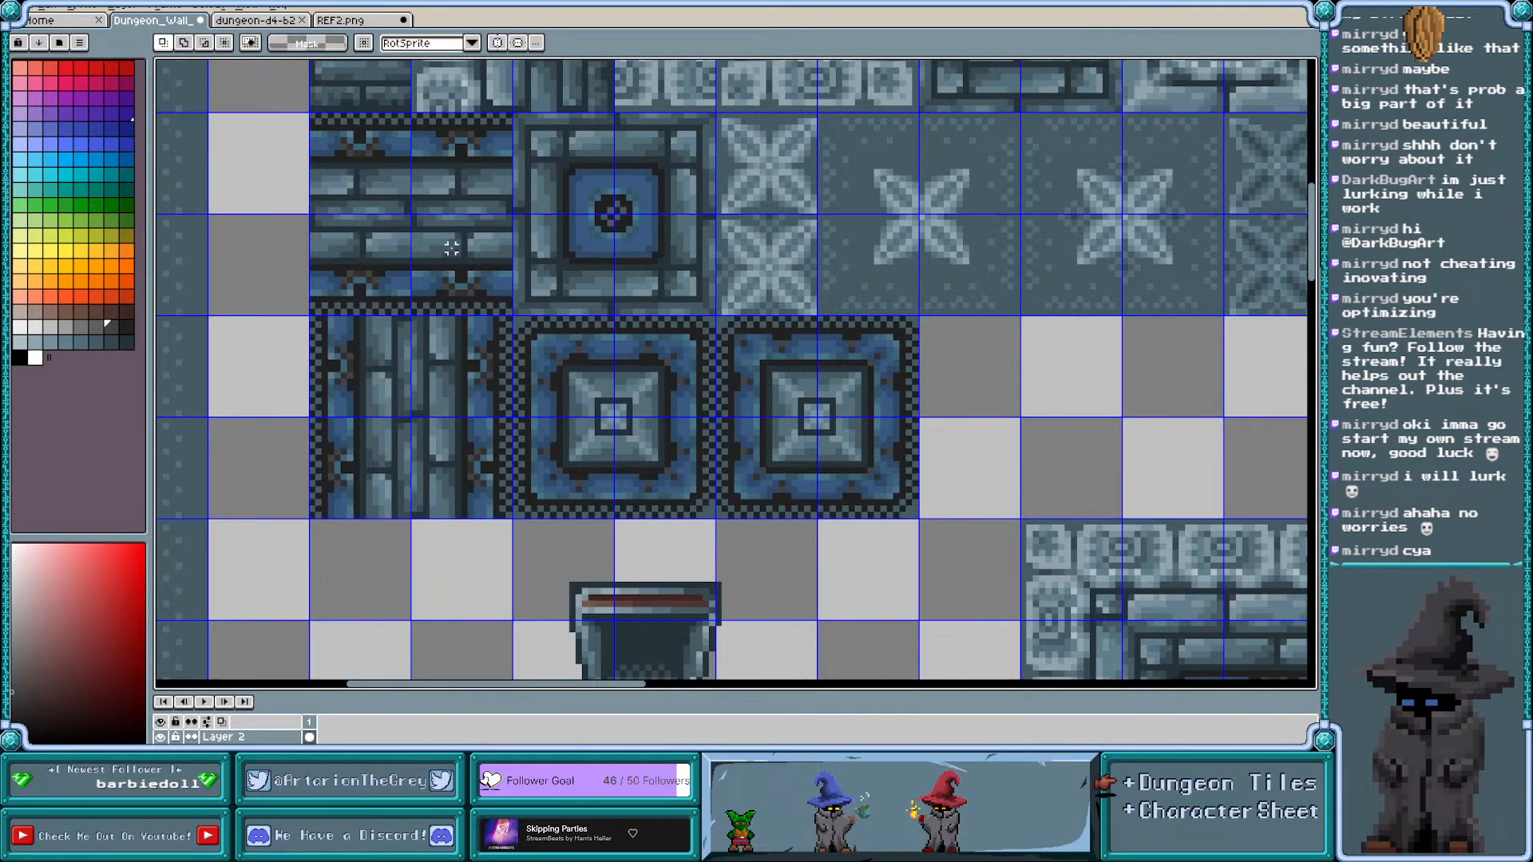
pyautogui.hscroll(-3, 432, 261)
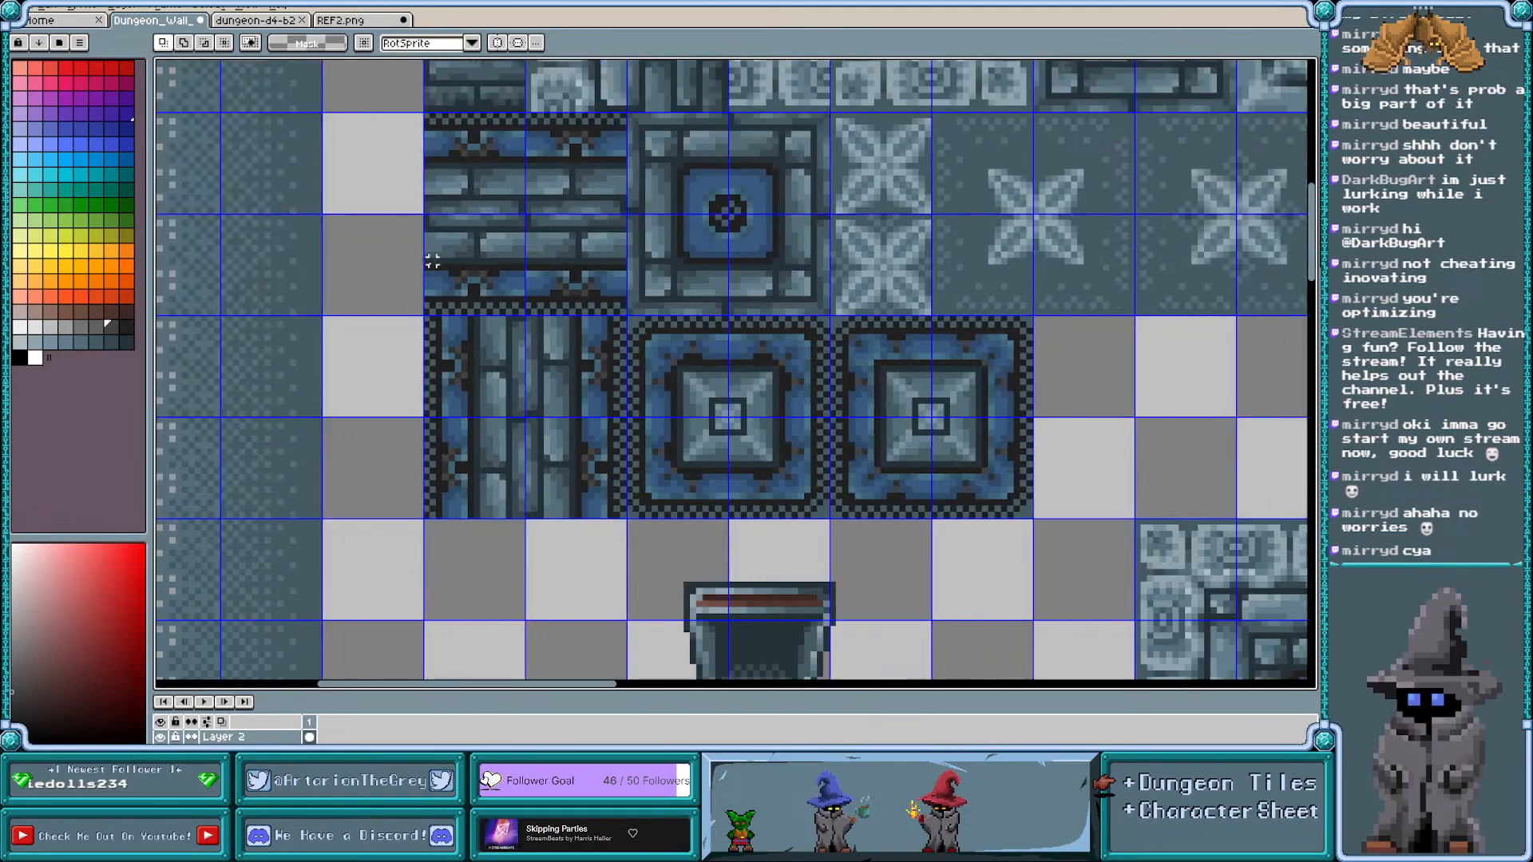
pyautogui.scroll(1, 432, 261)
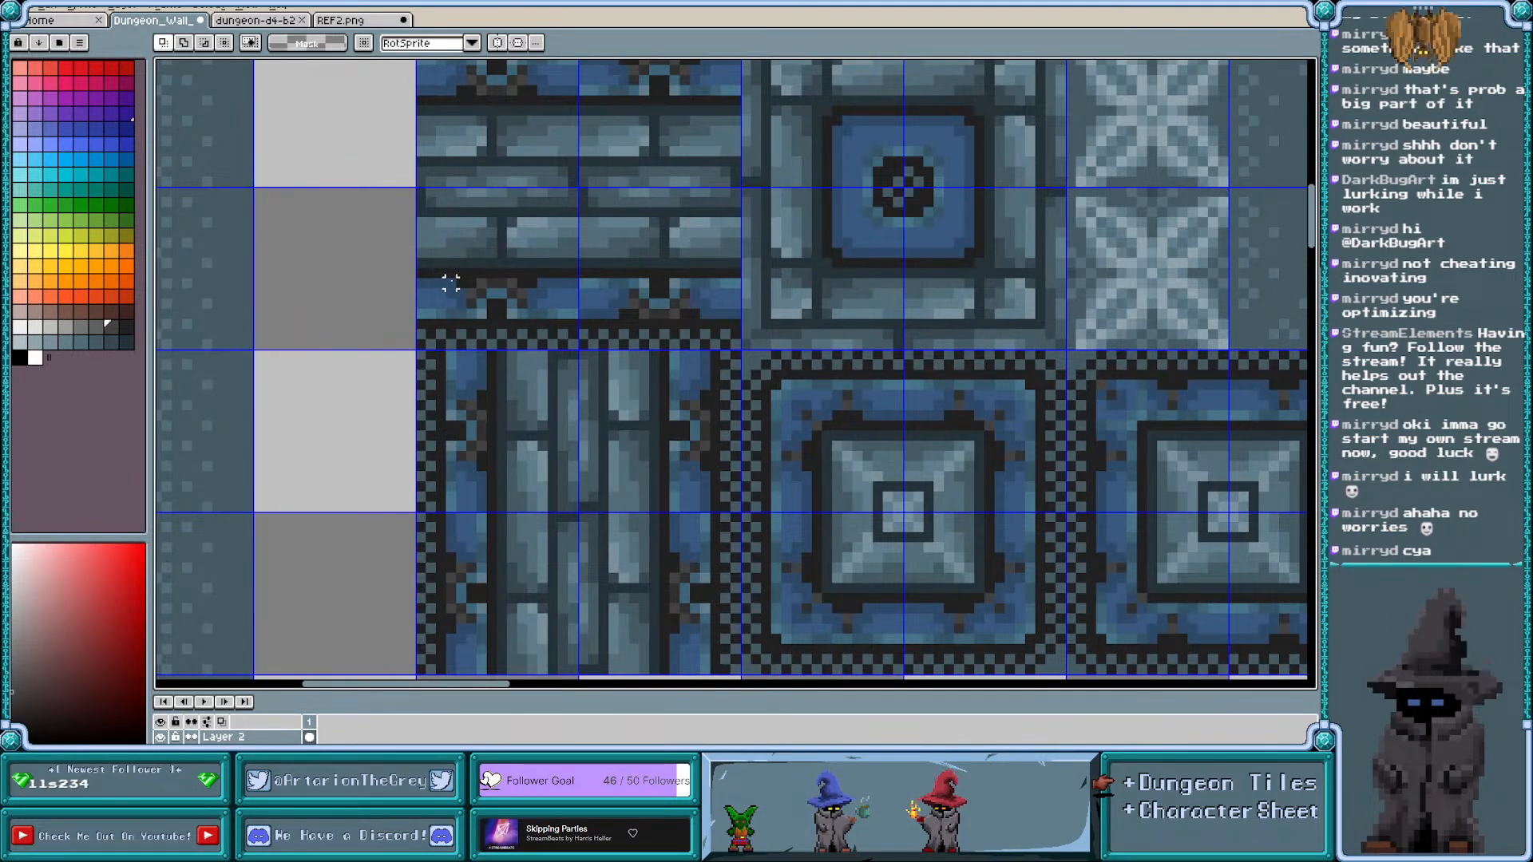
pyautogui.scroll(-1, 451, 283)
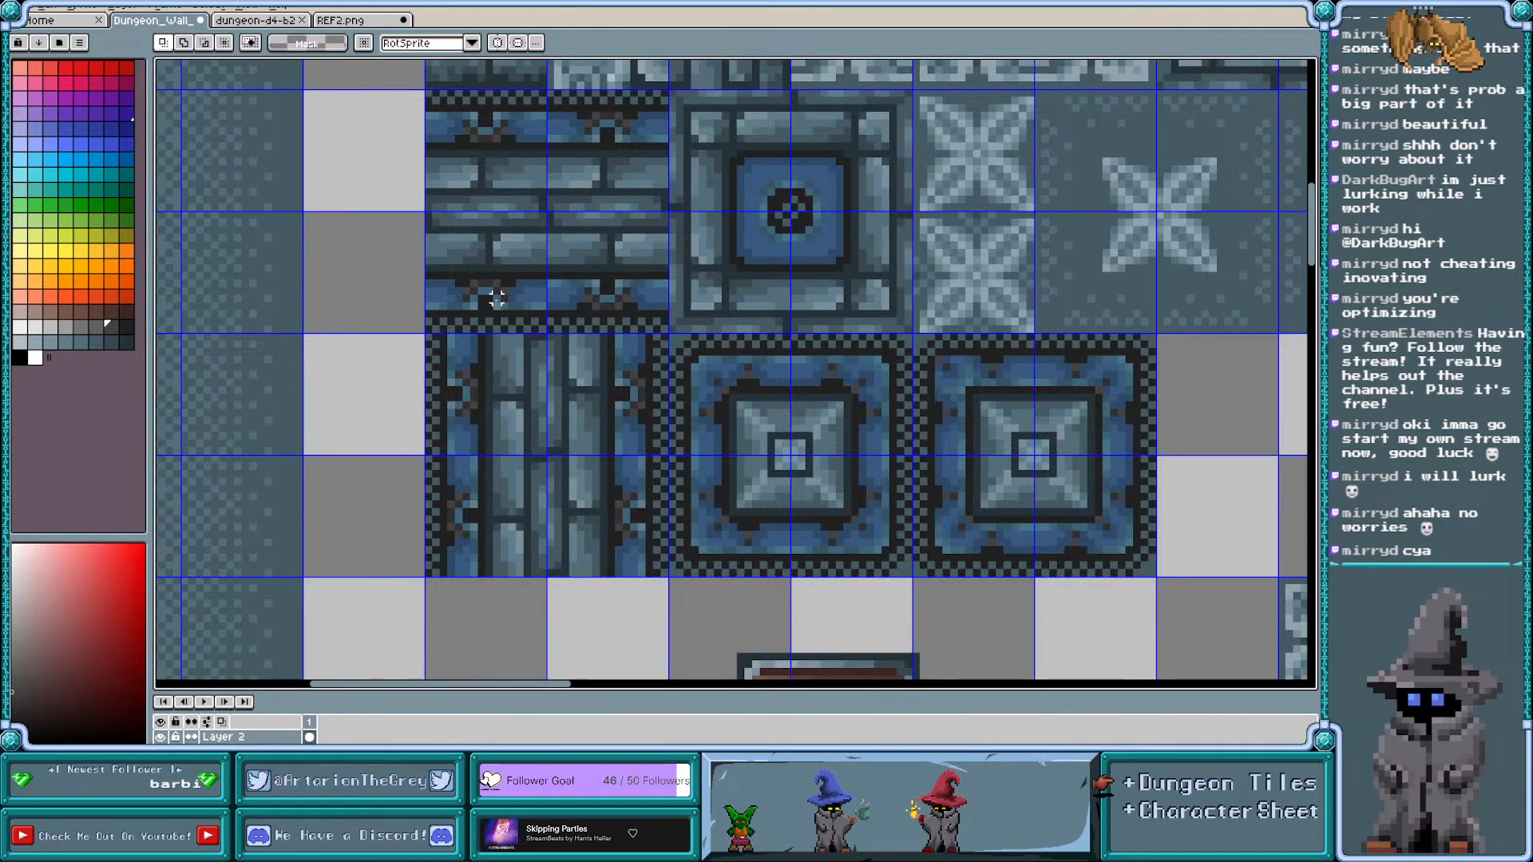
pyautogui.hscroll(2, 504, 304)
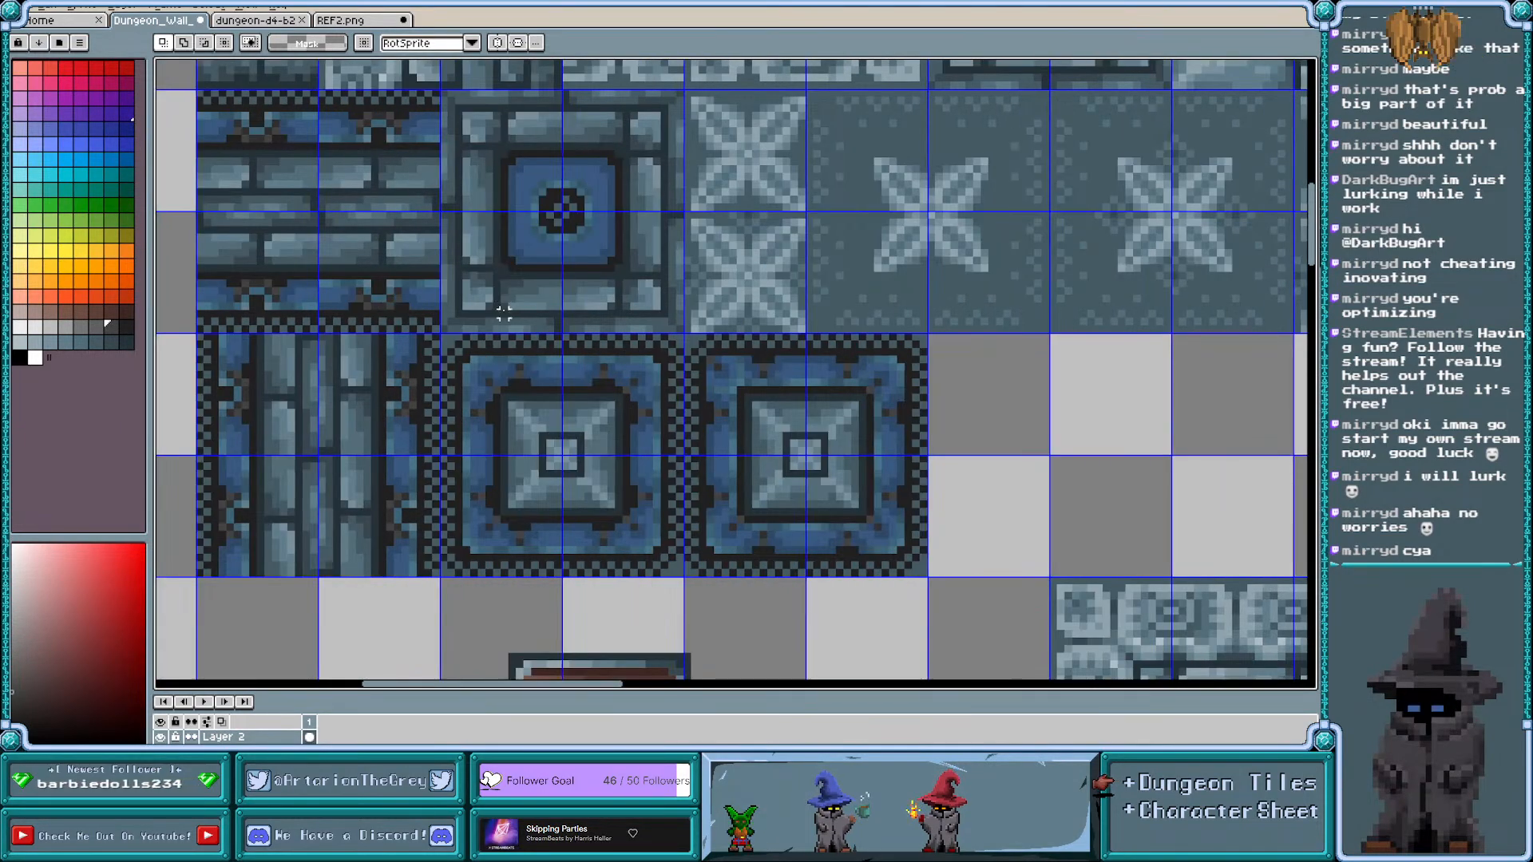
pyautogui.hscroll(-1, 439, 319)
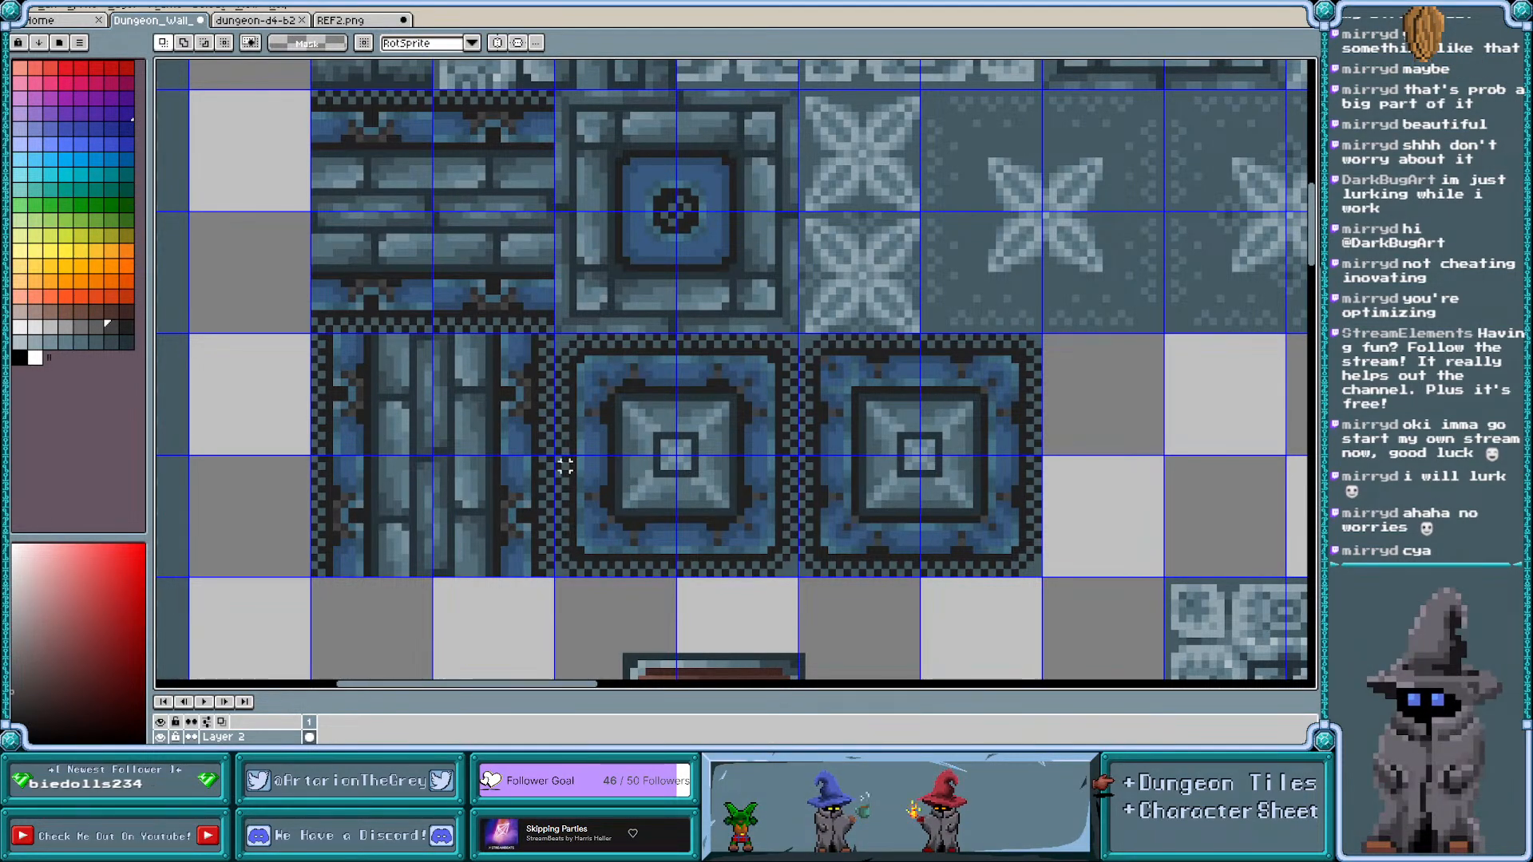
# Try a copy of the original pyramid tile's lower-left quarter against the left end of the horizontal brick wall tile
pyautogui.moveTo(557, 459); pyautogui.dragTo(675, 576)
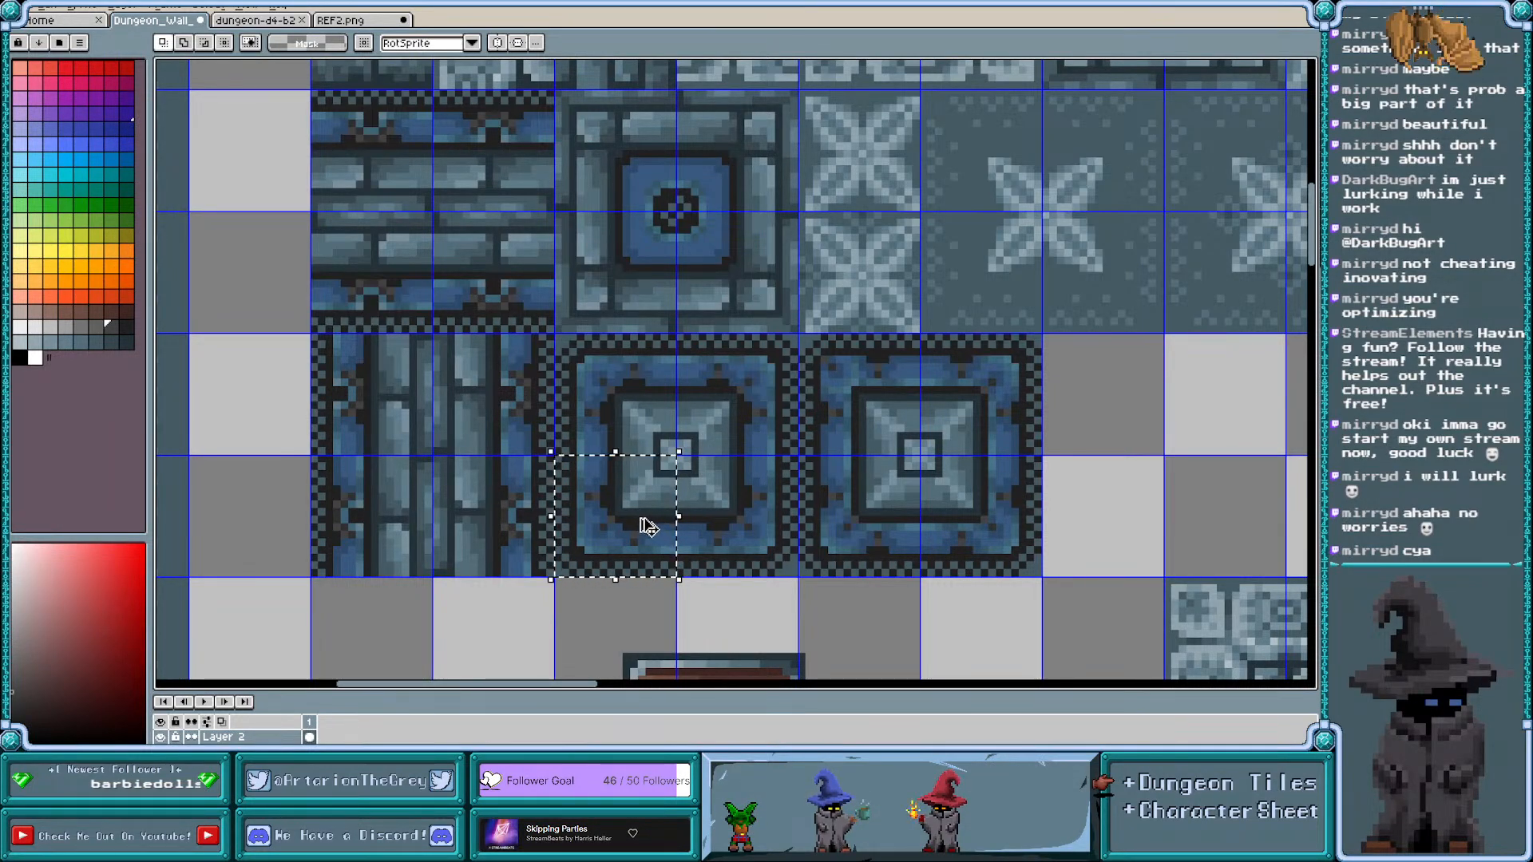
pyautogui.moveTo(648, 527); pyautogui.dragTo(285, 287)
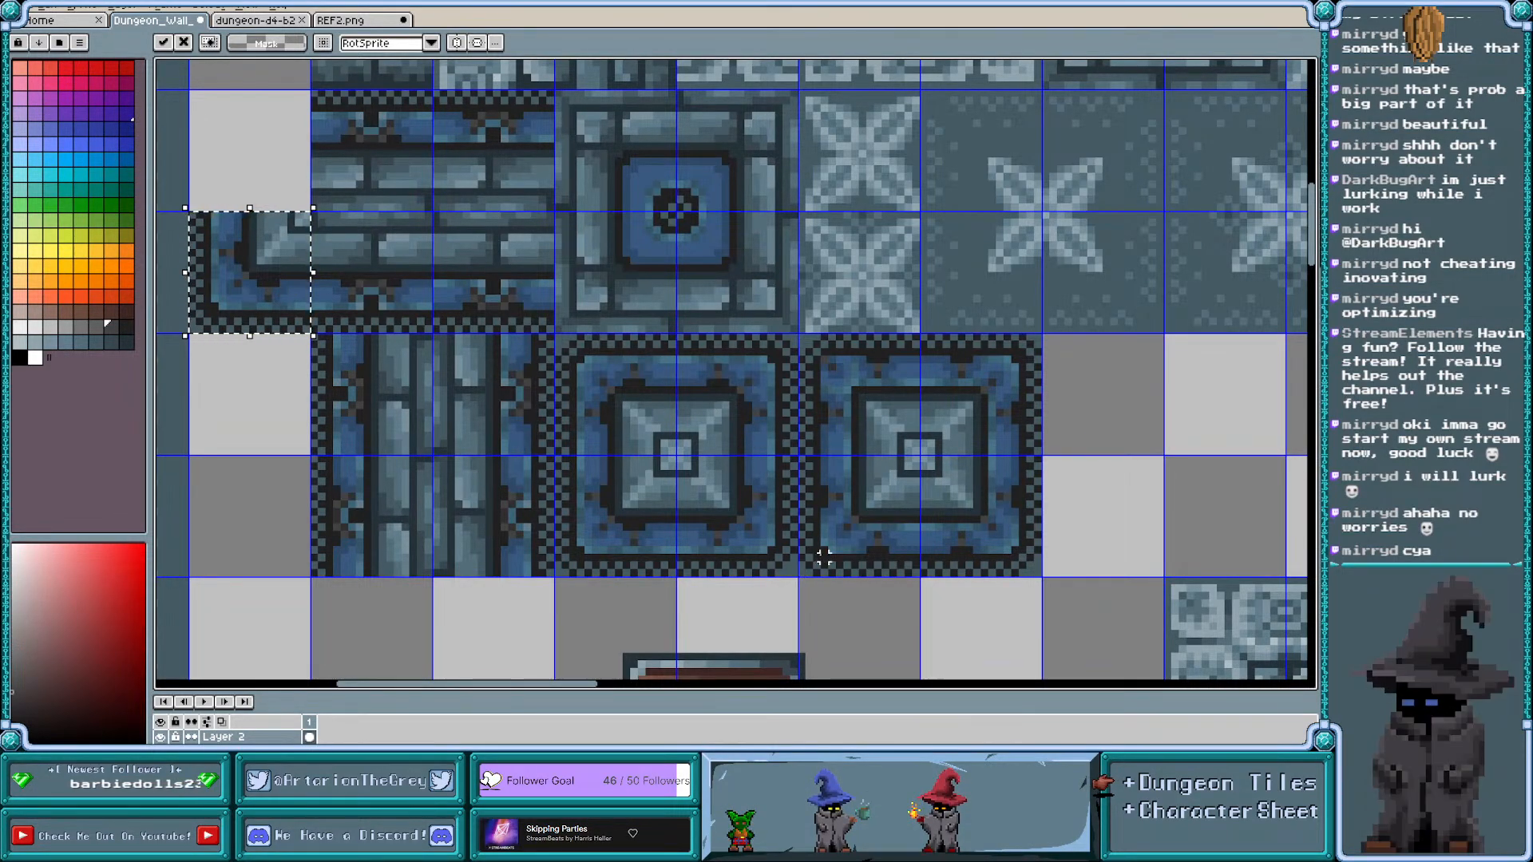
# Try flipping the lower-left blue trim corner of the copied pyramid tile both horizontally and vertically
pyautogui.moveTo(855, 520); pyautogui.dragTo(824, 552)
pyautogui.hotkey('shift', 'h')
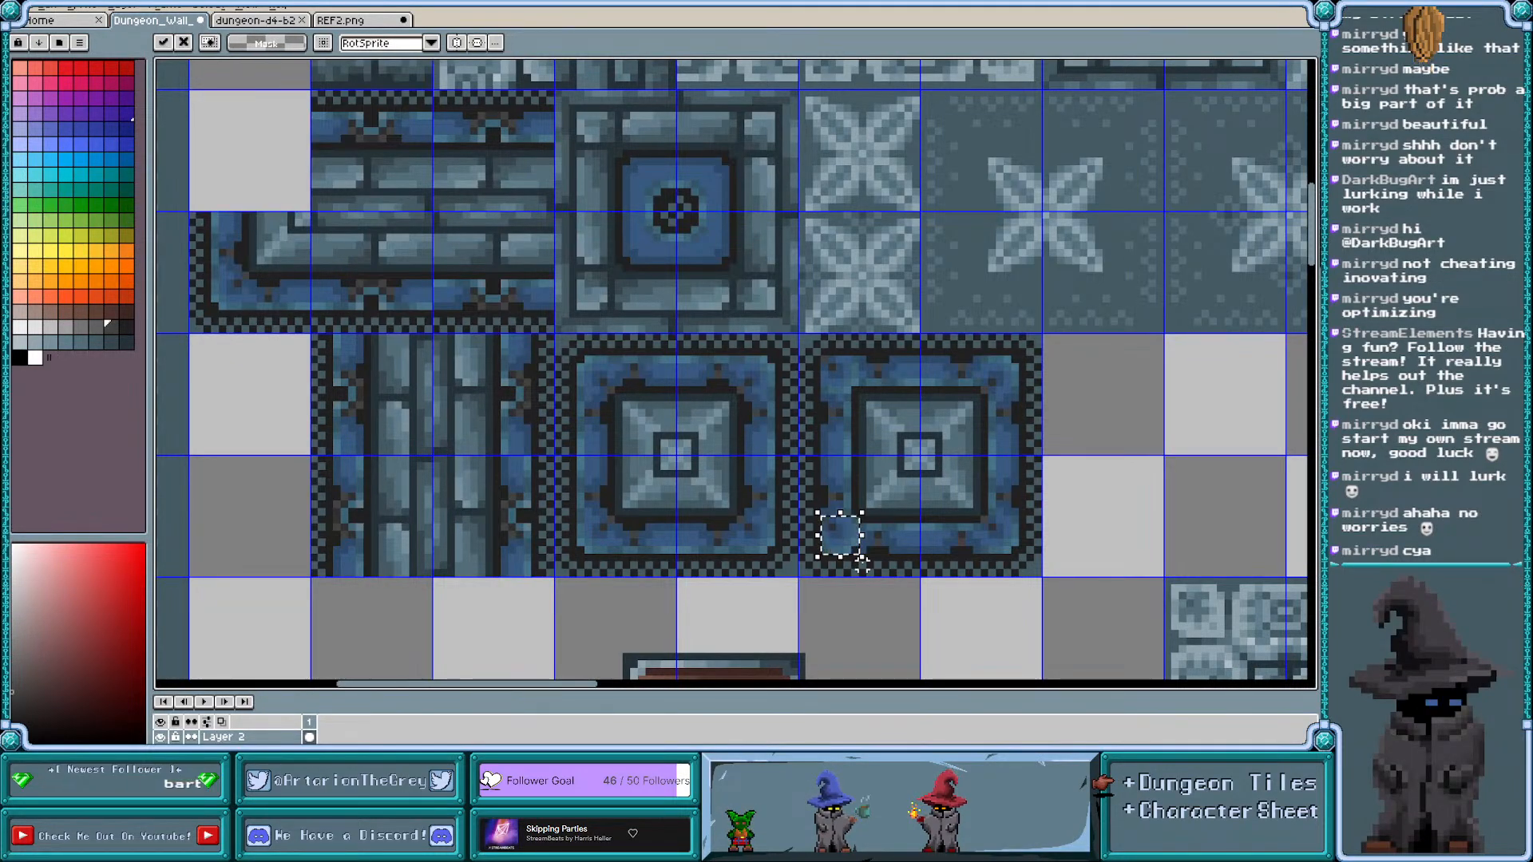
pyautogui.hotkey('shift', 'v')
pyautogui.click(893, 496)
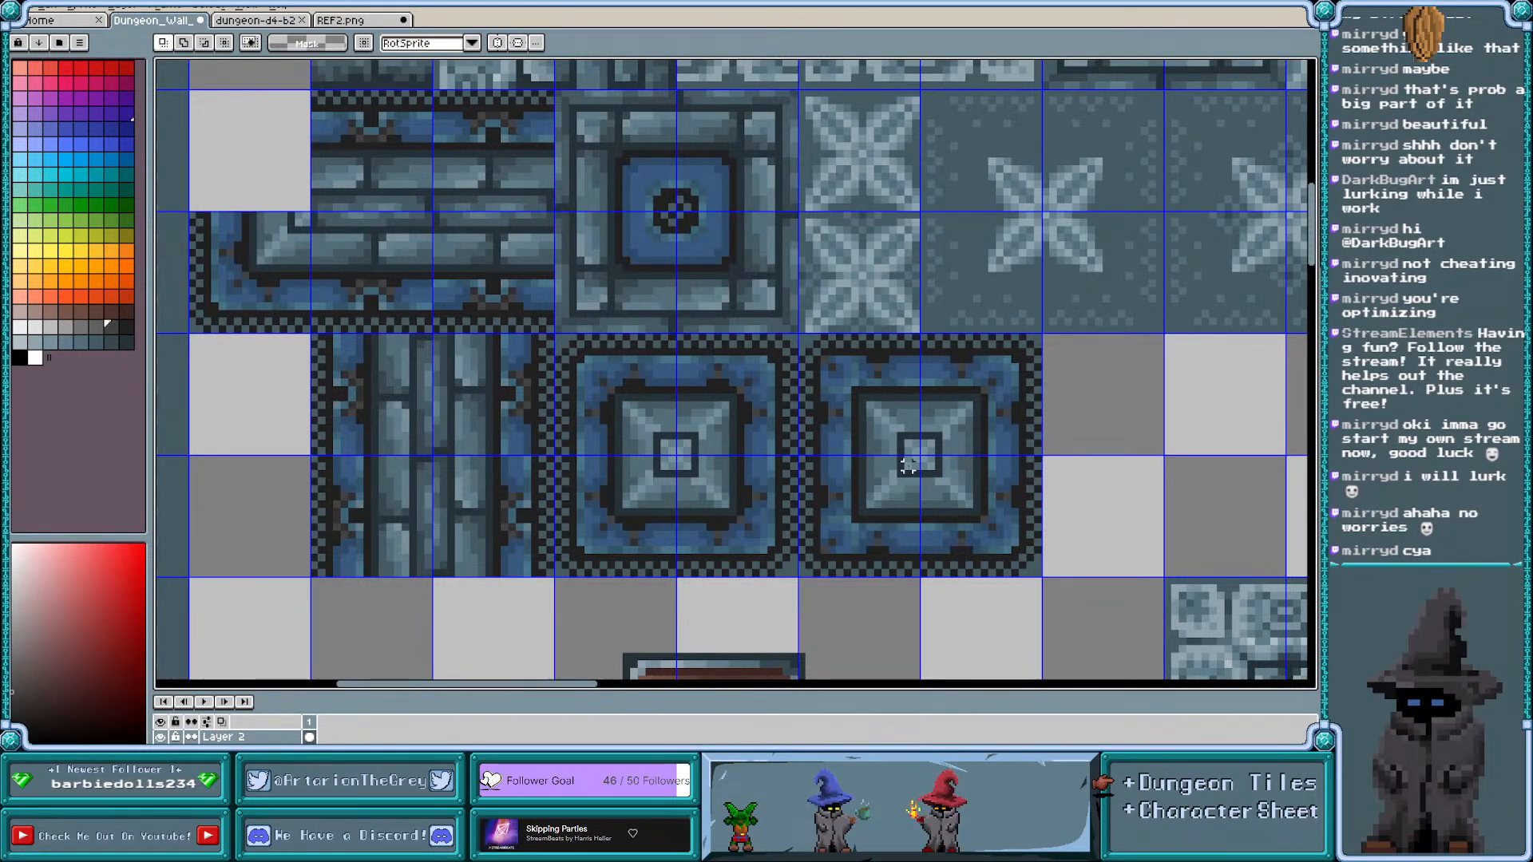
# Try the copied pyramid tile's lower-left quarter over the horizontal brick wall tile and return it to its place
pyautogui.moveTo(918, 457); pyautogui.dragTo(798, 575)
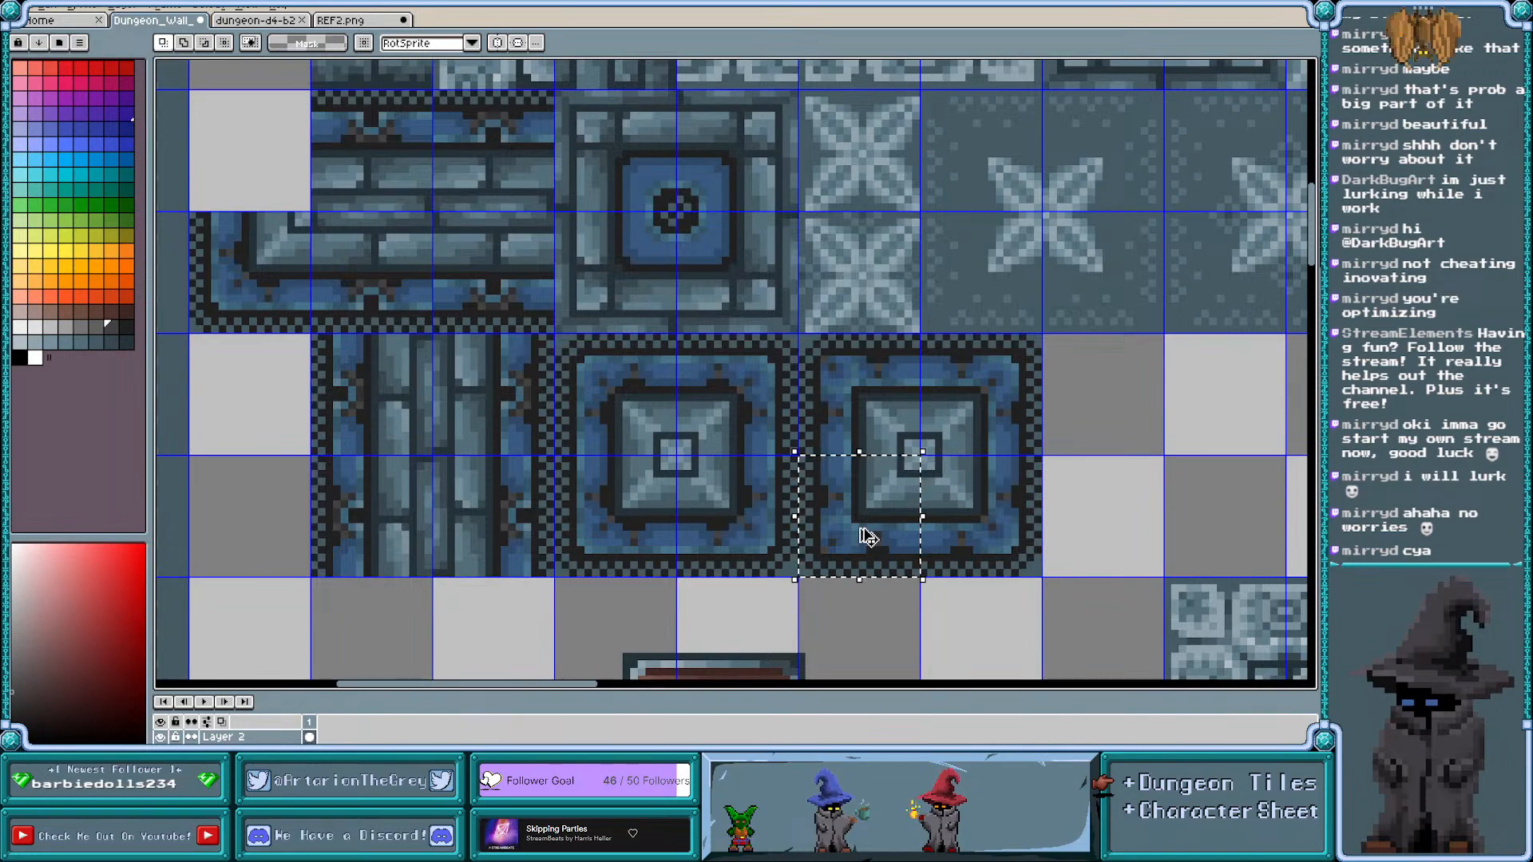
pyautogui.moveTo(868, 538); pyautogui.dragTo(391, 294)
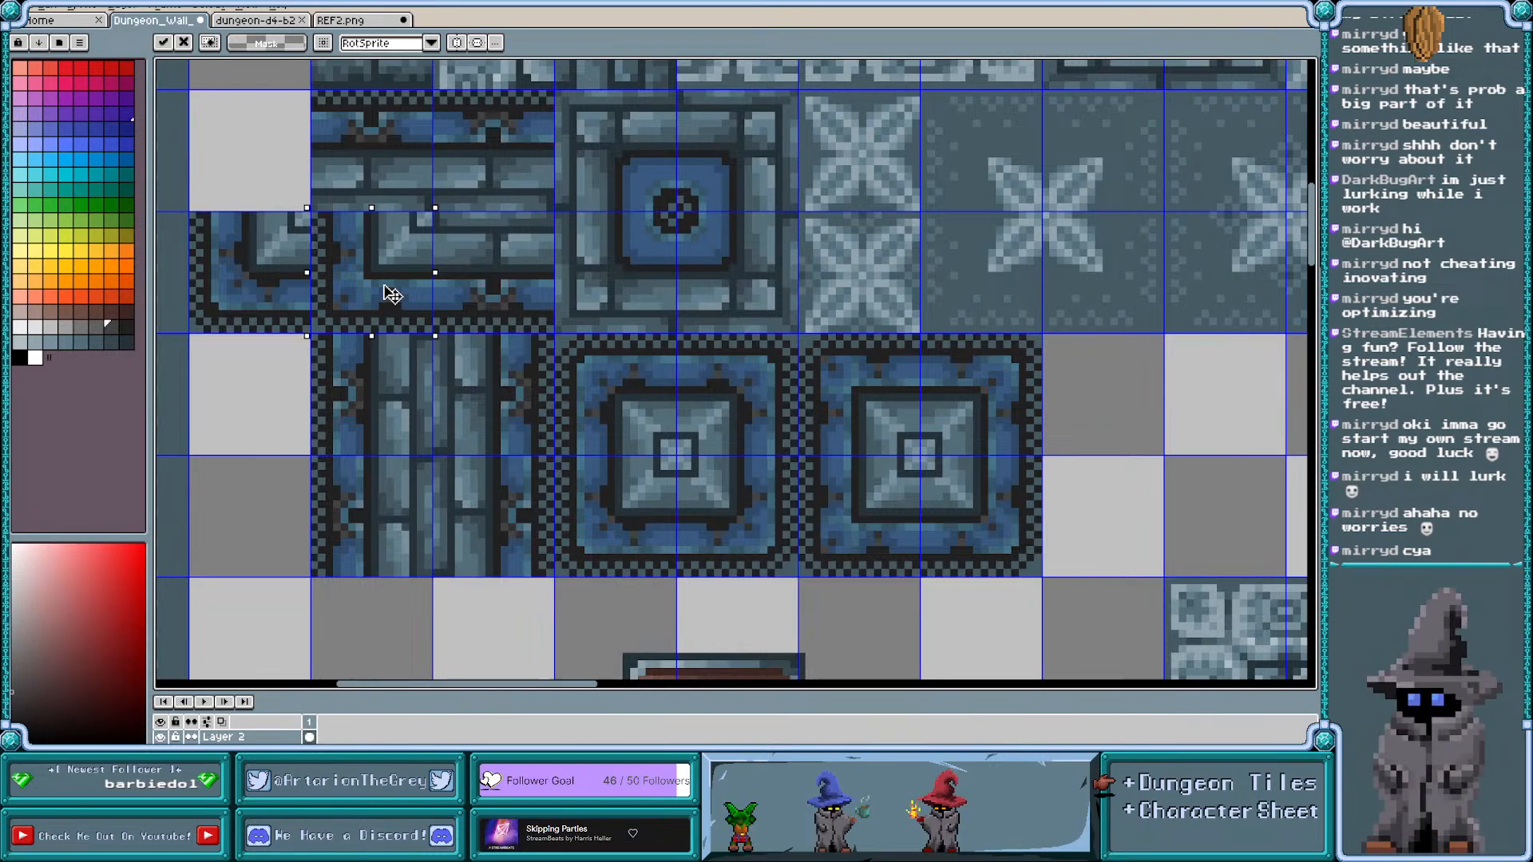
pyautogui.moveTo(391, 294); pyautogui.dragTo(879, 534)
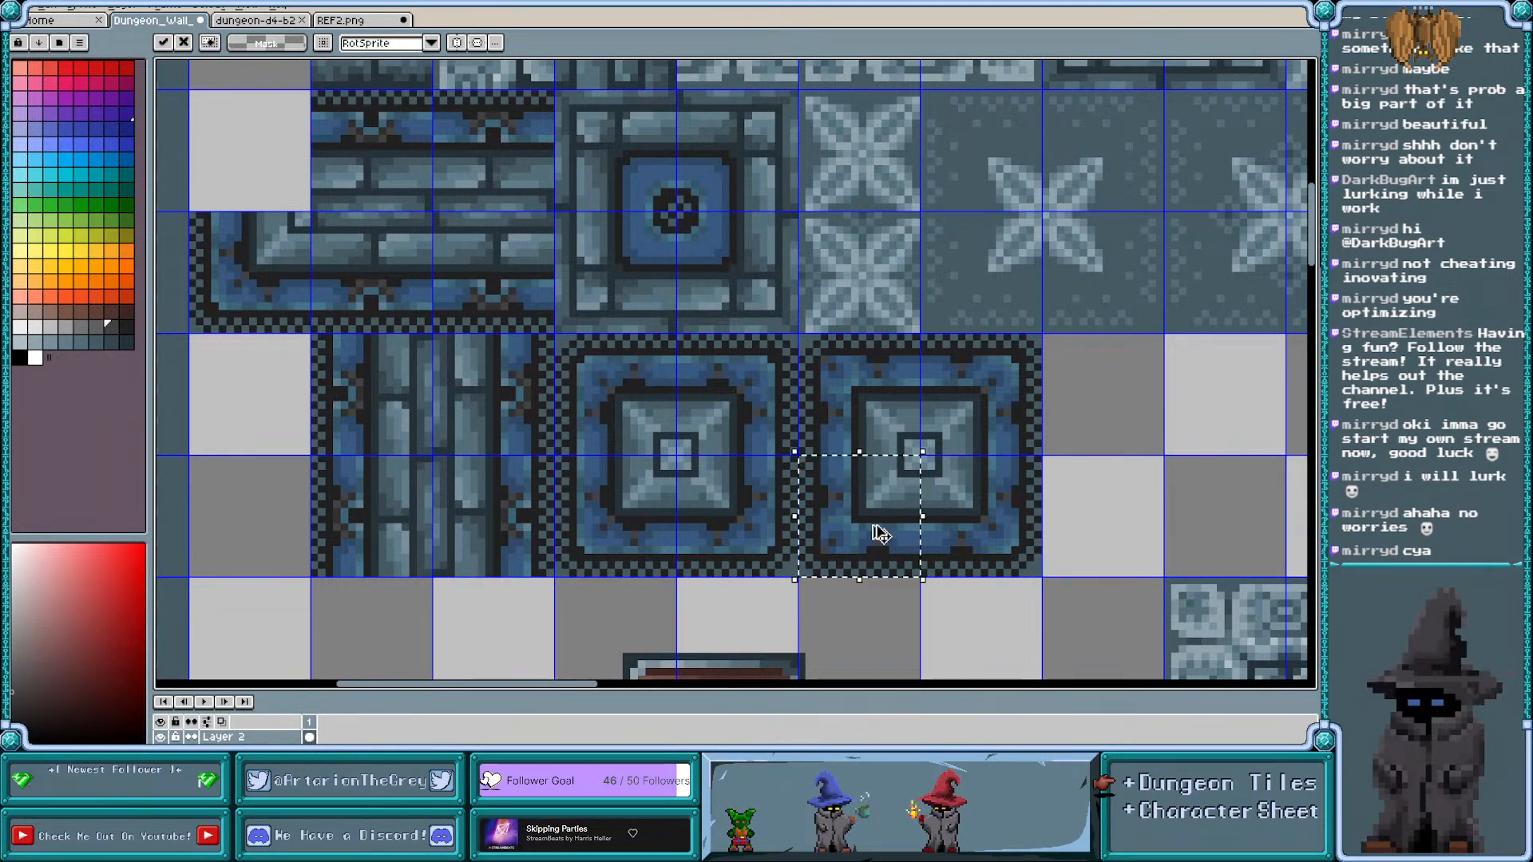
pyautogui.click(998, 535)
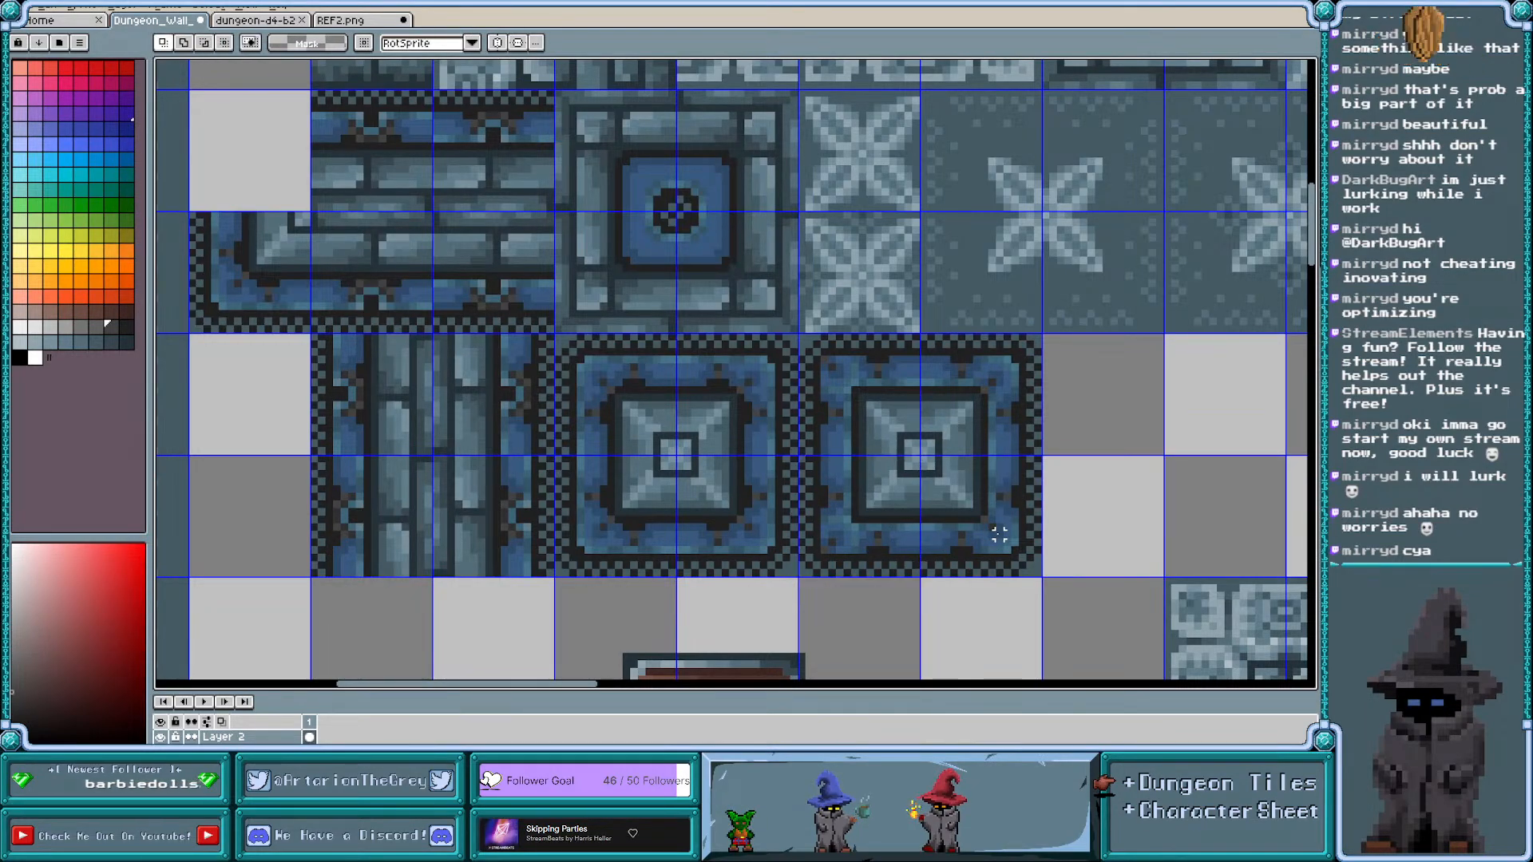
# Undo the trial corner flip and the trial quarter placement beside the horizontal brick wall tile
pyautogui.hotkey('ctrl', 'z')
pyautogui.hotkey('ctrl', 'z')
pyautogui.hotkey('ctrl', 'z')
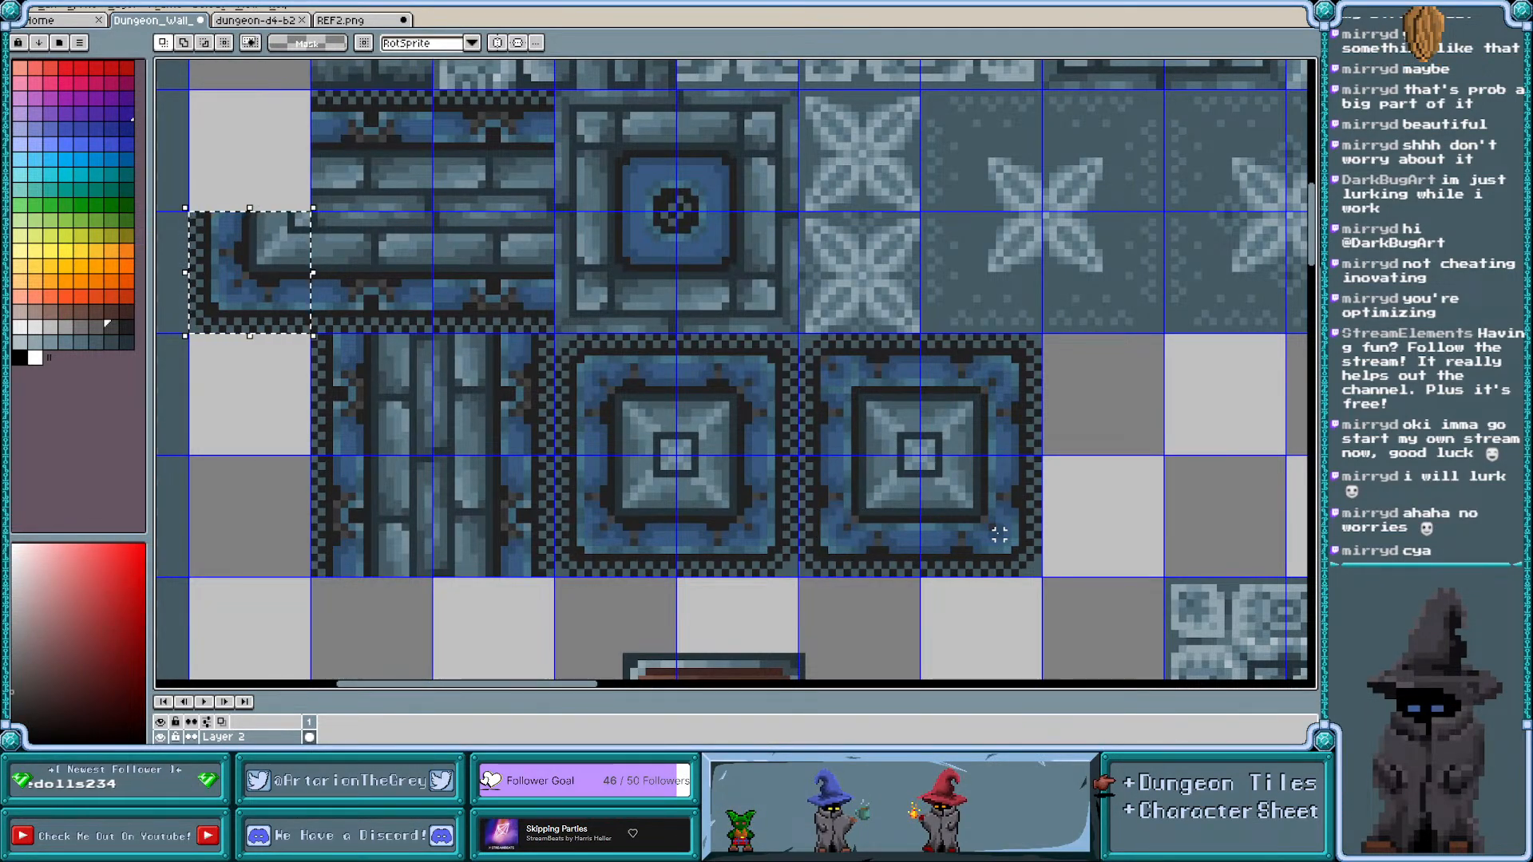
pyautogui.click(1123, 535)
pyautogui.moveTo(1190, 542); pyautogui.dragTo(1074, 540)
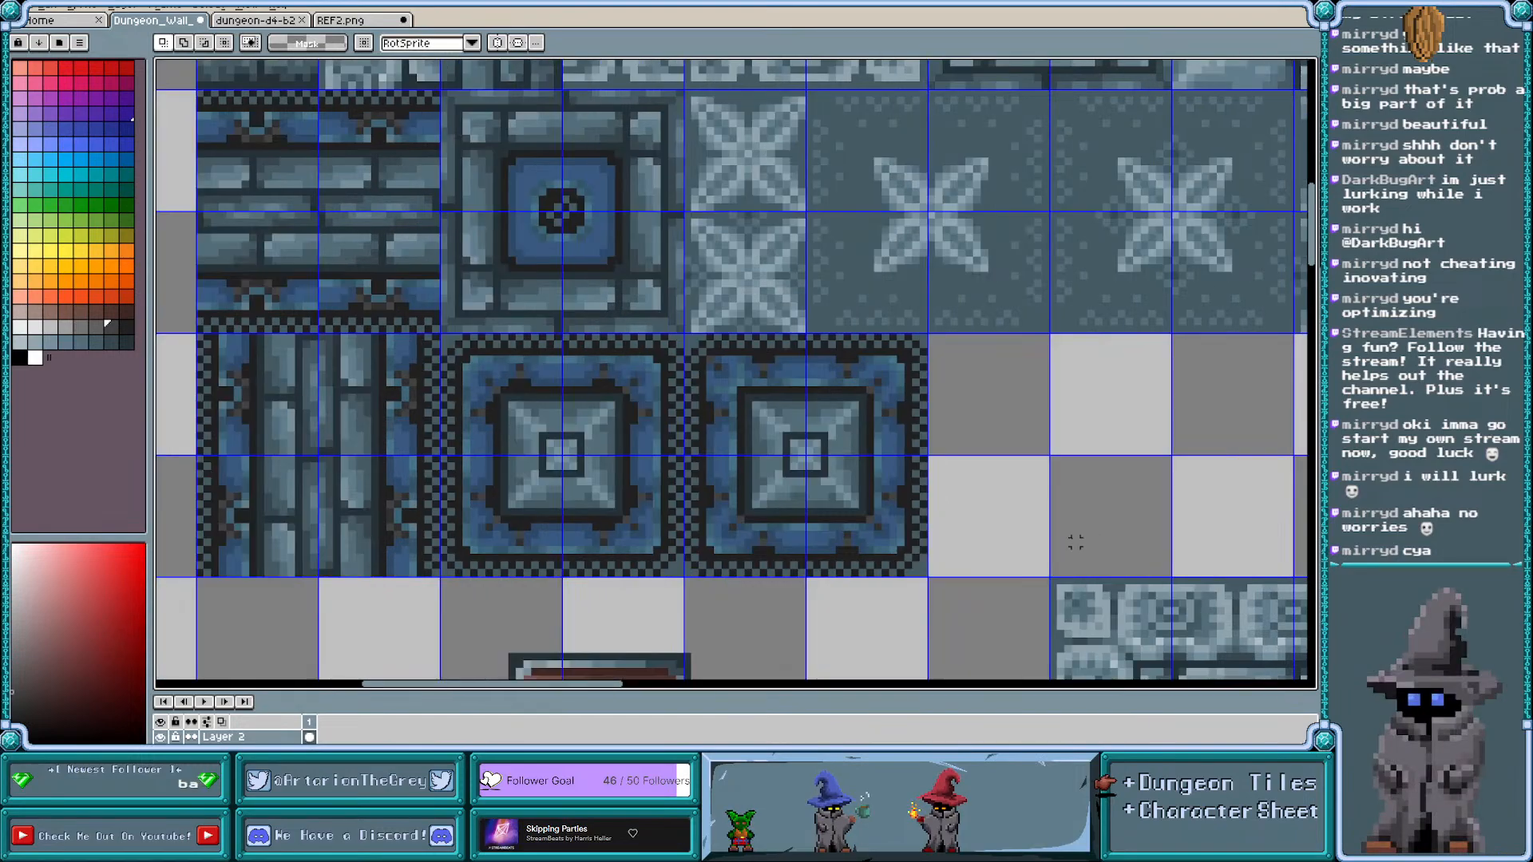
# Flip the lower-left blue trim corner of the copied pyramid tile horizontally and vertically
pyautogui.scroll(1, 846, 525)
pyautogui.scroll(1, 732, 372)
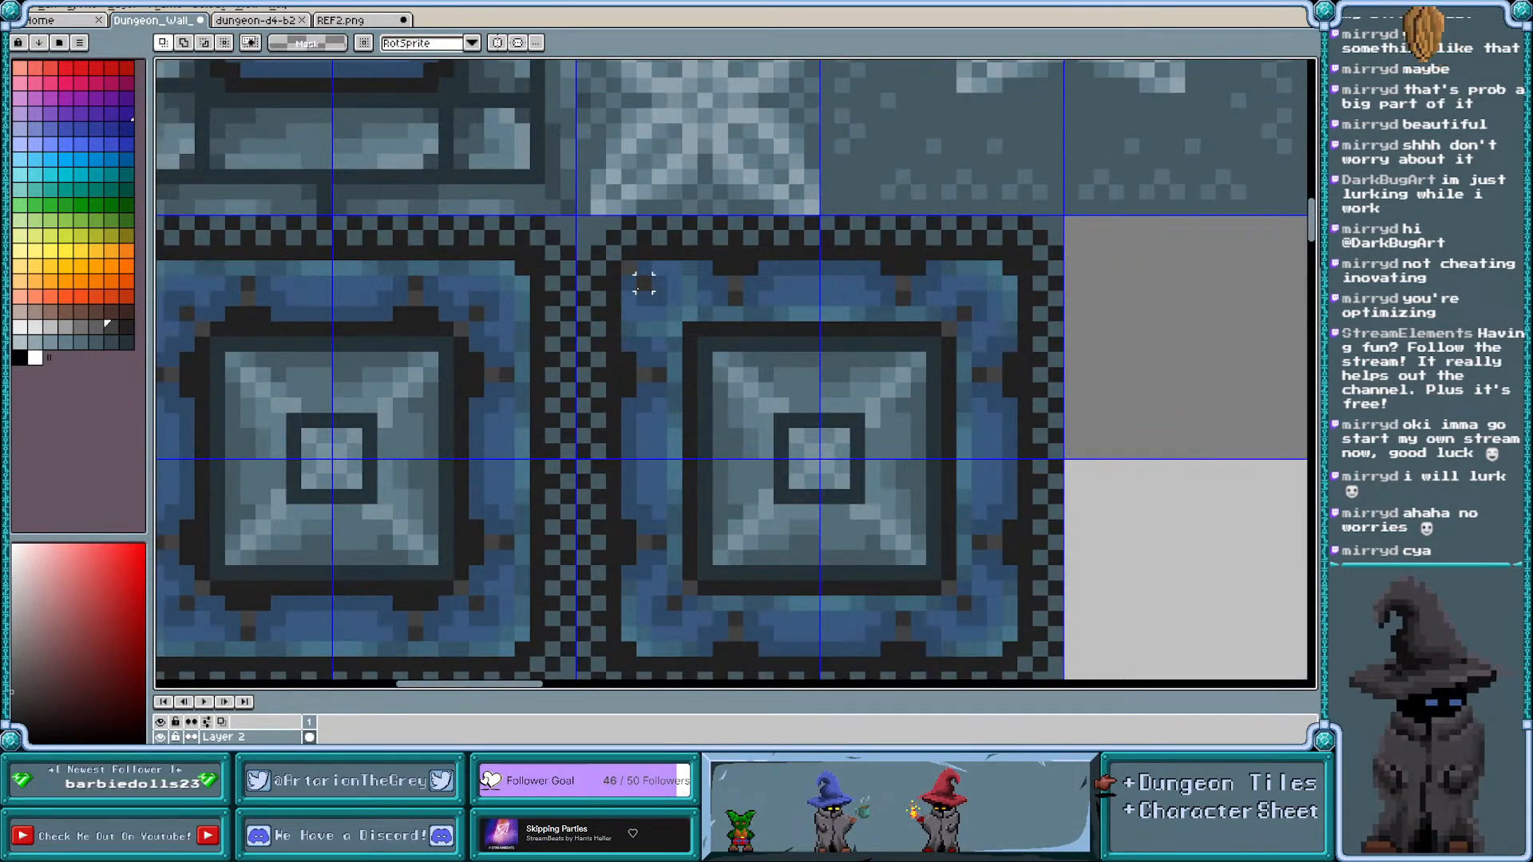
pyautogui.press('i')
pyautogui.press('b')
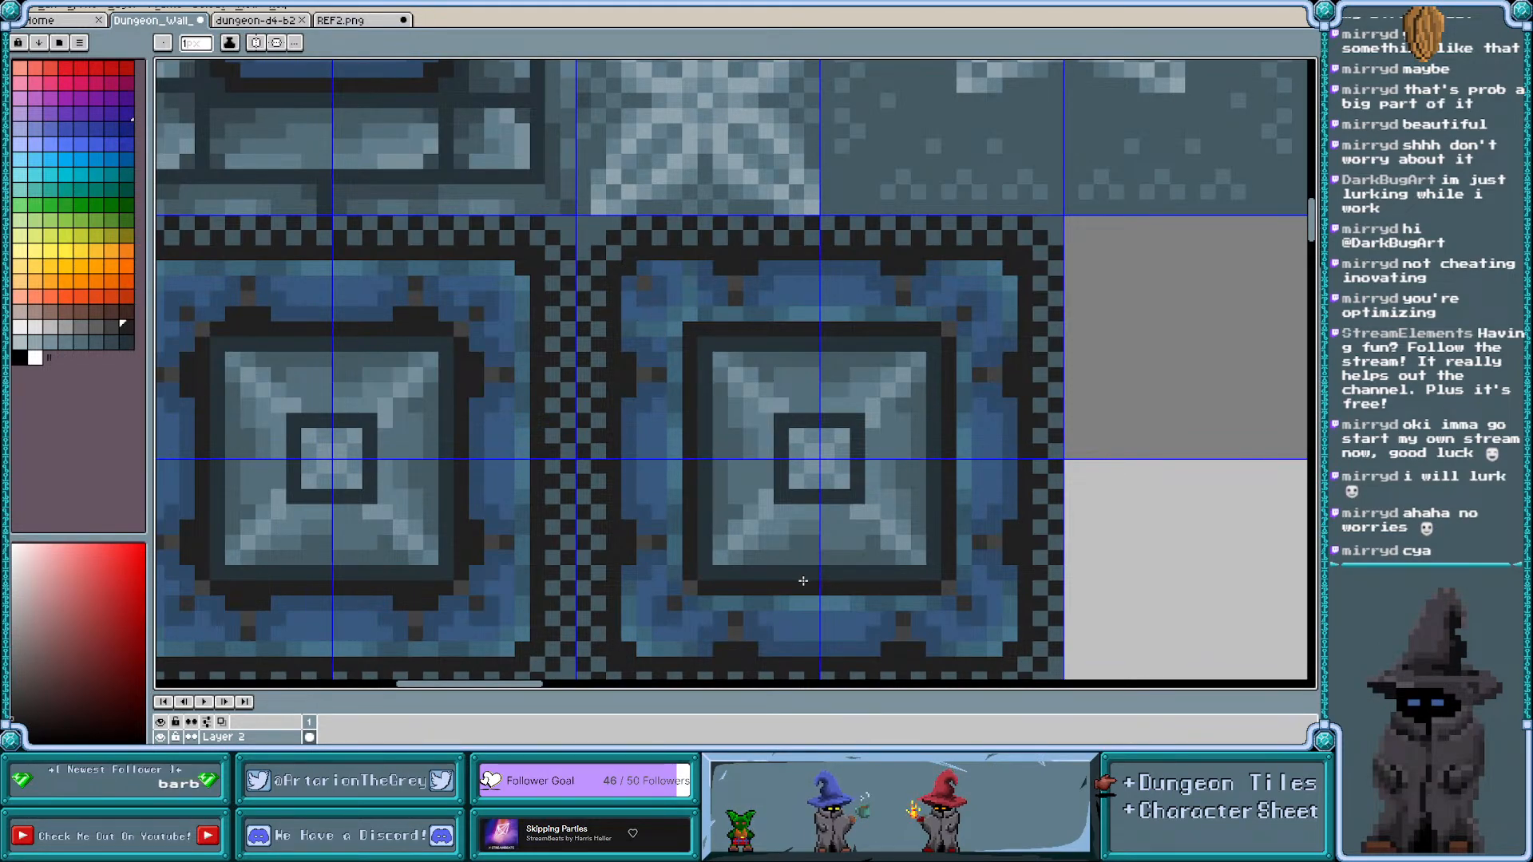
pyautogui.press('m')
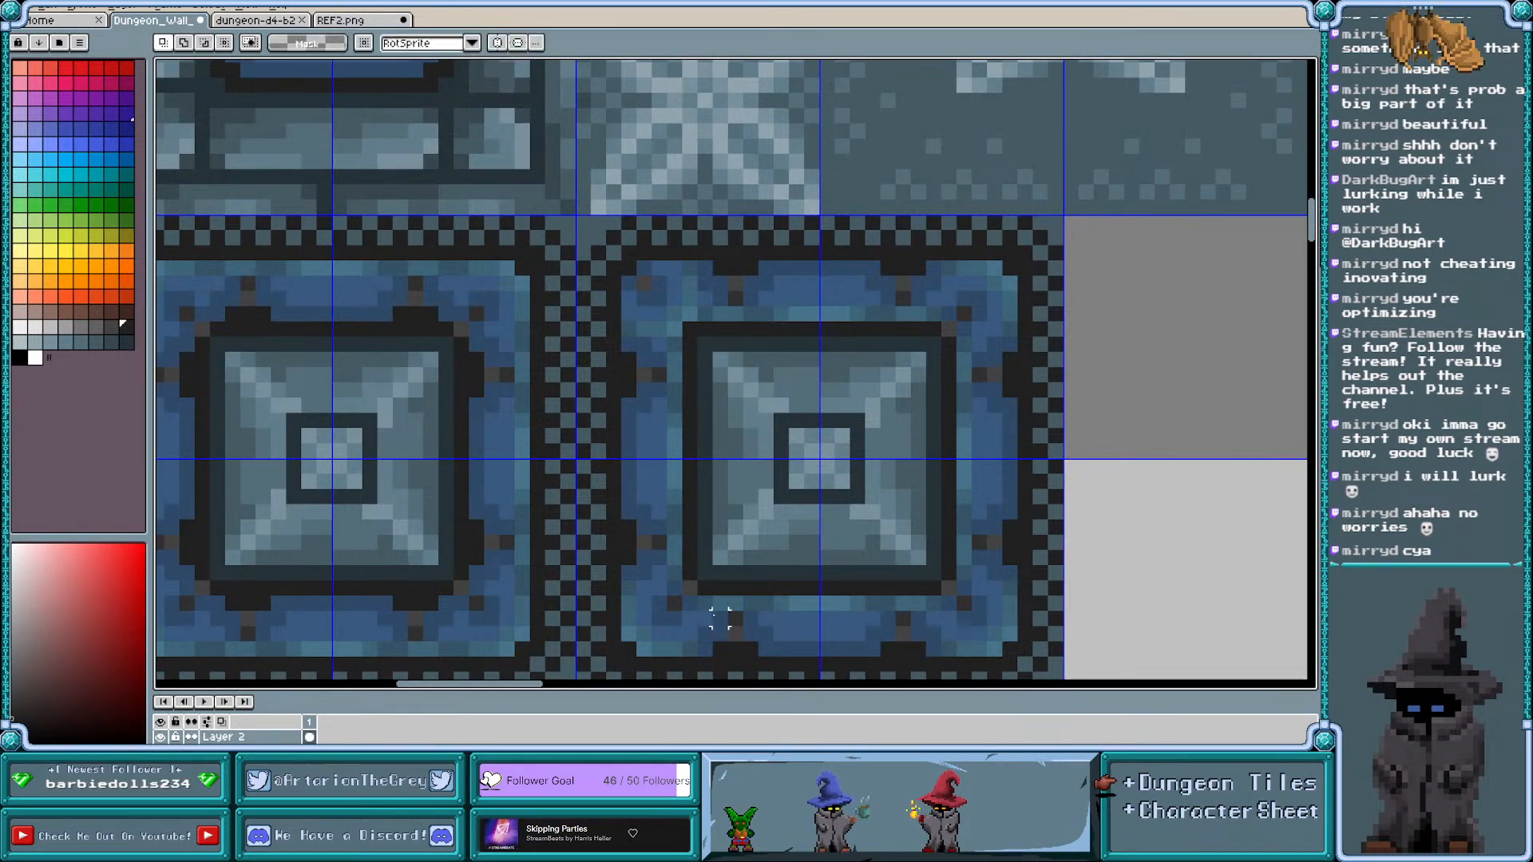
pyautogui.moveTo(701, 578); pyautogui.dragTo(619, 660)
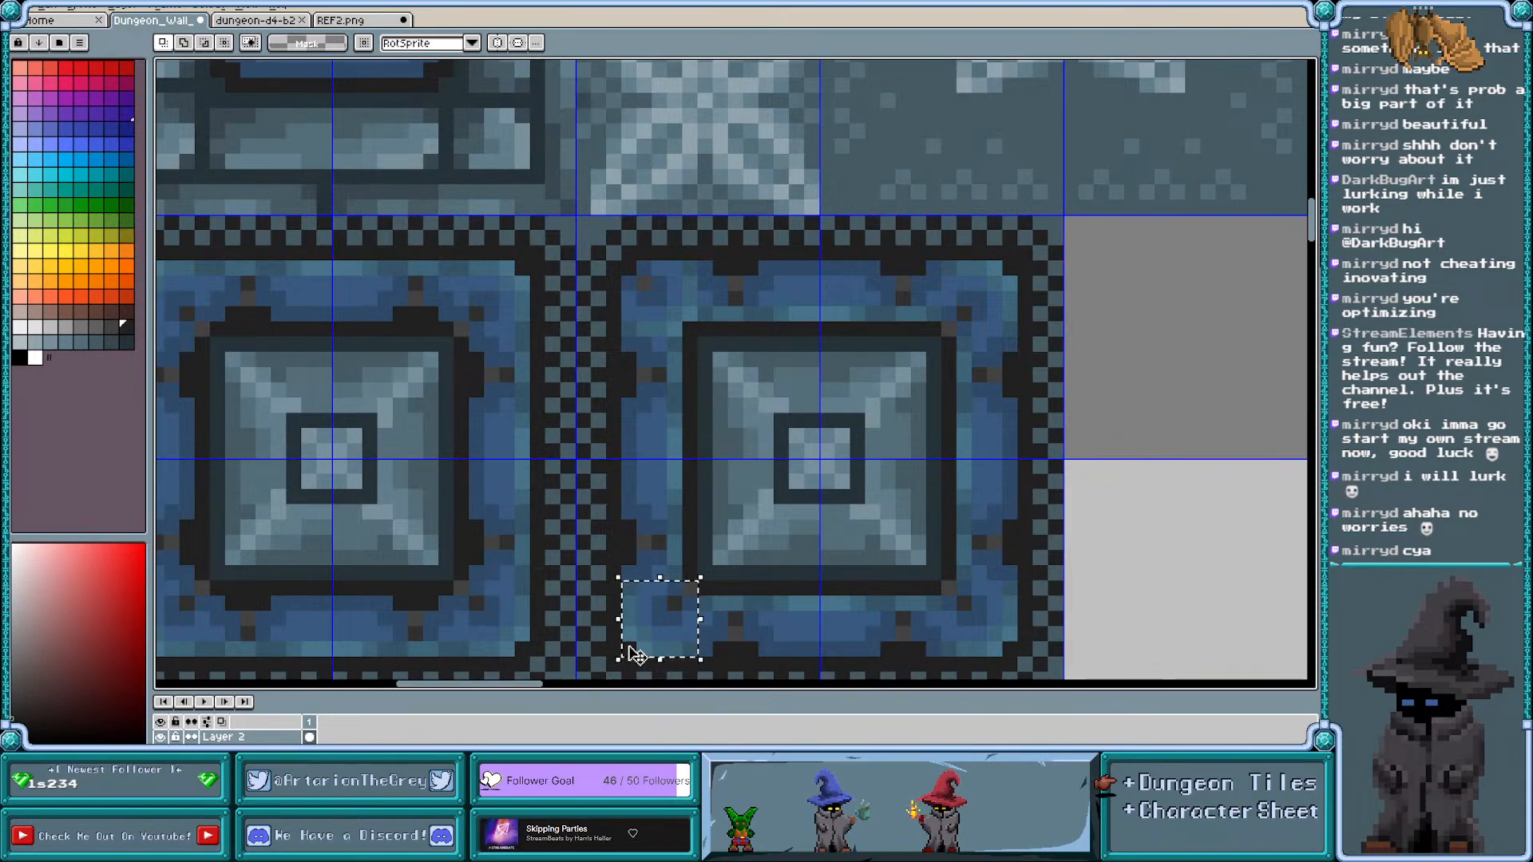
pyautogui.hotkey('shift', 'h')
pyautogui.hotkey('shift', 'v')
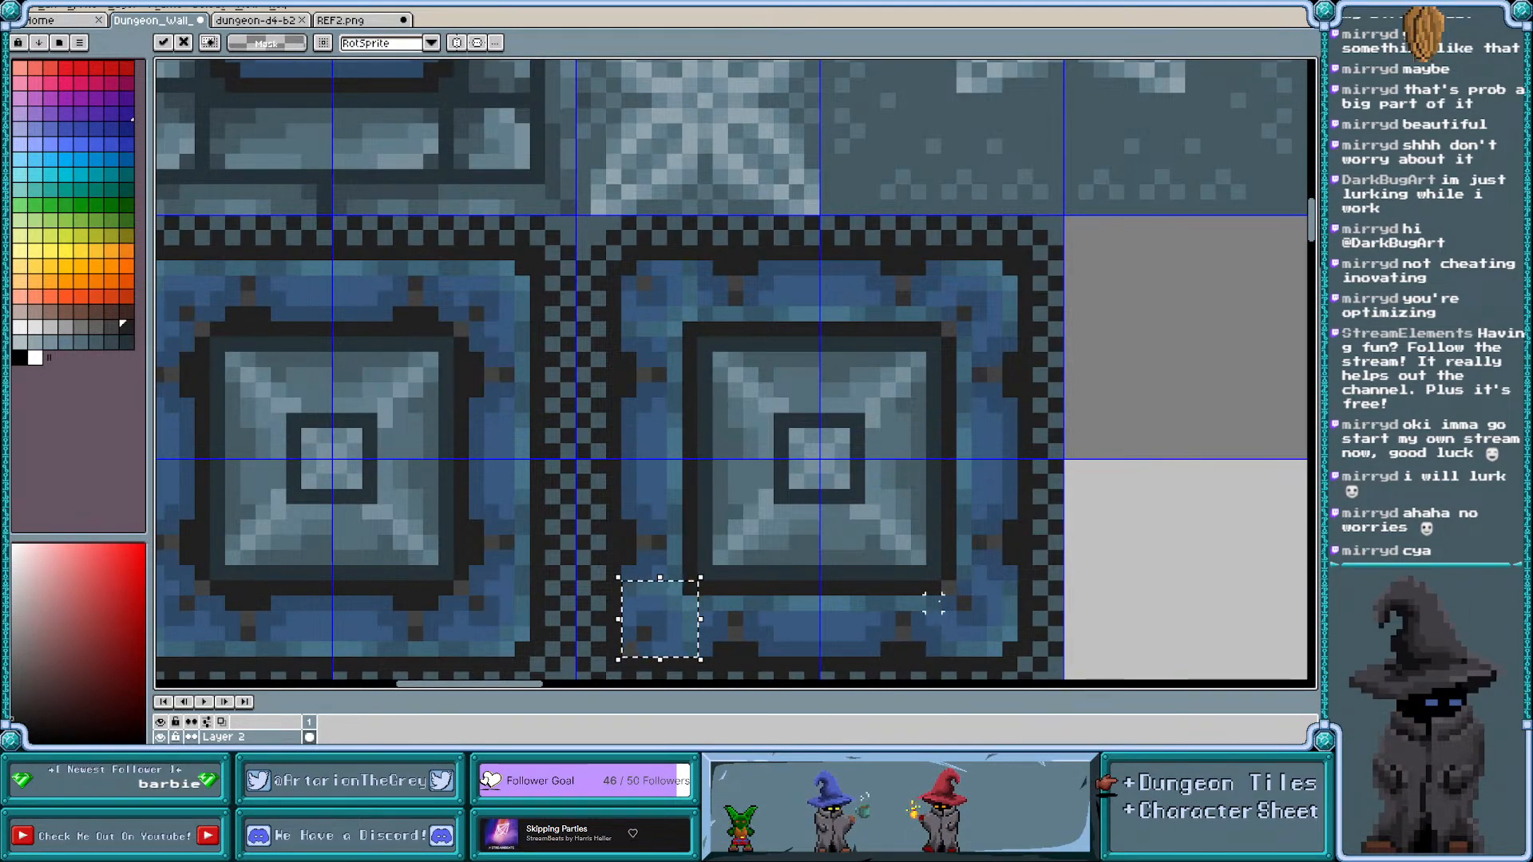
# Flip the lower-right blue trim corner of the copied pyramid tile horizontally and vertically
pyautogui.moveTo(949, 588); pyautogui.dragTo(1020, 658)
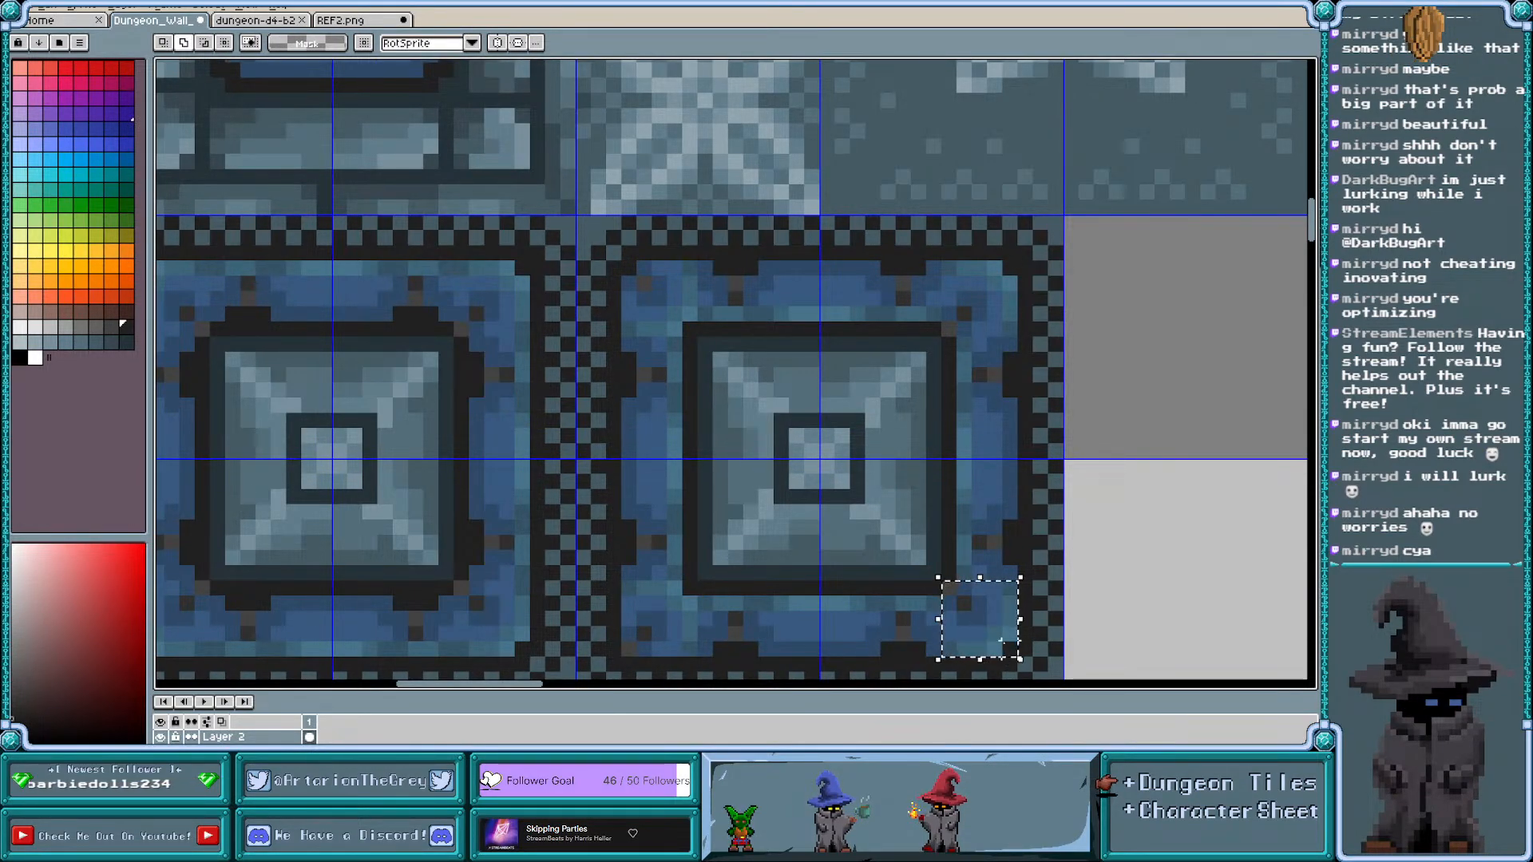
pyautogui.hotkey('shift', 'h')
pyautogui.hotkey('shift', 'v')
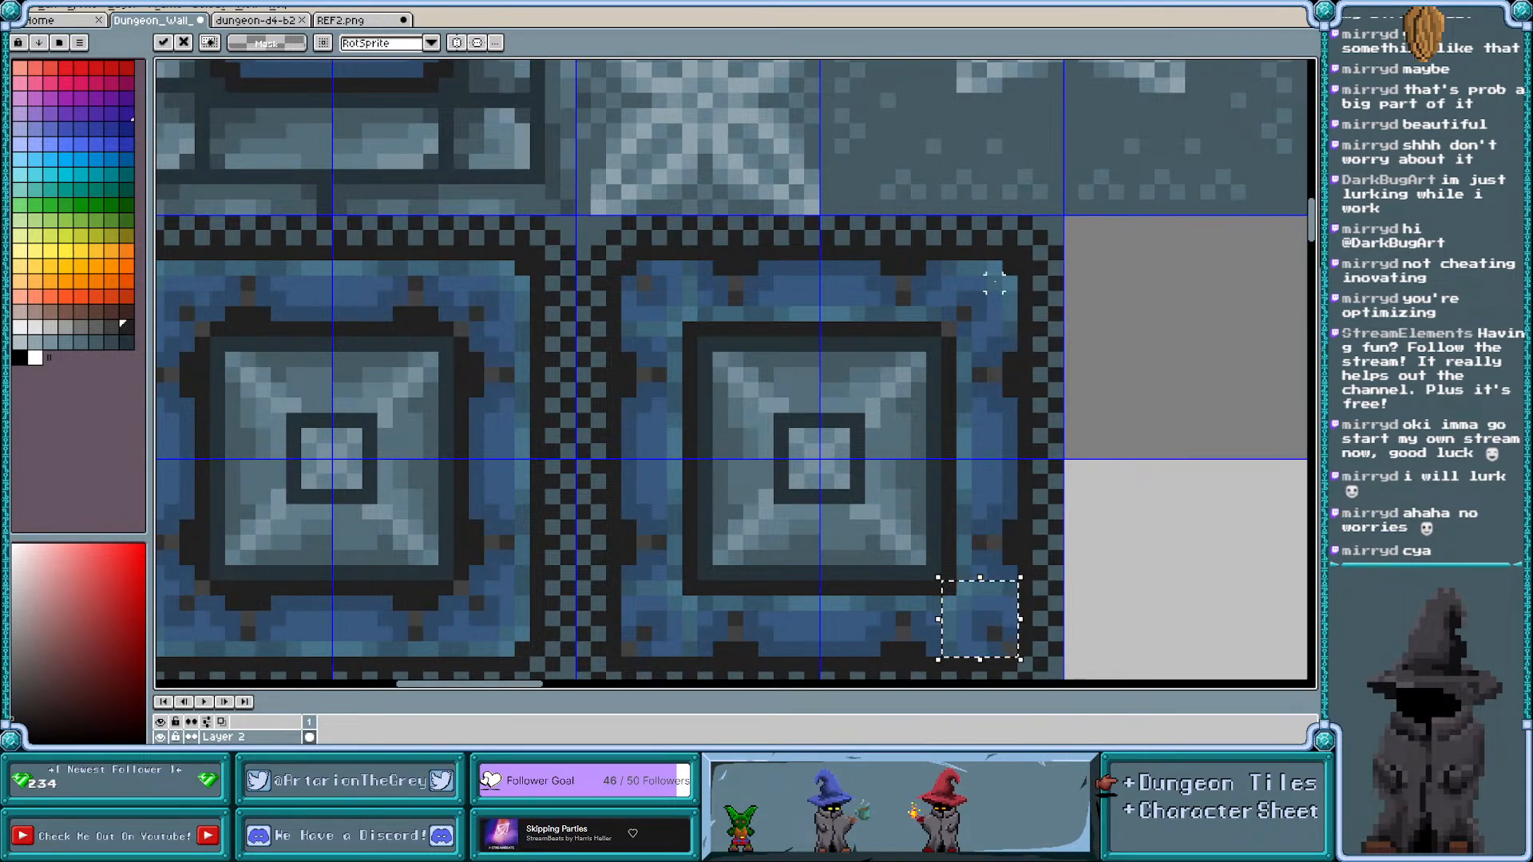
# Flip the upper-right blue trim corner of the copied pyramid tile horizontally and vertically, and apply the transformation
pyautogui.moveTo(1019, 261); pyautogui.dragTo(948, 330)
pyautogui.hotkey('shift', 'h')
pyautogui.hotkey('shift', 'v')
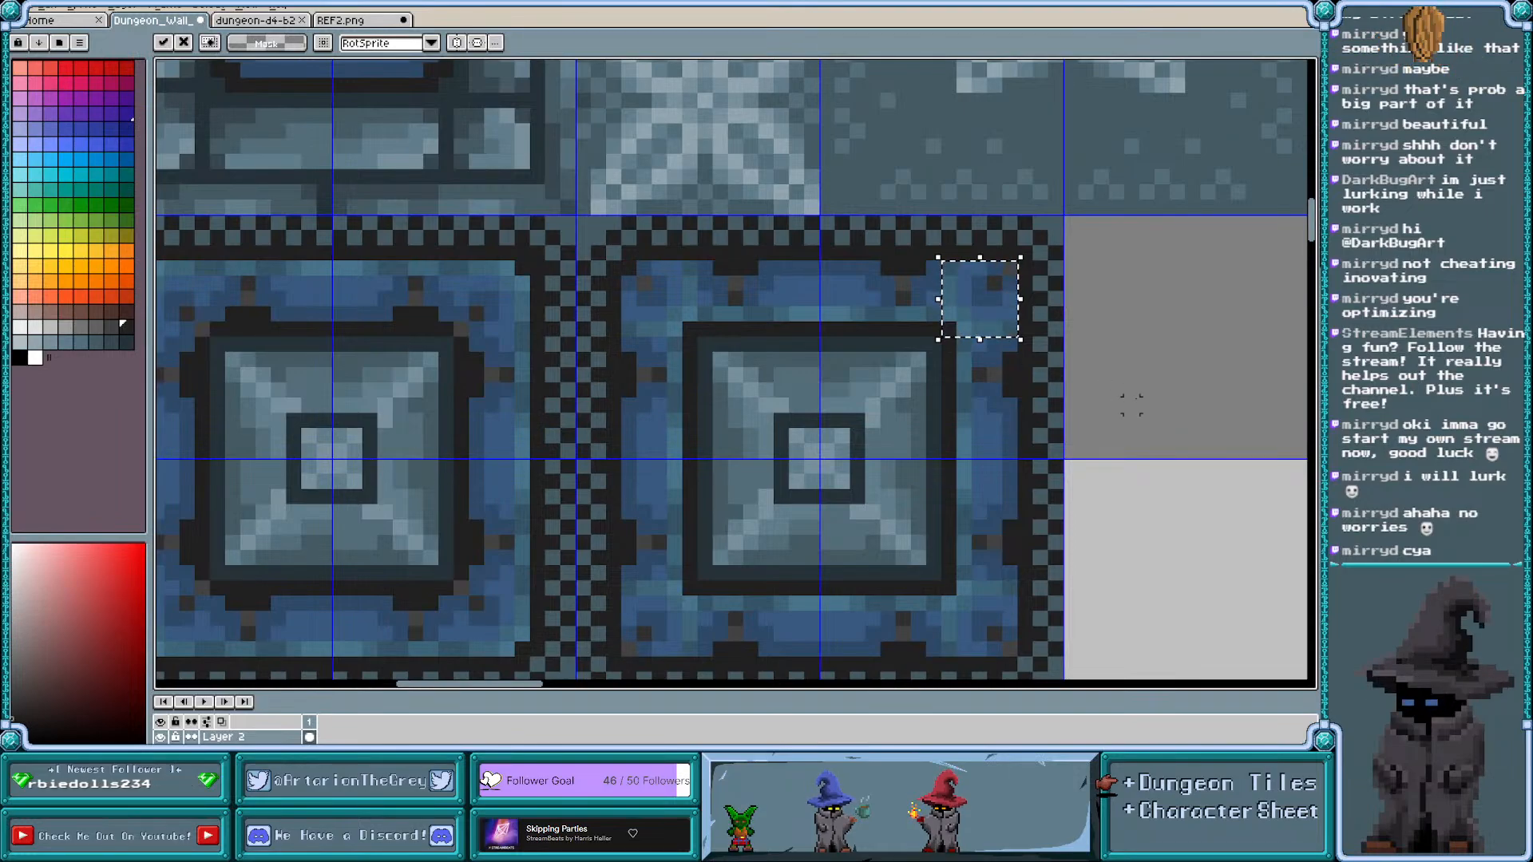
pyautogui.press('Return')
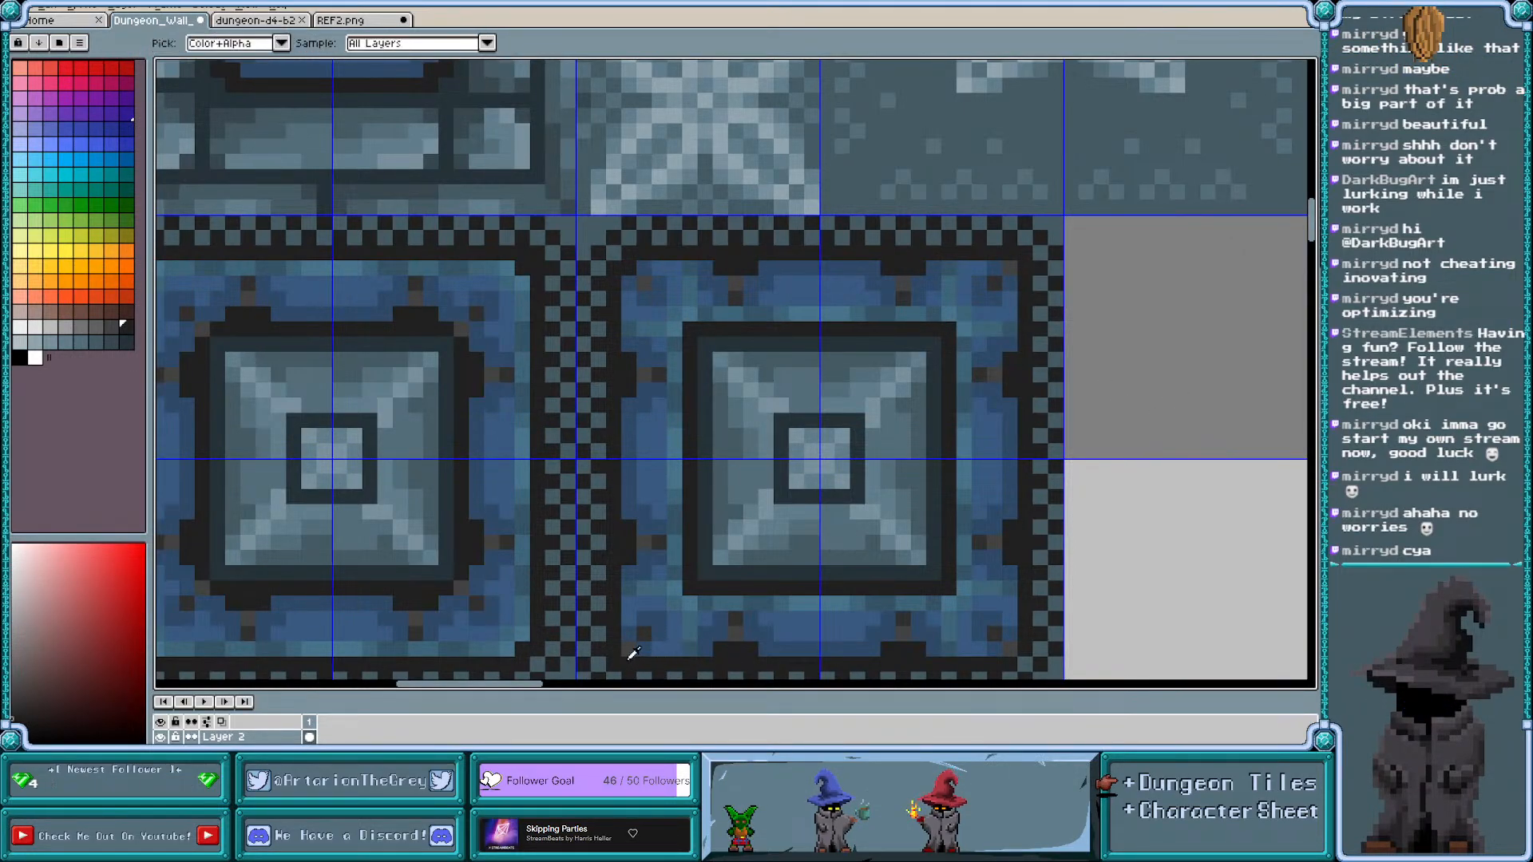
# Touch up the corner pixels of the copied pyramid tile's blue trim with the Pencil, using dark colours sampled from the tile
pyautogui.press('b')
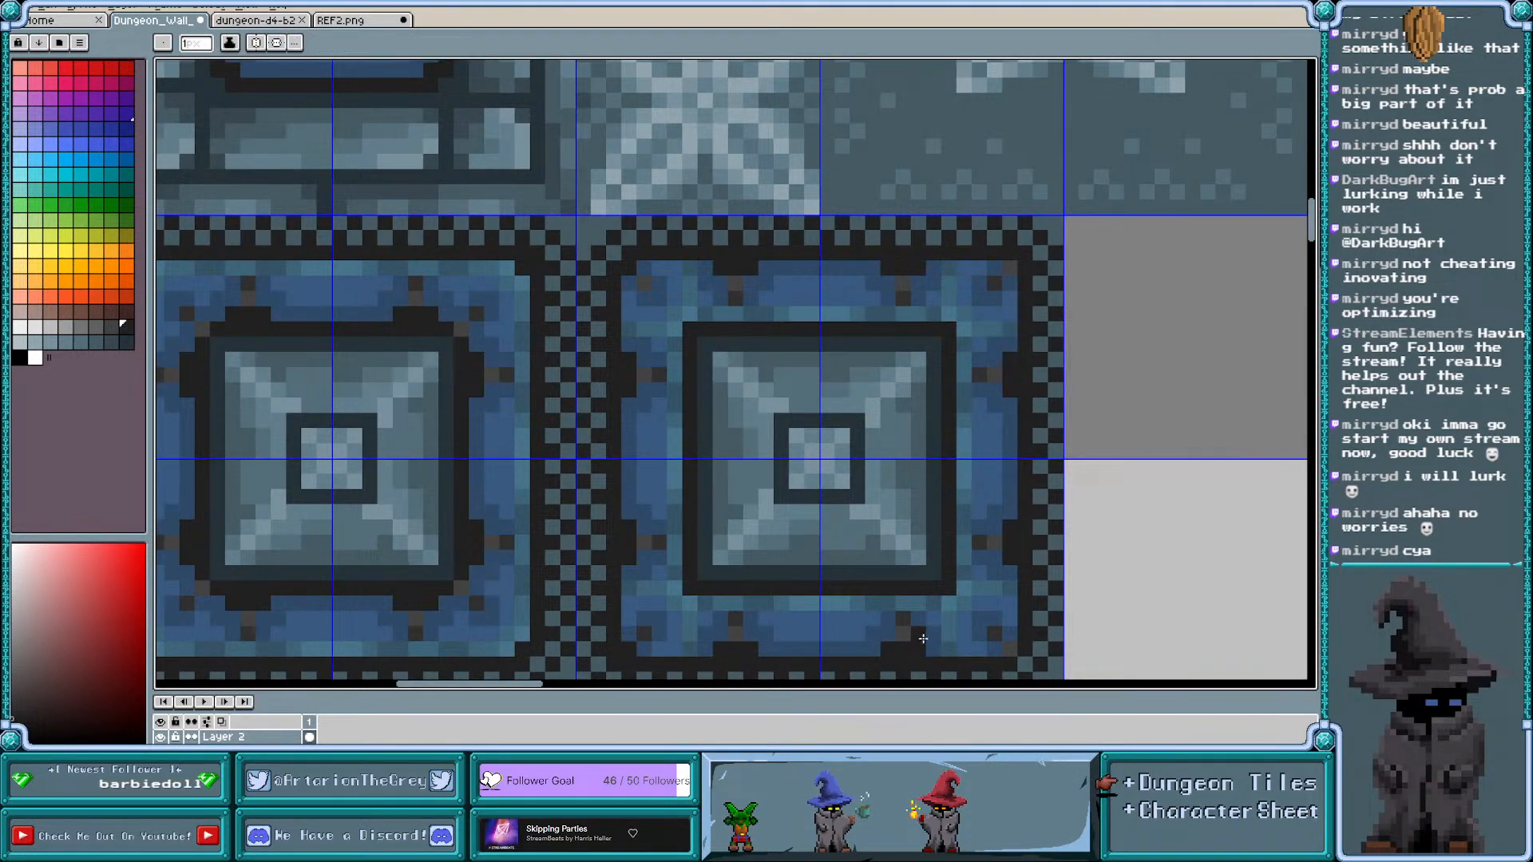
pyautogui.click(990, 426)
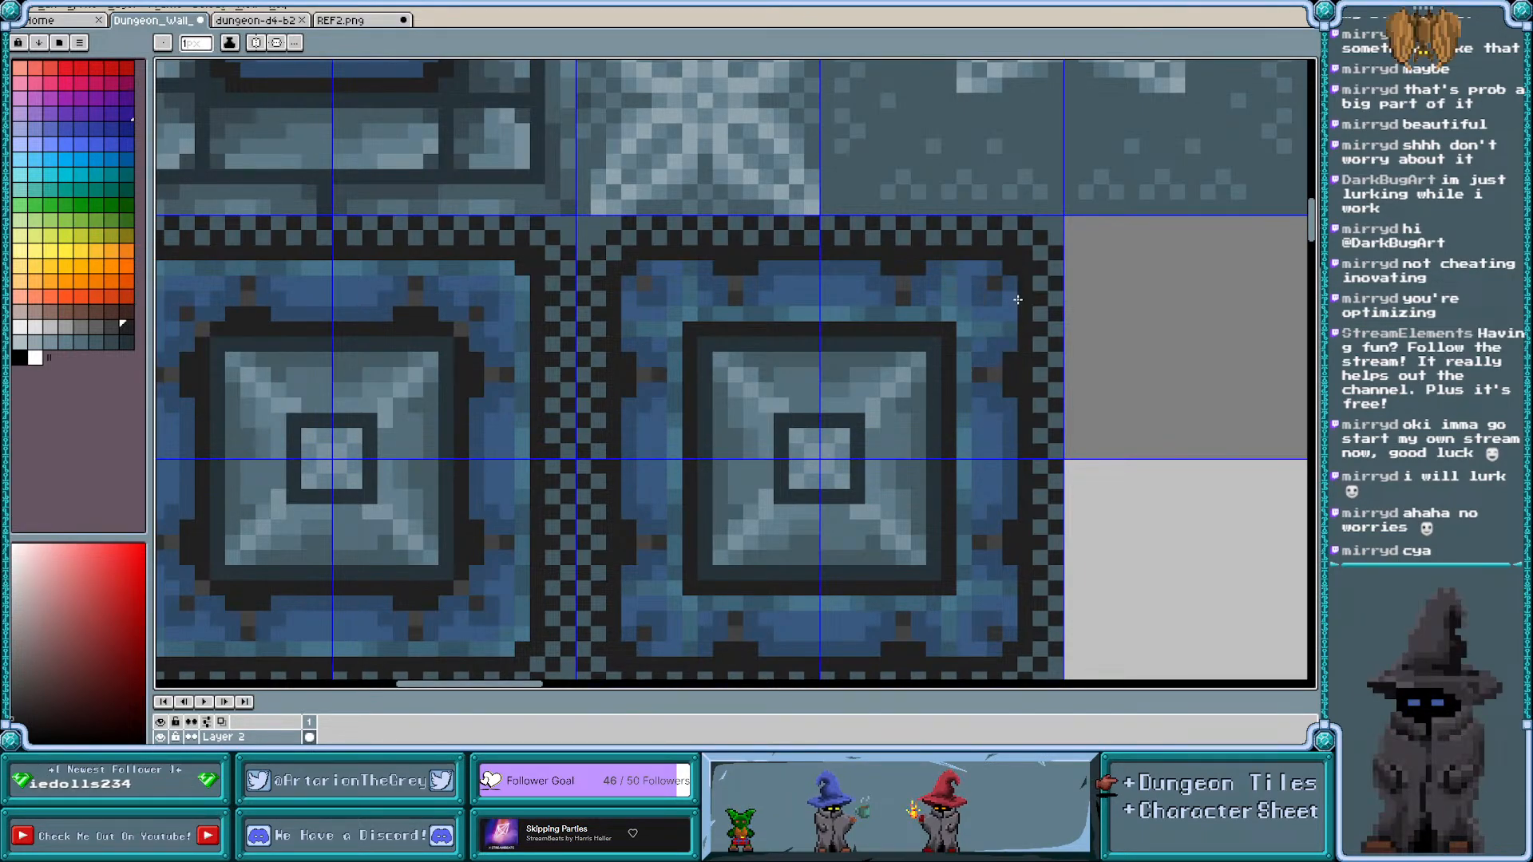
pyautogui.press('i')
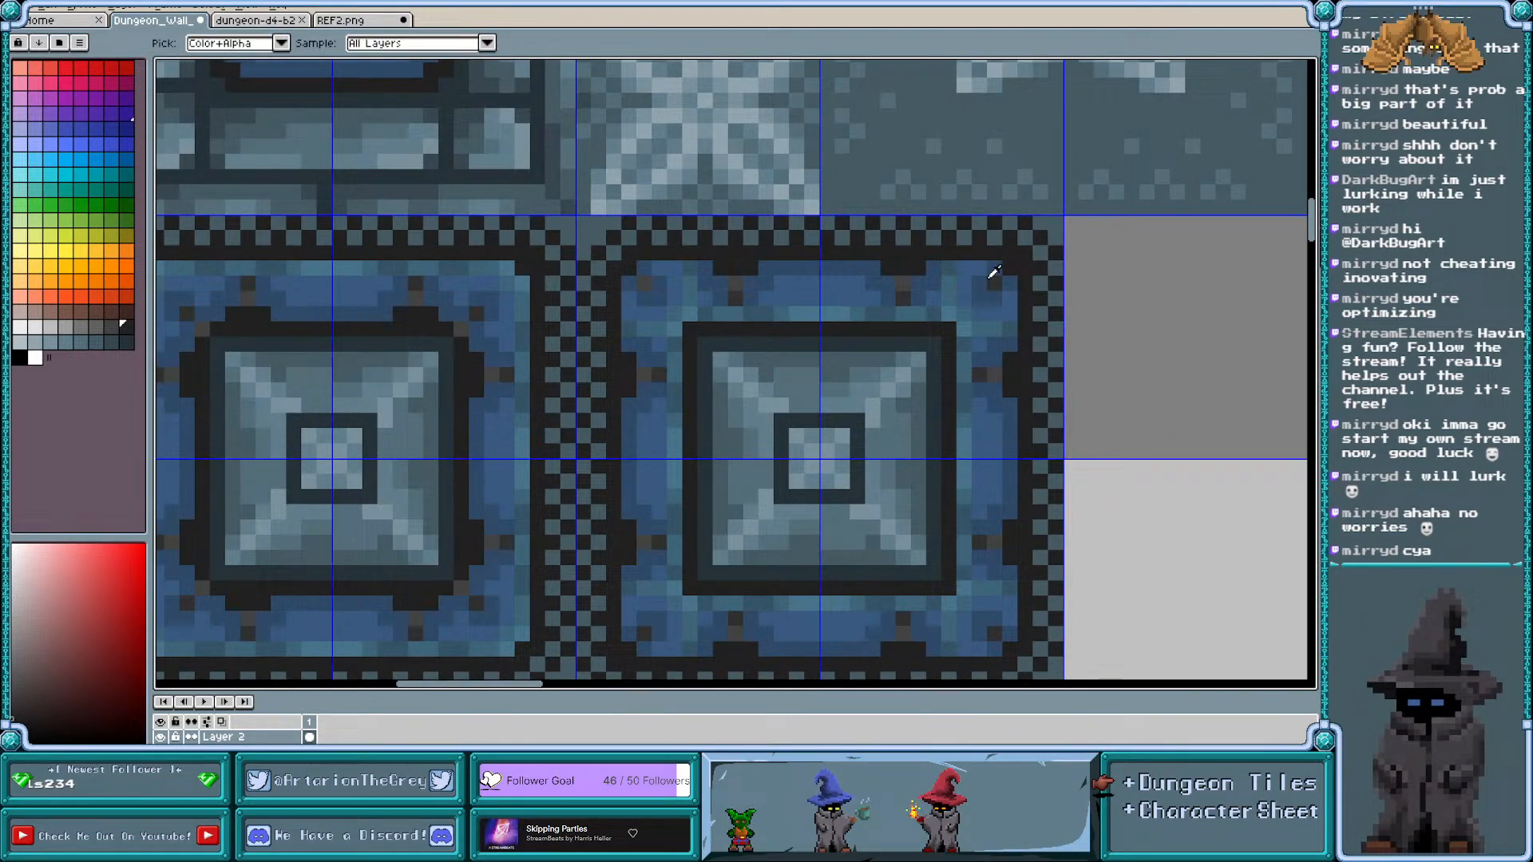
pyautogui.click(906, 280)
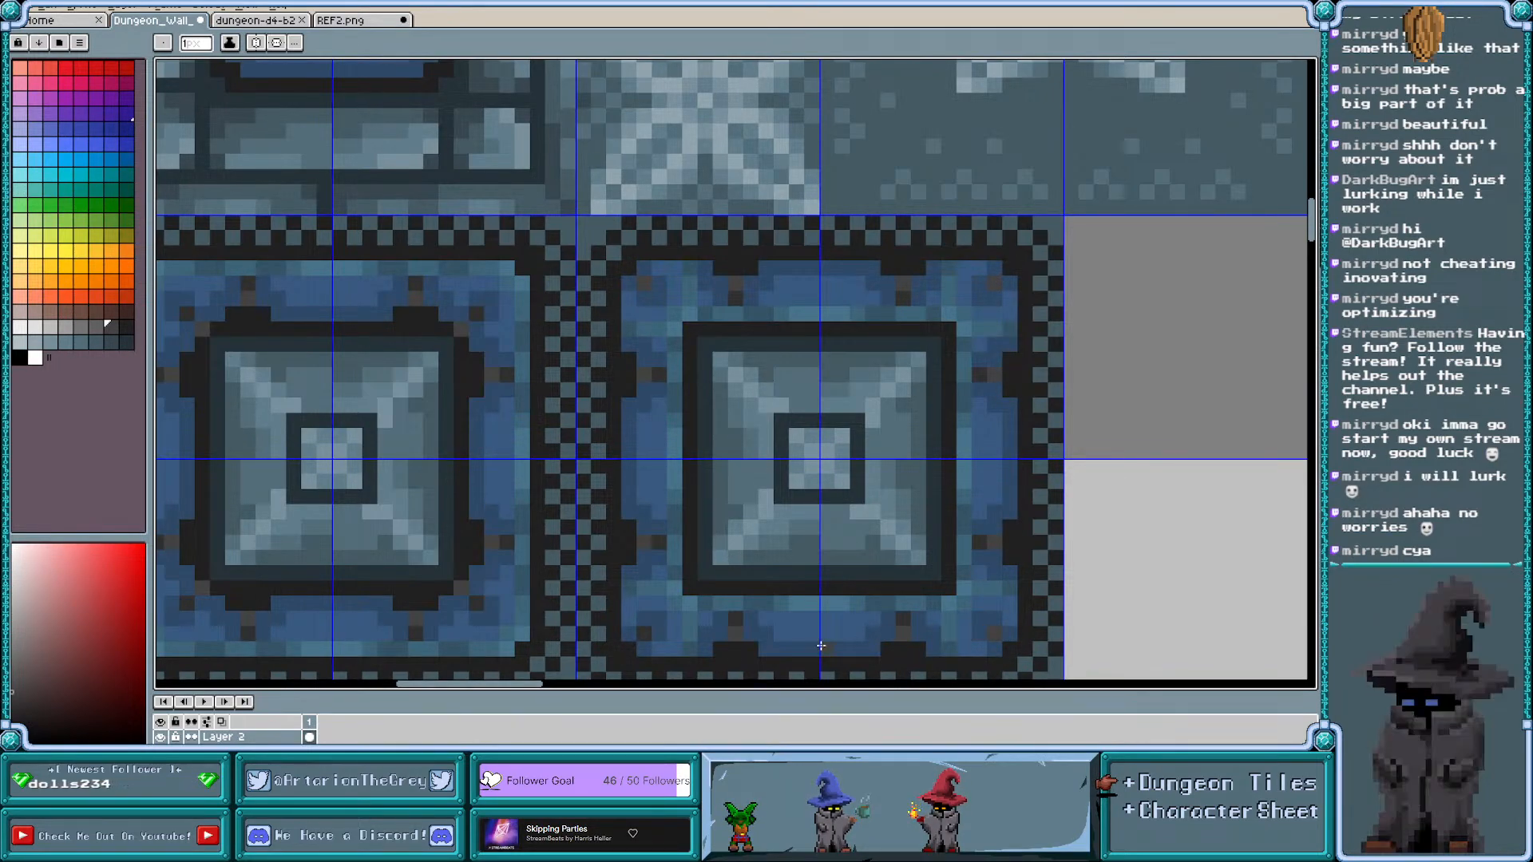
pyautogui.scroll(-2, 645, 308)
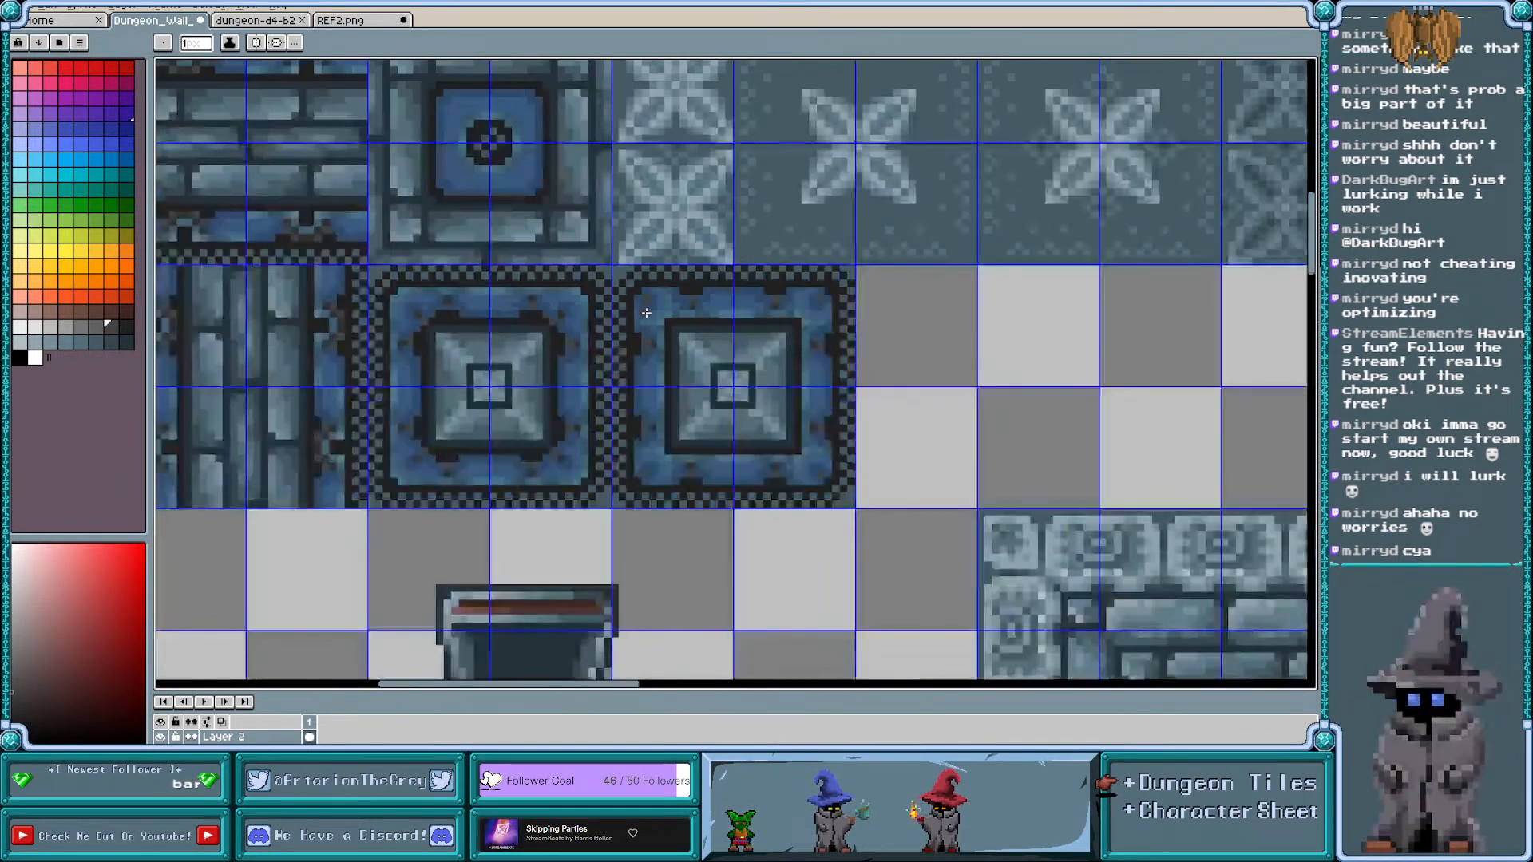
# Retouch the upper-left corner of the copied pyramid tile's blue trim with the Pencil, using a blue sampled from the trim
pyautogui.press('v')
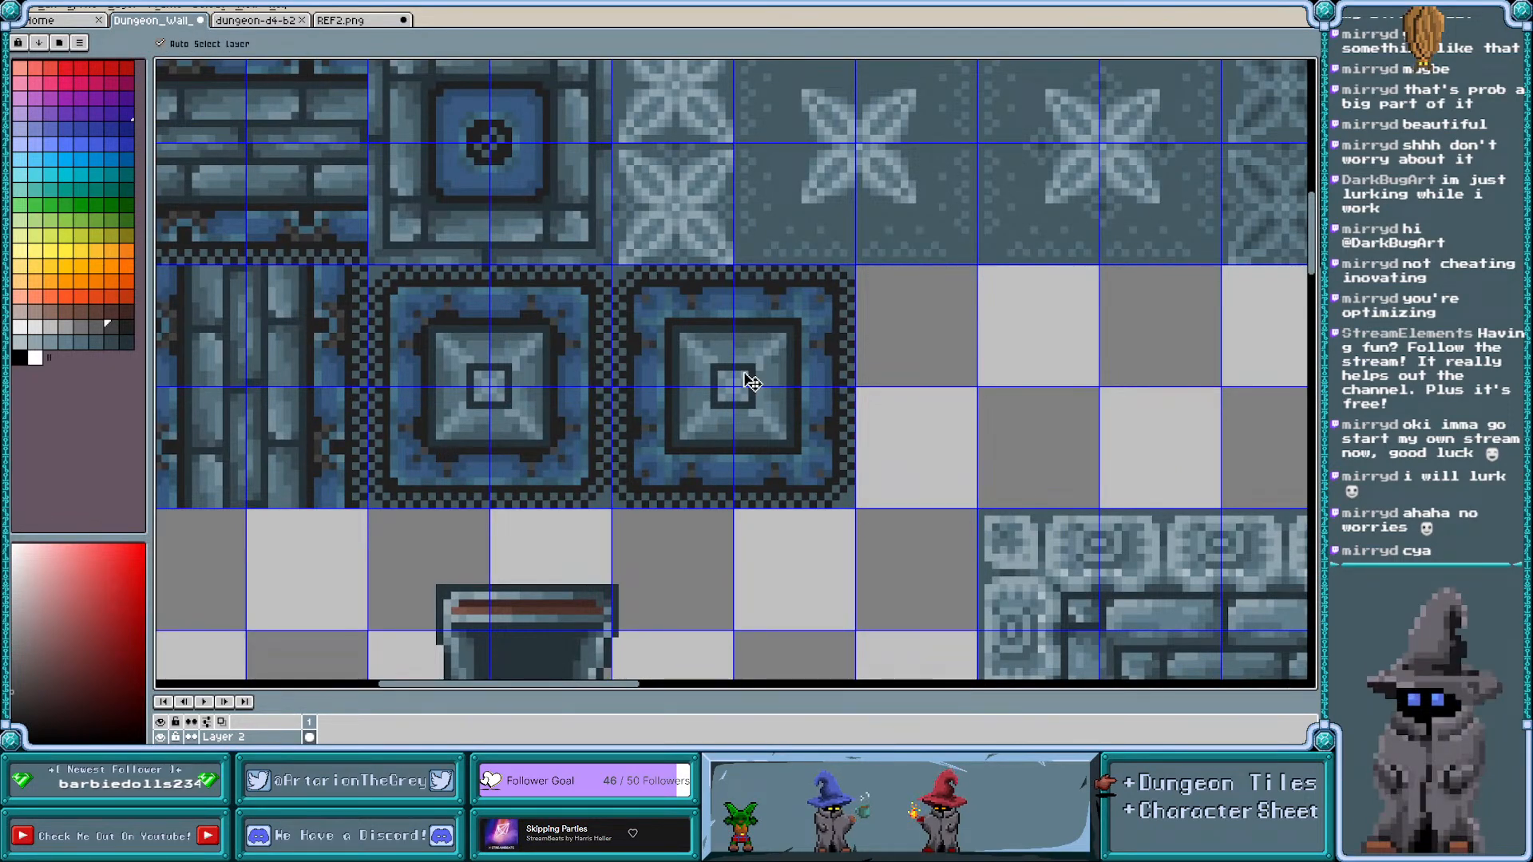
pyautogui.press('b')
pyautogui.scroll(2, 689, 314)
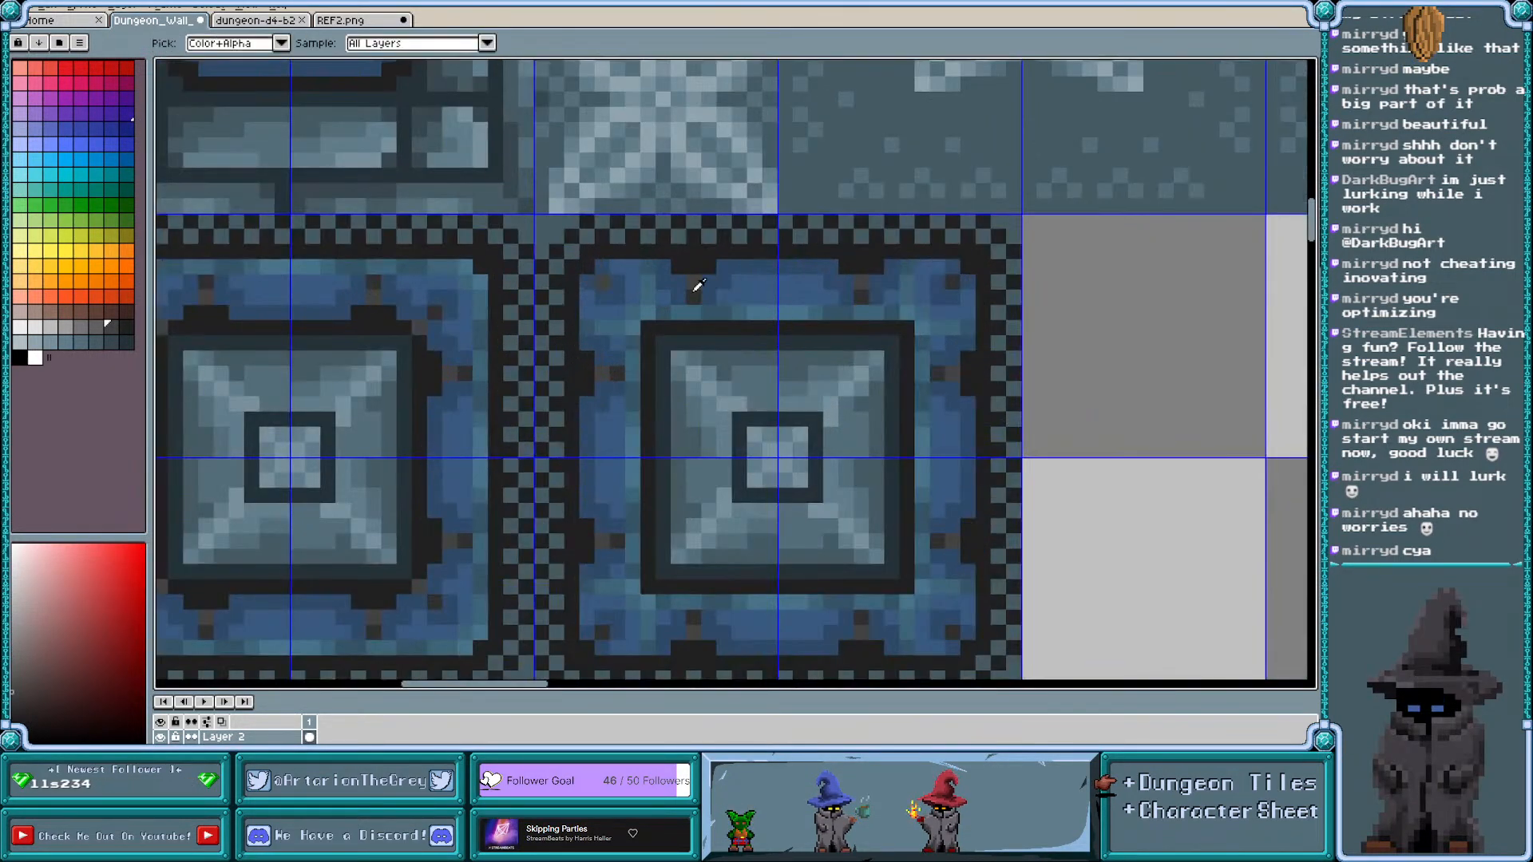
pyautogui.press('i')
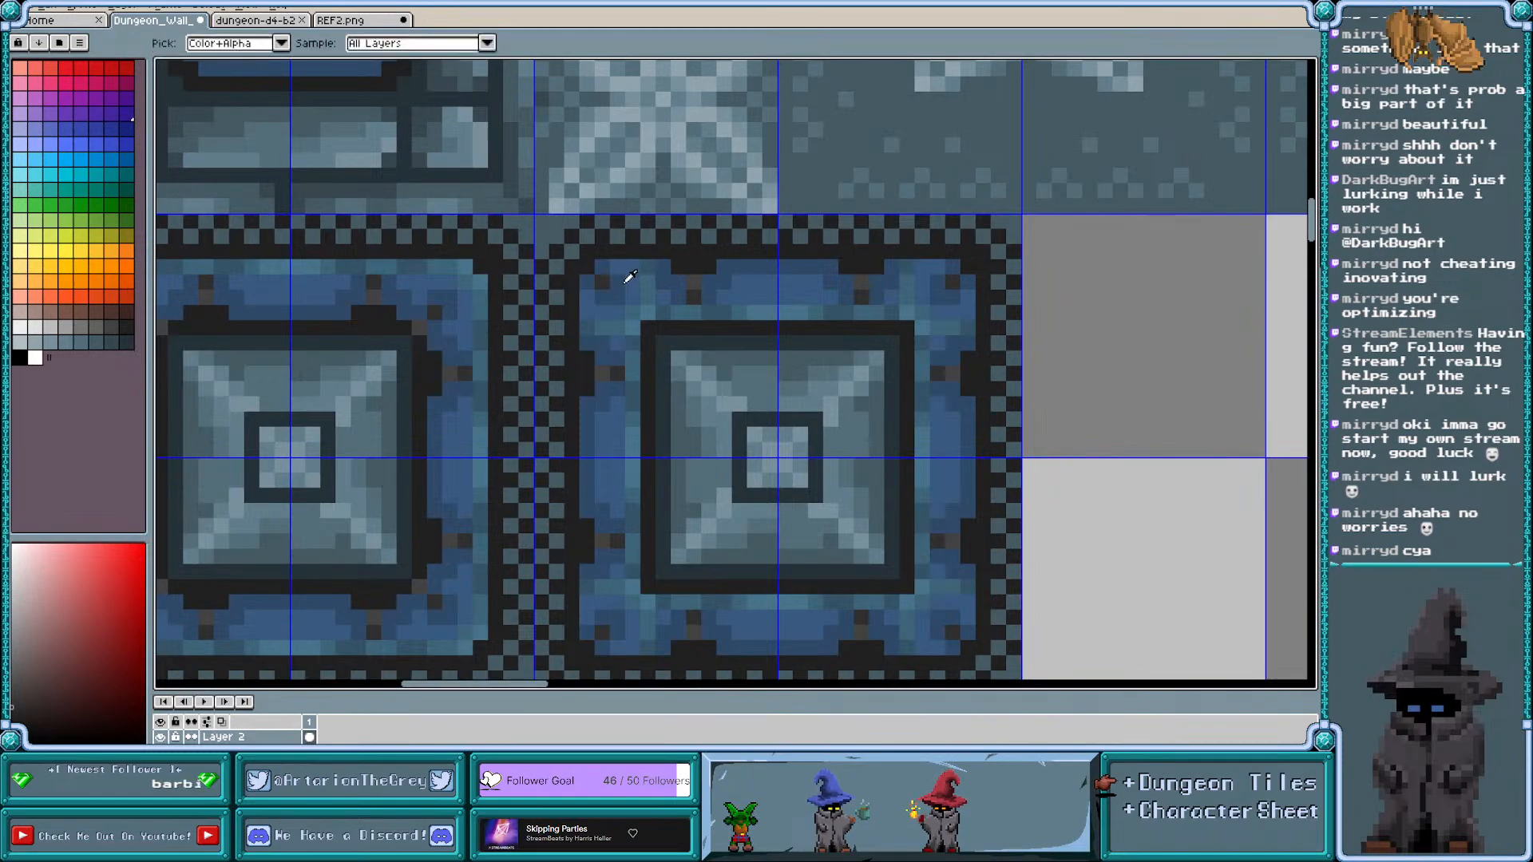
pyautogui.click(620, 274)
pyautogui.press('b')
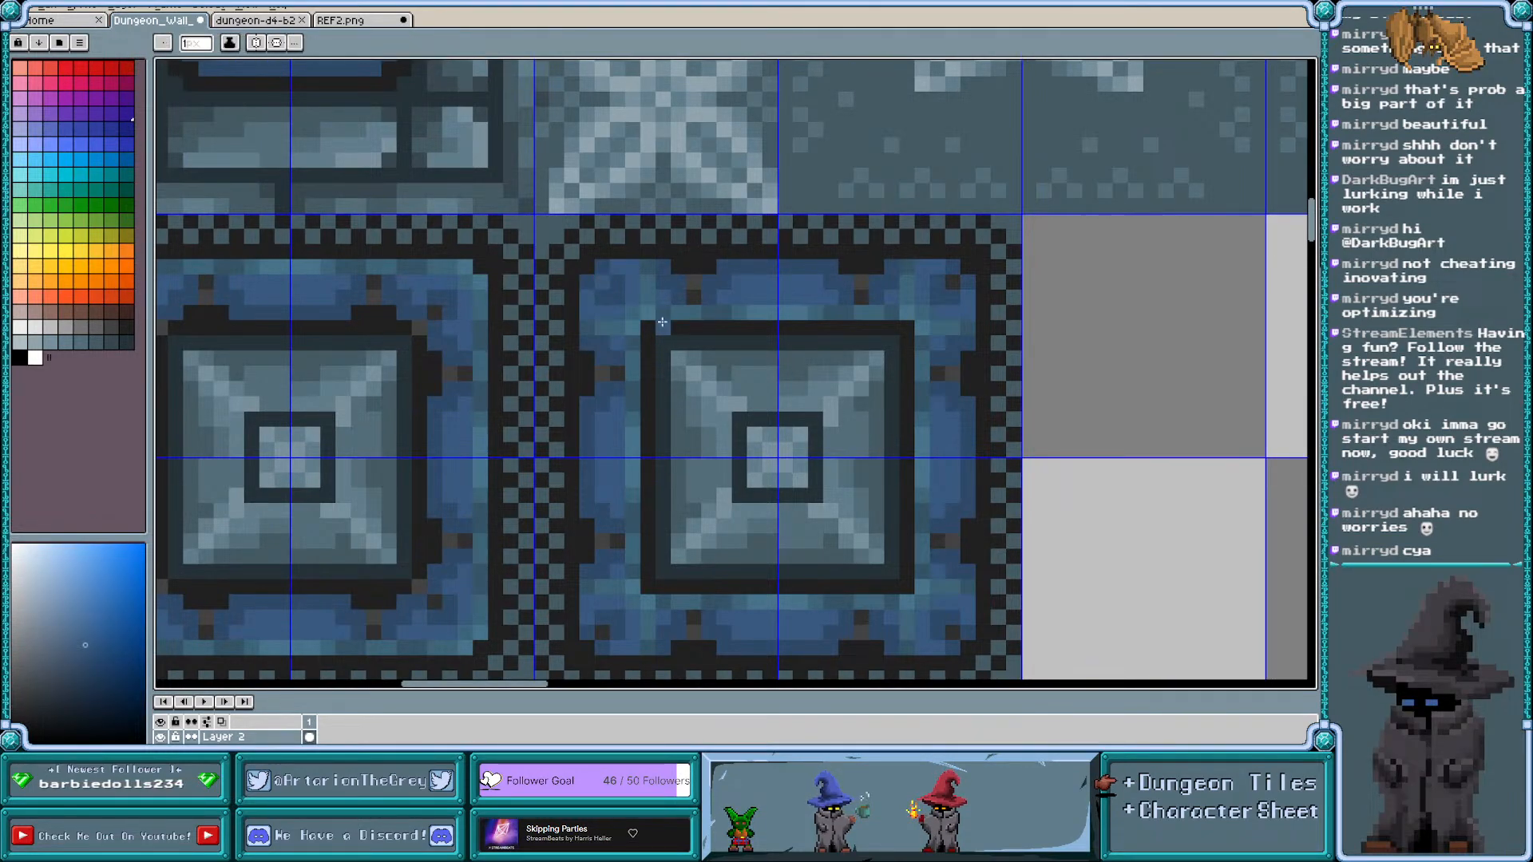
pyautogui.press('v')
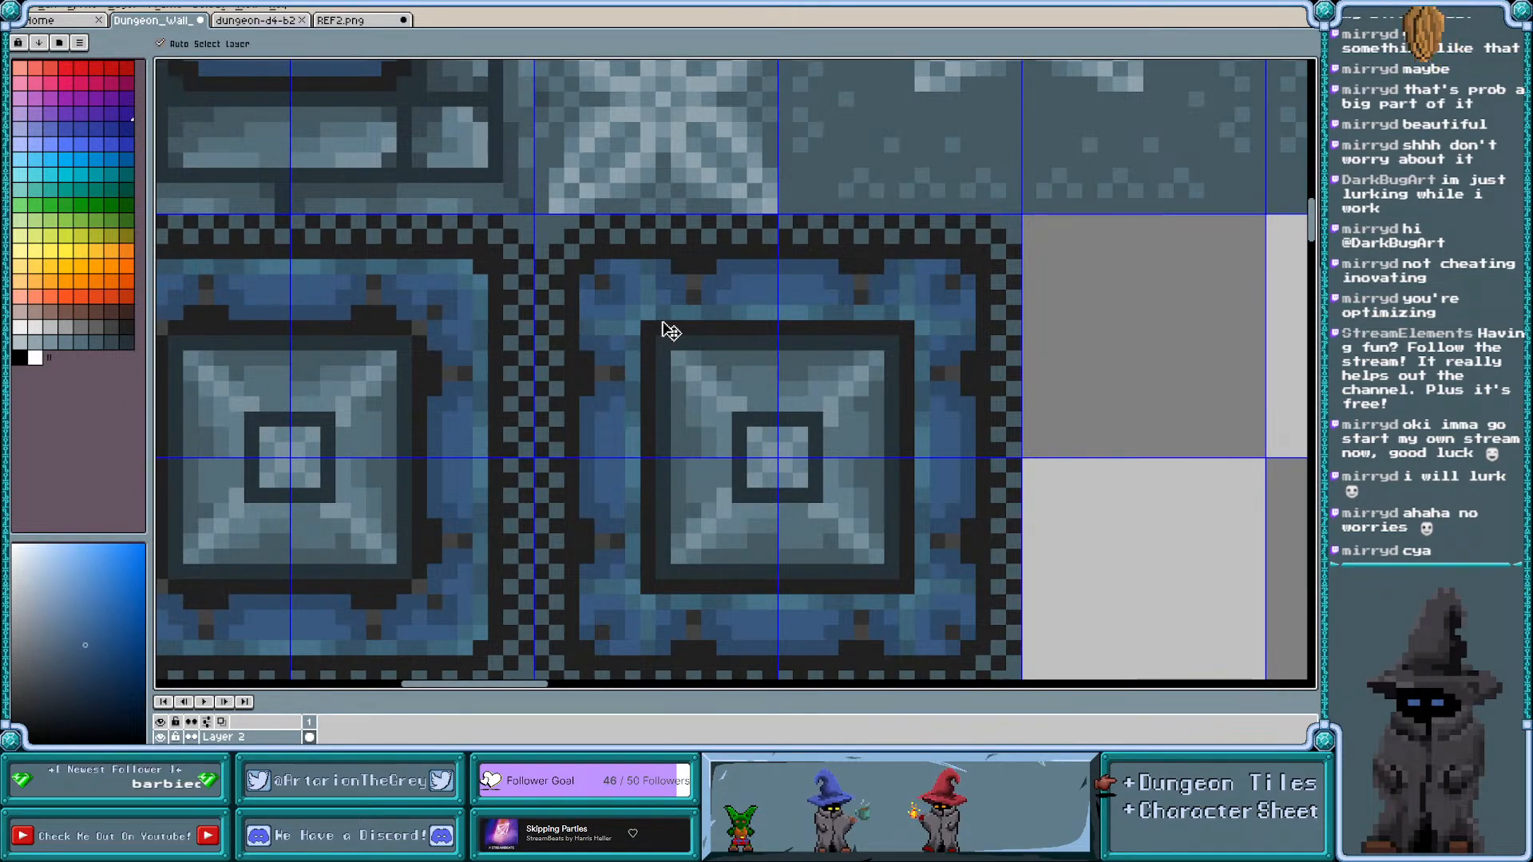
pyautogui.press('b')
# Set the canvas grid to a width of 8 and a height of 8
pyautogui.scroll(-3, 671, 331)
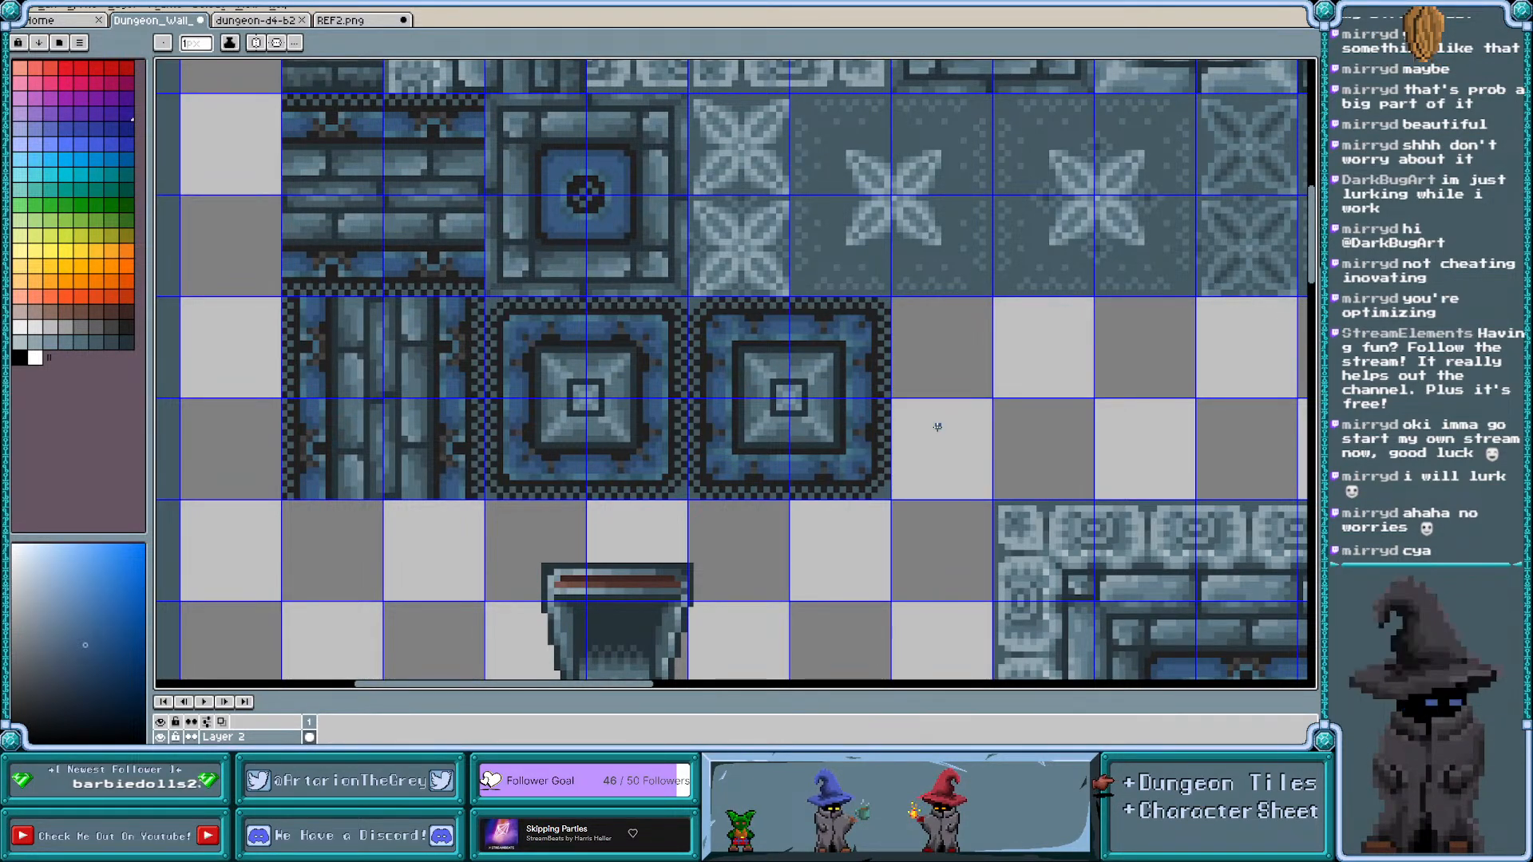
pyautogui.scroll(-2, 937, 349)
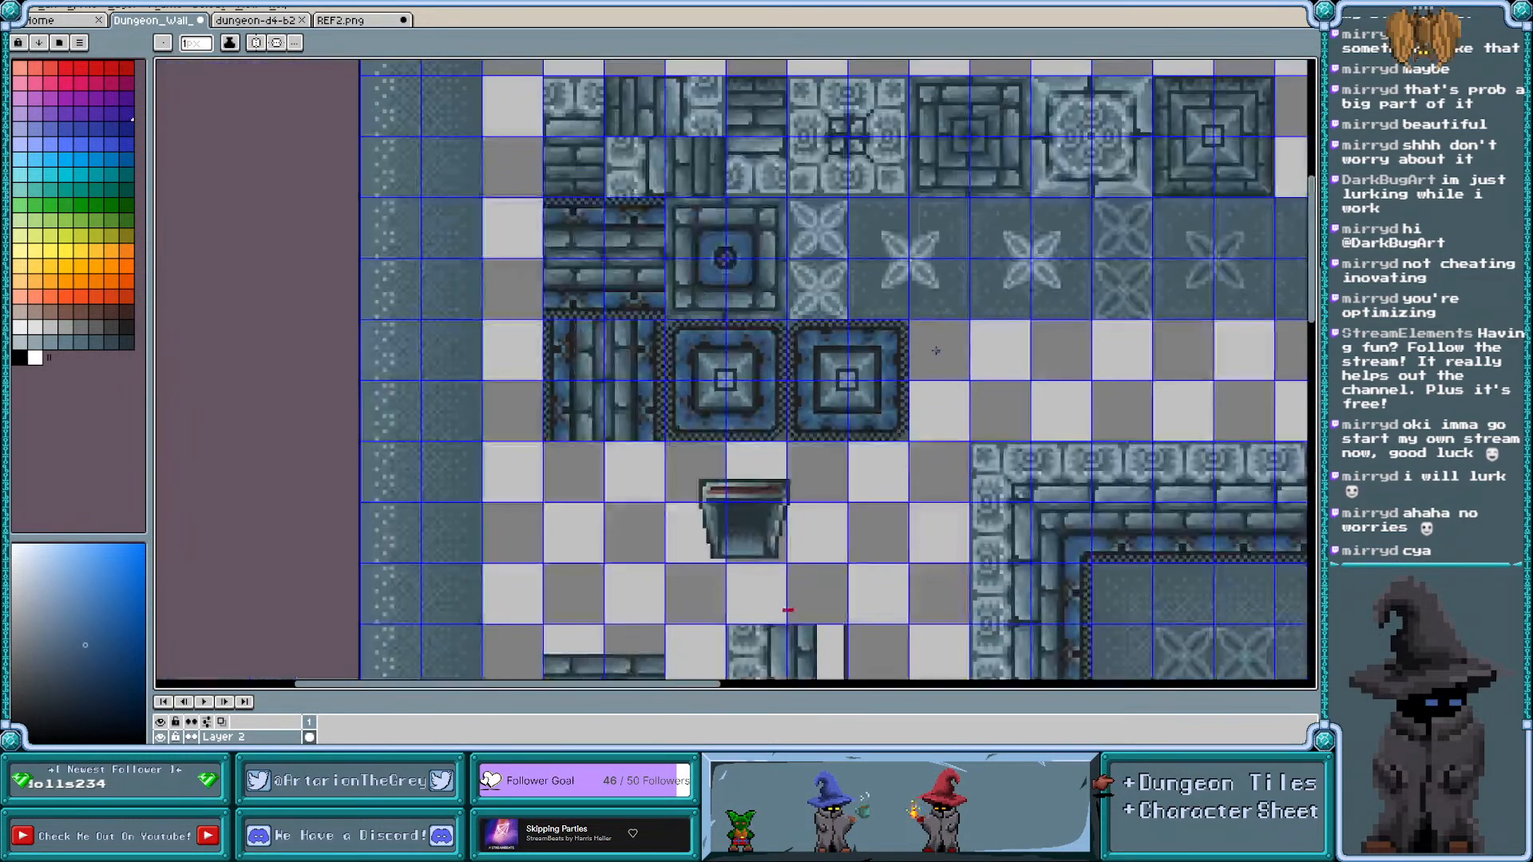
pyautogui.scroll(-1, 506, 366)
pyautogui.hscroll(3, 684, 297)
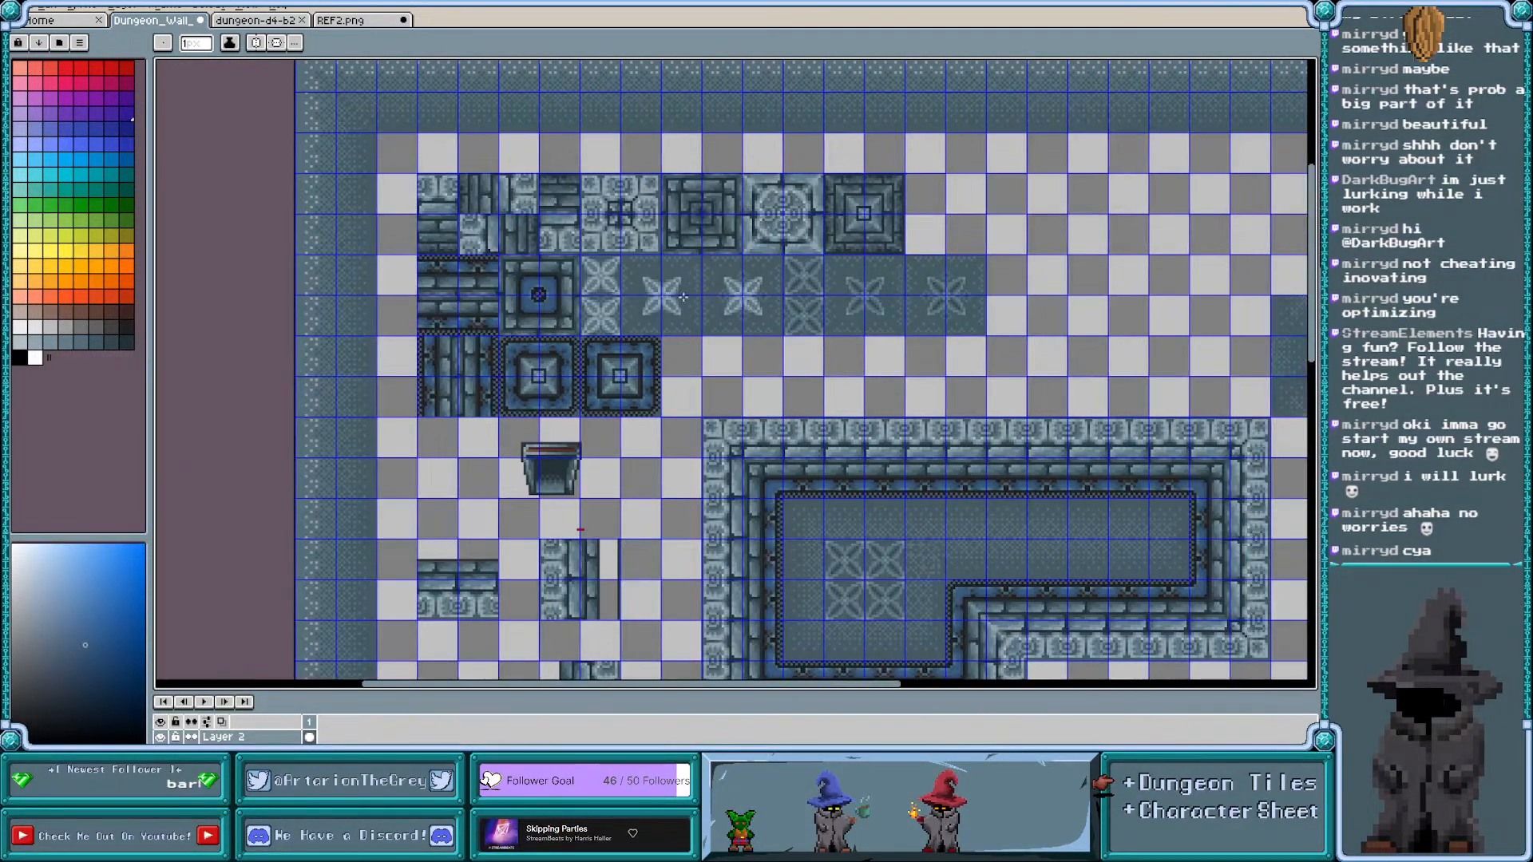
pyautogui.scroll(1, 527, 229)
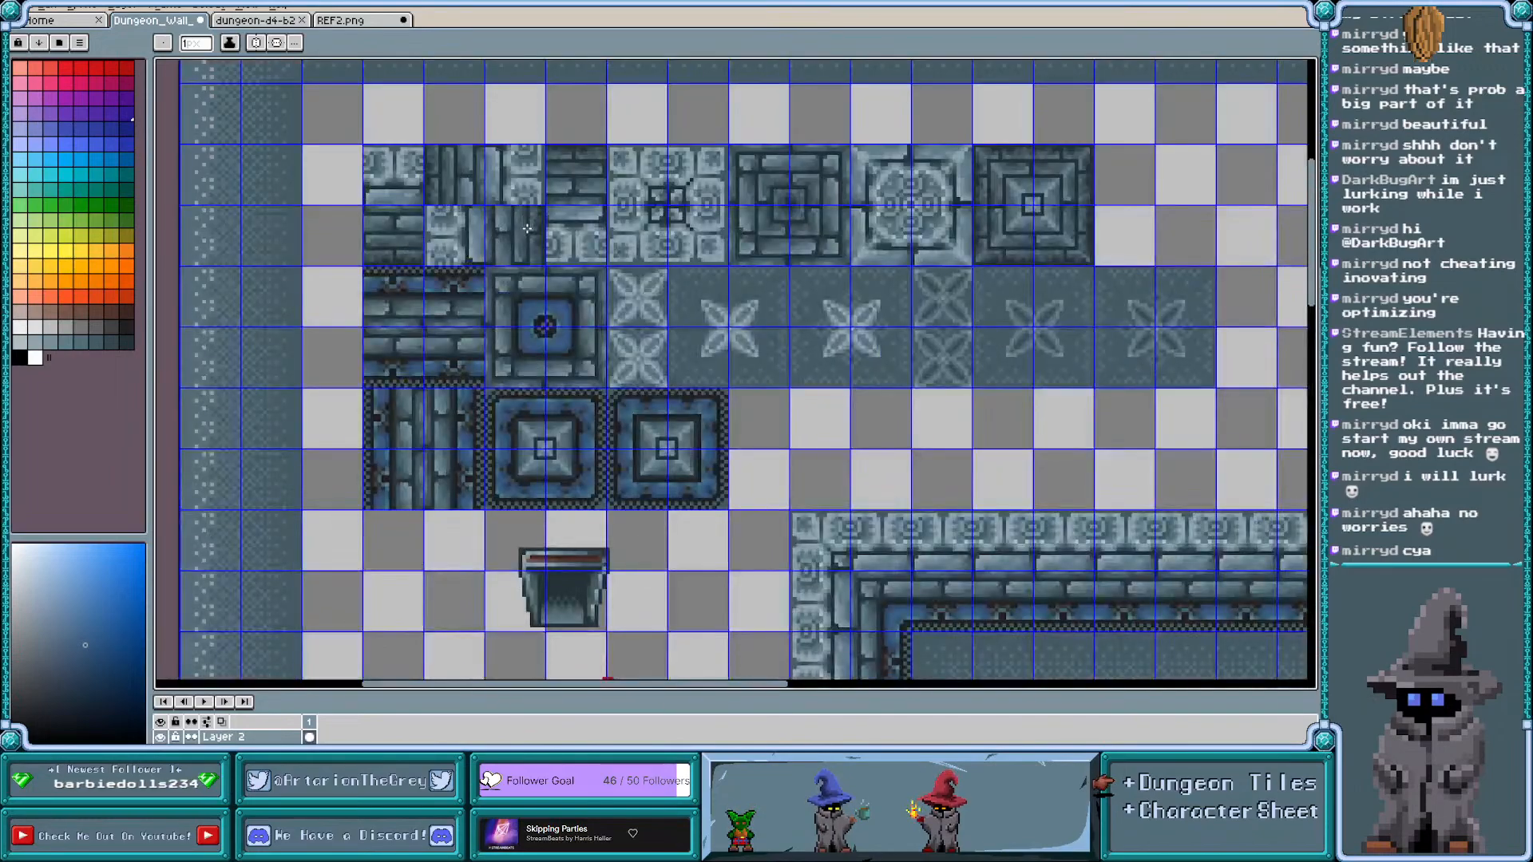
pyautogui.click(195, 7)
pyautogui.moveTo(263, 74)
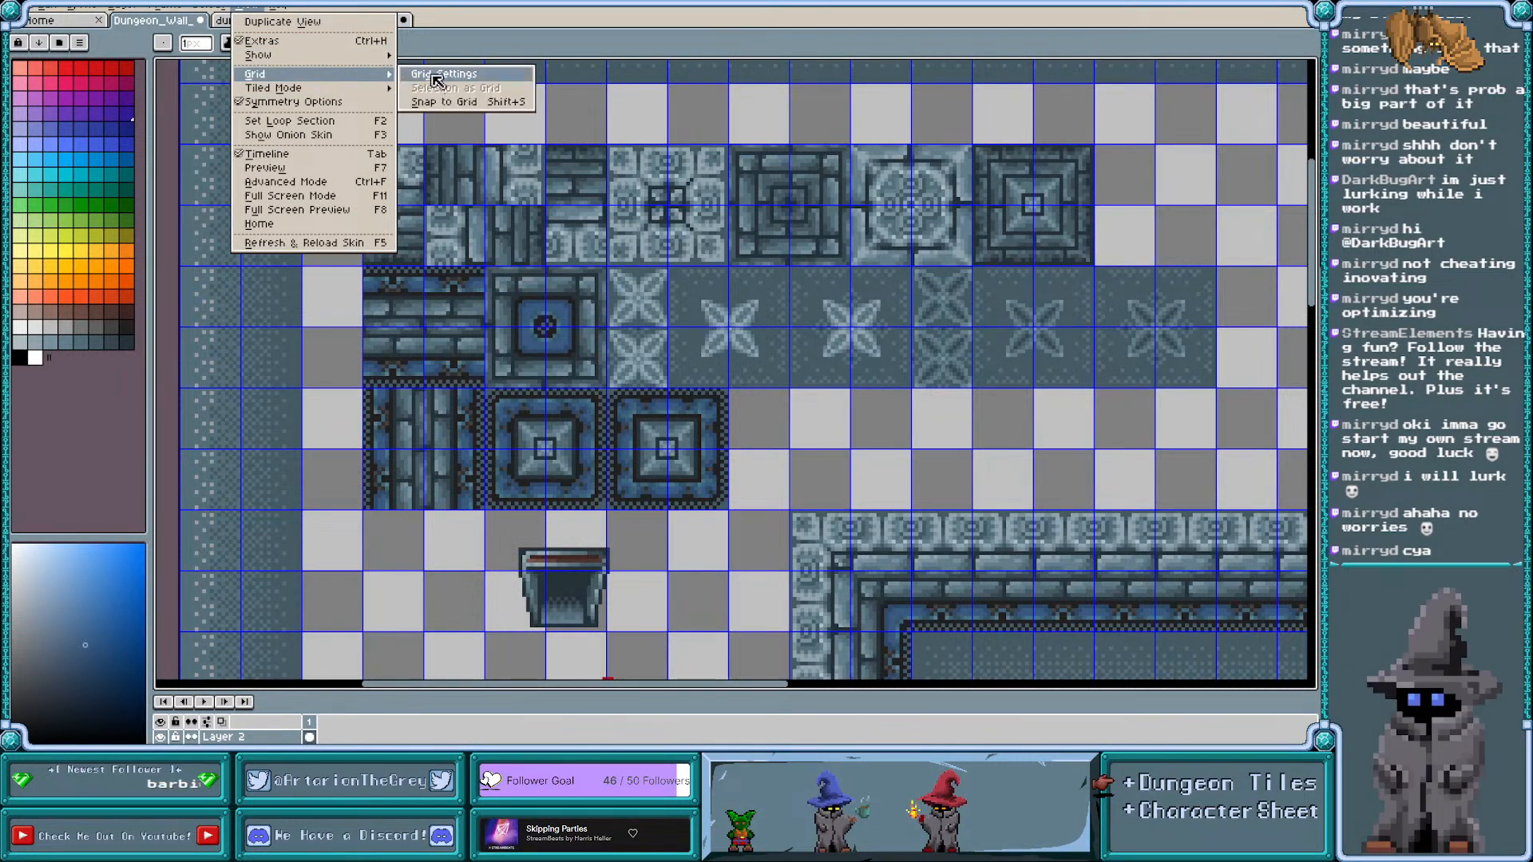
pyautogui.moveTo(382, 95)
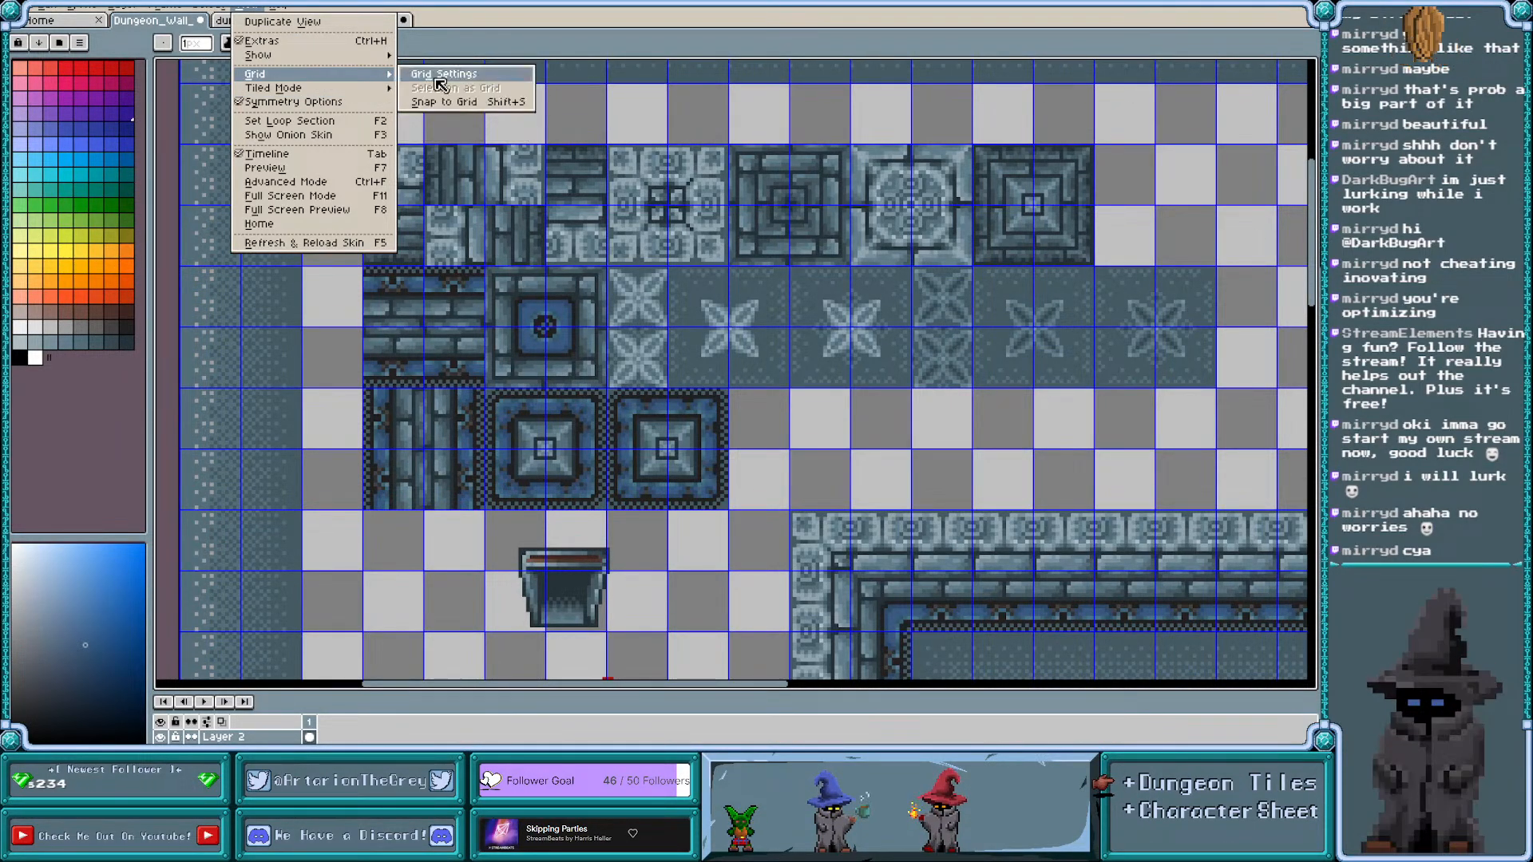
pyautogui.click(435, 88)
pyautogui.click(663, 418)
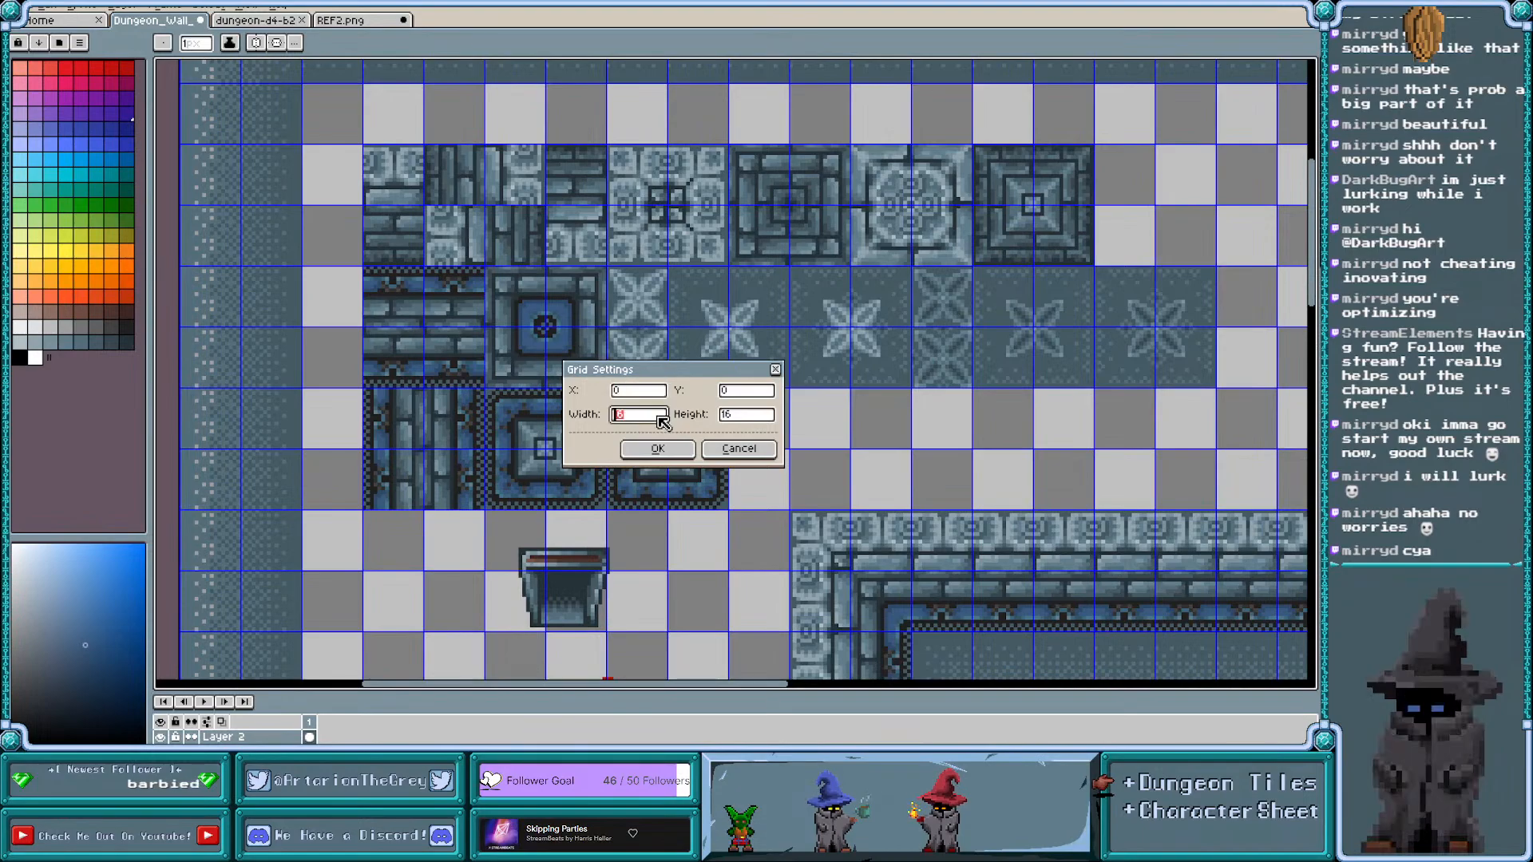
pyautogui.write('8')
pyautogui.click(740, 417)
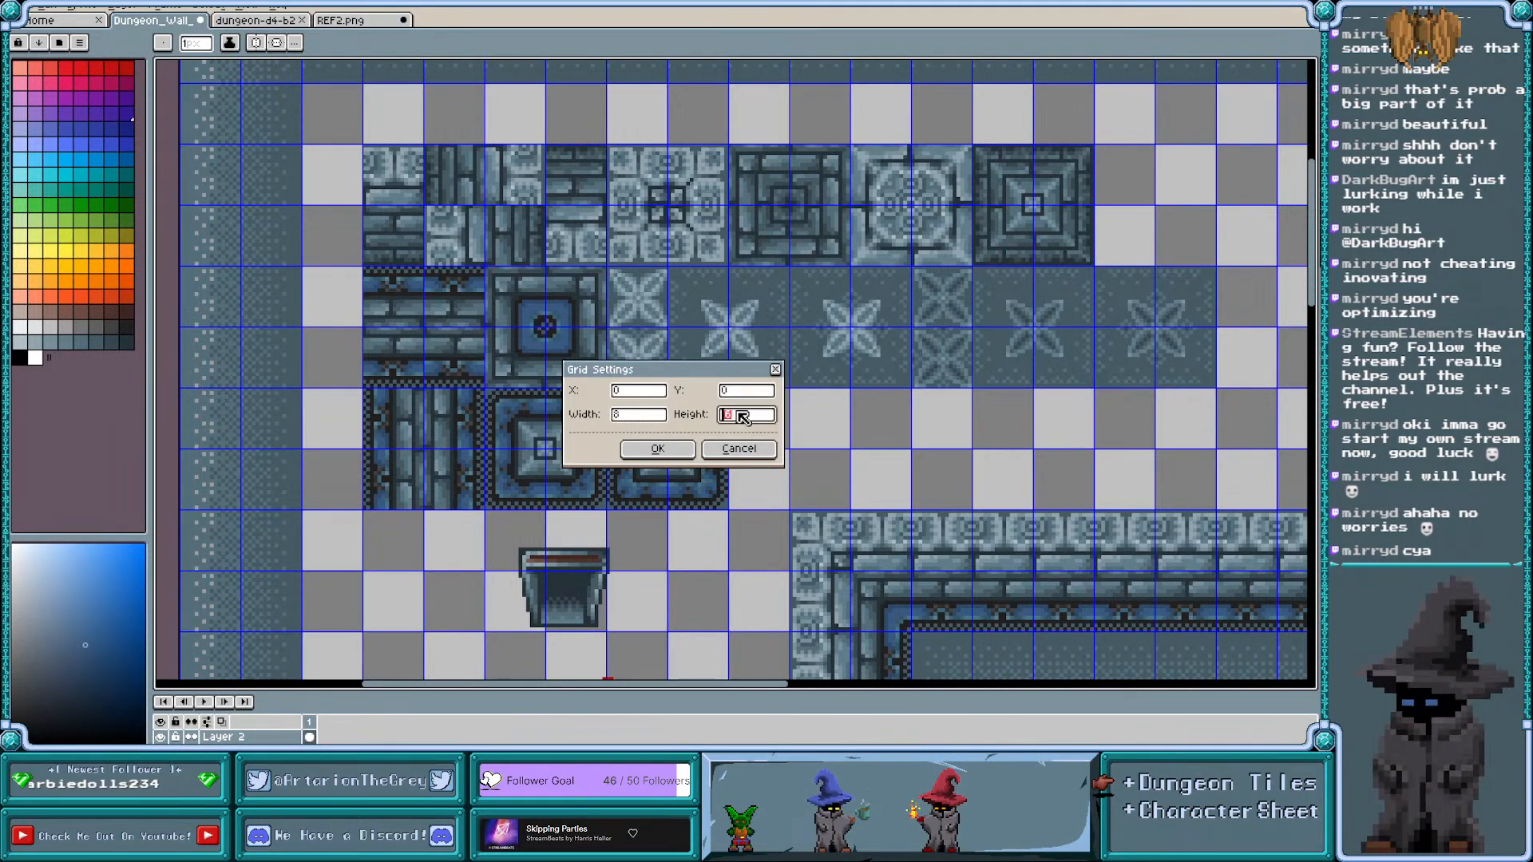
pyautogui.write('8')
pyautogui.press('Return')
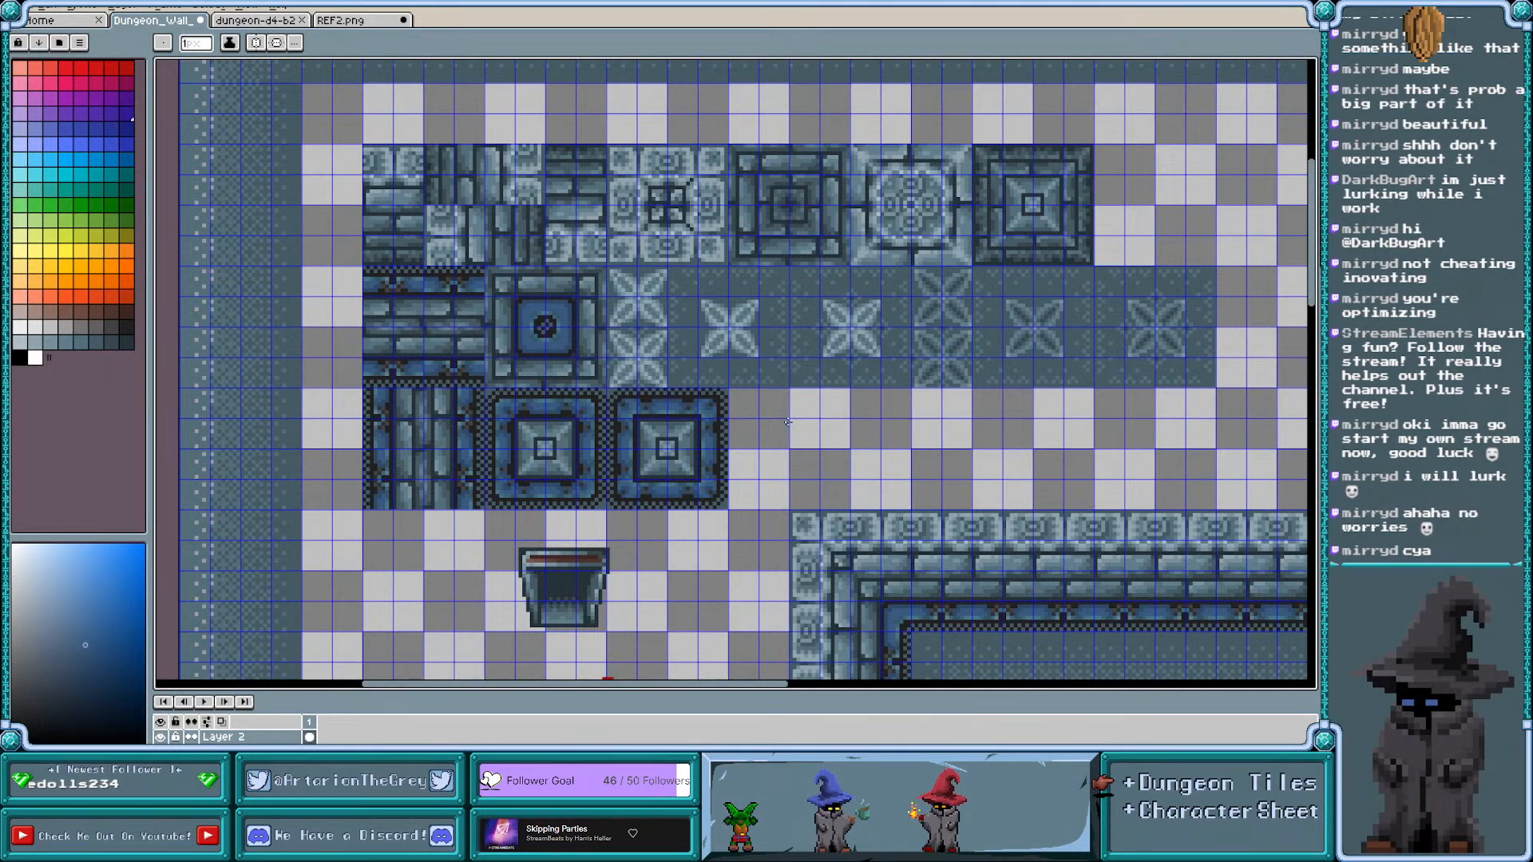
# Turn on tiled mode in both axes for the dungeon wall tileset
pyautogui.scroll(-1, 556, 297)
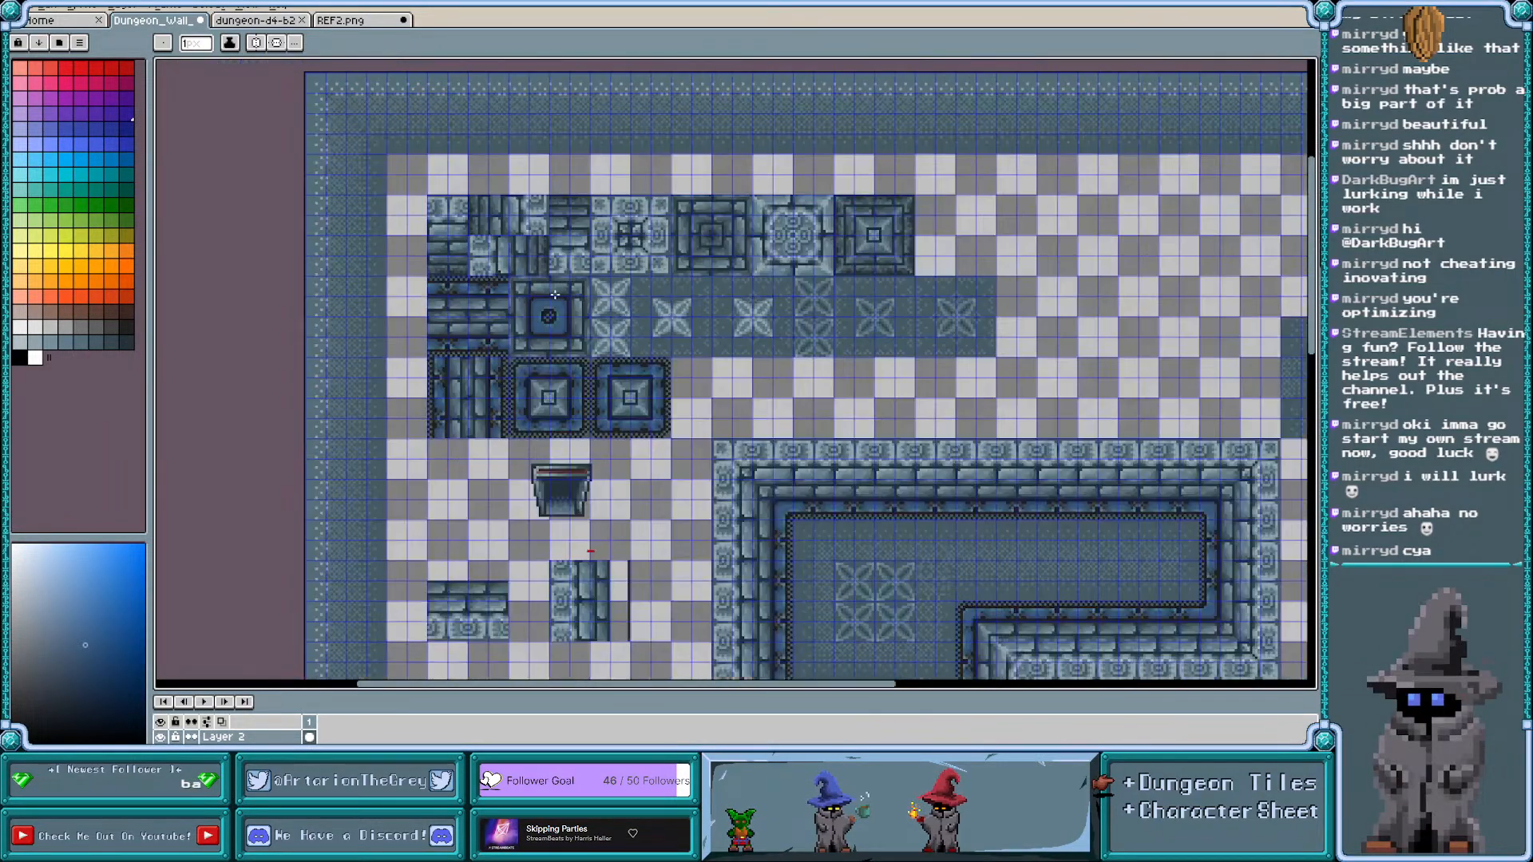
pyautogui.scroll(1, 583, 361)
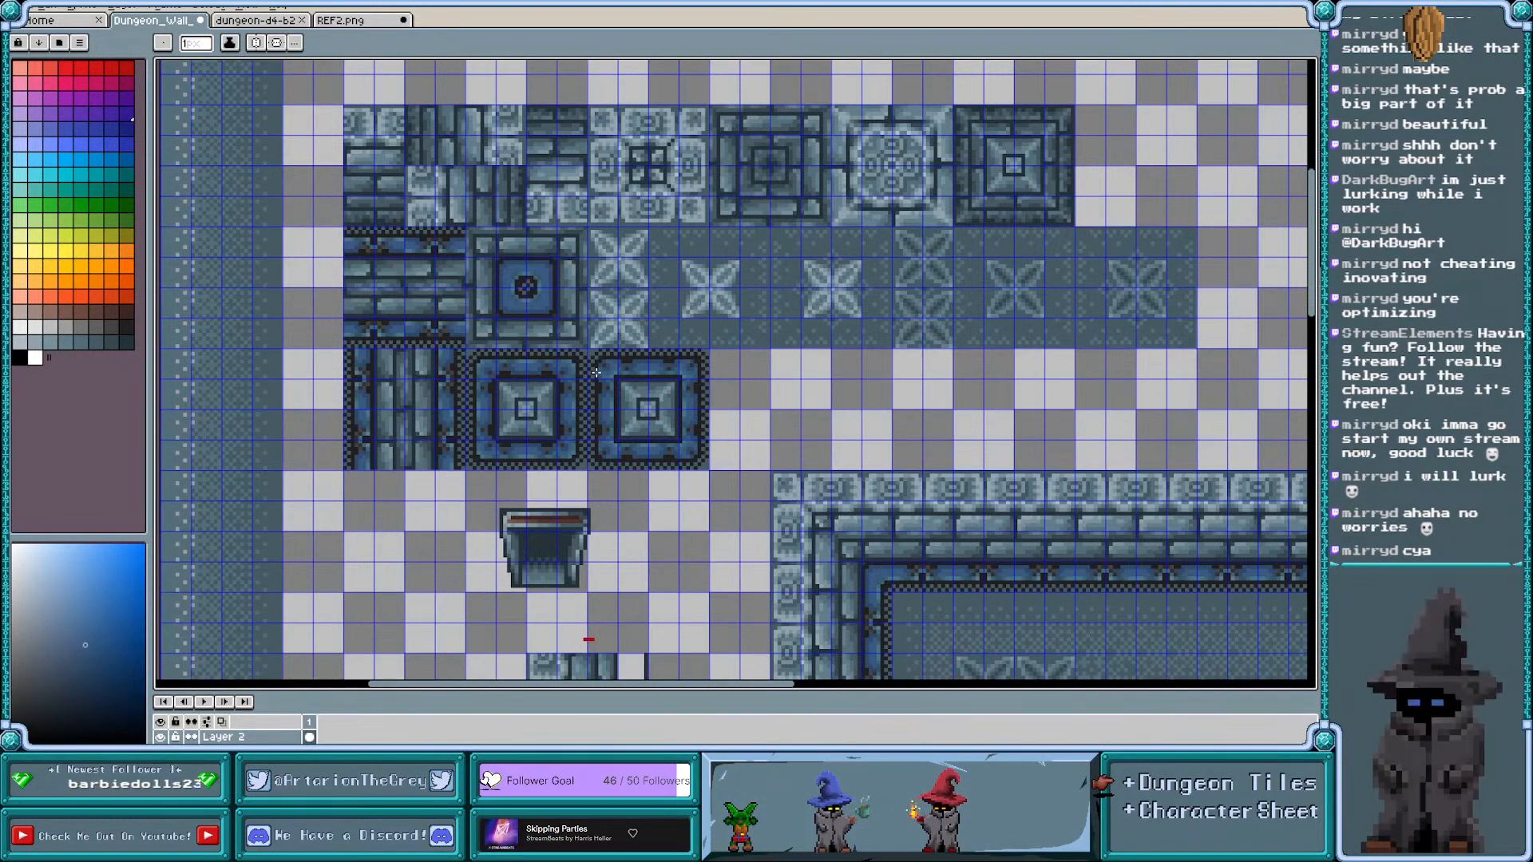
pyautogui.scroll(1, 597, 372)
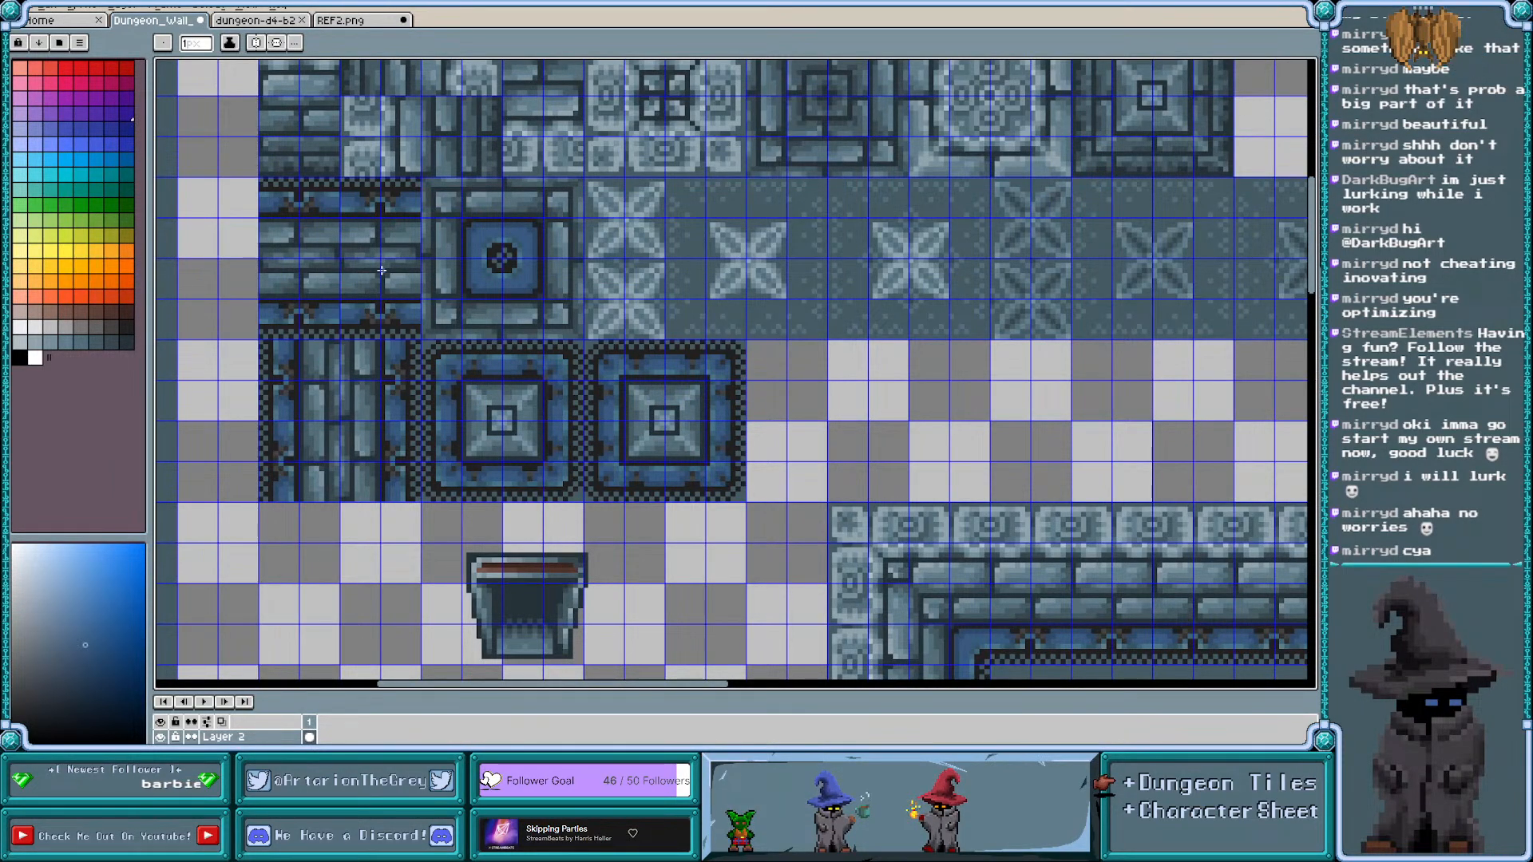
pyautogui.click(166, 6)
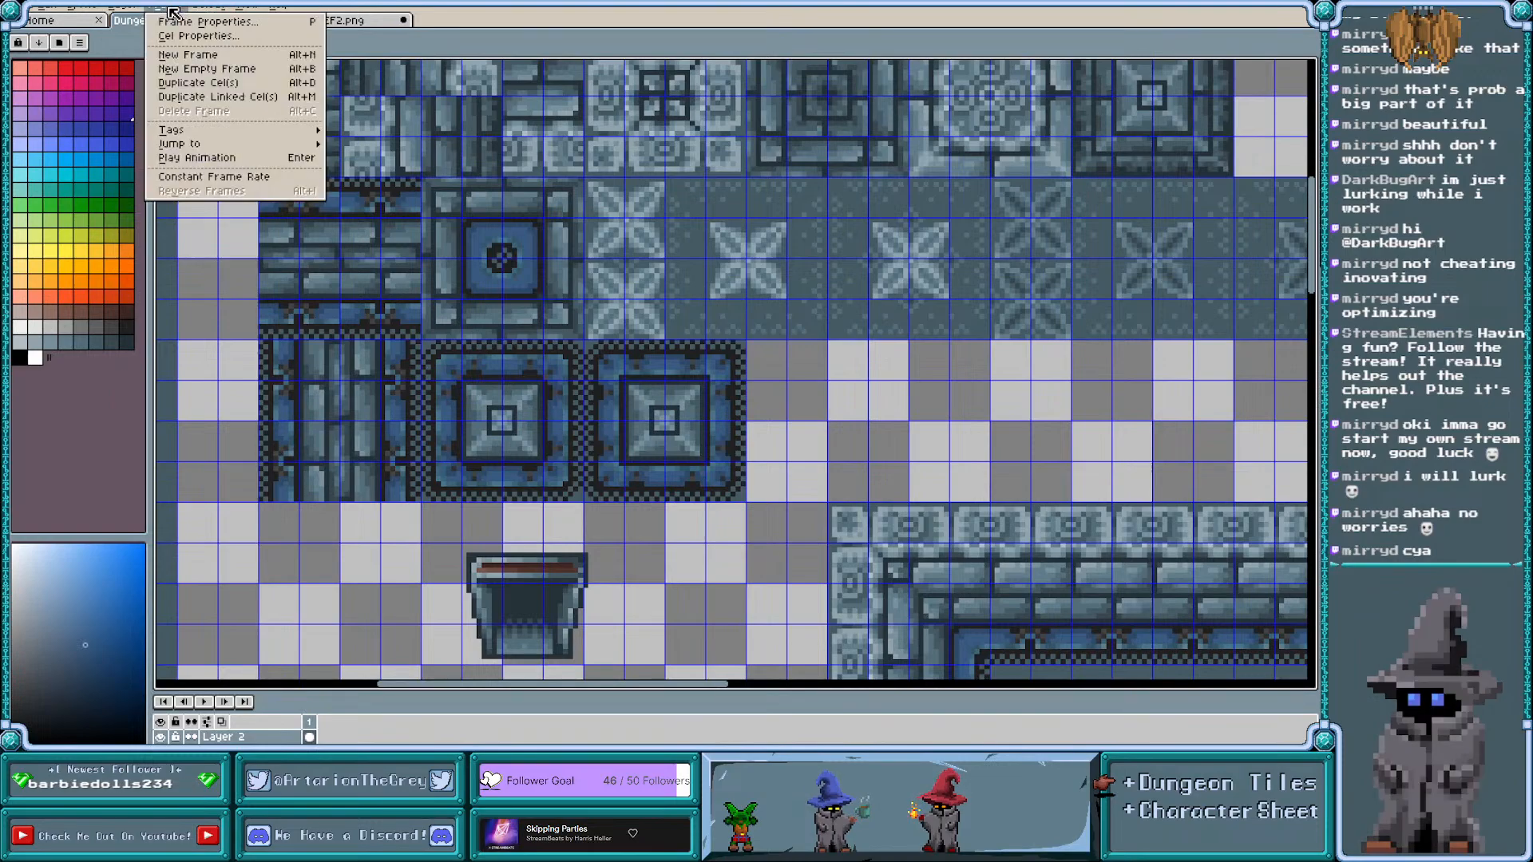
pyautogui.moveTo(255, 10)
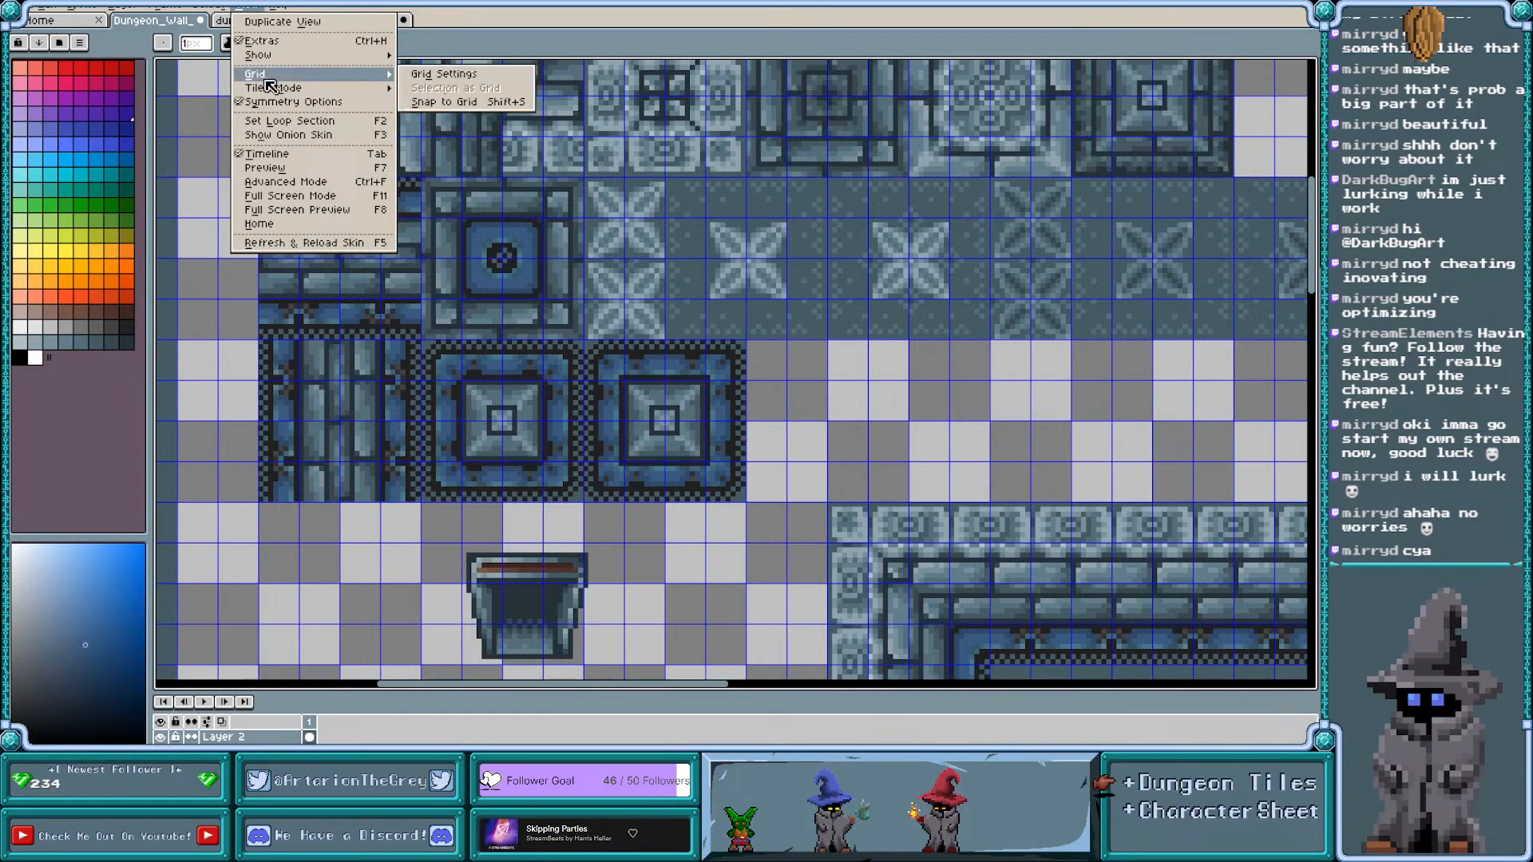
pyautogui.moveTo(271, 91)
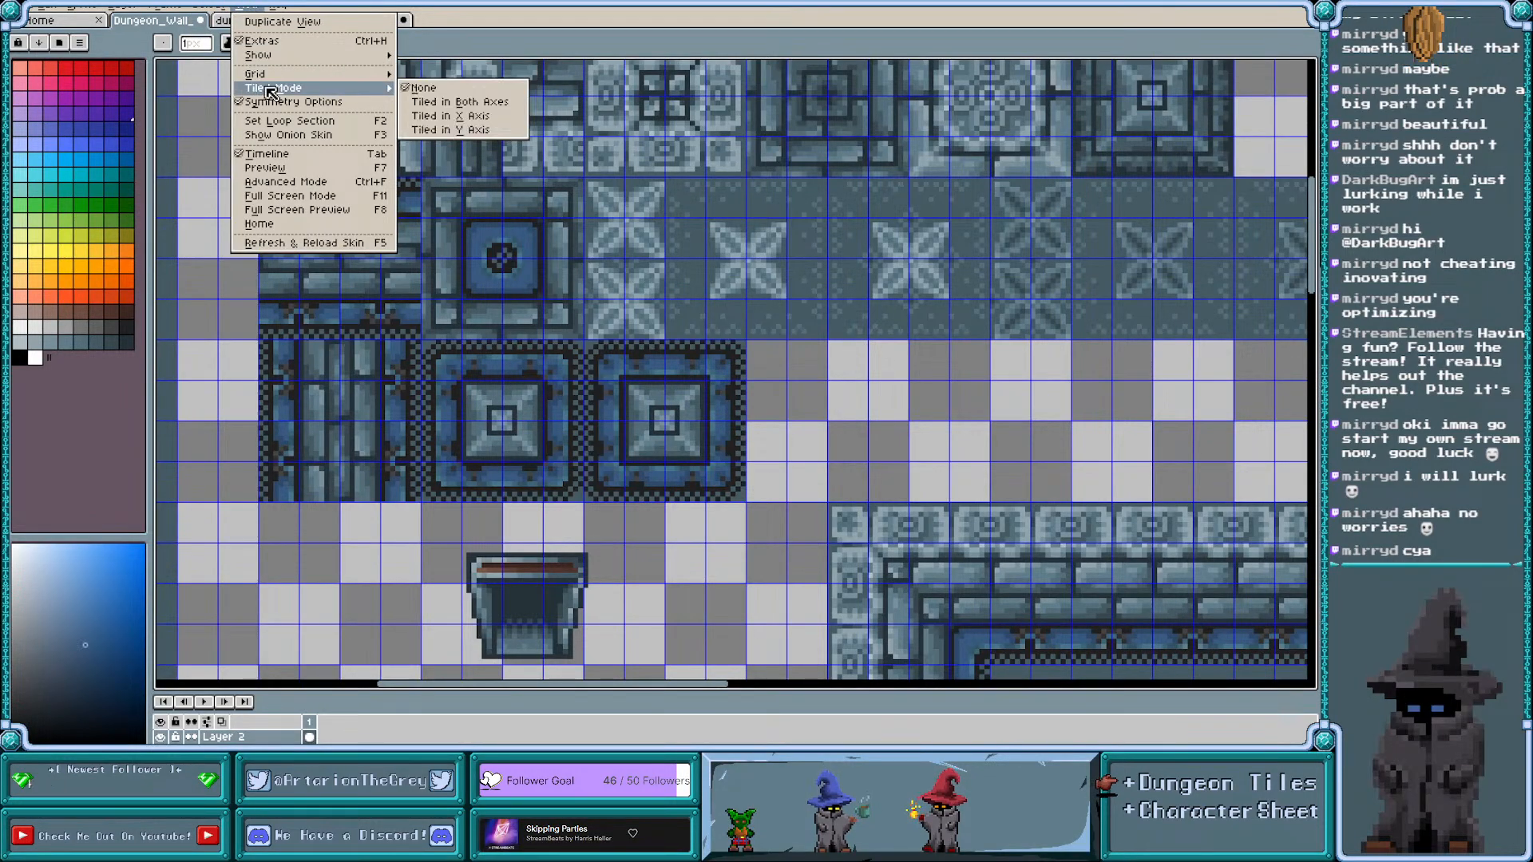
pyautogui.click(435, 102)
# Examine how the whole tileset canvas repeats in tiled mode, from the full overview down to the room layout
pyautogui.scroll(-5, 448, 128)
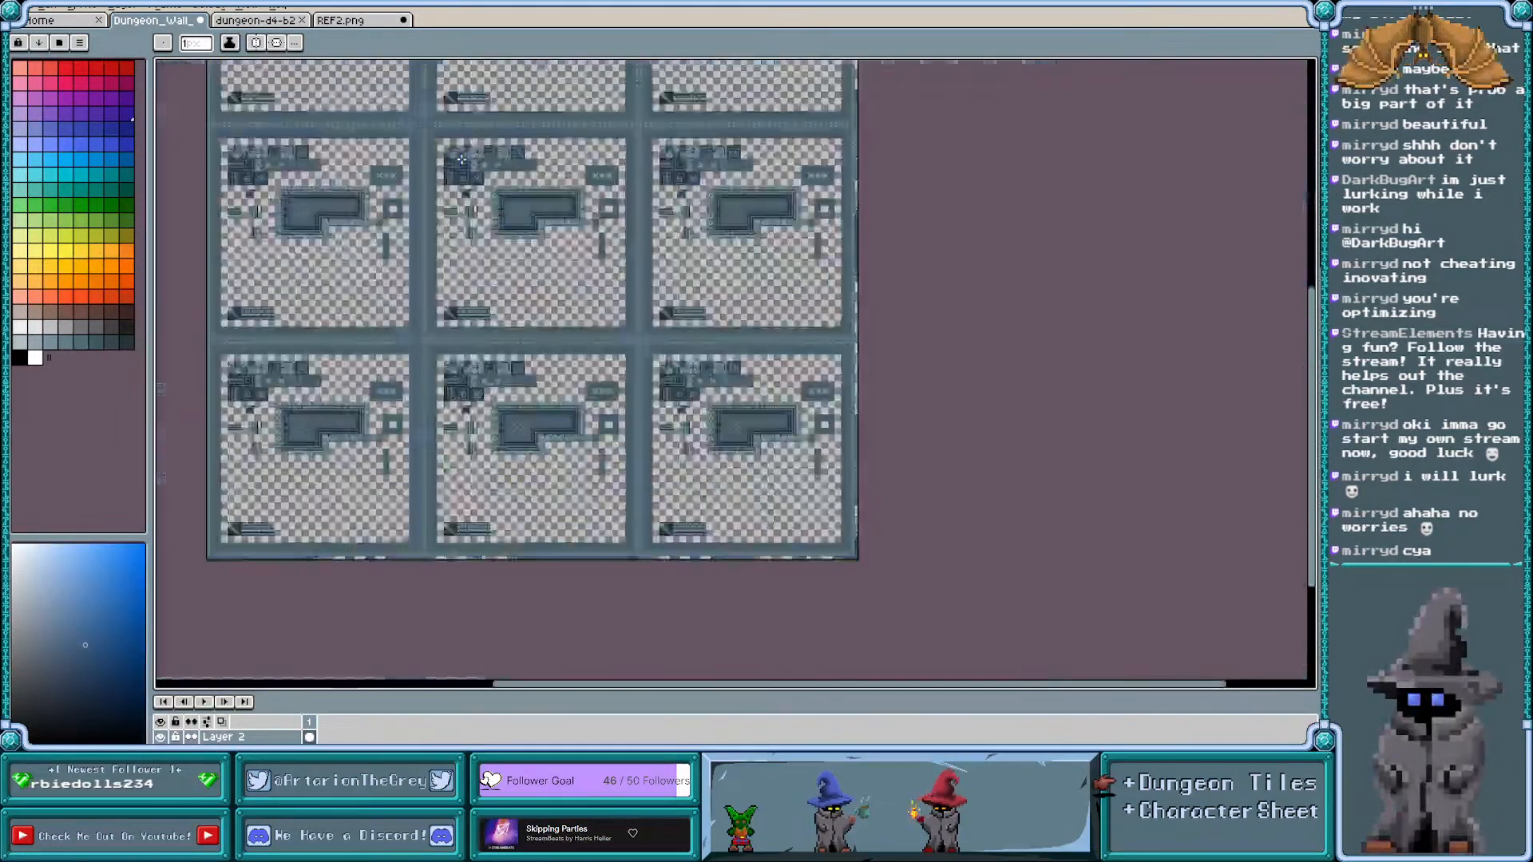
pyautogui.scroll(1, 455, 152)
pyautogui.scroll(-1, 461, 158)
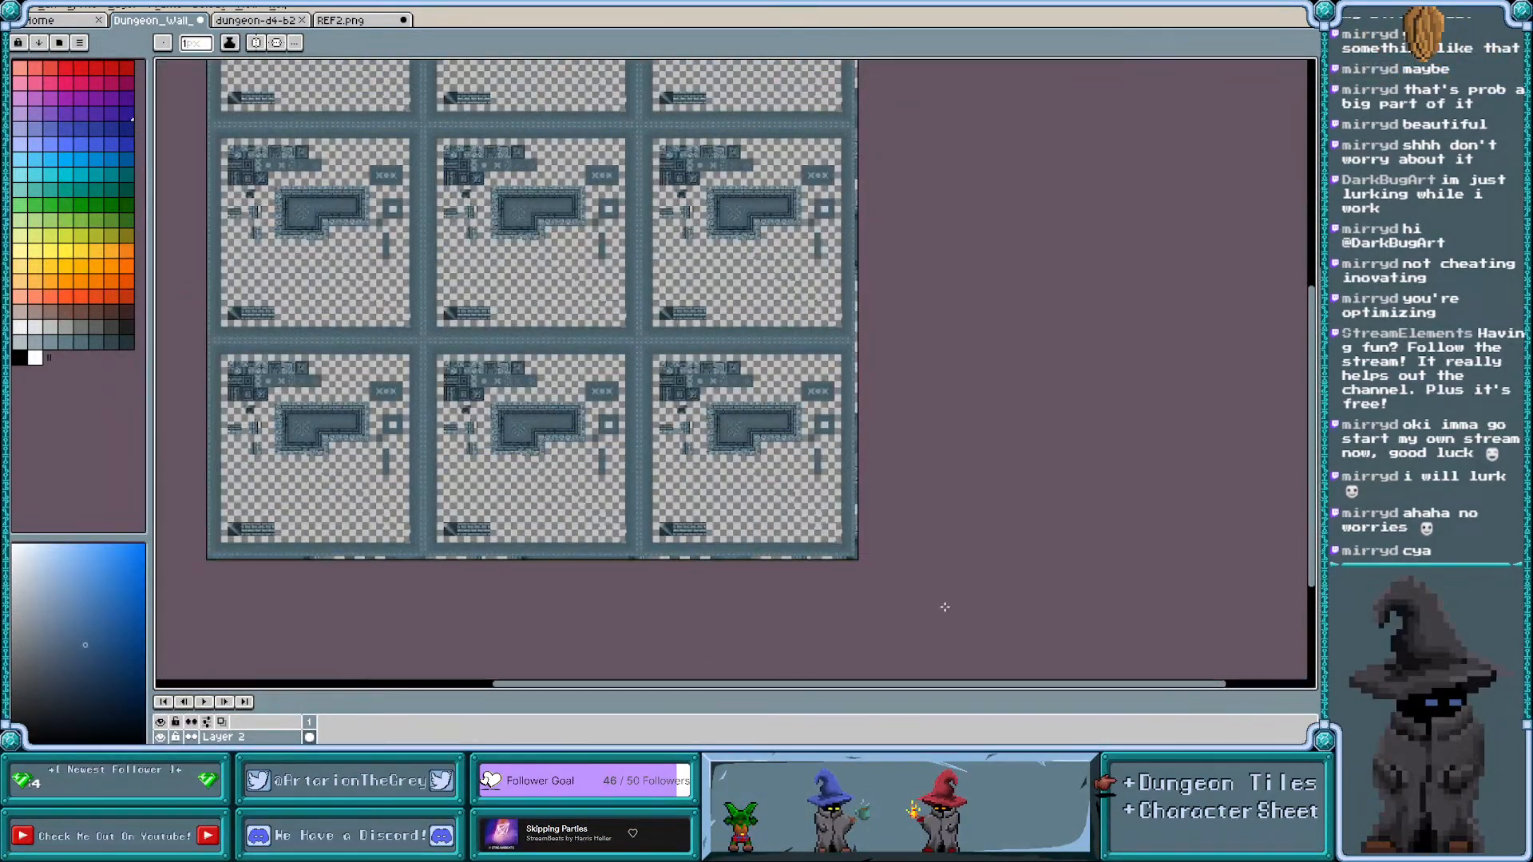
pyautogui.scroll(-1, 944, 607)
pyautogui.scroll(-1, 939, 603)
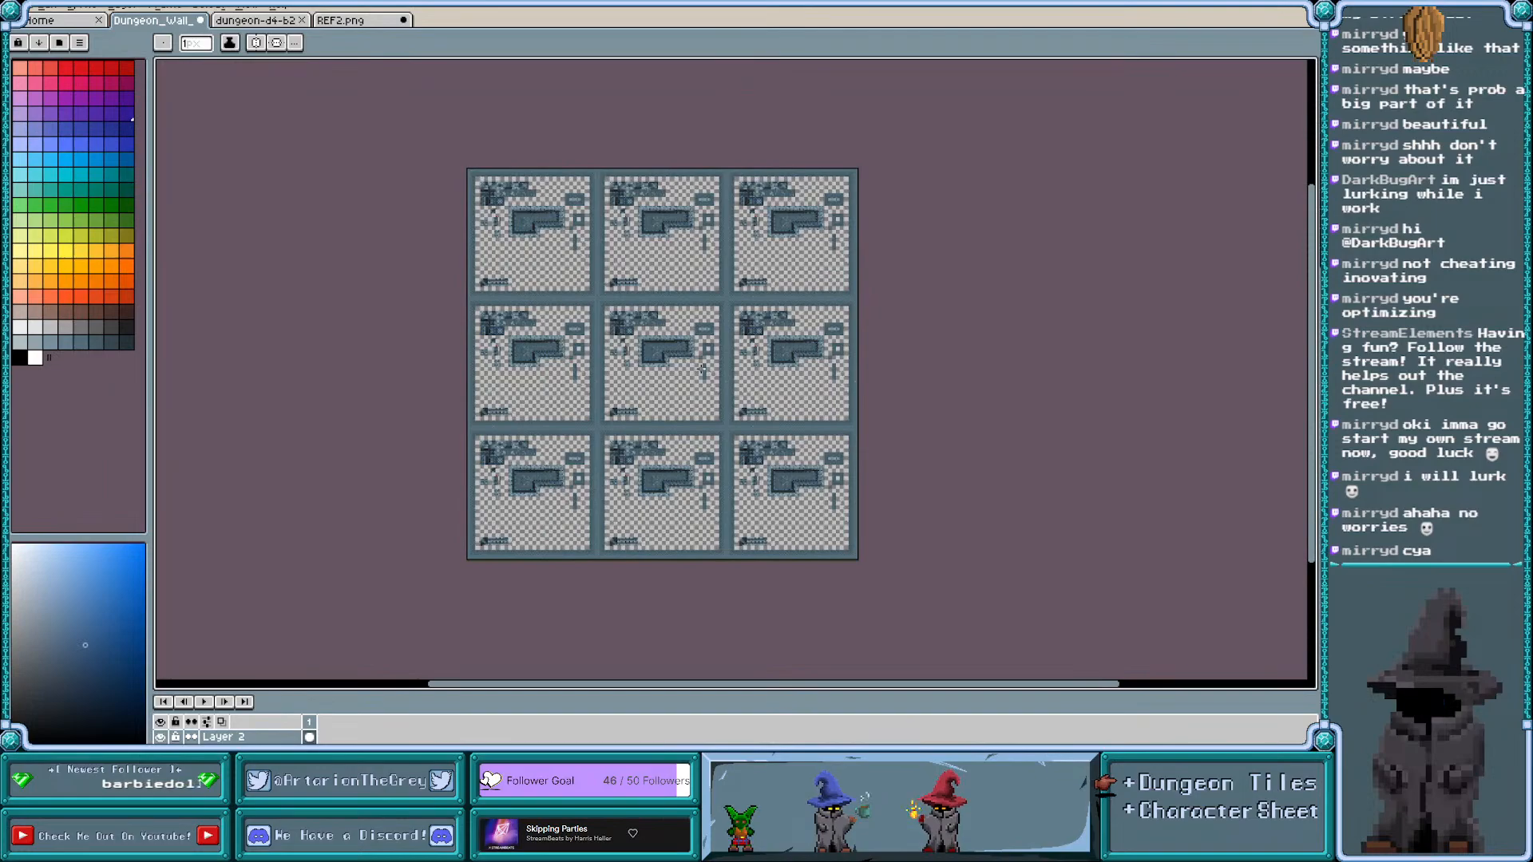
pyautogui.scroll(1, 636, 316)
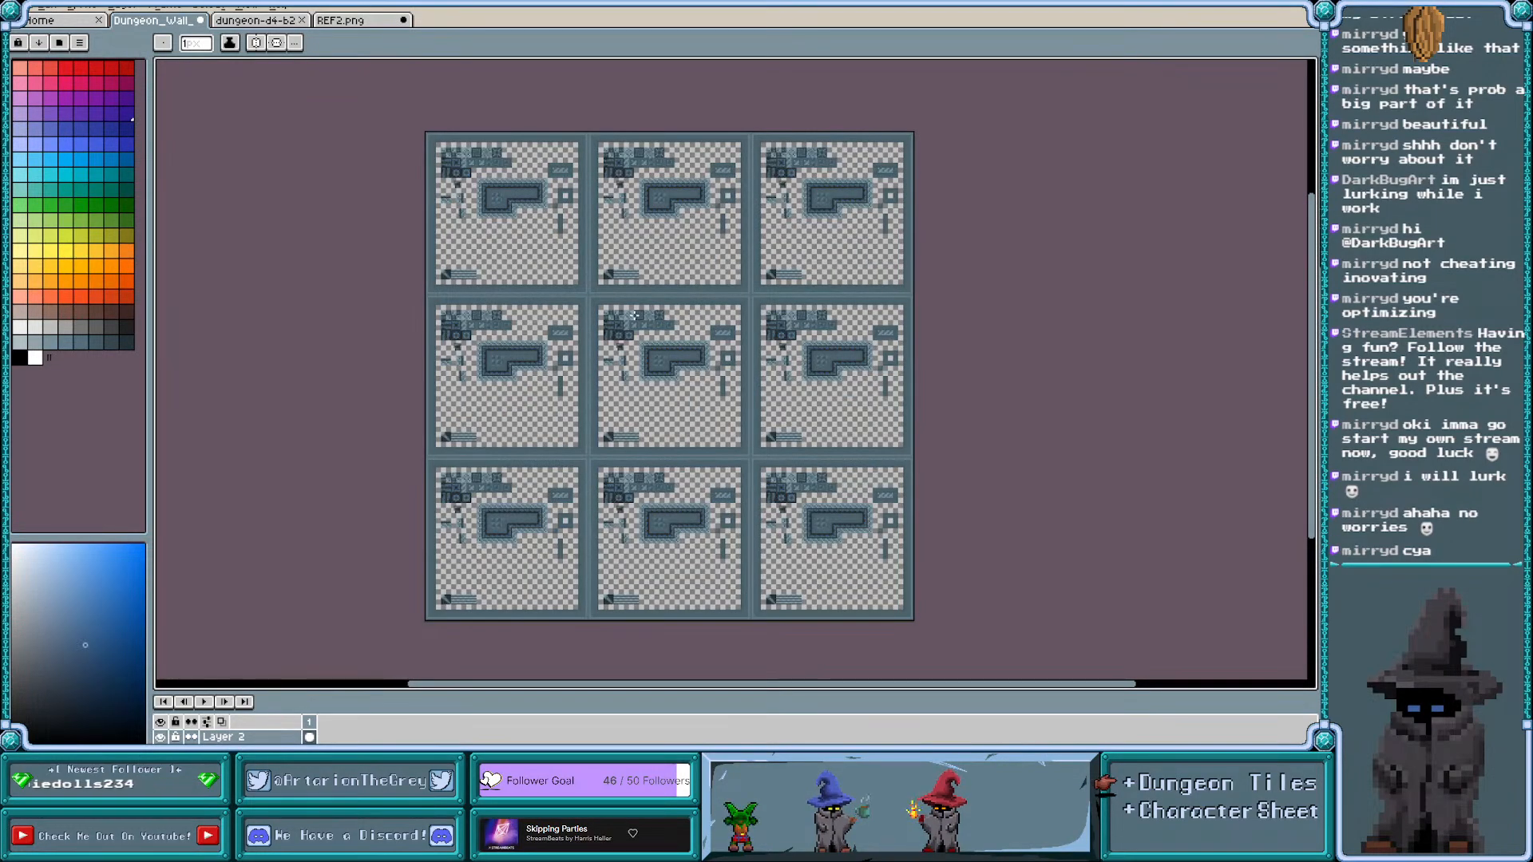
pyautogui.scroll(1, 636, 316)
pyautogui.scroll(1, 412, 147)
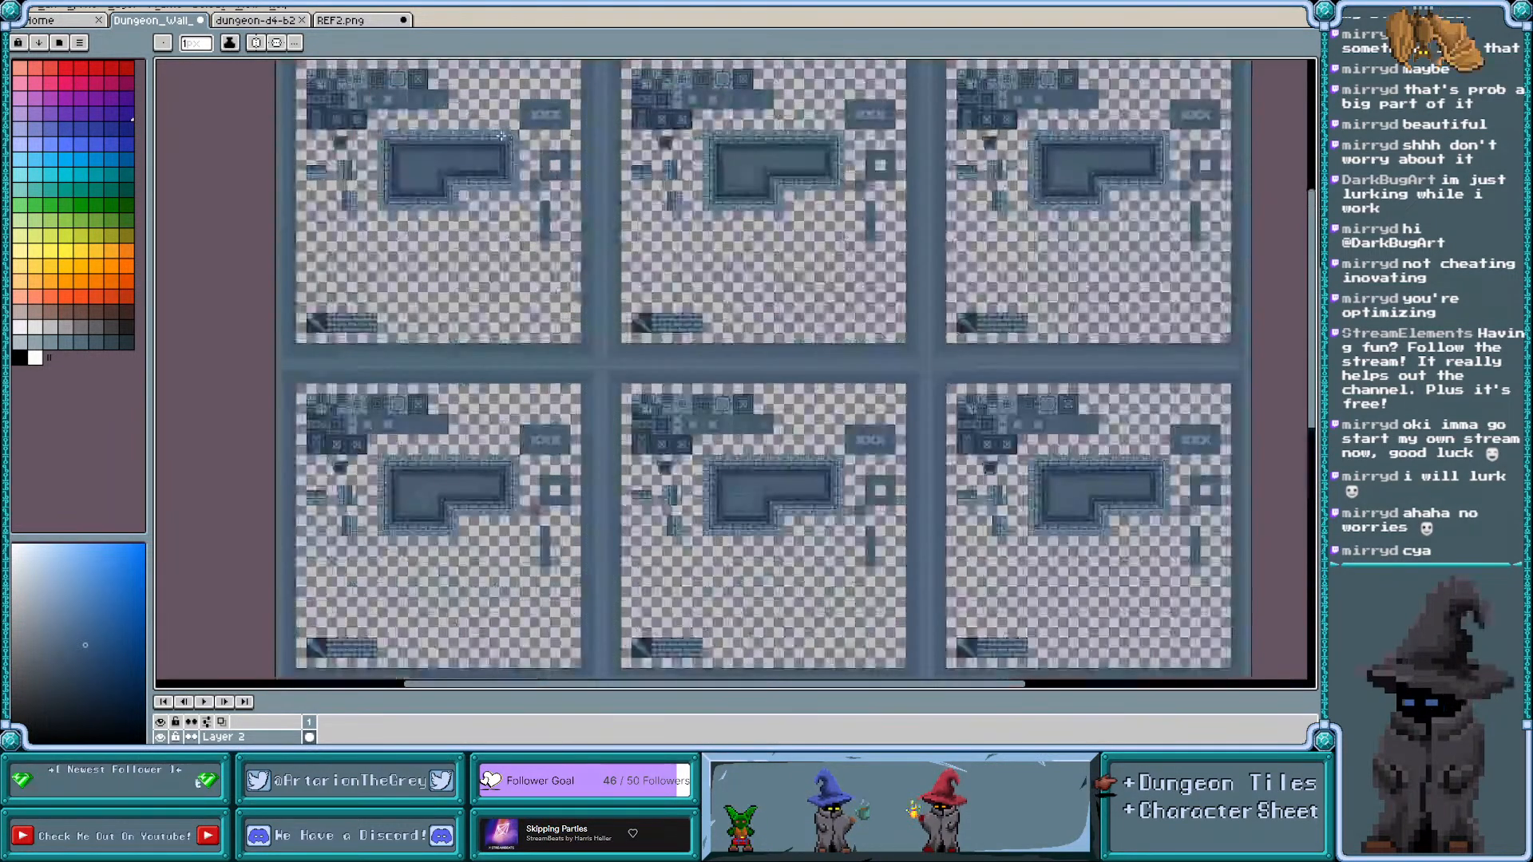
pyautogui.scroll(1, 412, 147)
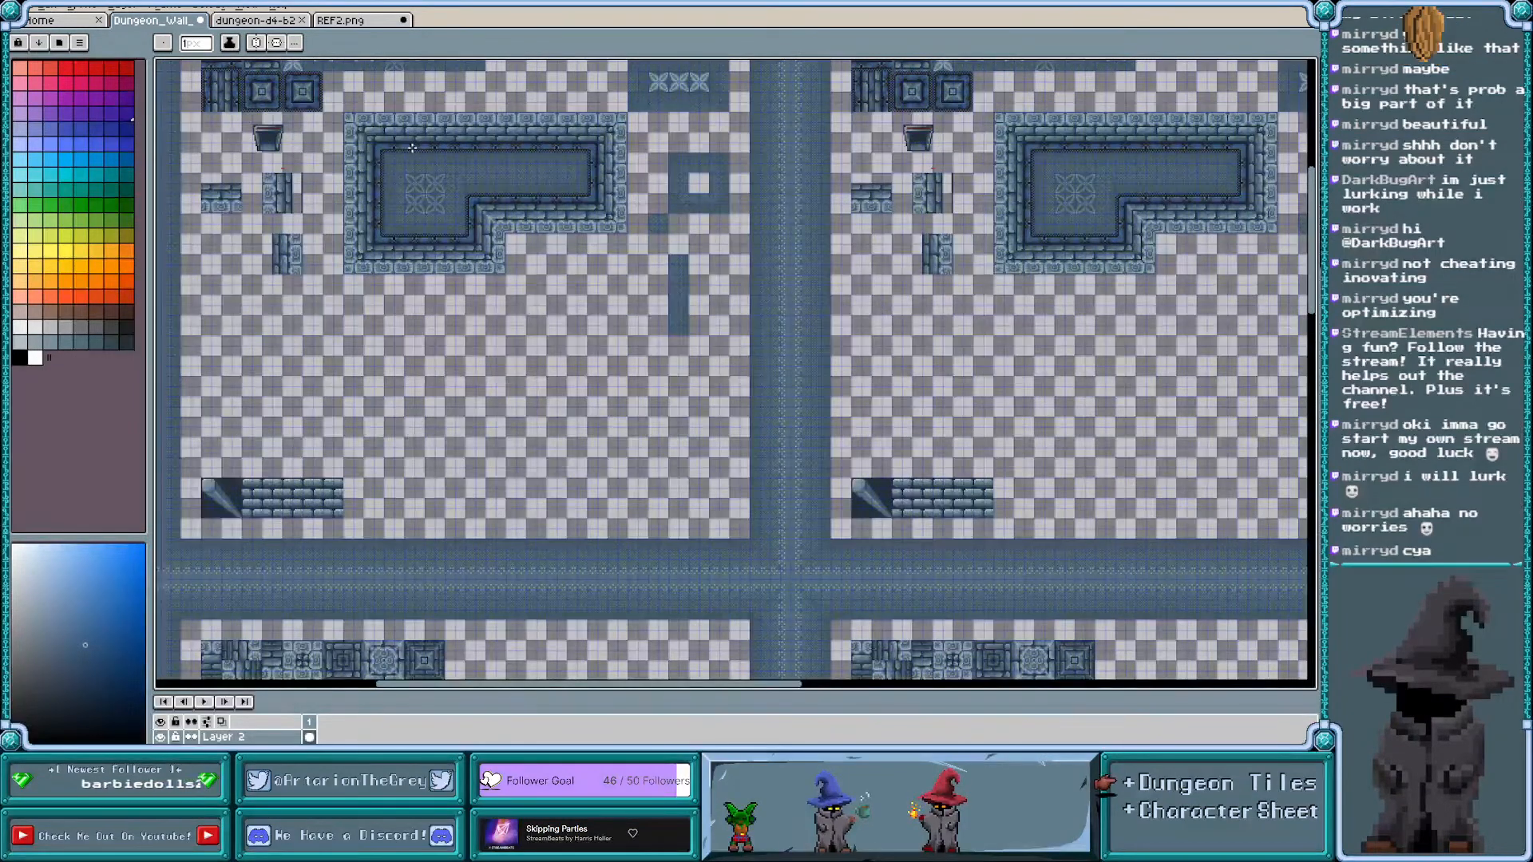
pyautogui.scroll(-2, 419, 152)
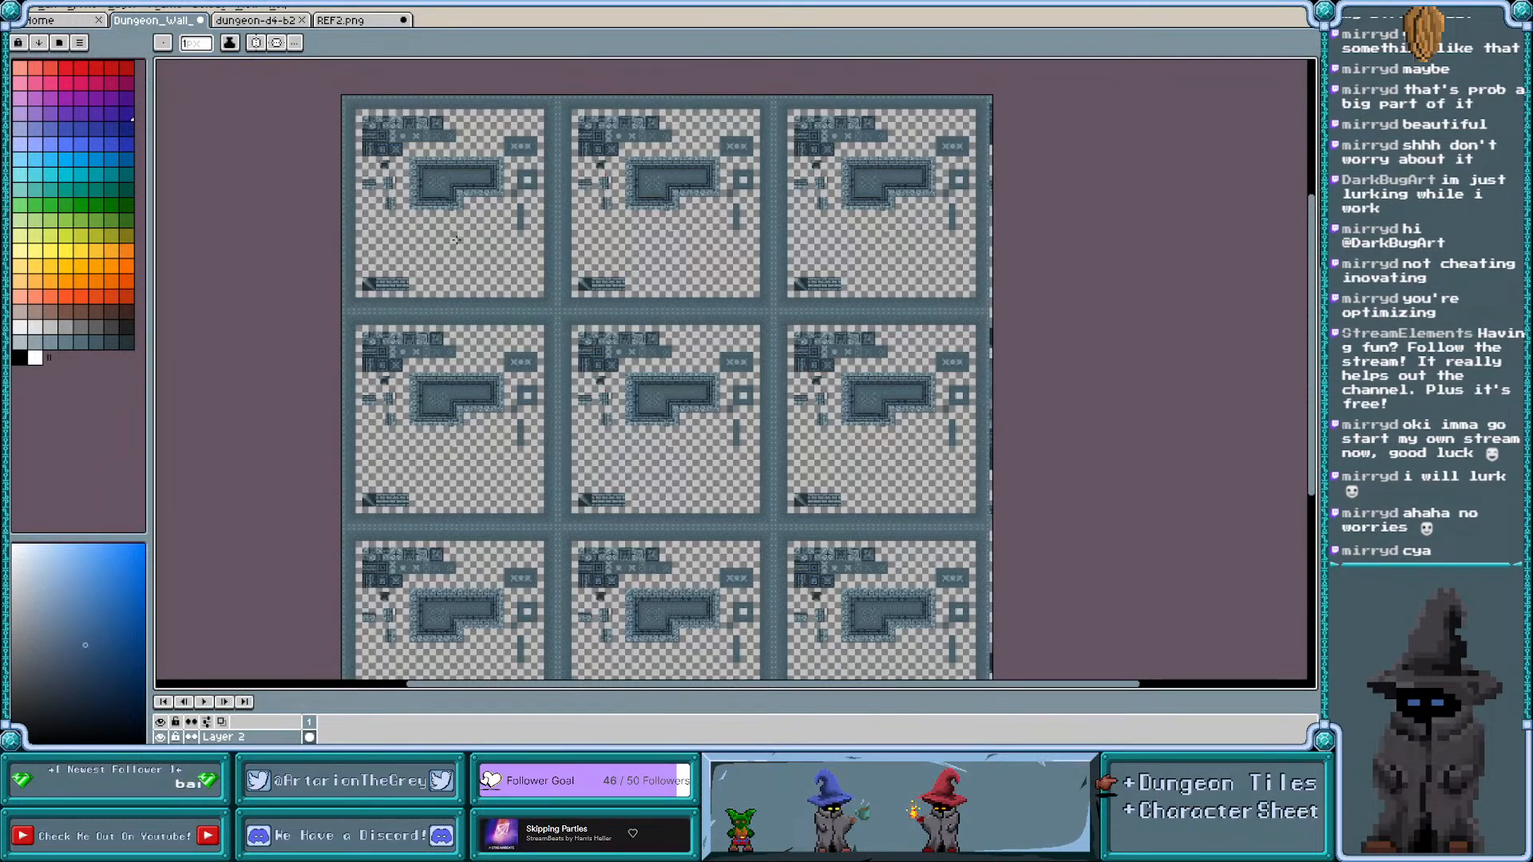
# Draw a thick blue test stroke in the empty area below the room layout to try tiled mode, and undo it
pyautogui.press('v')
pyautogui.press('e')
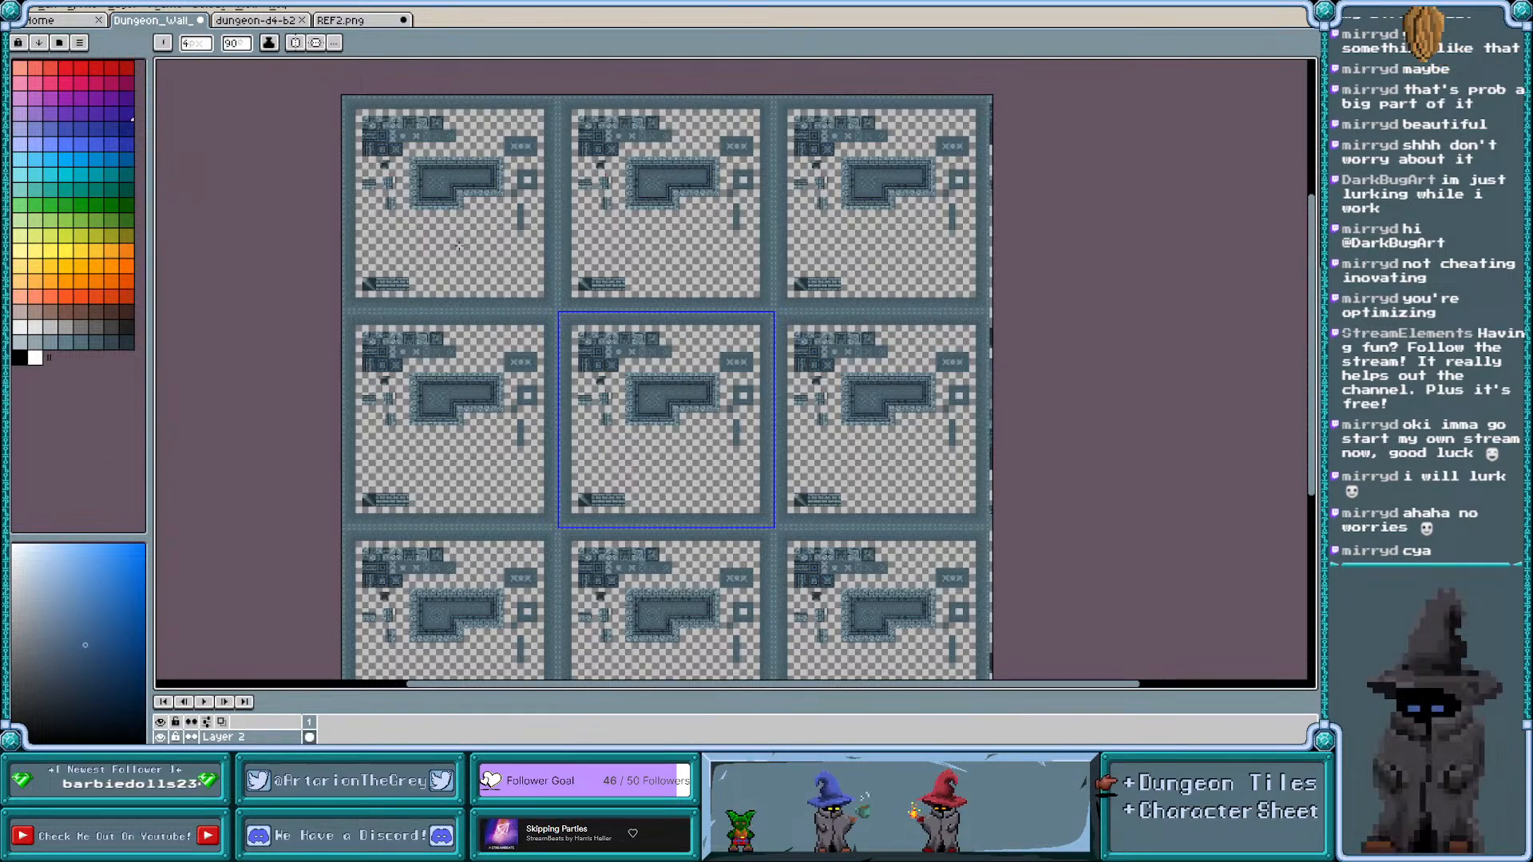
pyautogui.scroll(2, 640, 445)
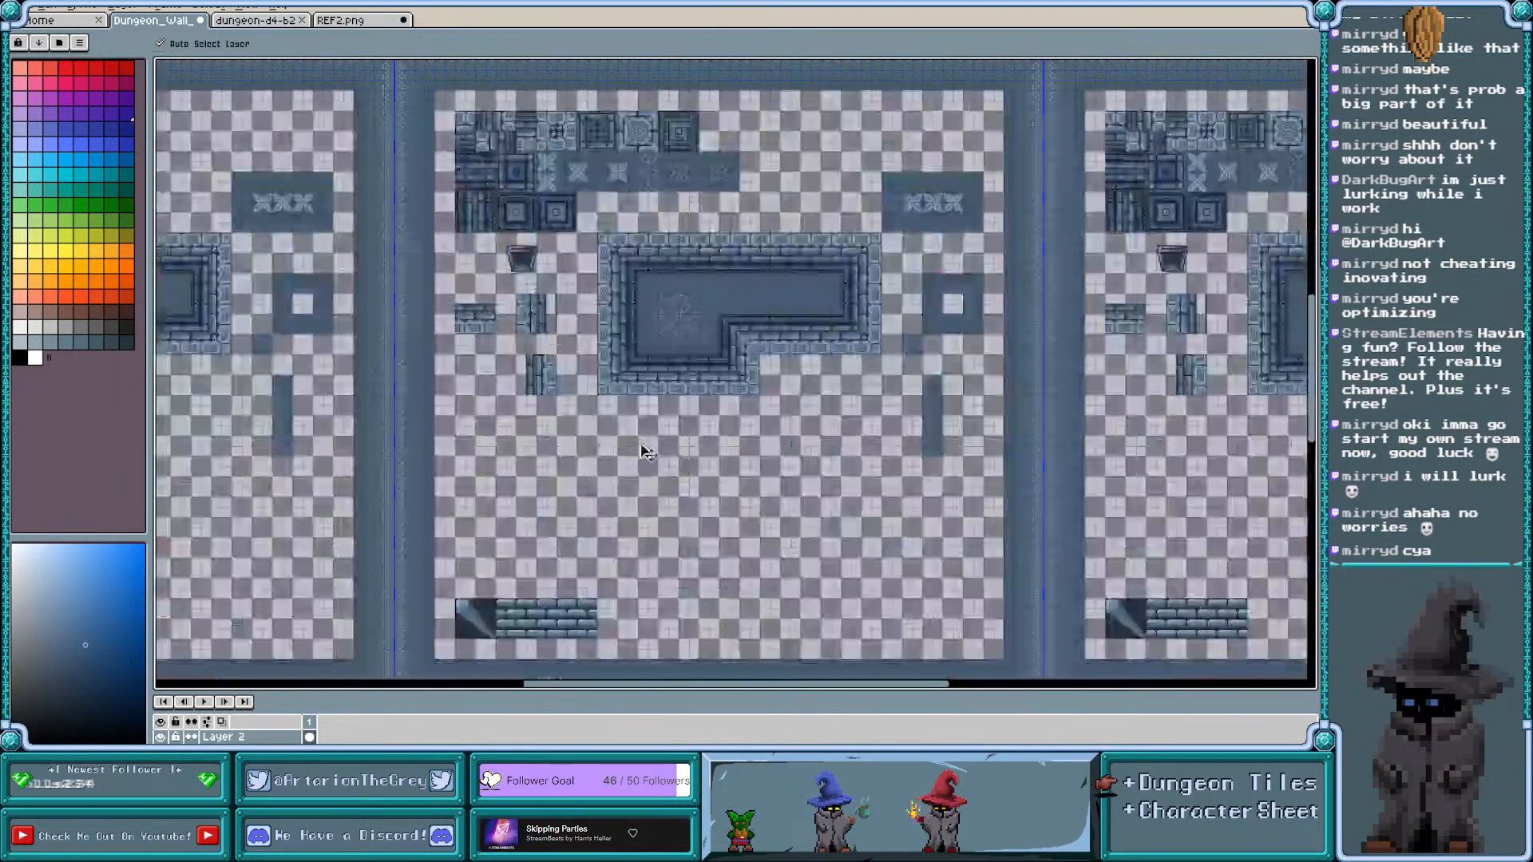
pyautogui.press('+')
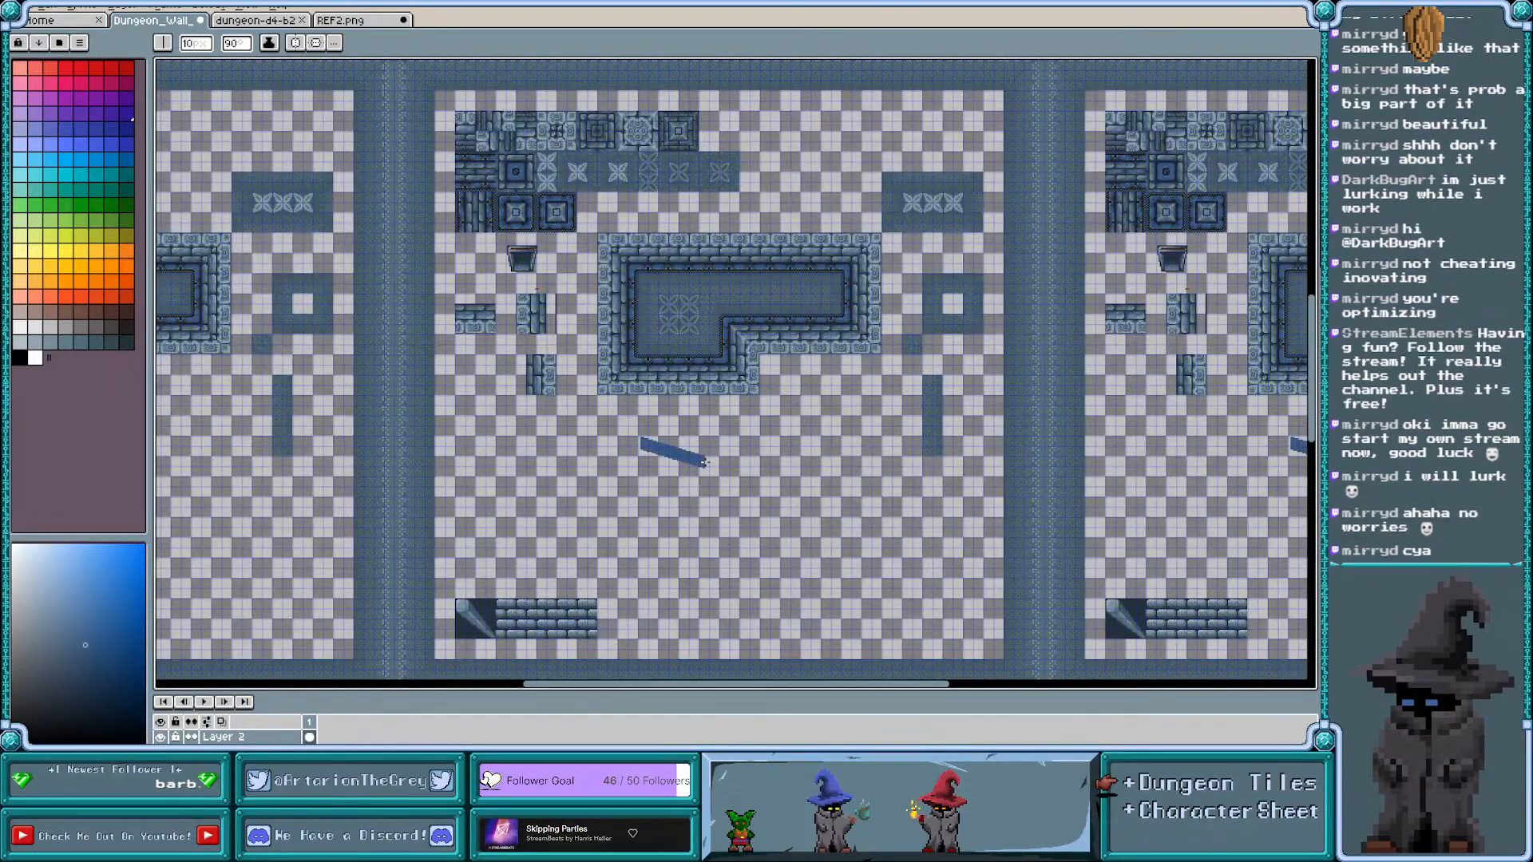
pyautogui.moveTo(704, 461); pyautogui.dragTo(580, 497)
pyautogui.scroll(-2, 710, 495)
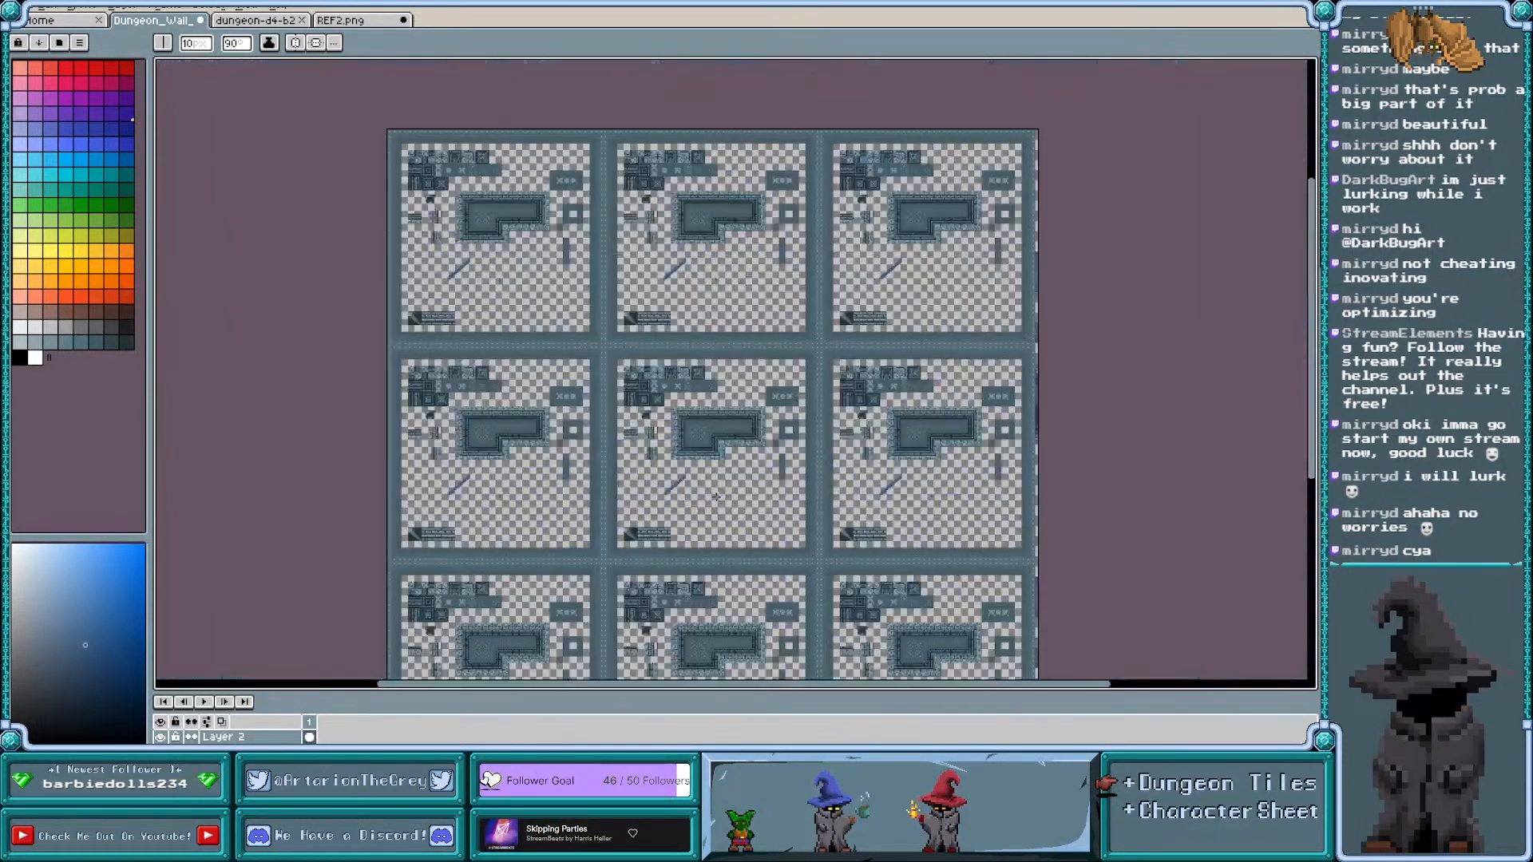
pyautogui.scroll(1, 716, 496)
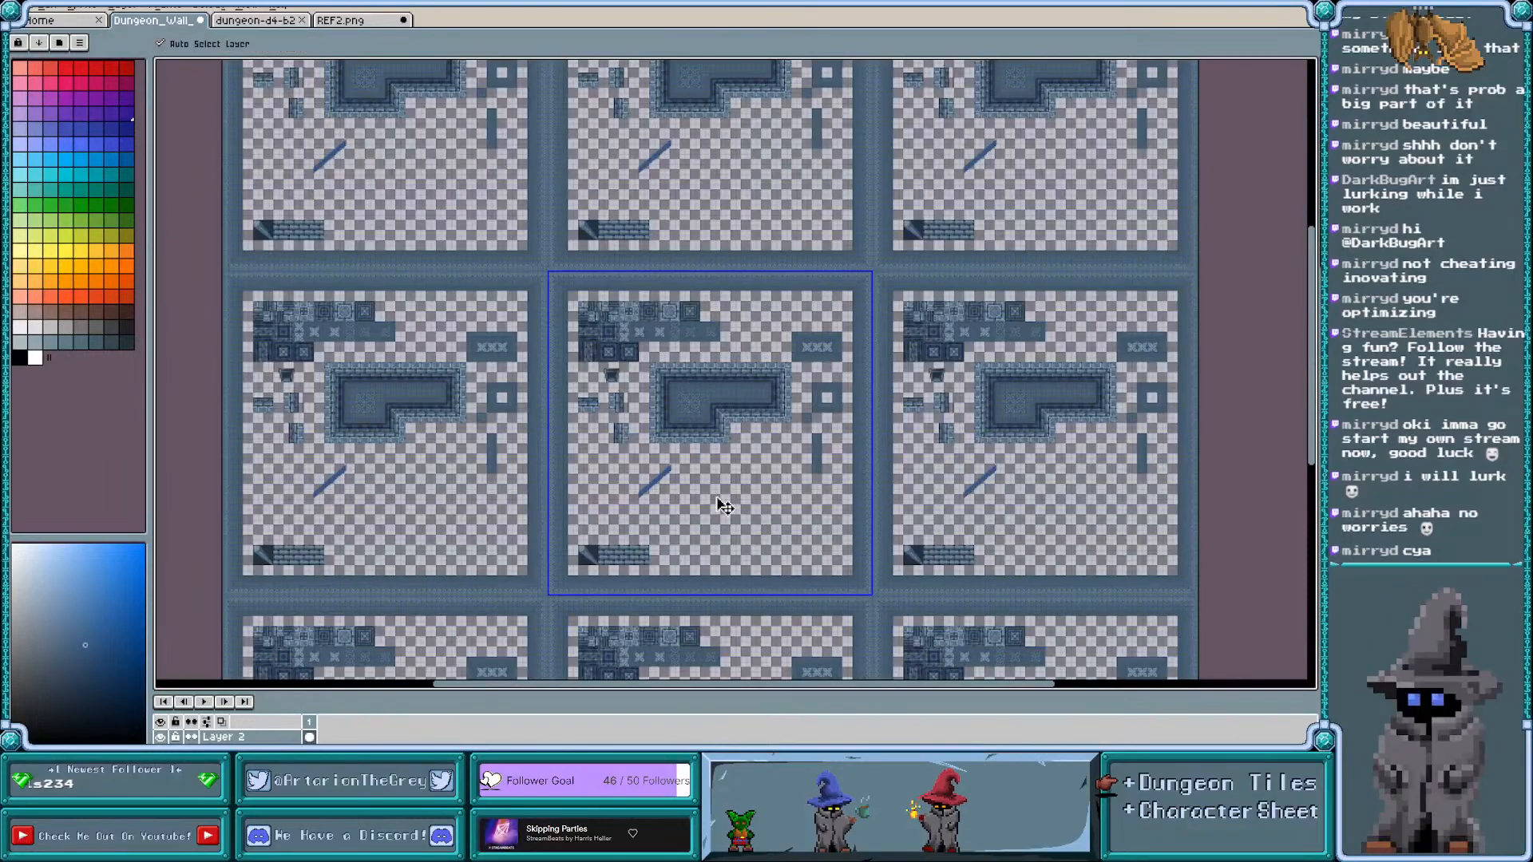
pyautogui.press('v')
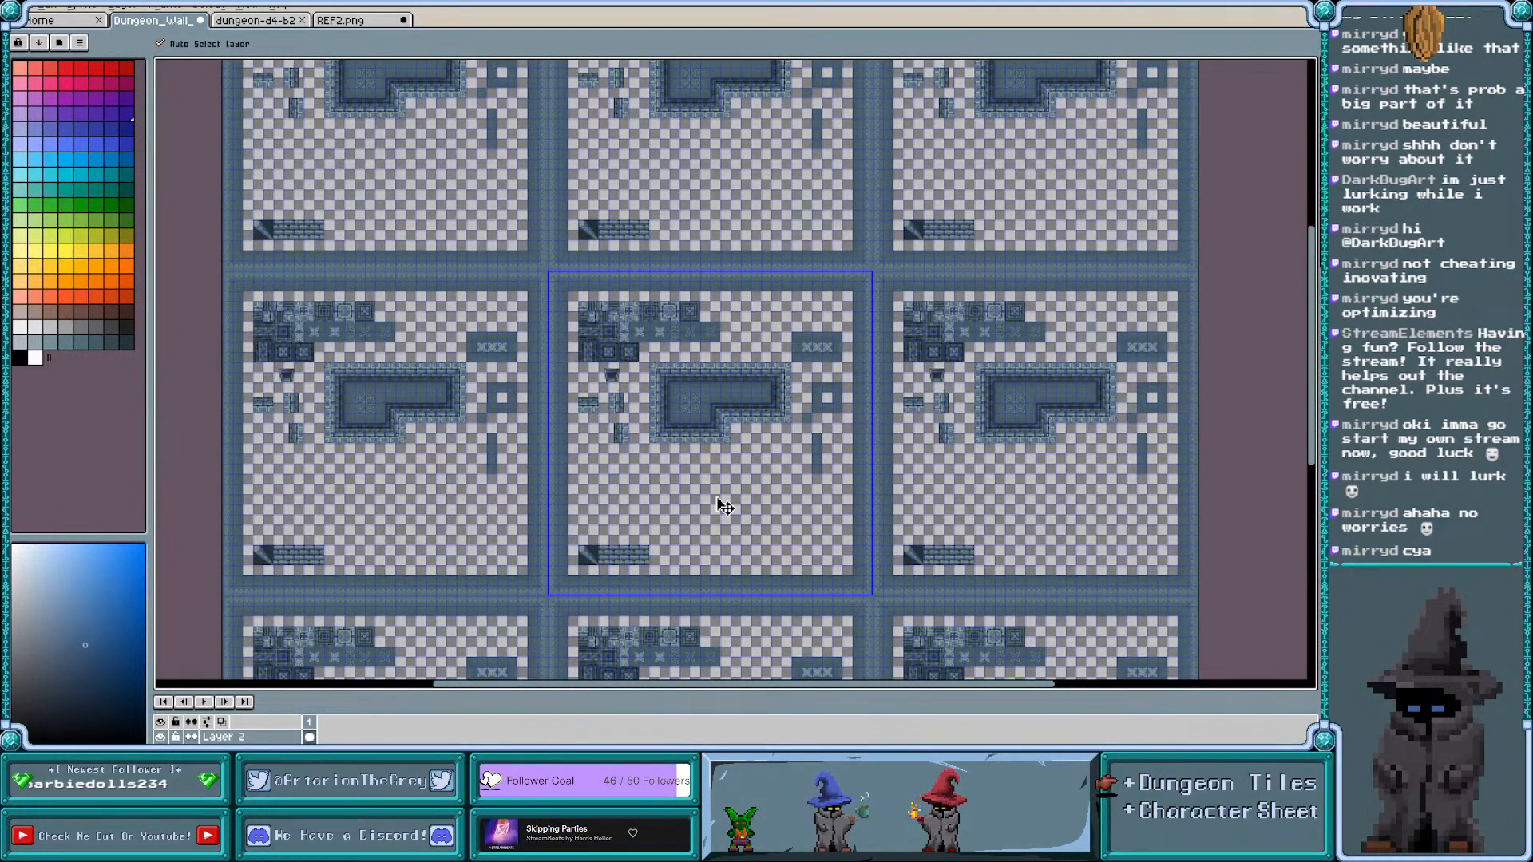
pyautogui.scroll(5, 566, 305)
pyautogui.scroll(-6, 566, 305)
pyautogui.press('v')
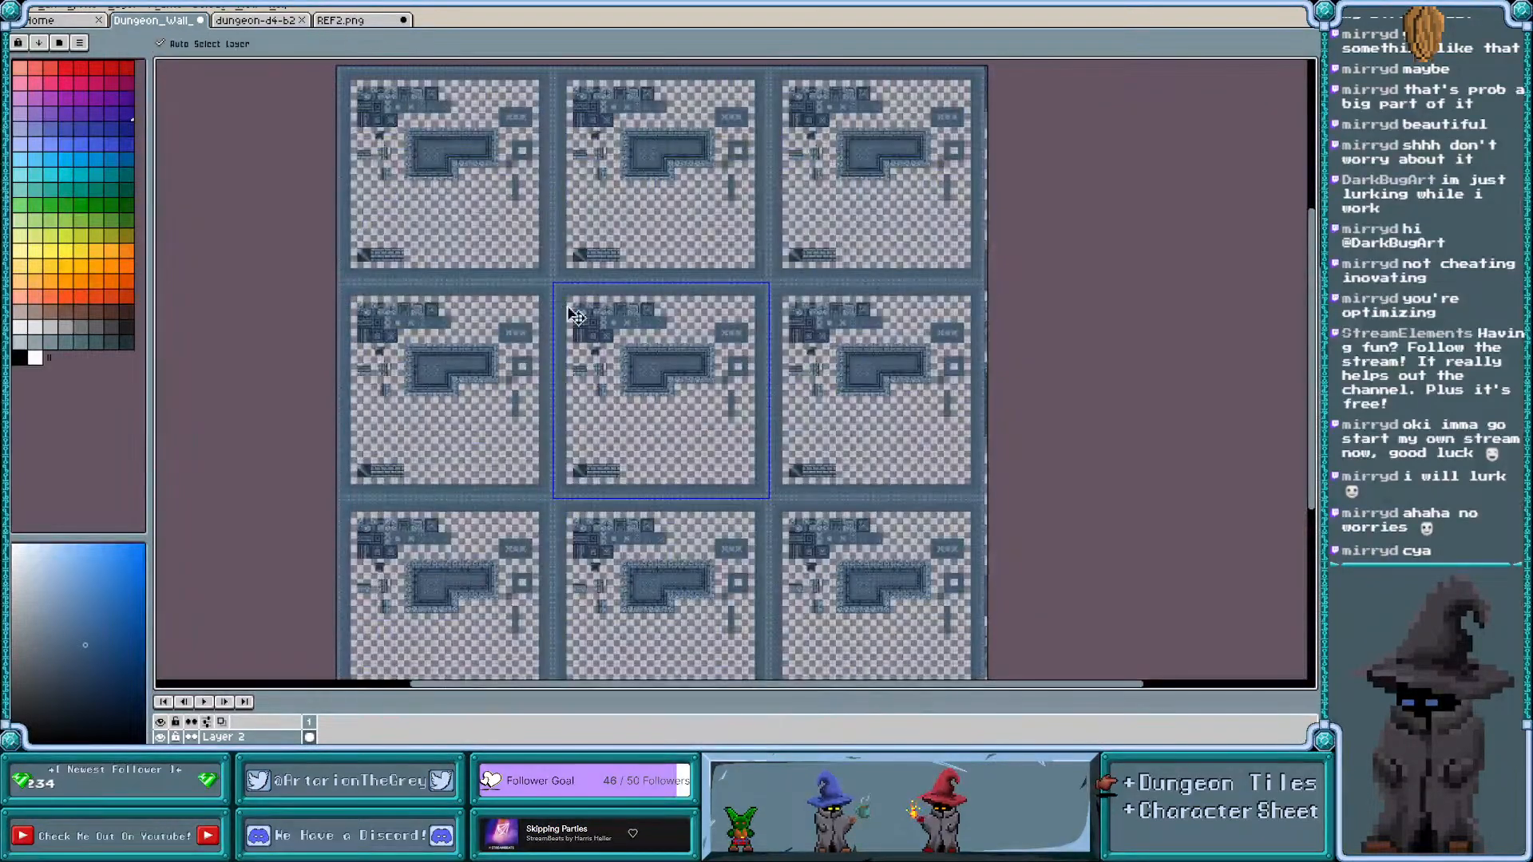
pyautogui.scroll(3, 575, 316)
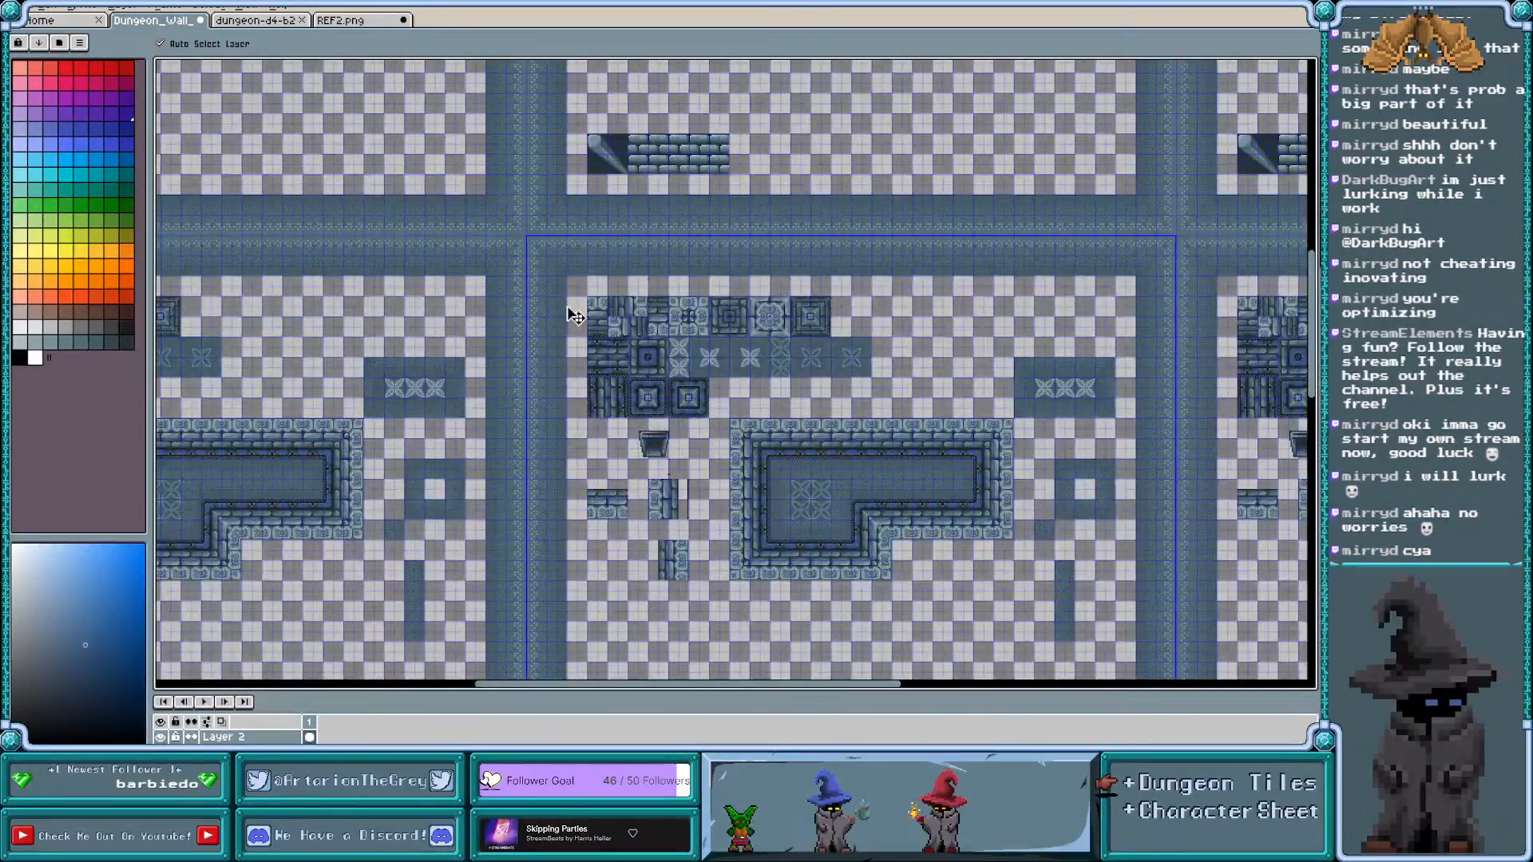
# Limit tiled mode to the X axis and view the repeated tileset as a whole
pyautogui.press('b')
pyautogui.scroll(-5, 575, 316)
pyautogui.scroll(5, 567, 220)
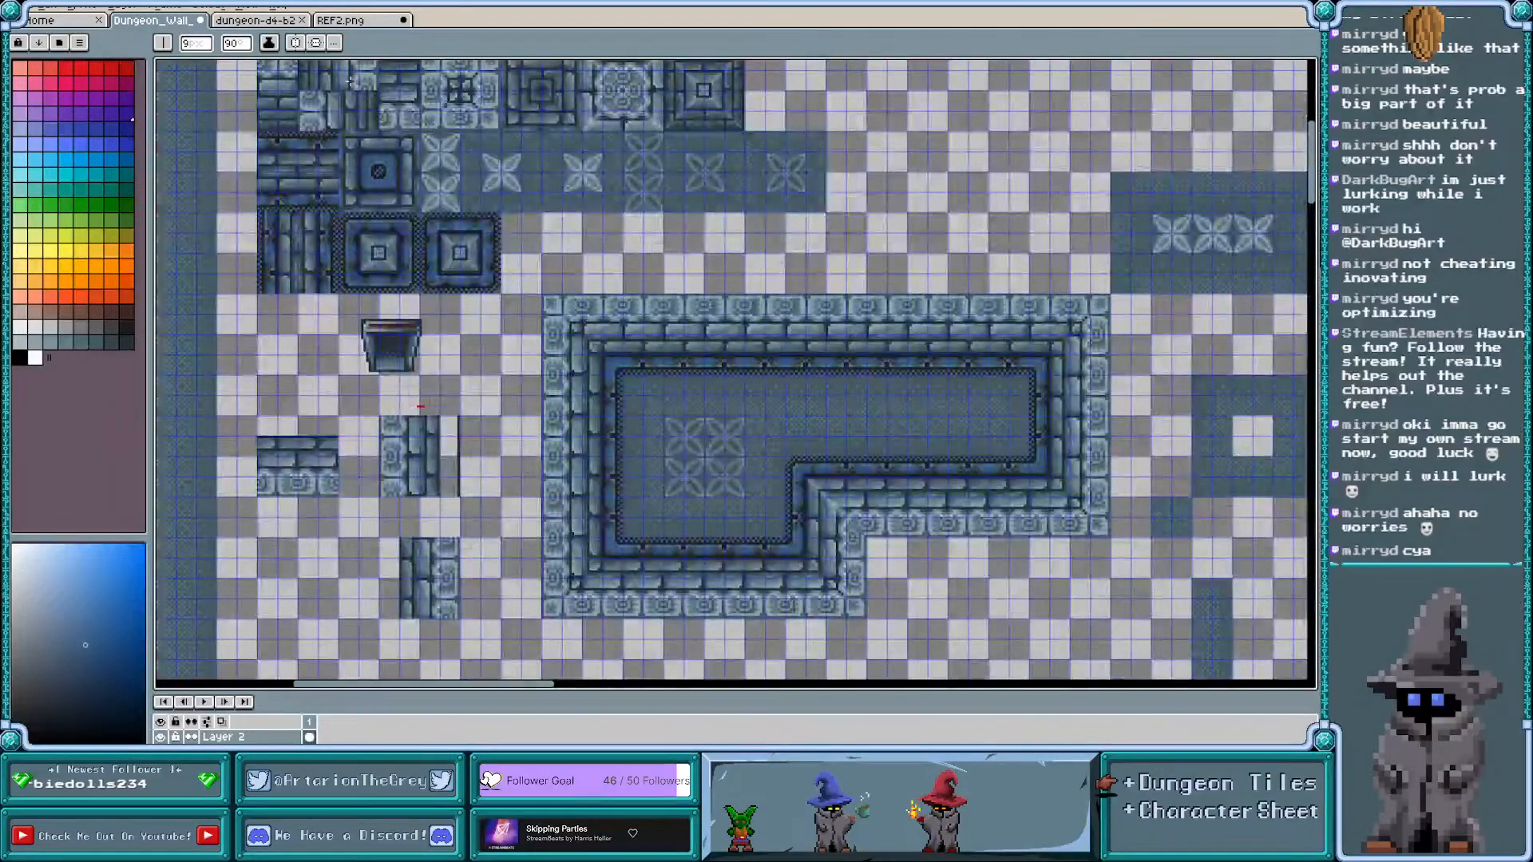
pyautogui.click(222, 5)
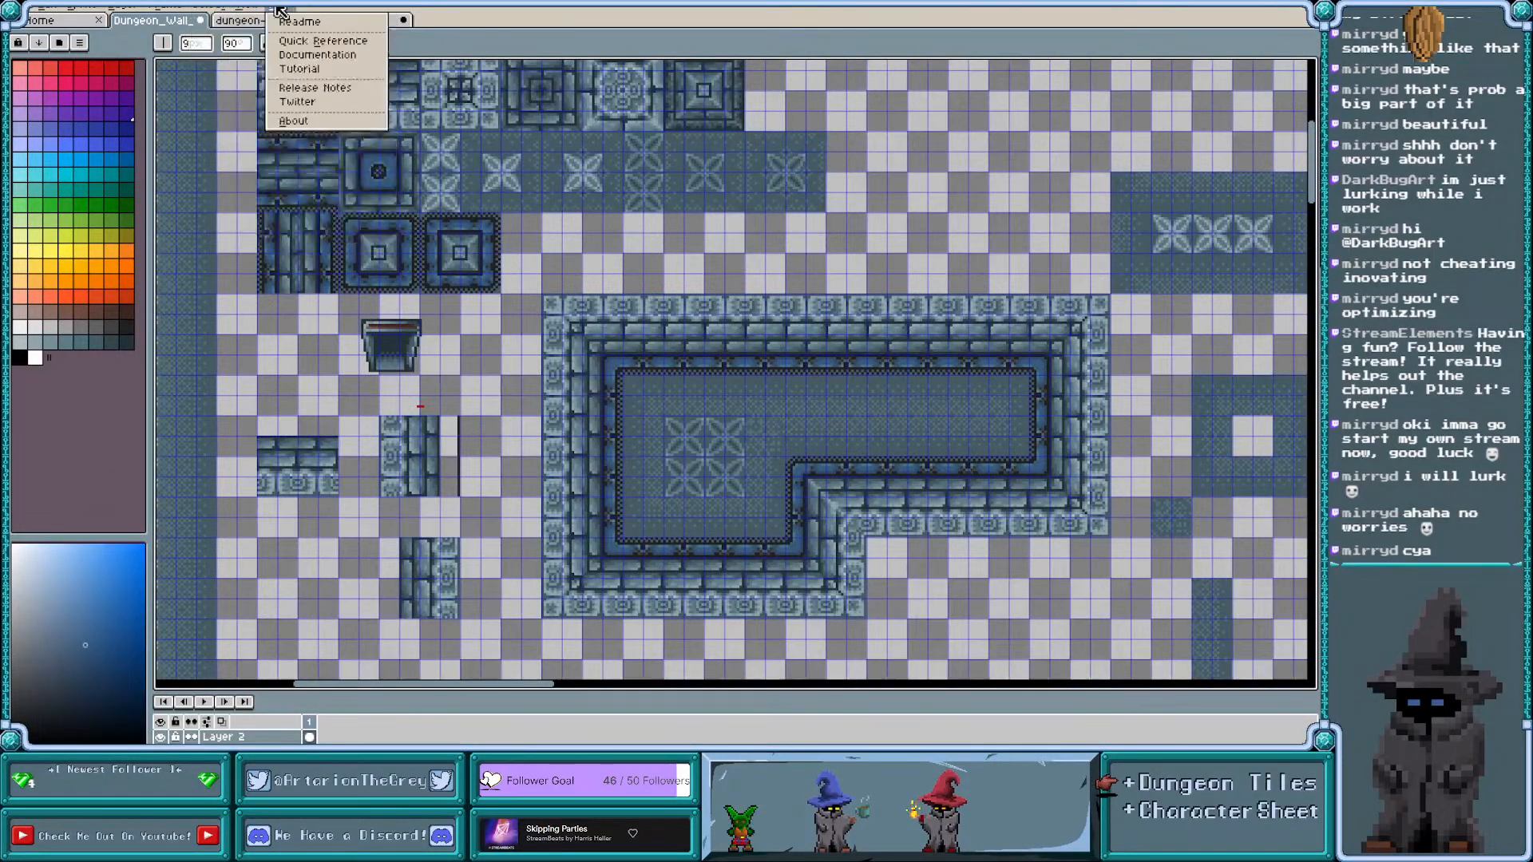
pyautogui.moveTo(297, 90)
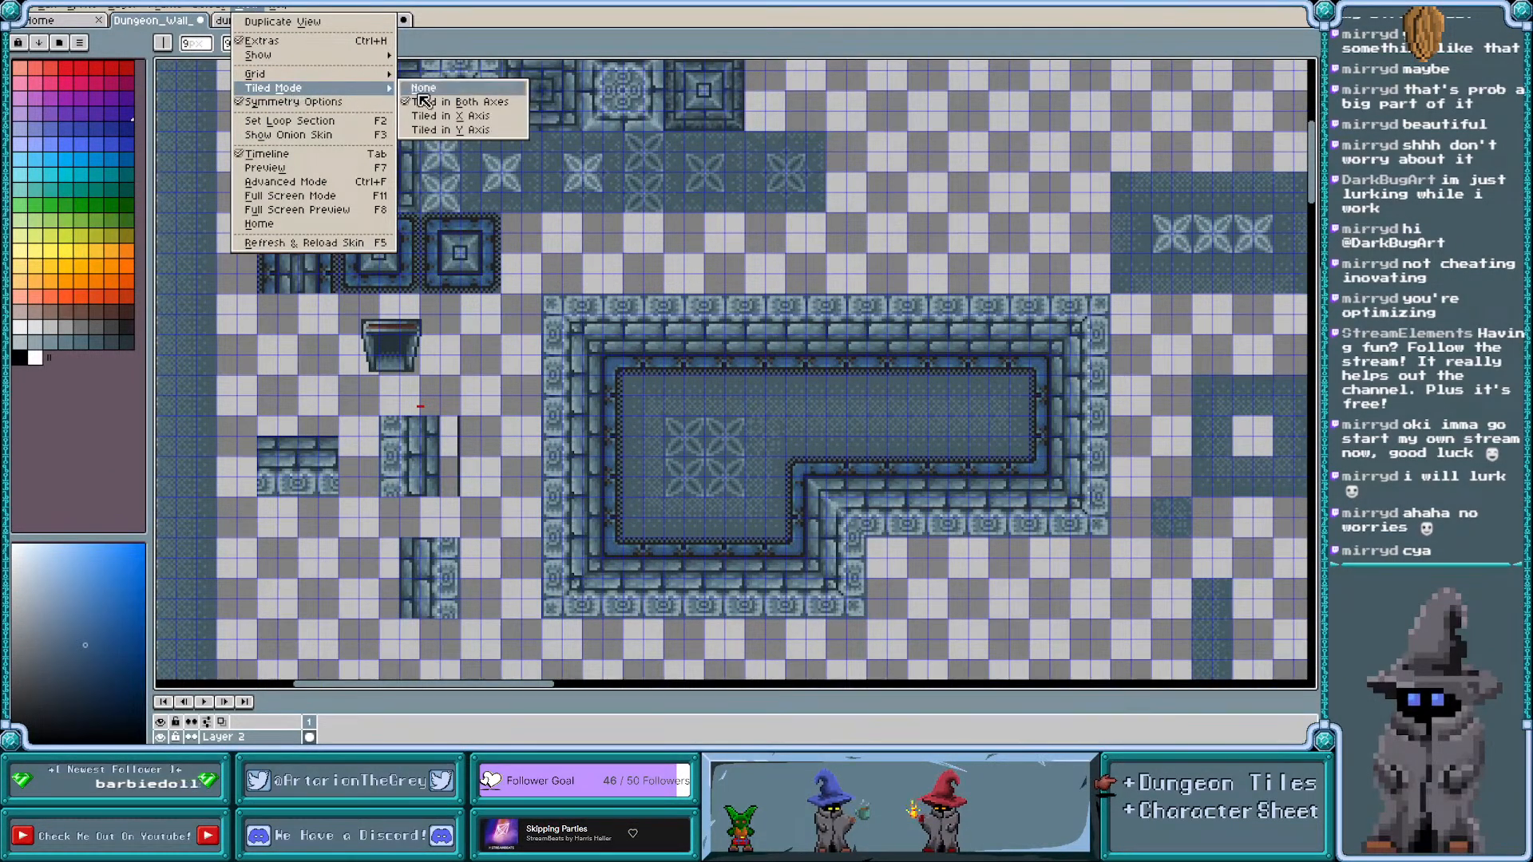
pyautogui.click(431, 118)
pyautogui.scroll(-6, 455, 226)
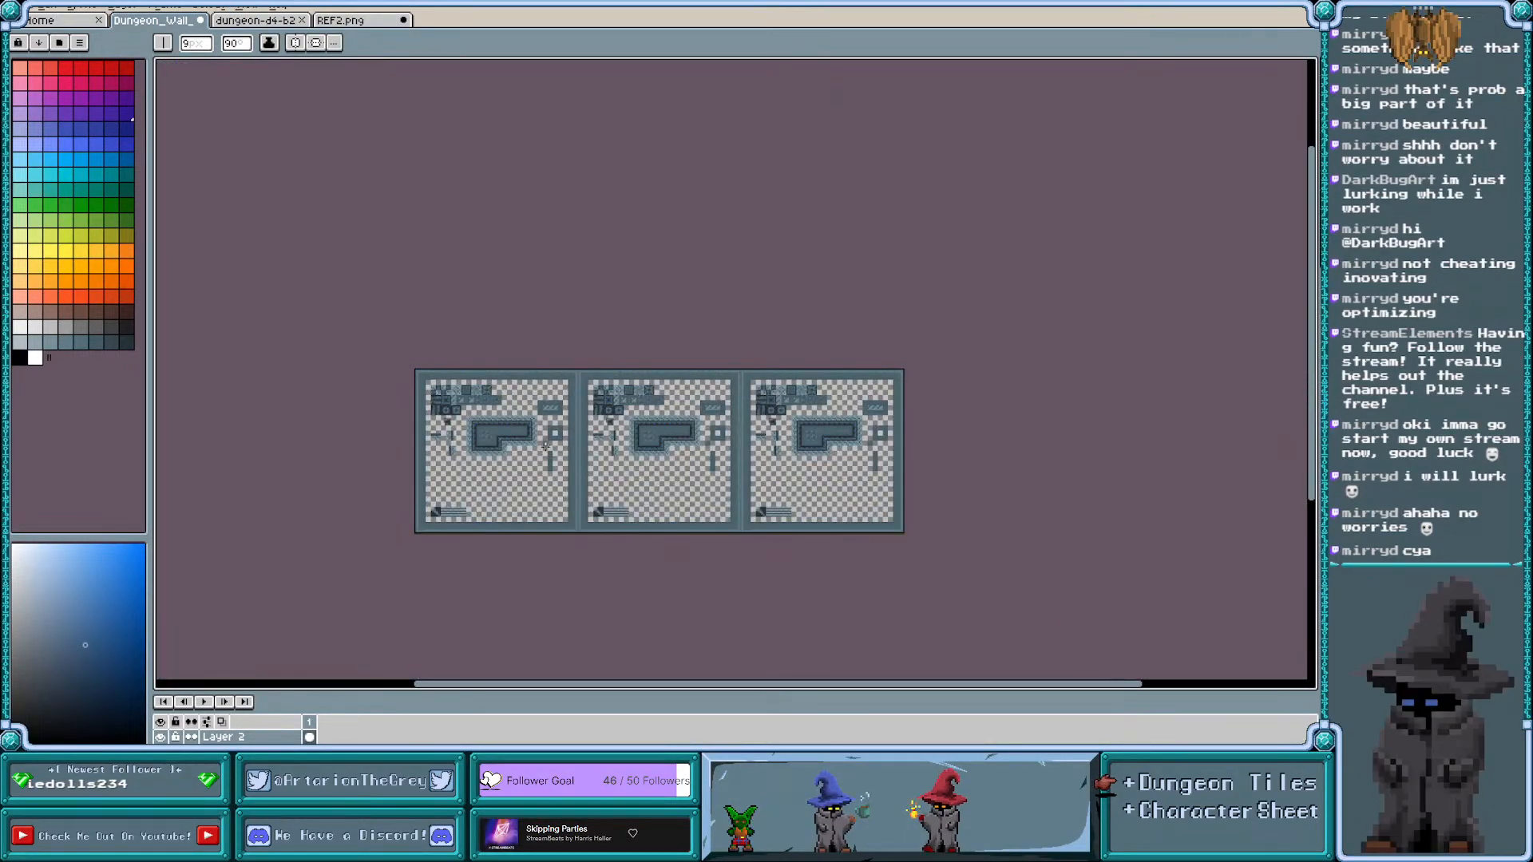
pyautogui.scroll(1, 550, 456)
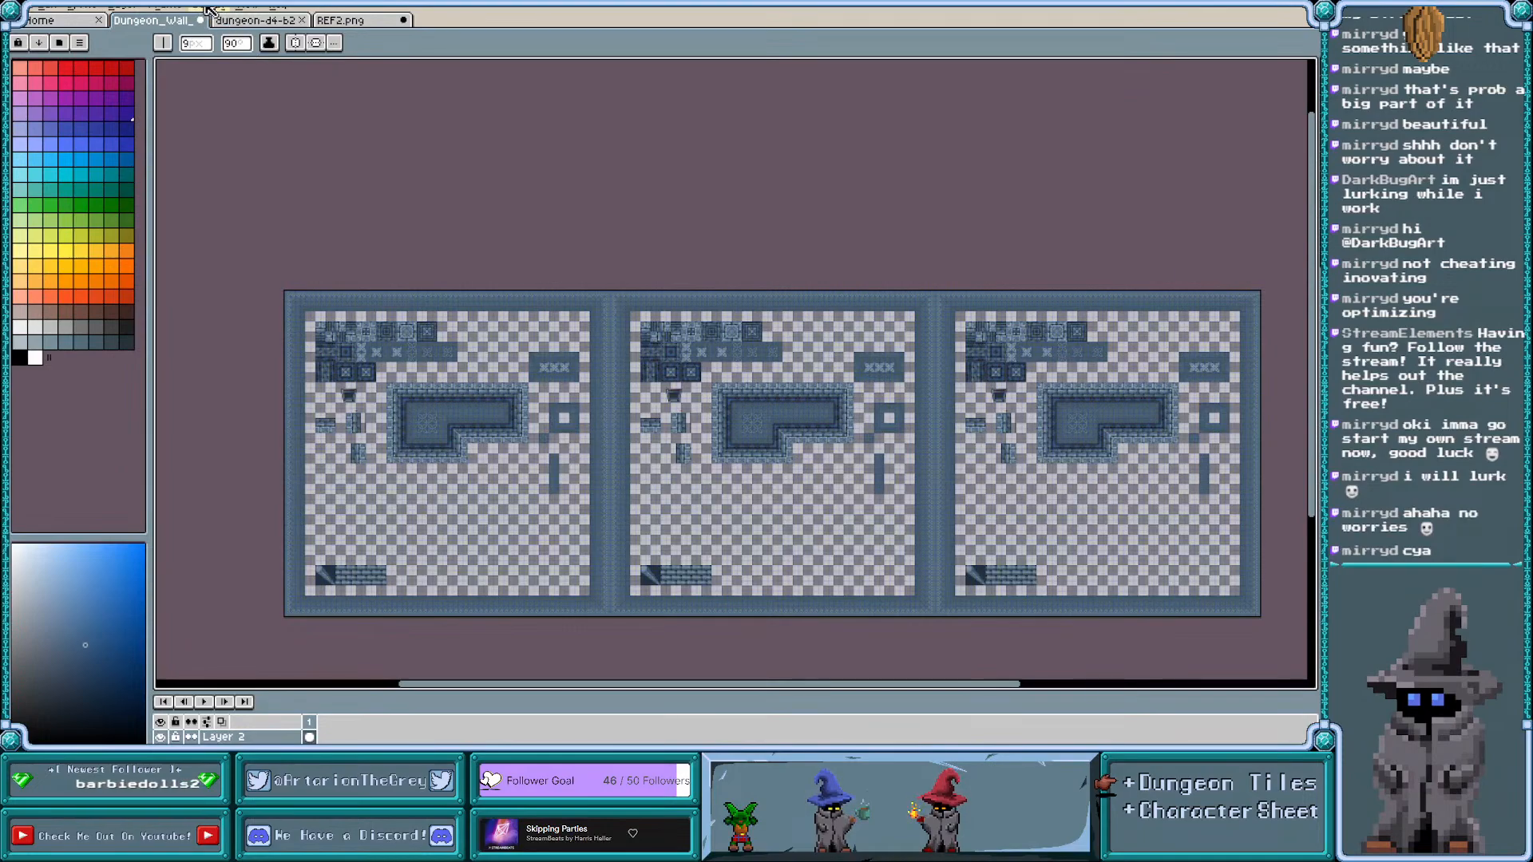
# Turn off tiled mode for the dungeon wall tileset
pyautogui.click(243, 6)
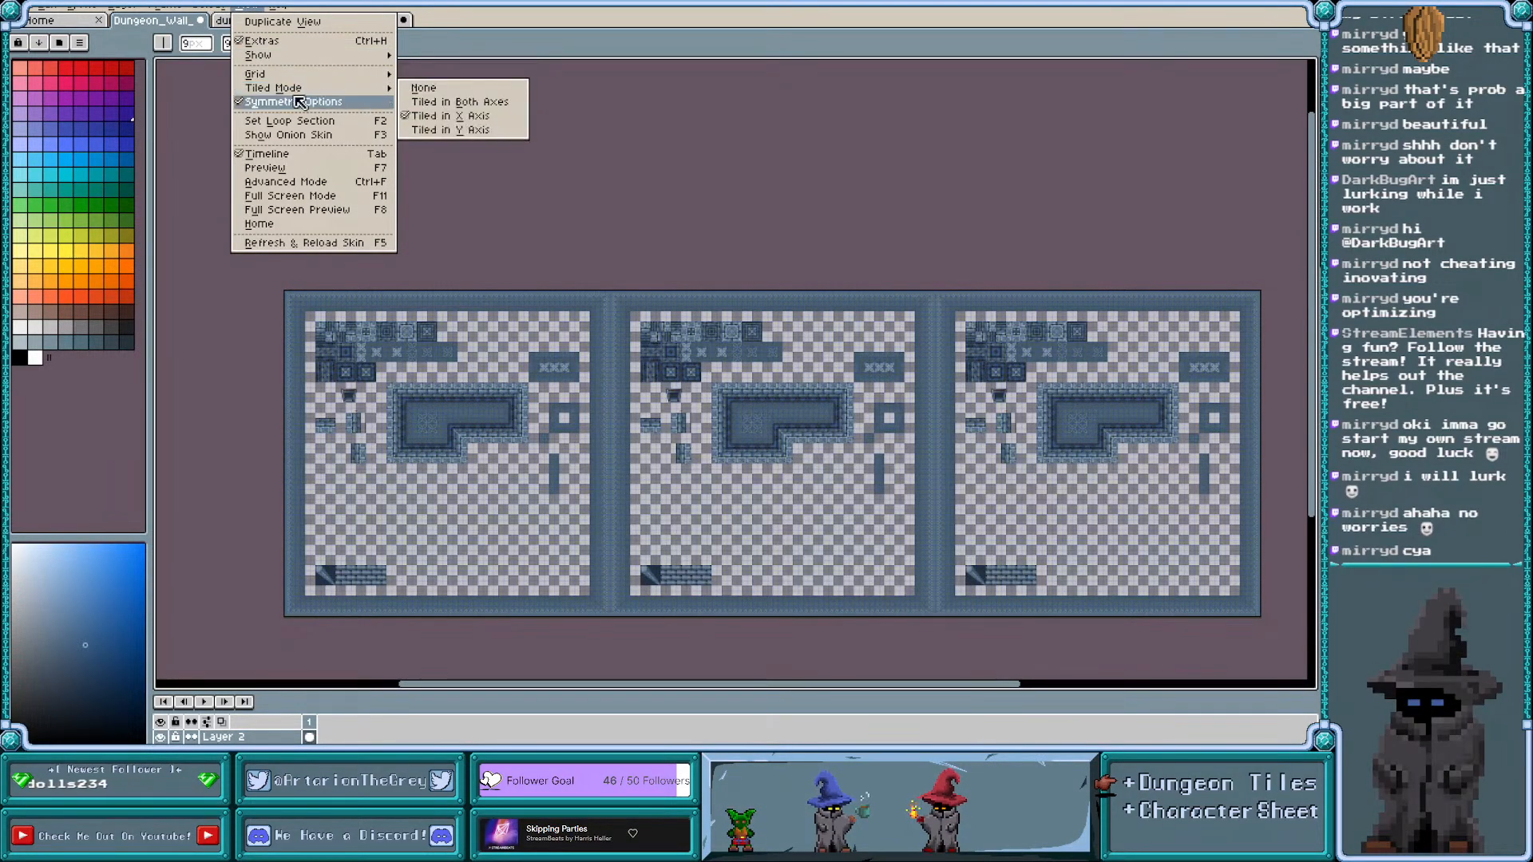
pyautogui.click(424, 88)
pyautogui.scroll(3, 759, 545)
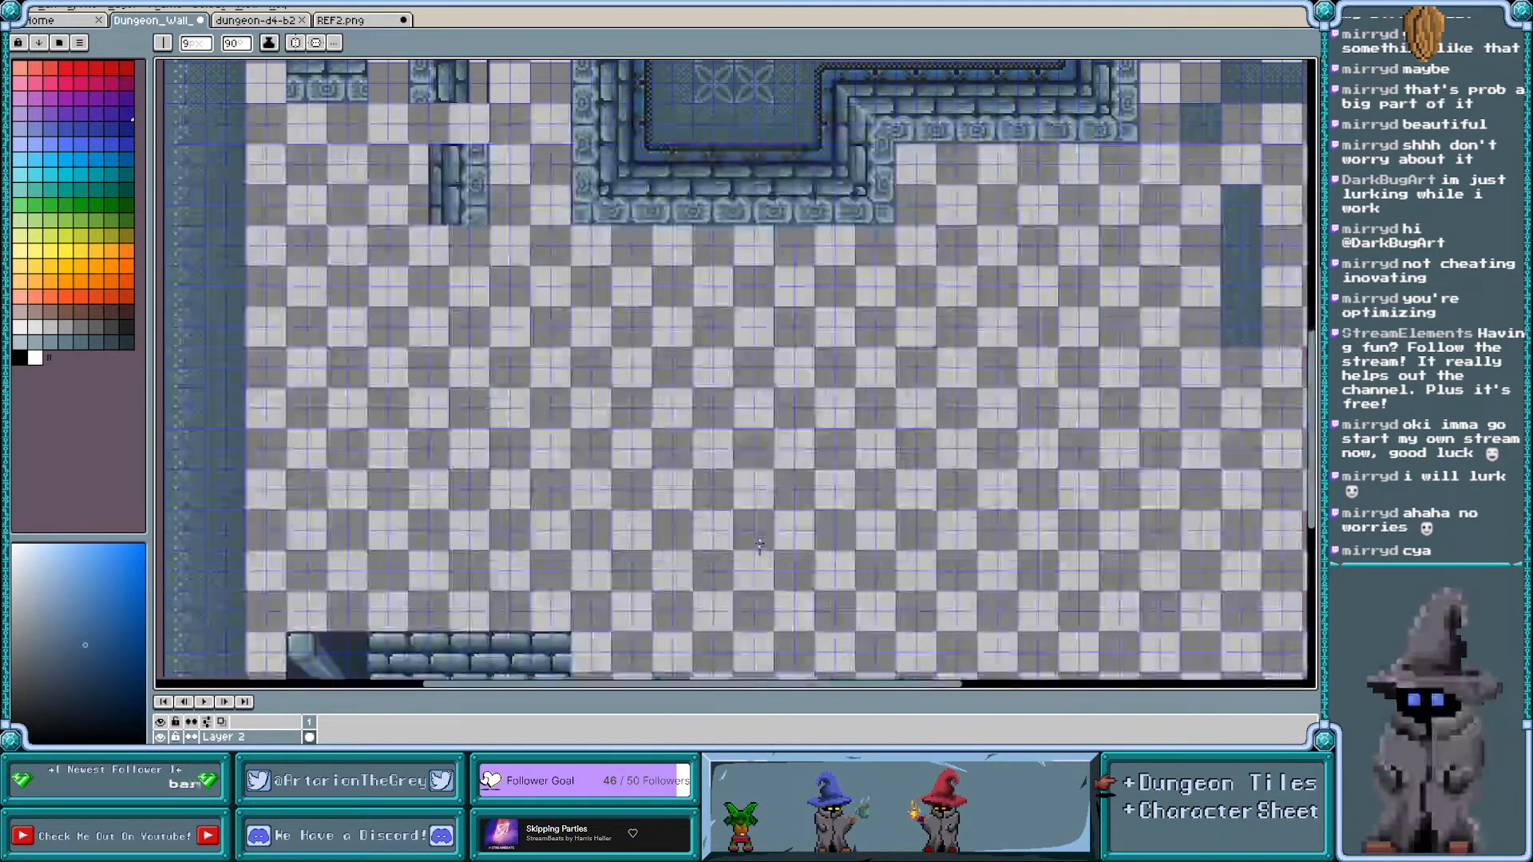
pyautogui.scroll(-2, 759, 546)
pyautogui.scroll(2, 614, 162)
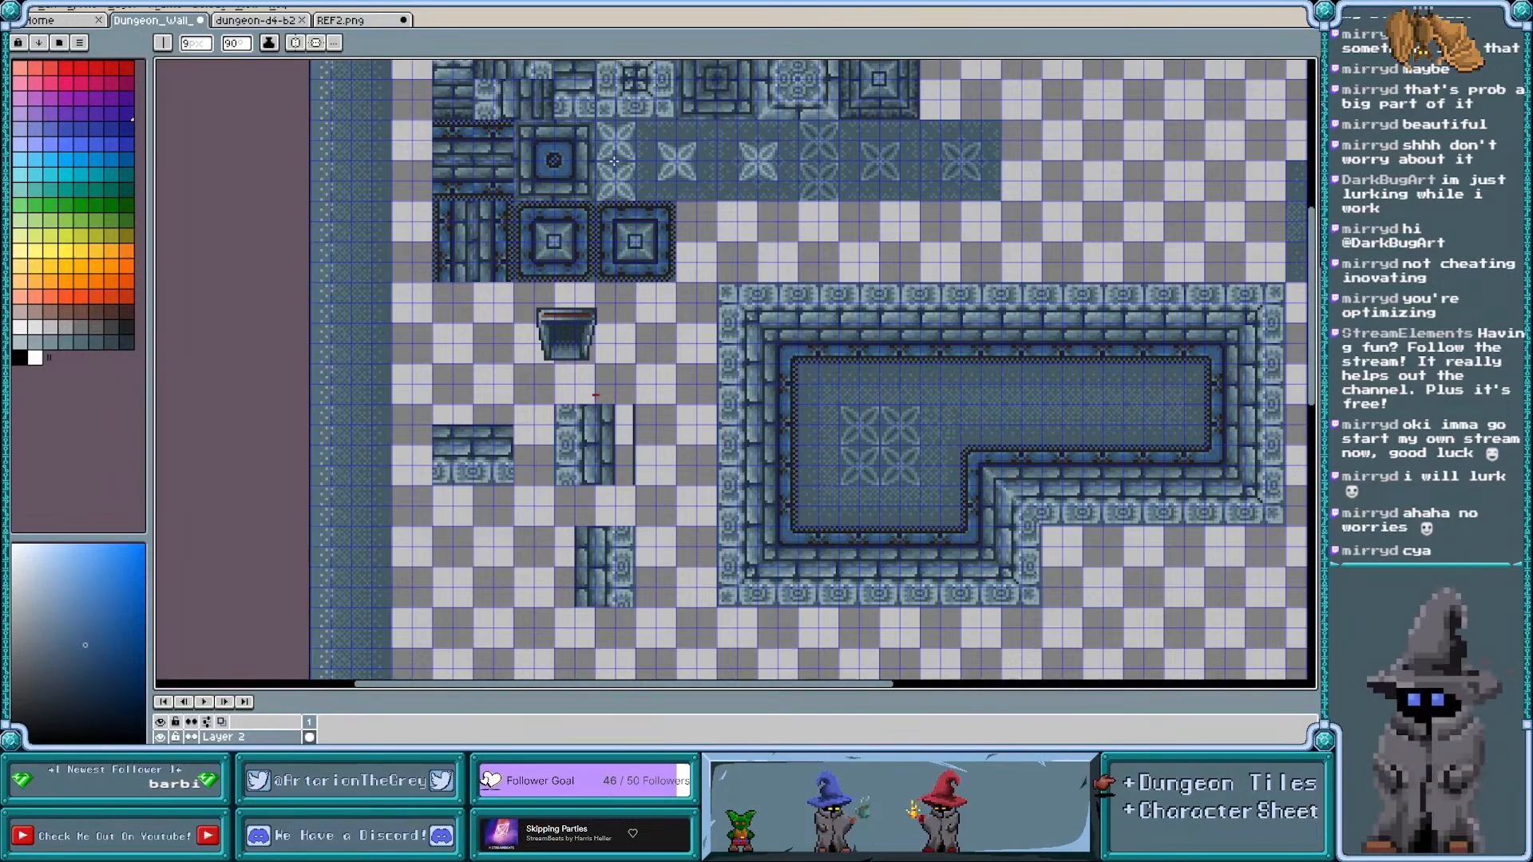
# Try stamping copies of one 8-pixel brick piece in an L shape in the empty area beside the pyramid tile, and undo them
pyautogui.scroll(-2, 614, 162)
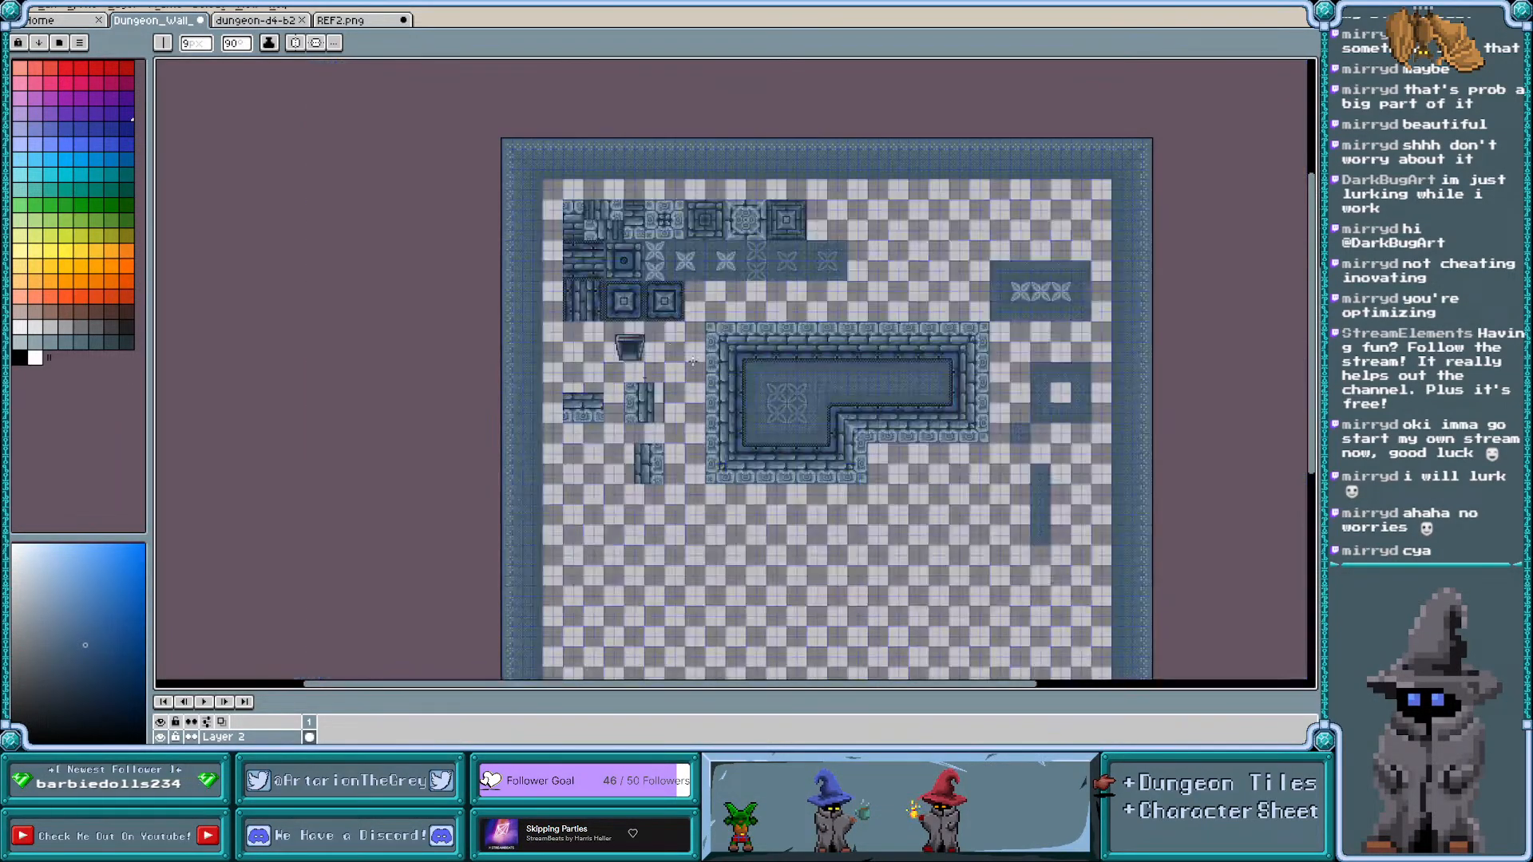
pyautogui.scroll(2, 583, 213)
pyautogui.scroll(3, 583, 212)
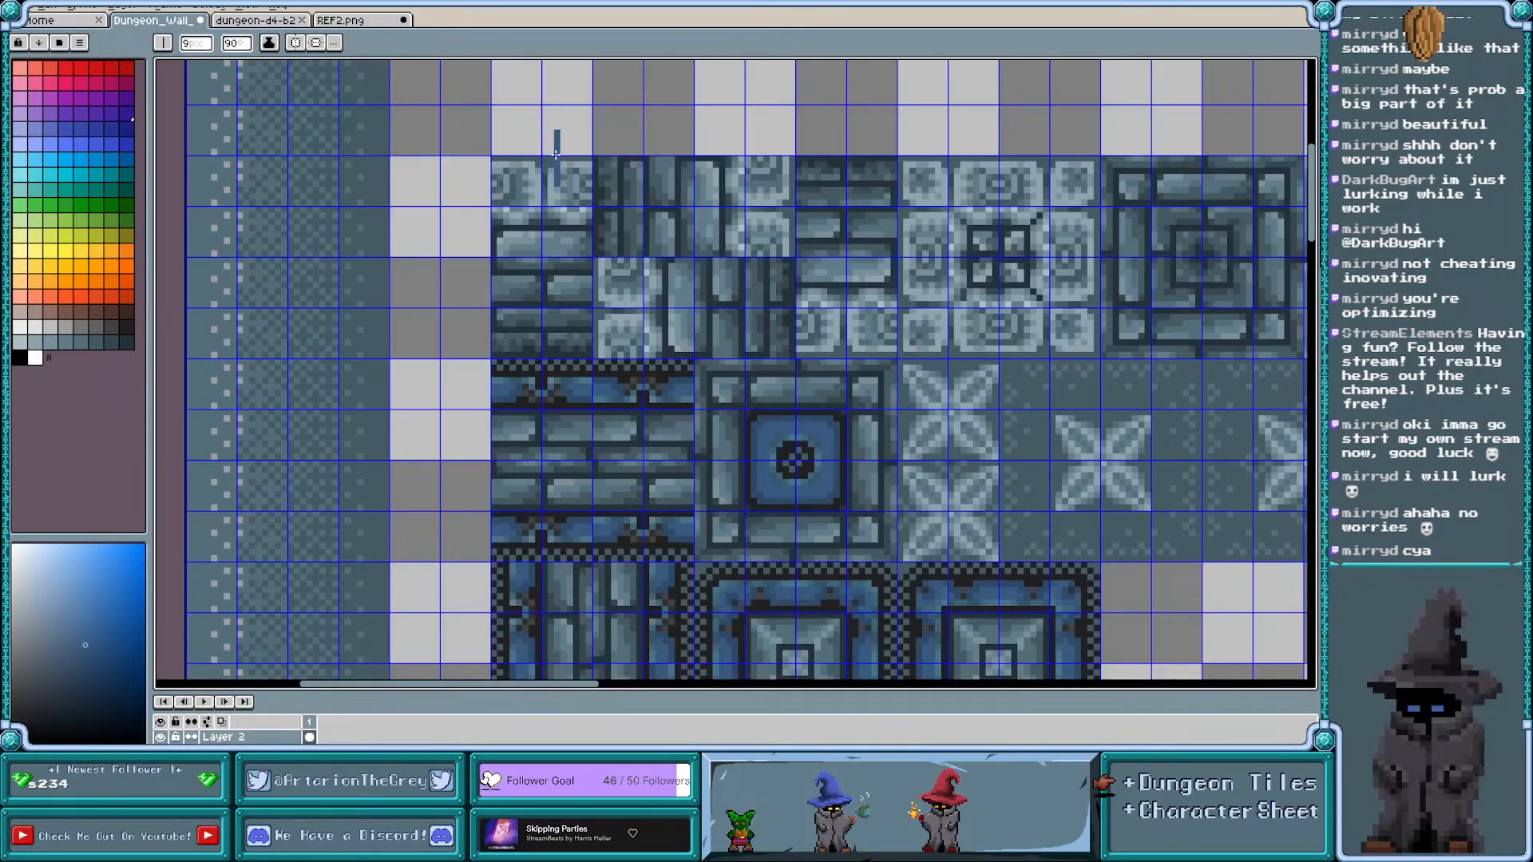
pyautogui.scroll(-1, 557, 146)
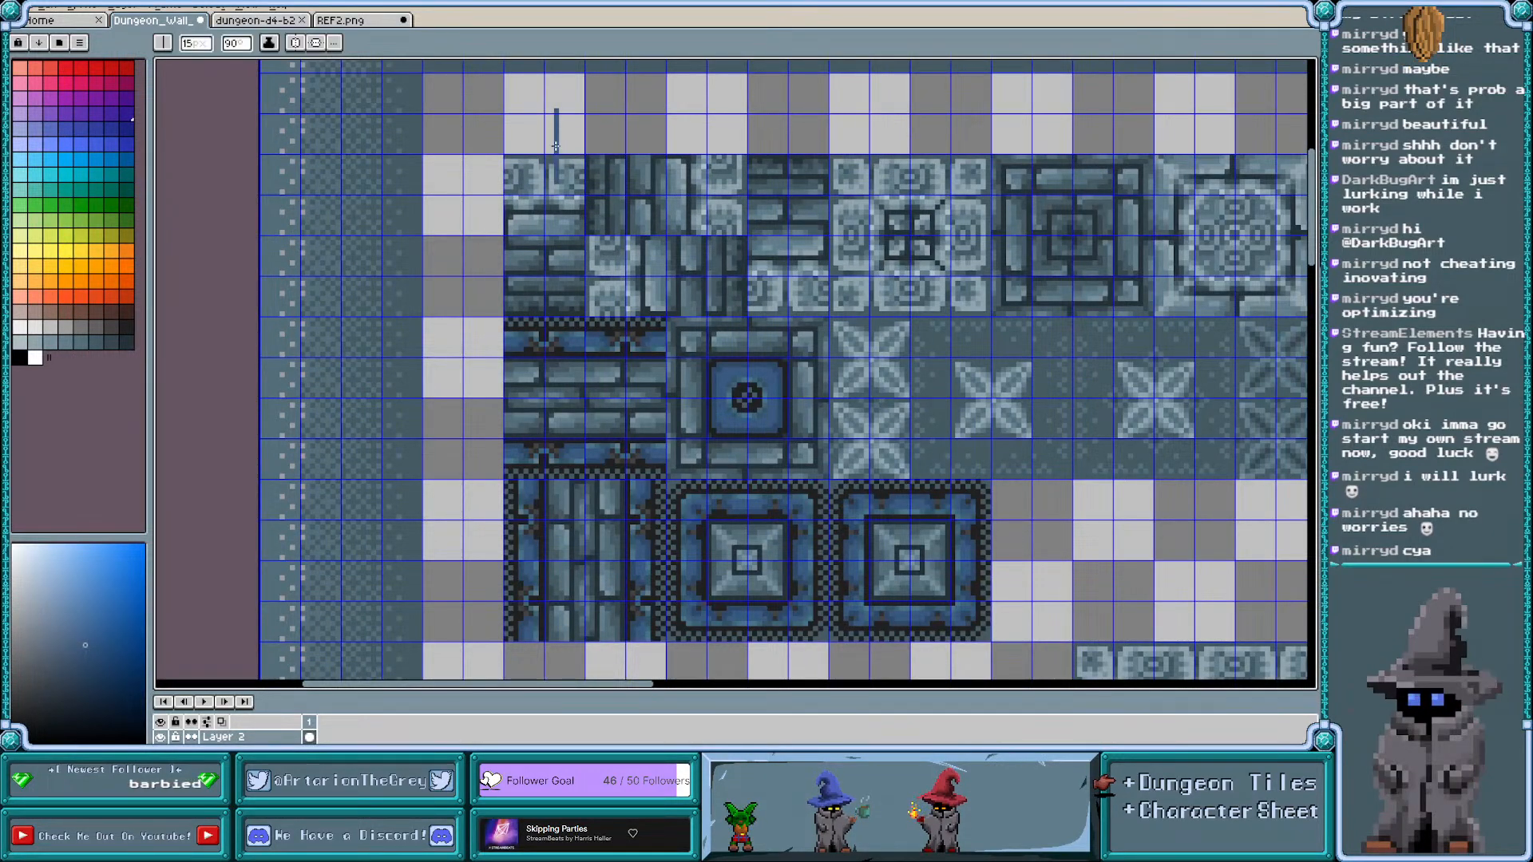
pyautogui.press('e')
pyautogui.press('m')
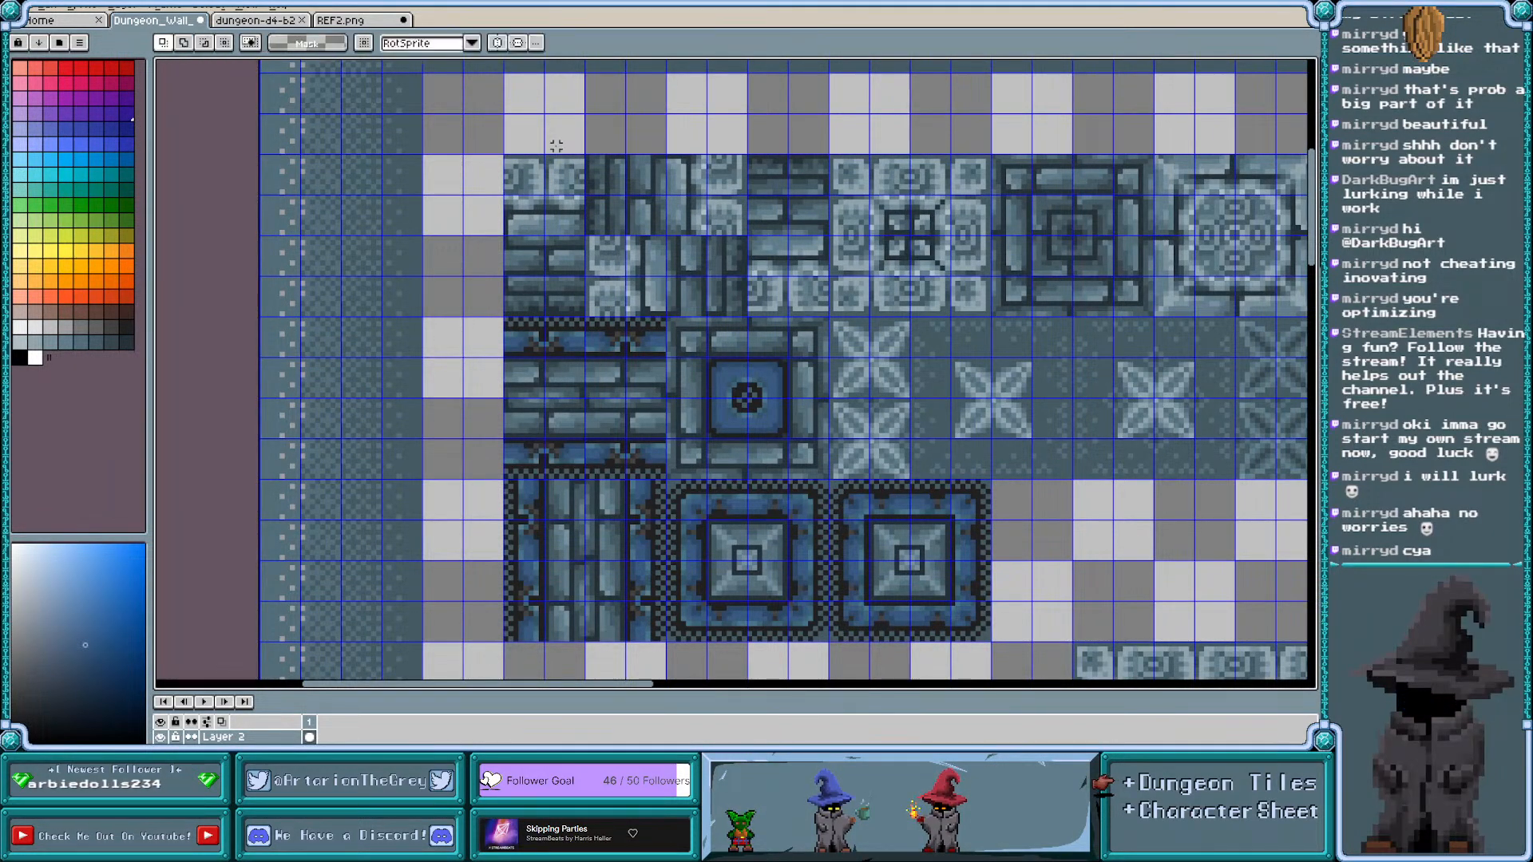
pyautogui.hscroll(3, 556, 145)
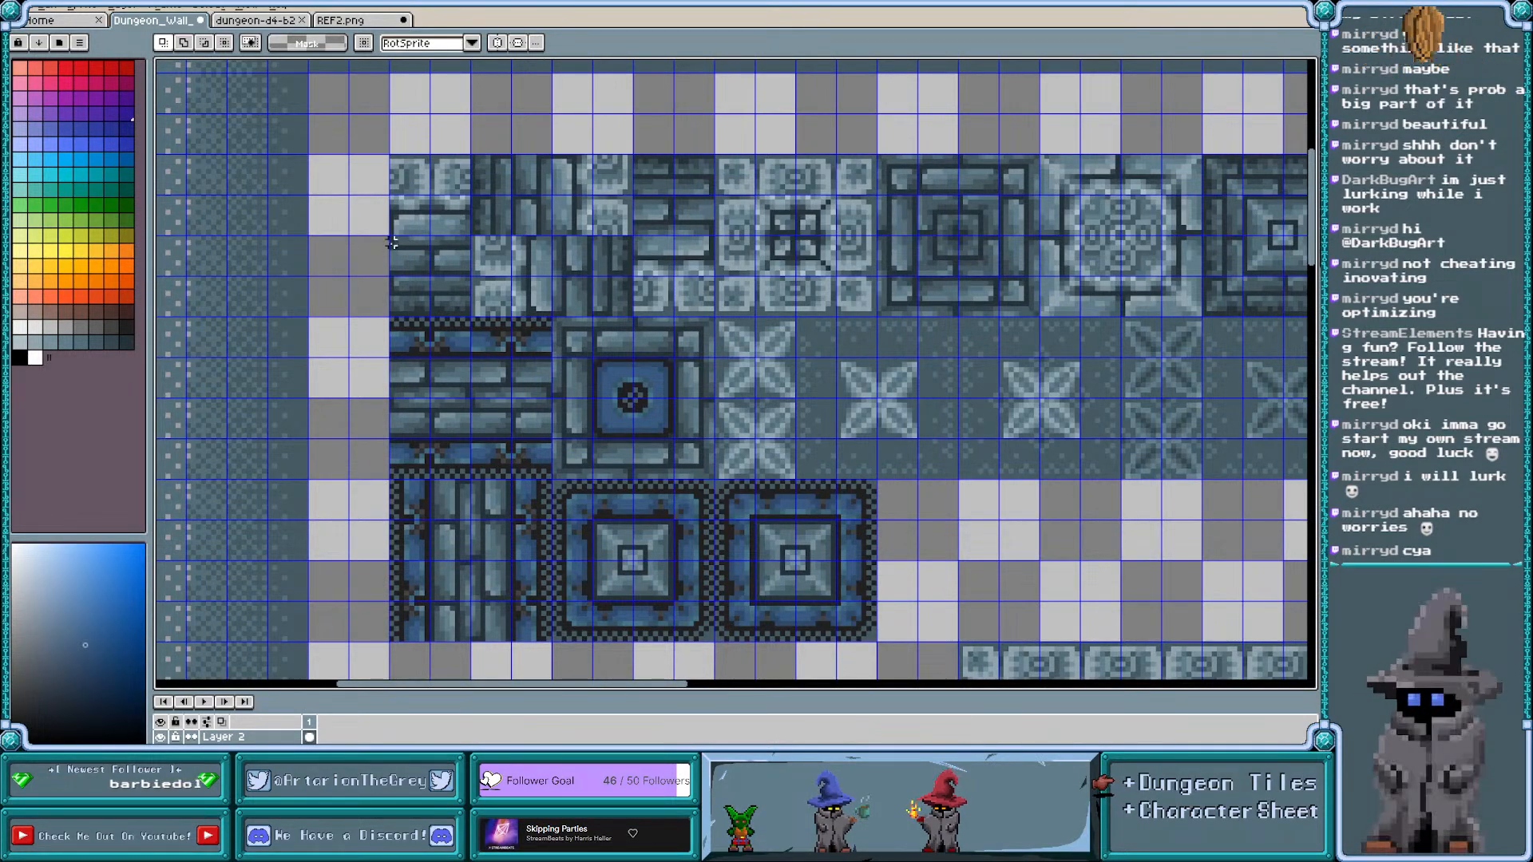
pyautogui.moveTo(410, 252); pyautogui.dragTo(427, 272)
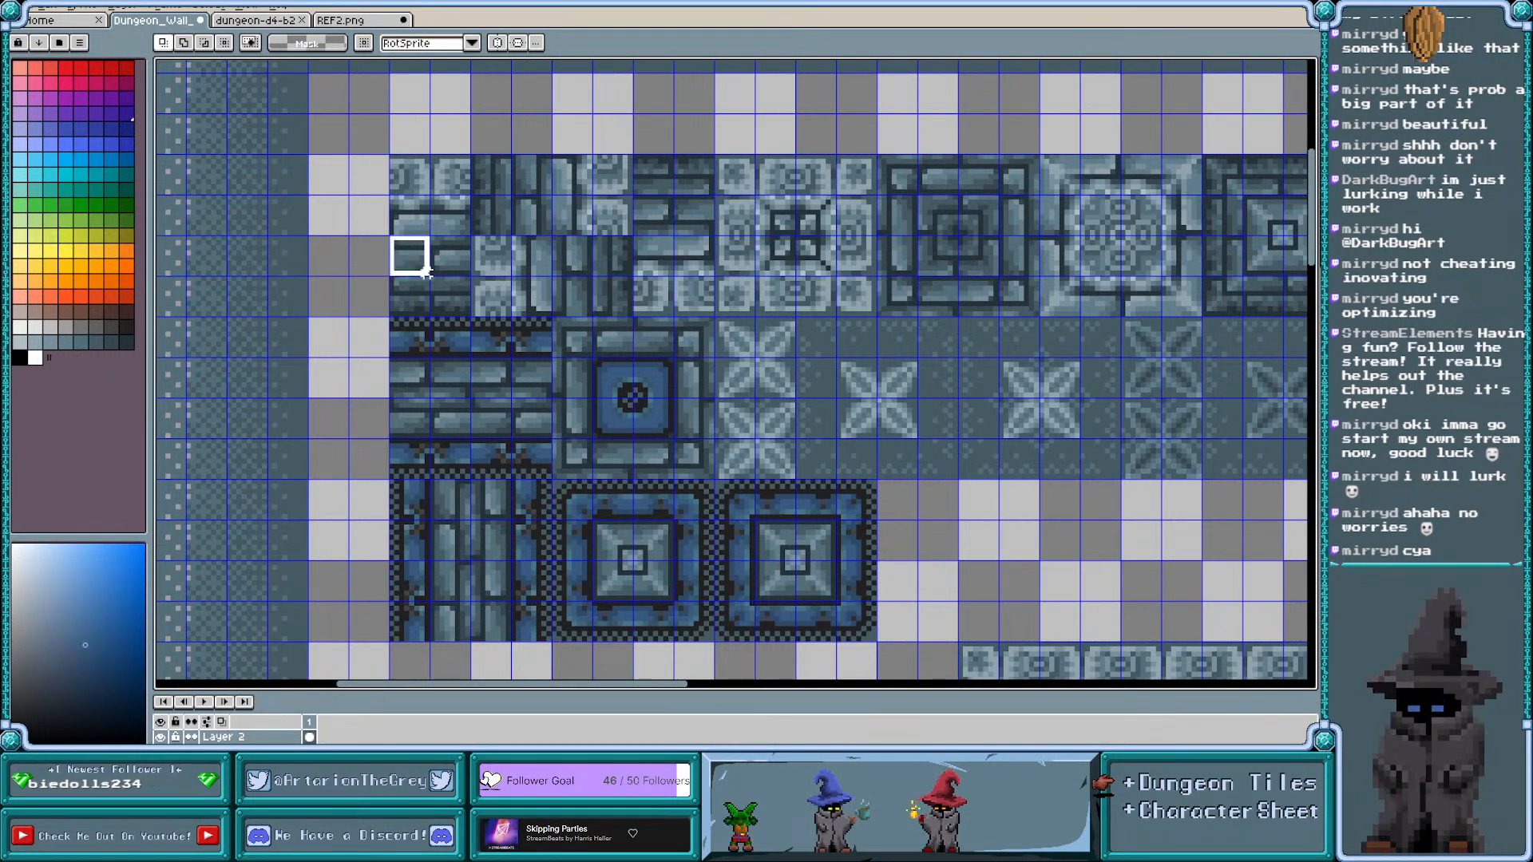
pyautogui.scroll(-1, 407, 272)
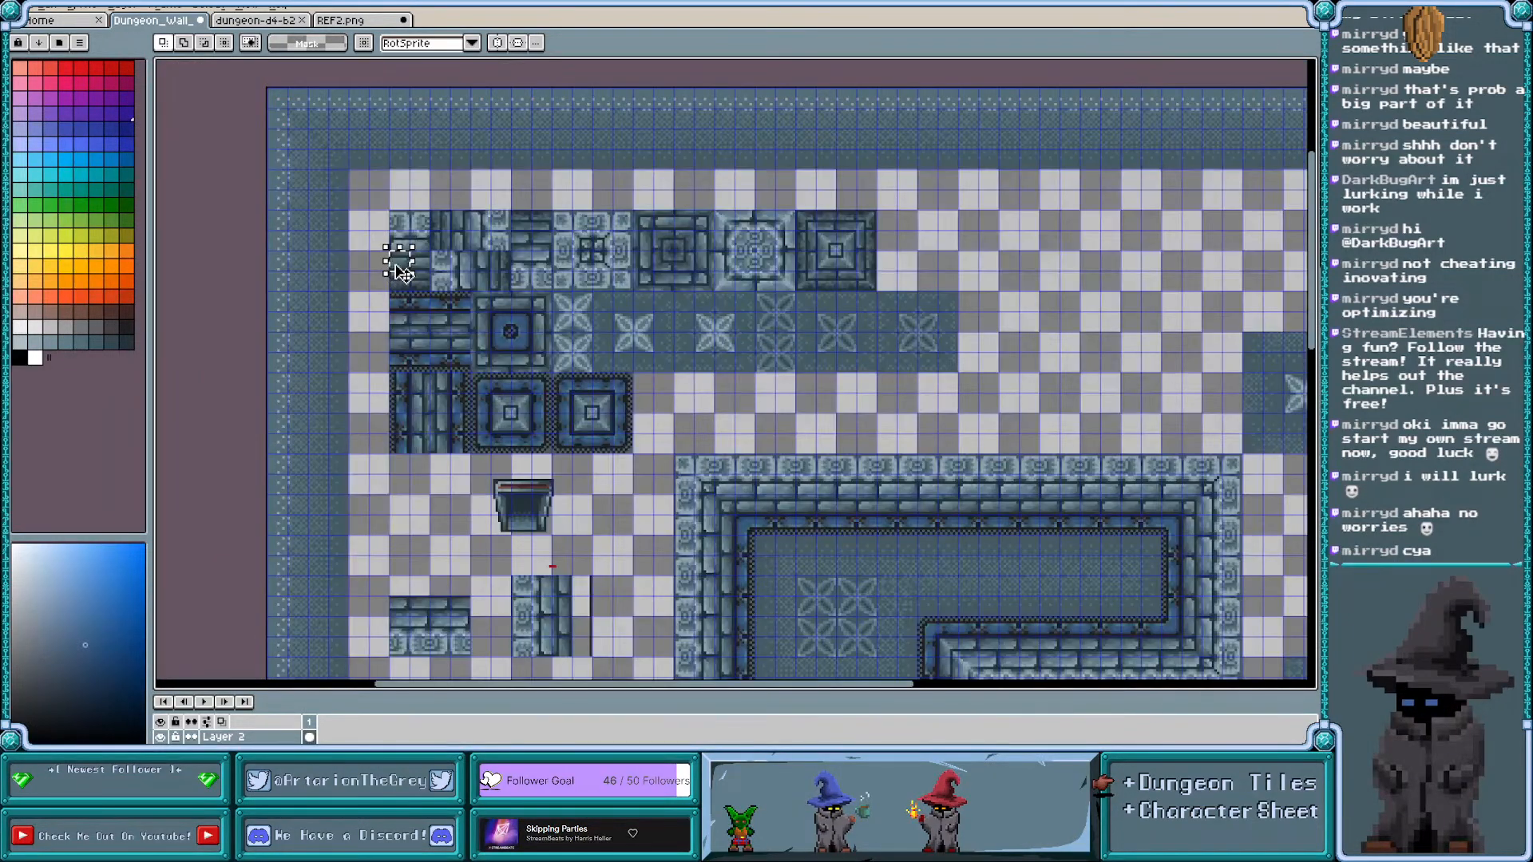
pyautogui.moveTo(404, 274); pyautogui.dragTo(992, 253)
pyautogui.scroll(3, 1028, 248)
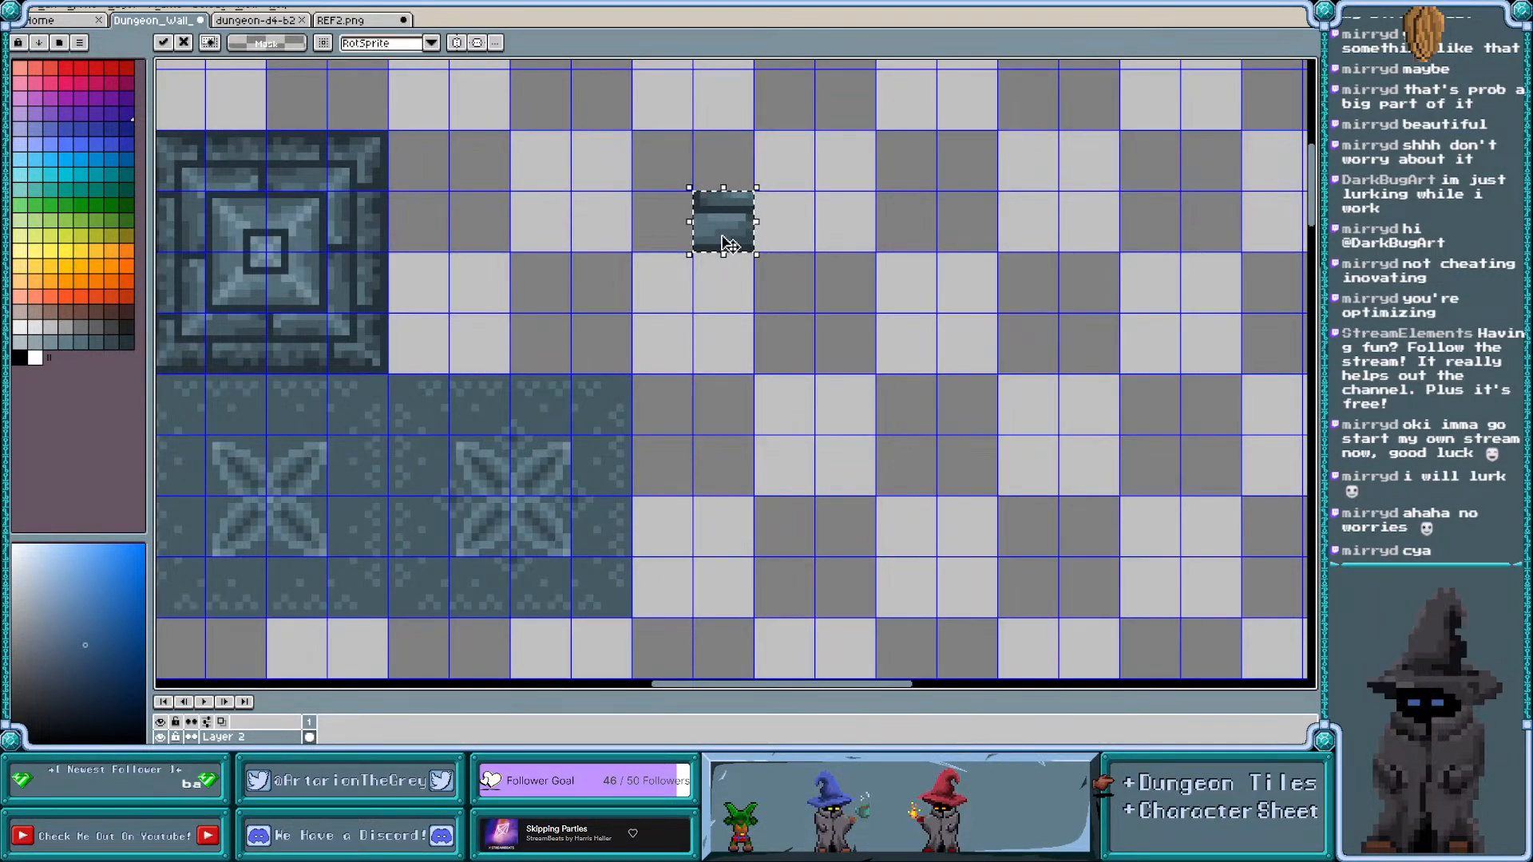
pyautogui.moveTo(729, 228); pyautogui.dragTo(914, 239)
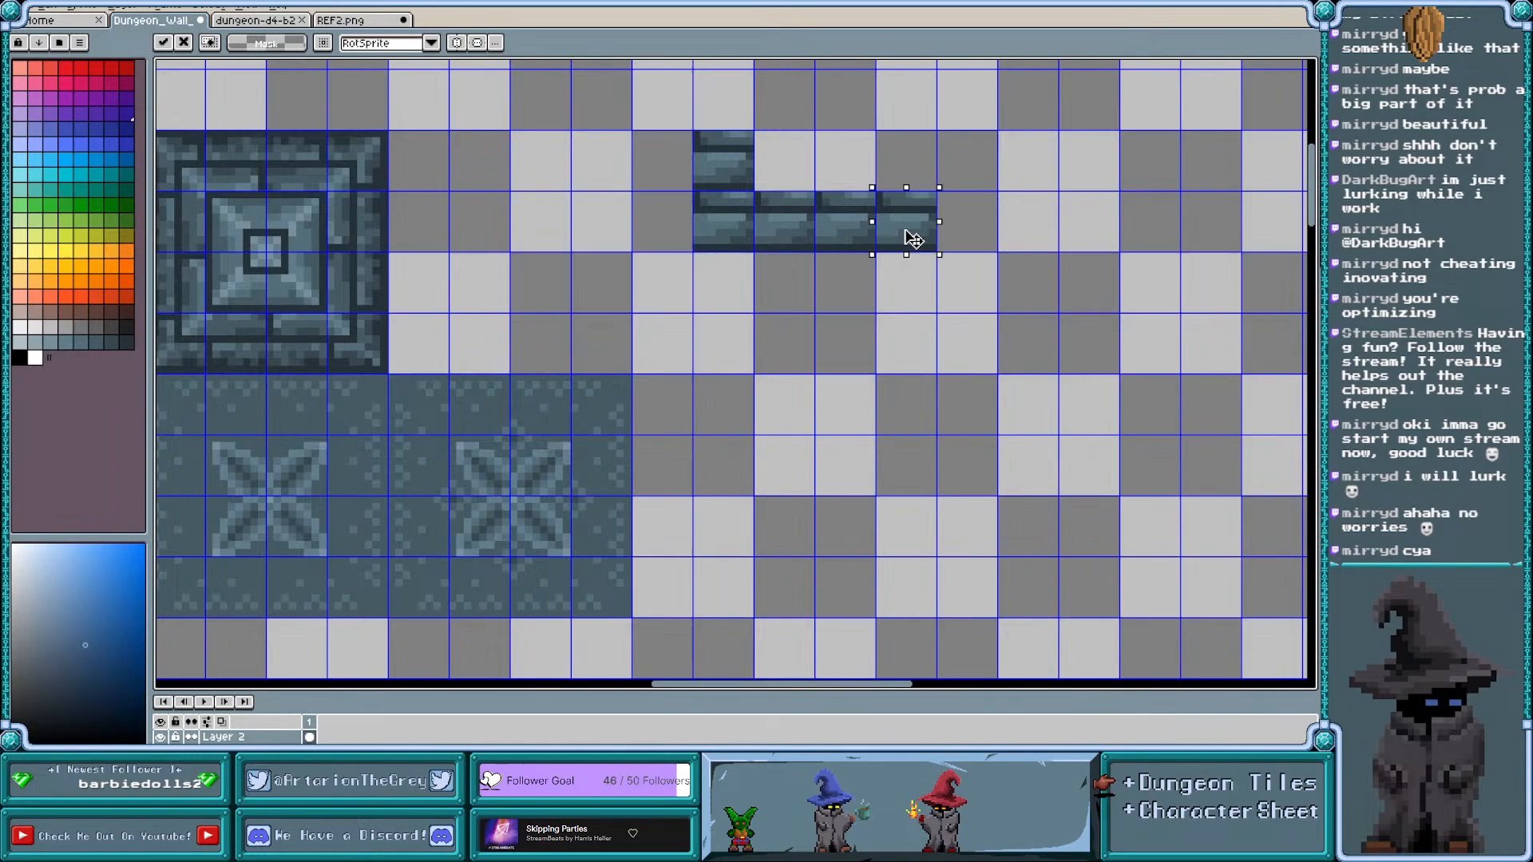
pyautogui.click(909, 278)
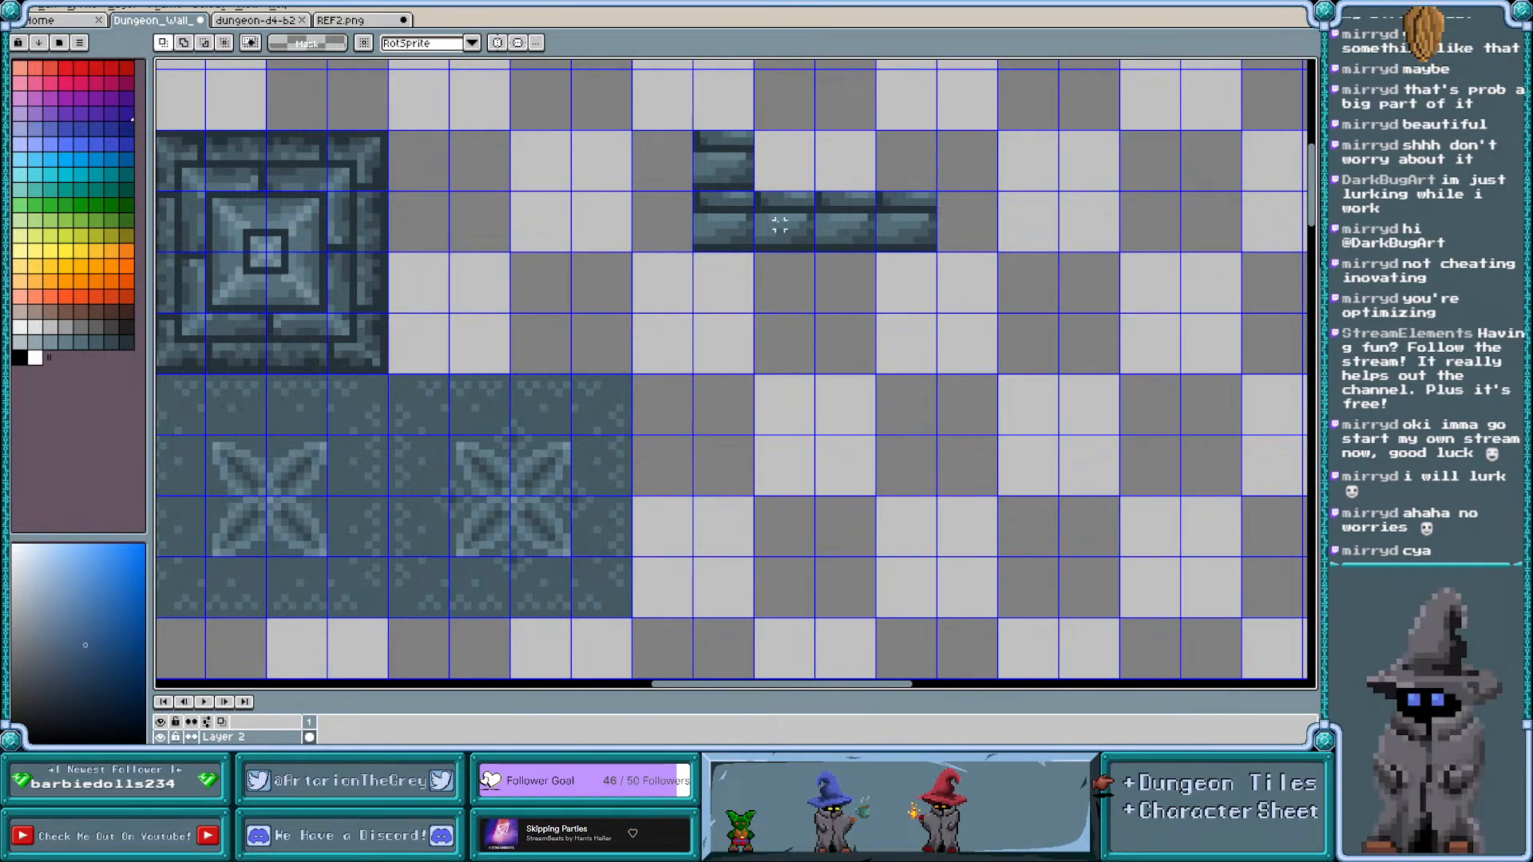
pyautogui.scroll(-1, 848, 264)
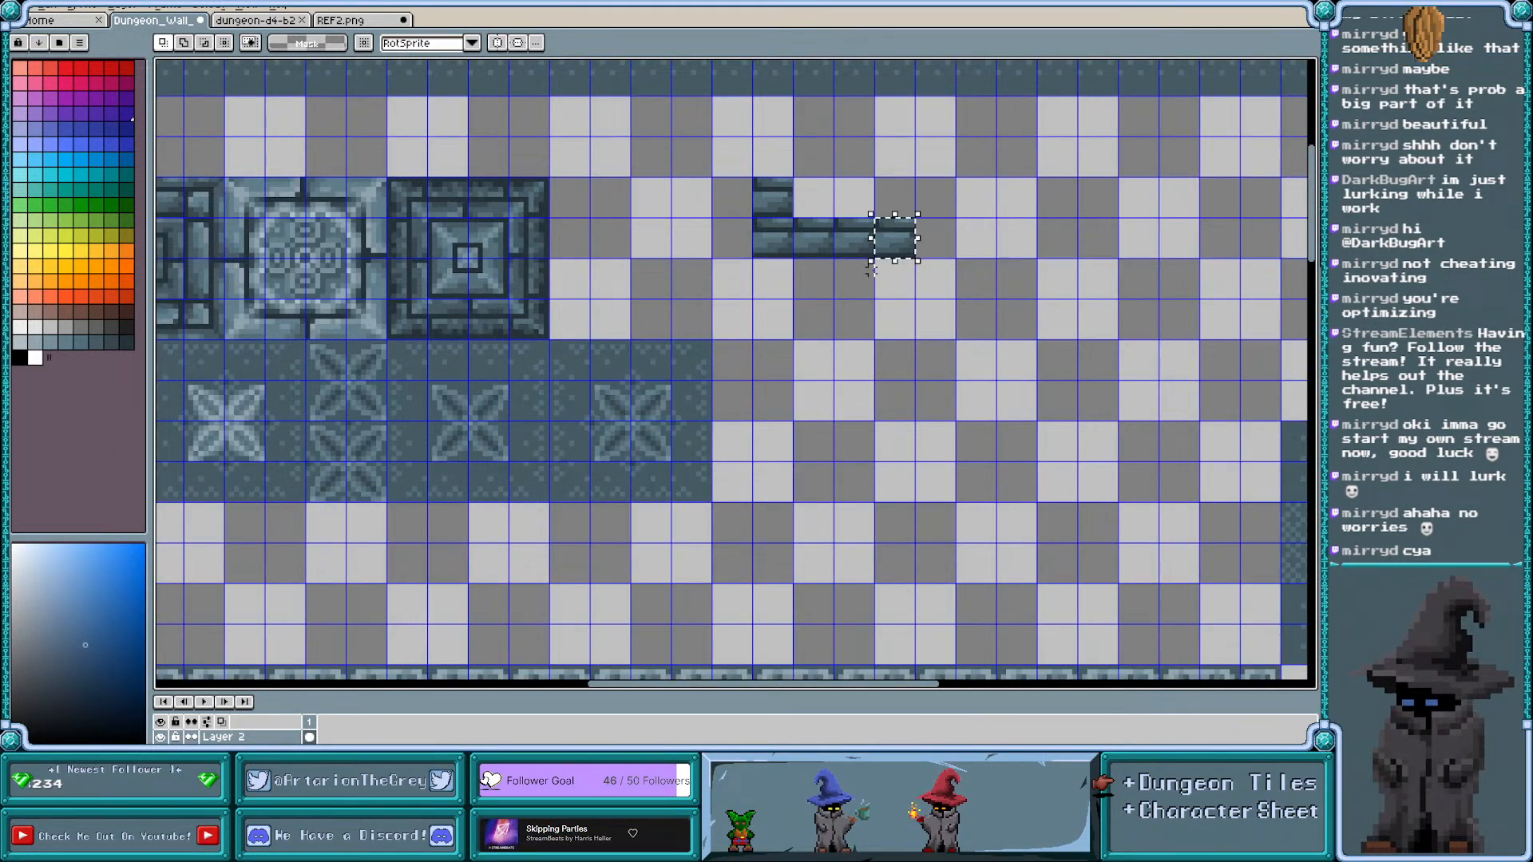
pyautogui.hotkey('ctrl', 'z')
# Stamp a row of four 8-pixel brick copies above the tiles, check it with the grid hidden, undo it and show the grid again
pyautogui.scroll(-3, 881, 271)
pyautogui.scroll(4, 551, 286)
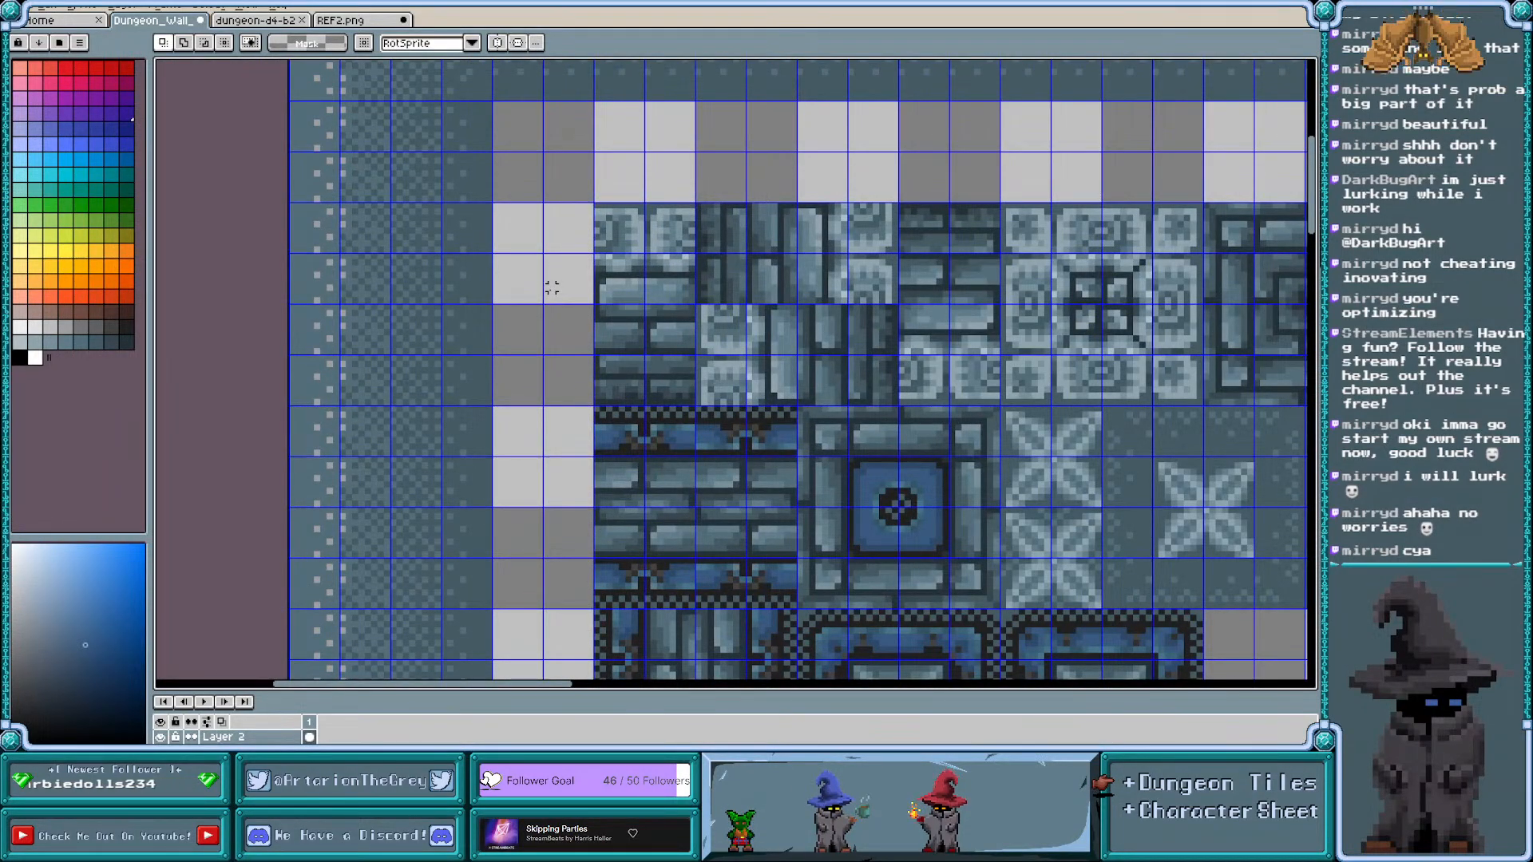
pyautogui.moveTo(598, 255); pyautogui.dragTo(933, 142)
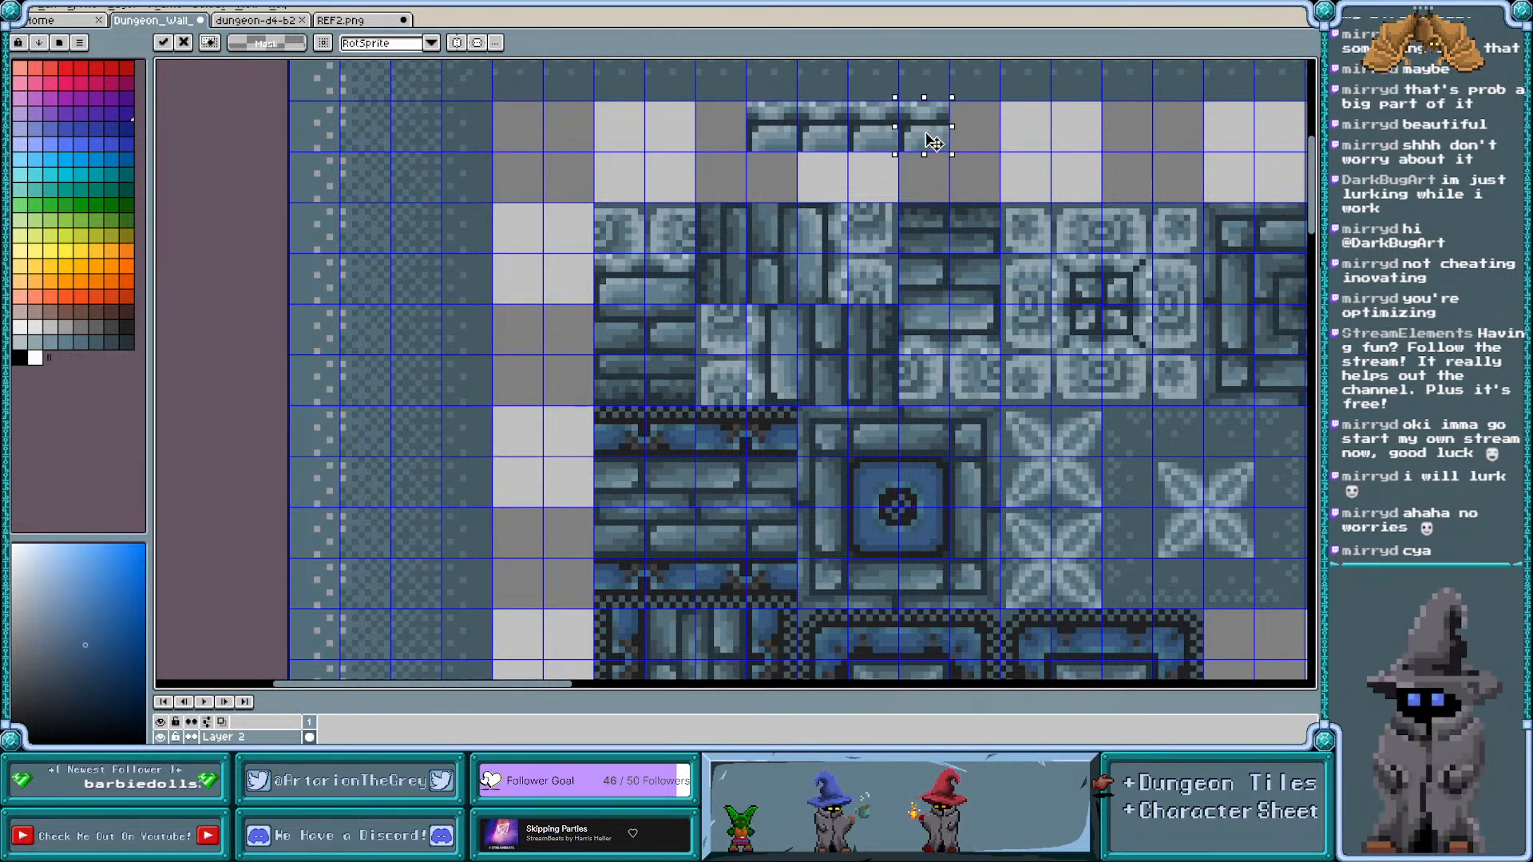
pyautogui.hscroll(1, 937, 145)
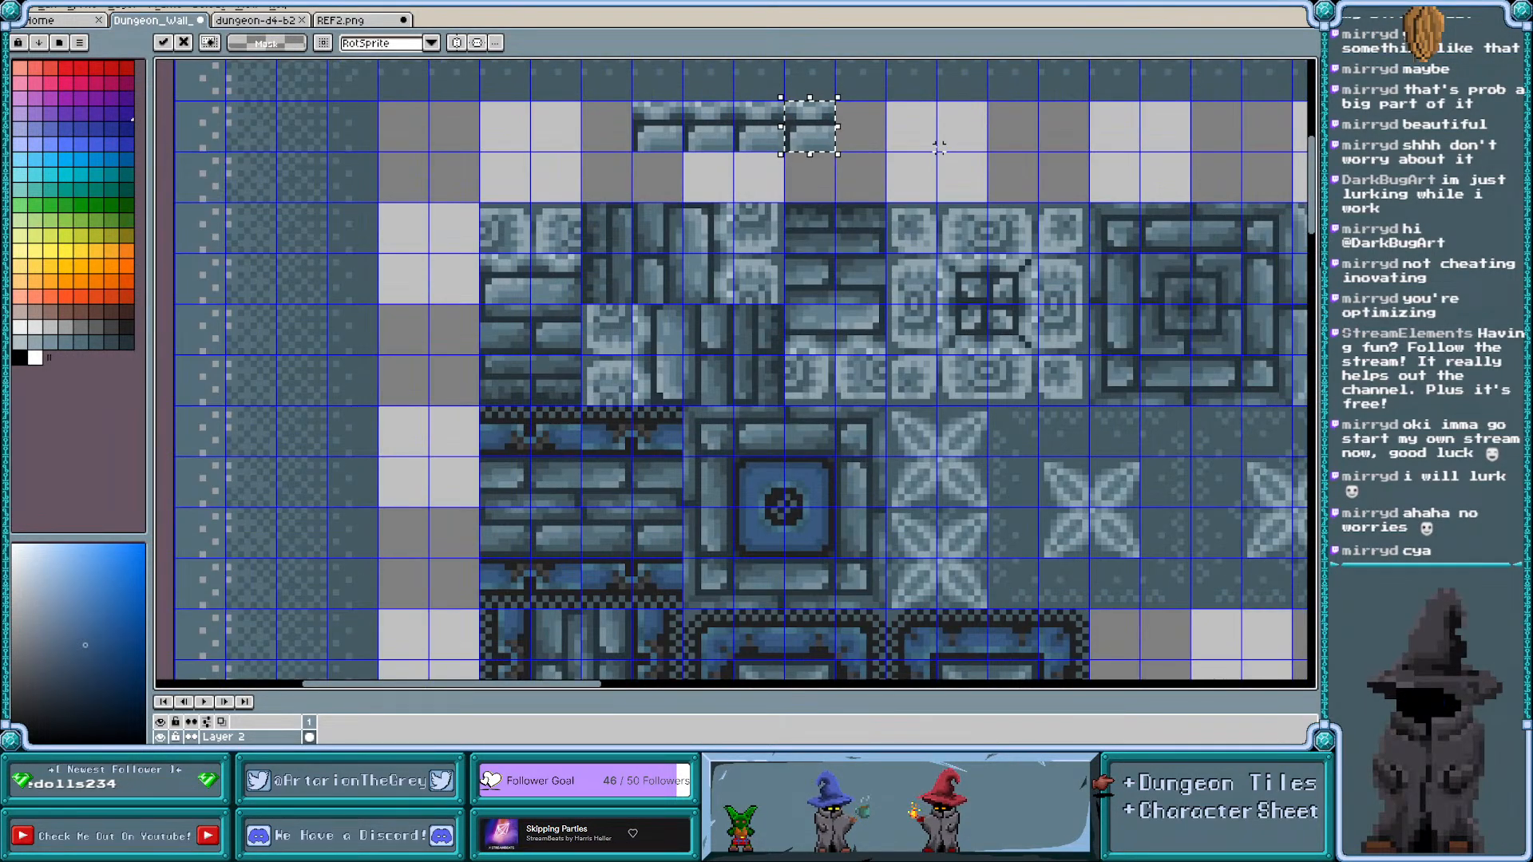
pyautogui.hotkey('ctrl', "'")
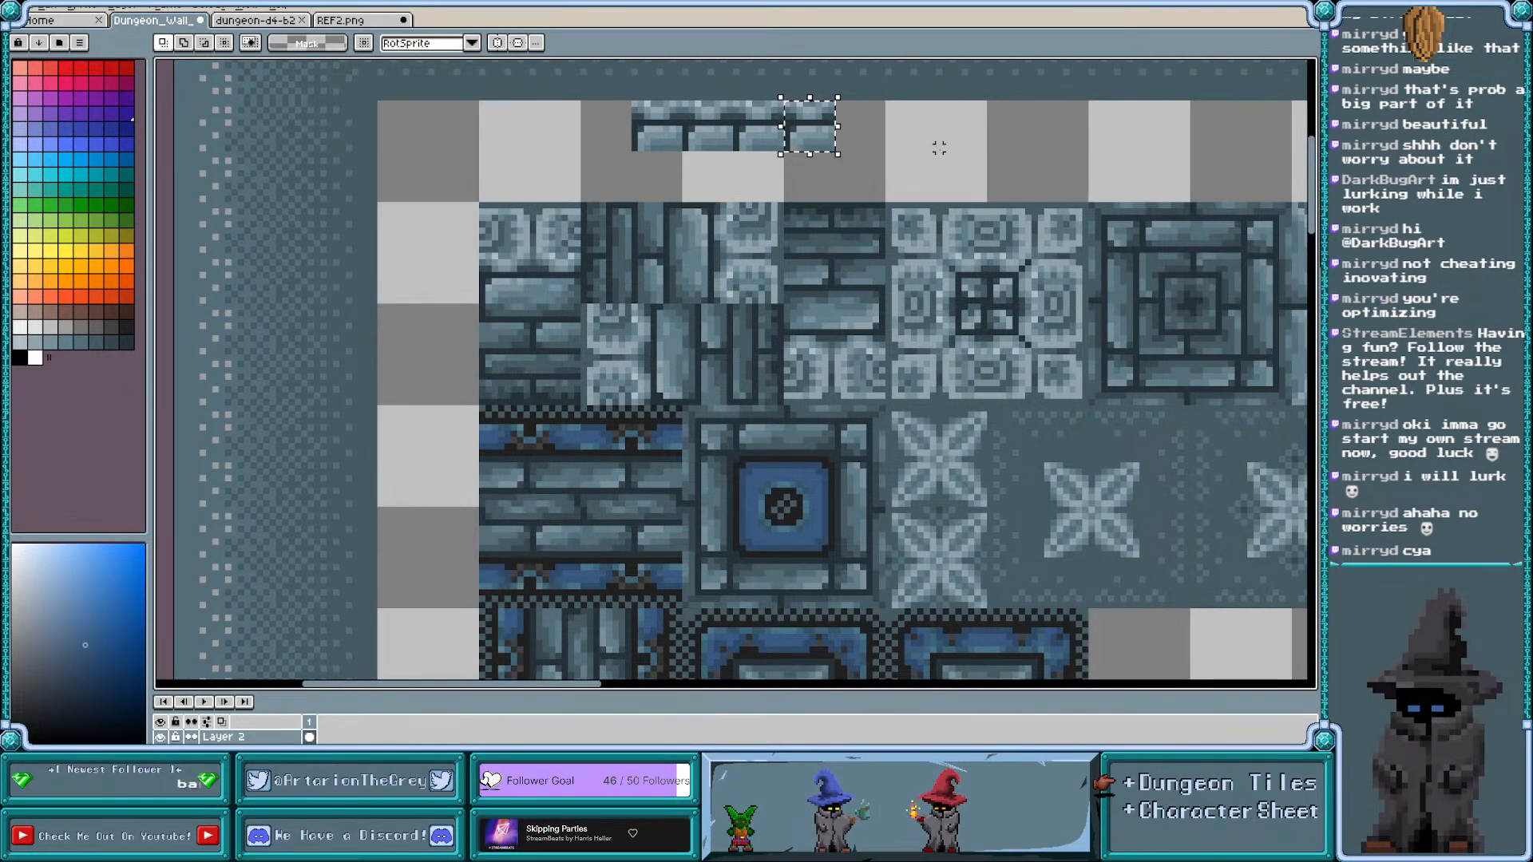
pyautogui.hotkey('ctrl', 'z')
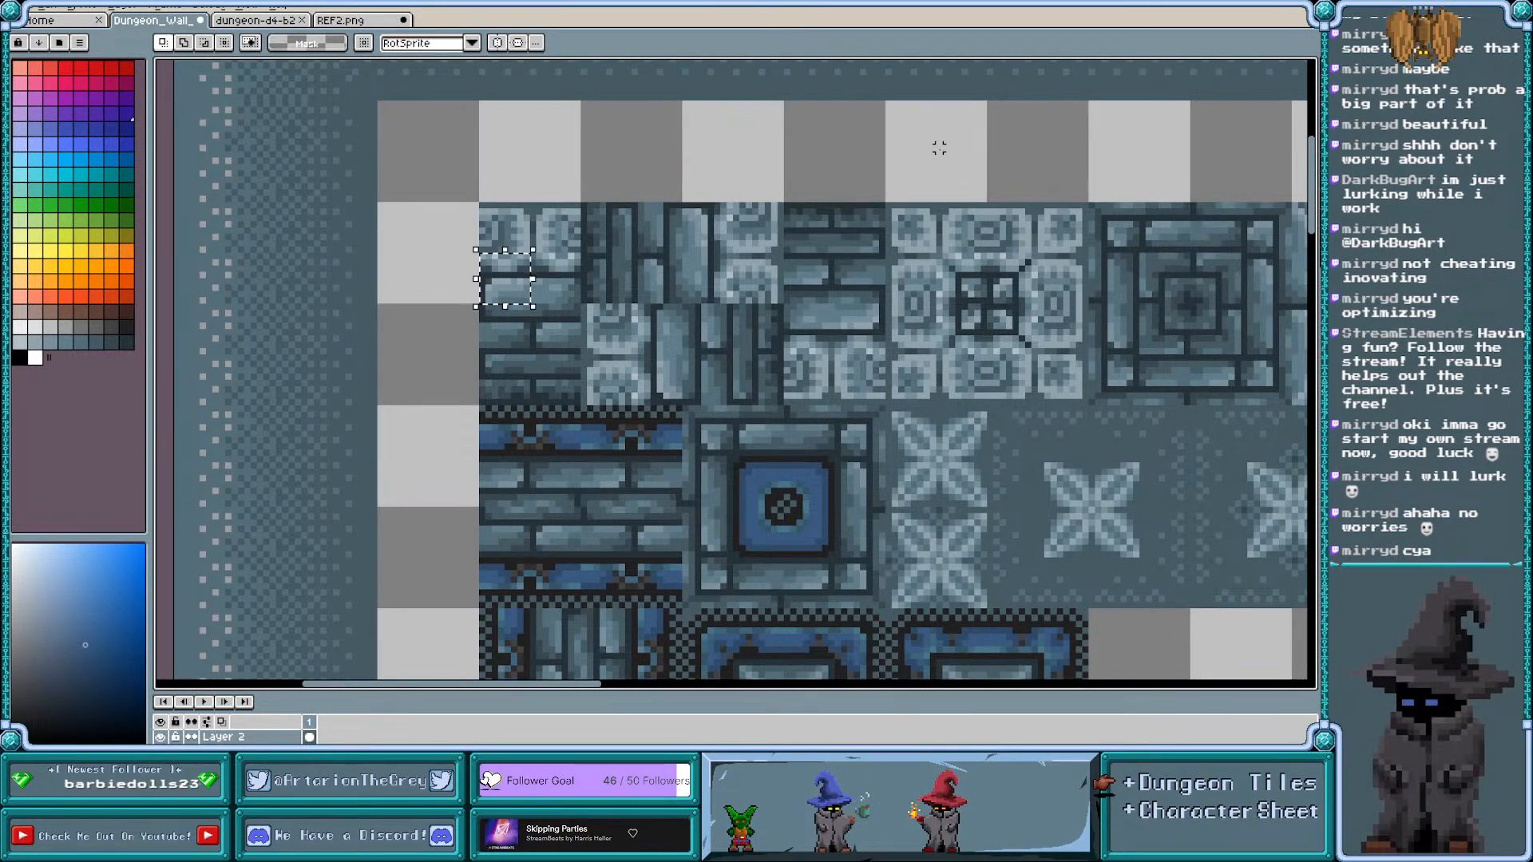
pyautogui.scroll(-3, 715, 182)
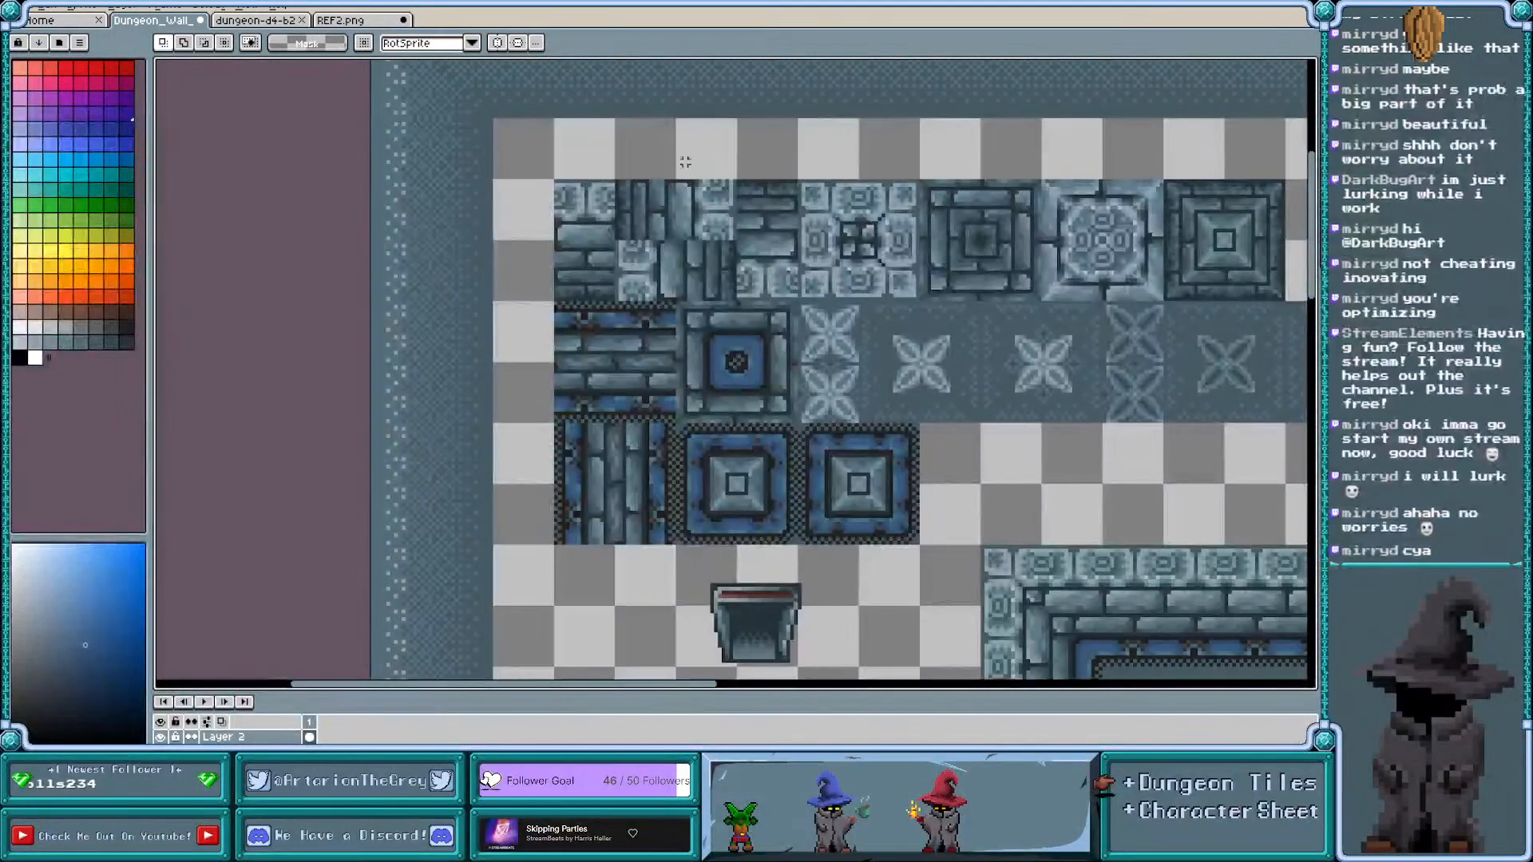
pyautogui.hotkey('ctrl', "'")
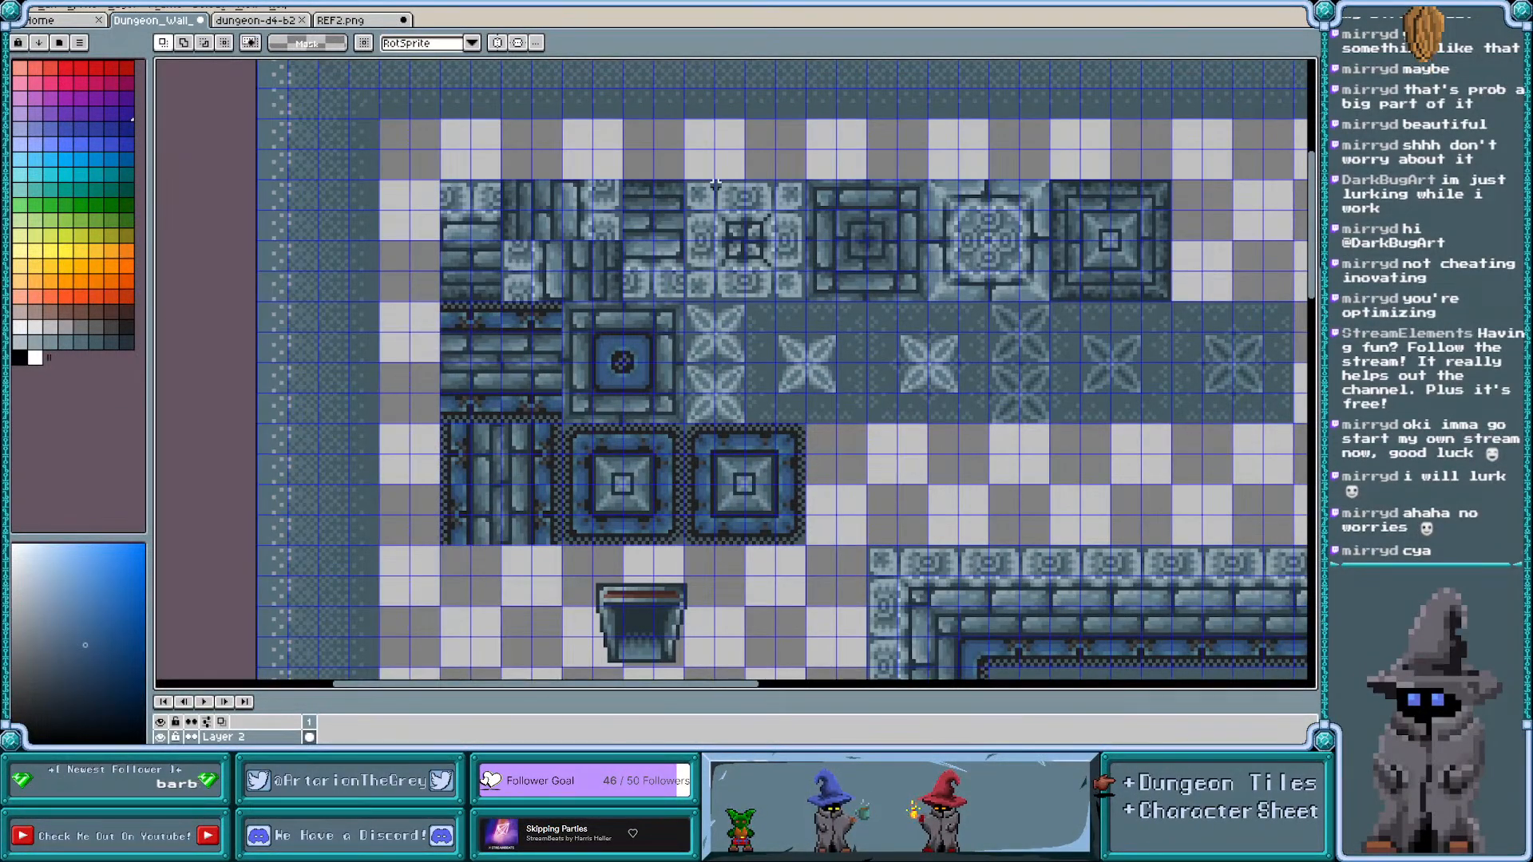
# Examine the flower floor tiles and the surrounding wall tiles against the 8-pixel grid
pyautogui.scroll(-4, 769, 363)
pyautogui.scroll(3, 730, 363)
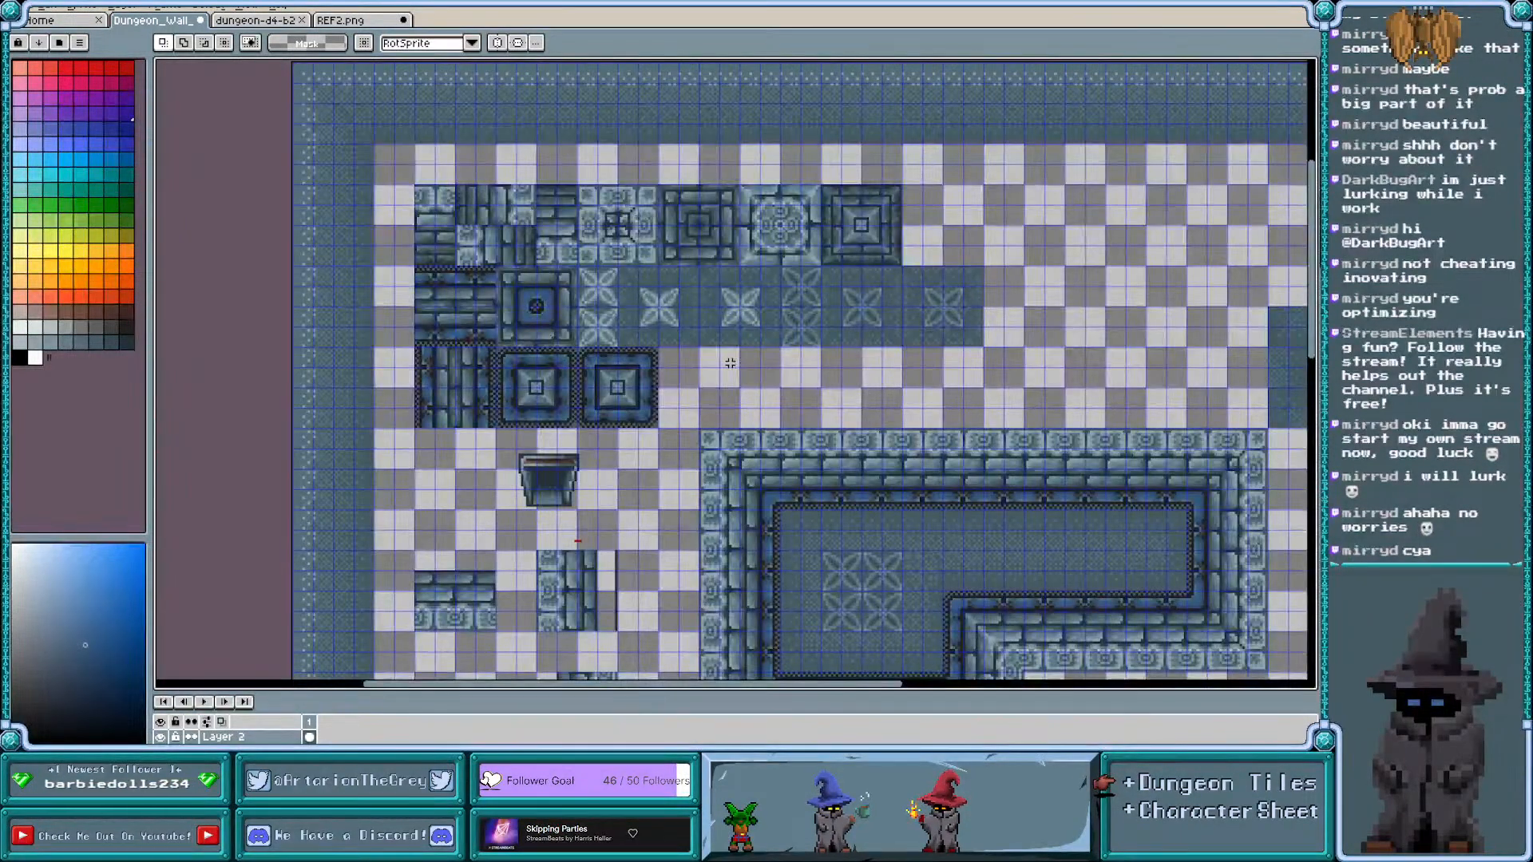
pyautogui.scroll(3, 730, 363)
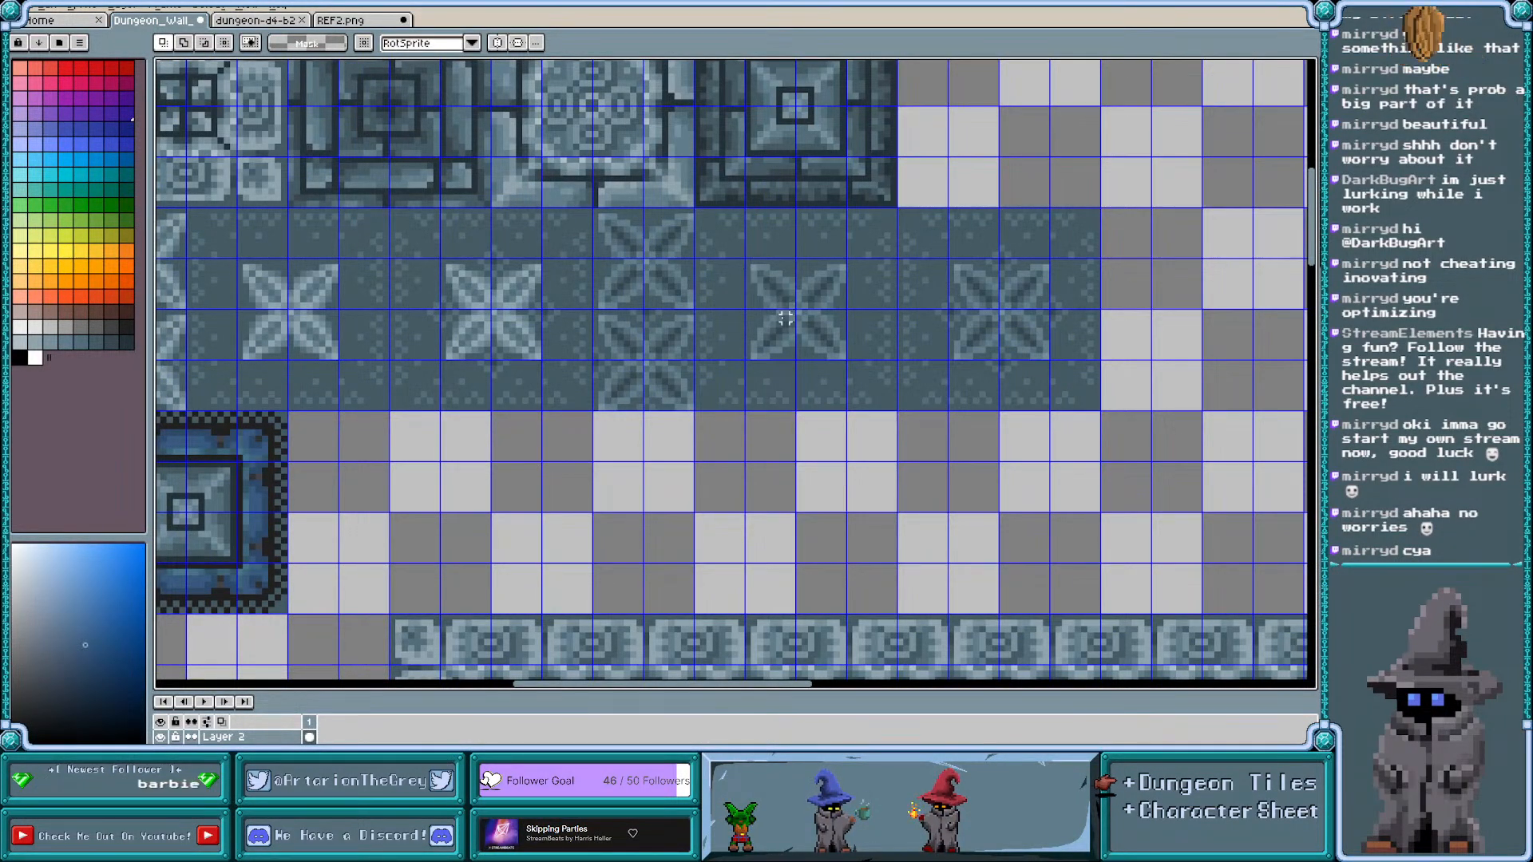
pyautogui.scroll(-2, 982, 235)
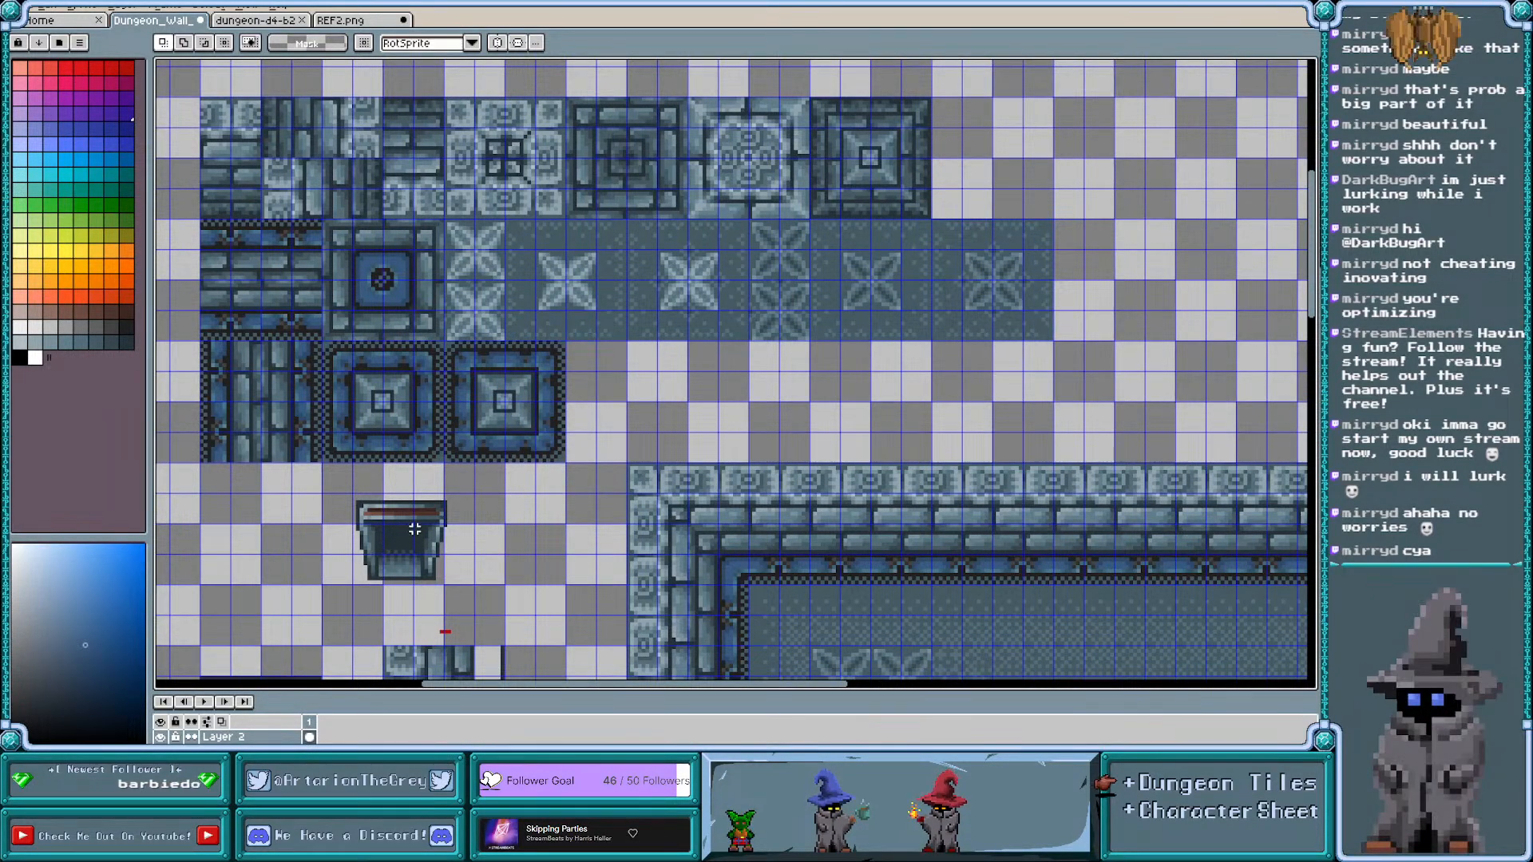
pyautogui.scroll(-1, 414, 529)
pyautogui.hscroll(3, 679, 438)
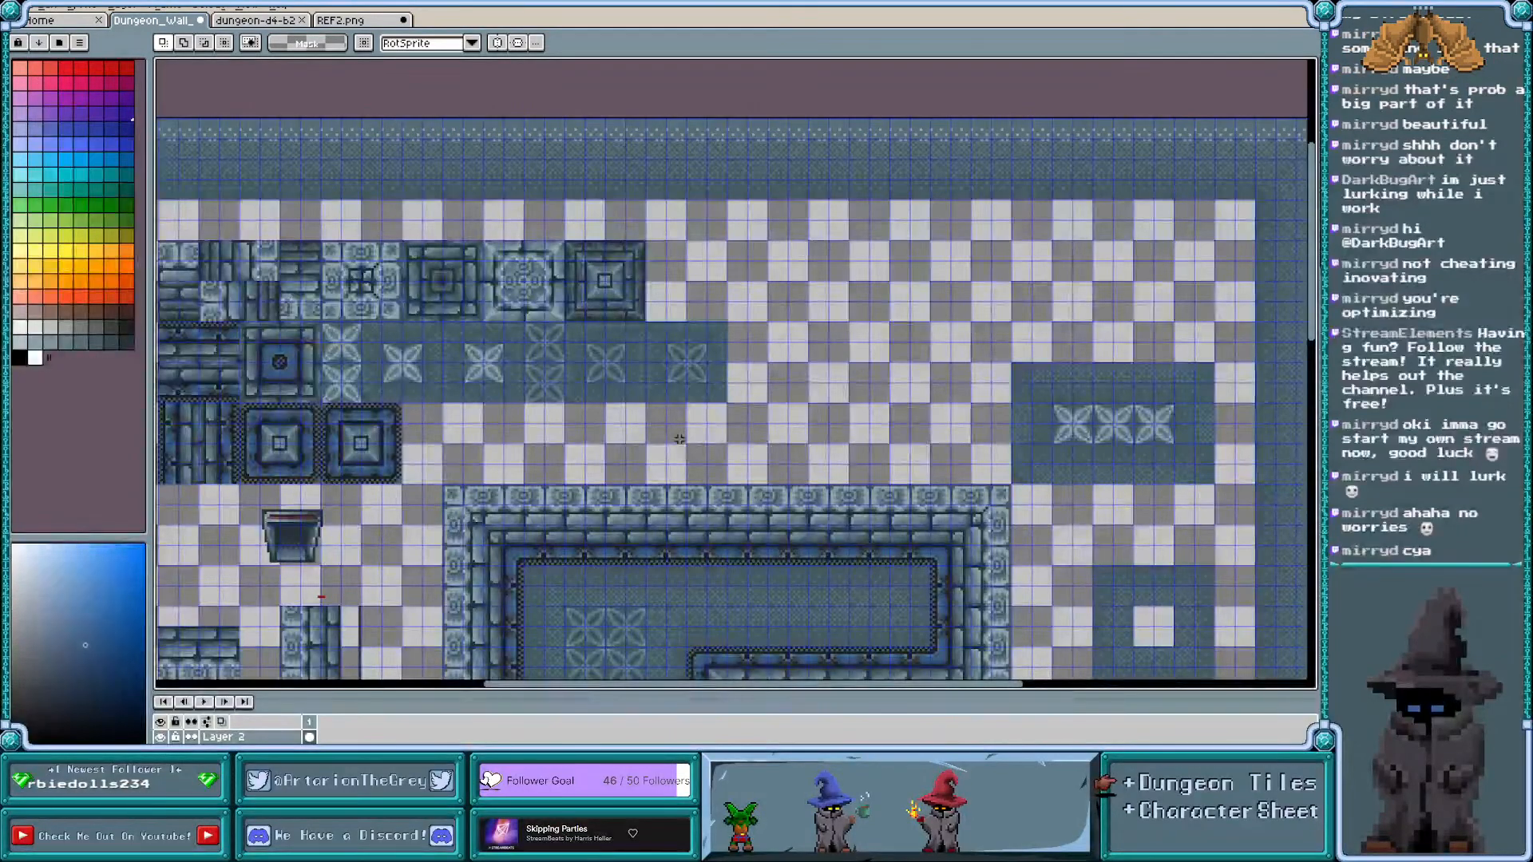
pyautogui.hscroll(-6, 678, 439)
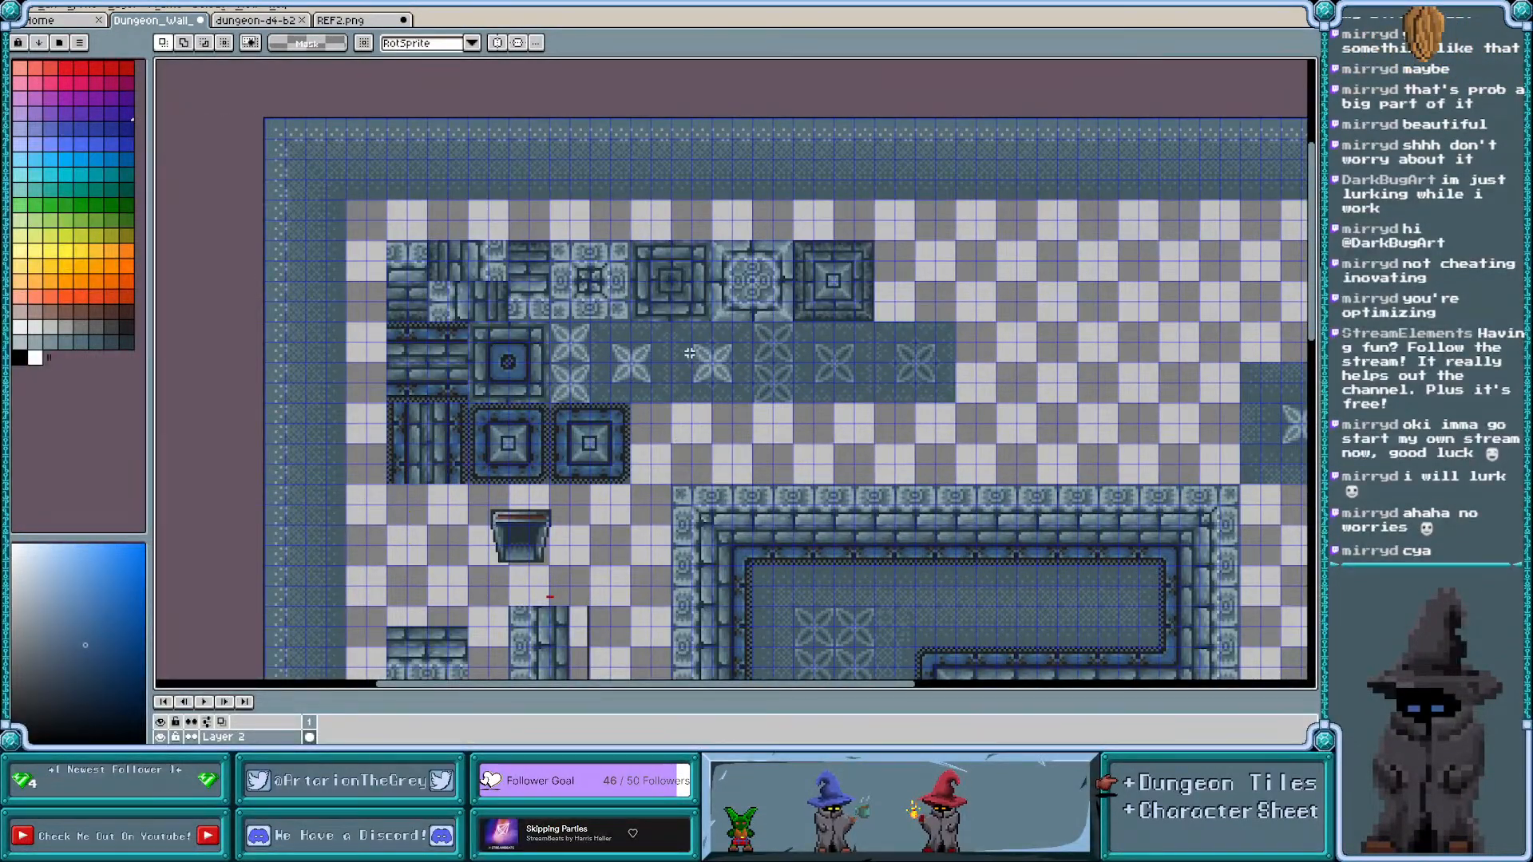
pyautogui.scroll(3, 689, 353)
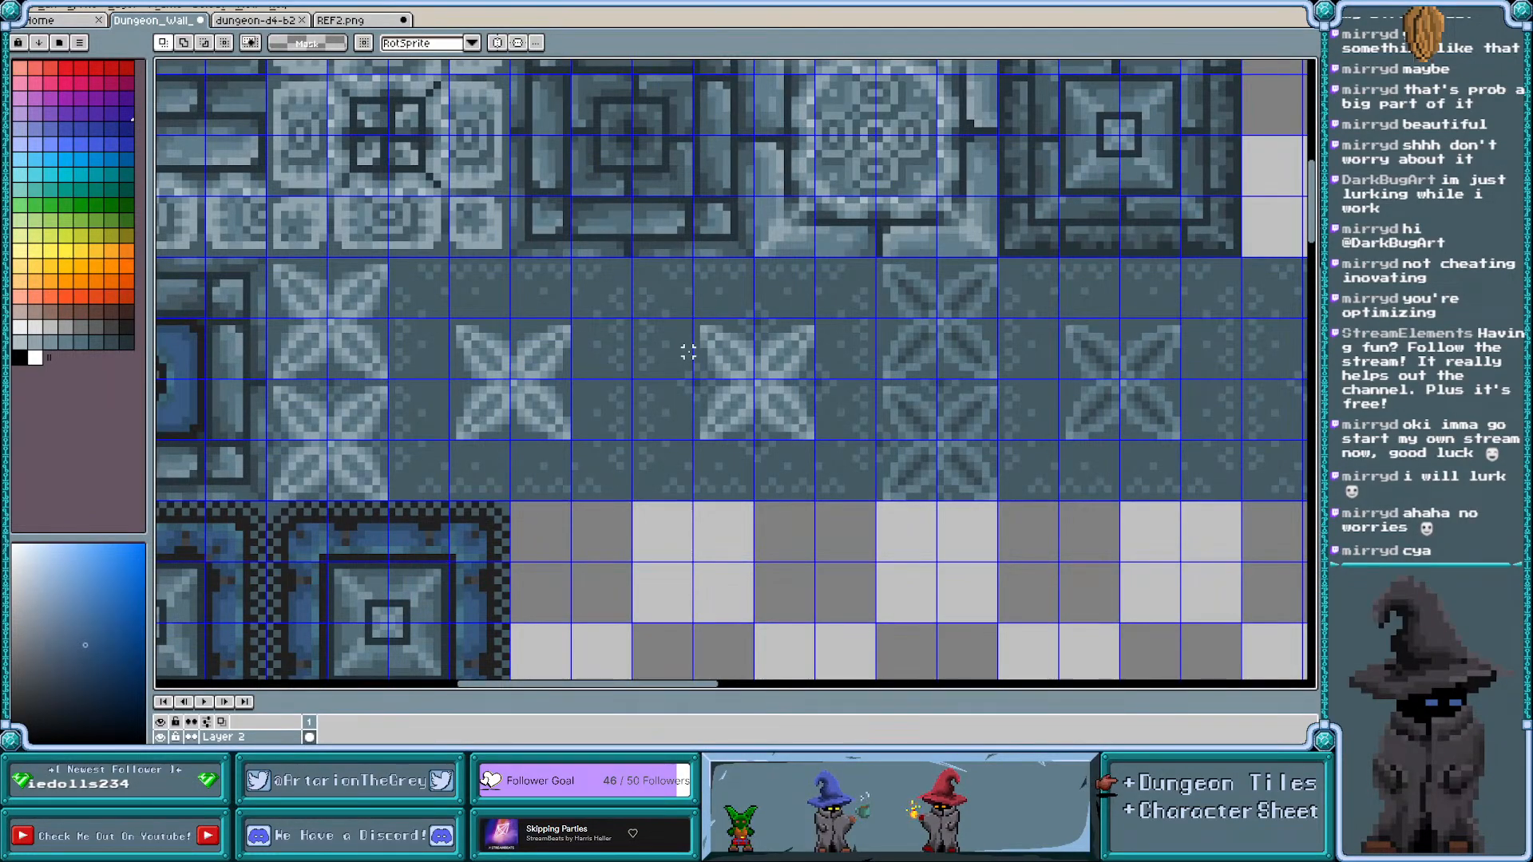
pyautogui.scroll(-2, 719, 221)
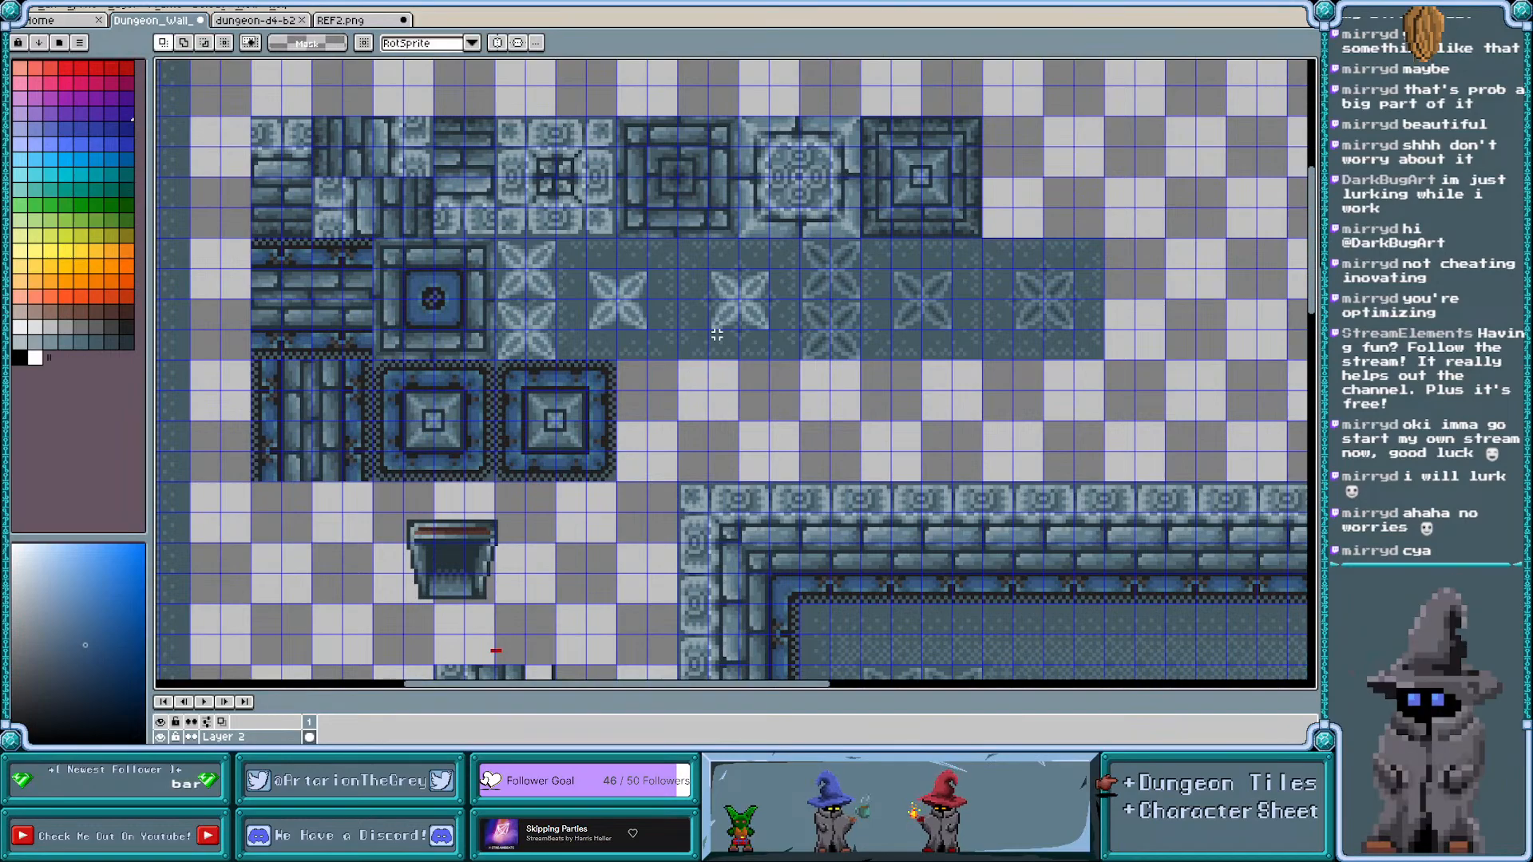
pyautogui.hscroll(-3, 717, 336)
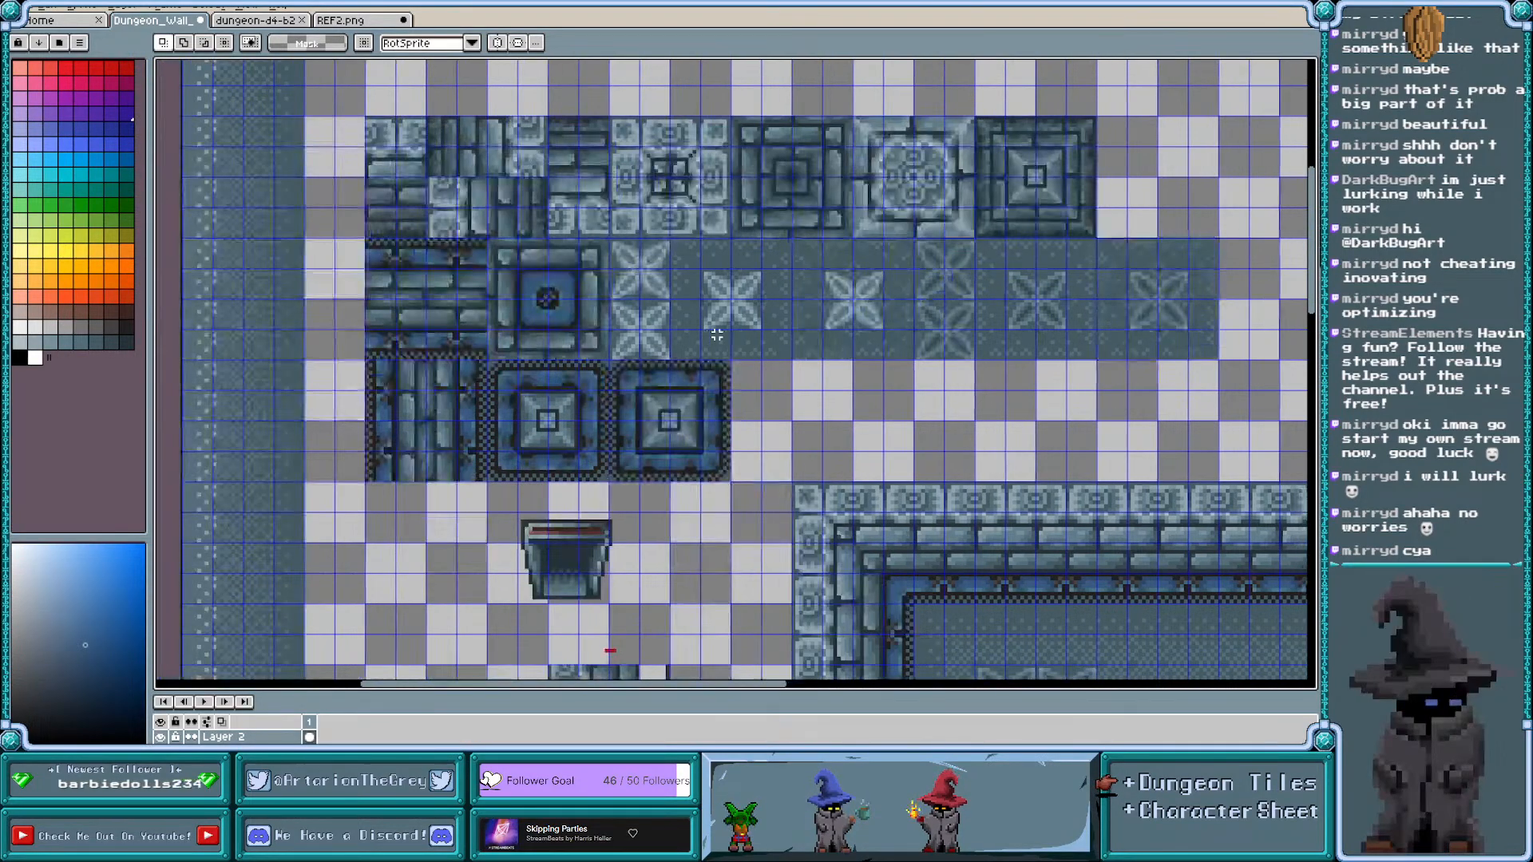
pyautogui.hscroll(3, 625, 238)
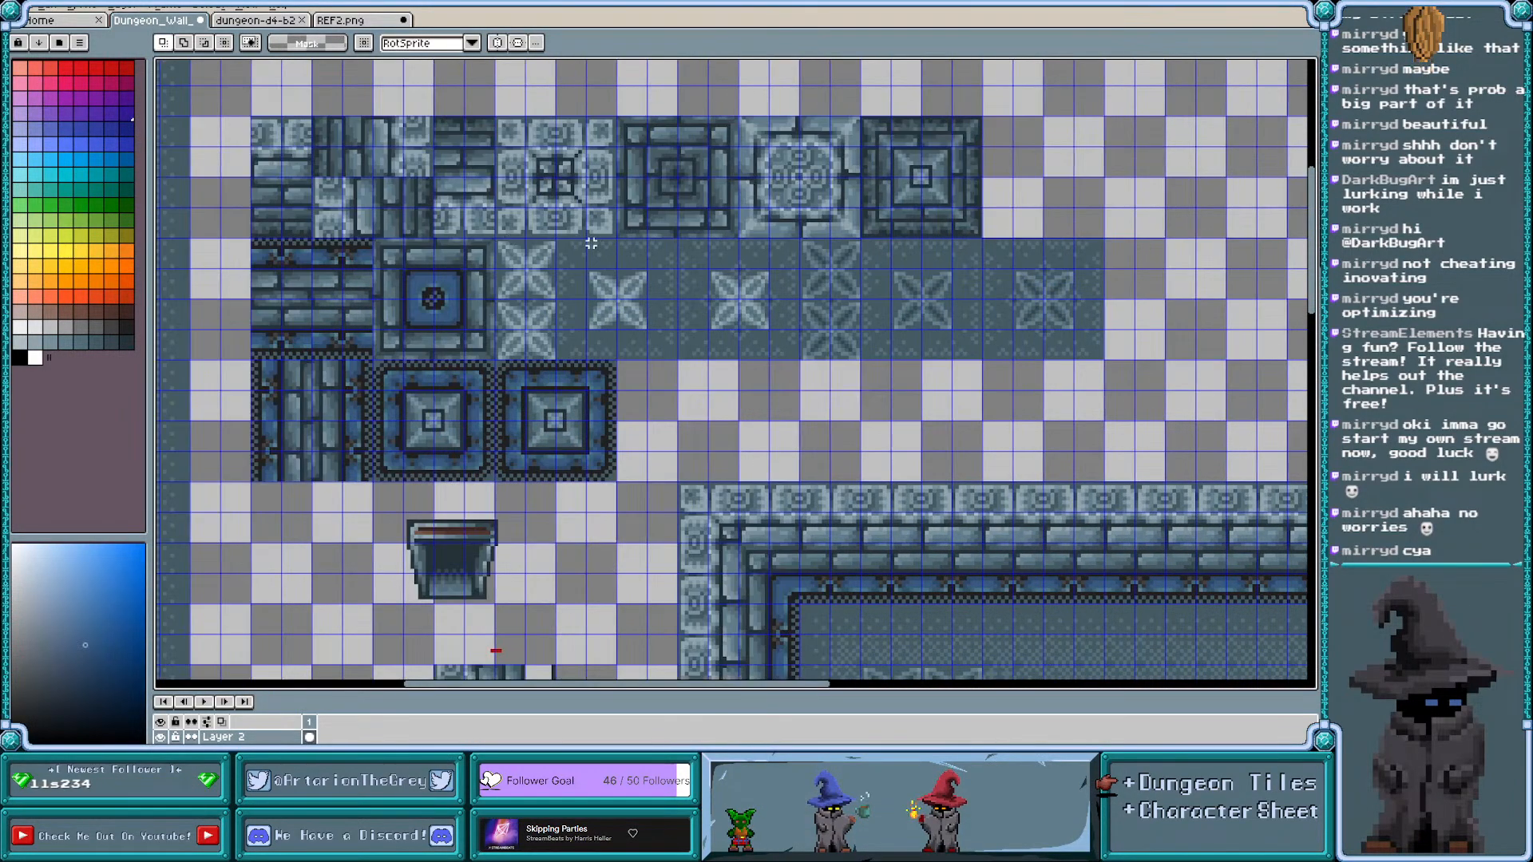
# Move the whole strip of flower floor tiles one tile width to the right, leaving a one-tile gap after the blue-centred tile
pyautogui.moveTo(495, 238); pyautogui.dragTo(1110, 362)
pyautogui.press('Right')
pyautogui.press('Right')
pyautogui.press('Right')
pyautogui.press('Right')
pyautogui.press('Right')
pyautogui.press('Right')
pyautogui.press('Right')
pyautogui.press('Right')
pyautogui.press('Right')
pyautogui.press('Right')
pyautogui.press('Right')
pyautogui.press('Right')
pyautogui.press('Right')
pyautogui.press('Right')
pyautogui.press('Right')
pyautogui.press('Right')
pyautogui.press('Right')
pyautogui.press('Right')
pyautogui.press('Right')
pyautogui.press('Right')
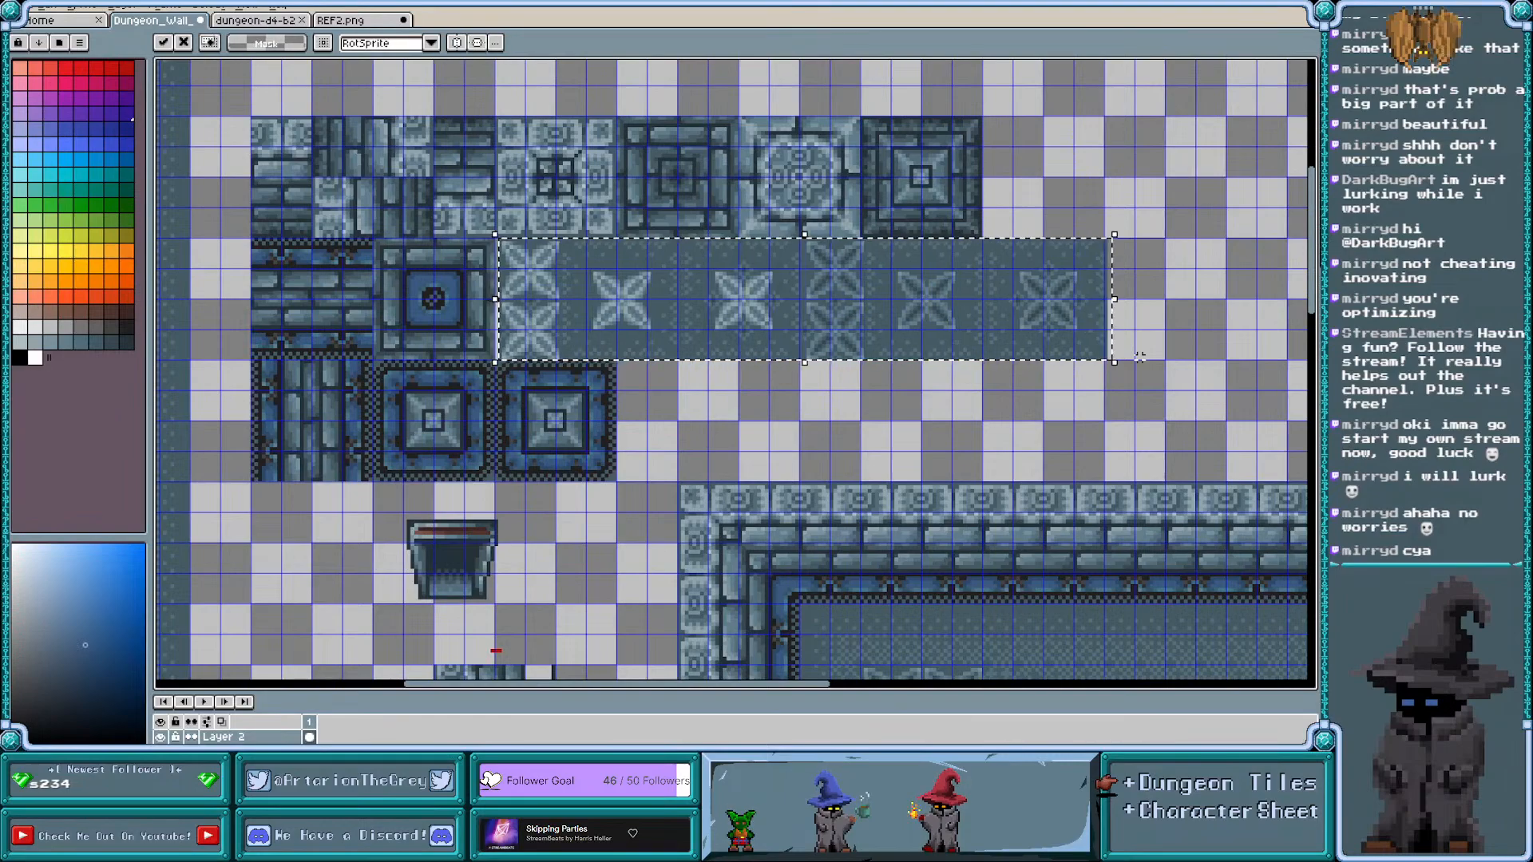
pyautogui.press('Right')
pyautogui.press('Right')
pyautogui.press('Right')
pyautogui.press('Right')
pyautogui.press('Right')
pyautogui.press('Right')
pyautogui.press('Right')
pyautogui.press('Right')
pyautogui.press('Right')
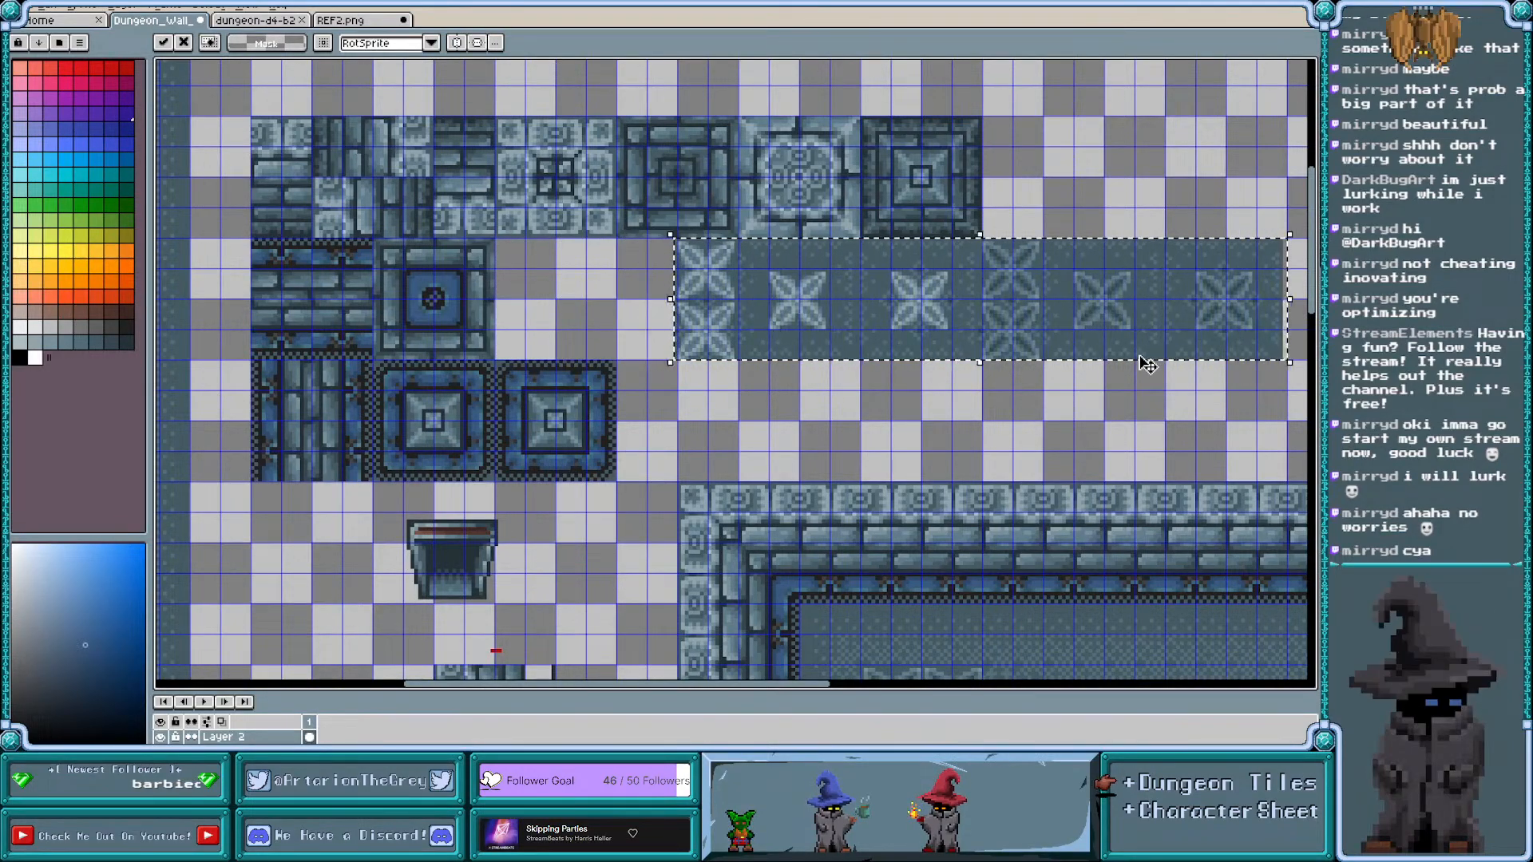
pyautogui.press('Left')
pyautogui.press('Left')
pyautogui.press('Left')
pyautogui.press('Left')
pyautogui.press('Left')
pyautogui.press('Left')
pyautogui.press('Left')
pyautogui.press('Left')
pyautogui.press('Left')
pyautogui.press('Left')
pyautogui.press('Left')
pyautogui.press('Left')
pyautogui.press('Left')
pyautogui.press('Left')
pyautogui.press('Left')
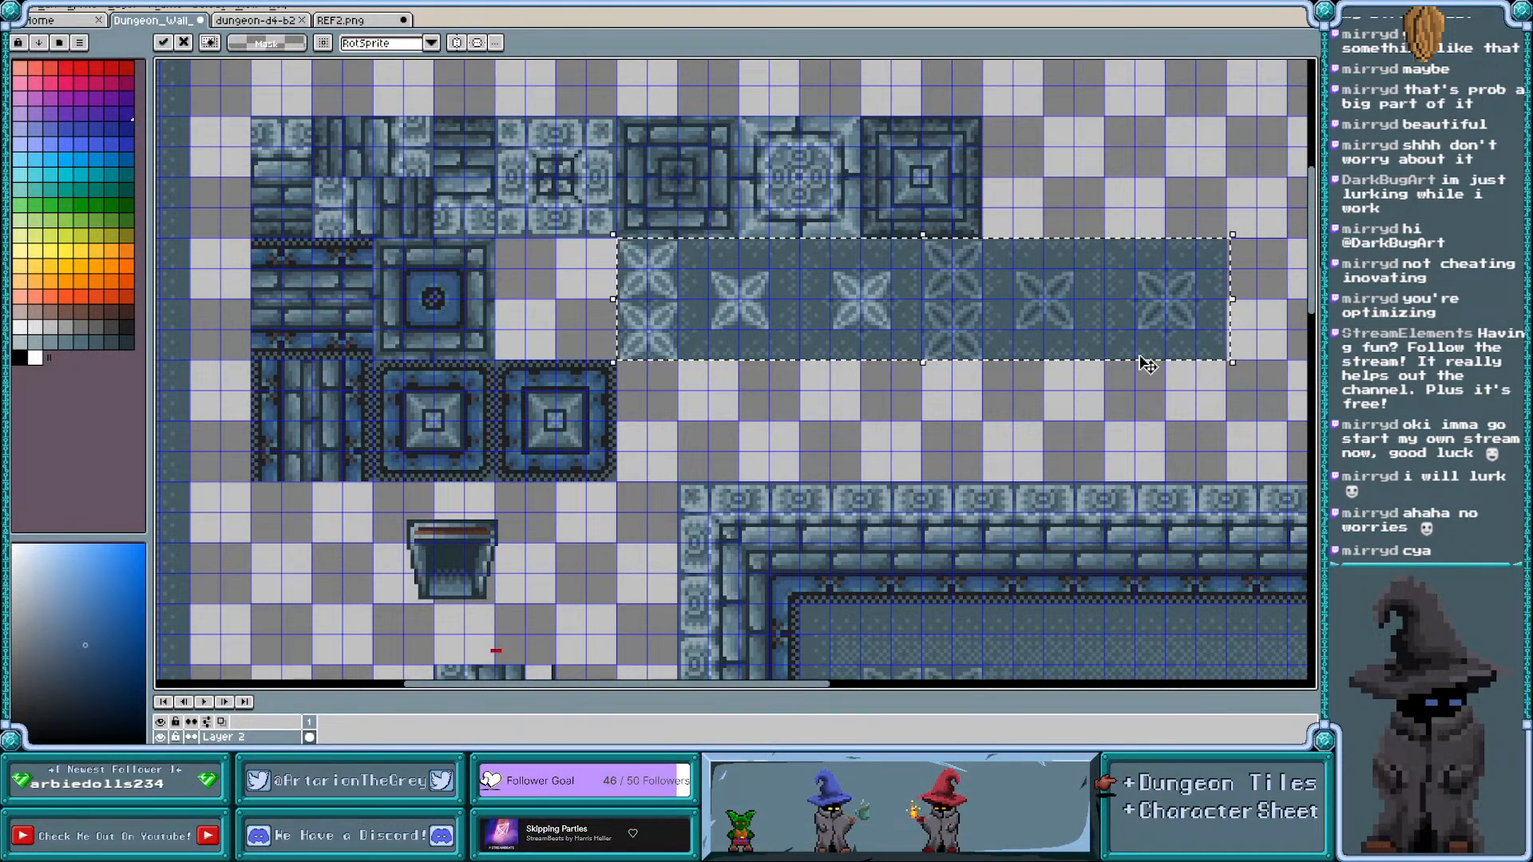
pyautogui.click(660, 392)
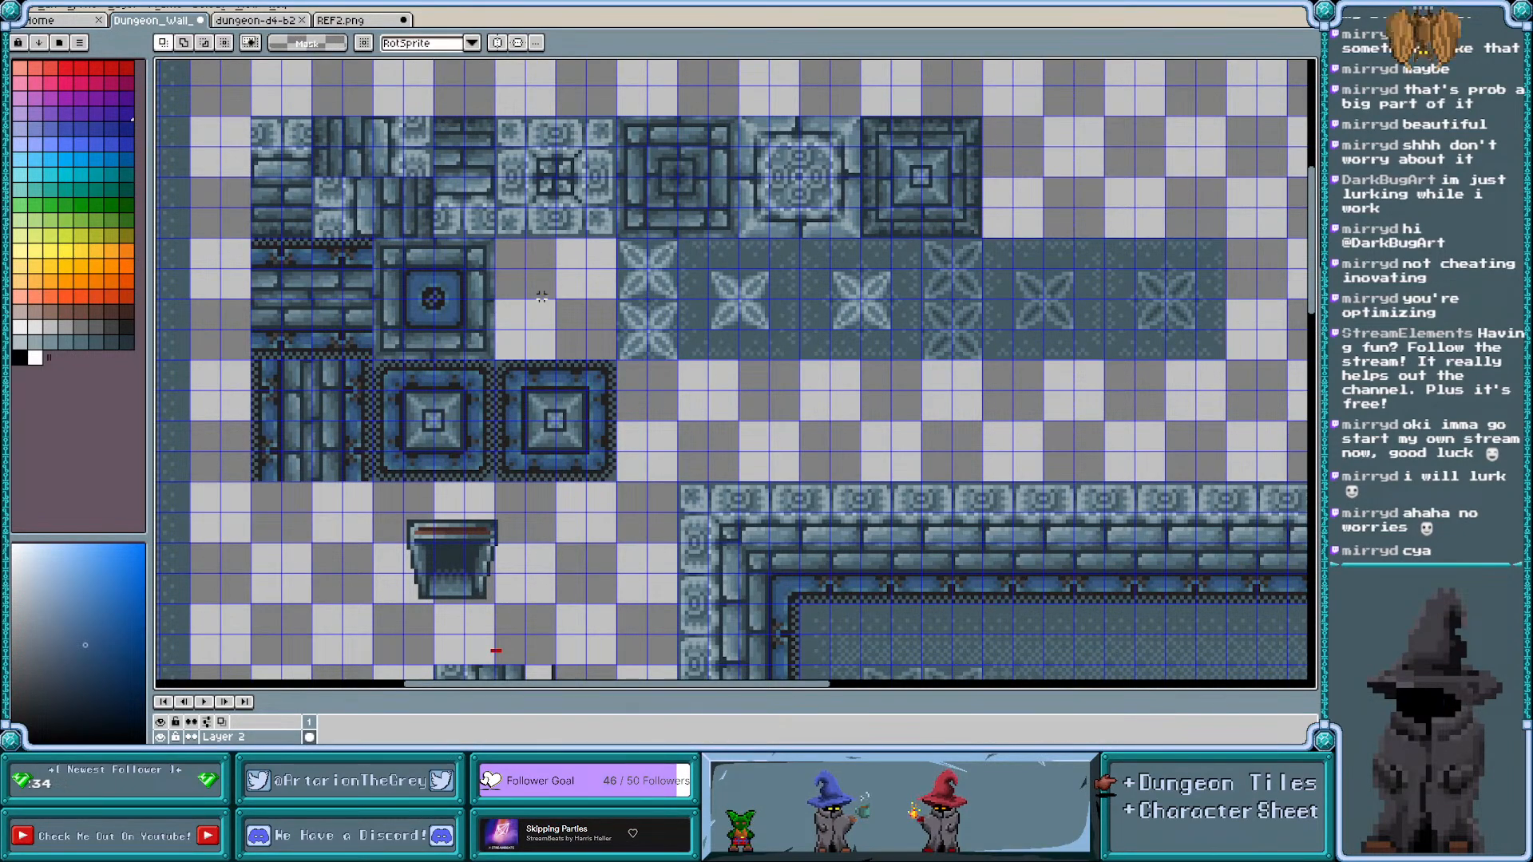
# Duplicate the blue-centred stone tile into the empty gap beside it, checking the placement with the grid hidden and shown again
pyautogui.scroll(2, 443, 273)
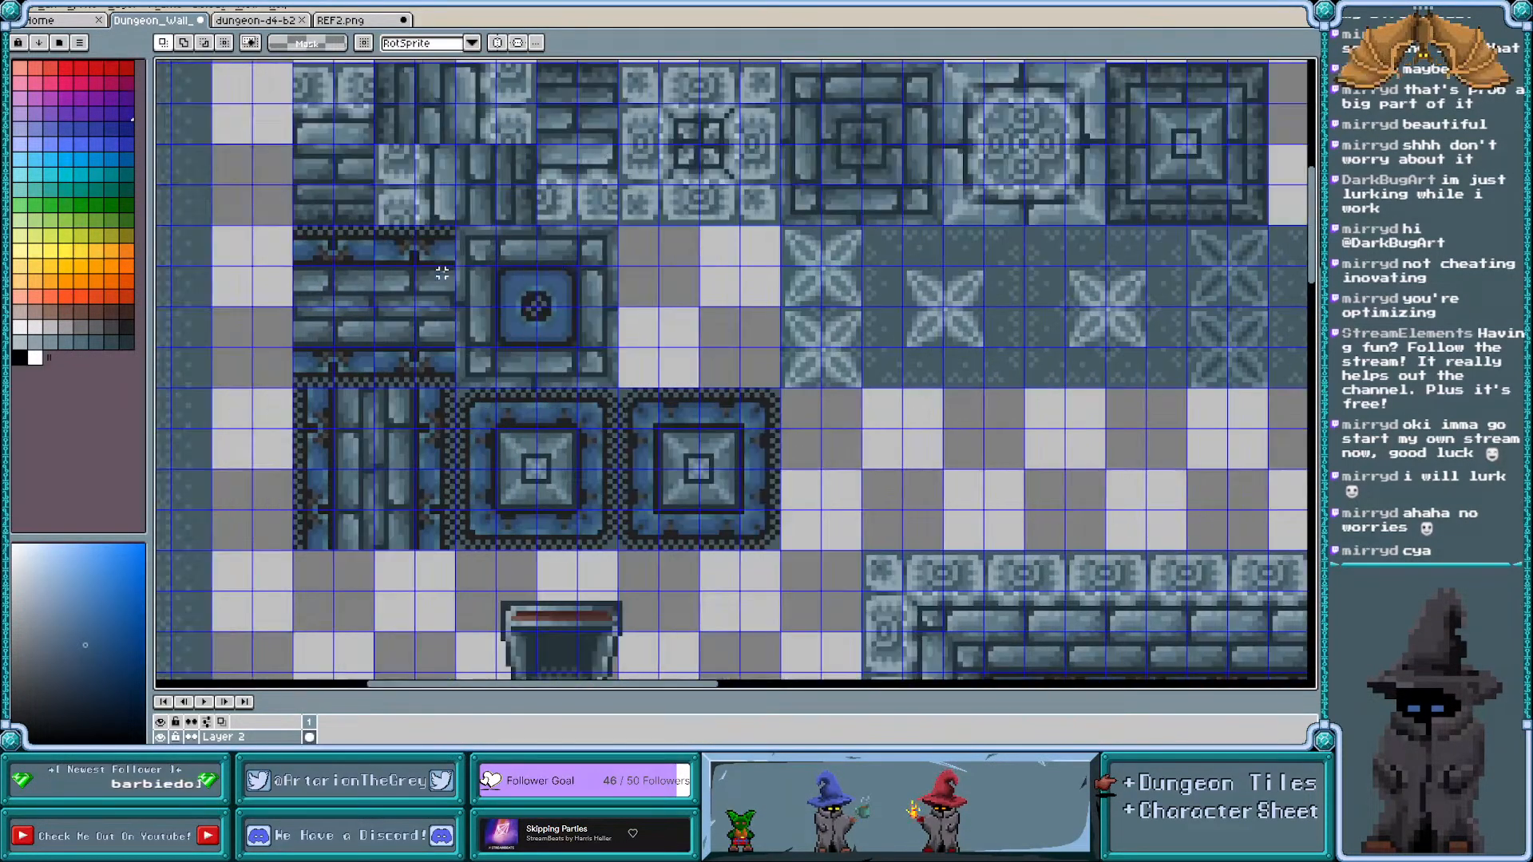
pyautogui.hotkey('ctrl', "'")
pyautogui.scroll(1, 442, 273)
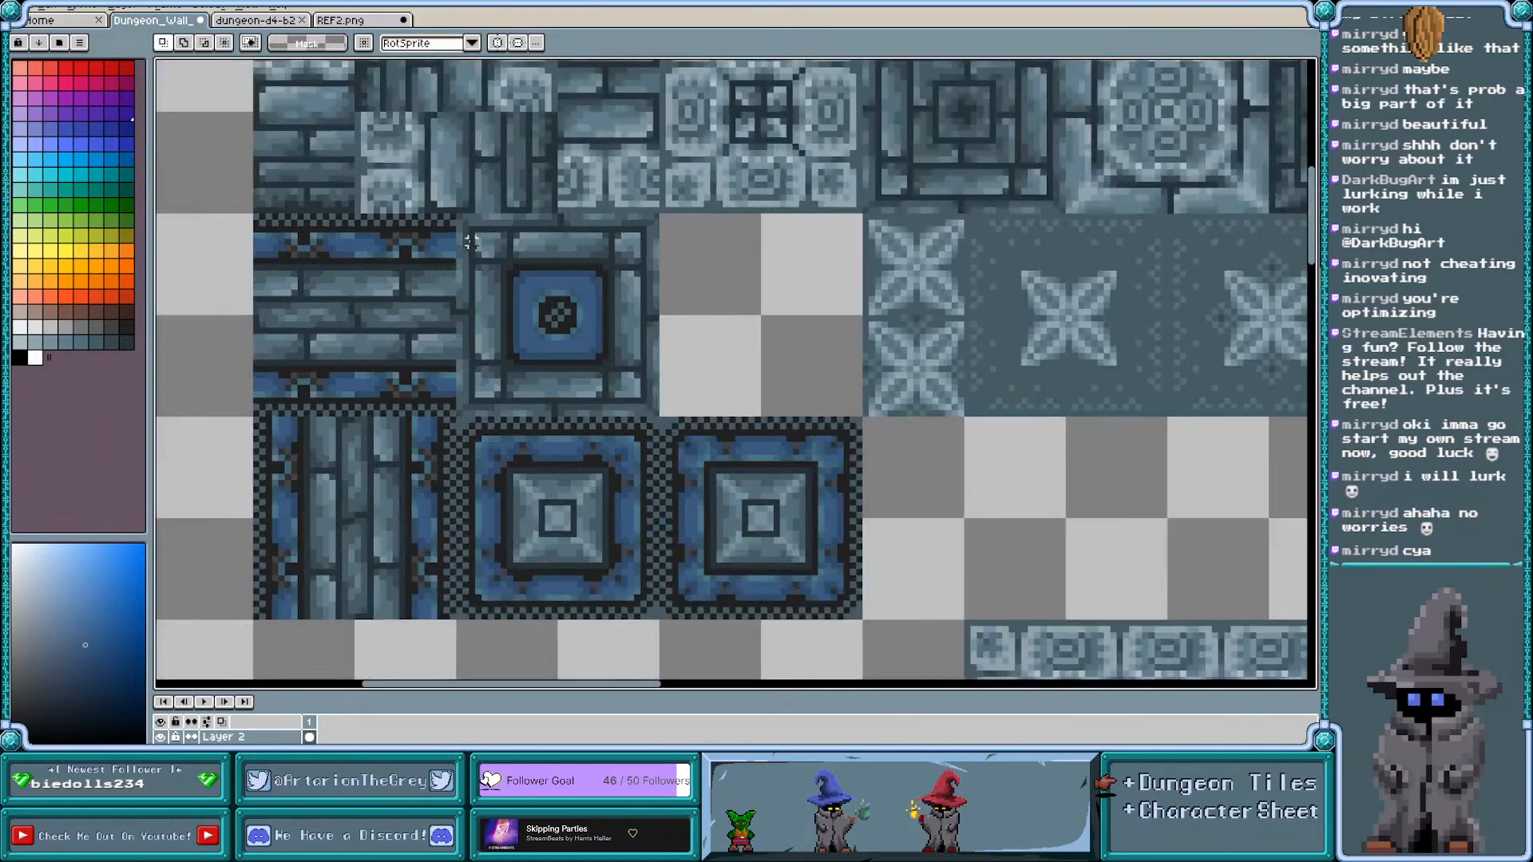
pyautogui.moveTo(659, 212); pyautogui.dragTo(454, 418)
pyautogui.moveTo(525, 346); pyautogui.dragTo(728, 345)
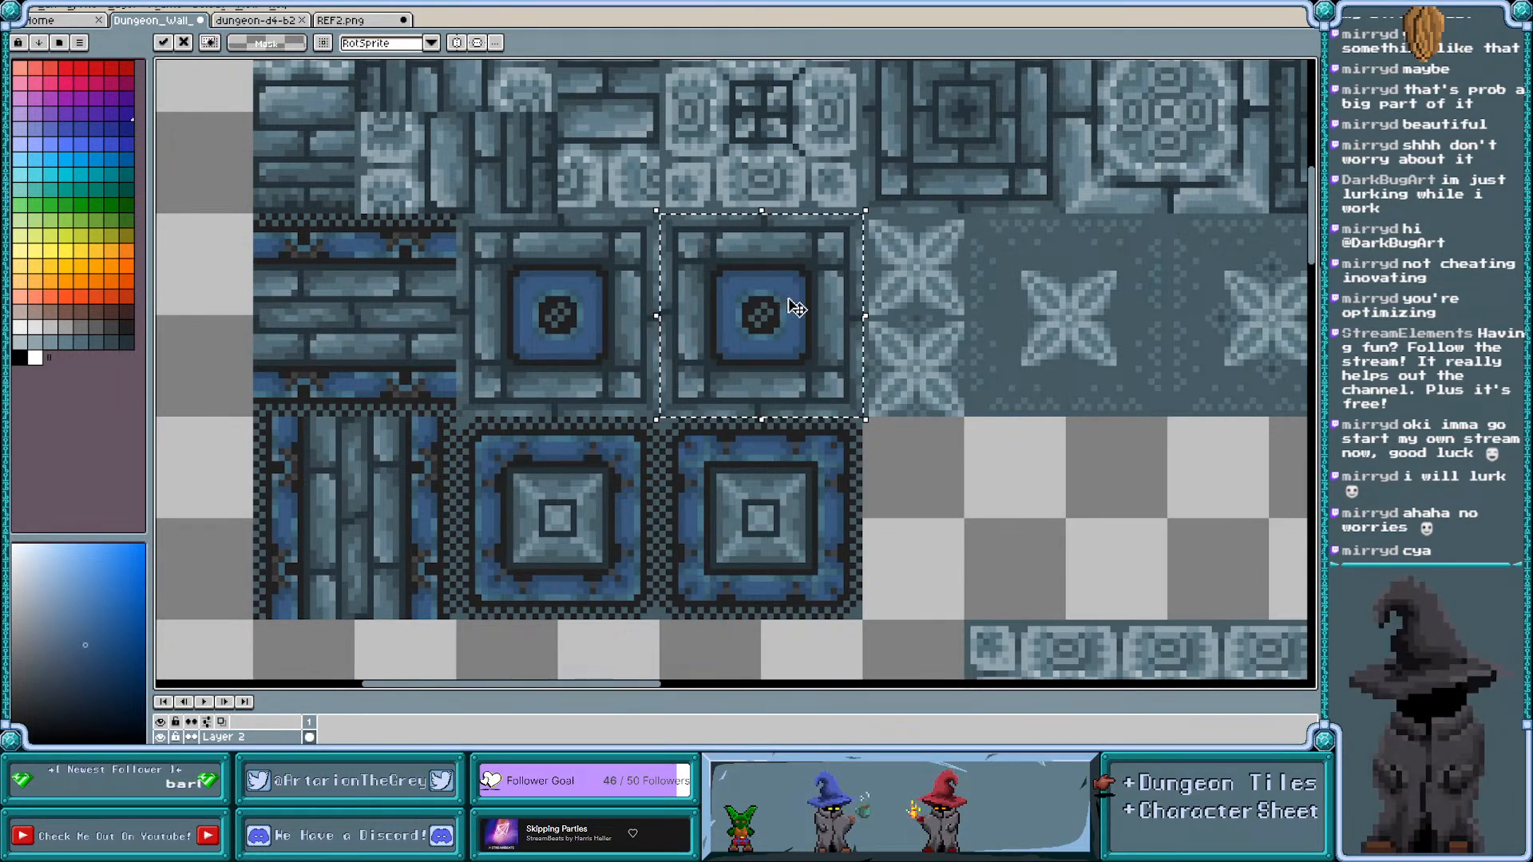
pyautogui.hotkey('ctrl', "'")
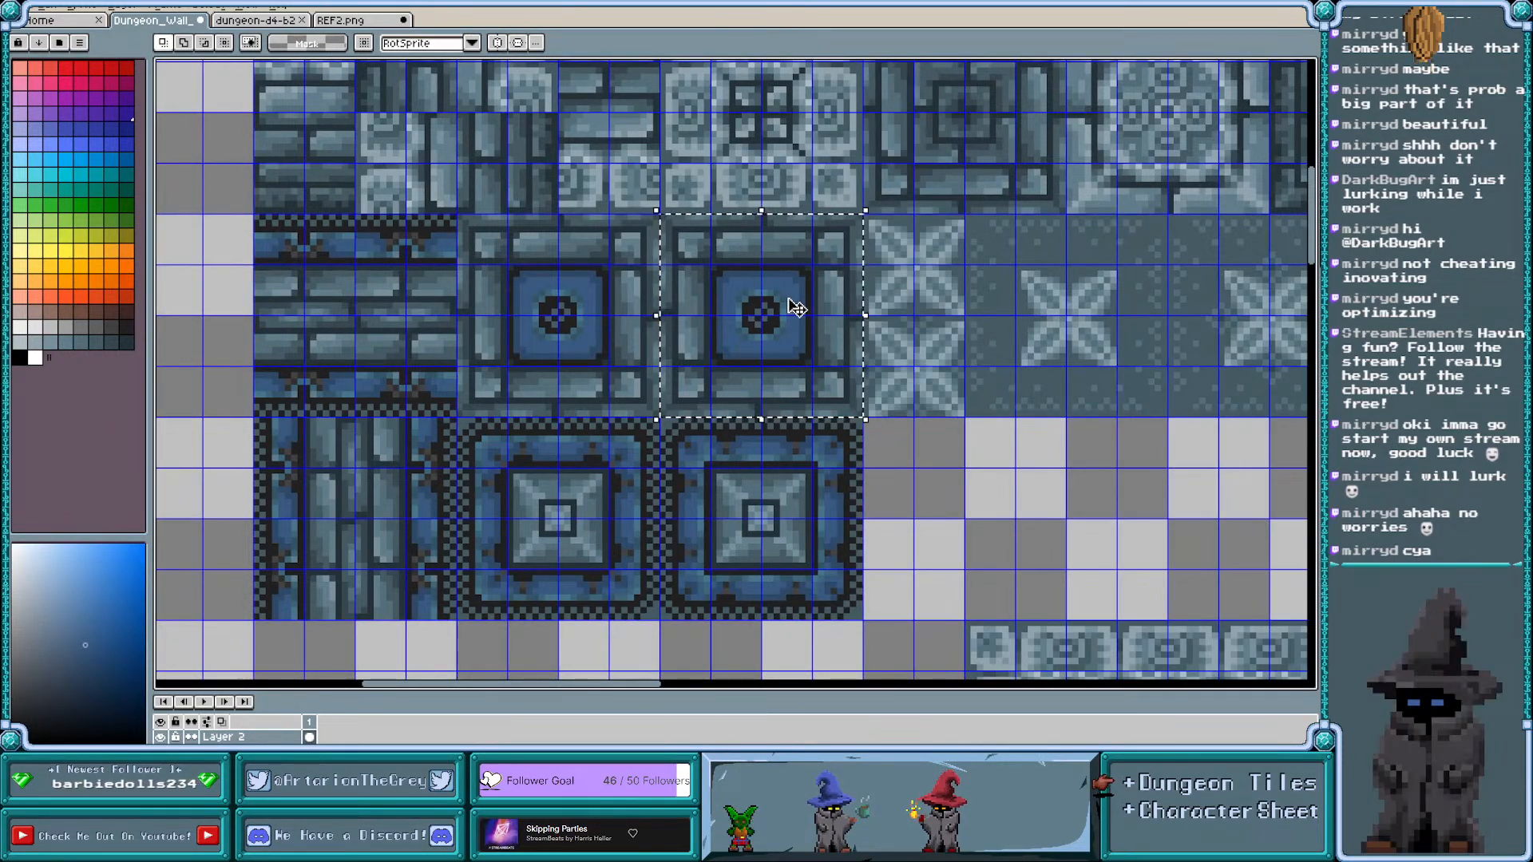
pyautogui.click(890, 411)
# Examine the duplicated blue-centred tile and the neighbouring wall and floor tiles against the grid
pyautogui.scroll(1, 795, 293)
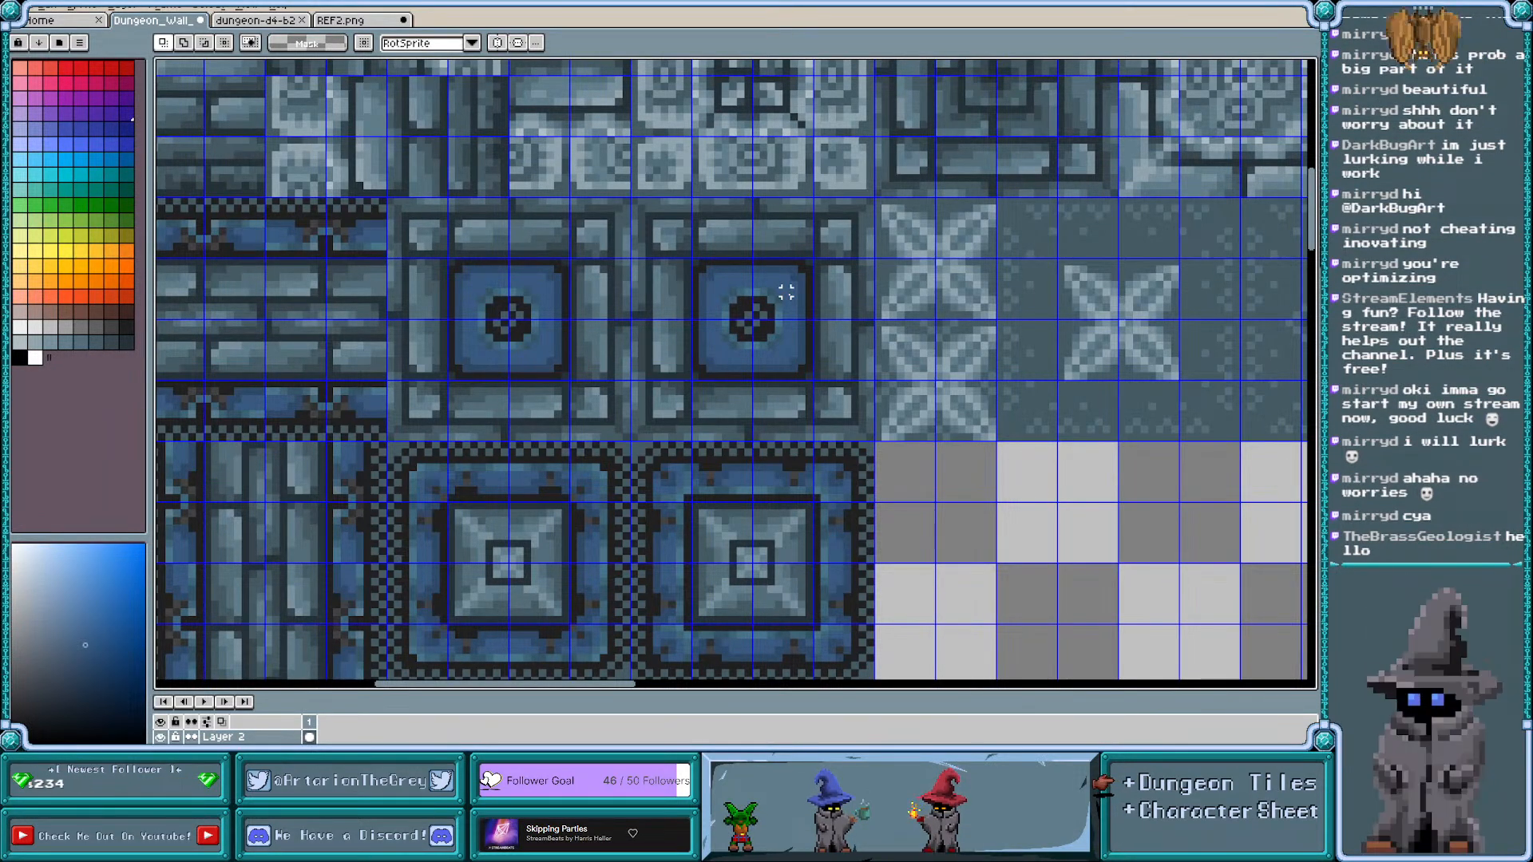
pyautogui.scroll(2, 786, 292)
pyautogui.scroll(-1, 786, 291)
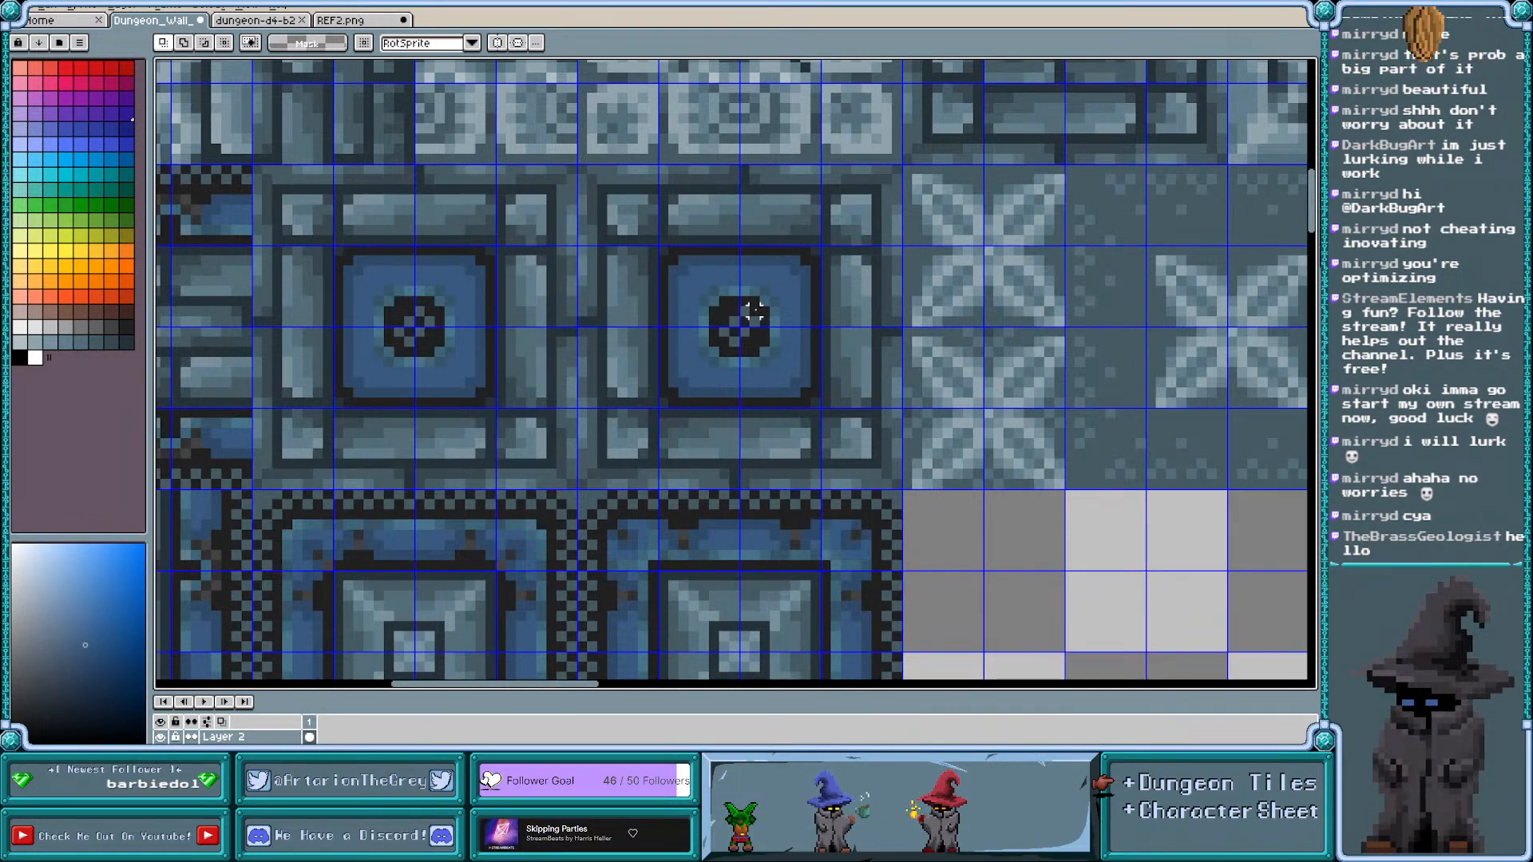
pyautogui.moveTo(753, 311); pyautogui.dragTo(806, 260)
pyautogui.hotkey('ctrl', 'd')
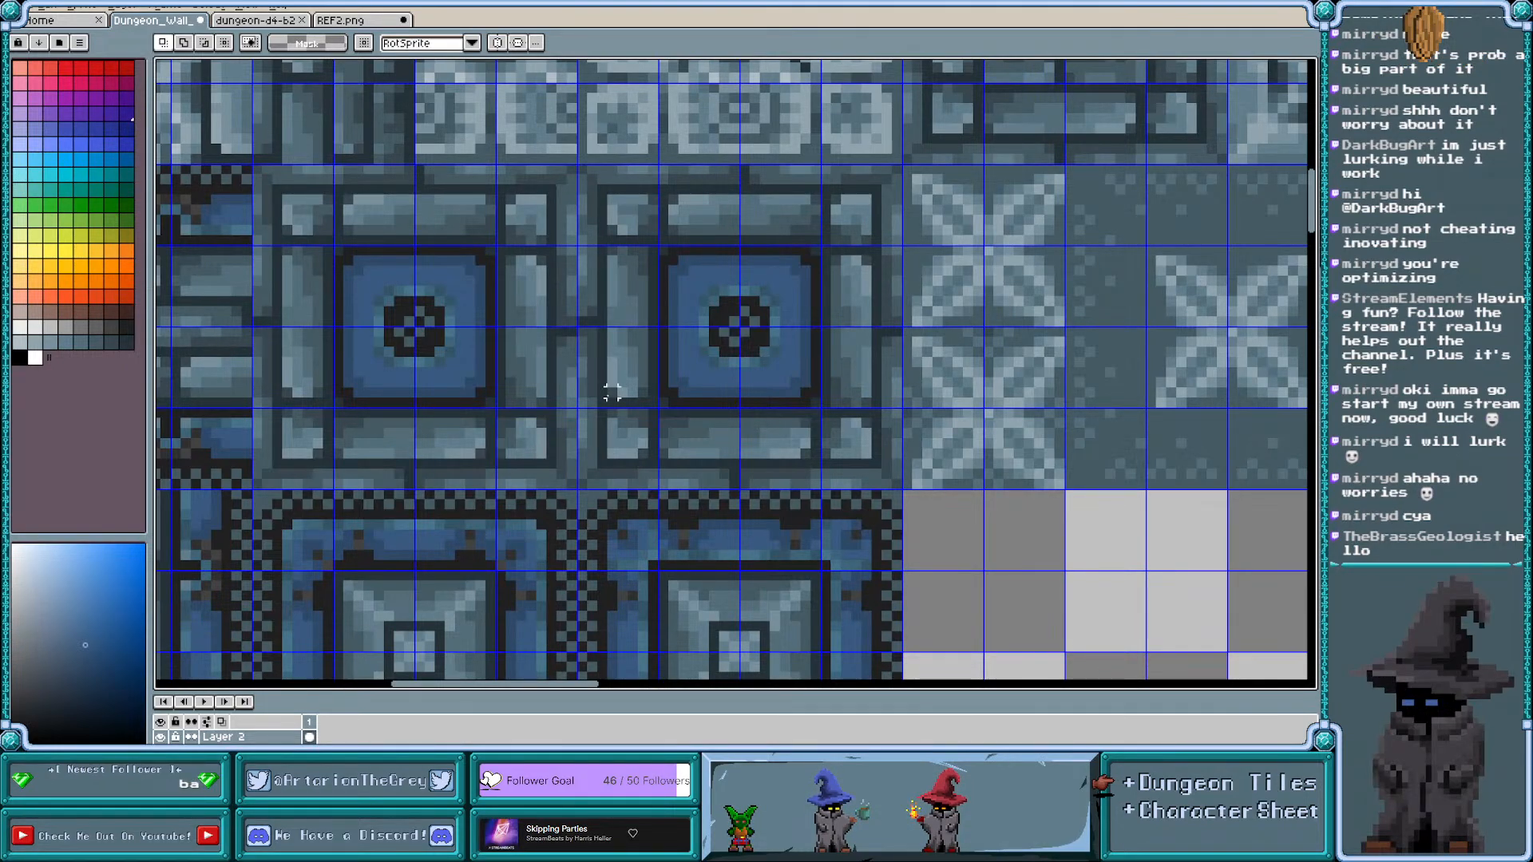
pyautogui.scroll(-1, 653, 435)
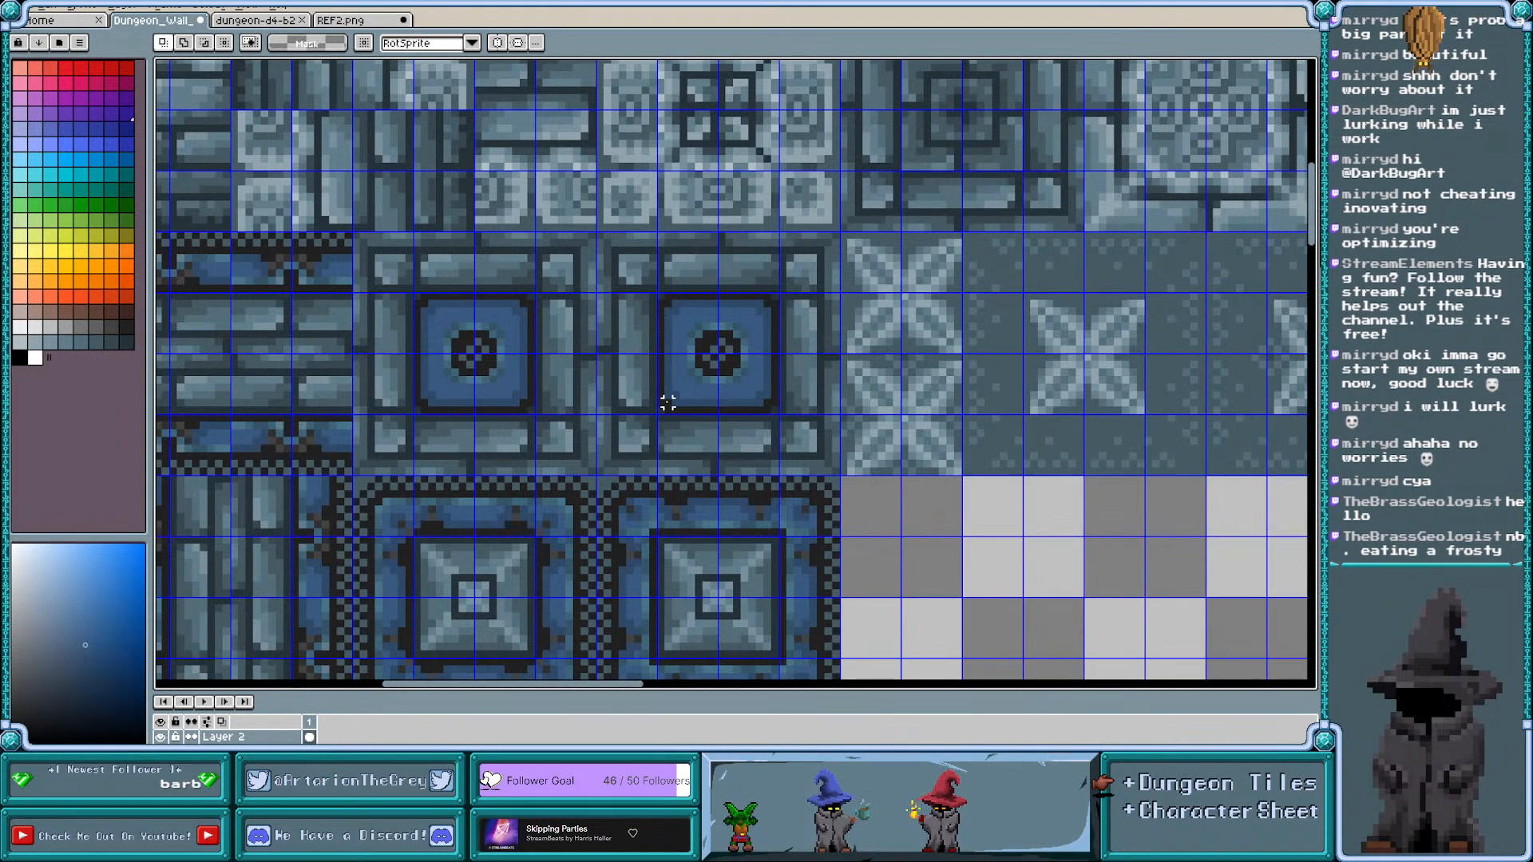
pyautogui.scroll(-2, 627, 301)
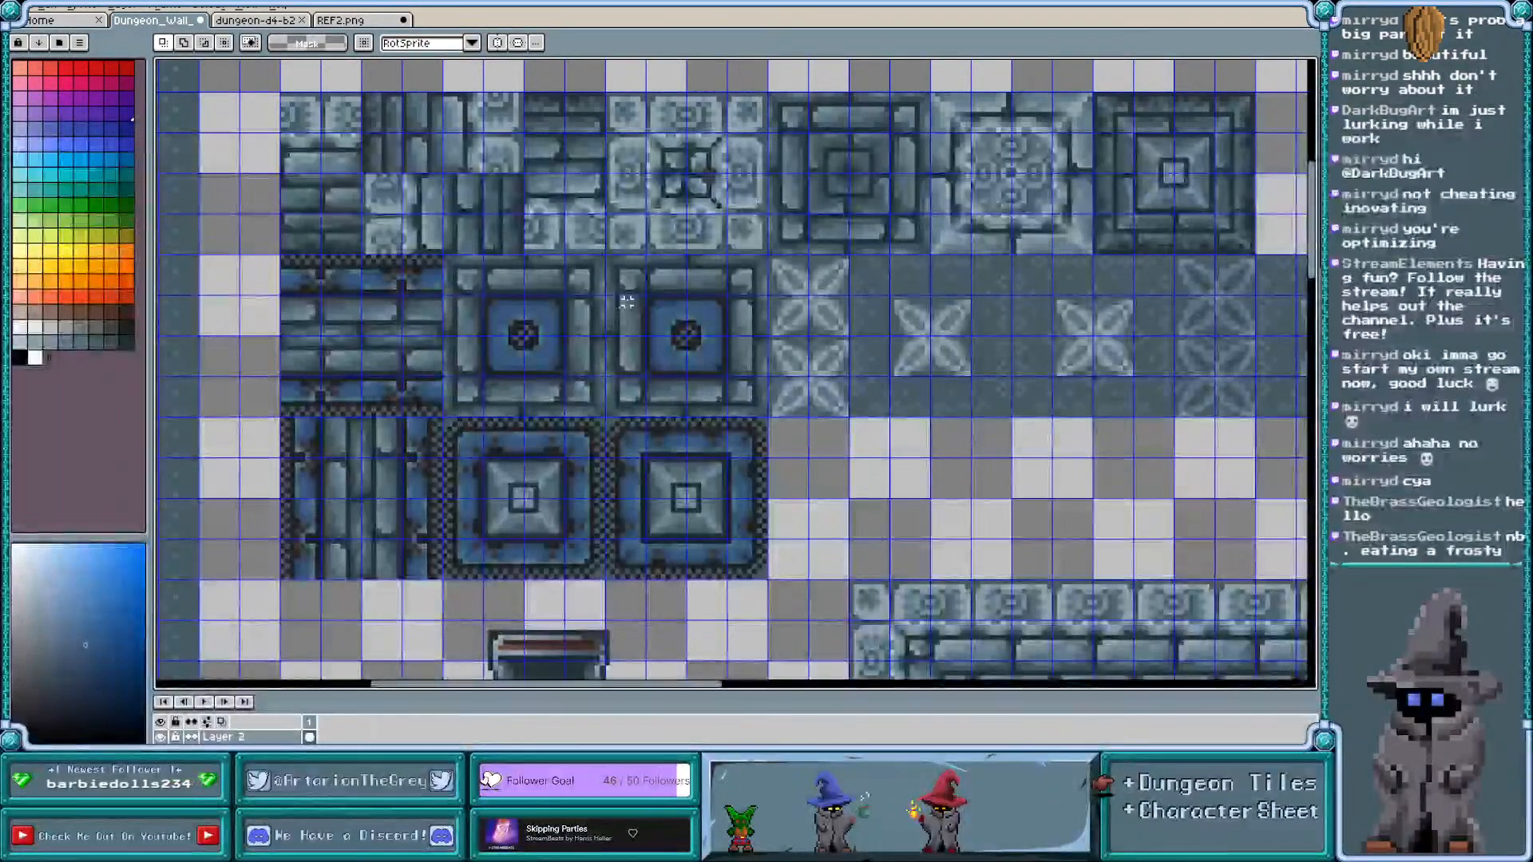
pyautogui.scroll(1, 699, 321)
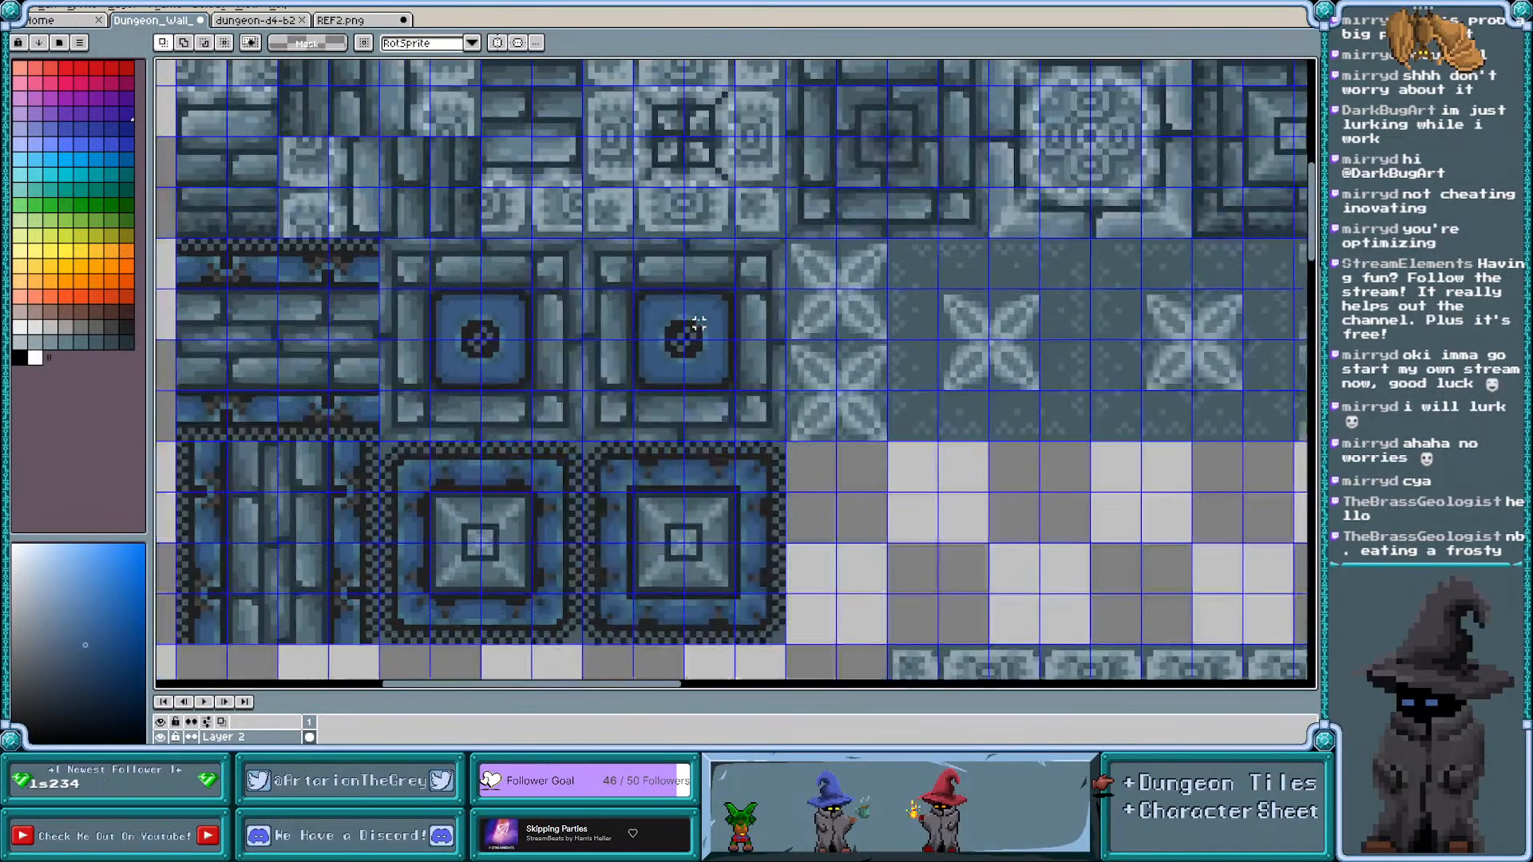
pyautogui.scroll(-1, 832, 470)
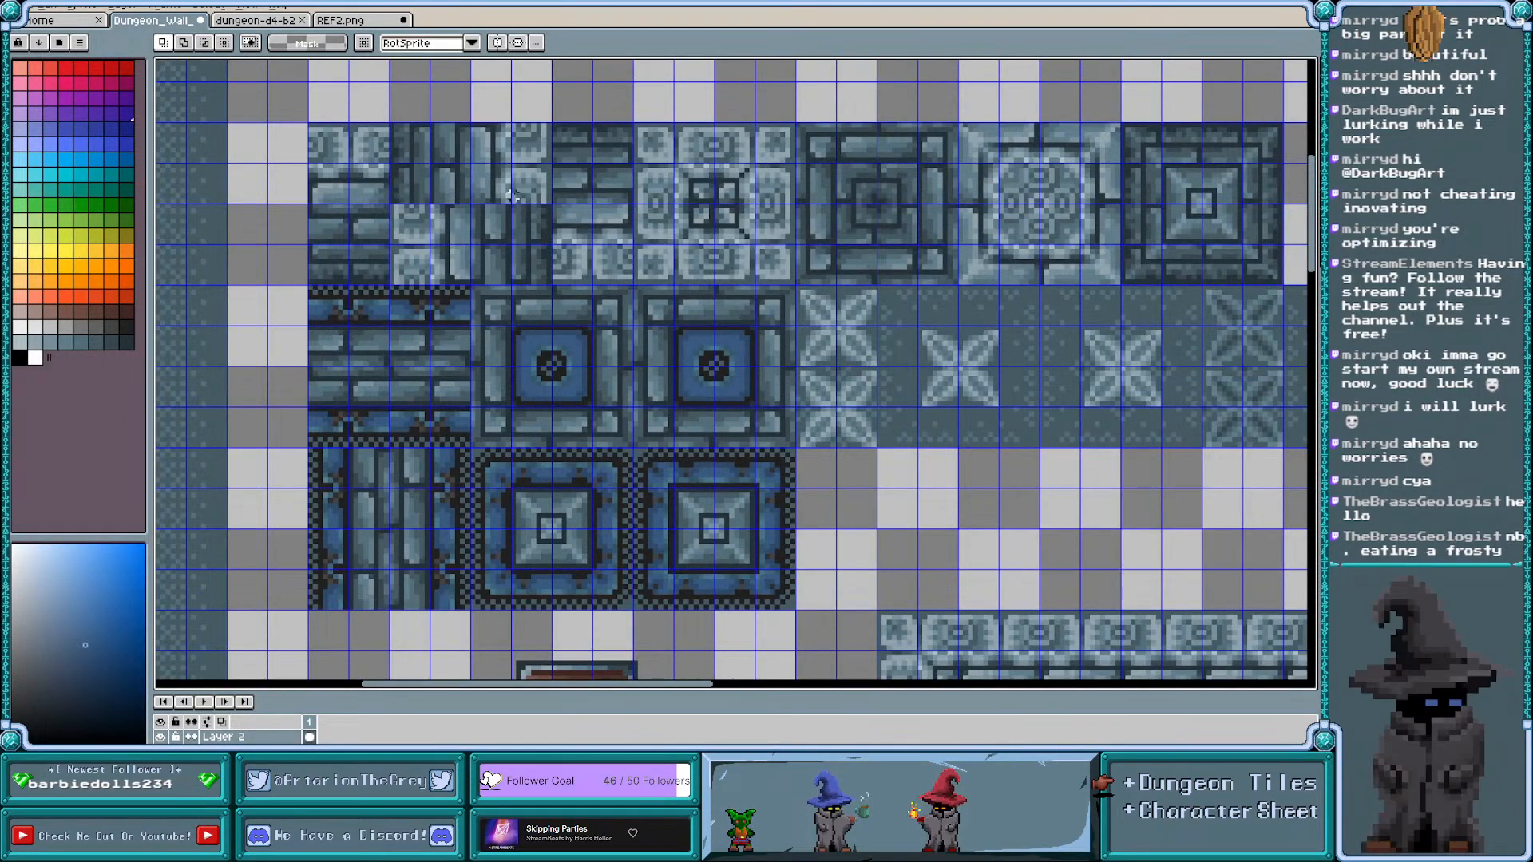
pyautogui.scroll(-1, 584, 327)
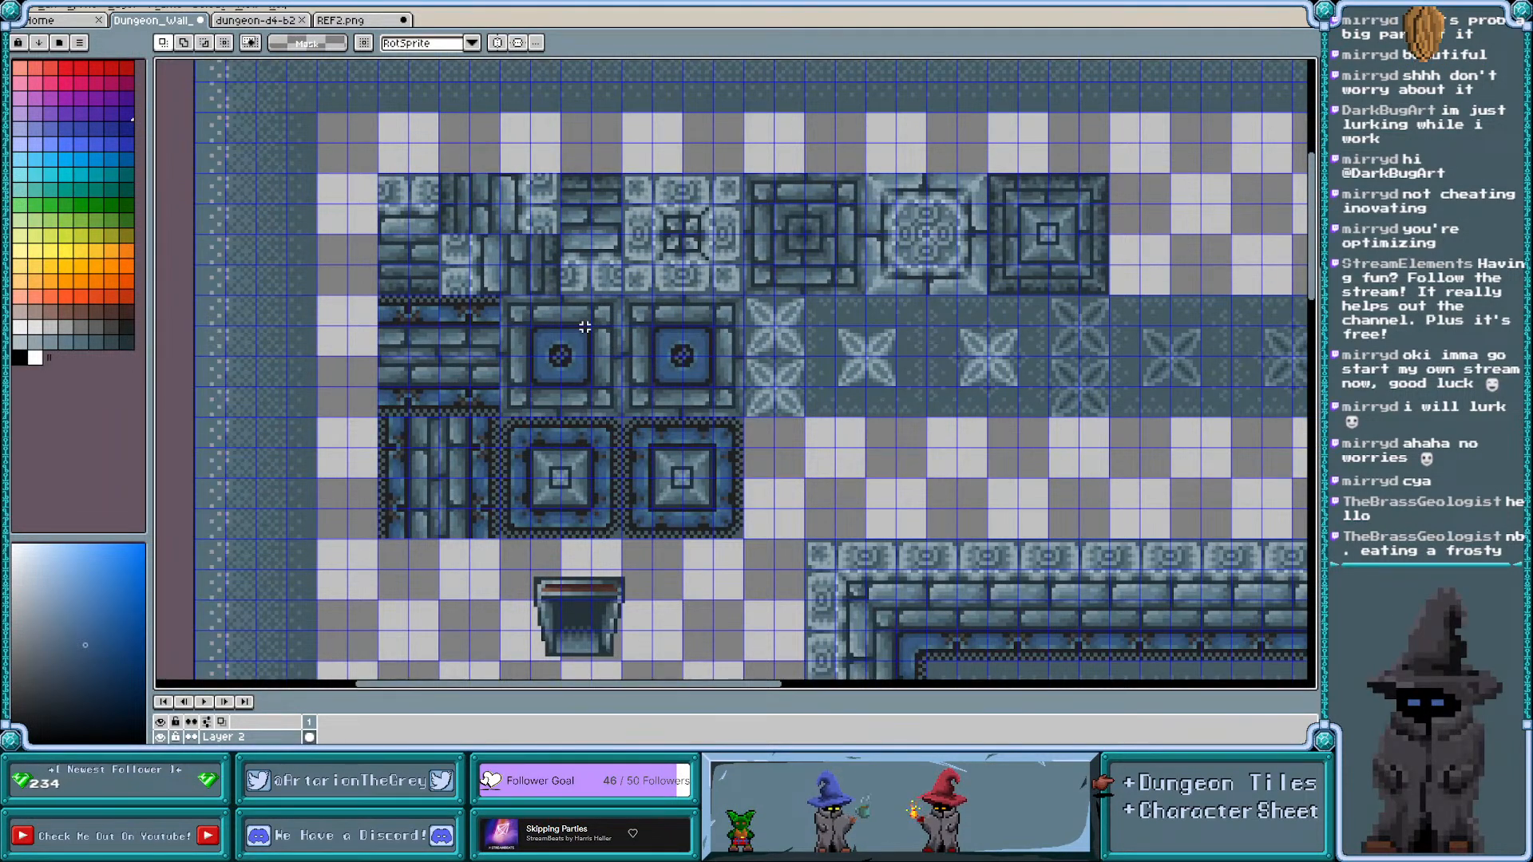
pyautogui.hscroll(2, 619, 316)
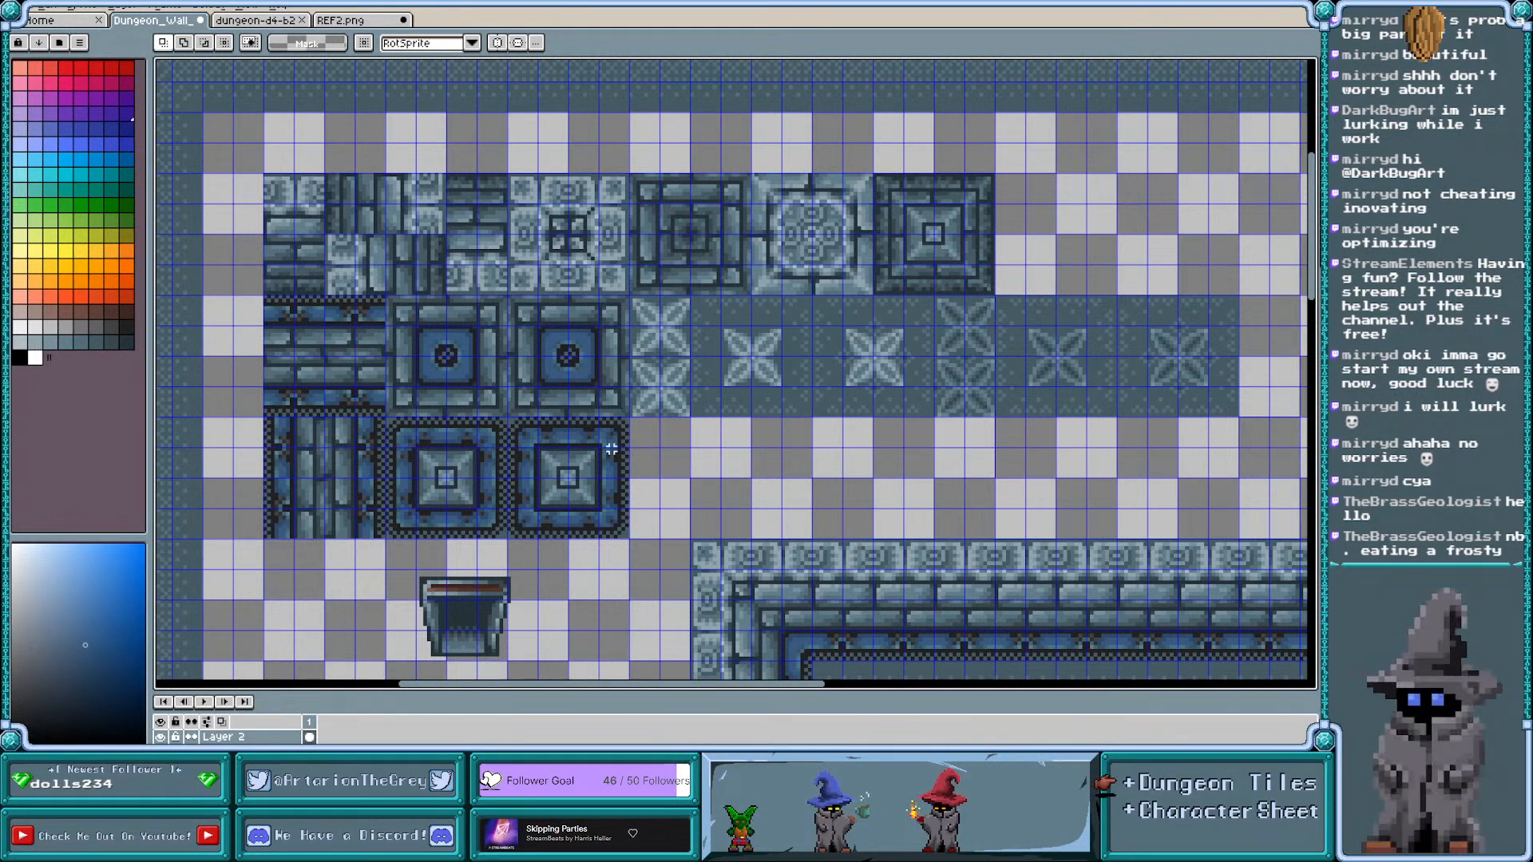
pyautogui.scroll(1, 554, 490)
pyautogui.hscroll(-3, 559, 491)
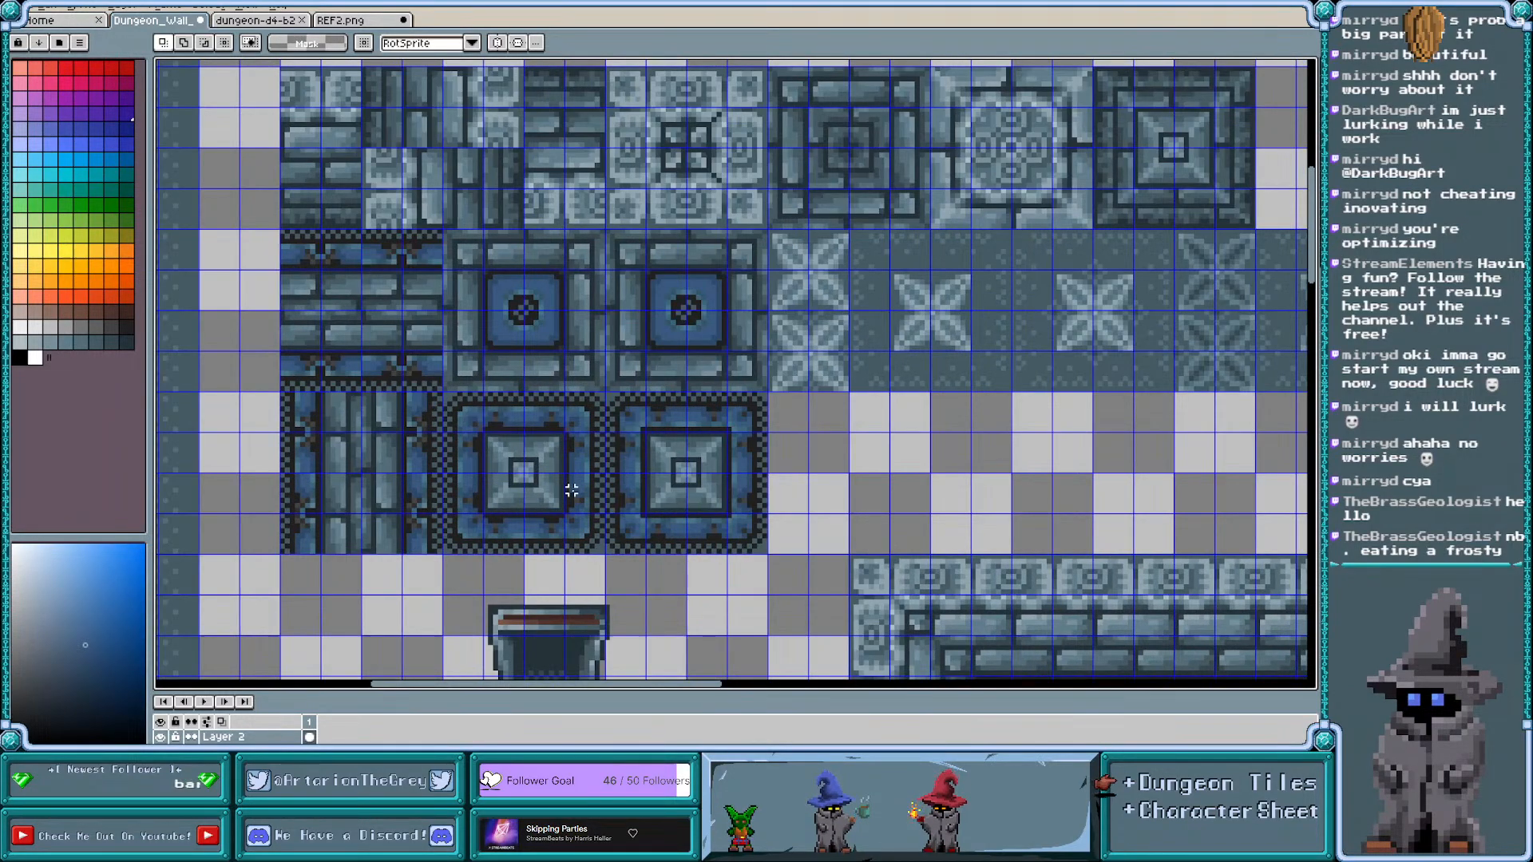
# Hide the grid and examine the framed tiles, flower floor strip and assembled wall corner without it
pyautogui.hotkey('ctrl', "'")
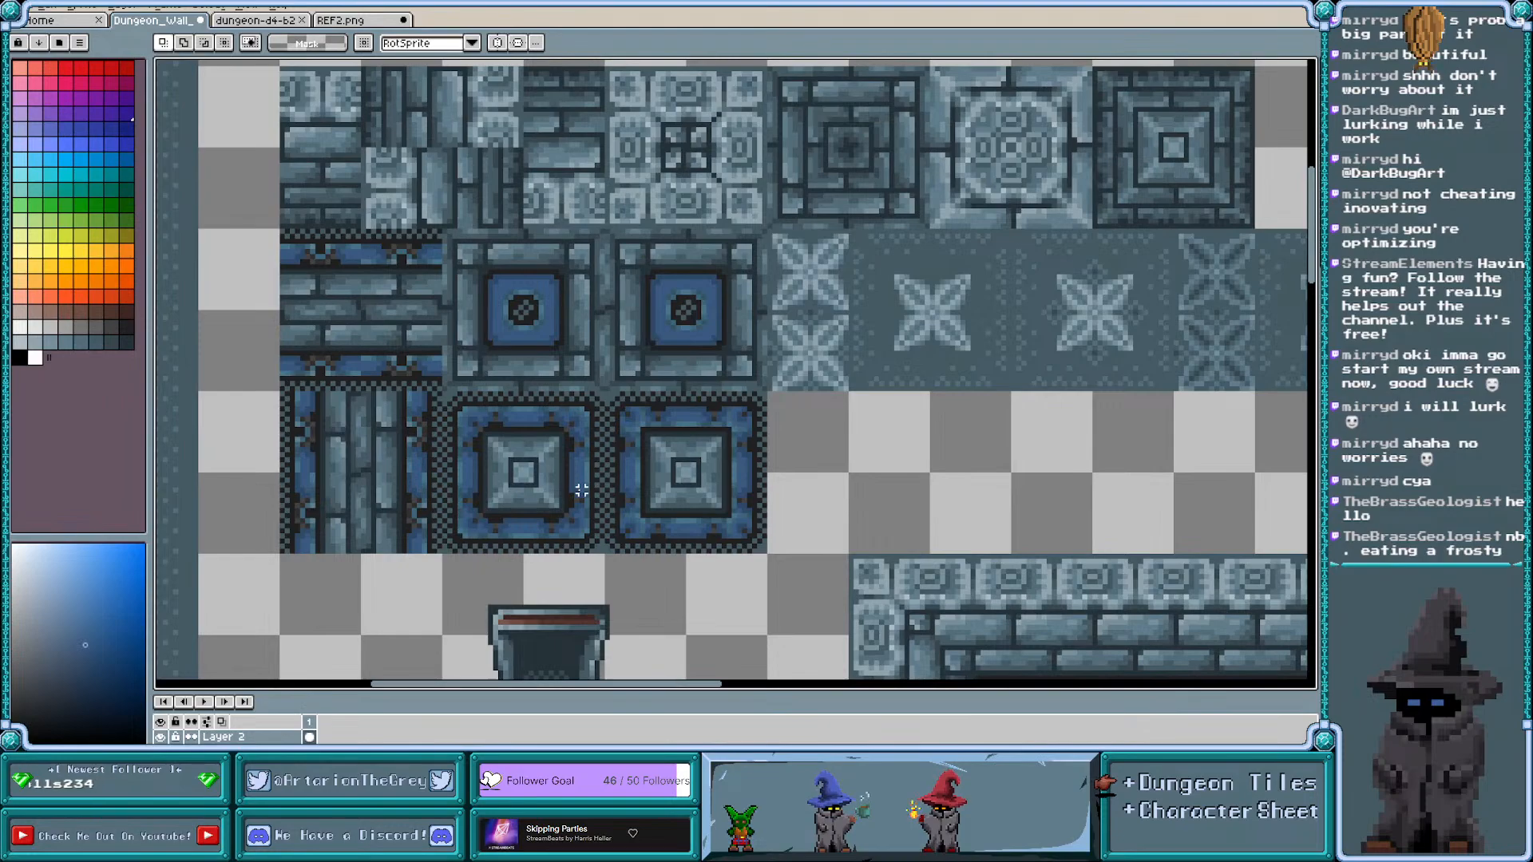
pyautogui.scroll(-1, 608, 490)
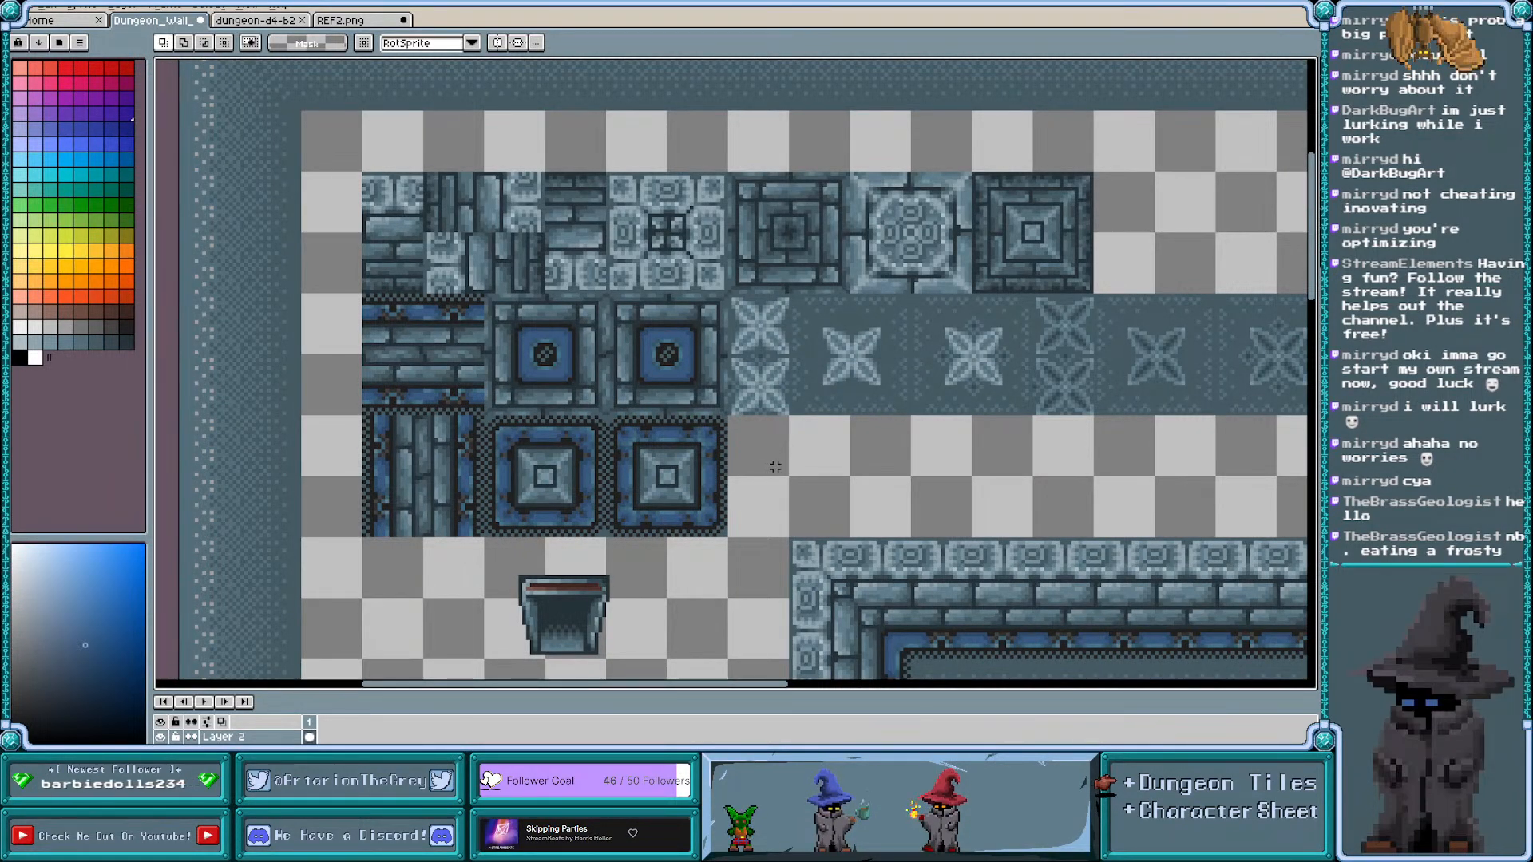
pyautogui.hscroll(1, 773, 467)
pyautogui.hscroll(1, 786, 466)
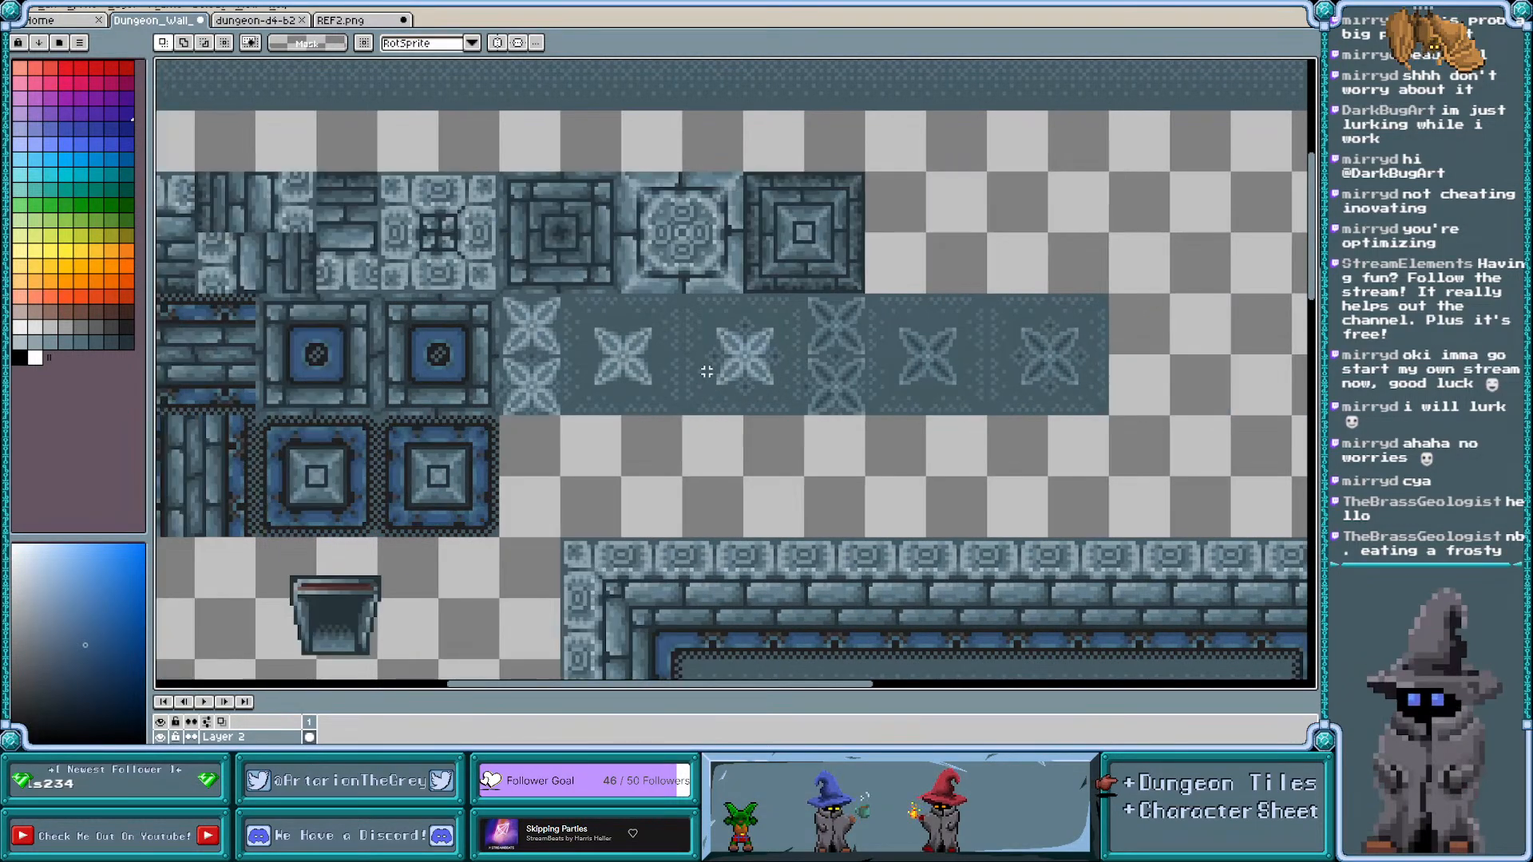
pyautogui.scroll(1, 709, 370)
pyautogui.hscroll(1, 708, 370)
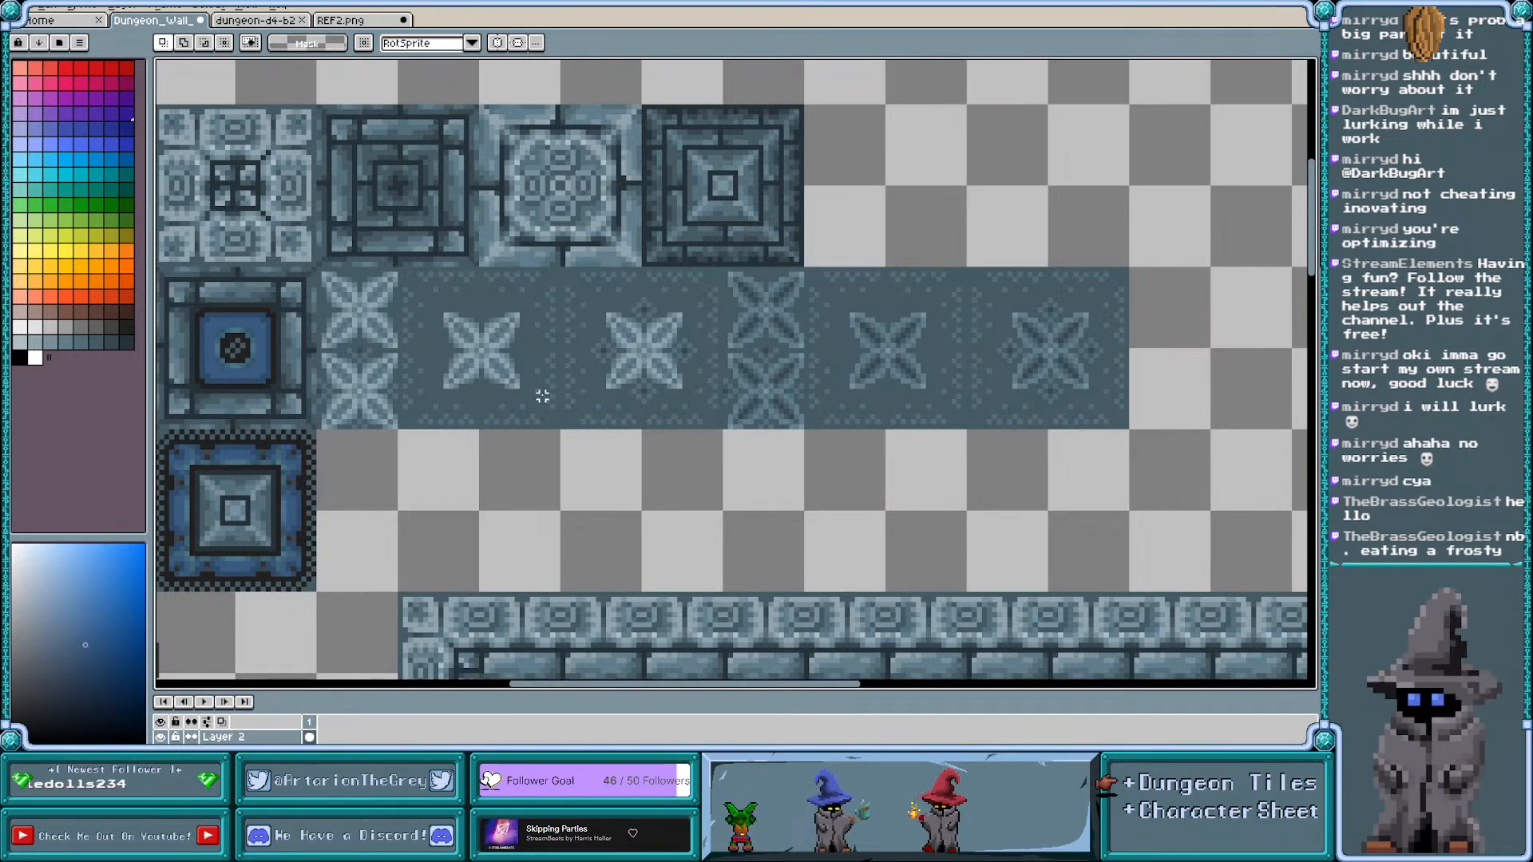
pyautogui.scroll(-1, 936, 469)
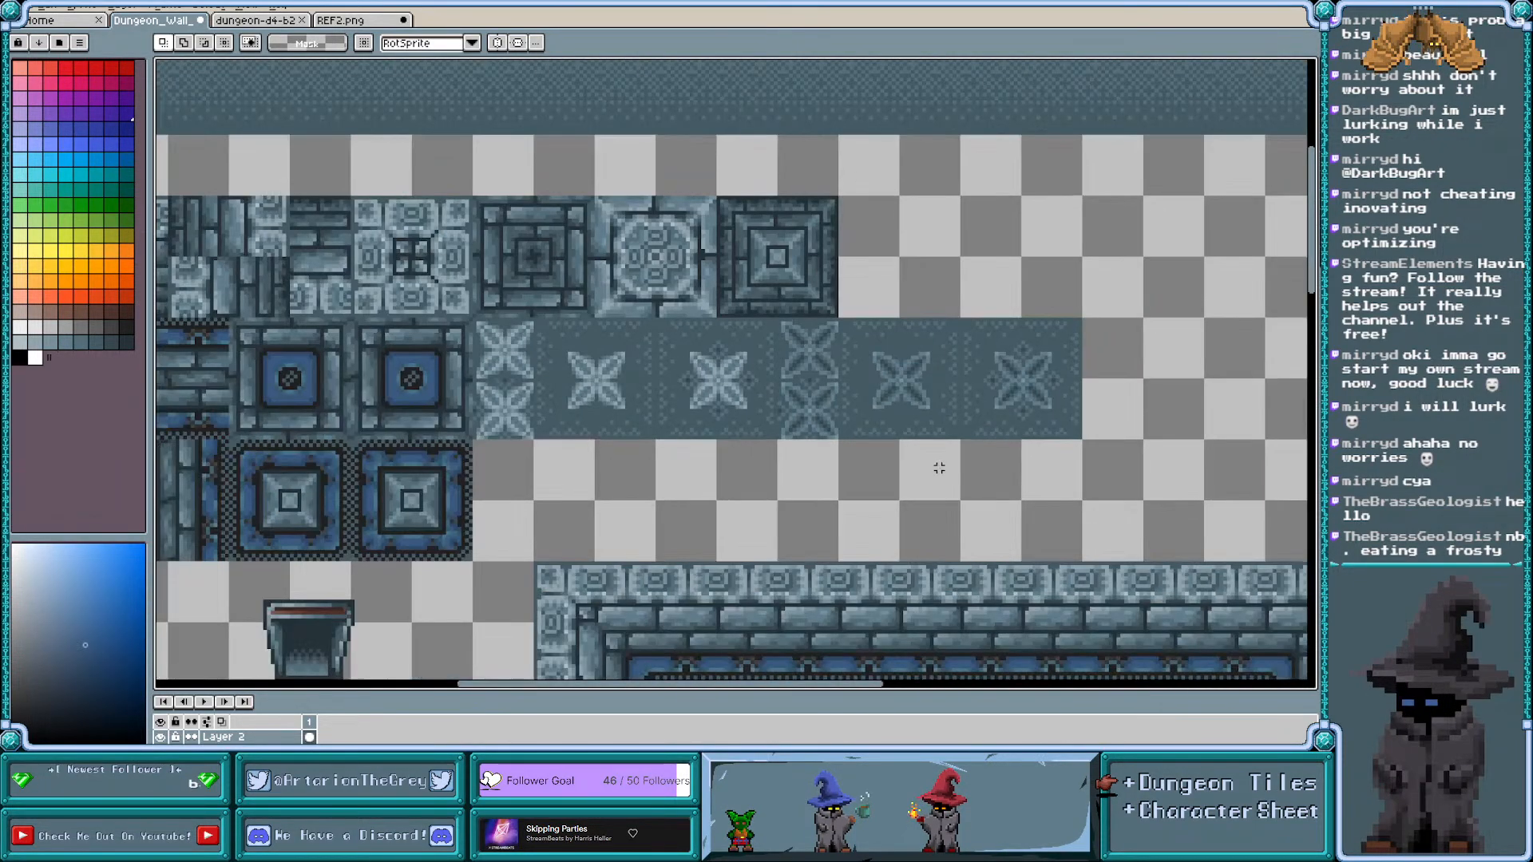
pyautogui.hscroll(-2, 686, 457)
pyautogui.scroll(1, 584, 483)
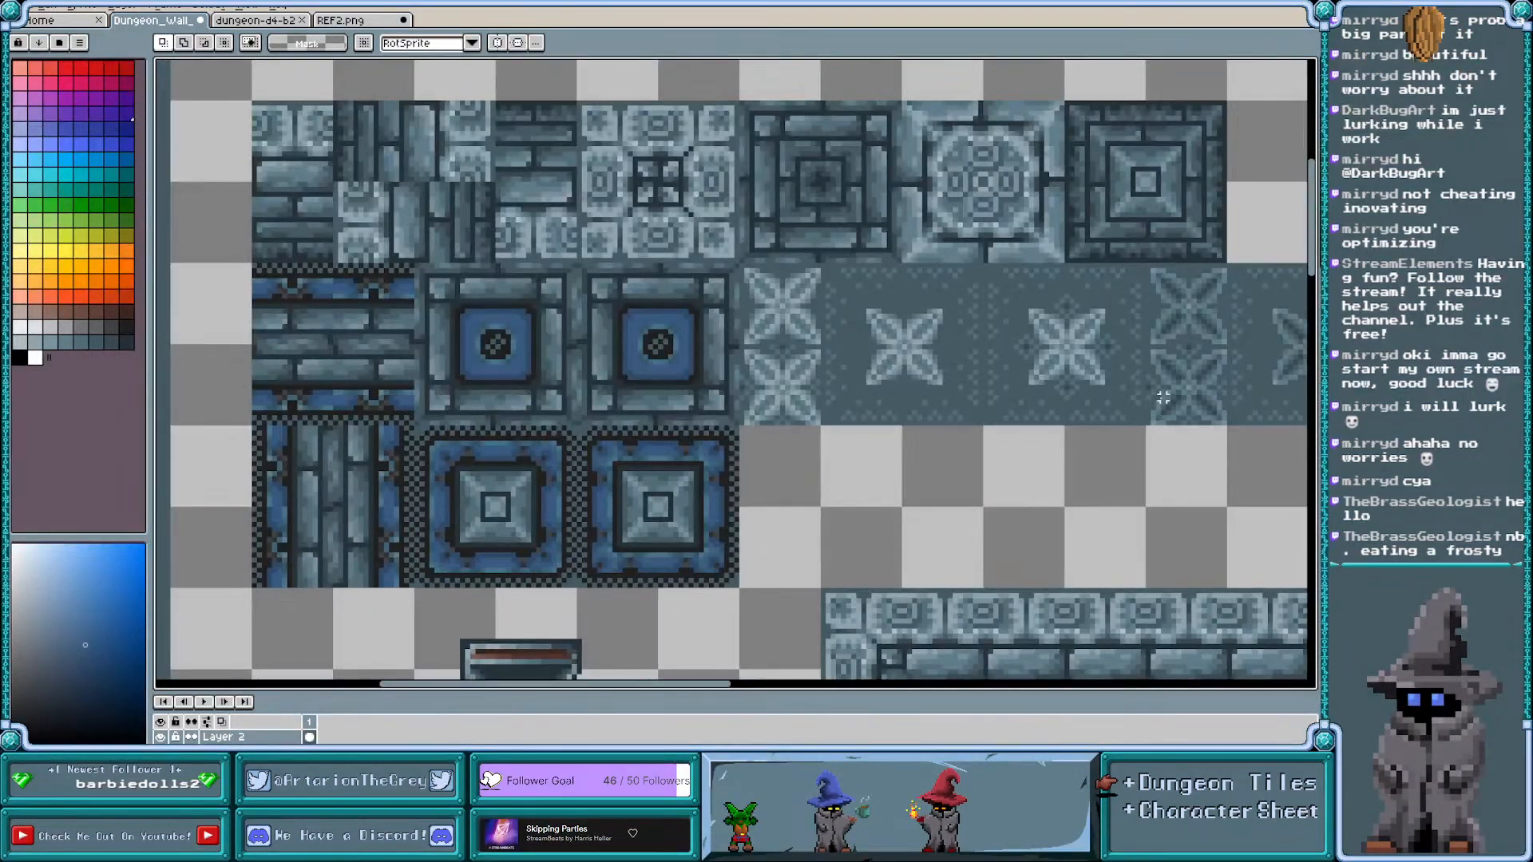
pyautogui.moveTo(1301, 226); pyautogui.dragTo(1318, 278)
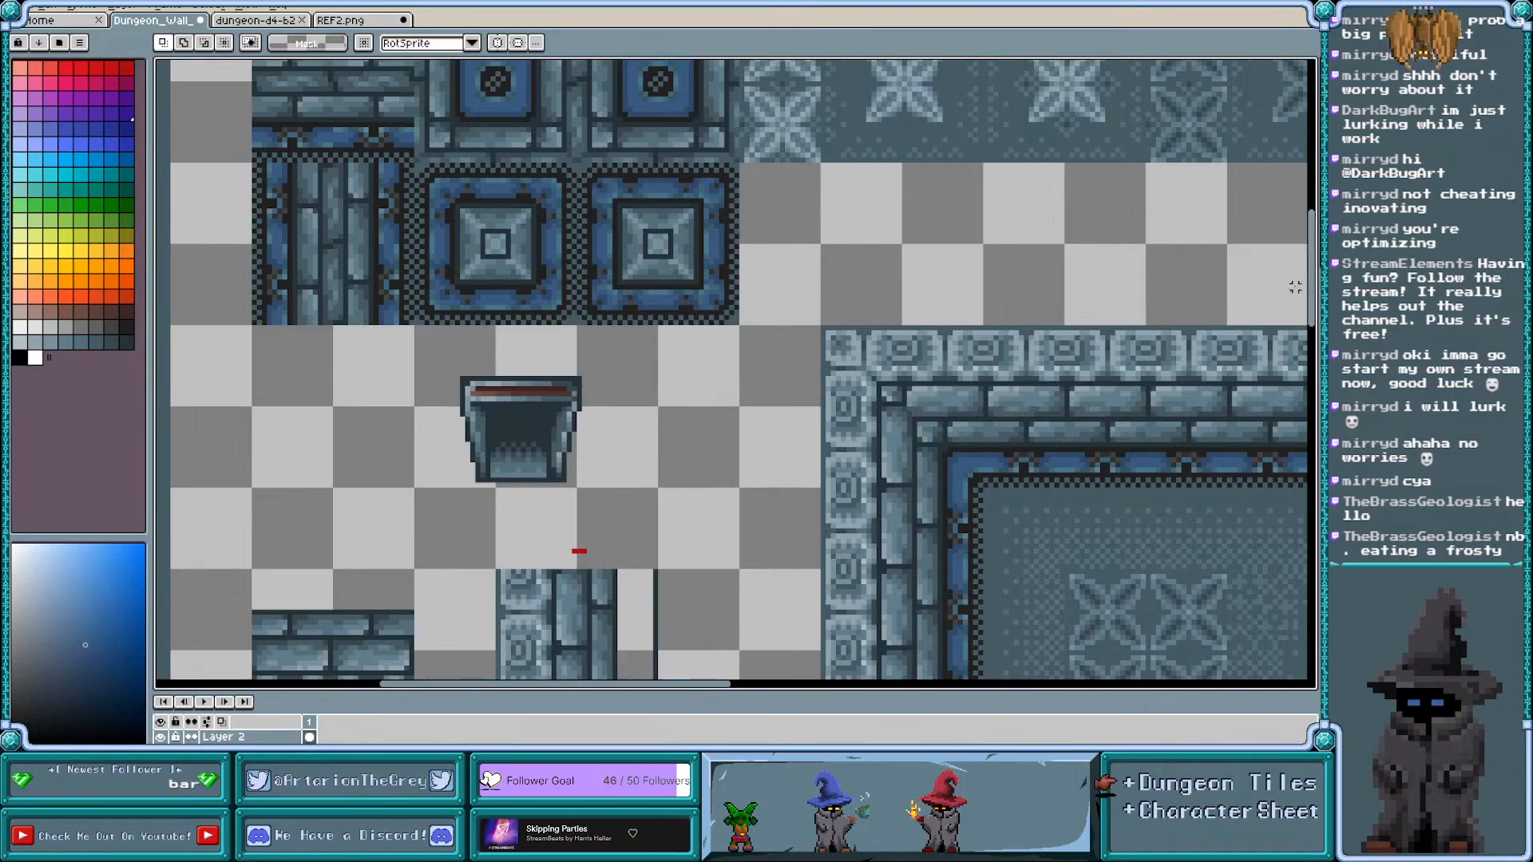
pyautogui.hscroll(1, 1125, 440)
pyautogui.hscroll(1, 1097, 454)
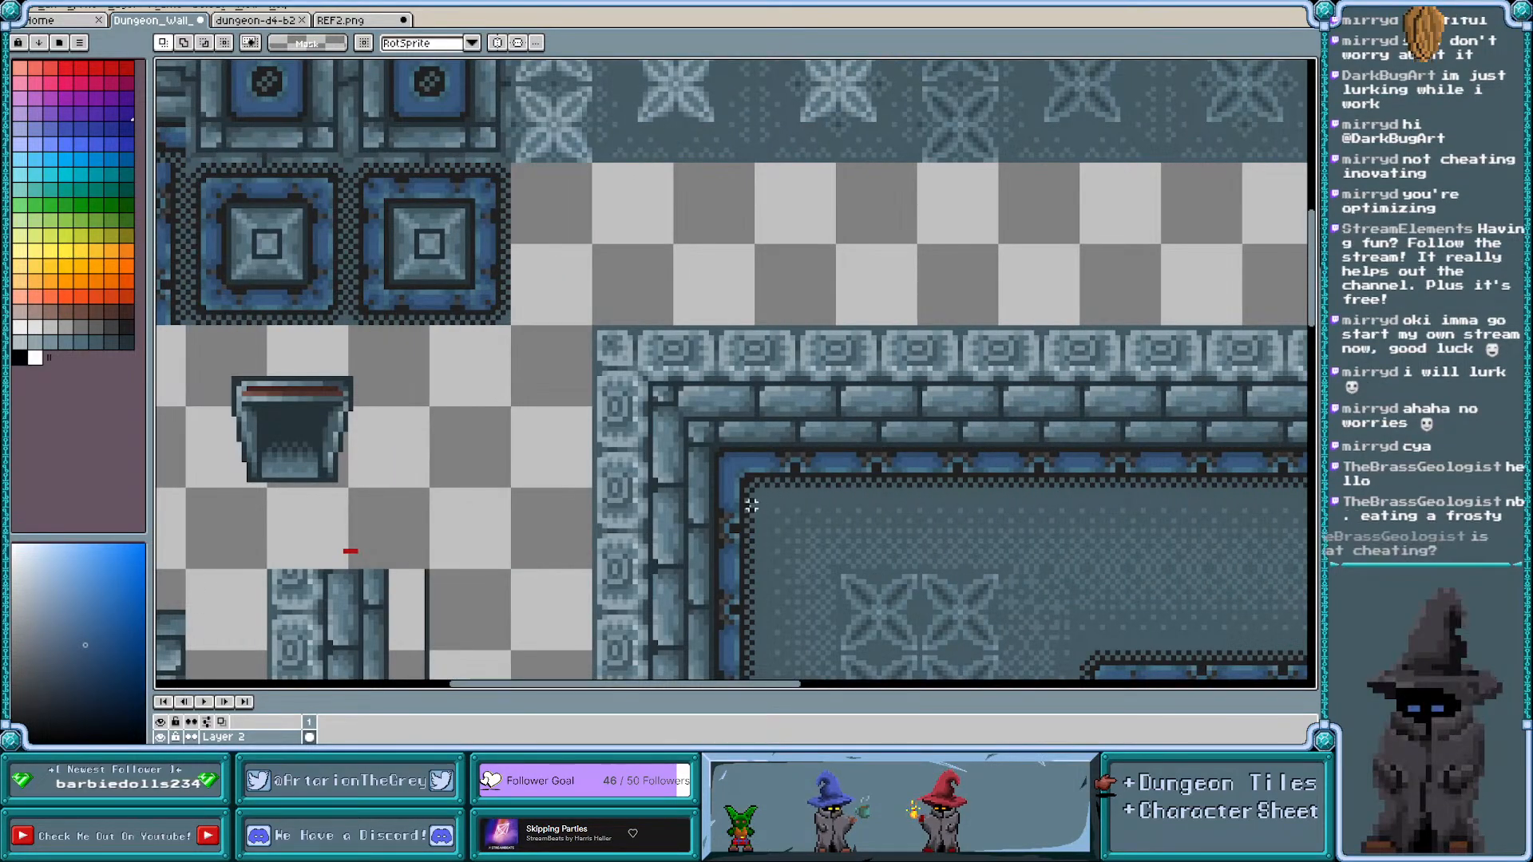
pyautogui.hscroll(-1, 789, 480)
pyautogui.hscroll(-2, 790, 480)
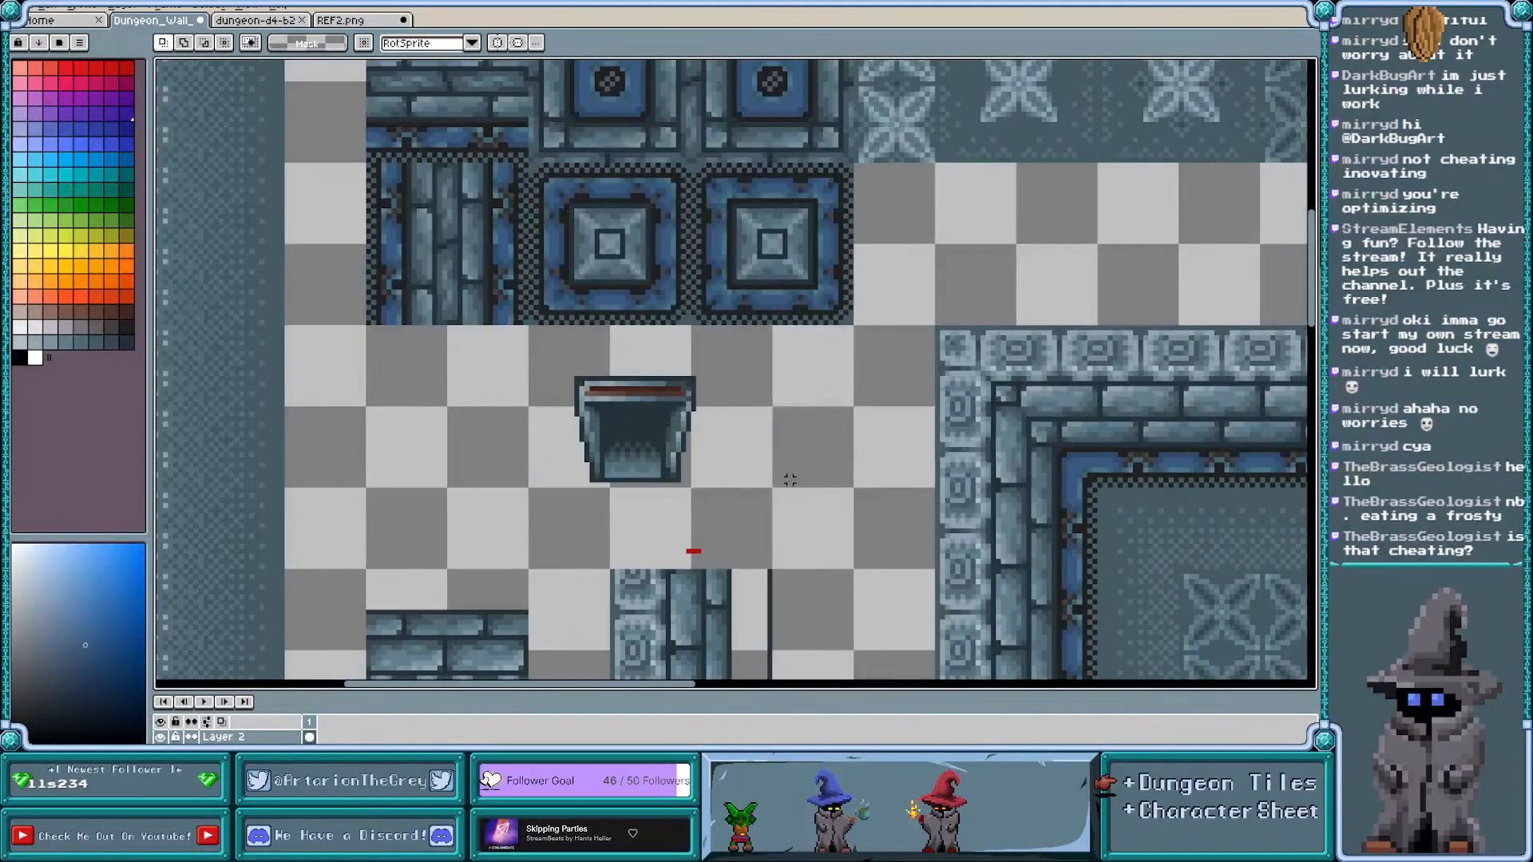
pyautogui.moveTo(1314, 271); pyautogui.dragTo(1314, 244)
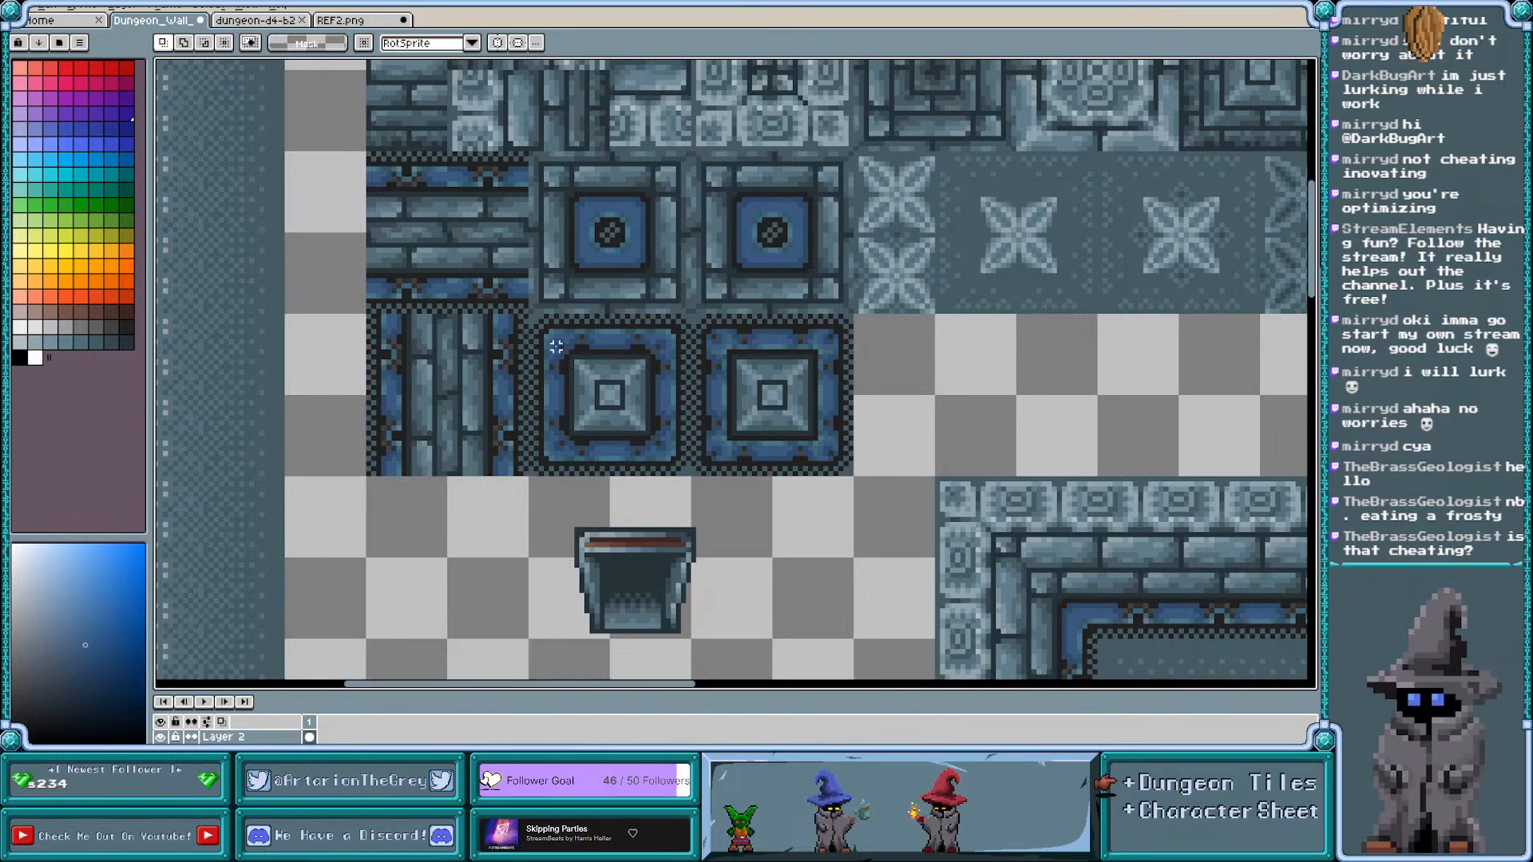
pyautogui.scroll(1, 393, 176)
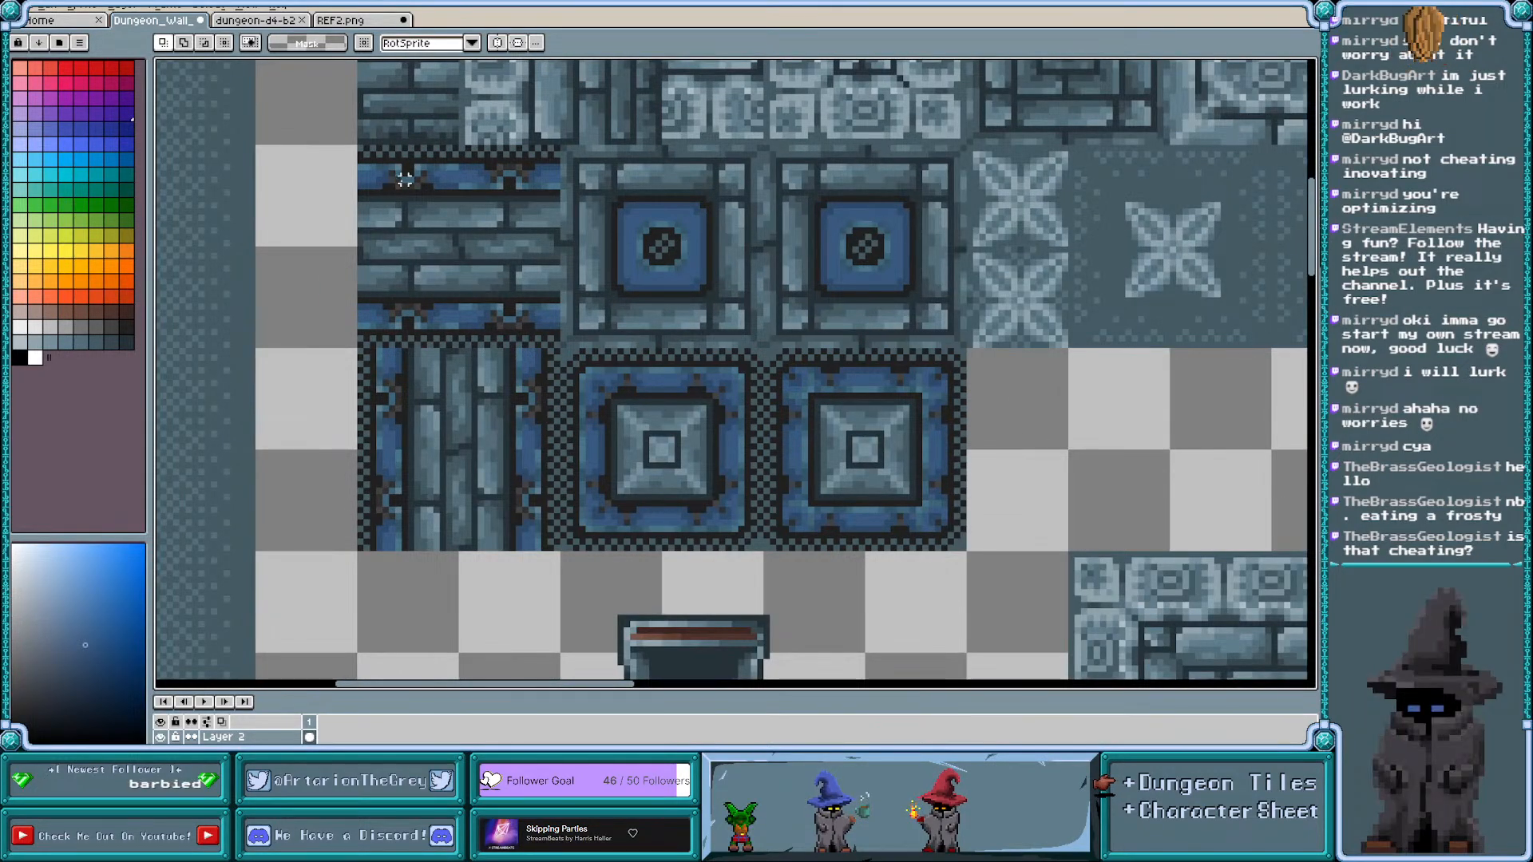
pyautogui.scroll(1, 382, 179)
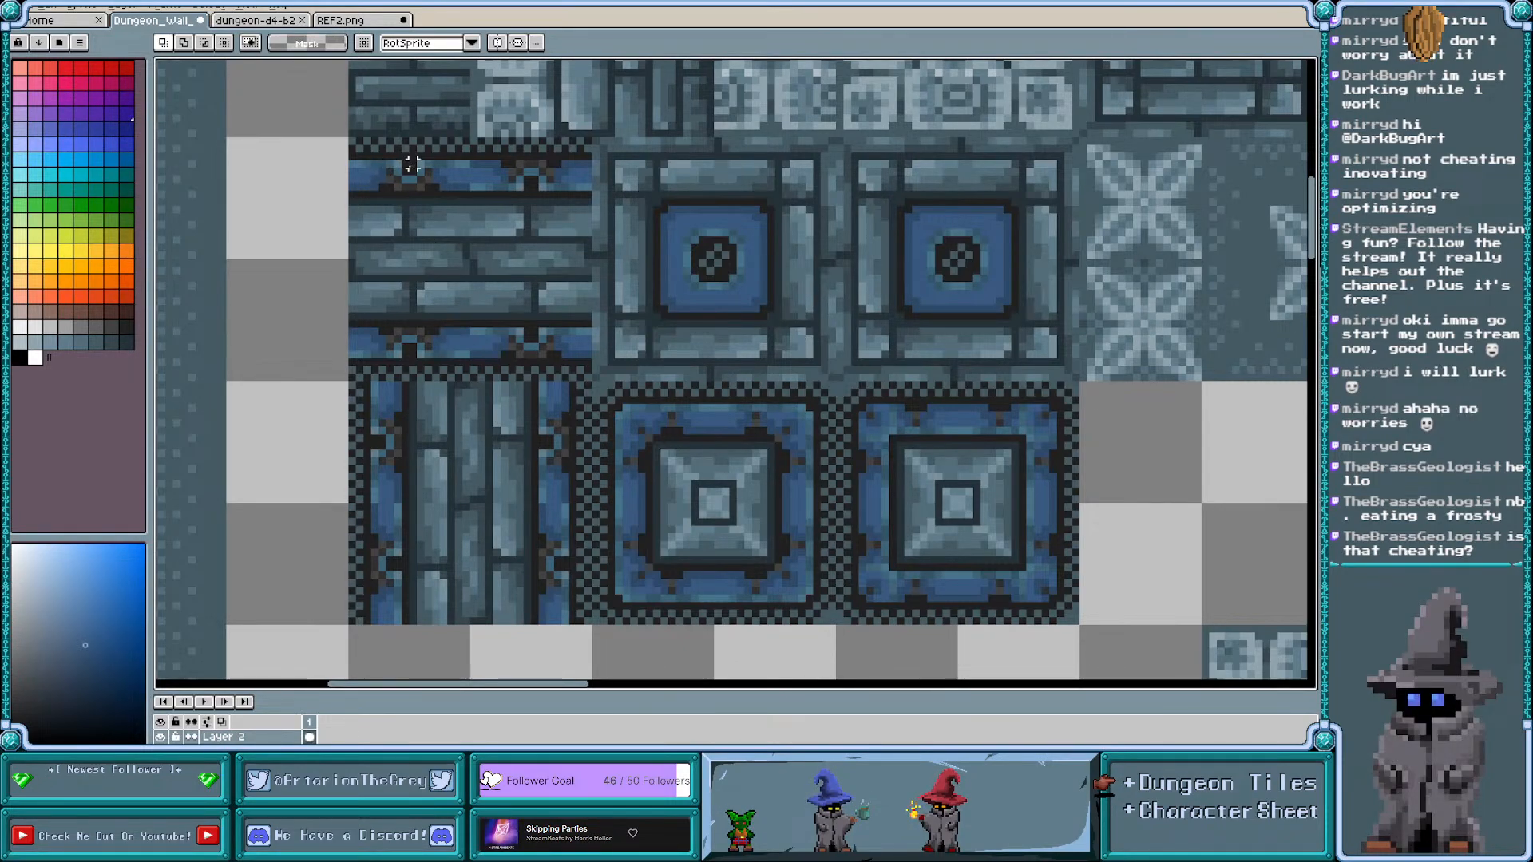
pyautogui.moveTo(390, 164); pyautogui.dragTo(544, 237)
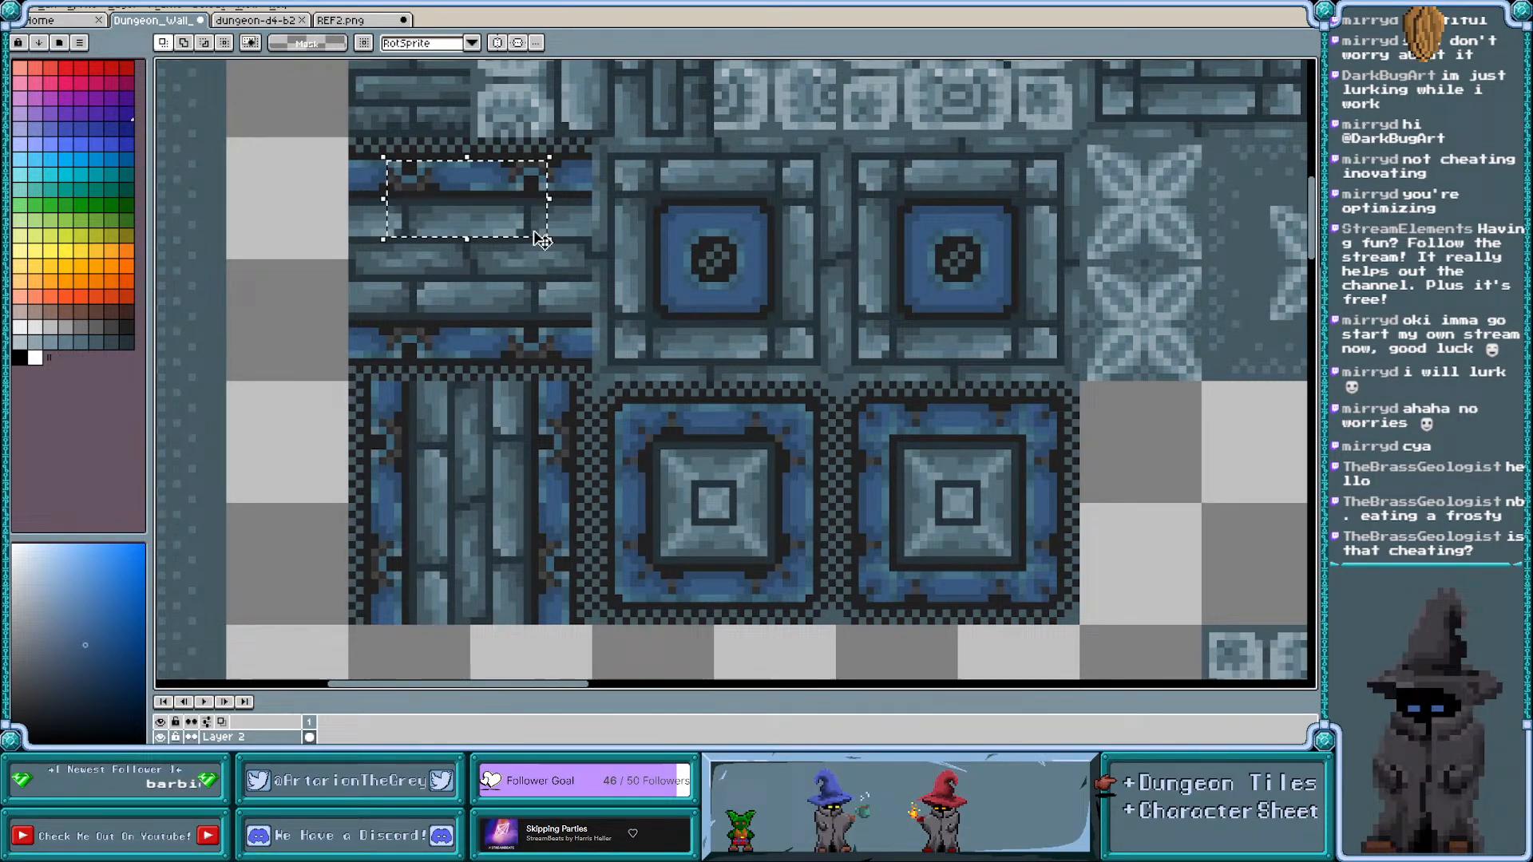
pyautogui.click(315, 202)
pyautogui.scroll(2, 420, 194)
pyautogui.moveTo(305, 151); pyautogui.dragTo(551, 212)
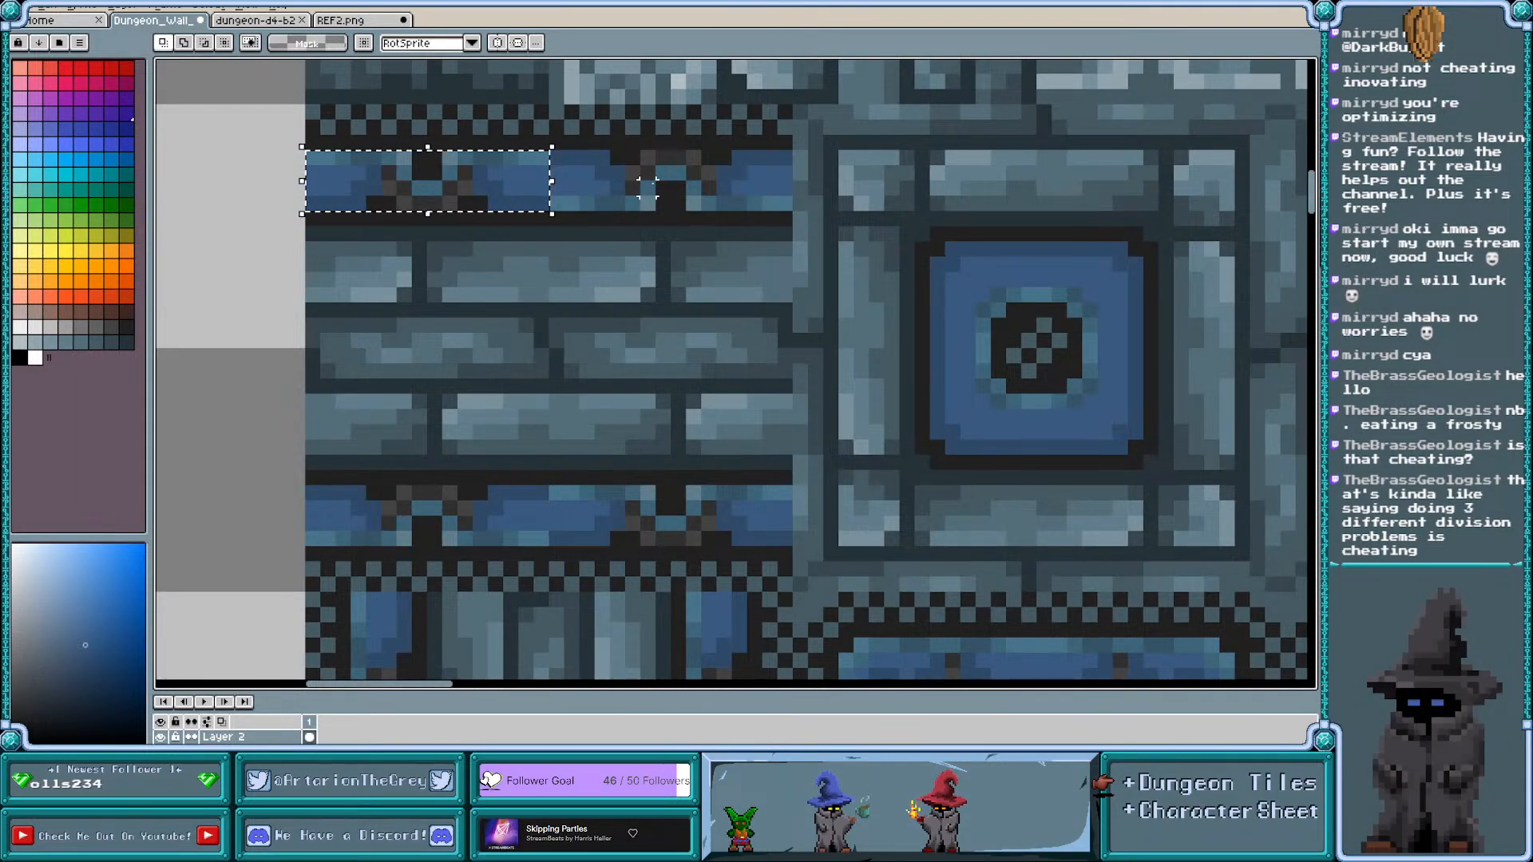
pyautogui.click(233, 308)
pyautogui.scroll(-1, 235, 312)
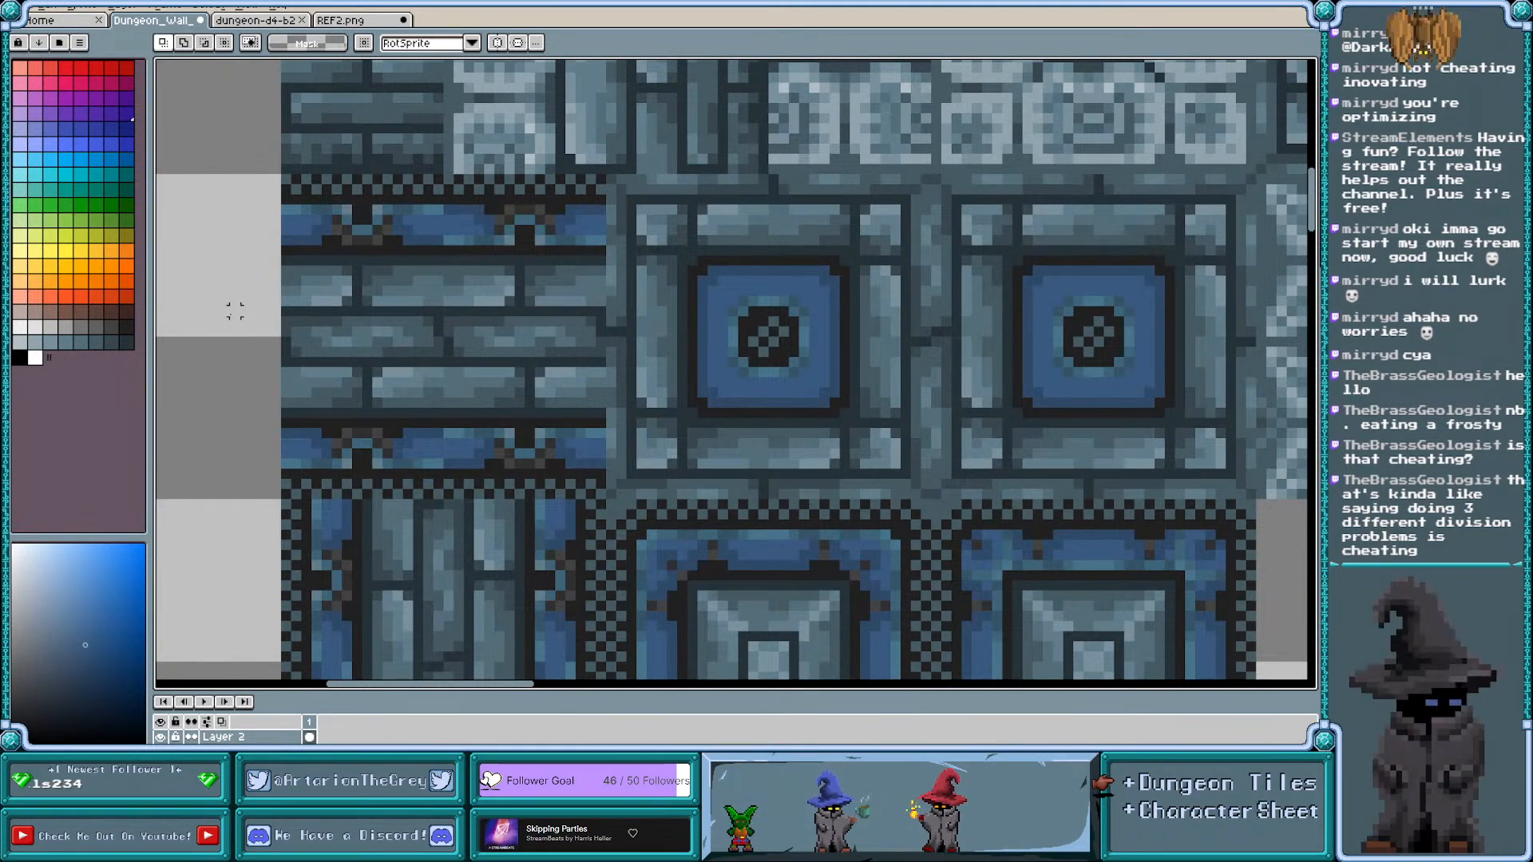
# Examine how the blue-trimmed brick strips and the framed blue panels look beside the neighbouring wall and floor tiles
pyautogui.scroll(-1, 205, 180)
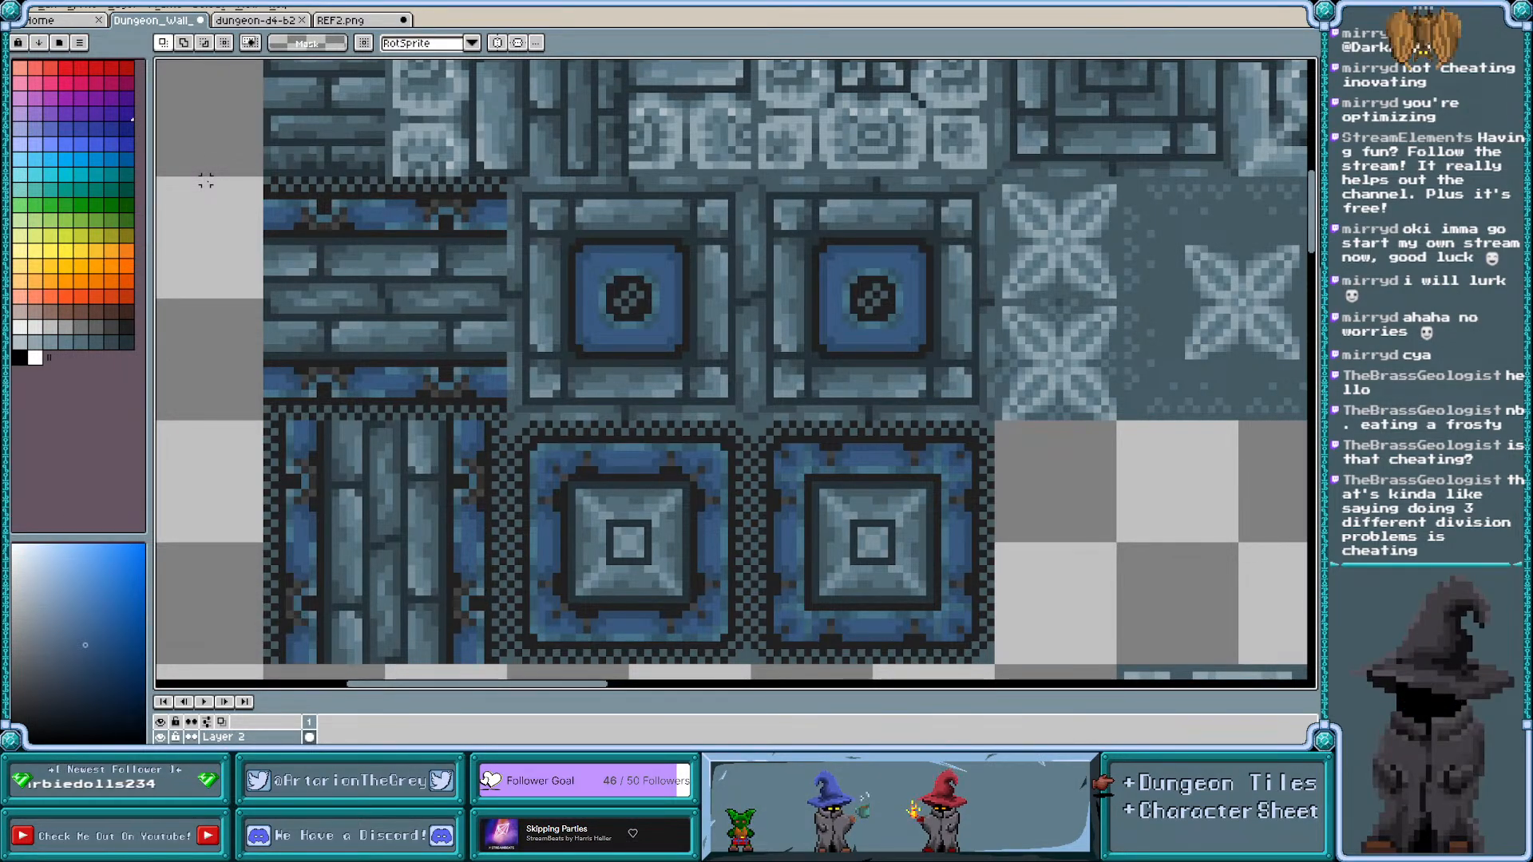
pyautogui.scroll(-1, 206, 182)
pyautogui.scroll(-1, 206, 182)
pyautogui.scroll(1, 207, 182)
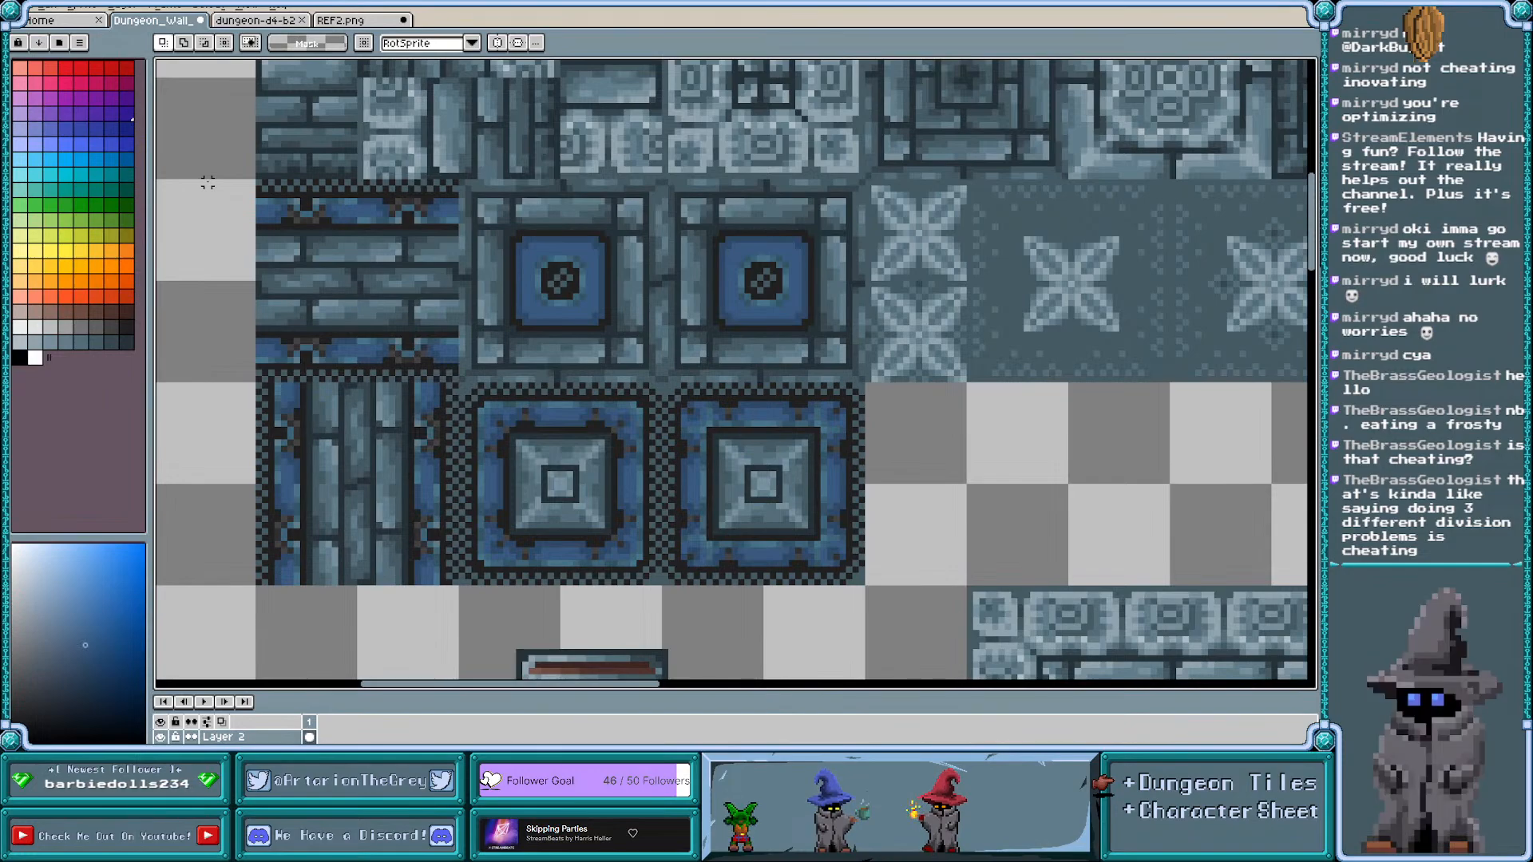
pyautogui.hscroll(-2, 207, 183)
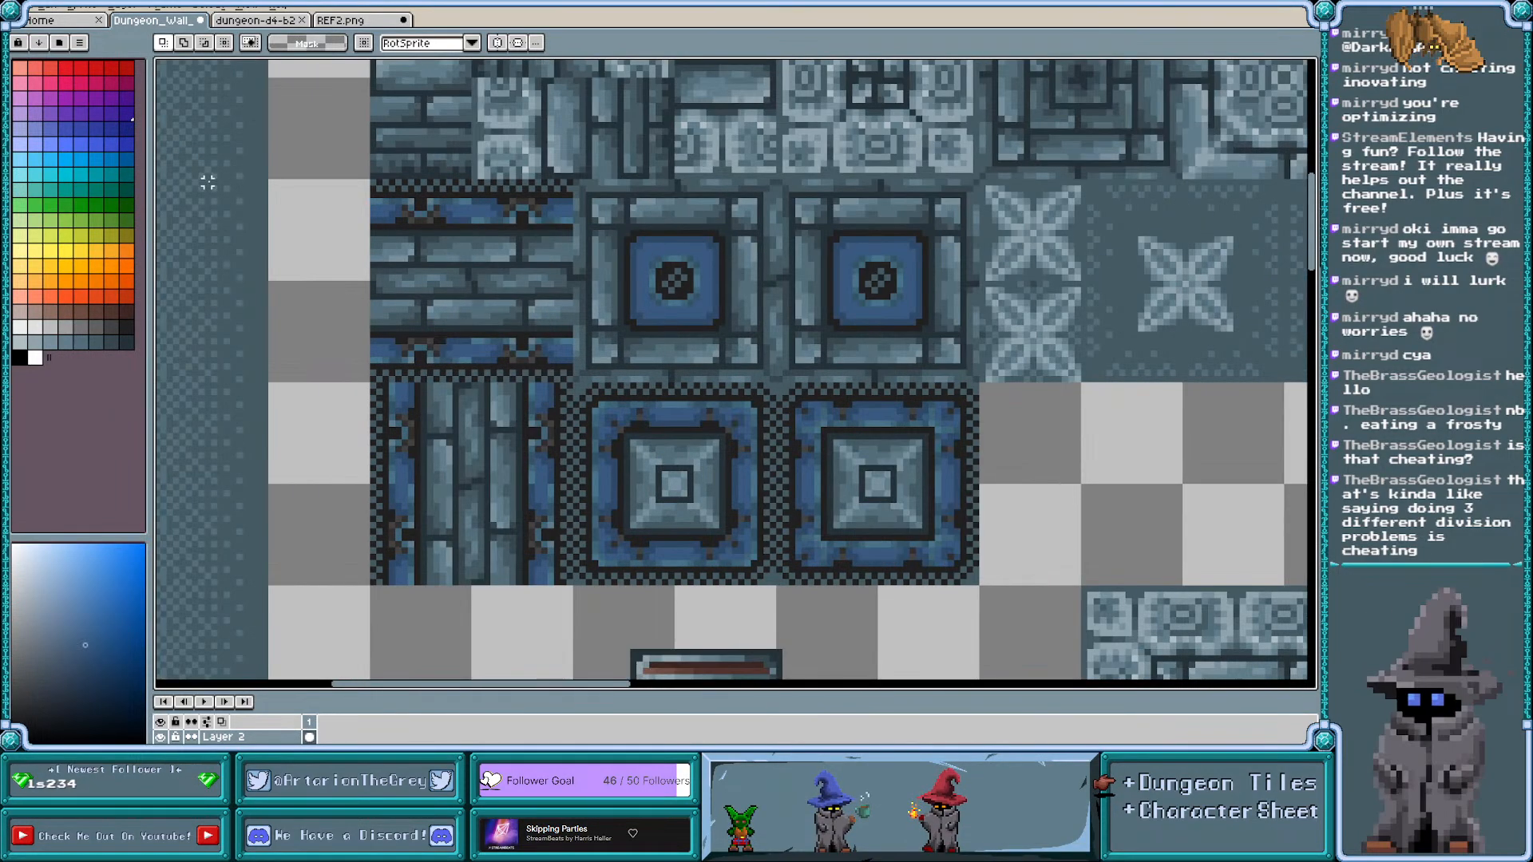
pyautogui.scroll(1, 389, 193)
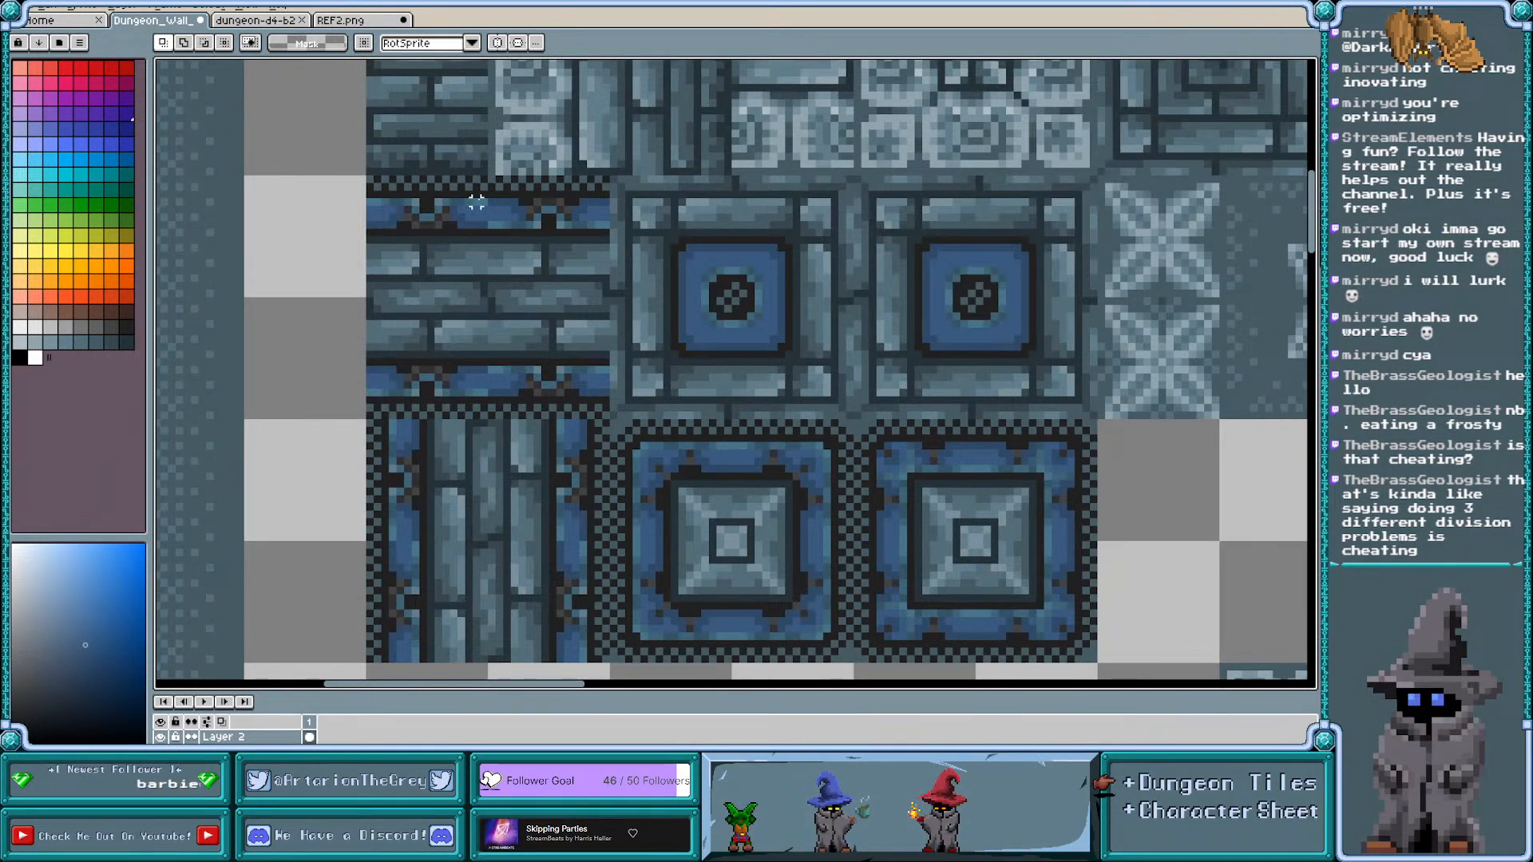
pyautogui.scroll(1, 477, 201)
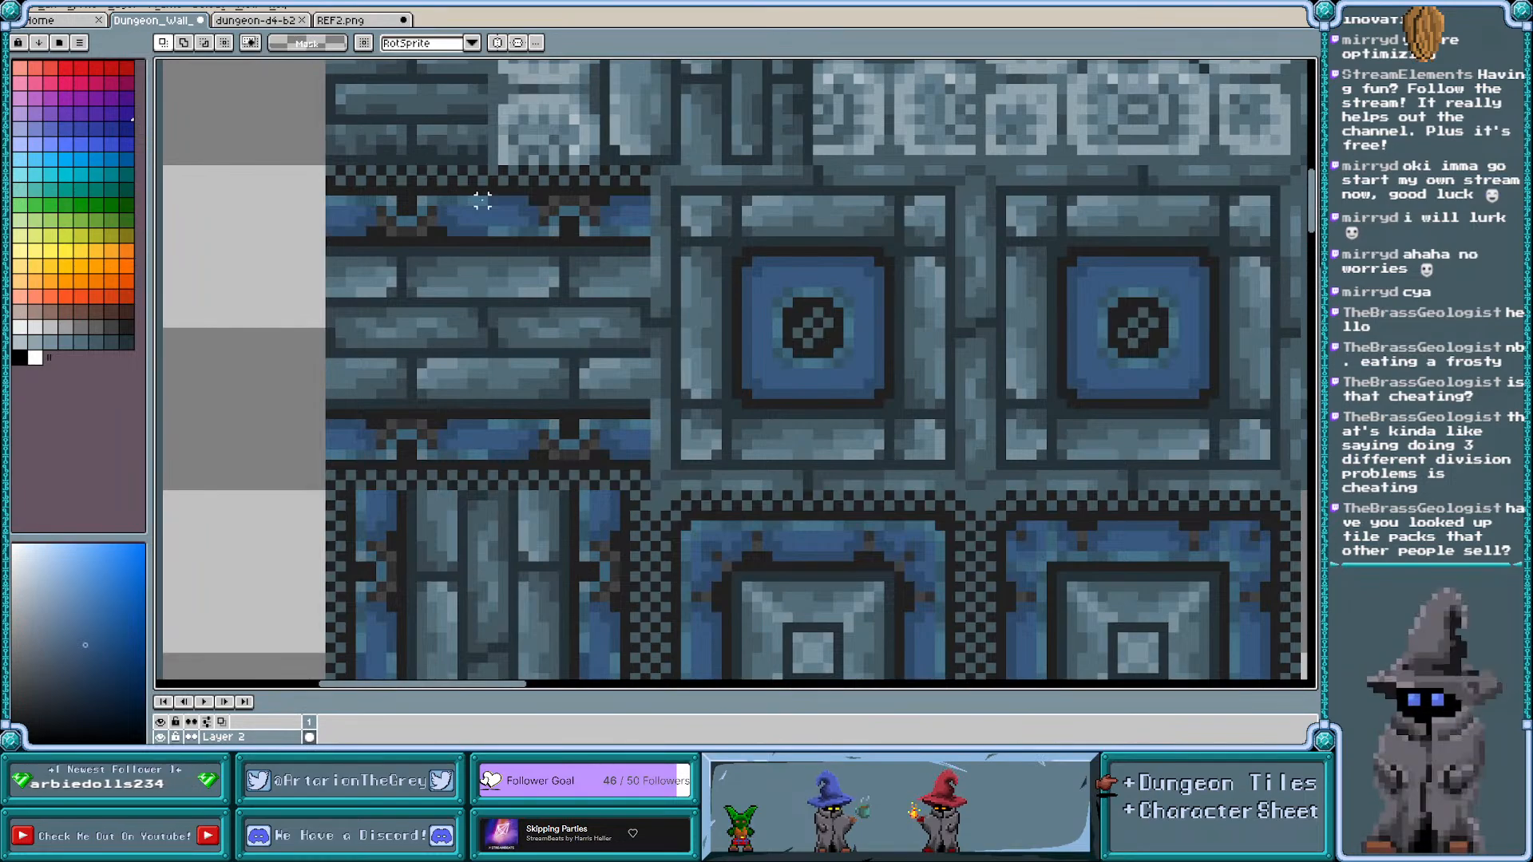
pyautogui.scroll(-2, 482, 200)
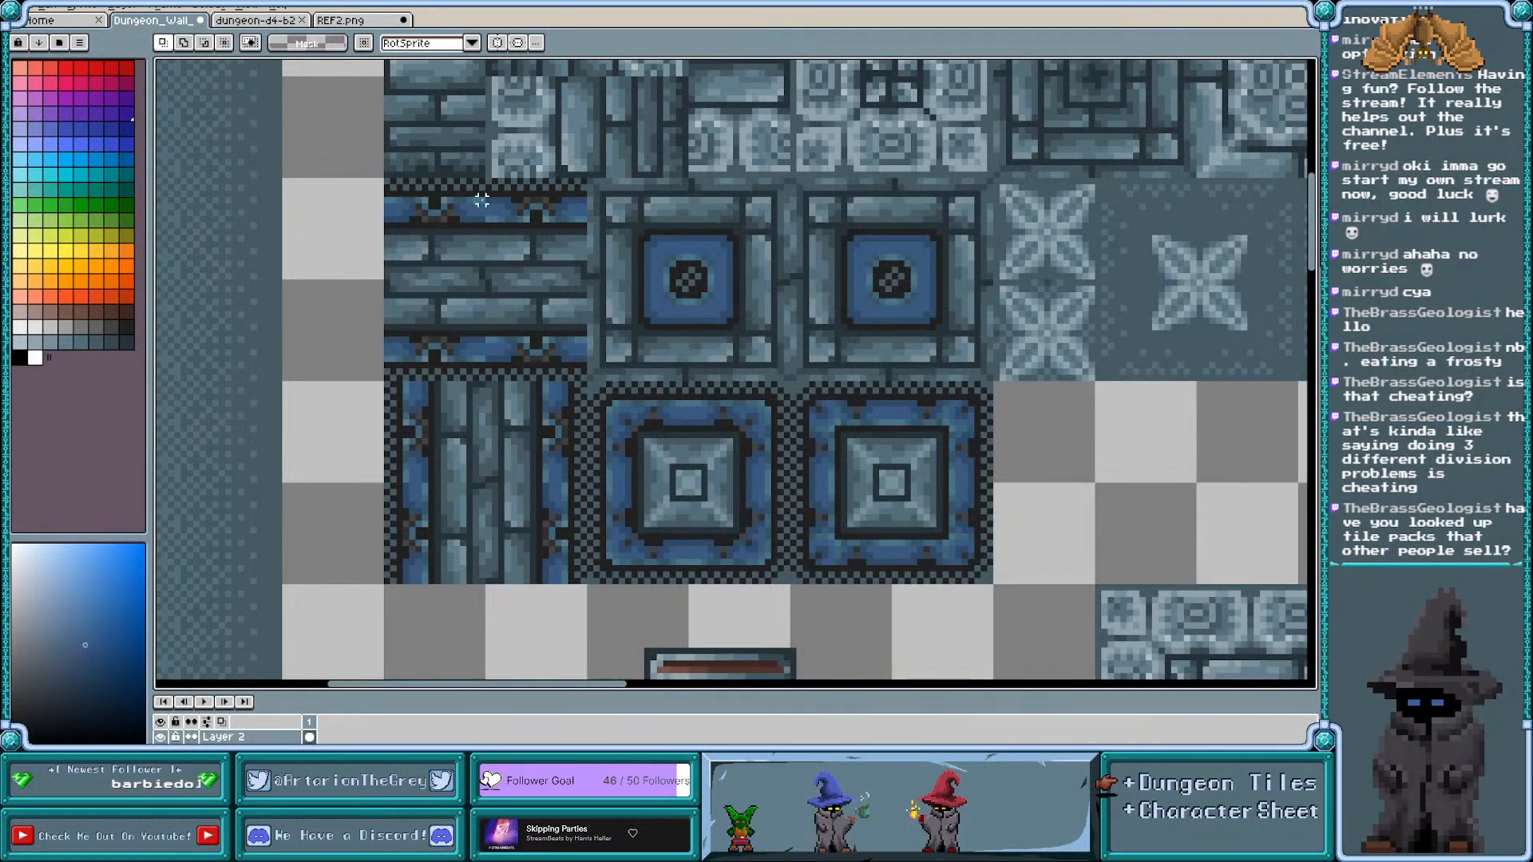
pyautogui.hscroll(2, 482, 200)
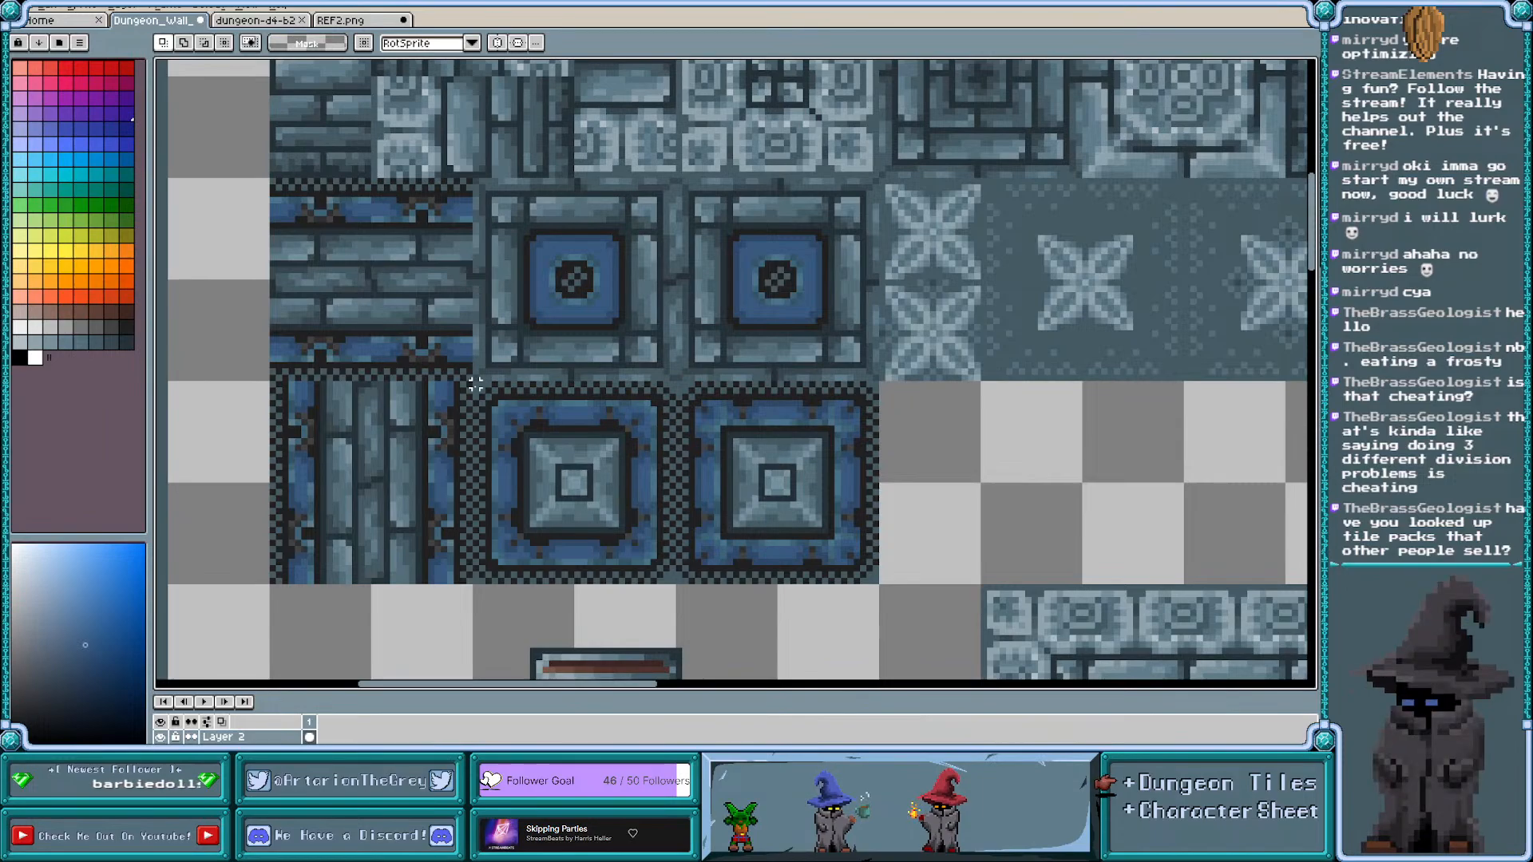
# Show the grid and paint two pixels in the central circle's teal rim colour at the top middle of the right-hand blue panel
pyautogui.scroll(1, 755, 270)
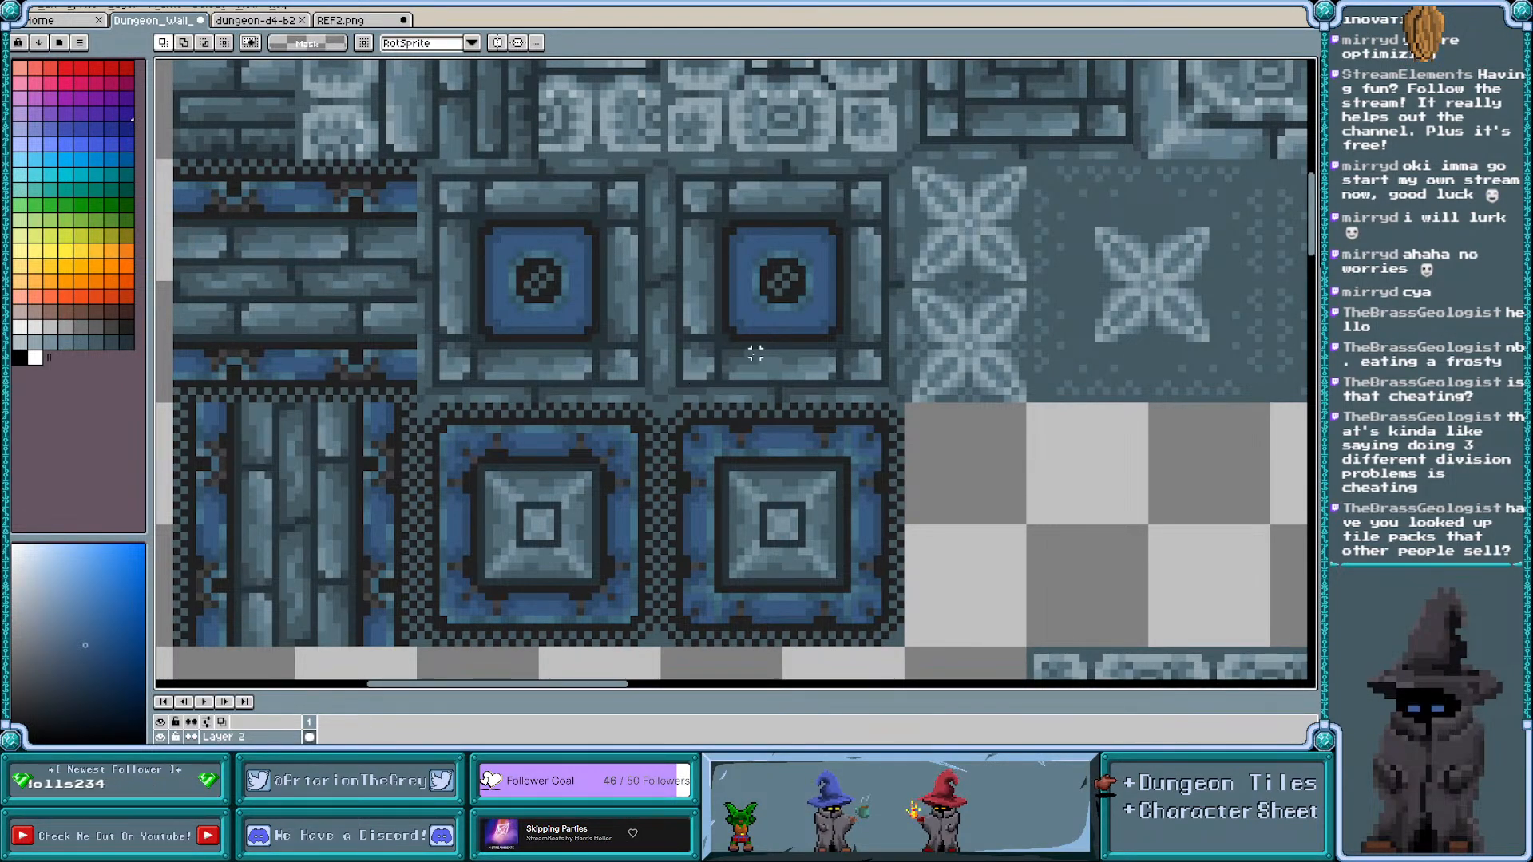
pyautogui.scroll(1, 771, 285)
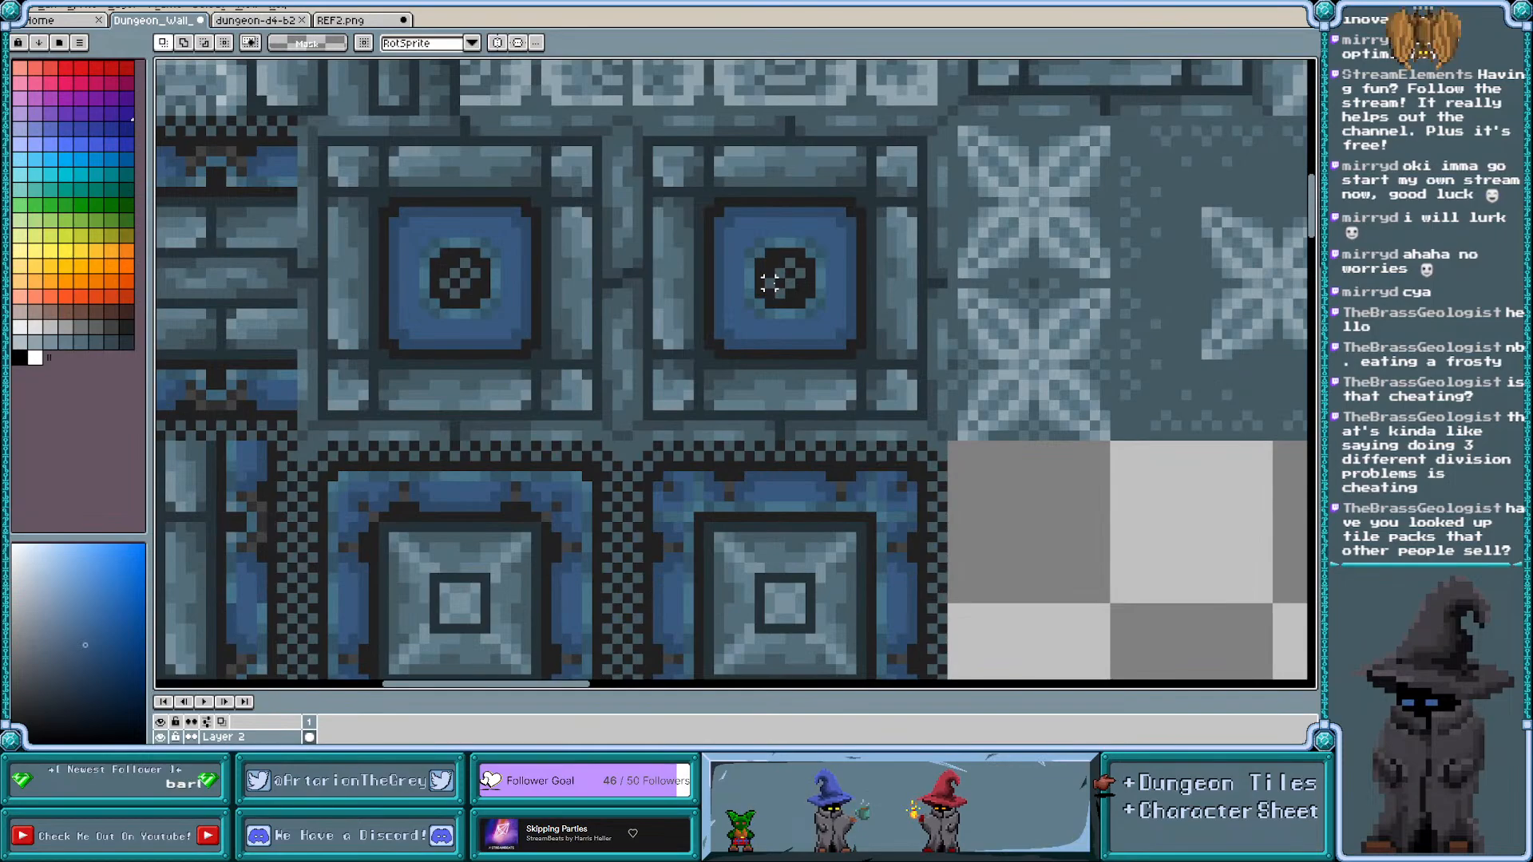
pyautogui.scroll(2, 780, 281)
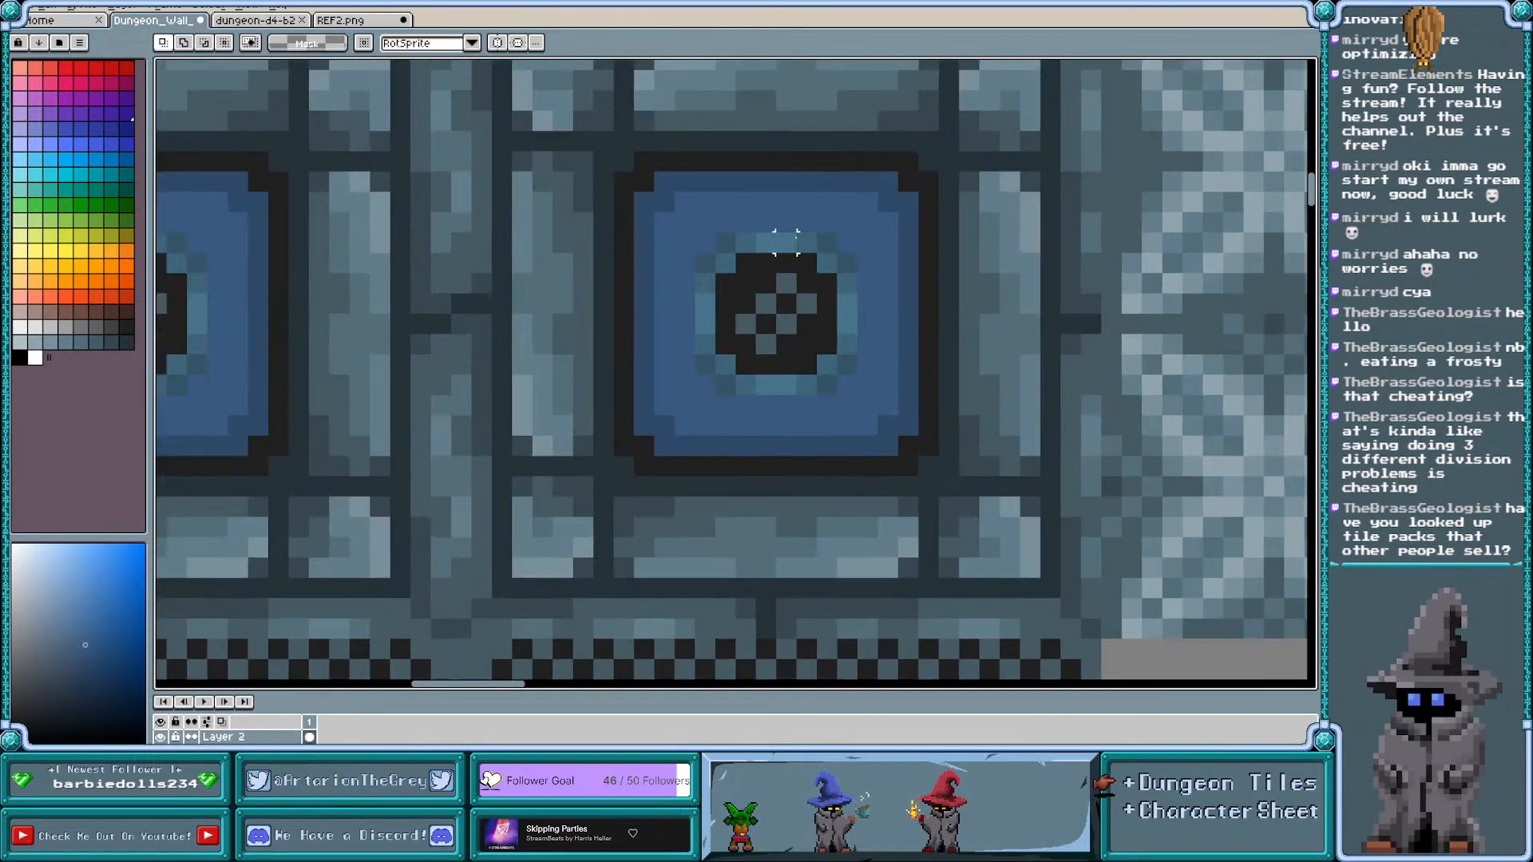
pyautogui.keyDown('alt'); pyautogui.click(785, 239); pyautogui.keyUp('alt')
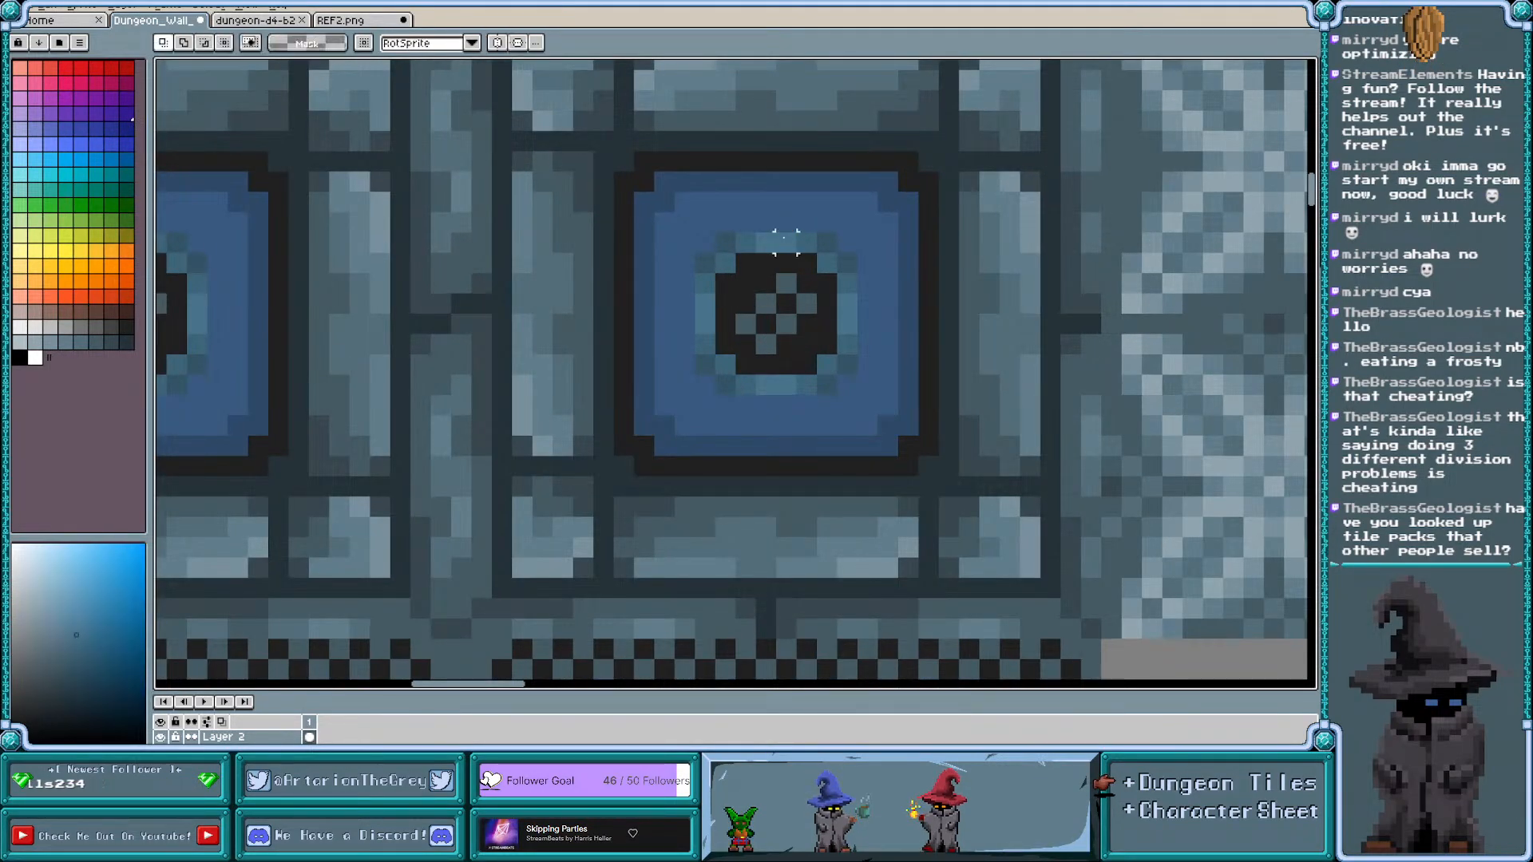
pyautogui.press('b')
pyautogui.hotkey('ctrl', "'")
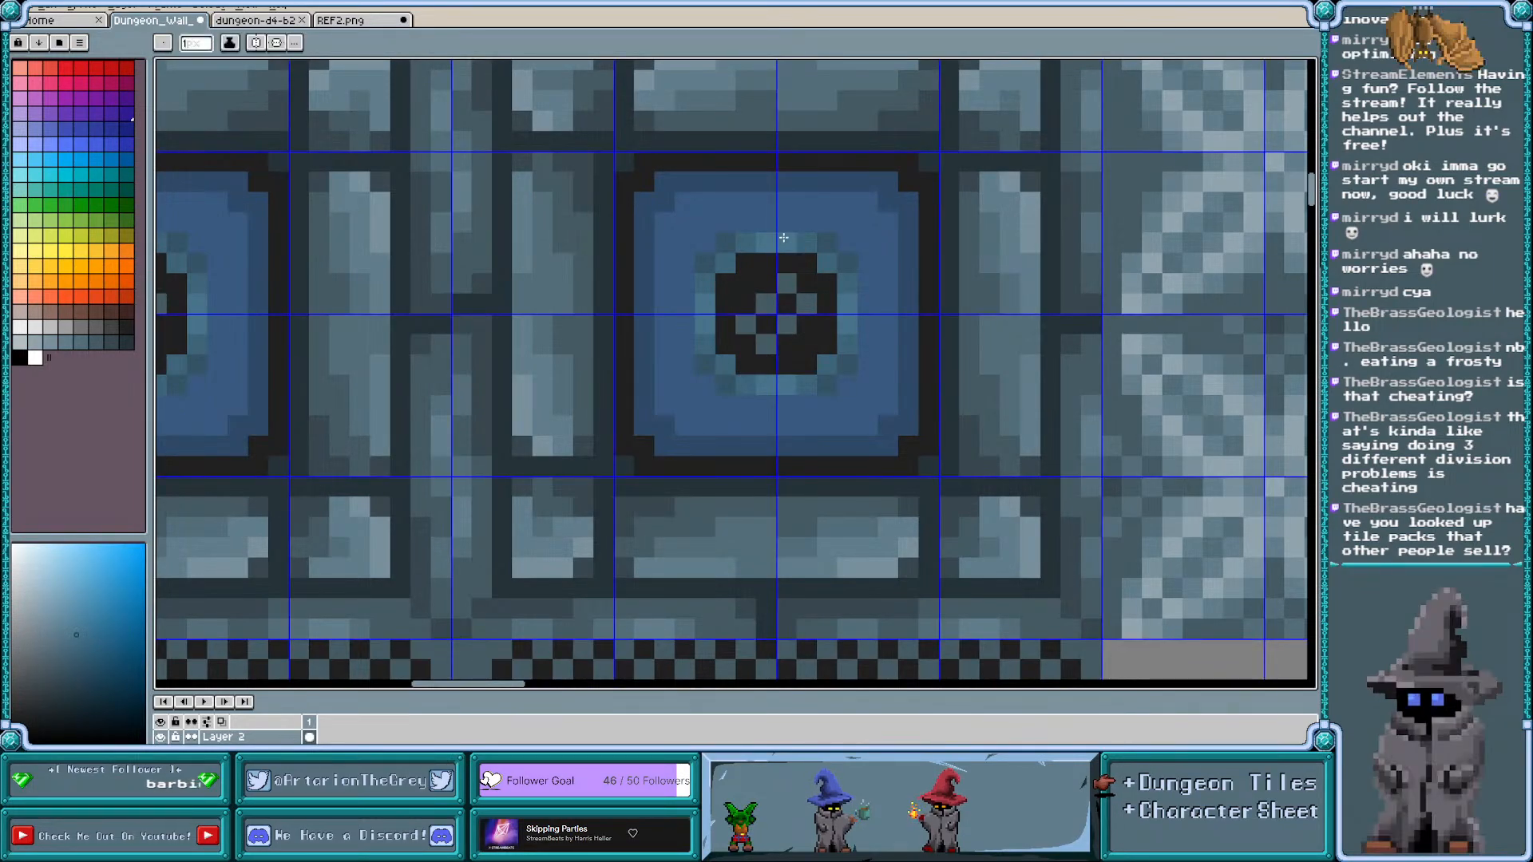
pyautogui.scroll(1, 795, 201)
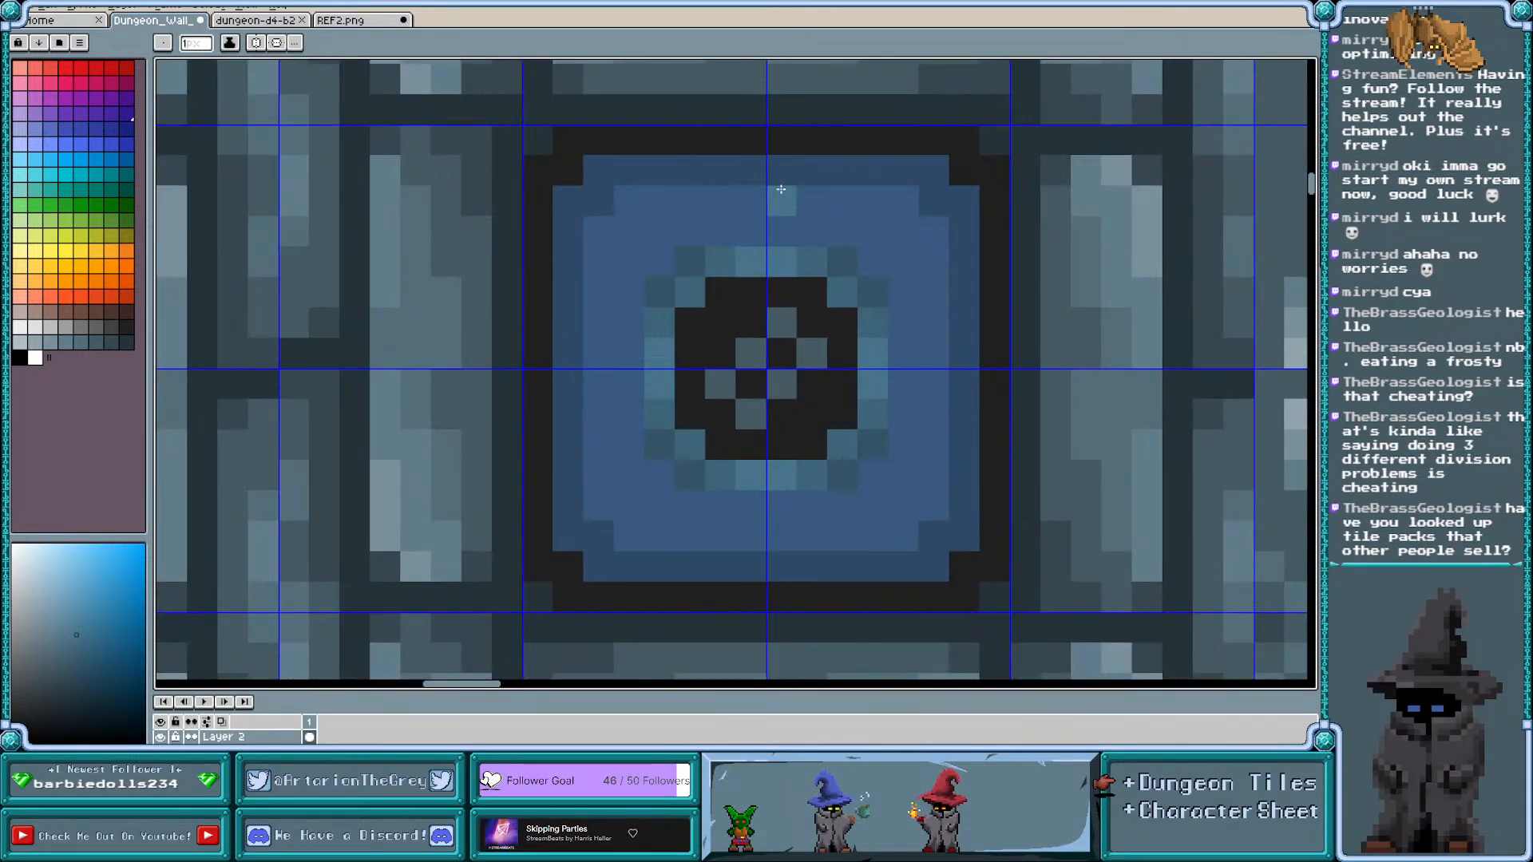
pyautogui.click(750, 170)
pyautogui.click(782, 170)
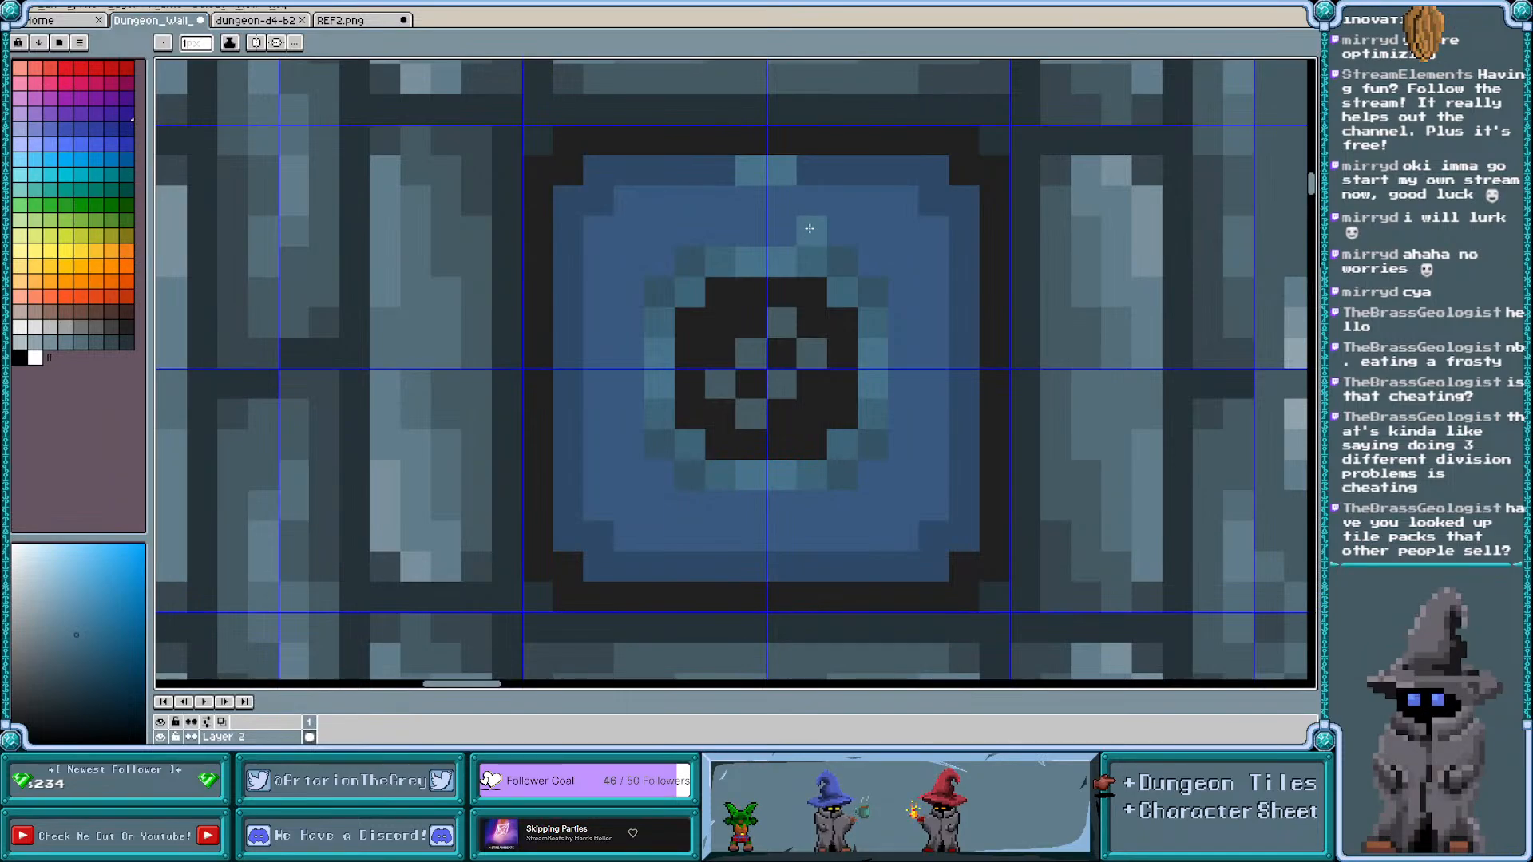
# Enable horizontal and vertical symmetry through the right-hand blue panel's centre and hide the grid
pyautogui.scroll(-3, 809, 229)
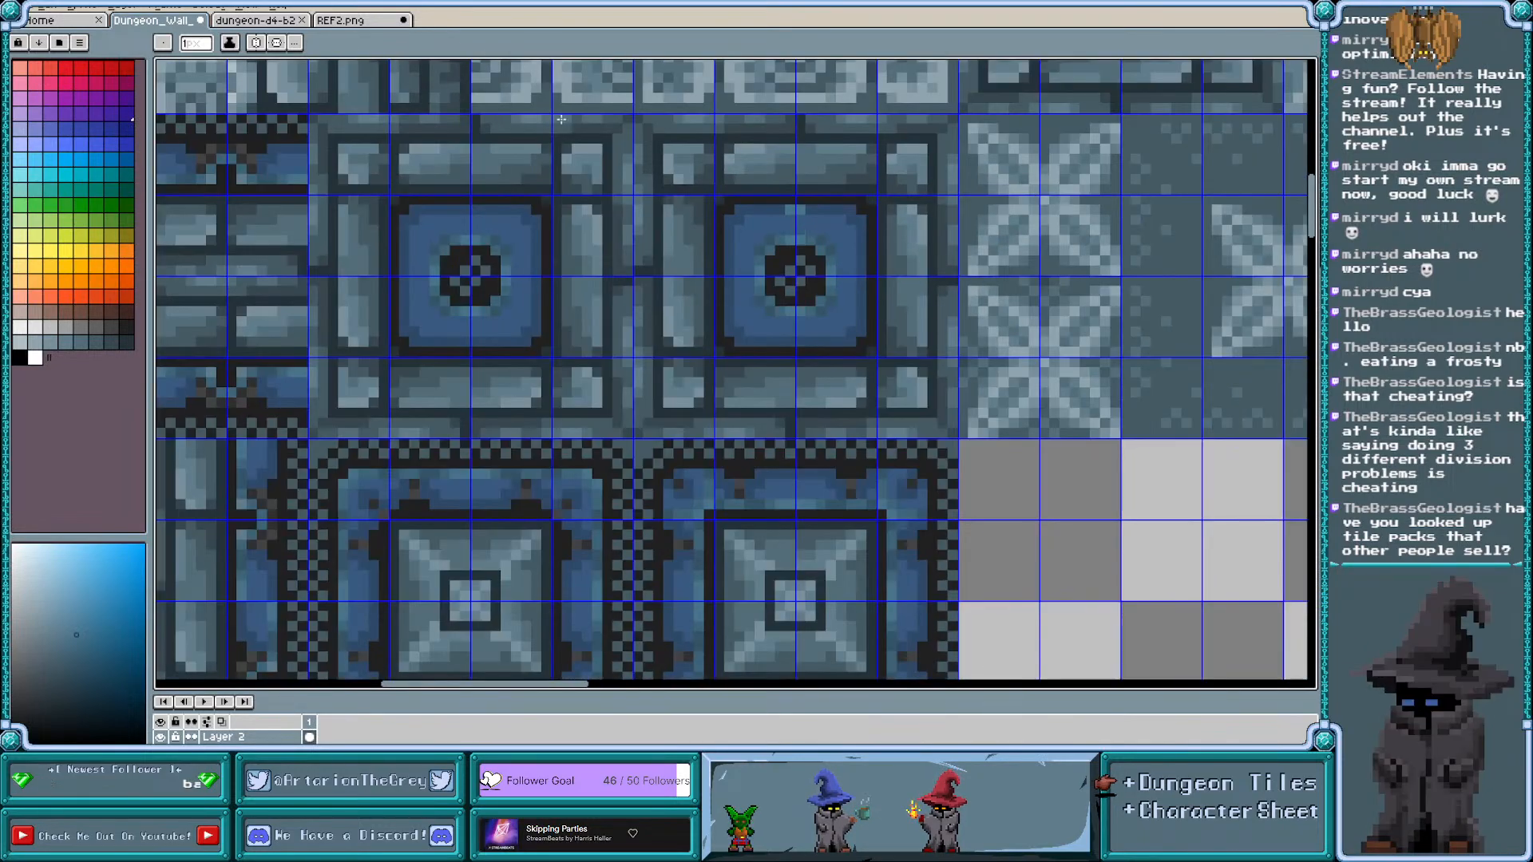
pyautogui.click(275, 44)
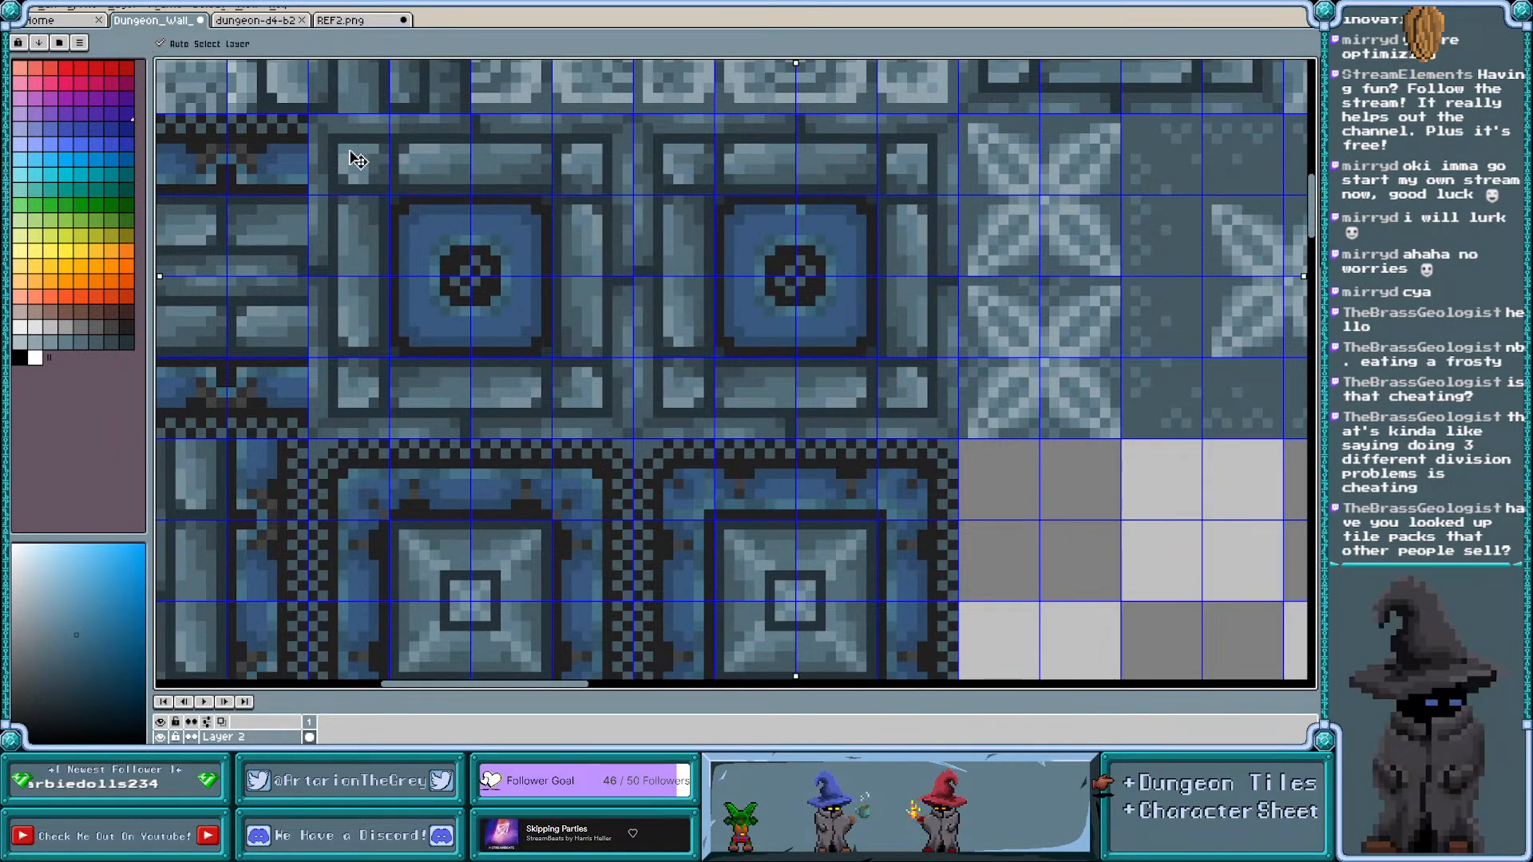
pyautogui.hotkey('ctrl', "'")
pyautogui.press('b')
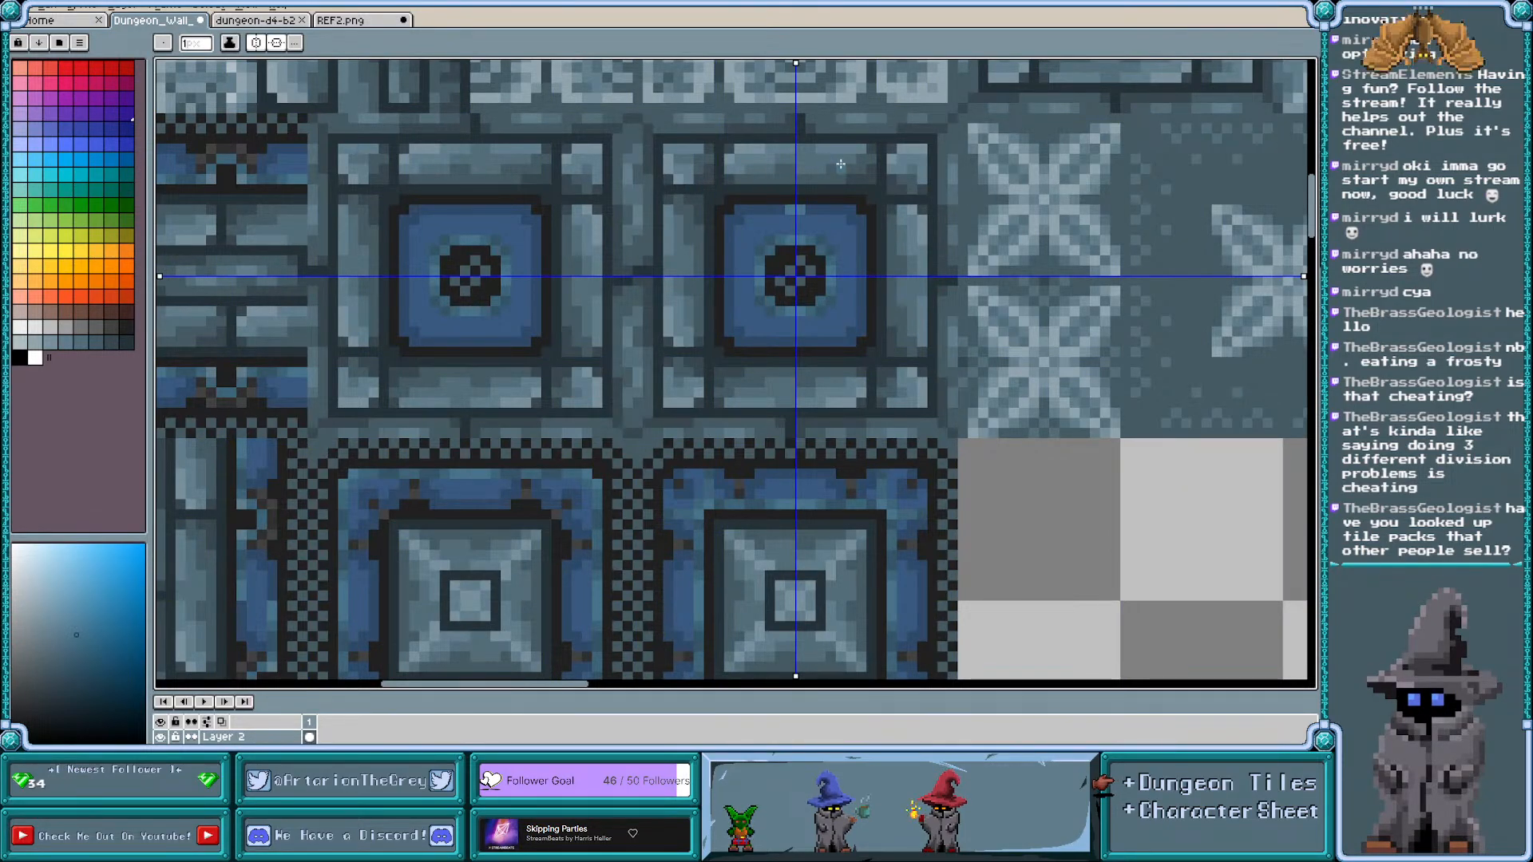
# Paint mirrored light and darker teal highlights along the inner edges of the right-hand blue panel, sampling both shades from the artwork
pyautogui.scroll(2, 841, 164)
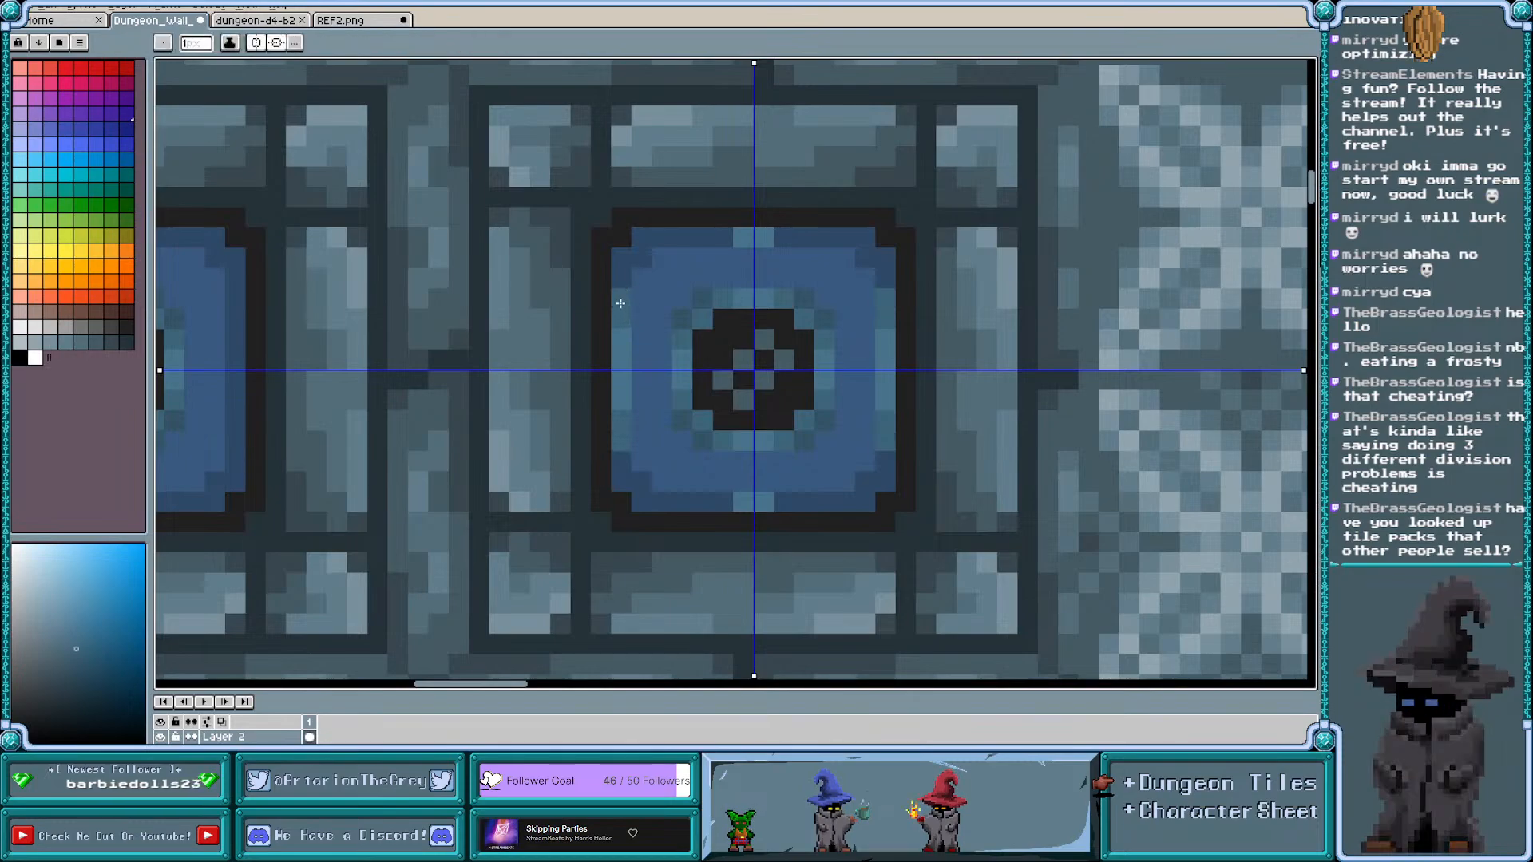
pyautogui.press('i')
pyautogui.press('b')
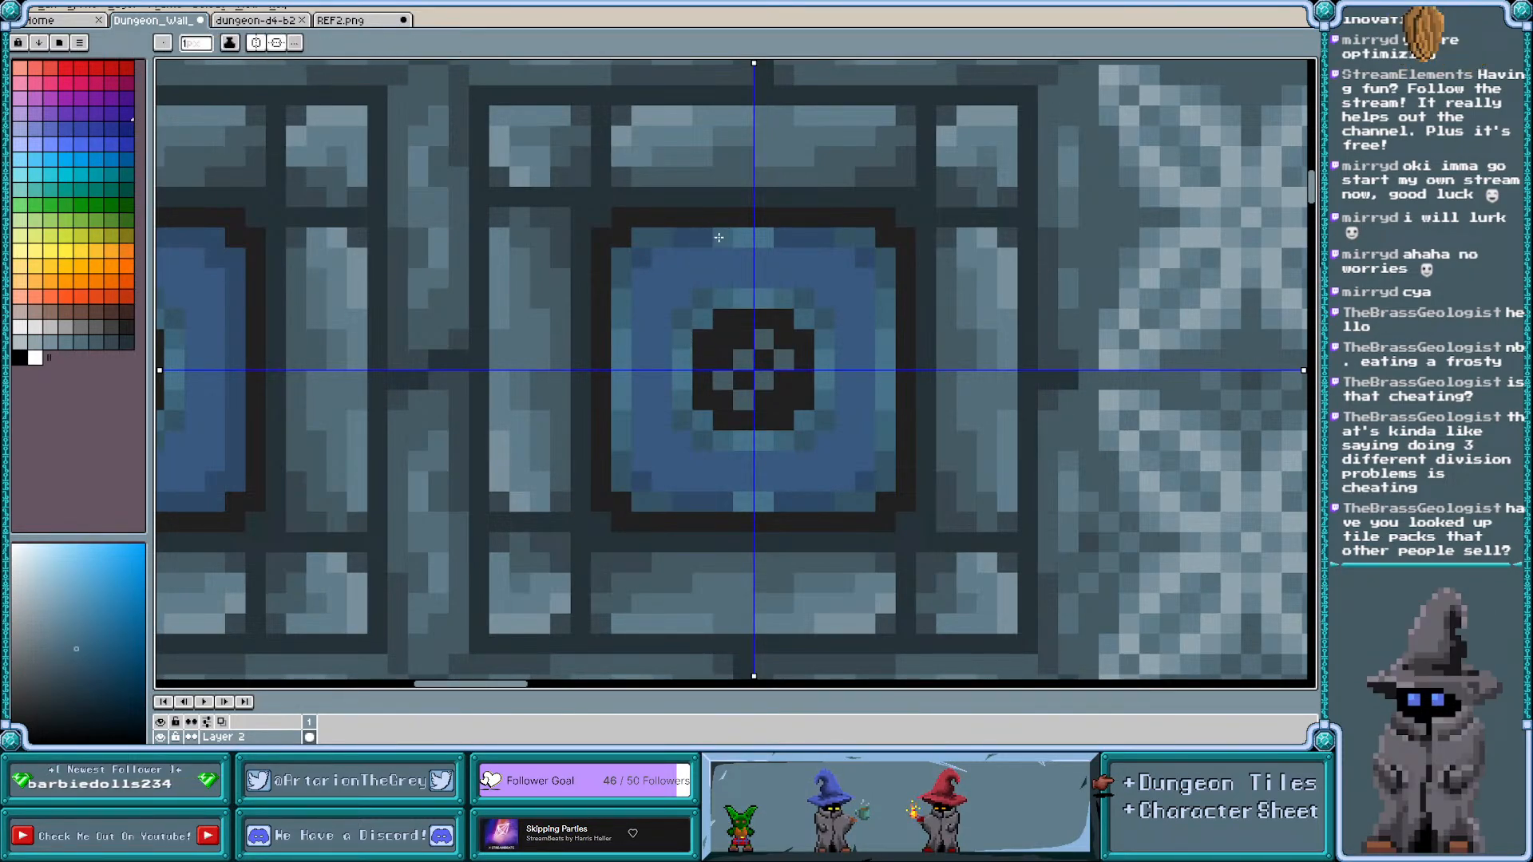
pyautogui.click(719, 238)
pyautogui.keyDown('alt'); pyautogui.click(738, 236); pyautogui.keyUp('alt')
pyautogui.click(725, 232)
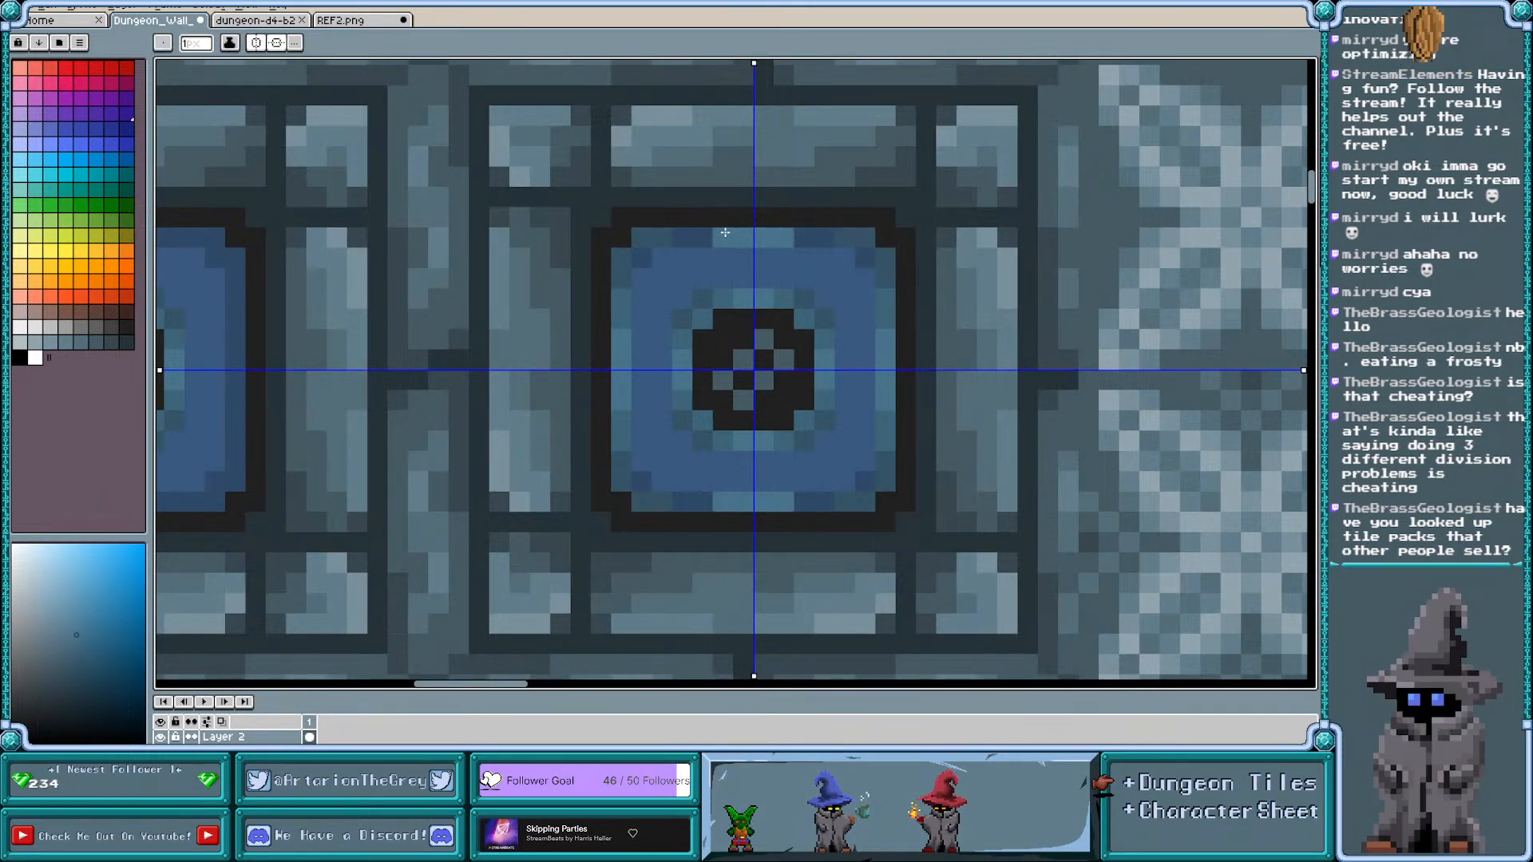
pyautogui.press('alt')
pyautogui.keyDown('alt'); pyautogui.click(720, 298); pyautogui.keyUp('alt')
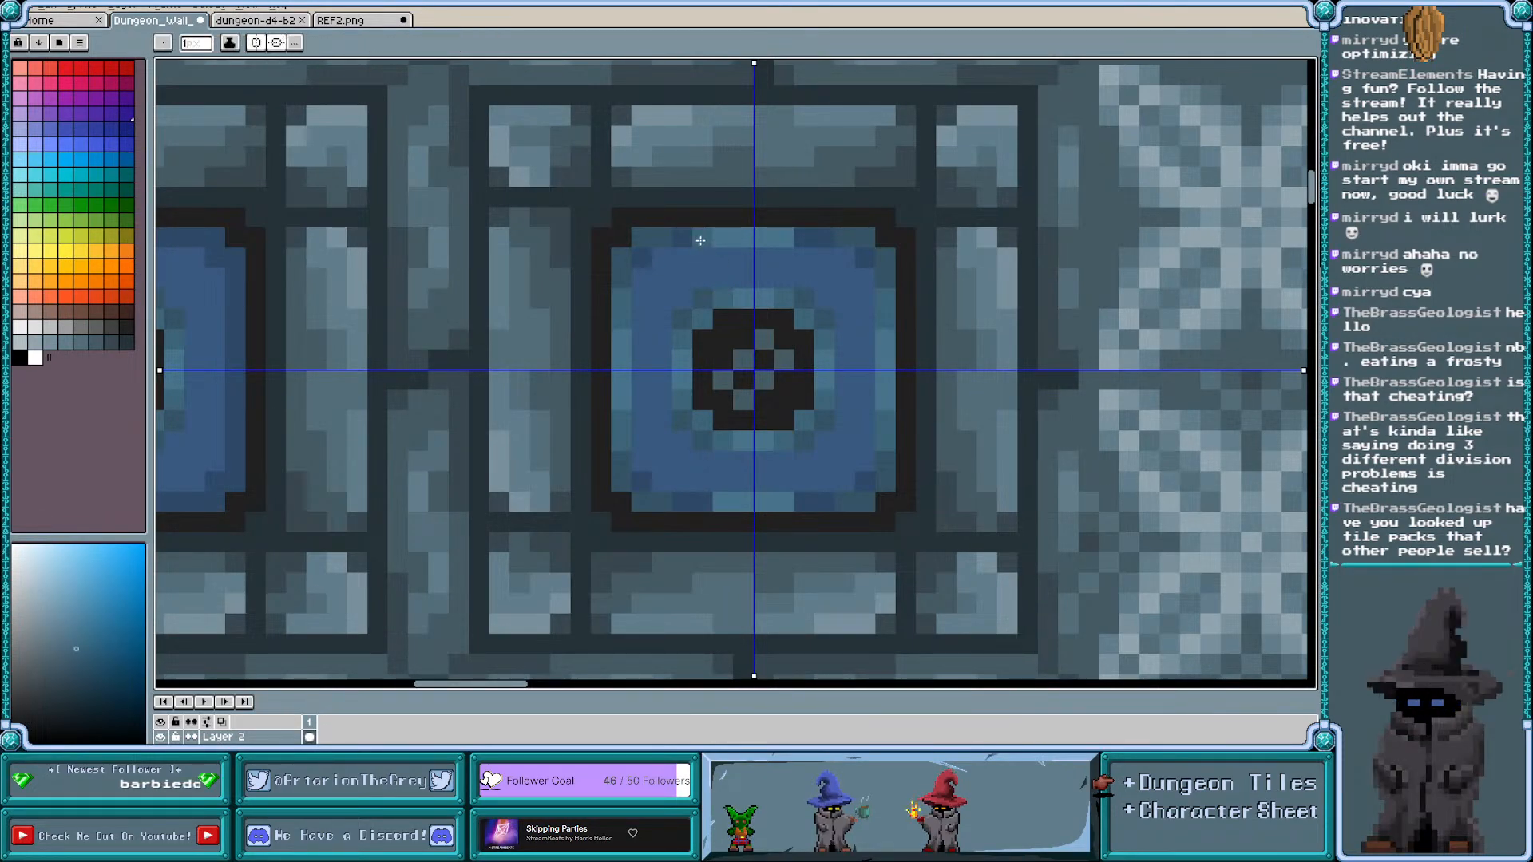
pyautogui.moveTo(700, 240); pyautogui.dragTo(685, 240)
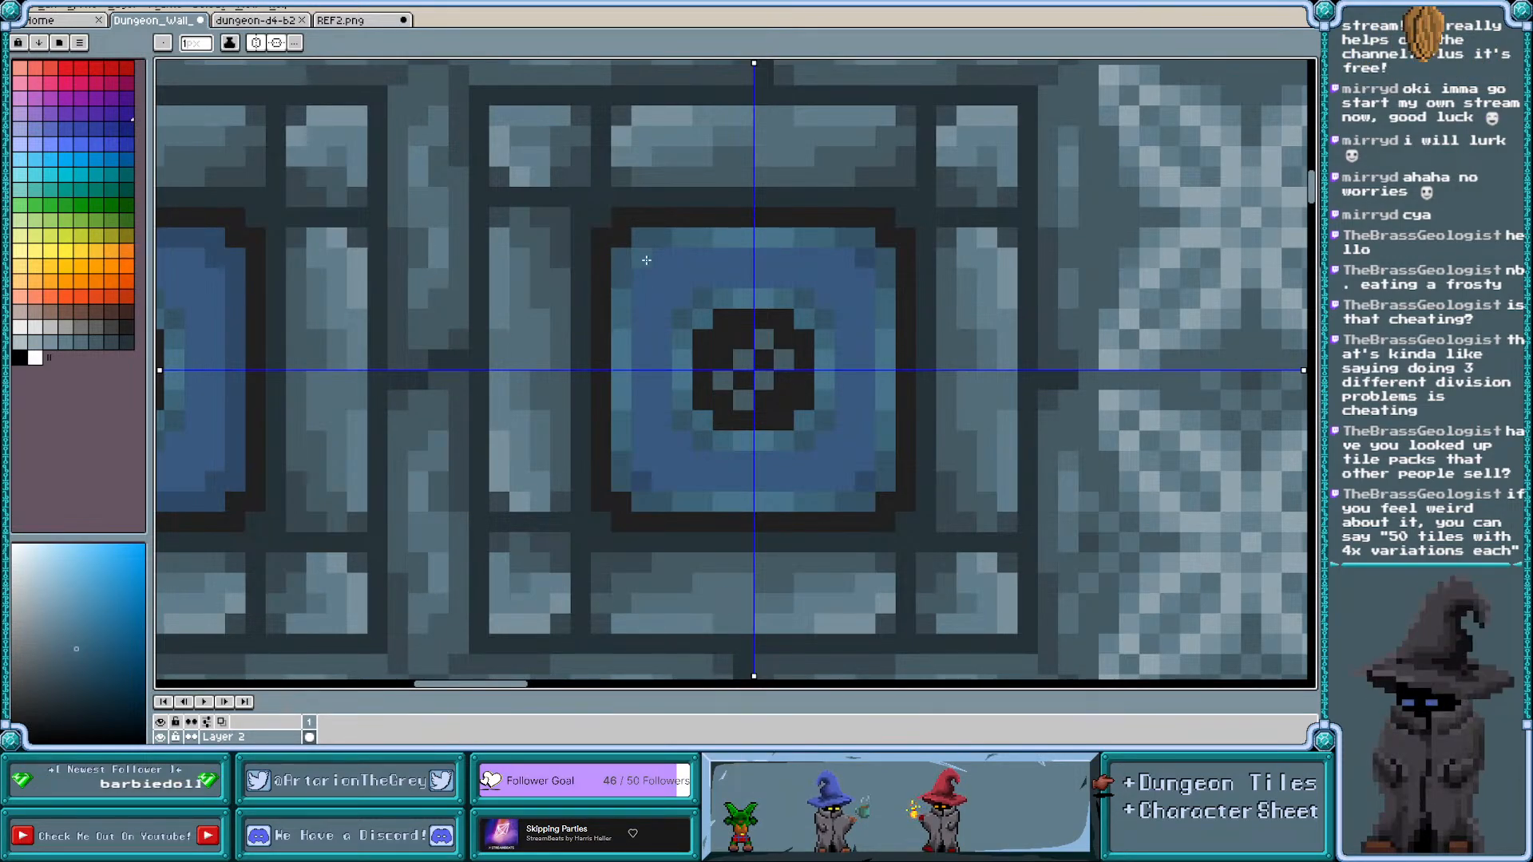
# Sample the dark blue from the neighbouring panel's edge and recolour the teal ring around the right-hand panel's black centre with it
pyautogui.scroll(-1, 647, 260)
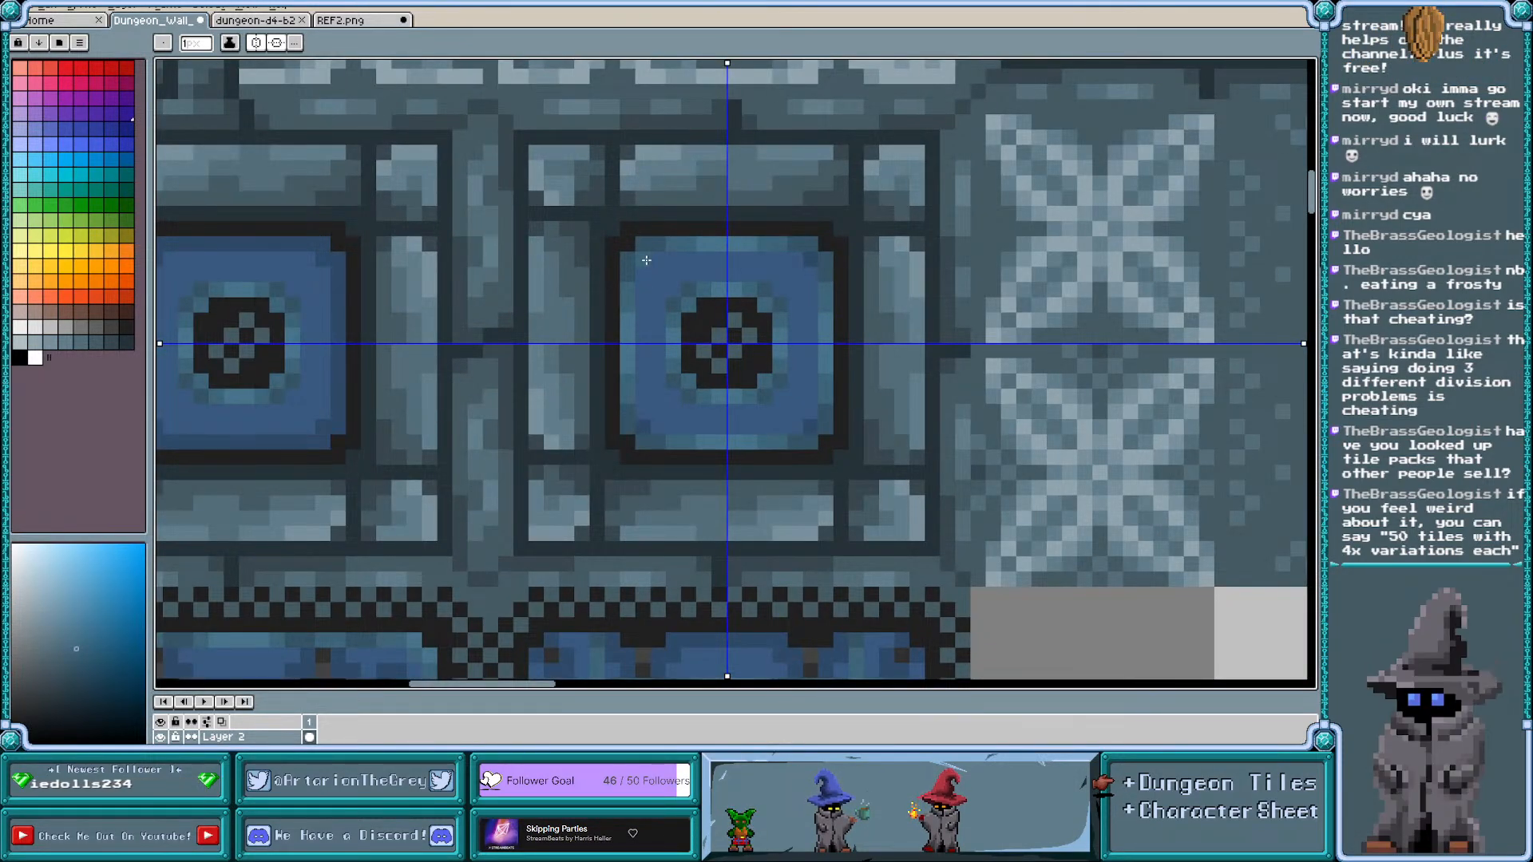
pyautogui.scroll(-1, 647, 260)
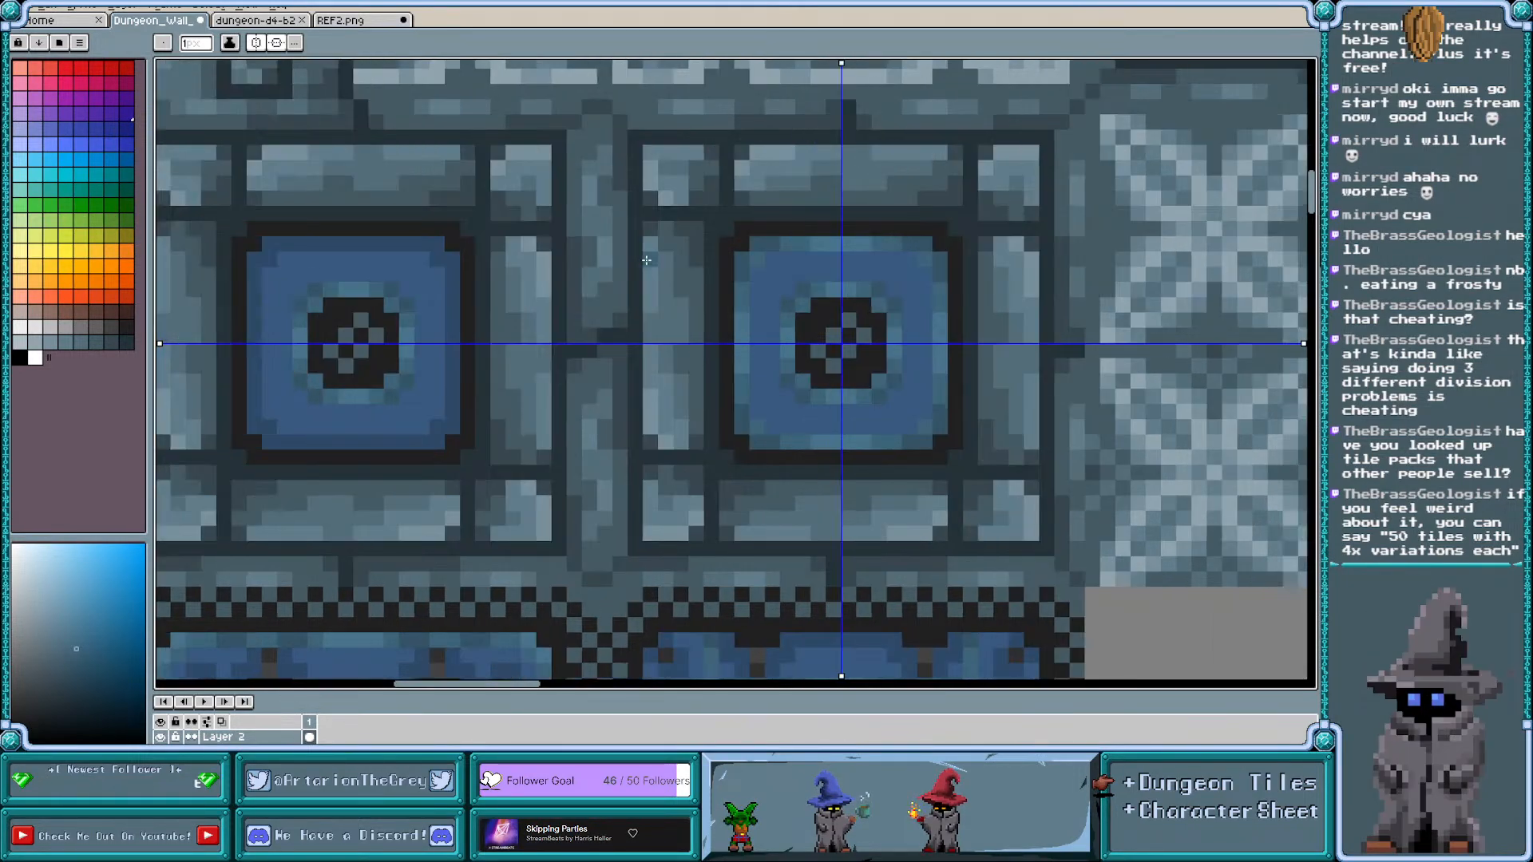
pyautogui.scroll(1, 727, 280)
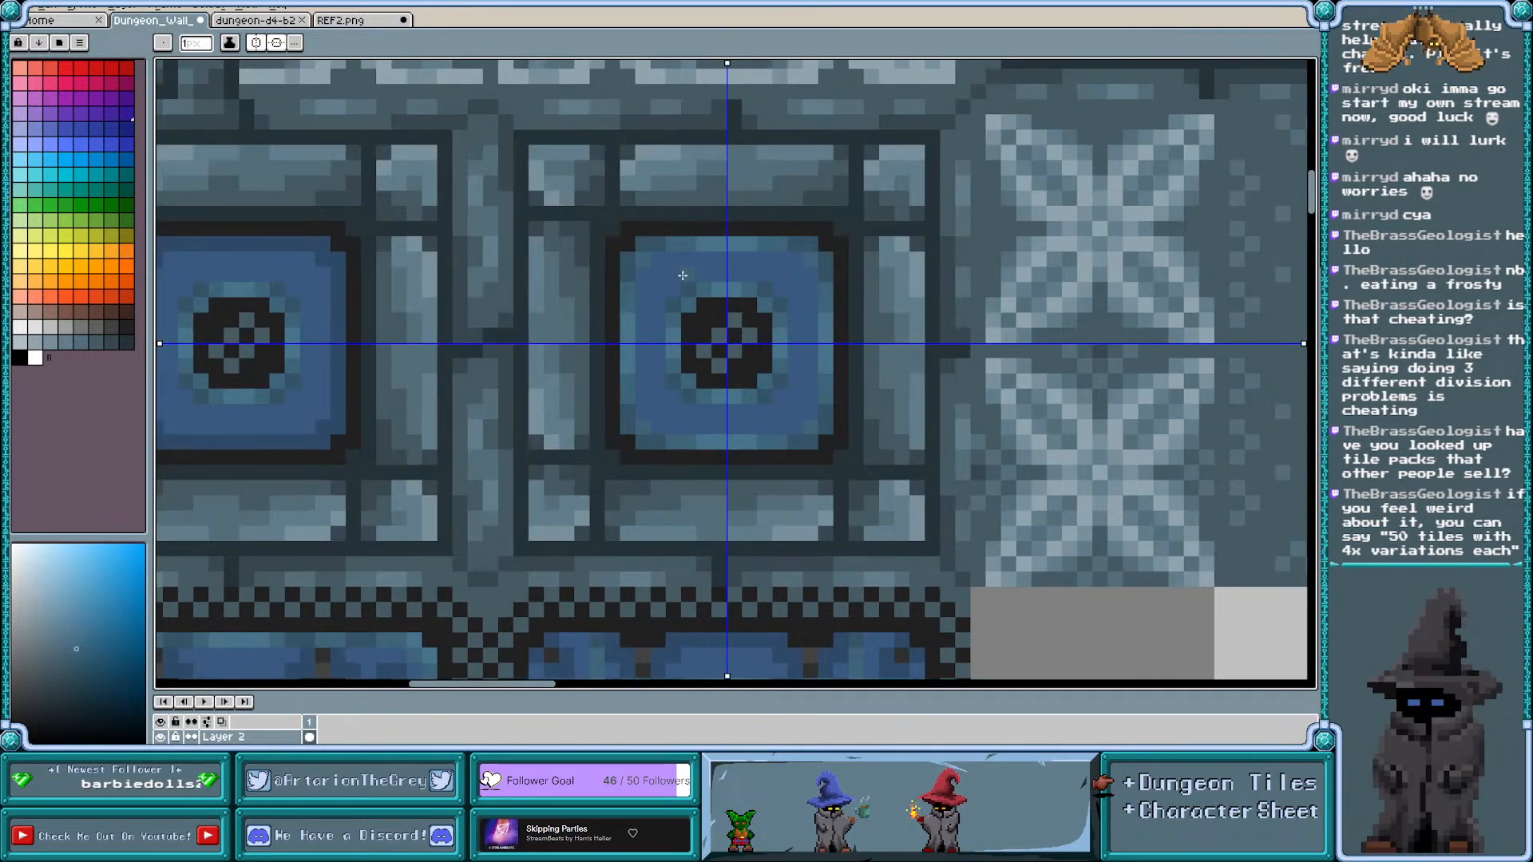
pyautogui.scroll(1, 669, 275)
pyautogui.scroll(-1, 669, 252)
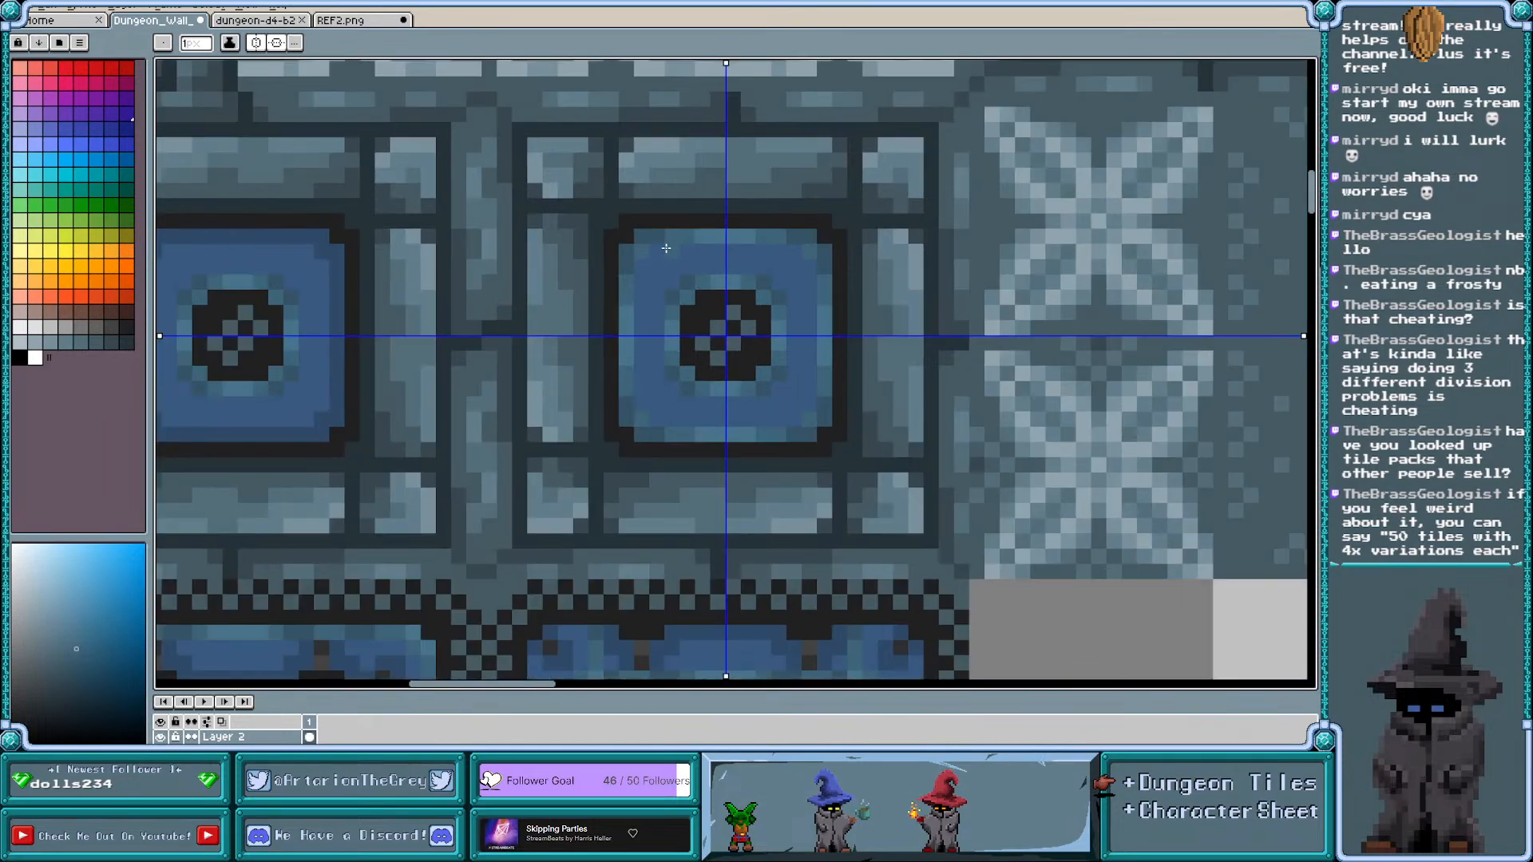
pyautogui.press('i')
pyautogui.click(319, 248)
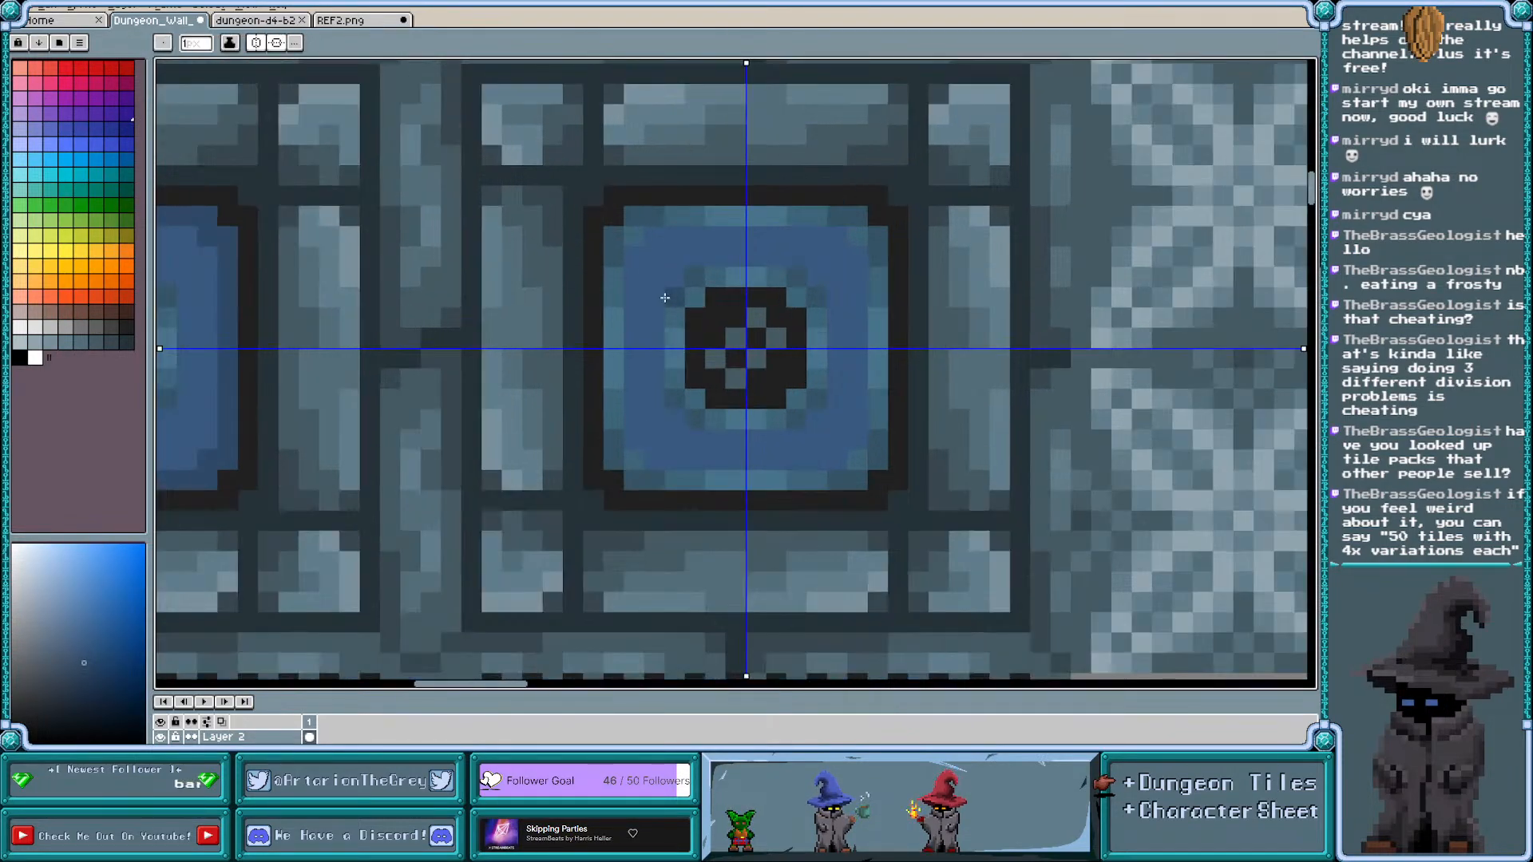
pyautogui.scroll(1, 662, 297)
pyautogui.click(697, 298)
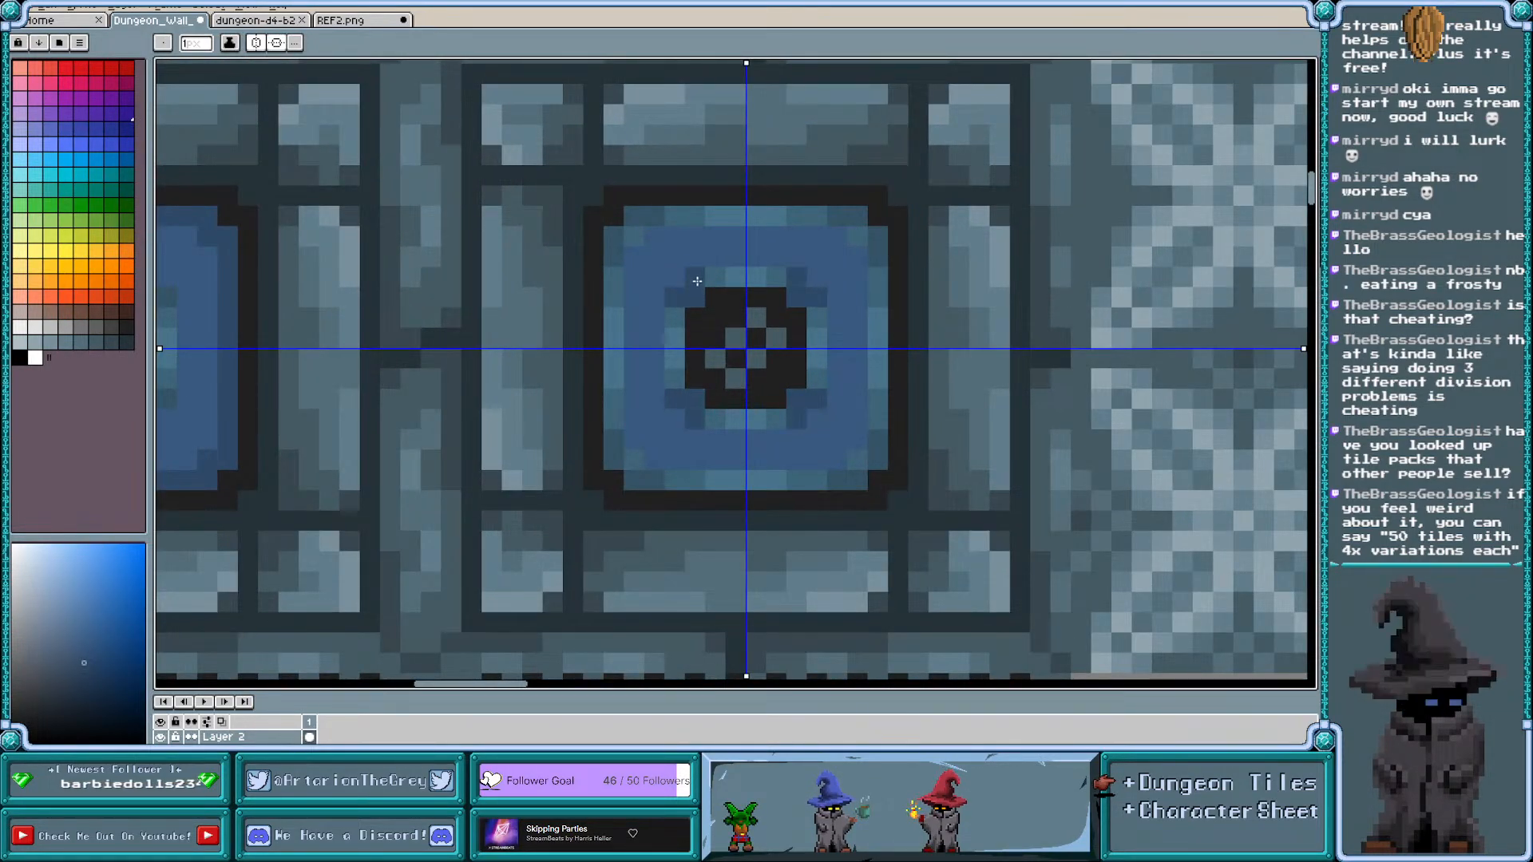
pyautogui.moveTo(698, 280); pyautogui.dragTo(758, 279)
pyautogui.moveTo(675, 329); pyautogui.dragTo(675, 388)
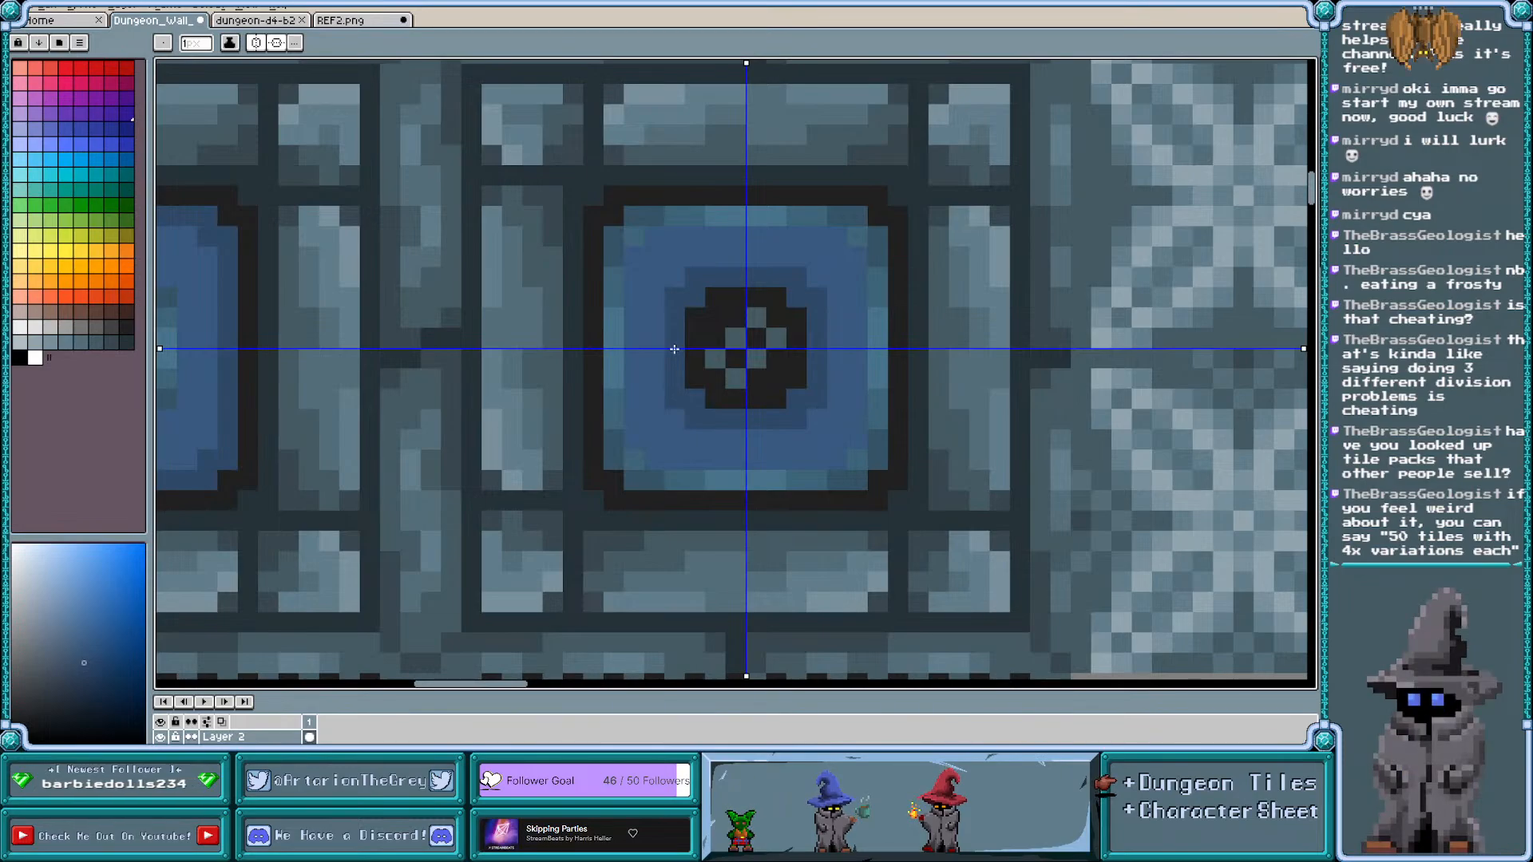
pyautogui.scroll(-2, 677, 299)
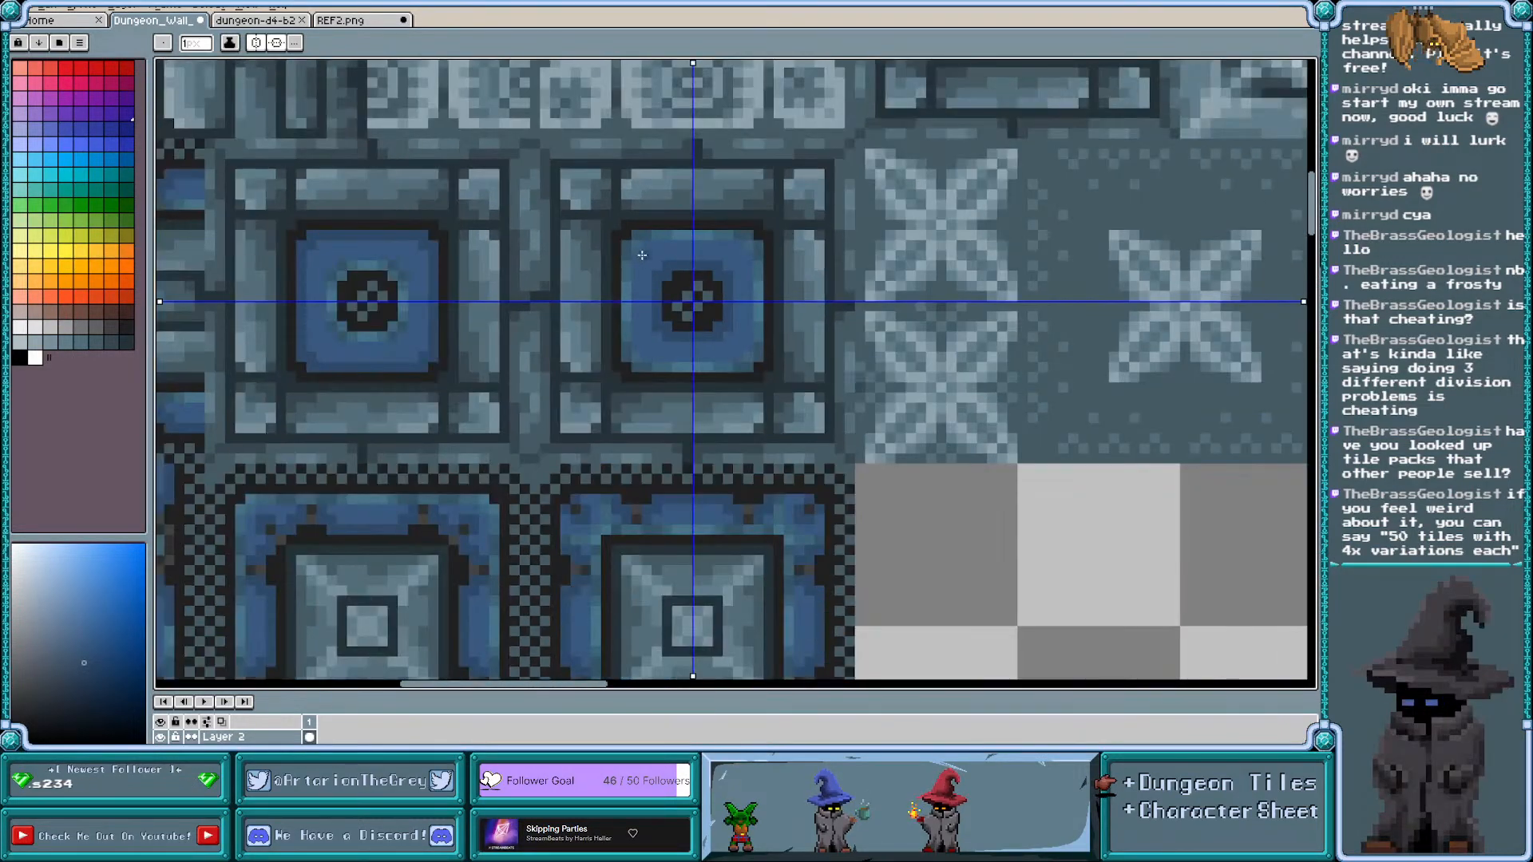
# Paint mirrored light teal accents on the inner corners of the right-hand blue panel, with teal touches beside them
pyautogui.scroll(2, 658, 260)
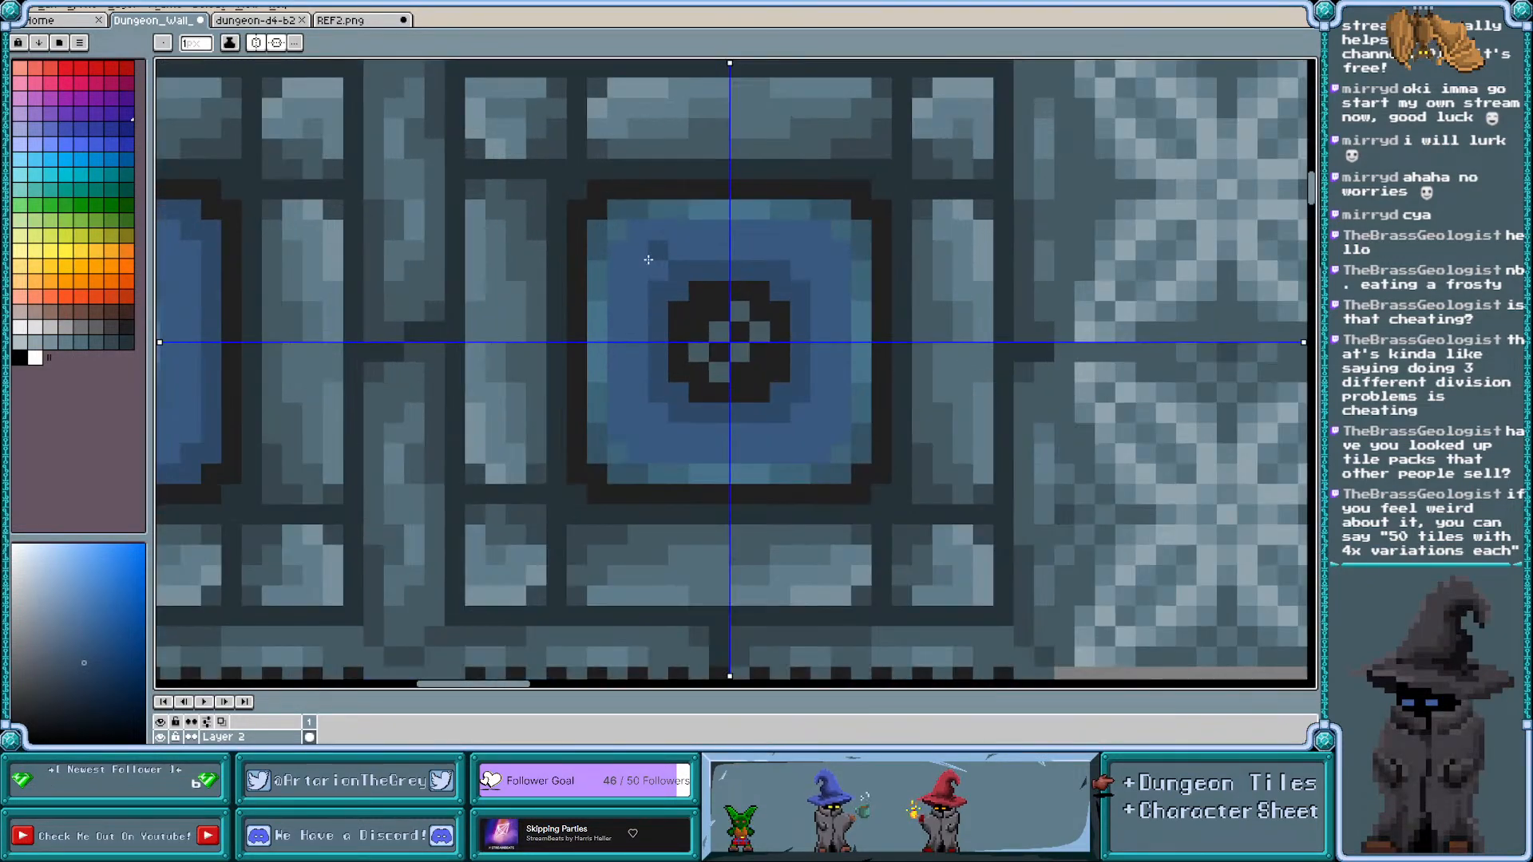
pyautogui.click(618, 229)
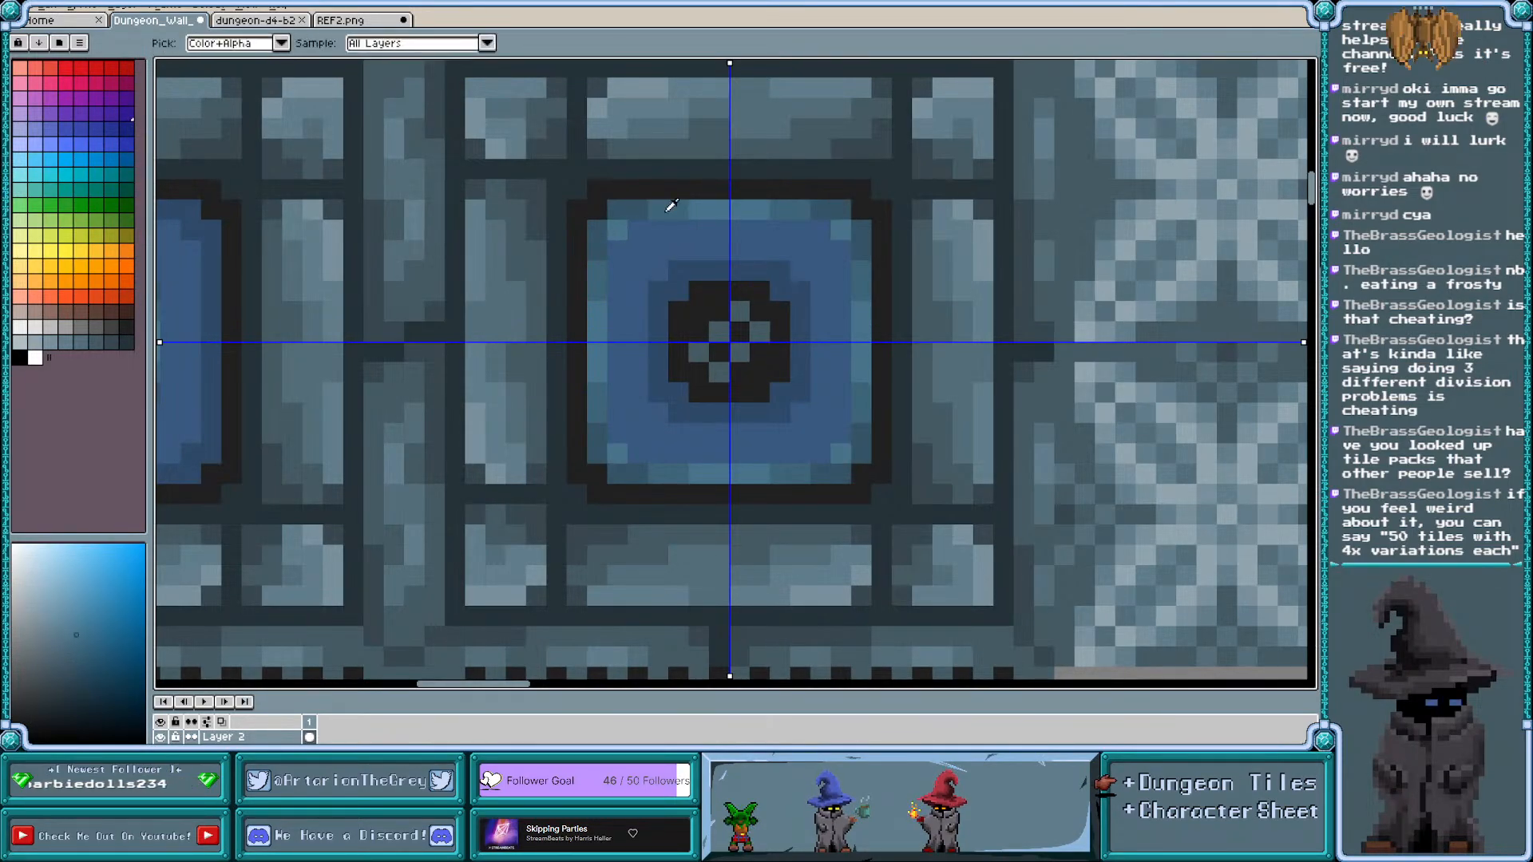
pyautogui.click(639, 210)
pyautogui.click(602, 242)
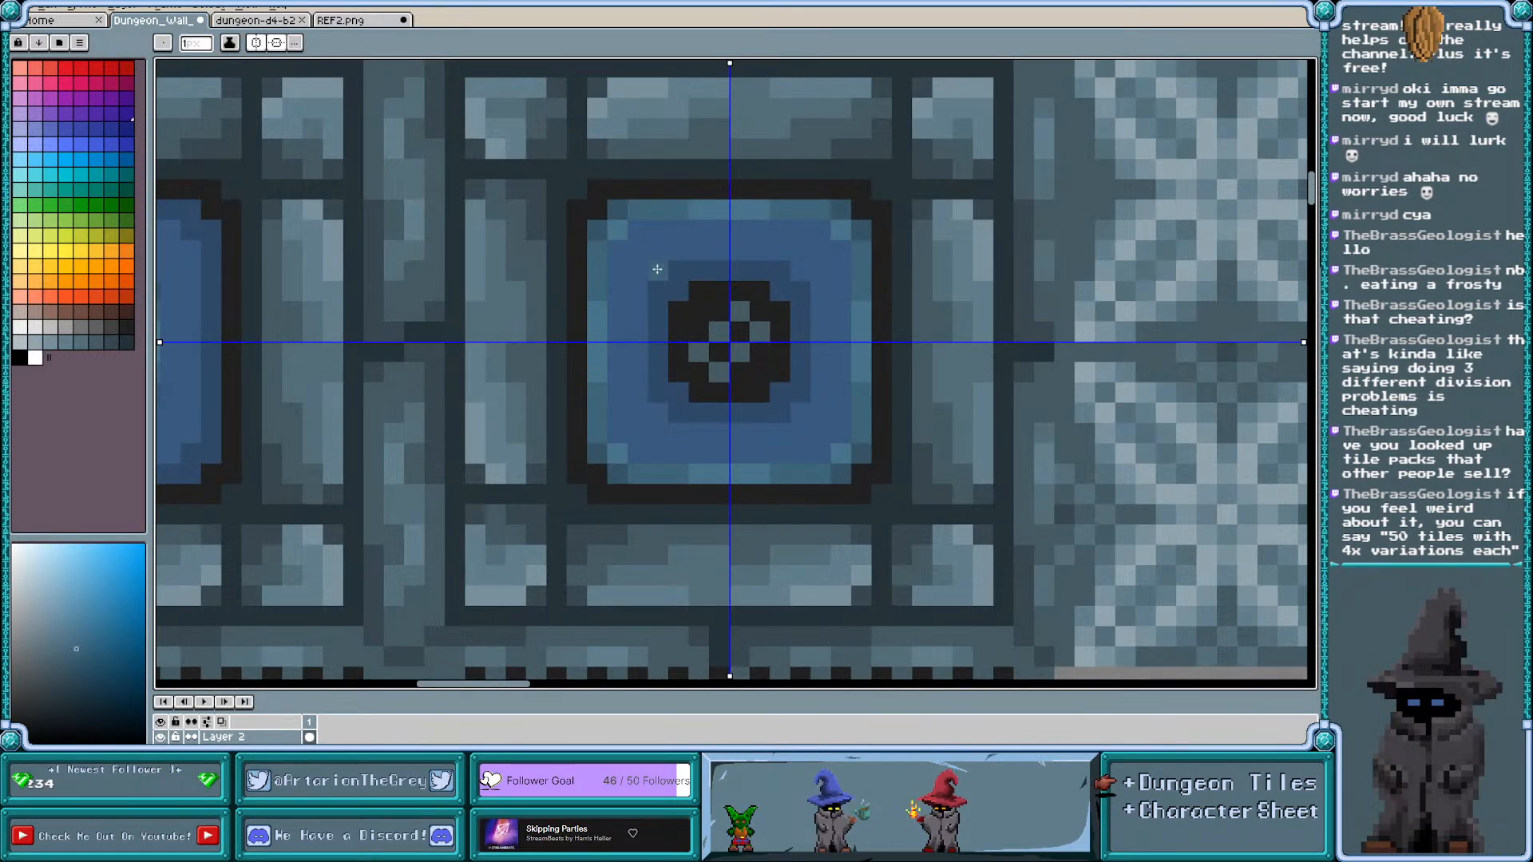
pyautogui.scroll(-2, 657, 270)
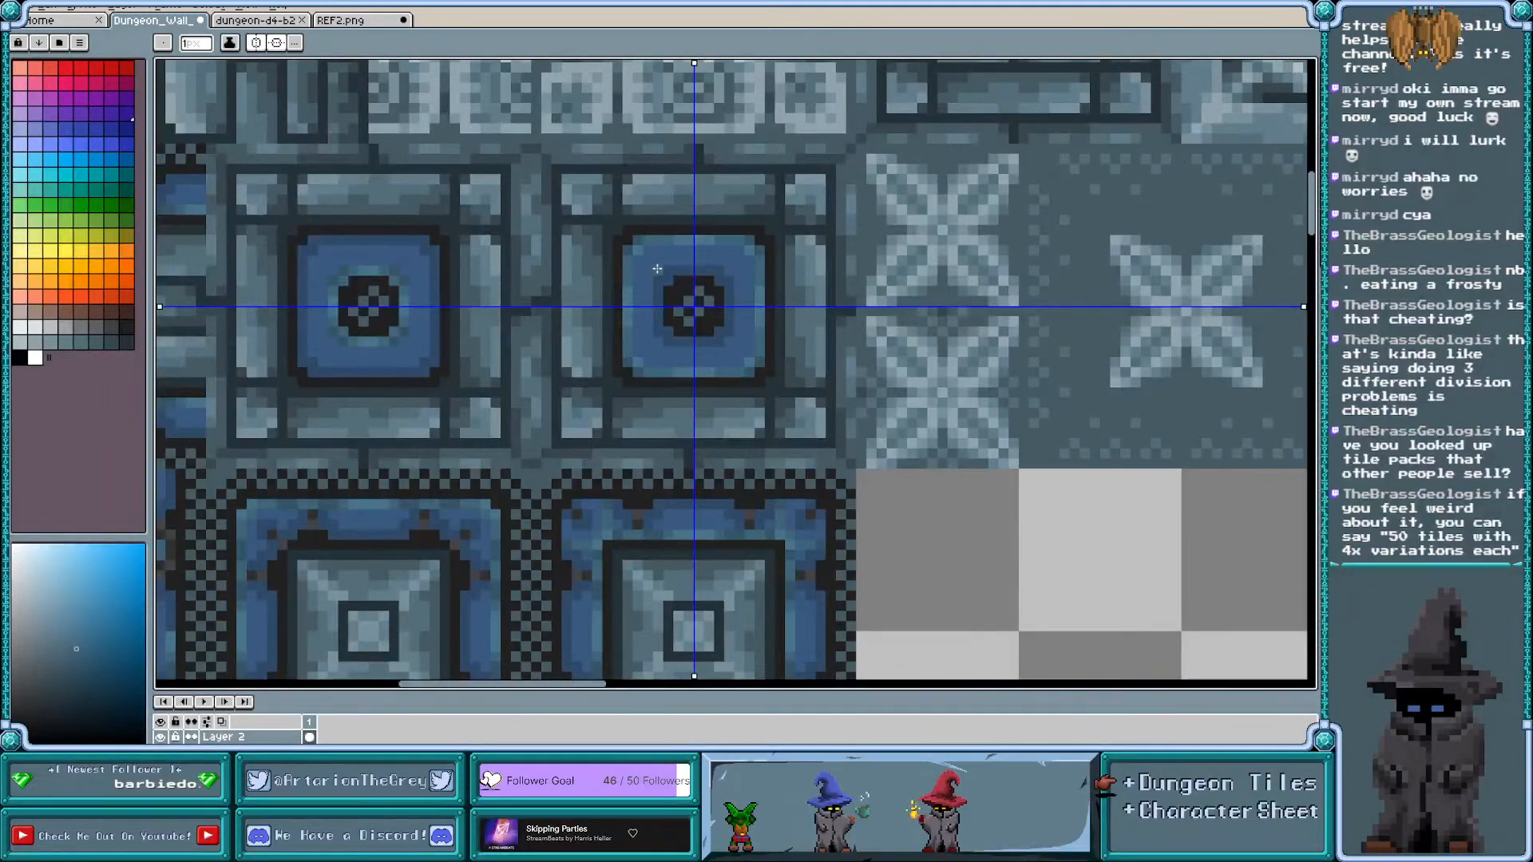
pyautogui.scroll(2, 622, 229)
# Round the right-hand panel's corners with black and shade the adjoining pixels in light and darker teal sampled from its edge
pyautogui.click(622, 229)
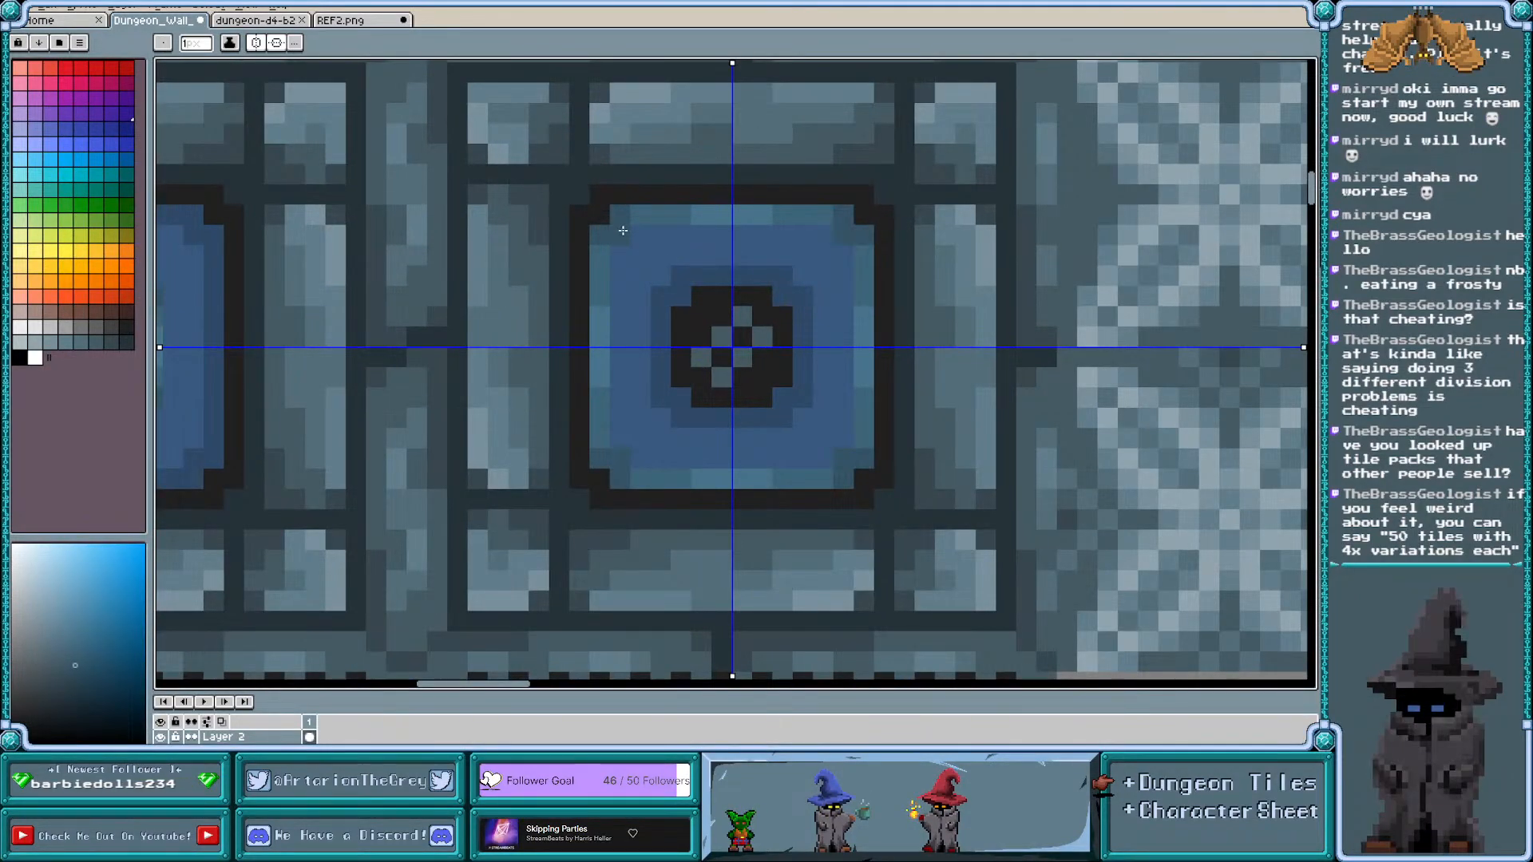
pyautogui.keyDown('alt'); pyautogui.click(695, 217); pyautogui.keyUp('alt')
pyautogui.click(622, 221)
pyautogui.click(601, 236)
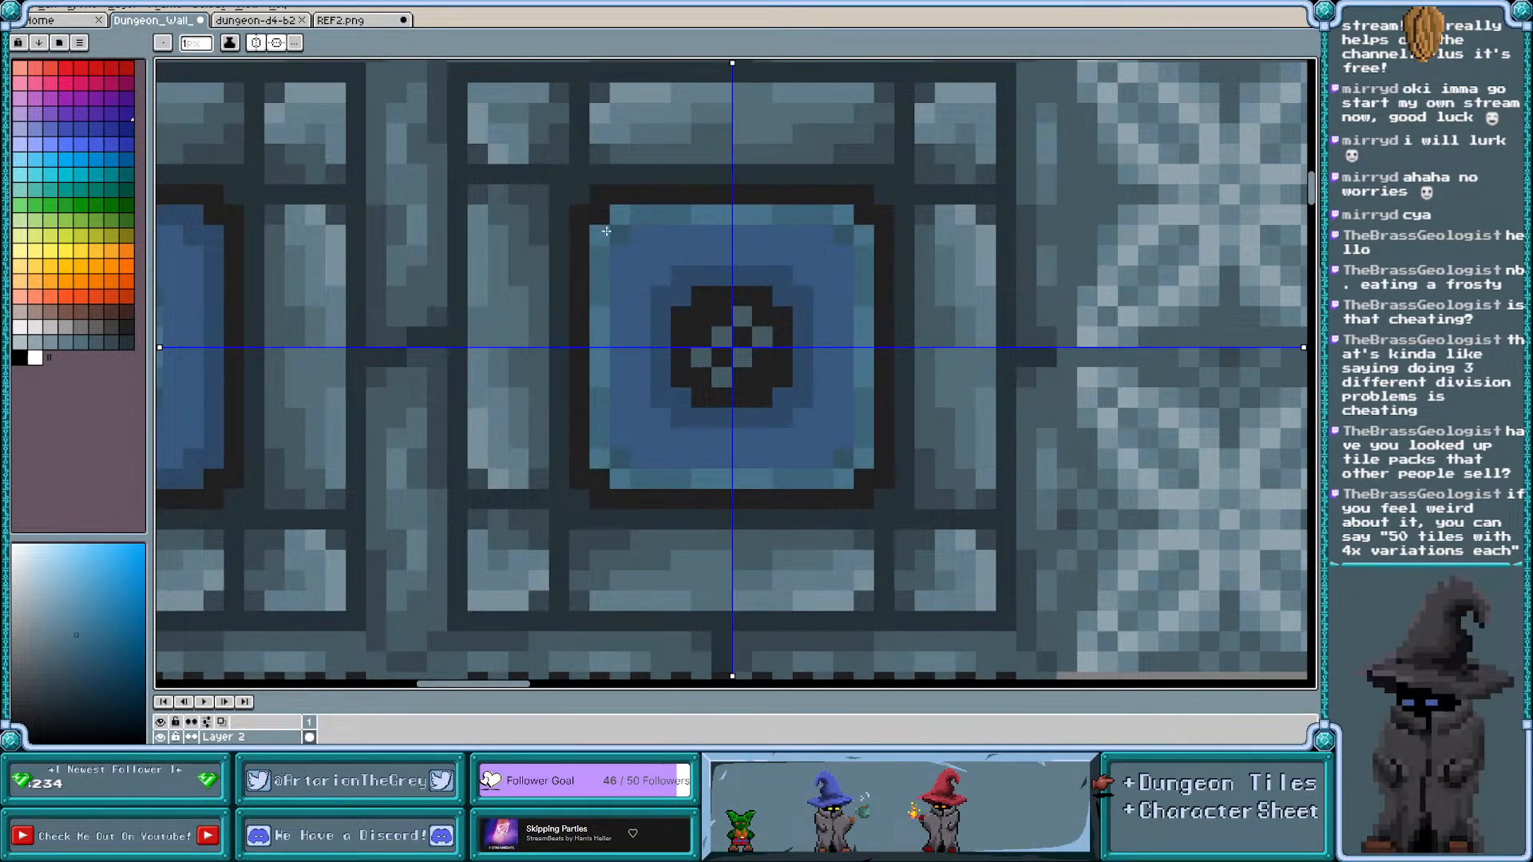
pyautogui.keyDown('alt'); pyautogui.click(659, 216); pyautogui.keyUp('alt')
pyautogui.click(622, 234)
pyautogui.scroll(-2, 692, 236)
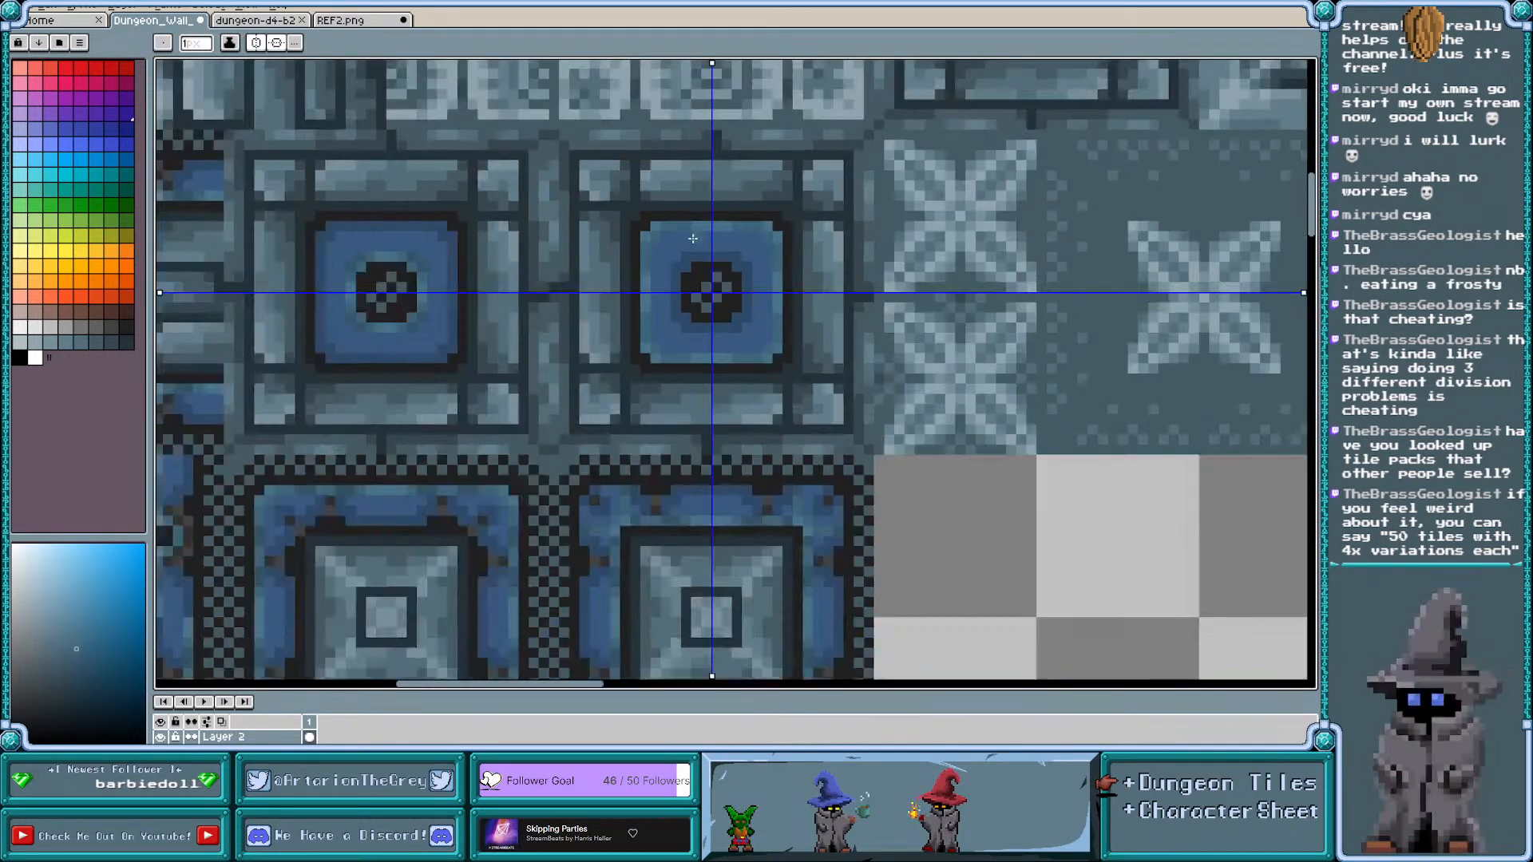
# Vary the highlights along the right-hand panel's top and bottom edges with mirrored light and darker teal pixels, sampling both shades from the artwork
pyautogui.scroll(-1, 692, 238)
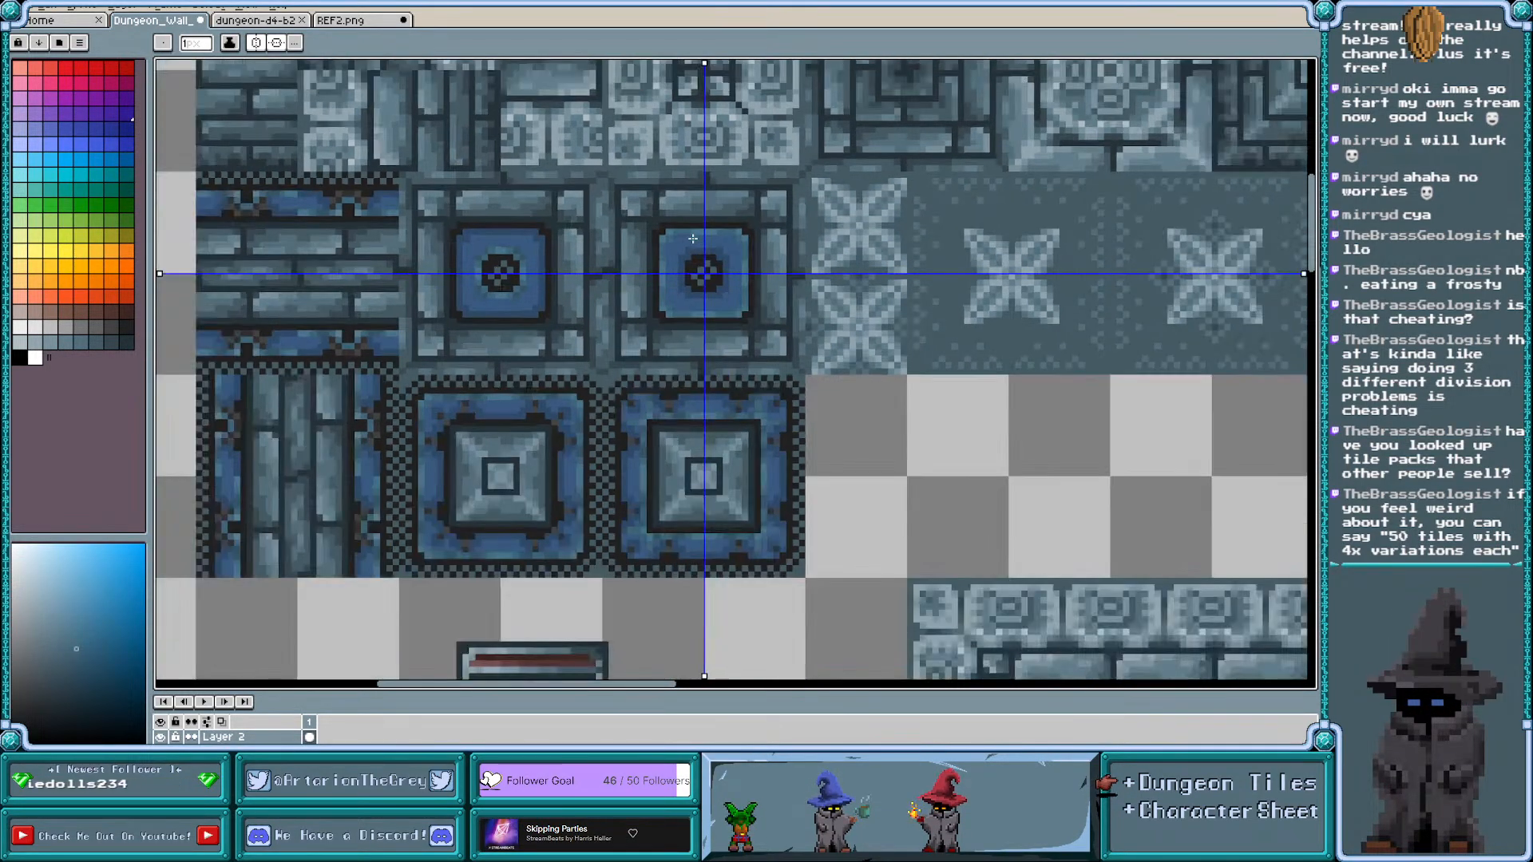
pyautogui.hscroll(-2, 693, 238)
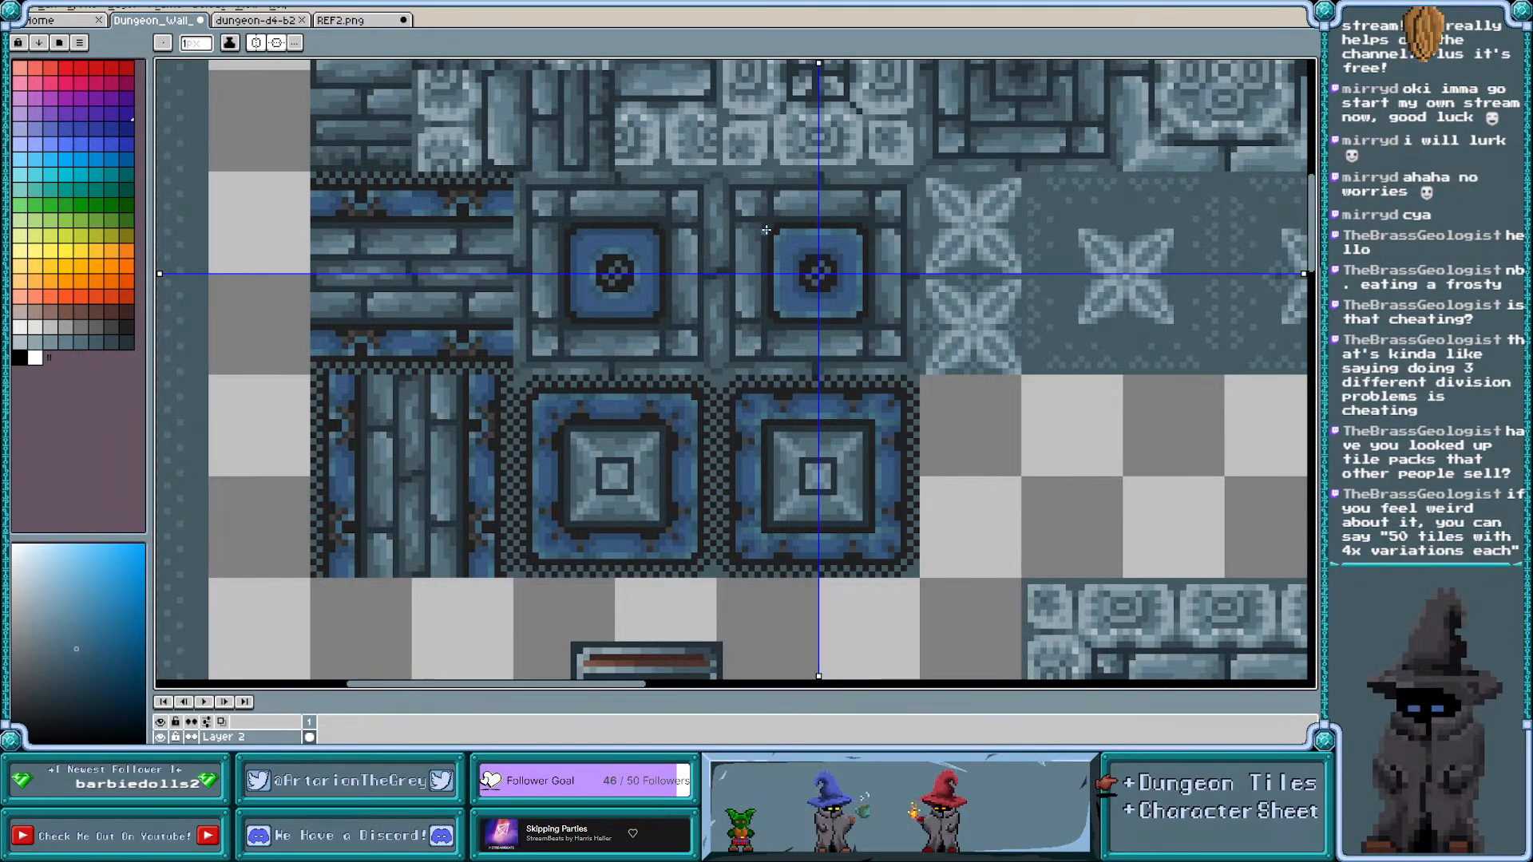
pyautogui.scroll(2, 766, 230)
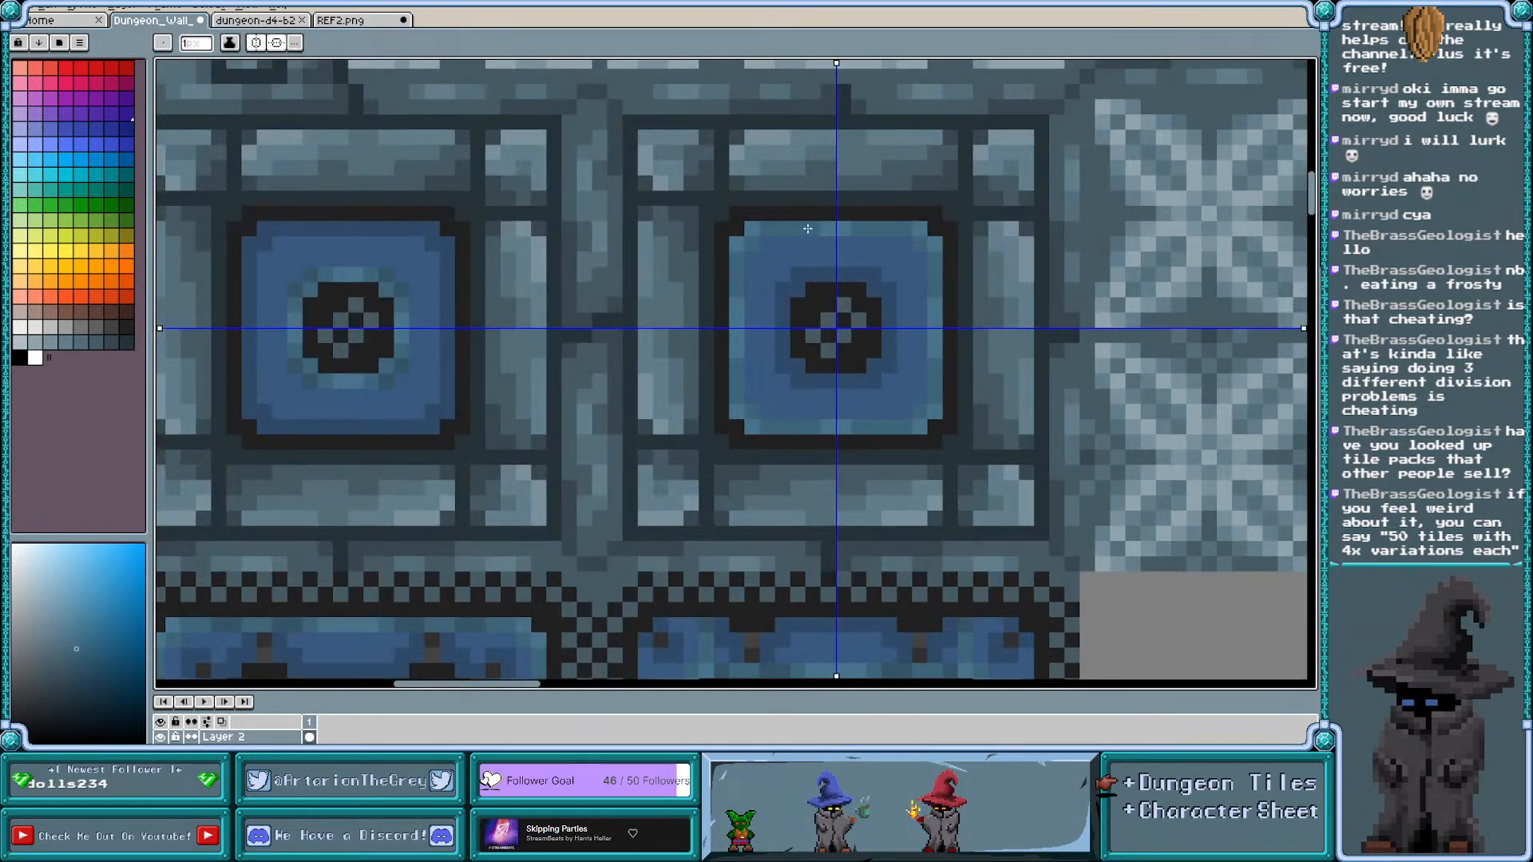
pyautogui.scroll(-2, 808, 229)
pyautogui.scroll(2, 778, 254)
pyautogui.press('alt')
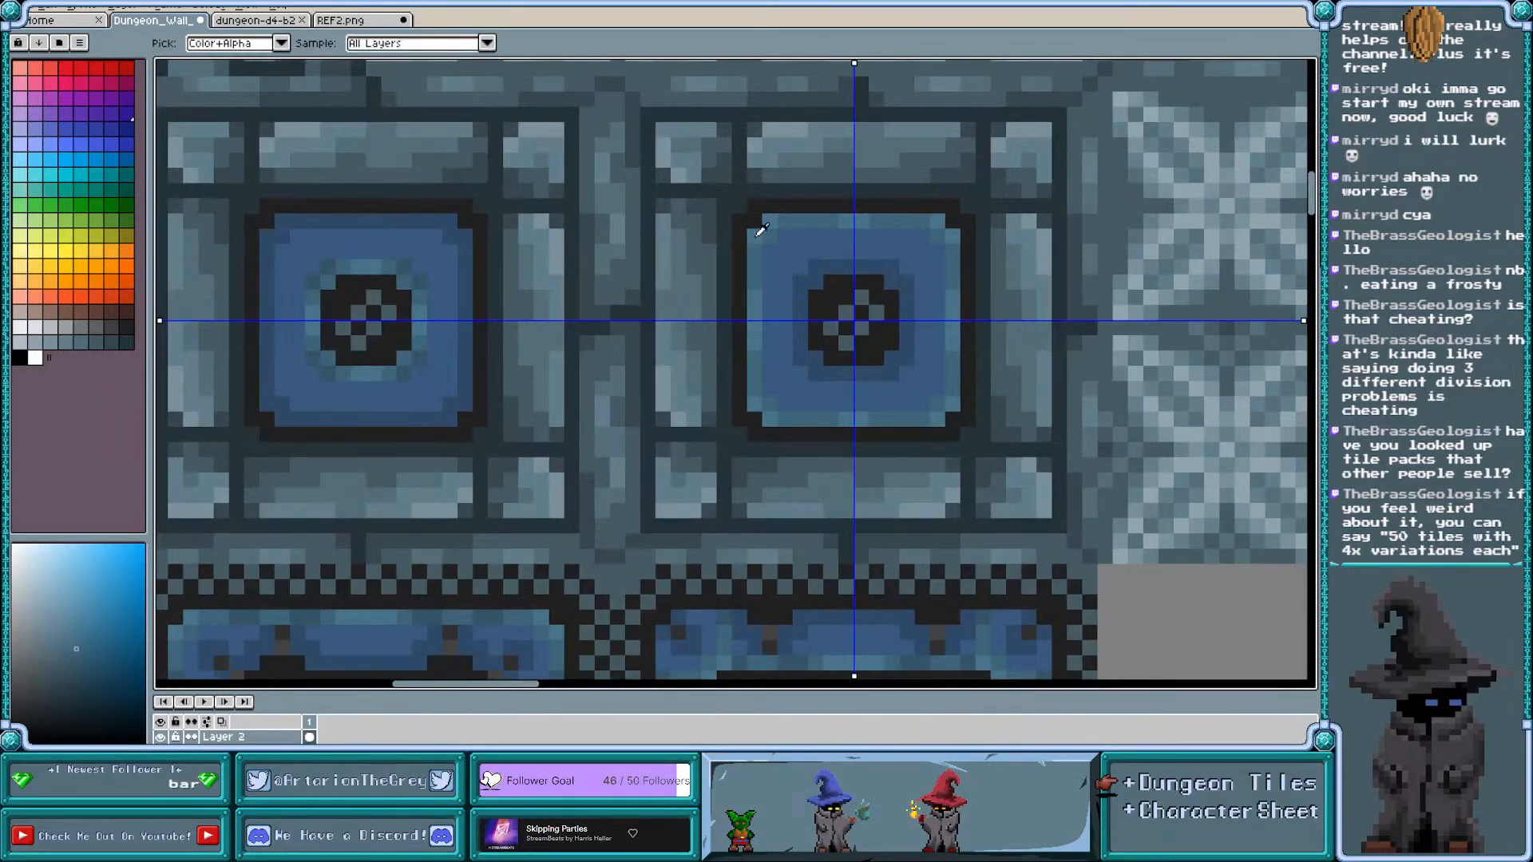
pyautogui.click(761, 230)
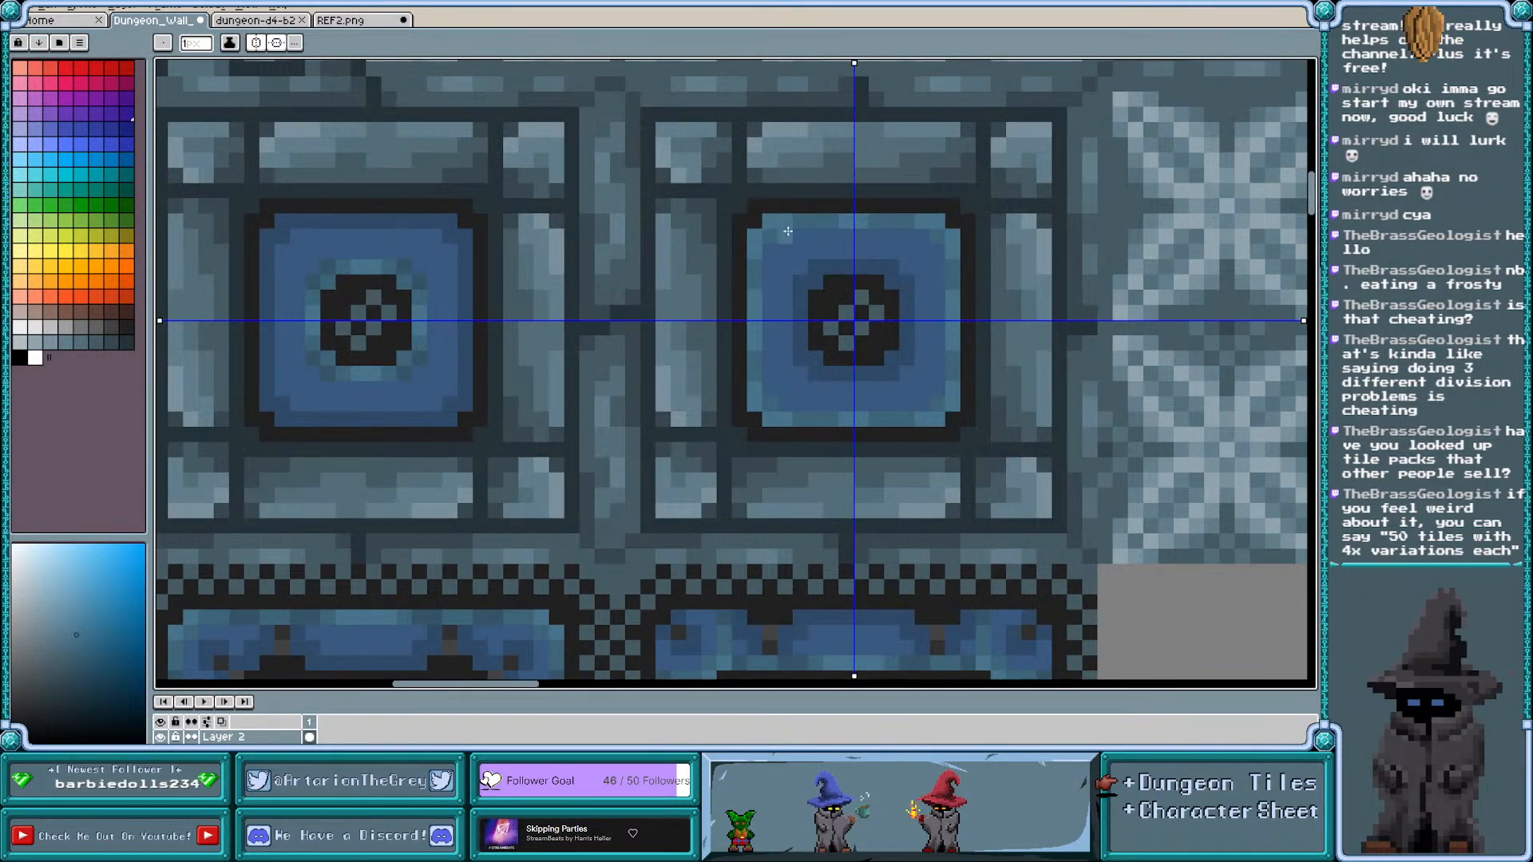
pyautogui.scroll(-2, 778, 239)
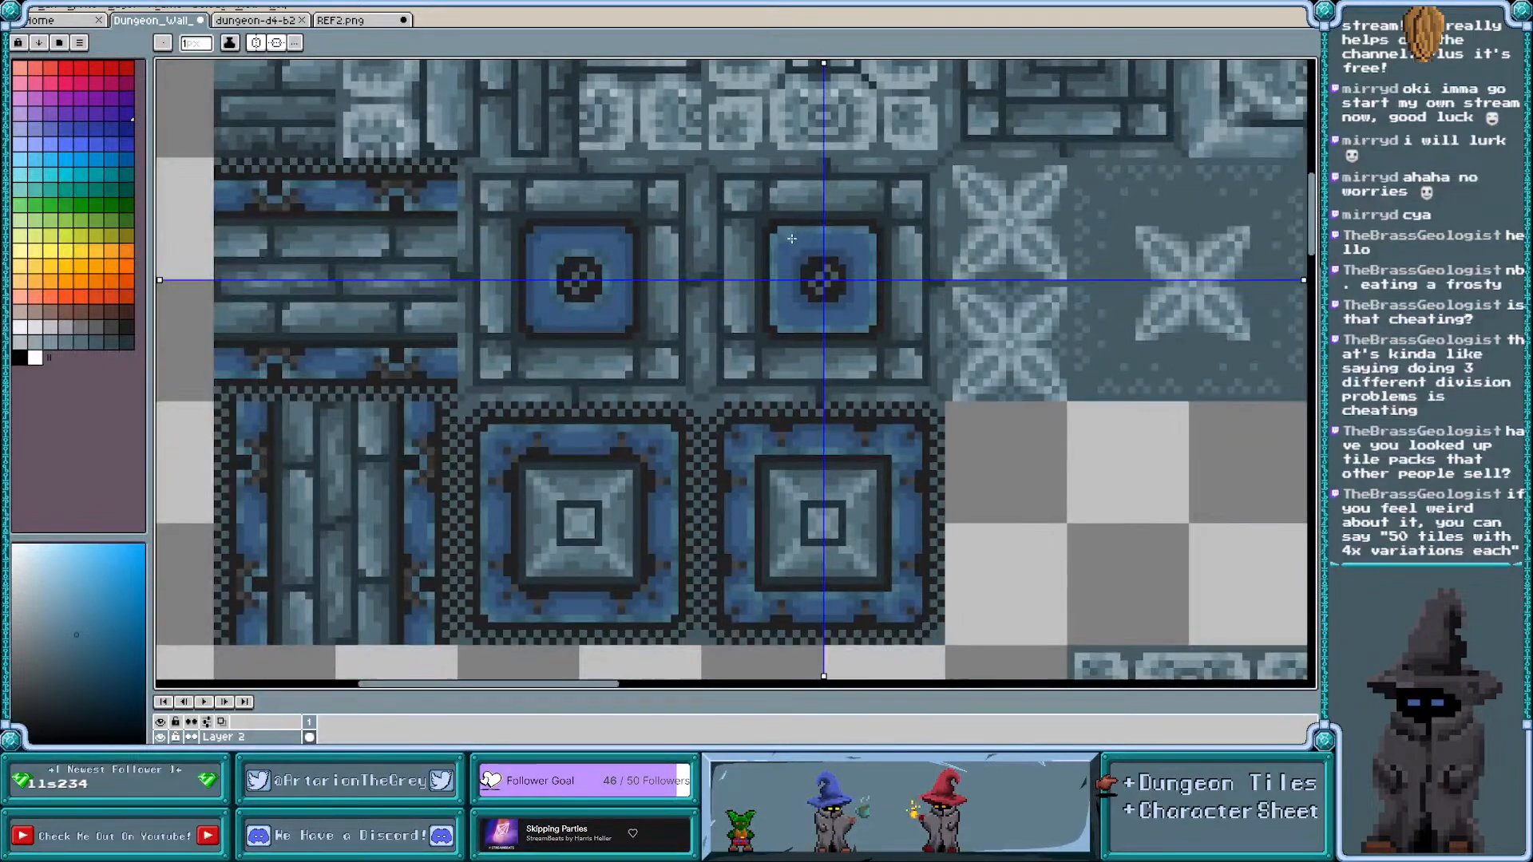
pyautogui.scroll(3, 791, 238)
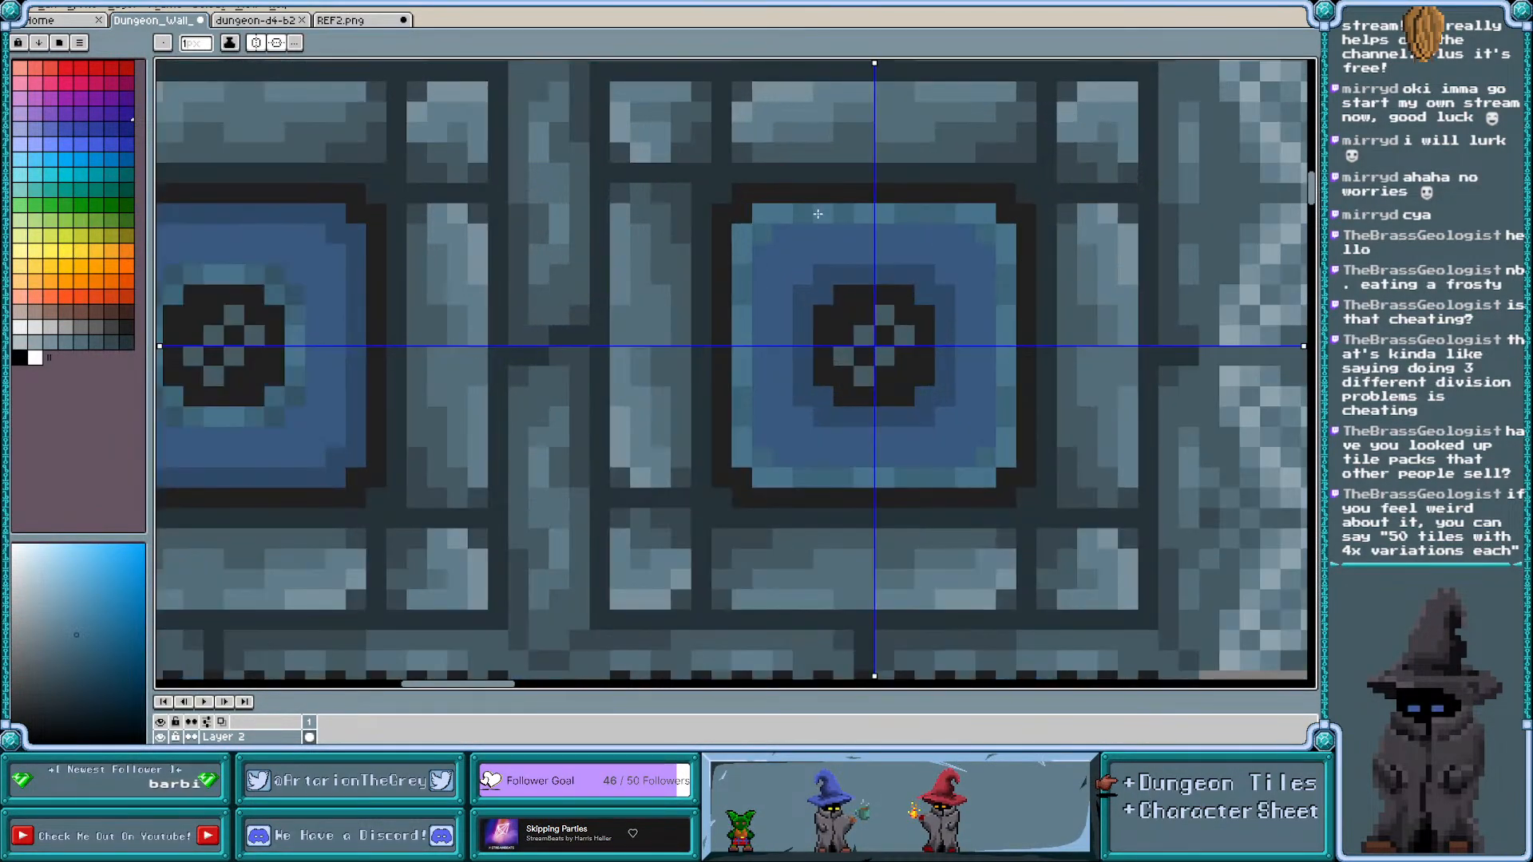
pyautogui.press('alt')
pyautogui.click(776, 231)
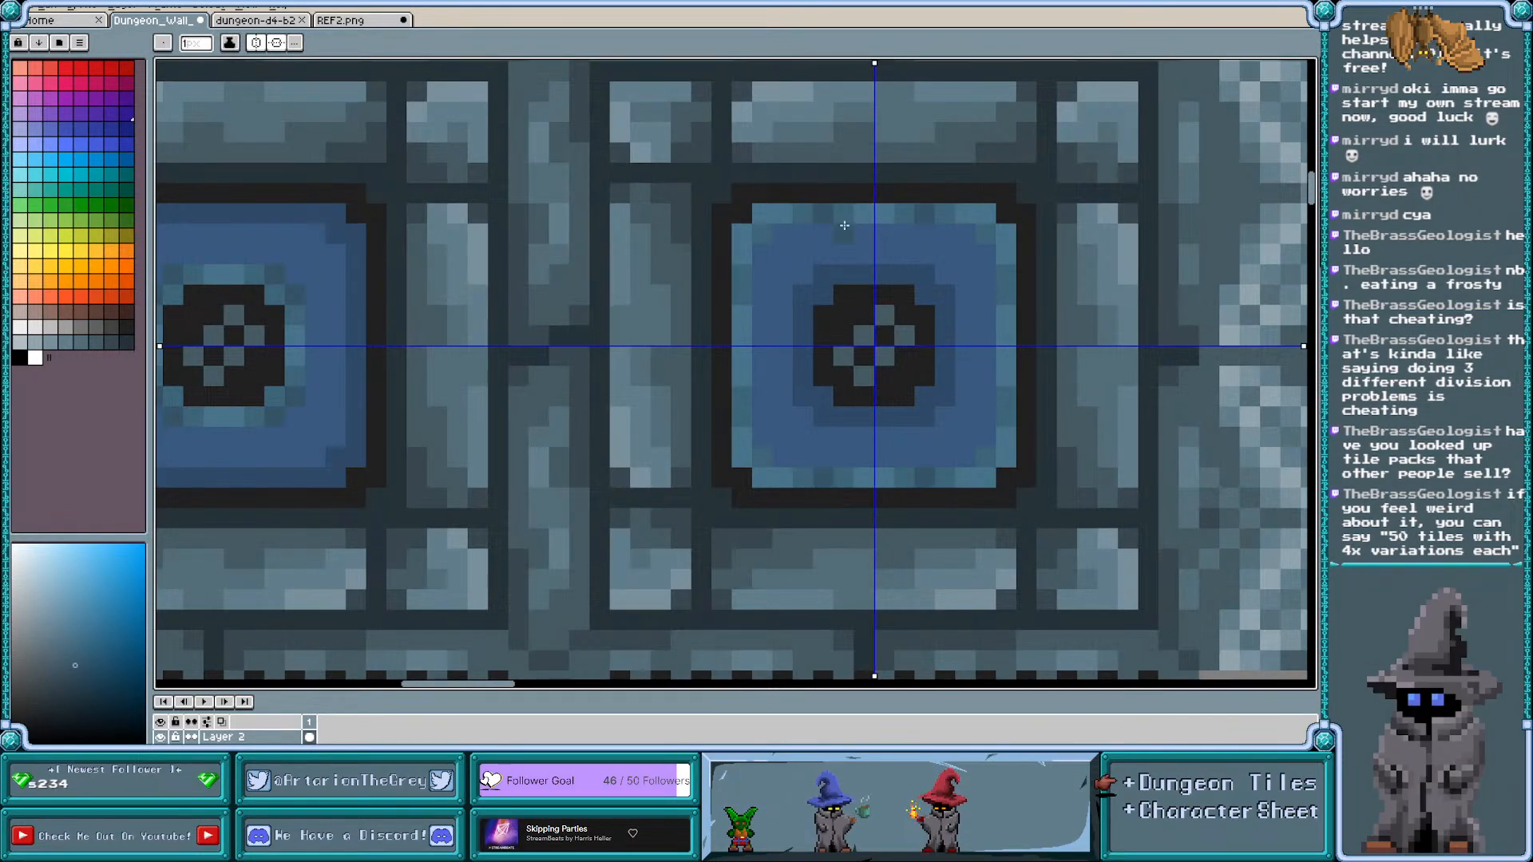
pyautogui.scroll(-2, 889, 264)
pyautogui.scroll(-1, 889, 264)
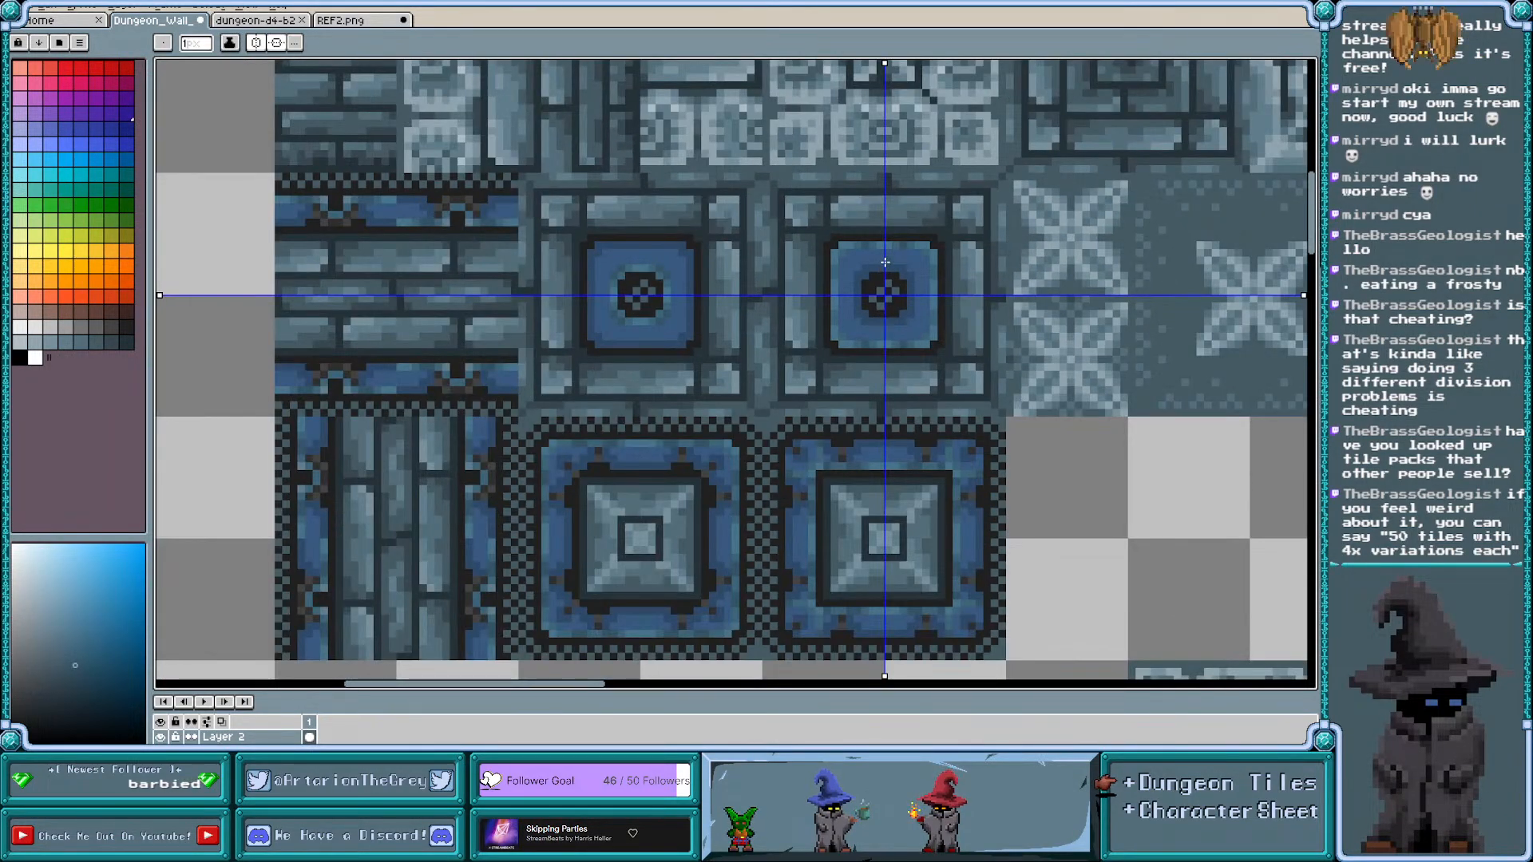
# Turn symmetry off, show the grid and select the top-left quarter of the right-hand blue-panelled tile
pyautogui.press('m')
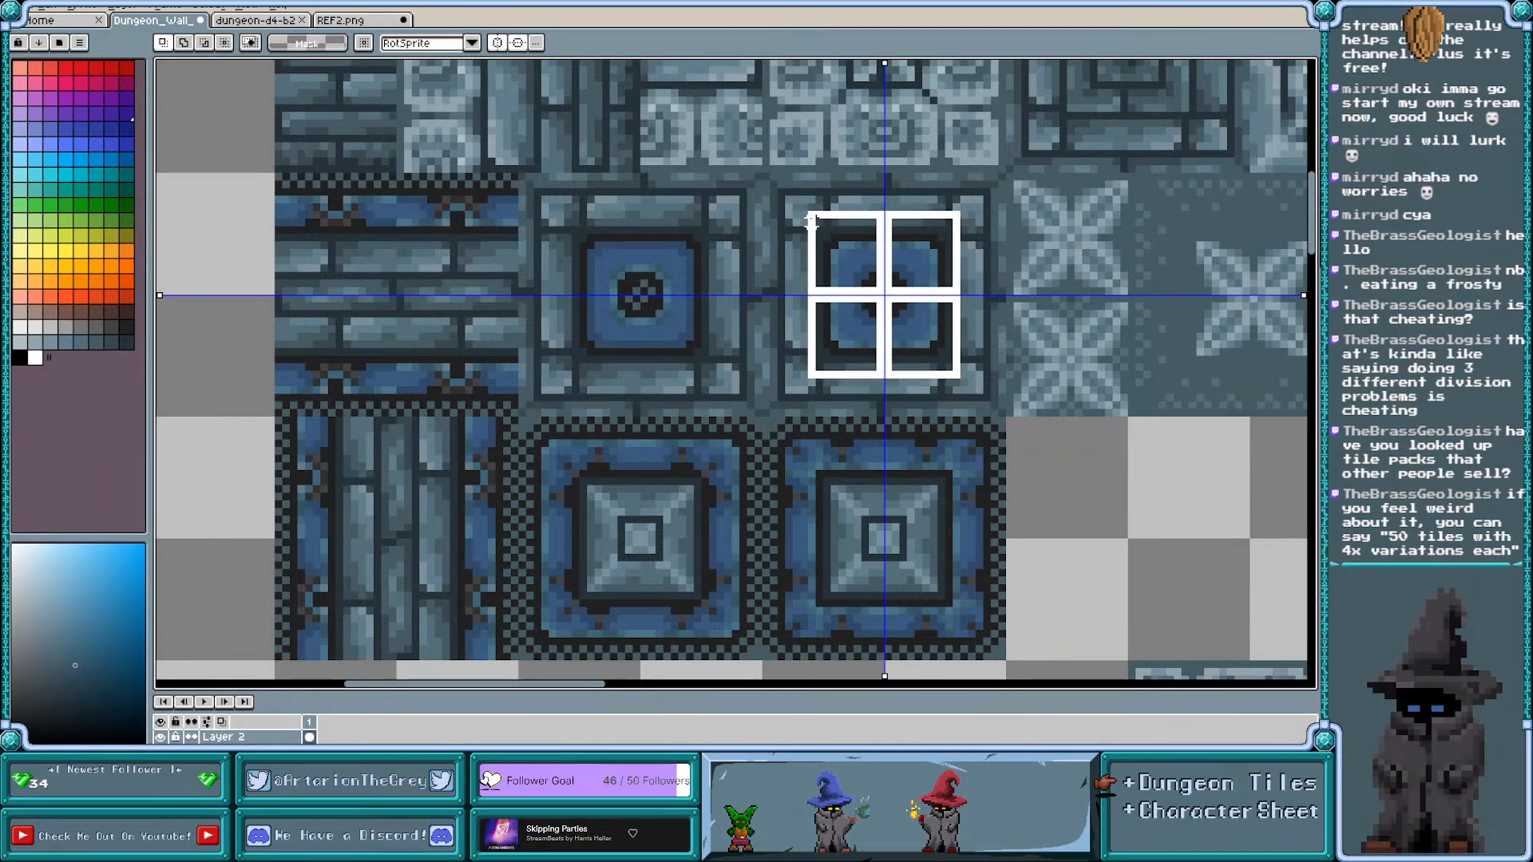
pyautogui.click(517, 43)
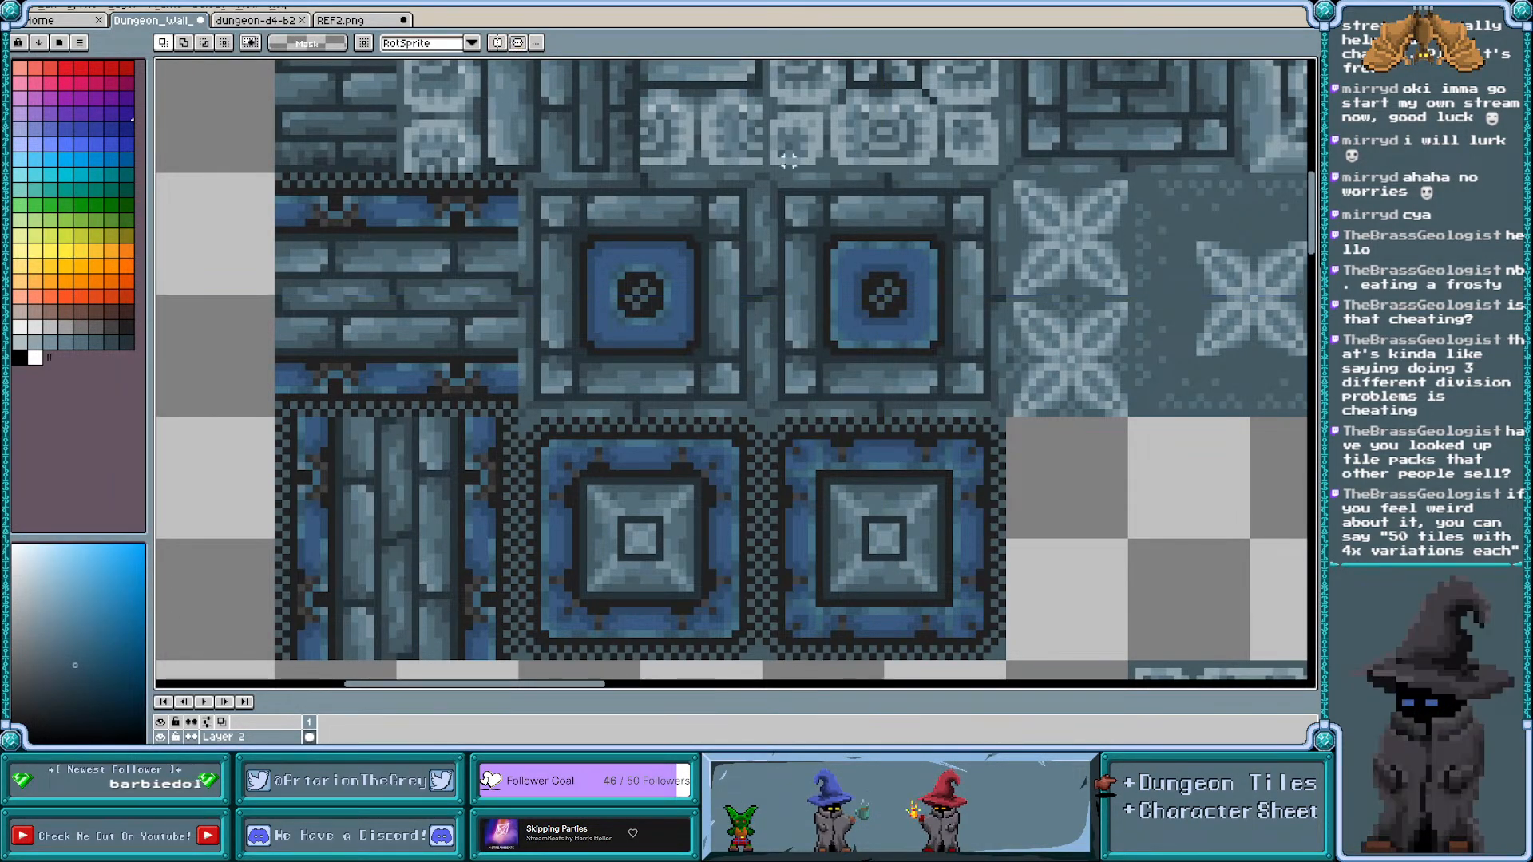
pyautogui.hotkey('ctrl', "'")
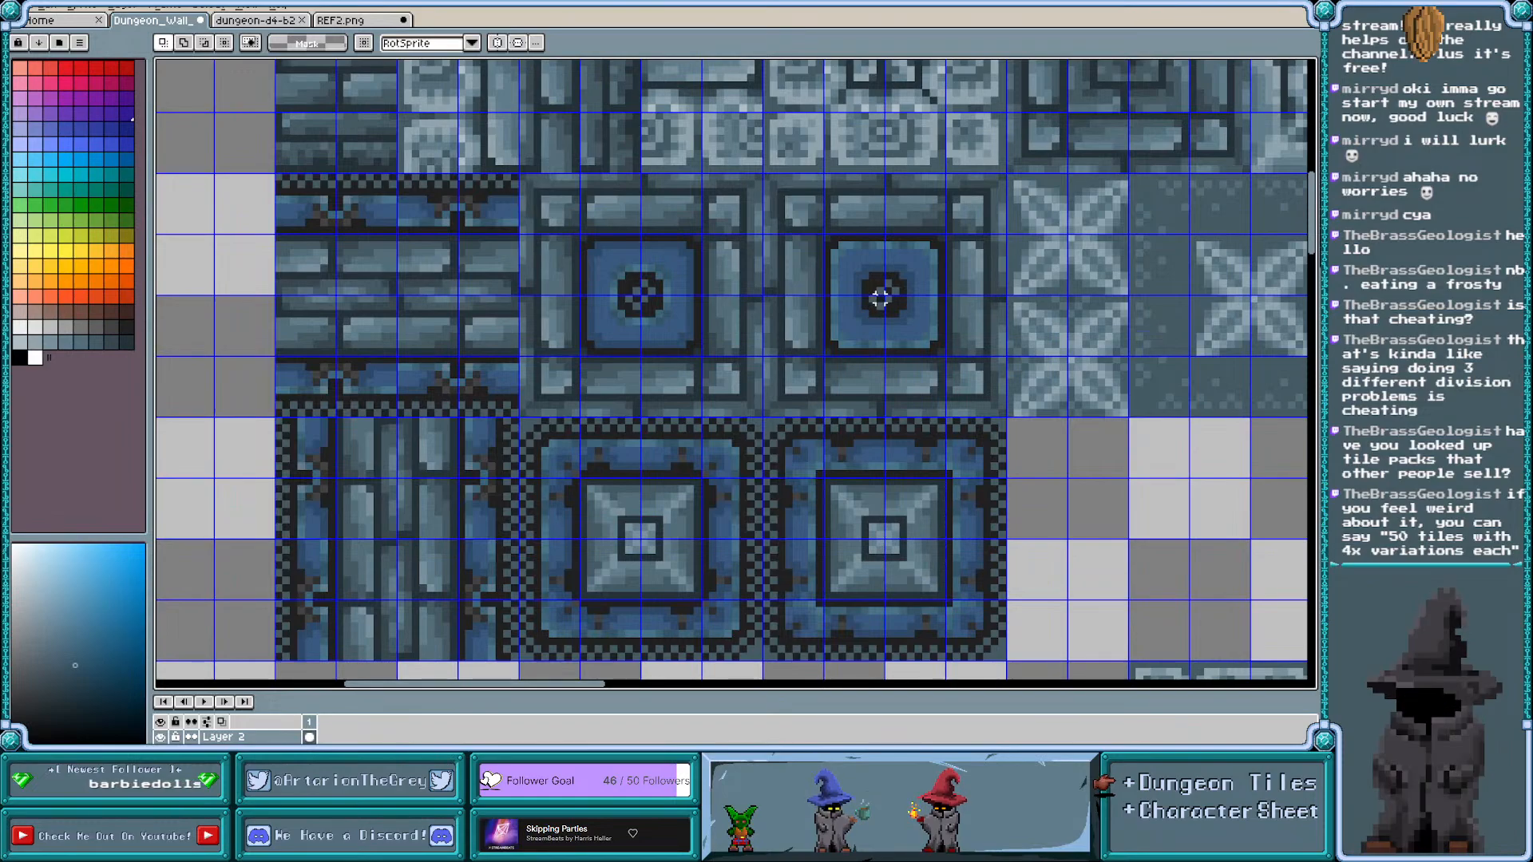
pyautogui.moveTo(774, 214); pyautogui.dragTo(765, 175)
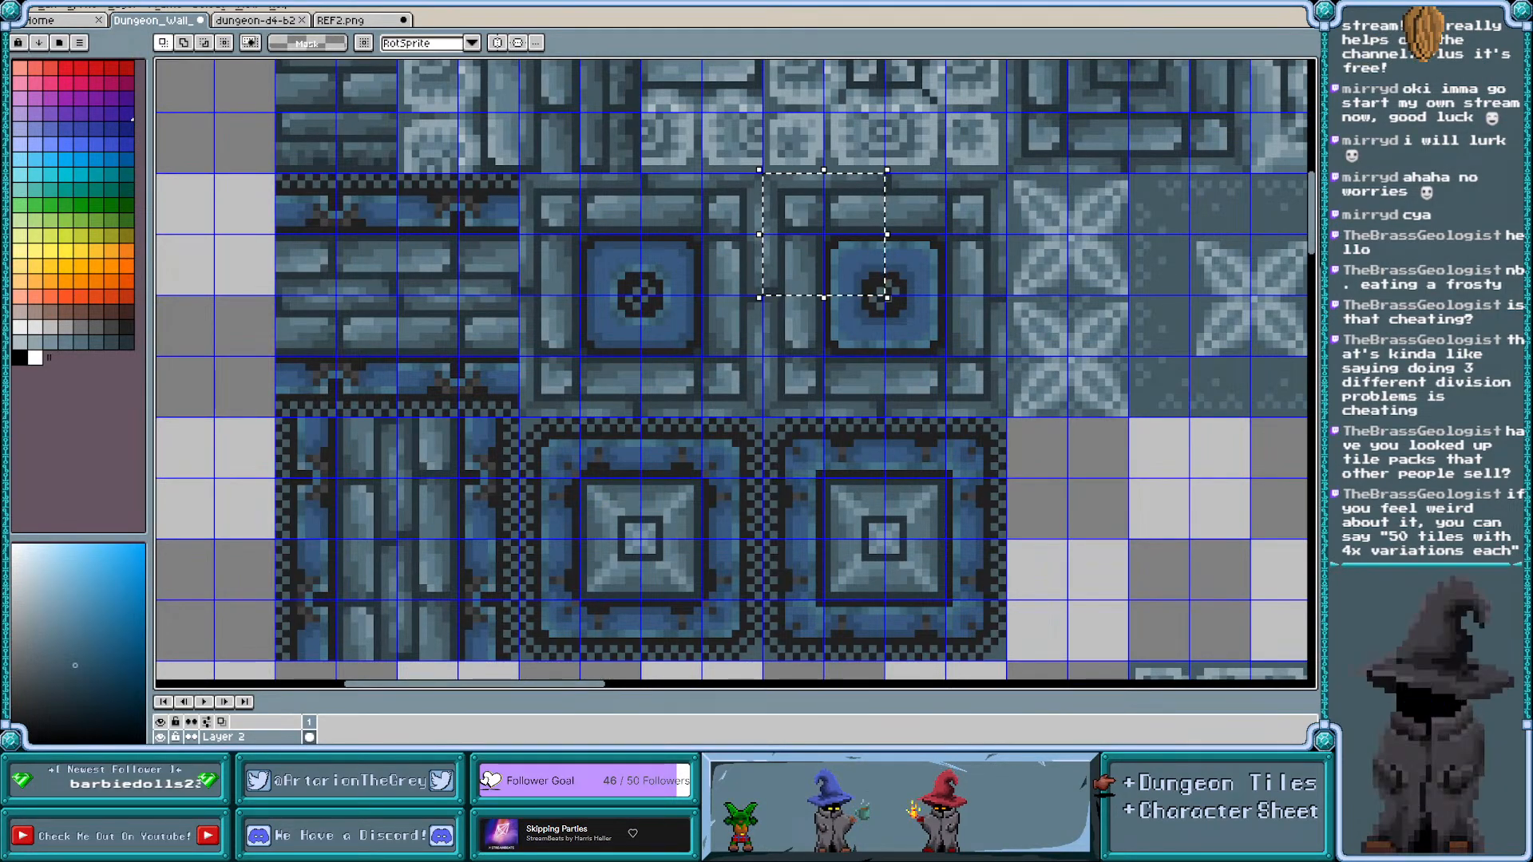
# Set the grid's width and height to 16 pixels
pyautogui.click(249, 7)
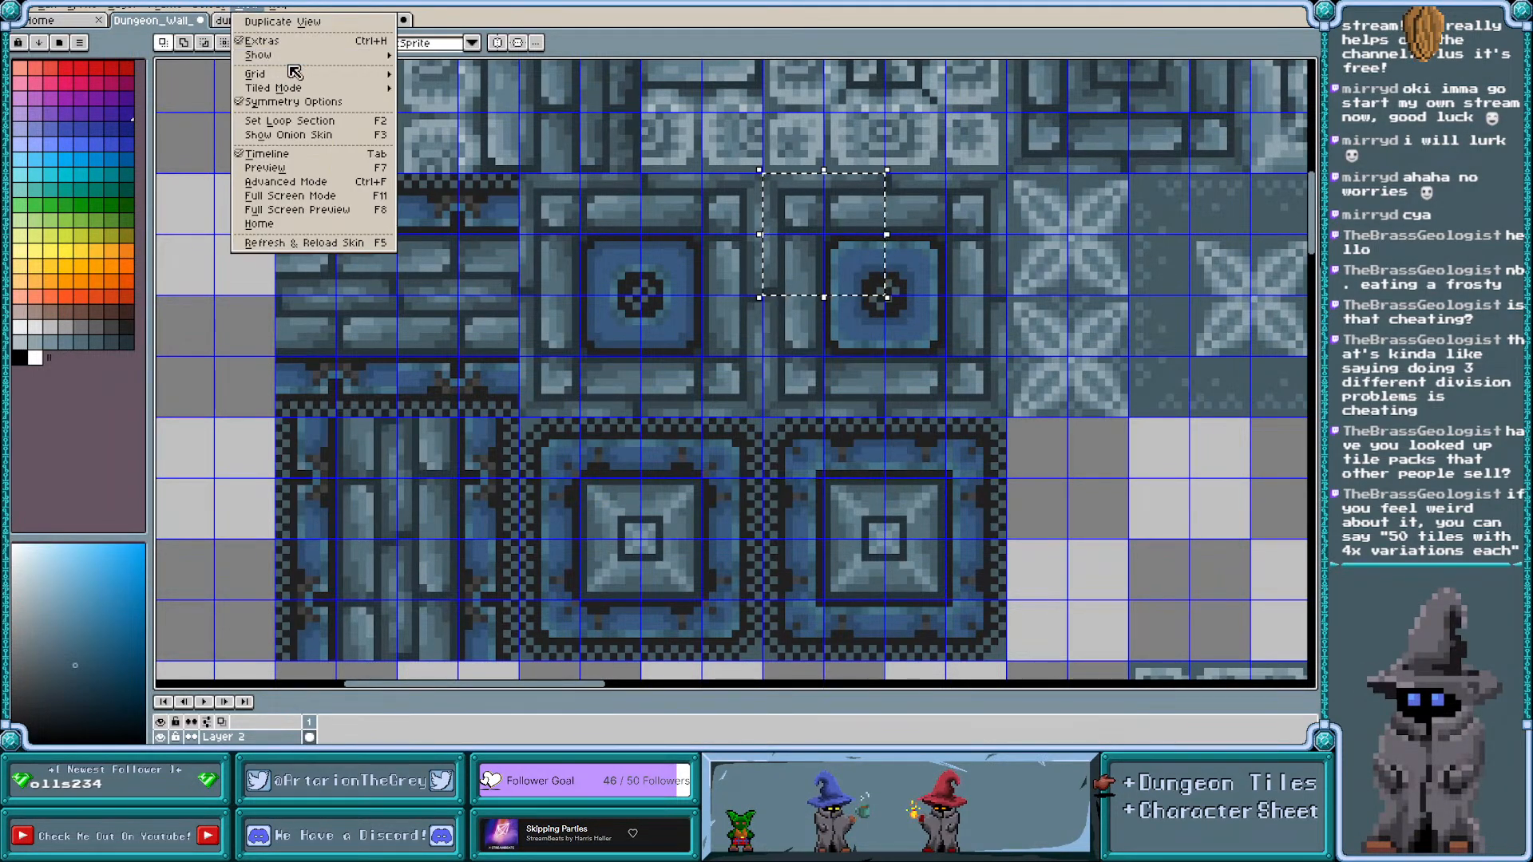
pyautogui.moveTo(263, 74)
pyautogui.click(425, 76)
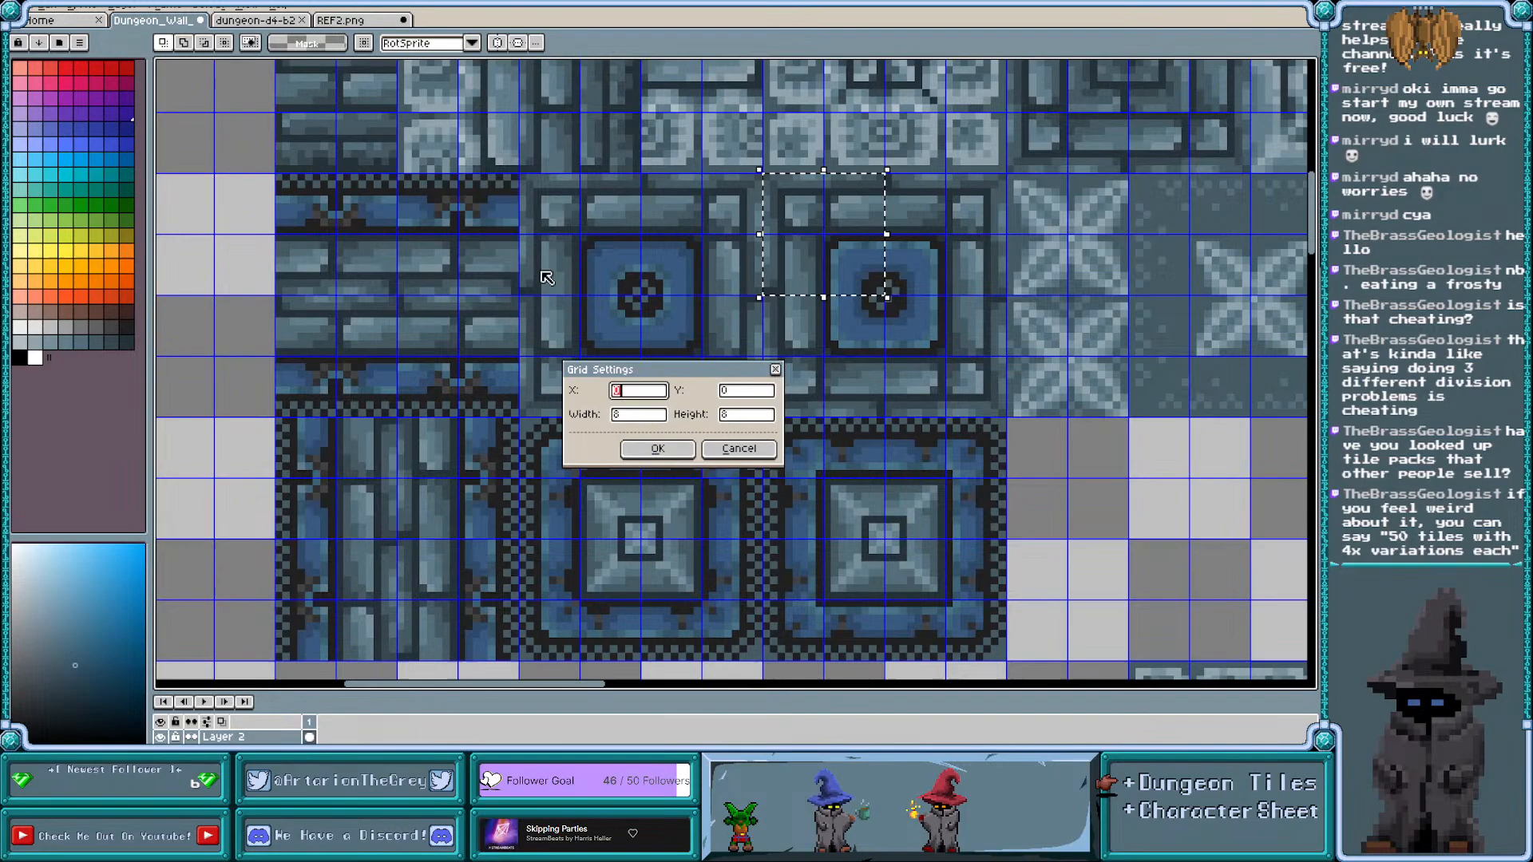
pyautogui.doubleClick(628, 416)
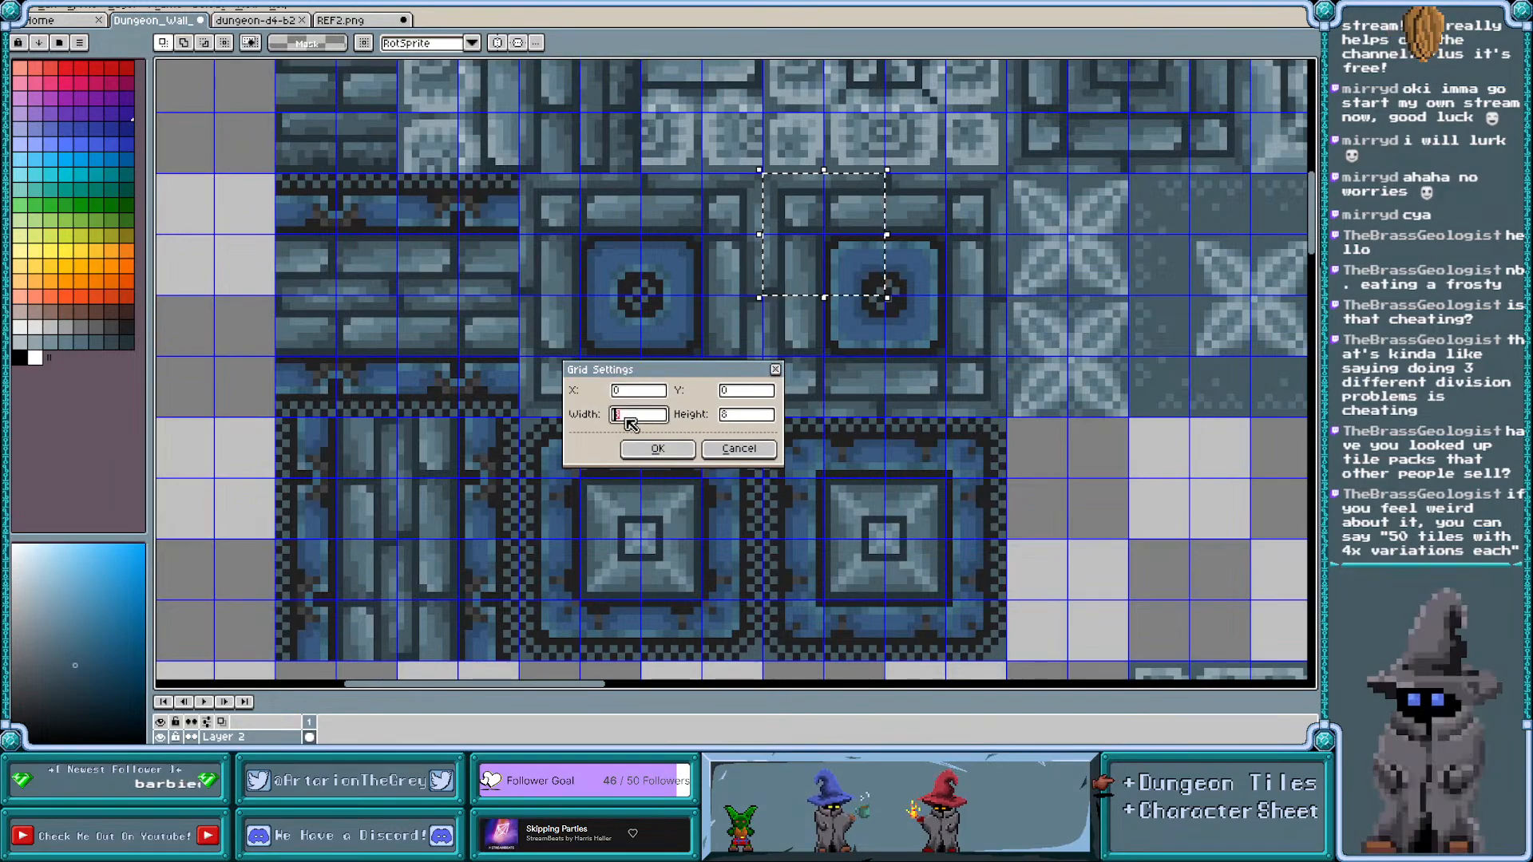
pyautogui.doubleClick(749, 416)
pyautogui.write('16')
pyautogui.press('Return')
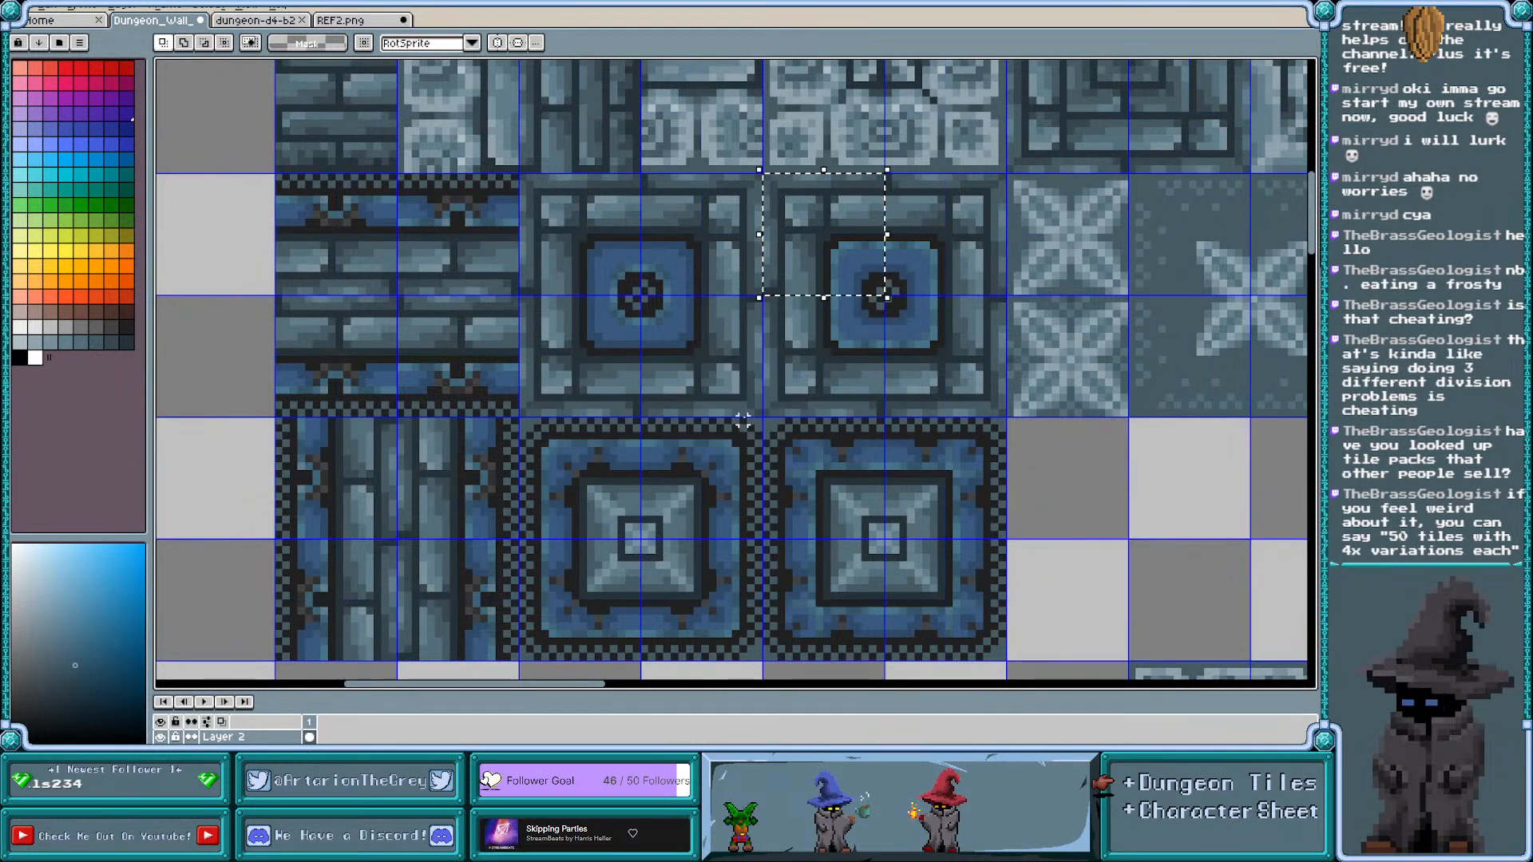
# Try placing a copy of the selected tile quarter over the lower-left quarter of the horizontal brick tile, and undo it
pyautogui.hscroll(-2, 781, 383)
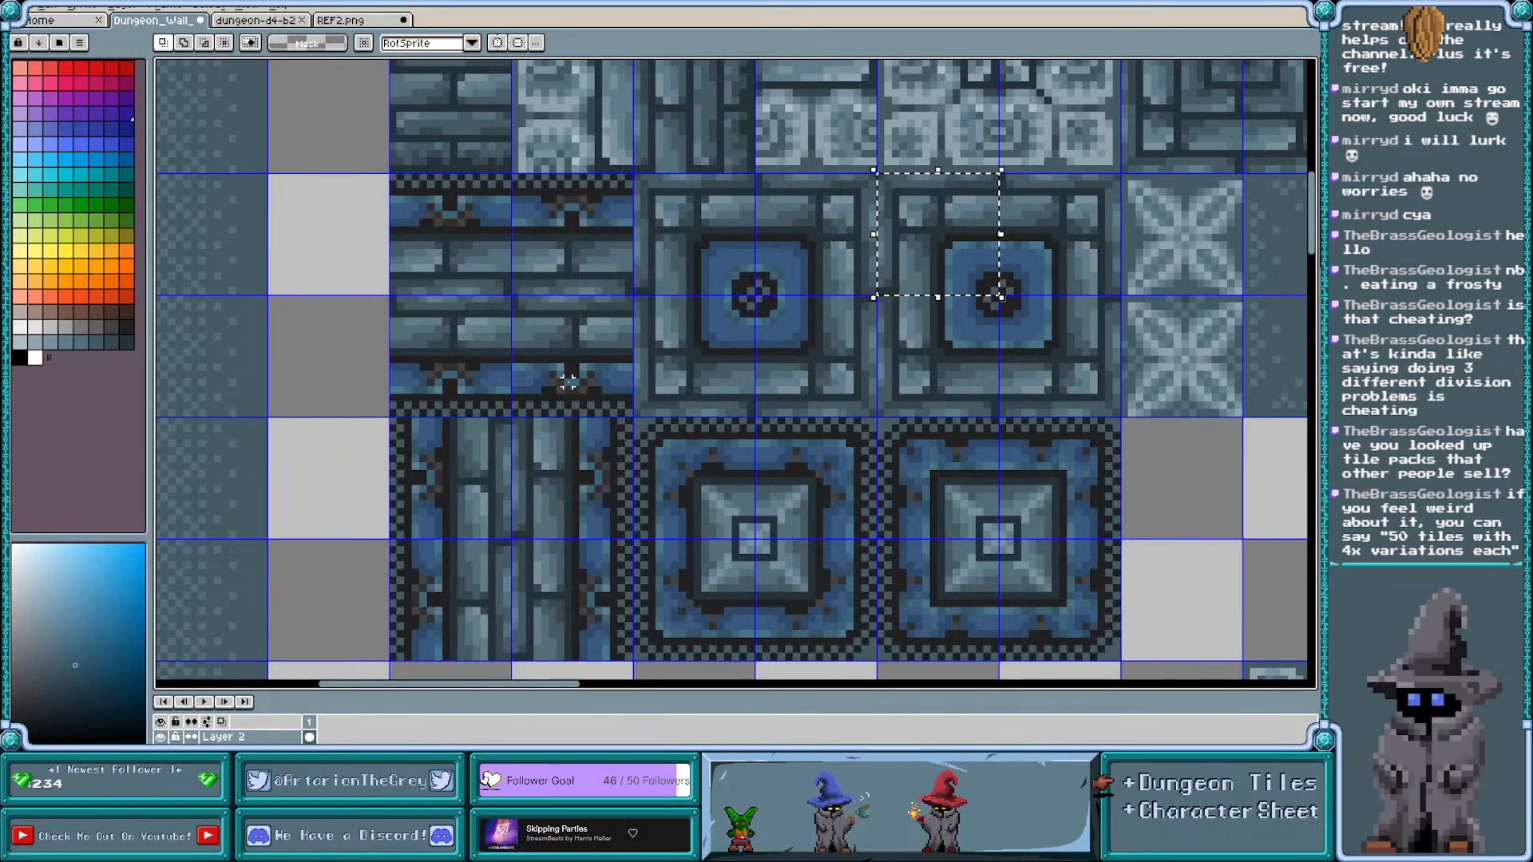
pyautogui.moveTo(939, 232); pyautogui.dragTo(454, 350)
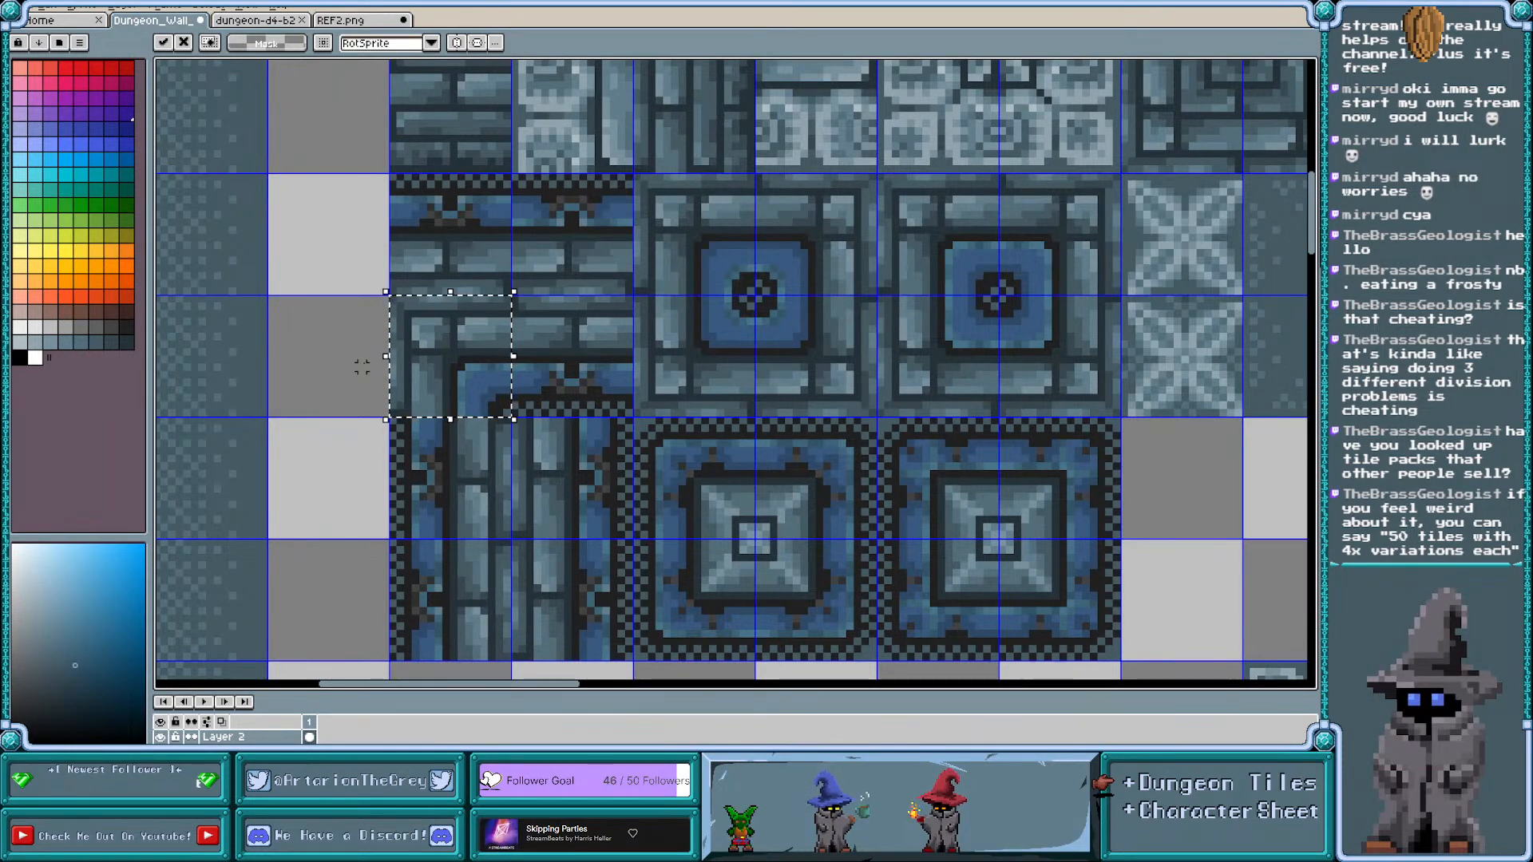
pyautogui.hotkey('ctrl', 'z')
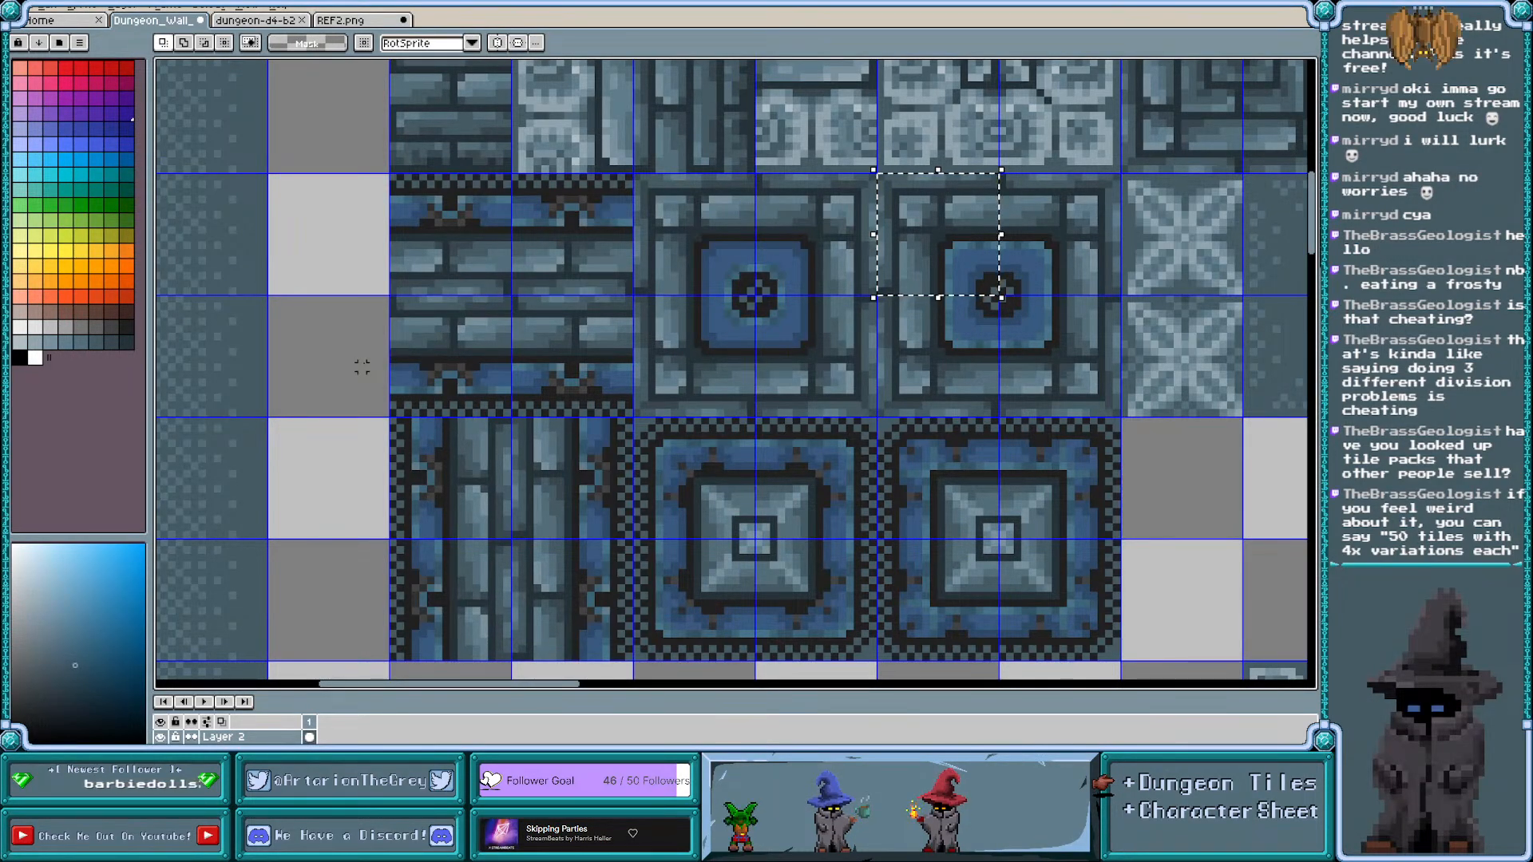
# Re-enable symmetry around the right-hand panel and retouch its side edge highlights with light and darker teal sampled from the top edge
pyautogui.hscroll(3, 362, 368)
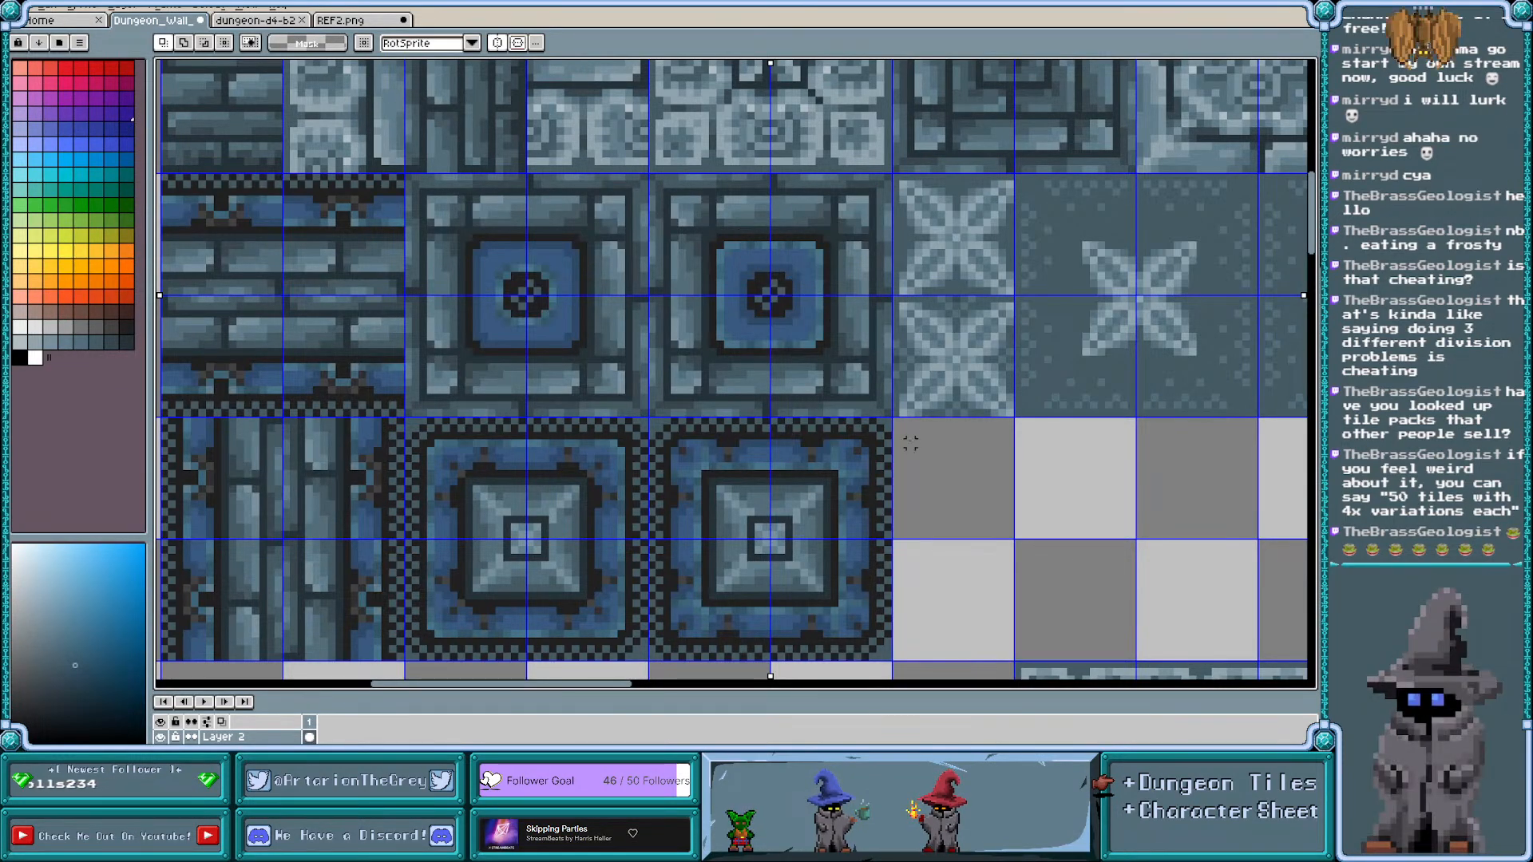
pyautogui.scroll(1, 788, 276)
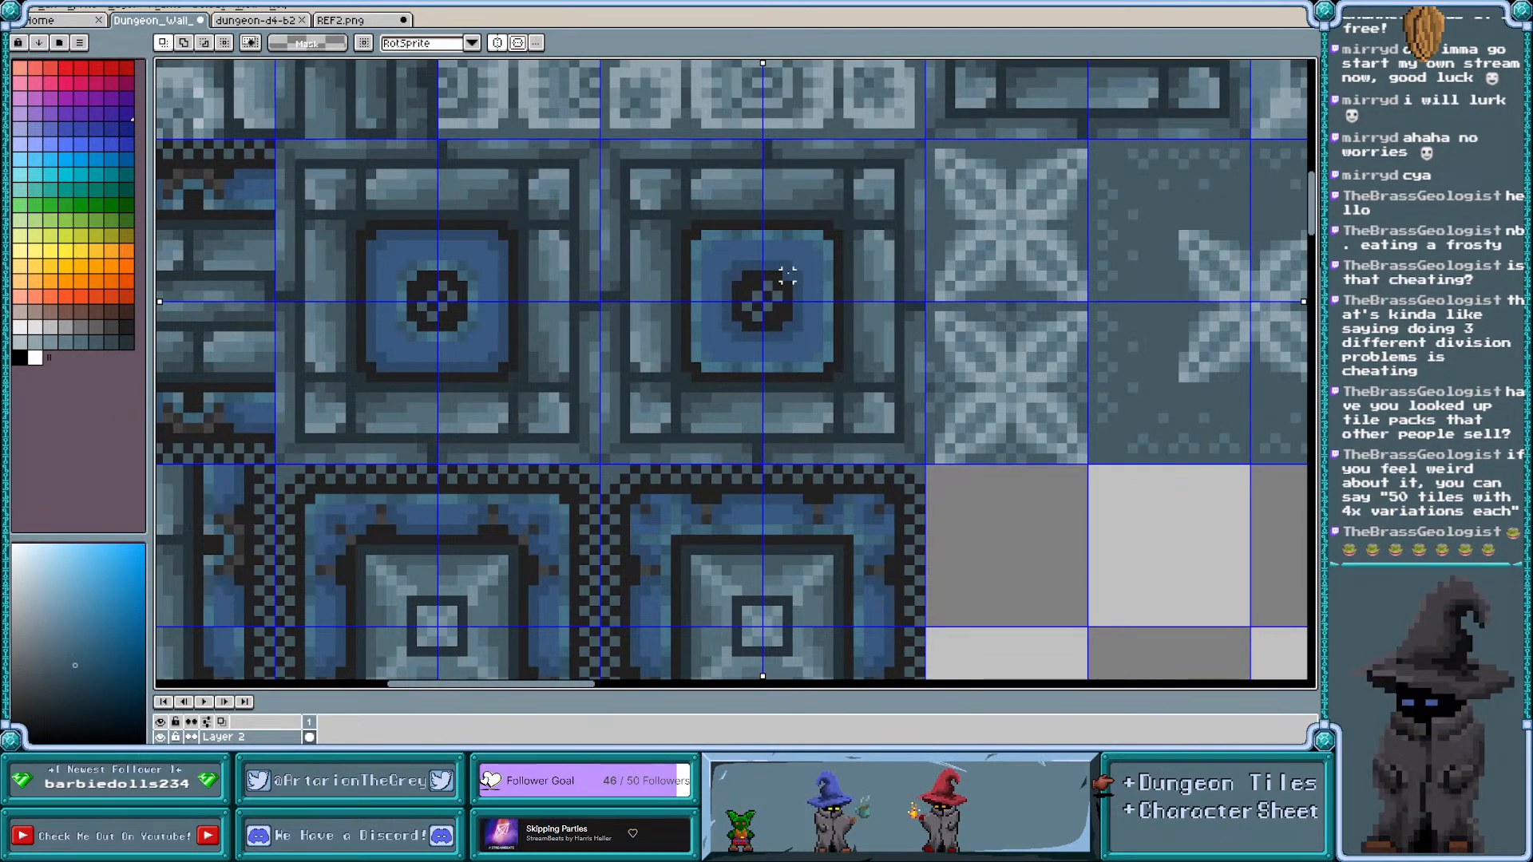
pyautogui.scroll(2, 788, 275)
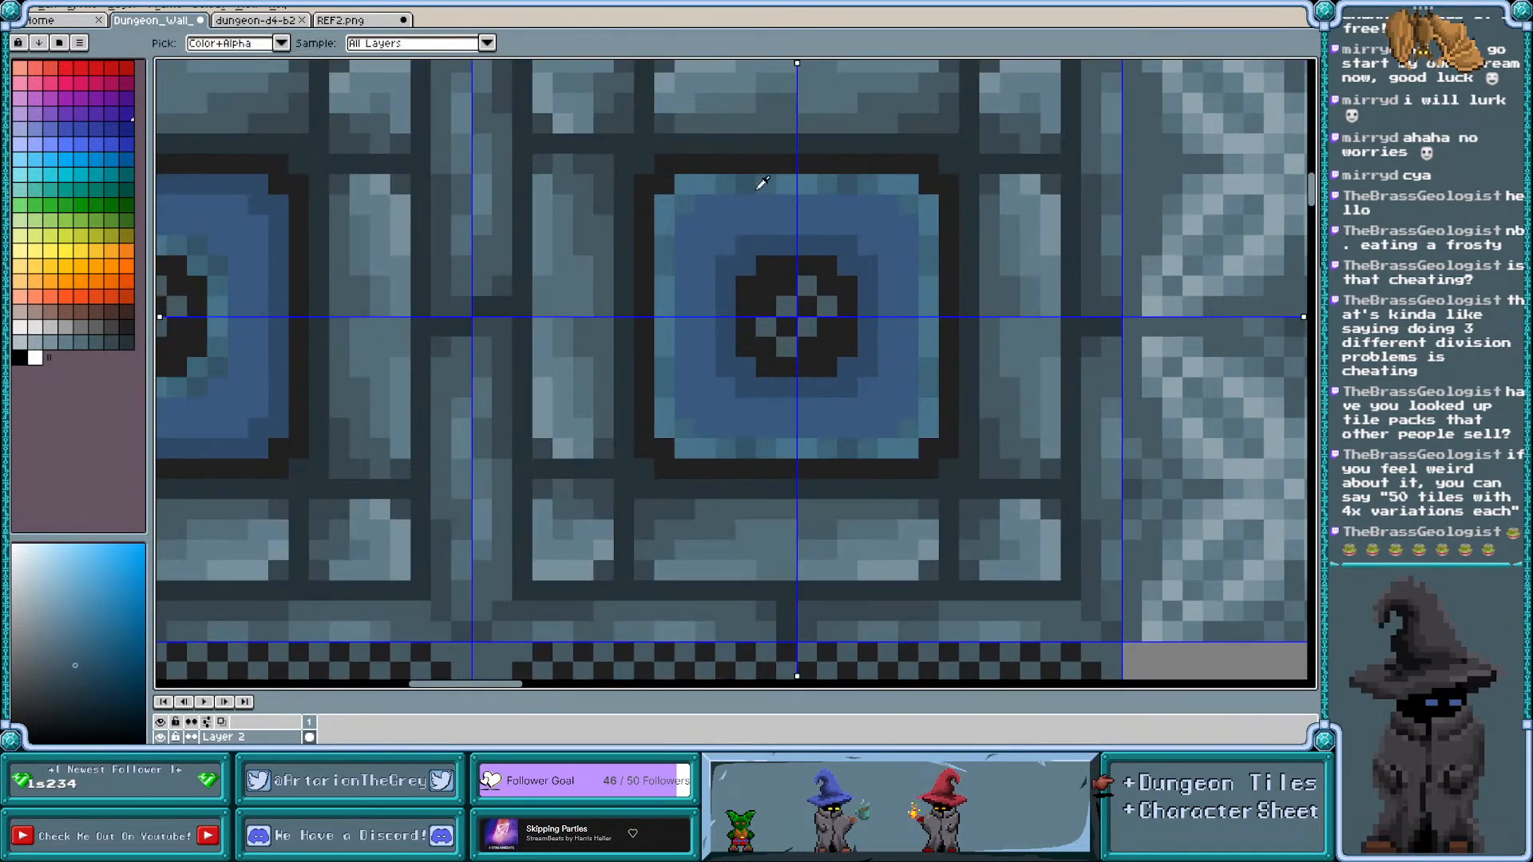
pyautogui.keyDown('alt'); pyautogui.click(766, 184); pyautogui.keyUp('alt')
pyautogui.press('b')
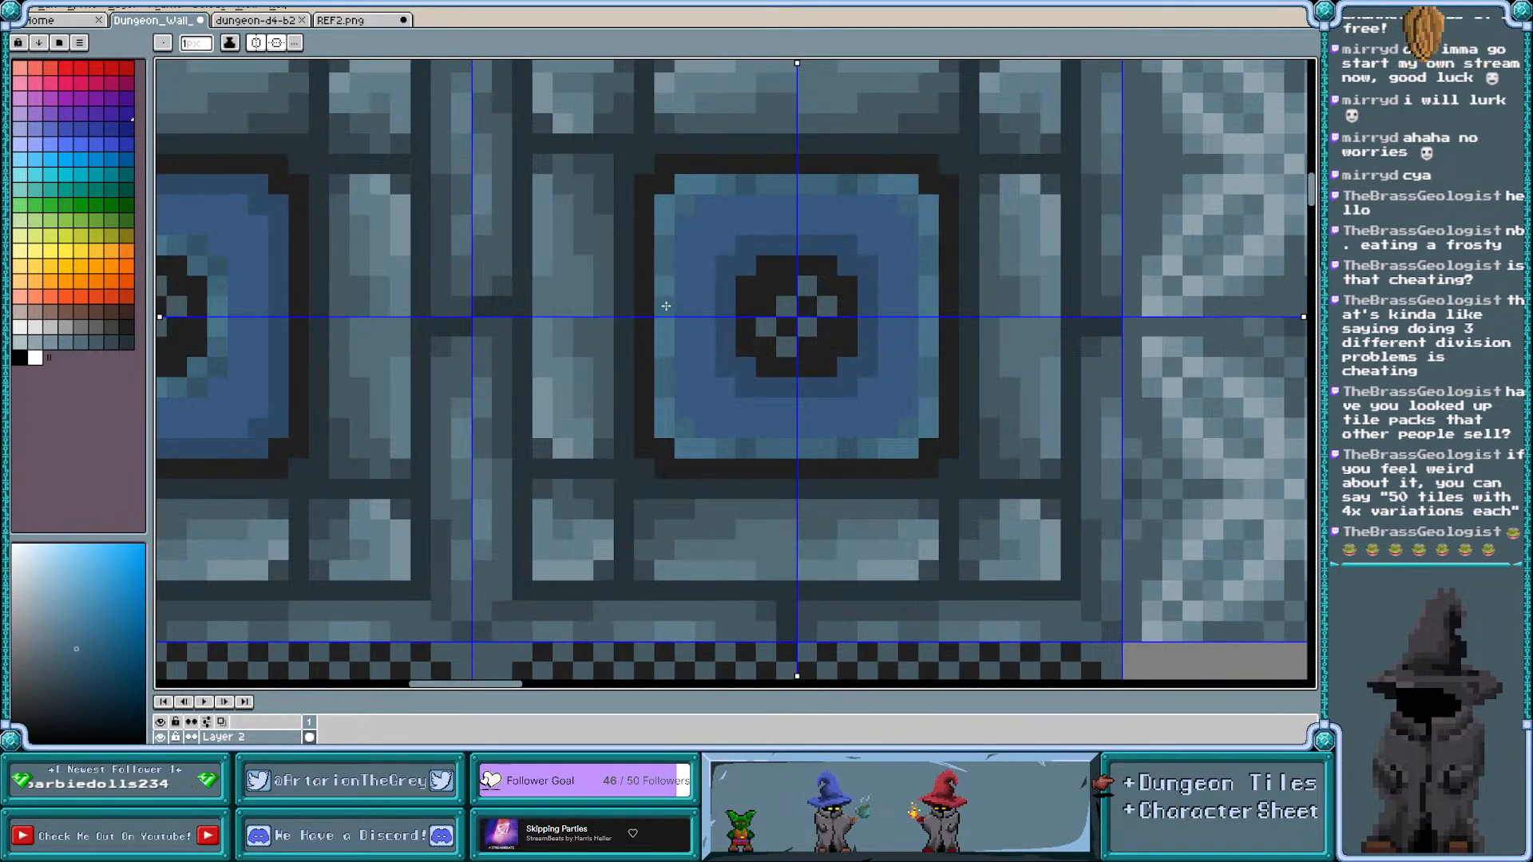
pyautogui.moveTo(666, 306); pyautogui.dragTo(665, 357)
pyautogui.keyDown('alt'); pyautogui.click(758, 186); pyautogui.keyUp('alt')
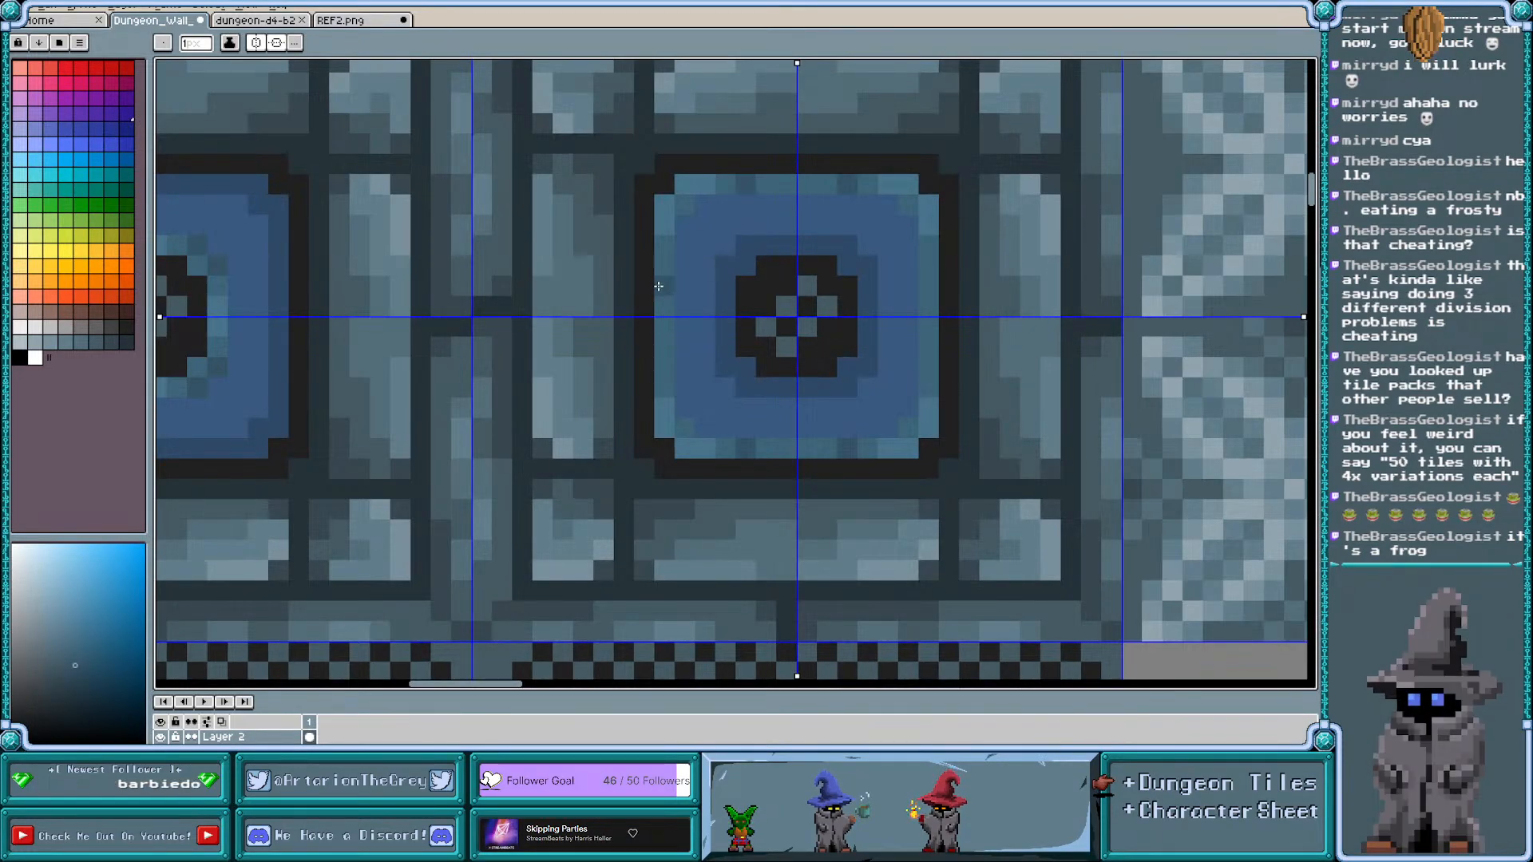
pyautogui.scroll(-4, 666, 284)
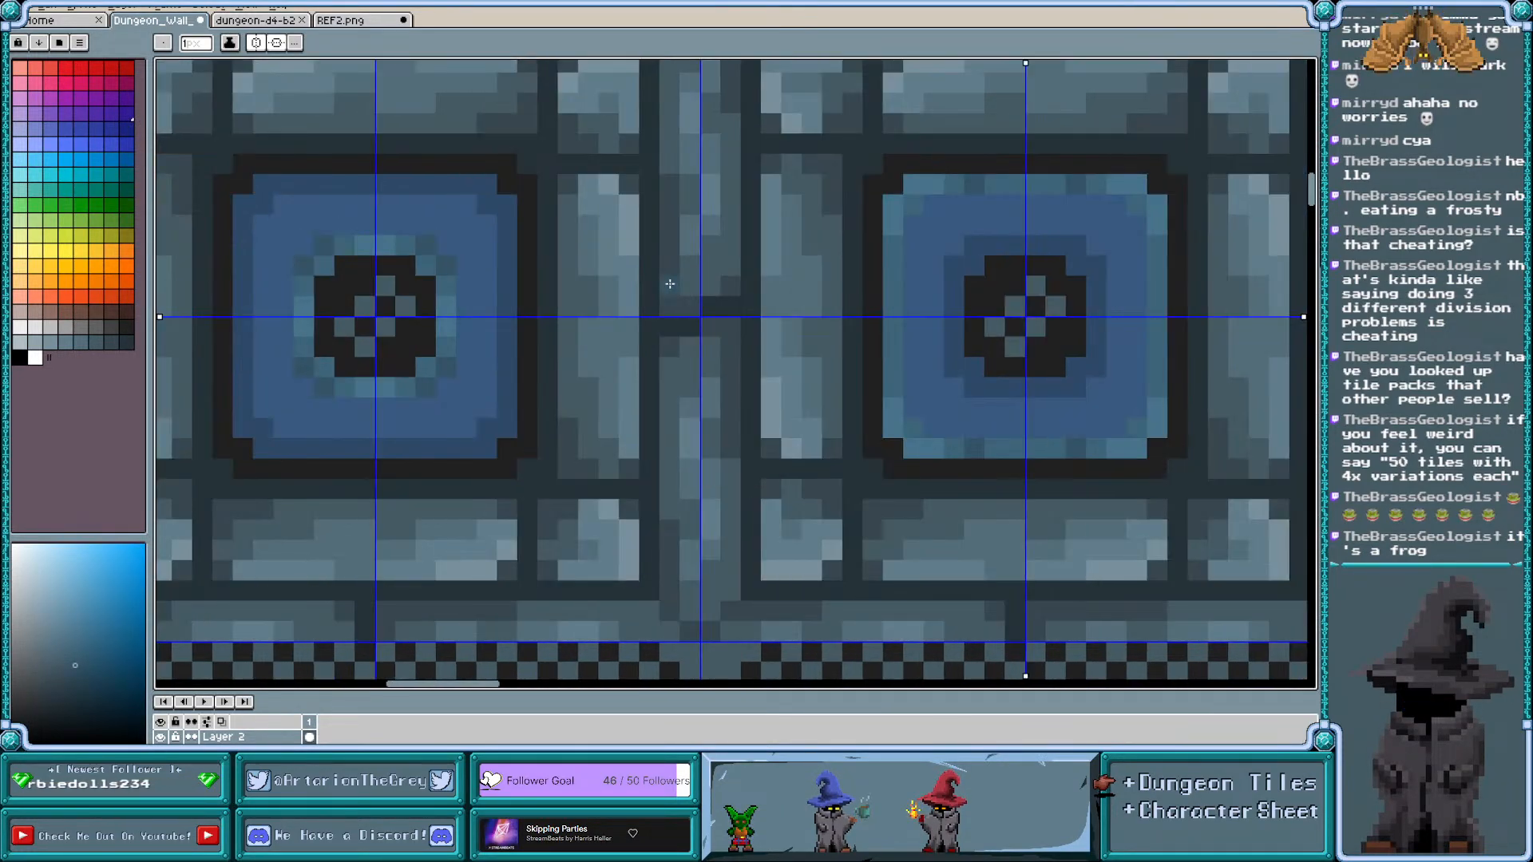
pyautogui.hscroll(-1, 677, 284)
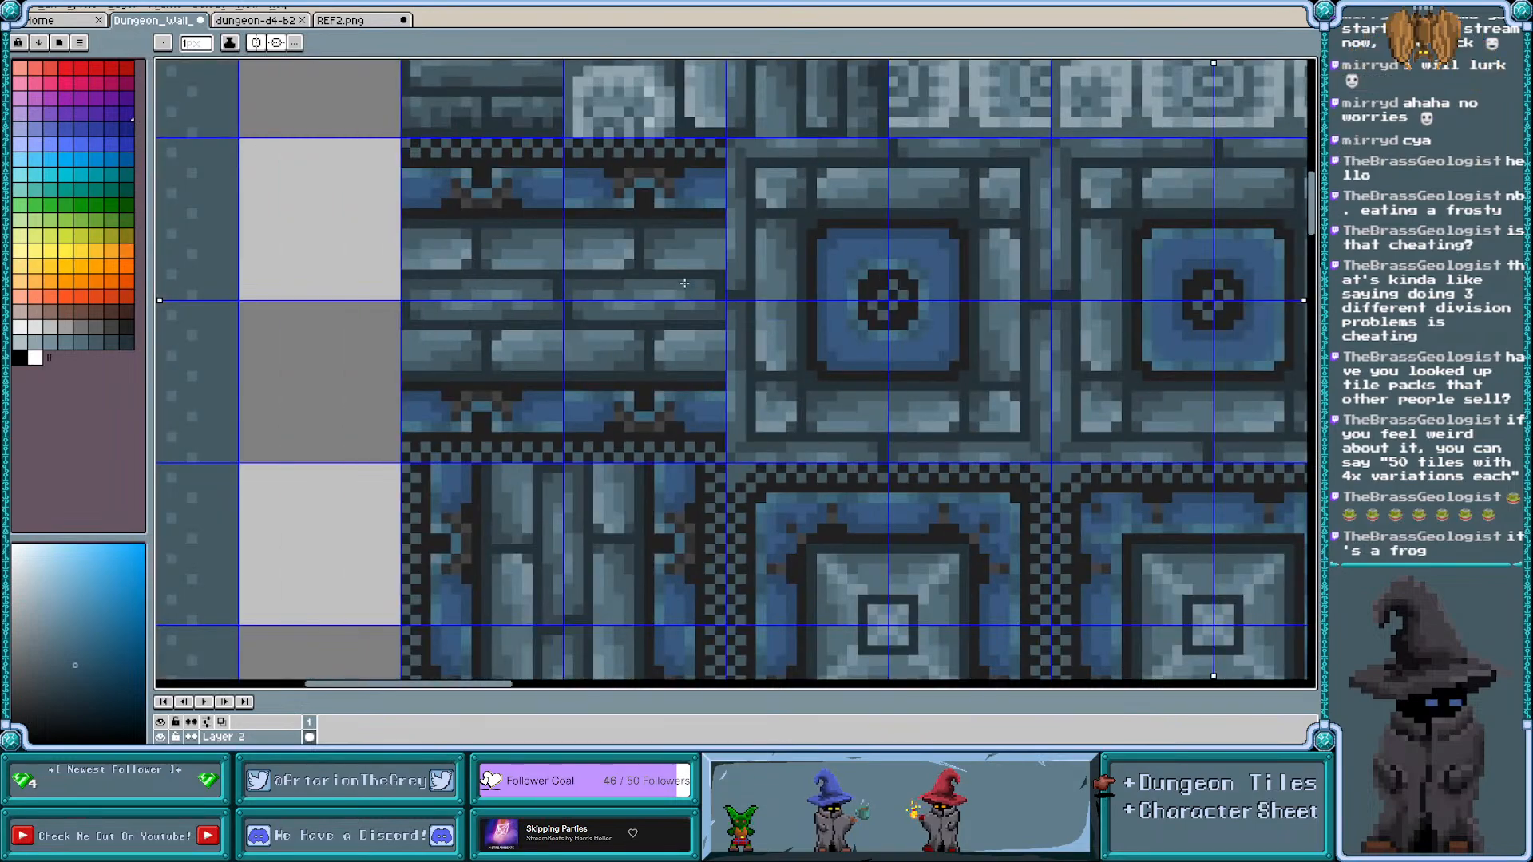
pyautogui.hscroll(1, 692, 283)
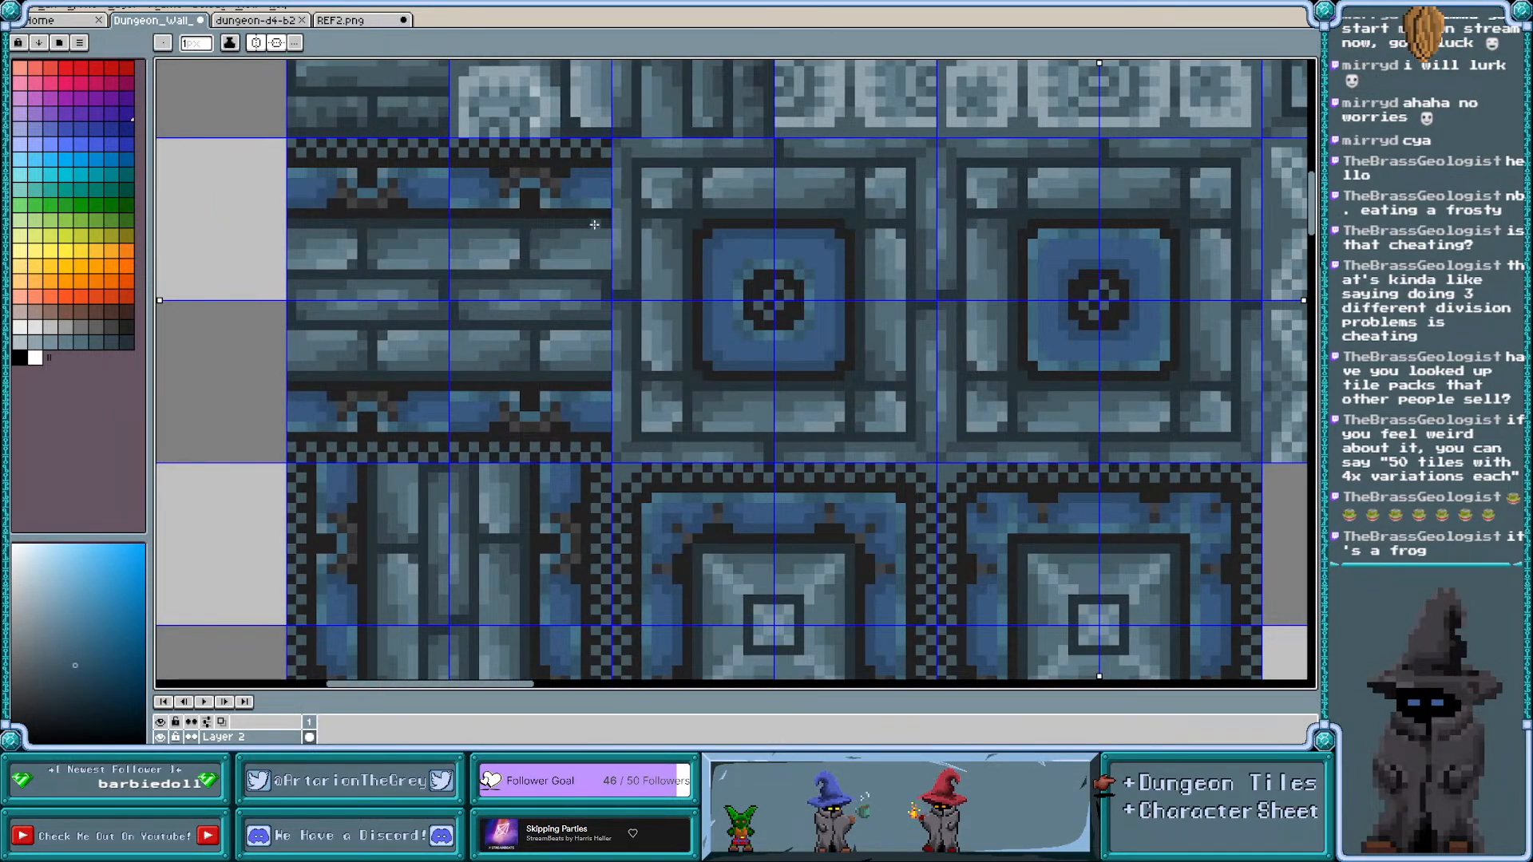
pyautogui.hscroll(1, 494, 207)
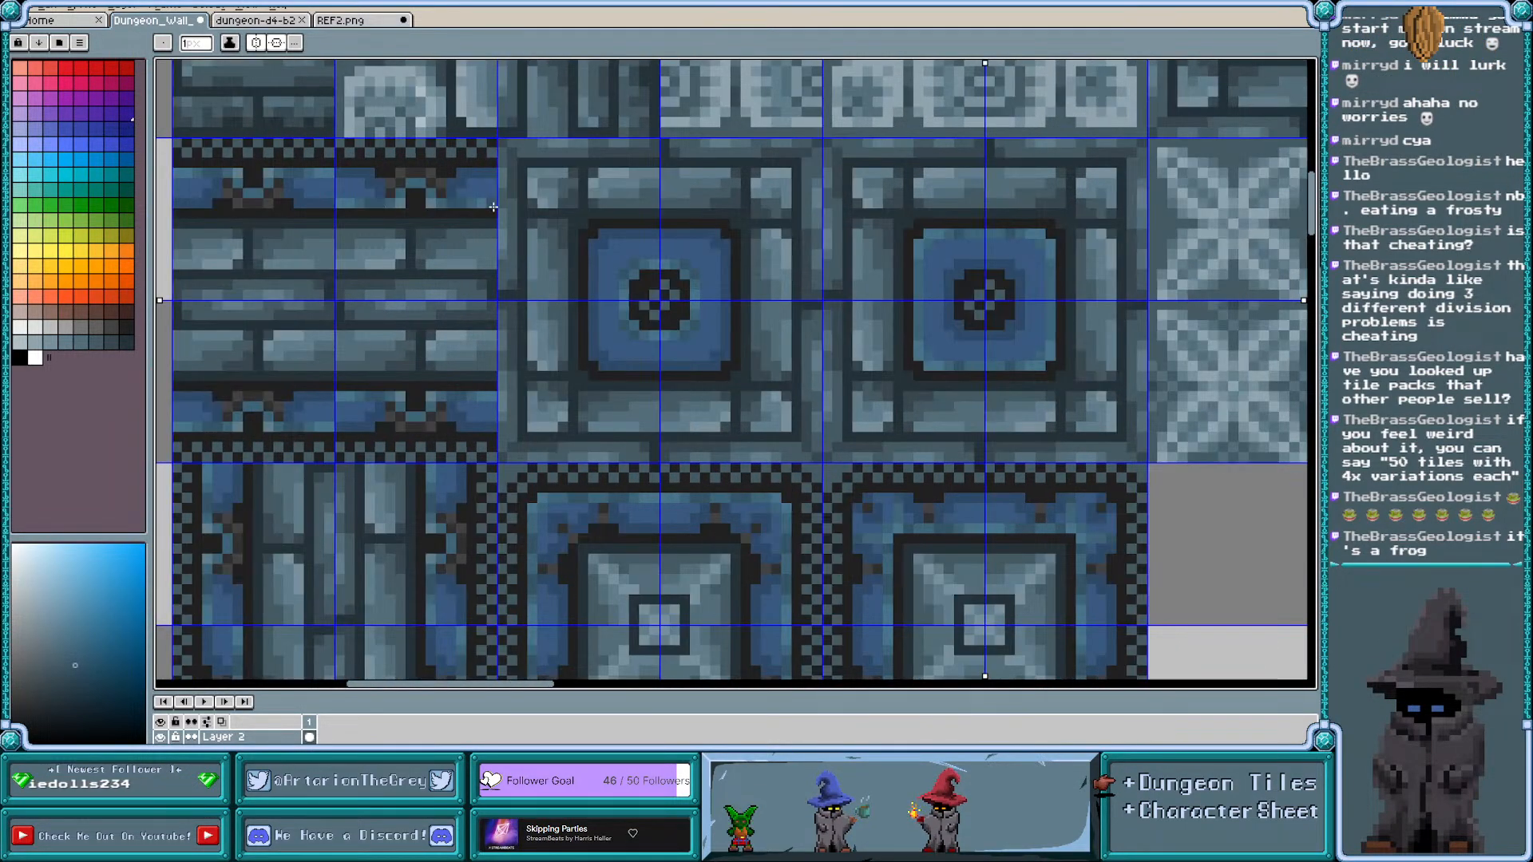
pyautogui.hscroll(-1, 493, 206)
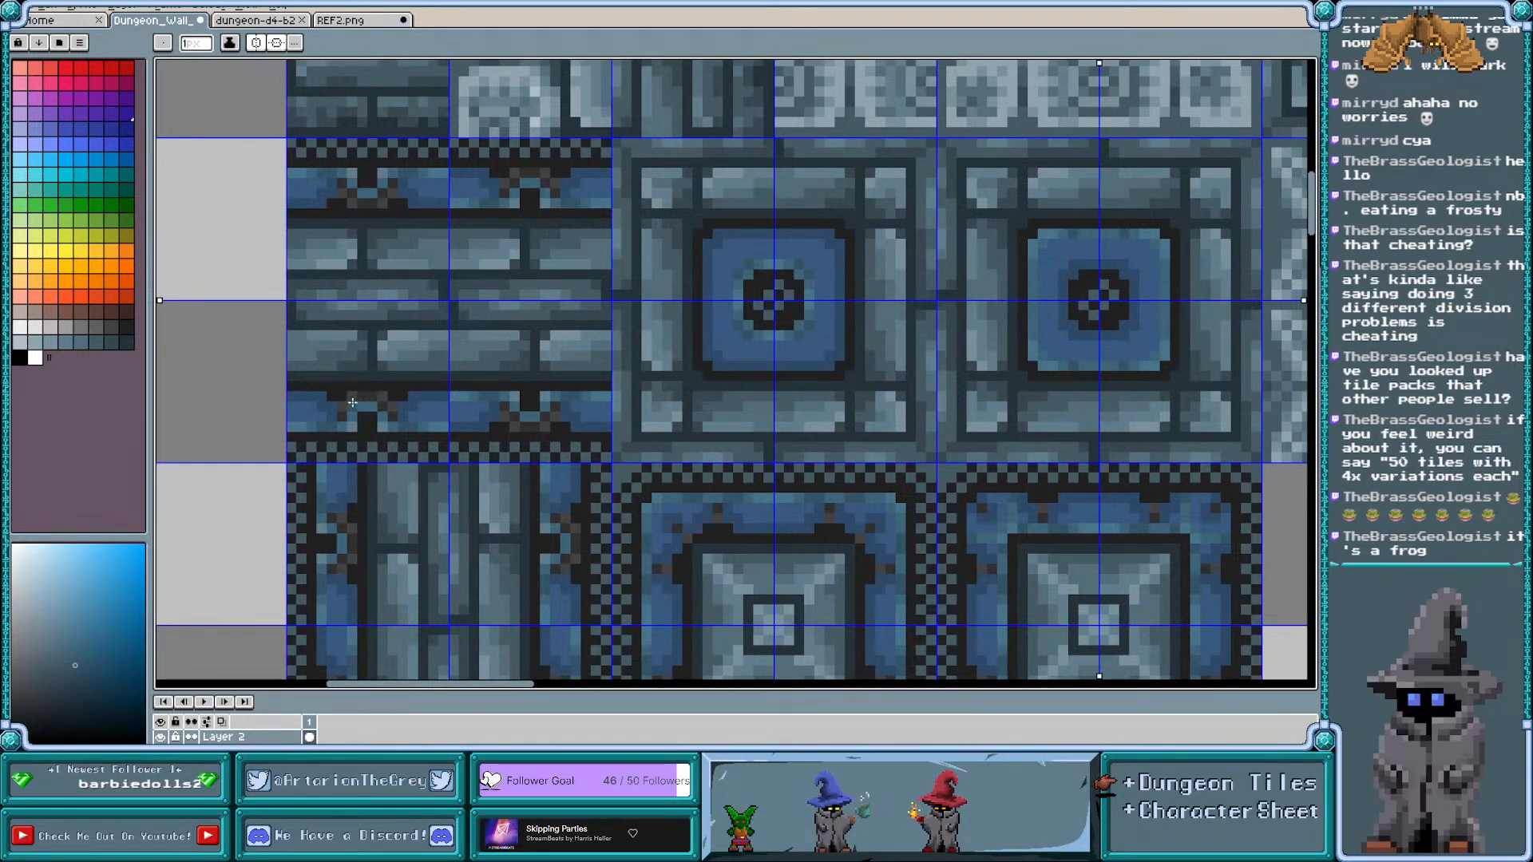
pyautogui.hscroll(1, 353, 403)
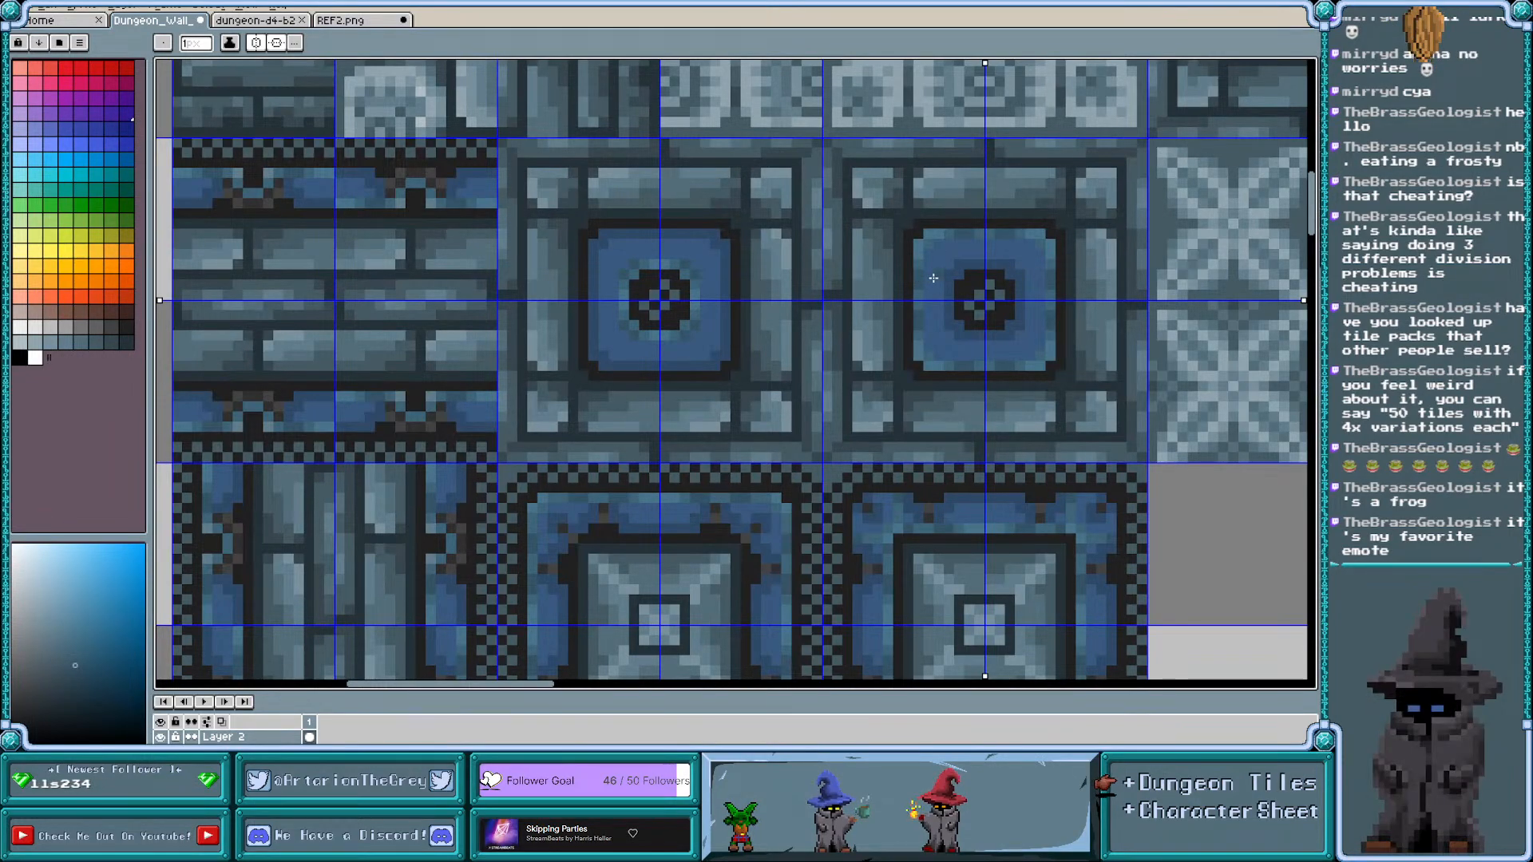
pyautogui.hscroll(-3, 933, 278)
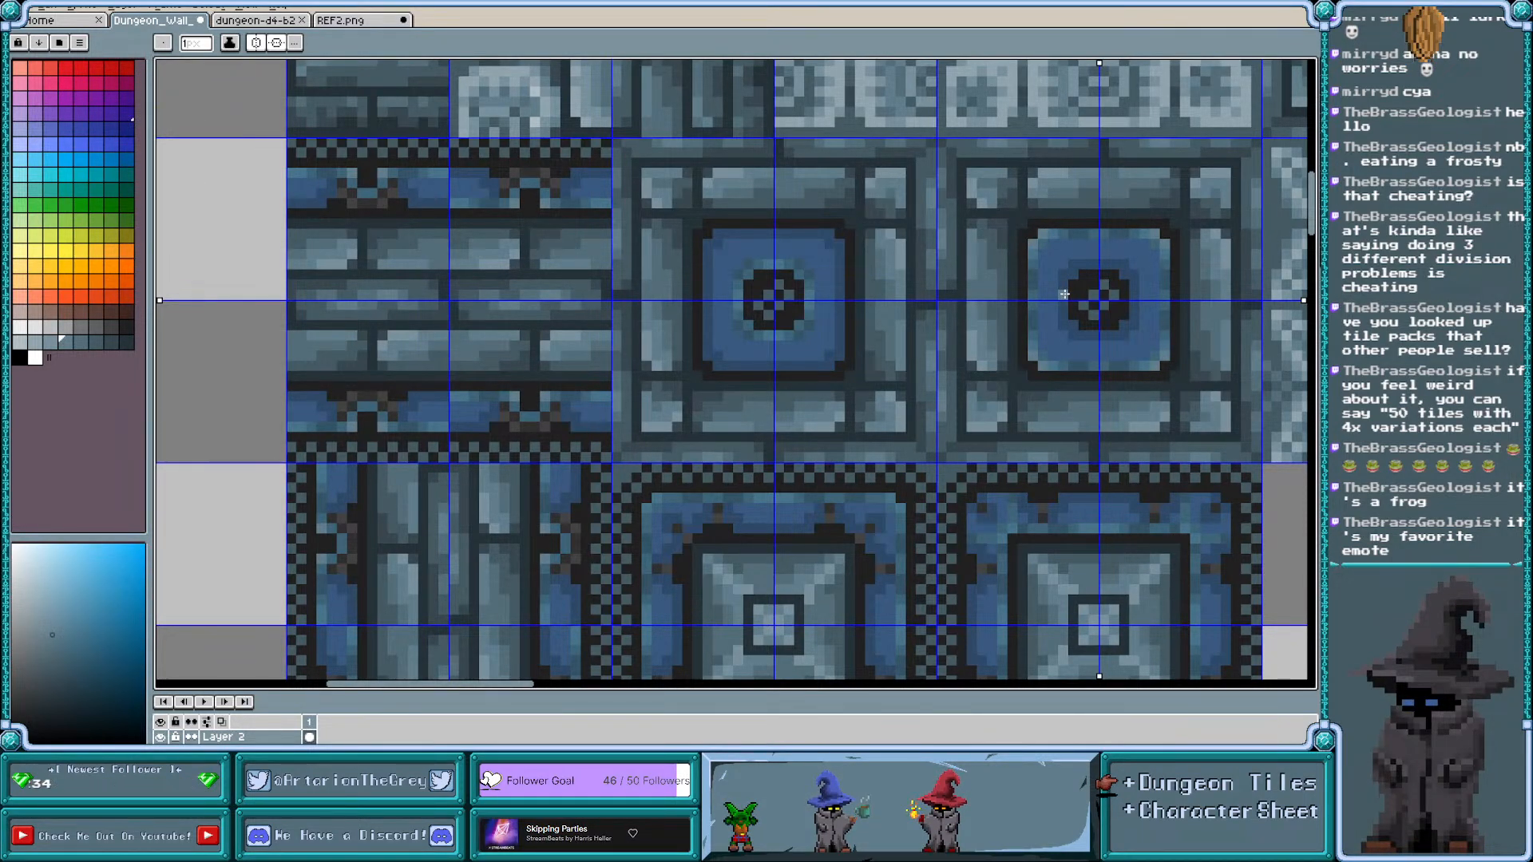
# Turn symmetry off, try a copy of the right-hand panelled tile's top-left quarter over the horizontal brick tile's lower-left quarter, and undo it
pyautogui.press('m')
pyautogui.moveTo(1094, 295); pyautogui.dragTo(952, 153)
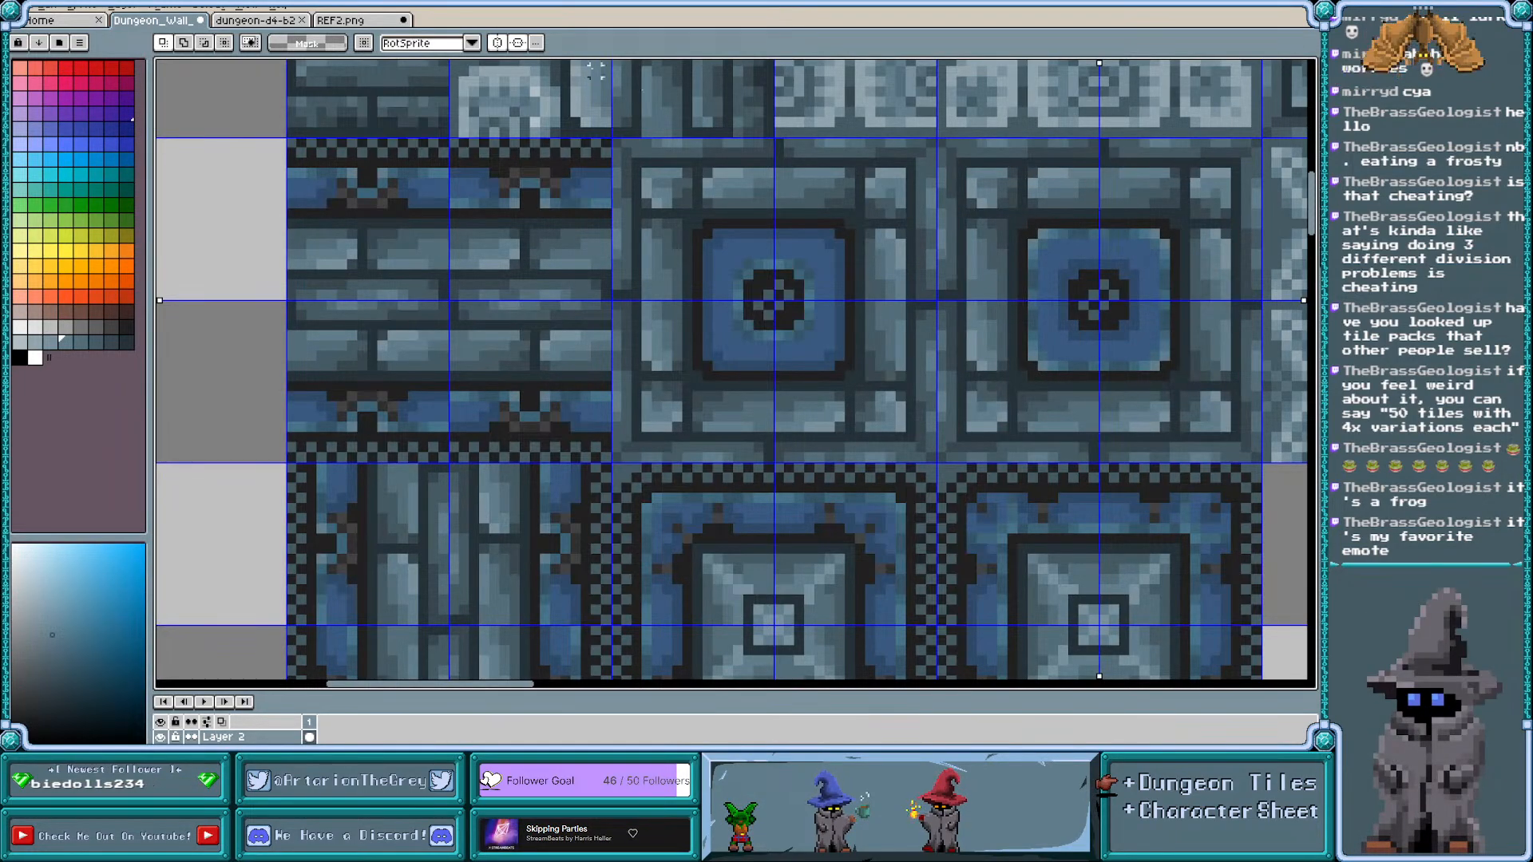
pyautogui.click(518, 43)
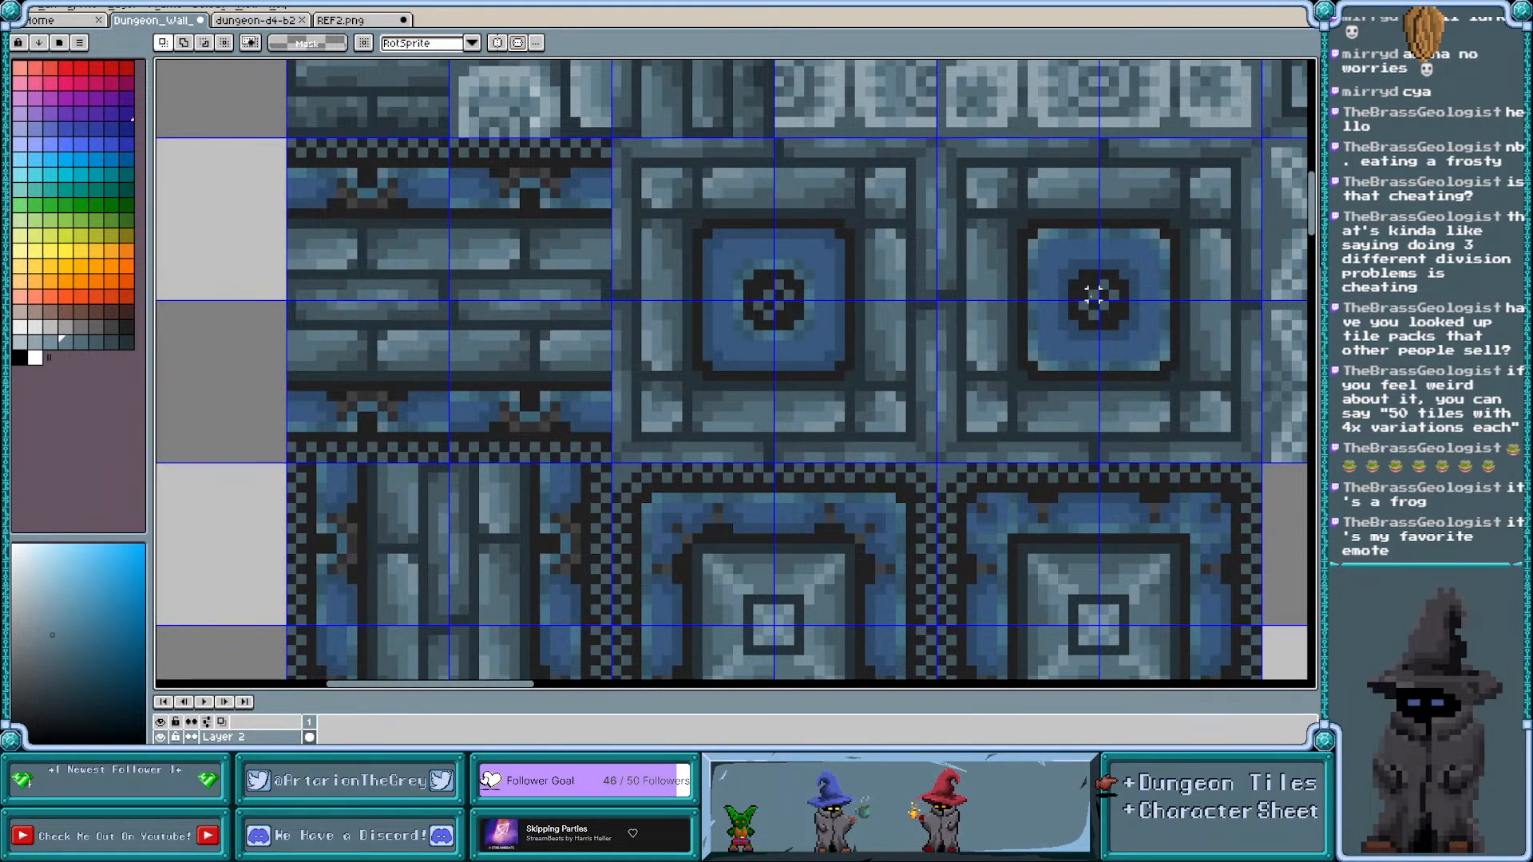
pyautogui.moveTo(1094, 296); pyautogui.dragTo(937, 138)
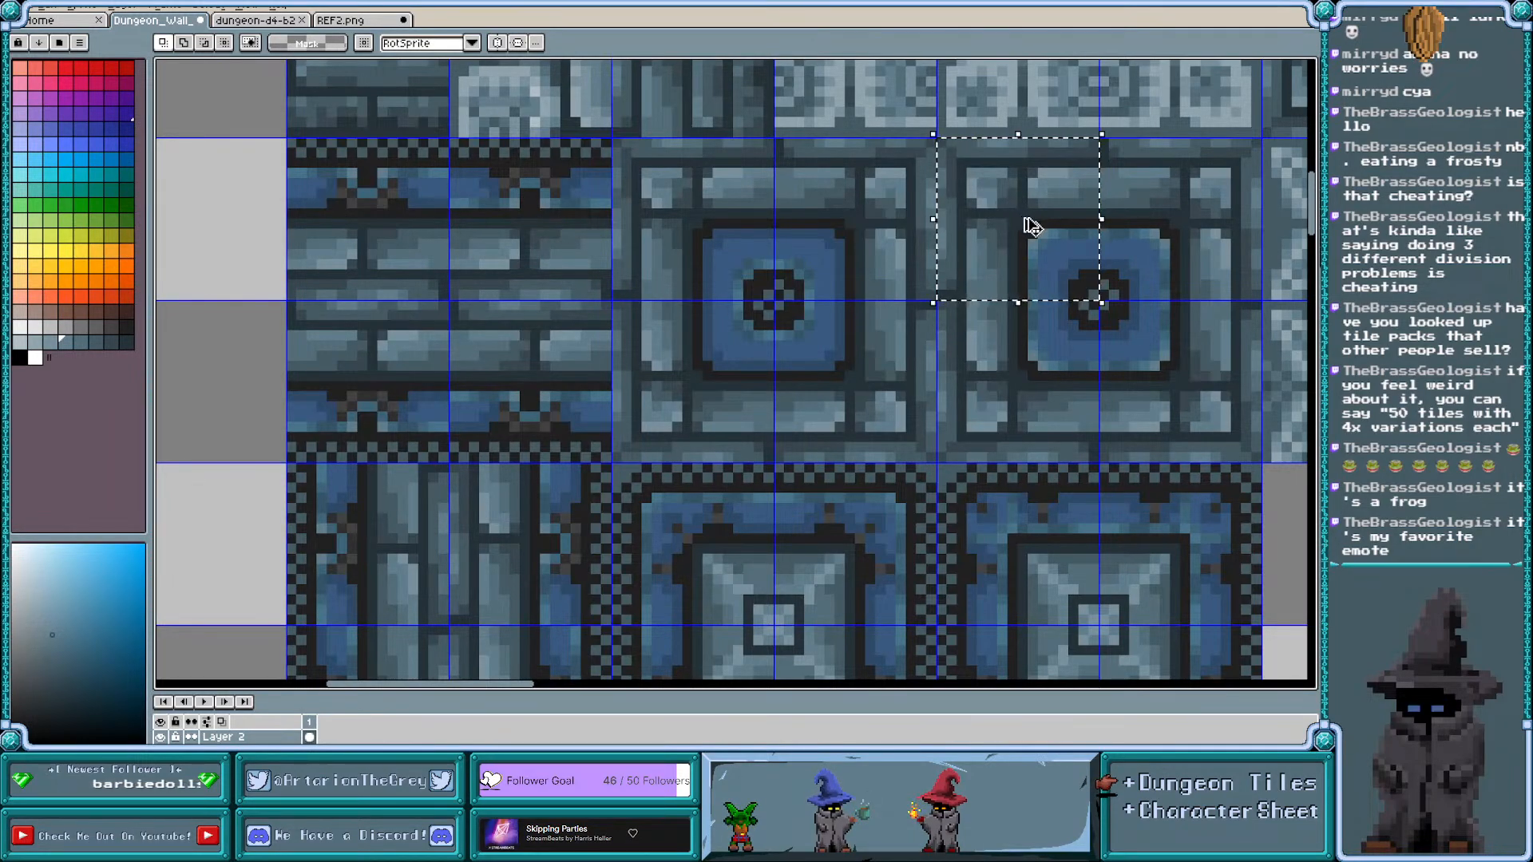
pyautogui.hscroll(-1, 1031, 226)
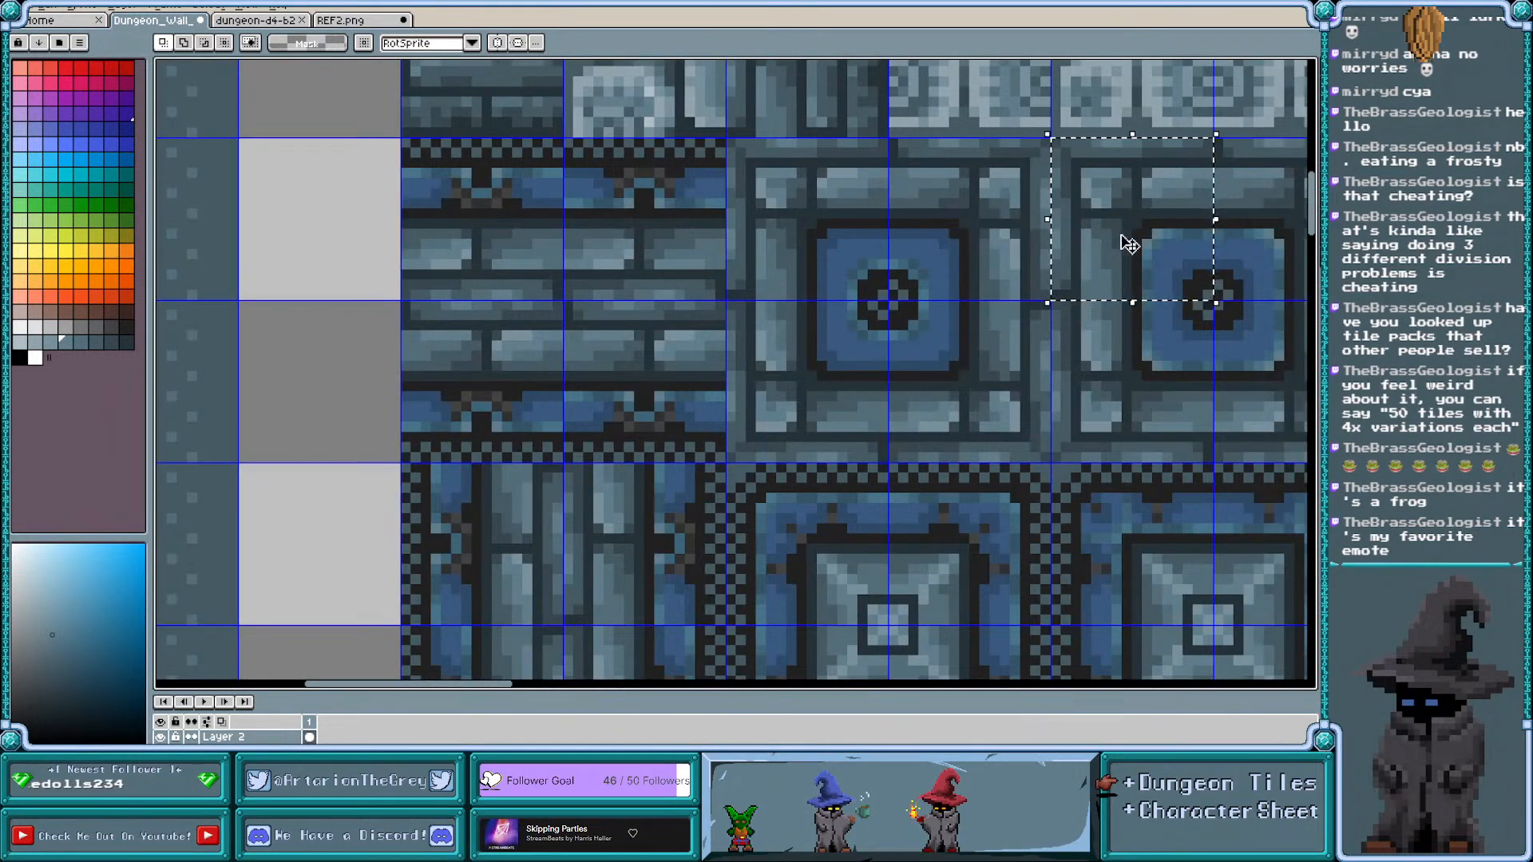
pyautogui.moveTo(1157, 240); pyautogui.dragTo(508, 401)
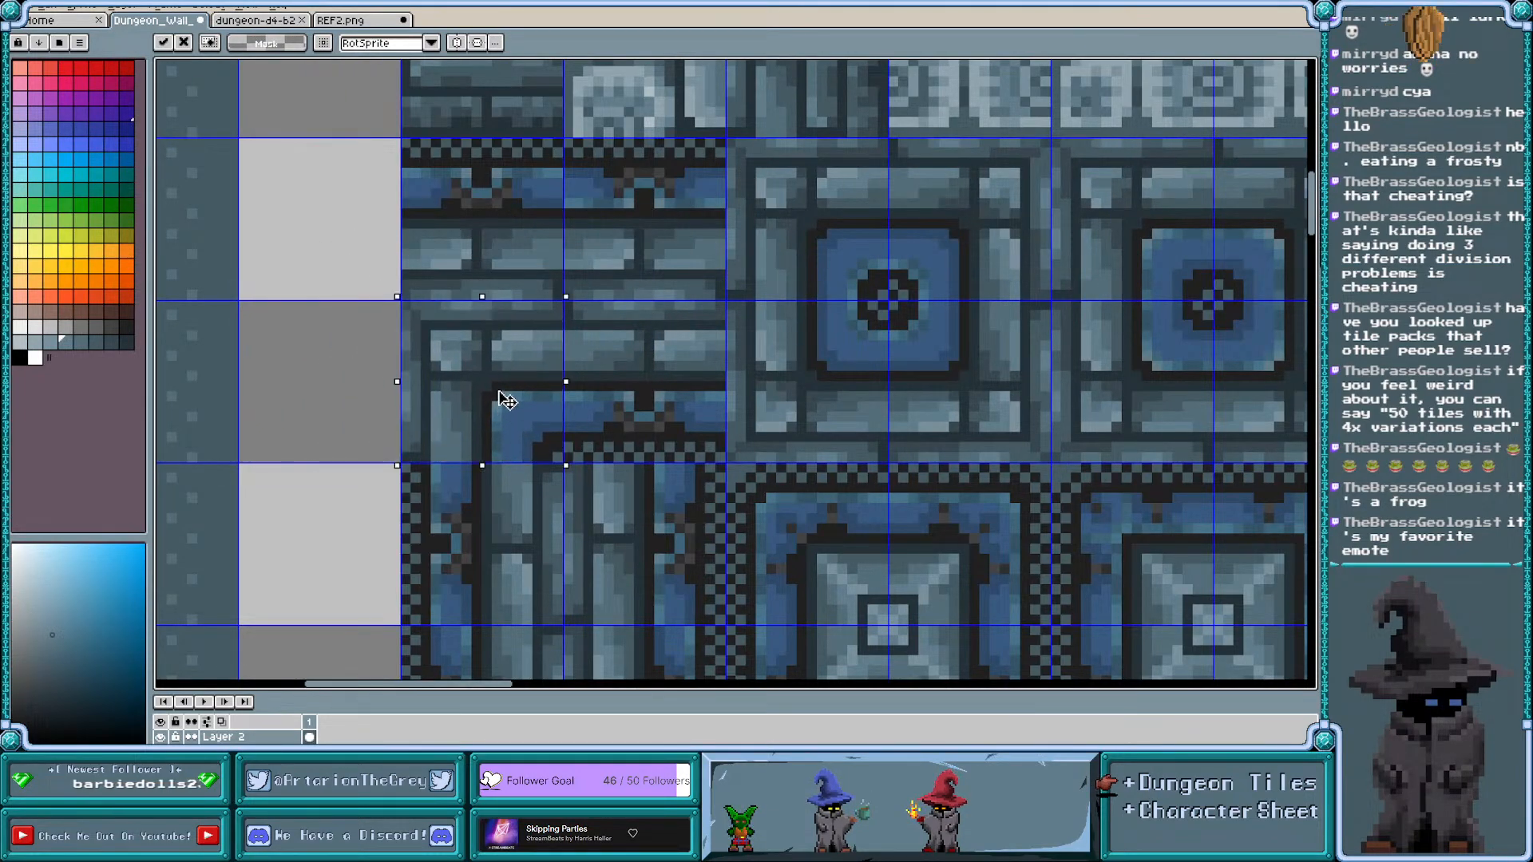
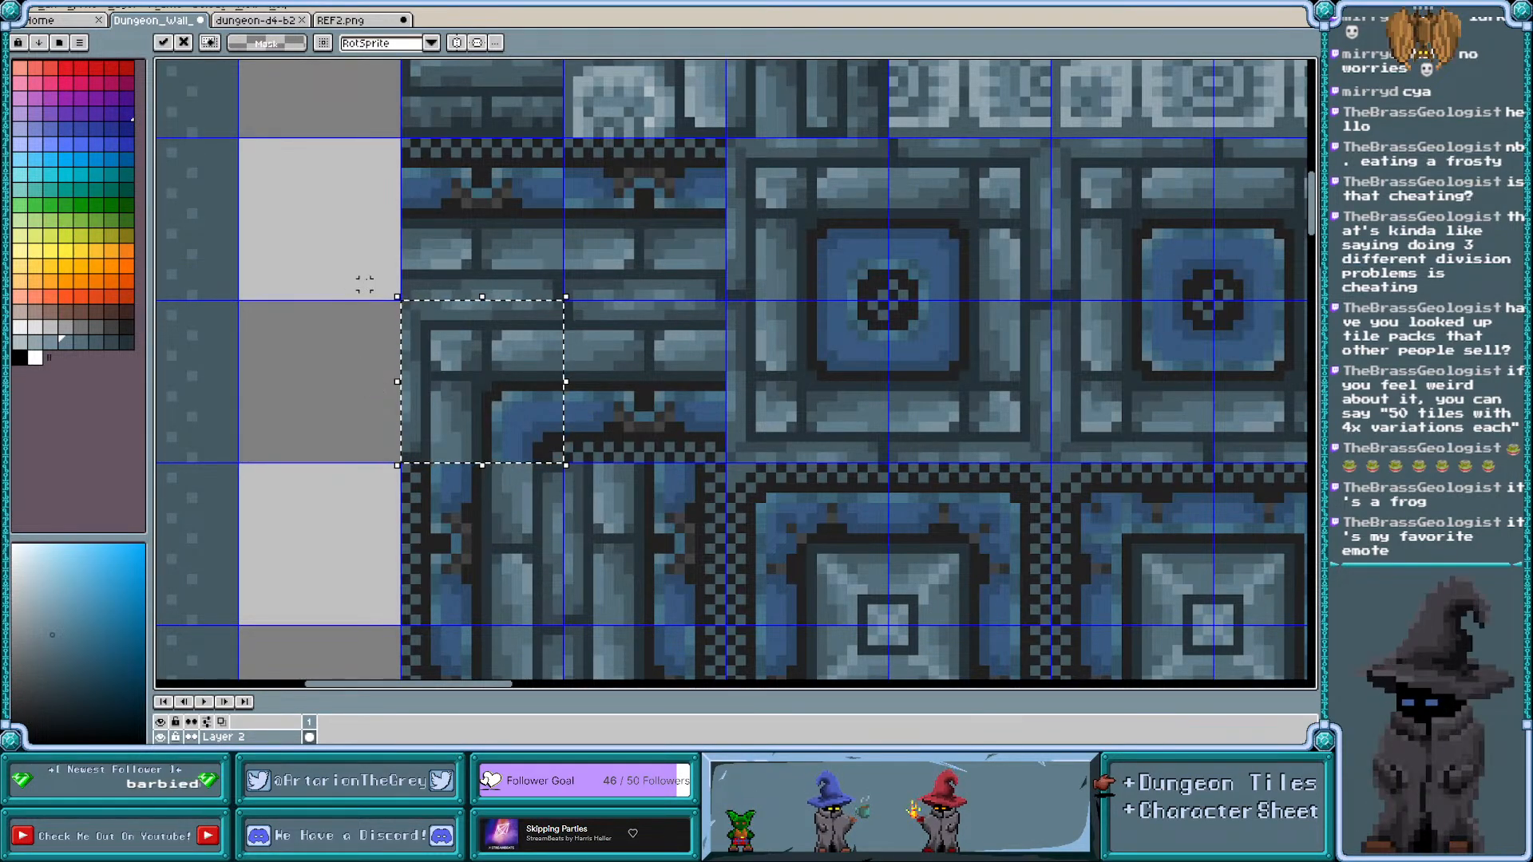
pyautogui.moveTo(1050, 137); pyautogui.dragTo(1215, 299)
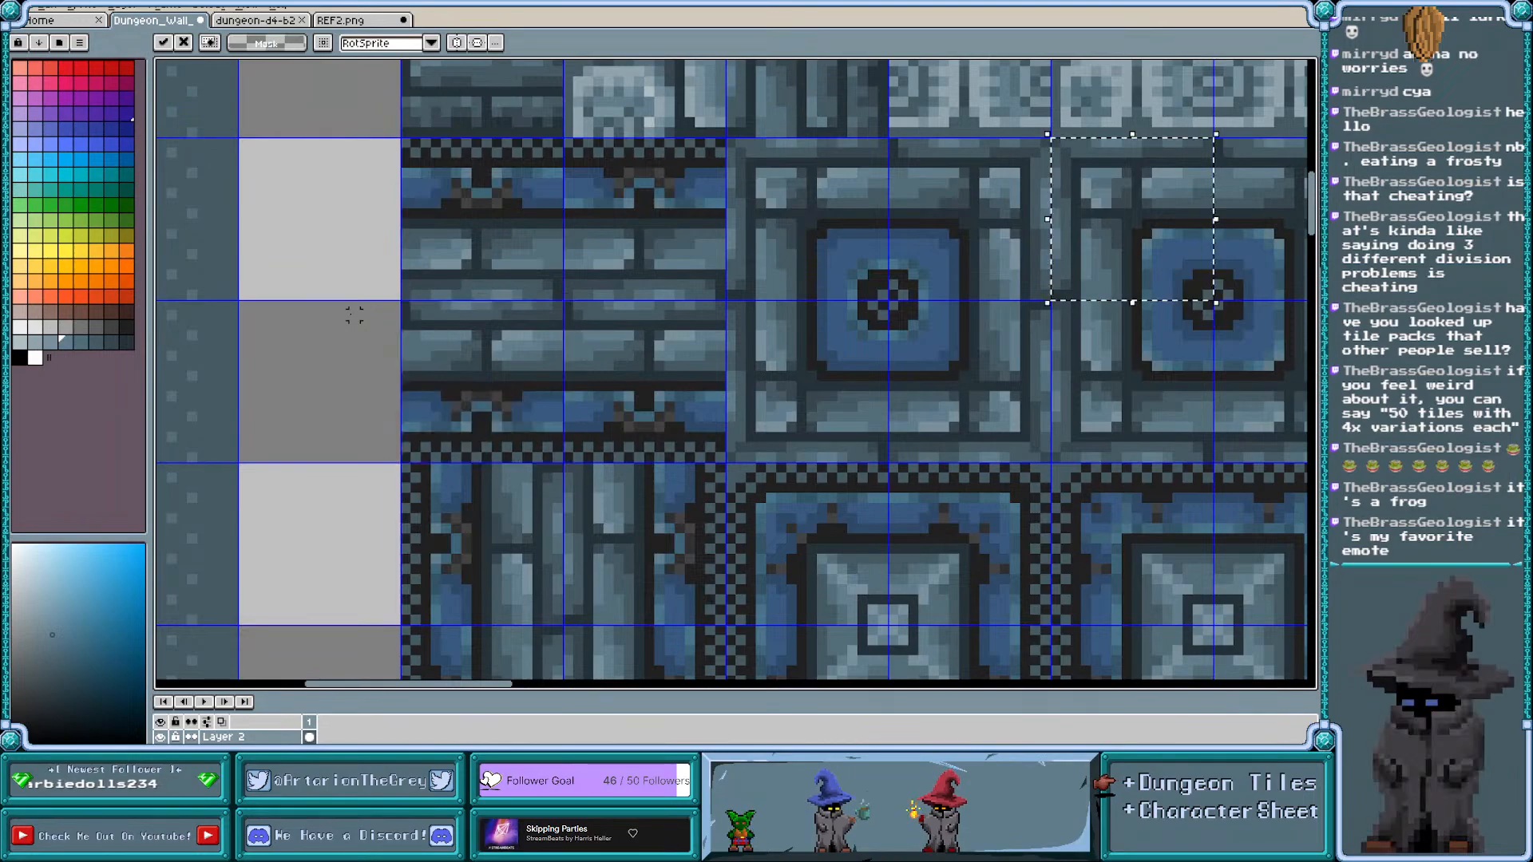
# Re-enable symmetry around the right-hand panelled tile and repaint the panel's pale corner highlights with mid teal
pyautogui.hscroll(2, 1185, 304)
pyautogui.hscroll(2, 1184, 304)
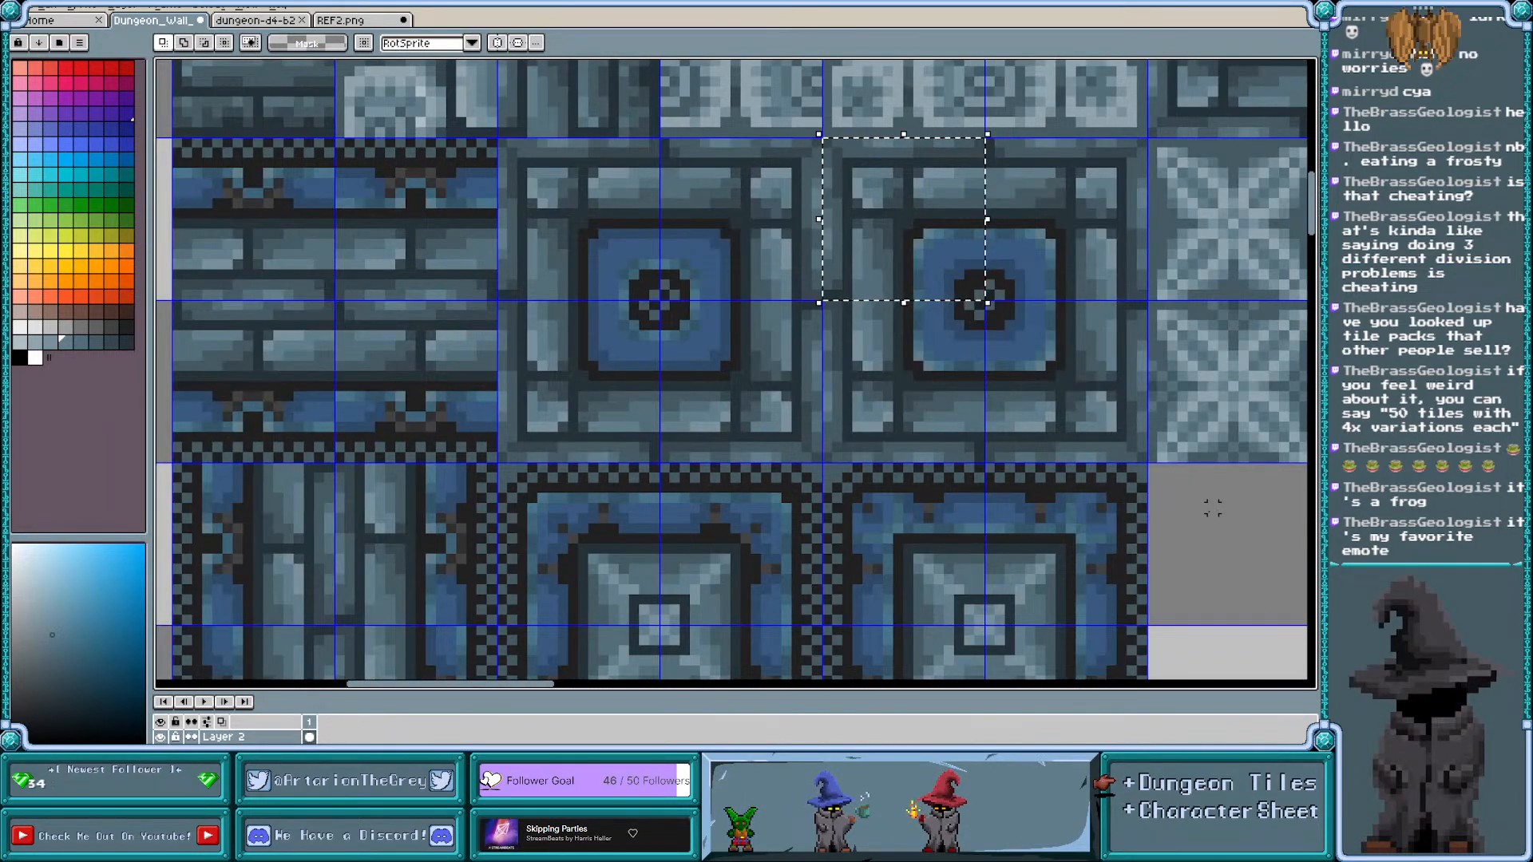
pyautogui.hscroll(2, 987, 224)
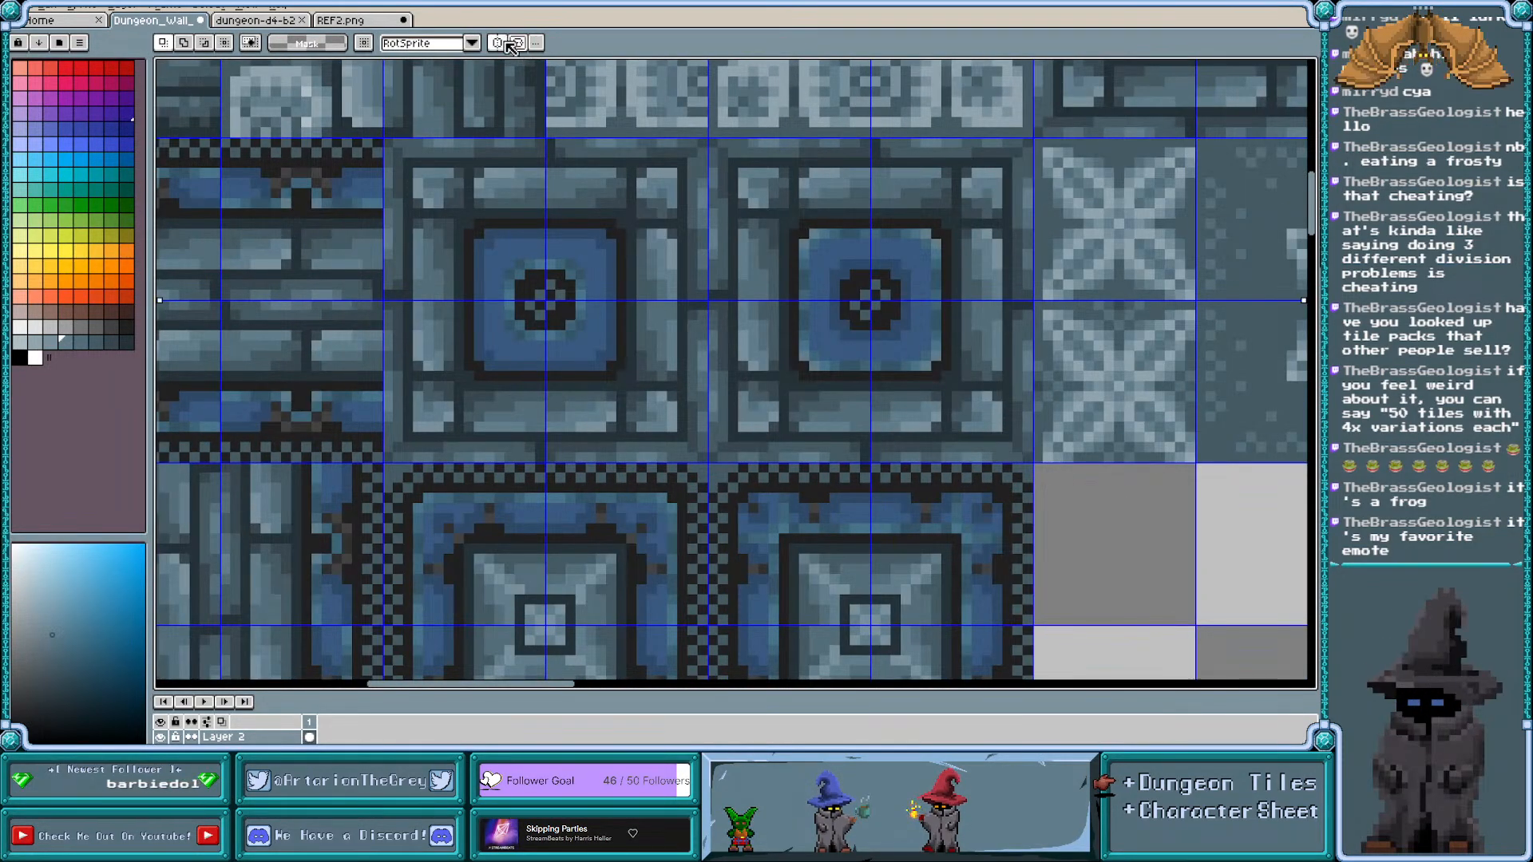
pyautogui.hotkey('ctrl', 'a')
pyautogui.scroll(1, 804, 213)
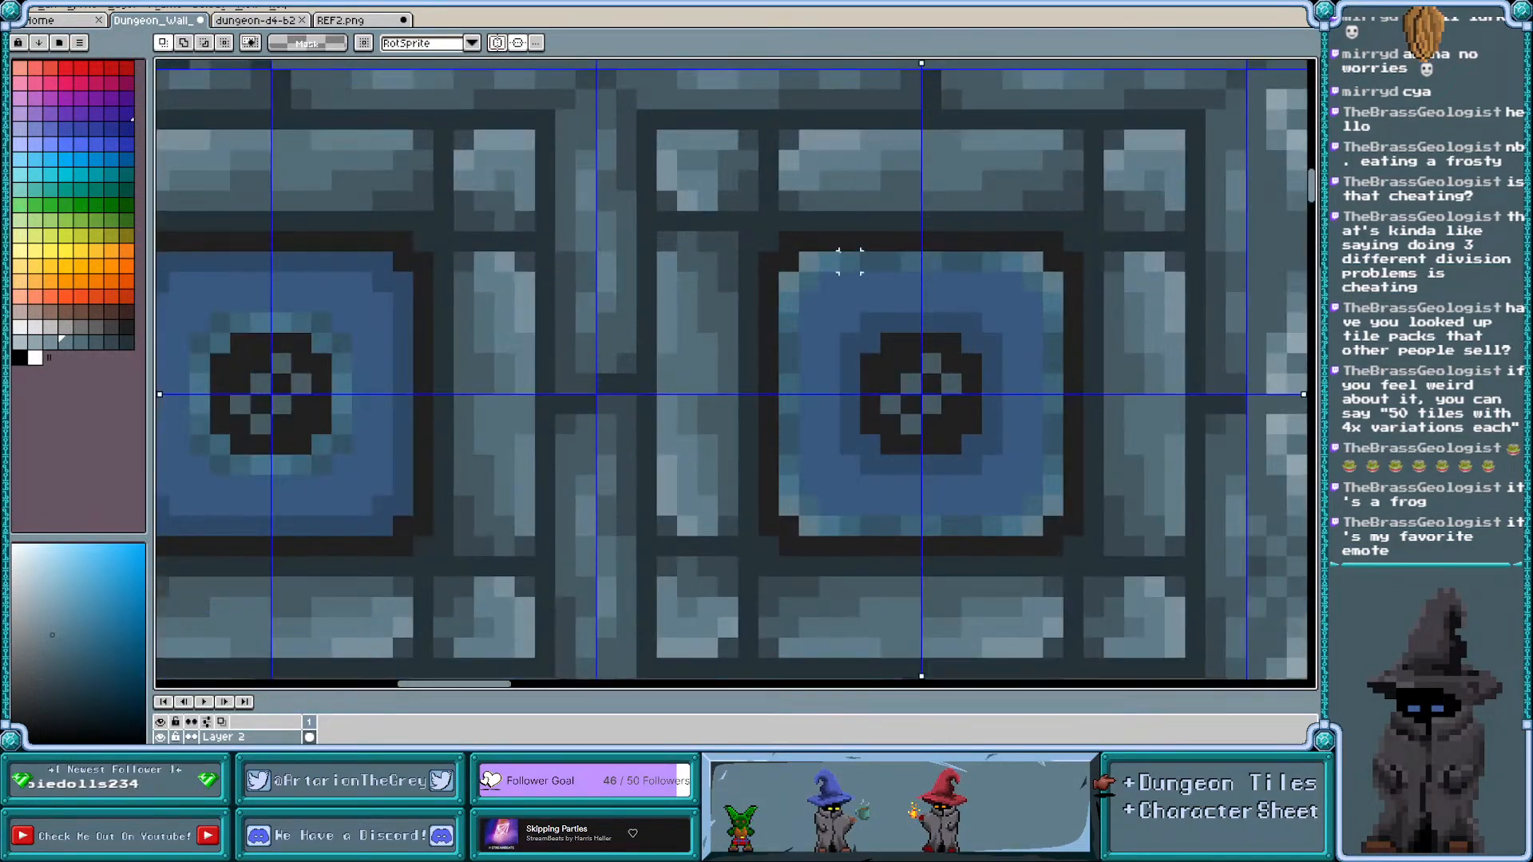
pyautogui.scroll(1, 809, 261)
pyautogui.press('b')
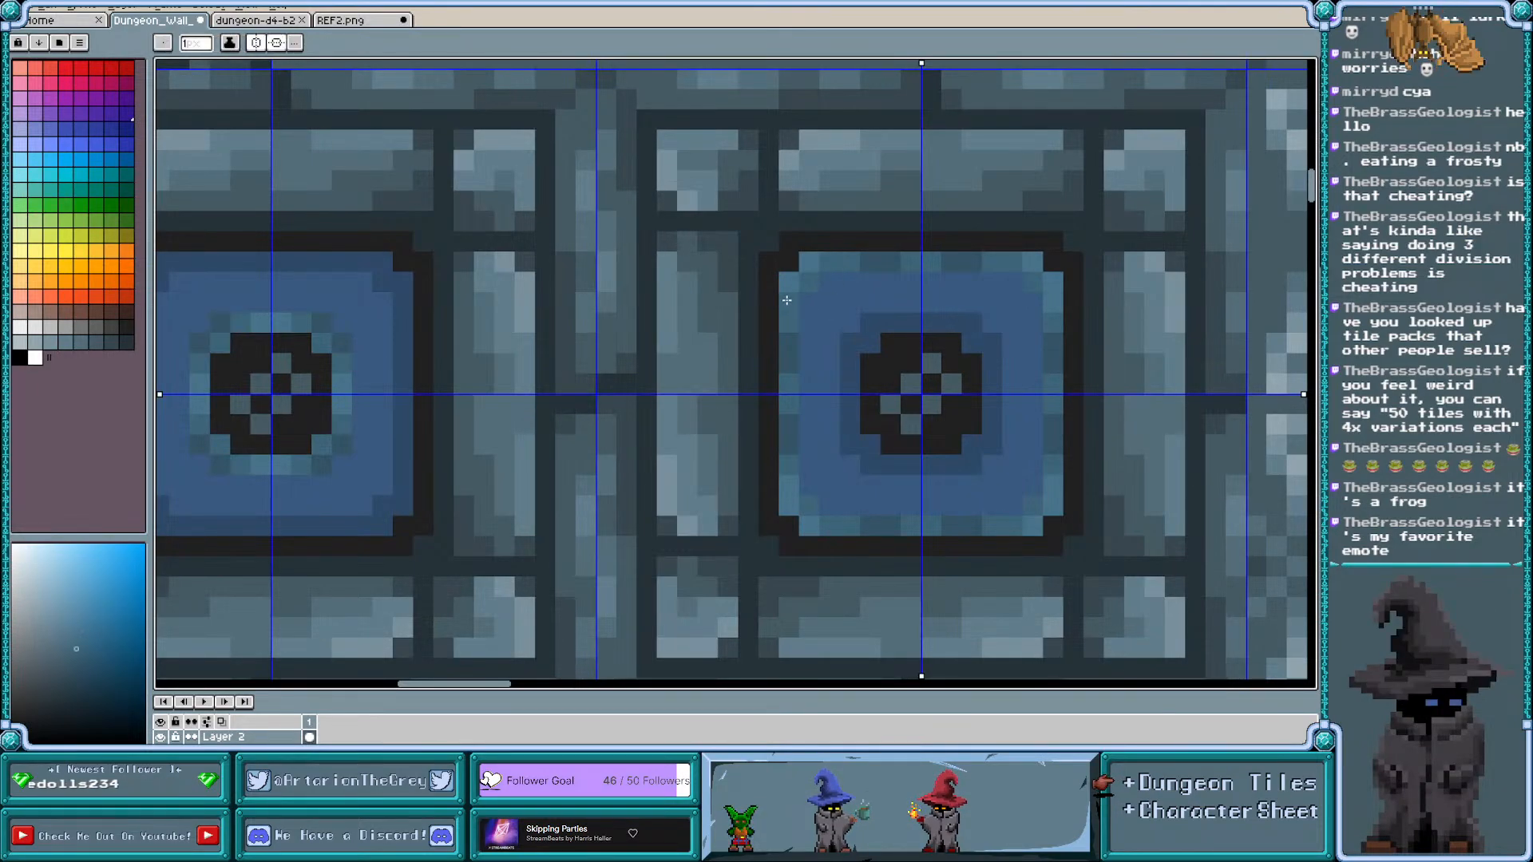
# Retouch the right-hand panel's edge and corner pixels with alternating lighter and darker teal
pyautogui.scroll(-2, 798, 279)
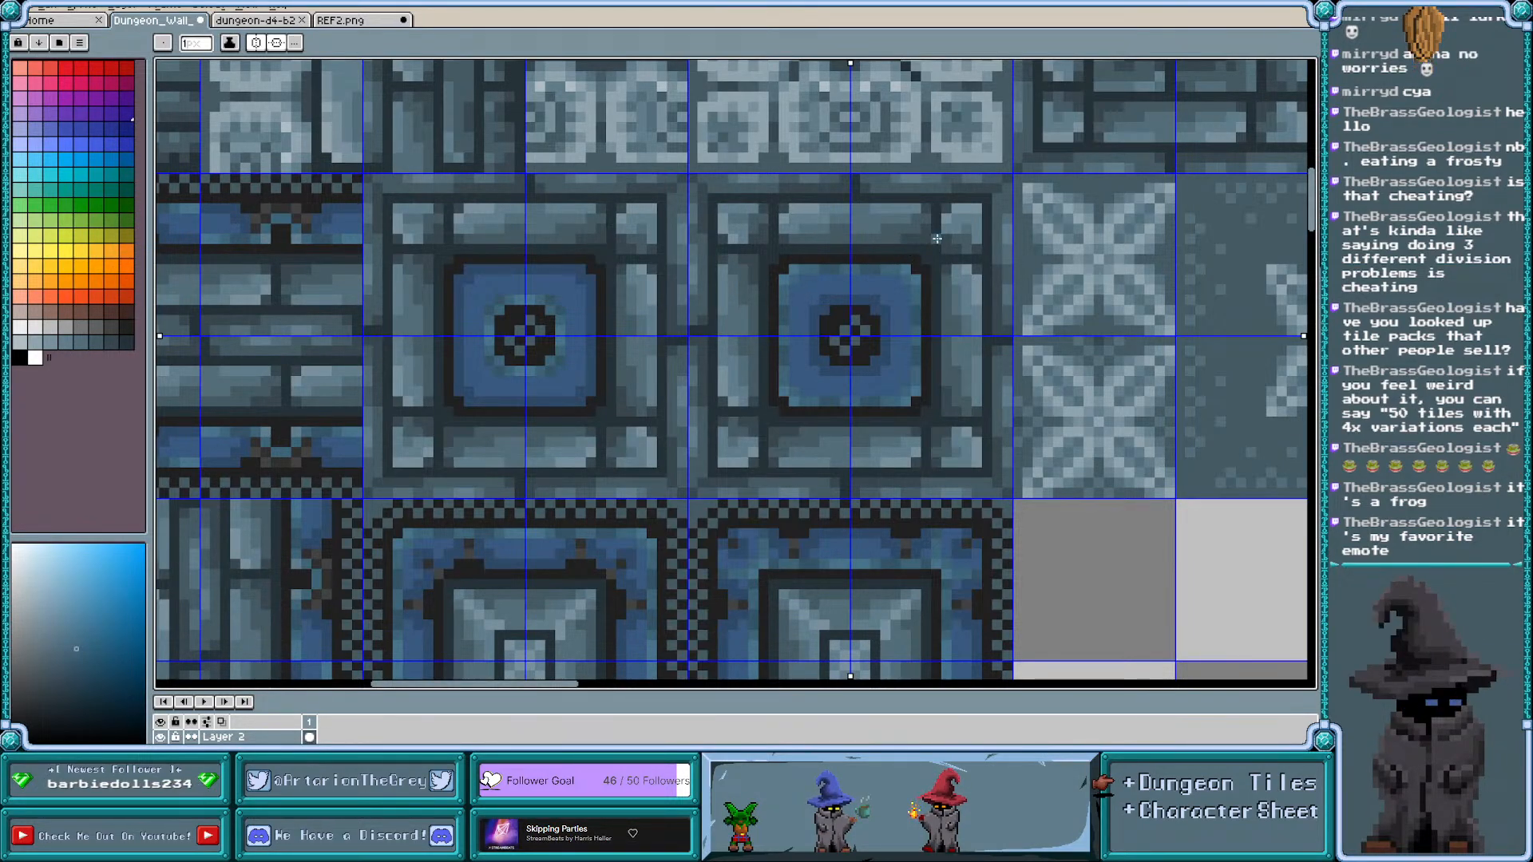
pyautogui.scroll(1, 829, 273)
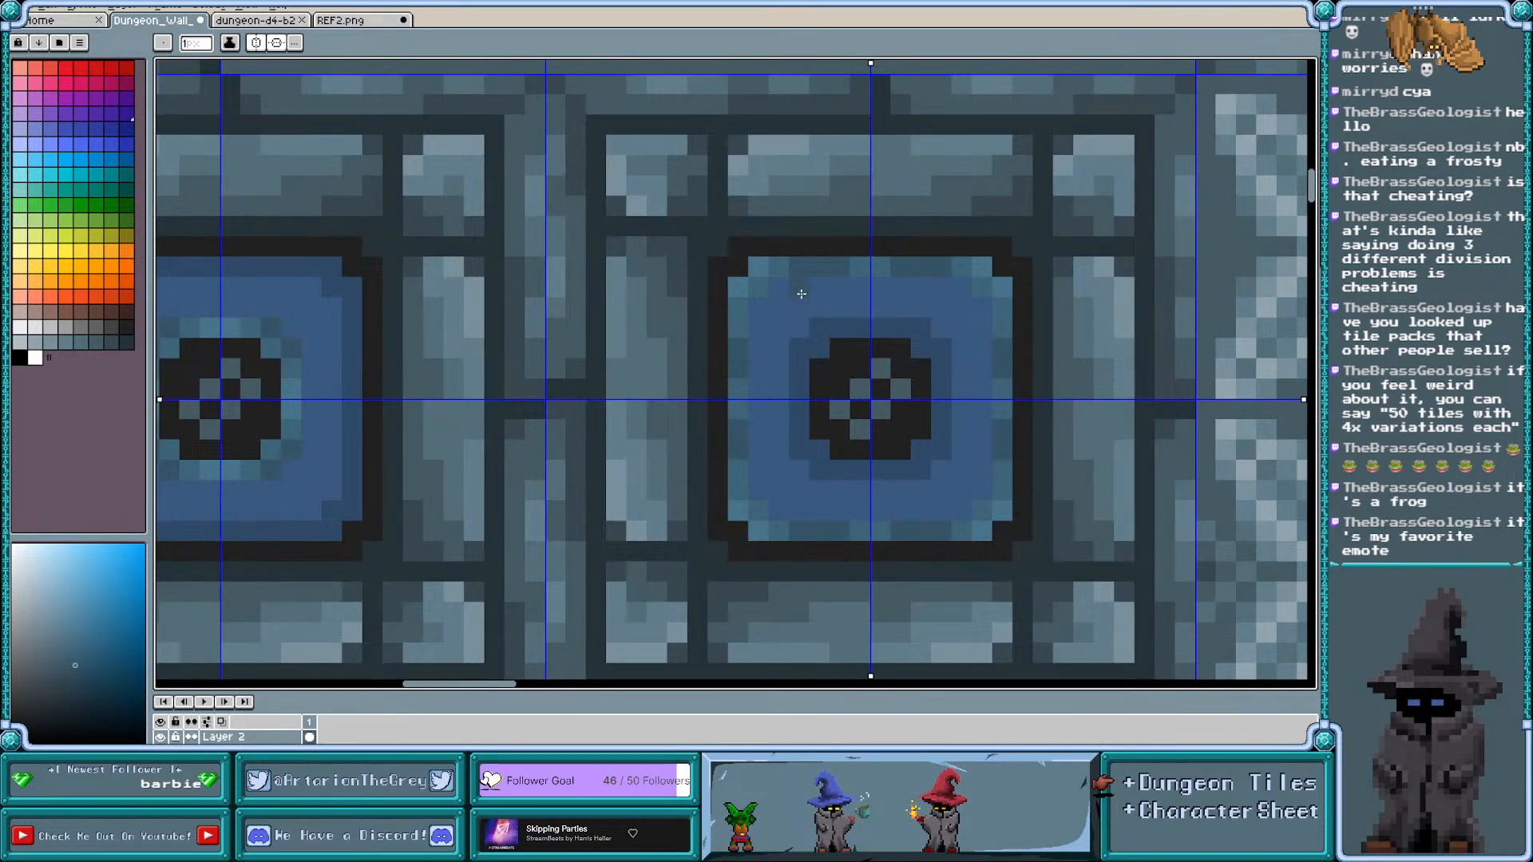
pyautogui.scroll(-2, 801, 294)
pyautogui.scroll(2, 788, 256)
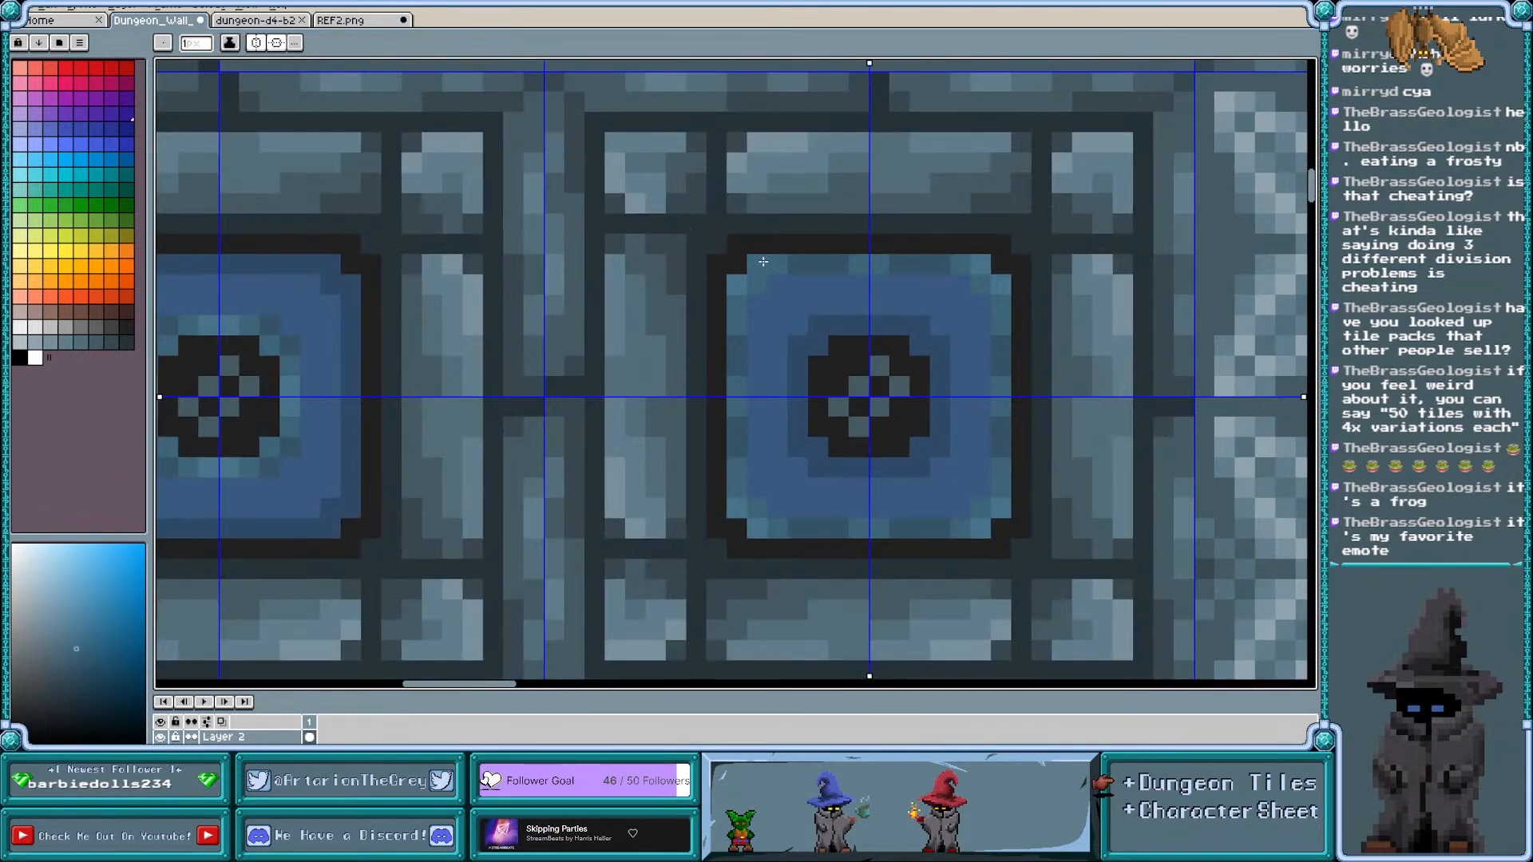
pyautogui.scroll(-1, 882, 275)
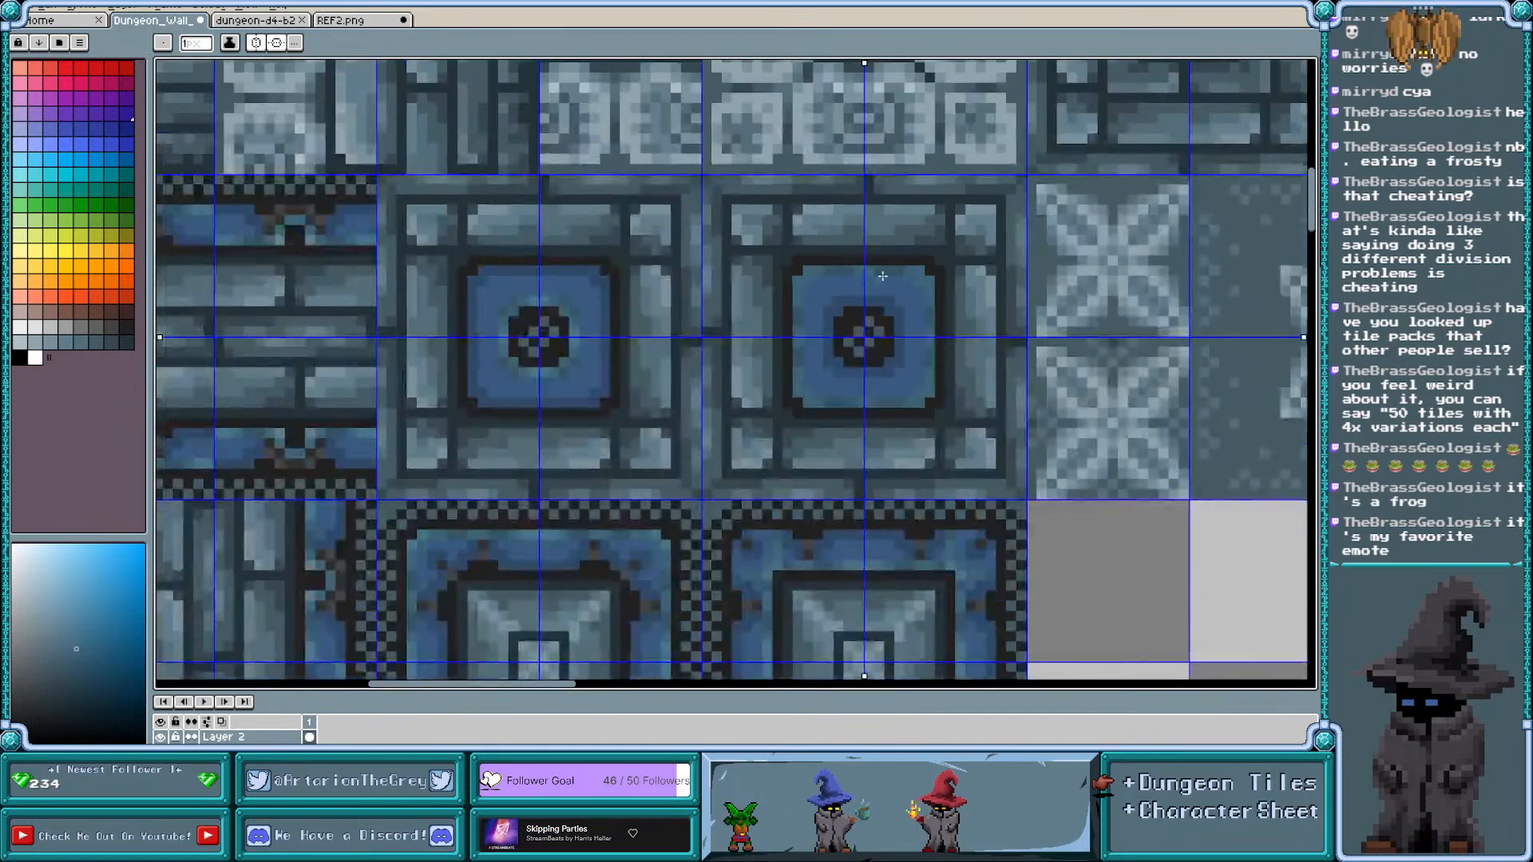
pyautogui.scroll(-1, 882, 275)
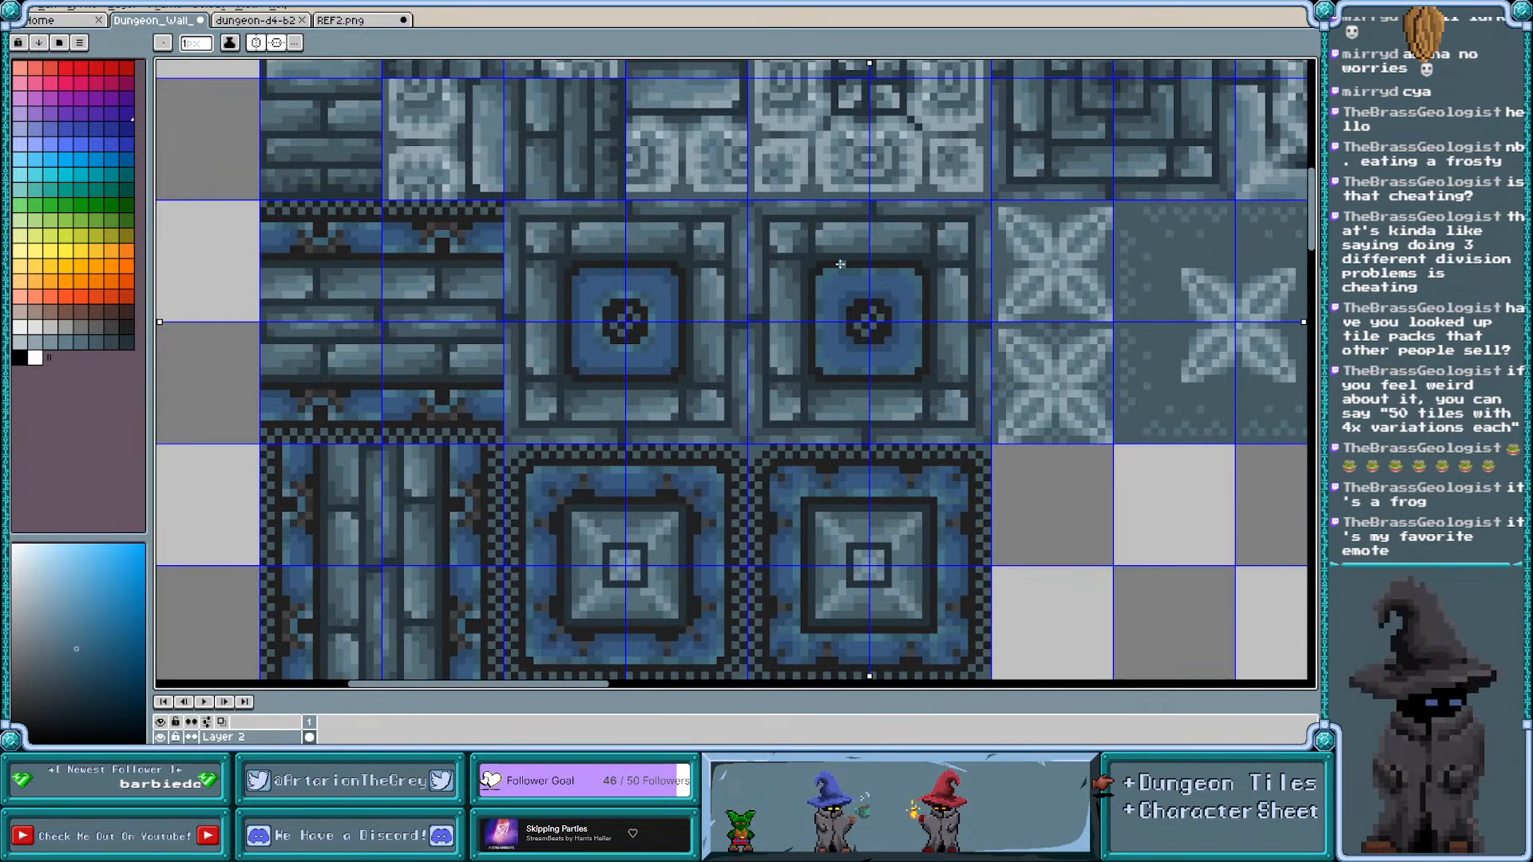
pyautogui.scroll(2, 839, 277)
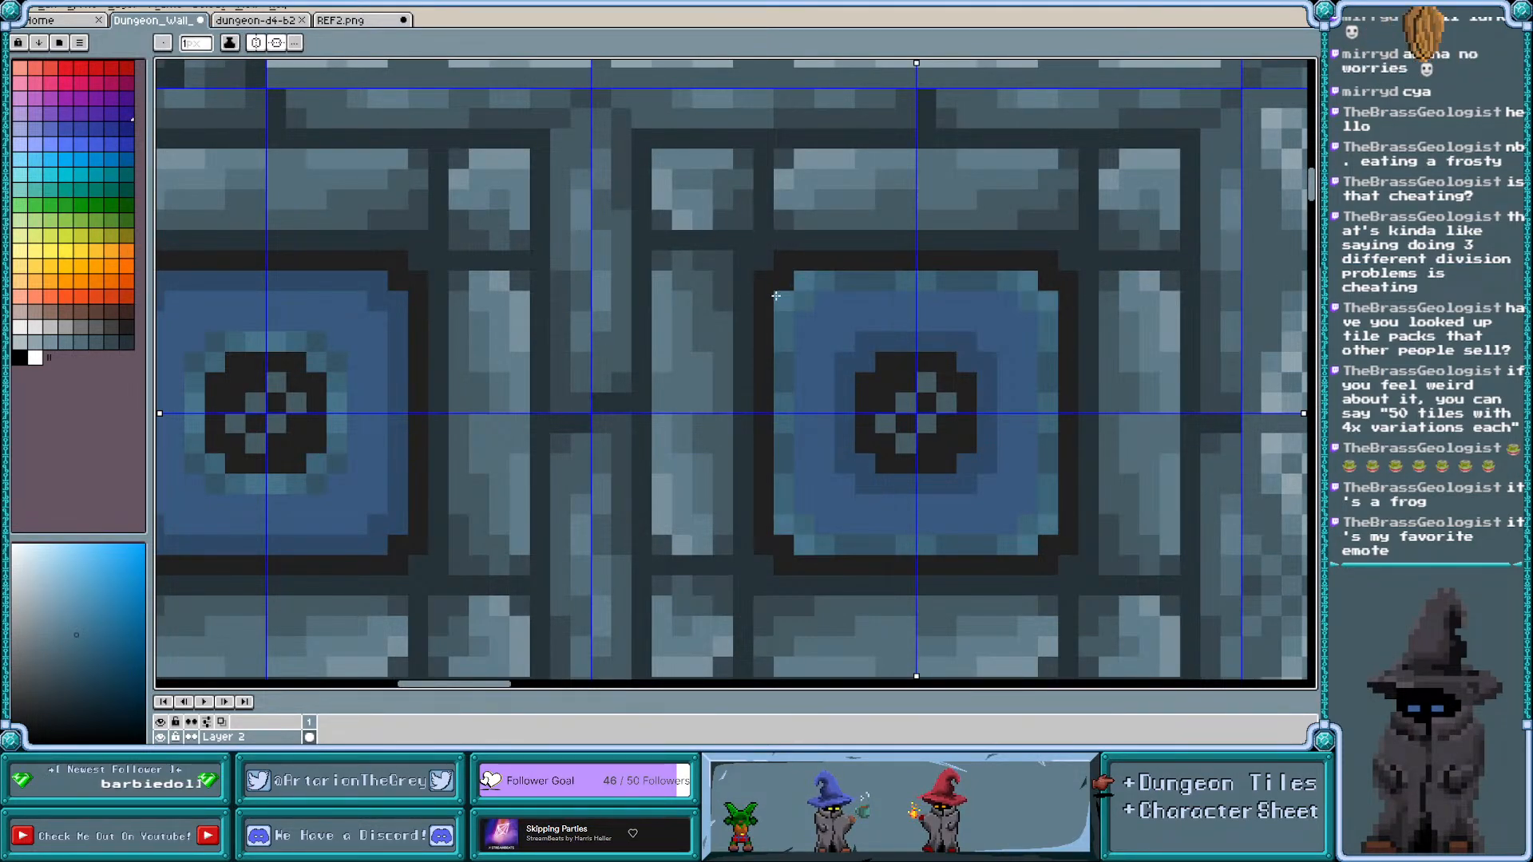
pyautogui.scroll(-2, 776, 296)
pyautogui.scroll(2, 934, 276)
# Sample teal shades from the right-hand panel's top edge and rework the mirrored edge highlights between its corners
pyautogui.press('alt')
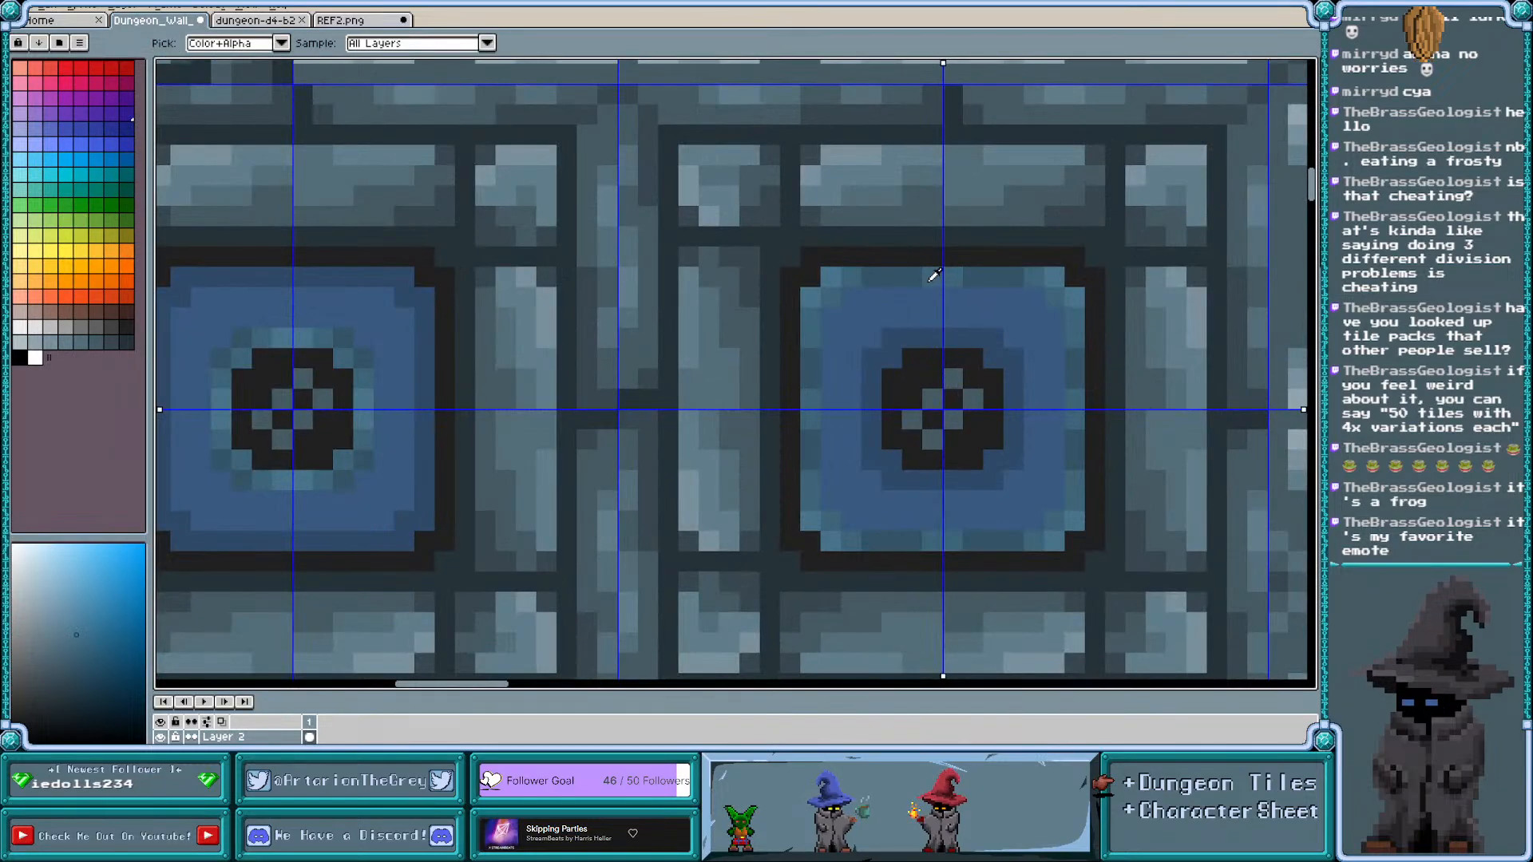
pyautogui.keyDown('alt'); pyautogui.click(930, 279); pyautogui.keyUp('alt')
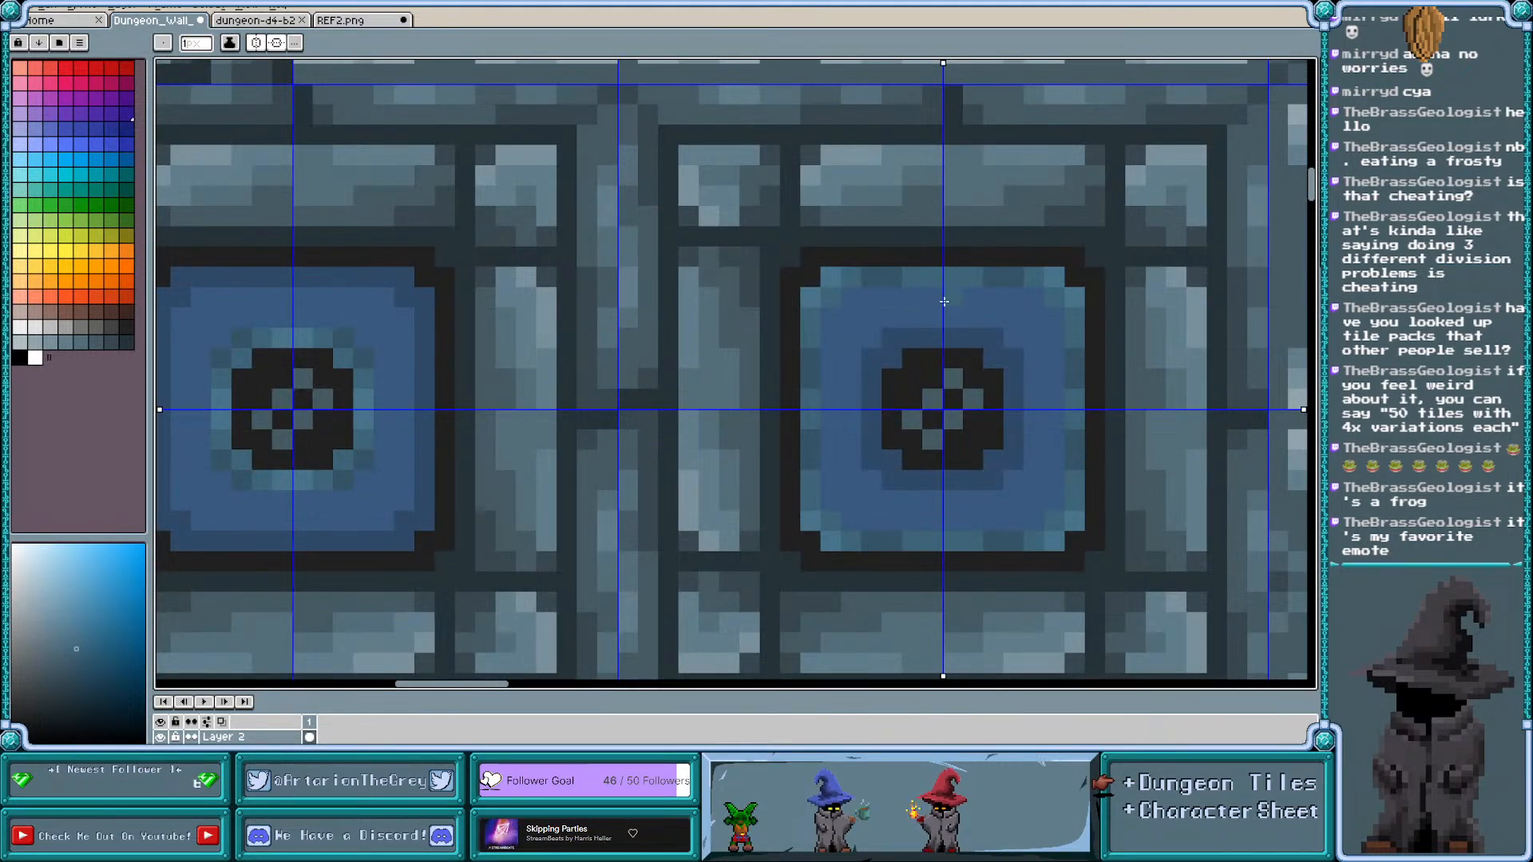
pyautogui.press('alt')
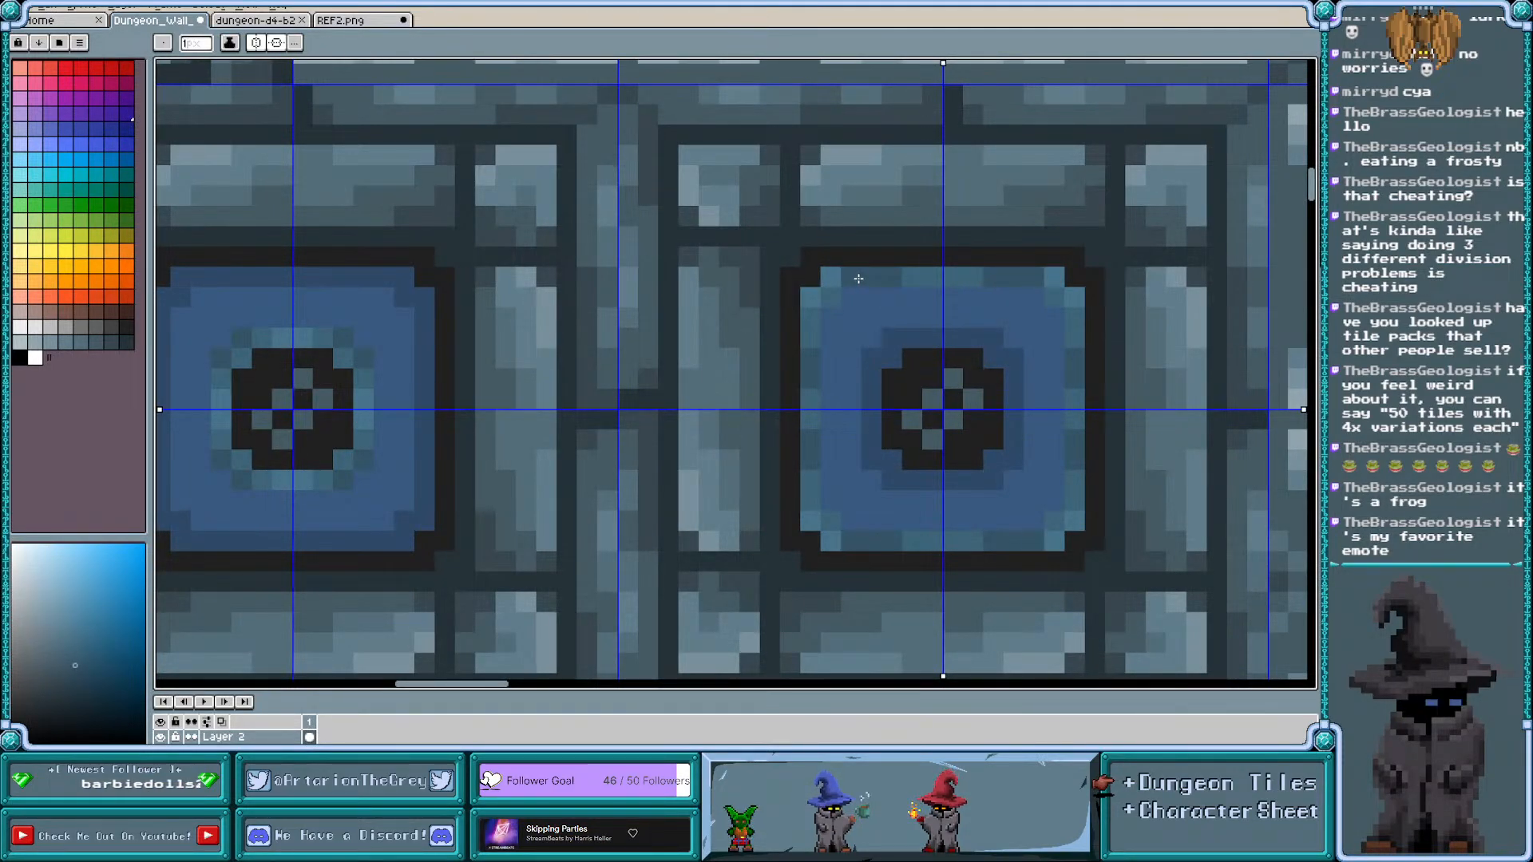
pyautogui.keyDown('alt'); pyautogui.click(837, 280); pyautogui.keyUp('alt')
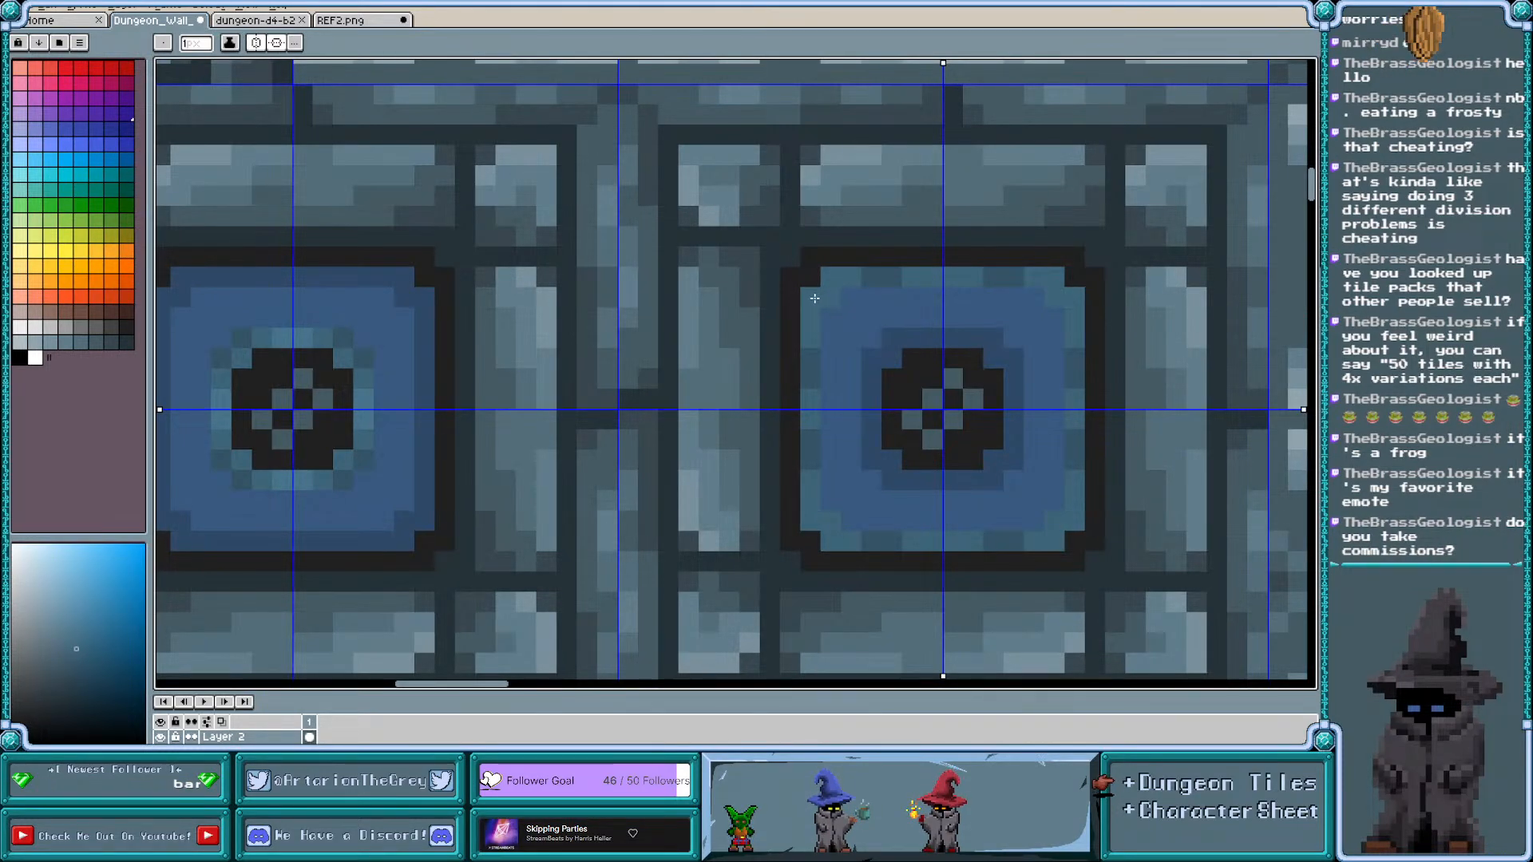
pyautogui.scroll(-1, 814, 298)
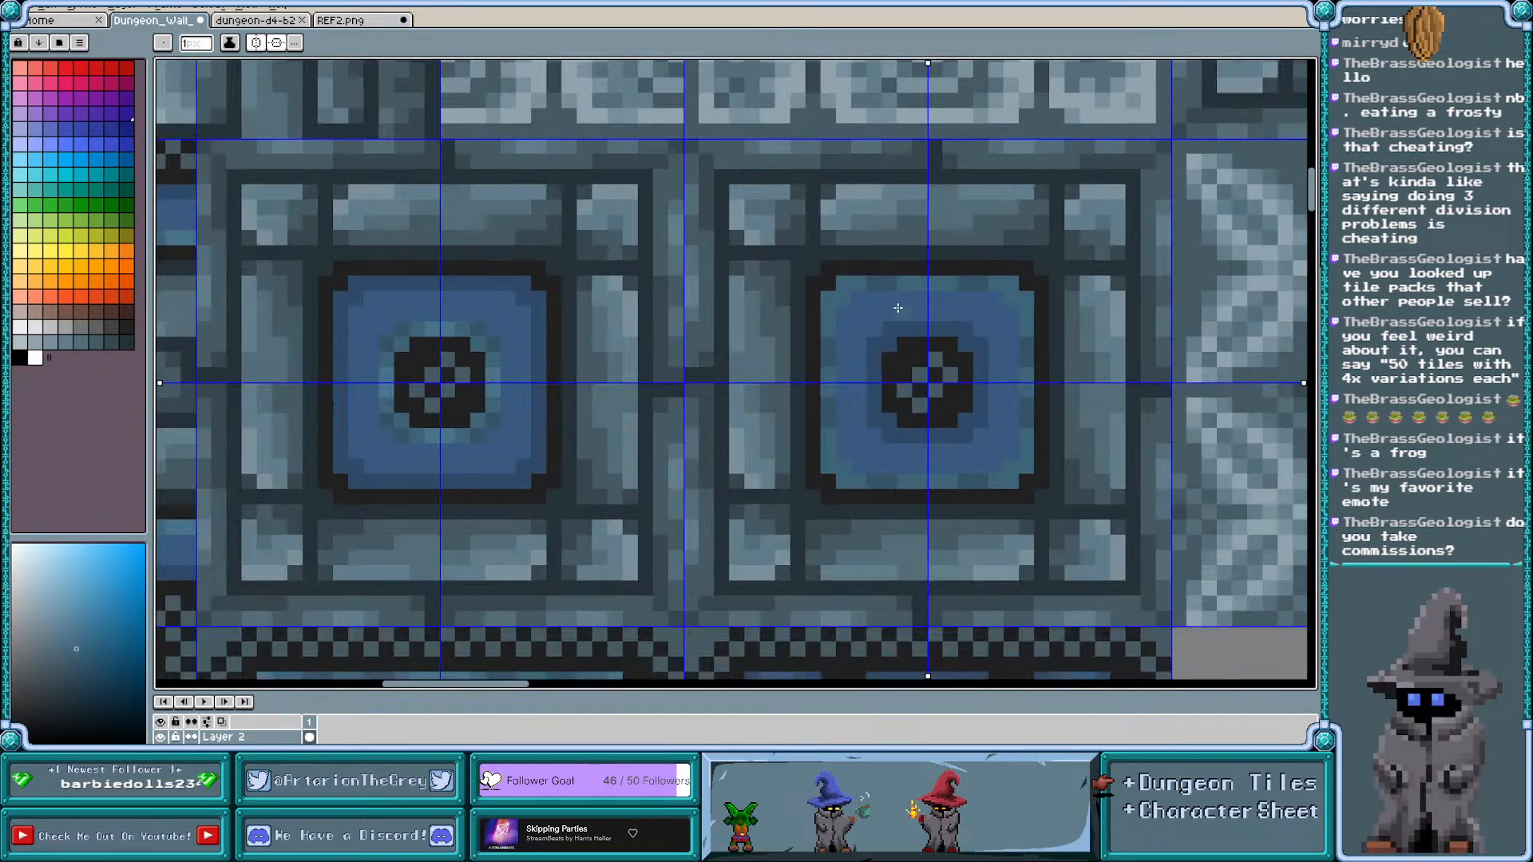
pyautogui.scroll(-1, 903, 301)
# Sample a light teal from the left-hand panel's centre ring and brighten the right-hand panel's corner highlights with it
pyautogui.keyDown('alt'); pyautogui.click(639, 342); pyautogui.keyUp('alt')
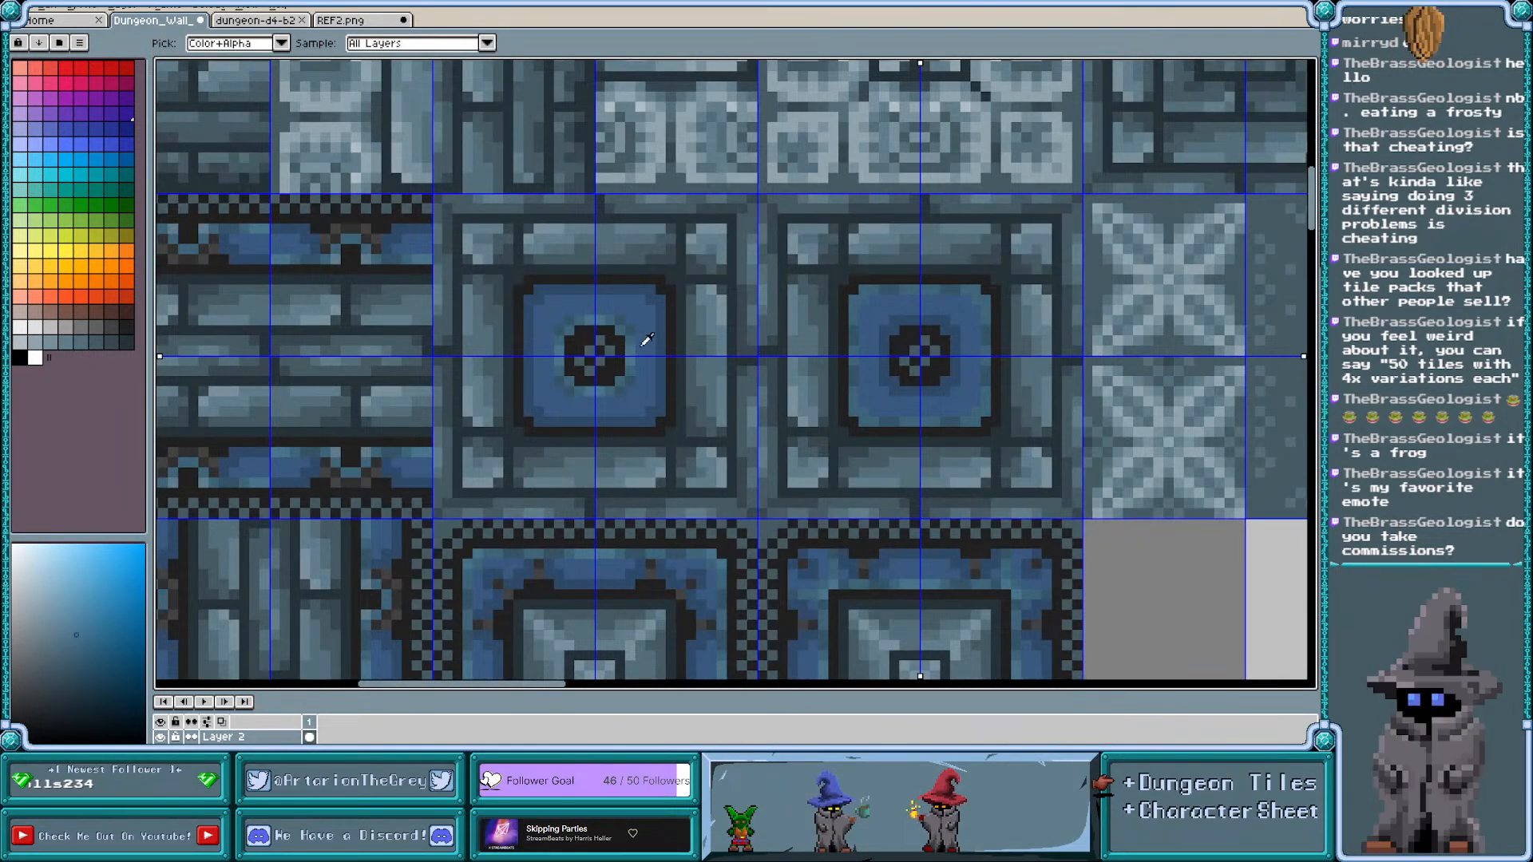
pyautogui.scroll(1, 862, 302)
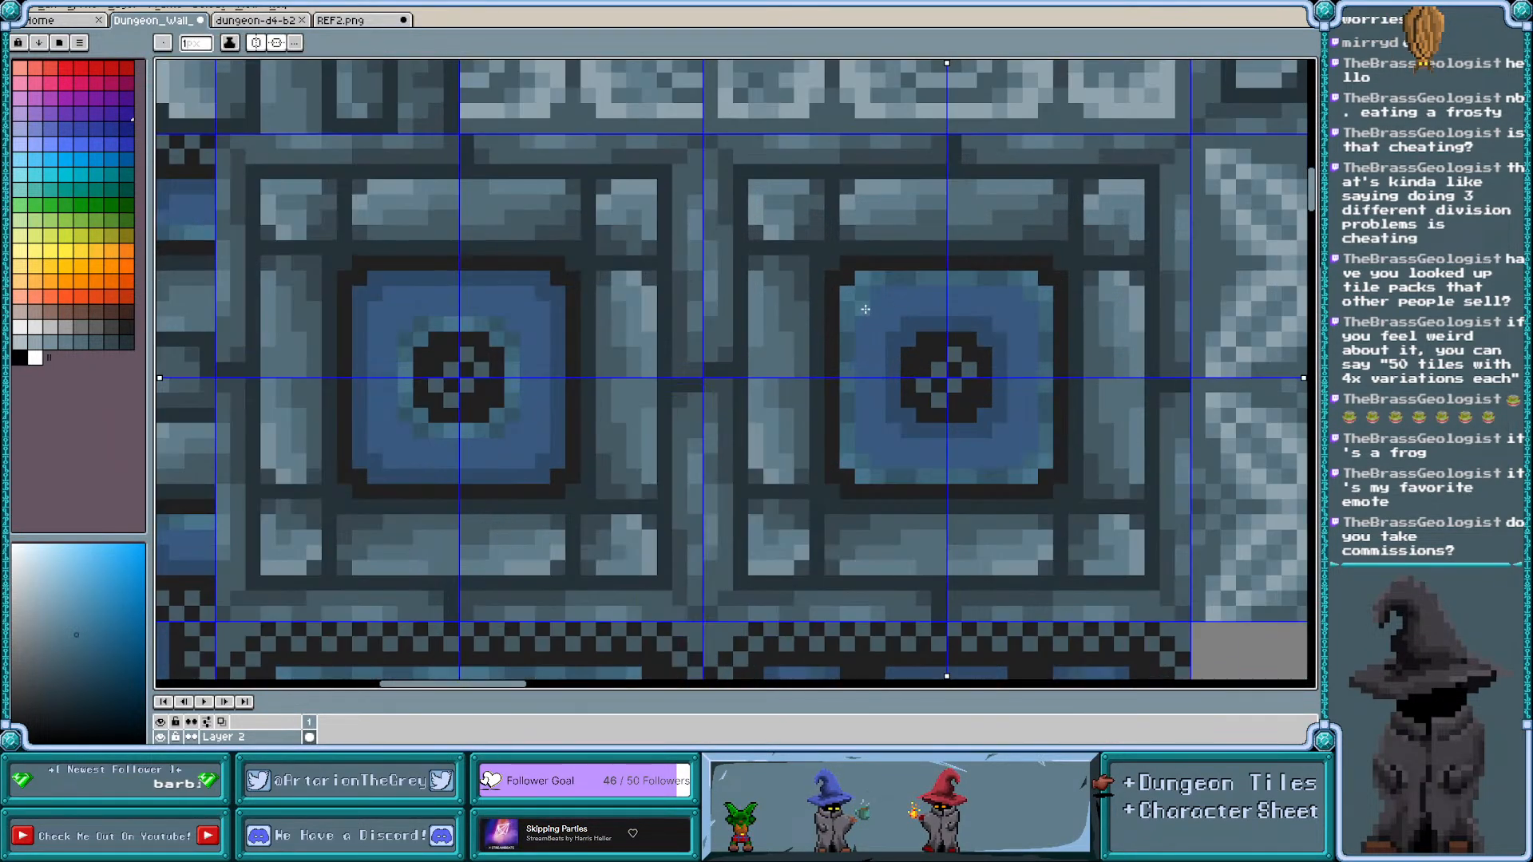
pyautogui.scroll(1, 865, 309)
pyautogui.scroll(-2, 879, 318)
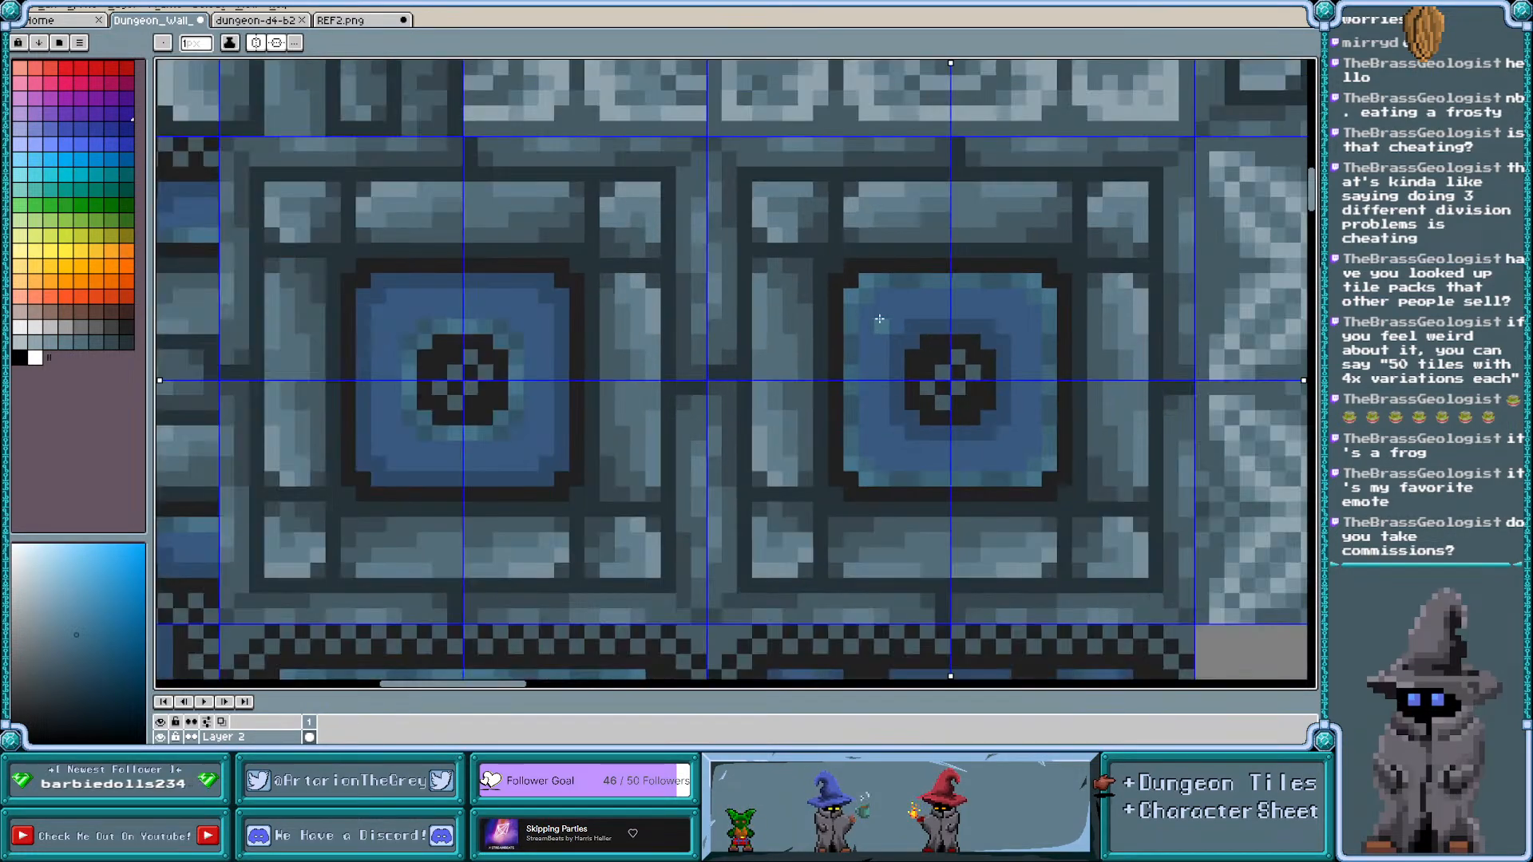
# Turn symmetry off and place a copy of the right-hand panelled tile's top-left quarter over the horizontal brick tile's lower-left quarter
pyautogui.press('m')
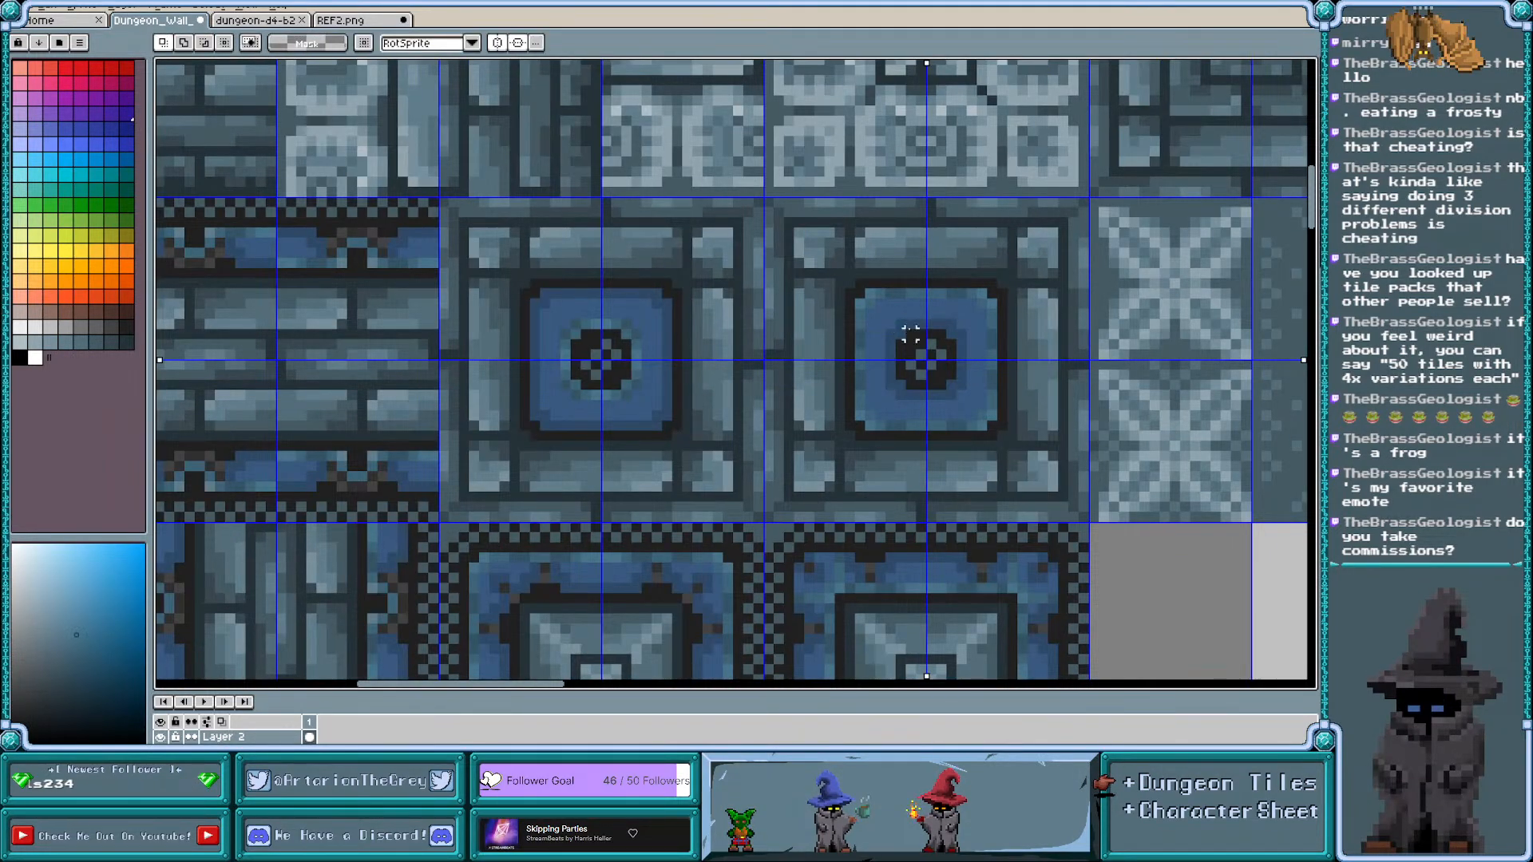
pyautogui.moveTo(921, 354); pyautogui.dragTo(808, 241)
pyautogui.rightClick(807, 242)
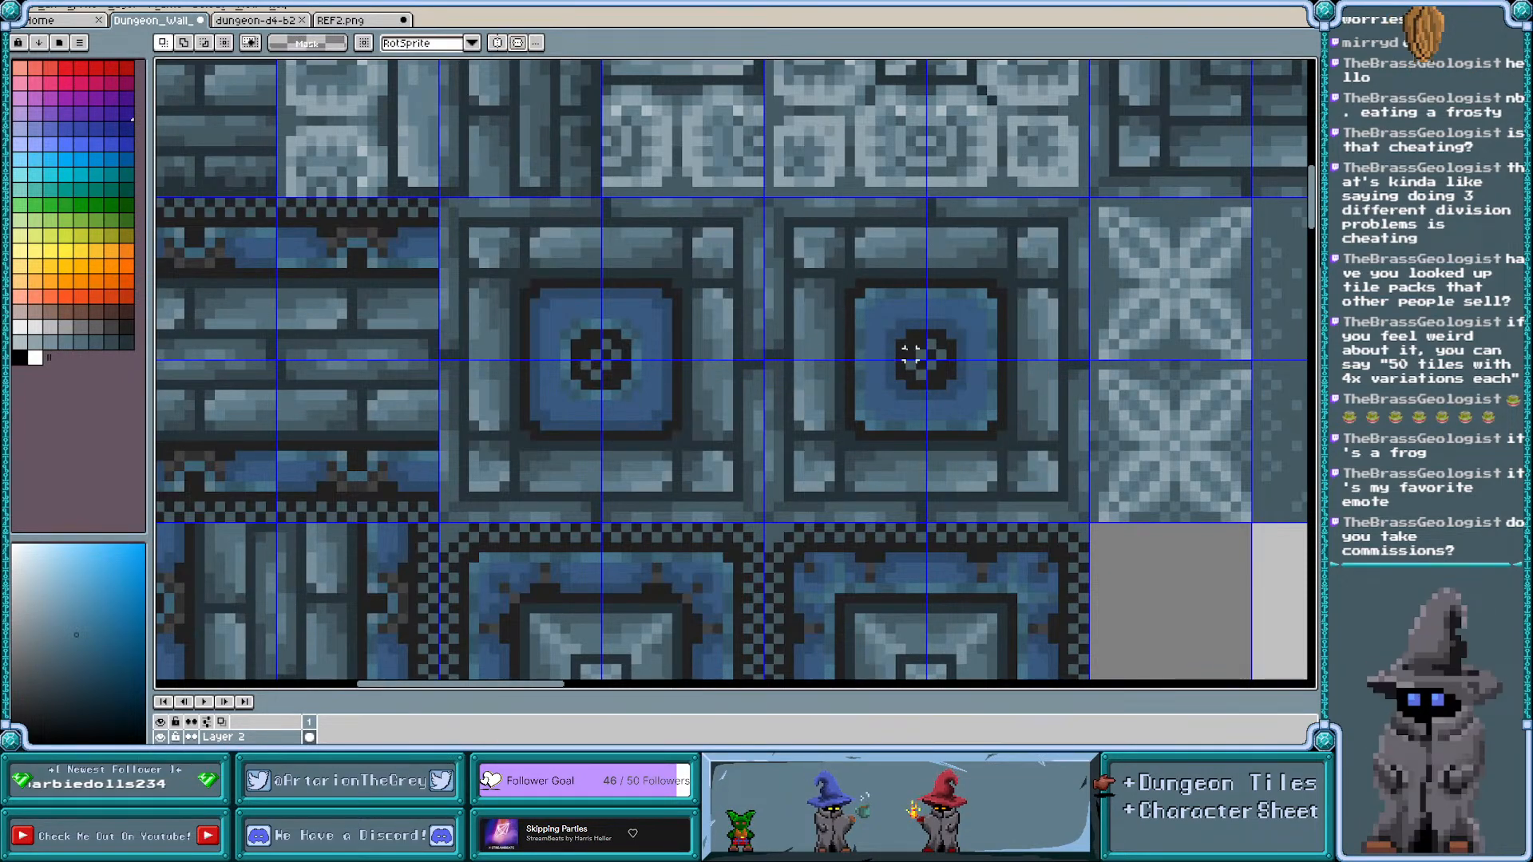
pyautogui.moveTo(924, 360); pyautogui.dragTo(761, 194)
pyautogui.scroll(-1, 918, 285)
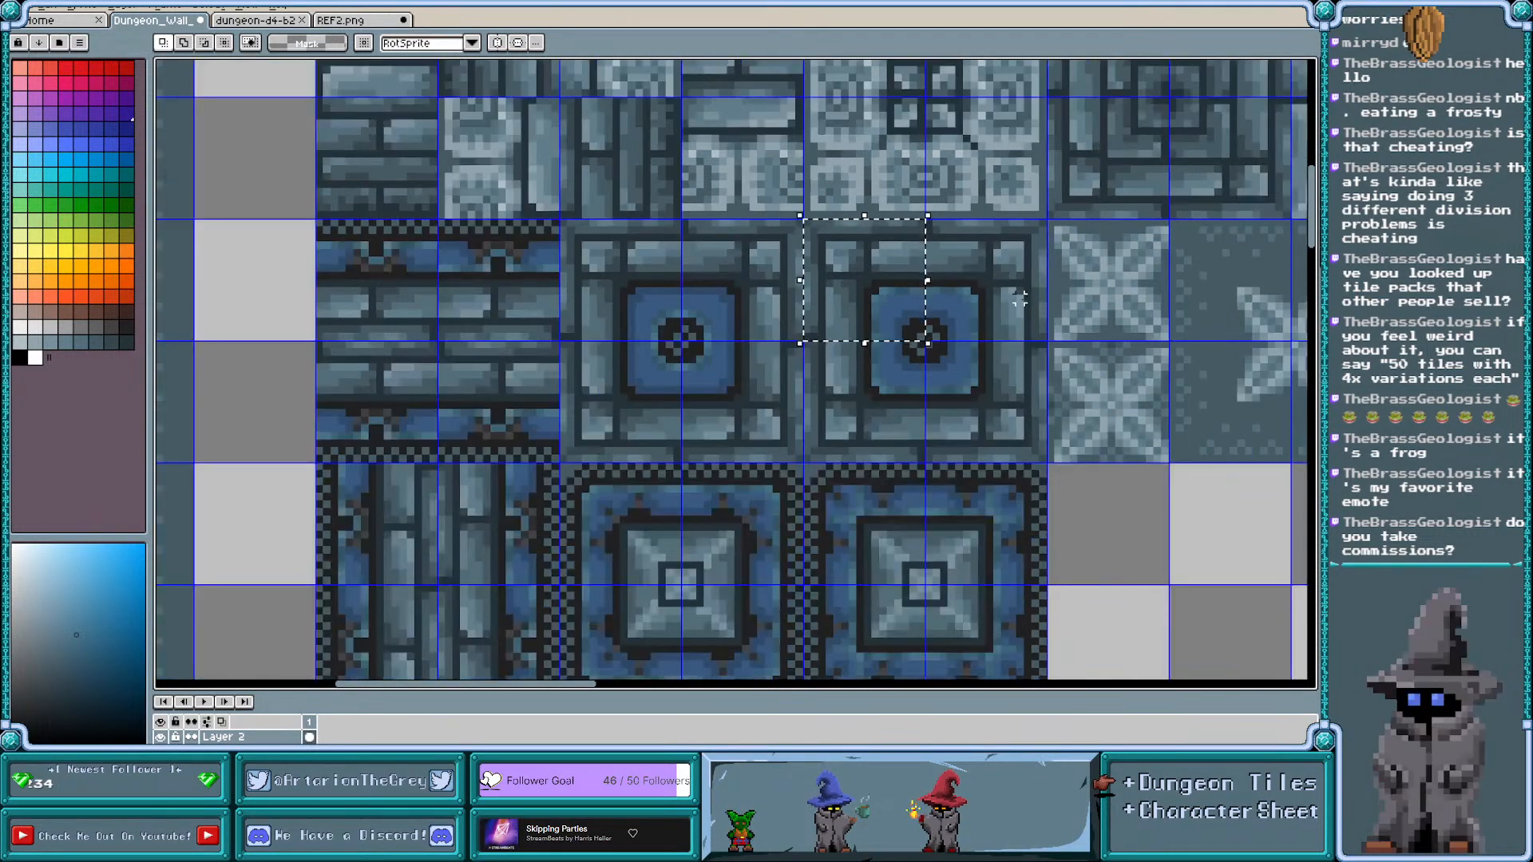
pyautogui.hscroll(-1, 958, 284)
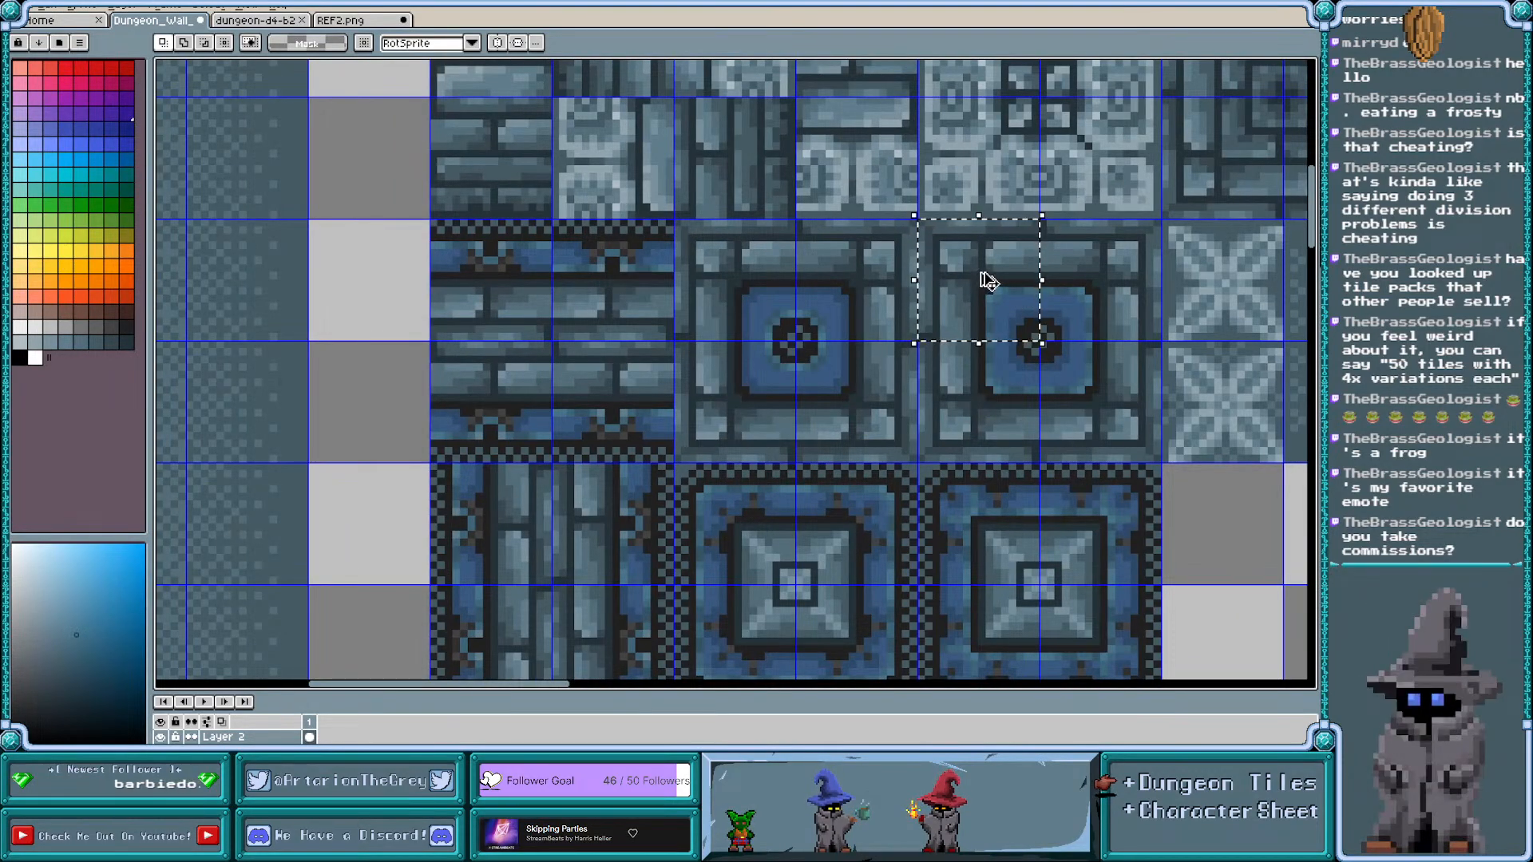
pyautogui.moveTo(994, 285); pyautogui.dragTo(510, 404)
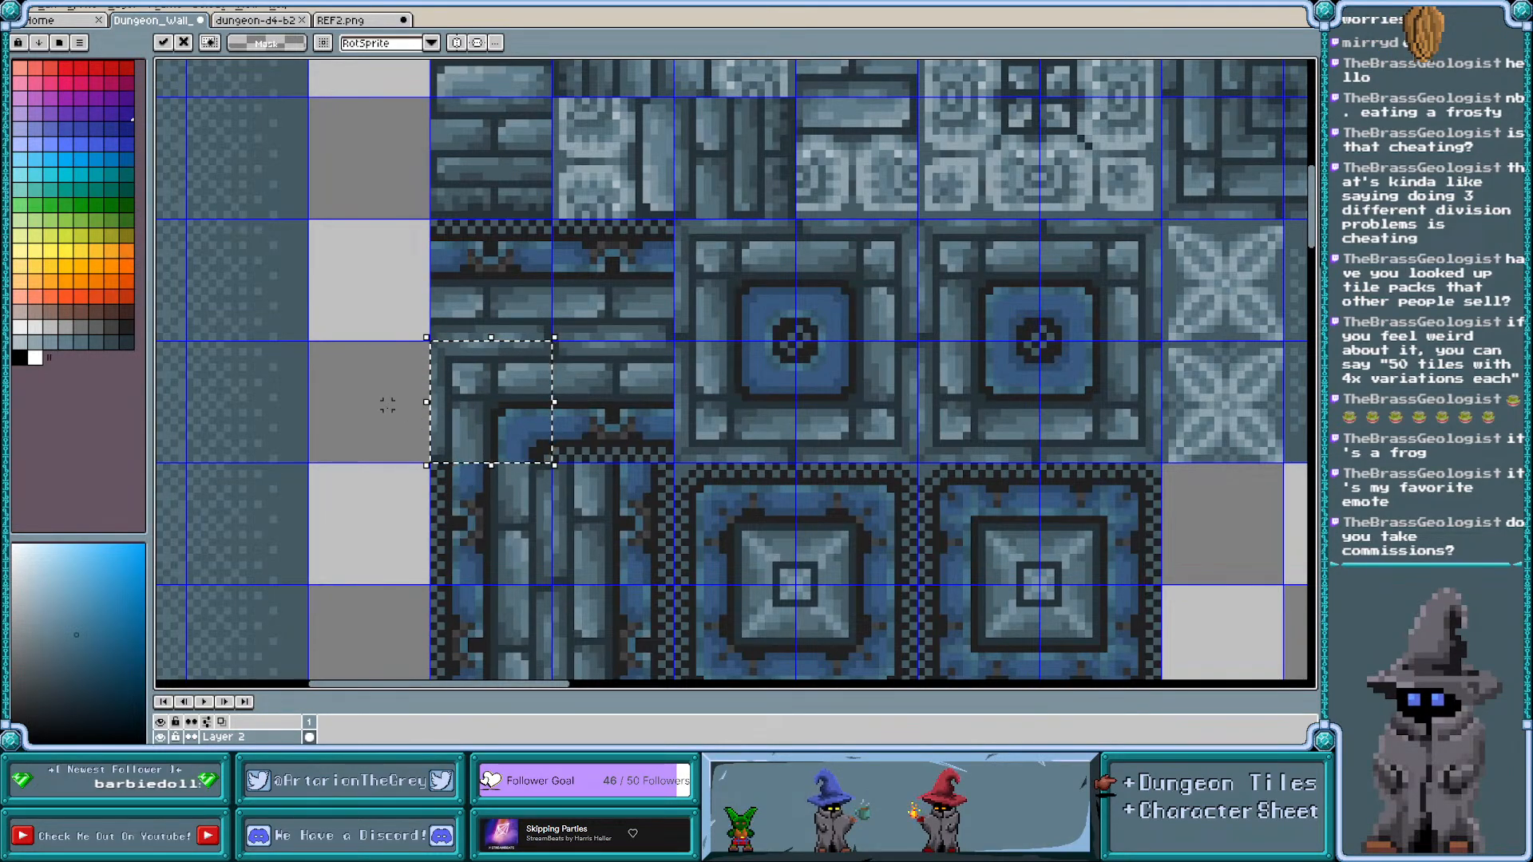
pyautogui.scroll(1, 530, 452)
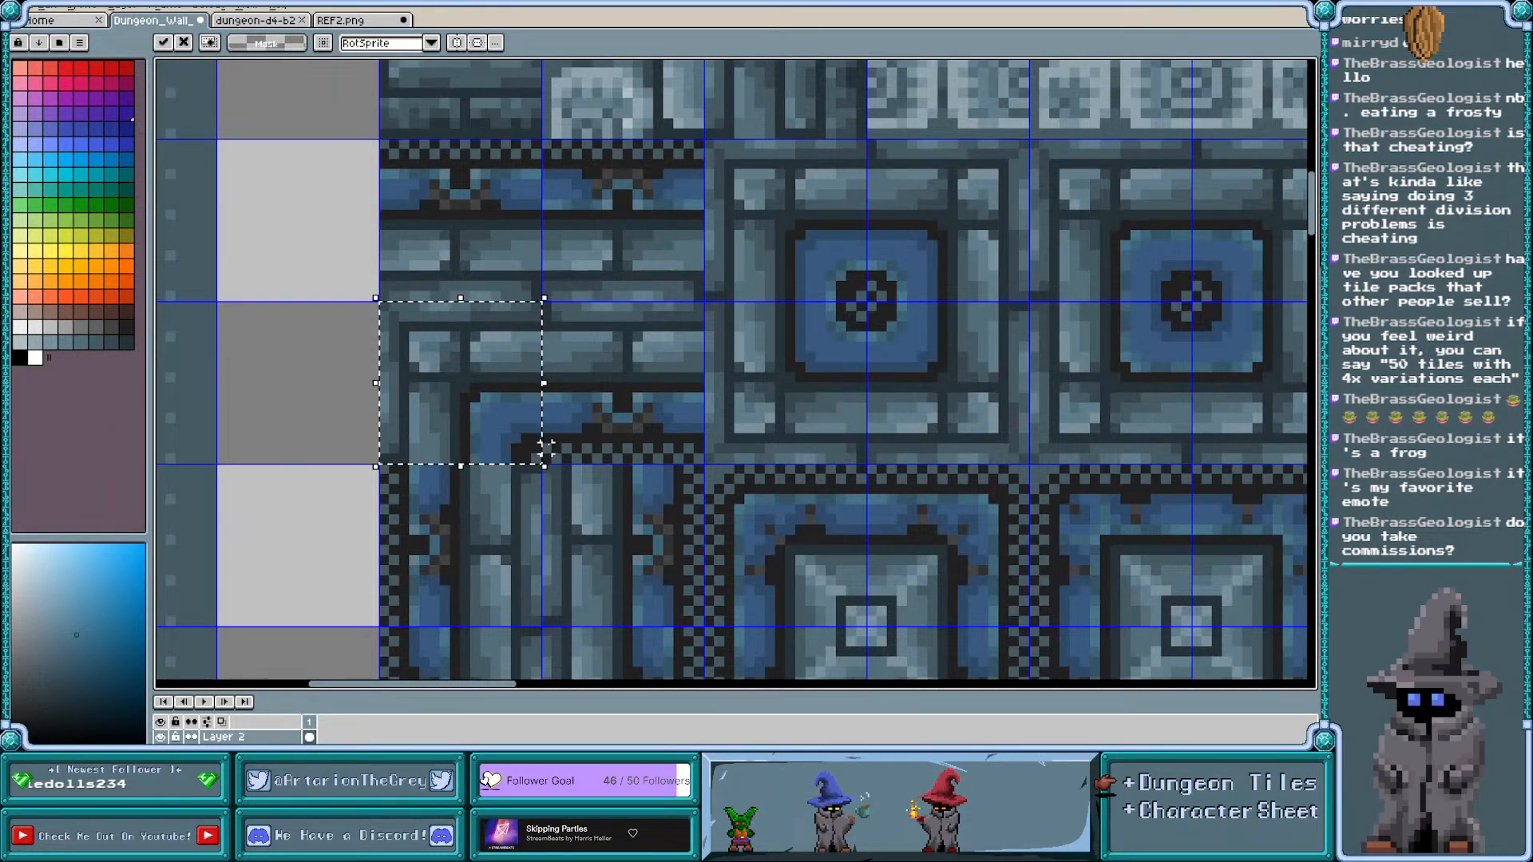
# Undo the quarter-tile copy placed over the horizontal brick tile's lower-left quarter
pyautogui.scroll(-1, 719, 437)
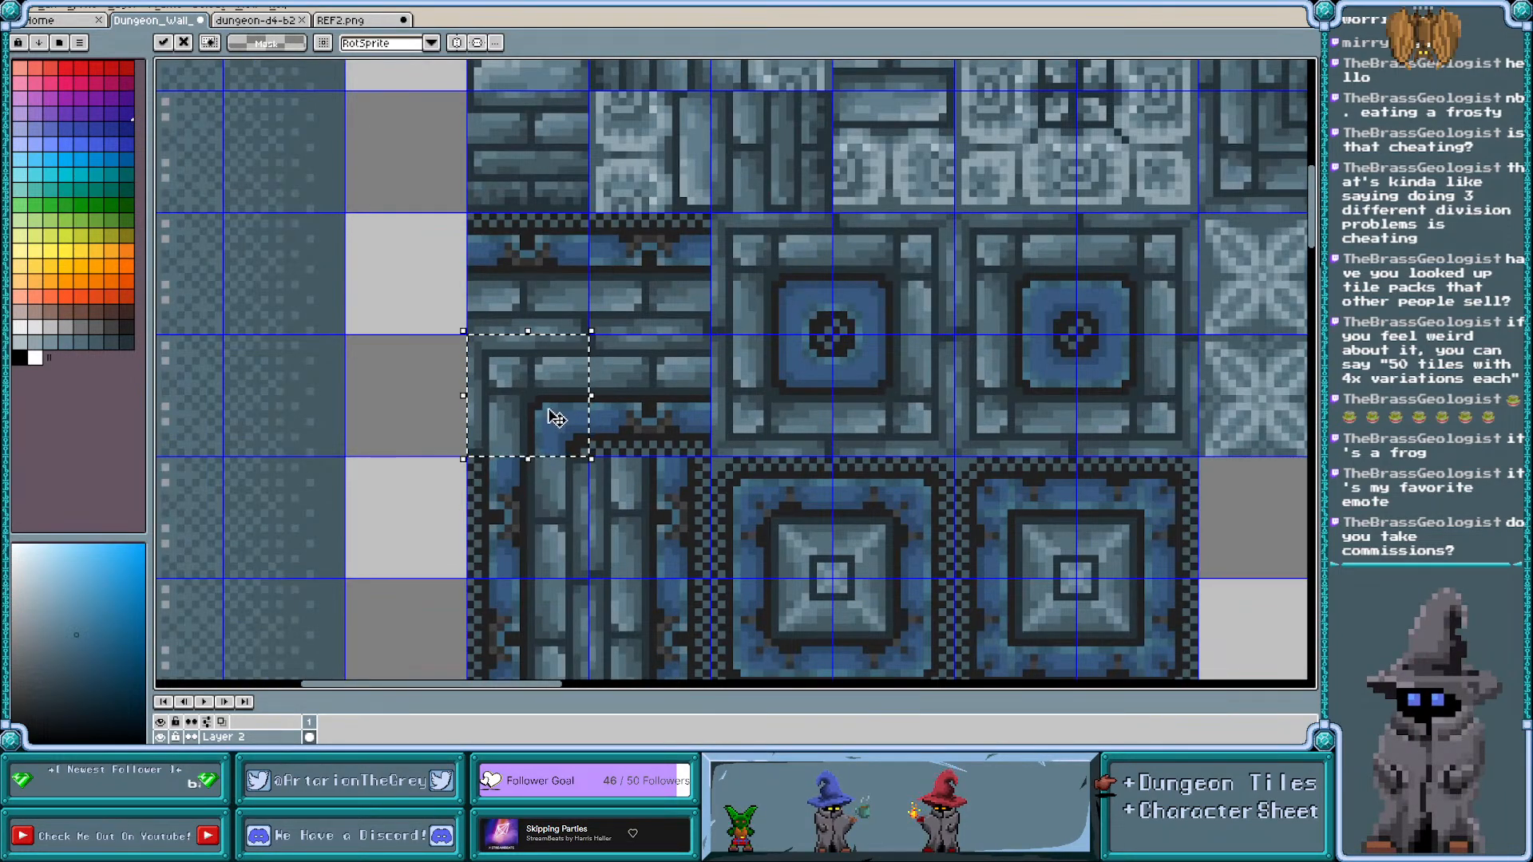
pyautogui.hotkey('ctrl', 'z')
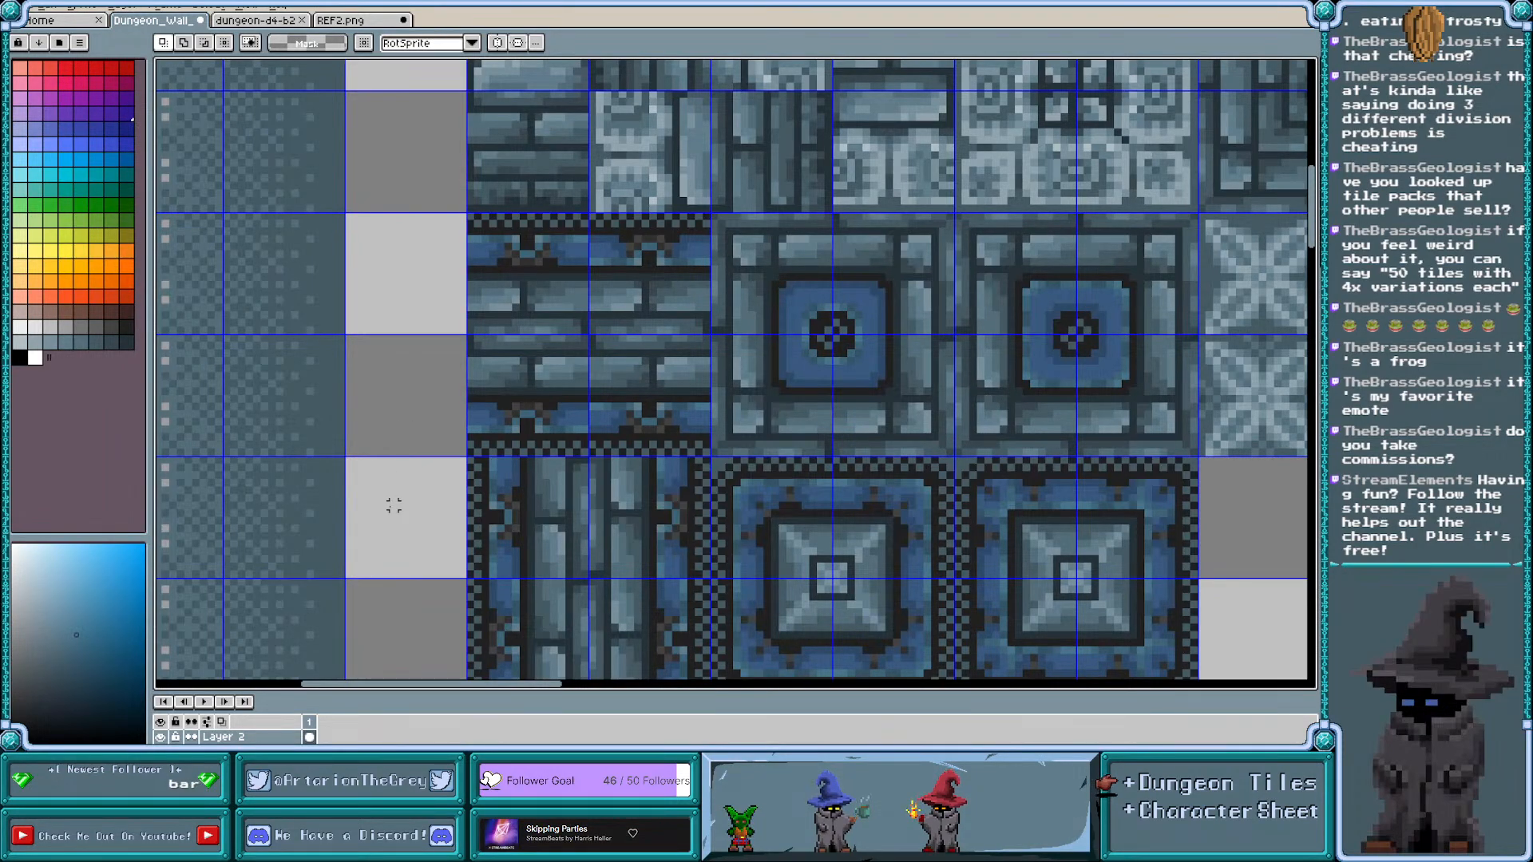
# Examine how the blue-panelled tiles look beside the brick, pyramid and flower tiles of the tileset
pyautogui.scroll(-1, 394, 505)
pyautogui.hscroll(2, 386, 499)
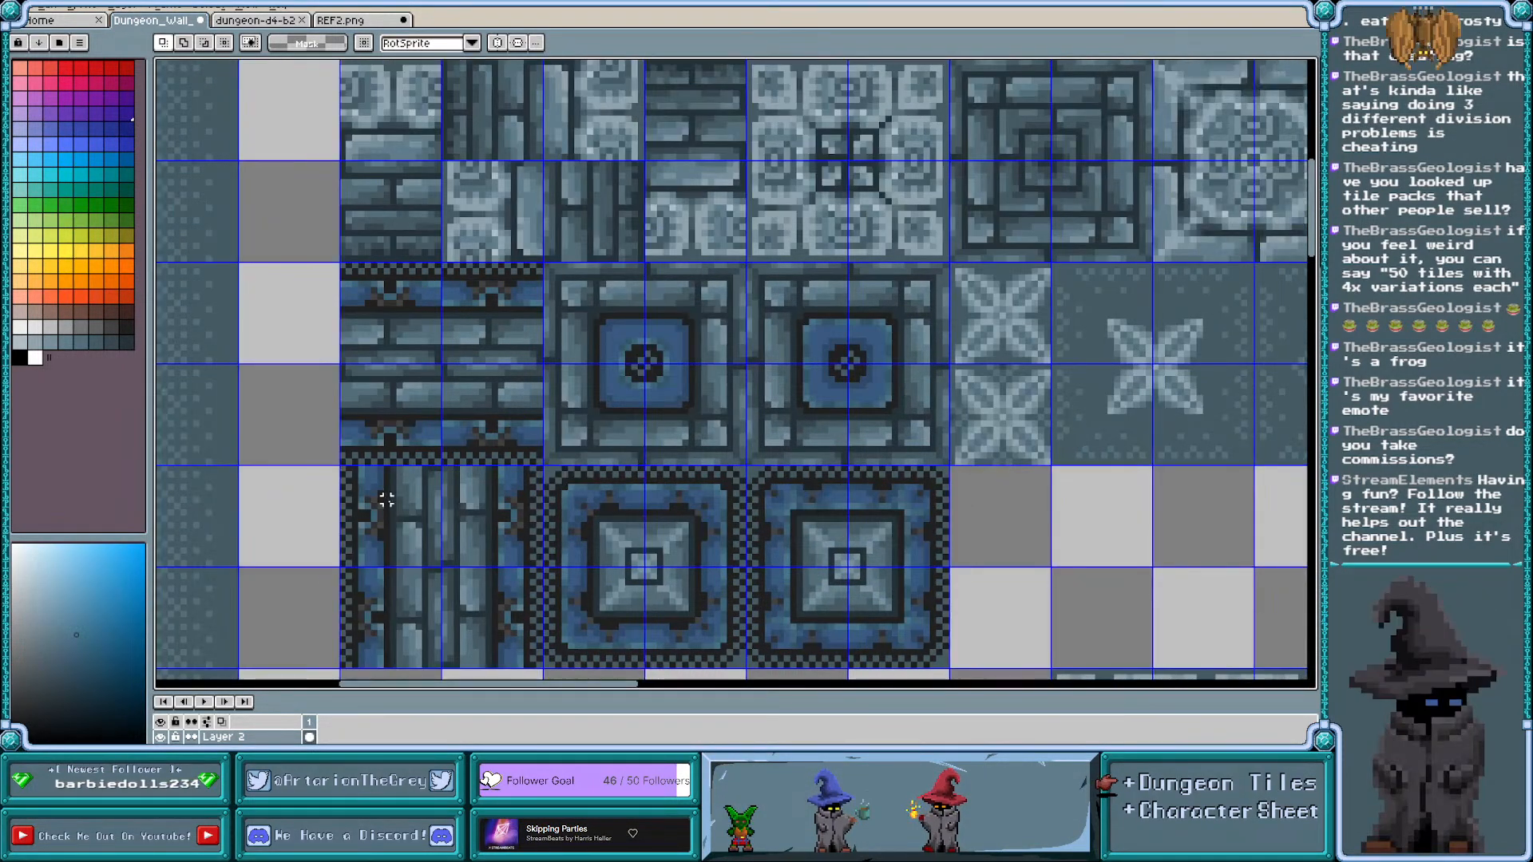
pyautogui.scroll(3, 748, 309)
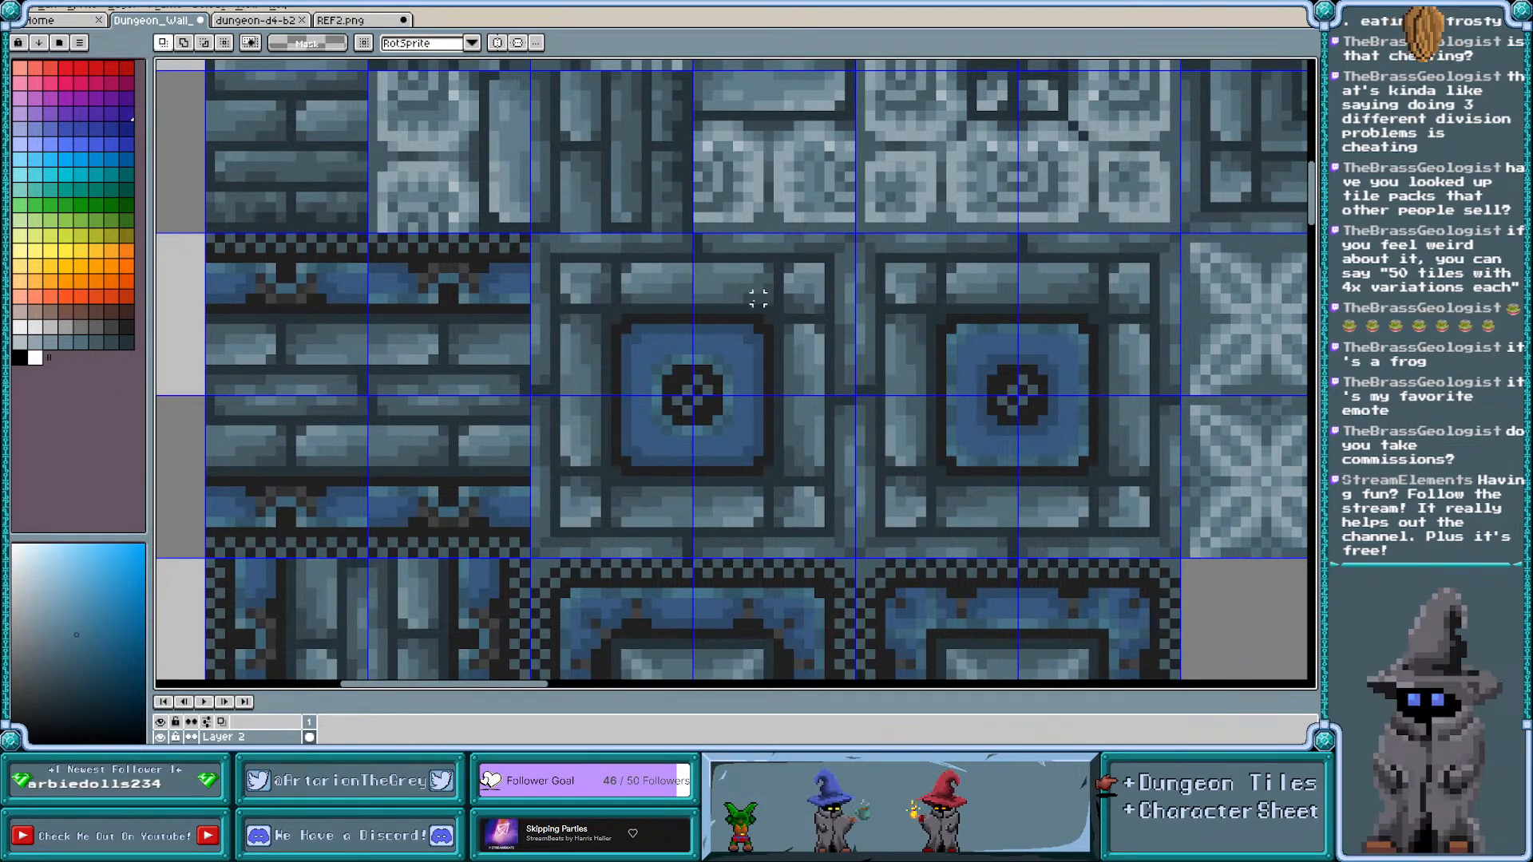
pyautogui.scroll(-1, 968, 399)
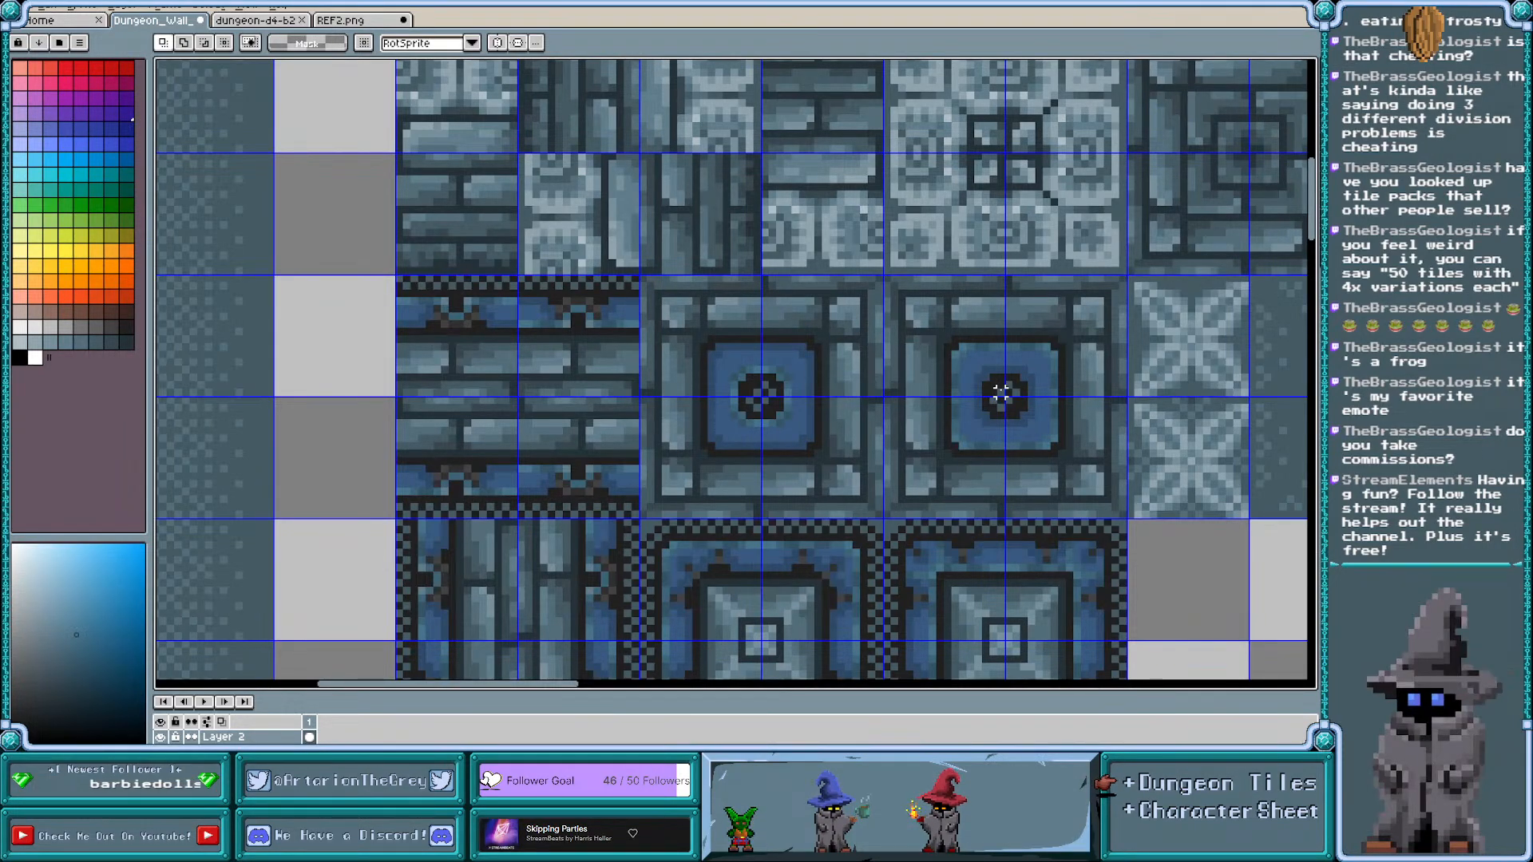
pyautogui.scroll(-3, 587, 228)
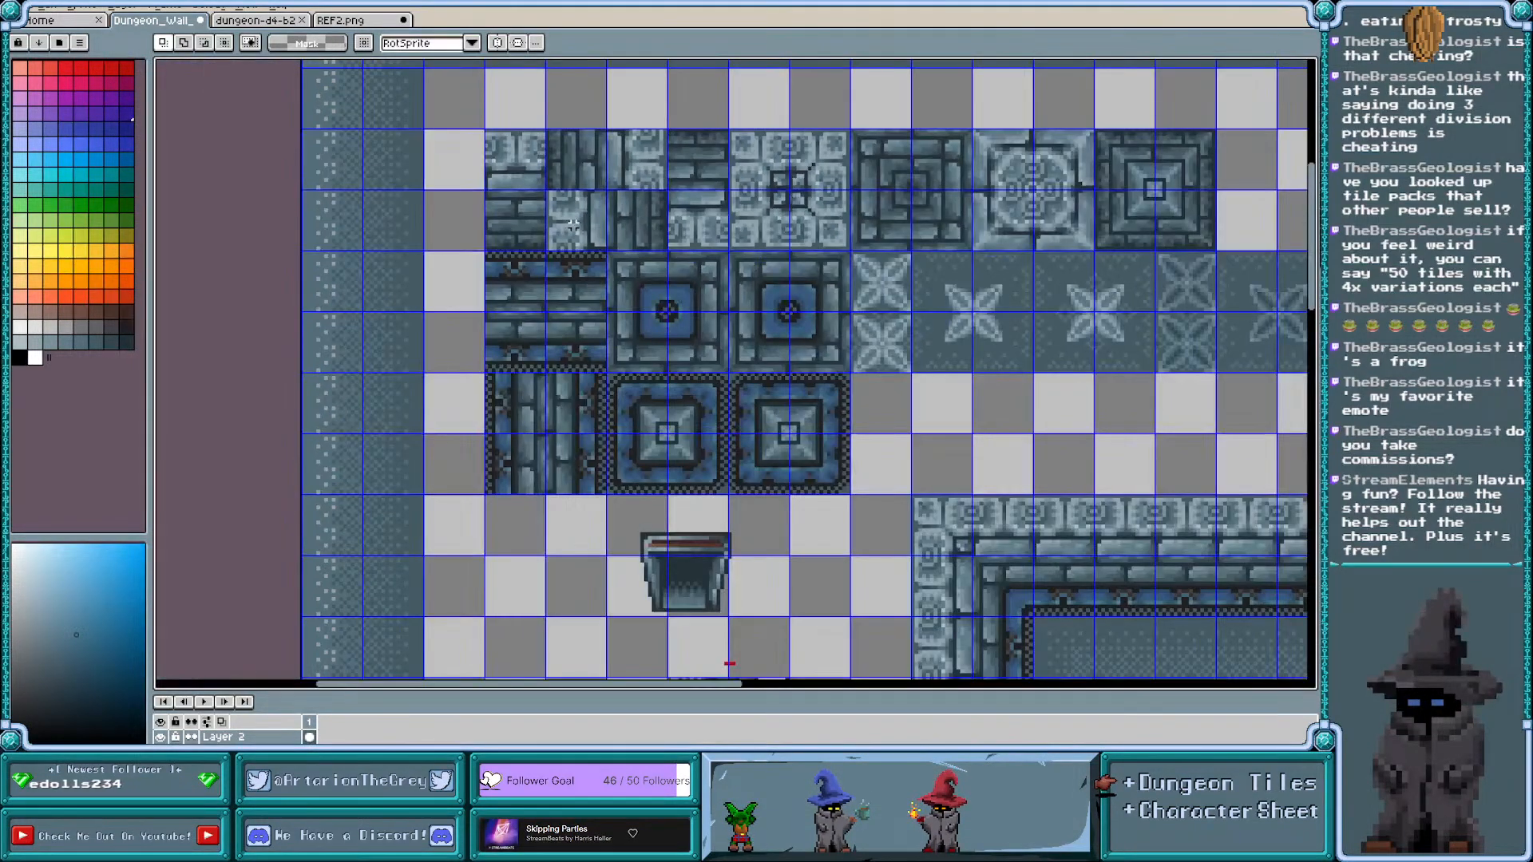
pyautogui.hscroll(2, 581, 226)
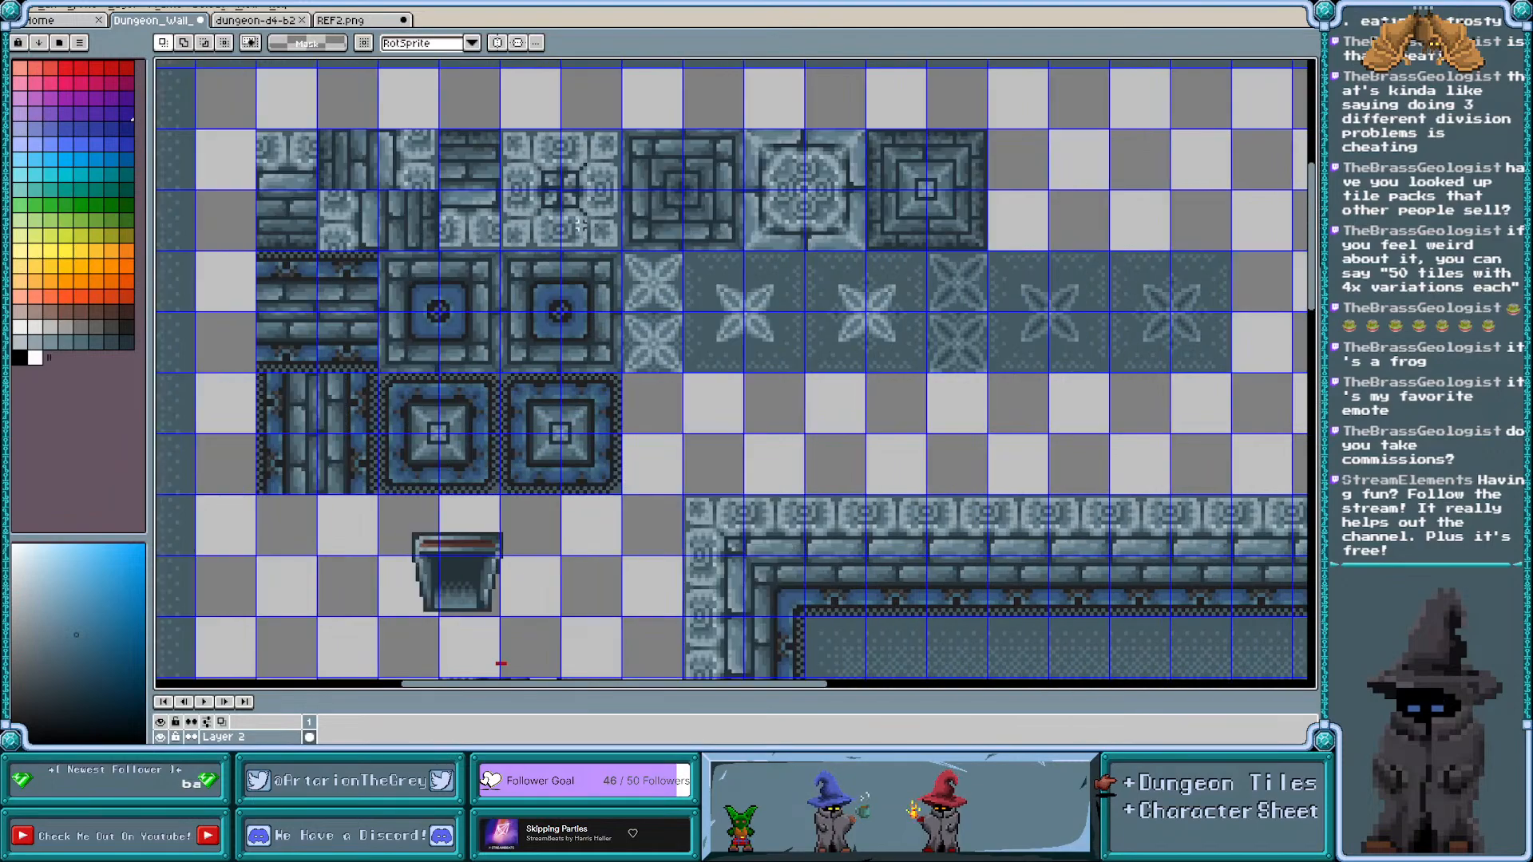
pyautogui.click(683, 432)
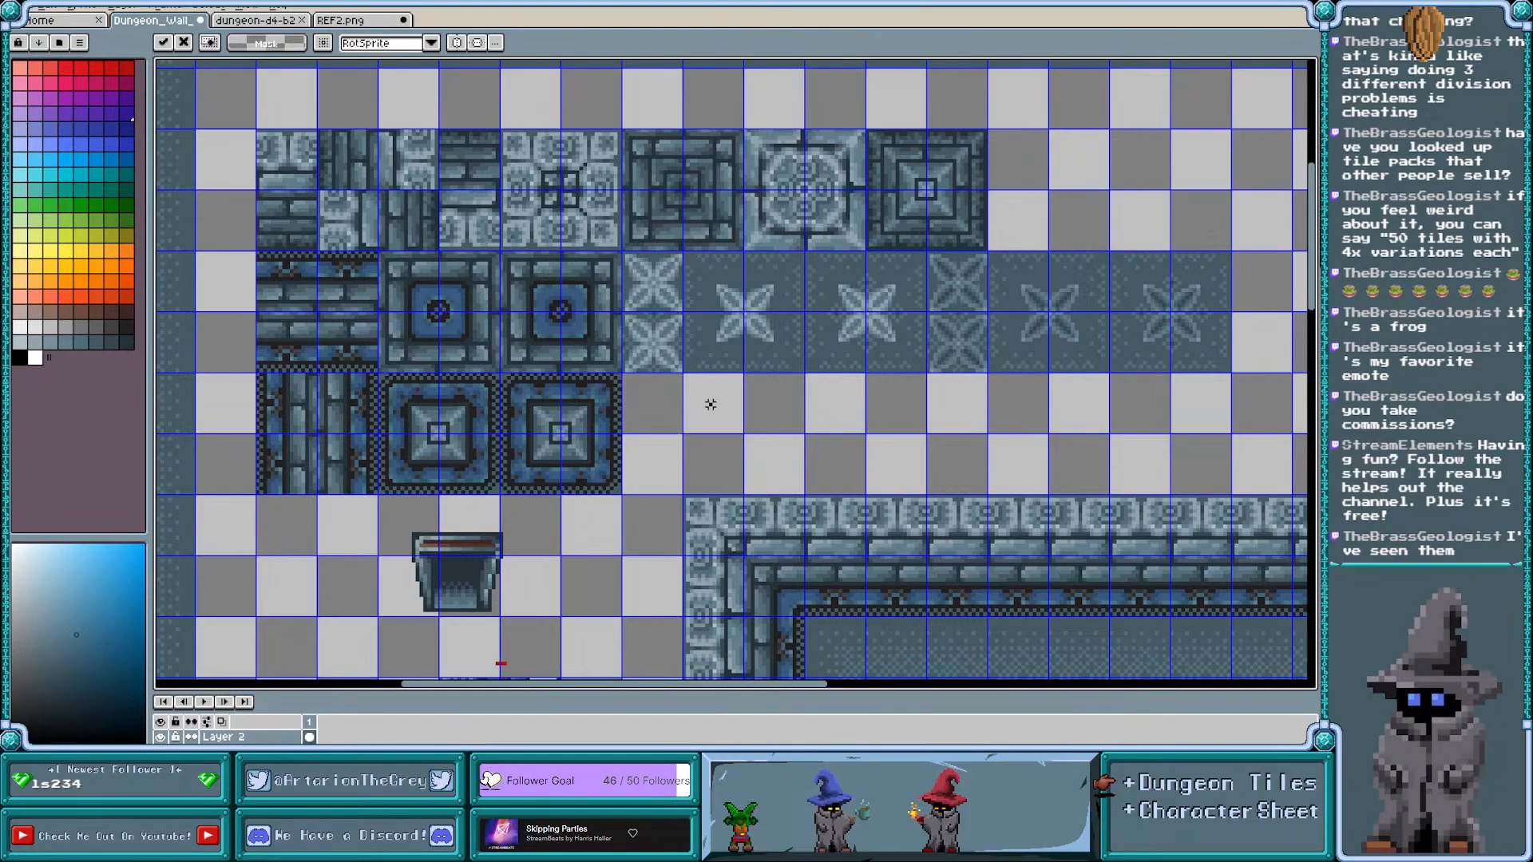
pyautogui.press('Return')
pyautogui.scroll(3, 527, 315)
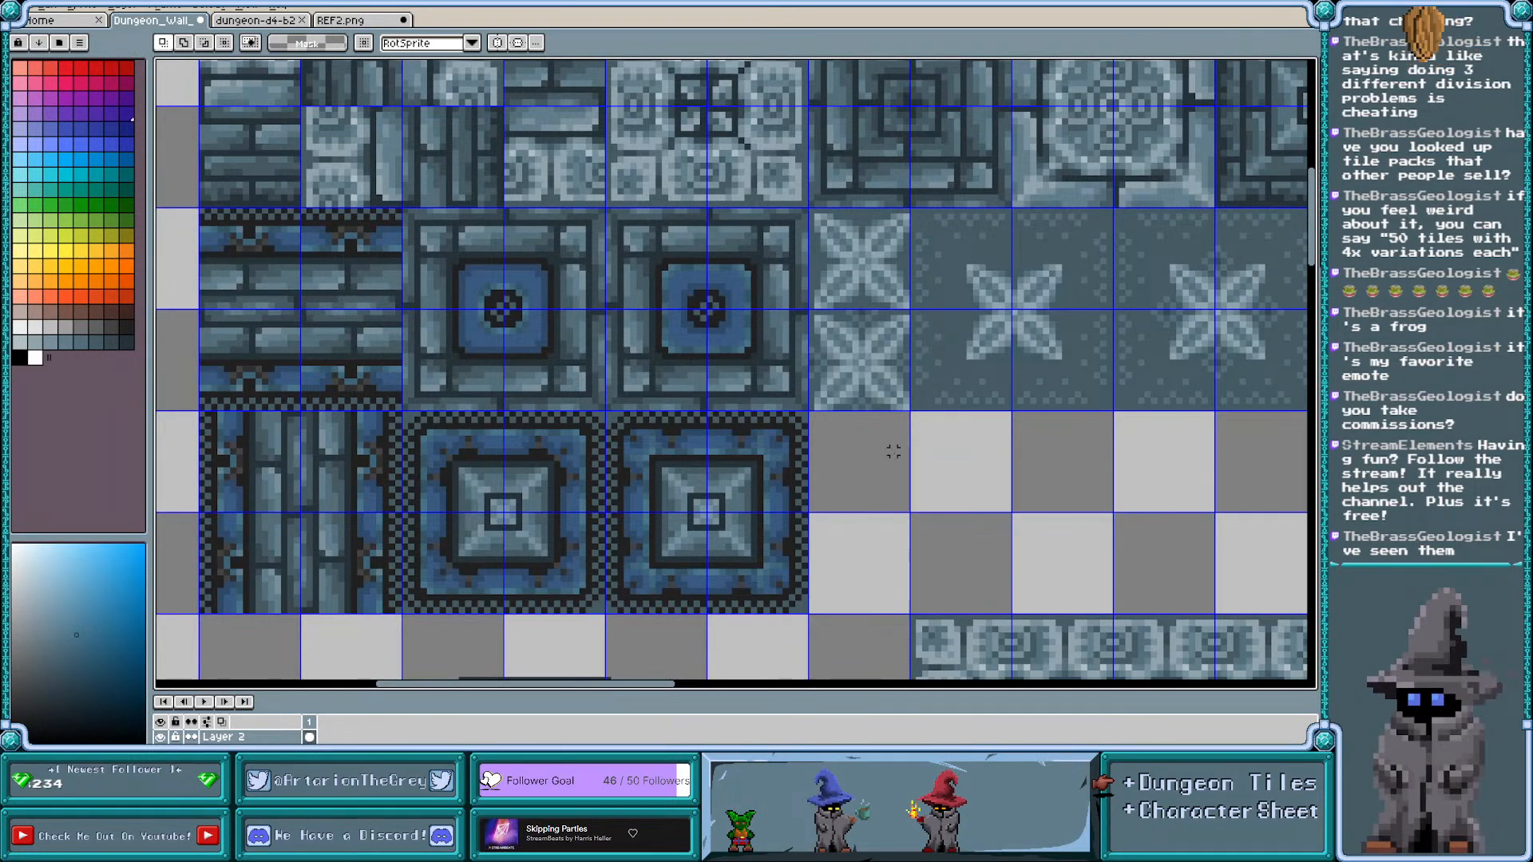
pyautogui.scroll(-1, 899, 452)
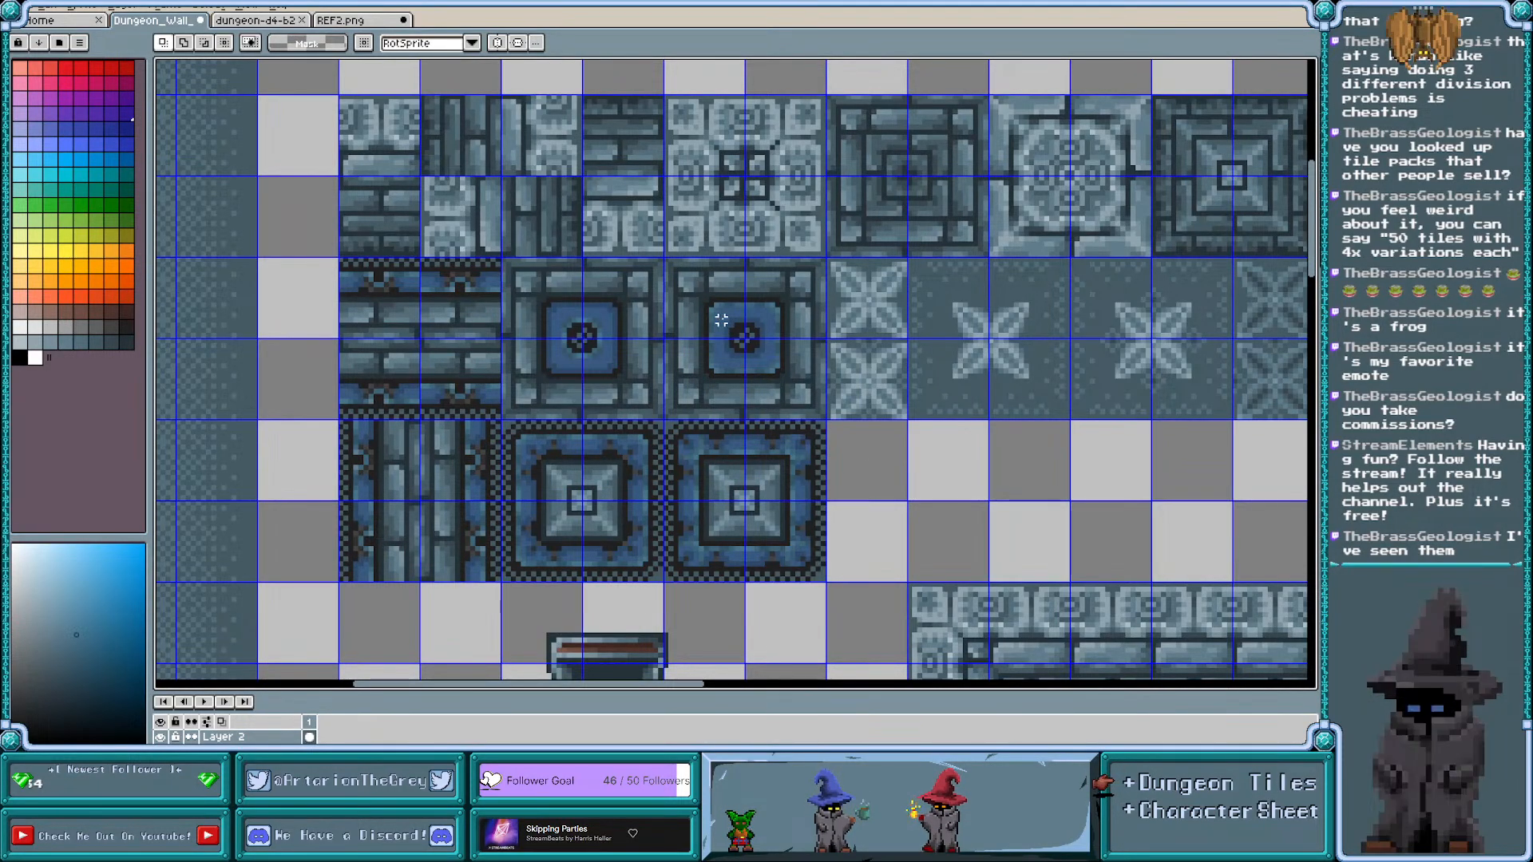
pyautogui.scroll(-1, 721, 320)
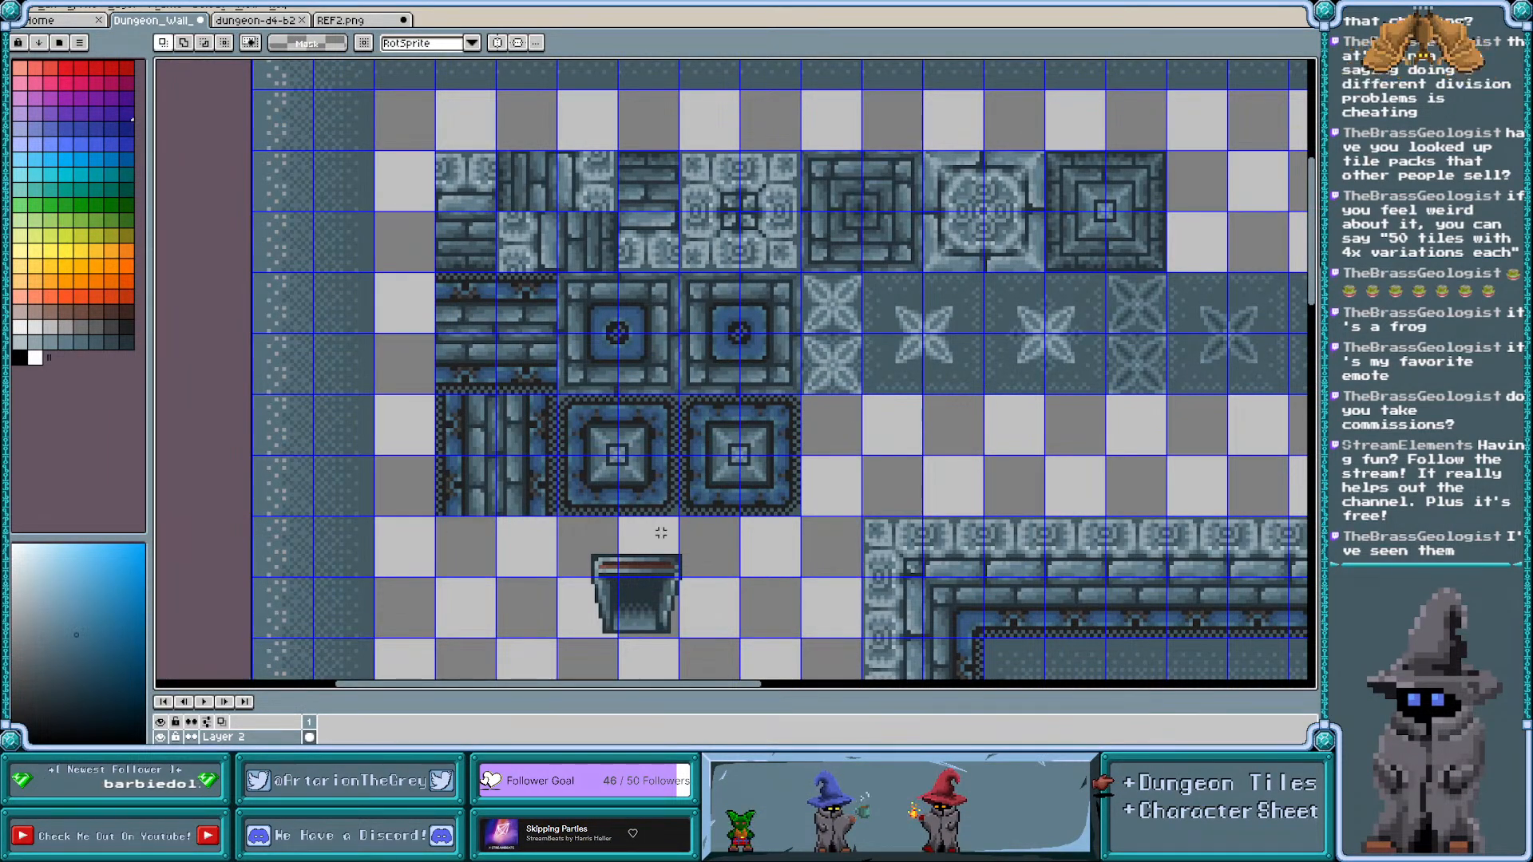
# Delete the leftover wall fragments and stray mark from the empty area below the small pot sprite
pyautogui.scroll(-3, 660, 531)
pyautogui.scroll(3, 684, 513)
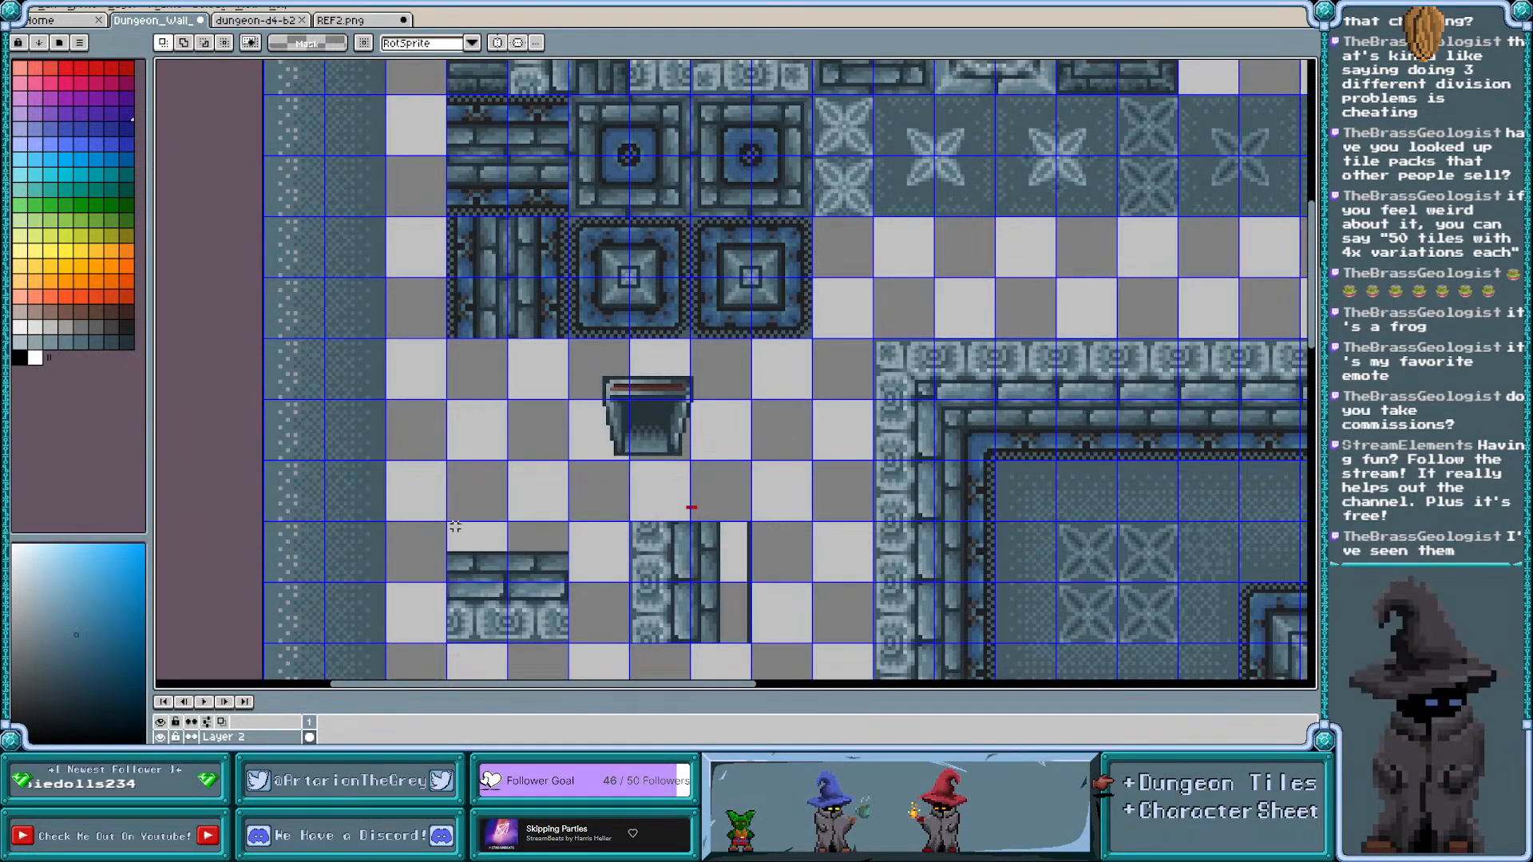
pyautogui.moveTo(448, 522); pyautogui.dragTo(752, 640)
pyautogui.press('Delete')
pyautogui.scroll(-3, 752, 640)
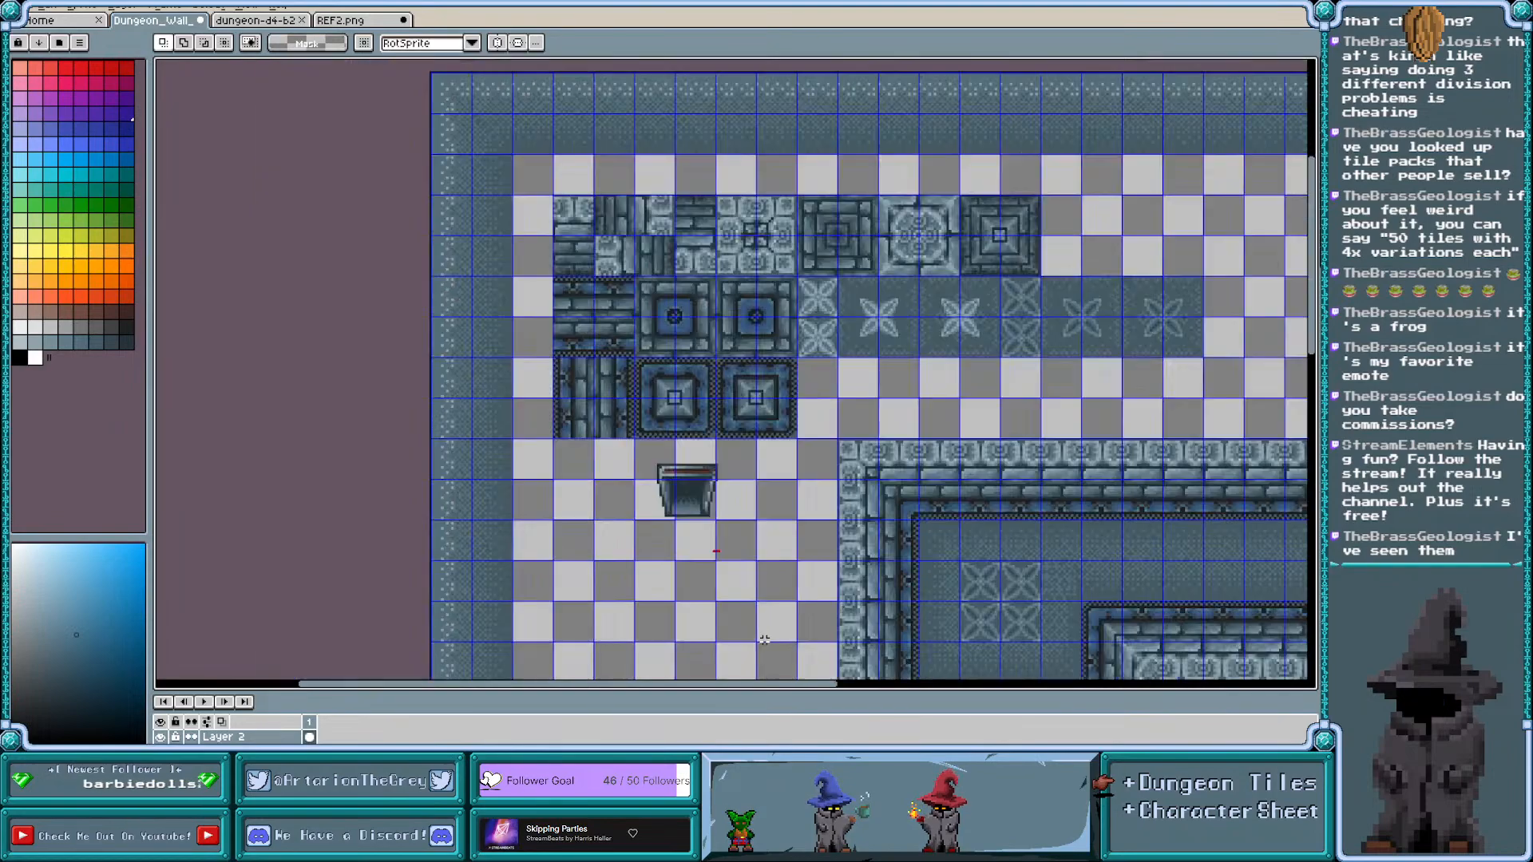
pyautogui.scroll(-5, 1125, 465)
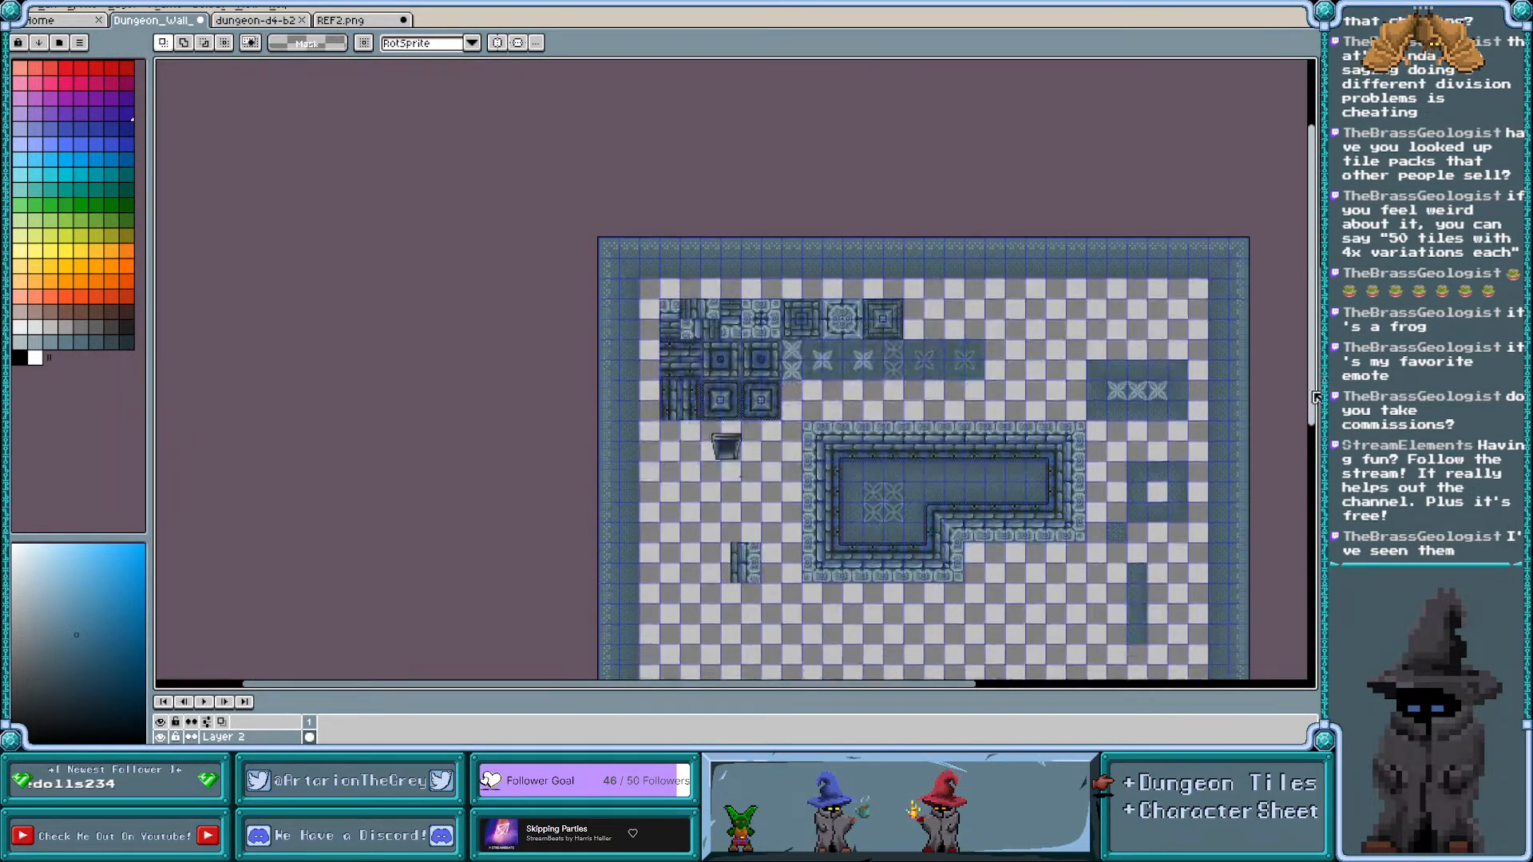
pyautogui.moveTo(709, 471); pyautogui.dragTo(773, 546)
pyautogui.press('Delete')
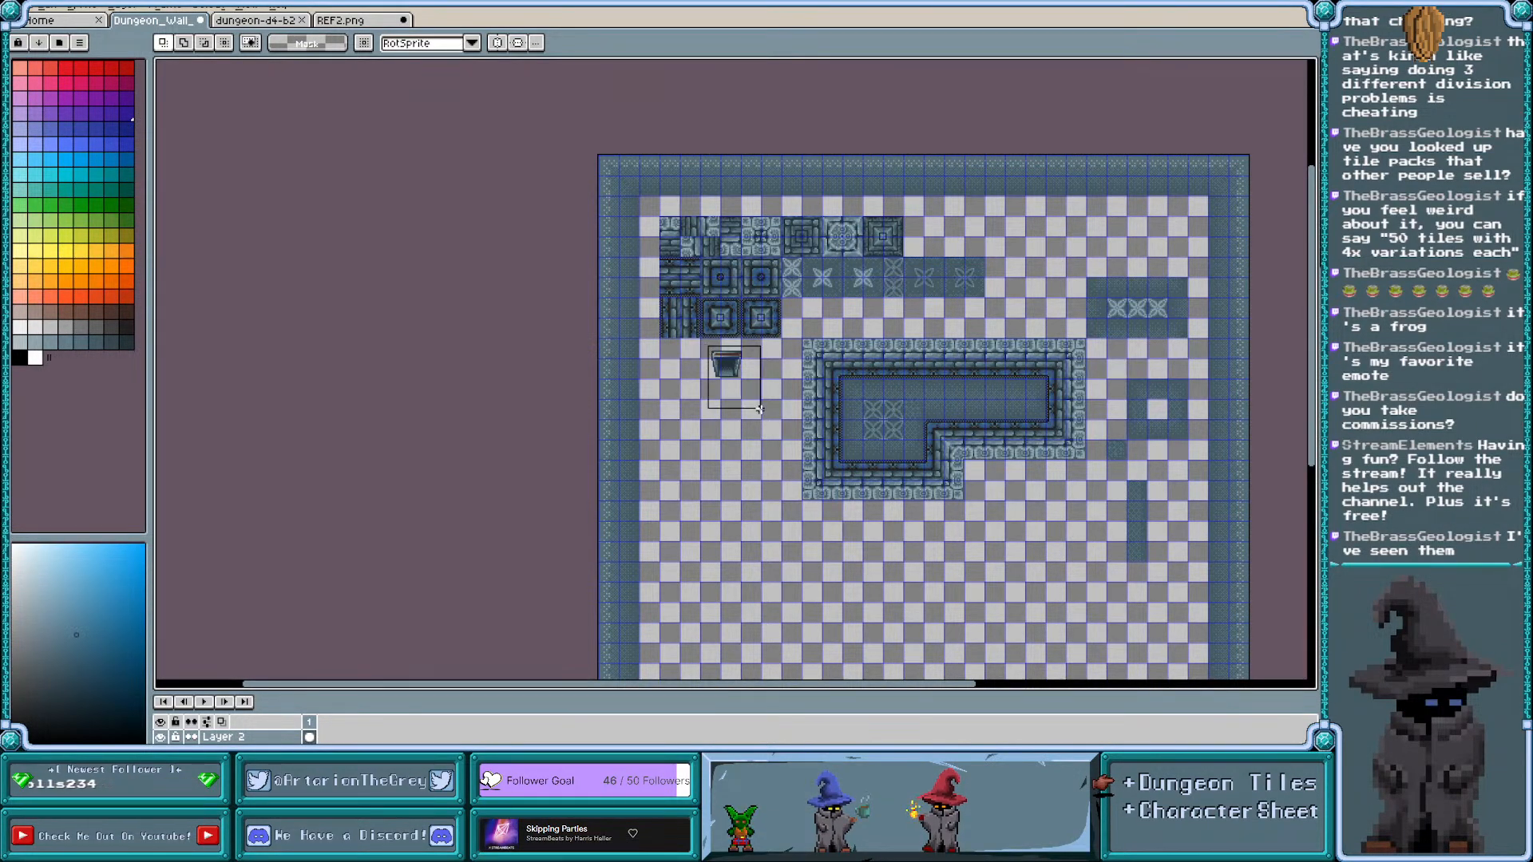
# Move the small pot sprite further down the canvas to clear the area below the brick tiles
pyautogui.moveTo(729, 356); pyautogui.dragTo(709, 586)
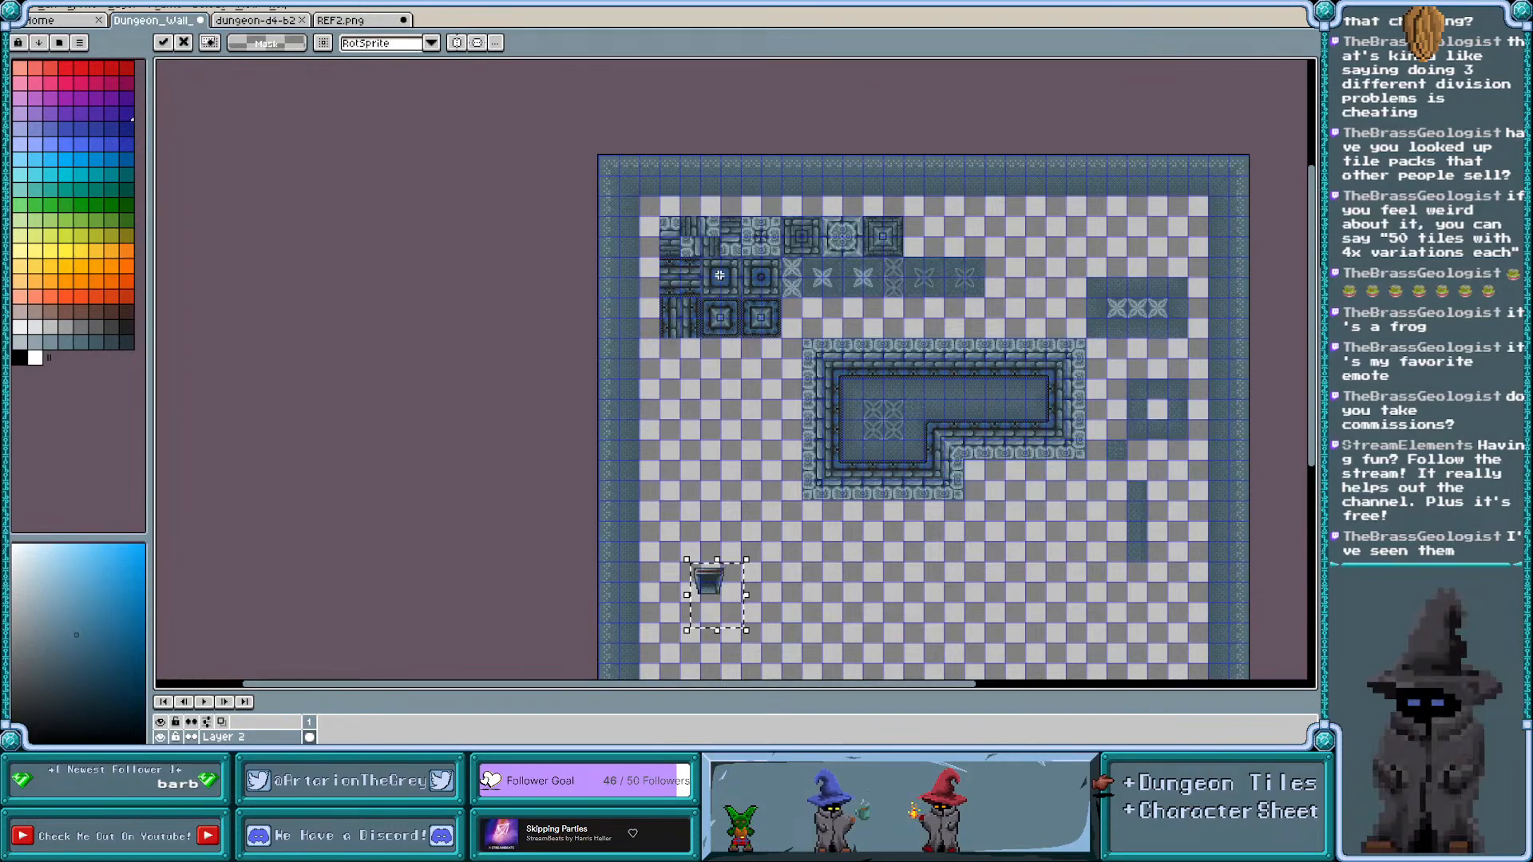
pyautogui.scroll(2, 720, 276)
pyautogui.click(676, 494)
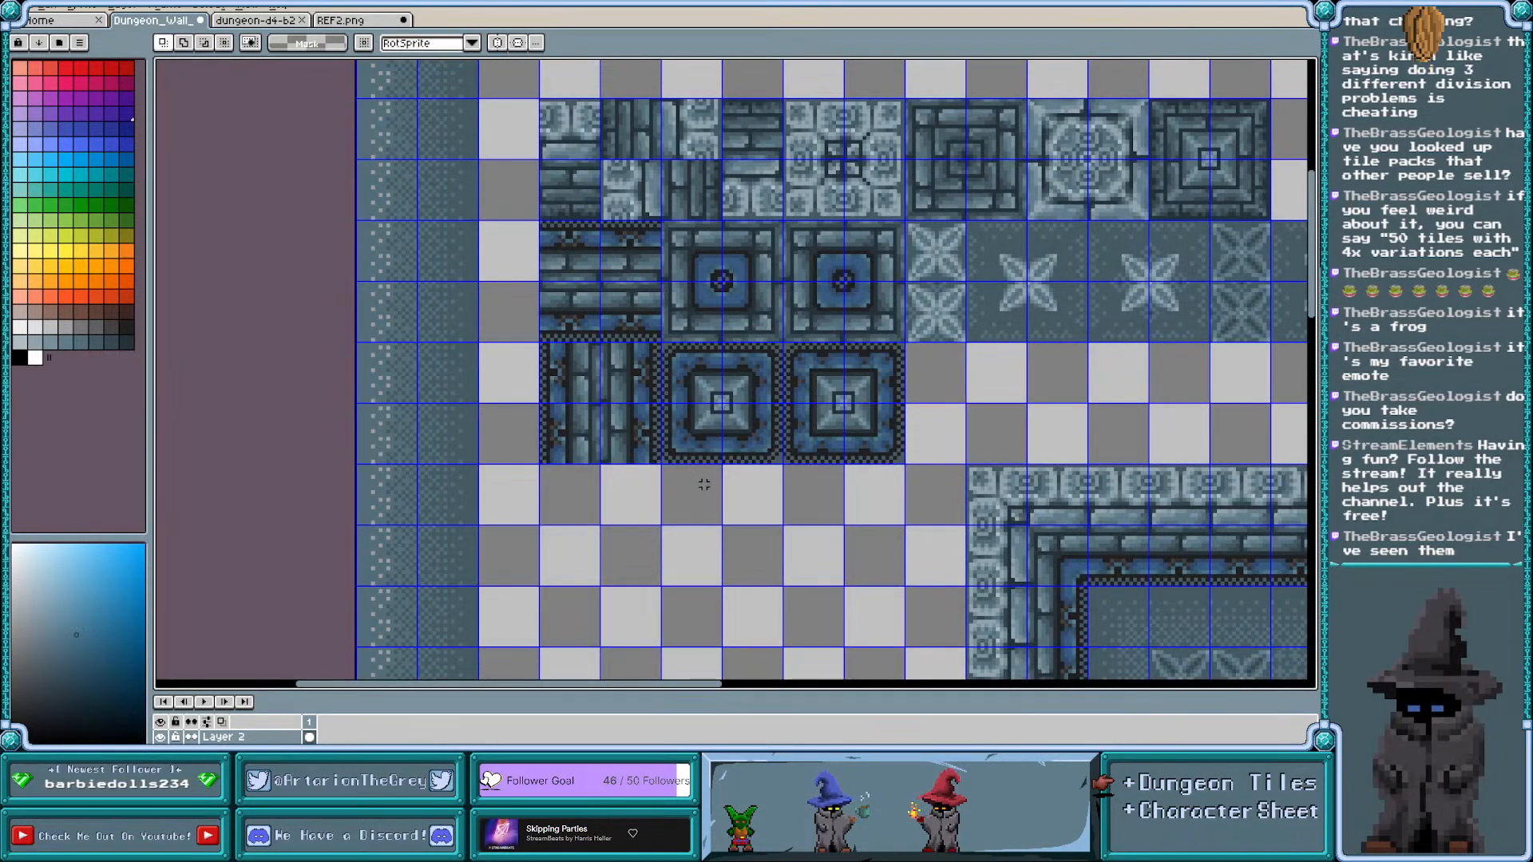
# Place a copy of the right-hand blue-panelled tile in the empty area below the vertical brick tile
pyautogui.moveTo(787, 224); pyautogui.dragTo(905, 344)
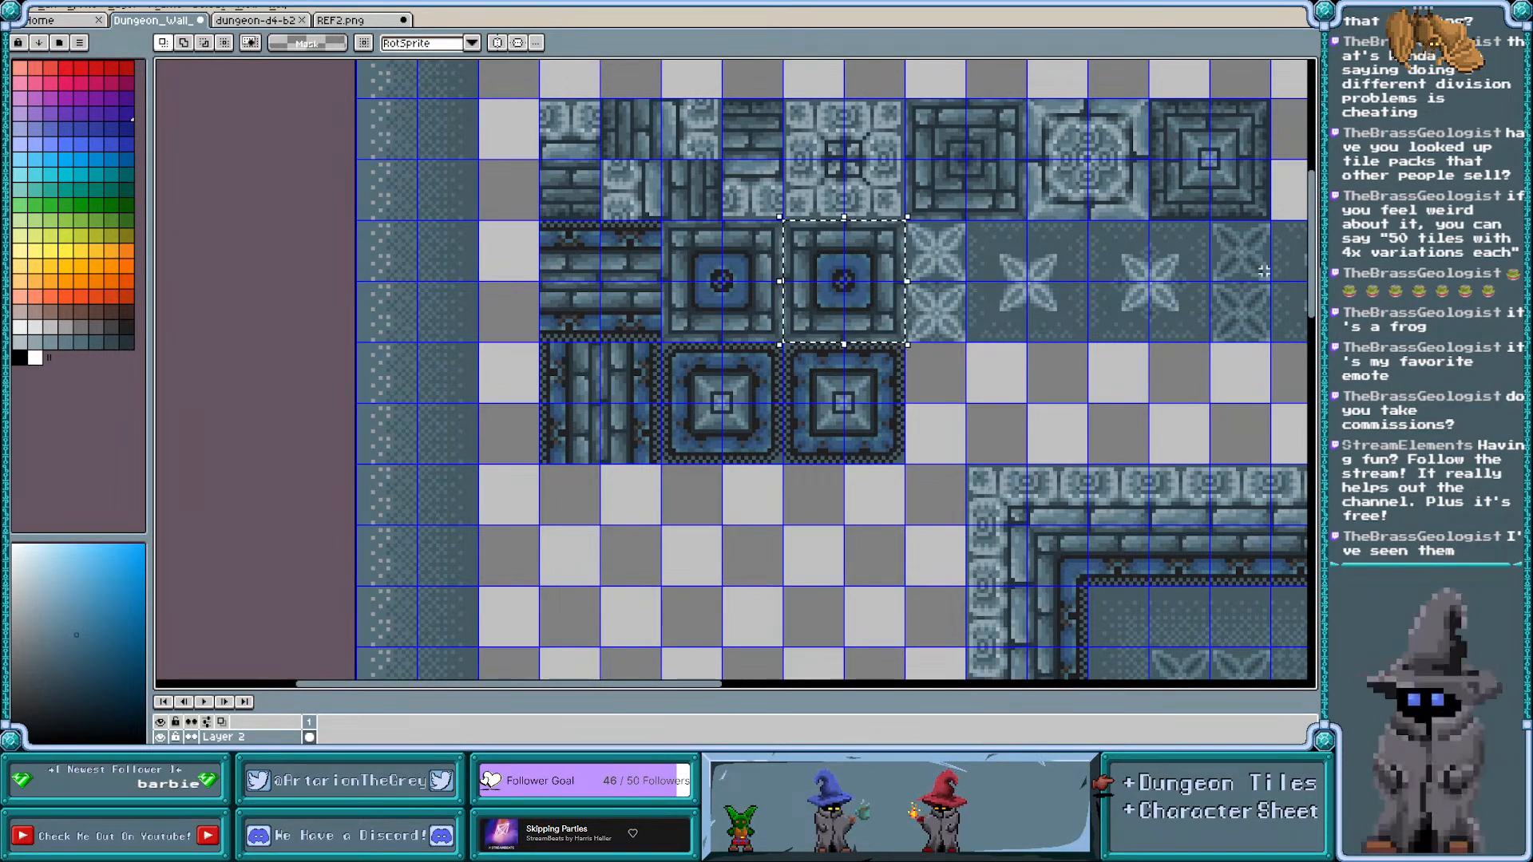
pyautogui.moveTo(1314, 249); pyautogui.dragTo(1314, 277)
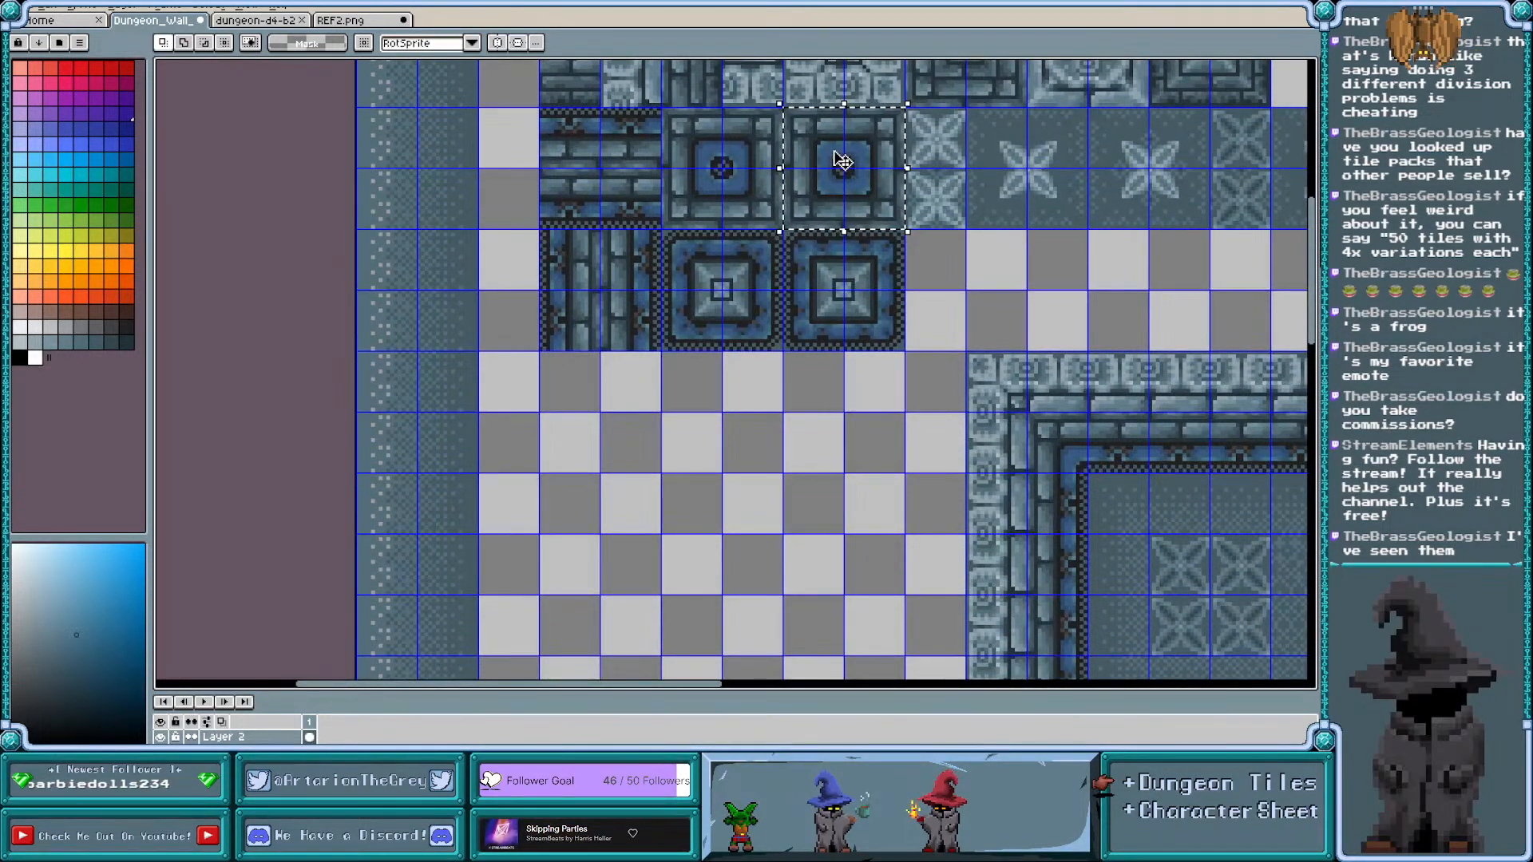
pyautogui.moveTo(832, 149); pyautogui.dragTo(663, 537)
pyautogui.click(708, 448)
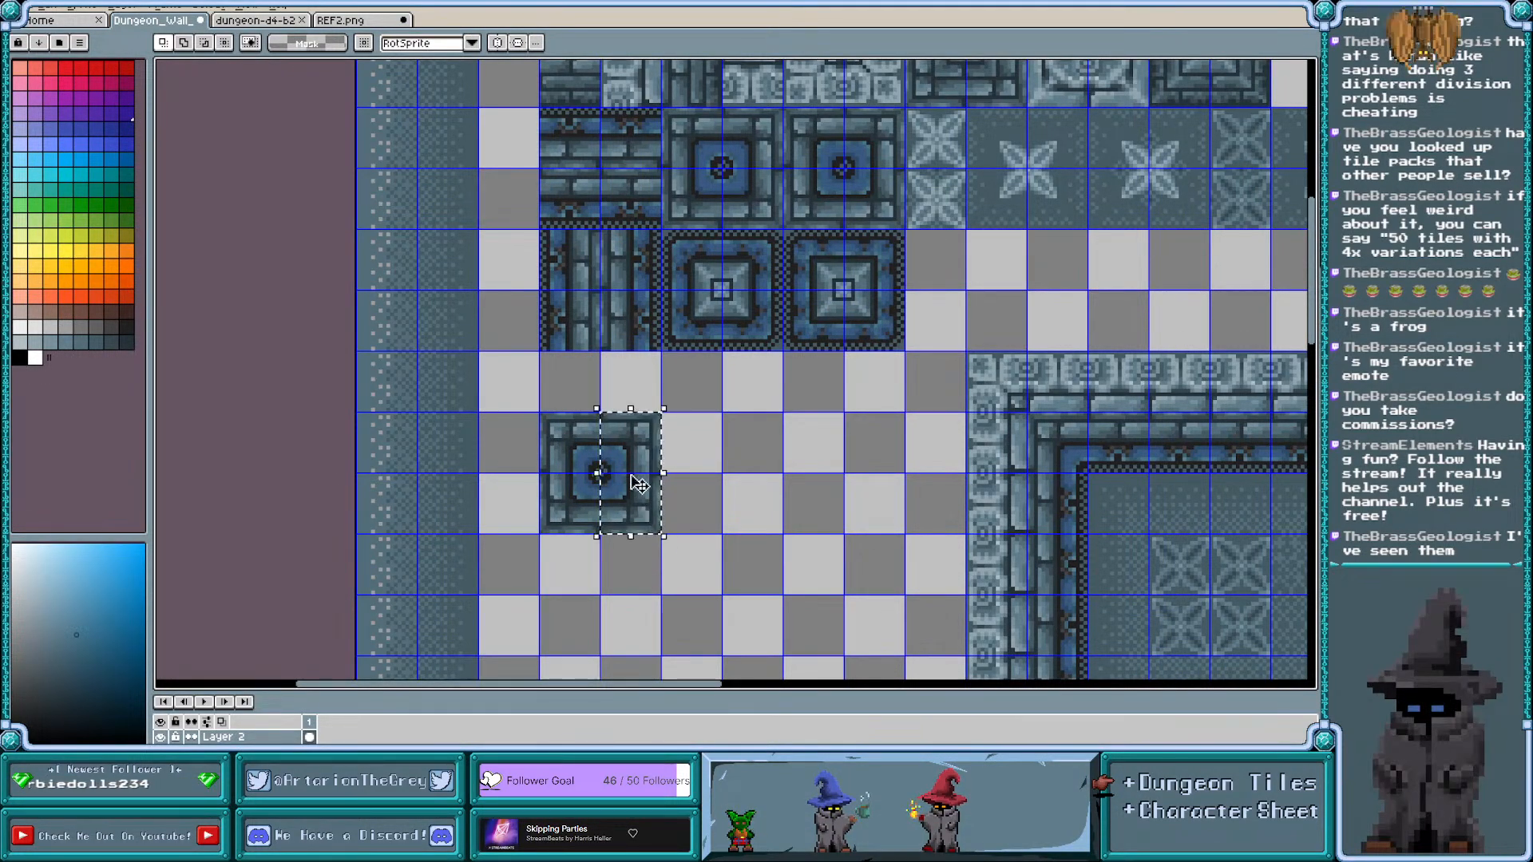
# Split the copied panelled tile into four corner quarters spaced one grid cell apart horizontally and vertically
pyautogui.moveTo(639, 484); pyautogui.dragTo(695, 454)
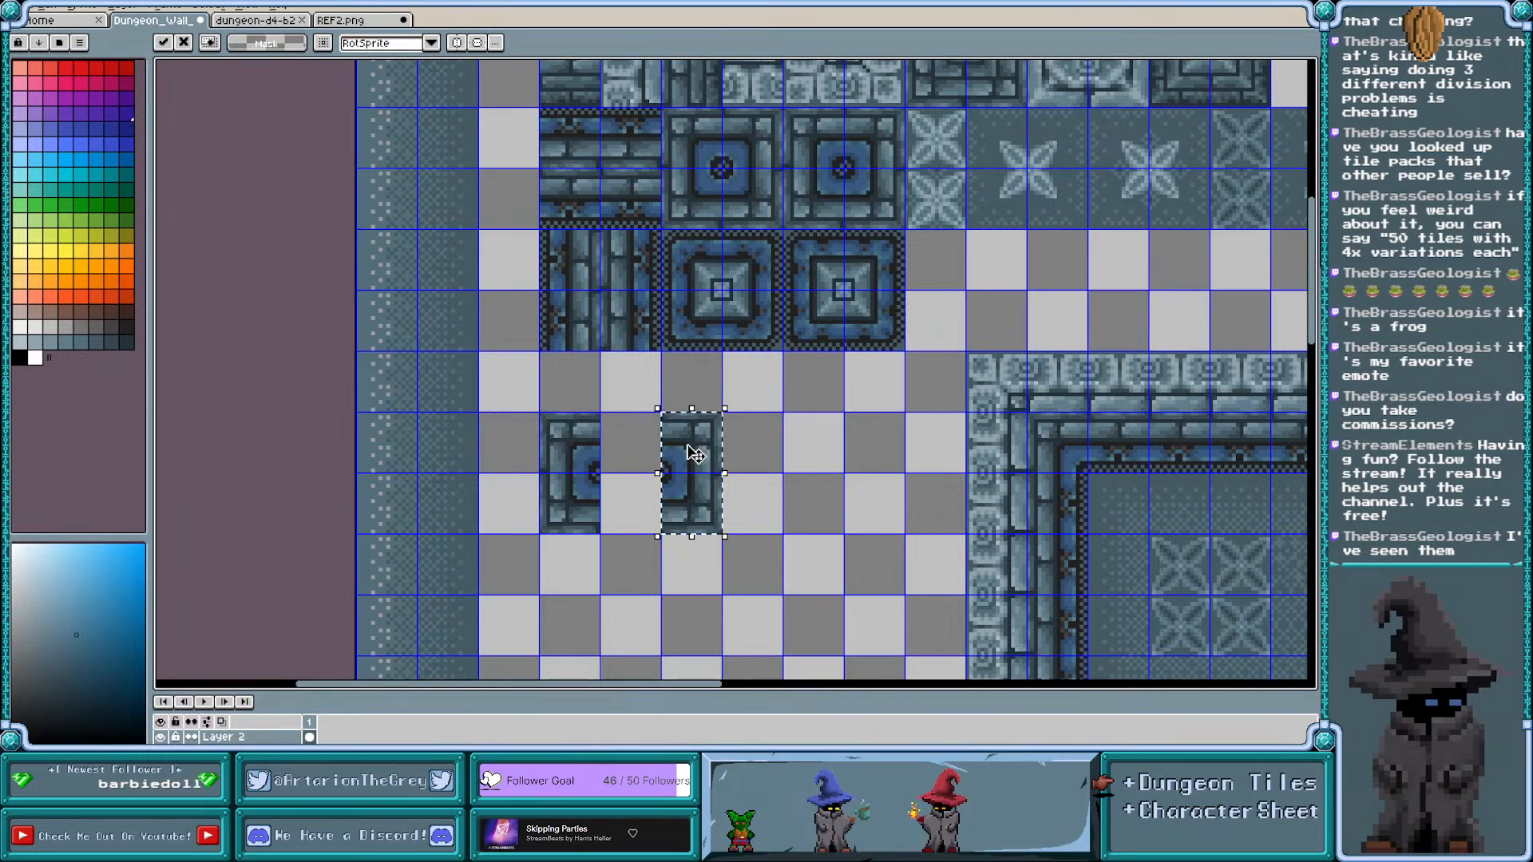
pyautogui.moveTo(521, 474); pyautogui.dragTo(739, 573)
pyautogui.moveTo(710, 509); pyautogui.dragTo(707, 565)
pyautogui.click(756, 486)
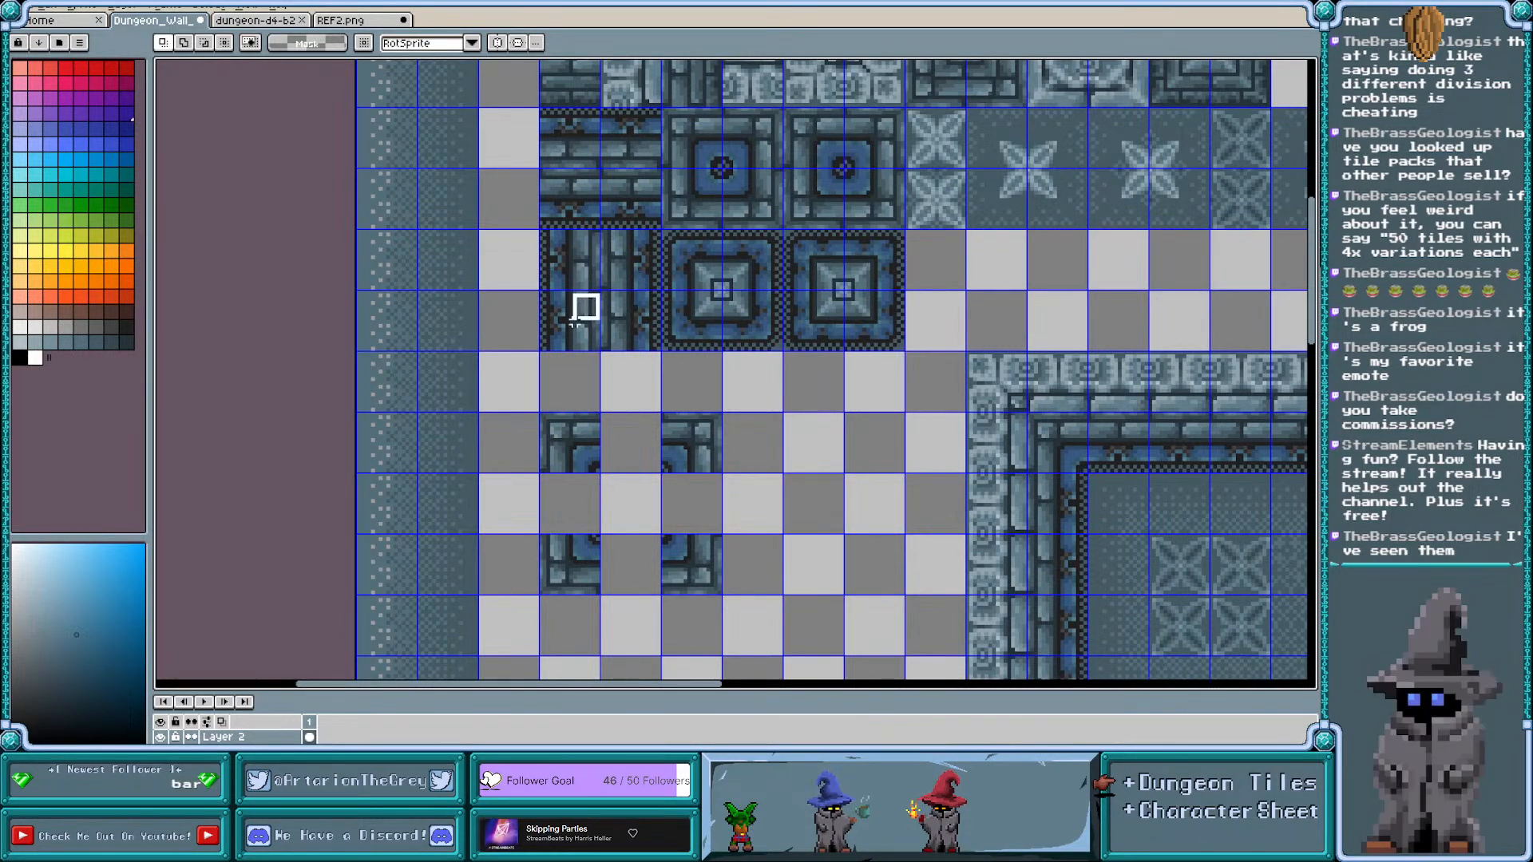
# Fill the gaps between the corners on the right and left sides with matching quarters of the vertical brick tile
pyautogui.moveTo(575, 322); pyautogui.dragTo(689, 511)
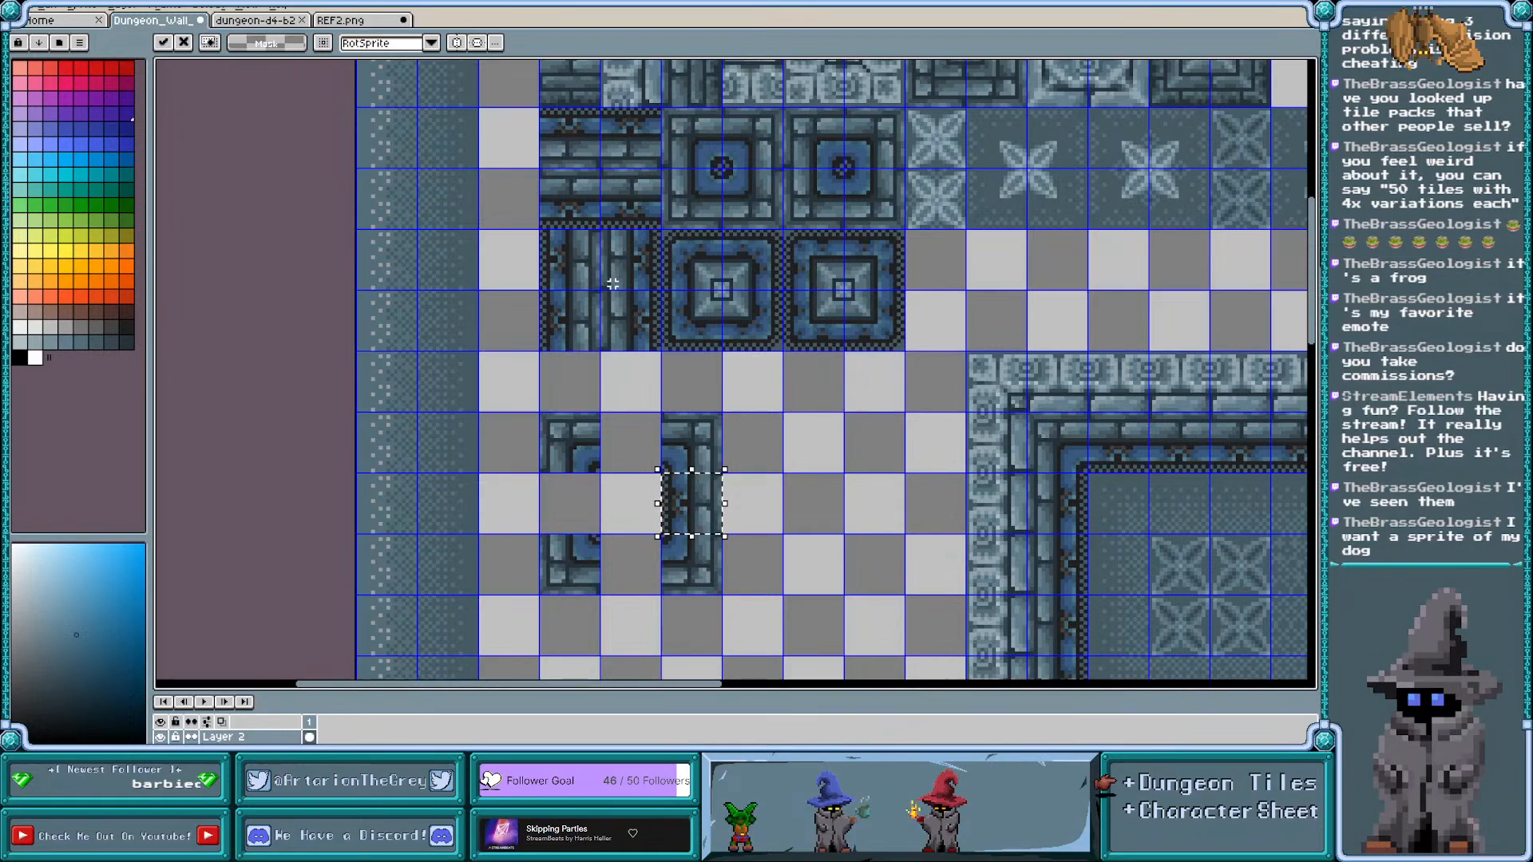
pyautogui.moveTo(601, 289); pyautogui.dragTo(574, 504)
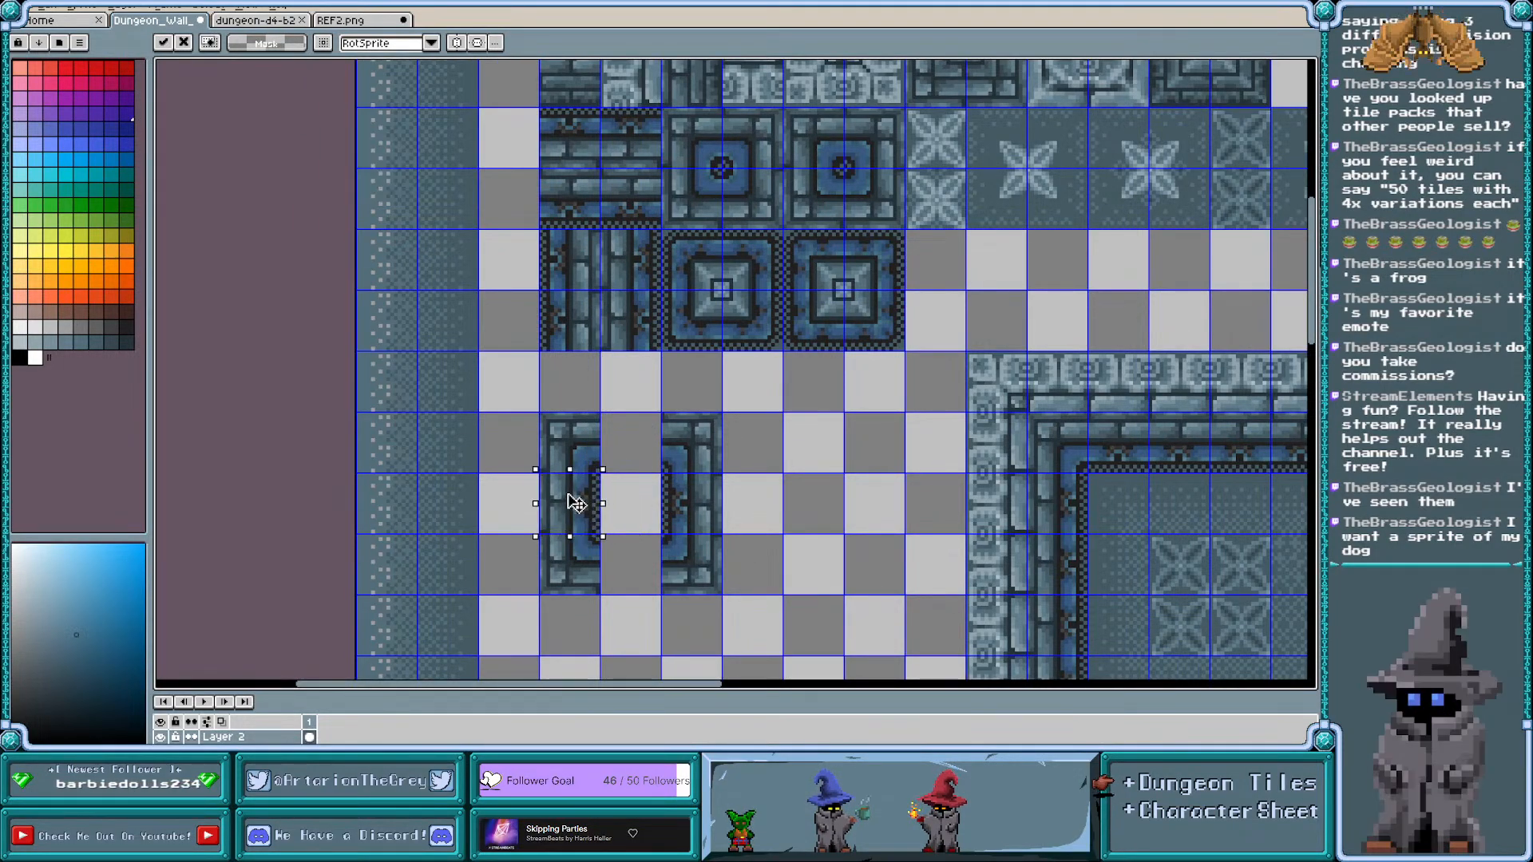
pyautogui.click(640, 409)
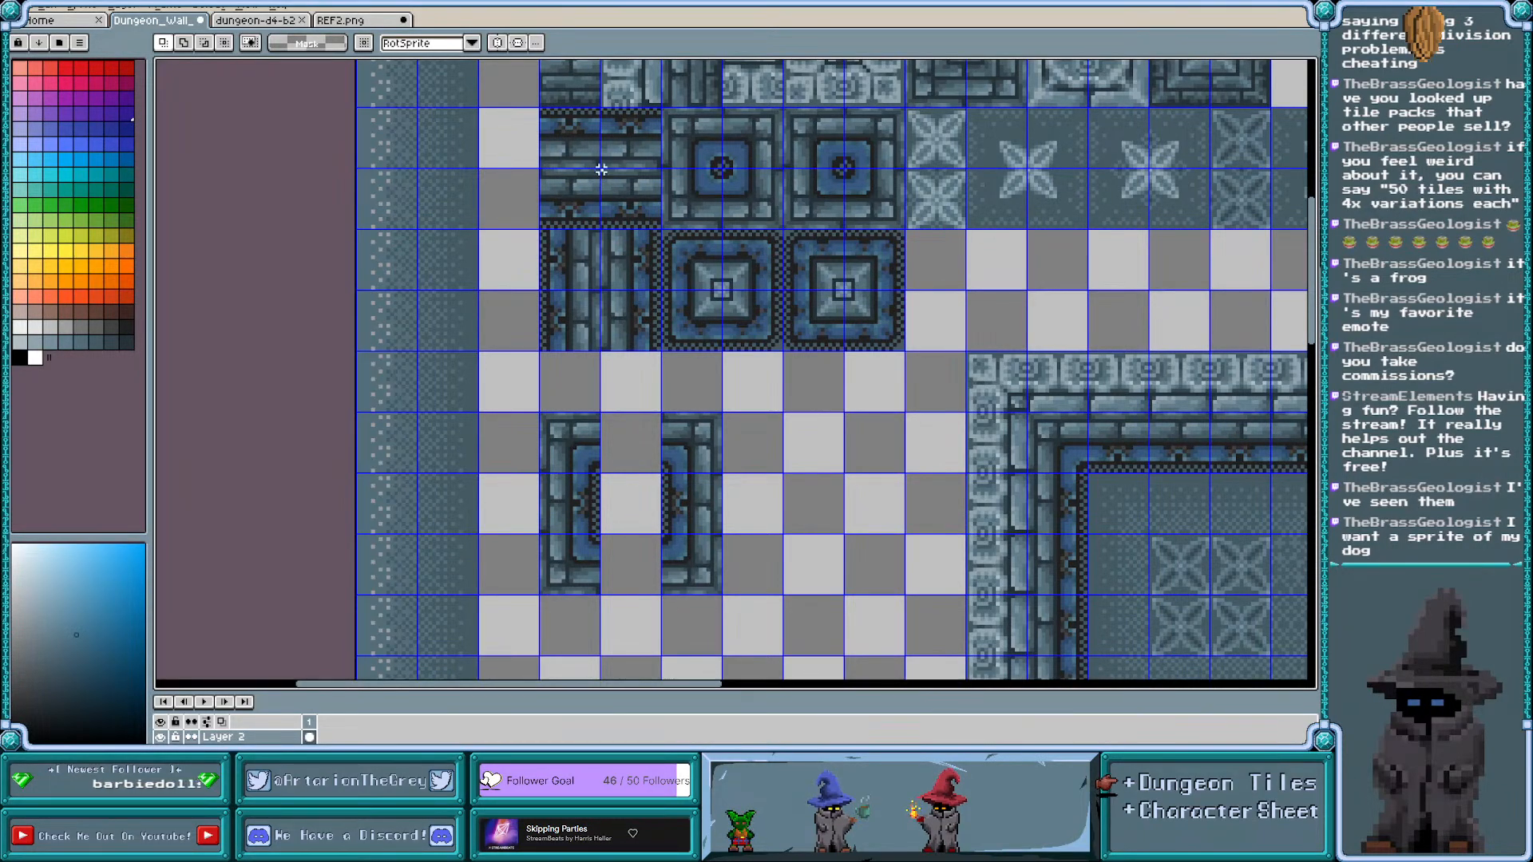
# Fill the frame's top and bottom gaps with matching quarters of the horizontal brick tile
pyautogui.moveTo(601, 169); pyautogui.dragTo(663, 230)
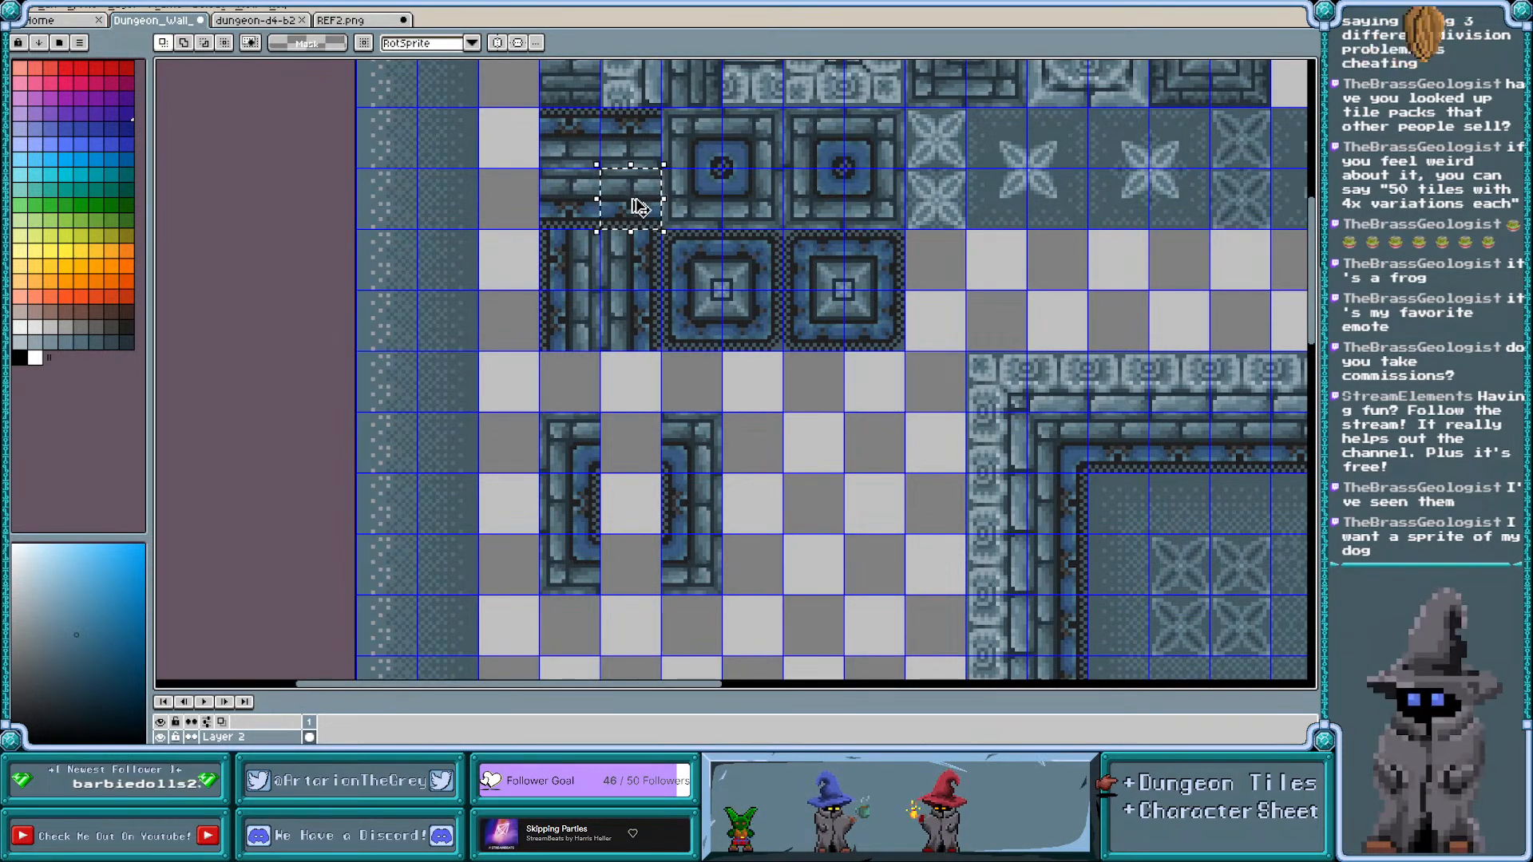
pyautogui.moveTo(639, 200); pyautogui.dragTo(633, 445)
pyautogui.click(699, 379)
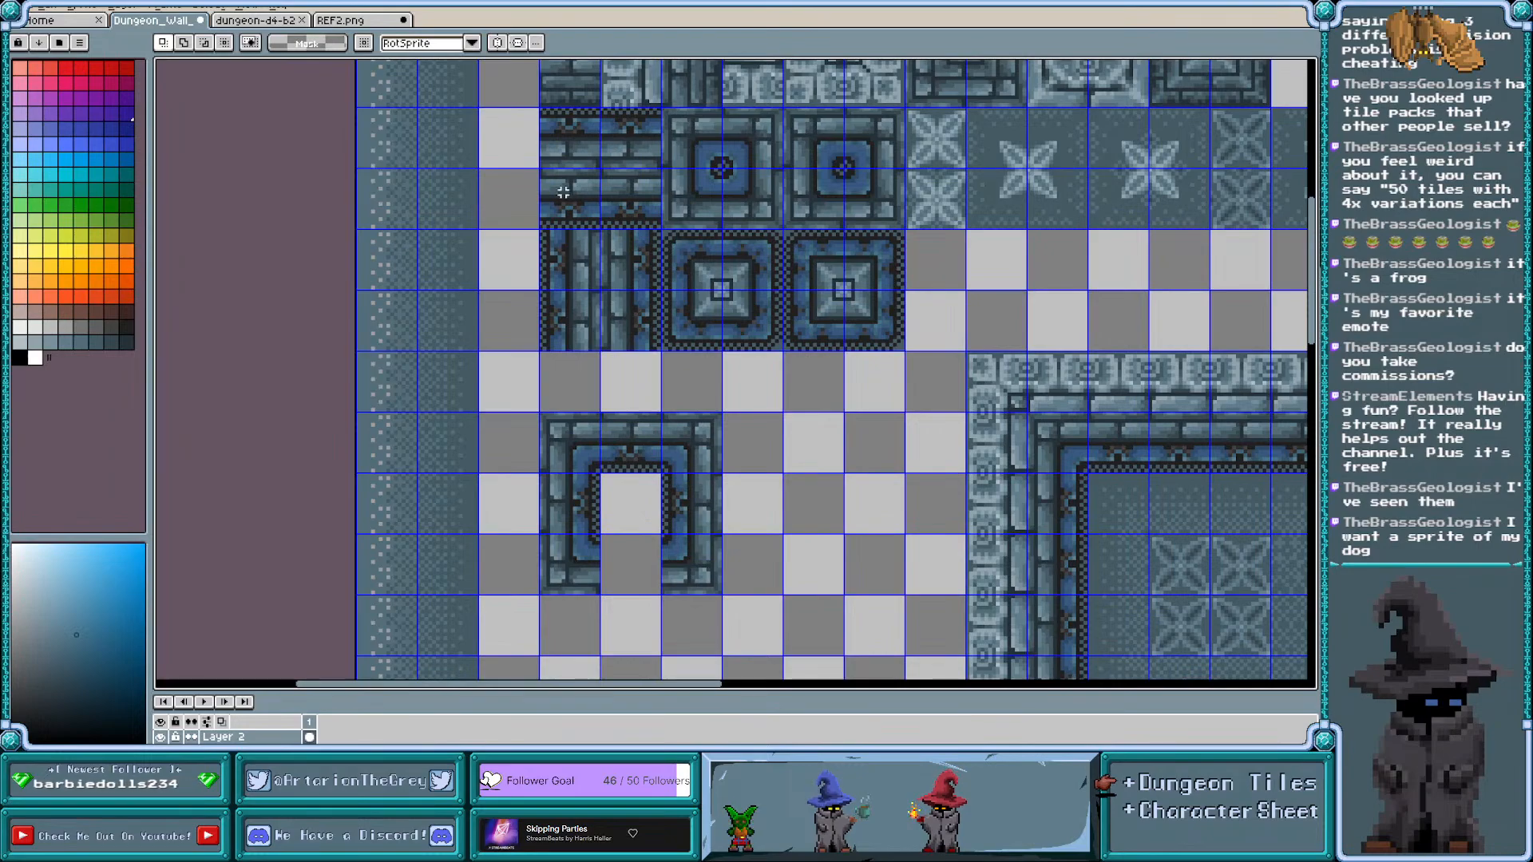
pyautogui.moveTo(541, 108); pyautogui.dragTo(597, 164)
pyautogui.click(497, 198)
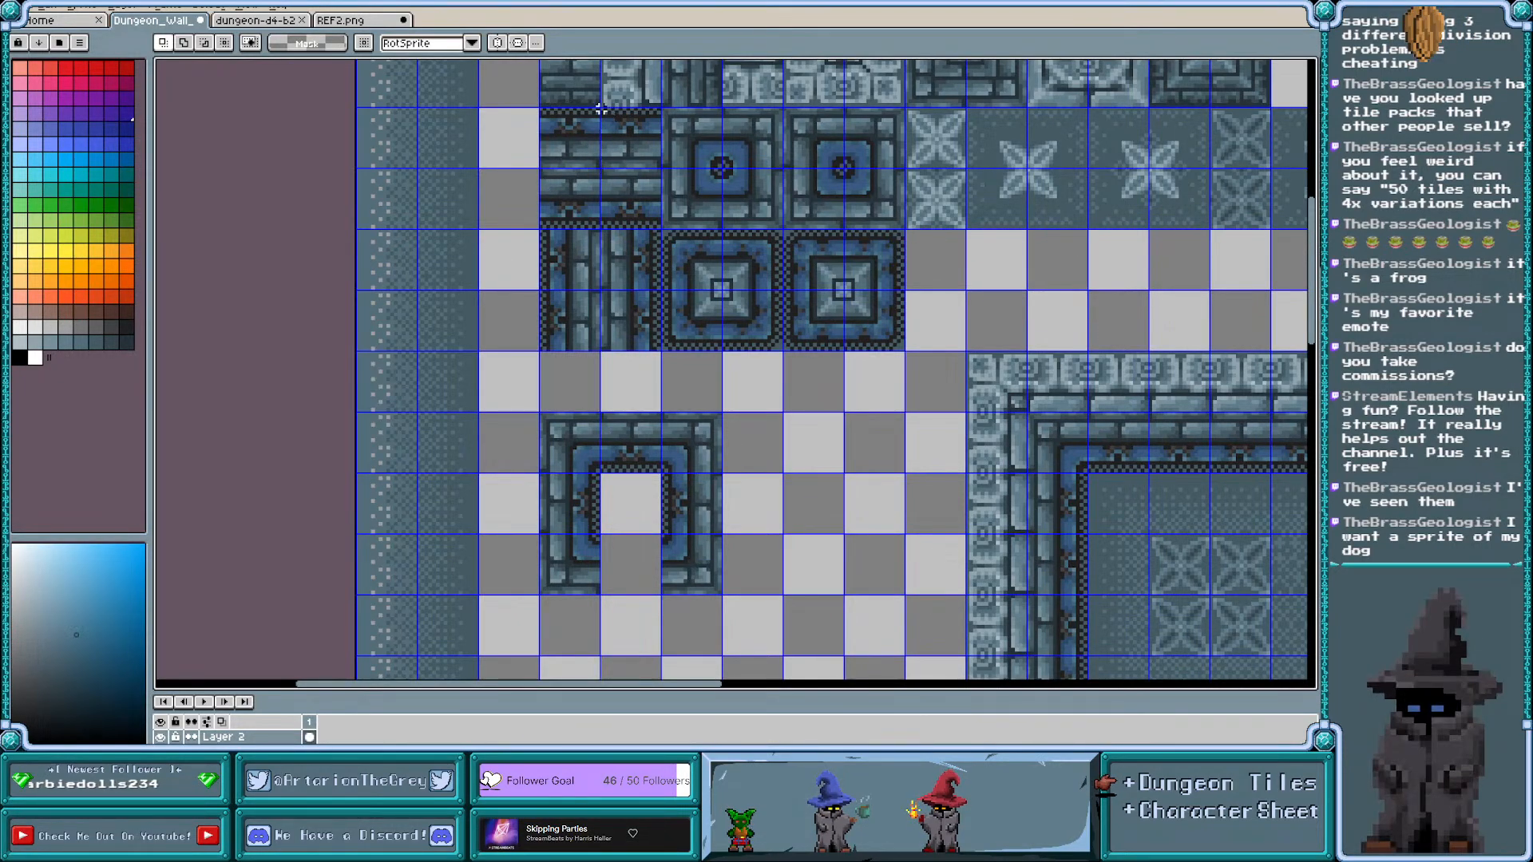
pyautogui.moveTo(600, 109); pyautogui.dragTo(630, 563)
pyautogui.hotkey('ctrl', 'c')
pyautogui.hotkey('ctrl', 'v')
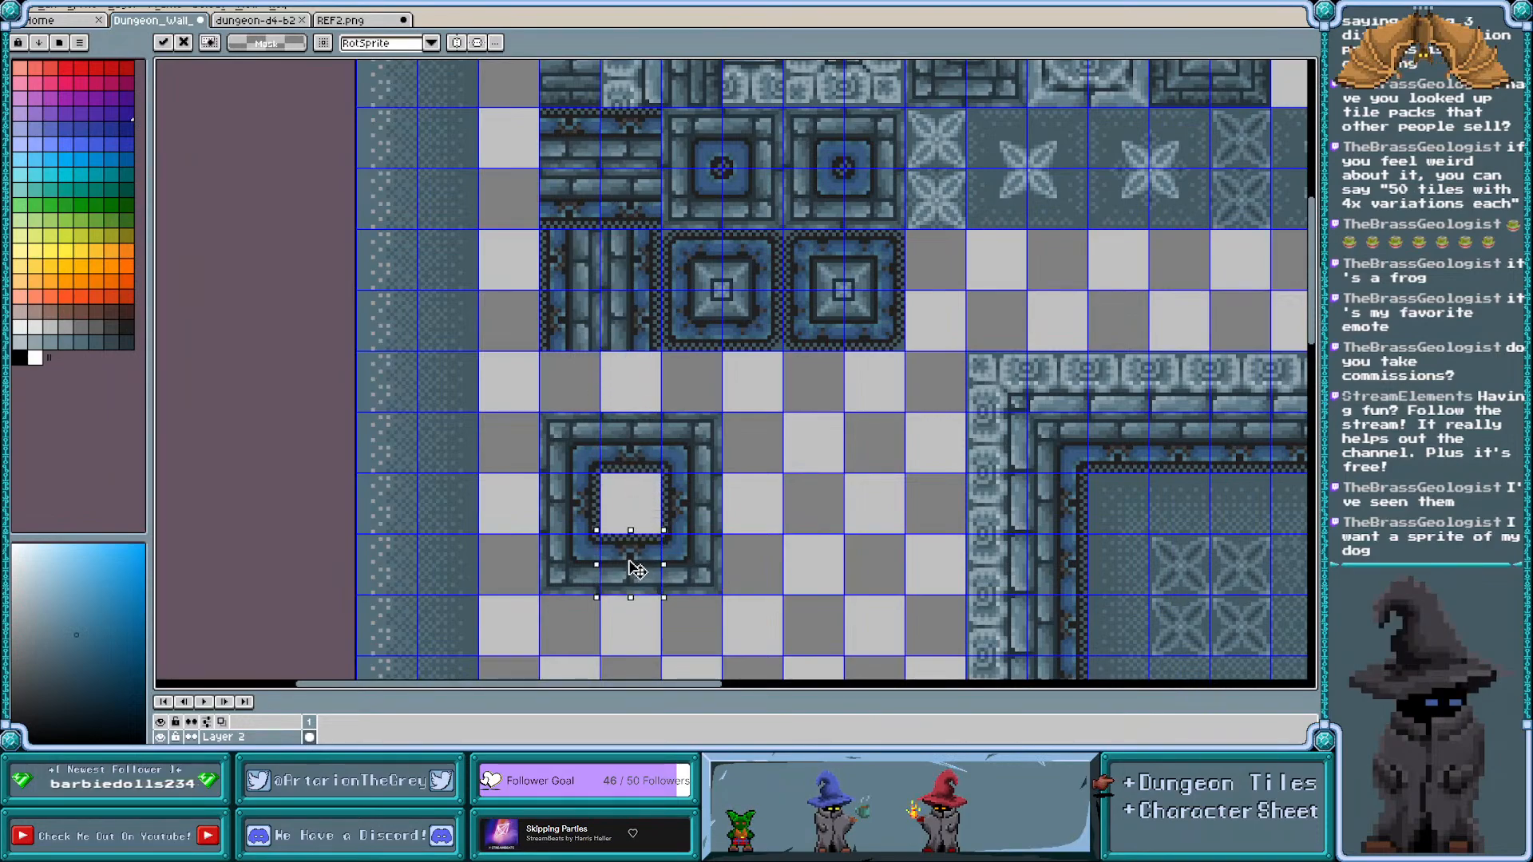
pyautogui.click(755, 558)
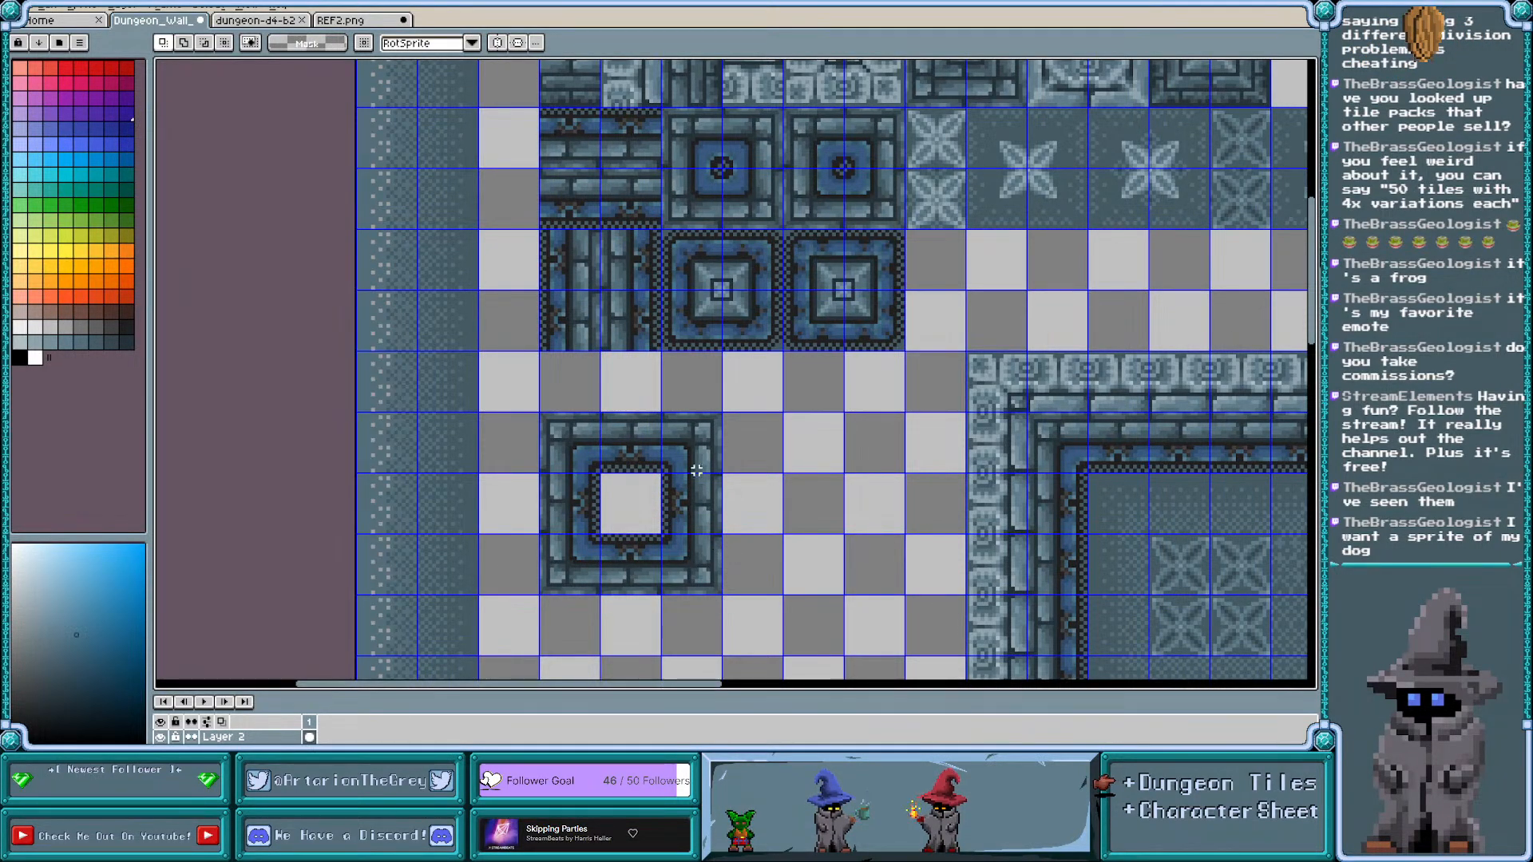
# Fill the frame's empty centre with a copy of the dimmer flower tile's lower quarter and hide the grid
pyautogui.hscroll(2, 768, 407)
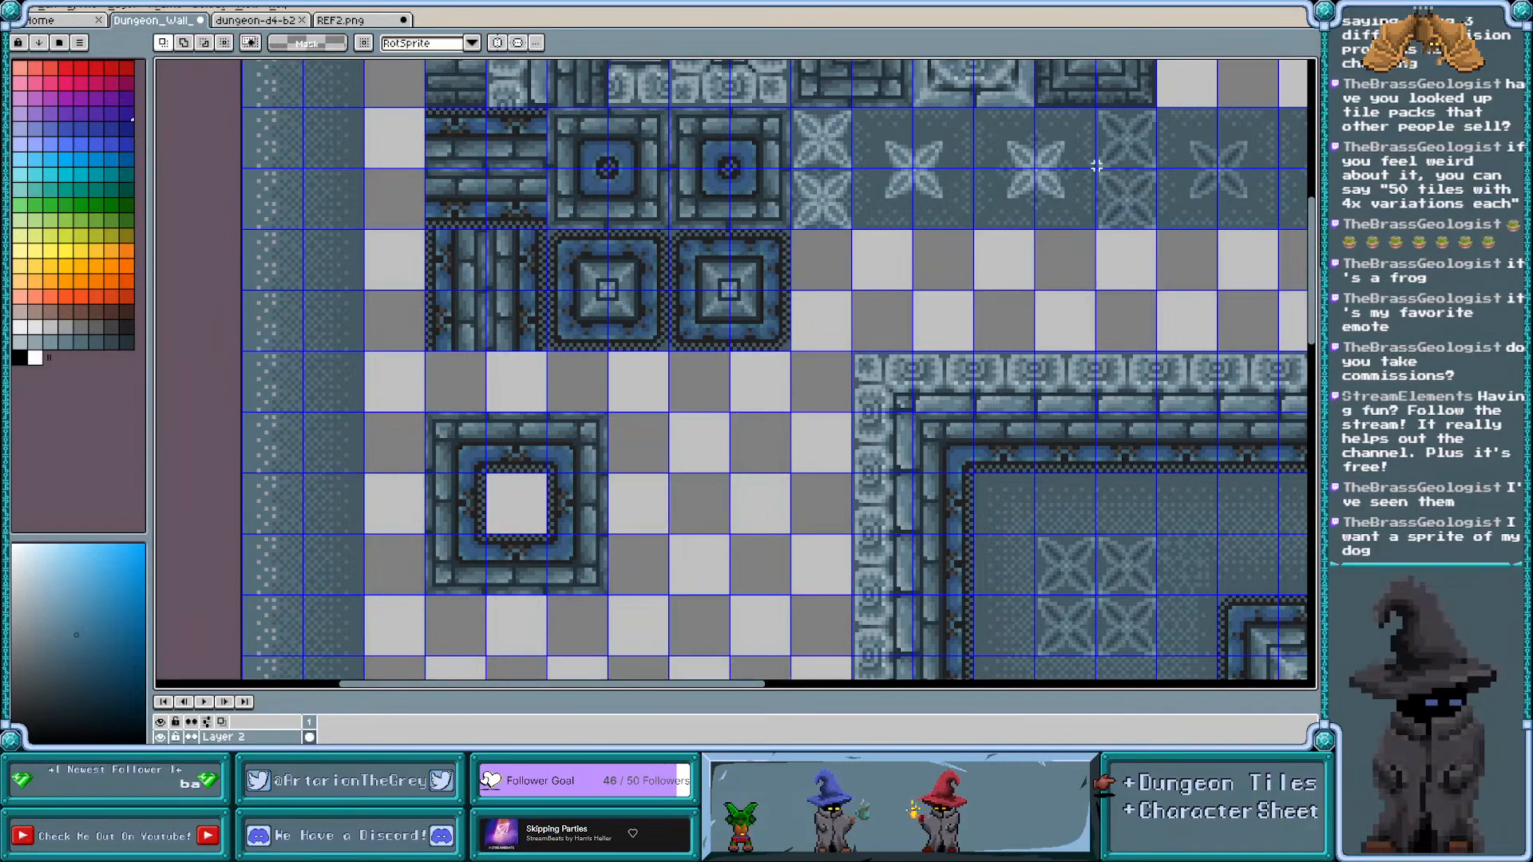
pyautogui.moveTo(1098, 166); pyautogui.dragTo(534, 517)
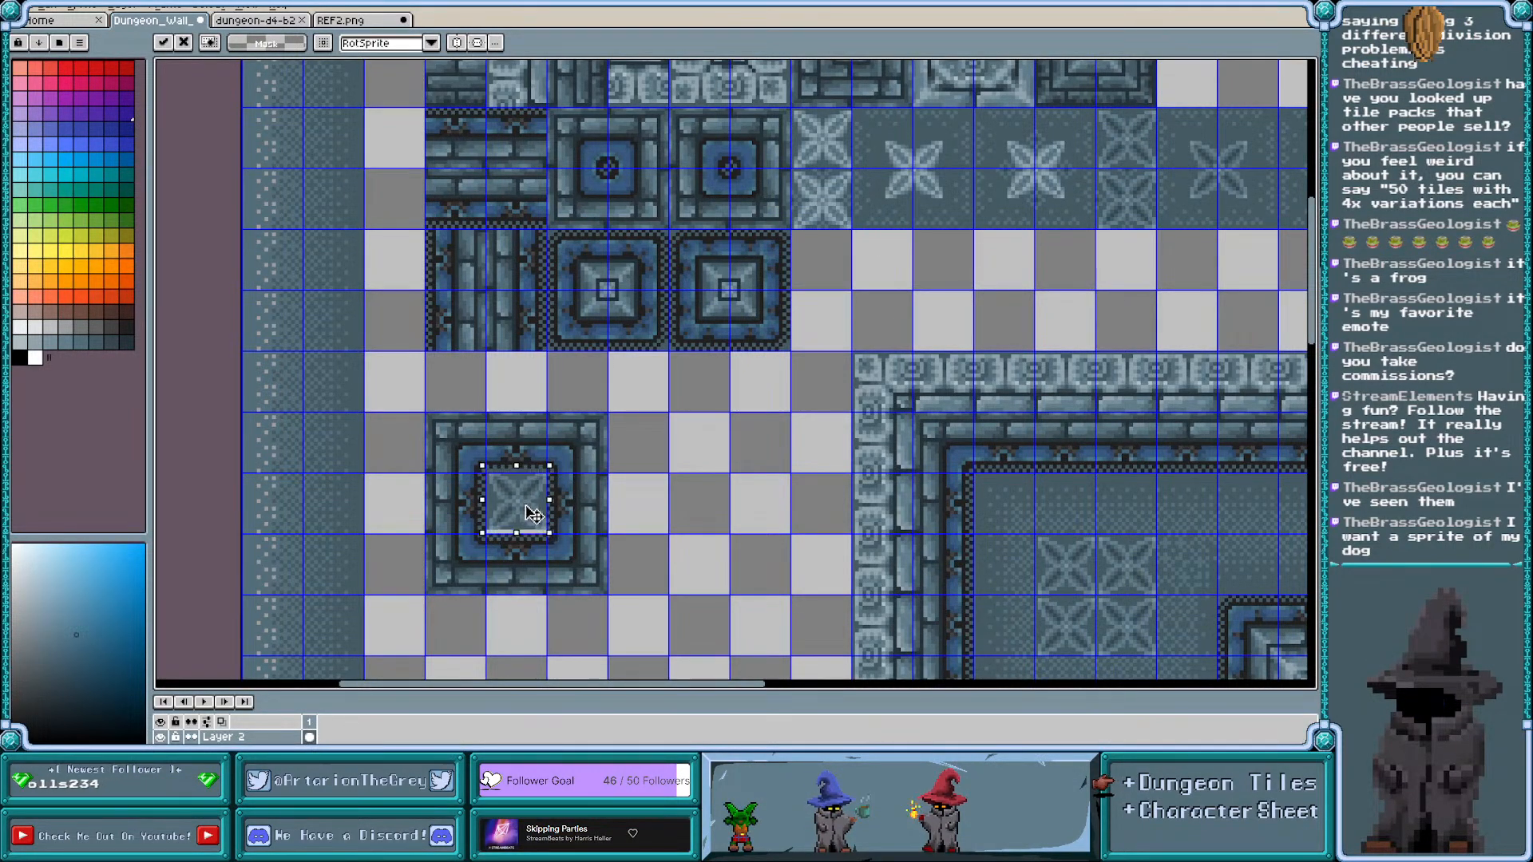
pyautogui.click(662, 504)
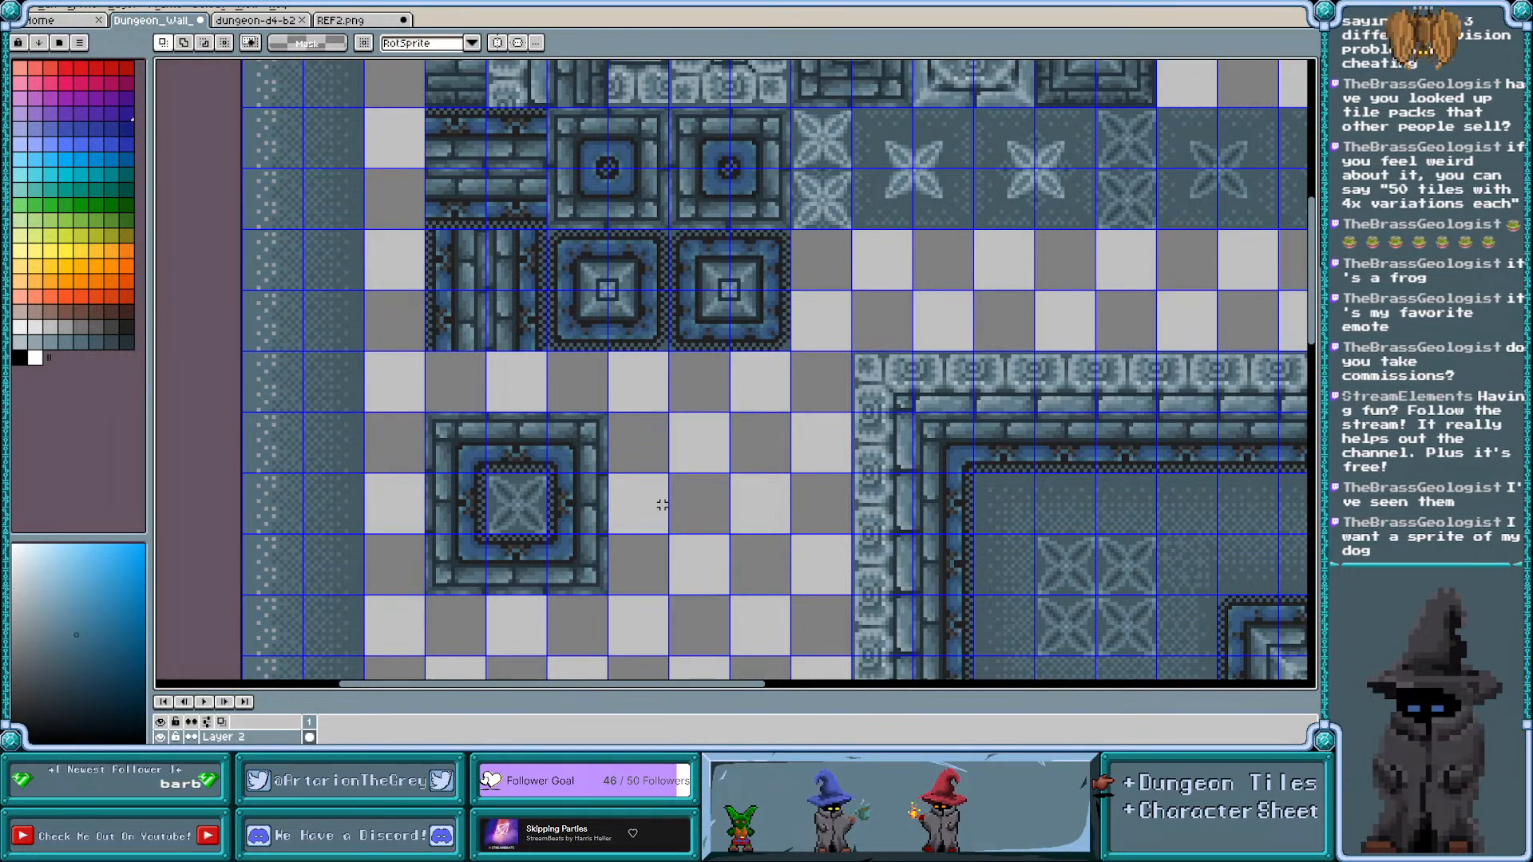
pyautogui.press("ctrl+'")
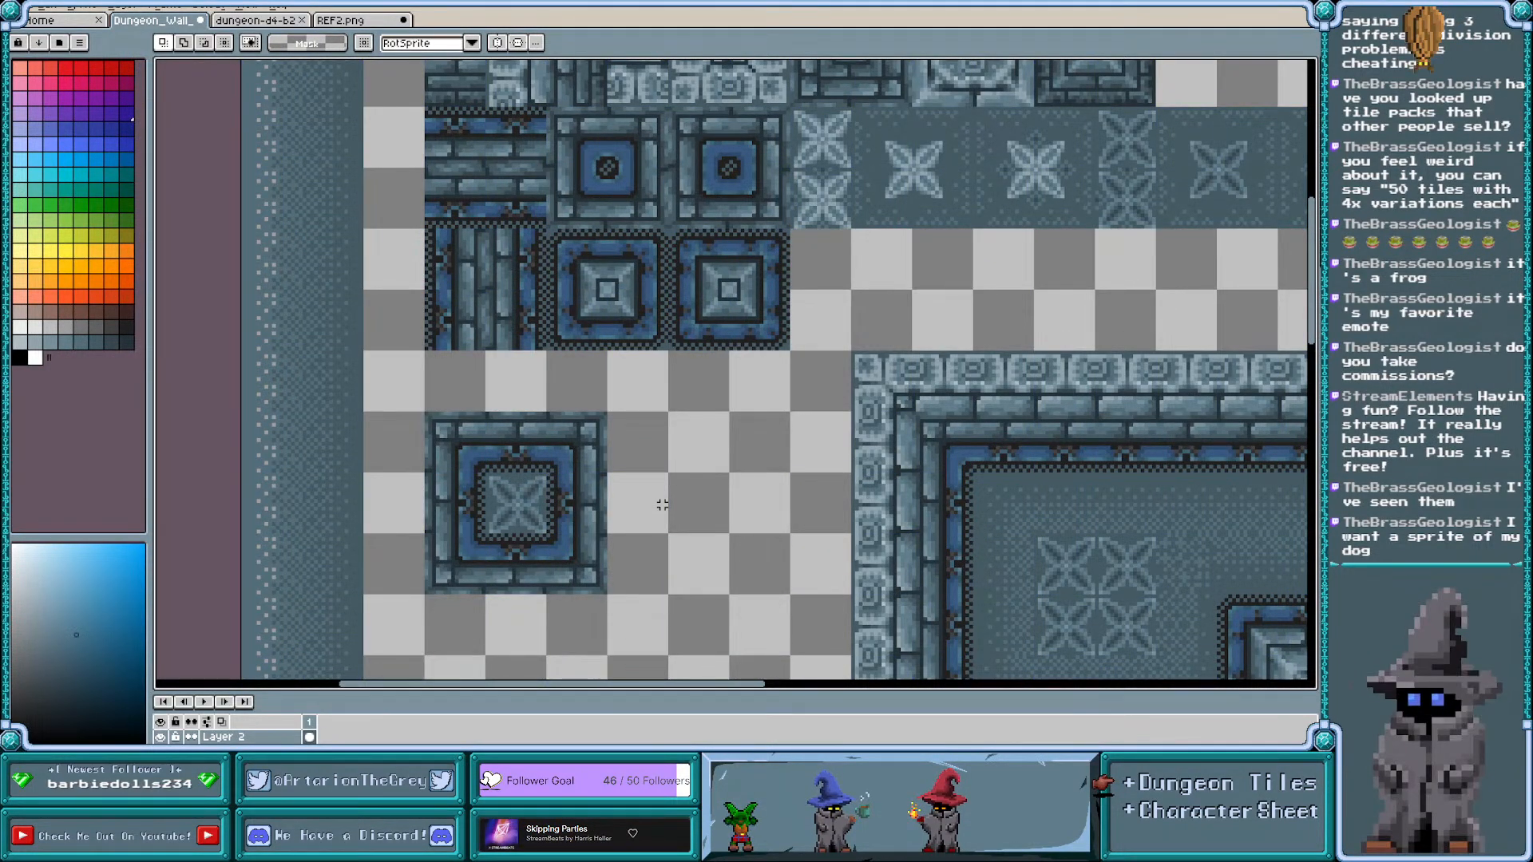
pyautogui.scroll(-2, 776, 348)
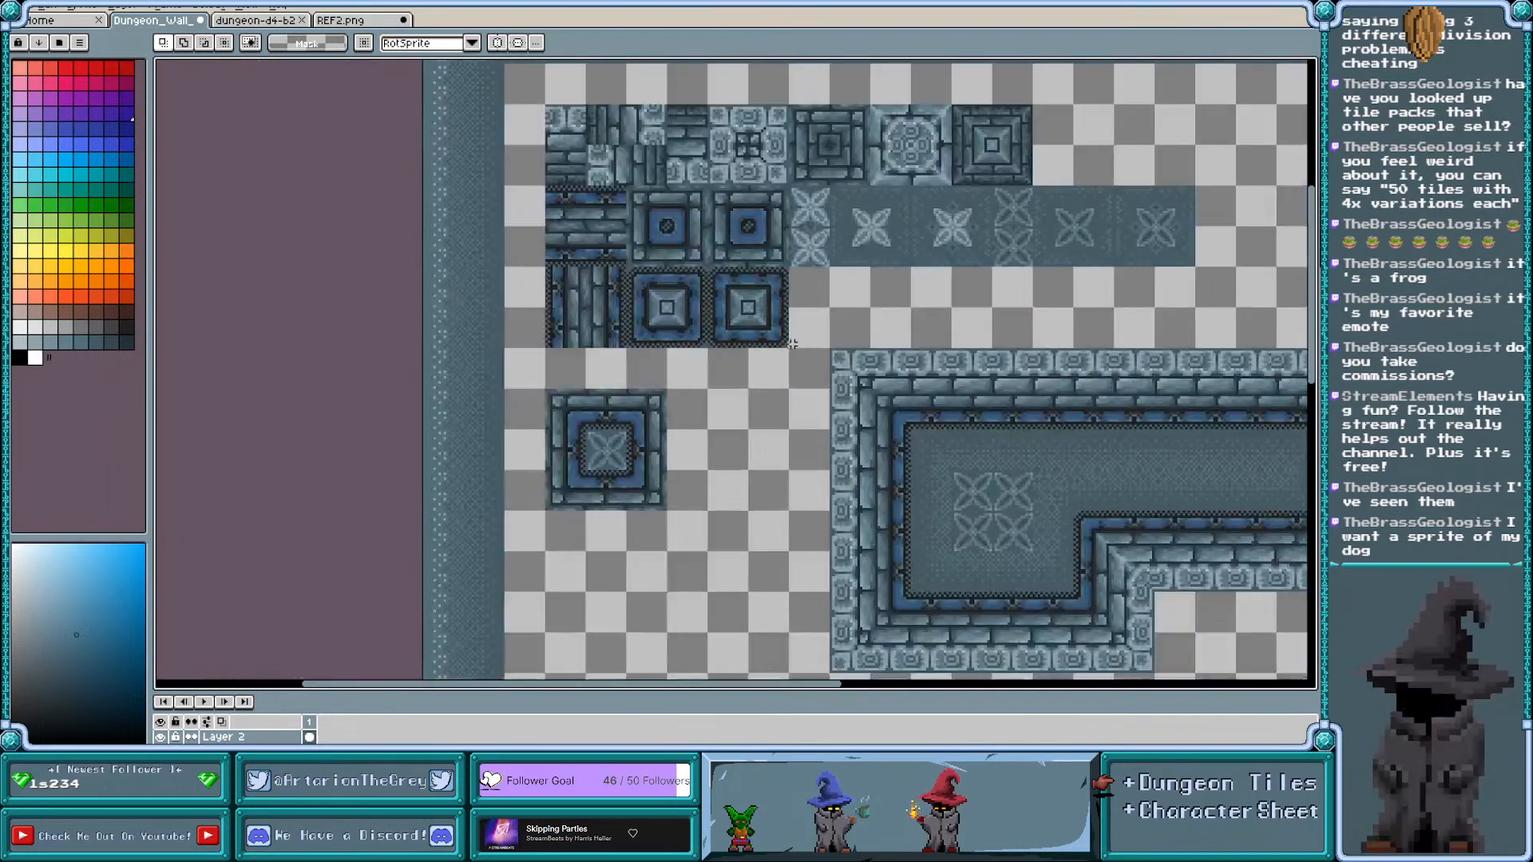
# Show the grid and retouch the upper-left corner of the frame's blue band with teal highlight shades sampled from its edges
pyautogui.scroll(2, 804, 432)
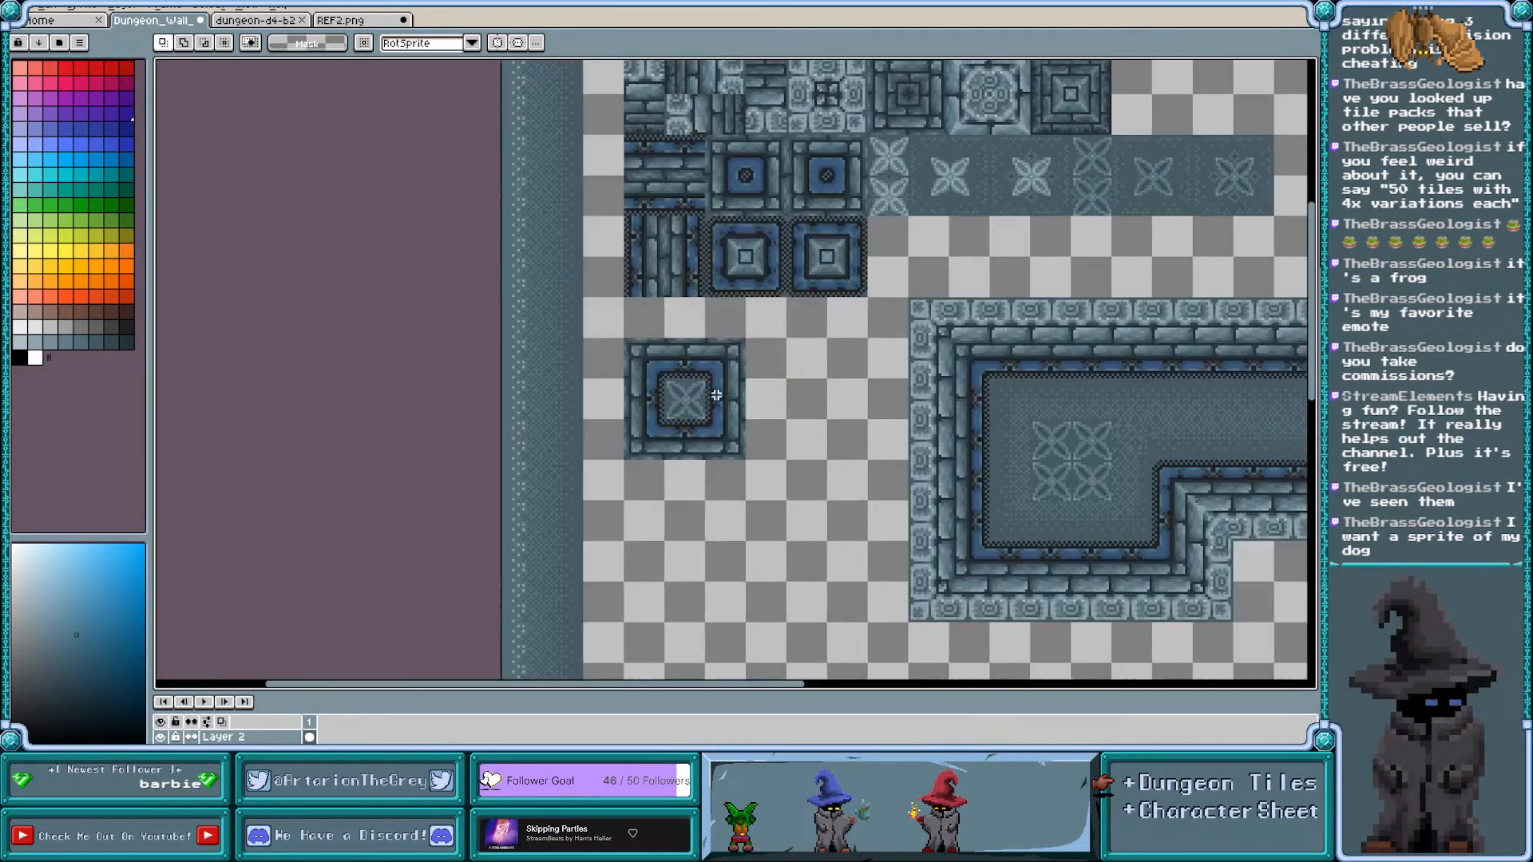
pyautogui.scroll(1, 668, 349)
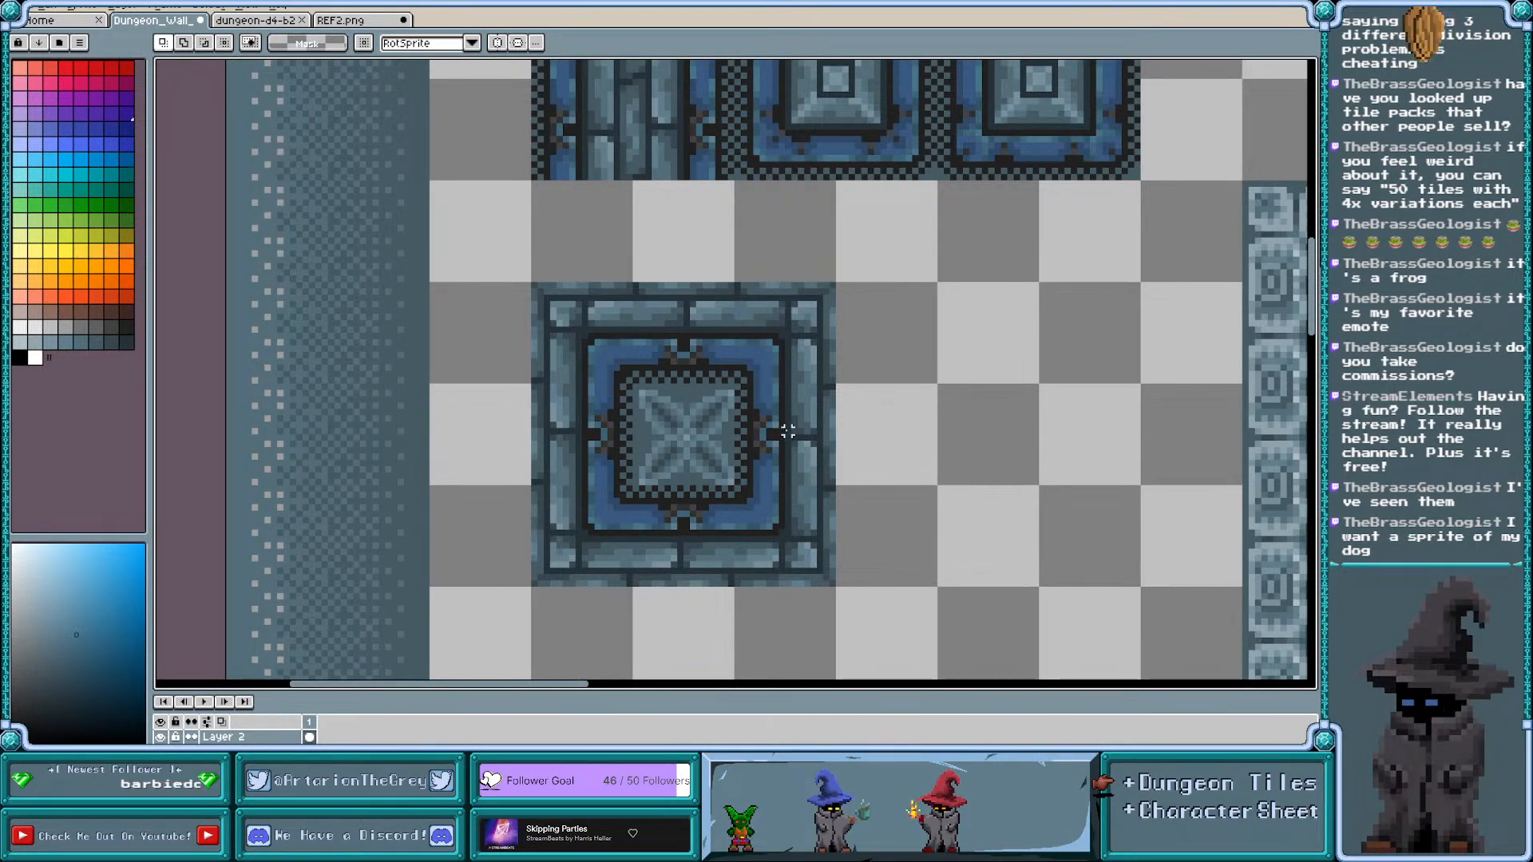
pyautogui.scroll(2, 635, 332)
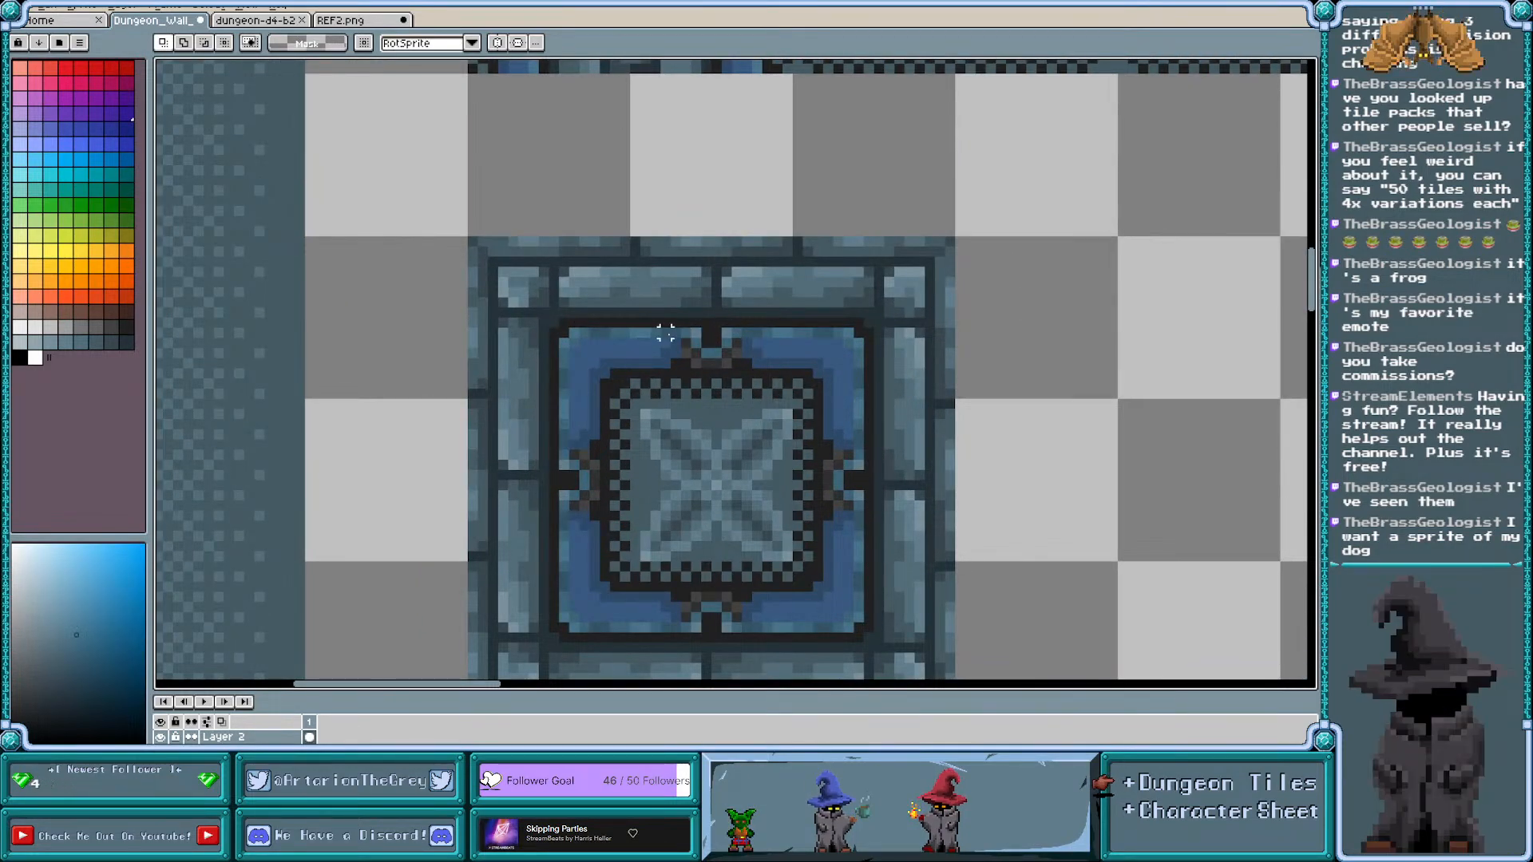
pyautogui.hotkey('ctrl', "'")
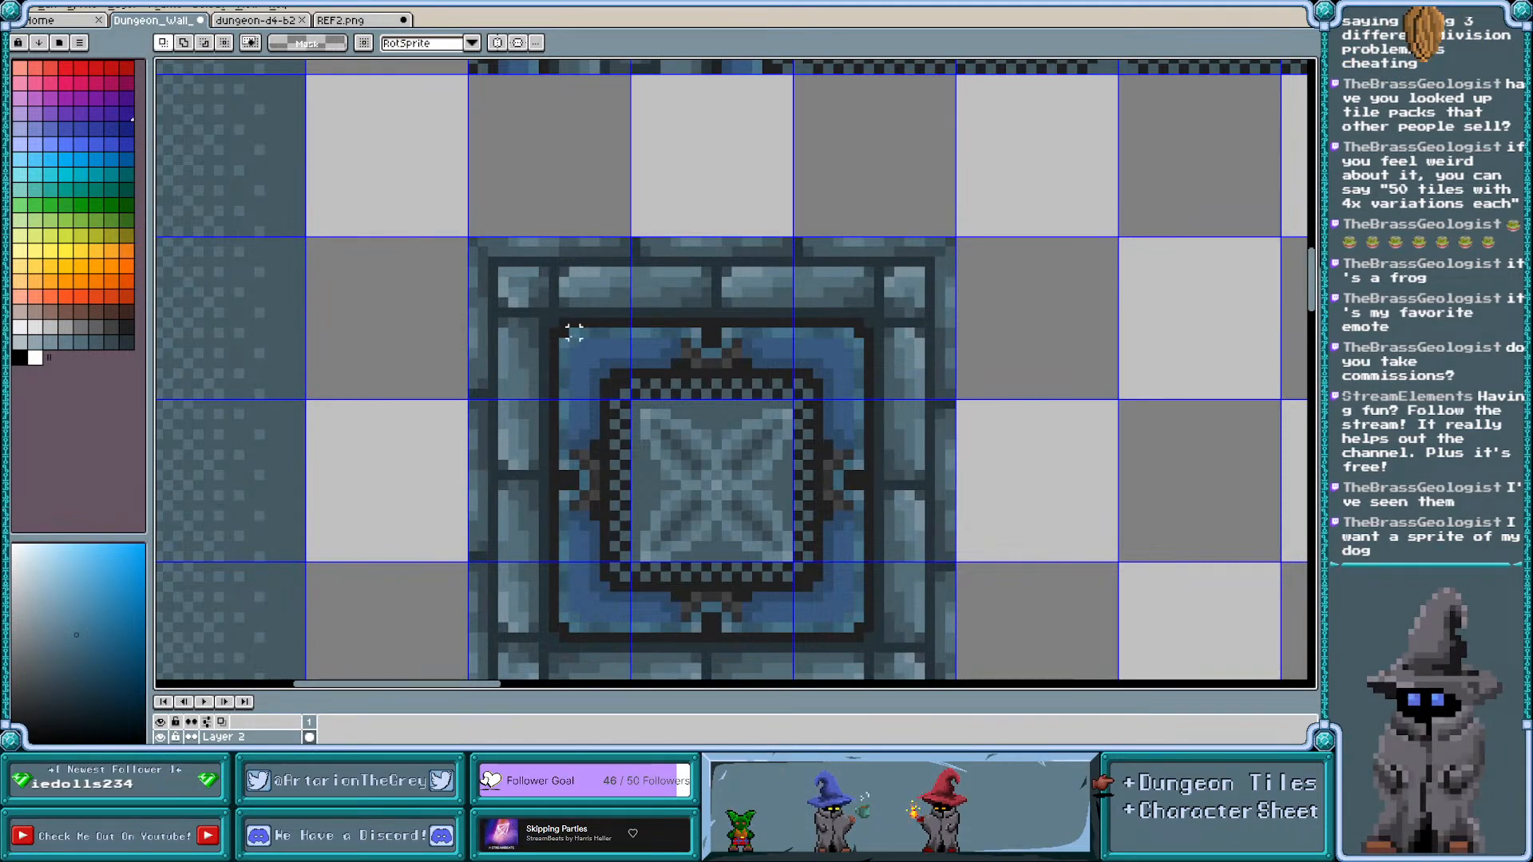
pyautogui.scroll(1, 575, 332)
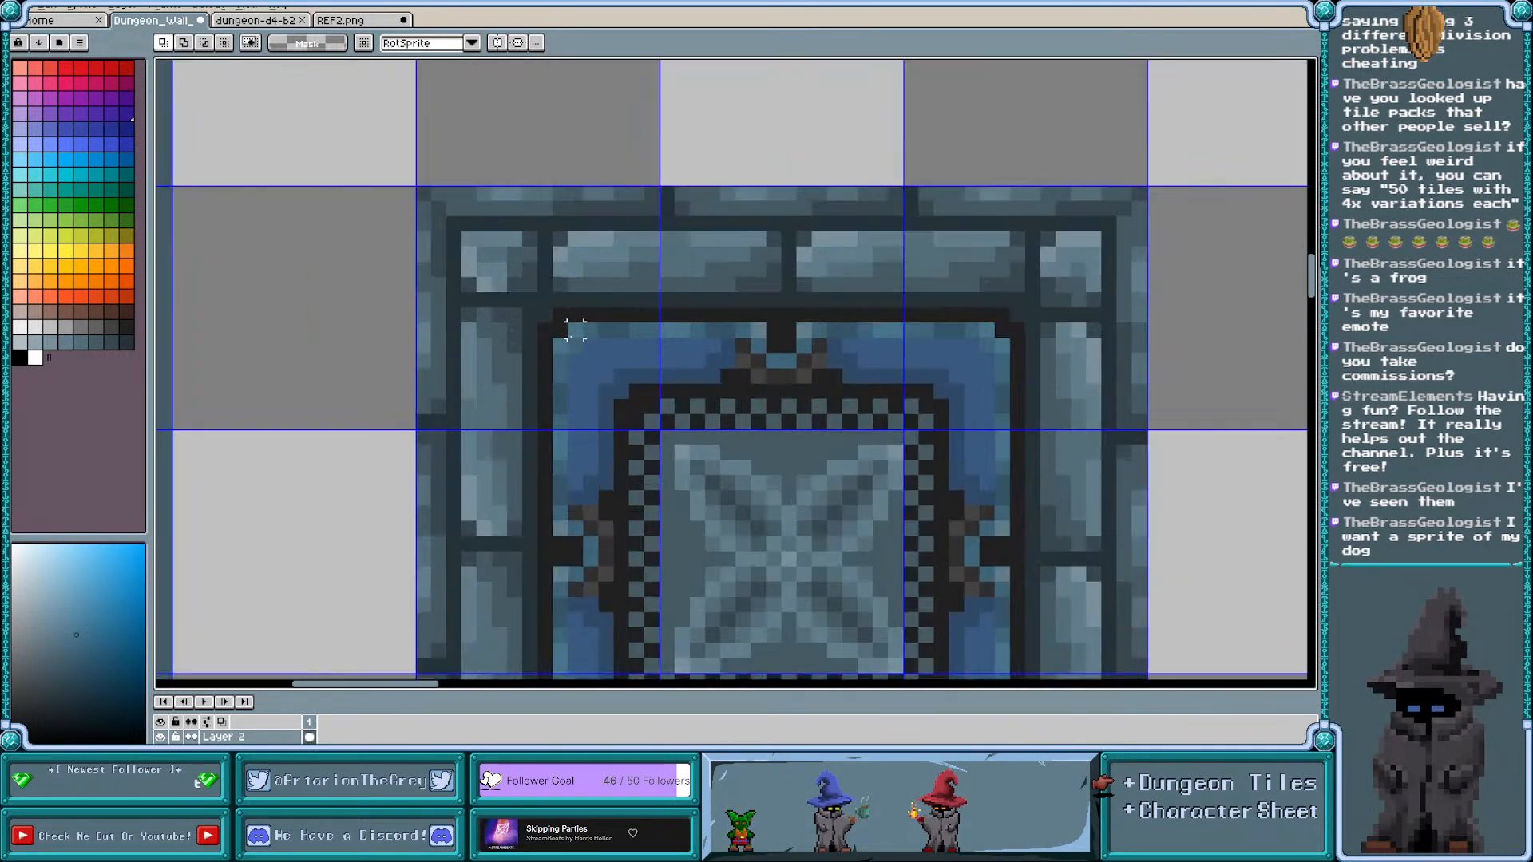
pyautogui.press('i')
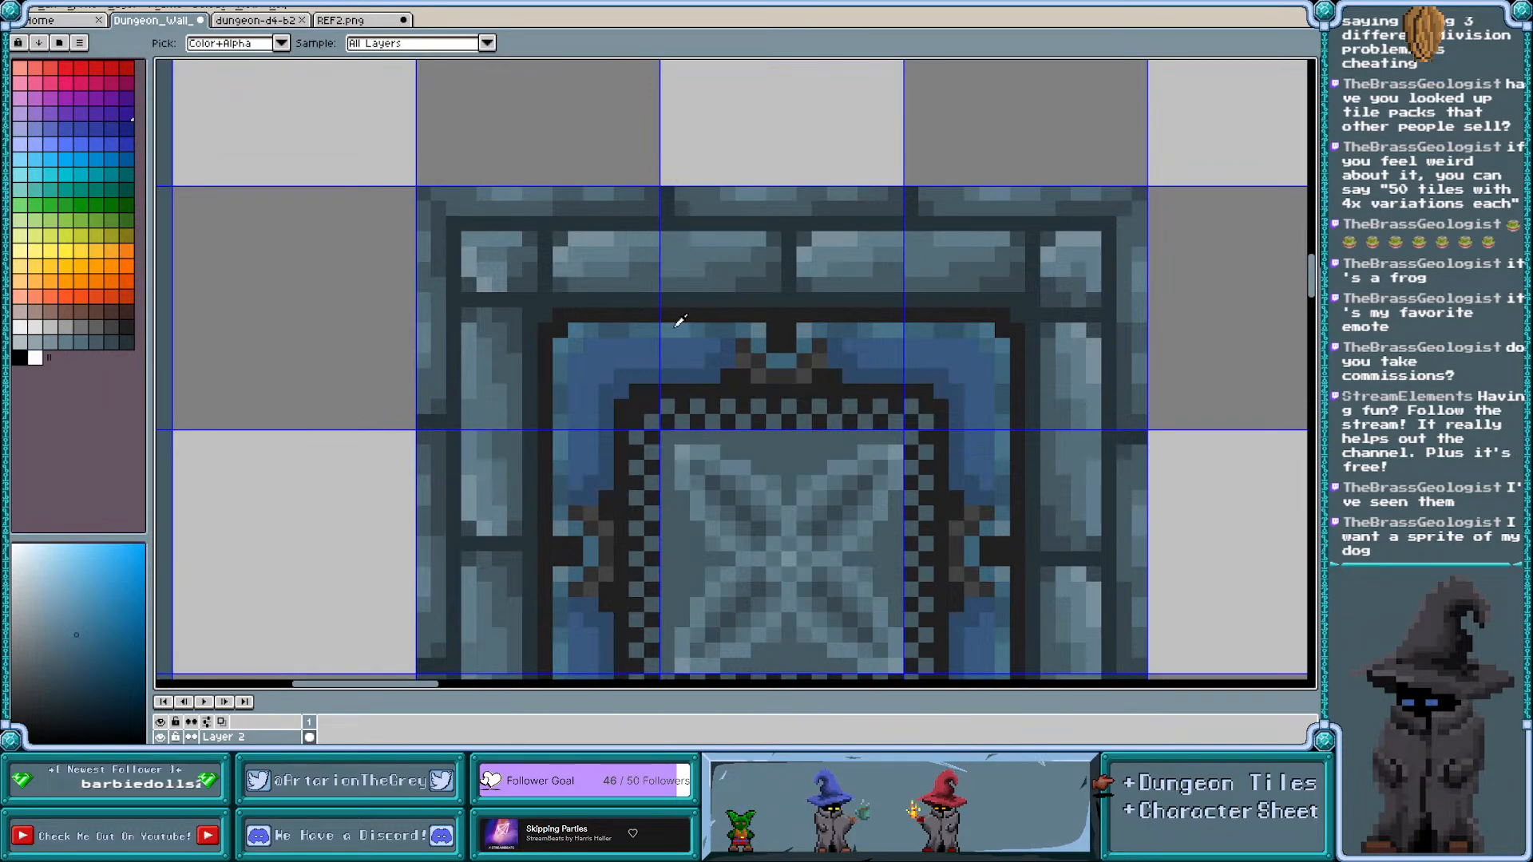
pyautogui.press('b')
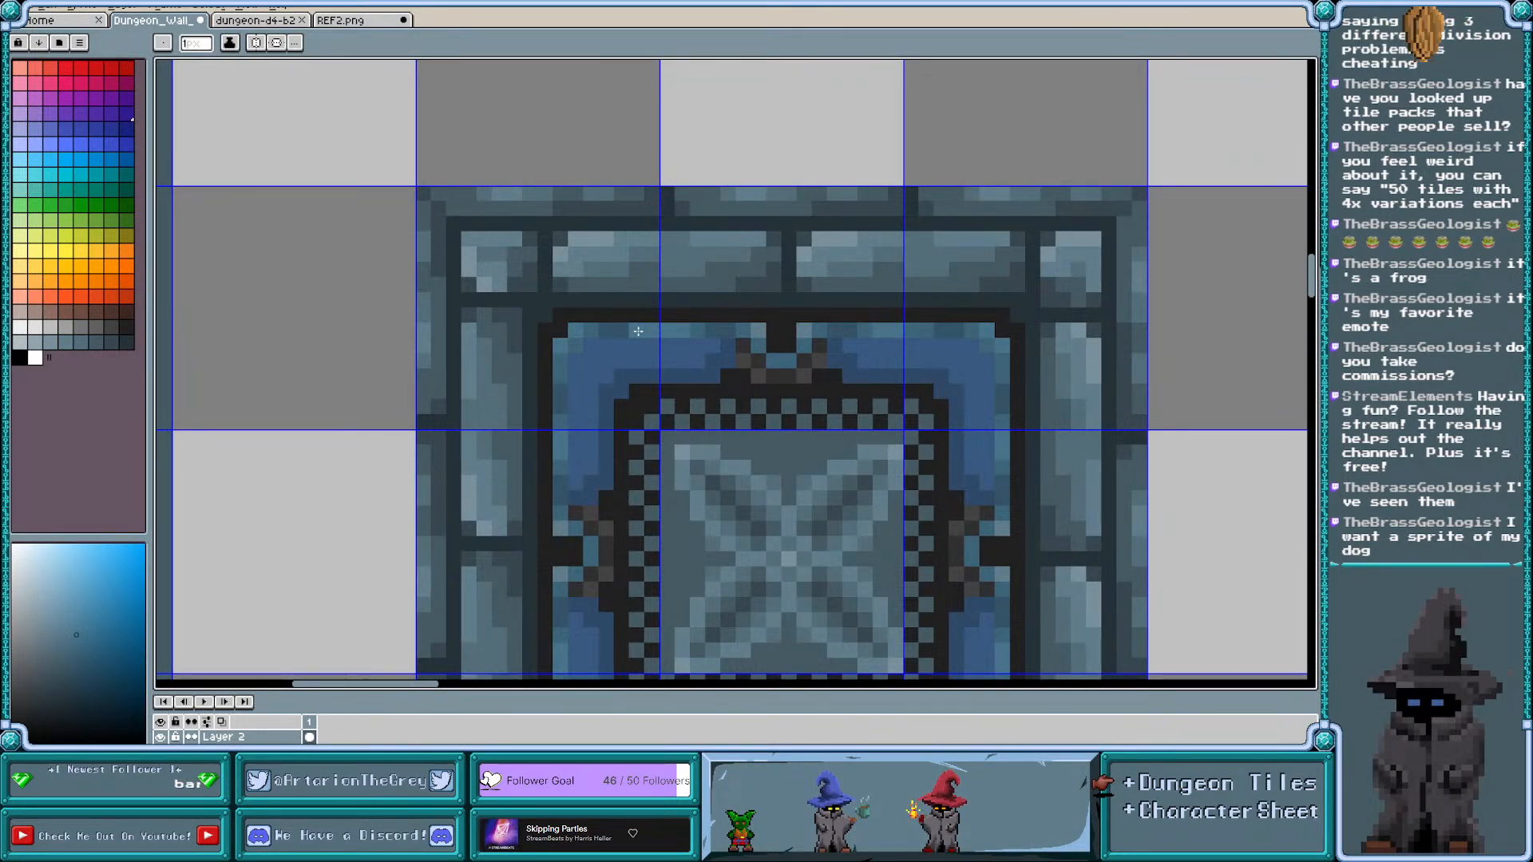
pyautogui.press('i')
pyautogui.click(598, 324)
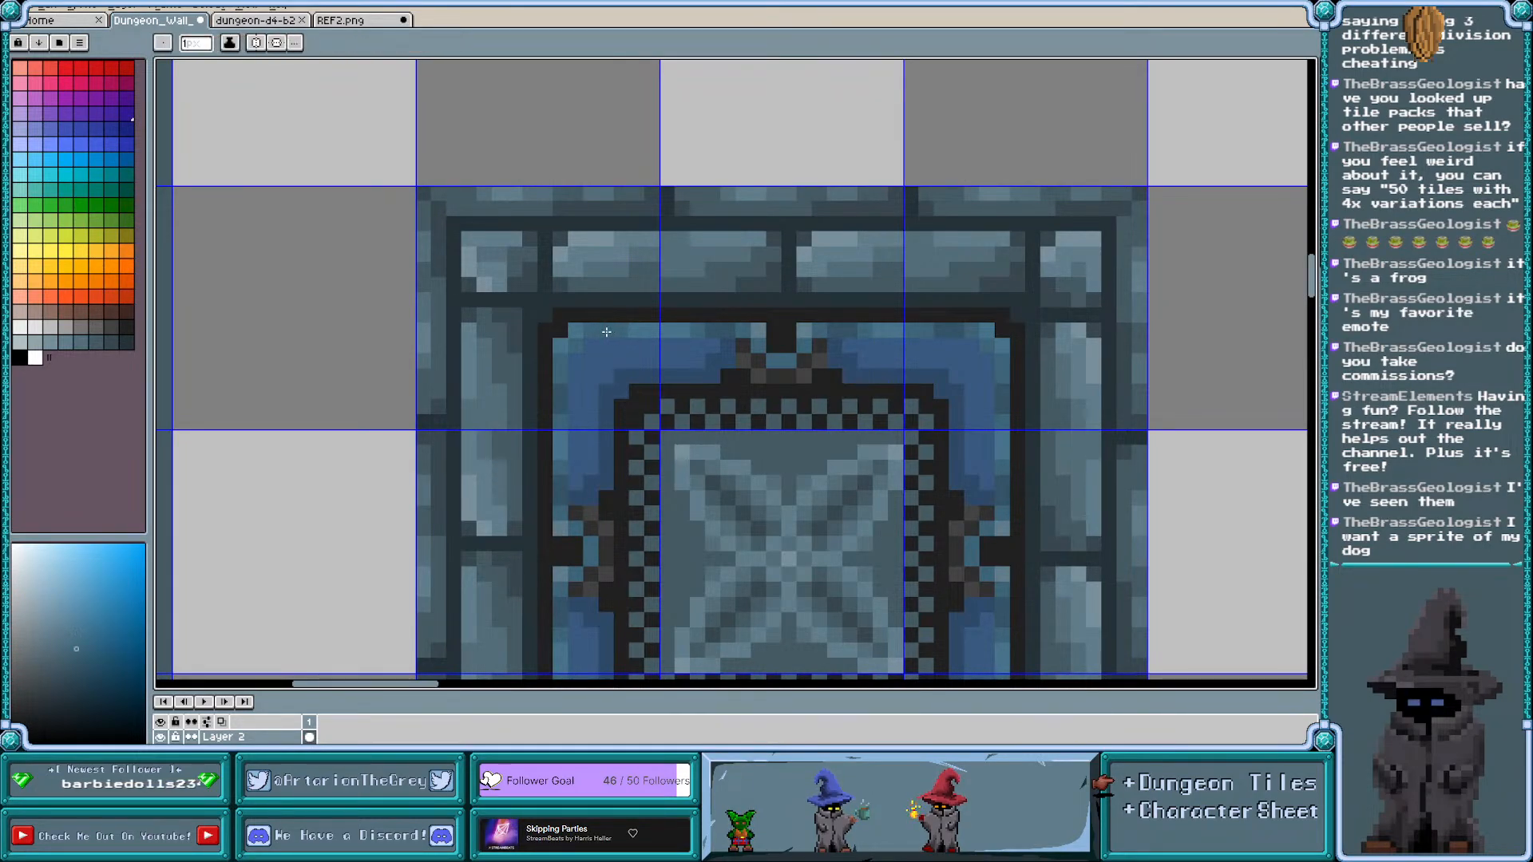
pyautogui.press('i')
pyautogui.click(572, 387)
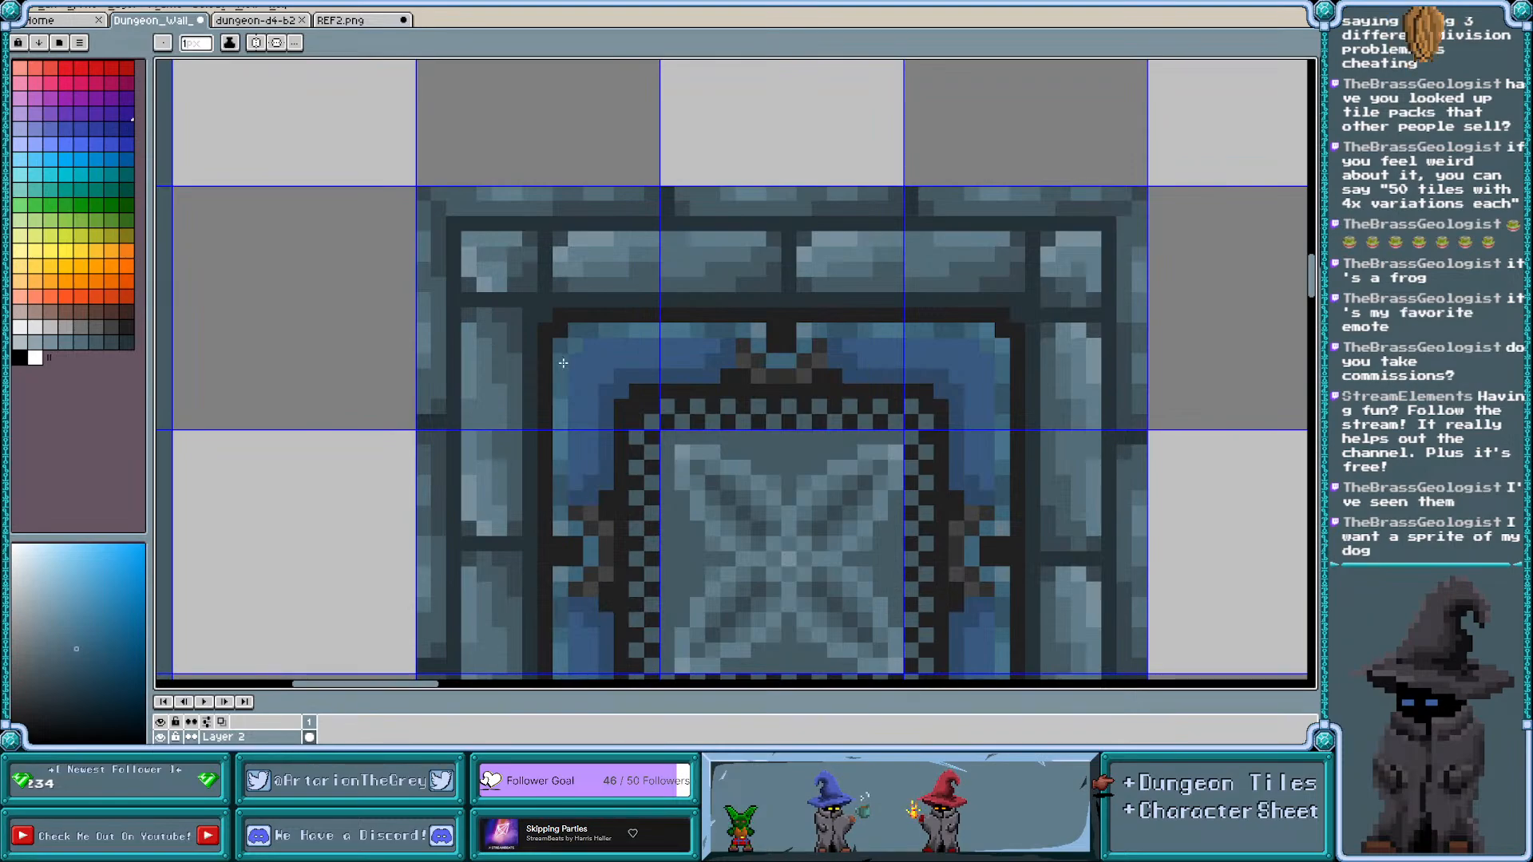
# Rework the shading inside the blue band's upper-left corner using the sampled teal highlight and the band's deeper blue
pyautogui.scroll(-2, 503, 315)
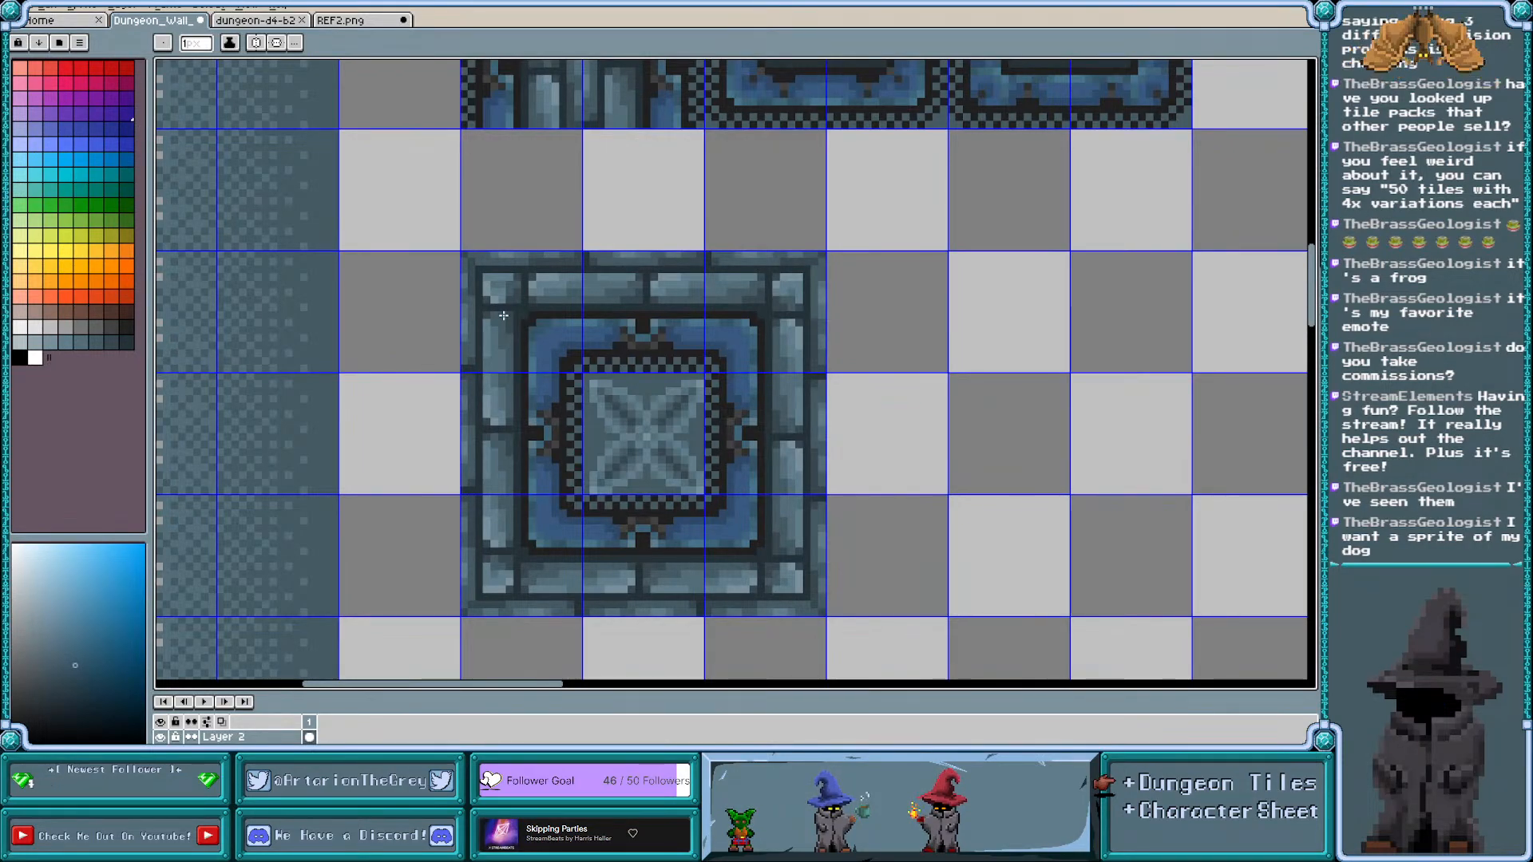
pyautogui.scroll(2, 503, 315)
pyautogui.scroll(1, 561, 326)
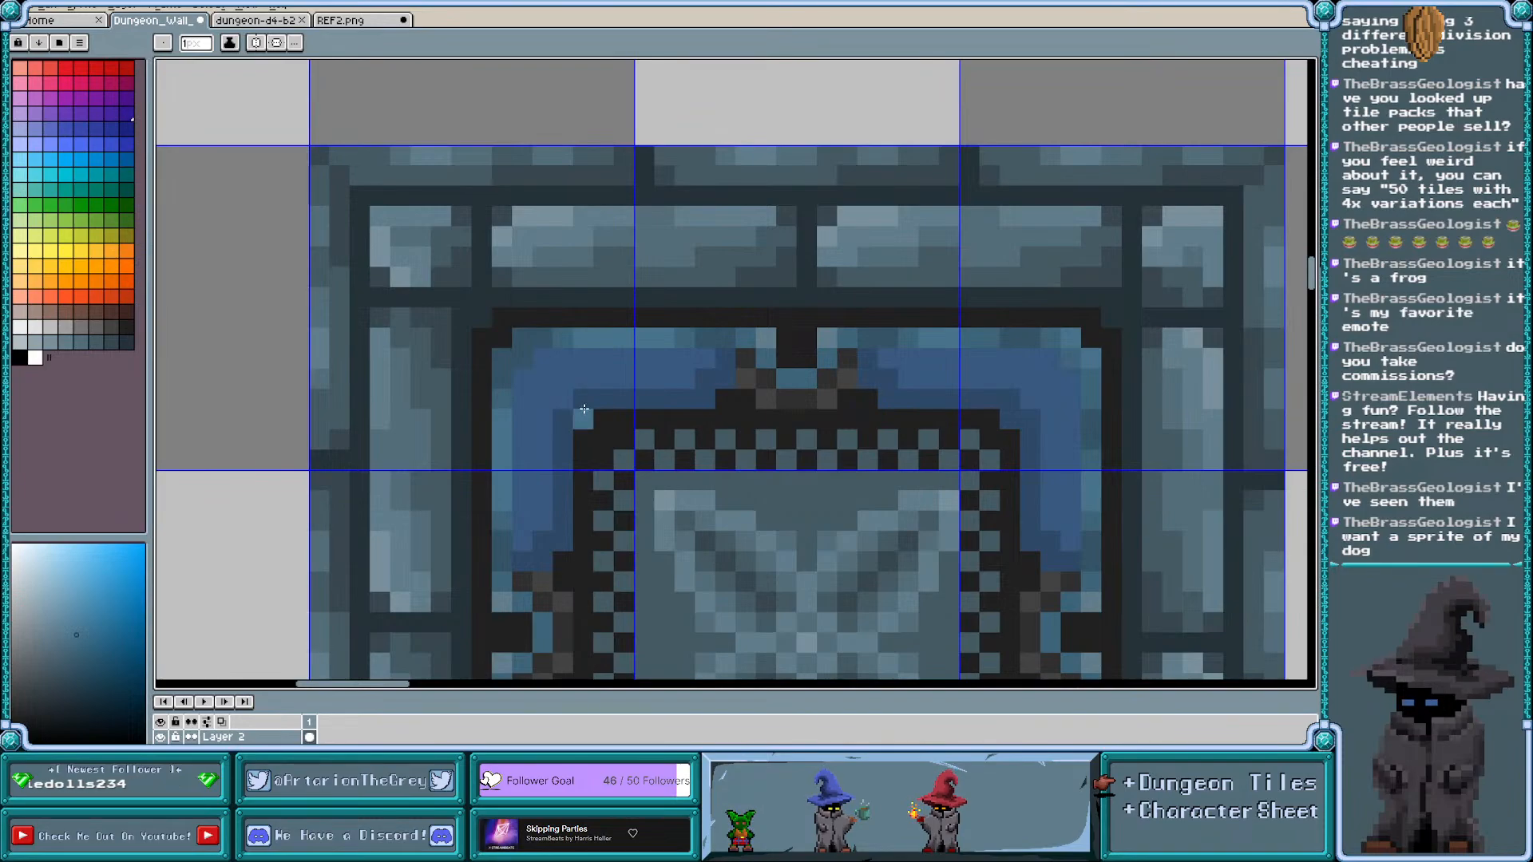
pyautogui.keyDown('alt'); pyautogui.click(551, 337); pyautogui.keyUp('alt')
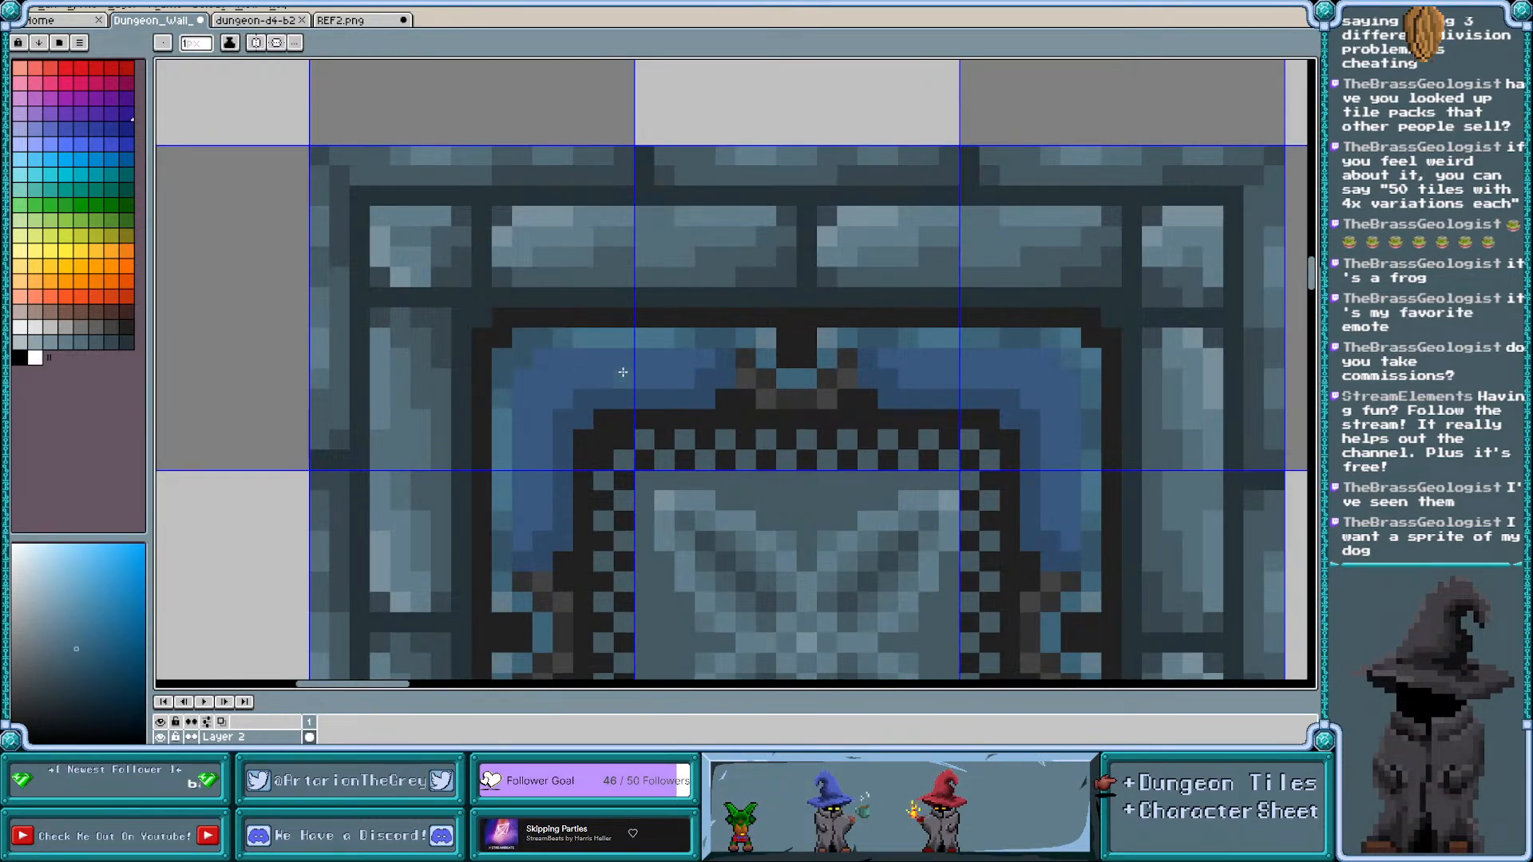
pyautogui.scroll(-2, 765, 357)
pyautogui.scroll(2, 797, 359)
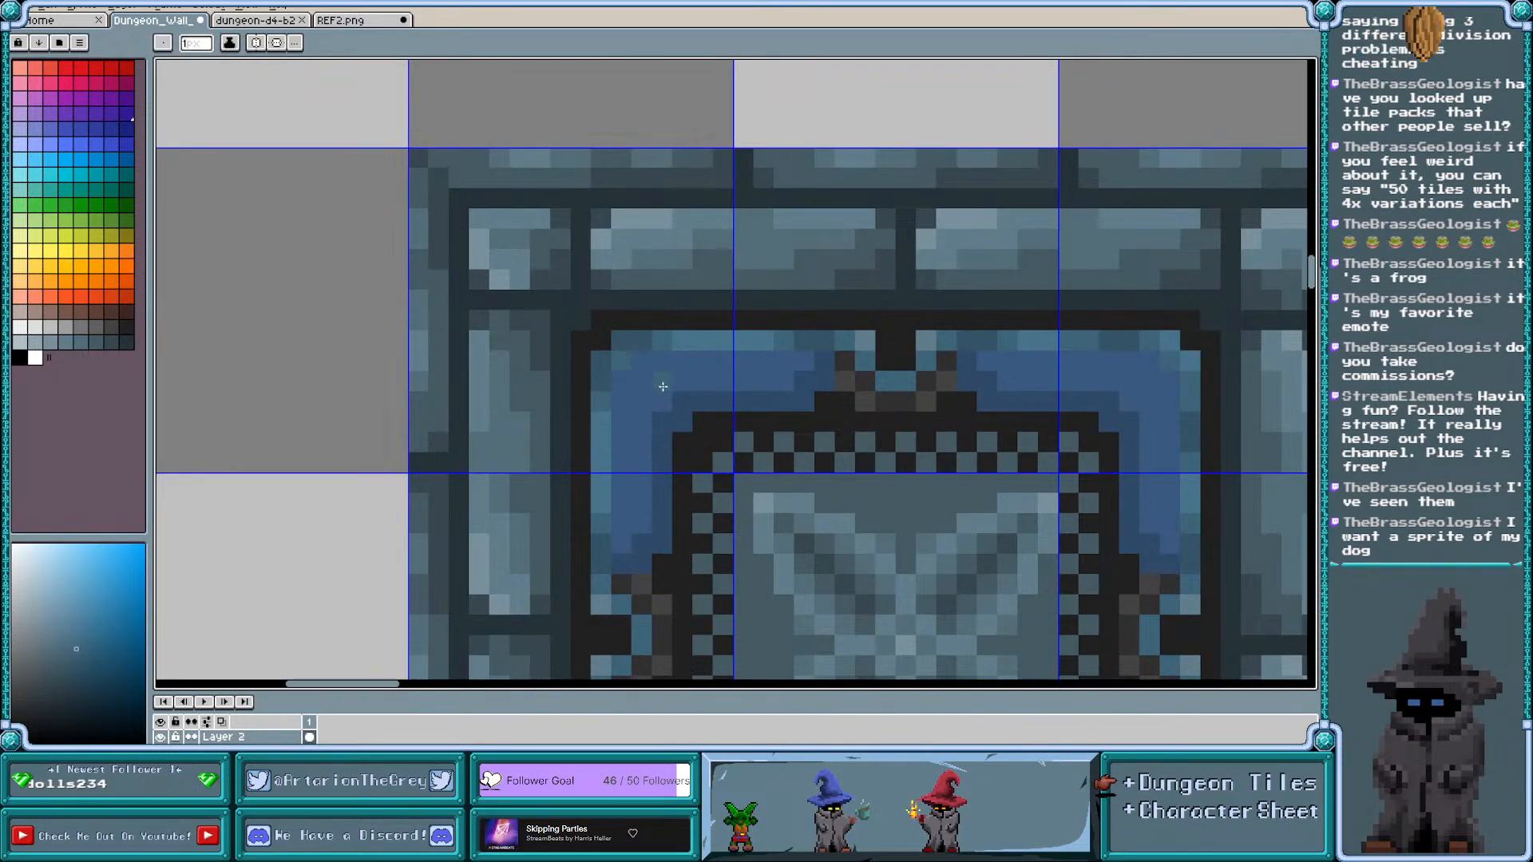
pyautogui.scroll(-3, 663, 387)
pyautogui.scroll(3, 567, 309)
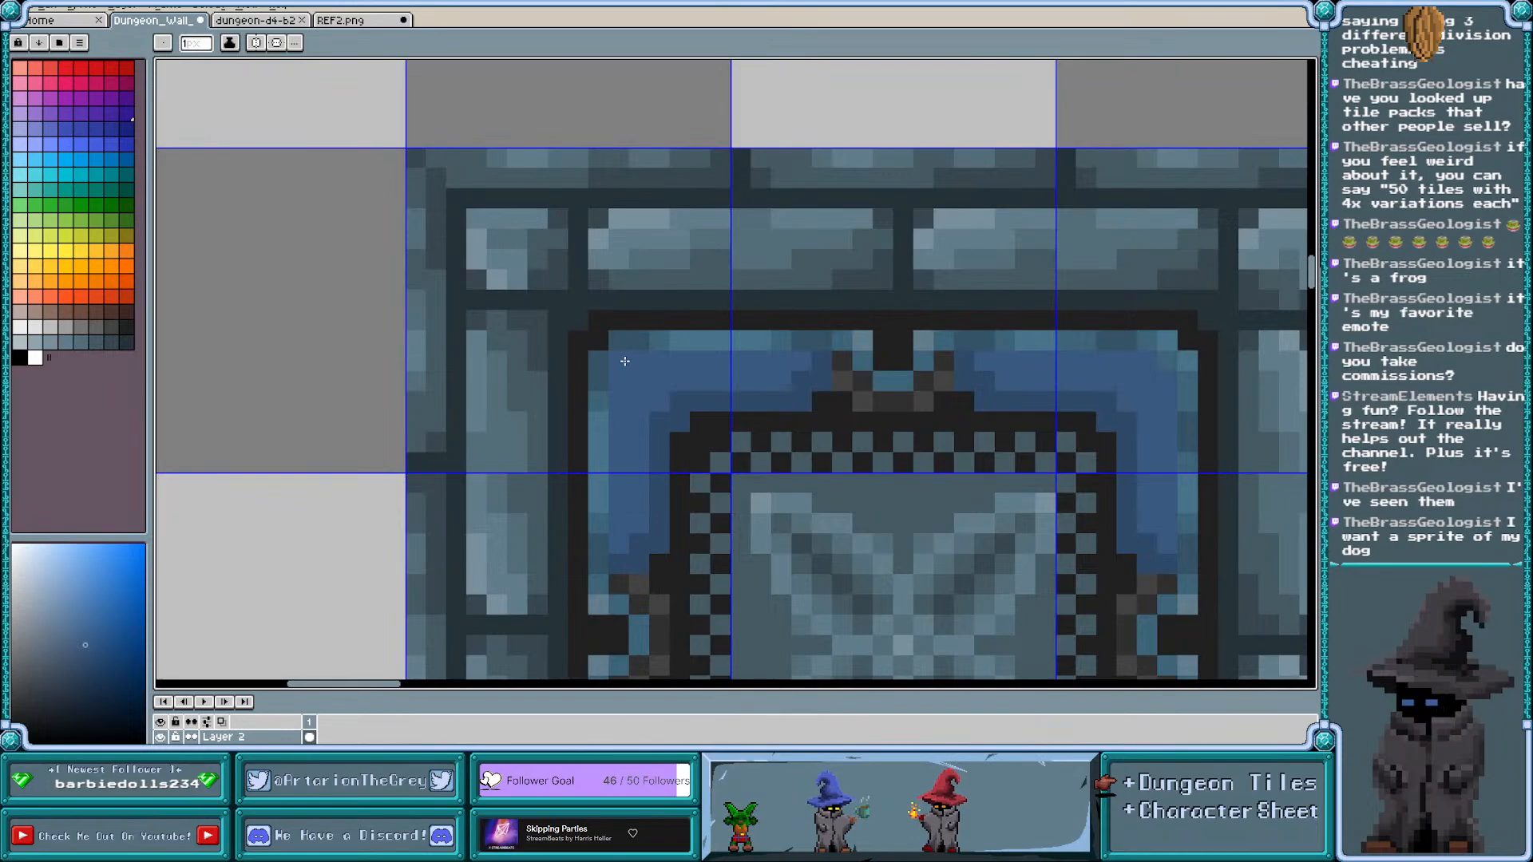
# Repaint the highlight pixels on both sides of the band's upper-left corner with lighter and darker teals sampled from the band's edge
pyautogui.click(481, 258)
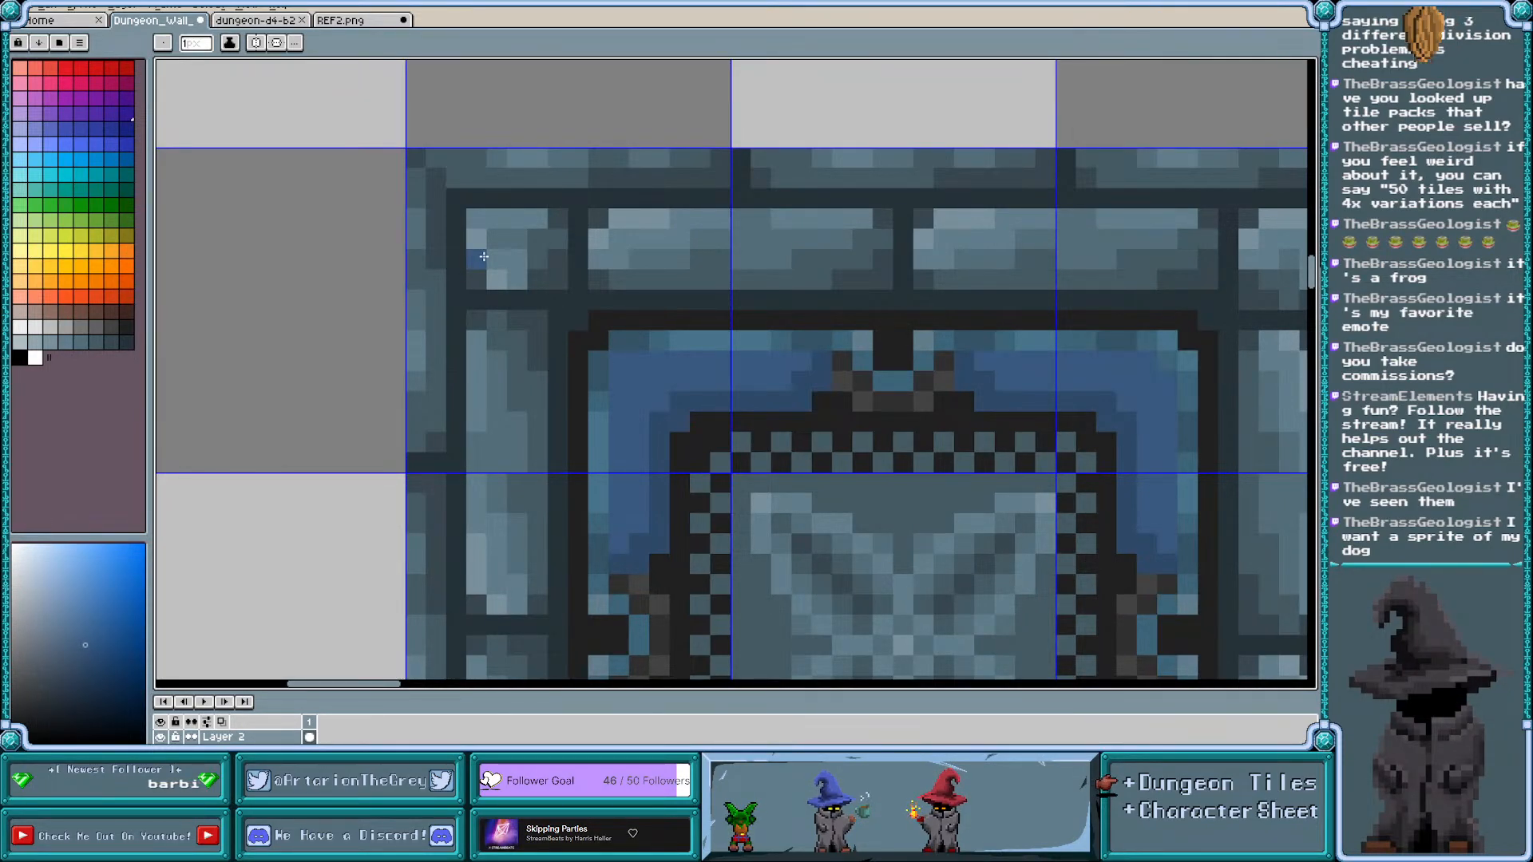
pyautogui.keyDown('alt'); pyautogui.click(662, 339); pyautogui.keyUp('alt')
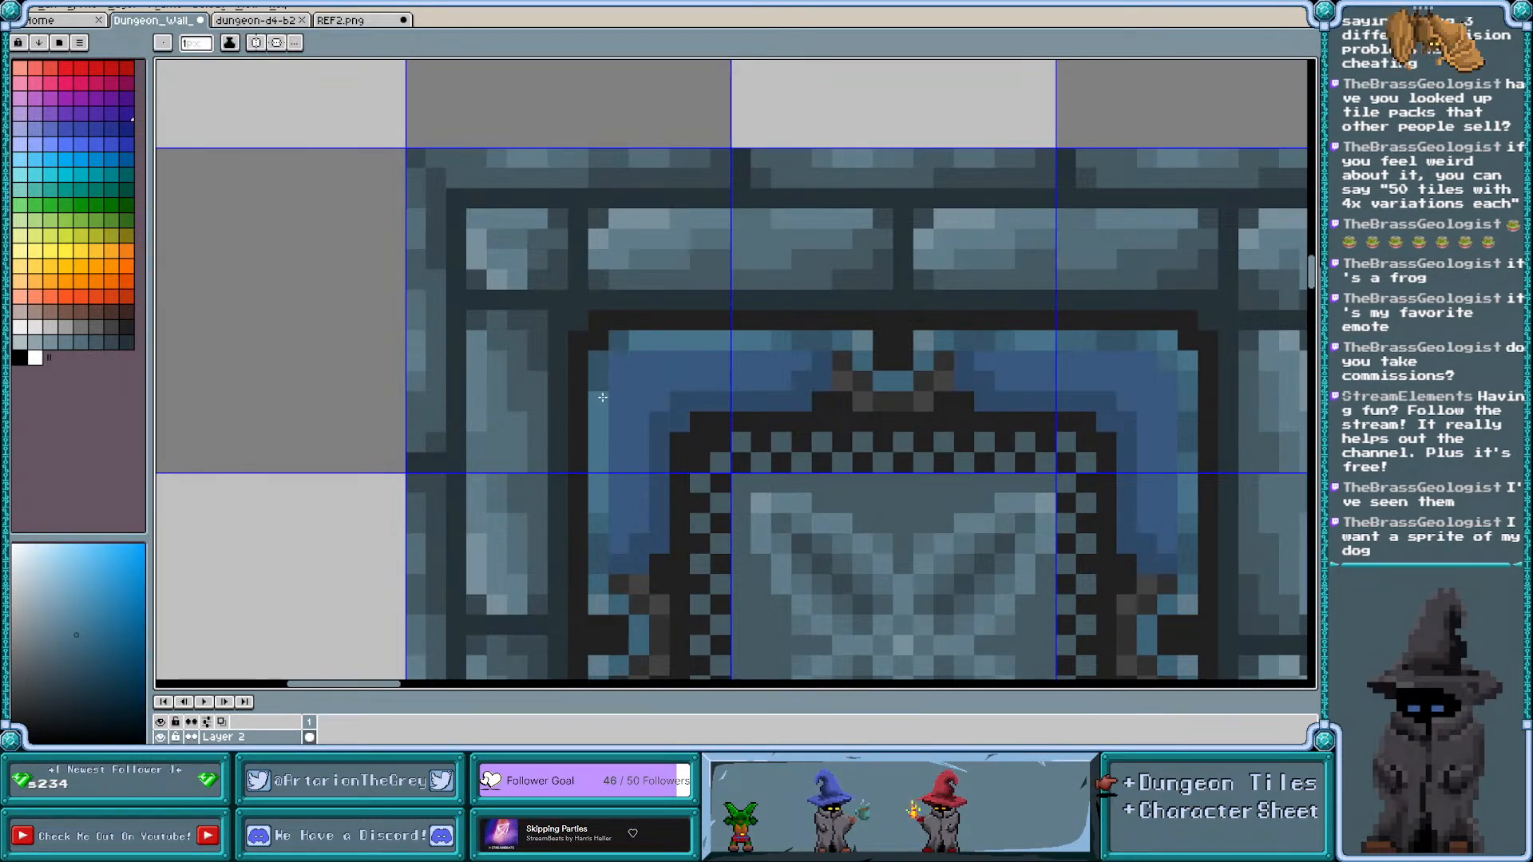
pyautogui.keyDown('alt'); pyautogui.click(606, 523); pyautogui.keyUp('alt')
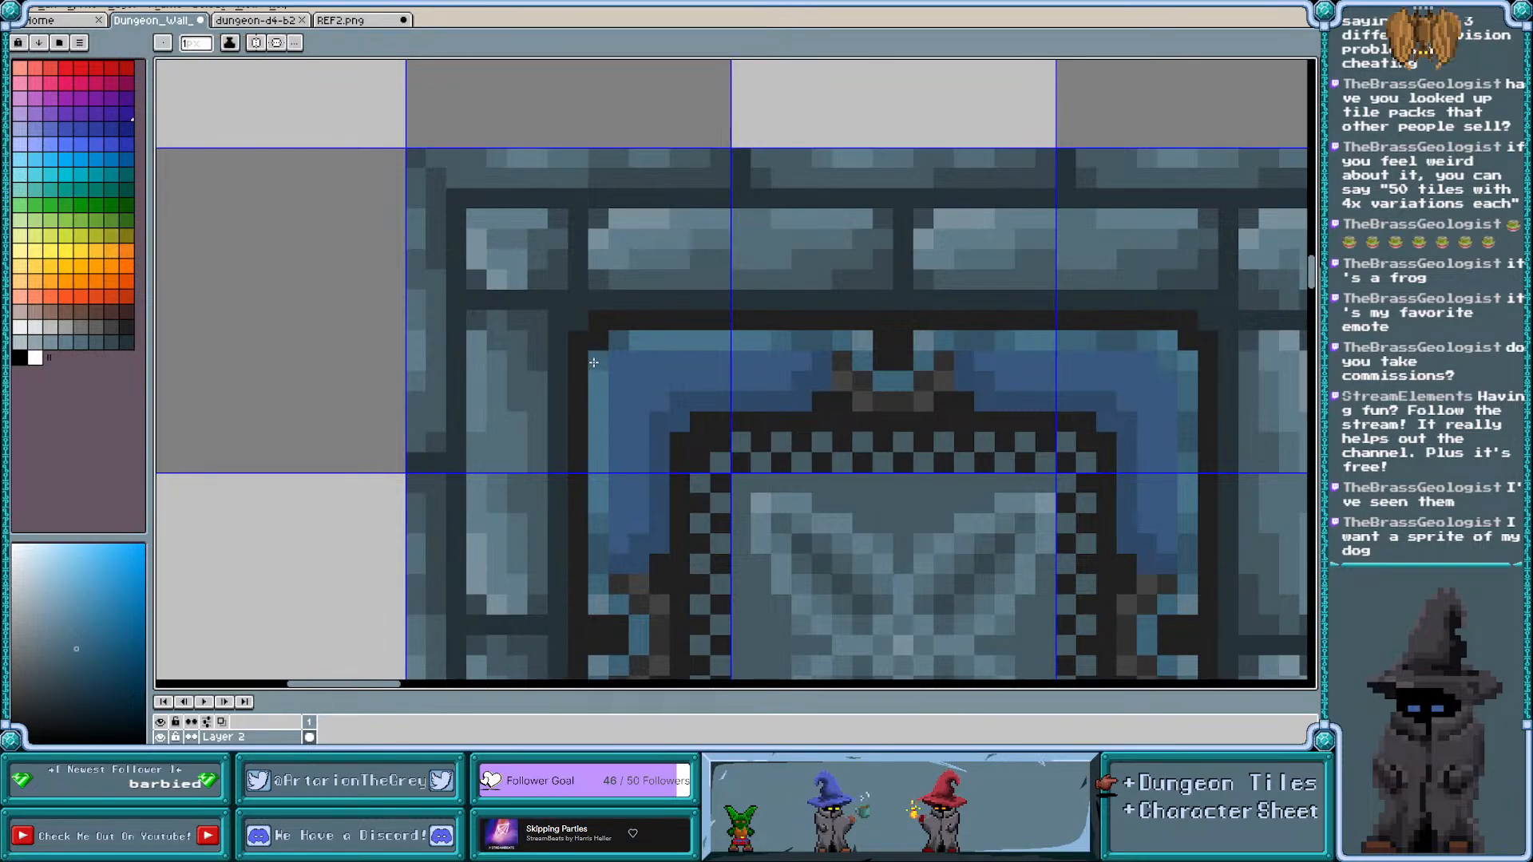
pyautogui.click(613, 346)
pyautogui.click(601, 378)
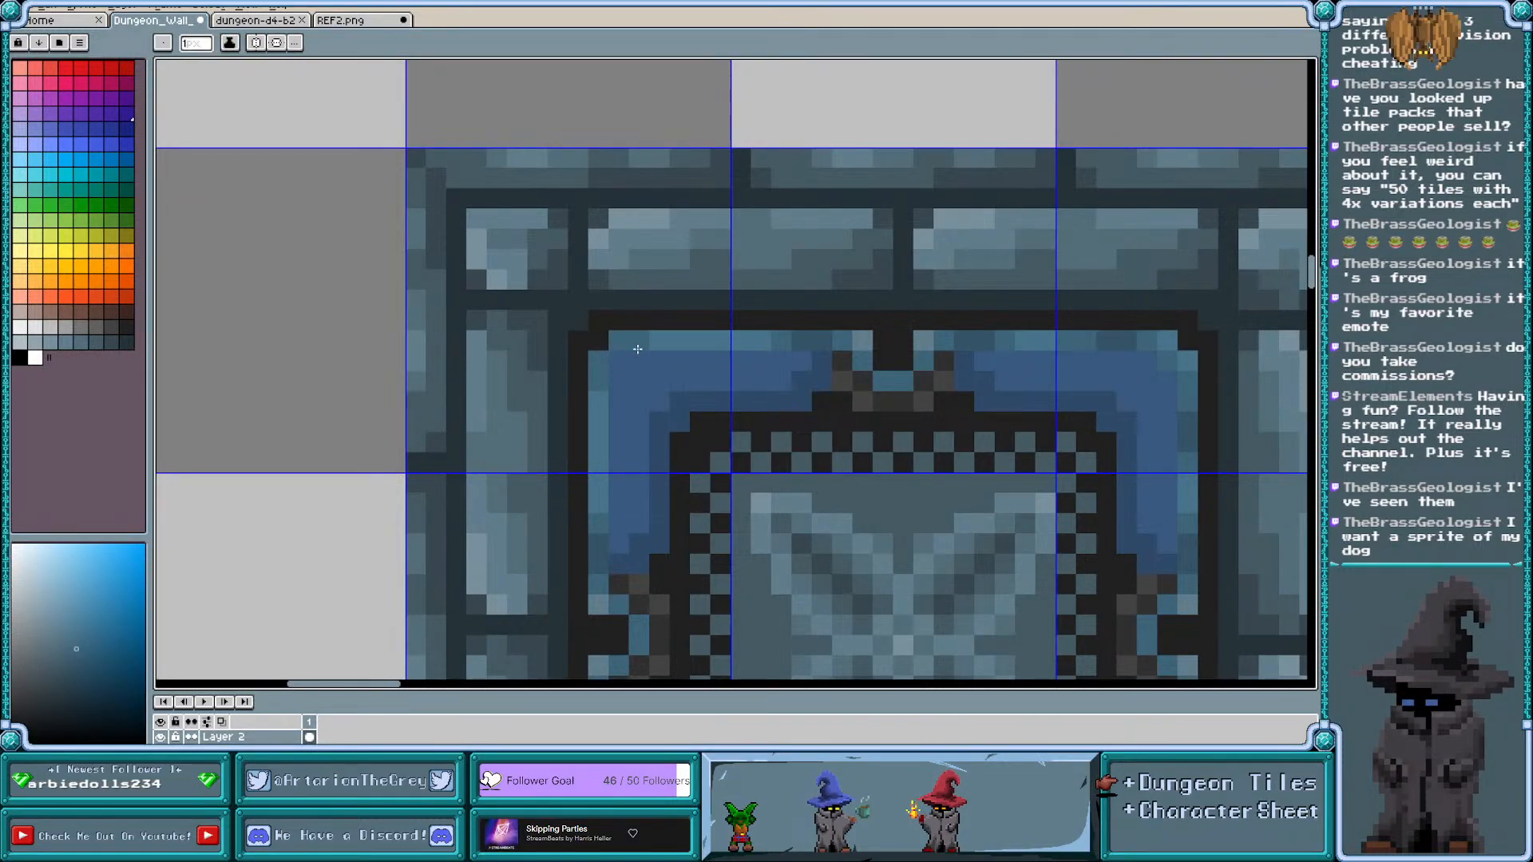
pyautogui.keyDown('alt'); pyautogui.click(603, 541); pyautogui.keyUp('alt')
pyautogui.click(619, 341)
pyautogui.click(599, 361)
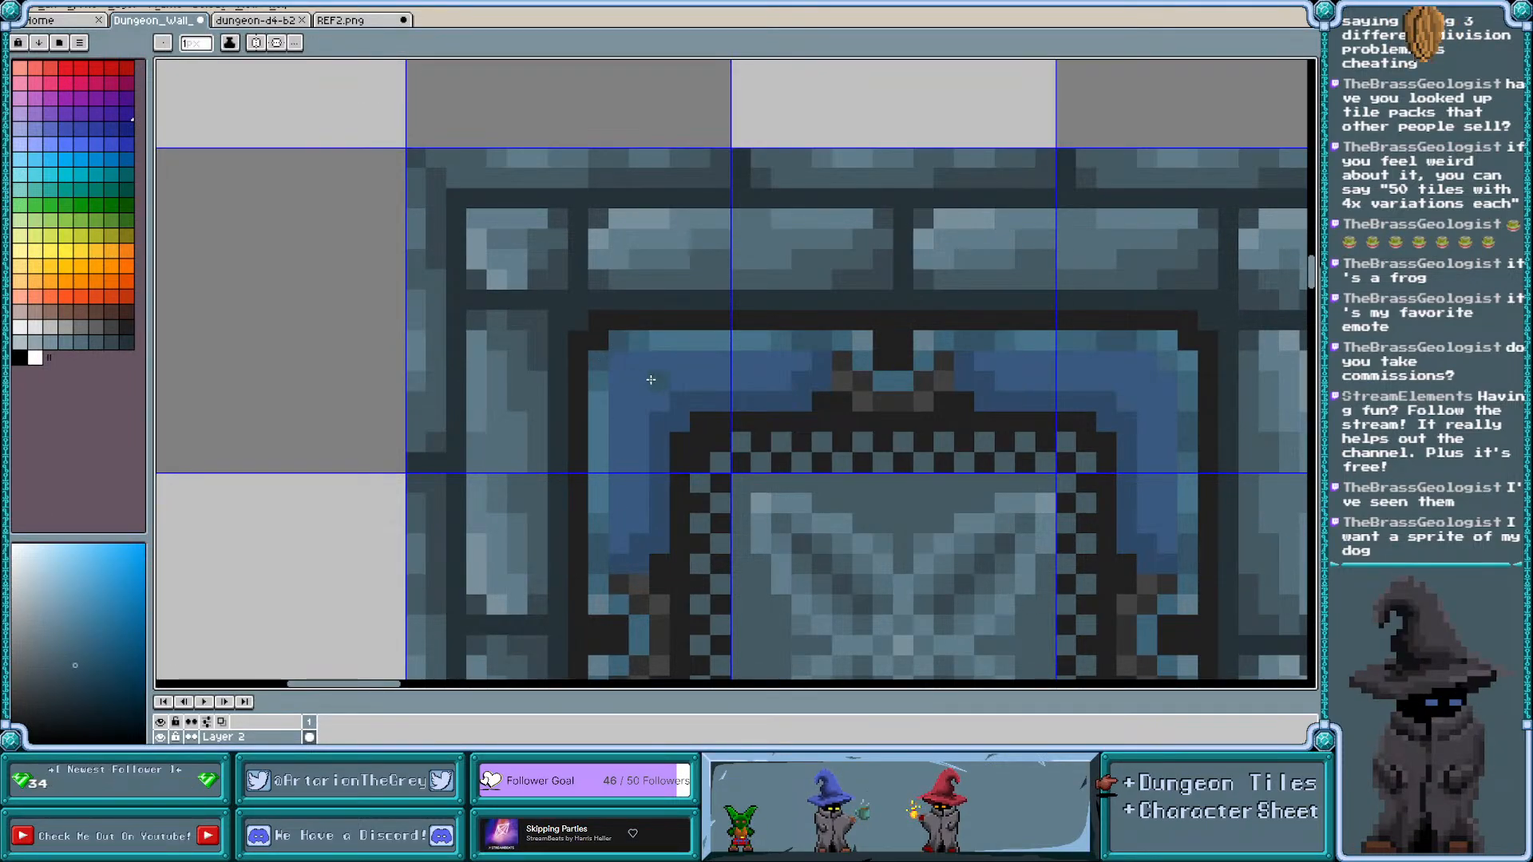
# Compare the blue band's upper corners and touch up the upper-left one's inner pixel with the sampled teal highlight
pyautogui.scroll(-4, 653, 383)
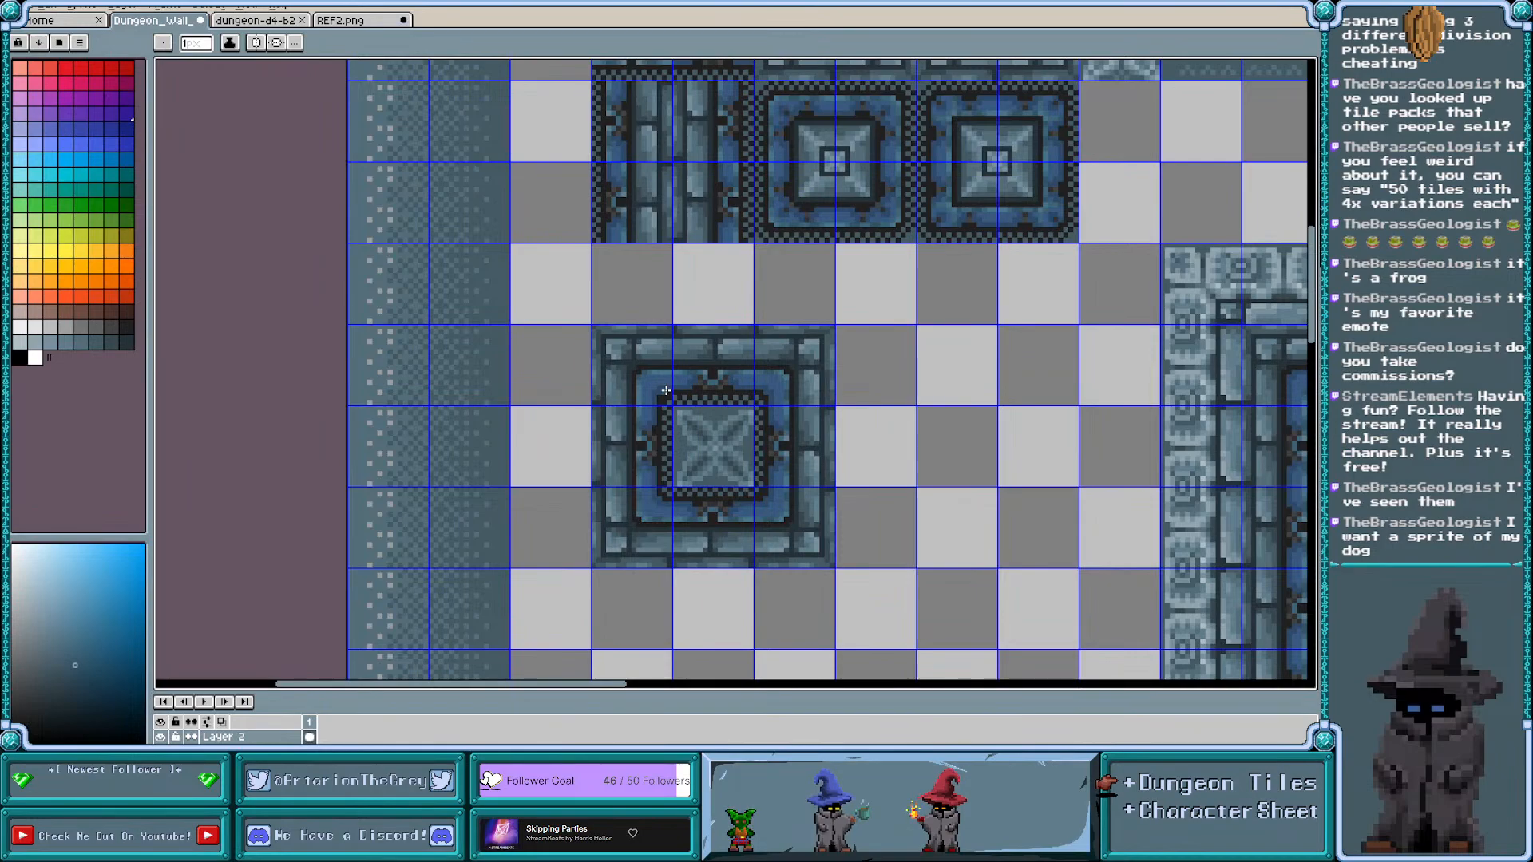
pyautogui.scroll(4, 776, 380)
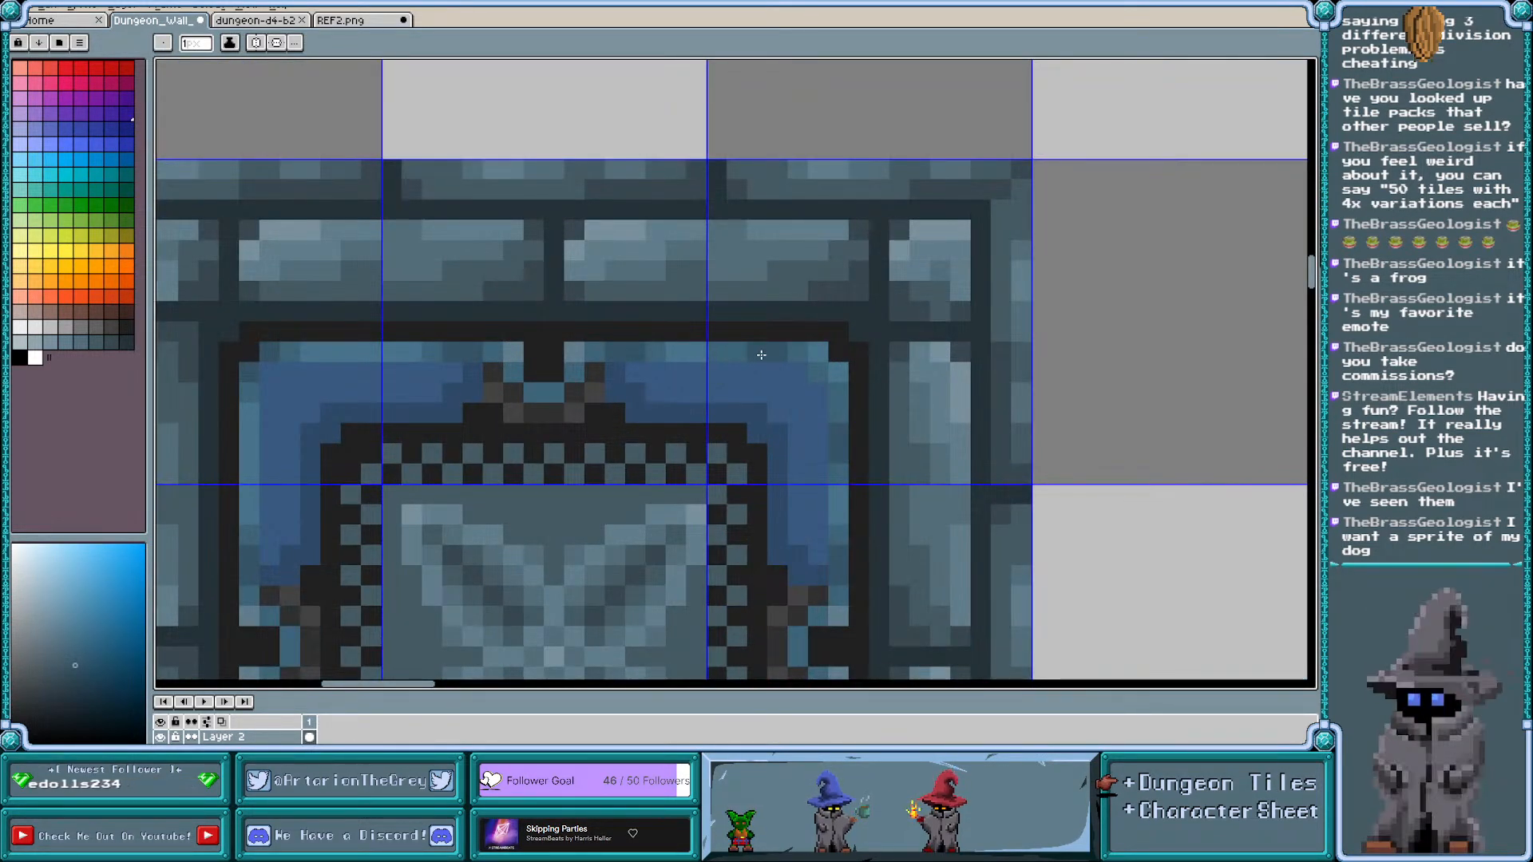
pyautogui.scroll(-2, 735, 357)
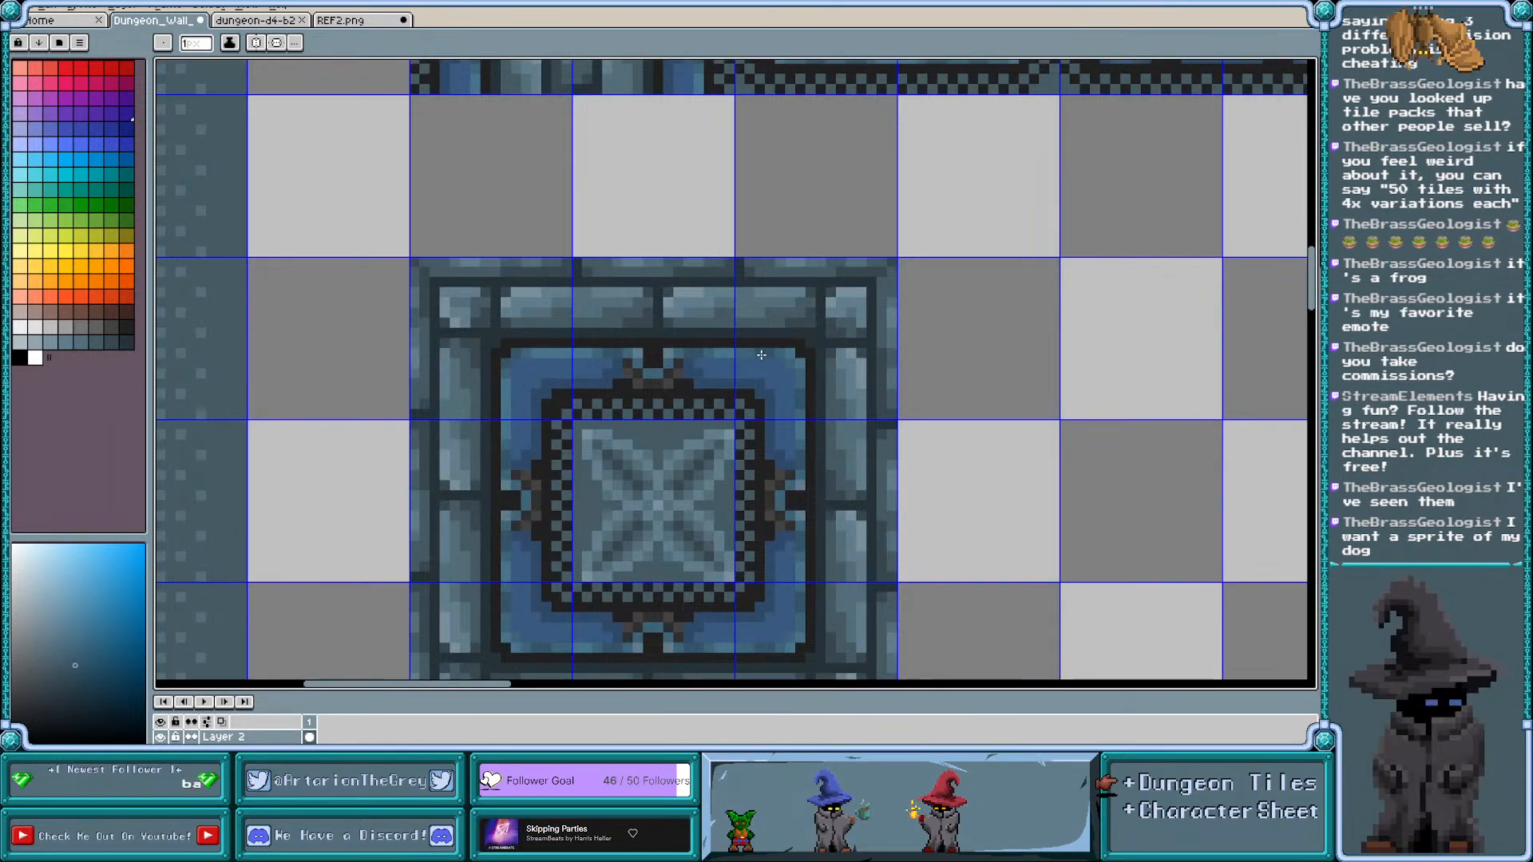
pyautogui.scroll(2, 503, 356)
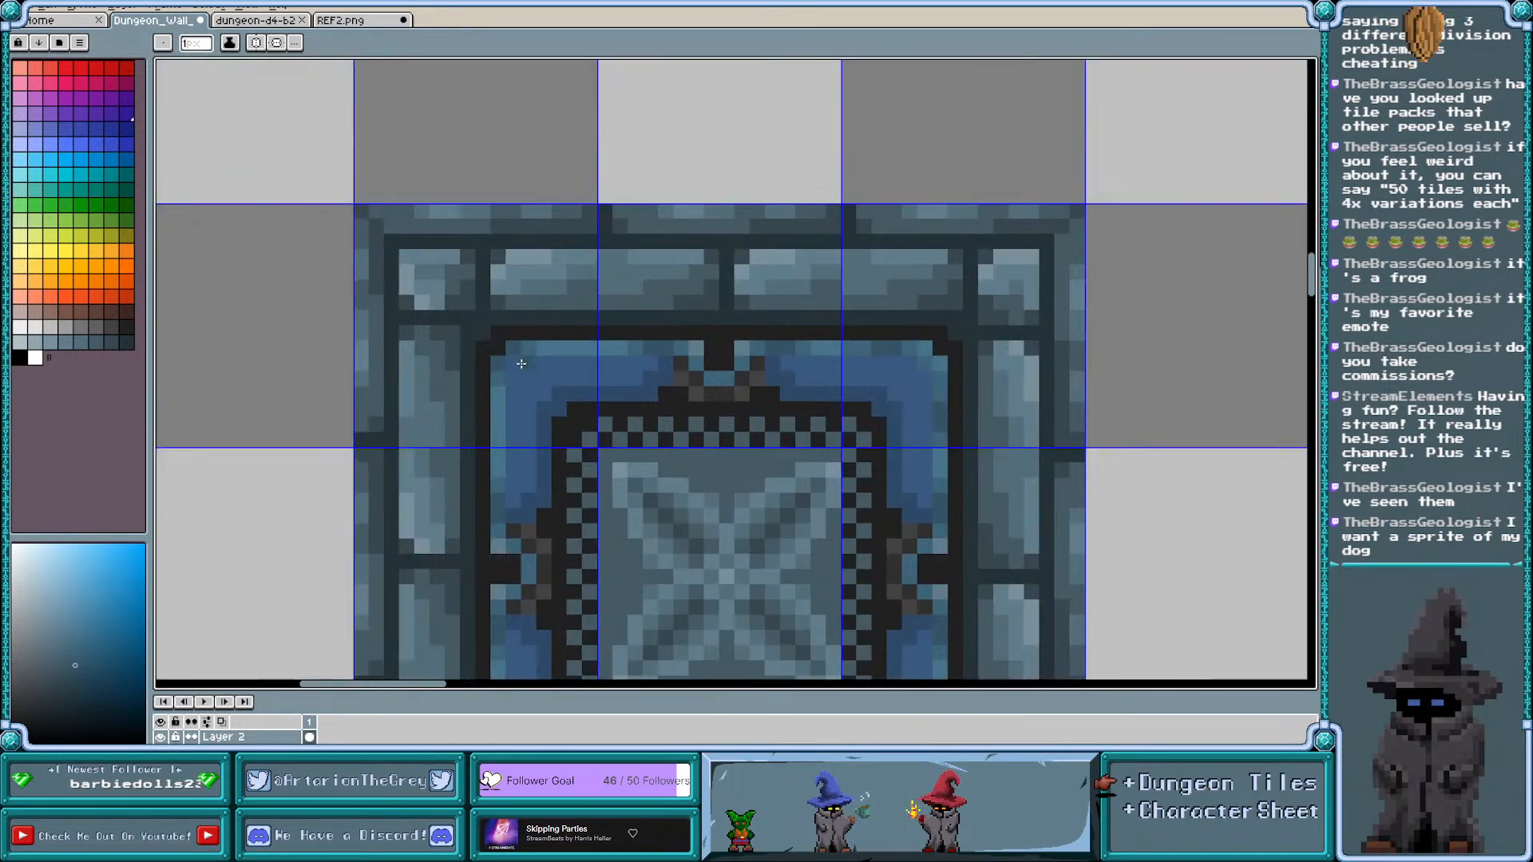
pyautogui.keyDown('alt'); pyautogui.click(528, 346); pyautogui.keyUp('alt')
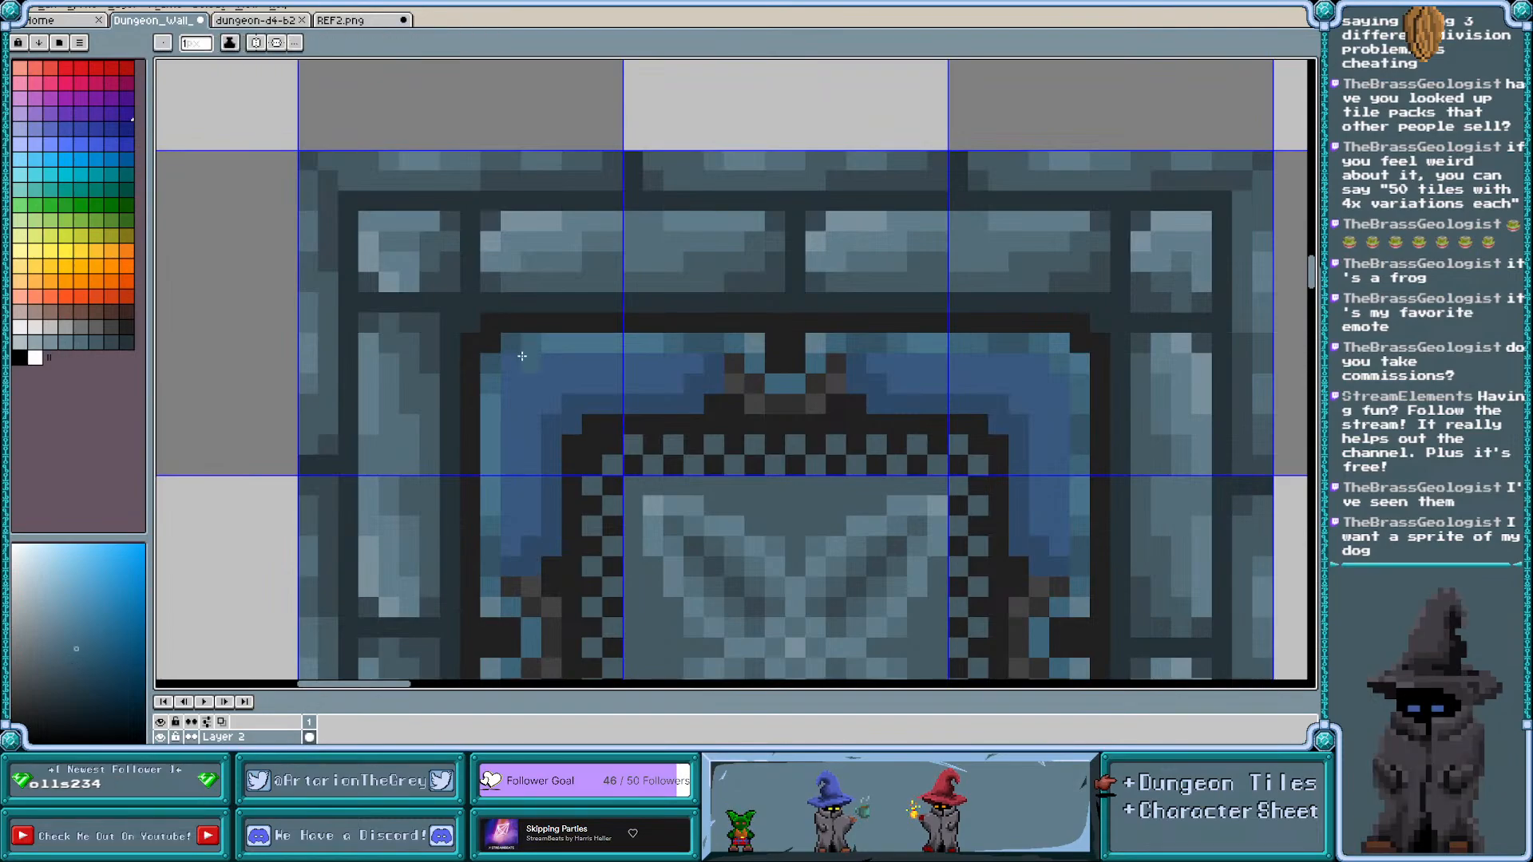
pyautogui.scroll(-2, 576, 378)
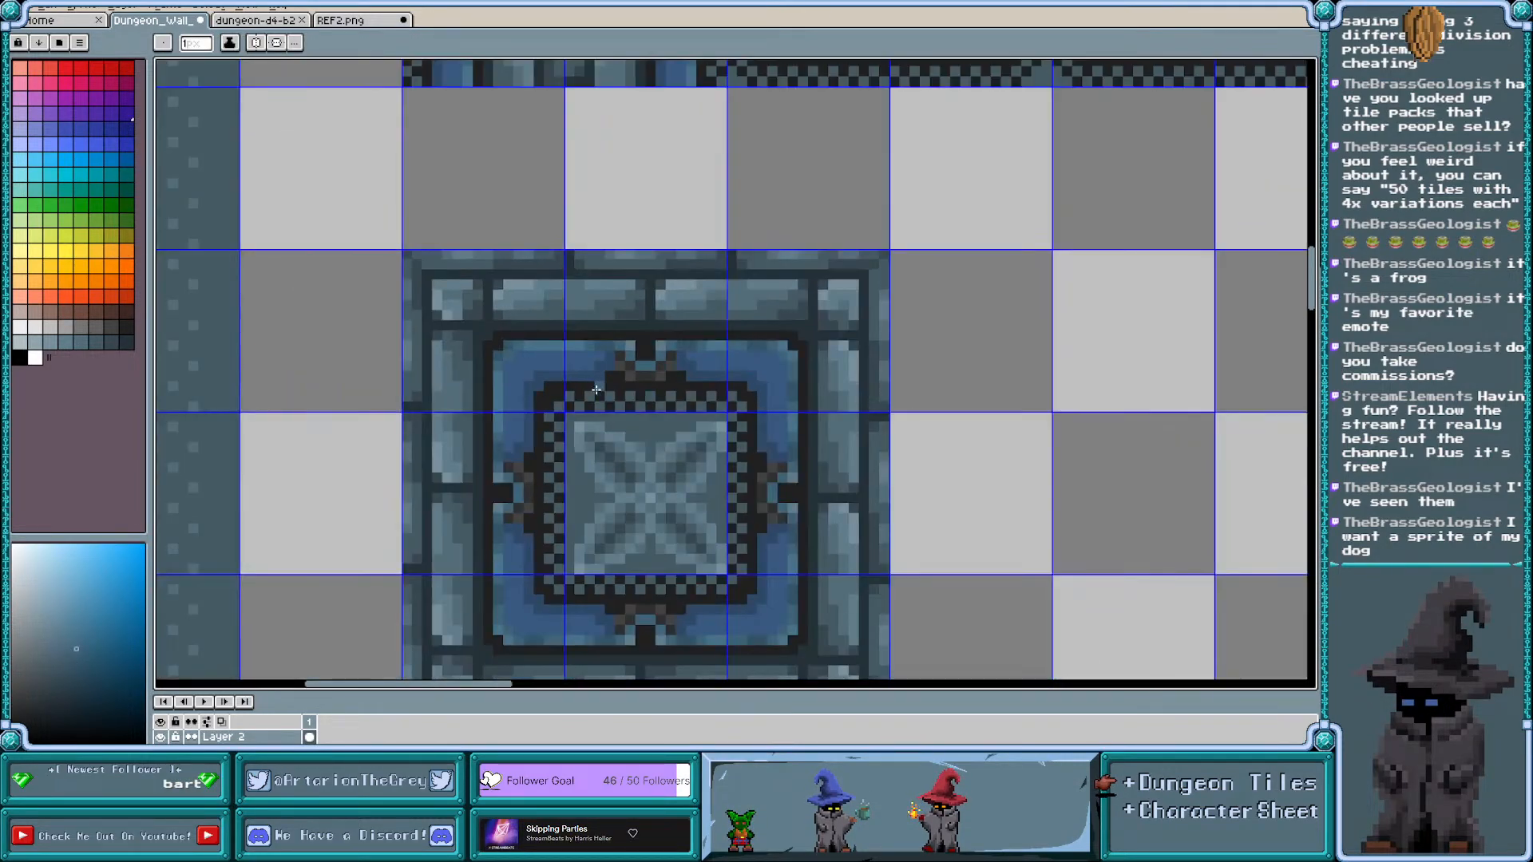
pyautogui.scroll(-1, 767, 421)
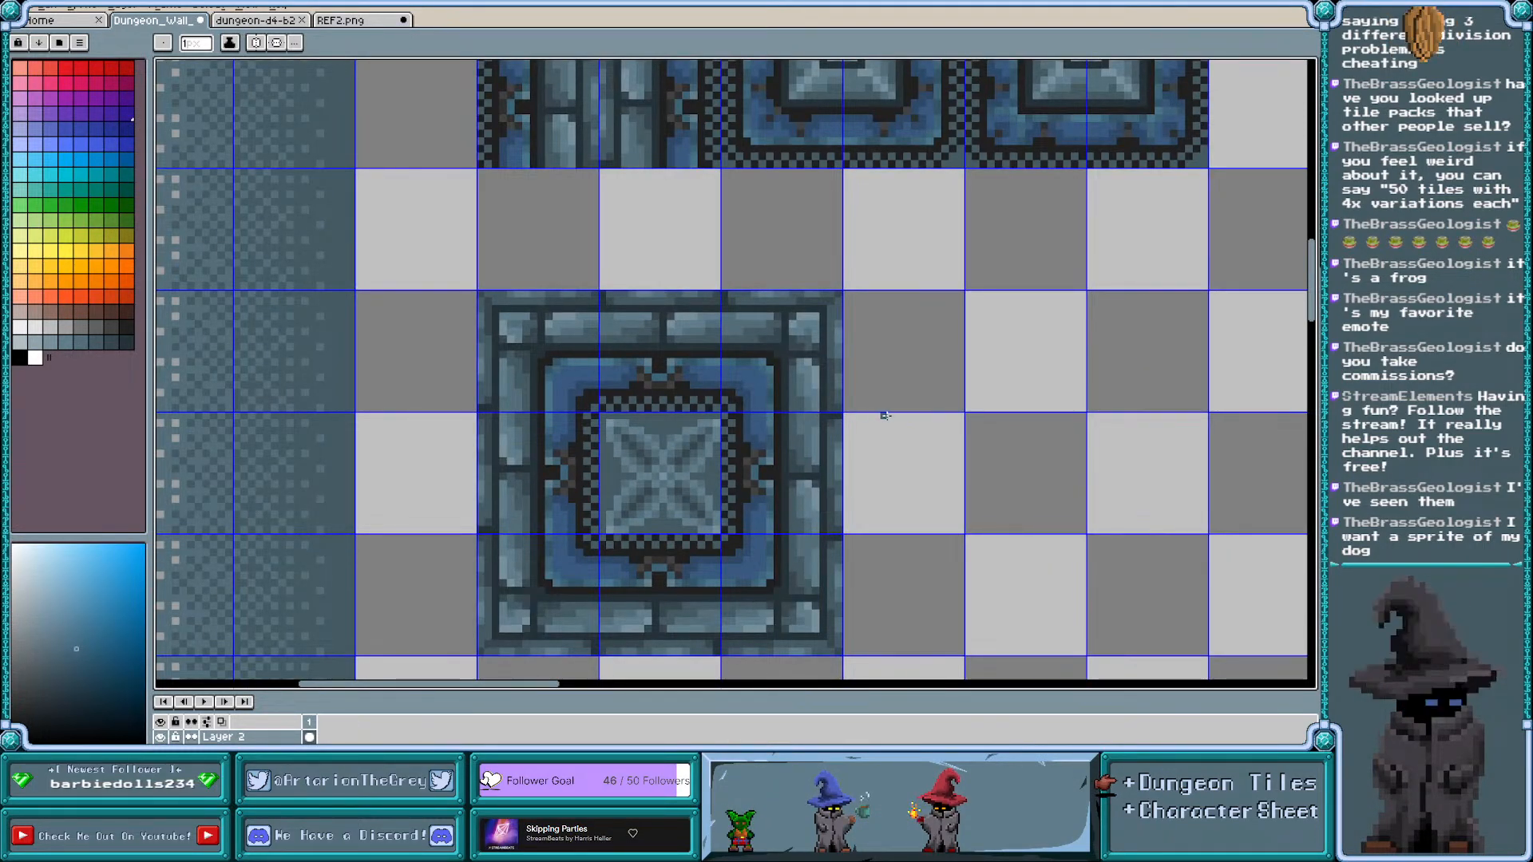
pyautogui.scroll(-2, 676, 316)
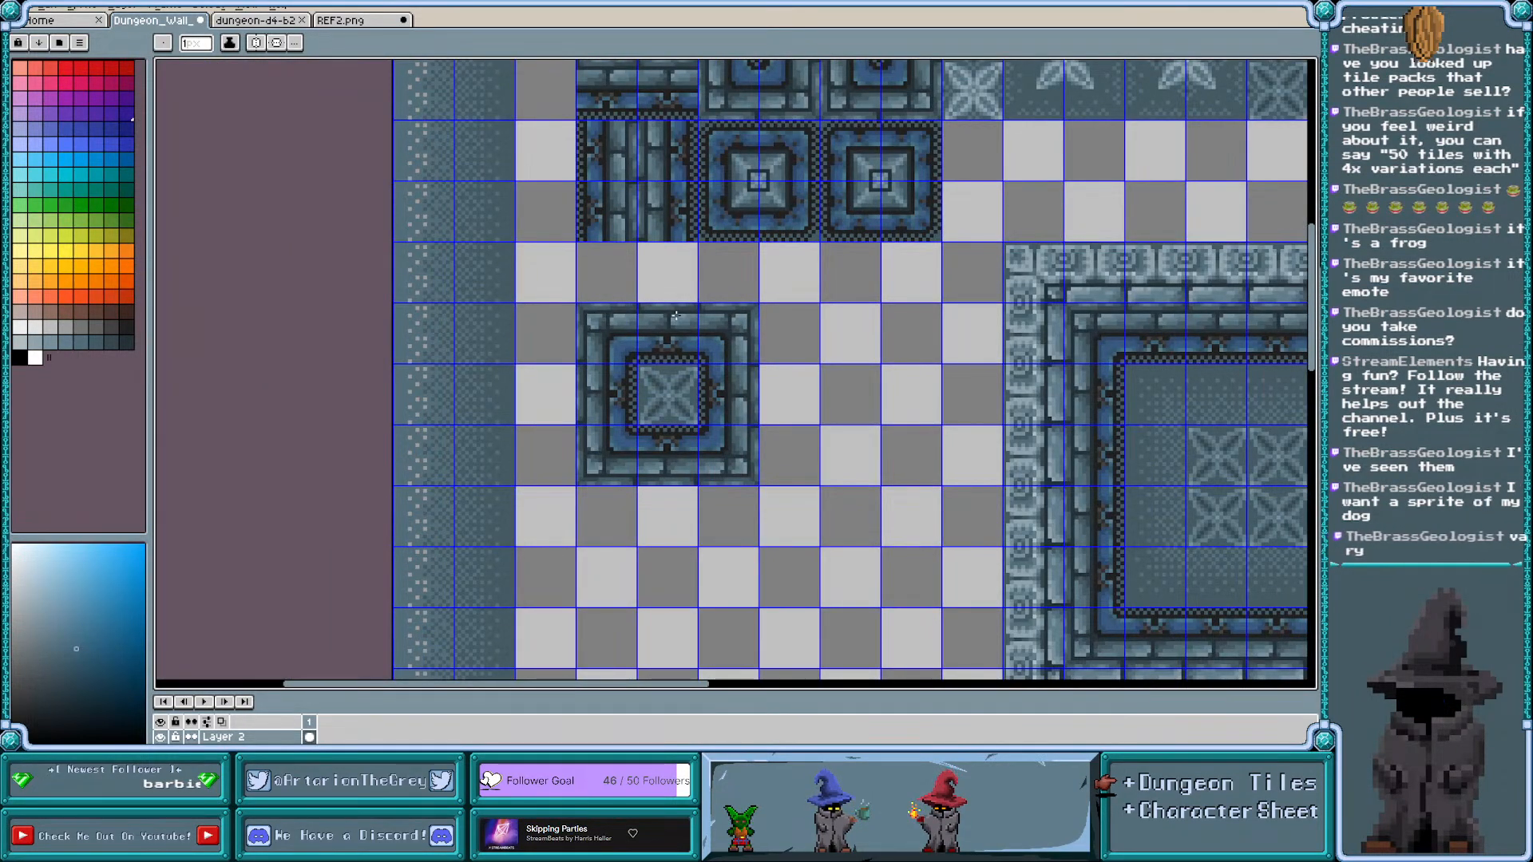
# Hide the grid and refine the pixels just inside the band's upper-left corner with sampled deep blue and teal
pyautogui.hotkey('ctrl', "'")
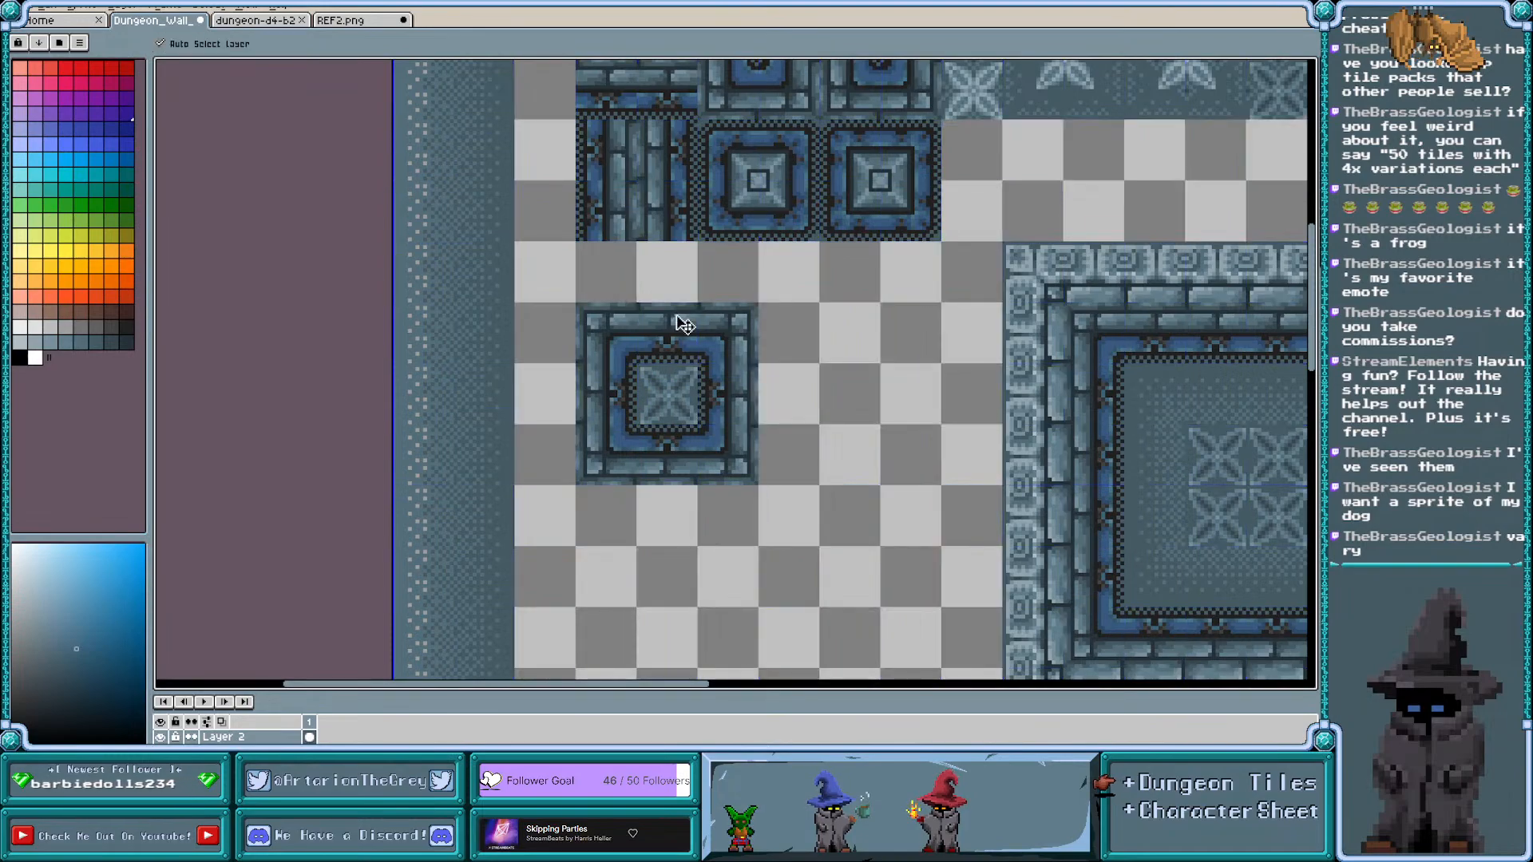
pyautogui.scroll(5, 611, 336)
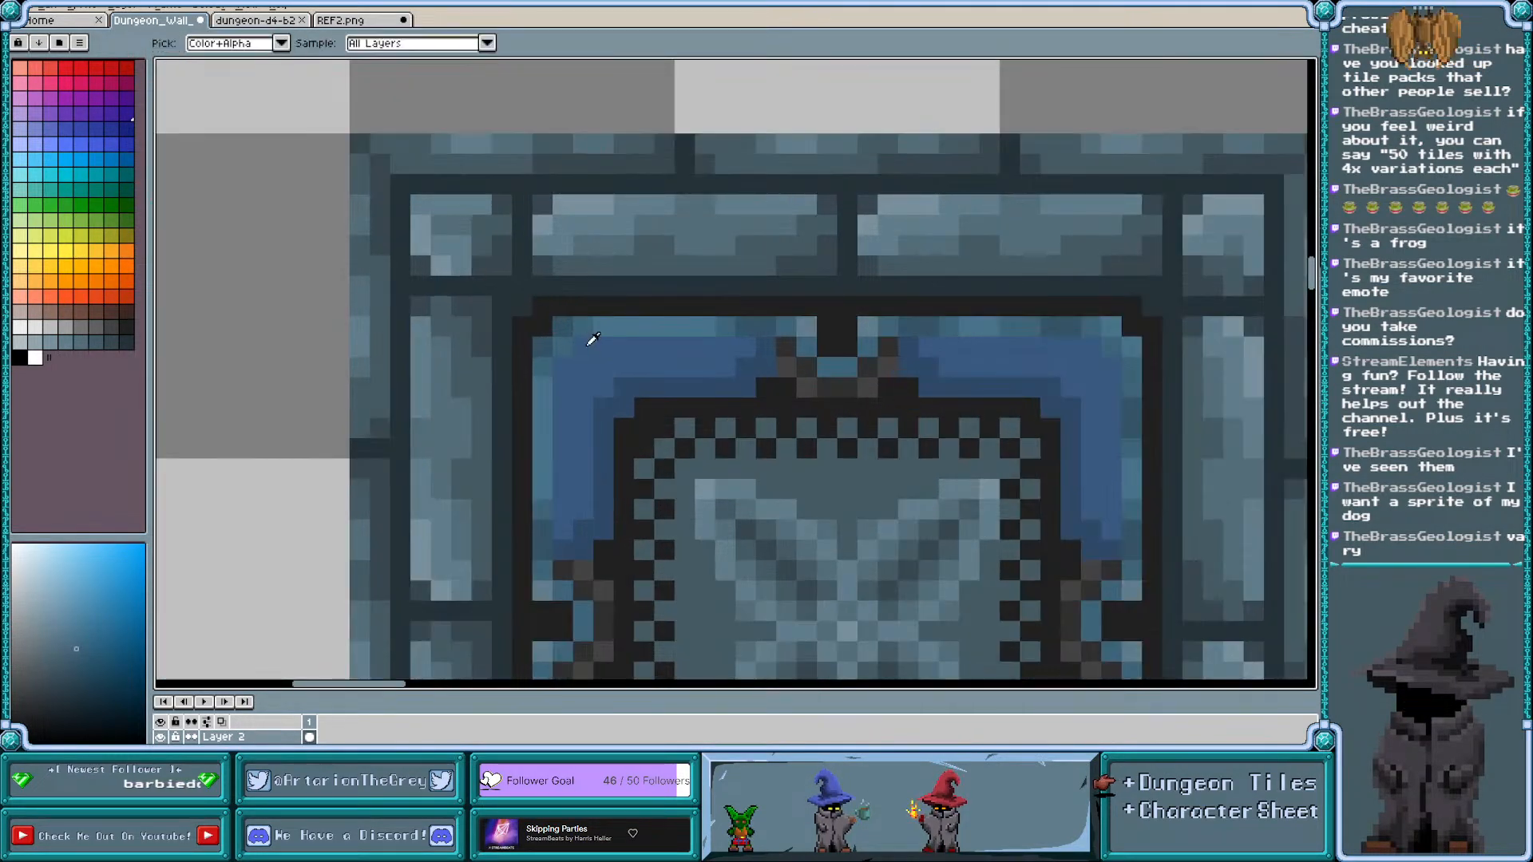
pyautogui.keyDown('alt'); pyautogui.click(589, 341); pyautogui.keyUp('alt')
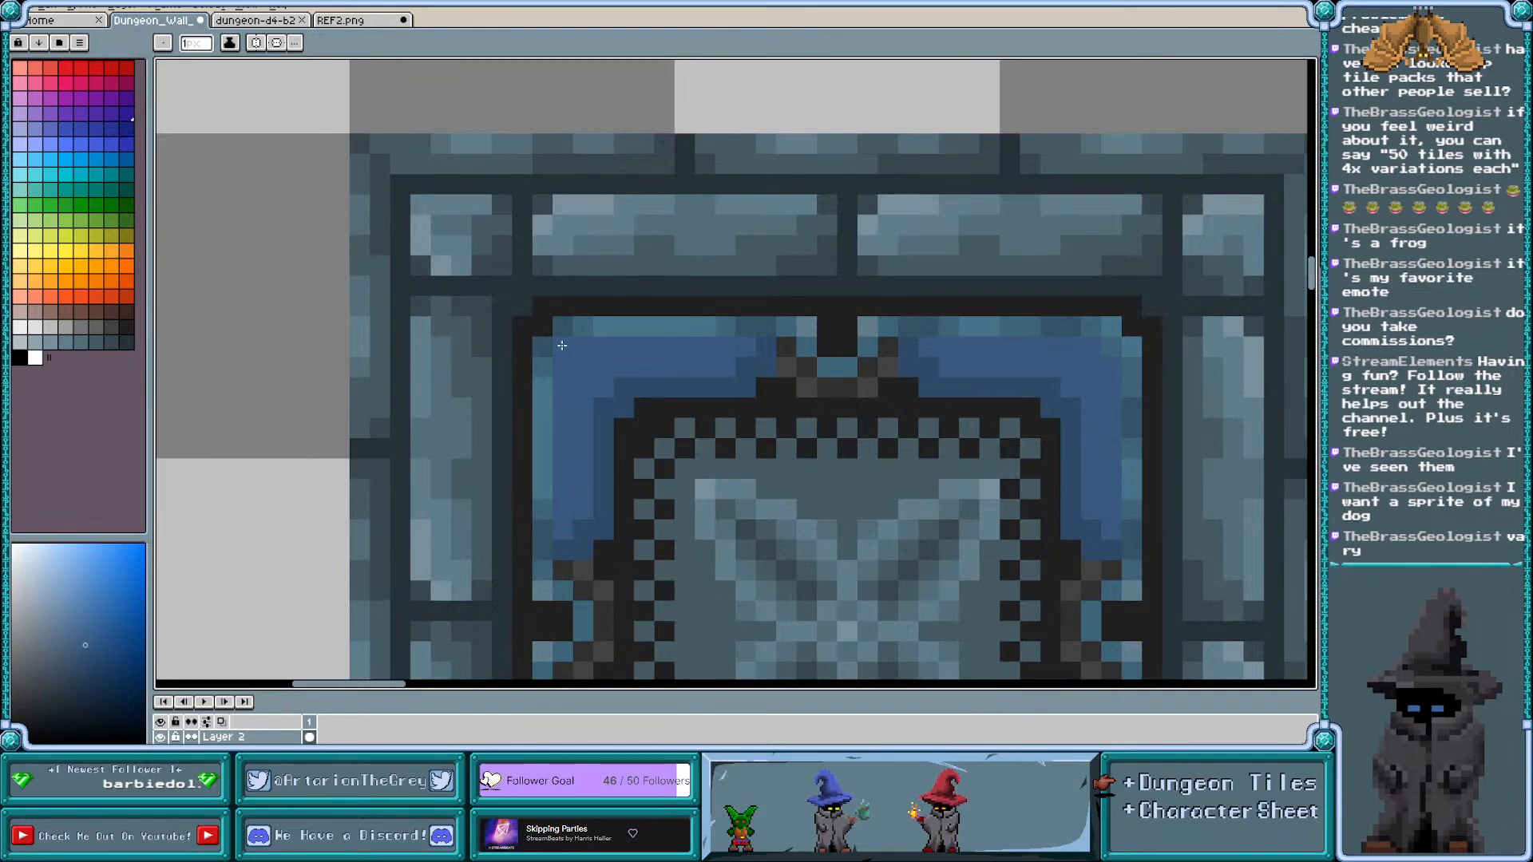
pyautogui.scroll(-2, 635, 348)
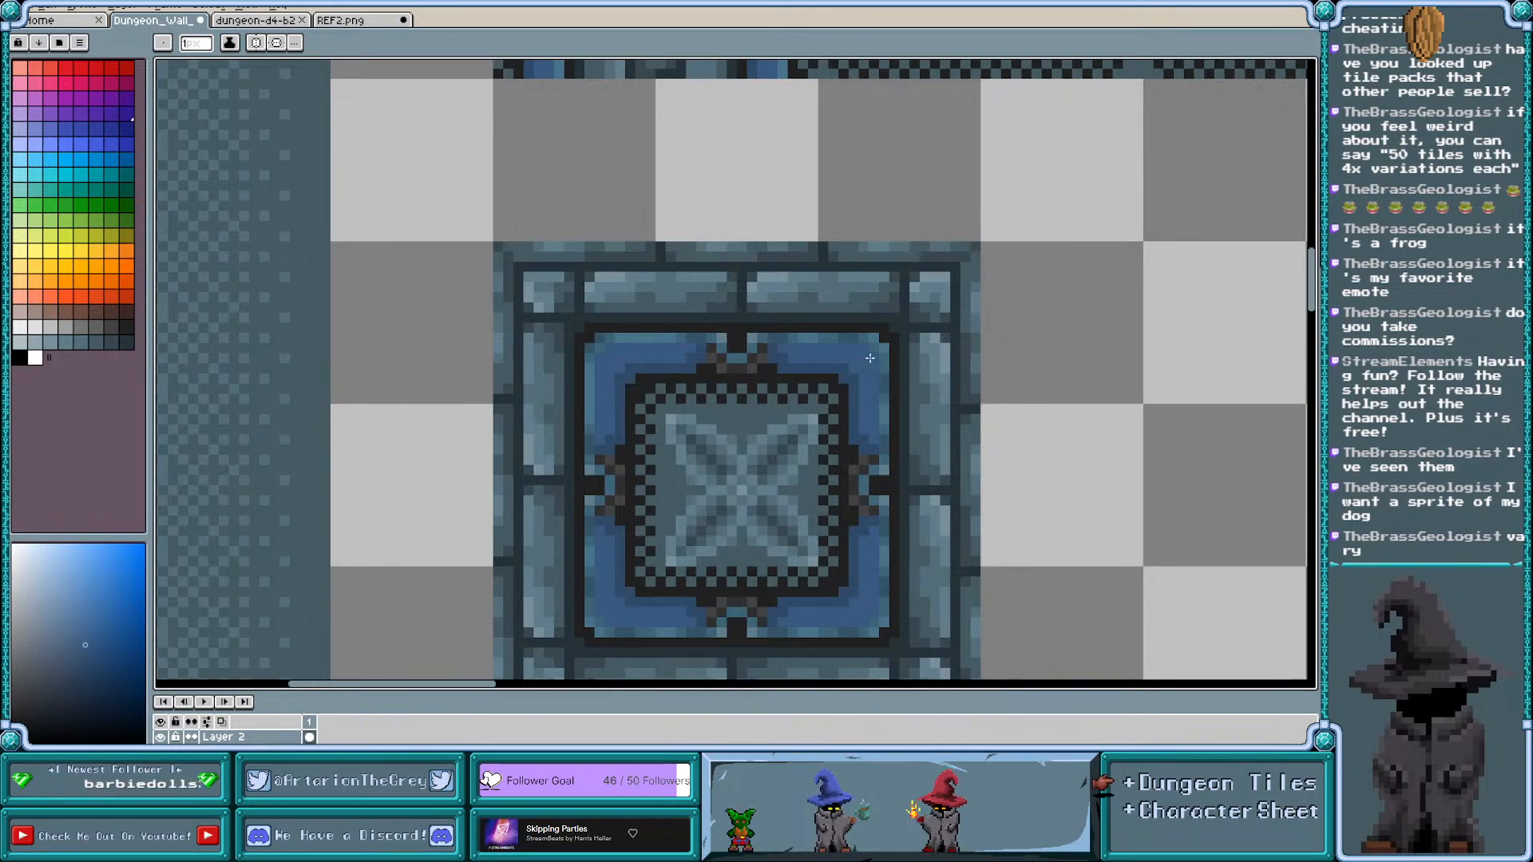
pyautogui.hscroll(2, 866, 357)
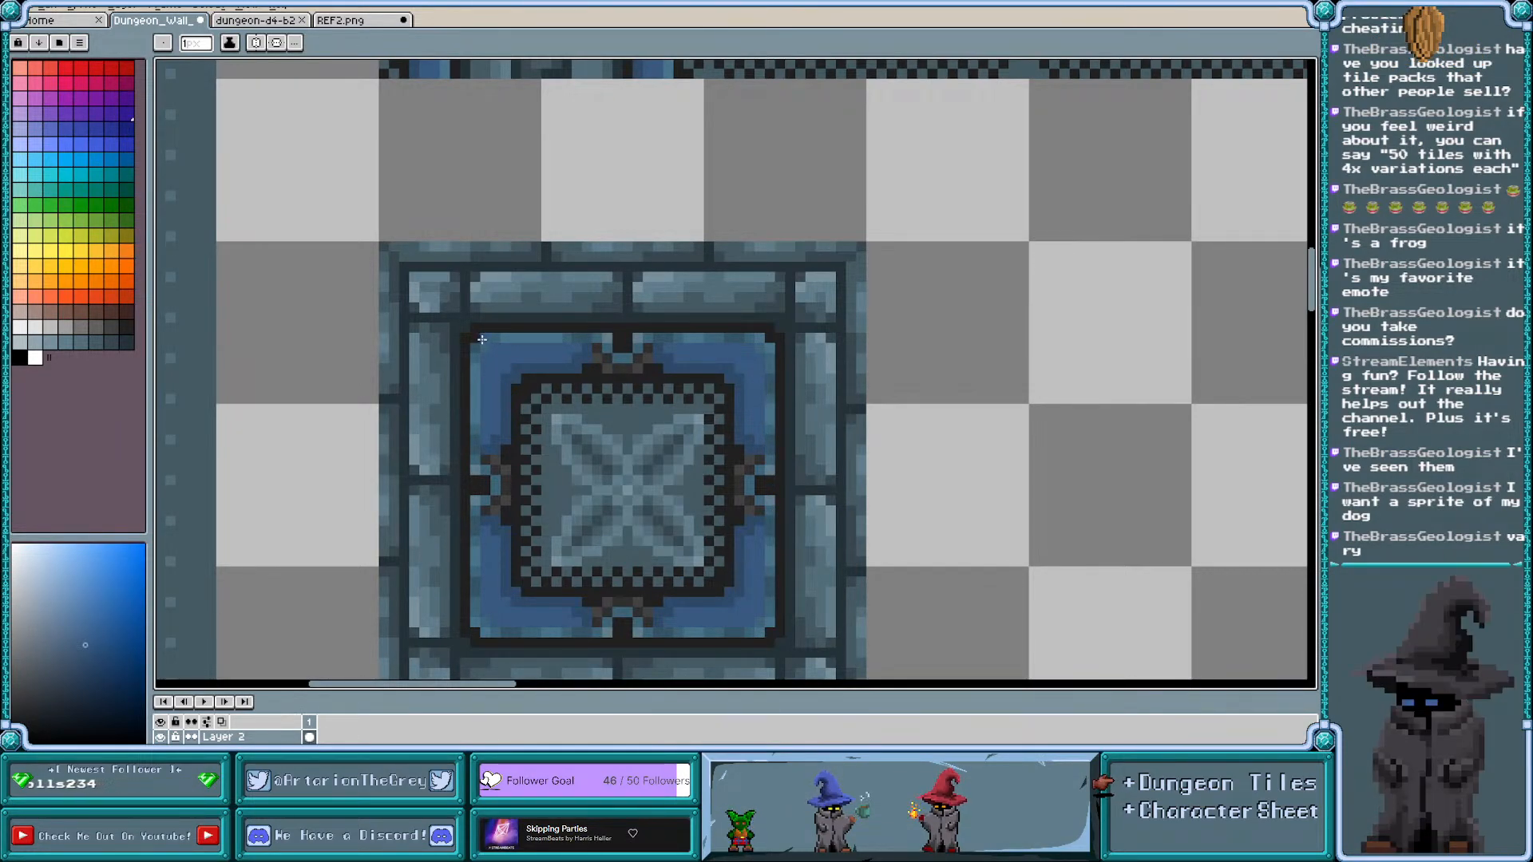
pyautogui.scroll(1, 505, 367)
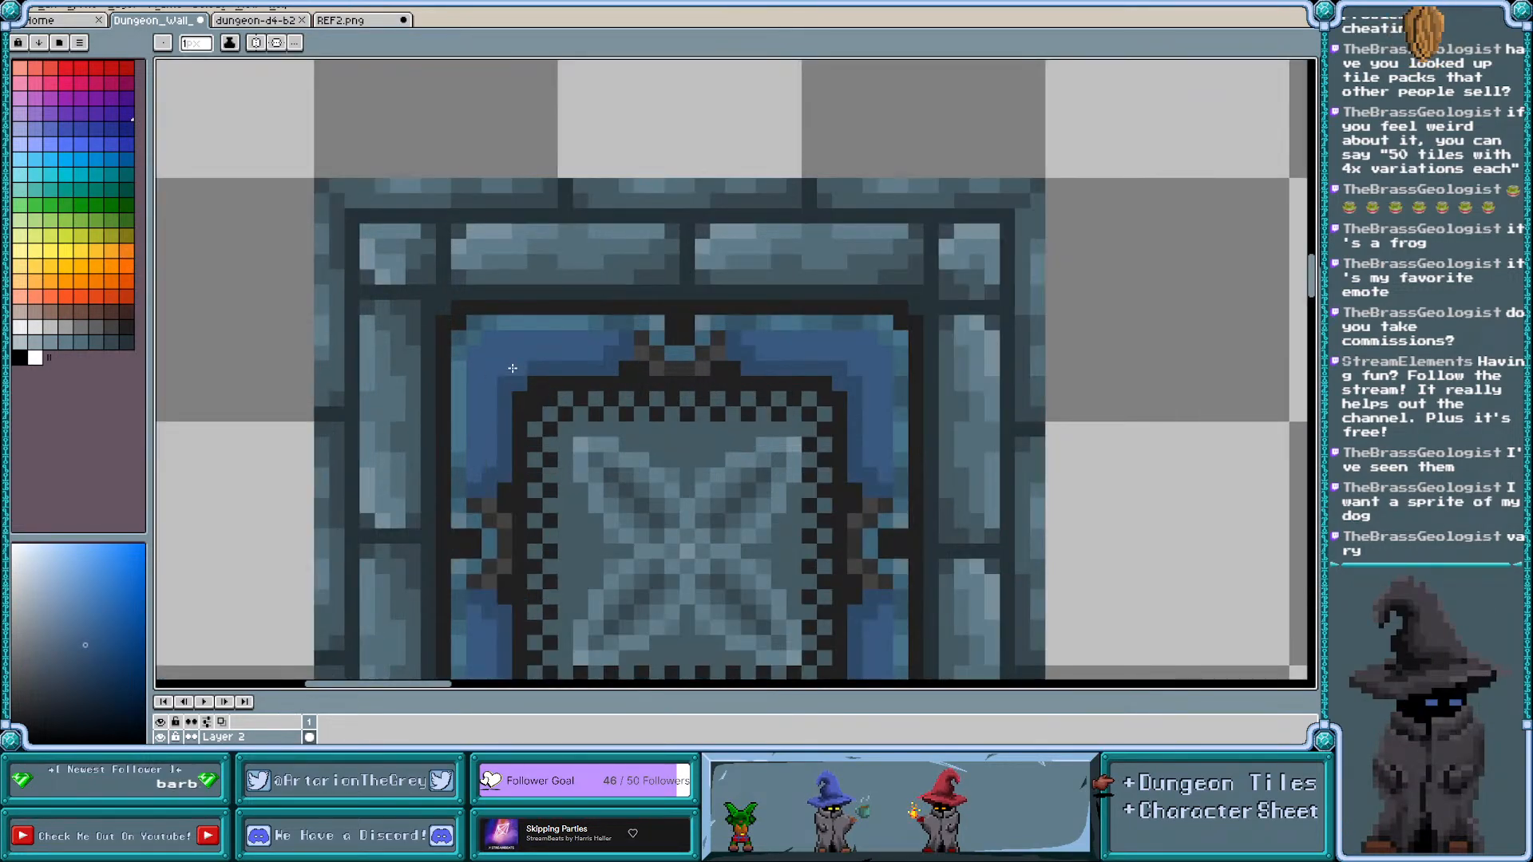
pyautogui.scroll(1, 477, 380)
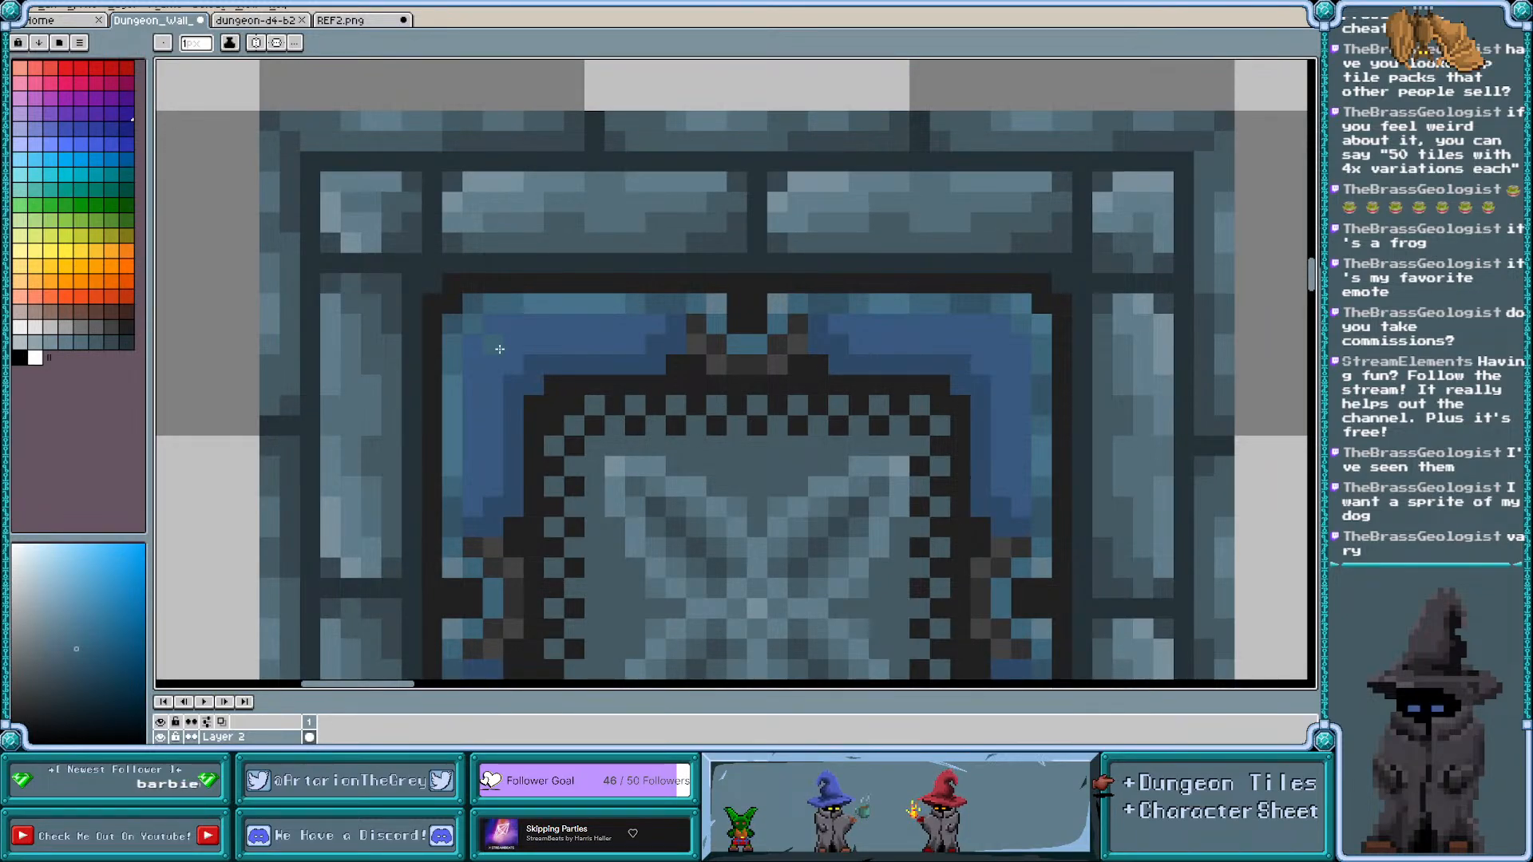
pyautogui.scroll(-2, 500, 349)
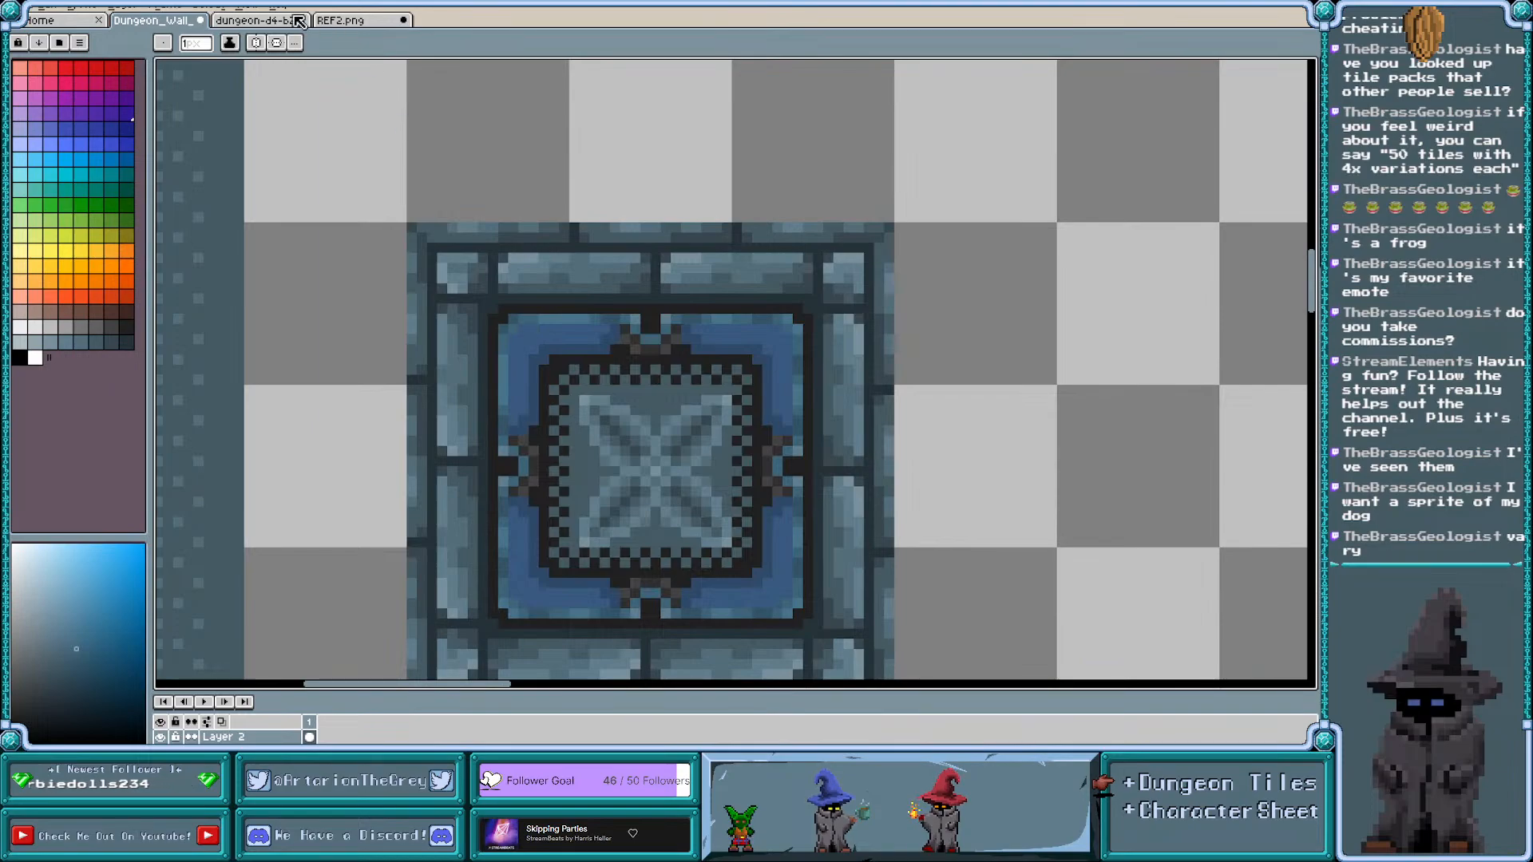
# Examine how the green trim and its teal accent pixels turn the corners in the dungeon-d4-b2 reference
pyautogui.click(270, 24)
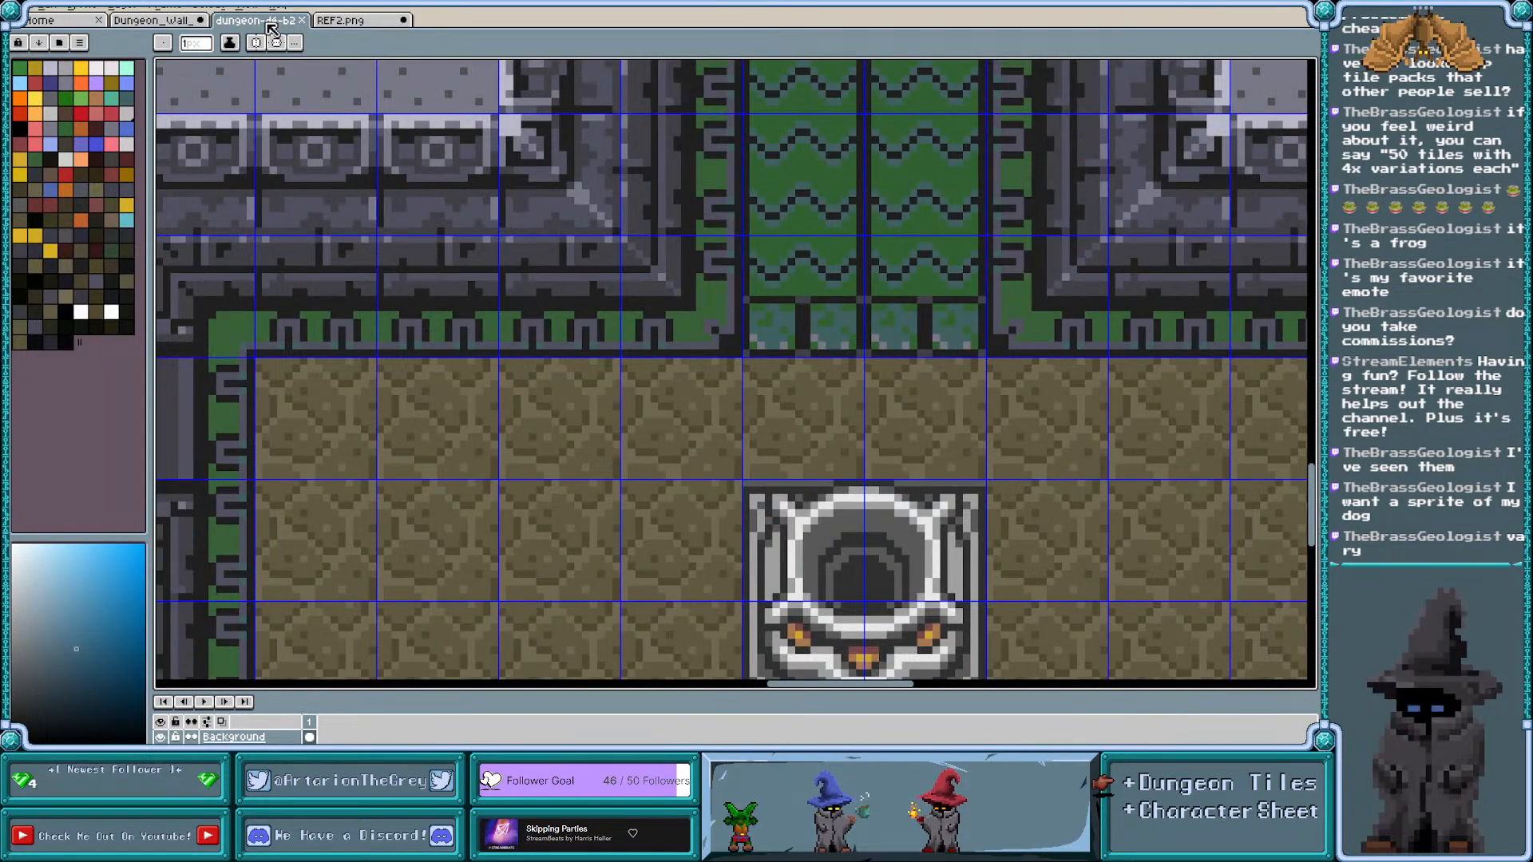
pyautogui.scroll(1, 673, 345)
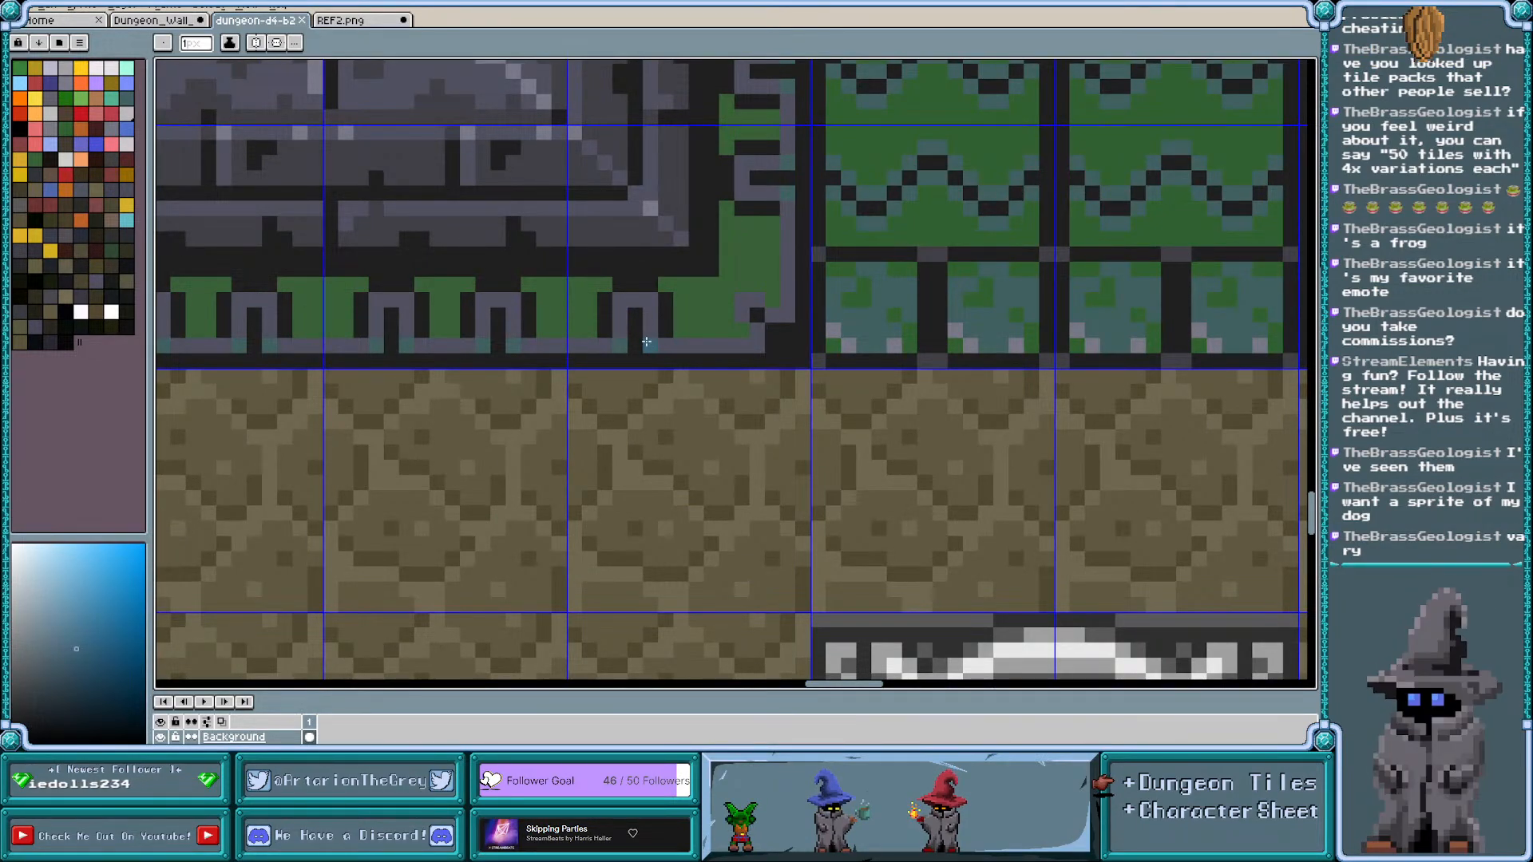
pyautogui.scroll(1, 672, 343)
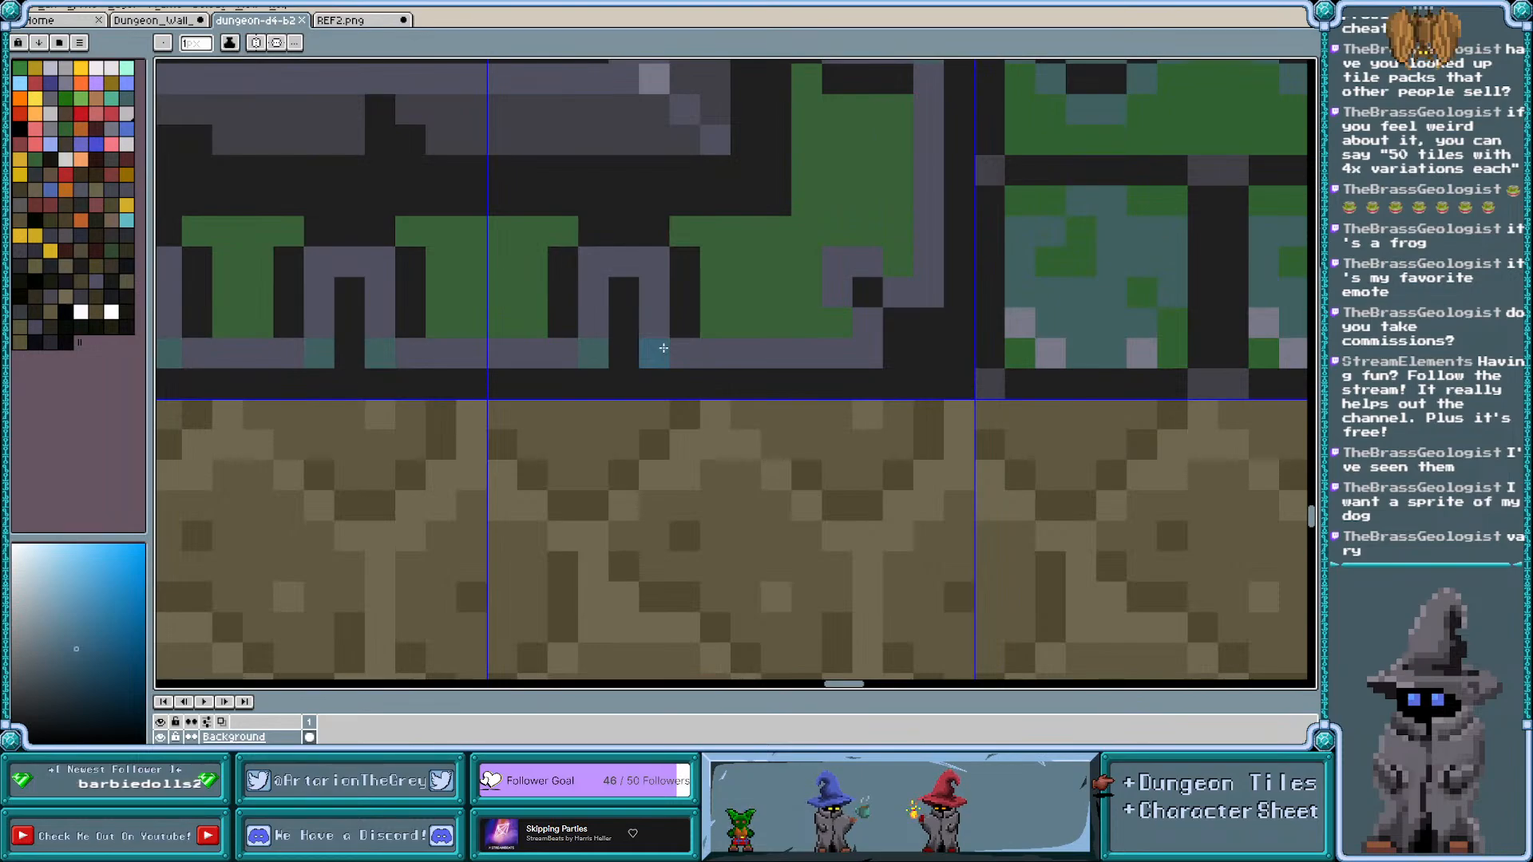
pyautogui.scroll(-1, 866, 318)
pyautogui.scroll(-2, 865, 318)
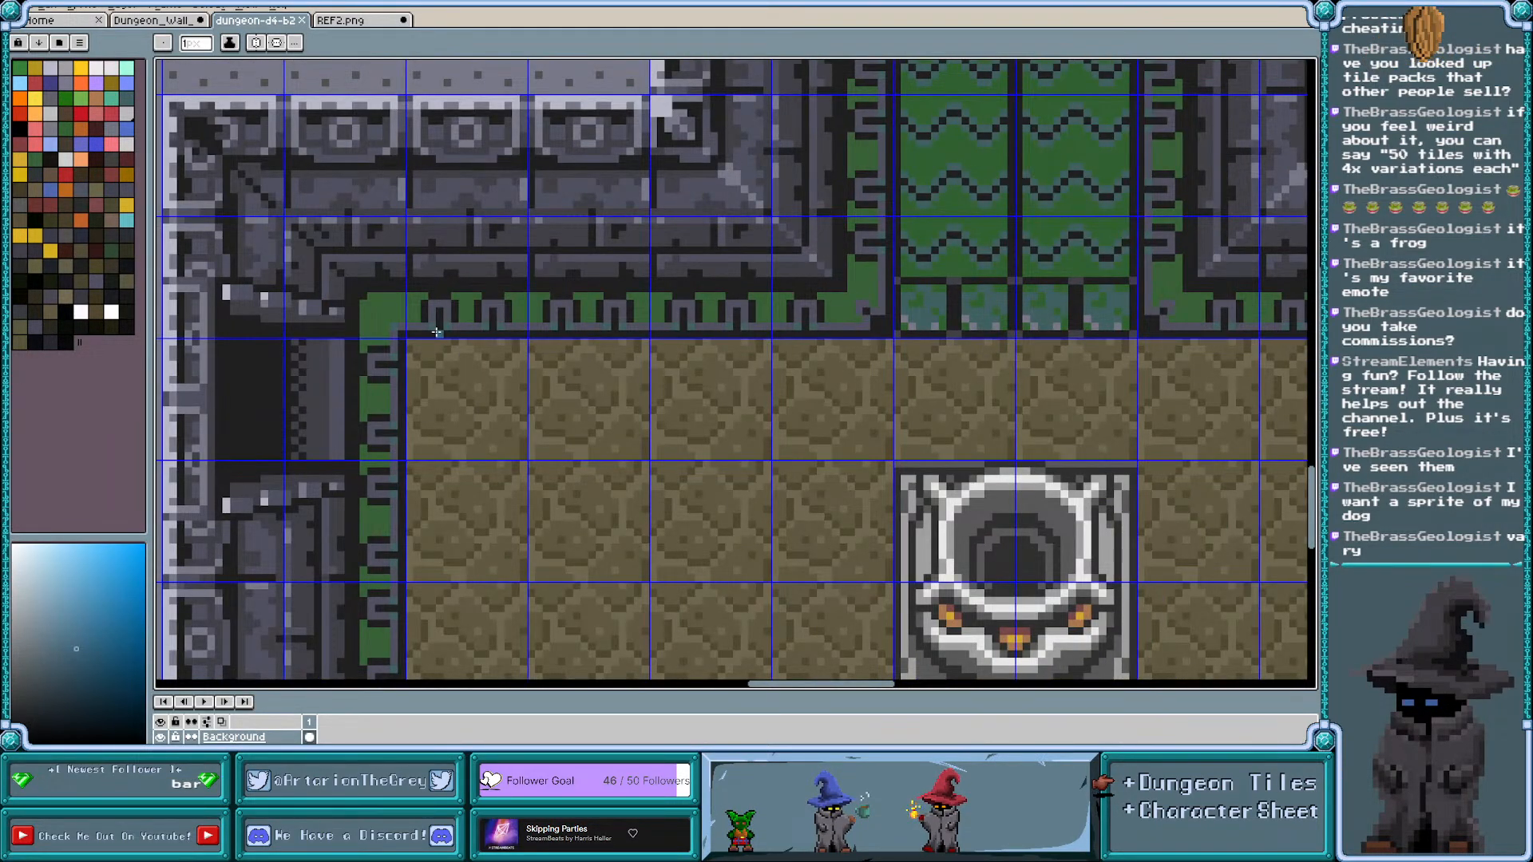
pyautogui.scroll(3, 437, 333)
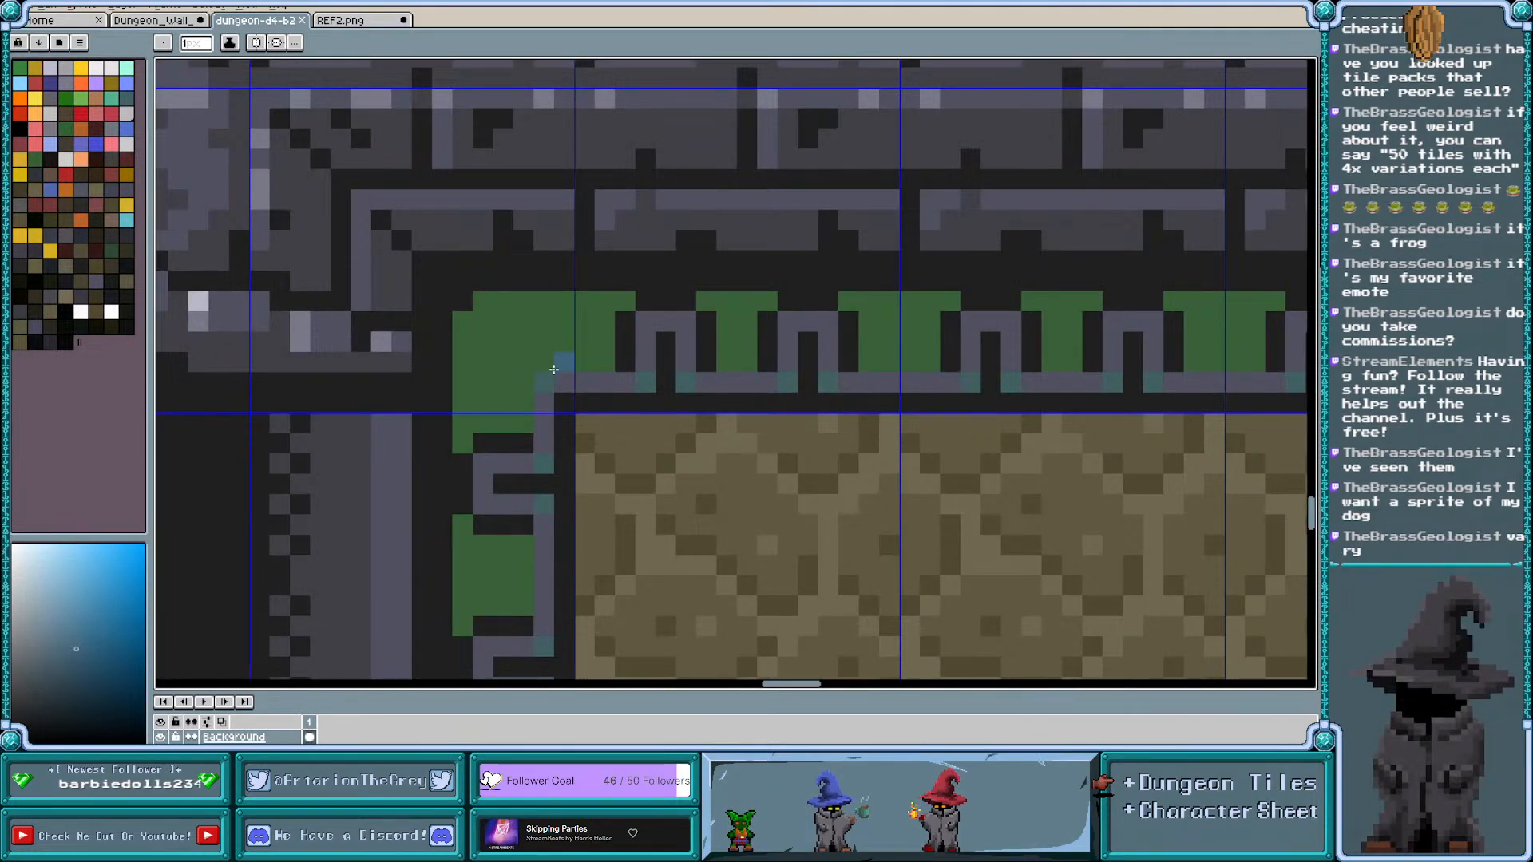
# Sample the near-black outline at the blue band's upper-left corner and compare that corner with the dungeon-d4-b2 trim
pyautogui.click(174, 24)
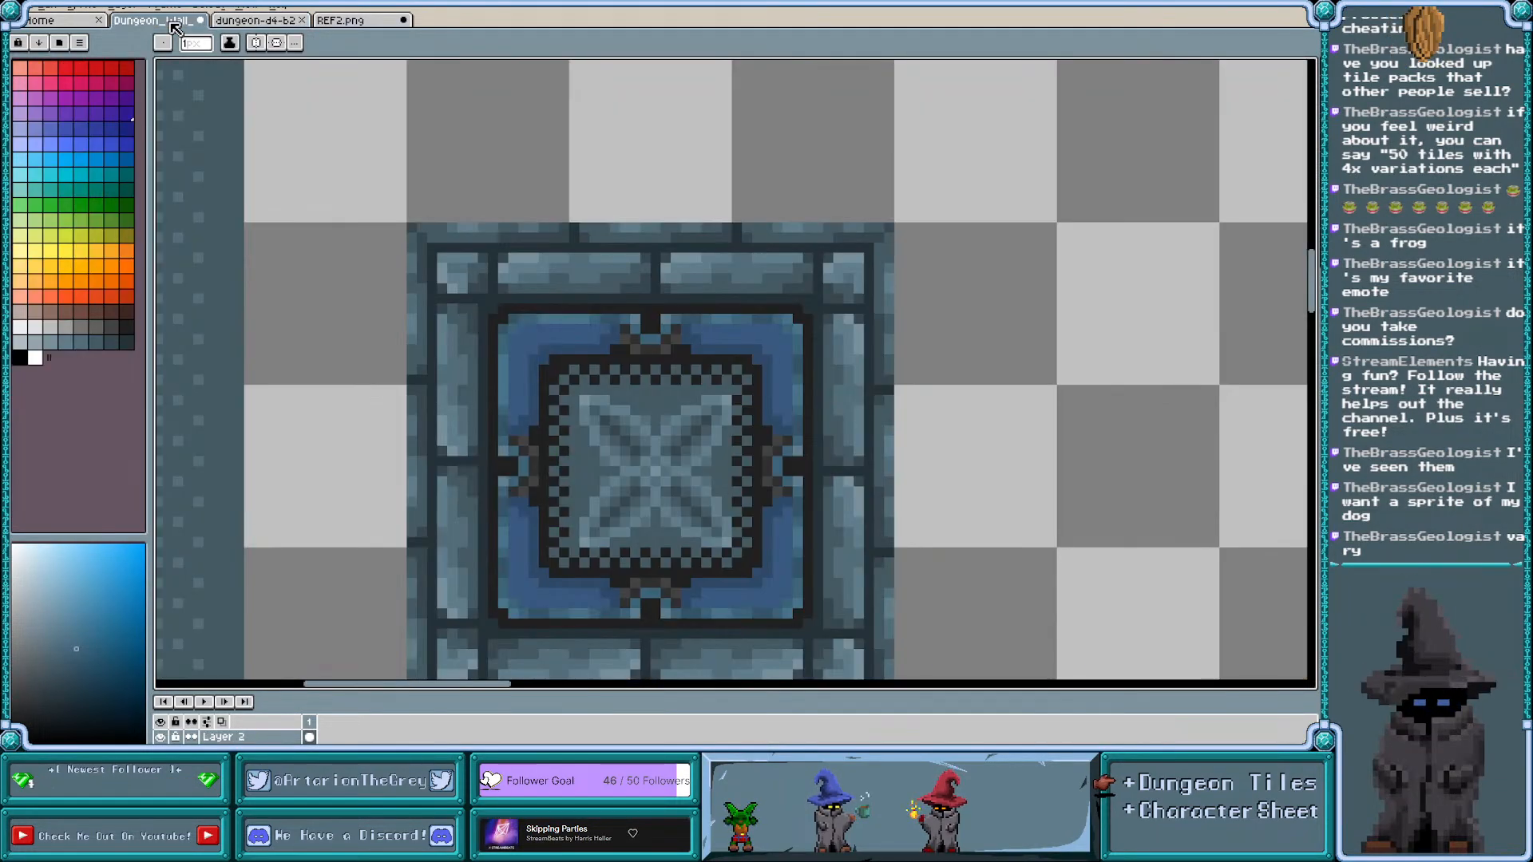
pyautogui.scroll(1, 493, 309)
pyautogui.keyDown('alt'); pyautogui.click(487, 308); pyautogui.keyUp('alt')
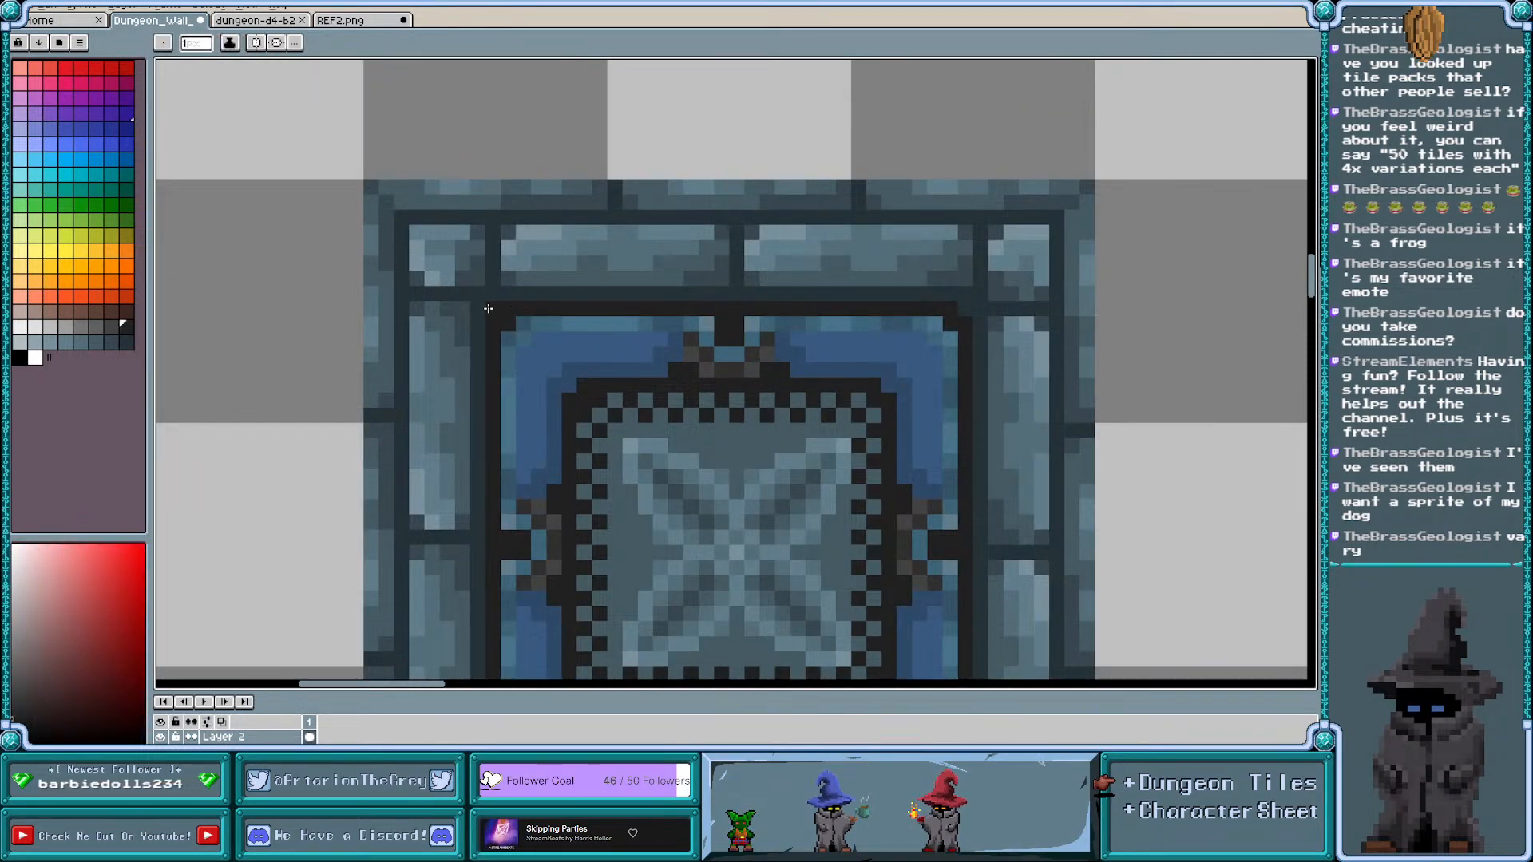
pyautogui.scroll(-1, 491, 308)
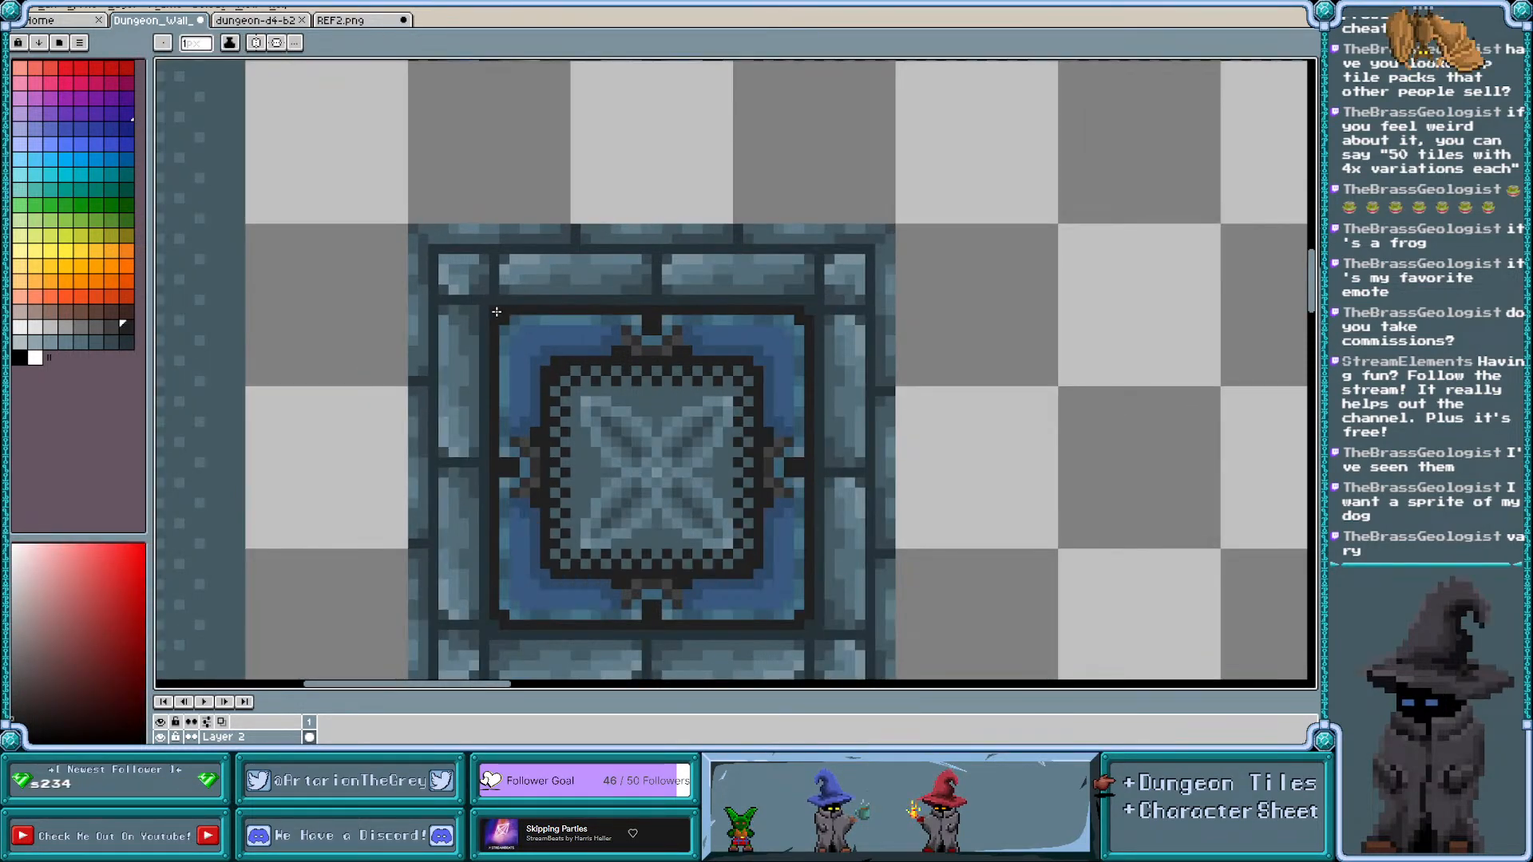
pyautogui.scroll(1, 491, 308)
pyautogui.click(281, 28)
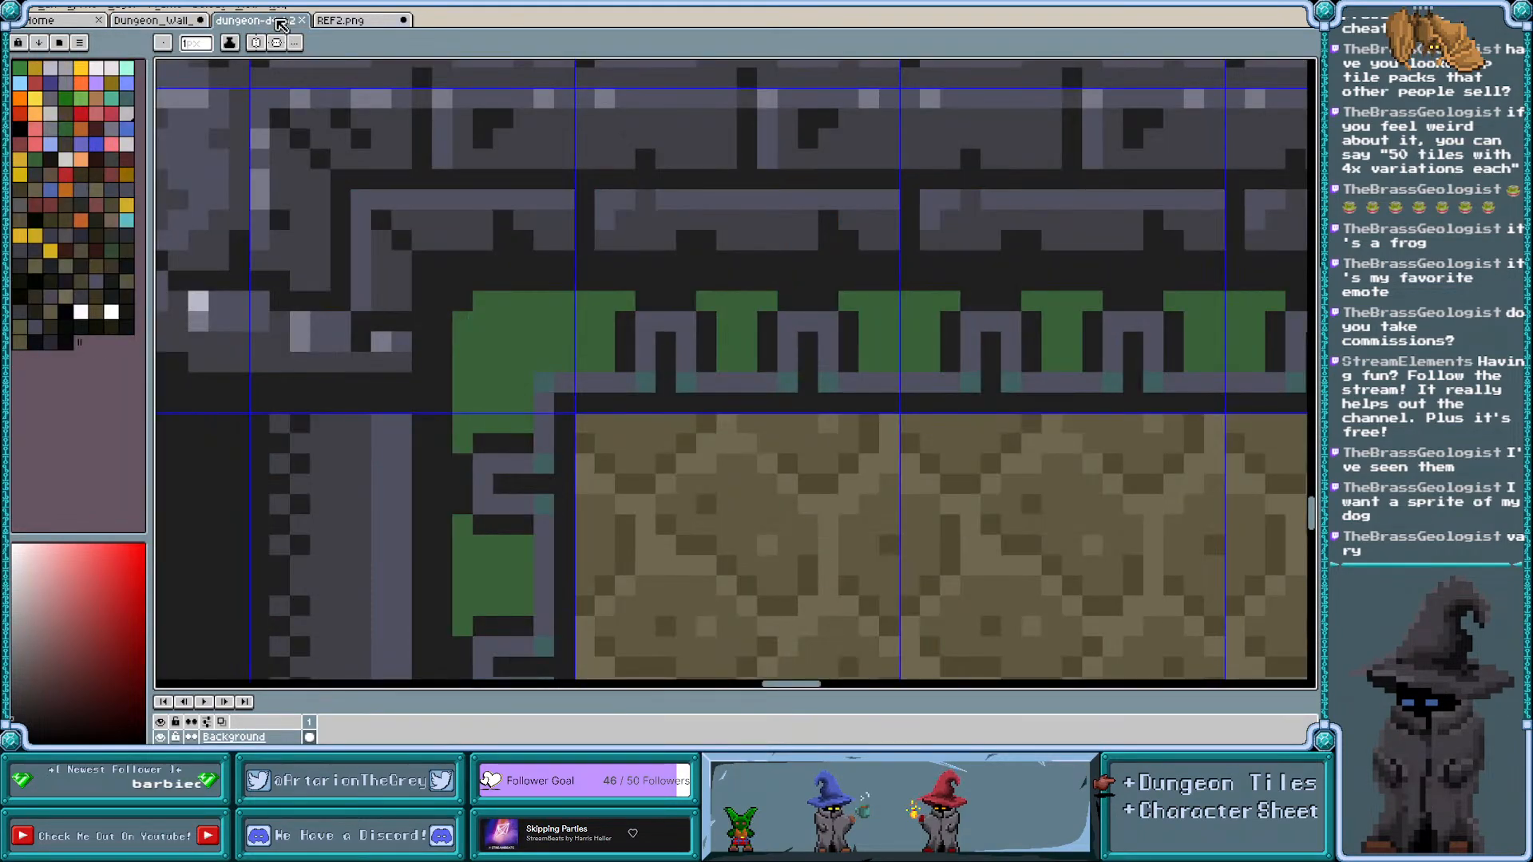
pyautogui.click(165, 25)
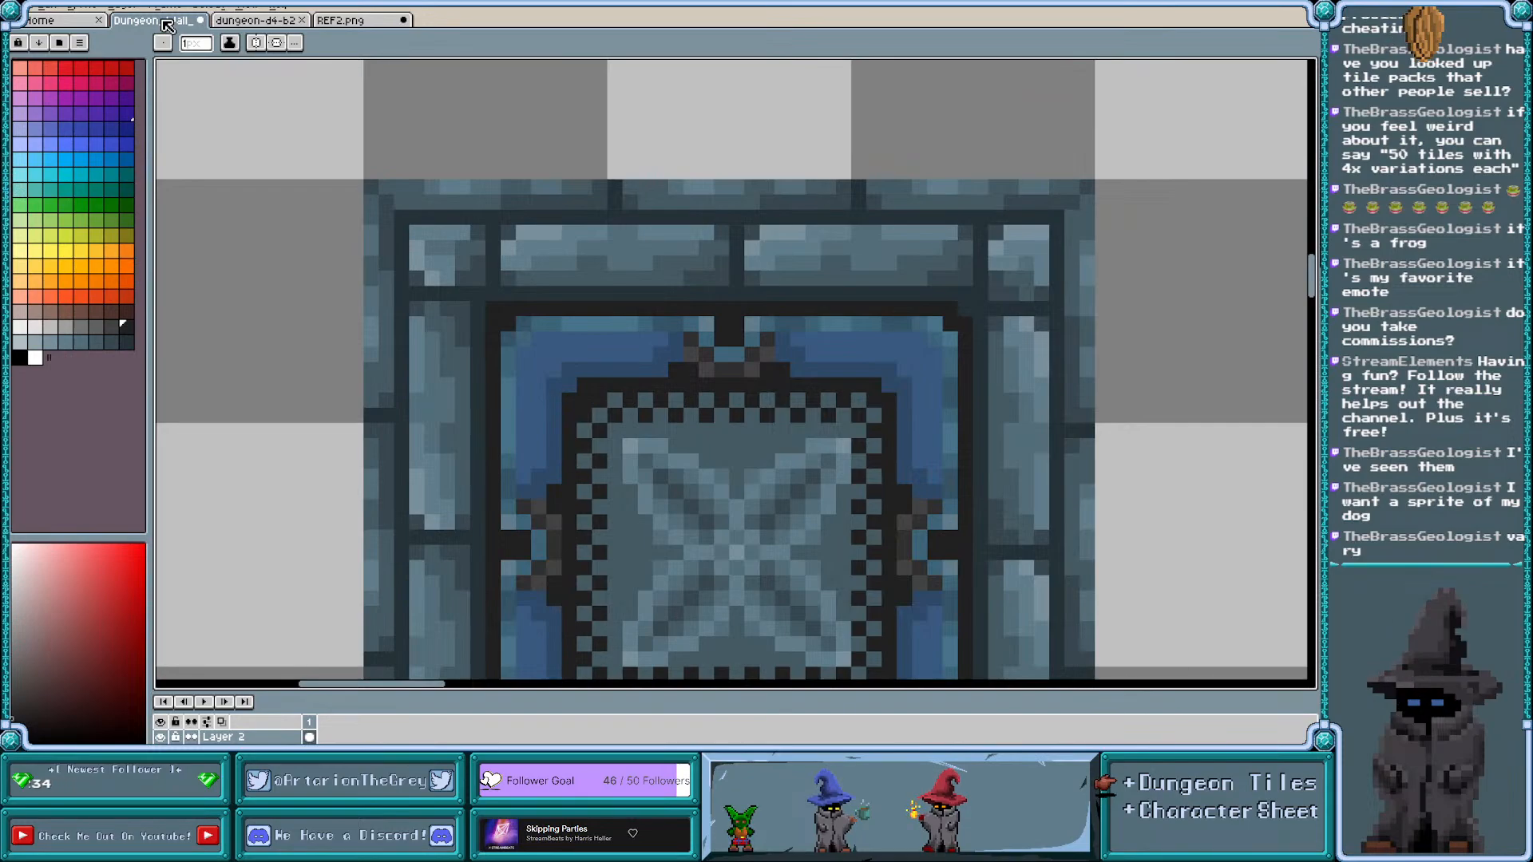
pyautogui.scroll(1, 552, 355)
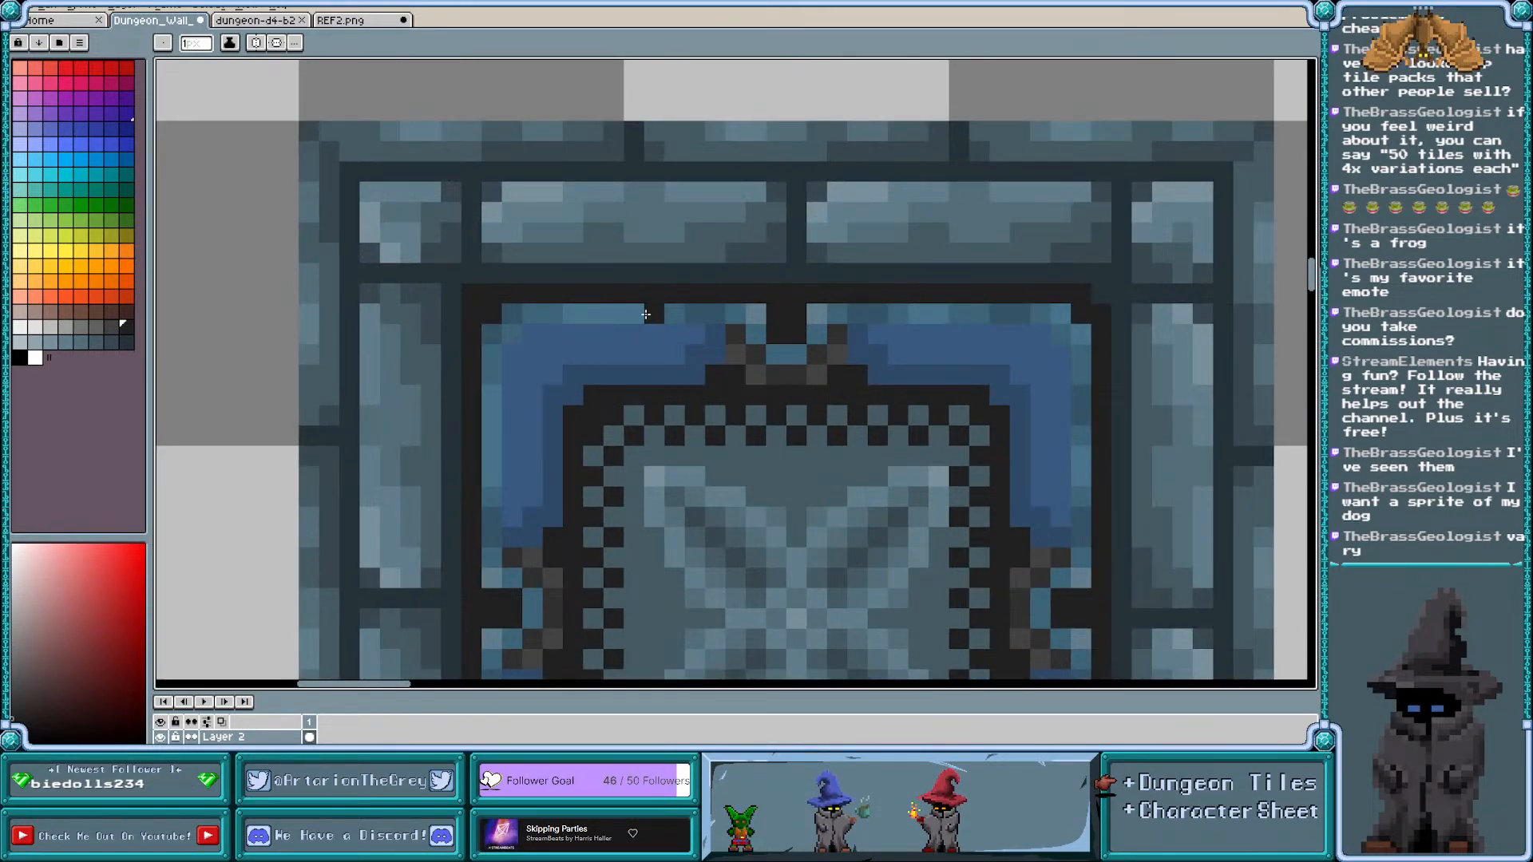
pyautogui.click(595, 331)
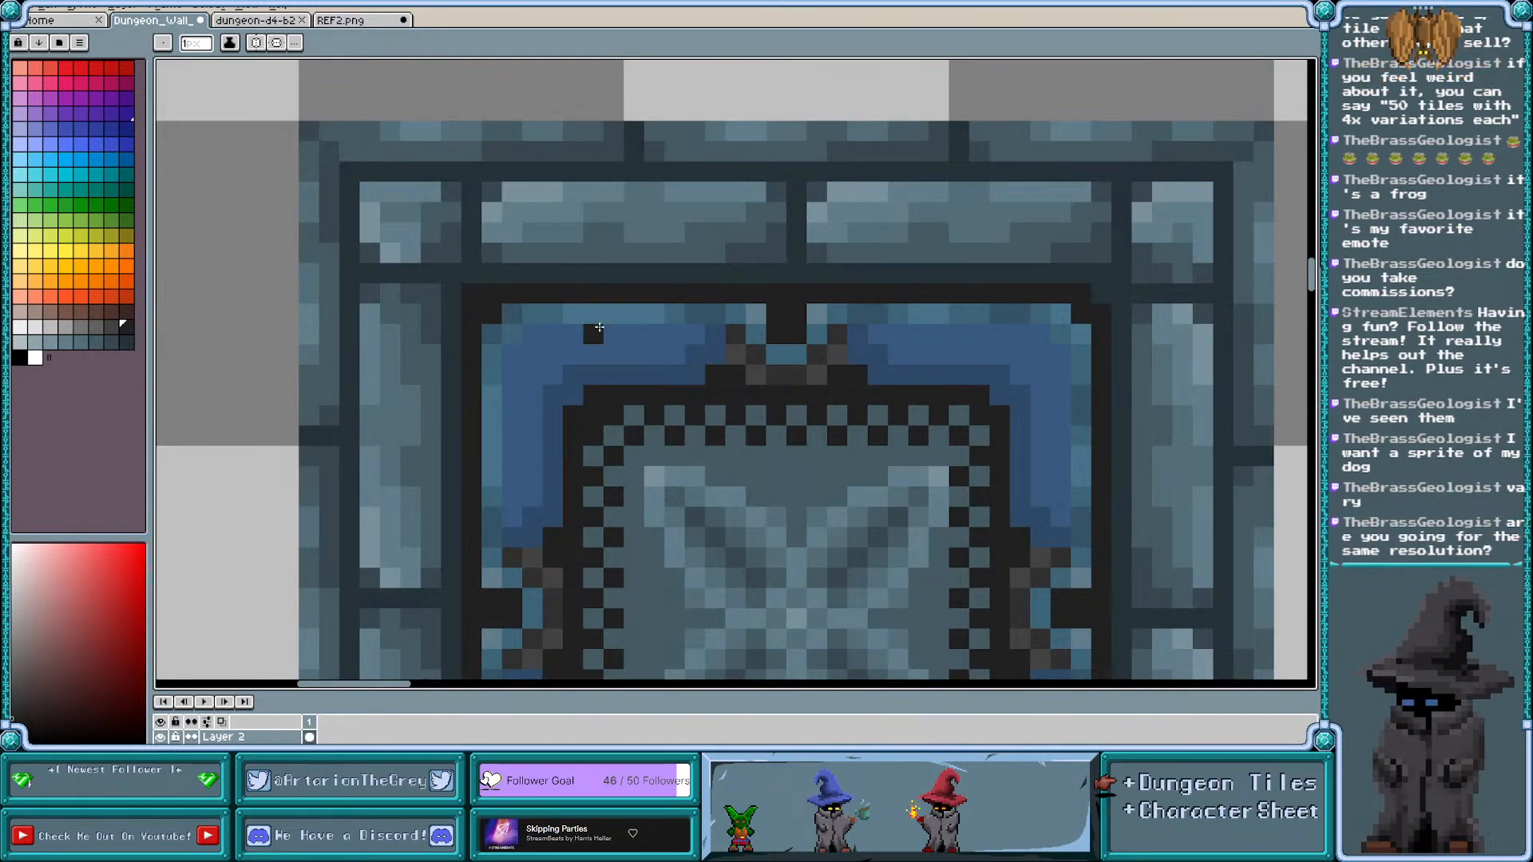
pyautogui.scroll(-1, 599, 327)
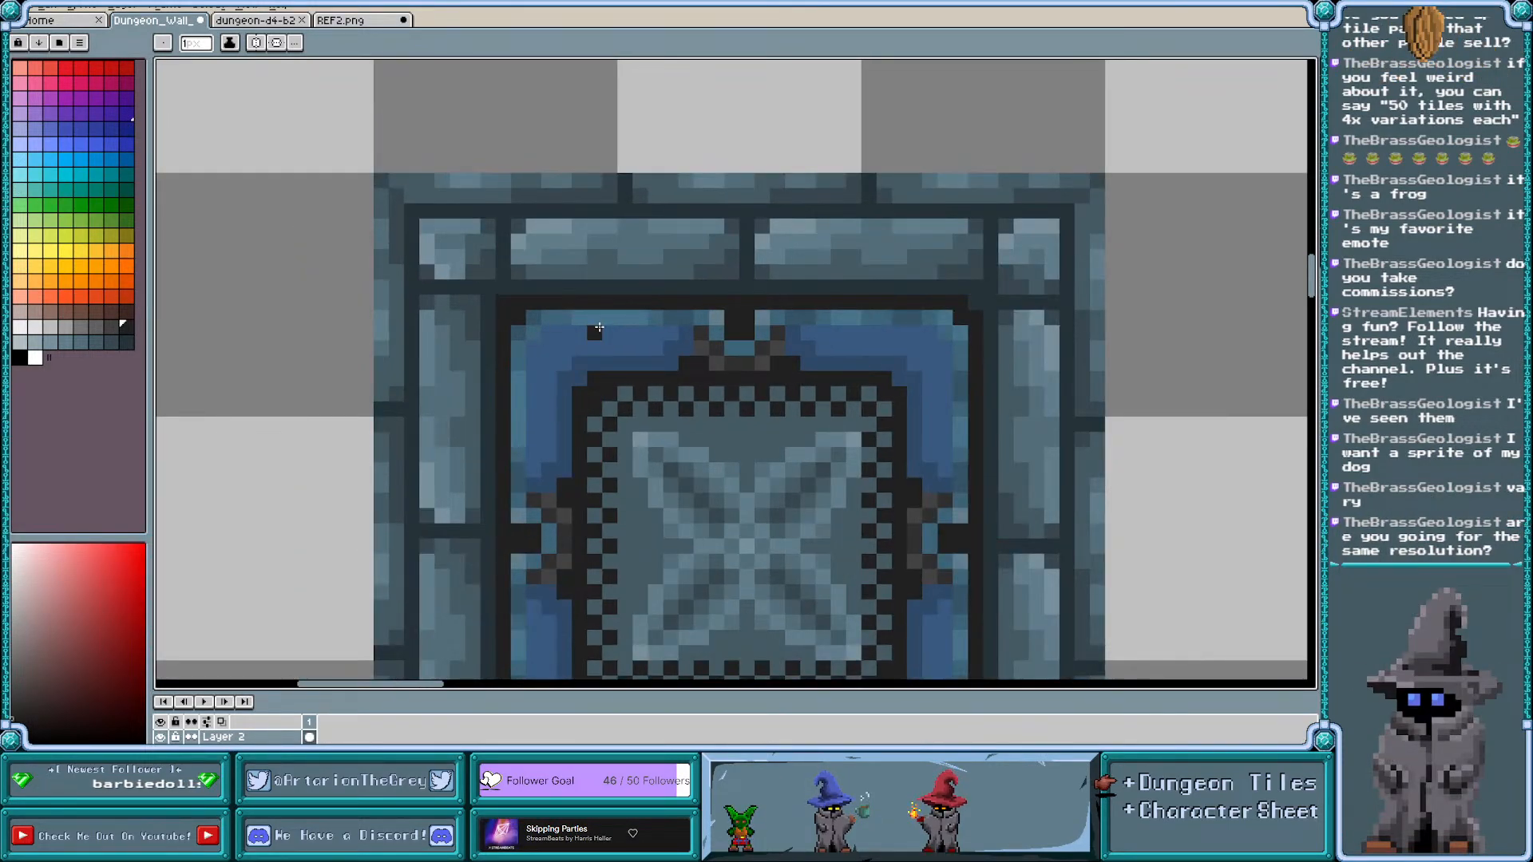
pyautogui.scroll(-1, 598, 327)
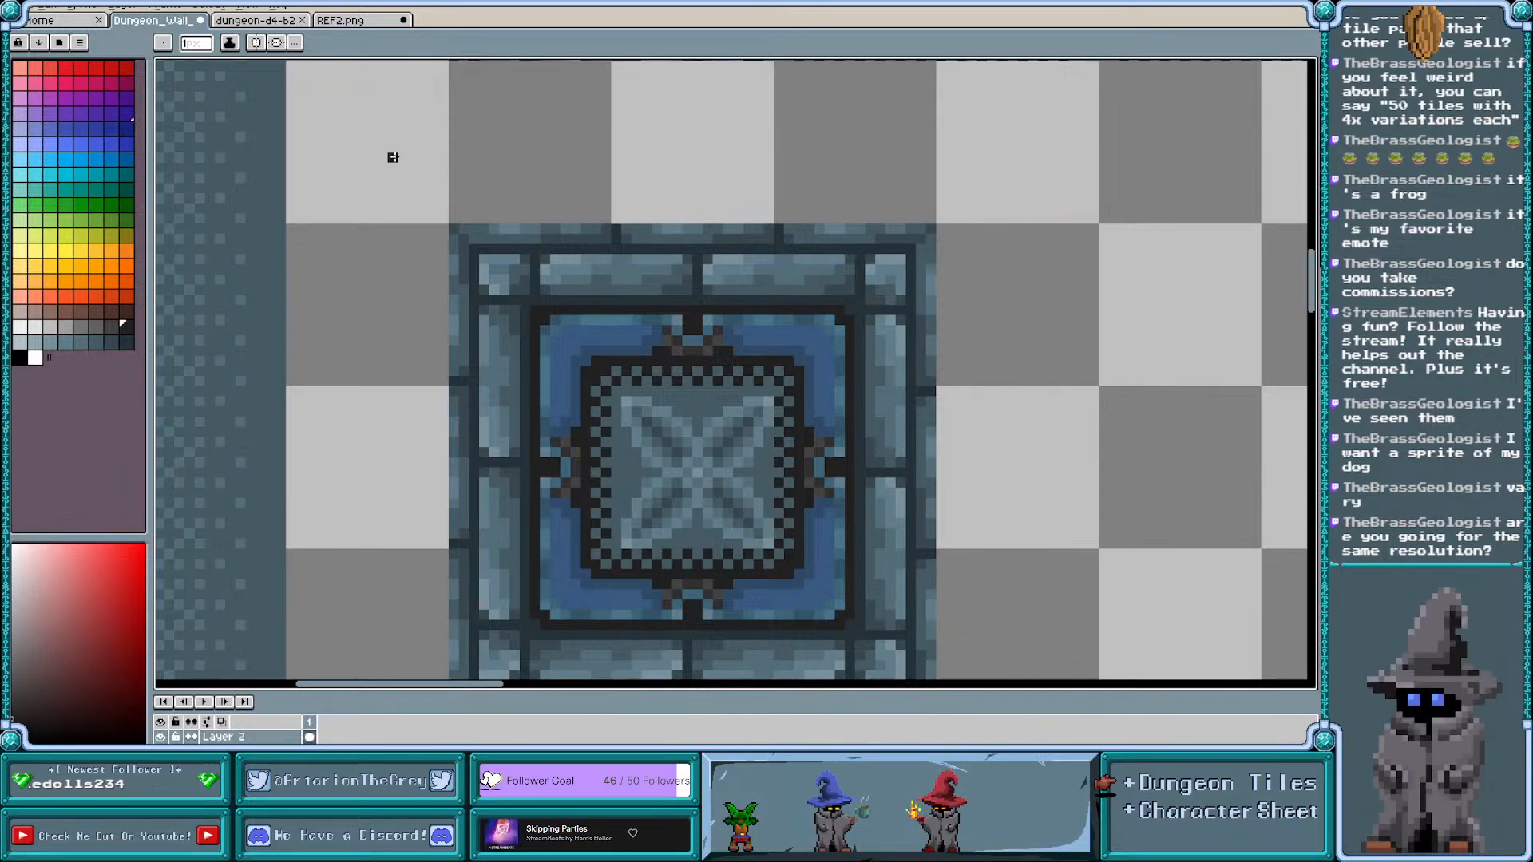
# Compare the green trim's corner placement within its grid cells in dungeon-d4-b2 with the blue band's upper-left corner, showing the tileset's grid
pyautogui.click(239, 22)
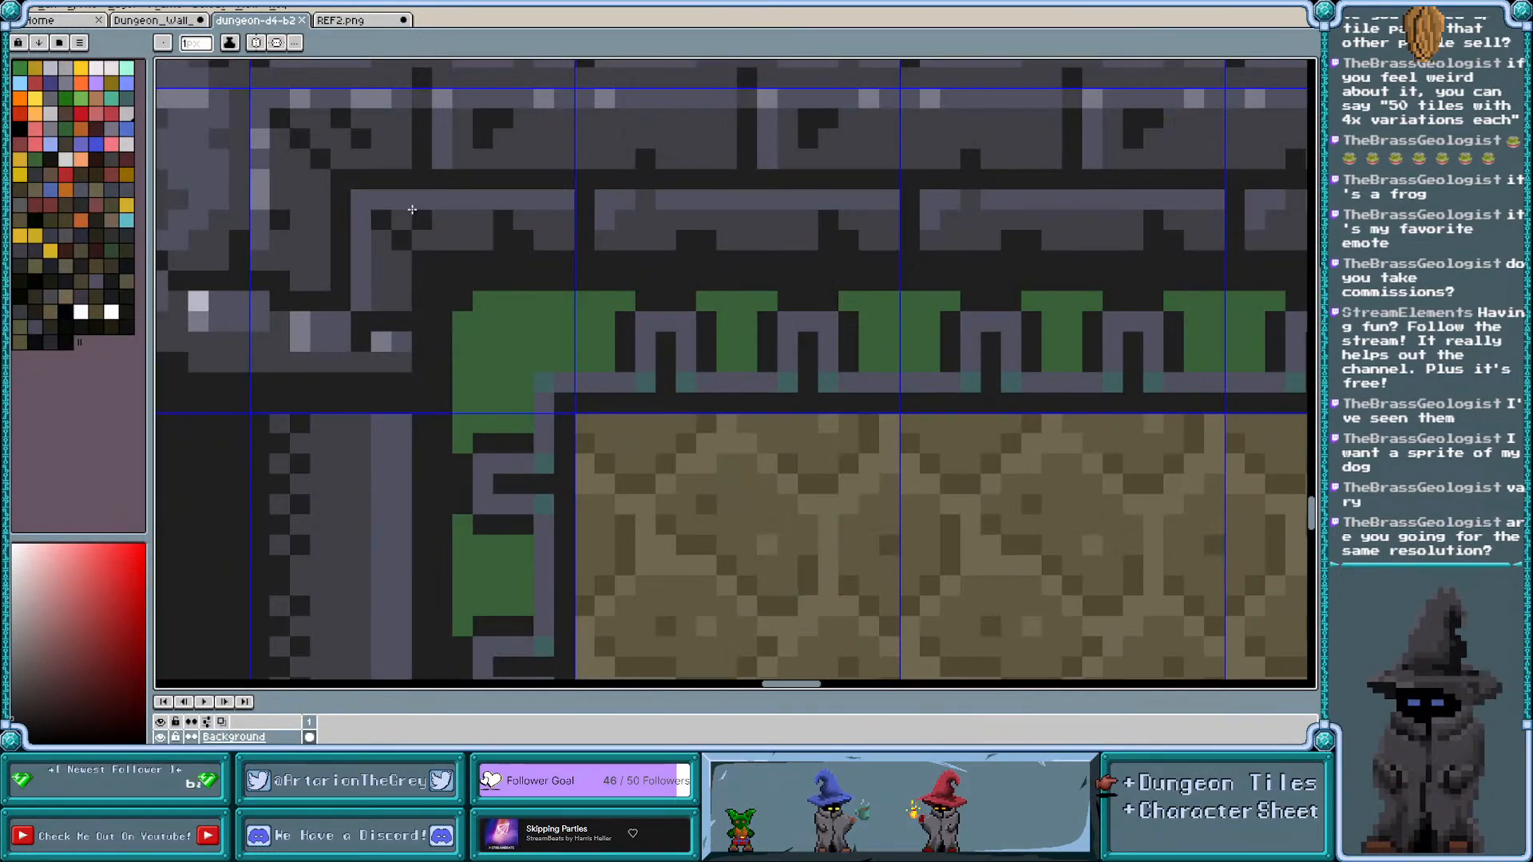
pyautogui.scroll(-2, 483, 215)
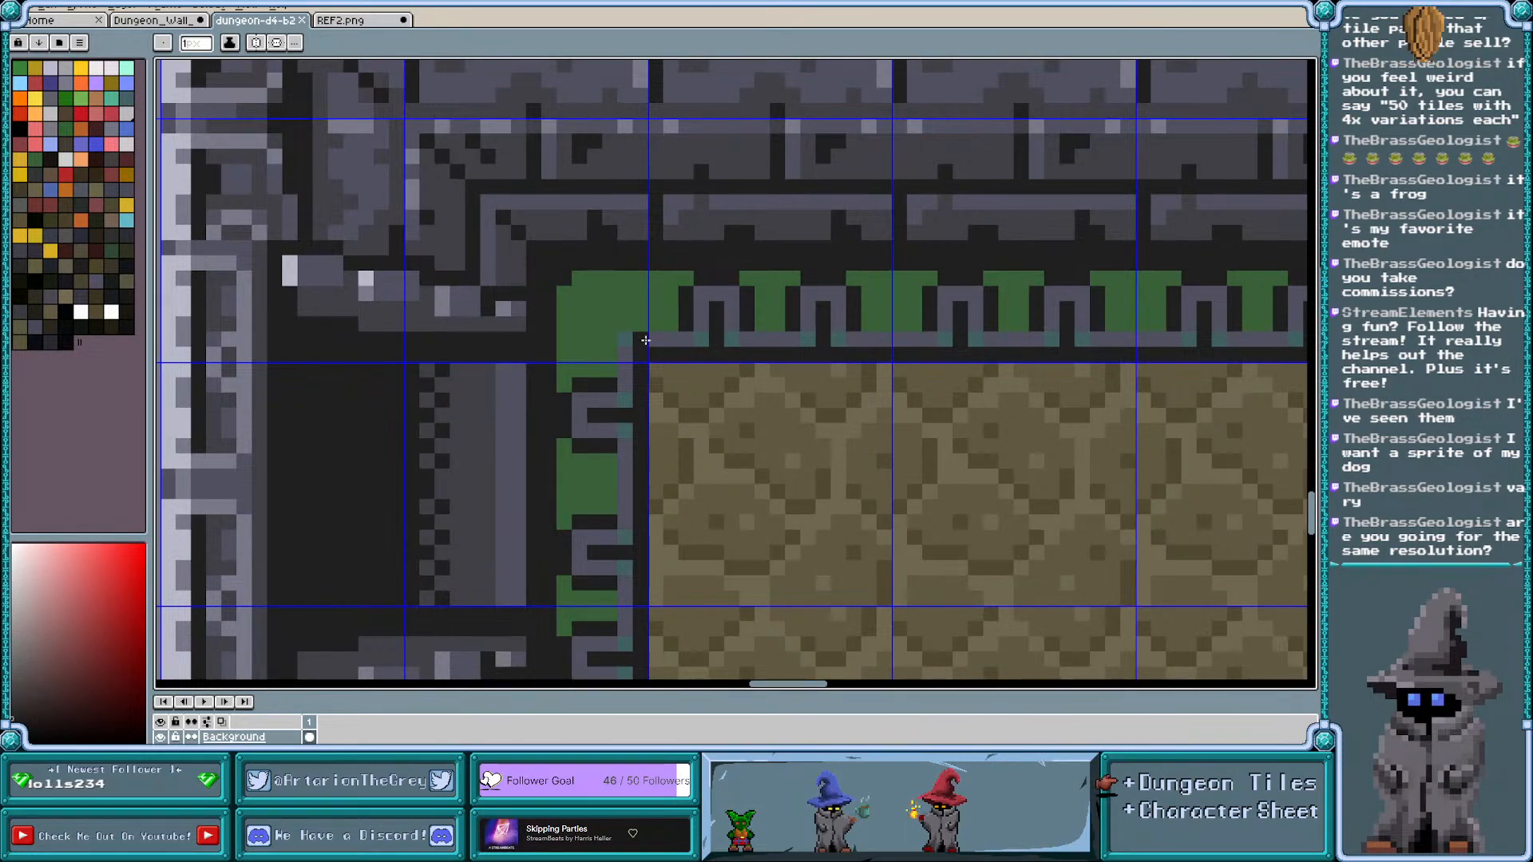
pyautogui.click(170, 23)
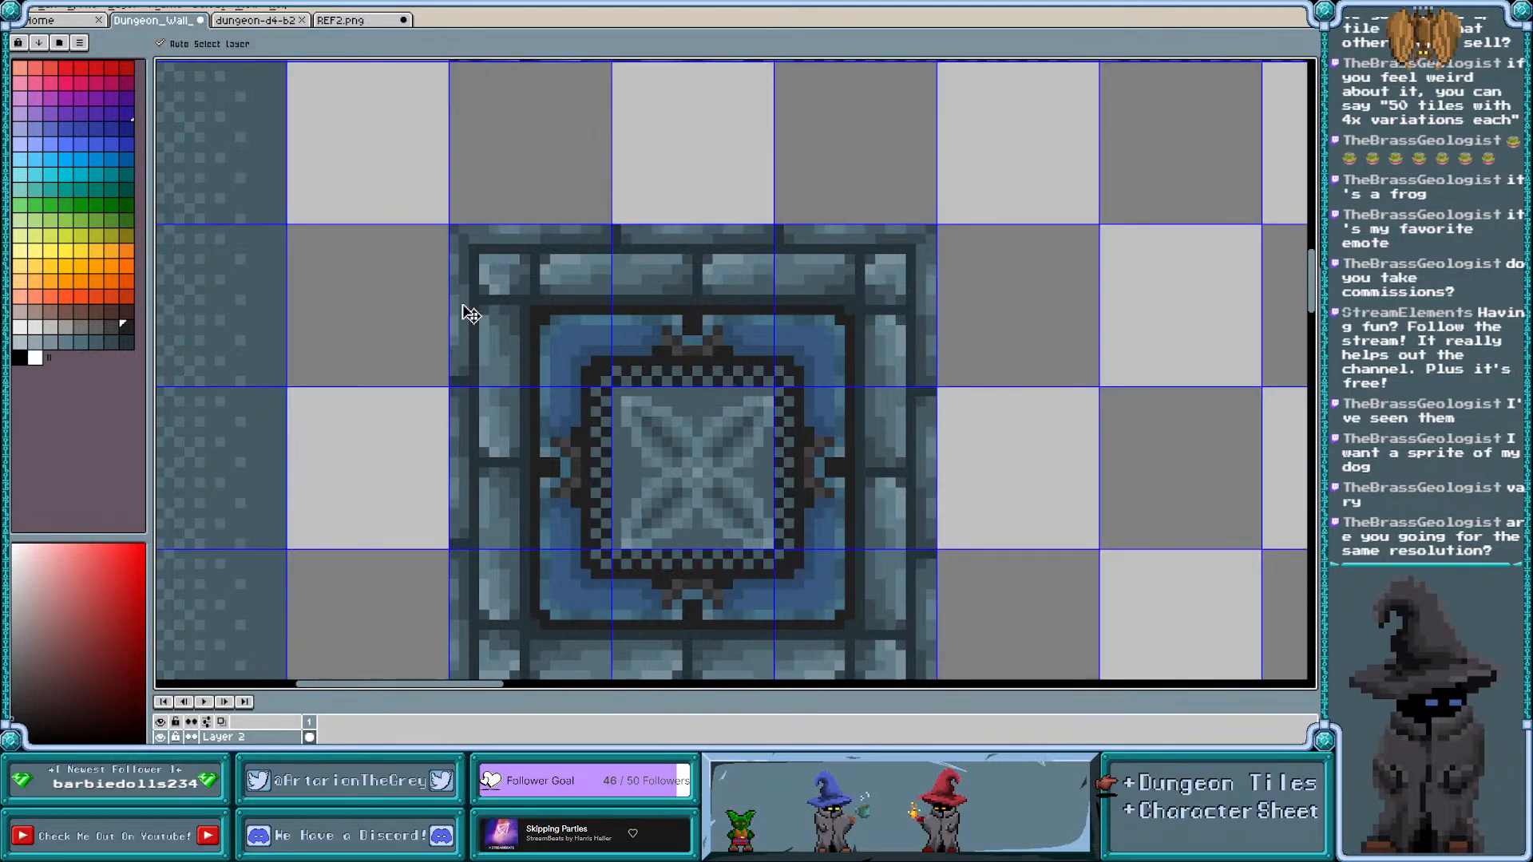
pyautogui.scroll(2, 462, 305)
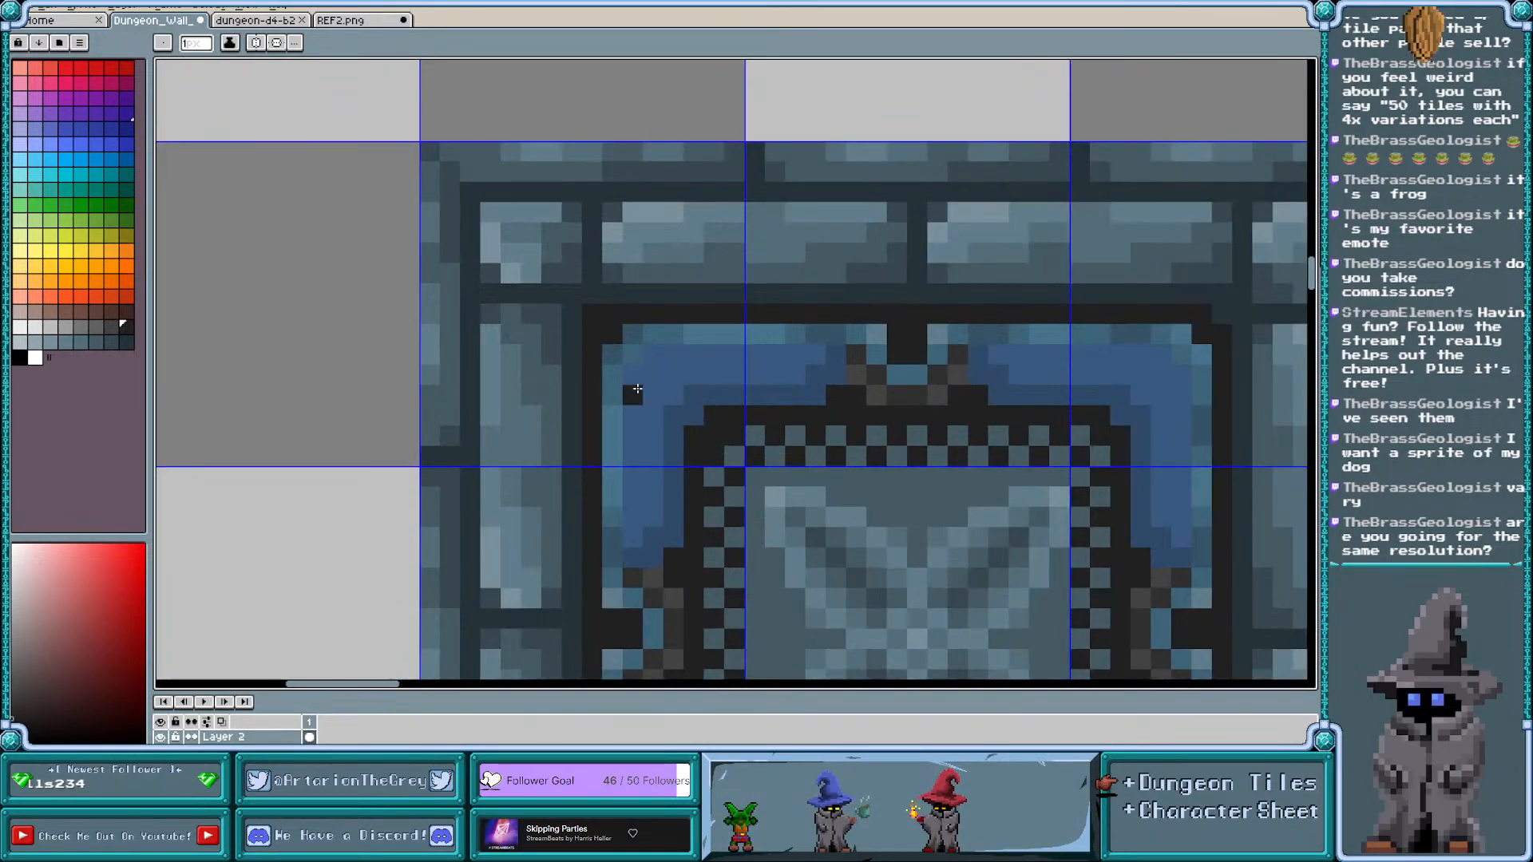
pyautogui.scroll(-1, 715, 371)
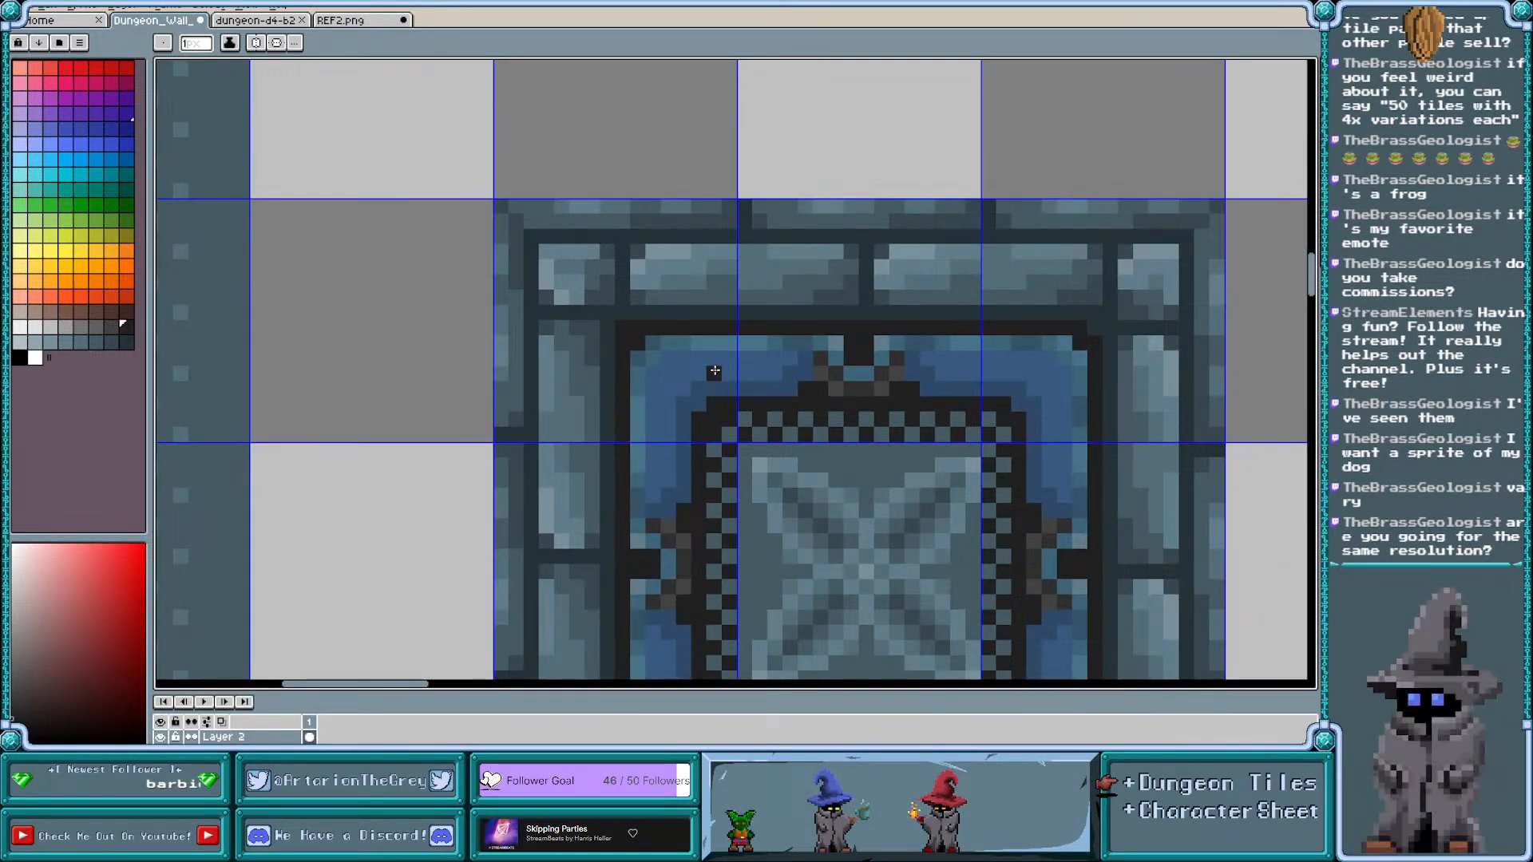
pyautogui.click(279, 21)
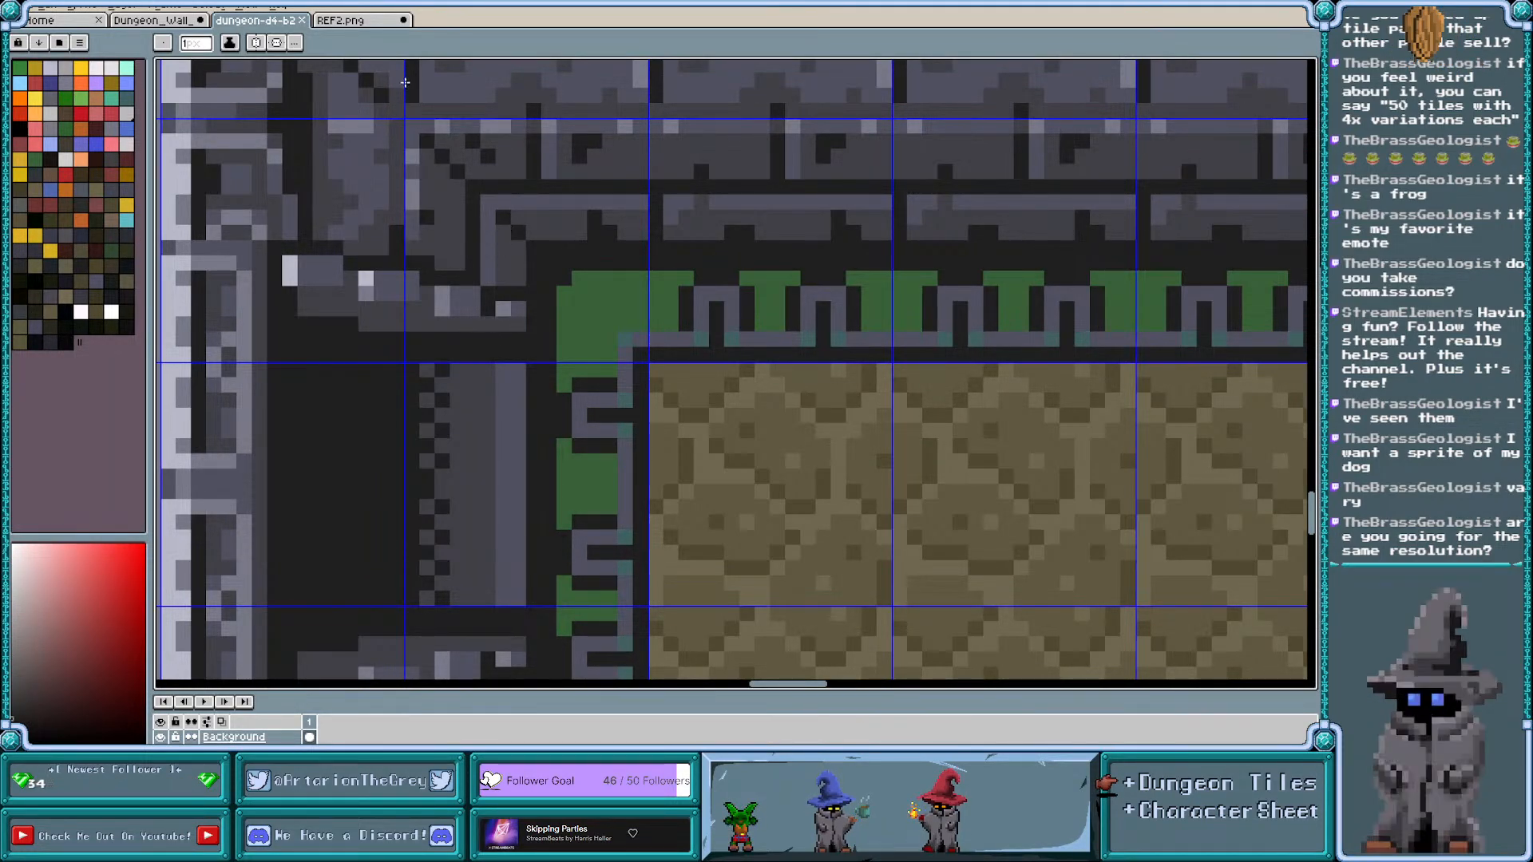
pyautogui.click(181, 24)
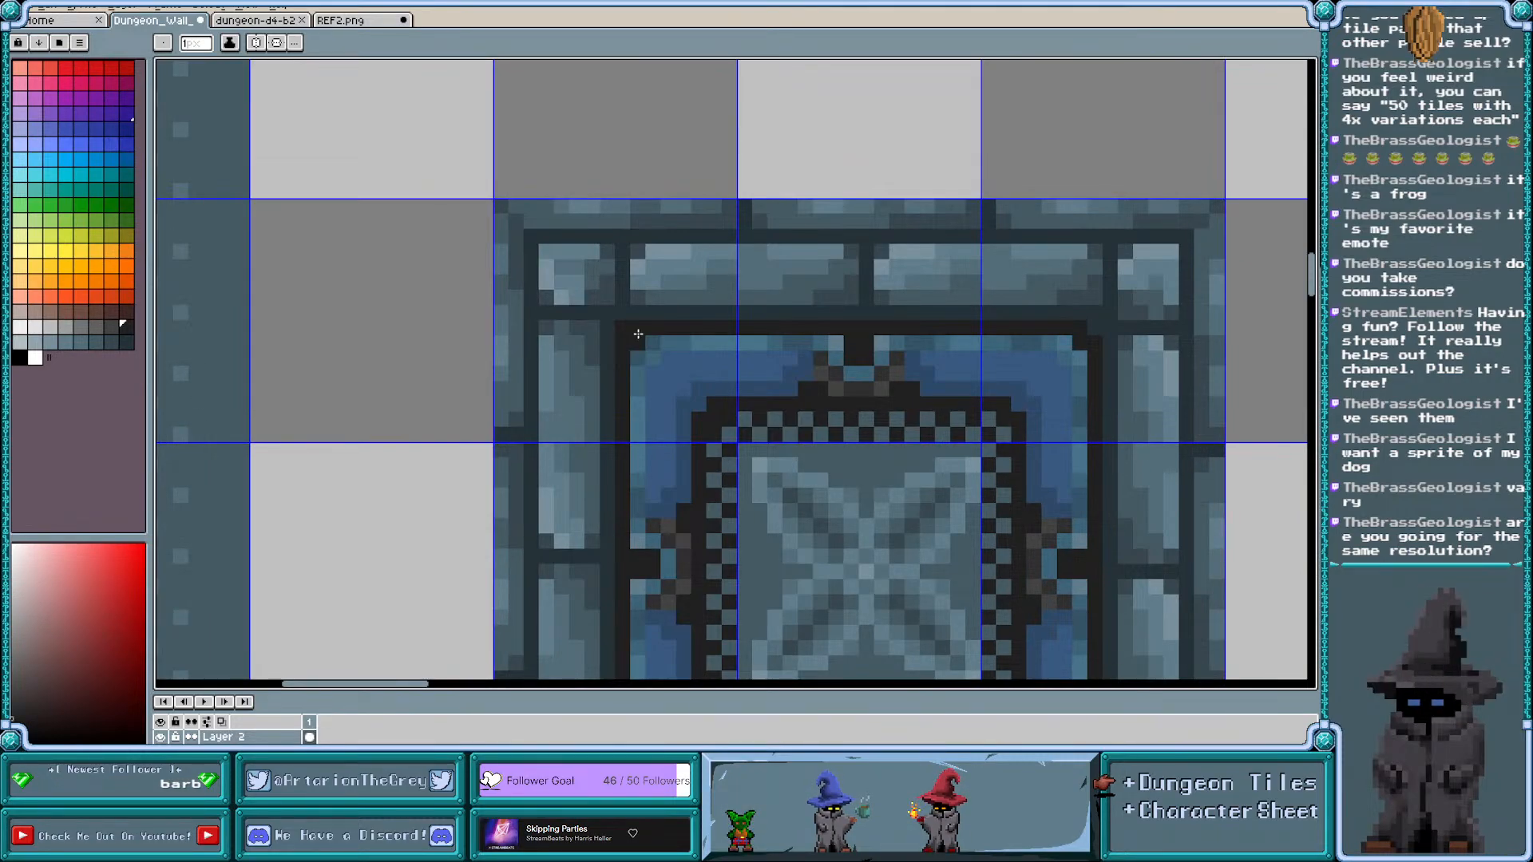
pyautogui.scroll(1, 647, 350)
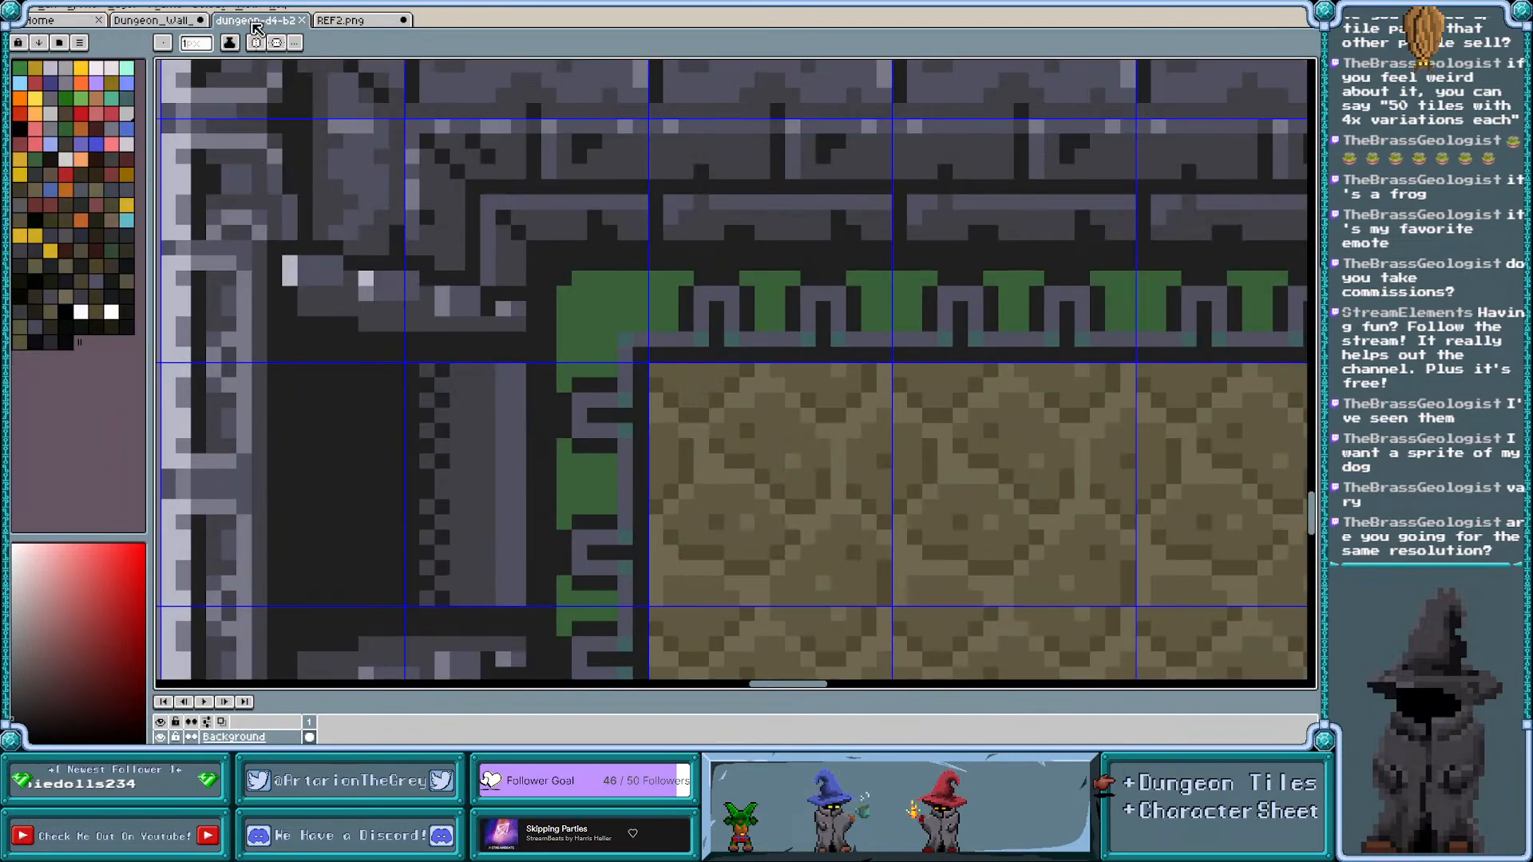
pyautogui.click(254, 21)
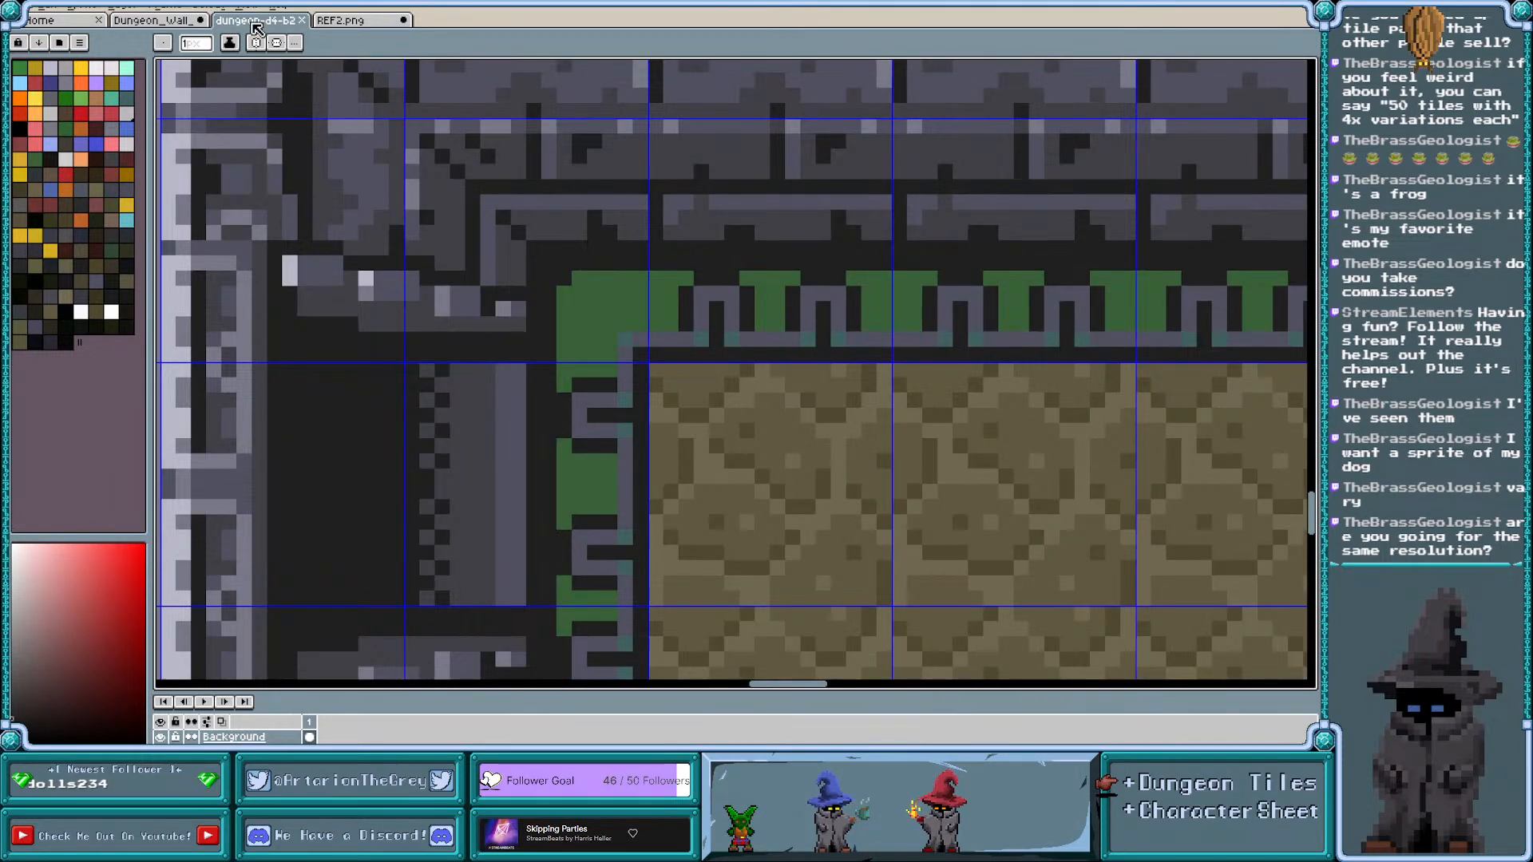
pyautogui.click(156, 20)
pyautogui.scroll(-3, 680, 368)
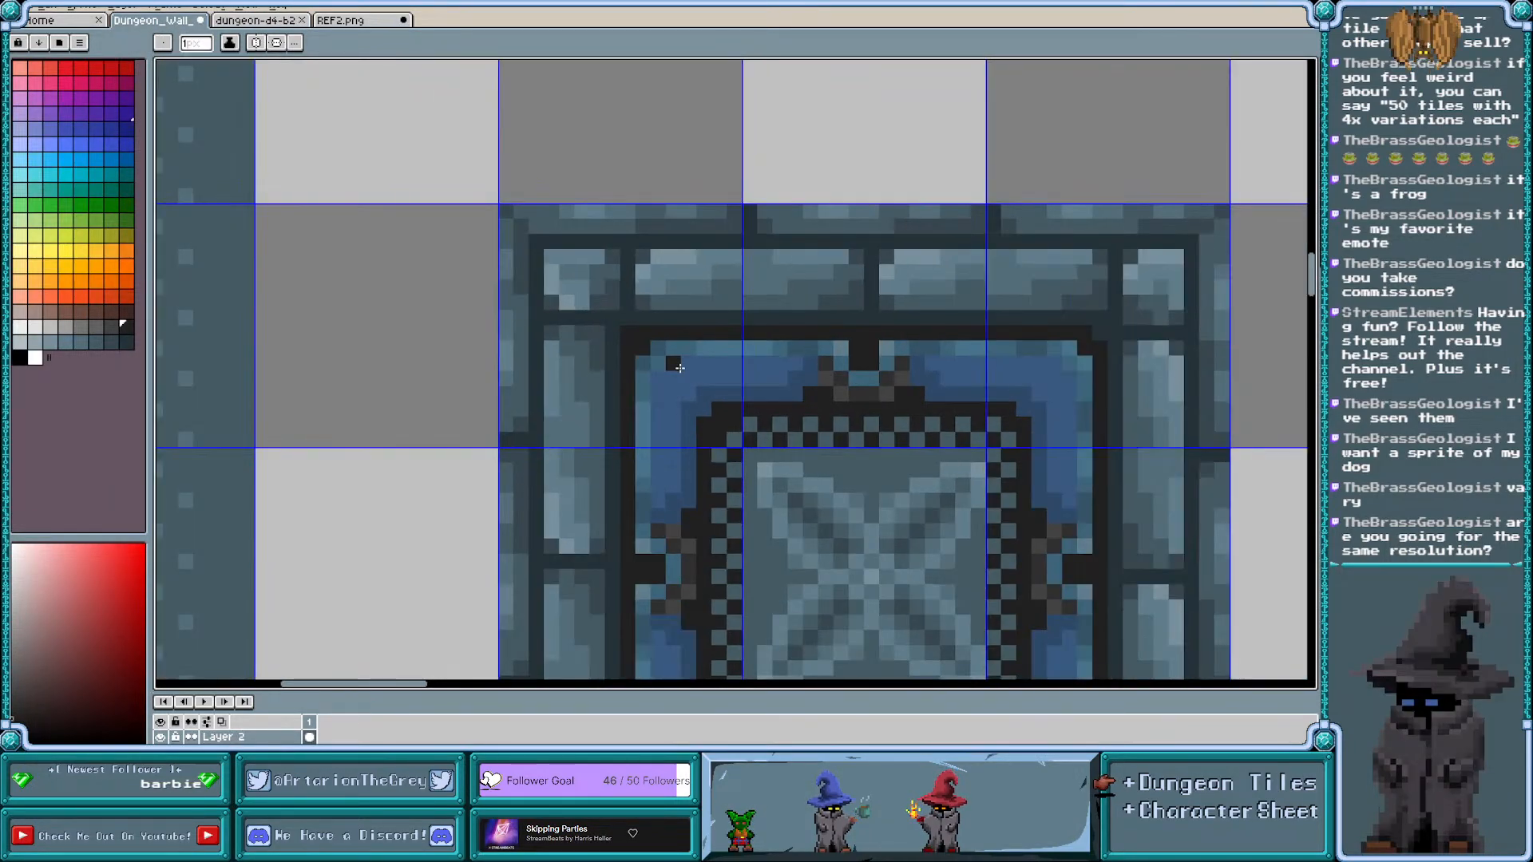
pyautogui.scroll(1, 680, 368)
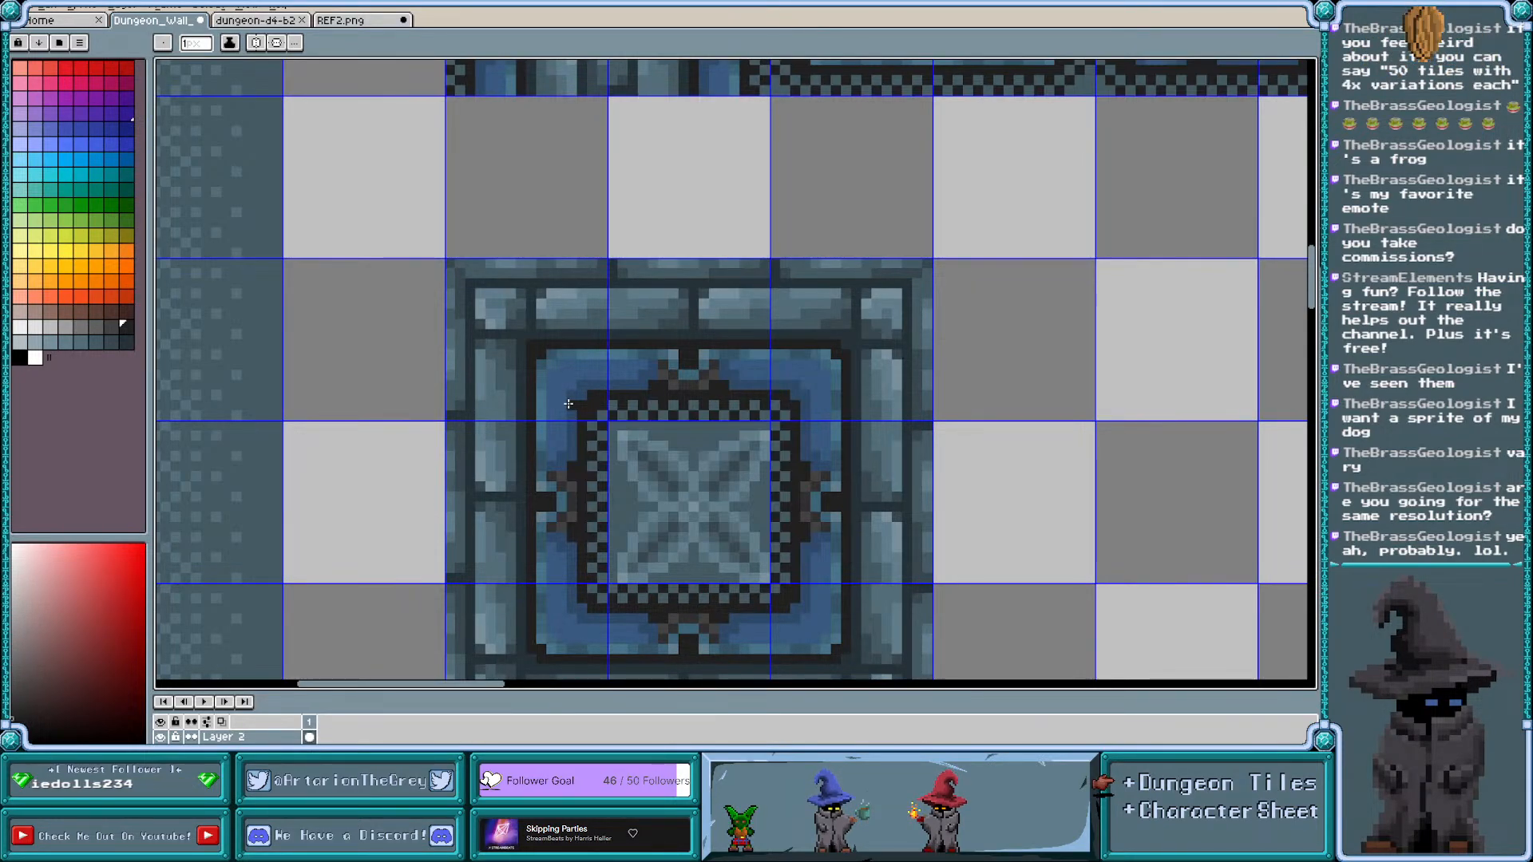
# Hide the grid and inspect the whole framed tile beside the other blue-panelled tiles in the tileset
pyautogui.press('v')
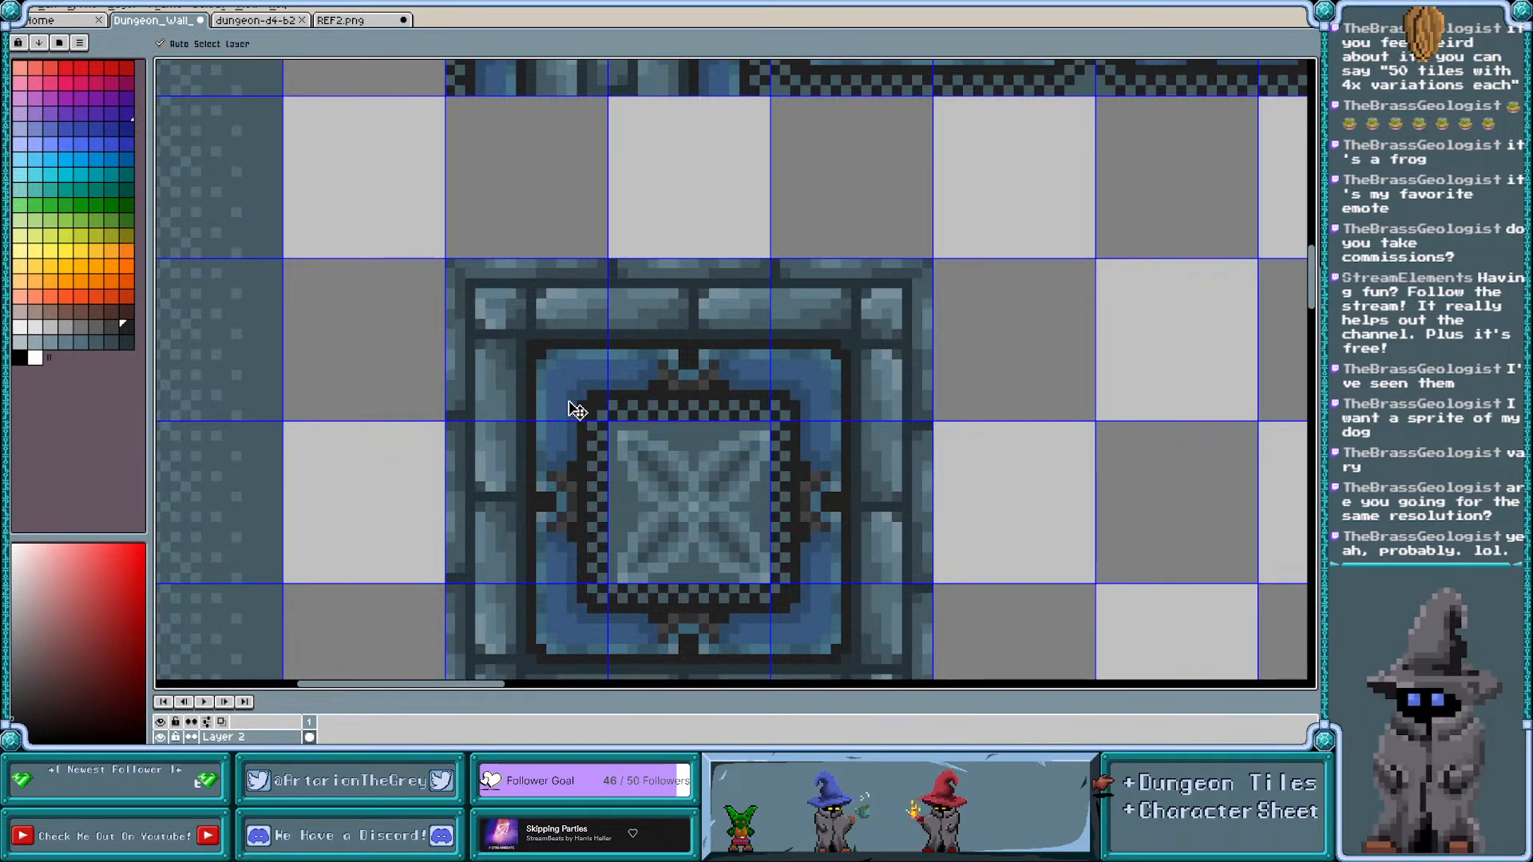
pyautogui.hotkey('ctrl', "'")
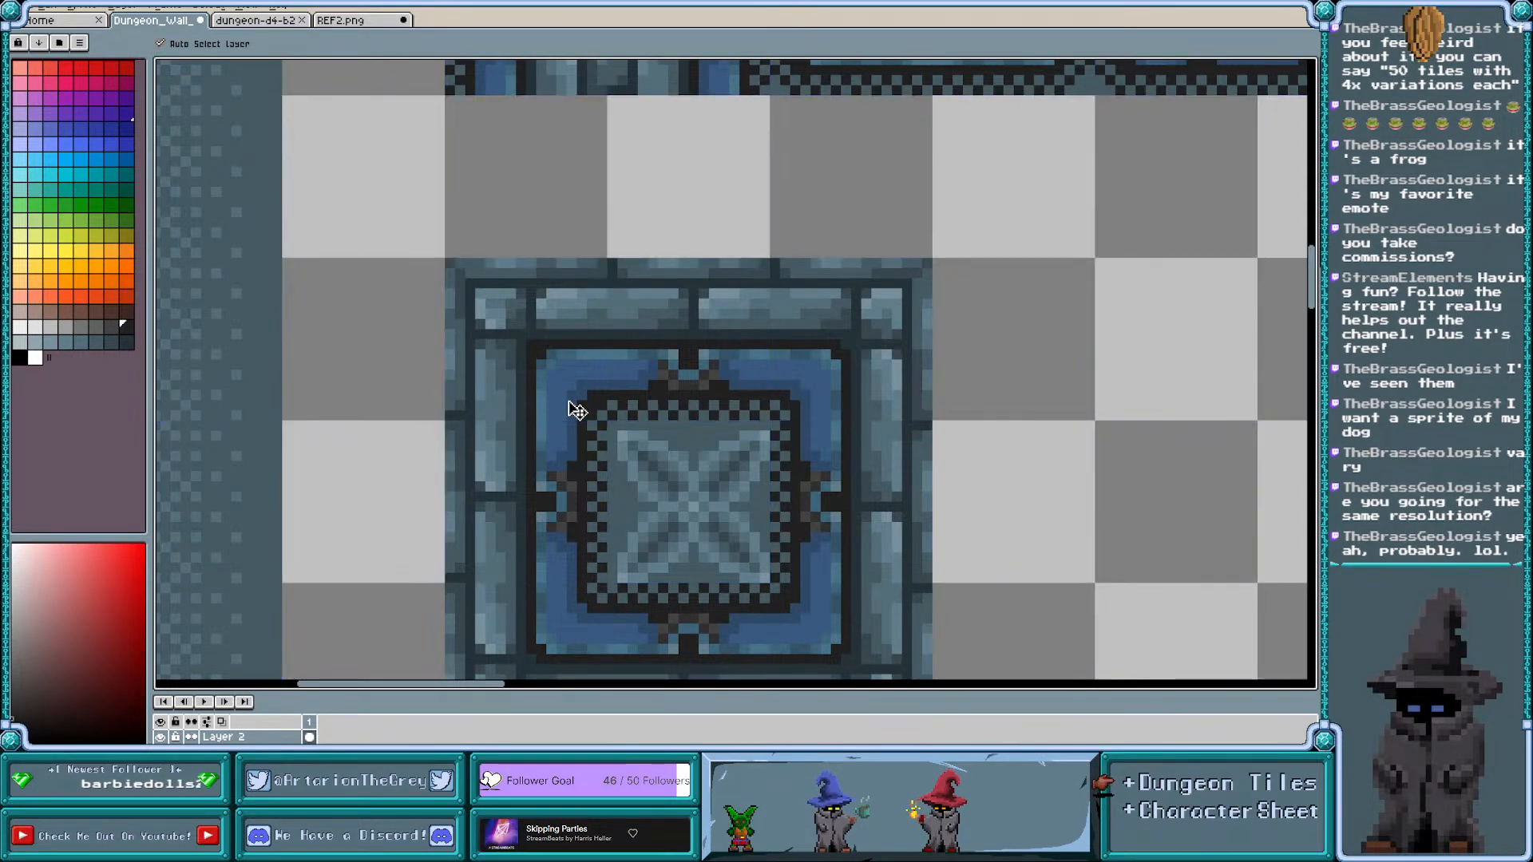
pyautogui.press('b')
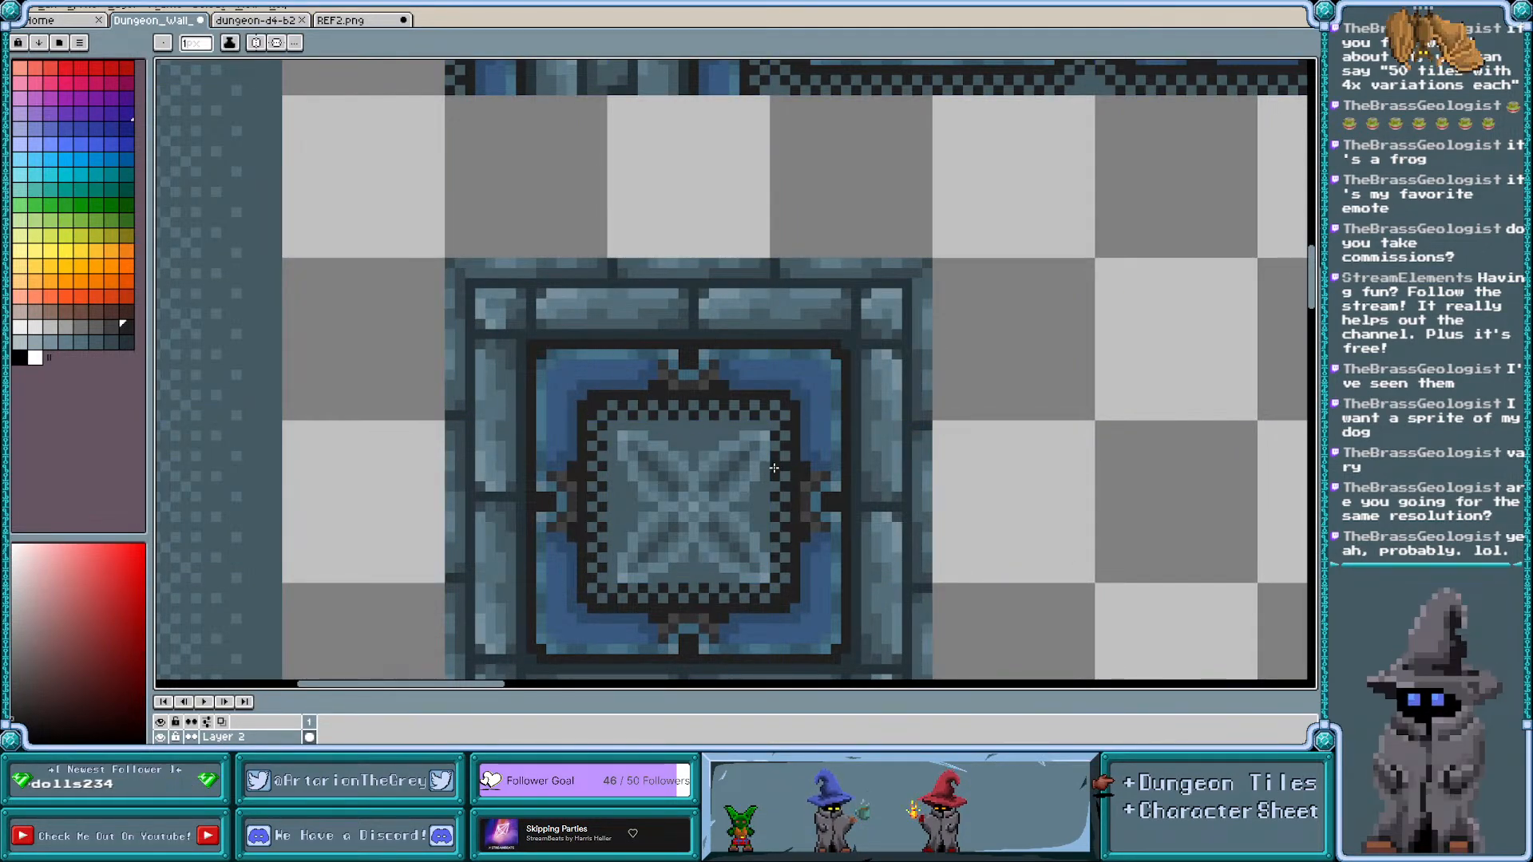
pyautogui.press('v')
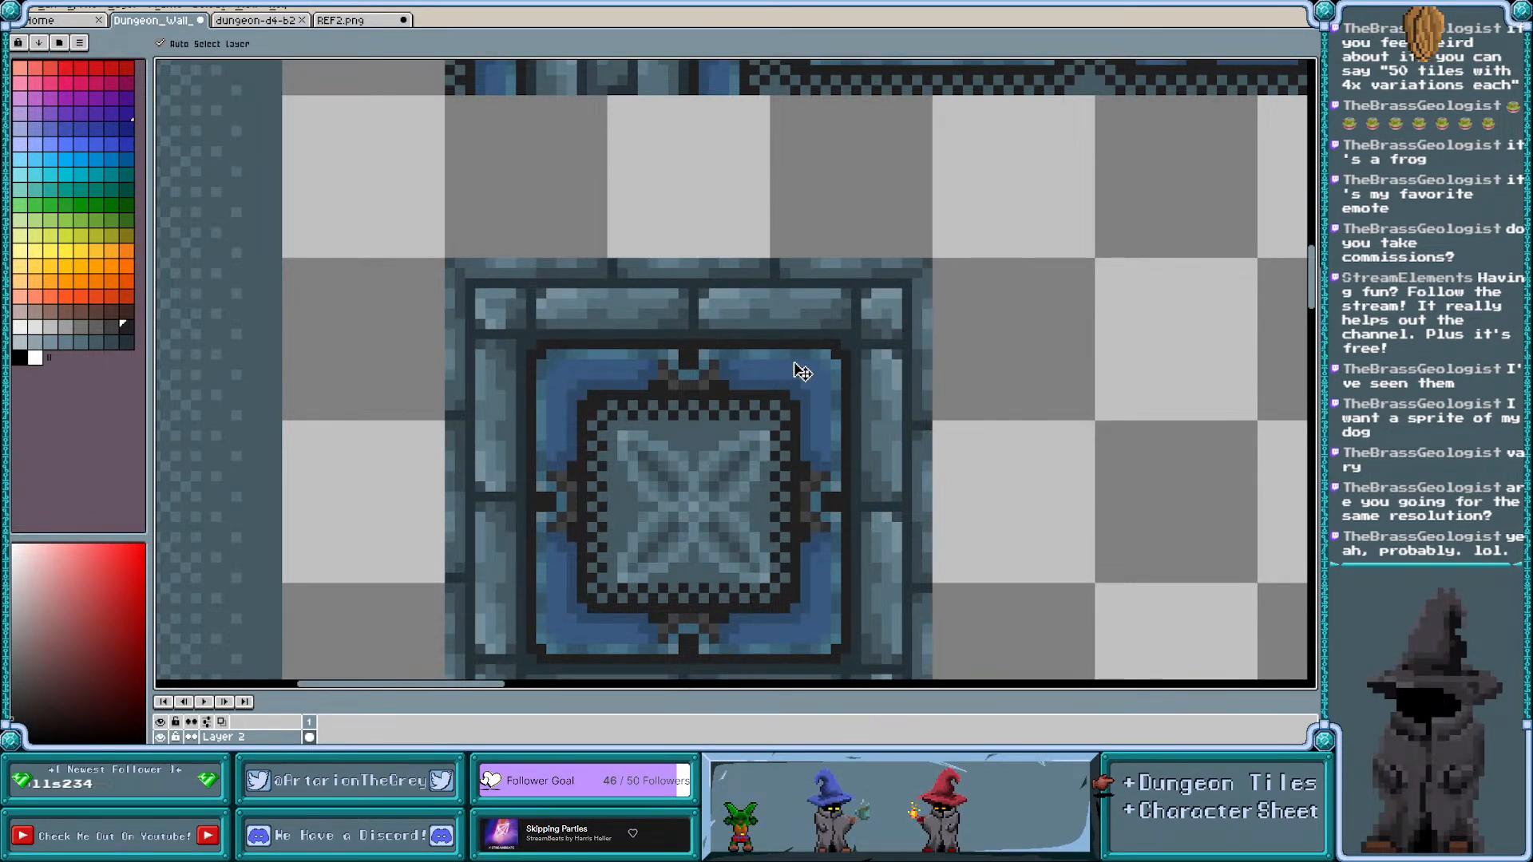
pyautogui.press('b')
pyautogui.scroll(-2, 658, 355)
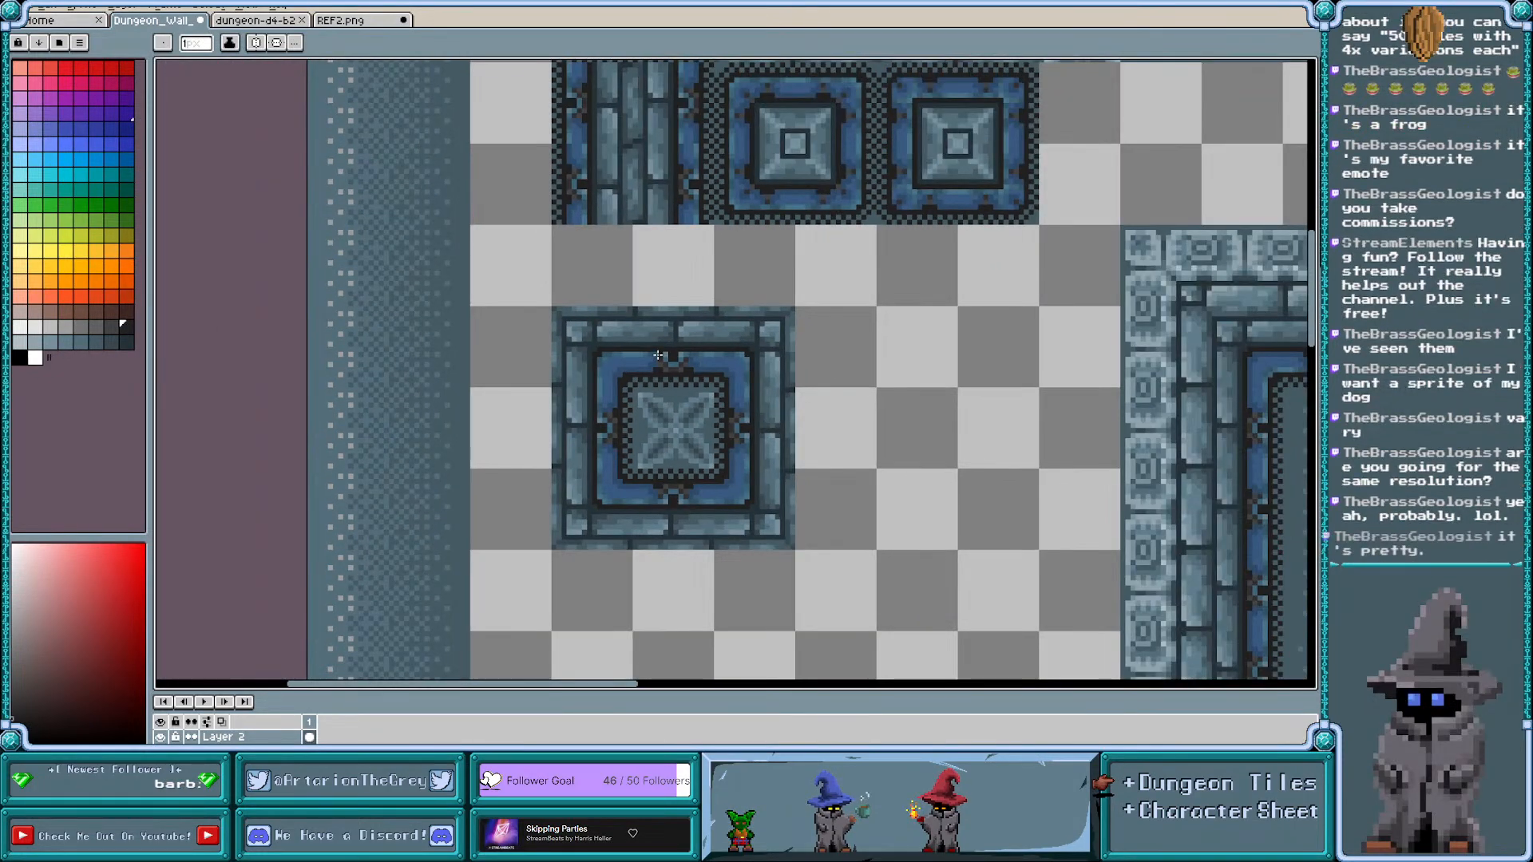
pyautogui.scroll(-1, 588, 478)
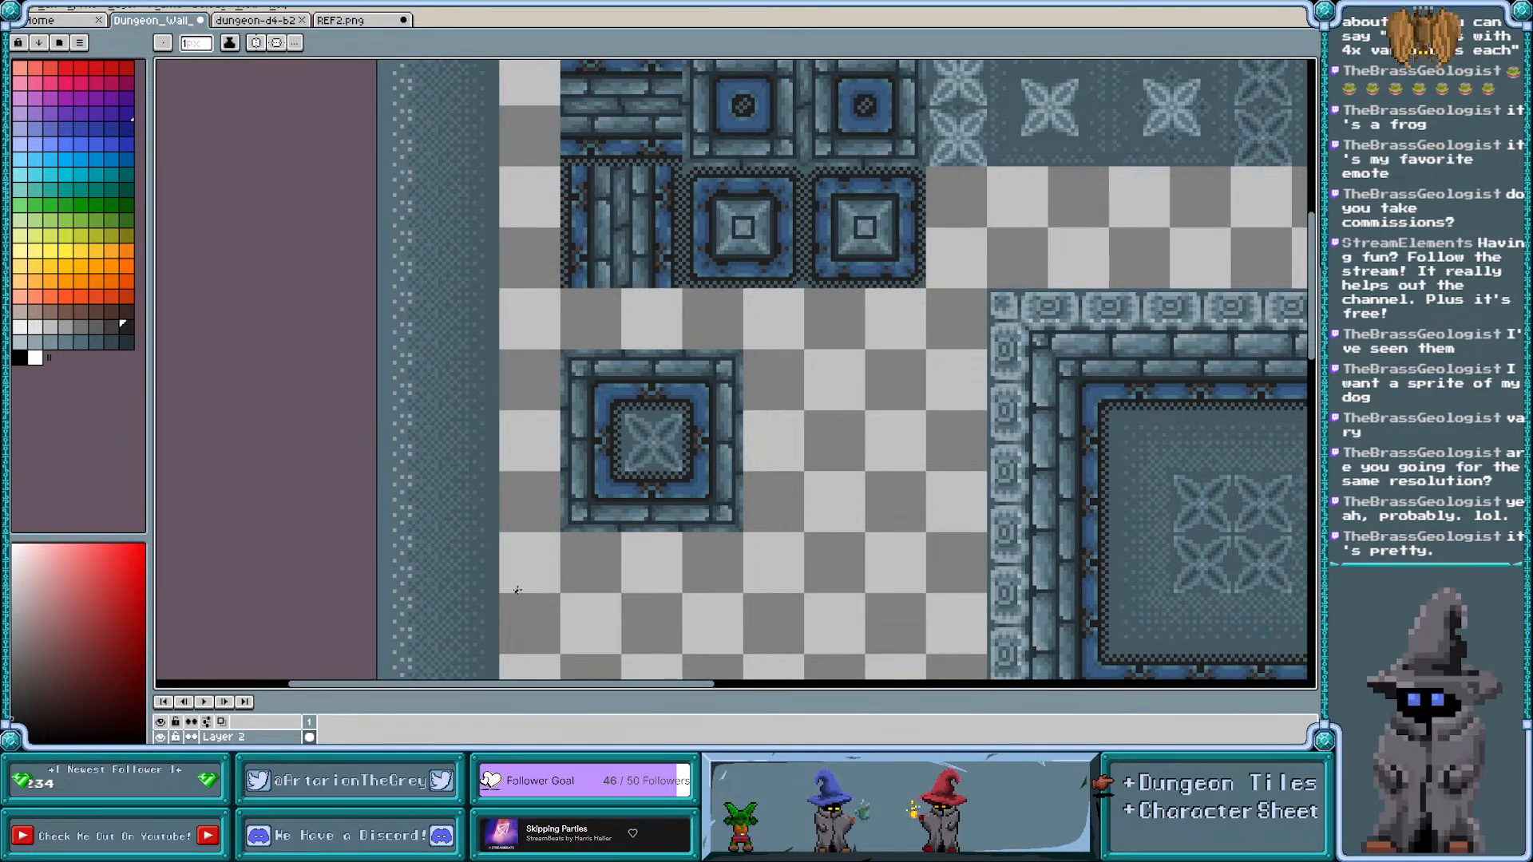
pyautogui.scroll(1, 1000, 382)
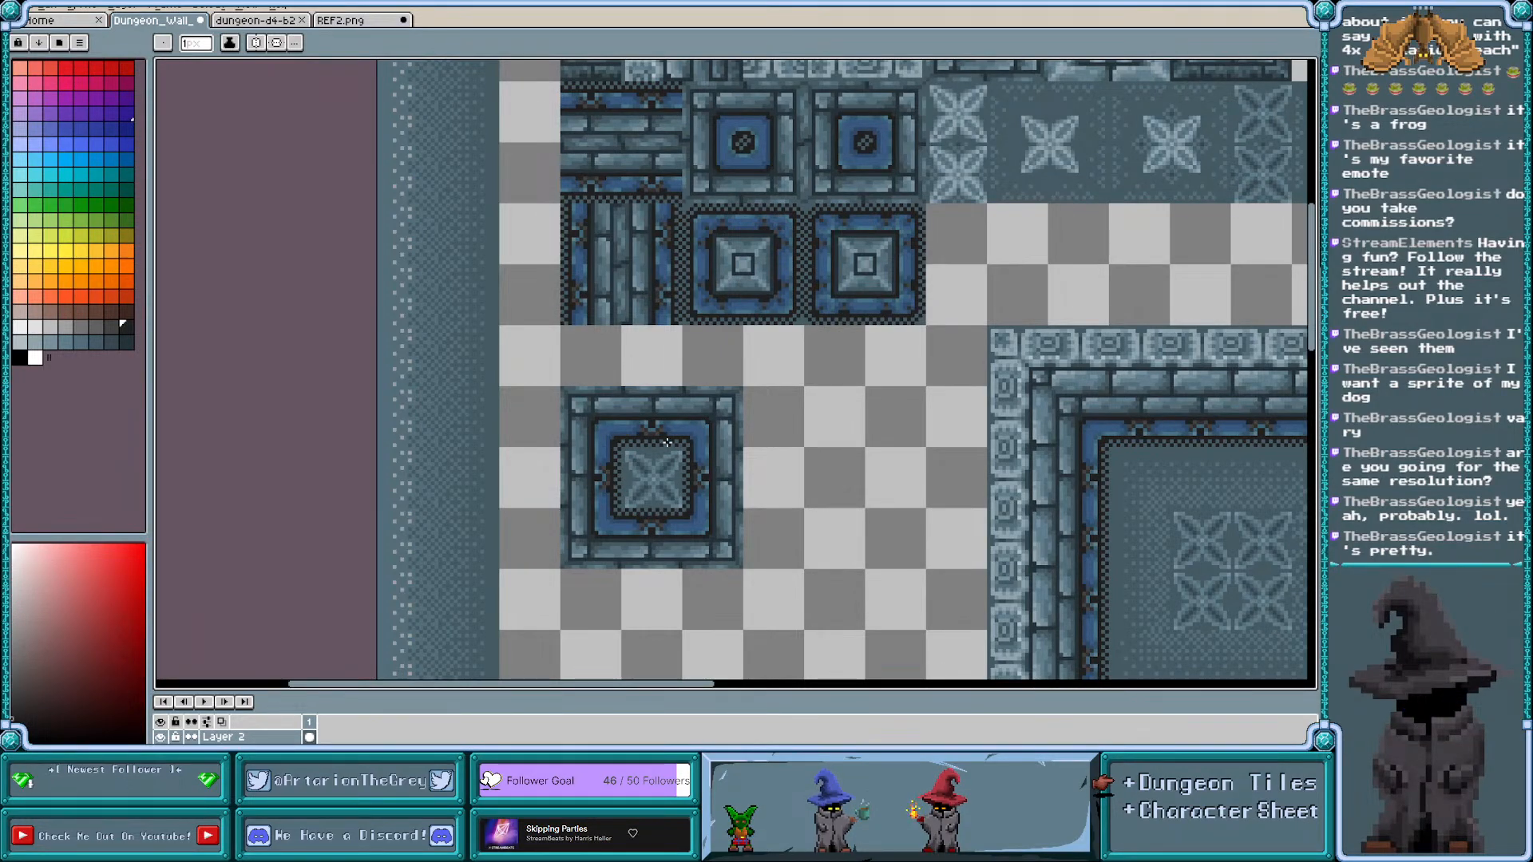
pyautogui.scroll(1, 667, 441)
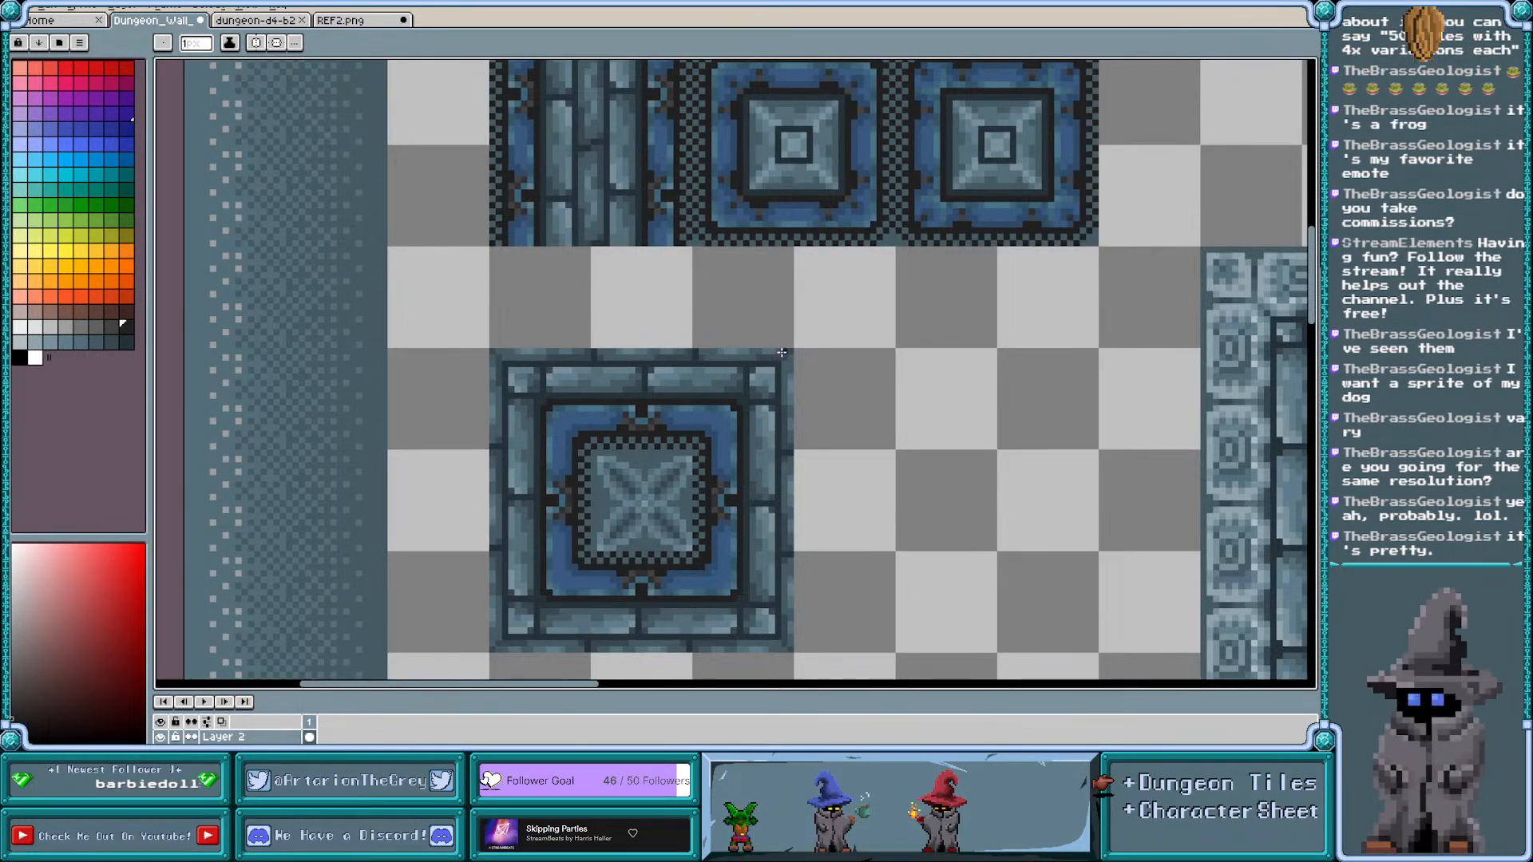
# Try placing the framed tile's upper-right corner piece over the matching corner of the right-hand blue-panelled tile, with the grid shown
pyautogui.press('m')
pyautogui.moveTo(790, 351); pyautogui.dragTo(695, 448)
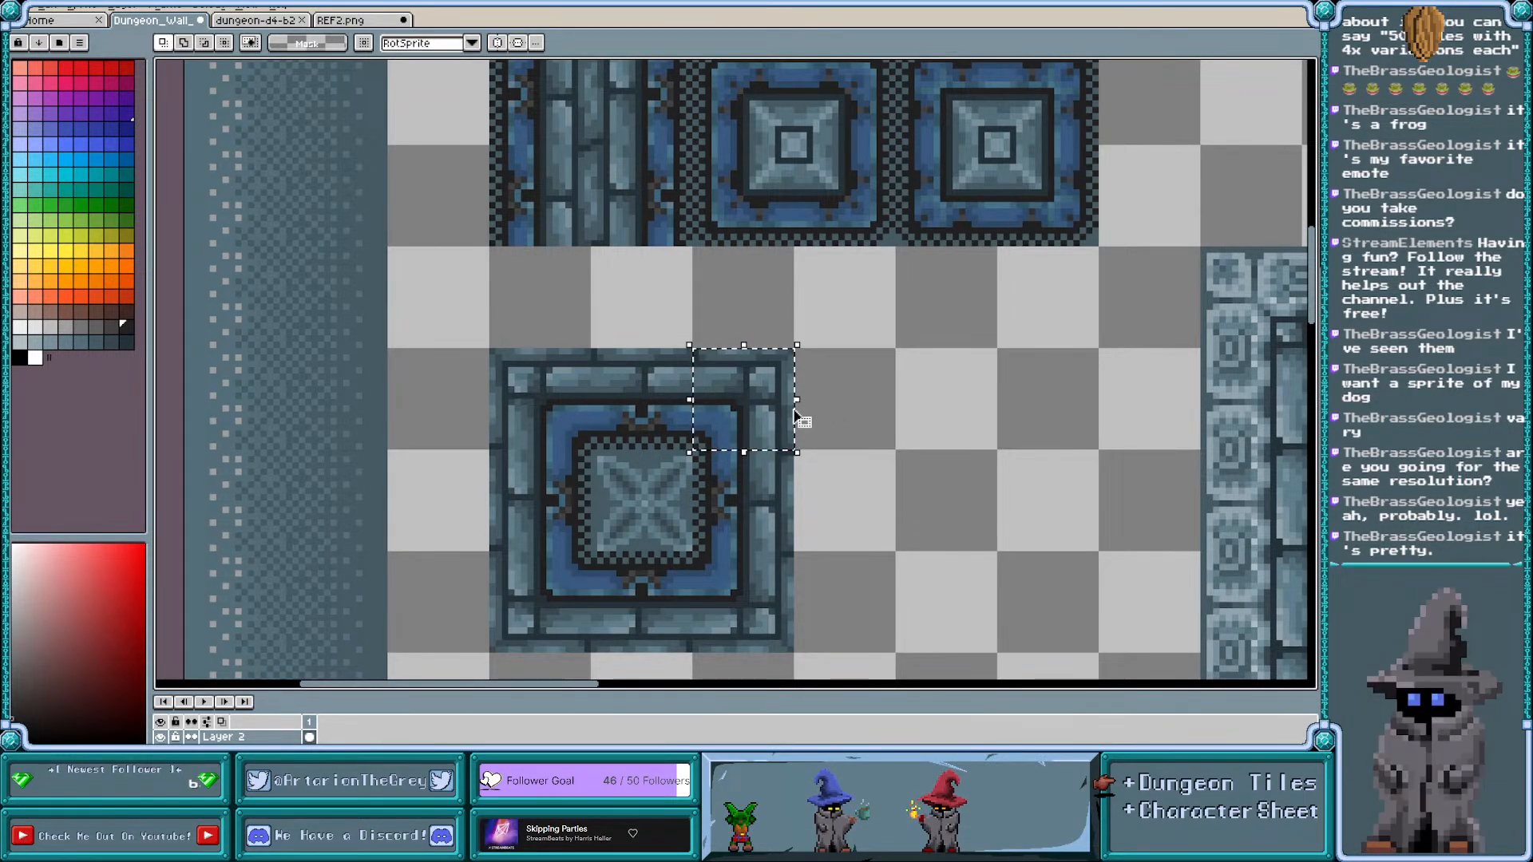
pyautogui.hscroll(2, 799, 421)
pyautogui.moveTo(1311, 292); pyautogui.dragTo(1312, 265)
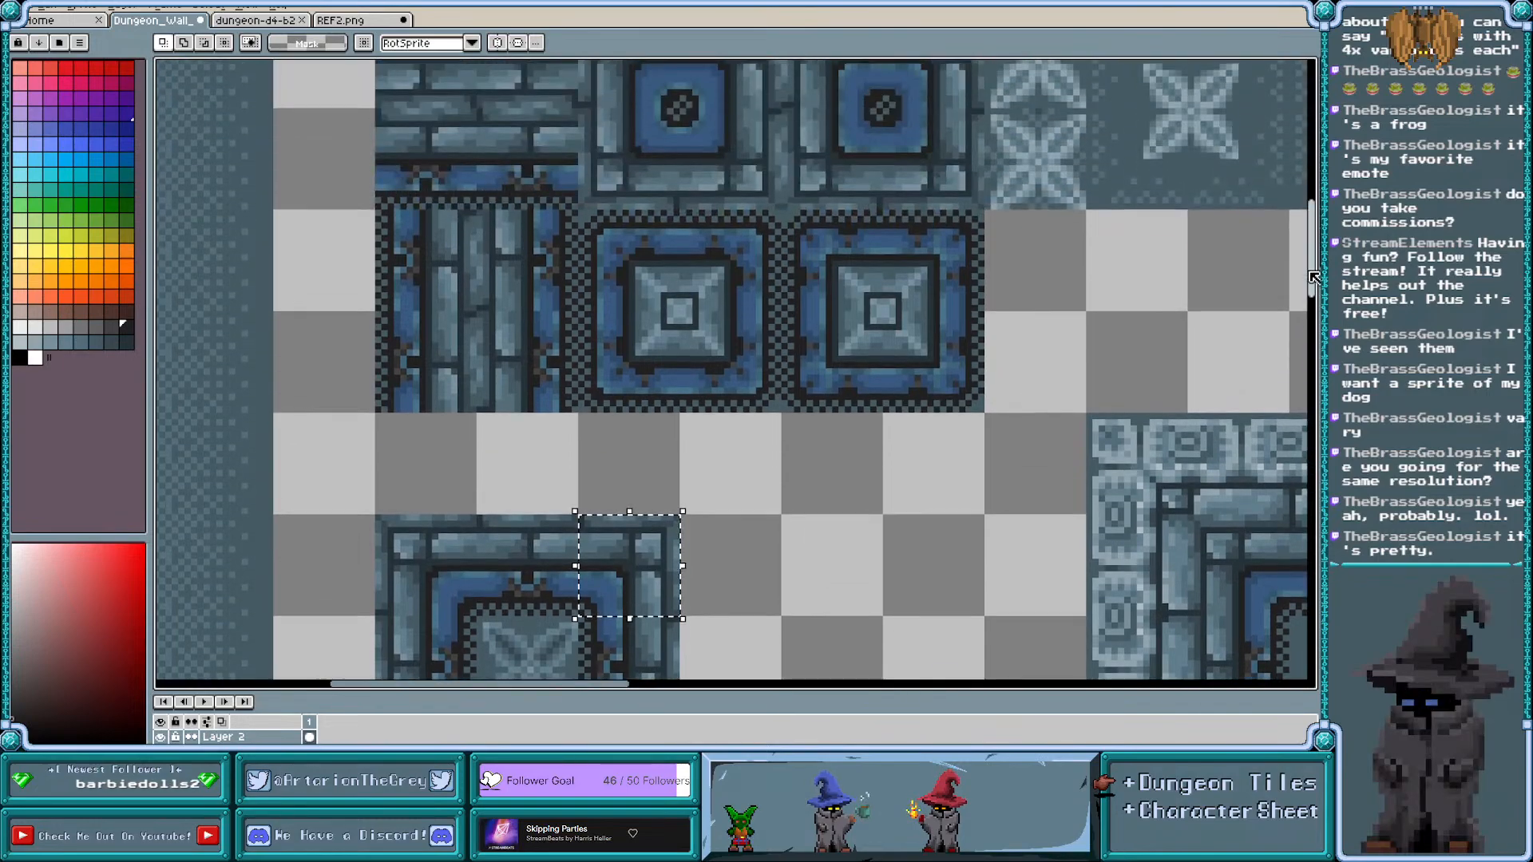
pyautogui.scroll(-1, 1062, 356)
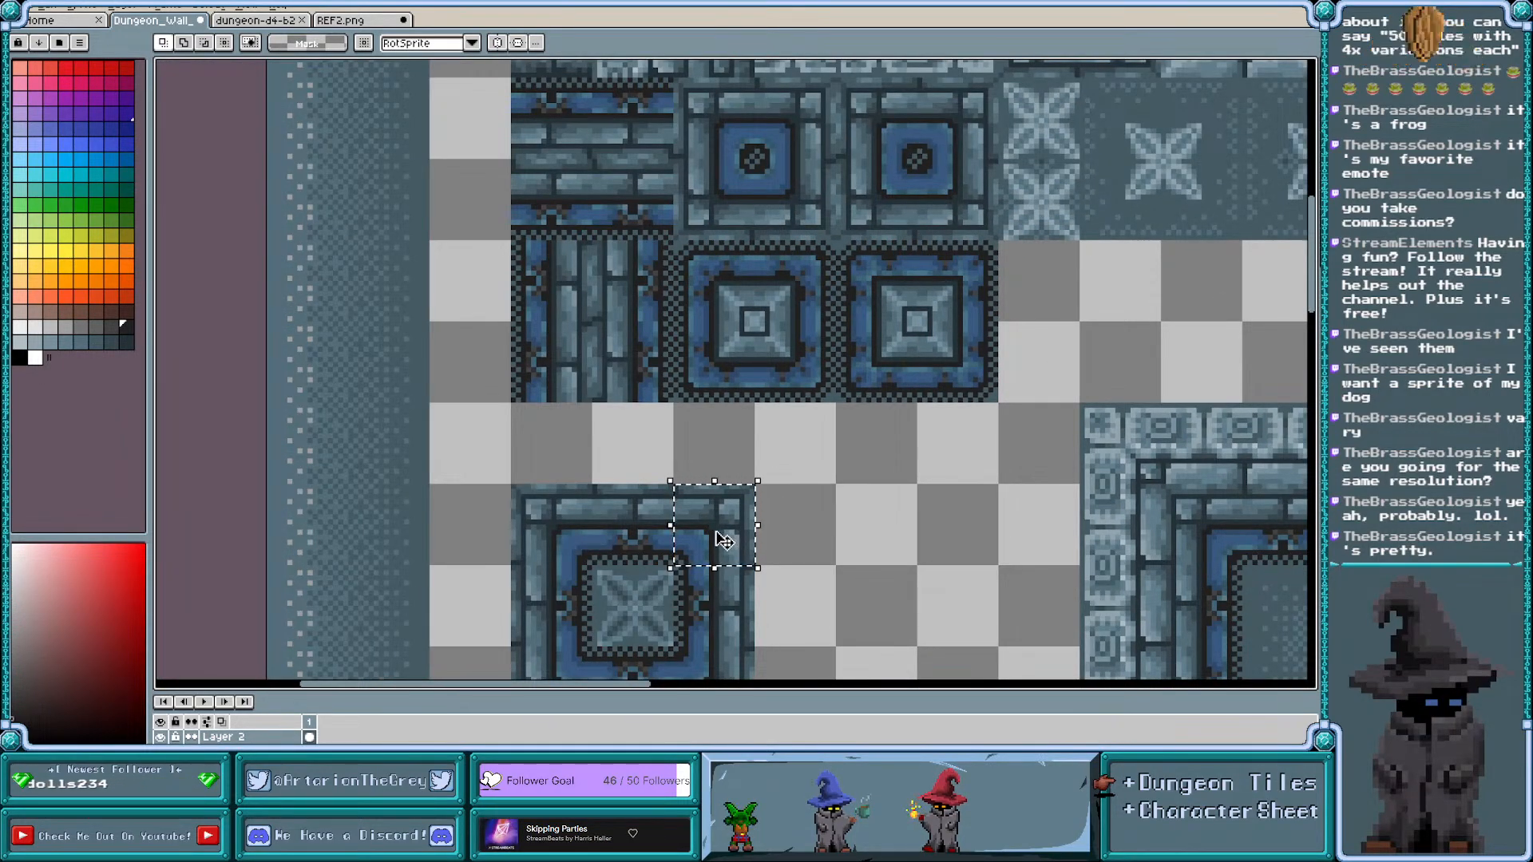
pyautogui.moveTo(717, 540); pyautogui.dragTo(860, 500)
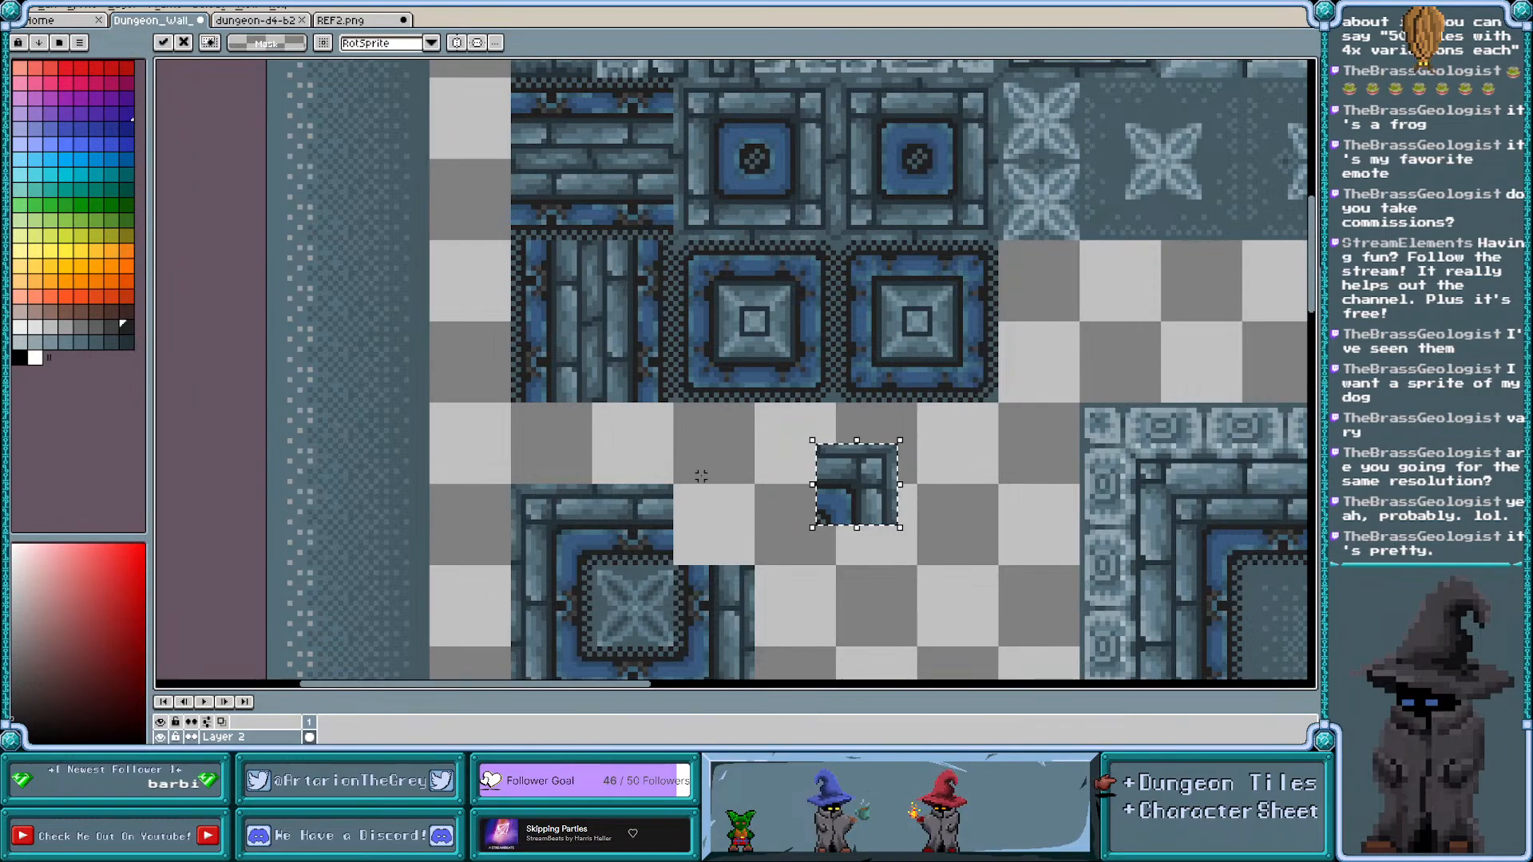
pyautogui.hotkey('ctrl', "'")
pyautogui.moveTo(864, 505); pyautogui.dragTo(961, 141)
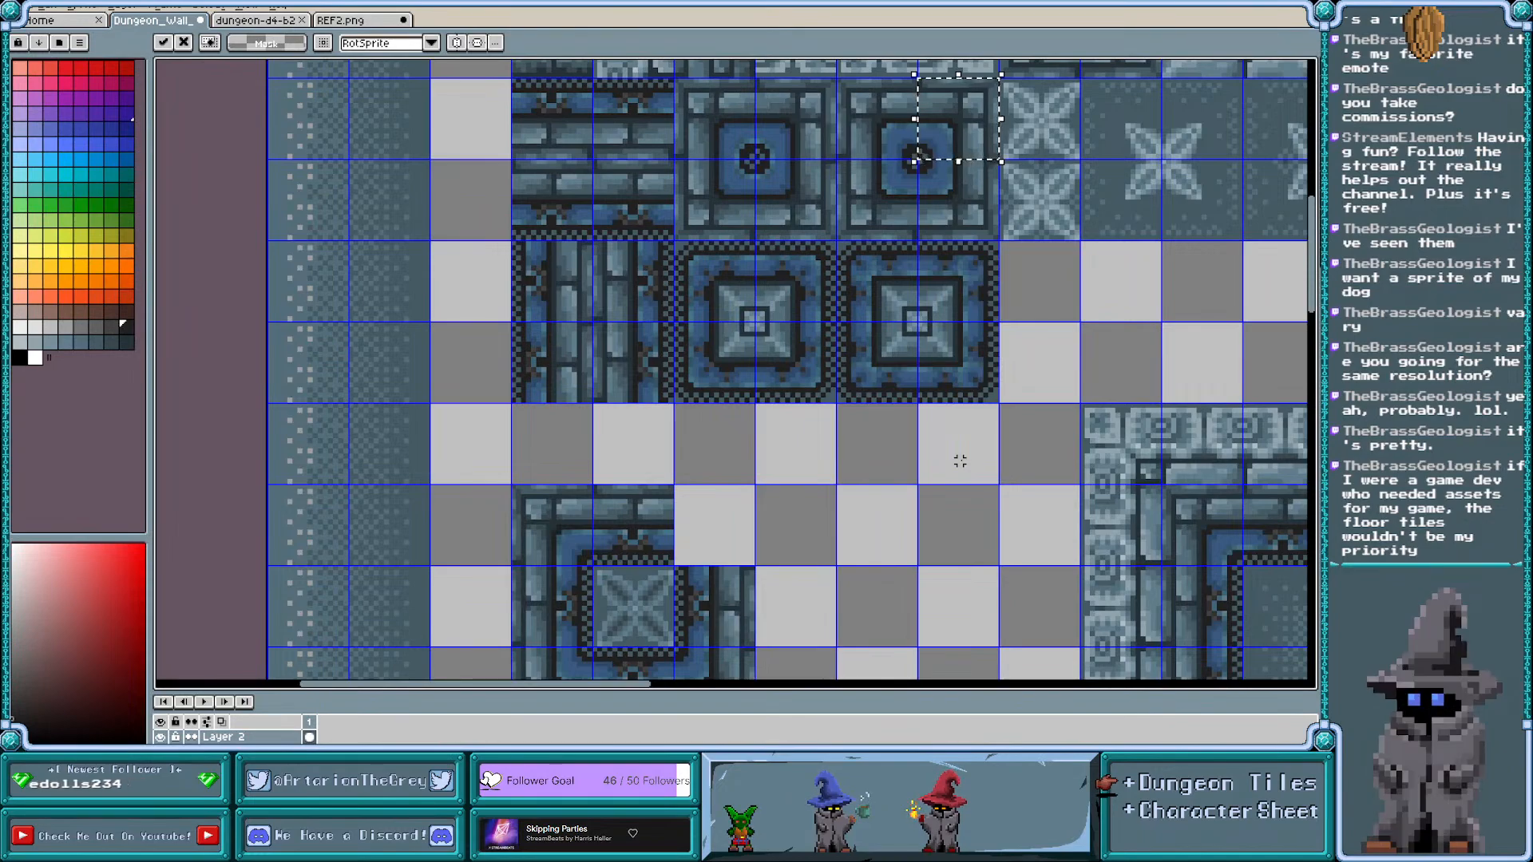
pyautogui.hscroll(3, 938, 454)
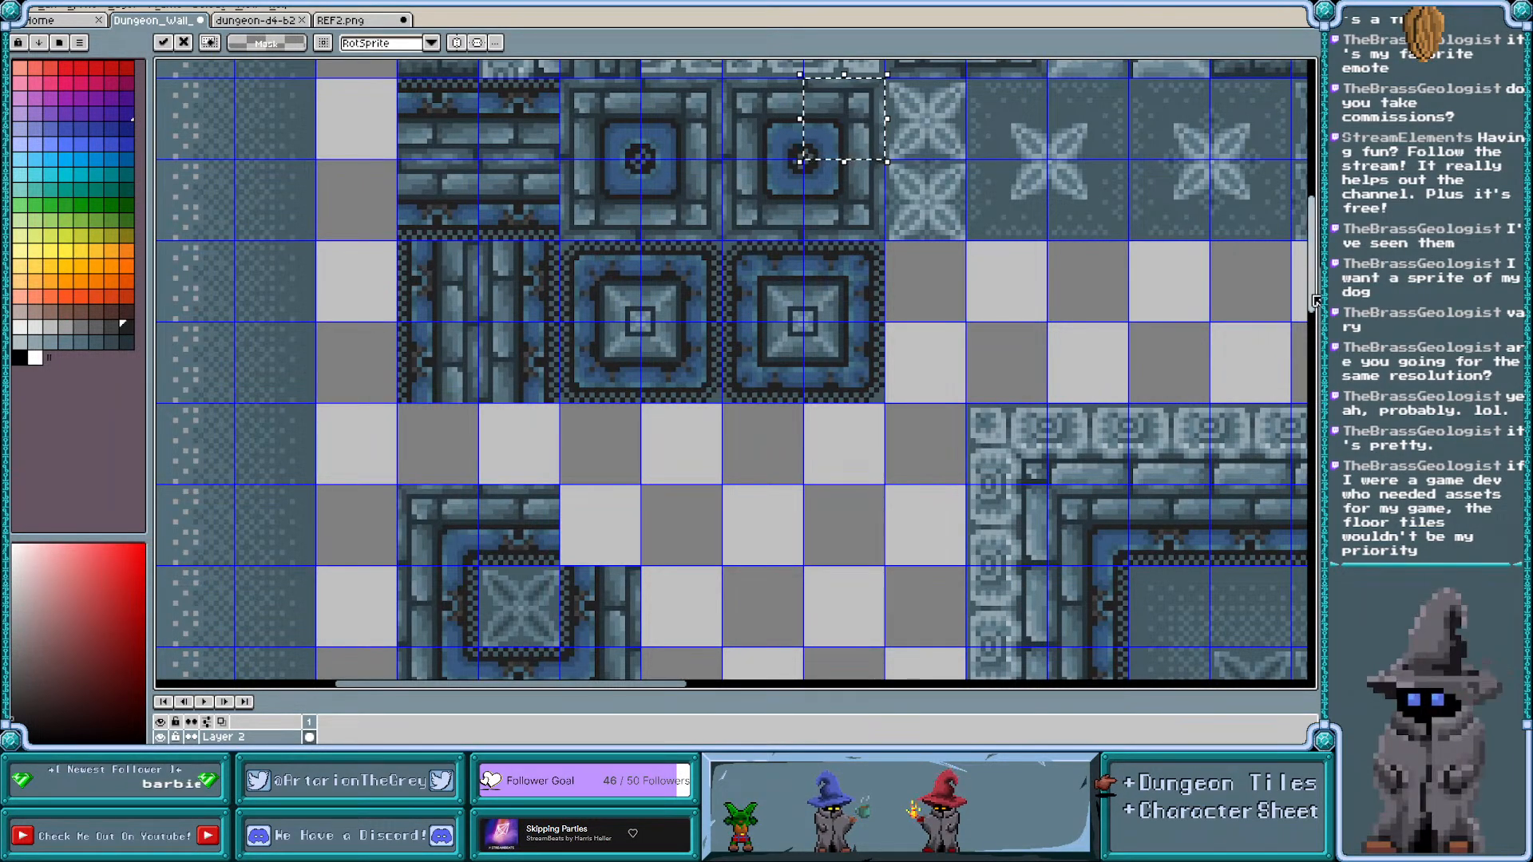
pyautogui.scroll(2, 1315, 289)
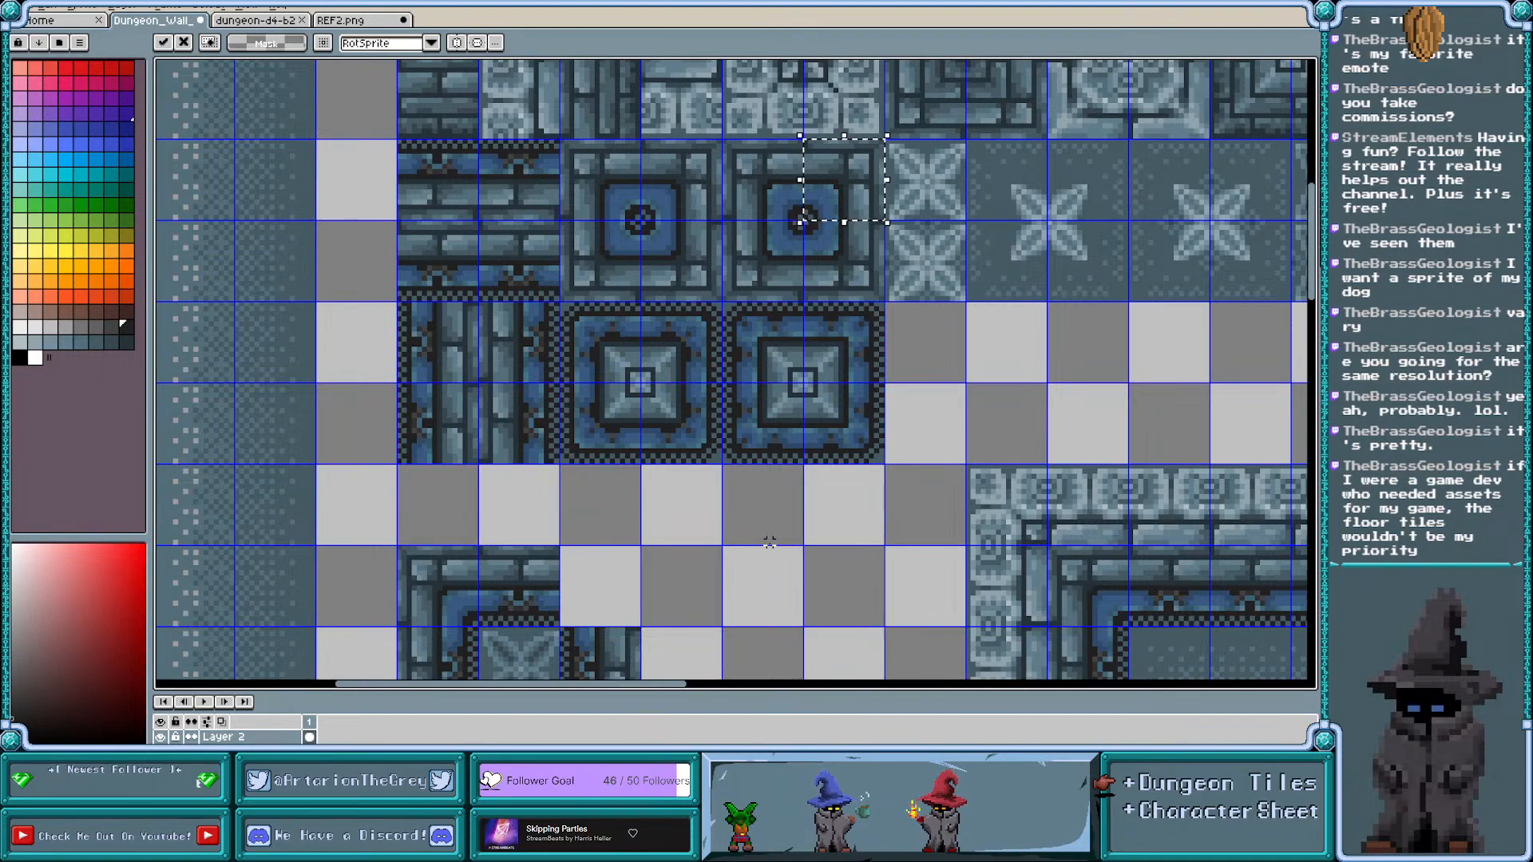
# Undo the corner piece's moves so it is back in the framed tile
pyautogui.hotkey('ctrl', 'z')
pyautogui.hotkey('ctrl', 'z')
pyautogui.hotkey('ctrl', 'z')
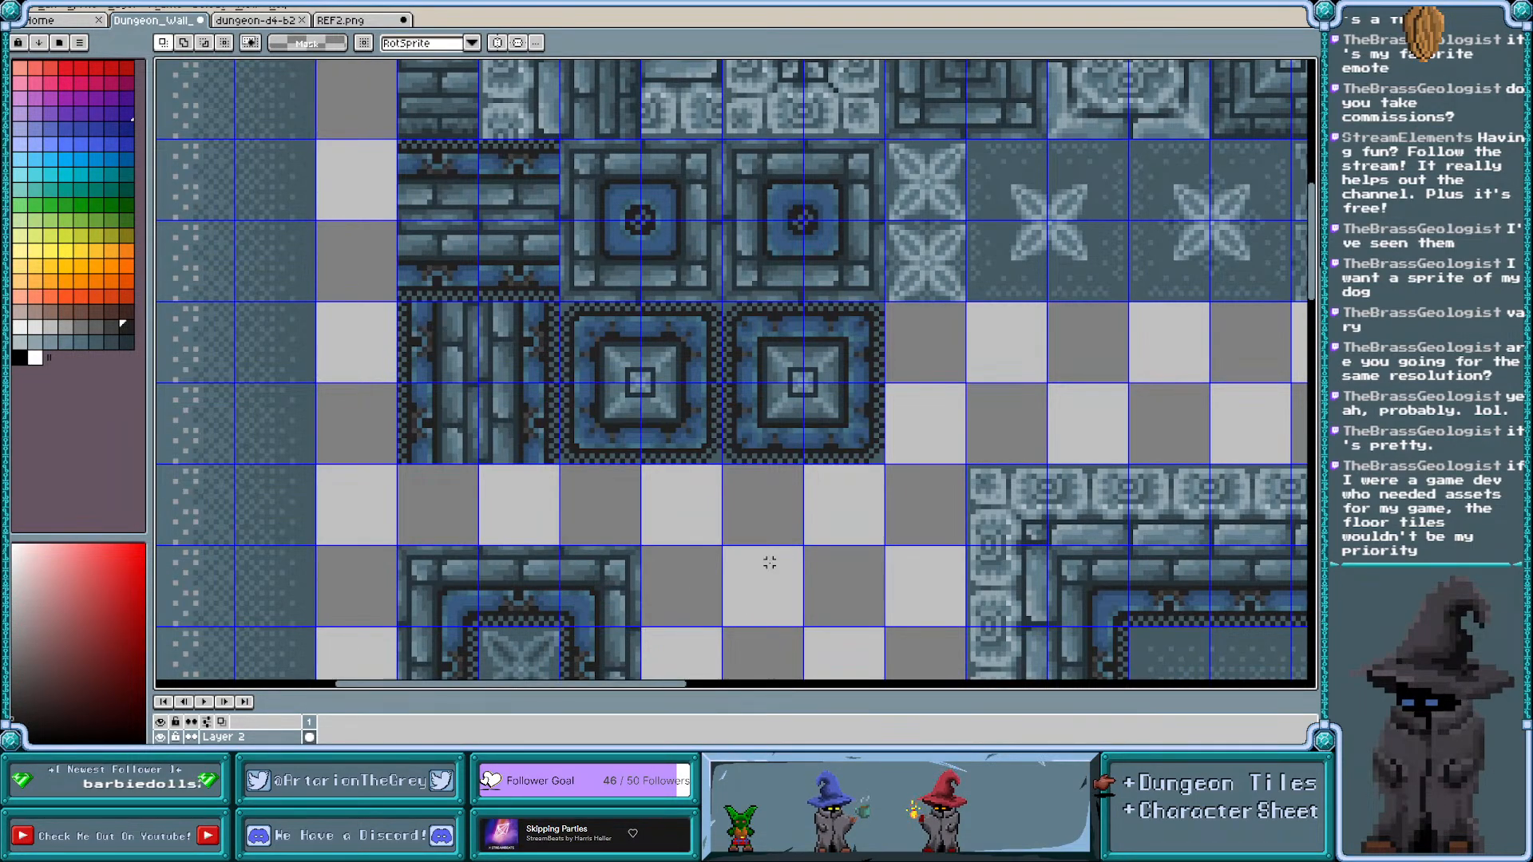
# Compare the framed tile's size and grid alignment with the blue-panelled tiles above it, and hide the grid
pyautogui.scroll(2, 511, 633)
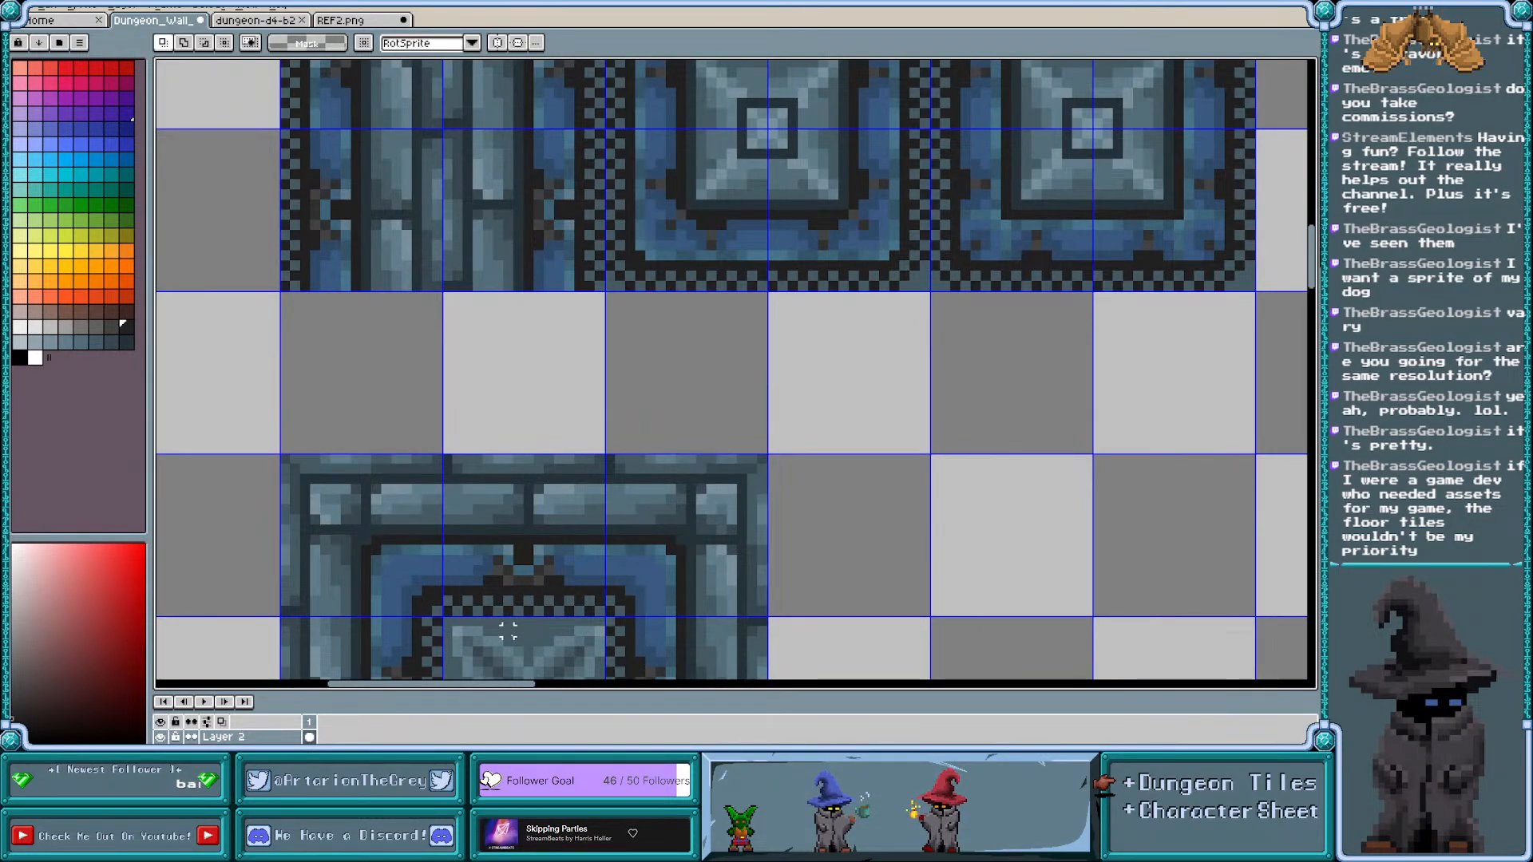
pyautogui.scroll(-1, 508, 633)
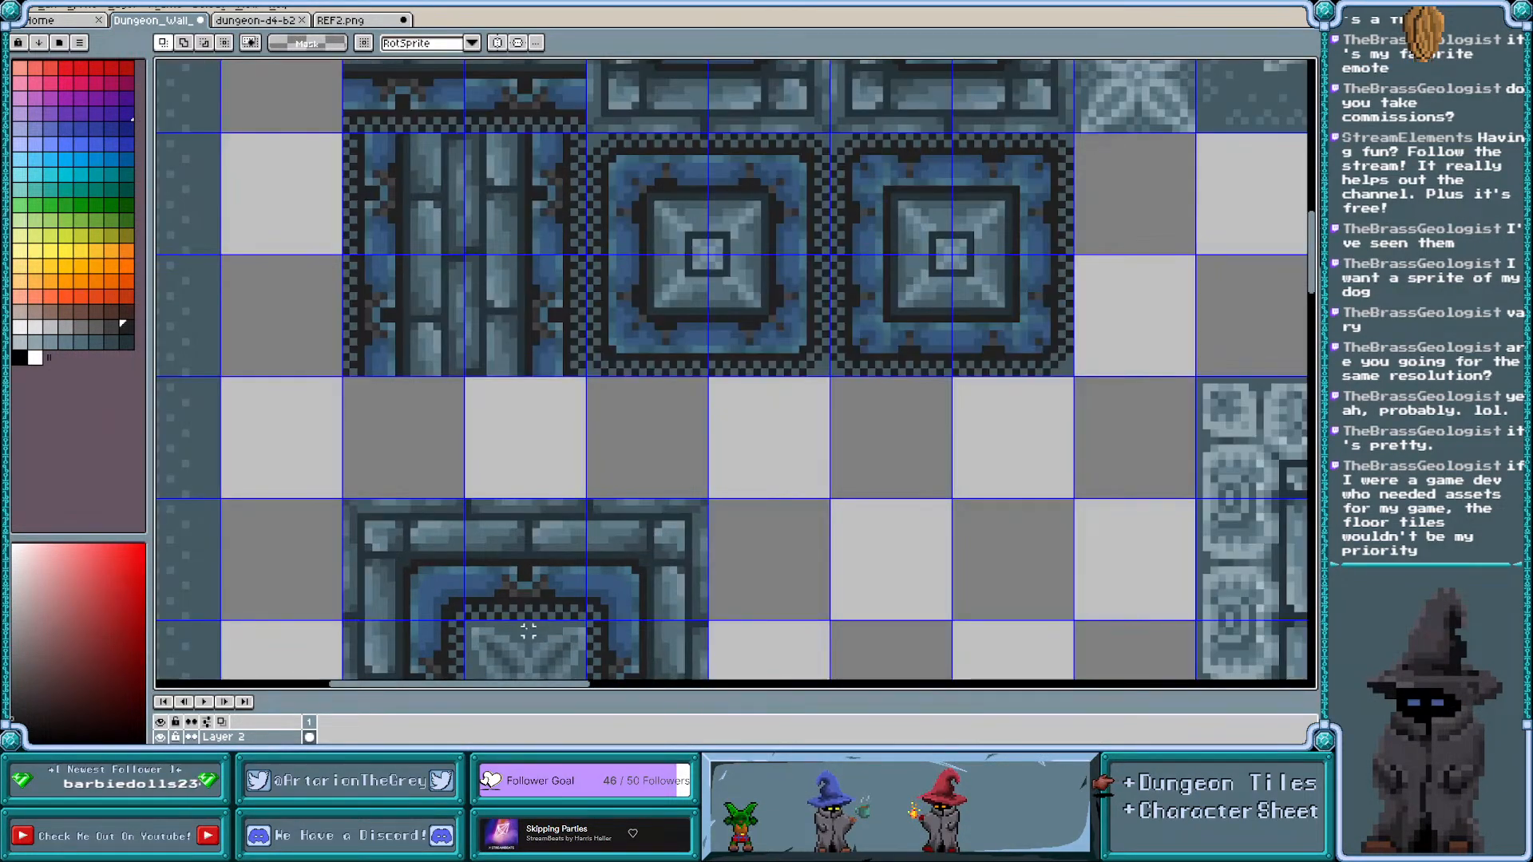
pyautogui.moveTo(1311, 246); pyautogui.dragTo(1312, 275)
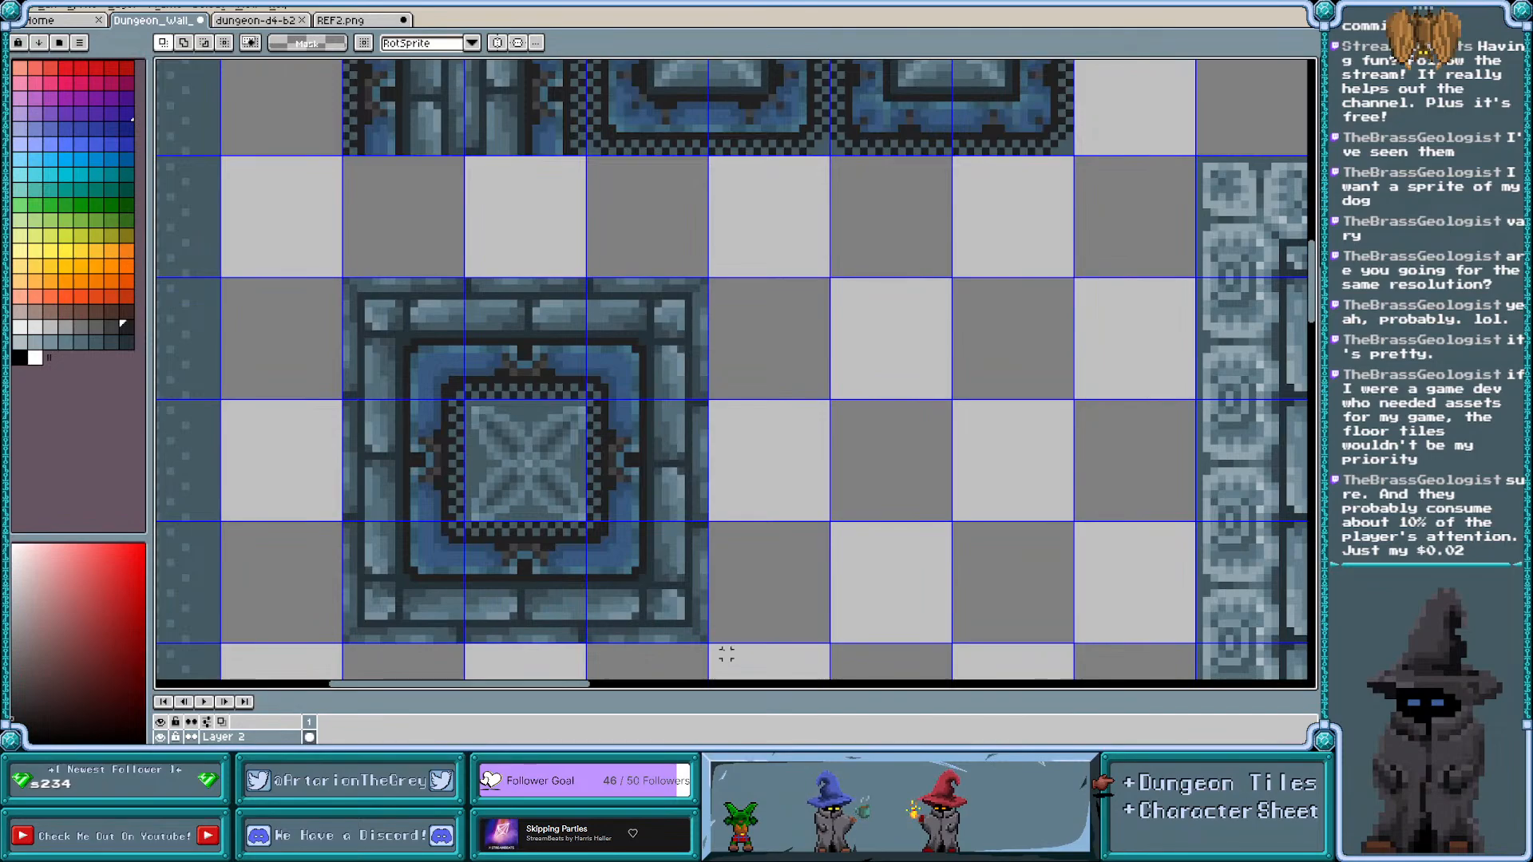
pyautogui.scroll(-2, 314, 671)
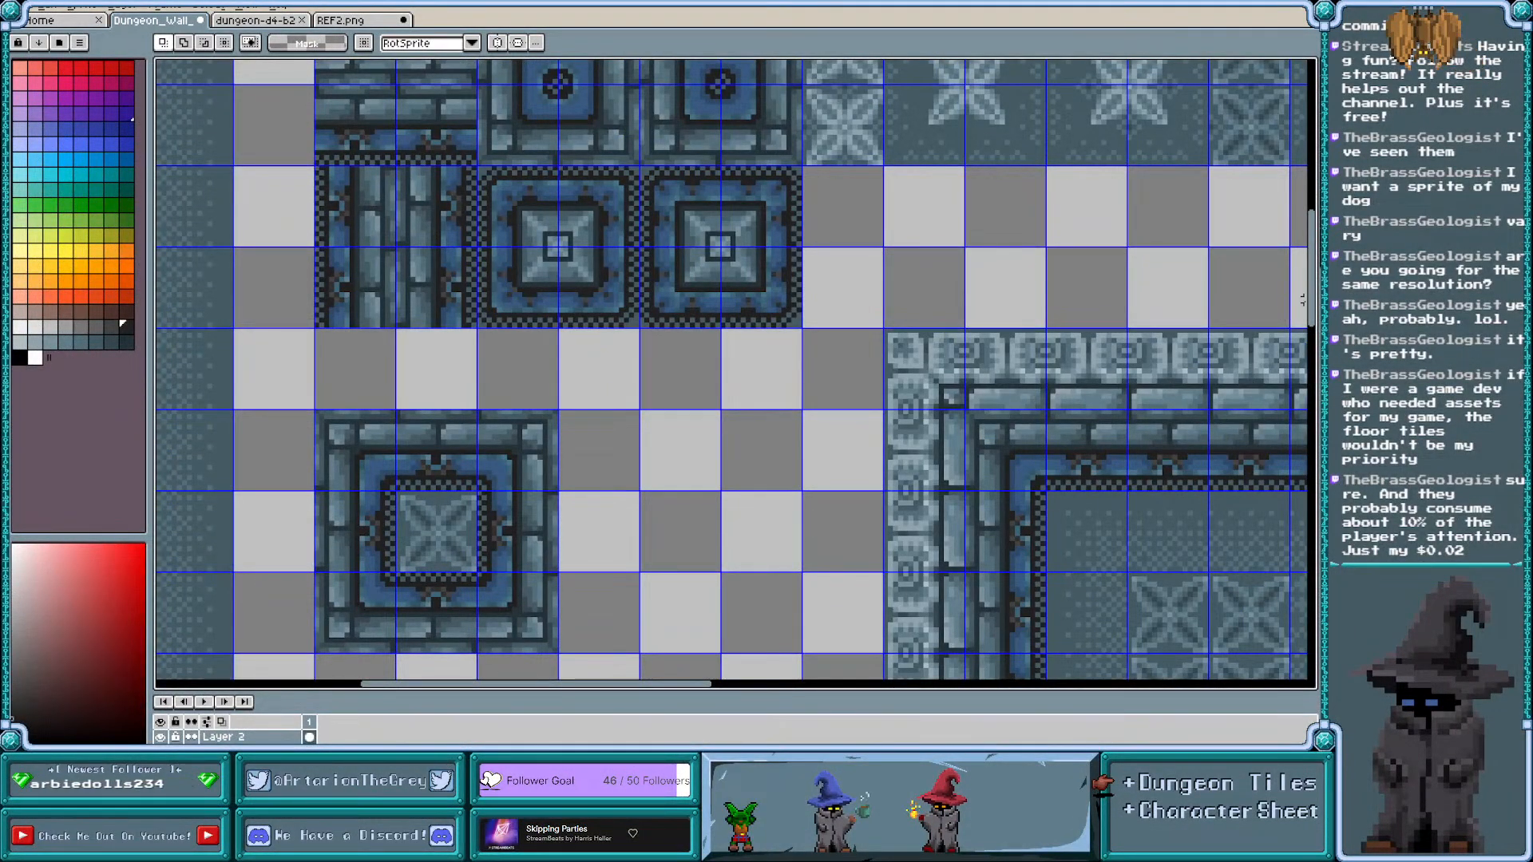
pyautogui.moveTo(1316, 305); pyautogui.dragTo(1315, 297)
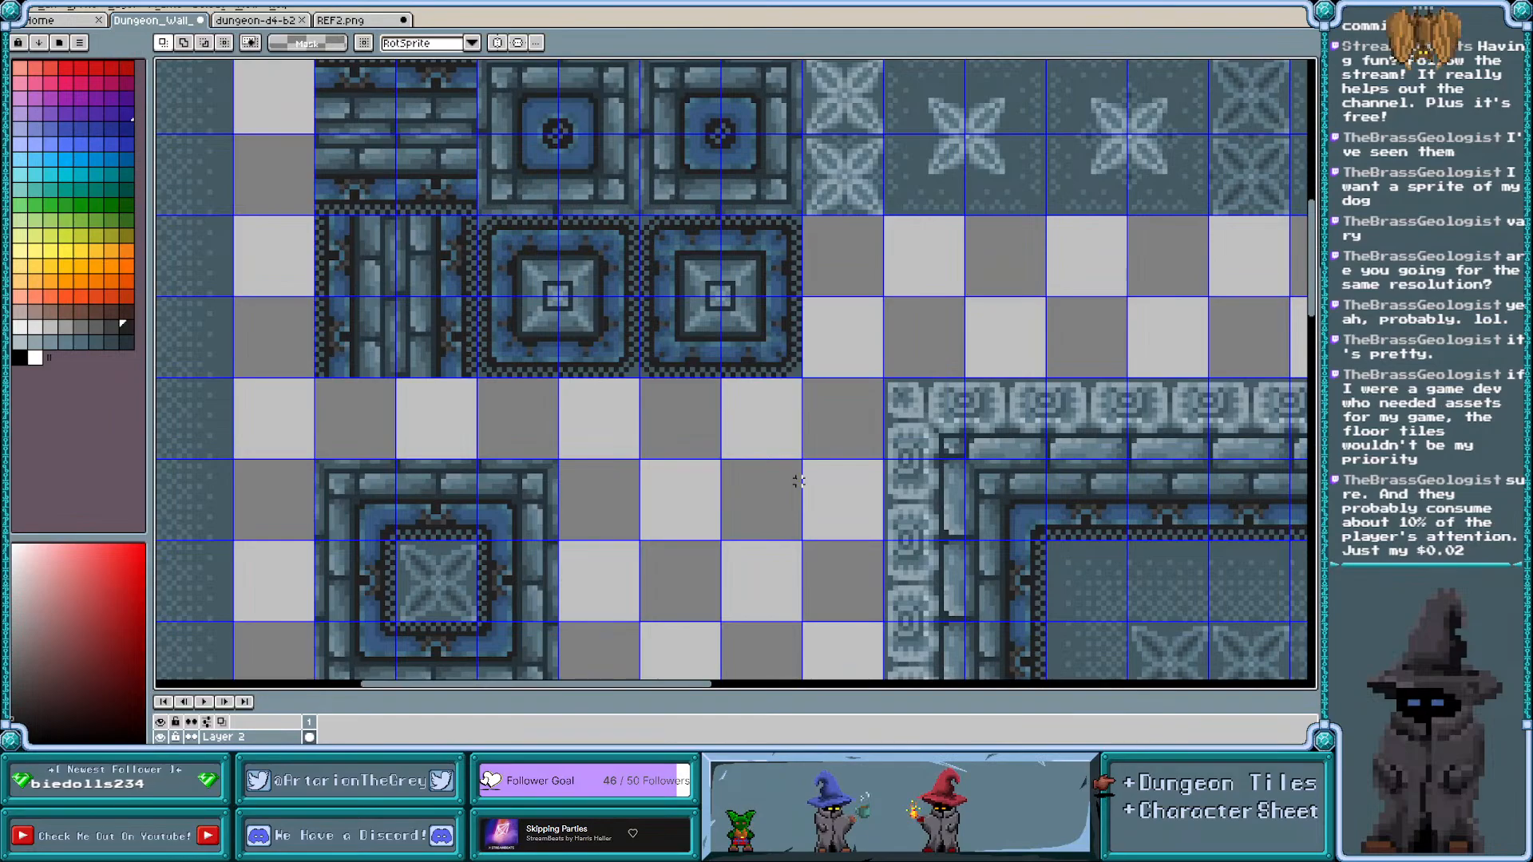
pyautogui.hotkey('ctrl', "'")
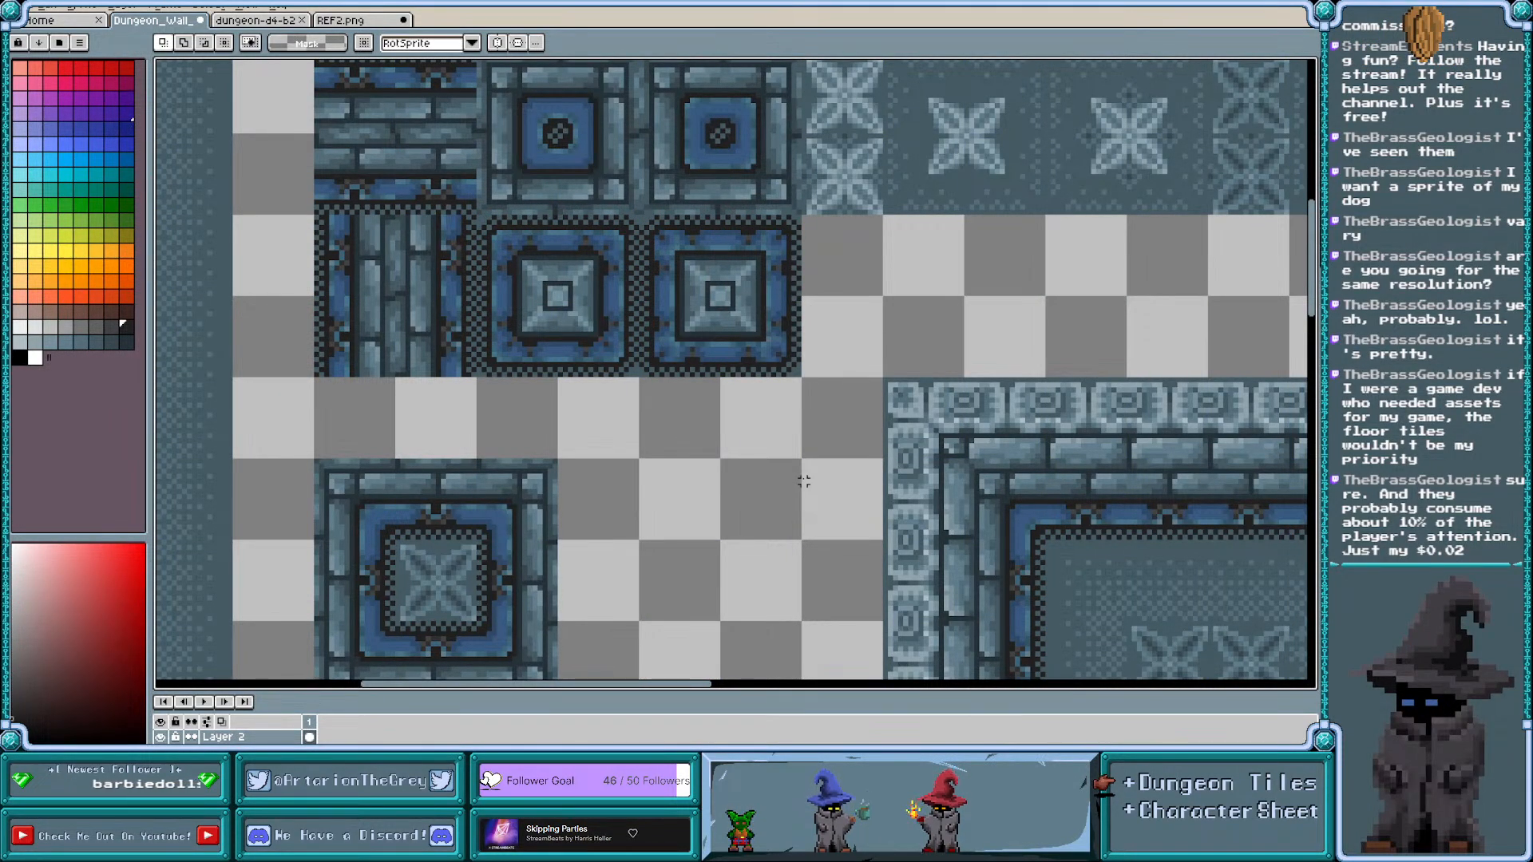
# Delete the whole framed tile with the flower centre from the empty area below the blue-panelled tiles
pyautogui.hscroll(-2, 803, 480)
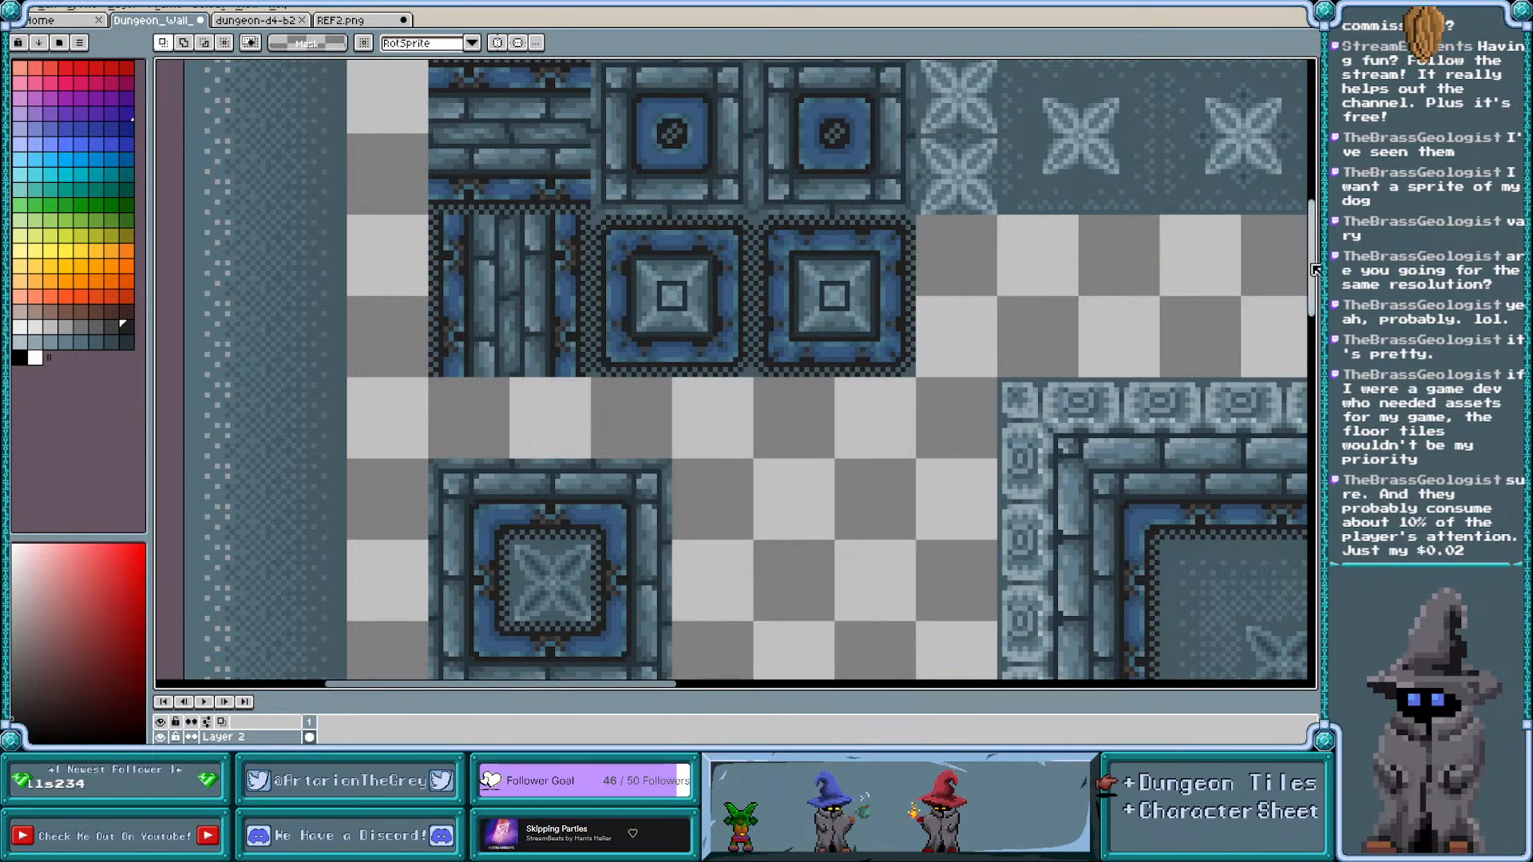
pyautogui.moveTo(1313, 265); pyautogui.dragTo(1313, 287)
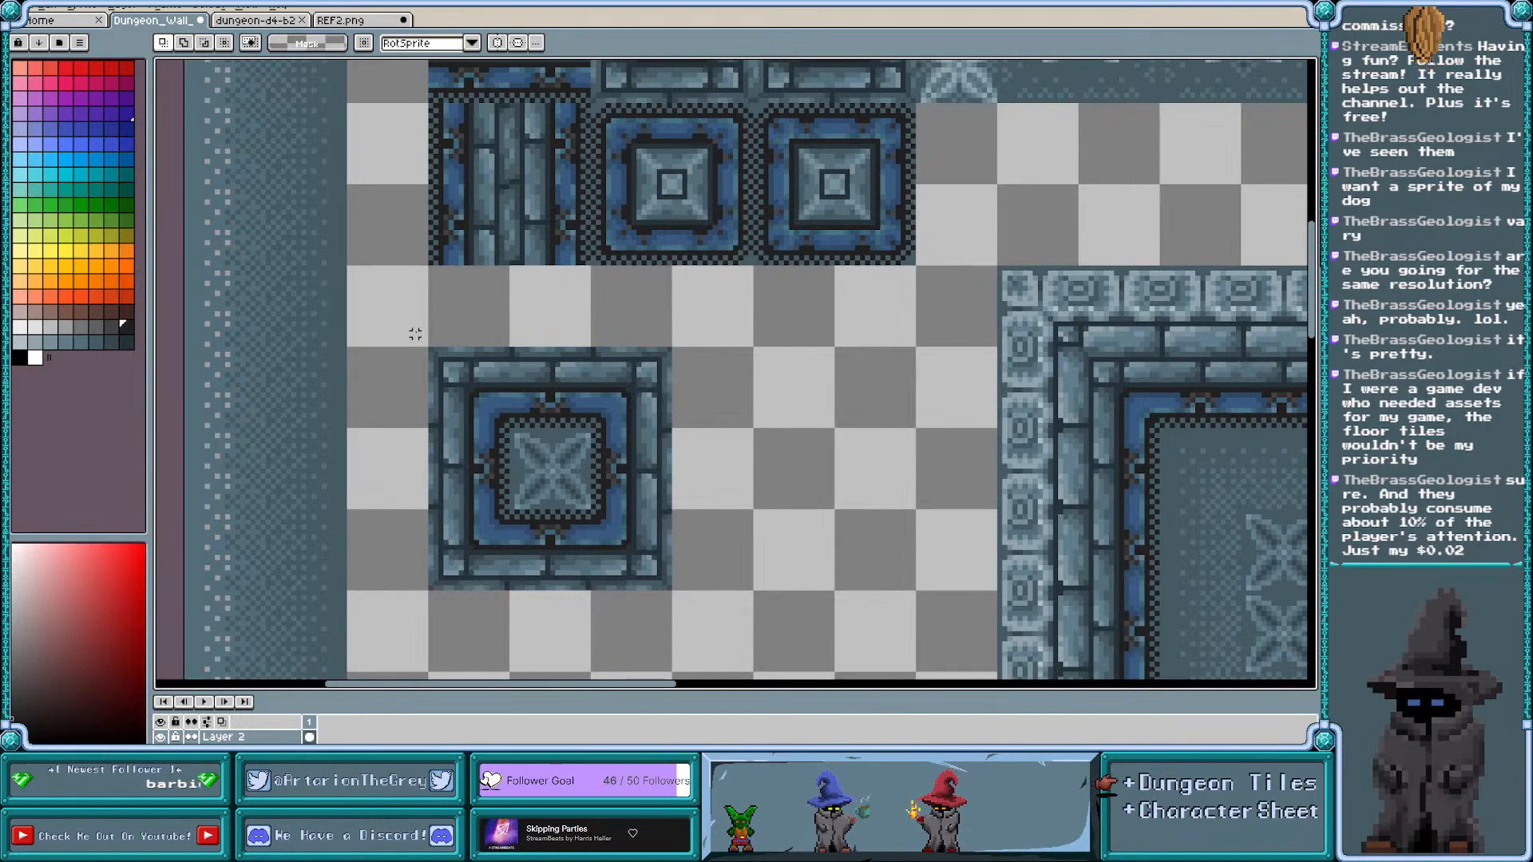
pyautogui.moveTo(416, 334); pyautogui.dragTo(749, 630)
pyautogui.press('Delete')
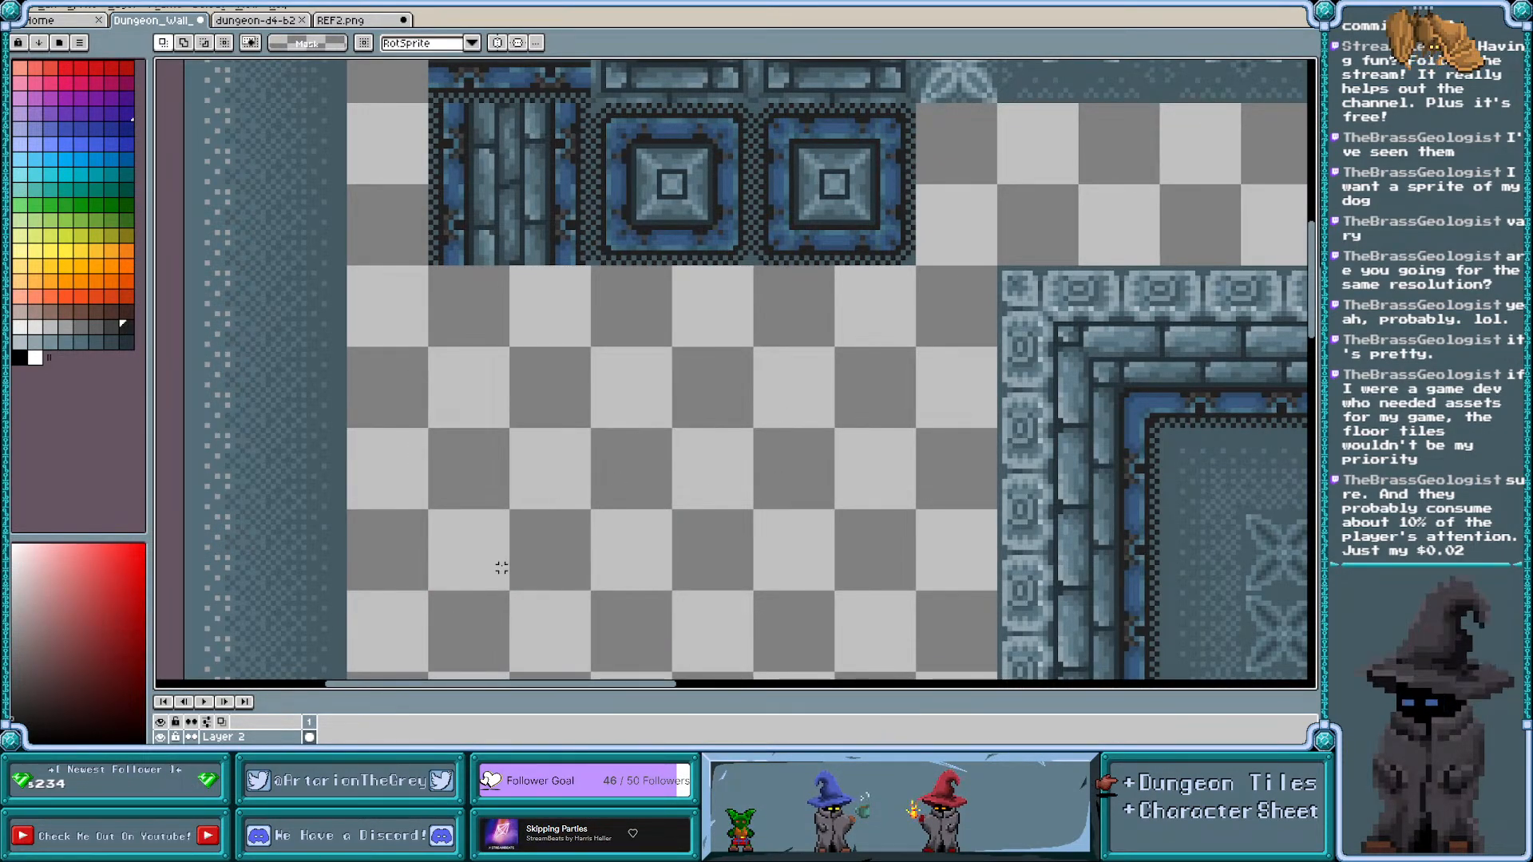
# Try the block of darker flower tiles directly beneath the lighter flower tiles, and restore it to its place in the row
pyautogui.scroll(-1, 501, 566)
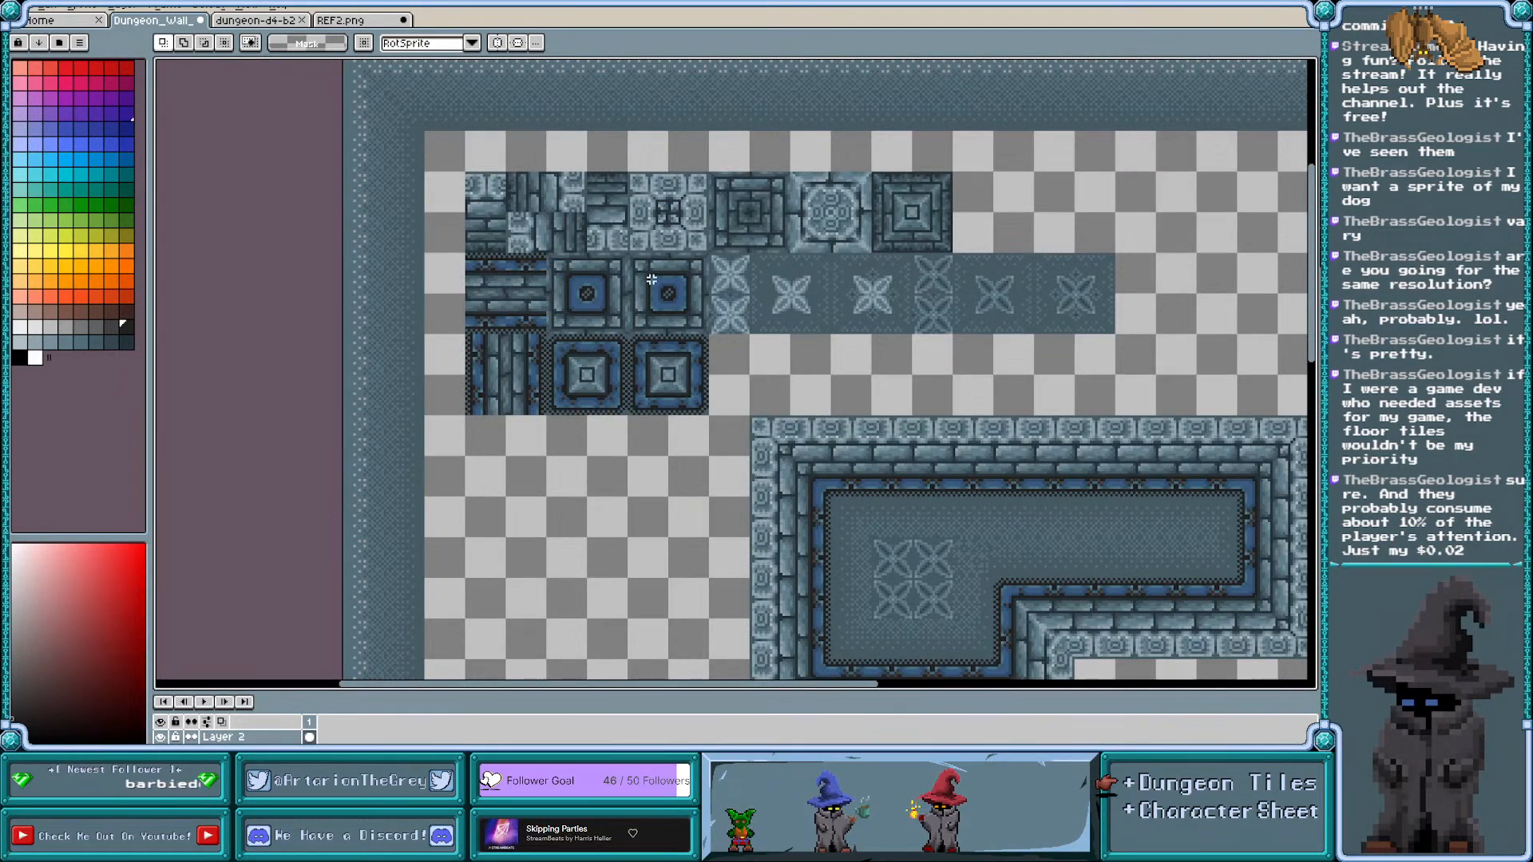
pyautogui.scroll(1, 652, 278)
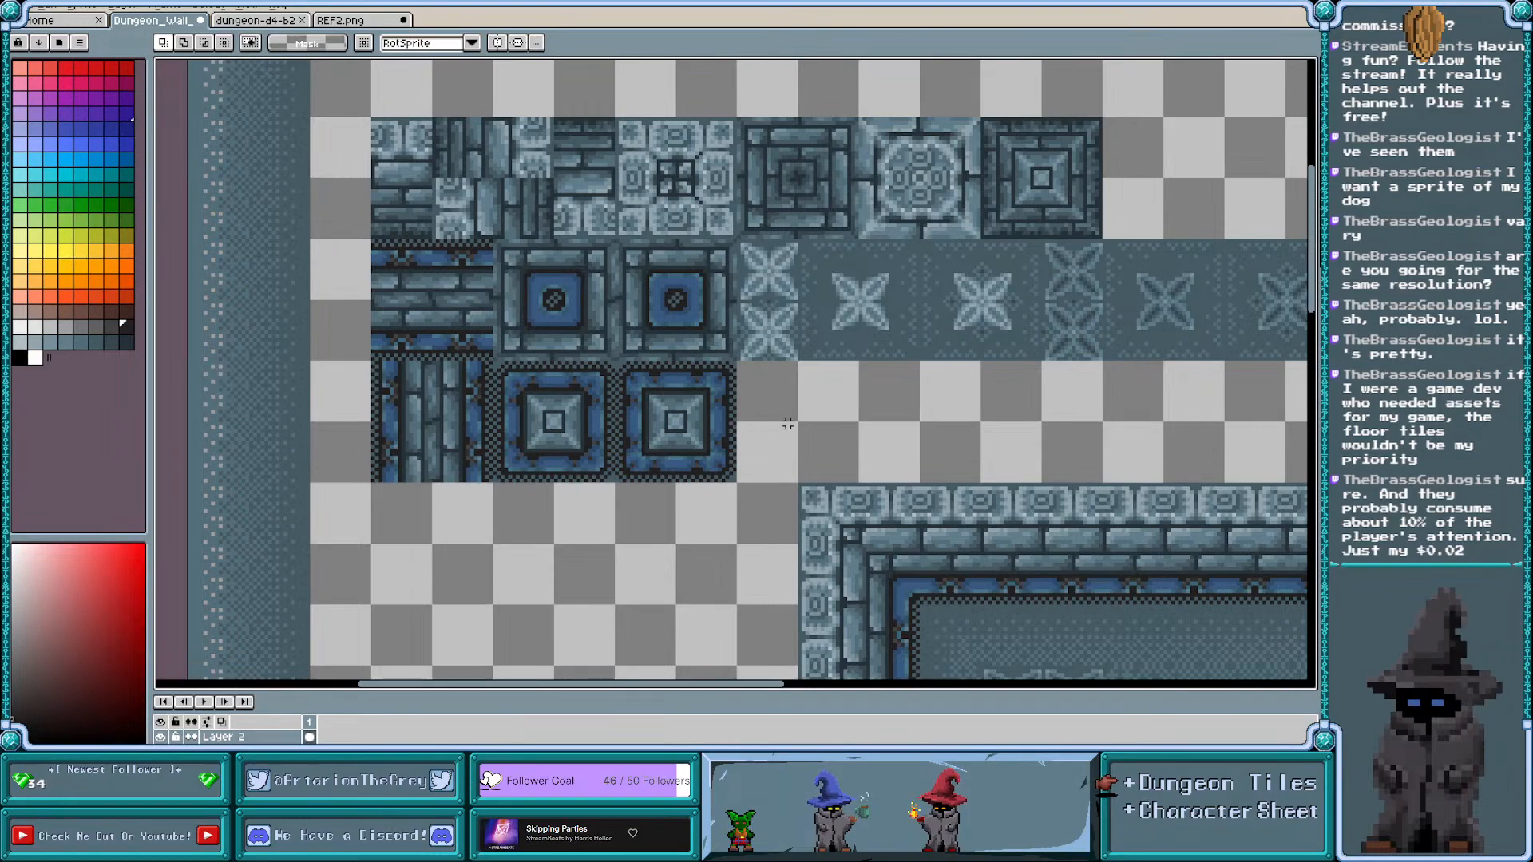
pyautogui.hscroll(2, 788, 424)
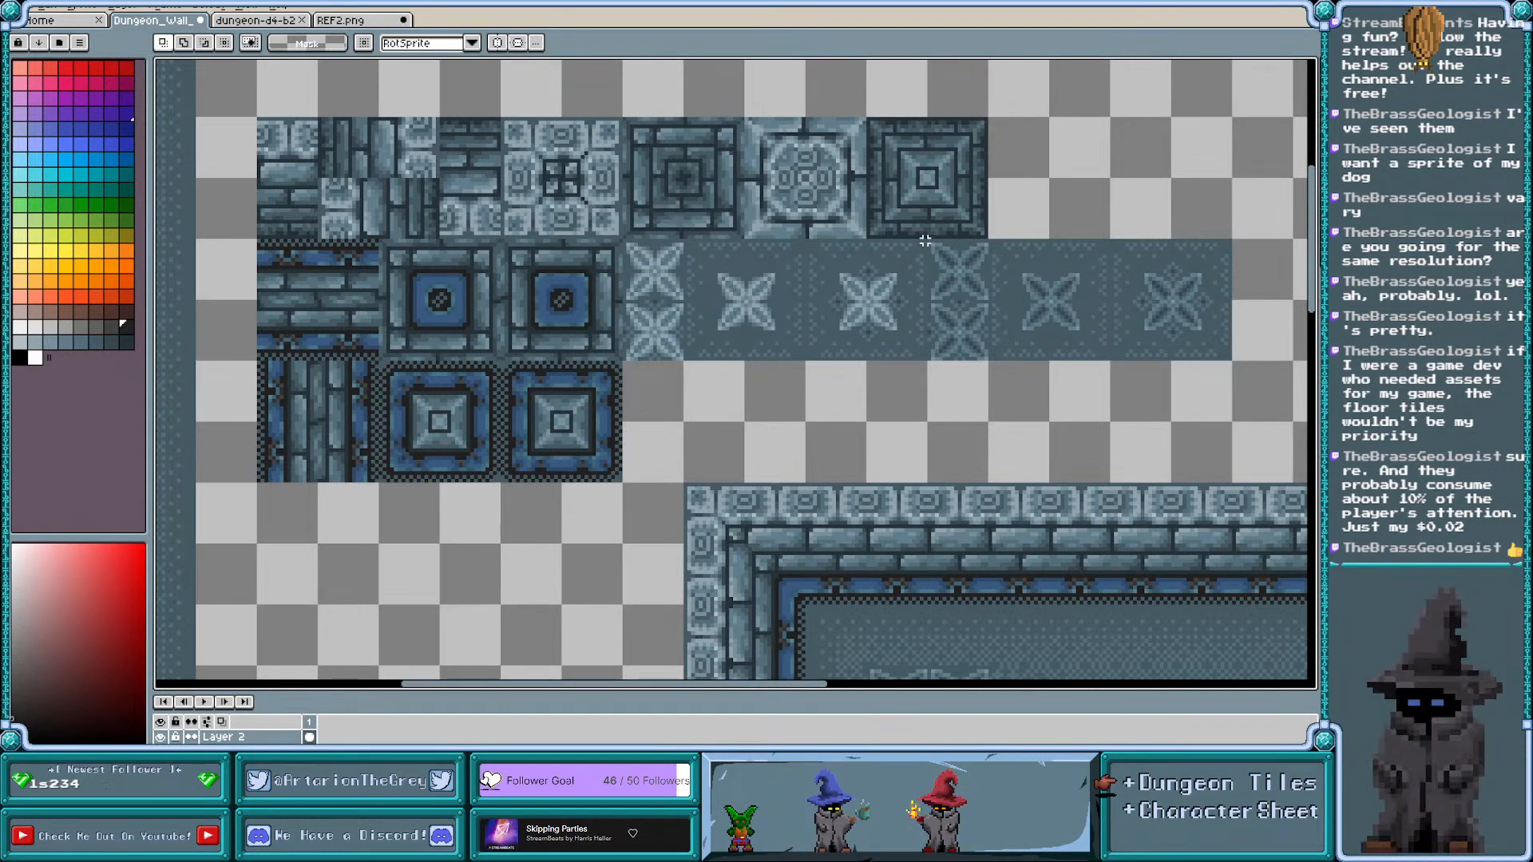
pyautogui.moveTo(924, 241); pyautogui.dragTo(1230, 360)
pyautogui.click(1083, 390)
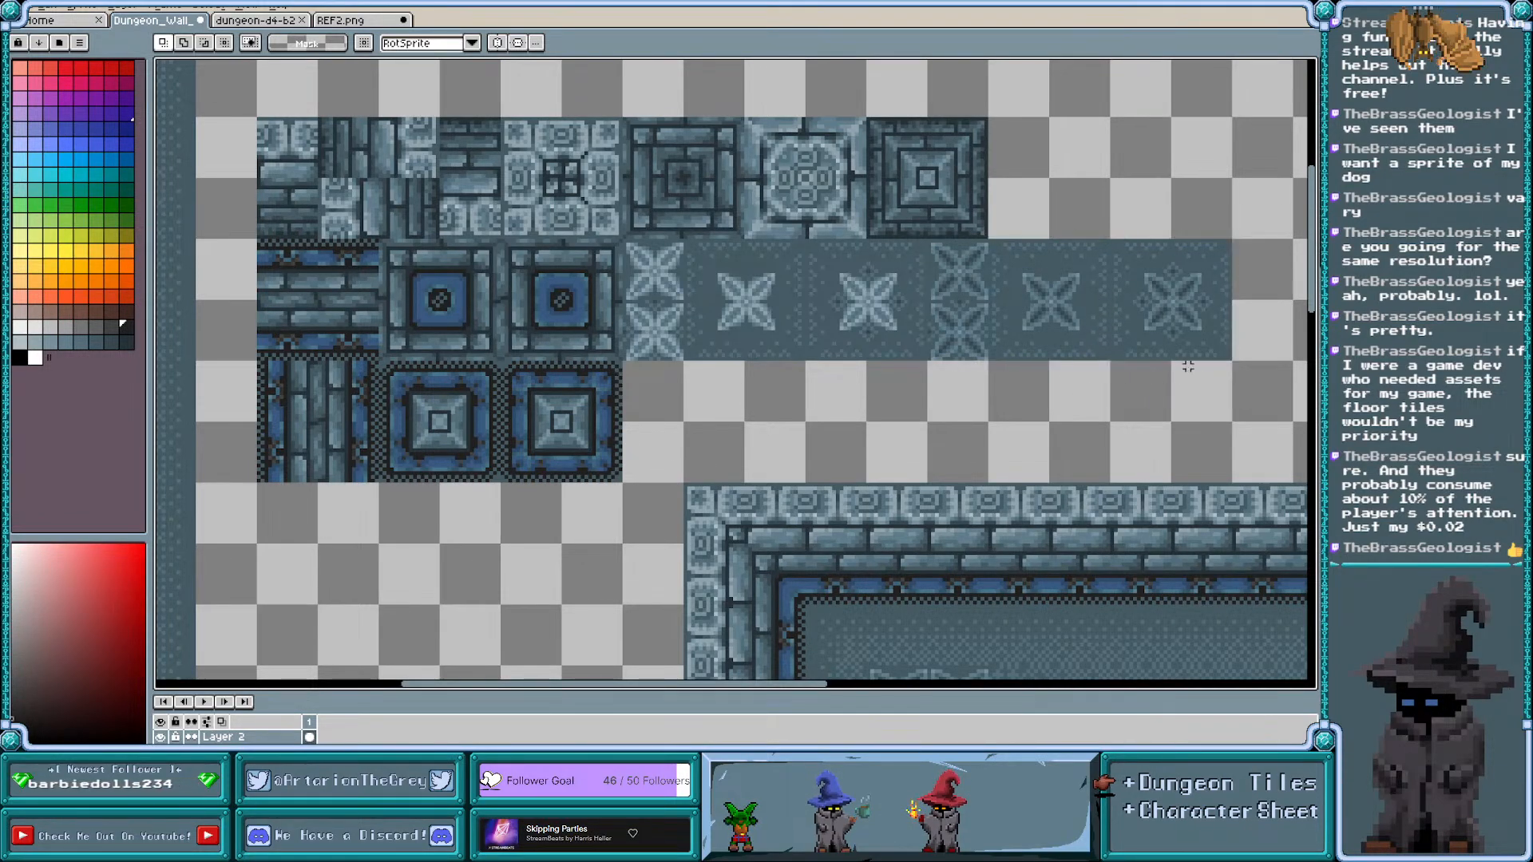
pyautogui.moveTo(1058, 291); pyautogui.dragTo(772, 419)
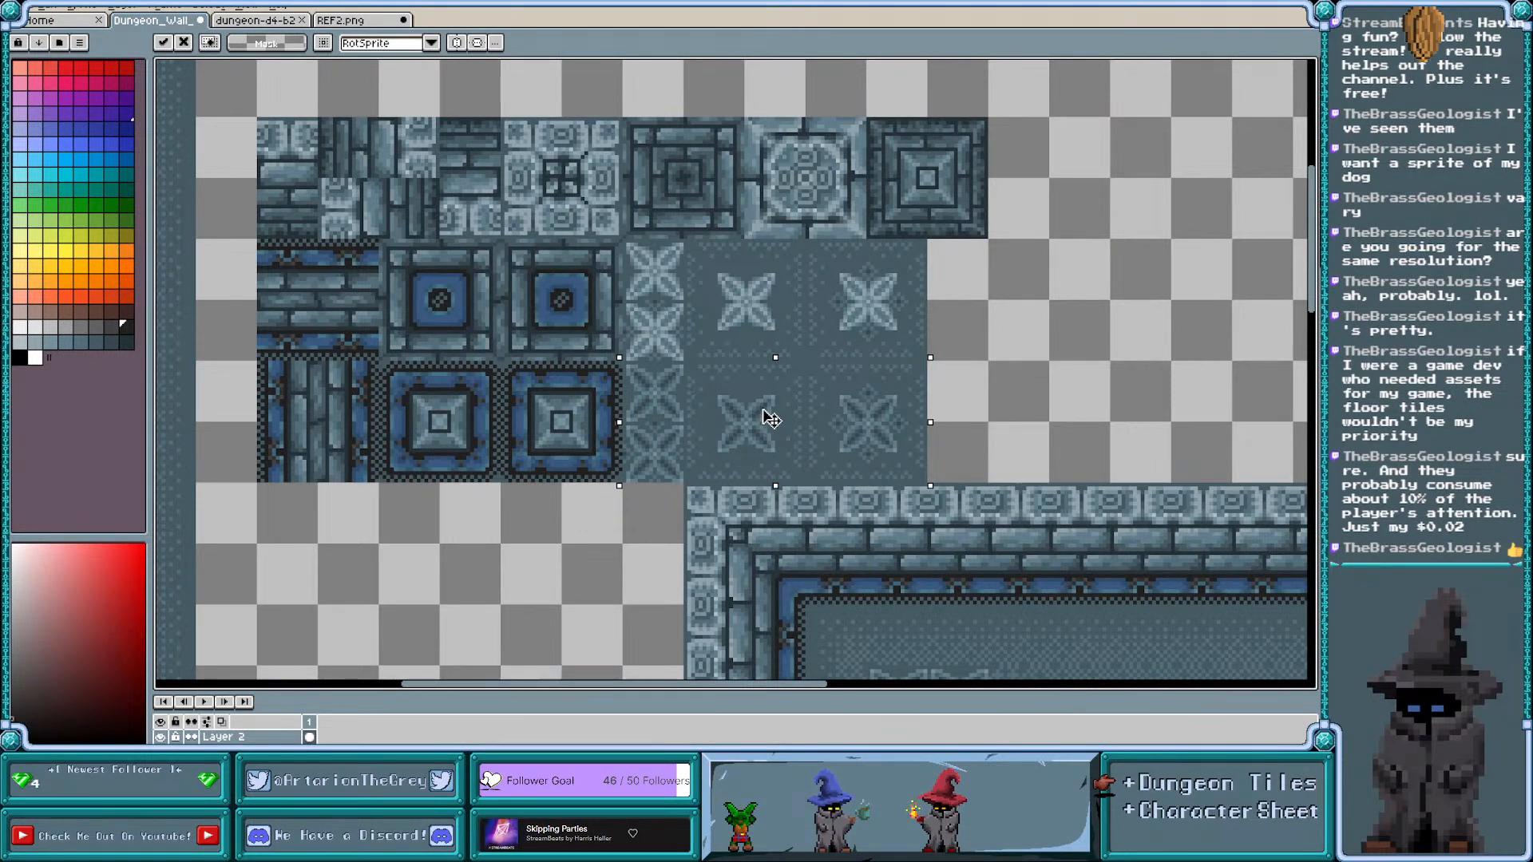
pyautogui.moveTo(771, 418); pyautogui.dragTo(771, 419)
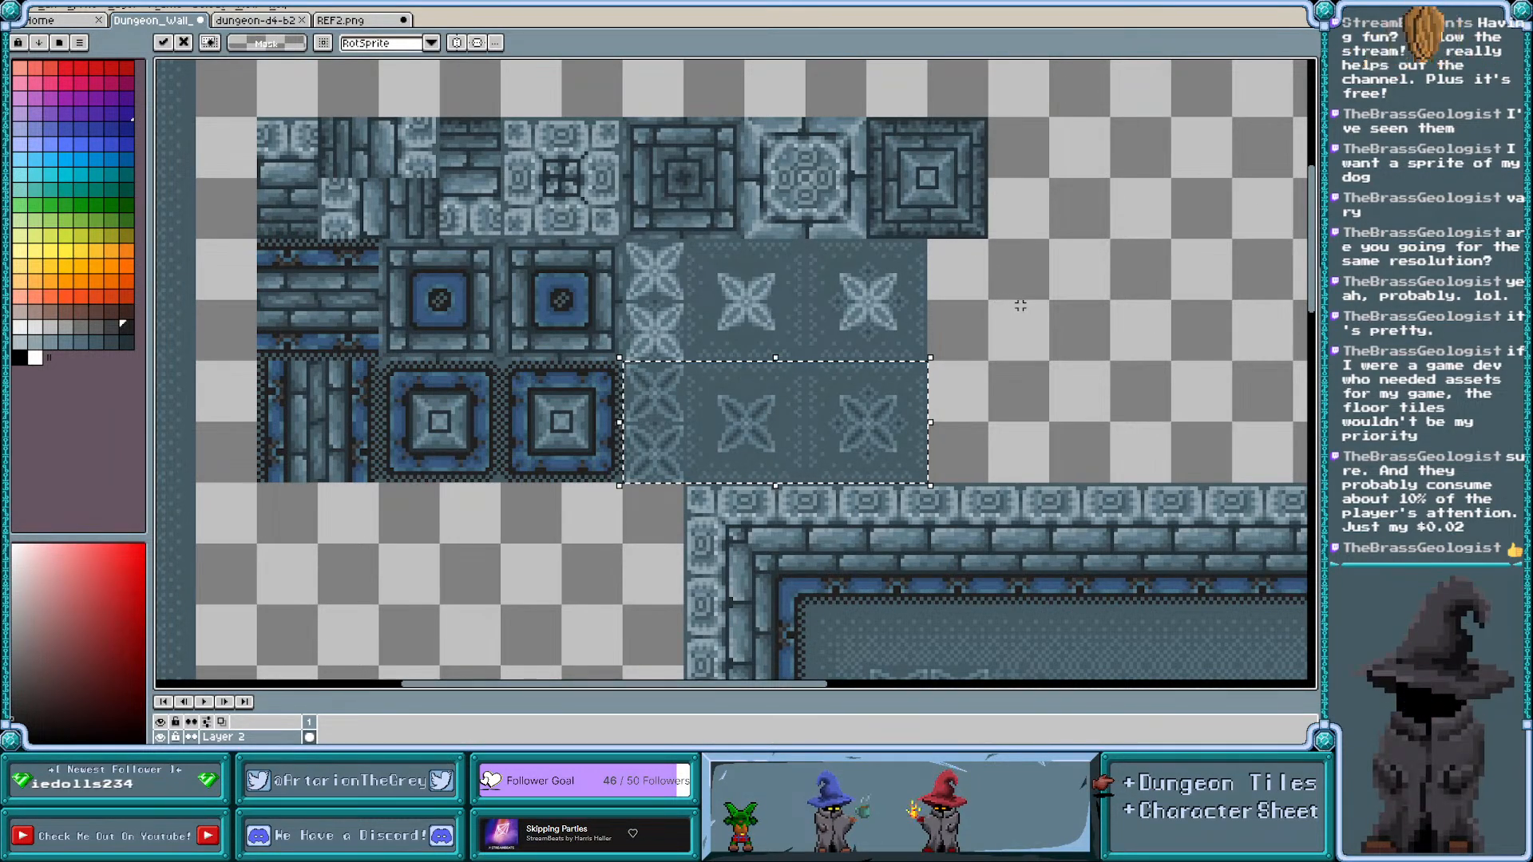
pyautogui.hotkey('ctrl', 'd')
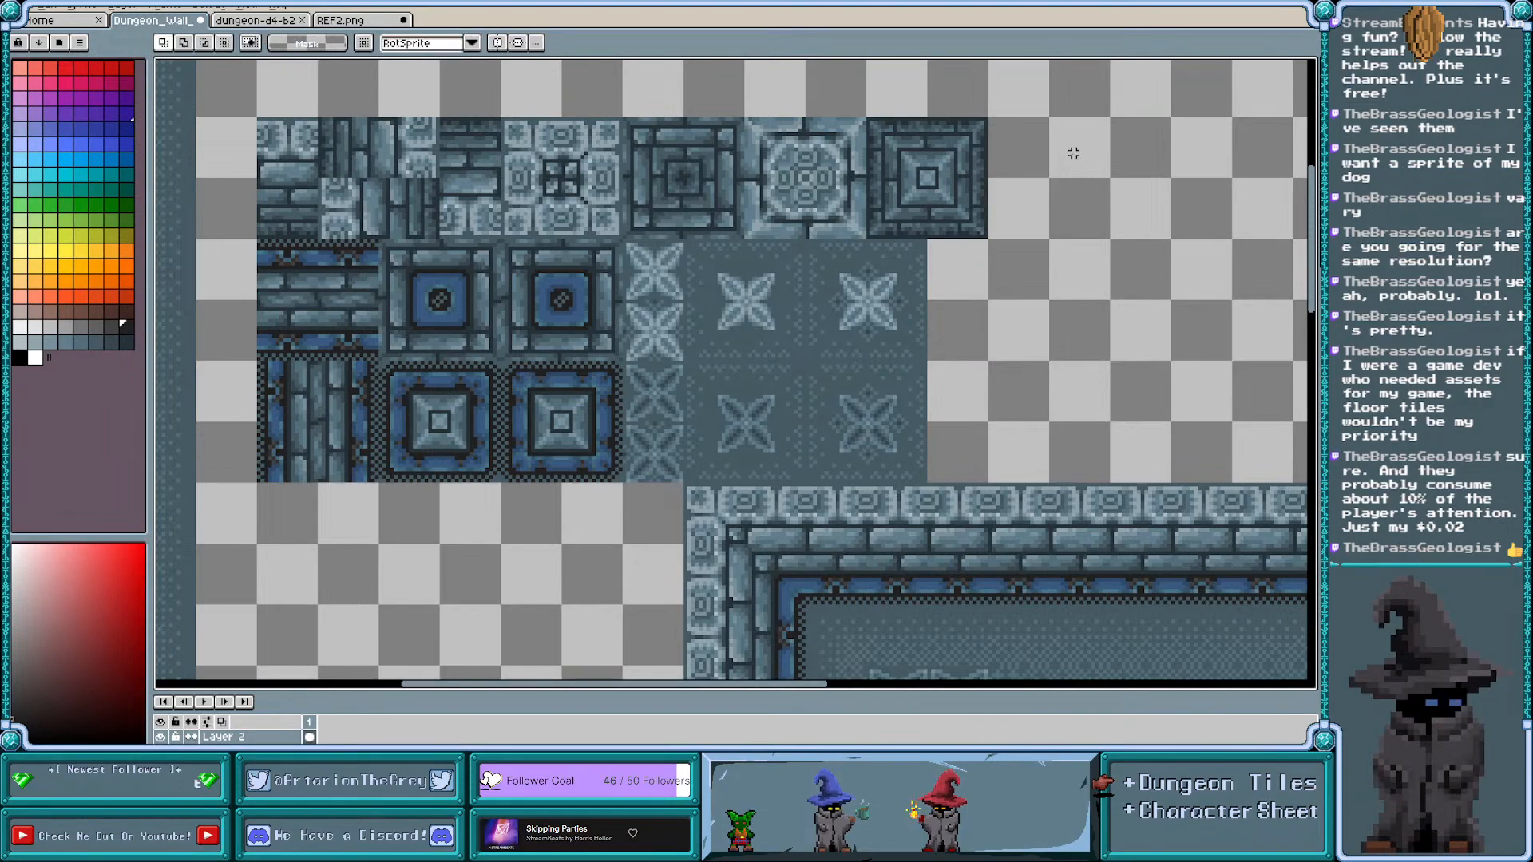
pyautogui.moveTo(623, 361); pyautogui.dragTo(1182, 326)
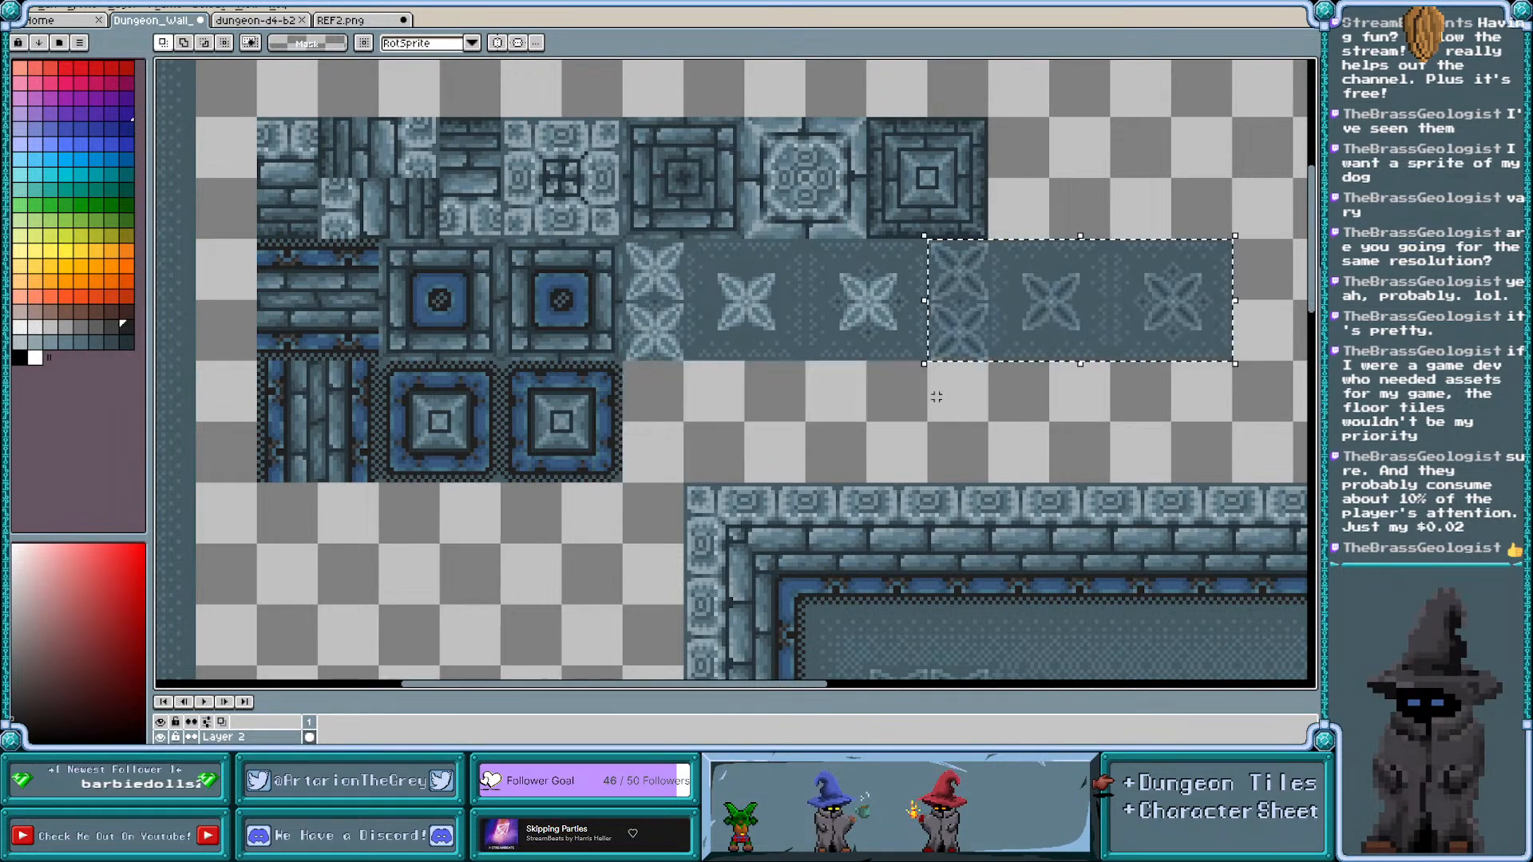
pyautogui.hotkey('ctrl', 'd')
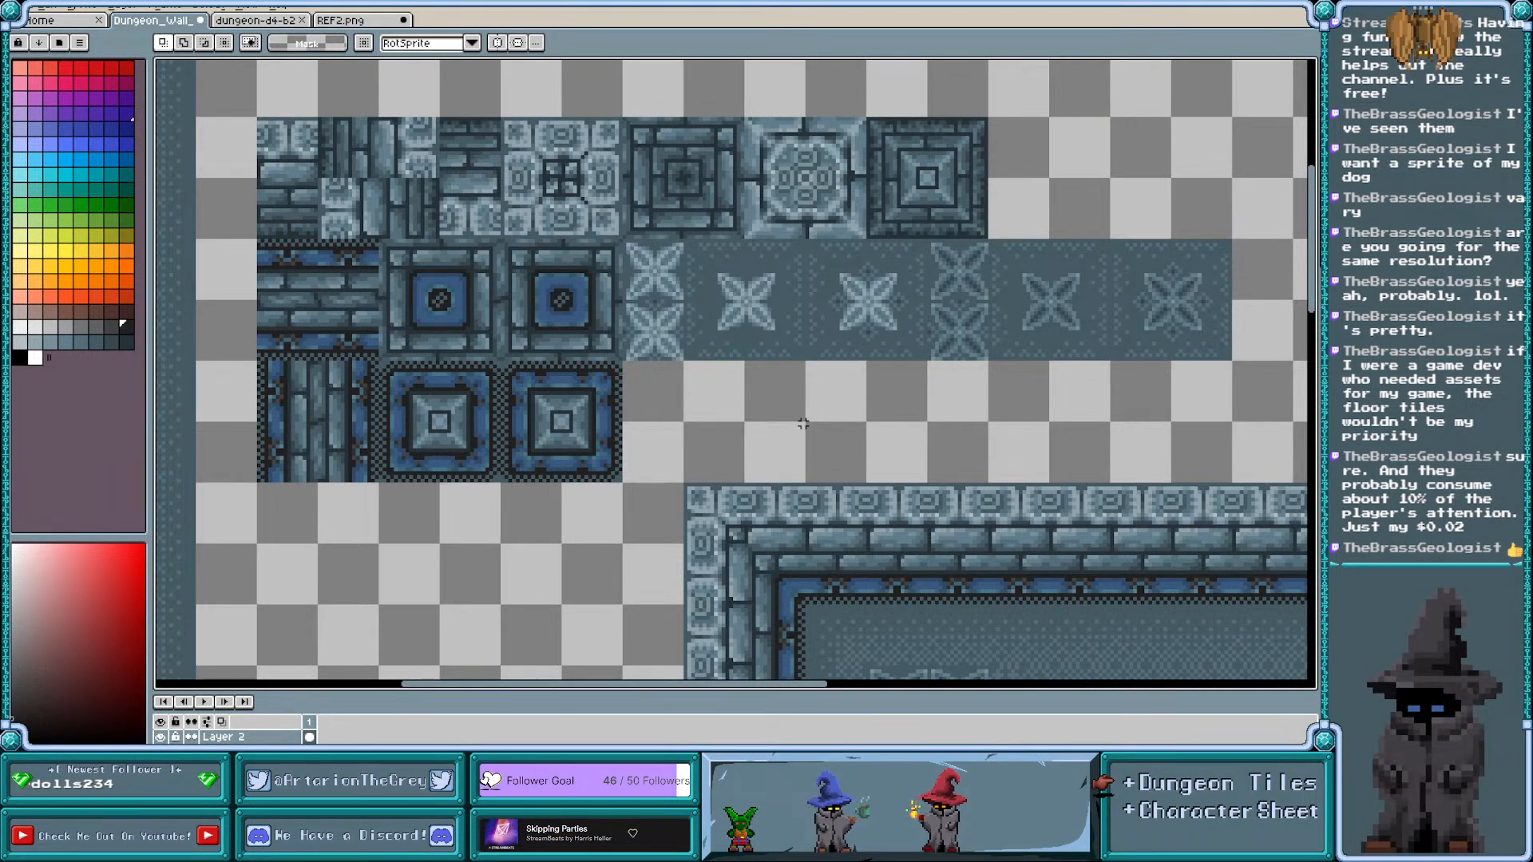
# Move the entire L-shaped room layout straight down by two grid squares and deselect it
pyautogui.scroll(-3, 802, 424)
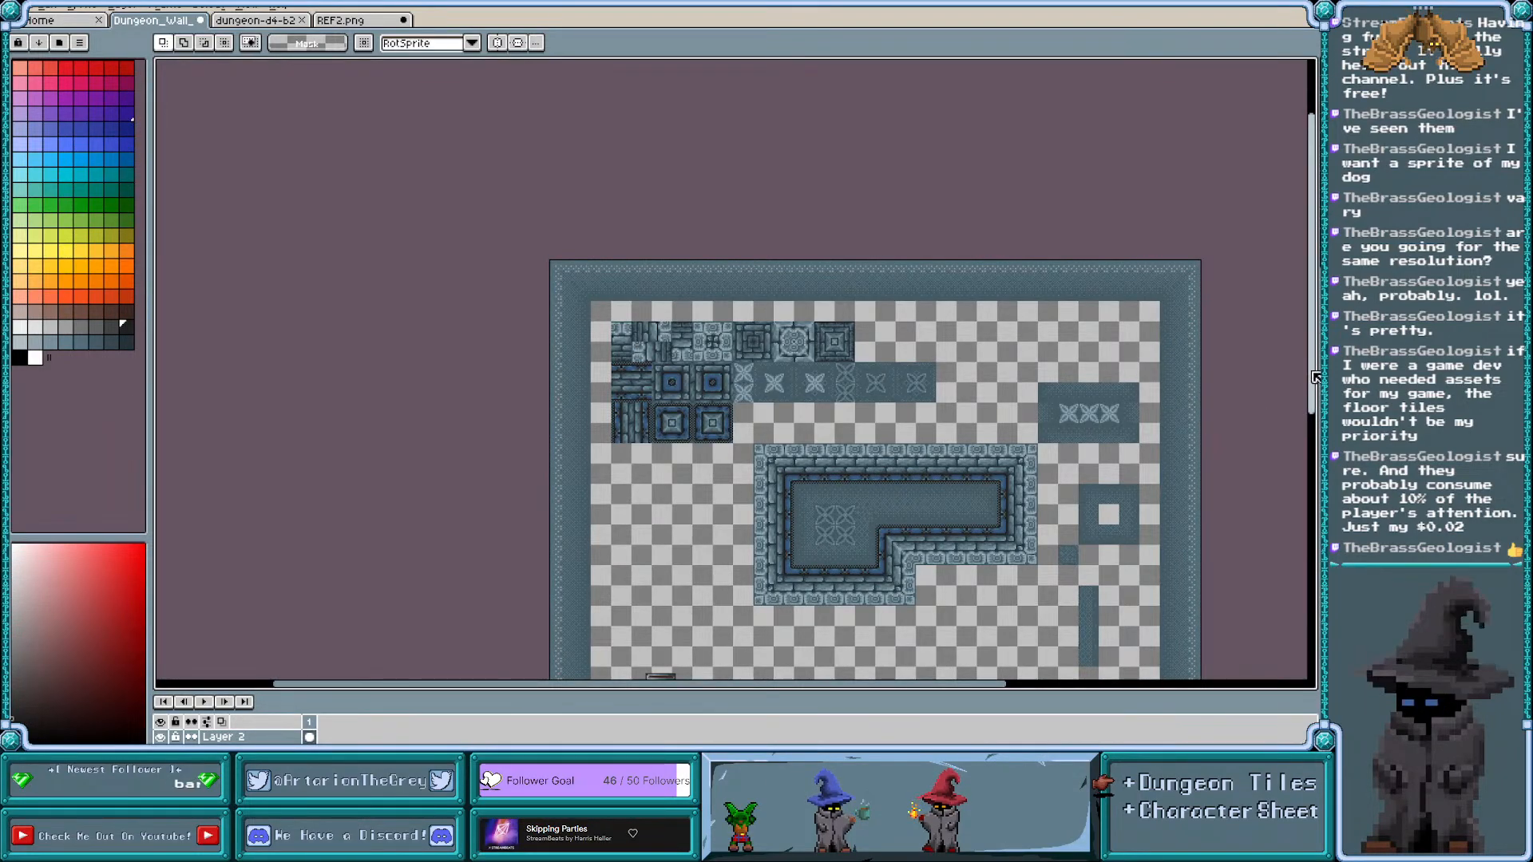
pyautogui.scroll(-3, 1038, 423)
pyautogui.scroll(3, 1029, 421)
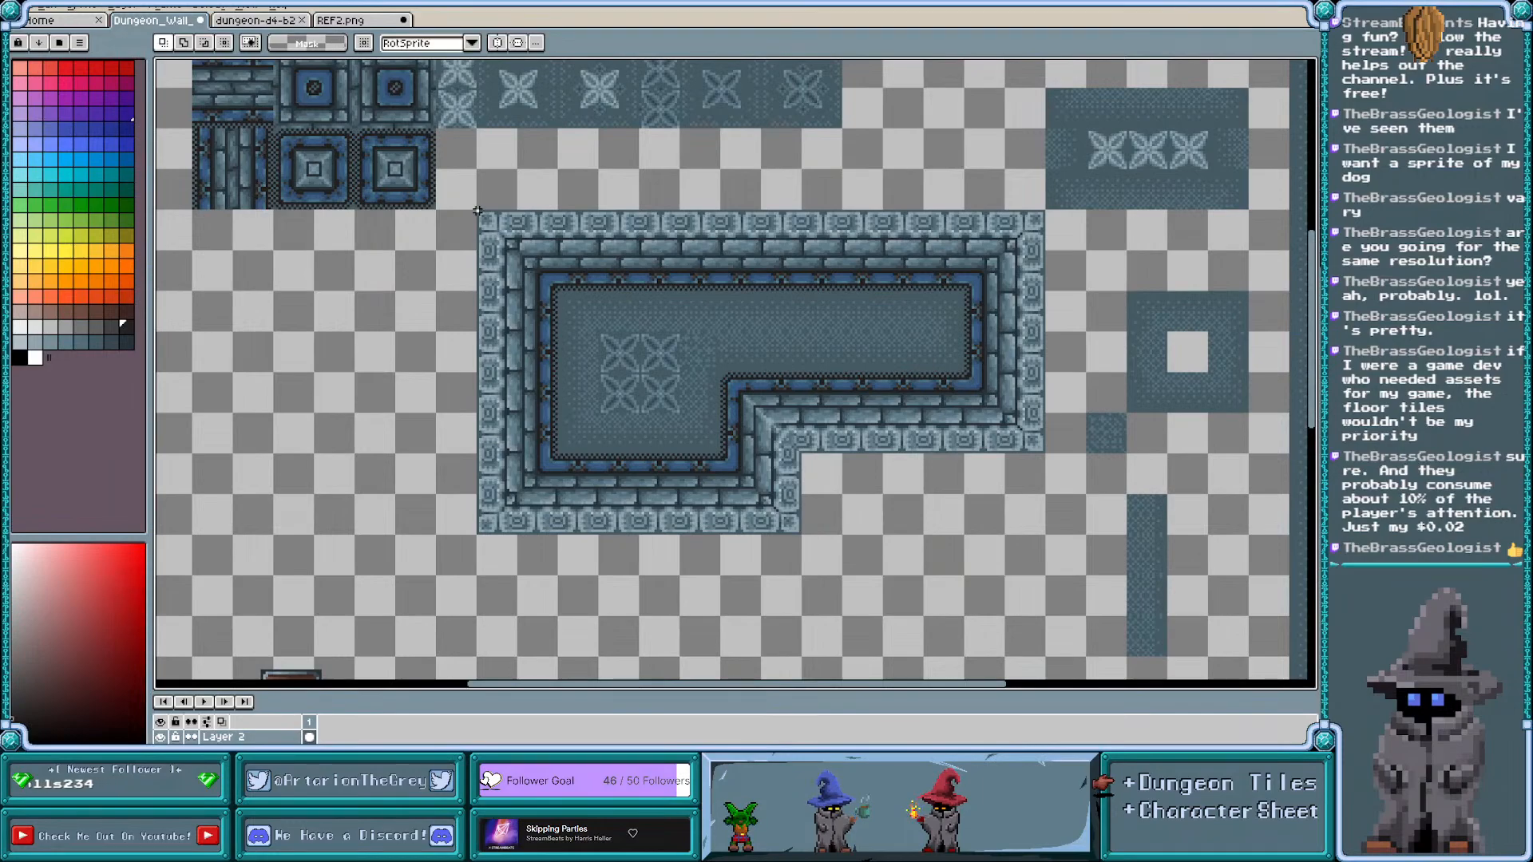
pyautogui.moveTo(477, 210); pyautogui.dragTo(1050, 534)
pyautogui.click(760, 343)
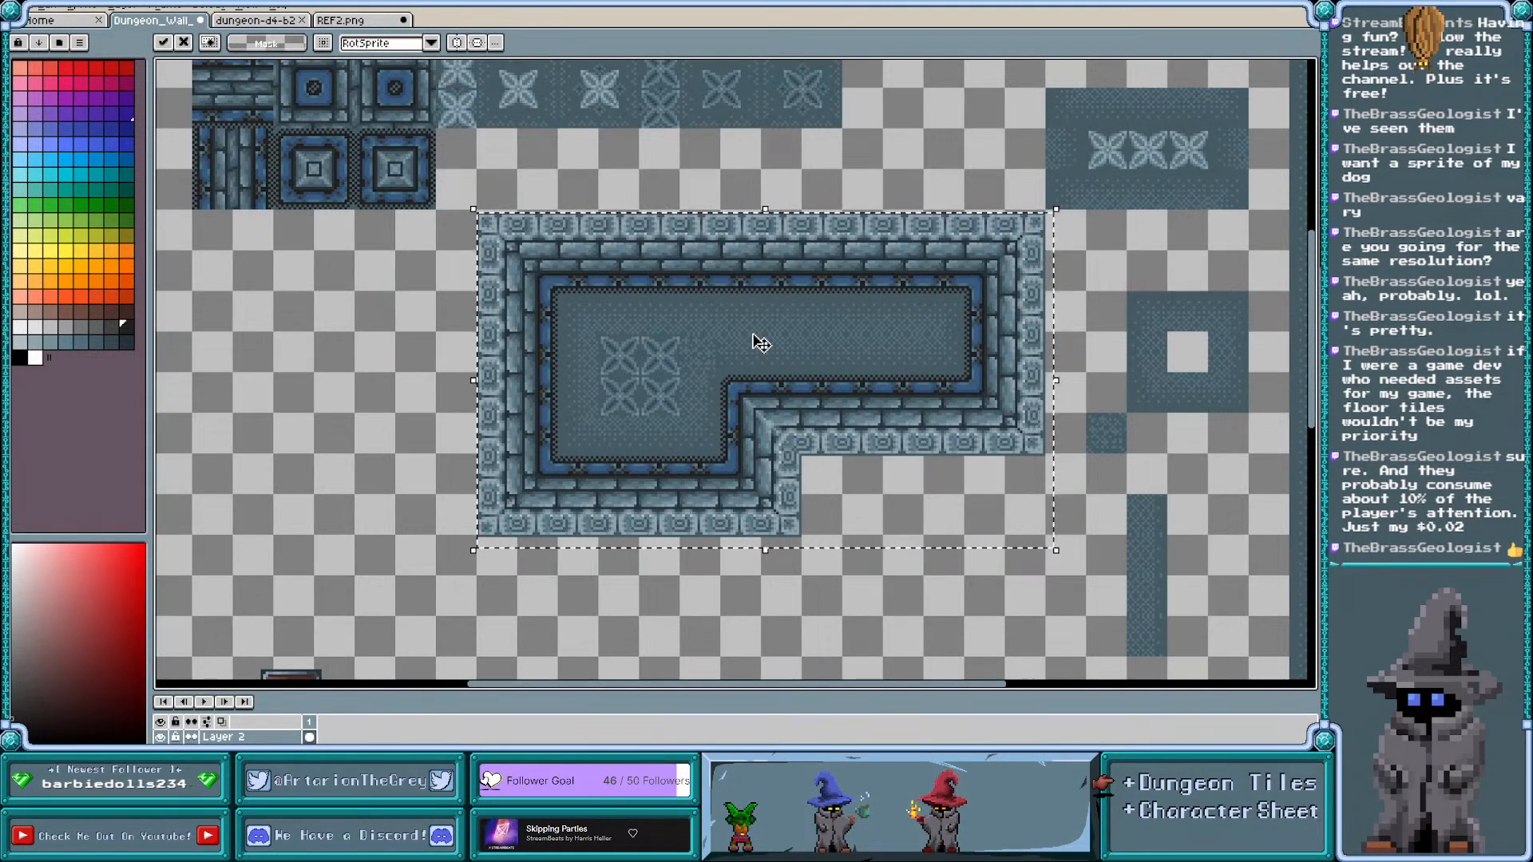
pyautogui.press('Down')
pyautogui.press('Down')
pyautogui.press('Down')
pyautogui.press('Down')
pyautogui.press('Down')
pyautogui.press('Down')
pyautogui.press('Down')
pyautogui.press('Down')
pyautogui.press('Down')
pyautogui.press('Down')
pyautogui.press('Down')
pyautogui.press('Down')
pyautogui.press('Down')
pyautogui.press('Down')
pyautogui.press('Down')
pyautogui.press('Down')
pyautogui.press('Down')
pyautogui.press('Down')
pyautogui.press('Down')
pyautogui.press('Down')
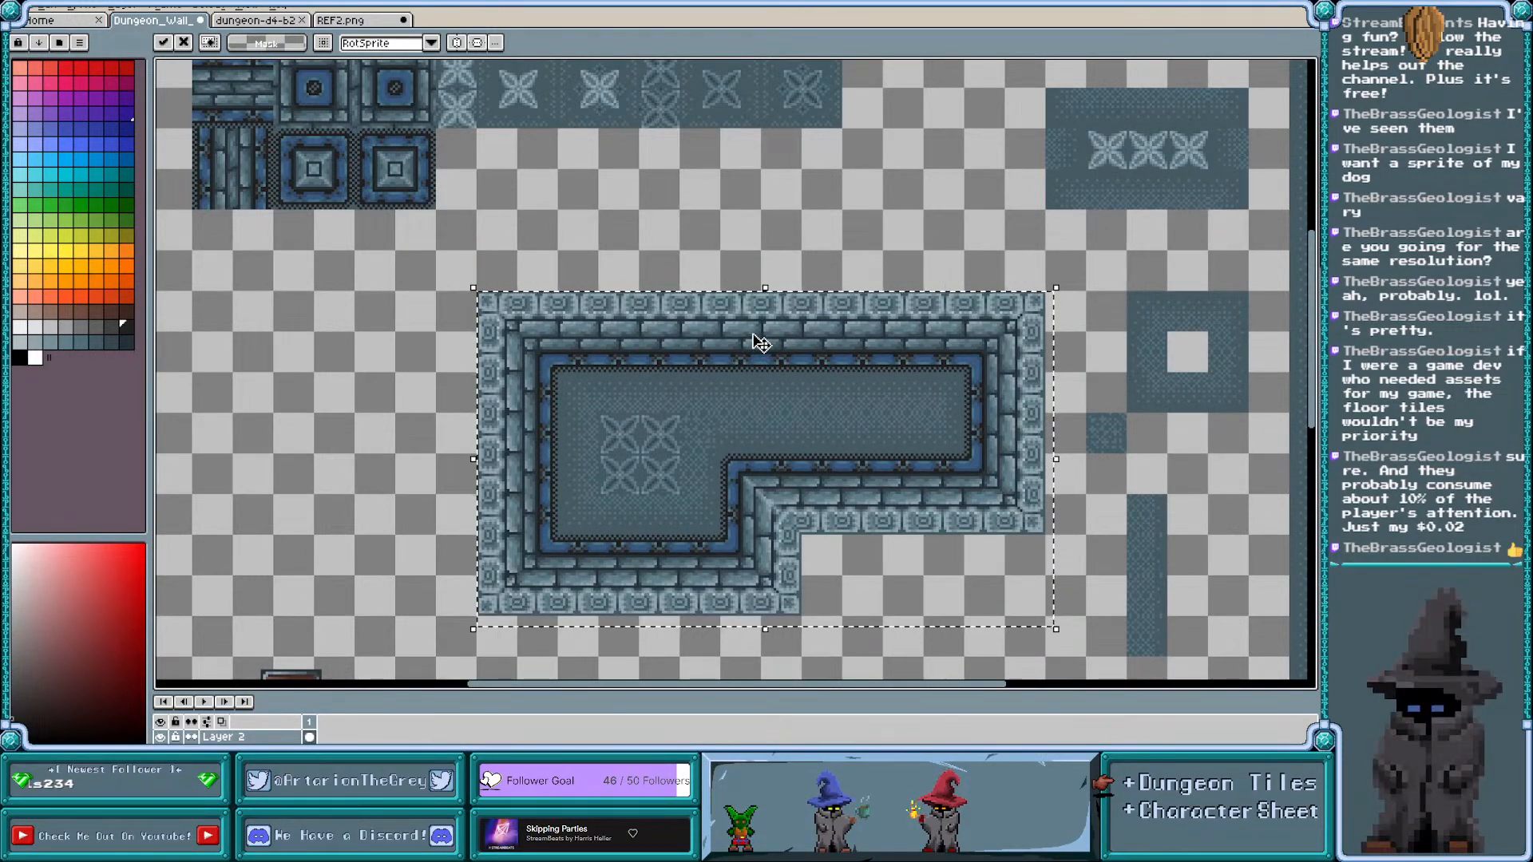
pyautogui.click(1105, 269)
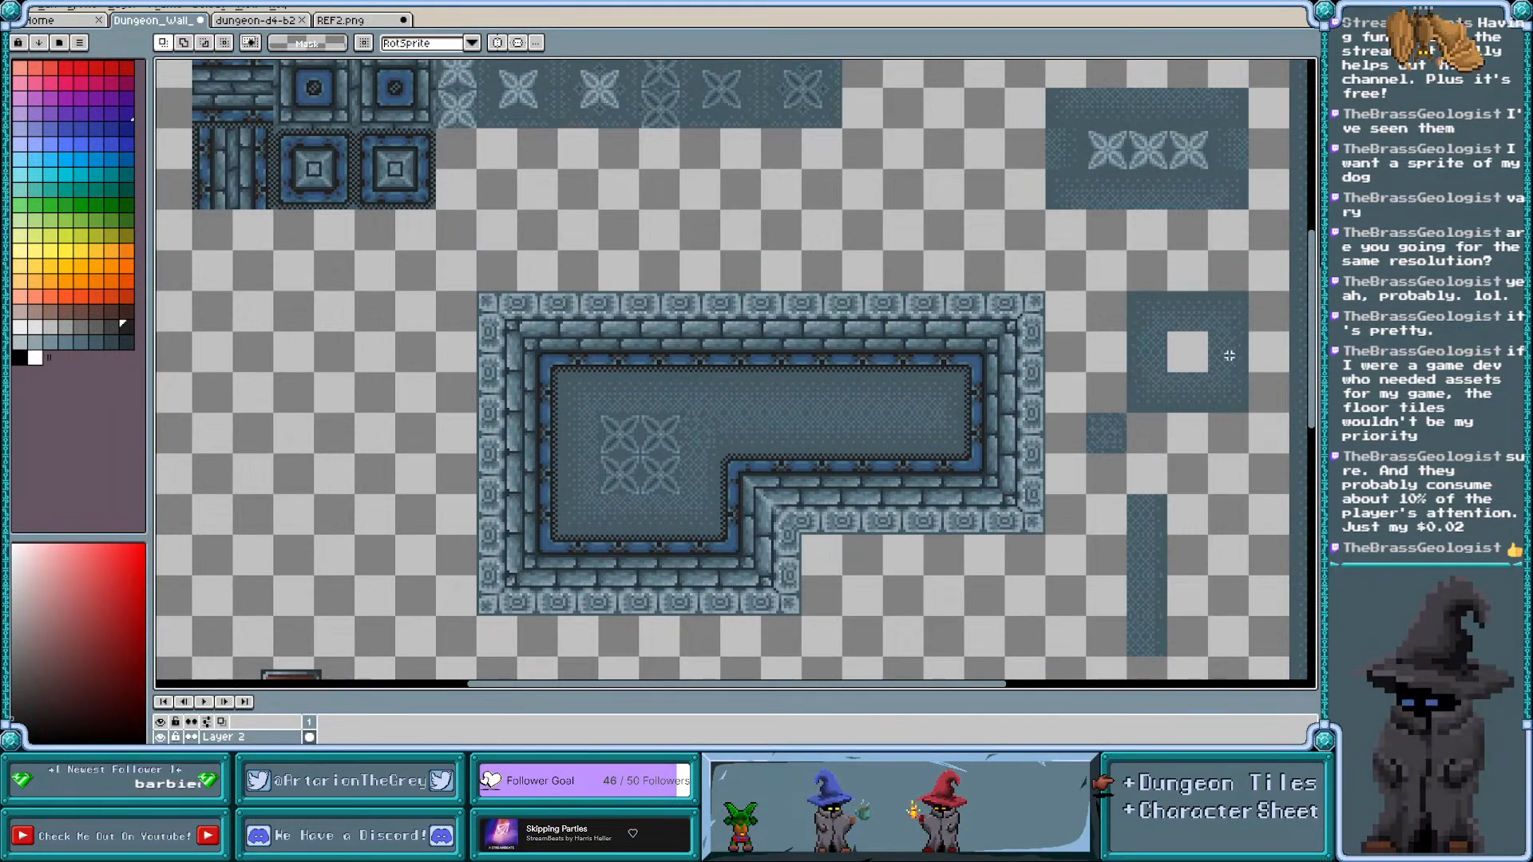
# Examine the edges and corners of the dithered square ring tile to the right of the room layout
pyautogui.moveTo(1265, 388); pyautogui.dragTo(1037, 387)
pyautogui.scroll(1, 998, 317)
pyautogui.scroll(1, 998, 316)
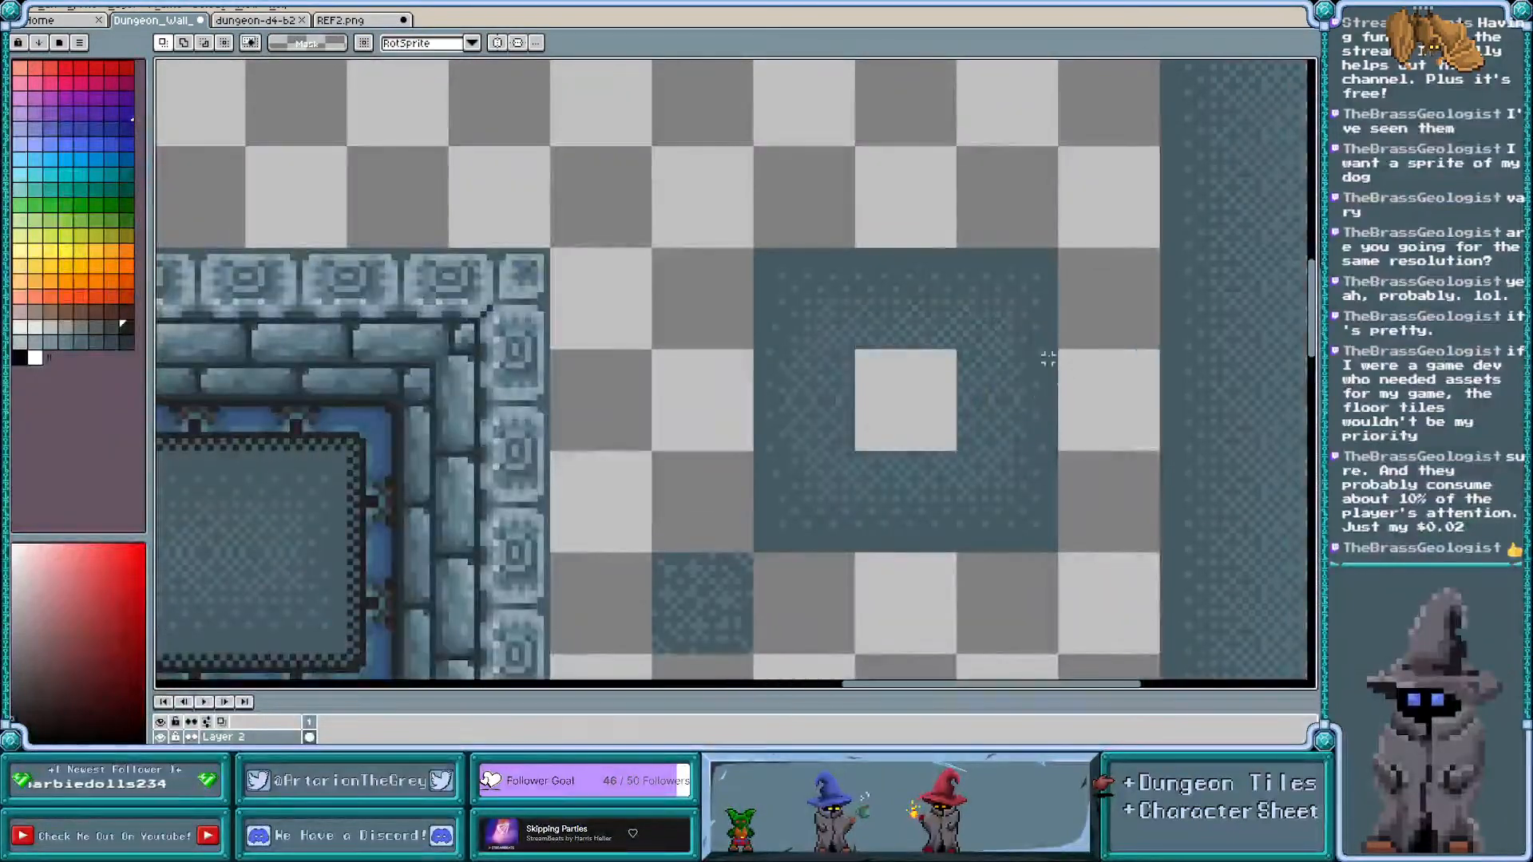
pyautogui.hscroll(2, 958, 335)
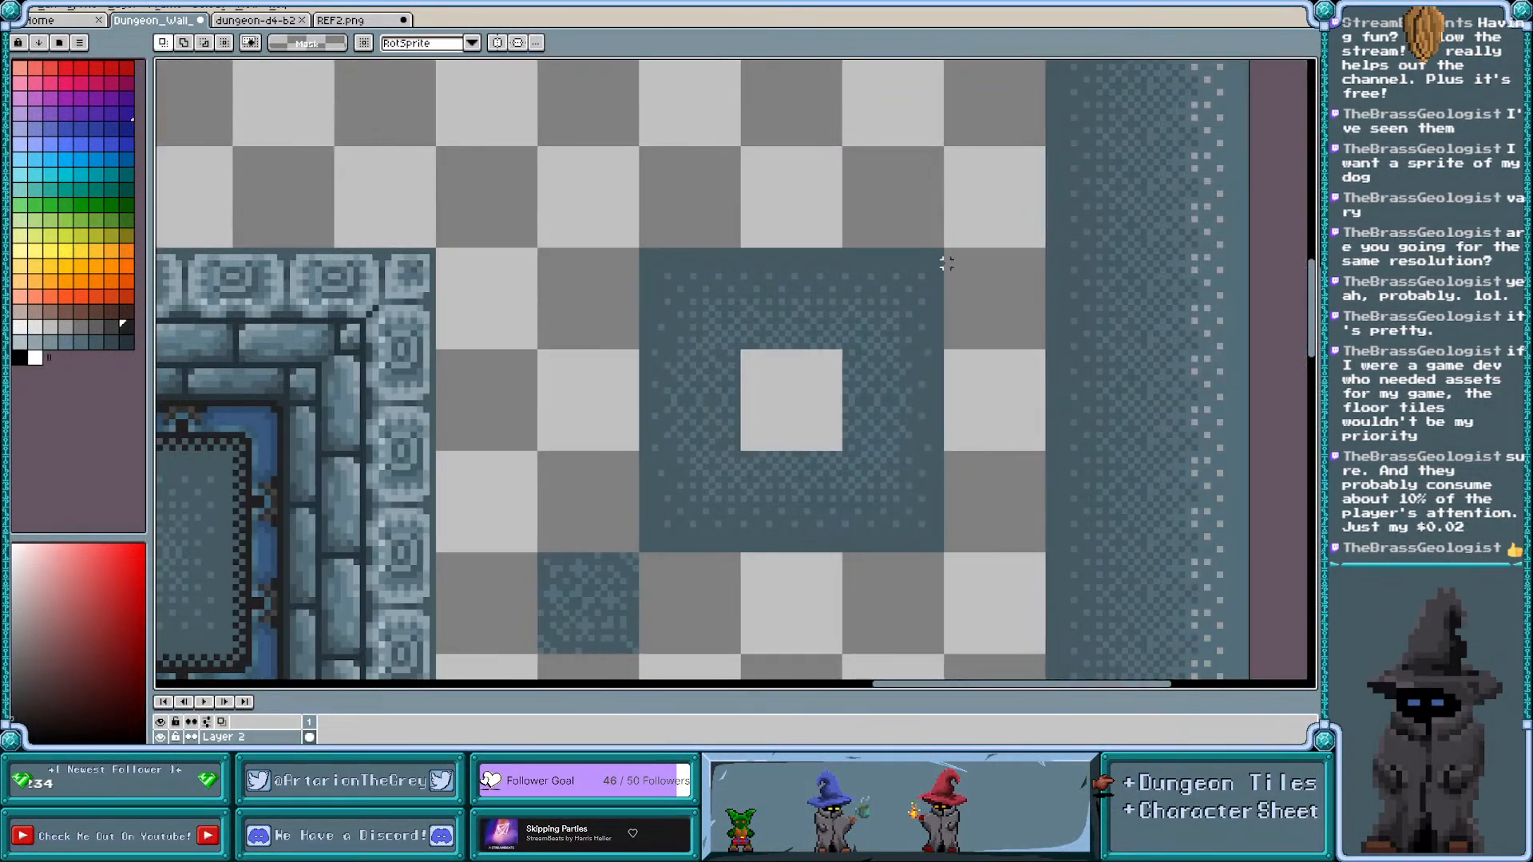
pyautogui.moveTo(942, 254); pyautogui.dragTo(921, 438)
pyautogui.moveTo(925, 491); pyautogui.dragTo(868, 547)
pyautogui.moveTo(700, 416); pyautogui.dragTo(679, 321)
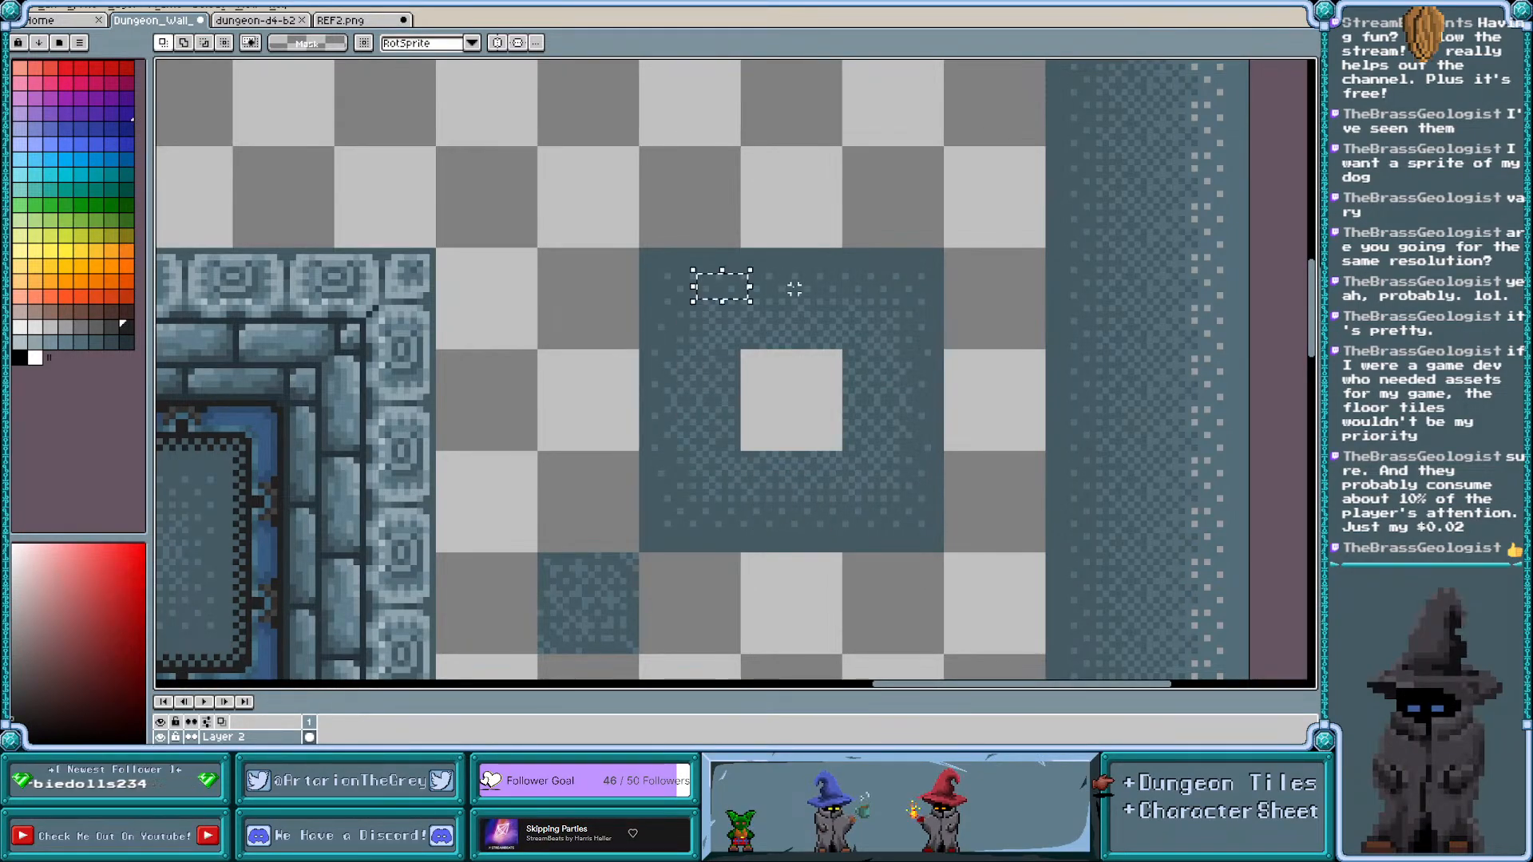
pyautogui.moveTo(795, 289); pyautogui.dragTo(852, 326)
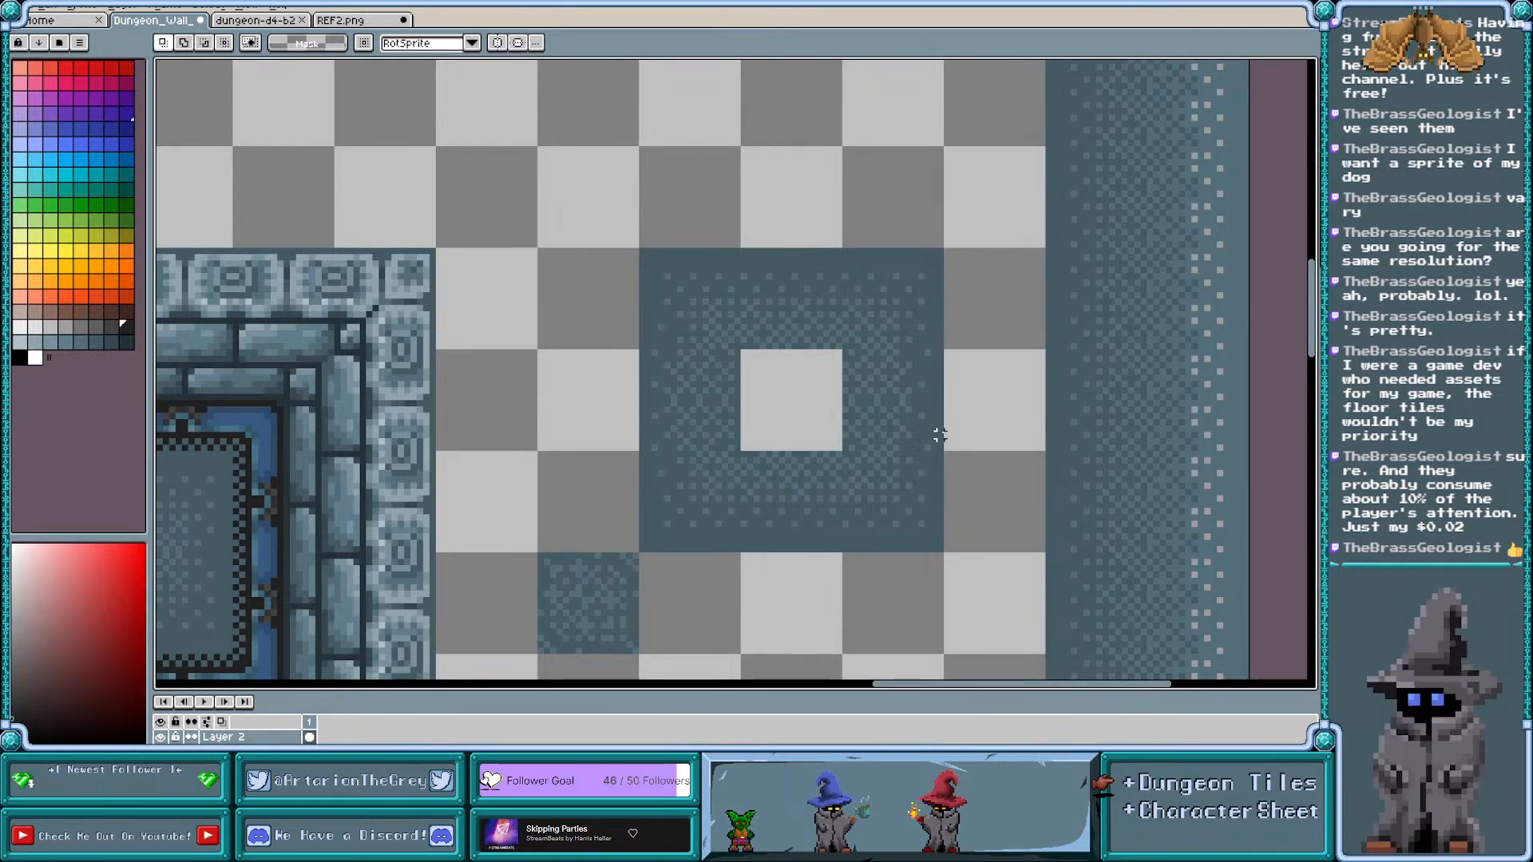
# Open the dungeon-d4-b2 and REF2.png references in turn, and hide the grid on the REF2.png map
pyautogui.scroll(-3, 984, 460)
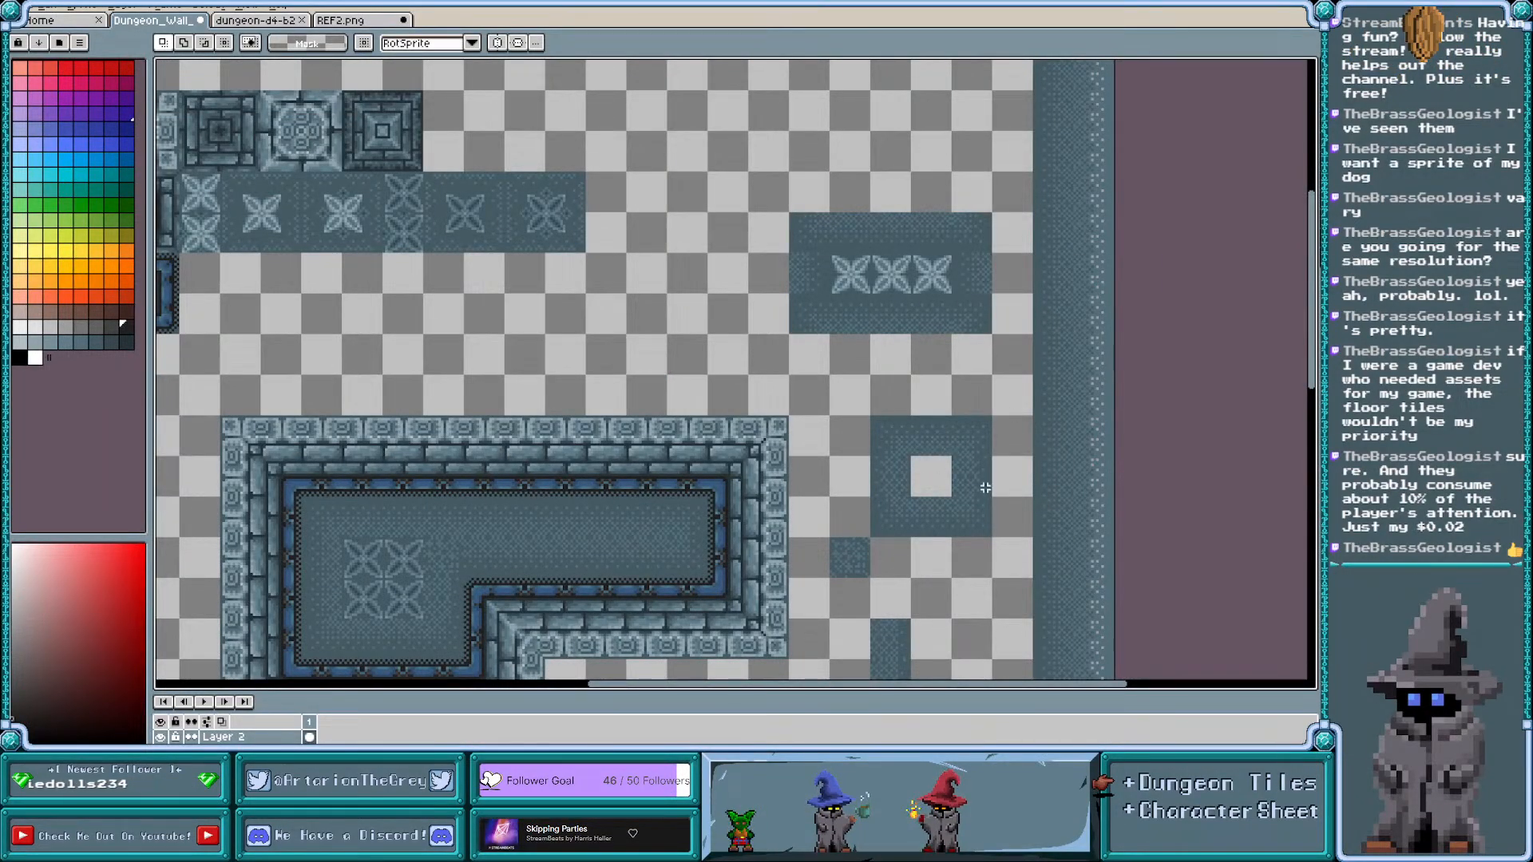
pyautogui.hscroll(-1, 896, 467)
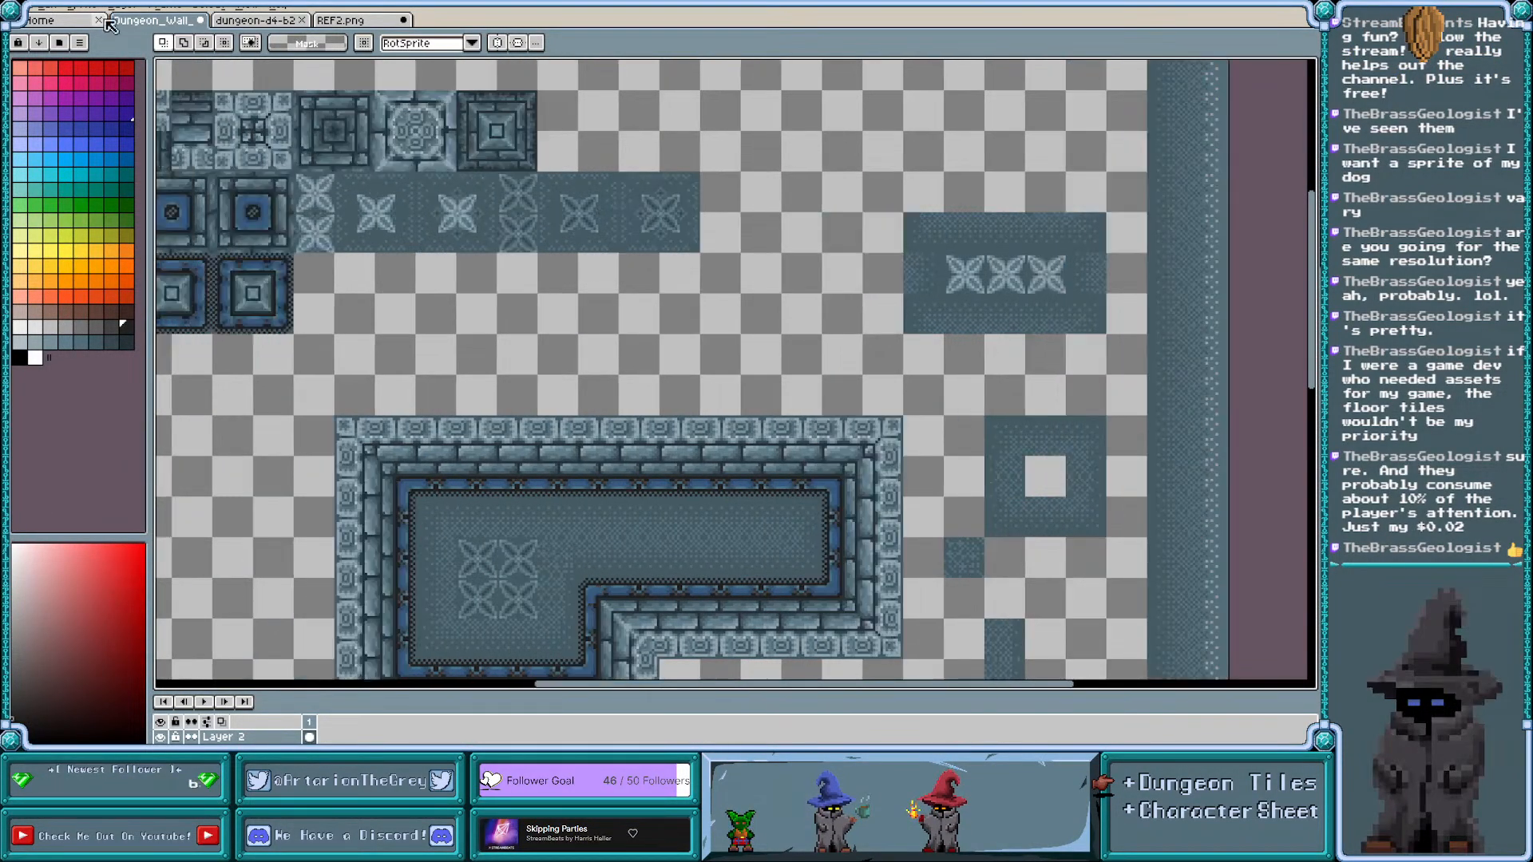
pyautogui.click(254, 21)
pyautogui.scroll(-2, 441, 277)
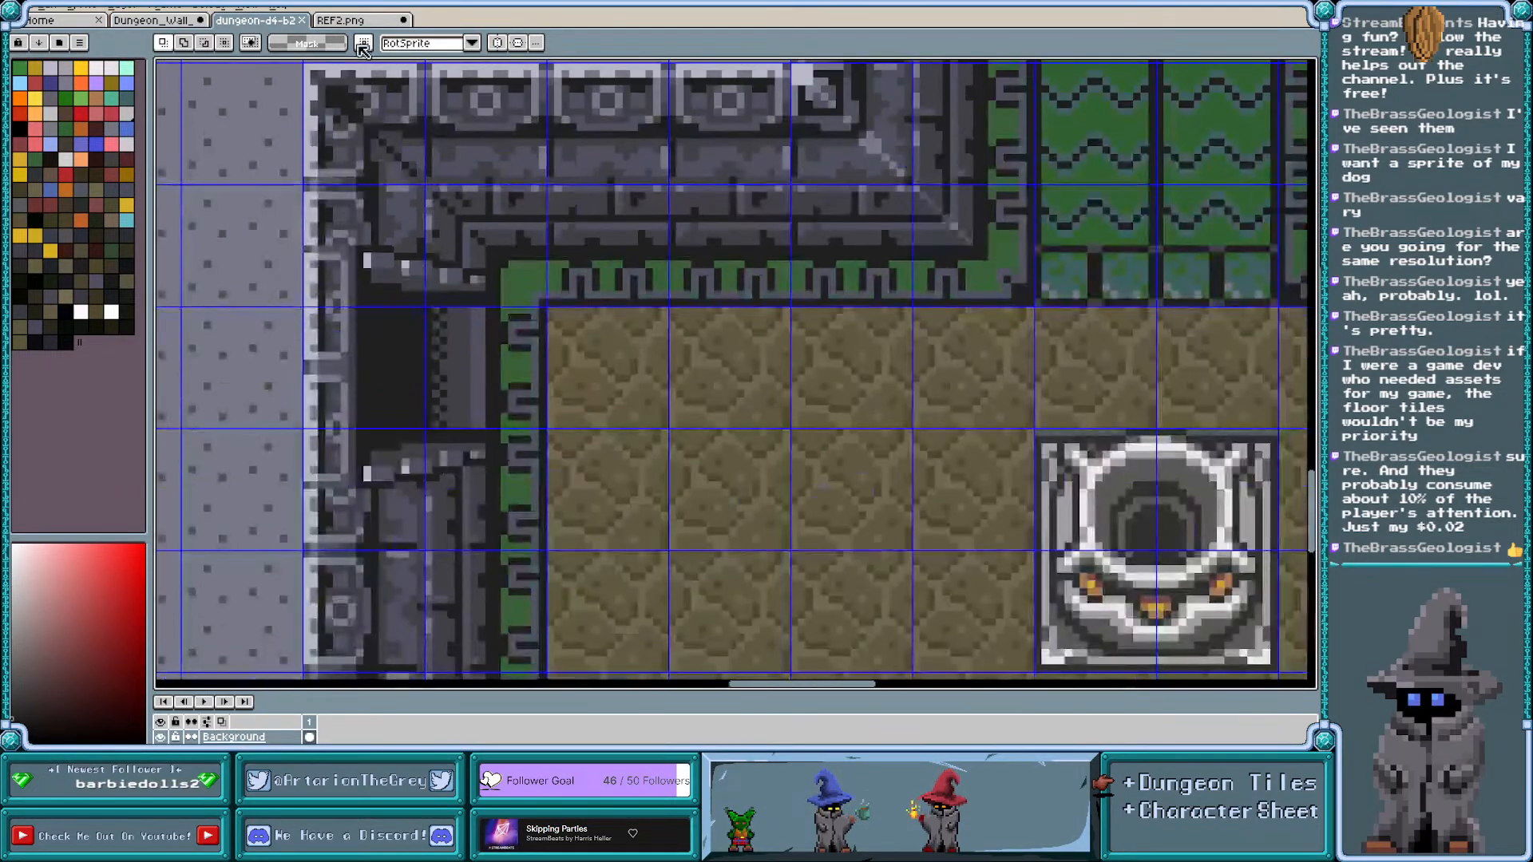
pyautogui.click(360, 21)
pyautogui.scroll(4, 590, 361)
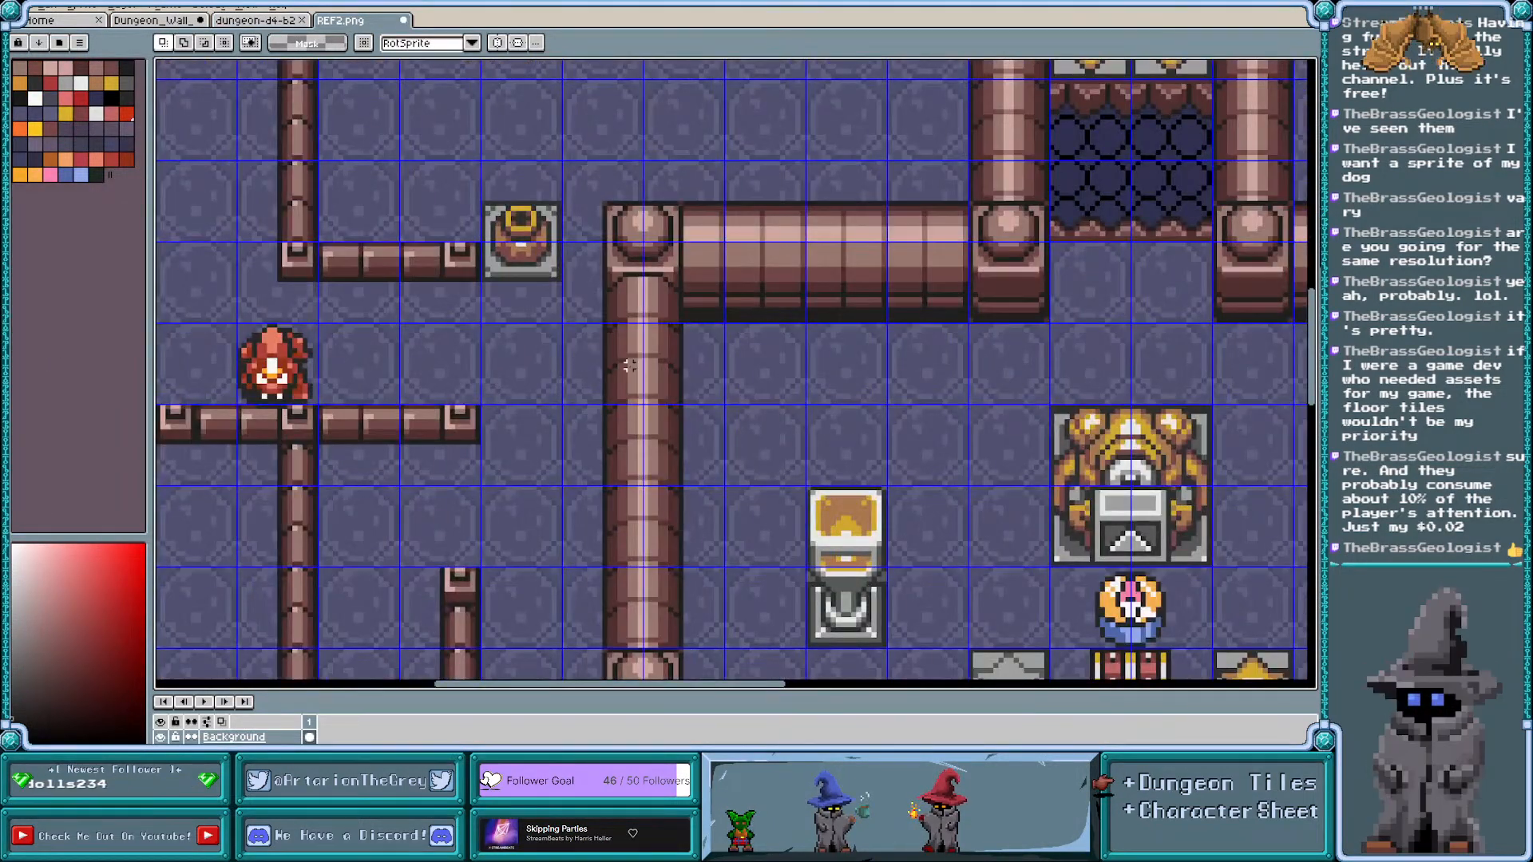
pyautogui.hscroll(3, 631, 365)
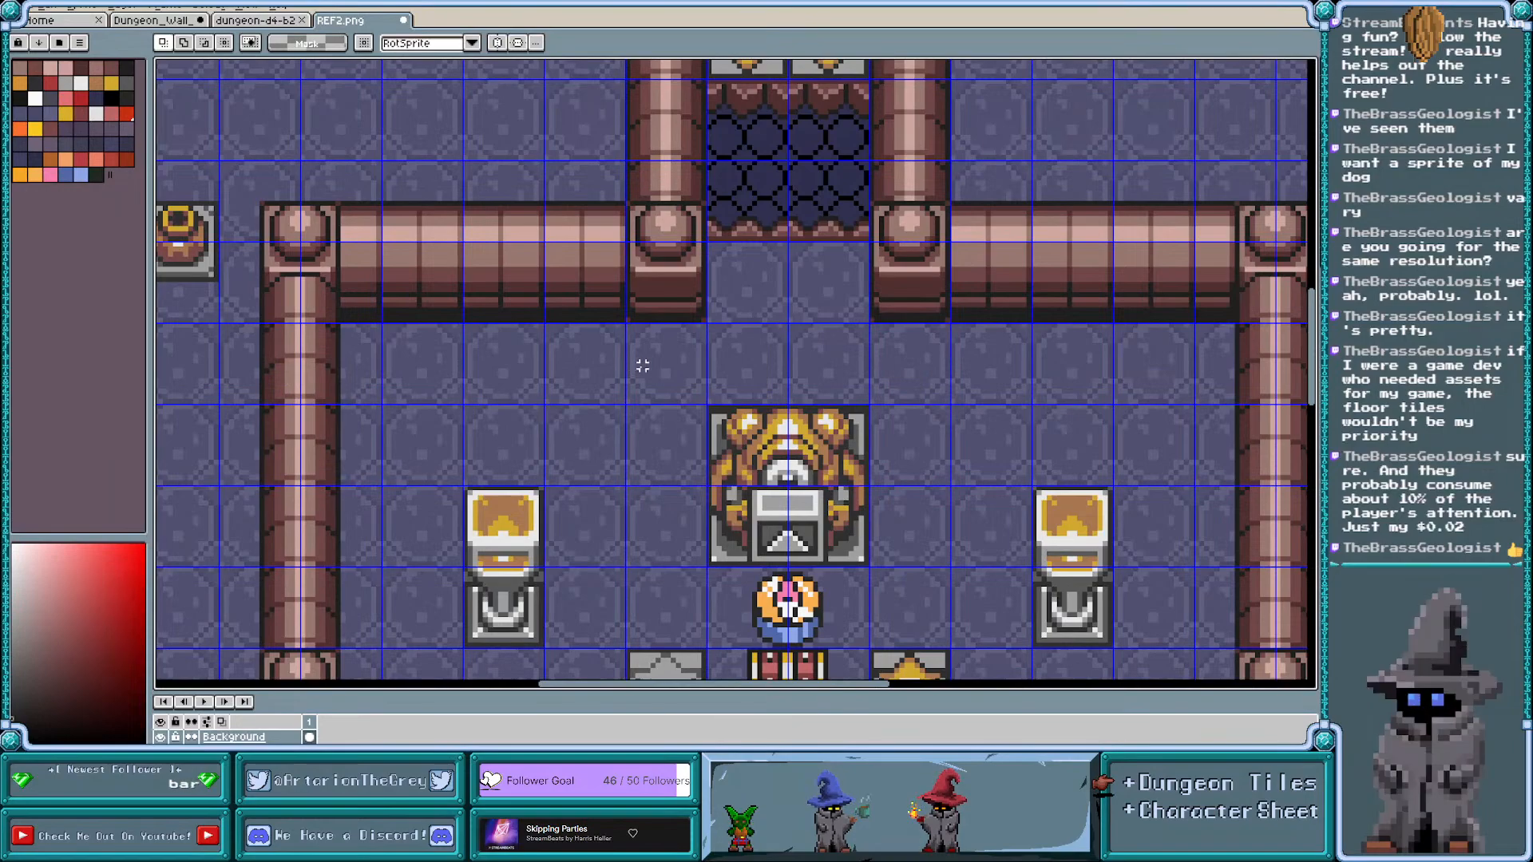
pyautogui.hotkey('ctrl', "'")
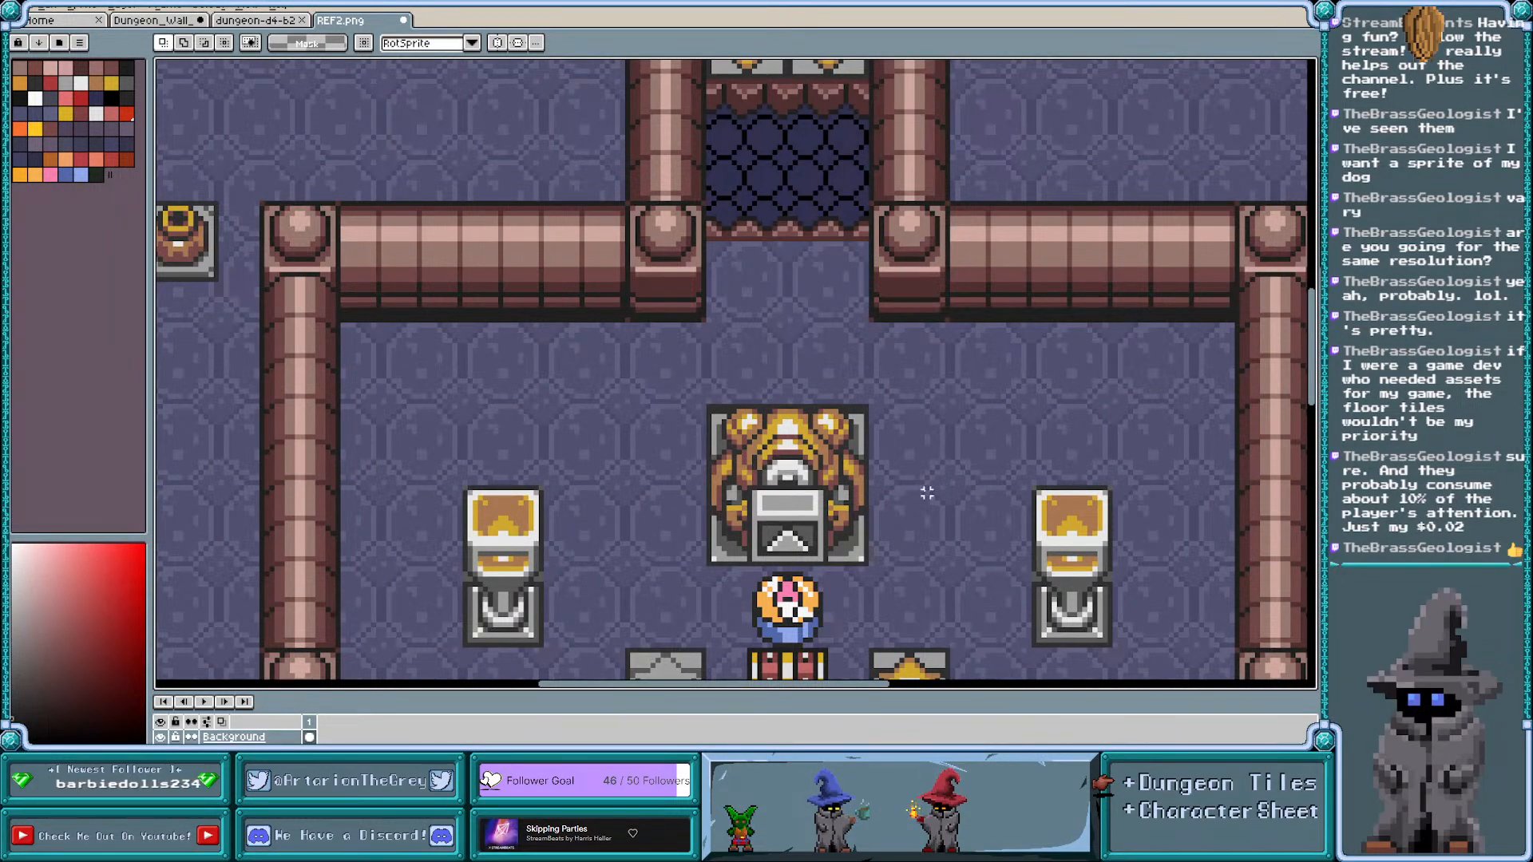
# Examine the walls and floor pattern of the REF2.png dungeon with the grid on and off, including the full room layout
pyautogui.scroll(-2, 926, 495)
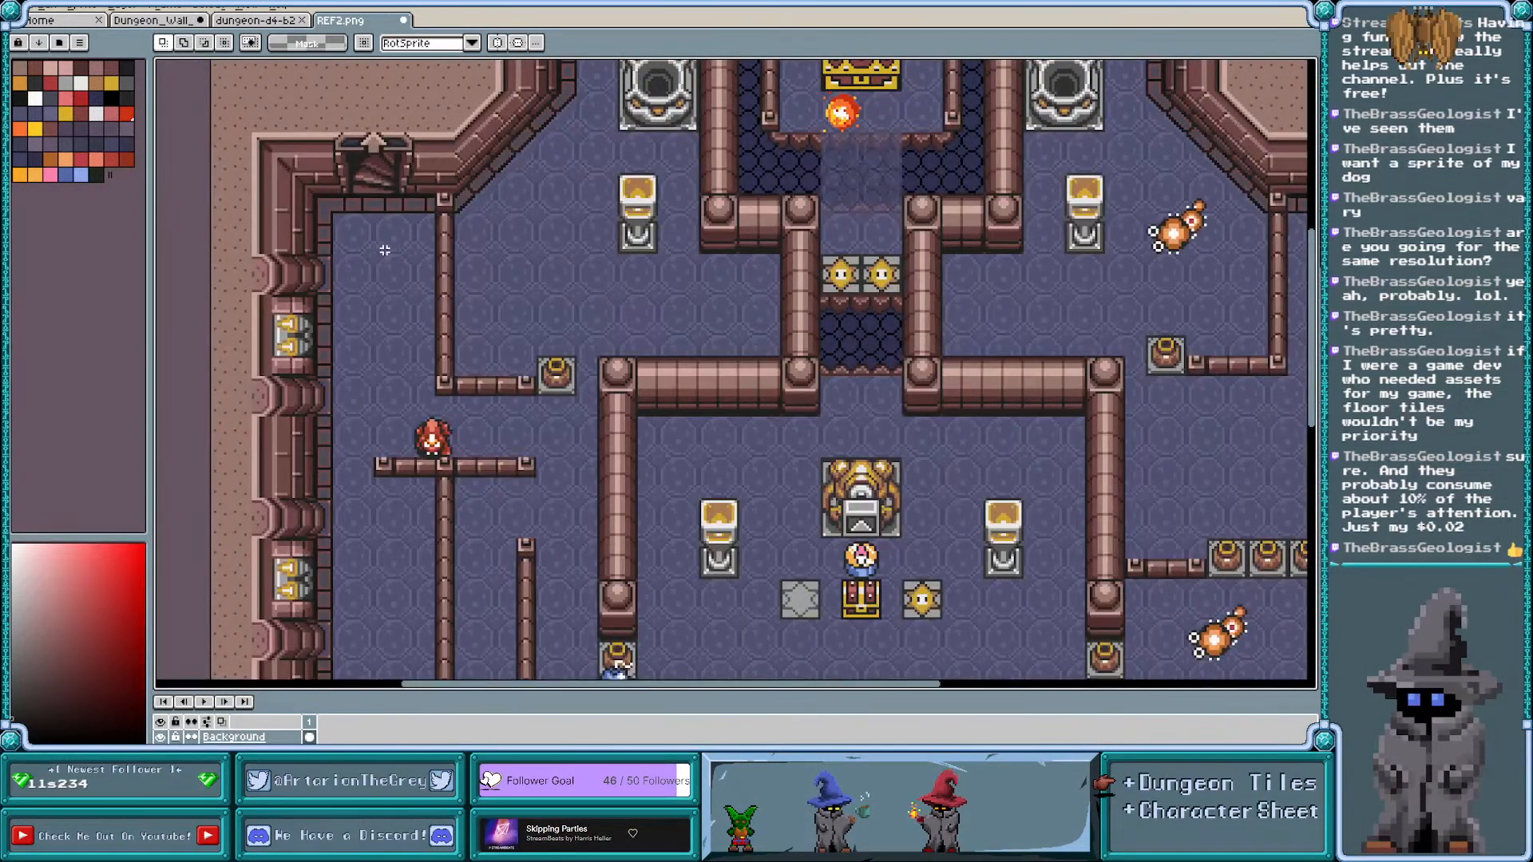
pyautogui.scroll(1, 385, 250)
pyautogui.scroll(1, 381, 248)
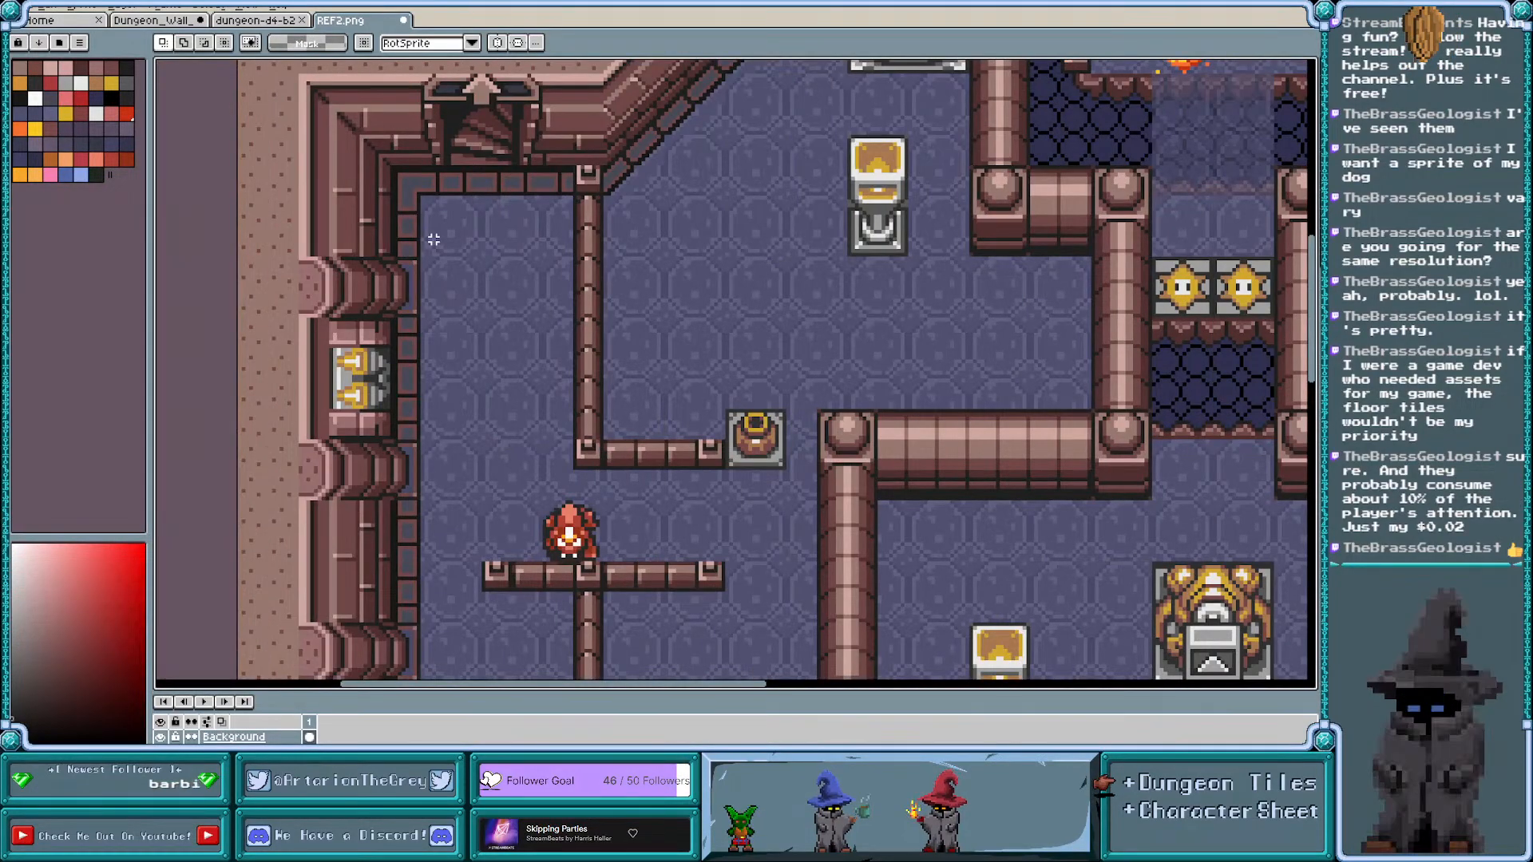
pyautogui.hotkey('ctrl', "'")
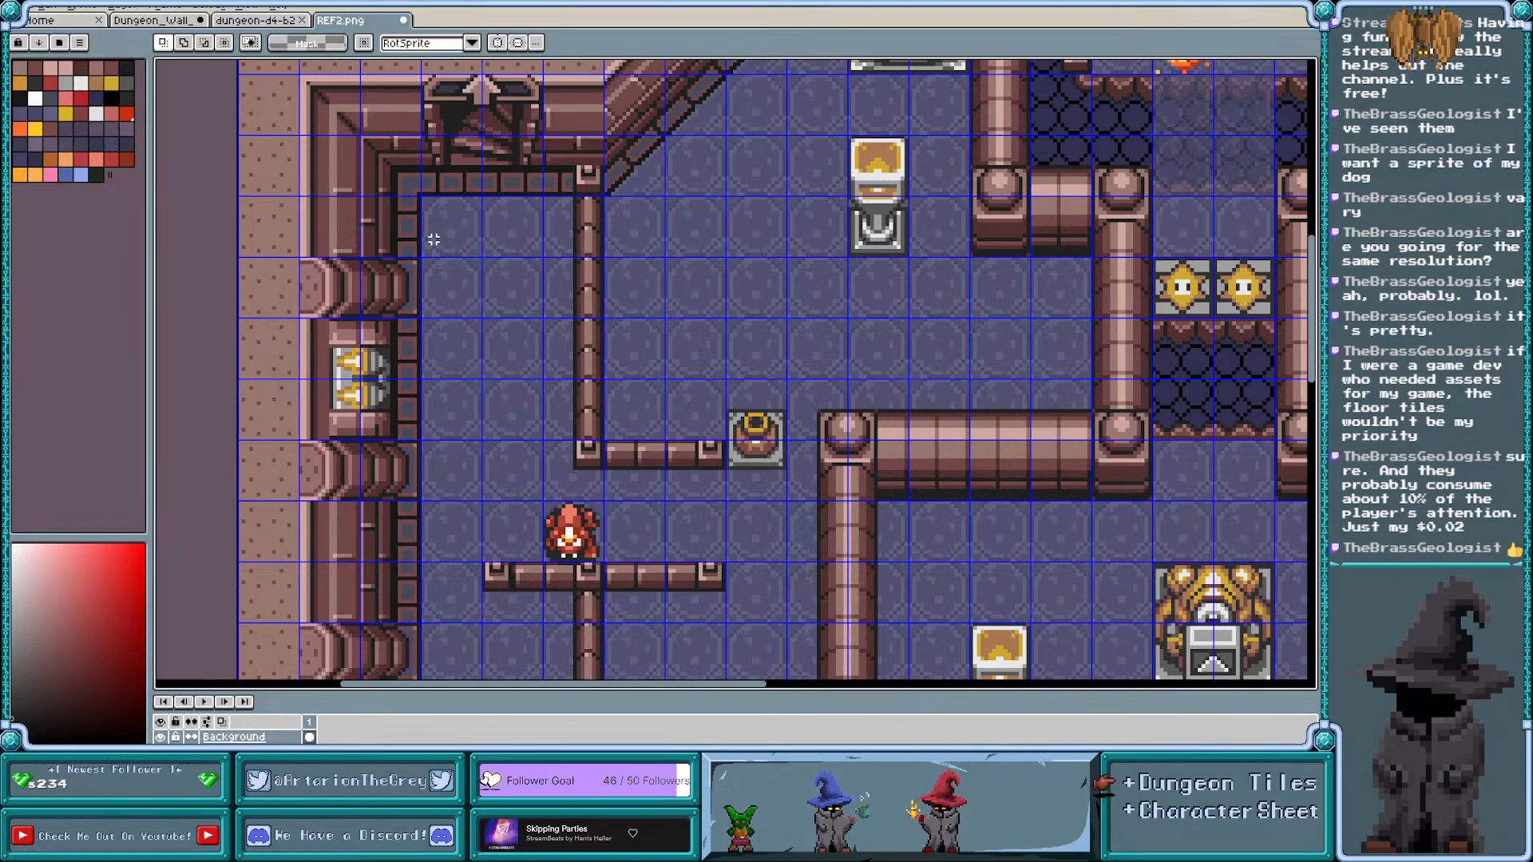
pyautogui.hotkey('ctrl', "'")
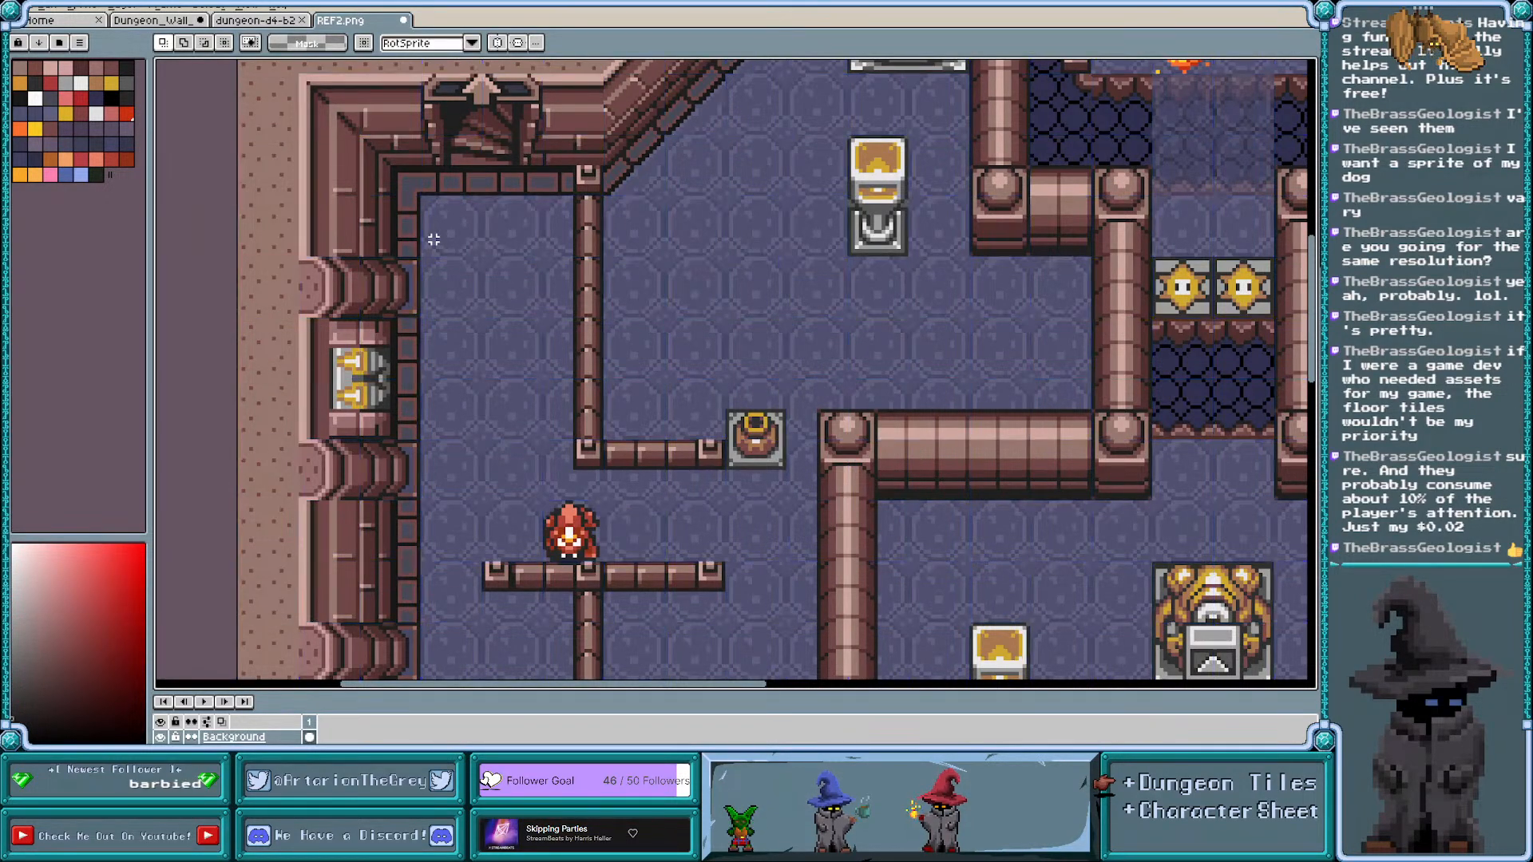
pyautogui.scroll(-3, 796, 187)
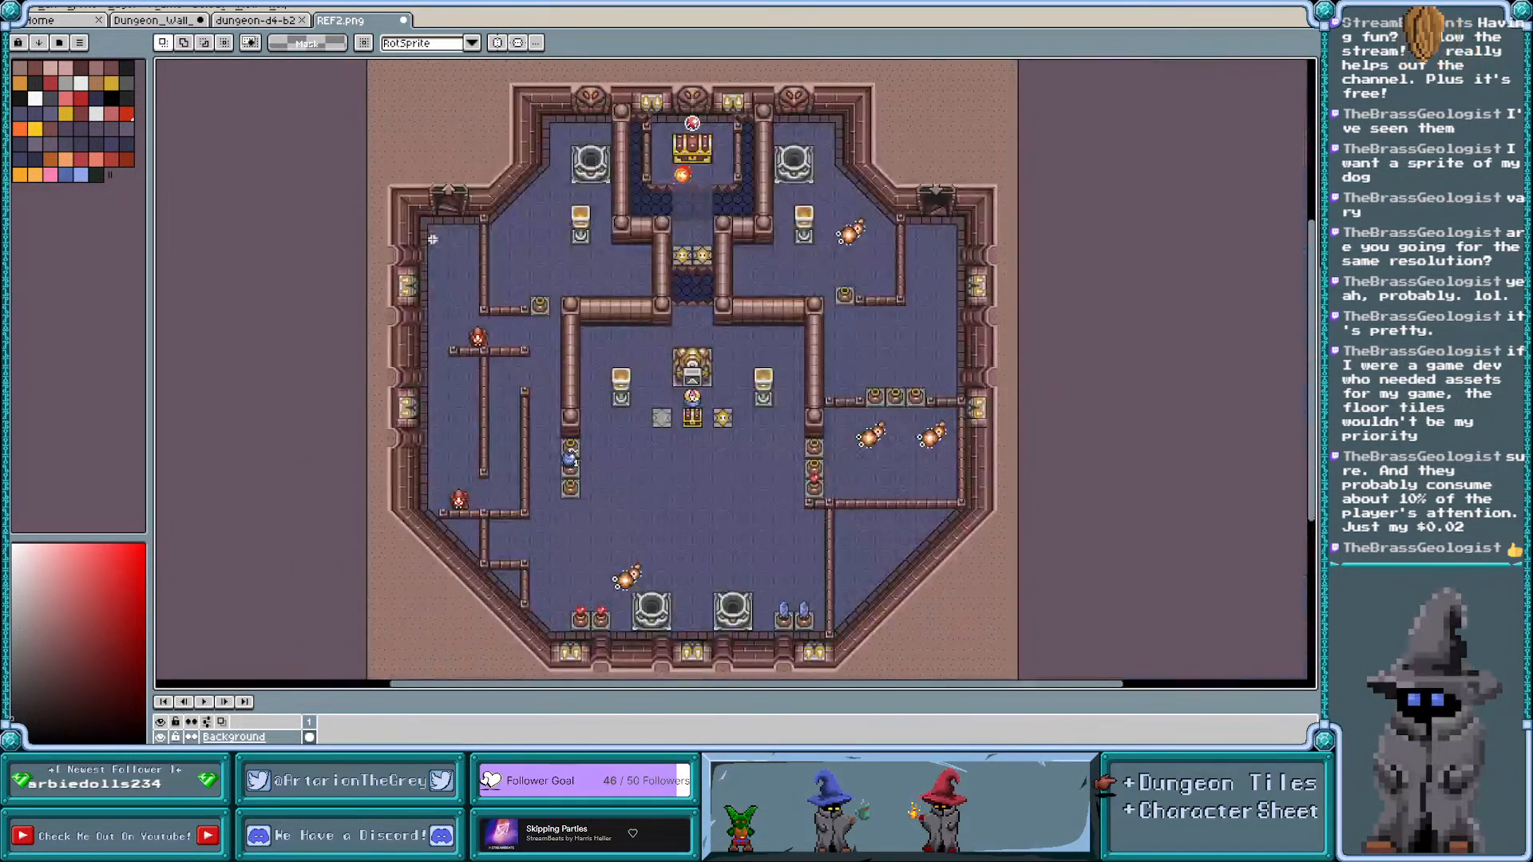
pyautogui.scroll(2, 796, 187)
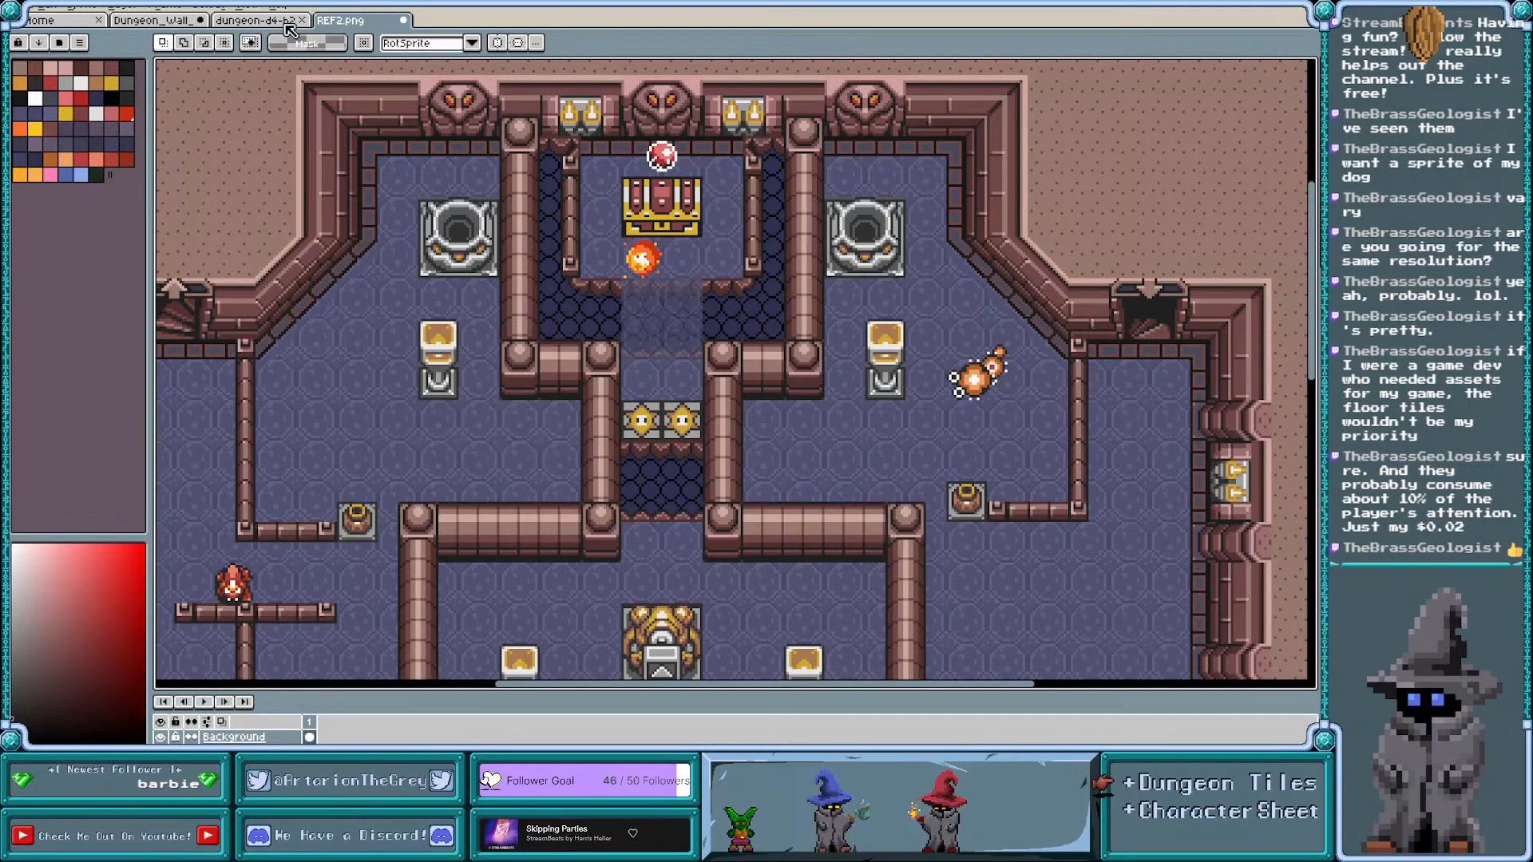
# Return to the Dungeon_Wall tileset and examine the row of lighter and darker flower tiles and the space around it
pyautogui.click(288, 24)
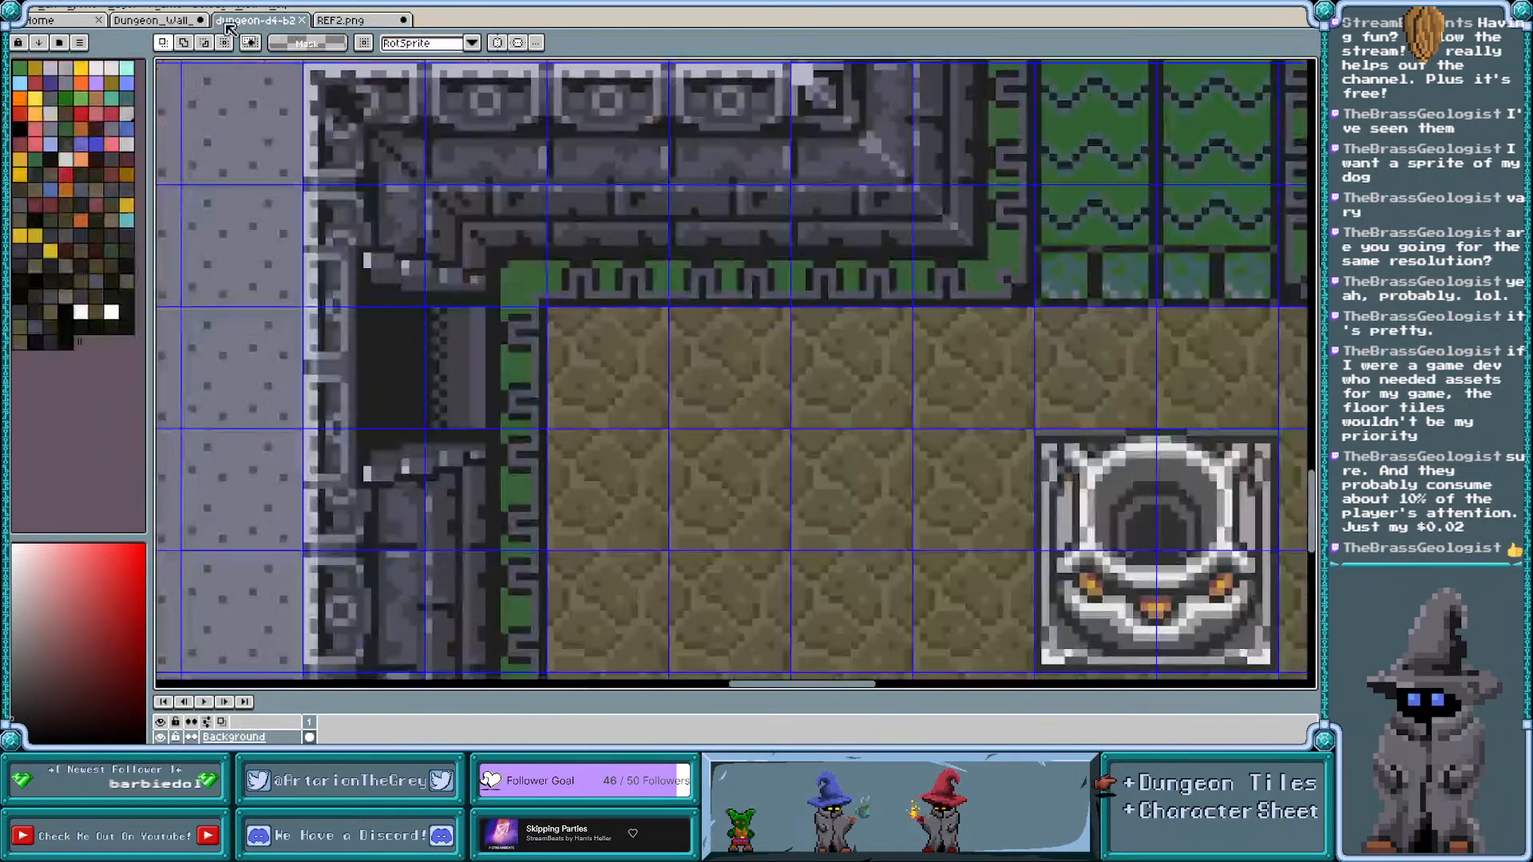
pyautogui.click(170, 21)
pyautogui.scroll(3, 650, 211)
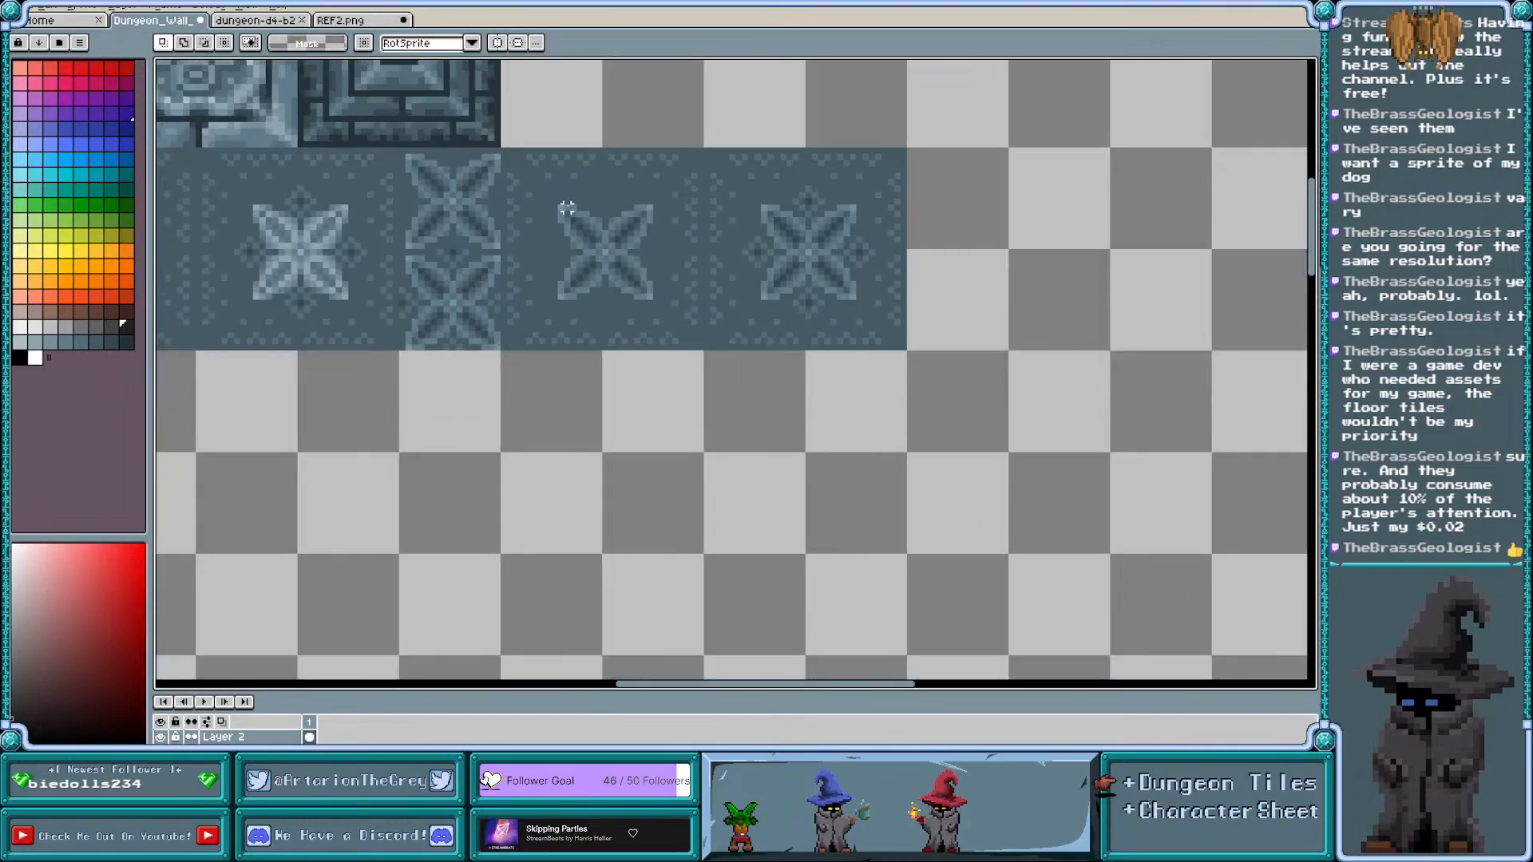
pyautogui.hscroll(-2, 401, 220)
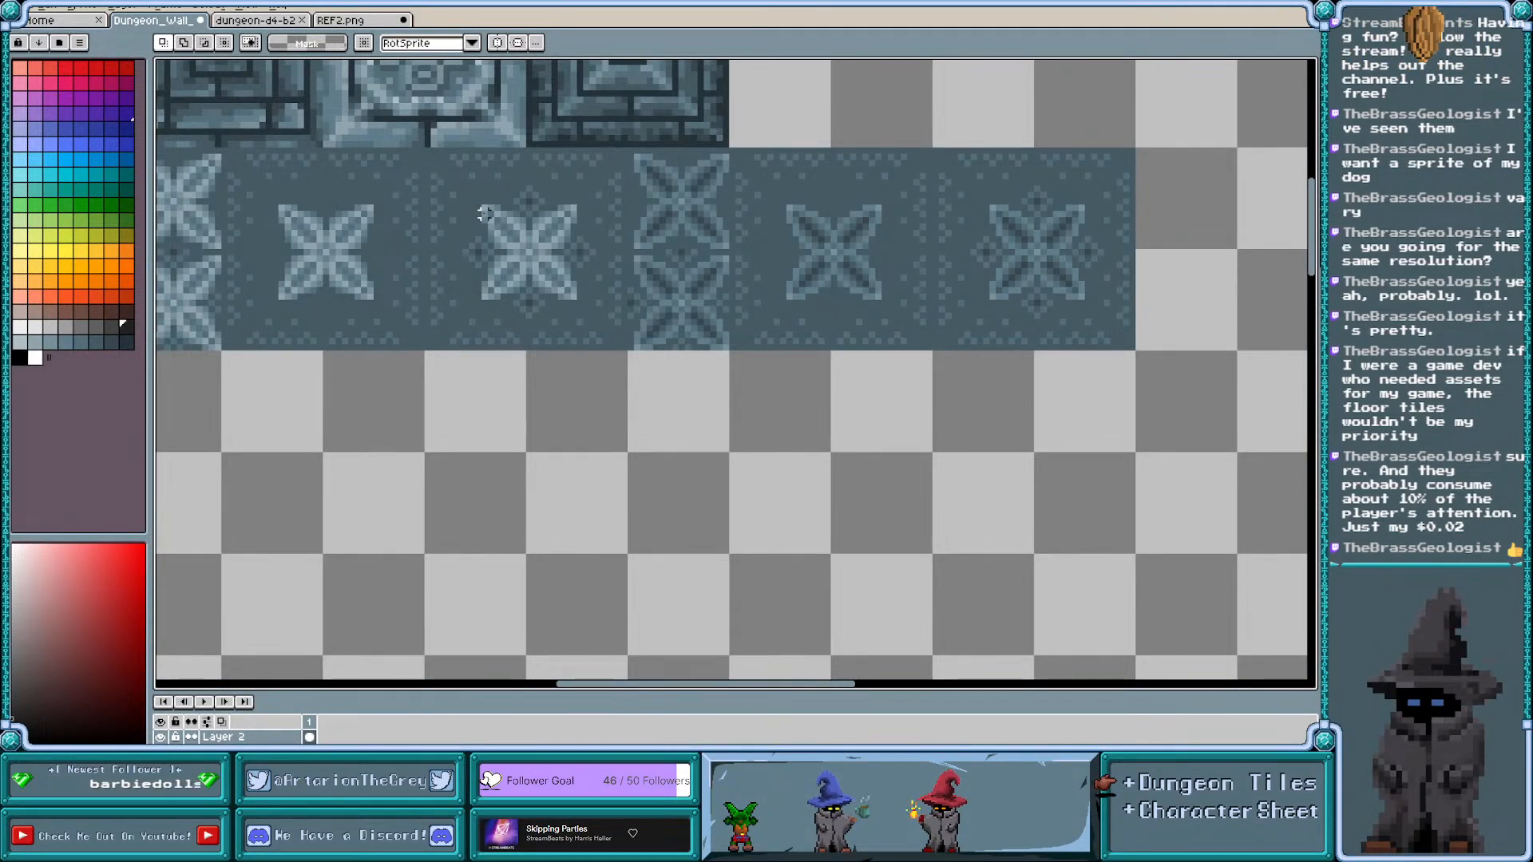
pyautogui.hscroll(-4, 423, 192)
pyautogui.hscroll(2, 588, 212)
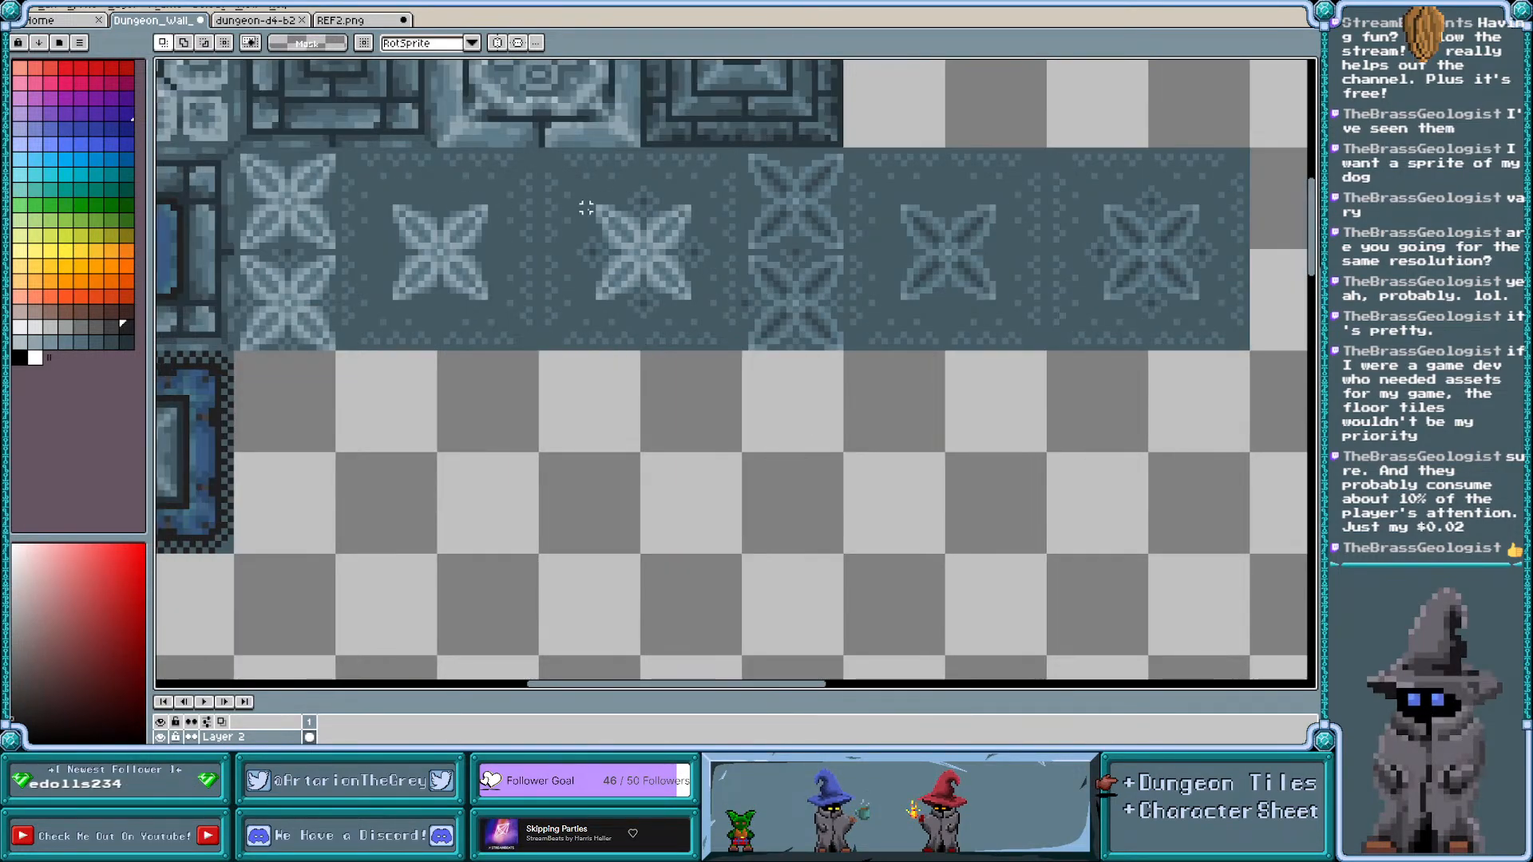
pyautogui.scroll(-3, 800, 239)
pyautogui.hscroll(2, 808, 273)
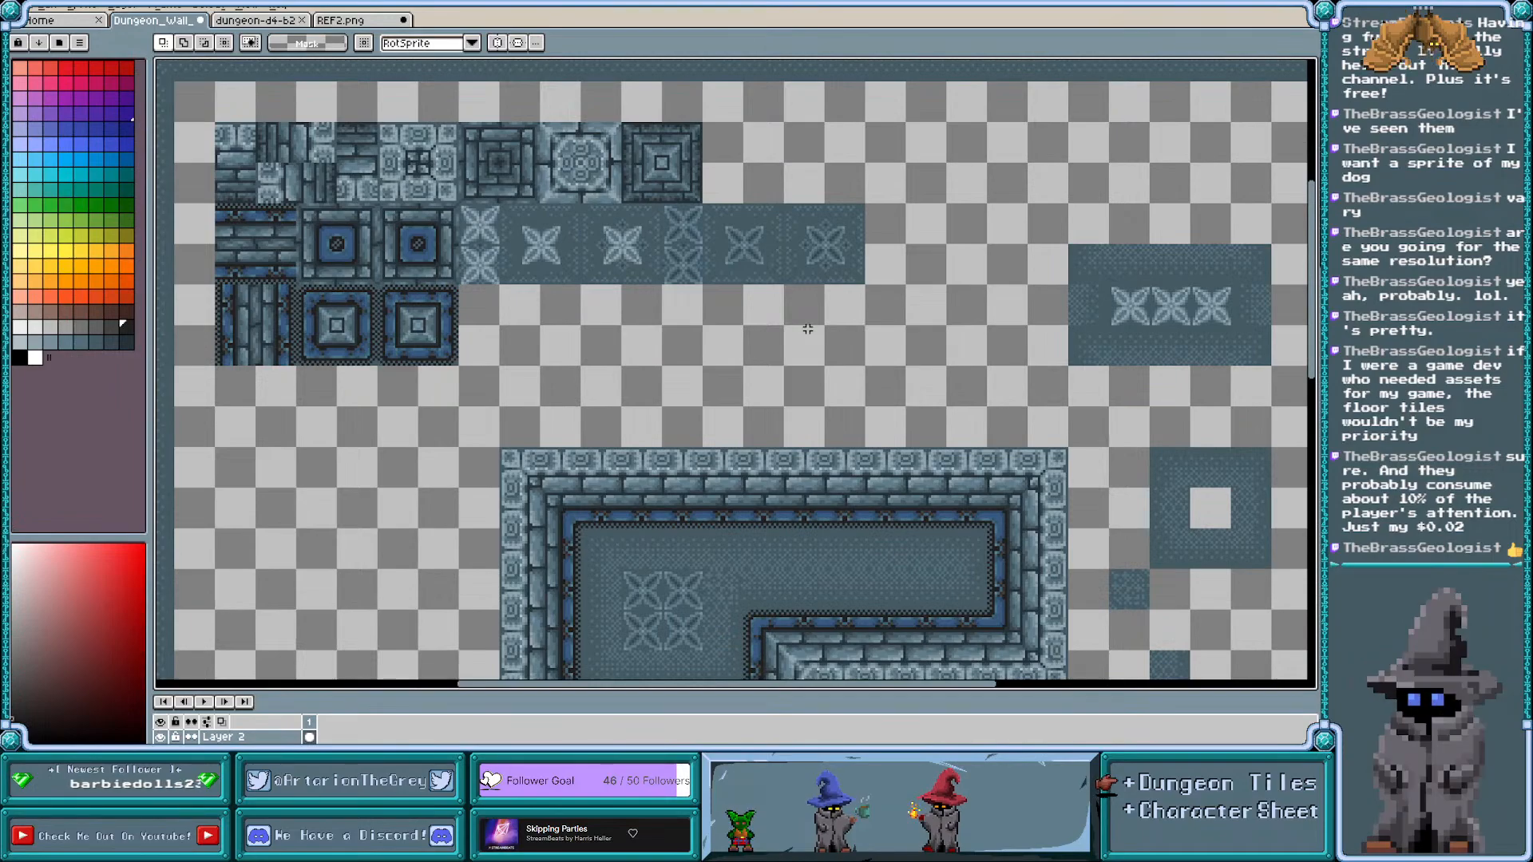
pyautogui.hscroll(-2, 808, 329)
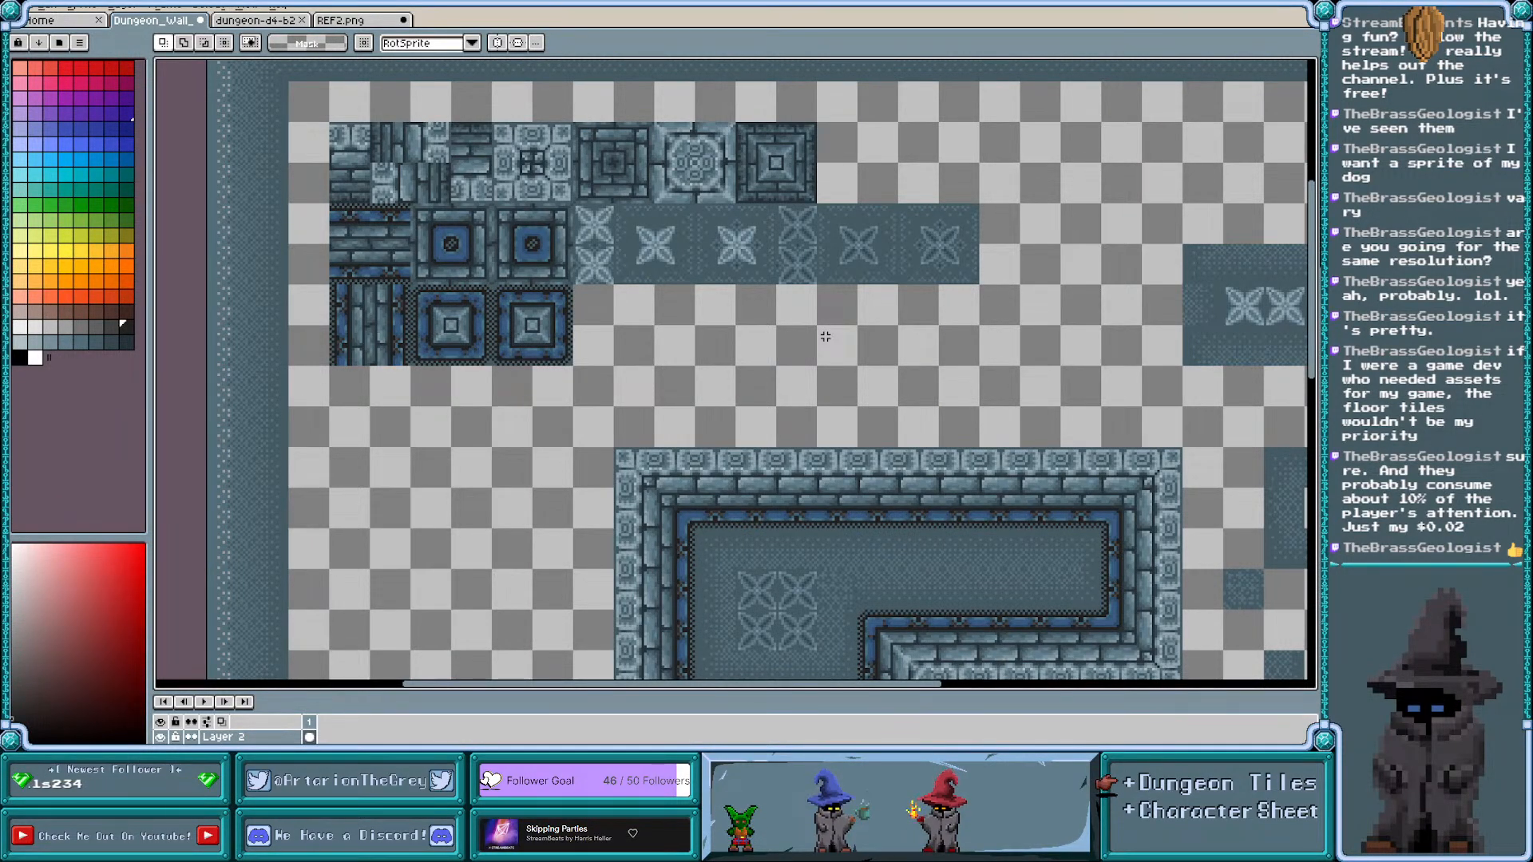
# Move the entire L-shaped room layout straight down by about seven grid squares and deselect it
pyautogui.moveTo(1312, 277); pyautogui.dragTo(1319, 331)
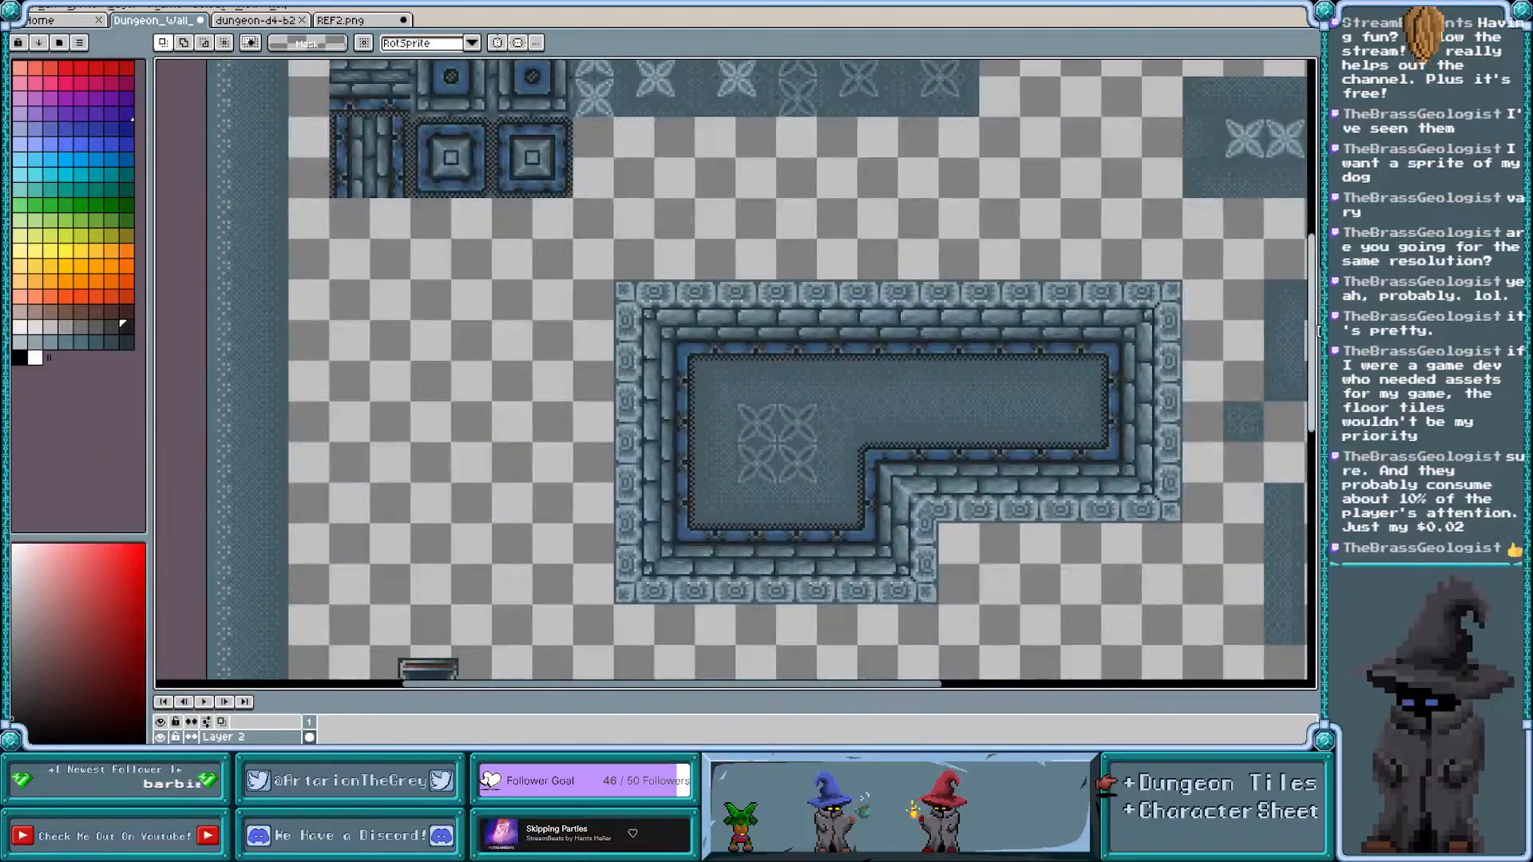
pyautogui.moveTo(591, 267); pyautogui.dragTo(1194, 613)
pyautogui.scroll(-6, 750, 397)
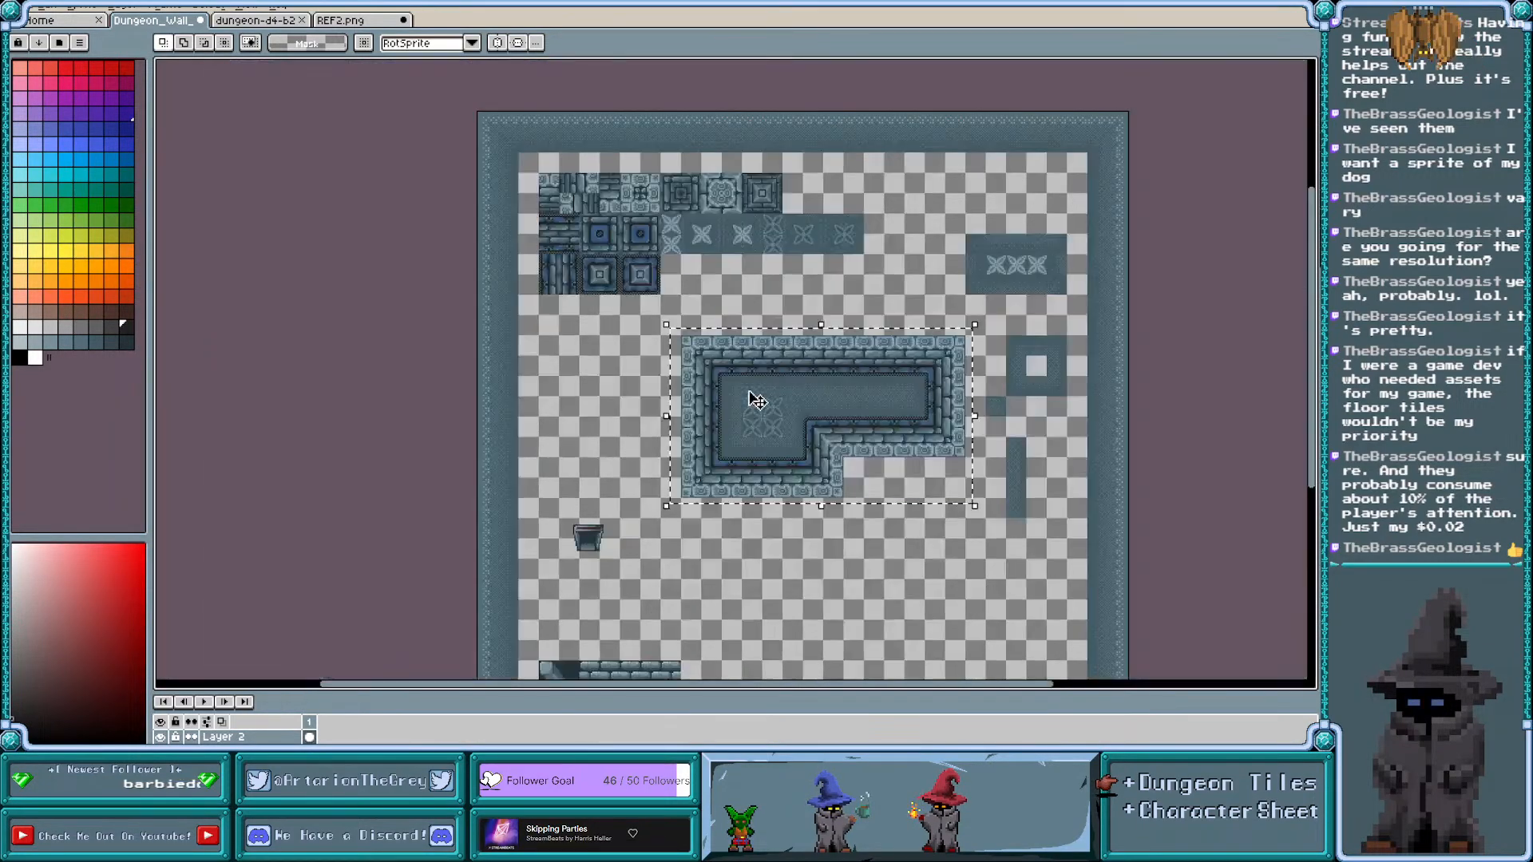
pyautogui.scroll(3, 757, 401)
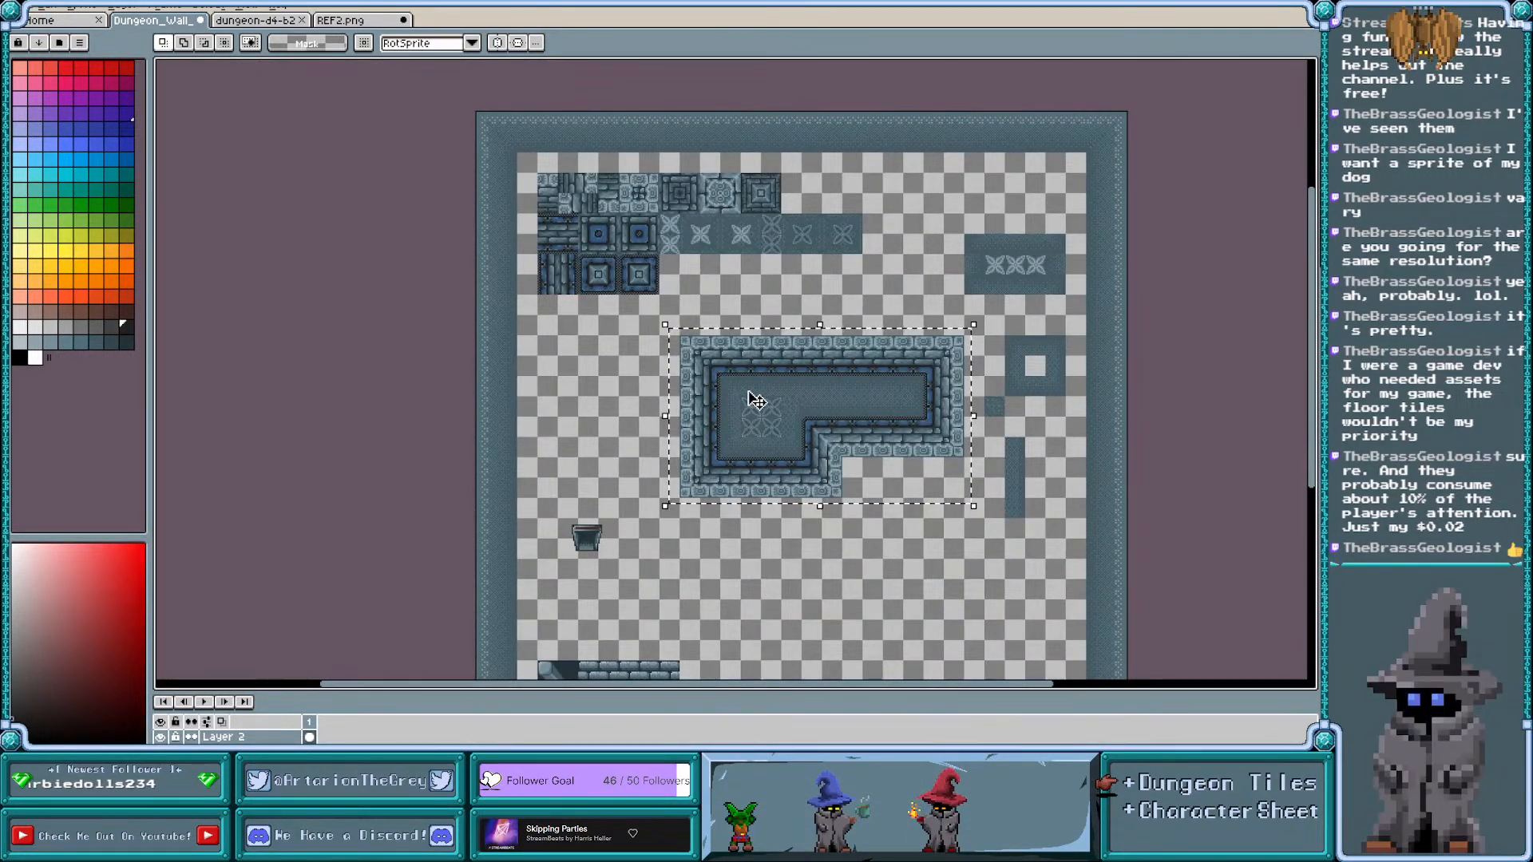
pyautogui.press('Down')
pyautogui.press('Down')
pyautogui.press('Down')
pyautogui.press('Down')
pyautogui.press('Down')
pyautogui.press('Down')
pyautogui.press('Down')
pyautogui.press('Down')
pyautogui.press('Down')
pyautogui.press('Down')
pyautogui.press('Down')
pyautogui.press('Down')
pyautogui.press('Down')
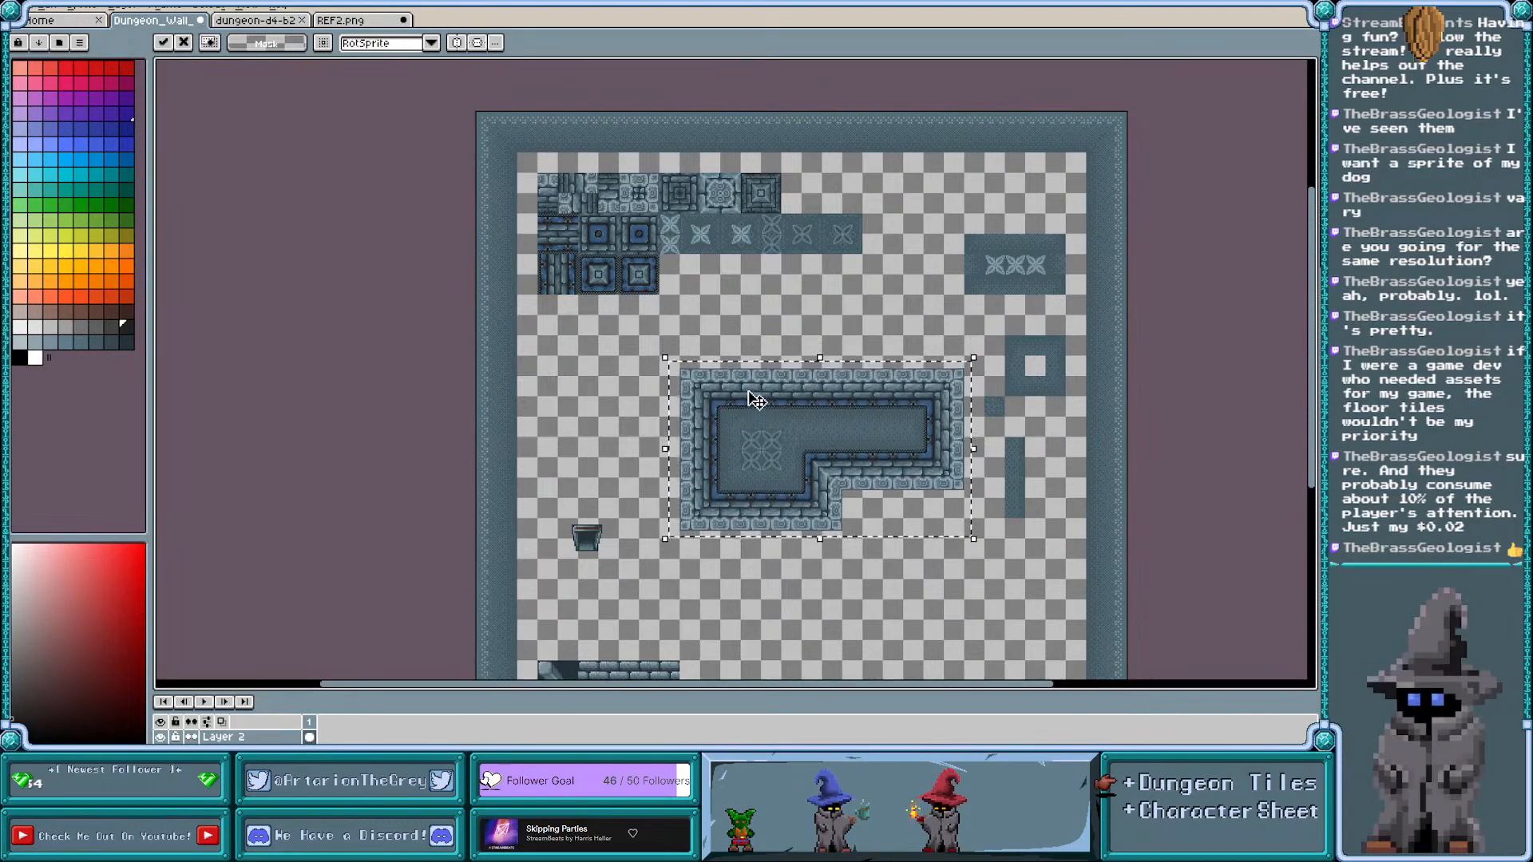
pyautogui.press('Down')
pyautogui.press('Down')
pyautogui.press('Down')
pyautogui.press('Down')
pyautogui.press('Down')
pyautogui.press('Down')
pyautogui.press('Down')
pyautogui.press('Down')
pyautogui.press('Down')
pyautogui.press('Down')
pyautogui.press('Down')
pyautogui.press('Down')
pyautogui.press('Down')
pyautogui.press('Down')
pyautogui.press('Down')
pyautogui.press('Down')
pyautogui.press('Down')
pyautogui.press('Down')
pyautogui.press('Down')
pyautogui.press('Down')
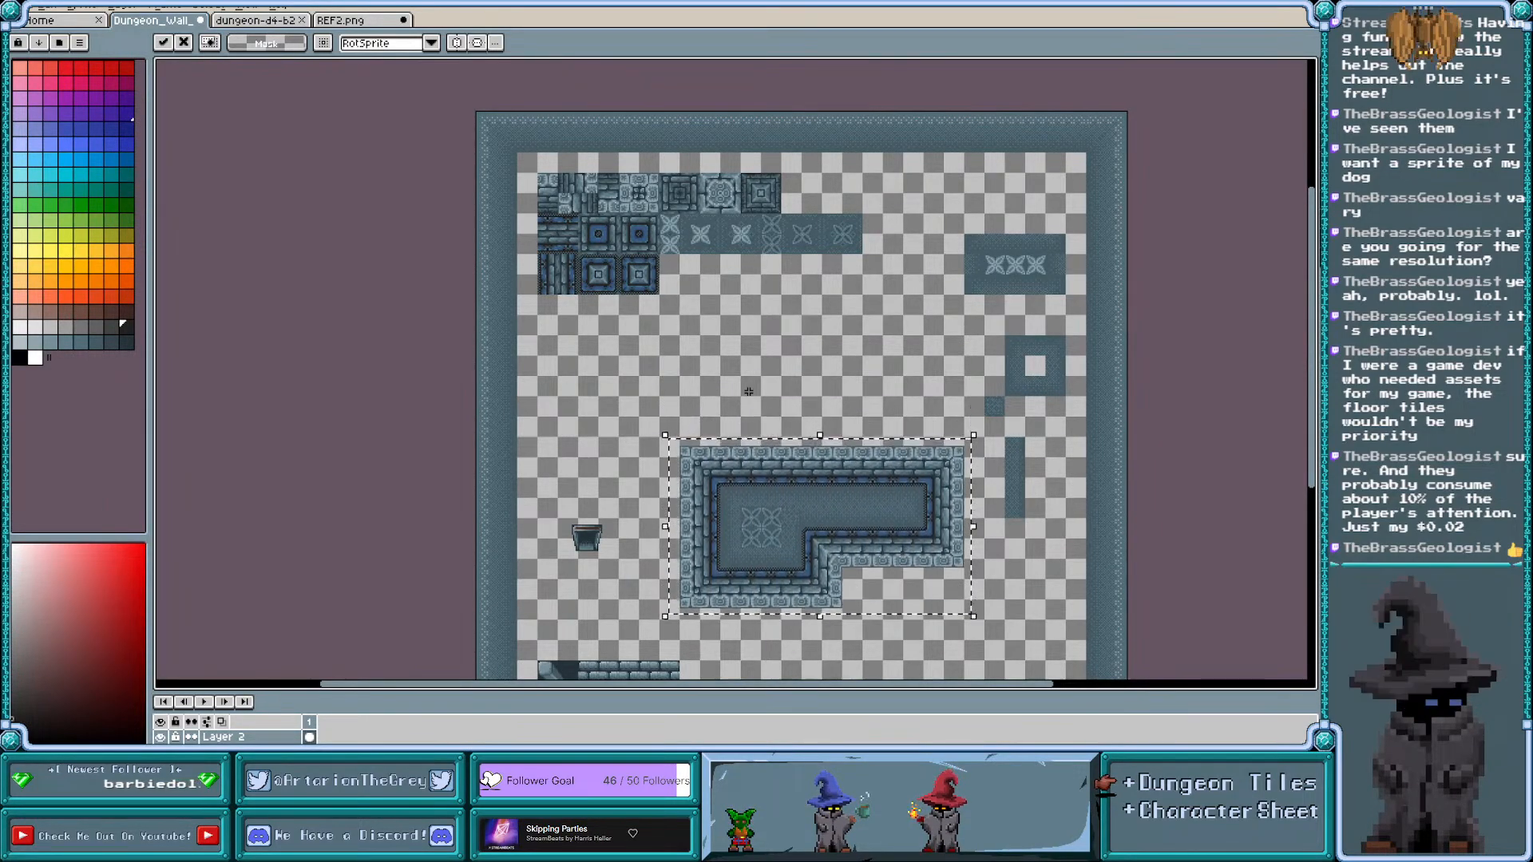
pyautogui.press('Down')
pyautogui.press('Down')
pyautogui.press('Down')
pyautogui.press('Down')
pyautogui.press('Down')
pyautogui.press('Down')
pyautogui.press('Down')
pyautogui.press('Down')
pyautogui.press('Down')
pyautogui.press('Down')
pyautogui.press('Down')
pyautogui.press('Down')
pyautogui.press('Down')
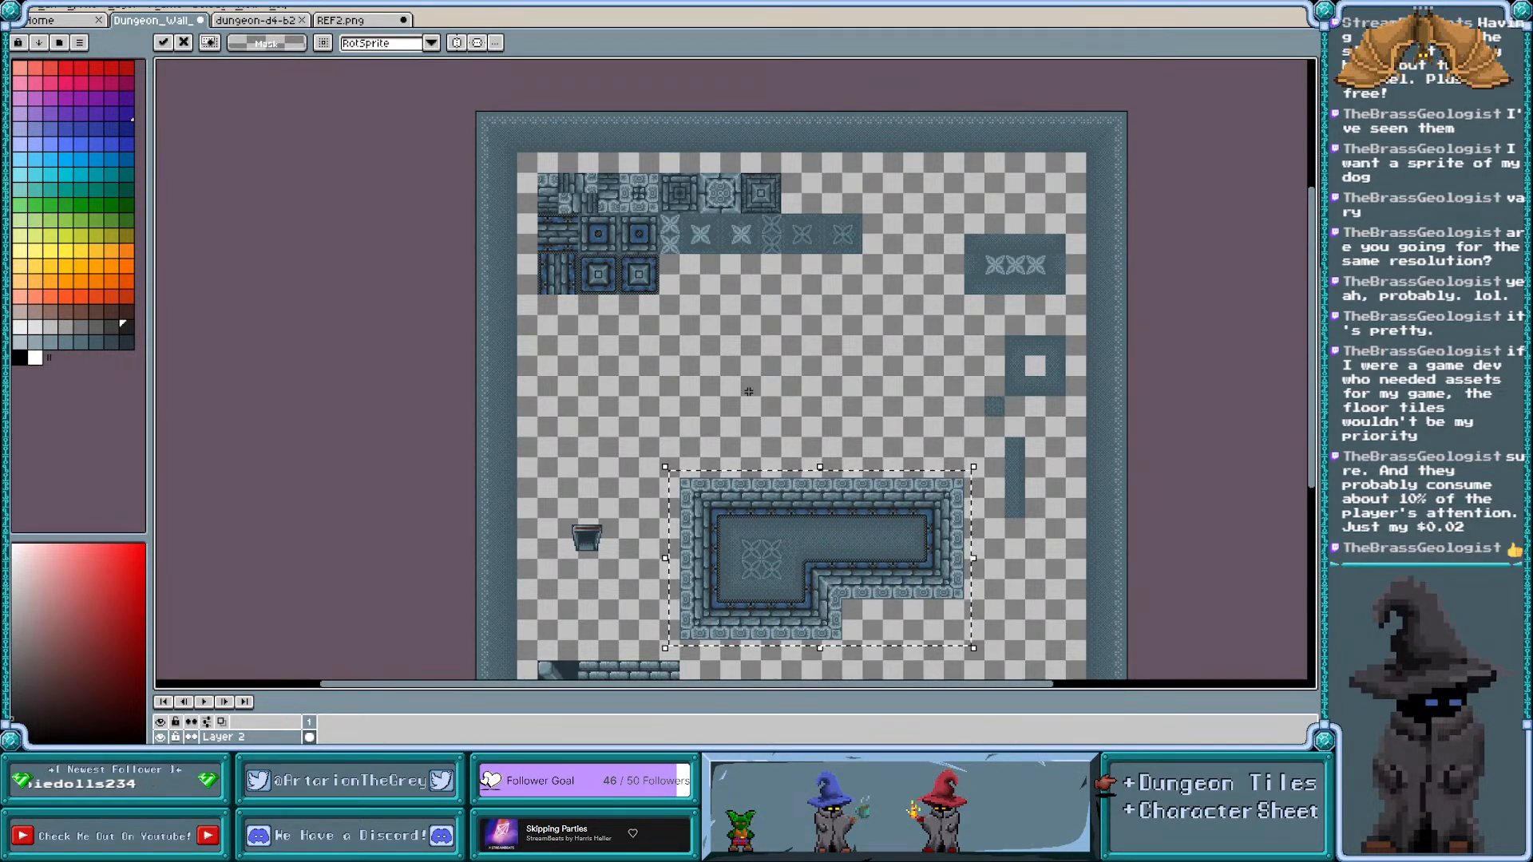
pyautogui.press('Return')
# Duplicate the whole block of wall, panel and flower tiles straight below the original, leaving one grid square between them
pyautogui.scroll(3, 737, 284)
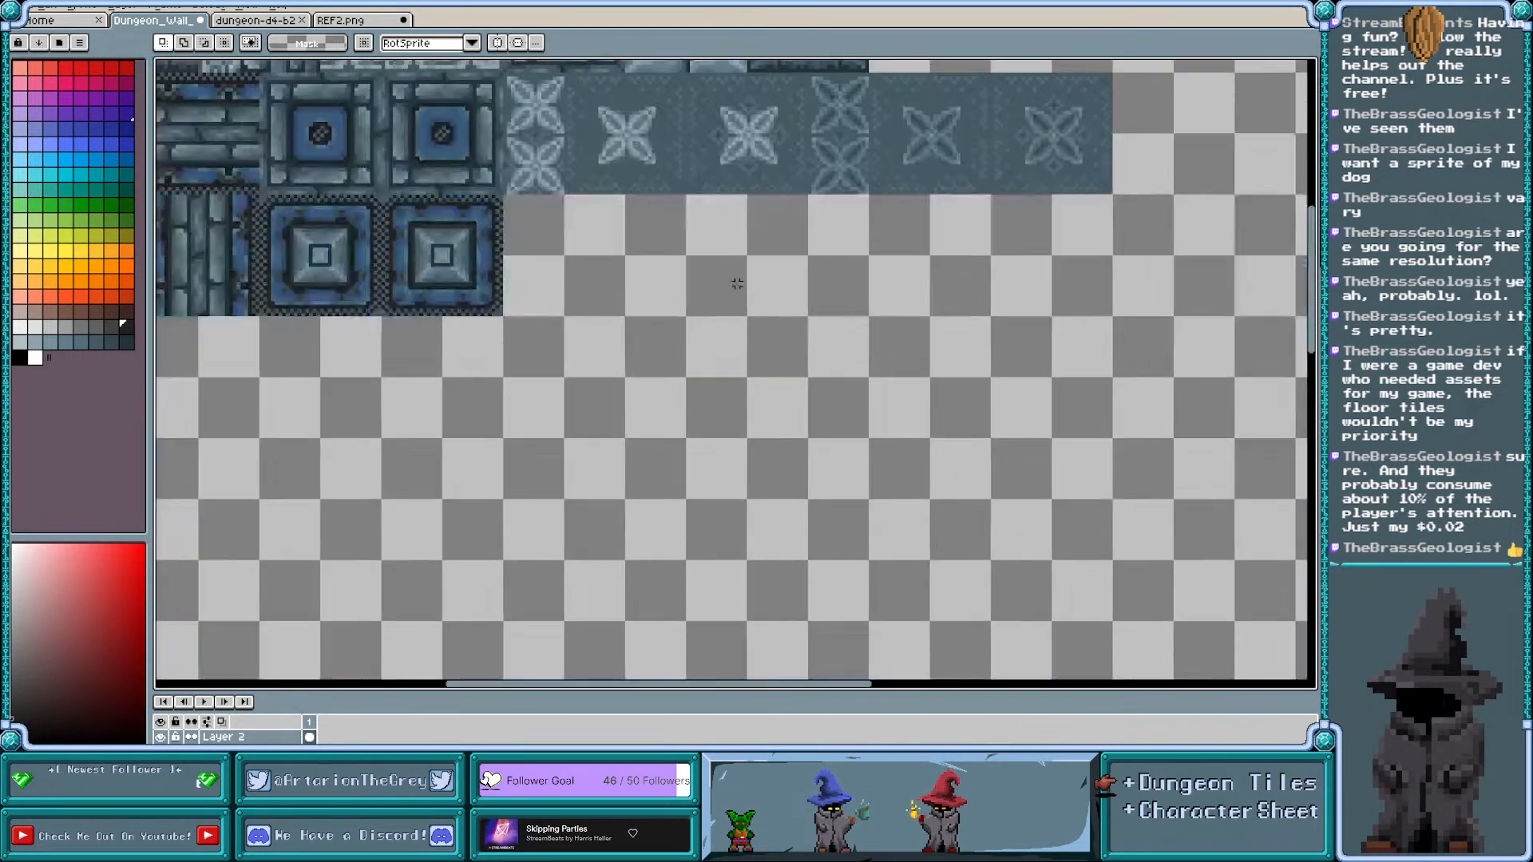
pyautogui.scroll(-2, 777, 230)
pyautogui.moveTo(1311, 352); pyautogui.dragTo(1313, 323)
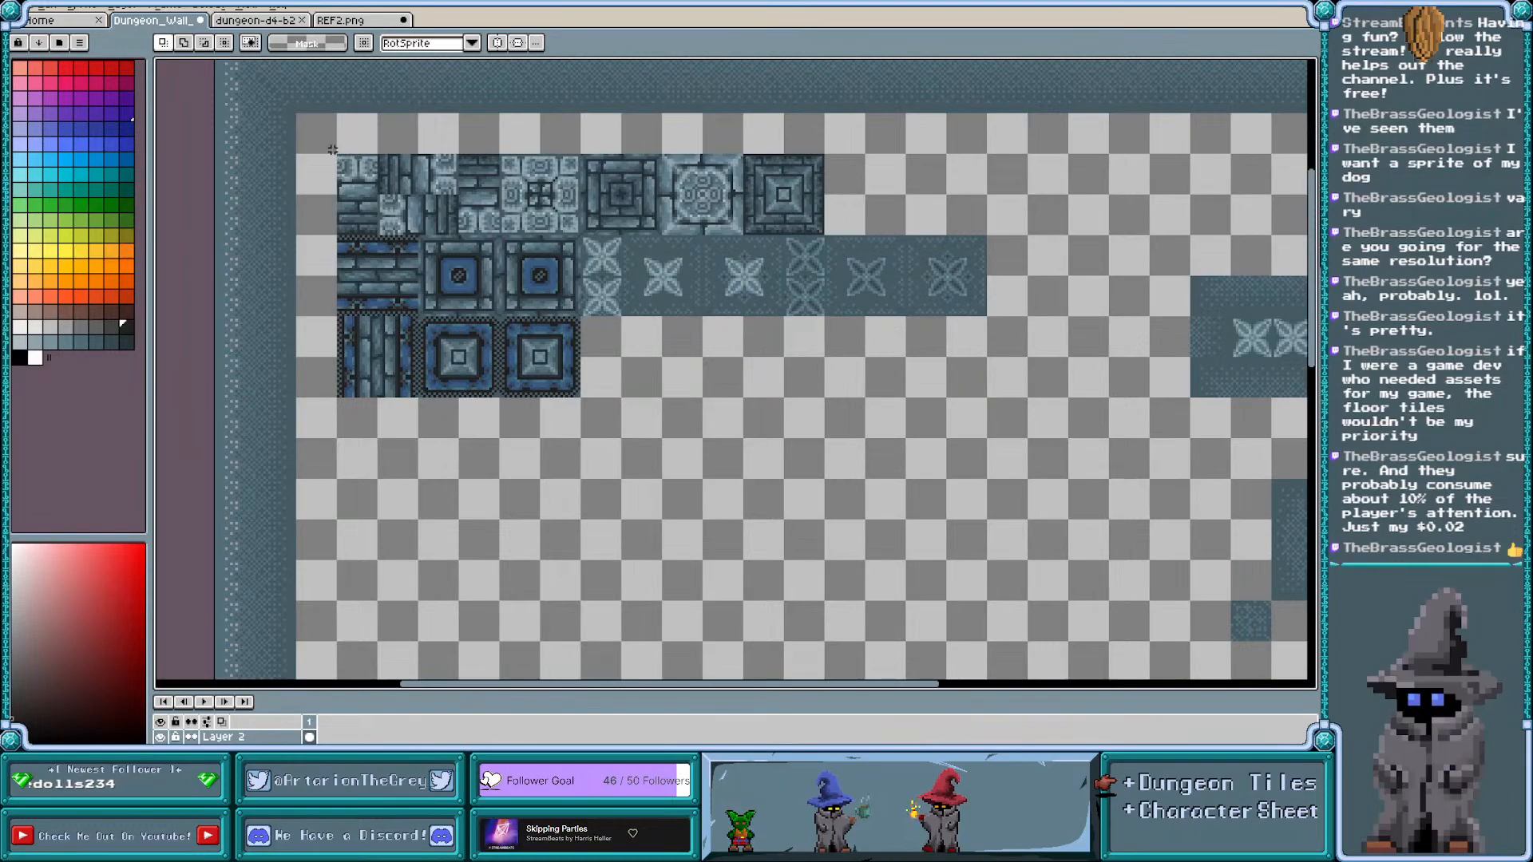
pyautogui.moveTo(332, 149); pyautogui.dragTo(1027, 431)
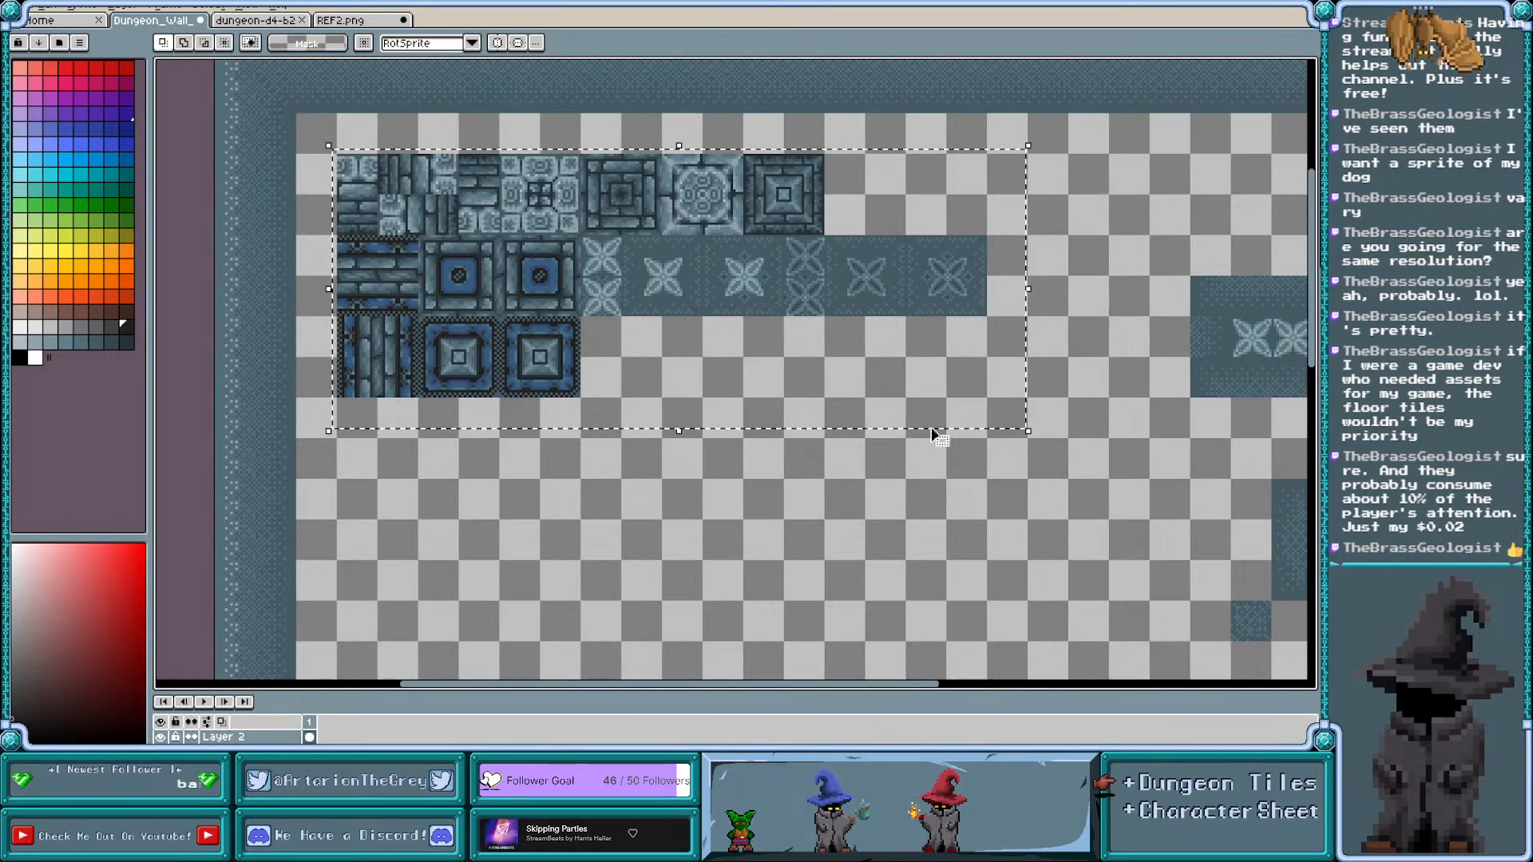
pyautogui.moveTo(530, 310); pyautogui.dragTo(506, 549)
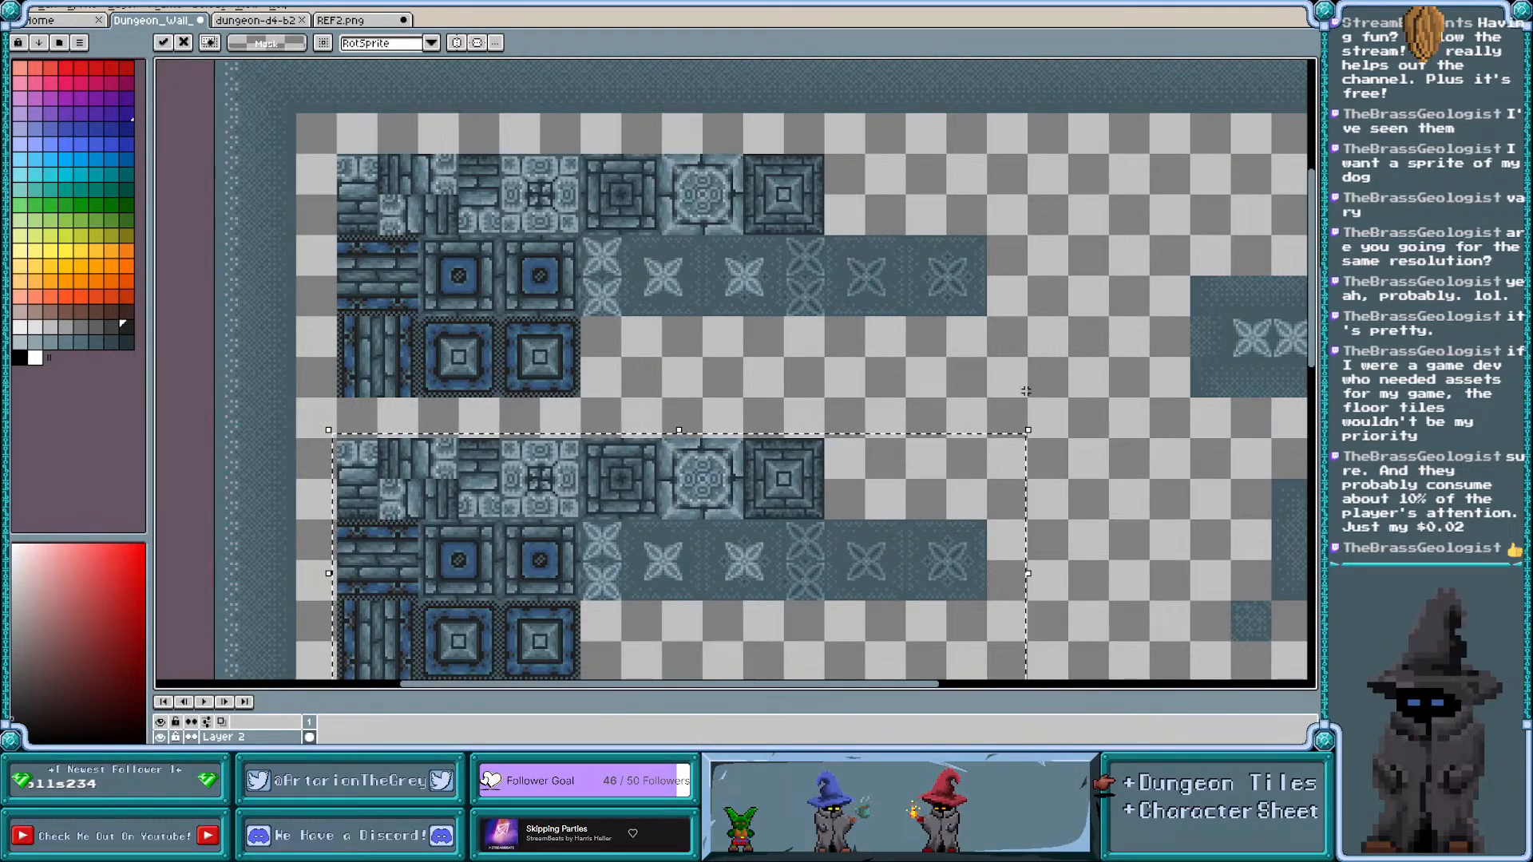
pyautogui.scroll(-2, 1030, 388)
pyautogui.scroll(2, 924, 505)
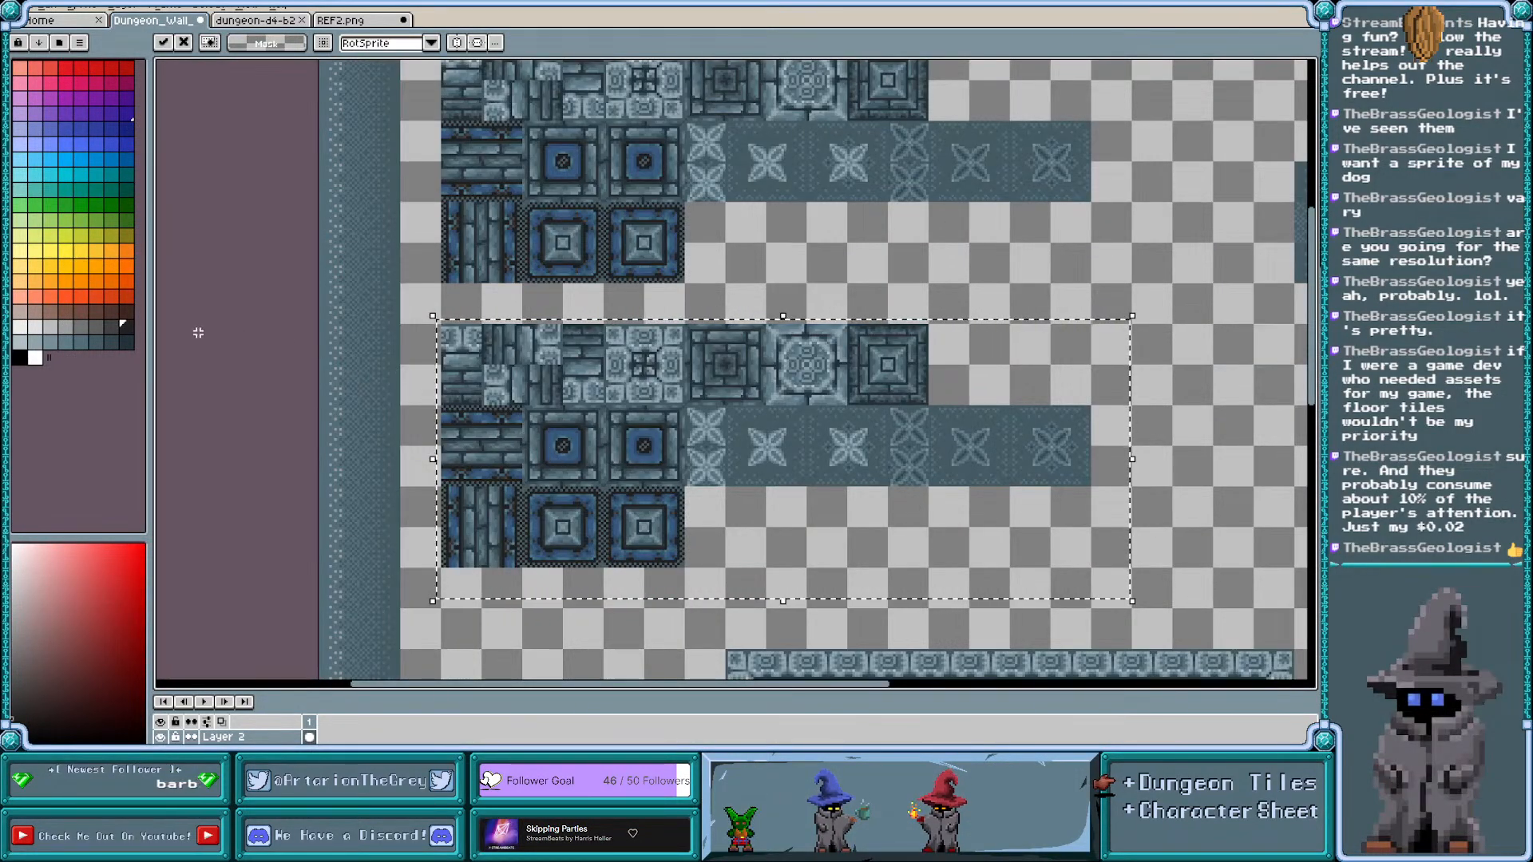
# Try Hue/Saturation shifts on the copied tile block, including hue 168, saturation 7 and value -7, and cancel the adjustment
pyautogui.click(52, 7)
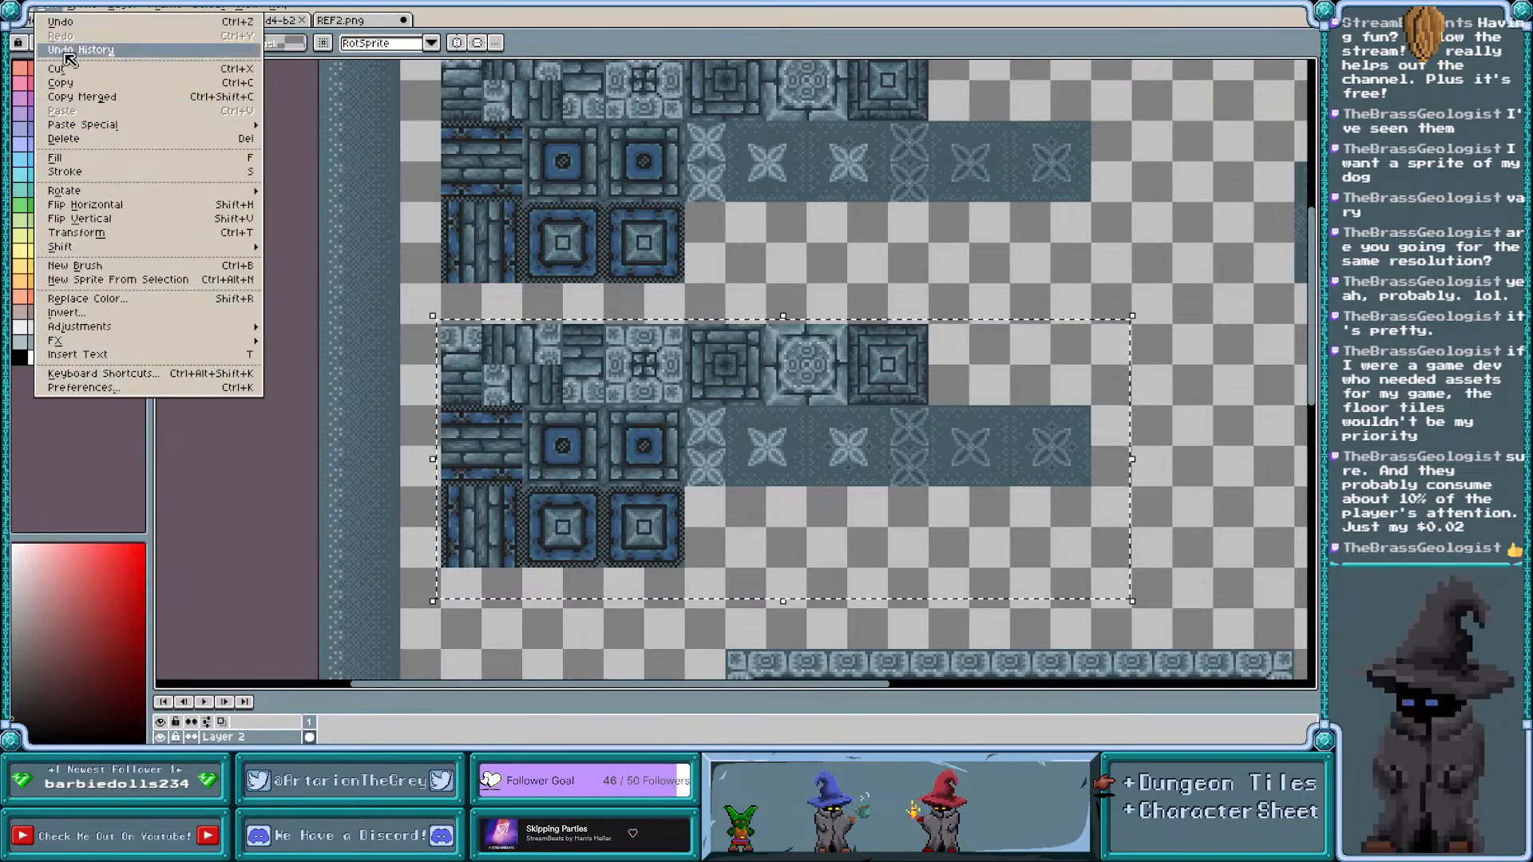
pyautogui.moveTo(190, 330)
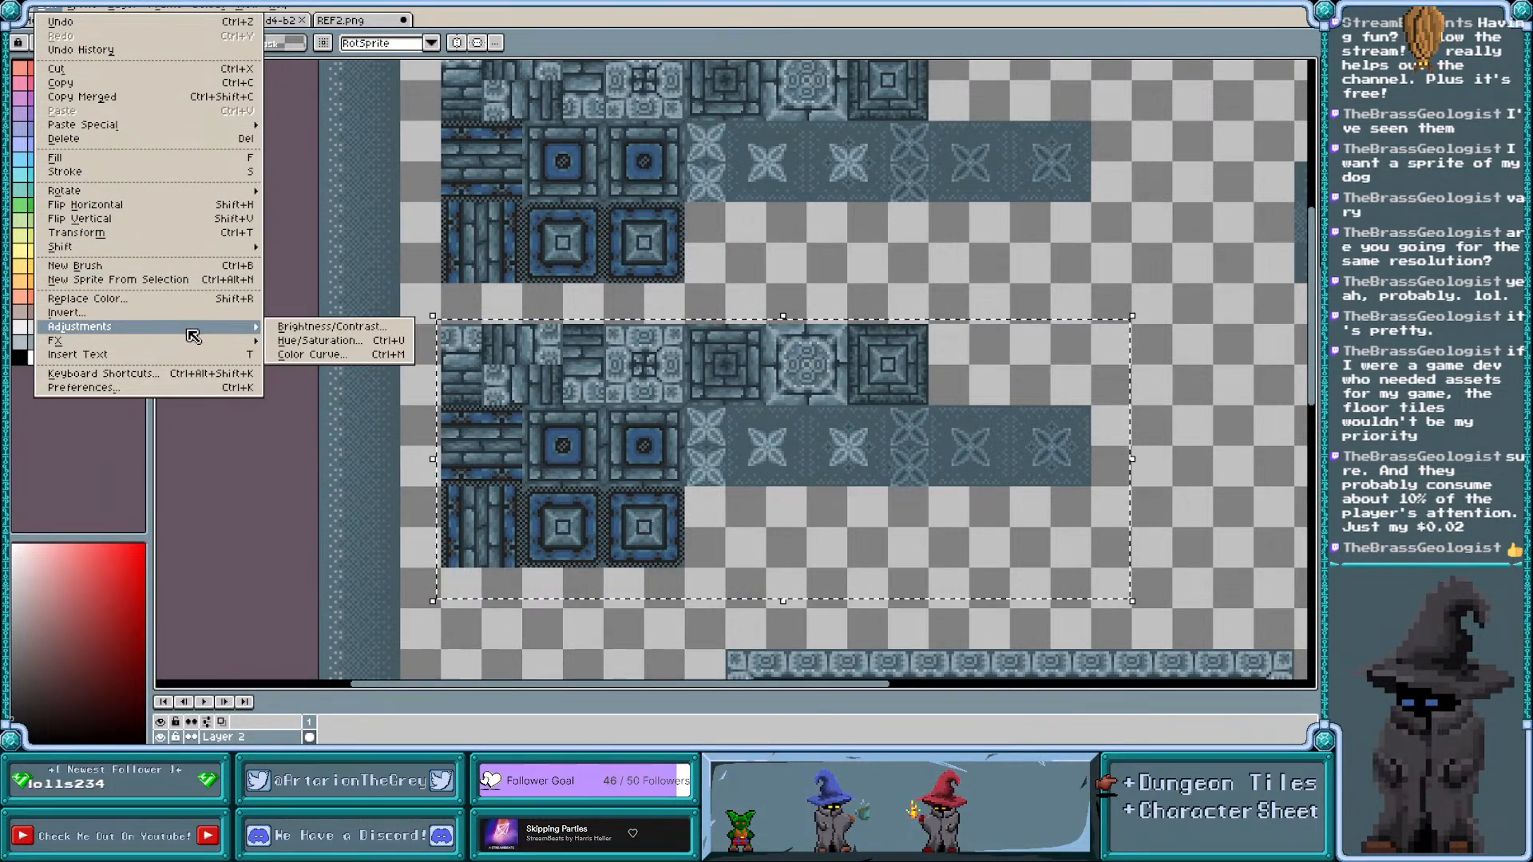
pyautogui.click(318, 340)
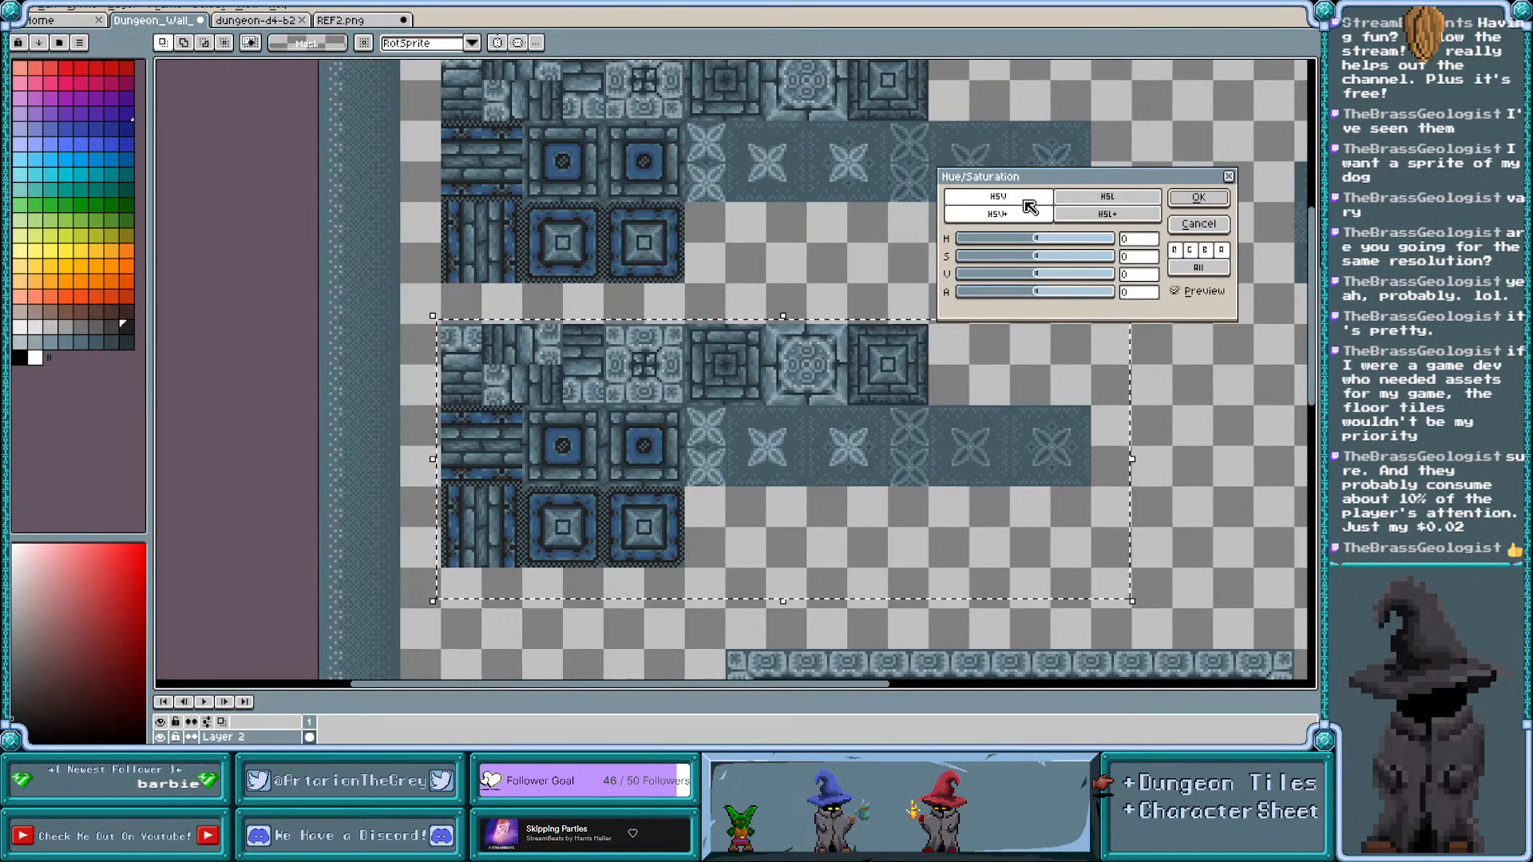
pyautogui.moveTo(1036, 241); pyautogui.dragTo(1036, 278)
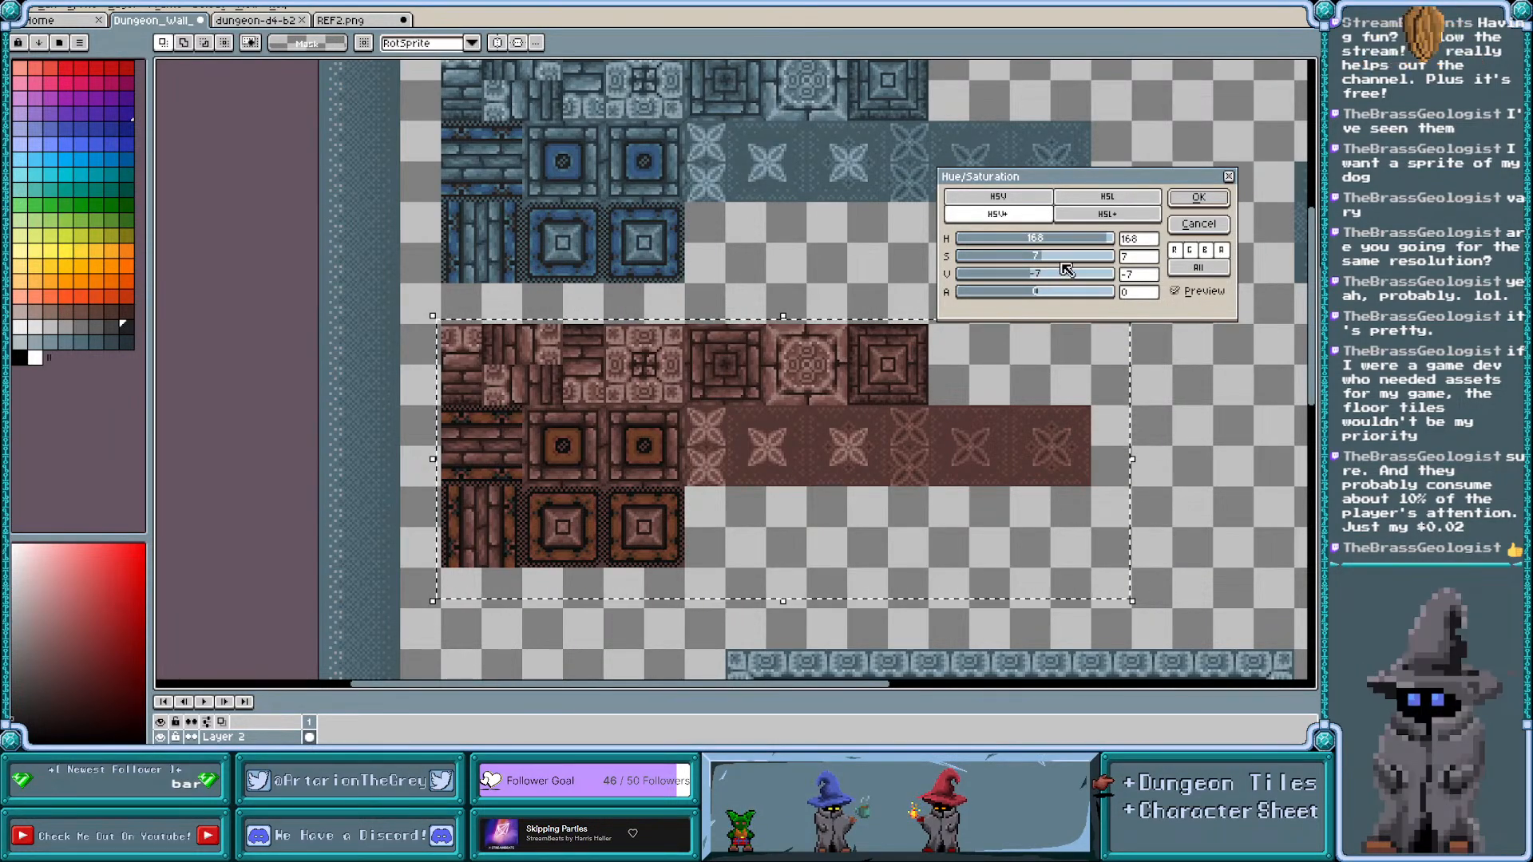
pyautogui.click(1019, 240)
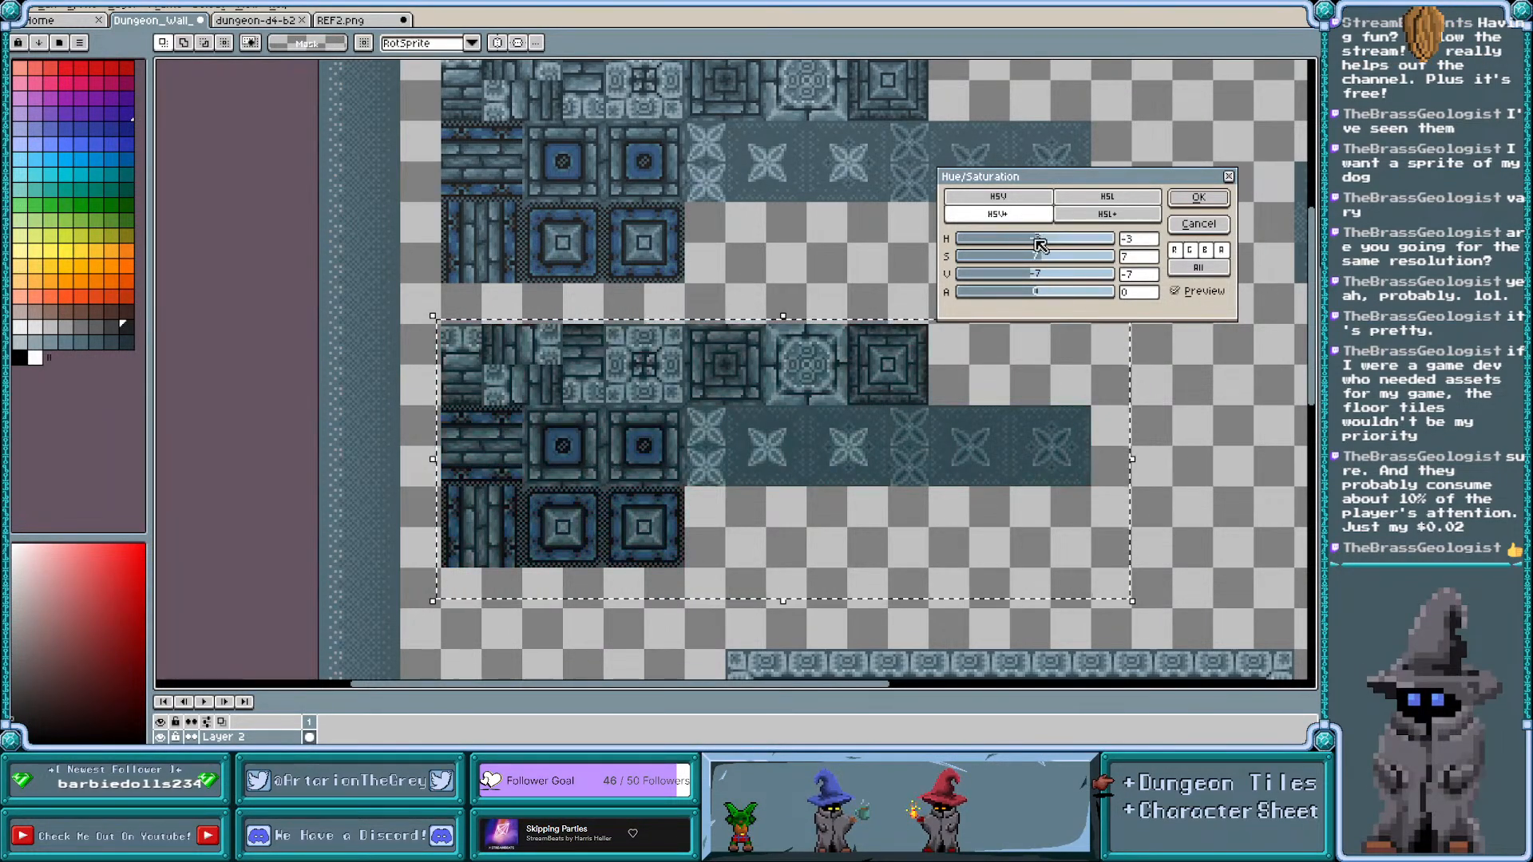
pyautogui.moveTo(991, 240); pyautogui.dragTo(1041, 240)
pyautogui.click(1190, 227)
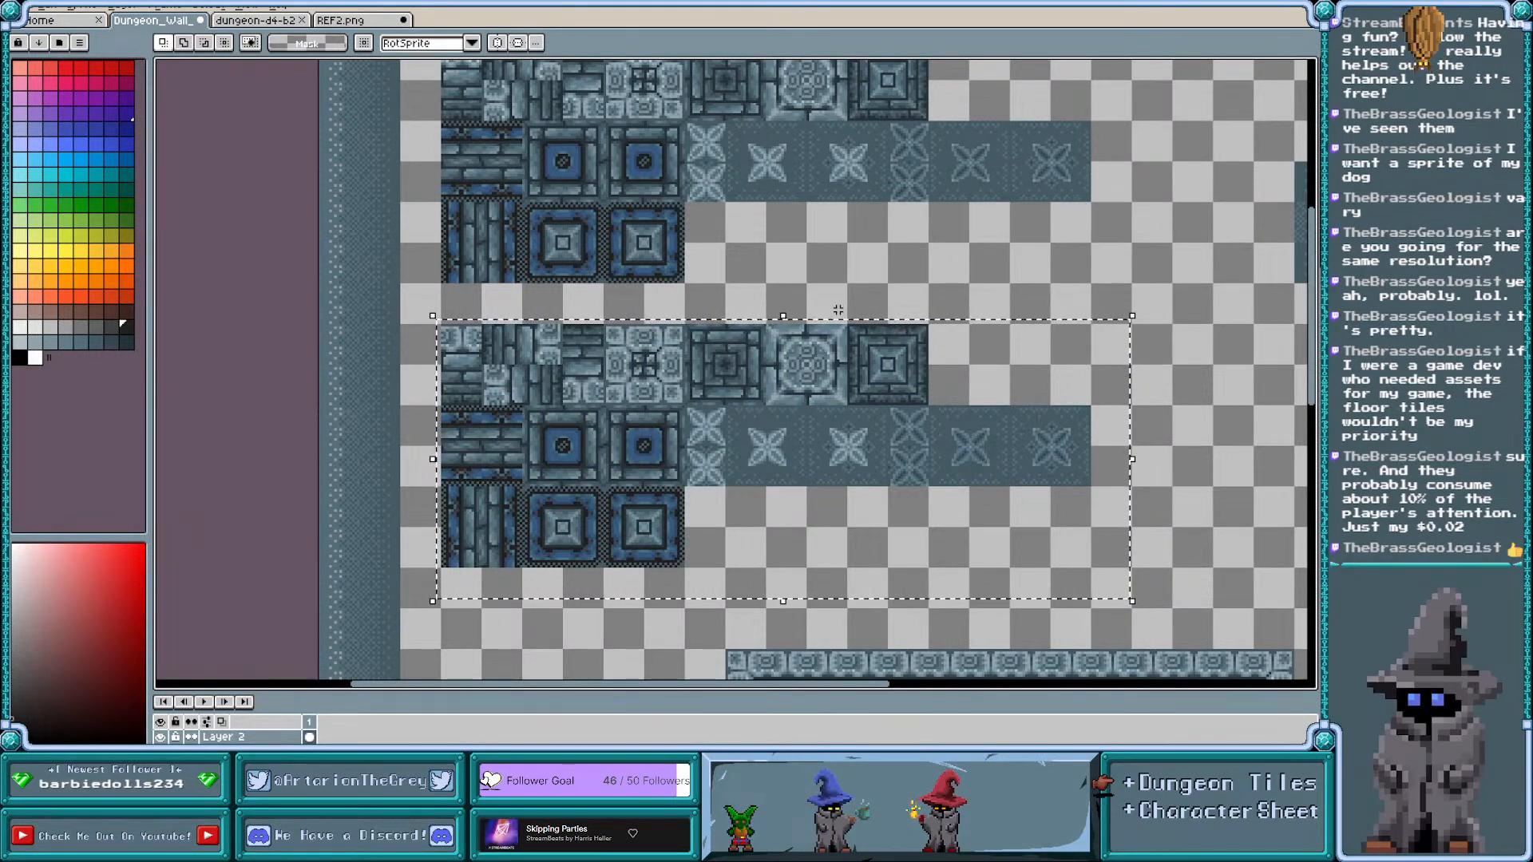
pyautogui.click(994, 363)
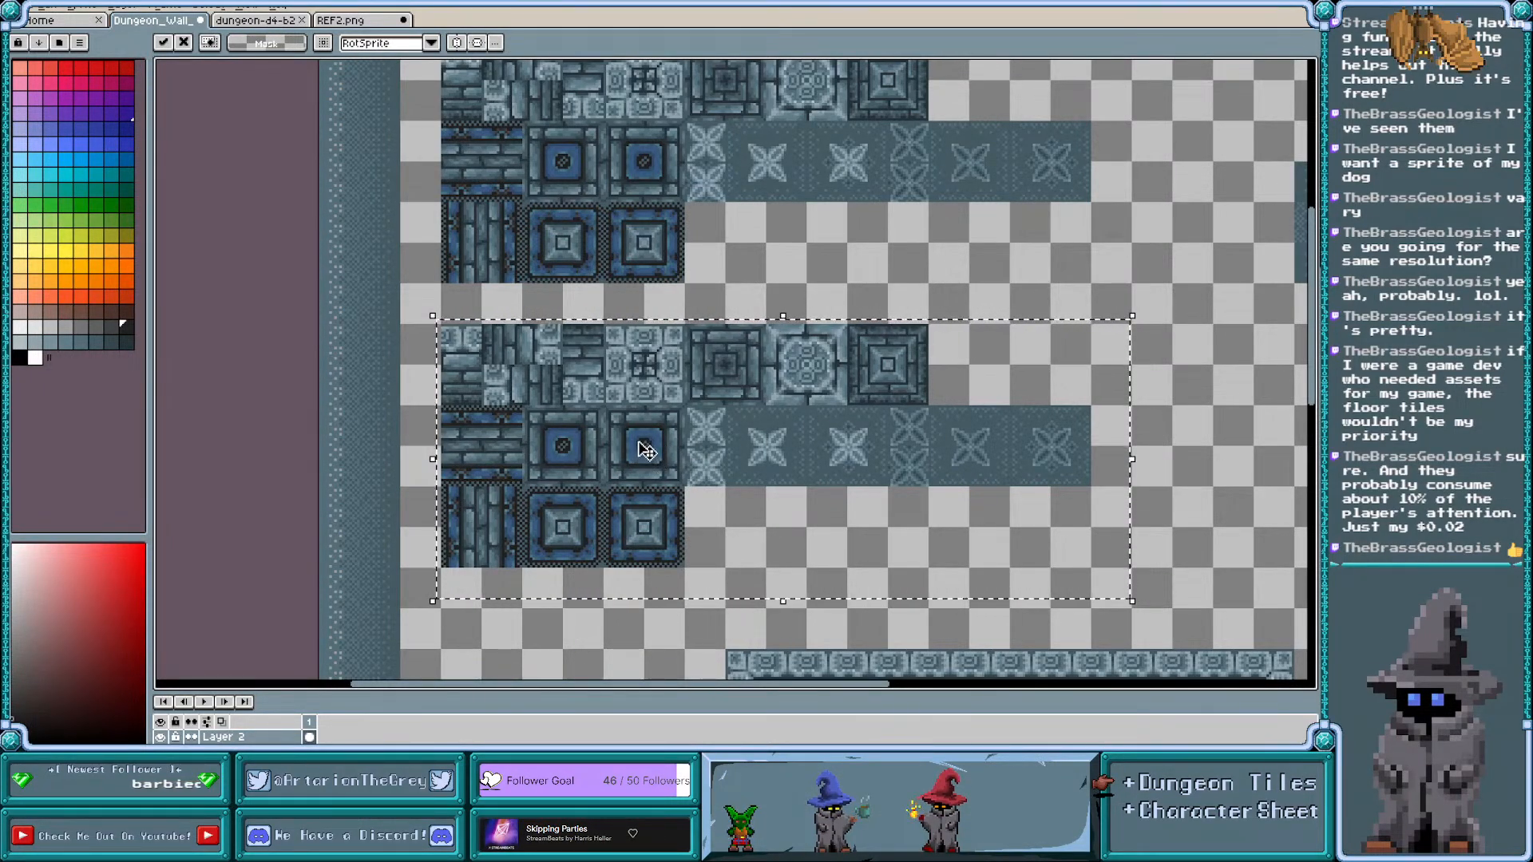
pyautogui.scroll(1, 677, 371)
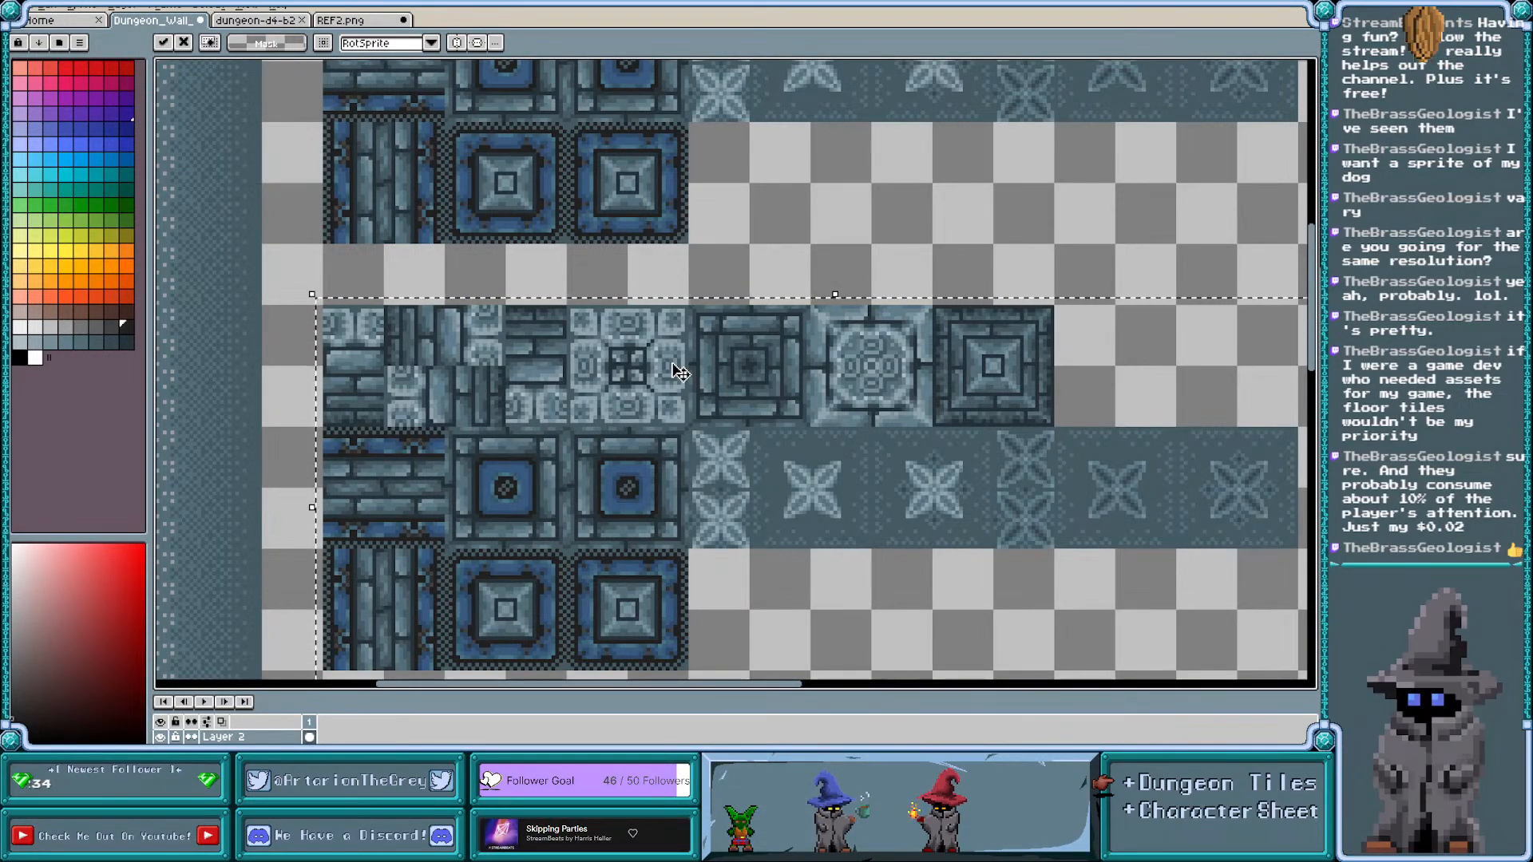
pyautogui.hotkey('ctrl', 'd')
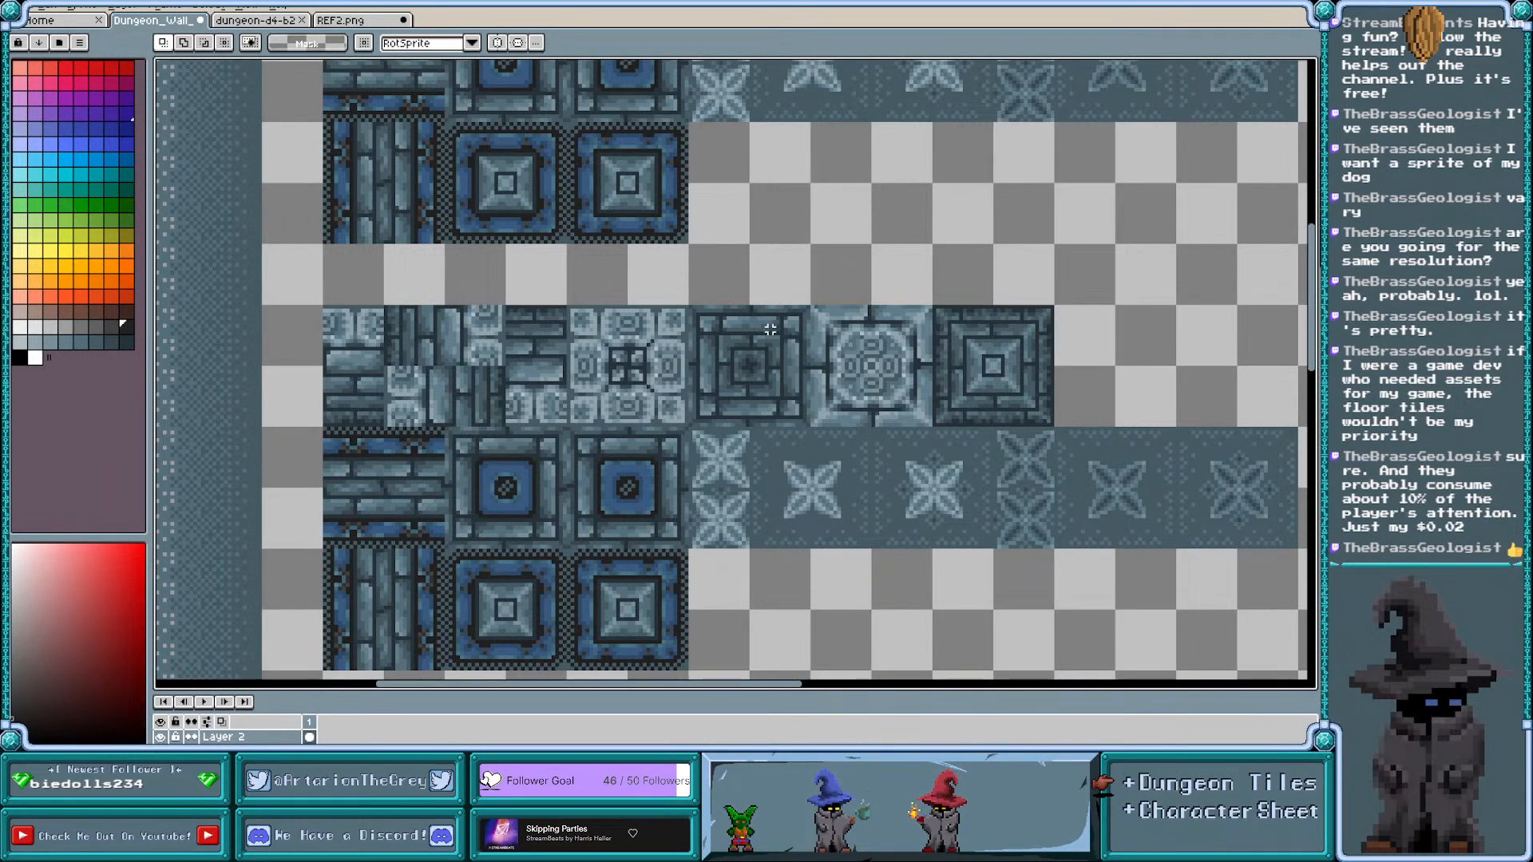
pyautogui.scroll(3, 770, 329)
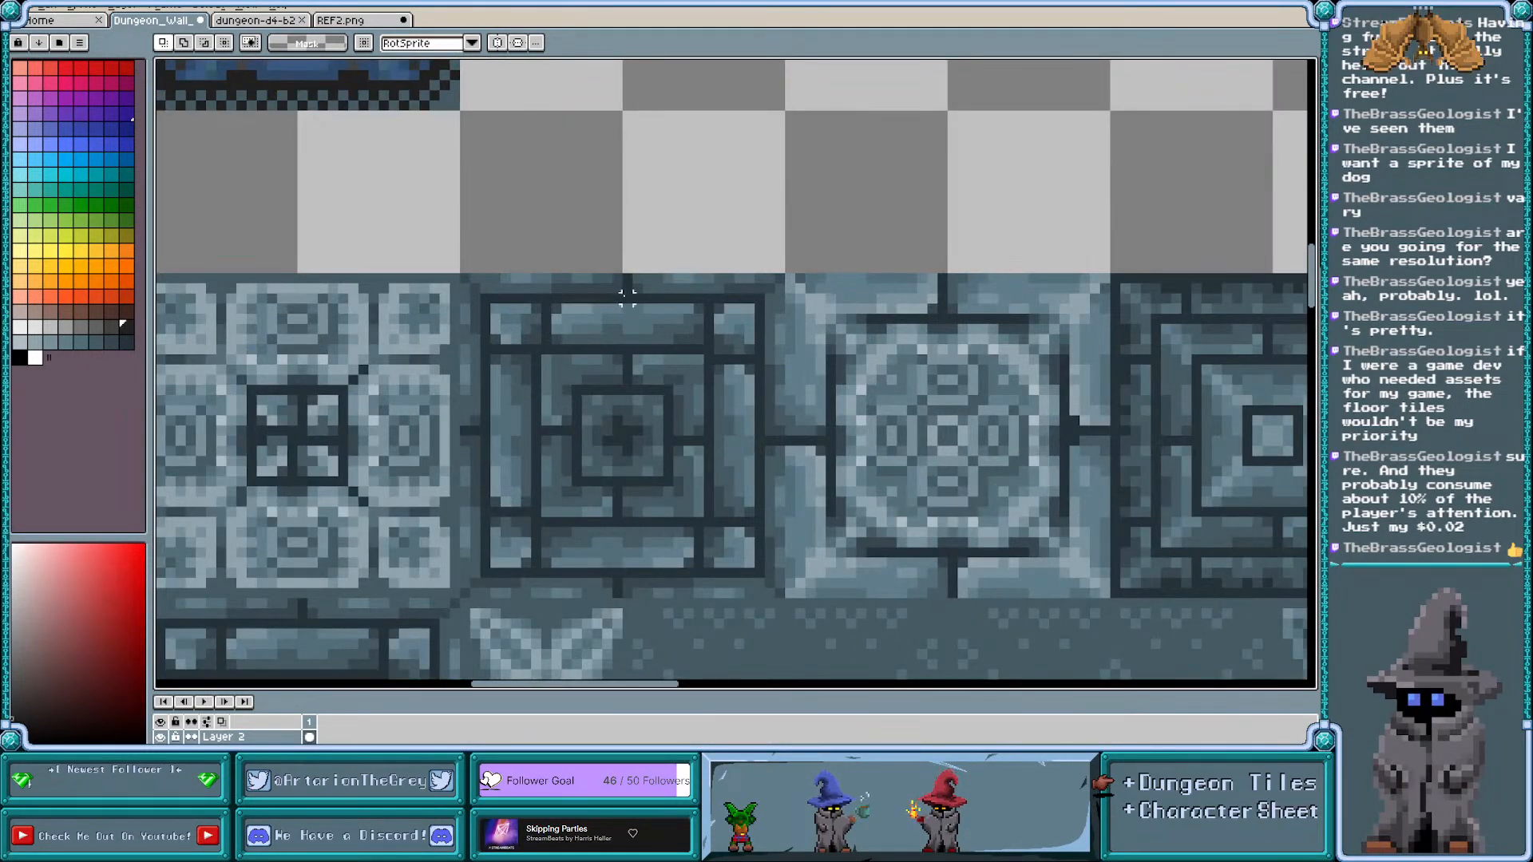
pyautogui.scroll(-3, 626, 296)
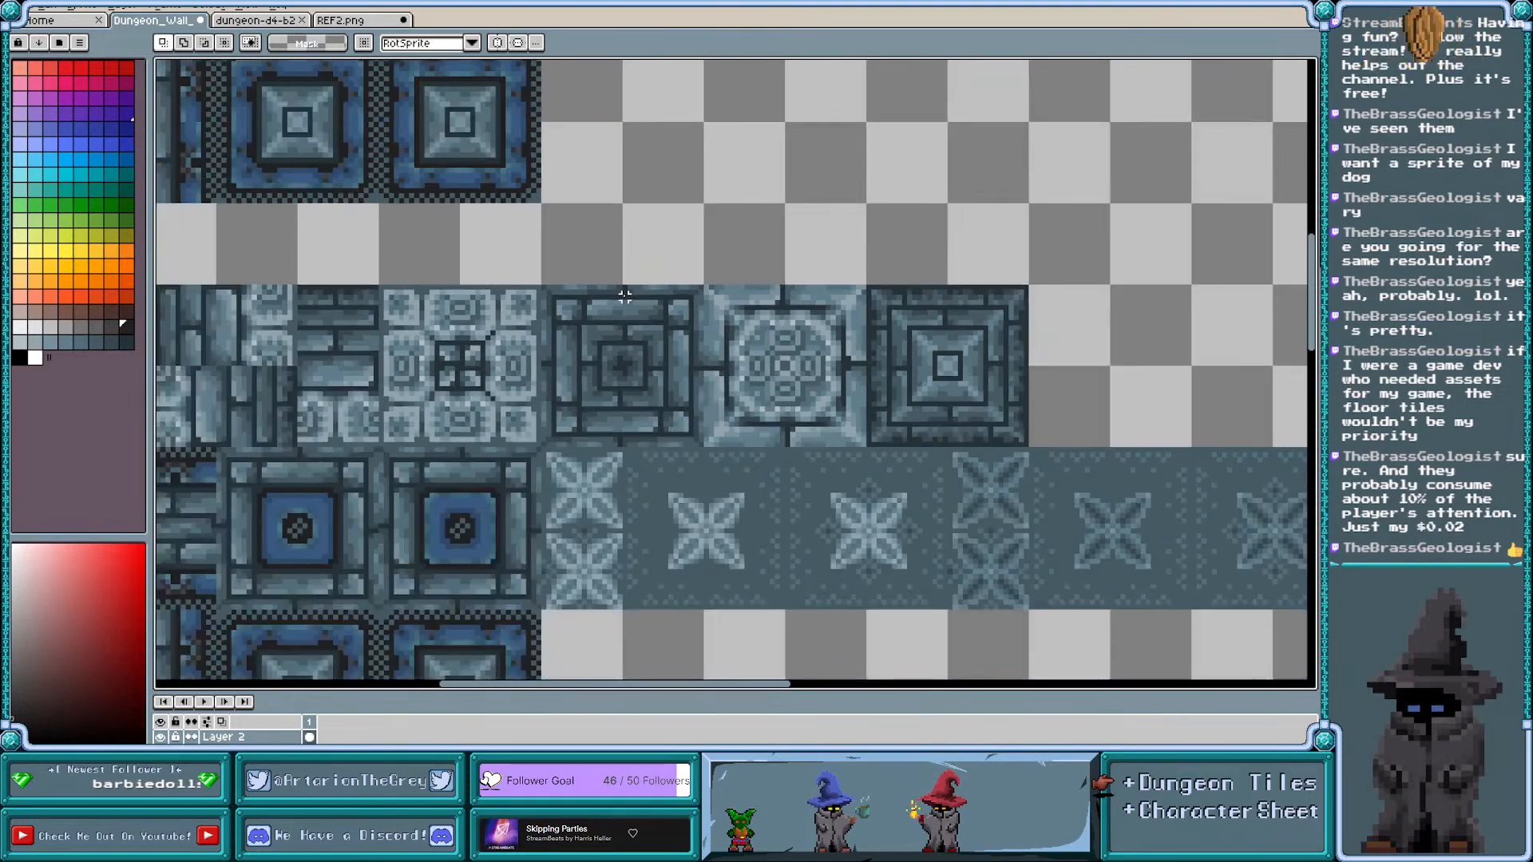
pyautogui.hscroll(-2, 626, 297)
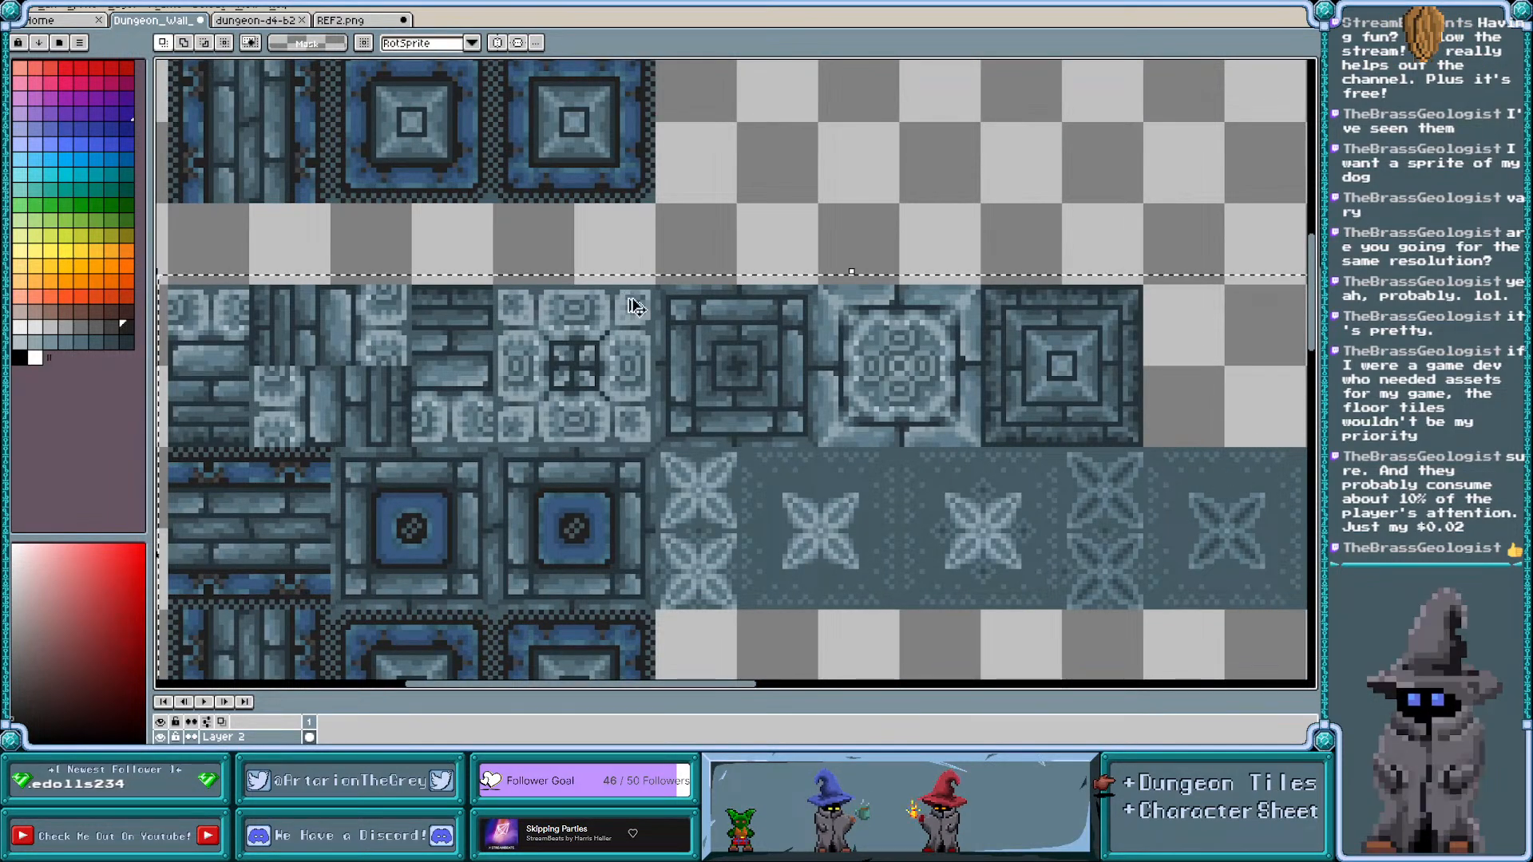
pyautogui.scroll(-1, 582, 341)
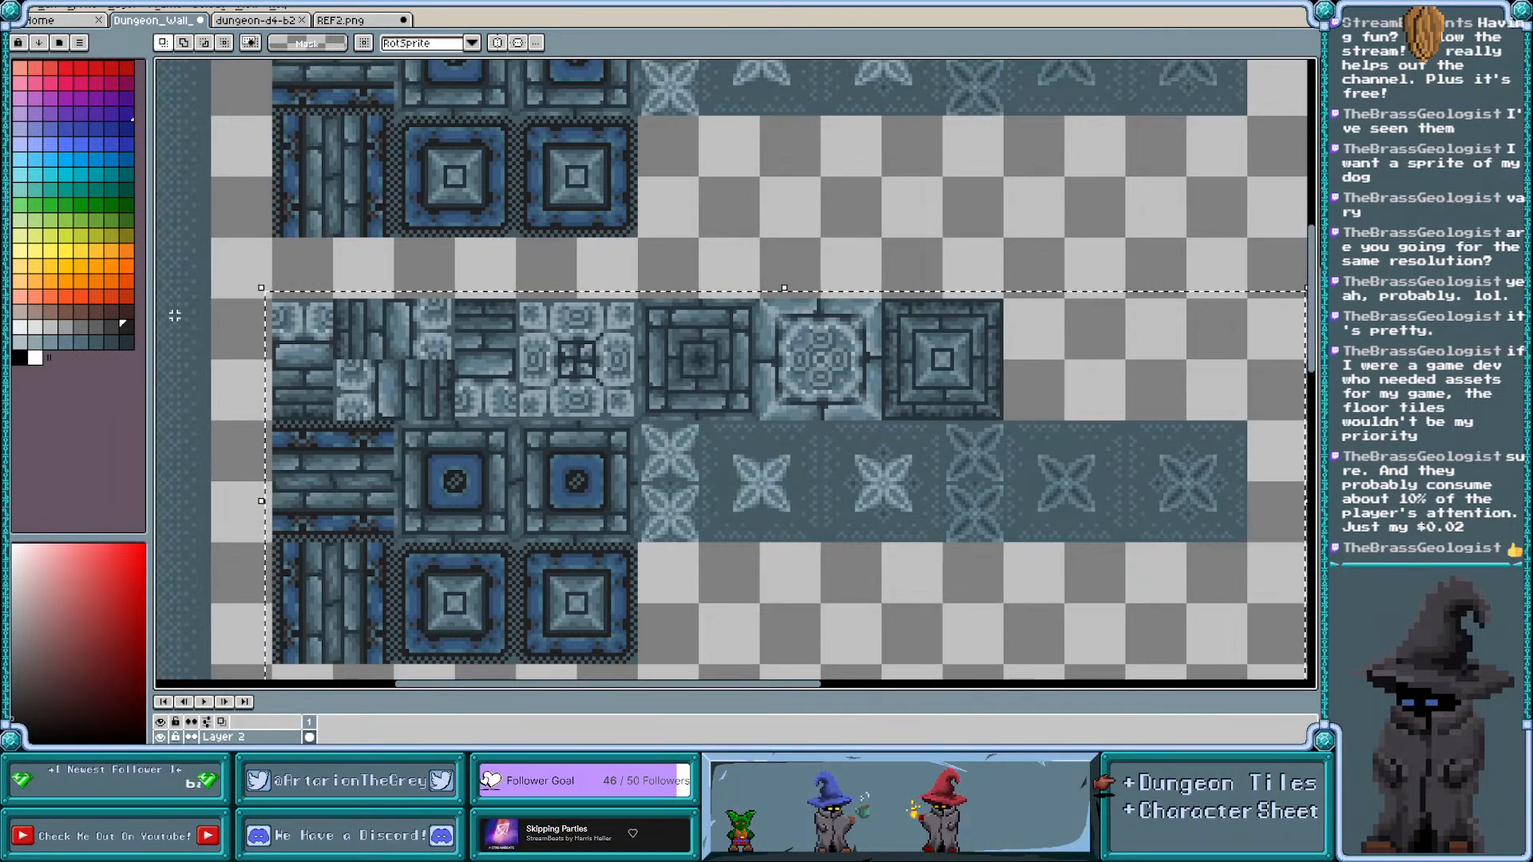
# Recolour the outlines of the copied tile block near-black with the Paint Bucket, filling all matching pixels inside the selection
pyautogui.press('w')
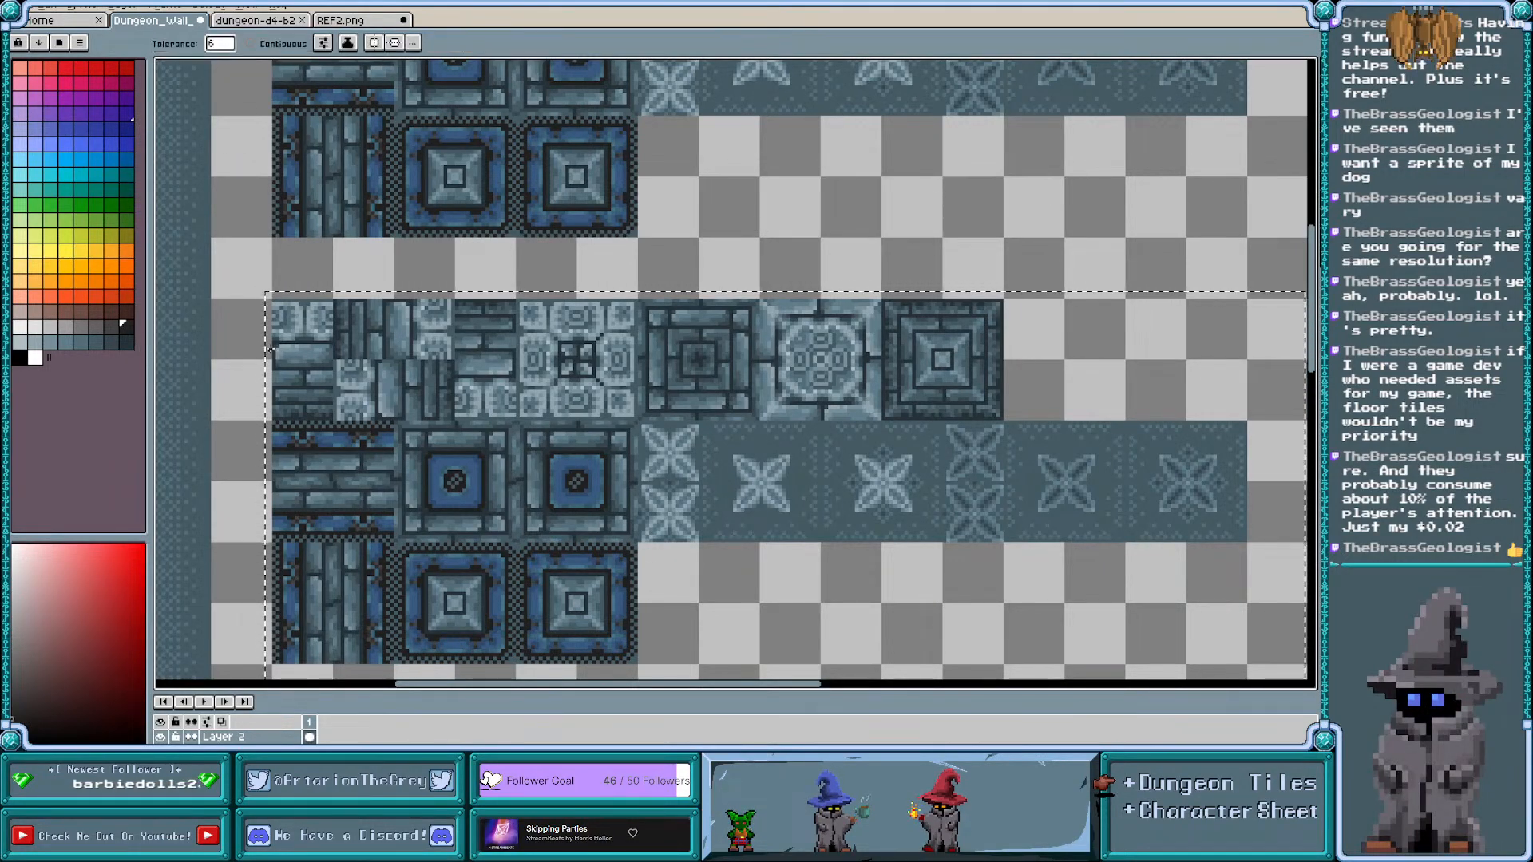
pyautogui.scroll(1, 327, 341)
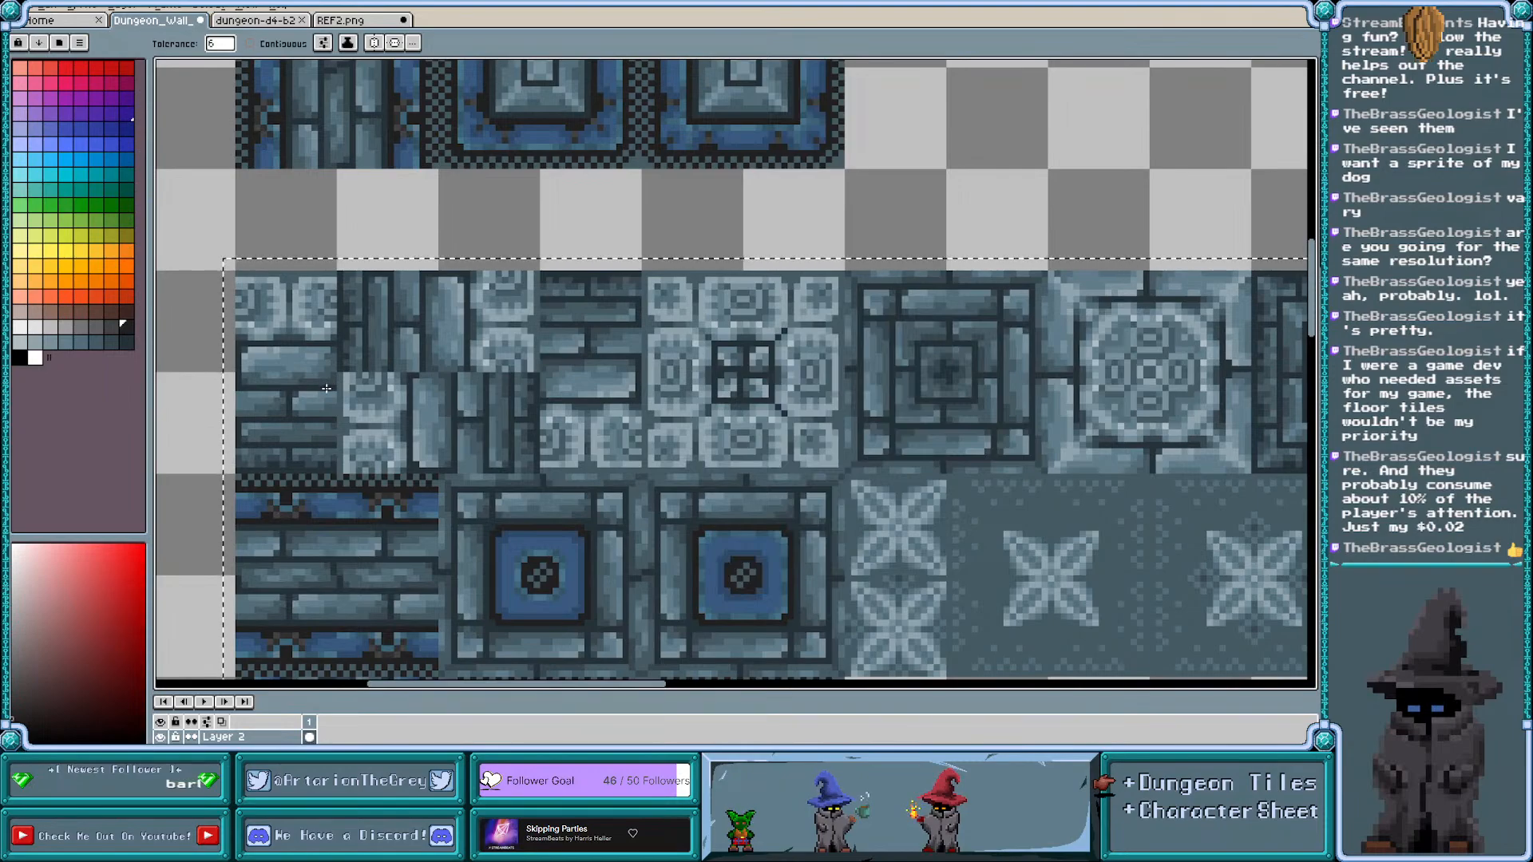
pyautogui.scroll(-2, 327, 388)
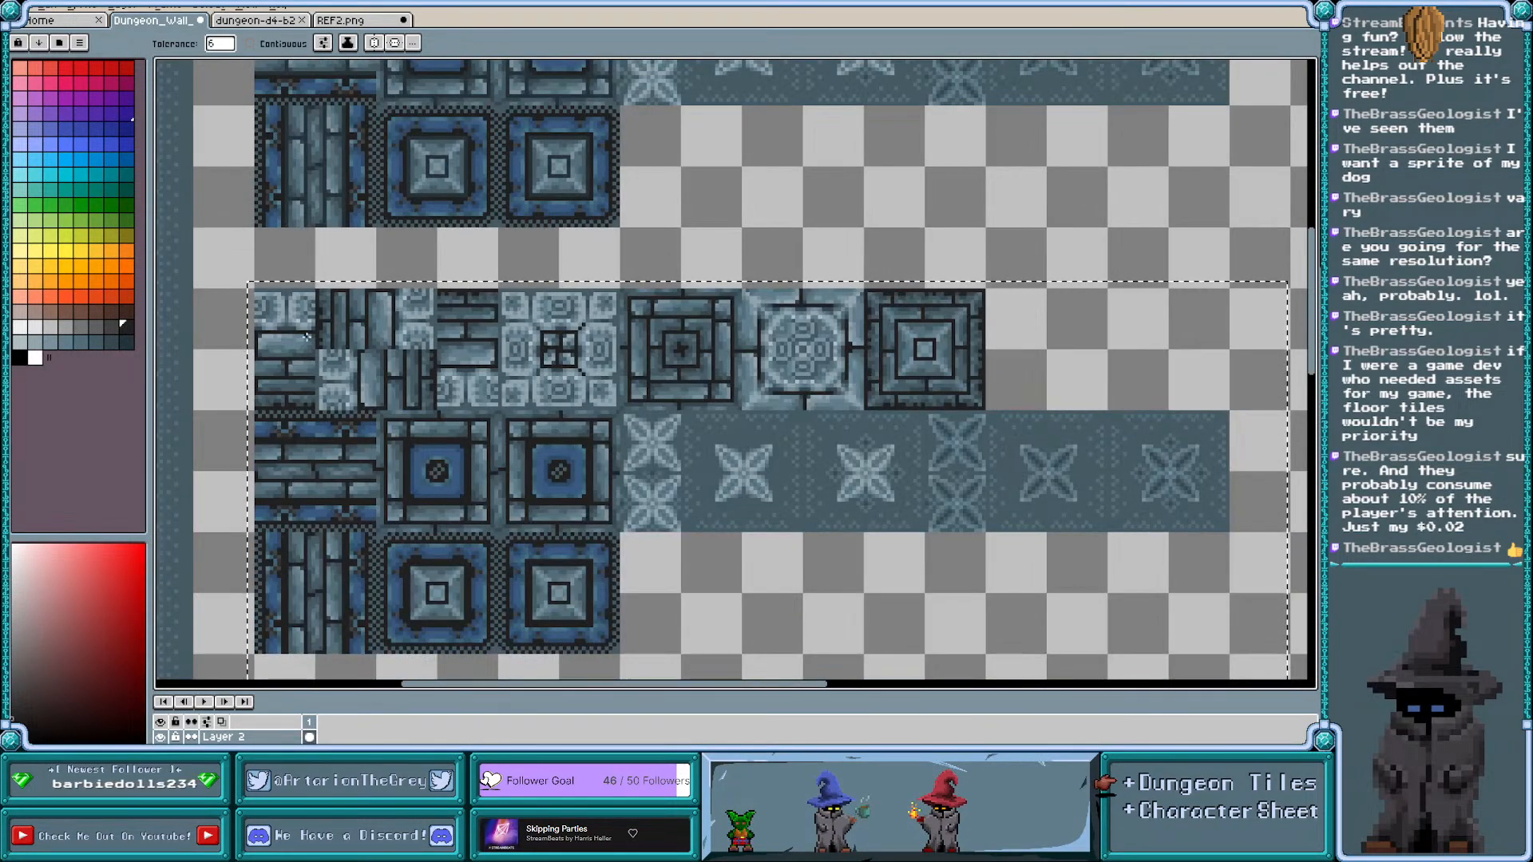
pyautogui.scroll(2, 313, 462)
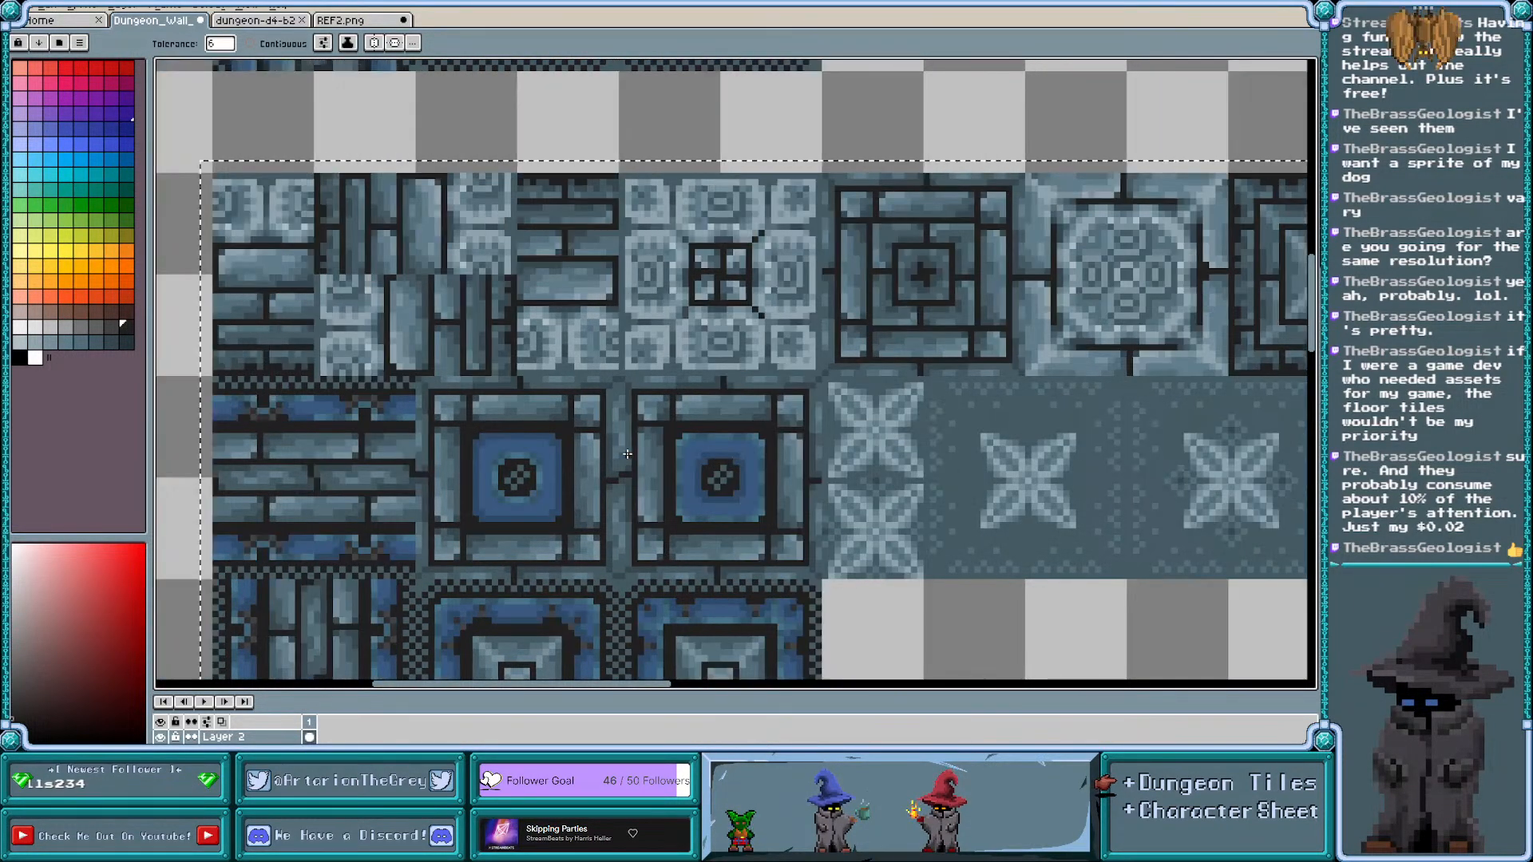
# Fill the darkest blue-grey stone shade of the copied tile block with a dark neutral grey
pyautogui.click(115, 330)
pyautogui.scroll(1, 268, 337)
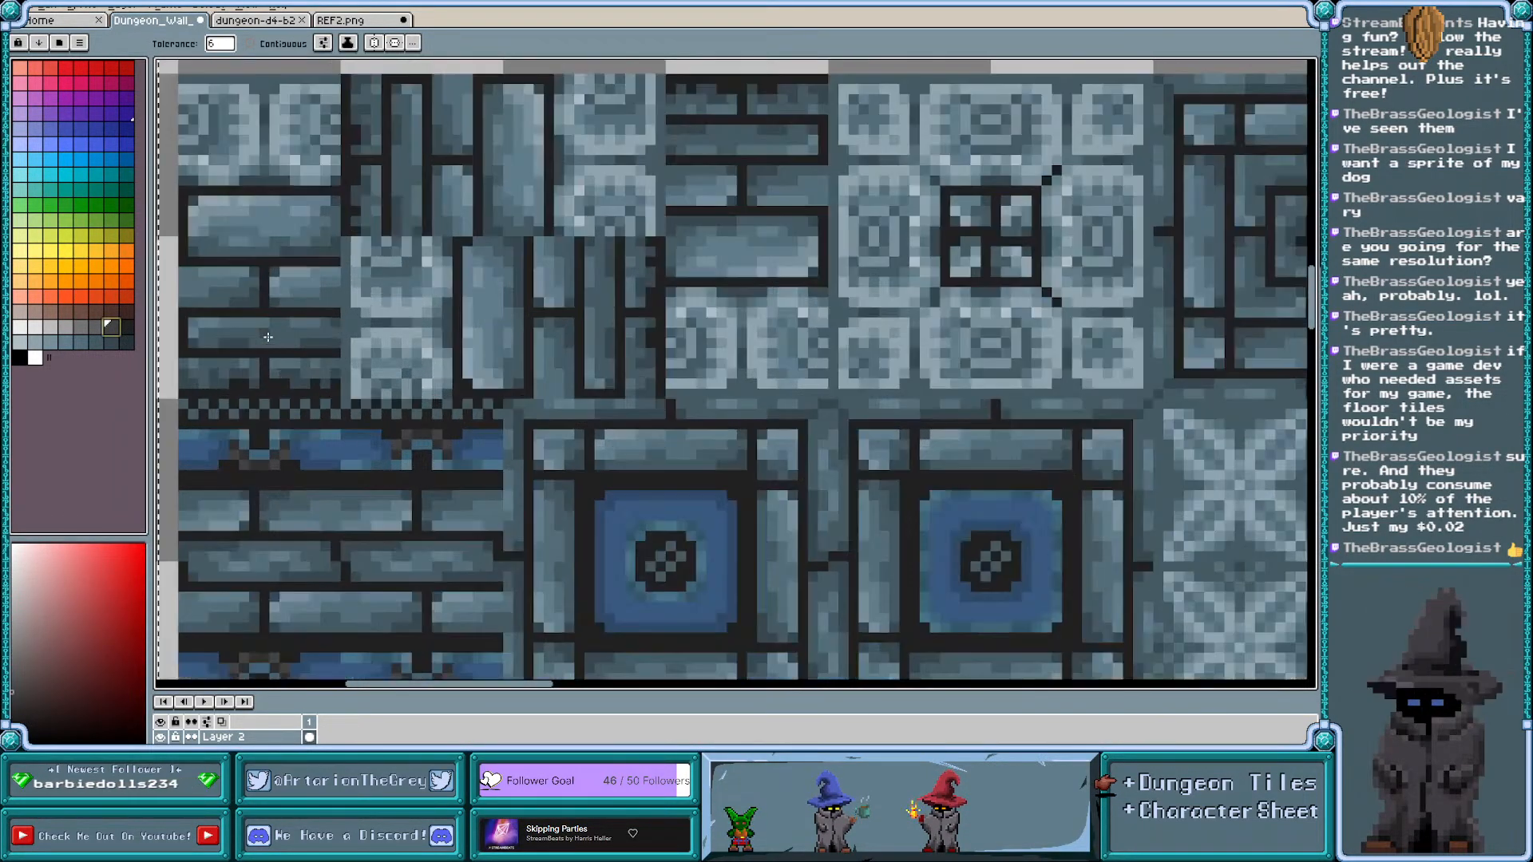
pyautogui.scroll(2, 267, 336)
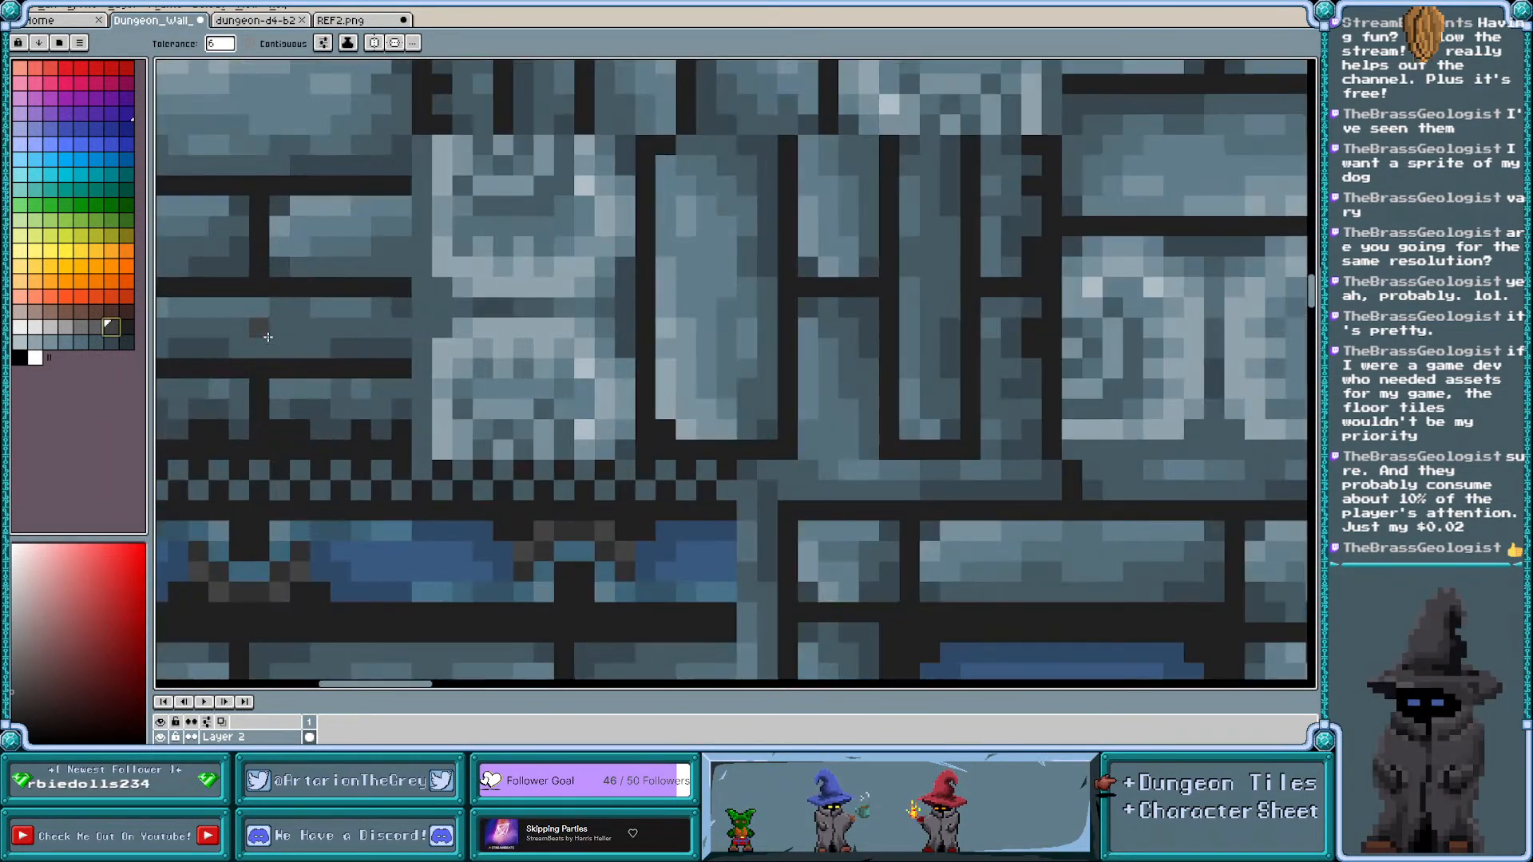
pyautogui.click(114, 344)
pyautogui.click(119, 329)
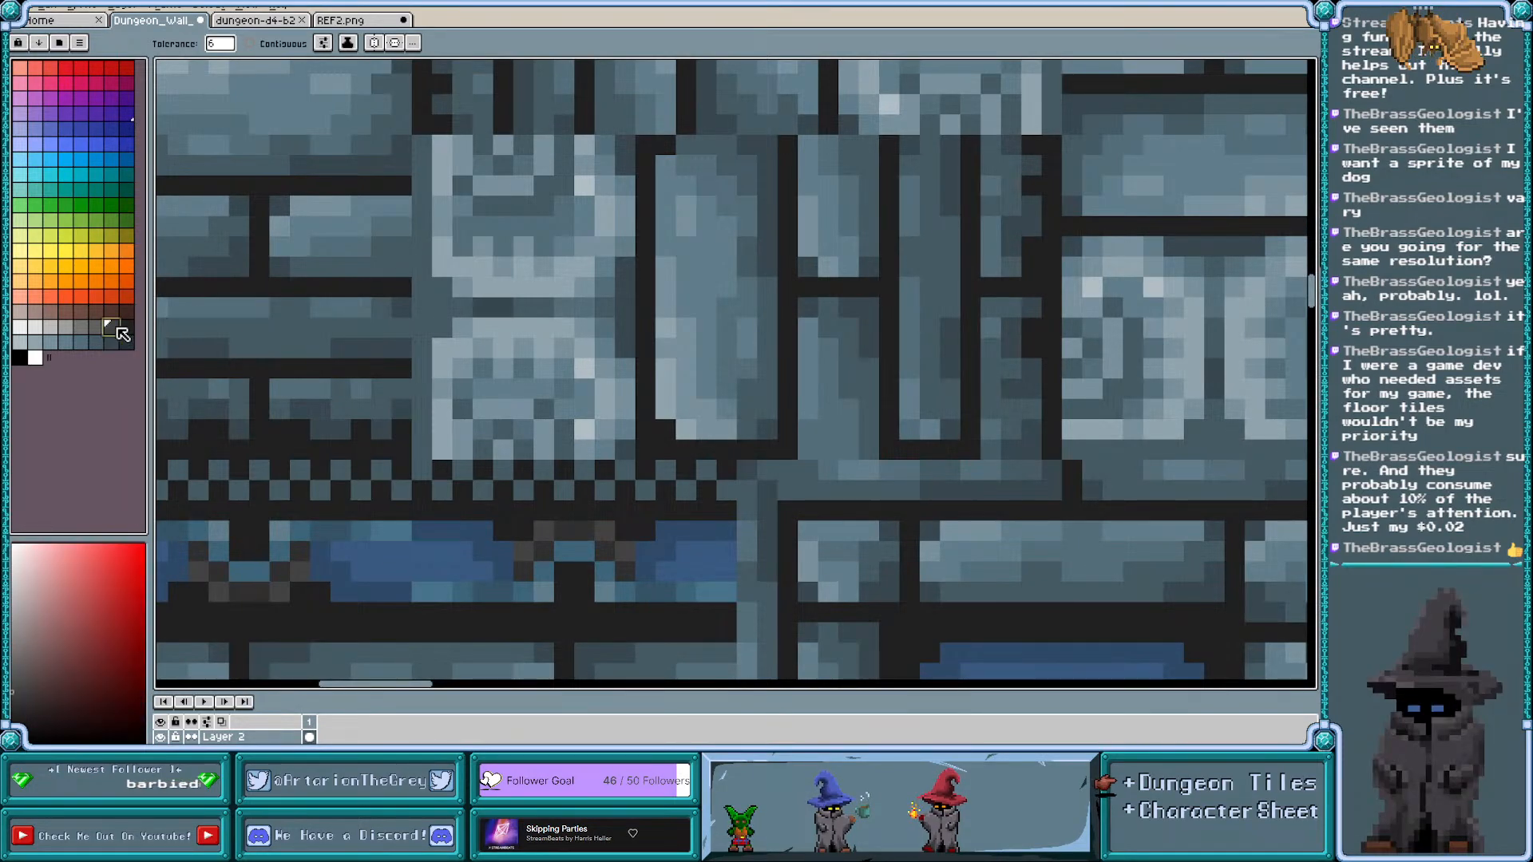
pyautogui.scroll(-4, 360, 348)
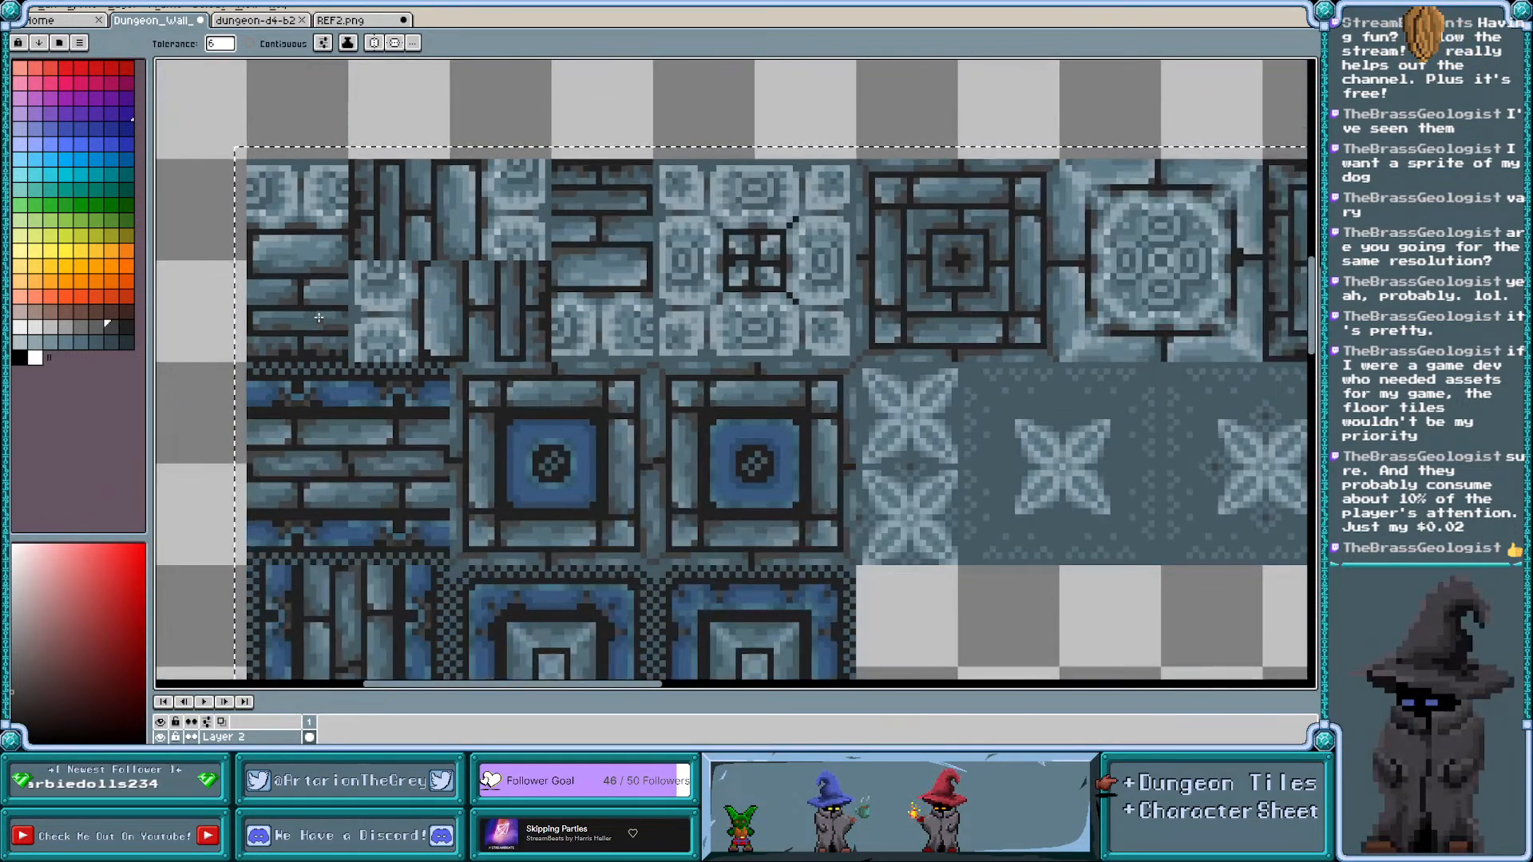
pyautogui.scroll(1, 318, 317)
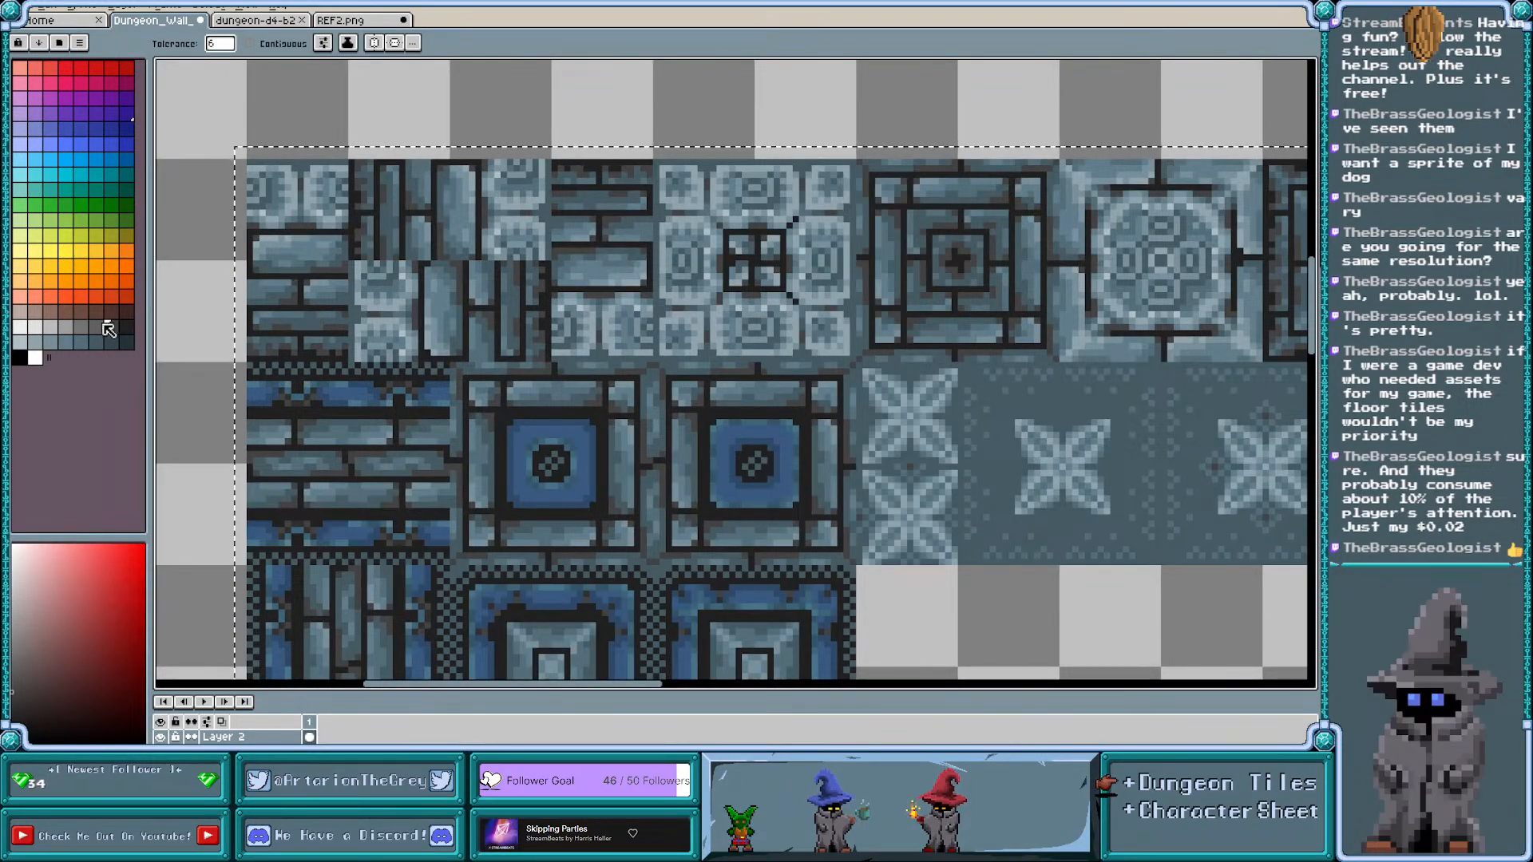
# Replace the remaining blue-grey stone shades of the copied block with progressively lighter neutral greys, from mid grey up to near-white
pyautogui.click(96, 327)
pyautogui.click(328, 345)
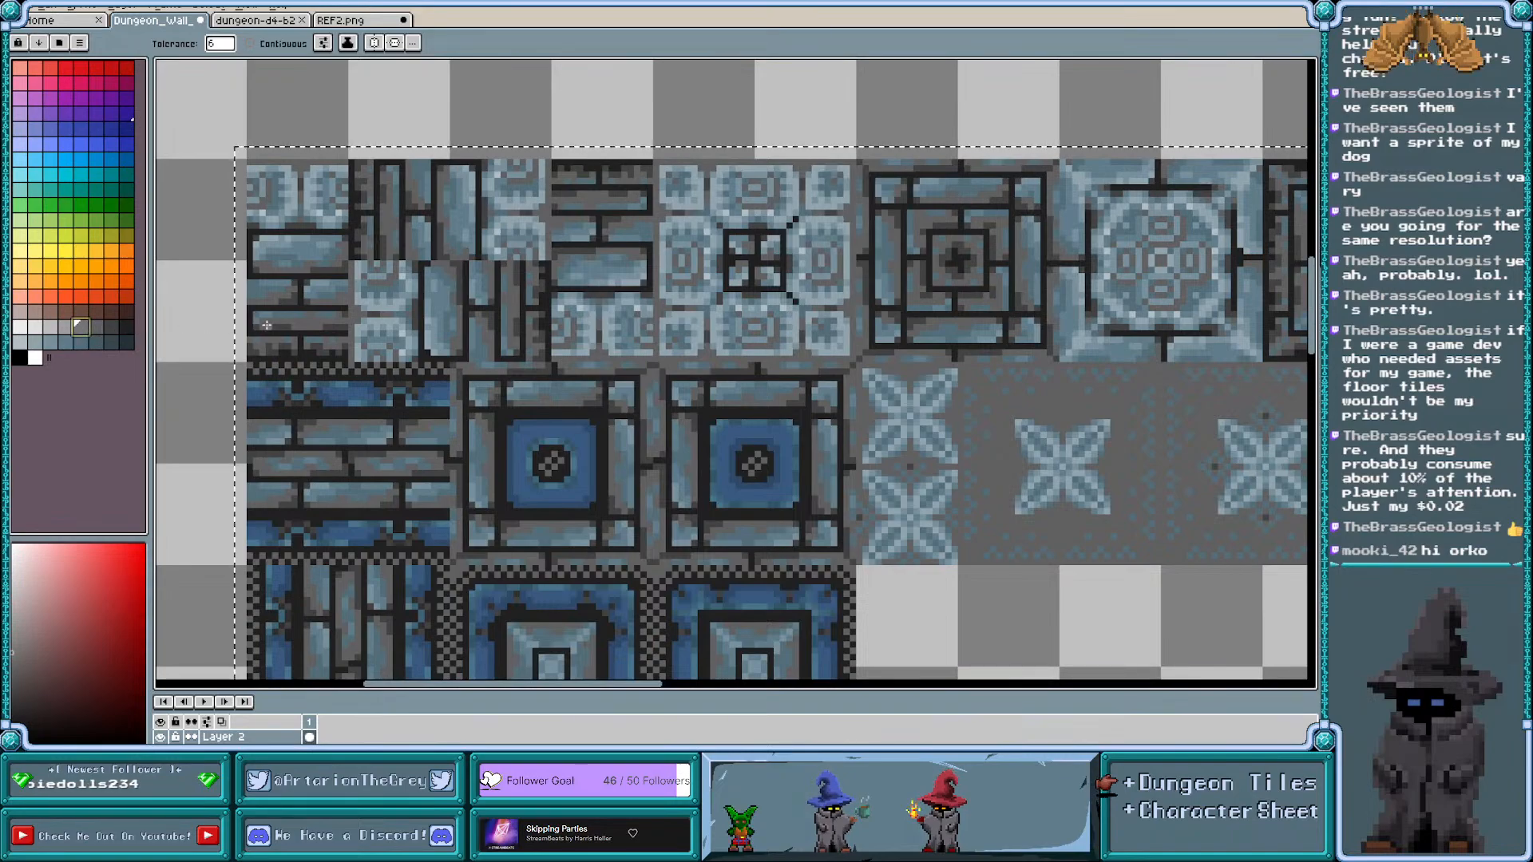
pyautogui.click(314, 337)
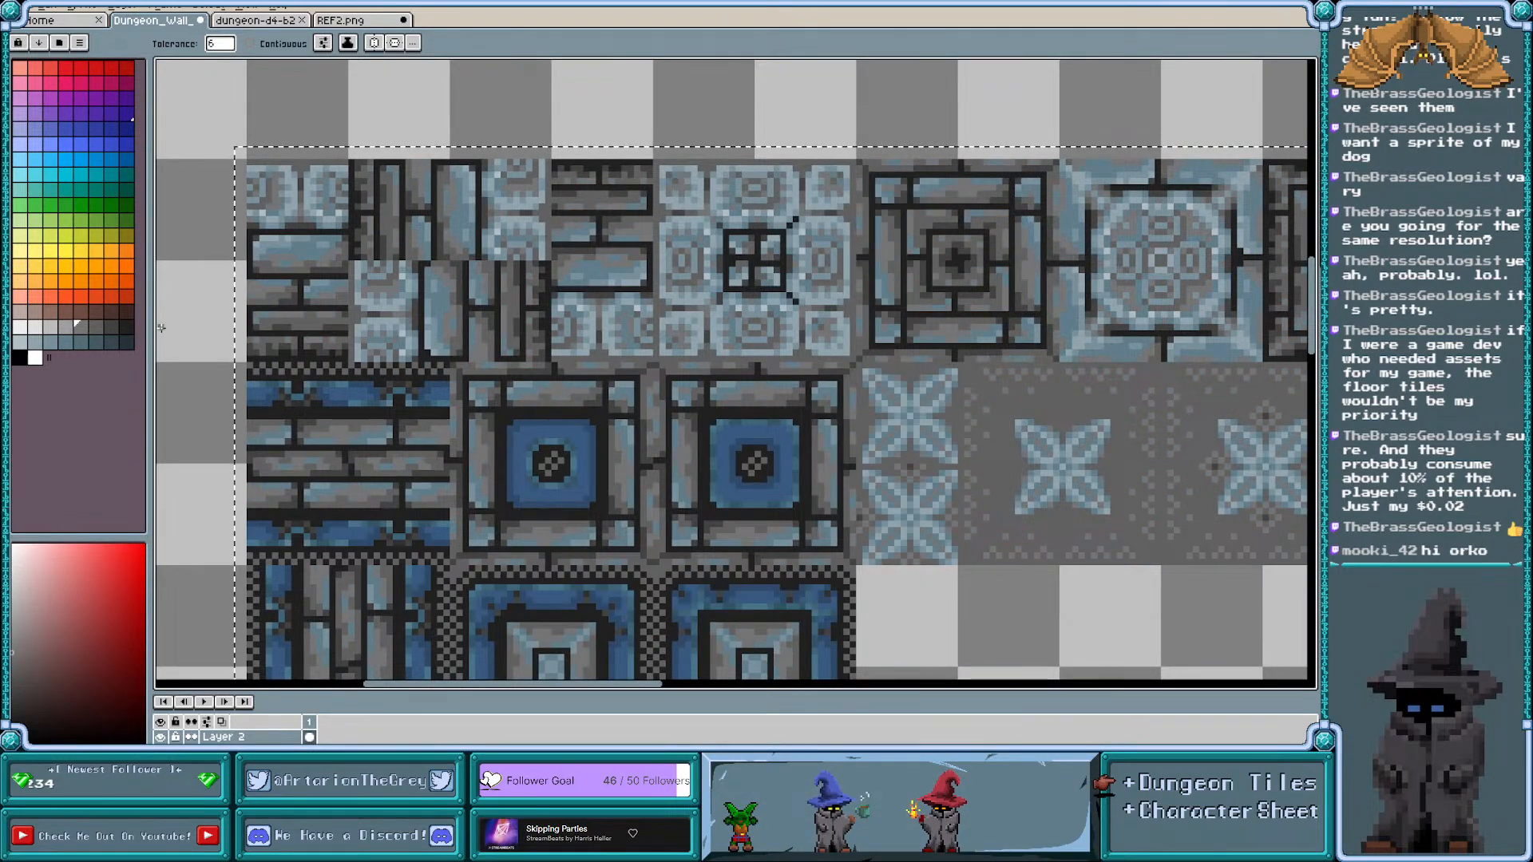
pyautogui.click(66, 327)
pyautogui.click(264, 317)
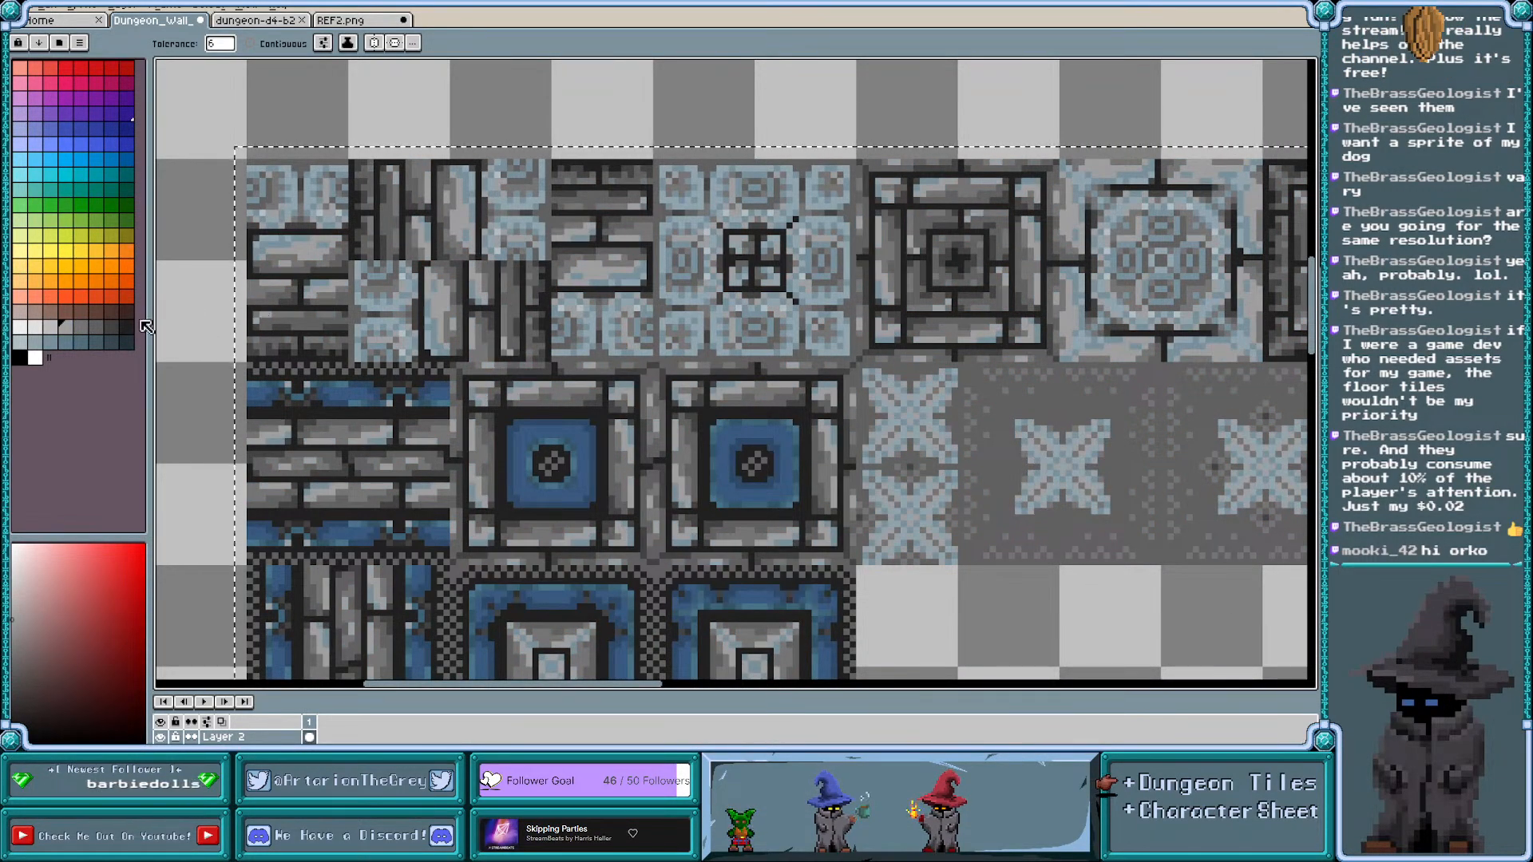
pyautogui.click(50, 327)
pyautogui.click(324, 283)
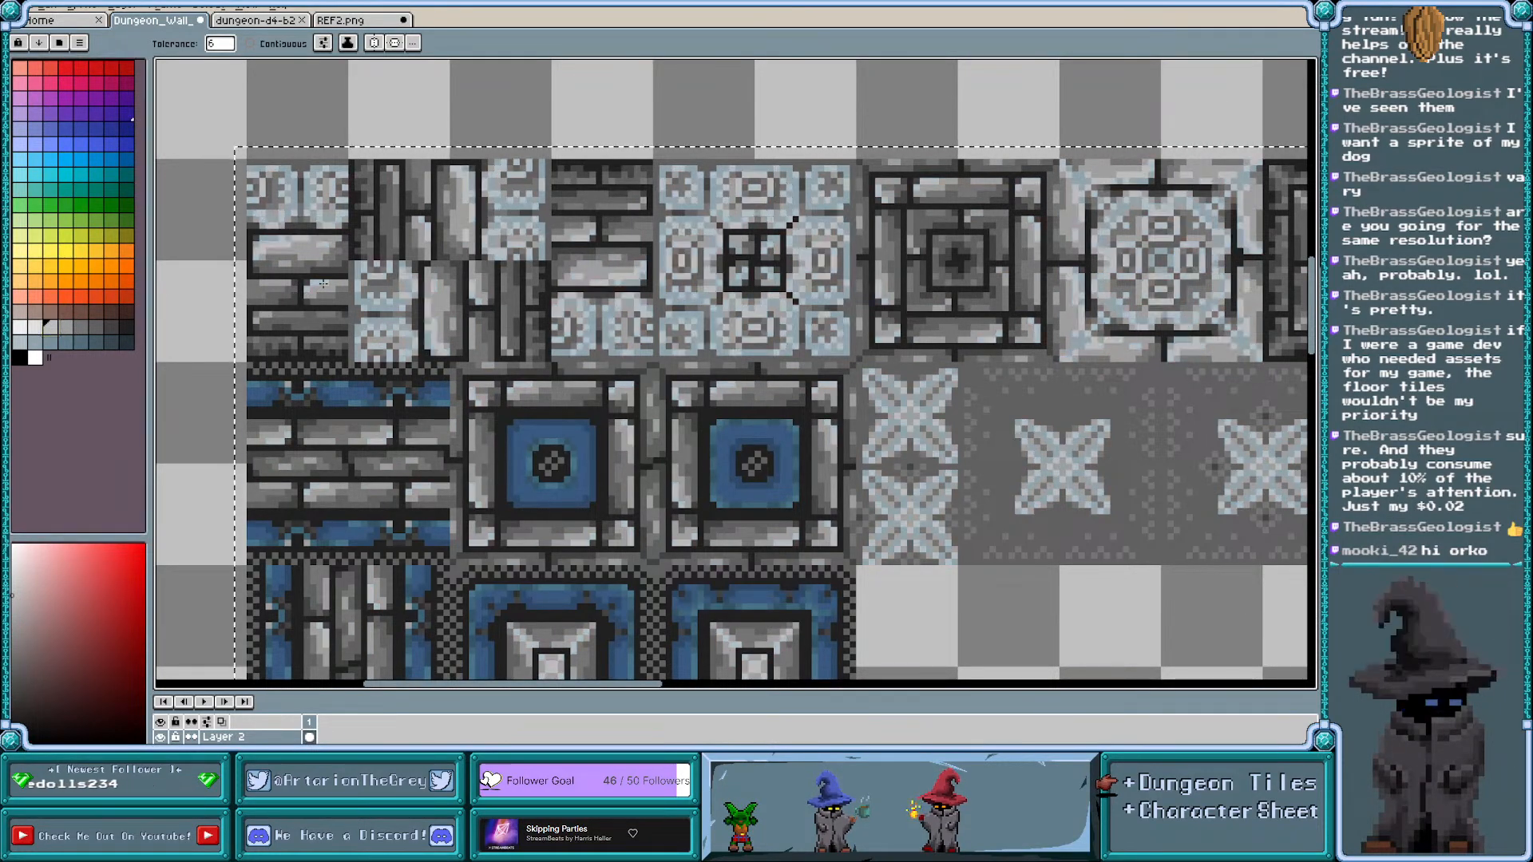
pyautogui.click(35, 325)
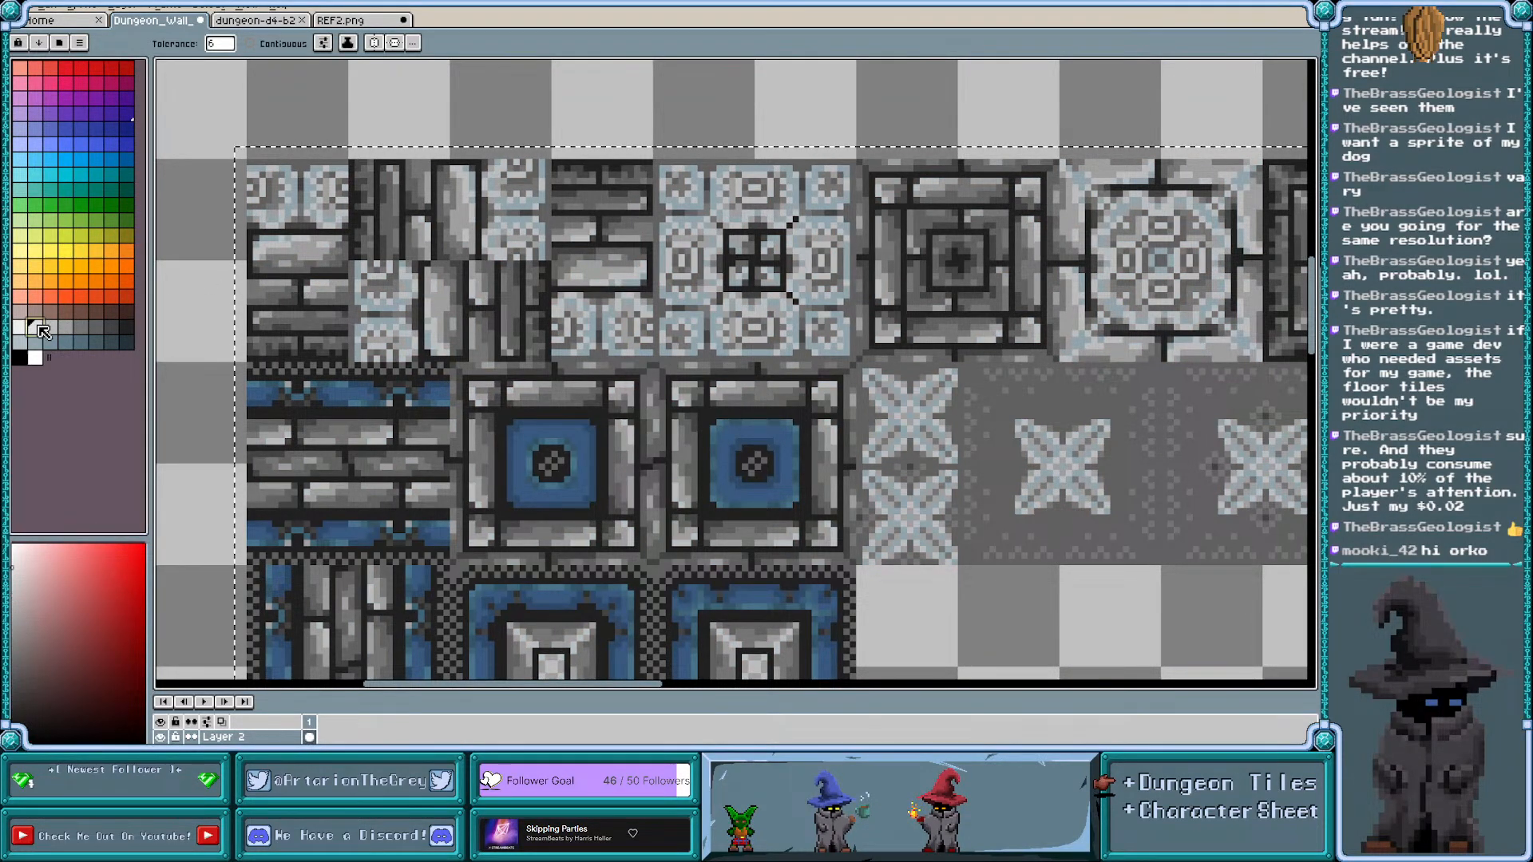
pyautogui.click(272, 237)
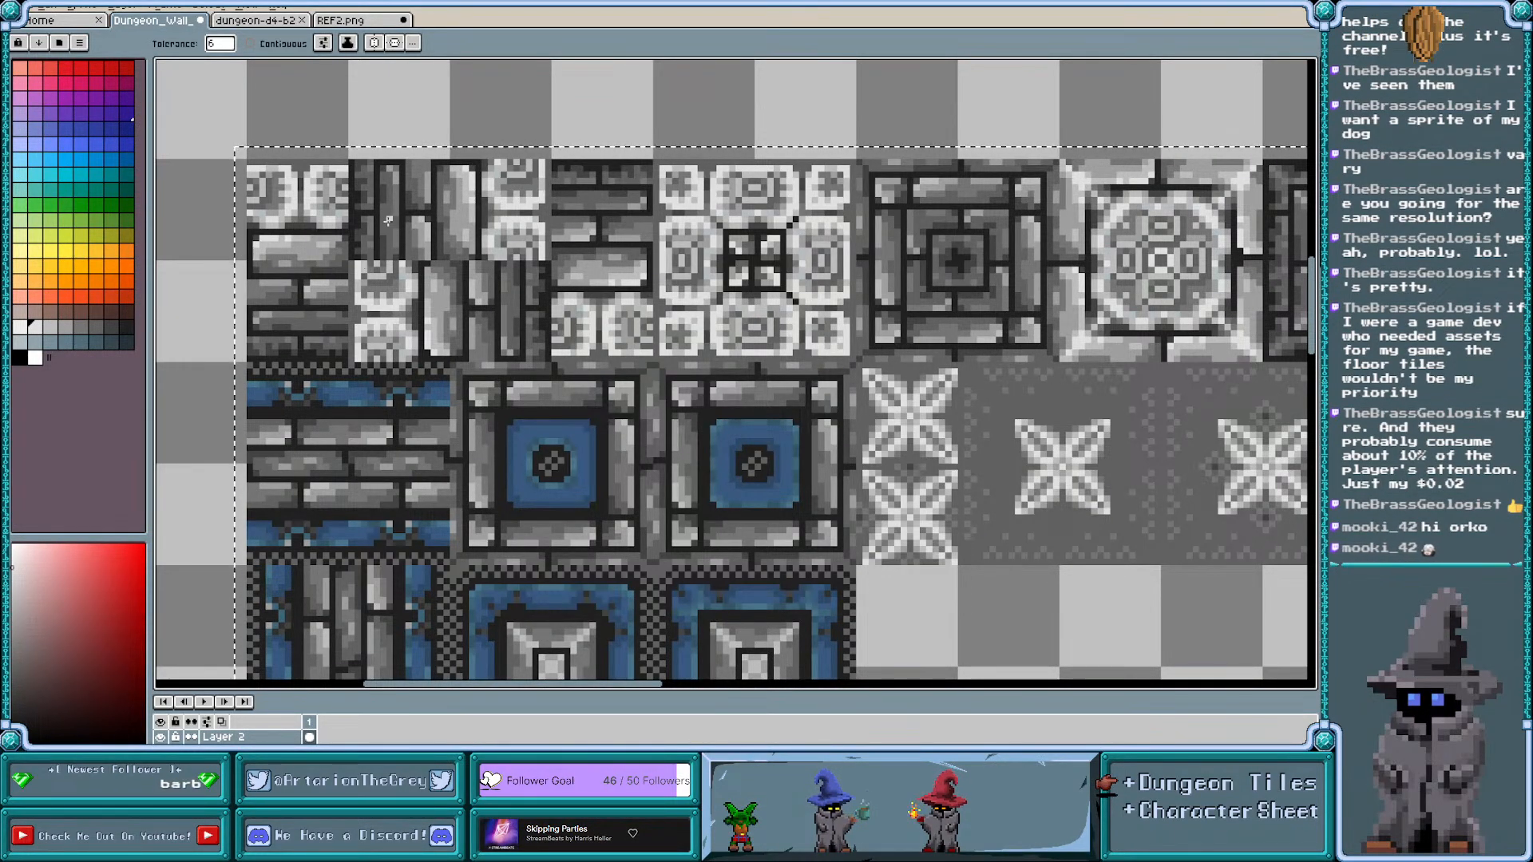
# Try a dark red-orange fill on the darkest blue accents of the copied tiles and undo it
pyautogui.scroll(-1, 388, 220)
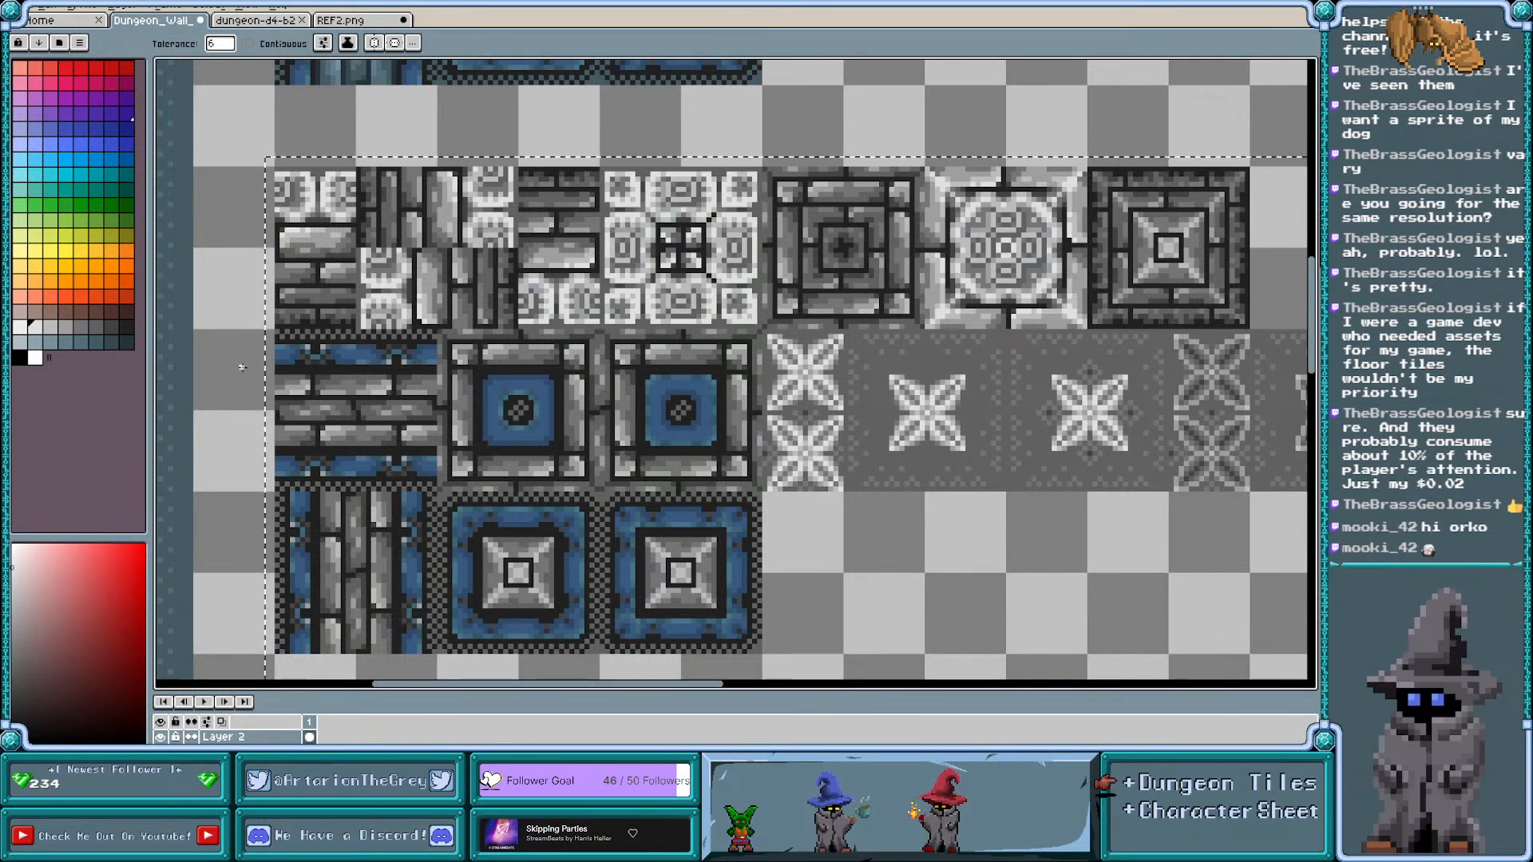
pyautogui.click(127, 297)
pyautogui.scroll(2, 308, 375)
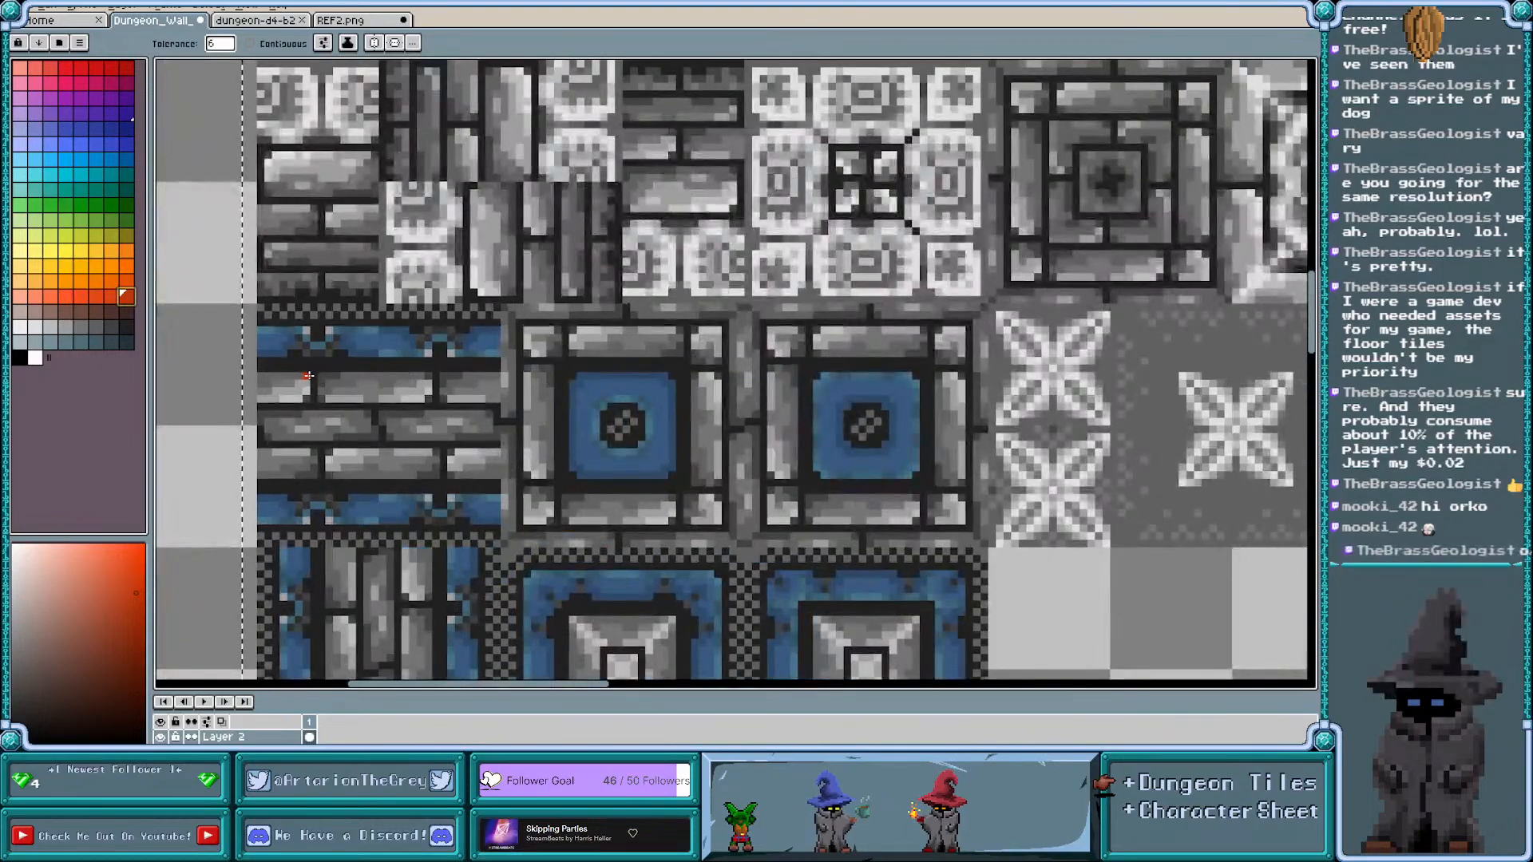
pyautogui.scroll(1, 362, 373)
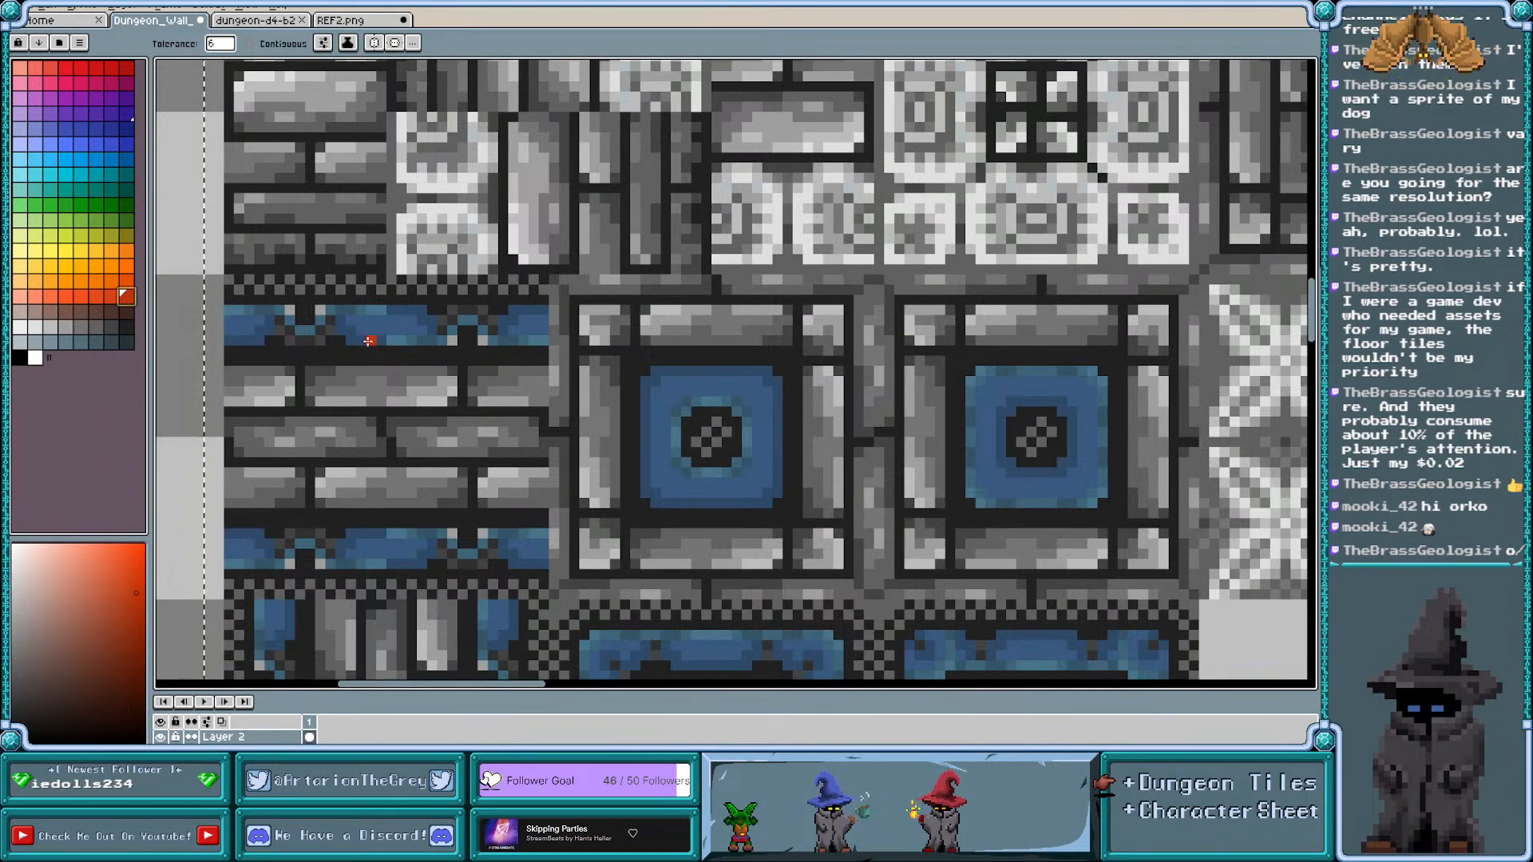
pyautogui.click(368, 341)
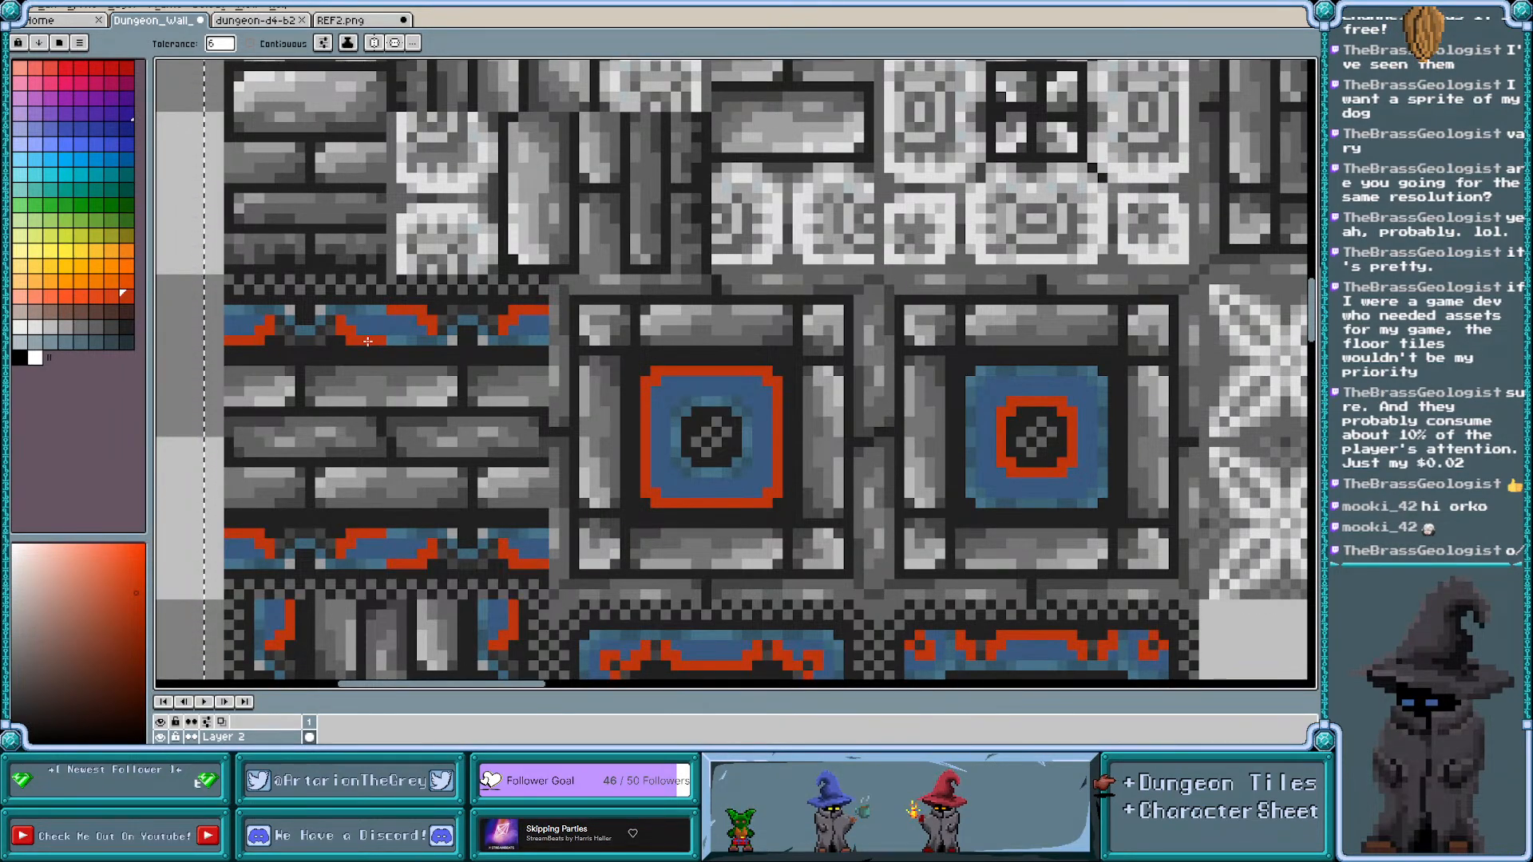
pyautogui.click(112, 296)
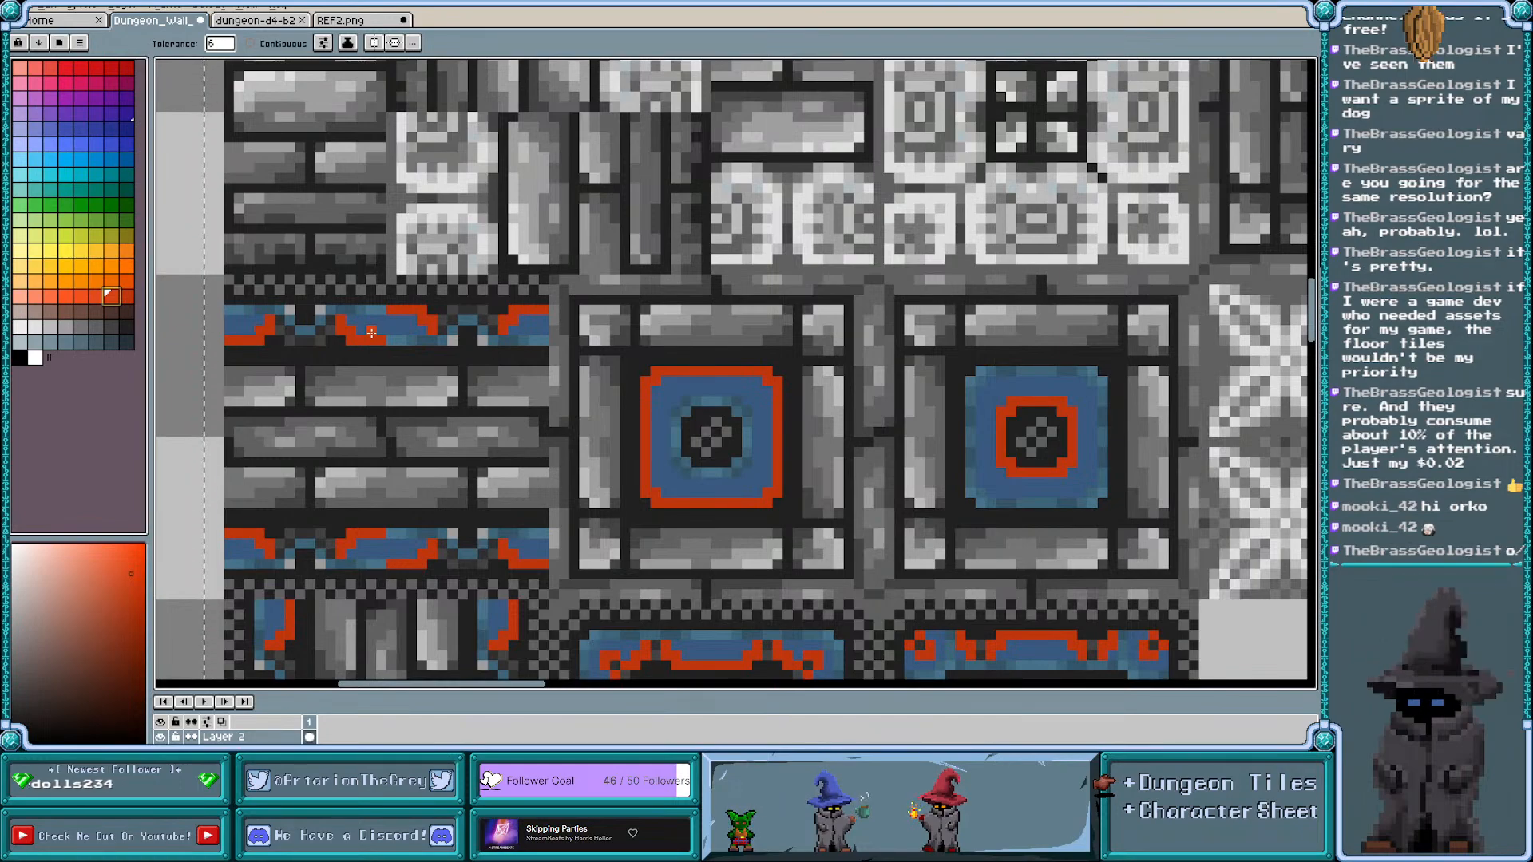
pyautogui.hotkey('ctrl', 'z')
pyautogui.scroll(2, 351, 338)
pyautogui.scroll(-3, 349, 339)
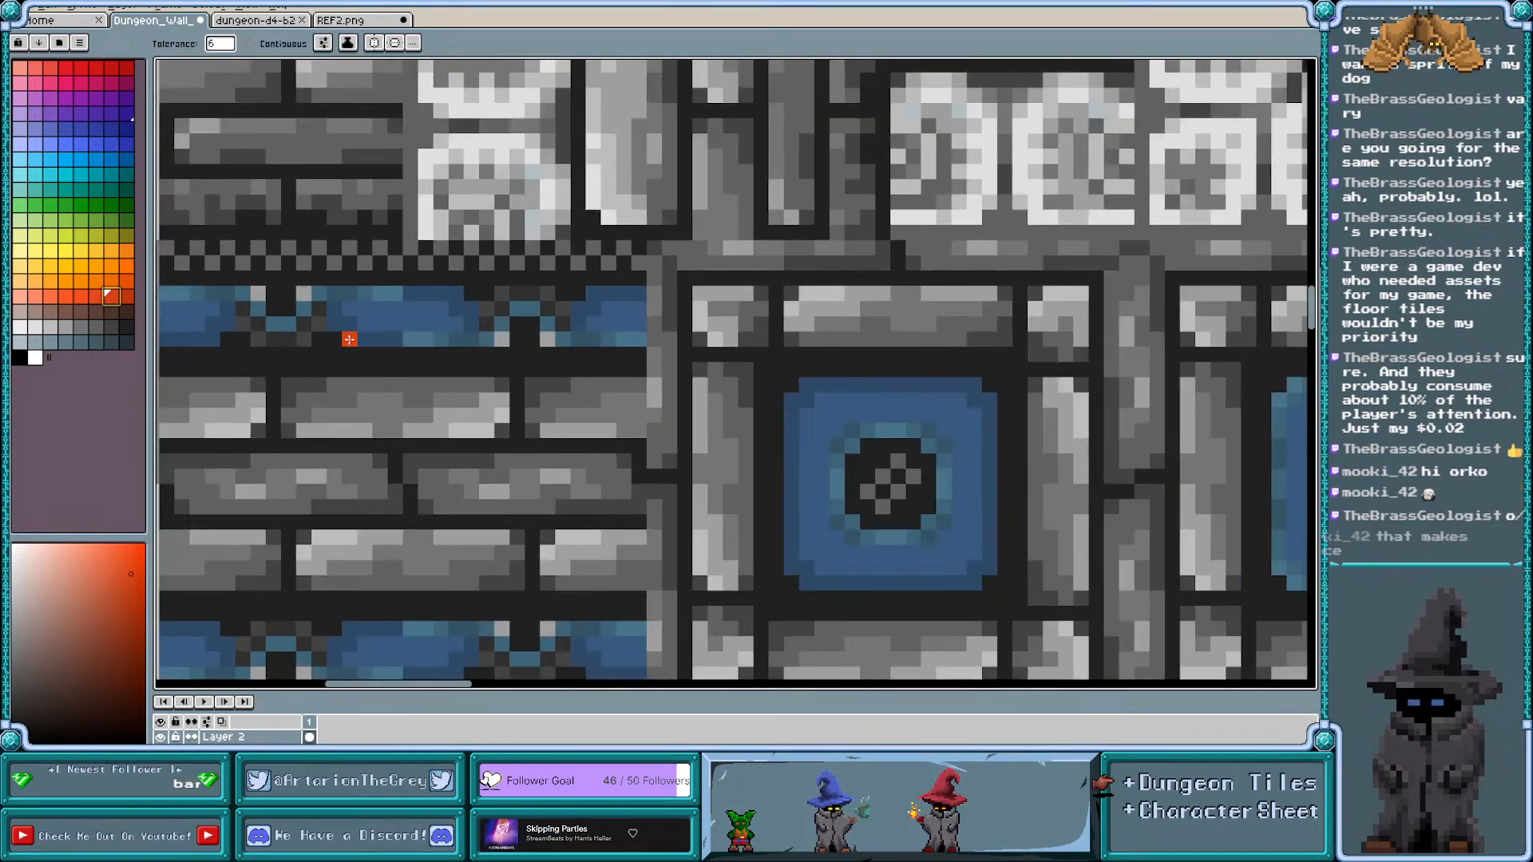
pyautogui.scroll(1, 599, 375)
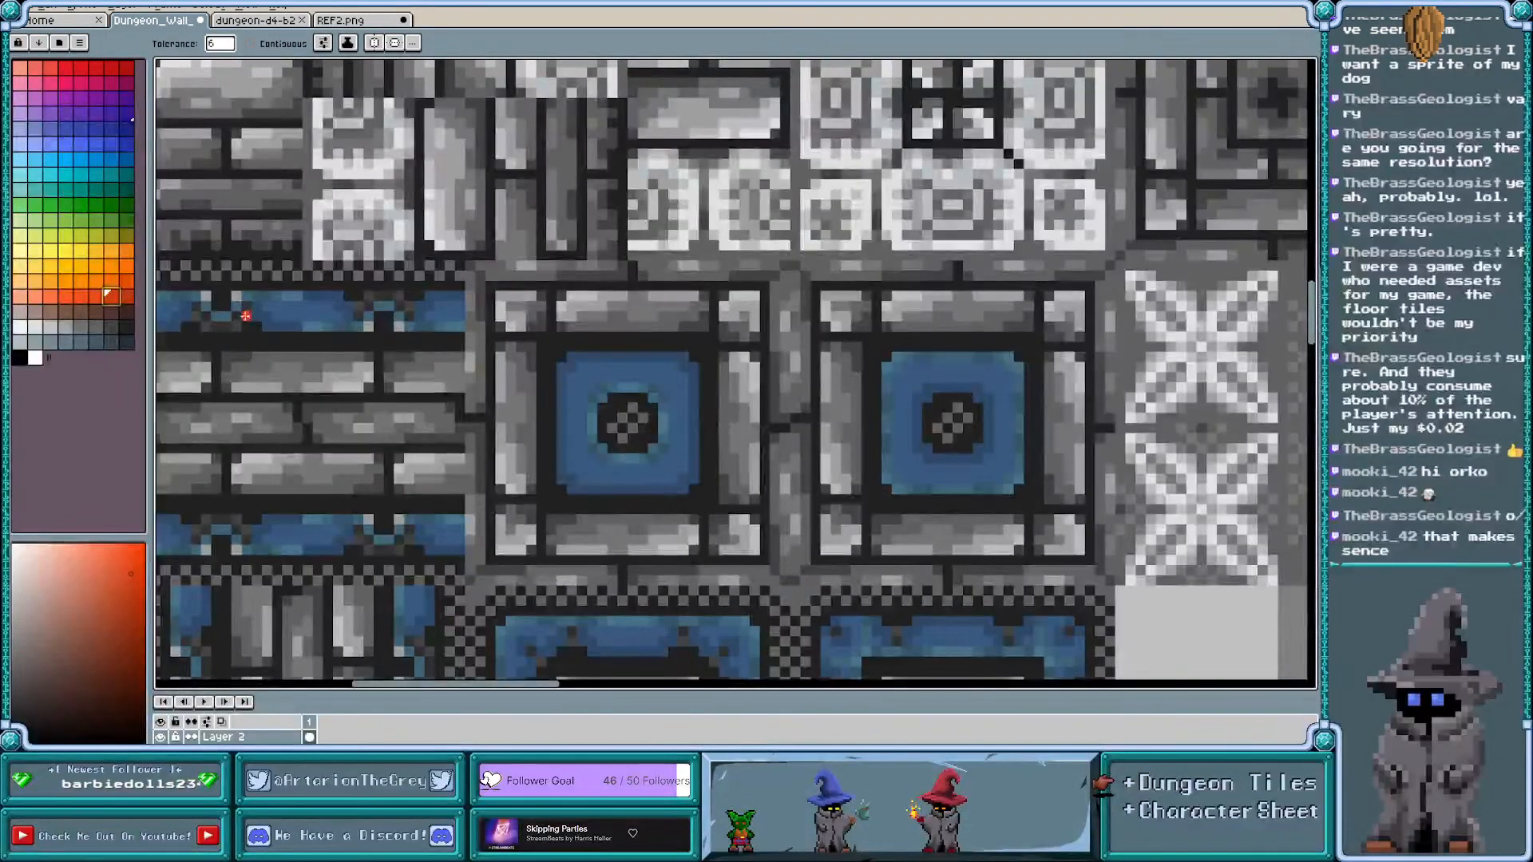
# Recolour the darkest blue accents of the copied tiles dark red-orange and the main blue areas a brighter red-orange
pyautogui.click(125, 296)
pyautogui.click(582, 355)
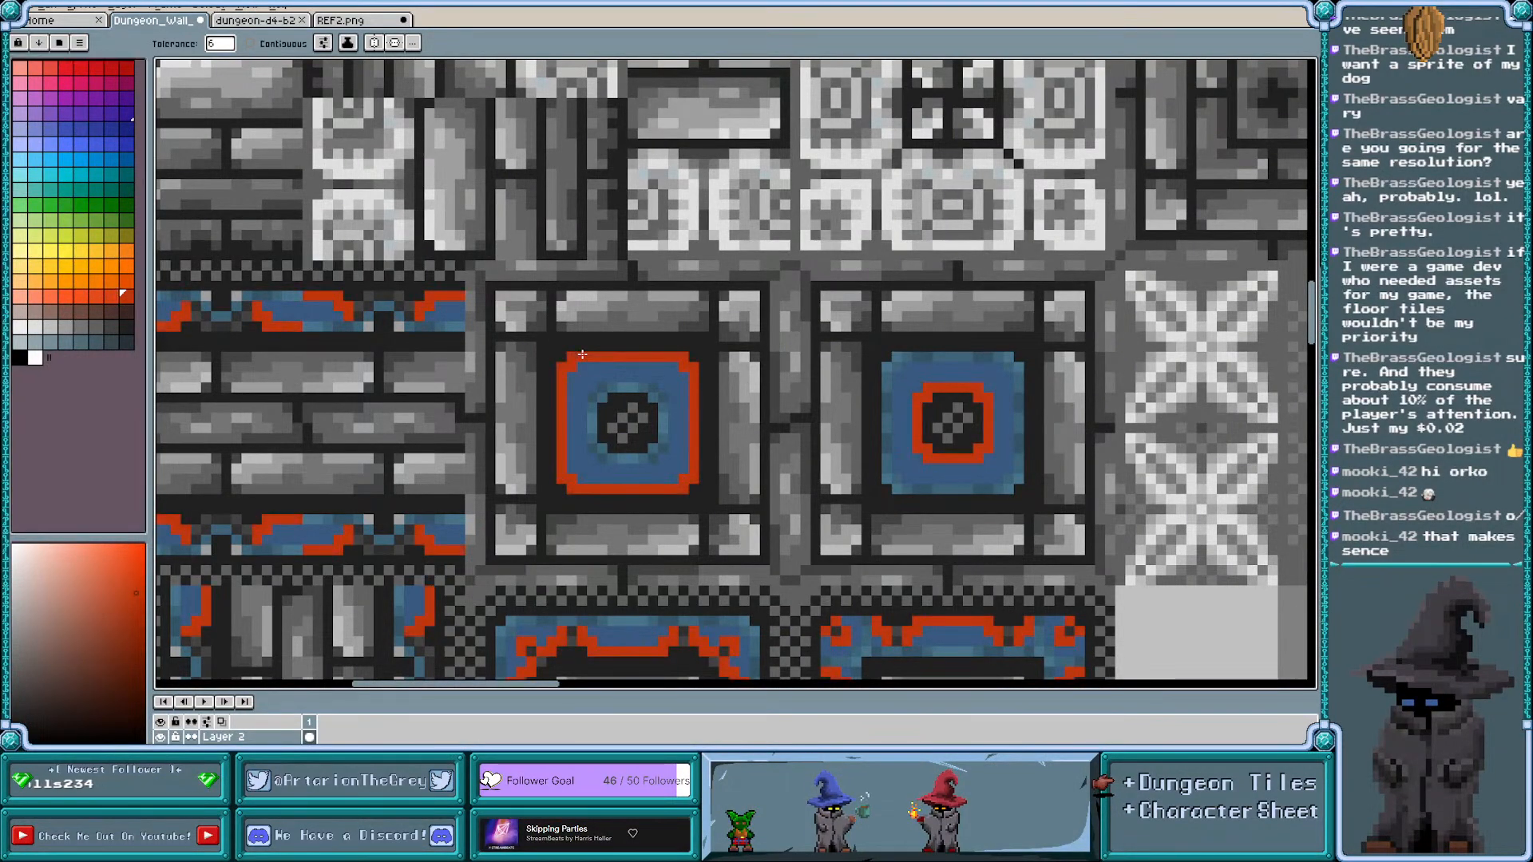
pyautogui.click(107, 296)
pyautogui.hotkey('ctrl', 'z')
pyautogui.click(580, 372)
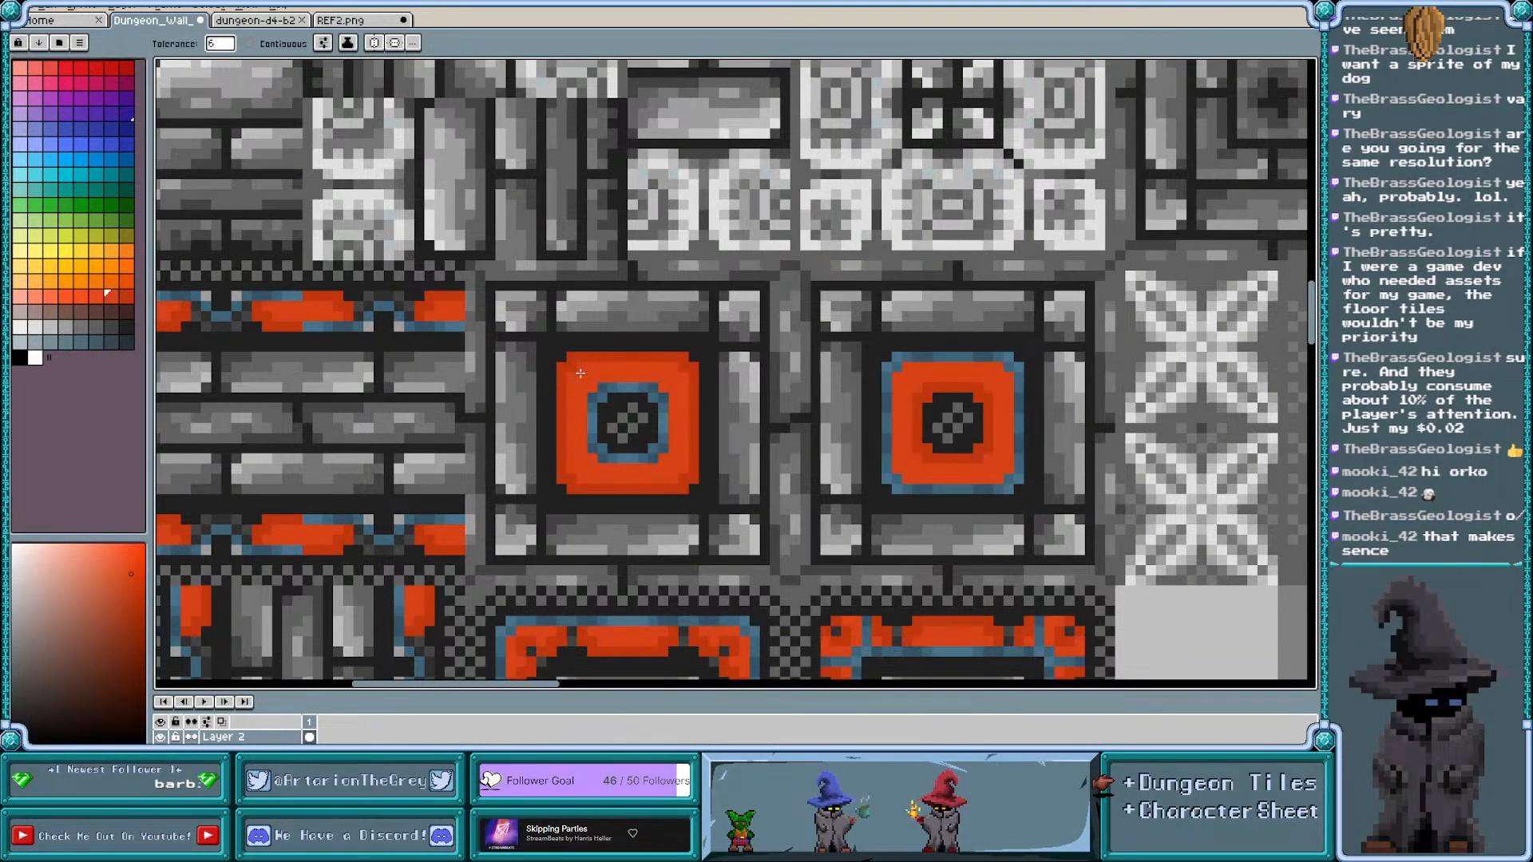
# Fill the remaining teal-blue accent shades along the panel edges and rings with orange and progressively lighter yellow-orange
pyautogui.click(126, 265)
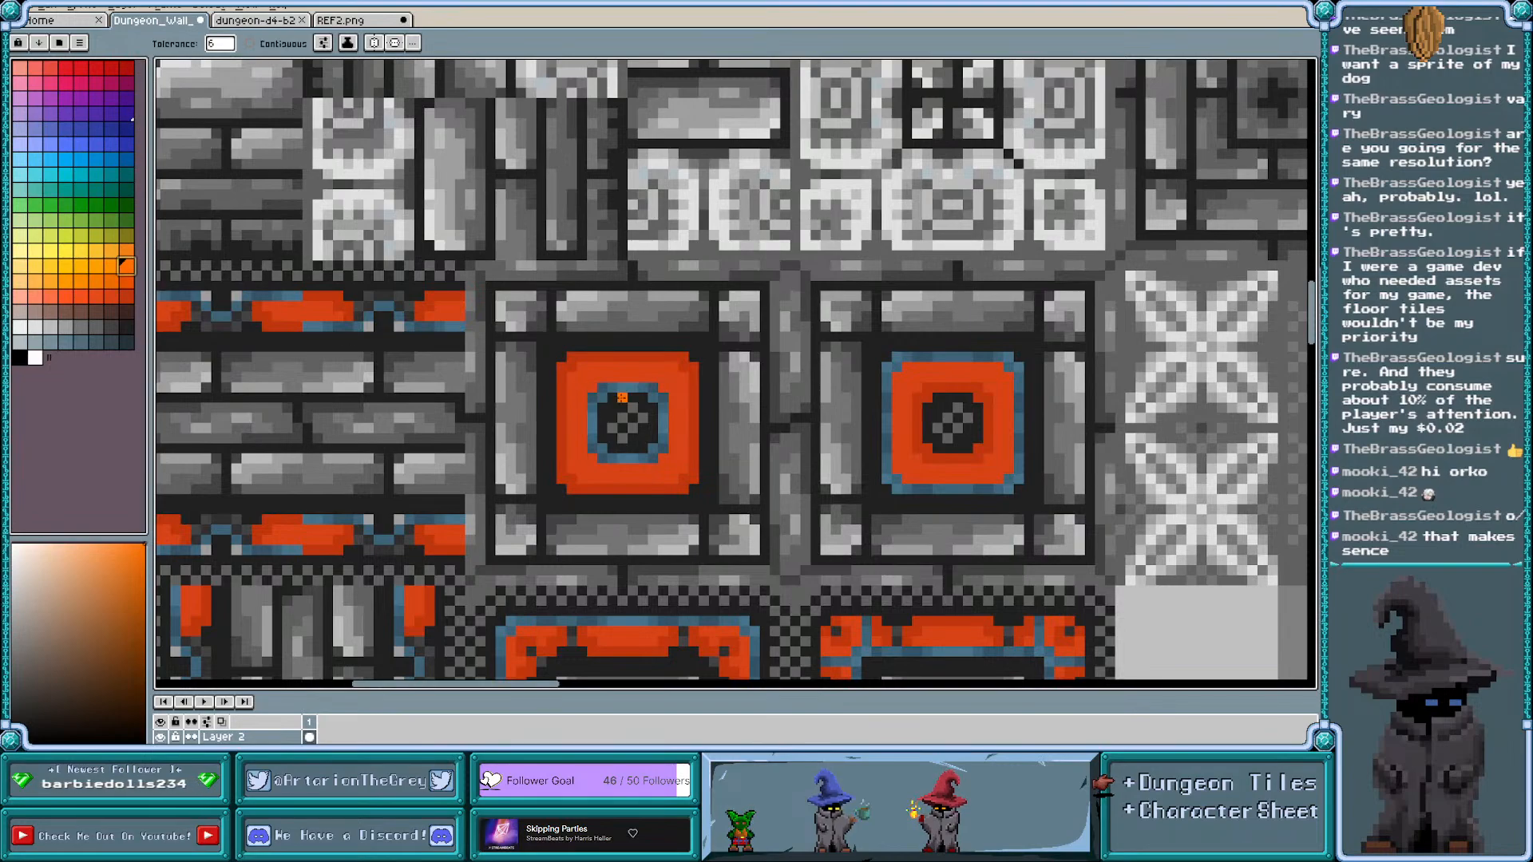
pyautogui.scroll(1, 622, 397)
pyautogui.click(582, 384)
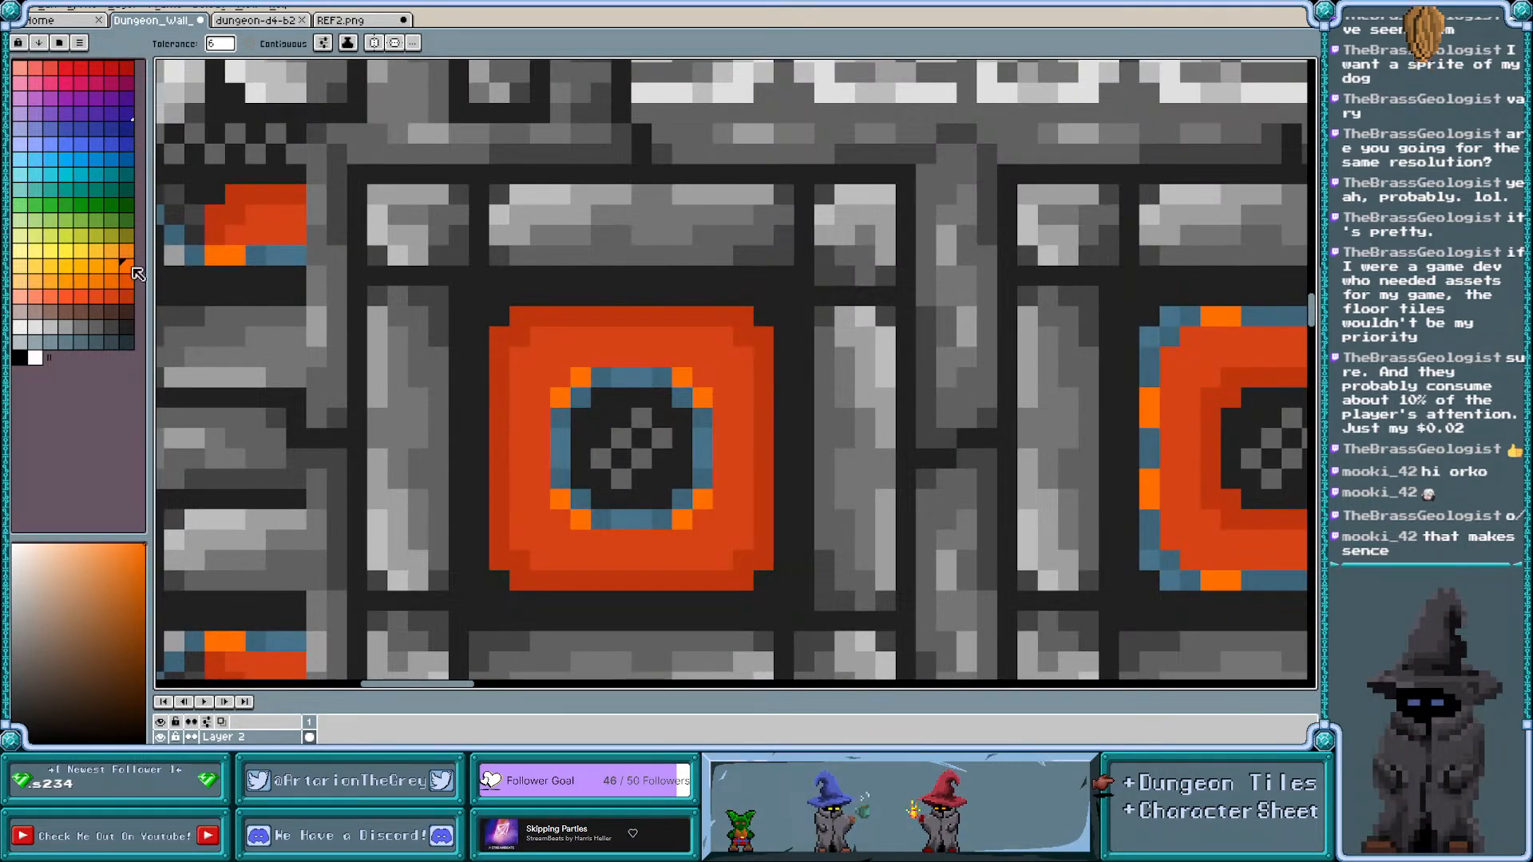
pyautogui.click(107, 262)
pyautogui.click(585, 370)
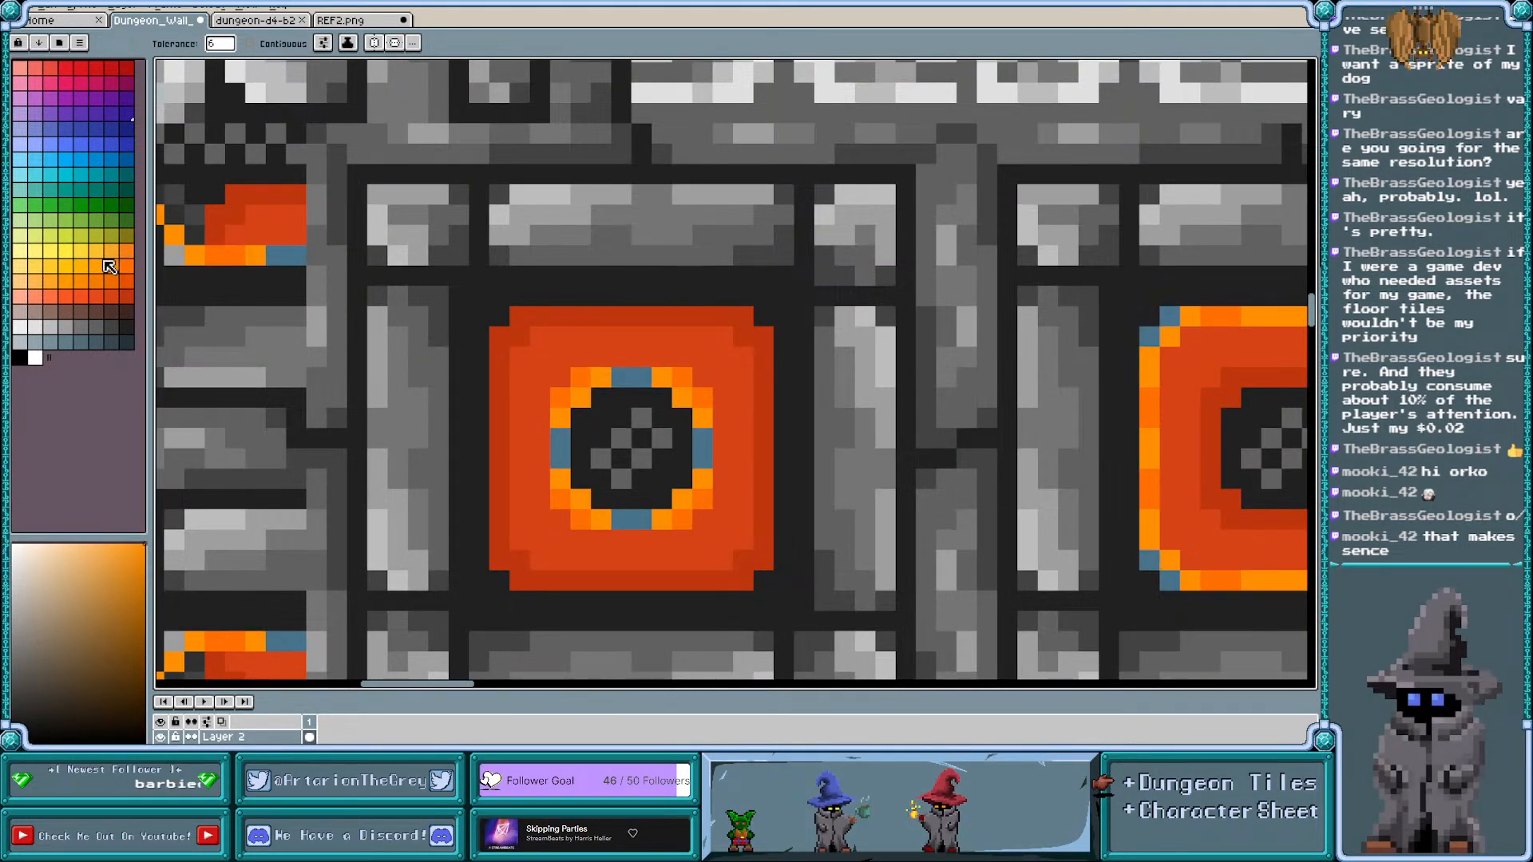
pyautogui.click(618, 374)
pyautogui.scroll(-1, 454, 314)
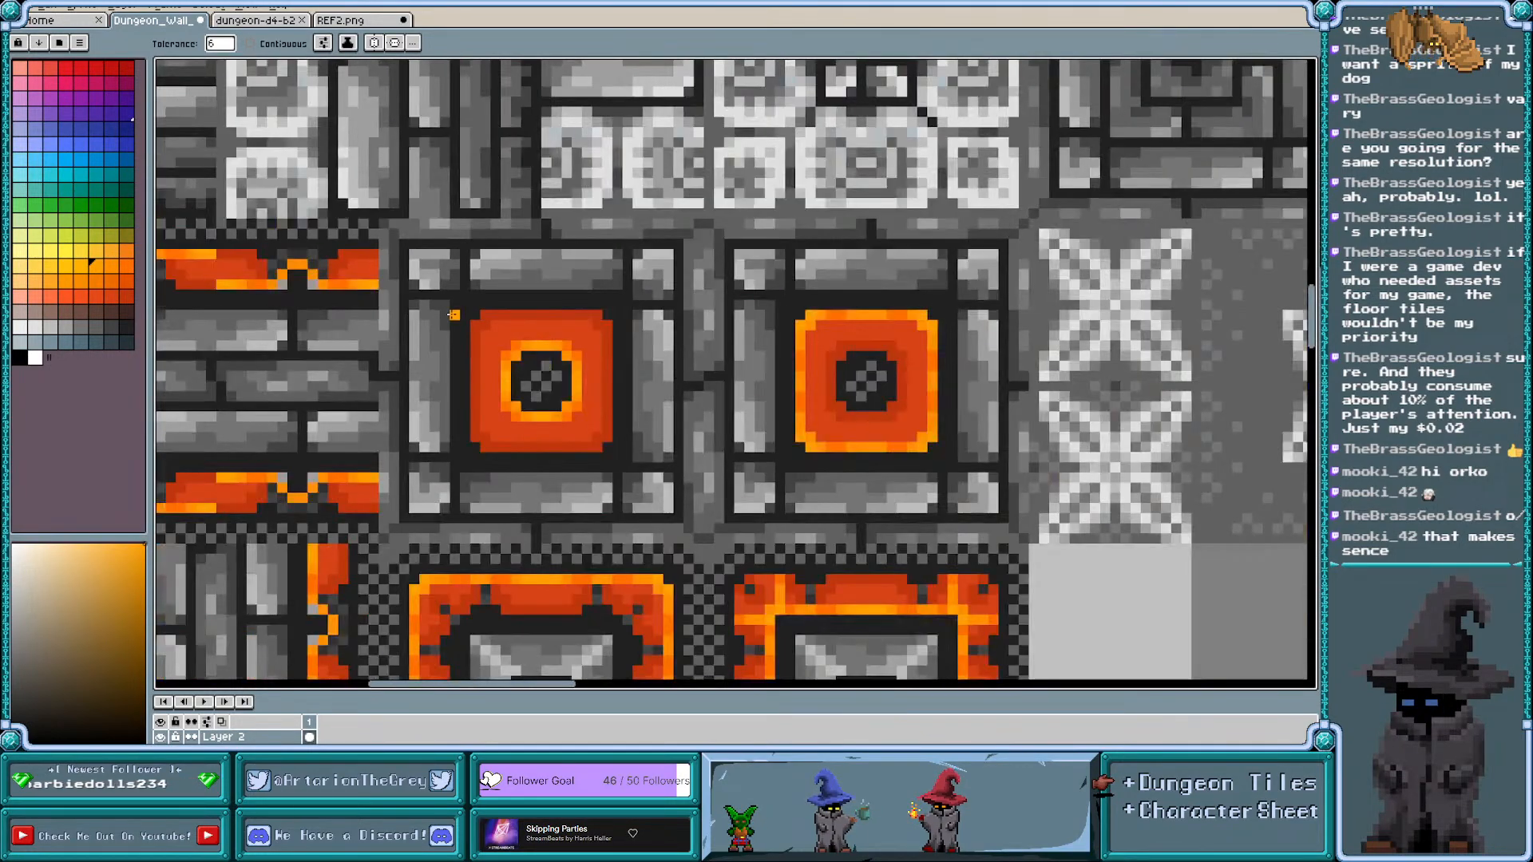
# Compare the grey and orange tile copy with the blue original above it
pyautogui.scroll(-1, 454, 315)
pyautogui.scroll(-3, 834, 429)
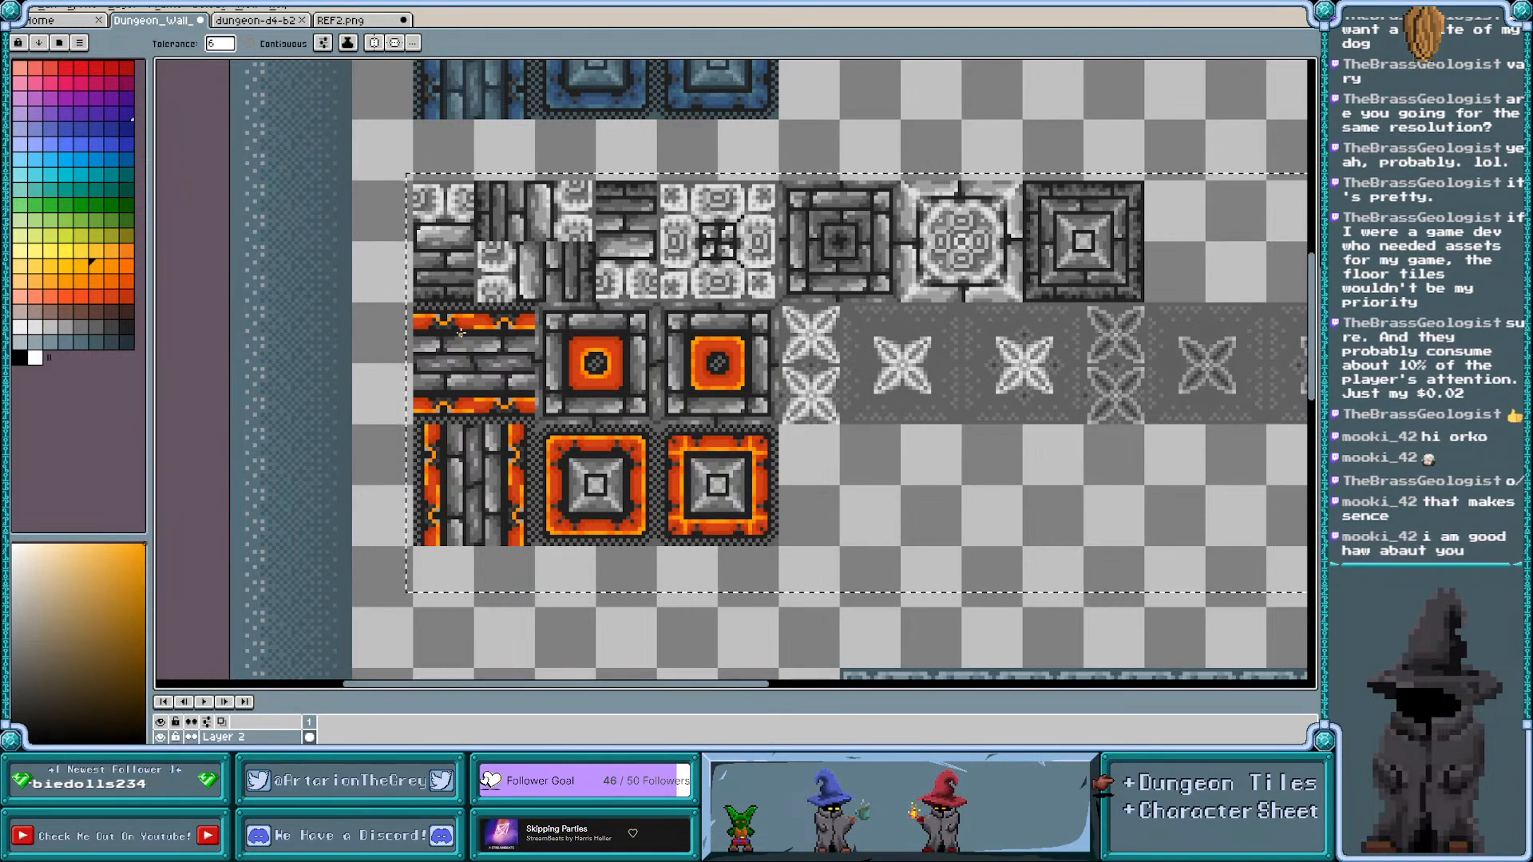
pyautogui.scroll(-2, 375, 551)
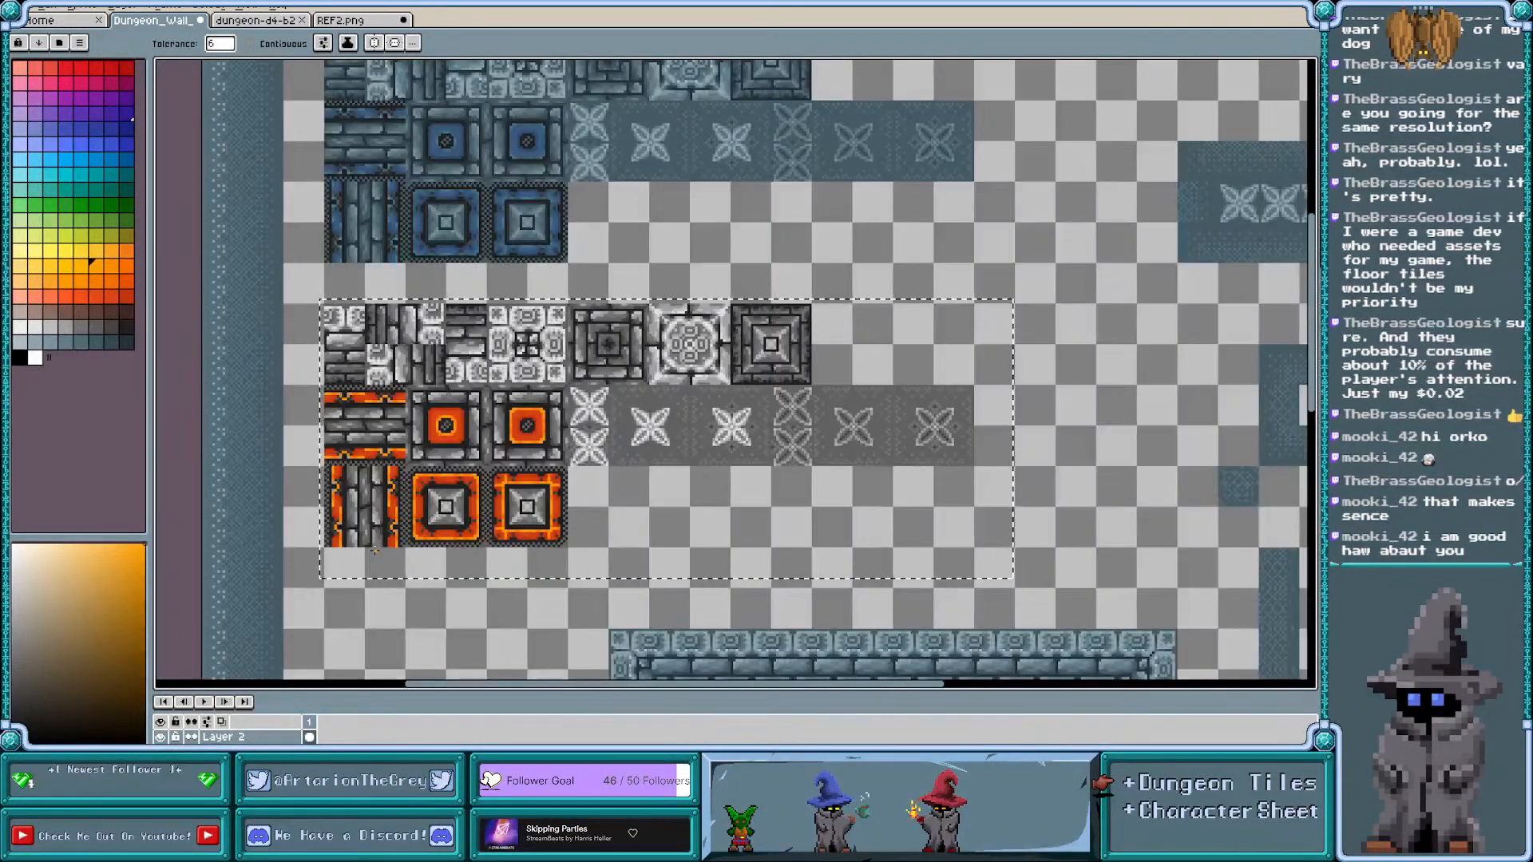
pyautogui.scroll(-1, 375, 551)
pyautogui.scroll(1, 375, 550)
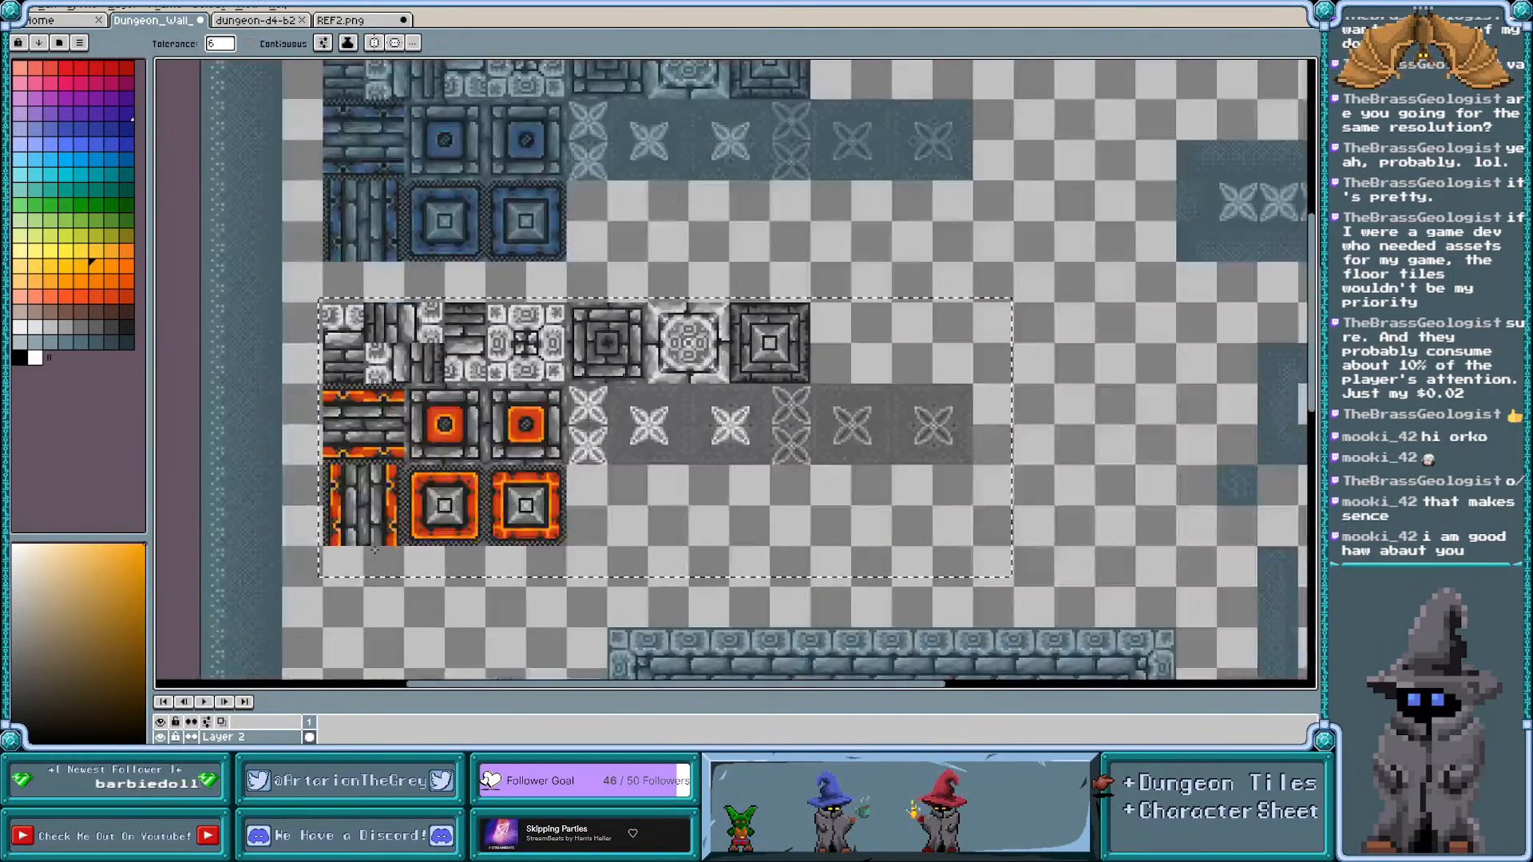
pyautogui.moveTo(1319, 355); pyautogui.dragTo(1318, 340)
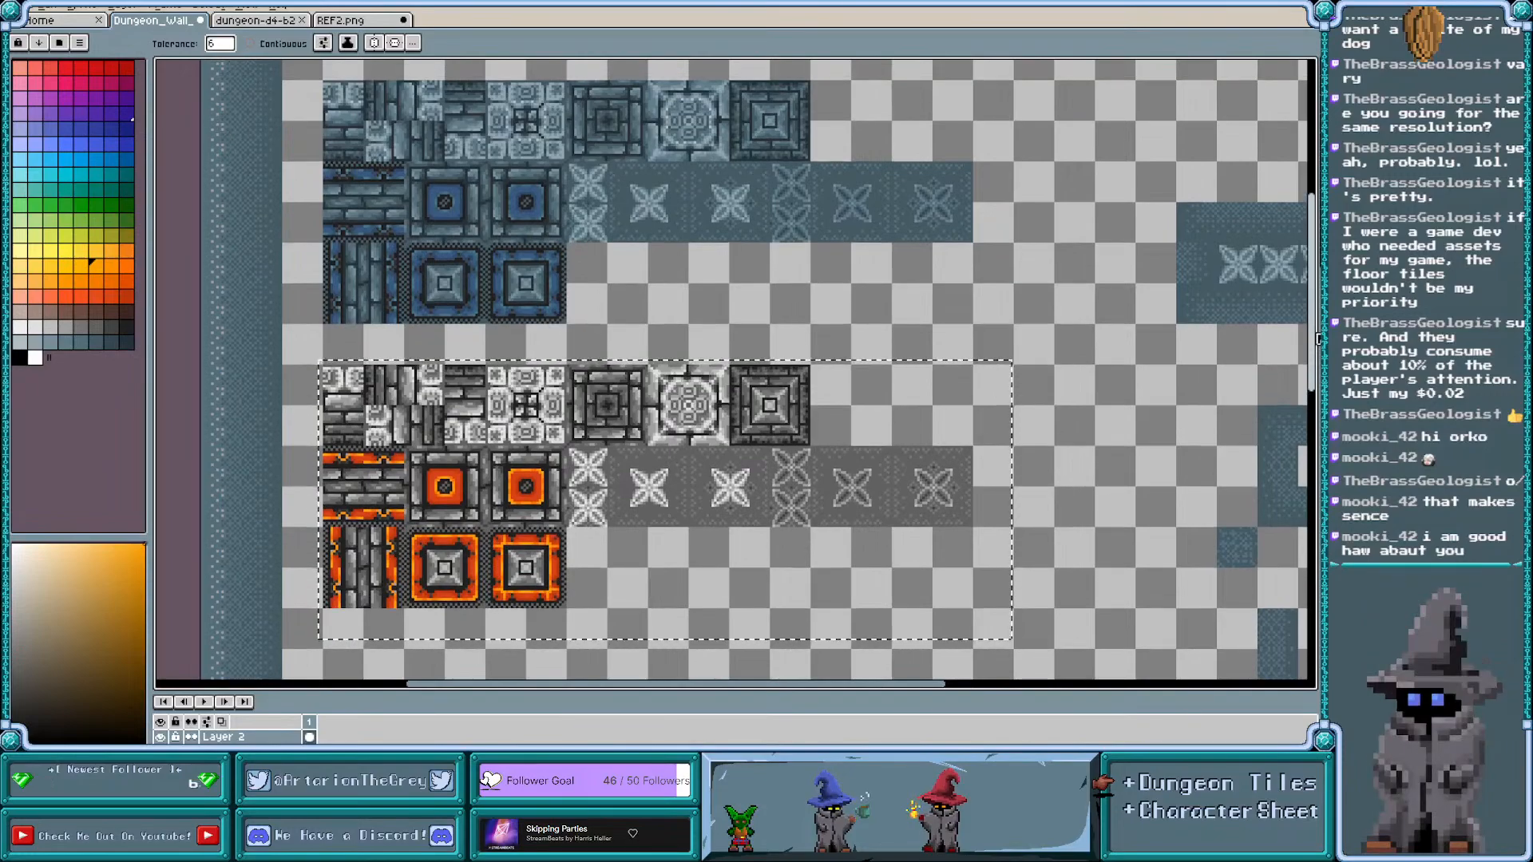
# Try a warm pinkish-brown fill on the near-white stone highlights of the copied tiles and undo it
pyautogui.scroll(1, 471, 380)
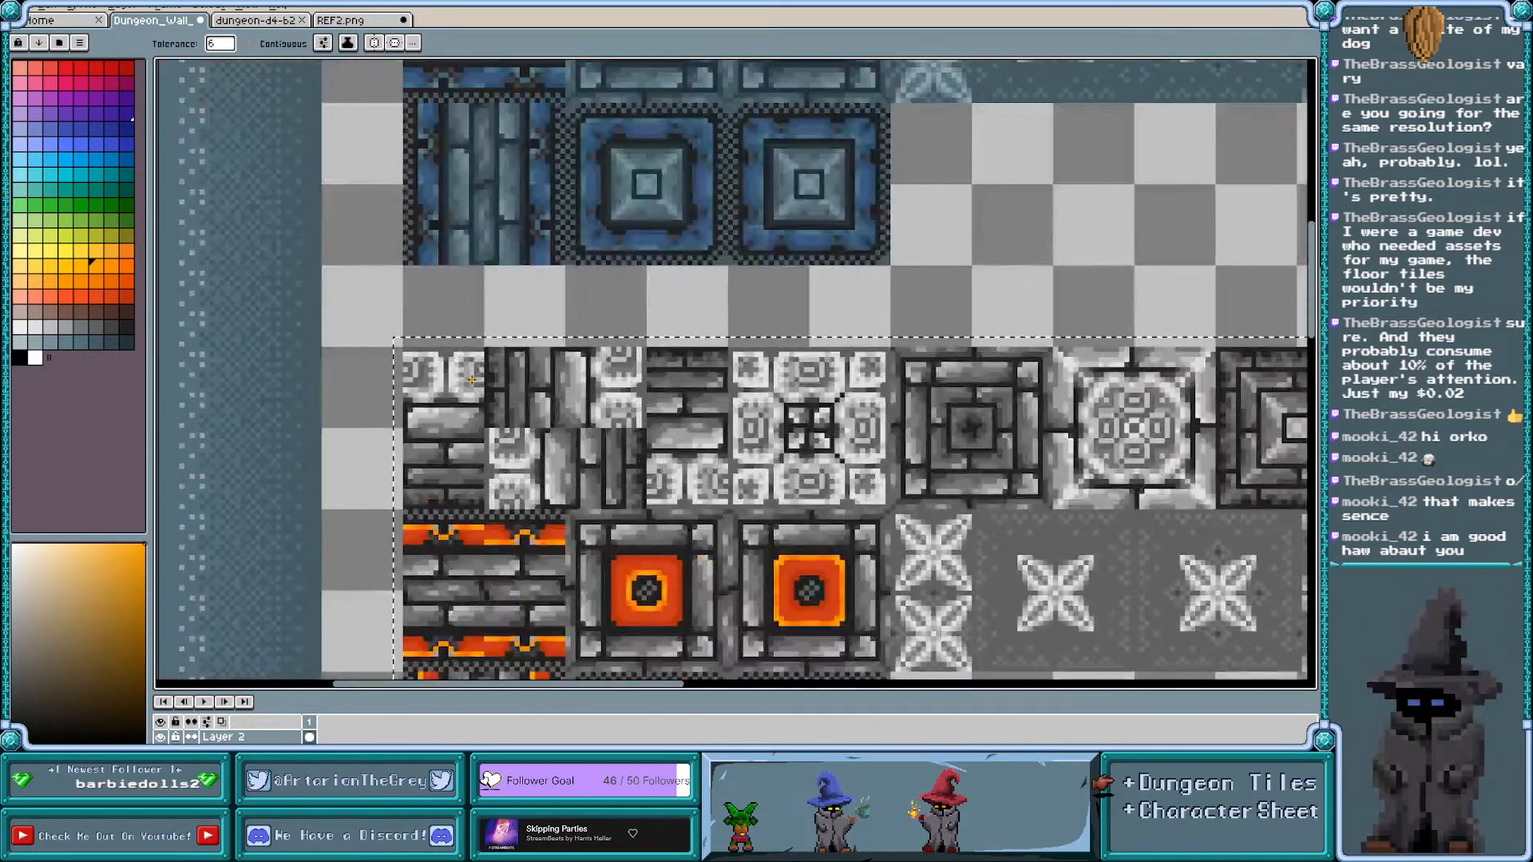
pyautogui.click(36, 313)
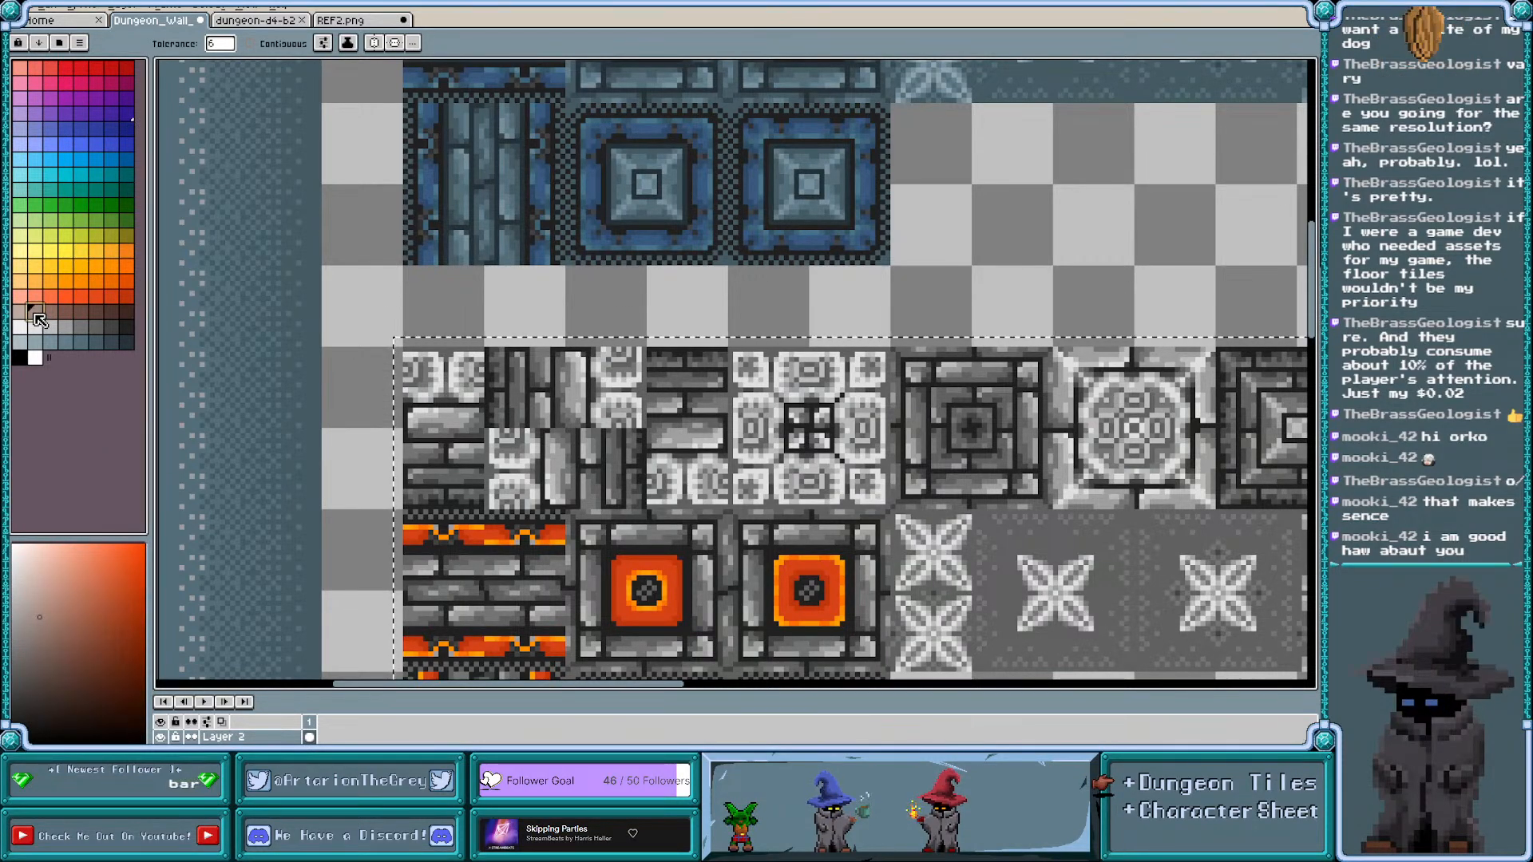
pyautogui.scroll(1, 392, 382)
pyautogui.click(467, 373)
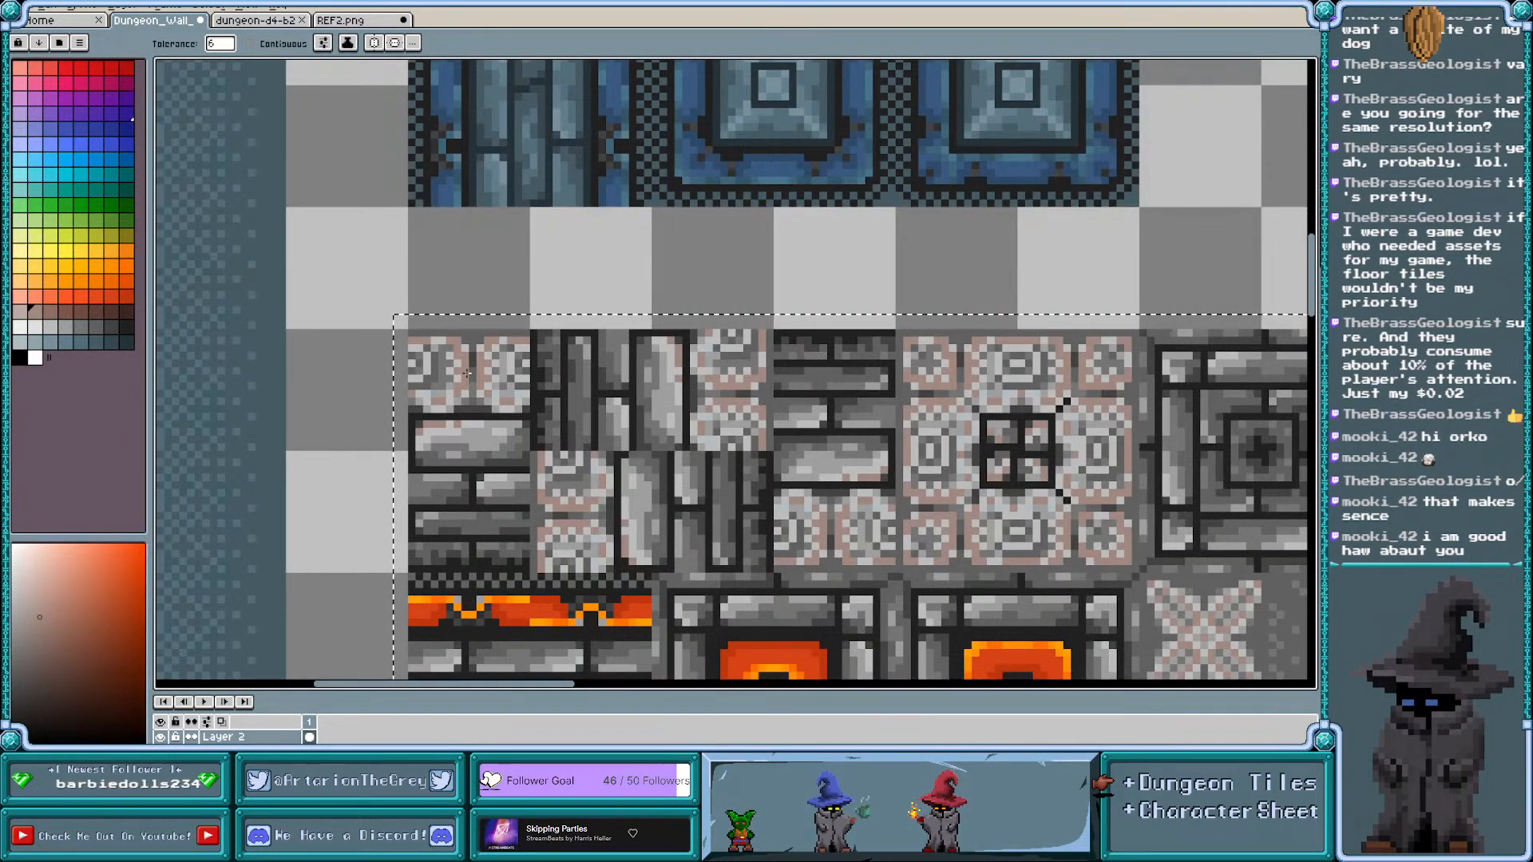
pyautogui.hotkey('ctrl', 'x')
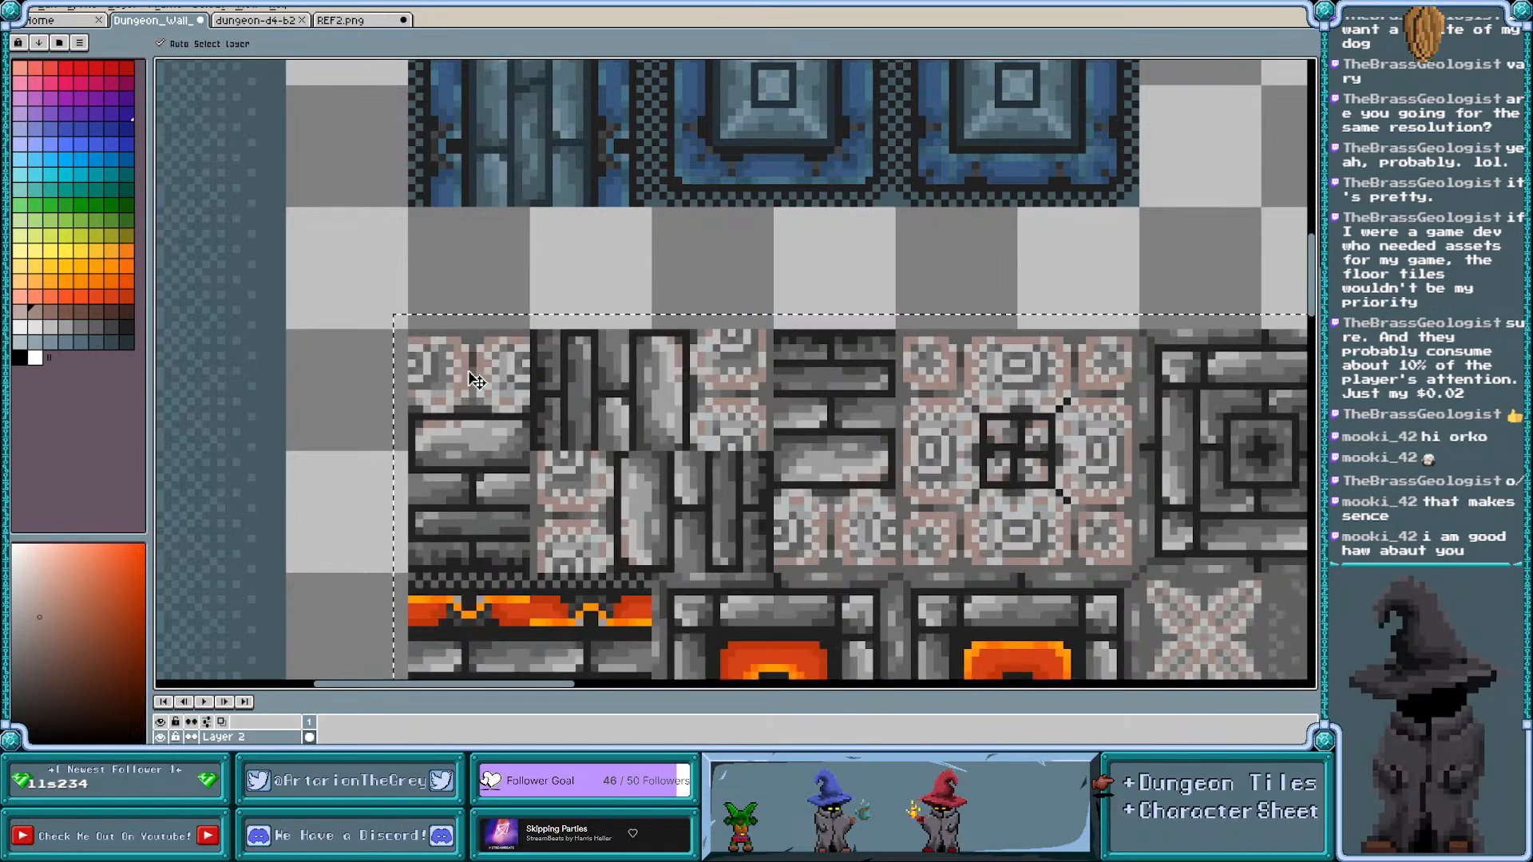
pyautogui.hotkey('ctrl', 'v')
pyautogui.scroll(-1, 380, 335)
pyautogui.scroll(-1, 381, 335)
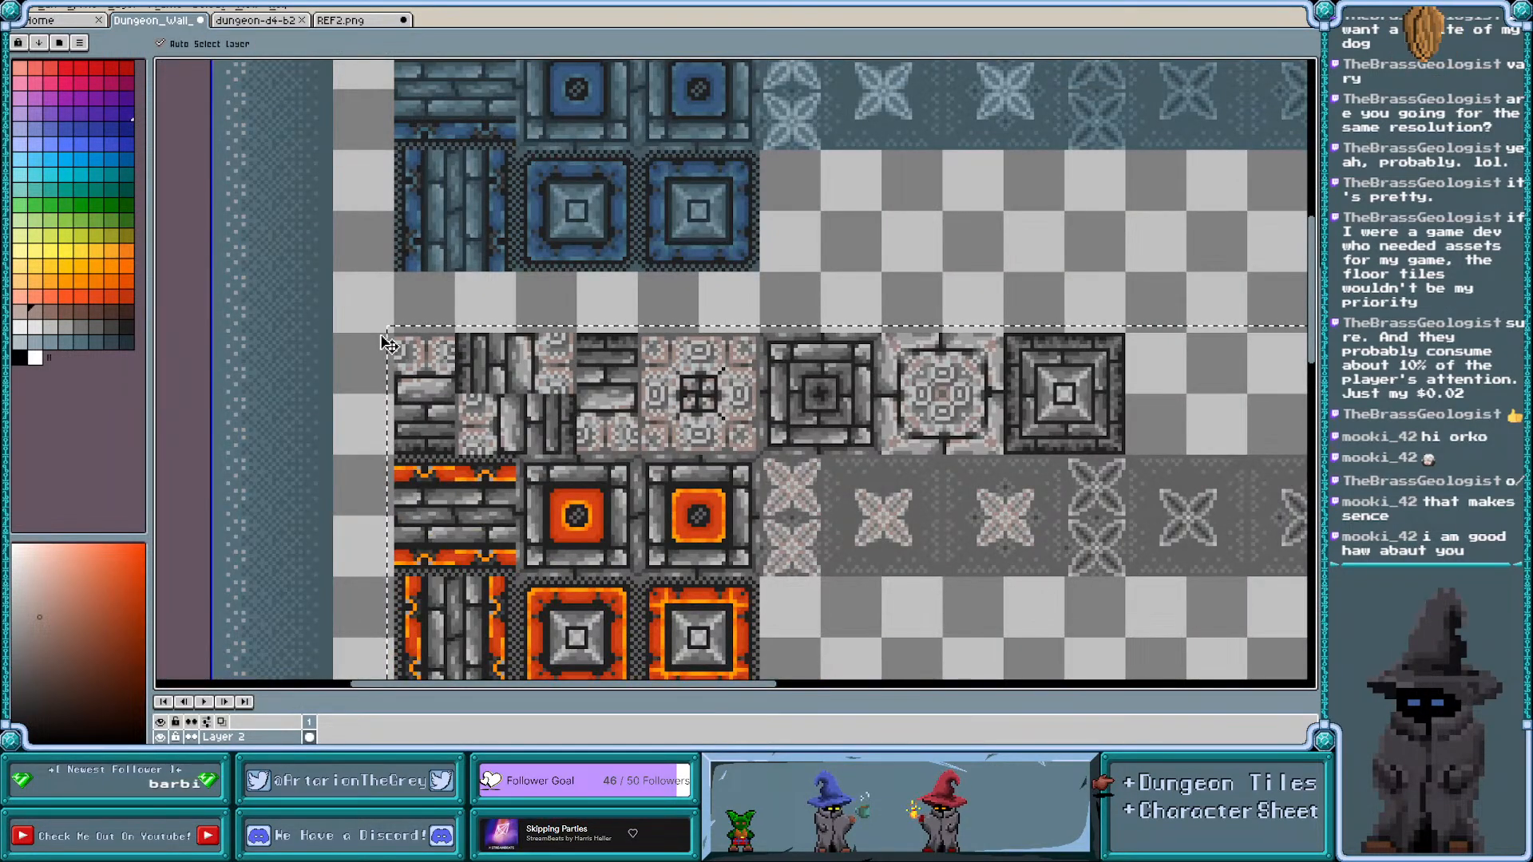
pyautogui.scroll(-1, 364, 304)
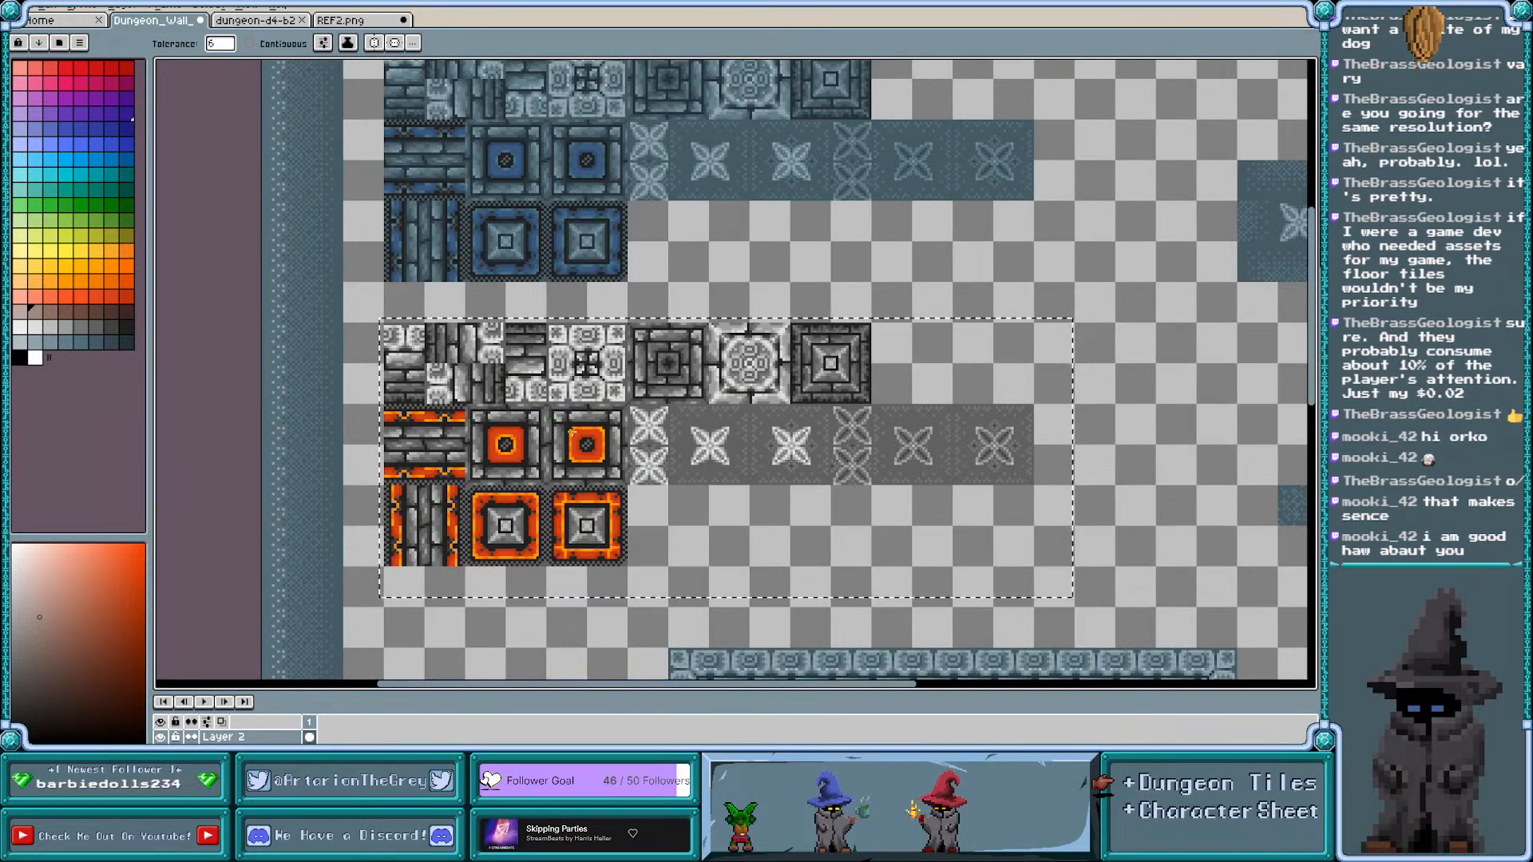
# Try a light grey sampled from the flower motif on the brightest stone highlights of the copied tiles and undo it
pyautogui.scroll(2, 605, 431)
pyautogui.press('i')
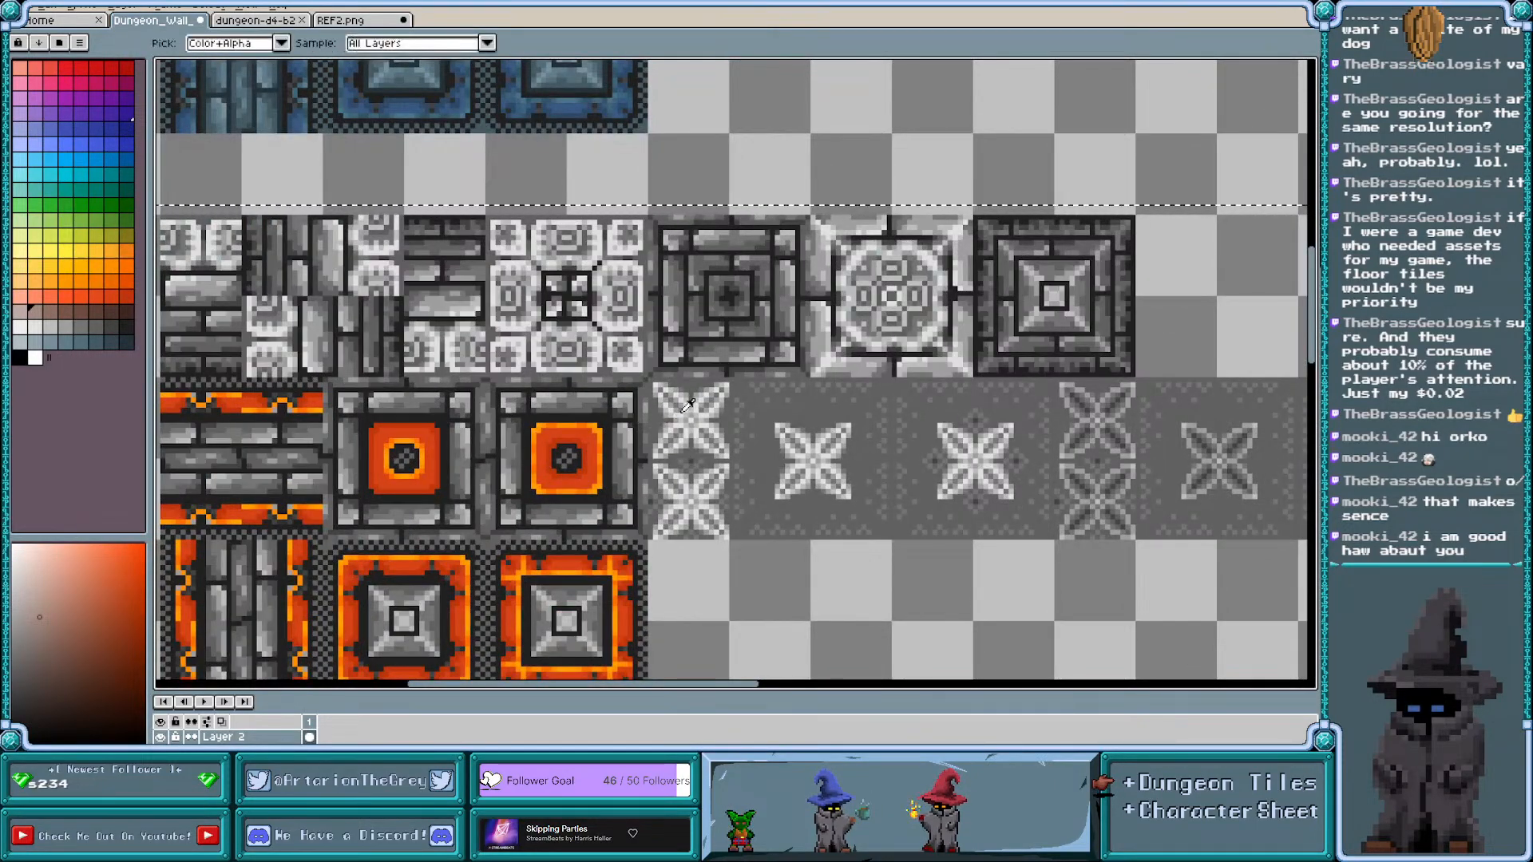
pyautogui.click(683, 412)
pyautogui.press('w')
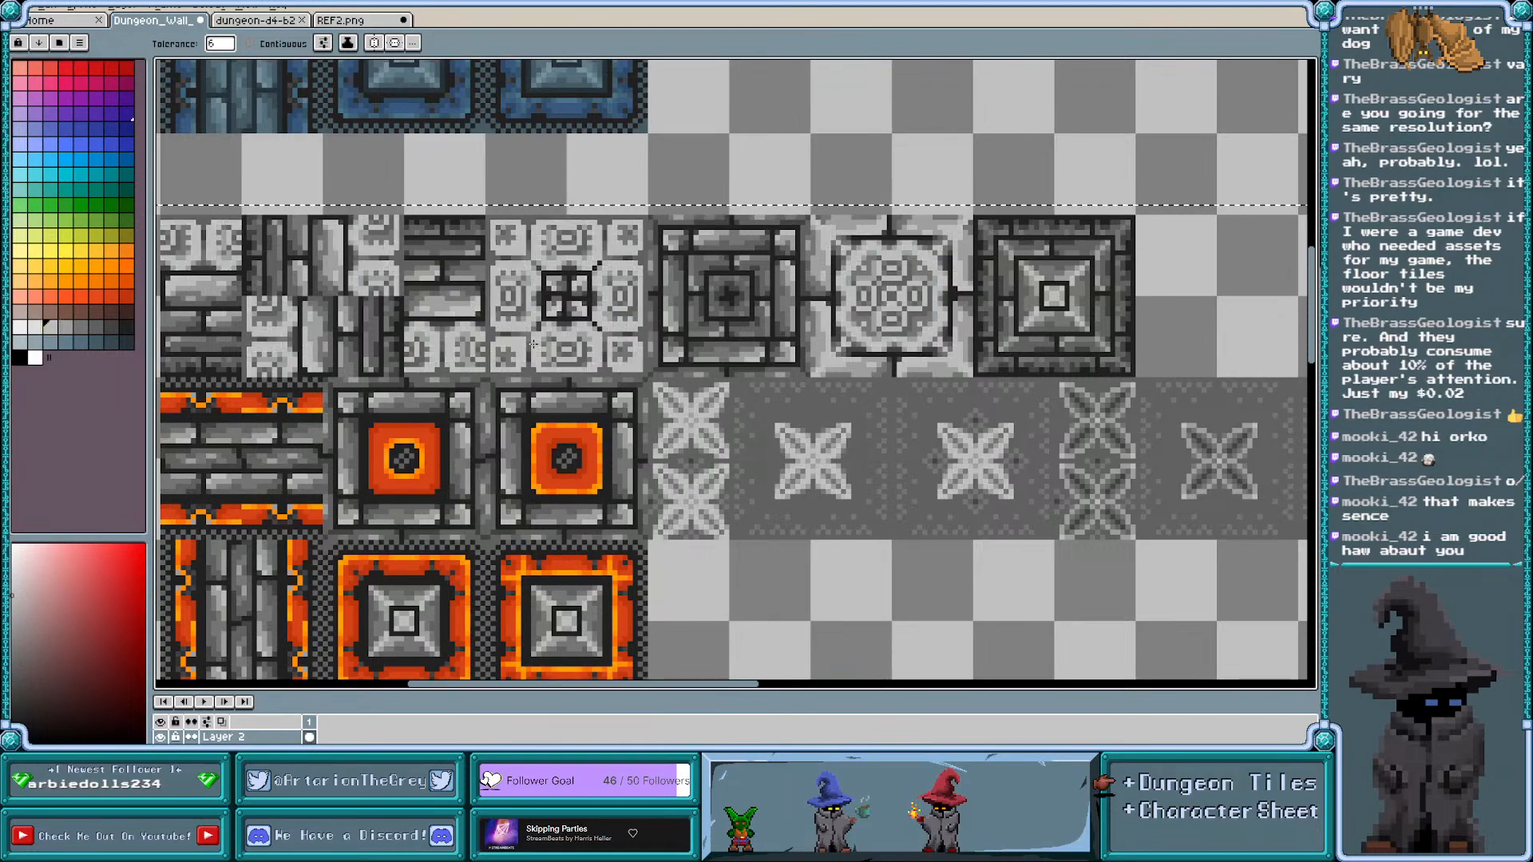
pyautogui.scroll(-1, 1040, 495)
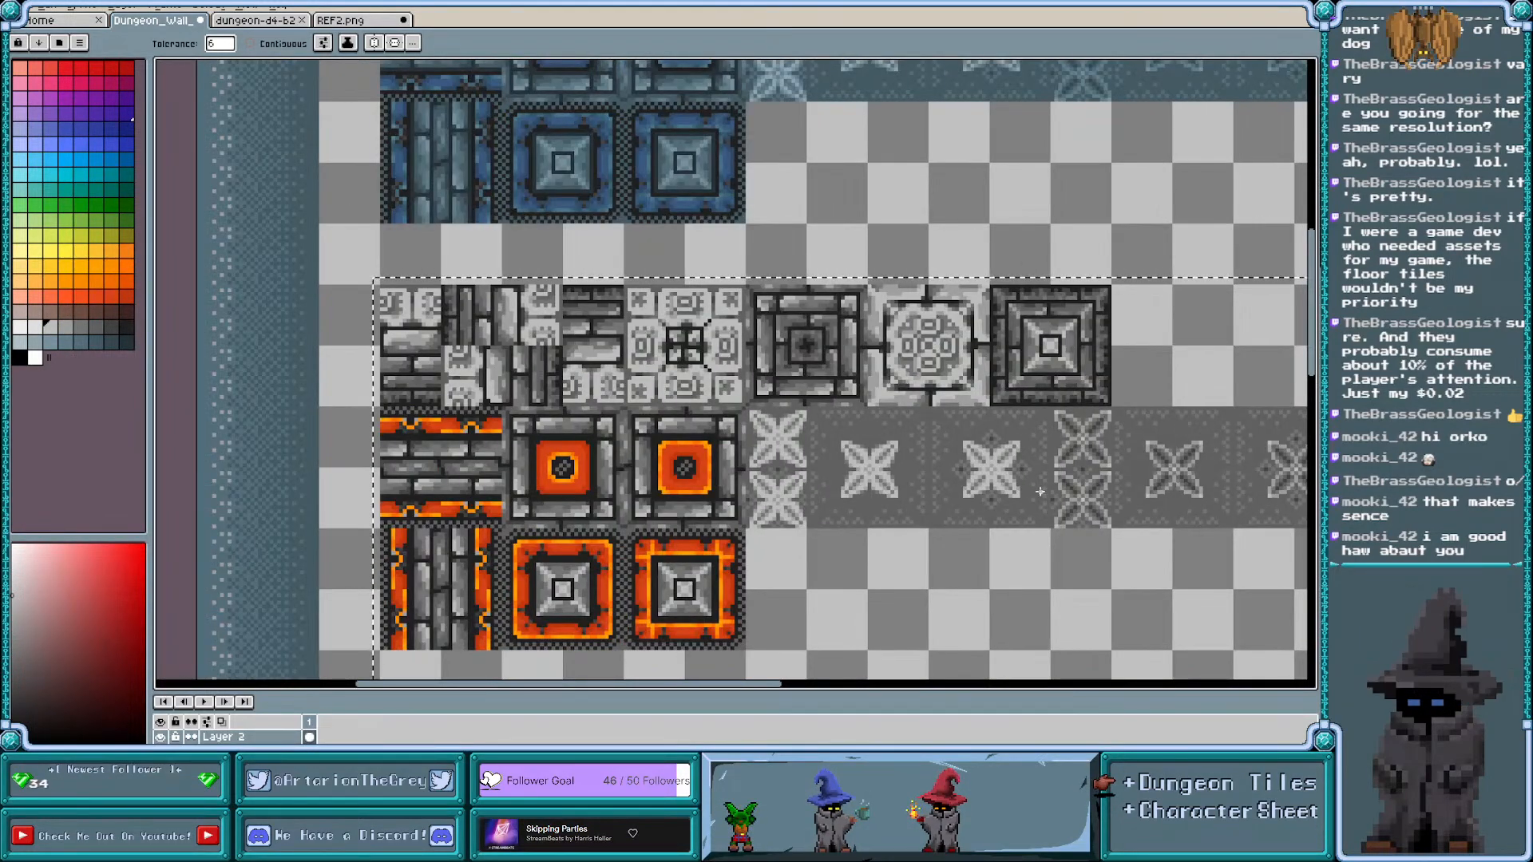
pyautogui.press('v')
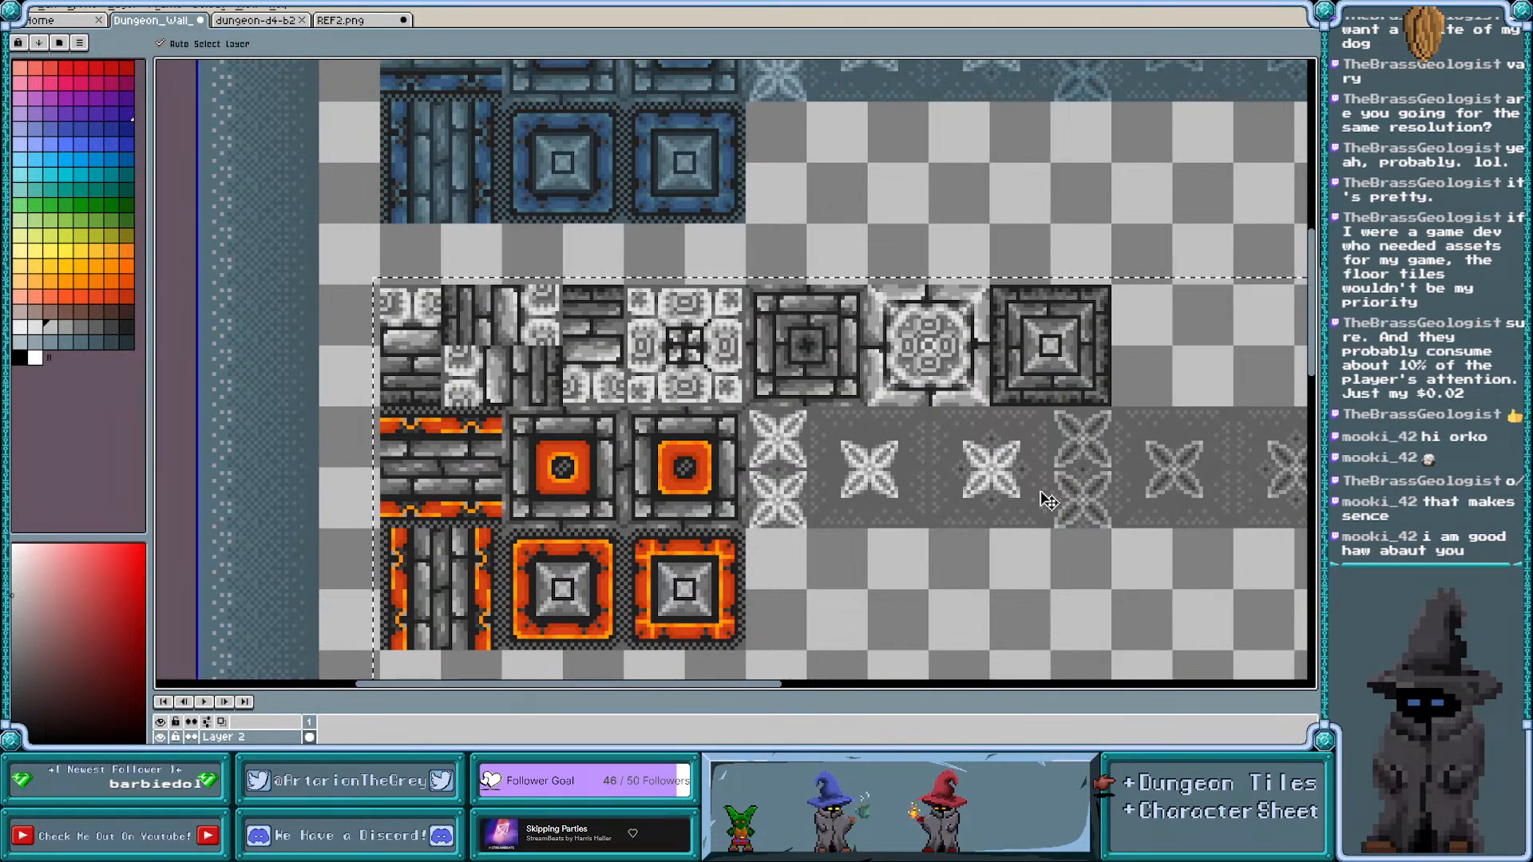
pyautogui.press('w')
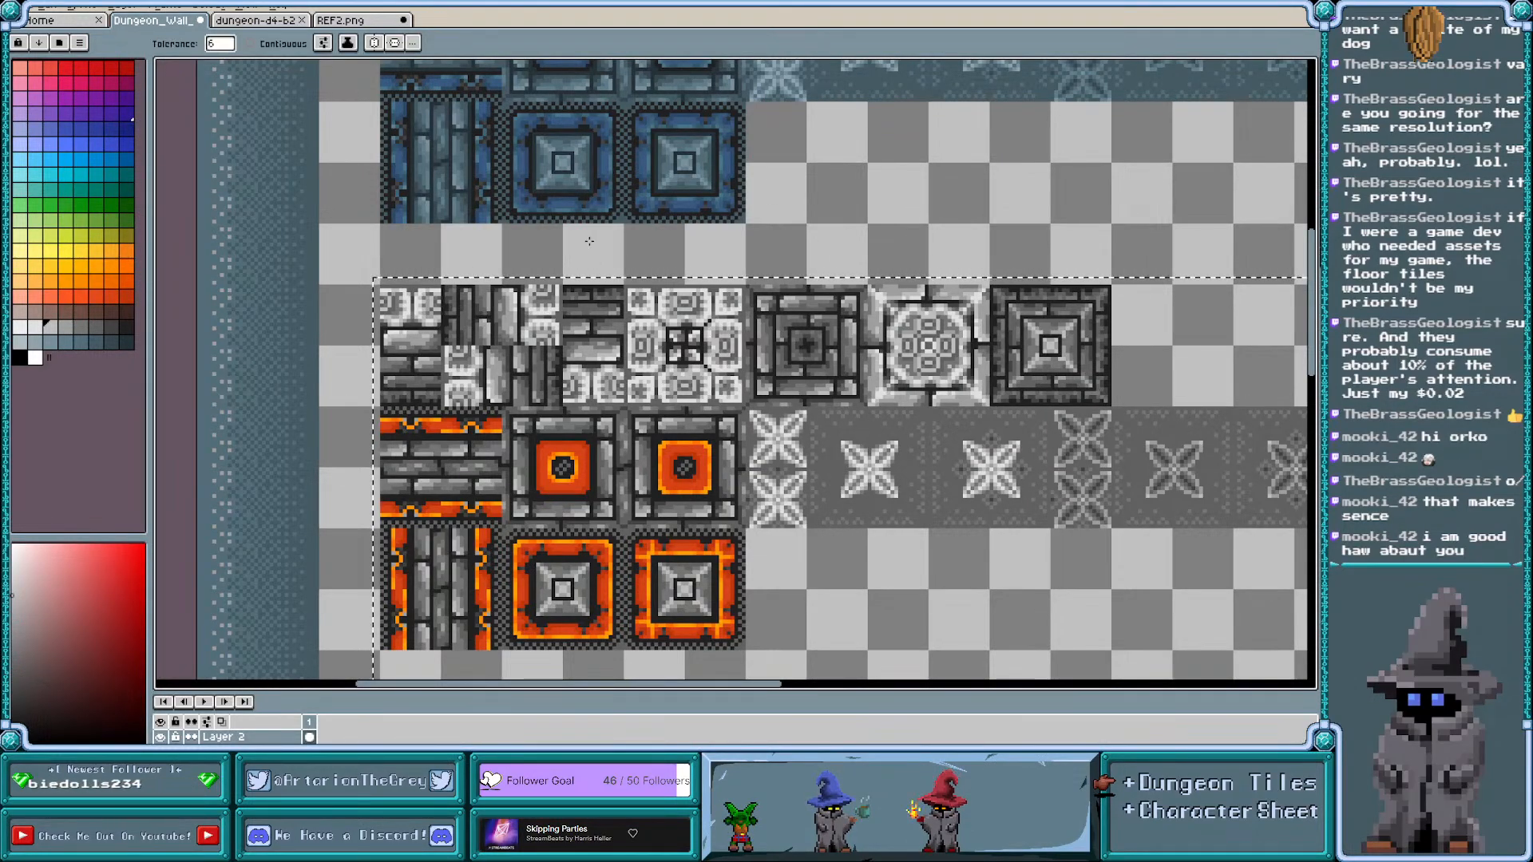
pyautogui.scroll(-1, 1048, 501)
pyautogui.scroll(1, 577, 317)
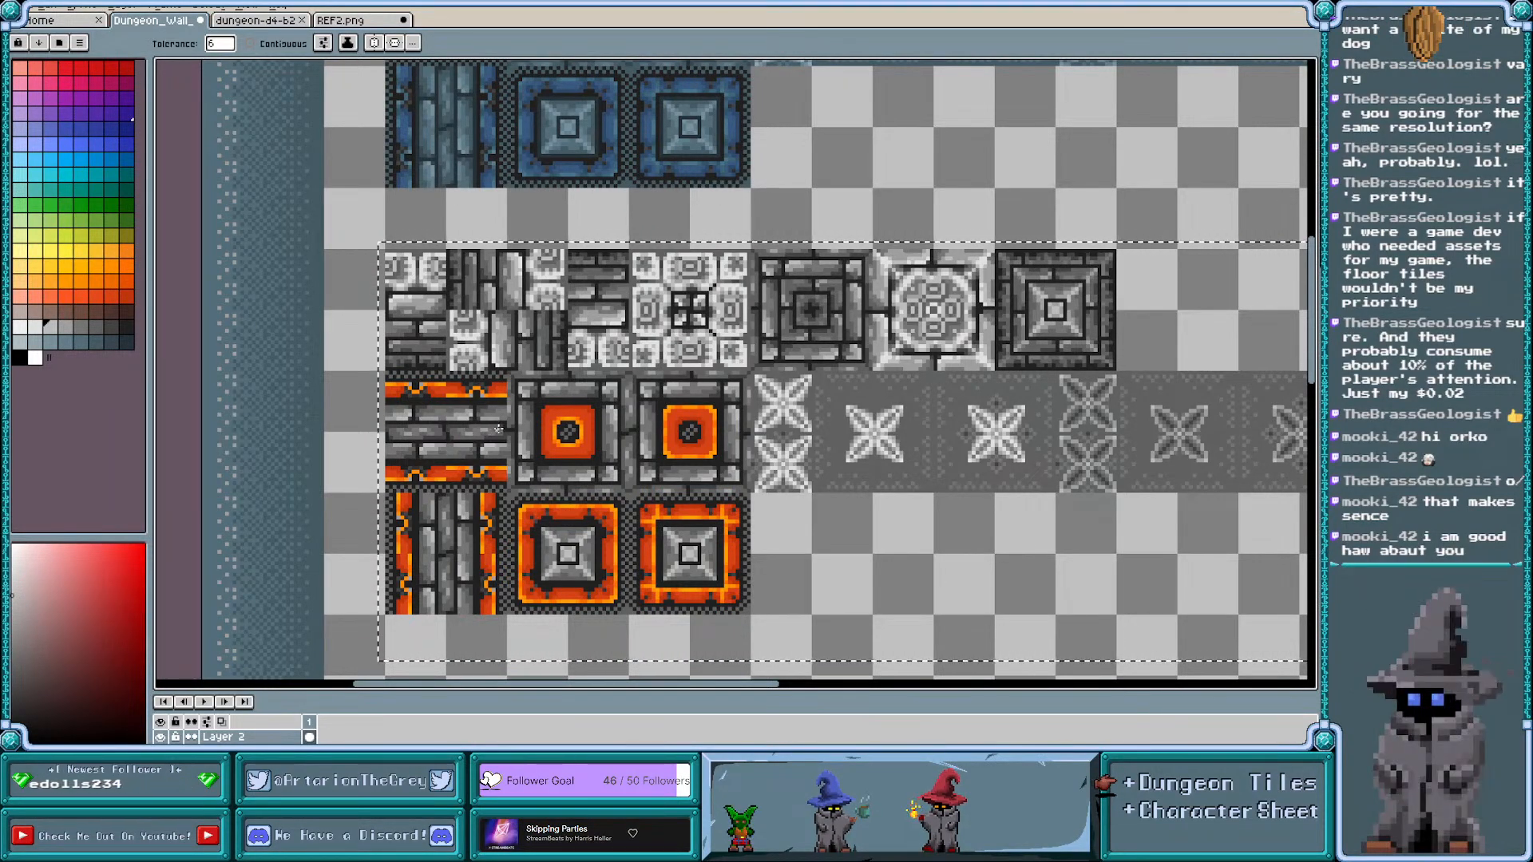
# Try a yellow-orange fill on one of the lighter grey stone shades of the copied tiles and undo it
pyautogui.scroll(2, 447, 382)
pyautogui.scroll(2, 447, 382)
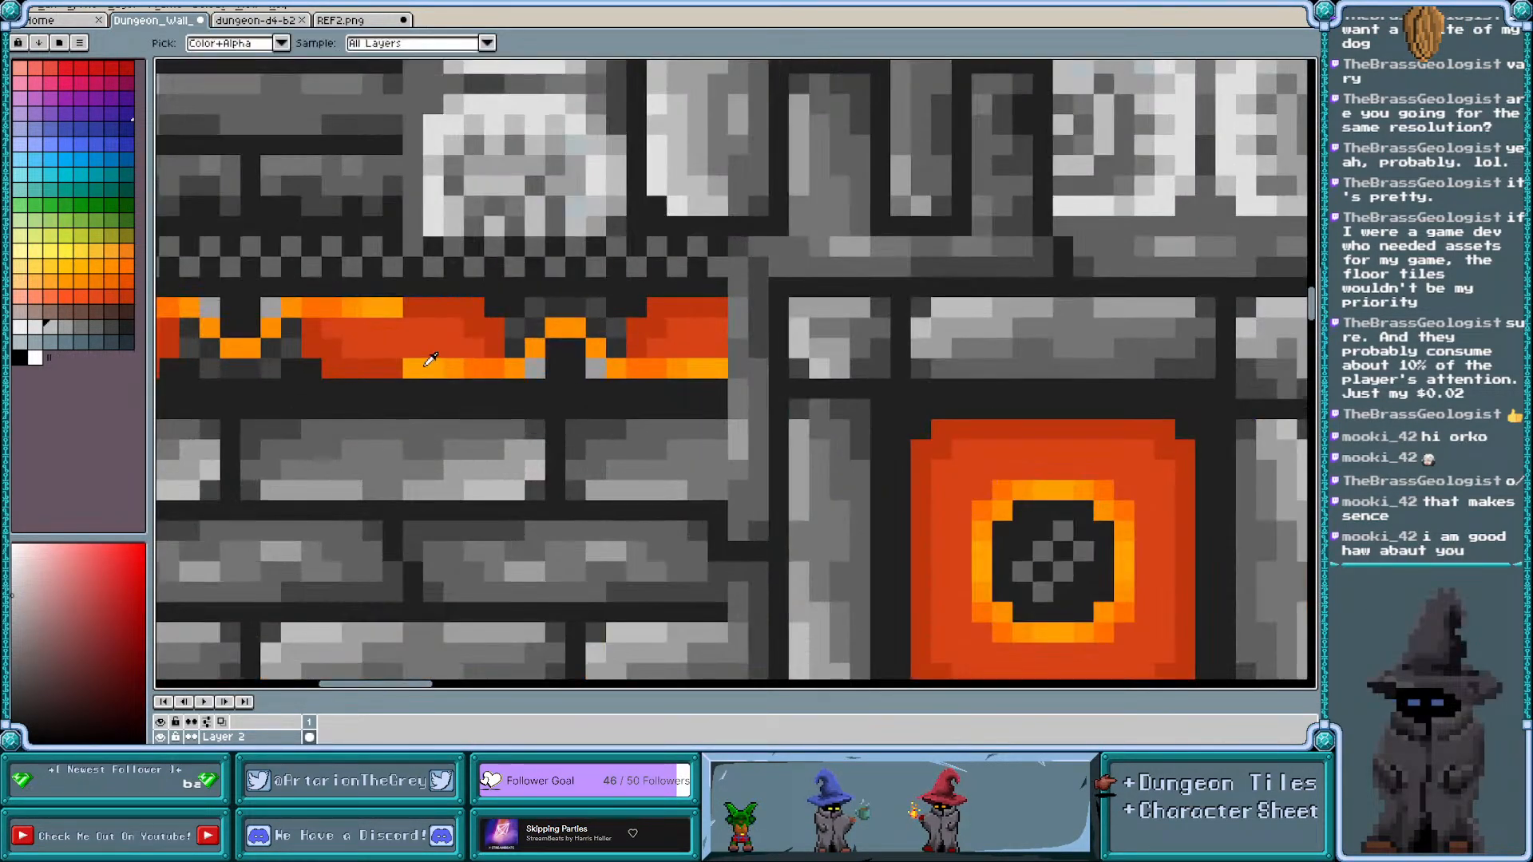
pyautogui.click(102, 279)
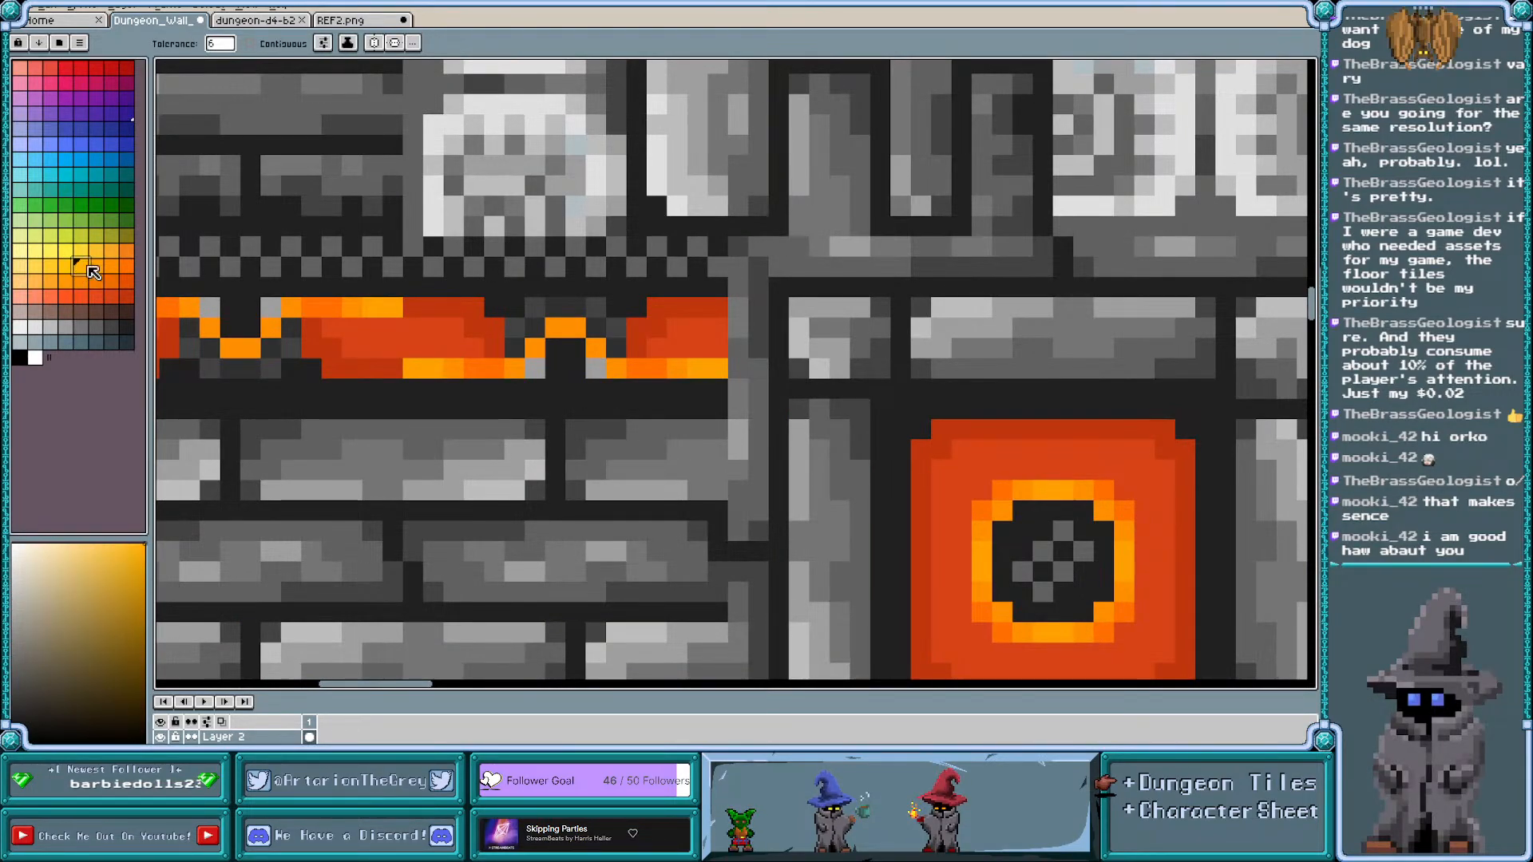
pyautogui.scroll(-4, 470, 351)
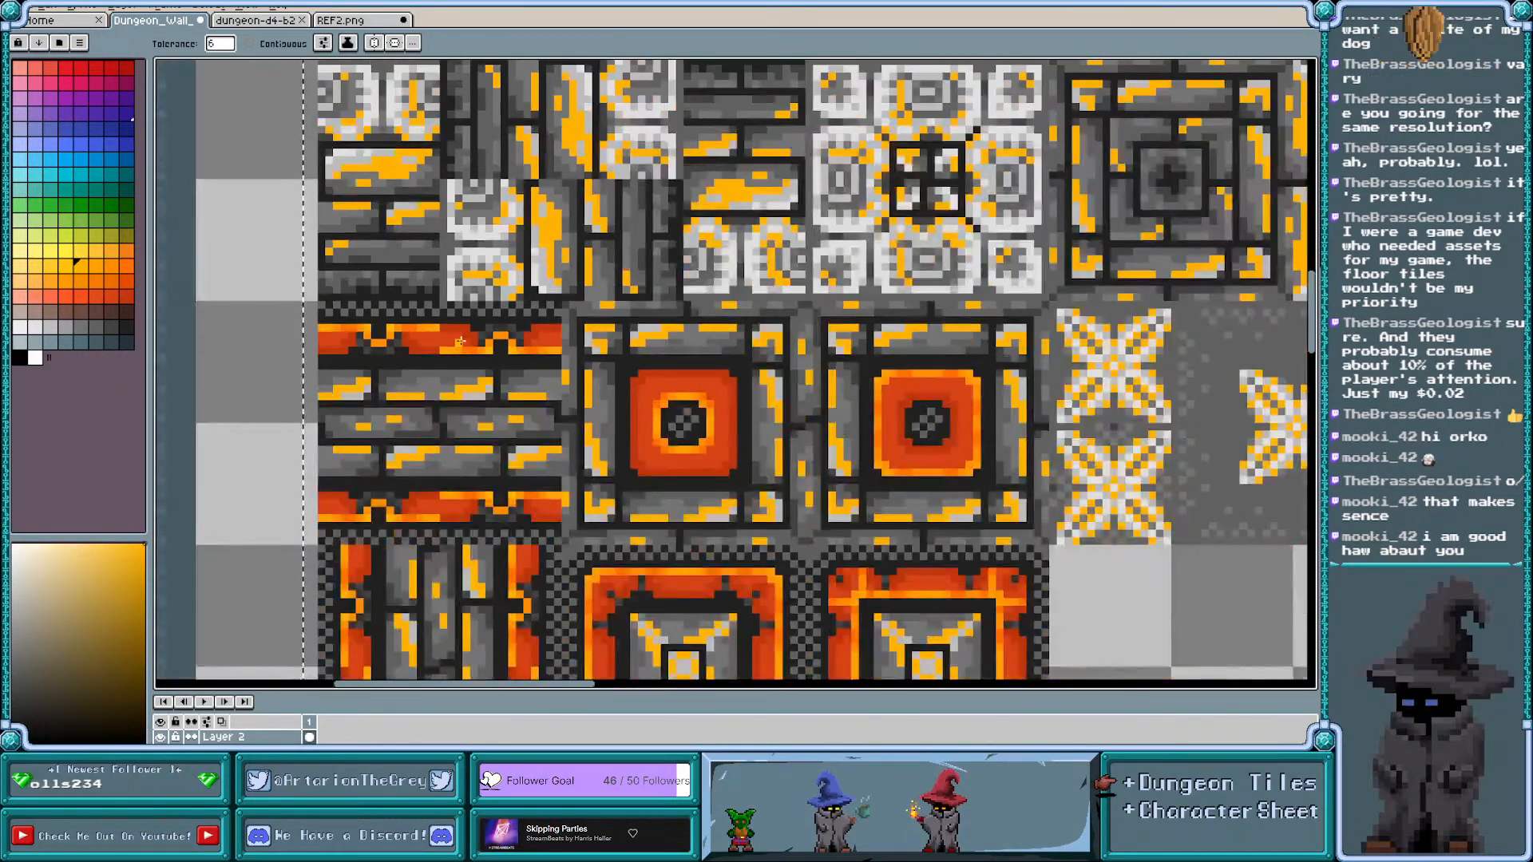
pyautogui.press('v')
pyautogui.hotkey('ctrl', 'z')
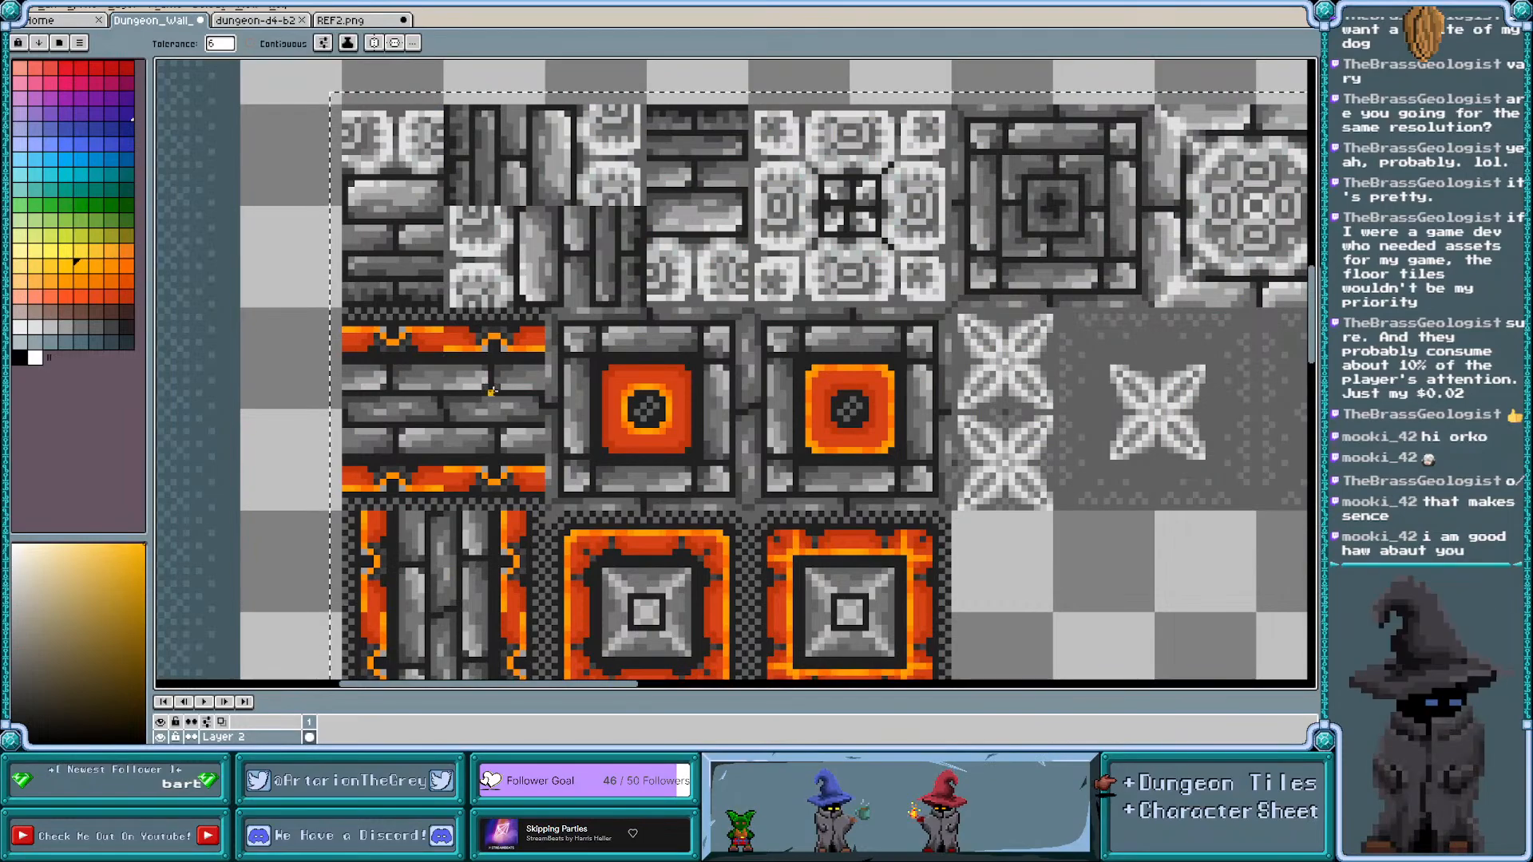
# Choose a paler, less saturated orange as the drawing colour for the copied tiles
pyautogui.scroll(-2, 407, 327)
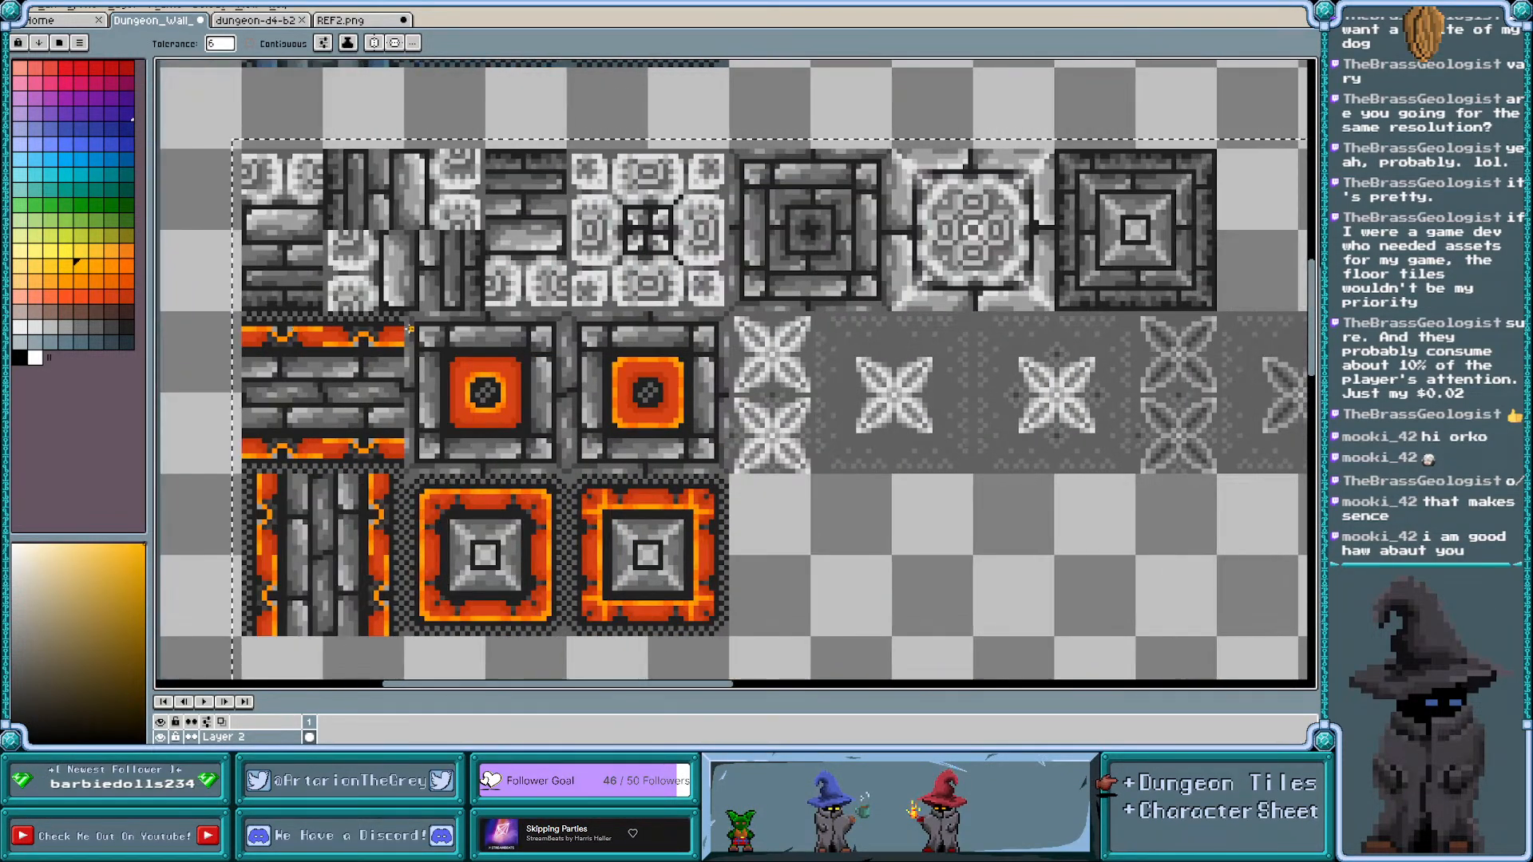
pyautogui.scroll(-1, 401, 322)
pyautogui.scroll(1, 400, 322)
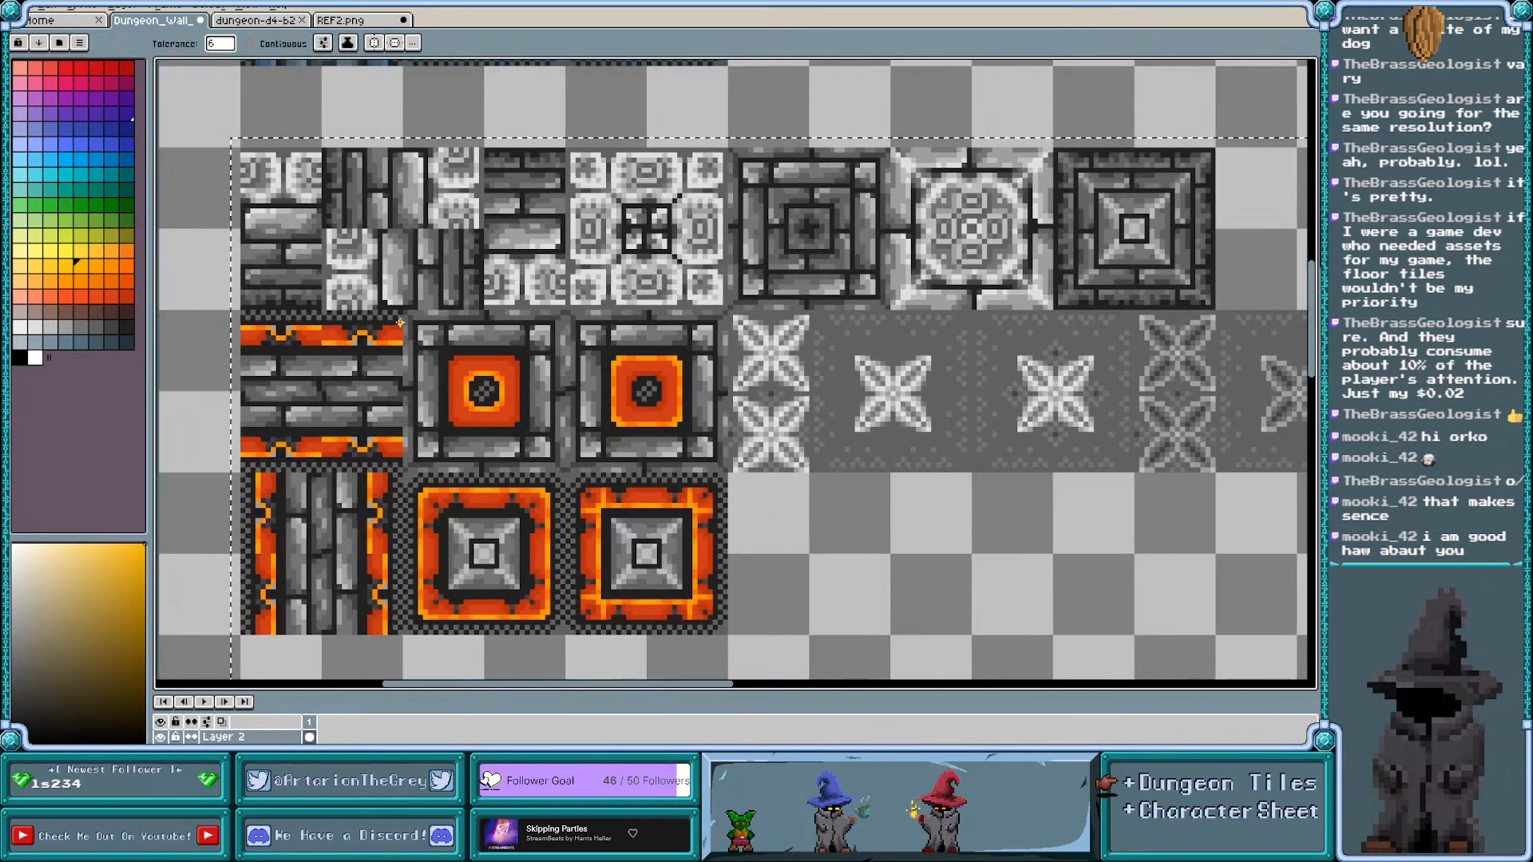
pyautogui.click(126, 253)
pyautogui.scroll(2, 405, 372)
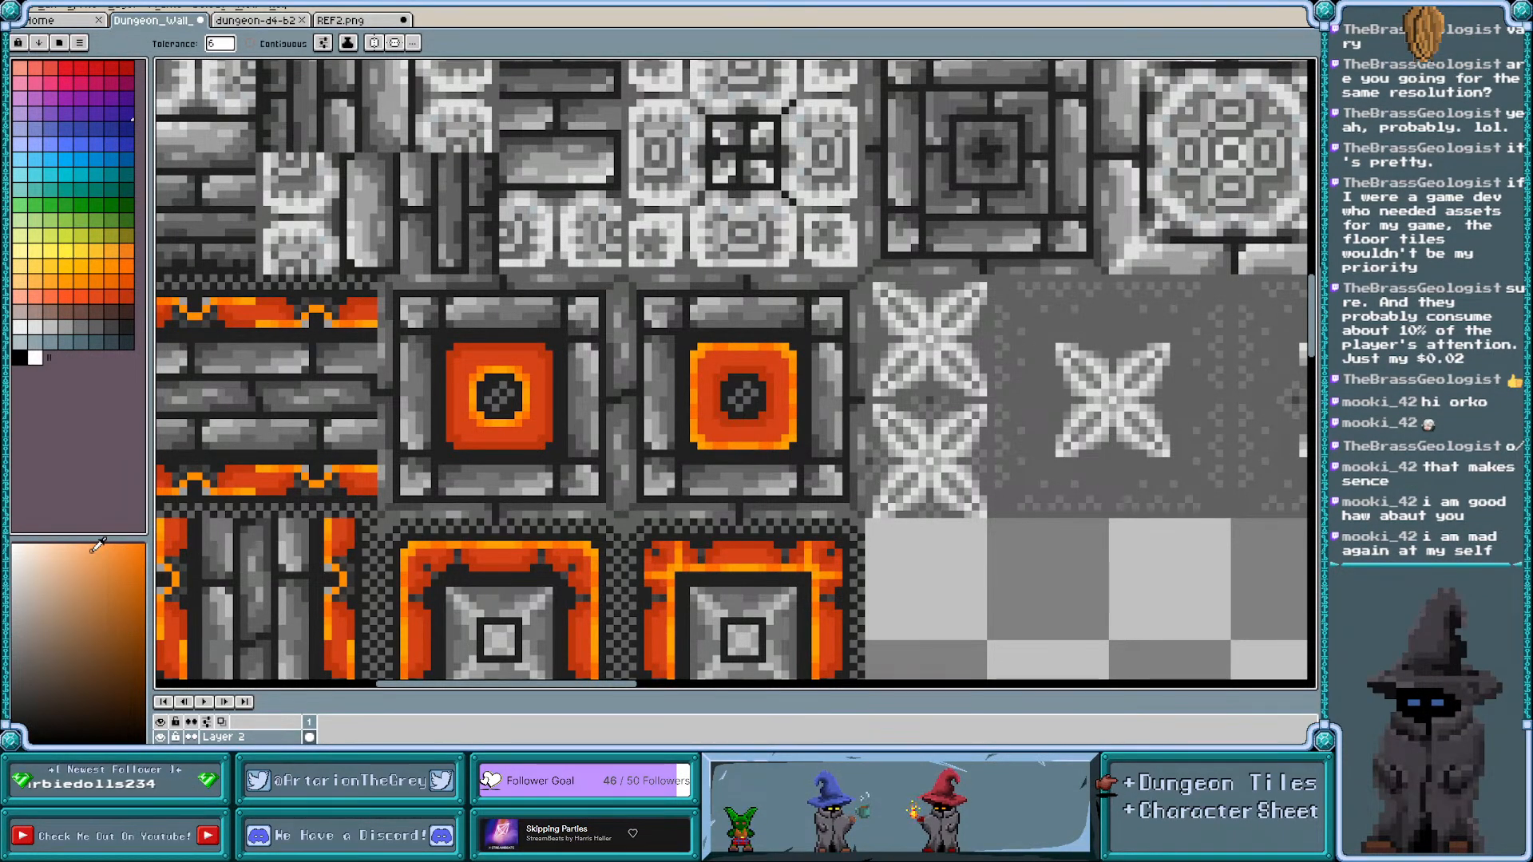
pyautogui.hotkey('ctrl', 'z')
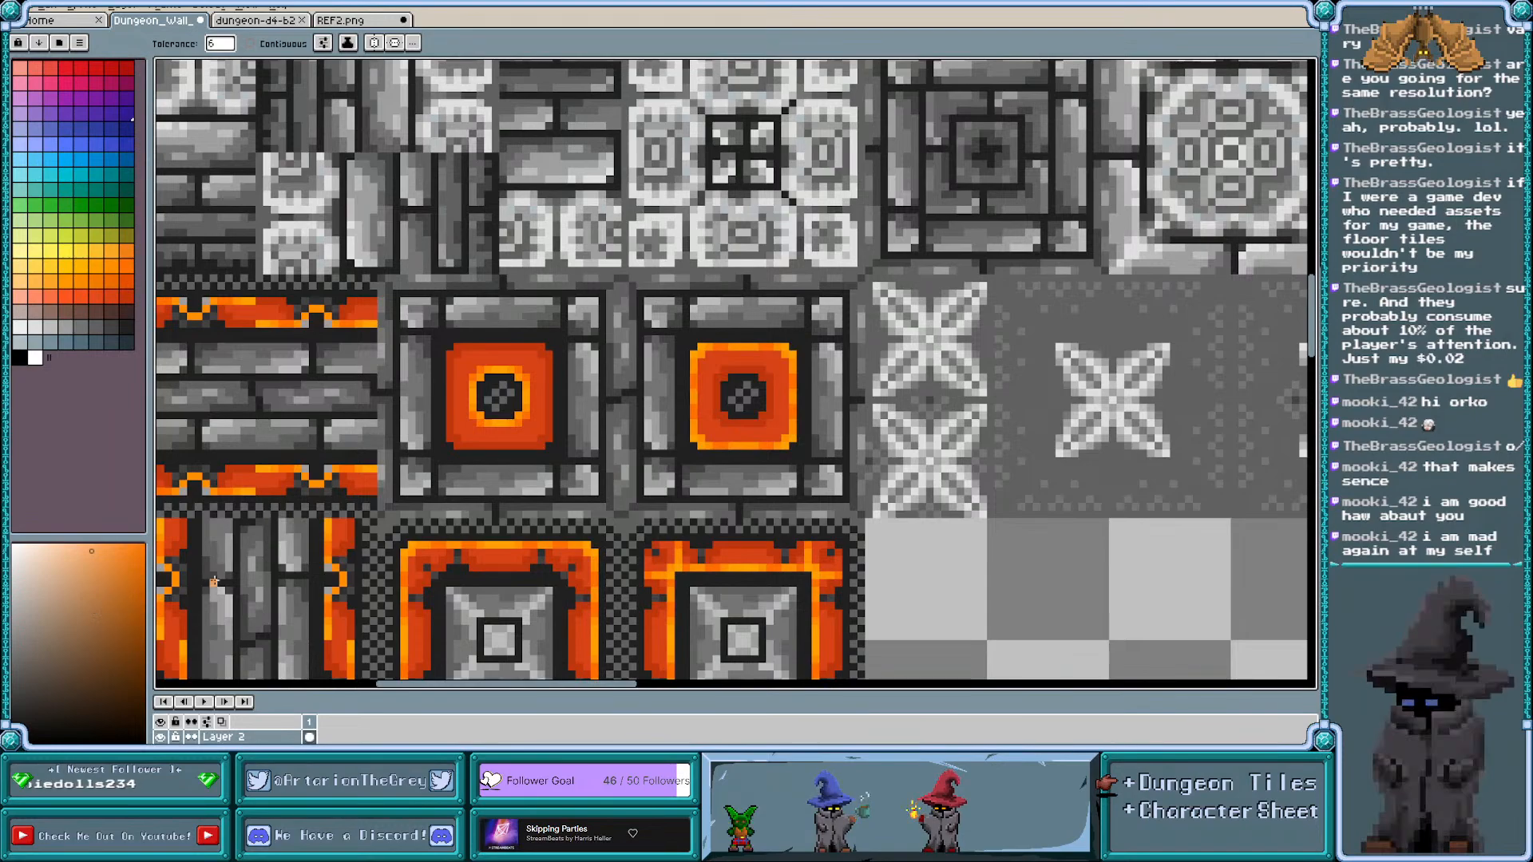
# Recolour the darker edge shade of the lava areas in the grey tile set with a muted orange-red sampled from the lava
pyautogui.press('i')
pyautogui.click(506, 367)
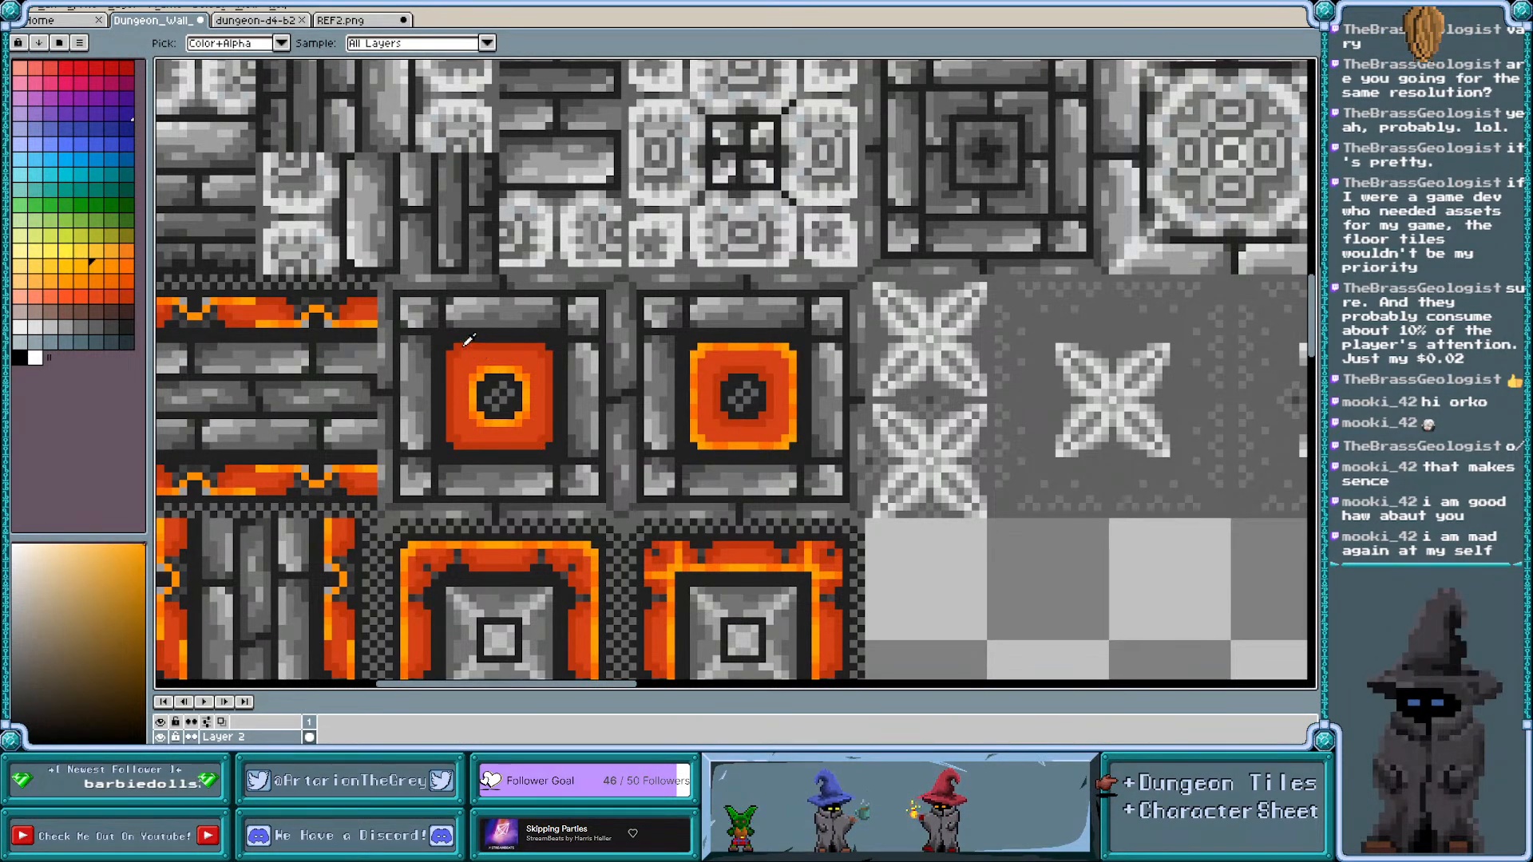
pyautogui.click(181, 504)
pyautogui.press('g')
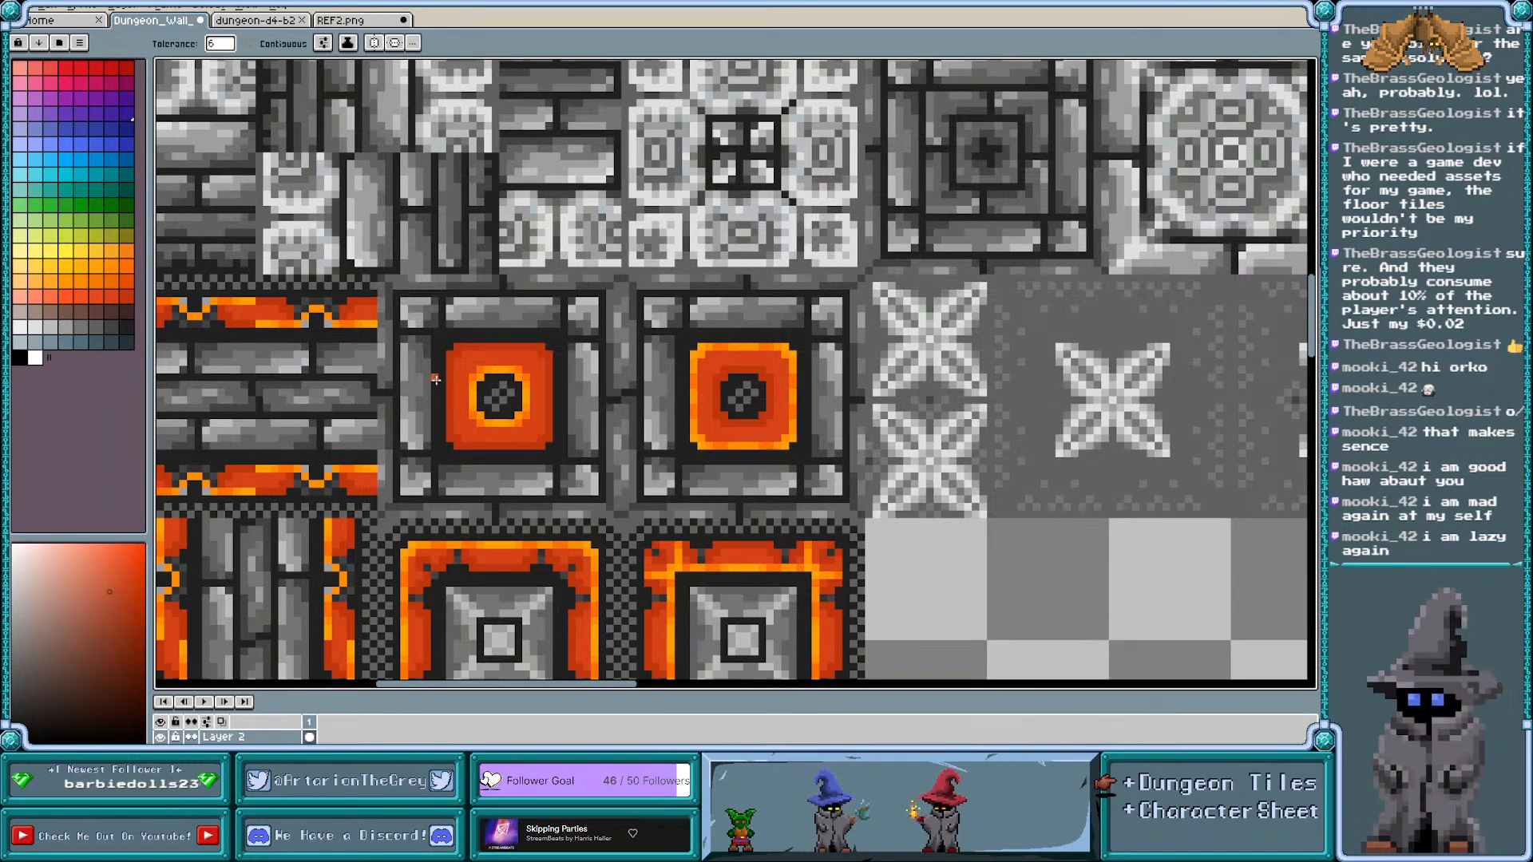
pyautogui.click(452, 350)
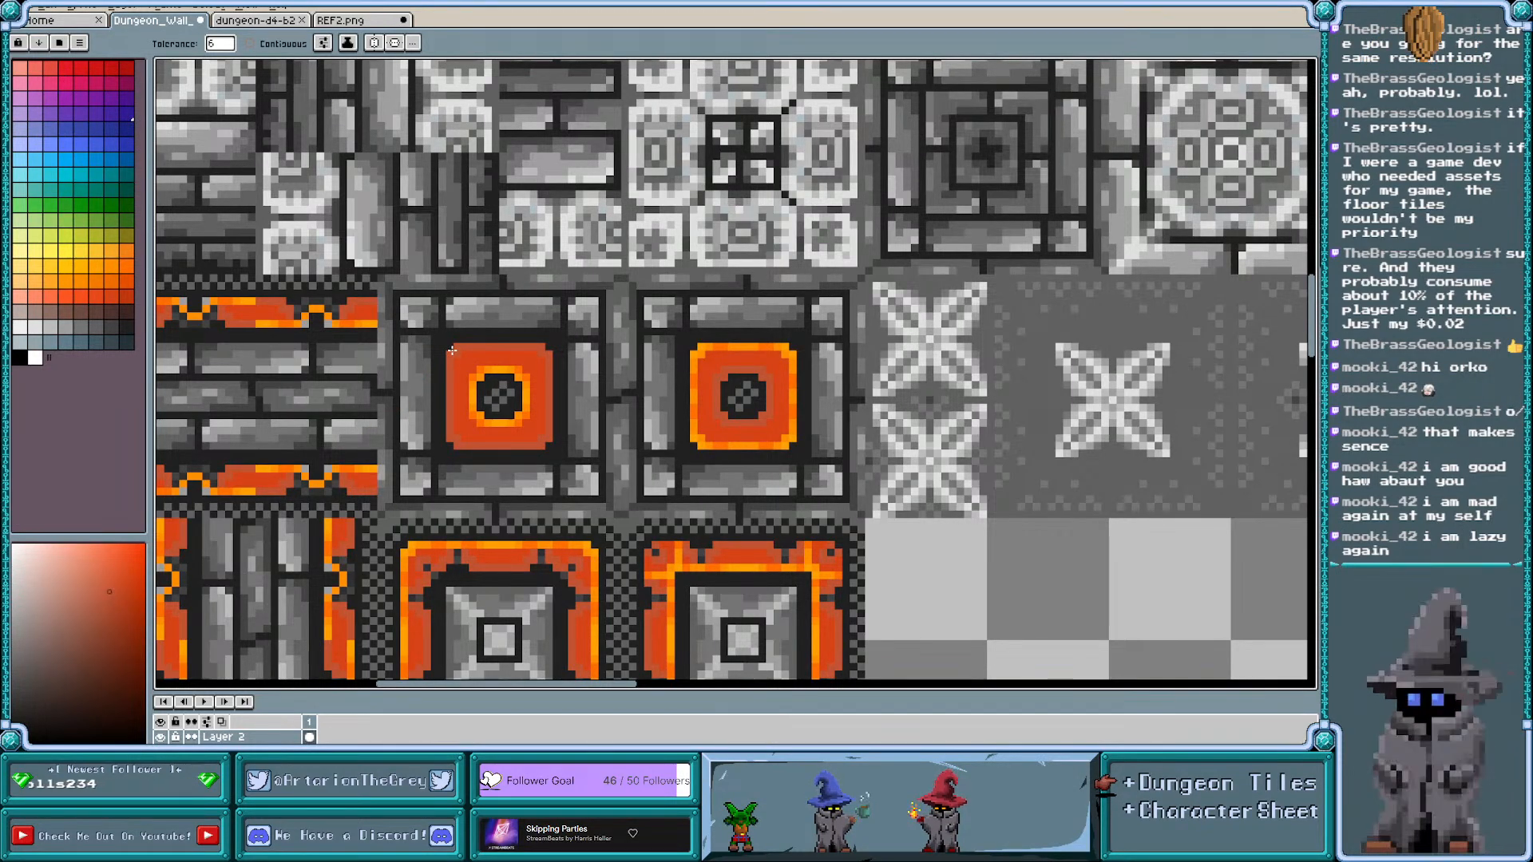
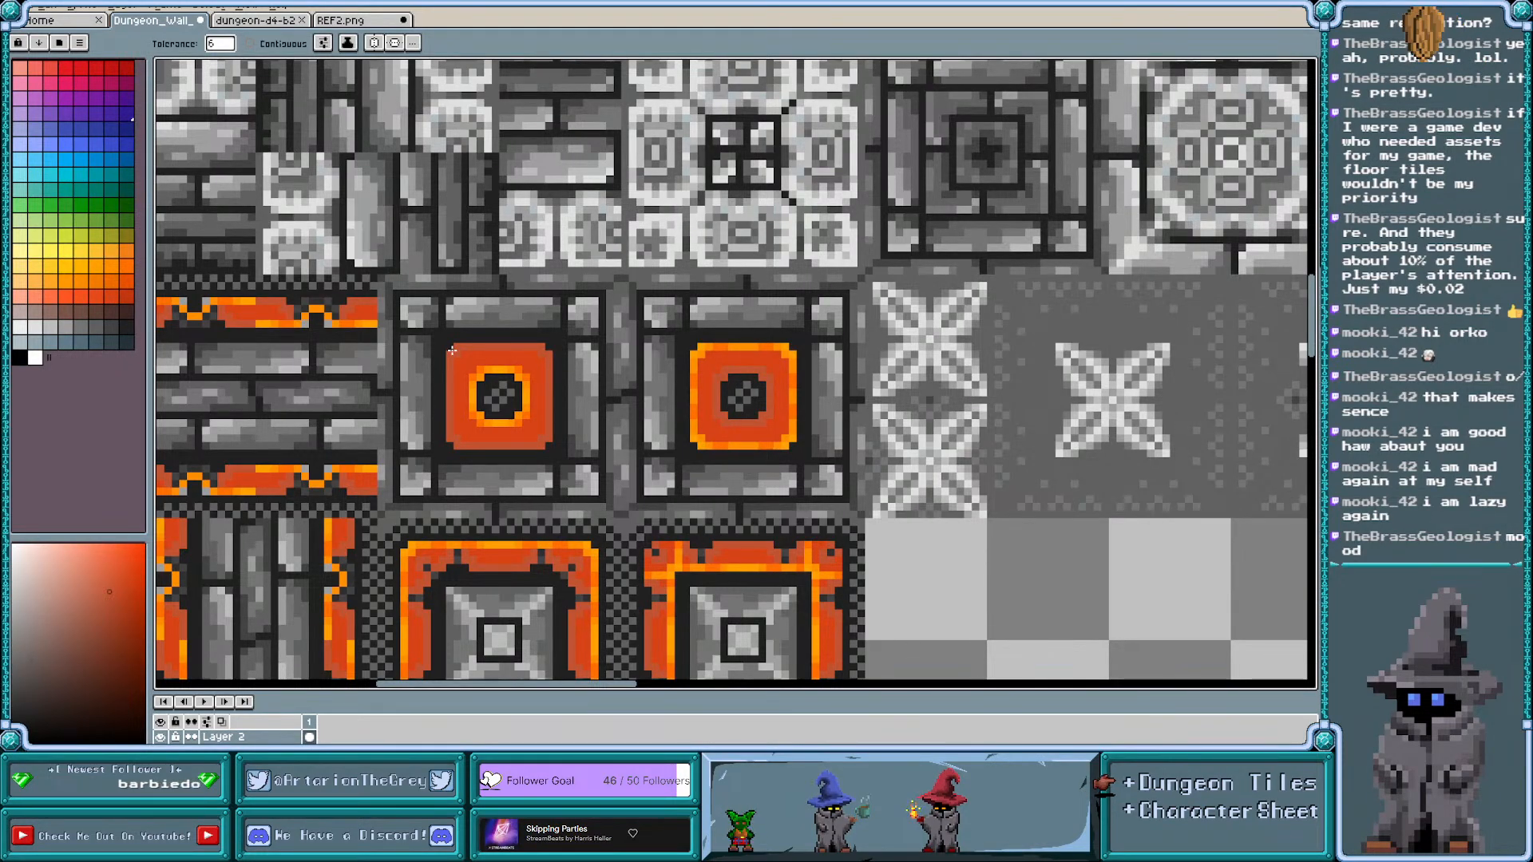
# Sample the lava's brighter inner orange-red and refill that shade across the tiles with a less saturated version
pyautogui.scroll(-1, 682, 393)
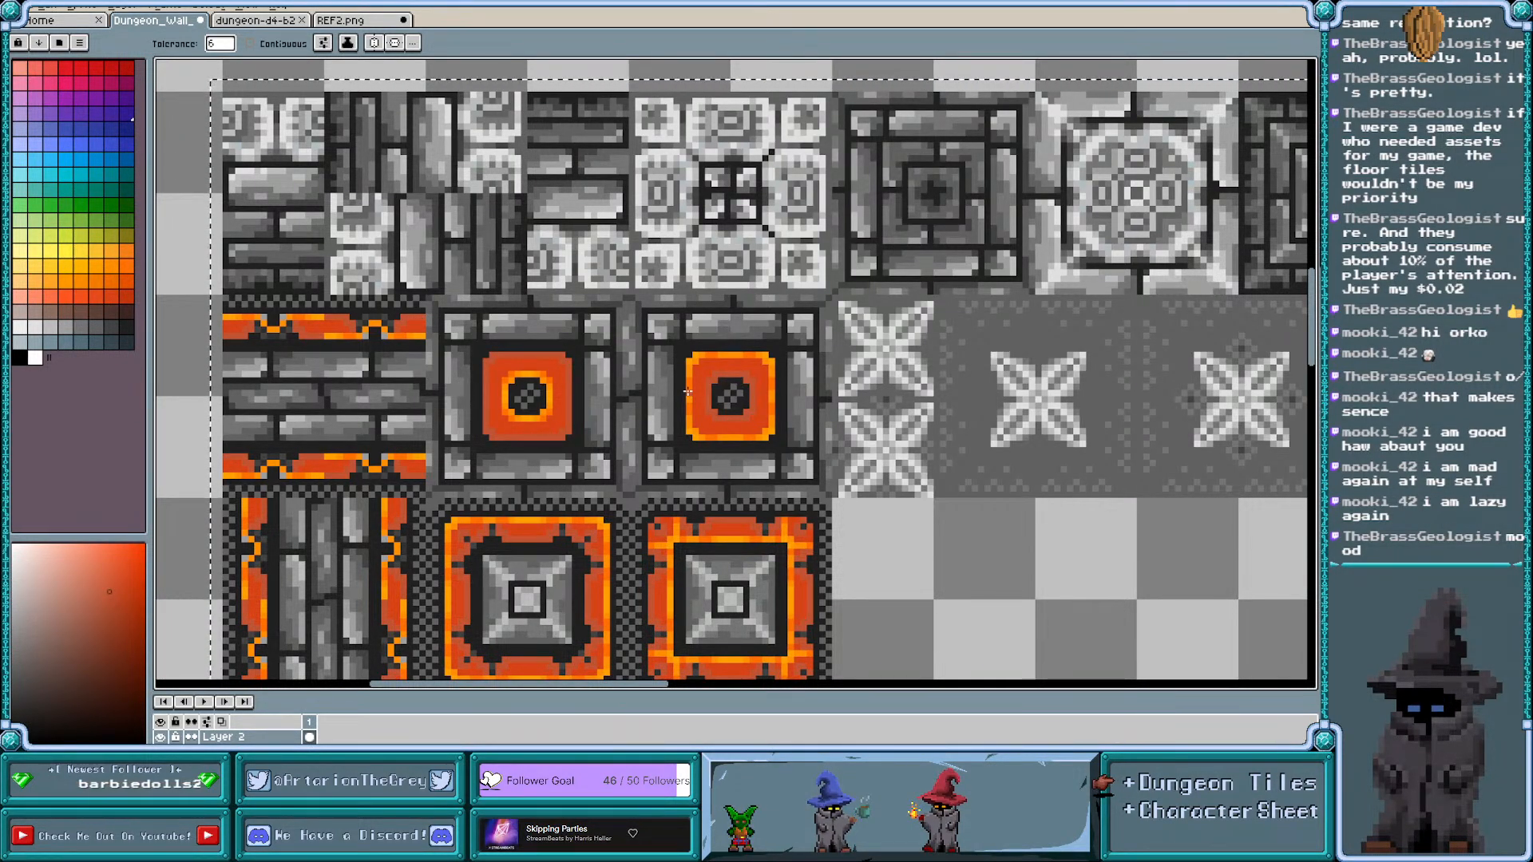
pyautogui.scroll(-2, 526, 253)
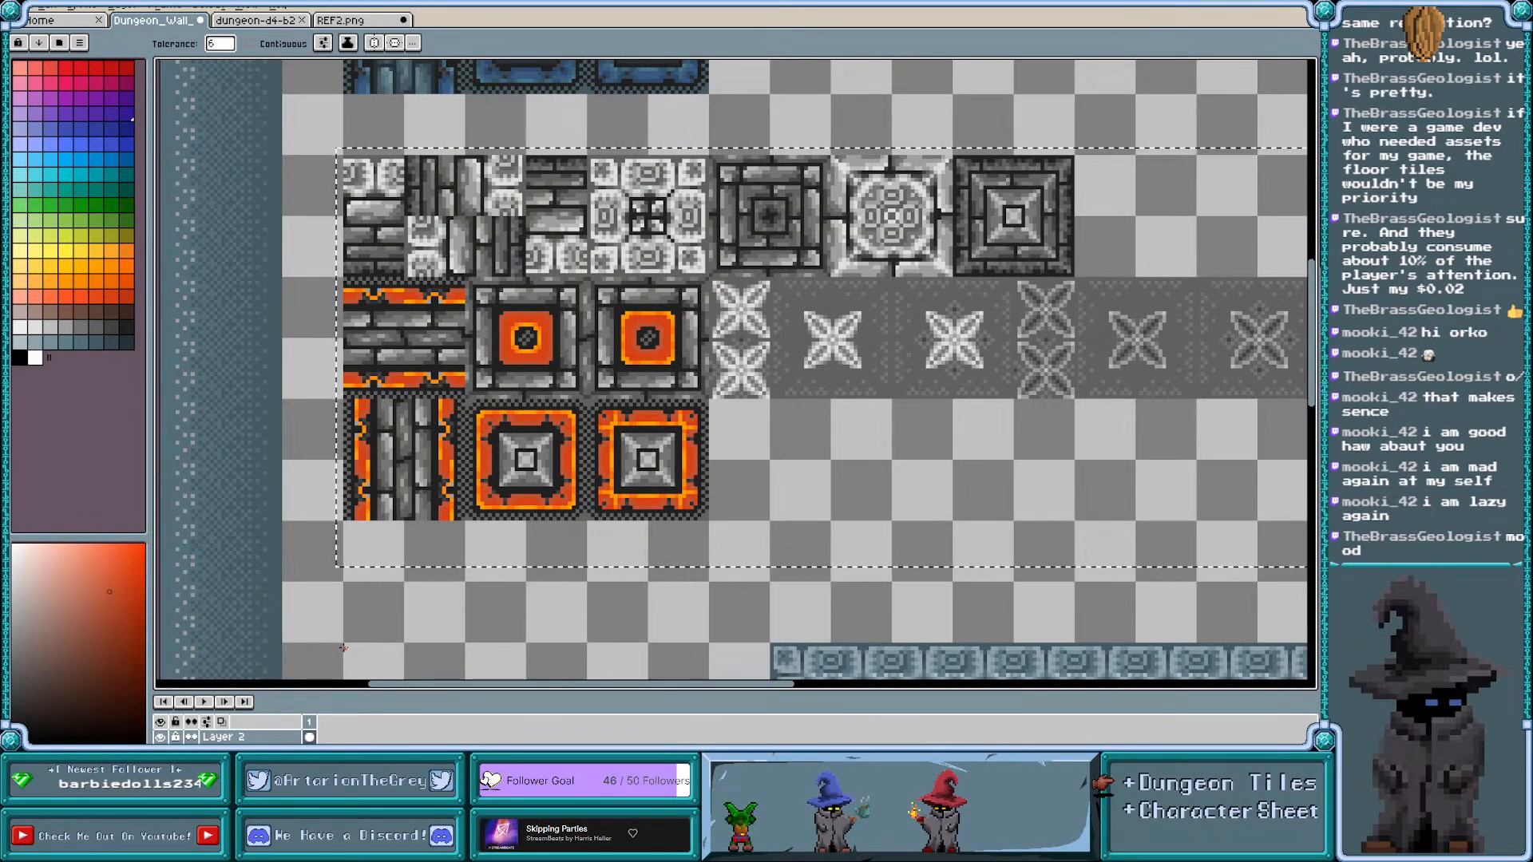
pyautogui.scroll(-1, 330, 638)
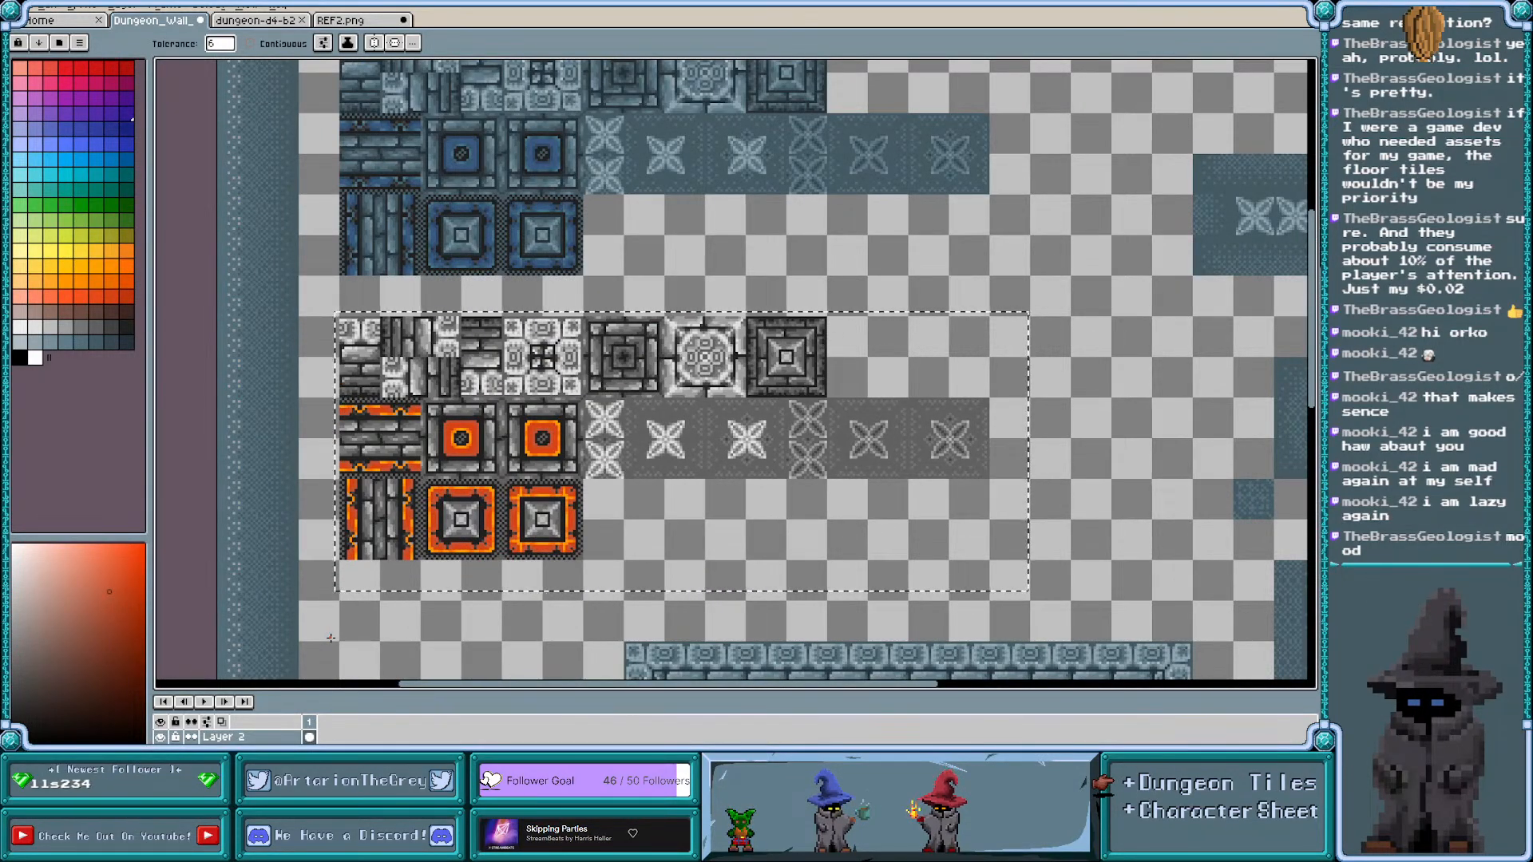
pyautogui.scroll(1, 439, 509)
pyautogui.scroll(1, 438, 508)
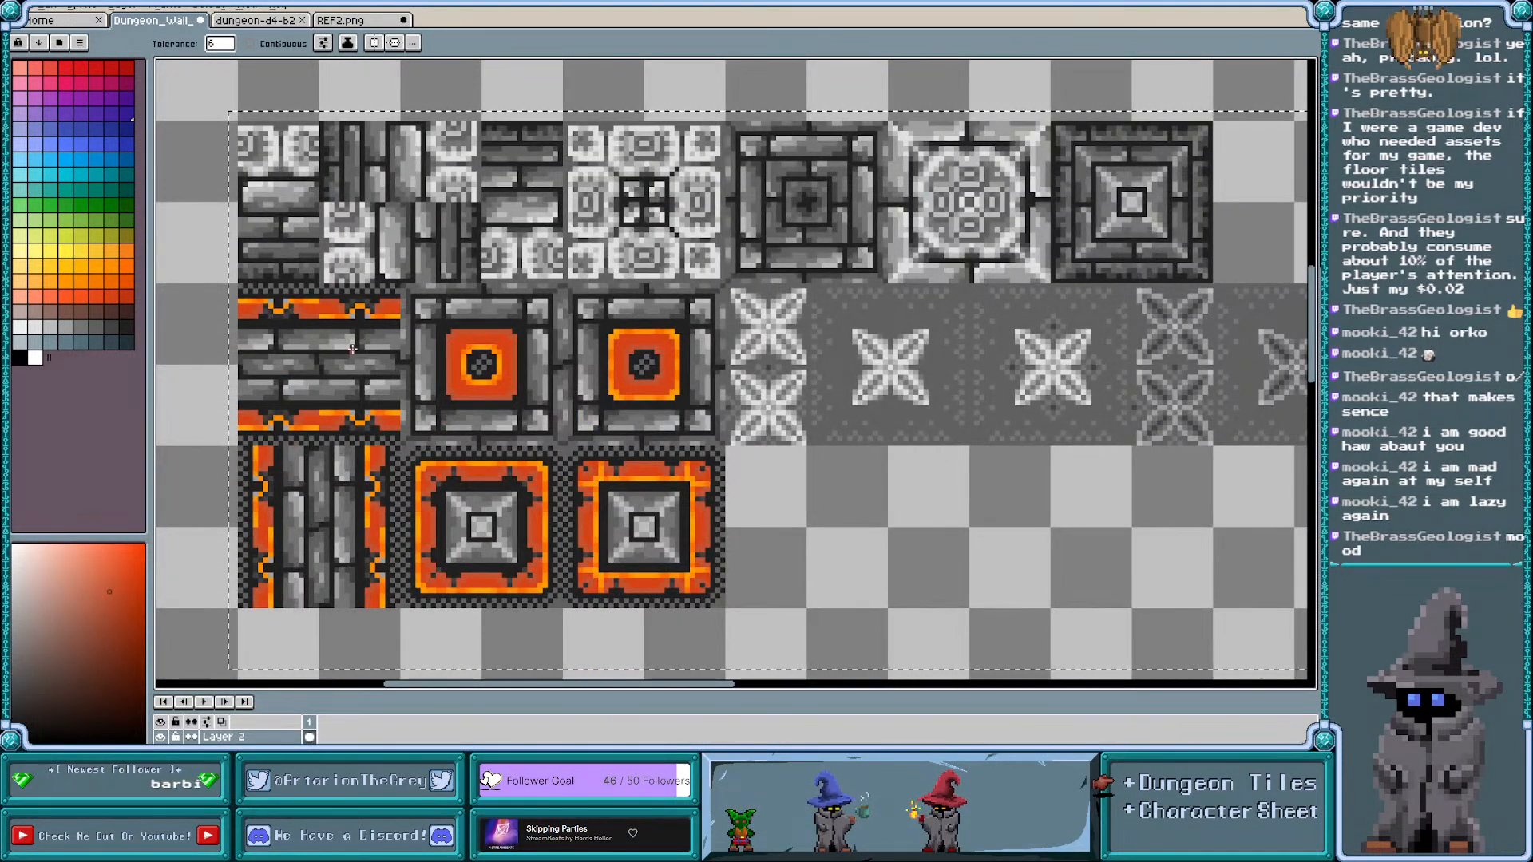
pyautogui.scroll(2, 451, 348)
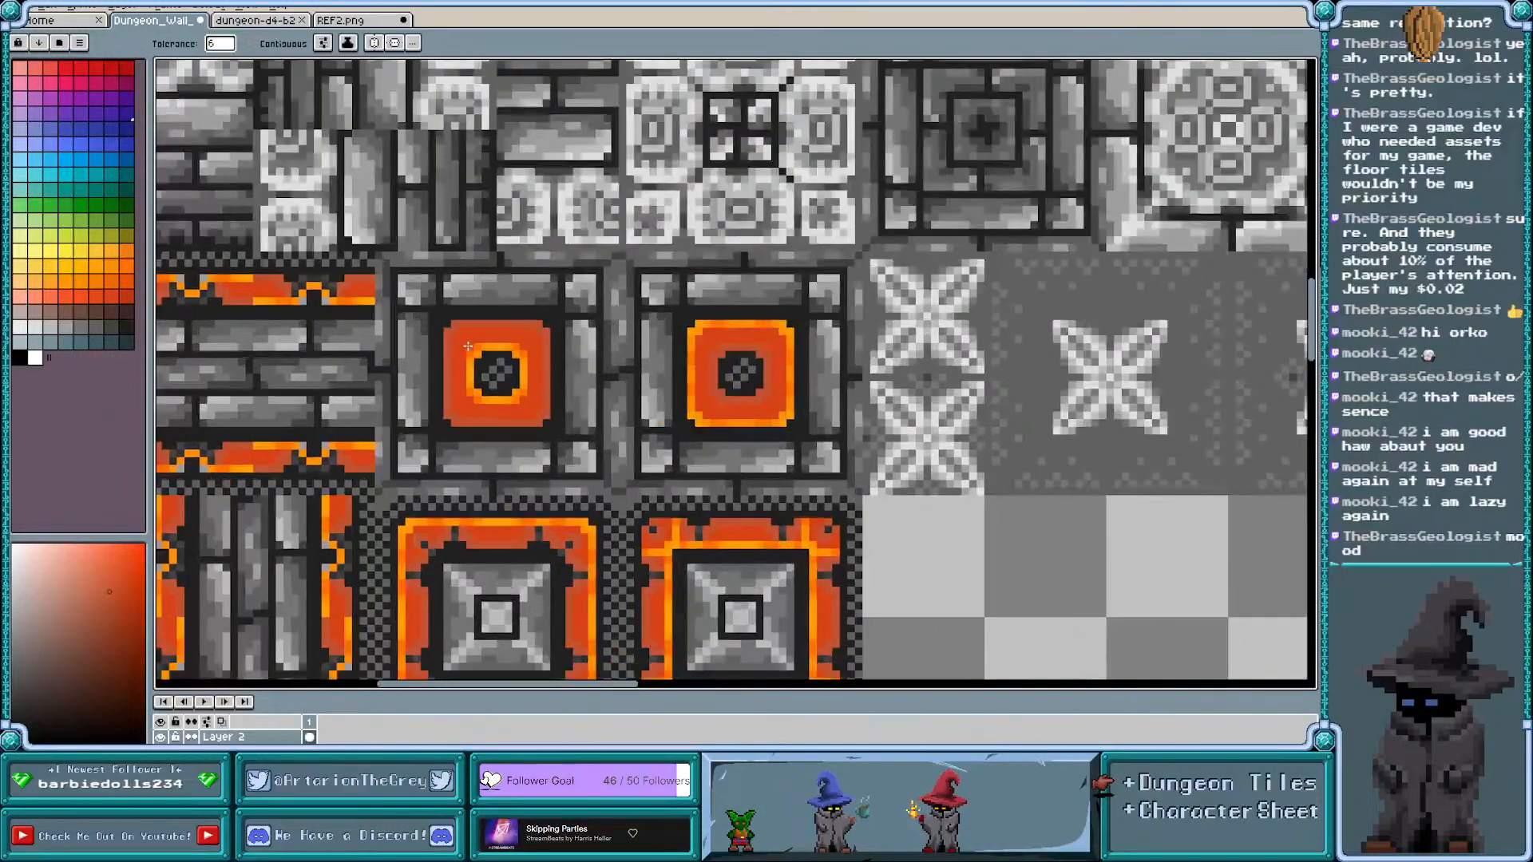
pyautogui.press('i')
pyautogui.click(472, 332)
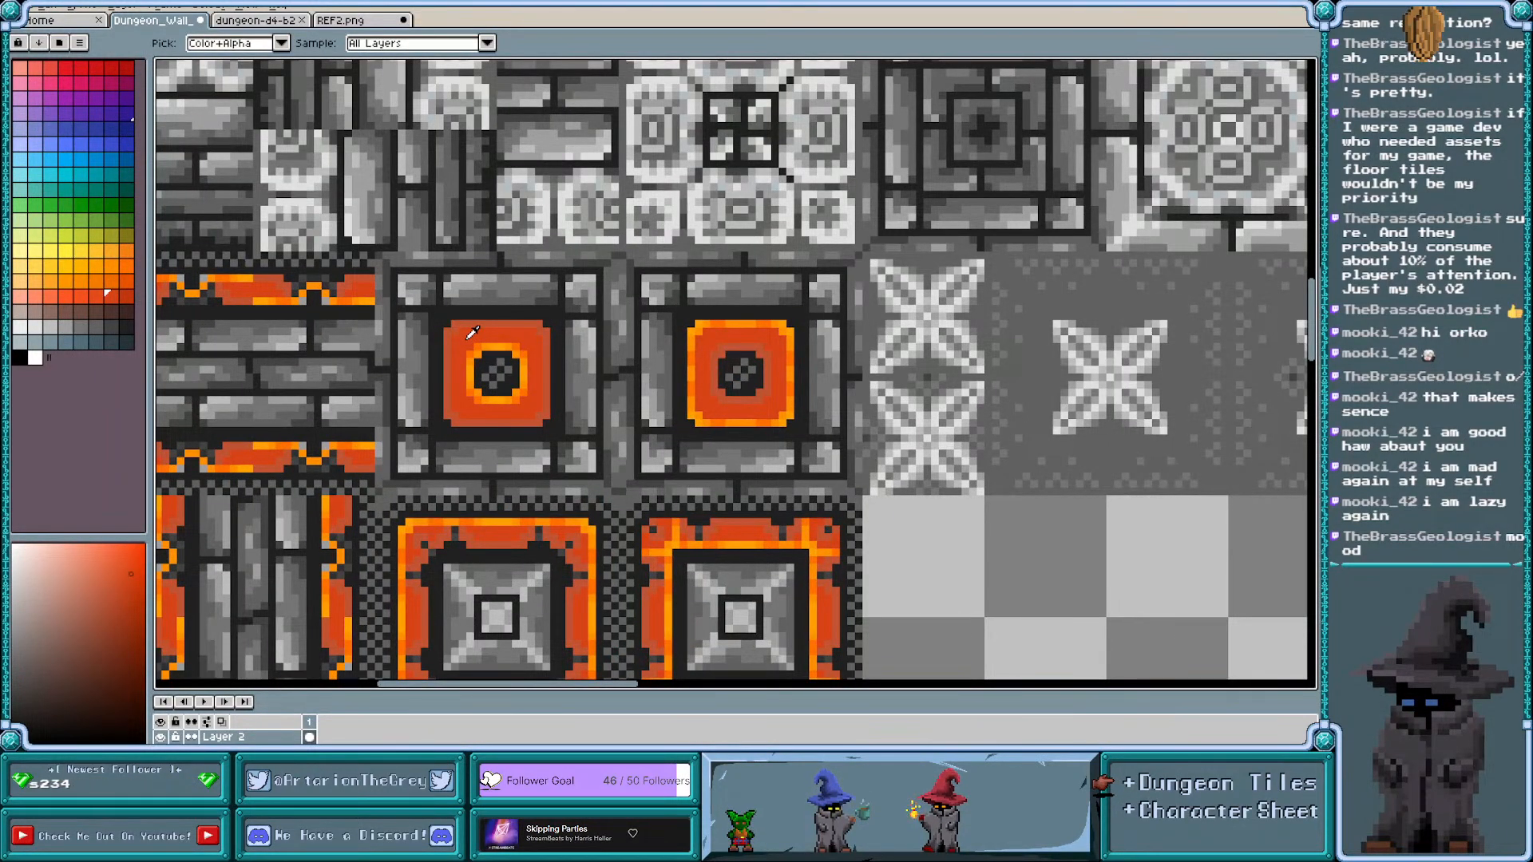
pyautogui.press('g')
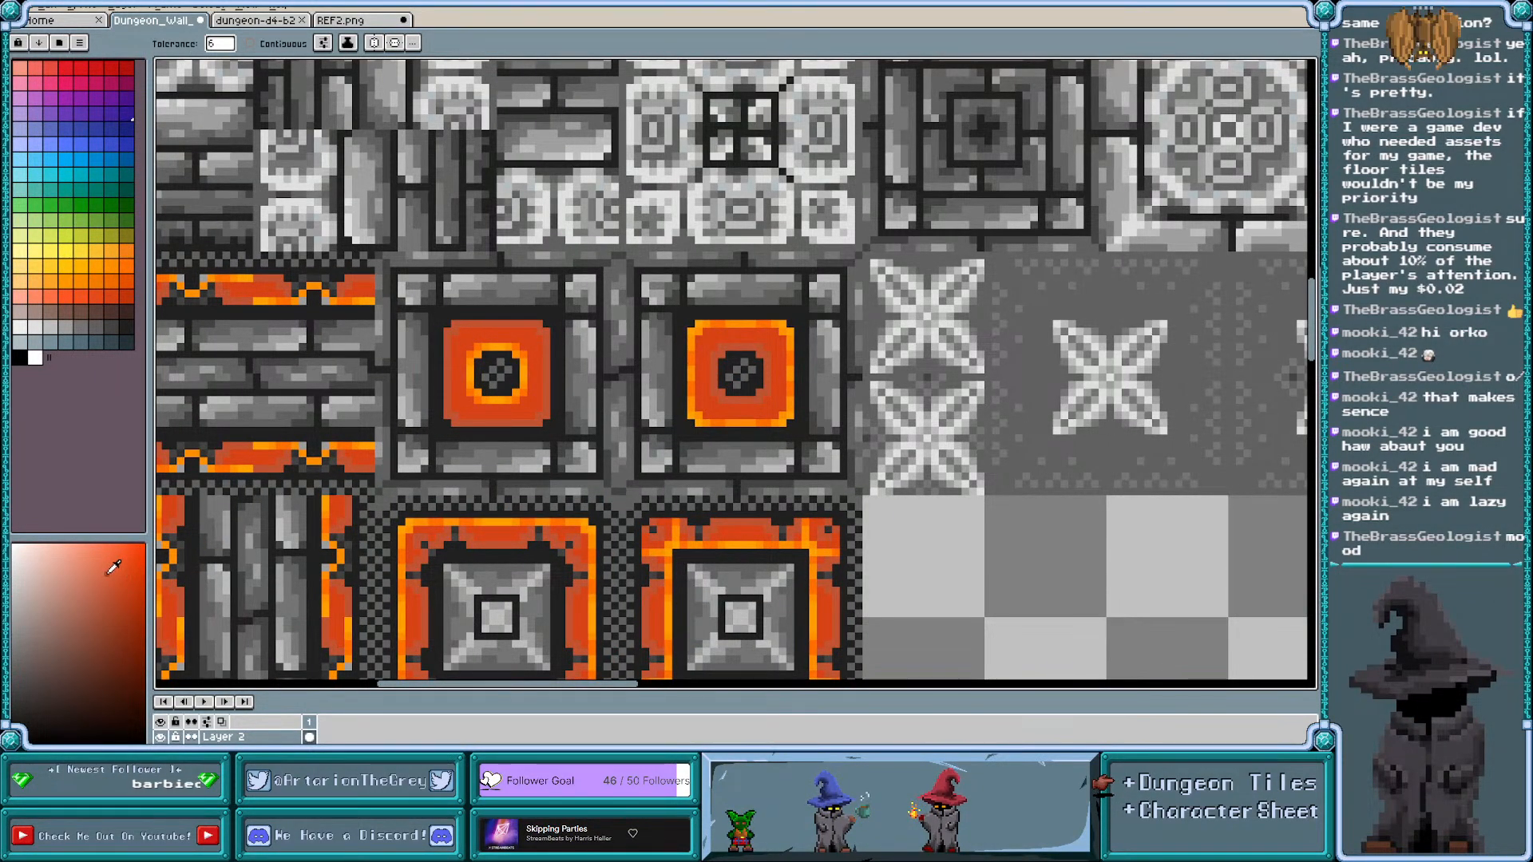
pyautogui.click(460, 348)
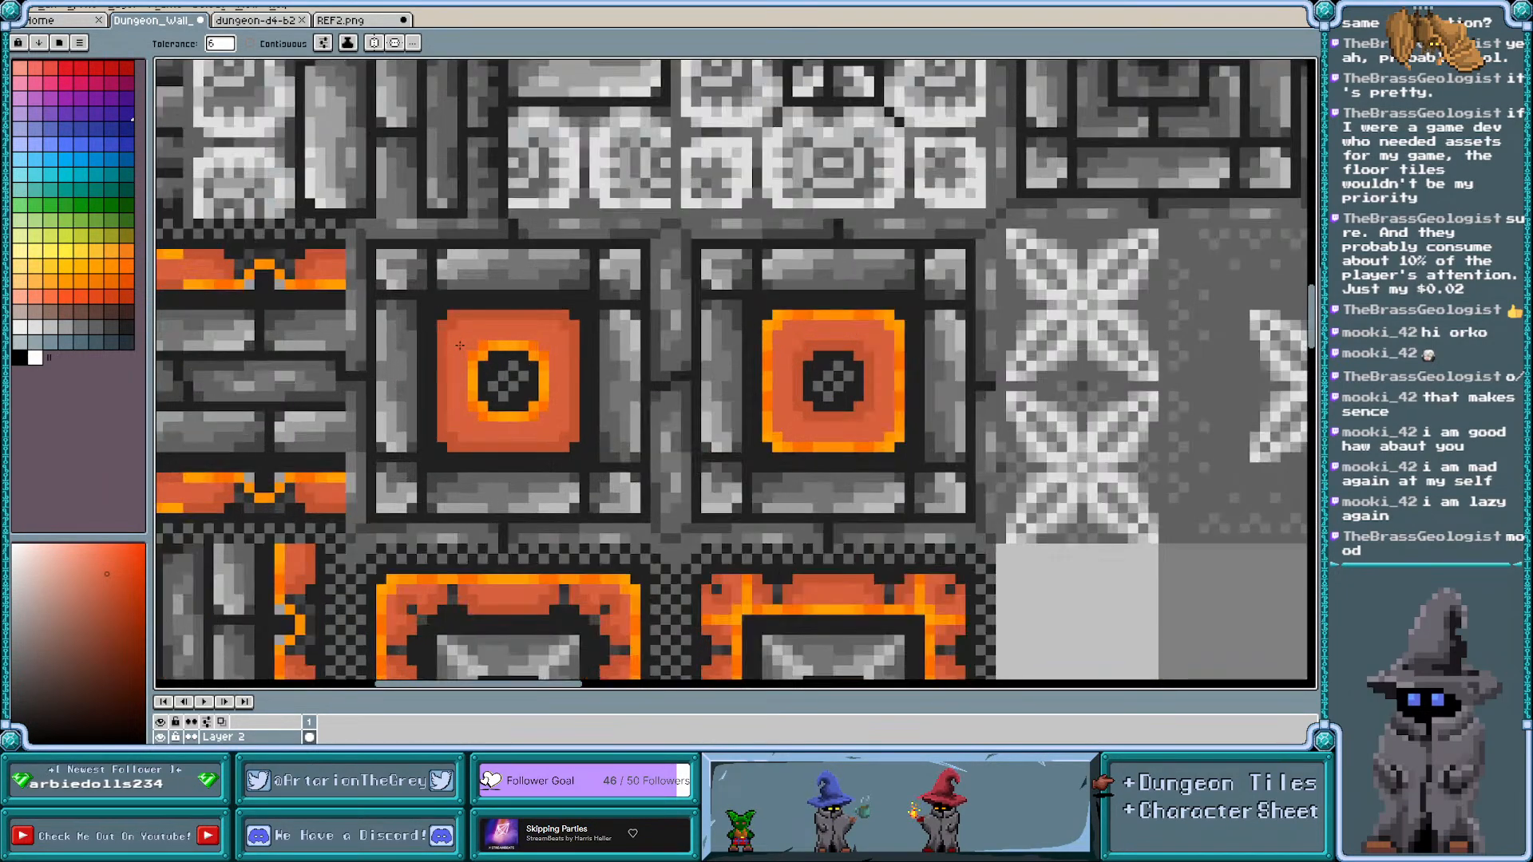
# Replace the darker orange shades of the glowing ring around the first tile's dark centre with softer, lighter oranges
pyautogui.scroll(1, 460, 347)
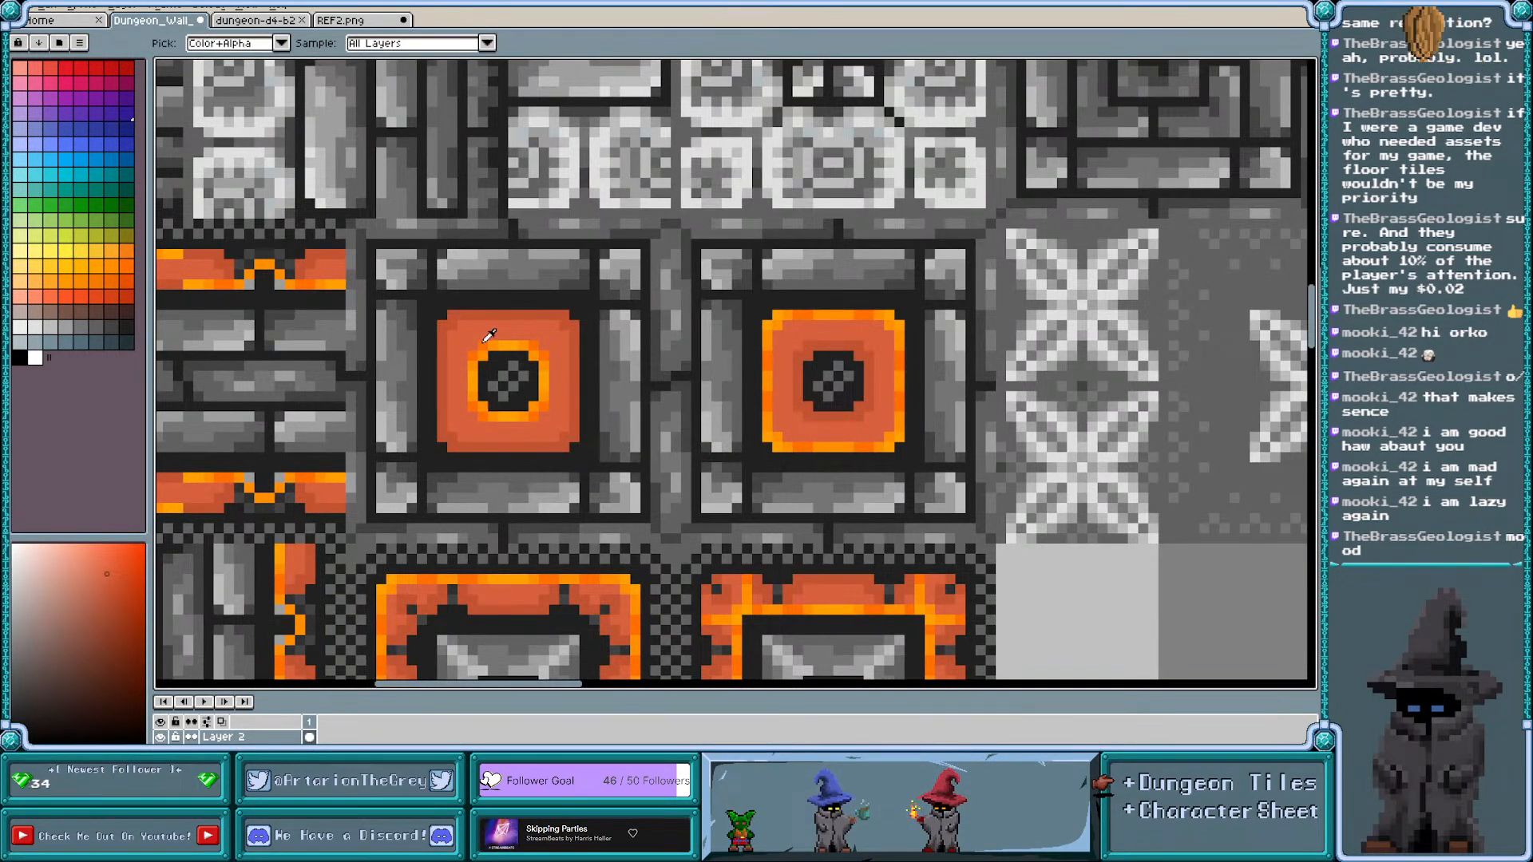
pyautogui.keyDown('alt'); pyautogui.click(482, 347); pyautogui.keyUp('alt')
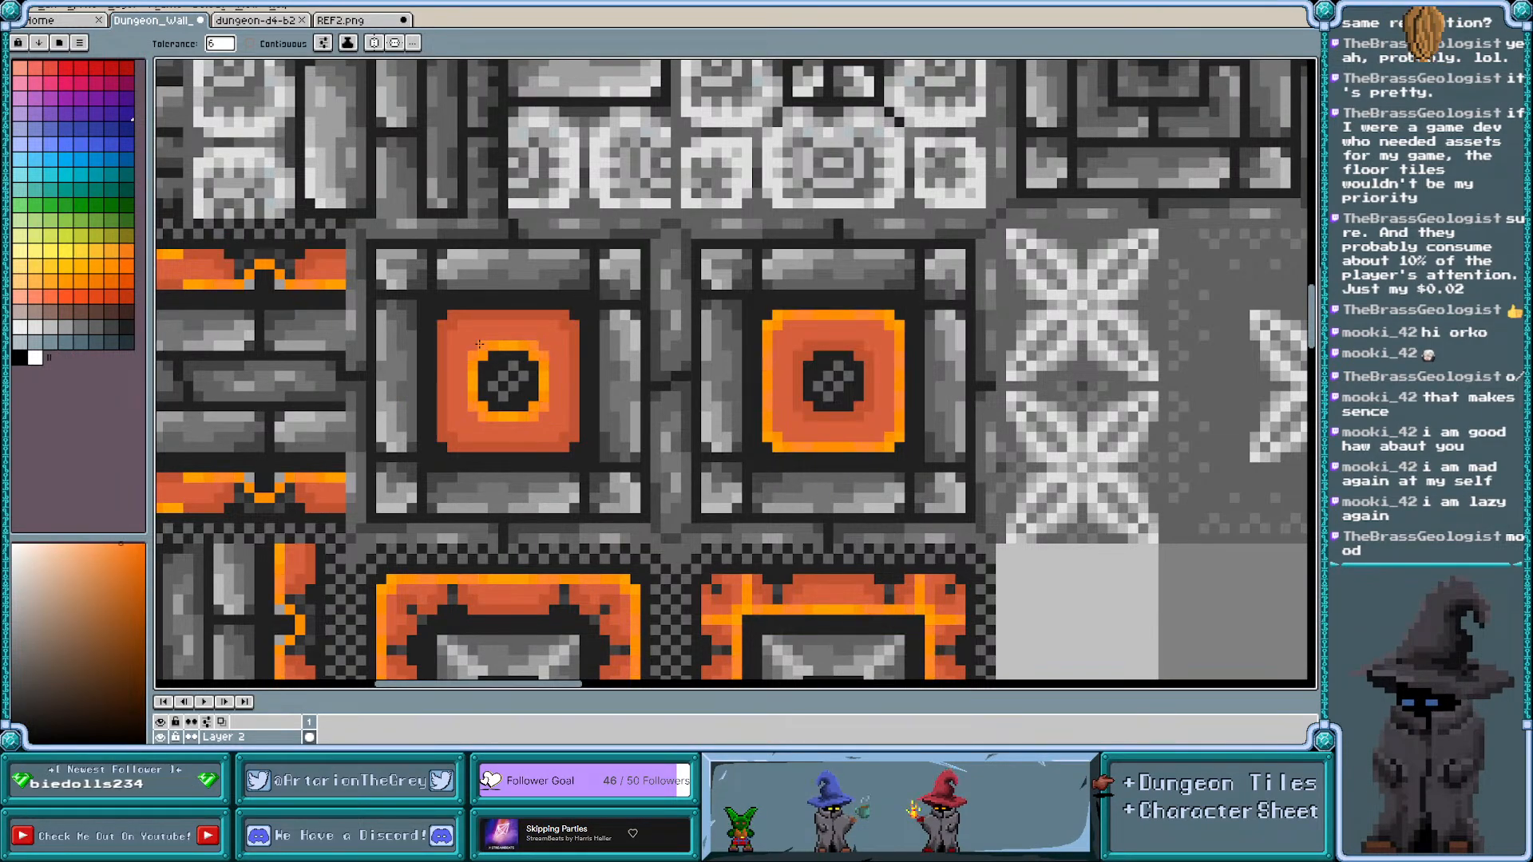
pyautogui.scroll(3, 505, 335)
pyautogui.press('i')
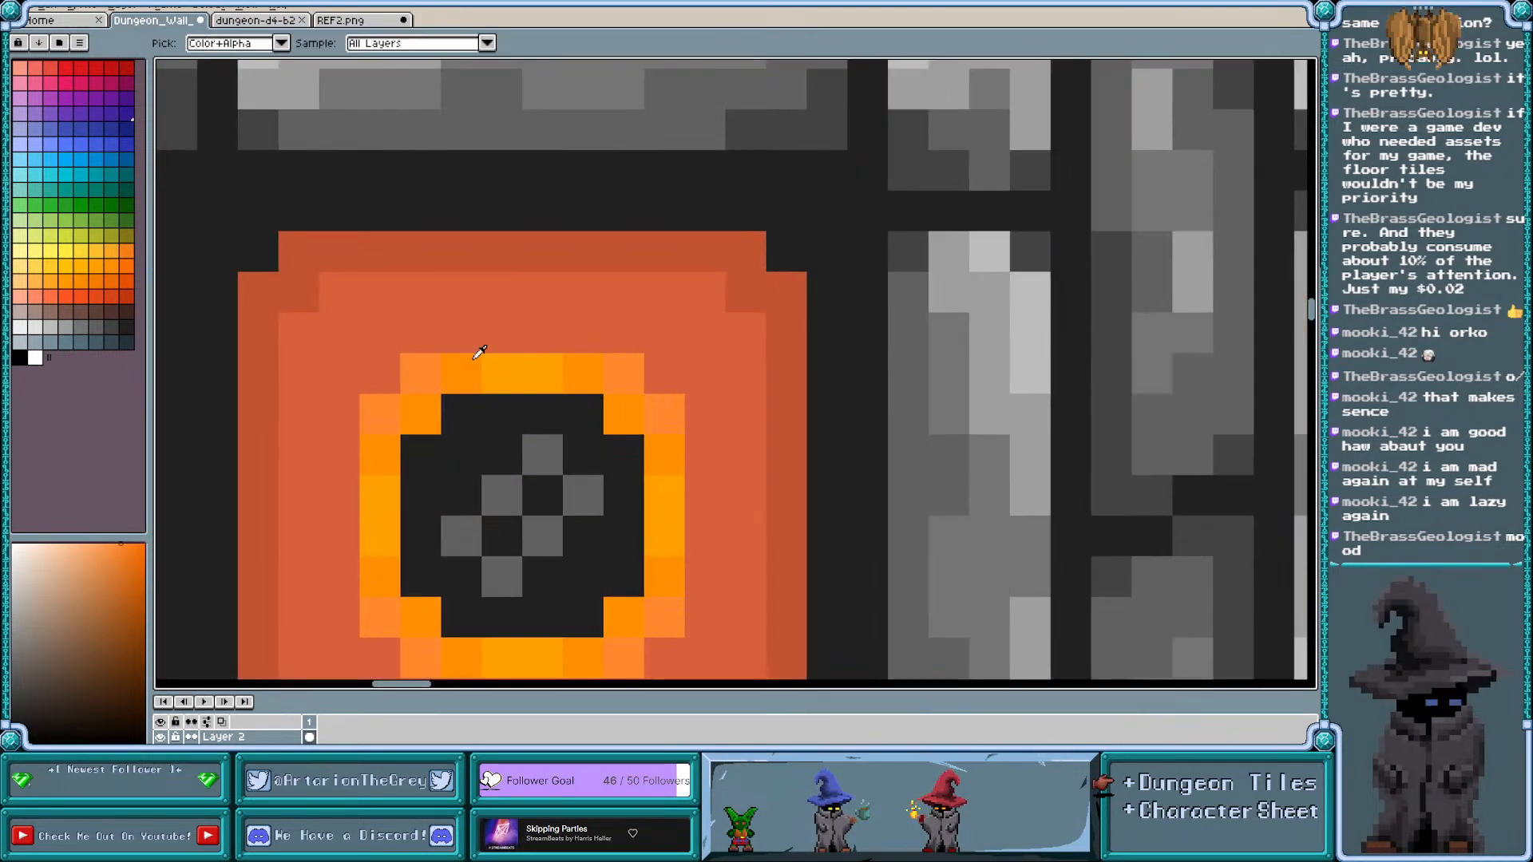
pyautogui.click(466, 364)
pyautogui.press('g')
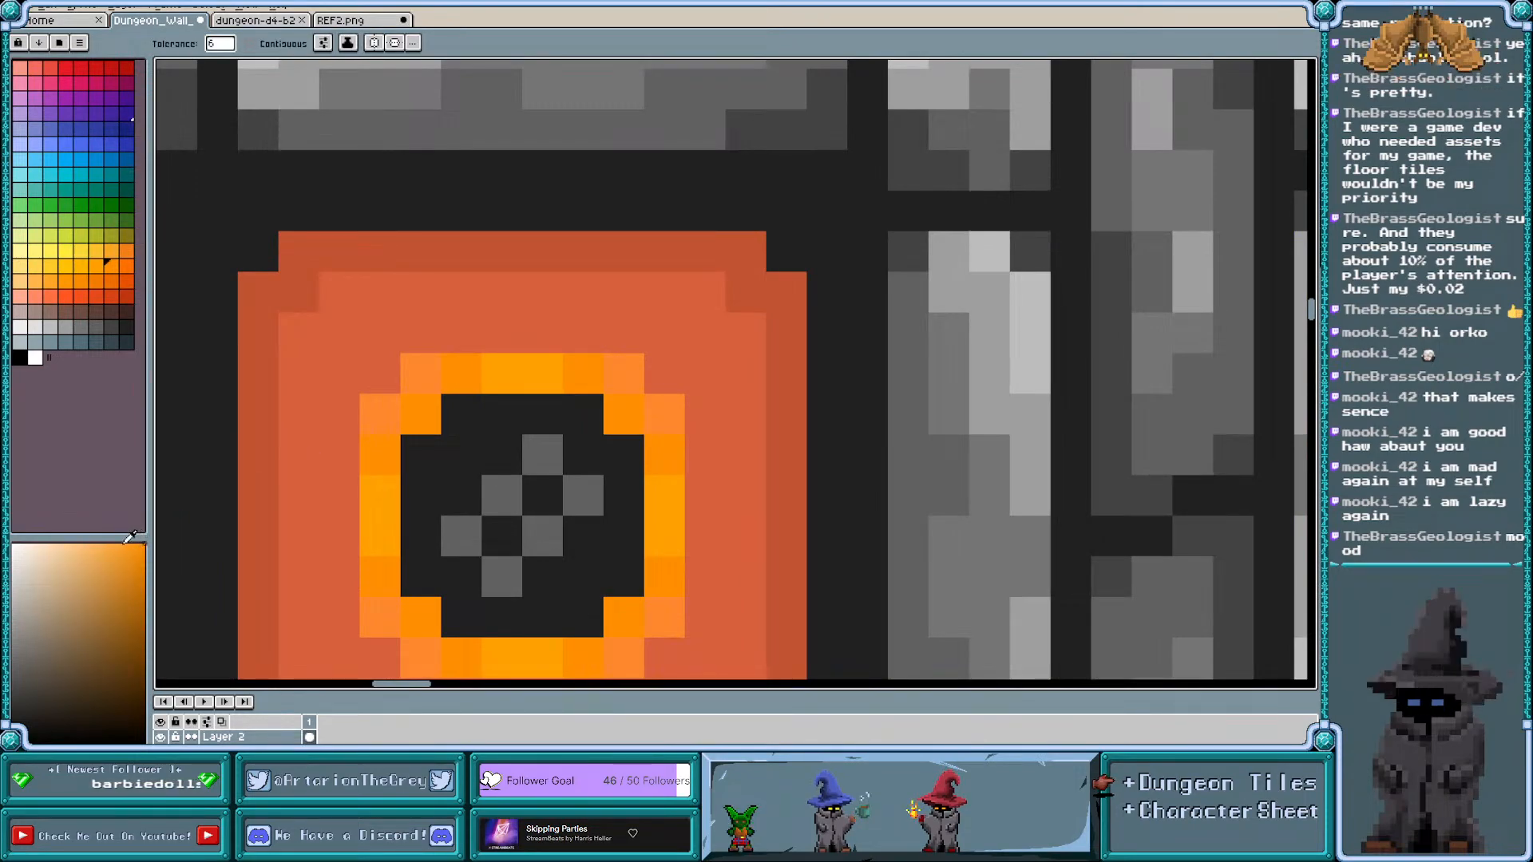
pyautogui.click(447, 386)
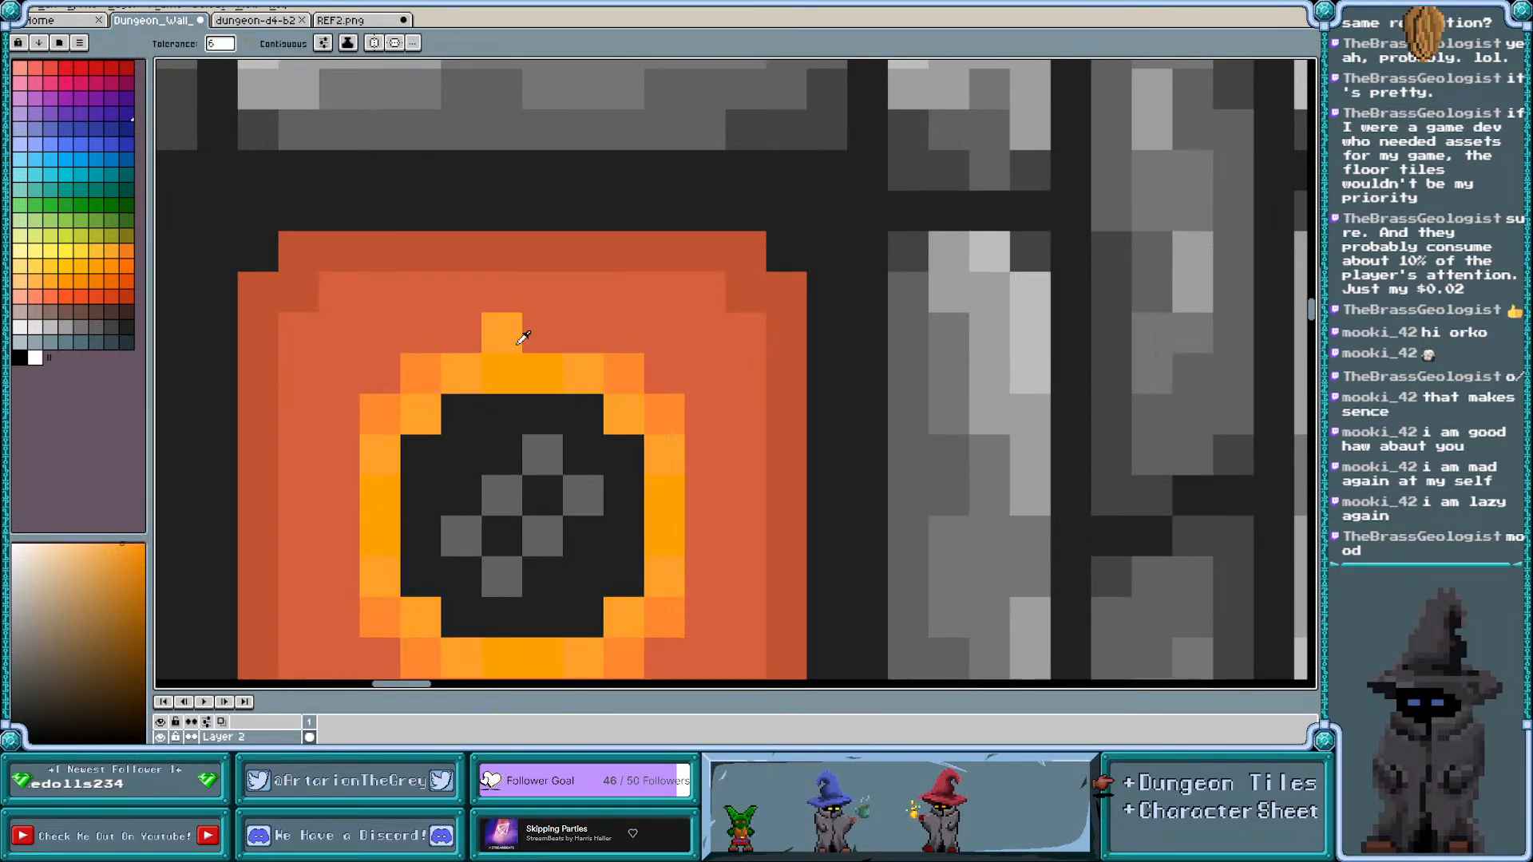
# Sample the ring's yellow-orange highlight and refill that shade on the lava trim with a less saturated yellow-orange
pyautogui.press('i')
pyautogui.click(505, 364)
pyautogui.press('g')
pyautogui.moveTo(117, 540); pyautogui.dragTo(115, 536)
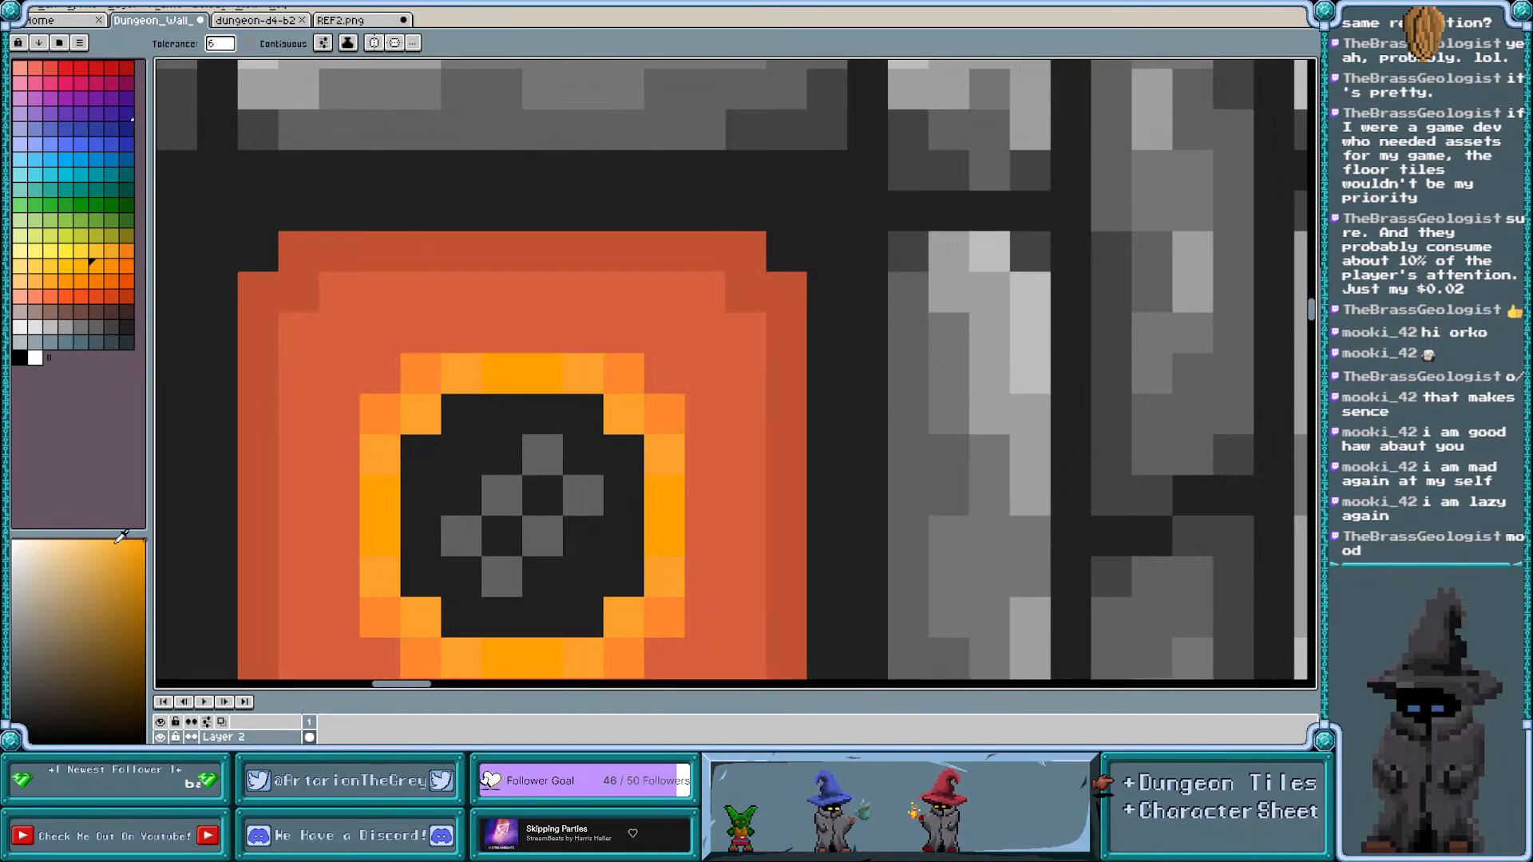
pyautogui.click(525, 367)
pyautogui.scroll(-4, 524, 367)
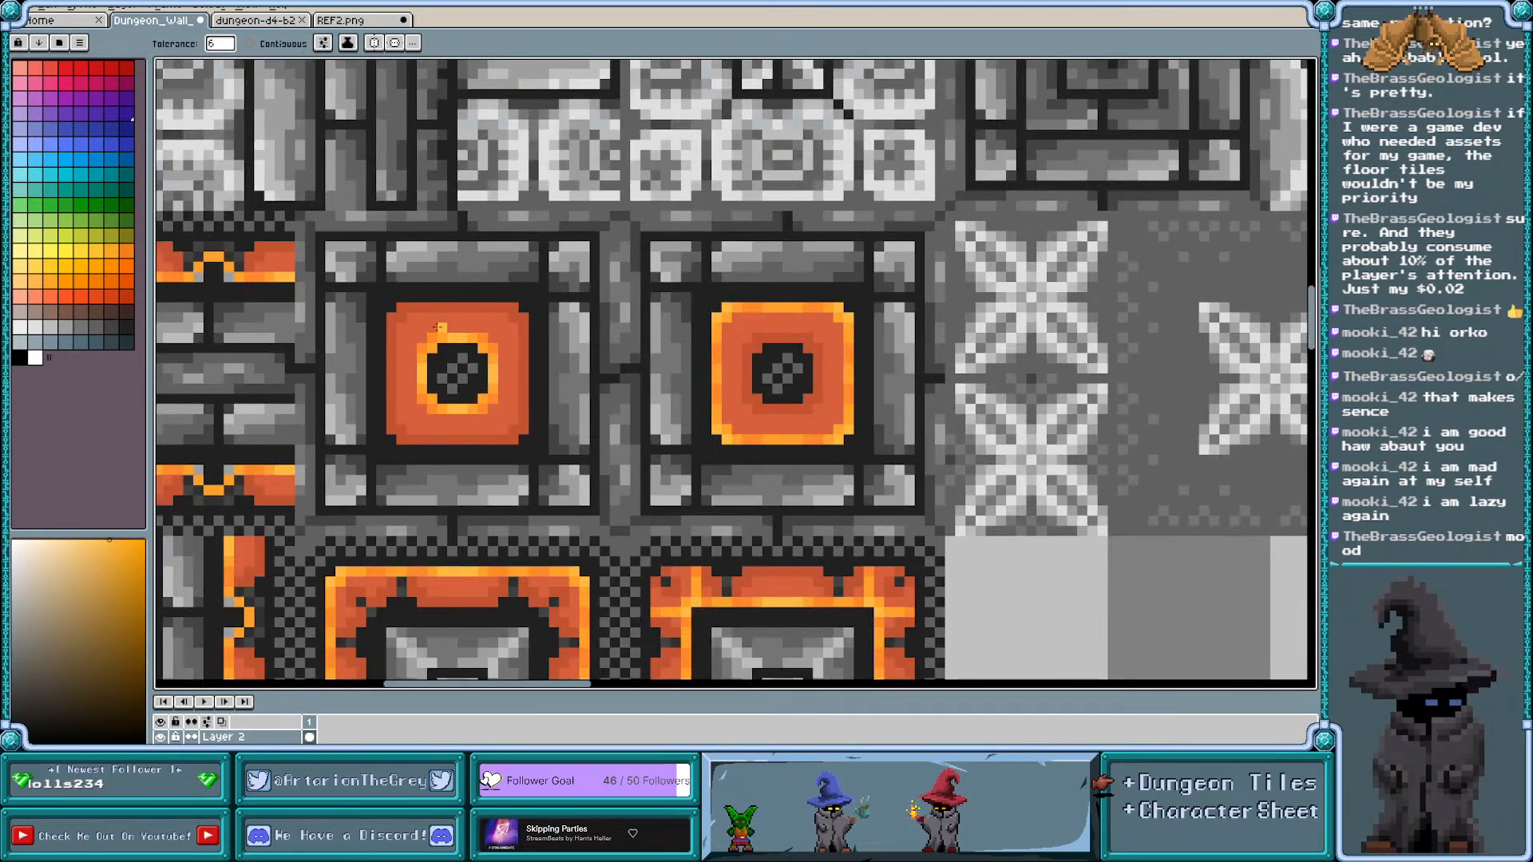
pyautogui.scroll(-1, 717, 340)
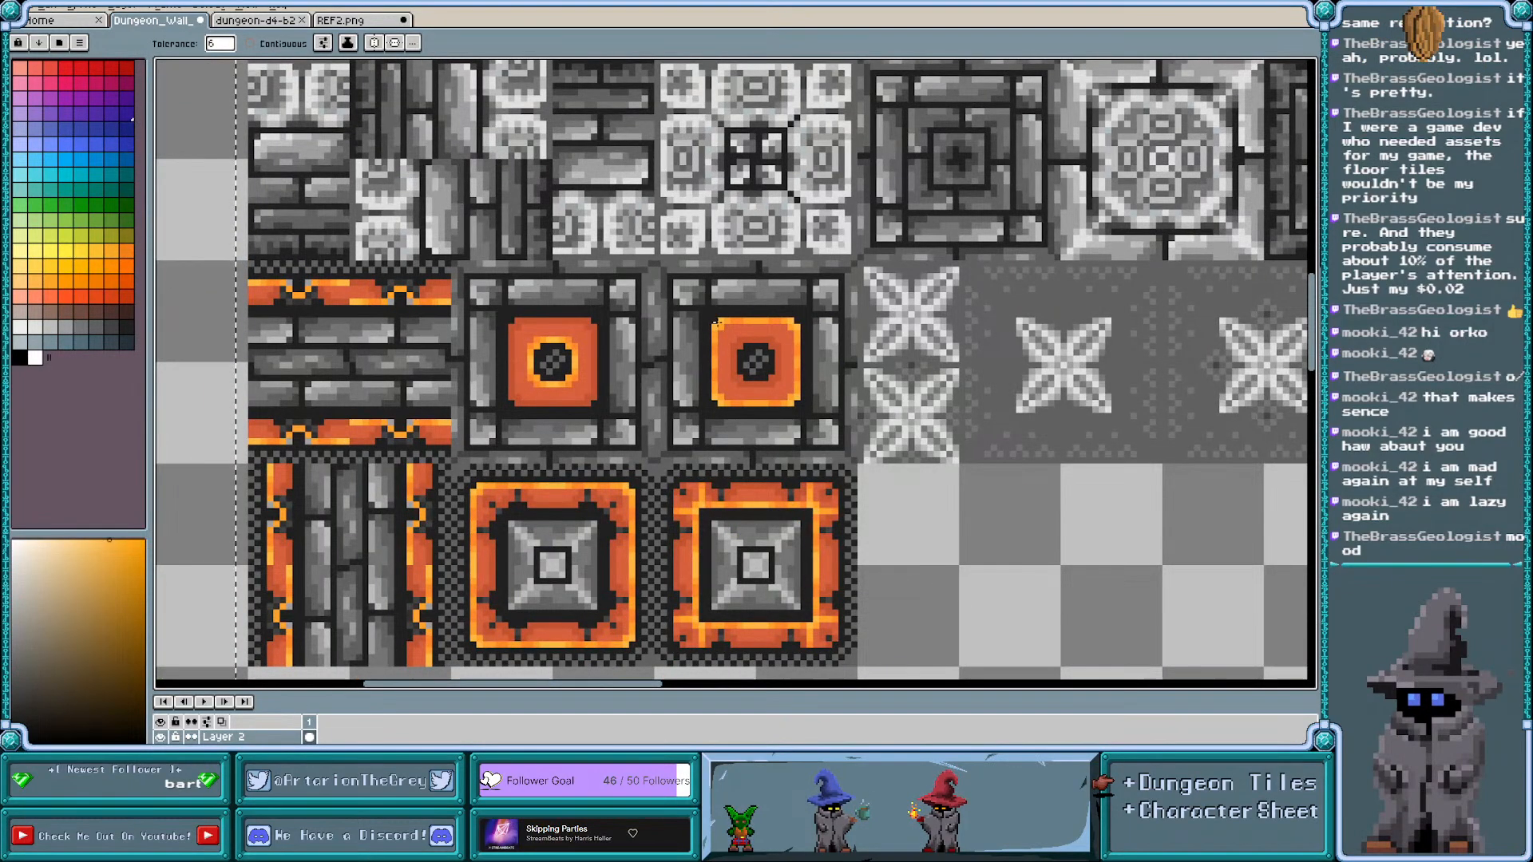
pyautogui.scroll(2, 440, 321)
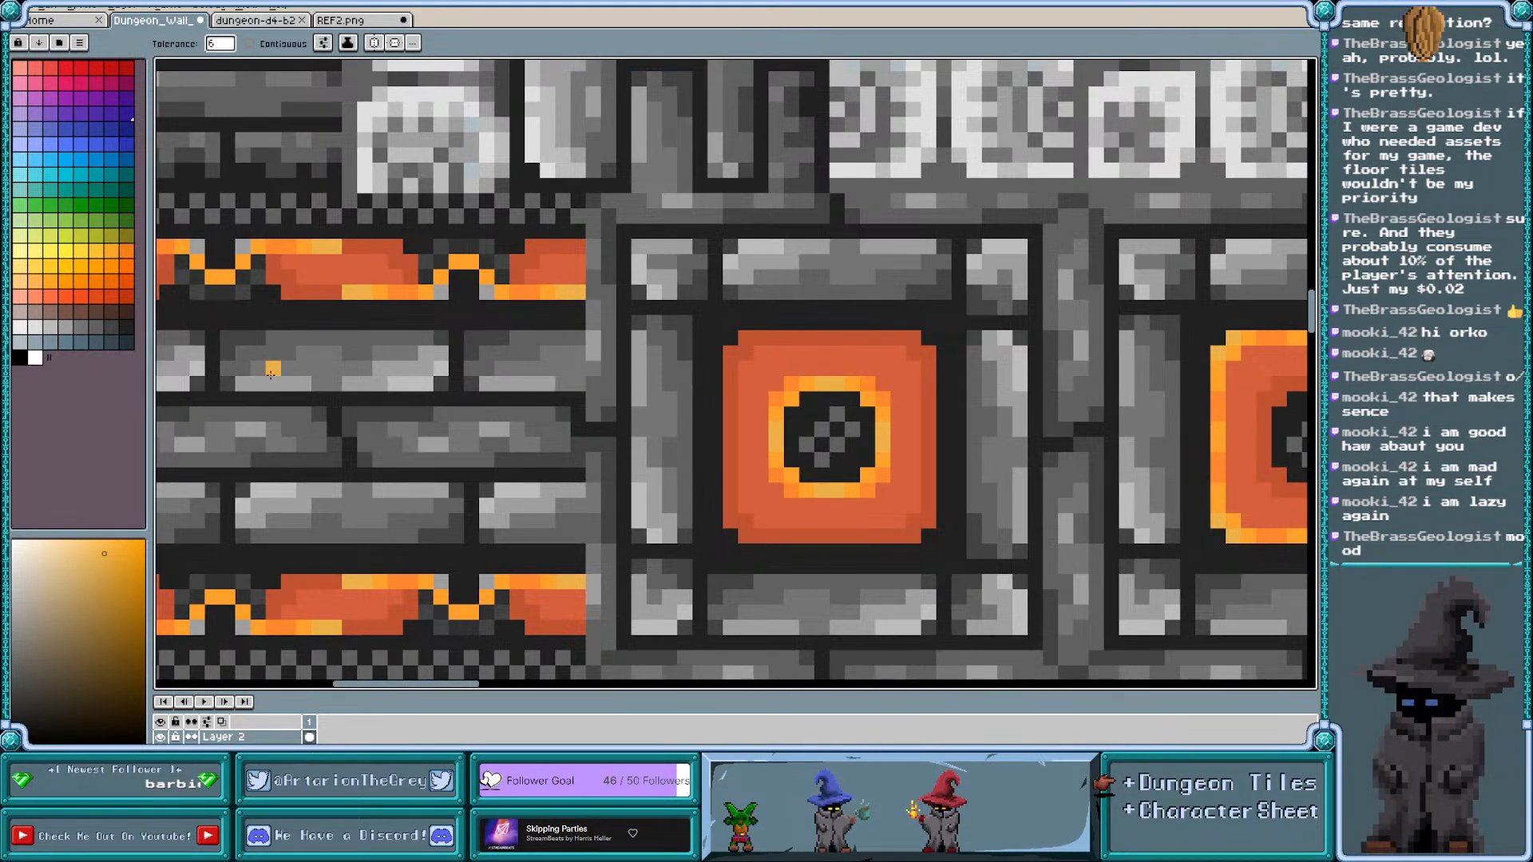
pyautogui.scroll(-2, 392, 367)
pyautogui.scroll(1, 392, 366)
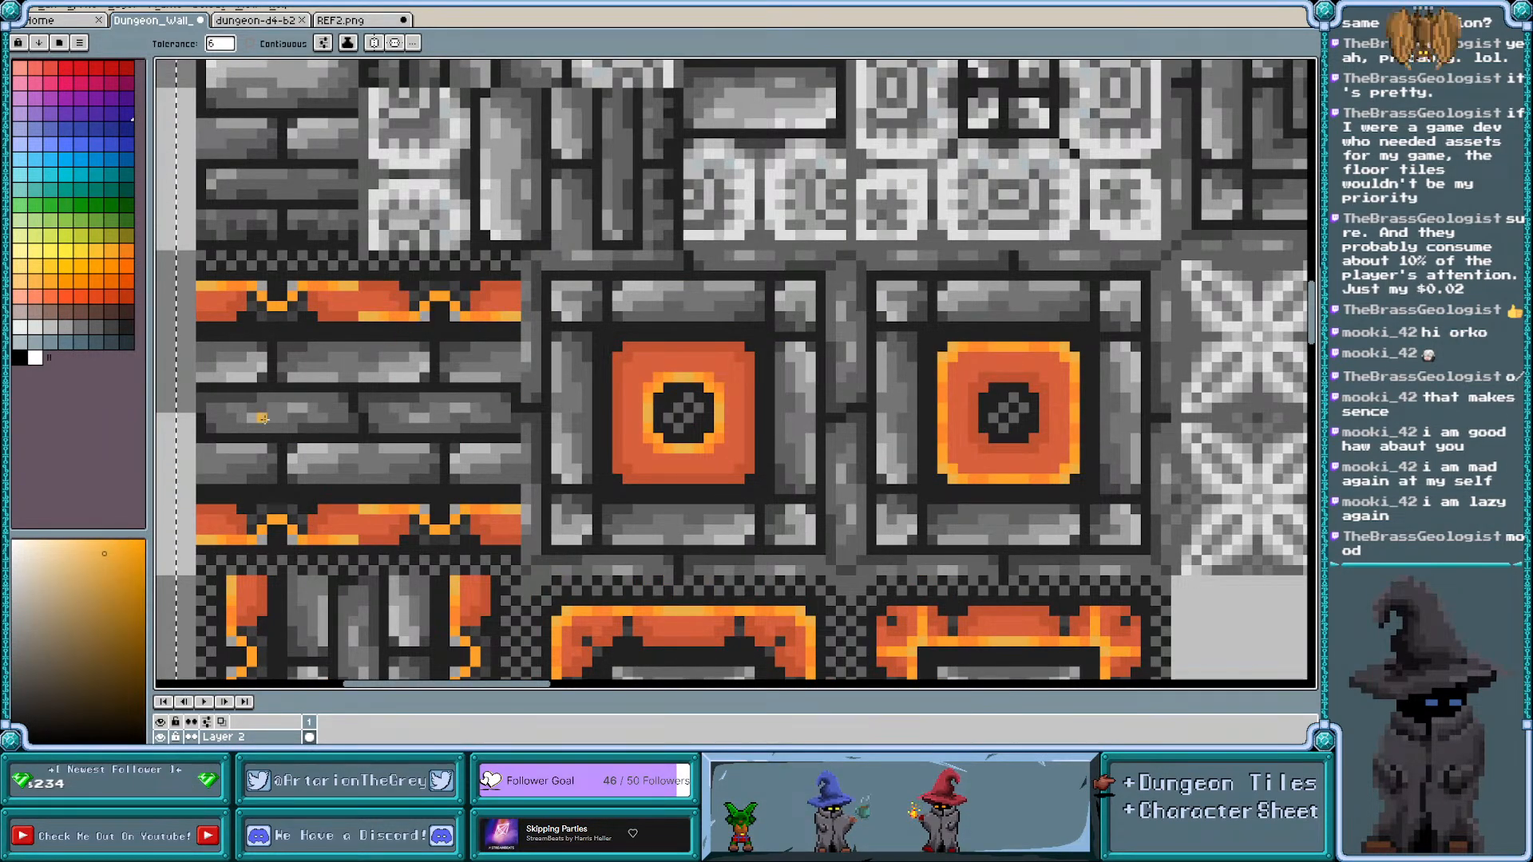
# Try several orange and yellow palette swatches and mute the yellow as a possible highlight colour
pyautogui.click(98, 266)
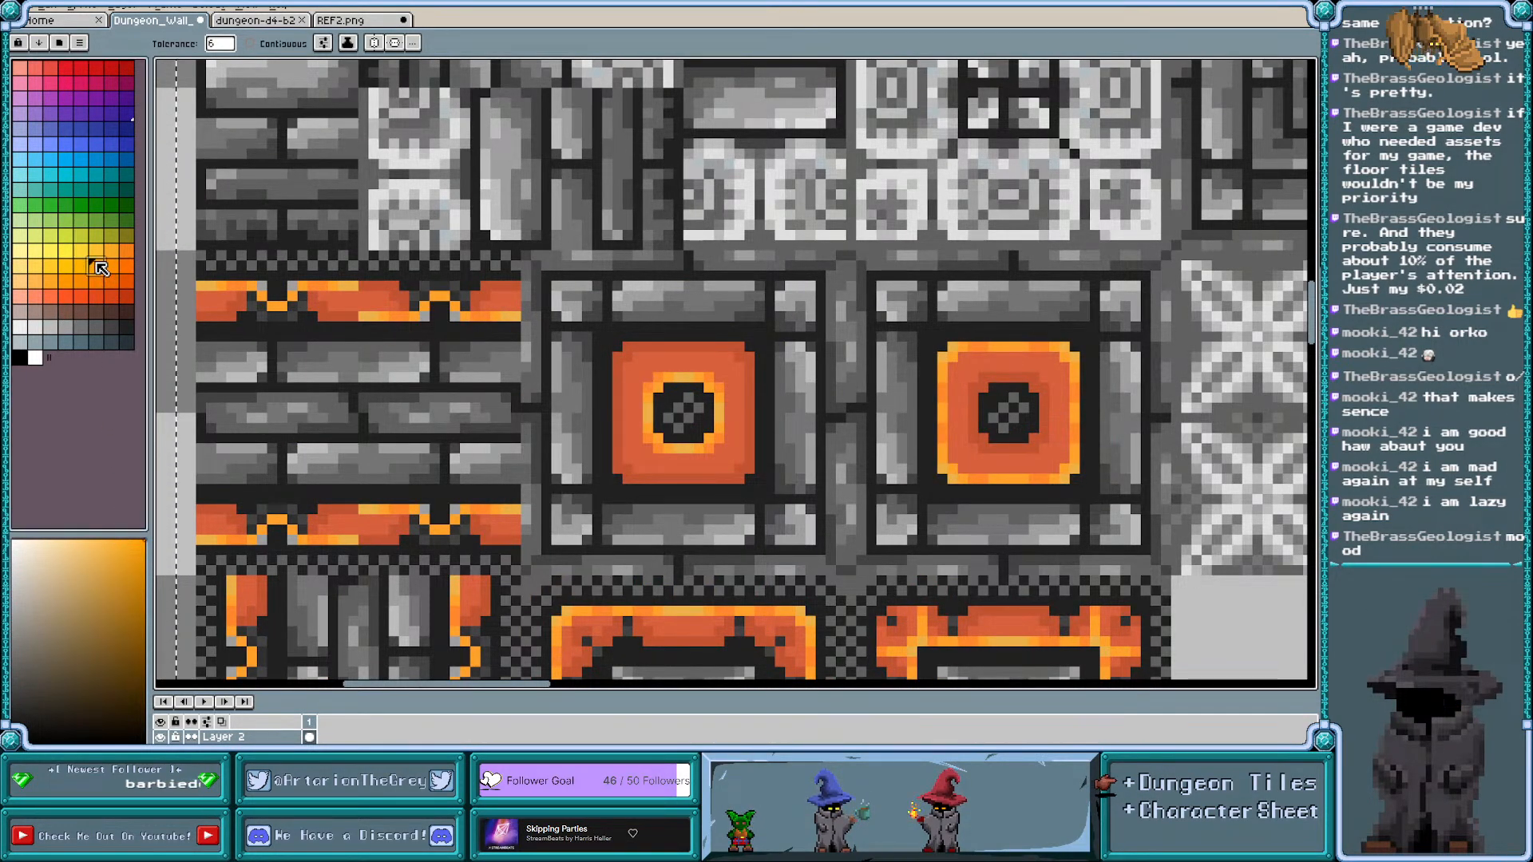
pyautogui.click(112, 266)
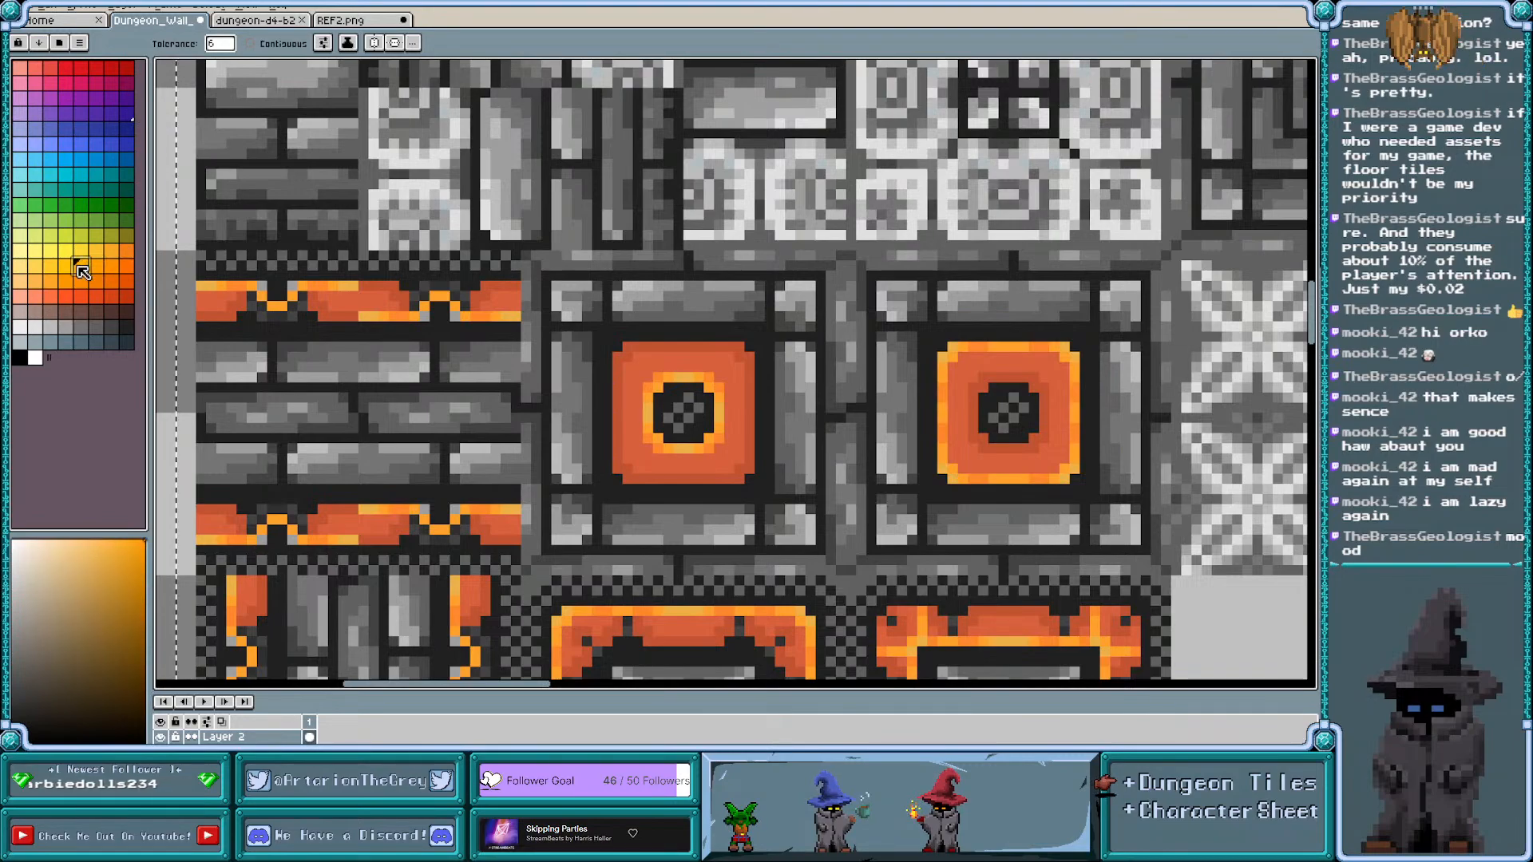
pyautogui.click(82, 268)
pyautogui.click(67, 268)
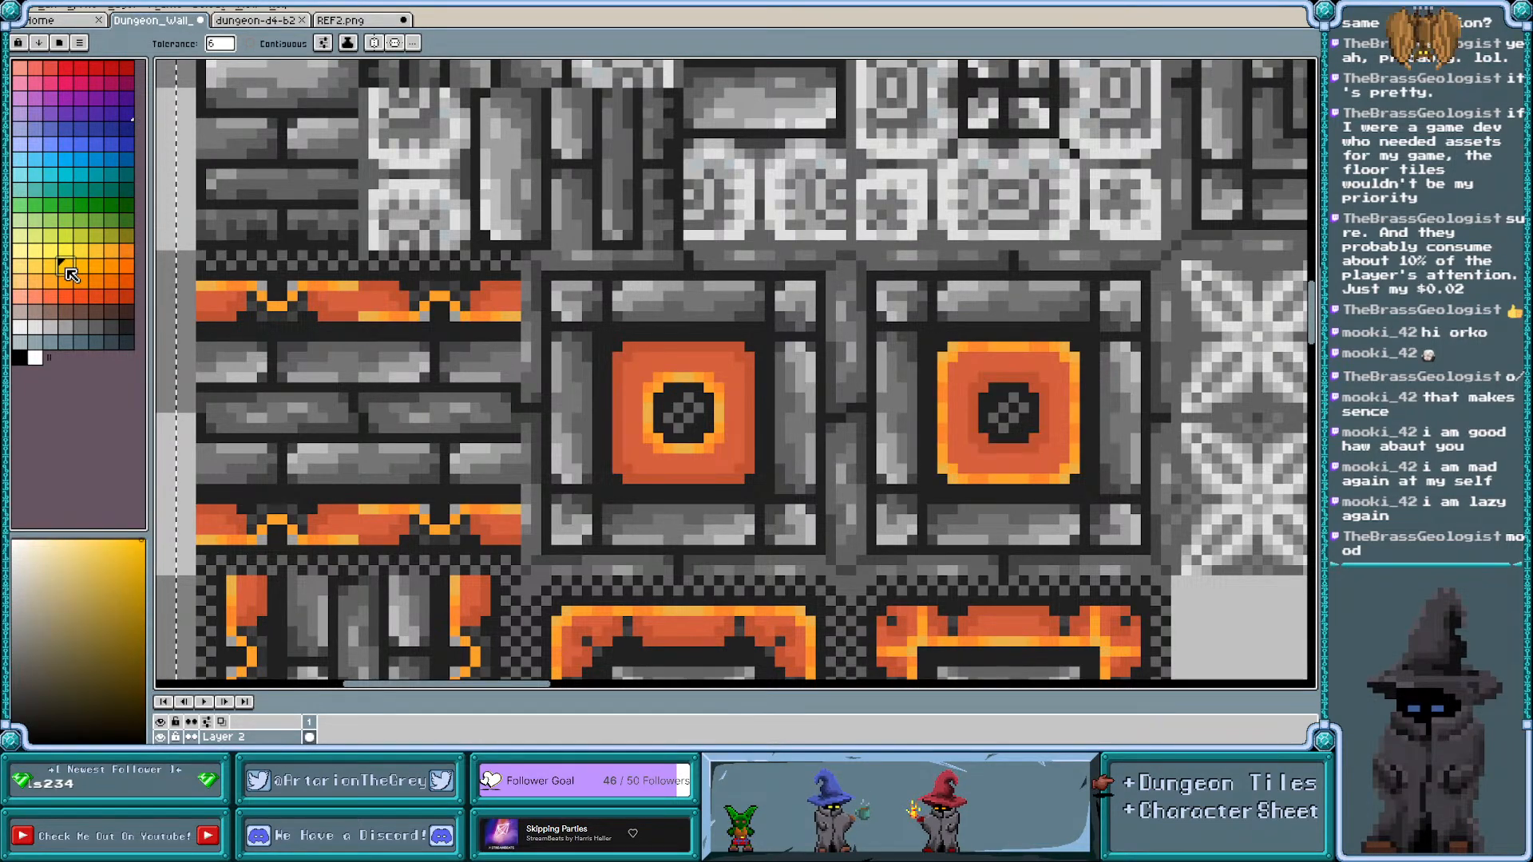
pyautogui.click(104, 548)
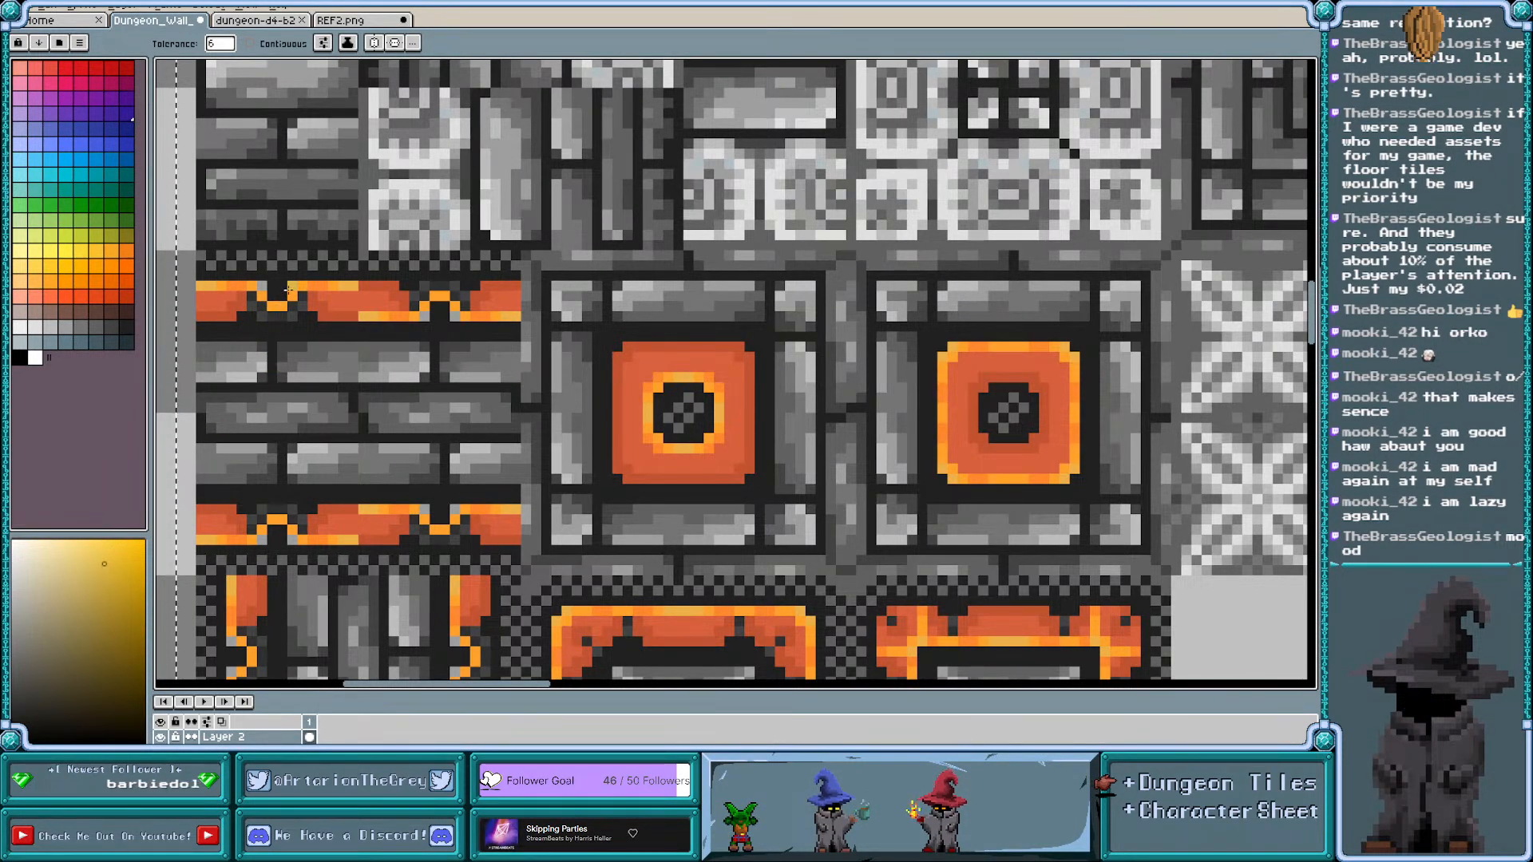
# Compare the recoloured grey and lava tiles with the blue originals, and sample a grey from the stone bricks
pyautogui.scroll(-3, 334, 316)
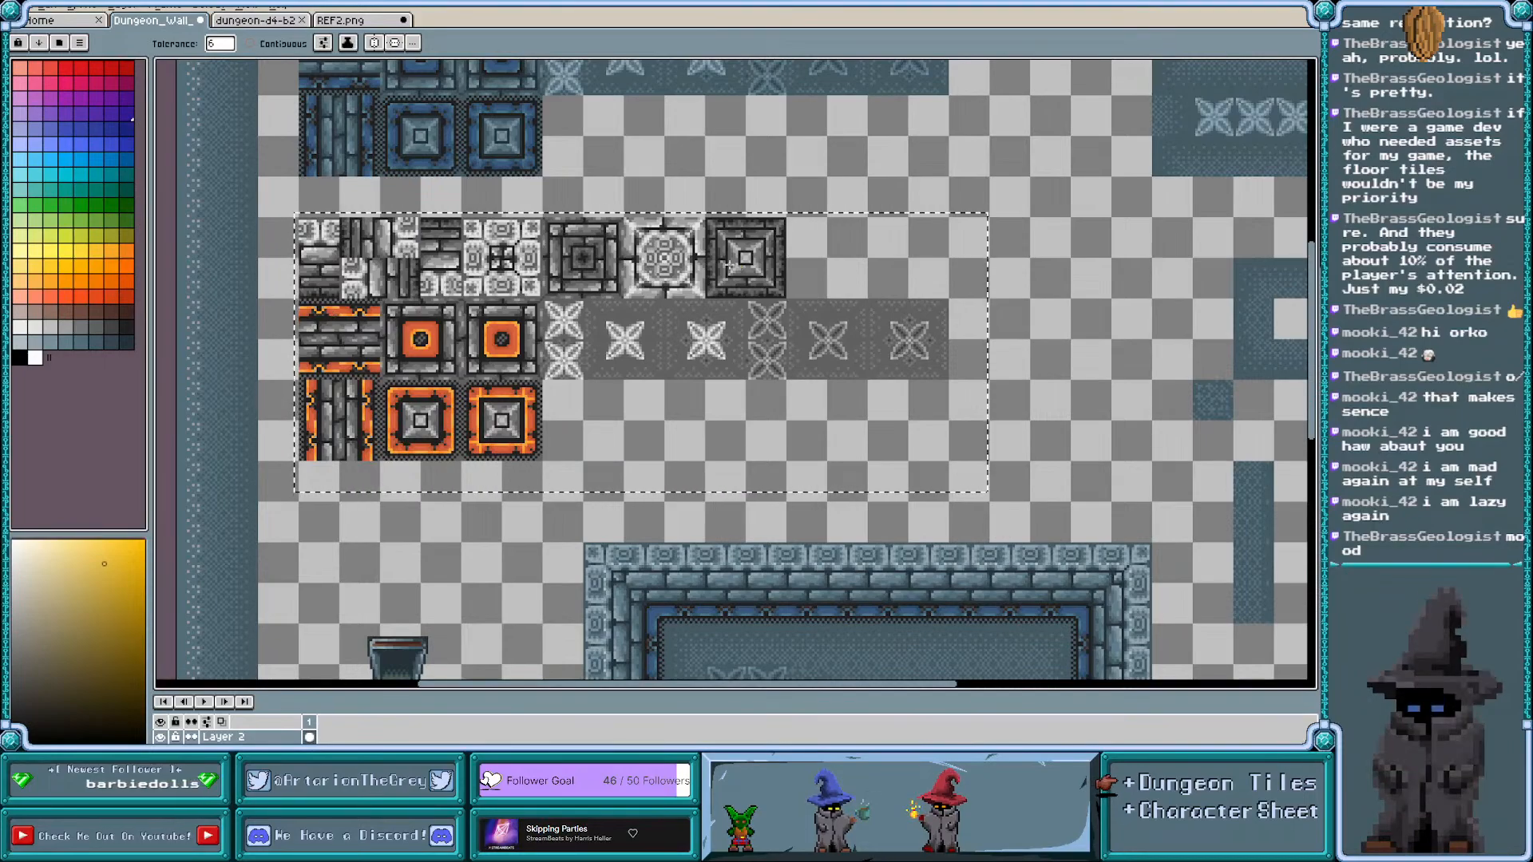
pyautogui.scroll(-2, 372, 514)
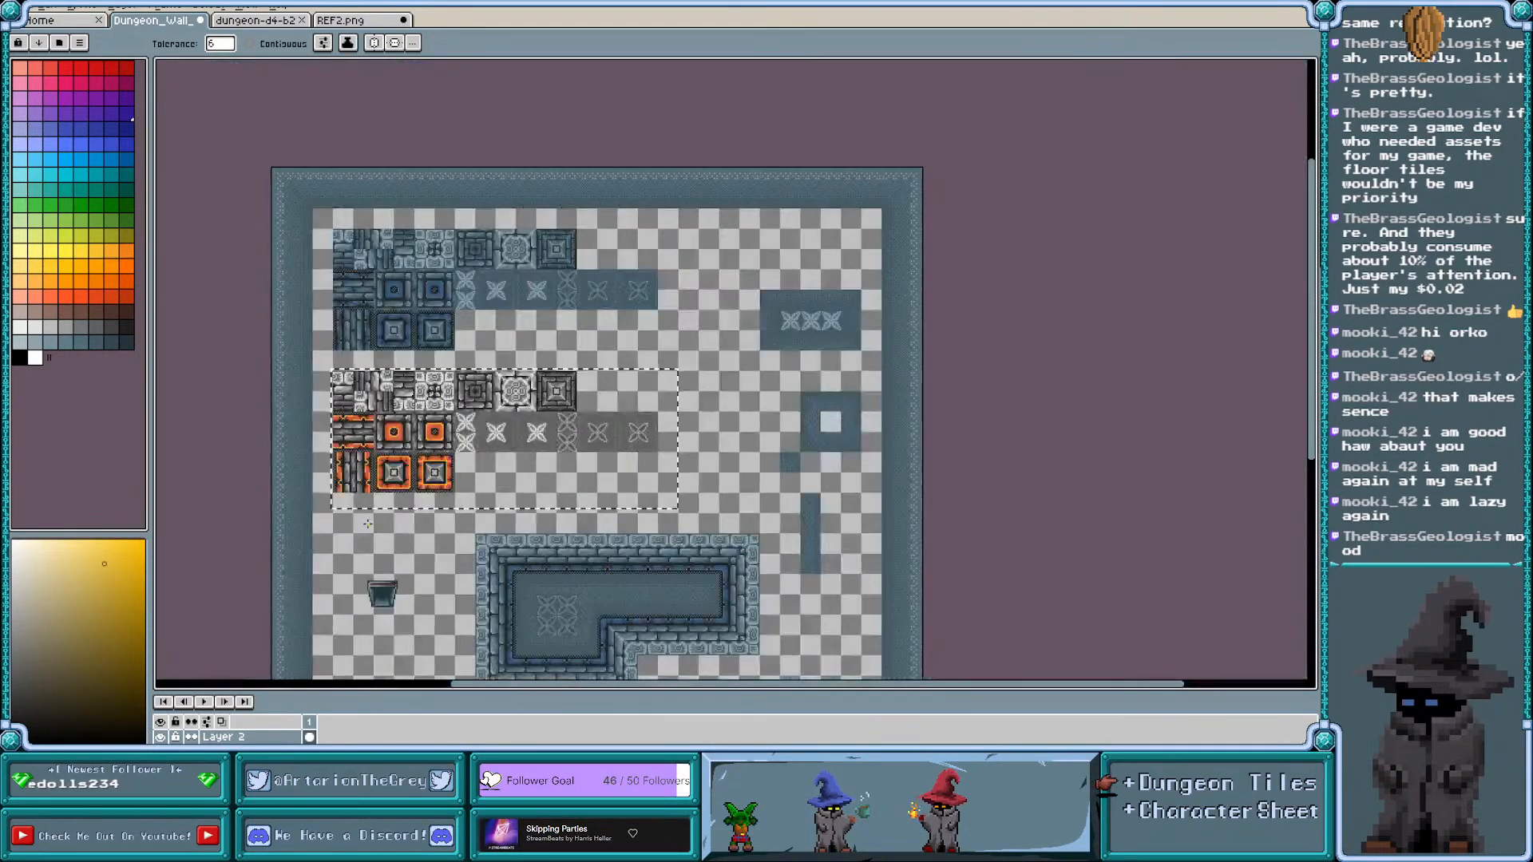
pyautogui.scroll(2, 360, 525)
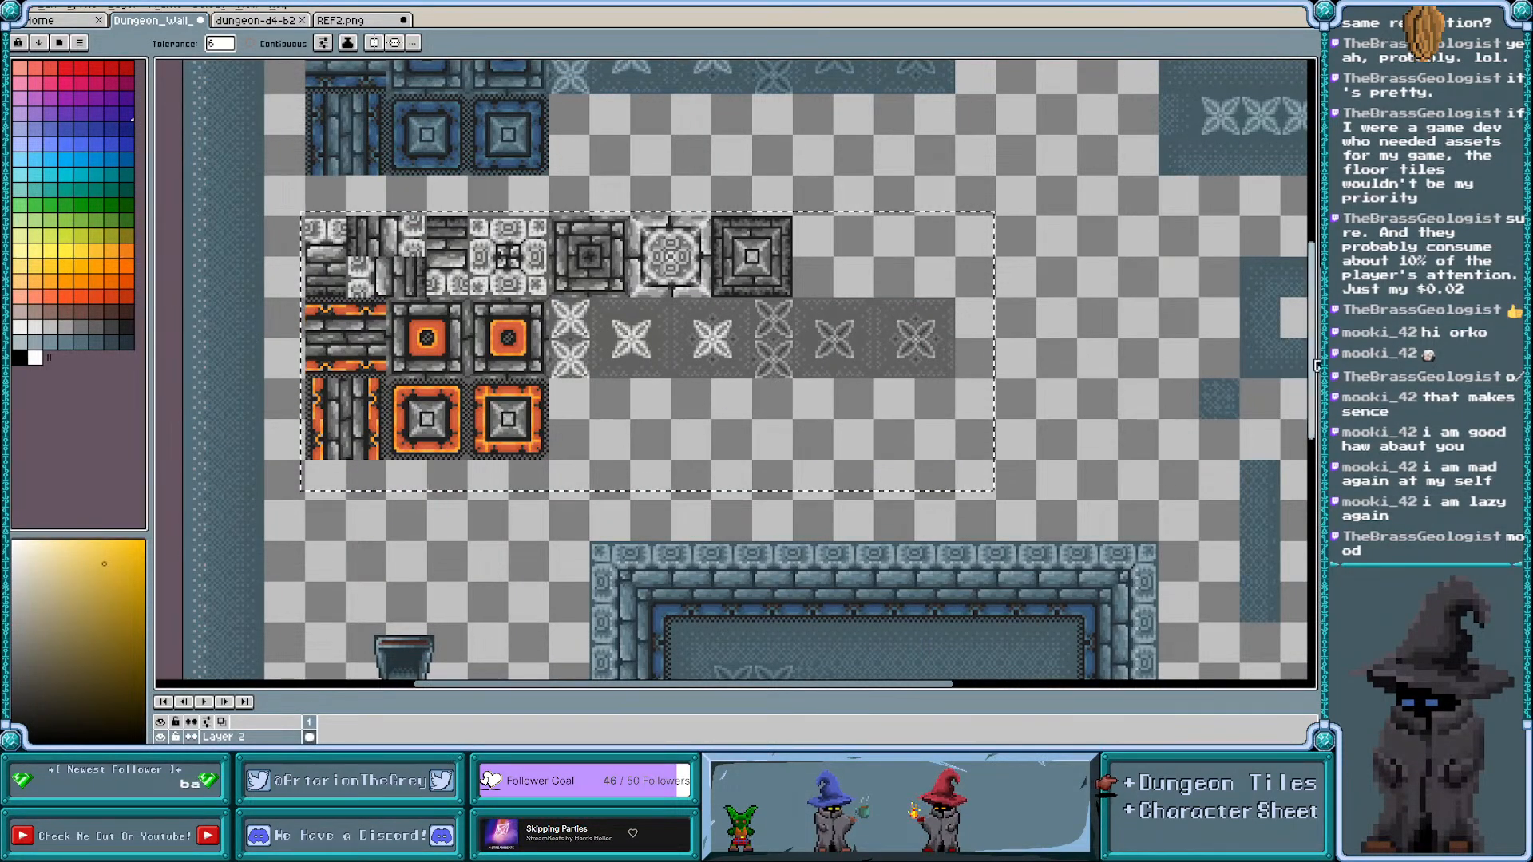
pyautogui.scroll(1, 1317, 390)
pyautogui.scroll(2, 1316, 390)
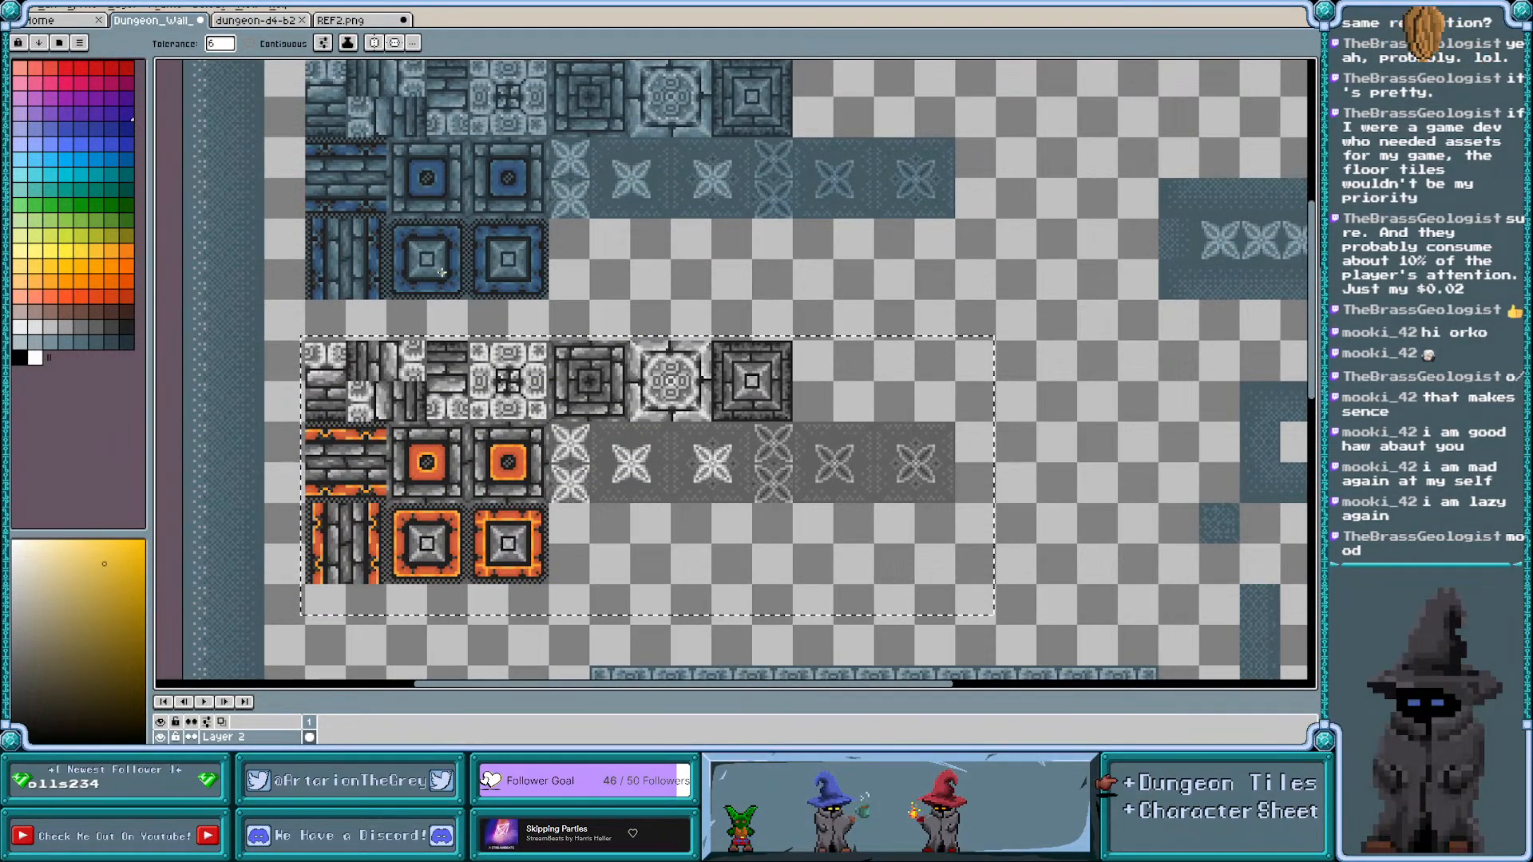
pyautogui.press('i')
pyautogui.click(334, 398)
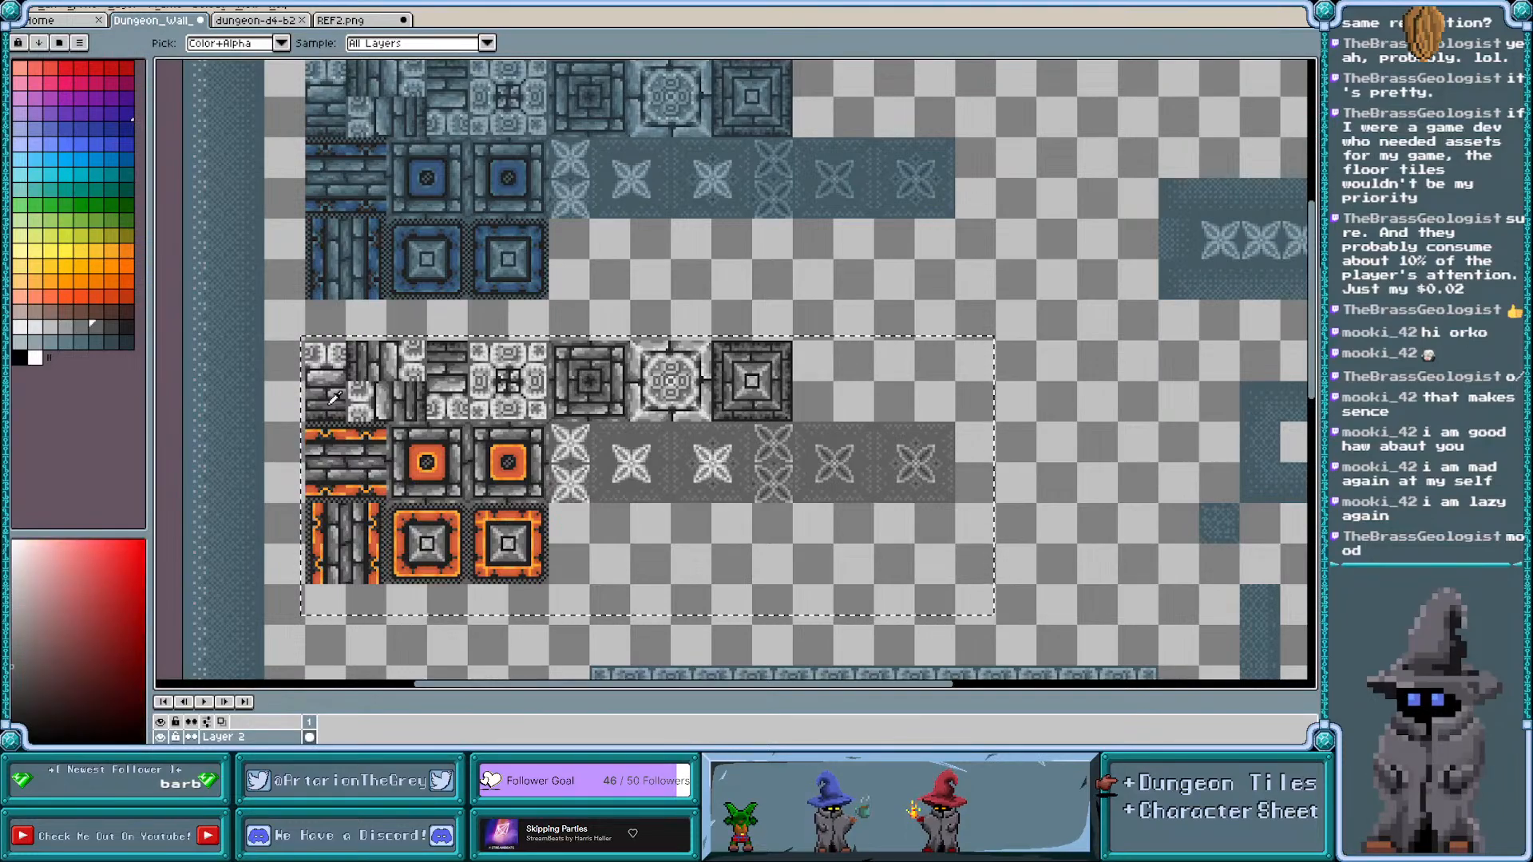
pyautogui.press('g')
# Recolour the darker shade of the lava areas across the grey tiles with the palette's dark red
pyautogui.scroll(1, 320, 510)
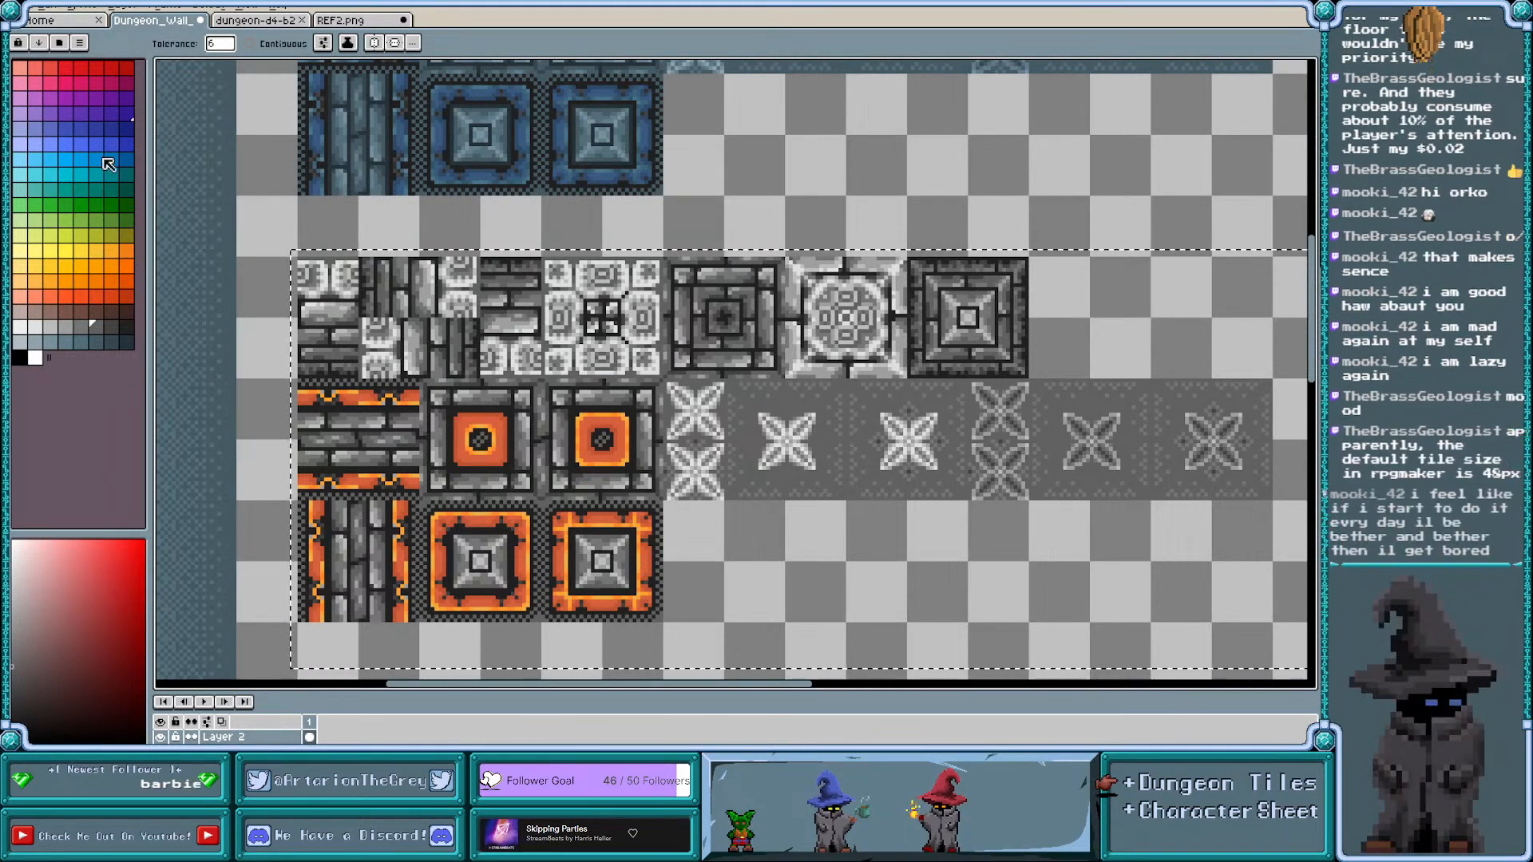
pyautogui.click(126, 68)
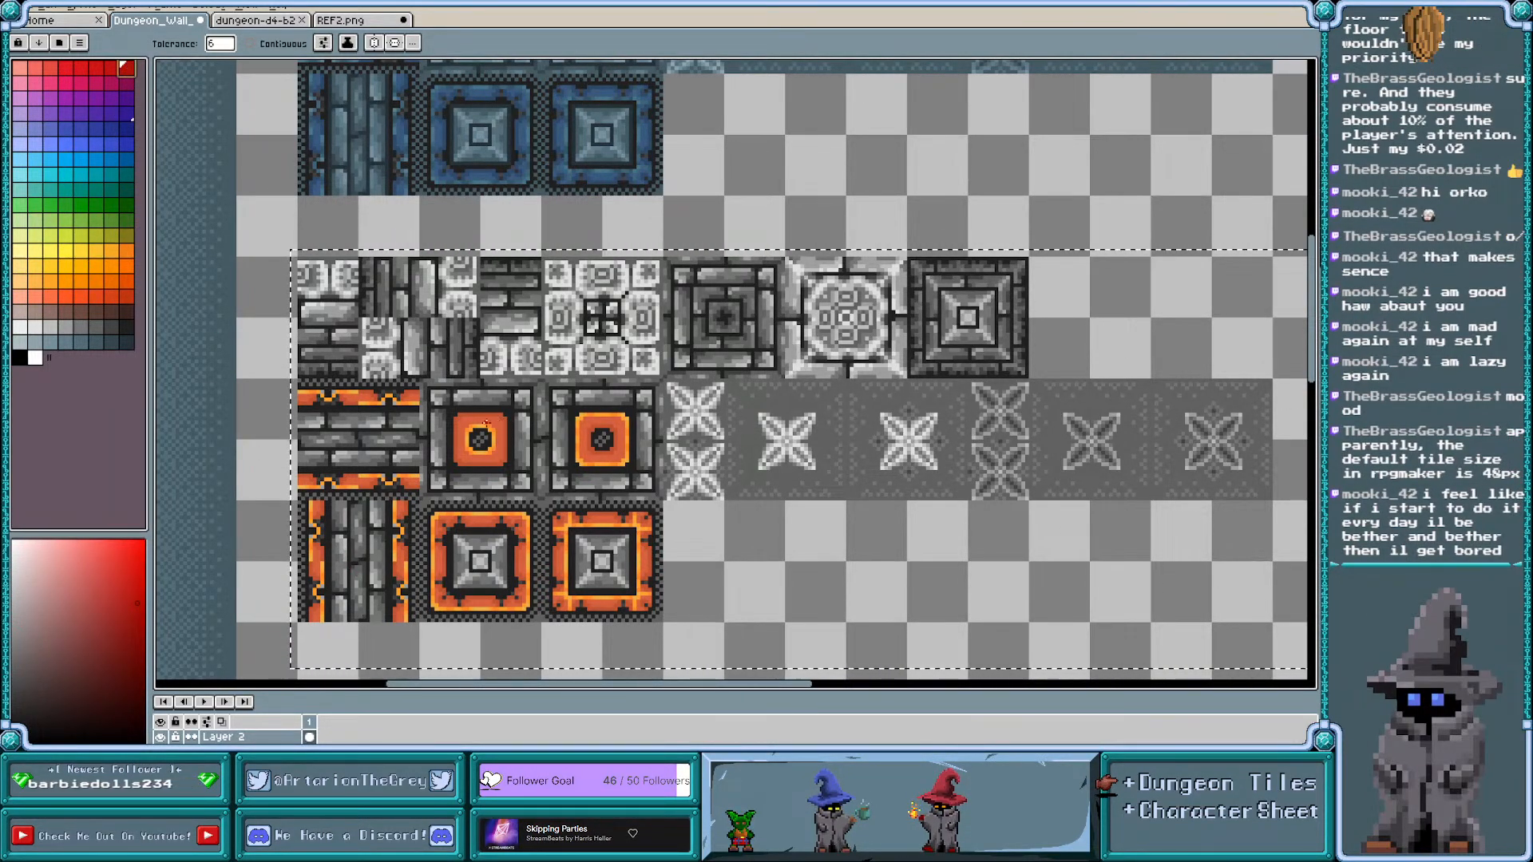
pyautogui.scroll(1, 453, 408)
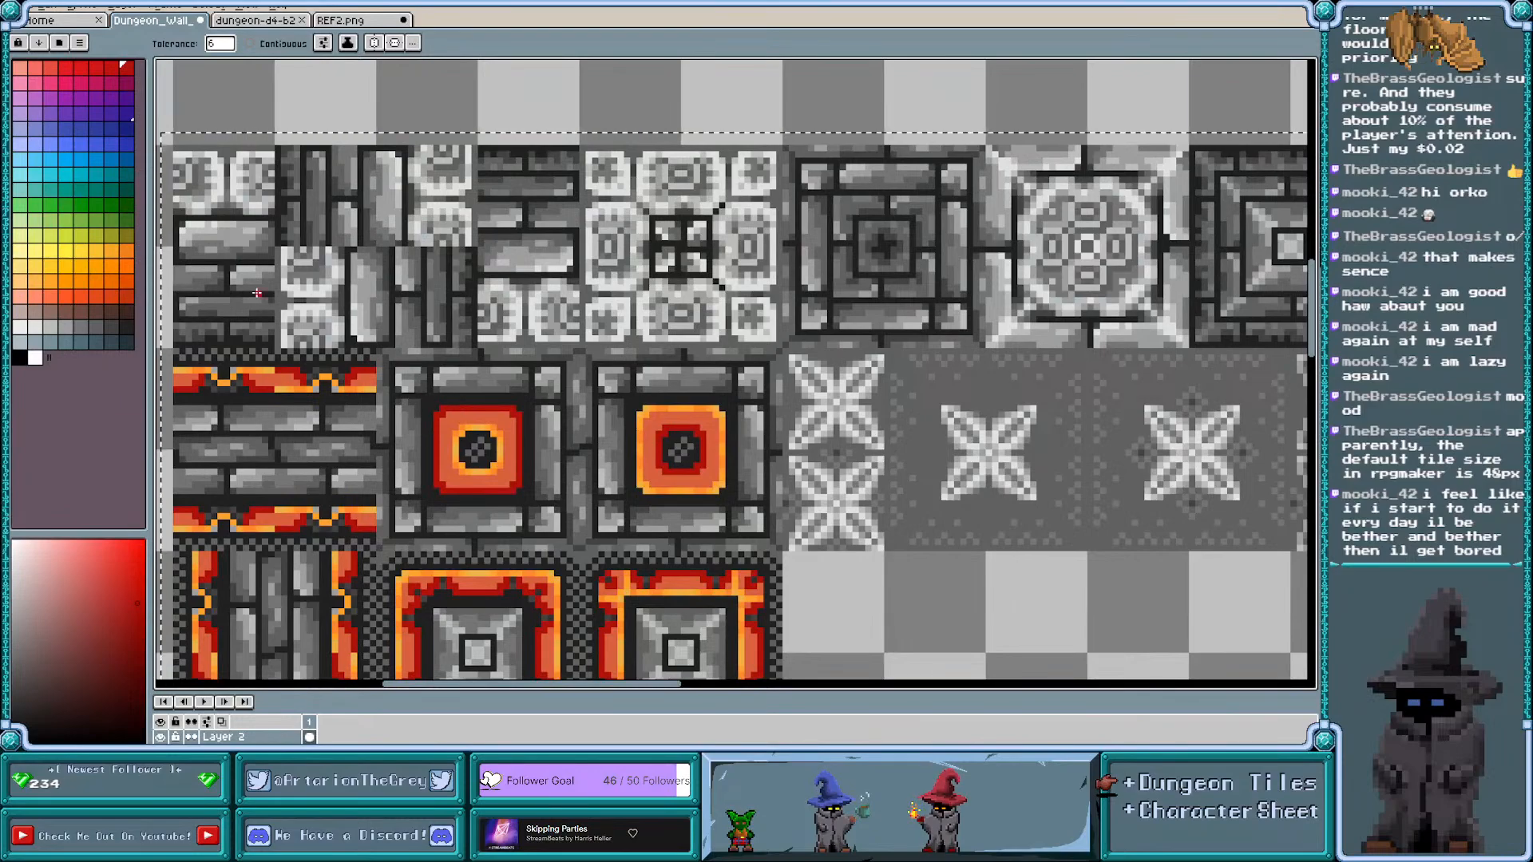
pyautogui.scroll(-1, 374, 445)
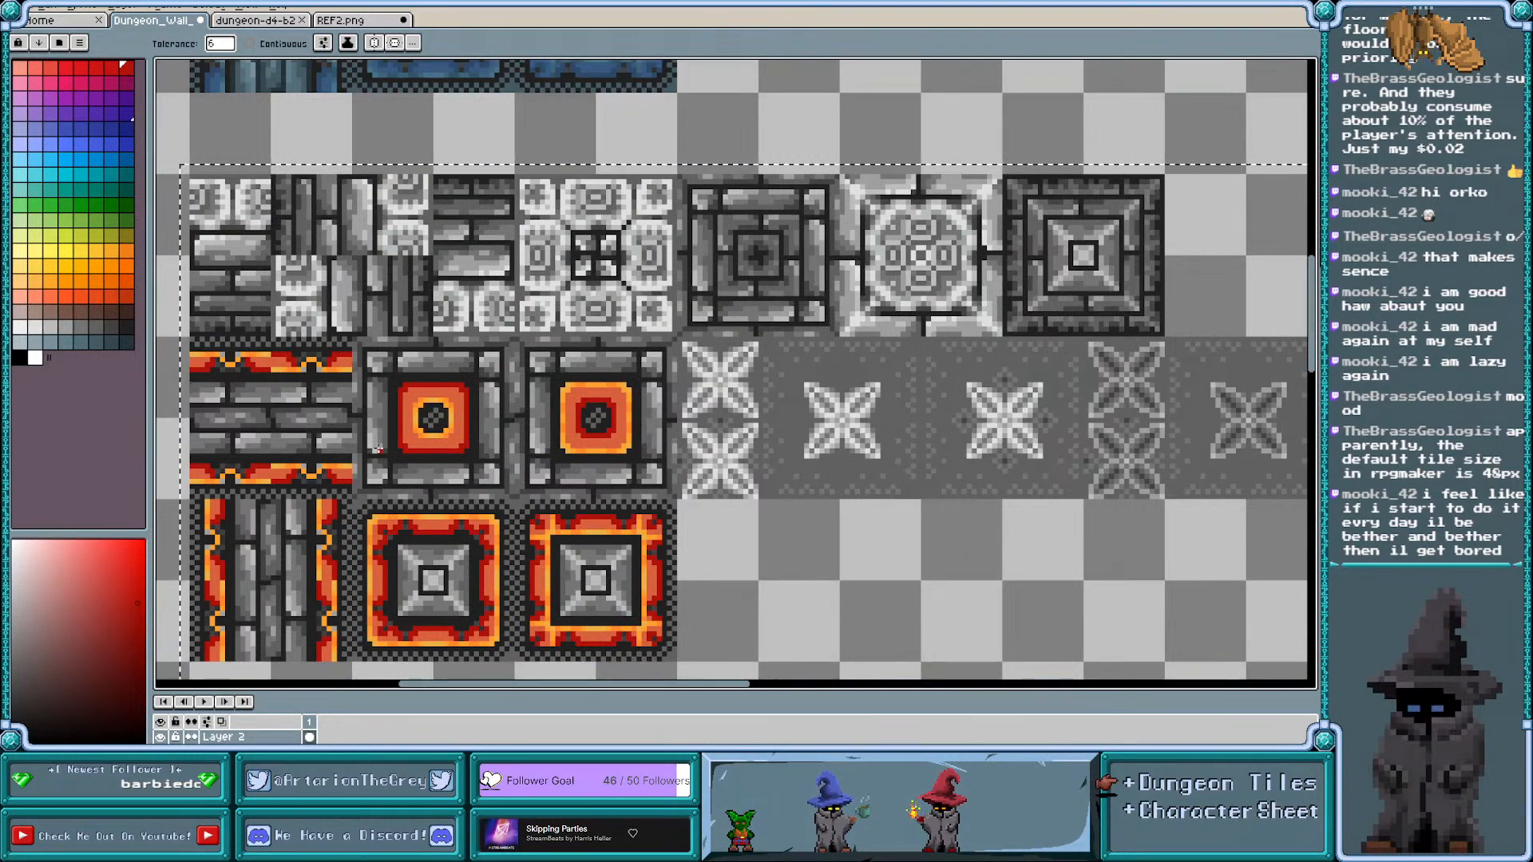
# Refill the orange lava areas across the grey tiles with a dark red one shade lighter than the darkest palette red
pyautogui.hscroll(-1, 503, 450)
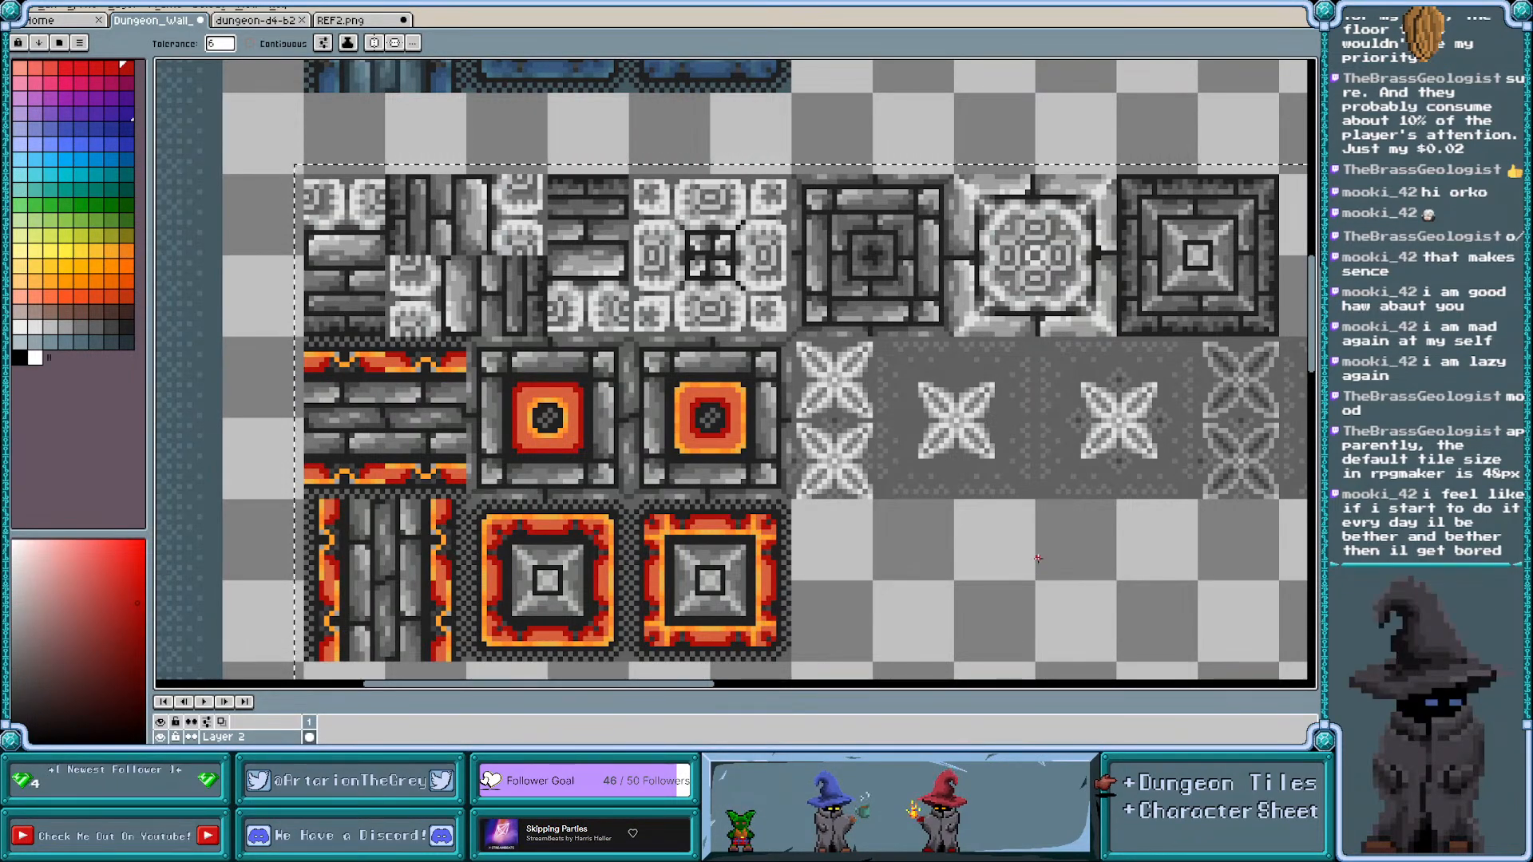
pyautogui.scroll(-1, 670, 370)
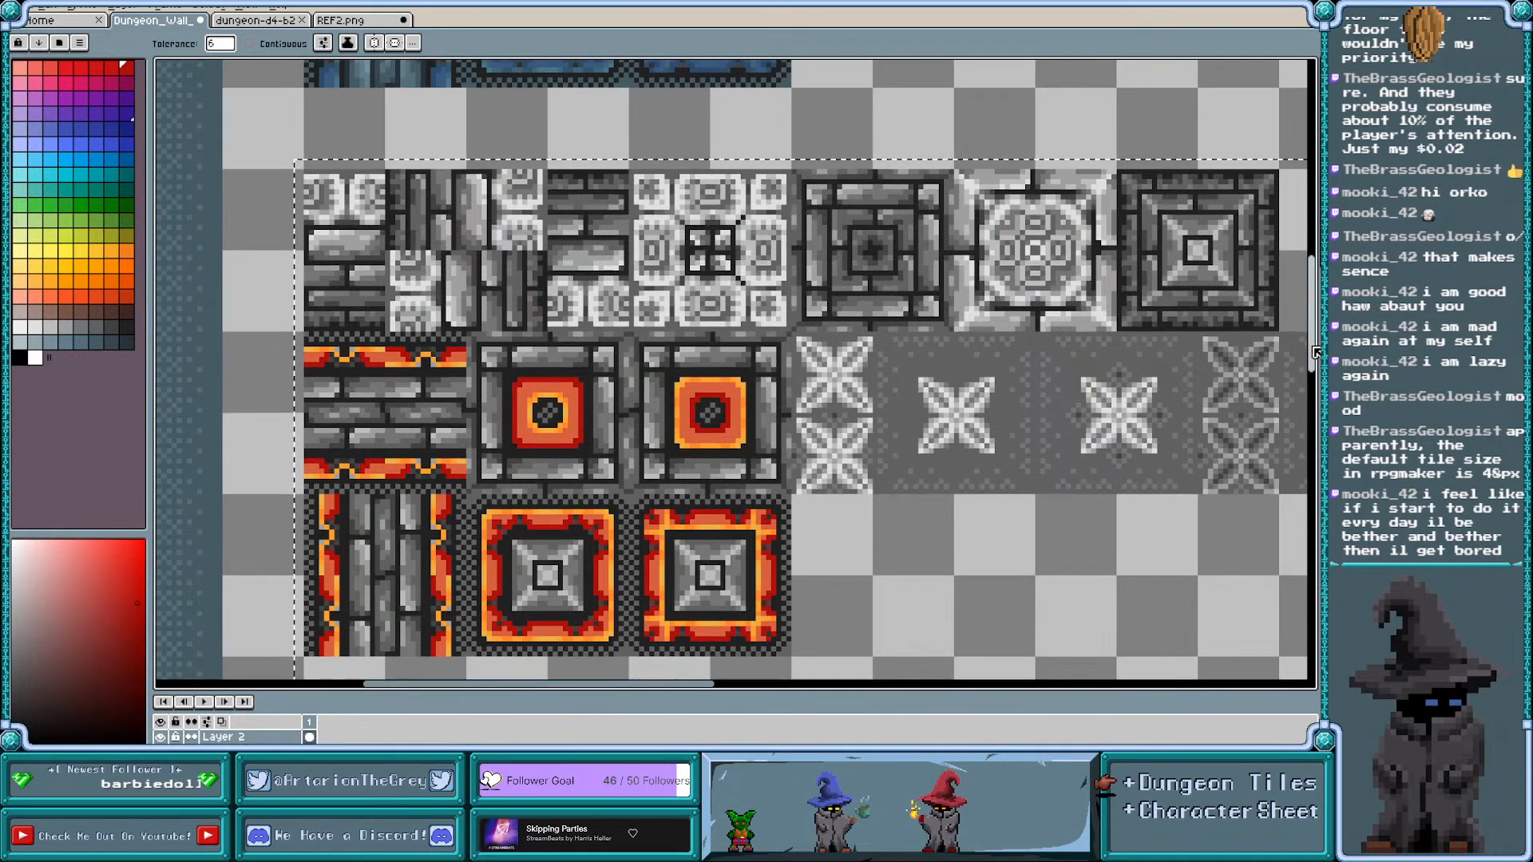
pyautogui.click(113, 71)
pyautogui.scroll(1, 392, 316)
pyautogui.click(406, 321)
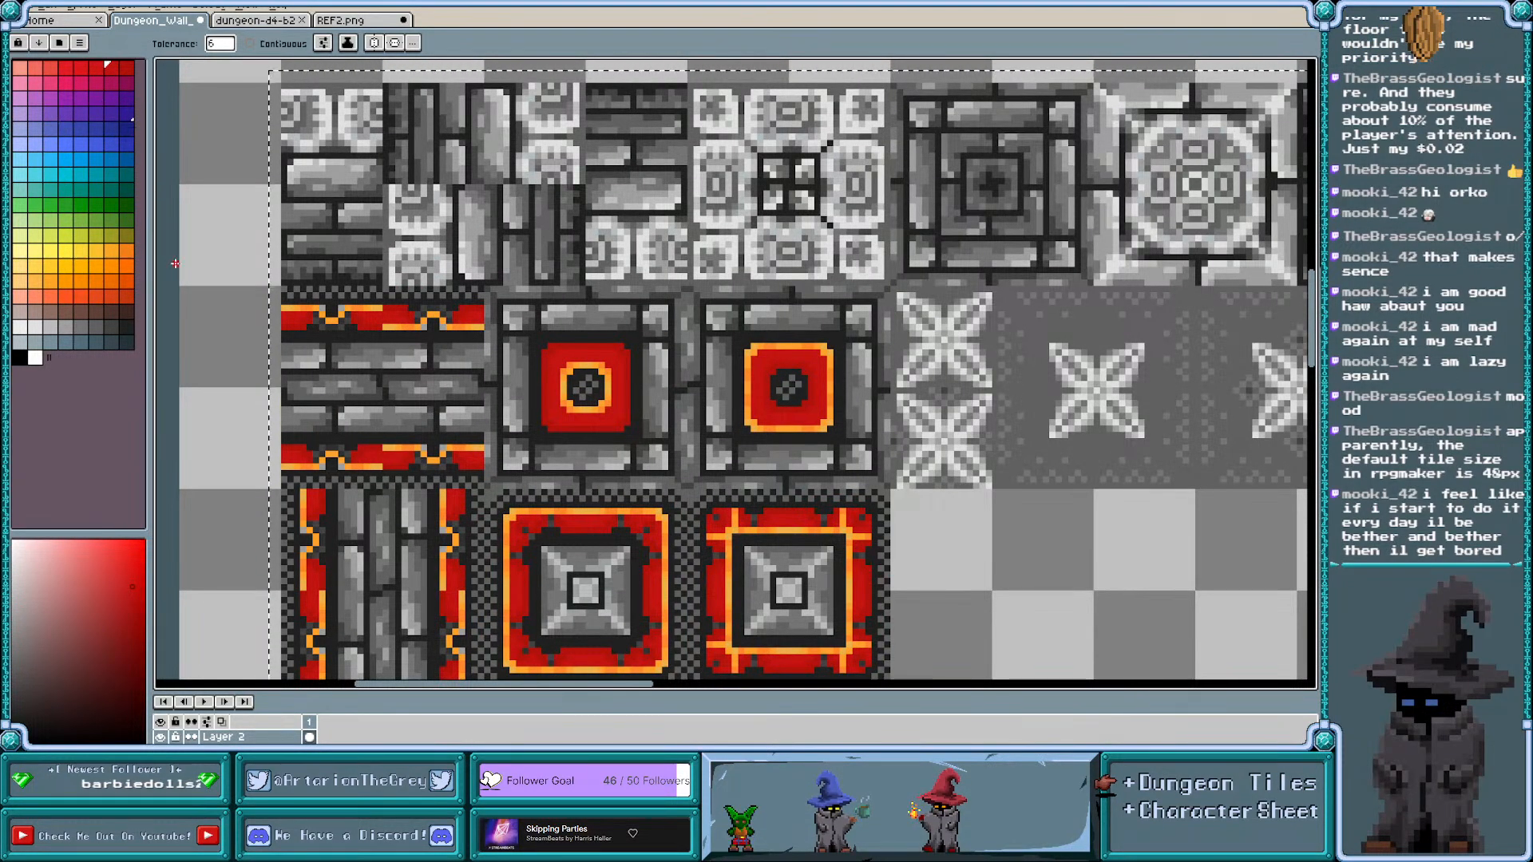
# Recolour the darkest orange accent pixels of the lava trim and rings with a bright palette red
pyautogui.click(97, 69)
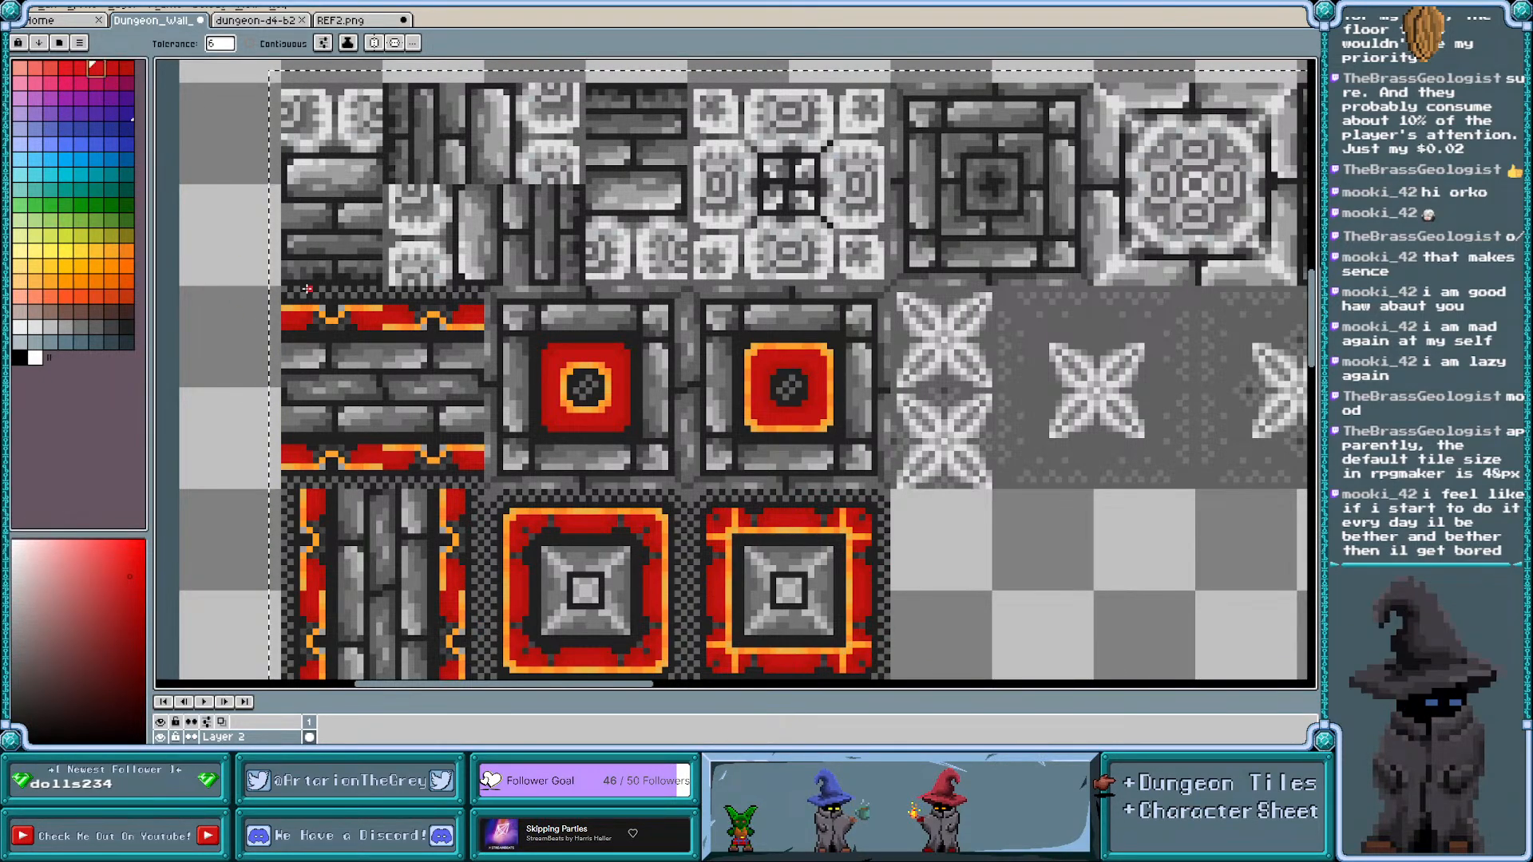
pyautogui.scroll(1, 389, 320)
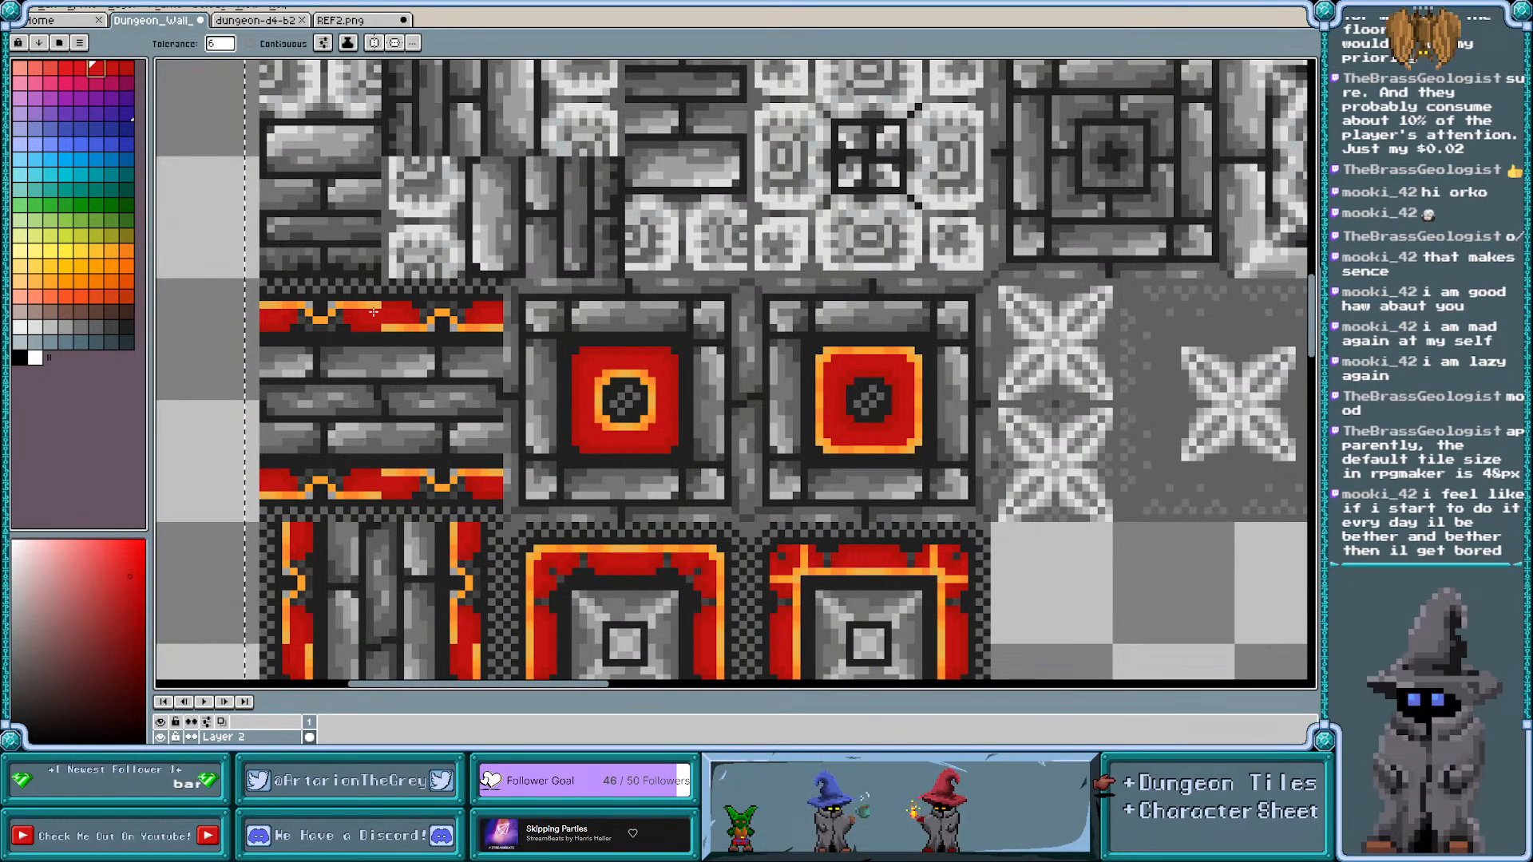
pyautogui.scroll(1, 604, 366)
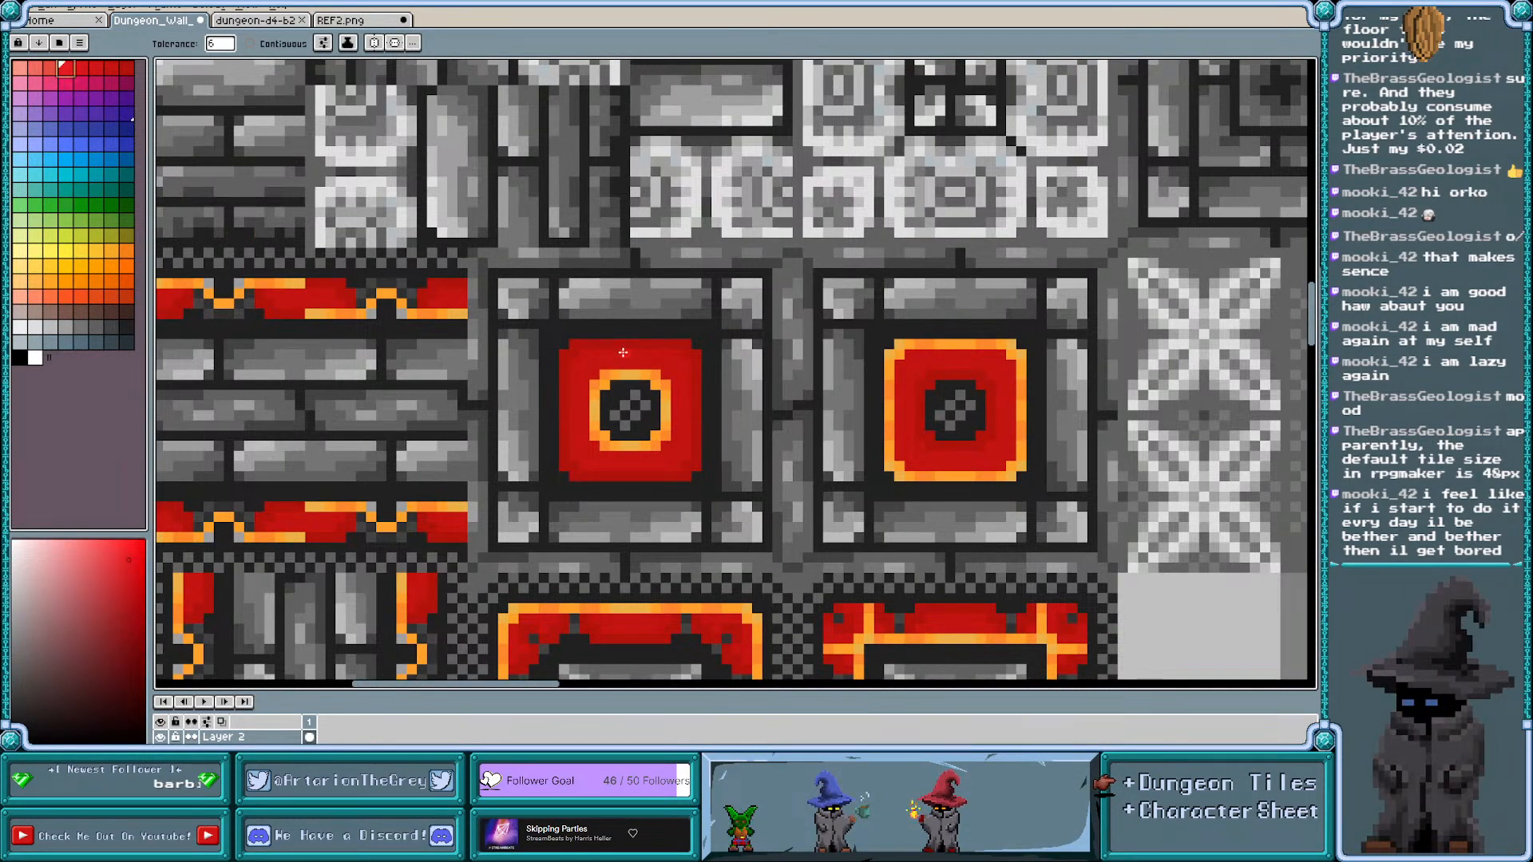
pyautogui.scroll(1, 606, 364)
pyautogui.scroll(1, 606, 364)
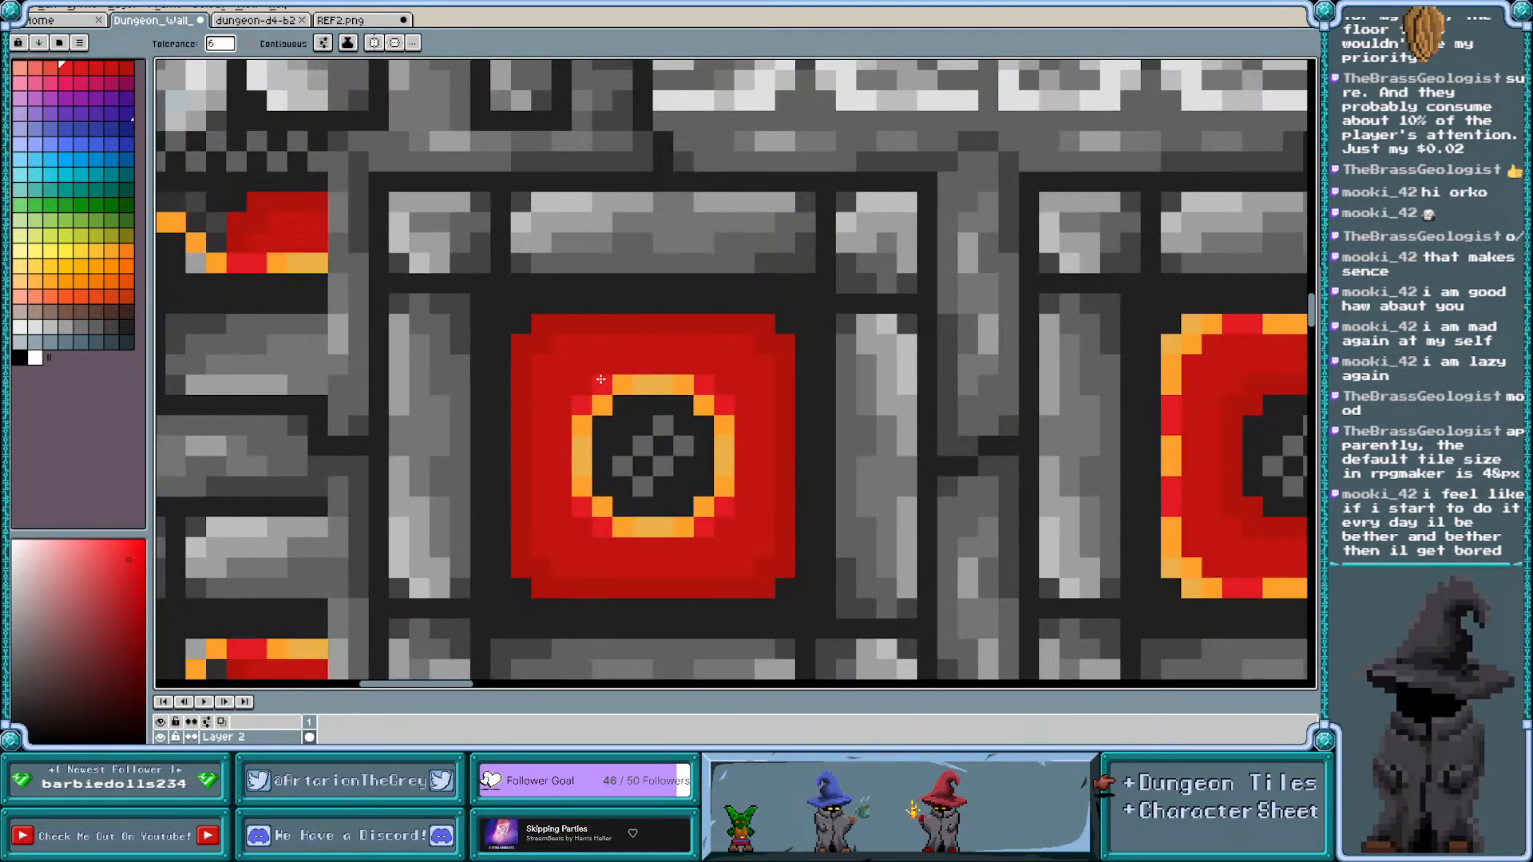
# Replace the orange and yellow shades of the lava trim and rings with light red and salmon palette colours
pyautogui.click(54, 71)
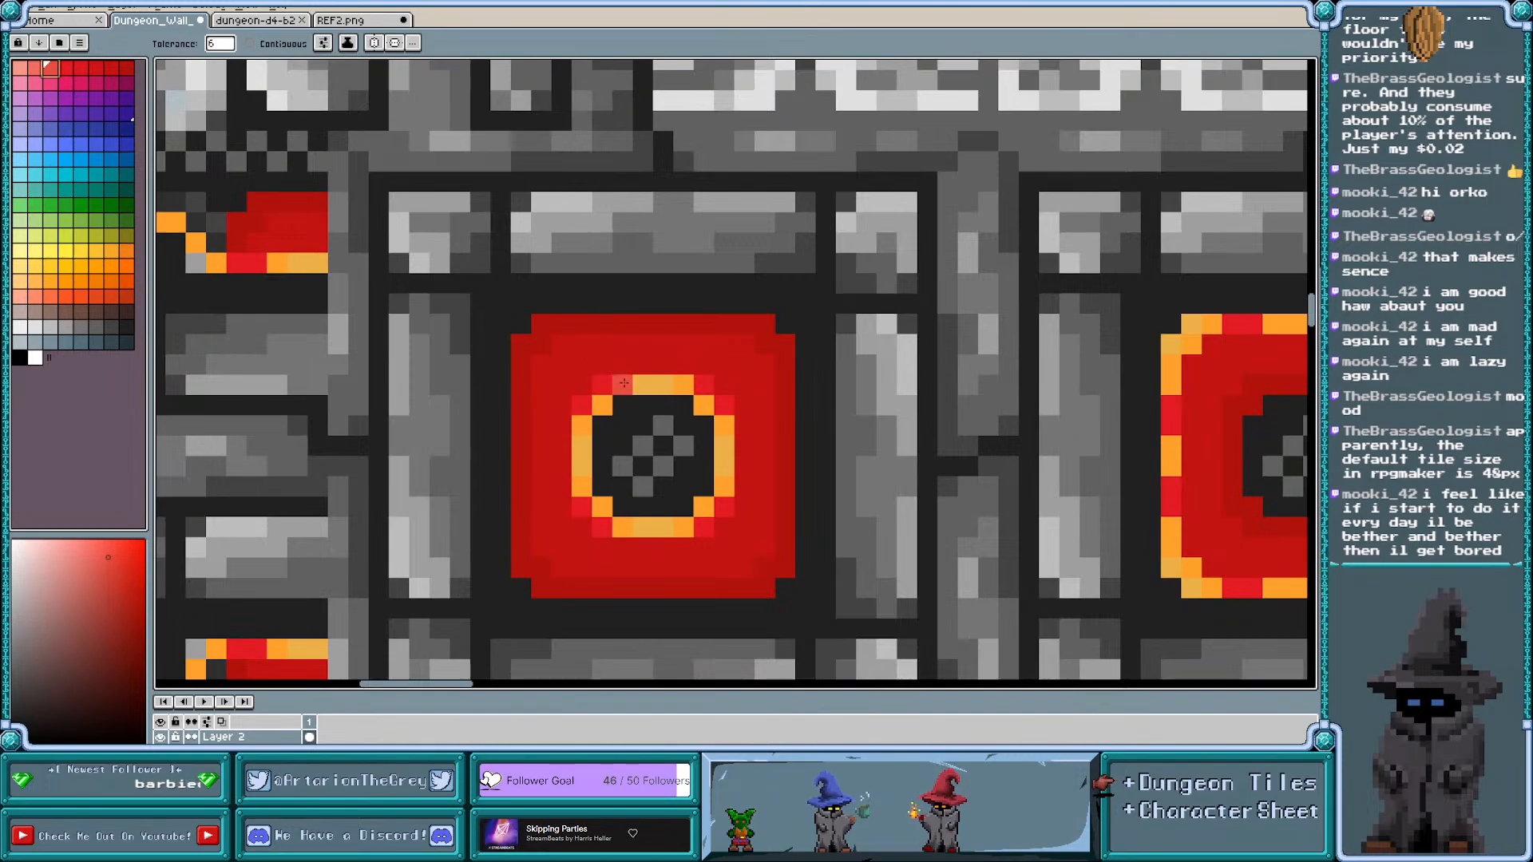
pyautogui.click(624, 383)
pyautogui.click(34, 68)
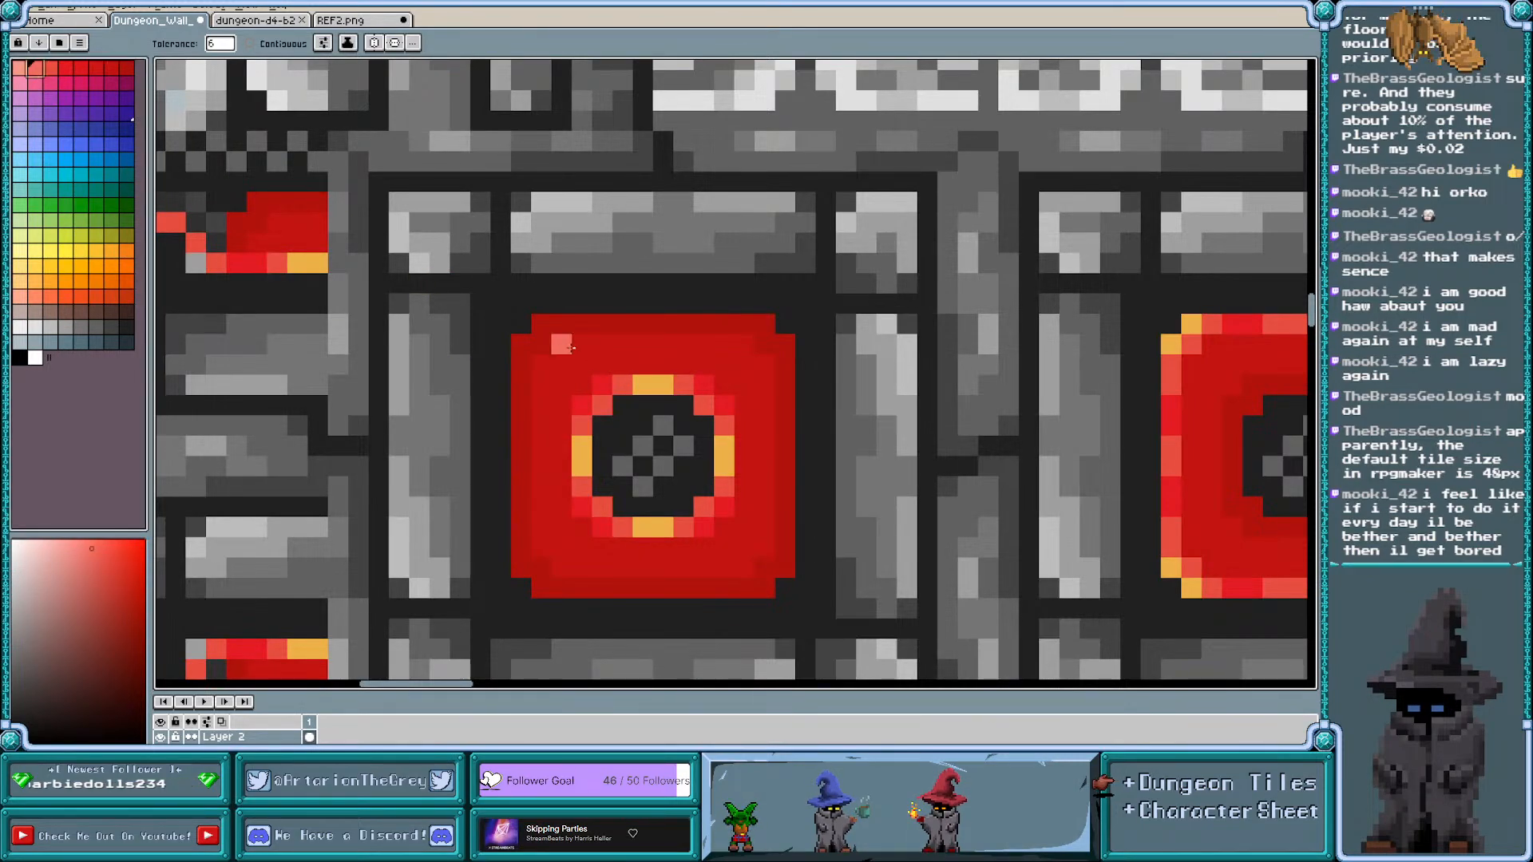
pyautogui.scroll(-4, 645, 376)
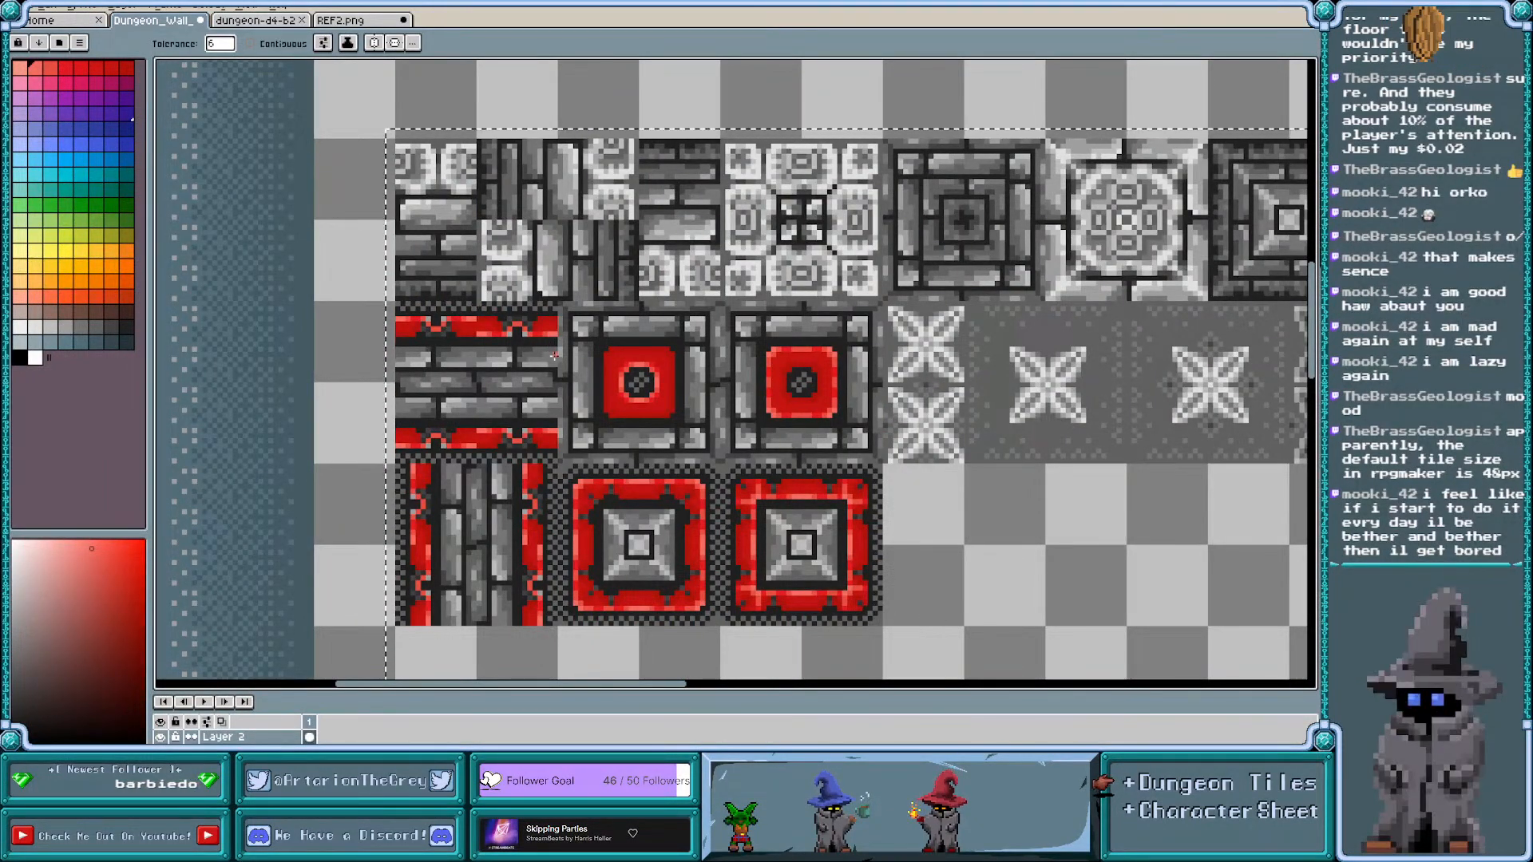
# Examine how the all-red accents look against the grey stone tiles at several magnifications
pyautogui.hscroll(3, 575, 379)
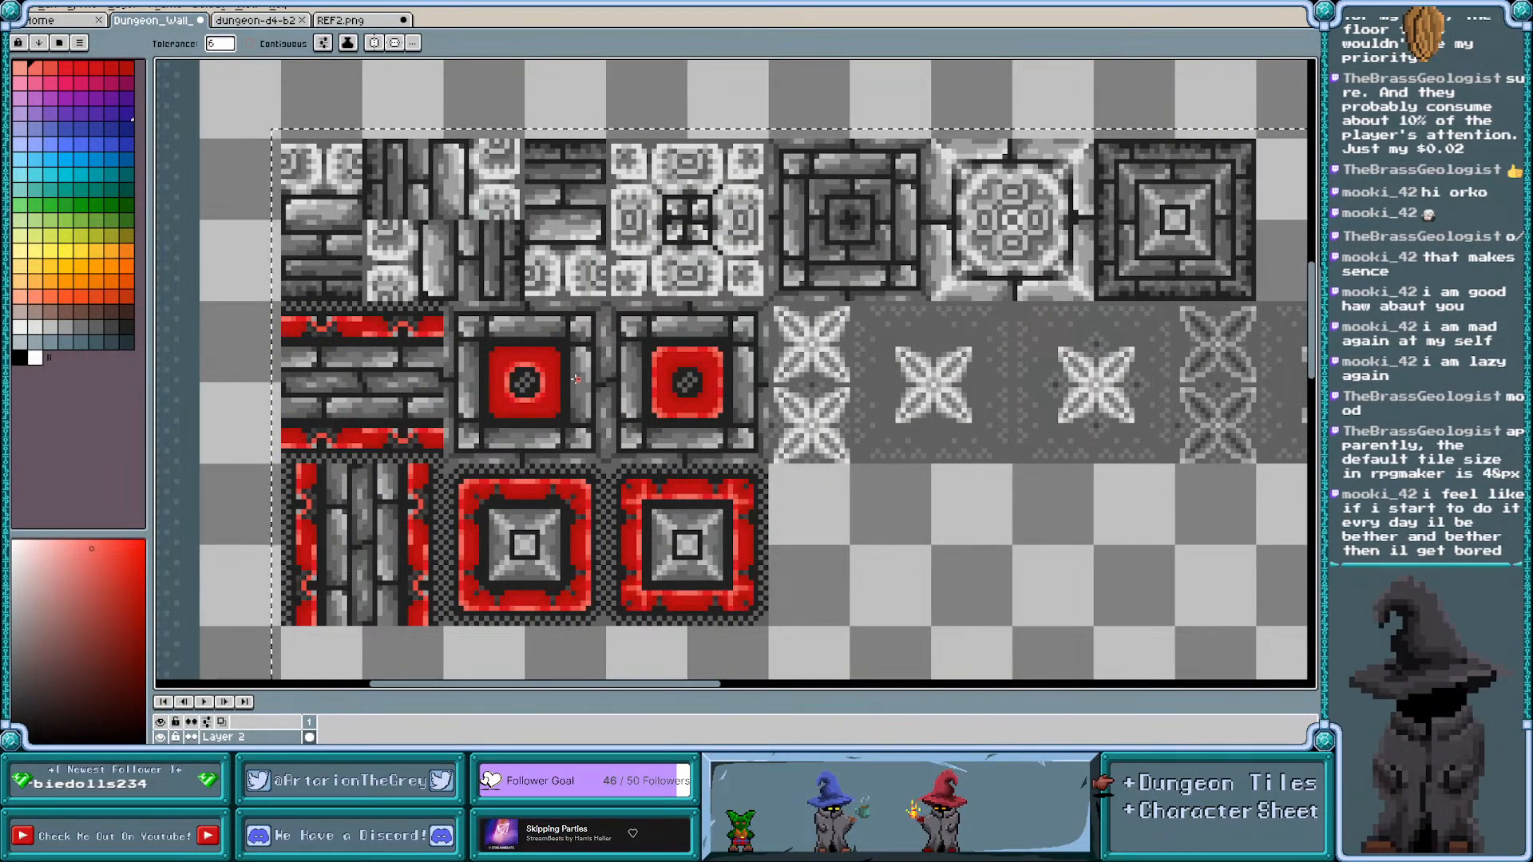
pyautogui.scroll(-1, 566, 365)
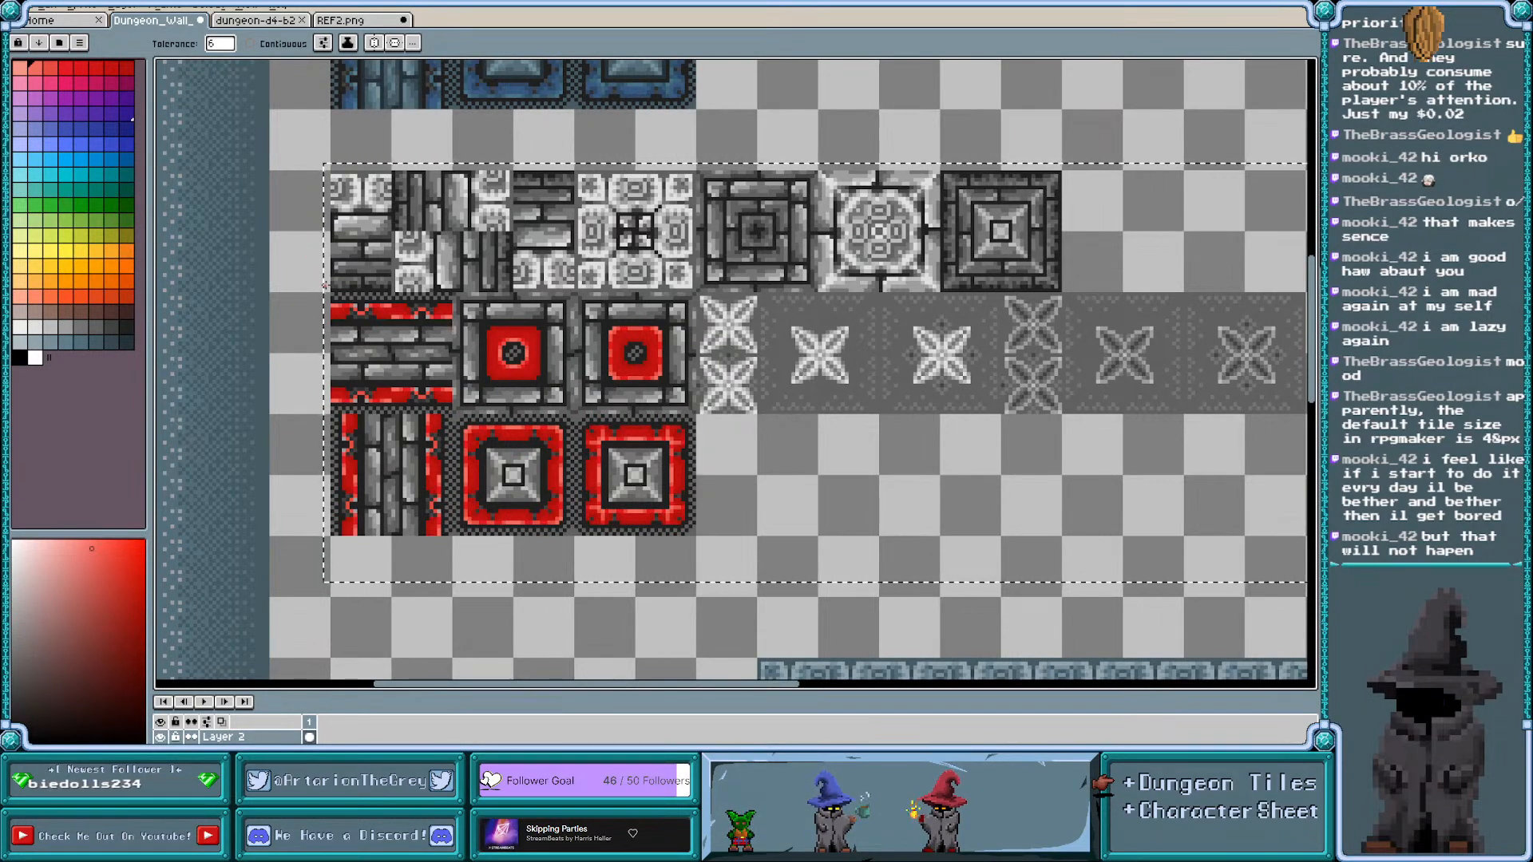
pyautogui.scroll(1, 315, 275)
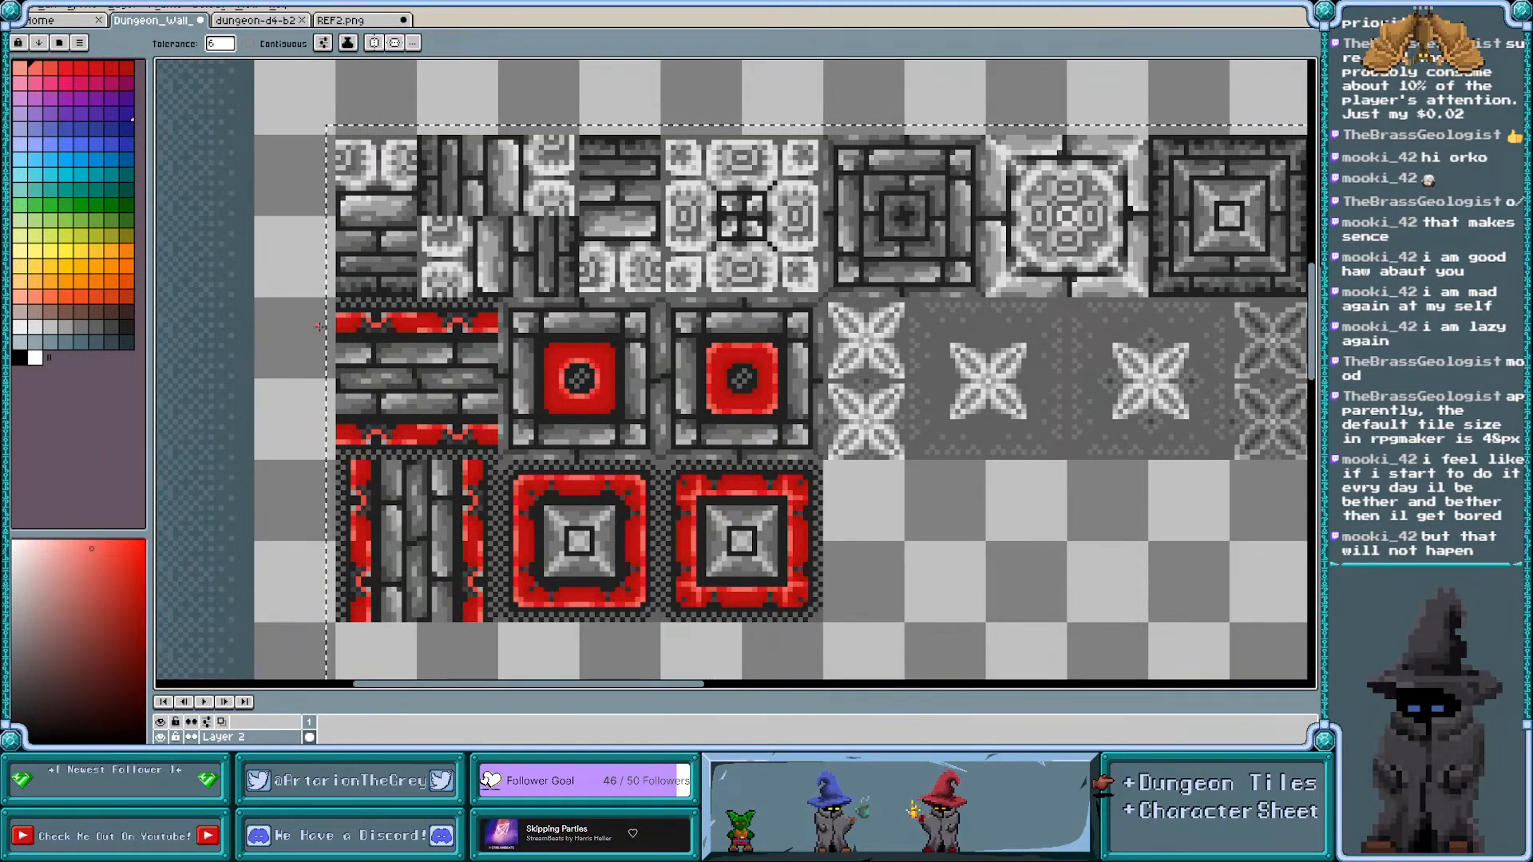
pyautogui.scroll(1, 311, 335)
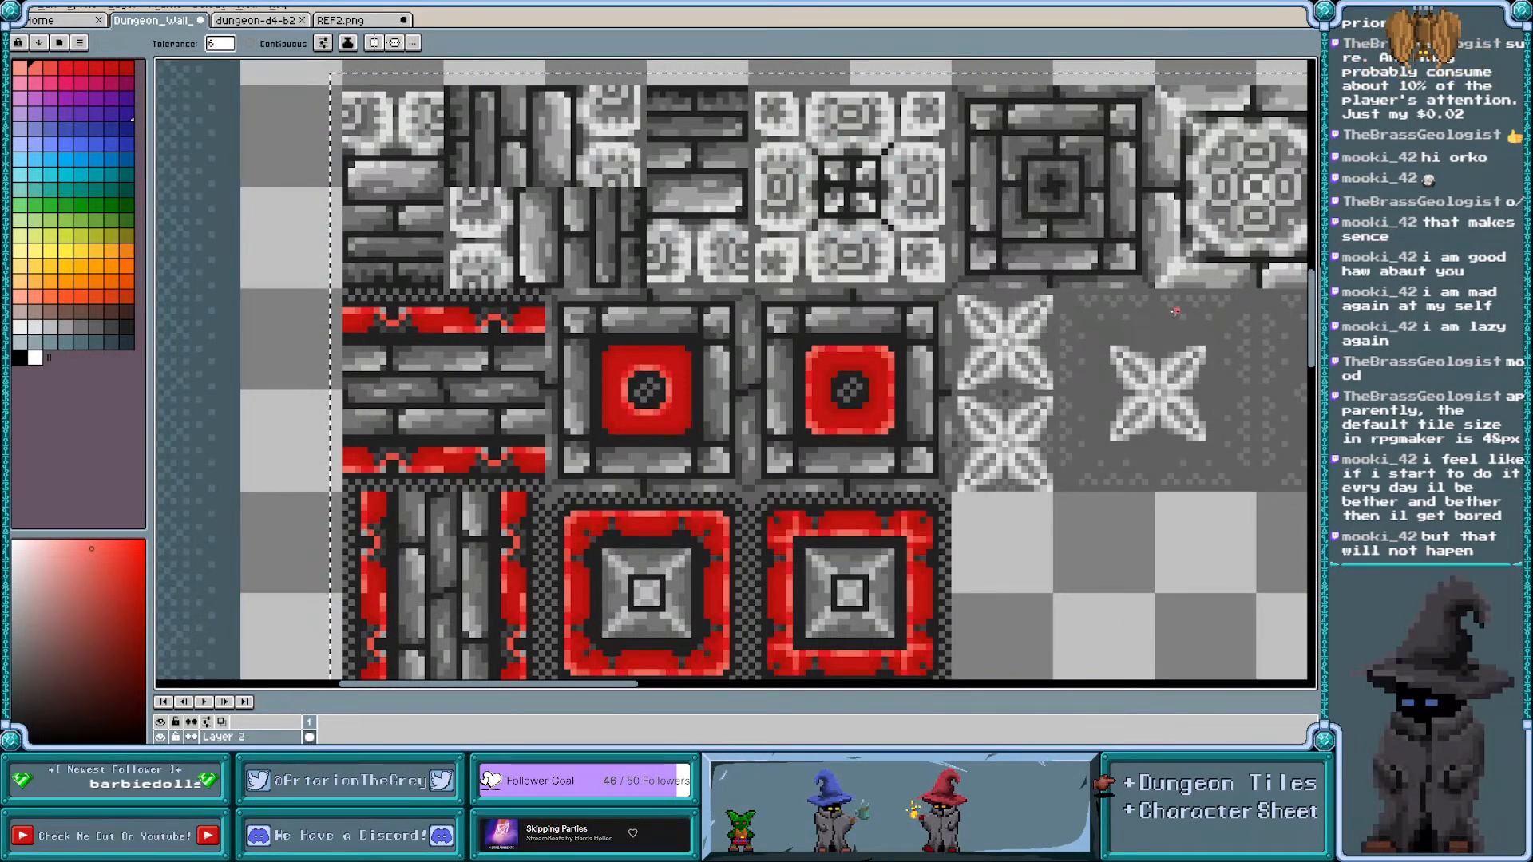
pyautogui.moveTo(1319, 326); pyautogui.dragTo(1318, 344)
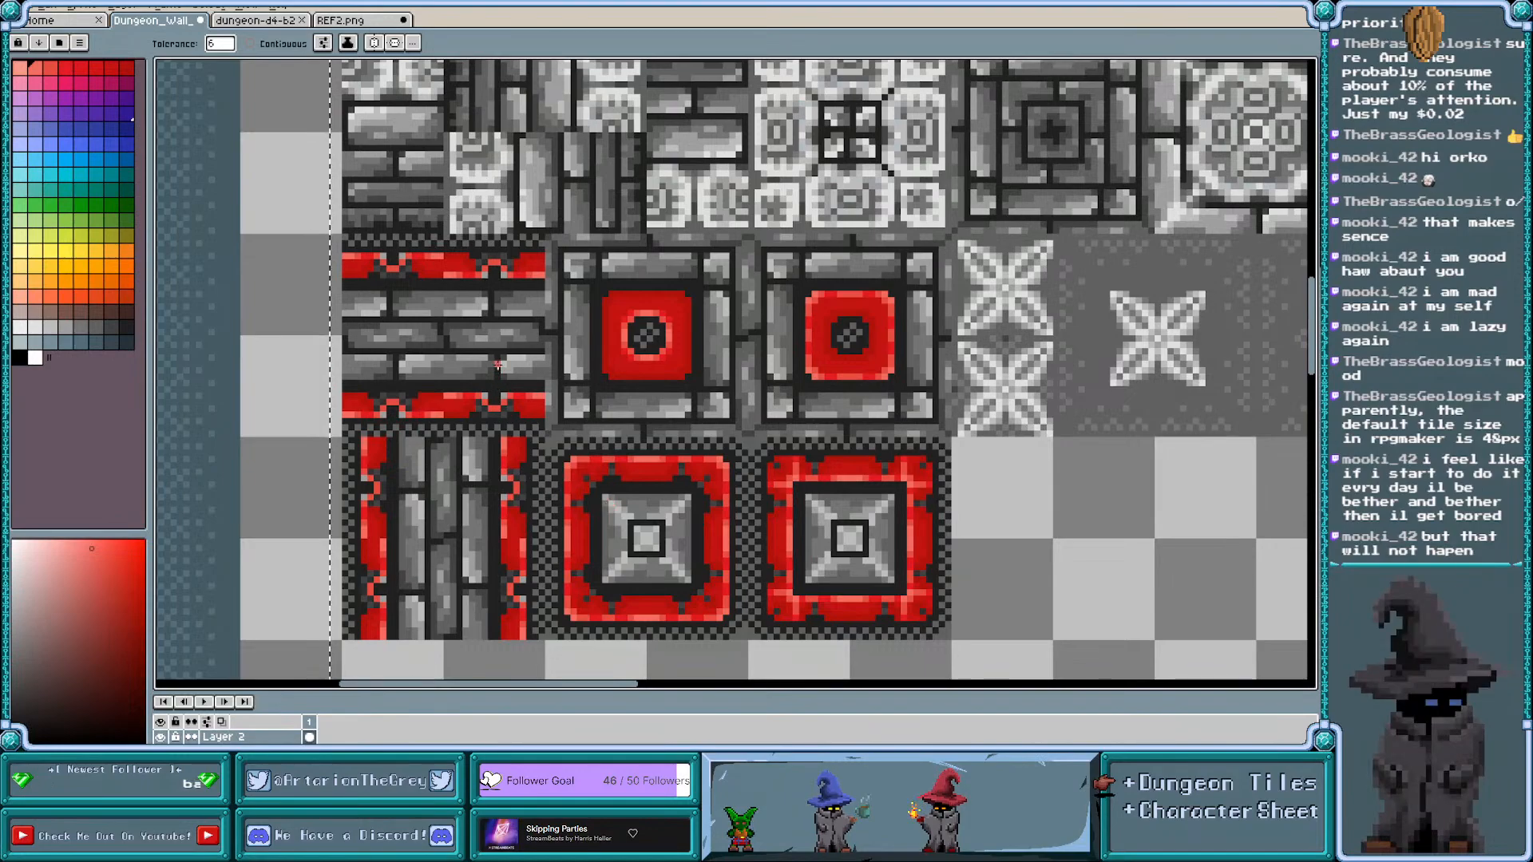
pyautogui.scroll(1, 487, 364)
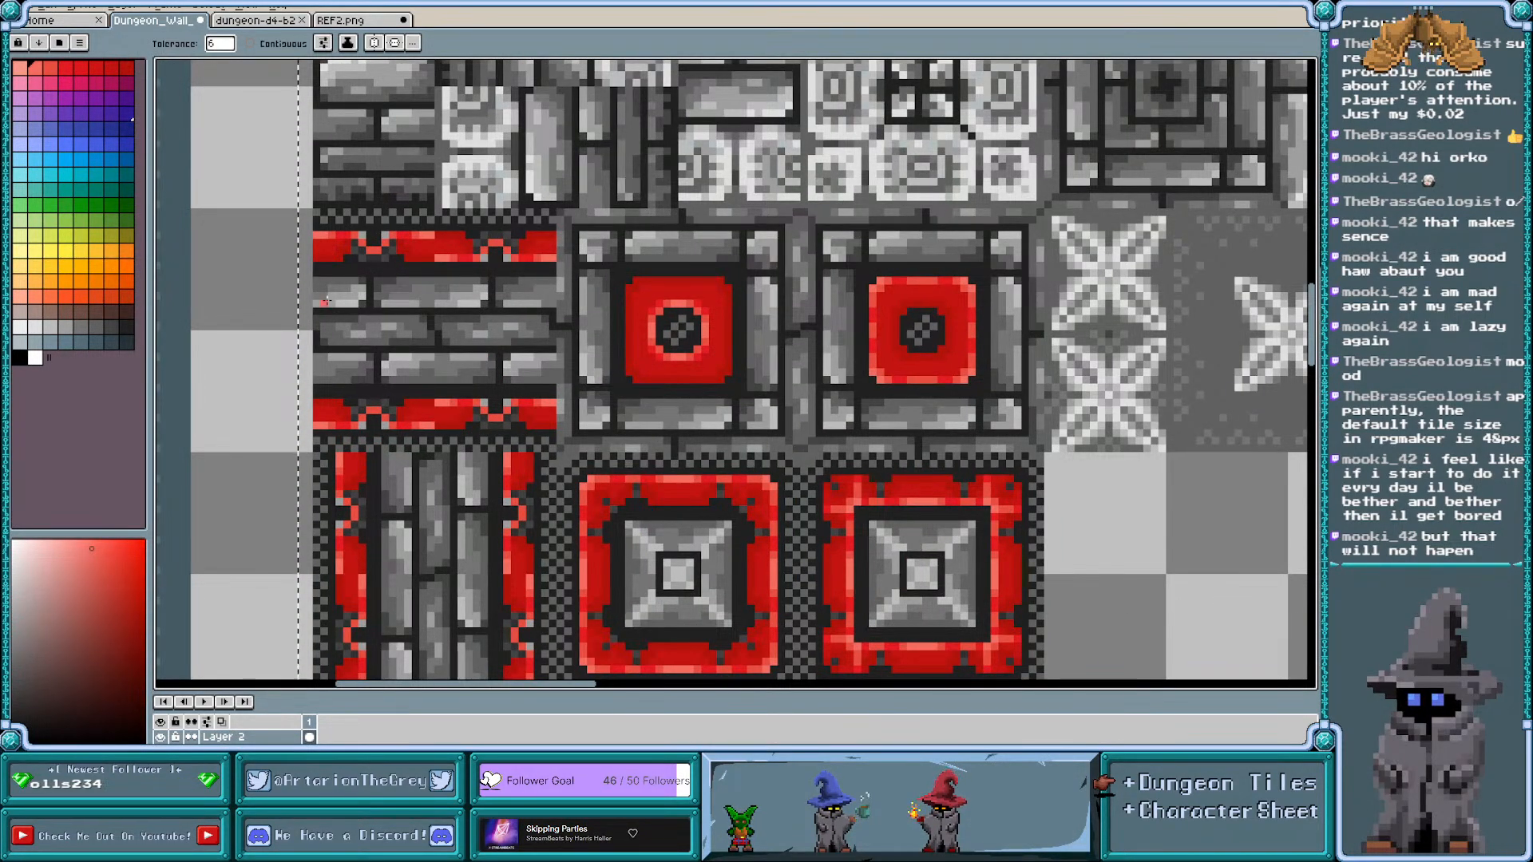
pyautogui.scroll(-1, 325, 301)
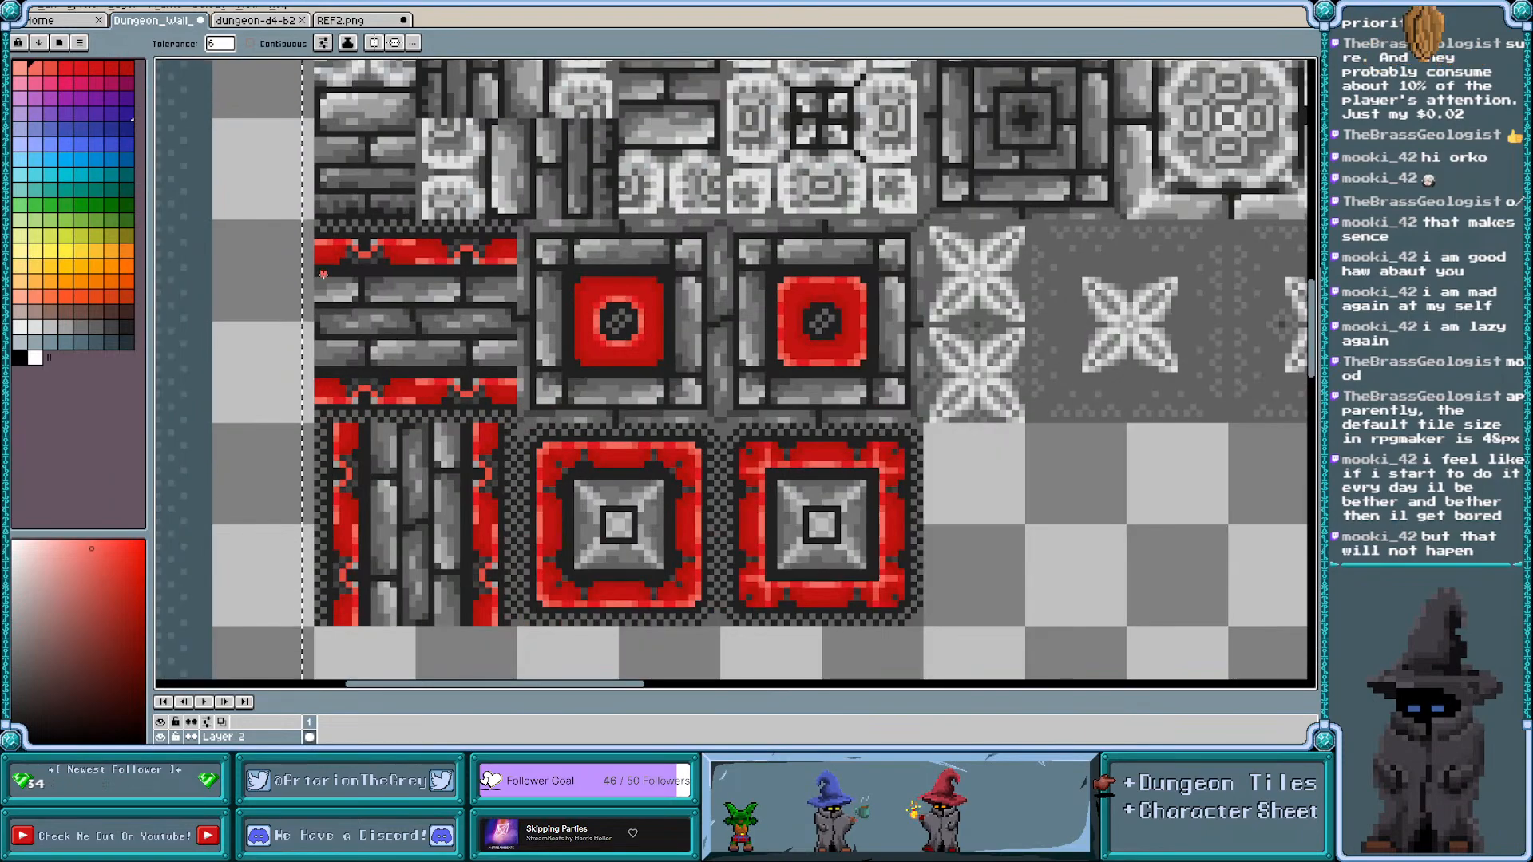
# Soften the dark and medium reds of the accent areas by refilling them with less saturated versions of the palette reds
pyautogui.click(127, 70)
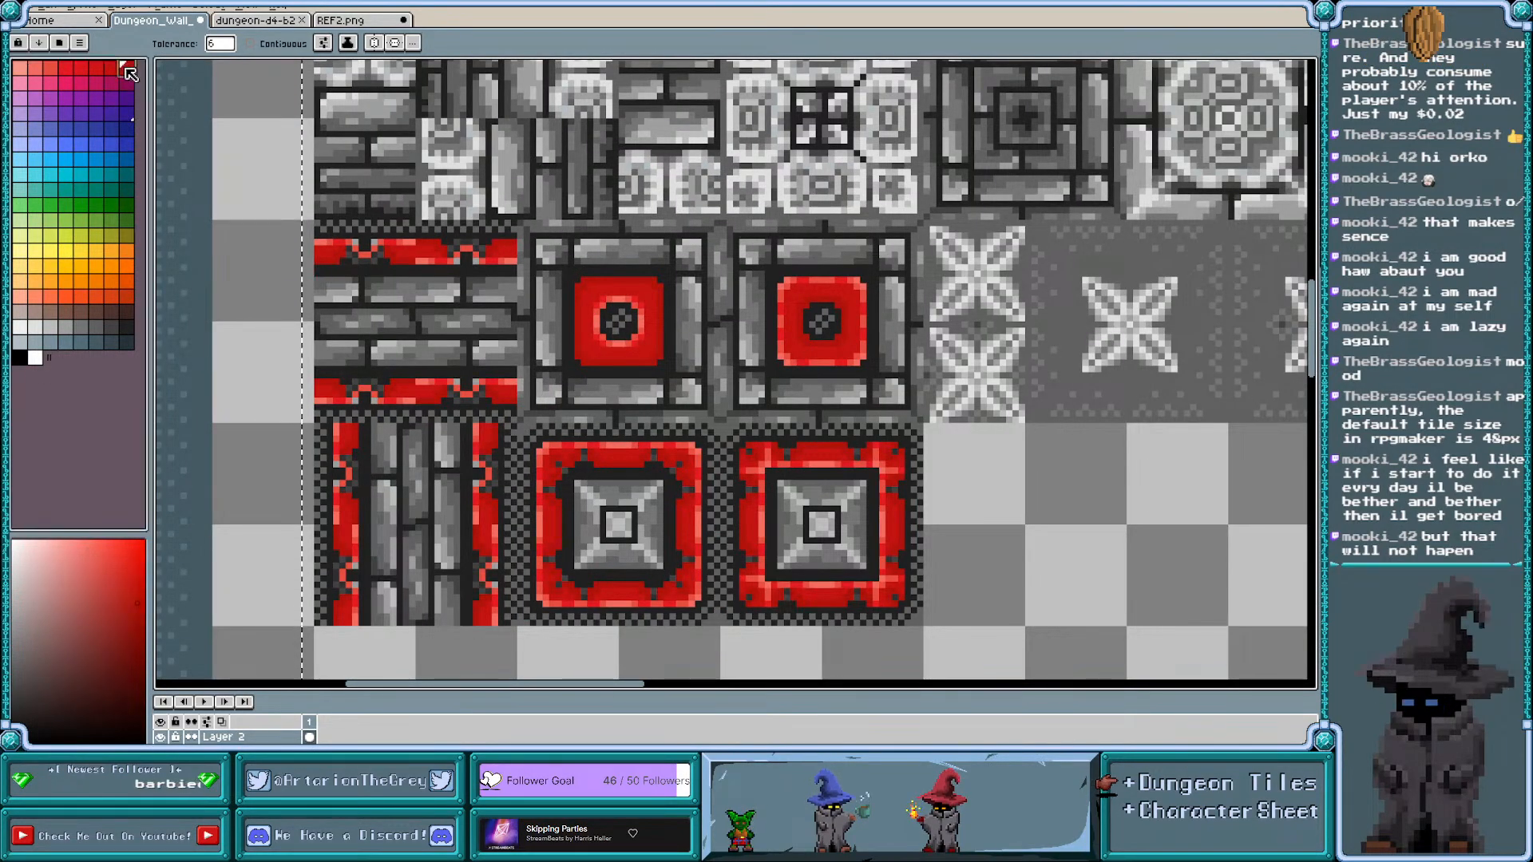
pyautogui.click(112, 604)
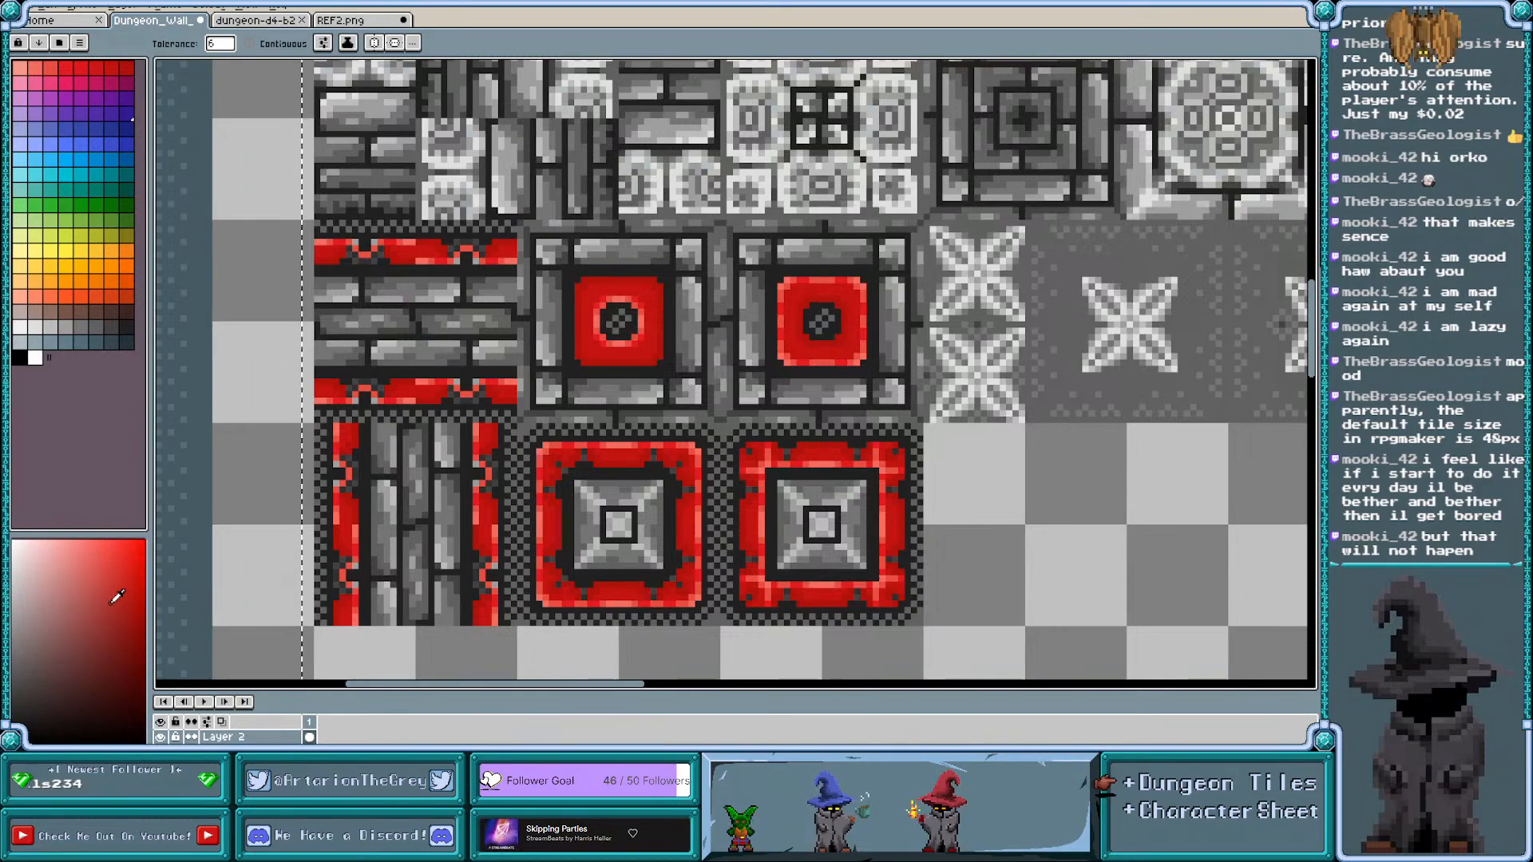
pyautogui.click(585, 279)
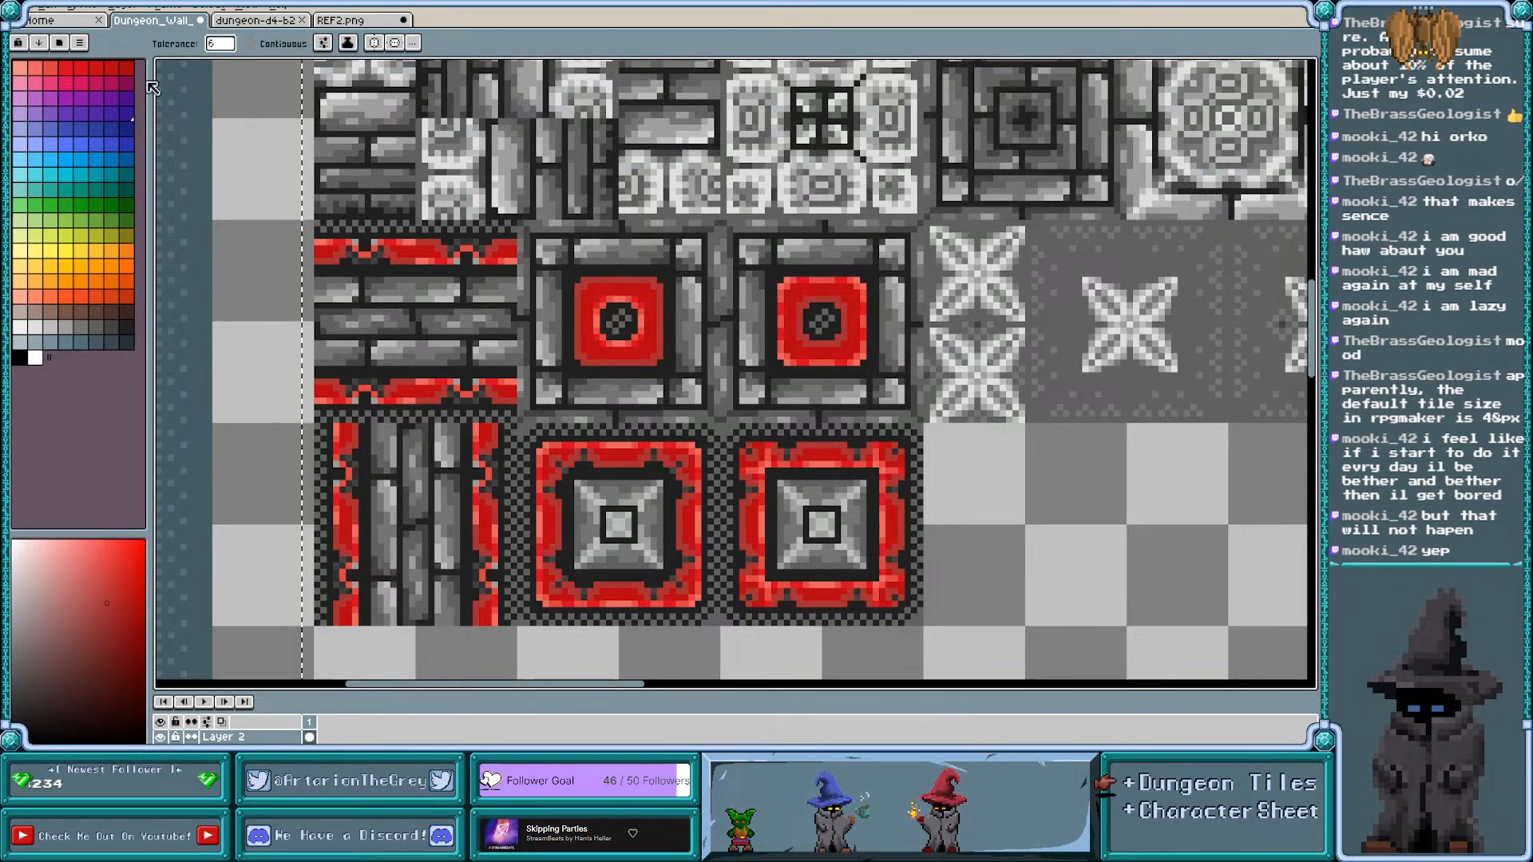
pyautogui.click(114, 70)
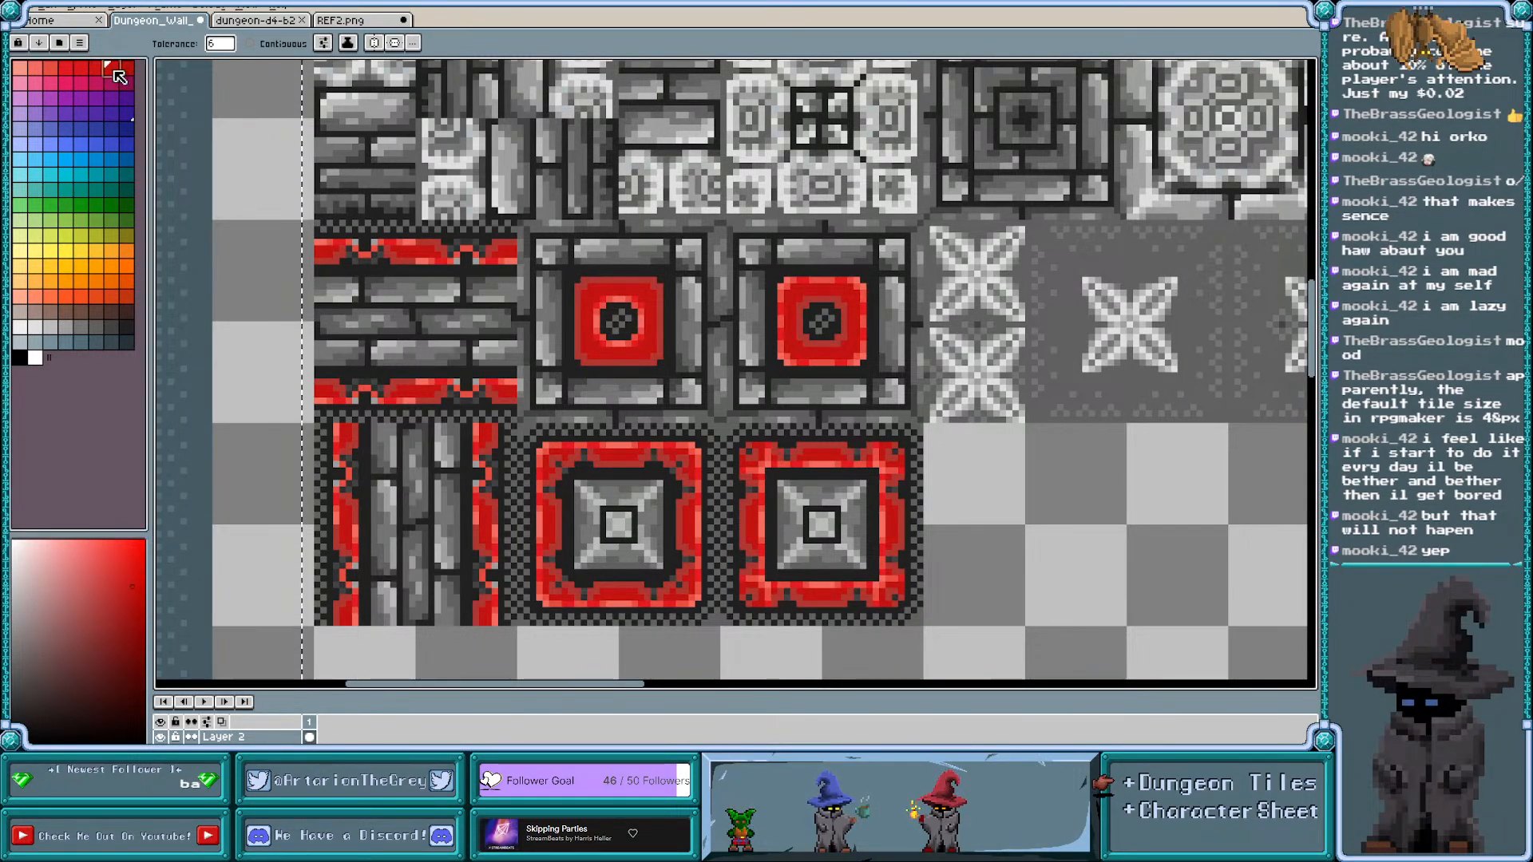
pyautogui.click(111, 584)
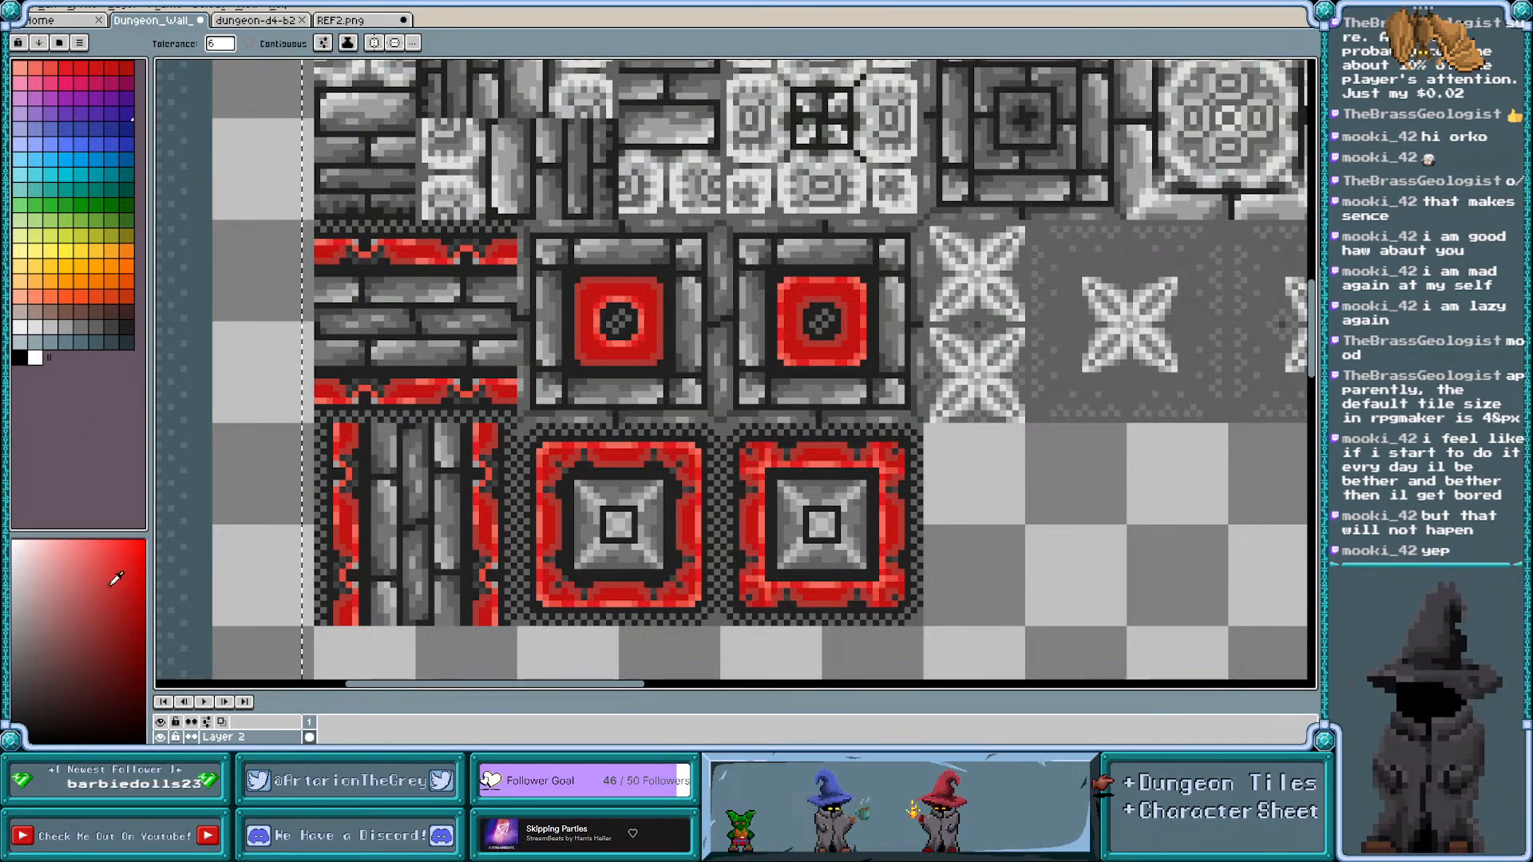
pyautogui.click(589, 289)
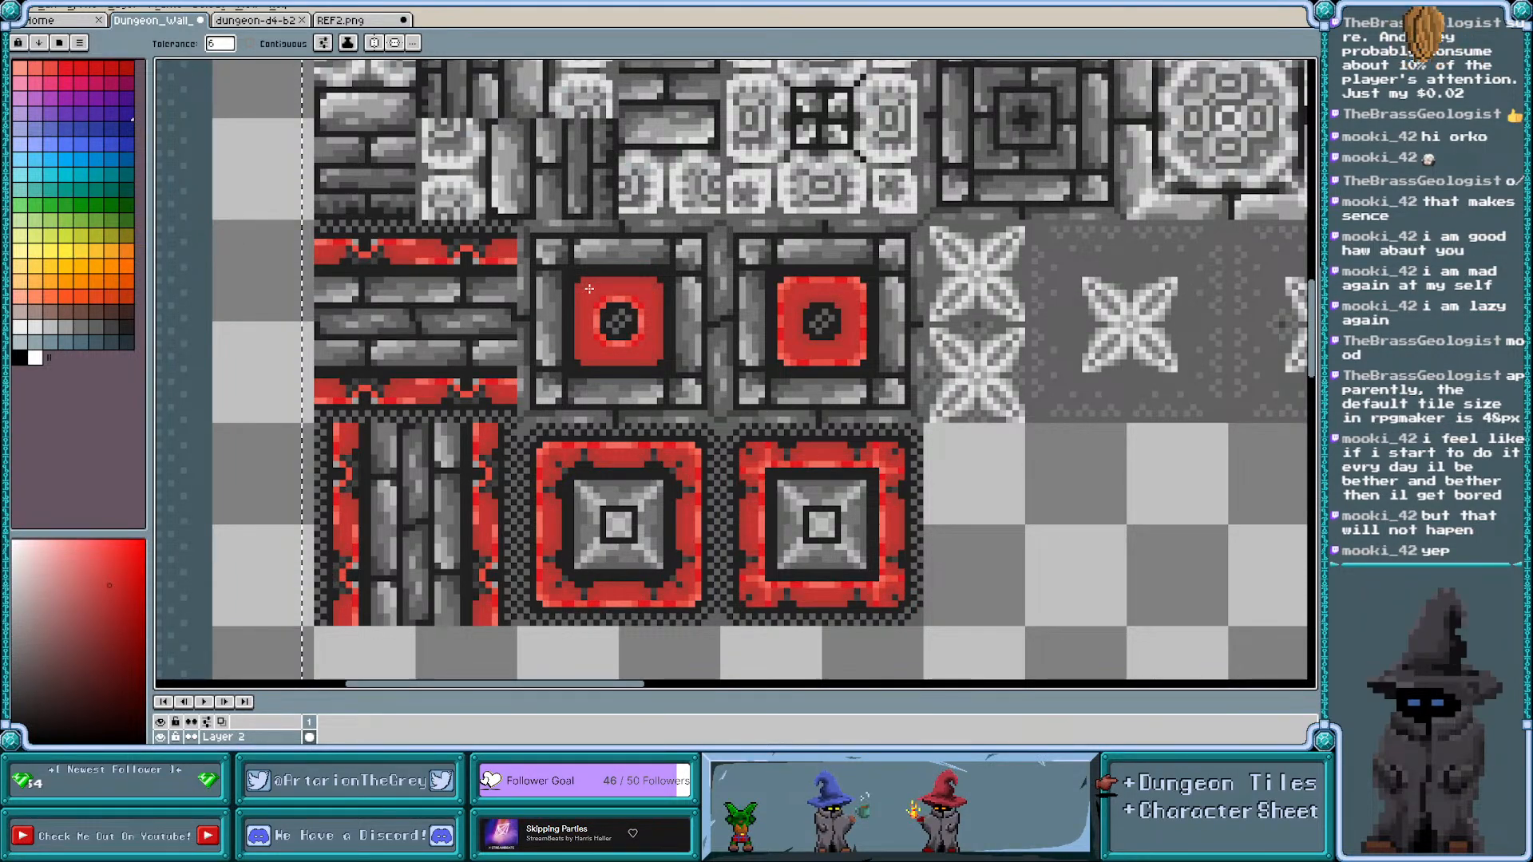
pyautogui.click(93, 67)
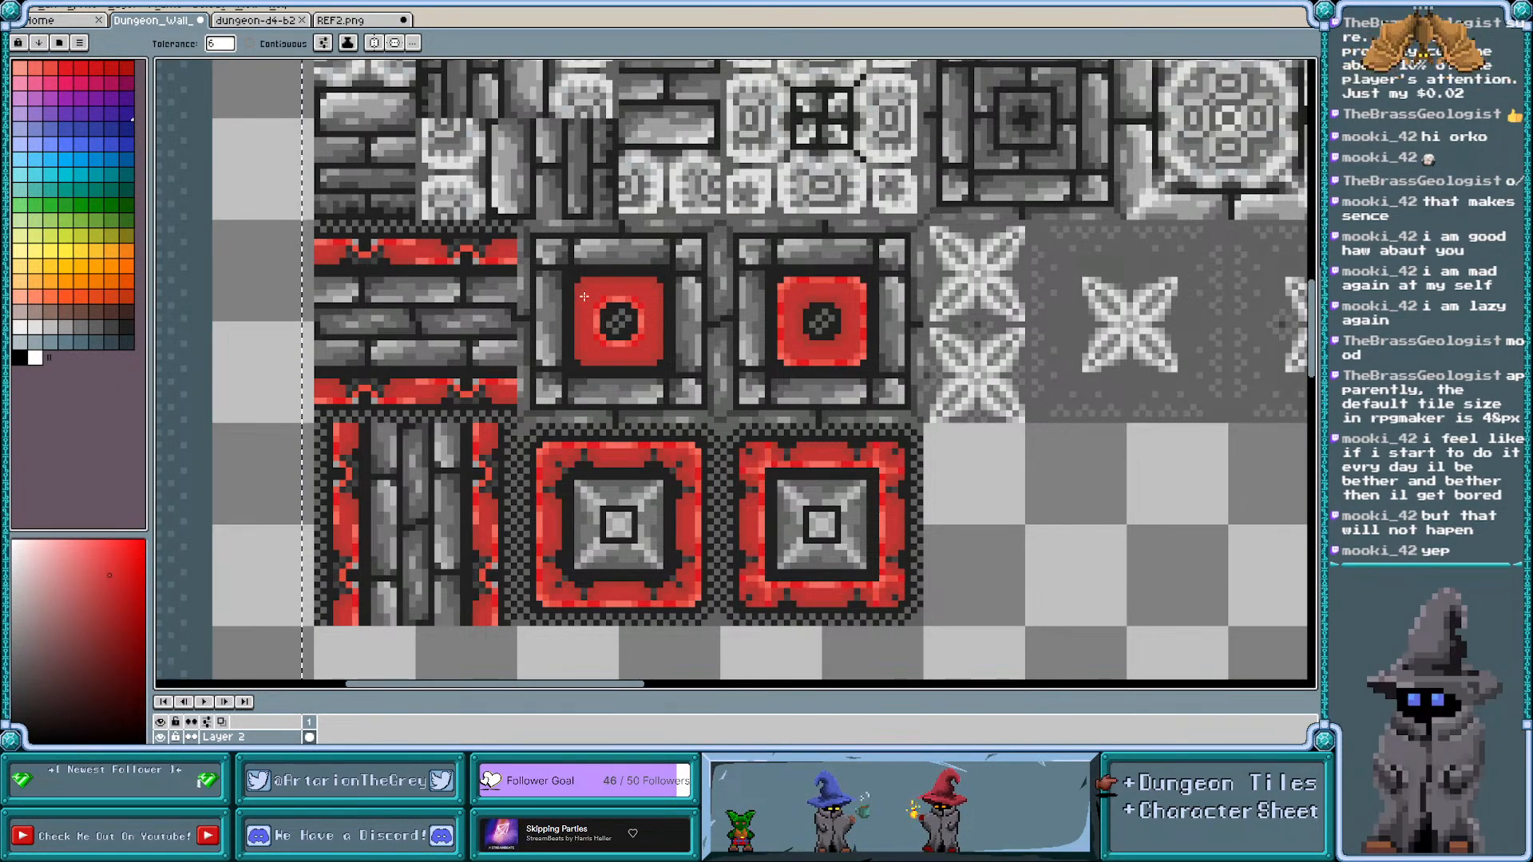
# Recolour the bright red accent pixels in the rings and trim with a muted magenta
pyautogui.scroll(6, 598, 300)
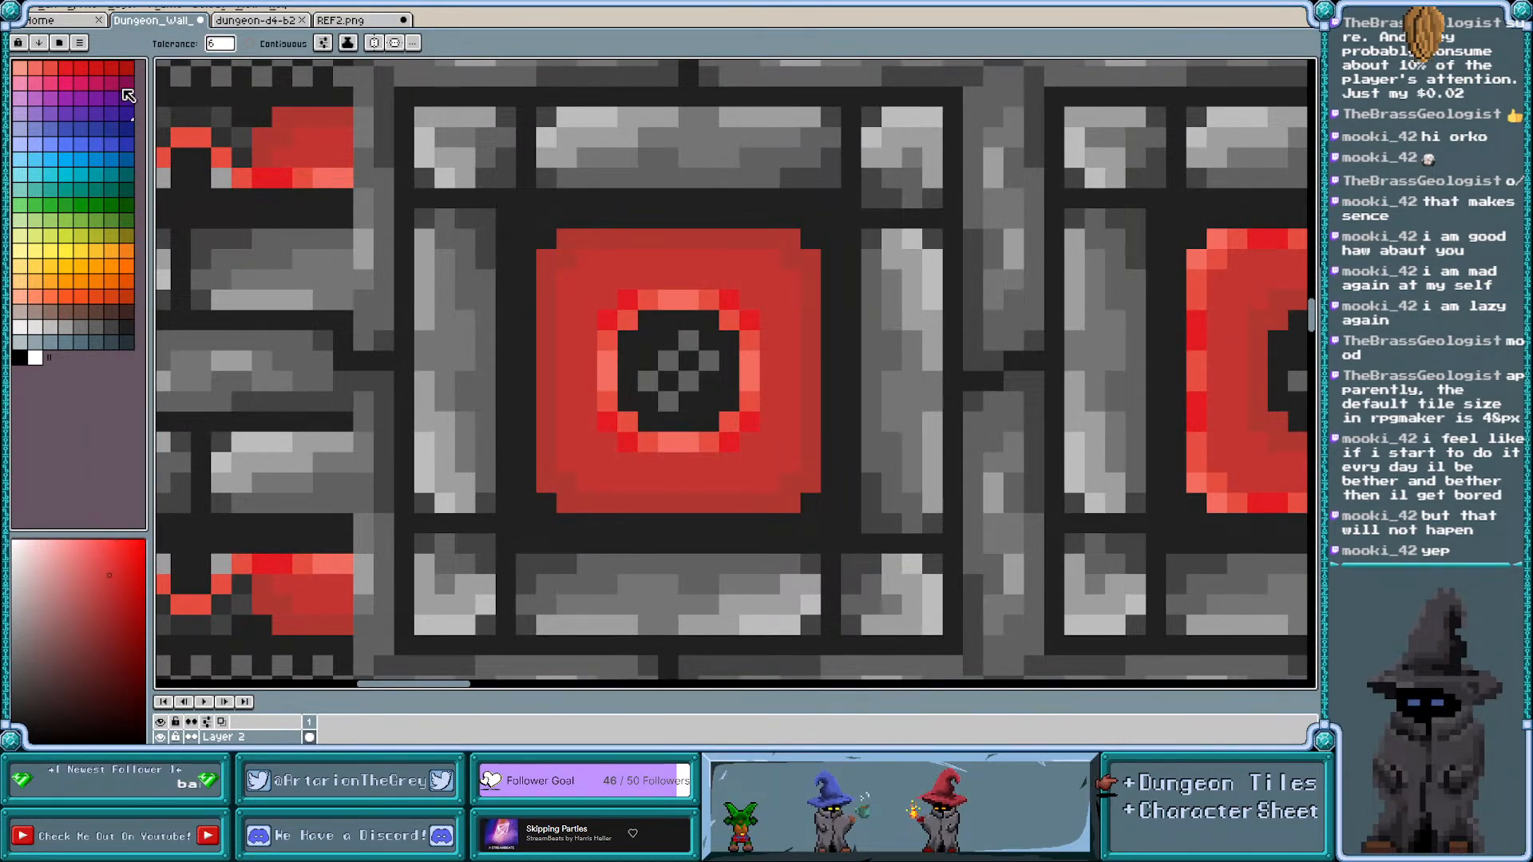
pyautogui.keyDown('alt'); pyautogui.click(626, 298); pyautogui.keyUp('alt')
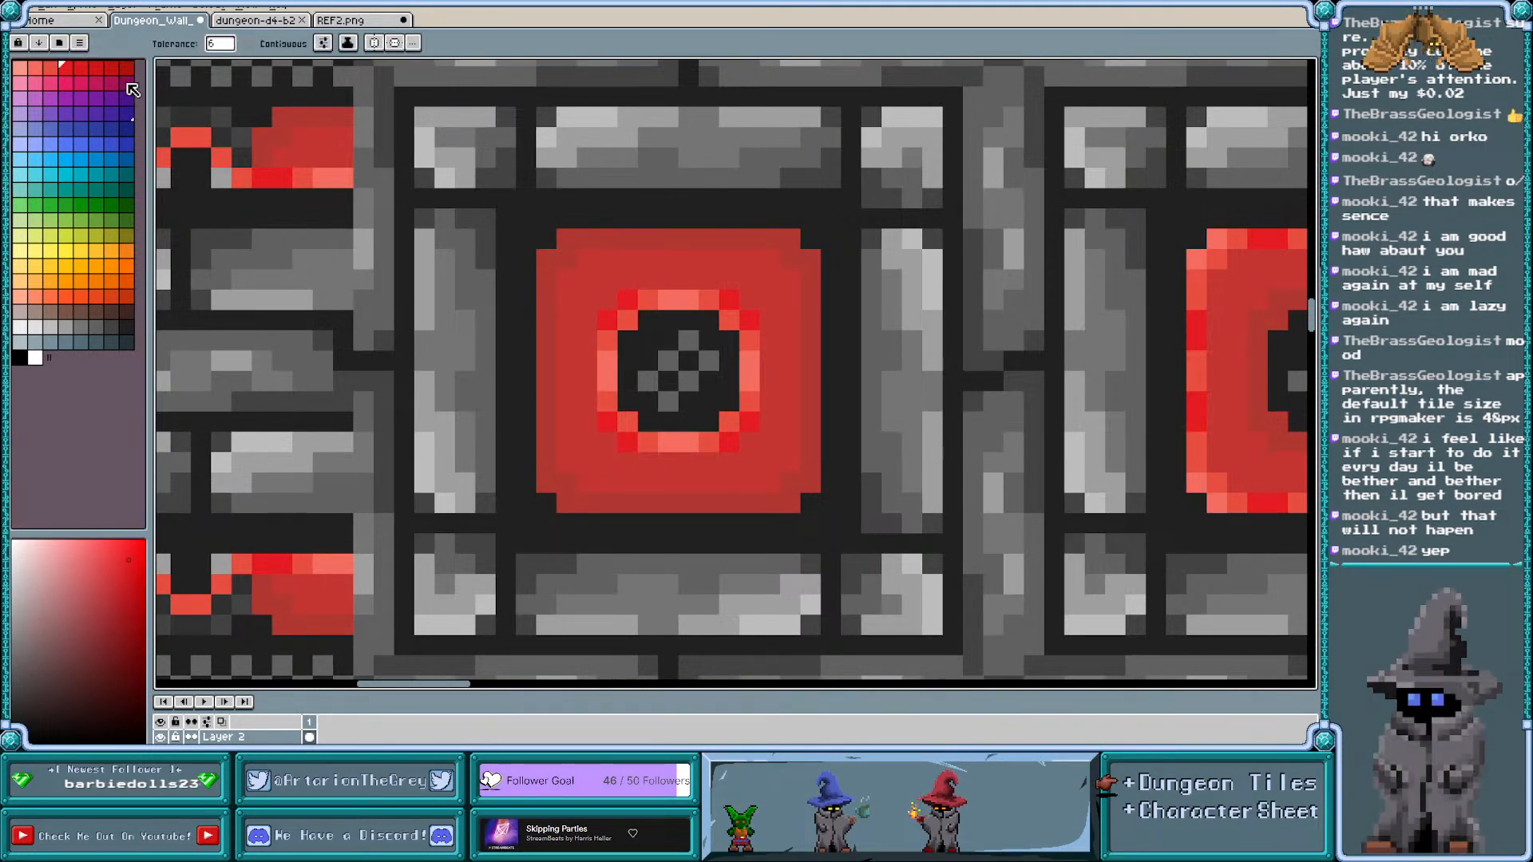
pyautogui.click(110, 67)
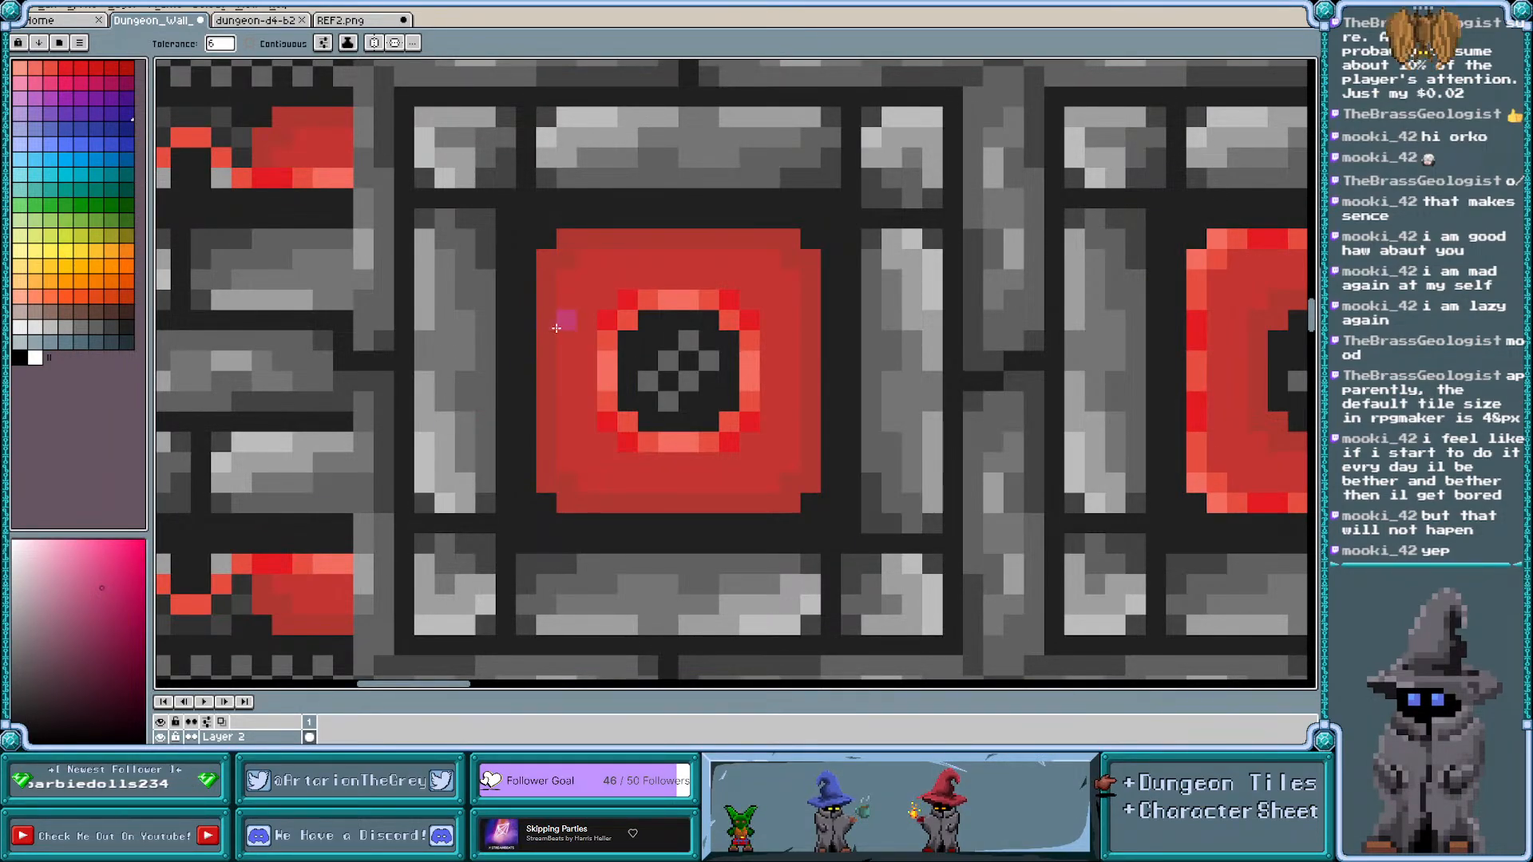
pyautogui.click(601, 317)
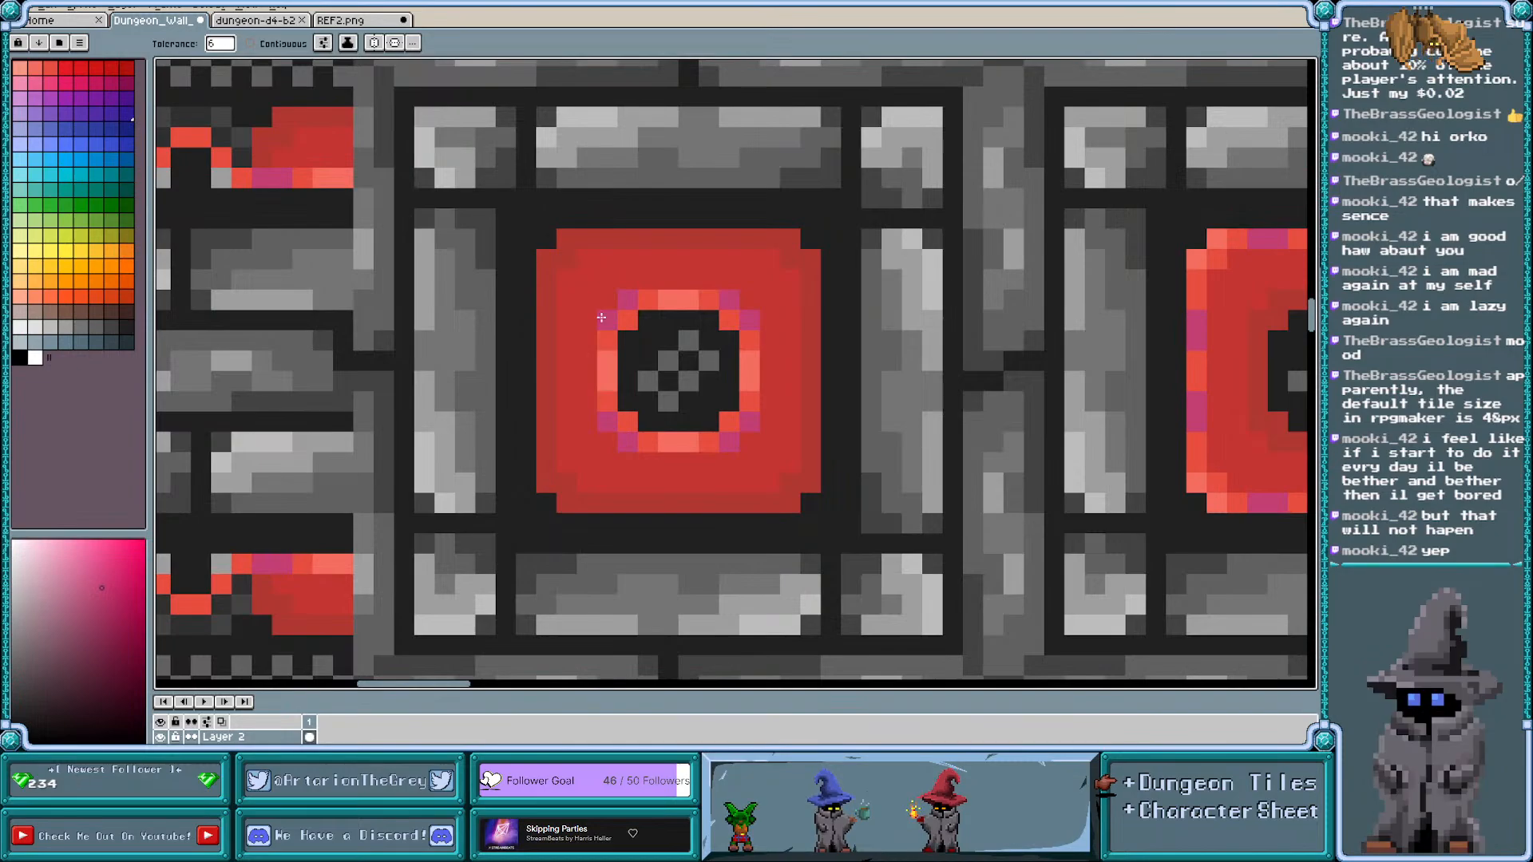
# Replace the light red shade of the rings and trim with a less saturated pink based on a palette pink-red
pyautogui.scroll(-1, 567, 255)
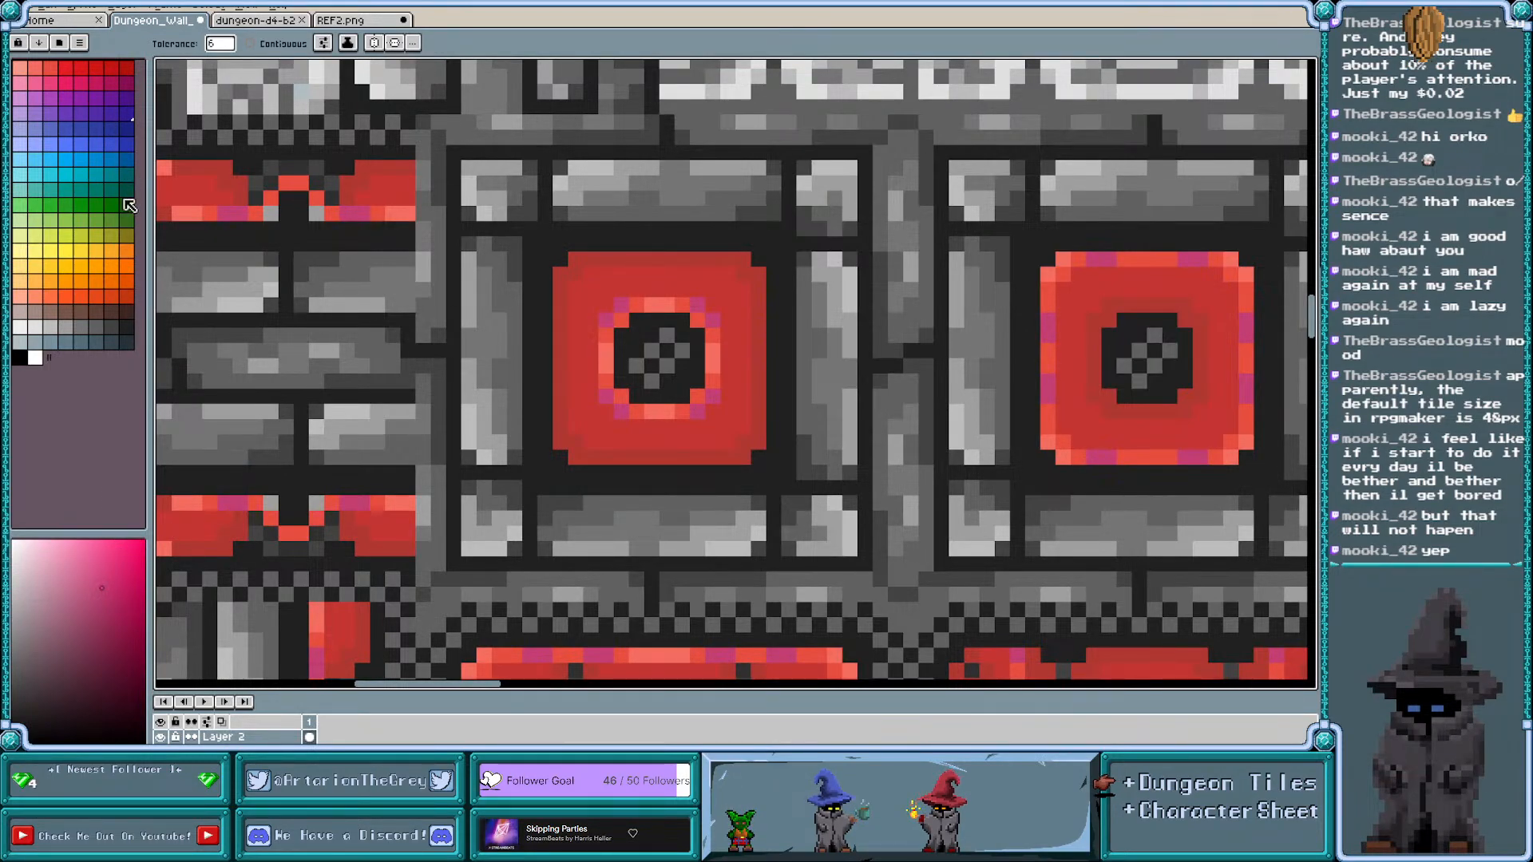
pyautogui.click(79, 84)
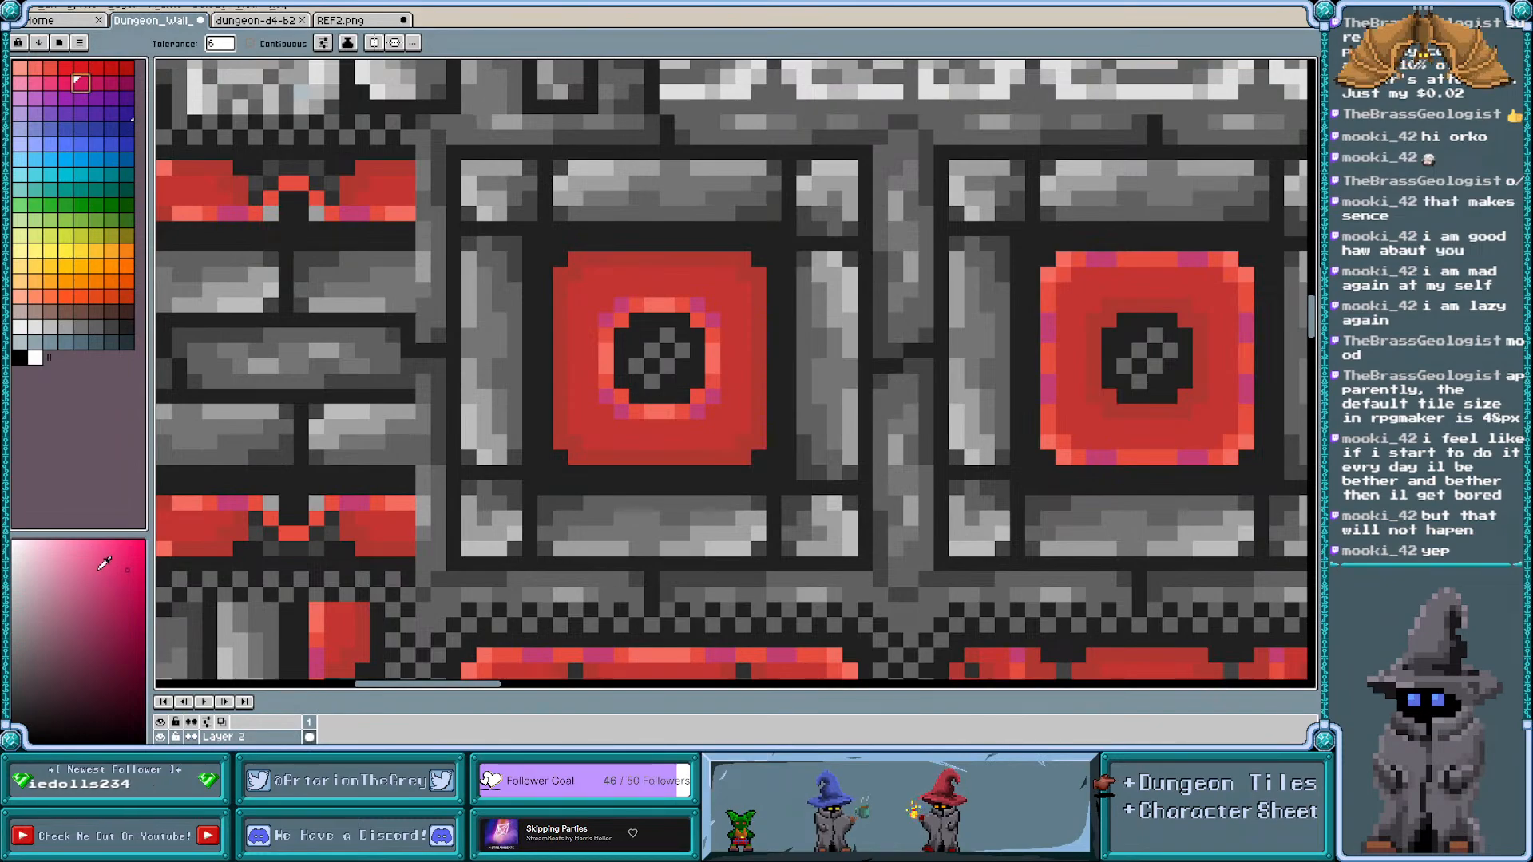
pyautogui.click(97, 569)
pyautogui.click(621, 315)
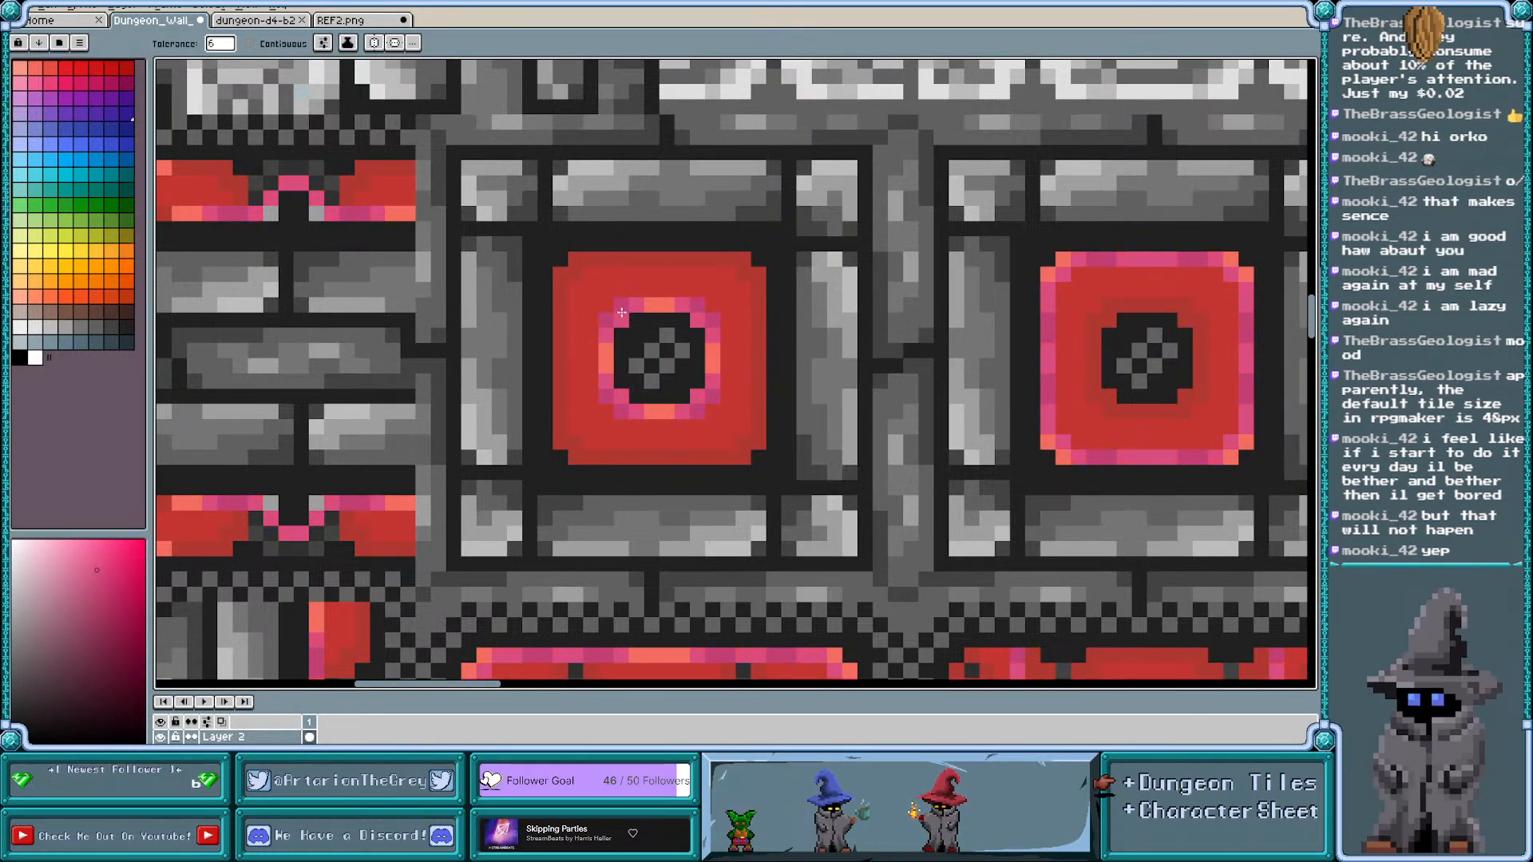
# Recolour the salmon highlights of the rings and trim with a brighter, slightly muted pink and check the tiles
pyautogui.click(85, 86)
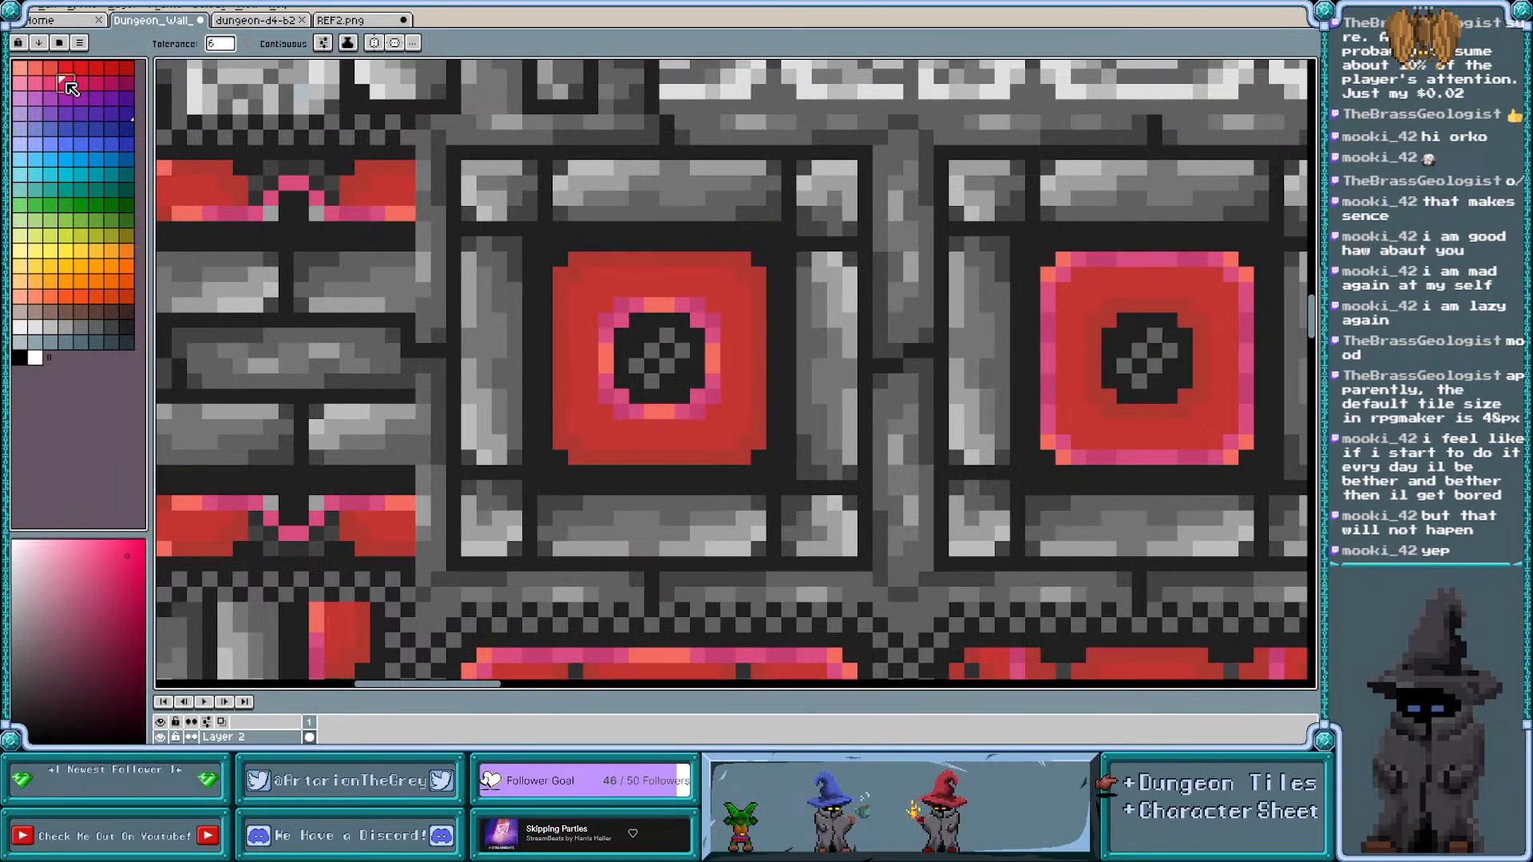
pyautogui.click(100, 557)
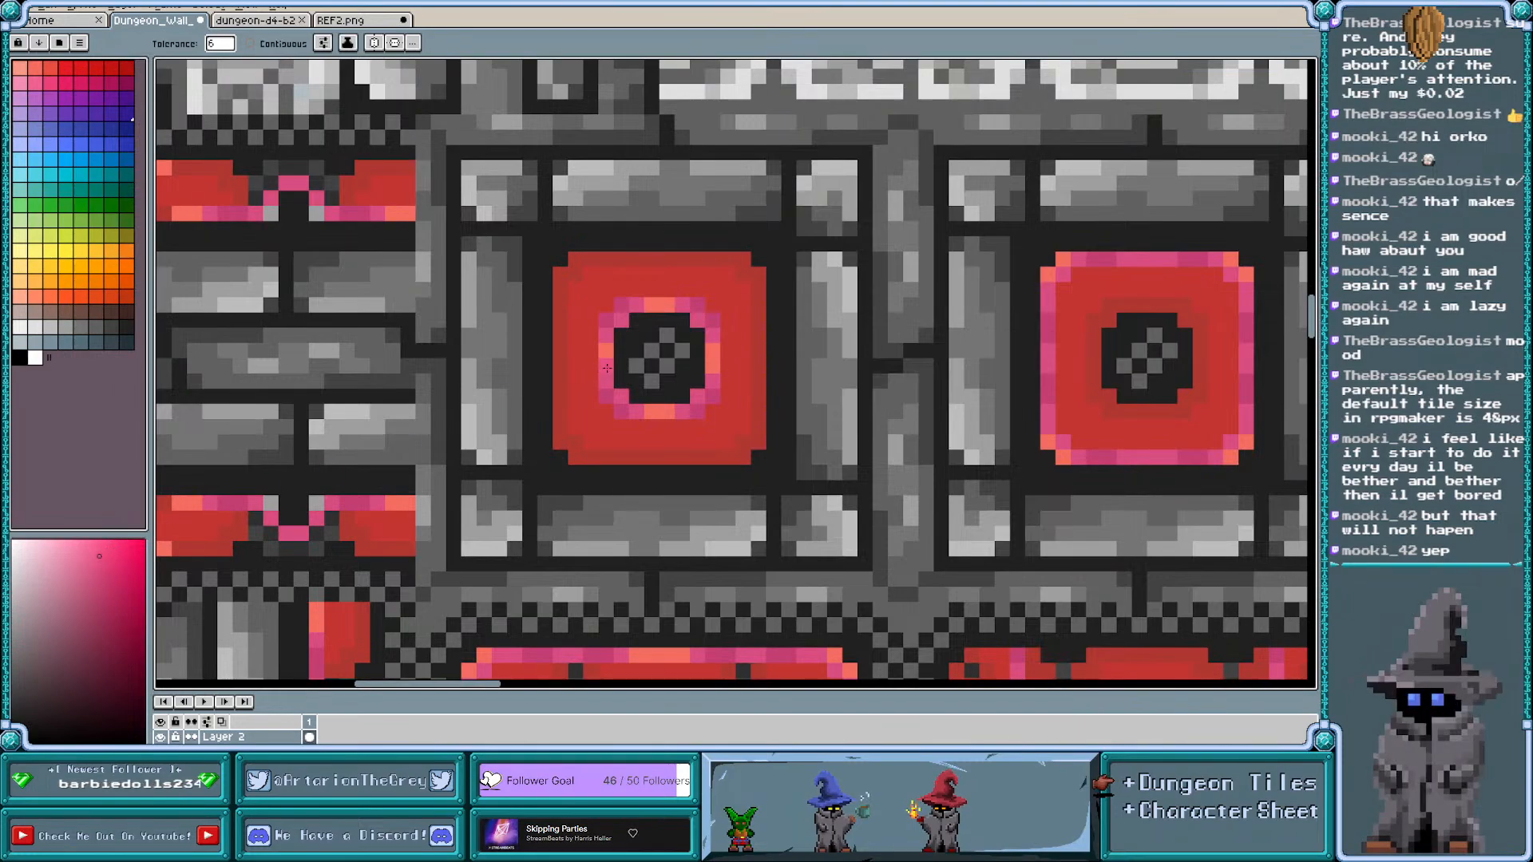
pyautogui.scroll(-3, 561, 269)
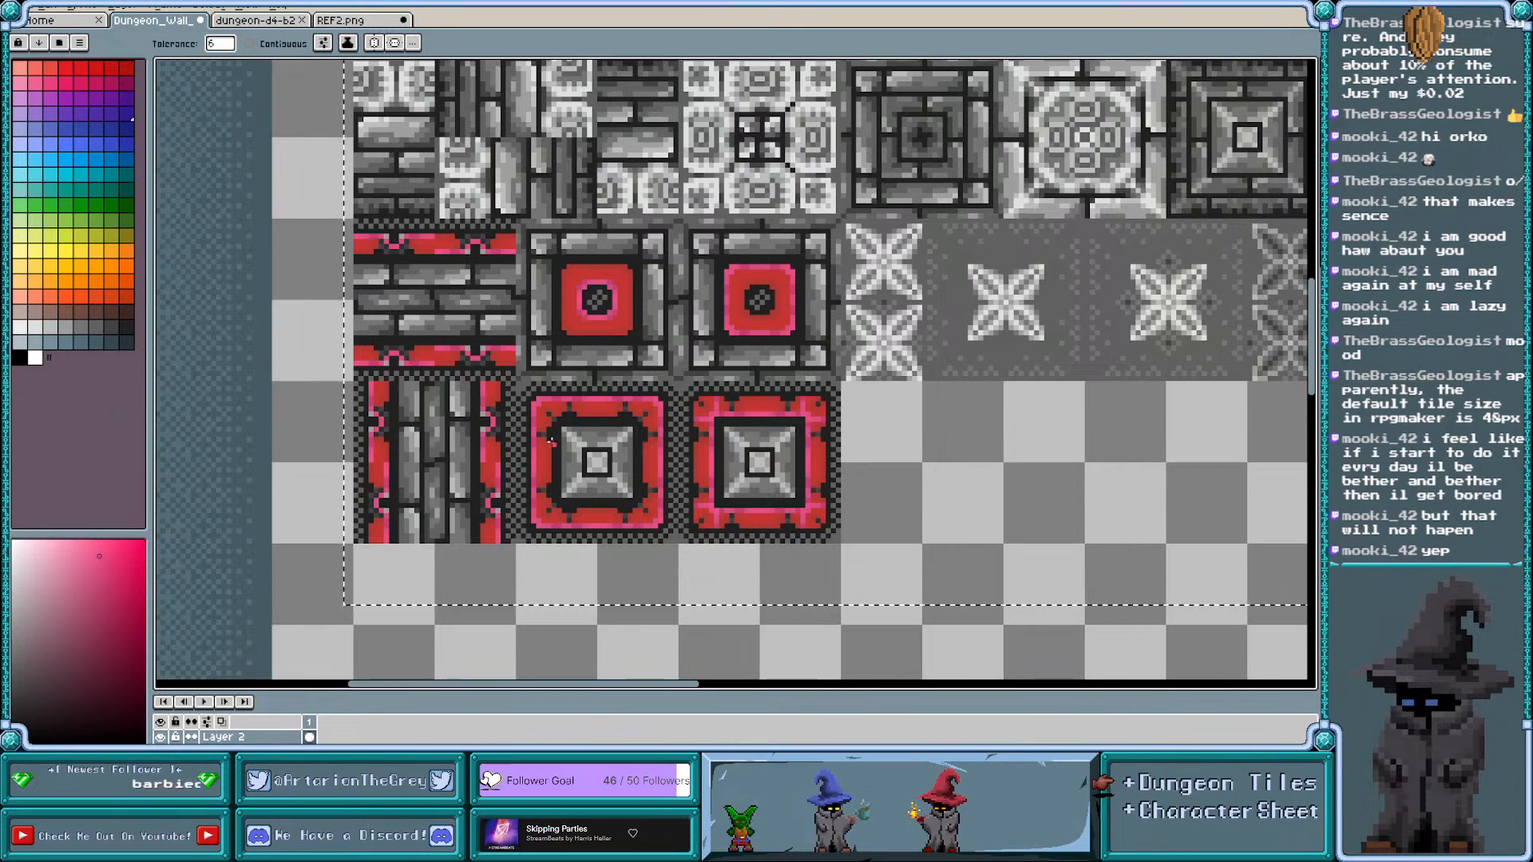
pyautogui.scroll(3, 557, 434)
pyautogui.scroll(1, 557, 434)
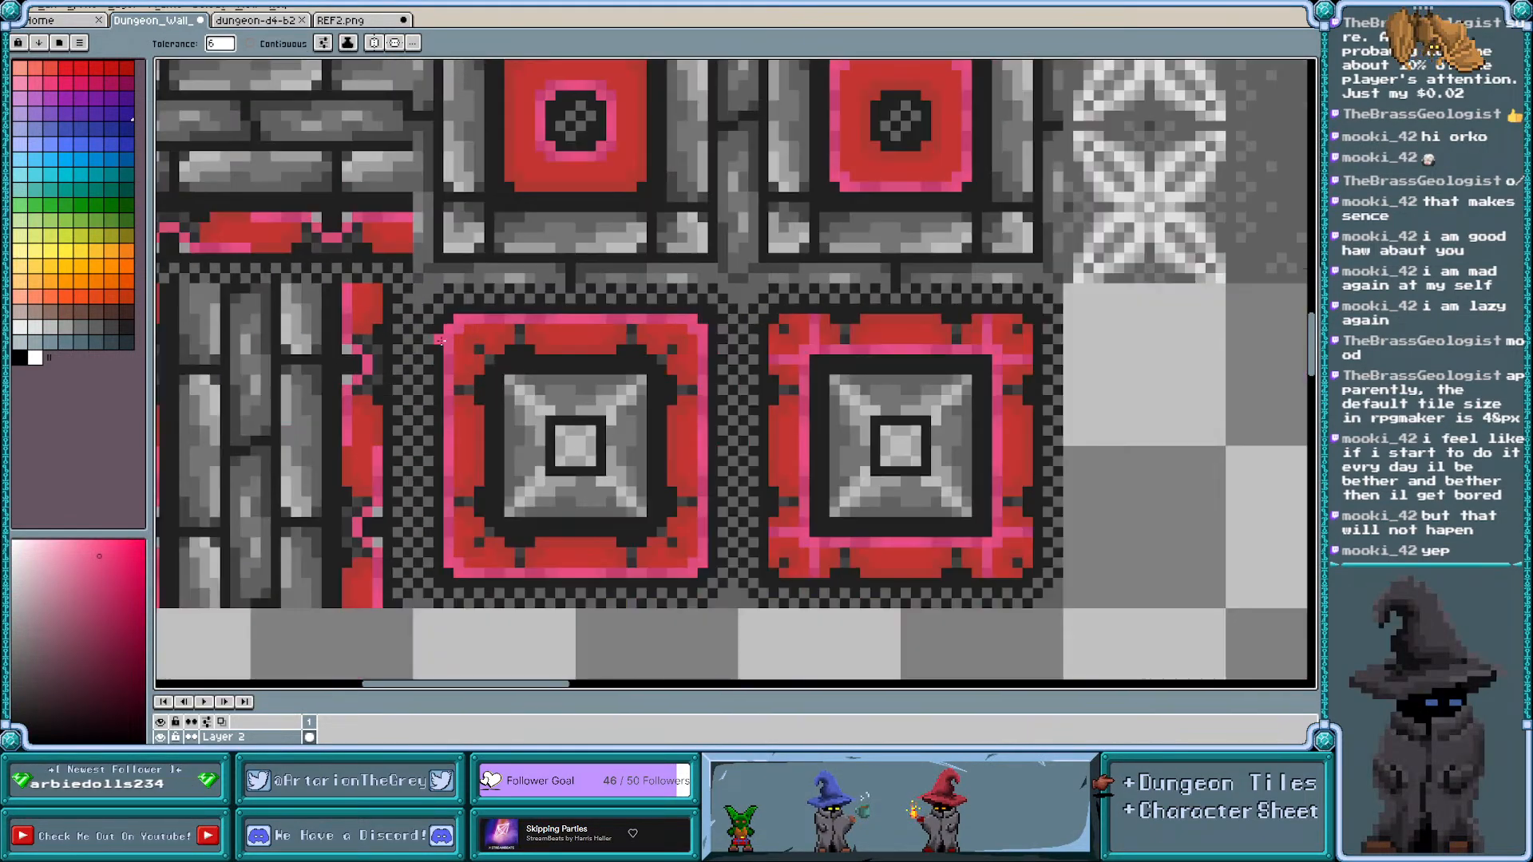
# Sample the dark grey of the crack pixels in the red border of the lower pyramid tile as the fill colour
pyautogui.scroll(-3, 464, 444)
pyautogui.scroll(5, 475, 359)
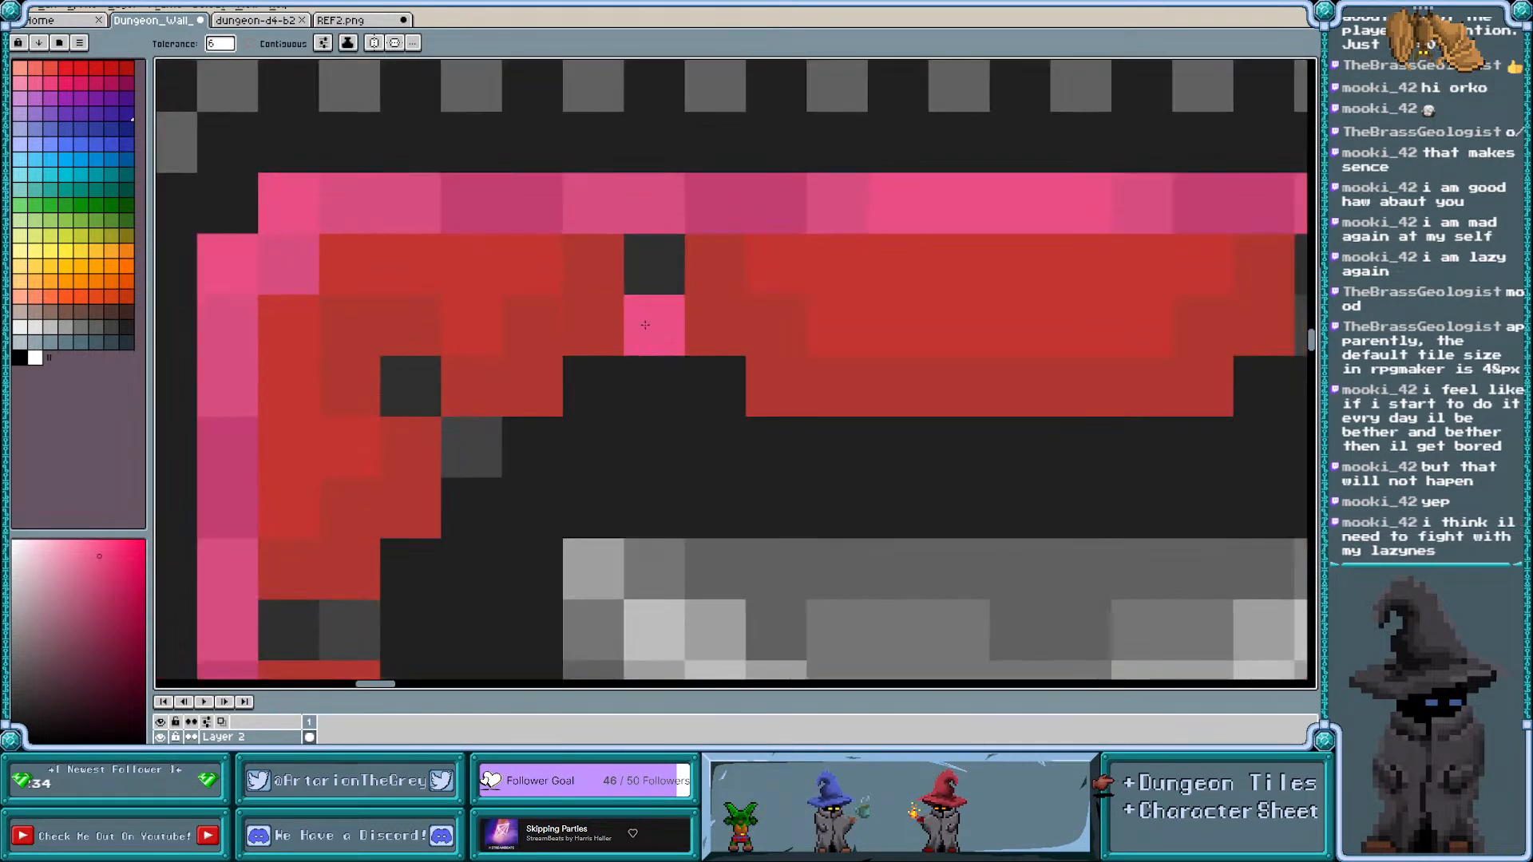
pyautogui.press('i')
pyautogui.click(652, 319)
pyautogui.press('g')
pyautogui.click(593, 326)
# Recolour the dark grey crack and joint-shadow pixels across the grey tile set with a dark palette brown and check the tiles
pyautogui.scroll(-5, 517, 322)
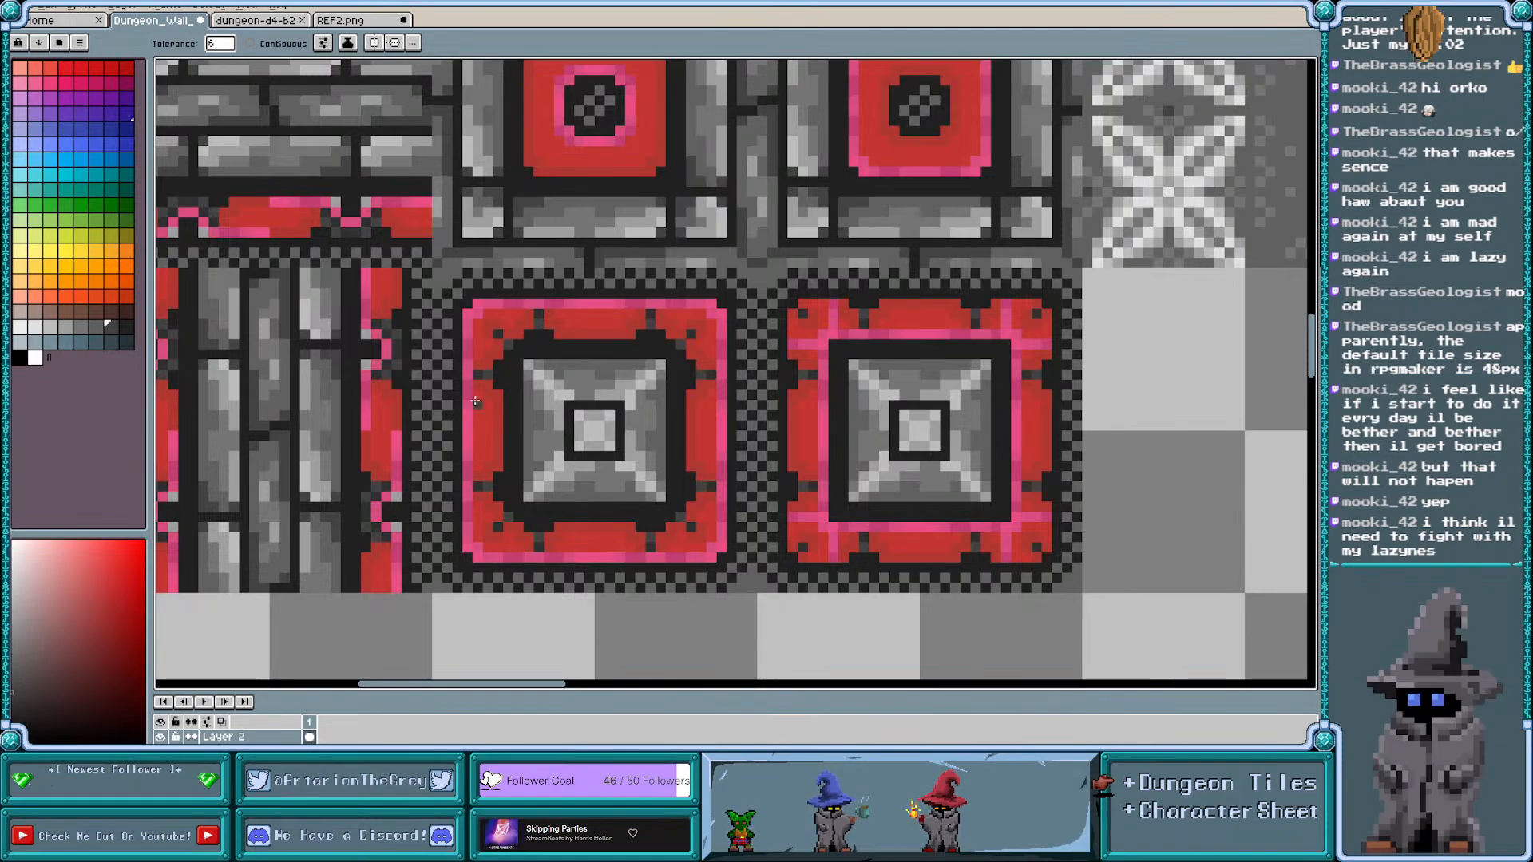
pyautogui.hscroll(-2, 475, 433)
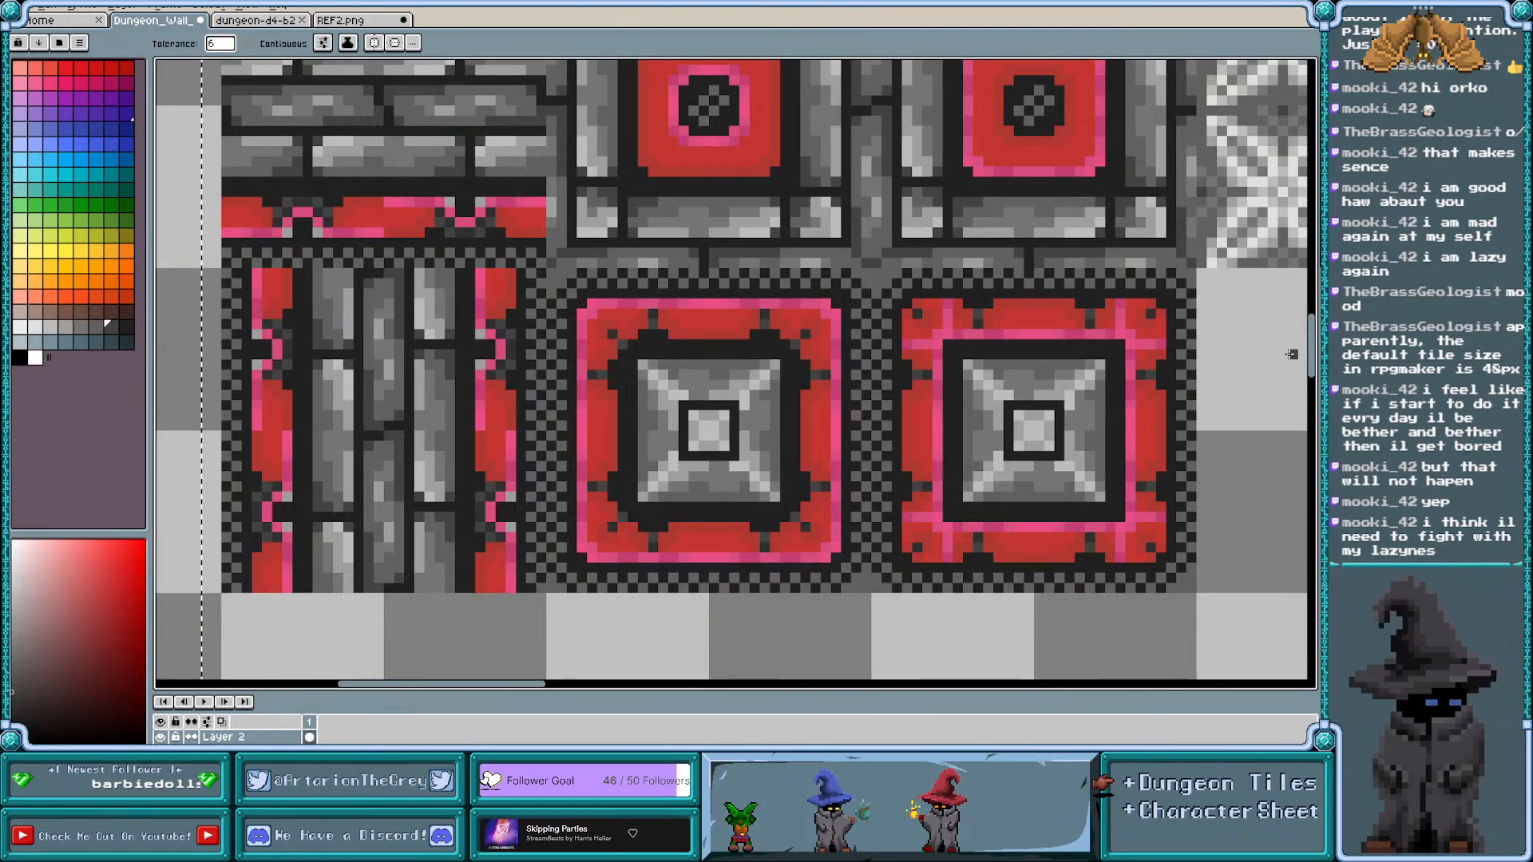
pyautogui.moveTo(1313, 356); pyautogui.dragTo(1316, 352)
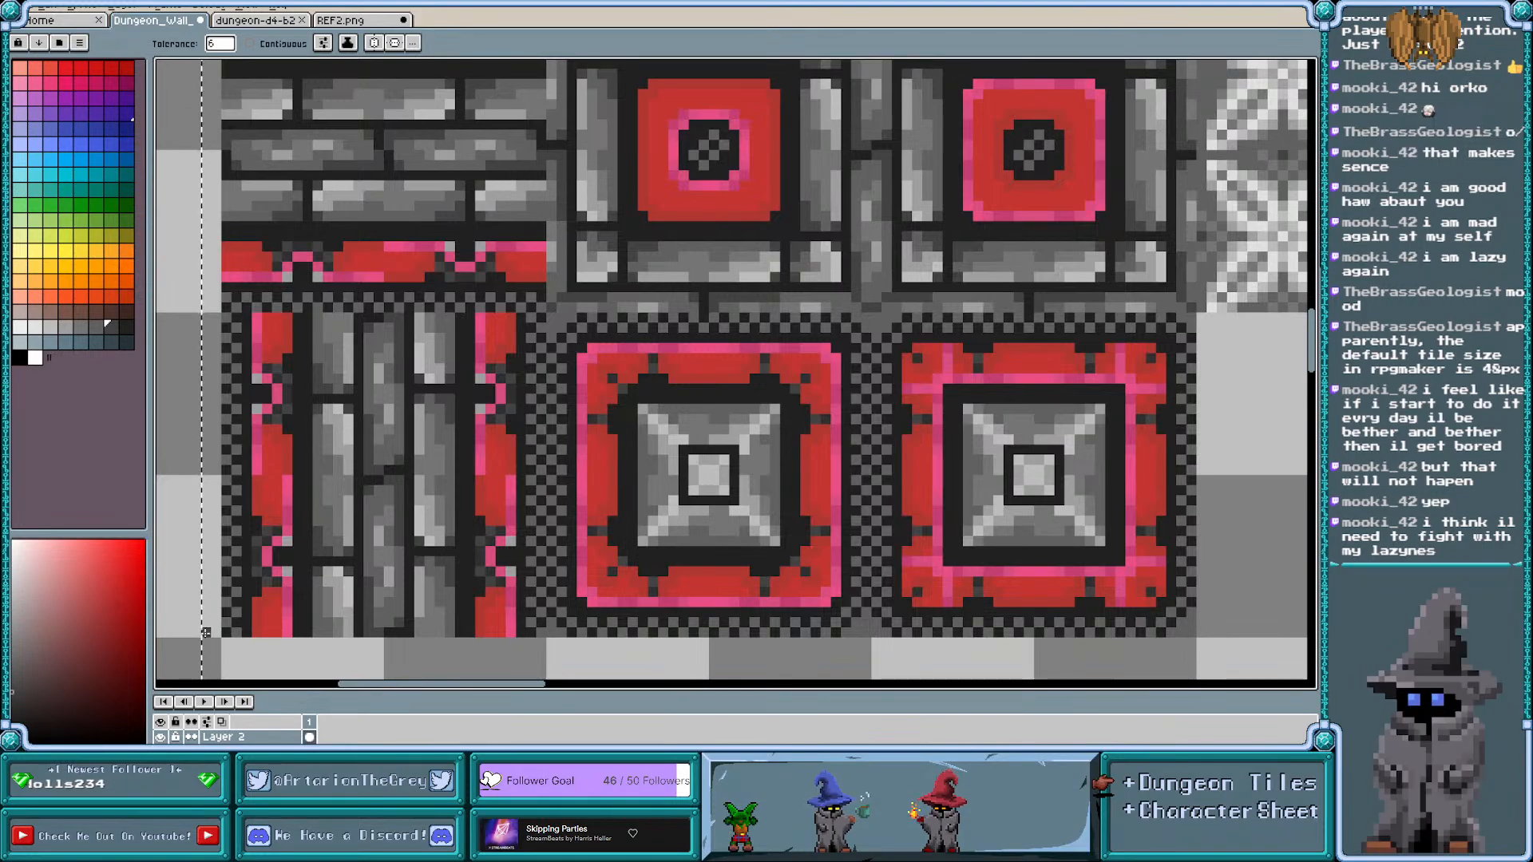
pyautogui.scroll(-1, 205, 632)
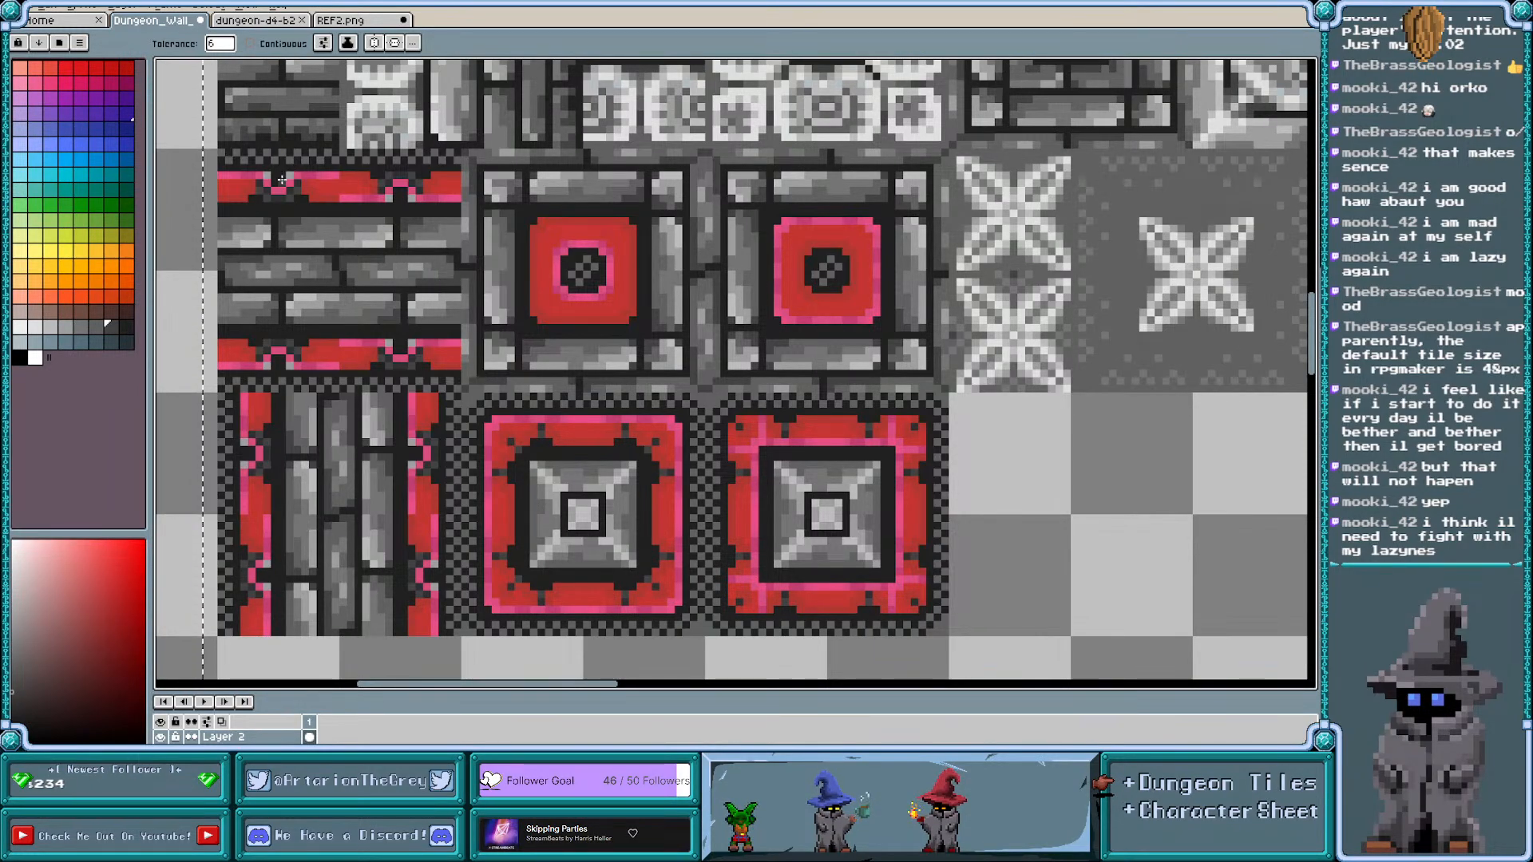
pyautogui.click(126, 311)
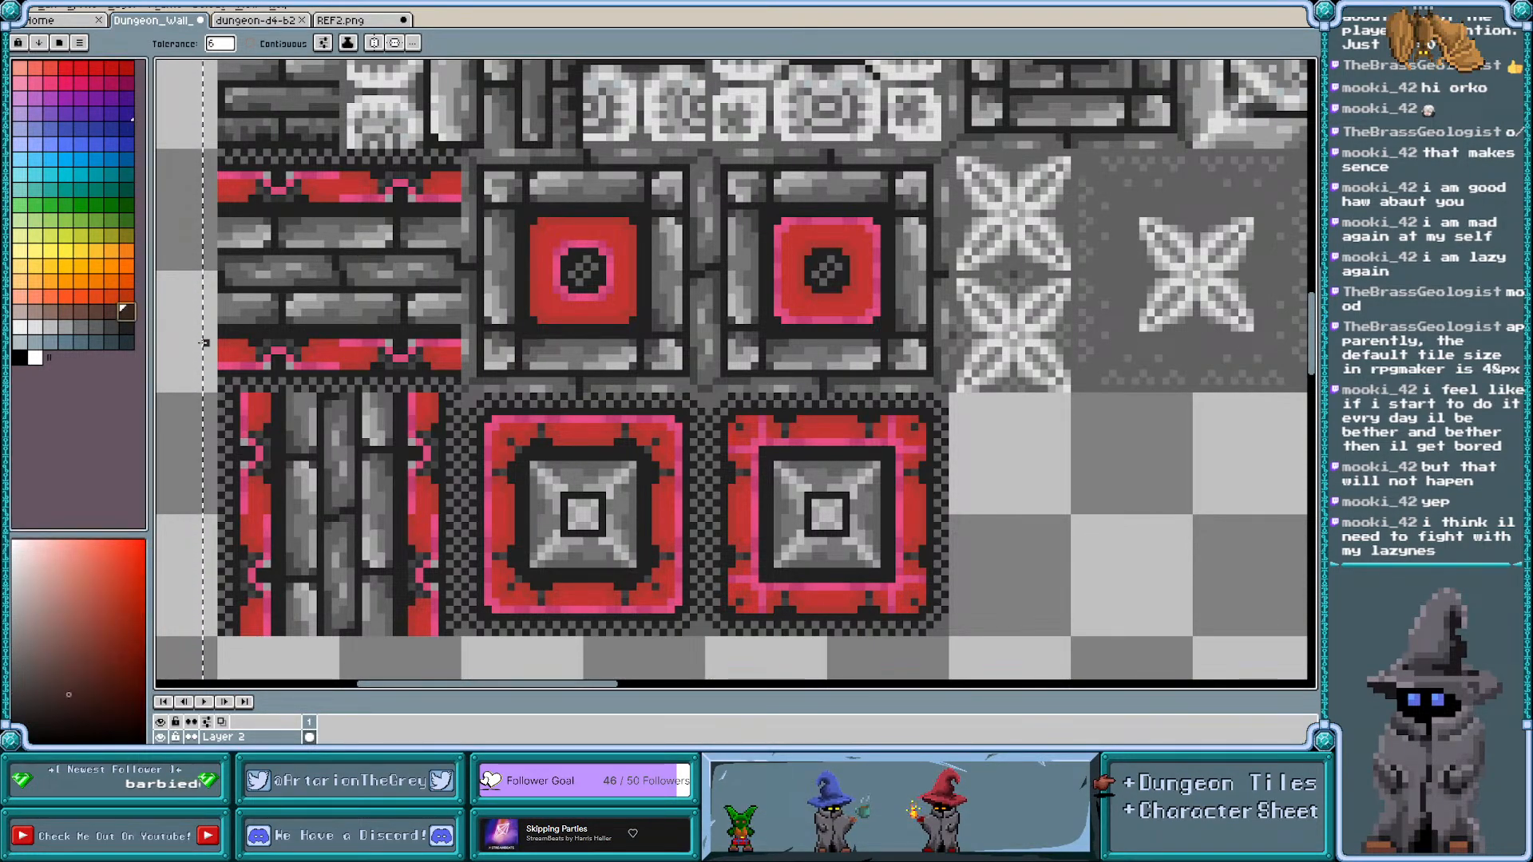
pyautogui.scroll(1, 501, 449)
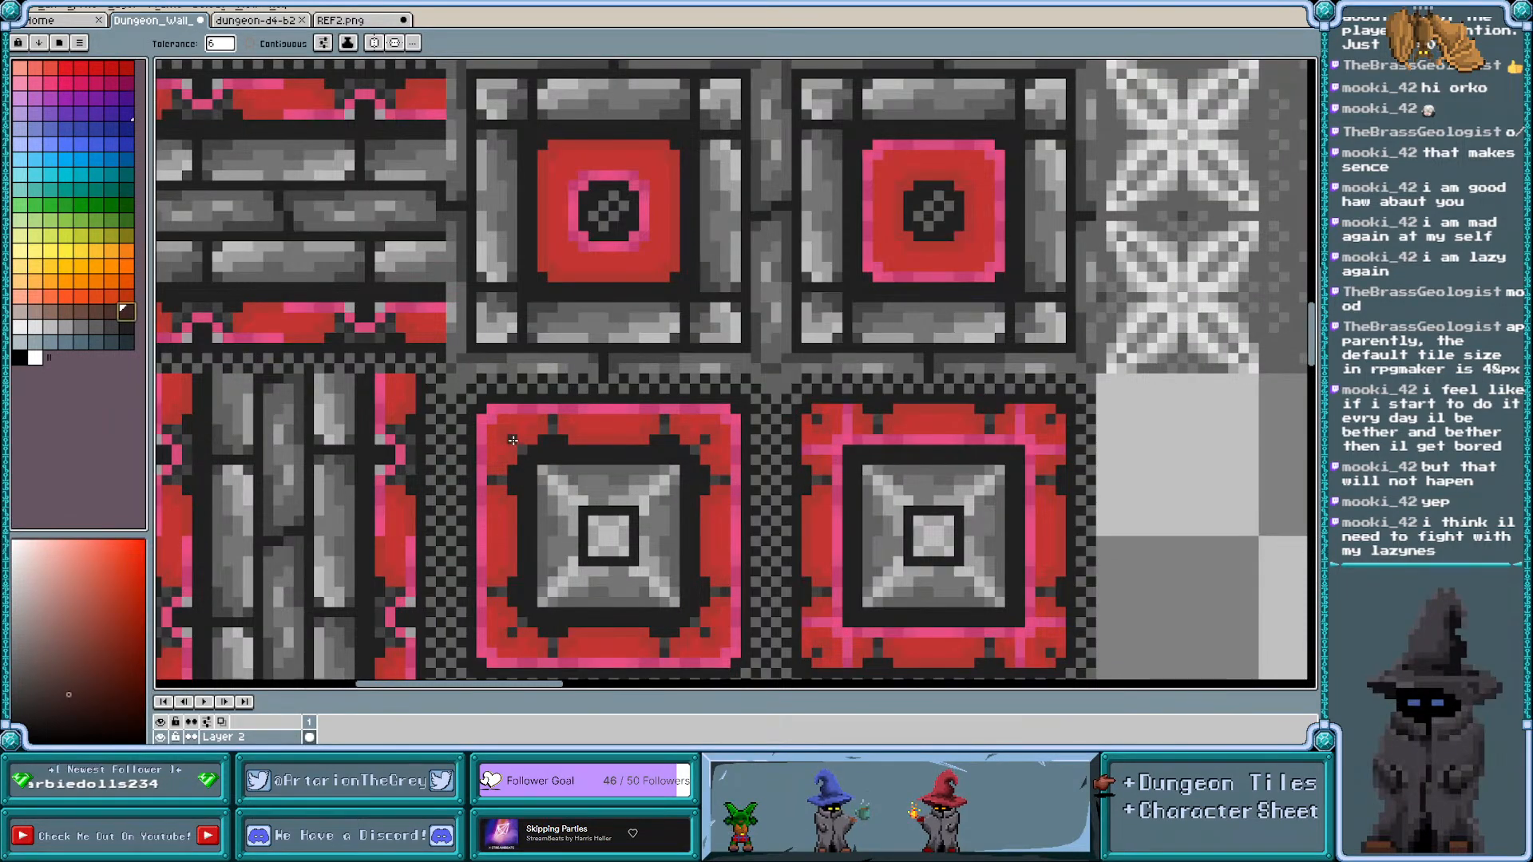
pyautogui.scroll(4, 508, 449)
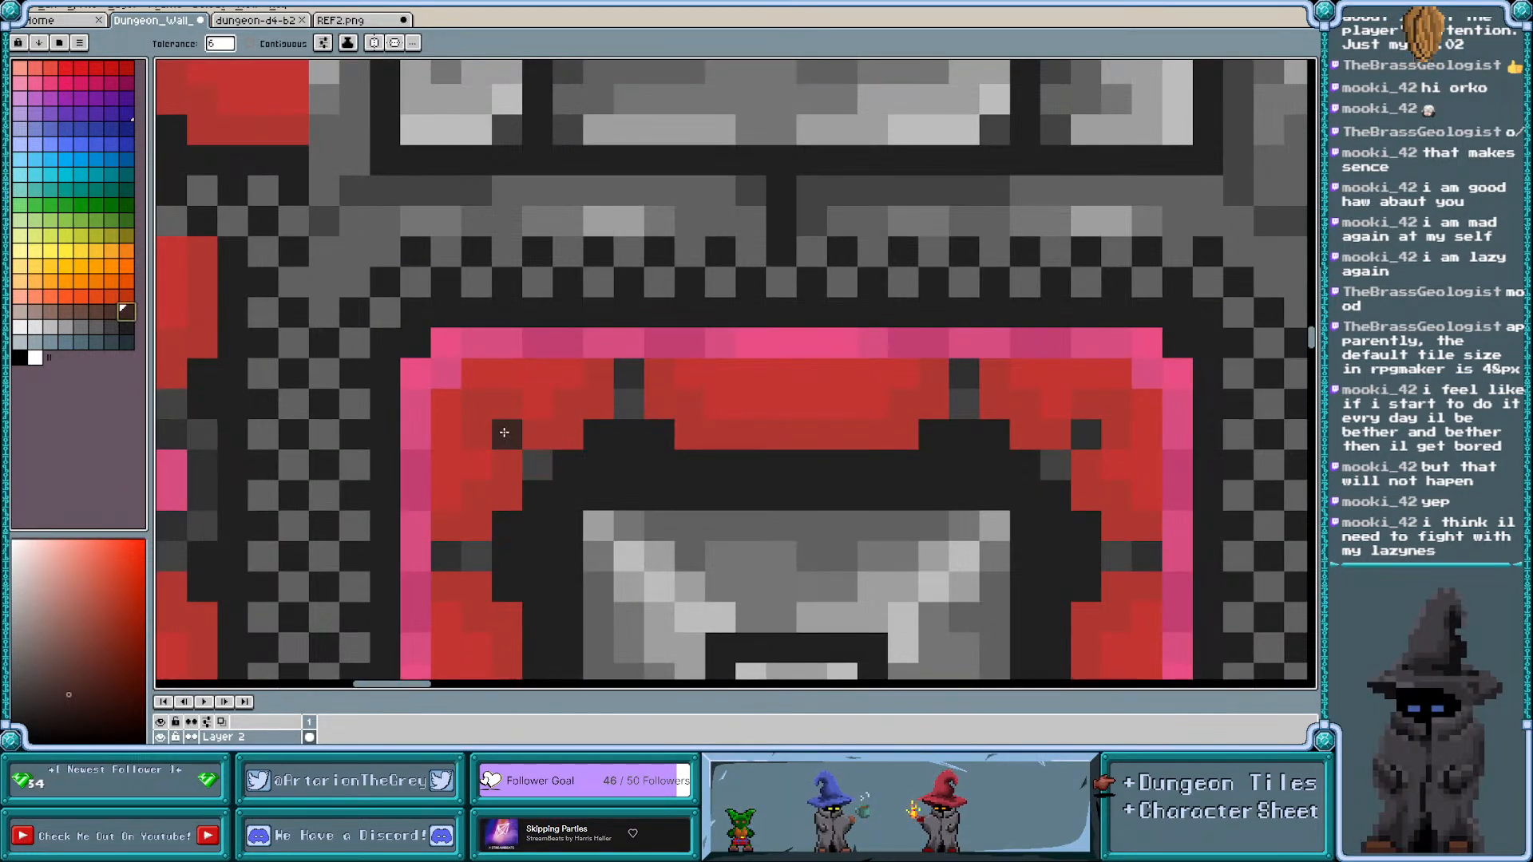
pyautogui.scroll(-1, 504, 432)
pyautogui.click(112, 311)
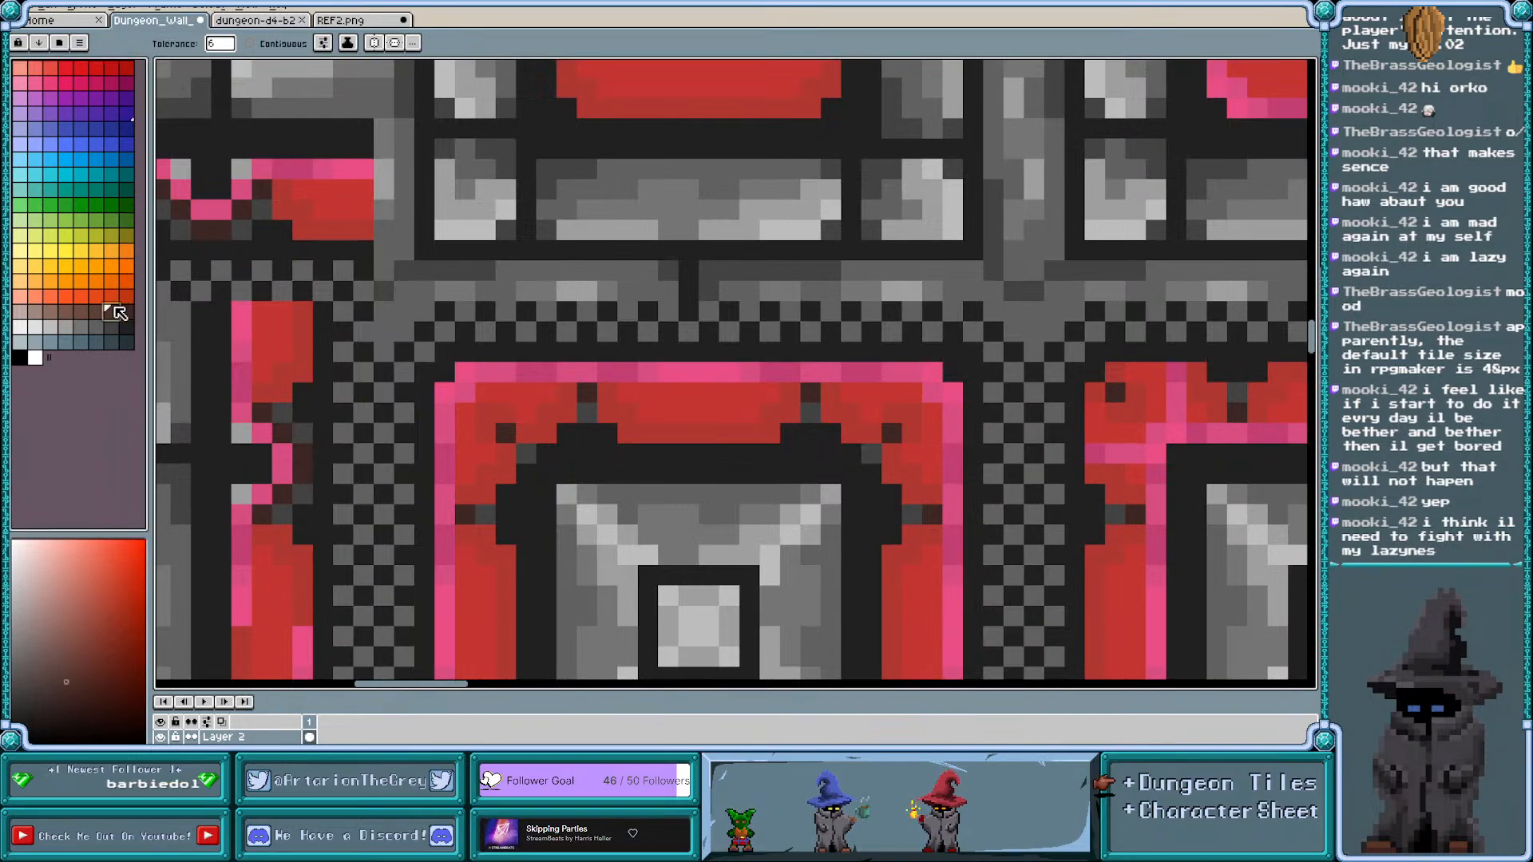
pyautogui.click(520, 451)
pyautogui.scroll(-4, 394, 351)
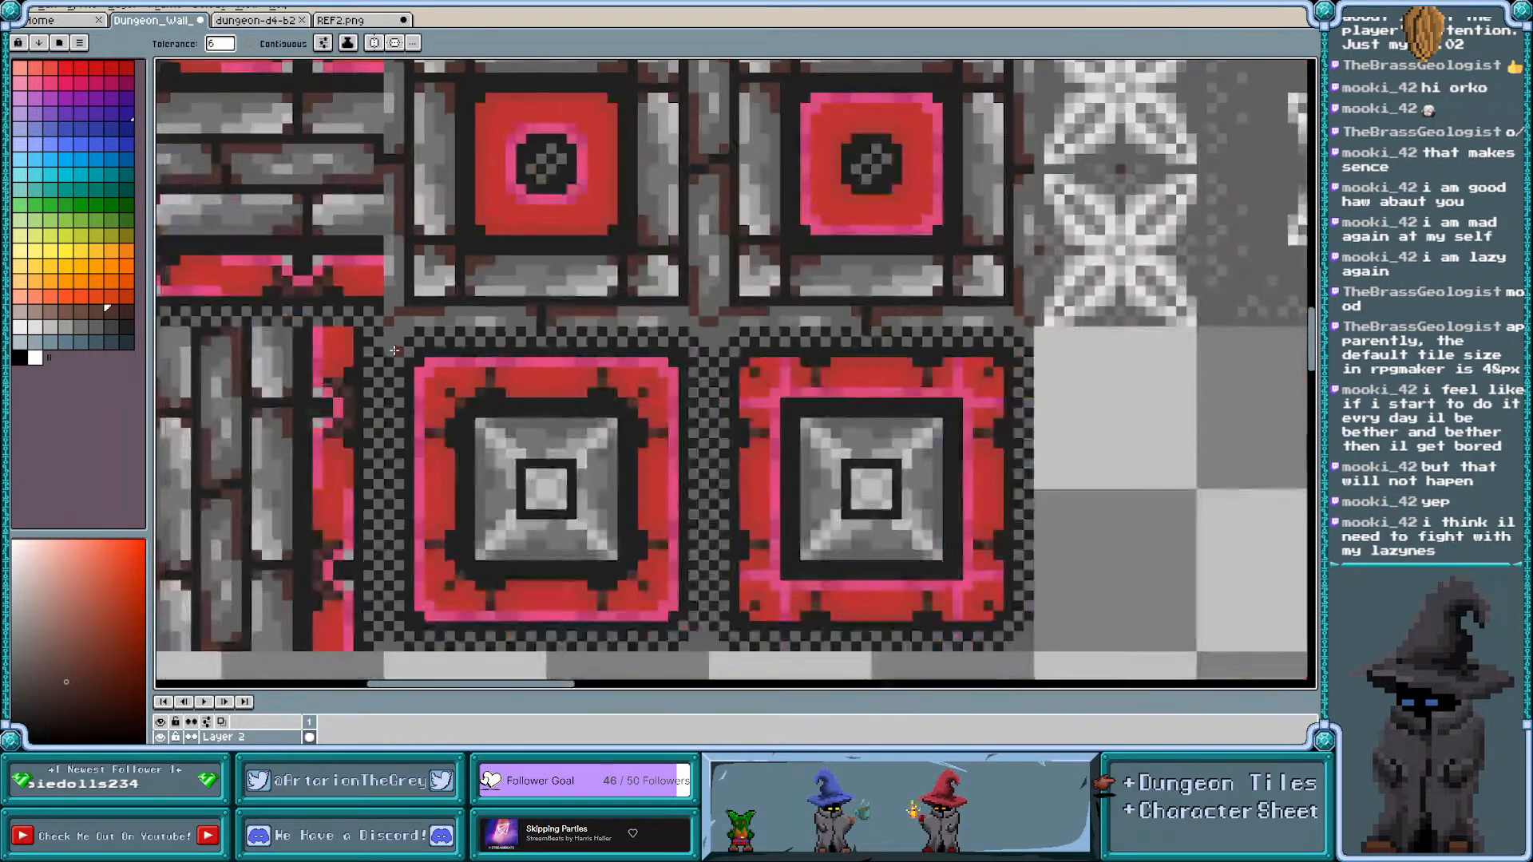
pyautogui.scroll(-1, 394, 352)
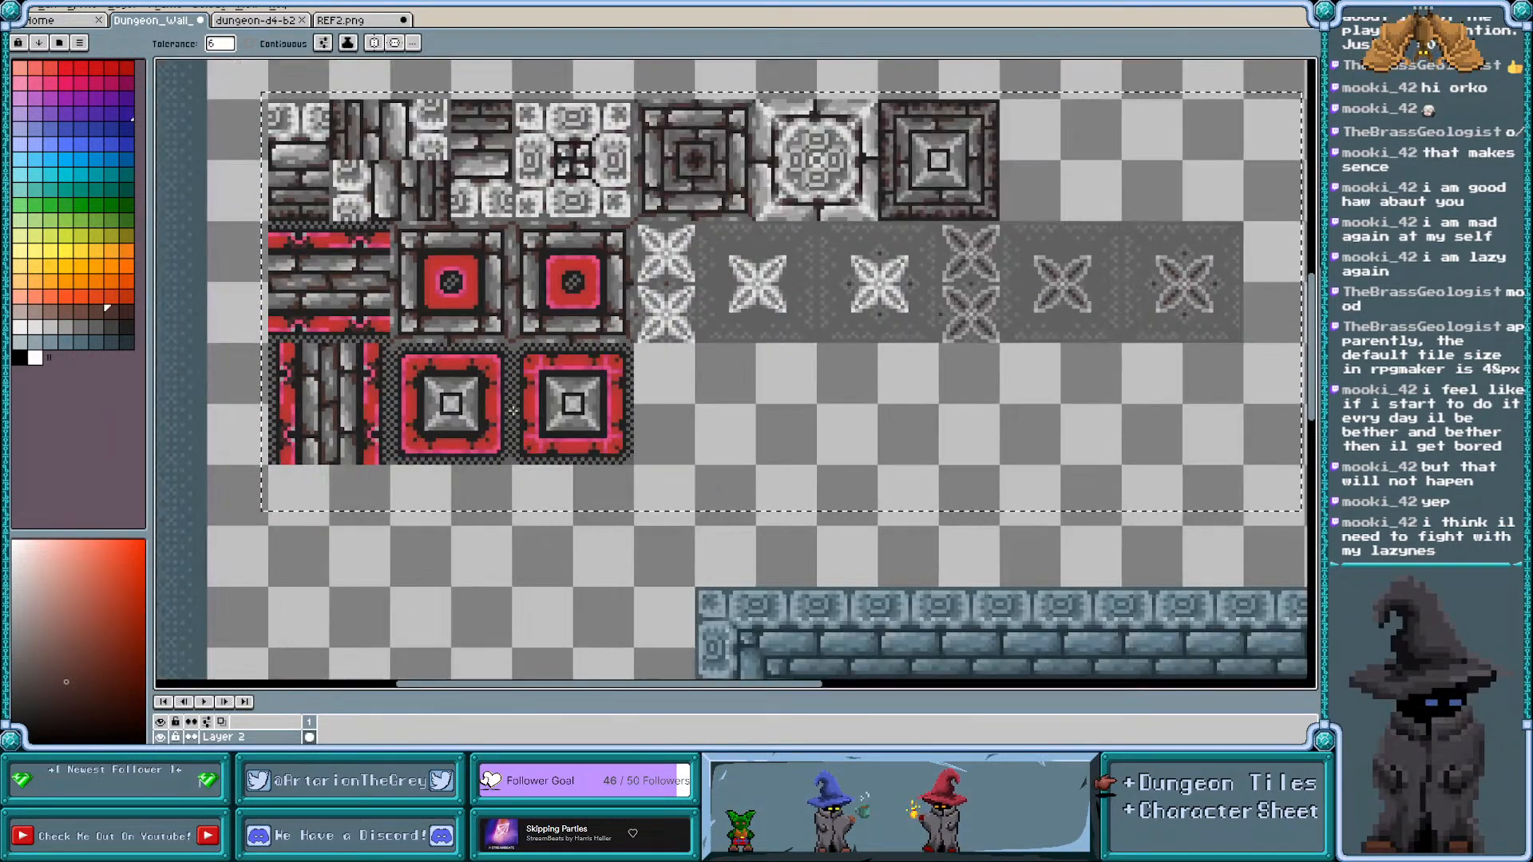
# Recolour the base dark grey of the bricks and floor with a slightly lighter palette brown
pyautogui.scroll(1, 338, 320)
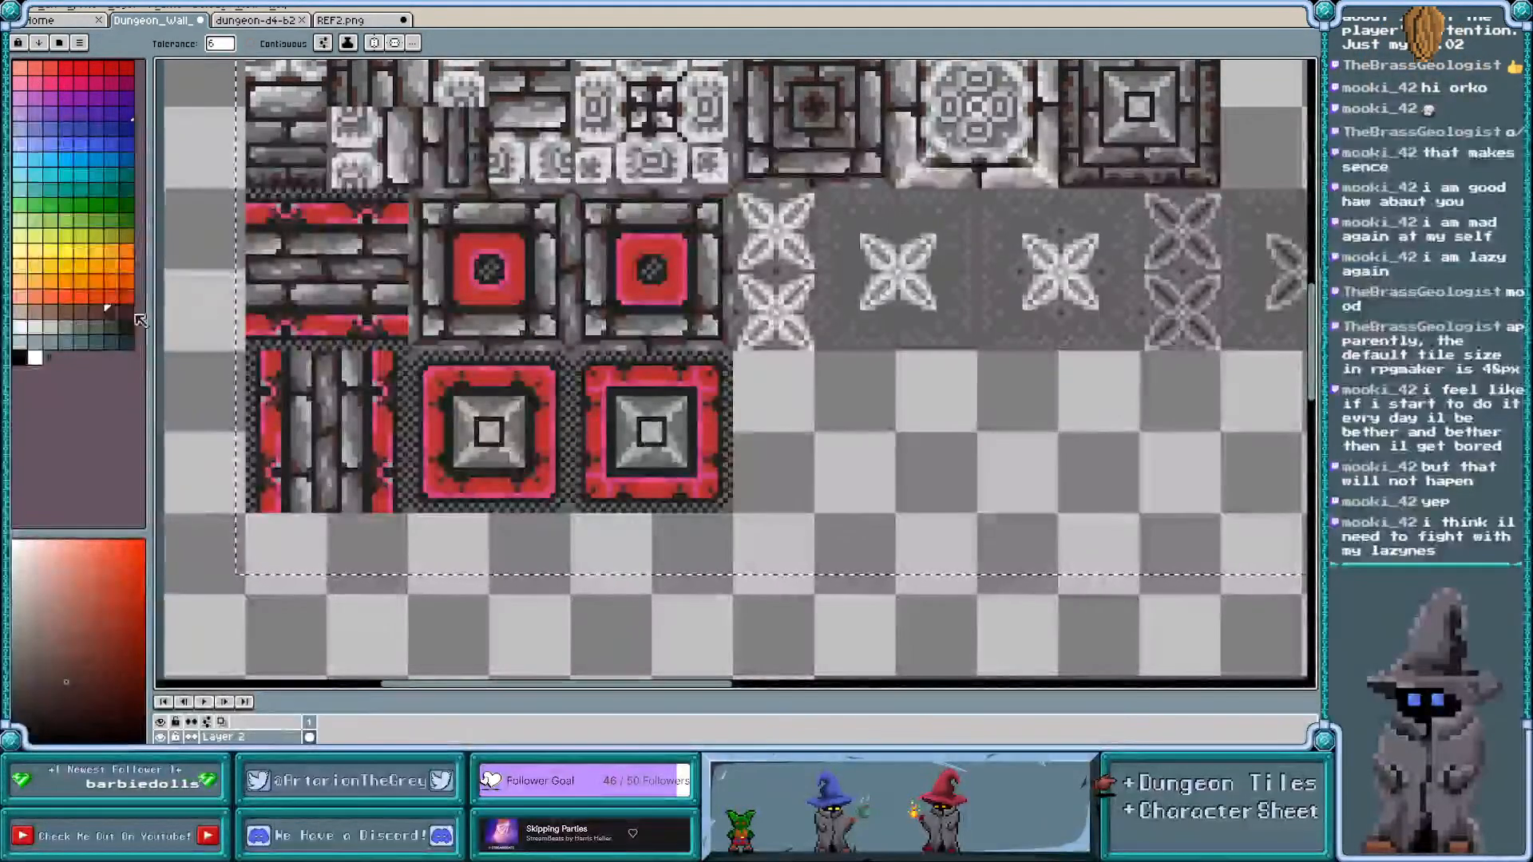
pyautogui.scroll(1, 360, 313)
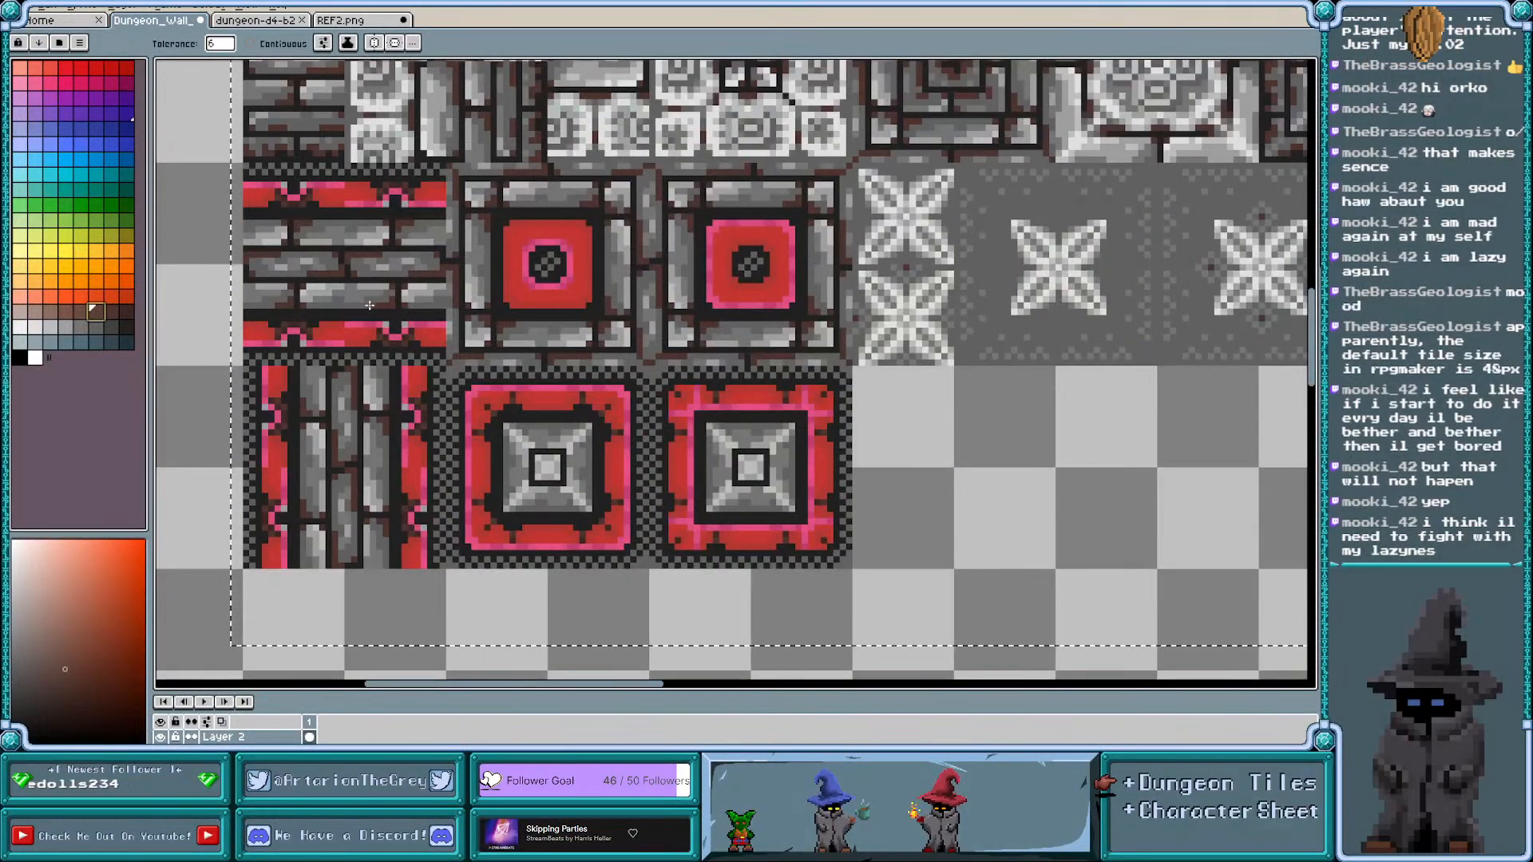
pyautogui.click(370, 305)
pyautogui.scroll(-2, 268, 335)
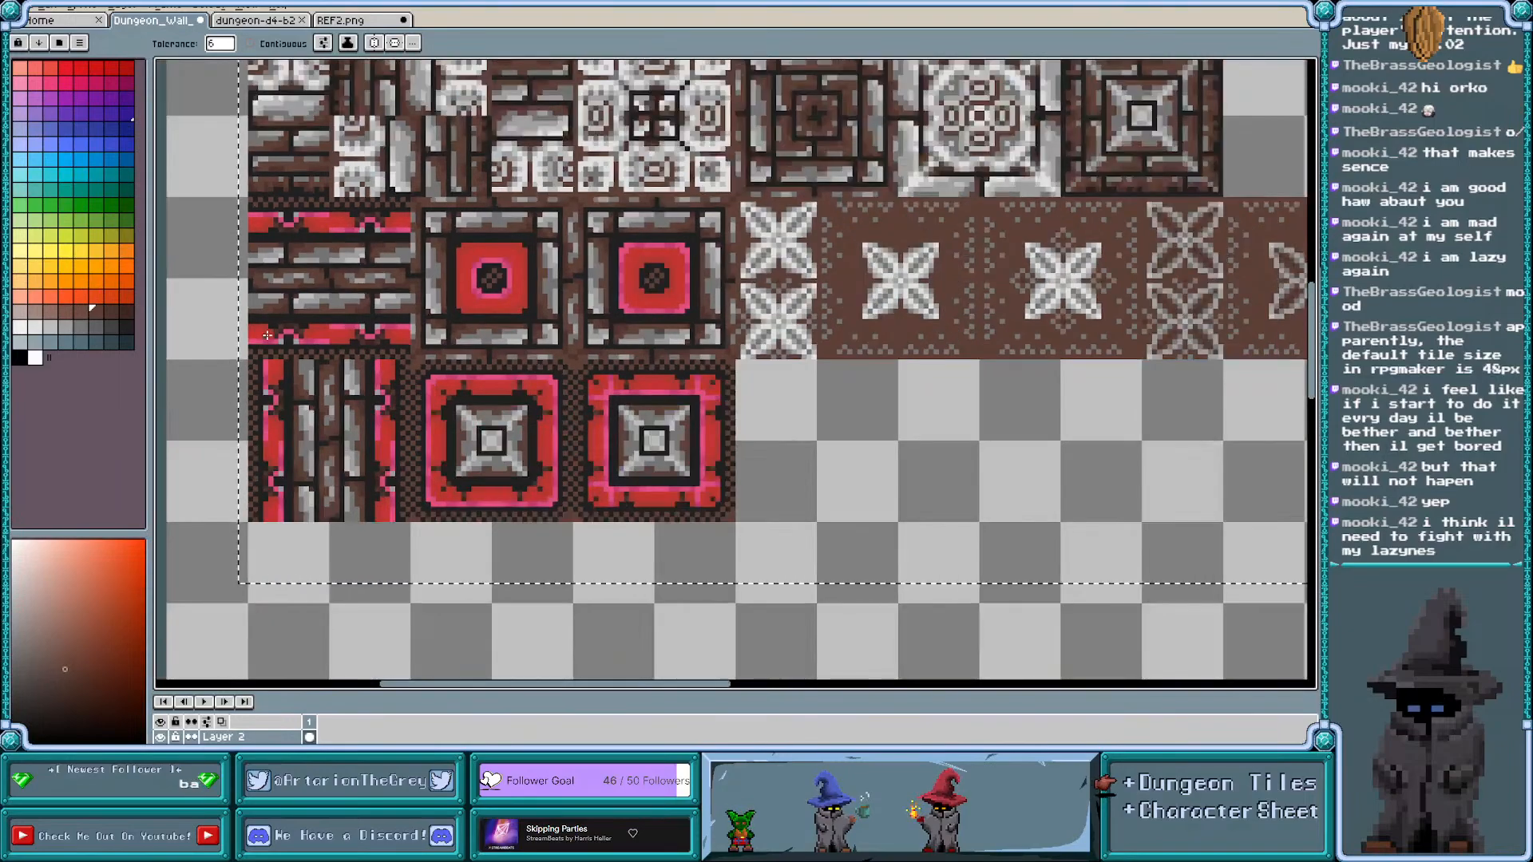
# Recolour the mid greys and light brick highlights with successively lighter browns from the same palette row
pyautogui.scroll(1, 267, 335)
pyautogui.scroll(1, 267, 335)
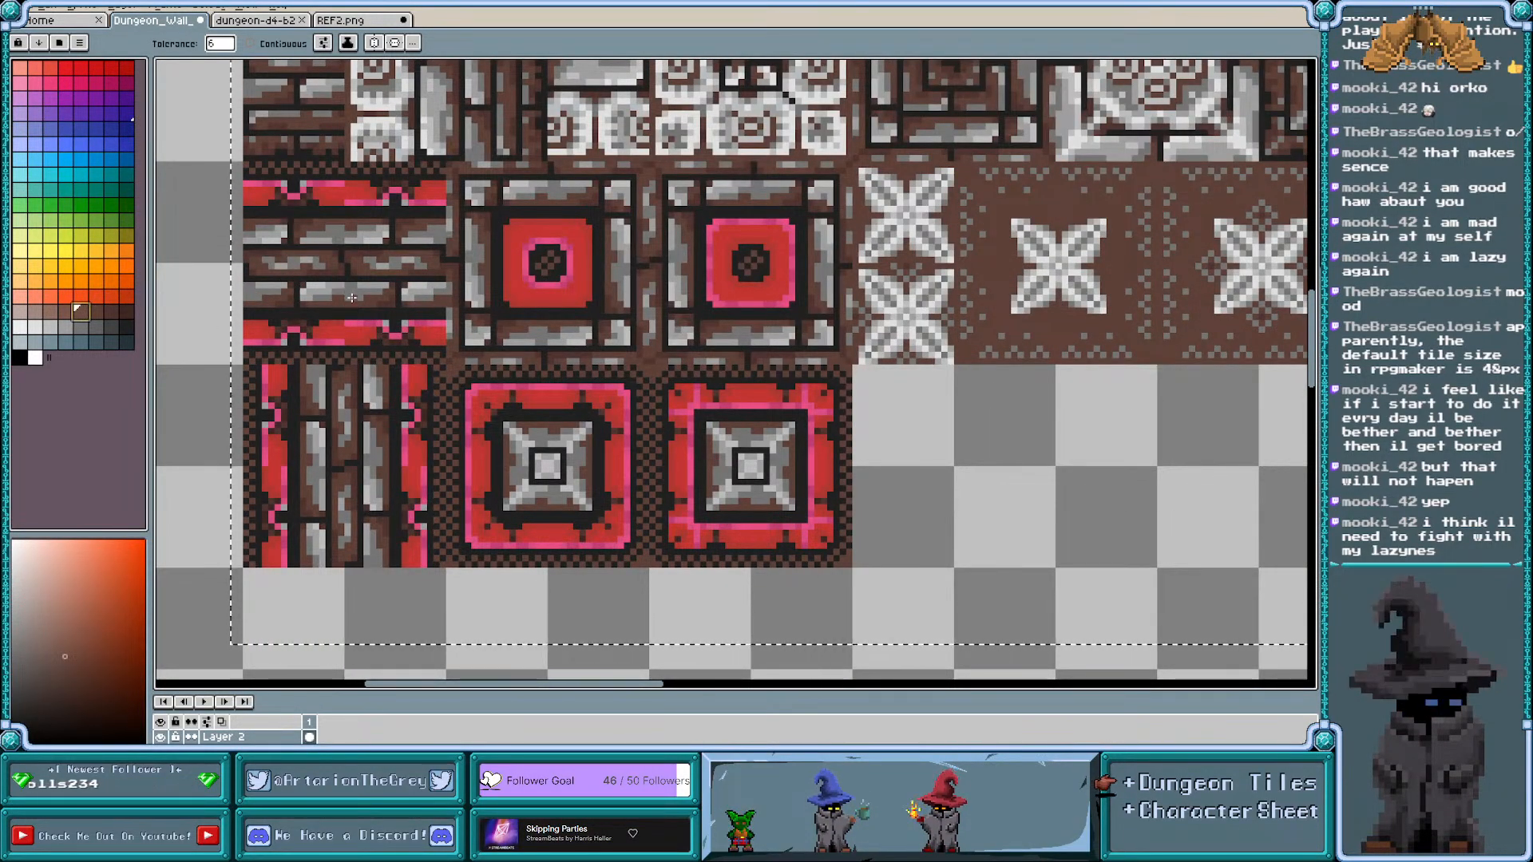
pyautogui.click(70, 314)
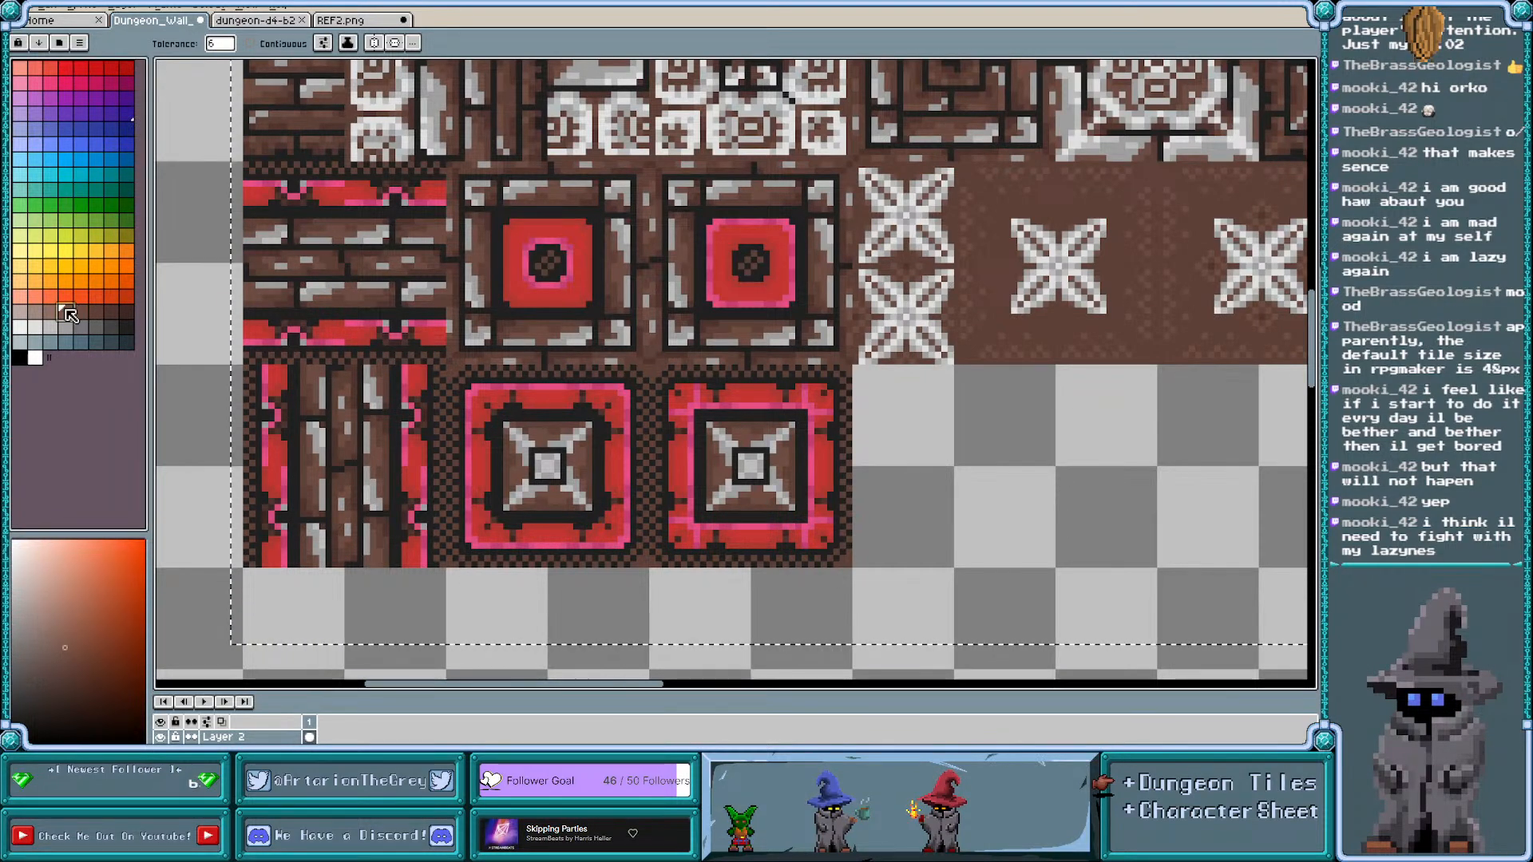
pyautogui.click(332, 289)
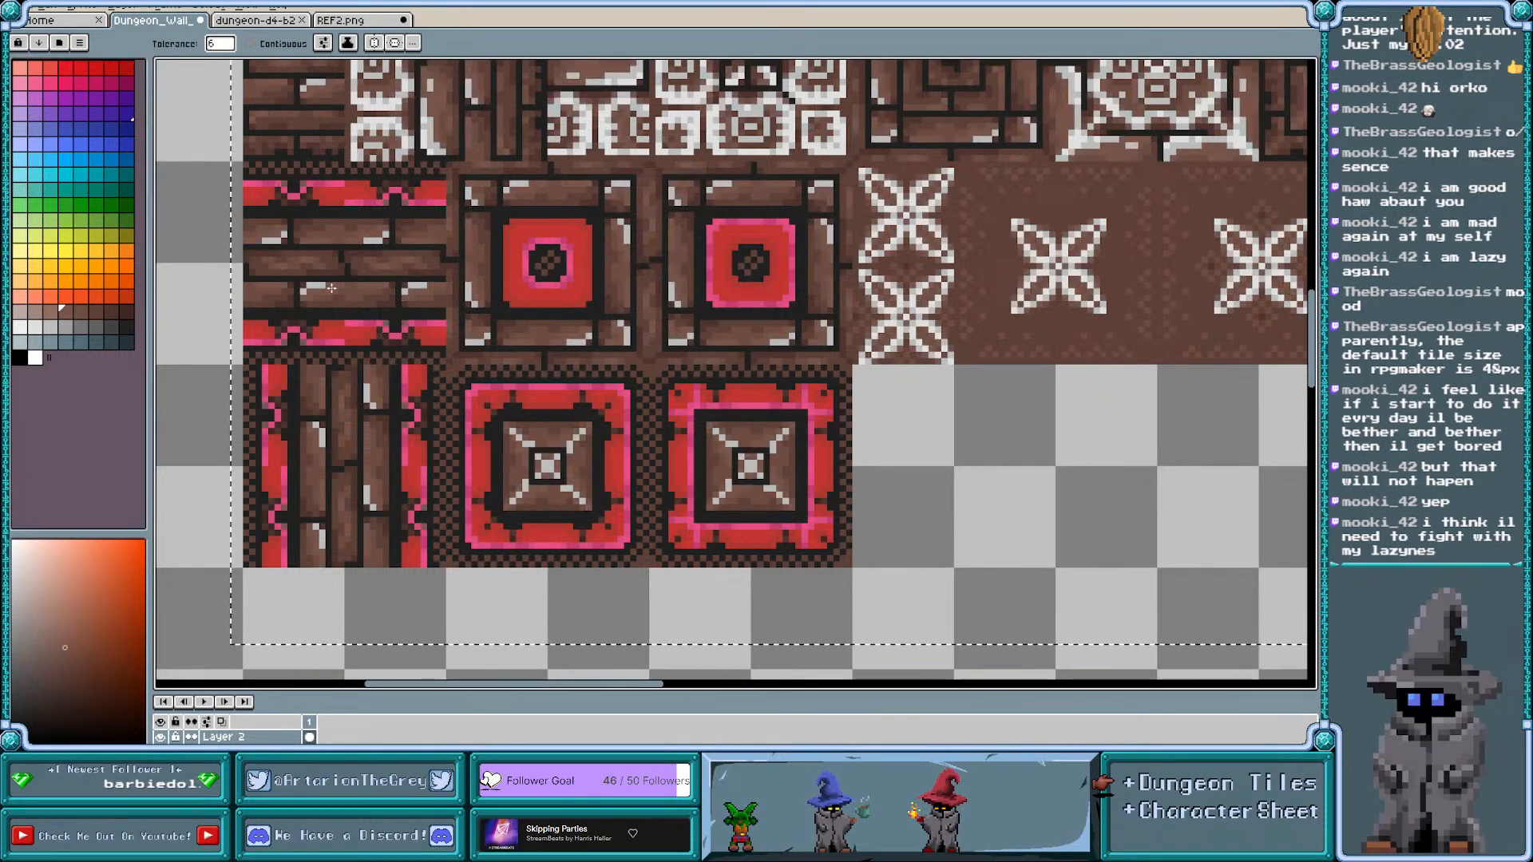
pyautogui.click(50, 312)
pyautogui.click(281, 254)
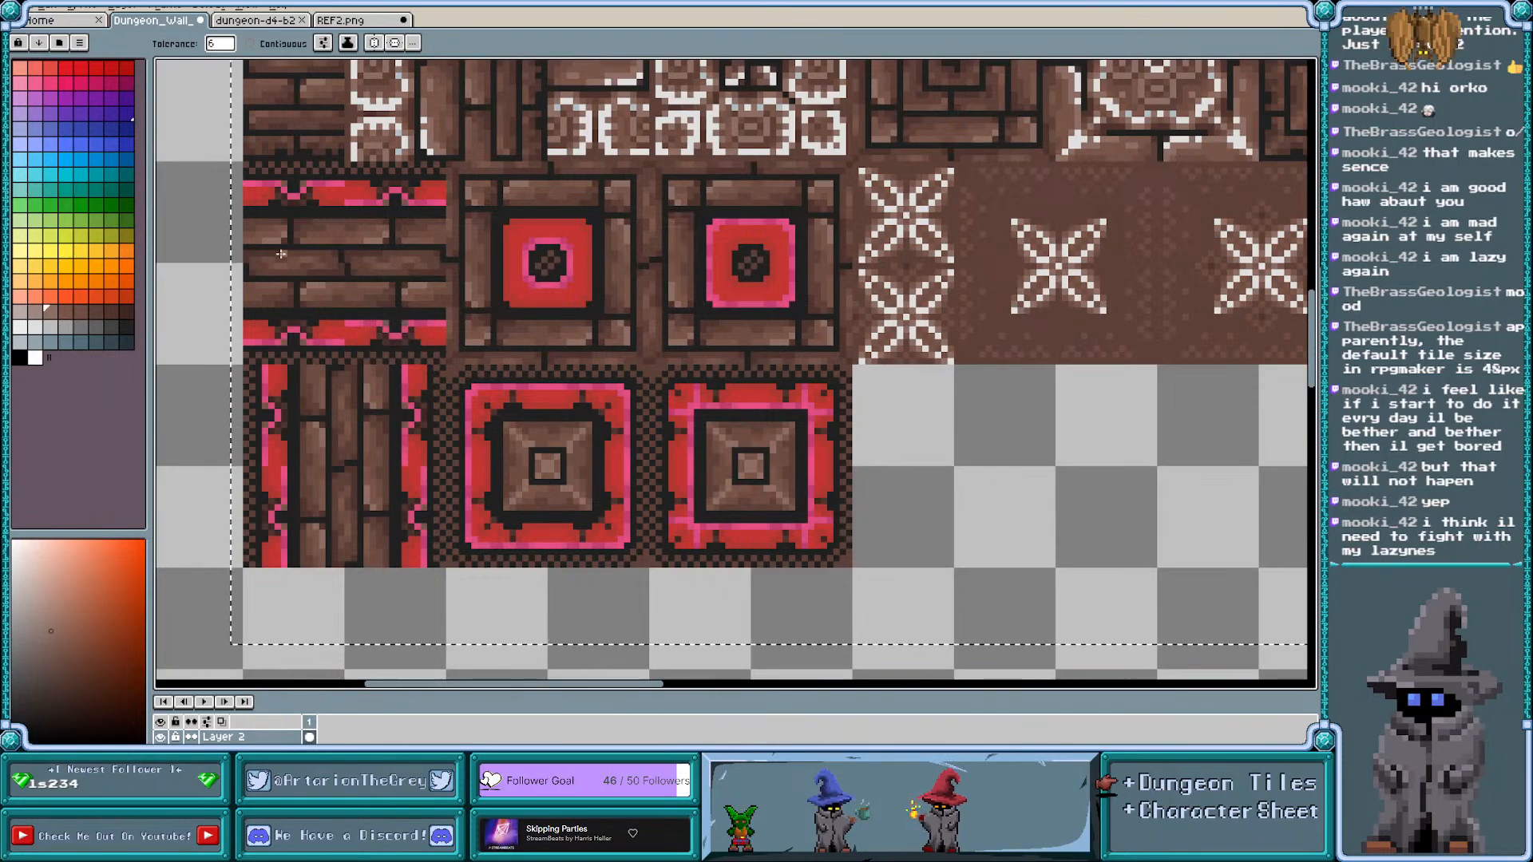
# Recolour the pale carved-stone outlines, flower motifs and brightest highlights with the two lightest palette browns and check the tiles
pyautogui.scroll(-3, 280, 253)
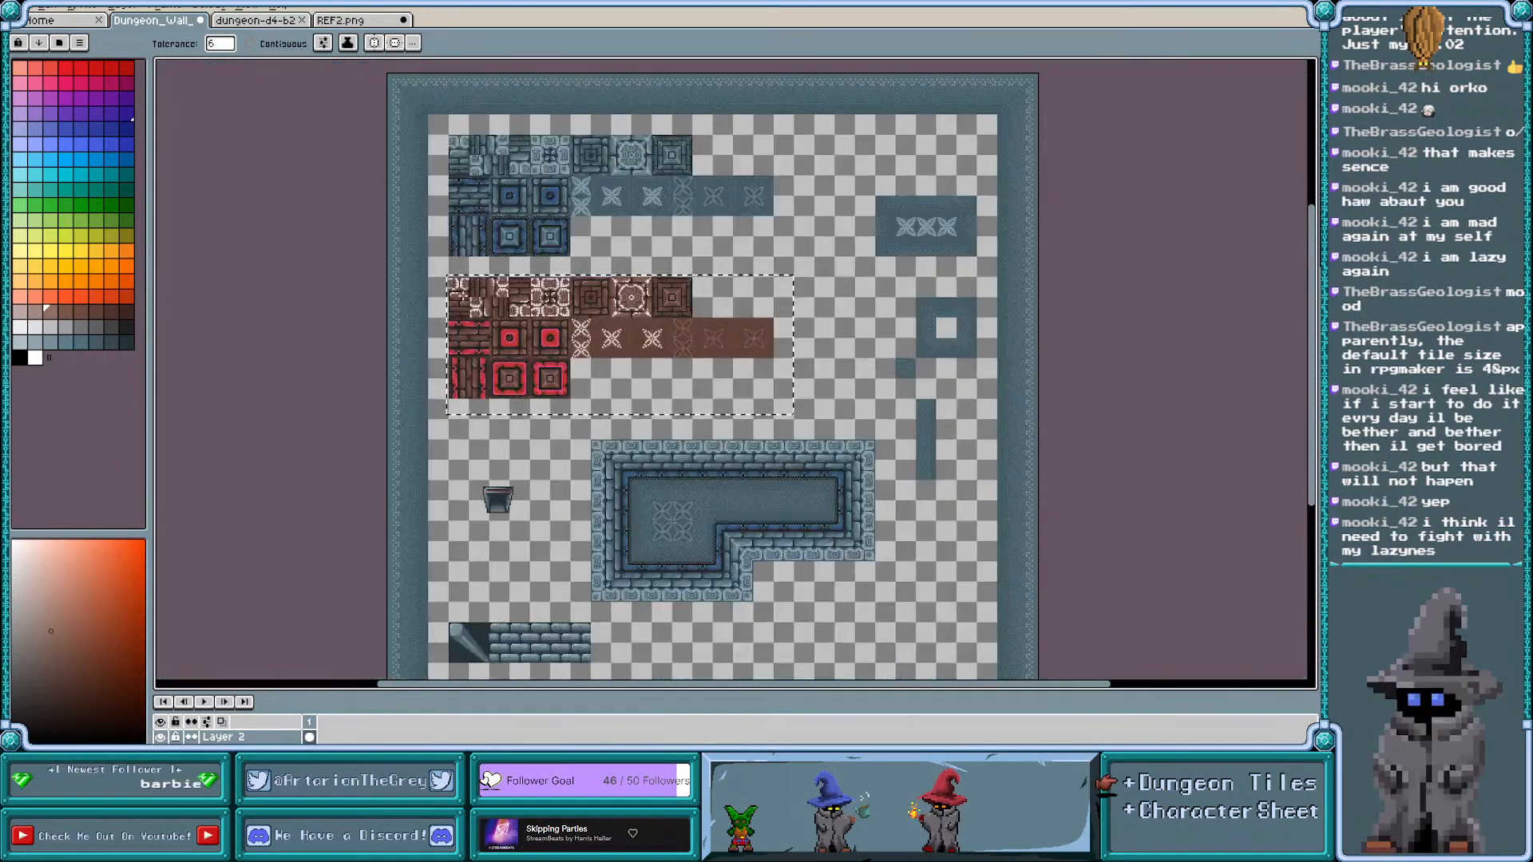
pyautogui.scroll(4, 476, 303)
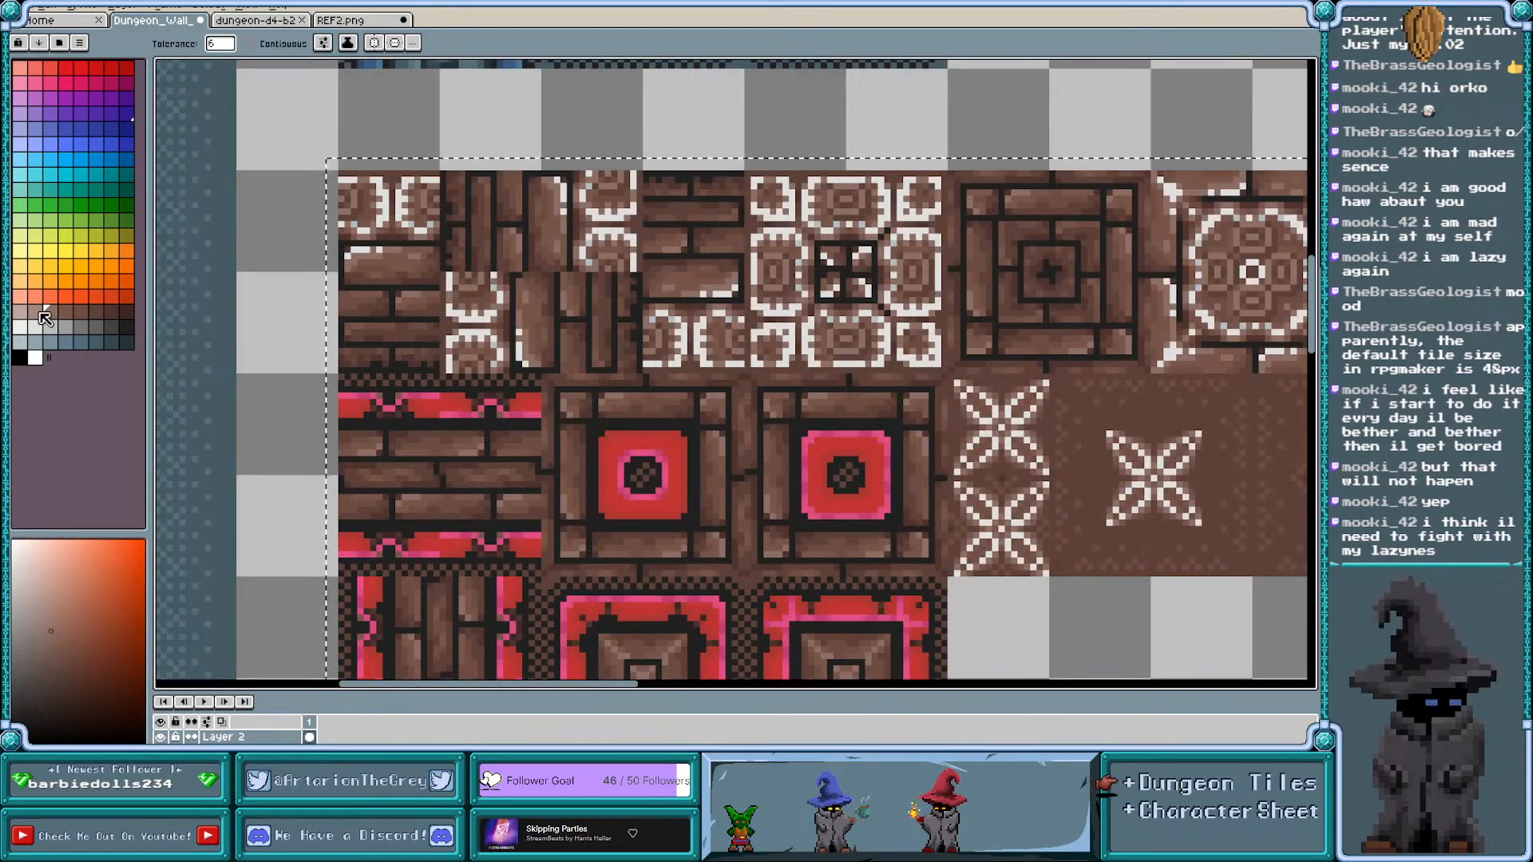
pyautogui.click(41, 314)
pyautogui.click(469, 316)
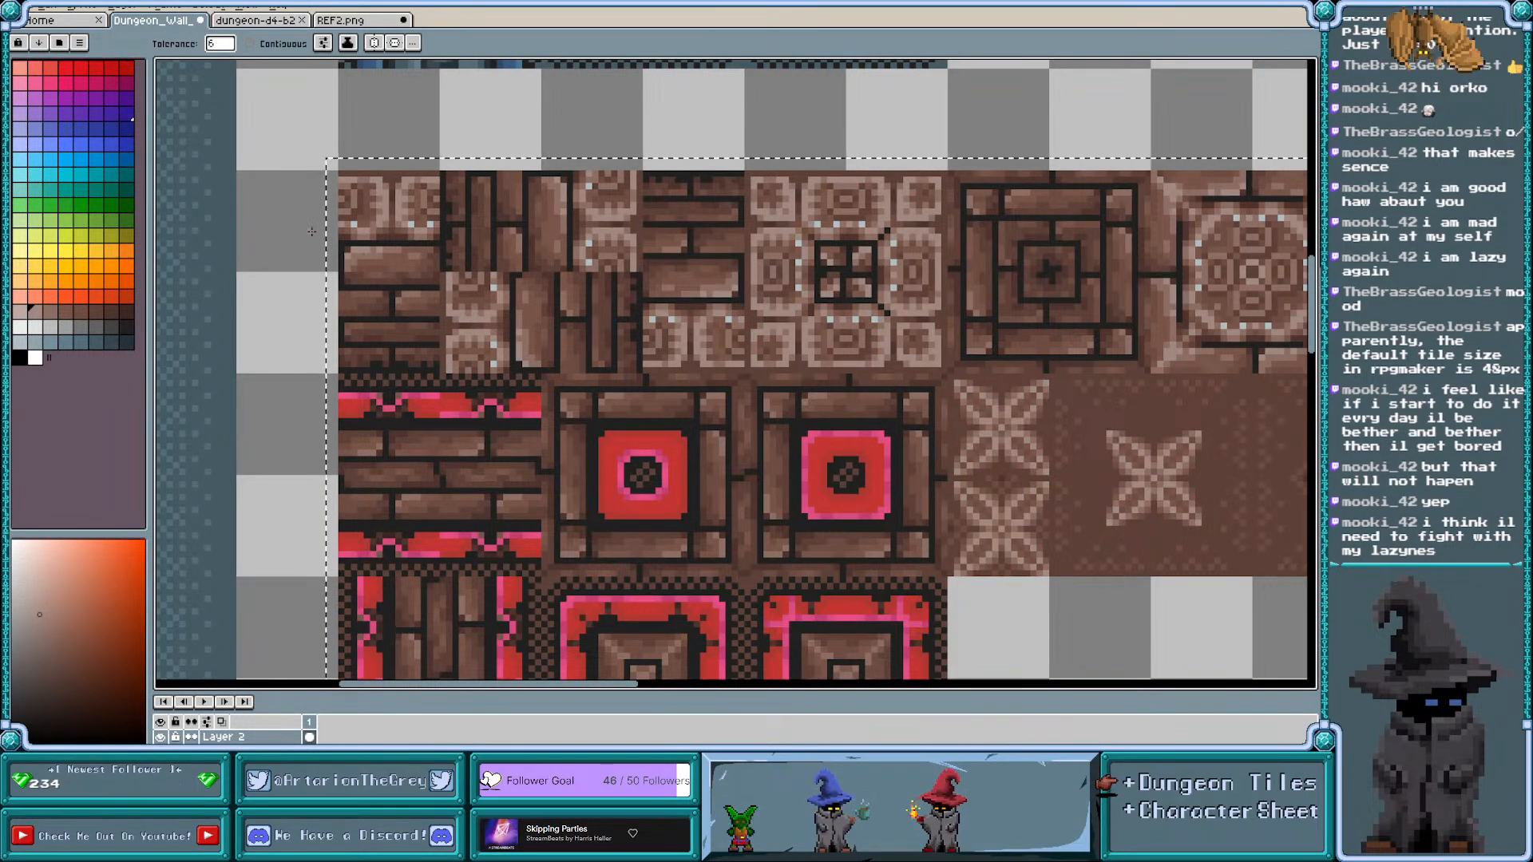
pyautogui.click(22, 313)
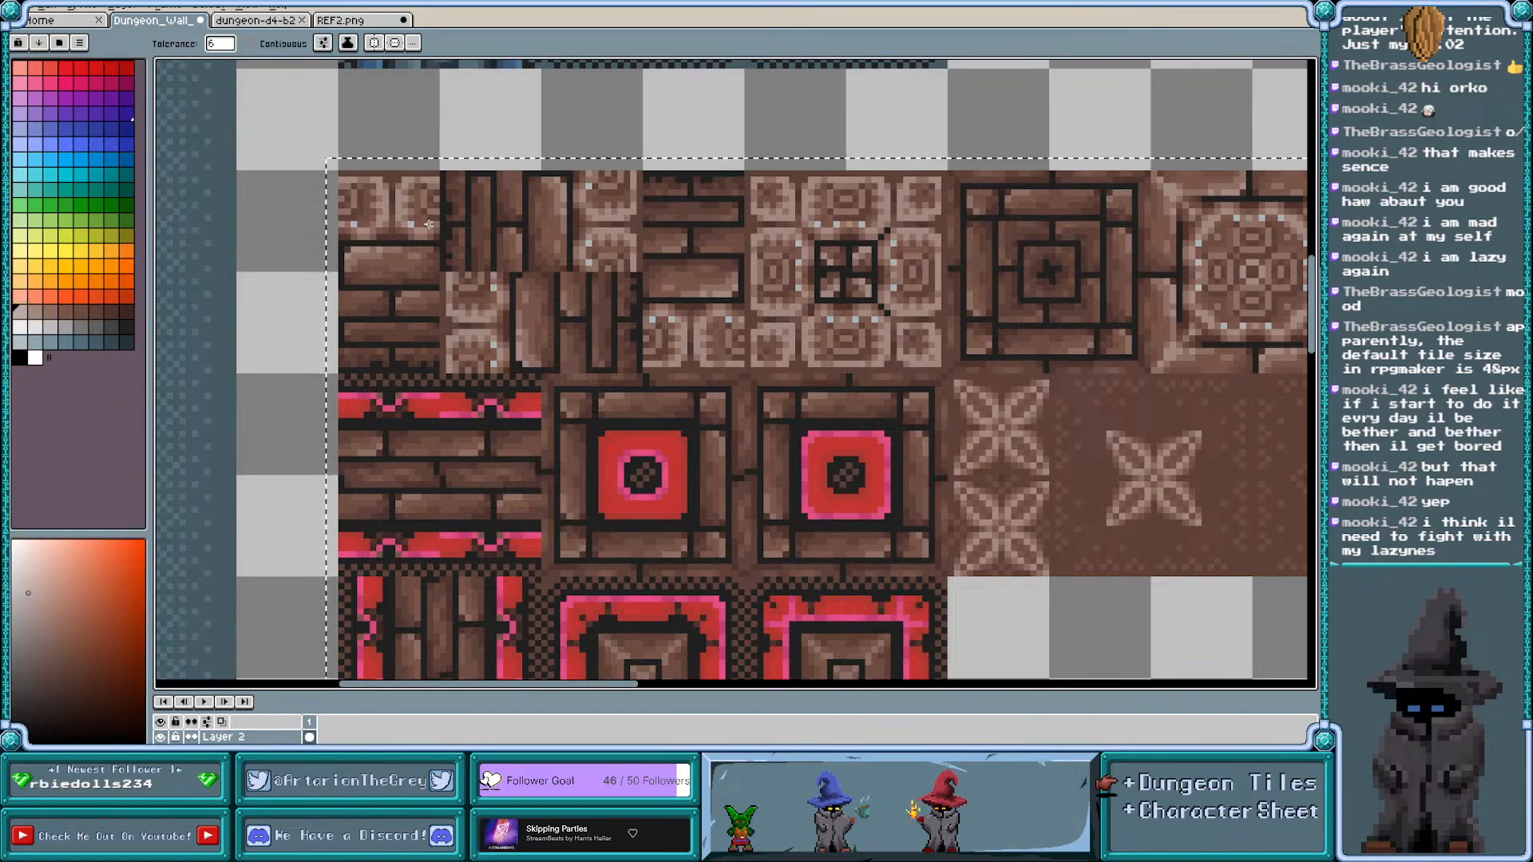
pyautogui.scroll(-1, 339, 178)
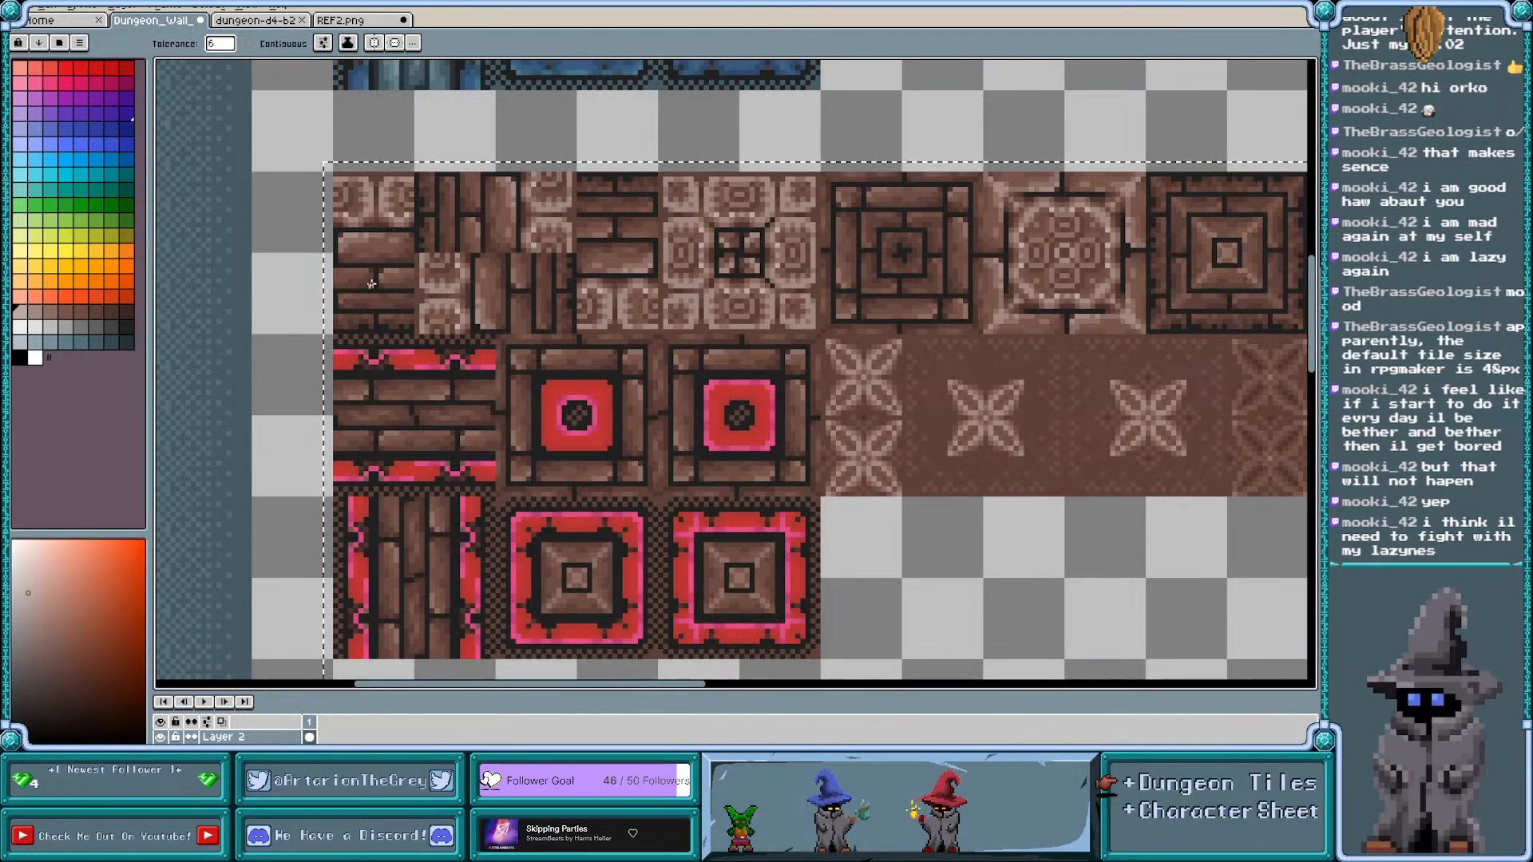
pyautogui.scroll(-1, 341, 258)
pyautogui.scroll(1, 339, 258)
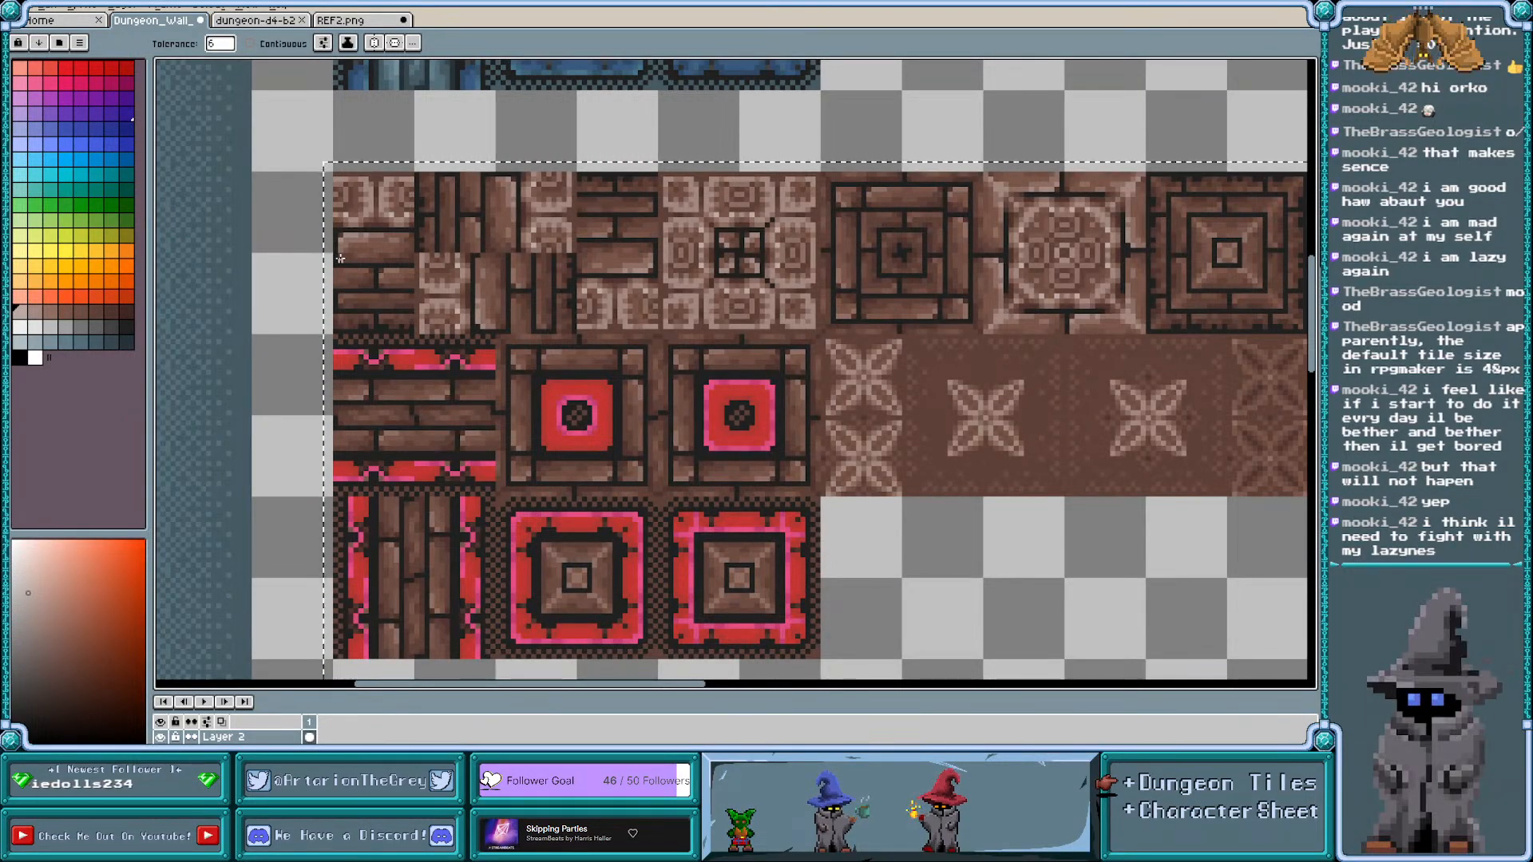
pyautogui.scroll(1, 358, 192)
pyautogui.scroll(1, 359, 192)
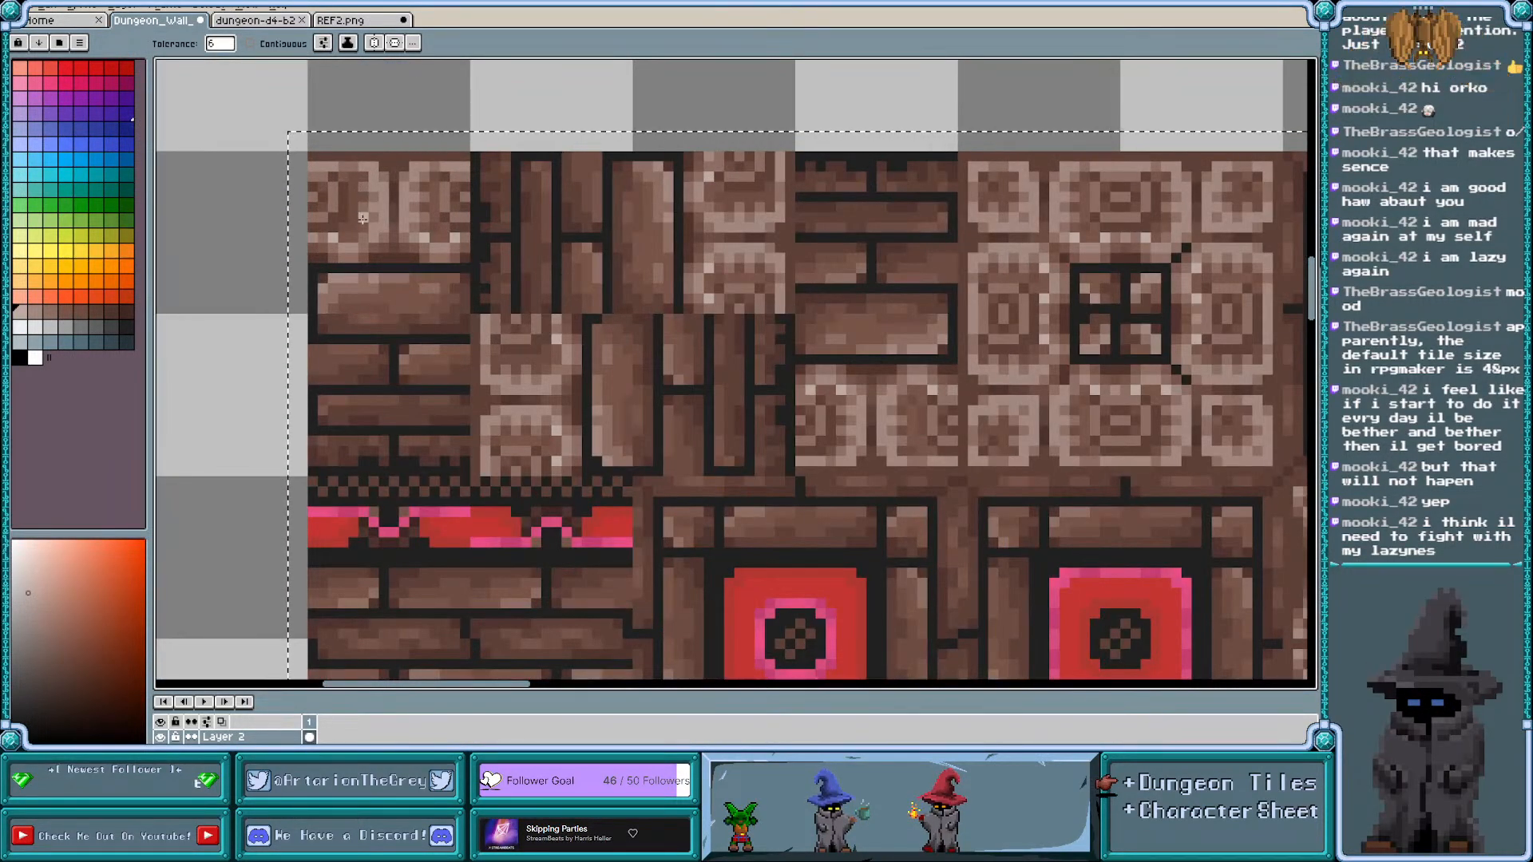
# Try refilling the light brown of the carved stones and flower motifs with a dark brown sampled from the tiles, and undo it
pyautogui.press('i')
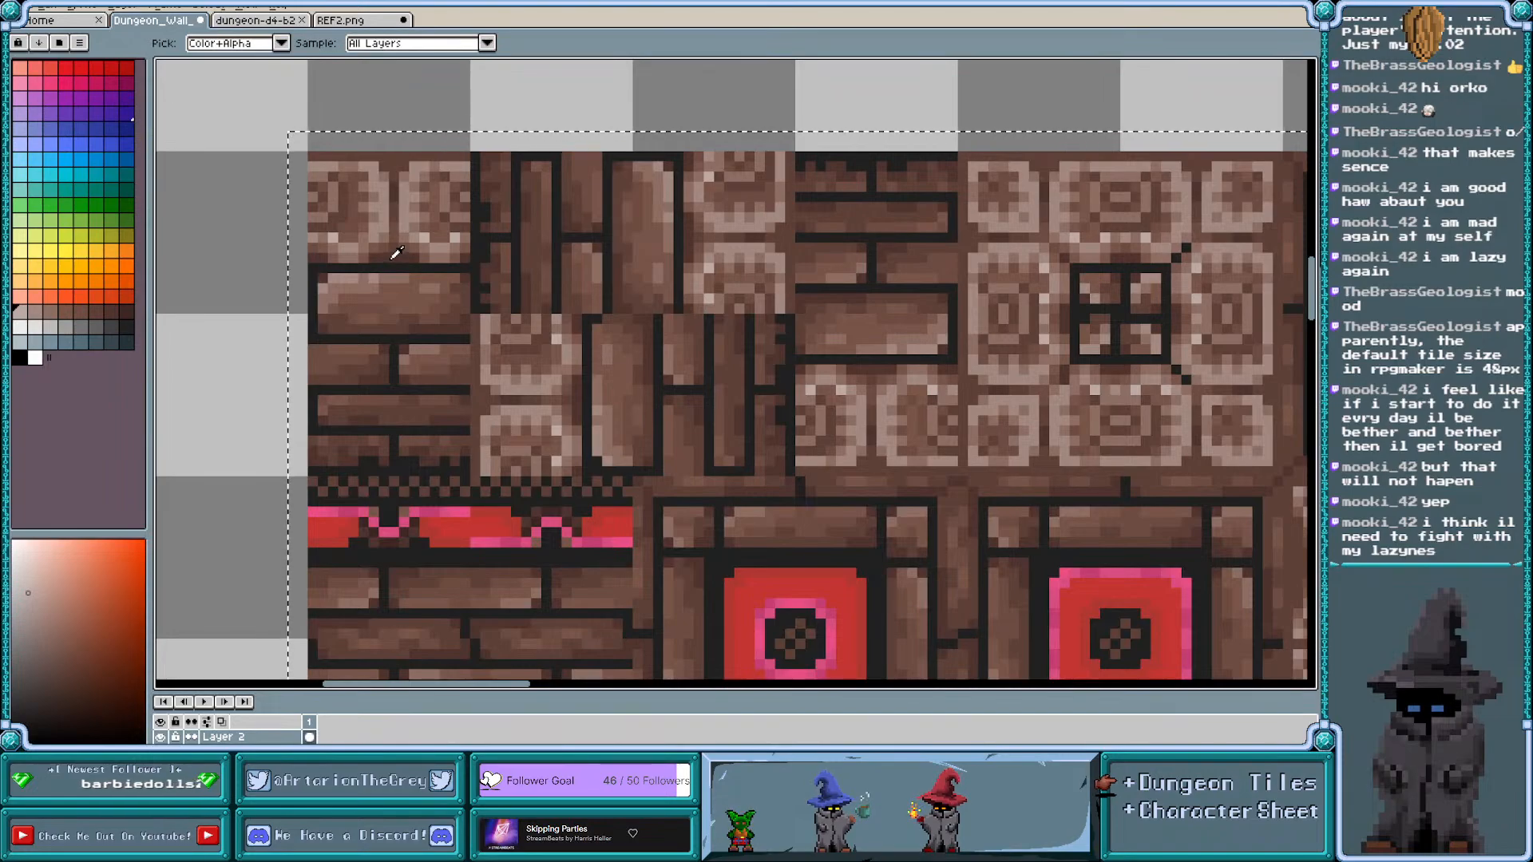
pyautogui.click(392, 256)
pyautogui.press('w')
pyautogui.scroll(-1, 302, 188)
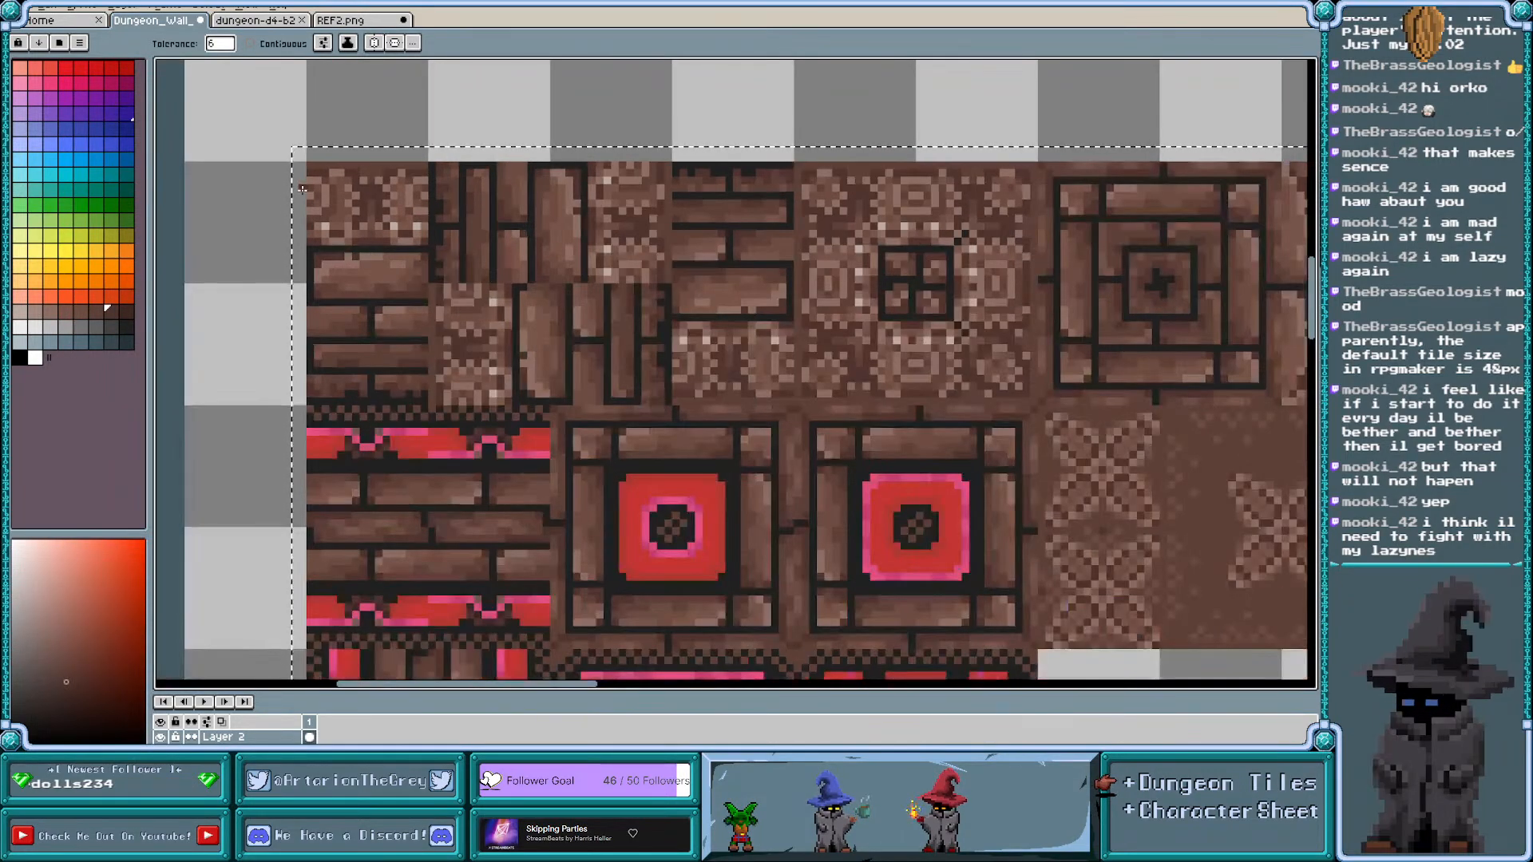
pyautogui.scroll(-2, 302, 189)
pyautogui.press('v')
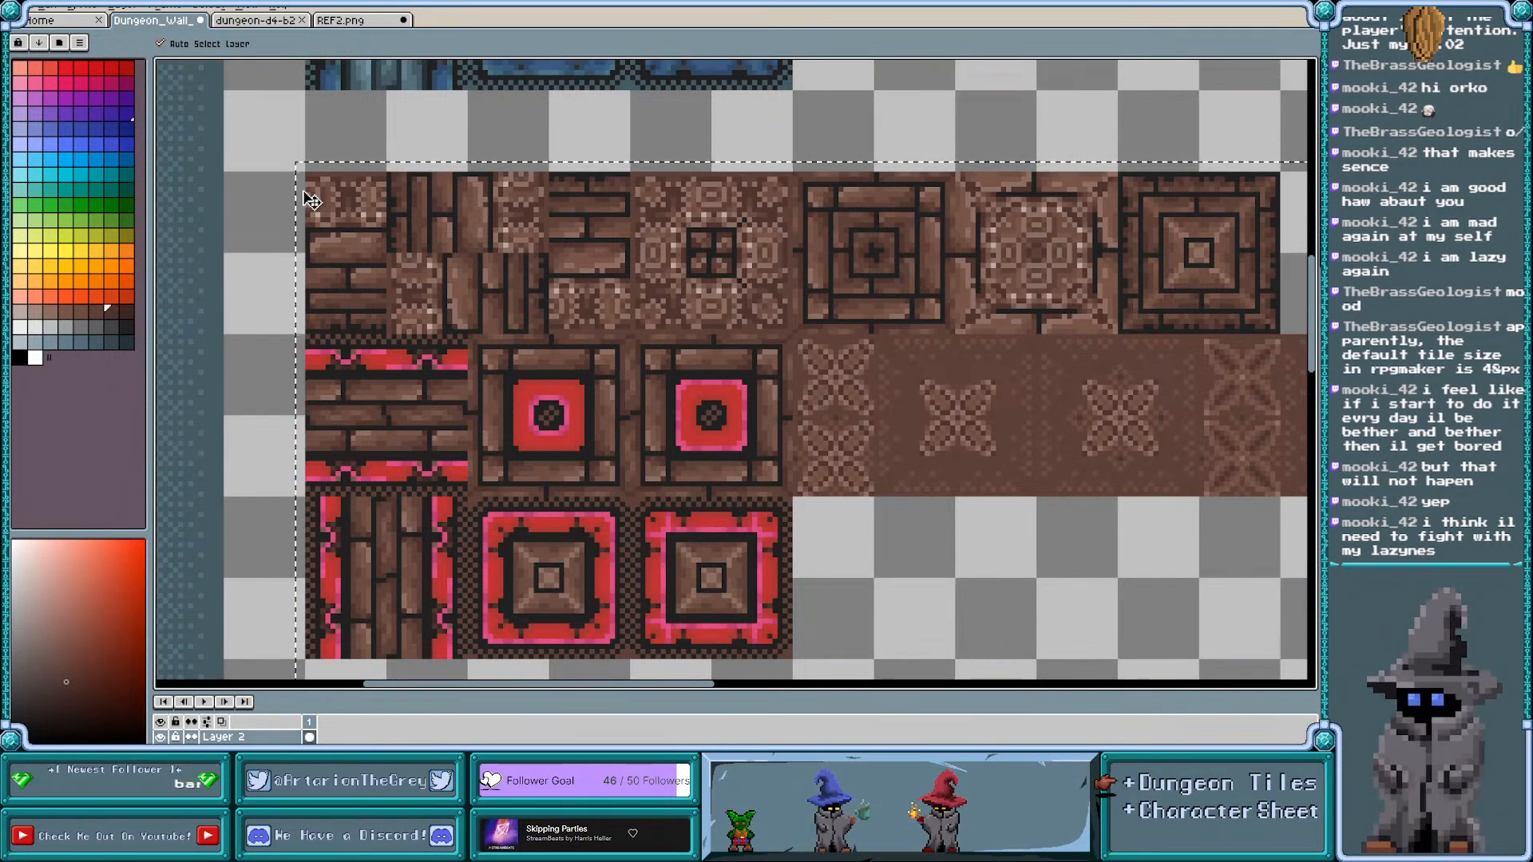
pyautogui.press('w')
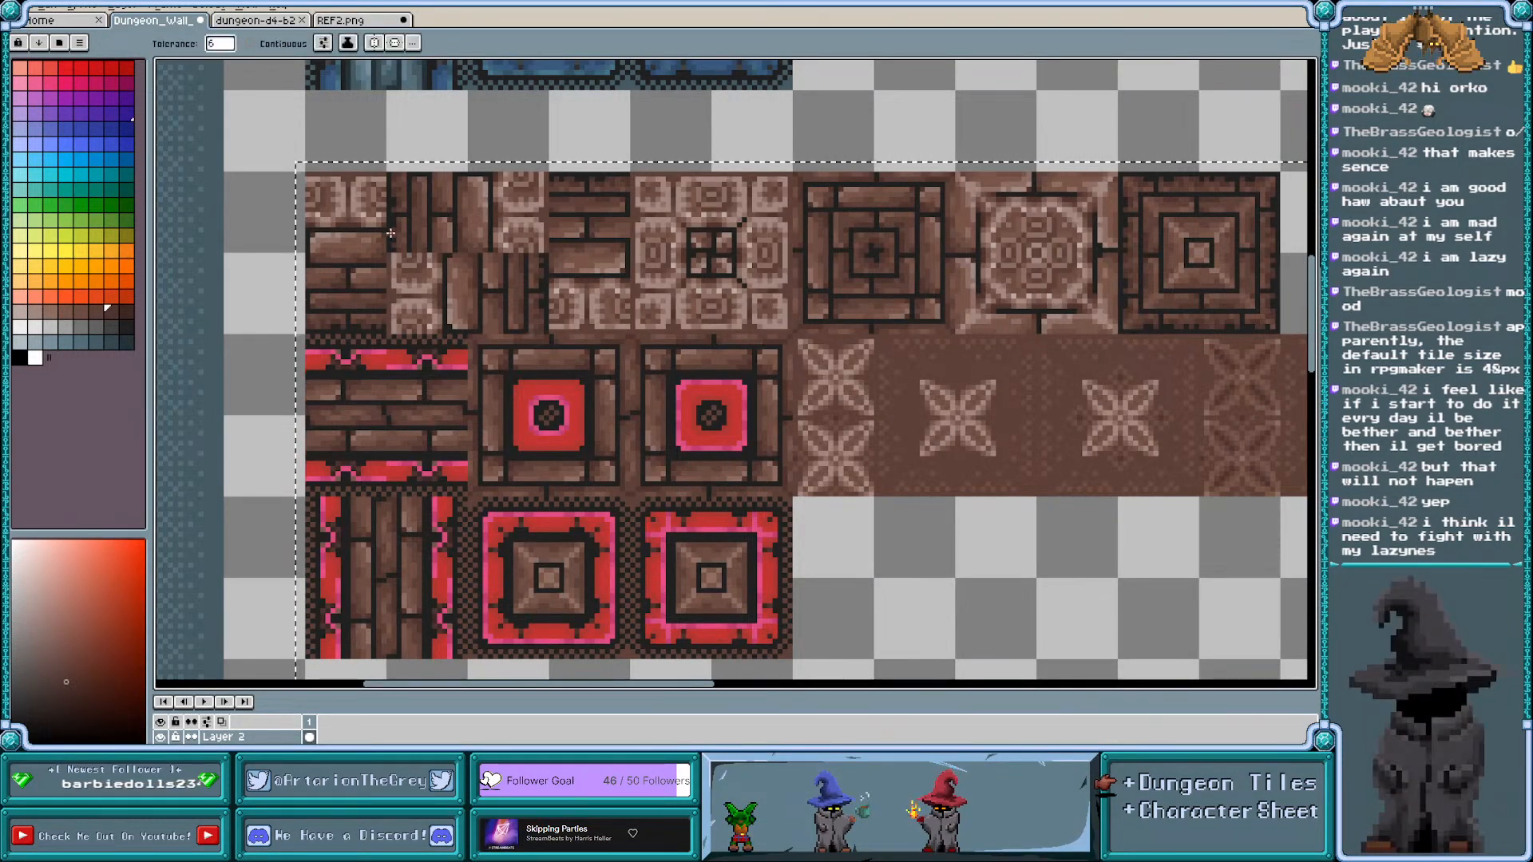
# Try recolouring the dark red shade of the accent areas with a muted brownish red based on a palette red
pyautogui.scroll(-1, 385, 226)
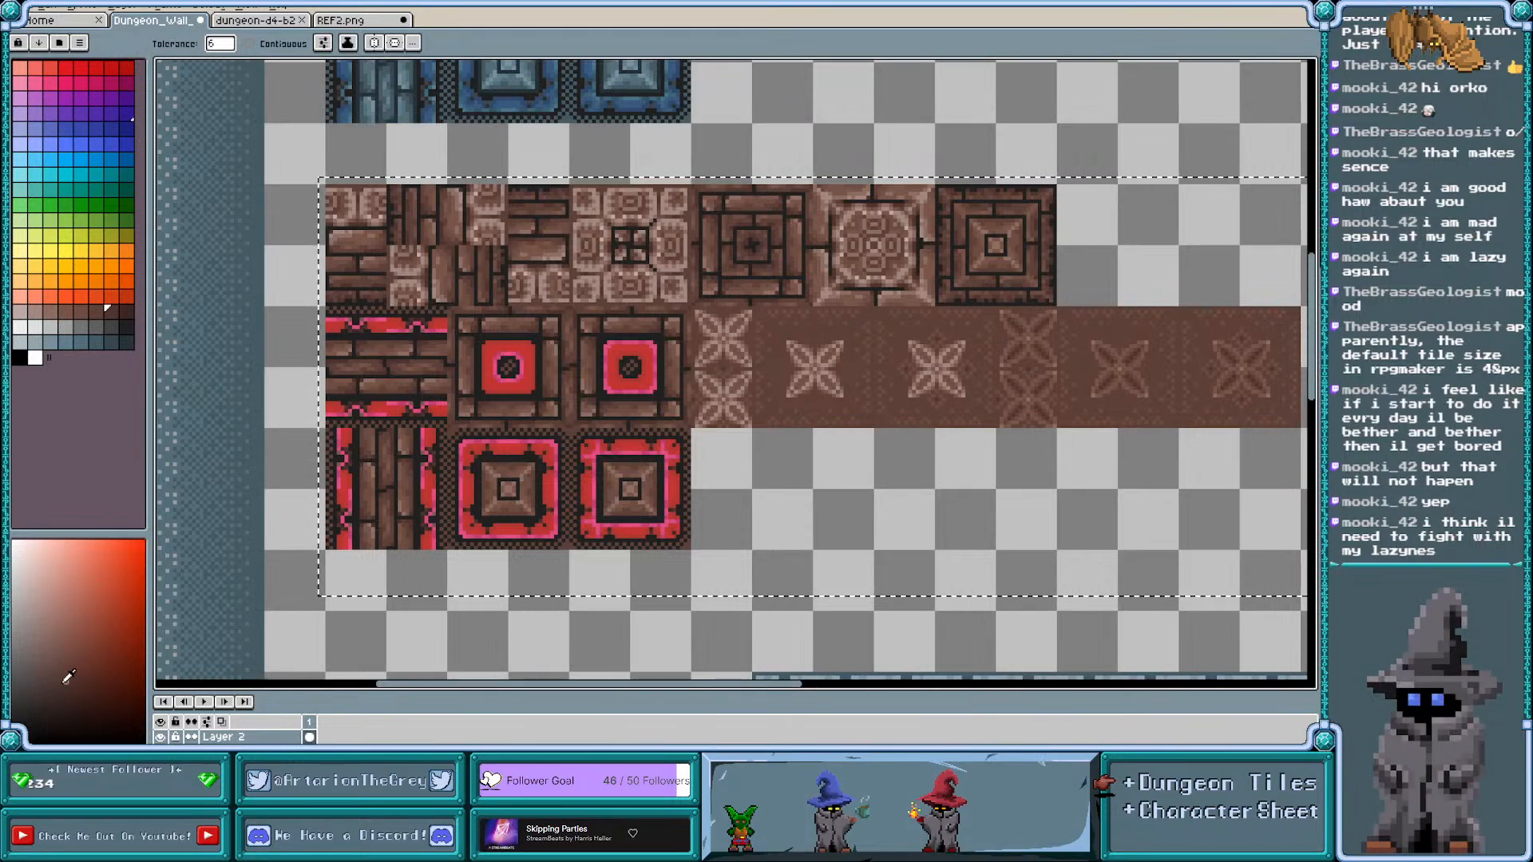
pyautogui.click(126, 313)
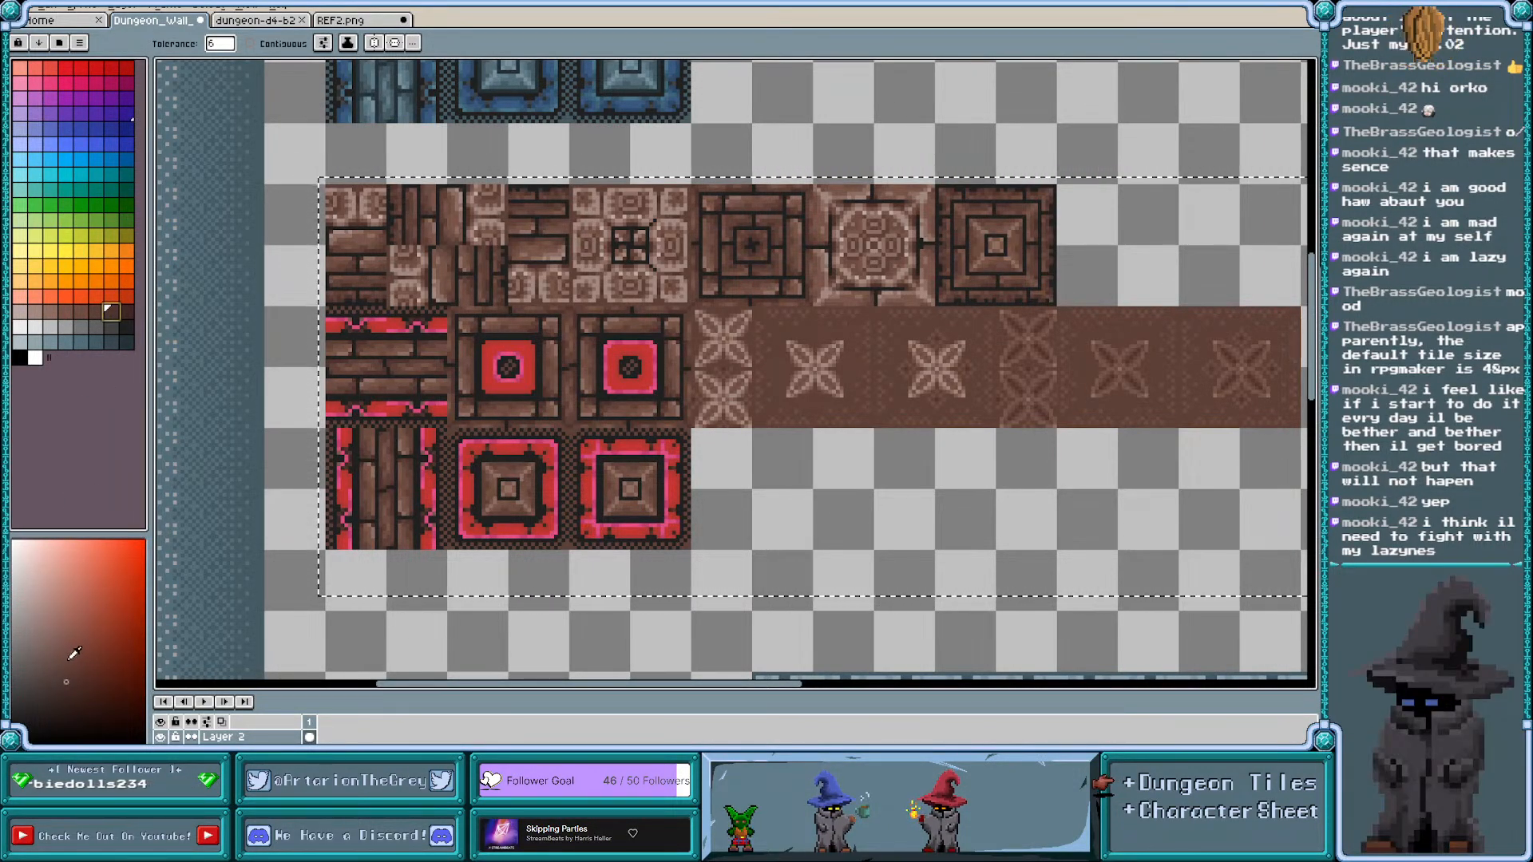
pyautogui.click(130, 69)
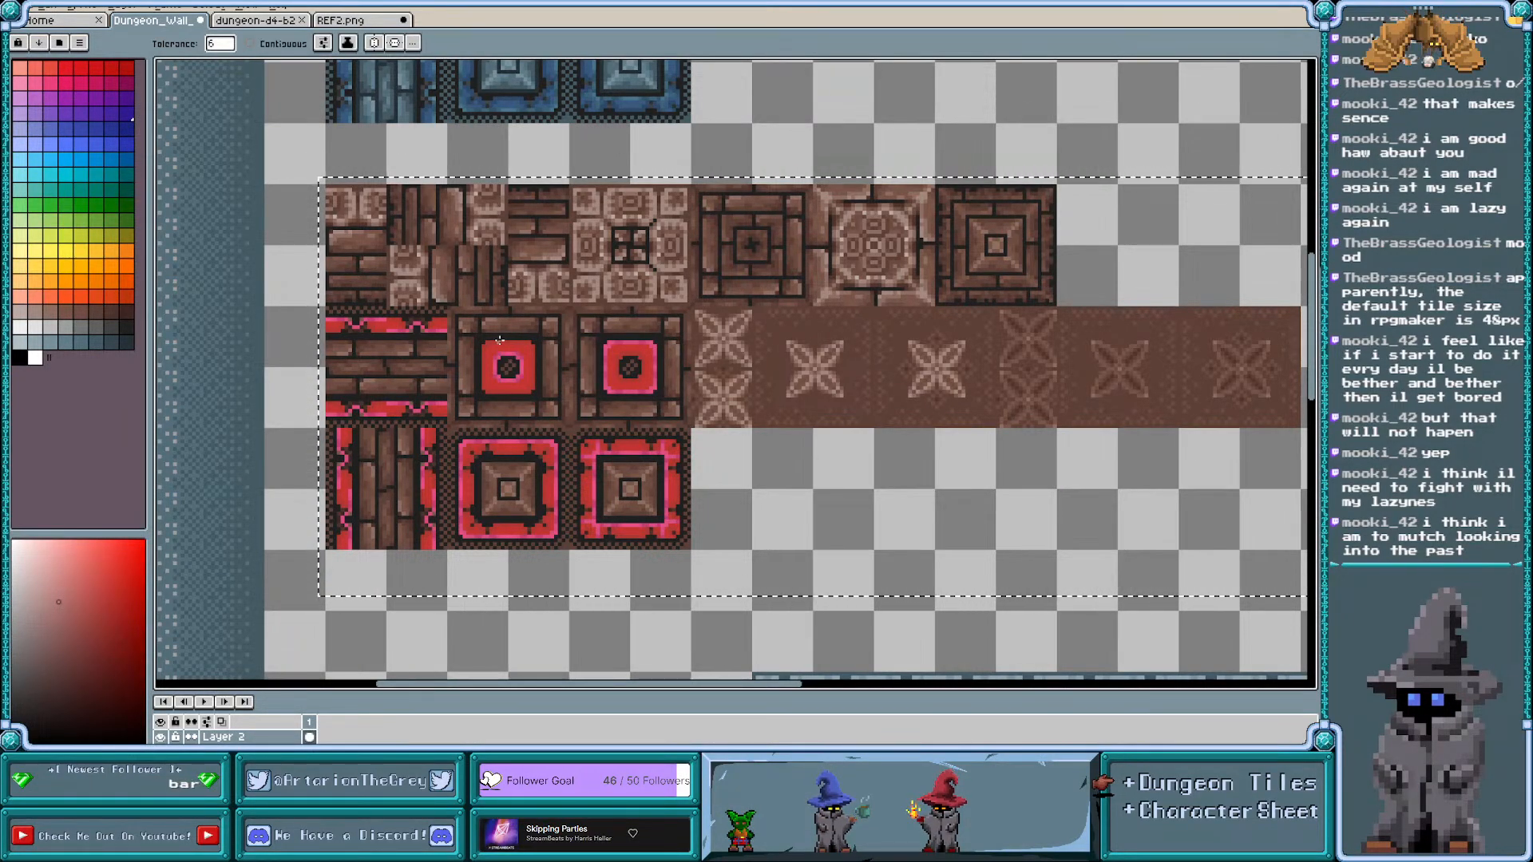
pyautogui.scroll(2, 495, 341)
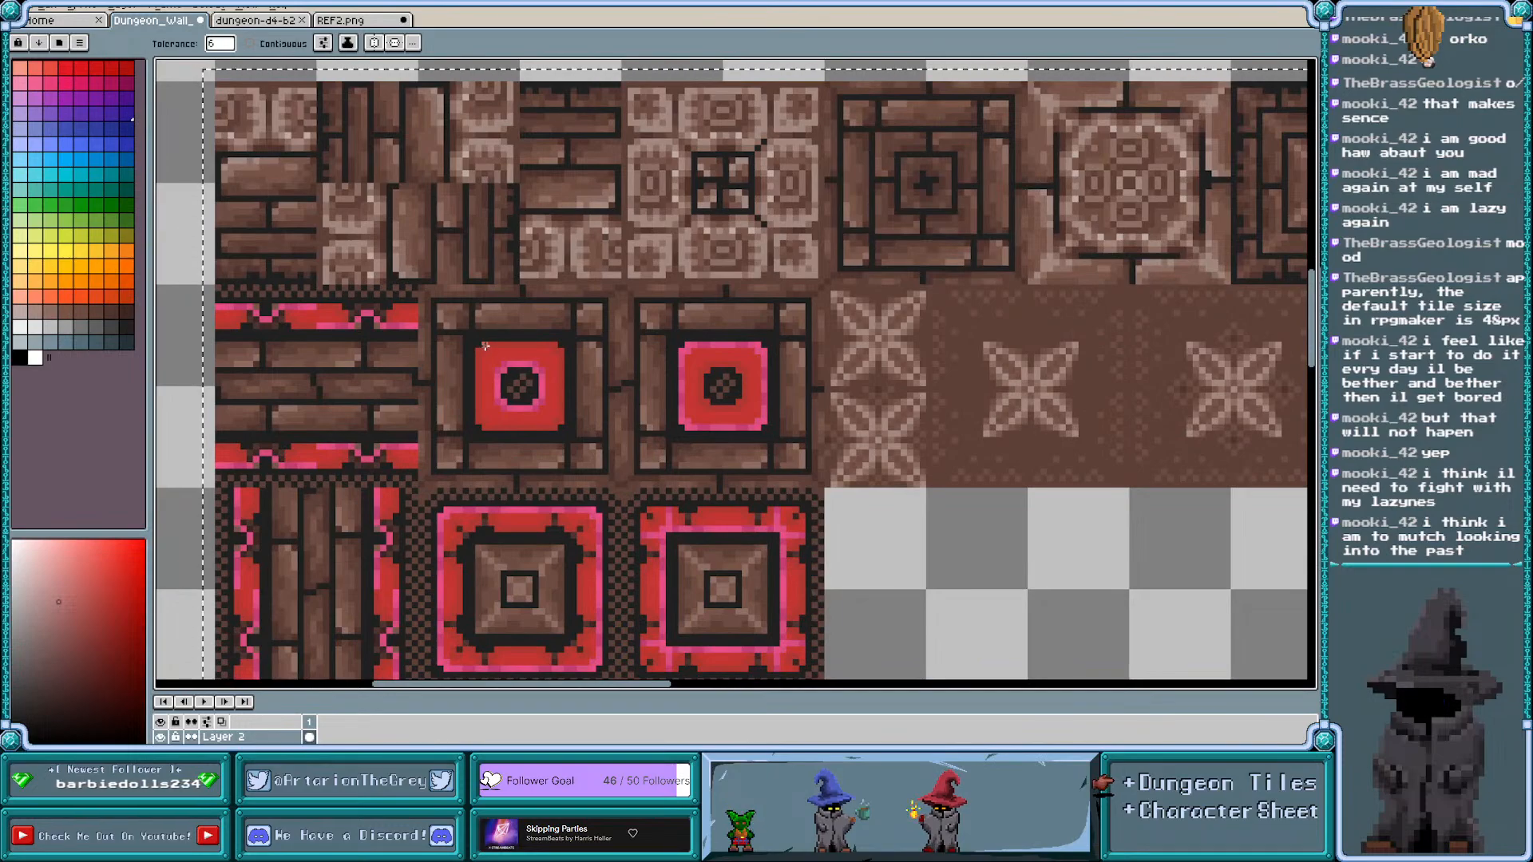
pyautogui.click(484, 346)
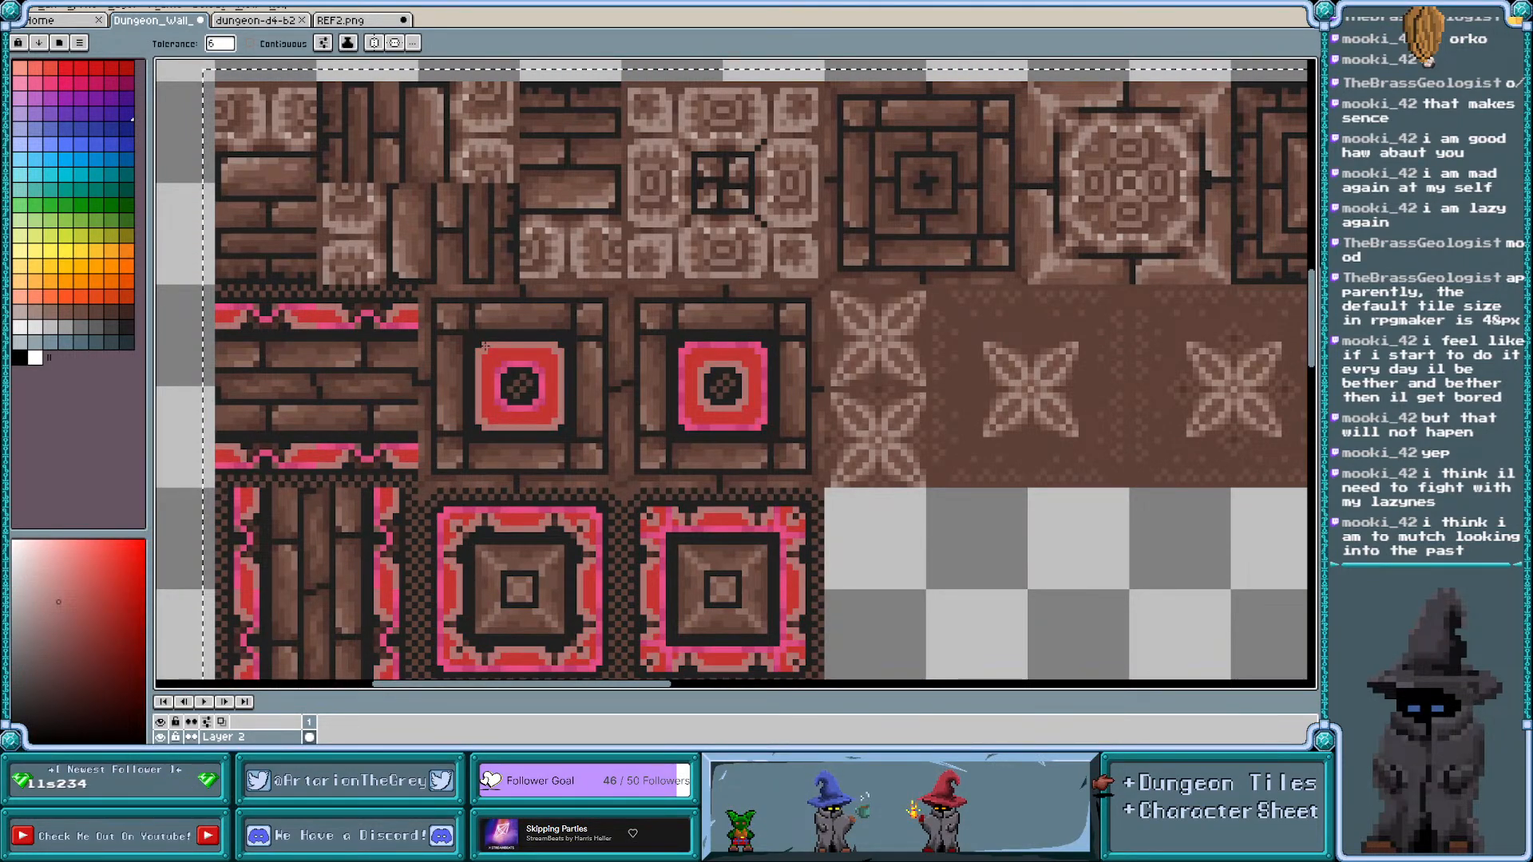
pyautogui.click(489, 353)
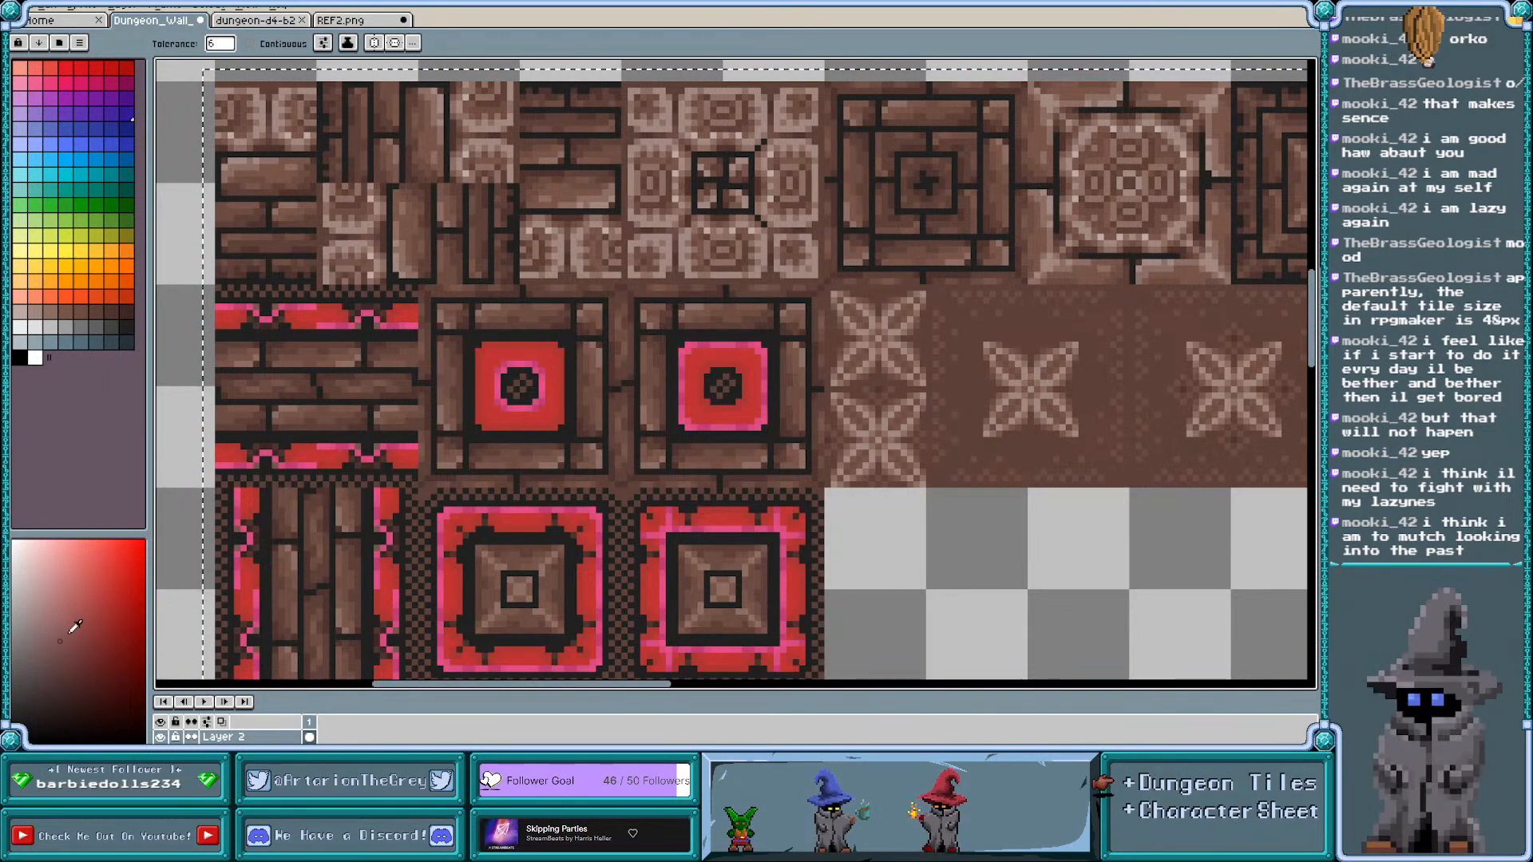
# Recolour the dark red accent shade with a muted brown and the main accent red with a dusty rose based on a palette red
pyautogui.click(478, 353)
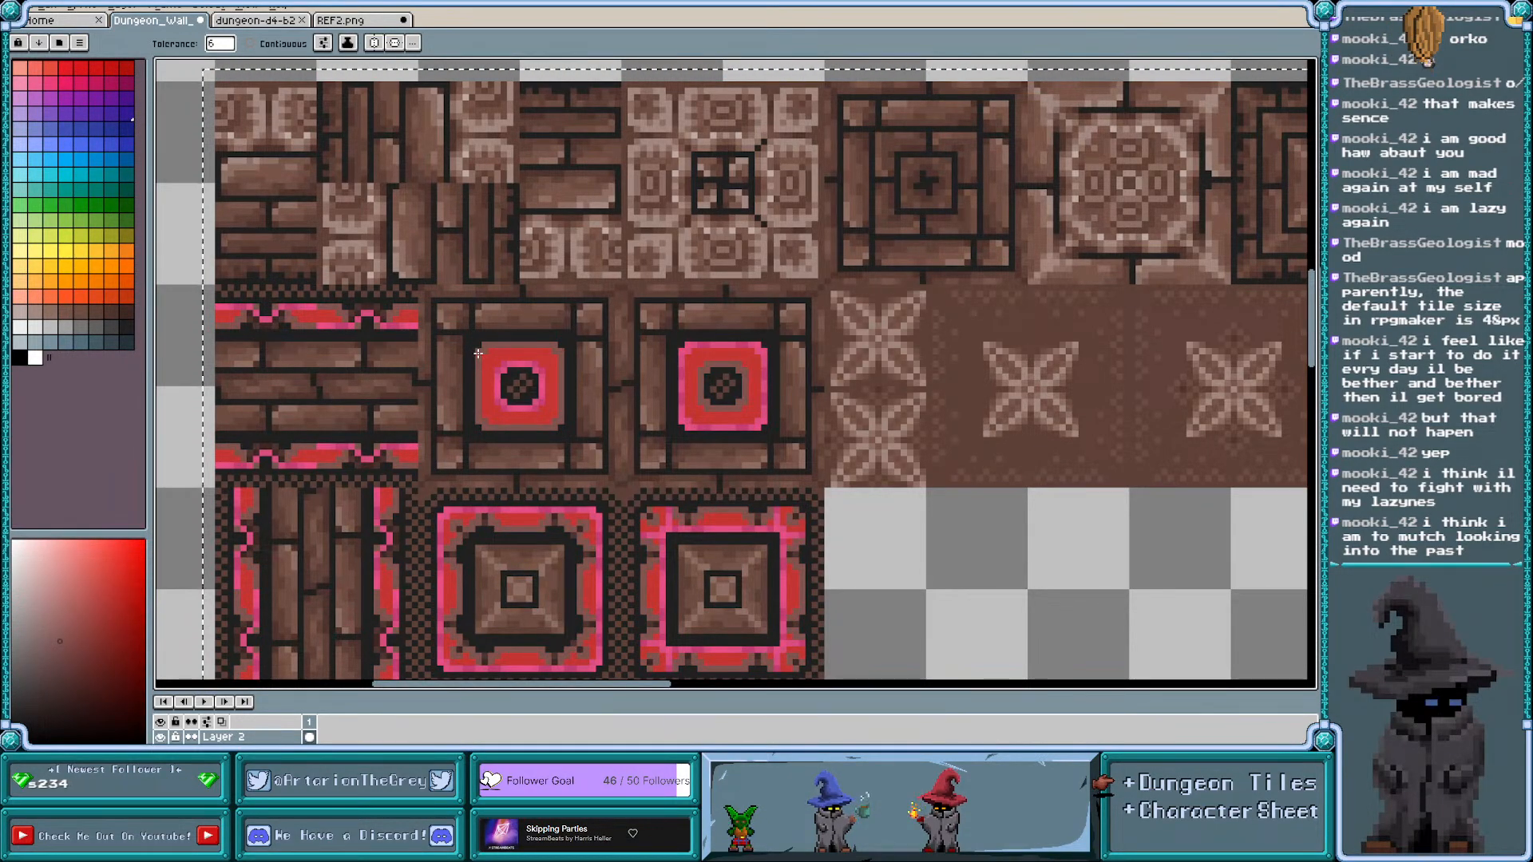
pyautogui.click(115, 69)
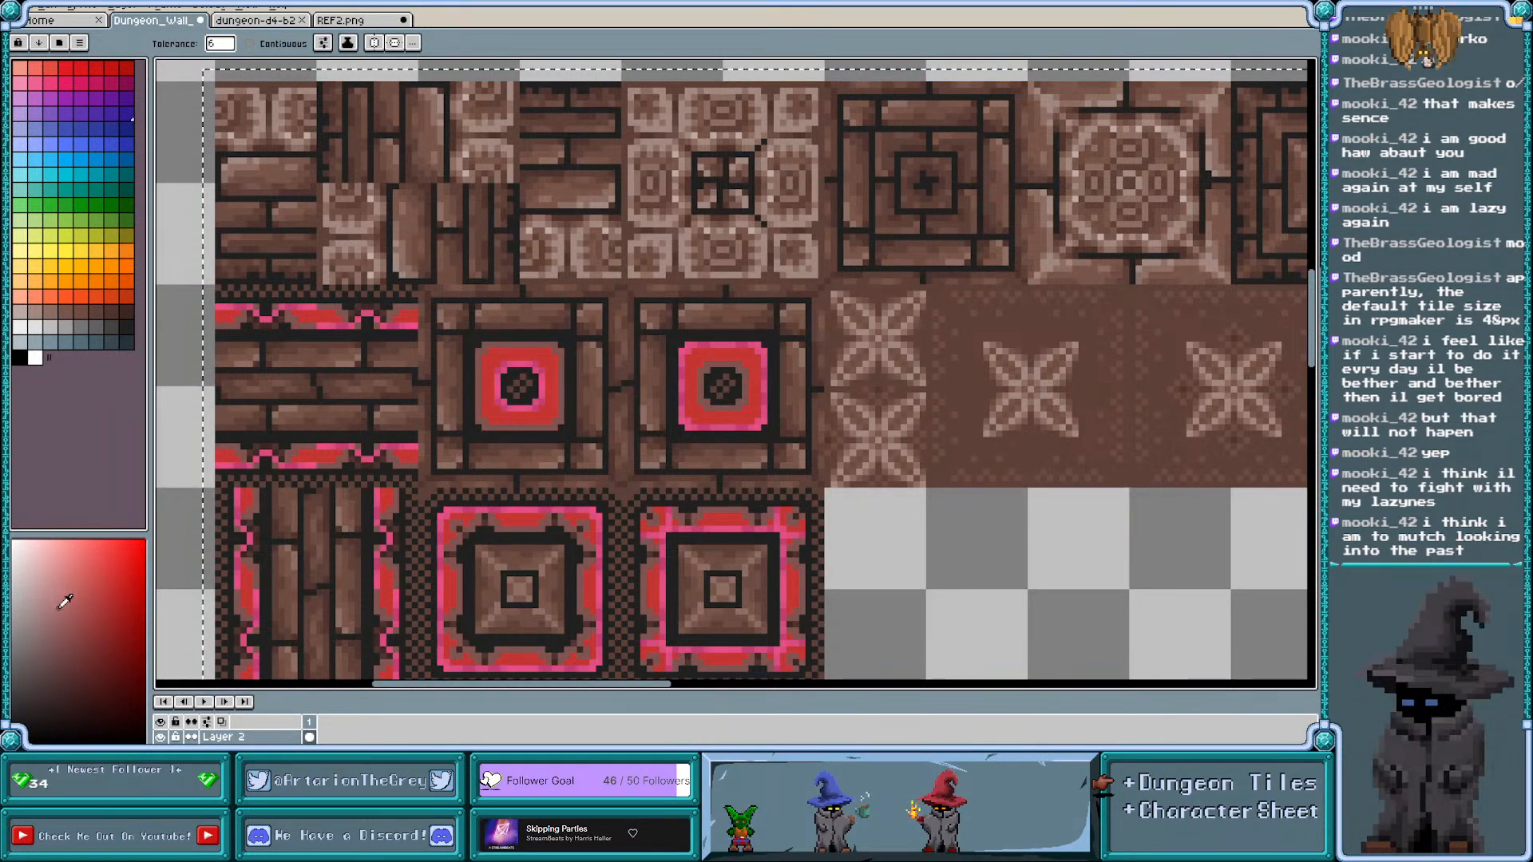
pyautogui.click(58, 609)
pyautogui.click(495, 352)
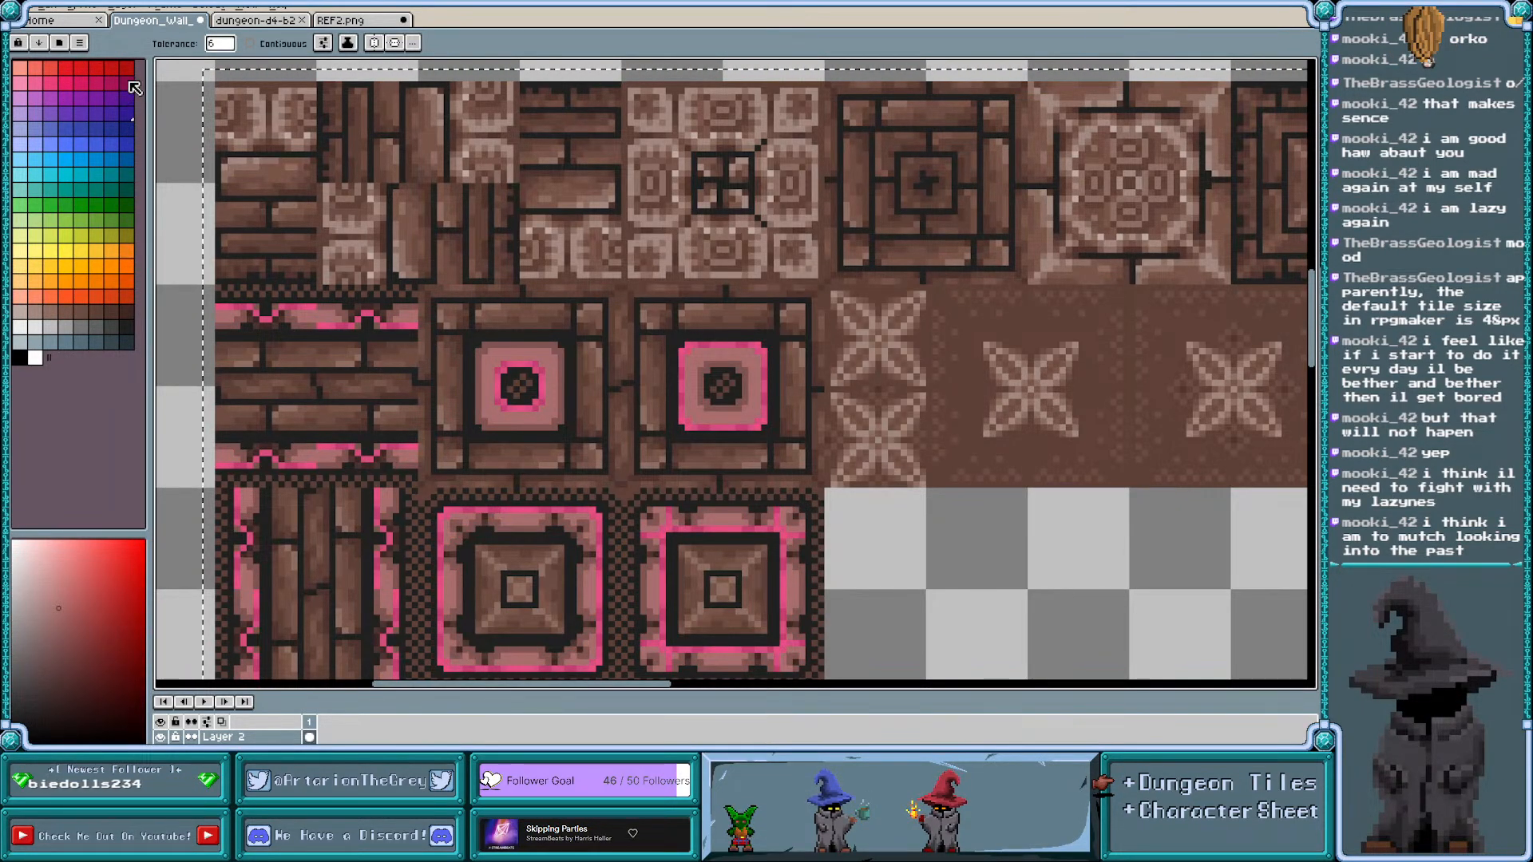
# Recolour the darkest pink shade of the accent outlines with a muted mauve based on a palette pink
pyautogui.click(98, 83)
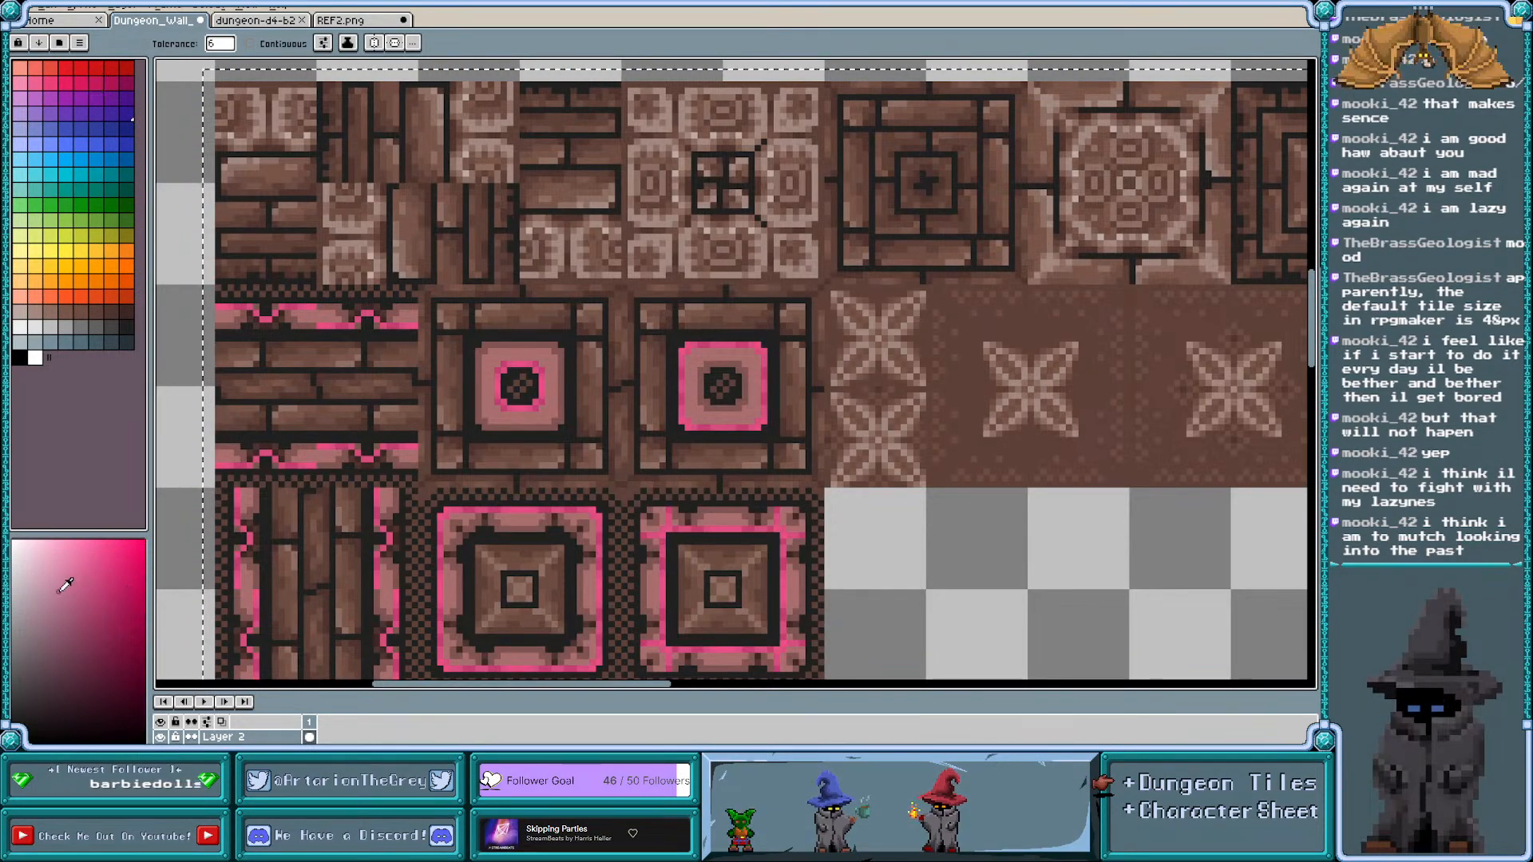
pyautogui.click(61, 620)
pyautogui.scroll(1, 515, 371)
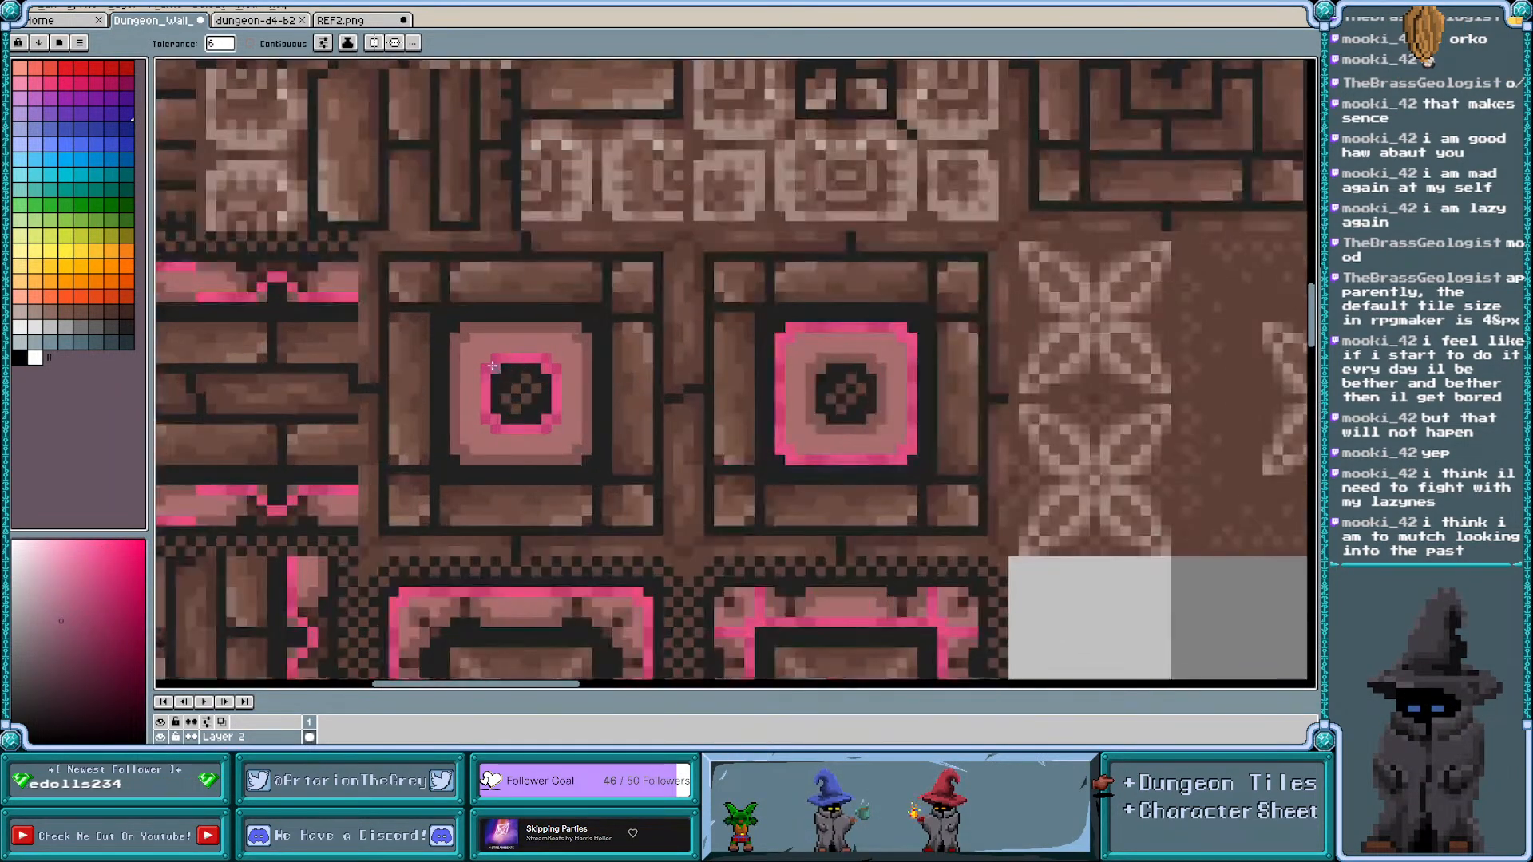
pyautogui.click(111, 83)
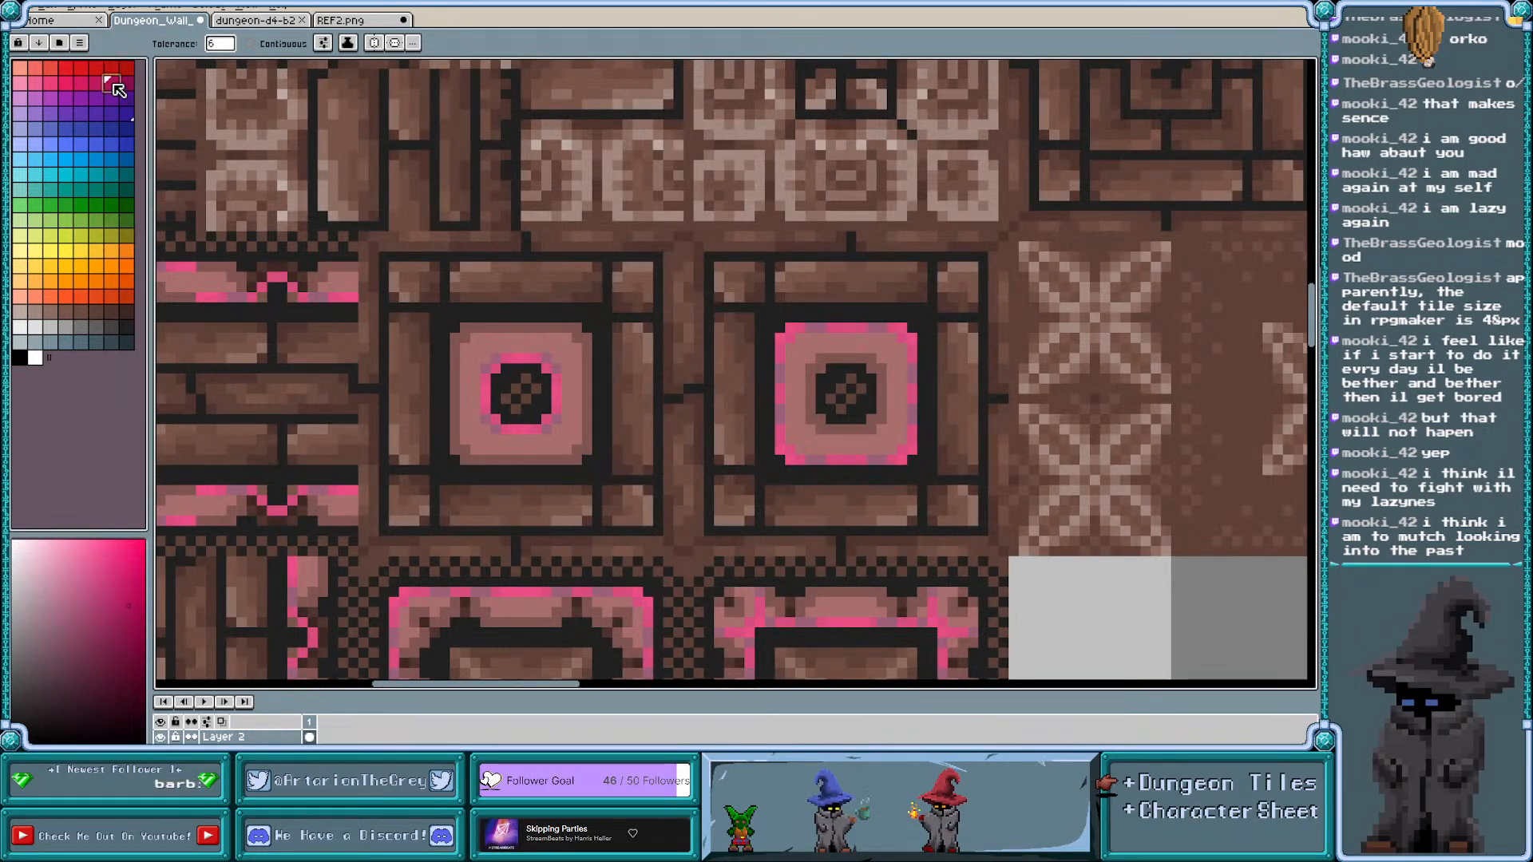
pyautogui.click(65, 630)
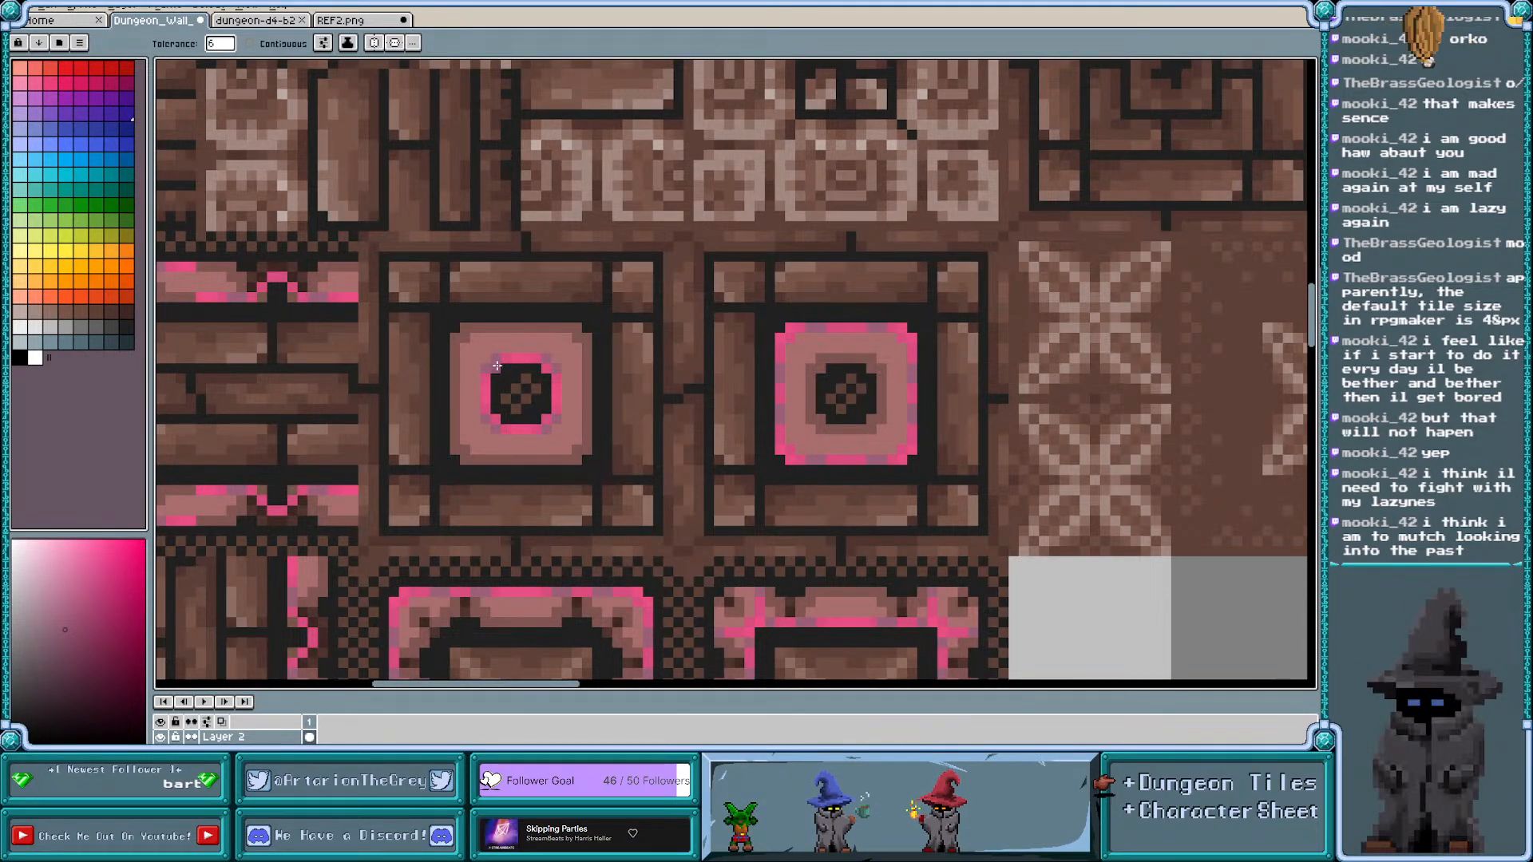
pyautogui.scroll(1, 497, 365)
pyautogui.scroll(1, 497, 366)
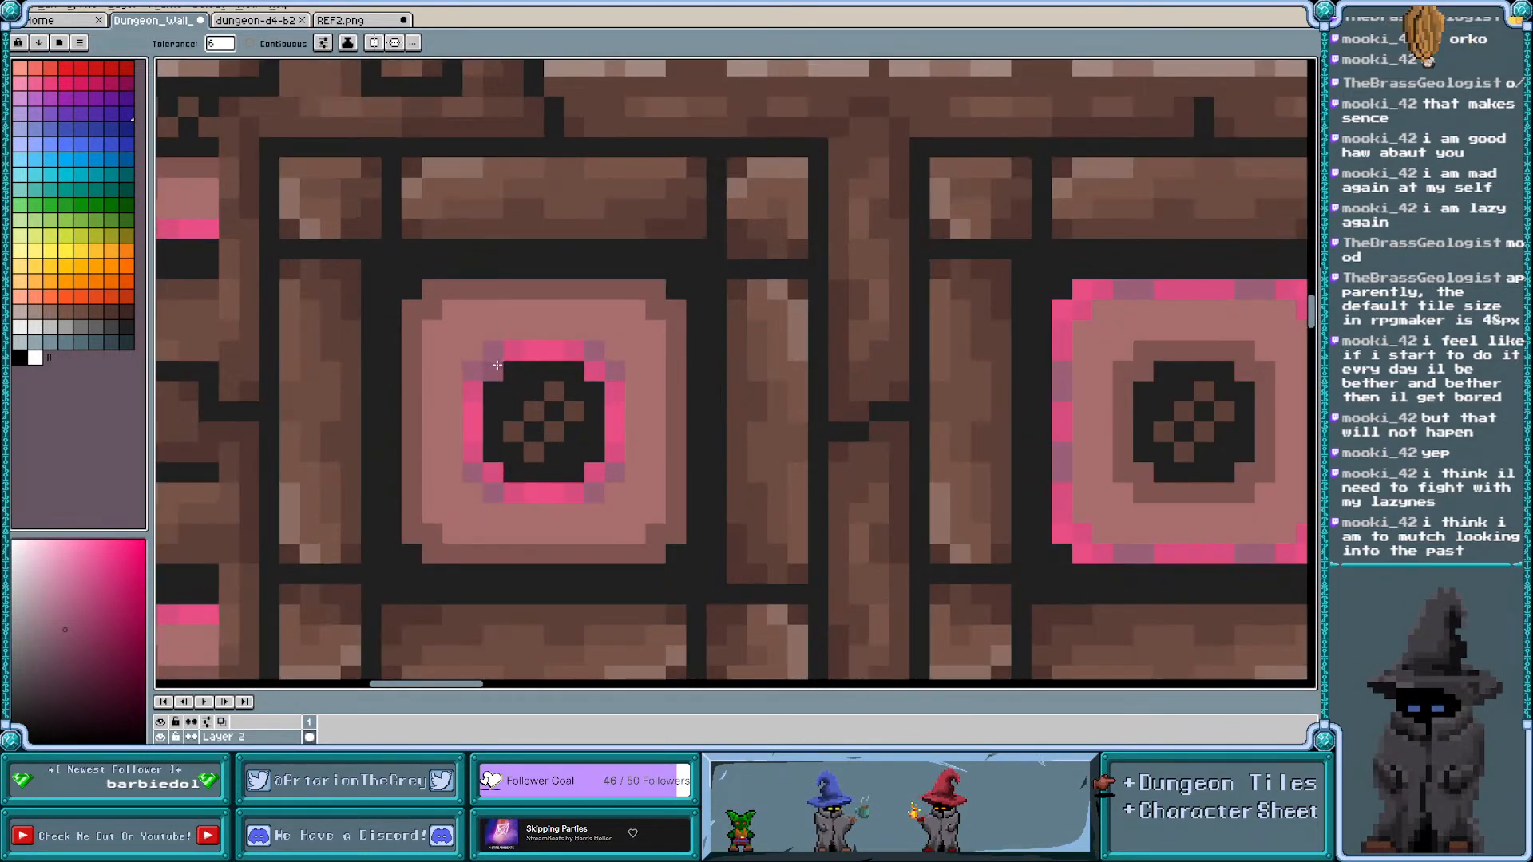
# Recolour the mid and brightest pink shades of the accent outlines with progressively lighter muted pinks based on palette pinks
pyautogui.click(97, 83)
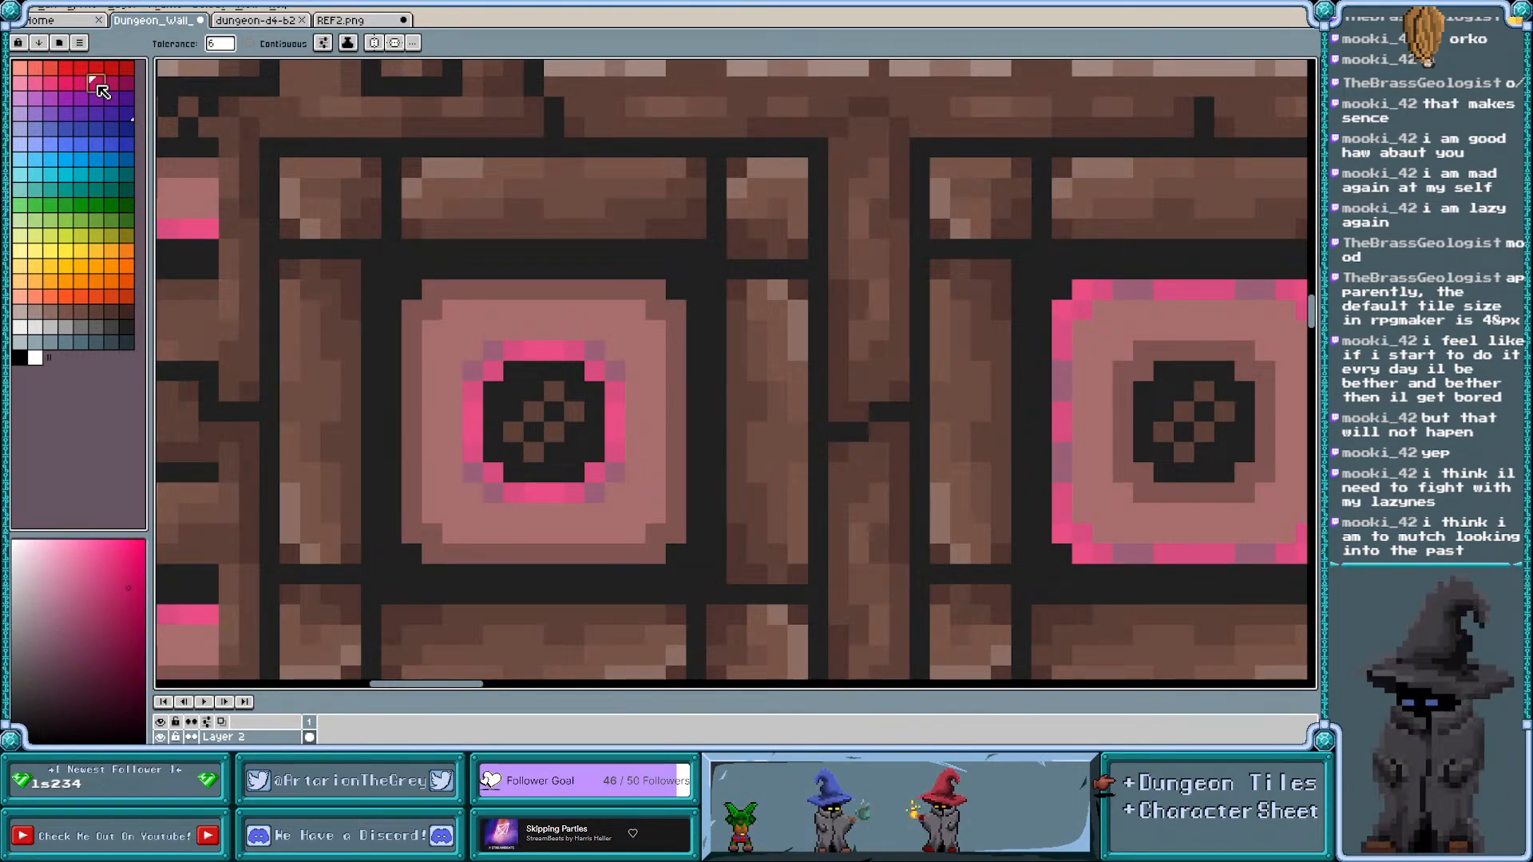
pyautogui.click(71, 572)
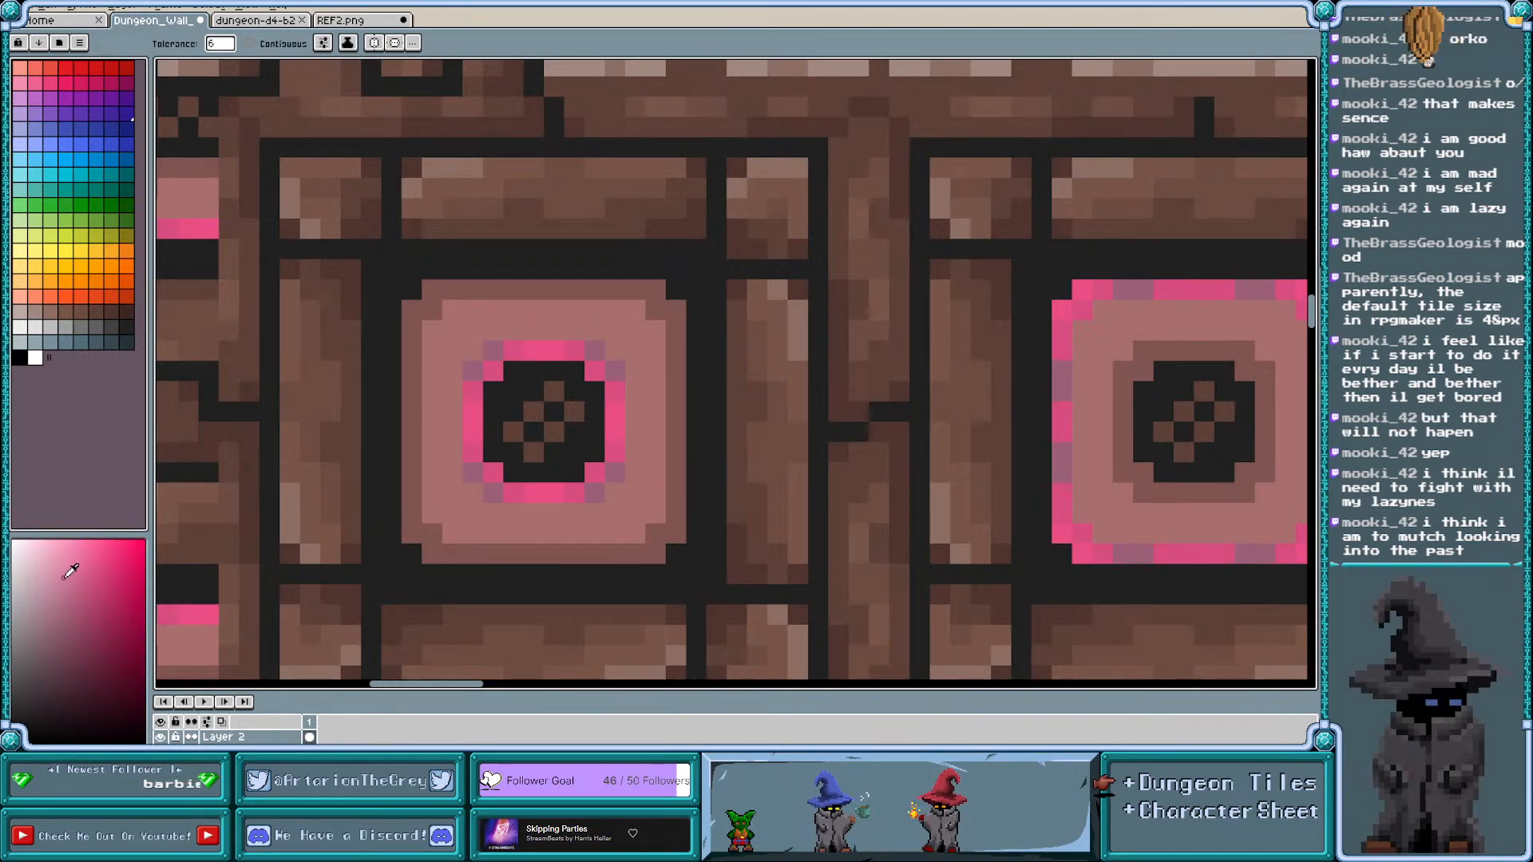
pyautogui.click(64, 594)
pyautogui.click(482, 364)
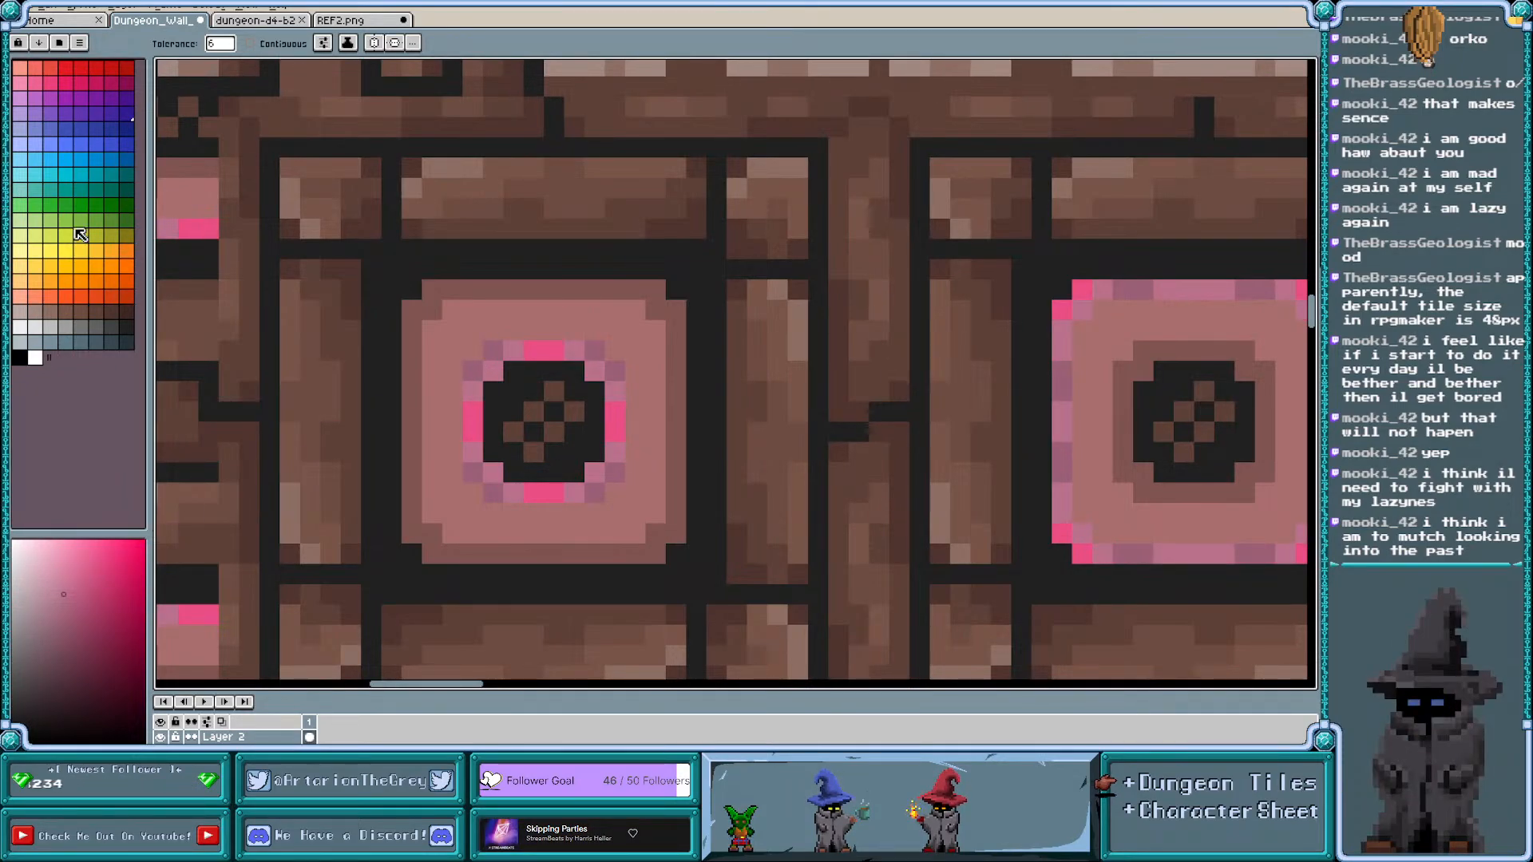
pyautogui.click(67, 84)
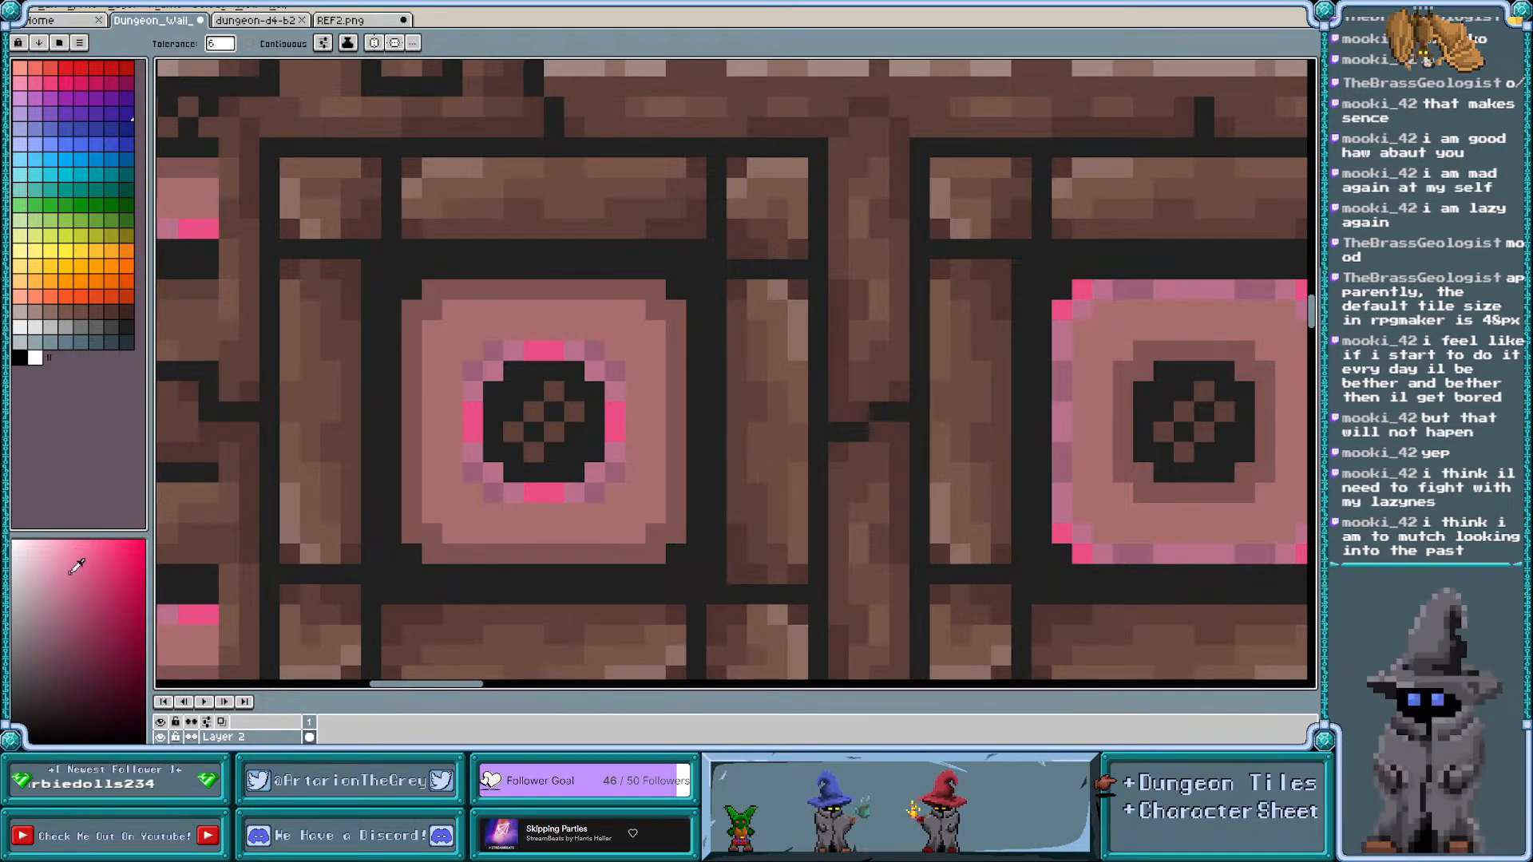
# Check the recoloured tiles, then refill the dusty rose accents and their darker edge shade with more saturated reds
pyautogui.scroll(-4, 454, 311)
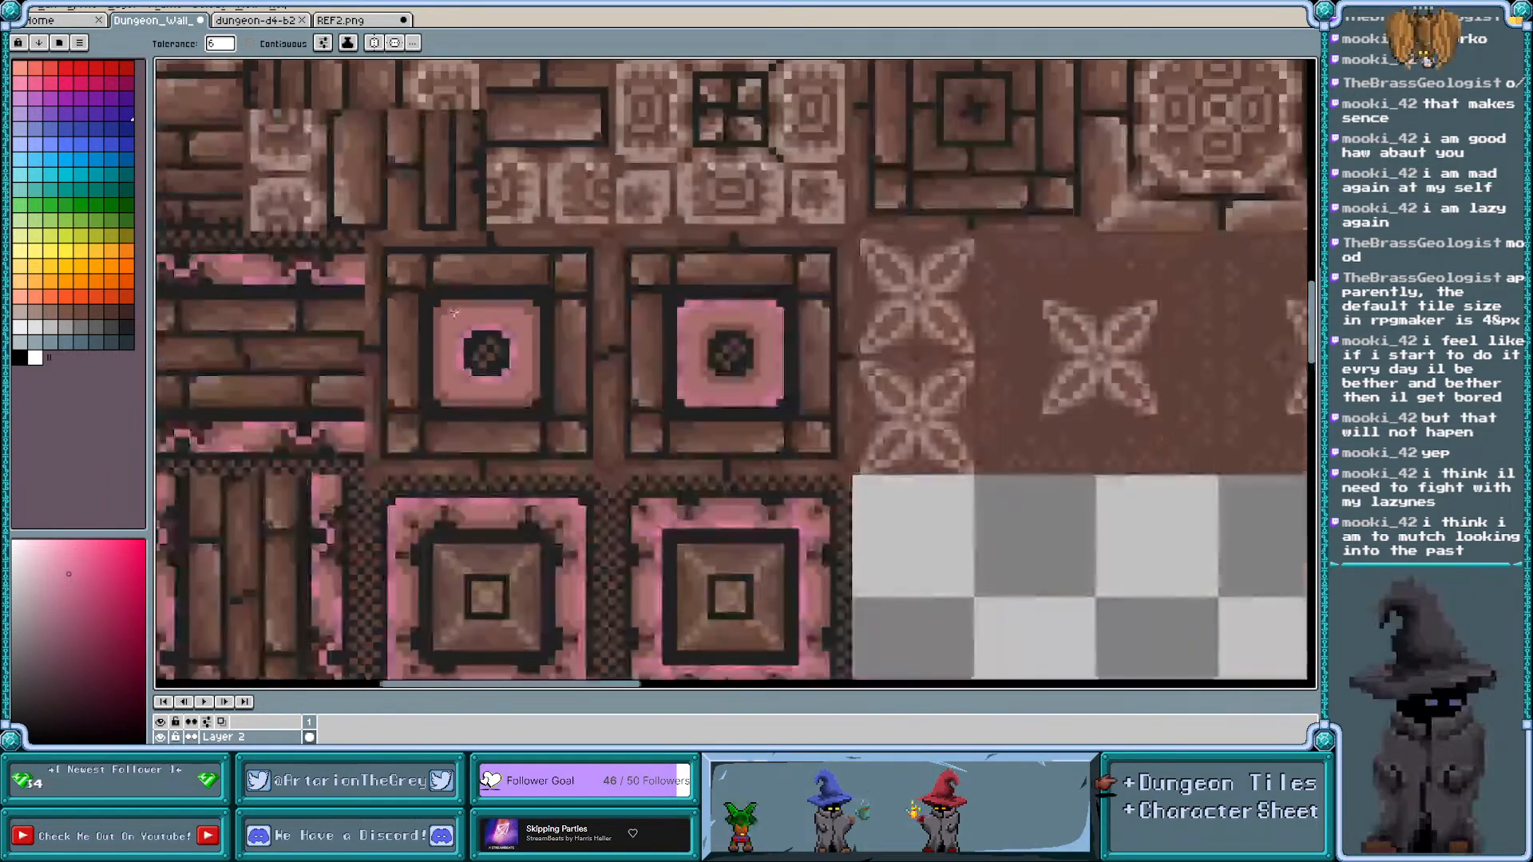
pyautogui.scroll(-2, 453, 311)
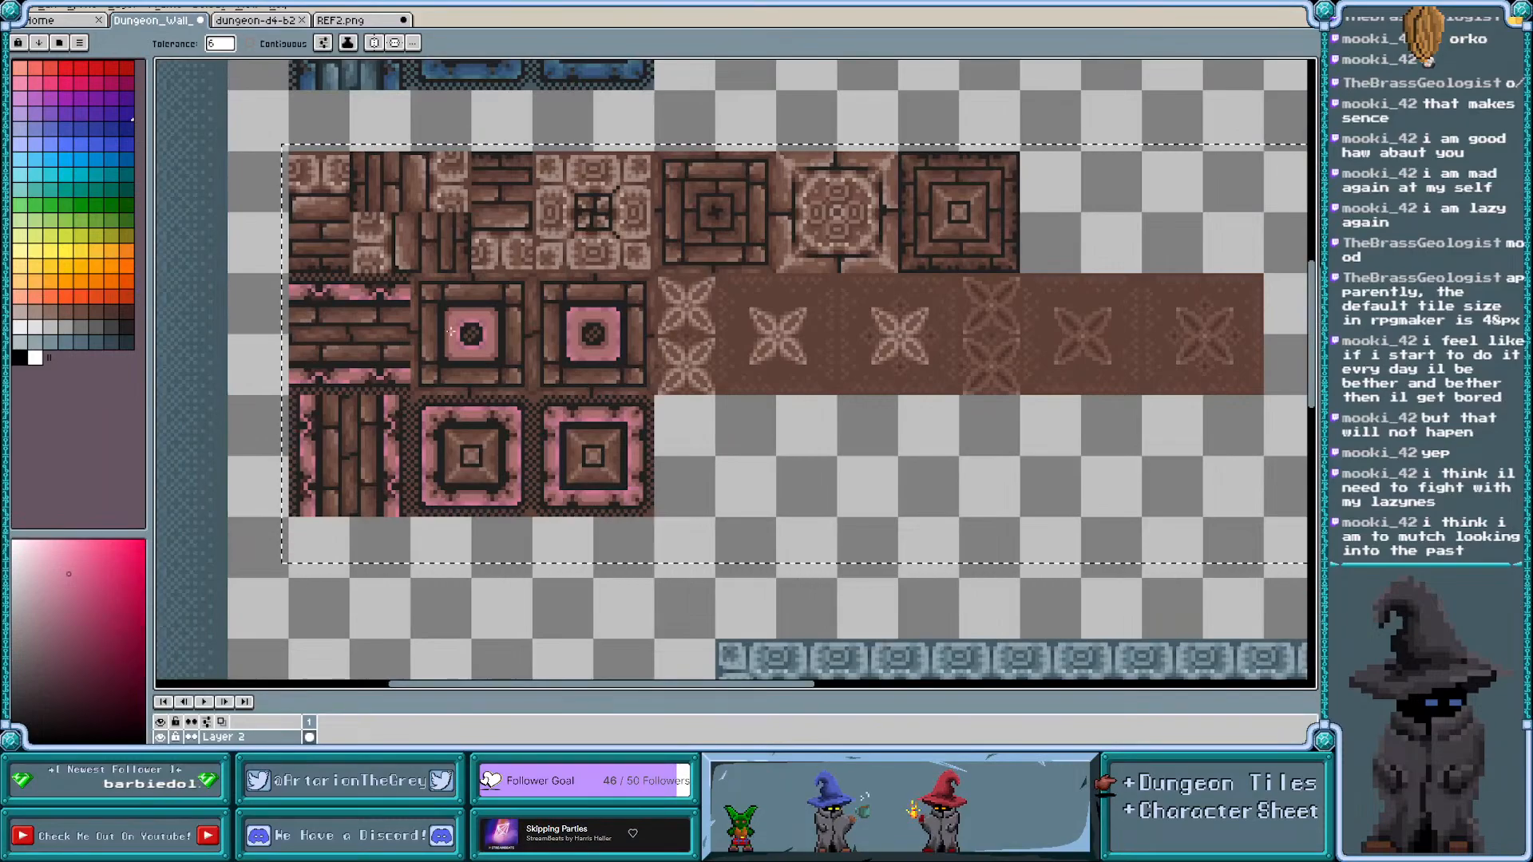
pyautogui.scroll(-1, 405, 485)
pyautogui.scroll(-2, 405, 485)
pyautogui.scroll(2, 405, 485)
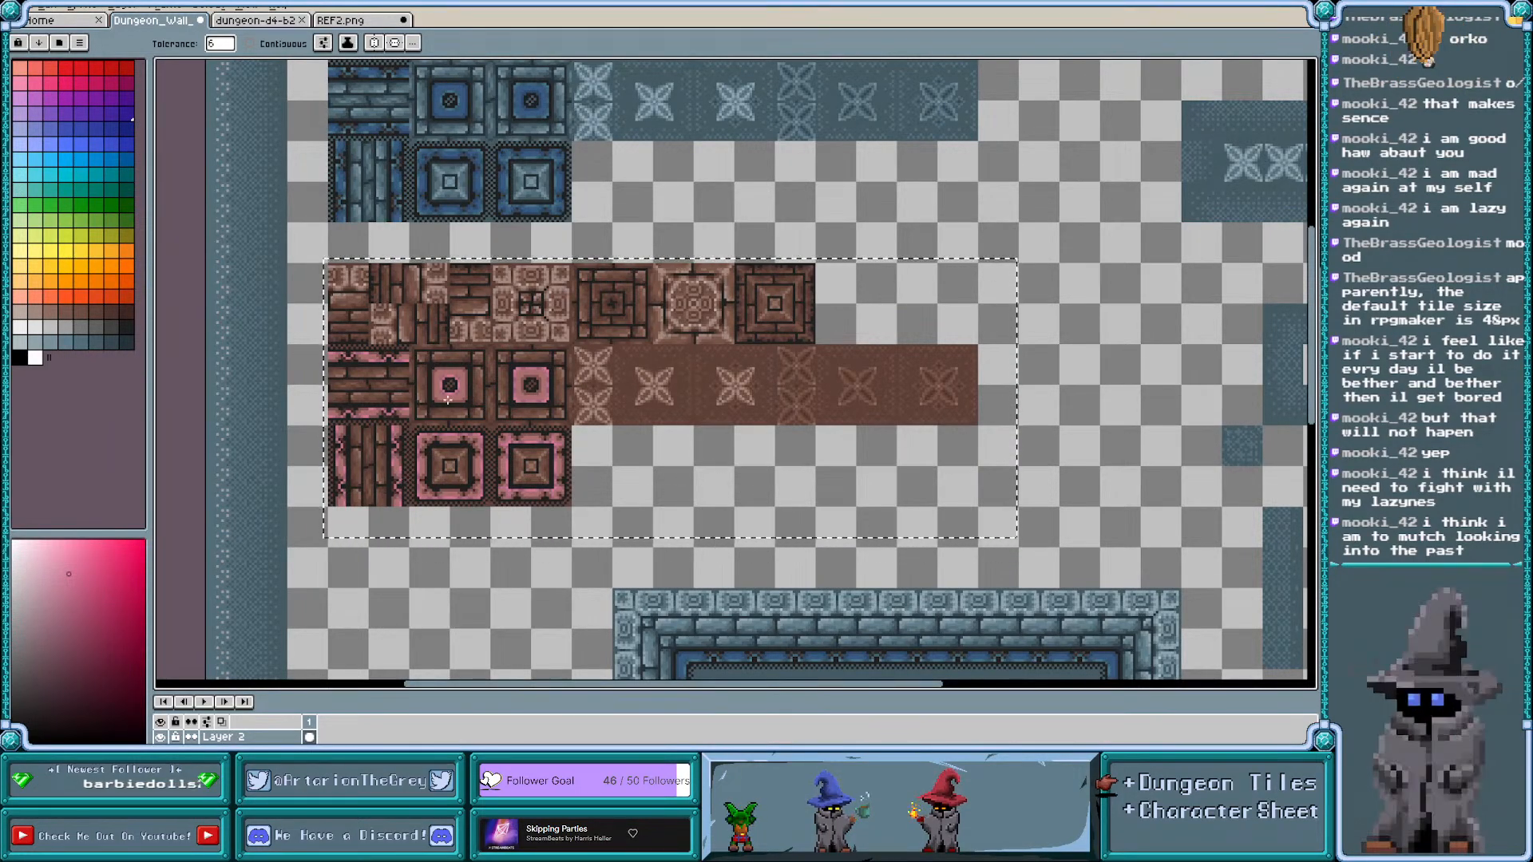
pyautogui.scroll(1, 453, 386)
pyautogui.scroll(2, 452, 386)
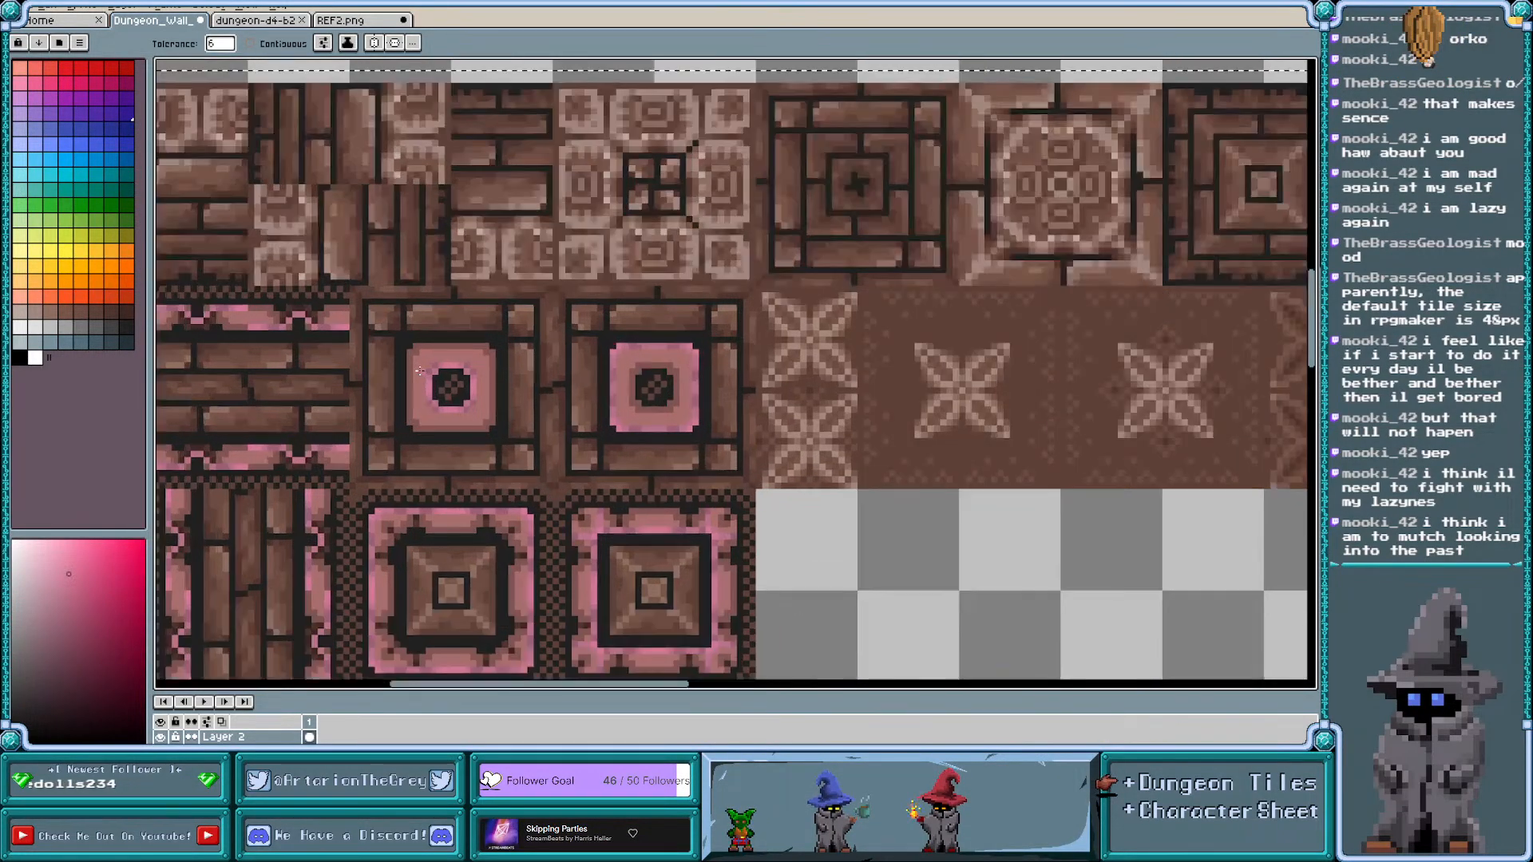
pyautogui.press('alt')
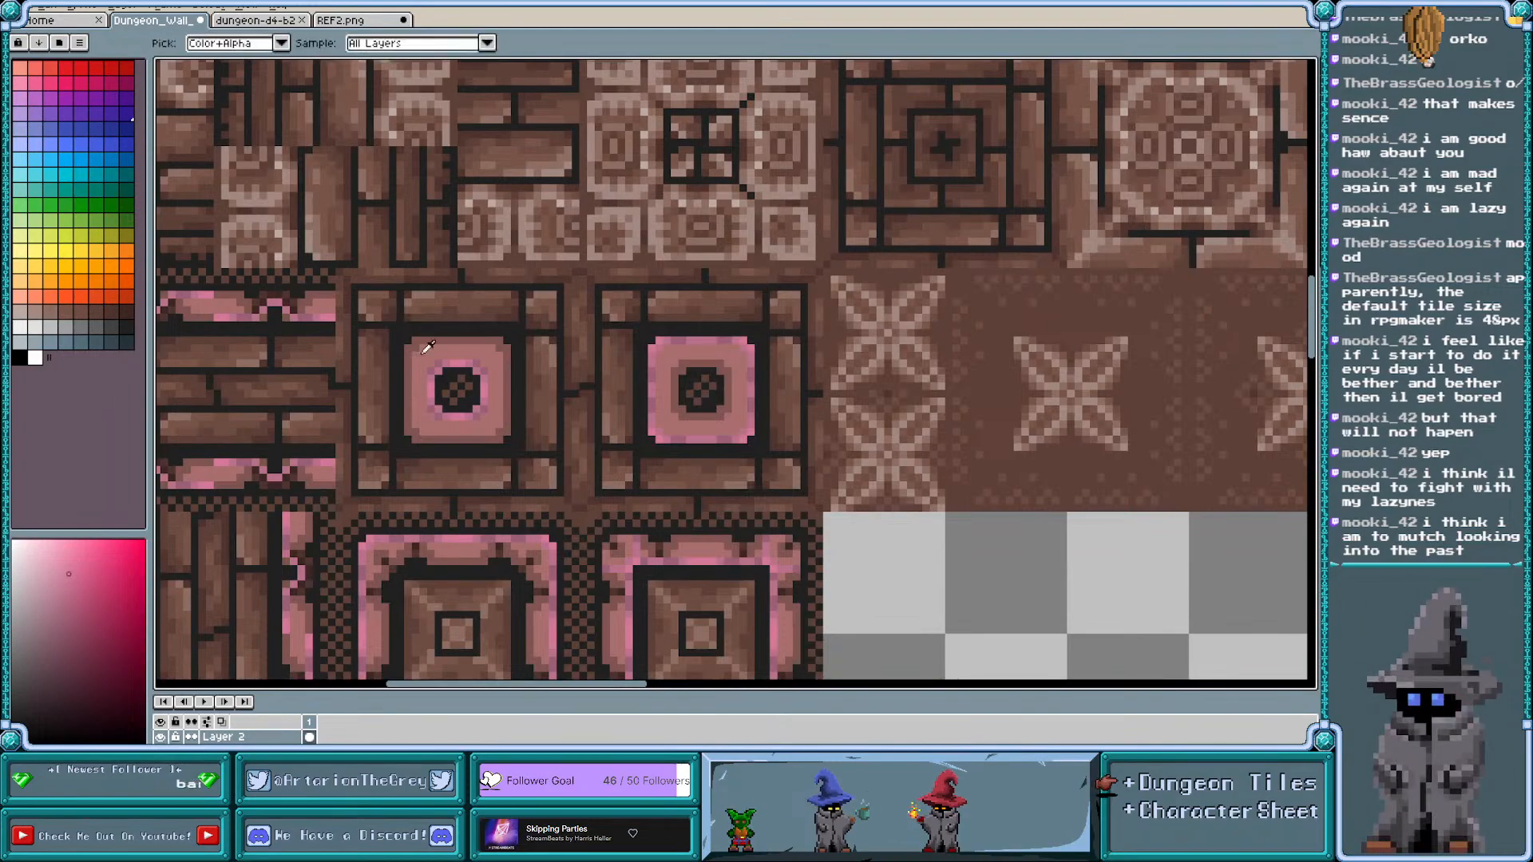
pyautogui.keyDown('alt'); pyautogui.click(422, 348); pyautogui.keyUp('alt')
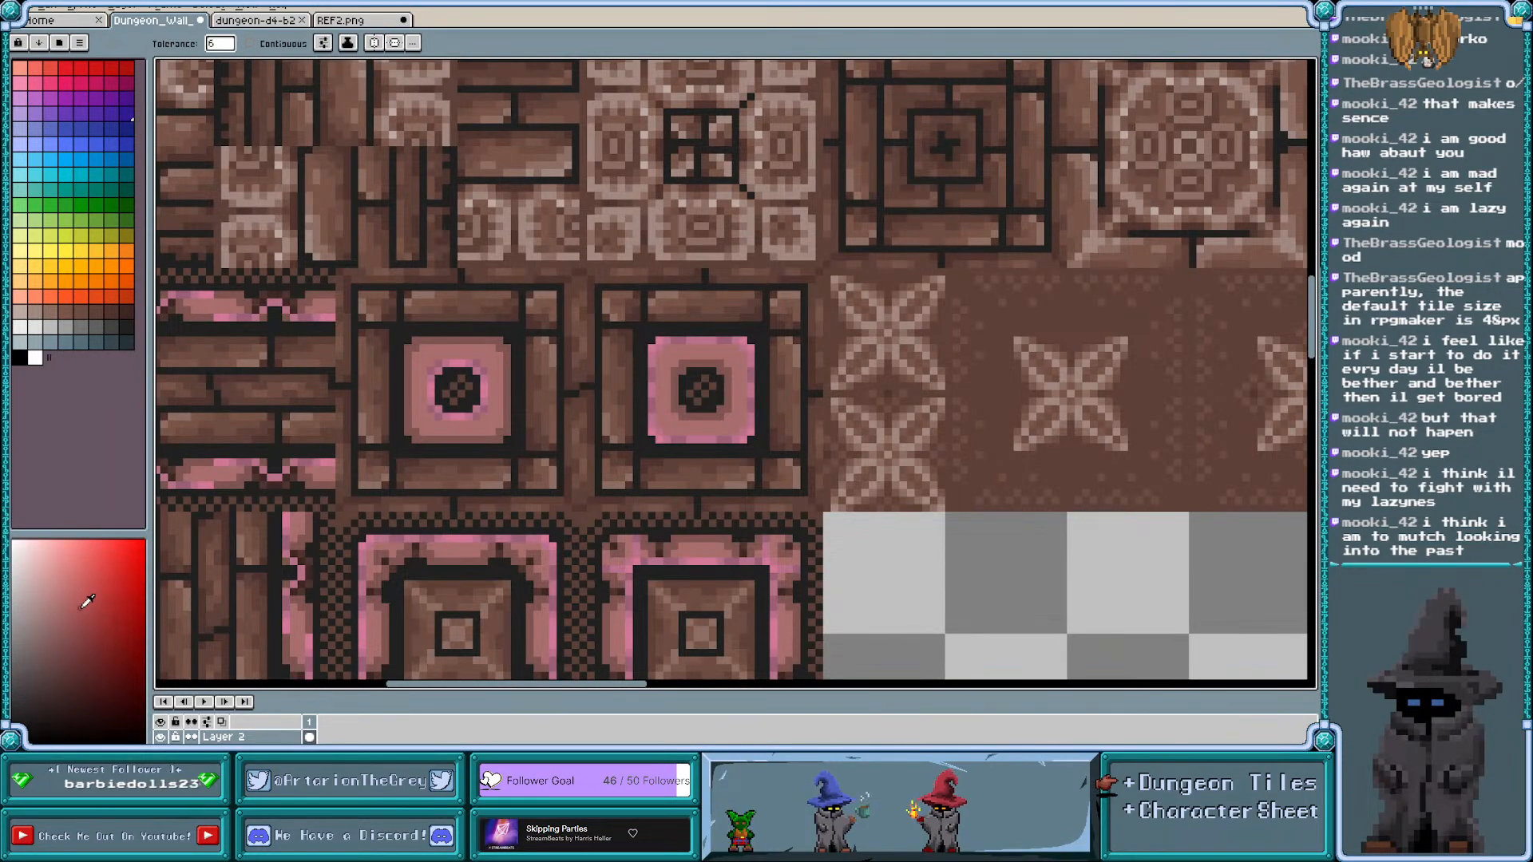
pyautogui.click(424, 361)
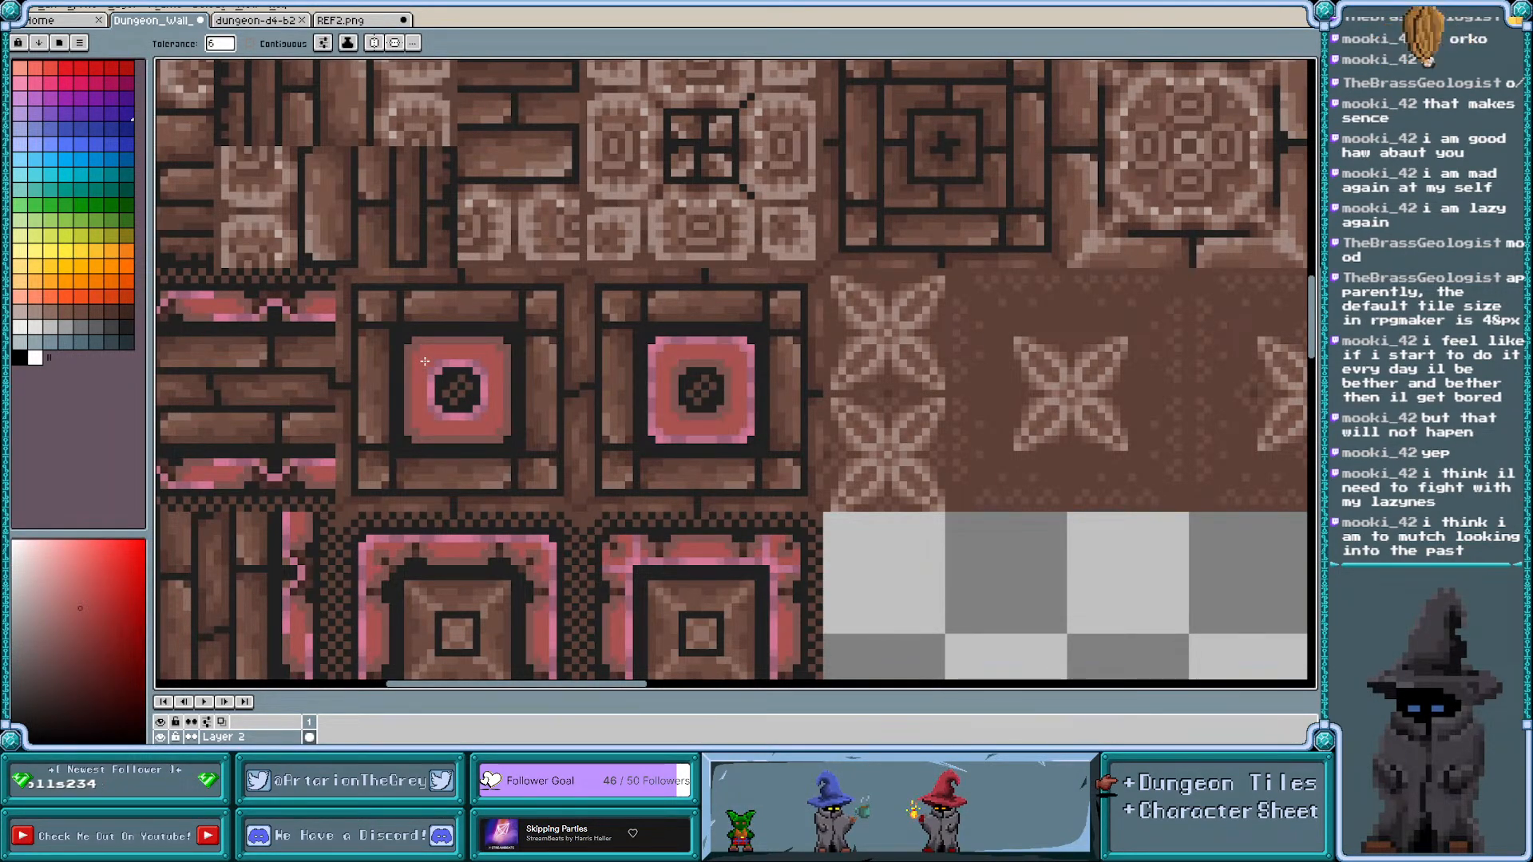
pyautogui.press('alt')
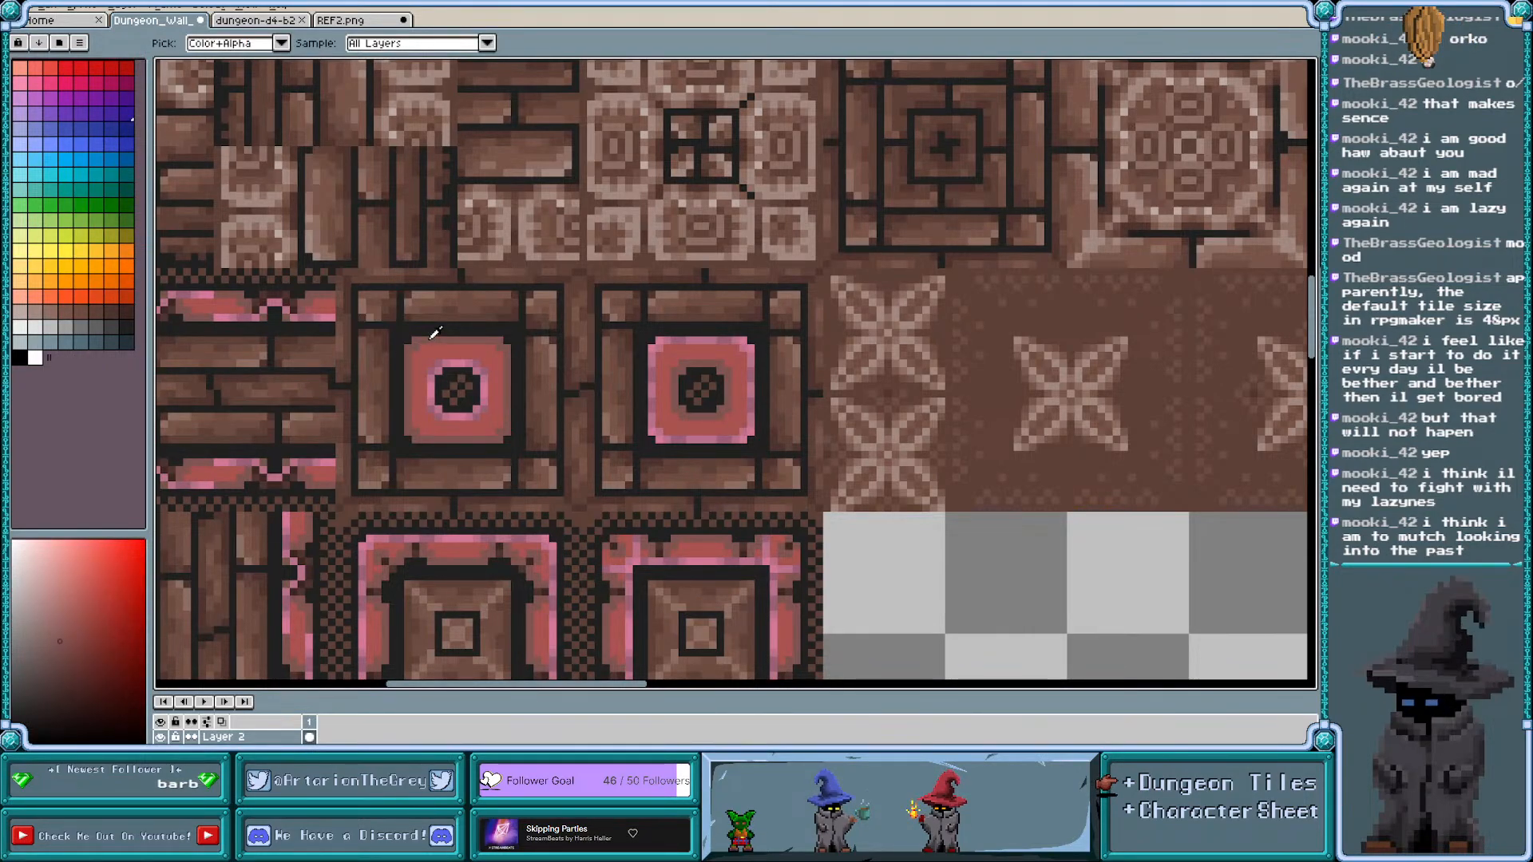
pyautogui.click(406, 376)
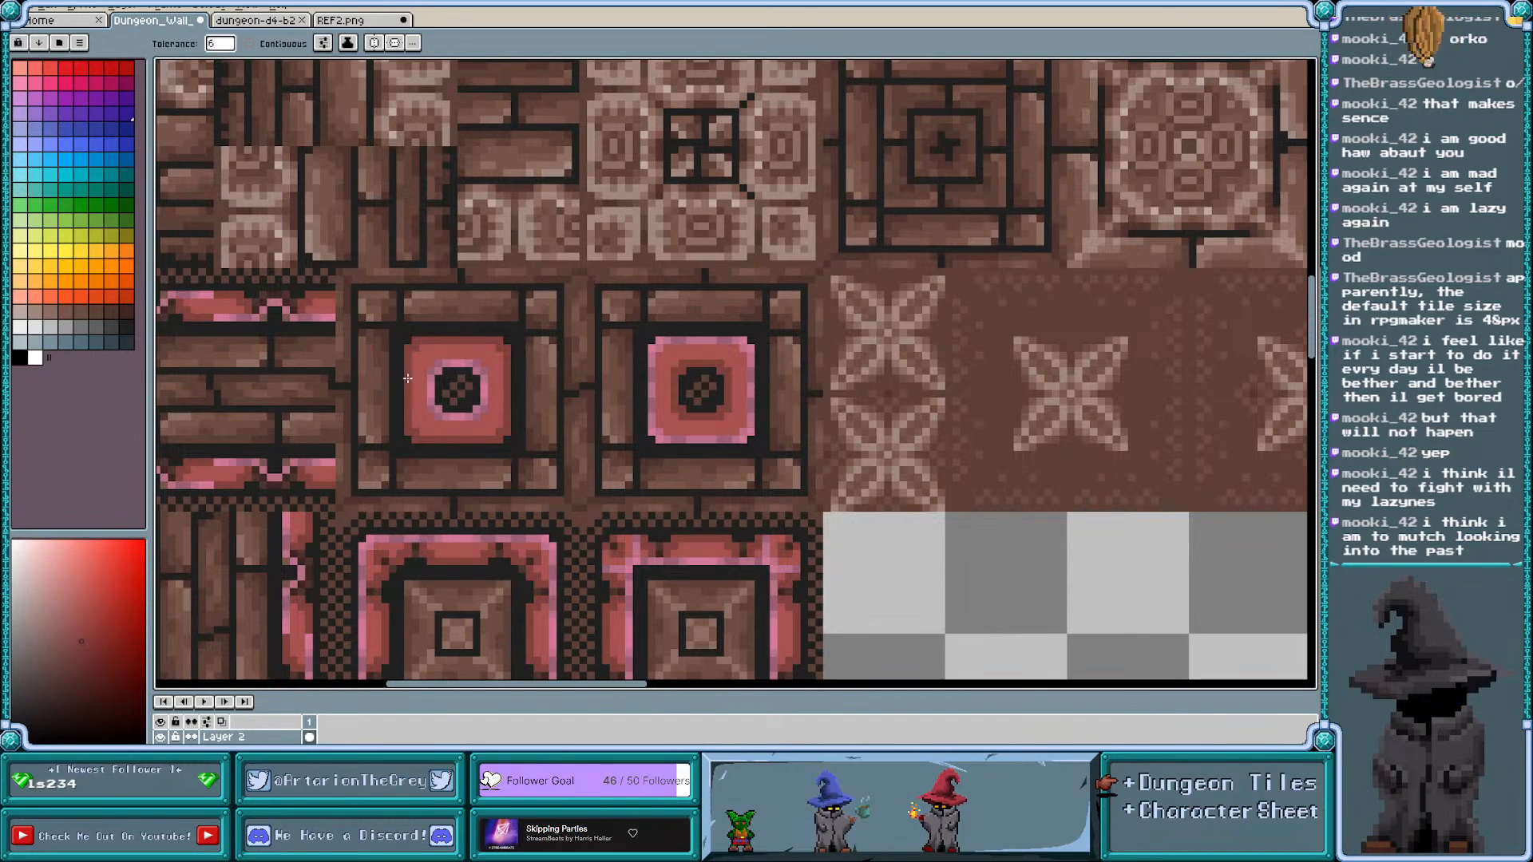
# Try refilling the pink outline around the round accent with a more saturated pink, and undo it
pyautogui.scroll(2, 407, 378)
pyautogui.press('alt')
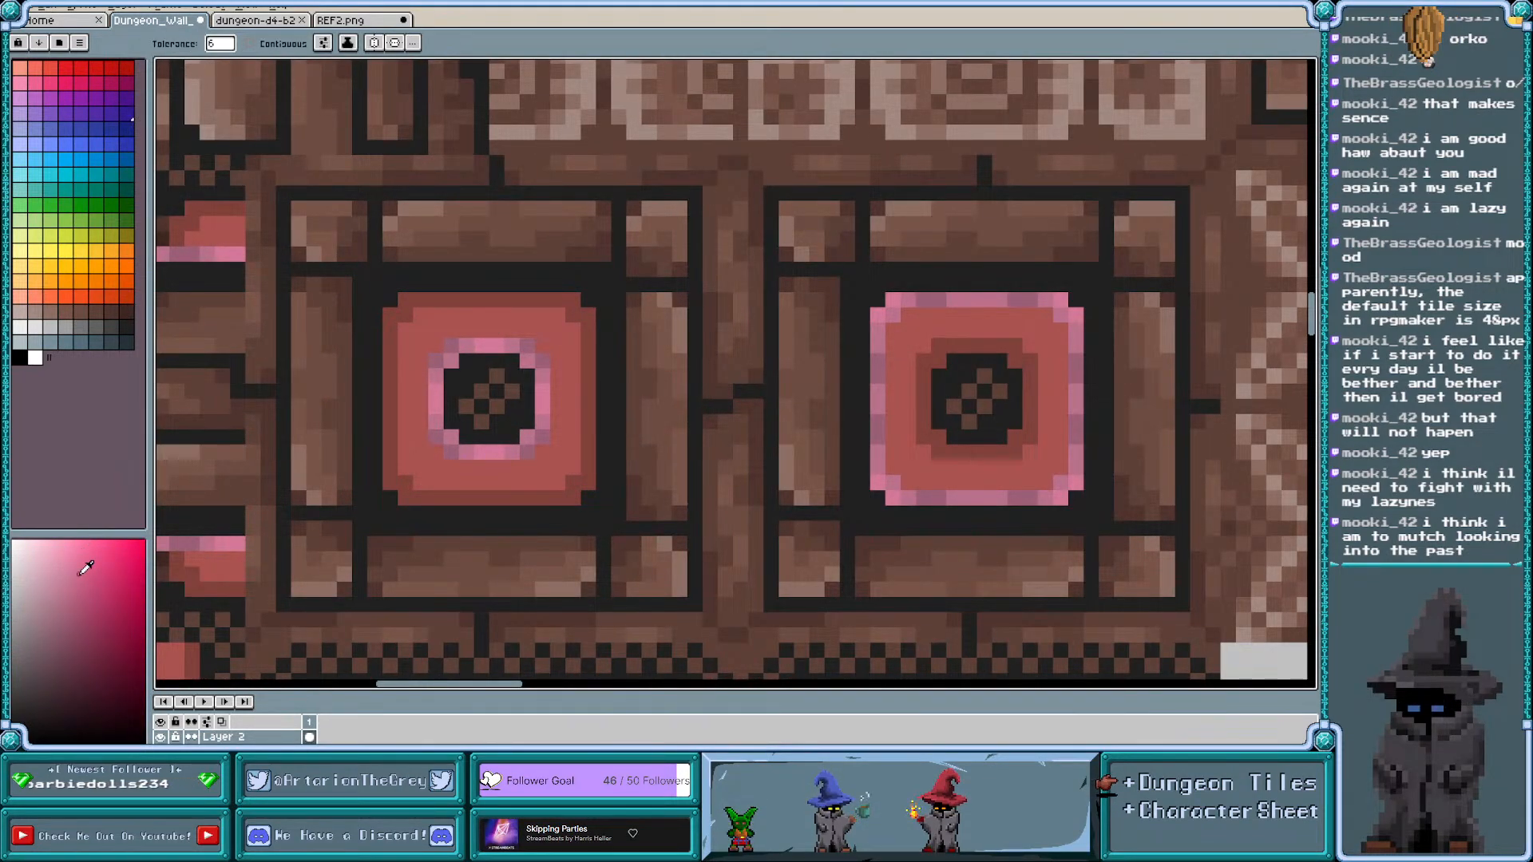
pyautogui.click(489, 350)
pyautogui.scroll(-1, 372, 333)
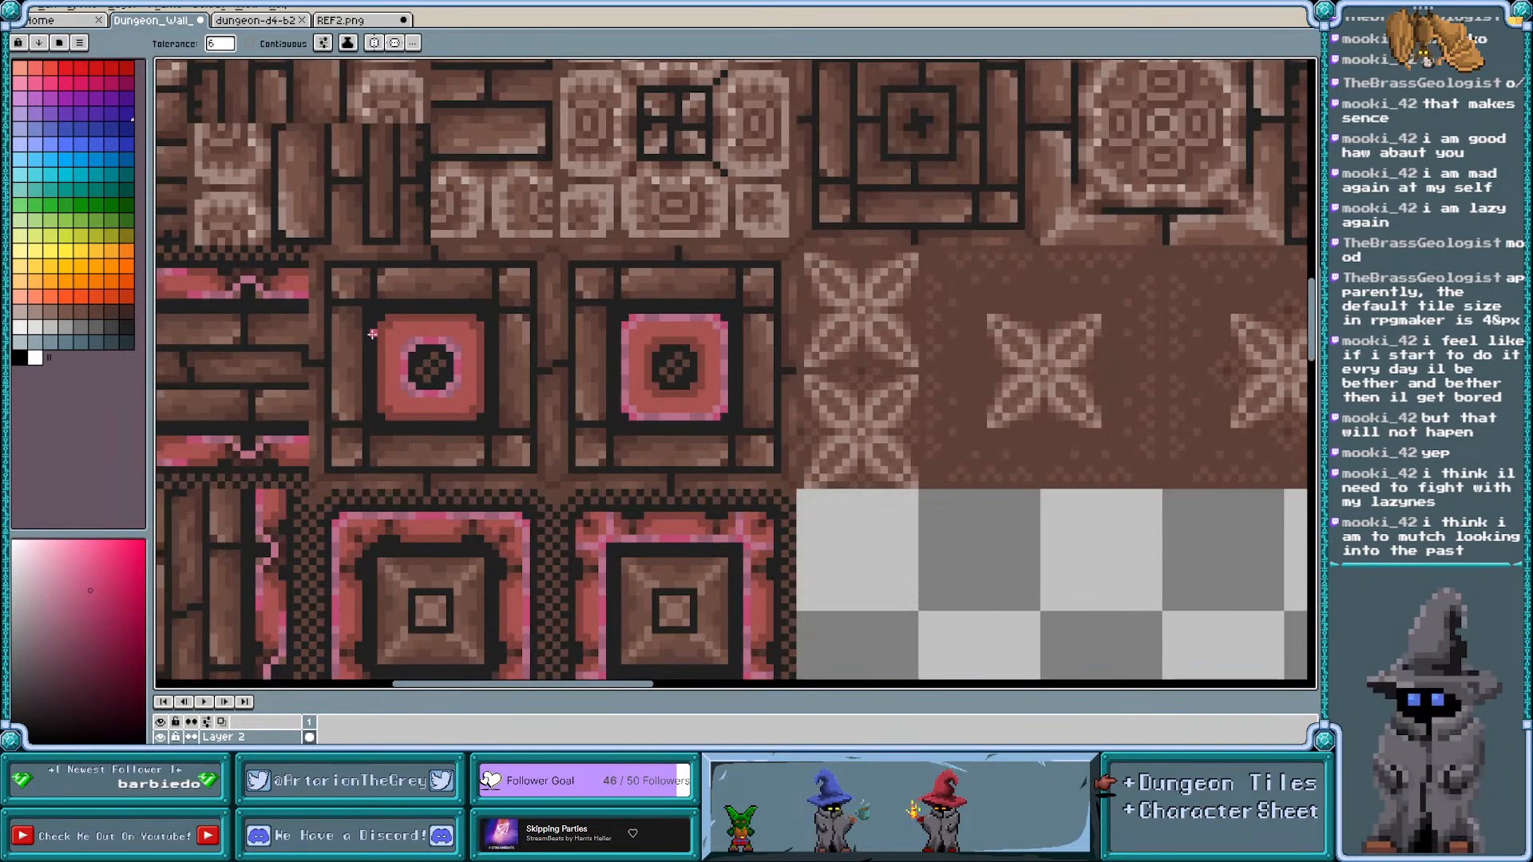
pyautogui.scroll(1, 372, 339)
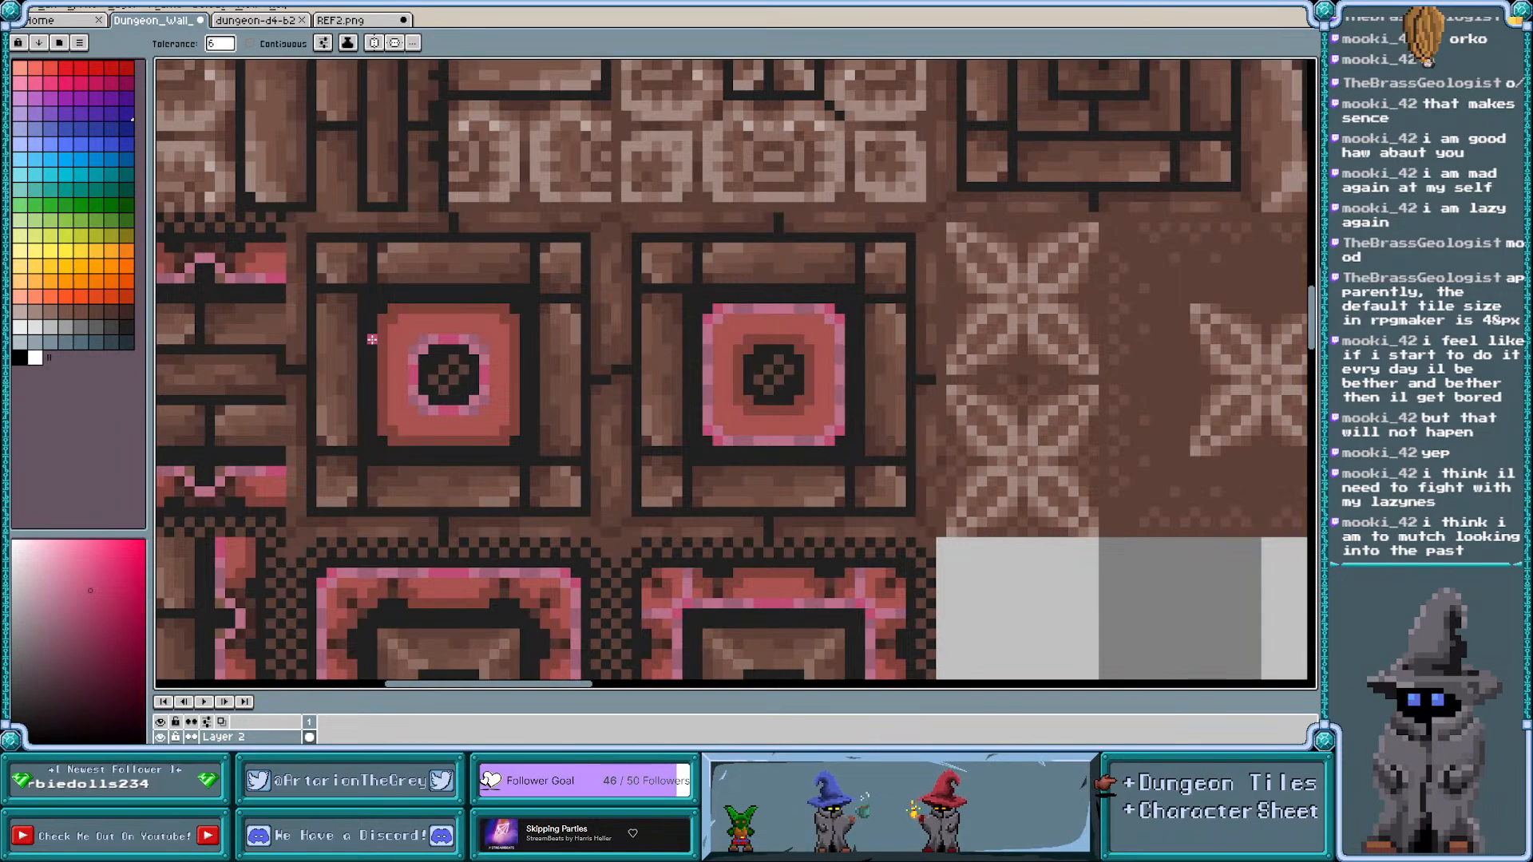
pyautogui.press('v')
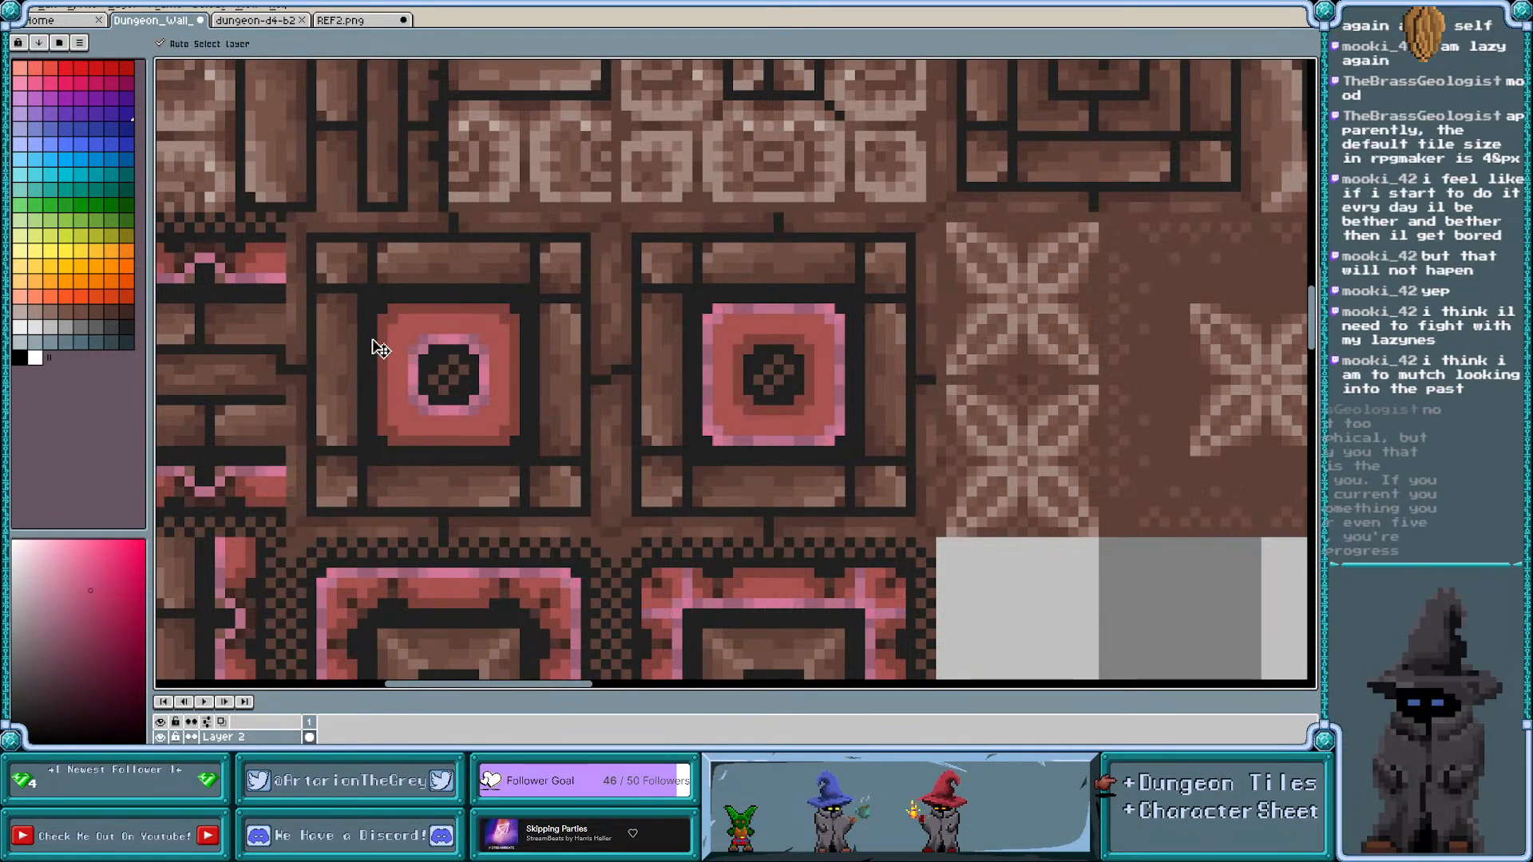
pyautogui.press('g')
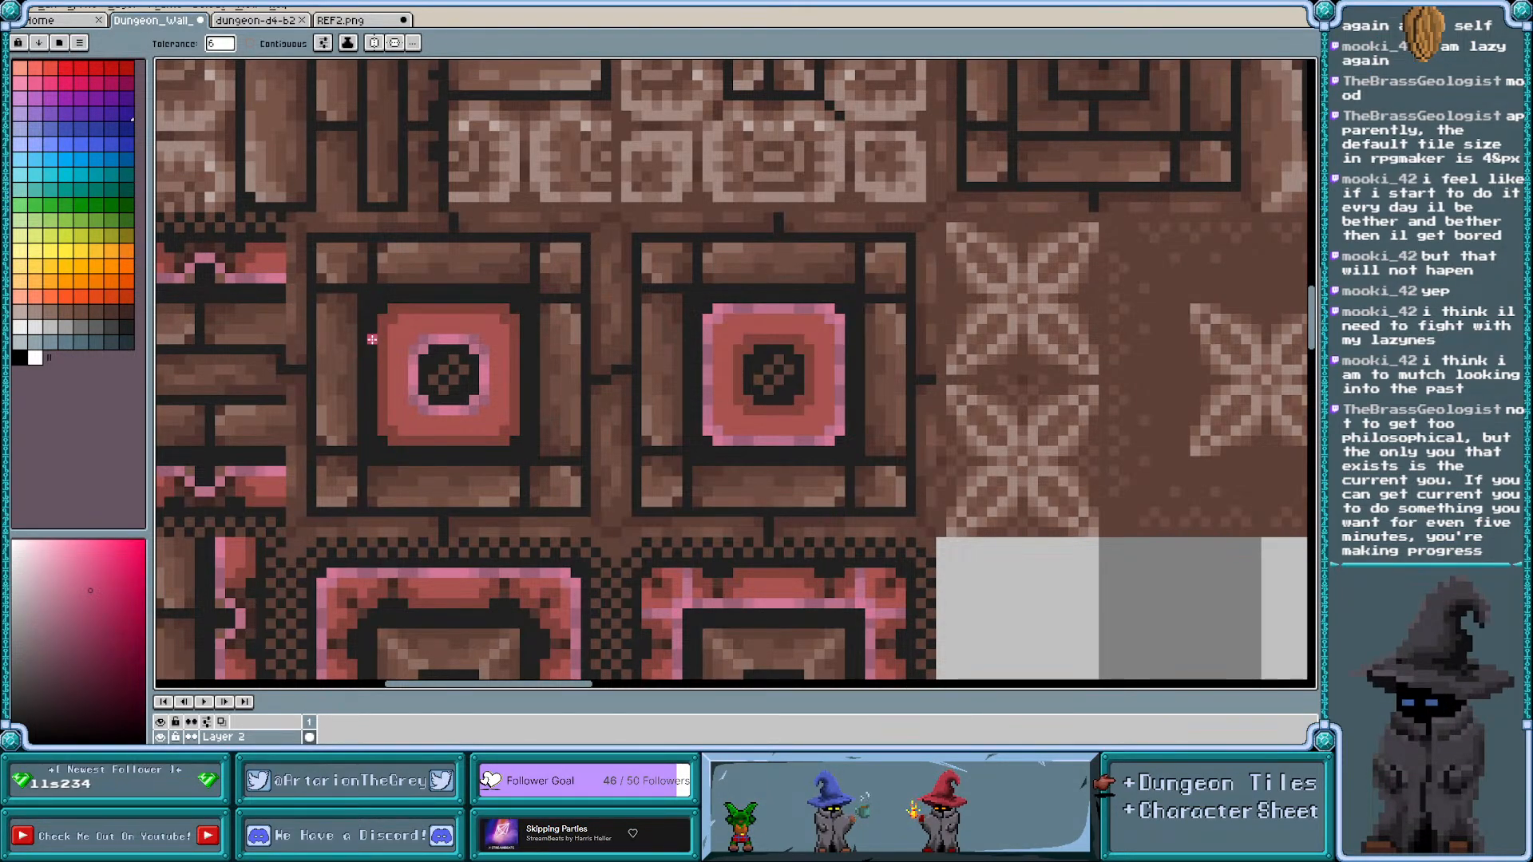
# Refill the darkest pink shade of the accent outlines with the dark brown sampled from the accent border
pyautogui.scroll(-2, 431, 327)
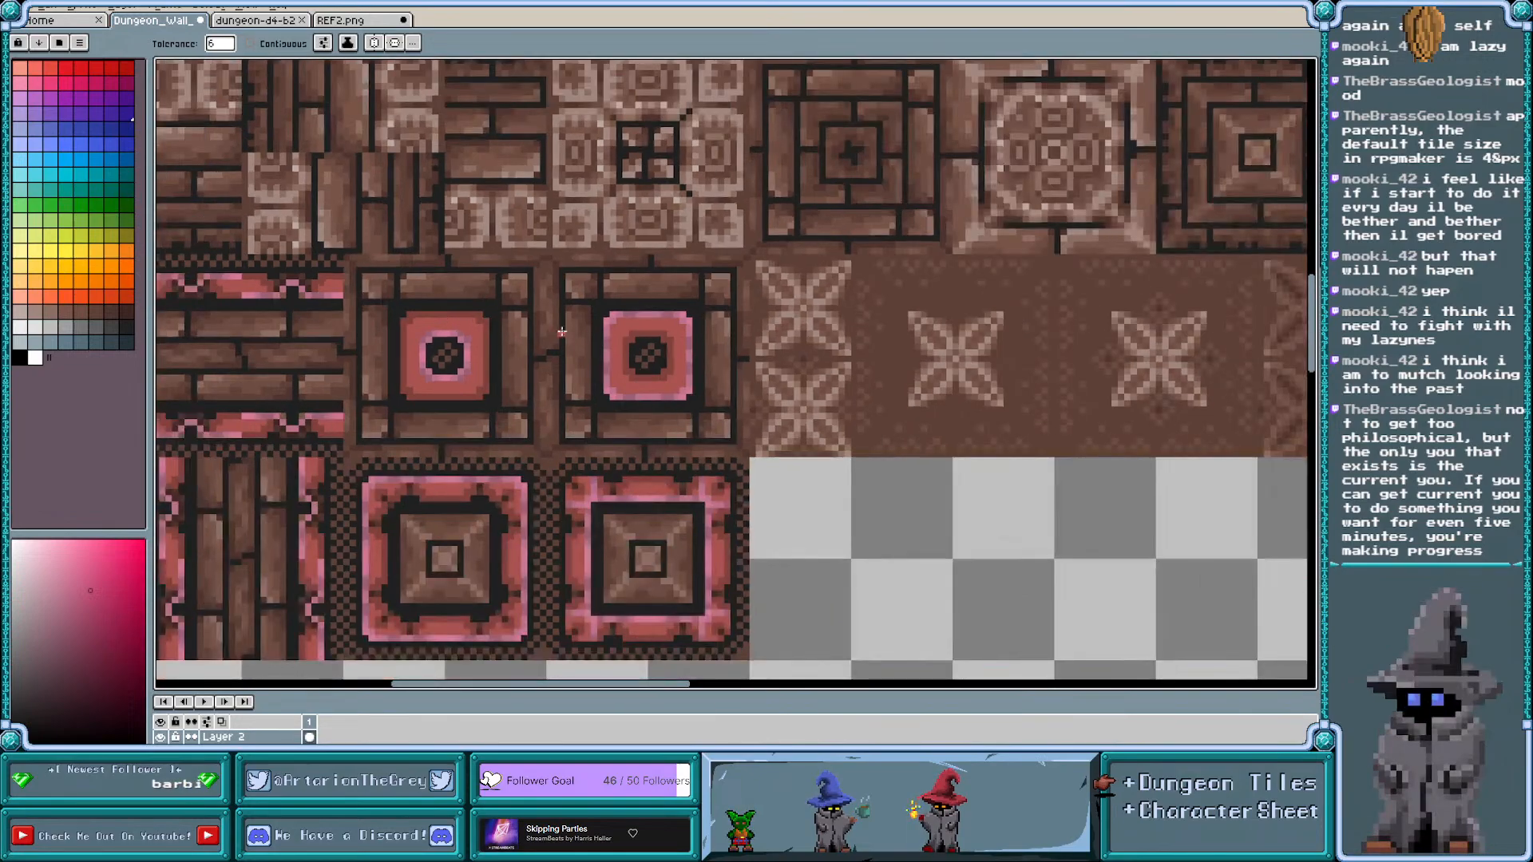
pyautogui.scroll(-1, 562, 331)
pyautogui.scroll(1, 462, 328)
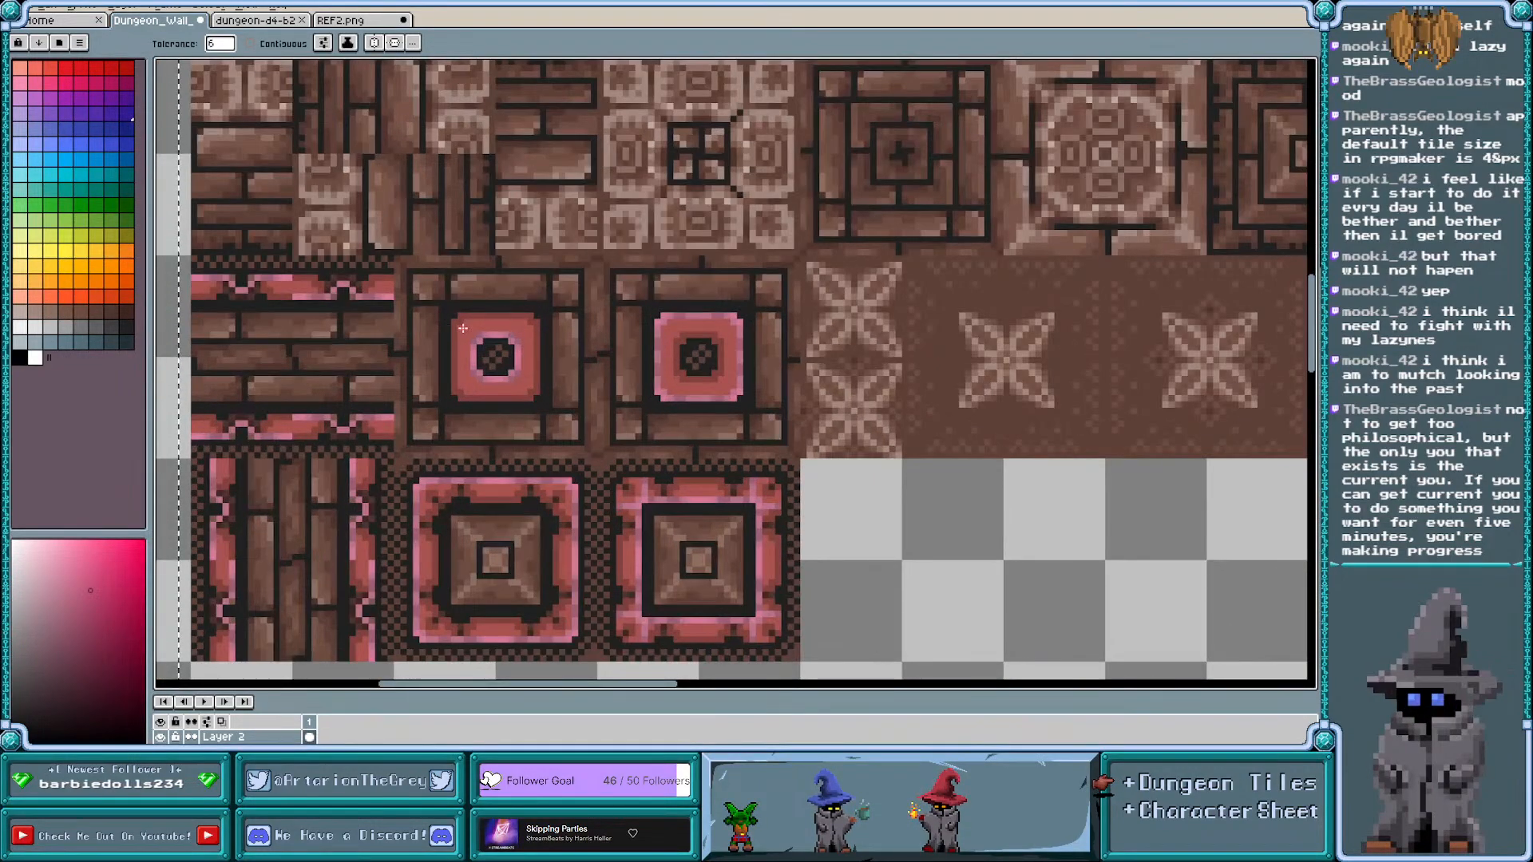
pyautogui.scroll(1, 371, 308)
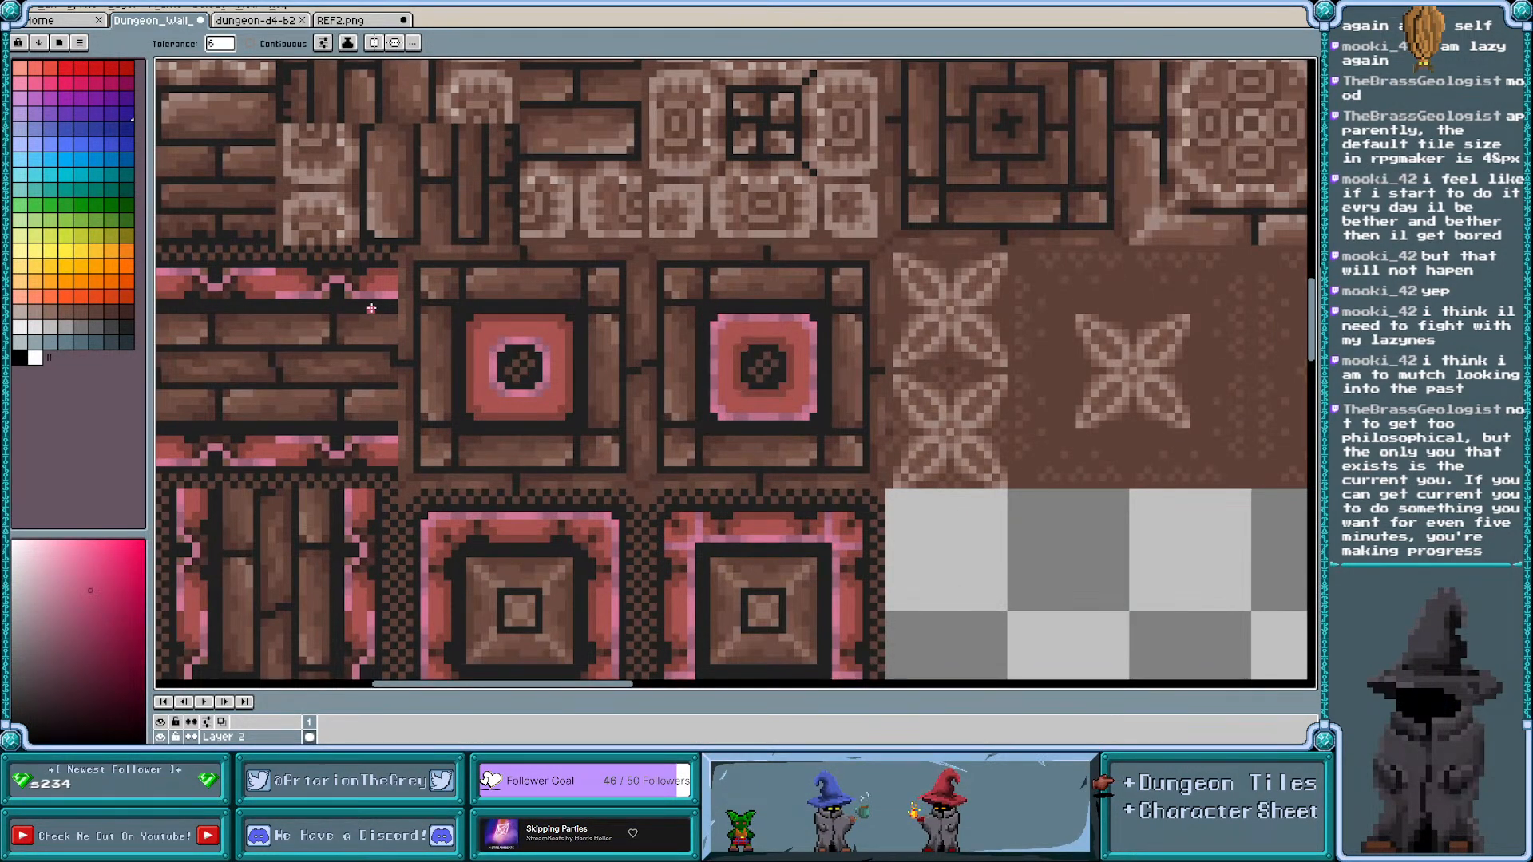
pyautogui.scroll(1, 317, 273)
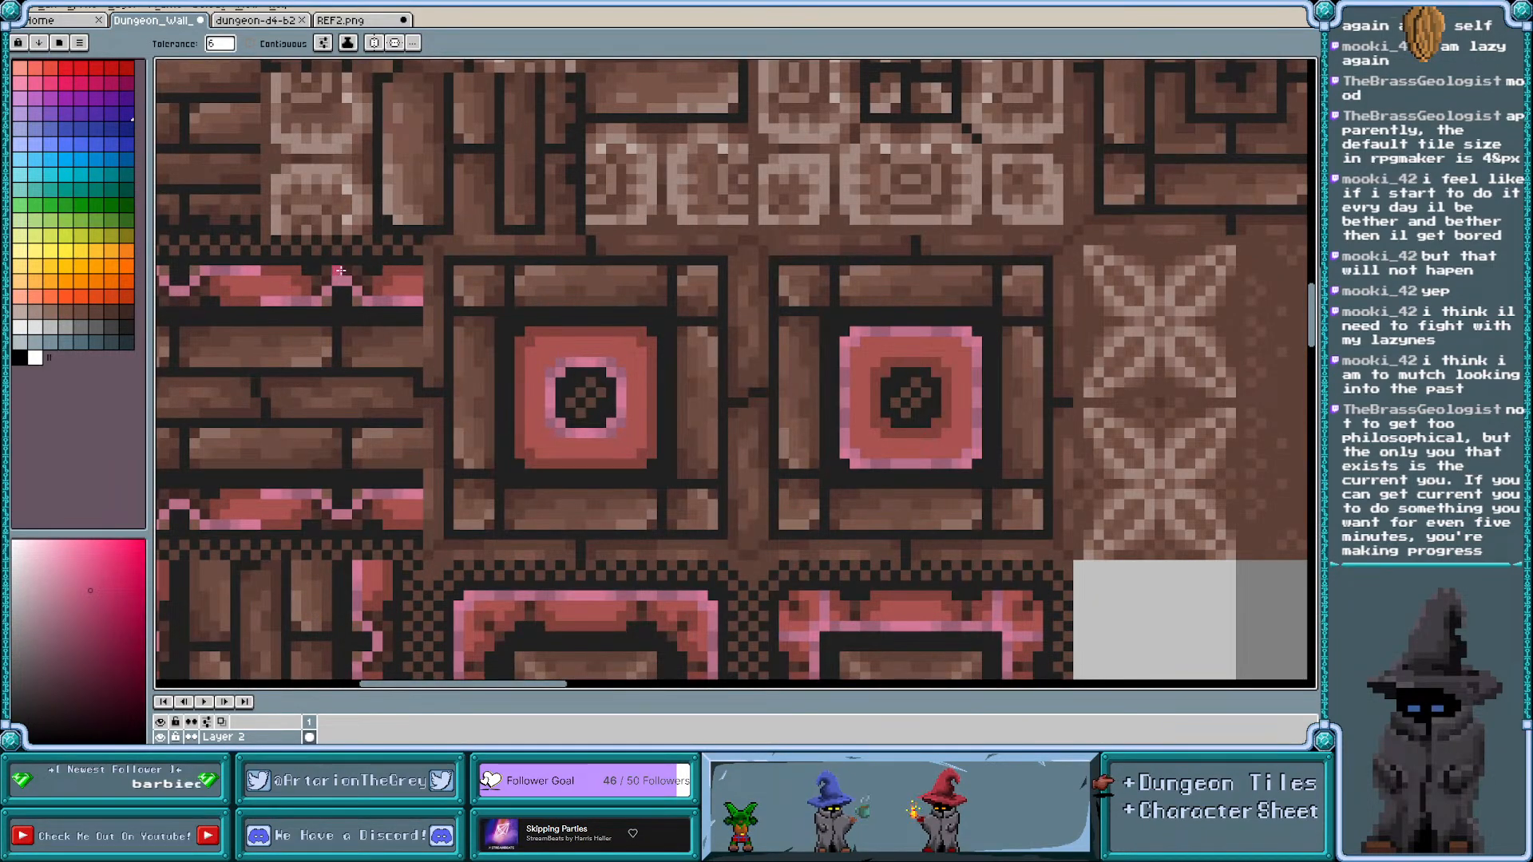
pyautogui.press('i')
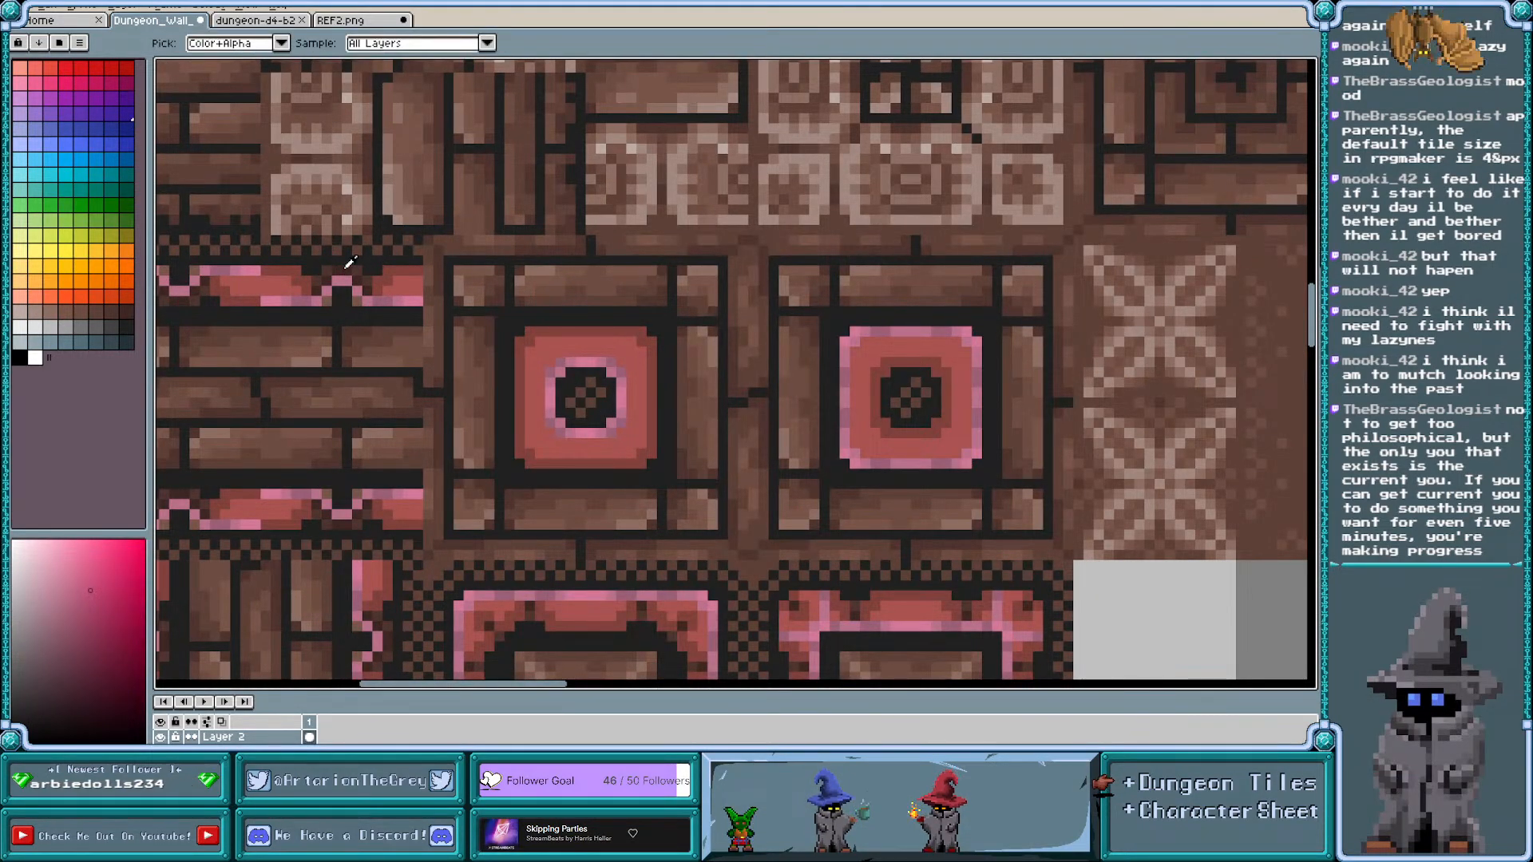
pyautogui.click(323, 276)
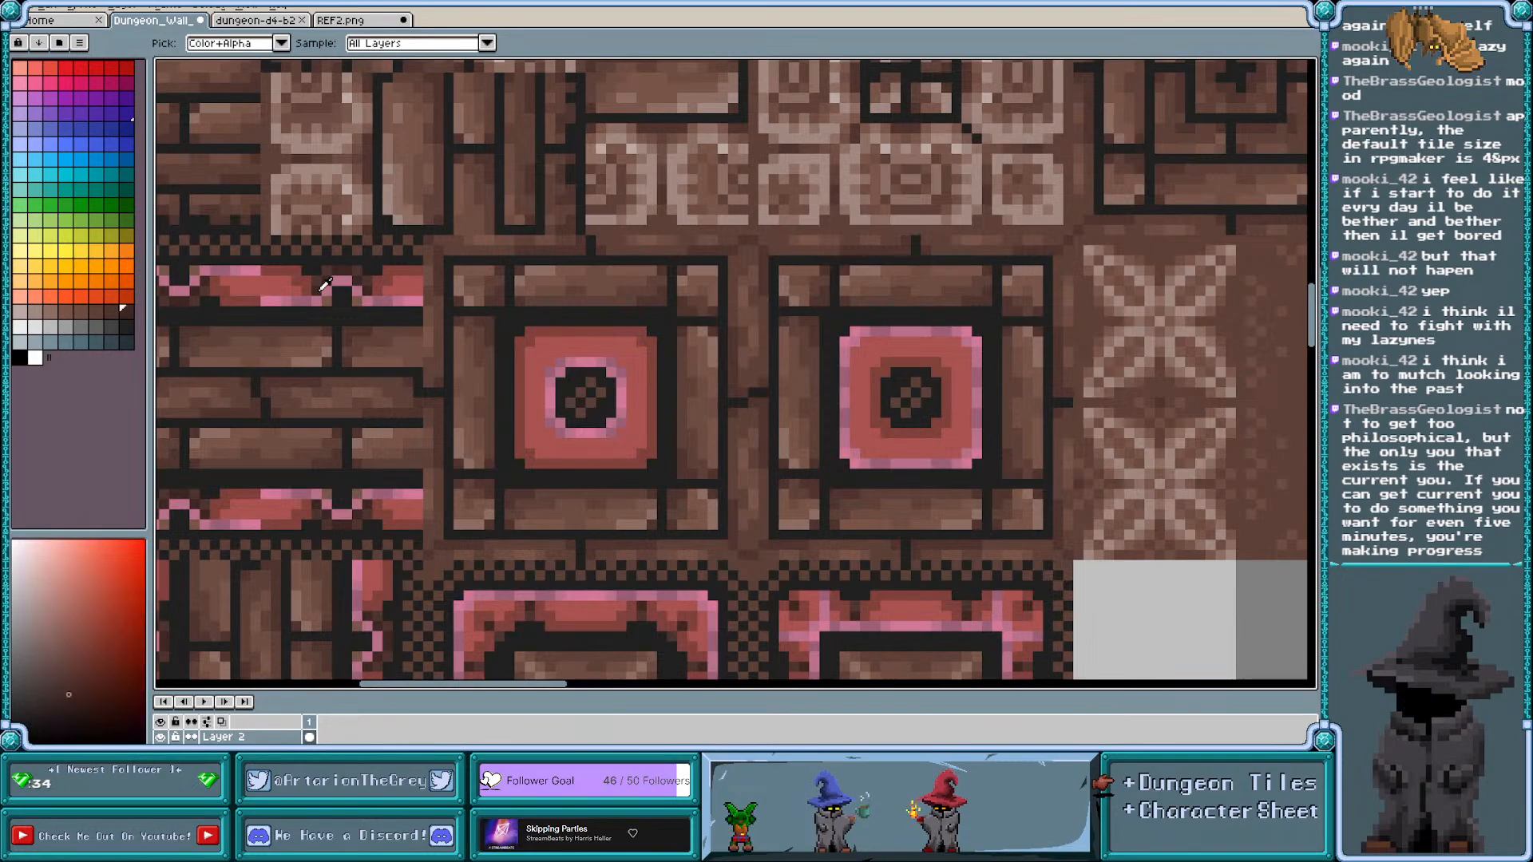
pyautogui.press('g')
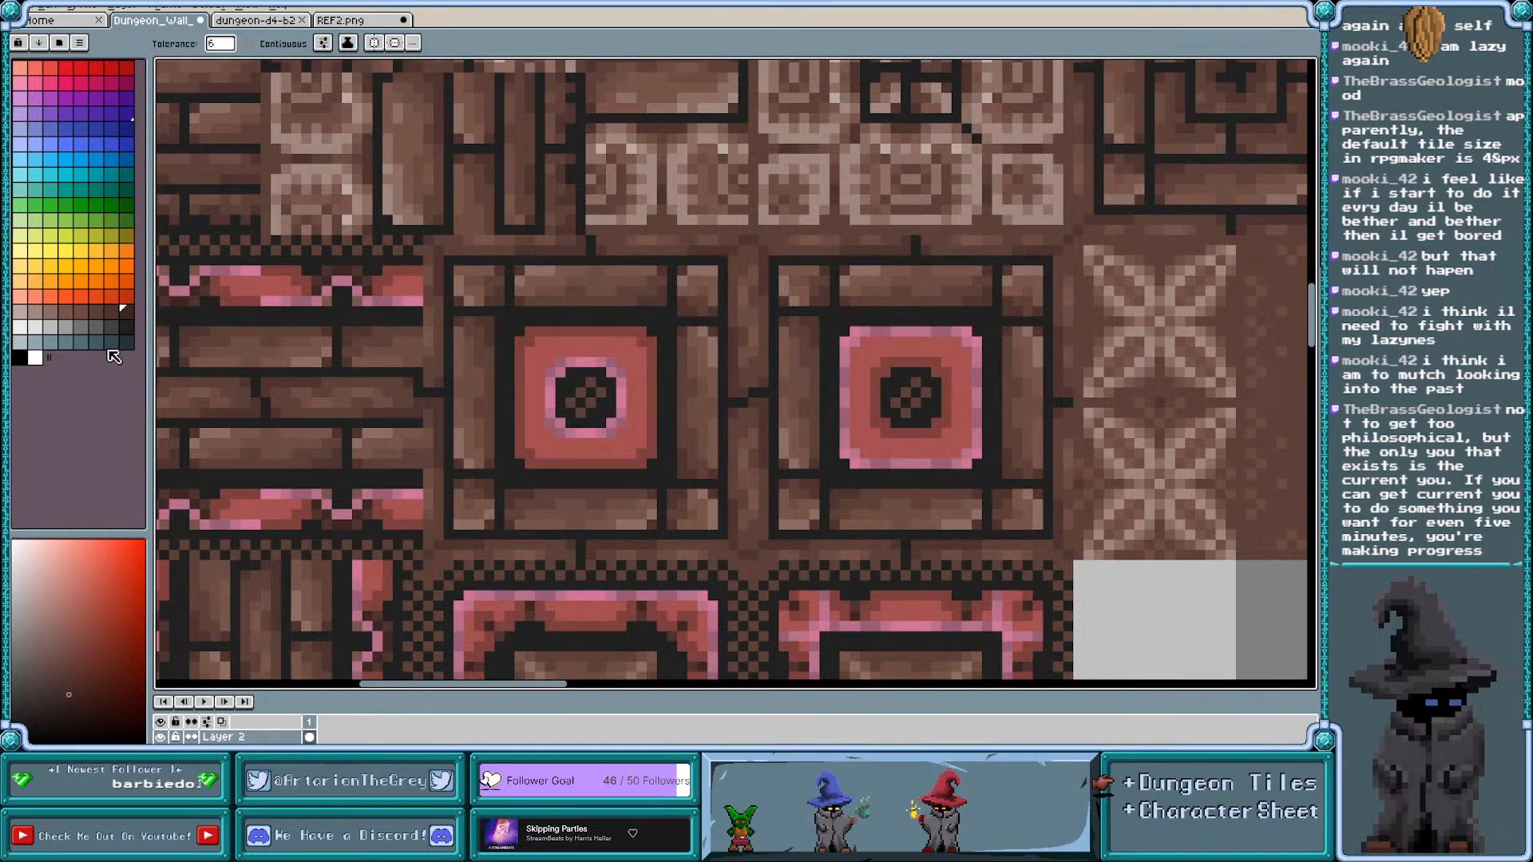
pyautogui.click(558, 363)
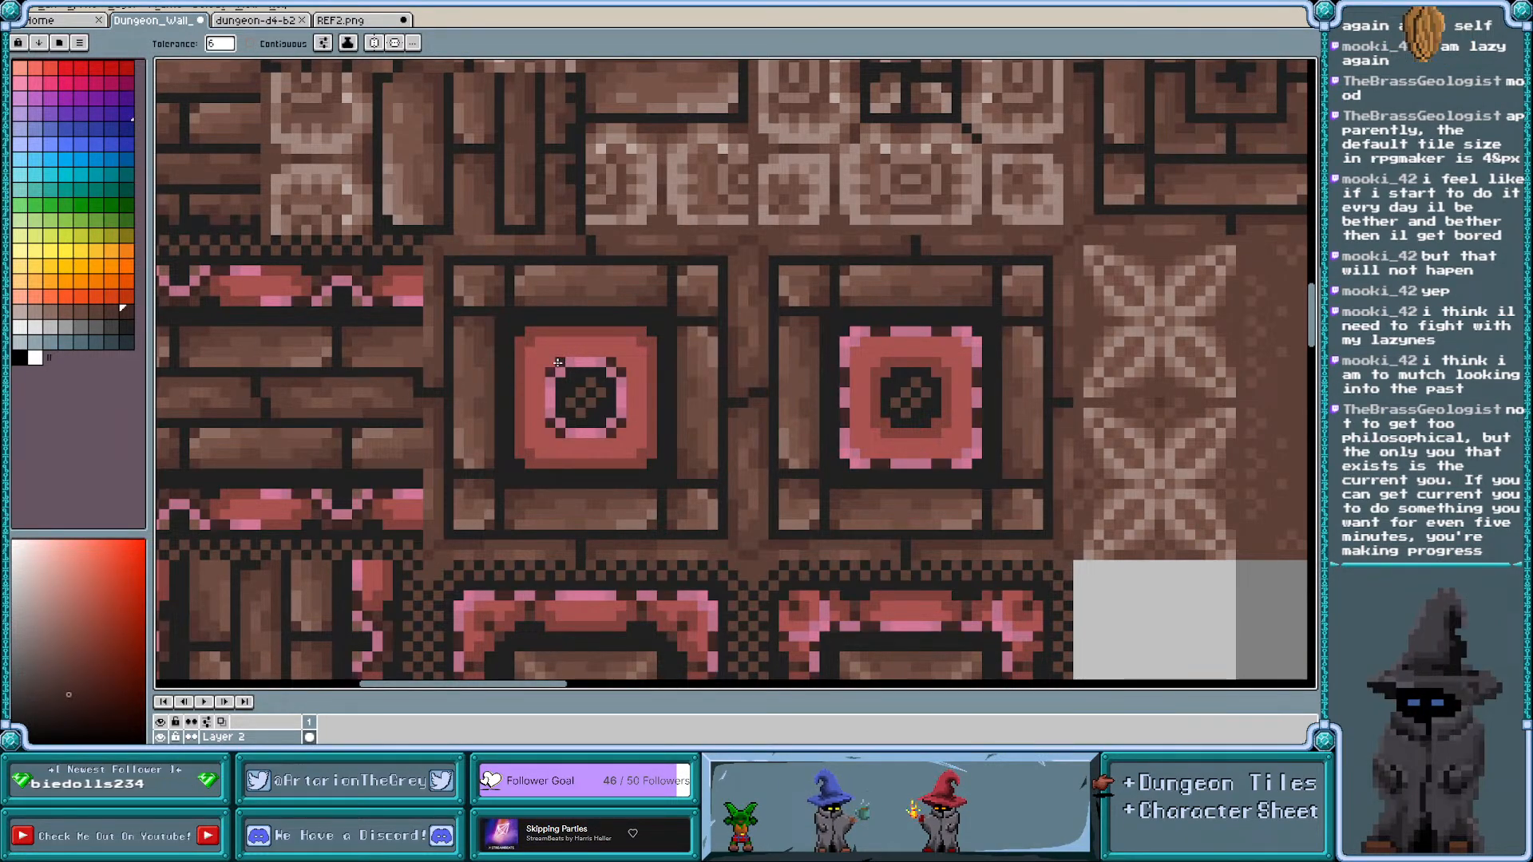
# Refill the mid and brightest pink shades of the accent outlines with progressively lighter palette browns
pyautogui.press('i')
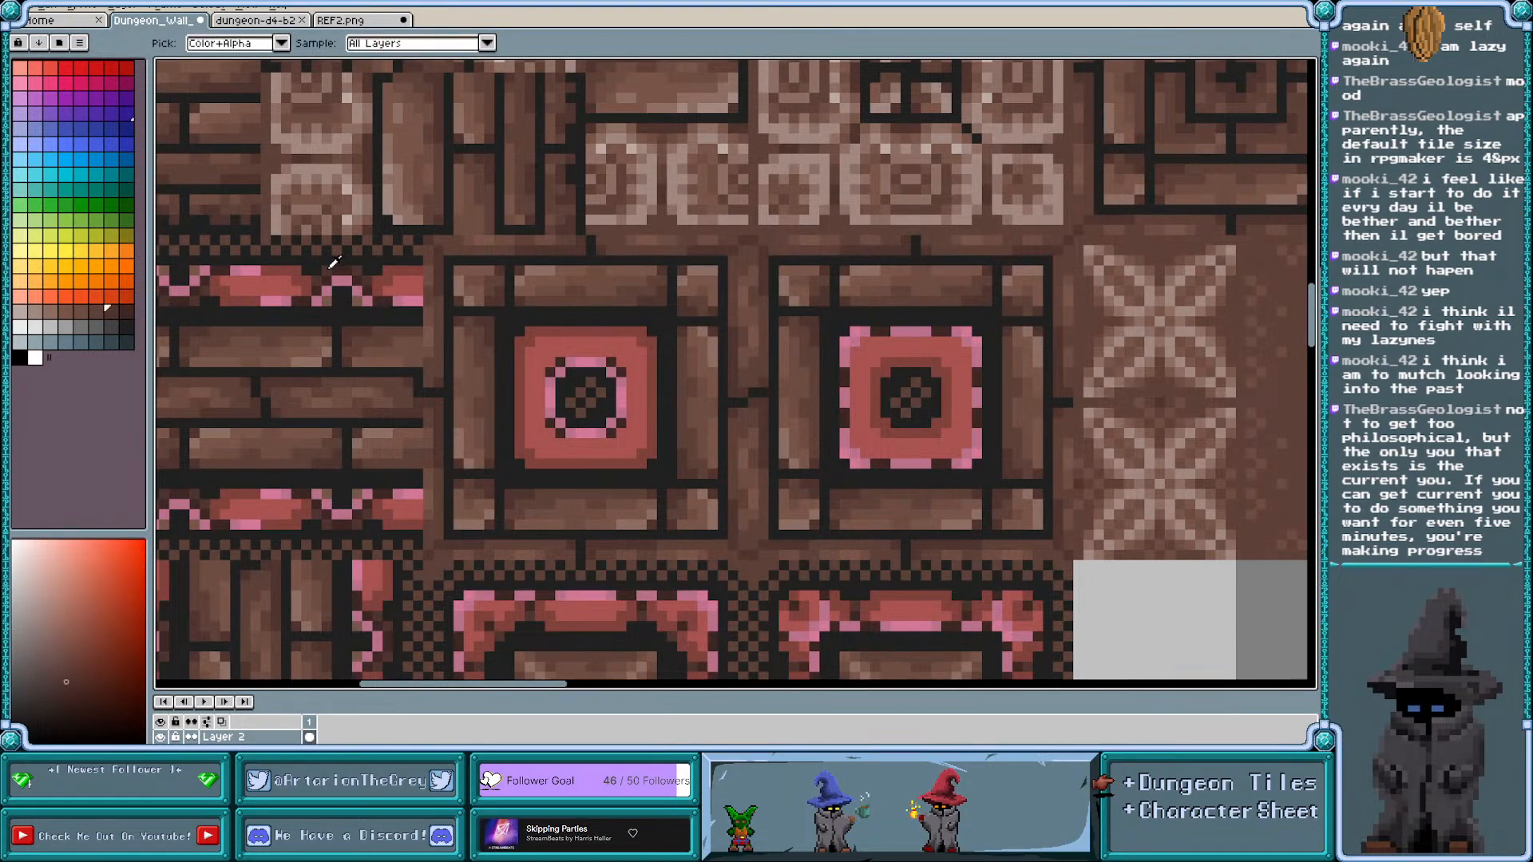
pyautogui.press('g')
pyautogui.click(331, 290)
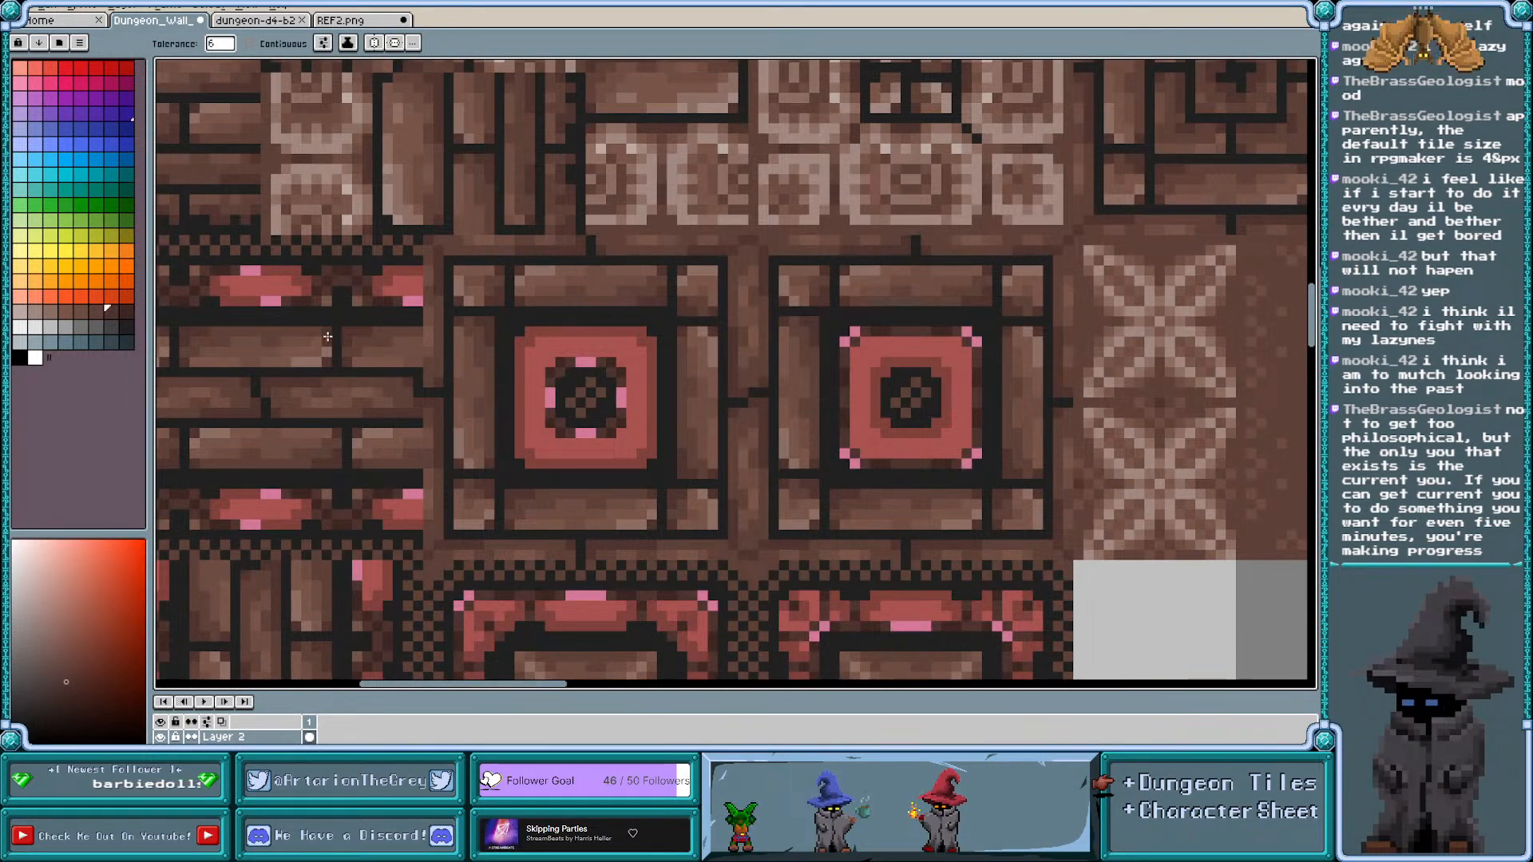
pyautogui.click(96, 311)
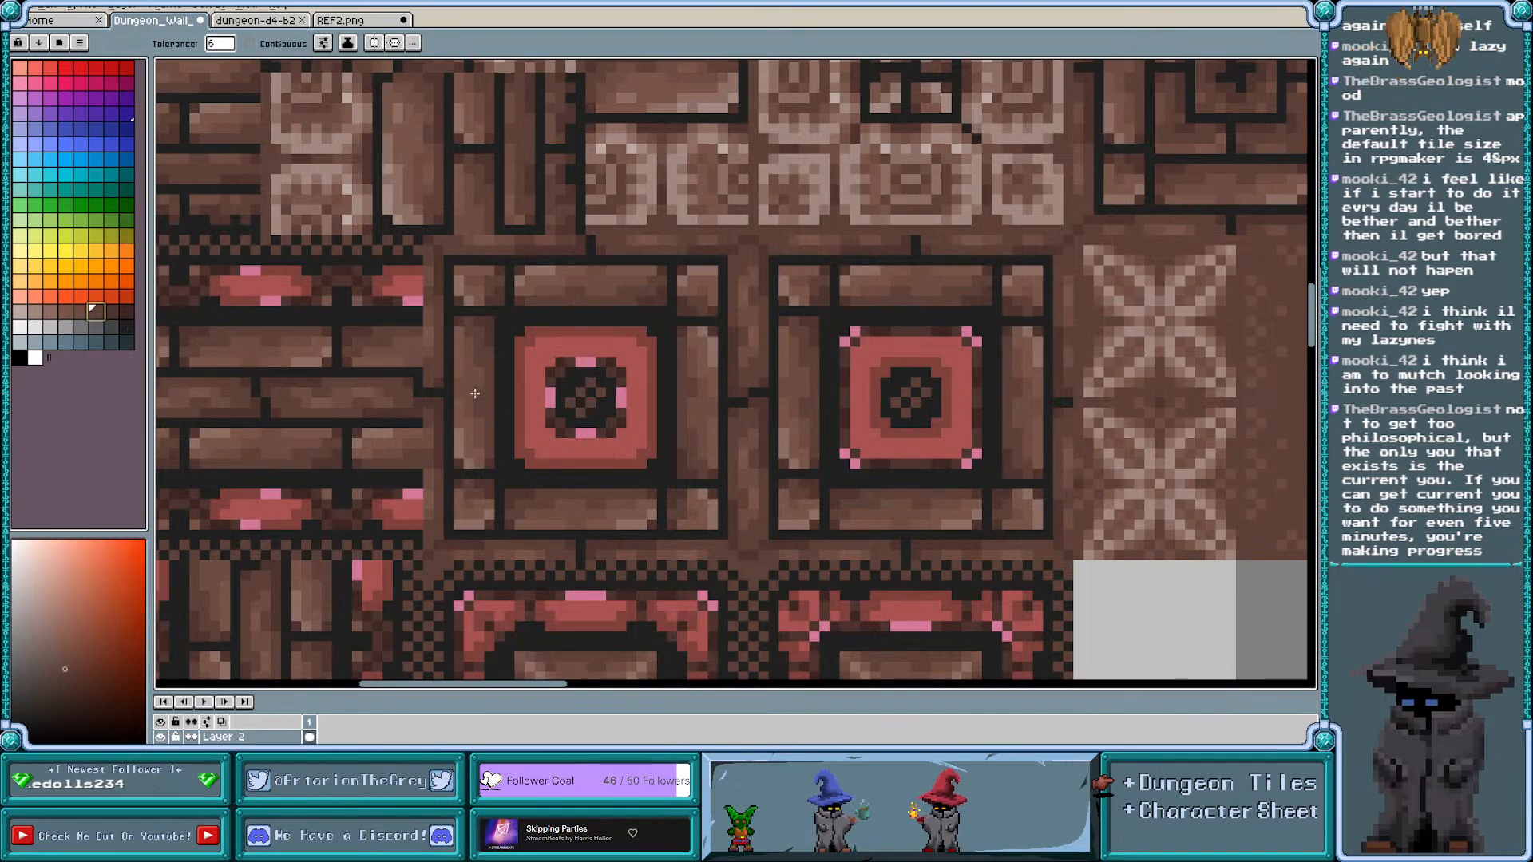
pyautogui.click(549, 392)
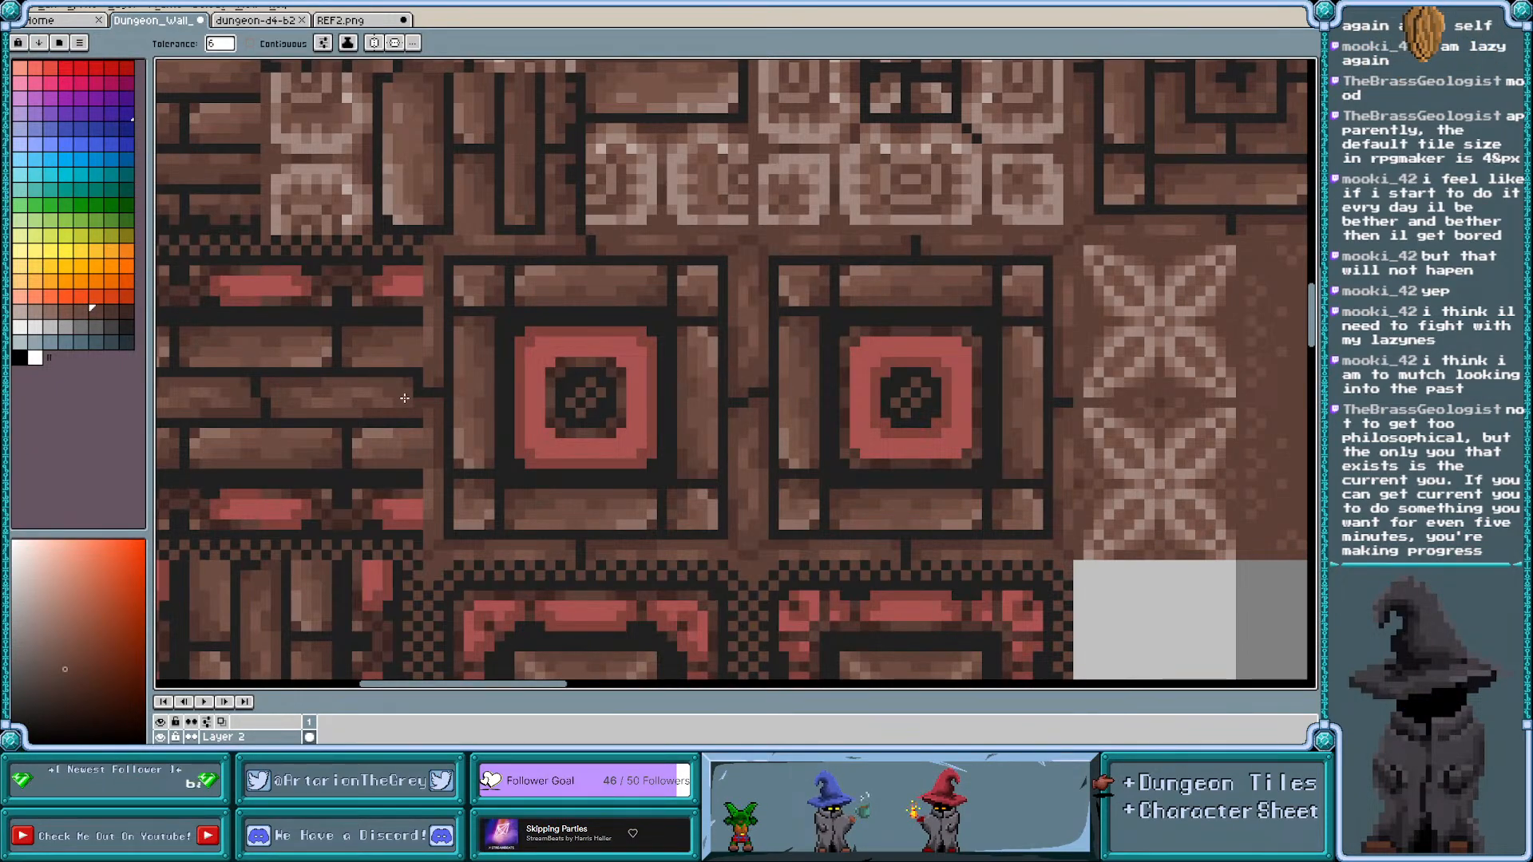
# Check the whole recoloured brown tile set and clear the selection around it
pyautogui.scroll(-2, 405, 398)
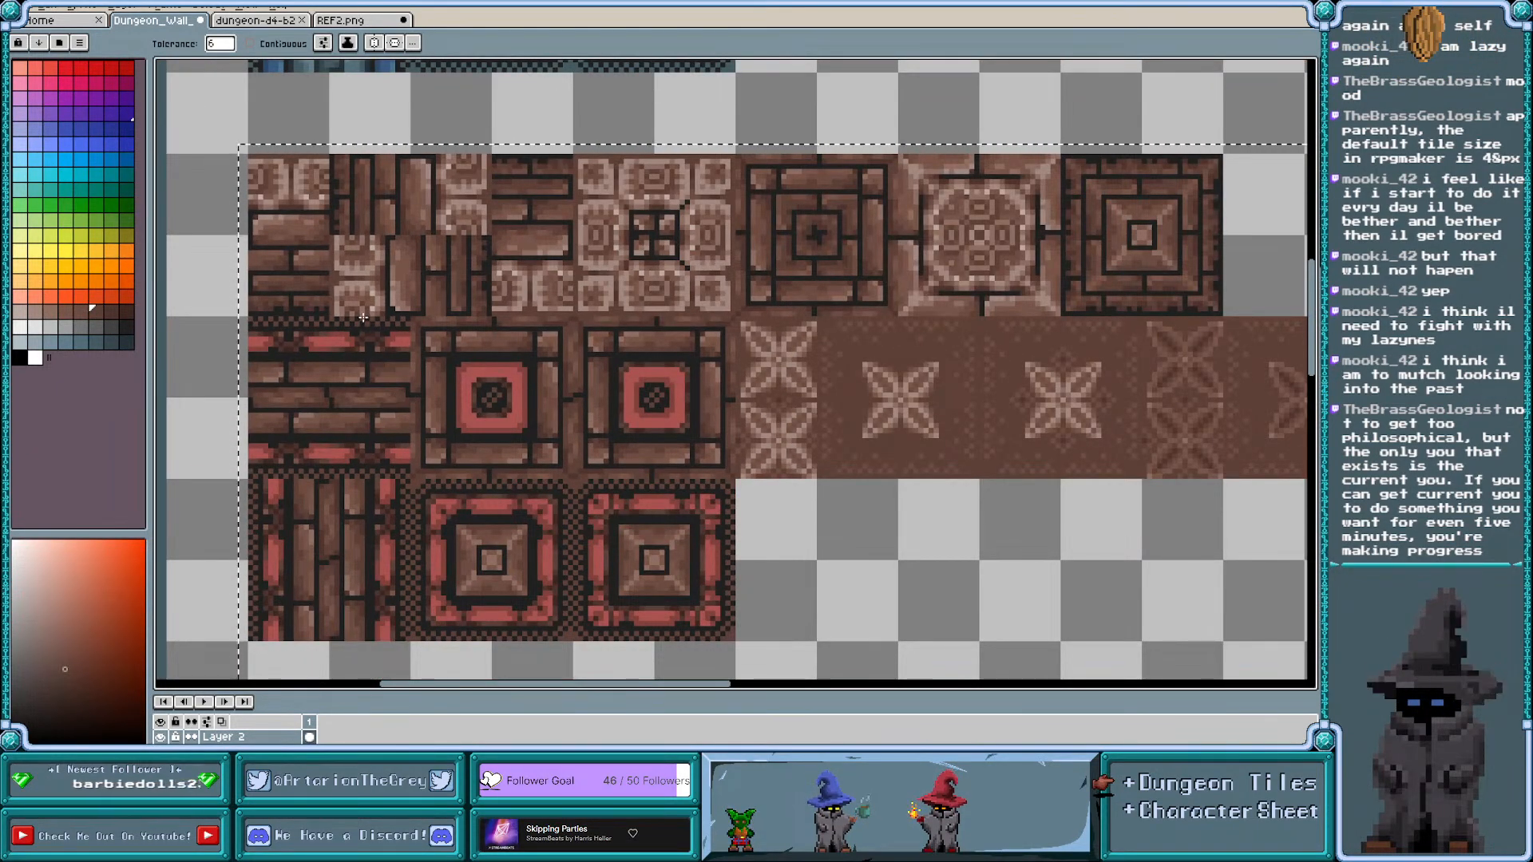
pyautogui.scroll(-1, 363, 318)
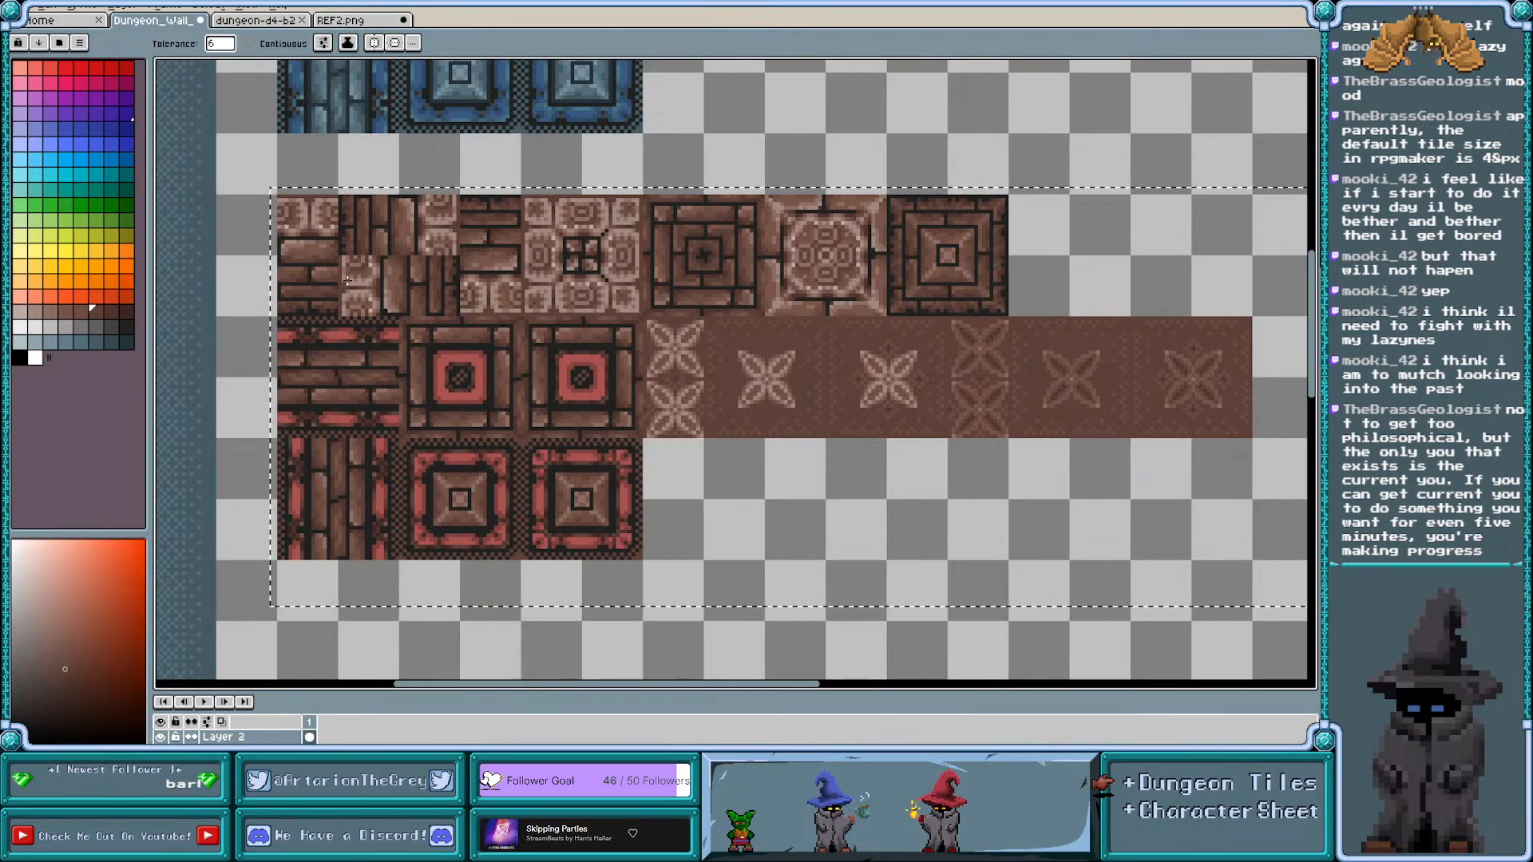
pyautogui.scroll(-2, 348, 280)
pyautogui.scroll(1, 347, 279)
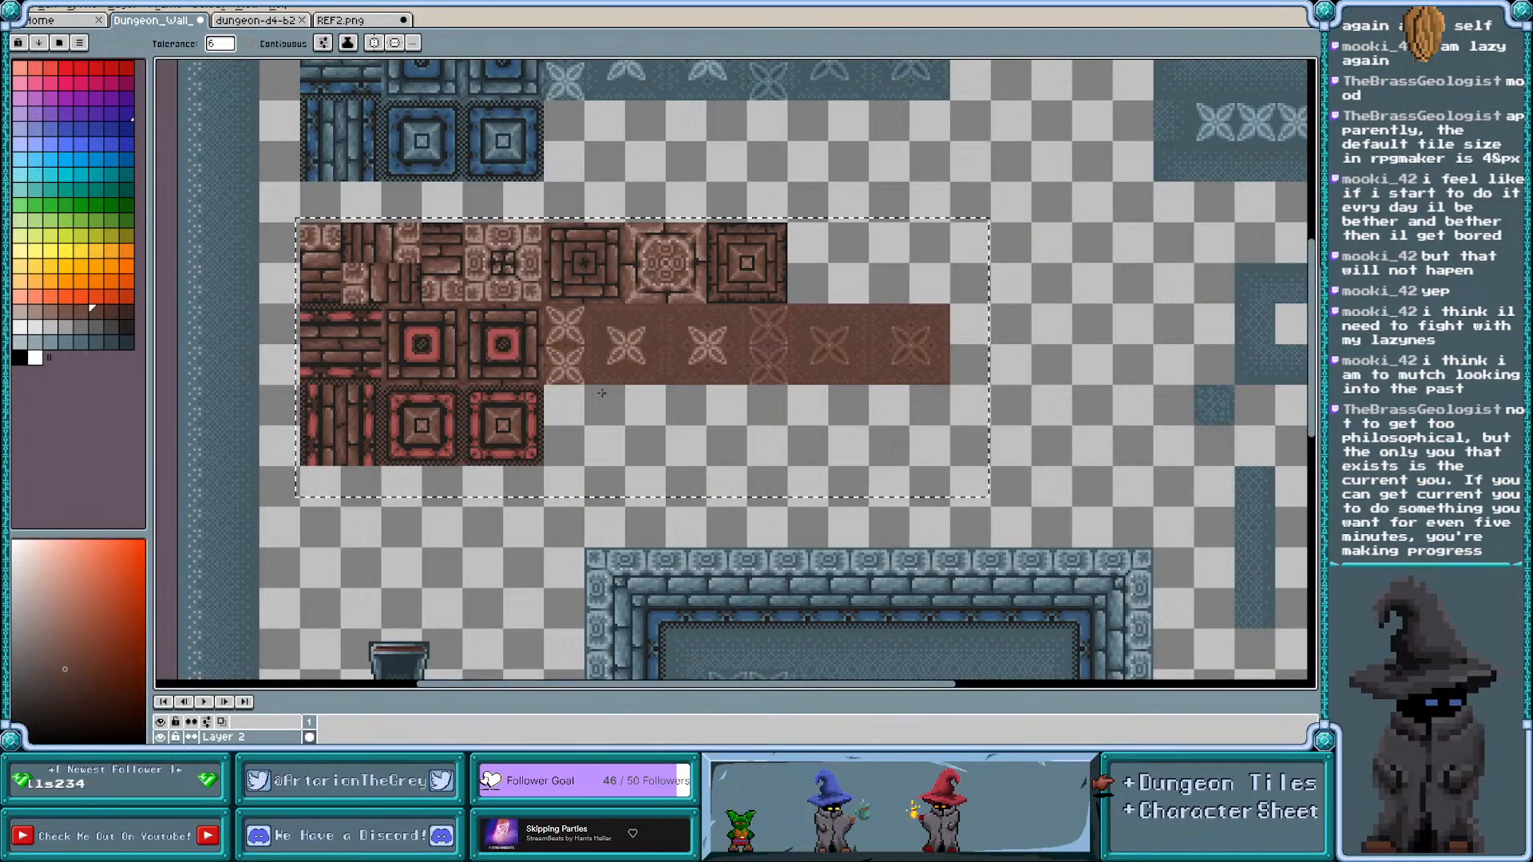
pyautogui.press('v')
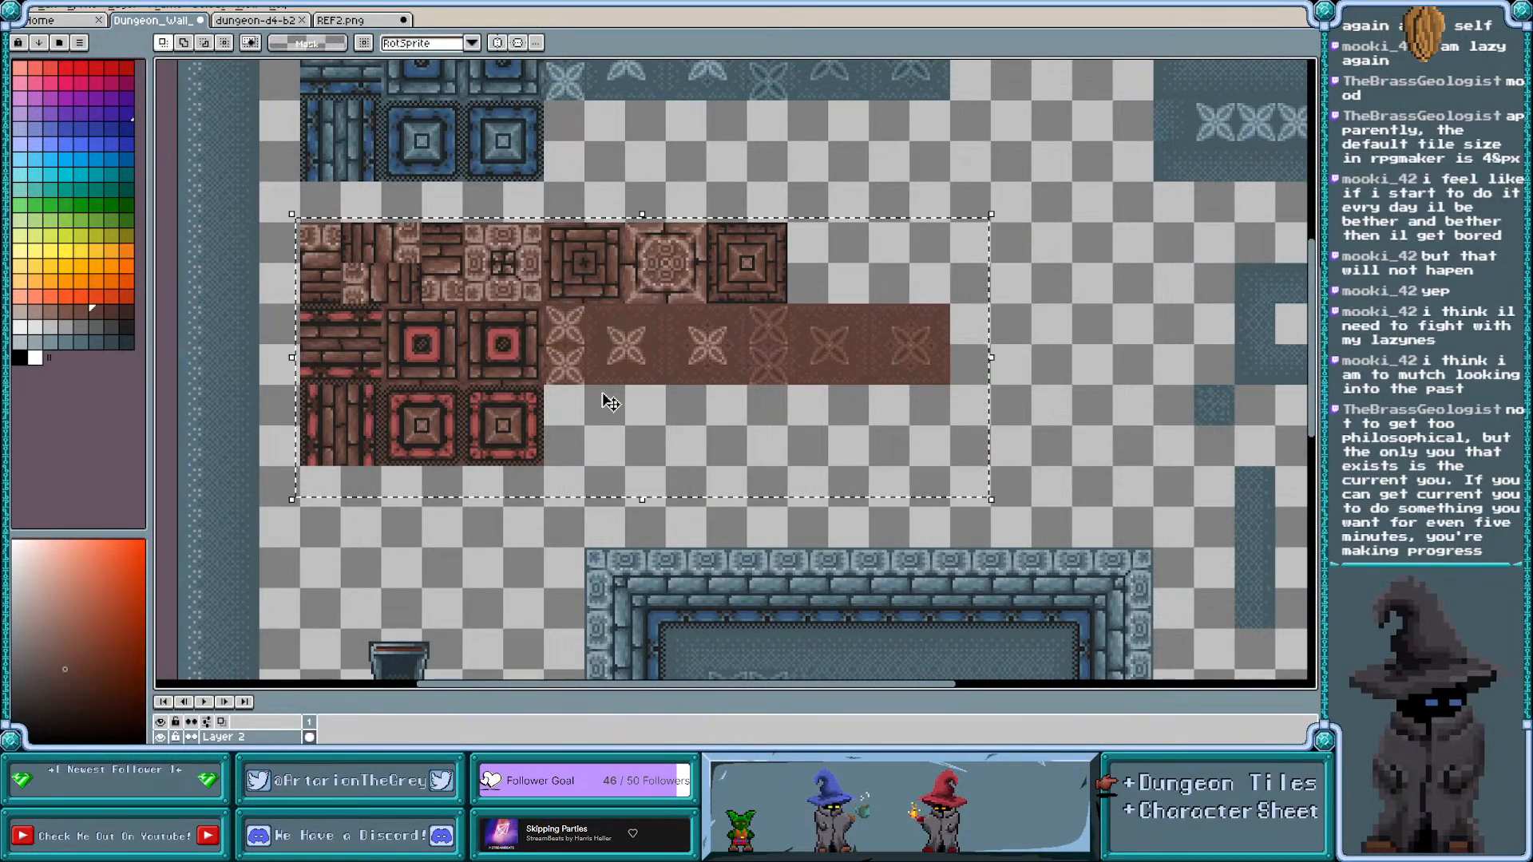
pyautogui.click(1030, 463)
# Select the blue sample room and move it down and to the right, toward the canvas's lower-right corner
pyautogui.scroll(-3, 758, 420)
pyautogui.scroll(3, 757, 465)
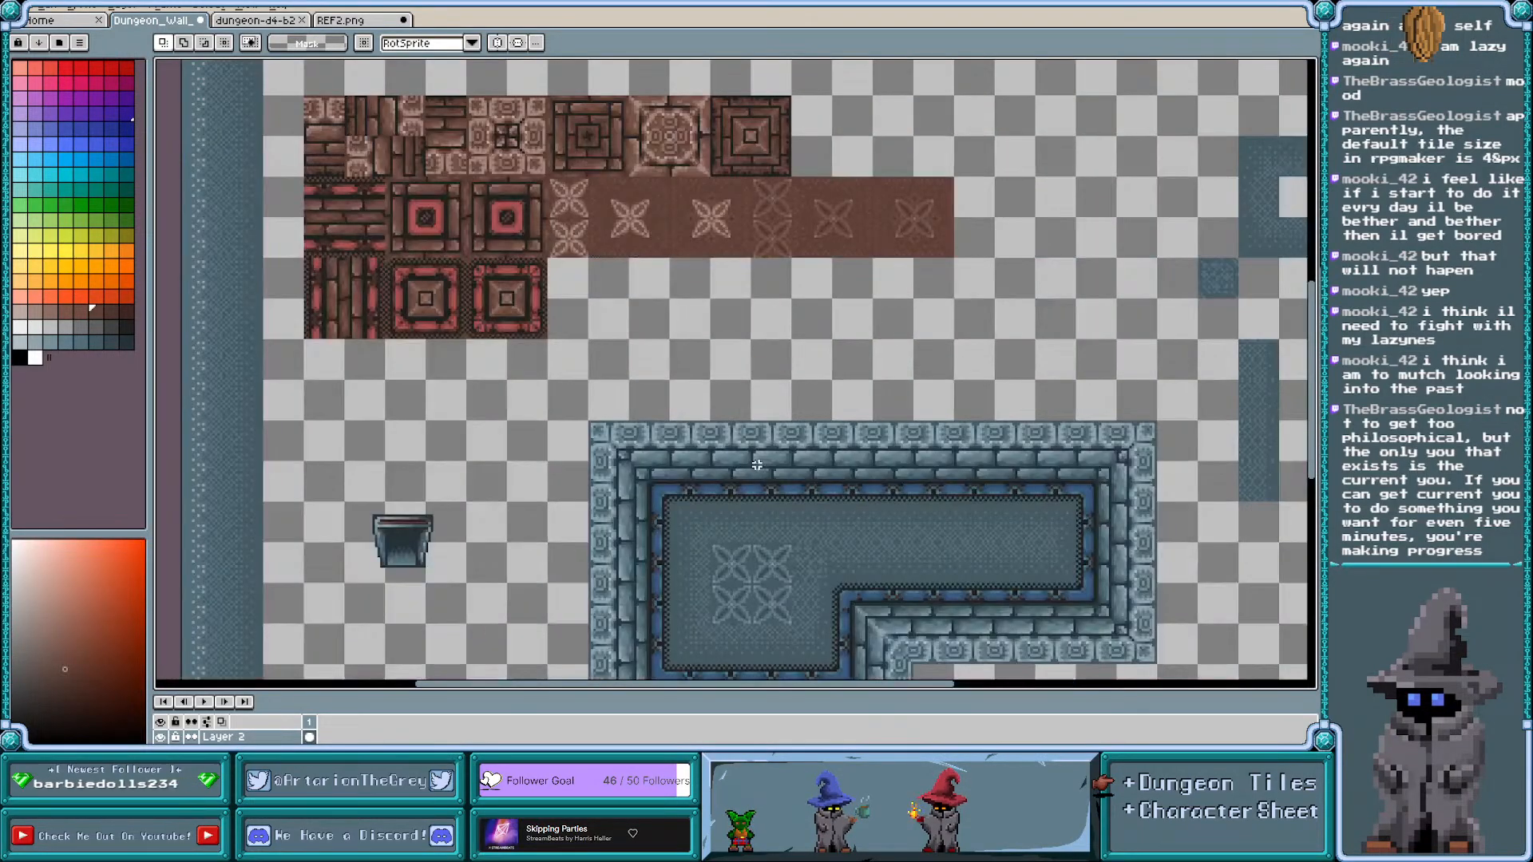
pyautogui.scroll(-2, 757, 464)
pyautogui.moveTo(1314, 376); pyautogui.dragTo(1313, 422)
pyautogui.moveTo(664, 342); pyautogui.dragTo(974, 517)
pyautogui.moveTo(765, 406); pyautogui.dragTo(849, 463)
pyautogui.press('Return')
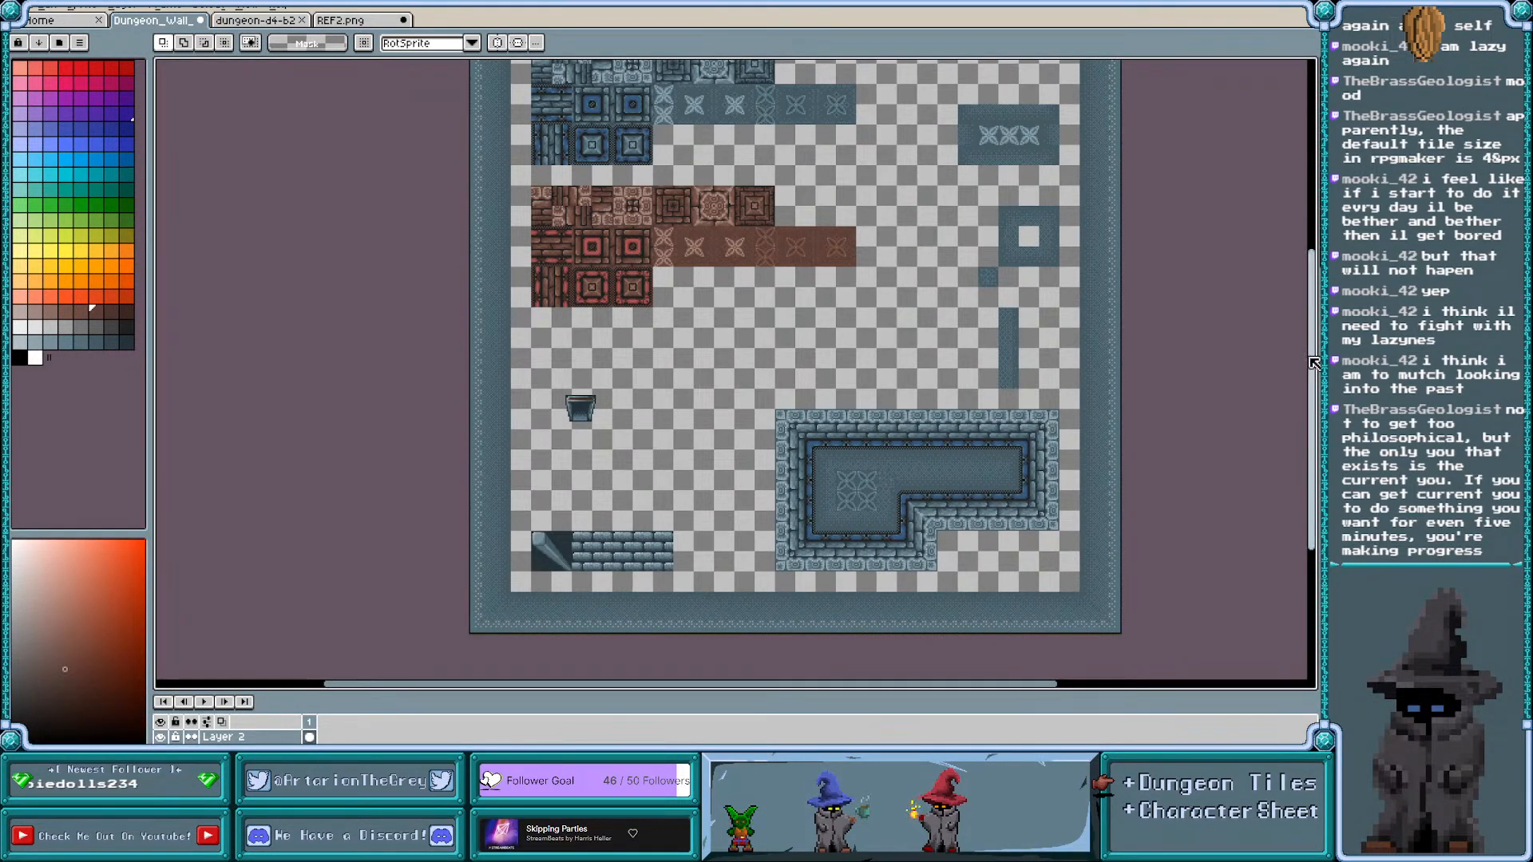
# Turn on the grid over the canvas and select the first brown stone-topped wall tile
pyautogui.moveTo(1313, 363); pyautogui.dragTo(1313, 301)
pyautogui.scroll(2, 568, 339)
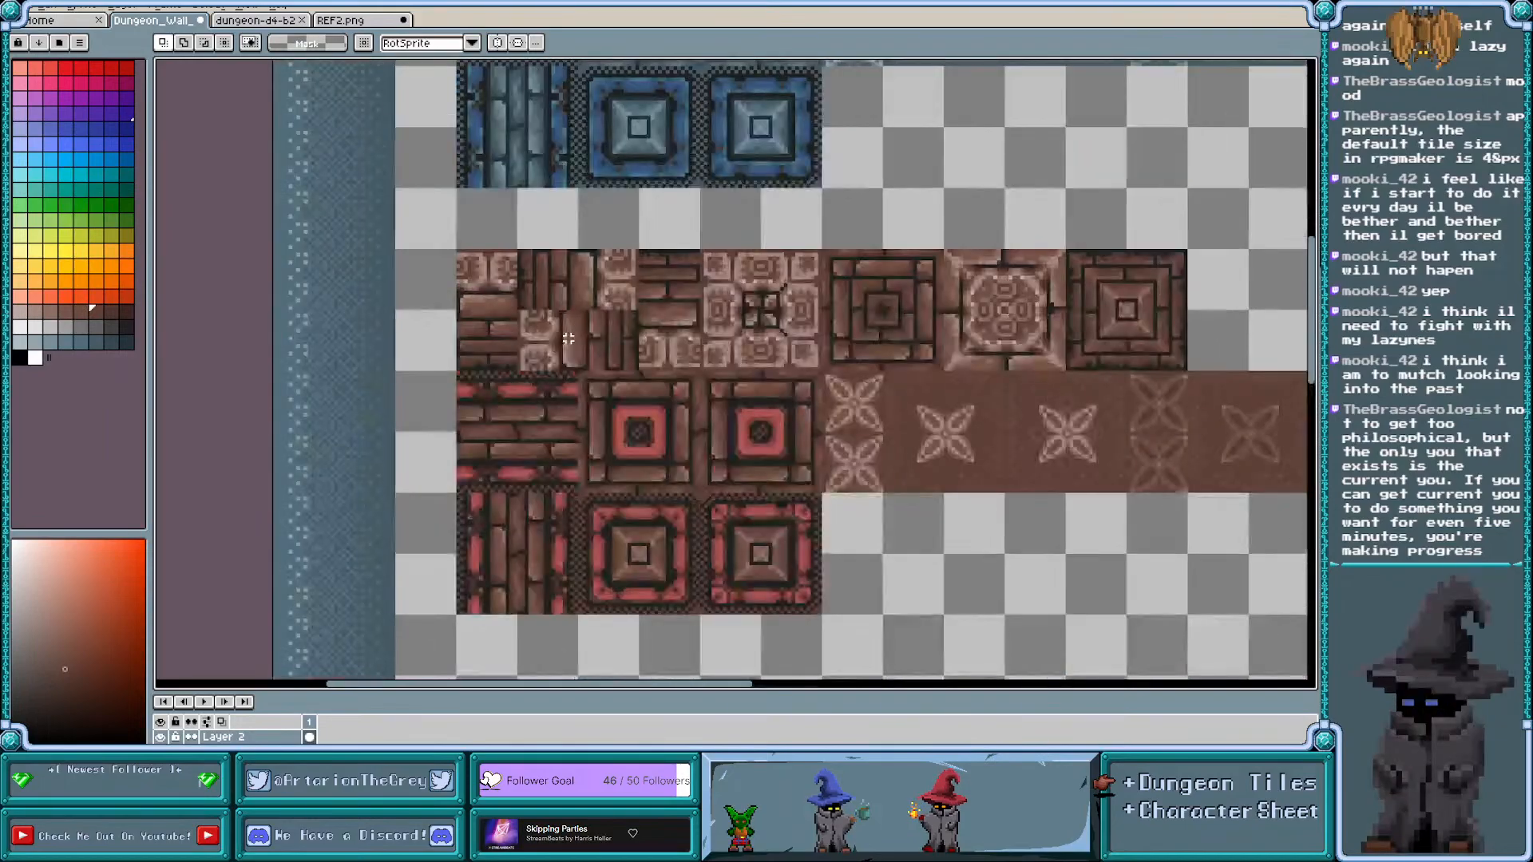
pyautogui.moveTo(457, 251); pyautogui.dragTo(515, 365)
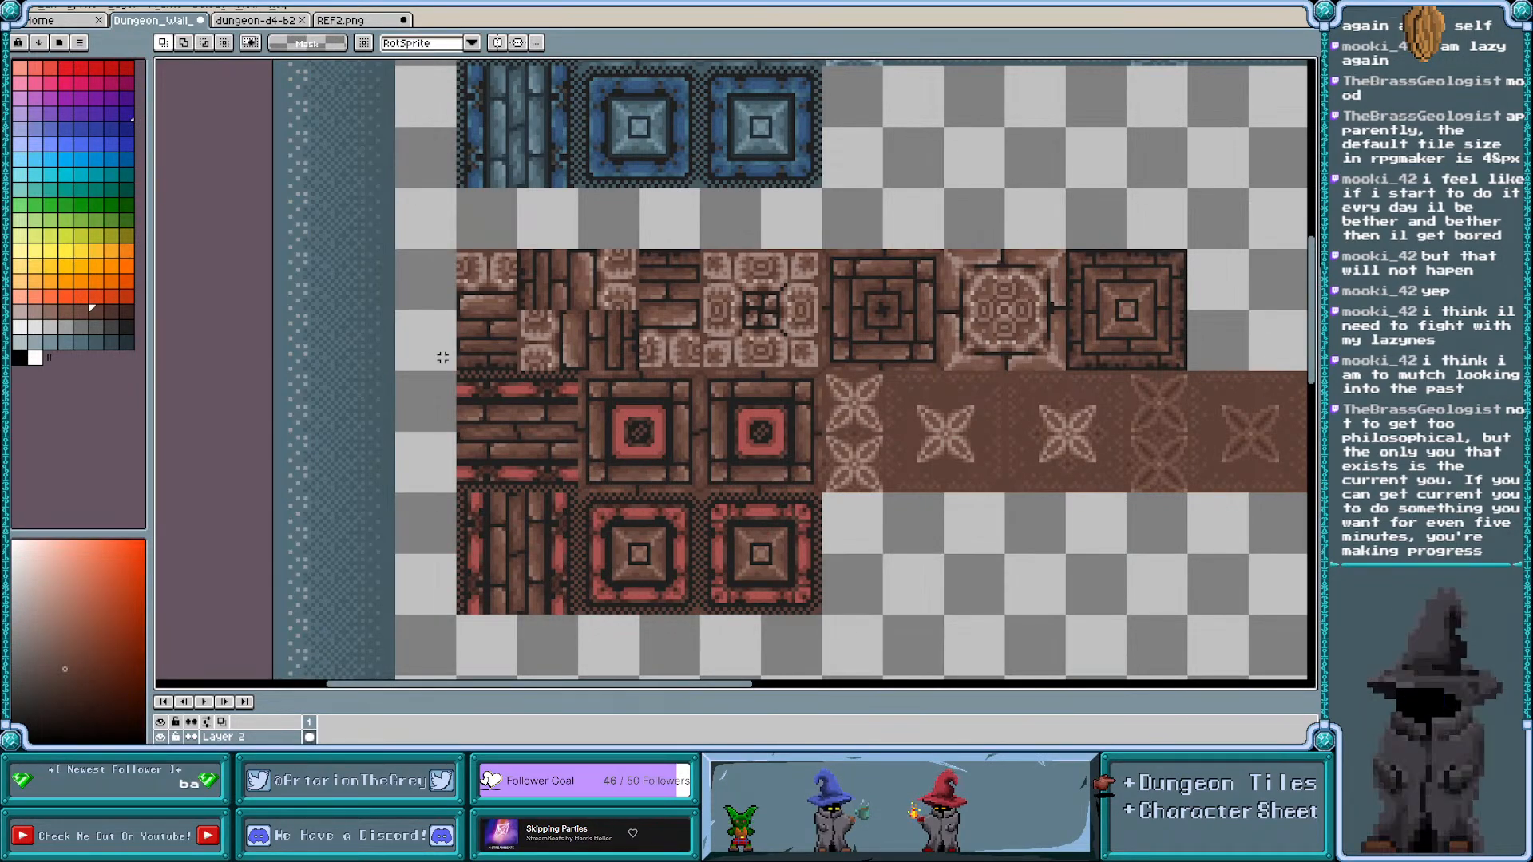
pyautogui.hotkey('ctrl', "'")
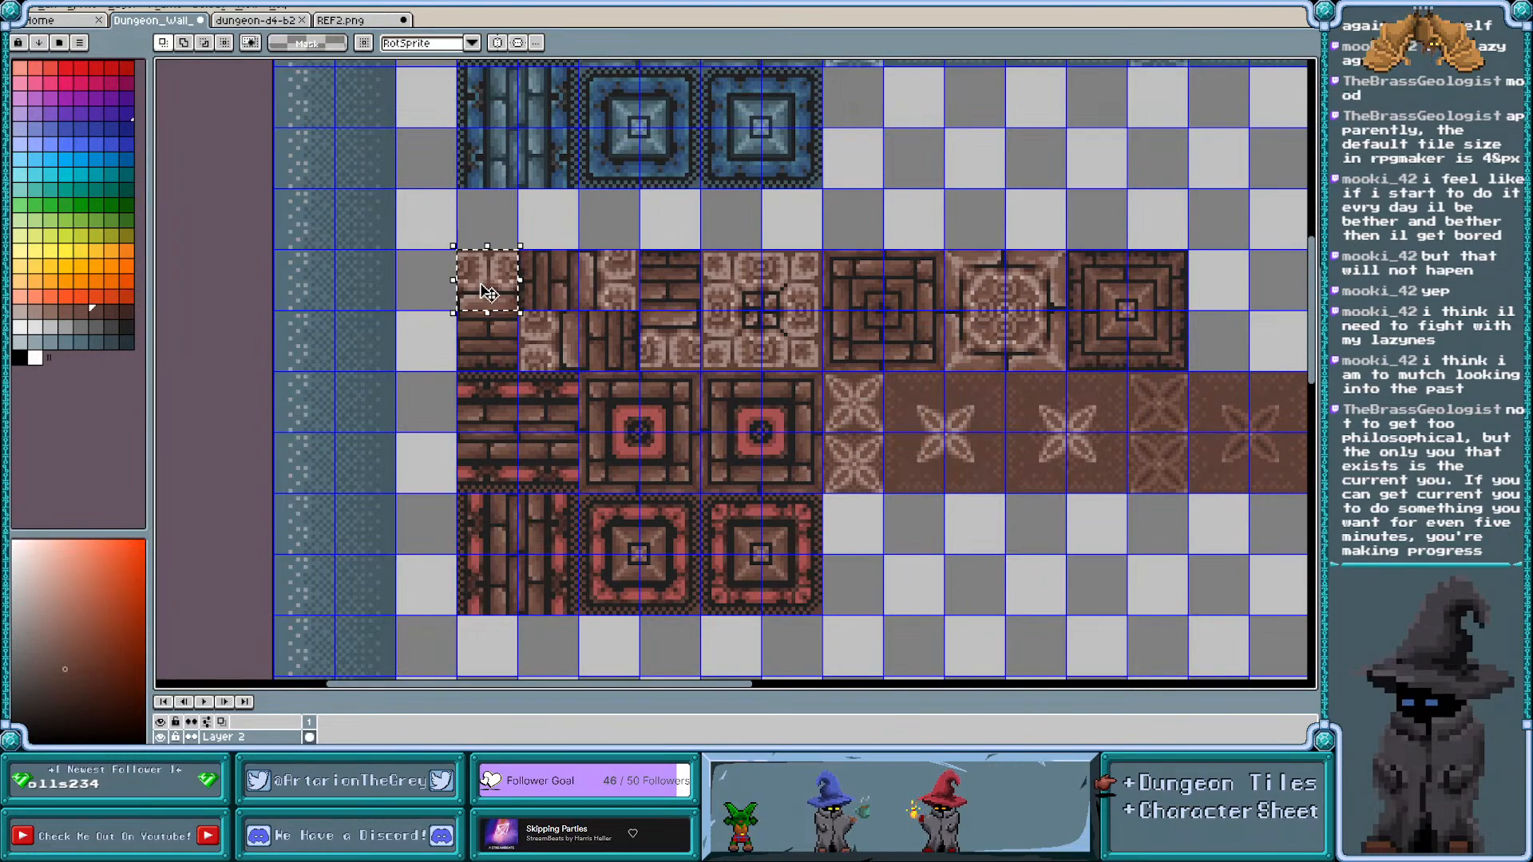
# Copy the selected brown wall tile into a horizontal row of four in the empty area below the tile set
pyautogui.scroll(-2, 489, 294)
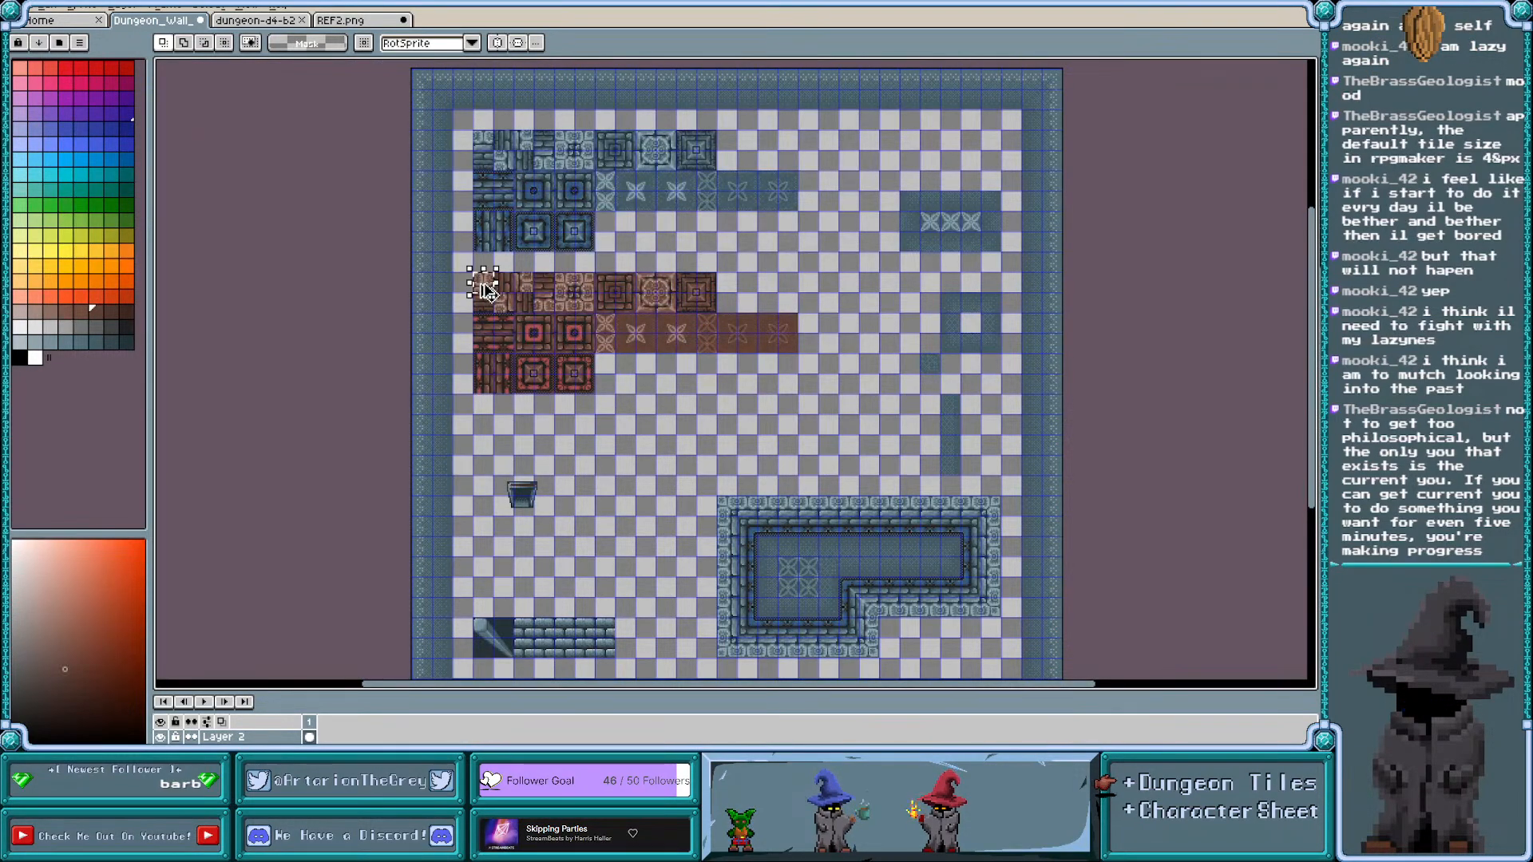
pyautogui.moveTo(489, 294); pyautogui.dragTo(651, 453)
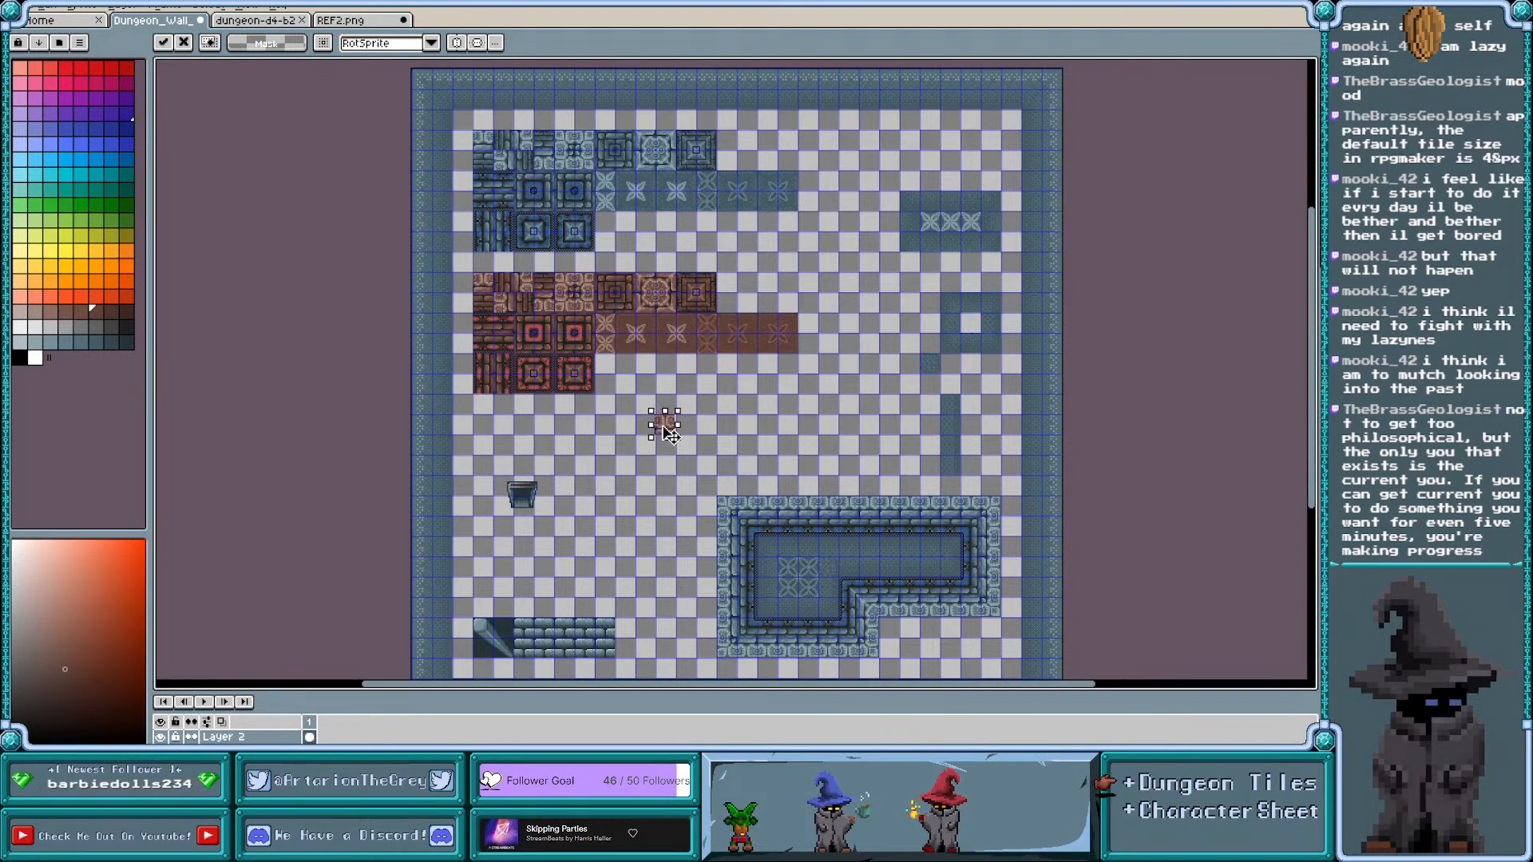
pyautogui.scroll(3, 669, 433)
pyautogui.moveTo(675, 423); pyautogui.dragTo(914, 435)
pyautogui.scroll(-2, 915, 434)
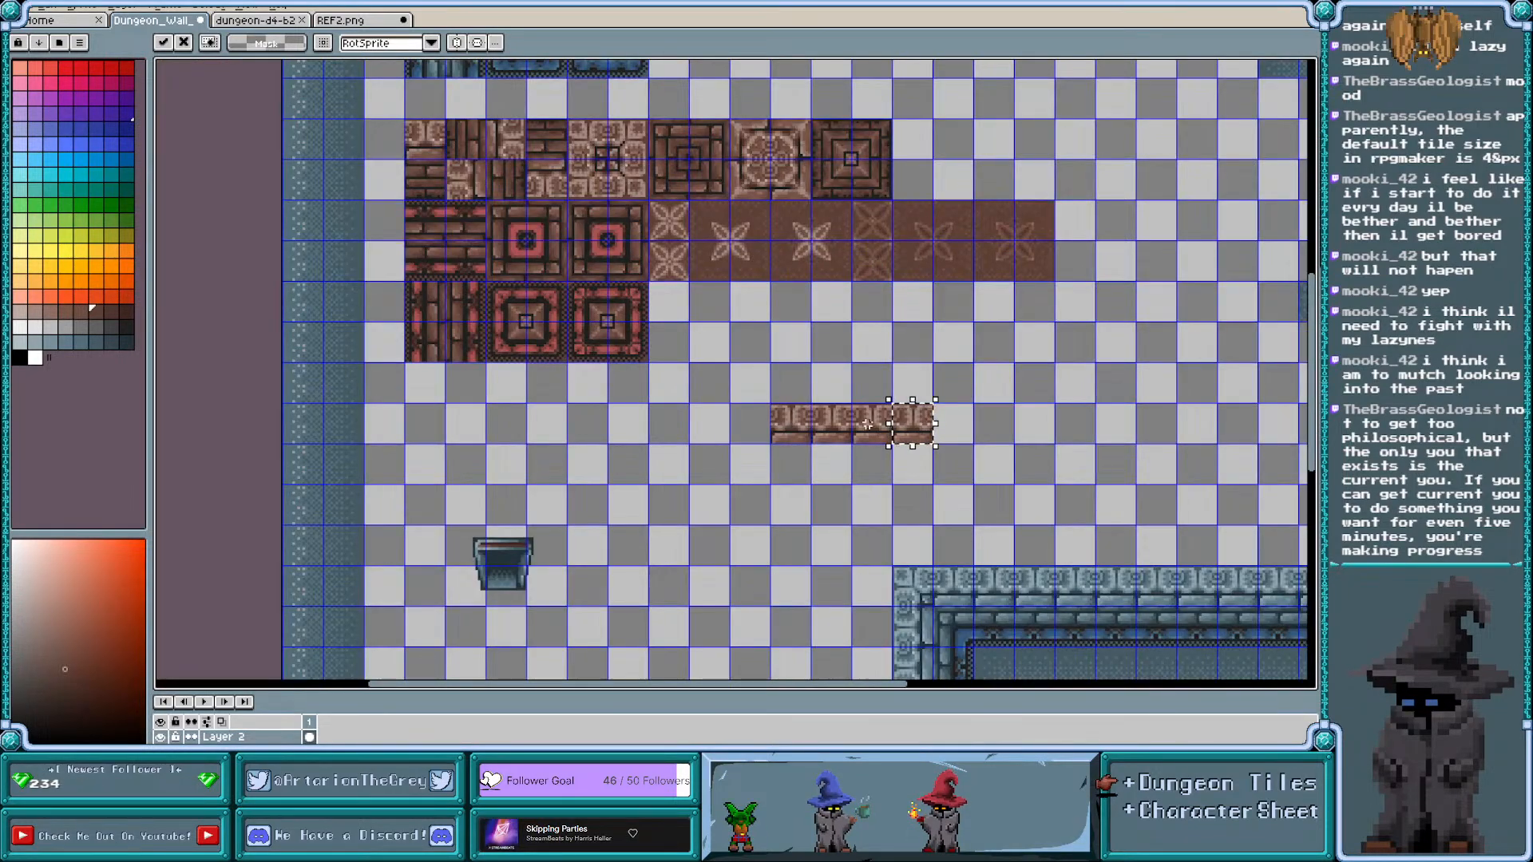
# Move the row of four brown wall tiles up by two grid cells and deselect it
pyautogui.moveTo(764, 398); pyautogui.dragTo(980, 464)
pyautogui.moveTo(874, 430); pyautogui.dragTo(873, 345)
pyautogui.click(865, 428)
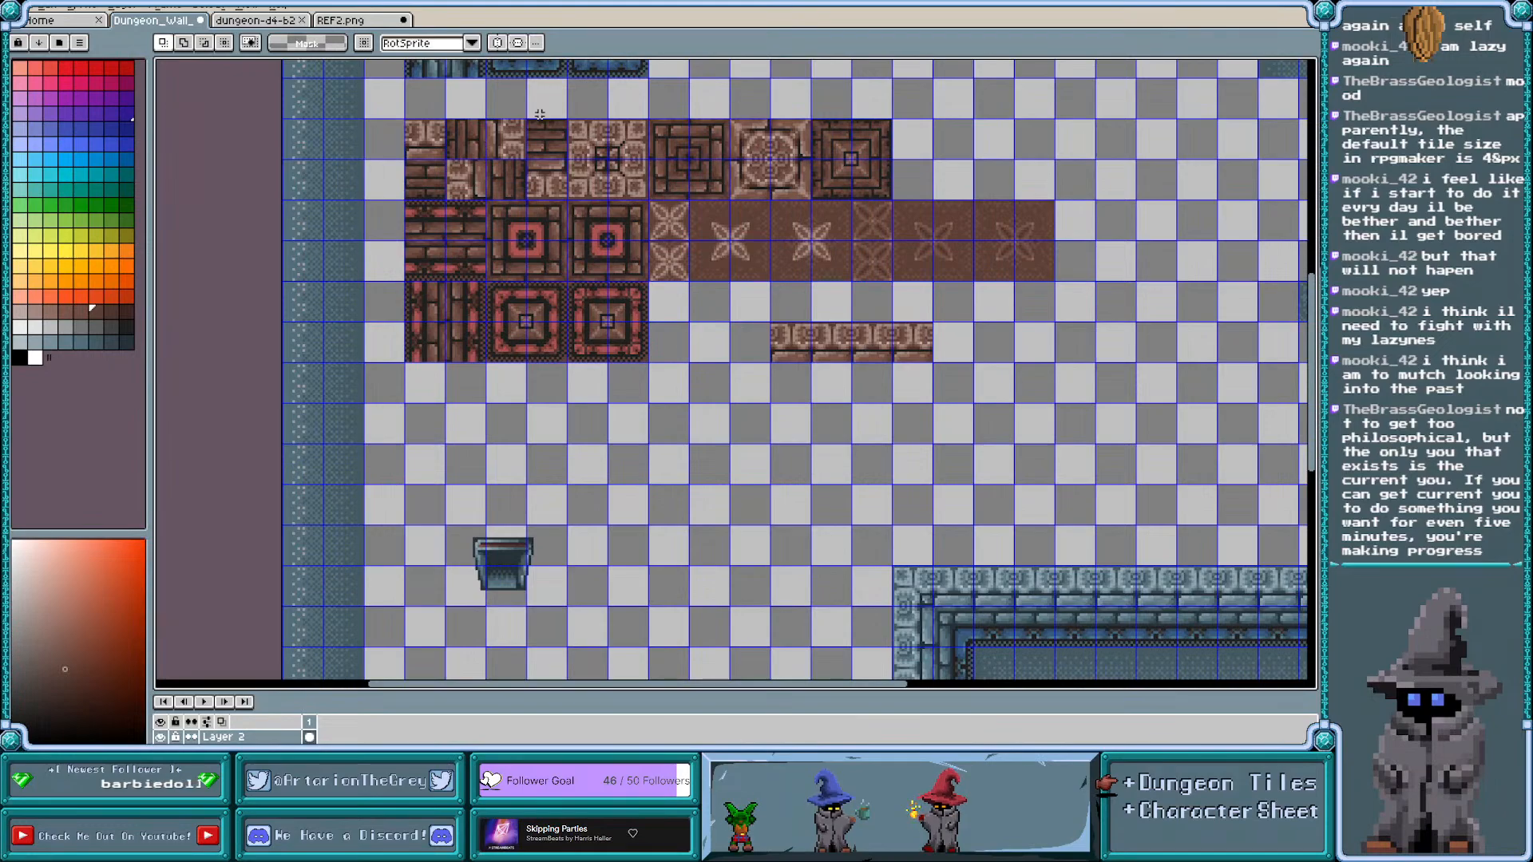
# Copy the brown top-left and top-right corner tiles onto the two ends of the wall row
pyautogui.scroll(1, 551, 115)
pyautogui.moveTo(577, 127); pyautogui.dragTo(854, 467)
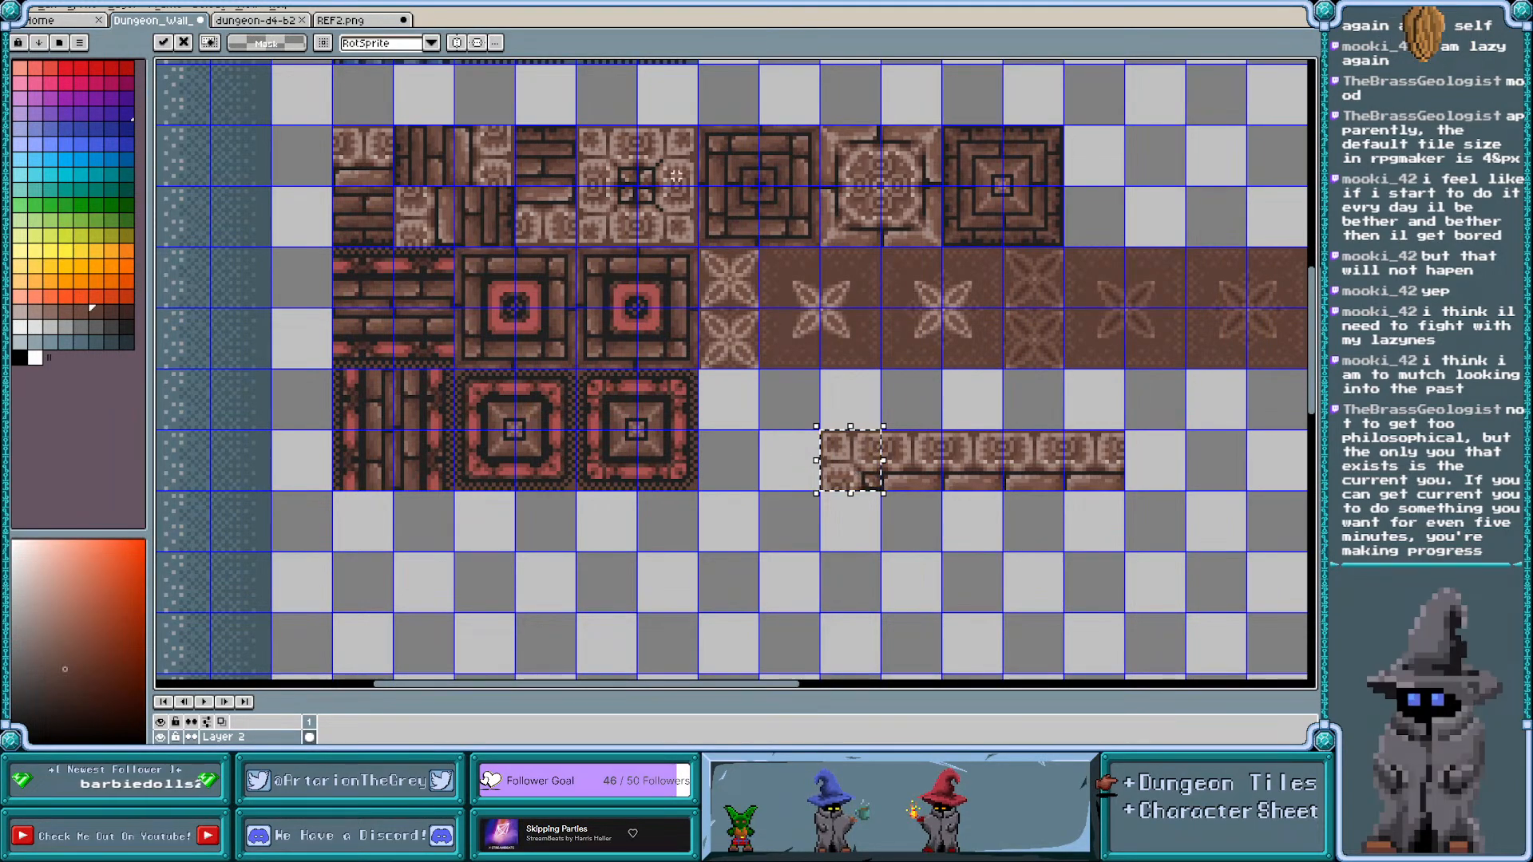
pyautogui.doubleClick(667, 151)
pyautogui.moveTo(667, 150); pyautogui.dragTo(1155, 466)
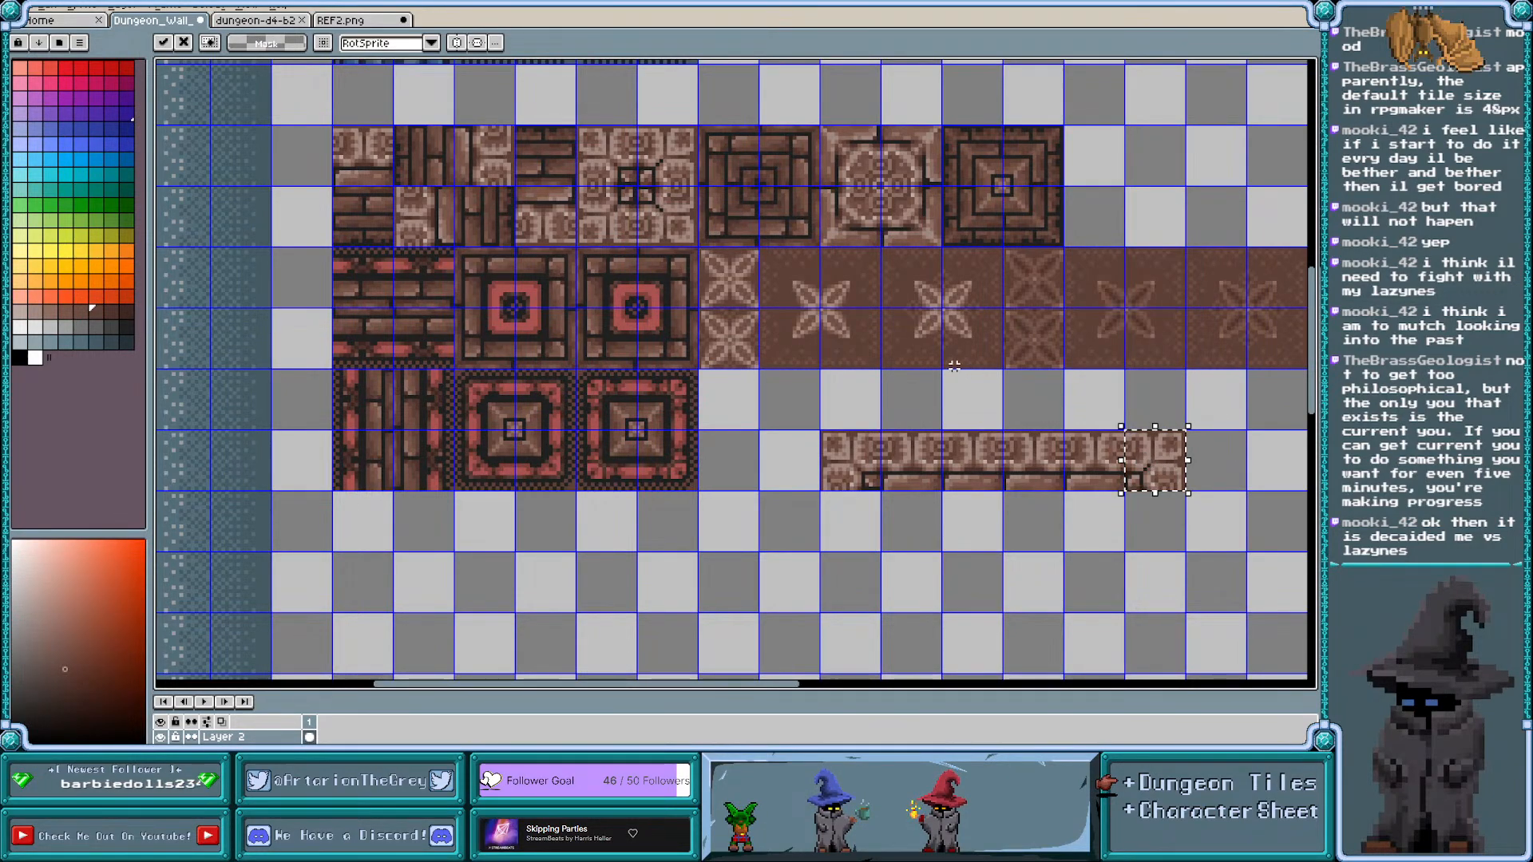
# Build the room's left wall by copying the brown vertical wall tile three times below the left corner
pyautogui.hscroll(3, 954, 365)
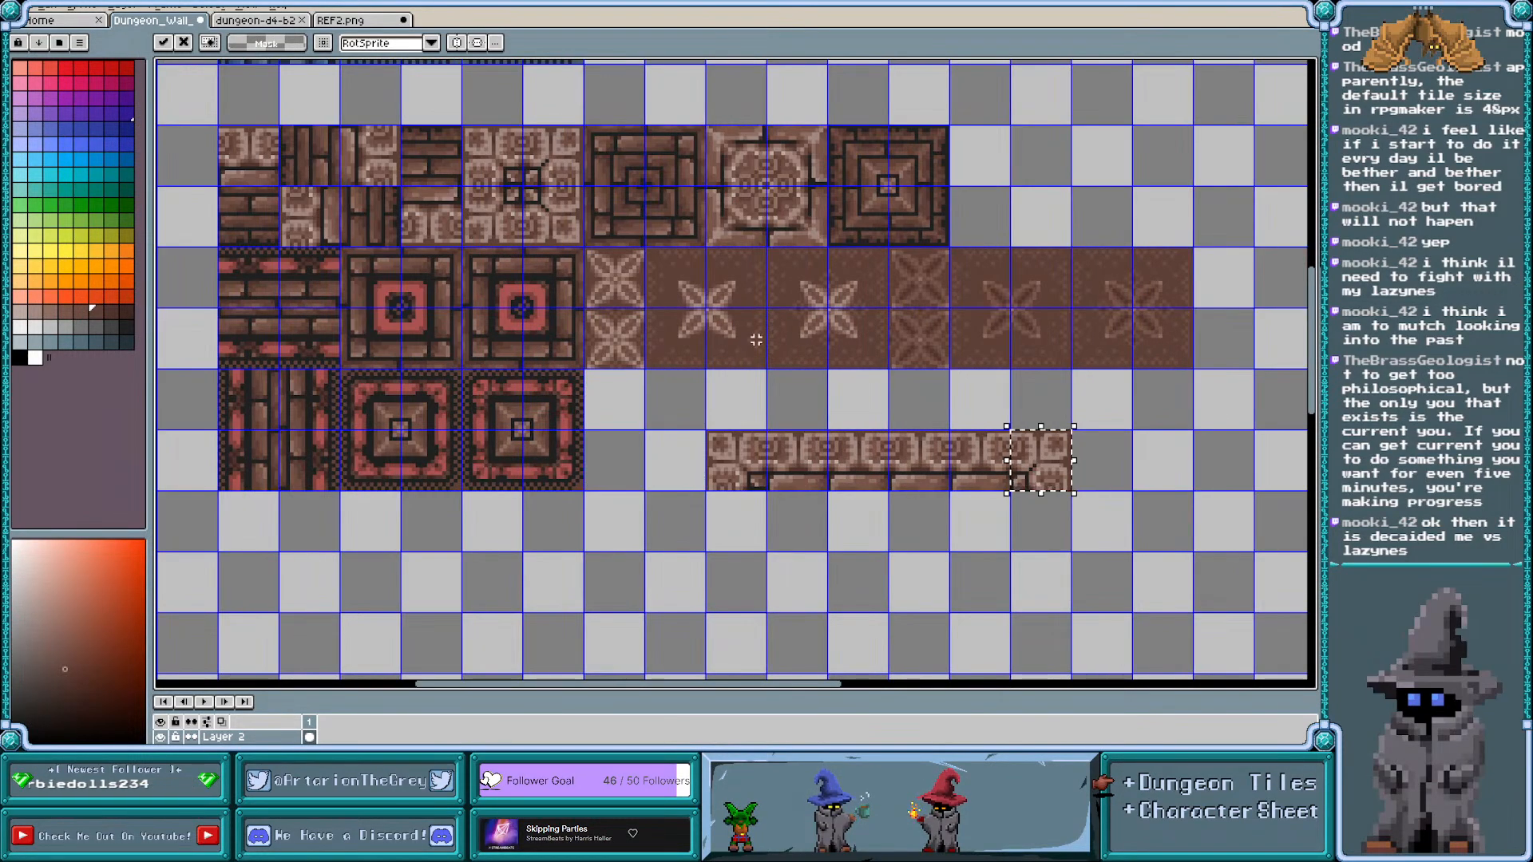
pyautogui.doubleClick(490, 206)
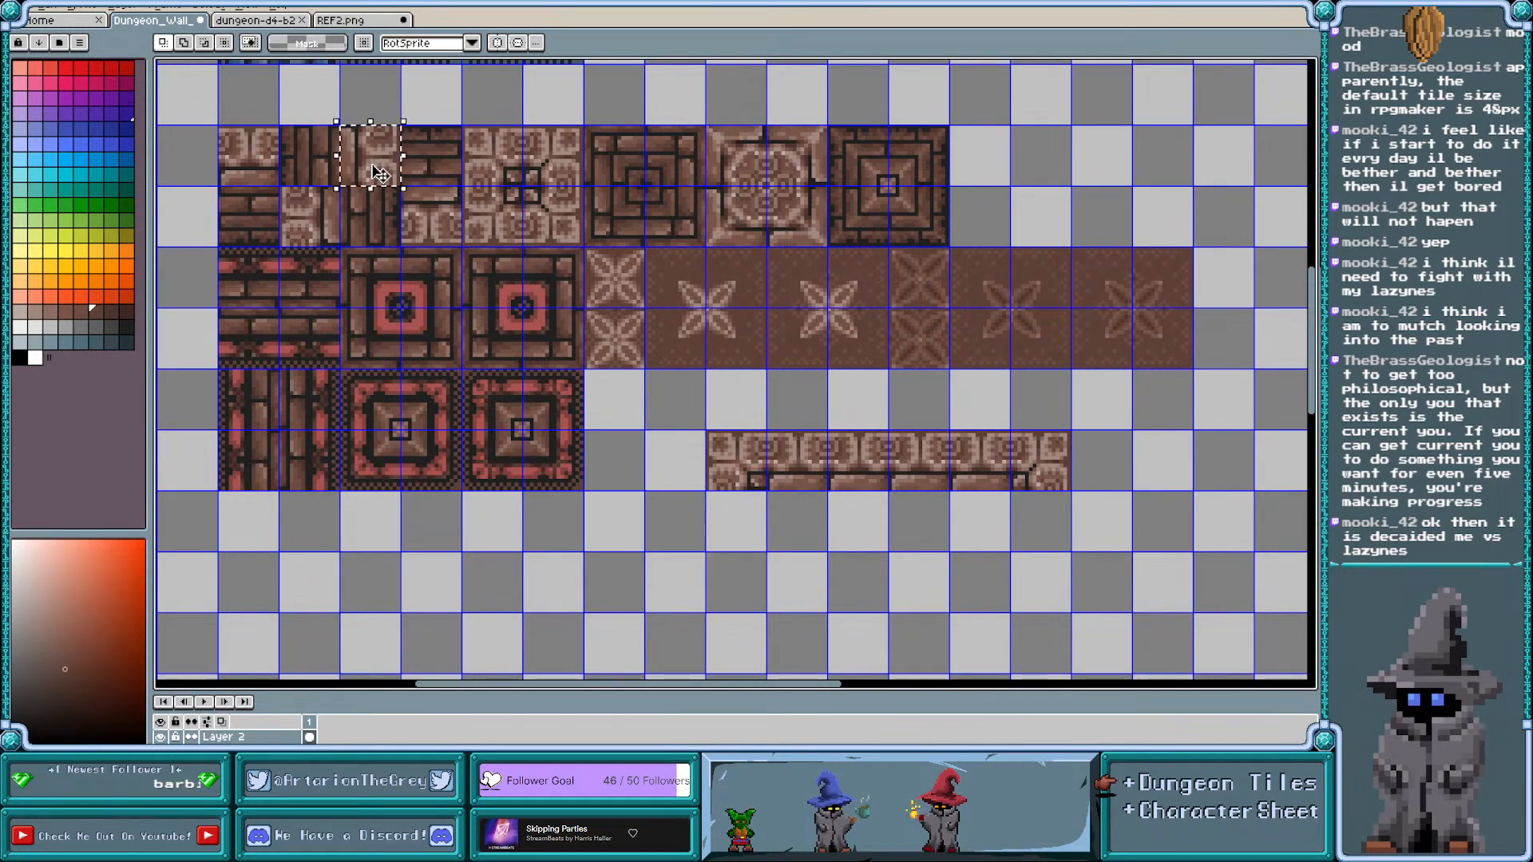
pyautogui.moveTo(379, 174); pyautogui.dragTo(742, 526)
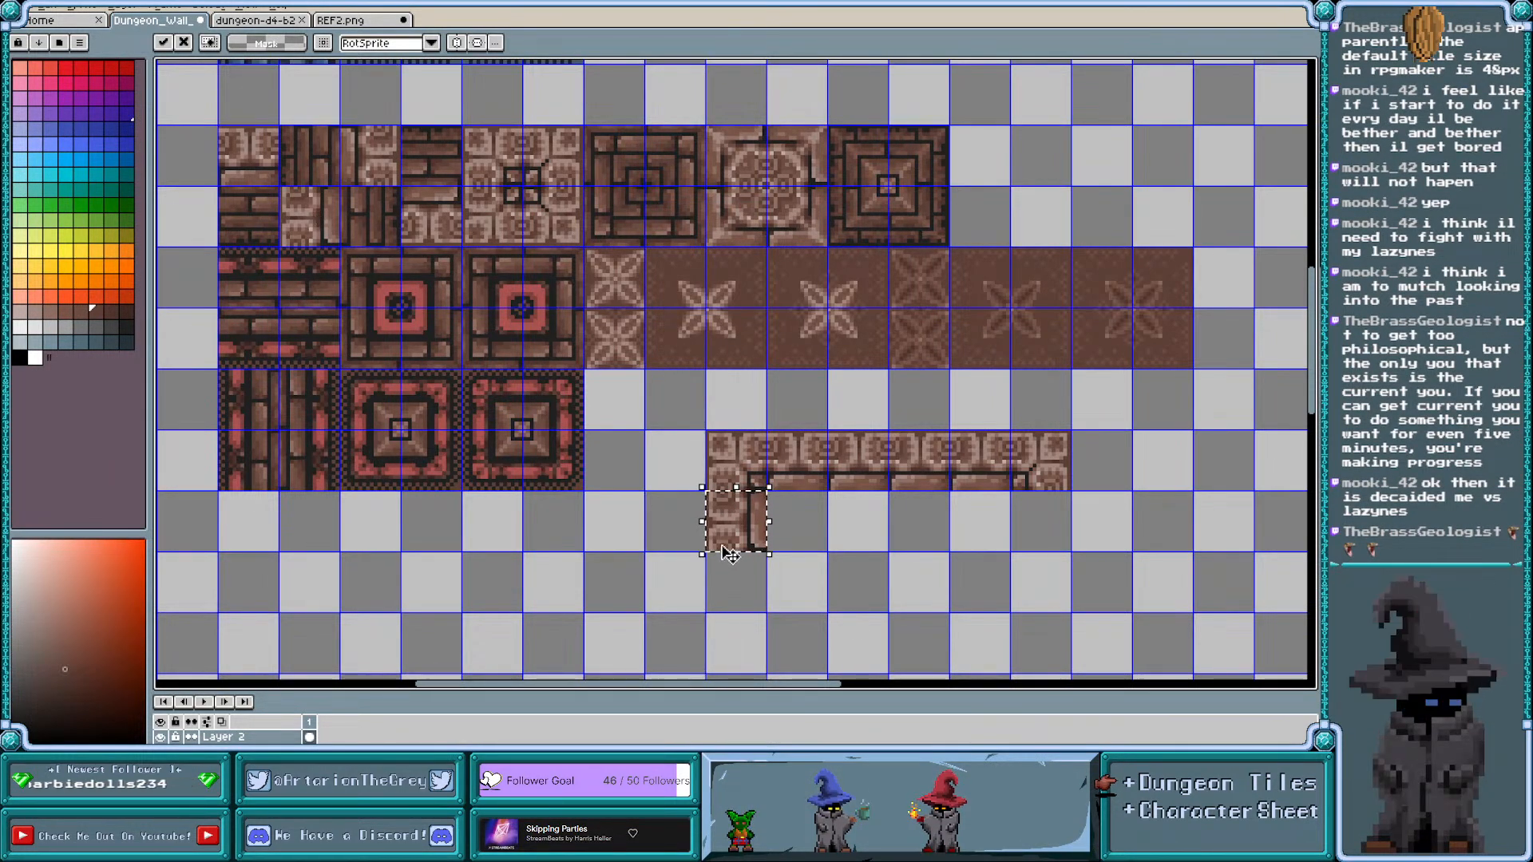
pyautogui.moveTo(729, 553); pyautogui.dragTo(757, 651)
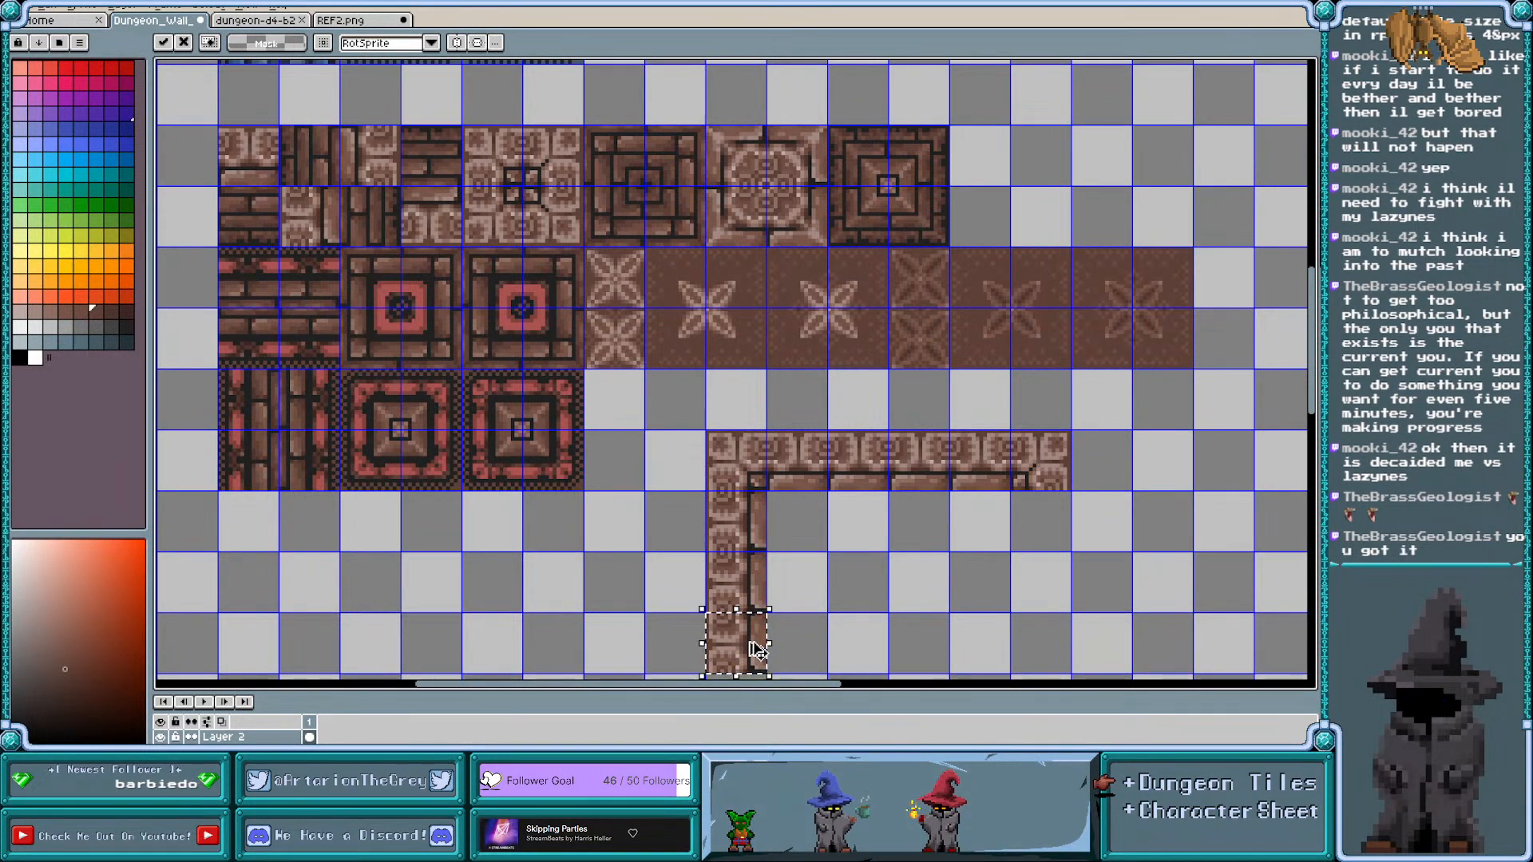
# Build the right wall from four copies of its vertical wall tile, and extend the left wall by one tile to match
pyautogui.scroll(-3, 1072, 367)
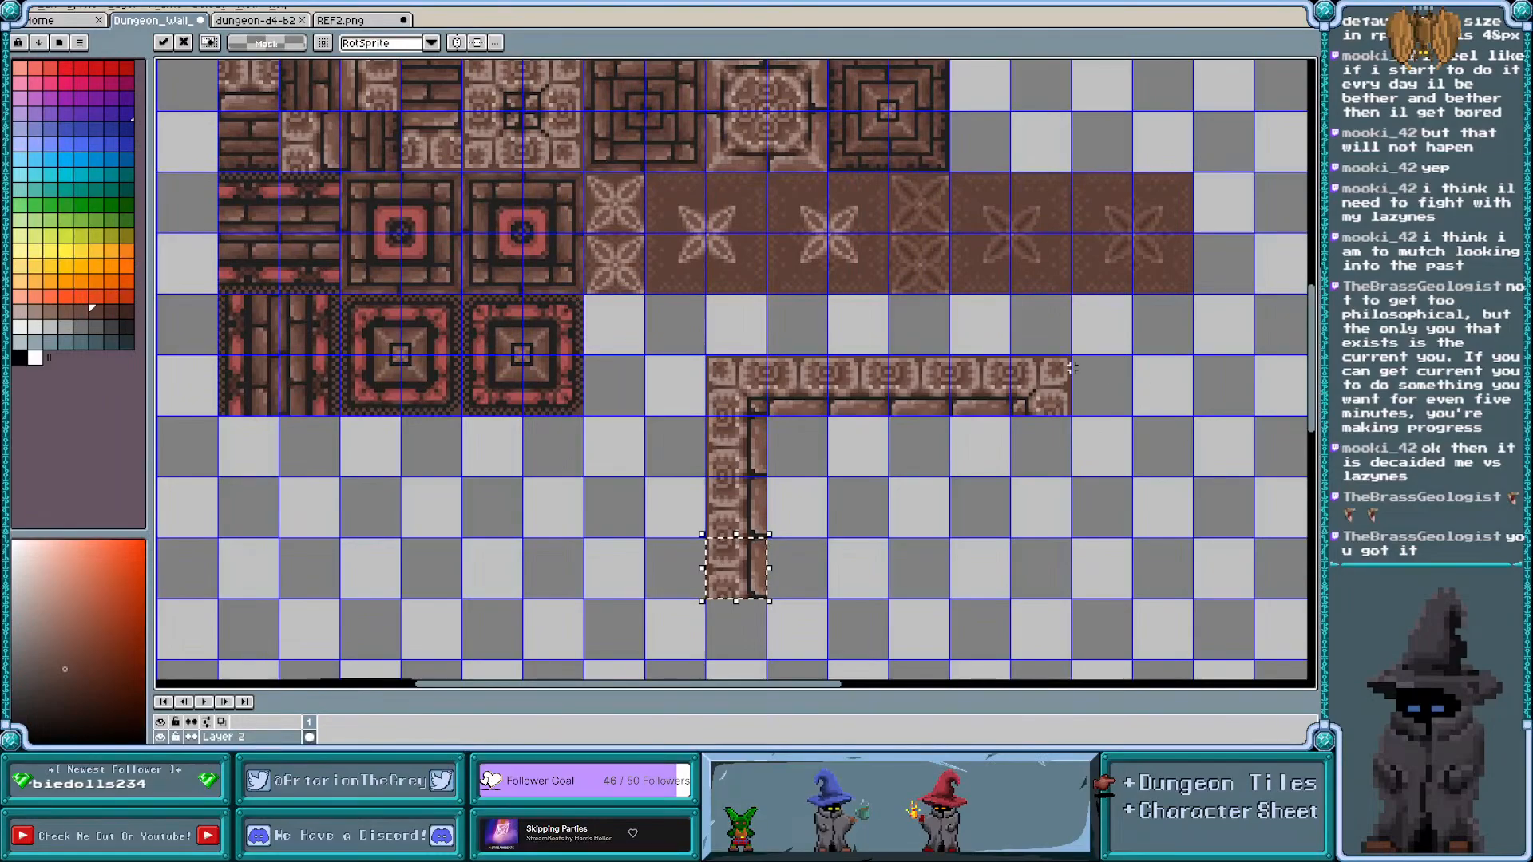
pyautogui.doubleClick(377, 95)
pyautogui.moveTo(377, 95); pyautogui.dragTo(1048, 631)
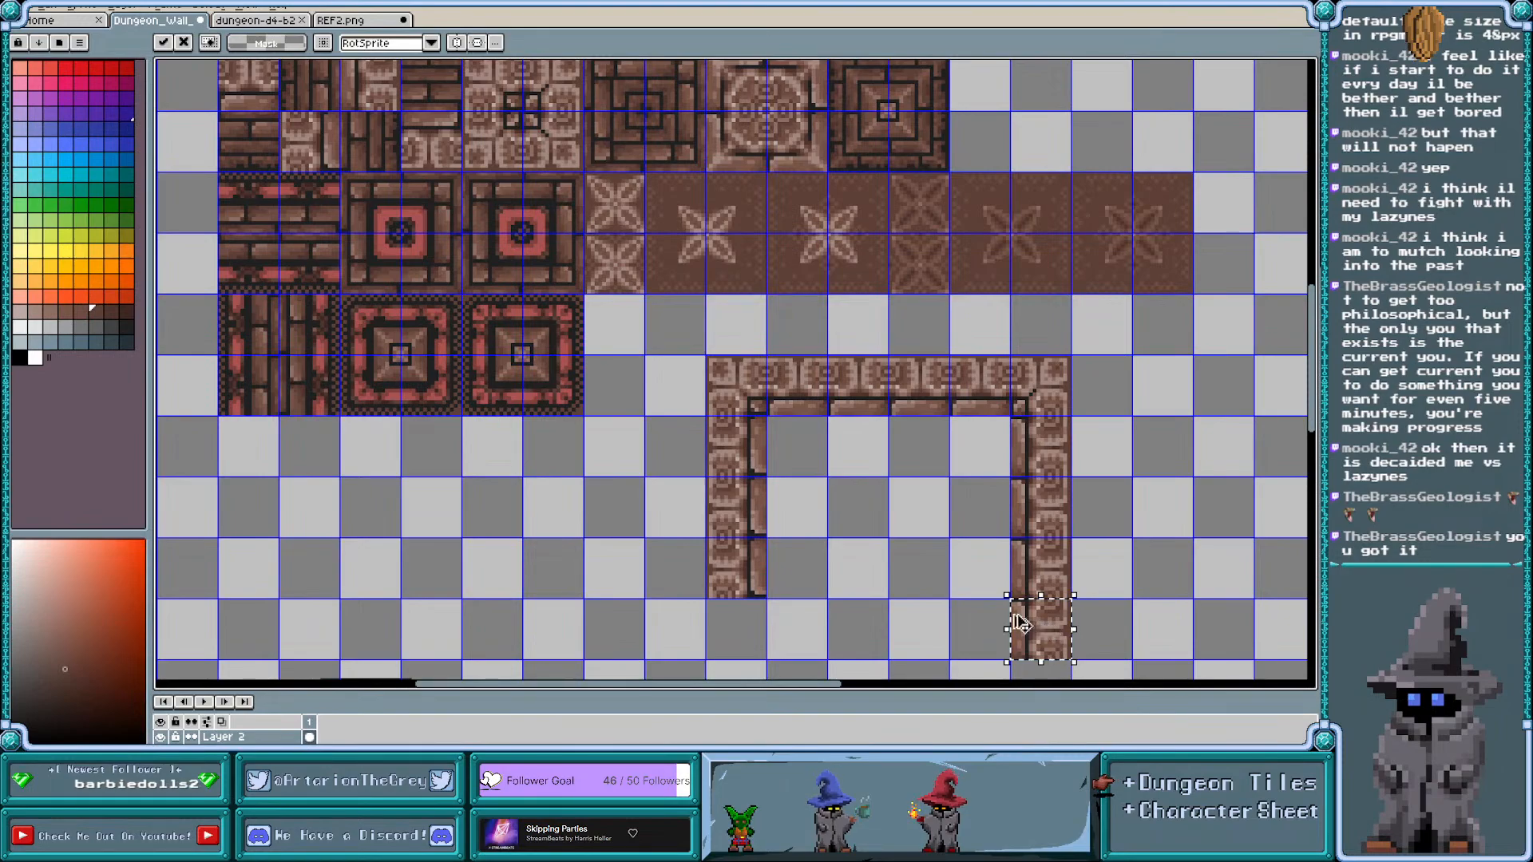
pyautogui.doubleClick(741, 569)
pyautogui.moveTo(740, 569); pyautogui.dragTo(741, 630)
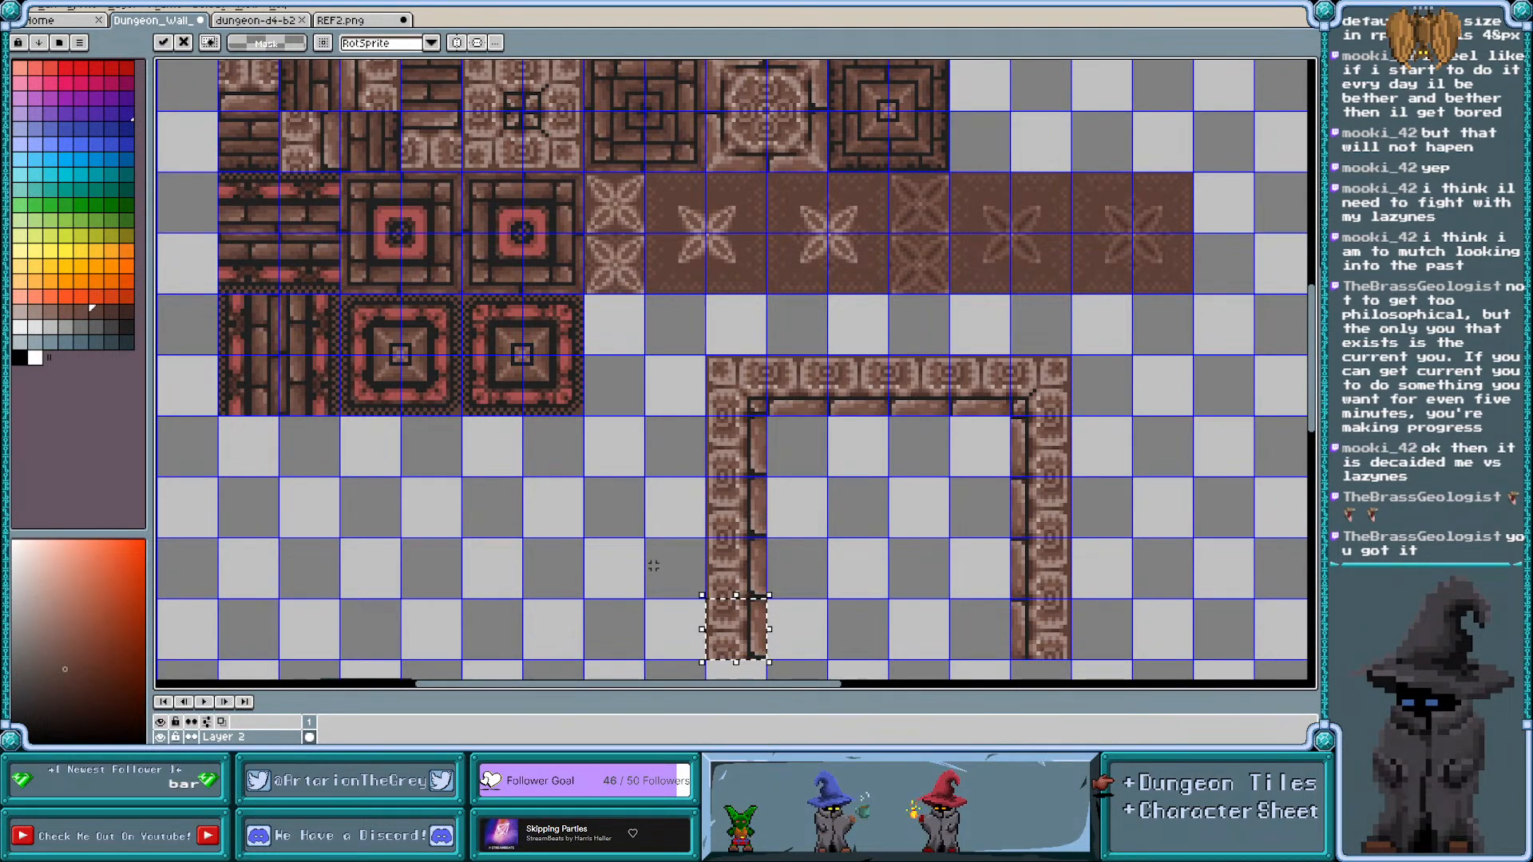
pyautogui.scroll(-1, 829, 519)
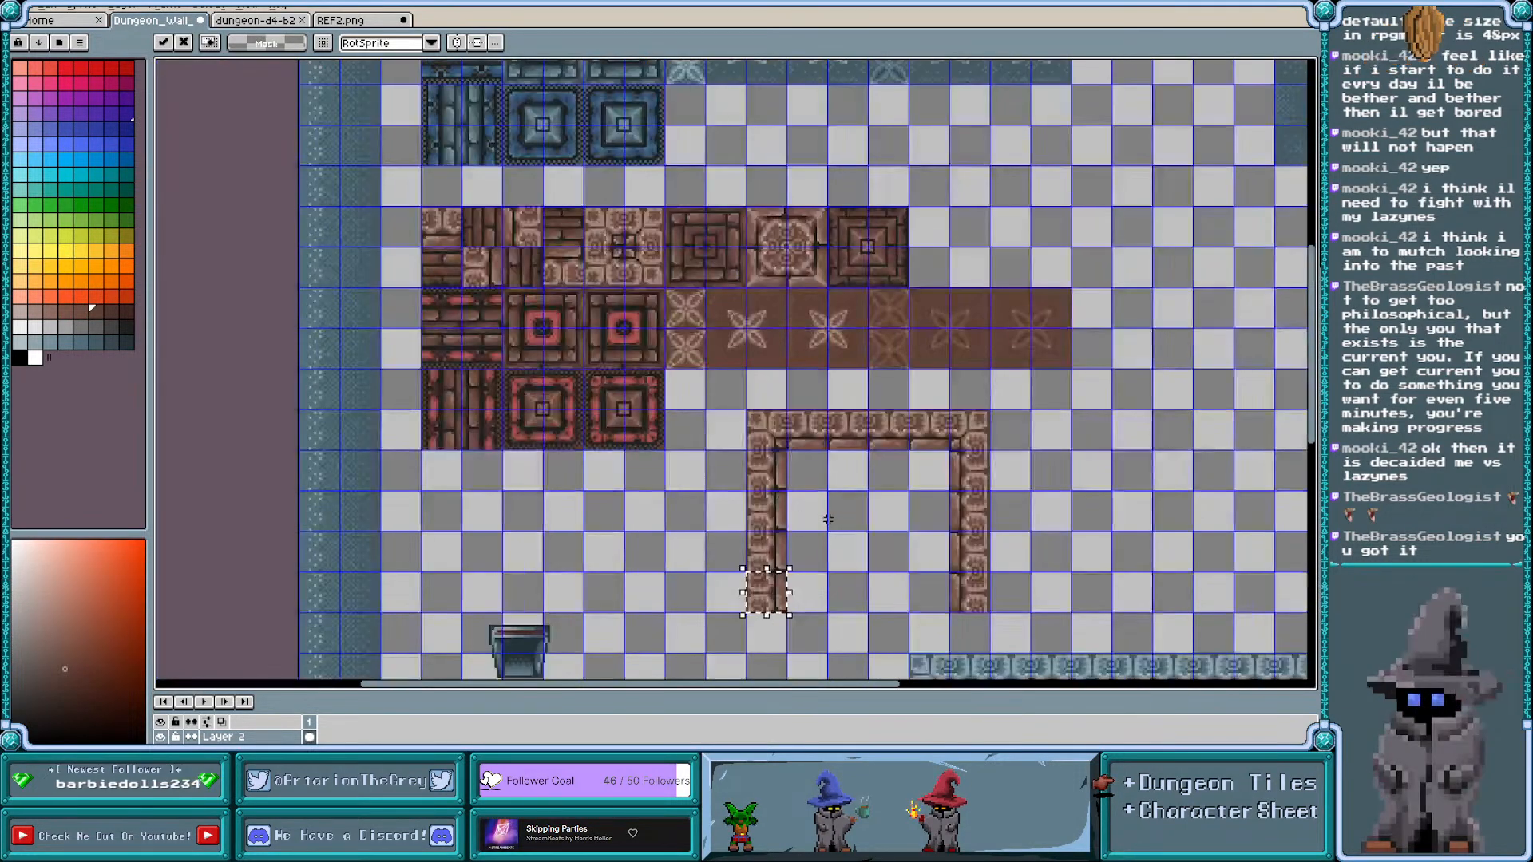
# Copy the brown bottom corner tiles under both side walls, and one bottom wall tile beside the left corner
pyautogui.moveTo(1315, 389); pyautogui.dragTo(1316, 409)
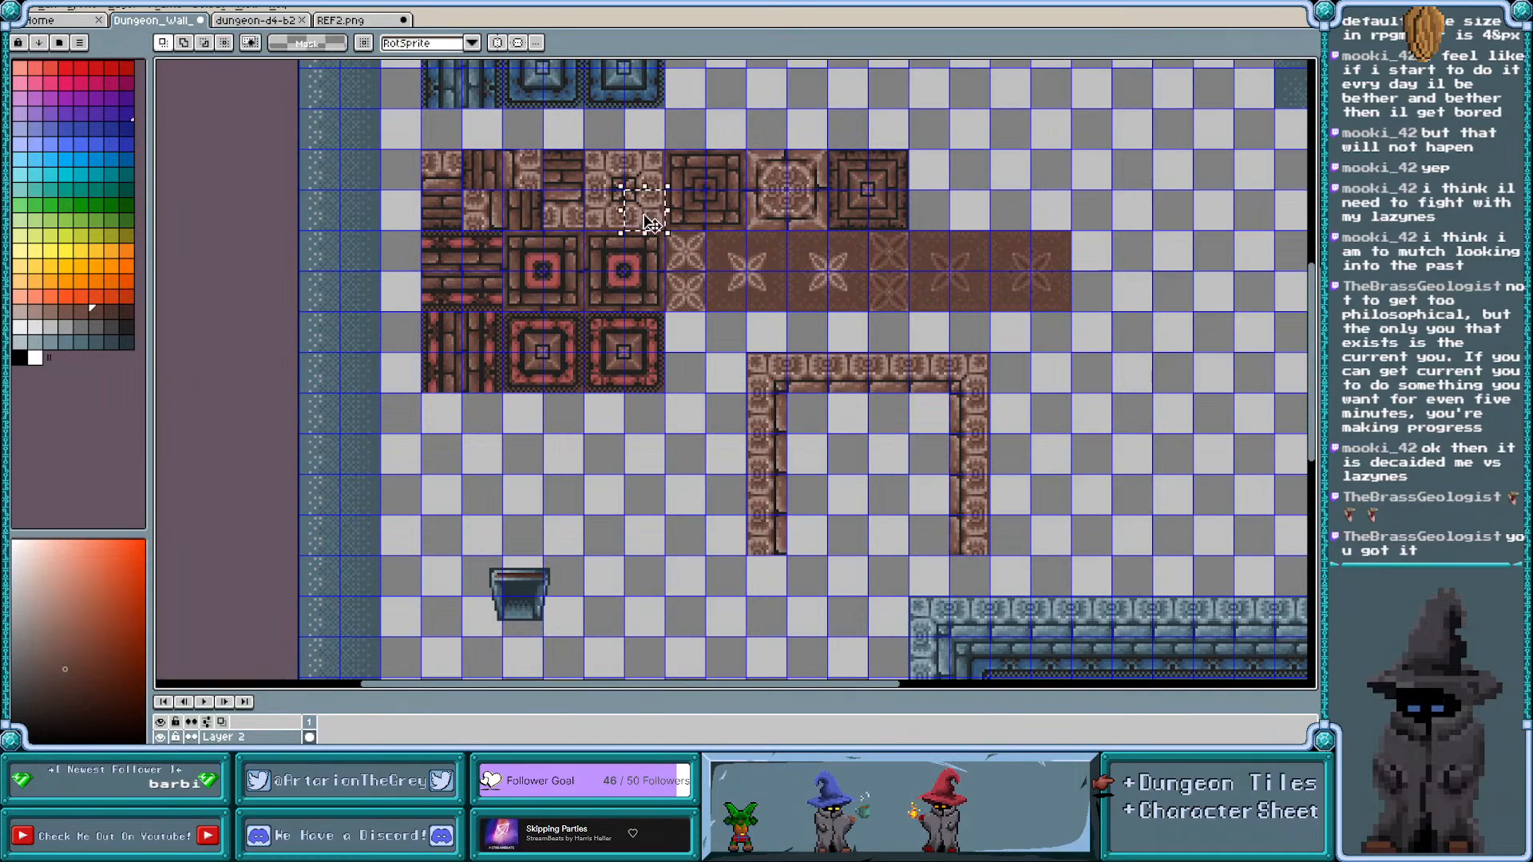
pyautogui.moveTo(767, 535); pyautogui.dragTo(978, 588)
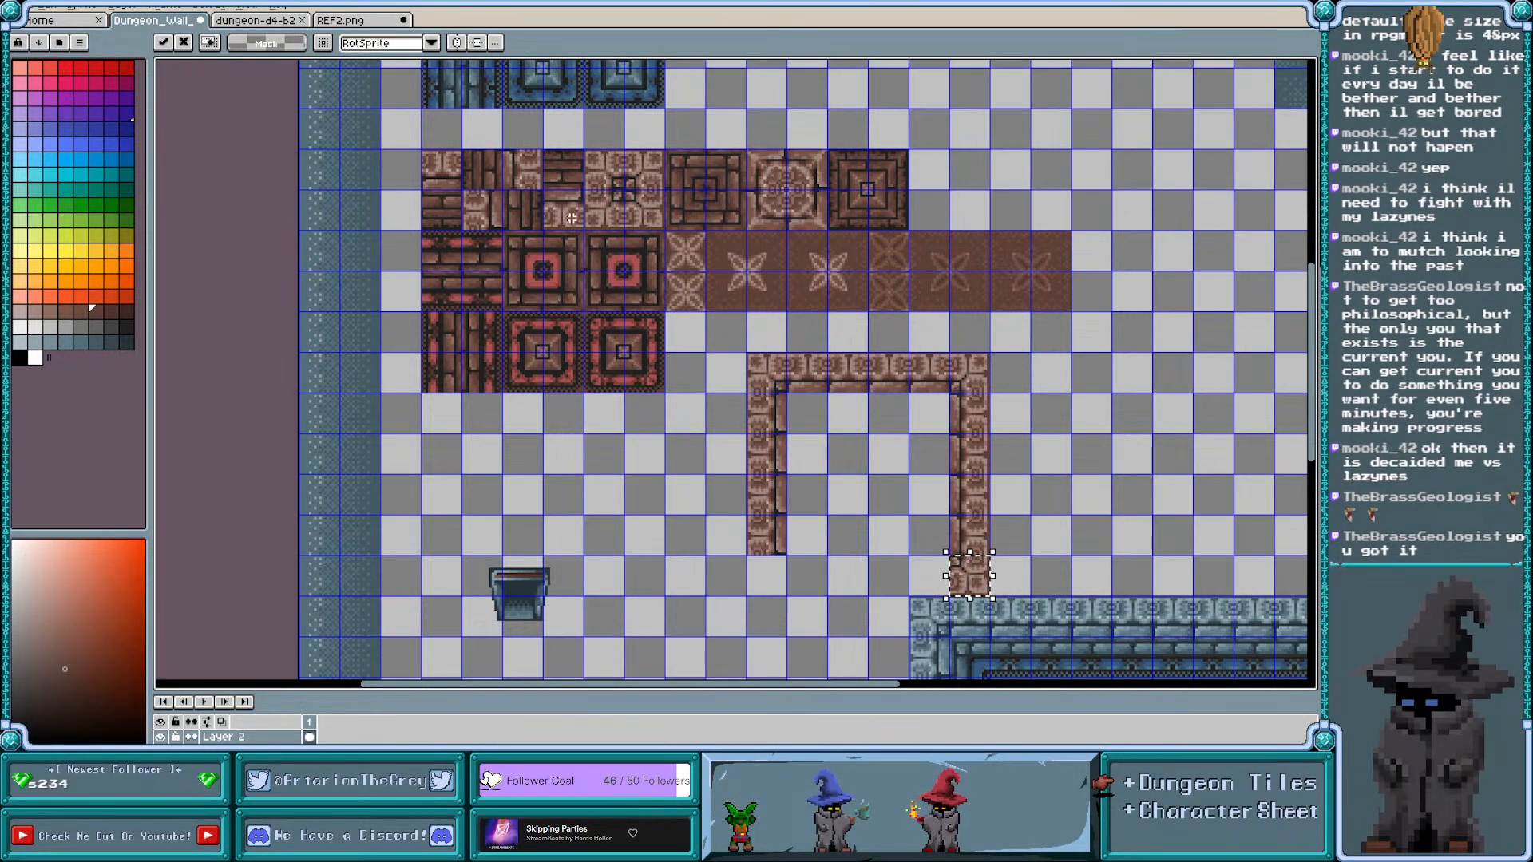
pyautogui.moveTo(589, 195); pyautogui.dragTo(767, 574)
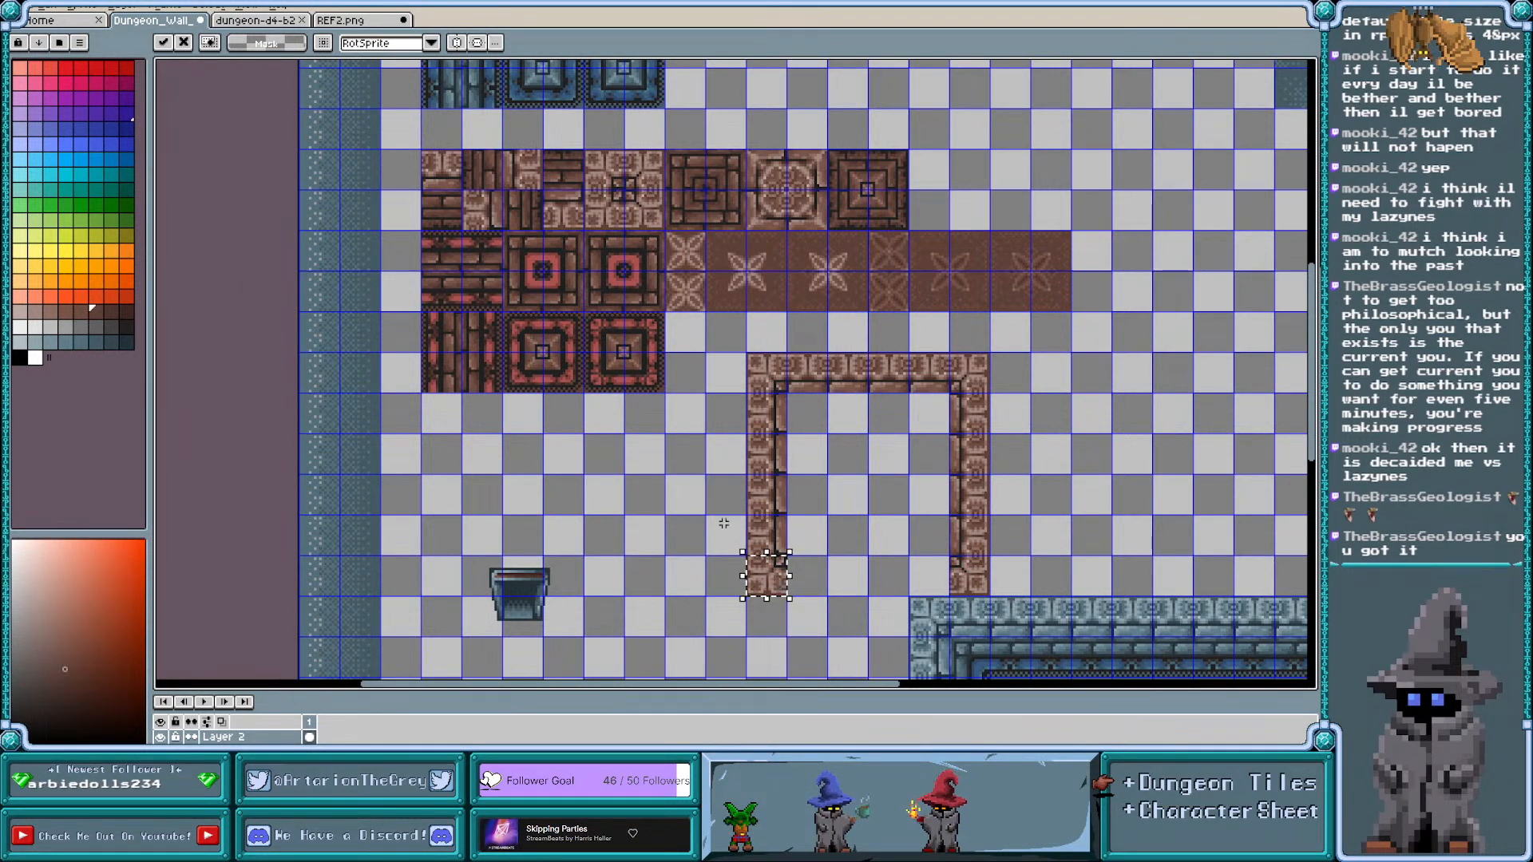
pyautogui.moveTo(546, 193); pyautogui.dragTo(820, 582)
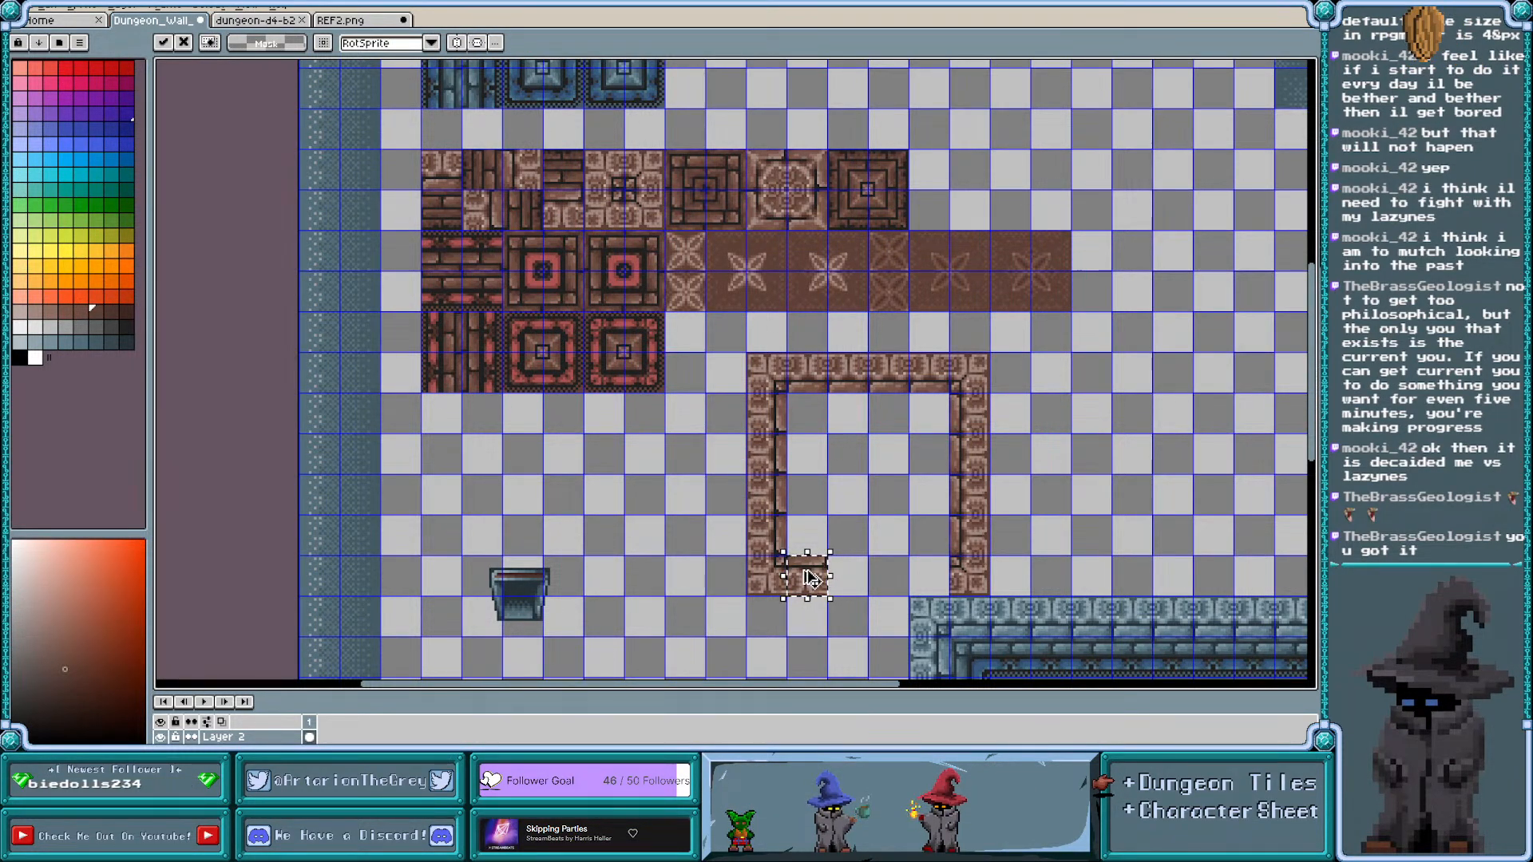
# Widen the room by moving its entire left wall, including both corner tiles, two grid cells to the left
pyautogui.click(747, 355)
pyautogui.moveTo(745, 352); pyautogui.dragTo(758, 365)
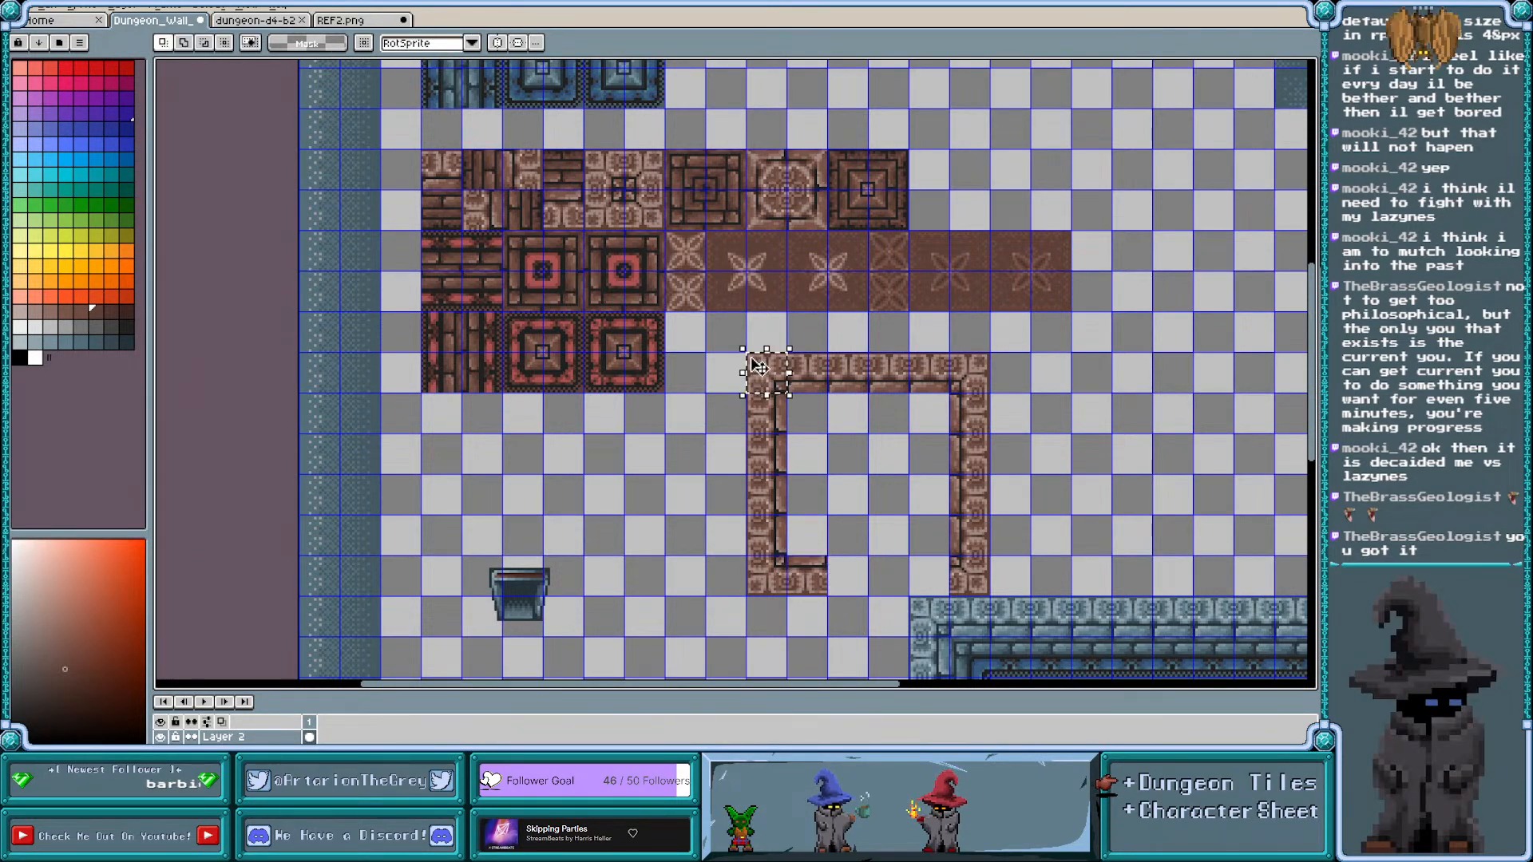
pyautogui.click(725, 389)
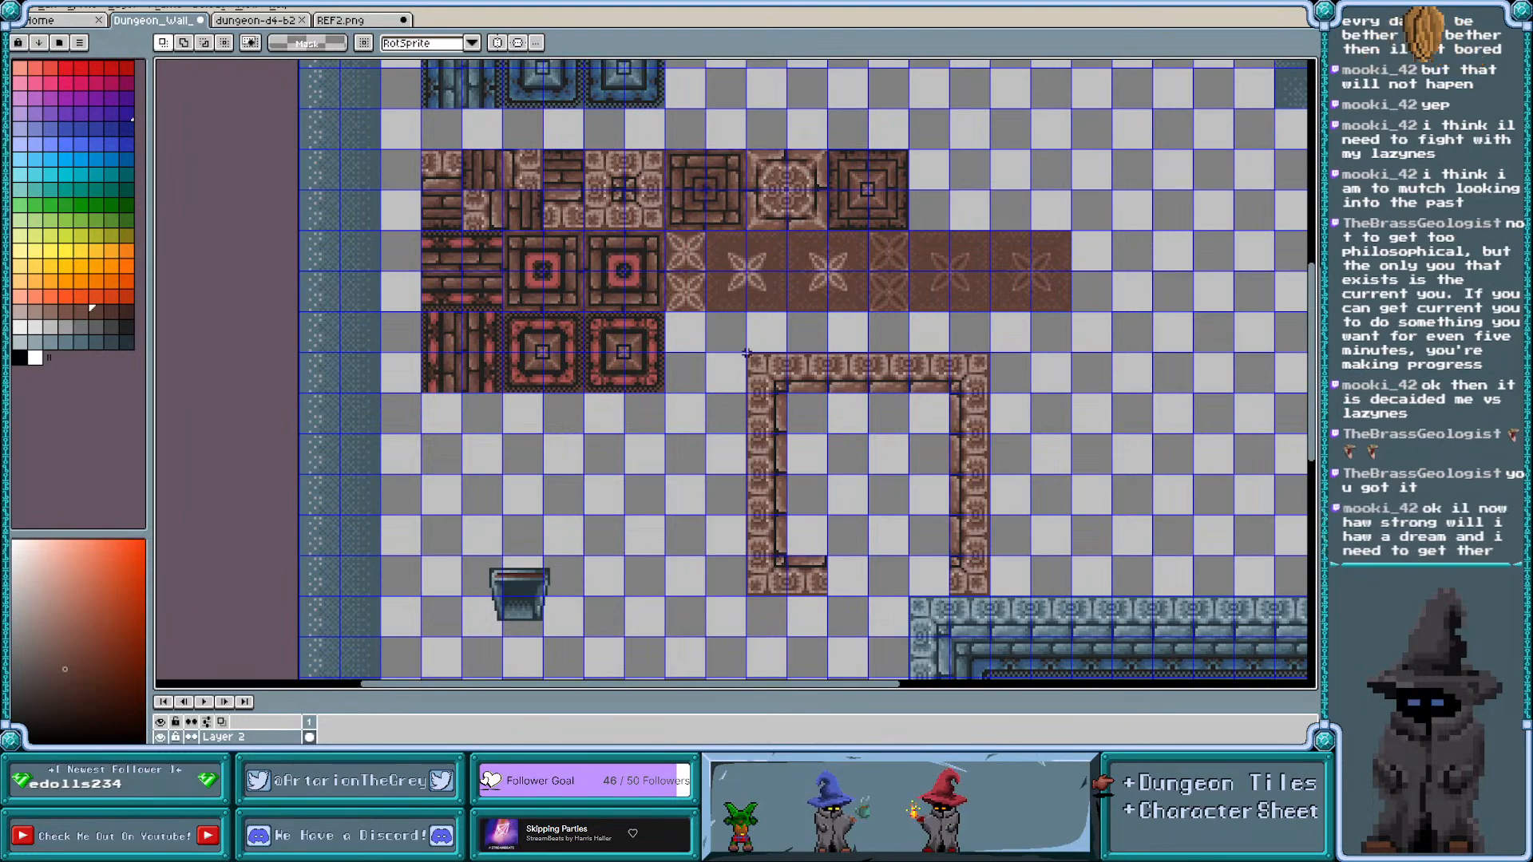
pyautogui.moveTo(746, 353); pyautogui.dragTo(781, 596)
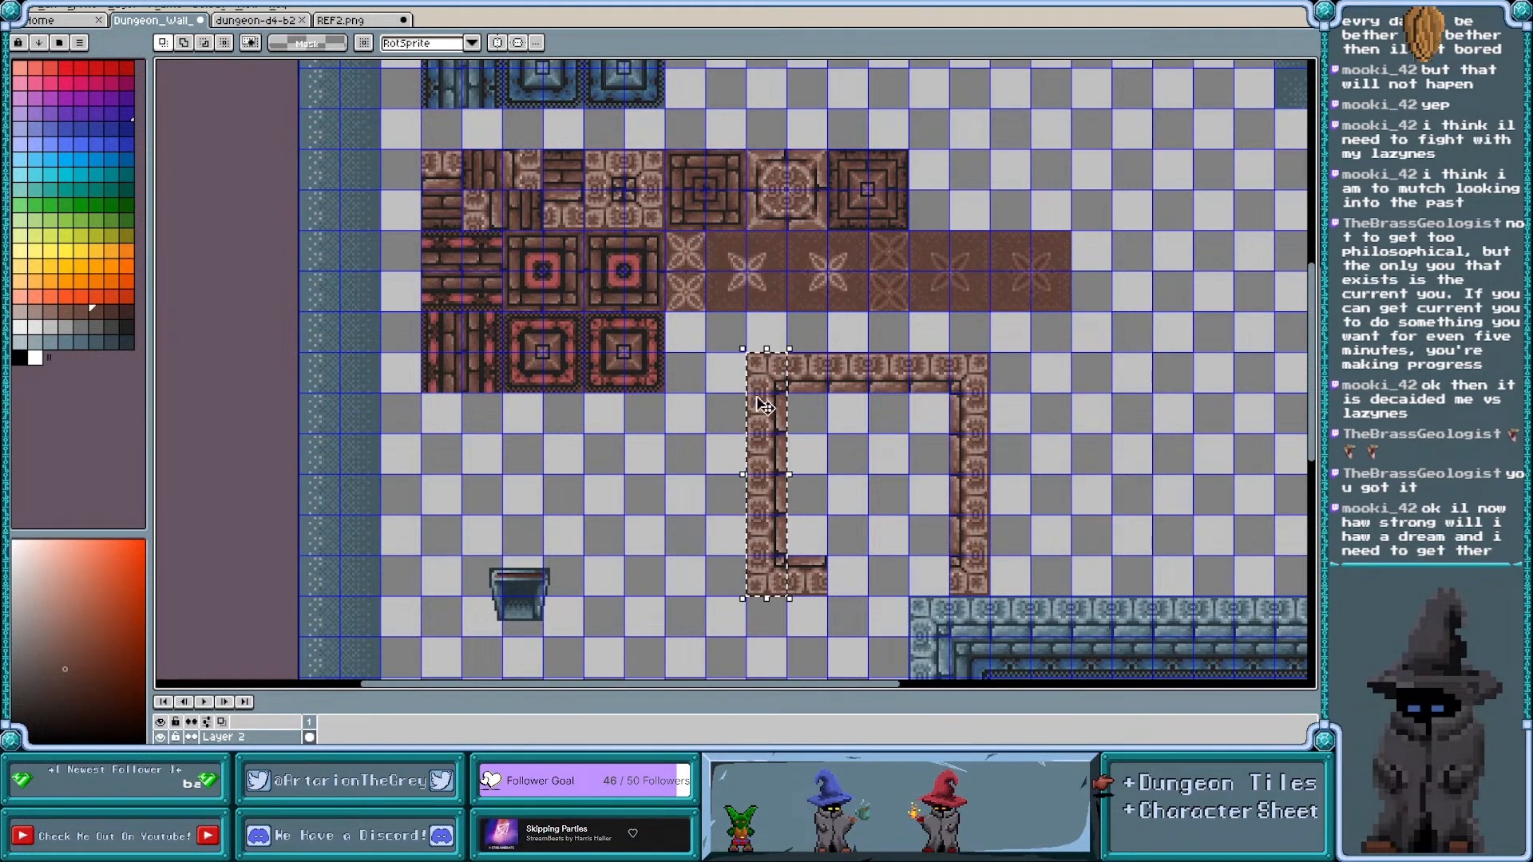
pyautogui.moveTo(770, 382); pyautogui.dragTo(681, 381)
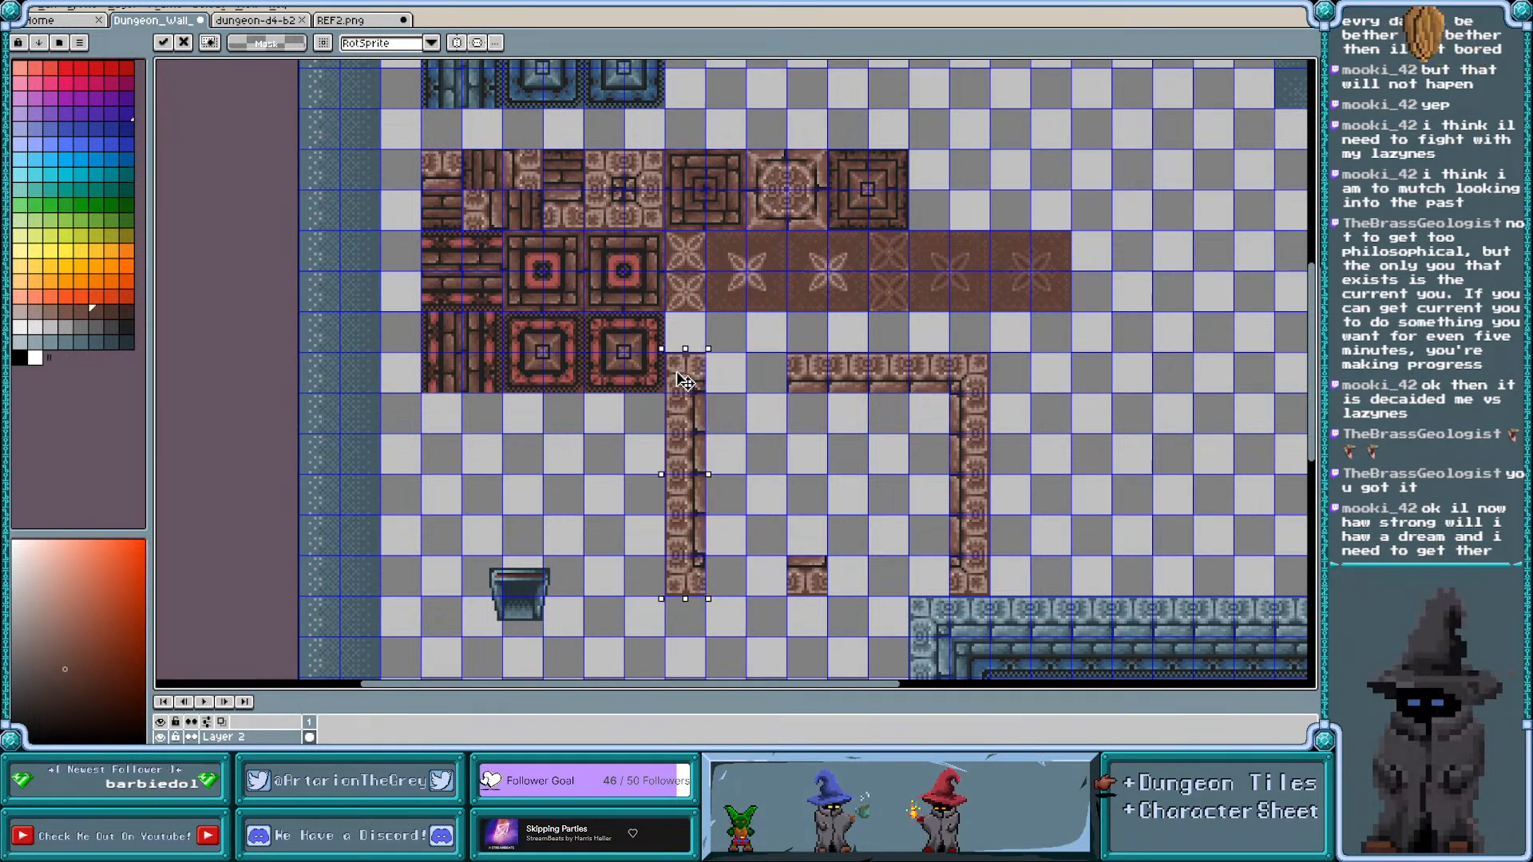
pyautogui.click(790, 446)
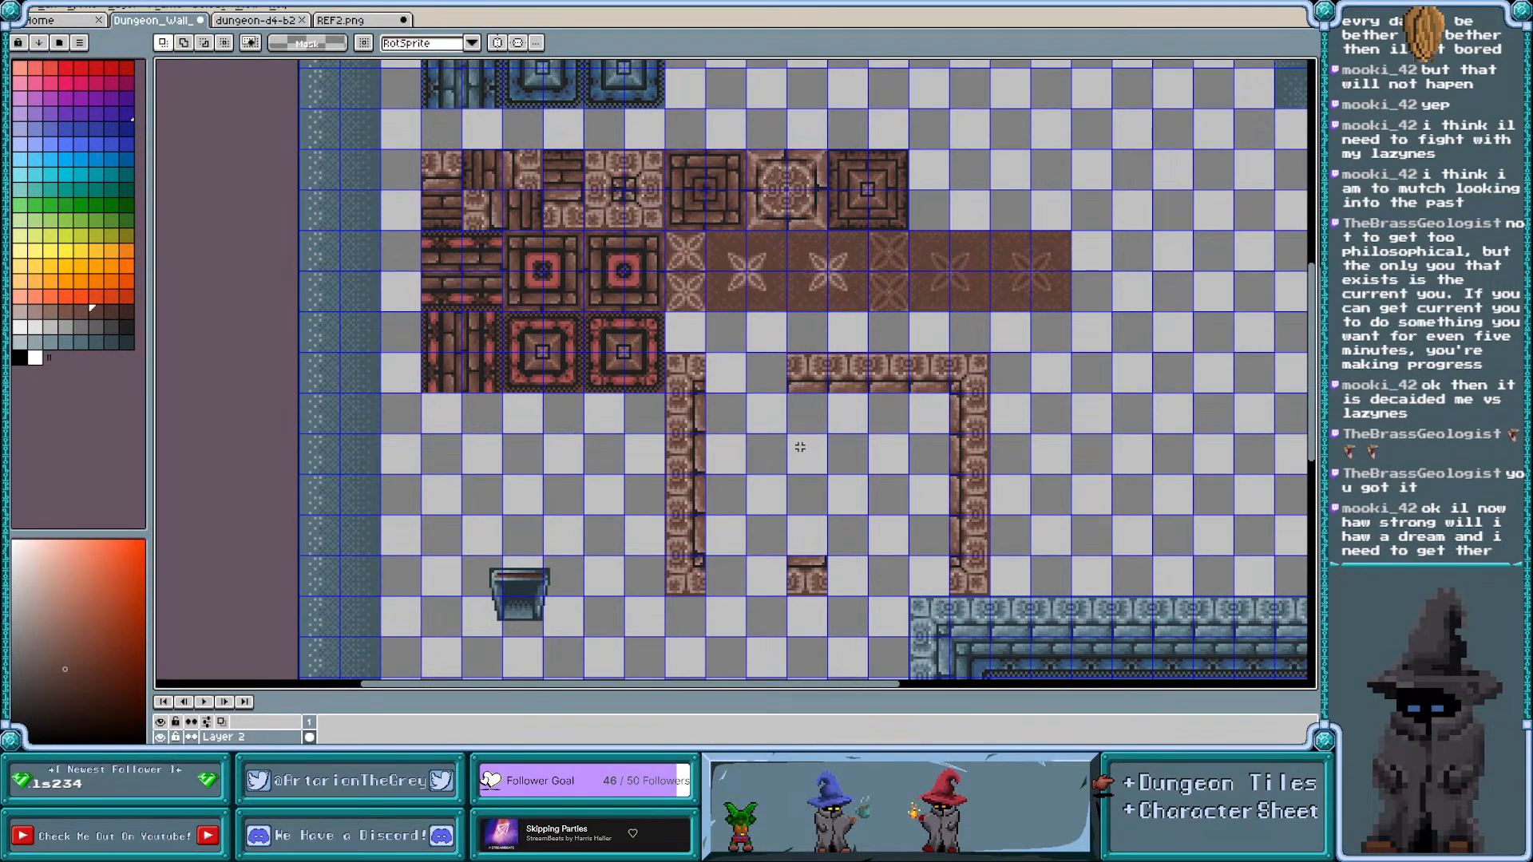
# Close the gap in the top wall with two copied wall tiles, and copy the bottom wall tile beside the lower-left corner
pyautogui.scroll(1, 837, 565)
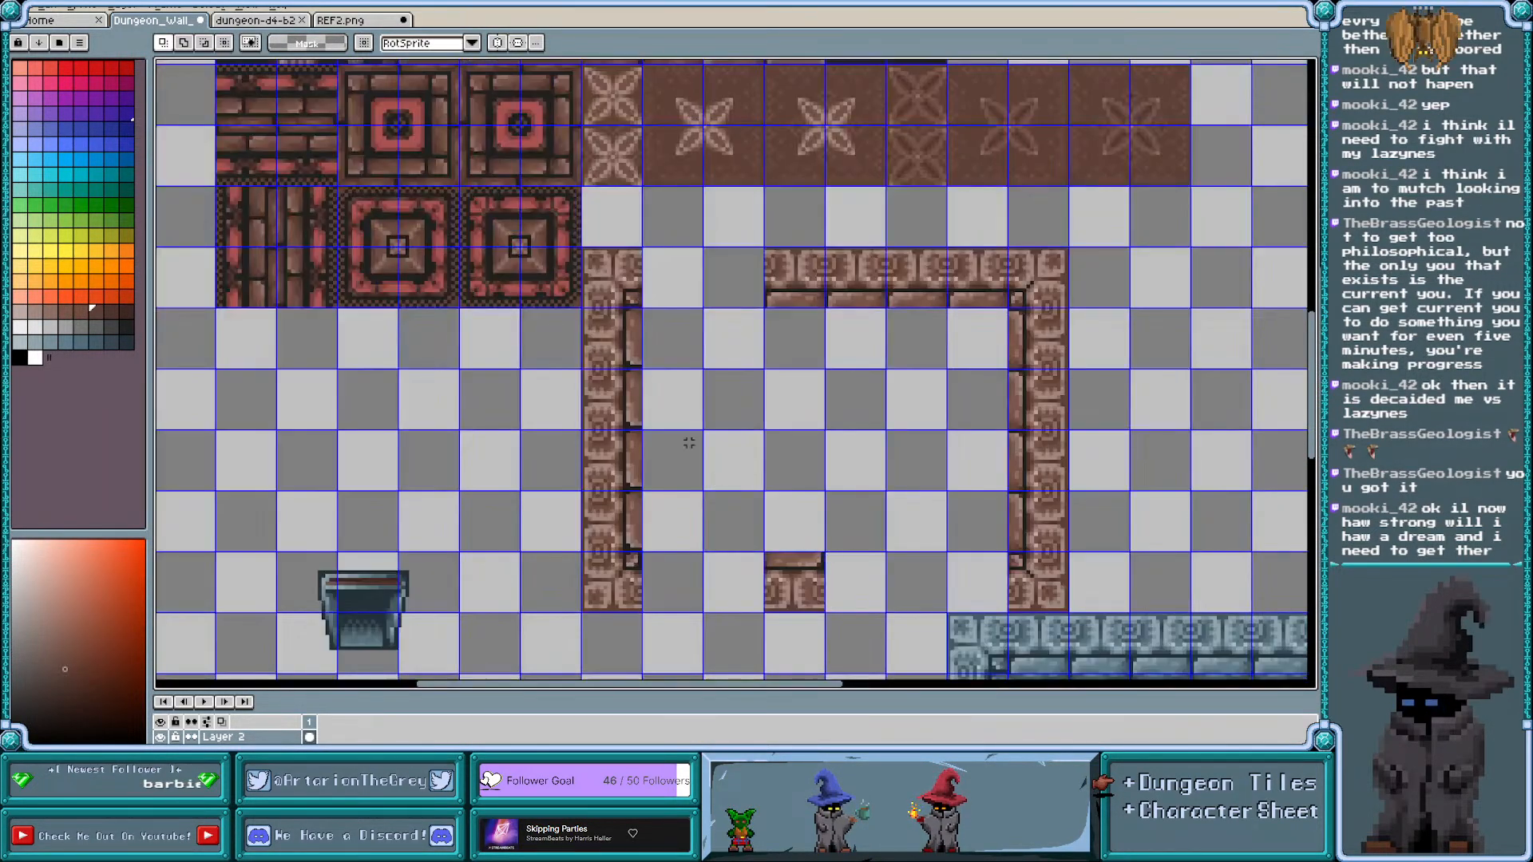
pyautogui.moveTo(786, 266); pyautogui.dragTo(799, 278)
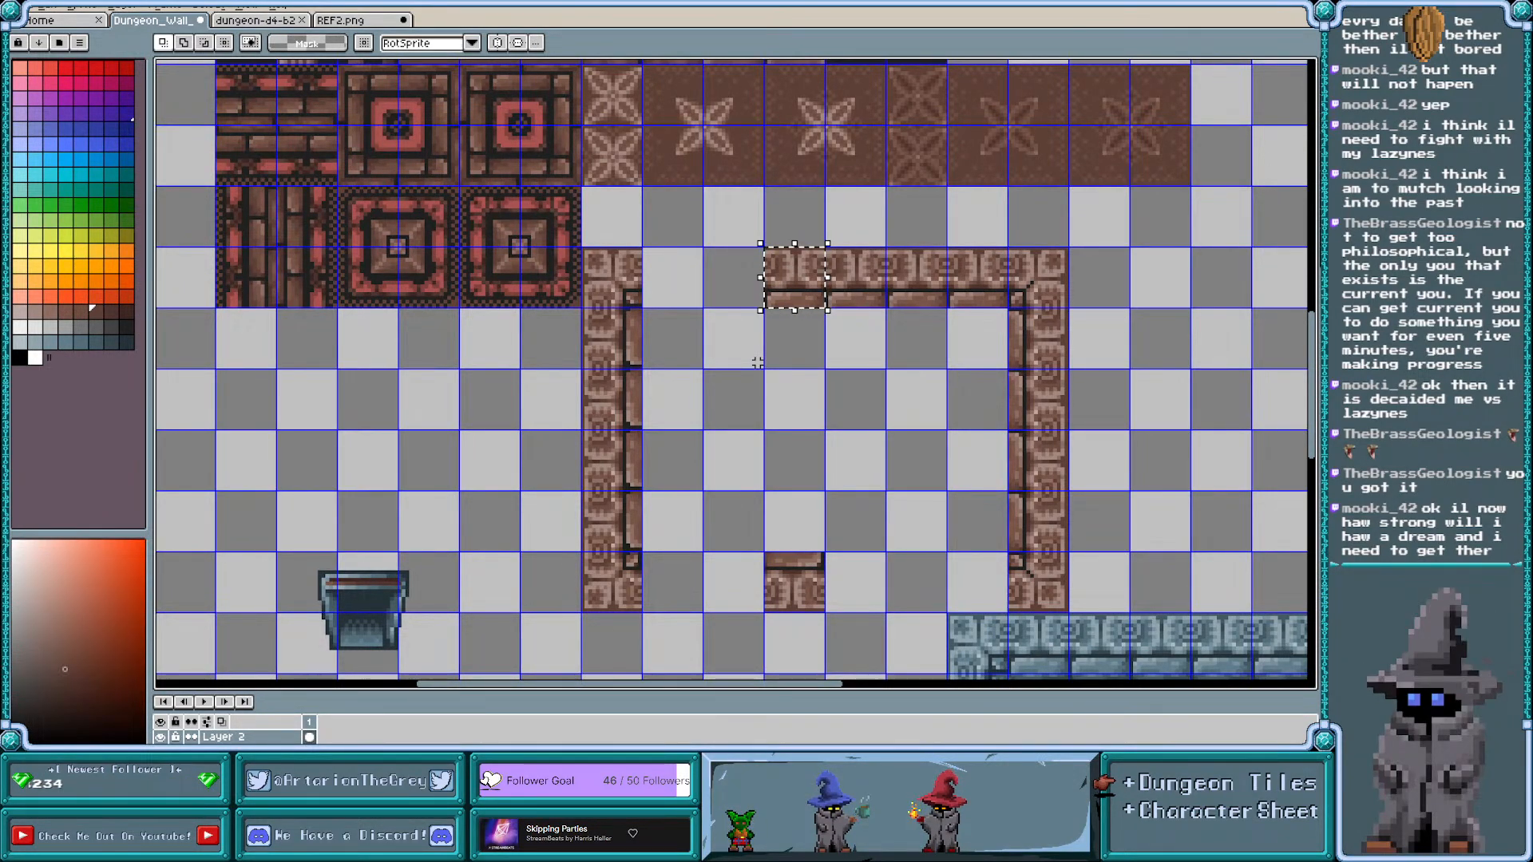
pyautogui.moveTo(796, 294); pyautogui.dragTo(675, 287)
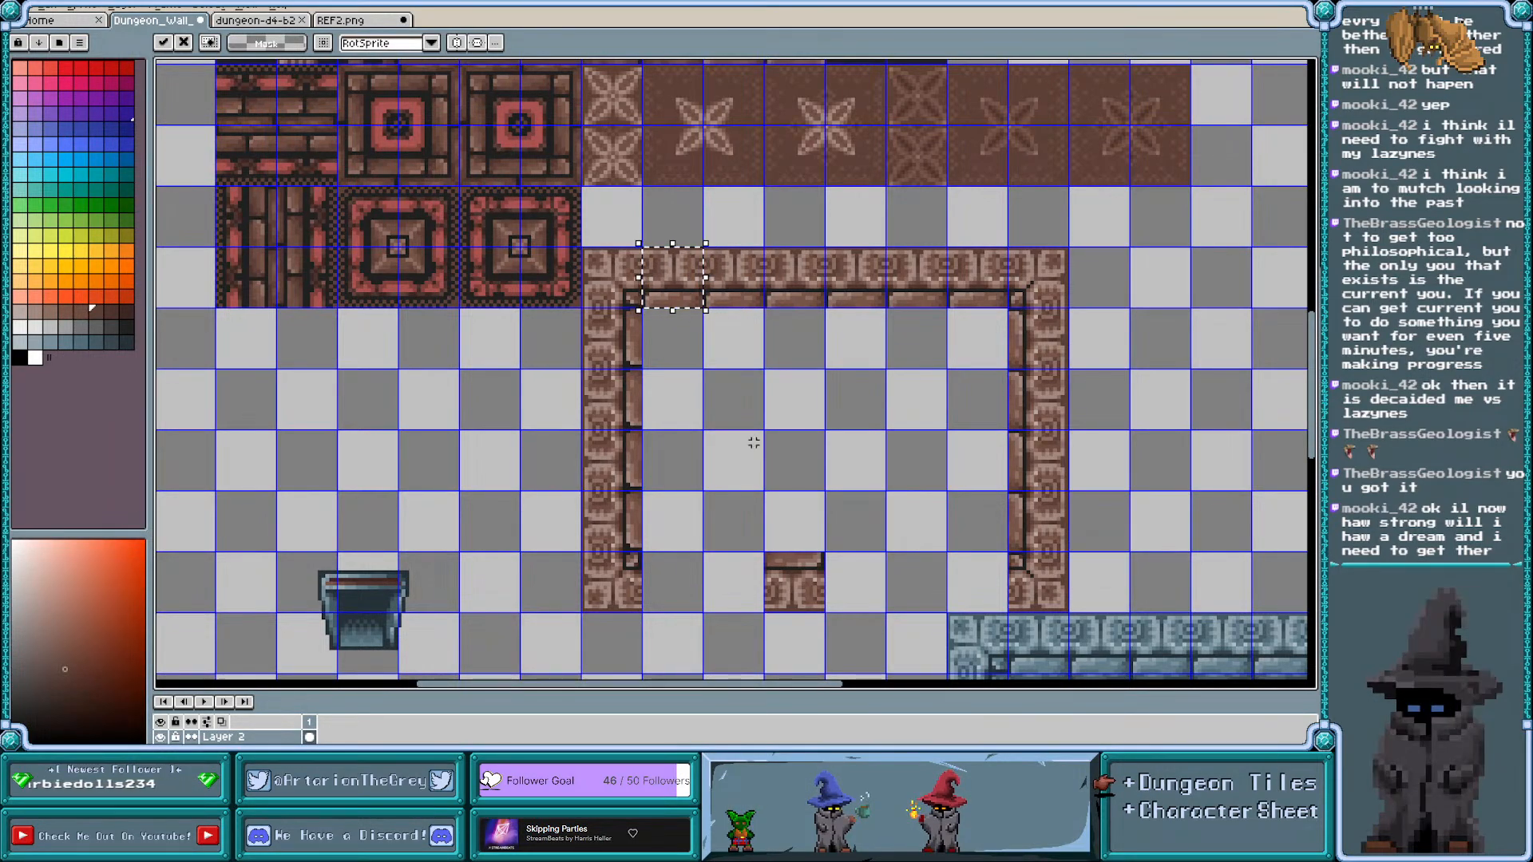
pyautogui.doubleClick(800, 589)
pyautogui.moveTo(806, 595); pyautogui.dragTo(684, 598)
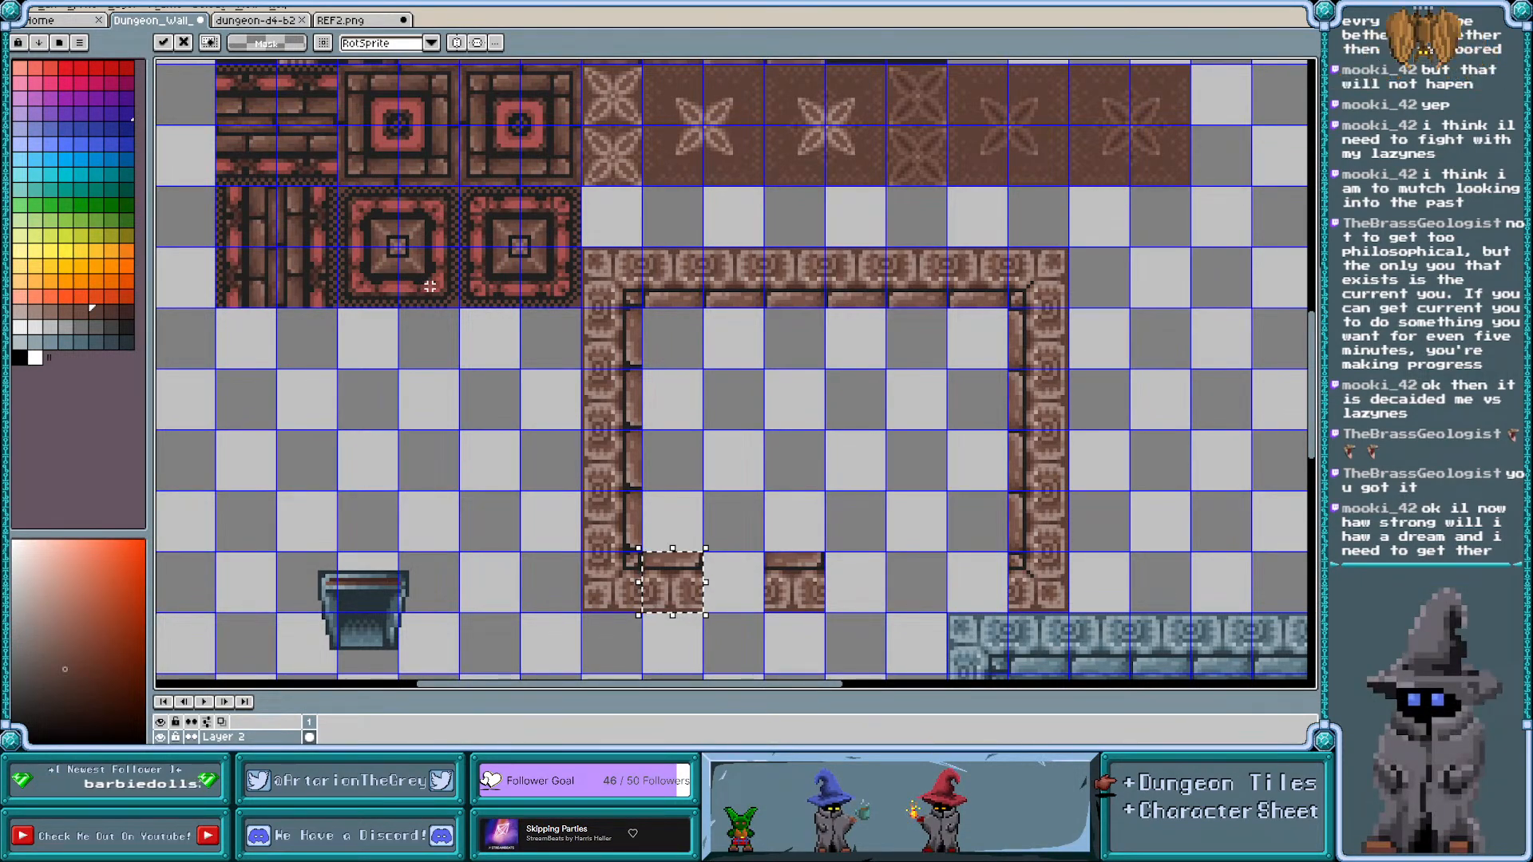
# Try quarters of the lower red-framed square tile in the room's inner upper-left corner, and undo them
pyautogui.scroll(-1, 449, 437)
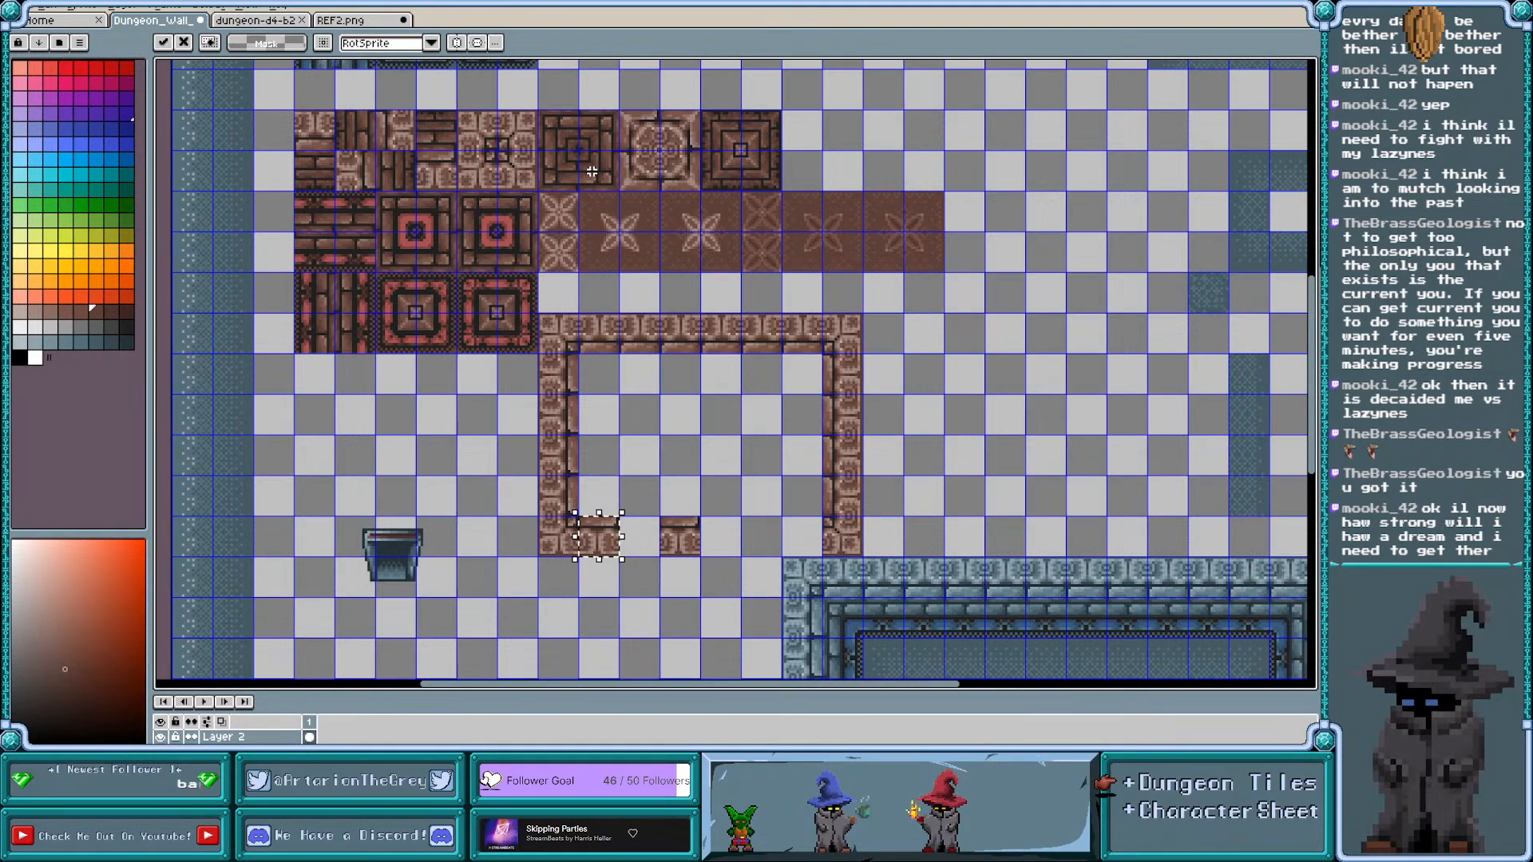
pyautogui.doubleClick(398, 297)
pyautogui.hotkey('ctrl', 'c')
pyautogui.hotkey('ctrl', 'v')
pyautogui.moveTo(395, 297); pyautogui.dragTo(604, 385)
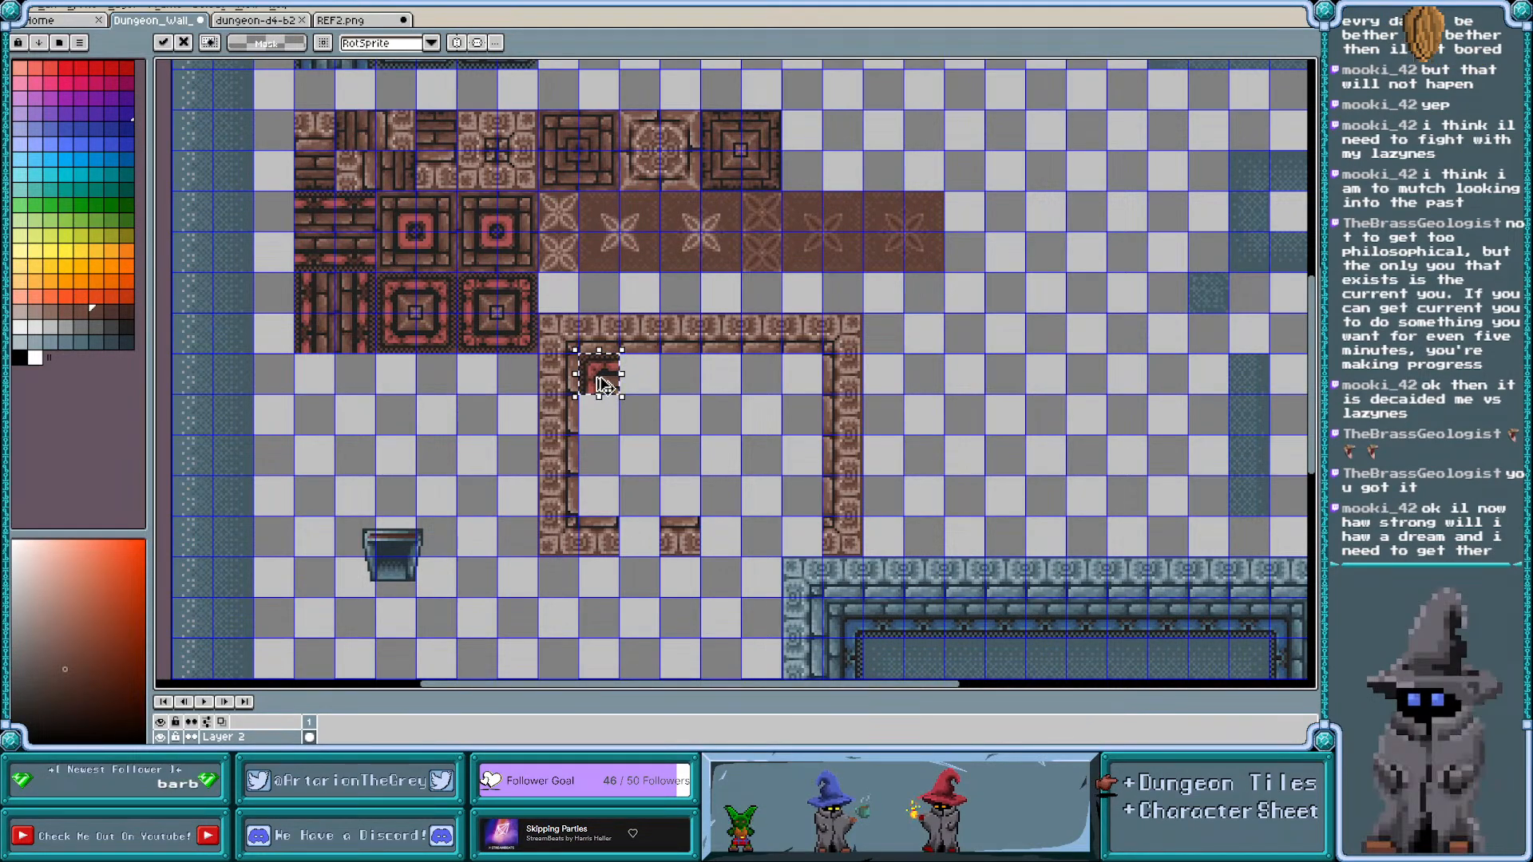
pyautogui.press('Escape')
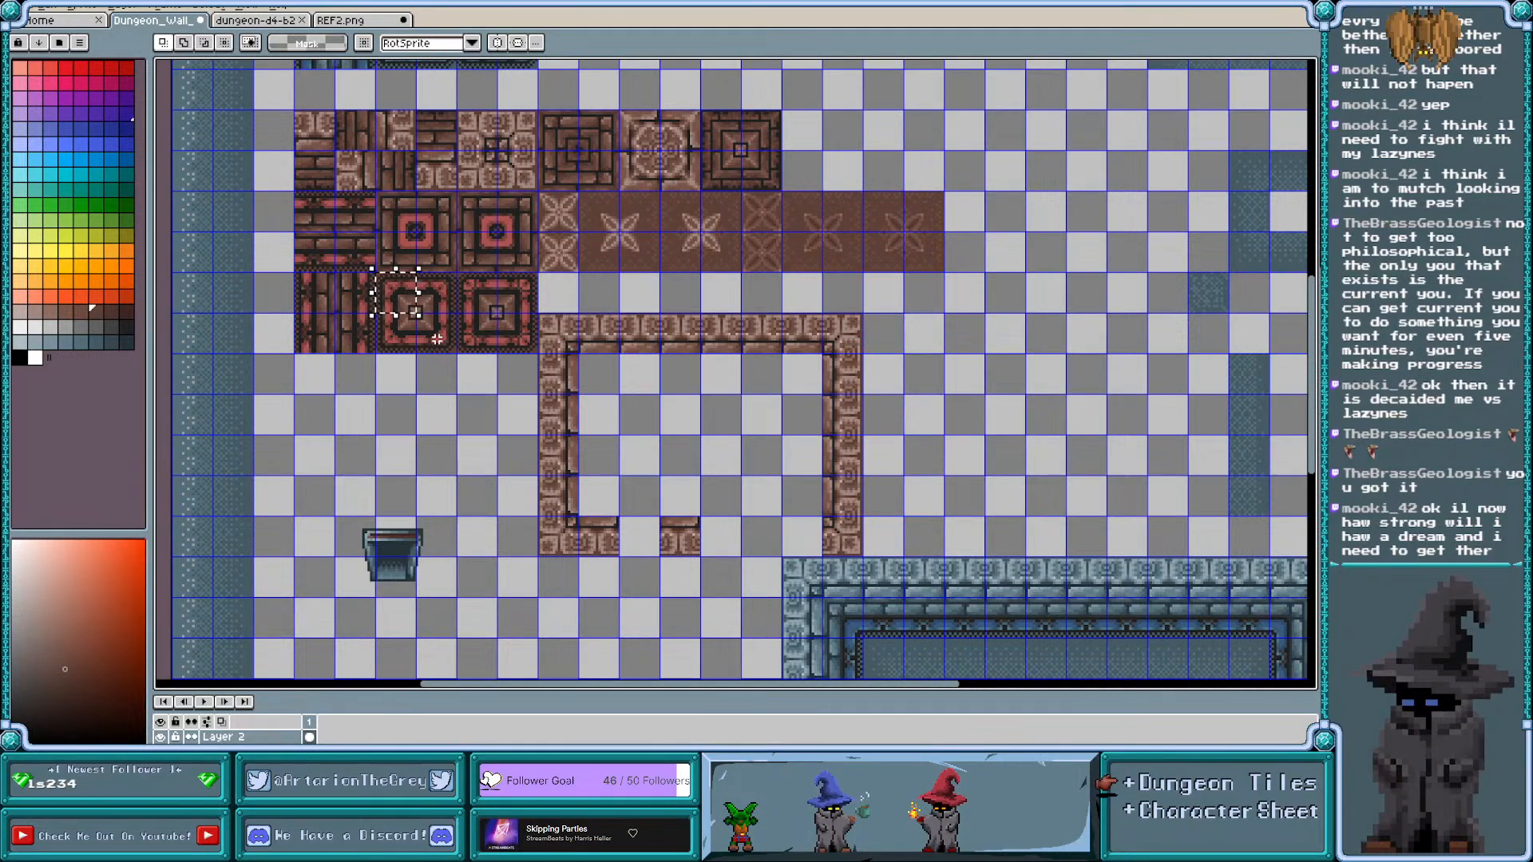
pyautogui.hotkey('ctrl', 'v')
pyautogui.moveTo(403, 309); pyautogui.dragTo(599, 383)
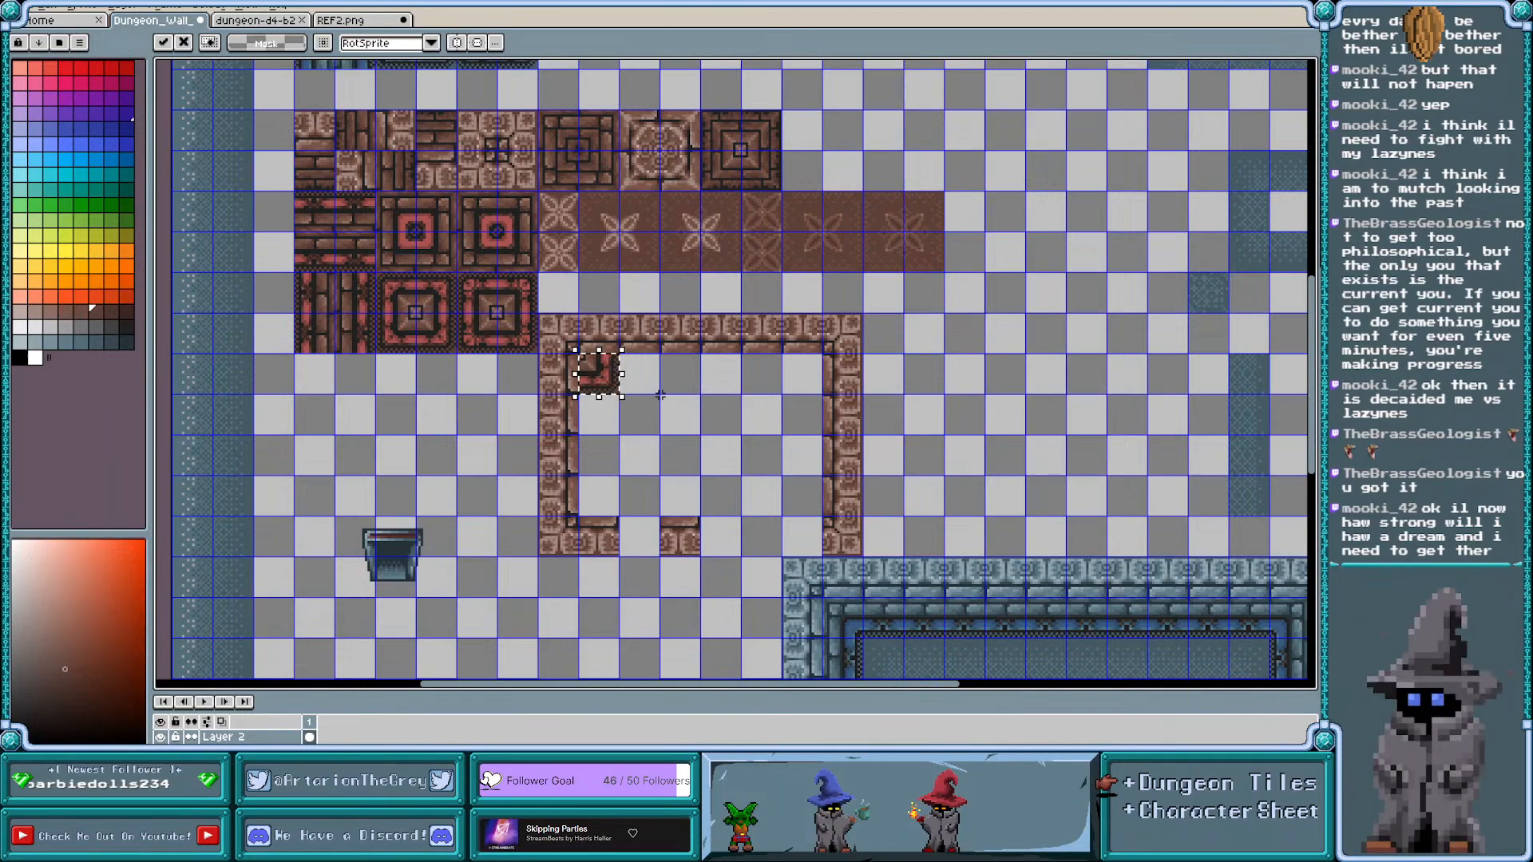
pyautogui.hotkey('ctrl', 'z')
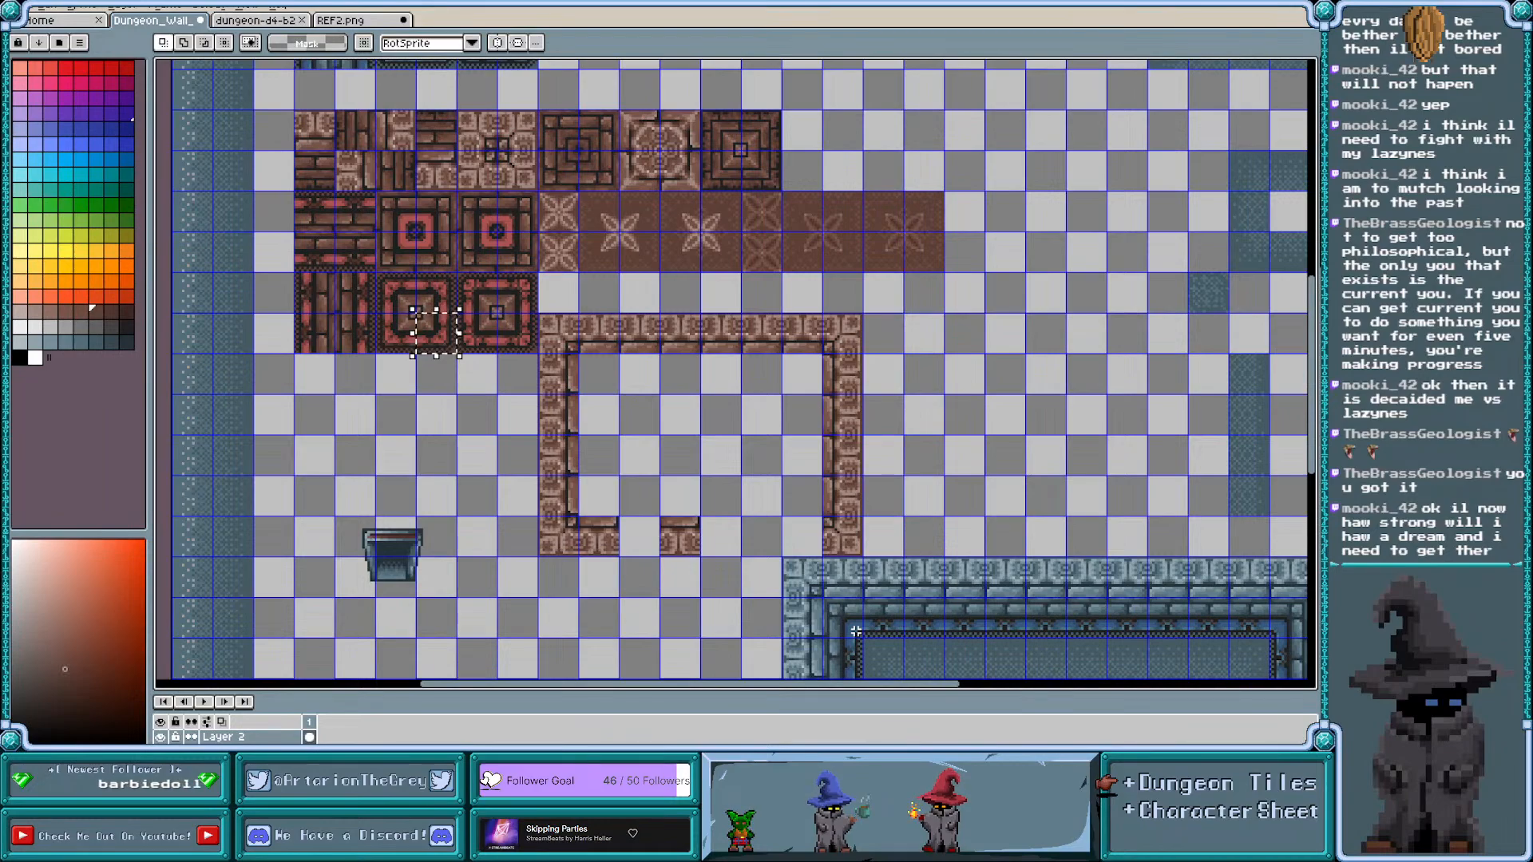
# Copy the upper-left and upper-right quarters of the red-centred square tile into the room's matching inner upper corners
pyautogui.doubleClick(390, 208)
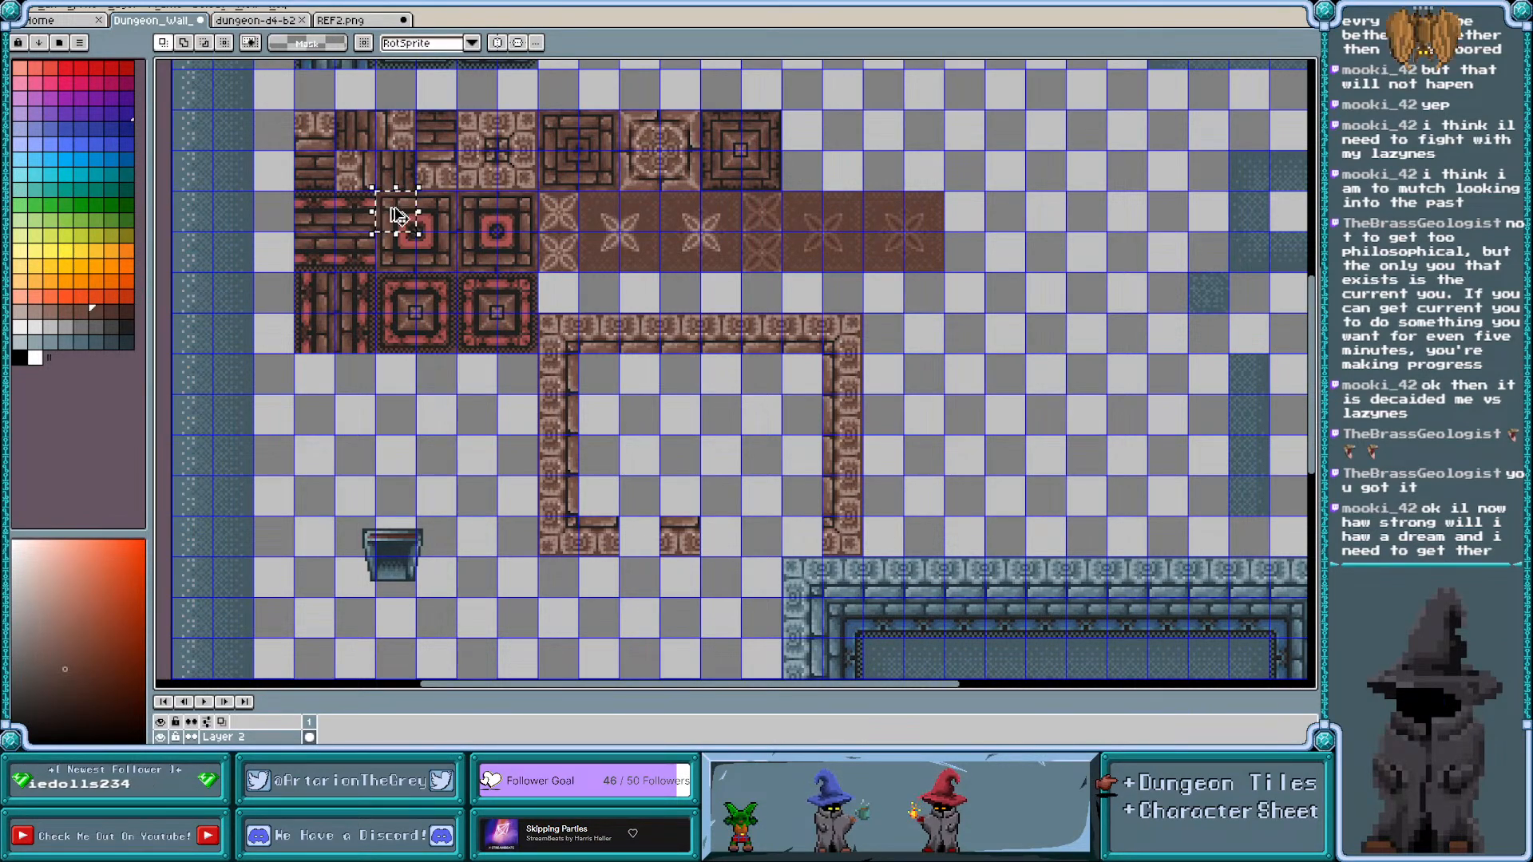
pyautogui.moveTo(392, 208); pyautogui.dragTo(595, 368)
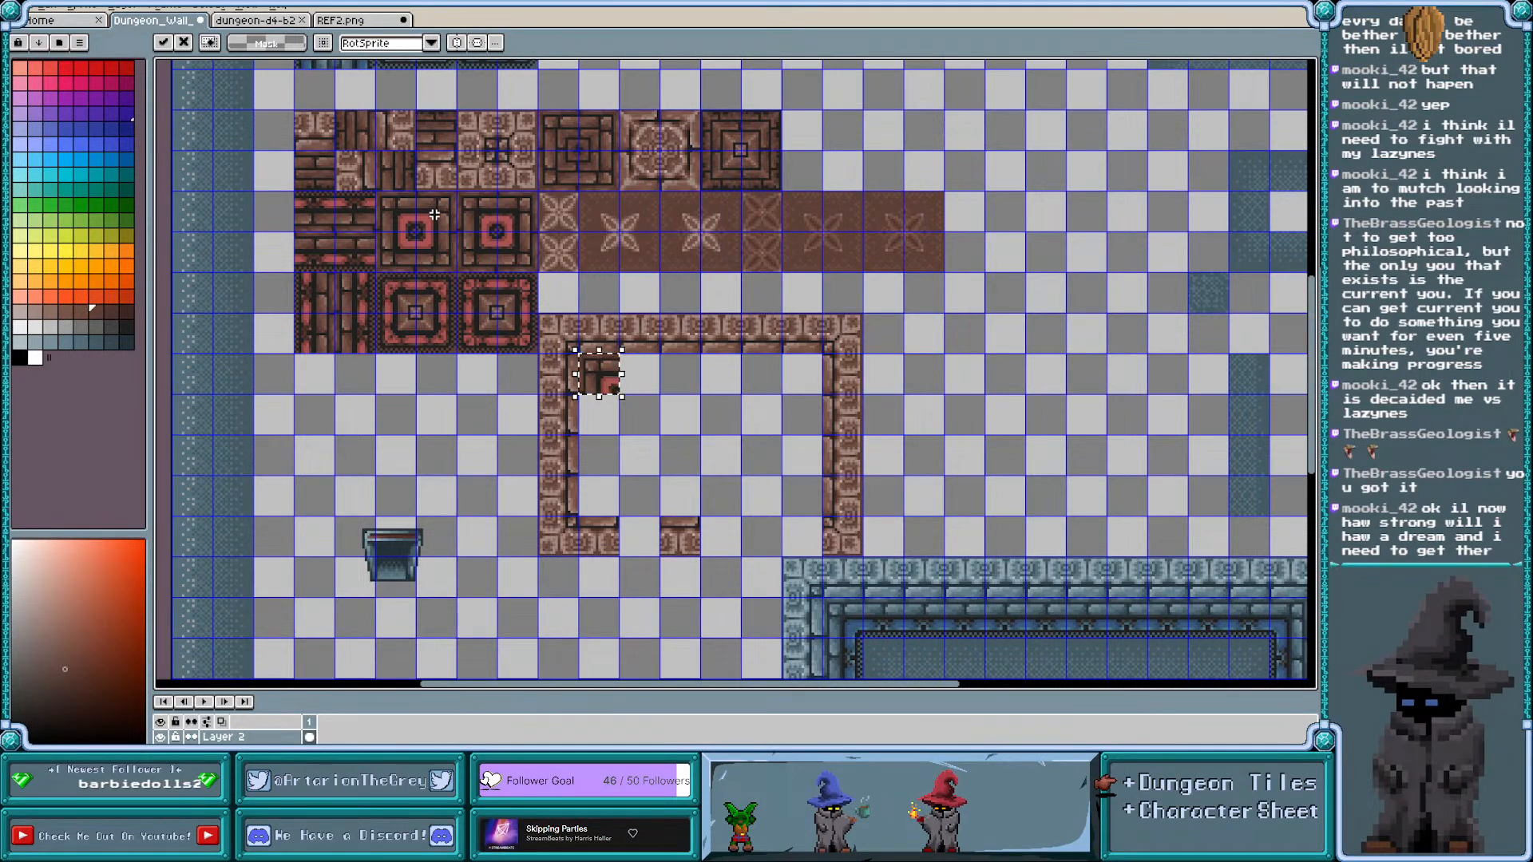
pyautogui.moveTo(605, 385); pyautogui.dragTo(808, 385)
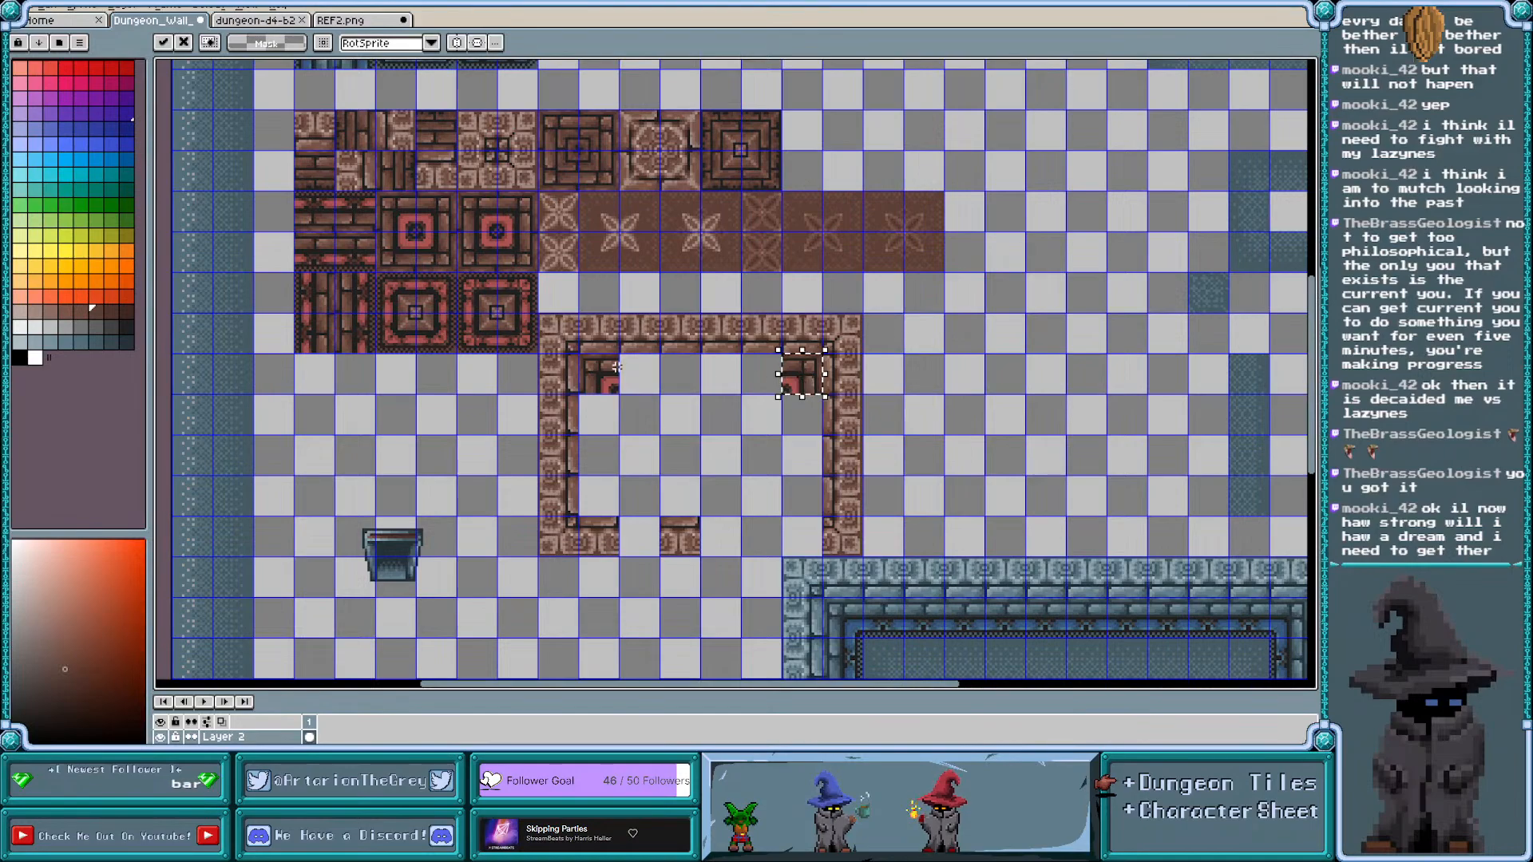
# Try filling the inner top row with plain brown brick tiles, plus a vertical brick tile below the right inner corner
pyautogui.doubleClick(317, 170)
pyautogui.moveTo(320, 173); pyautogui.dragTo(771, 381)
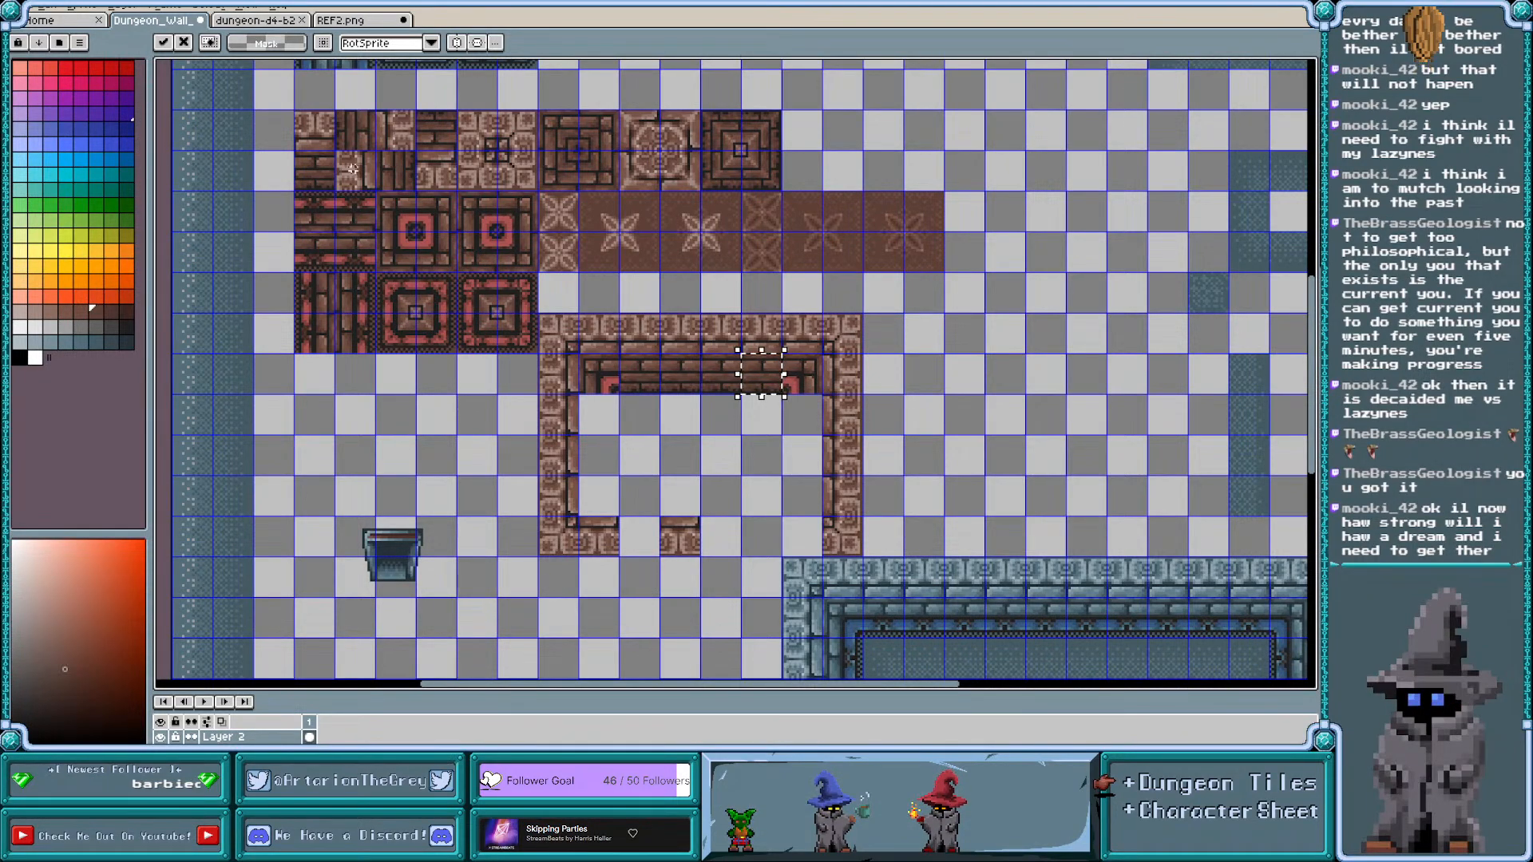
pyautogui.moveTo(762, 374); pyautogui.dragTo(807, 419)
pyautogui.press('Return')
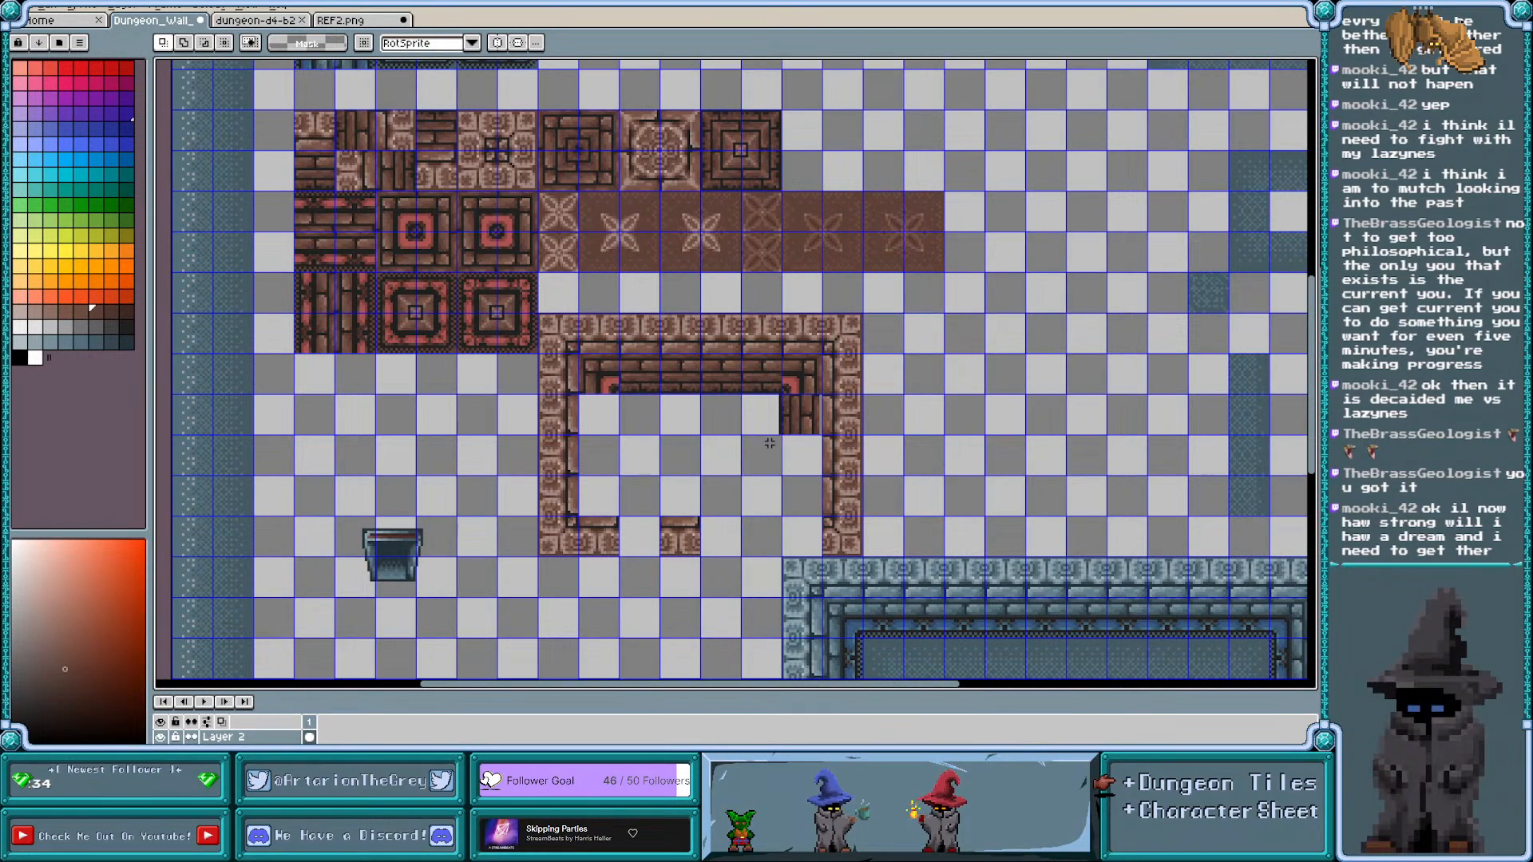
# Undo the plain brick tiles, keeping only the two inner corner tiles
pyautogui.hotkey('ctrl', 'z')
pyautogui.hotkey('ctrl', 'z')
pyautogui.hotkey('ctrl', 'z')
pyautogui.hotkey('ctrl', 'z')
pyautogui.hotkey('ctrl', 'z')
pyautogui.hotkey('ctrl', 'z')
pyautogui.hotkey('ctrl', 'z')
pyautogui.hotkey('ctrl', 'z')
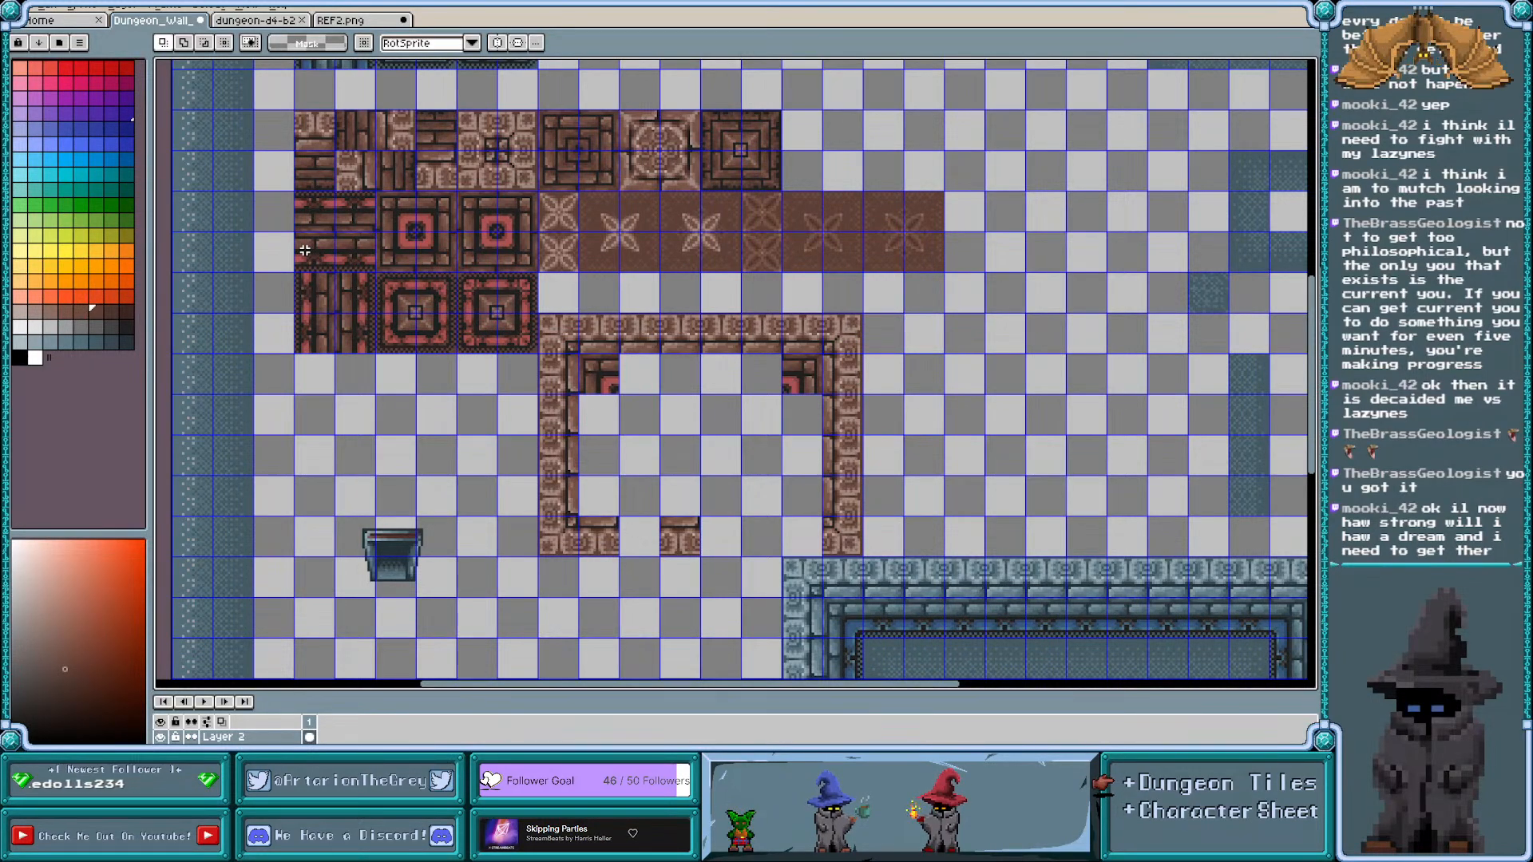
# Fill the inner top row with red-accented horizontal brick tiles and copy the matching vertical tile twice below the left inner corner
pyautogui.moveTo(305, 251); pyautogui.dragTo(759, 381)
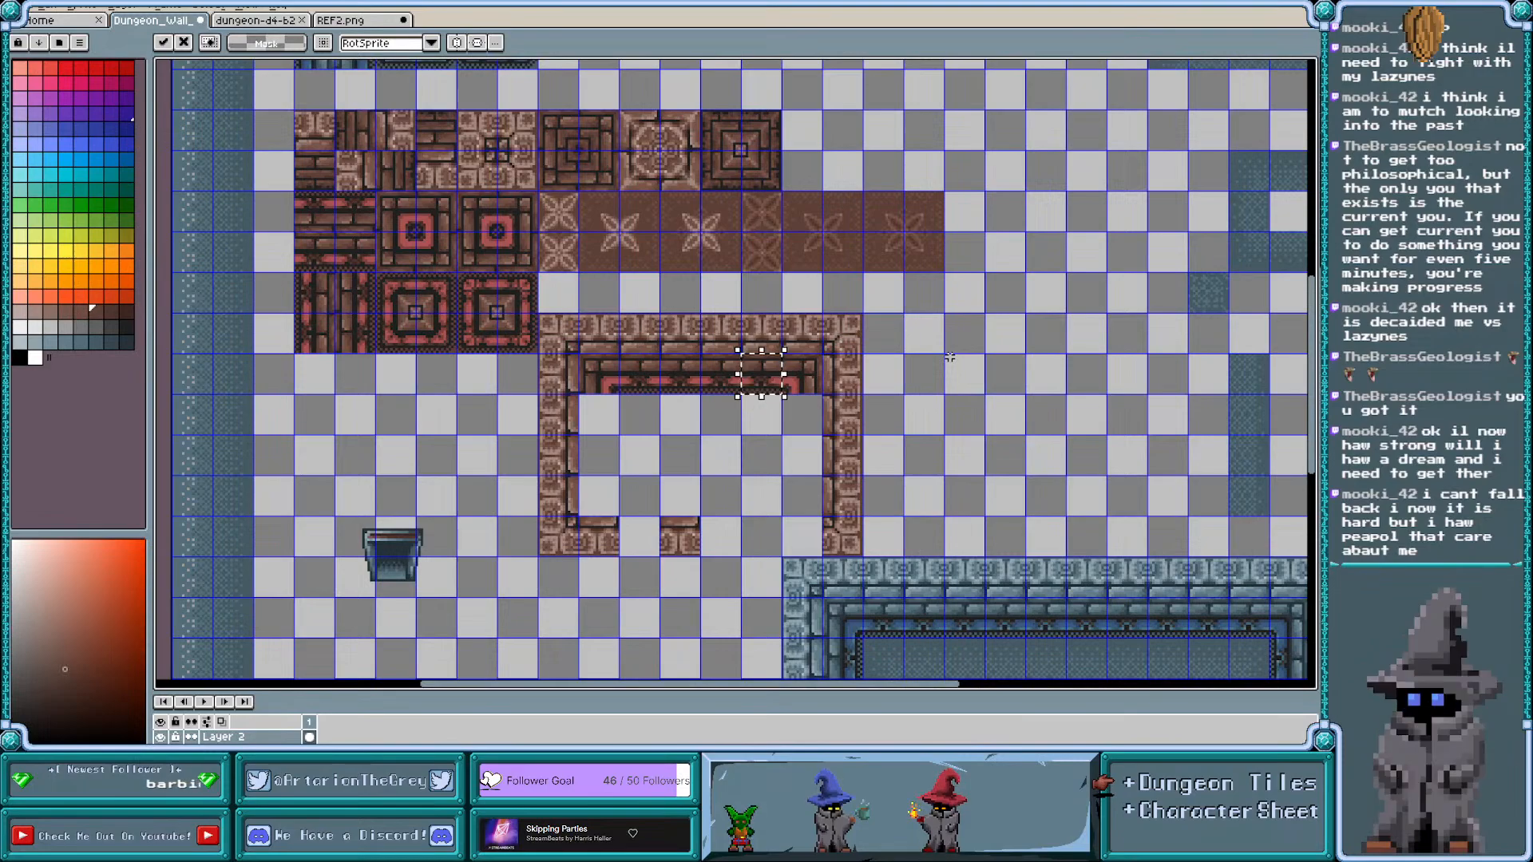
pyautogui.click(482, 390)
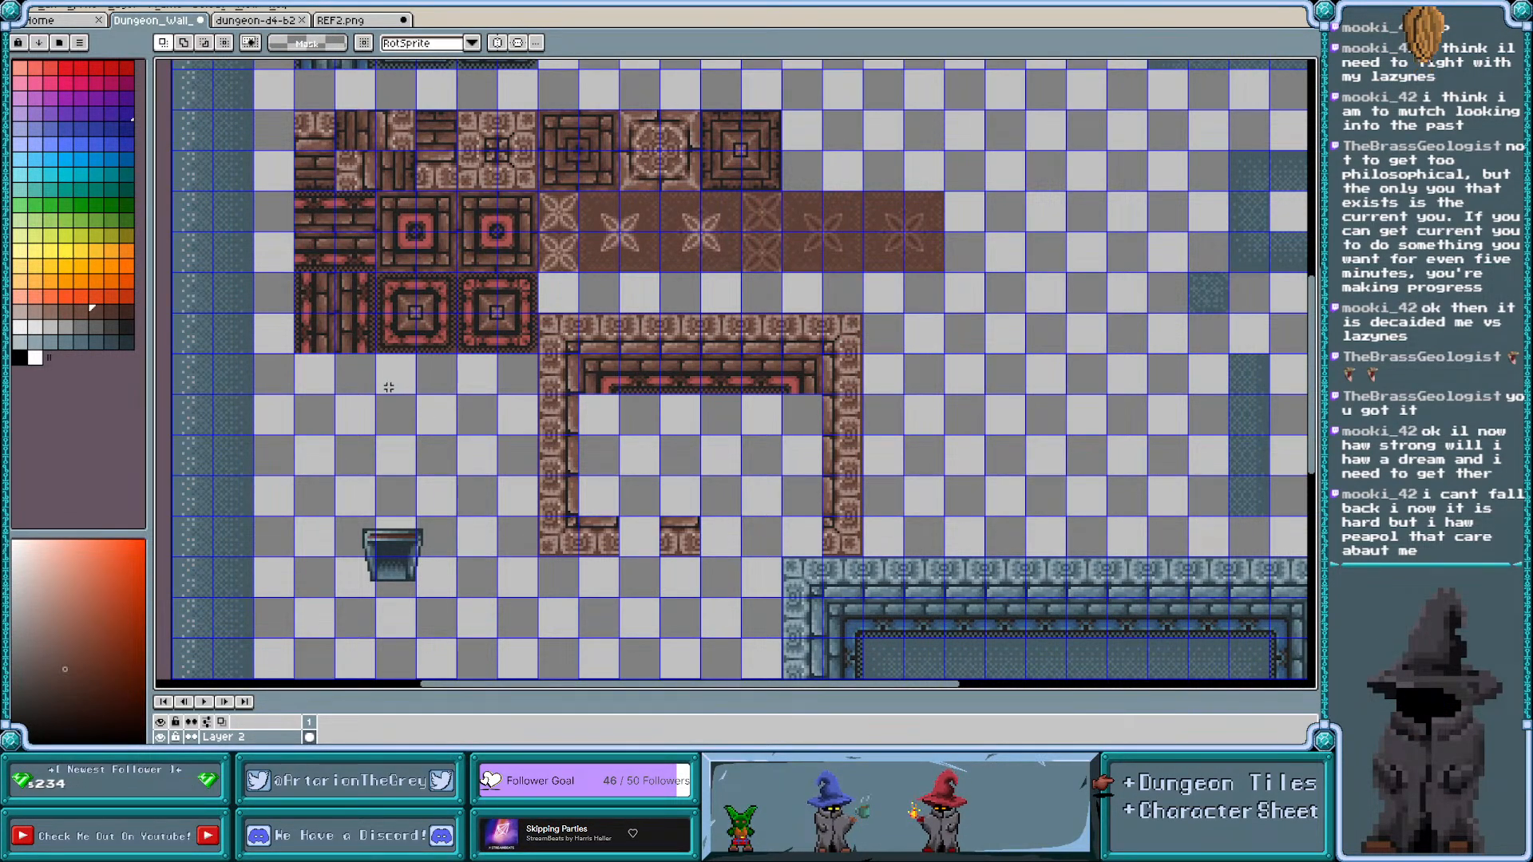
pyautogui.doubleClick(353, 293)
pyautogui.moveTo(370, 314); pyautogui.dragTo(438, 454)
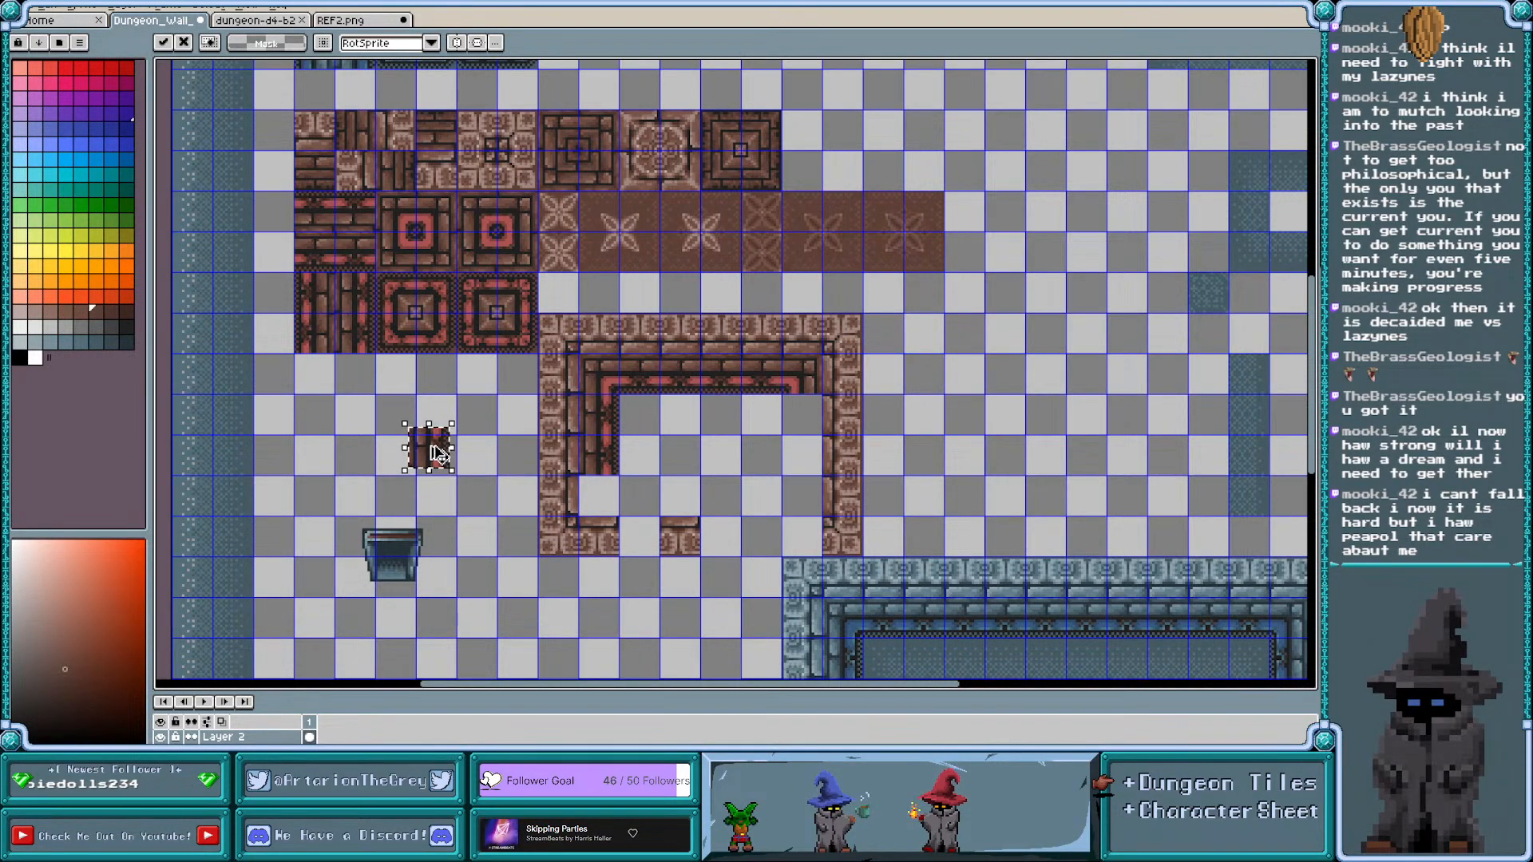
pyautogui.hotkey('ctrl', 'z')
pyautogui.hotkey('ctrl', 'y')
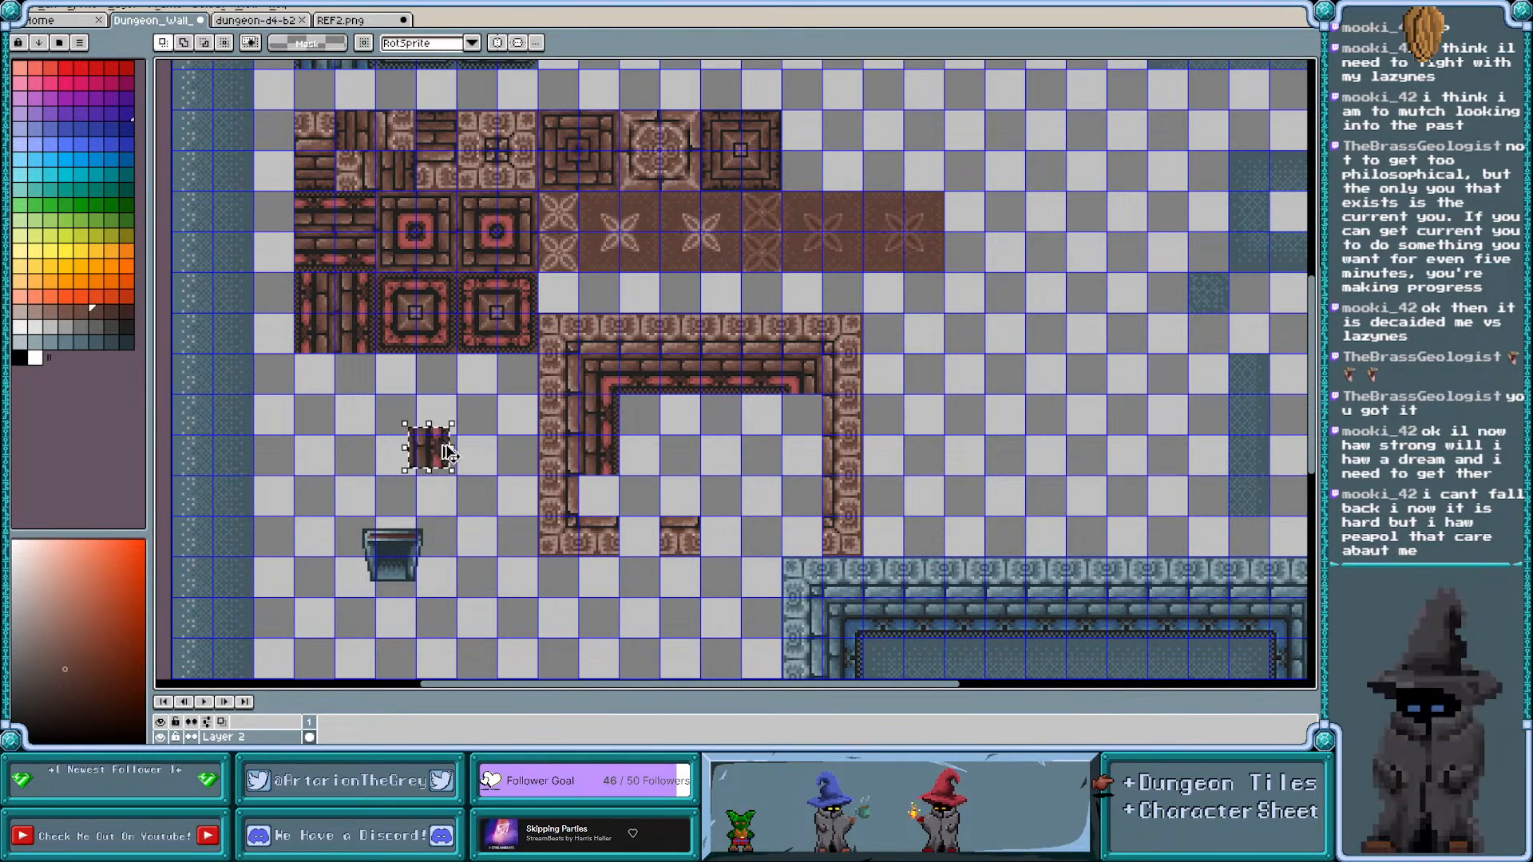
pyautogui.press('Delete')
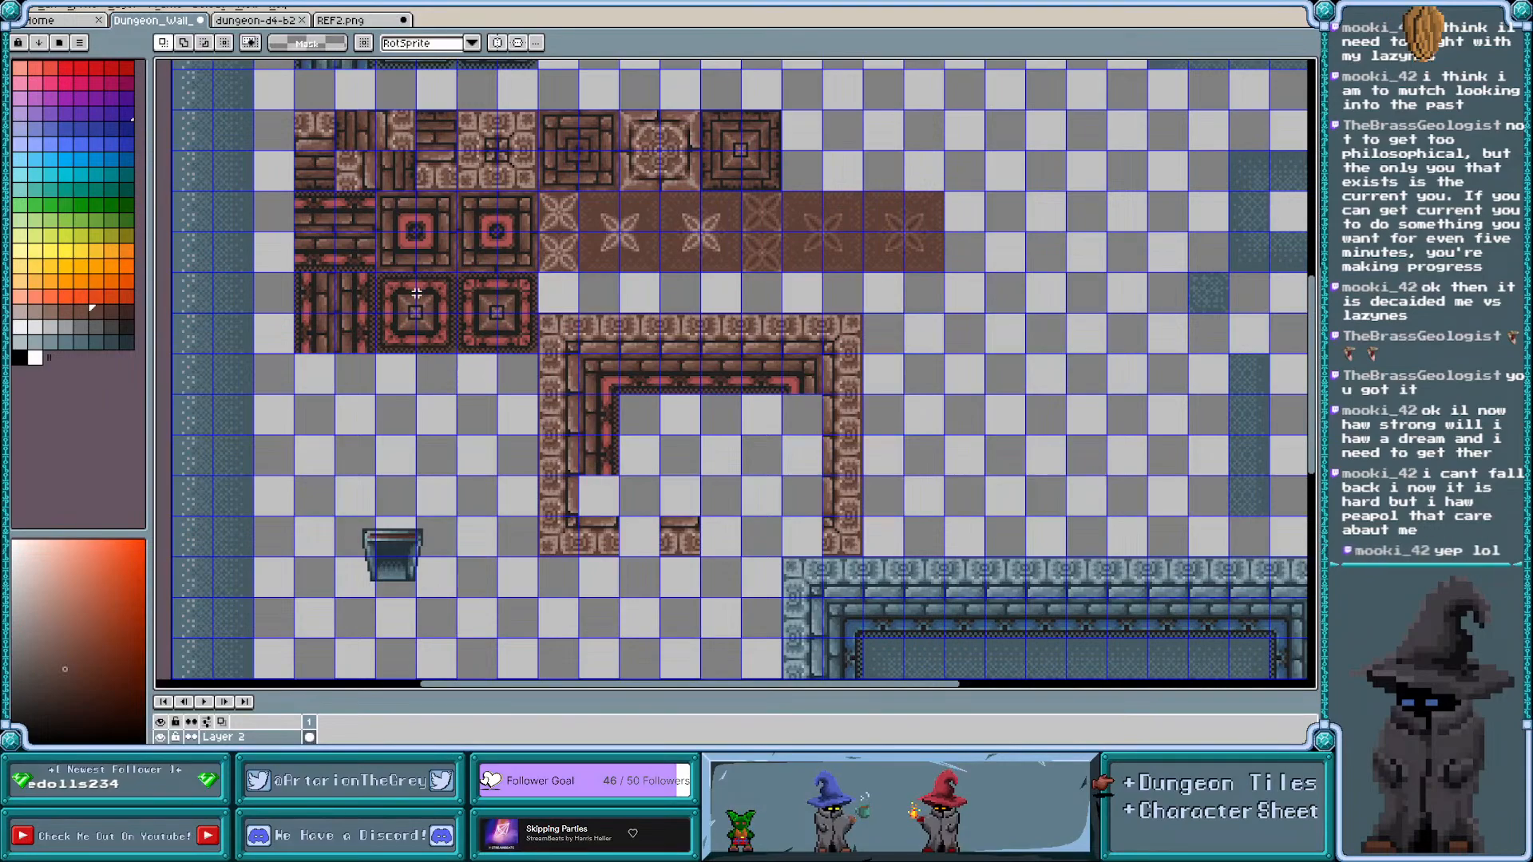
# Copy the red-accented lower-left inner corner tile into the room and delete the detached bottom wall tile
pyautogui.doubleClick(403, 257)
pyautogui.moveTo(403, 256); pyautogui.dragTo(612, 507)
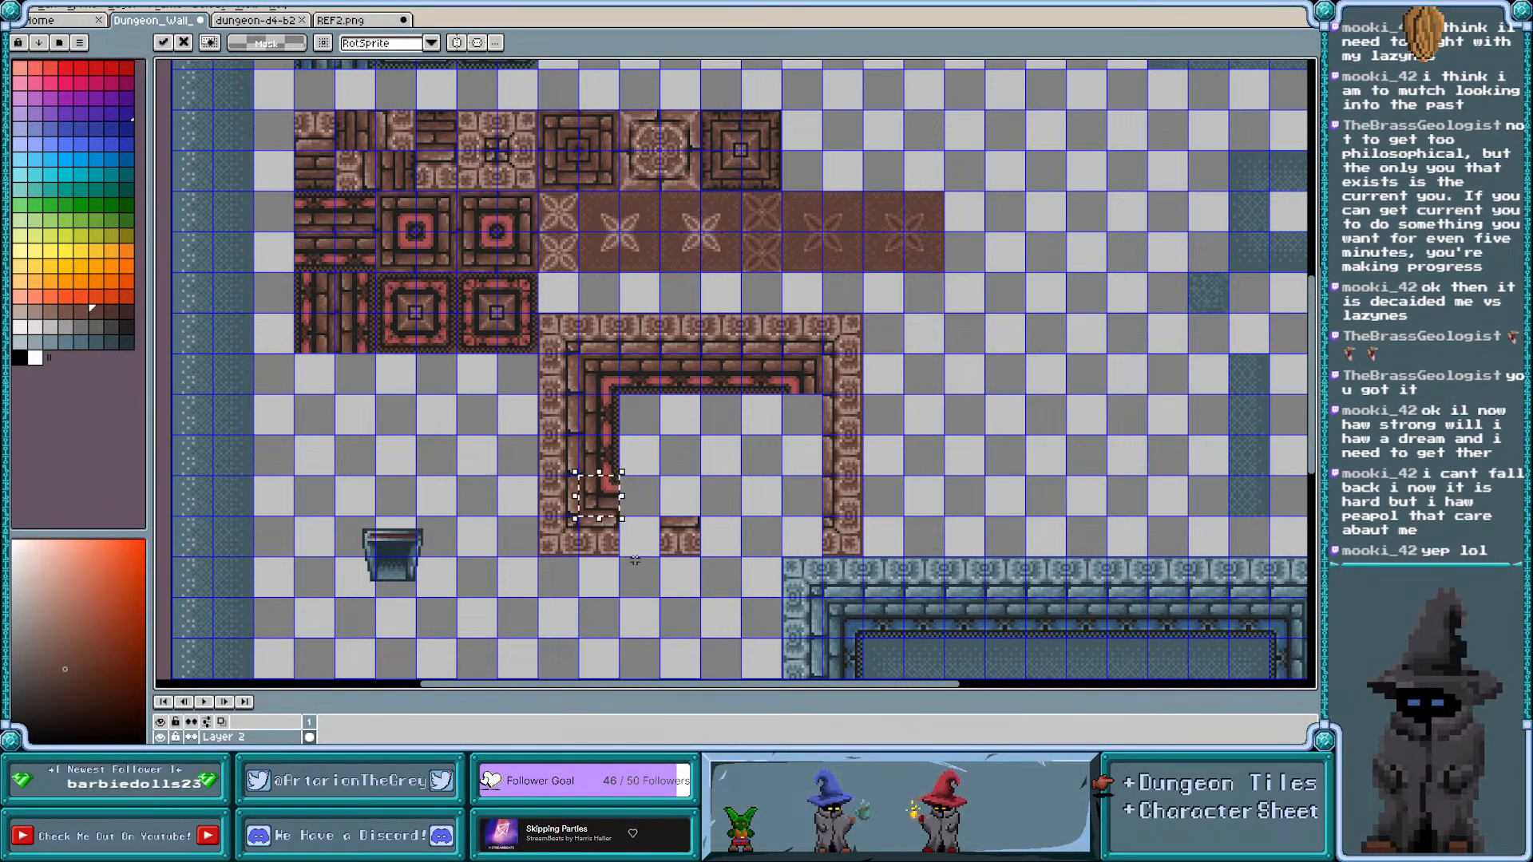
pyautogui.doubleClick(677, 543)
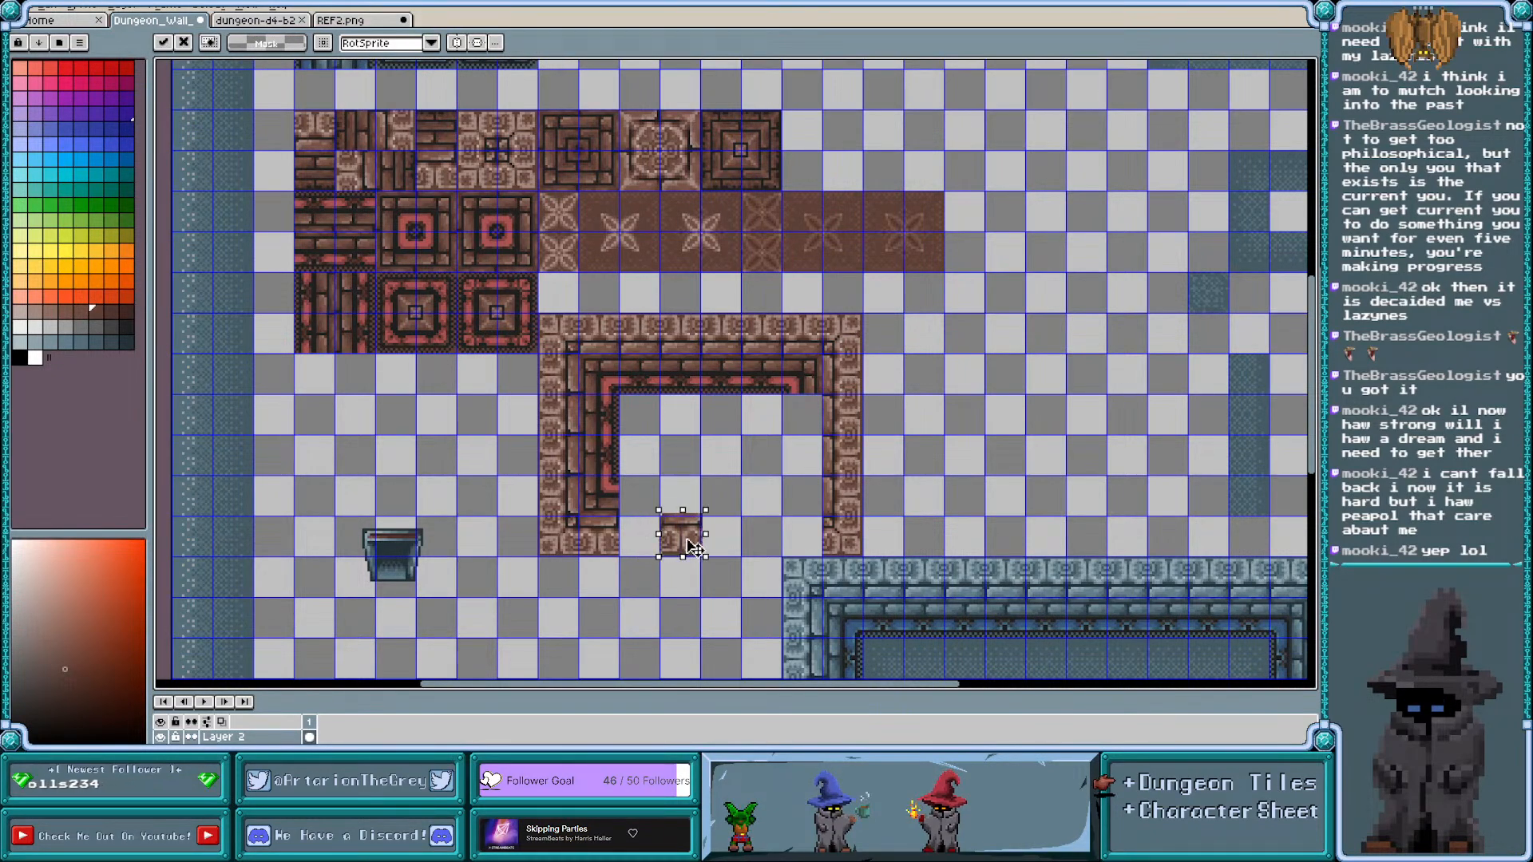
pyautogui.moveTo(677, 543); pyautogui.dragTo(671, 601)
pyautogui.press('Escape')
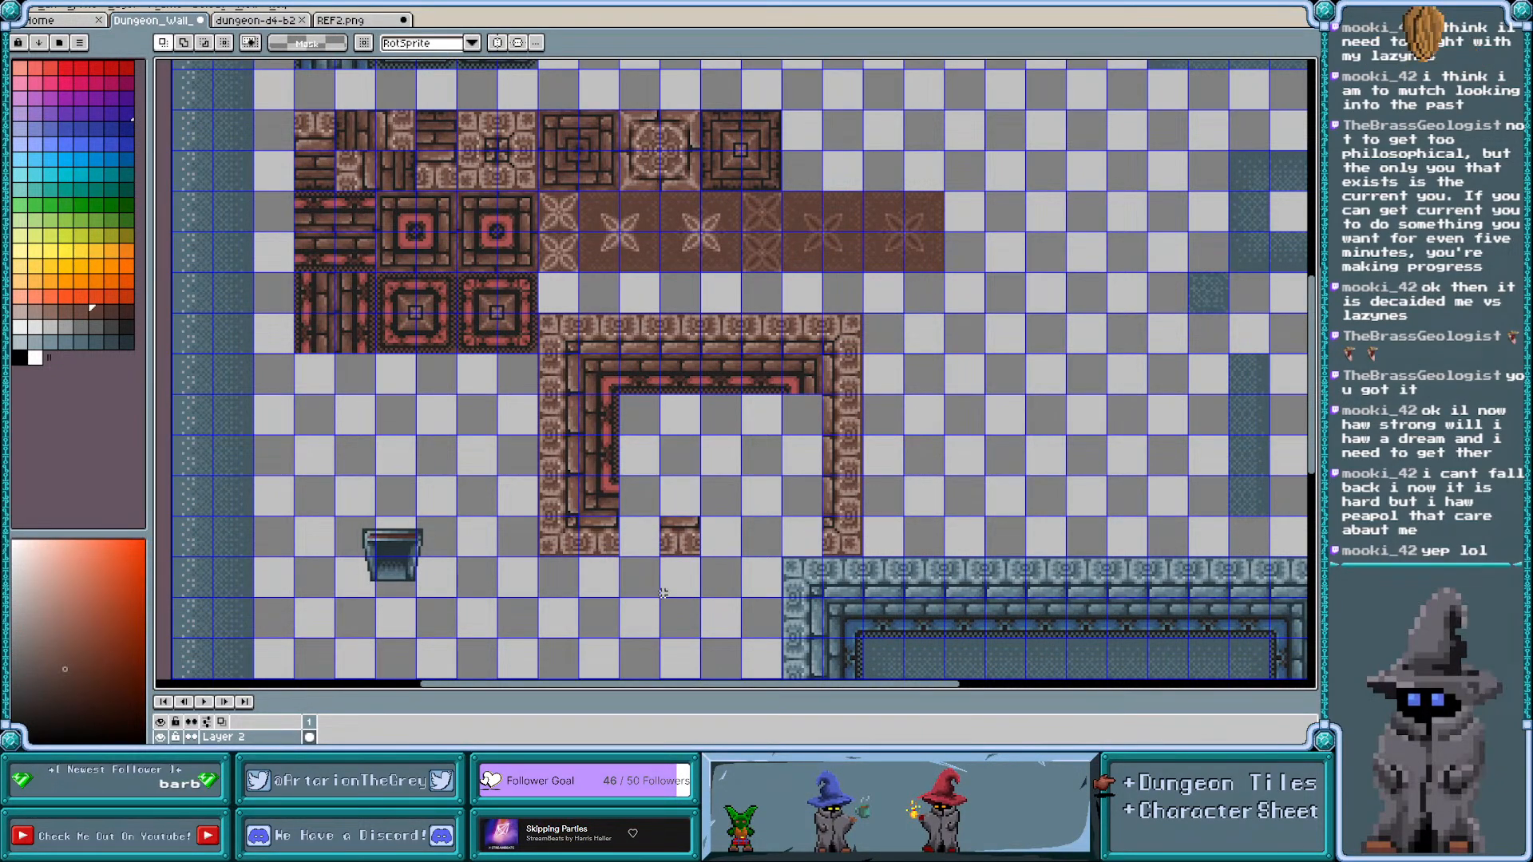
pyautogui.press('Delete')
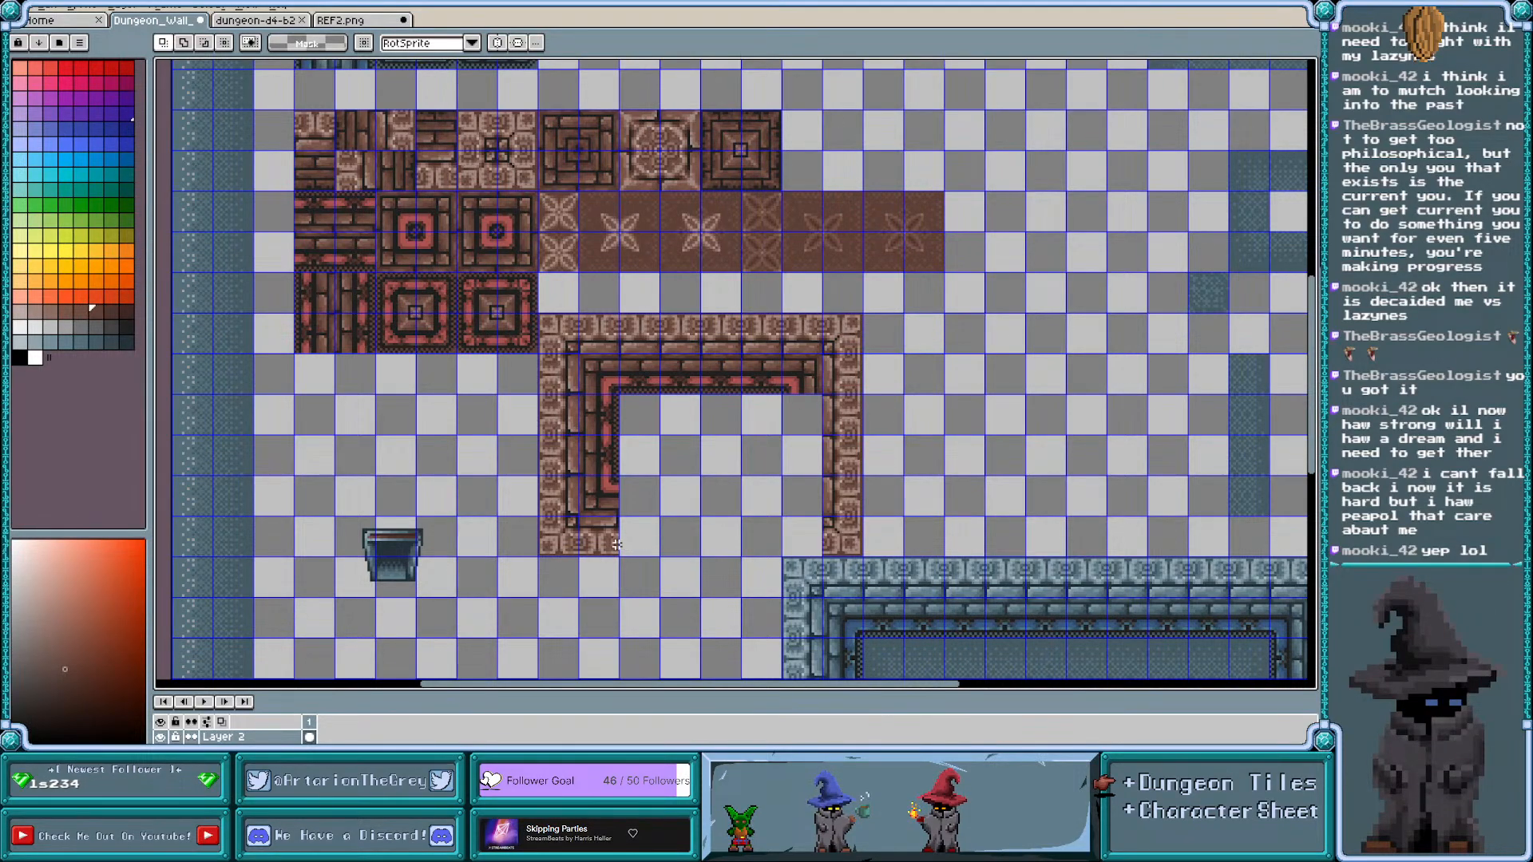
# Extend the bottom wall by one tile to the right and end it with a copy of the brown lower-right corner tile
pyautogui.moveTo(615, 550); pyautogui.dragTo(654, 548)
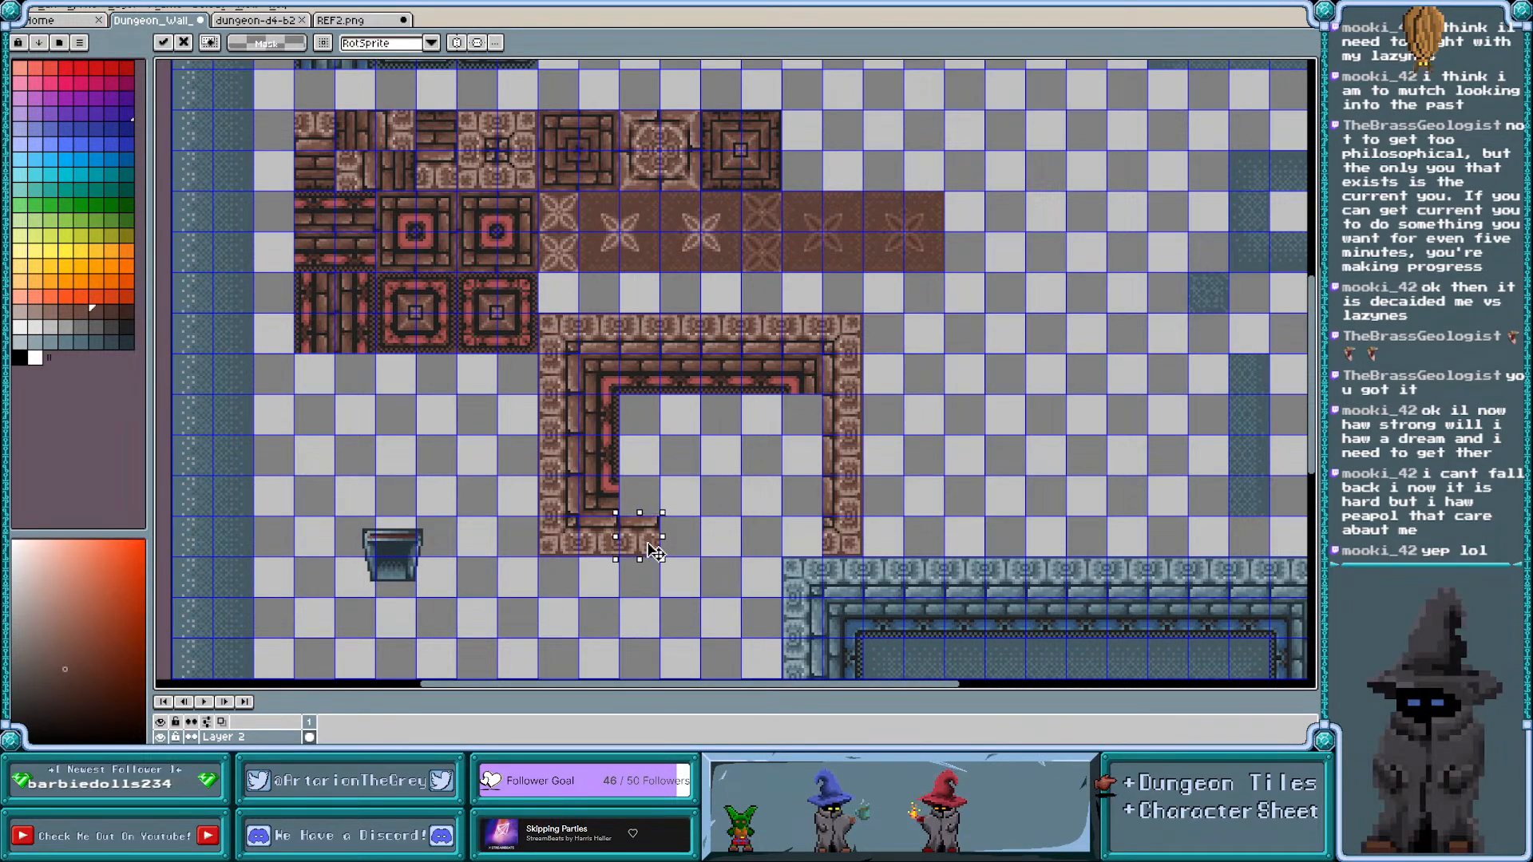
pyautogui.doubleClick(516, 170)
pyautogui.moveTo(515, 171); pyautogui.dragTo(688, 543)
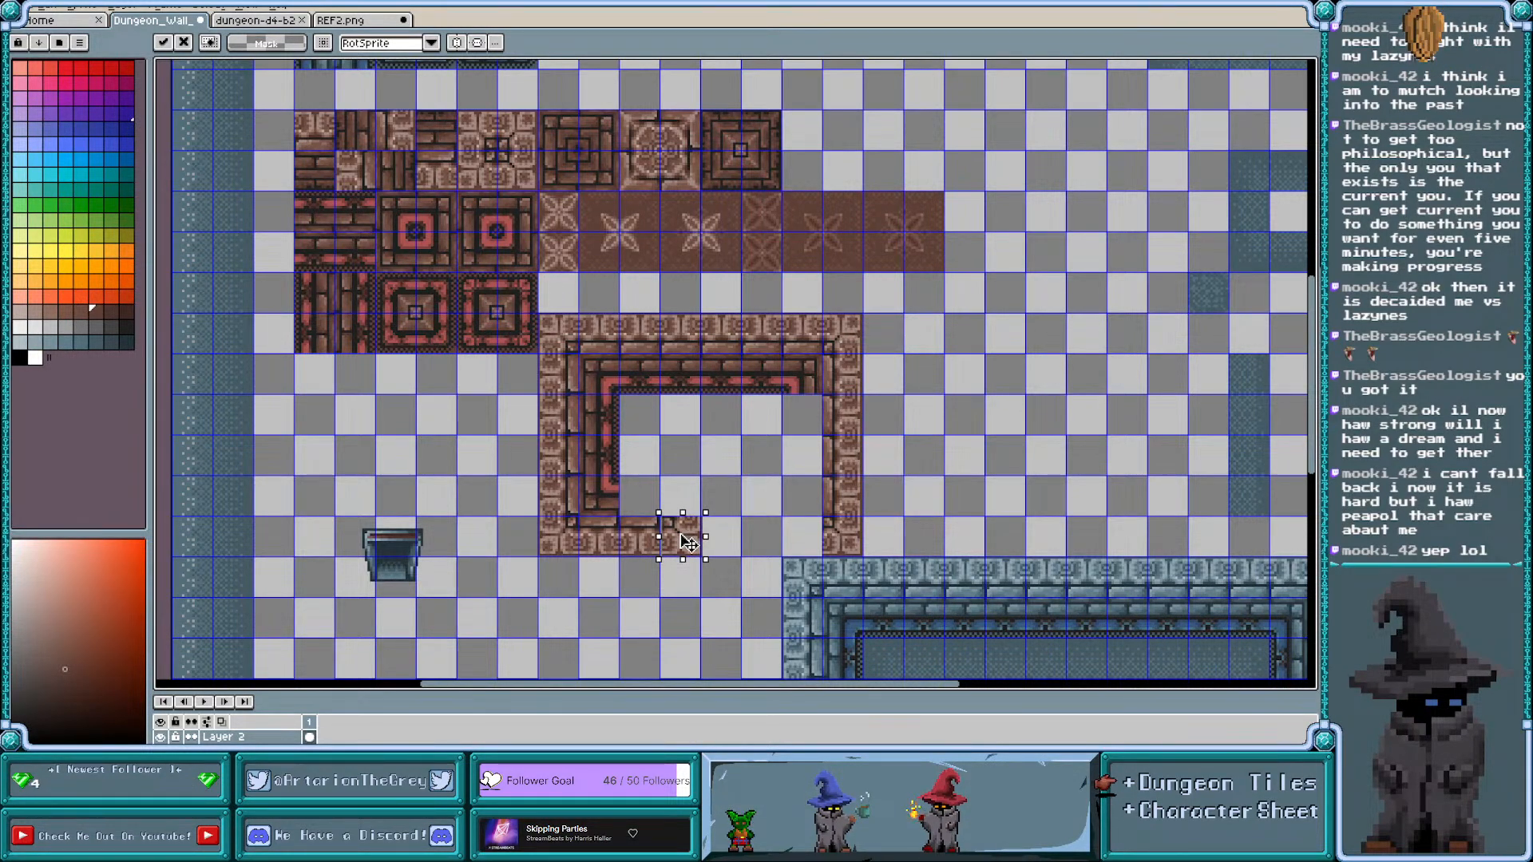
# Nudge the copied corner tile into alignment with the grid at the right end of the room's bottom wall and place it
pyautogui.press('Left')
pyautogui.press('Left')
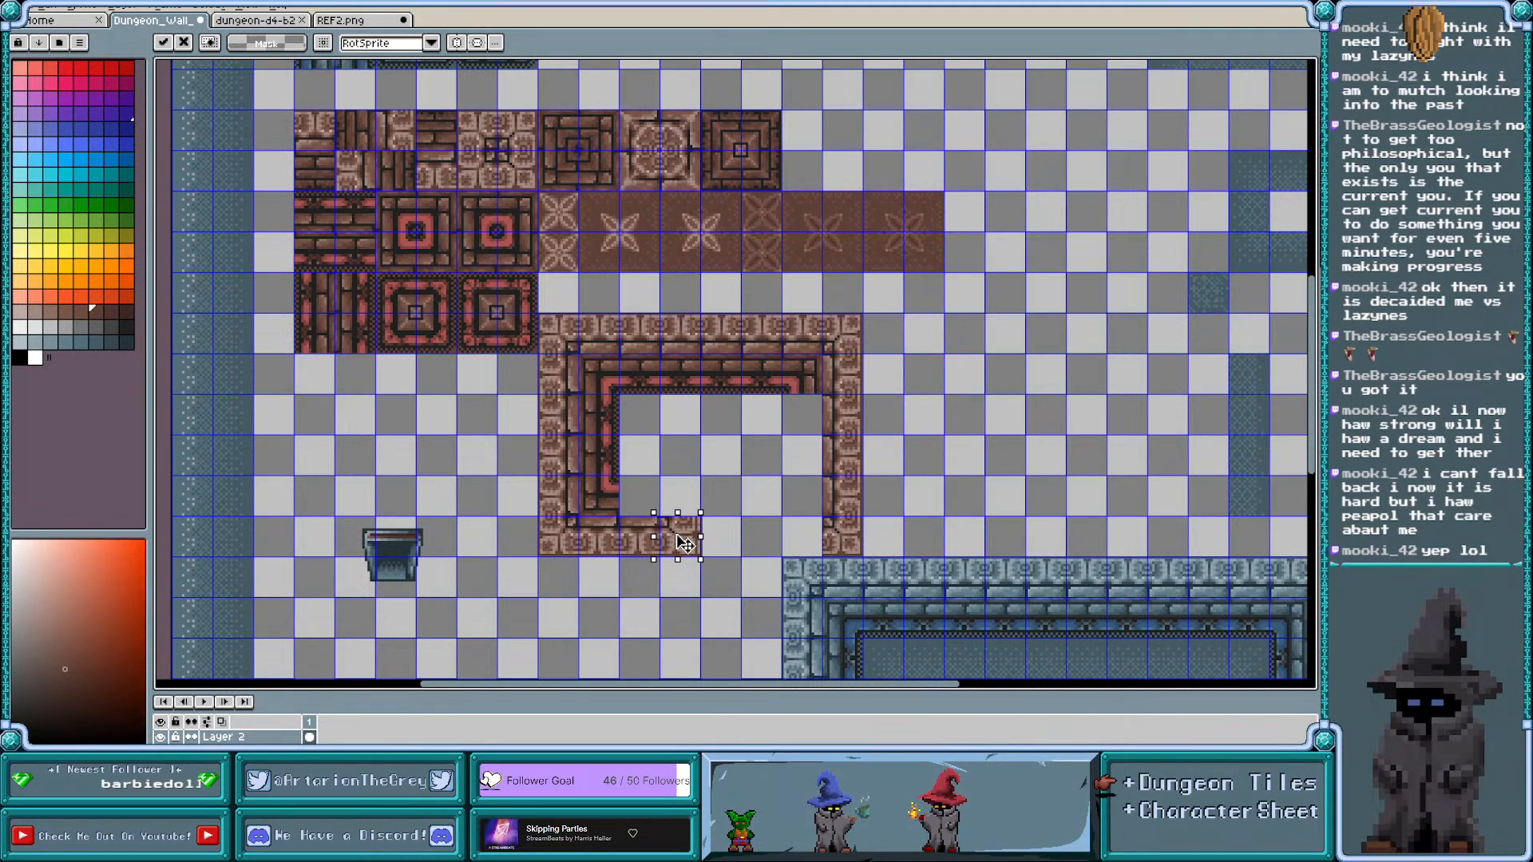
pyautogui.press('Right')
pyautogui.press('Left')
pyautogui.press('Right')
pyautogui.moveTo(688, 544); pyautogui.dragTo(687, 542)
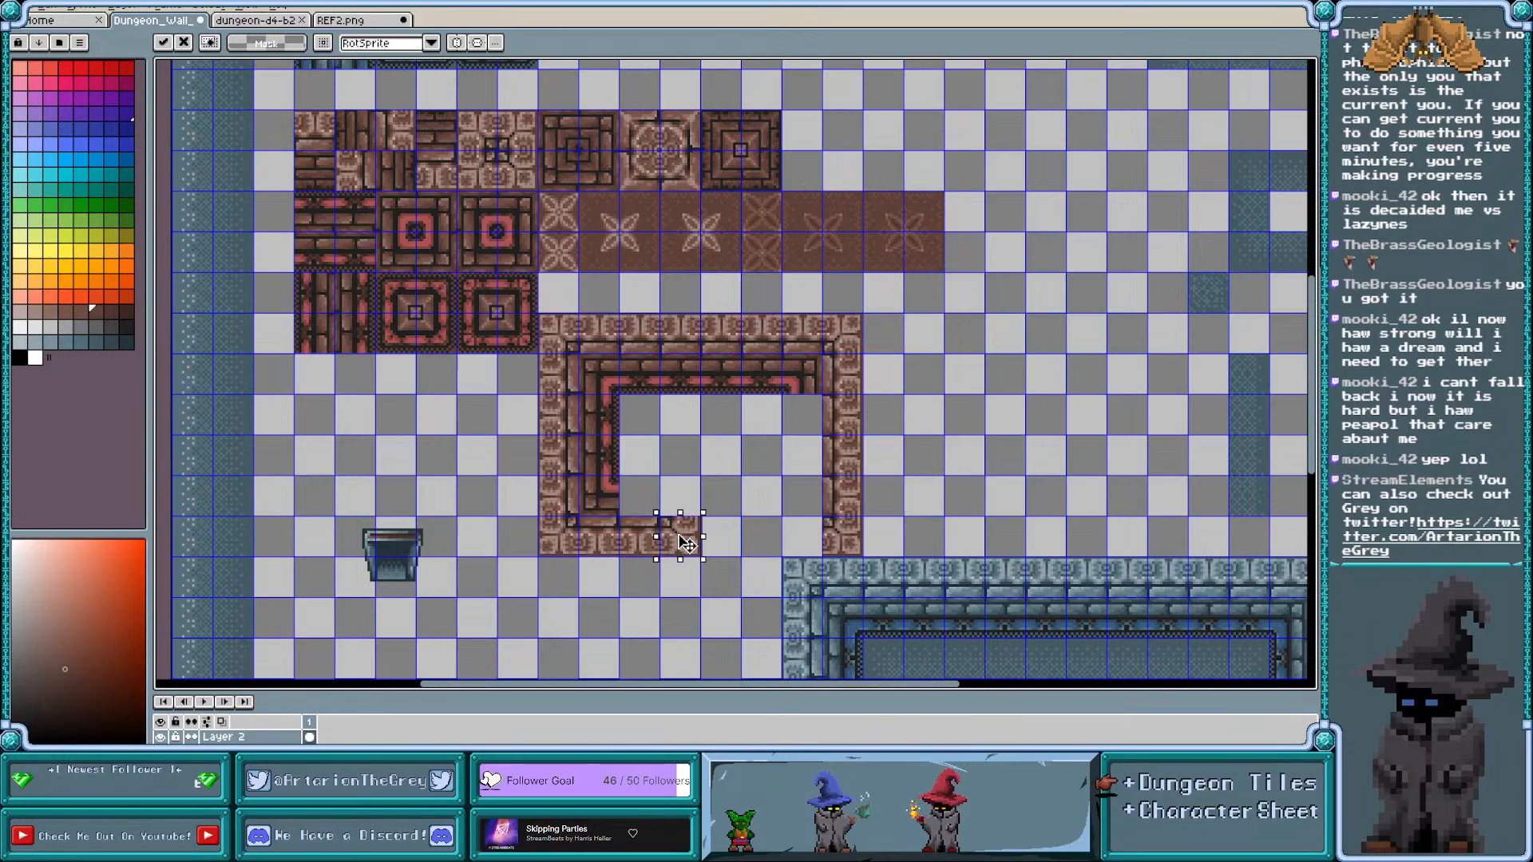
pyautogui.click(722, 503)
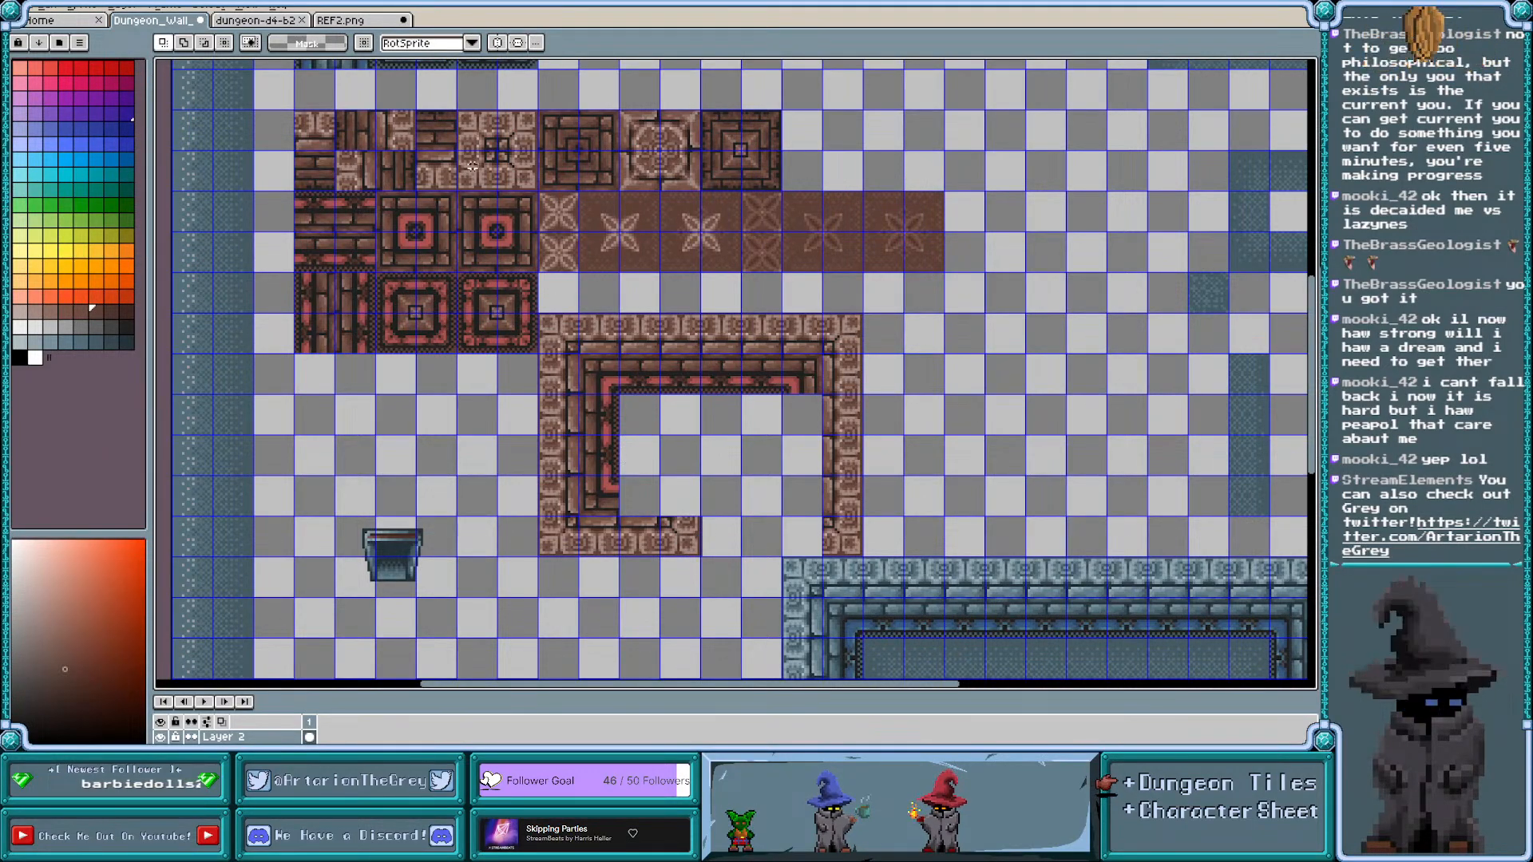
# Extend the bottom wall with another brown corner tile, stack a vertical wall tile above it, and patch the wall tile beside them
pyautogui.moveTo(483, 180); pyautogui.dragTo(731, 549)
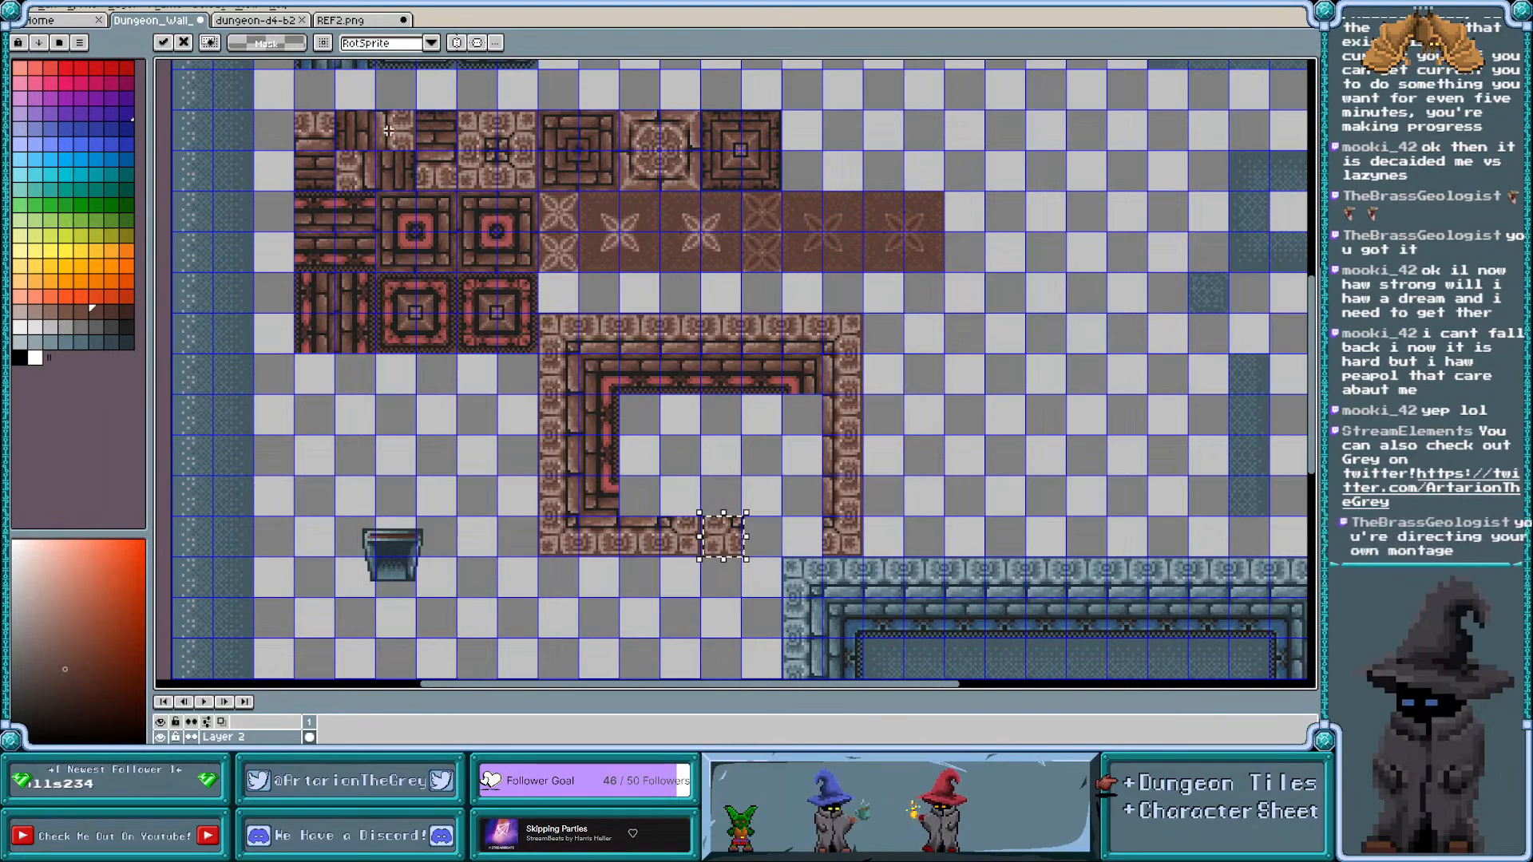
pyautogui.moveTo(377, 110); pyautogui.dragTo(684, 503)
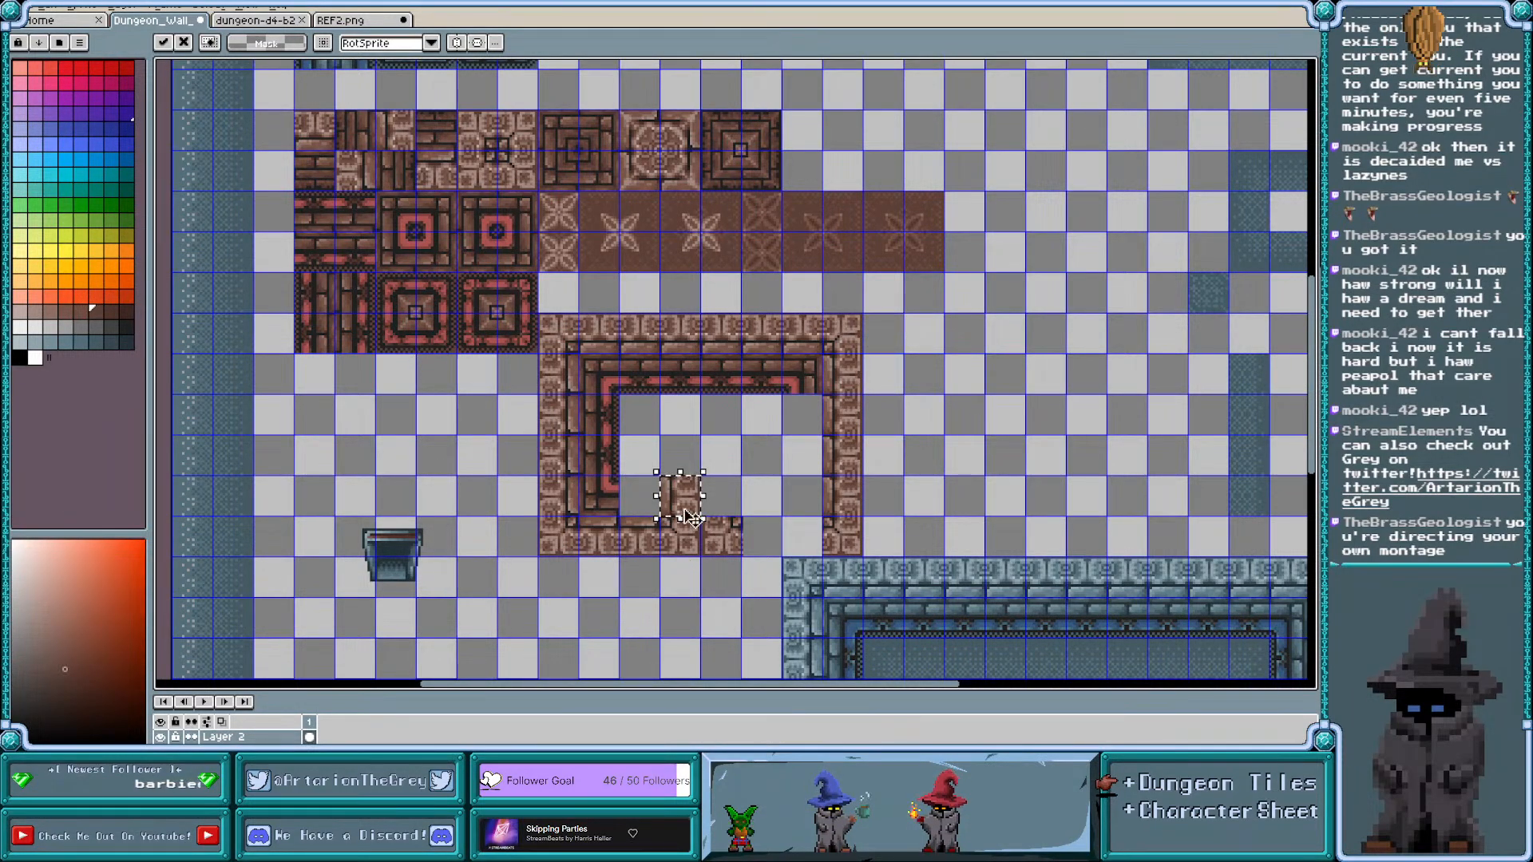
pyautogui.moveTo(693, 502); pyautogui.dragTo(685, 549)
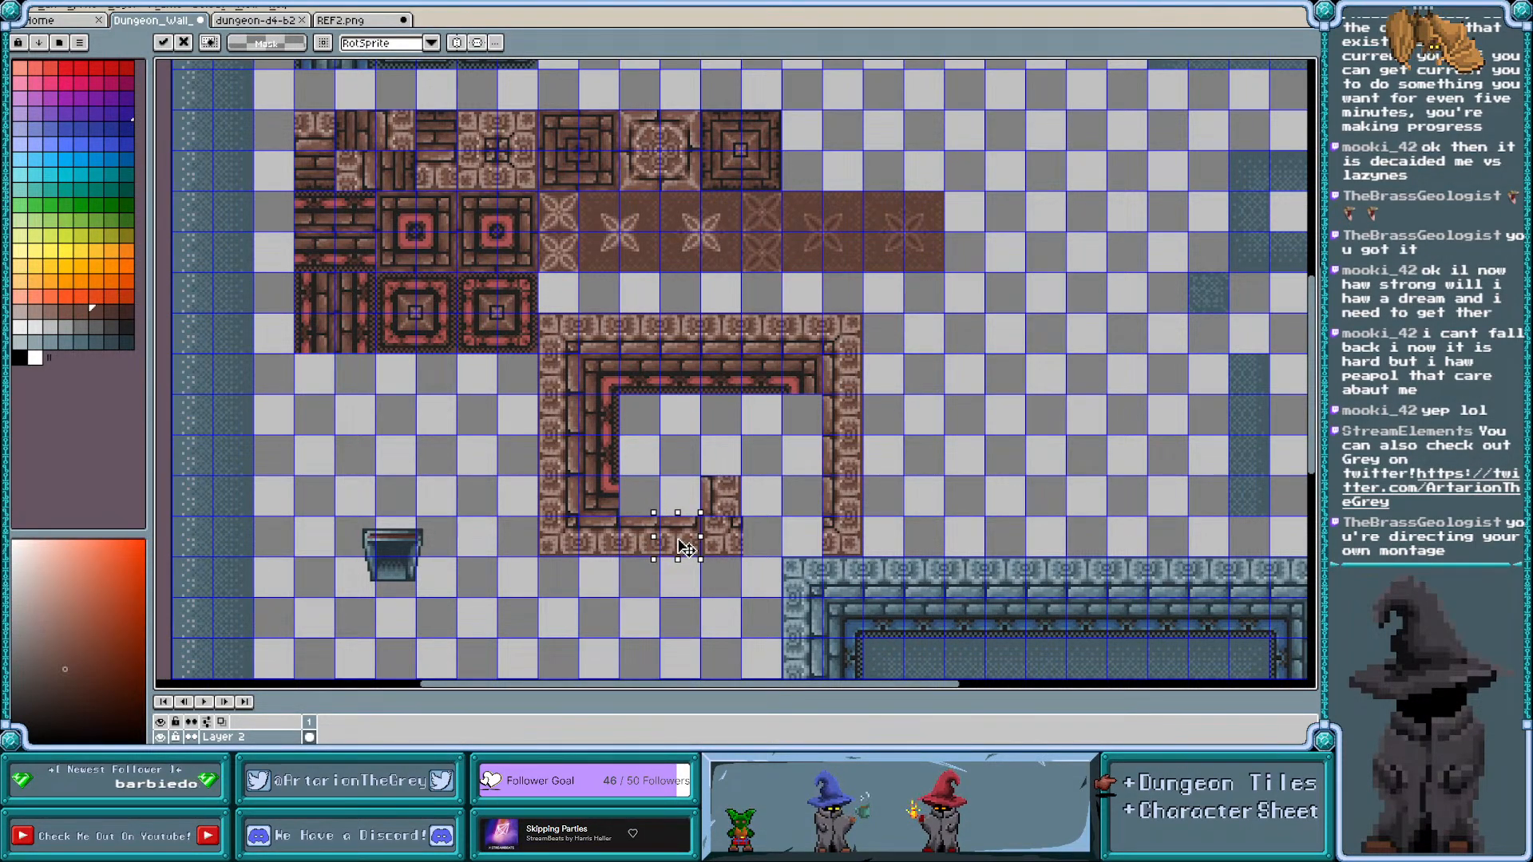
pyautogui.click(493, 472)
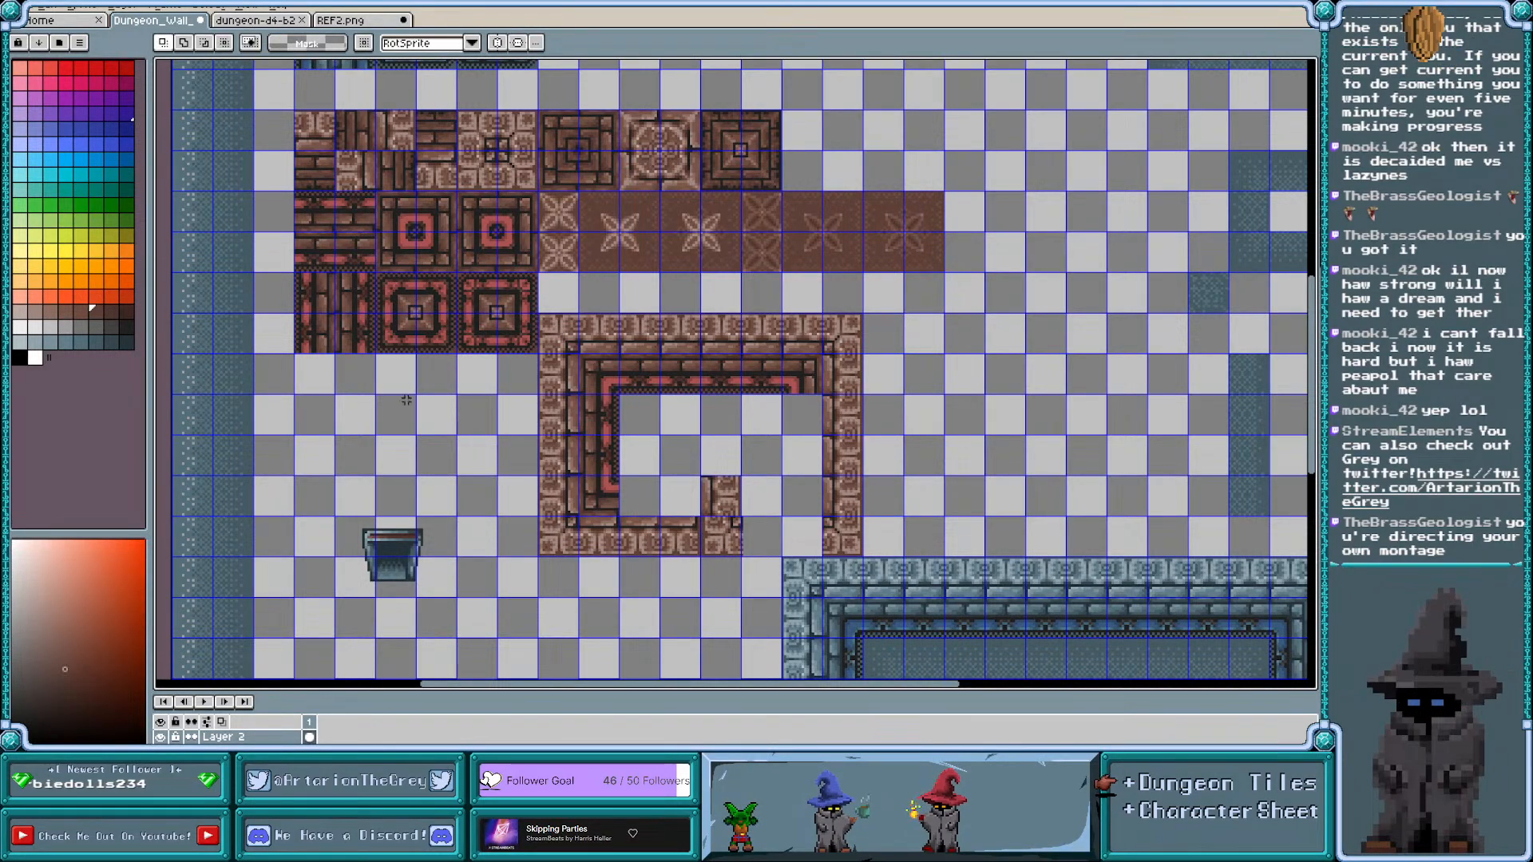
# Build the inner bottom row from copies of the red-accented horizontal brick tile and the lower-right inner corner tile
pyautogui.moveTo(312, 214); pyautogui.dragTo(646, 503)
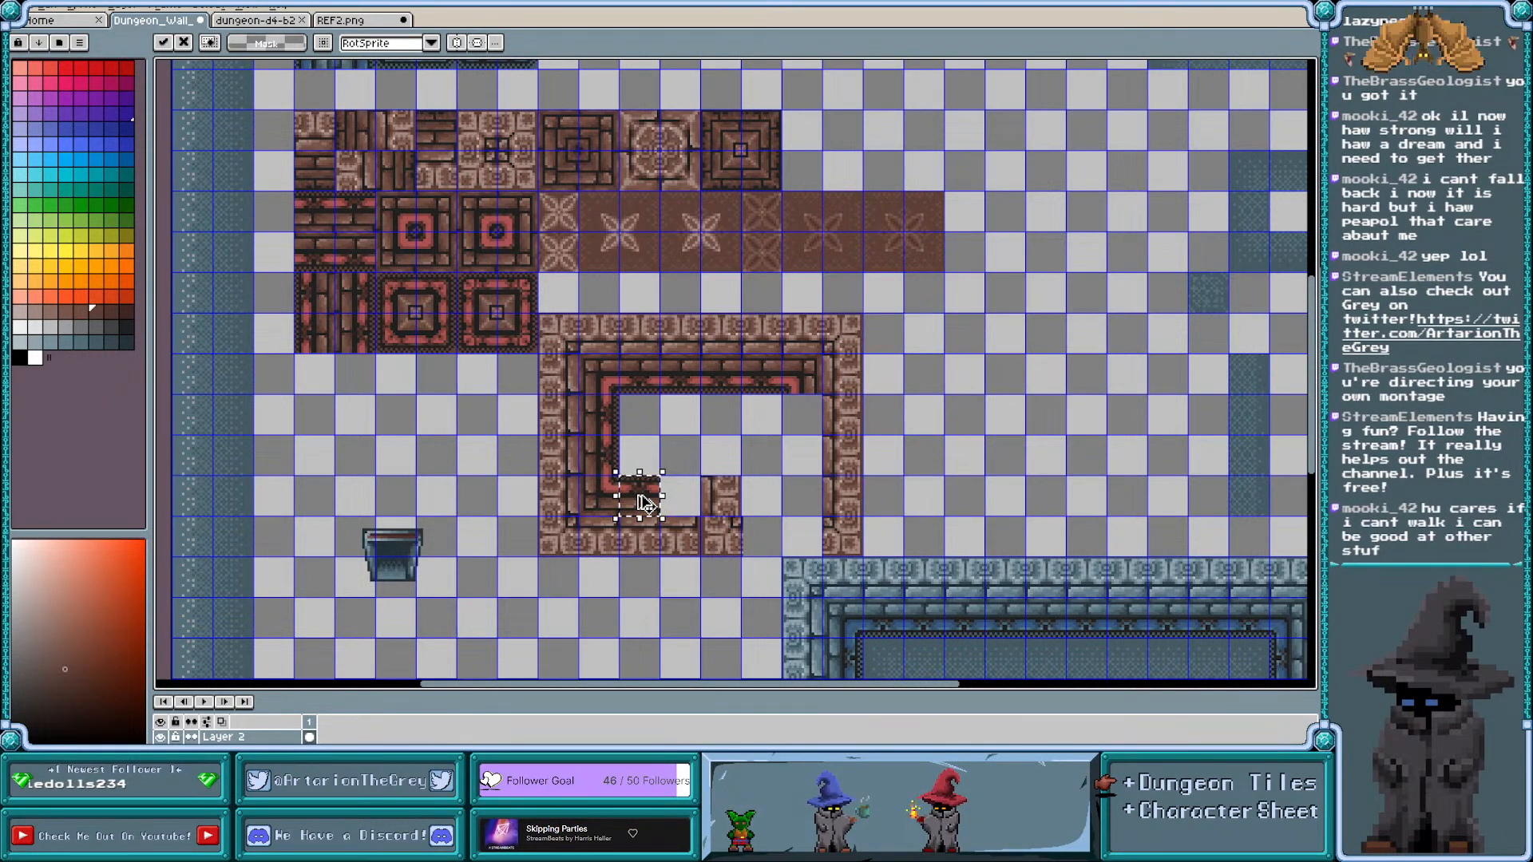
pyautogui.click(396, 406)
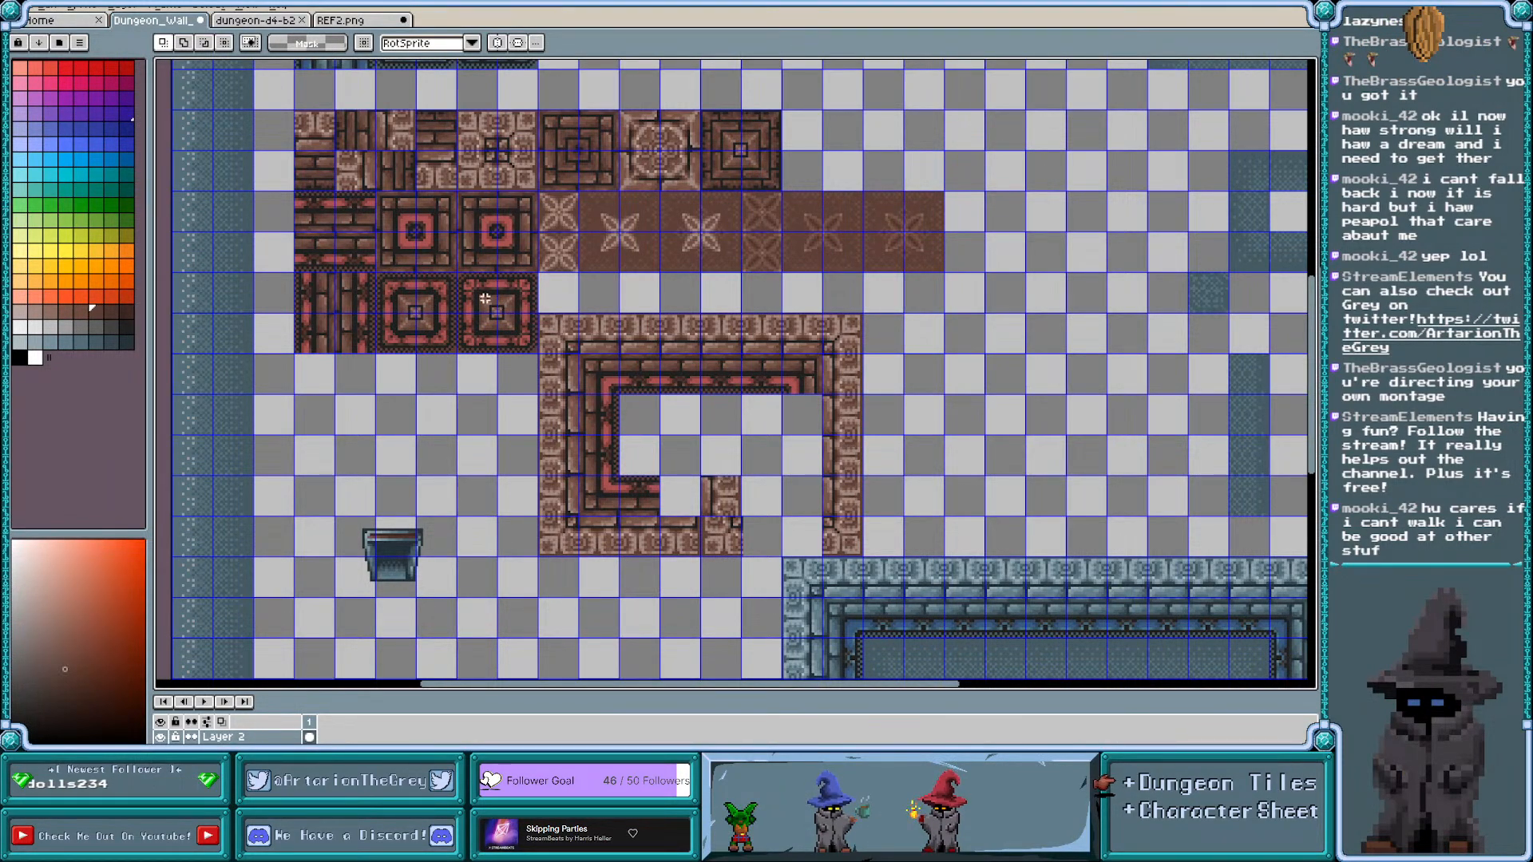
pyautogui.moveTo(483, 303); pyautogui.dragTo(470, 464)
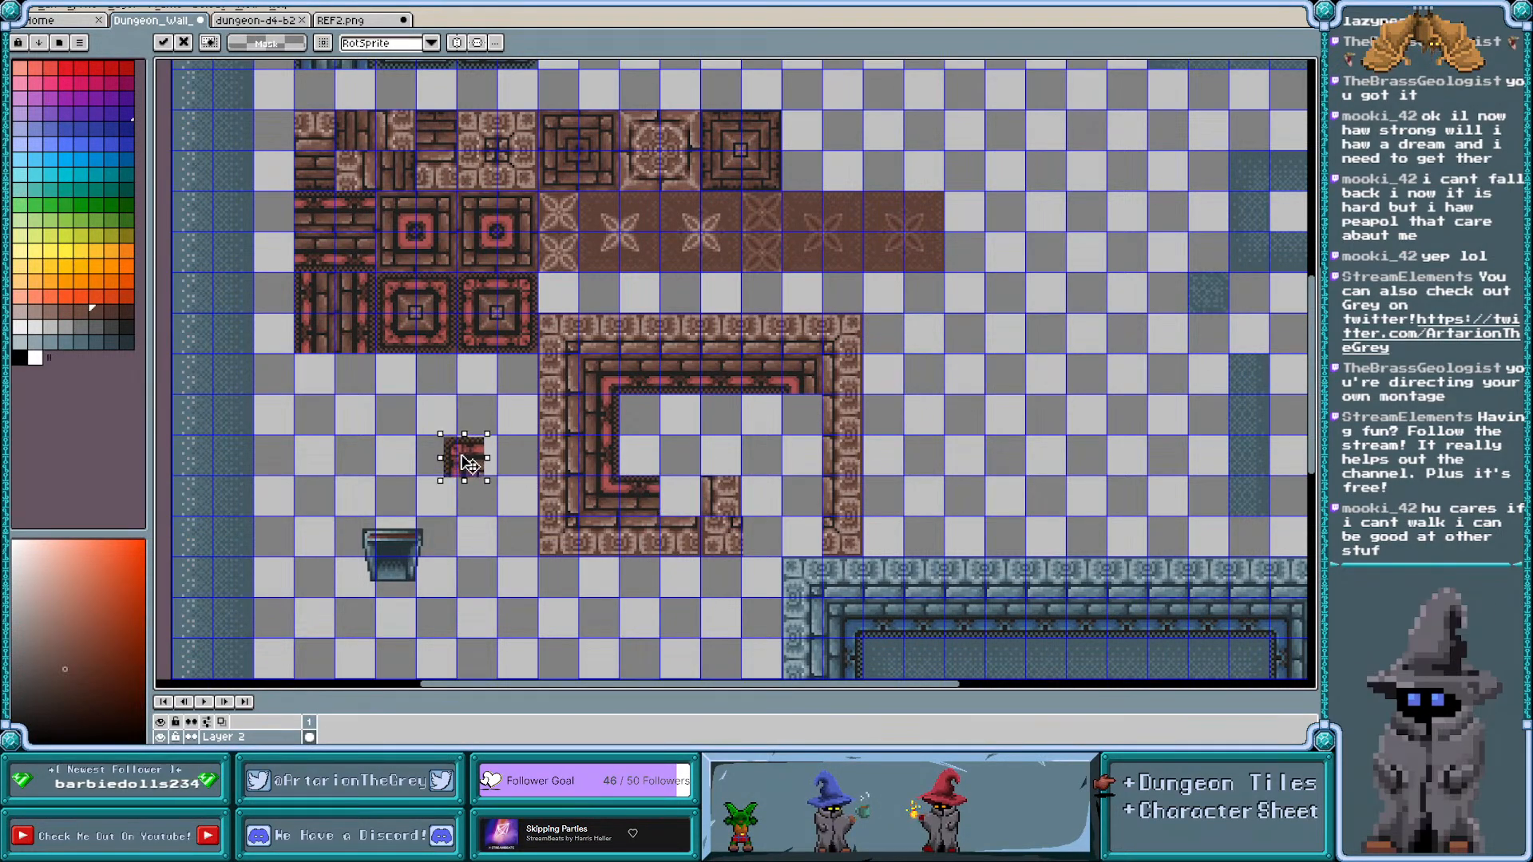
pyautogui.press('Delete')
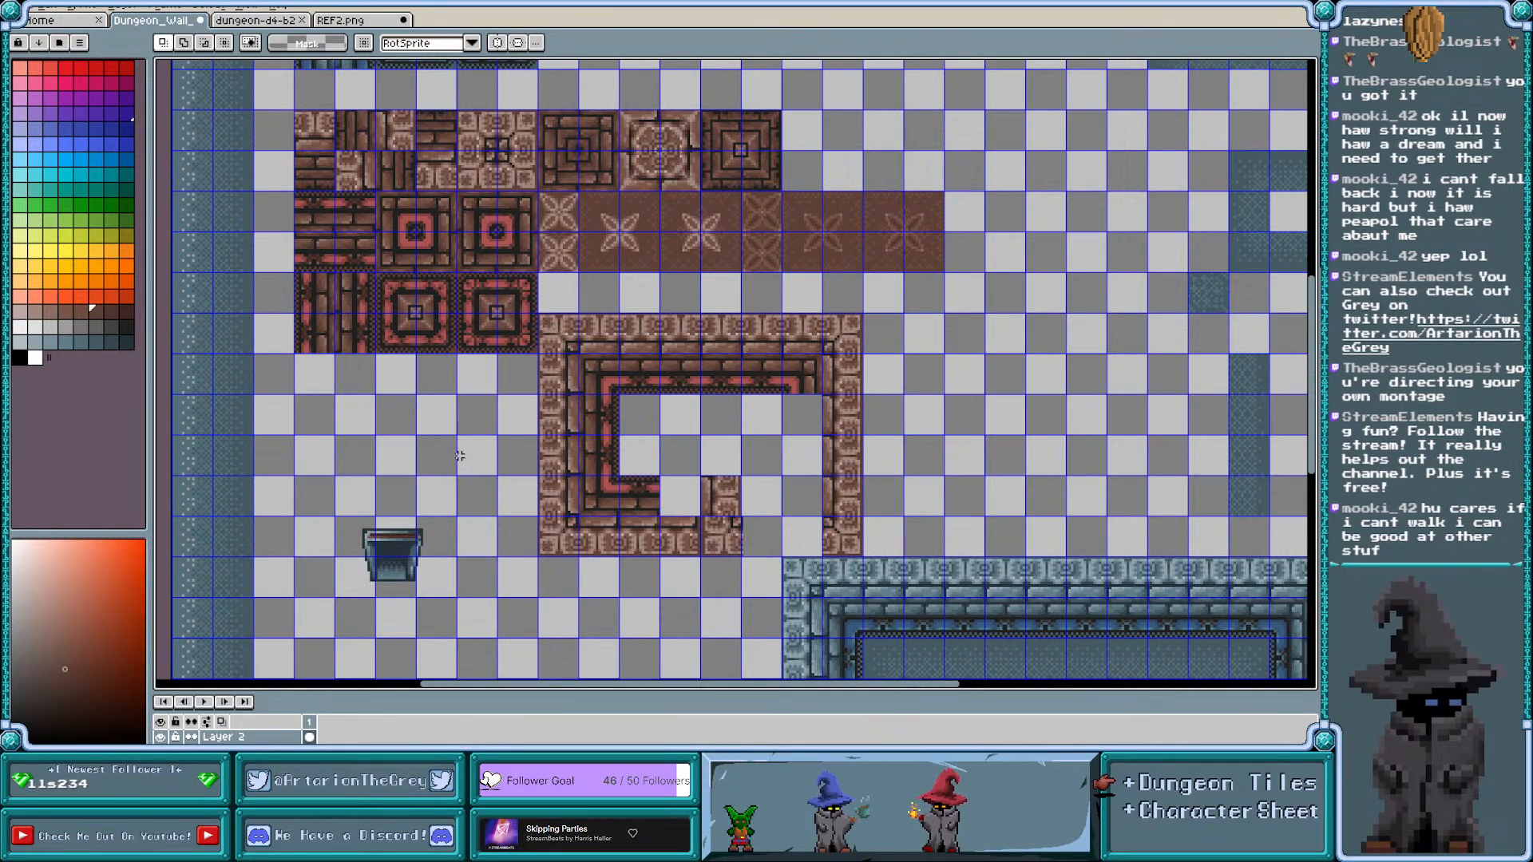
pyautogui.doubleClick(519, 252)
pyautogui.moveTo(519, 252); pyautogui.dragTo(686, 500)
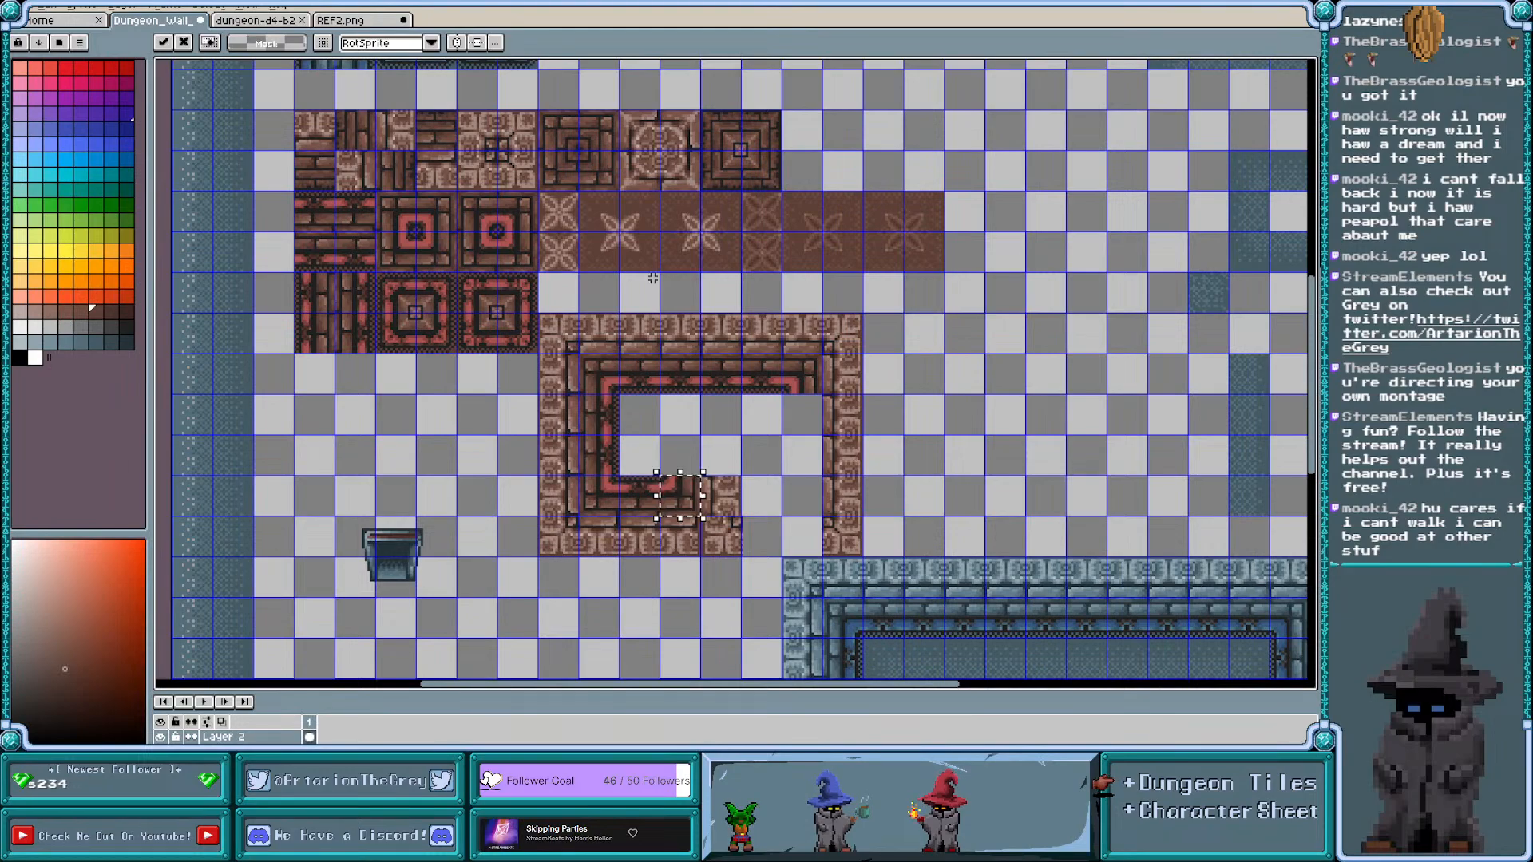
# Copy the four quarters of the bright flower floor tile into the room's upper-left interior to form one complete flower
pyautogui.doubleClick(598, 210)
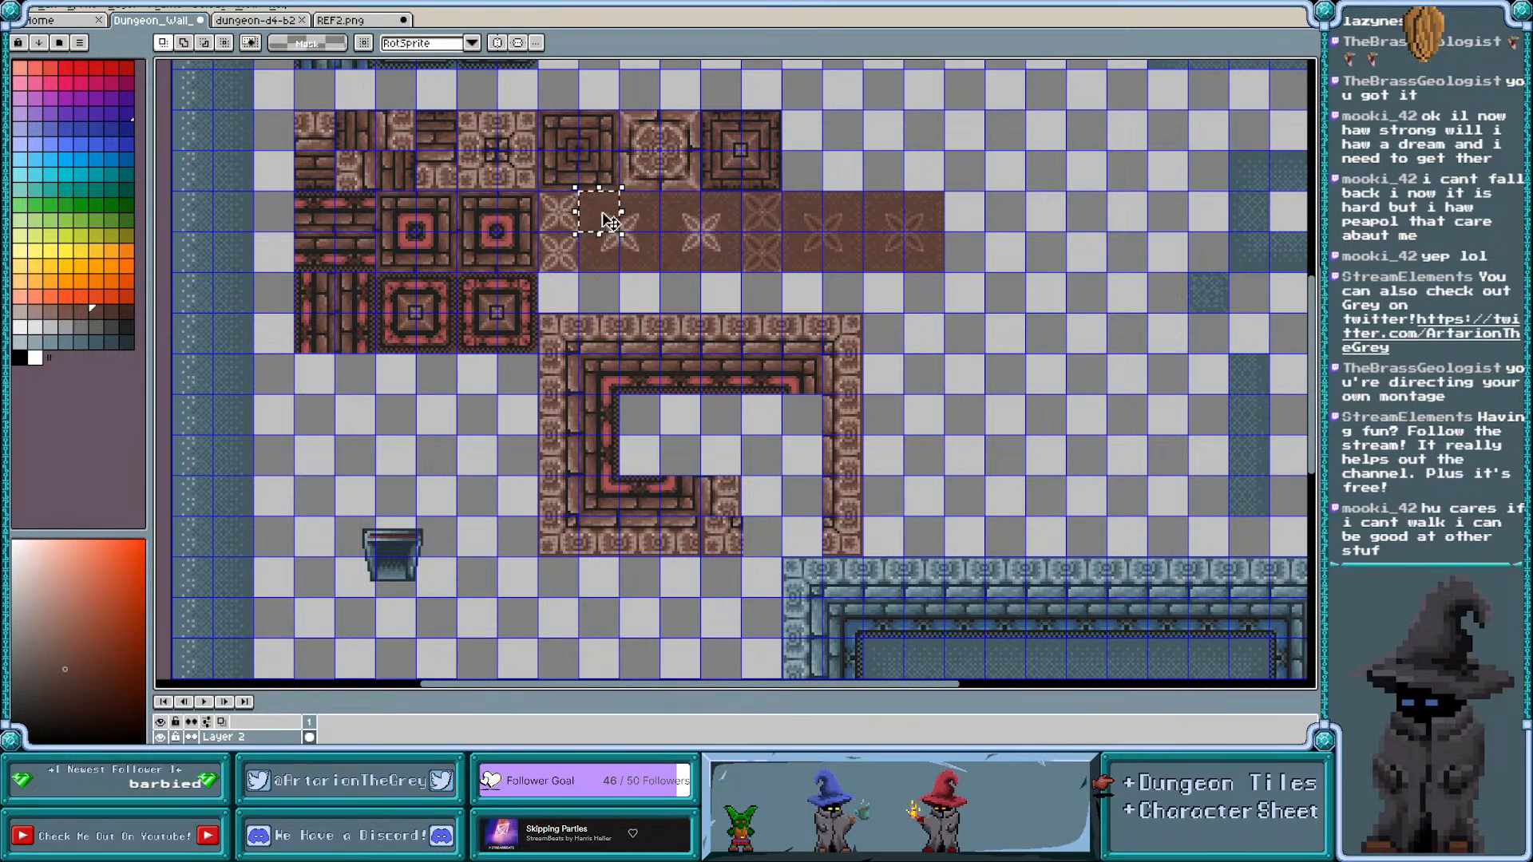
pyautogui.moveTo(603, 214); pyautogui.dragTo(651, 306)
pyautogui.hotkey('ctrl', 'z')
pyautogui.moveTo(598, 205); pyautogui.dragTo(643, 416)
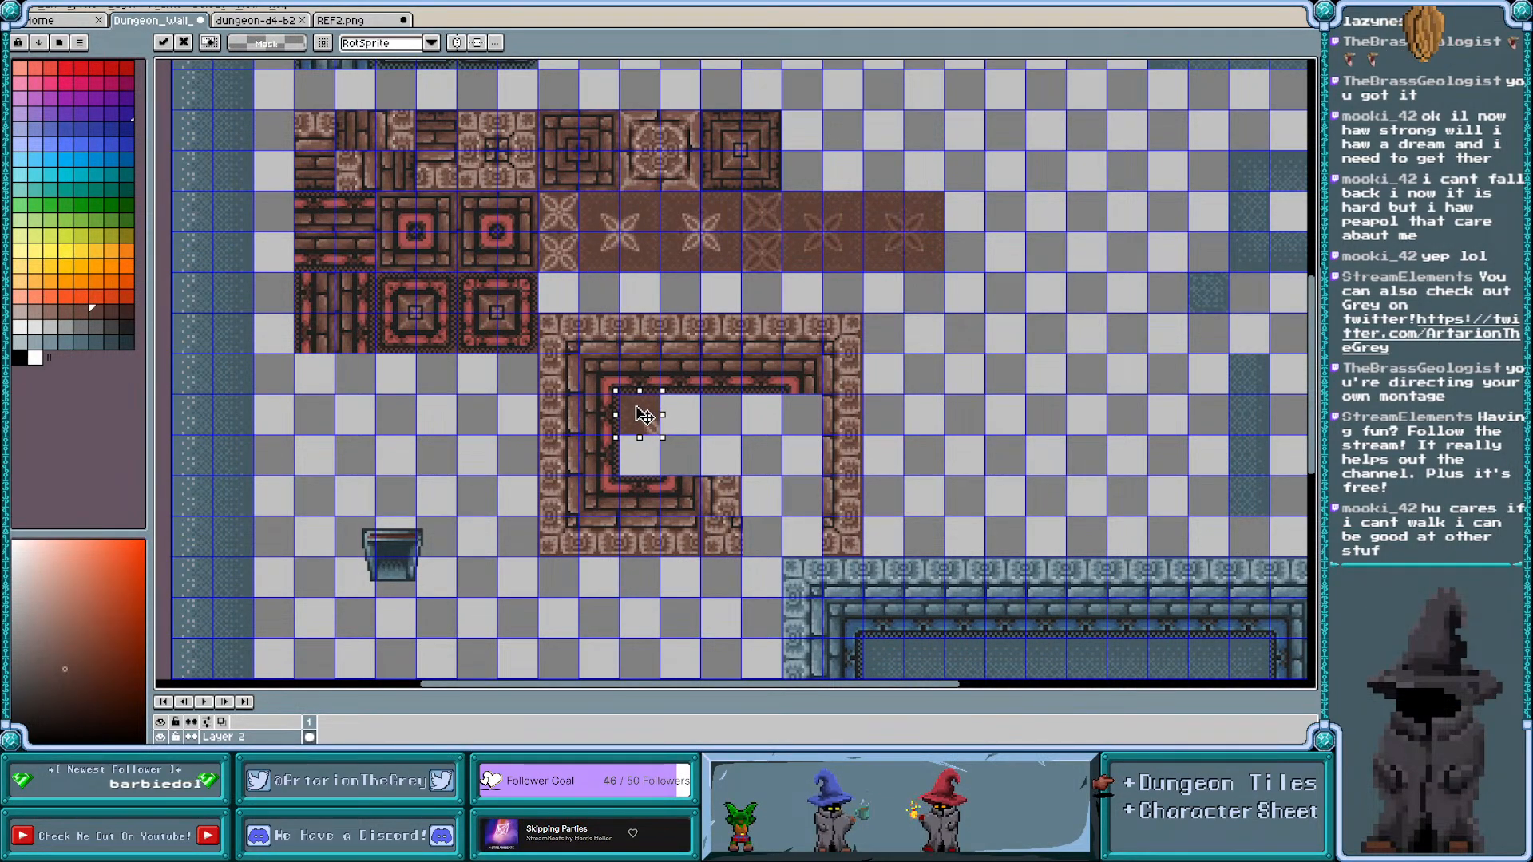
pyautogui.doubleClick(607, 253)
pyautogui.moveTo(607, 254); pyautogui.dragTo(644, 454)
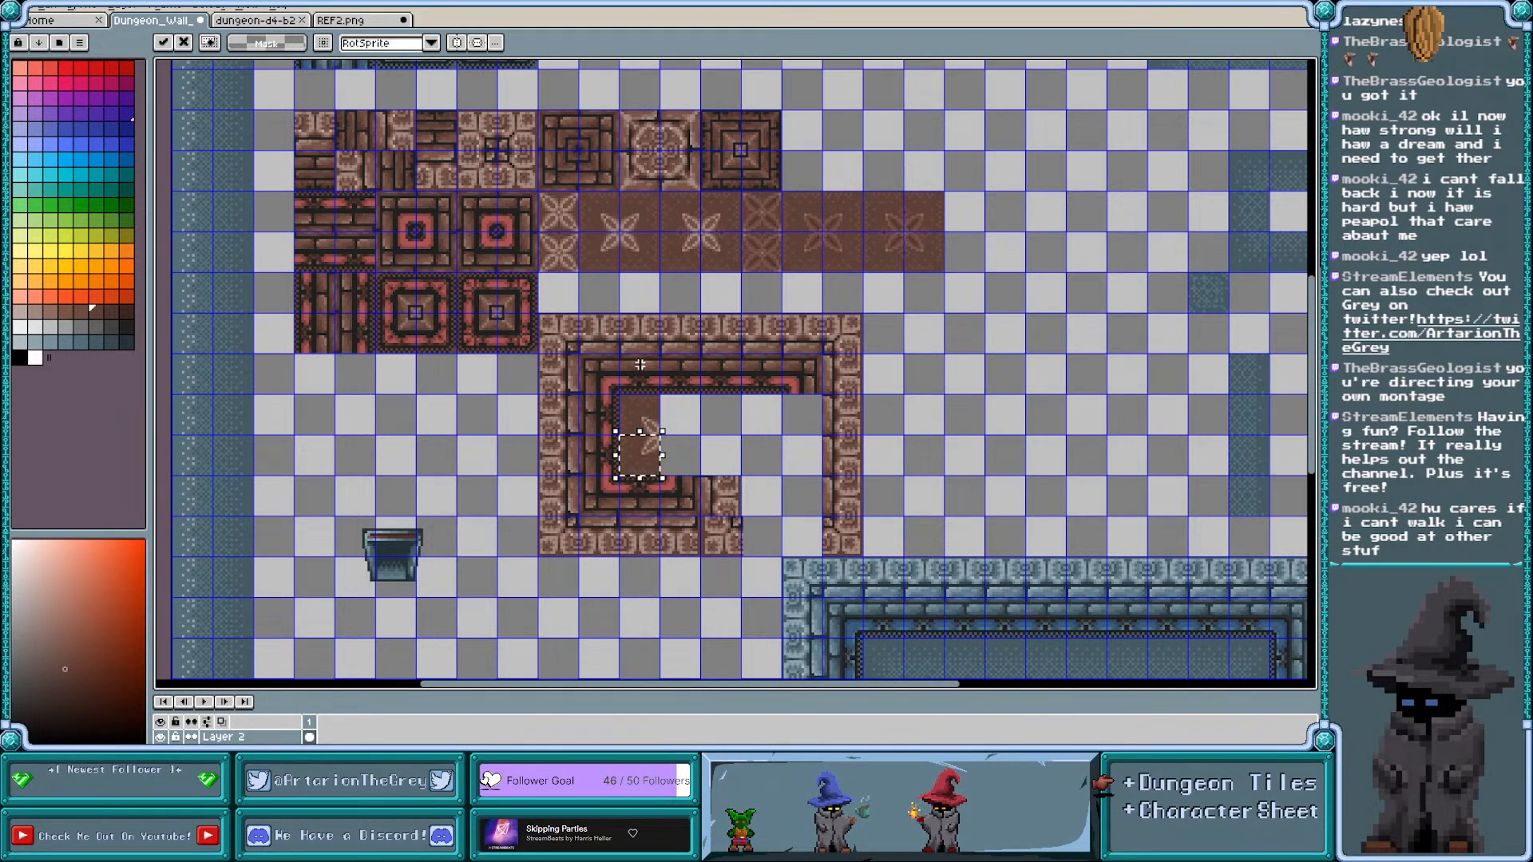
pyautogui.doubleClick(648, 223)
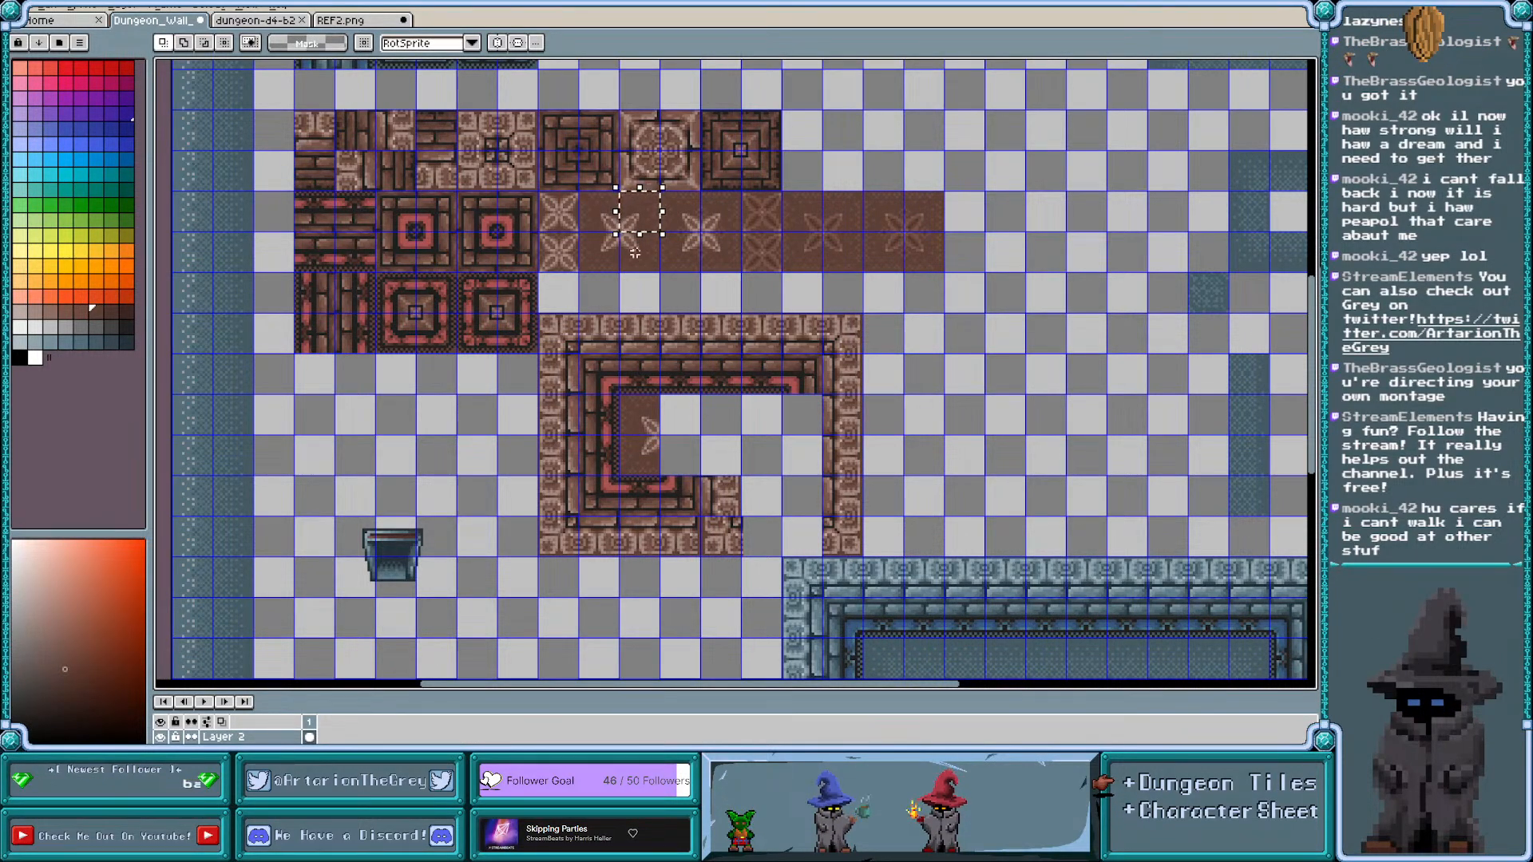
pyautogui.moveTo(626, 212); pyautogui.dragTo(621, 451)
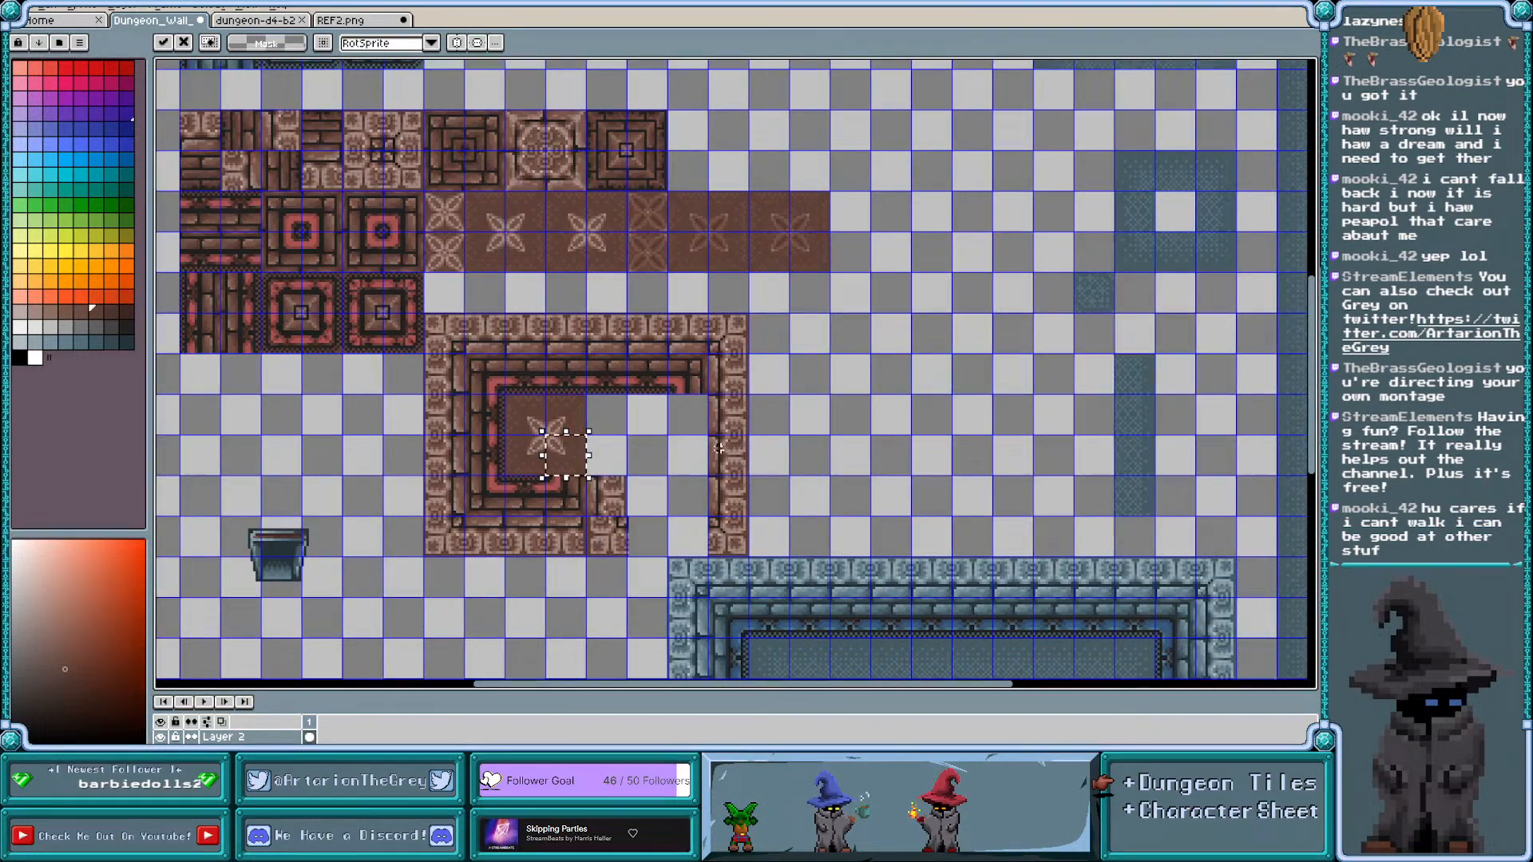
pyautogui.click(615, 456)
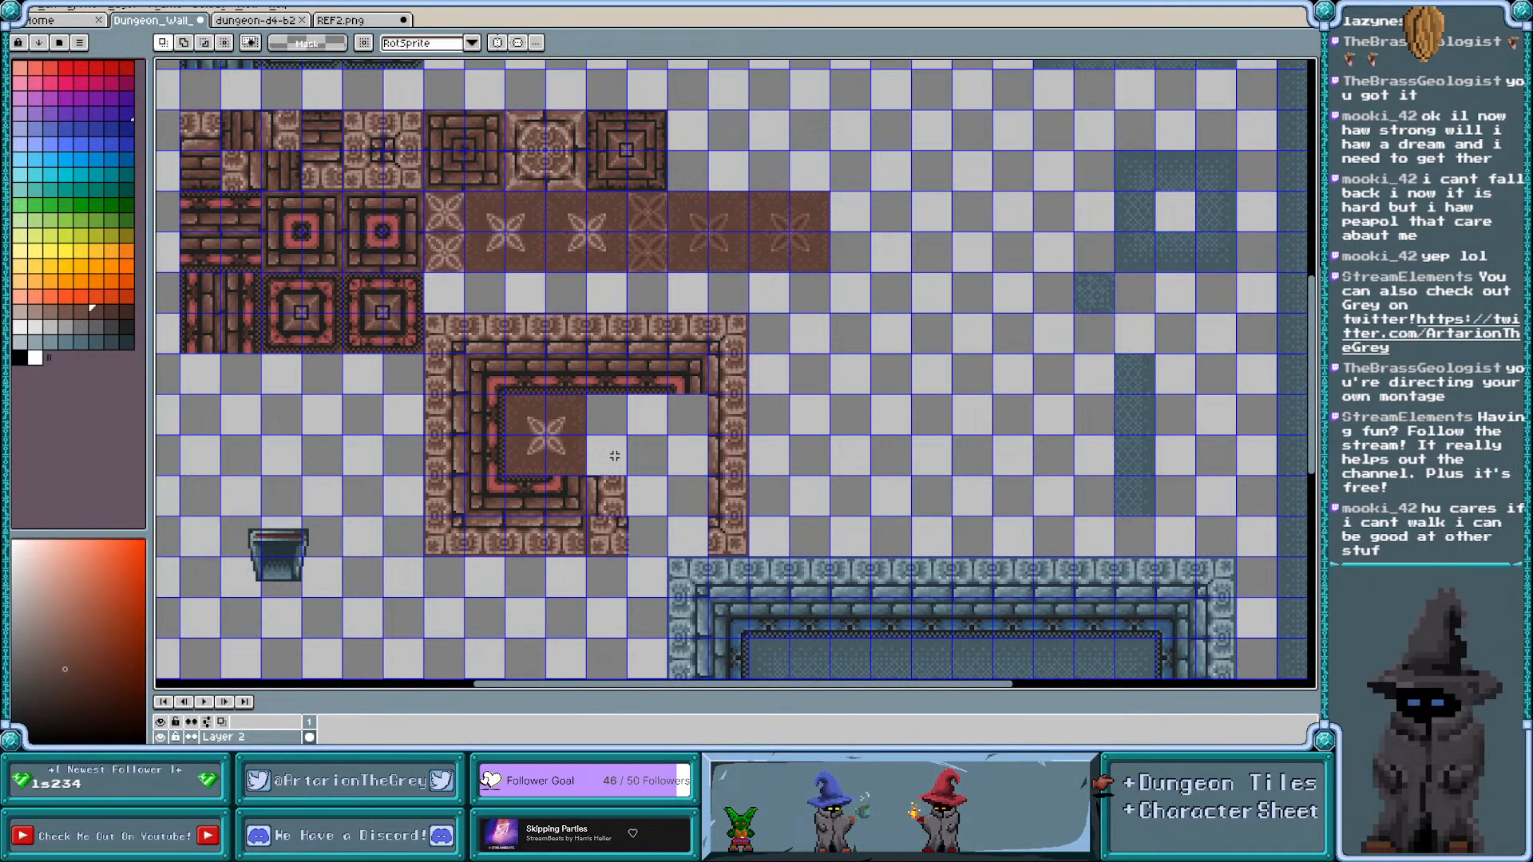
# Copy the red-accented upper-left outward corner tile over the lower-right quarter of the flower floor
pyautogui.hscroll(-1, 615, 456)
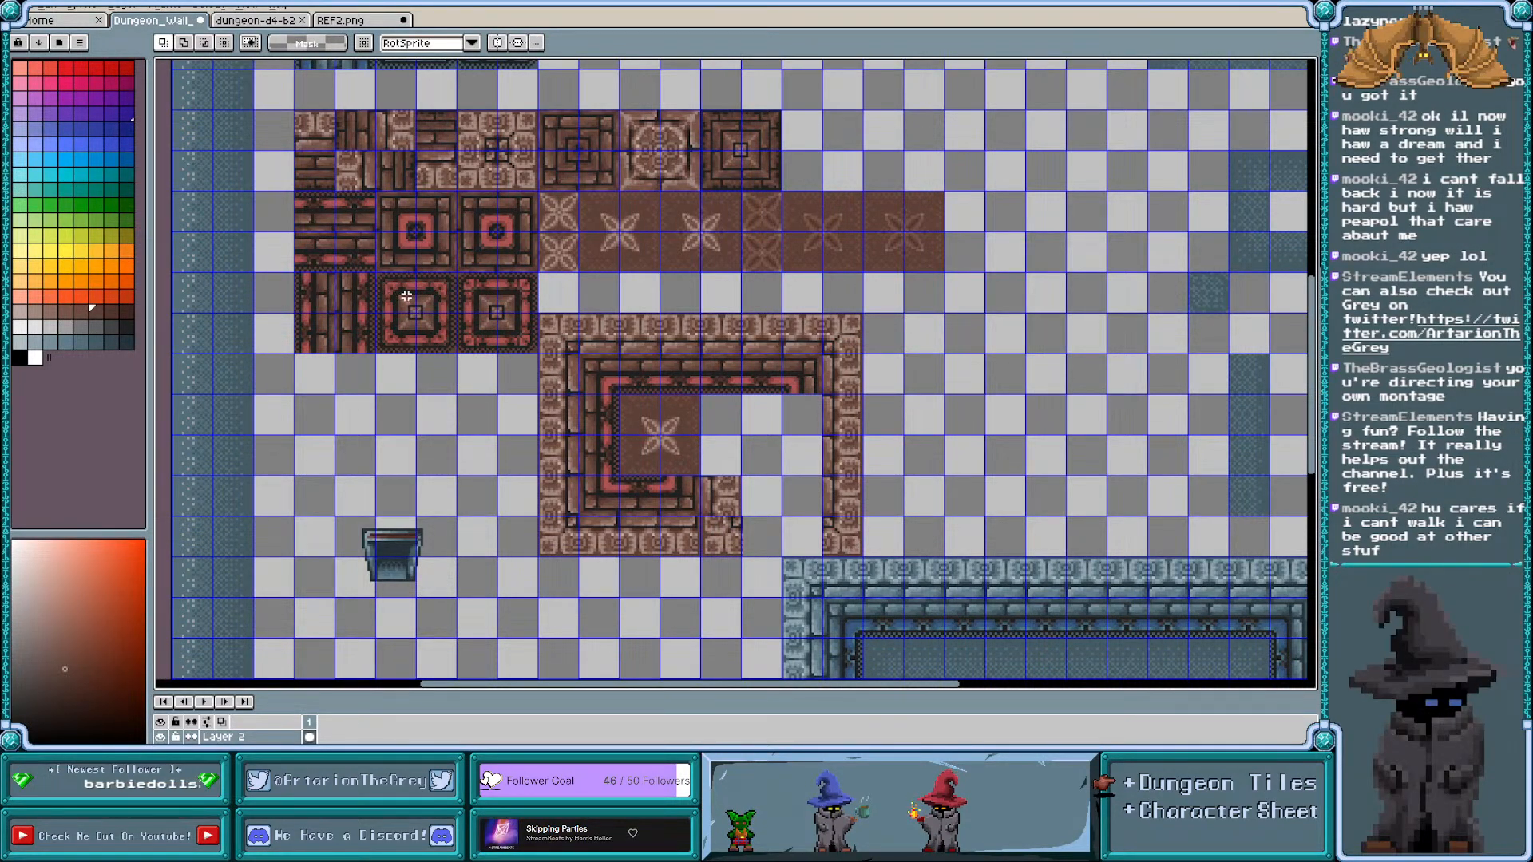
pyautogui.moveTo(376, 274); pyautogui.dragTo(409, 305)
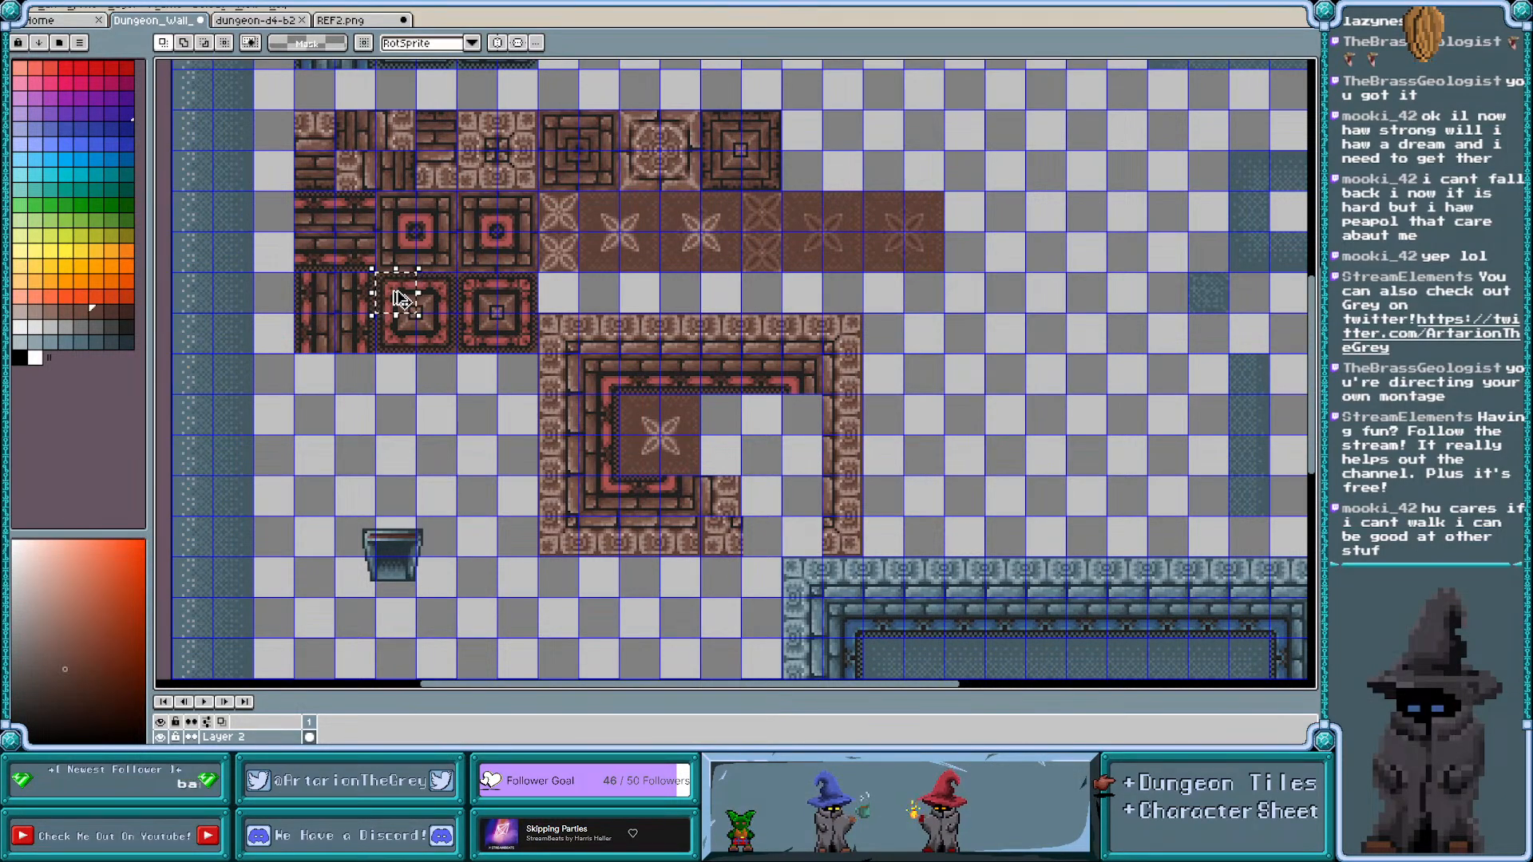
pyautogui.moveTo(407, 300); pyautogui.dragTo(688, 461)
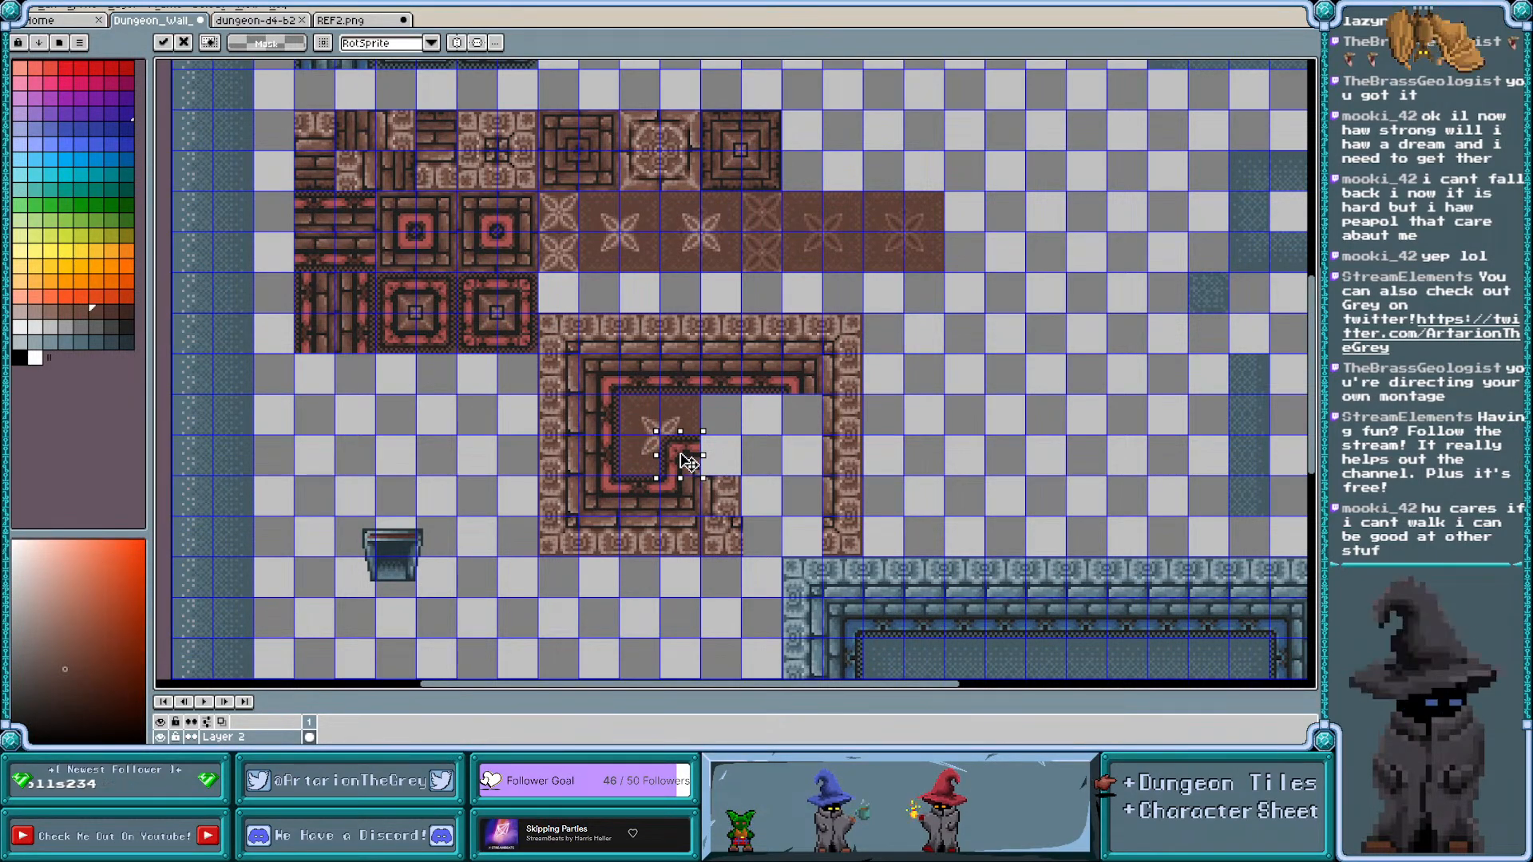
pyautogui.scroll(3, 685, 459)
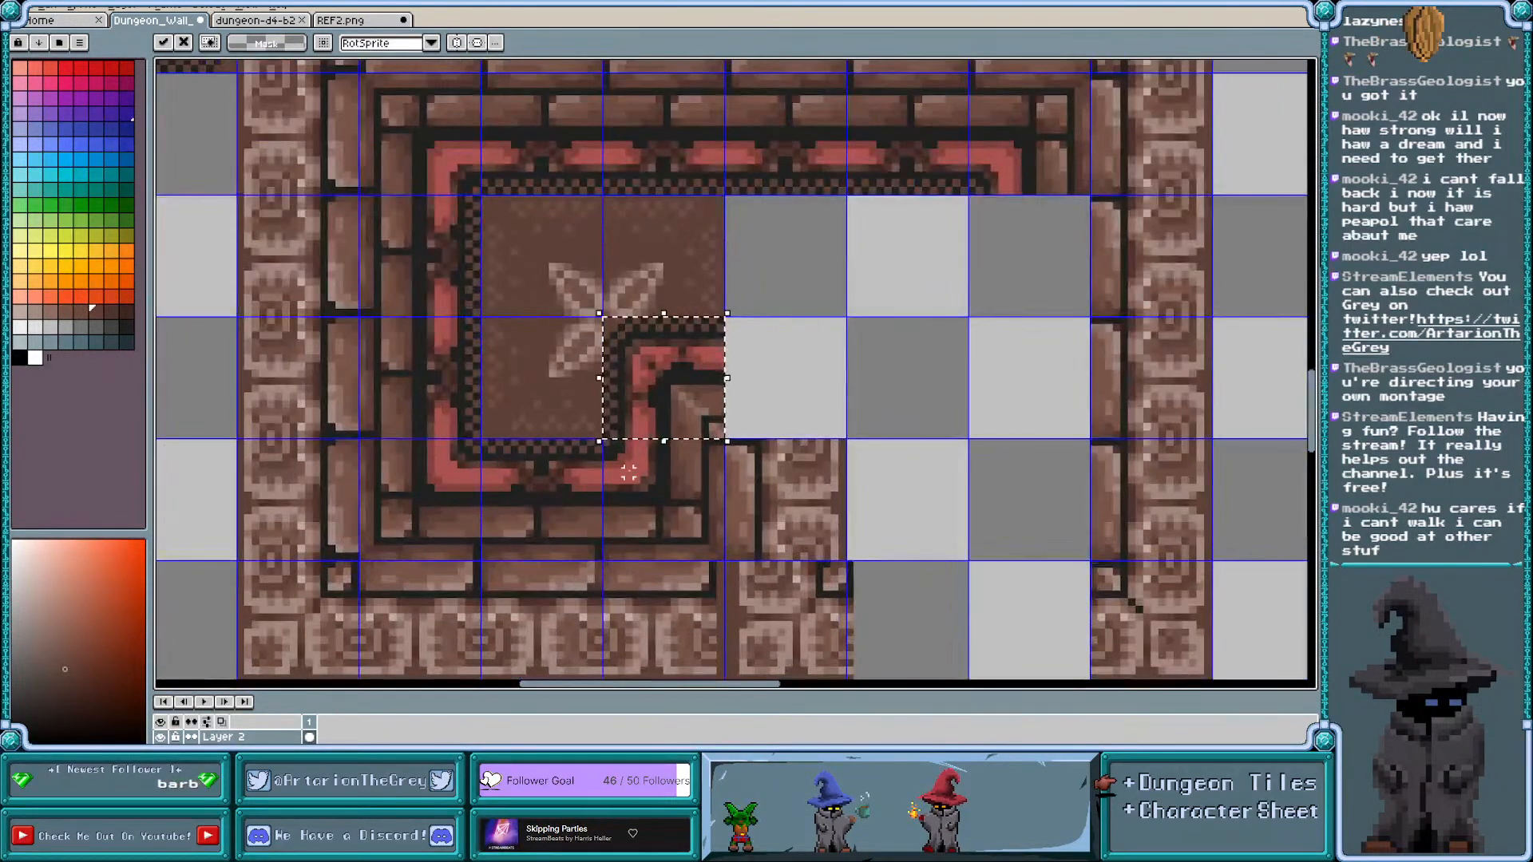
pyautogui.scroll(-3, 629, 472)
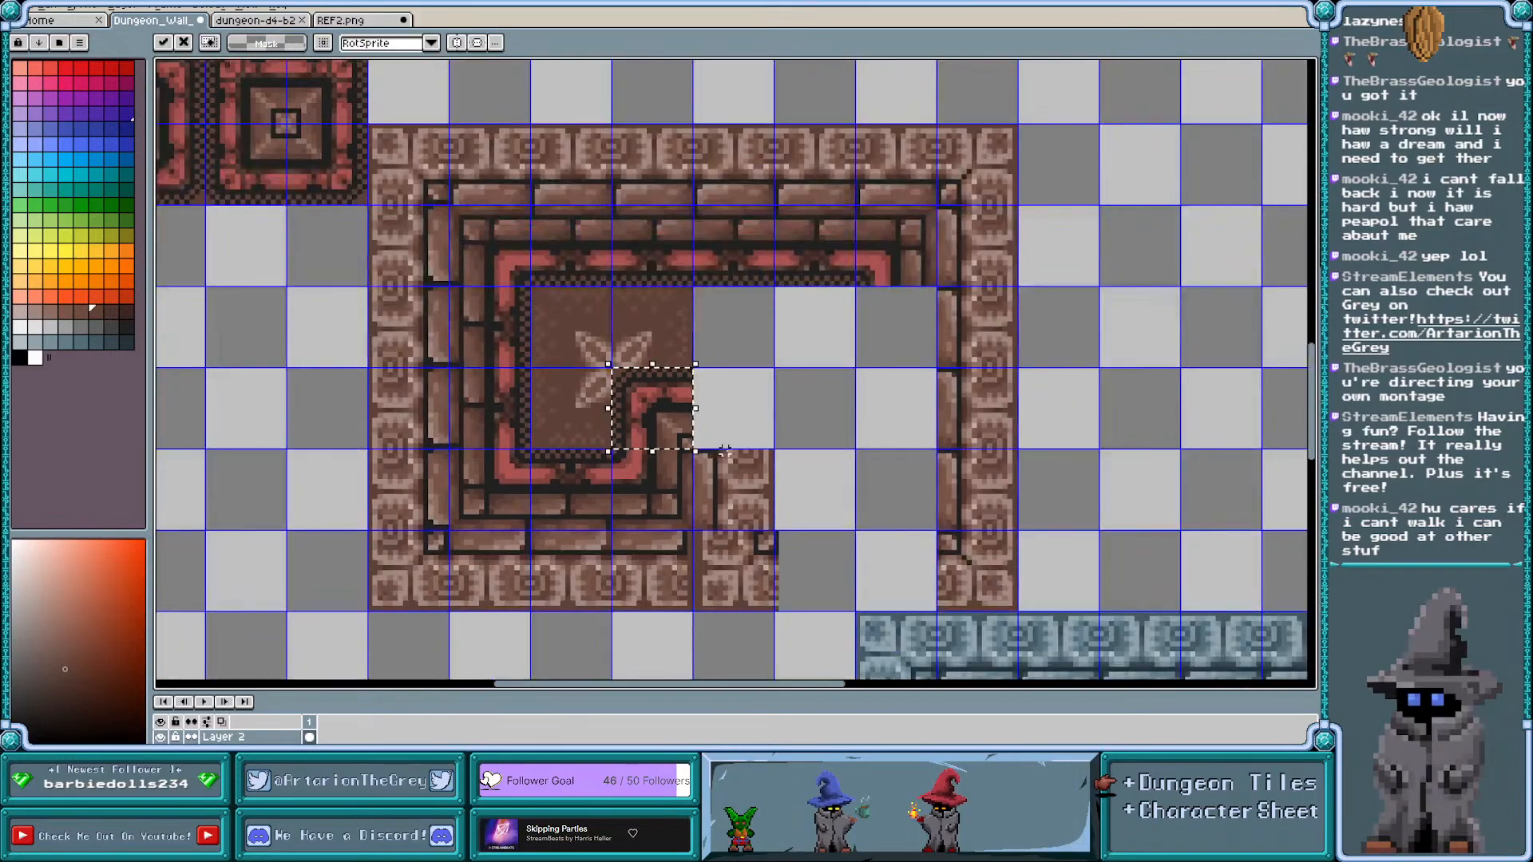
pyautogui.click(750, 421)
# Continue the red-accented wall rightward from the new outward corner with a copy of the horizontal brick tile
pyautogui.scroll(-1, 751, 421)
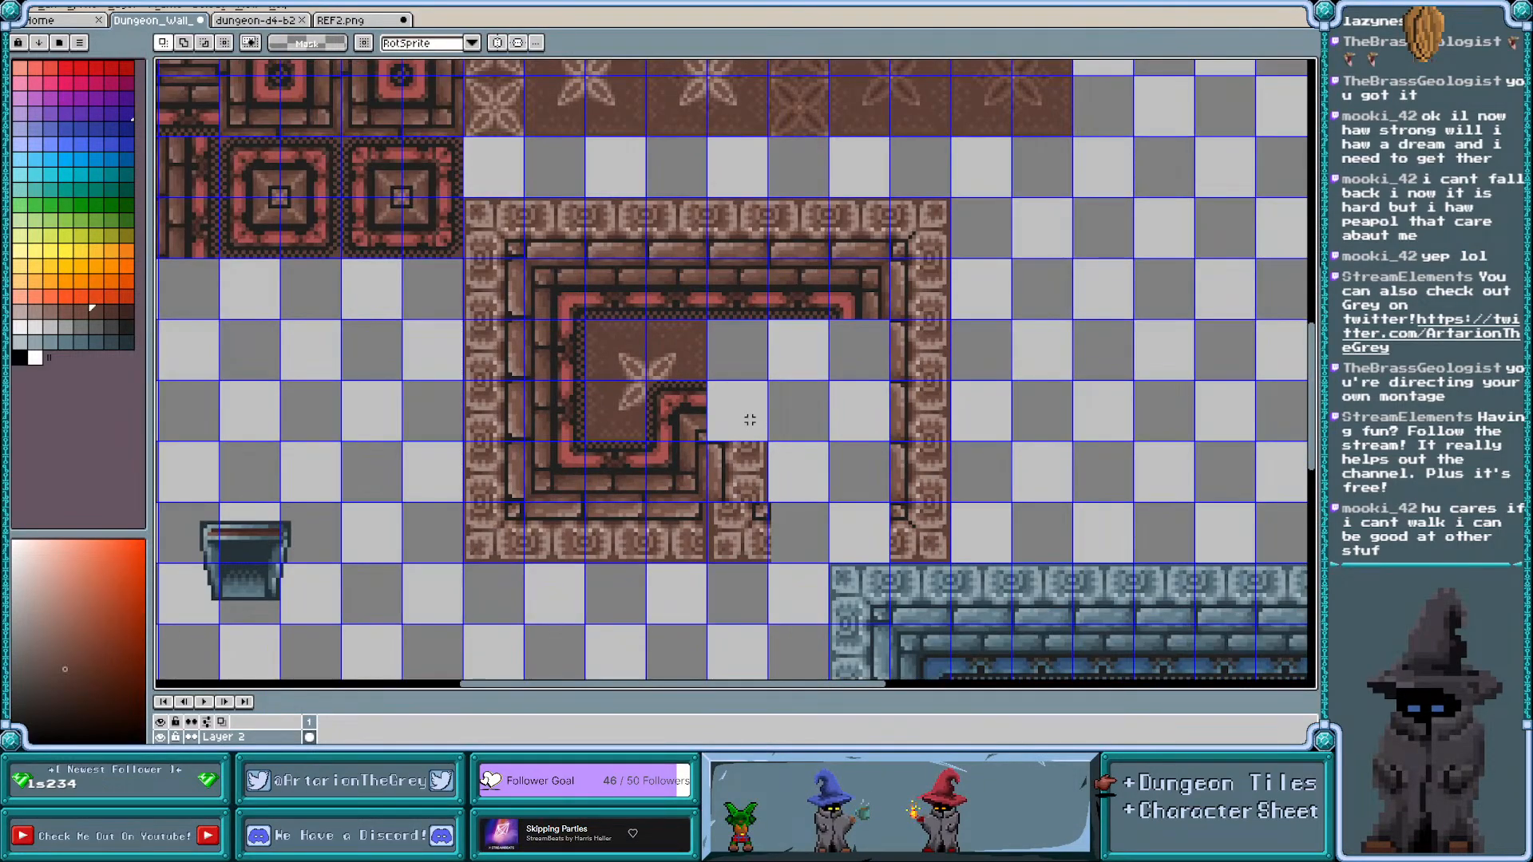
pyautogui.scroll(-1, 793, 455)
pyautogui.scroll(1, 797, 457)
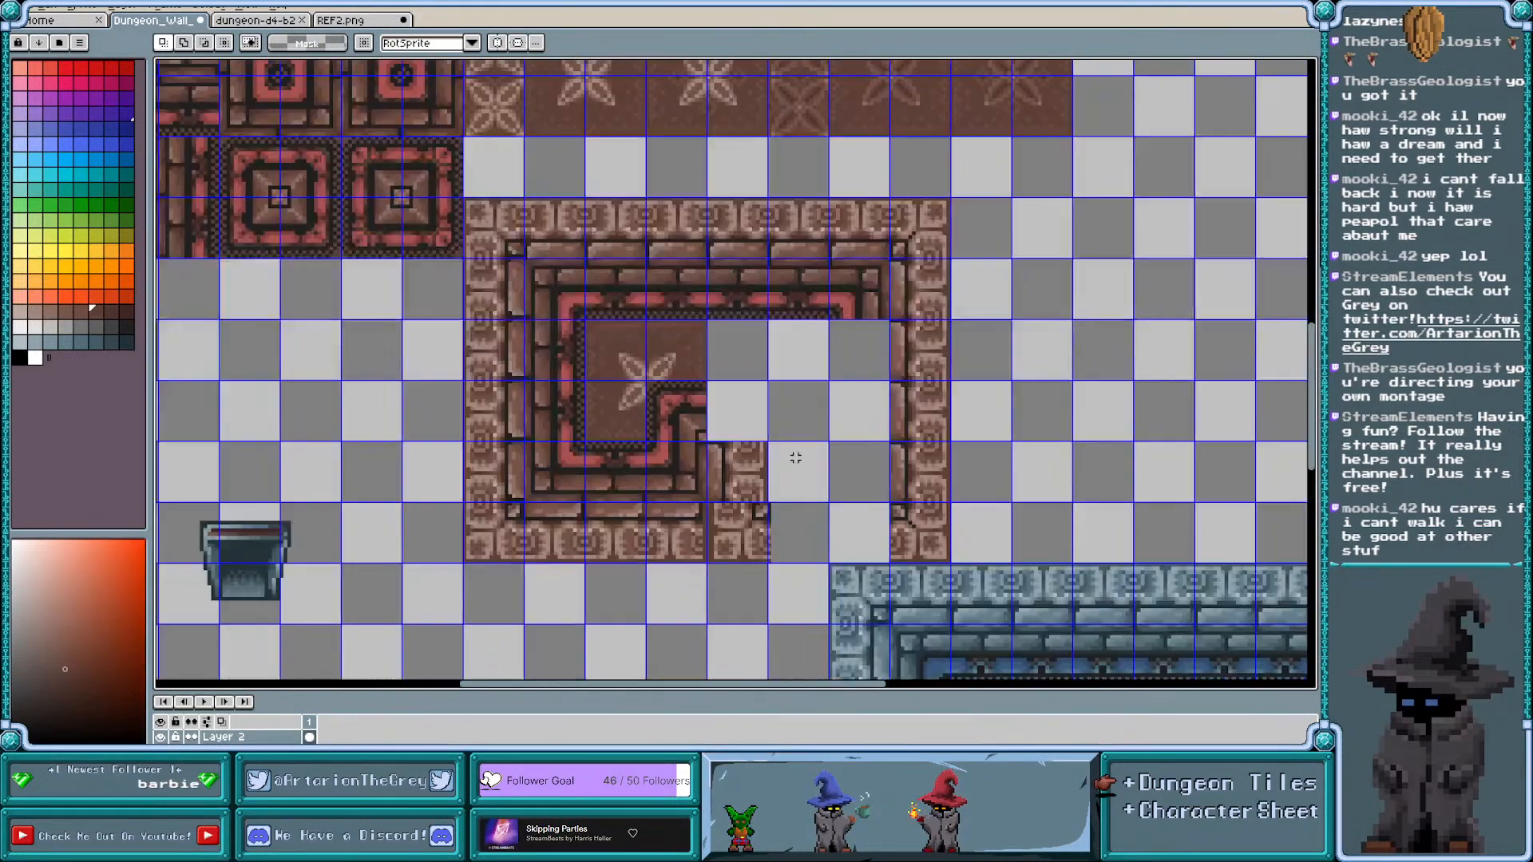
pyautogui.scroll(-1, 605, 383)
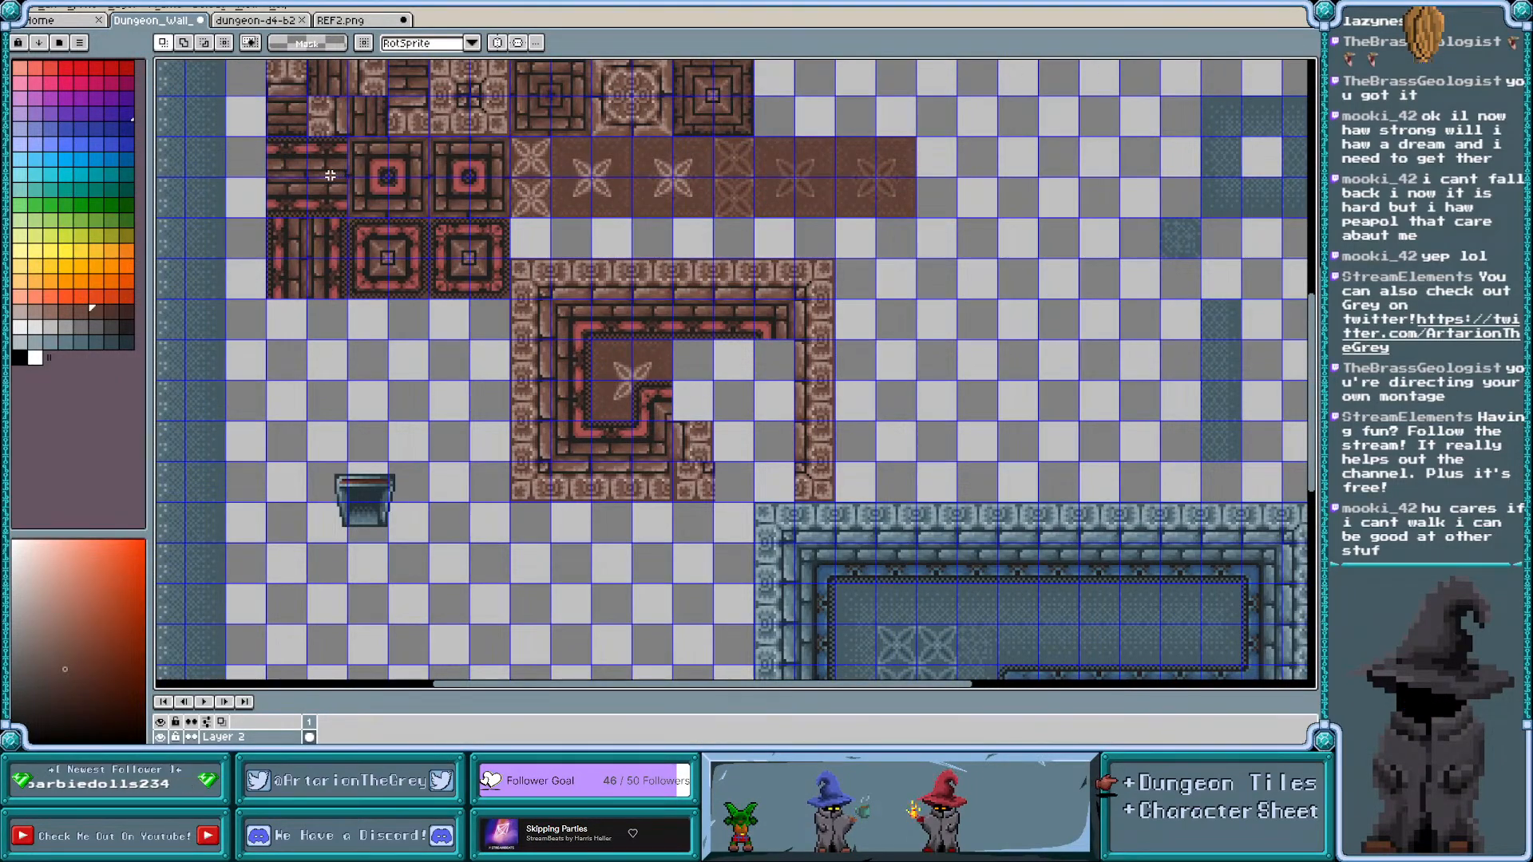
pyautogui.doubleClick(289, 161)
pyautogui.moveTo(290, 161); pyautogui.dragTo(704, 411)
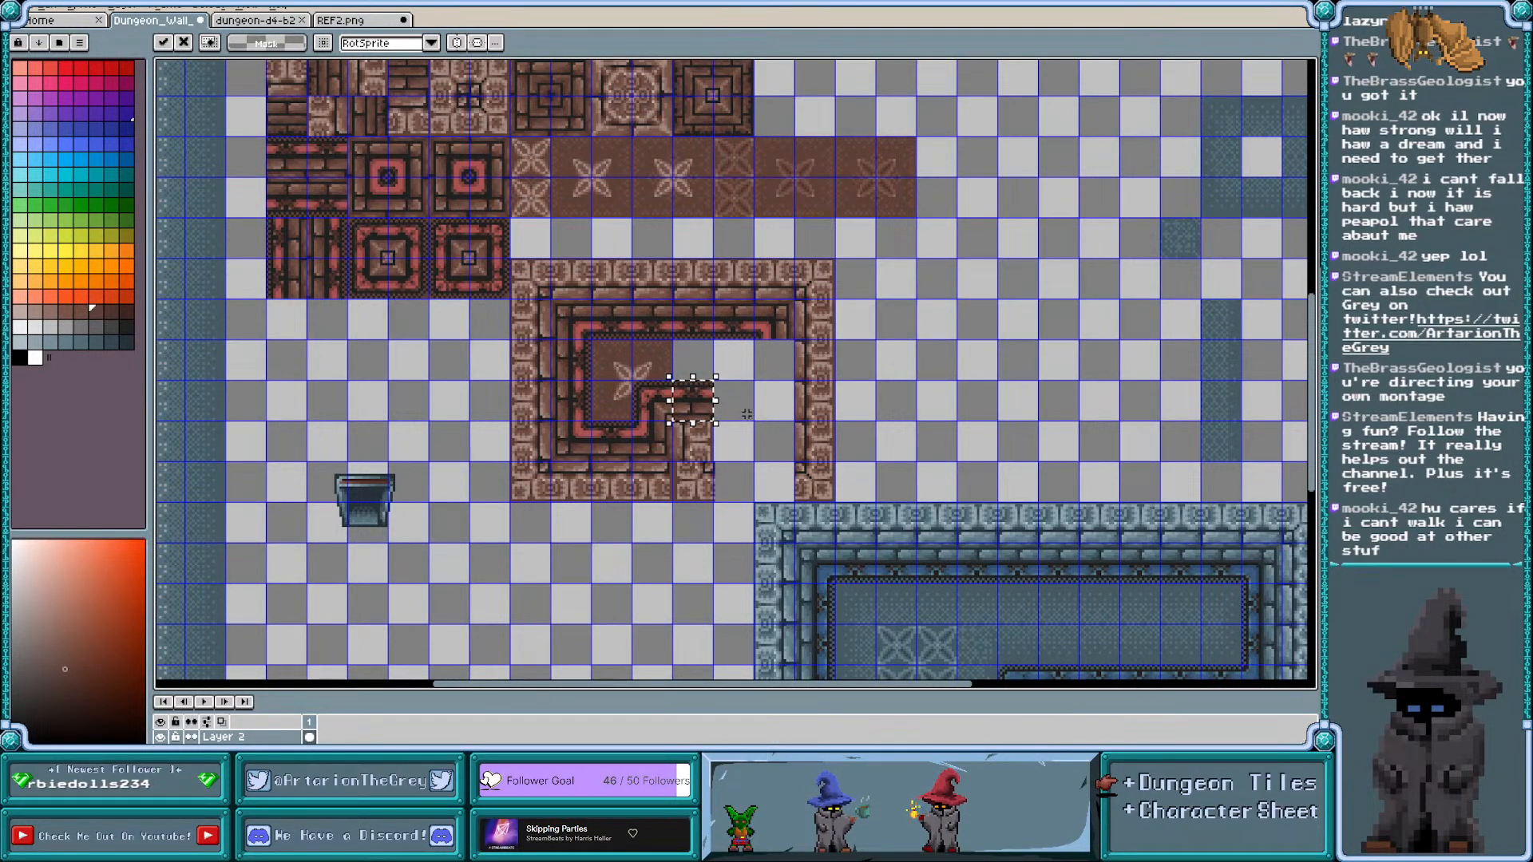
pyautogui.click(734, 404)
# Delete the brown vertical wall tile below the new horizontal brick and the corner tile at the bottom wall's end
pyautogui.scroll(2, 688, 398)
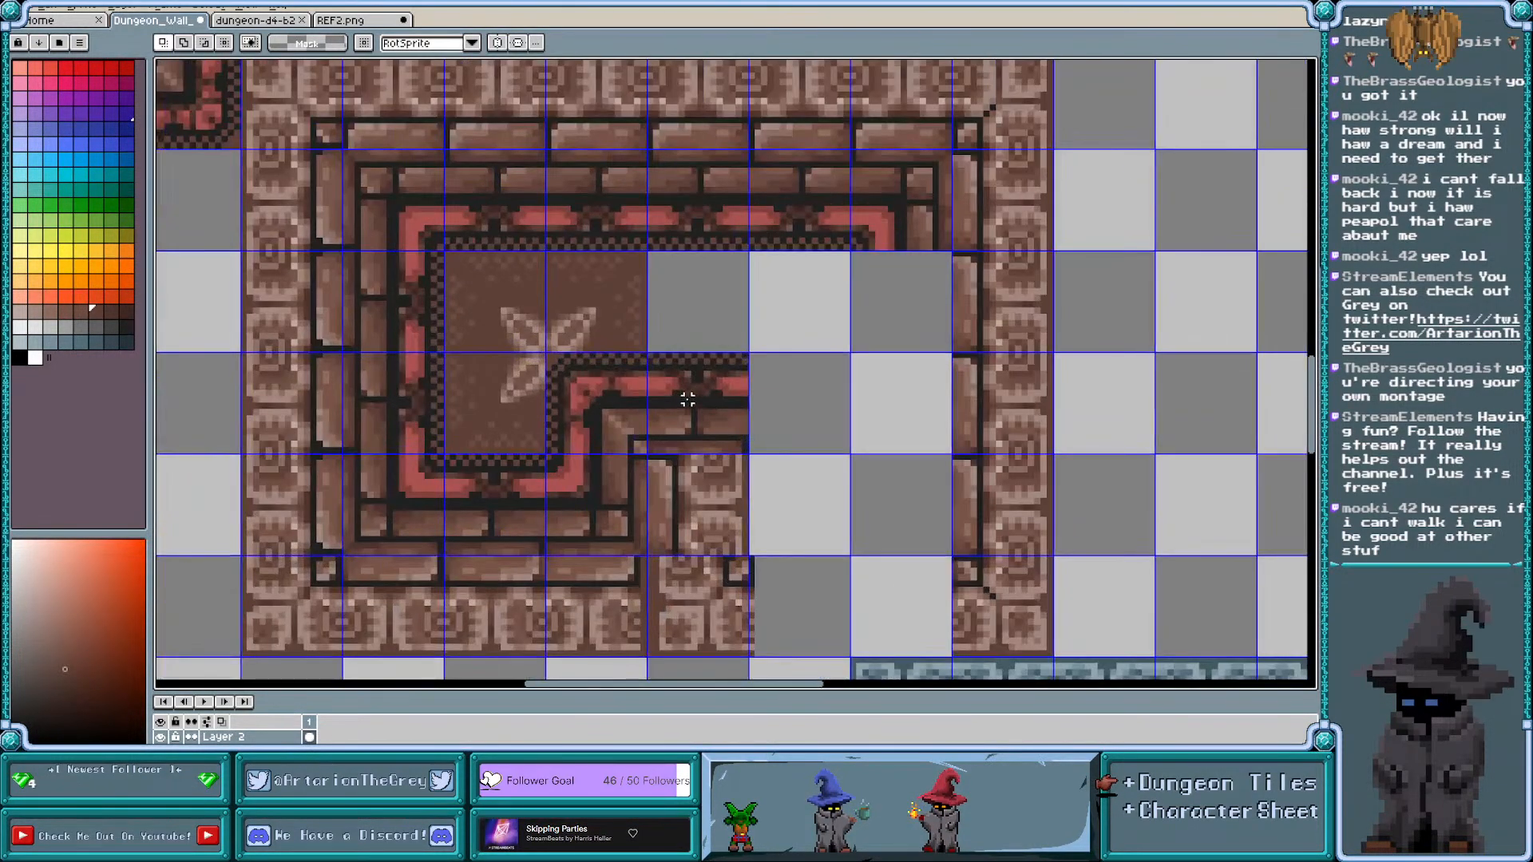
pyautogui.scroll(-2, 776, 463)
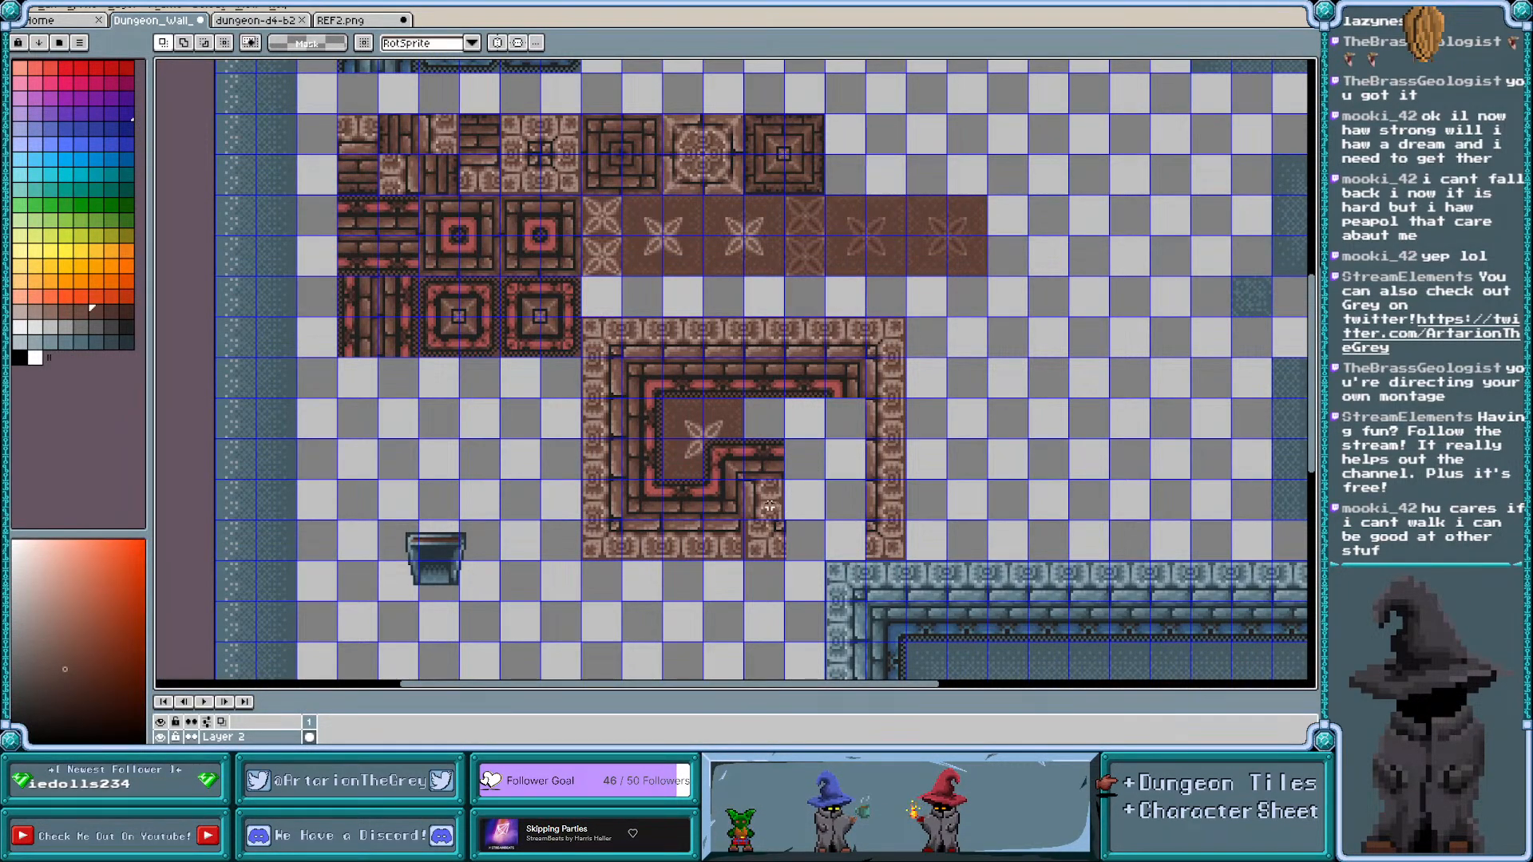
pyautogui.doubleClick(768, 506)
pyautogui.moveTo(769, 506); pyautogui.dragTo(496, 492)
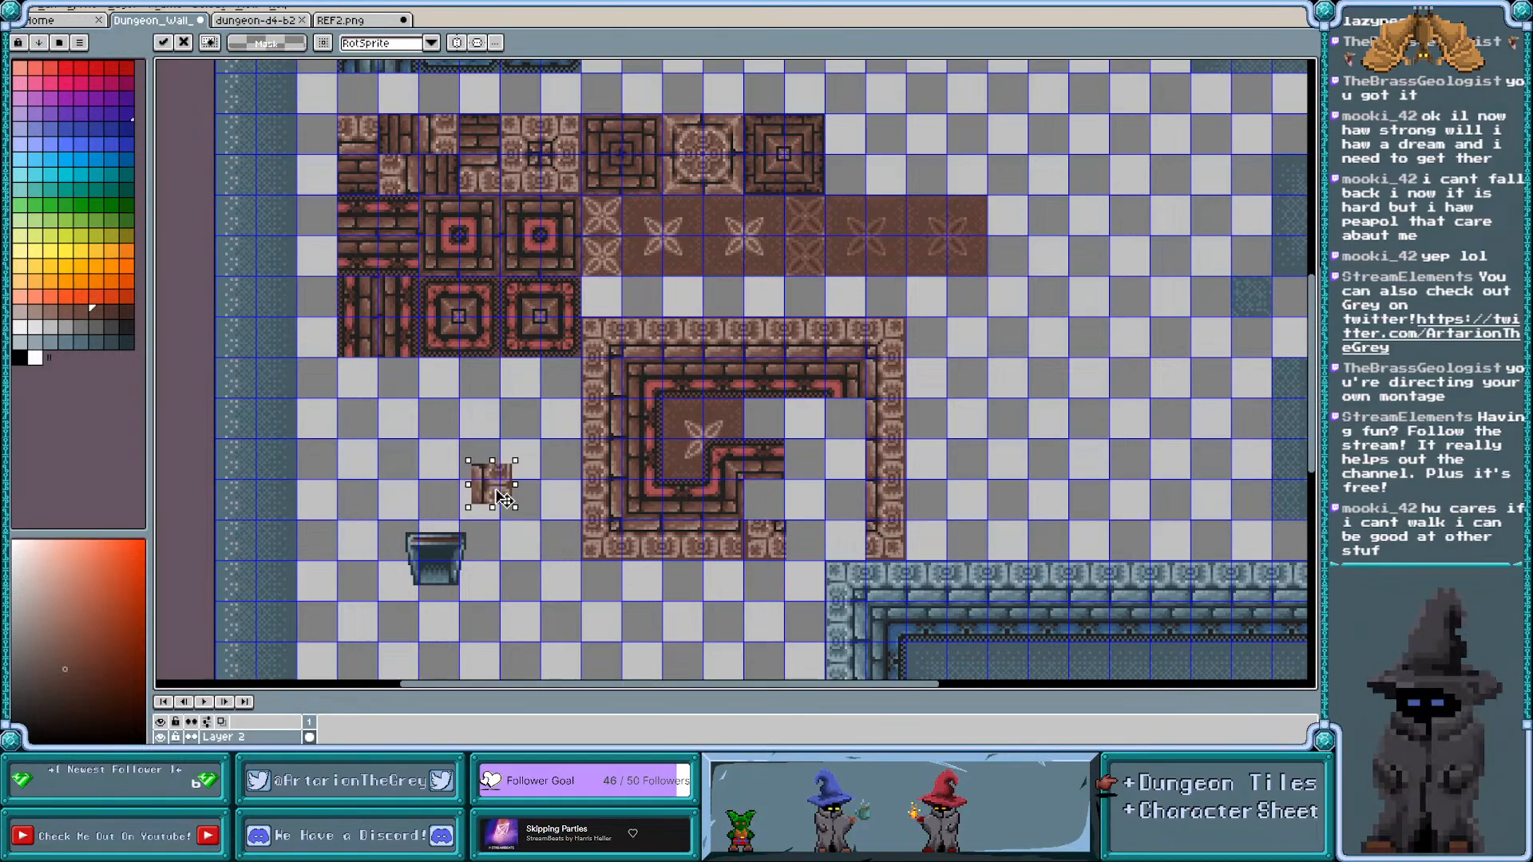
pyautogui.press('Delete')
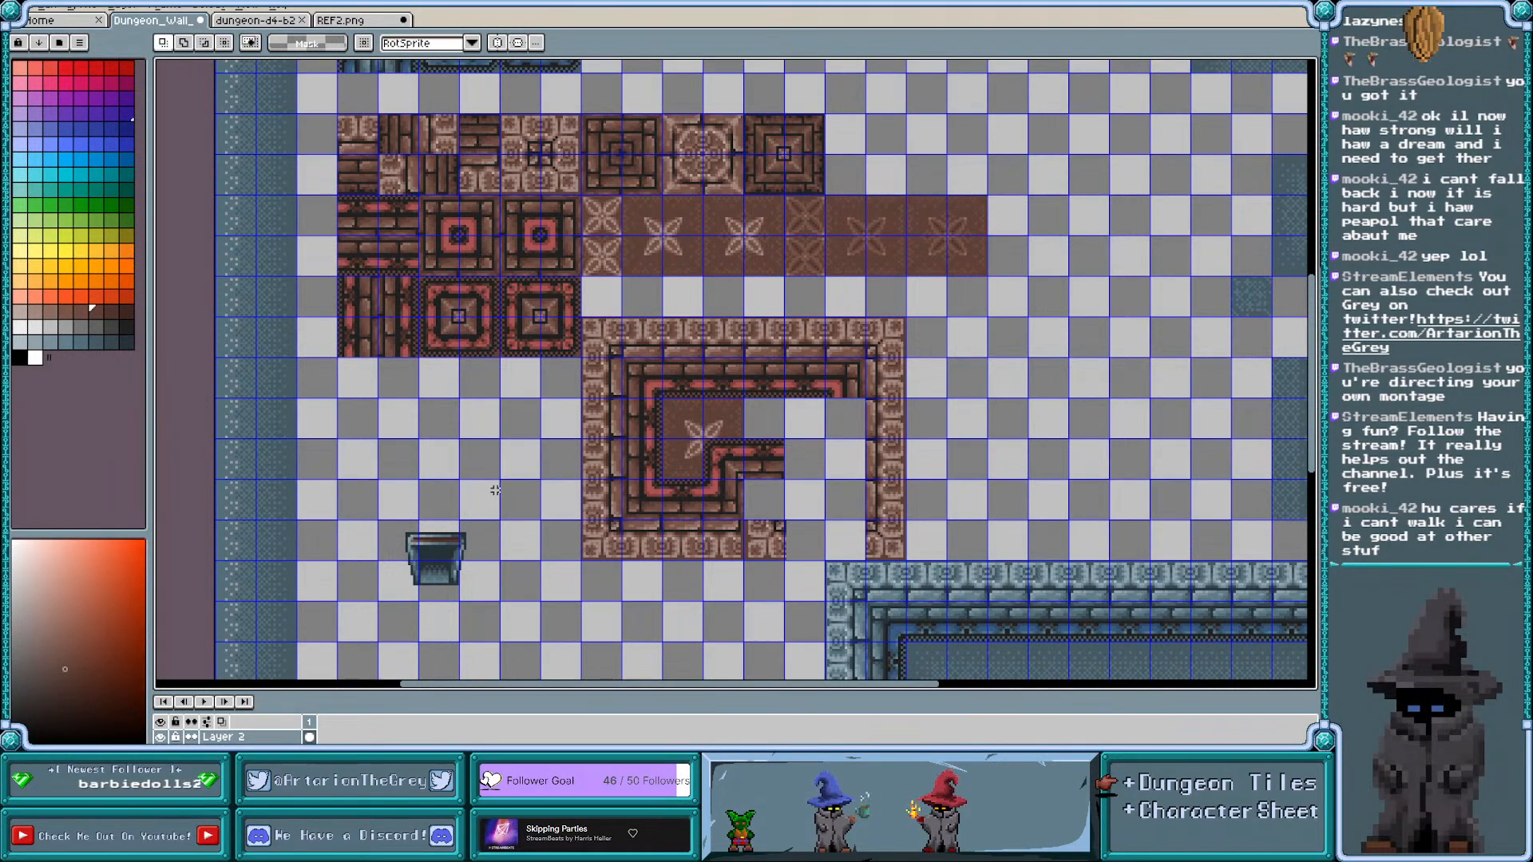
pyautogui.doubleClick(764, 547)
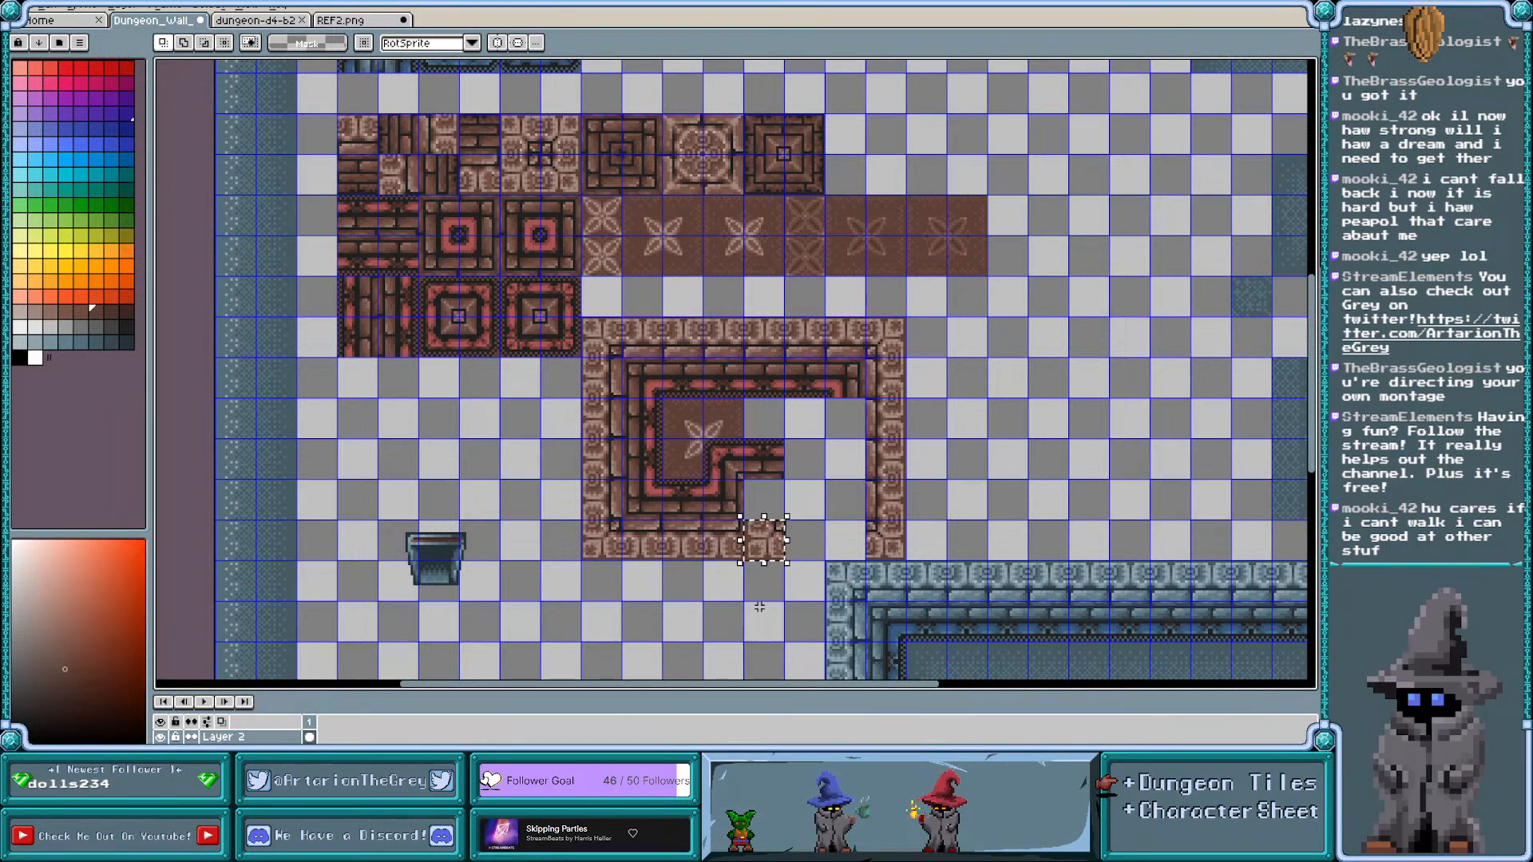
pyautogui.press('Delete')
# Copy the red-accented upper-right outward corner tile over the free end of the room's short inner wall
pyautogui.hscroll(1, 759, 608)
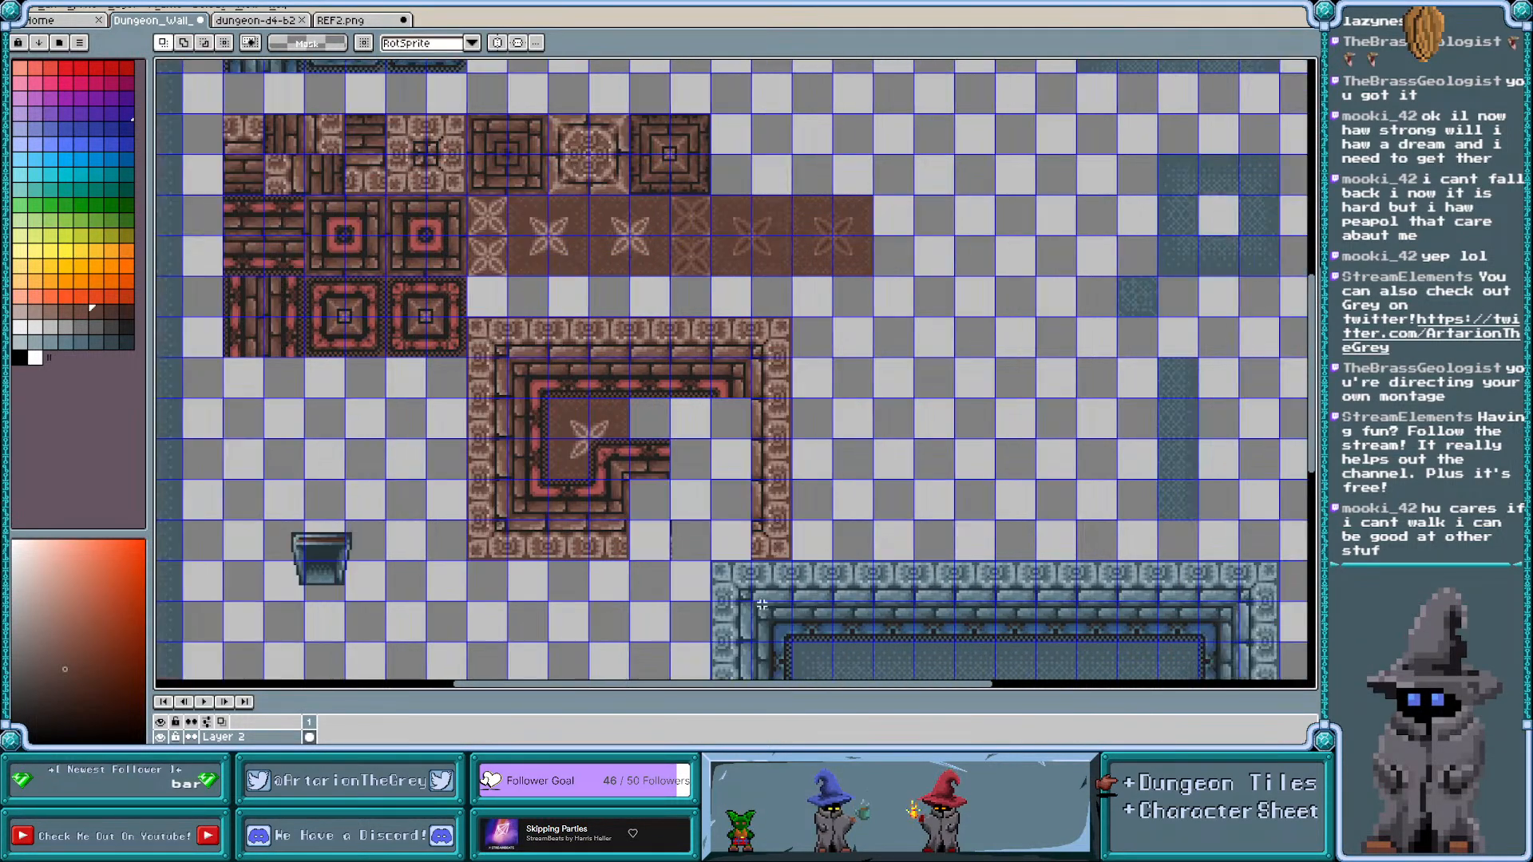
pyautogui.doubleClick(450, 300)
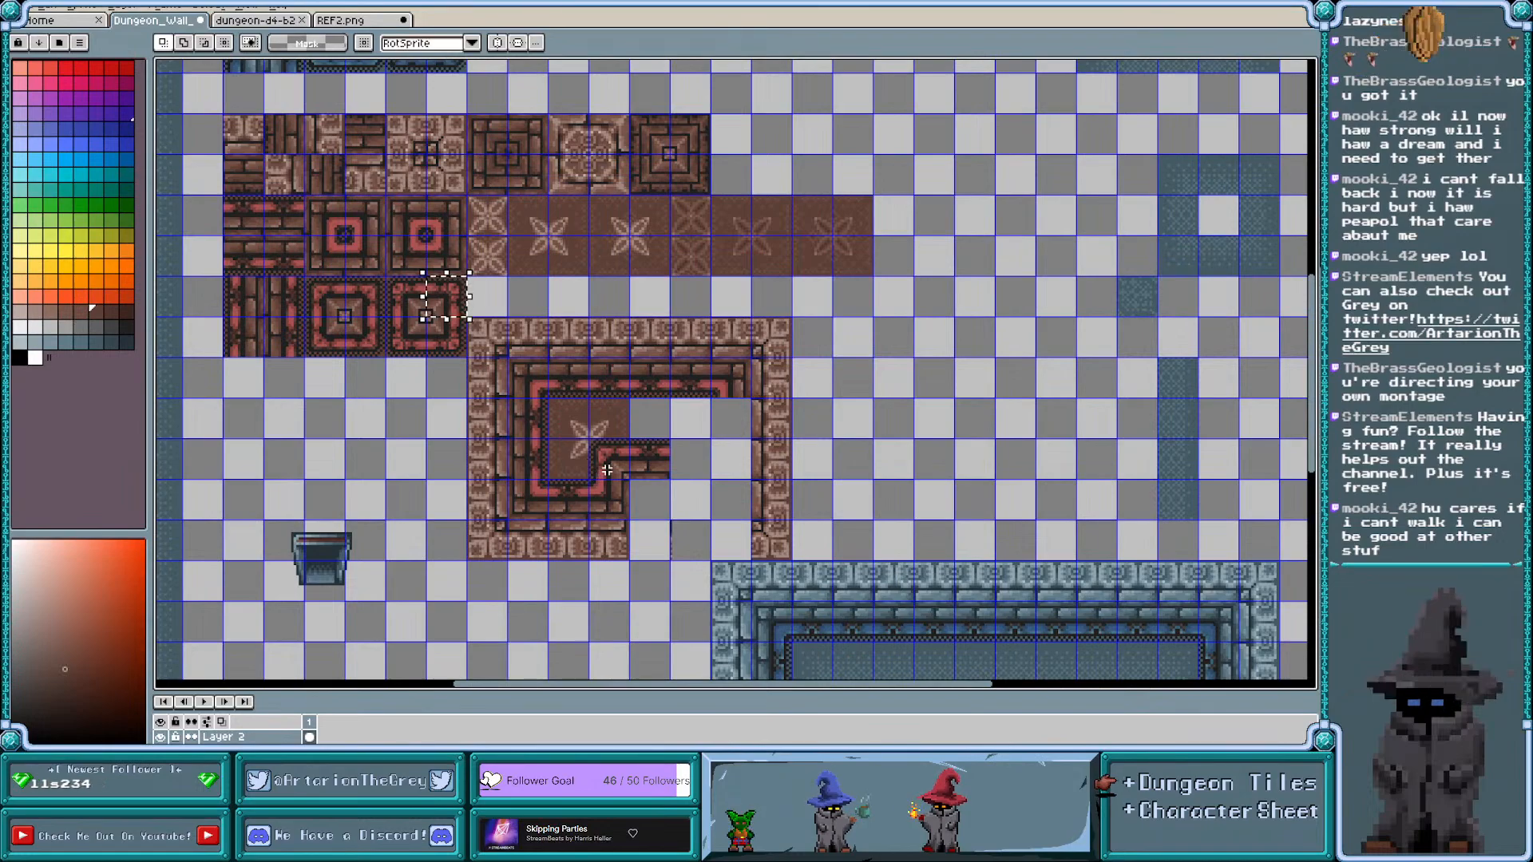
pyautogui.doubleClick(367, 299)
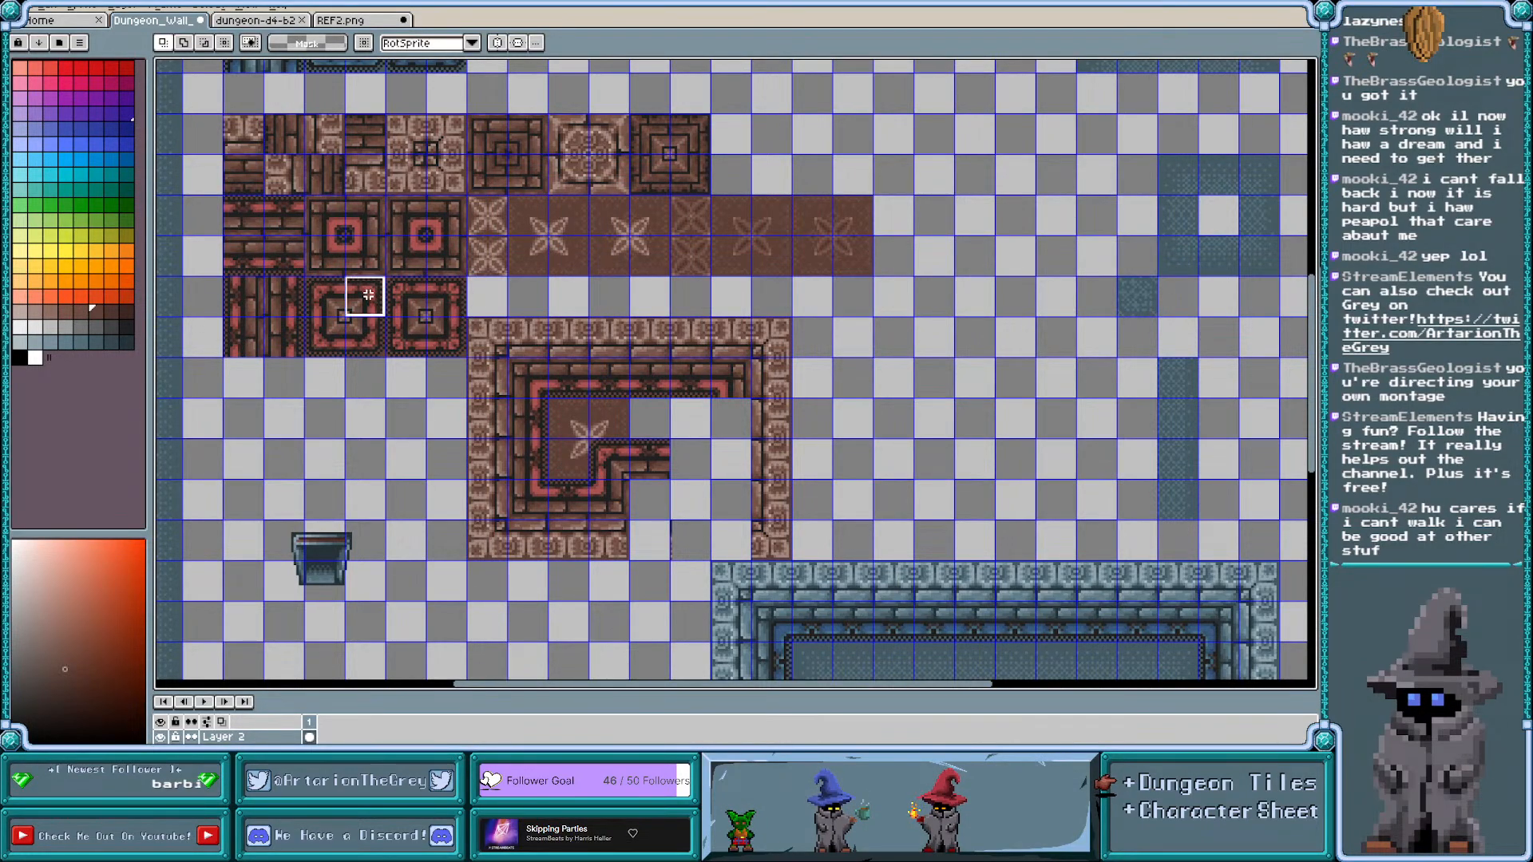
pyautogui.moveTo(375, 302); pyautogui.dragTo(683, 569)
pyautogui.click(650, 505)
pyautogui.press('Delete')
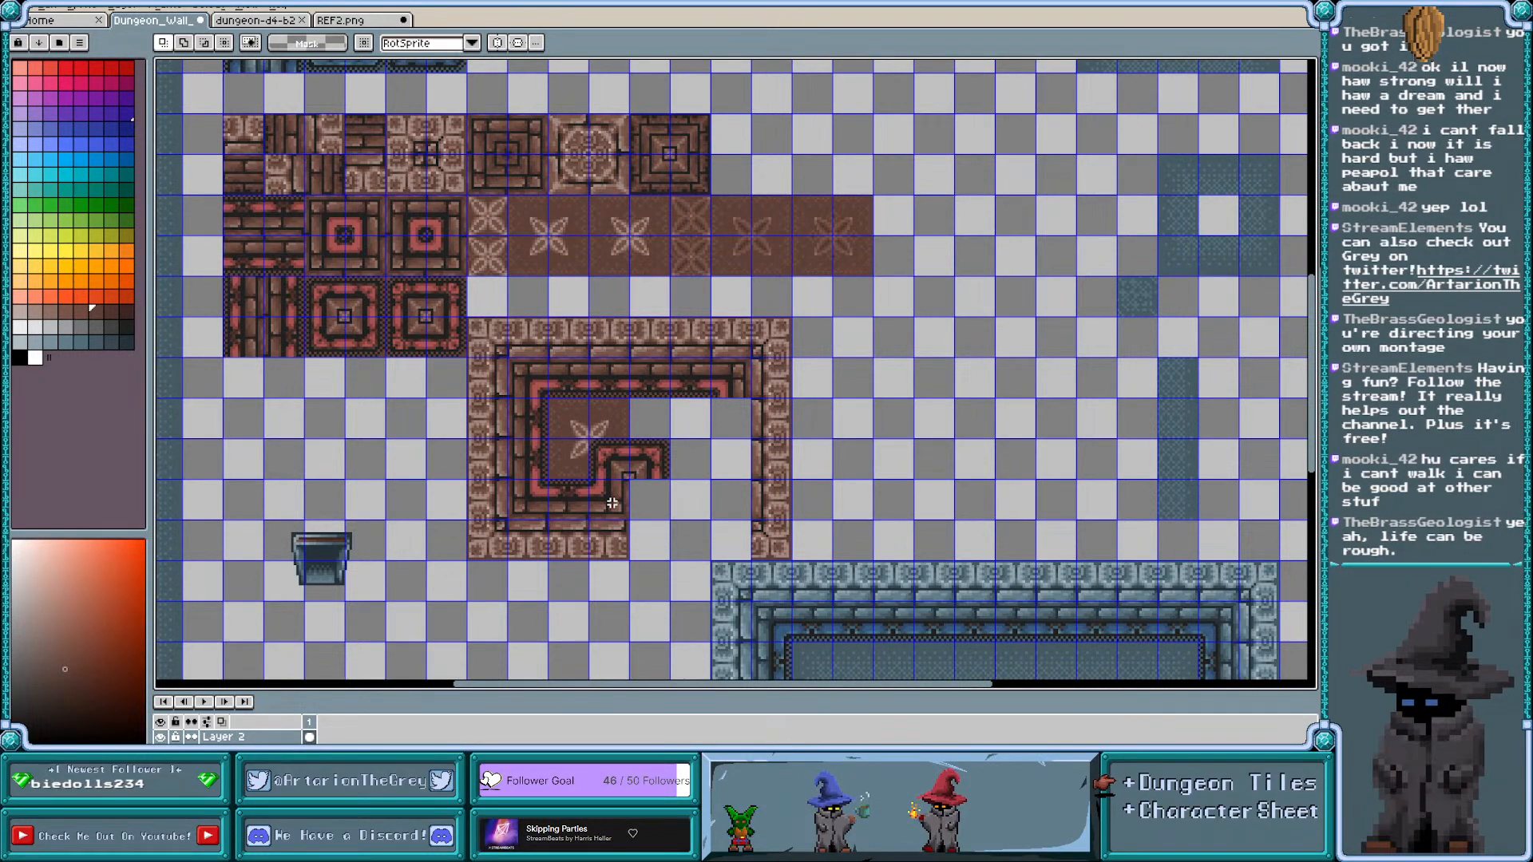
# Copy the red-accented lower-left inward corner tile from the tile set to directly below the new outward corner
pyautogui.doubleClick(333, 254)
pyautogui.hotkey('ctrl', 'c')
pyautogui.hotkey('ctrl', 'v')
pyautogui.moveTo(334, 254); pyautogui.dragTo(661, 502)
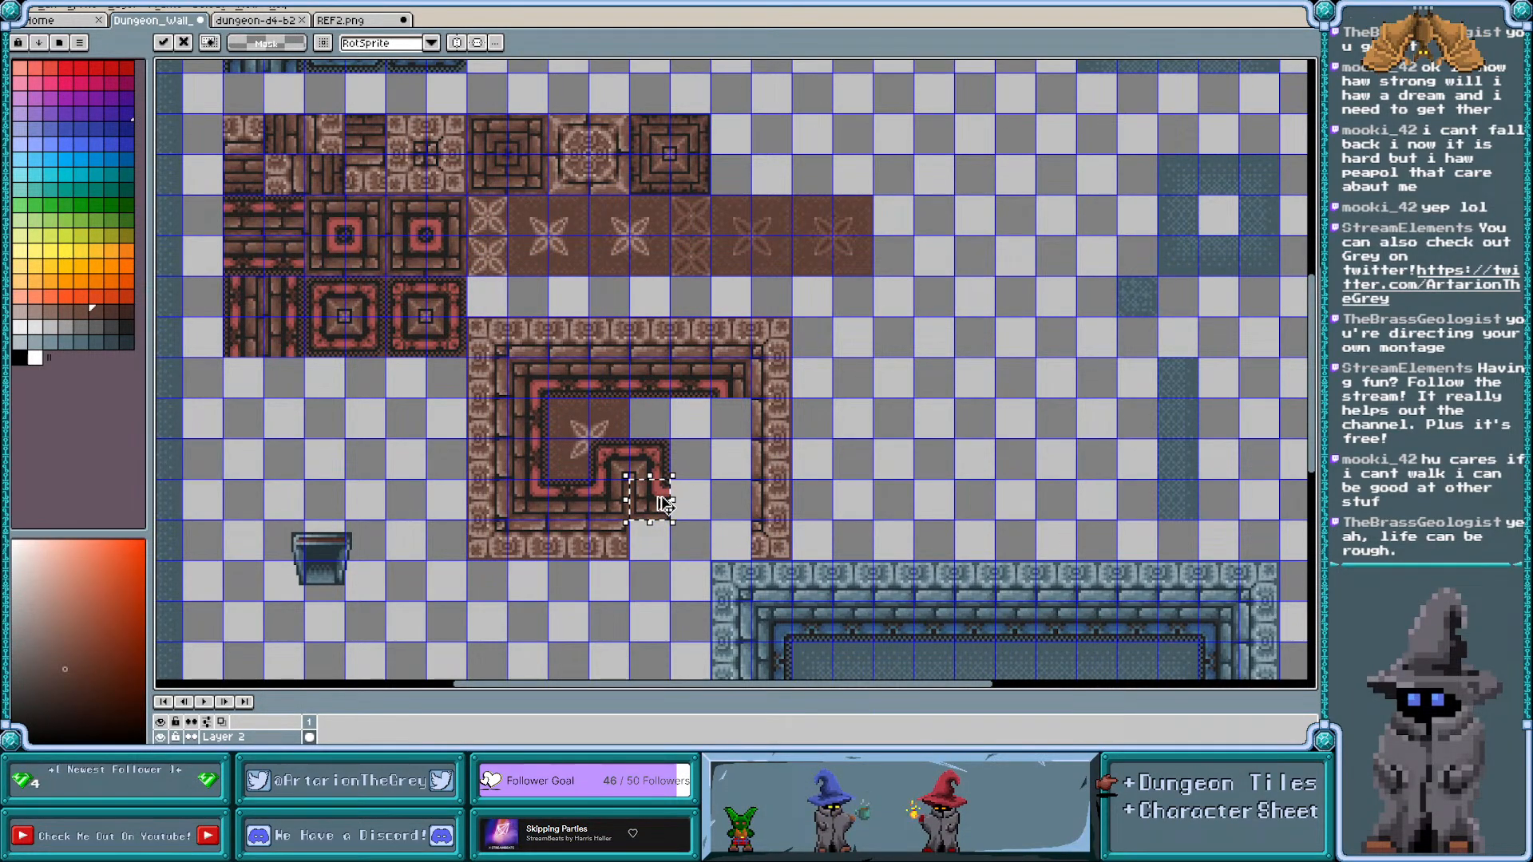
pyautogui.click(660, 551)
# Copy the brown bottom edge wall tile into the bottom wall, directly below the new inward corner
pyautogui.doubleClick(368, 182)
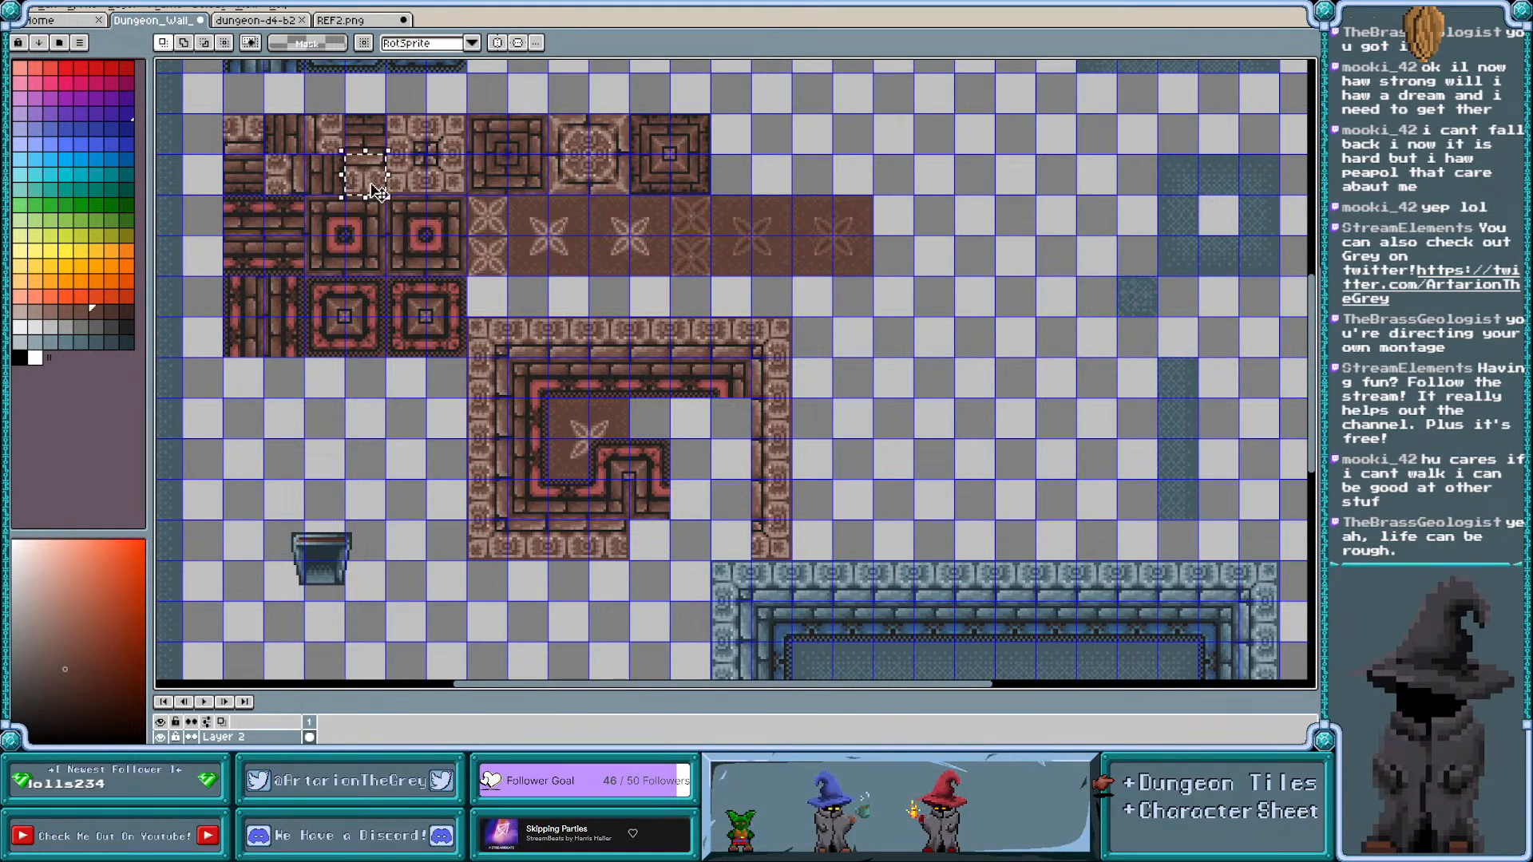
pyautogui.moveTo(374, 181); pyautogui.dragTo(358, 430)
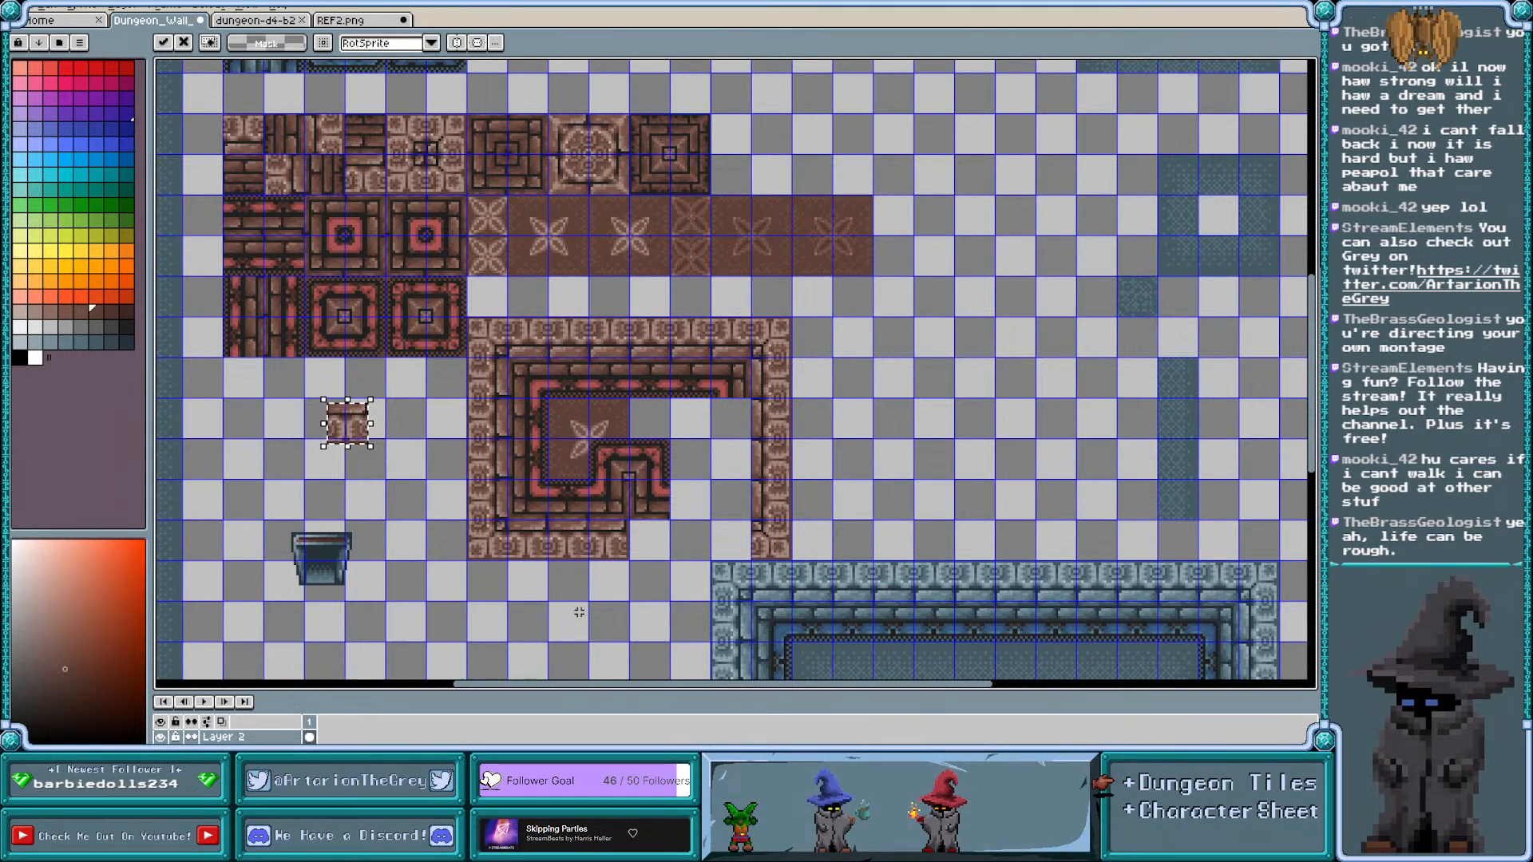
pyautogui.moveTo(346, 423); pyautogui.dragTo(648, 546)
pyautogui.press('Return')
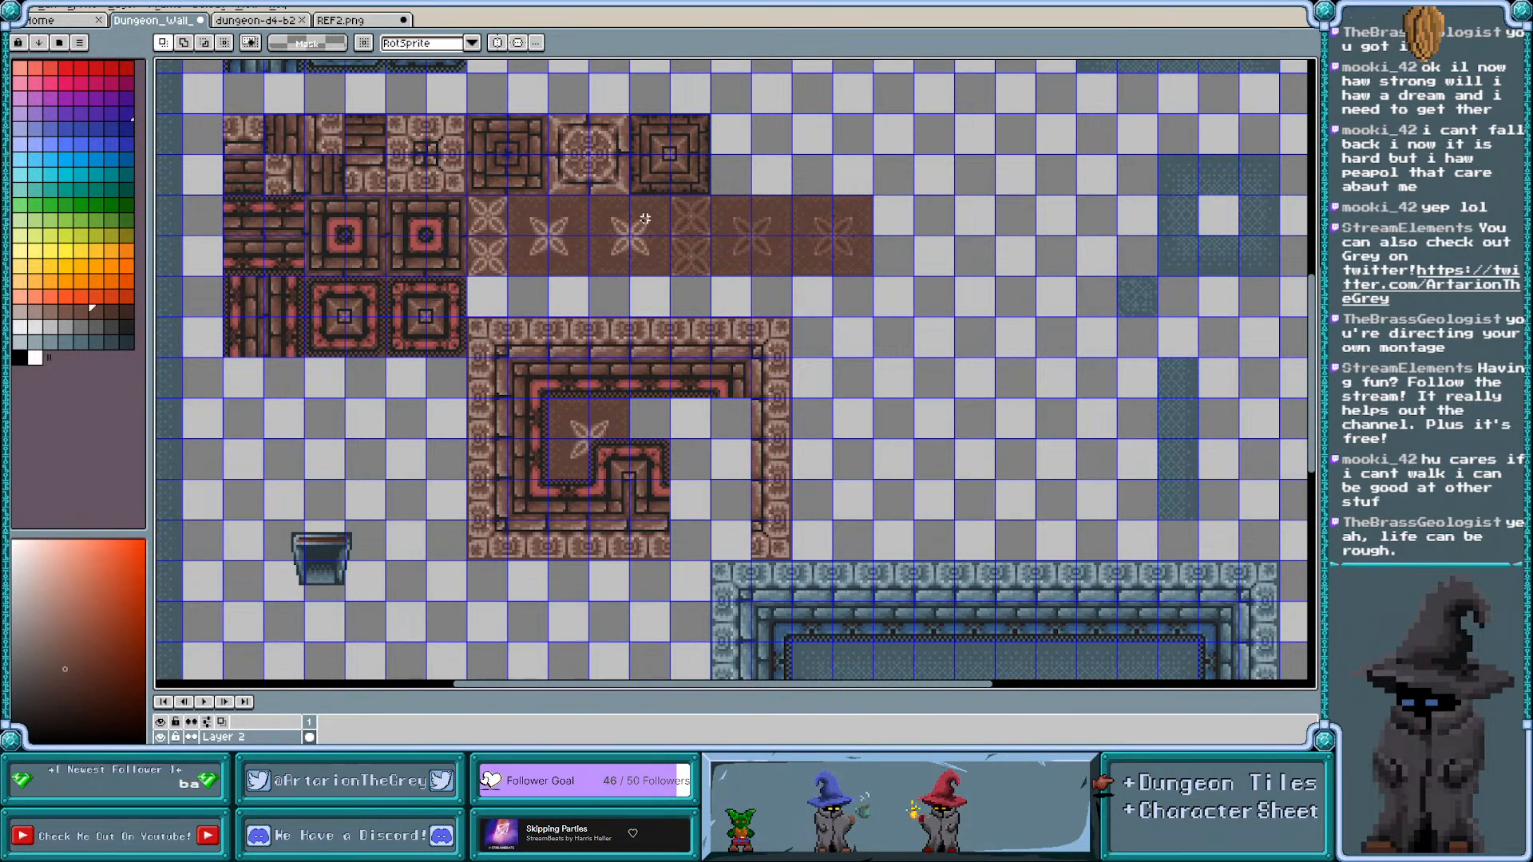
# Copy the bright flower floor quarters into the room's right interior to form a second flower beside the outward corner
pyautogui.moveTo(645, 219); pyautogui.dragTo(692, 427)
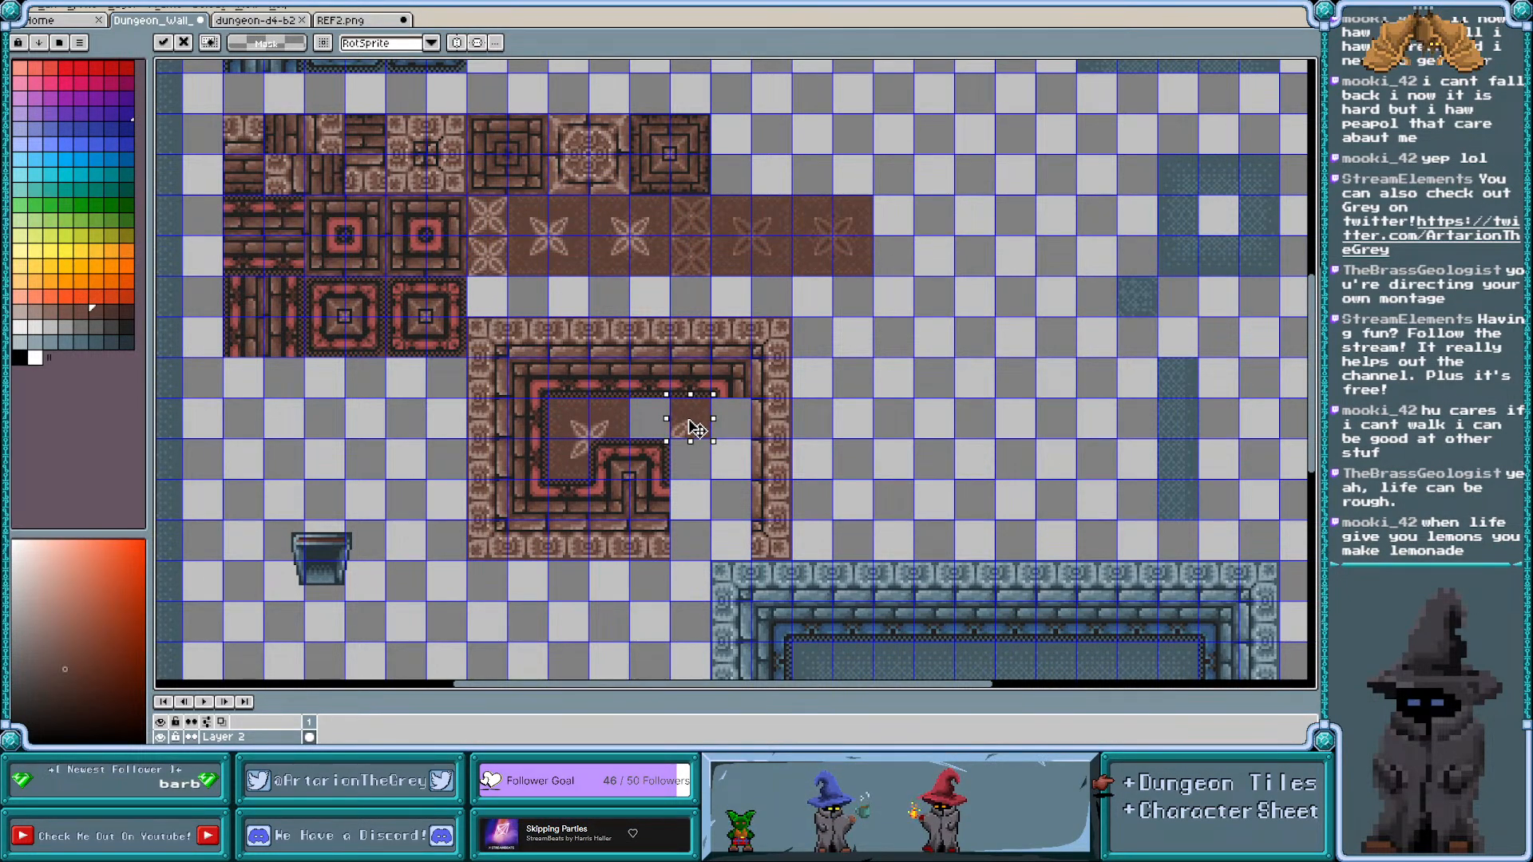
pyautogui.moveTo(681, 423); pyautogui.dragTo(700, 467)
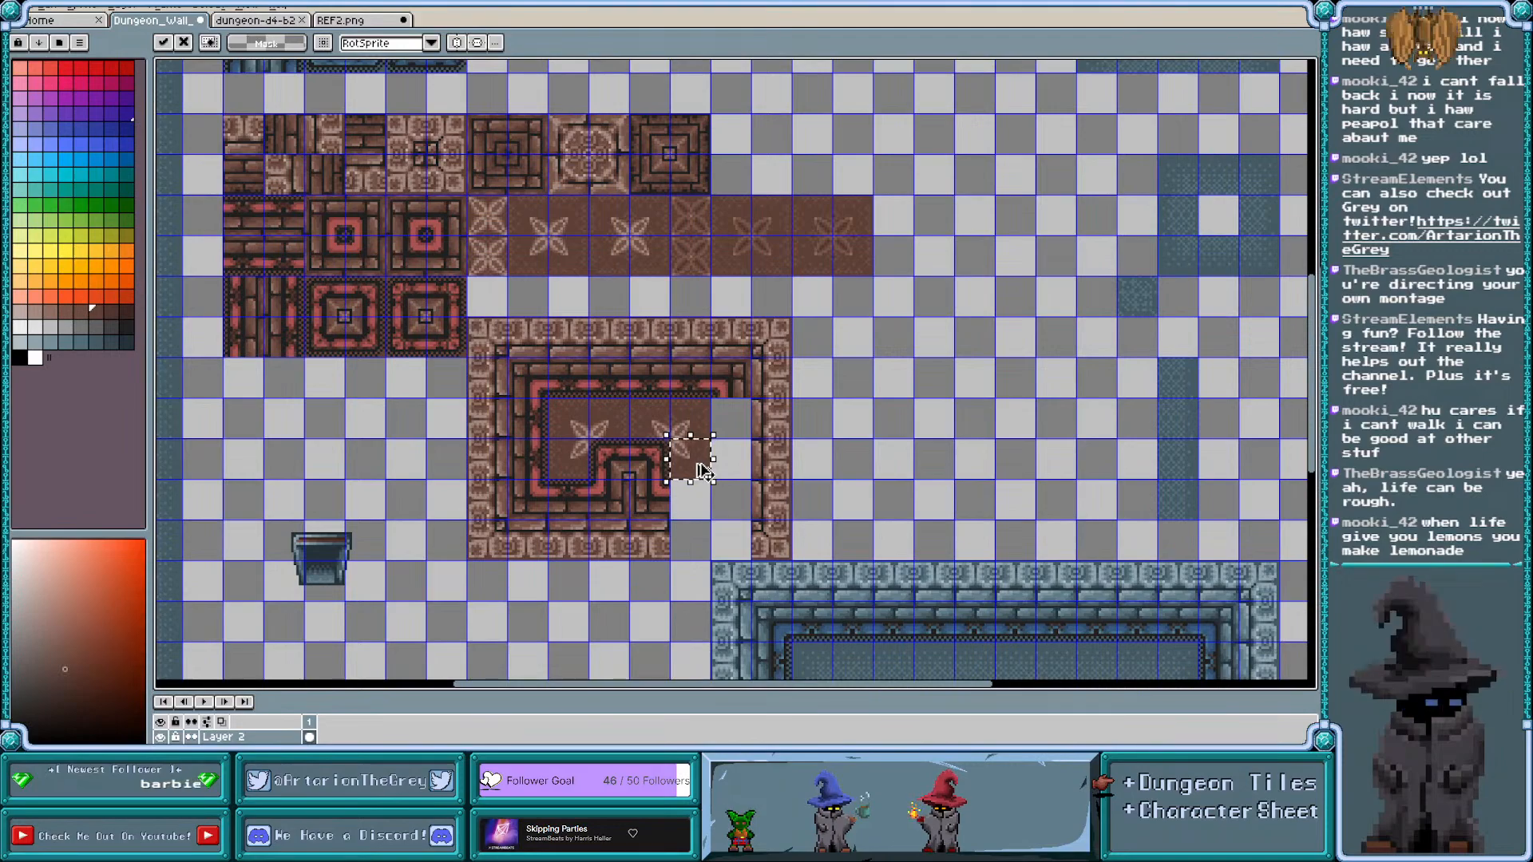
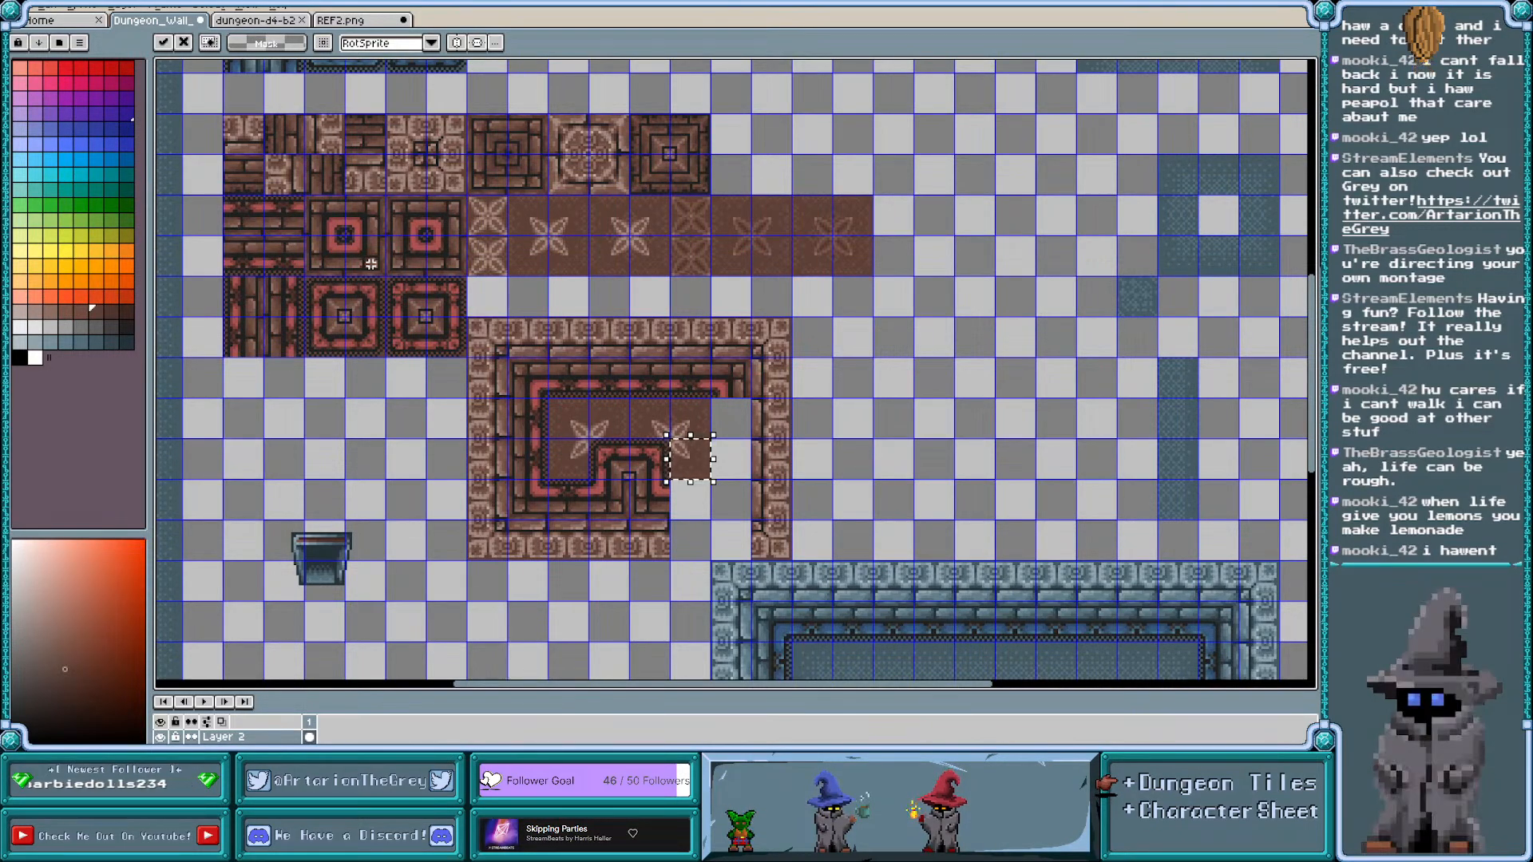
pyautogui.click(860, 431)
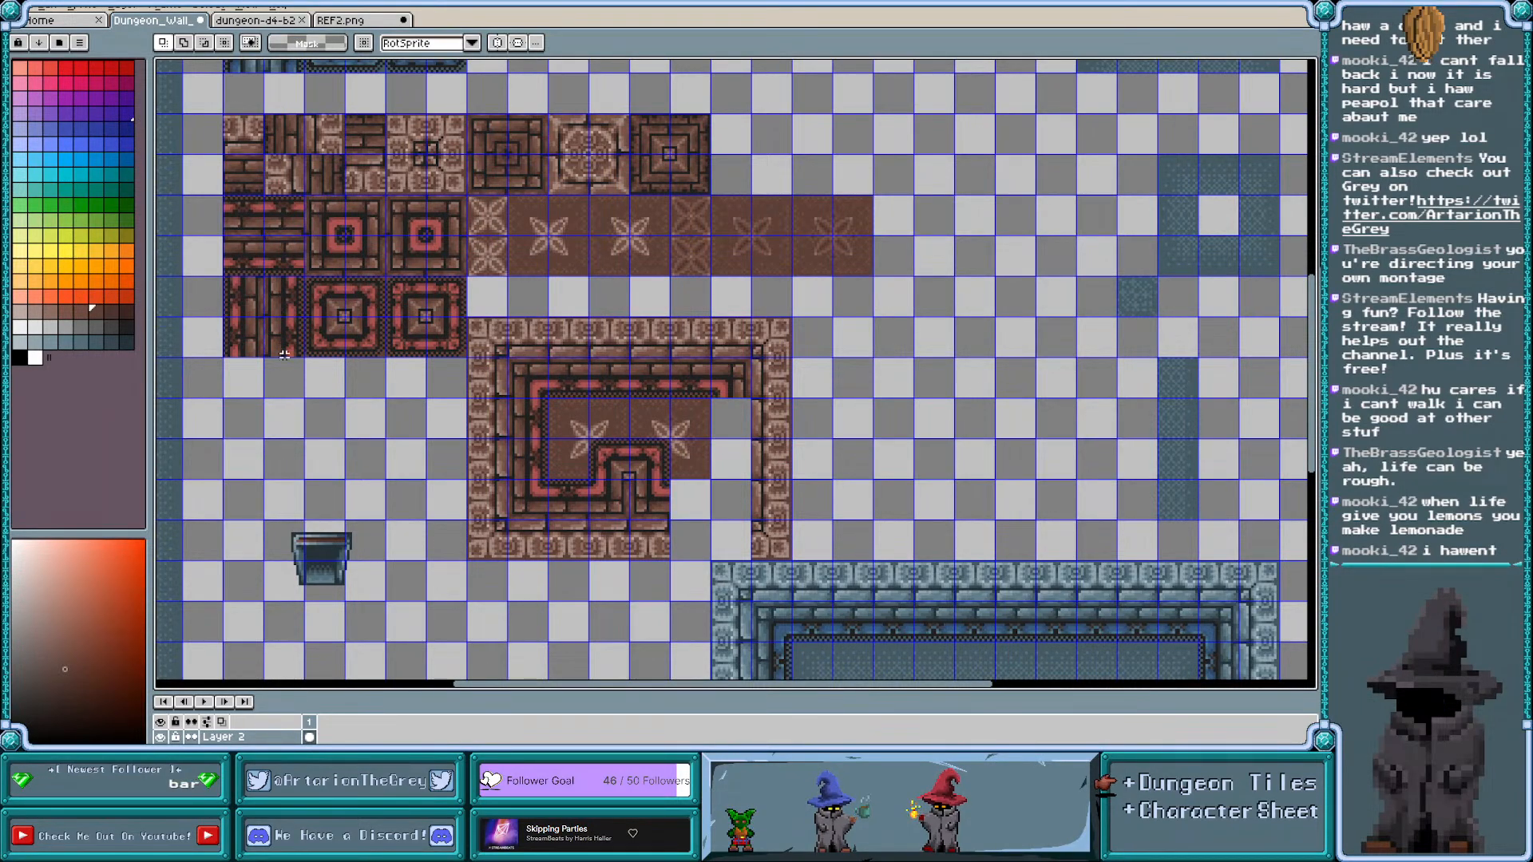
# Extend the right wall downward with red-accented vertical brick tiles and close the bottom wall's gap with copies of the brown edge tile
pyautogui.moveTo(218, 273); pyautogui.dragTo(737, 466)
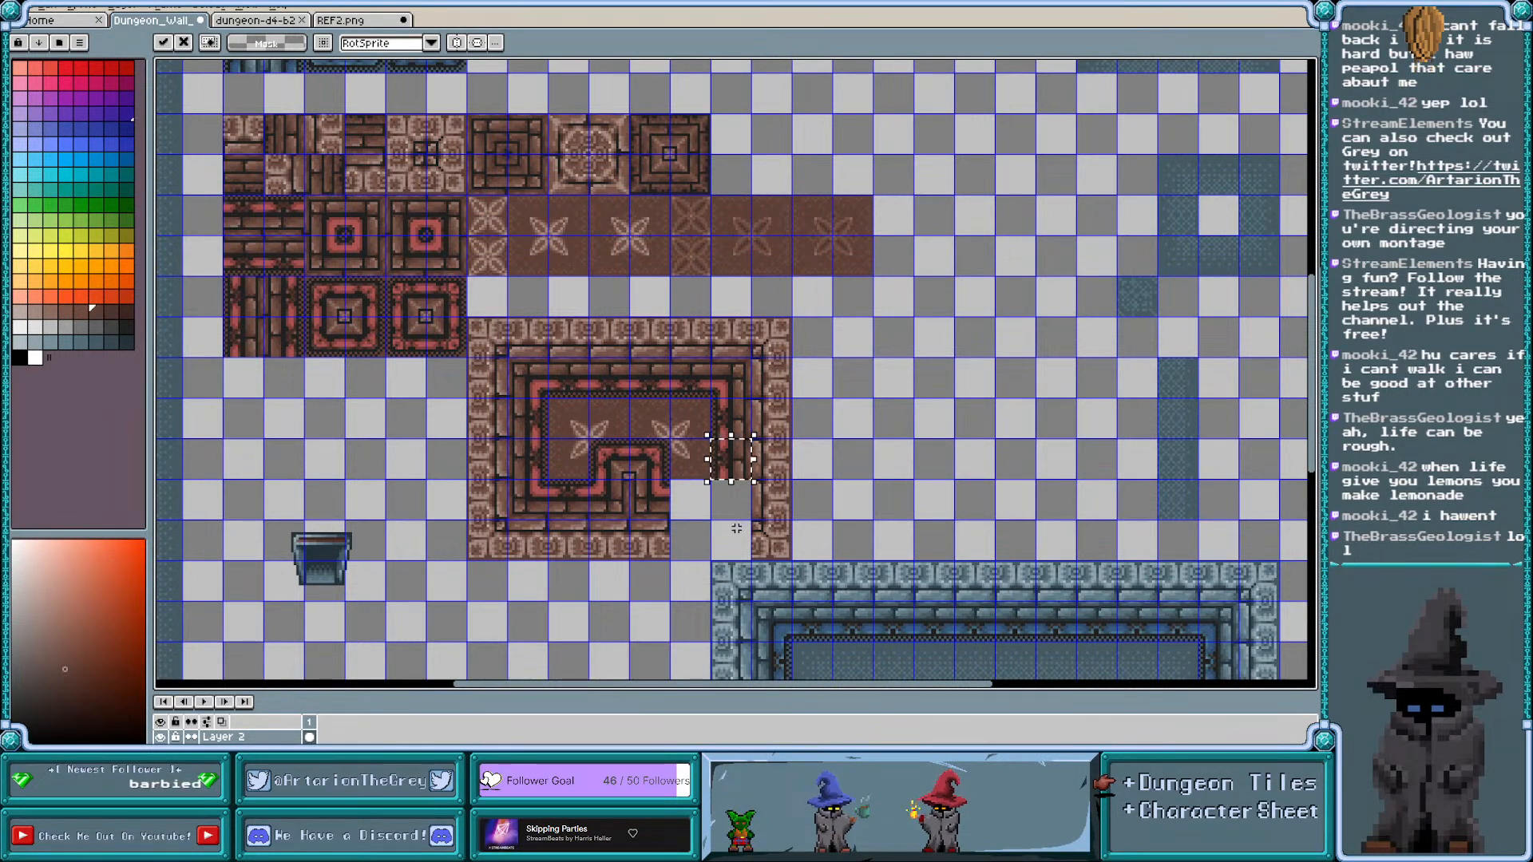
pyautogui.click(363, 183)
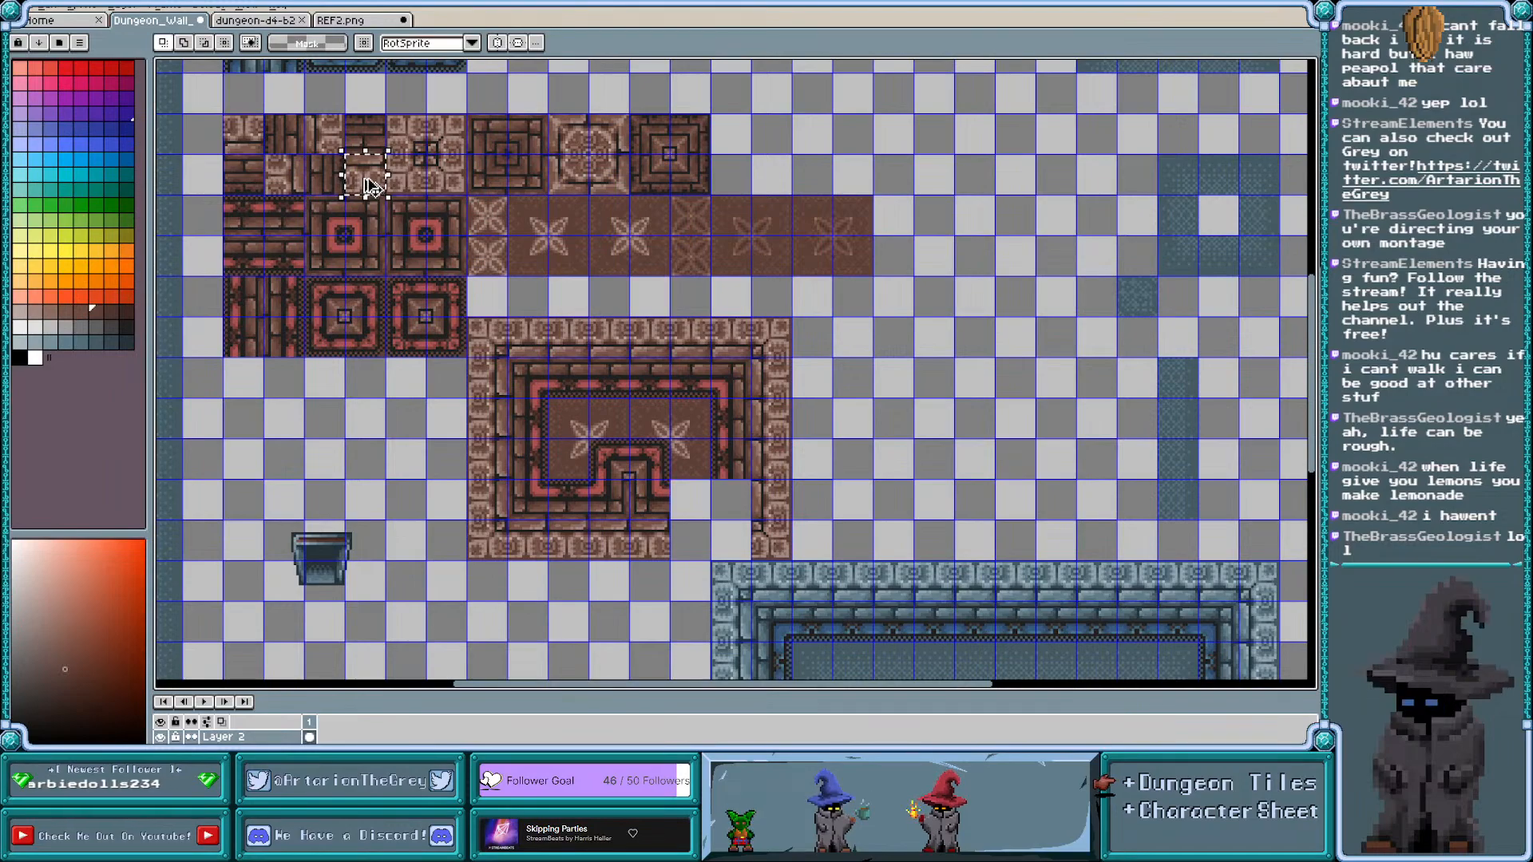
pyautogui.doubleClick(364, 182)
pyautogui.moveTo(369, 185); pyautogui.dragTo(696, 552)
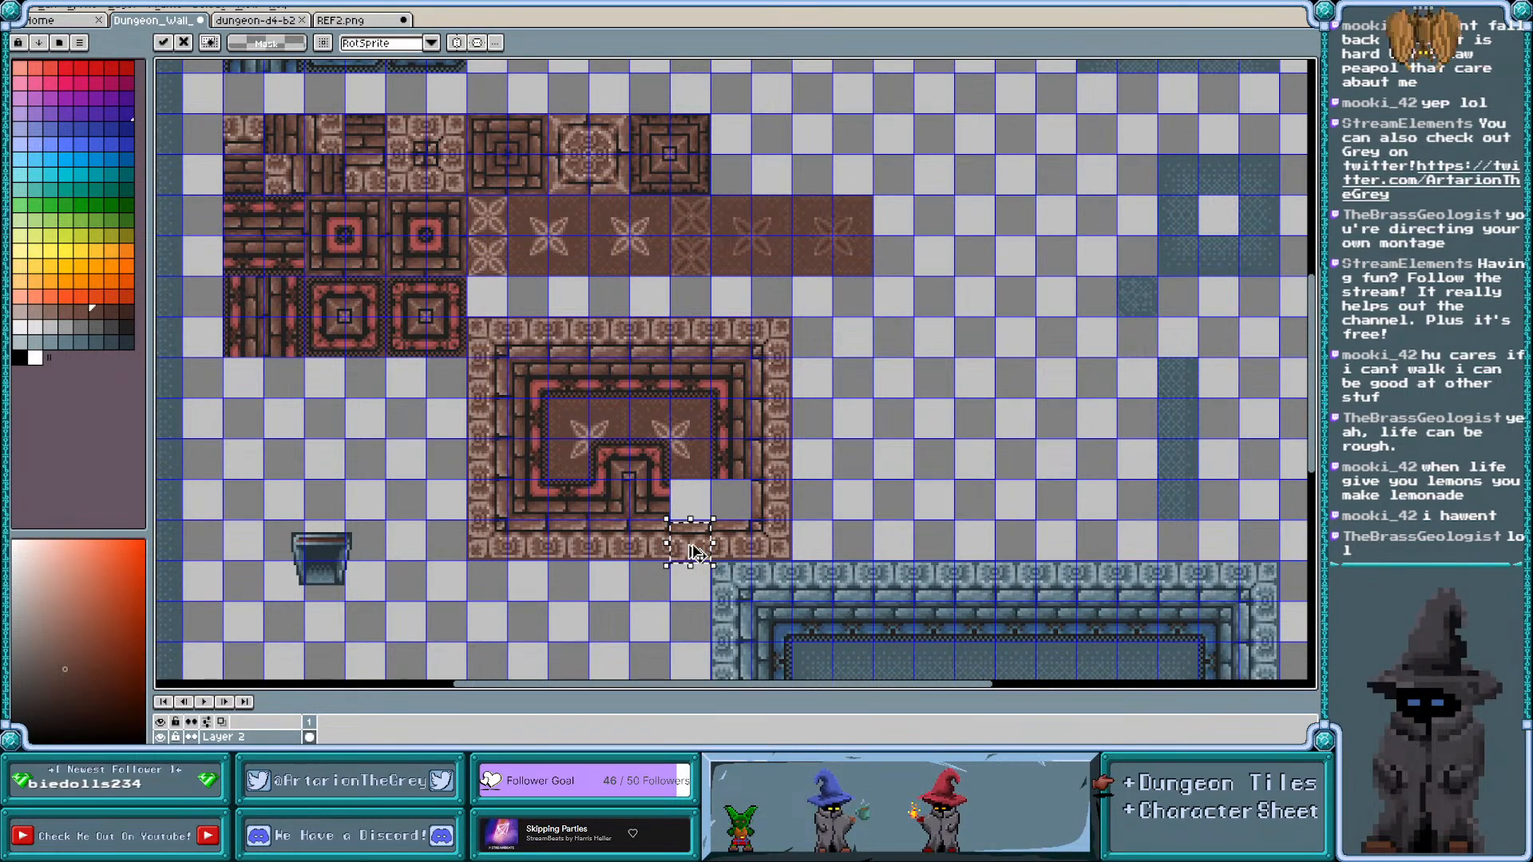
pyautogui.press('Return')
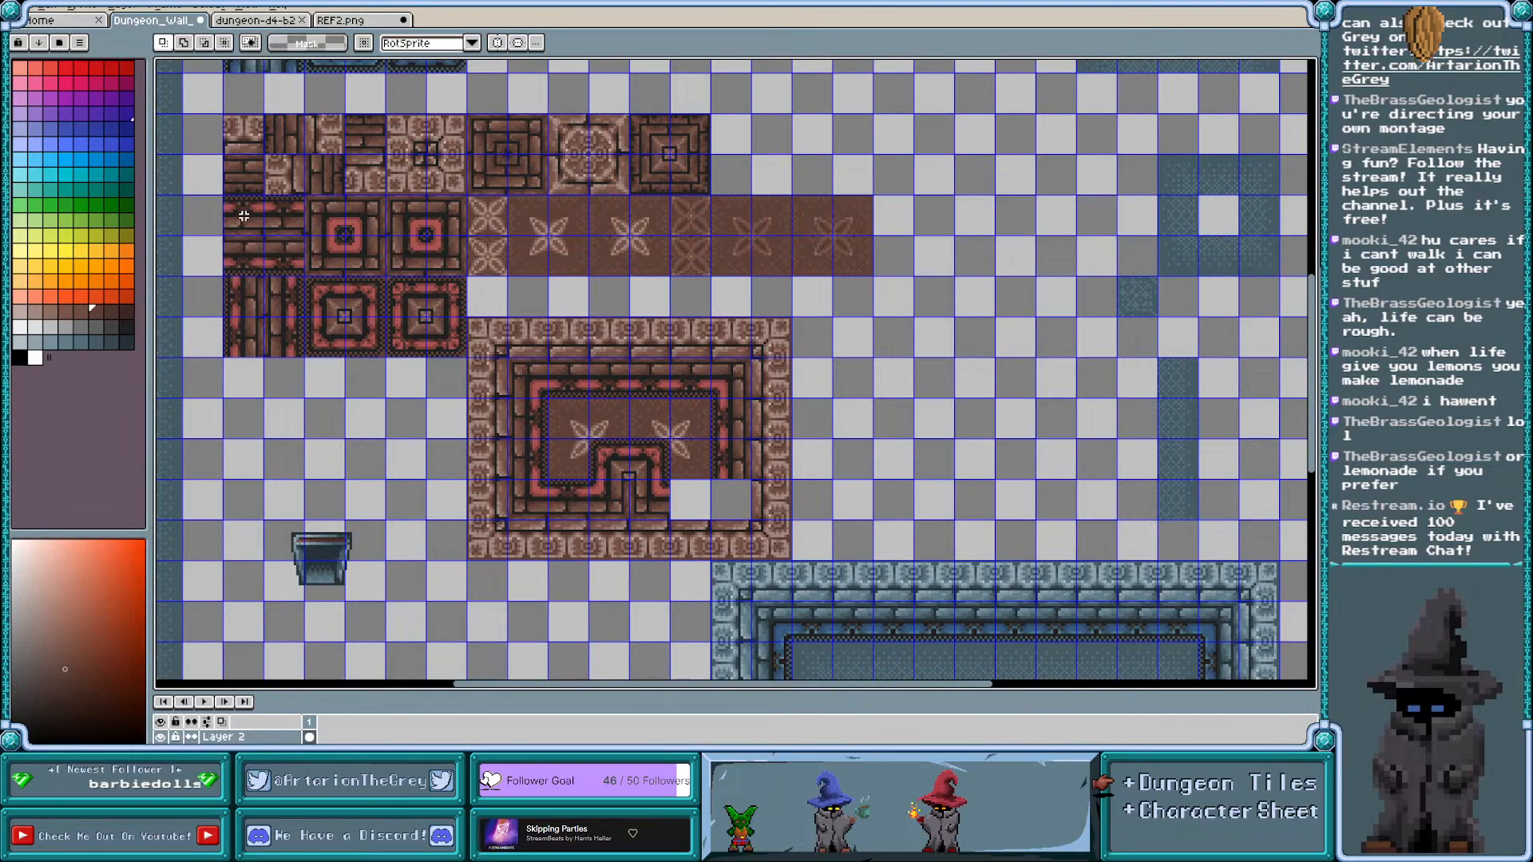
# Fill the last two gaps of the lower inner wall with the red-accented horizontal brick tile and the lower-right inward corner tile
pyautogui.hotkey('ctrl', 'z')
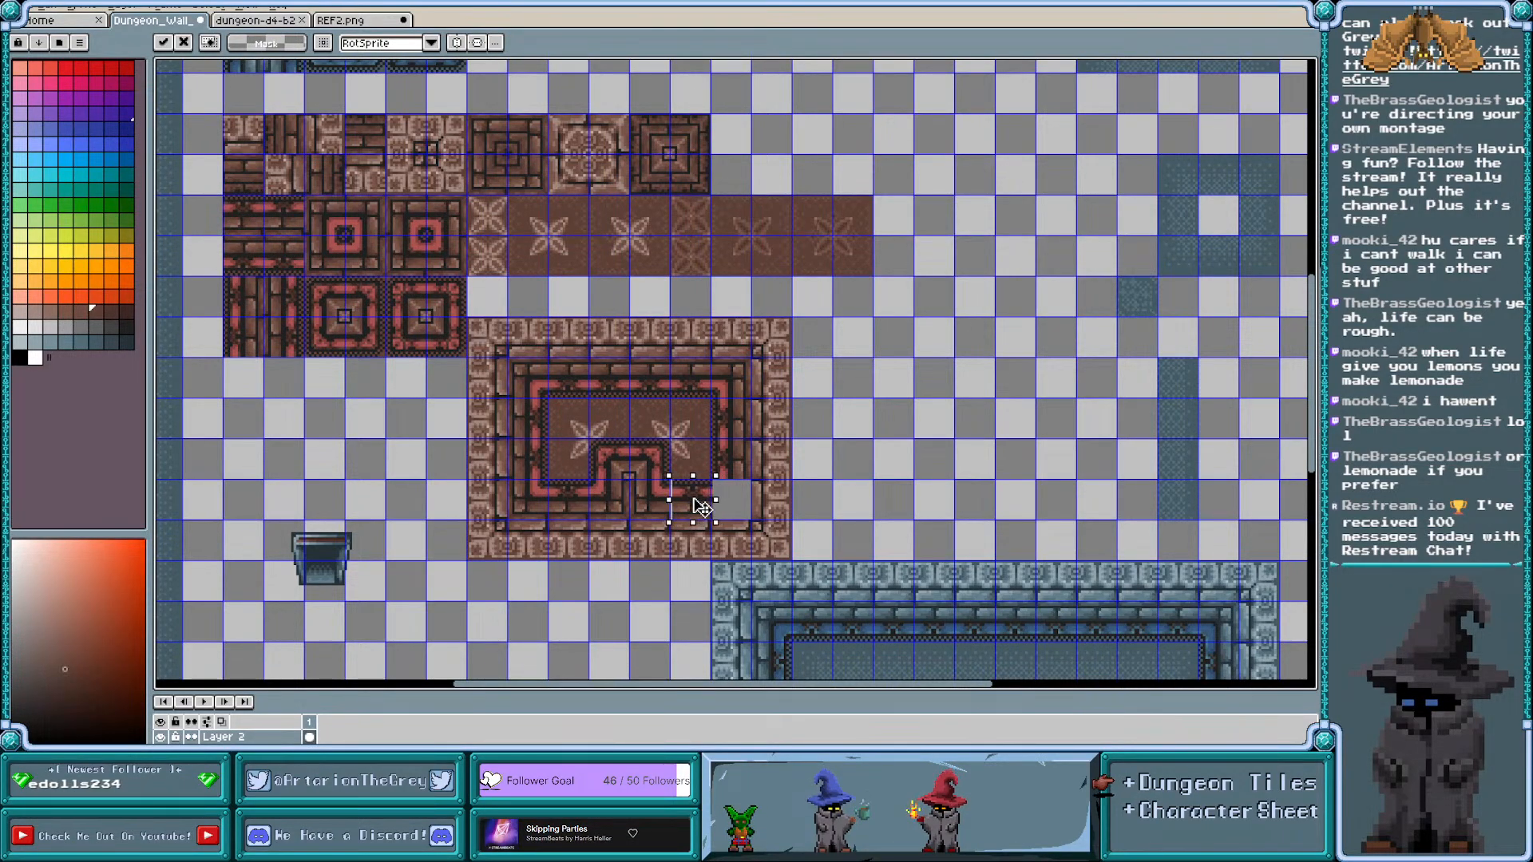
pyautogui.moveTo(694, 501); pyautogui.dragTo(692, 501)
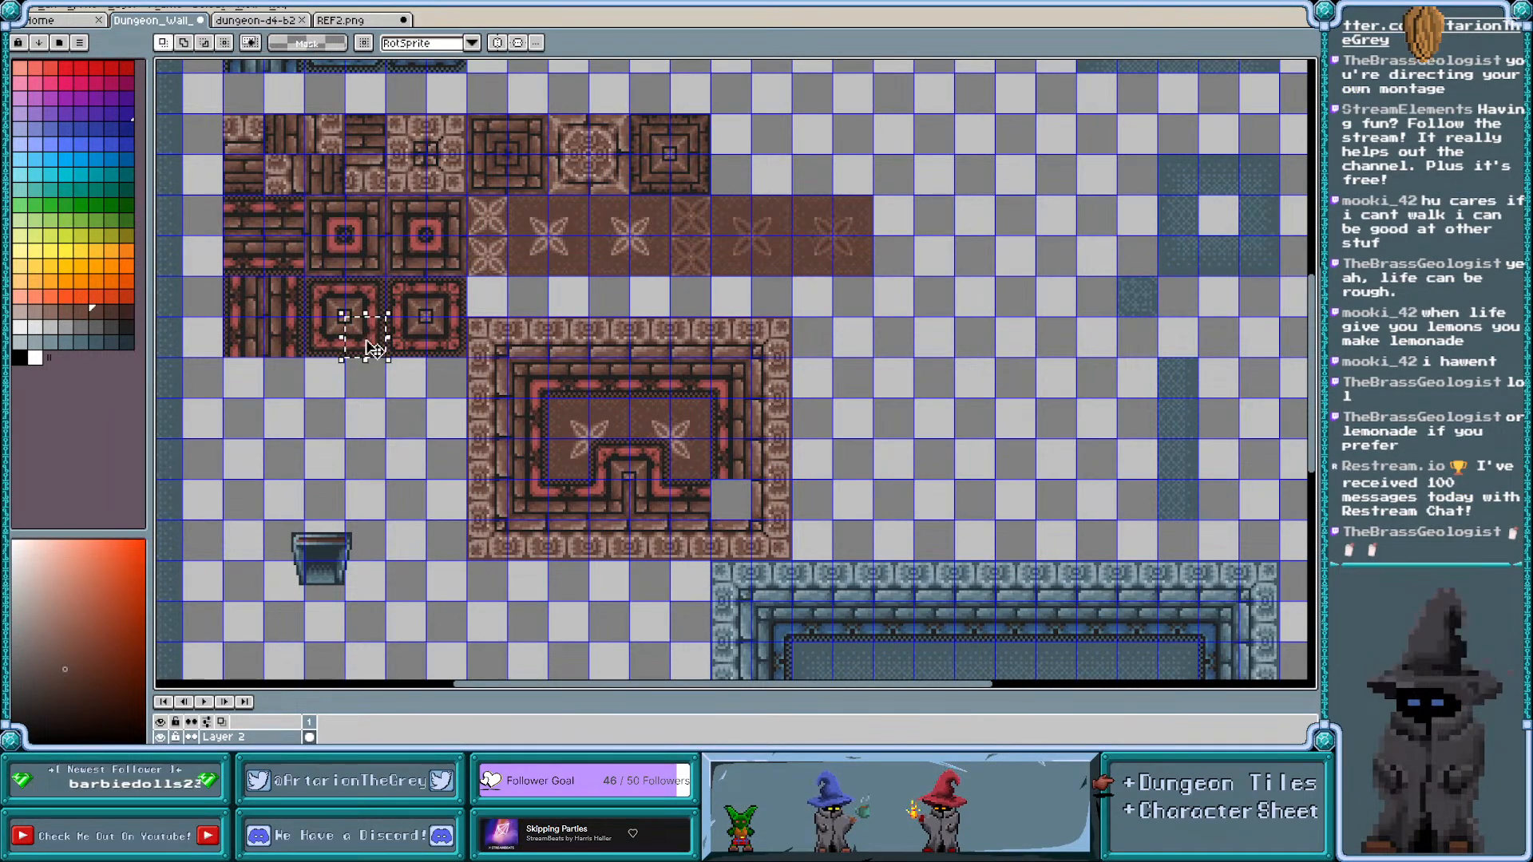
pyautogui.moveTo(699, 509); pyautogui.dragTo(898, 414)
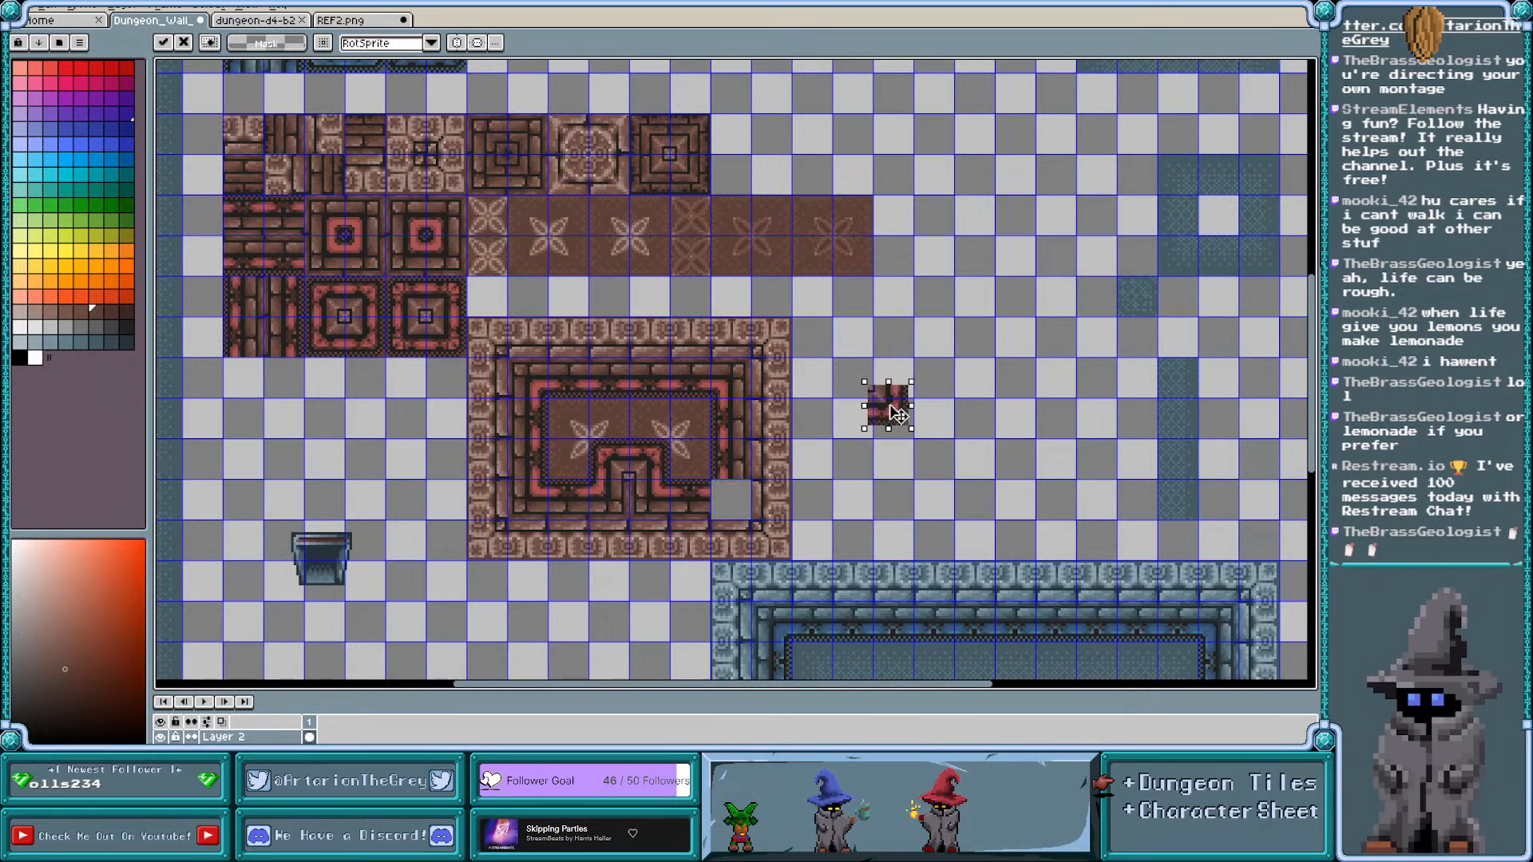
pyautogui.press('Return')
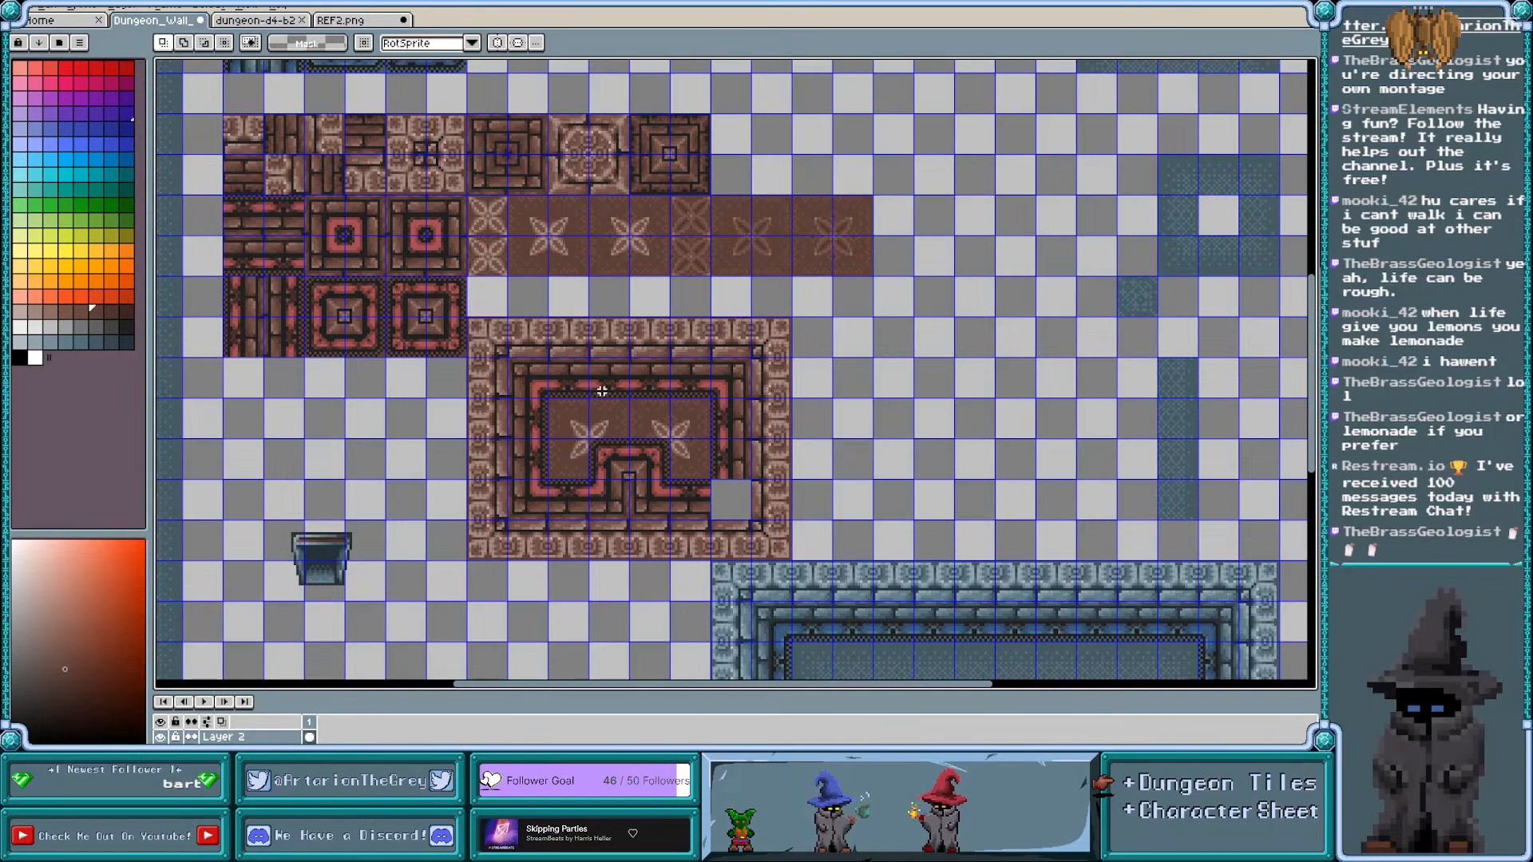
pyautogui.doubleClick(372, 262)
pyautogui.moveTo(360, 256); pyautogui.dragTo(724, 498)
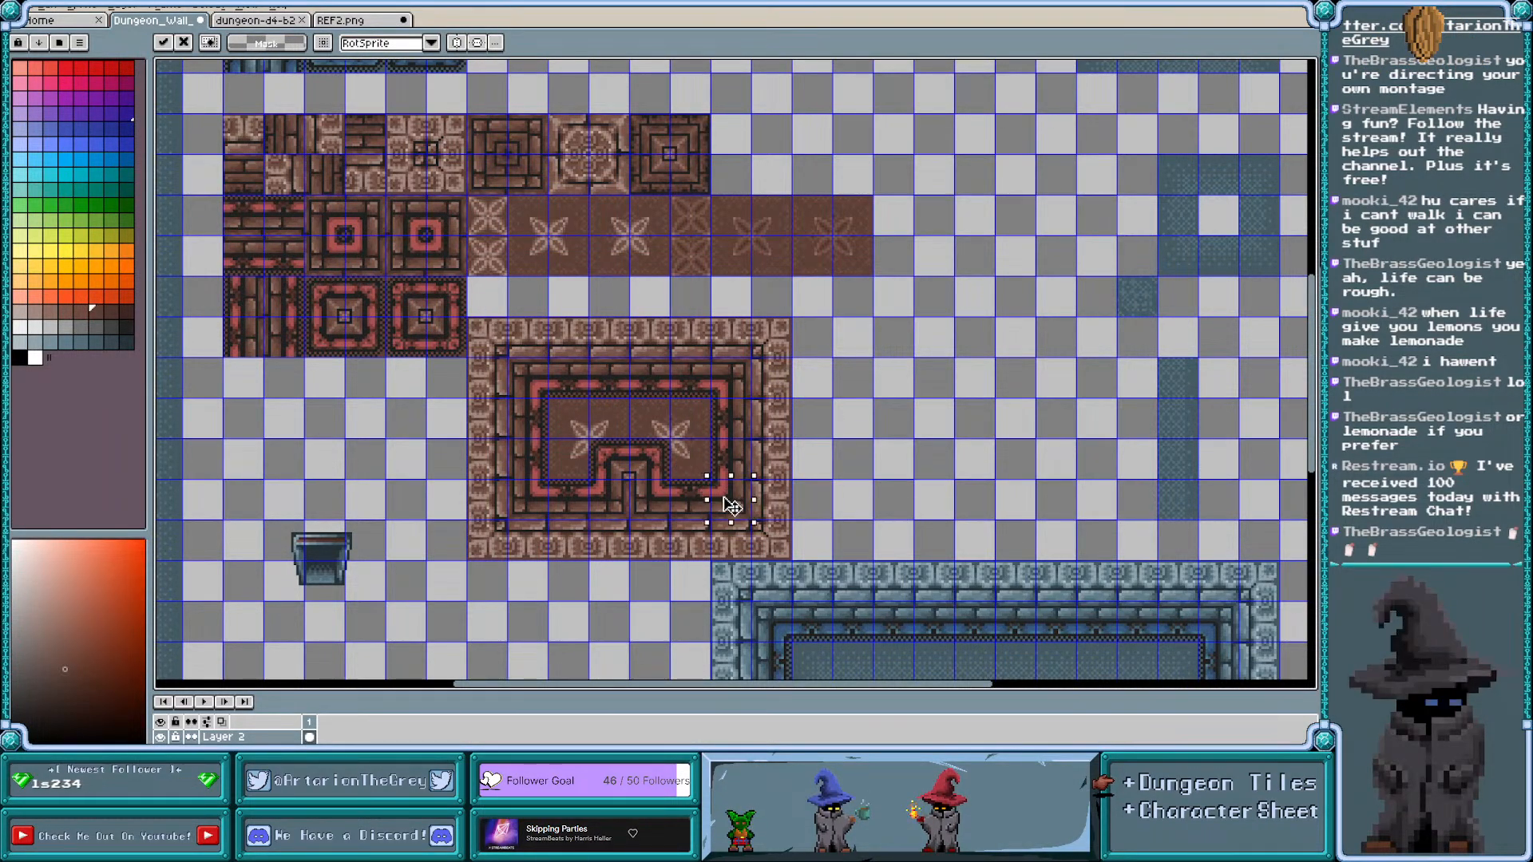
pyautogui.click(894, 470)
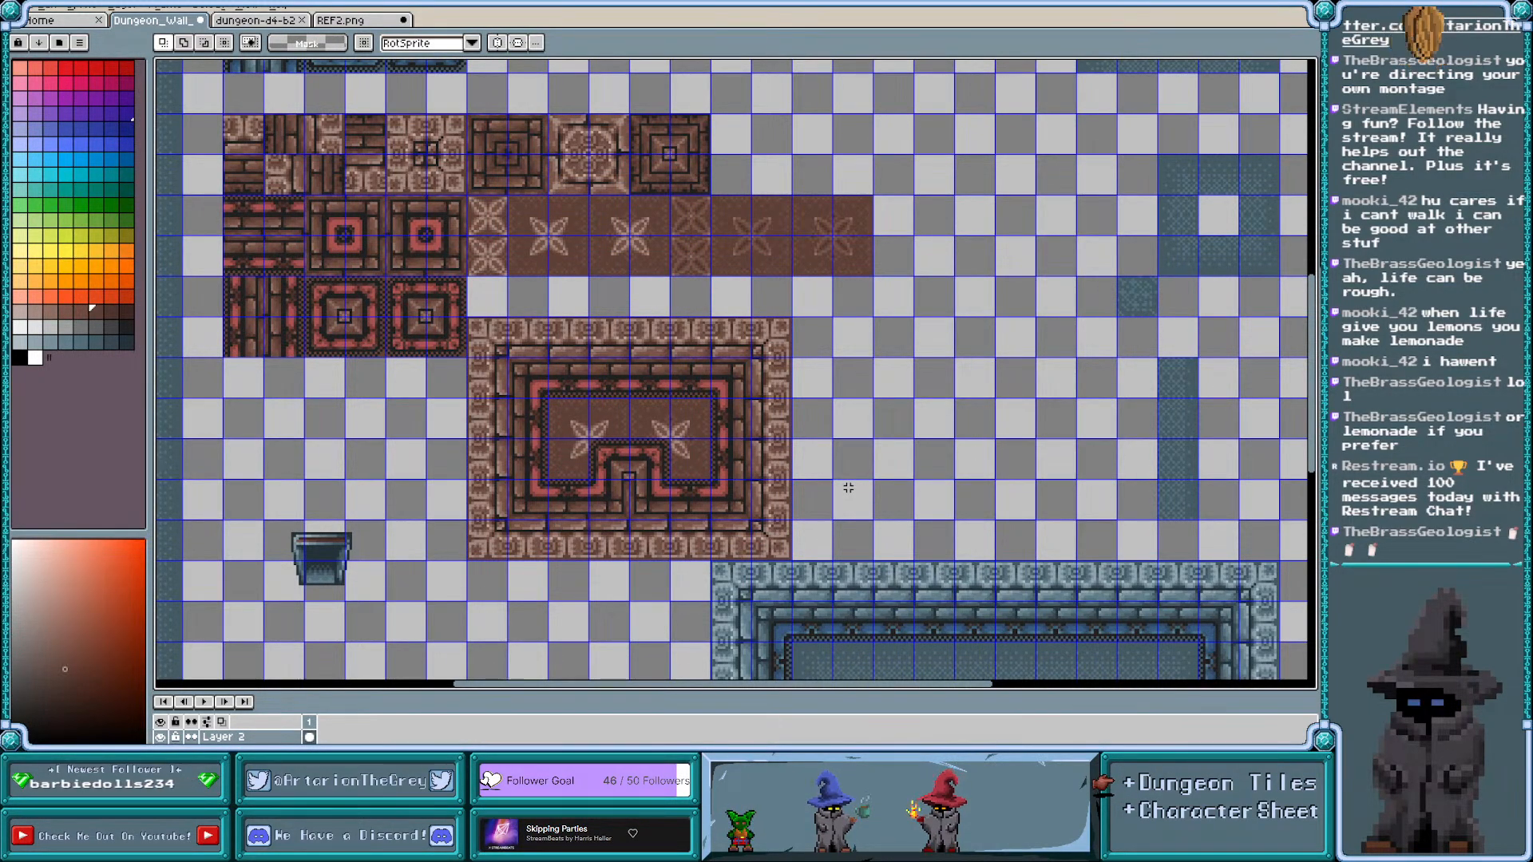
# Hide the tile grid to check the assembled brown room without the overlay
pyautogui.hotkey('ctrl', "'")
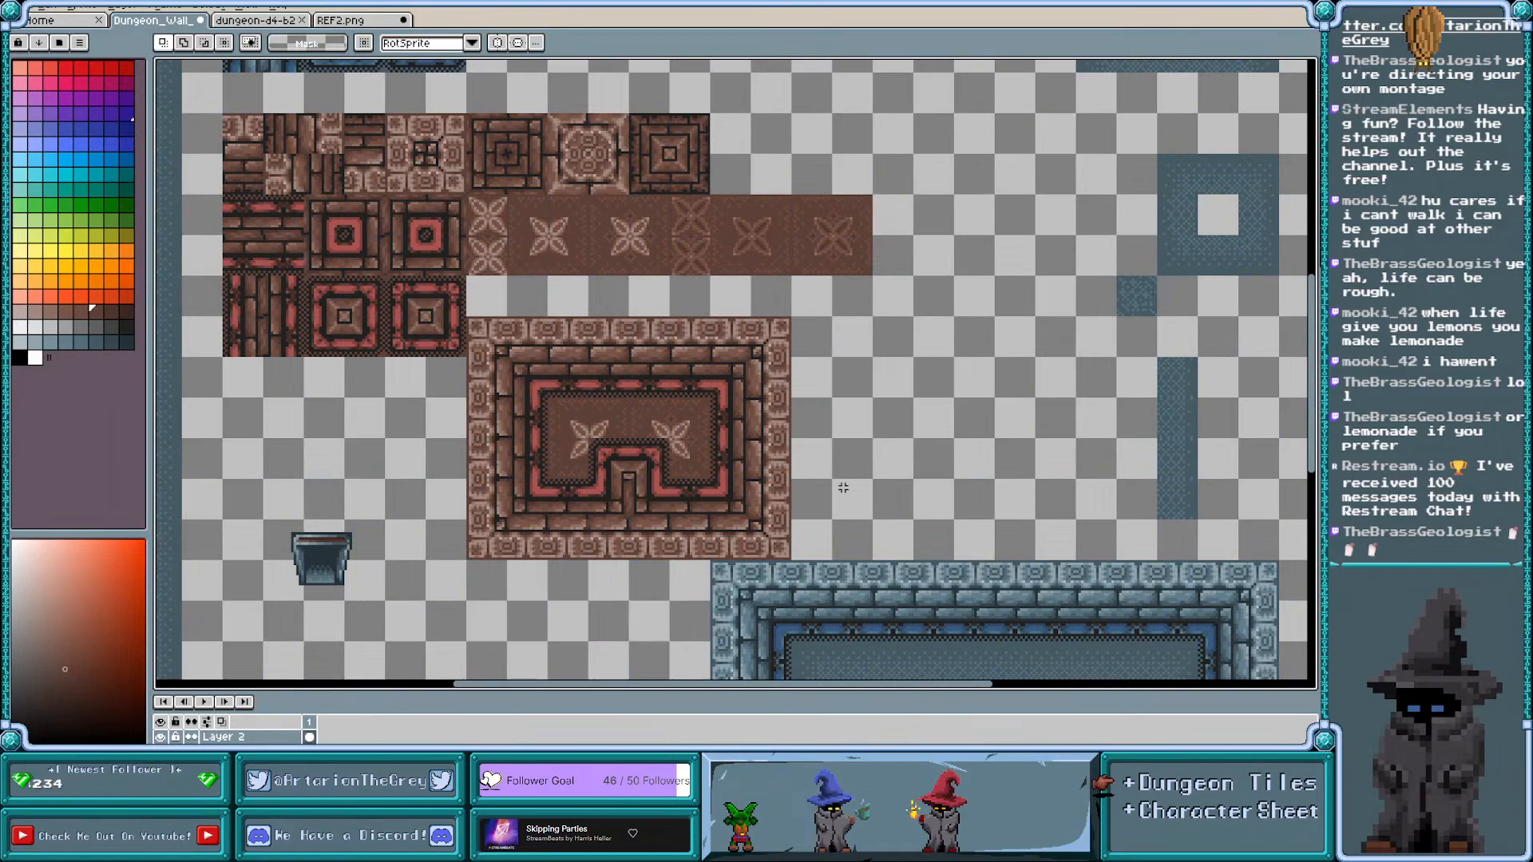
pyautogui.scroll(1, 843, 488)
pyautogui.scroll(1, 838, 490)
pyautogui.scroll(-1, 838, 490)
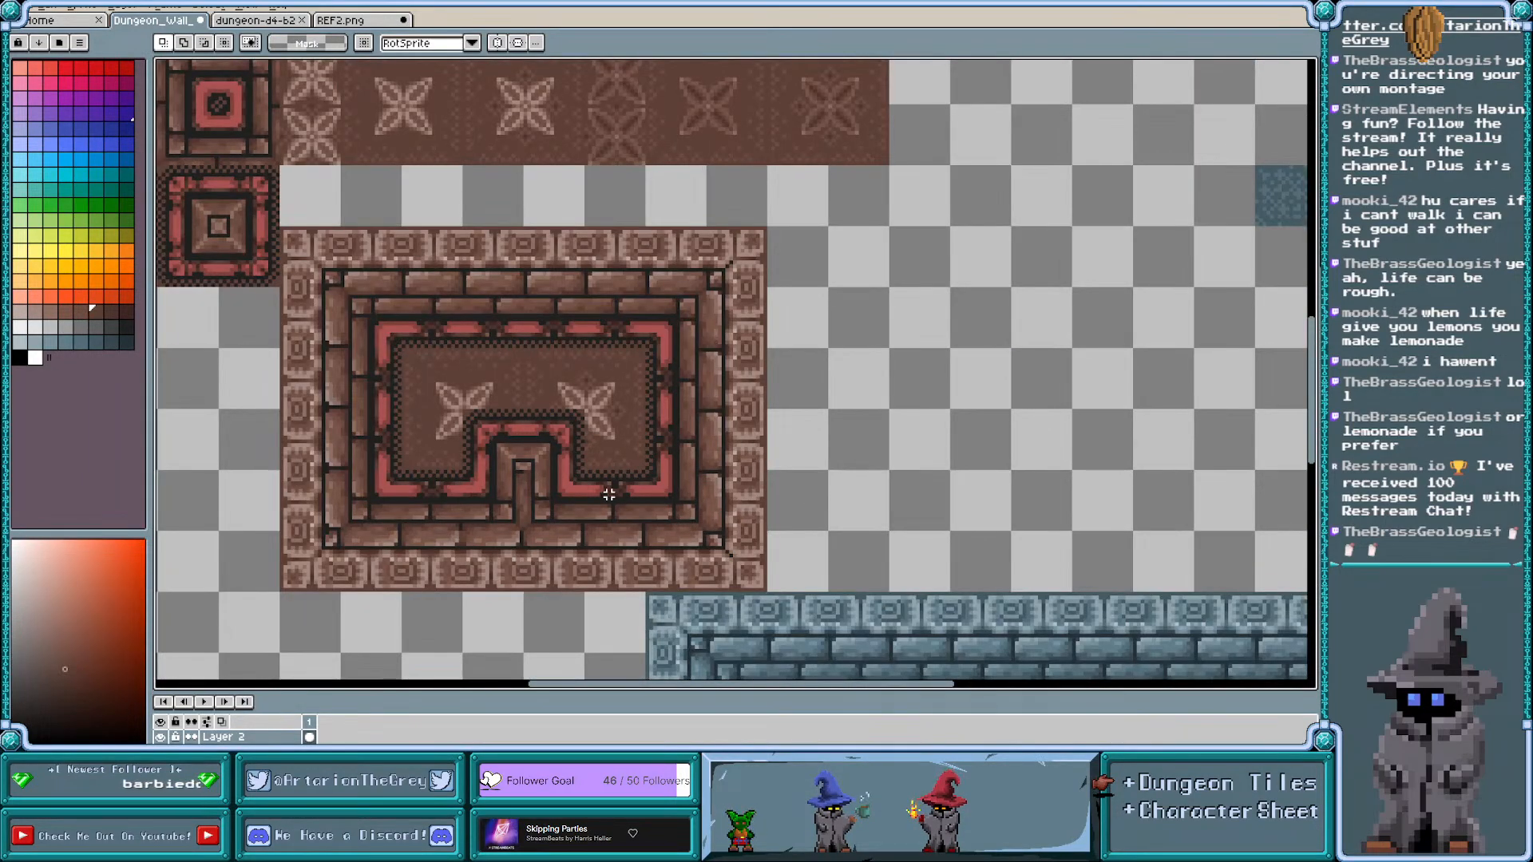
pyautogui.hscroll(-1, 609, 495)
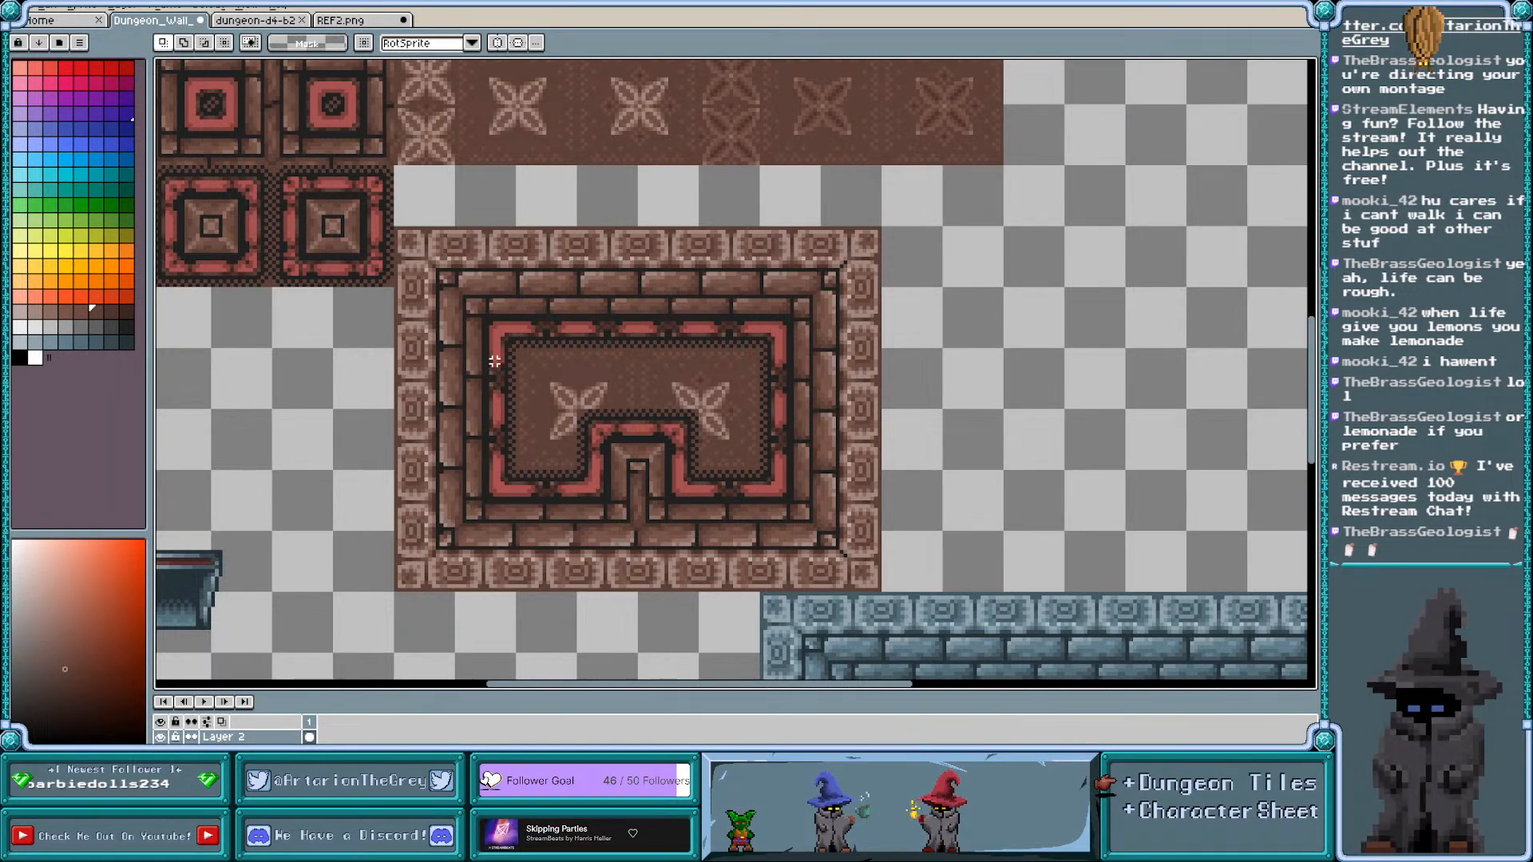
pyautogui.moveTo(519, 412); pyautogui.dragTo(452, 345)
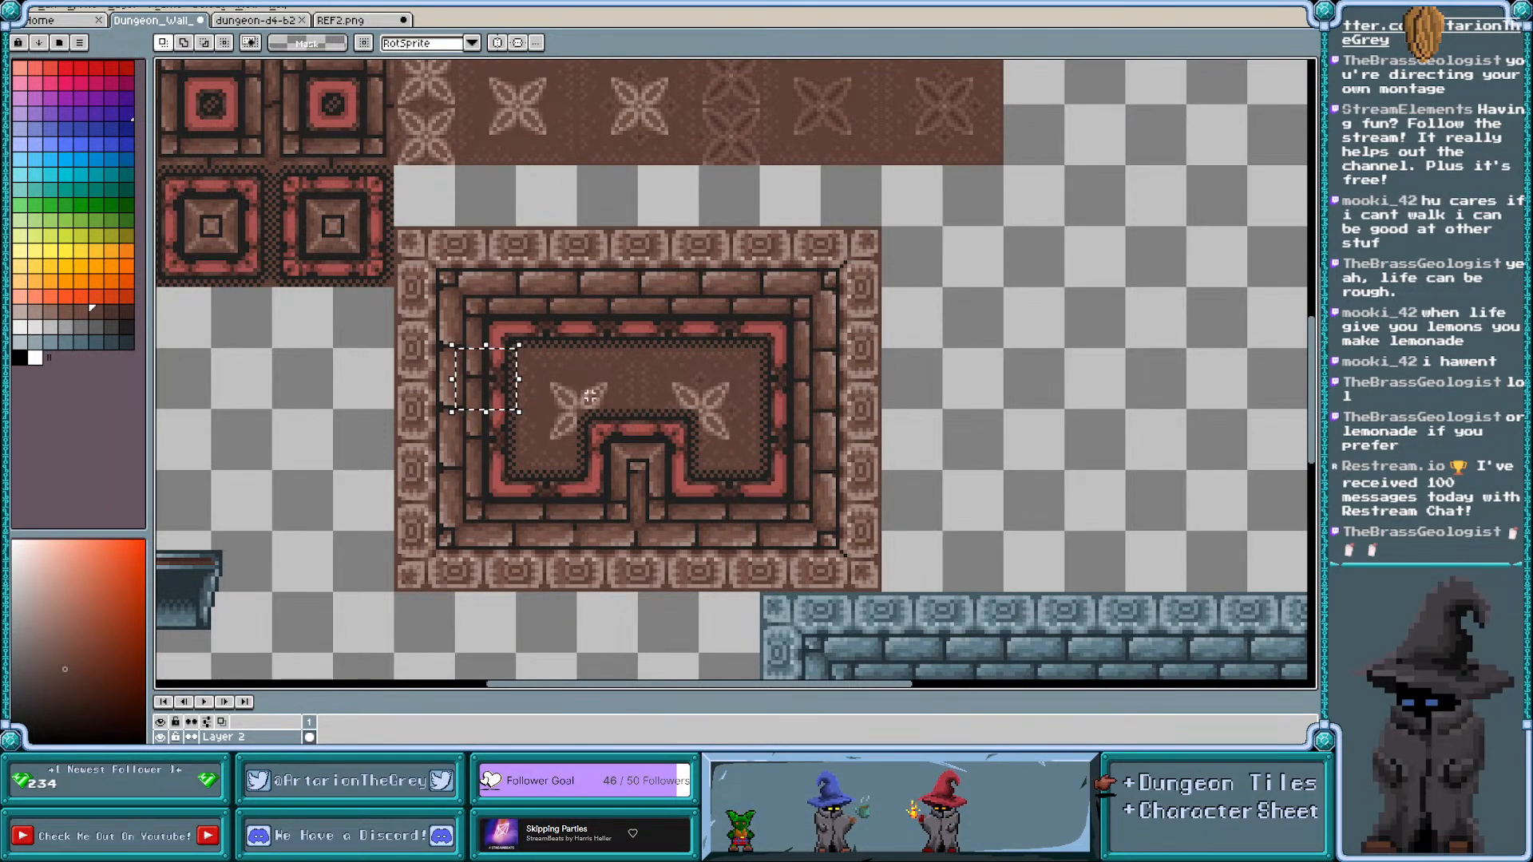
pyautogui.doubleClick(504, 335)
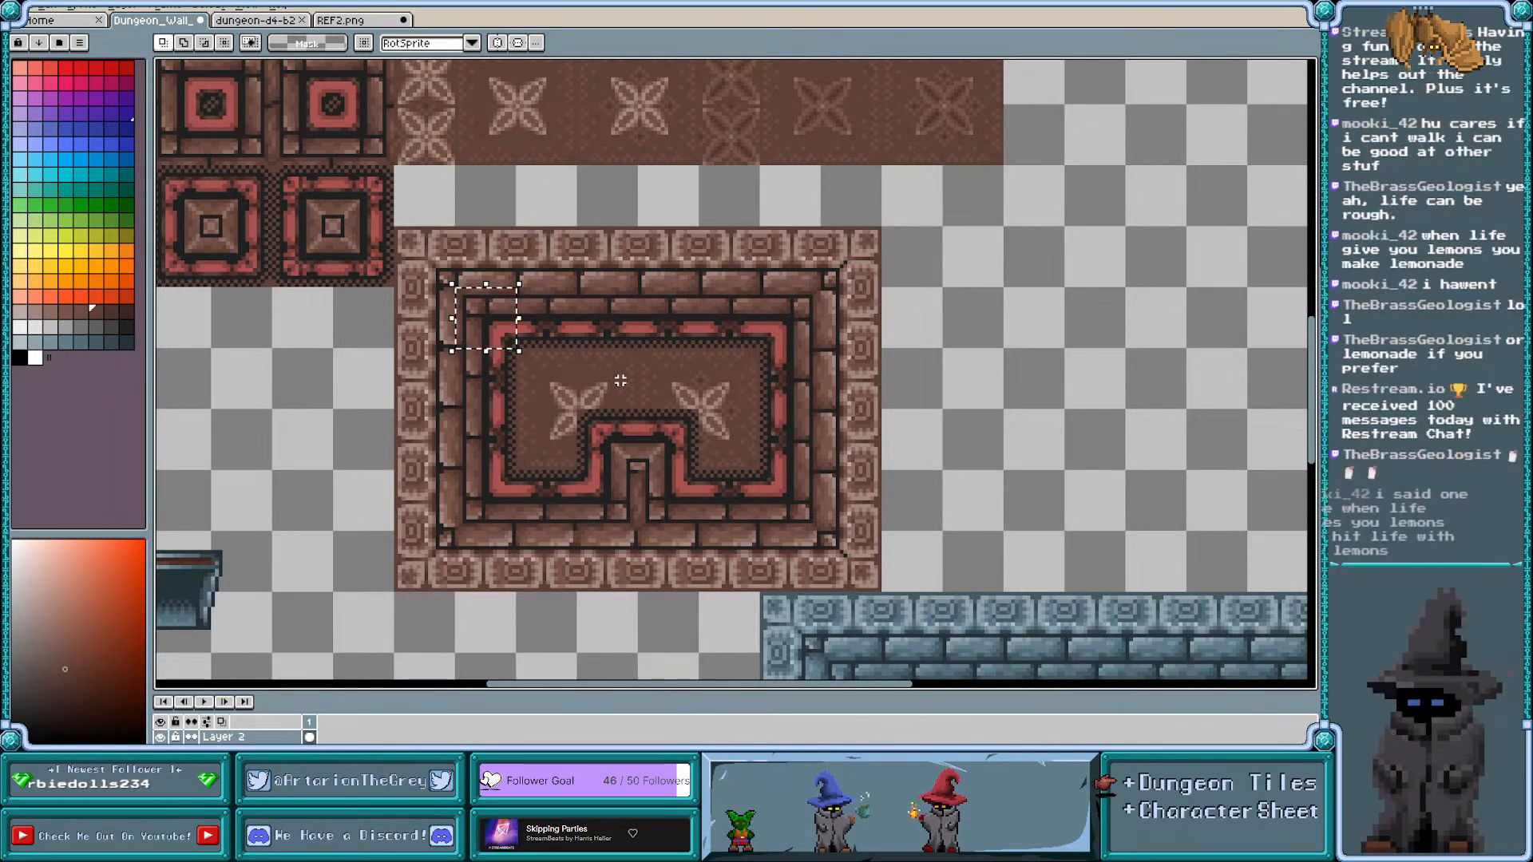
pyautogui.click(1002, 384)
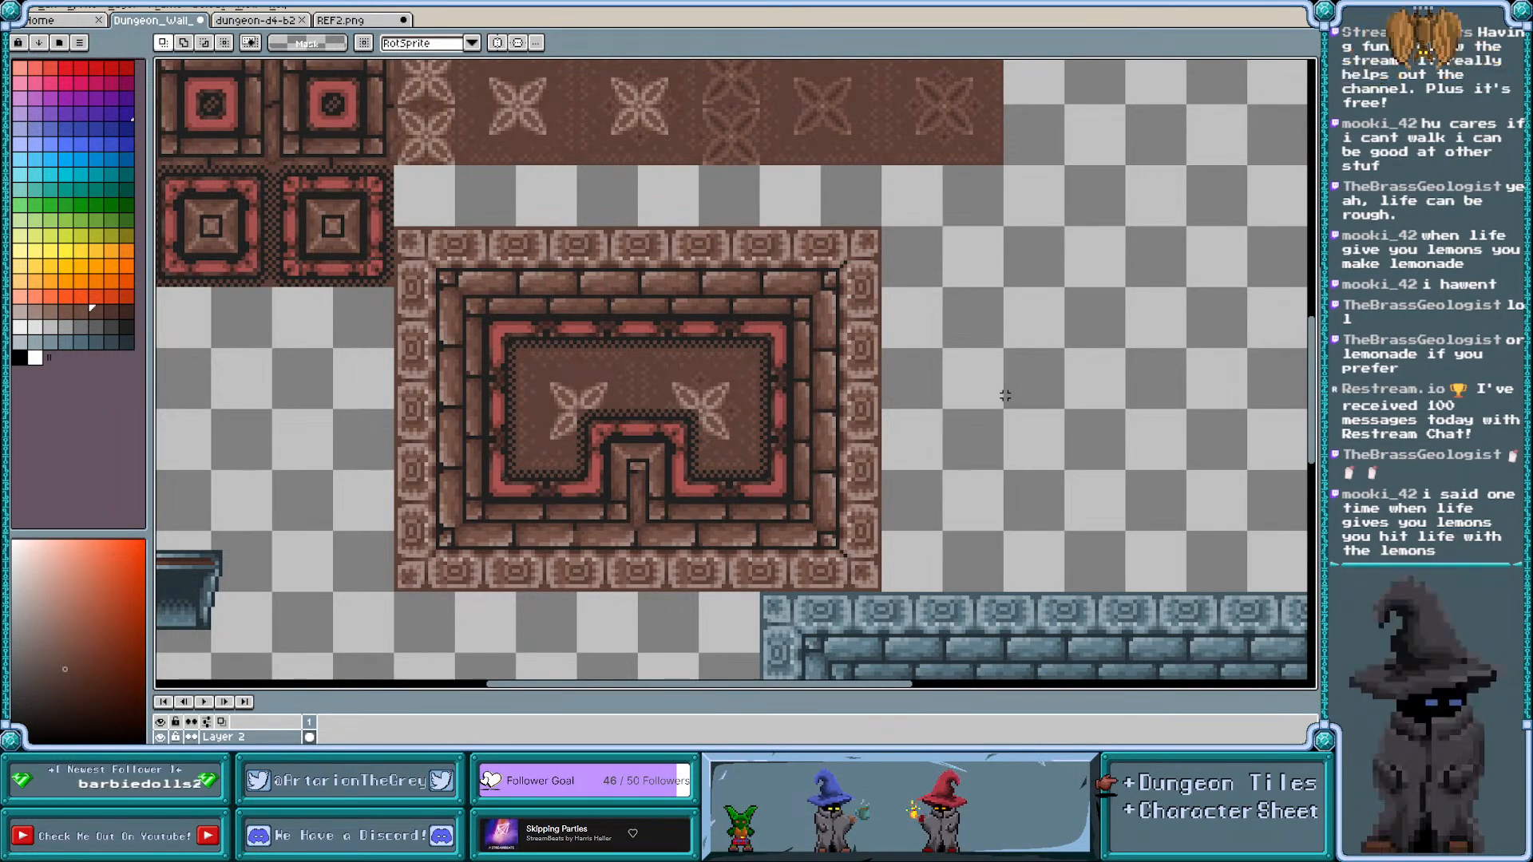
pyautogui.doubleClick(961, 424)
pyautogui.doubleClick(974, 380)
pyautogui.doubleClick(978, 328)
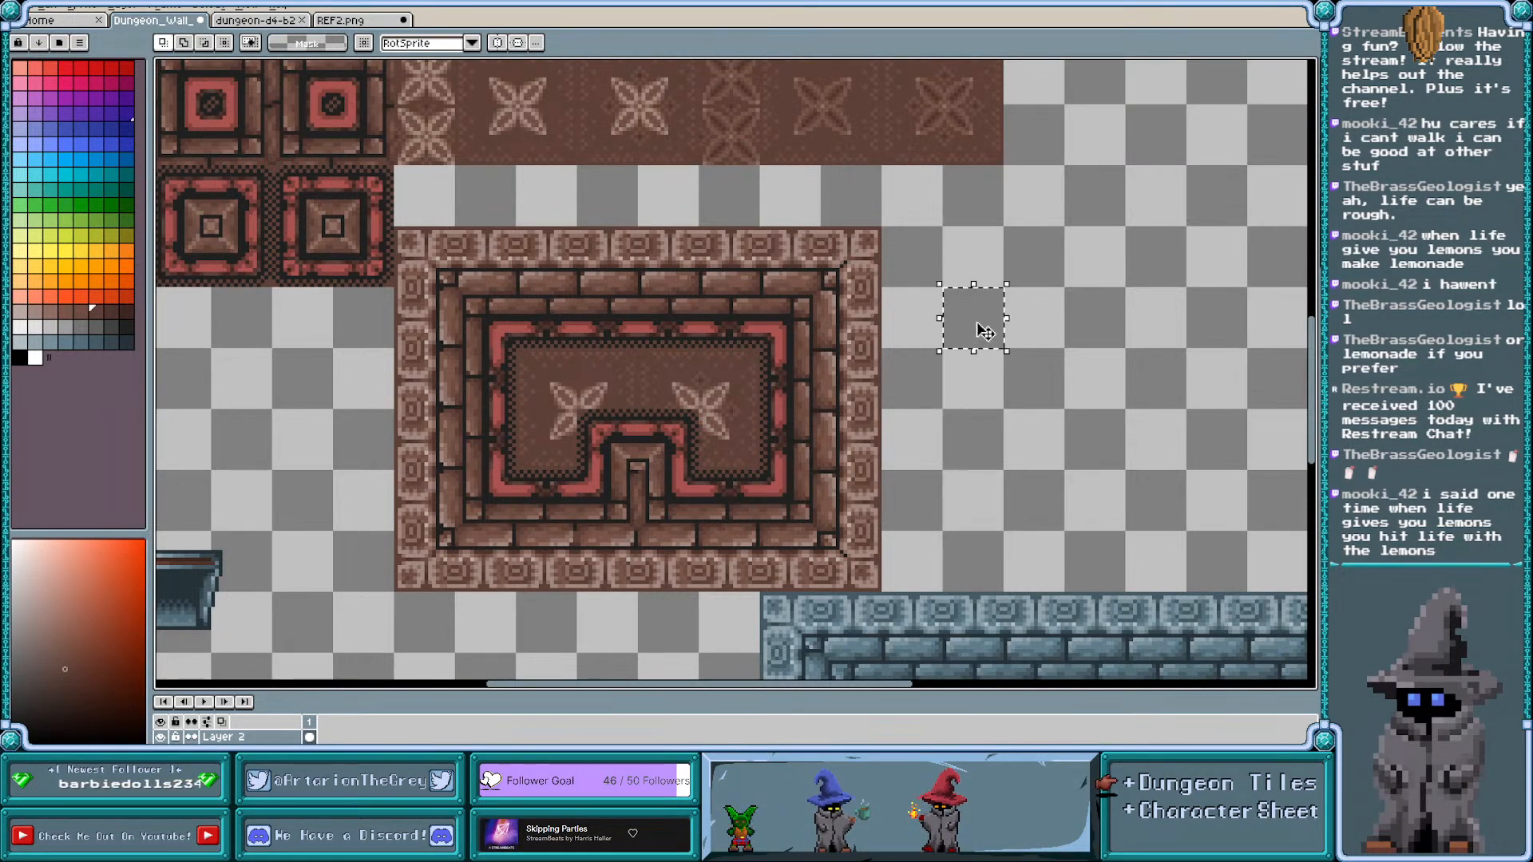
pyautogui.doubleClick(978, 259)
pyautogui.click(1016, 422)
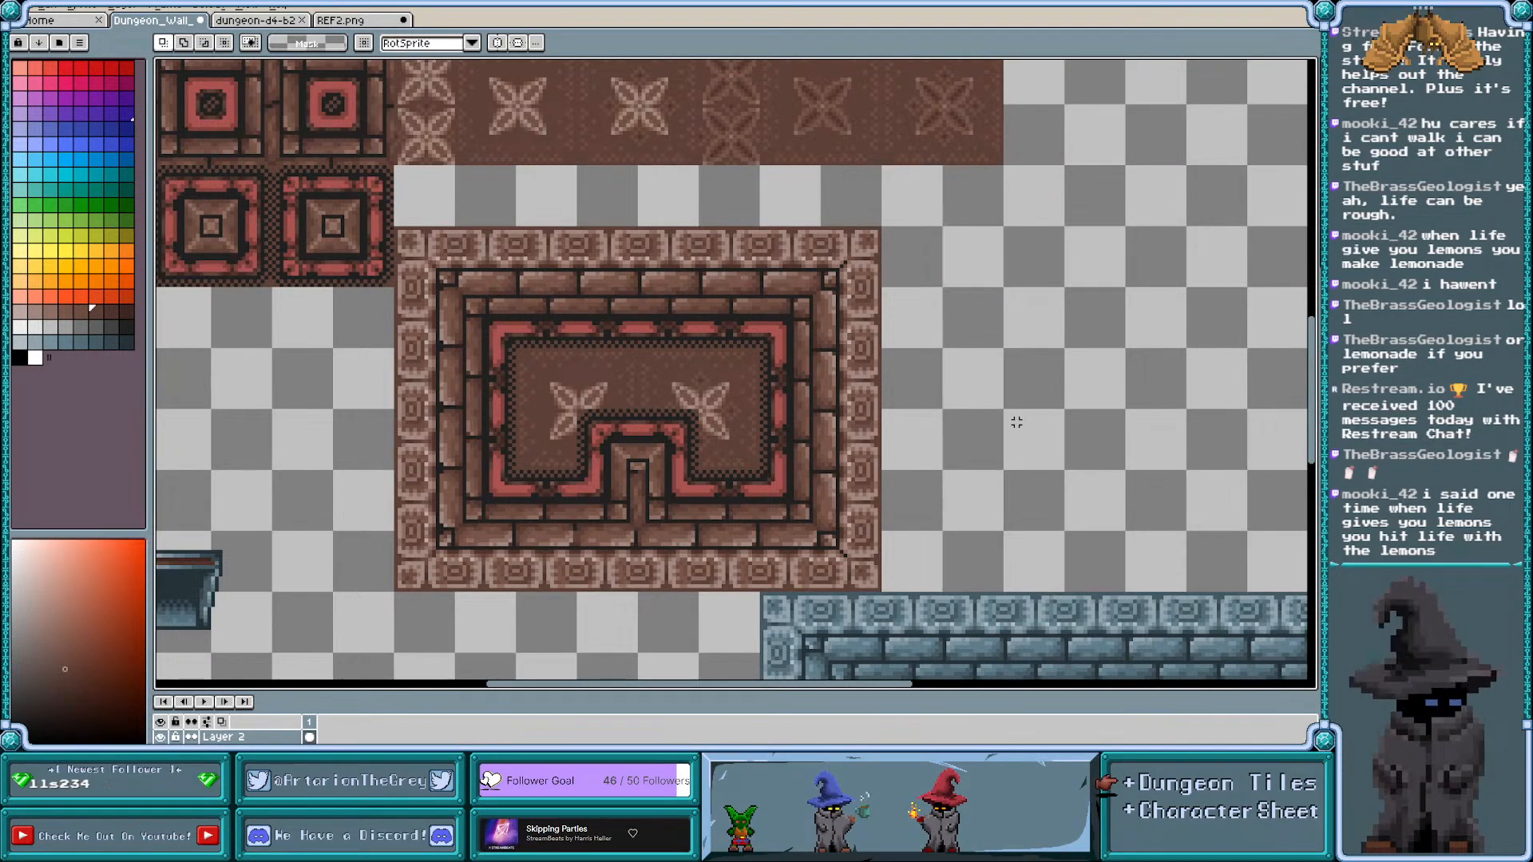
# Outline the whole assembled brown room with a selection and examine its walls, corners and edge tiles
pyautogui.scroll(-1, 1032, 422)
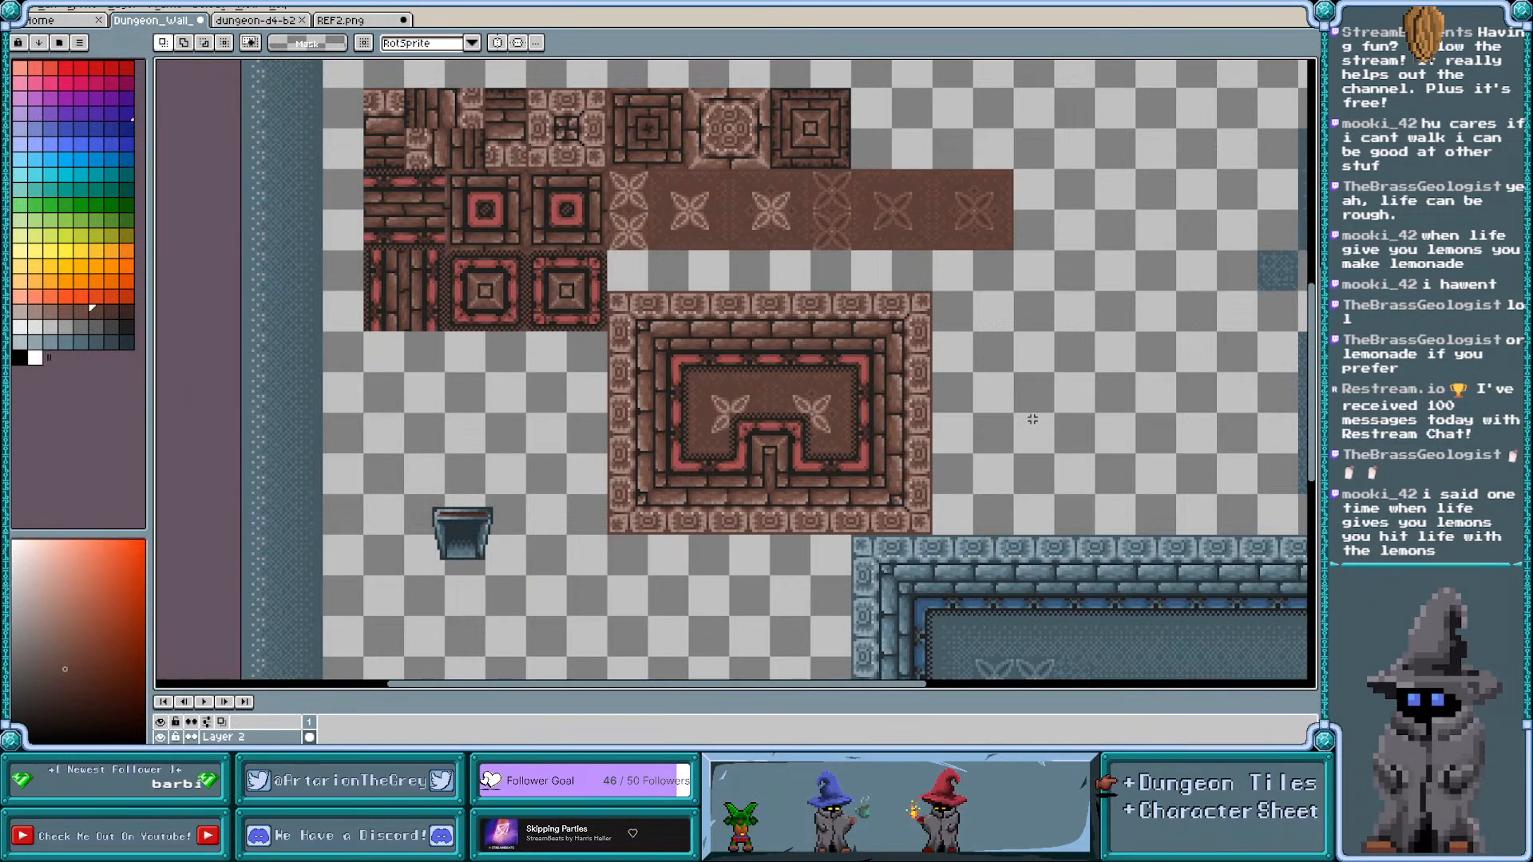
pyautogui.hscroll(2, 786, 411)
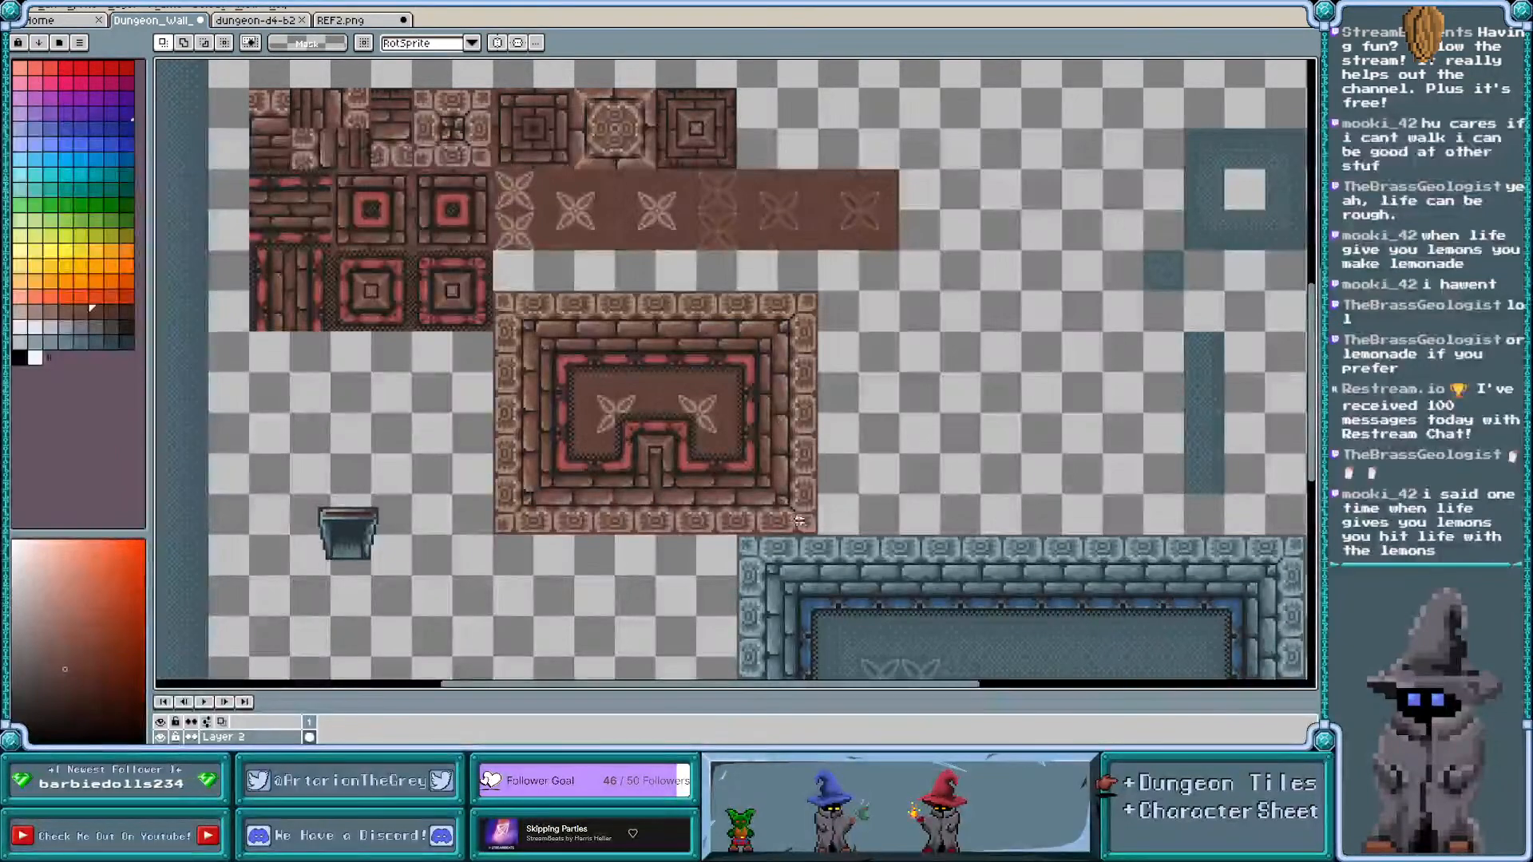
pyautogui.scroll(2, 799, 520)
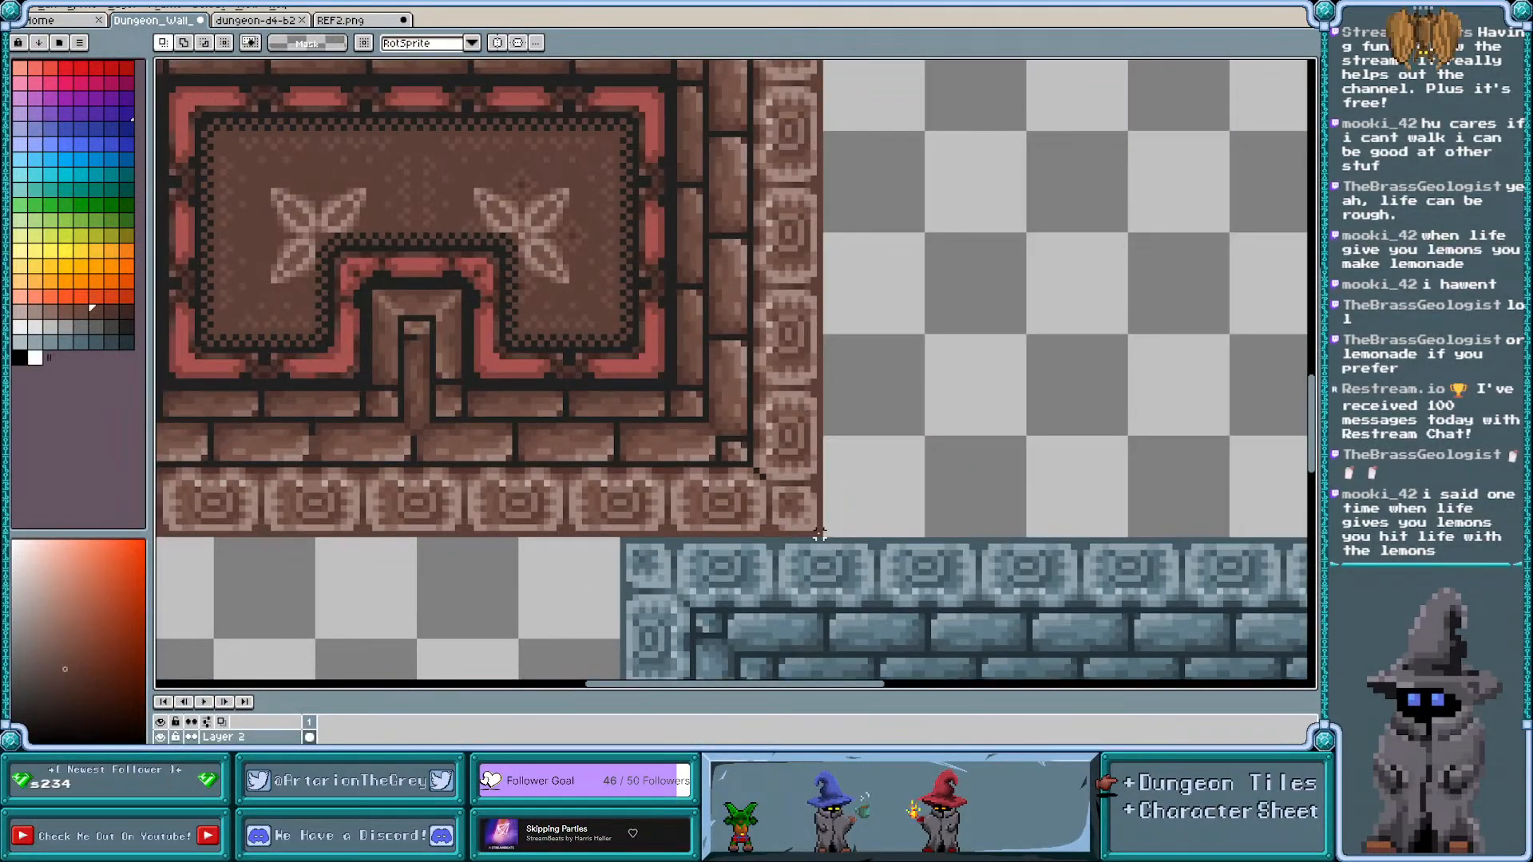
pyautogui.scroll(-2, 819, 532)
pyautogui.moveTo(819, 532); pyautogui.dragTo(335, 176)
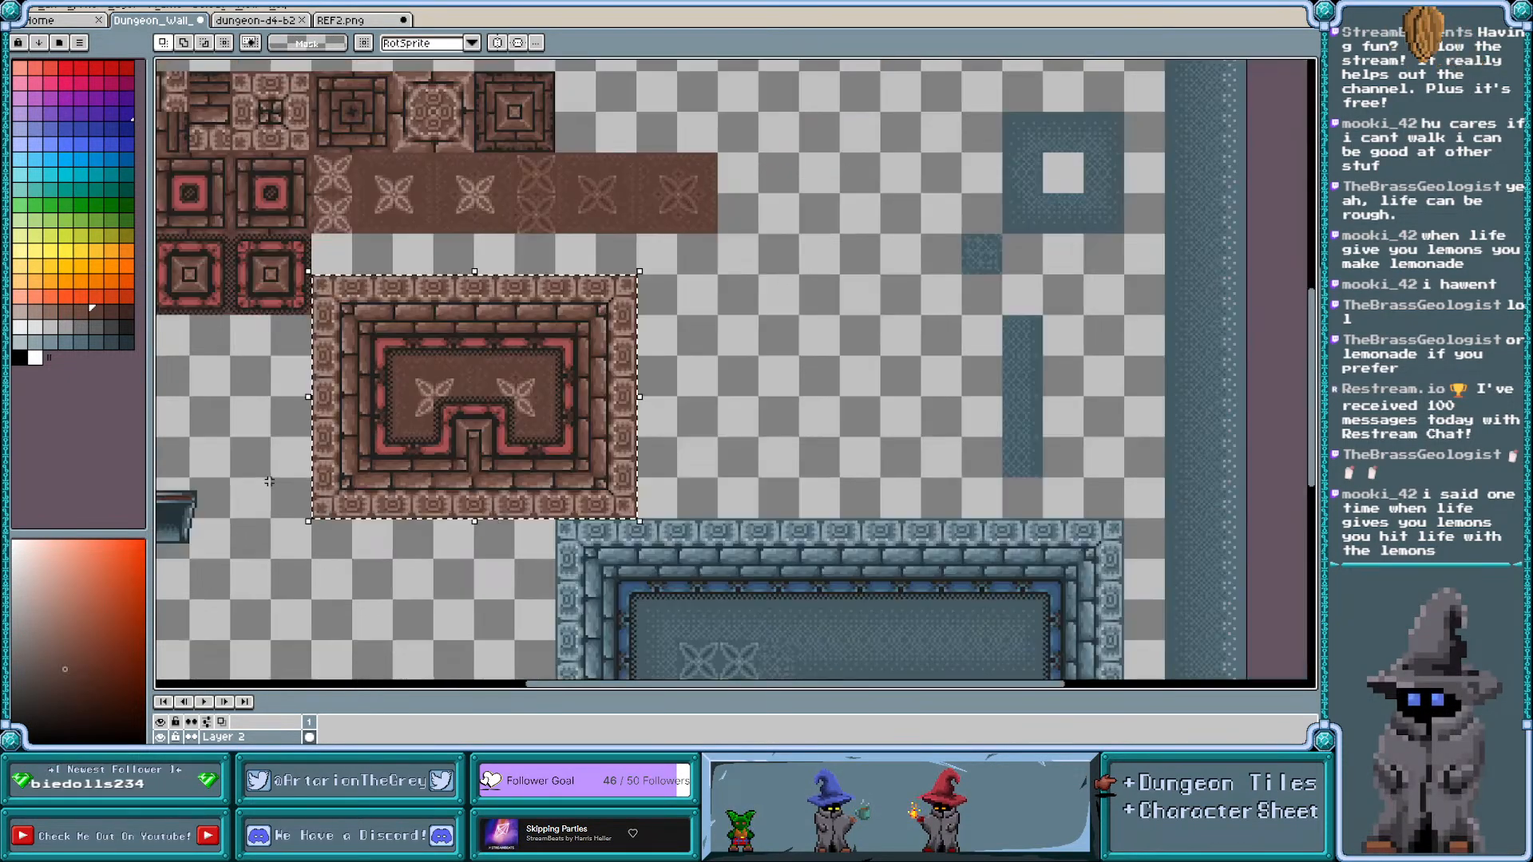
pyautogui.scroll(-1, 269, 482)
pyautogui.hscroll(-1, 269, 482)
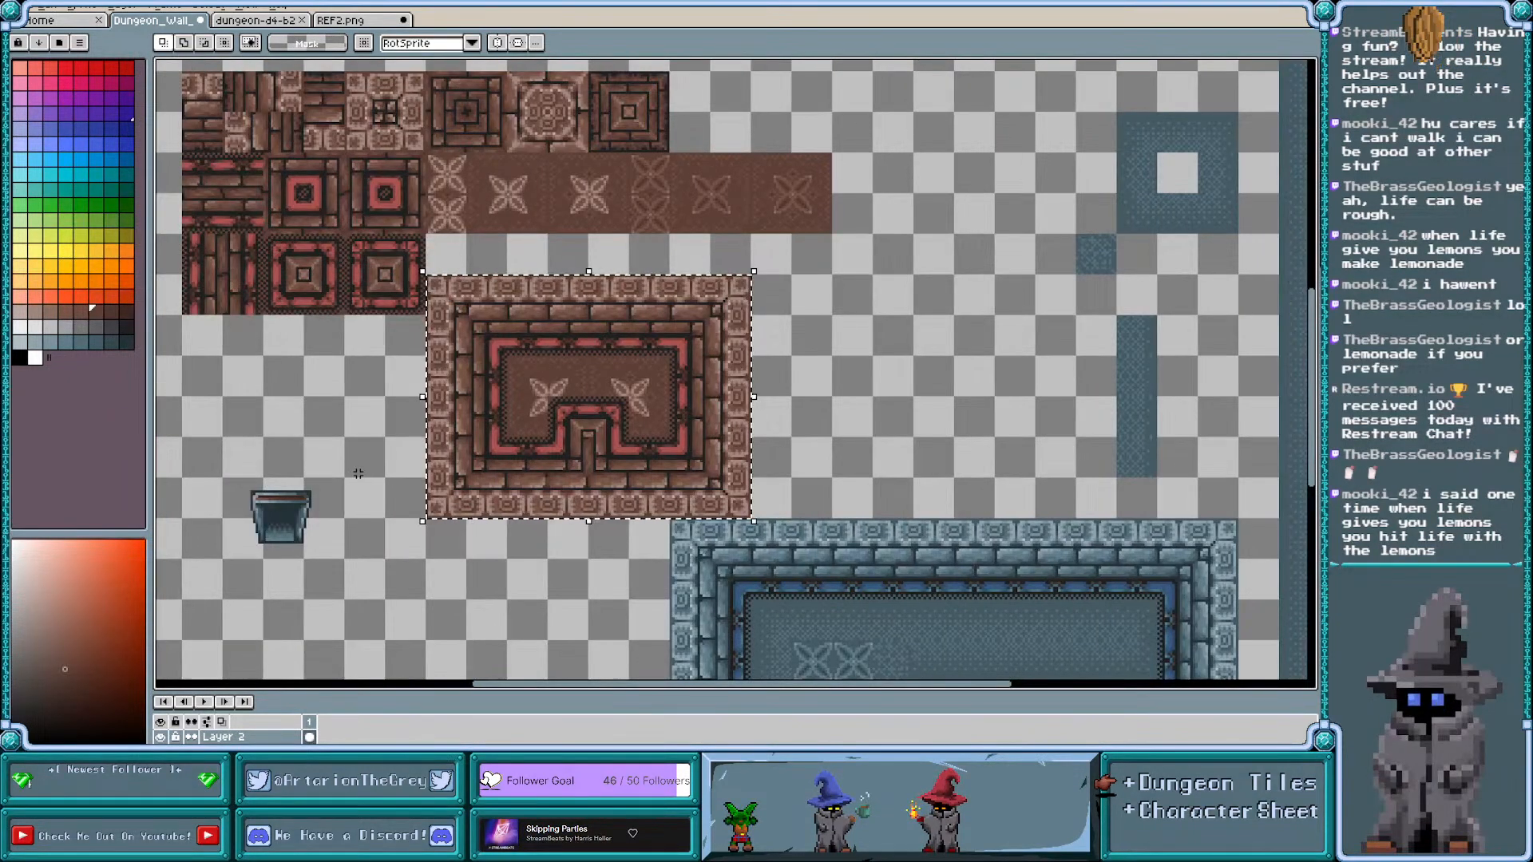
pyautogui.hscroll(-1, 445, 466)
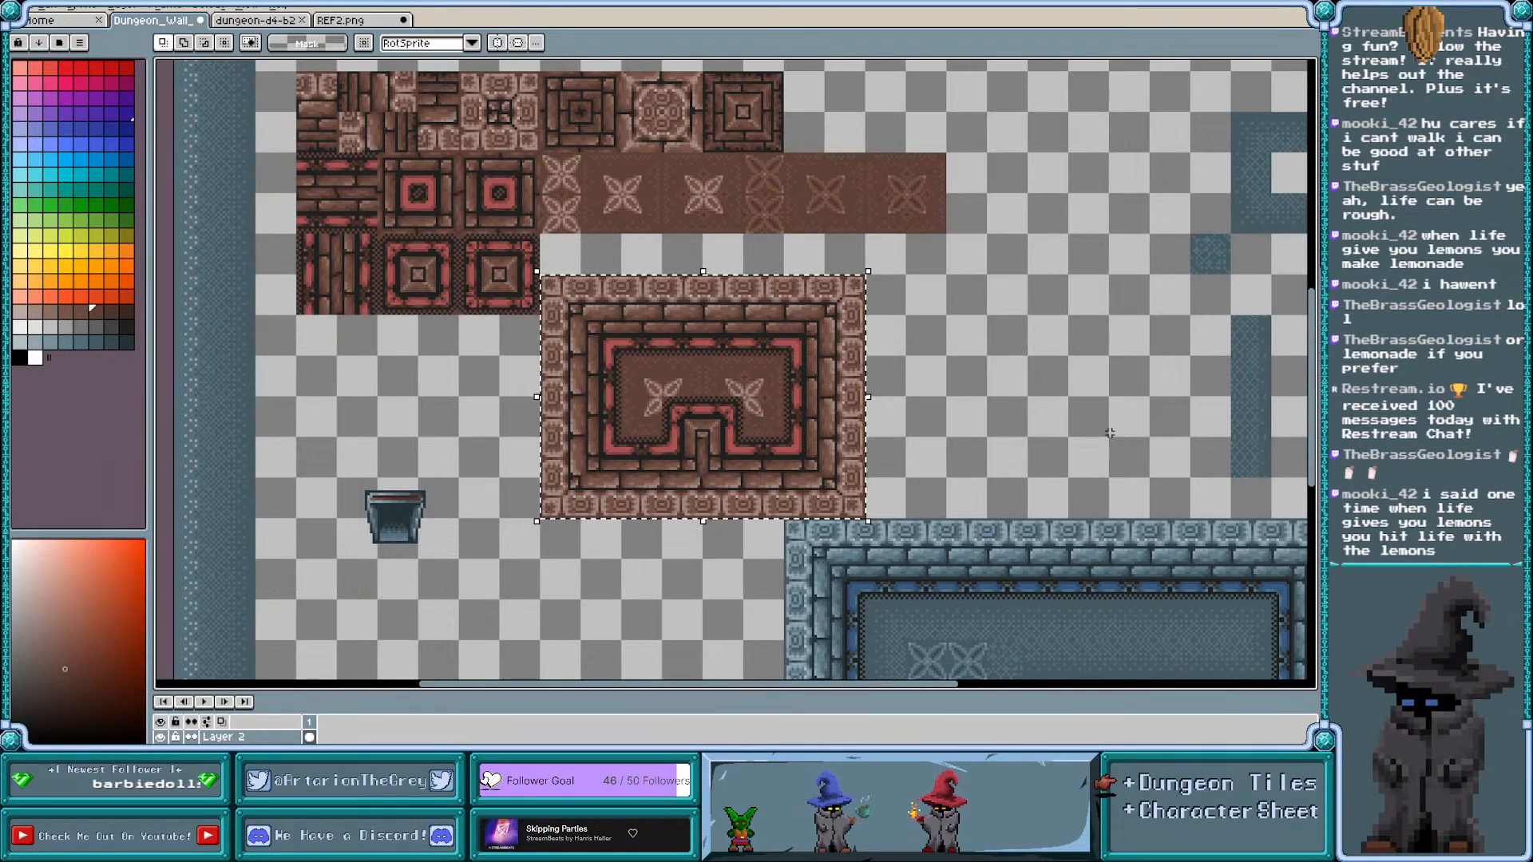
pyautogui.scroll(2, 1303, 425)
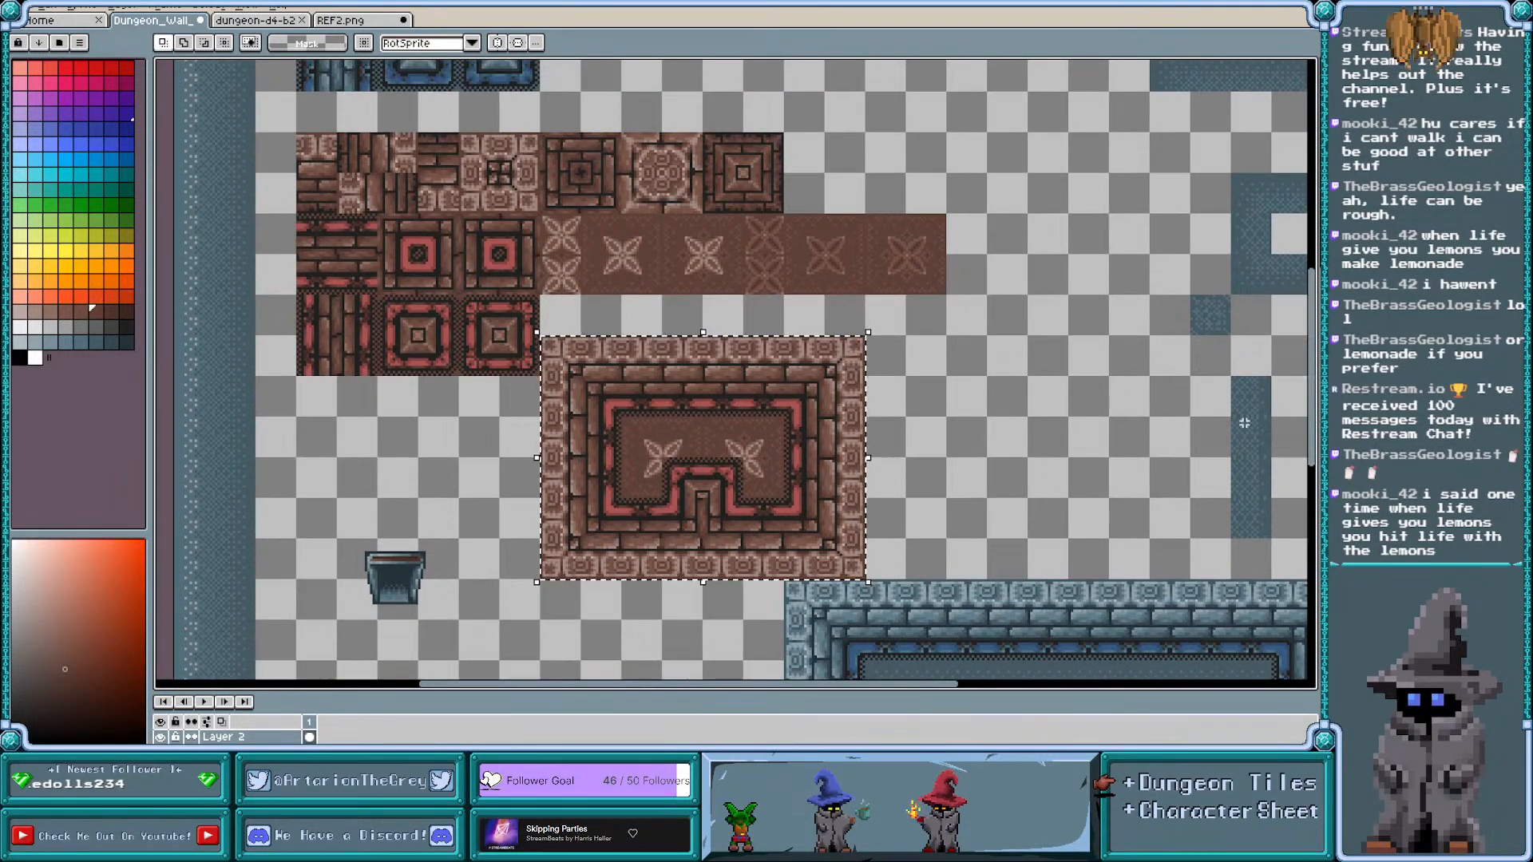
pyautogui.scroll(2, 631, 438)
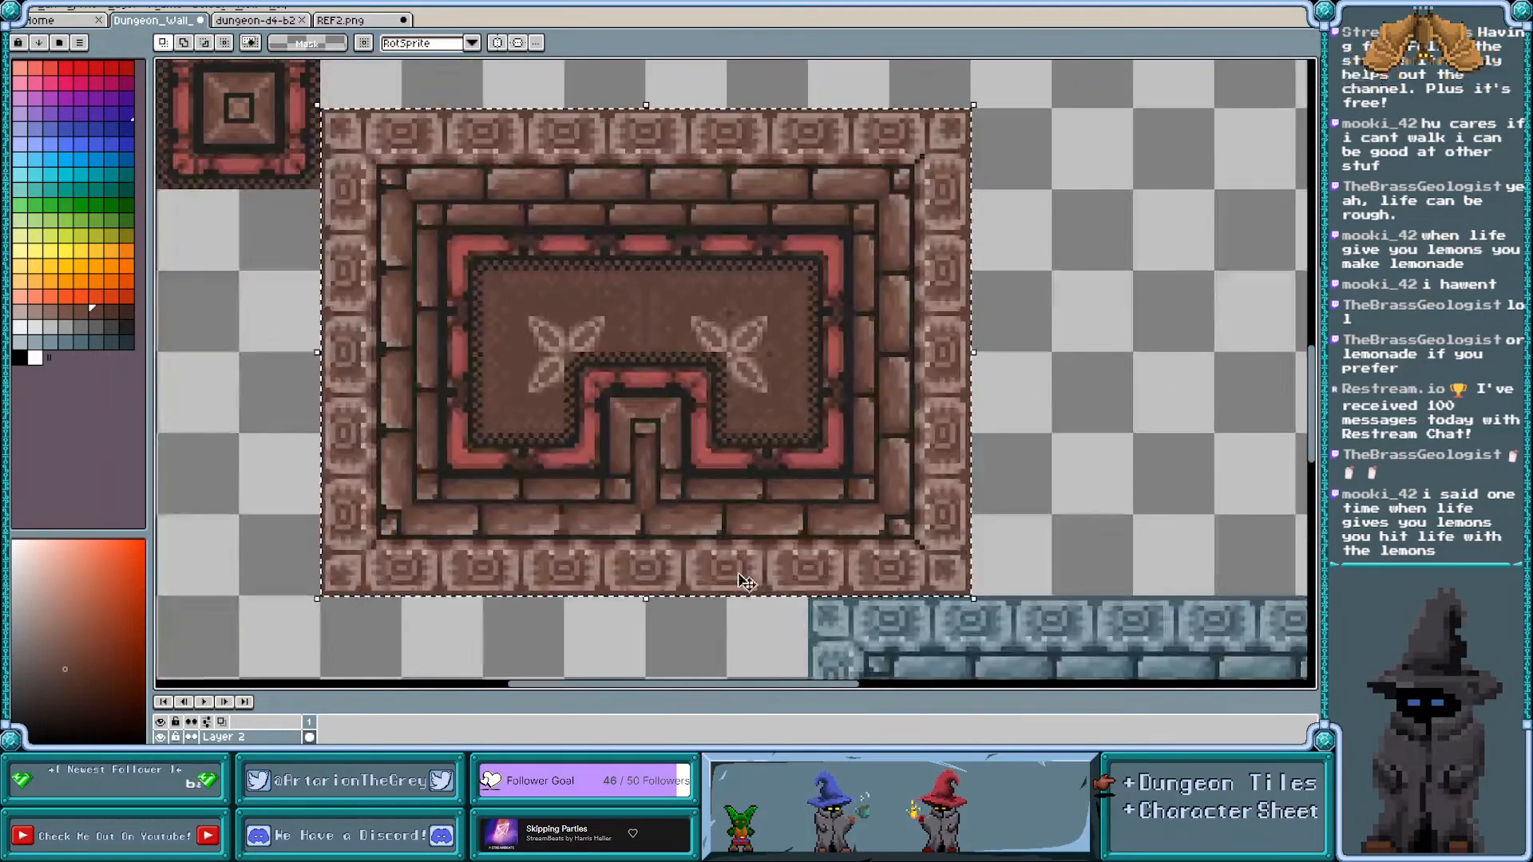
pyautogui.scroll(-2, 630, 439)
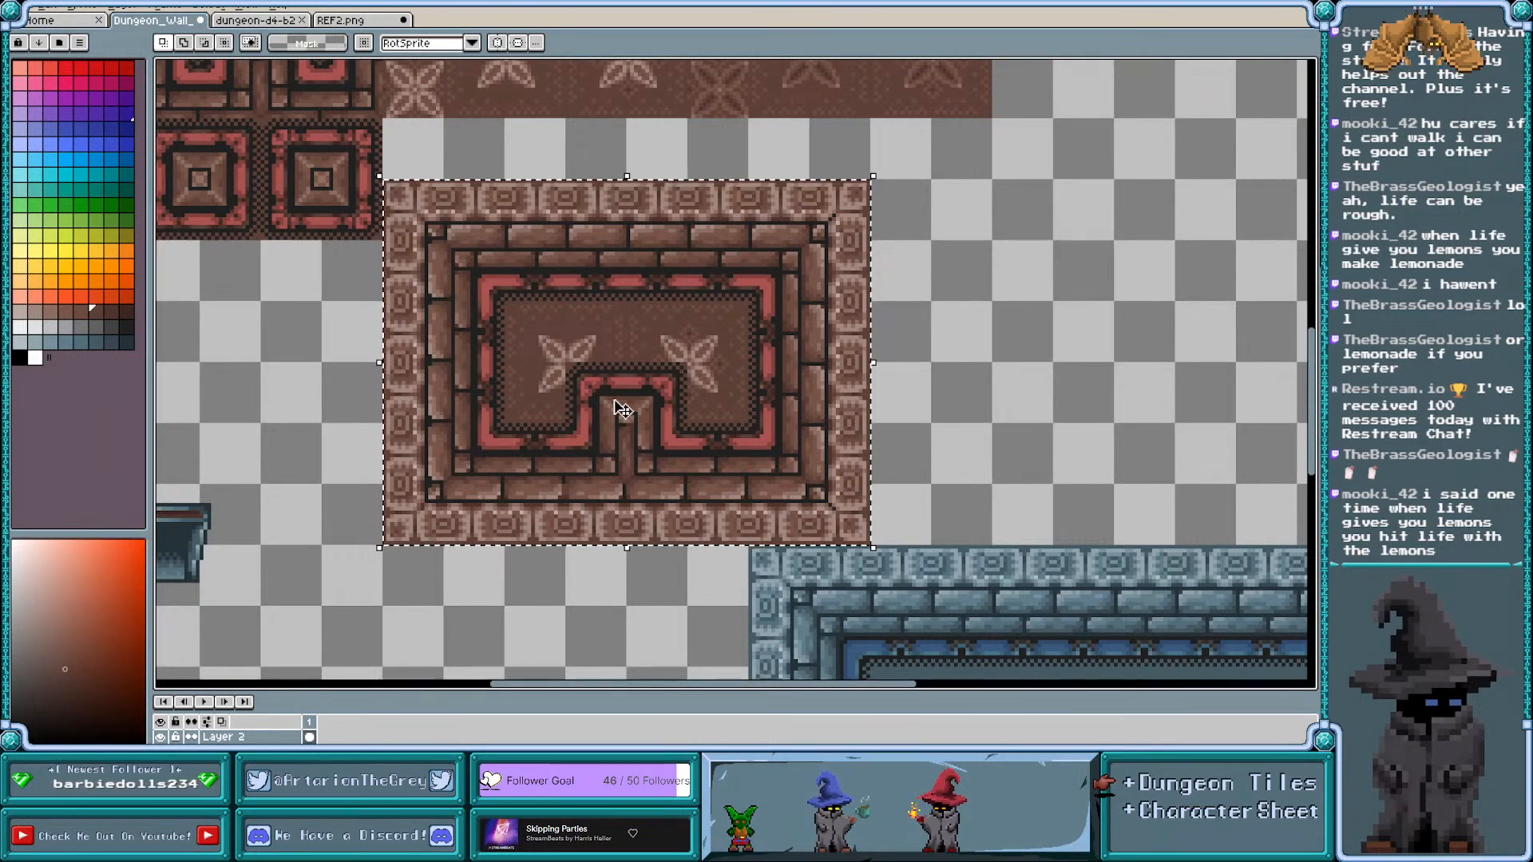
# Inspect the flower petals beside the room's outward corner up close and sample a brown from the artwork for the pencil
pyautogui.scroll(1, 584, 379)
pyautogui.scroll(4, 583, 379)
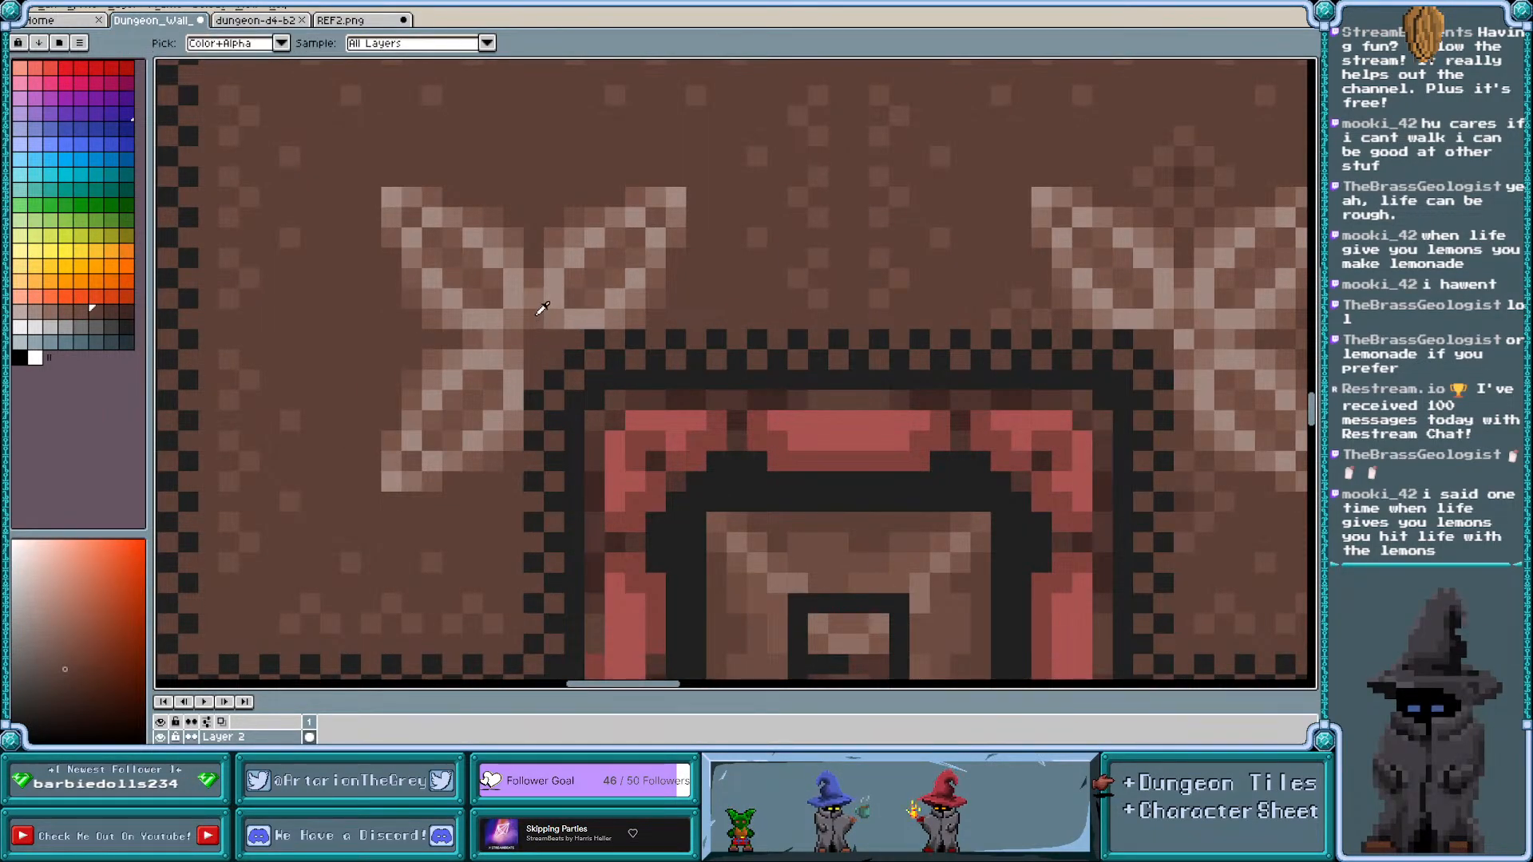
pyautogui.press('b')
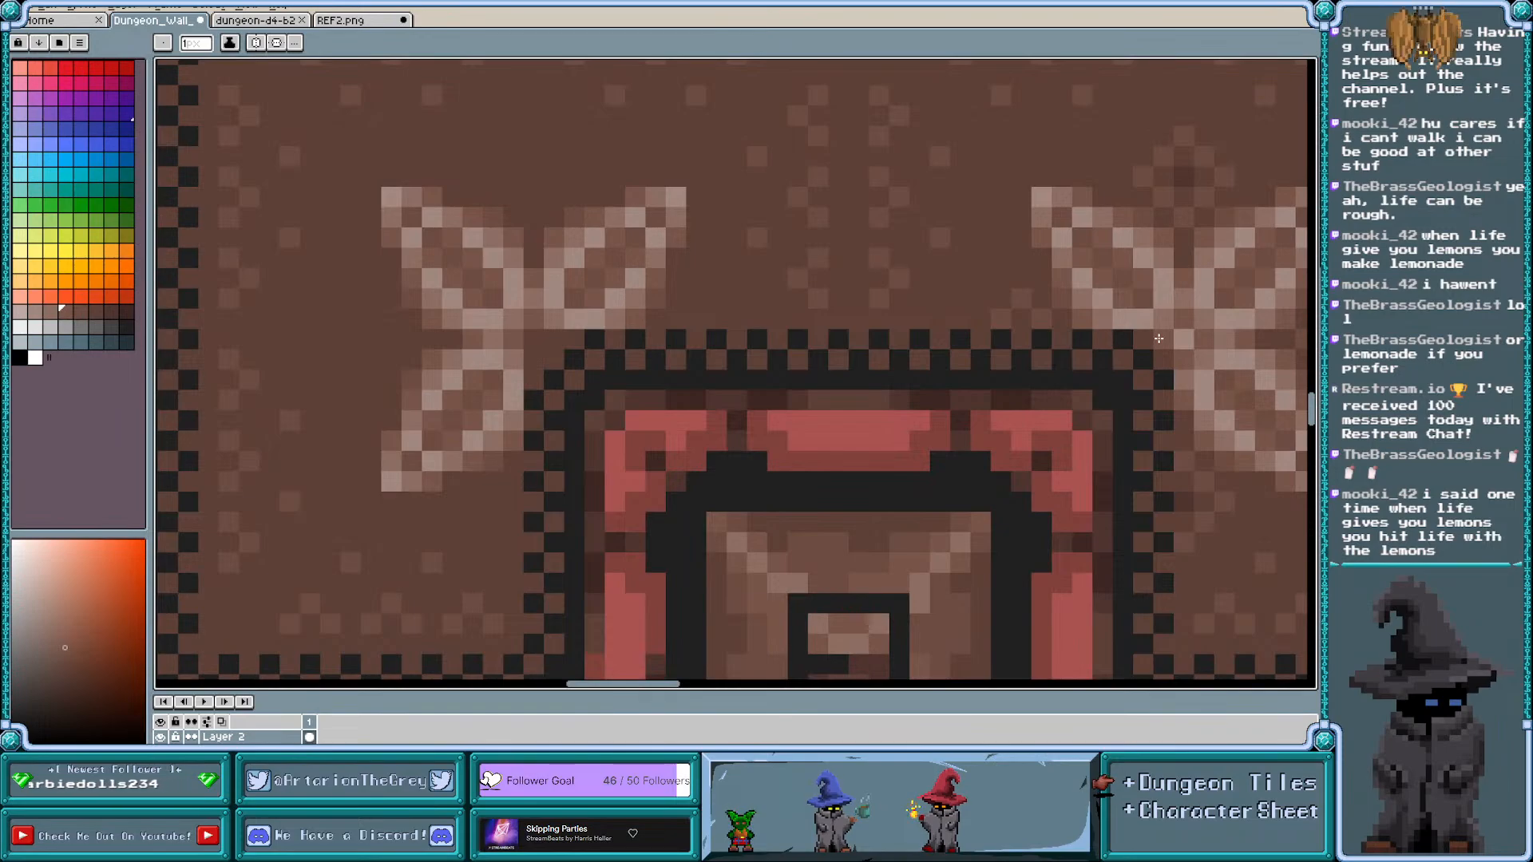
pyautogui.scroll(-4, 533, 340)
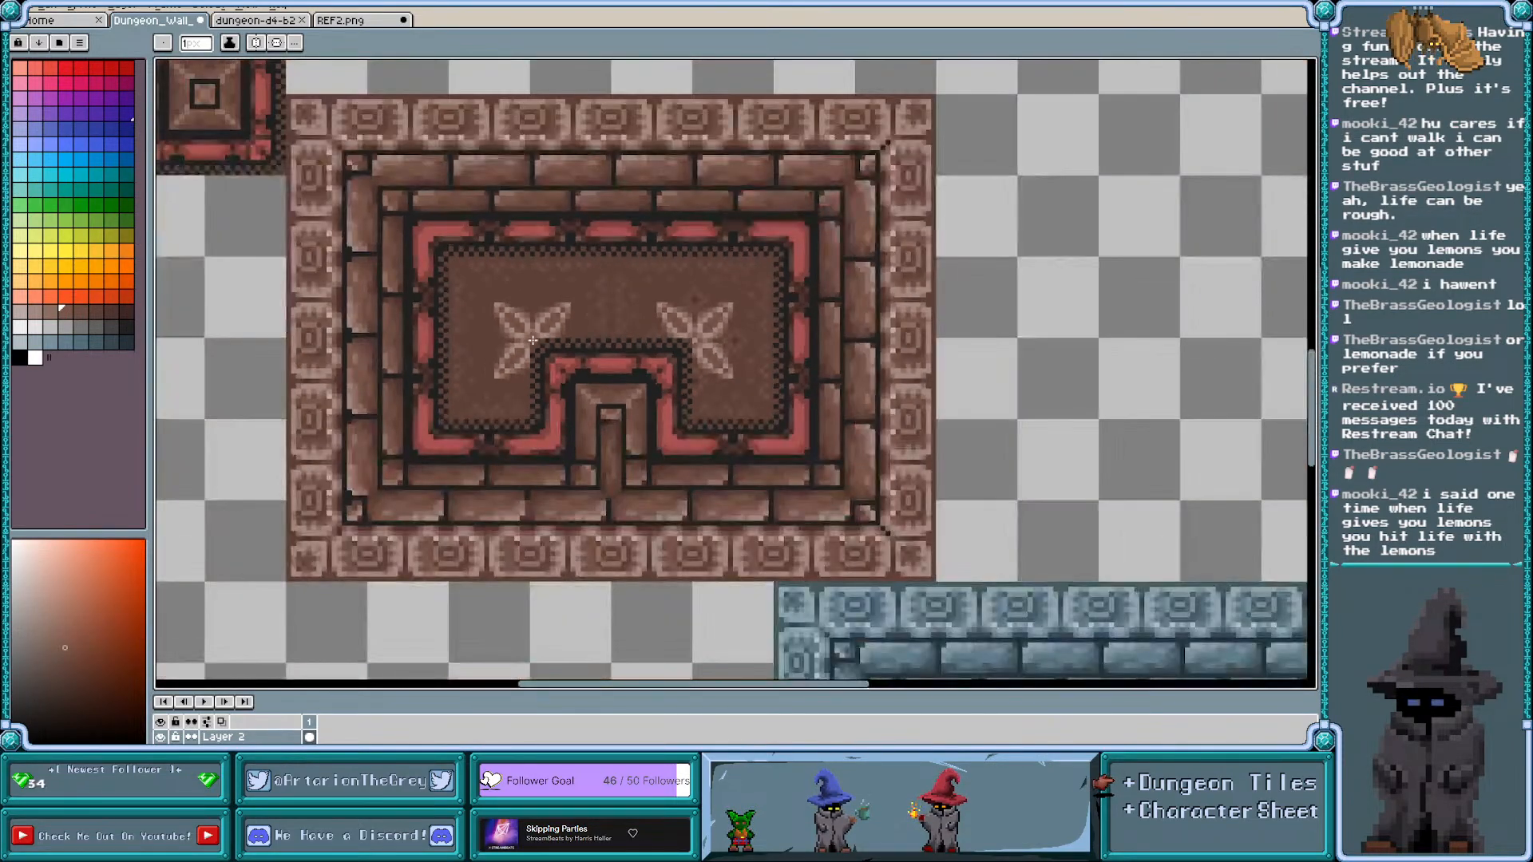
# Review the brown tile set, its red-accented wall tiles and the sample room alongside the original blue tiles
pyautogui.scroll(-3, 819, 430)
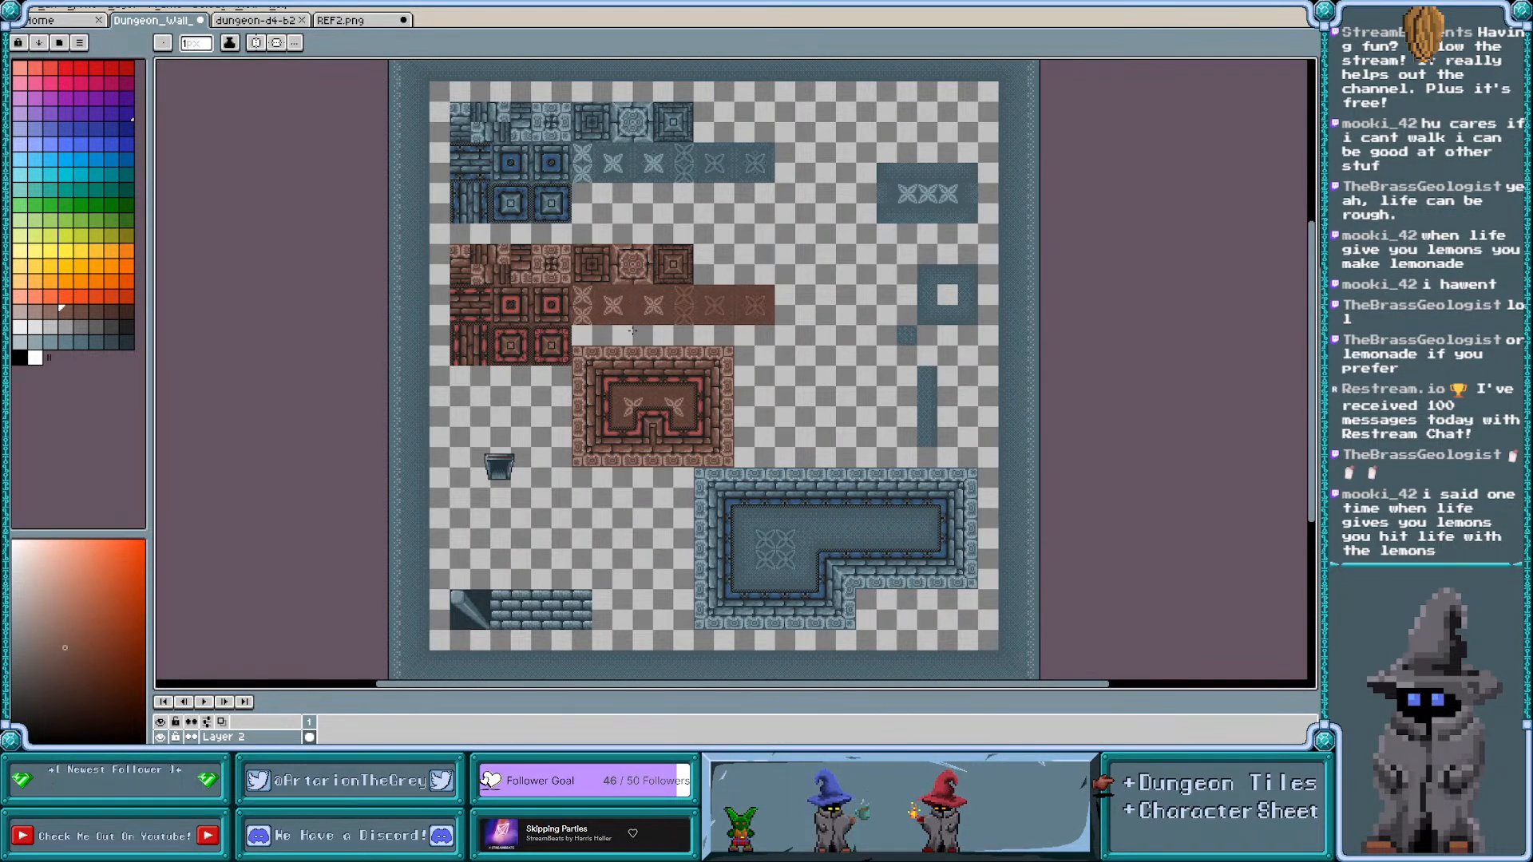
pyautogui.scroll(2, 638, 356)
pyautogui.scroll(-2, 639, 355)
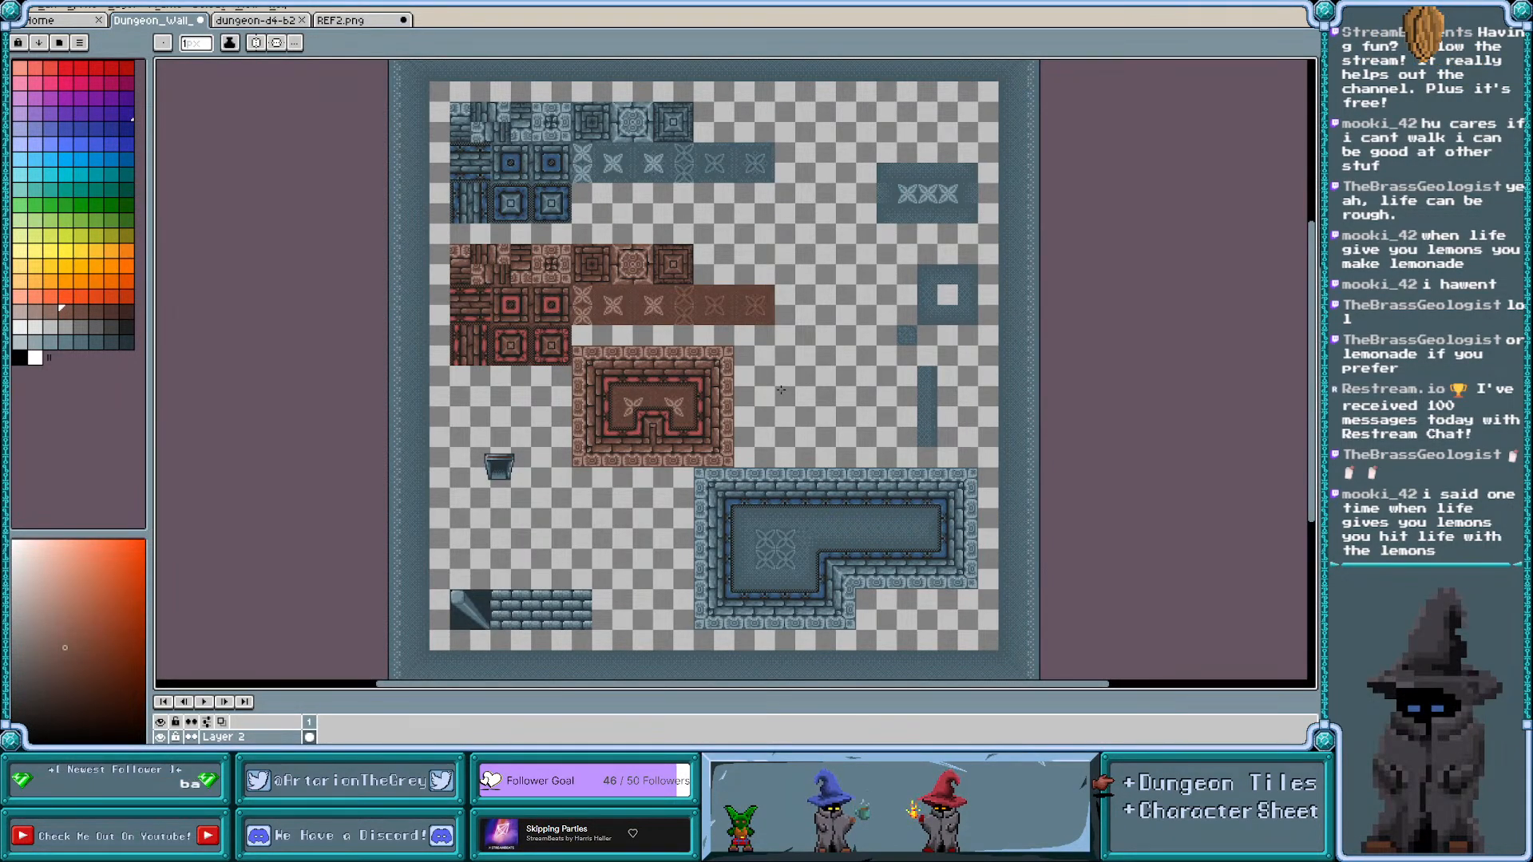
pyautogui.scroll(2, 710, 428)
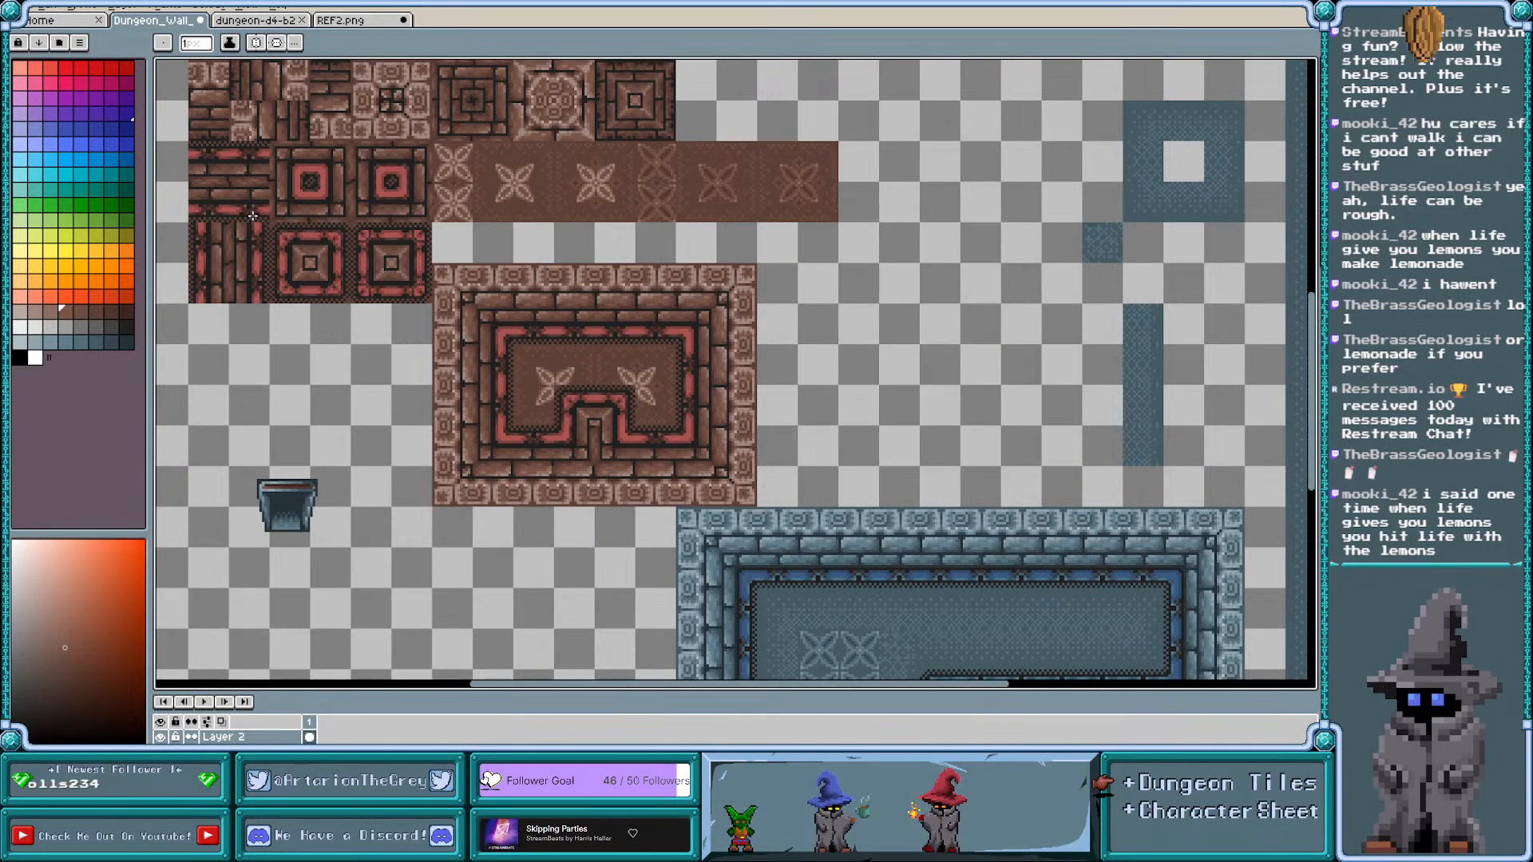
pyautogui.scroll(4, 221, 150)
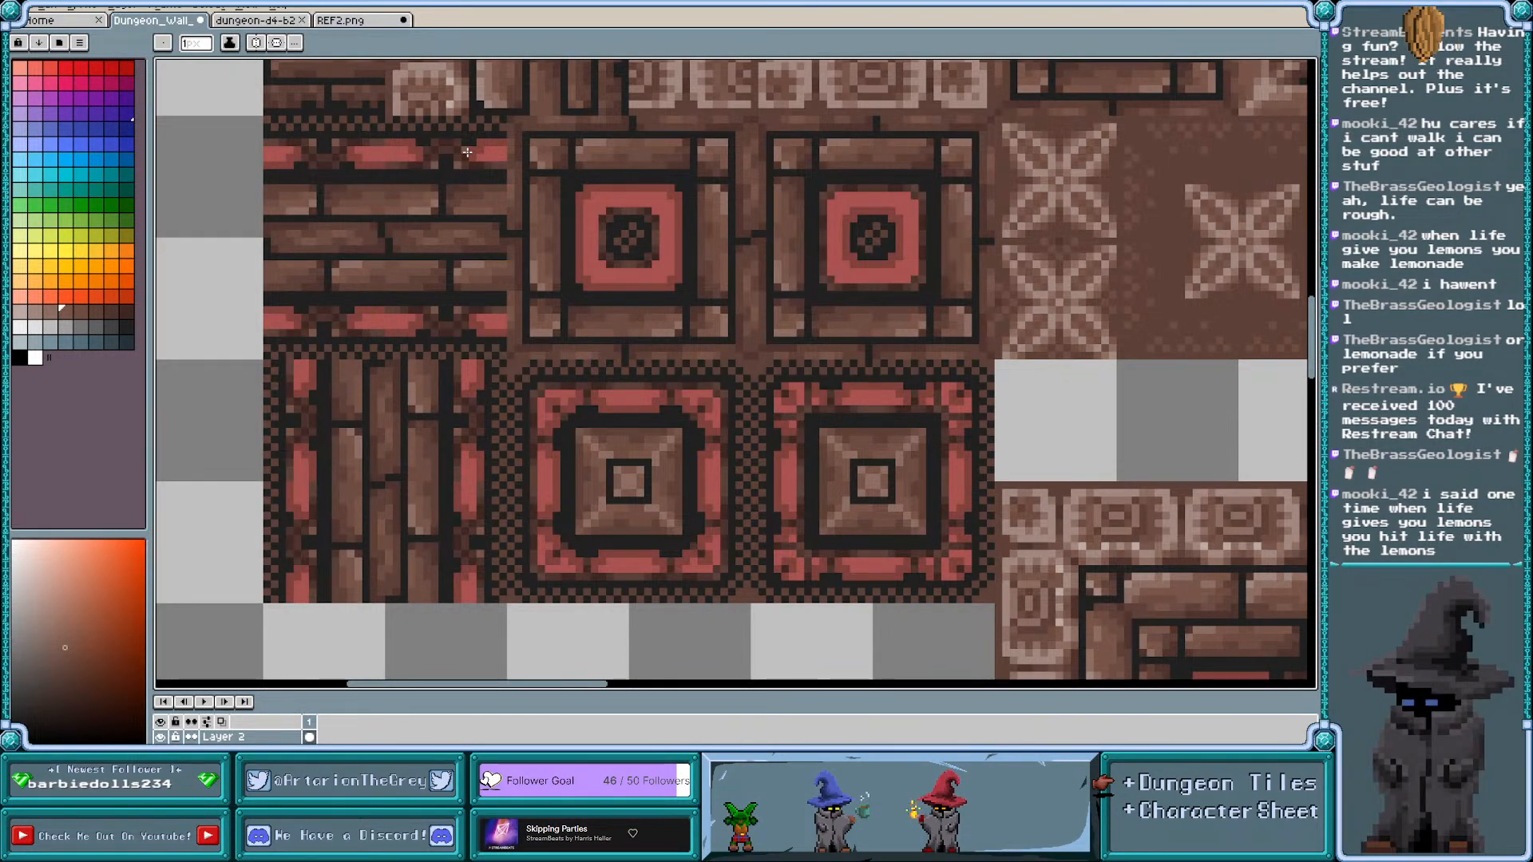
pyautogui.scroll(-1, 467, 151)
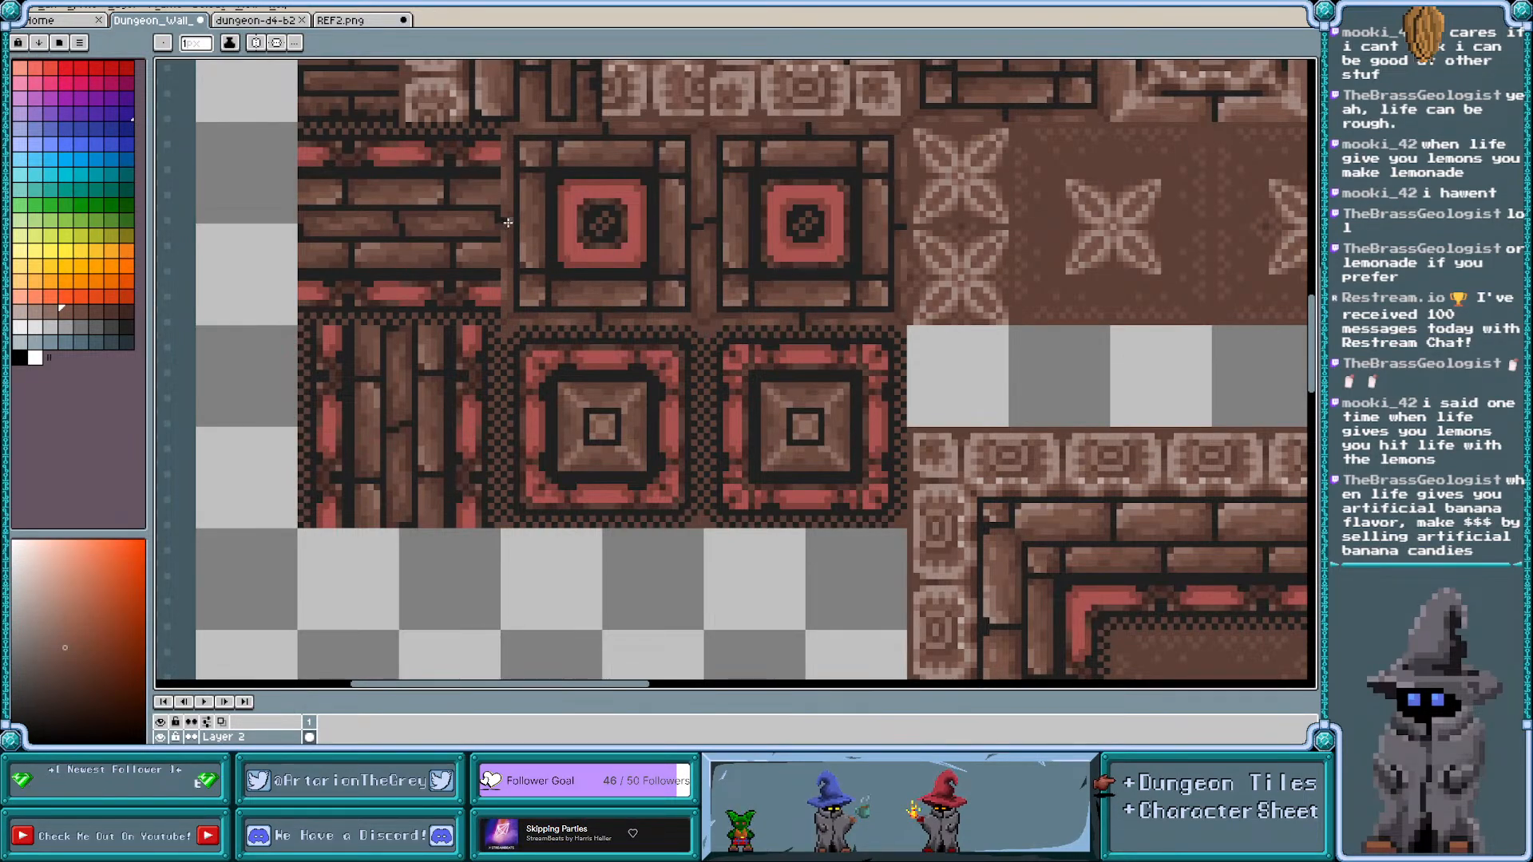
pyautogui.scroll(-3, 508, 223)
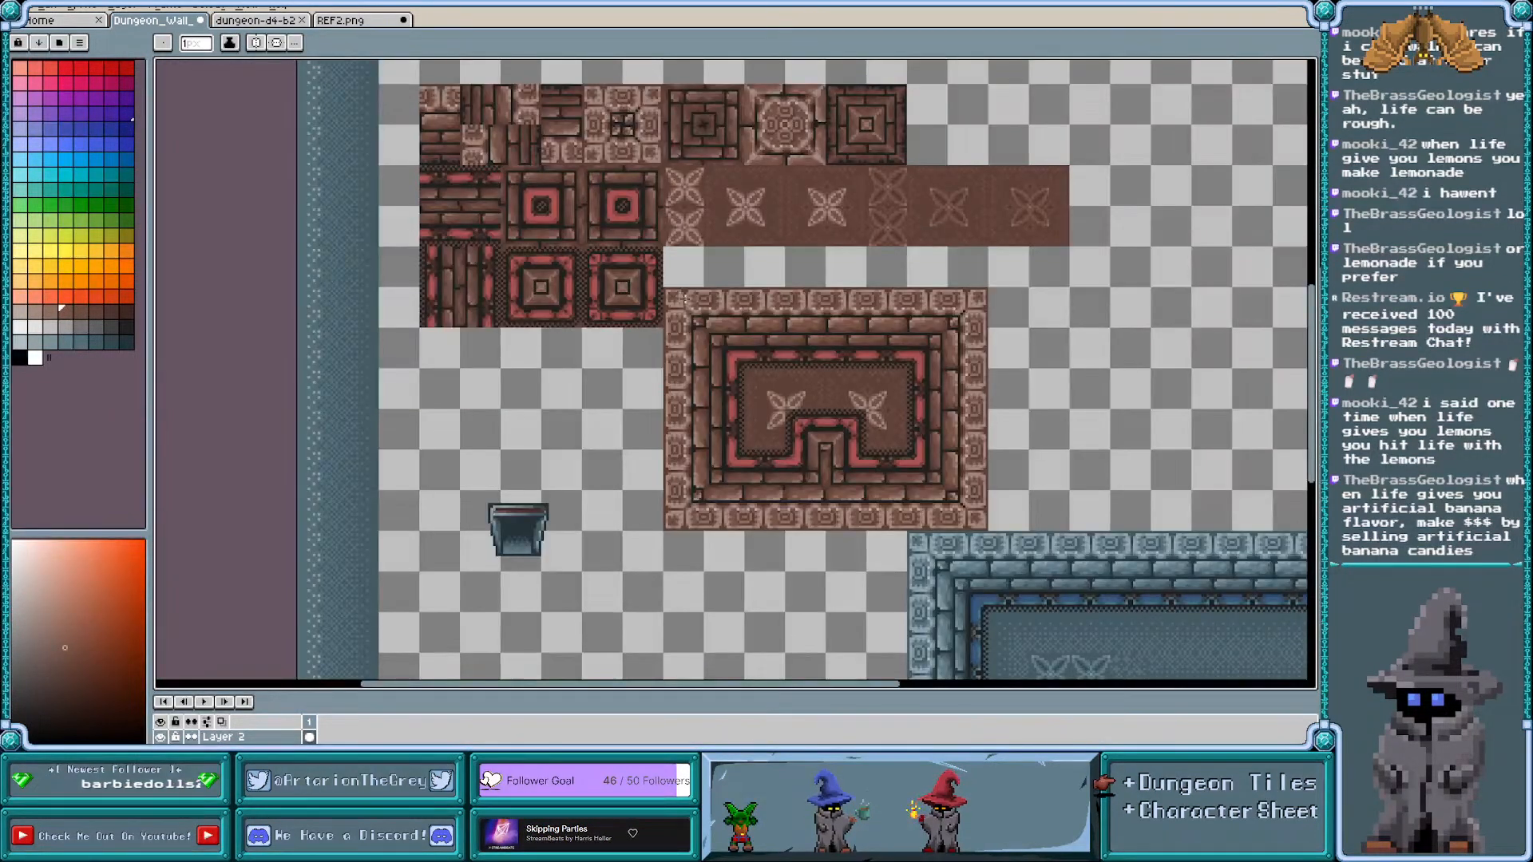
pyautogui.scroll(1, 1045, 351)
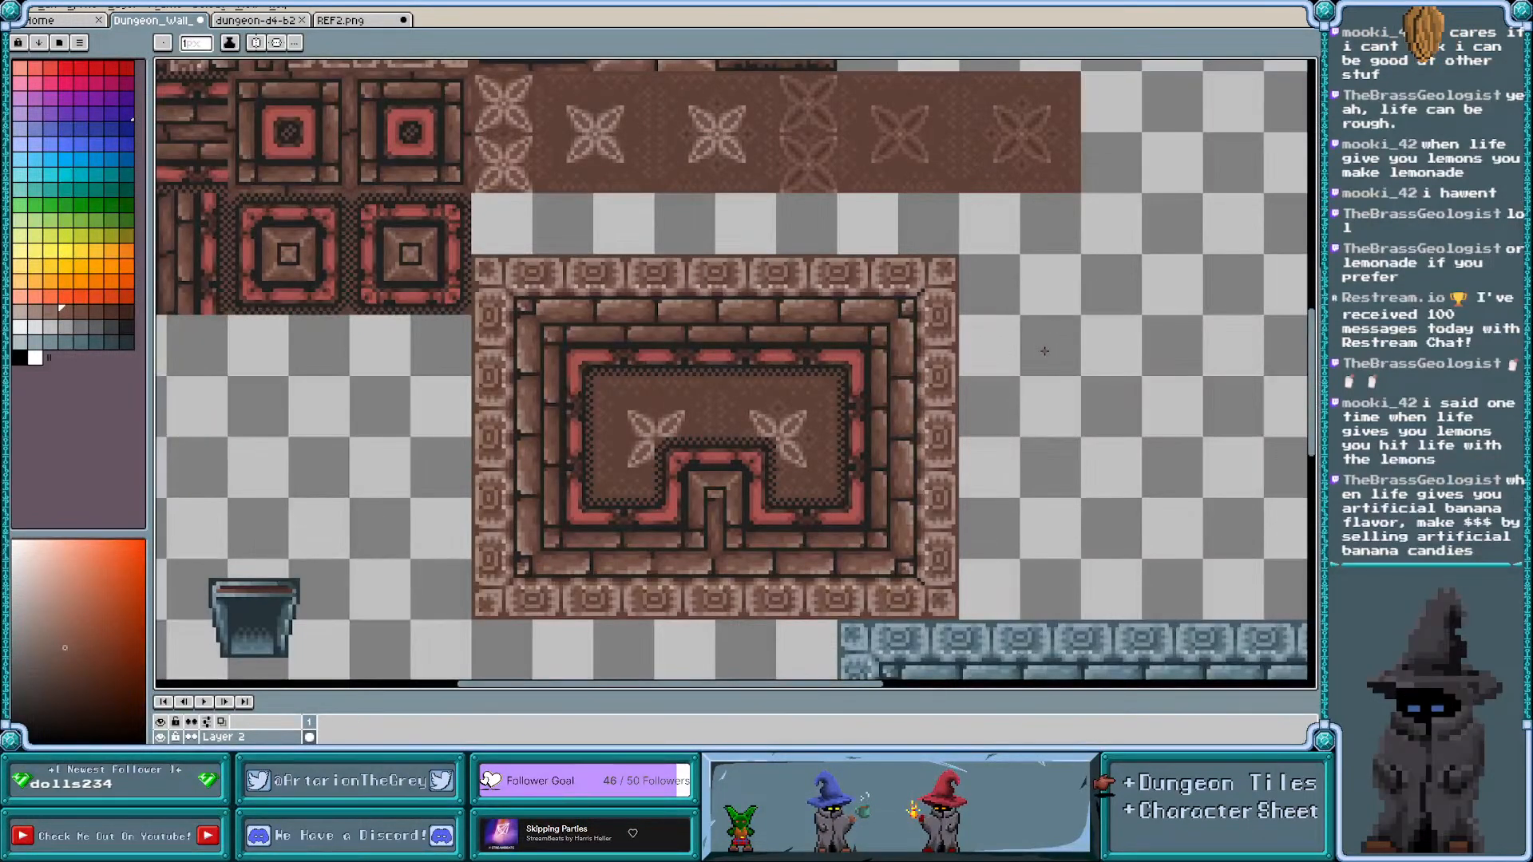
pyautogui.scroll(-3, 1045, 351)
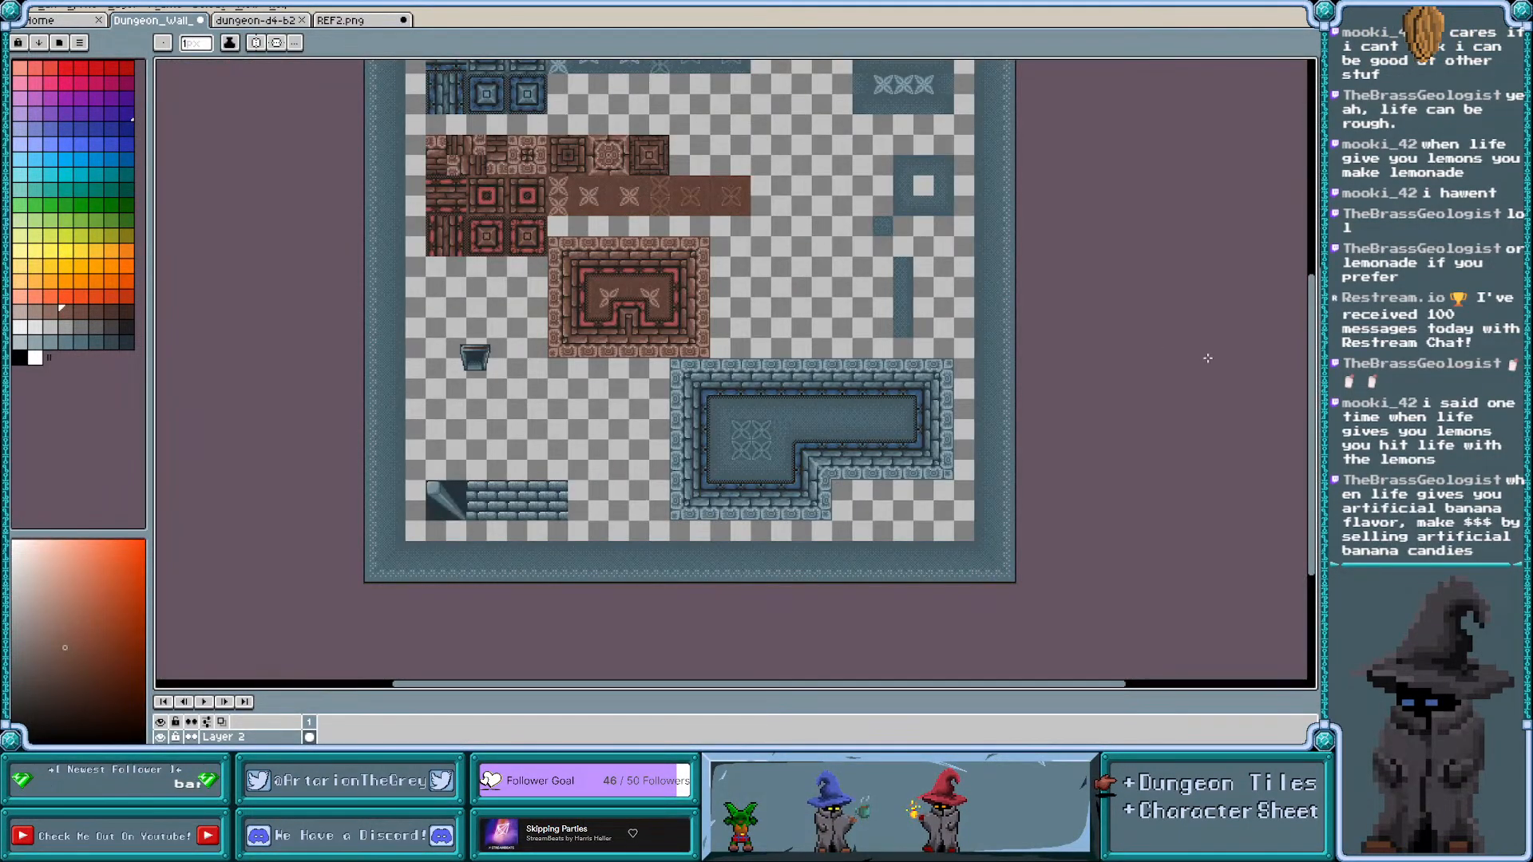
pyautogui.moveTo(1316, 385); pyautogui.dragTo(1316, 331)
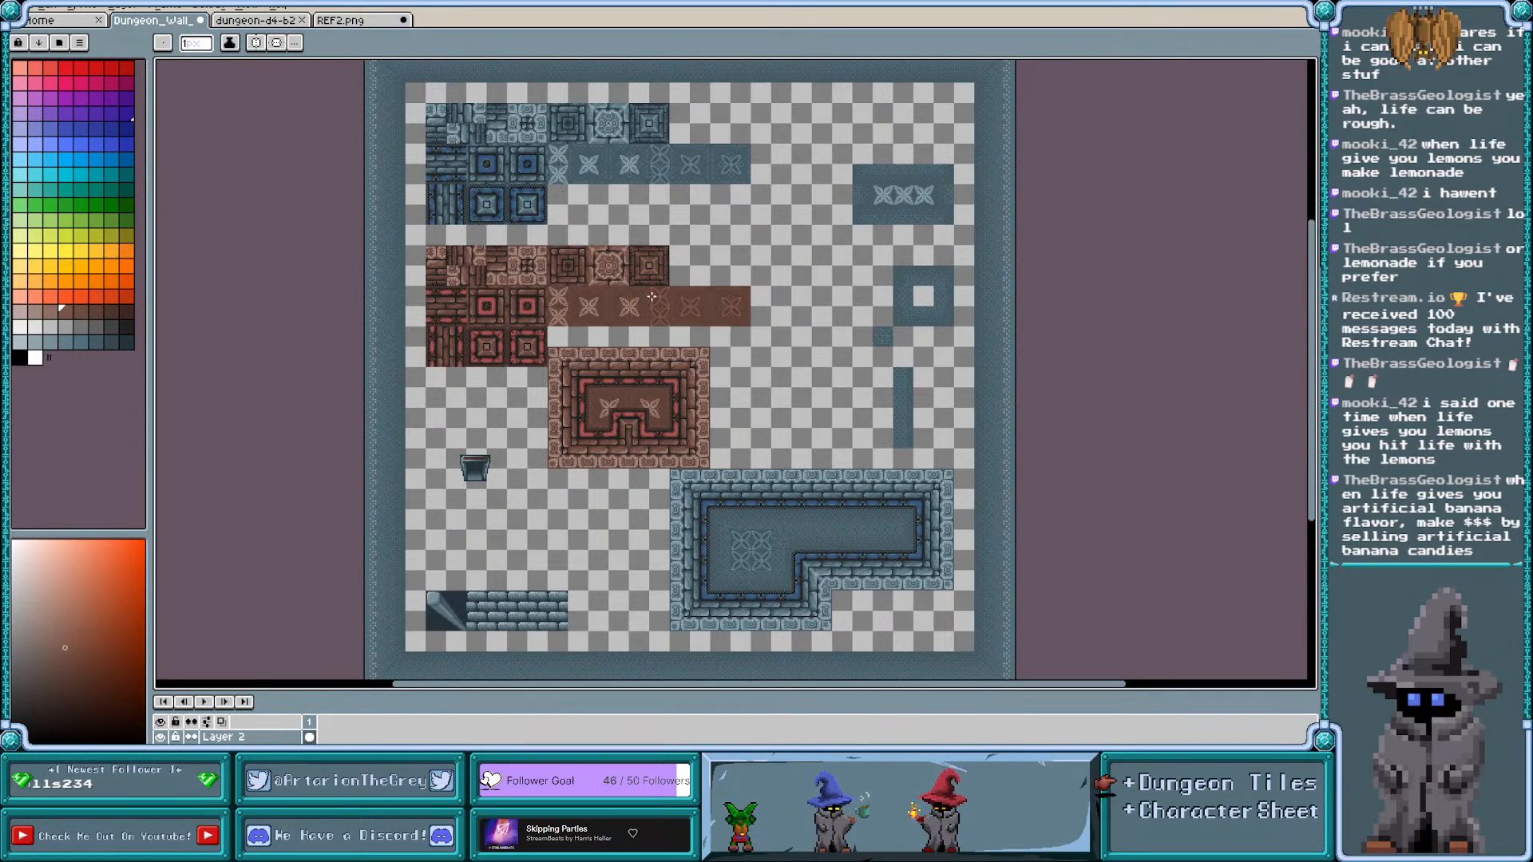
pyautogui.scroll(1, 567, 269)
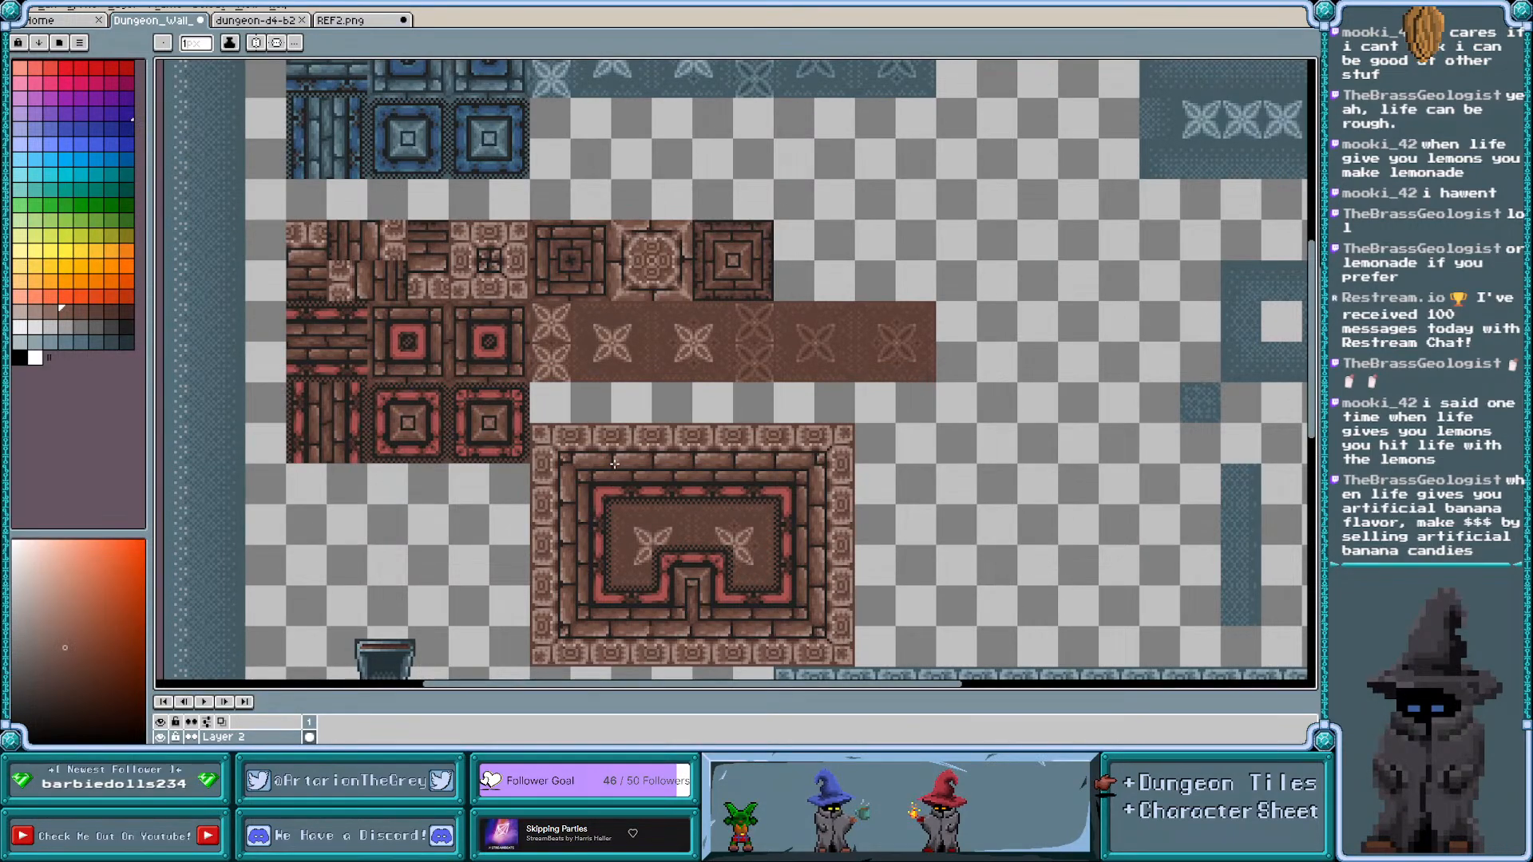
pyautogui.scroll(-1, 614, 463)
pyautogui.scroll(1, 620, 463)
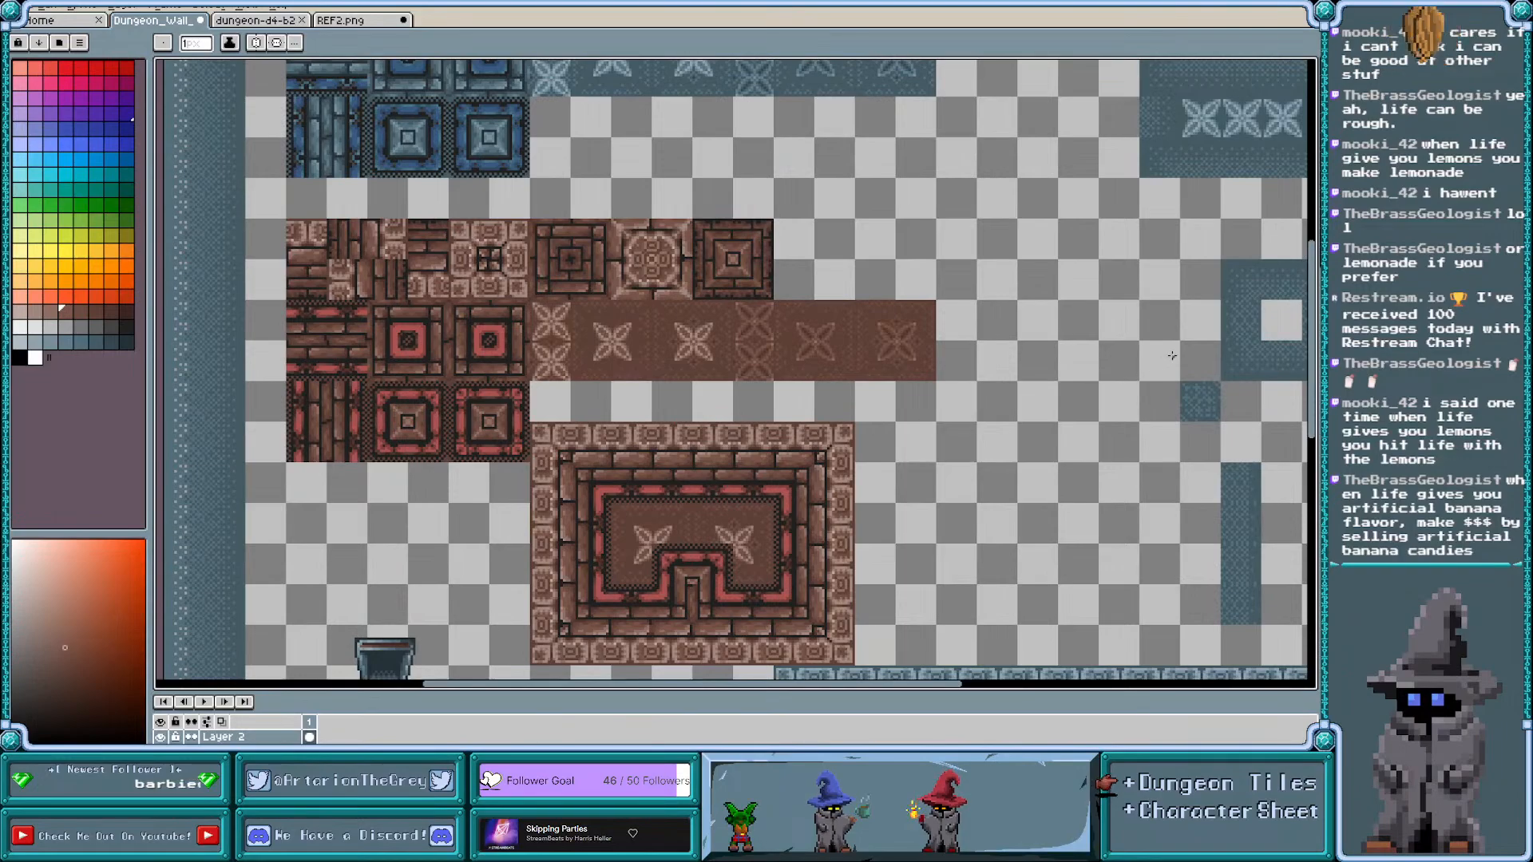
pyautogui.moveTo(1313, 381); pyautogui.dragTo(1313, 338)
# Switch to REF2.png and mark out the wall statue, the wall torches and the diagonal wall with selections to study them
pyautogui.click(353, 22)
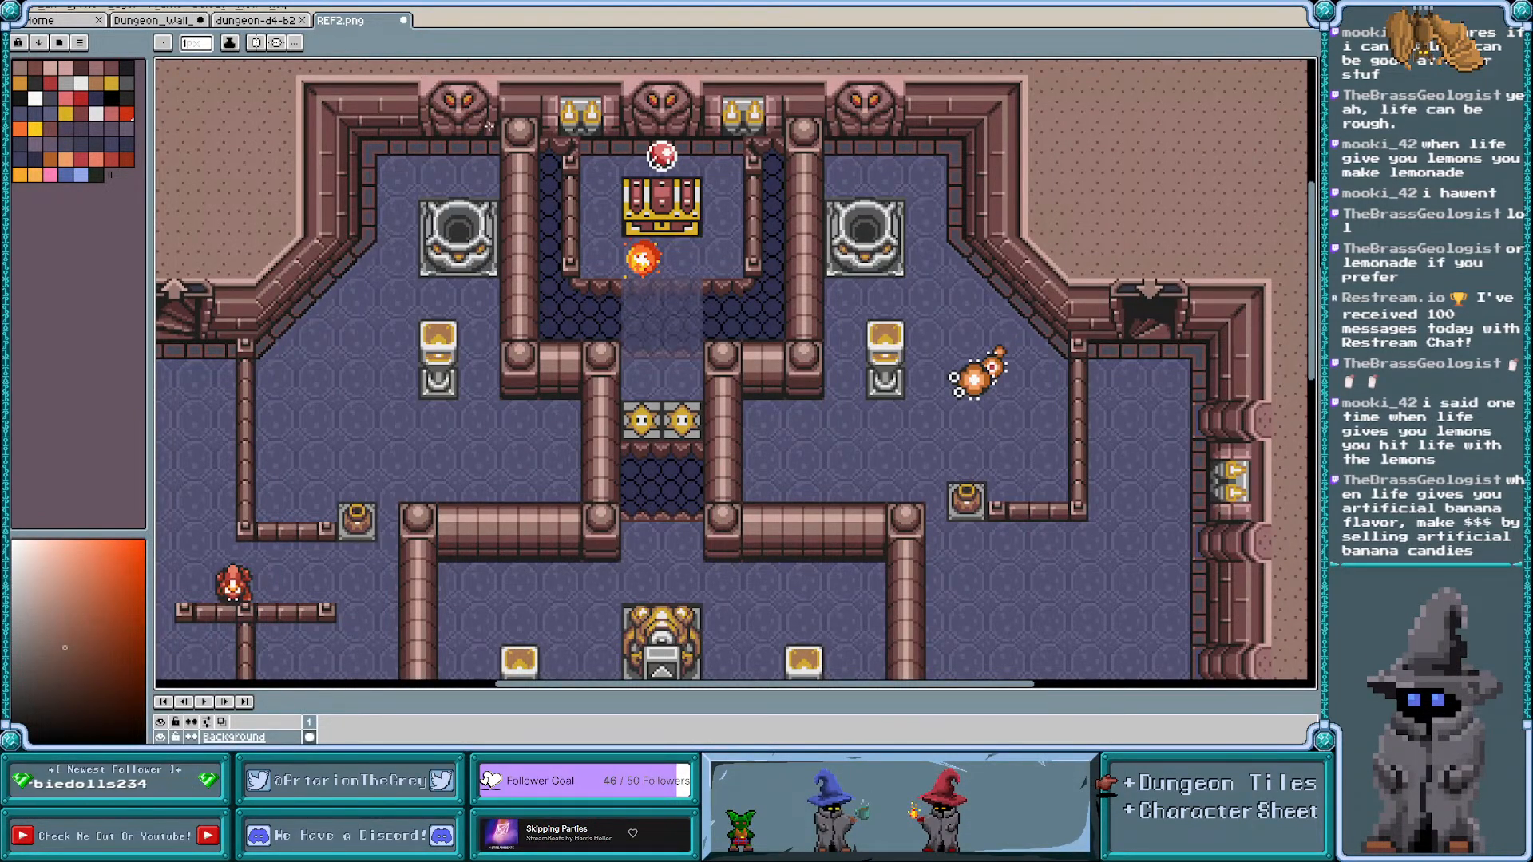
pyautogui.press('m')
pyautogui.moveTo(413, 71); pyautogui.dragTo(506, 163)
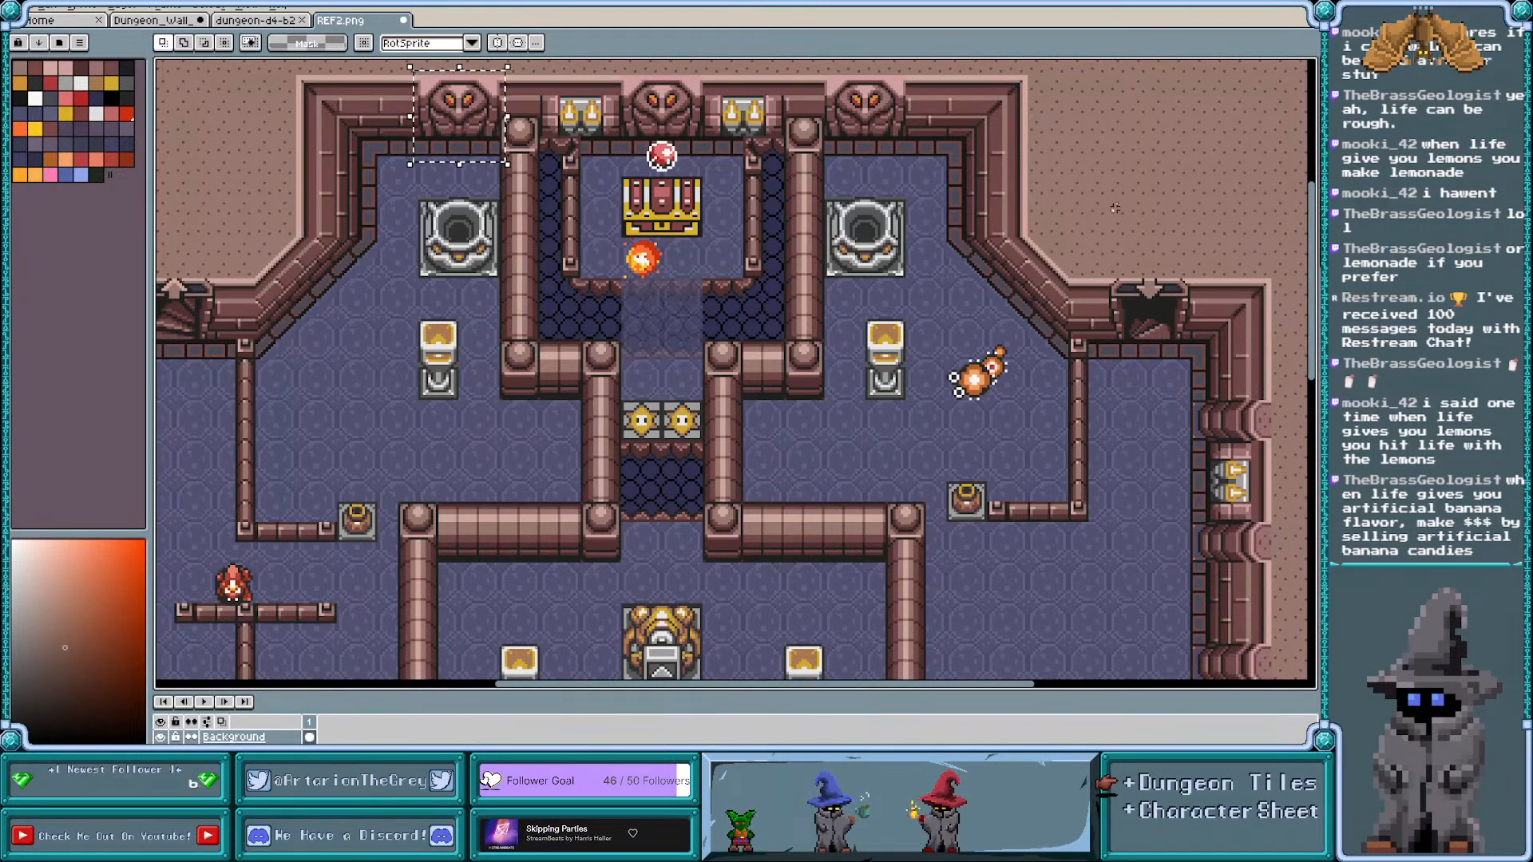
pyautogui.scroll(2, 1116, 230)
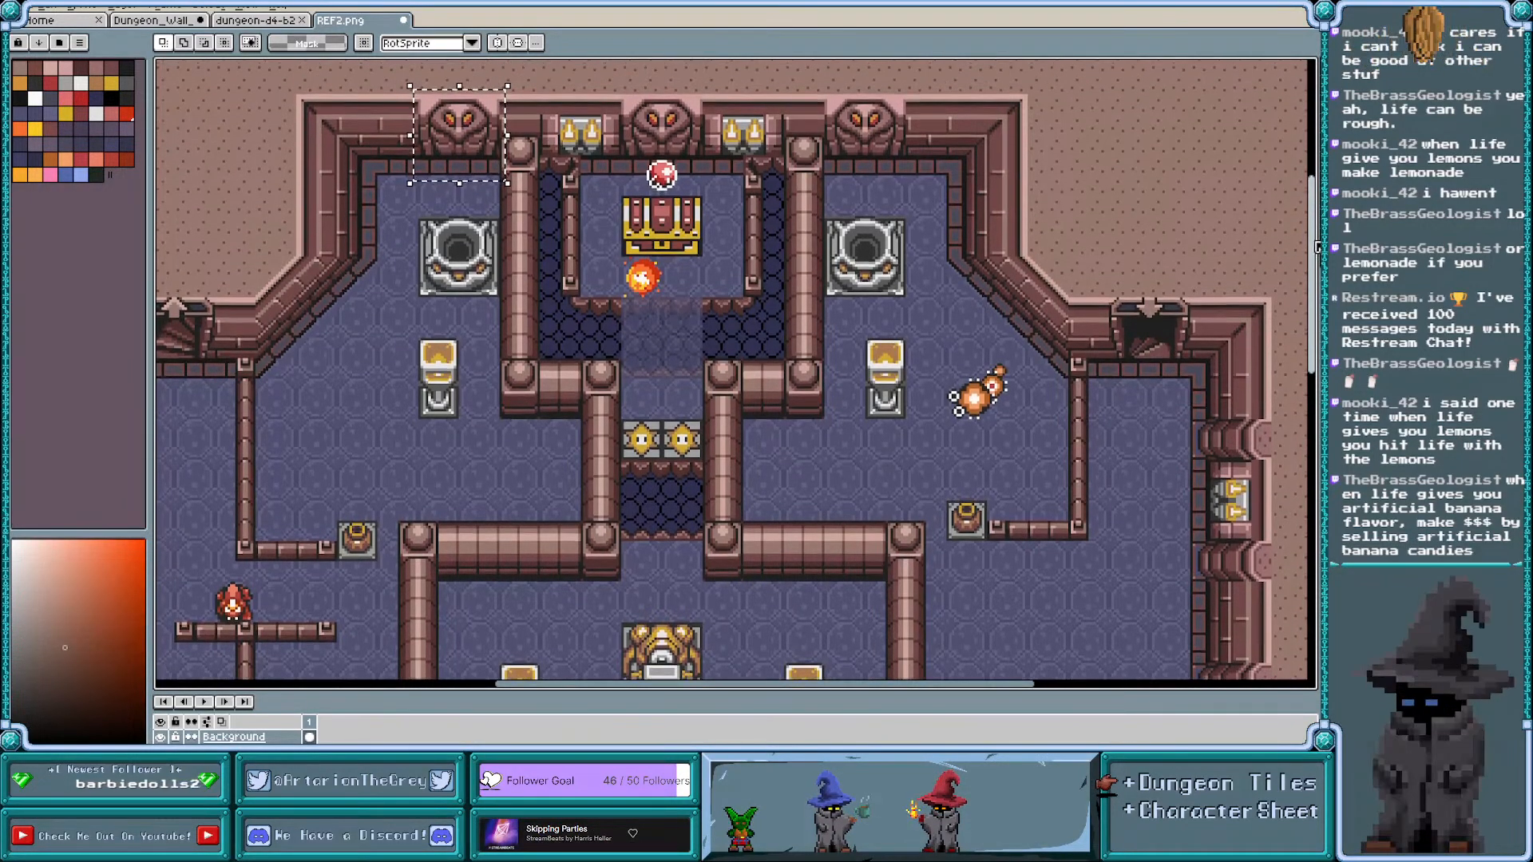
pyautogui.moveTo(532, 93); pyautogui.dragTo(628, 197)
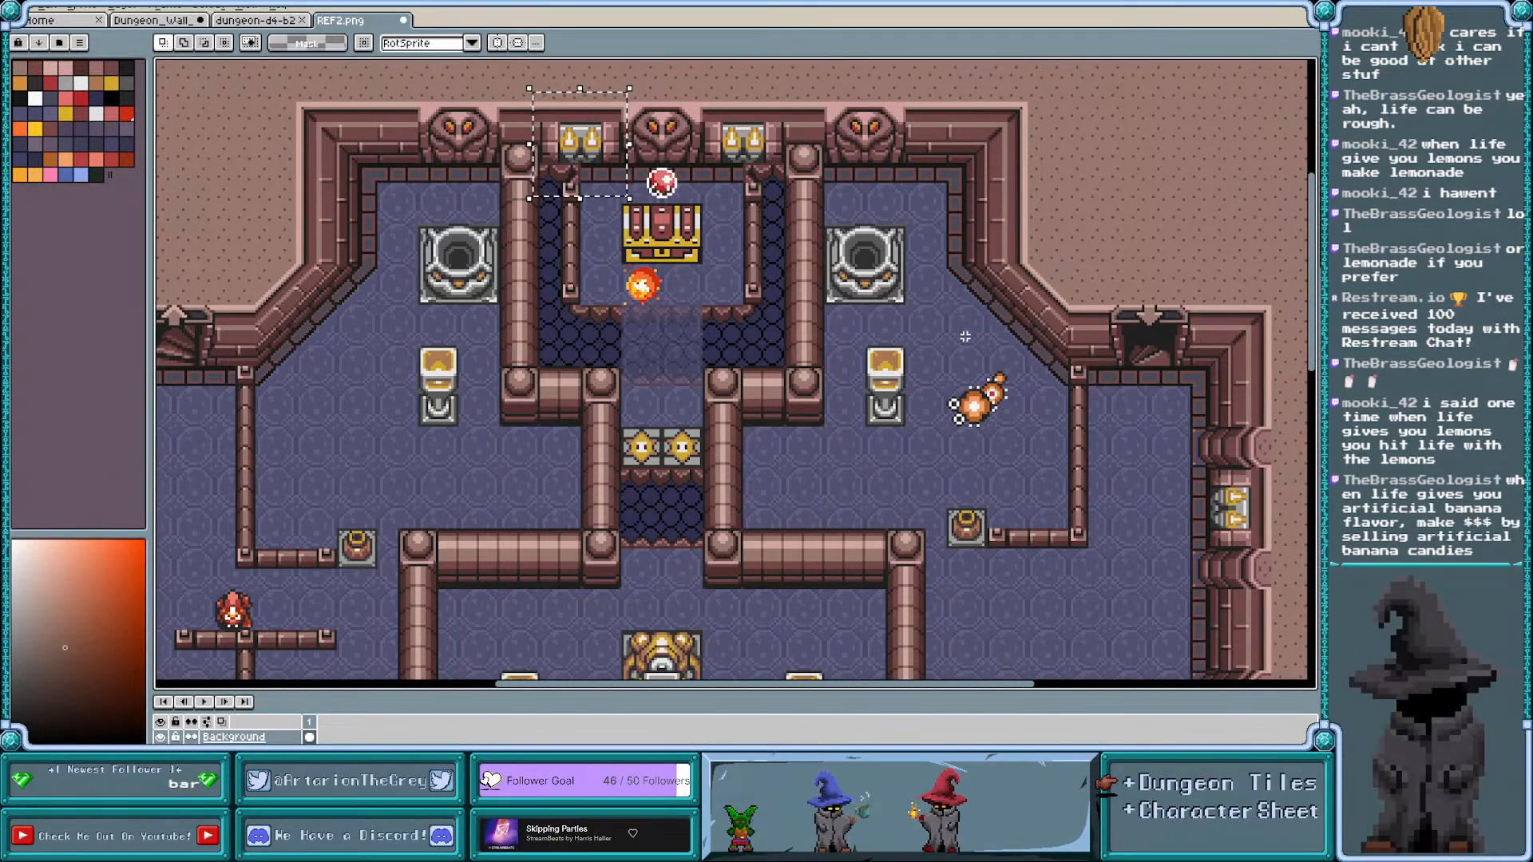
pyautogui.hscroll(3, 965, 337)
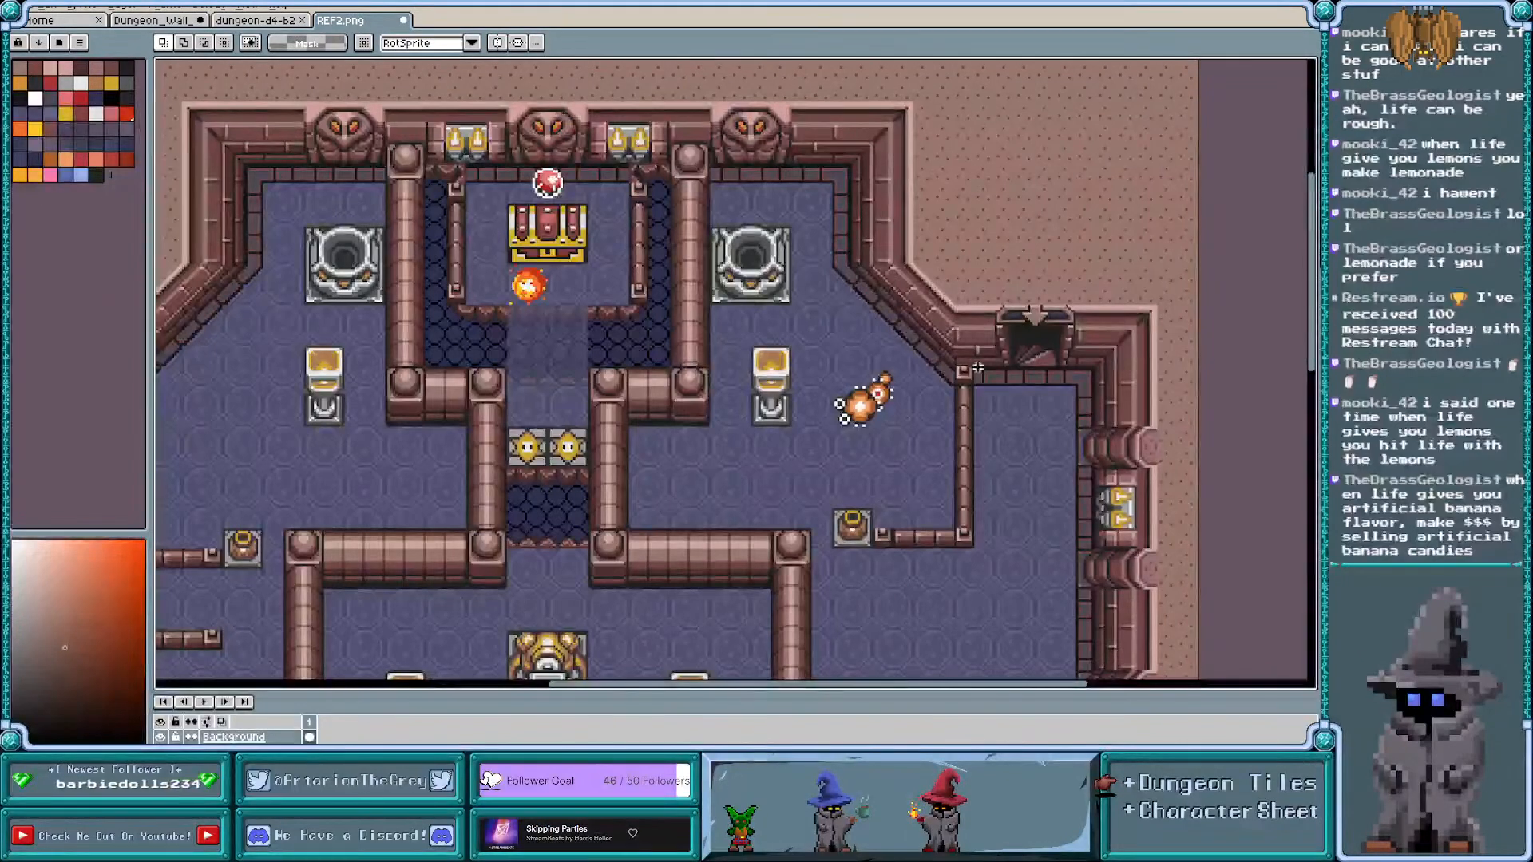
pyautogui.moveTo(848, 242); pyautogui.dragTo(981, 404)
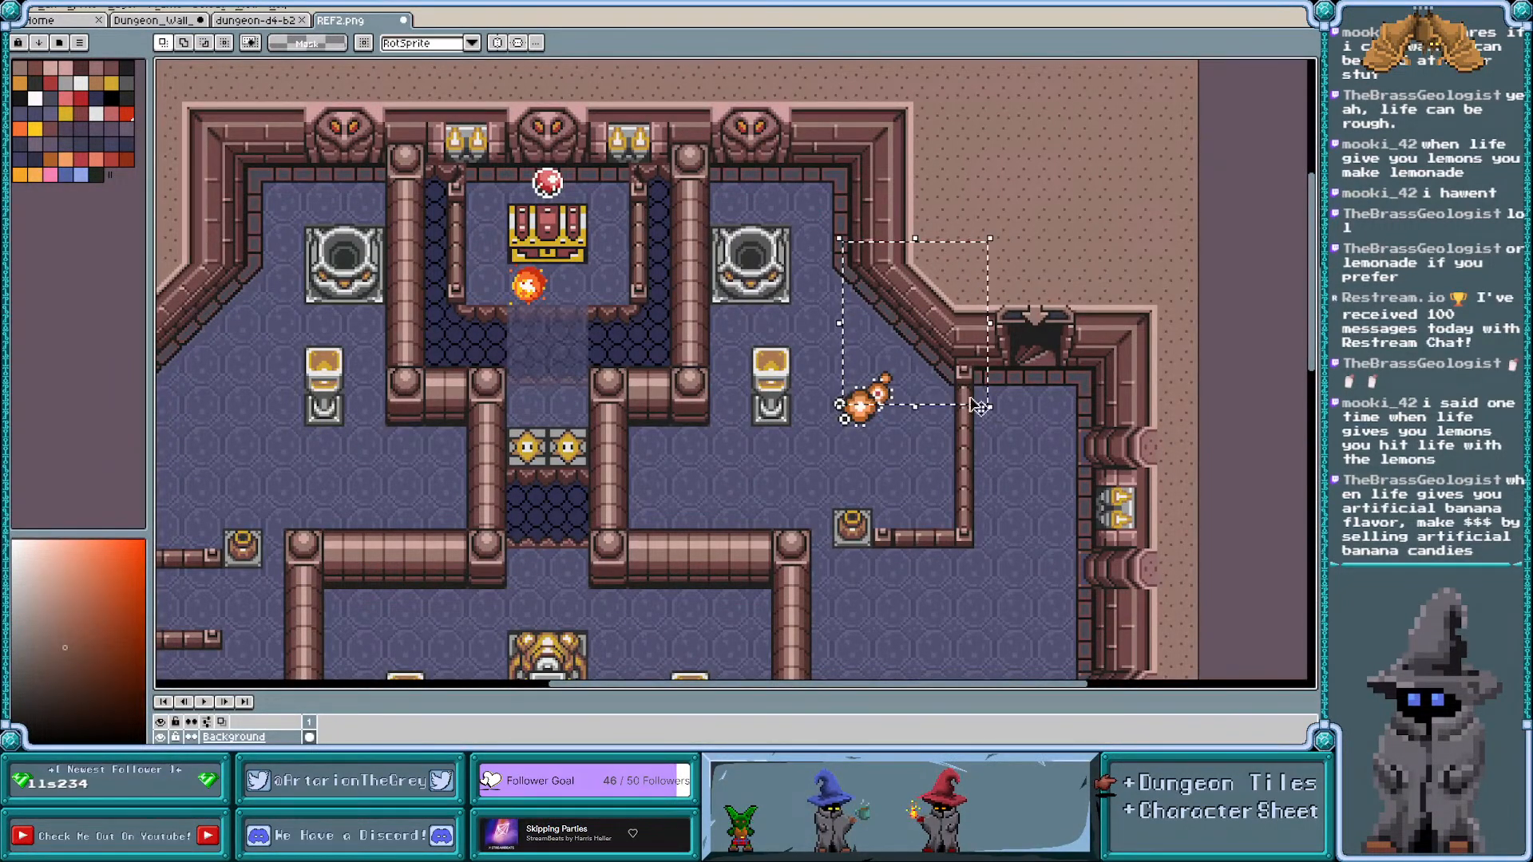
# Show the tile grid on the reference map and examine how the diagonal wall is divided into tiles
pyautogui.hotkey('ctrl', "'")
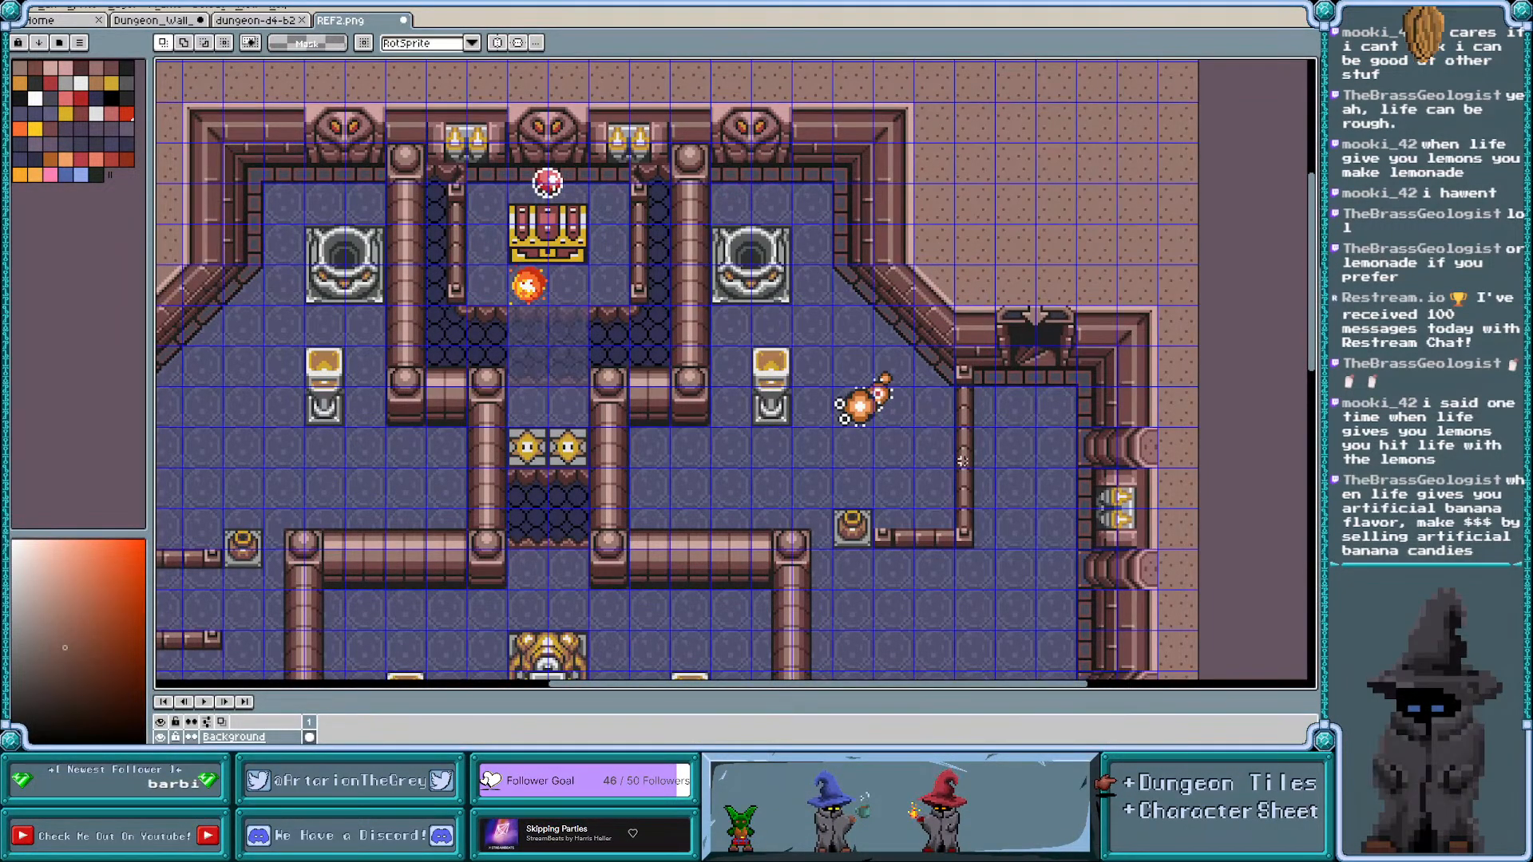
pyautogui.scroll(1, 971, 359)
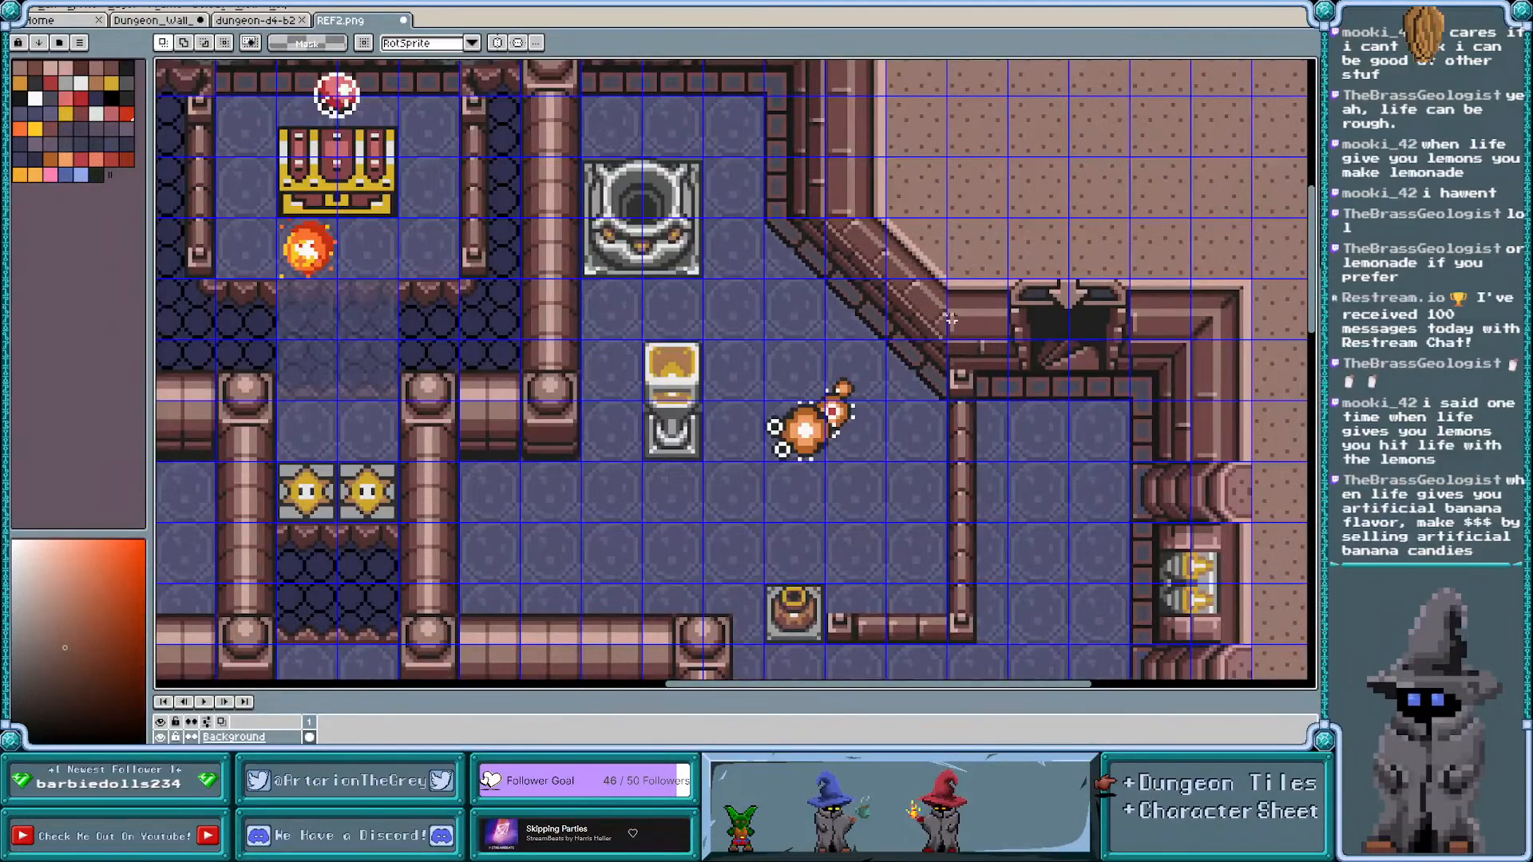
pyautogui.scroll(1, 737, 376)
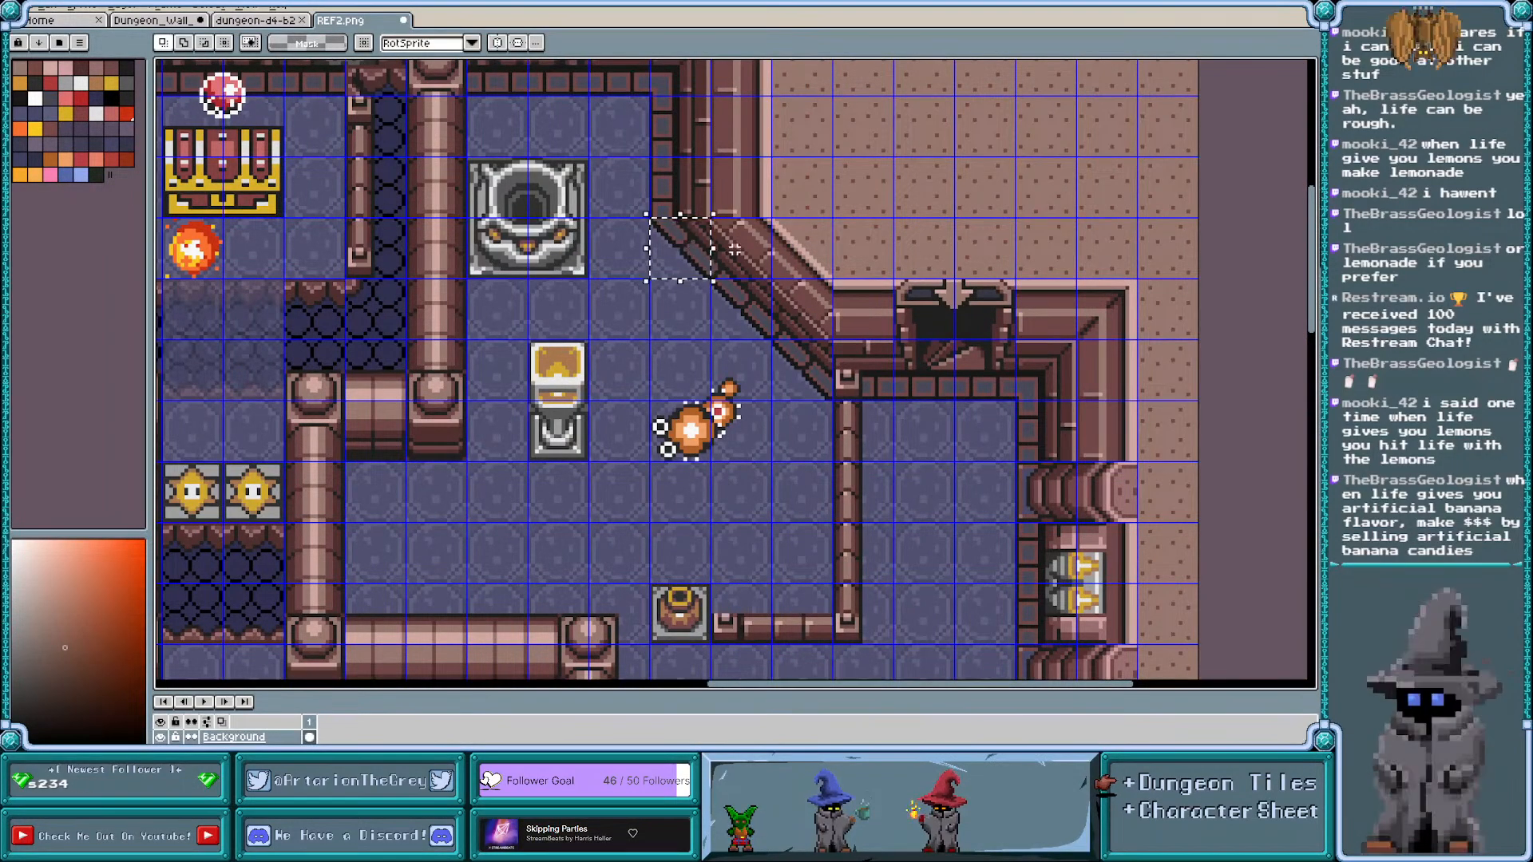
pyautogui.moveTo(770, 217); pyautogui.dragTo(797, 278)
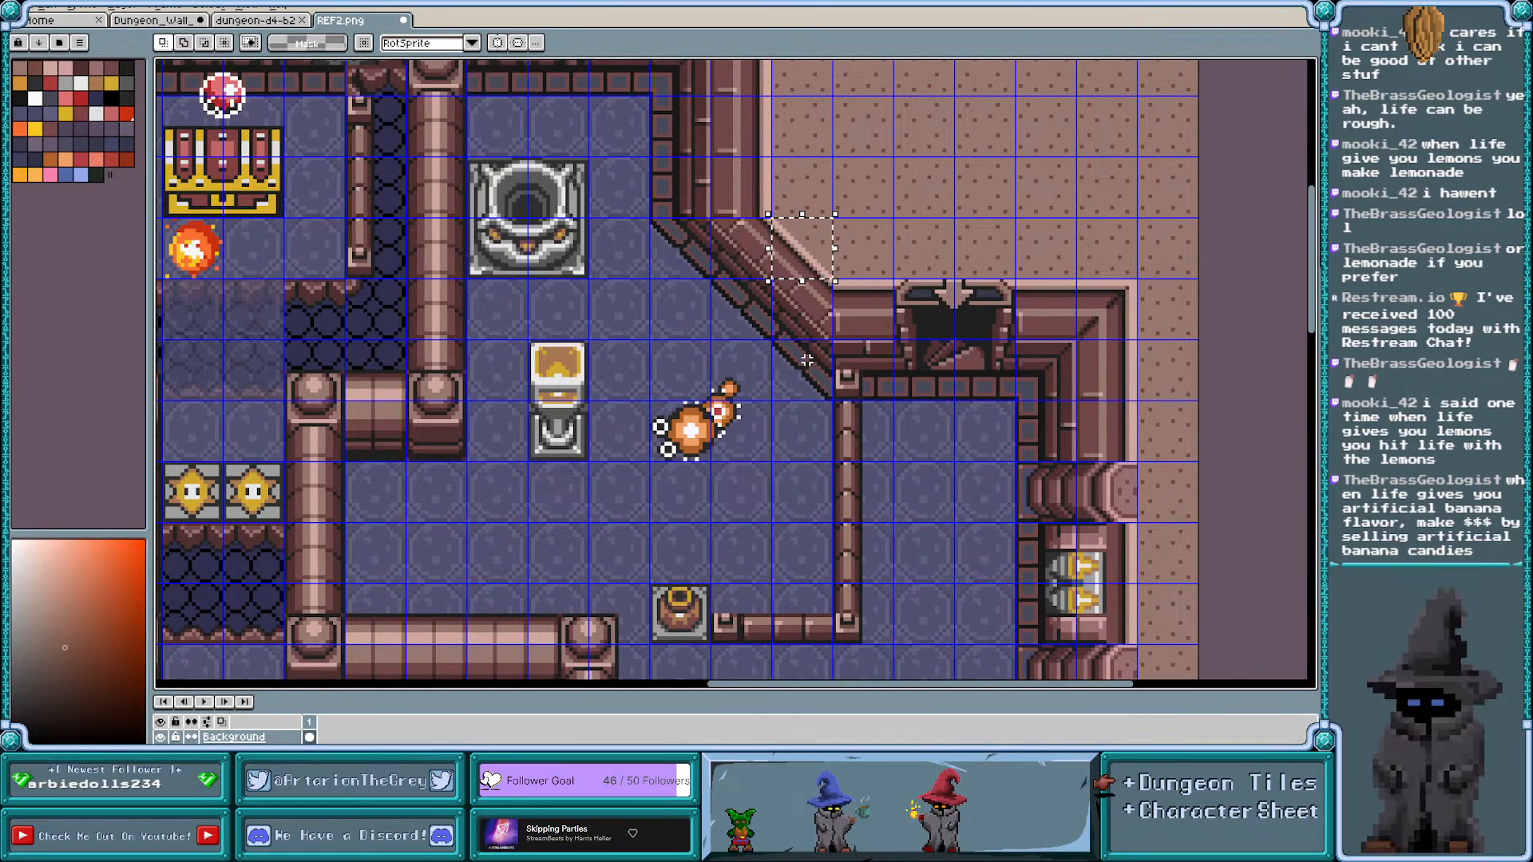
pyautogui.scroll(-1, 871, 341)
pyautogui.scroll(-1, 871, 340)
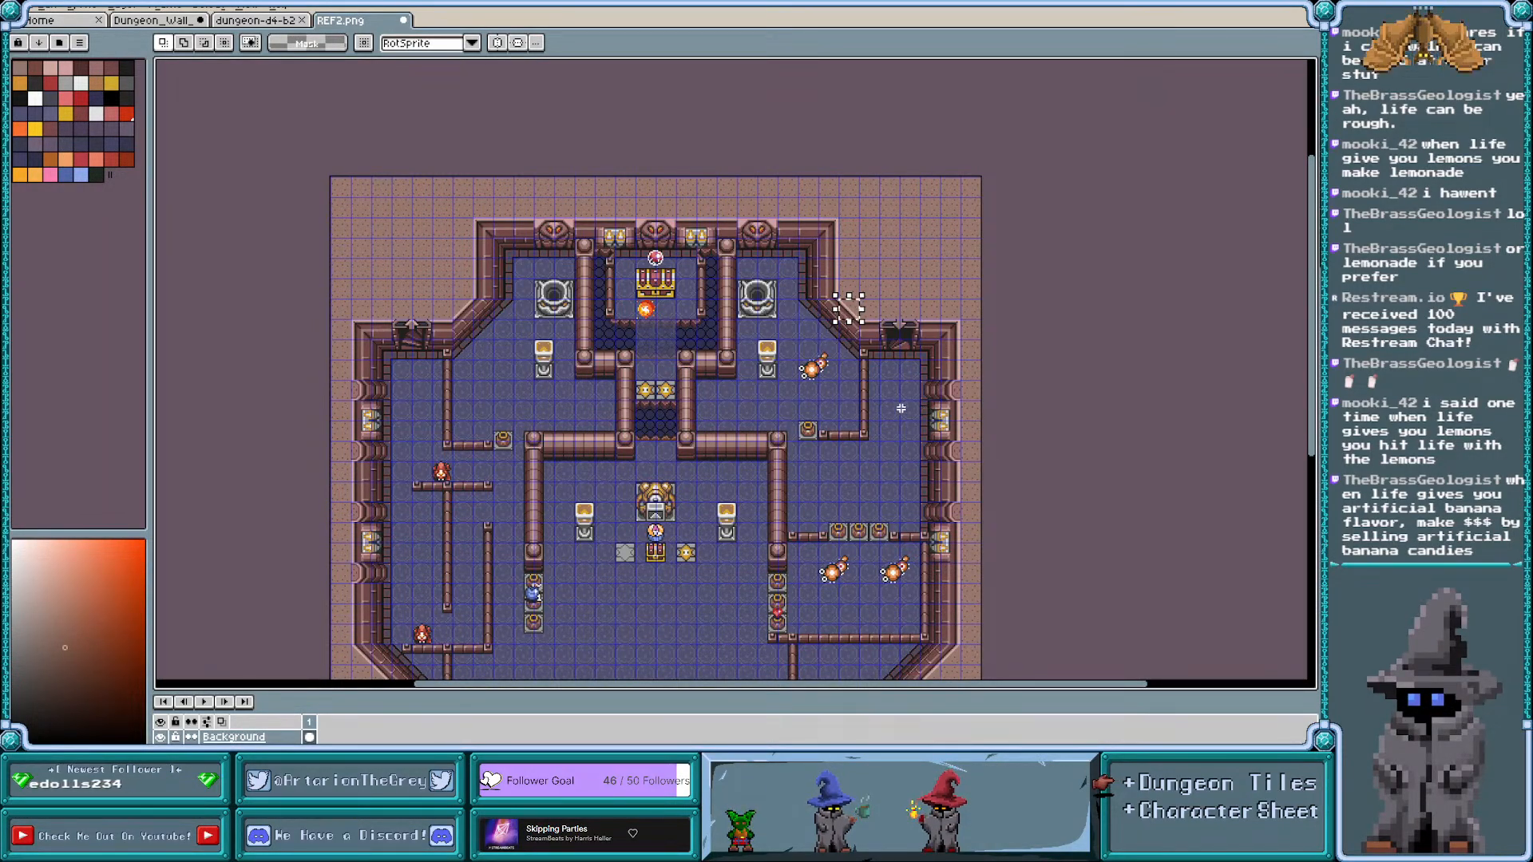
pyautogui.scroll(-3, 657, 369)
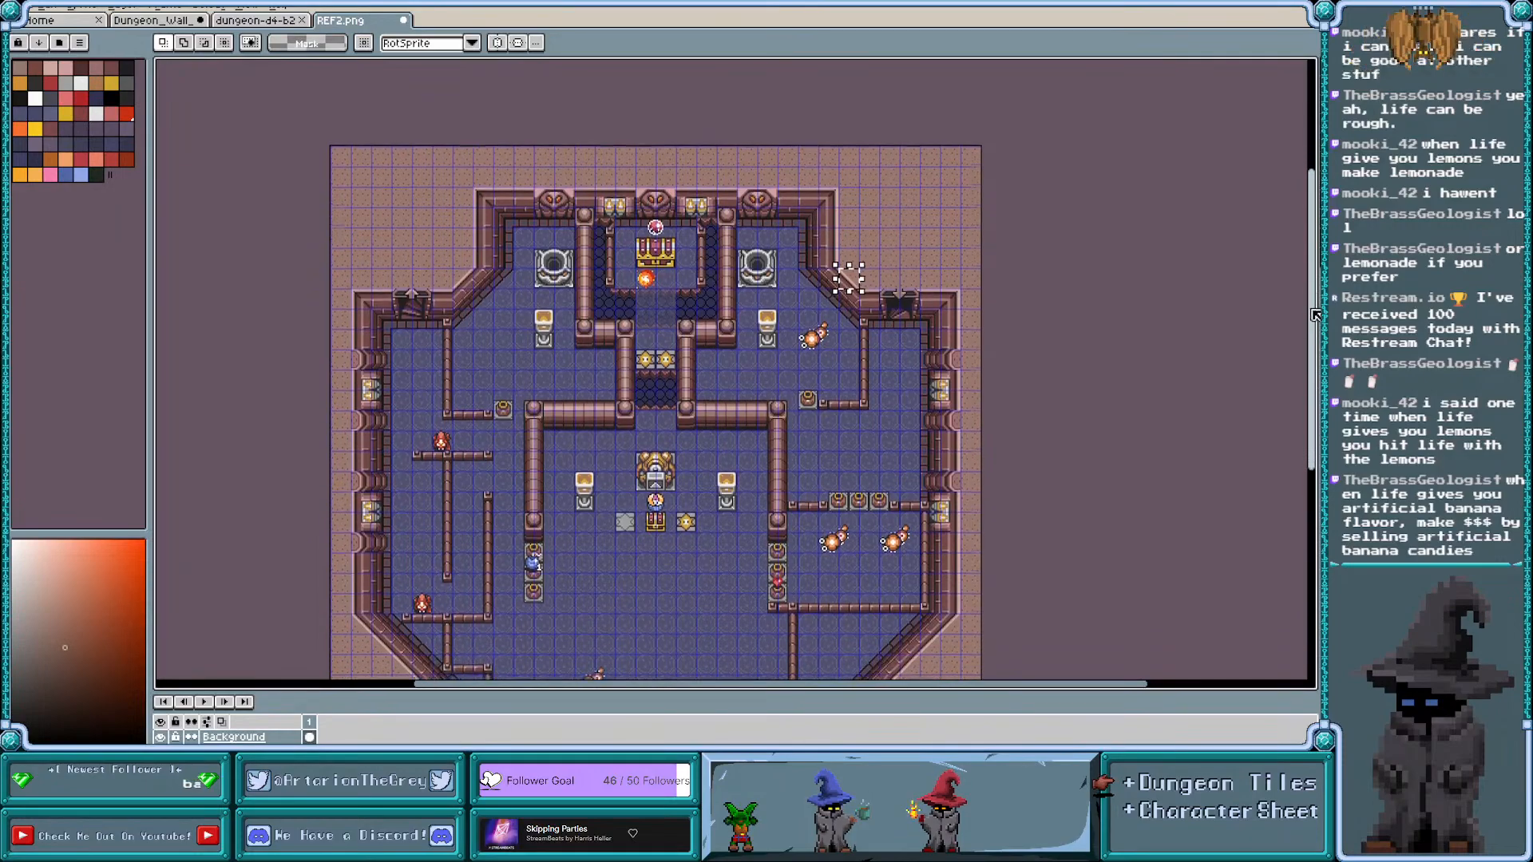
# Mark out one tile of the map's lower diagonal wall to study how it fits the grid, and hide the grid
pyautogui.moveTo(1311, 397); pyautogui.dragTo(1311, 400)
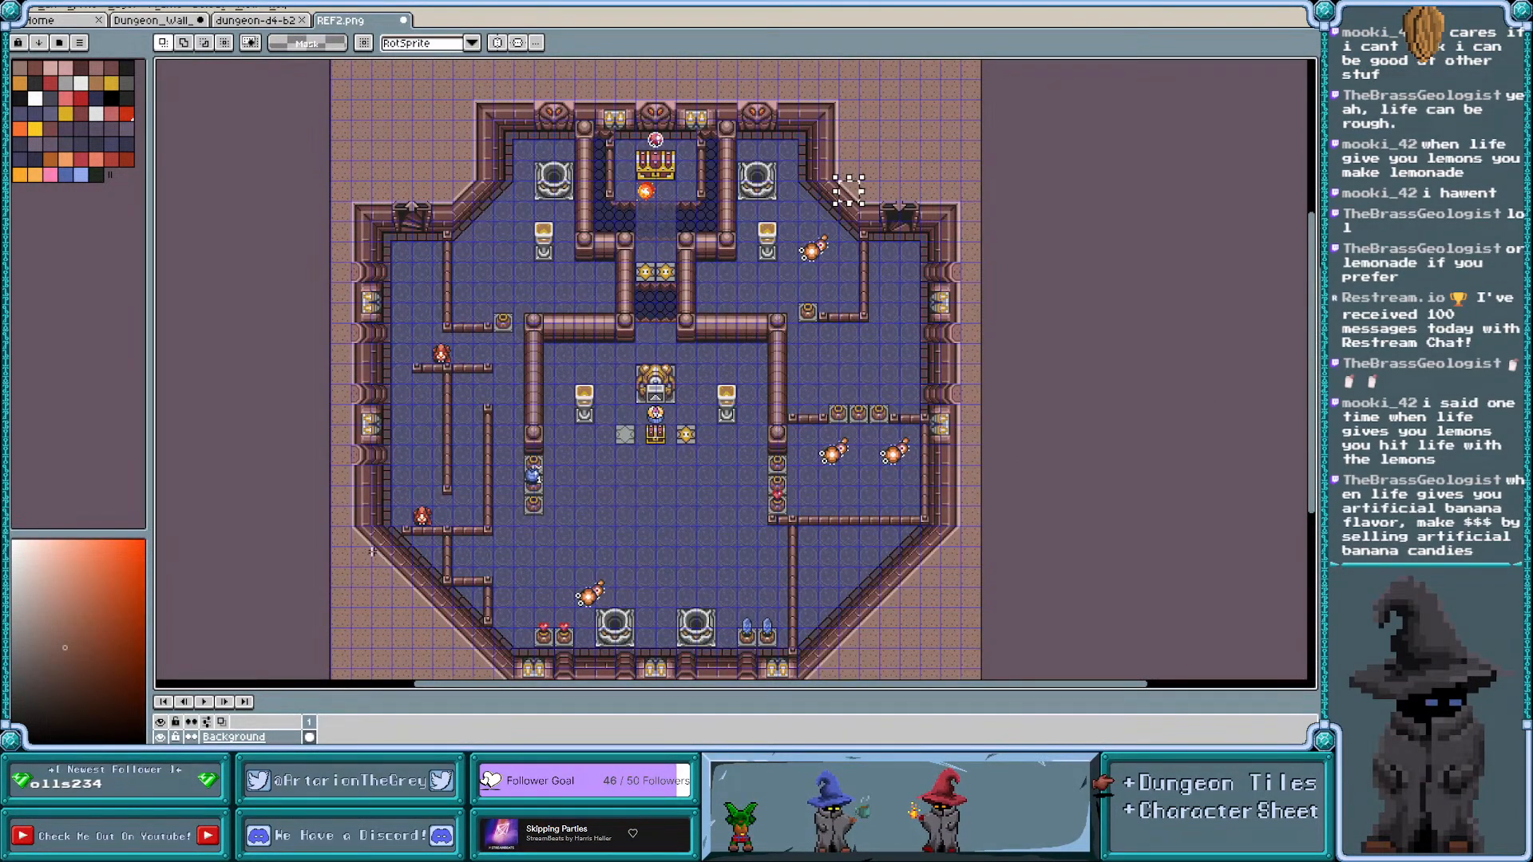
pyautogui.scroll(3, 372, 551)
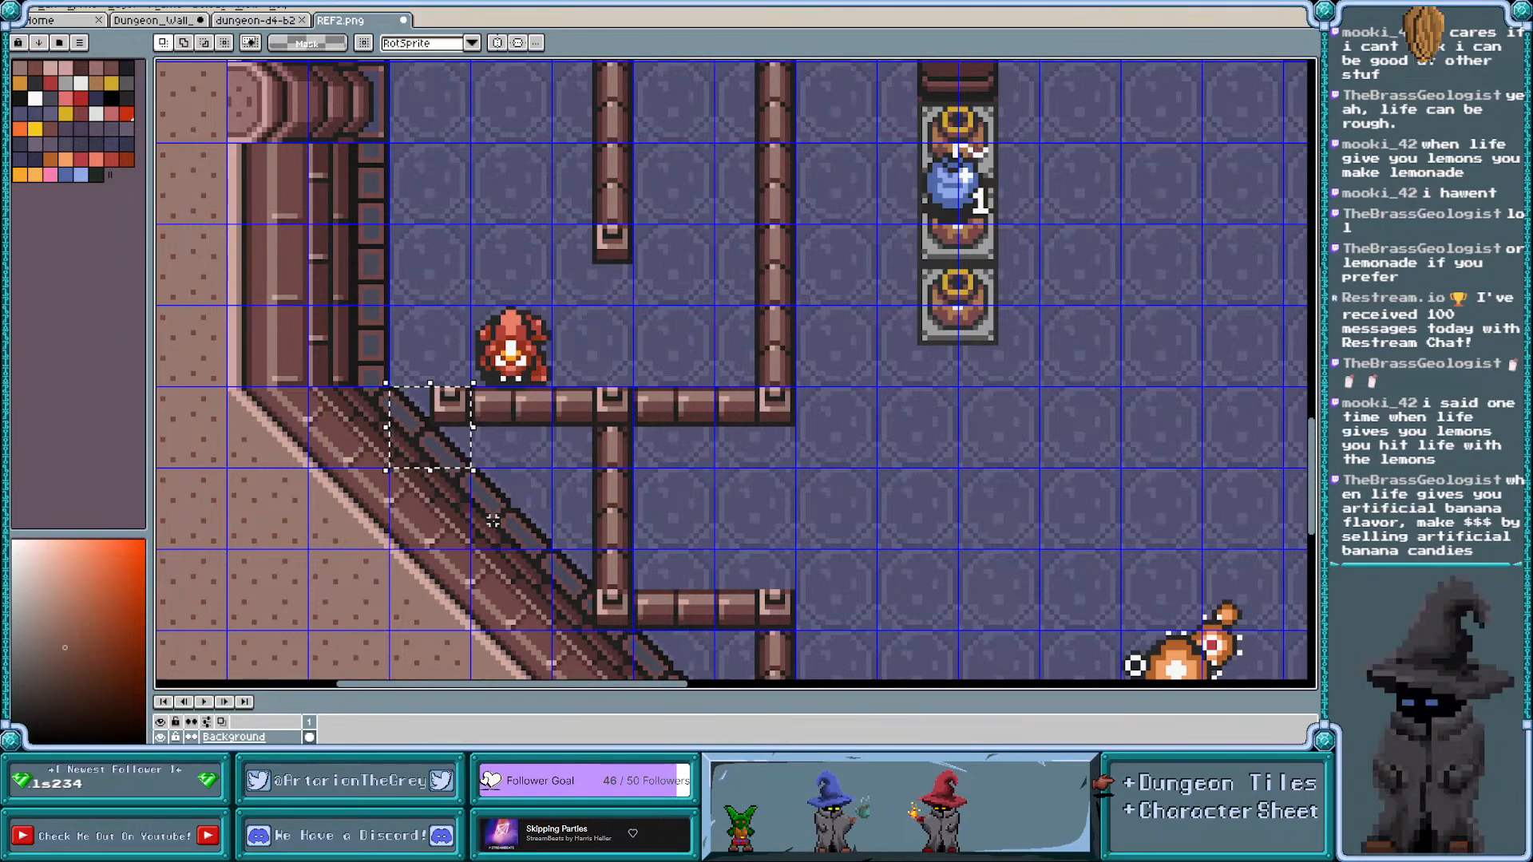
pyautogui.scroll(-3, 399, 487)
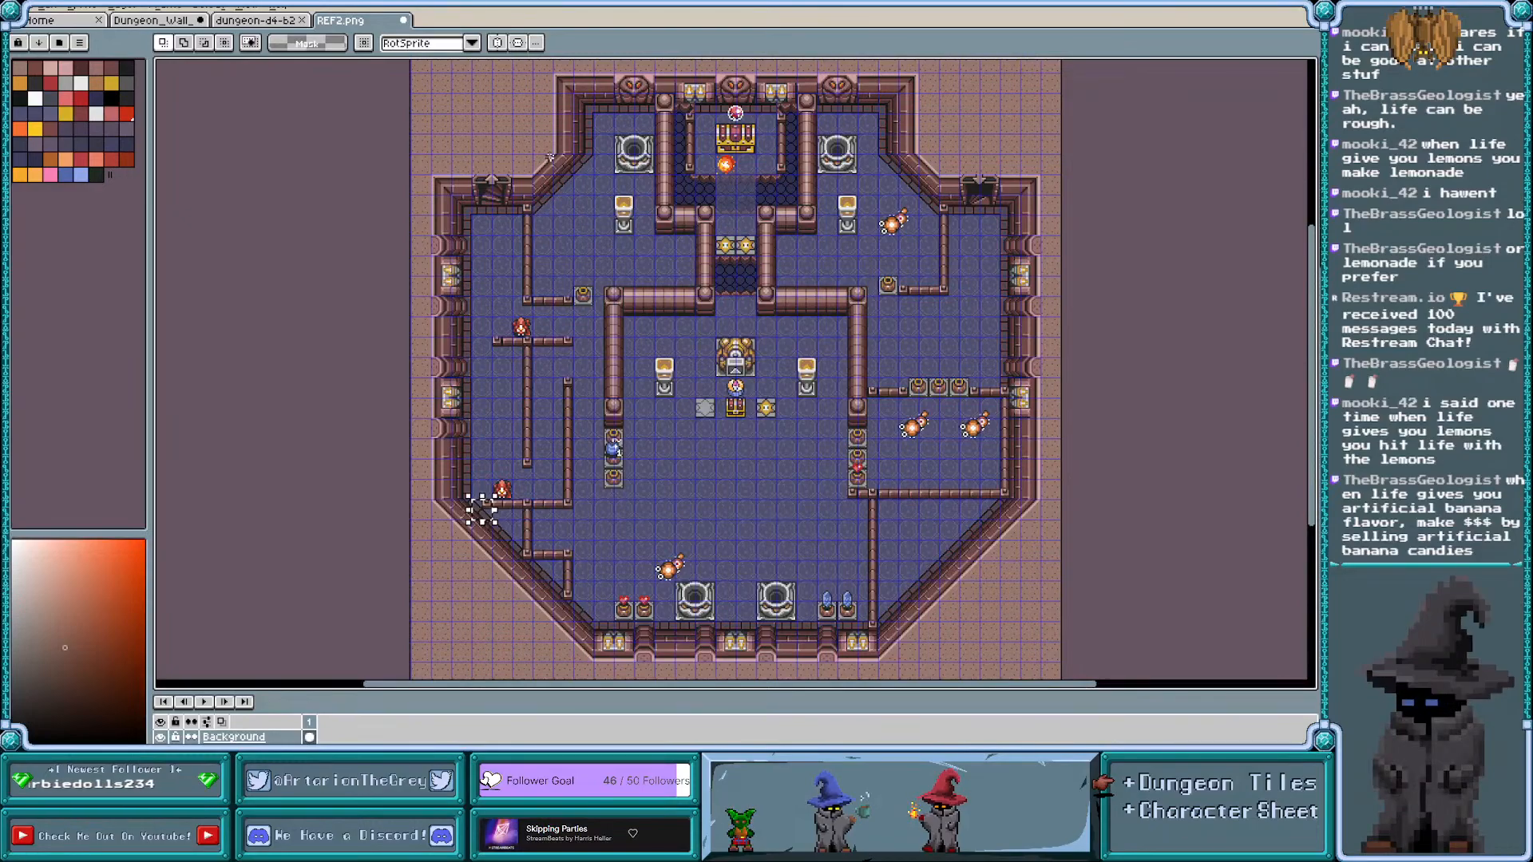
pyautogui.hotkey('ctrl', "'")
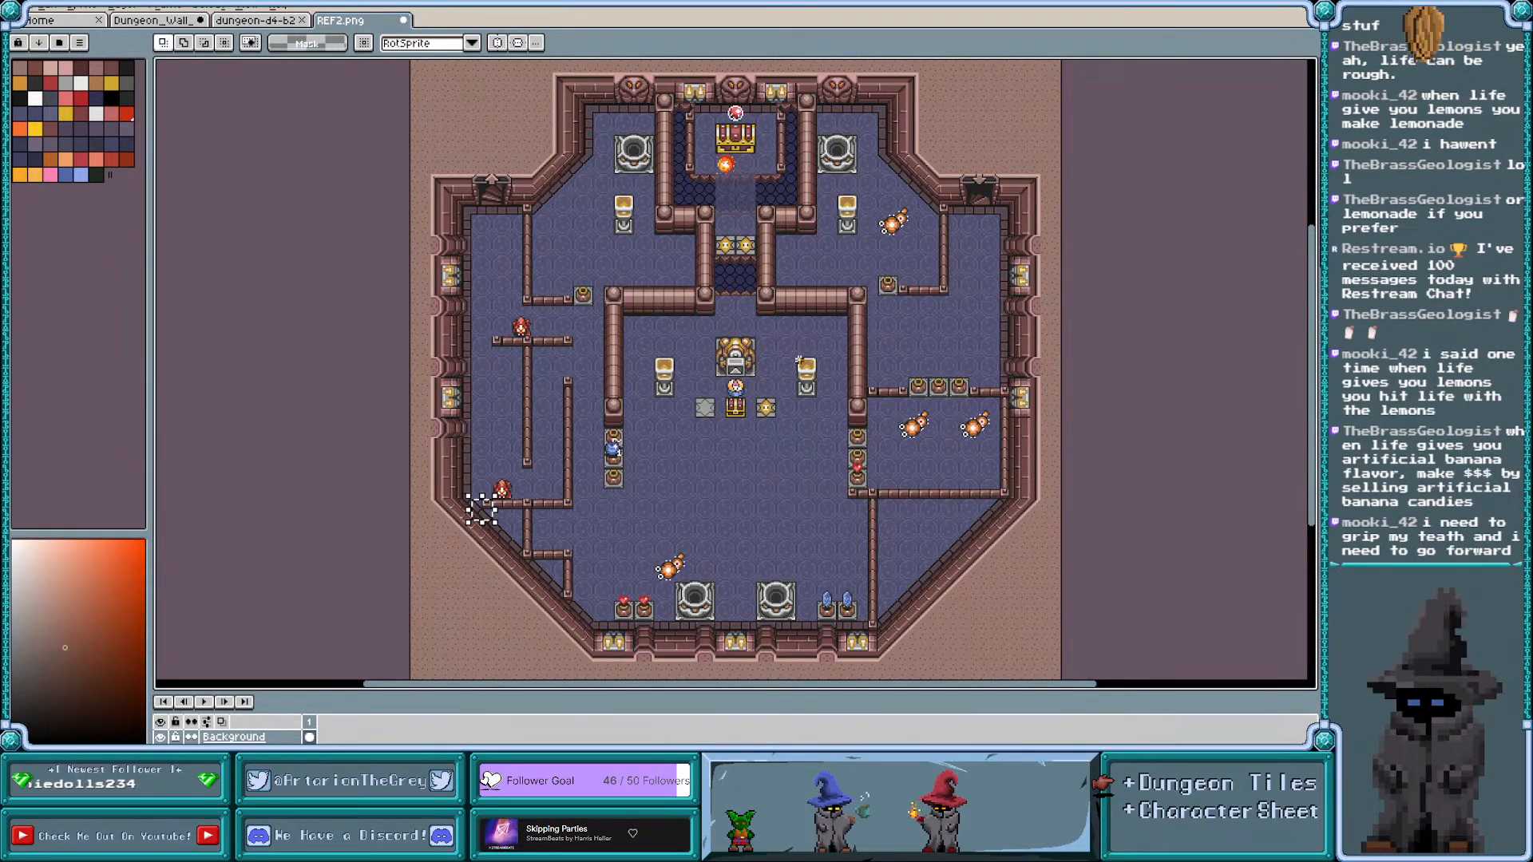
# Mark out a corner tile of the upper wall statue and the seam where its pink backing meets the wall trim
pyautogui.scroll(-2, 666, 614)
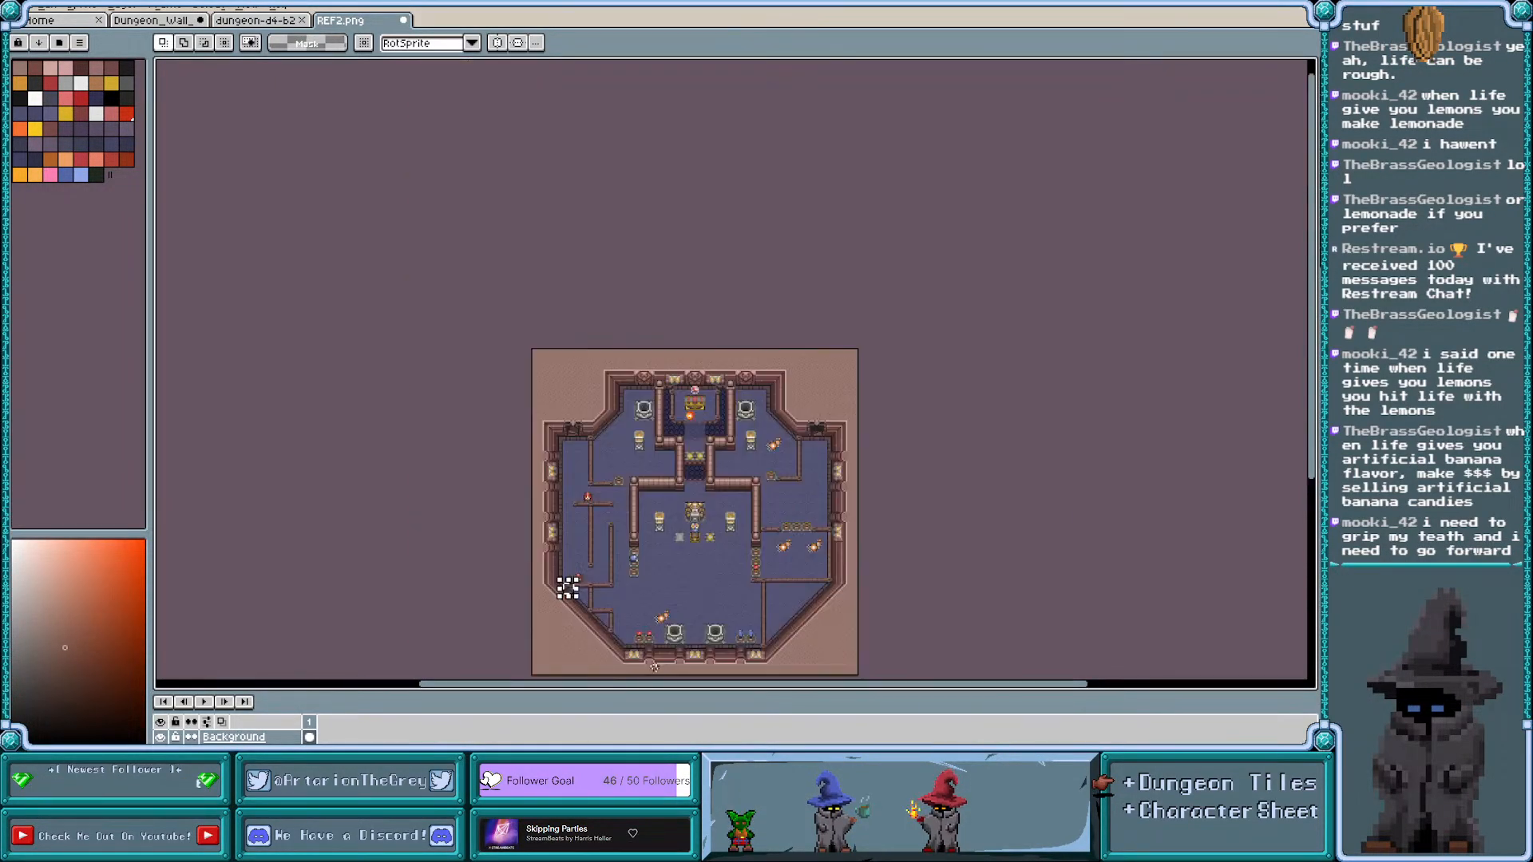
pyautogui.scroll(5, 627, 411)
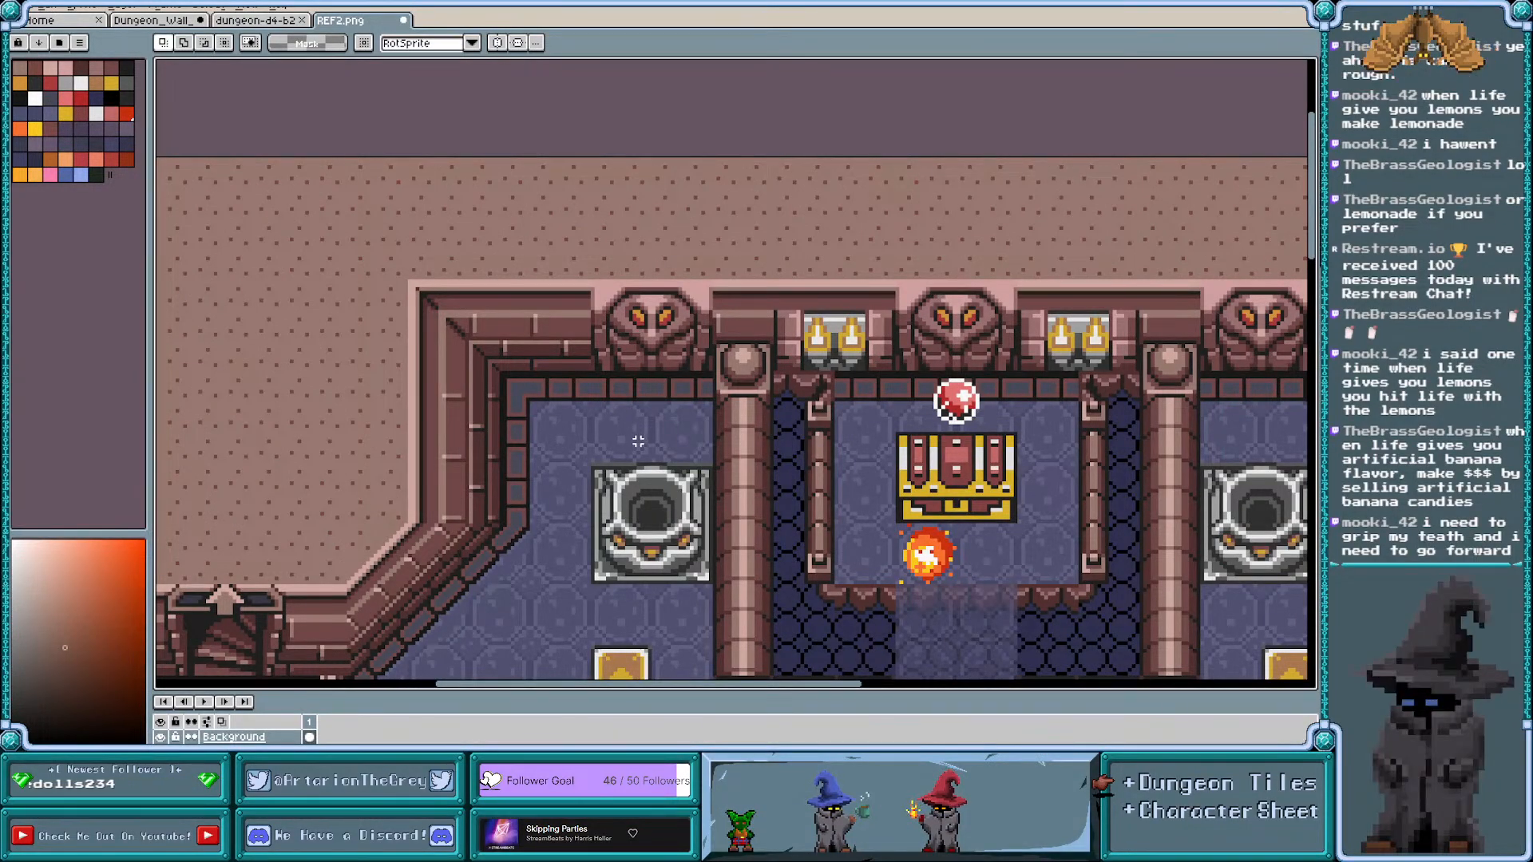
pyautogui.scroll(2, 600, 289)
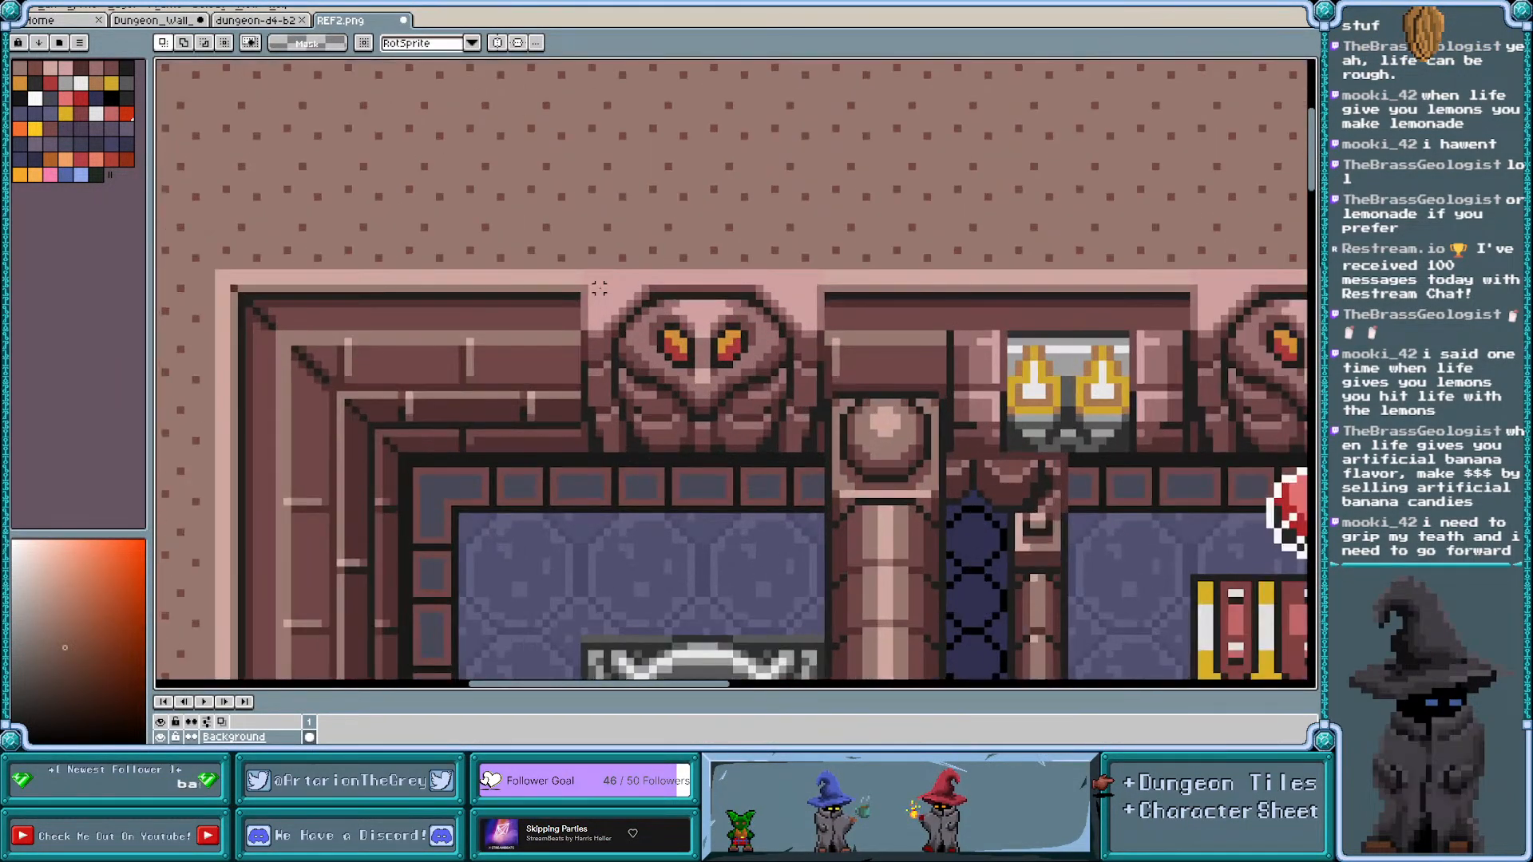
pyautogui.moveTo(581, 269); pyautogui.dragTo(703, 395)
pyautogui.scroll(1, 614, 294)
pyautogui.scroll(2, 616, 297)
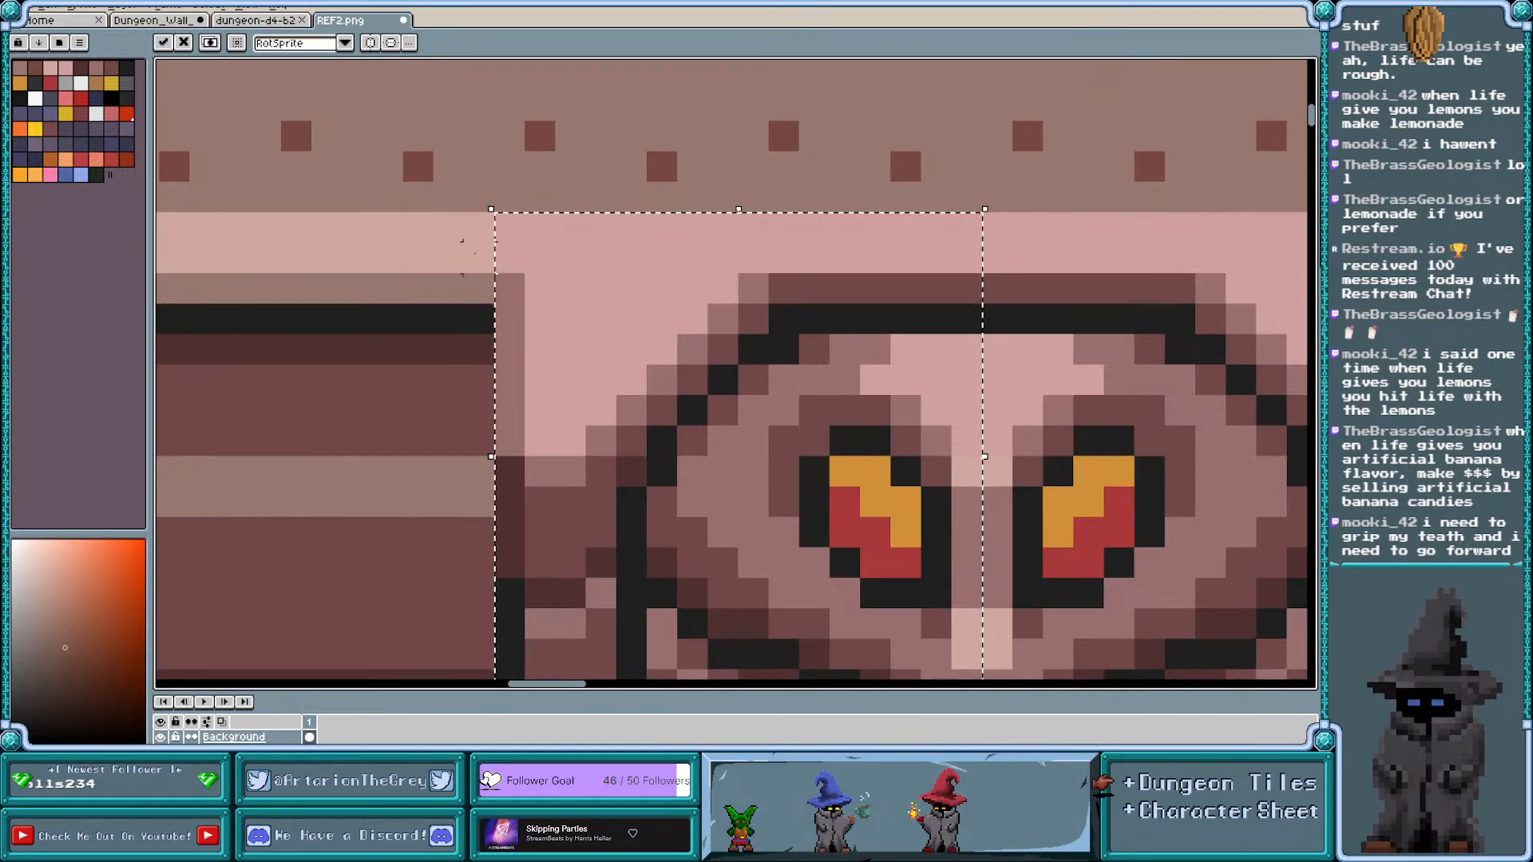
pyautogui.click(448, 251)
pyautogui.moveTo(500, 247); pyautogui.dragTo(500, 248)
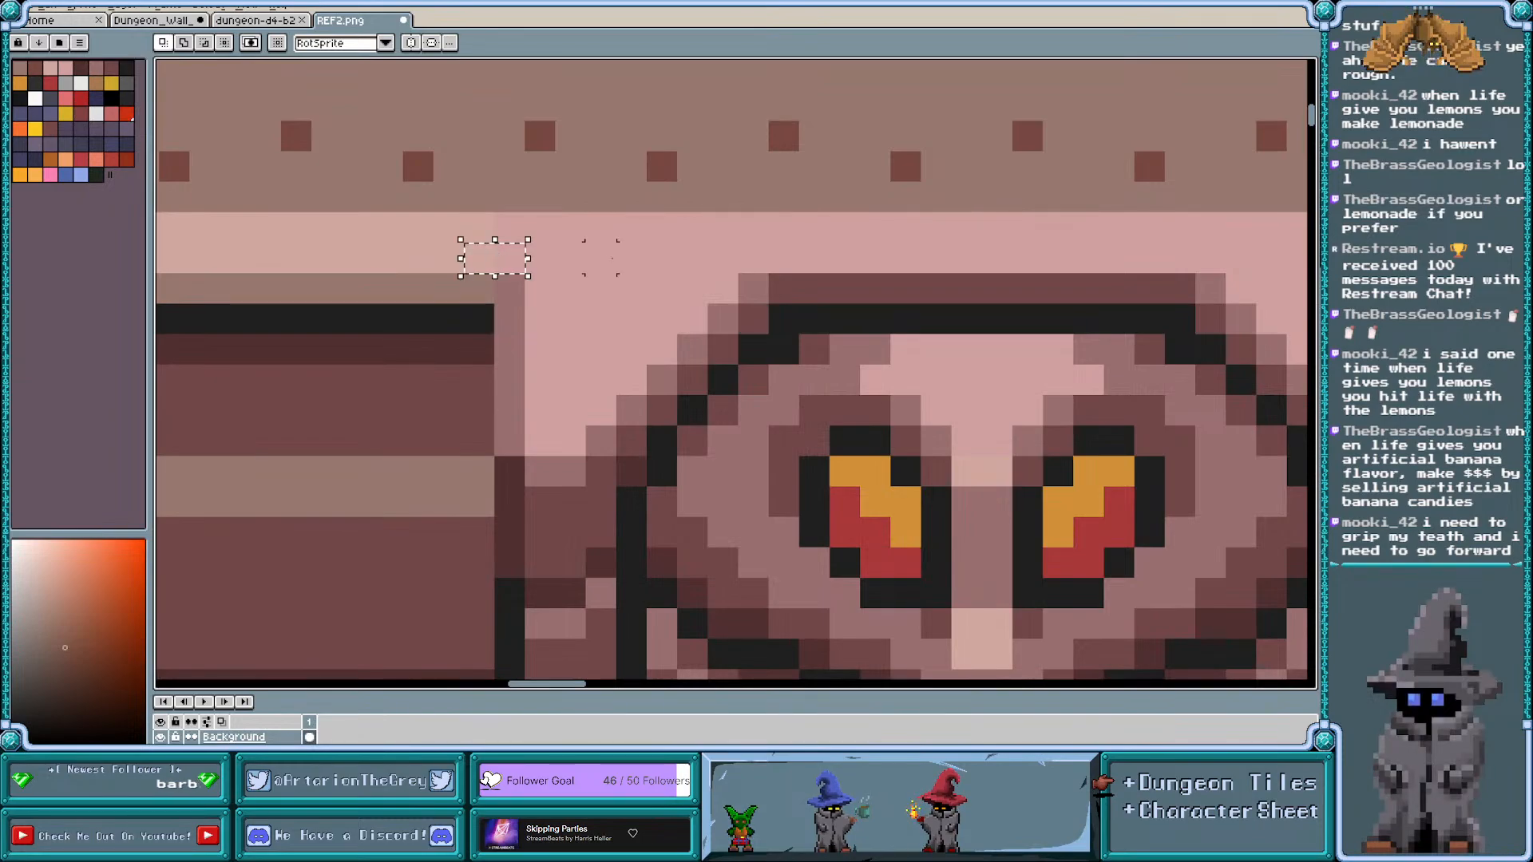
# Try filling the pink backing around the wall statue with the colour sampled from the adjoining wall trim
pyautogui.scroll(-1, 448, 258)
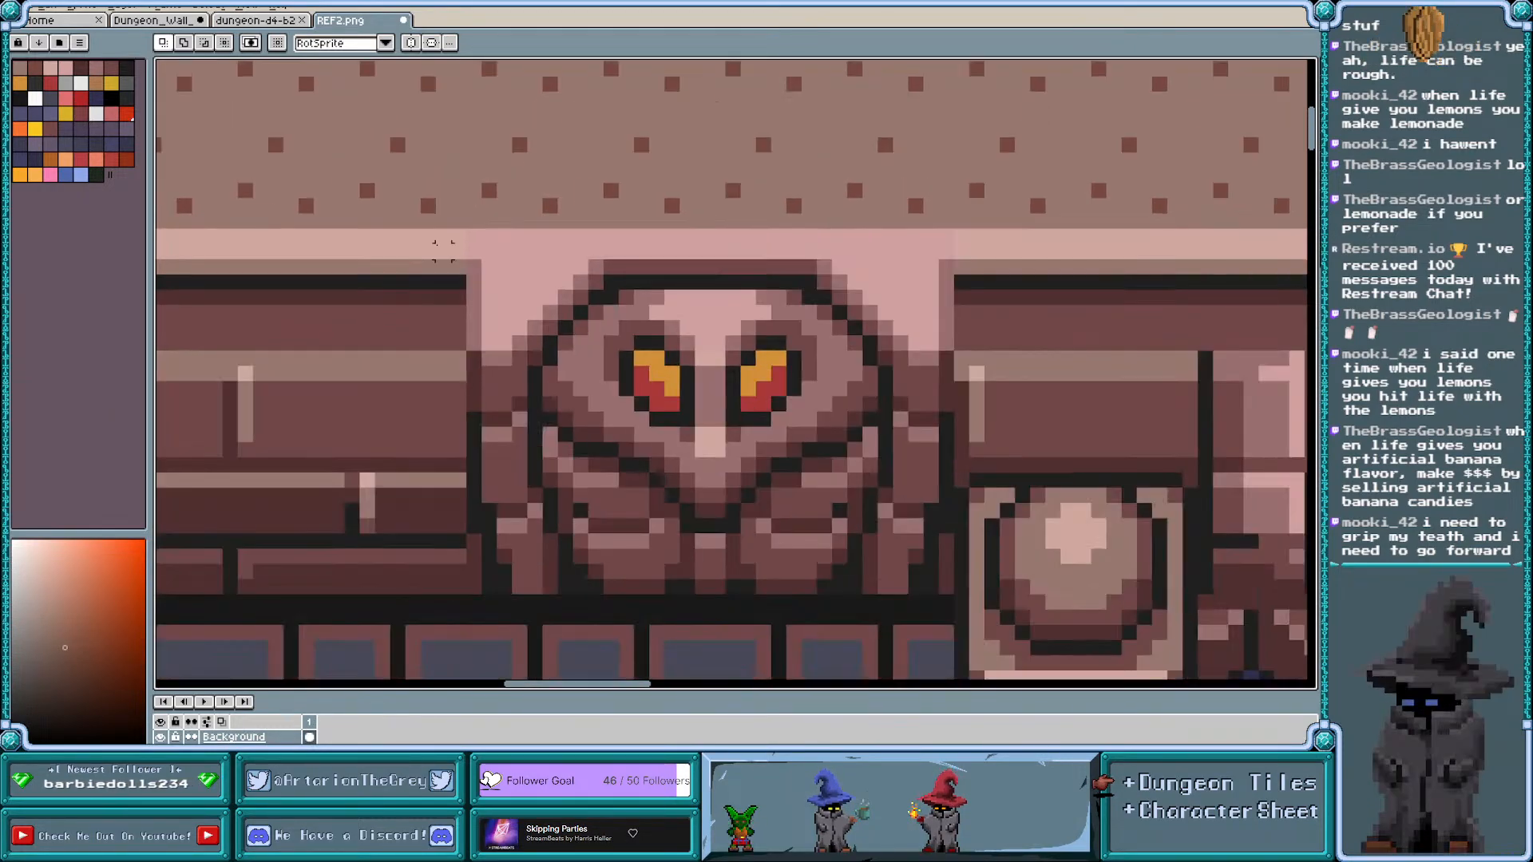
pyautogui.scroll(-1, 443, 251)
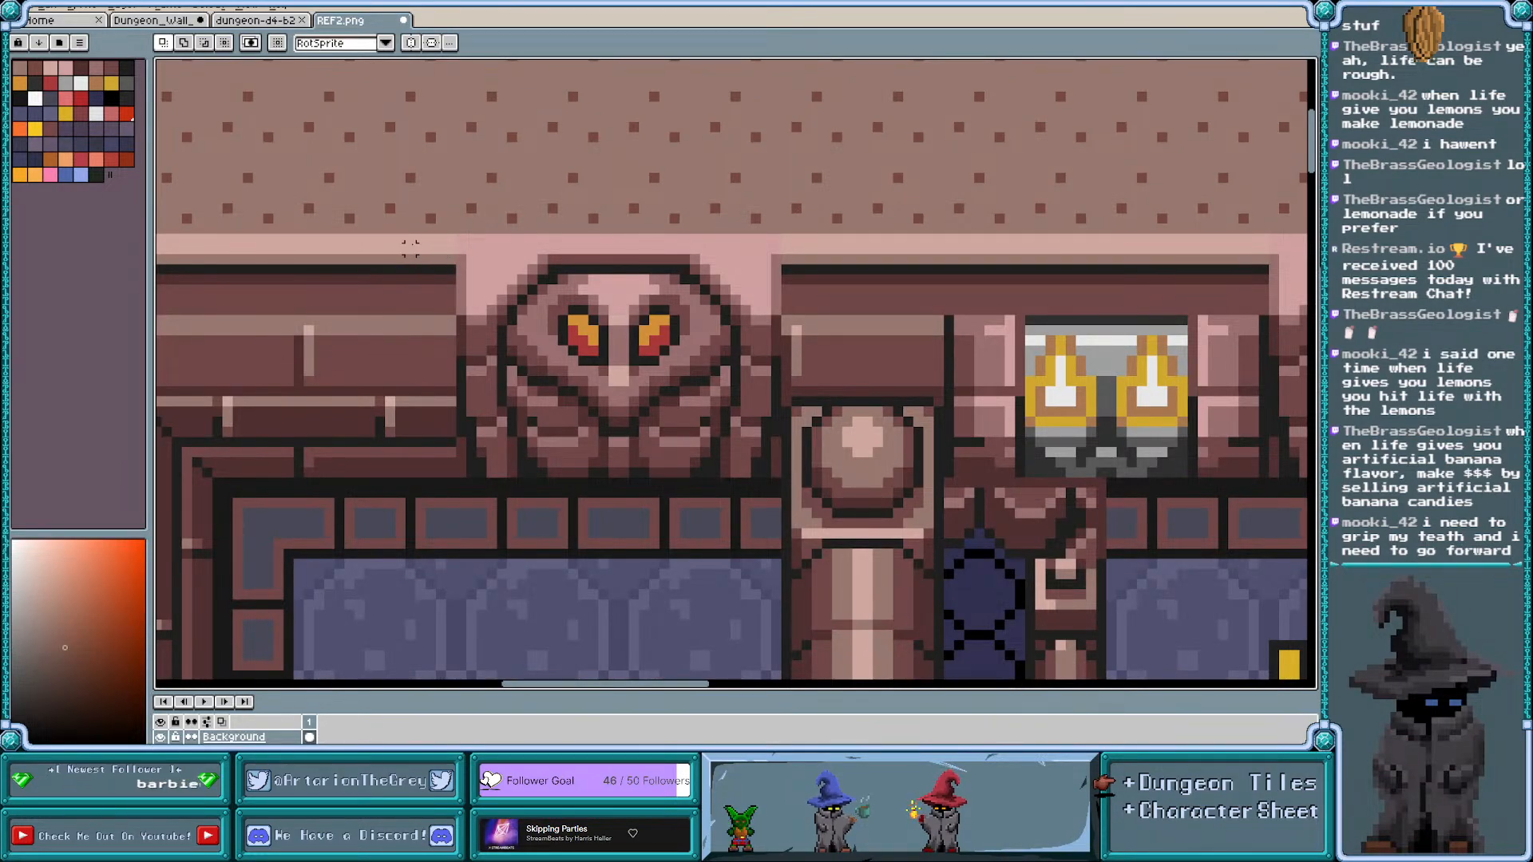
pyautogui.scroll(1, 519, 240)
pyautogui.scroll(-1, 522, 240)
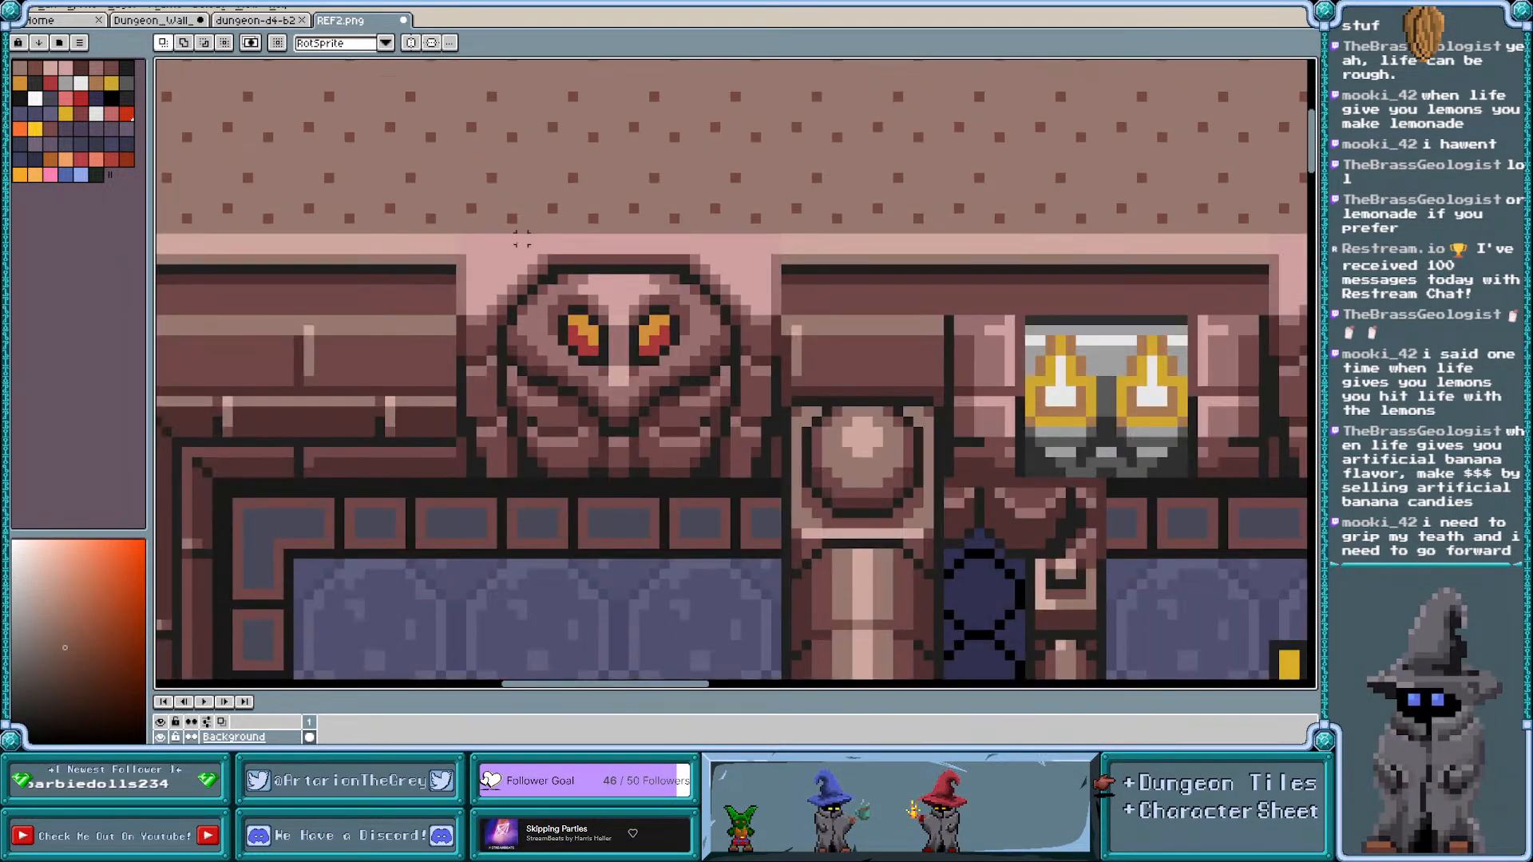
pyautogui.scroll(1, 521, 240)
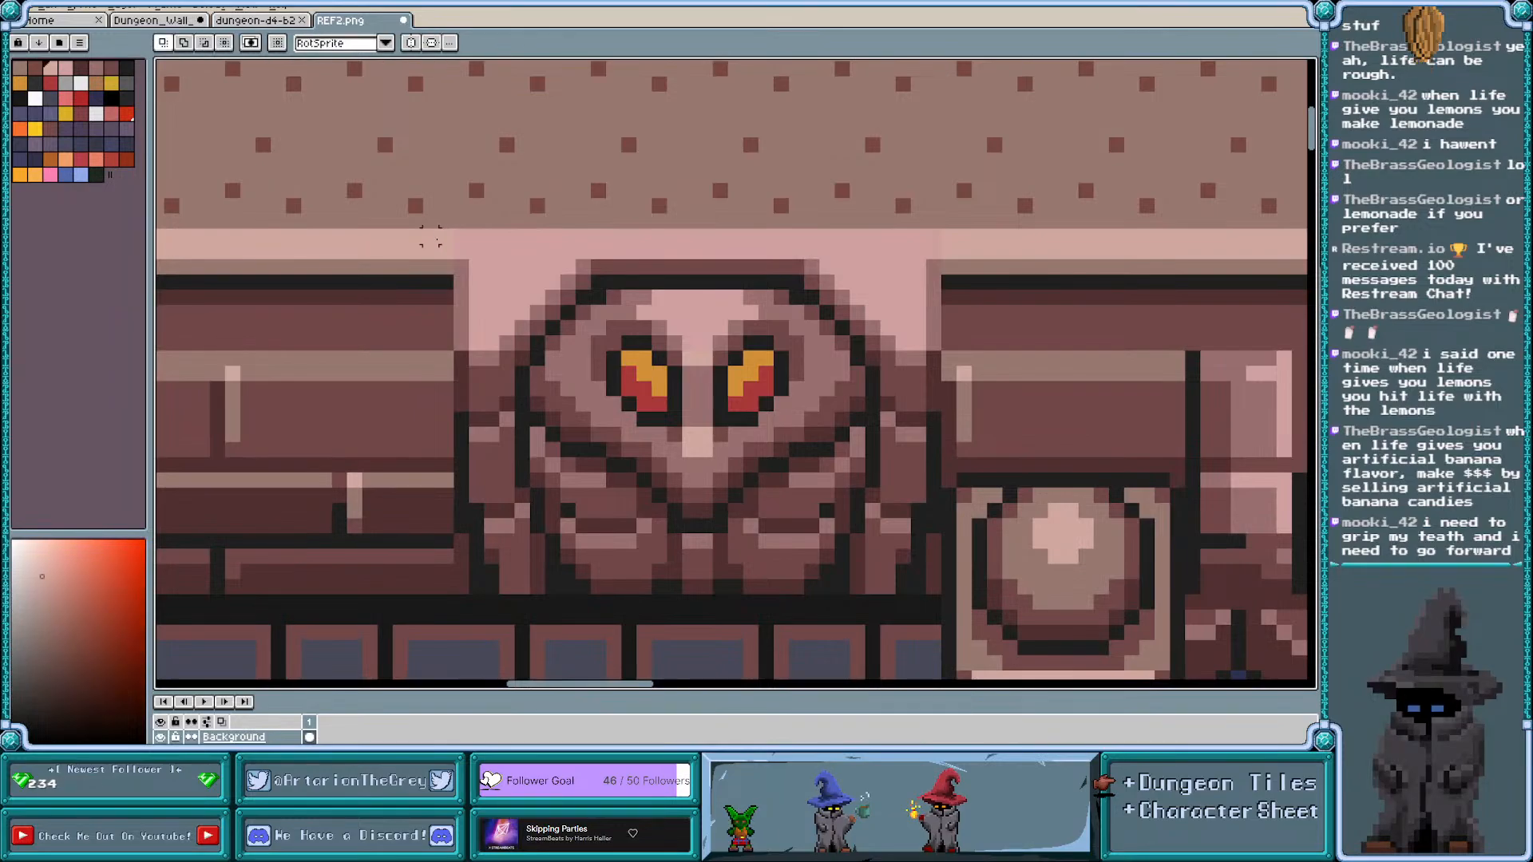
pyautogui.press('g')
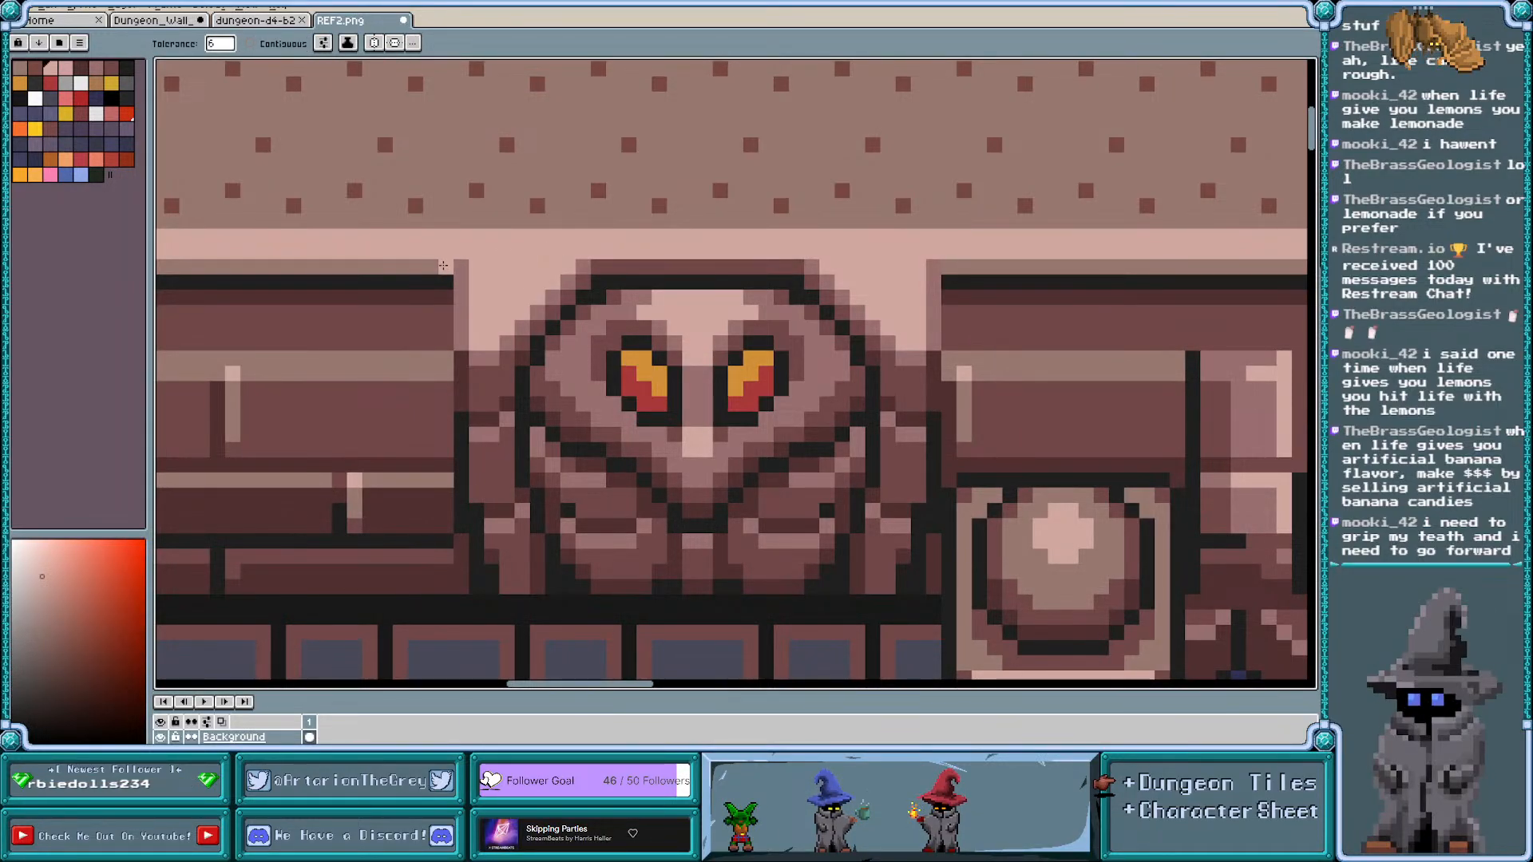
pyautogui.press('i')
pyautogui.press('g')
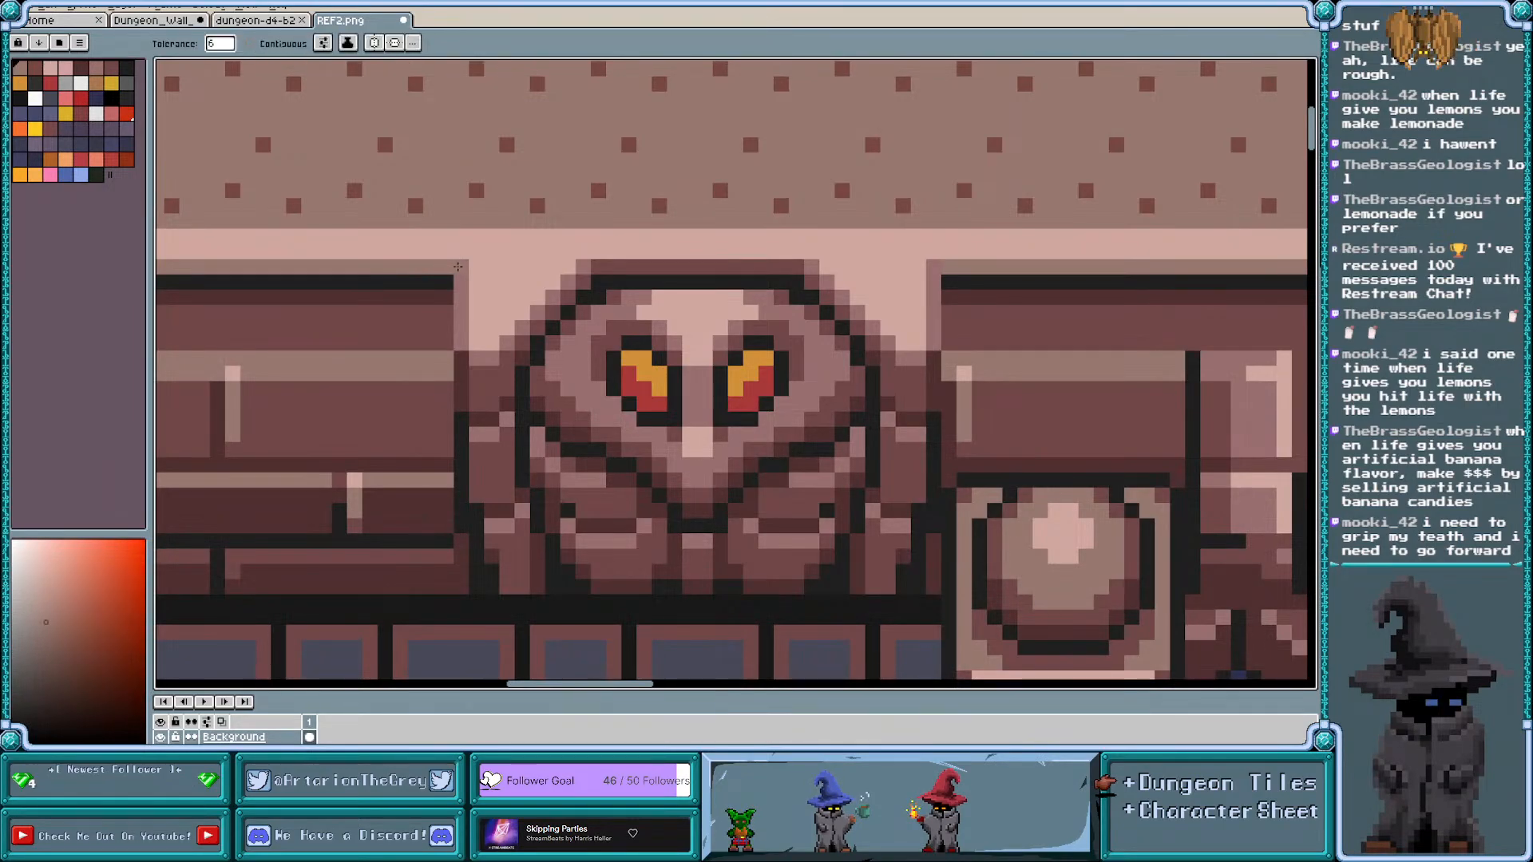
pyautogui.scroll(-1, 455, 264)
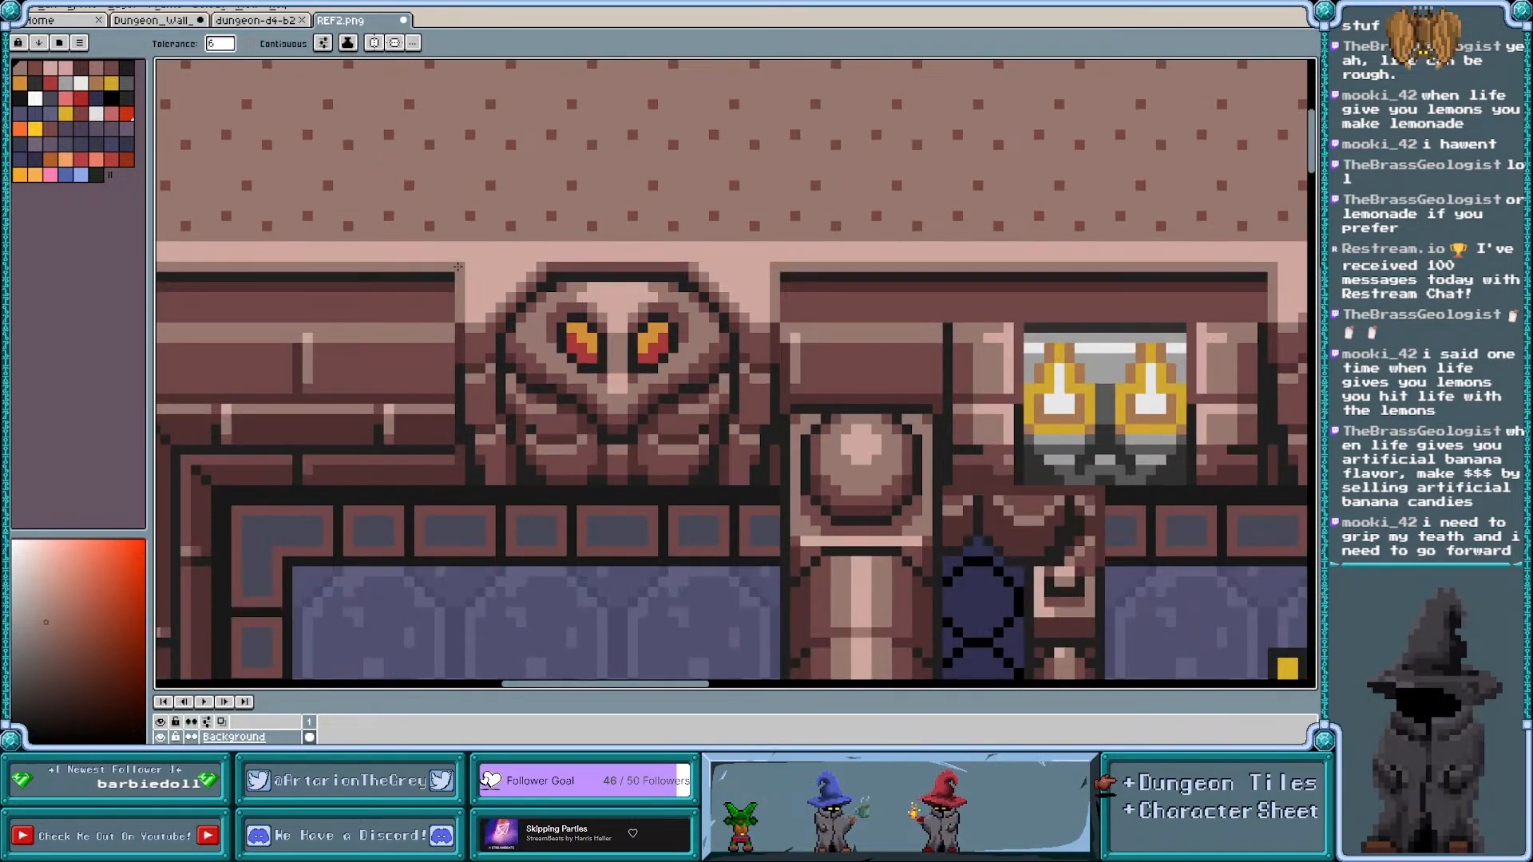
pyautogui.scroll(-1, 457, 267)
pyautogui.press('v')
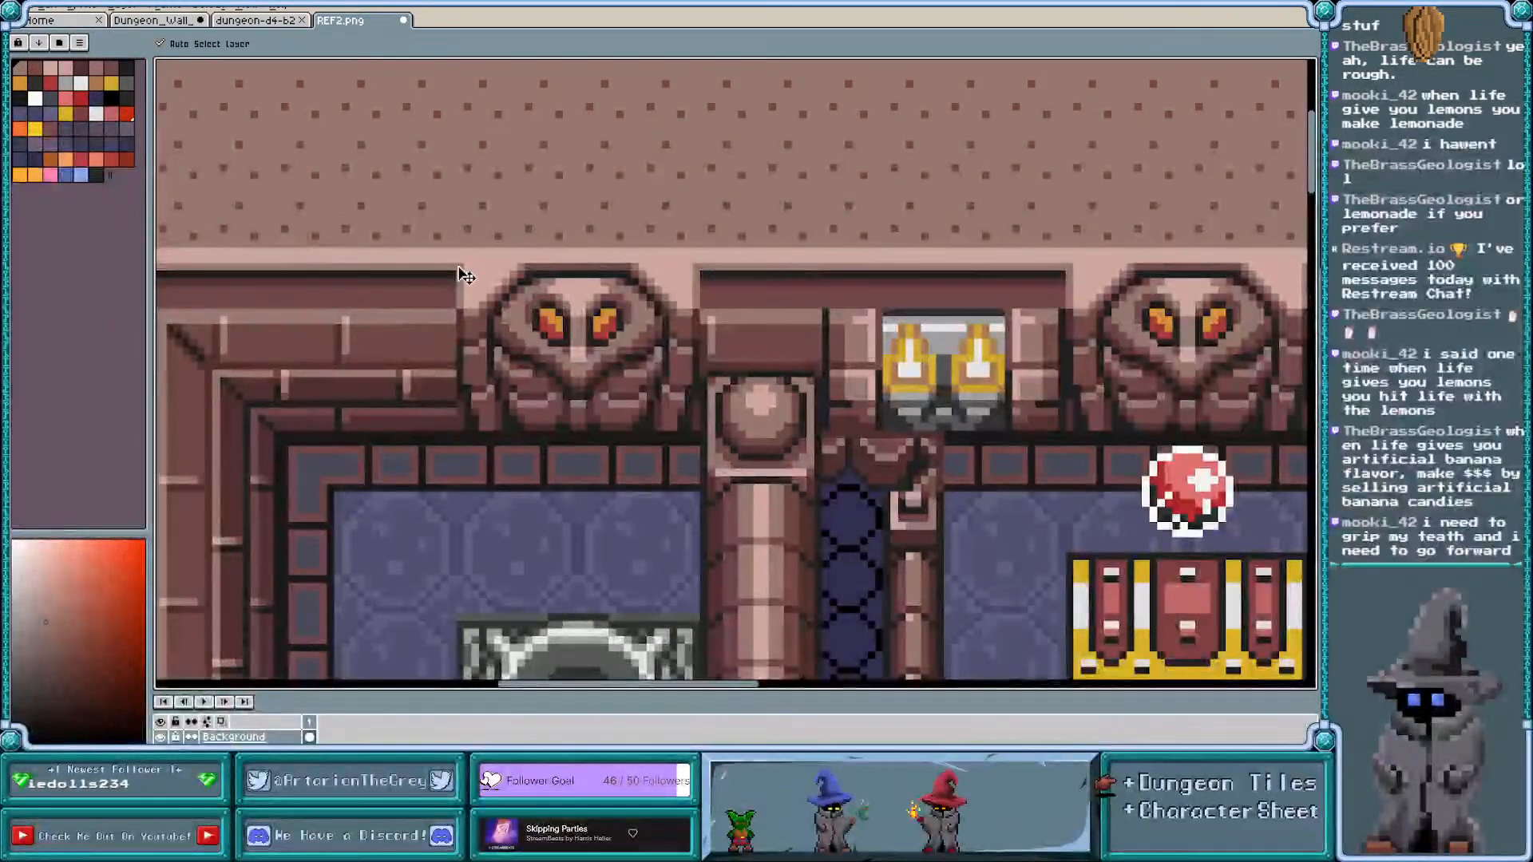
pyautogui.press('g')
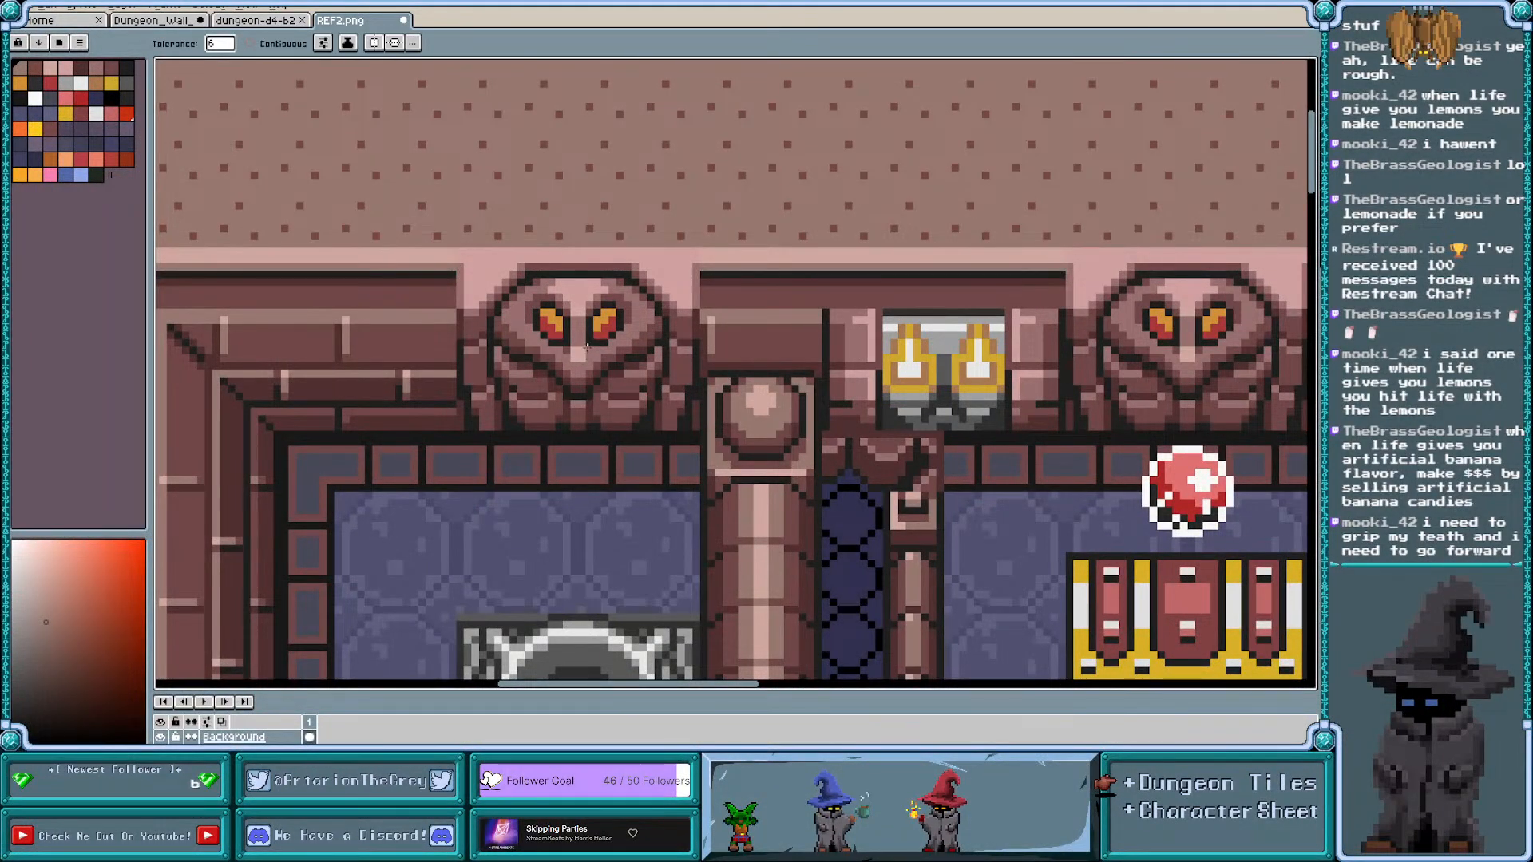
# Compare the pink backing of the statues with the surrounding trim along the reference map's upper wall
pyautogui.scroll(1, 488, 272)
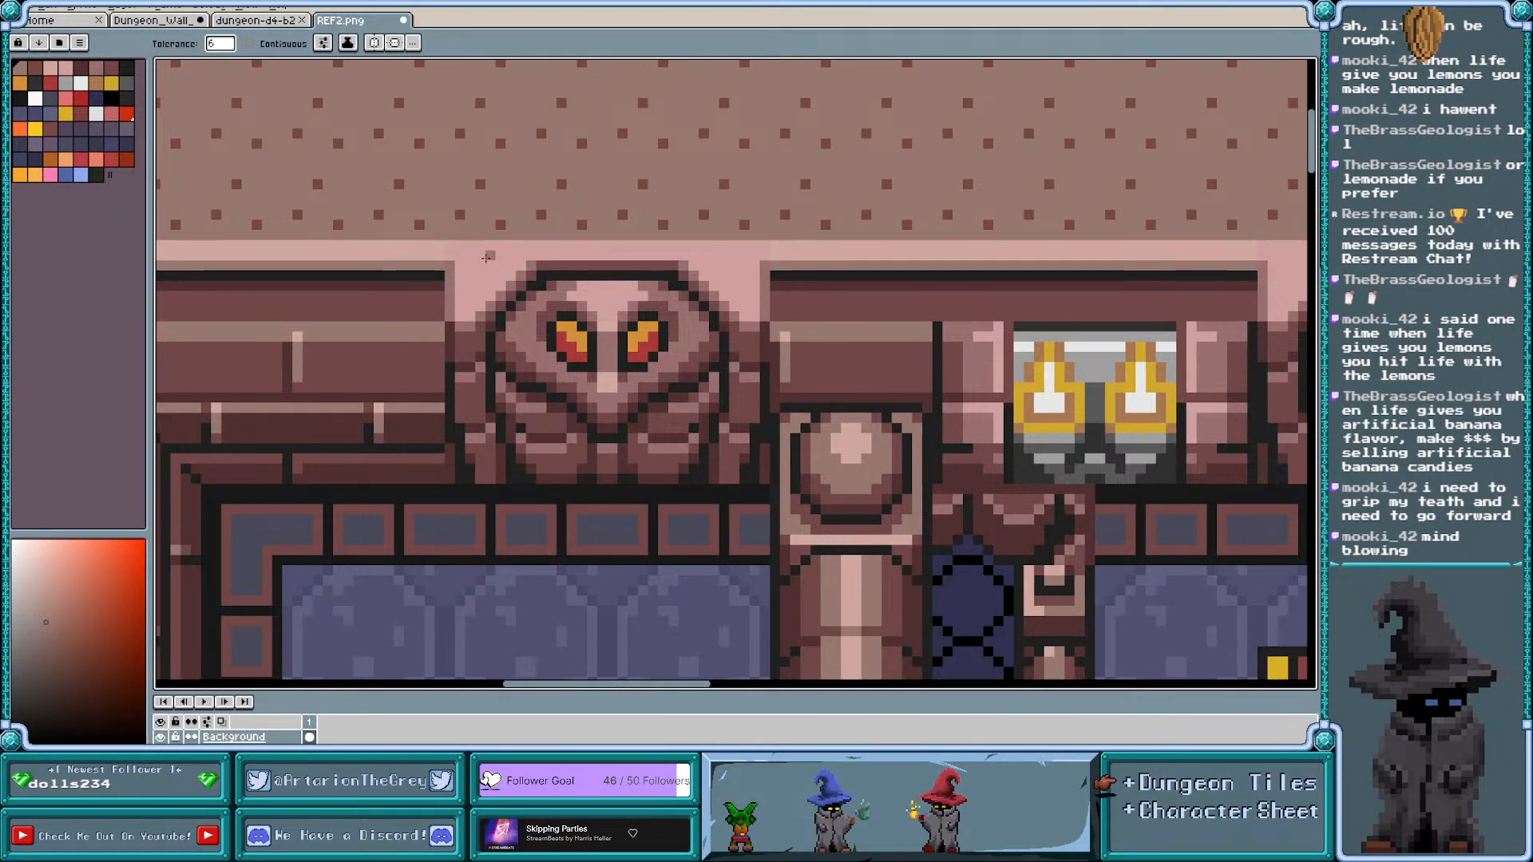
pyautogui.scroll(-1, 479, 253)
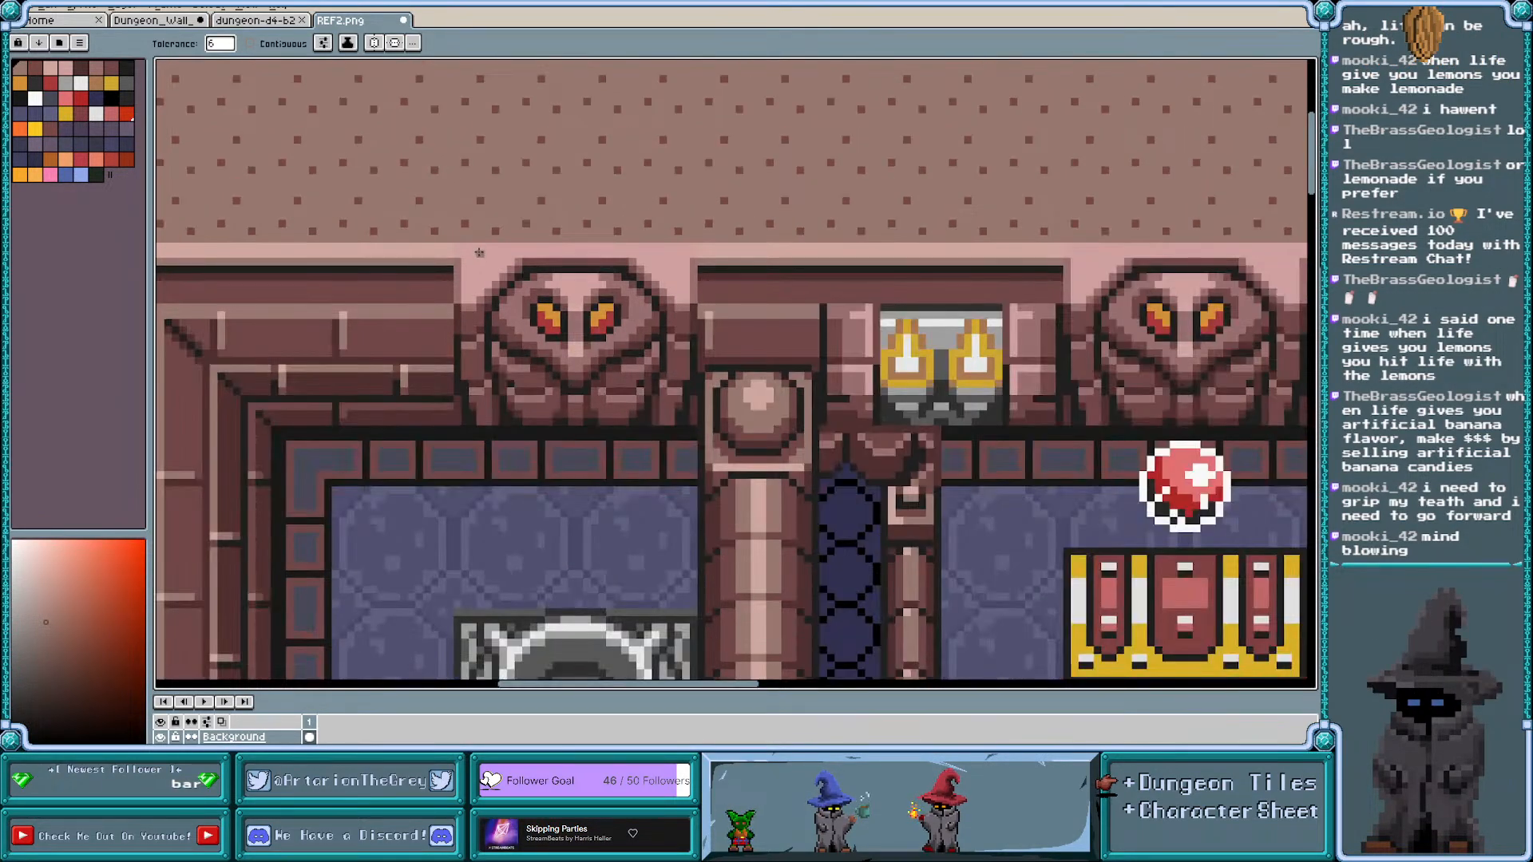
pyautogui.scroll(-1, 479, 253)
pyautogui.scroll(-1, 479, 253)
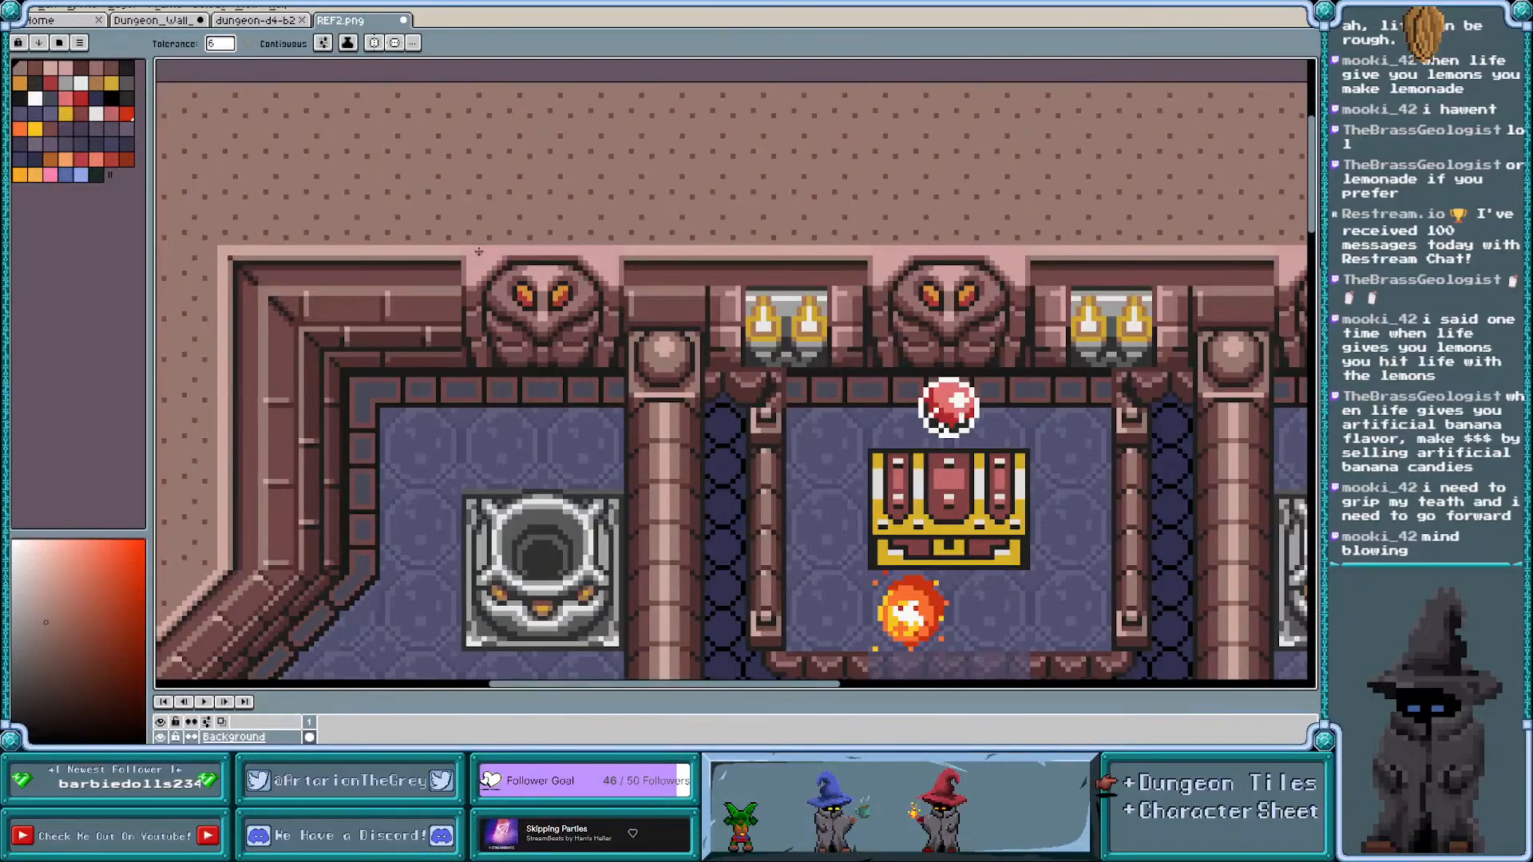
pyautogui.scroll(-1, 479, 252)
pyautogui.scroll(-1, 529, 324)
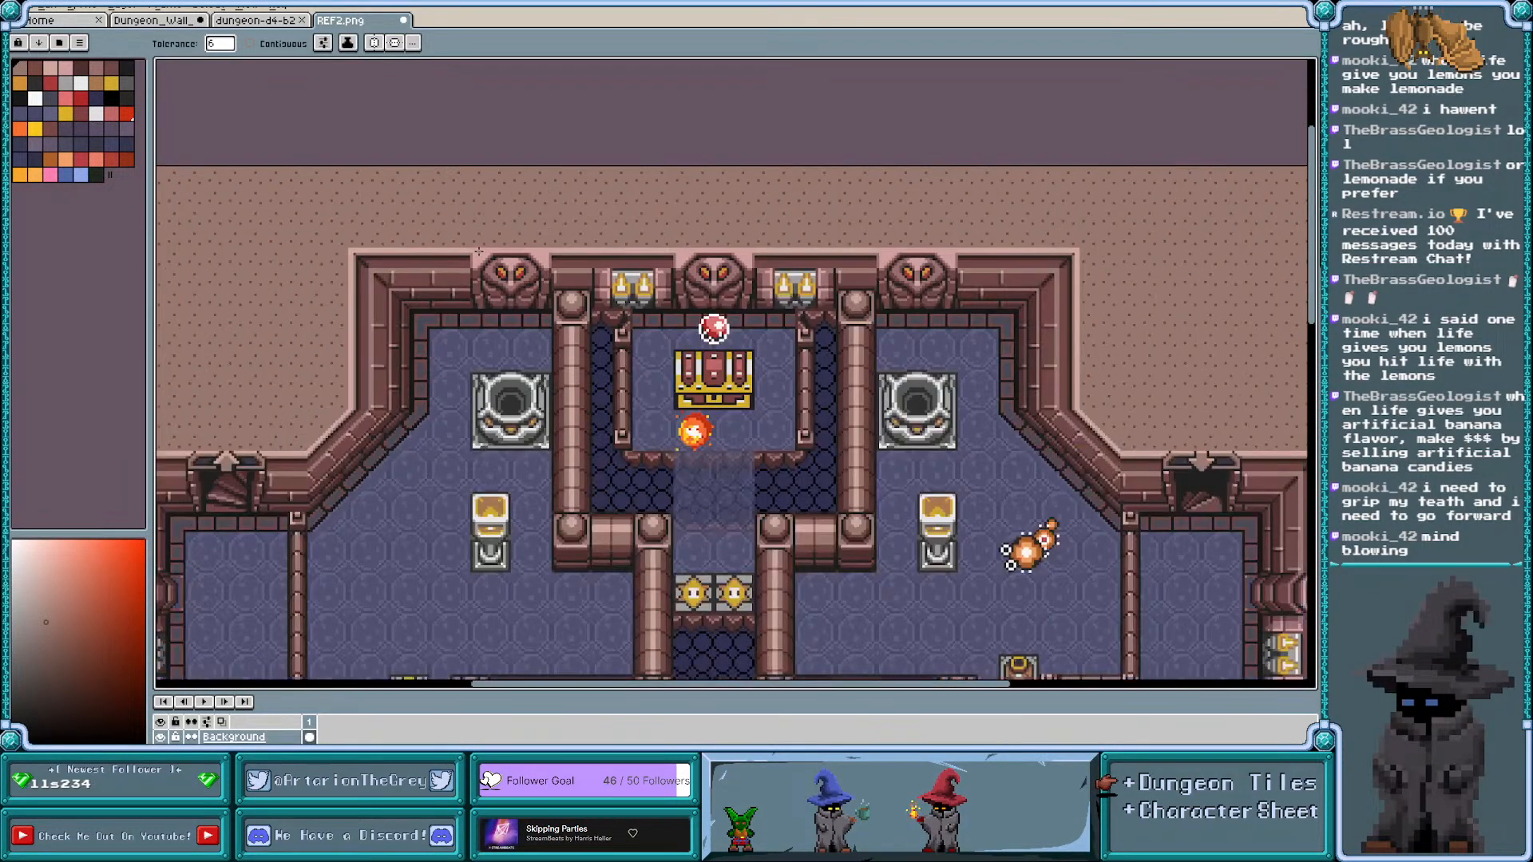
pyautogui.scroll(-1, 553, 352)
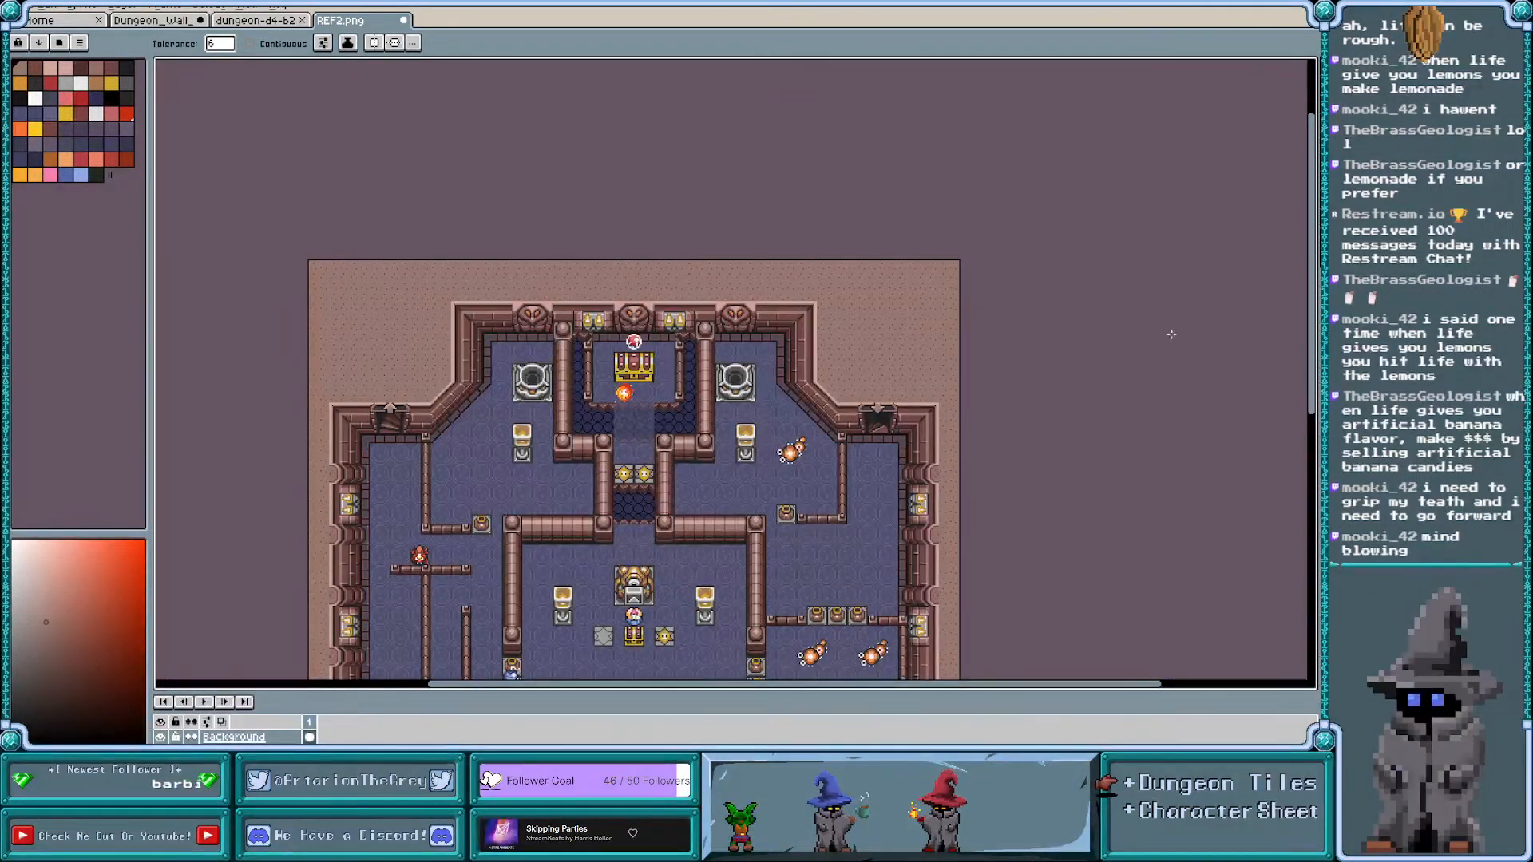
# Examine the curved pillars and torches of the map's side walls and compare them with the statues on the upper wall
pyautogui.moveTo(1317, 330); pyautogui.dragTo(1318, 365)
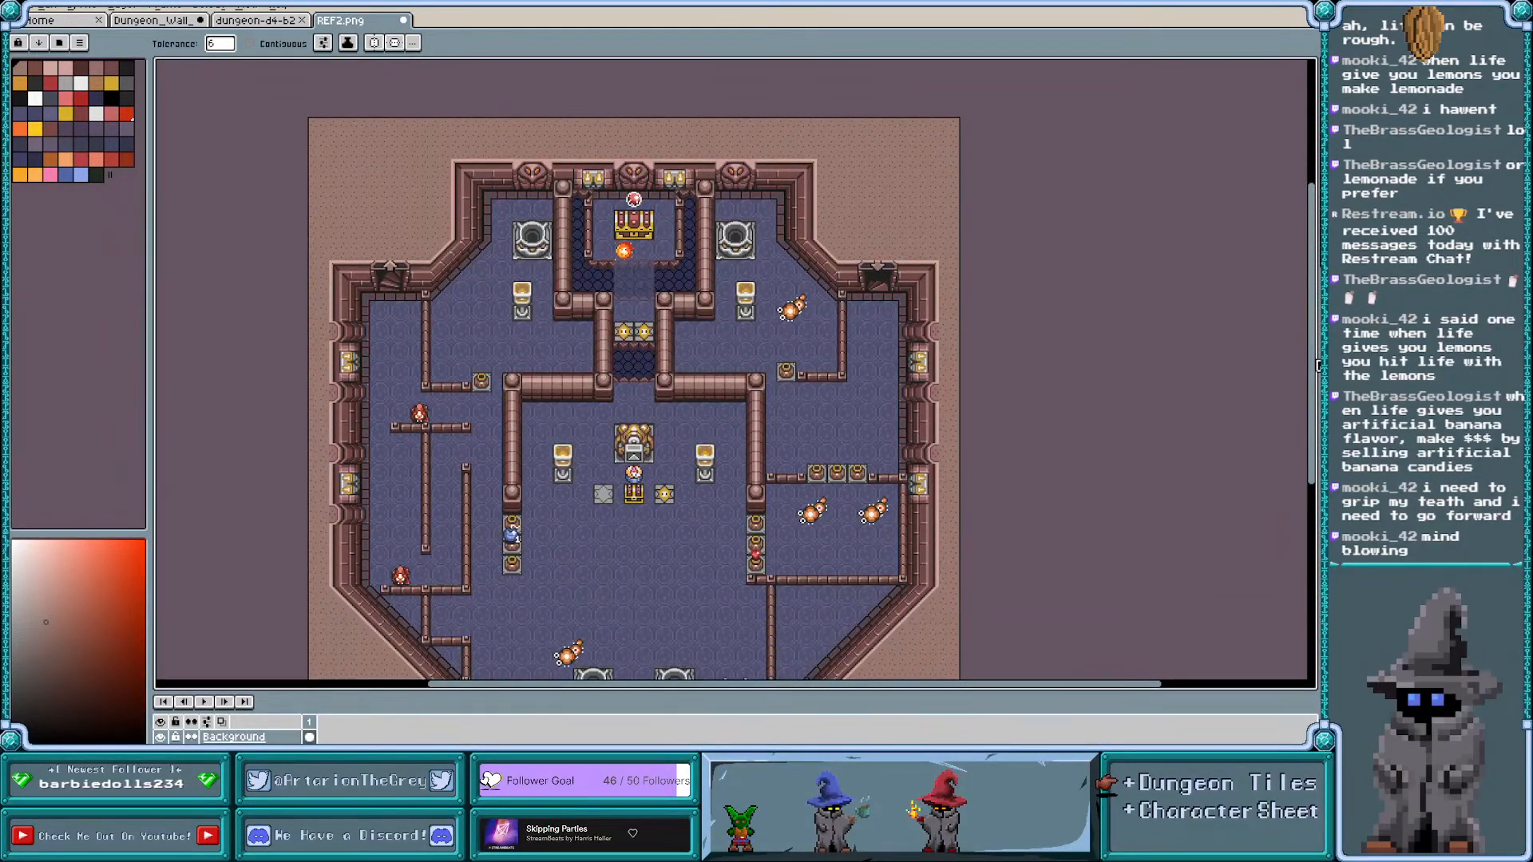
pyautogui.scroll(3, 935, 333)
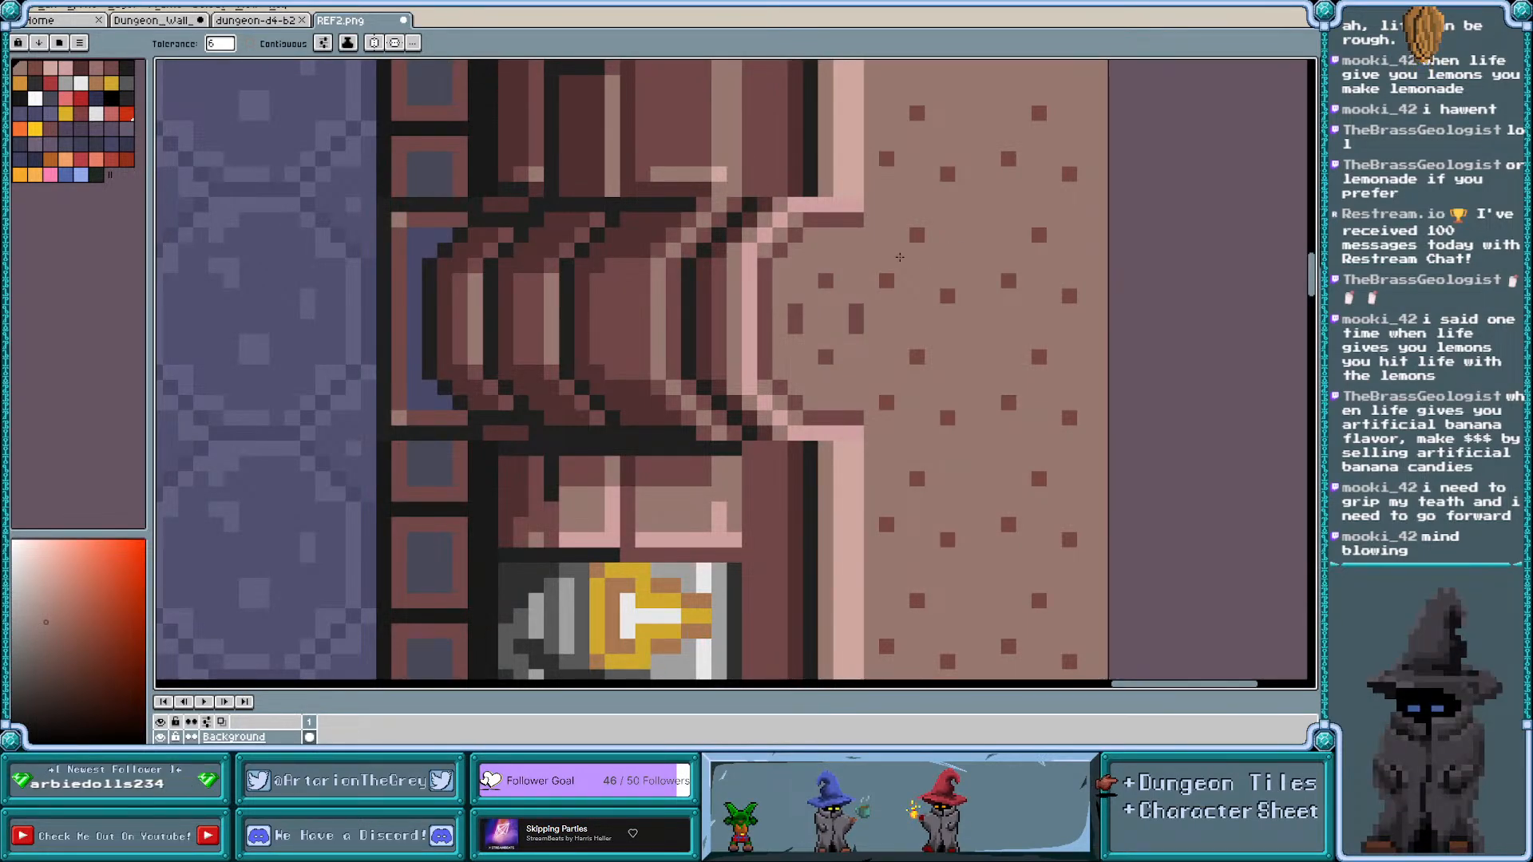
pyautogui.scroll(-4, 819, 254)
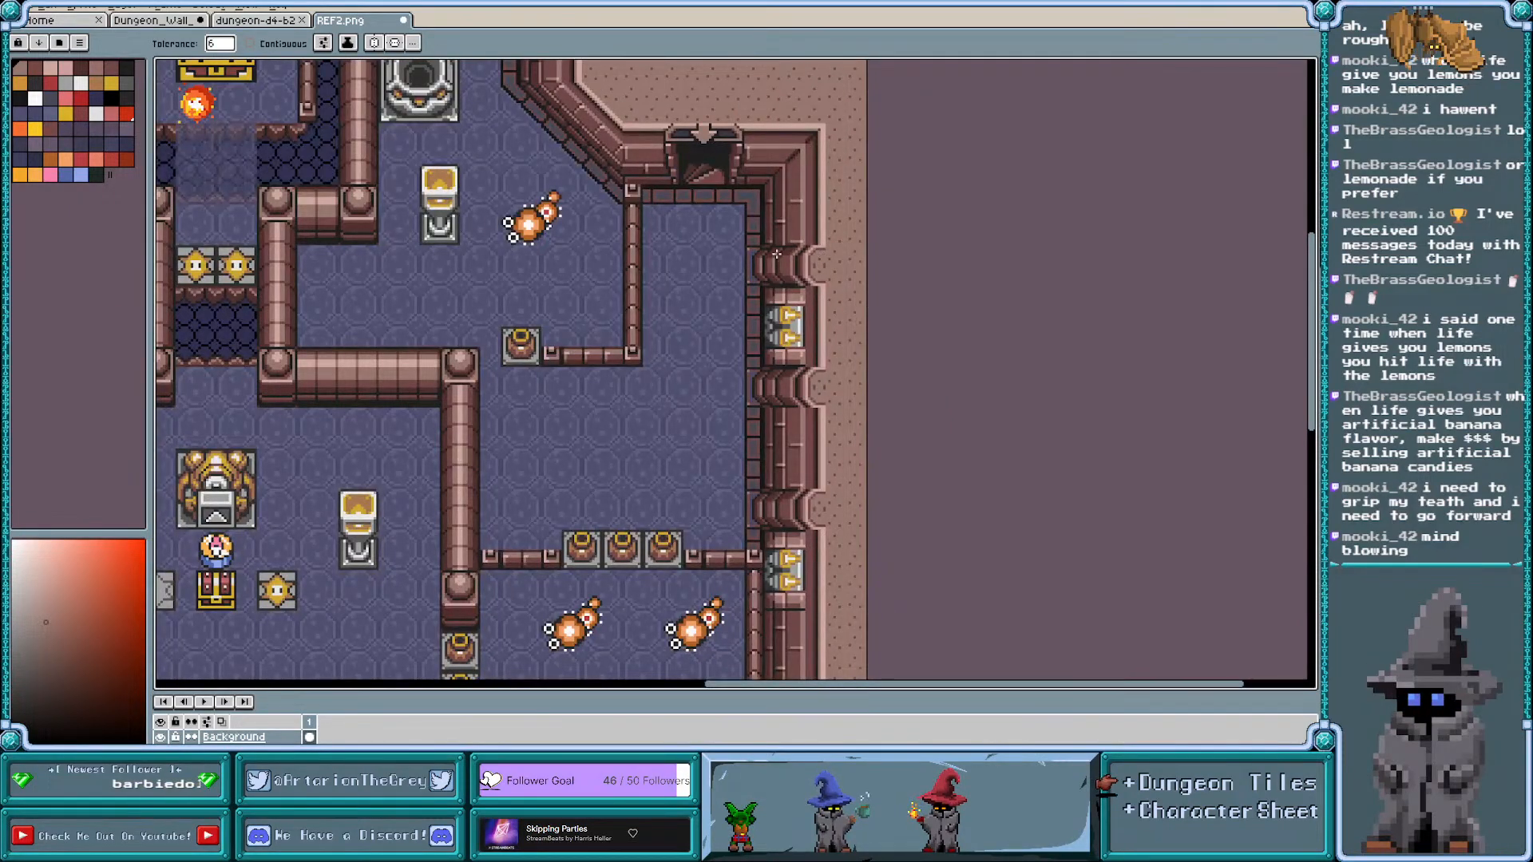
pyautogui.press('v')
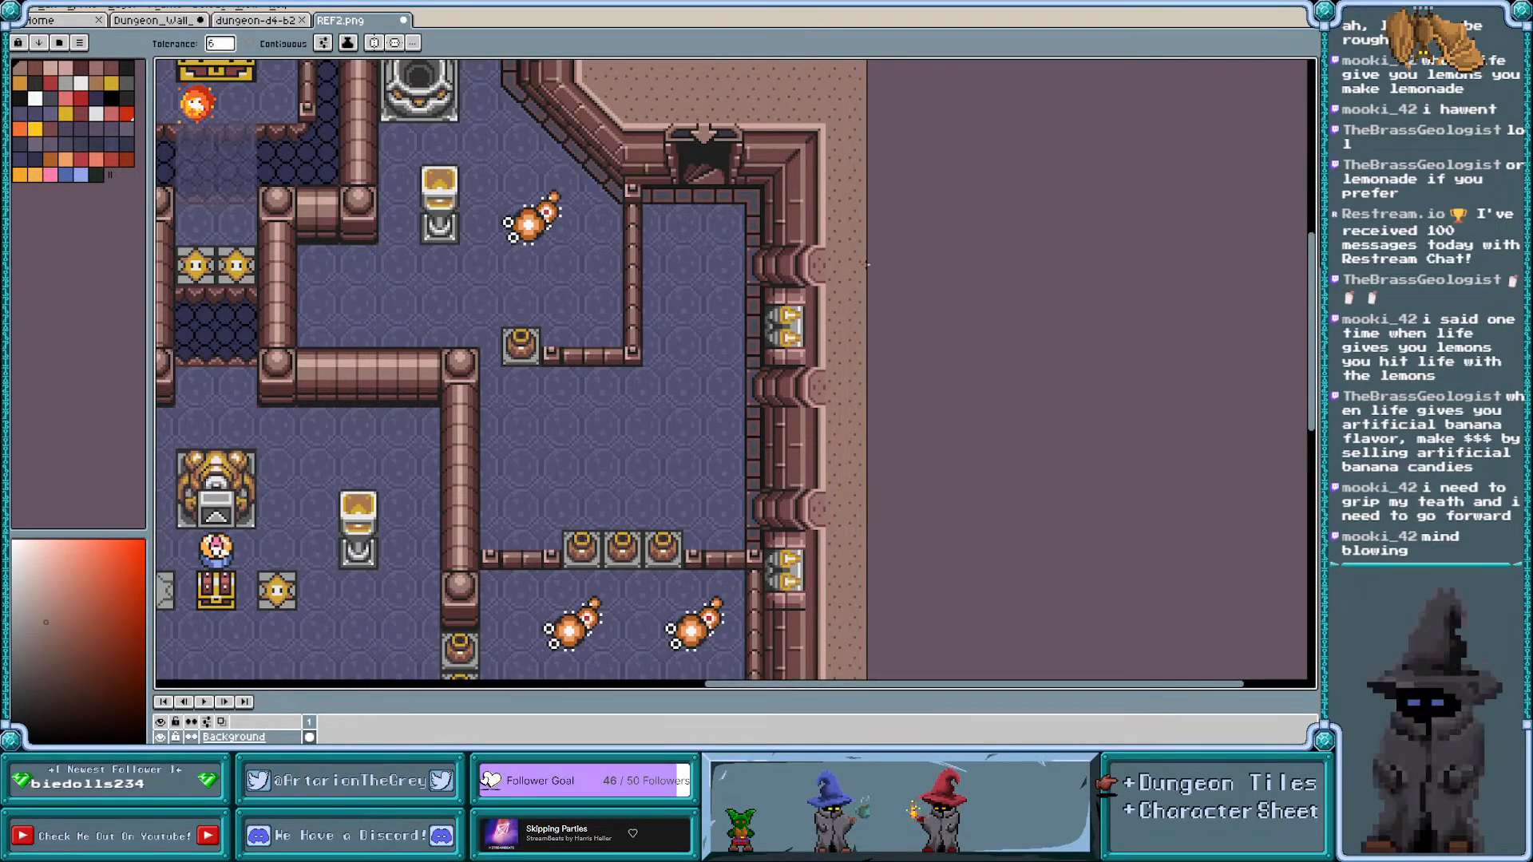
pyautogui.scroll(-1, 950, 288)
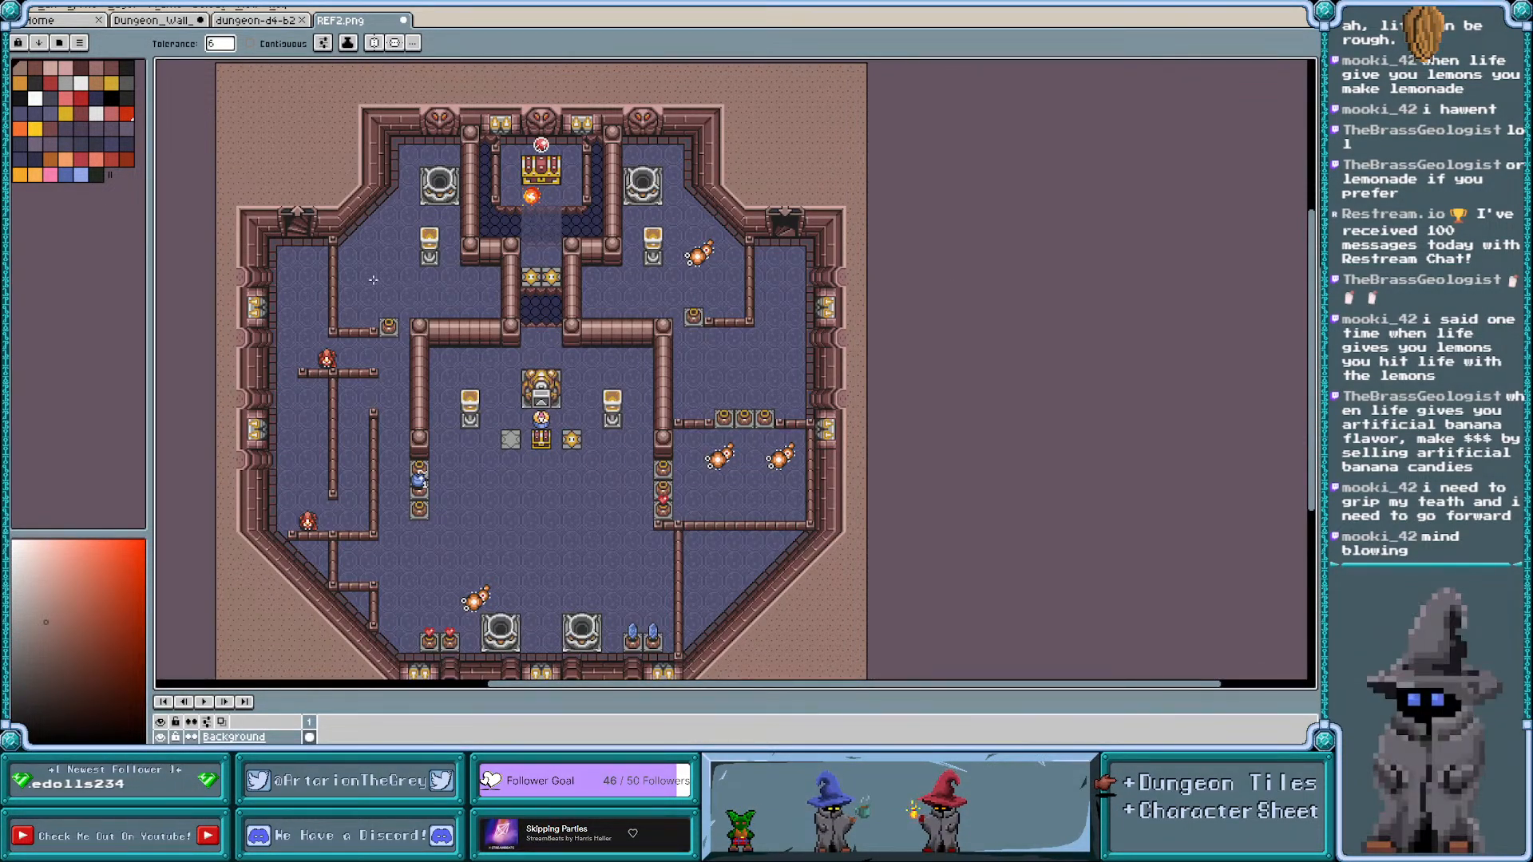
pyautogui.scroll(2, 235, 284)
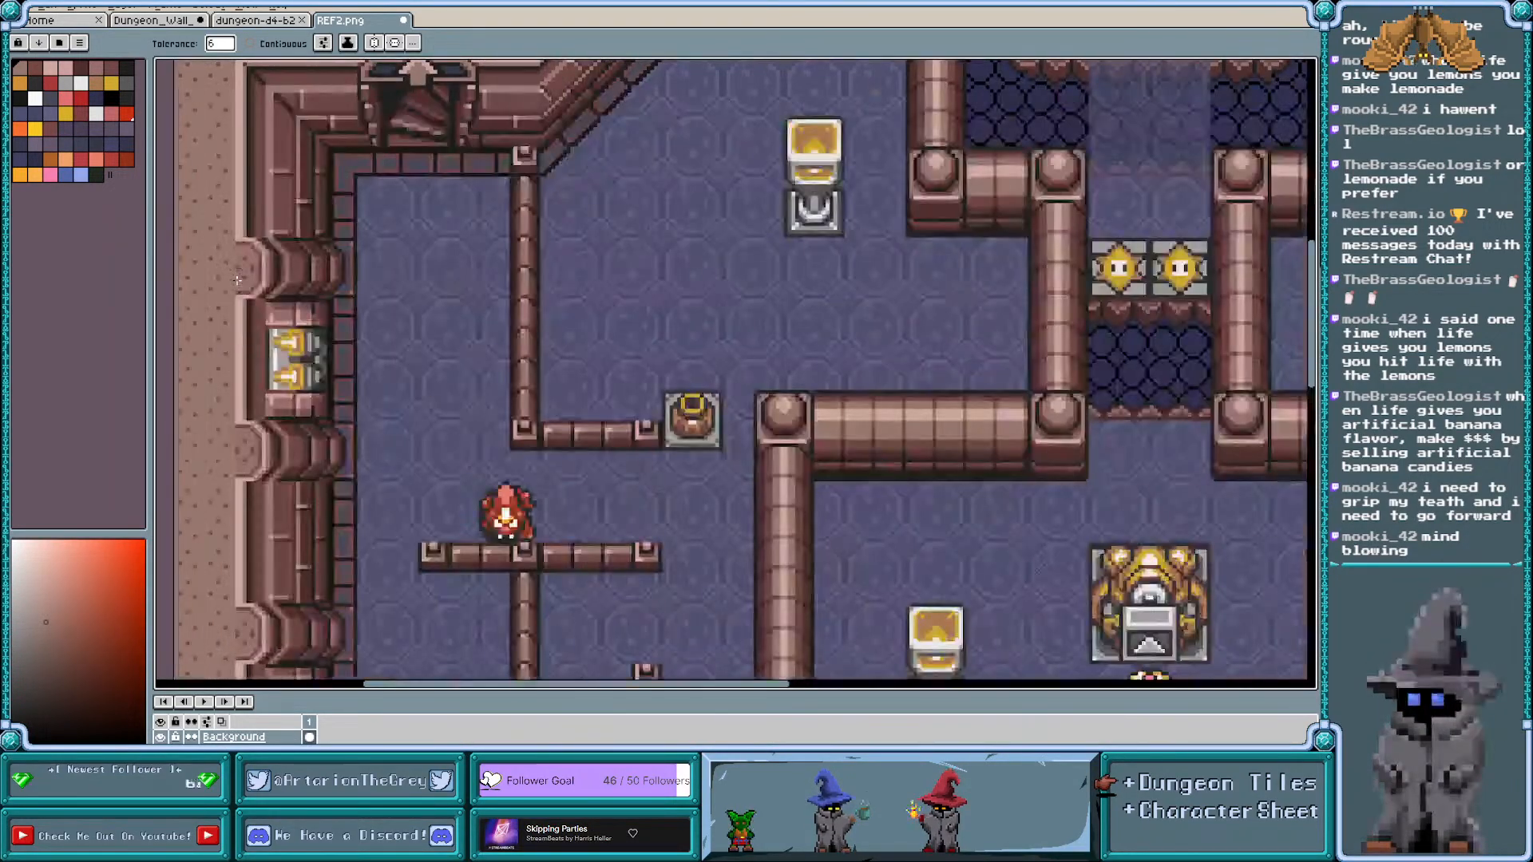
pyautogui.scroll(-2, 247, 267)
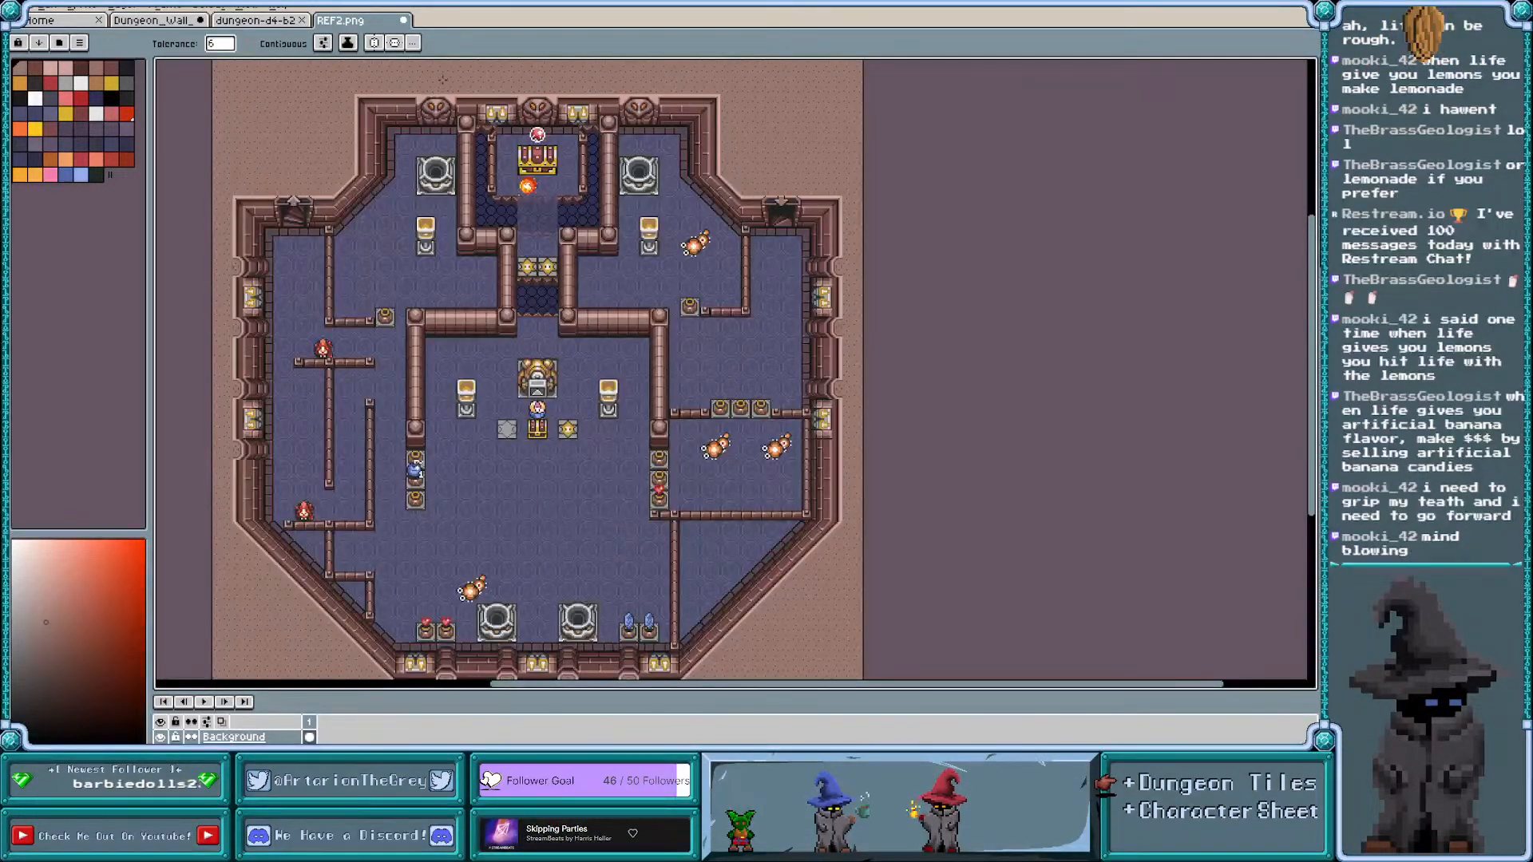
pyautogui.scroll(2, 443, 79)
pyautogui.scroll(-2, 465, 125)
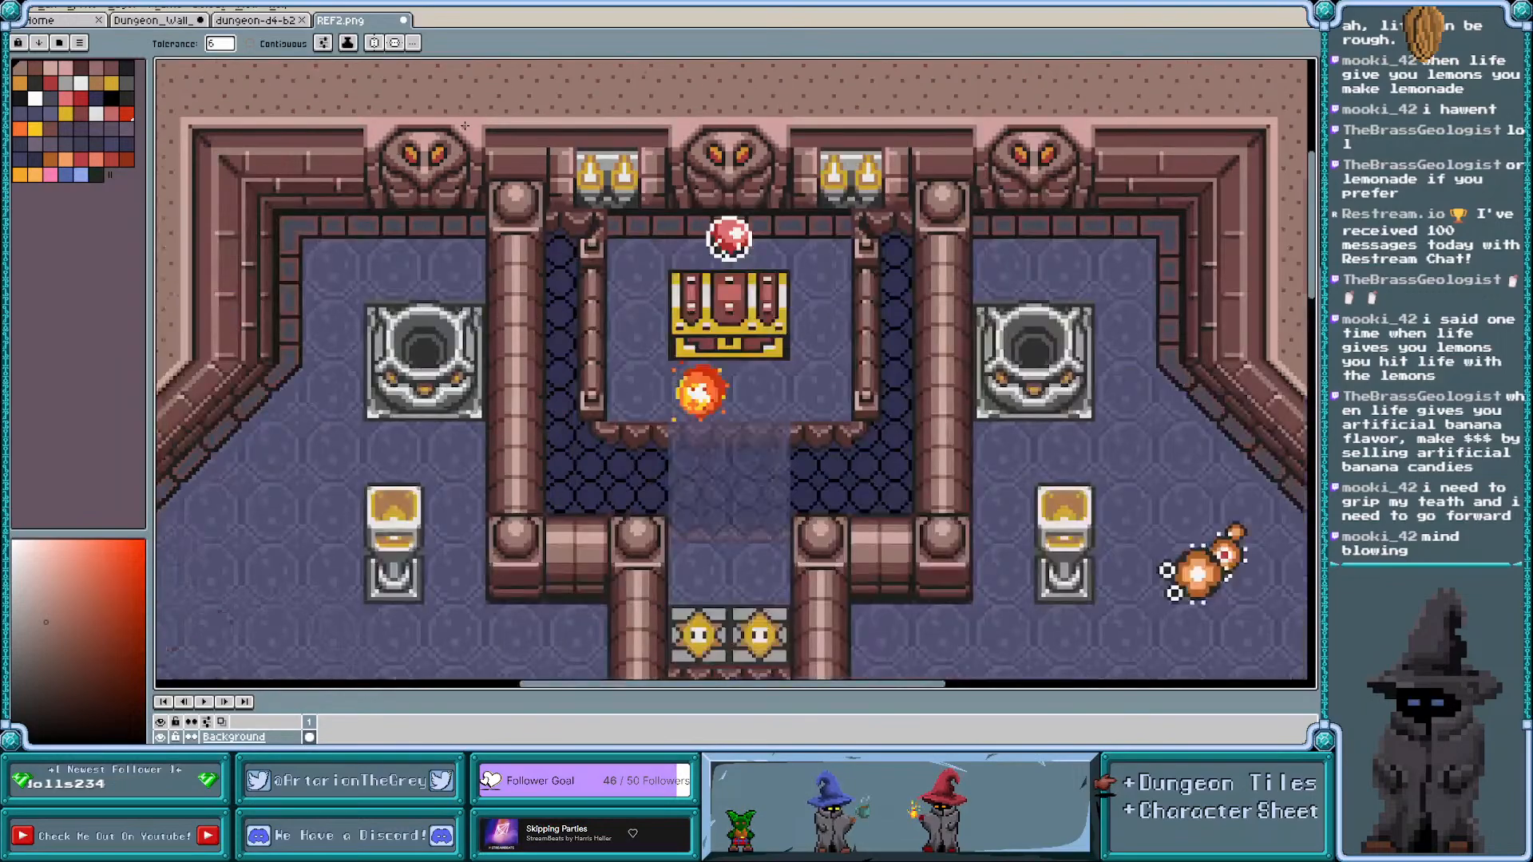
# Try filling the reference map's blue floor with the sampled brown
pyautogui.press('v')
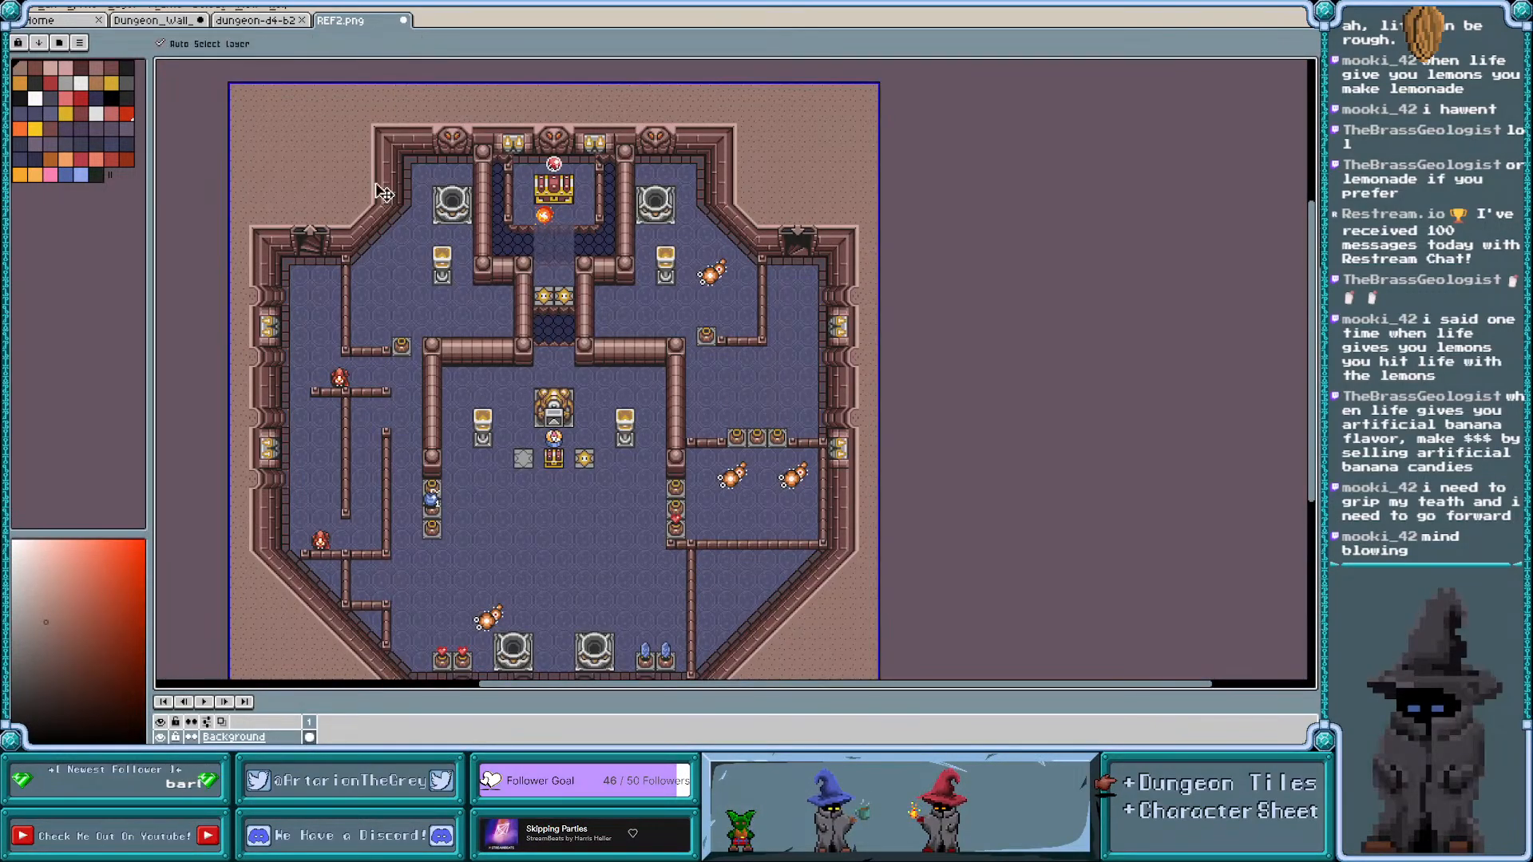
pyautogui.press('w')
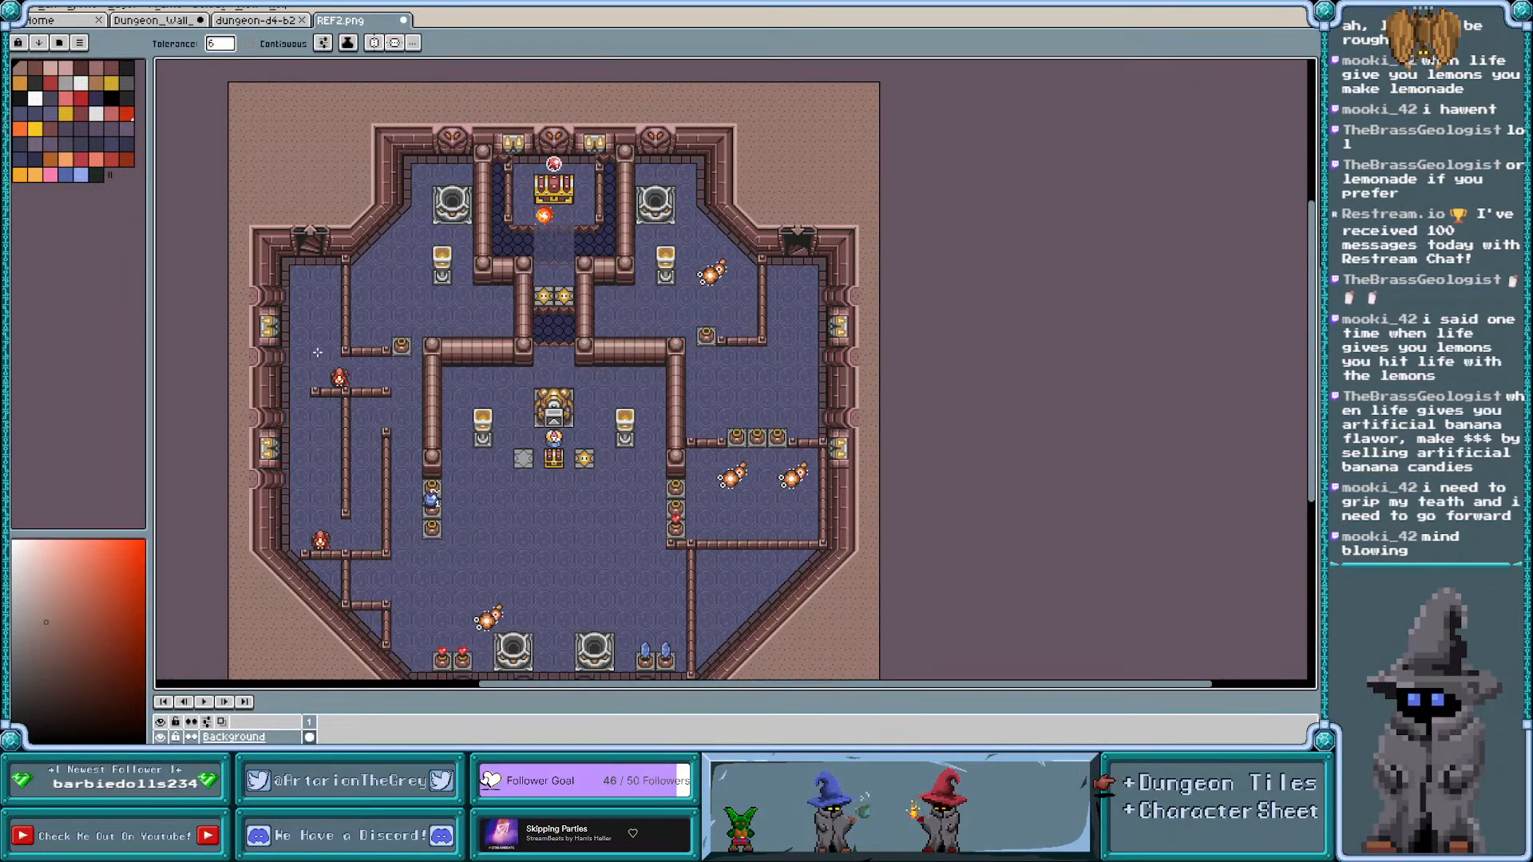
pyautogui.press('v')
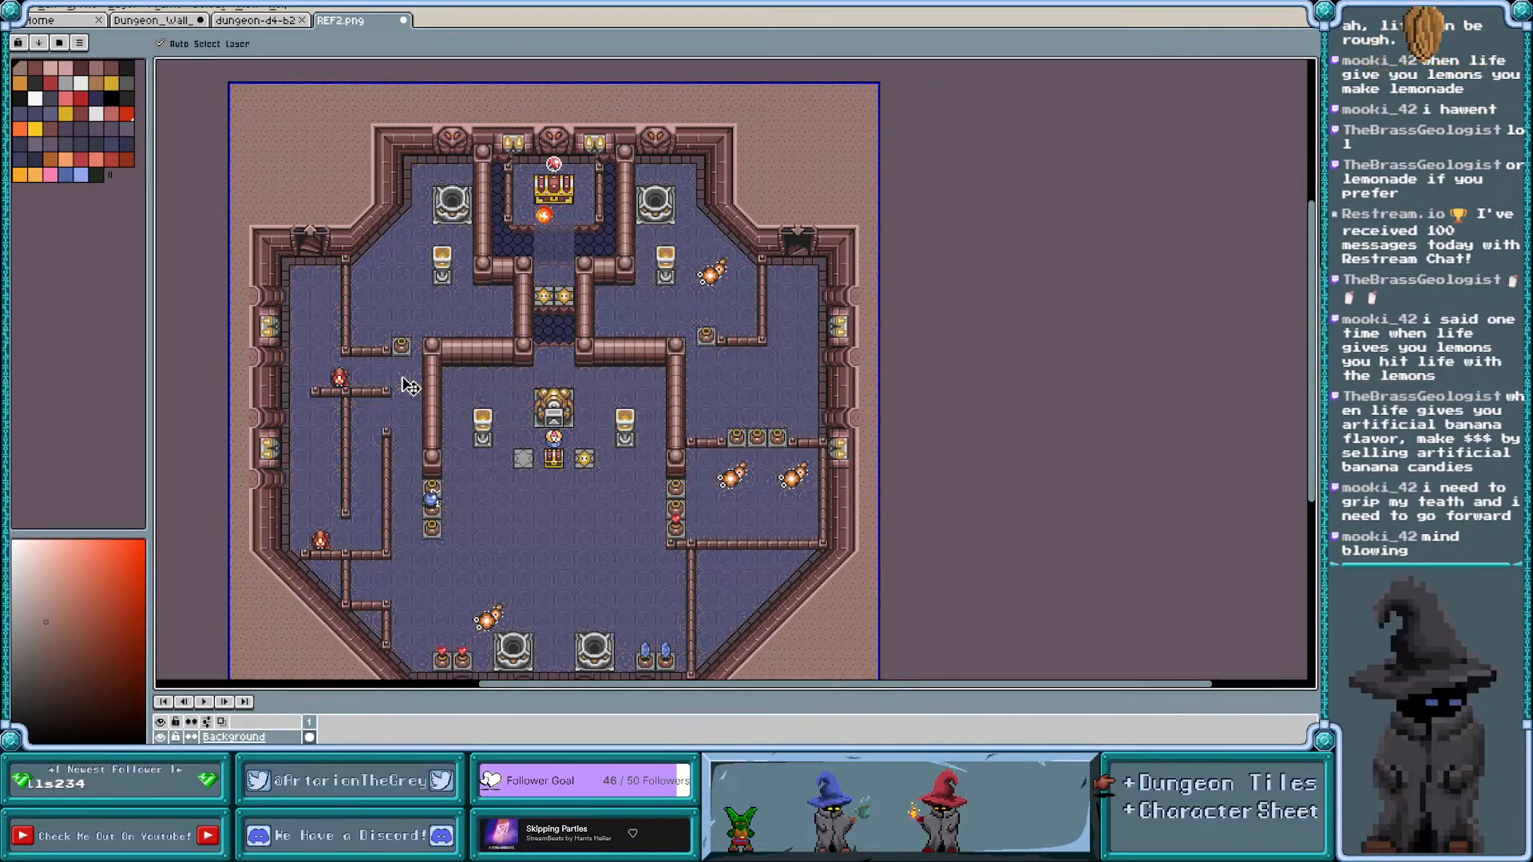
pyautogui.press('w')
pyautogui.scroll(3, 410, 387)
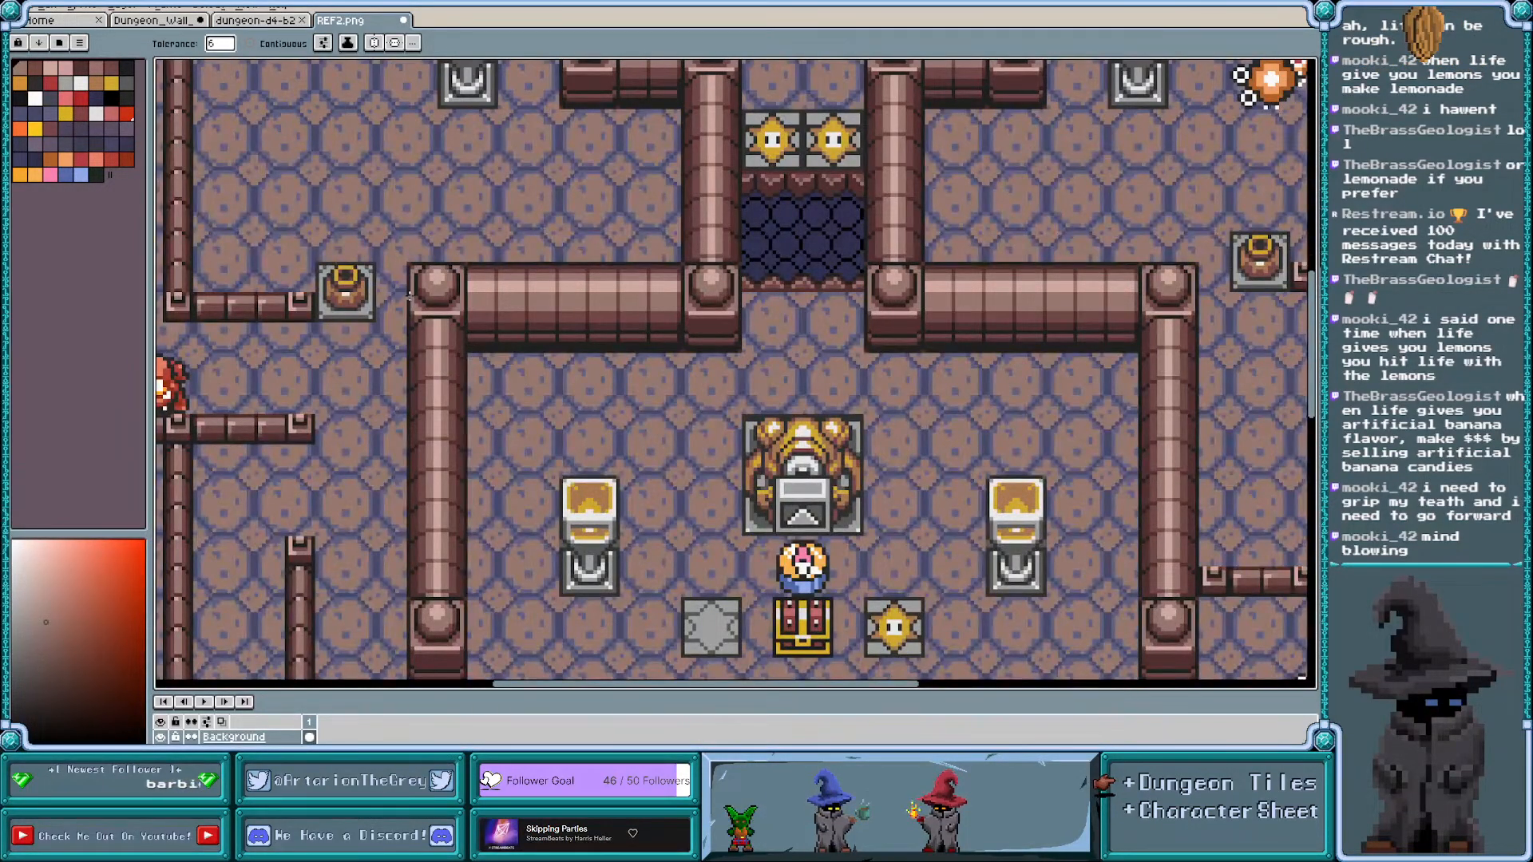
pyautogui.scroll(-3, 409, 295)
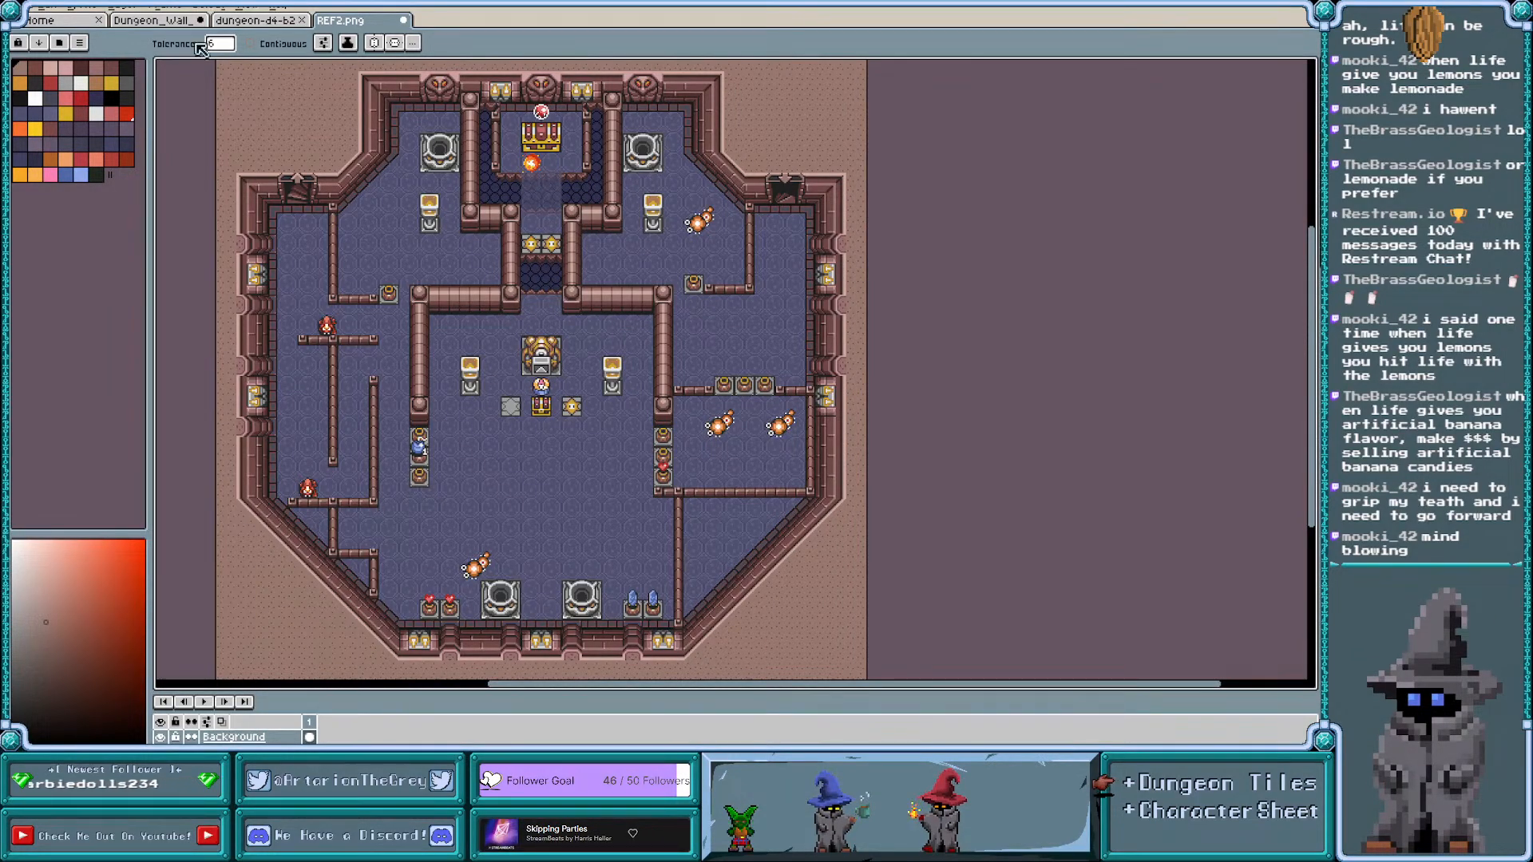
# Switch back to the Dungeon_Wall_ file and review the brown tile set beside the original blue tiles
pyautogui.click(142, 24)
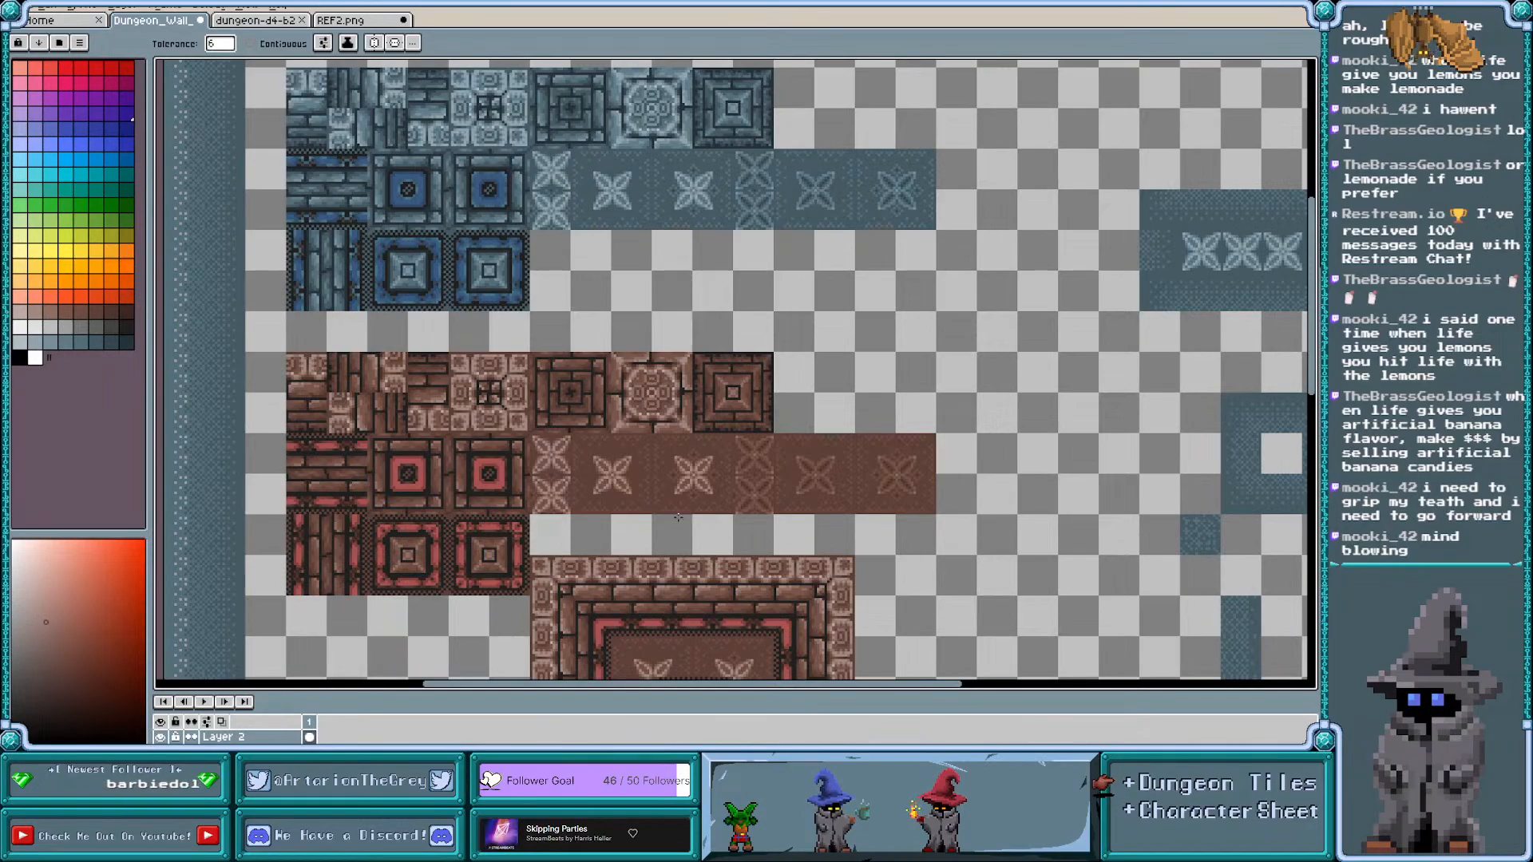
pyautogui.scroll(-3, 678, 517)
pyautogui.scroll(3, 664, 564)
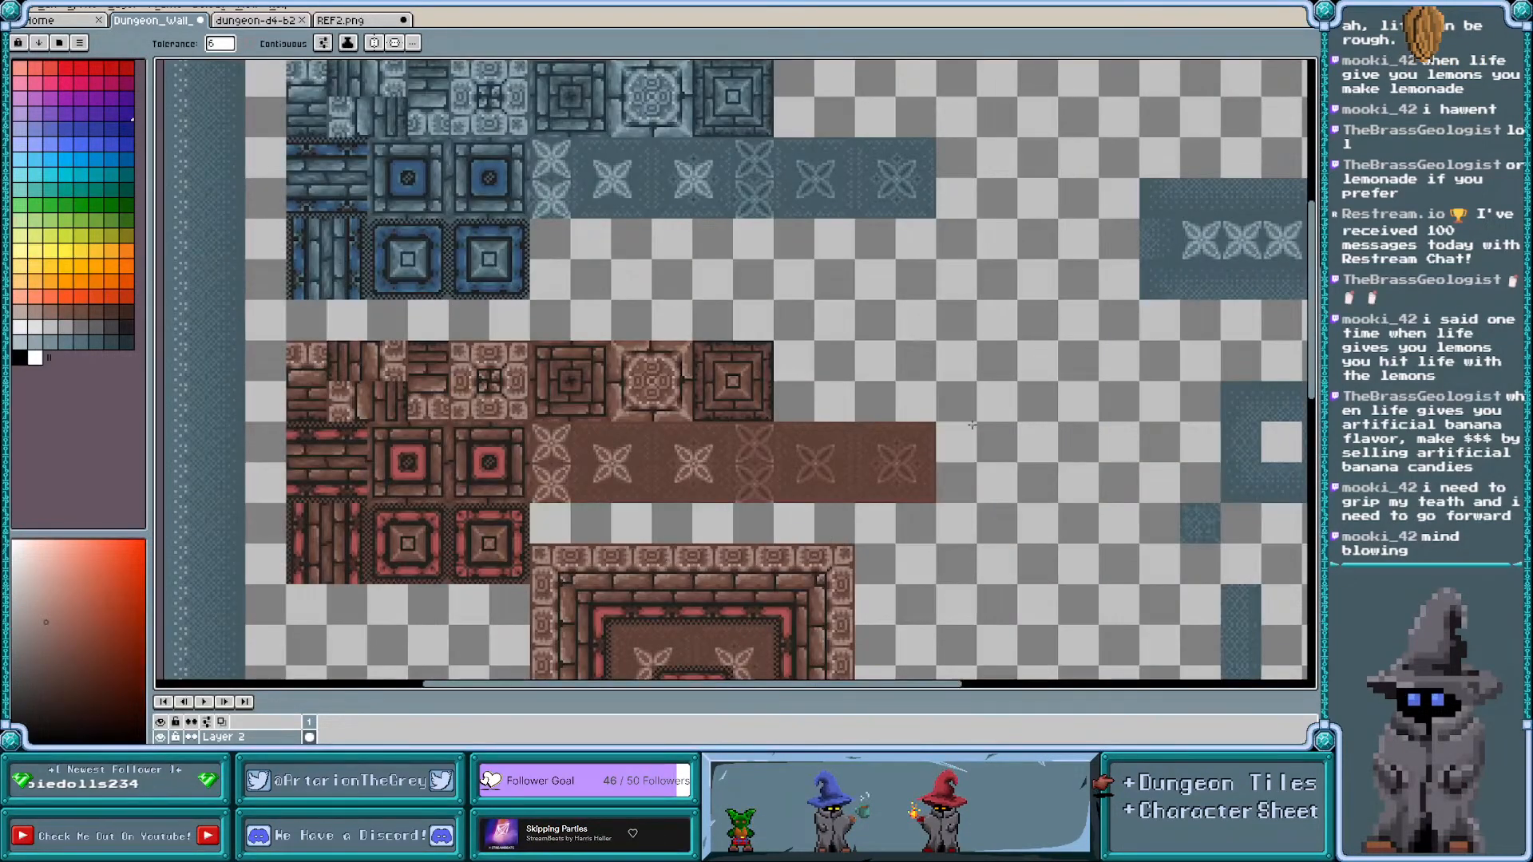
pyautogui.moveTo(1314, 331); pyautogui.dragTo(1316, 323)
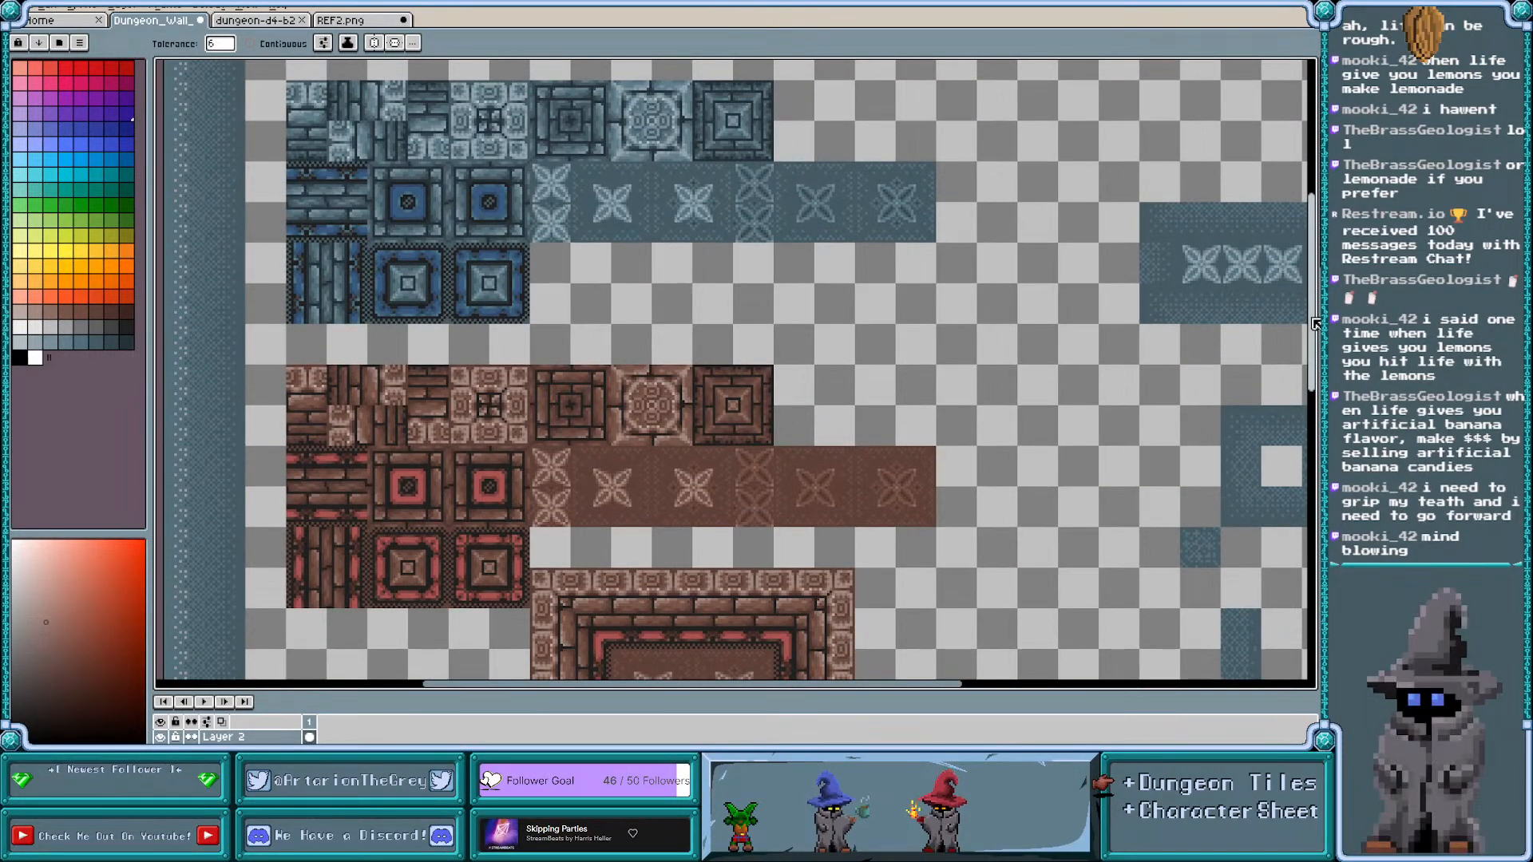